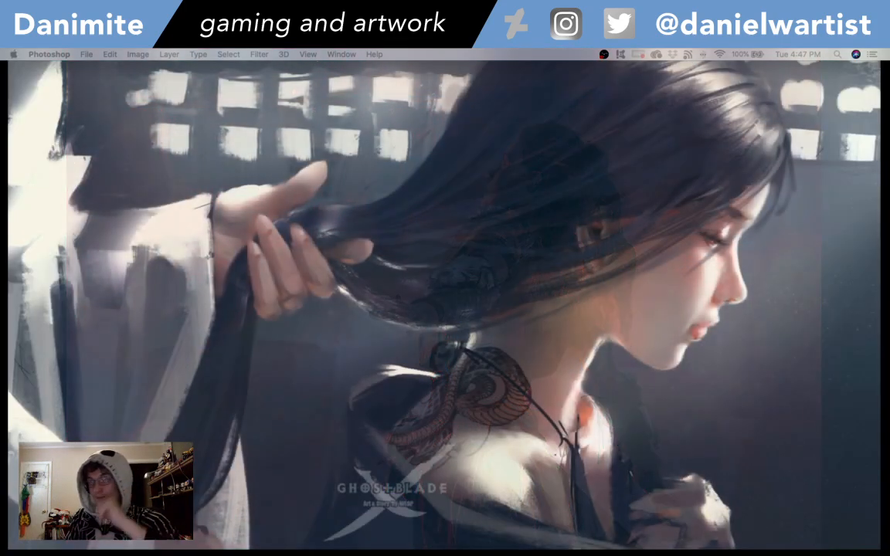
- Switch to Photoshop
mouse_move(509, 536)
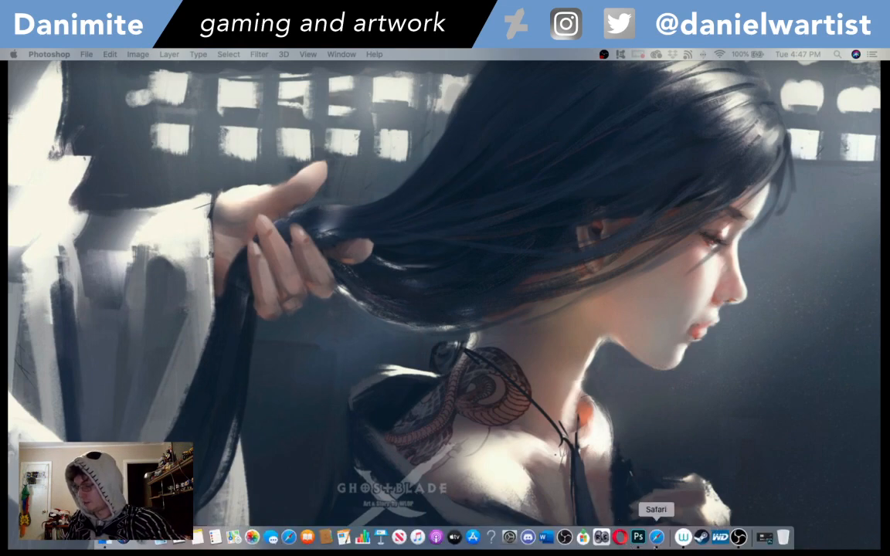
click(638, 536)
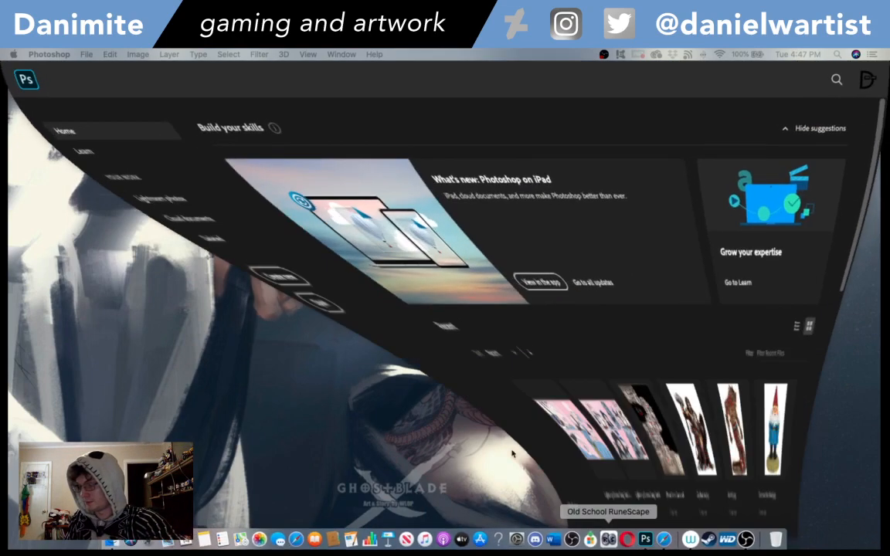
click(87, 54)
click(97, 72)
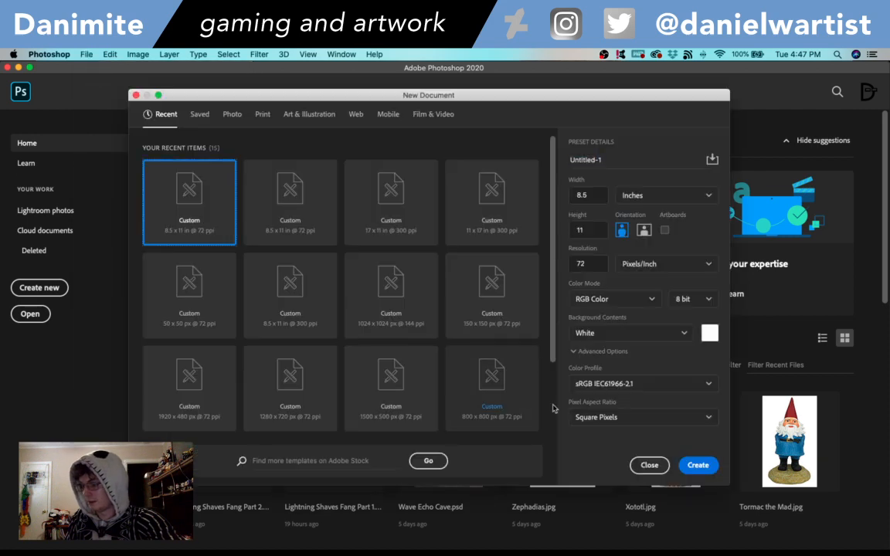
click(646, 464)
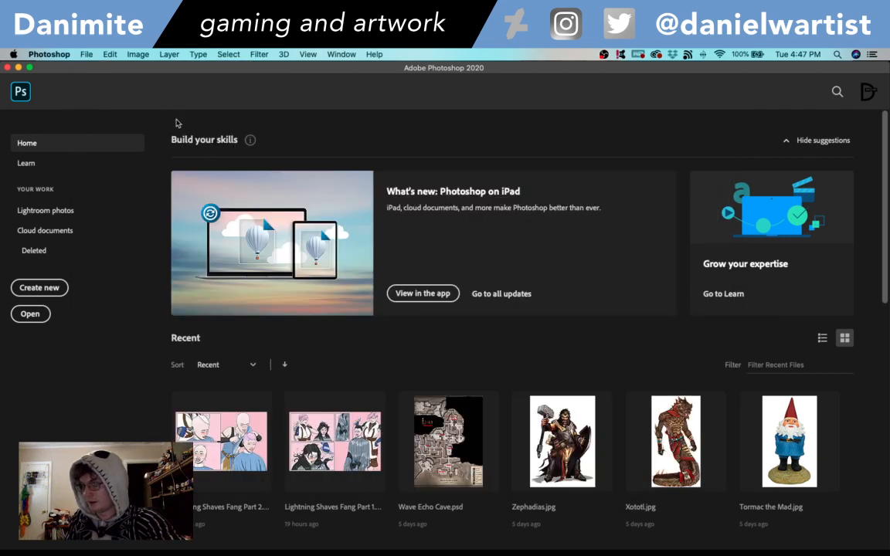
- Open the Sixfanarts JPEG image from the Desktop folder
click(86, 54)
click(93, 78)
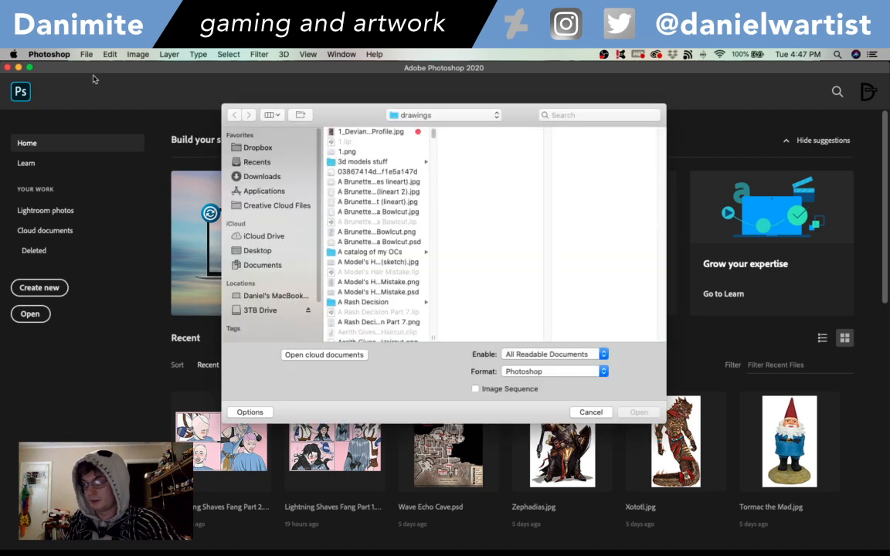
click(250, 252)
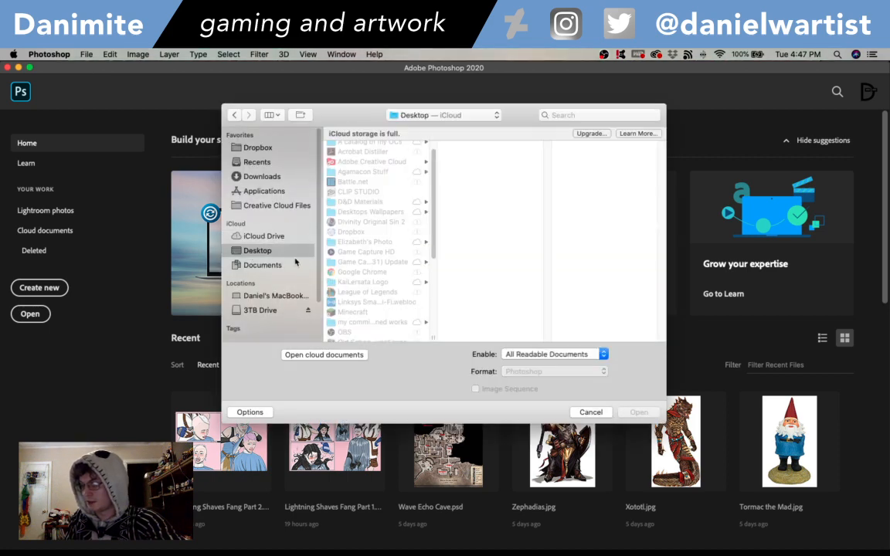
scroll(375, 247, down, 10)
click(369, 288)
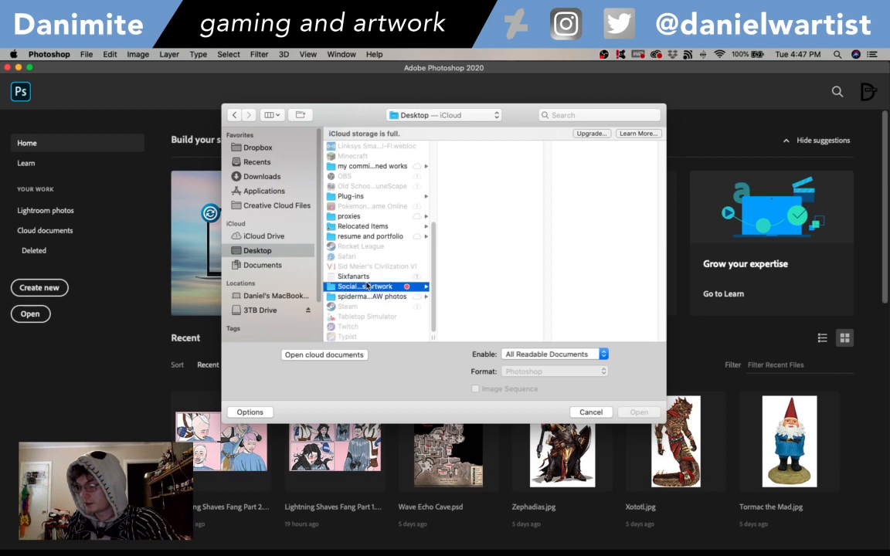
click(354, 276)
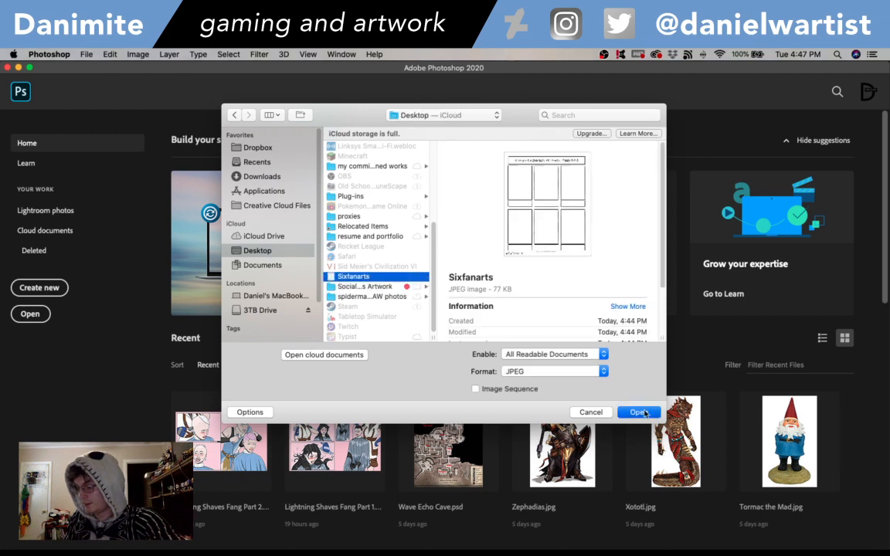
click(641, 412)
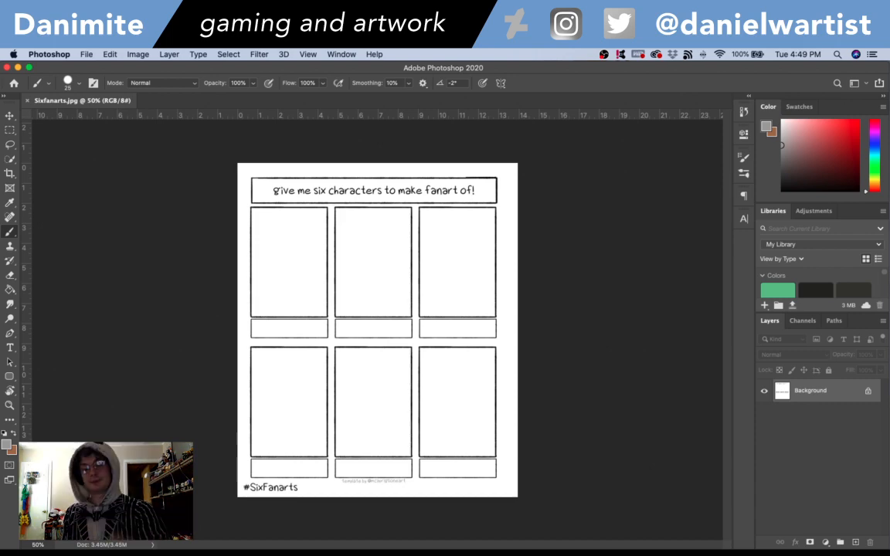
- View the template at 100% and look over its title box and rows of empty panels
key(super+1)
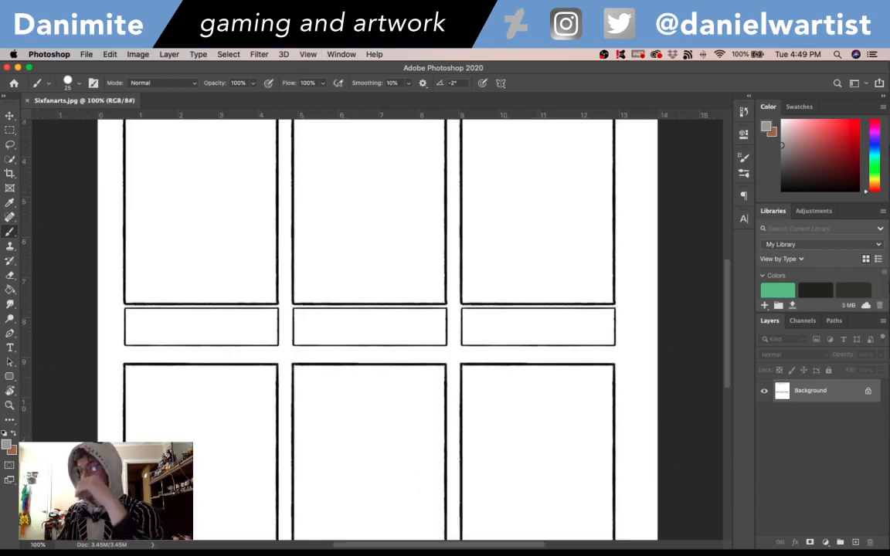
drag(727, 312, 728, 276)
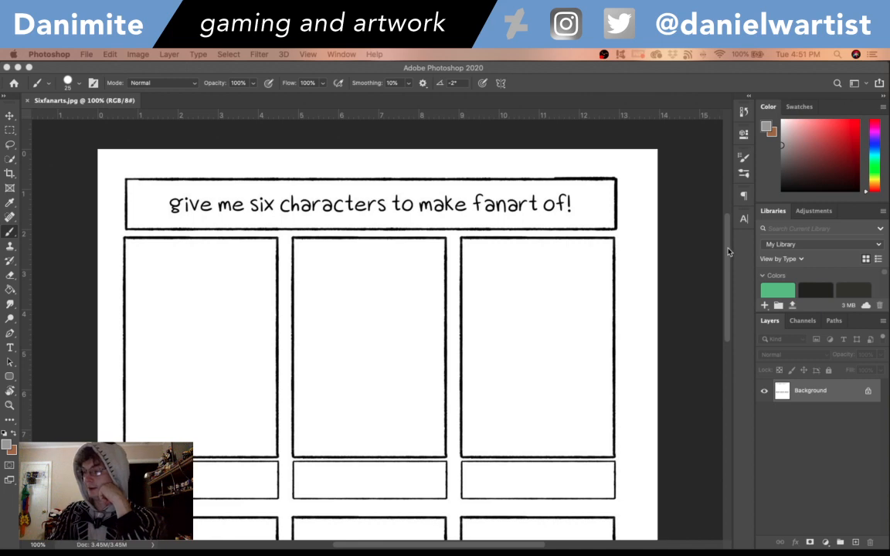
scroll(654, 247, down, 5)
drag(727, 278, 721, 252)
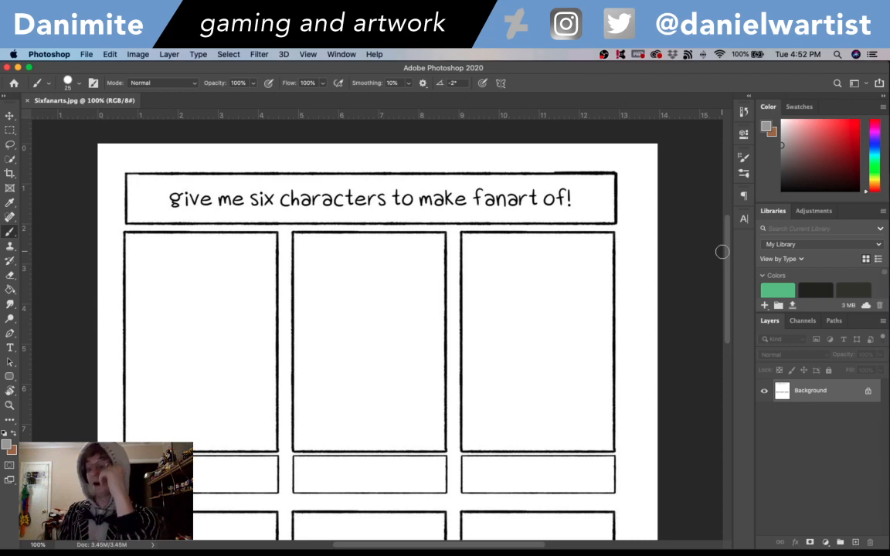
mouse_move(727, 280)
mouse_down()
mouse_move(727, 322)
mouse_move(725, 297)
mouse_up()
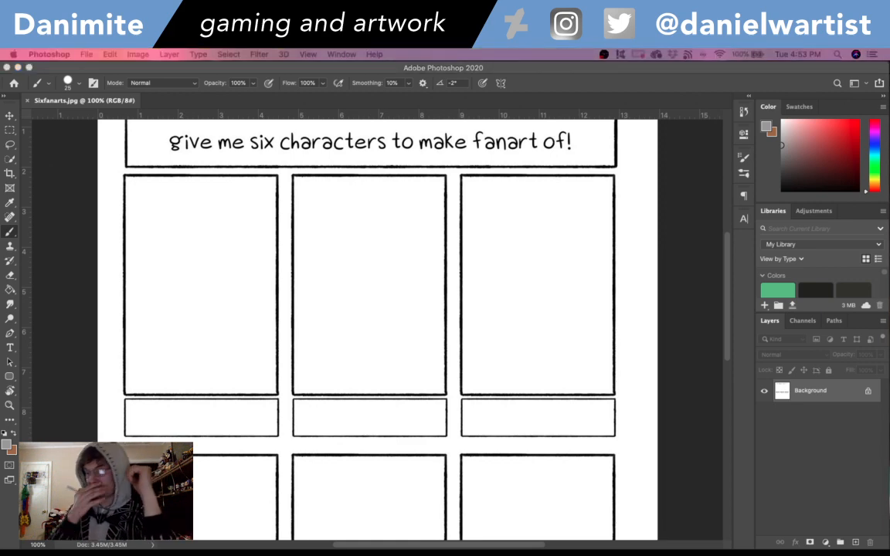
click(727, 256)
mouse_move(727, 257)
mouse_down()
mouse_move(728, 231)
mouse_move(728, 272)
mouse_up()
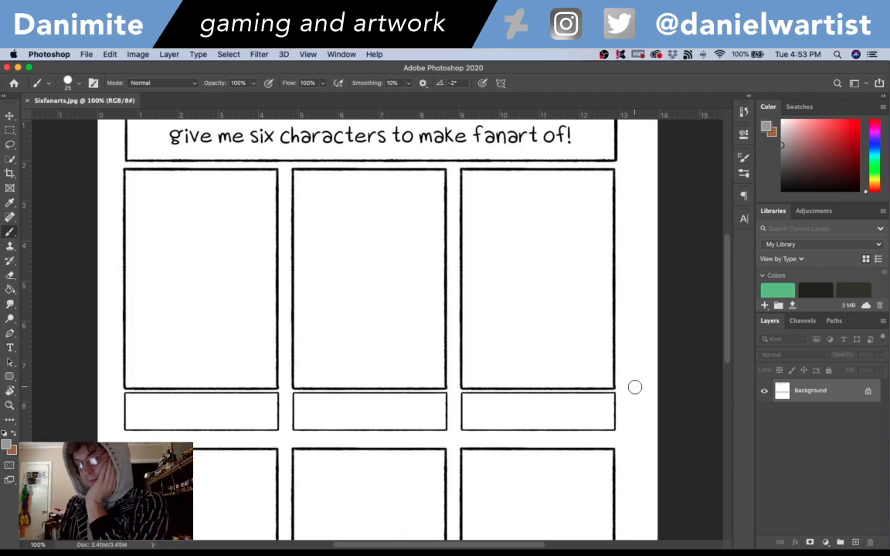
click(9, 129)
drag(124, 168, 277, 388)
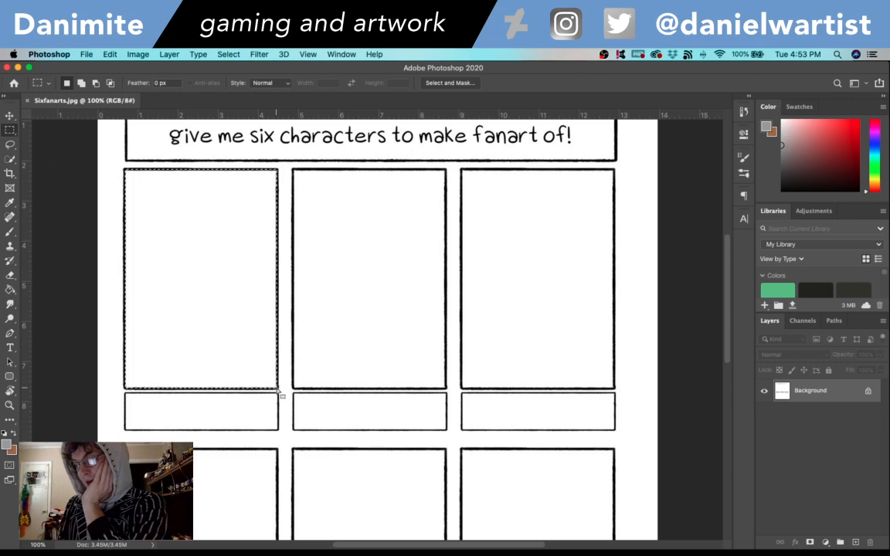
key(super+z)
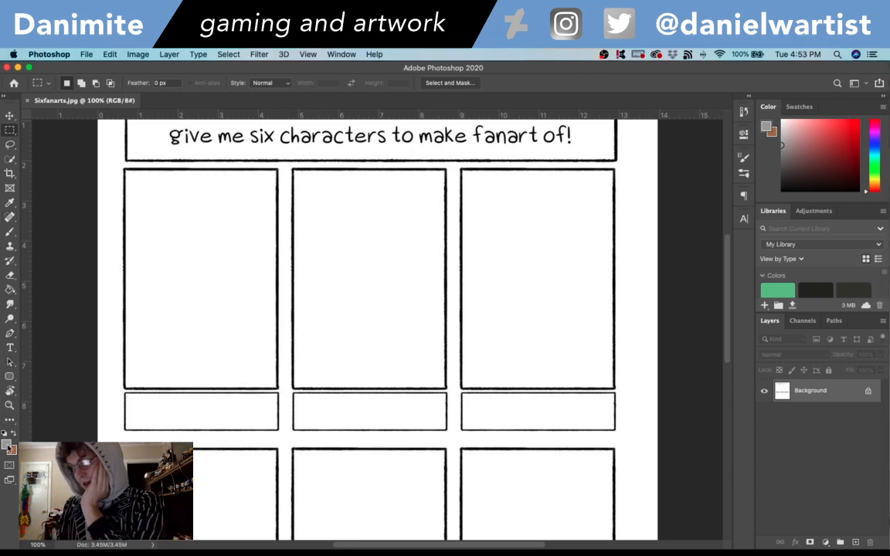
- Create a new layer named measurement above the template background
key(super+shift+n)
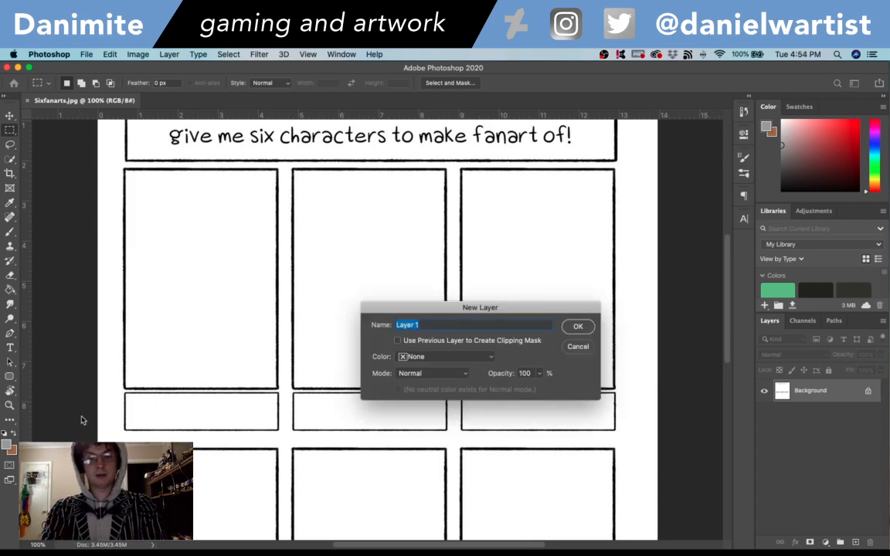
text(measurement)
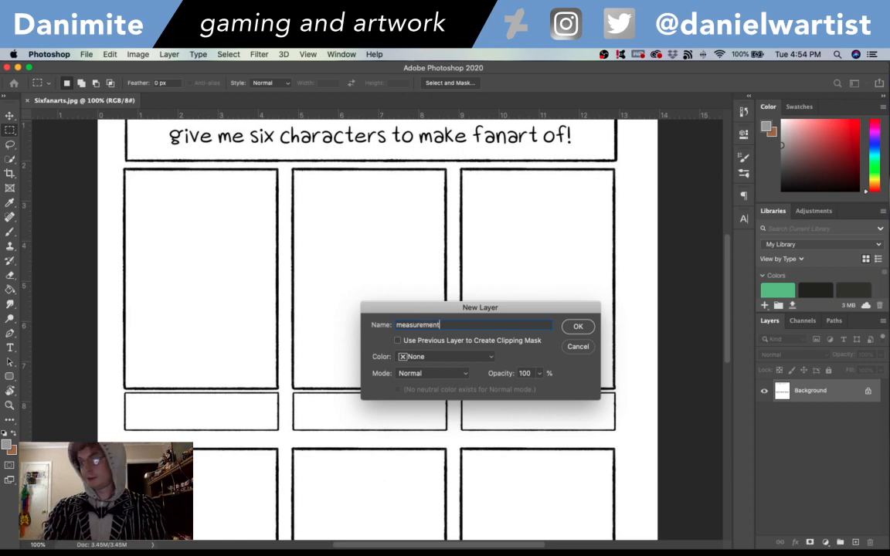
key(Return)
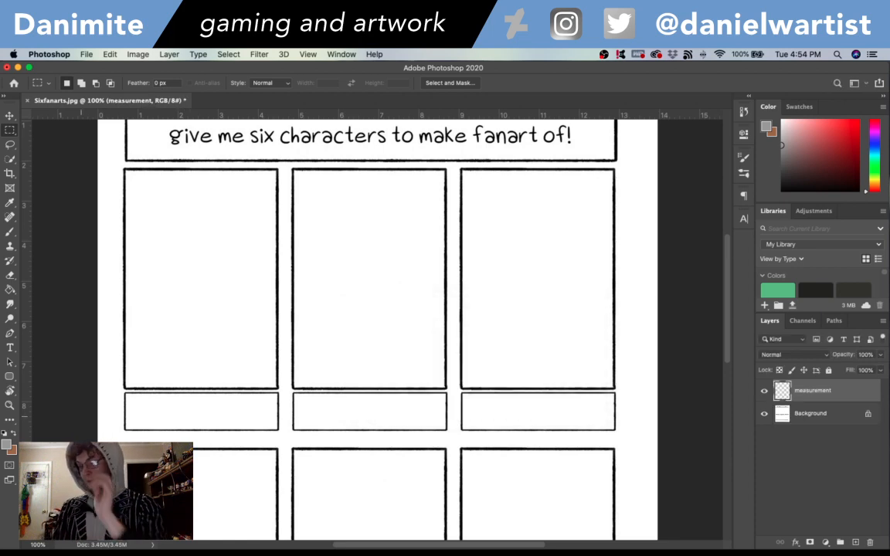
- Draw a rectangle shape about 275 by 395 px over the first panel of the upper row
click(10, 377)
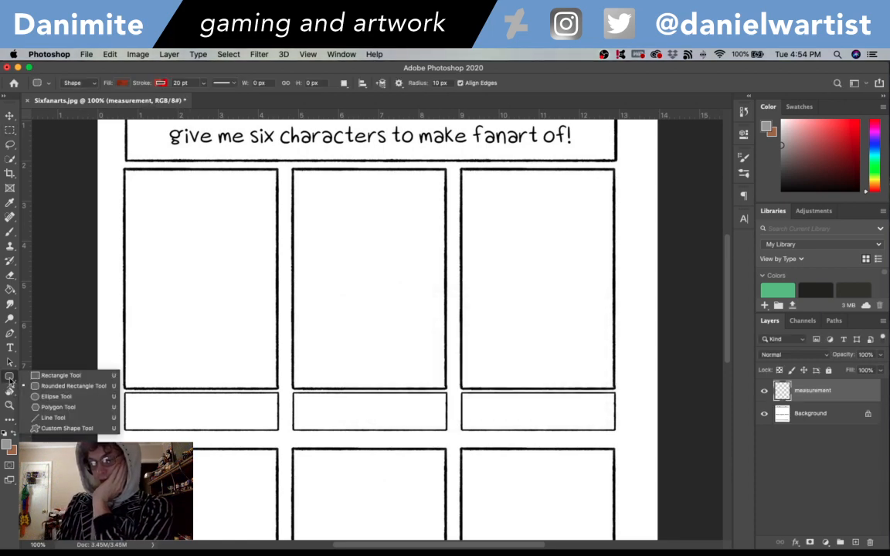
click(60, 376)
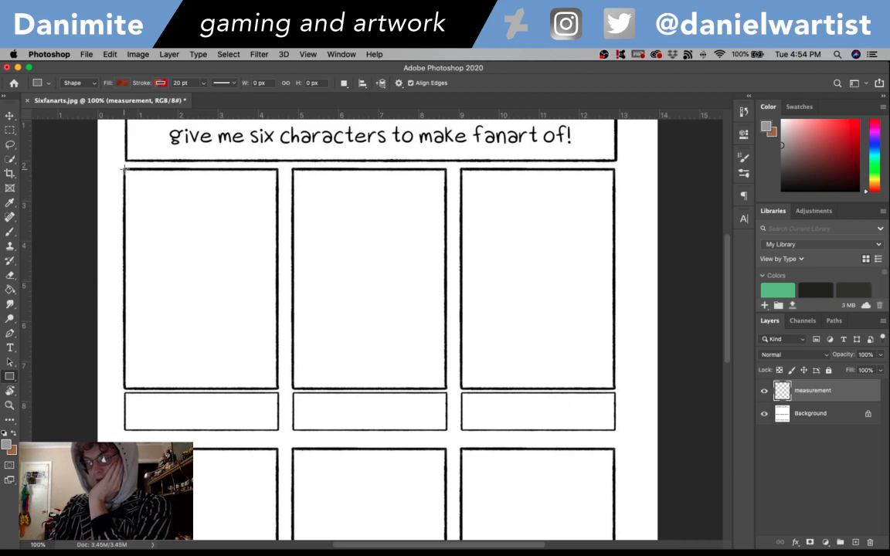
drag(123, 168, 276, 387)
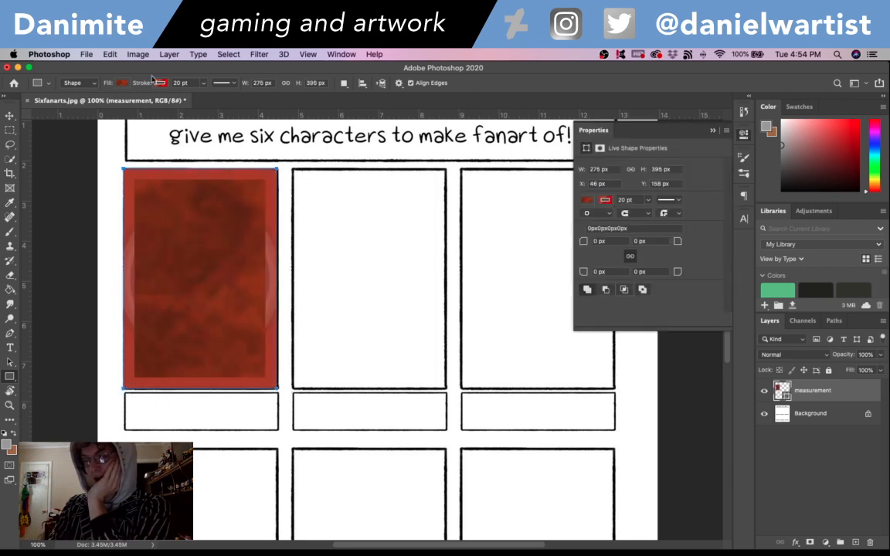
- Change the rectangle's fill from the pattern to solid red #dd4646 and remove its stroke
click(123, 83)
click(122, 83)
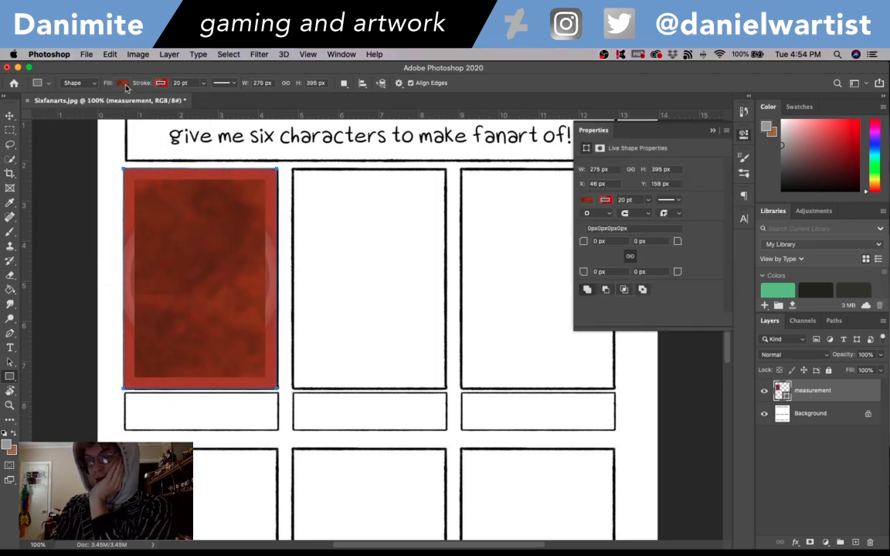
click(122, 84)
click(120, 85)
click(120, 85)
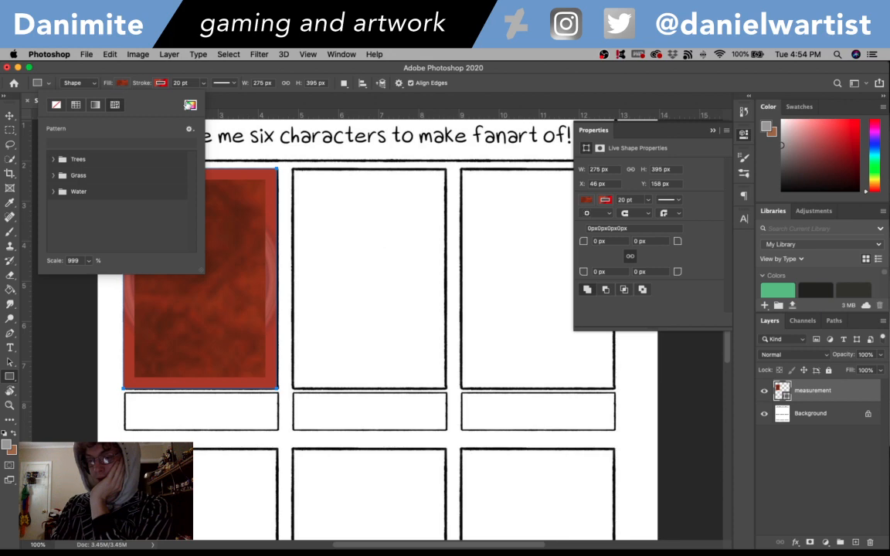
click(190, 105)
click(383, 167)
click(471, 136)
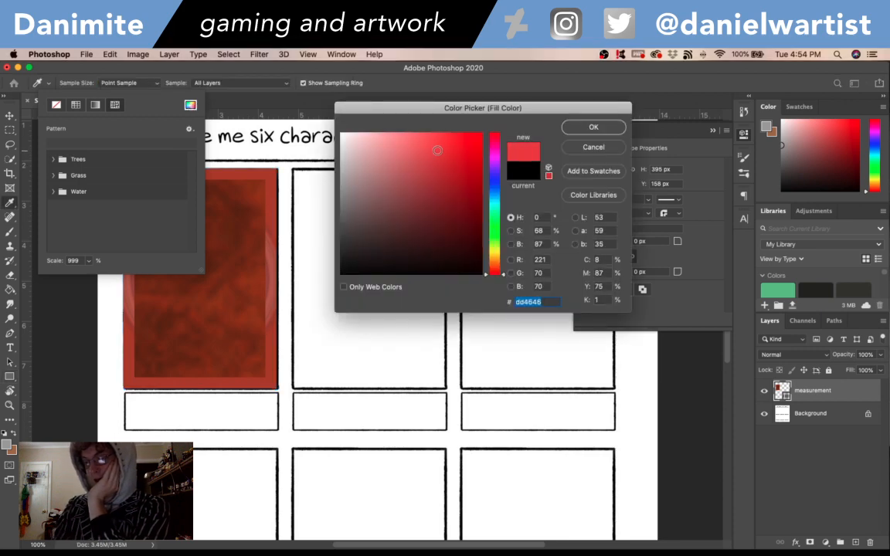
click(593, 126)
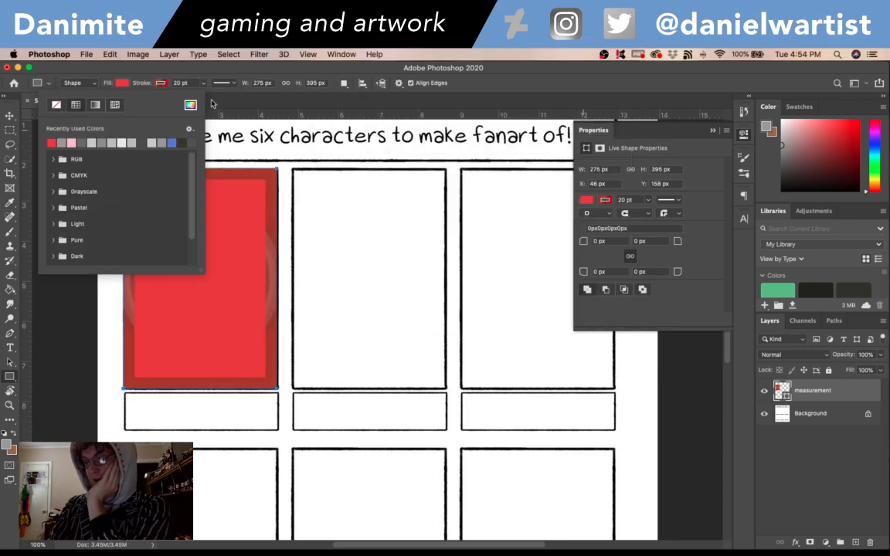
click(95, 105)
click(114, 104)
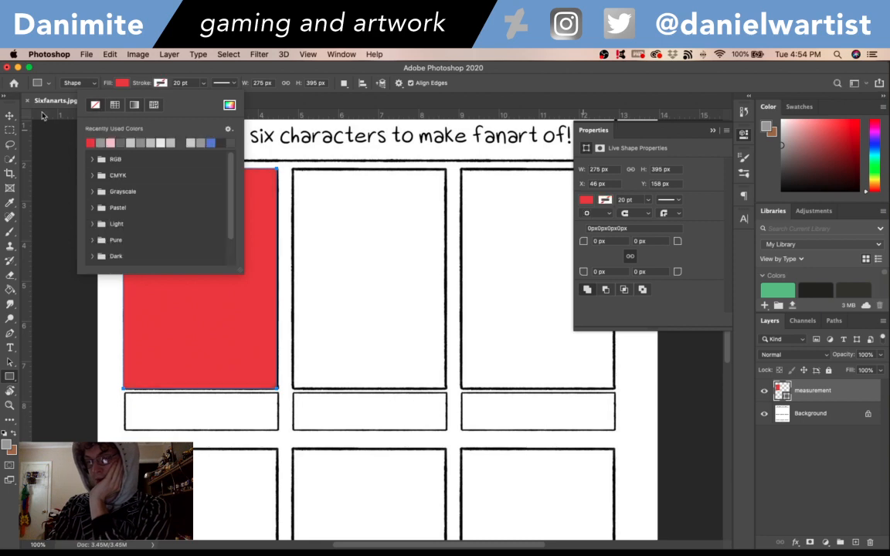
- Nudge the red rectangle 2 px to the right with the Move tool and collapse its shape properties
click(10, 114)
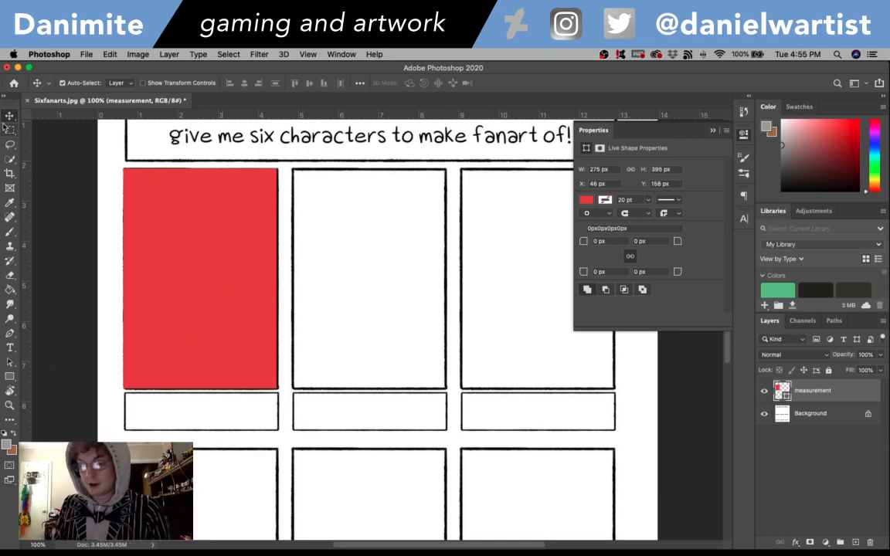
key(Right)
key(Right)
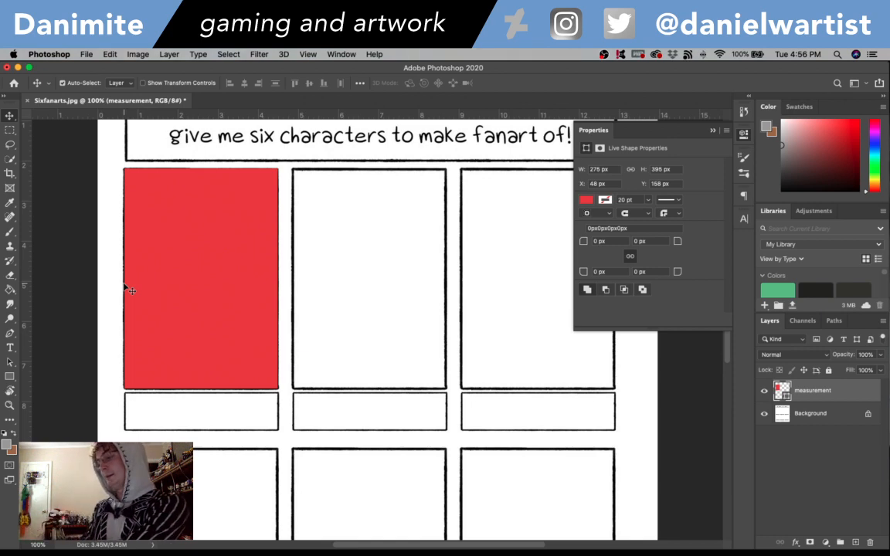
click(745, 135)
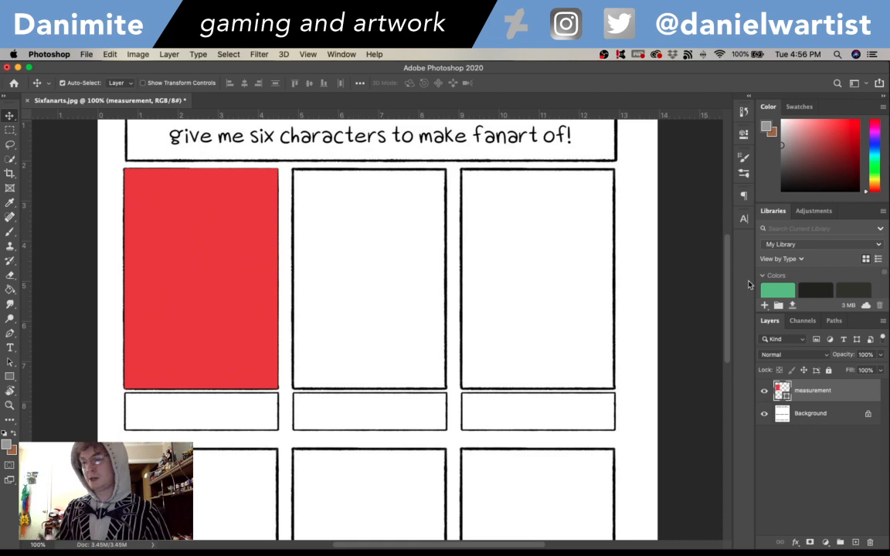
- Select the measurement layer by picking it from the layers under the red rectangle on the canvas
scroll(731, 312, down, 5)
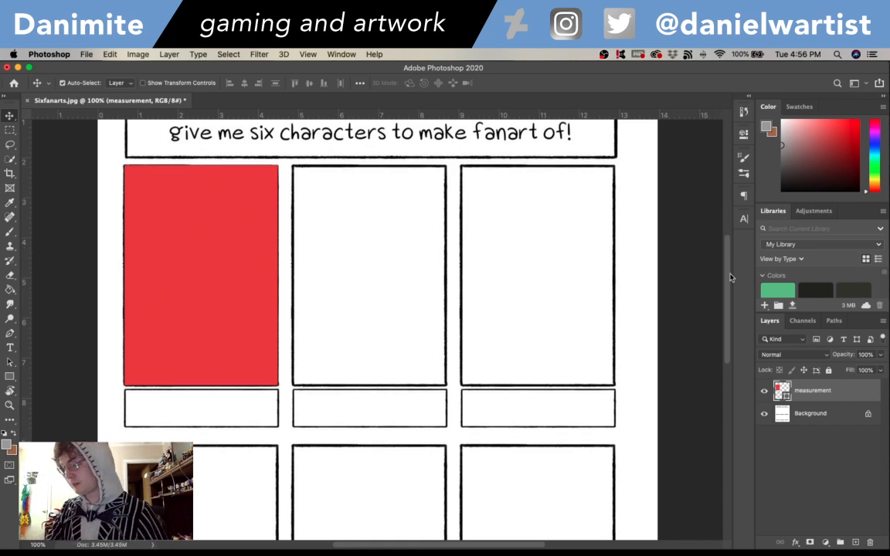
drag(731, 330, 722, 265)
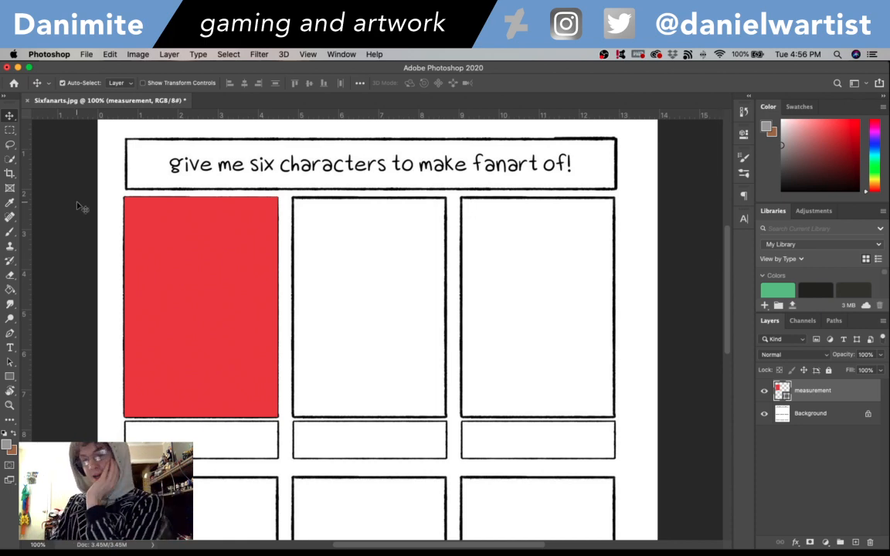
mouse_move(728, 268)
mouse_down()
mouse_move(727, 282)
mouse_move(727, 275)
mouse_up()
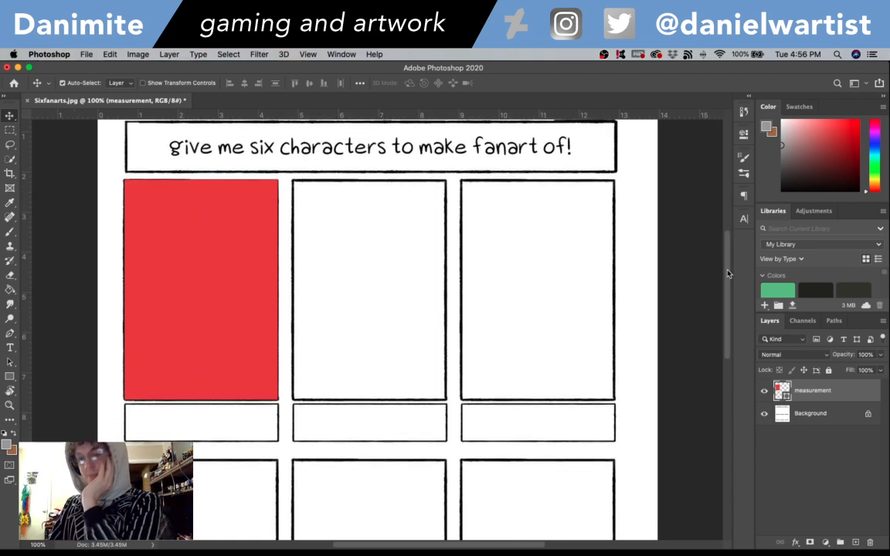
scroll(730, 262, up, 3)
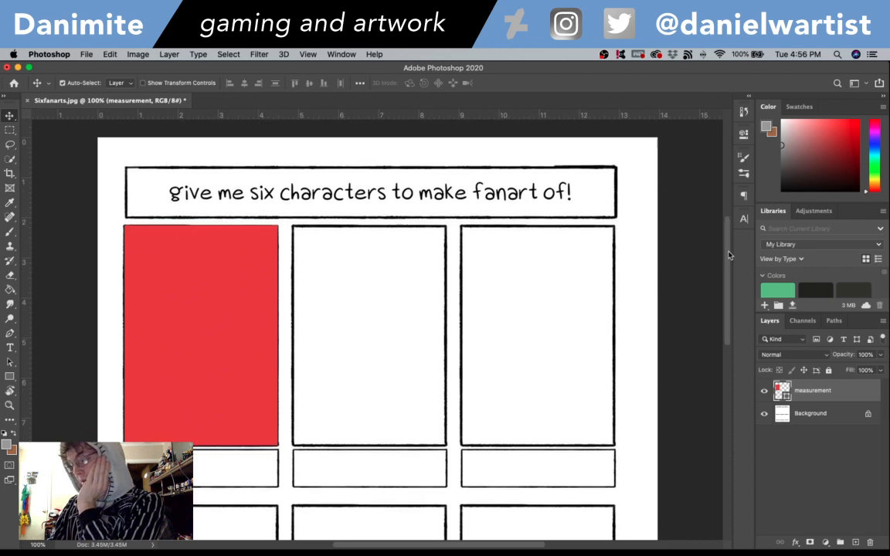
right_click(218, 328)
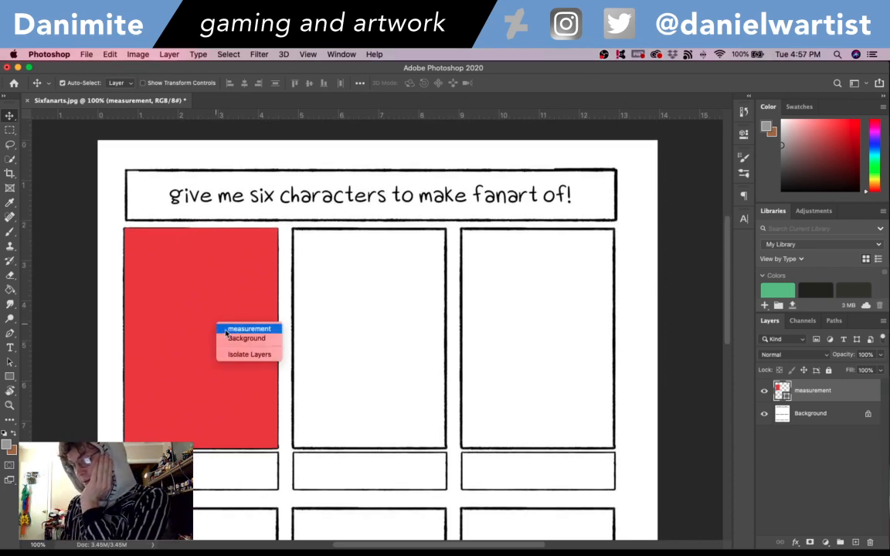
click(225, 329)
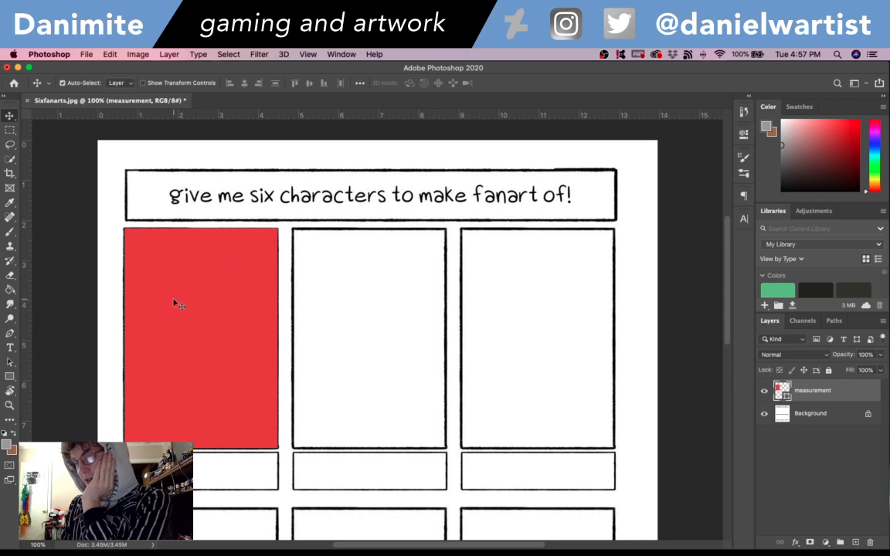
- Try rasterizing the measurement layer that holds the red rectangle
right_click(803, 391)
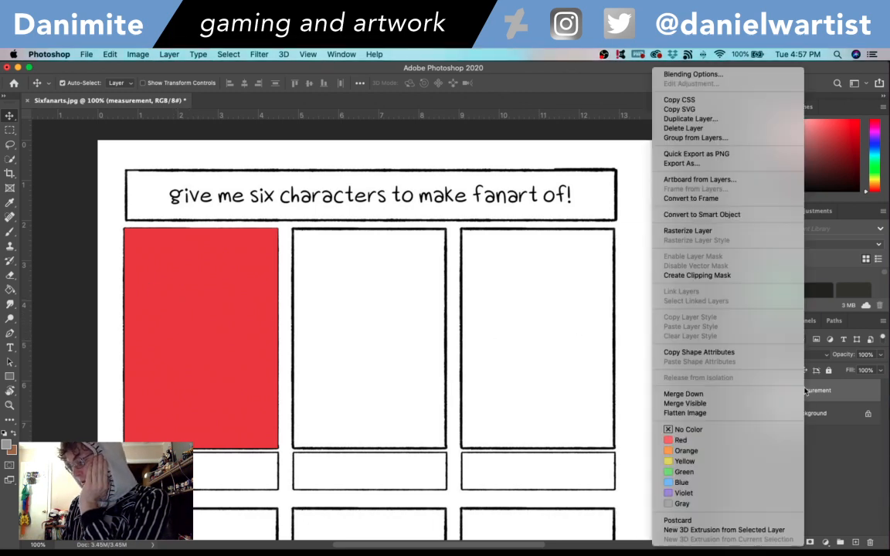
click(687, 231)
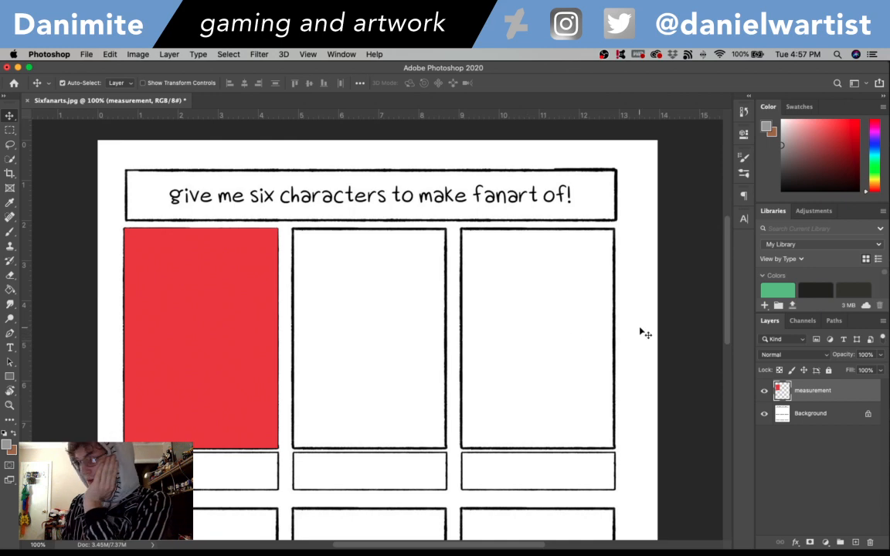
key(space)
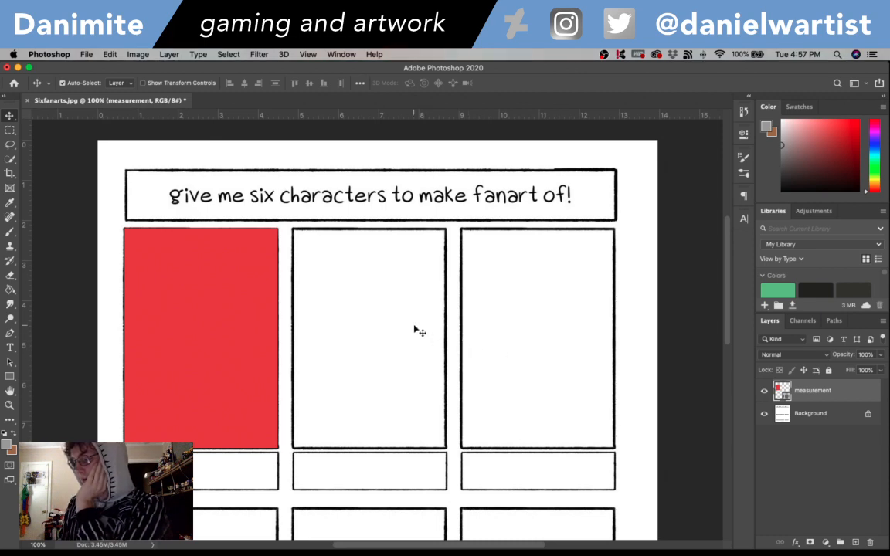
double_click(782, 390)
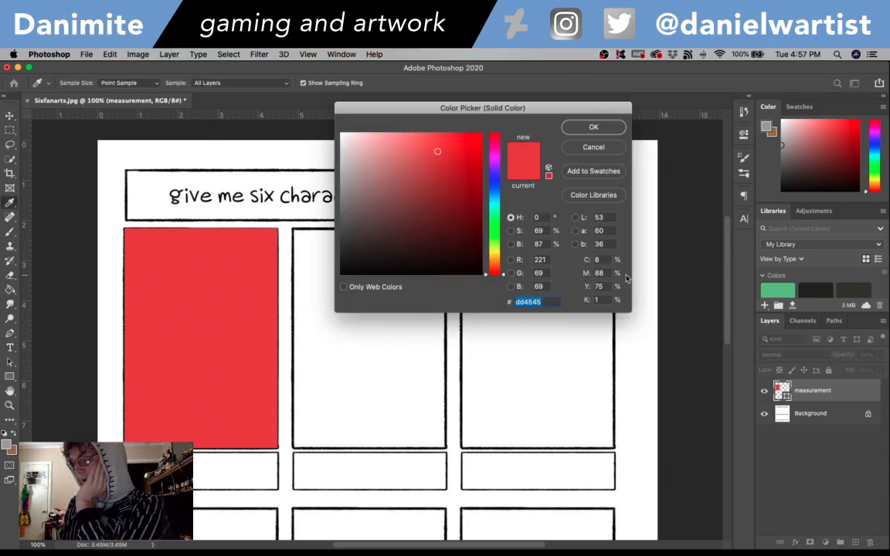
click(598, 148)
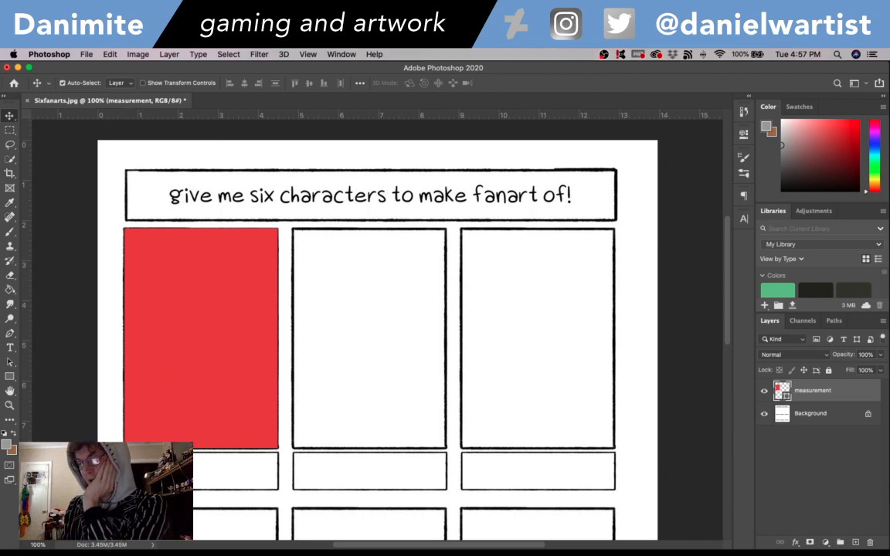
click(146, 55)
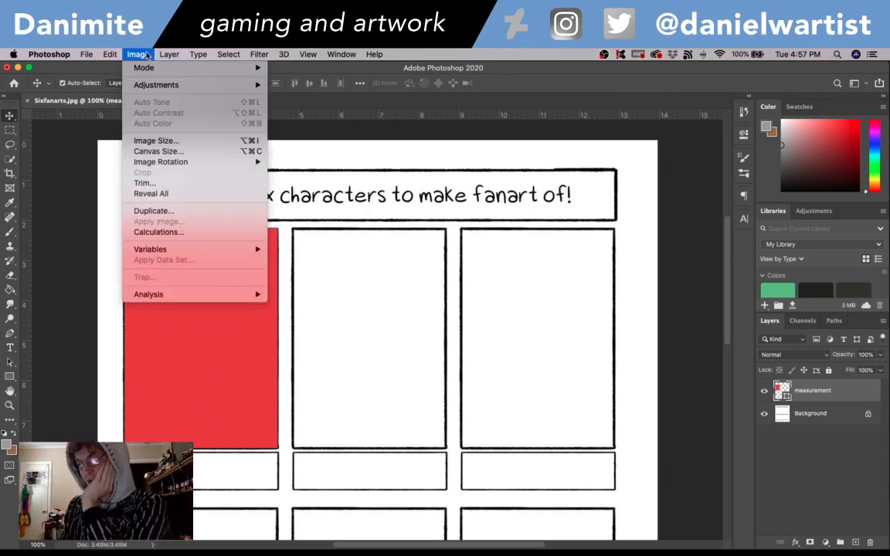
click(148, 153)
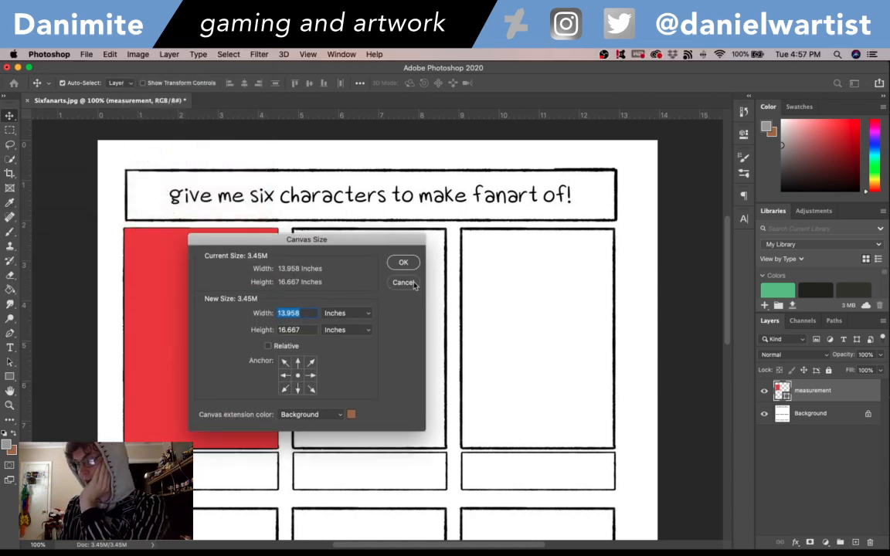
click(403, 283)
- Resample the whole template image to a resolution of 300 pixels/inch at 4188 x 5000 px
click(129, 54)
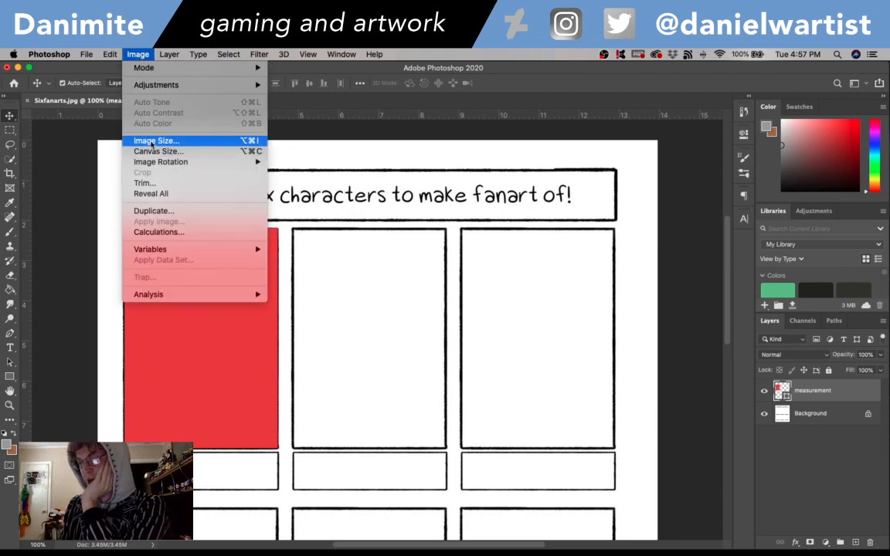
click(147, 142)
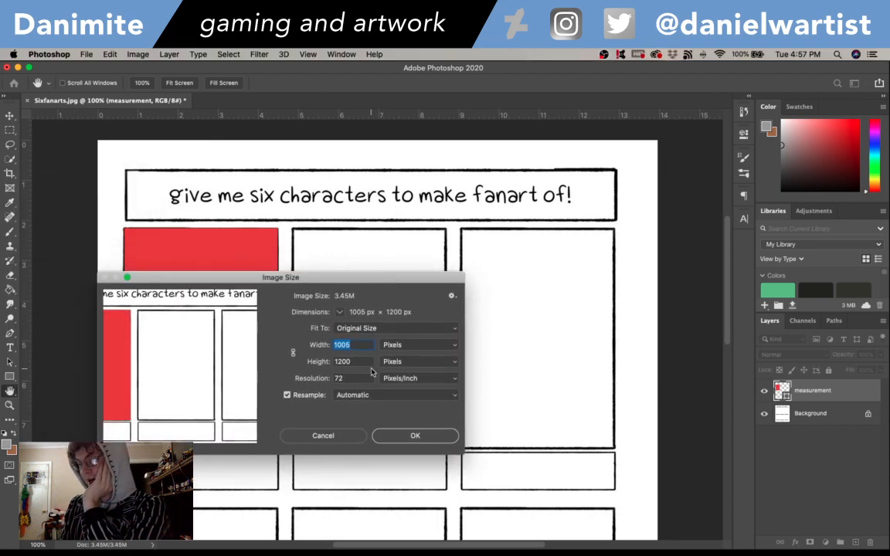
text(42)
key(Tab)
key(Tab)
text(3)
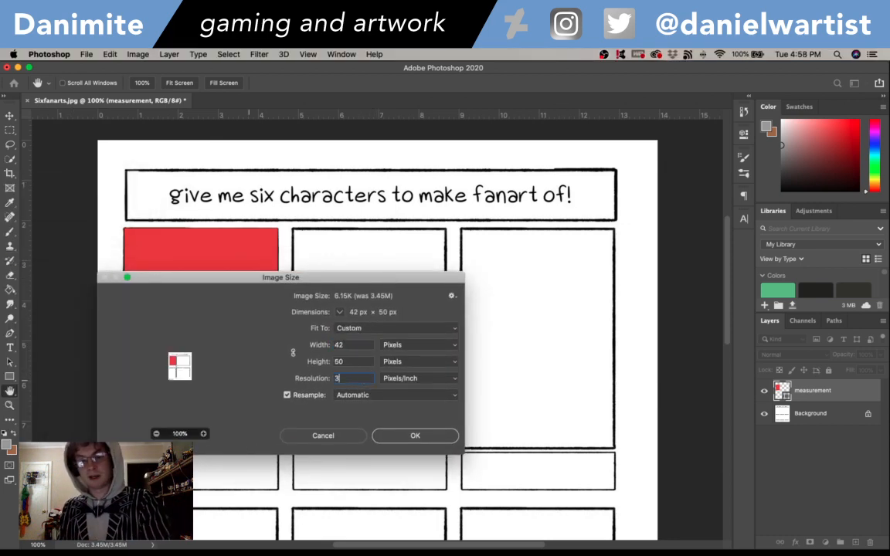
text(00)
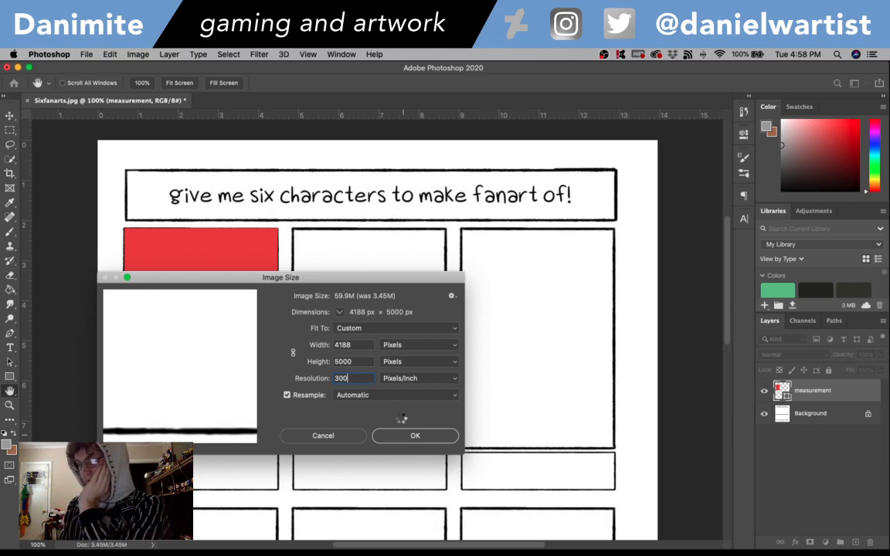
click(412, 434)
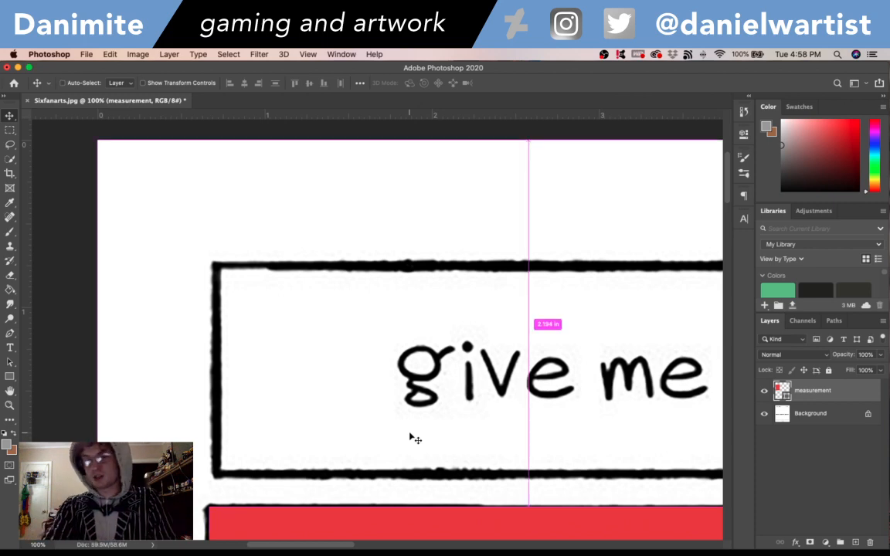
- Add a new empty layer above the measurement layer
key(super+minus)
key(super+minus)
key(super+minus)
key(super+minus)
key(super+minus)
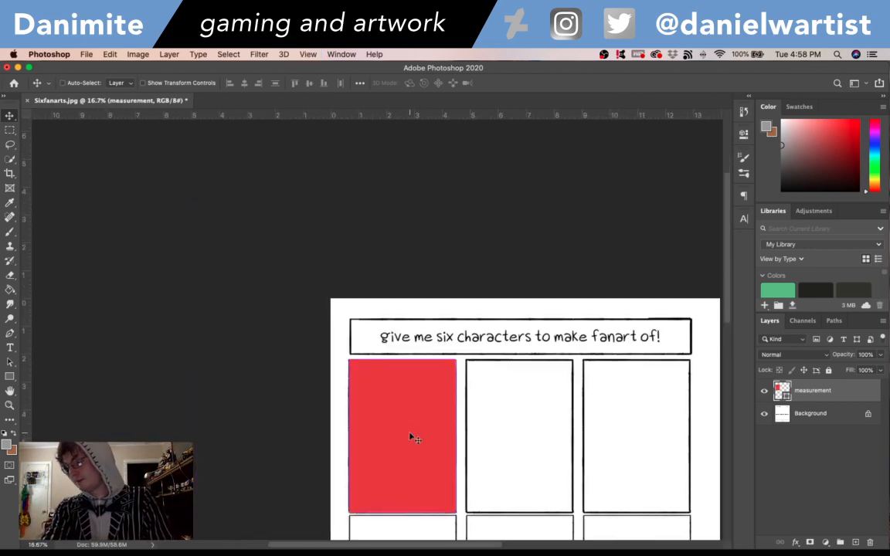
drag(608, 463, 441, 337)
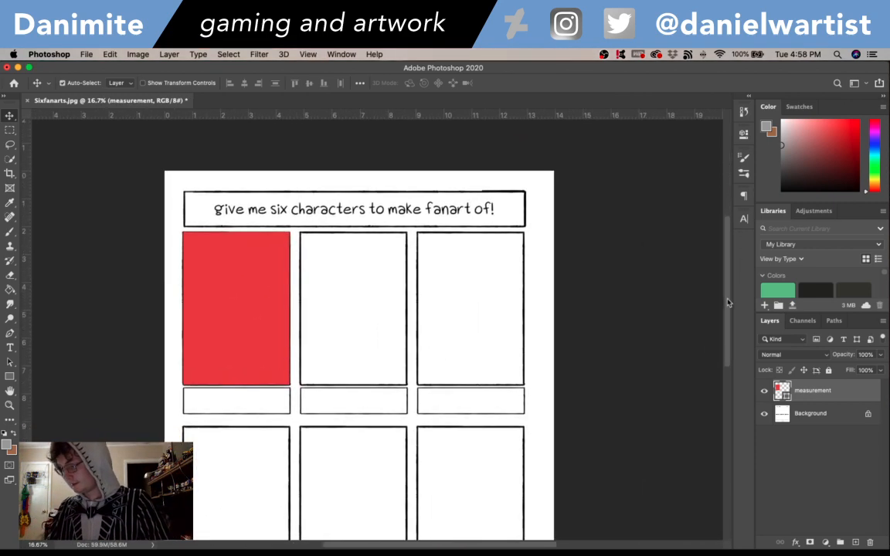
drag(727, 320, 723, 327)
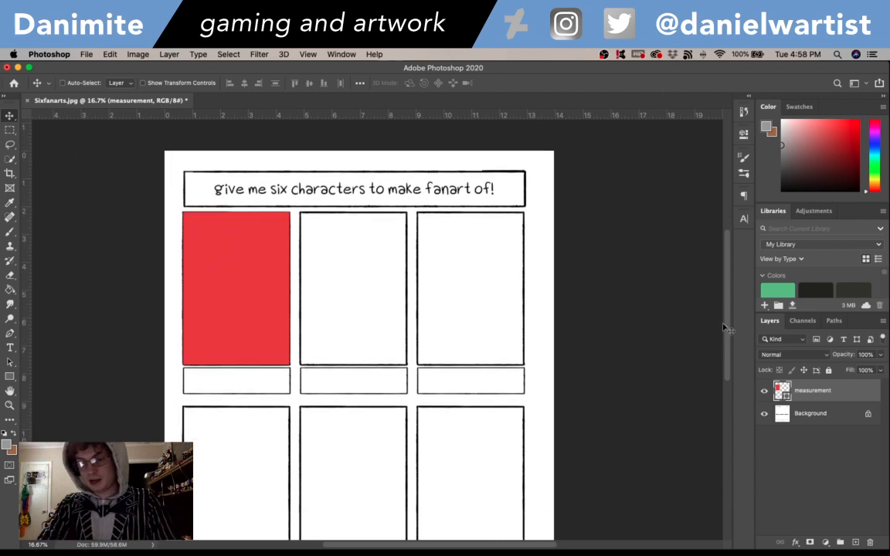
key(super+plus)
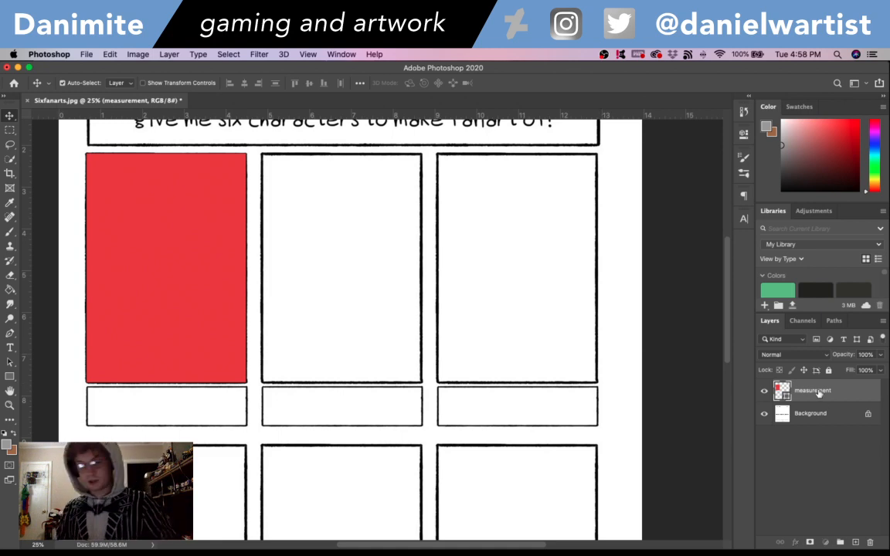
key(super+shift+n)
key(Return)
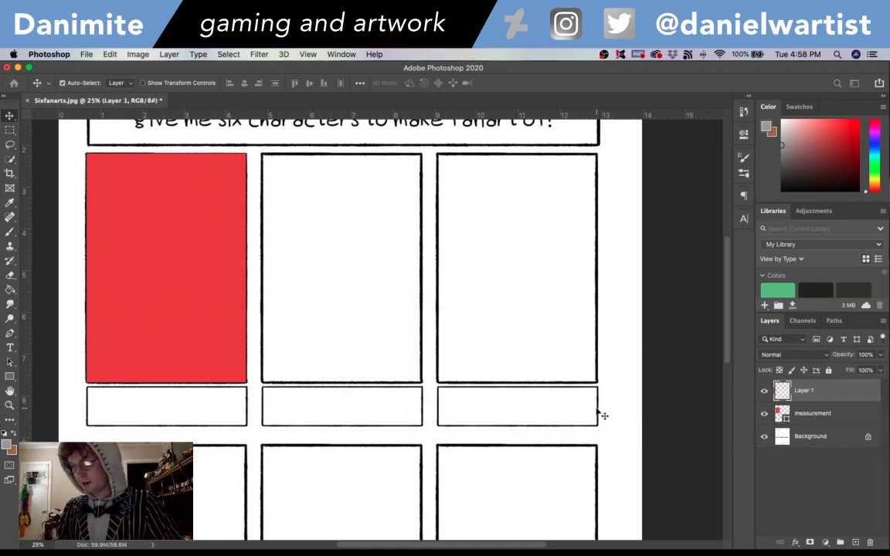
- Try a grey brush stroke in the upper row's middle panel, undo it, and set the foreground color to bright red
key(b)
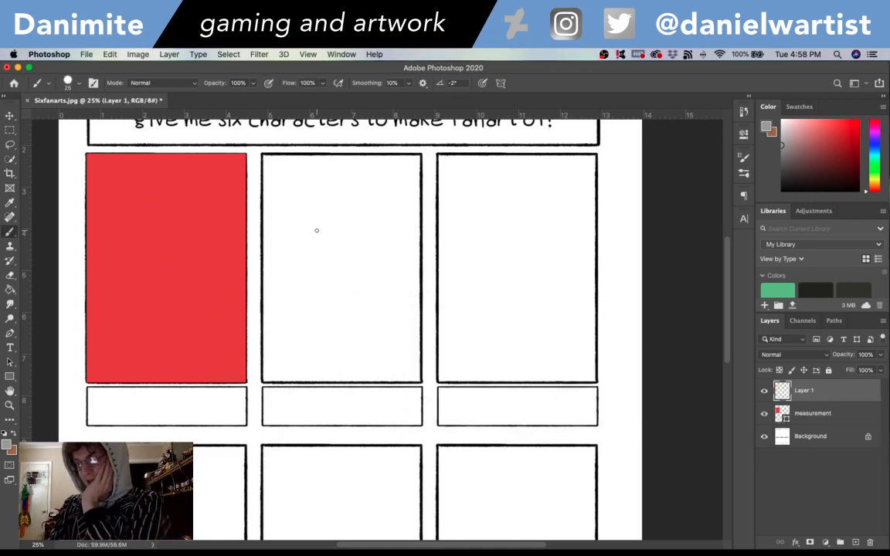
drag(335, 237, 346, 306)
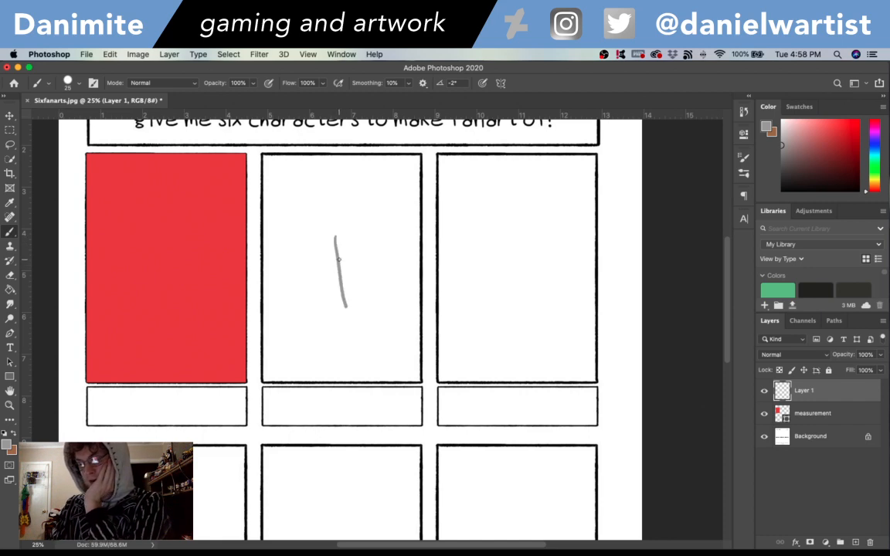
key(super+z)
click(9, 444)
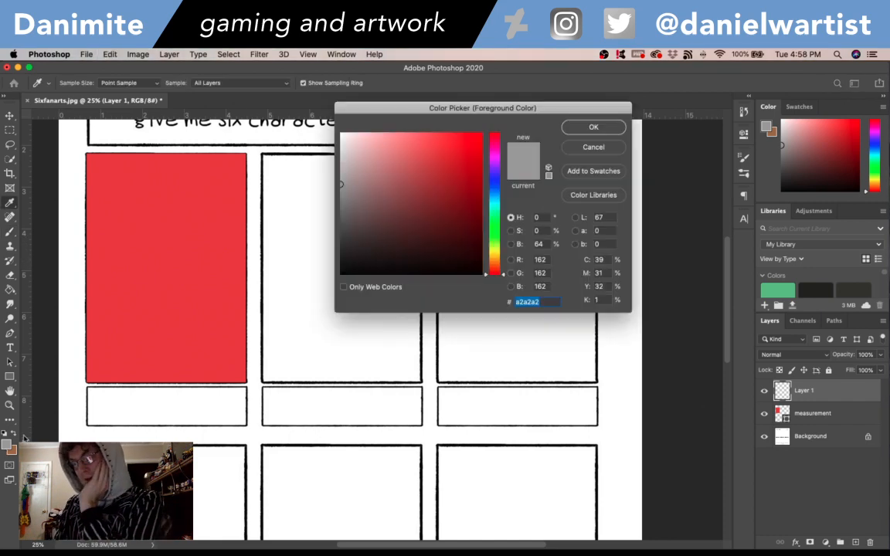
click(469, 149)
click(594, 126)
- Brush a vertical line marked 5.5" and a short horizontal line marked 4" in the upper row's middle panel
drag(327, 217, 350, 324)
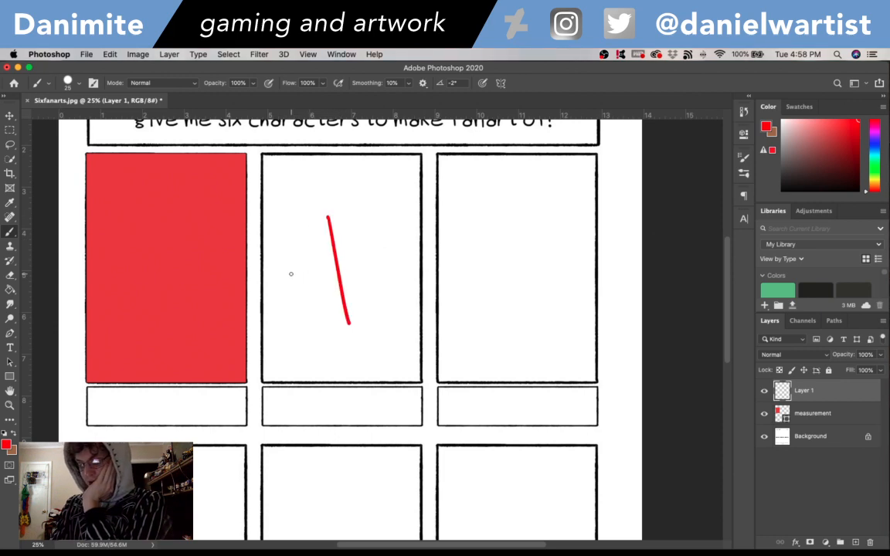
mouse_move(290, 268)
mouse_down()
mouse_move(288, 288)
mouse_move(313, 275)
mouse_move(308, 288)
mouse_up()
drag(310, 262, 394, 242)
scroll(725, 280, up, 3)
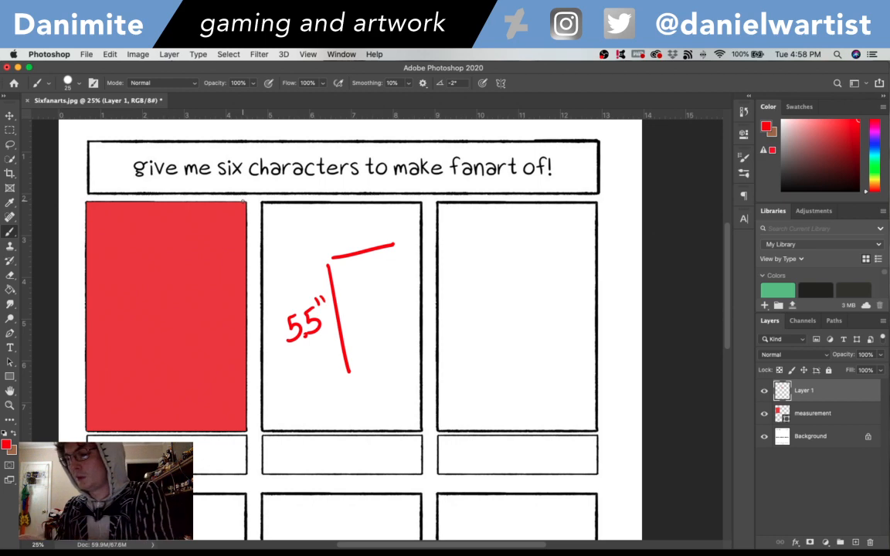
drag(347, 225, 361, 235)
drag(356, 224, 356, 242)
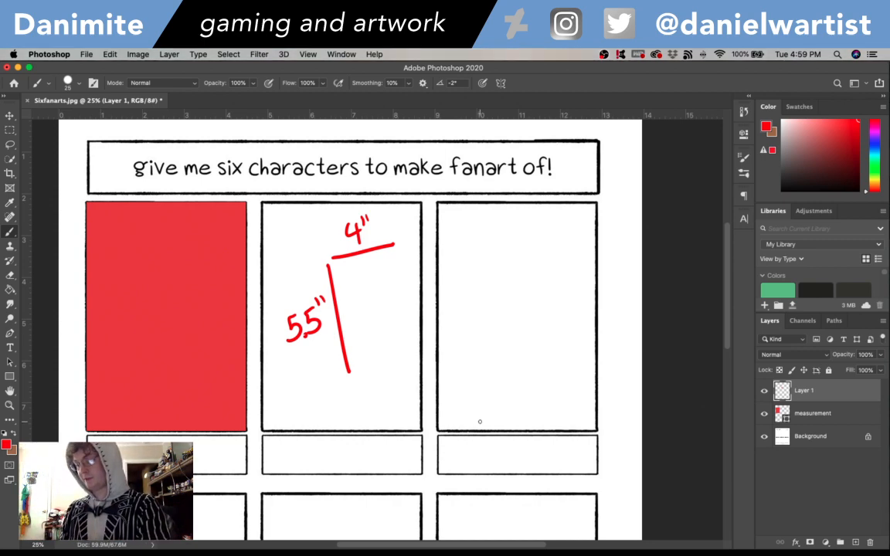
- Set up a new document 4 inches wide and 5.5 inches high at 300 pixels/inch
click(85, 54)
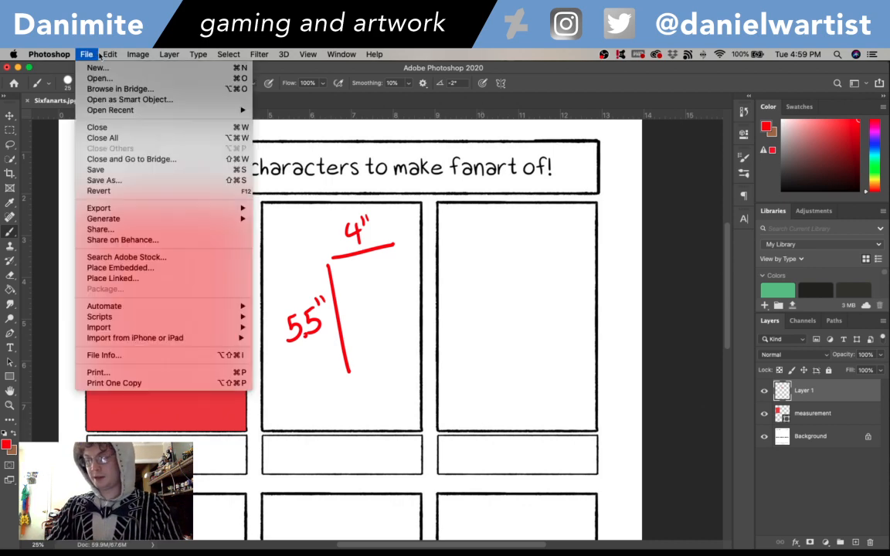
click(85, 54)
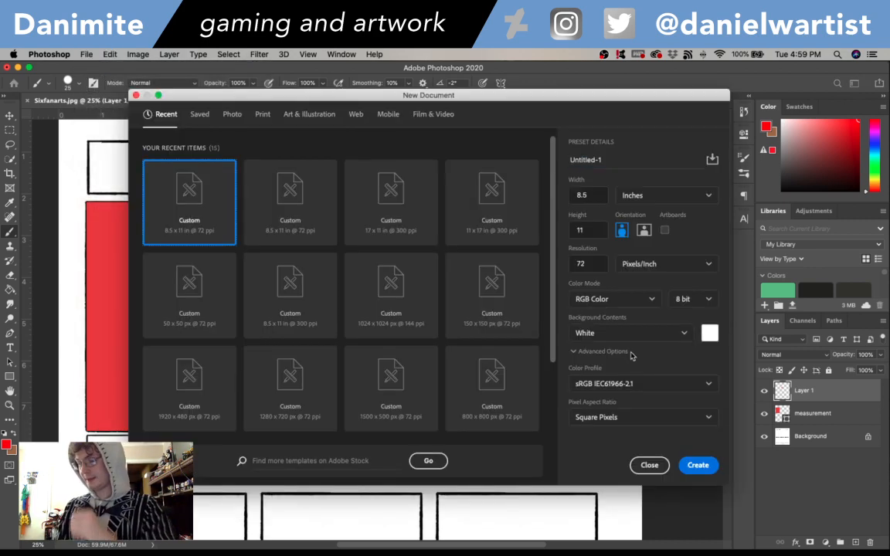
double_click(594, 264)
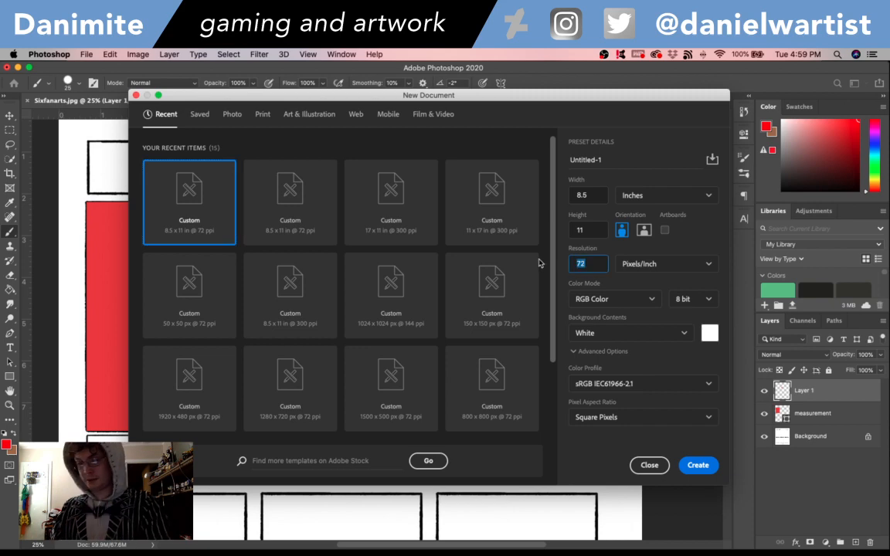
text(300)
key(Tab)
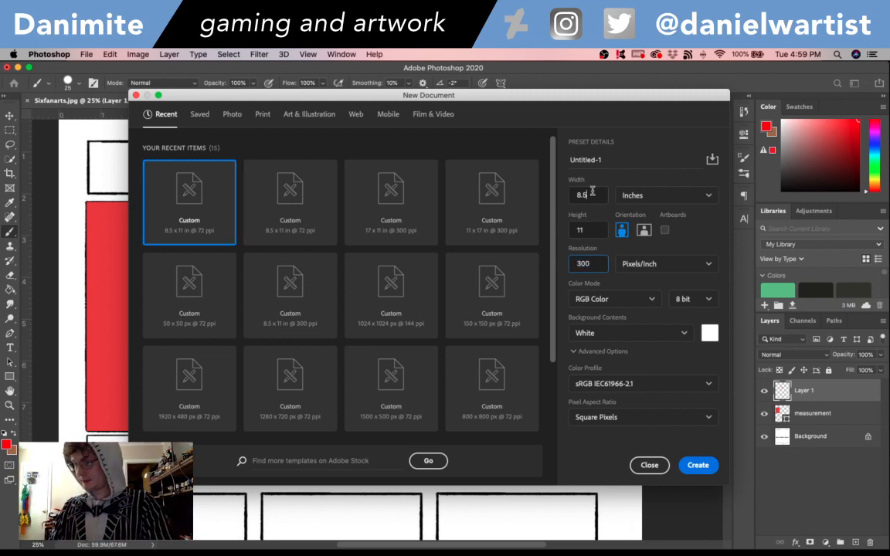
text(4)
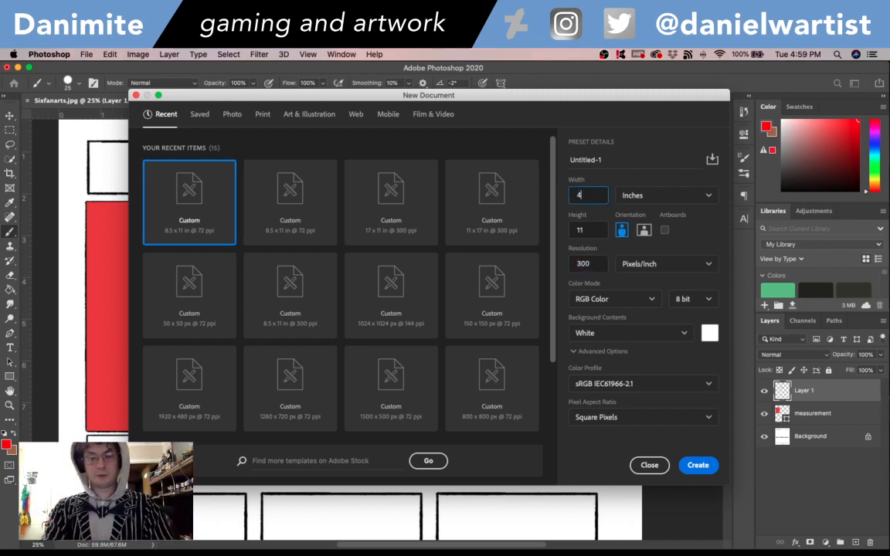
double_click(587, 227)
text(5.5)
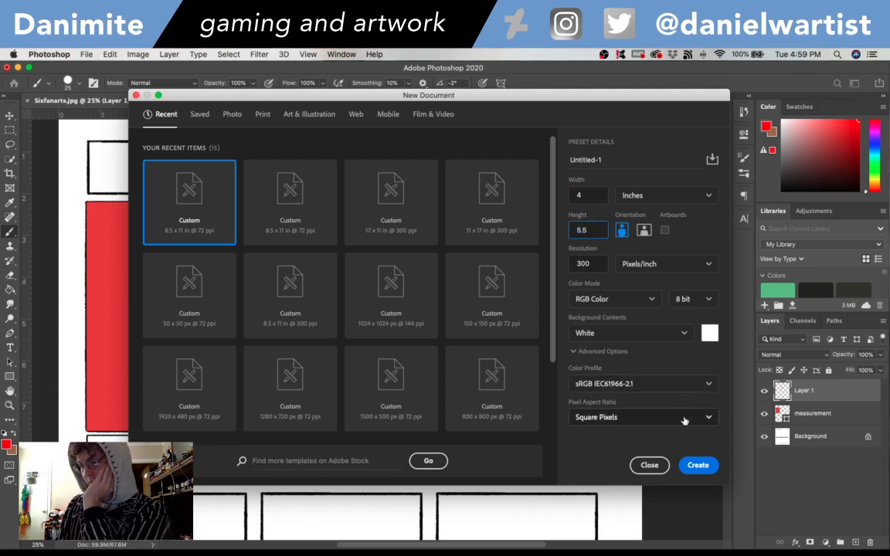
- Change the new document's size to 6 inches wide by 7.5 inches high and create it
drag(594, 228, 543, 230)
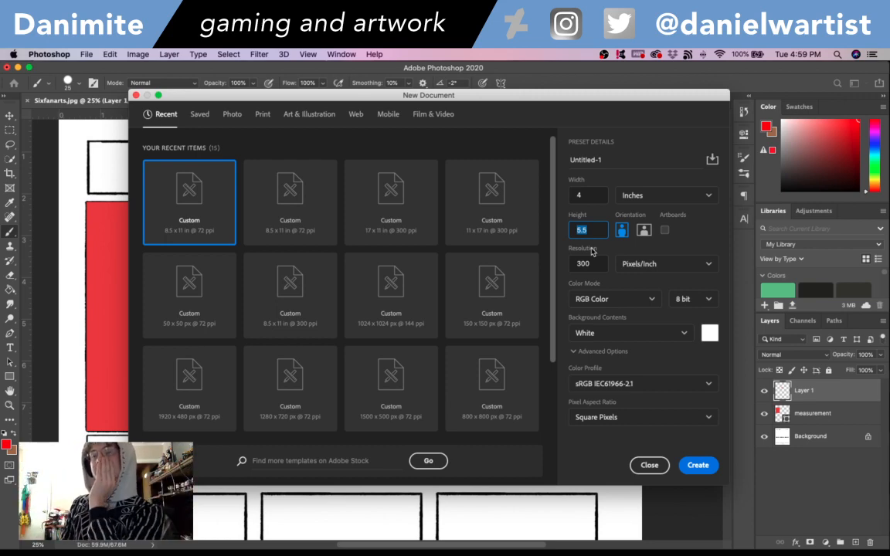
text(7)
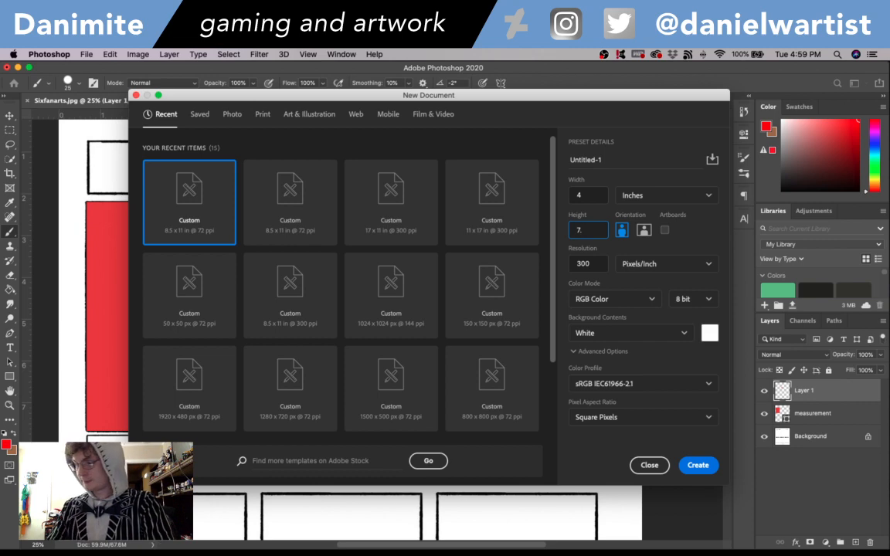
text(.5)
key(shift+Tab)
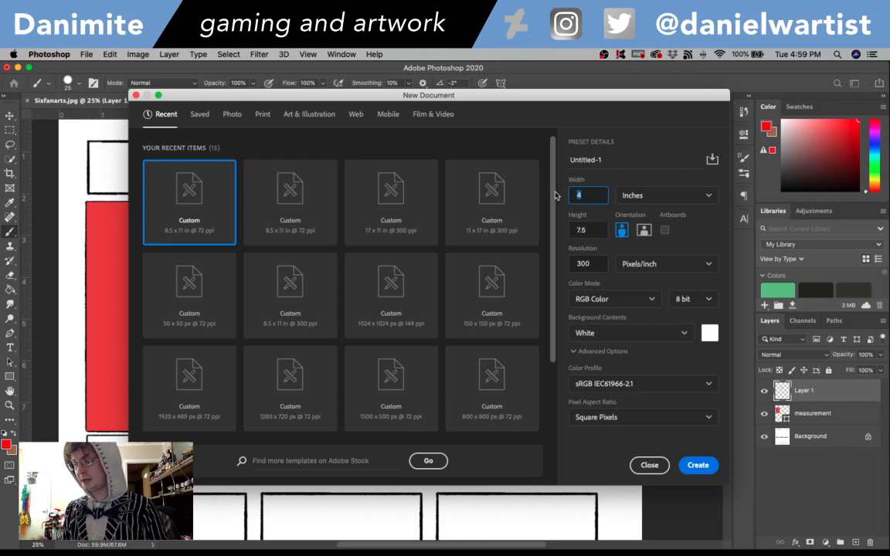
text(6)
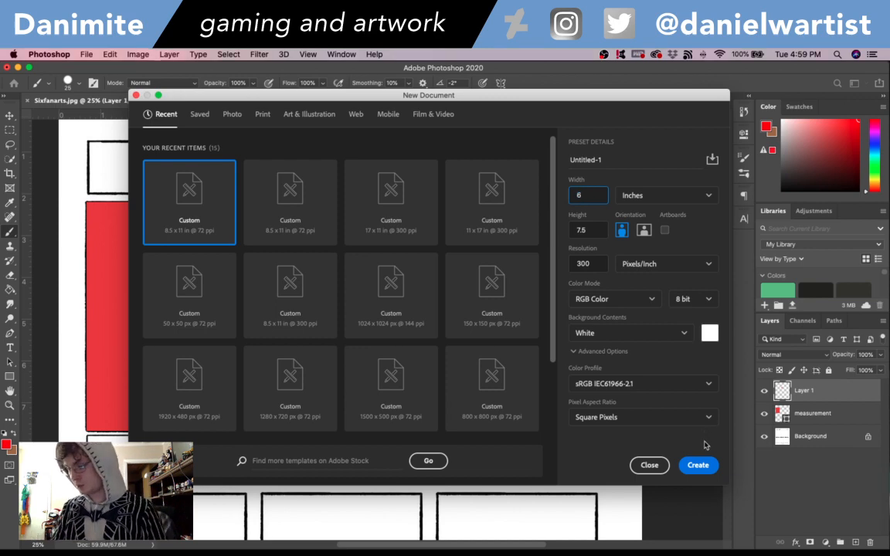
click(697, 465)
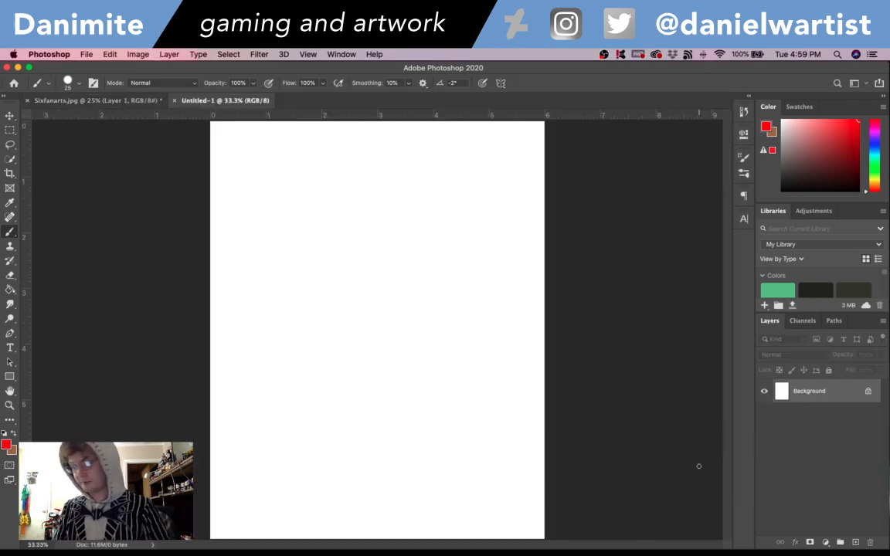
- Create a rectangle shape 4 in wide and 5.5 in high on the new document's canvas
click(9, 376)
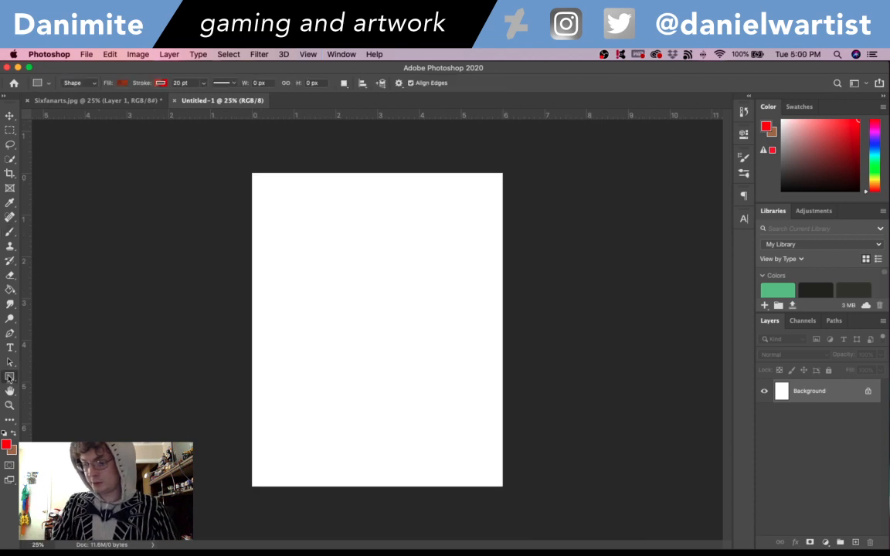
drag(326, 230, 332, 234)
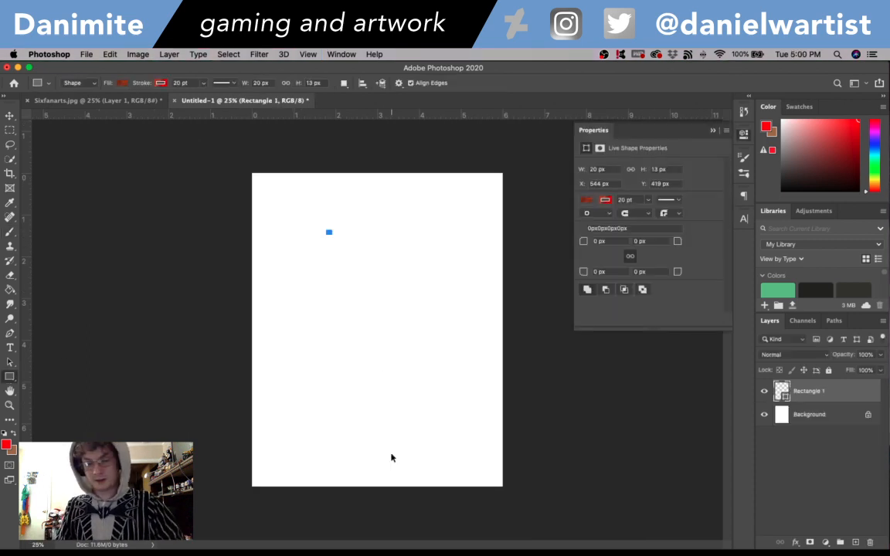
key(super+z)
click(325, 265)
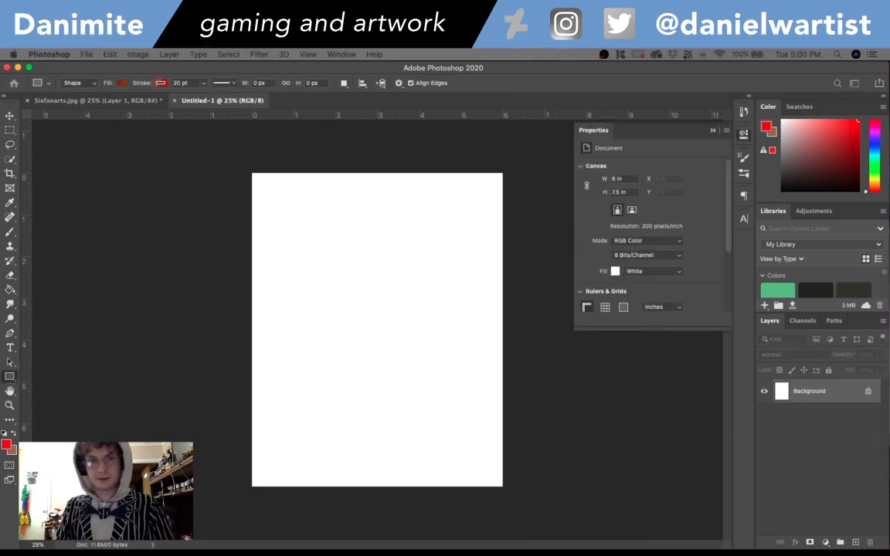
drag(278, 373, 427, 293)
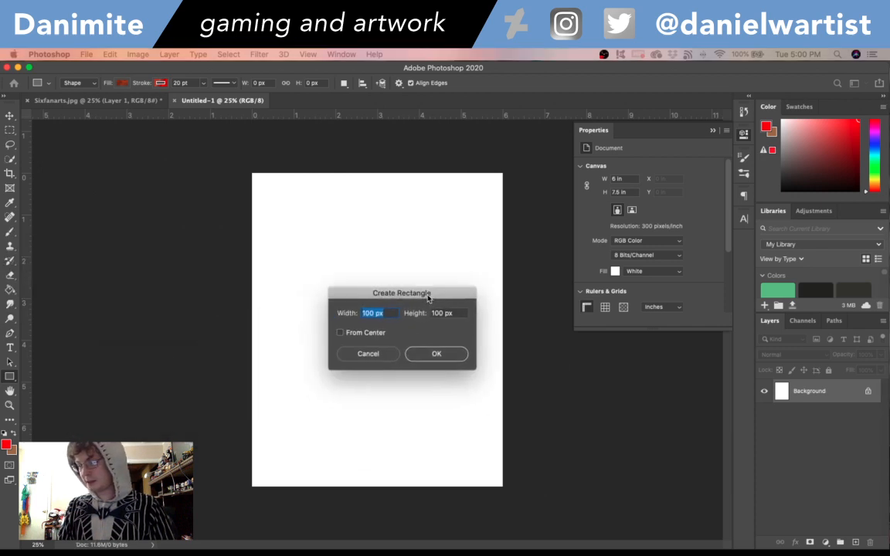
text(4)
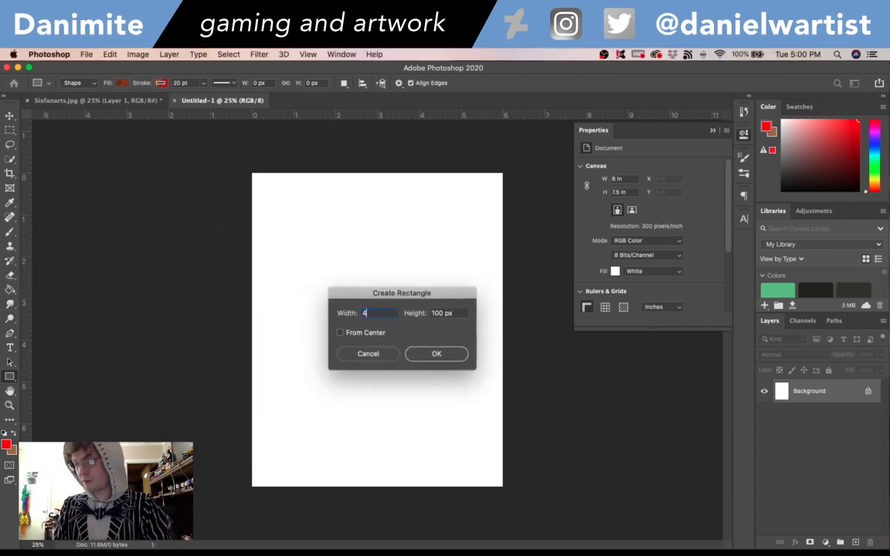
text(in)
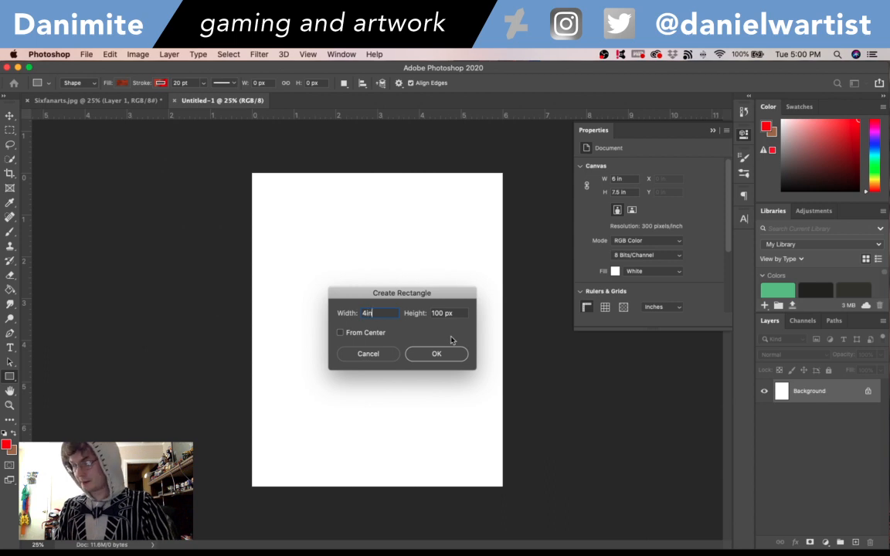
key(Tab)
text(5.5 in)
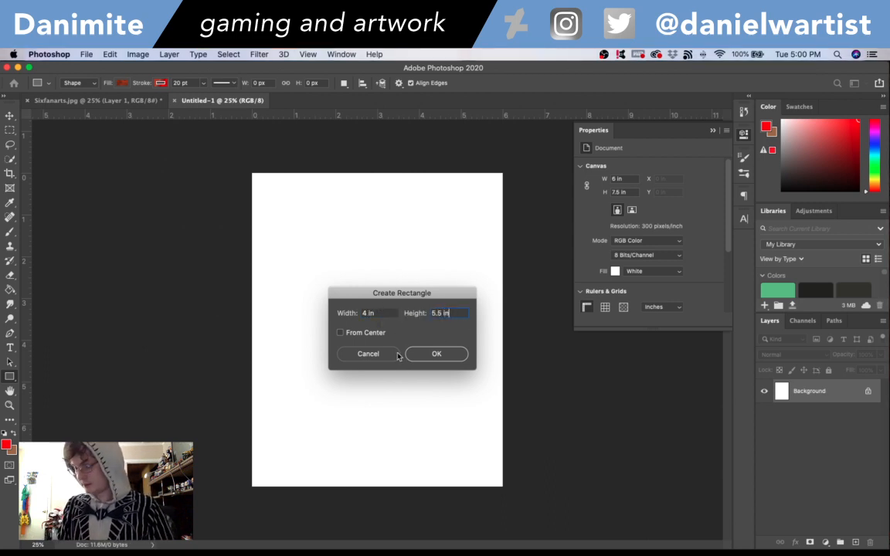
click(428, 354)
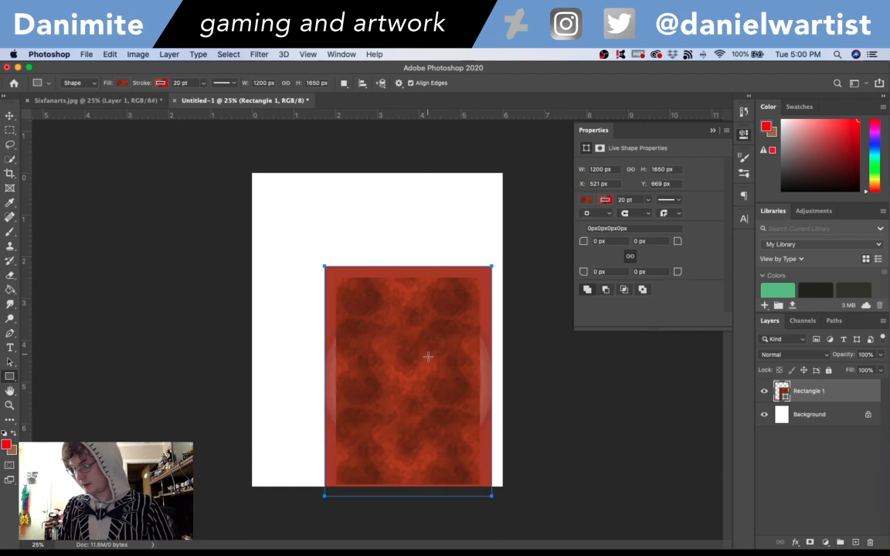
- Remove the rectangle's pattern fill and change its stroke color to black
click(124, 82)
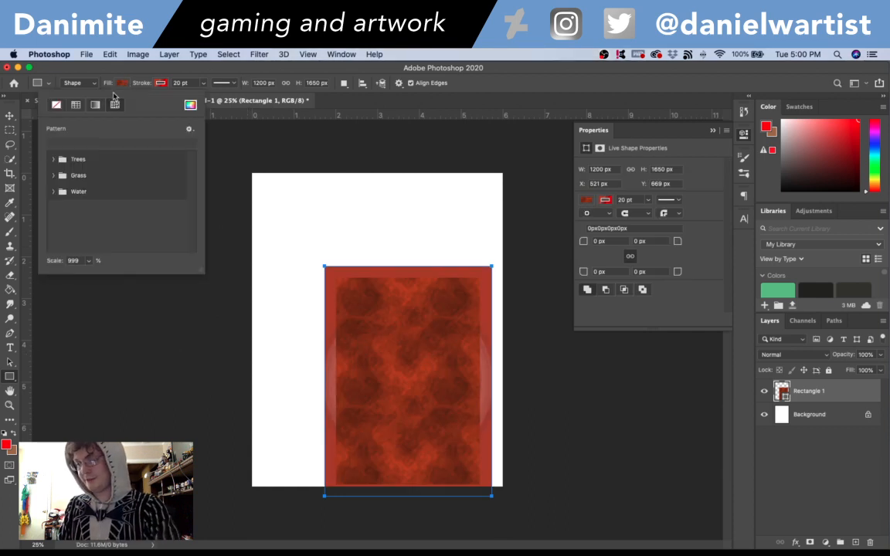
click(190, 104)
click(580, 146)
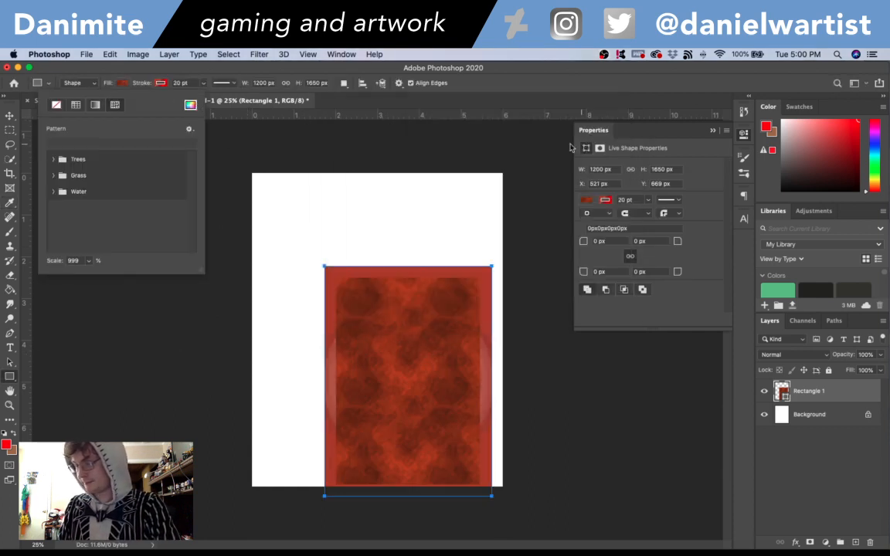
click(55, 106)
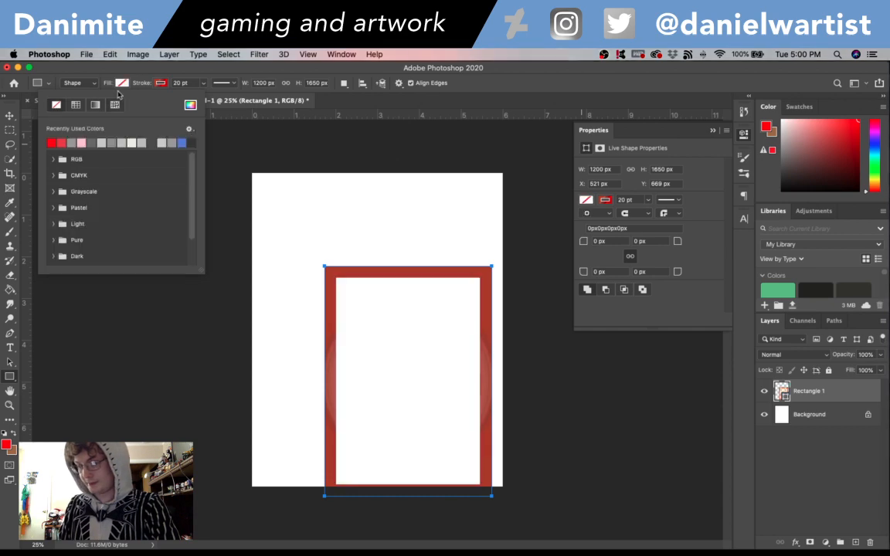
click(159, 83)
click(228, 105)
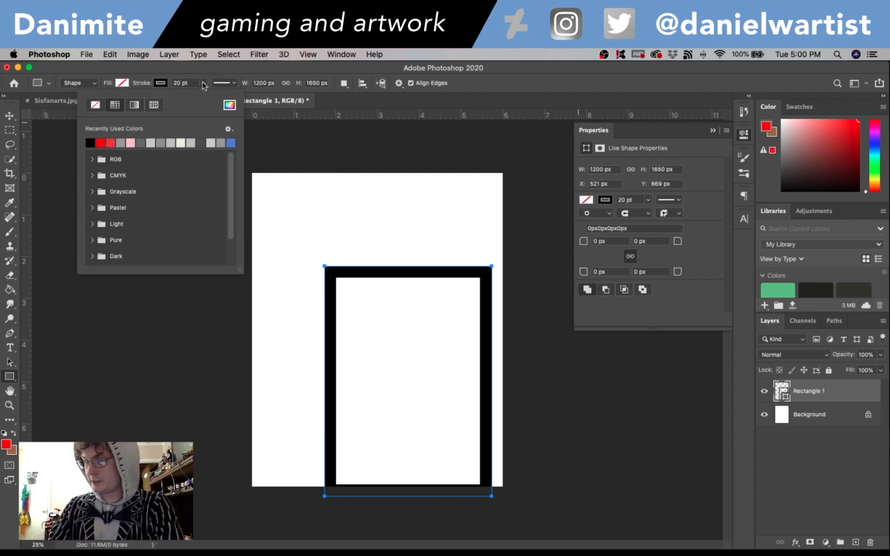
- Reduce the rectangle's stroke width to 2.43 pt and center the rectangle on the canvas
click(204, 83)
drag(194, 94, 172, 92)
key(v)
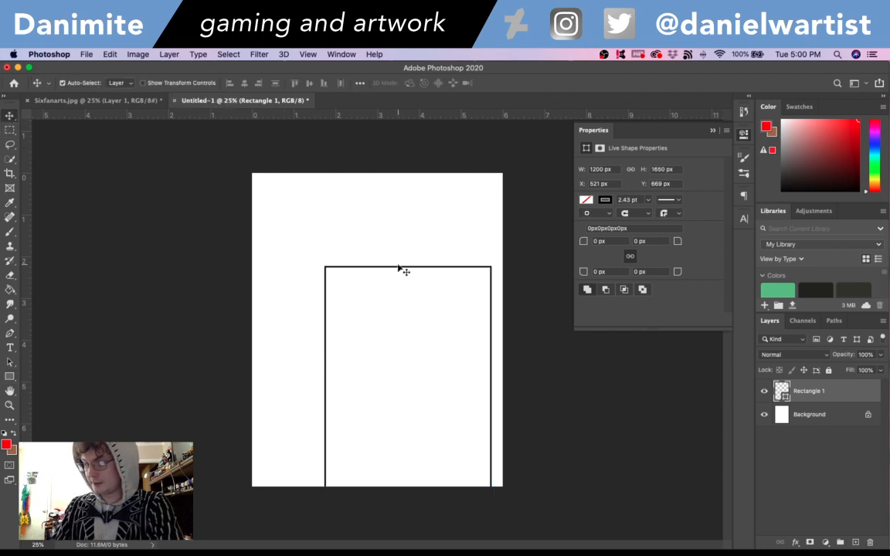
drag(417, 301, 383, 220)
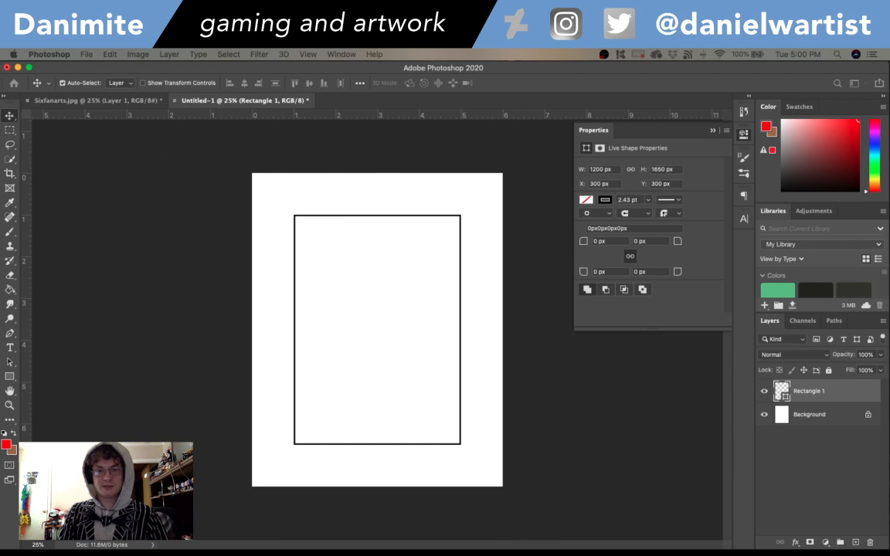
- Save the document to the Desktop as Sixfanarts_1.psd in Photoshop format and collapse the shape's properties
key(super+s)
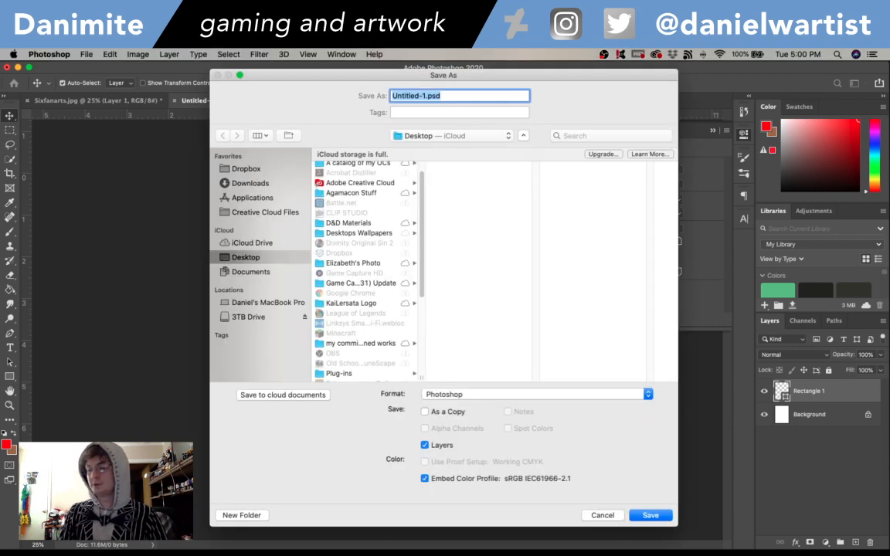
click(424, 95)
drag(425, 96, 330, 88)
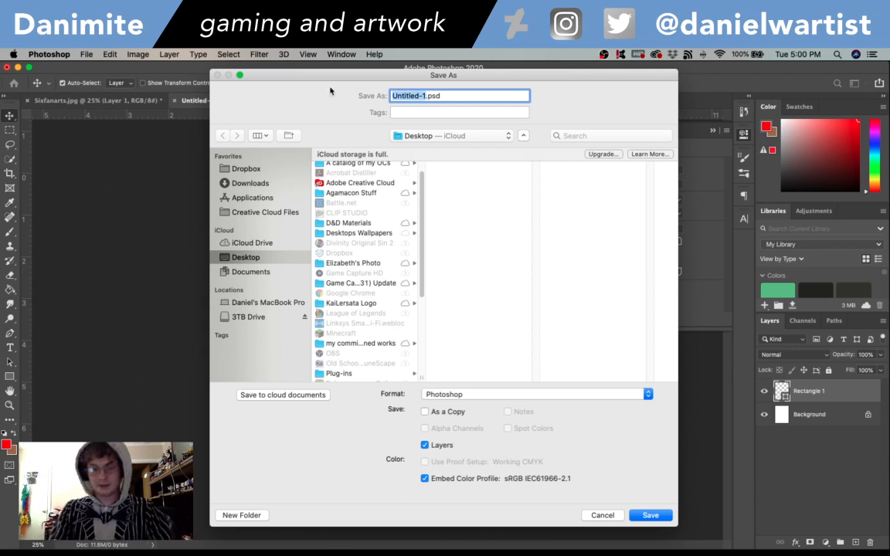
text(Sixfanar)
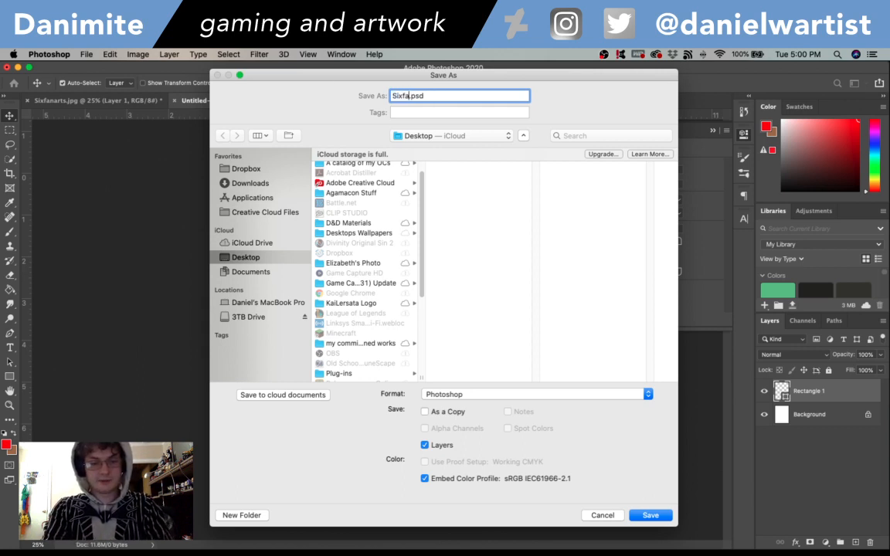
text(ts_1)
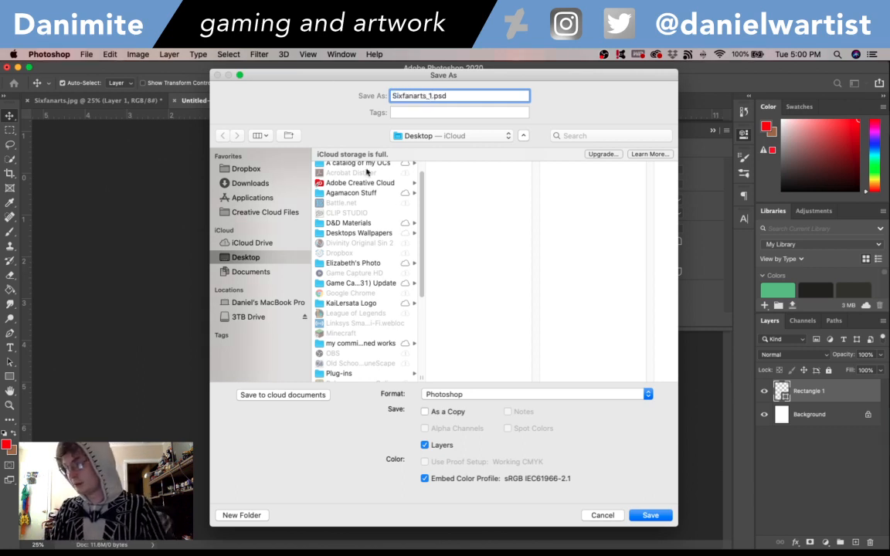
key(Return)
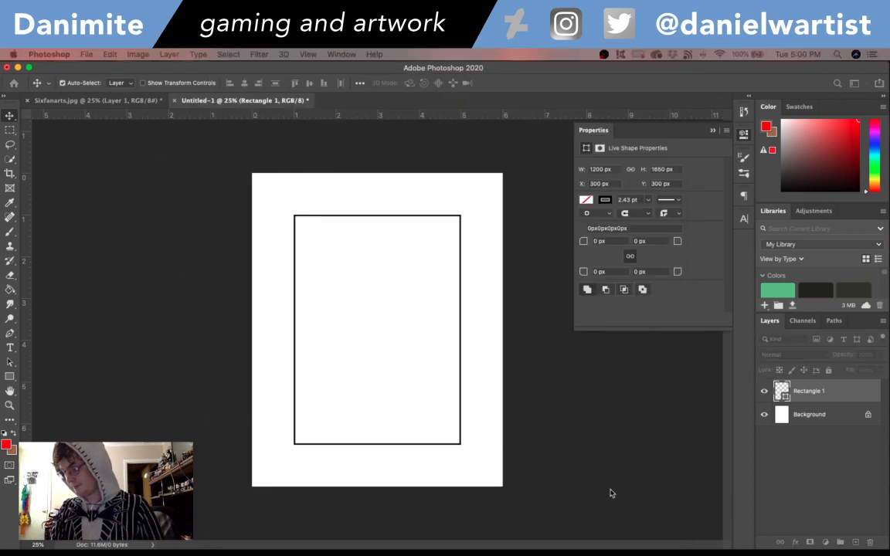
click(713, 130)
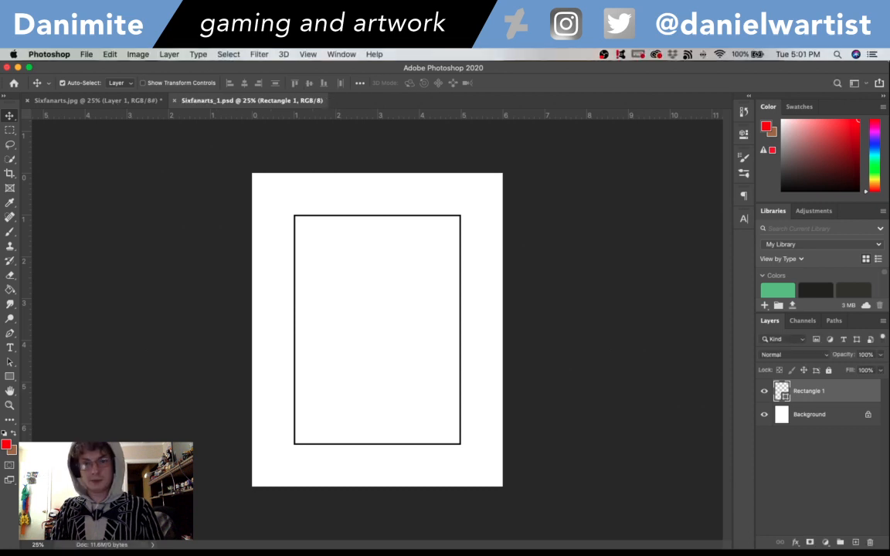
- In Sixfanarts.jpg, delete Layer 1 with the handwritten dimensions and the red measurement layer
click(101, 100)
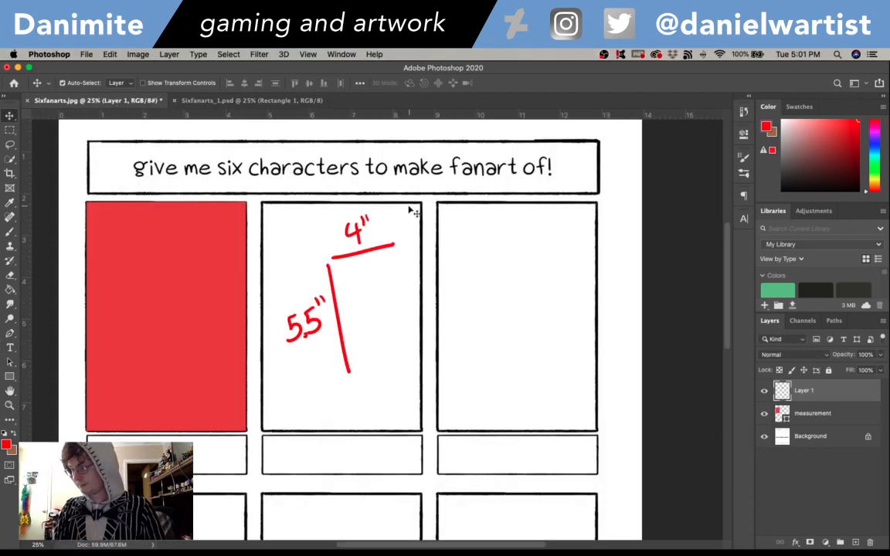
key(Delete)
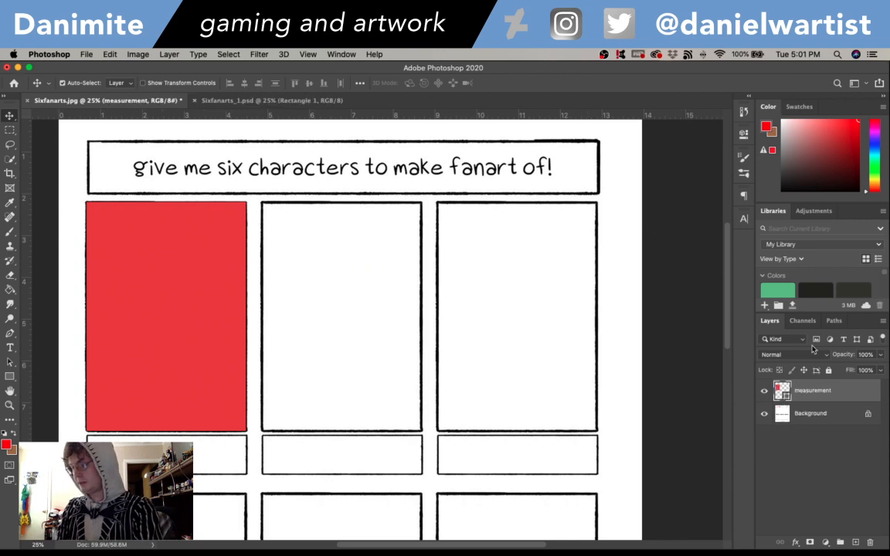
key(Delete)
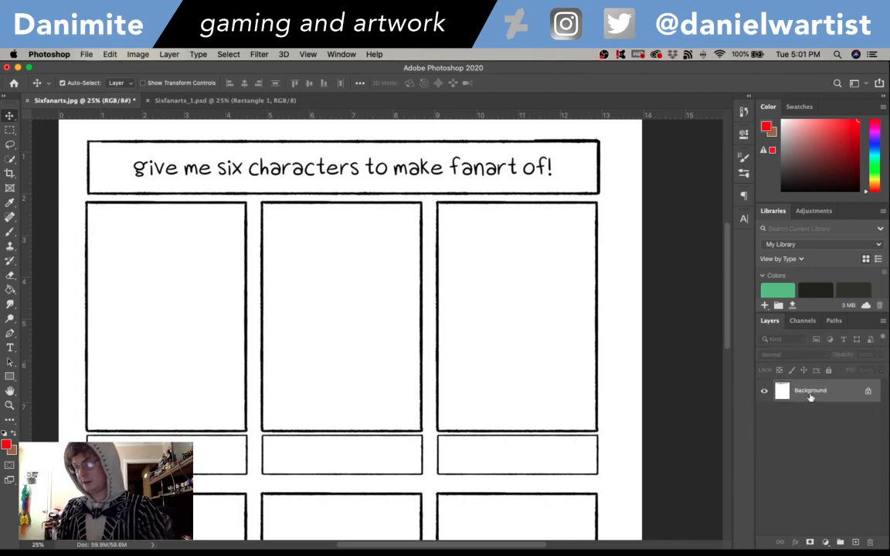
key(super+n)
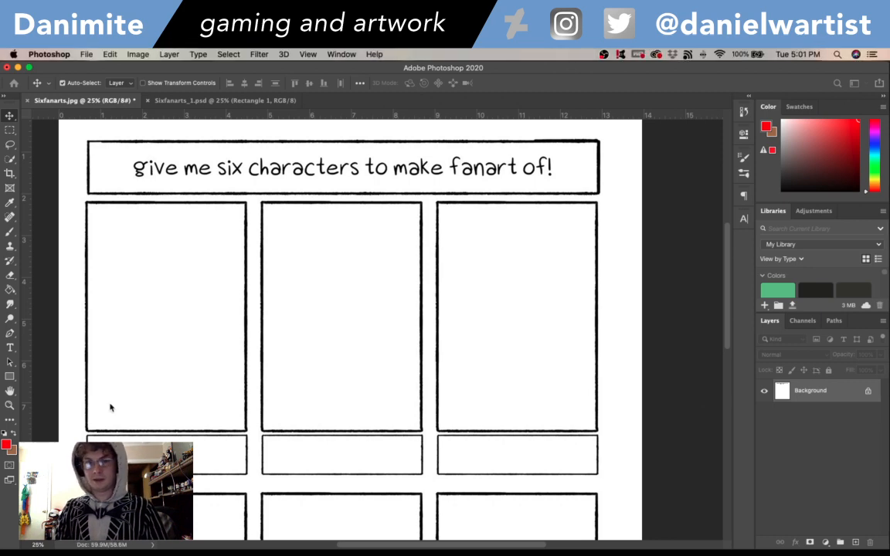
- Save the cleaned template to the Desktop as Sixfanarts_template in Photoshop format
key(super+shift+s)
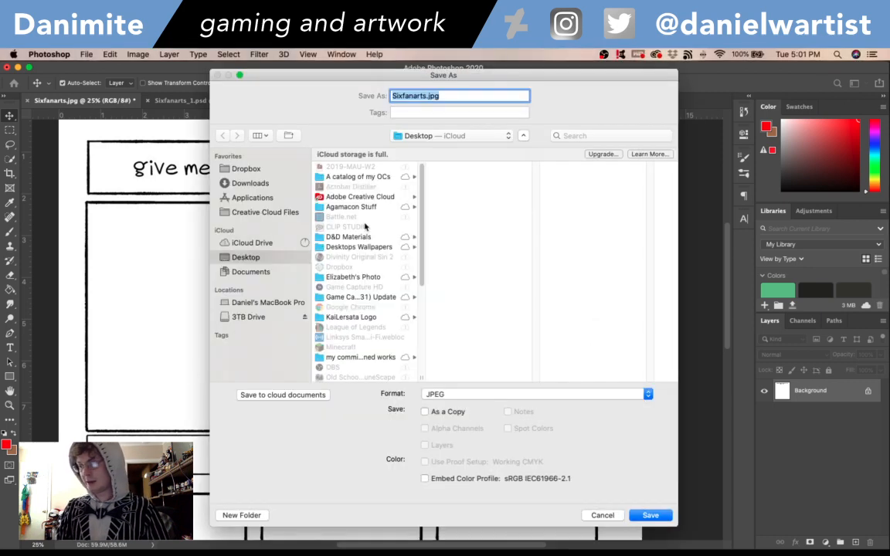
click(425, 96)
text(_templa)
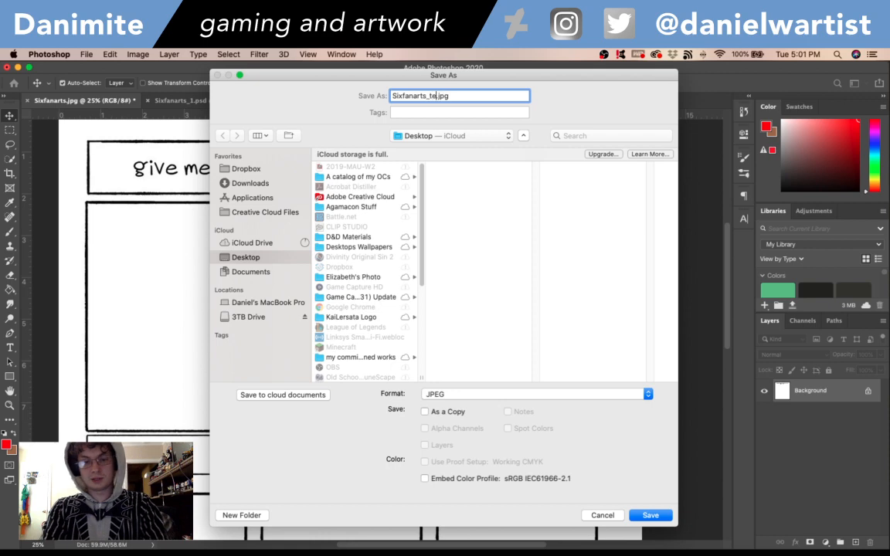
text(te)
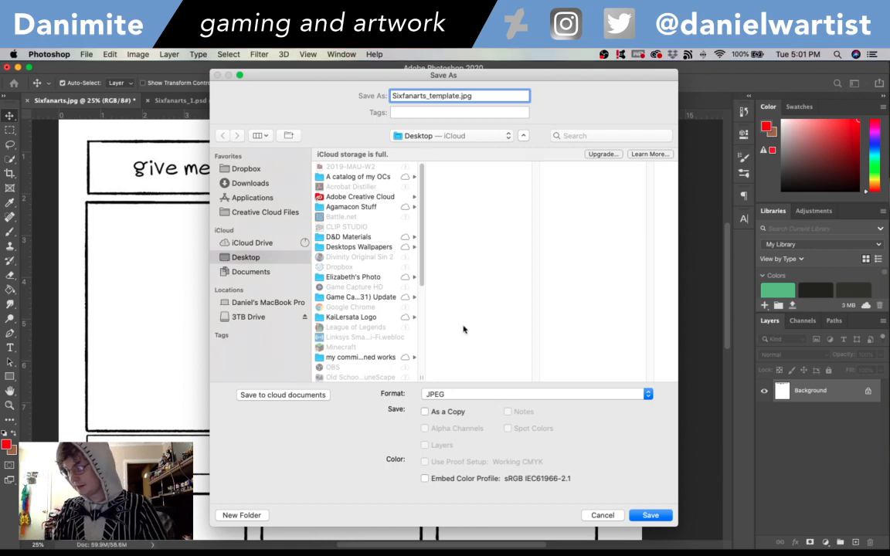
click(455, 394)
click(444, 324)
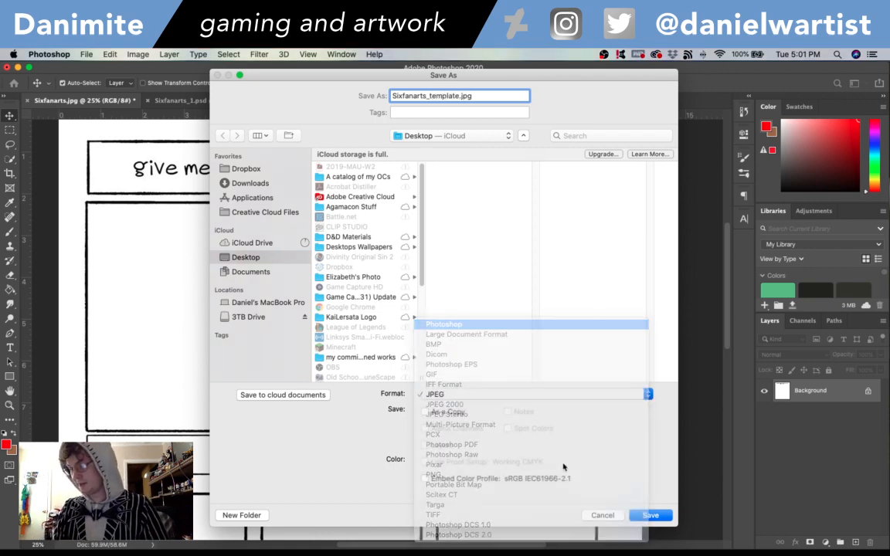
key(Return)
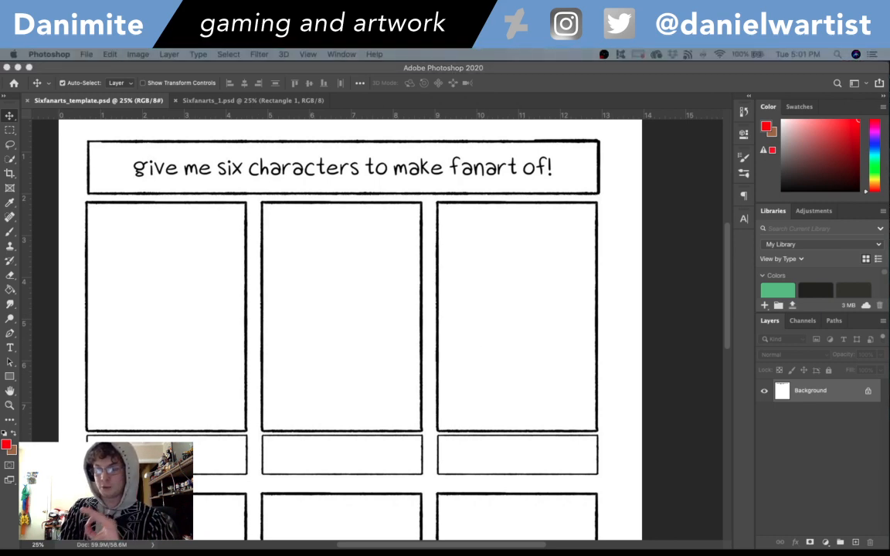
- View the template and the Sixfanarts_1.psd drawing document in turn, ending on Sixfanarts_1.psd
click(434, 70)
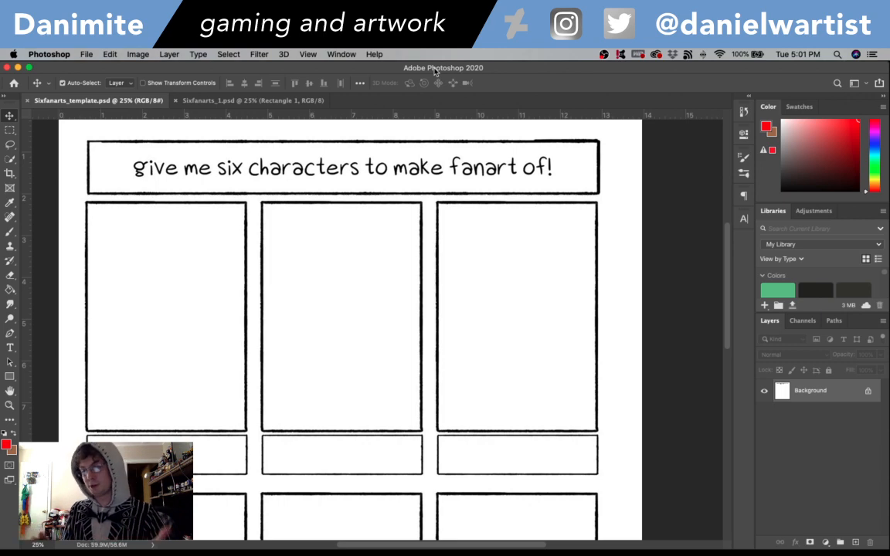
click(245, 103)
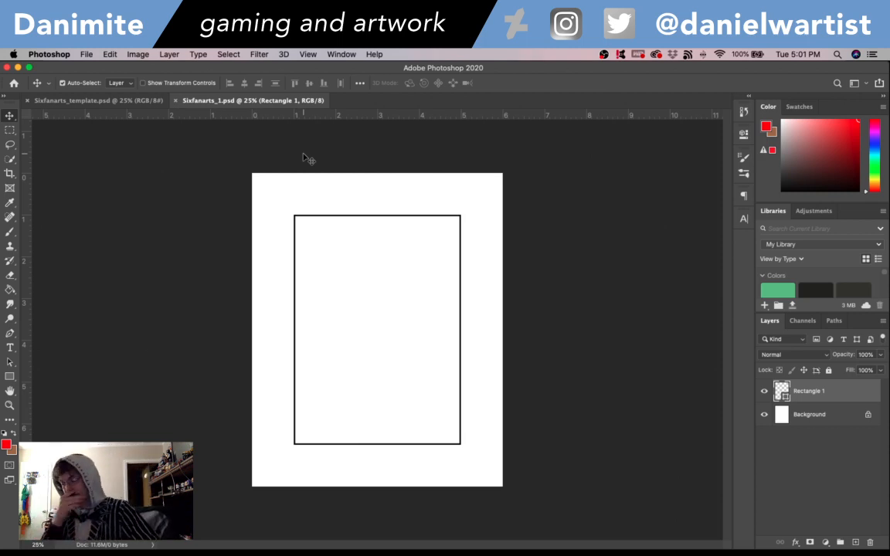
click(126, 98)
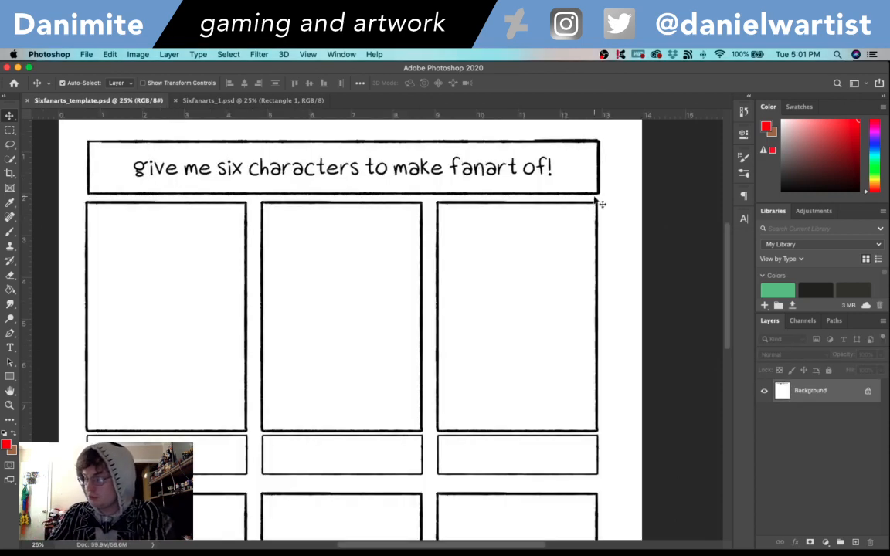
click(289, 101)
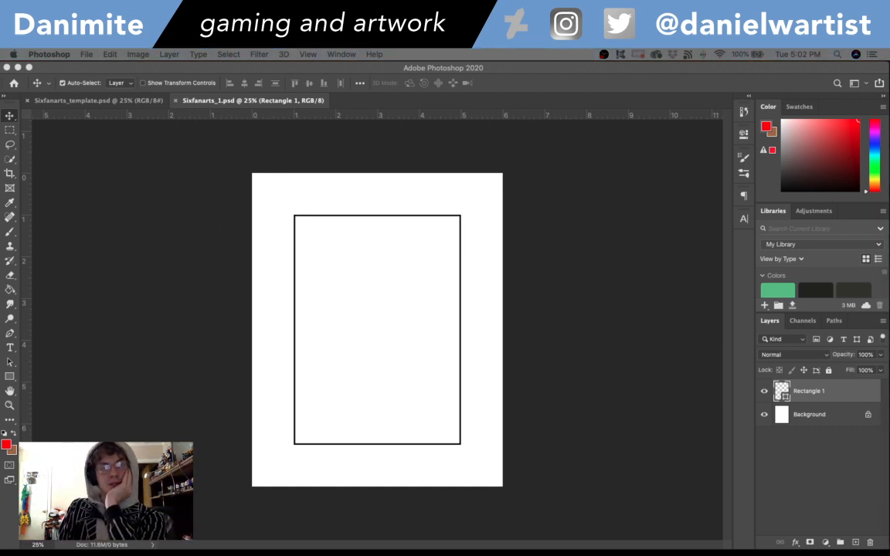
- Switch to Safari and preview the Cookie Carnival scene of the gingerbread man and the brown-haired girl among the image results
drag(448, 550, 457, 238)
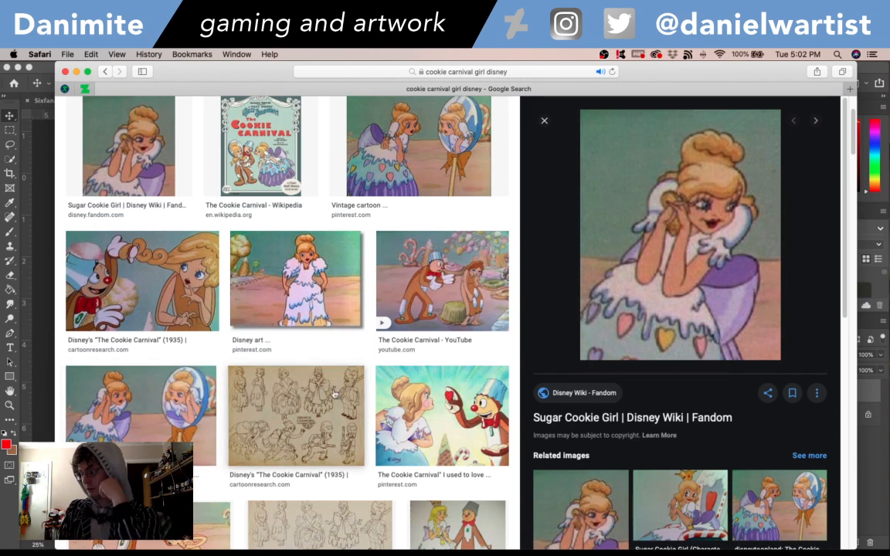
scroll(410, 368, down, 3)
scroll(410, 368, down, 5)
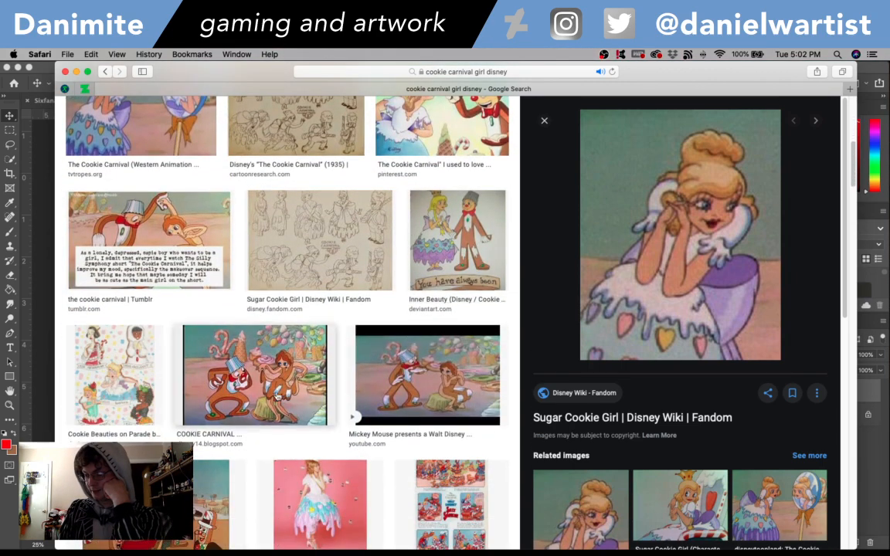
click(244, 345)
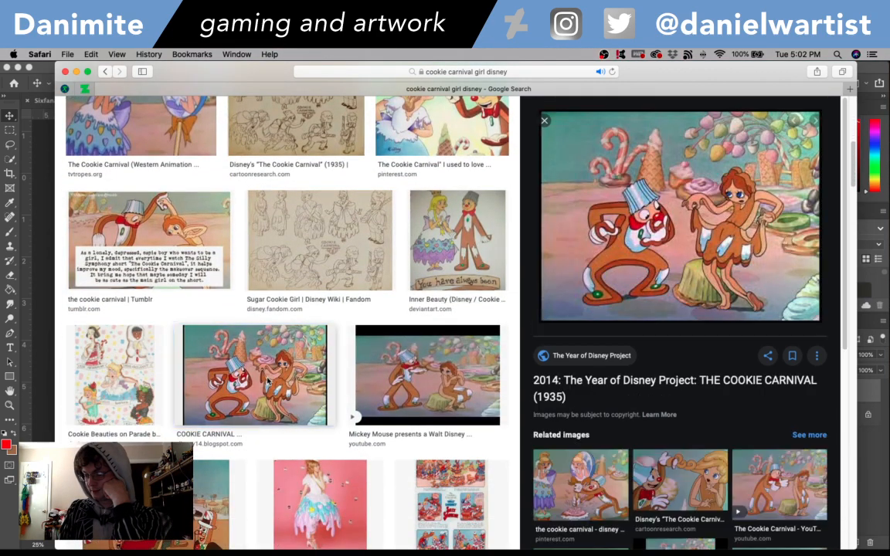
click(413, 368)
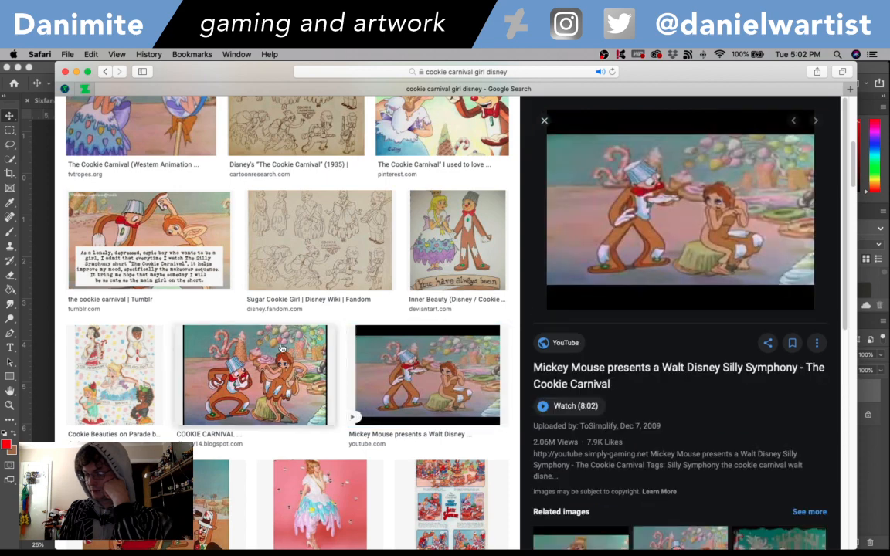
click(259, 332)
scroll(283, 332, down, 2)
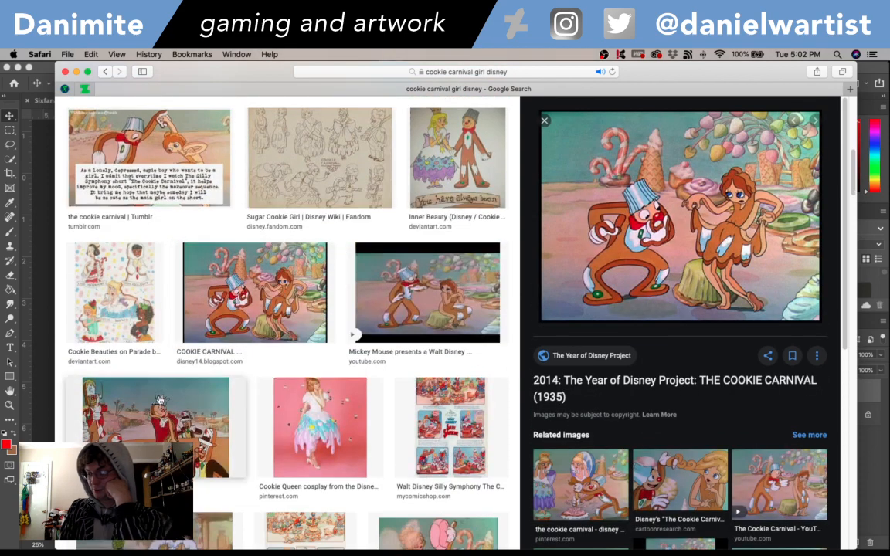
- Examine the remaining image results for "cookie carnival girl disney" for further character references
scroll(145, 360, down, 3)
scroll(159, 400, down, 8)
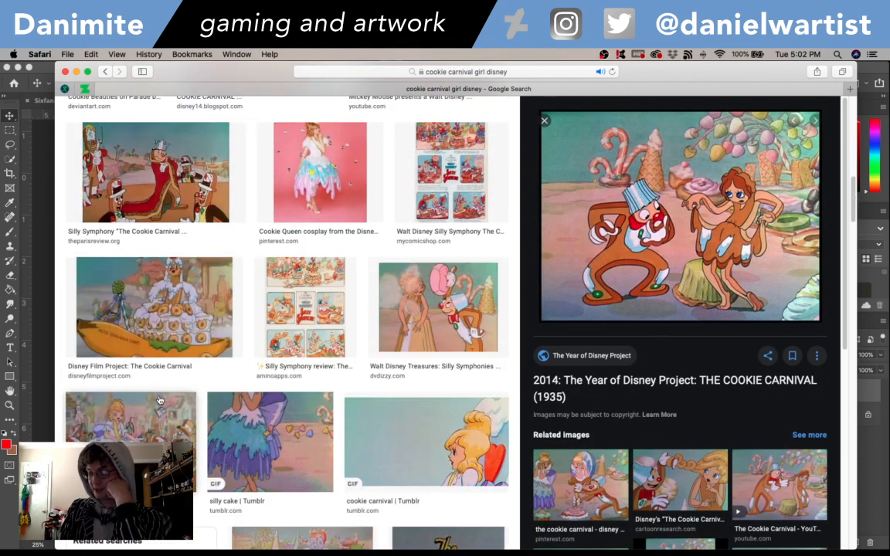
scroll(185, 317, up, 15)
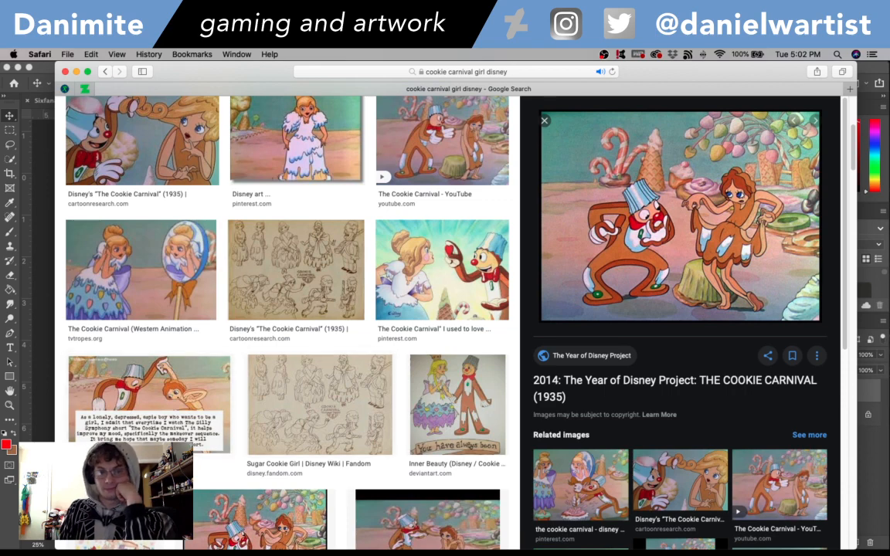
scroll(311, 406, up, 5)
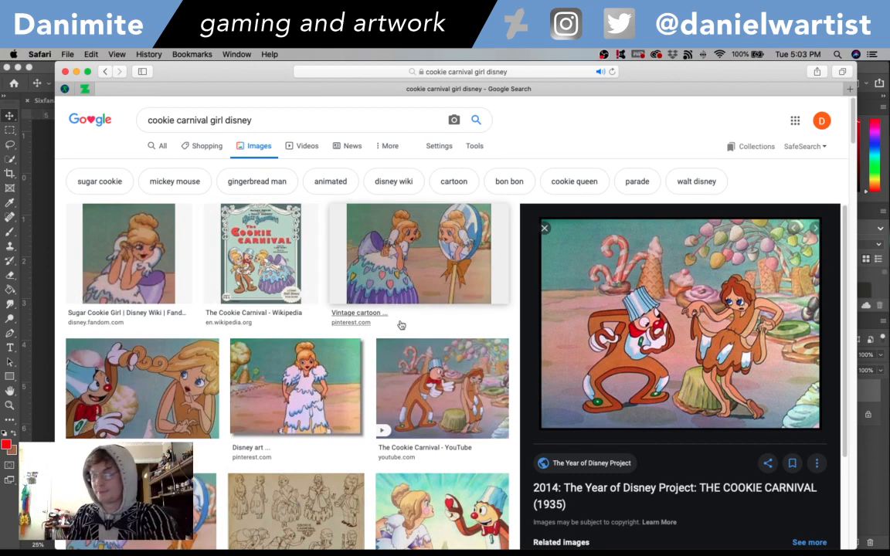
scroll(480, 312, down, 1)
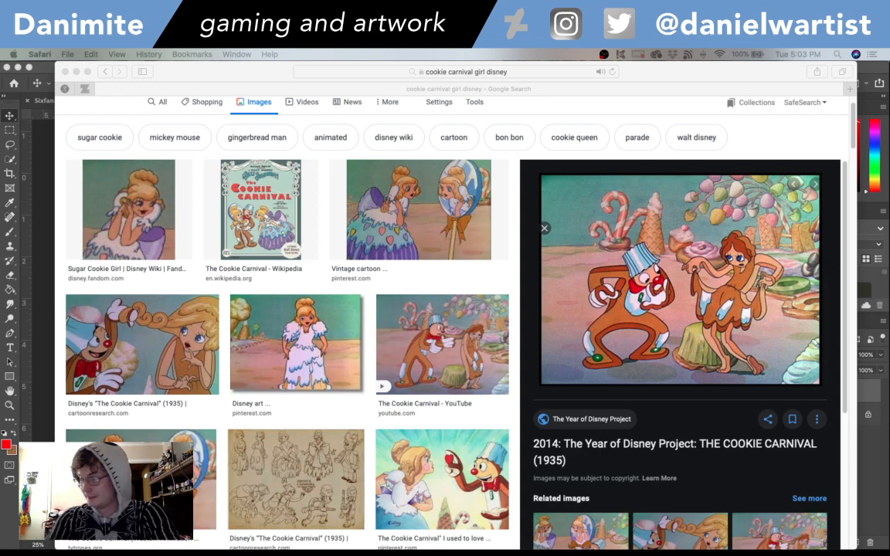
scroll(226, 516, down, 5)
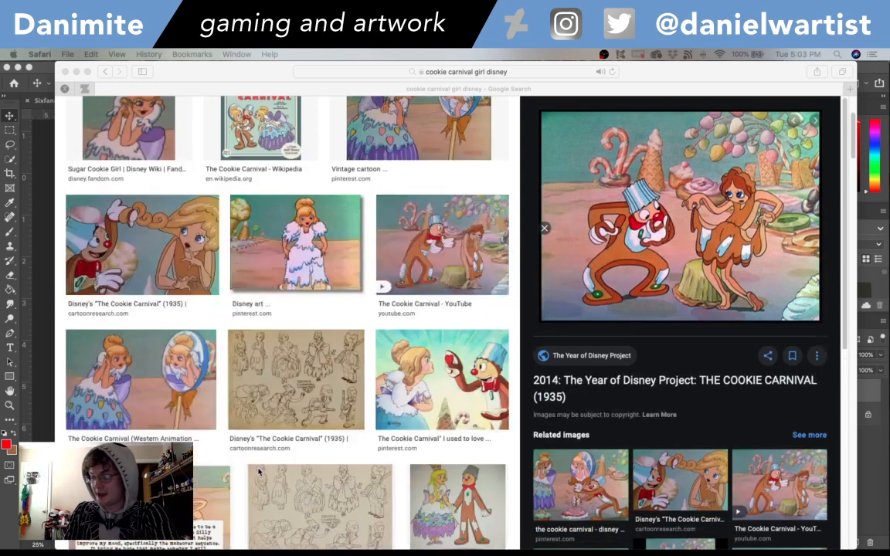
scroll(259, 471, down, 8)
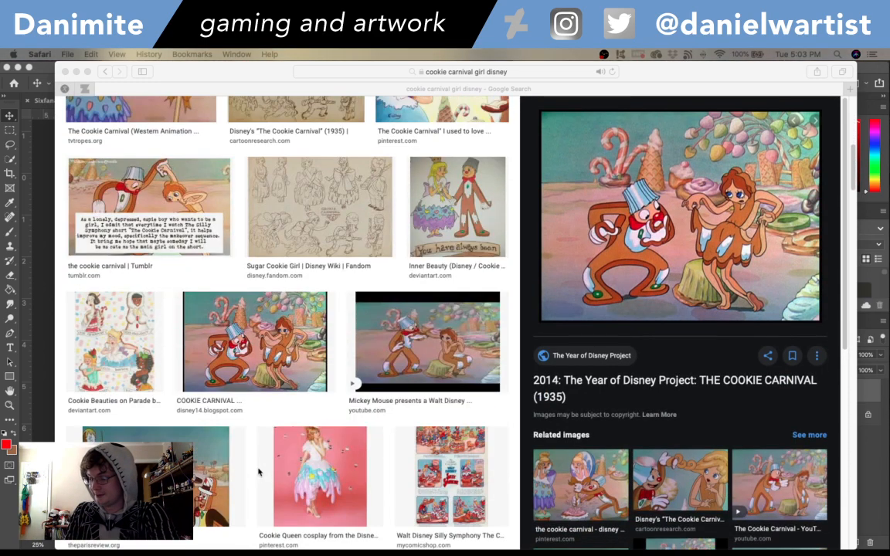
scroll(258, 471, down, 6)
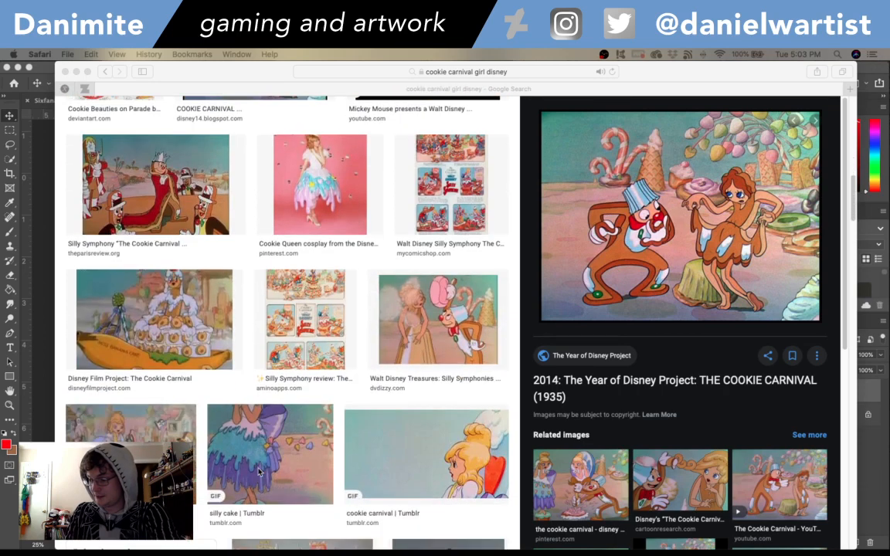
scroll(259, 471, down, 7)
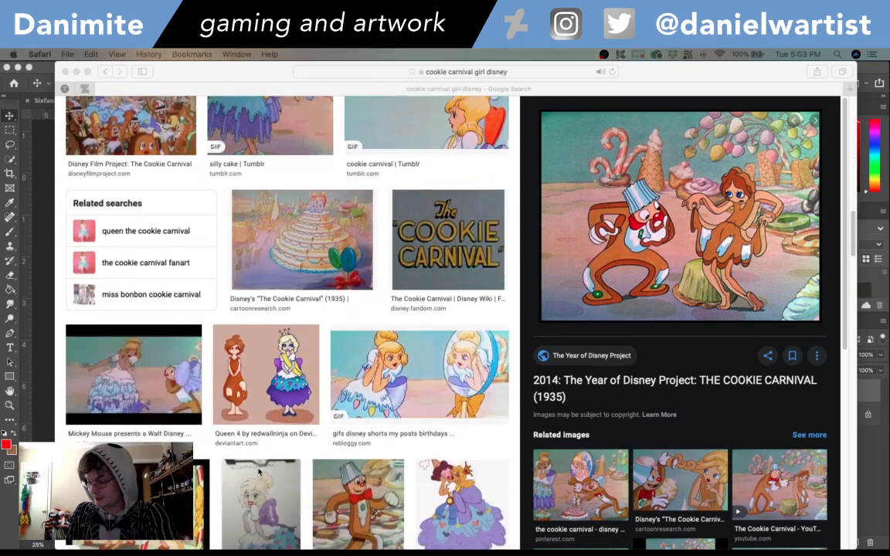
scroll(259, 472, down, 9)
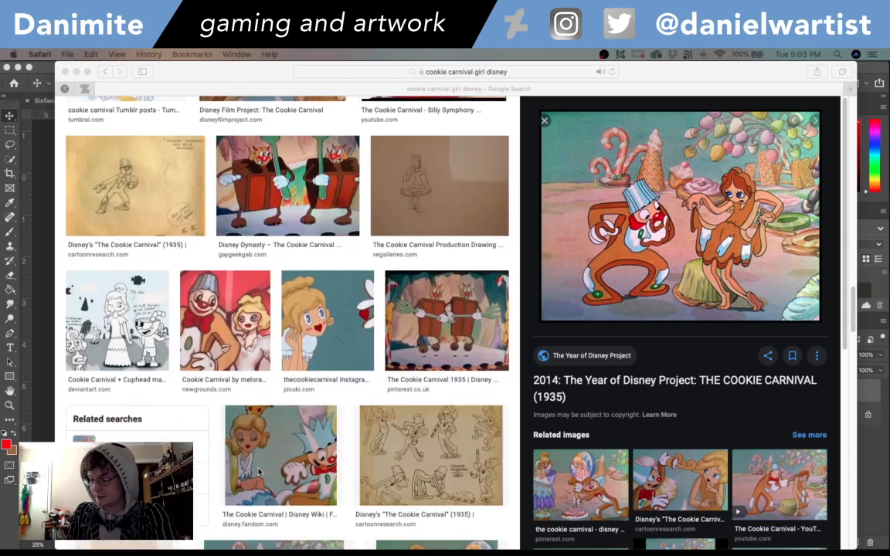
scroll(259, 471, down, 6)
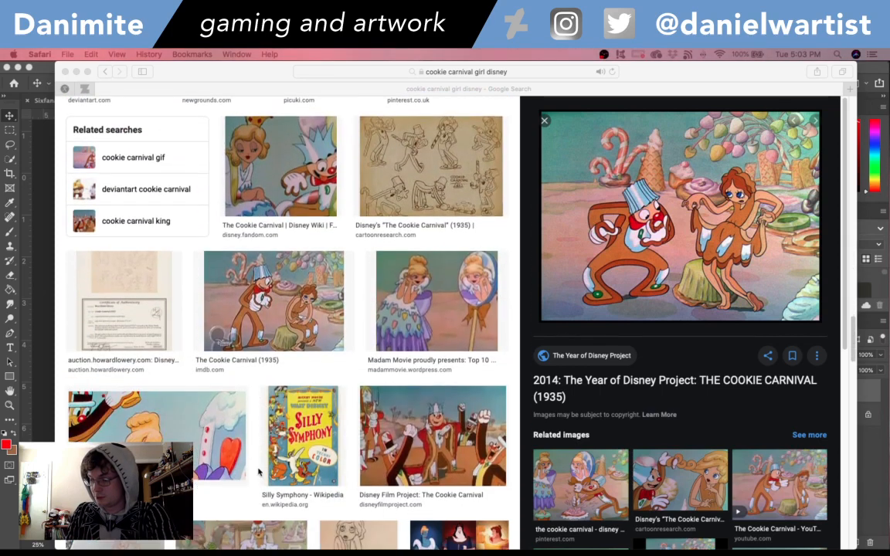
scroll(259, 471, down, 4)
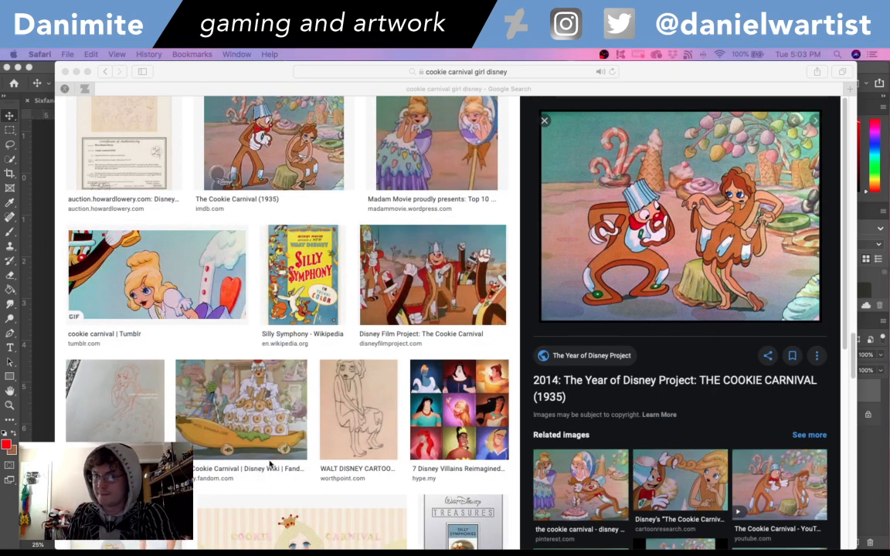
scroll(269, 464, down, 5)
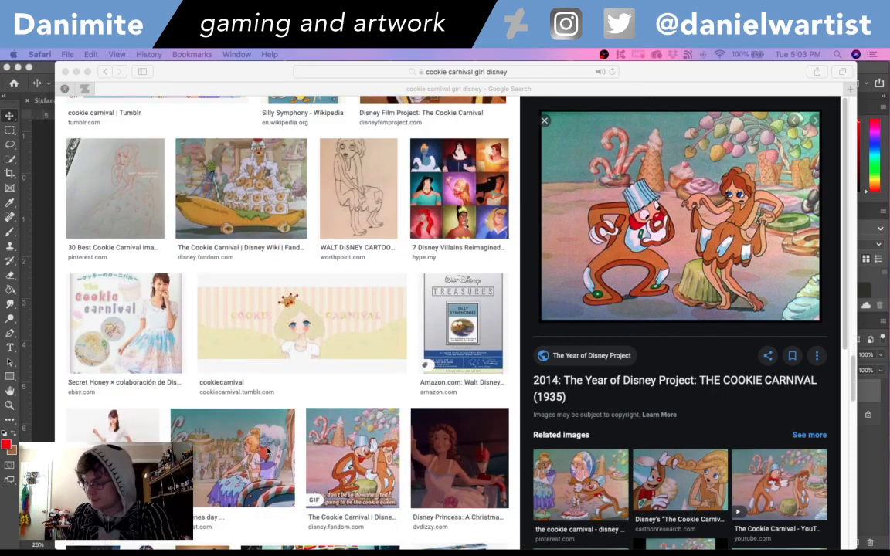
scroll(268, 452, down, 15)
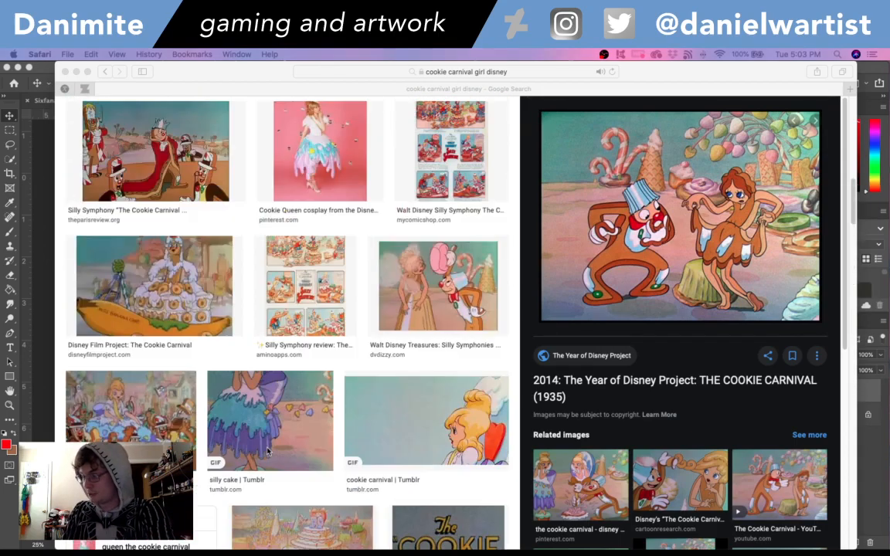
scroll(268, 452, up, 15)
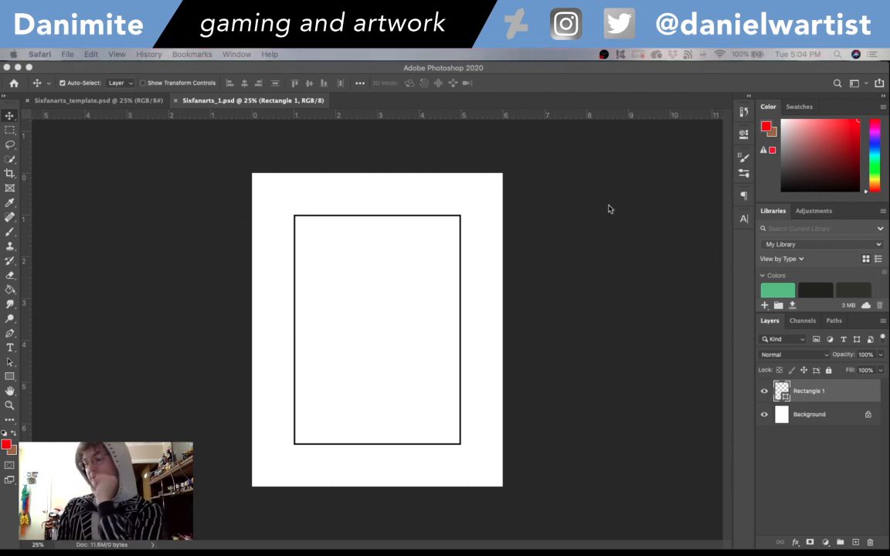
- Switch to Photoshop and place the 011-cookie carnival JPEG from the Desktop into Sixfanarts_1.psd
click(592, 95)
click(86, 54)
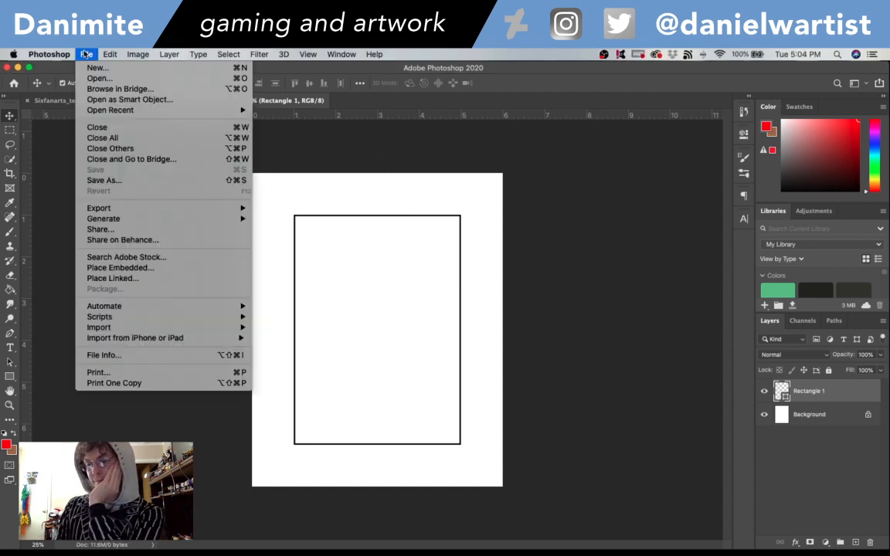
click(363, 305)
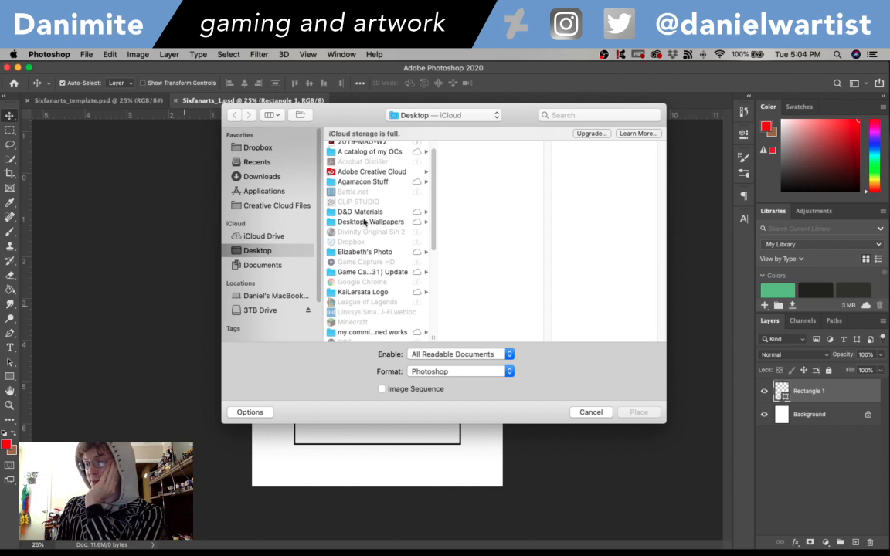
scroll(376, 253, down, 5)
scroll(374, 253, down, 5)
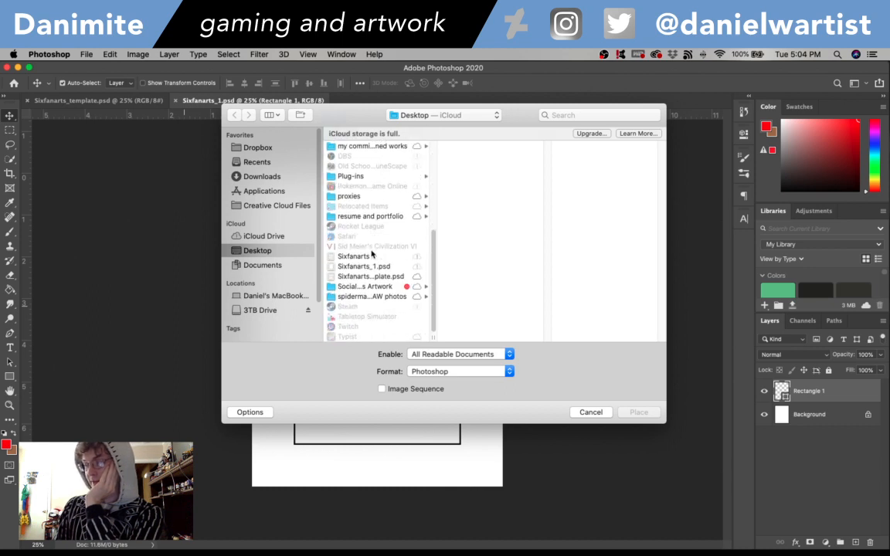
scroll(368, 264, up, 10)
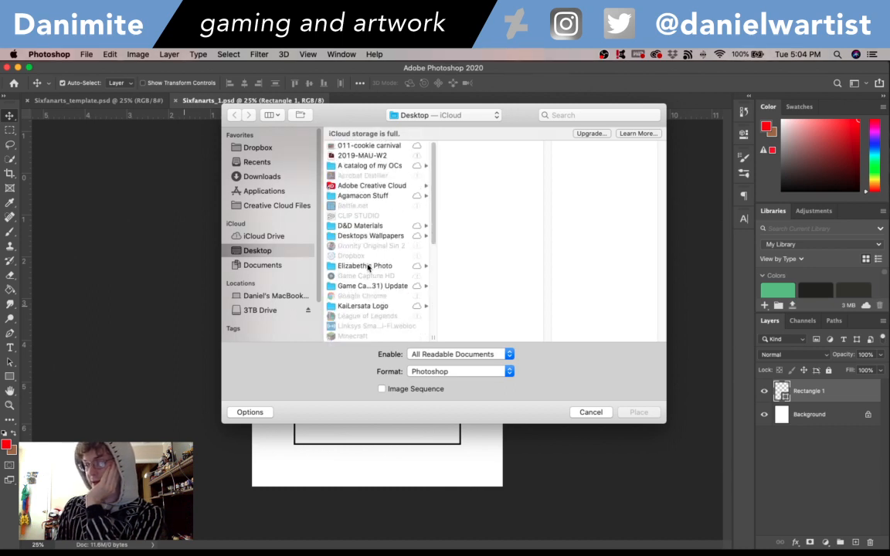
click(366, 146)
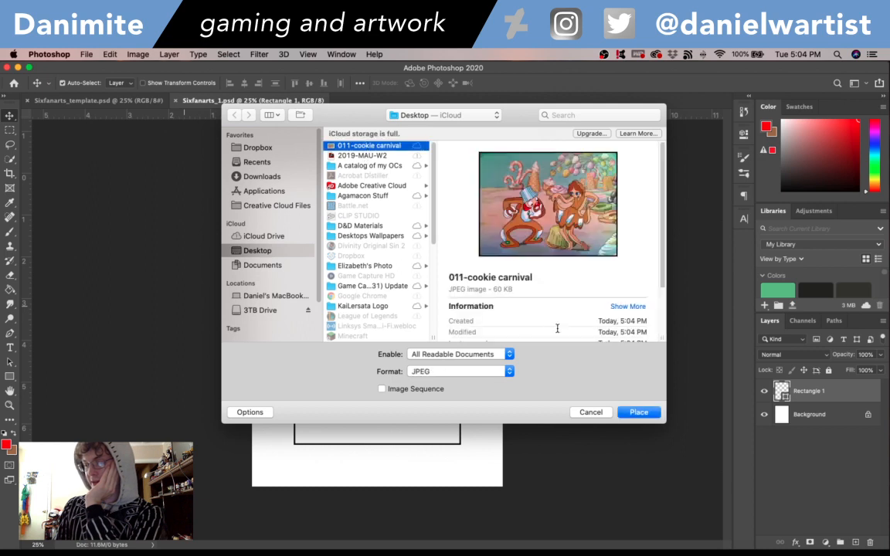
click(639, 411)
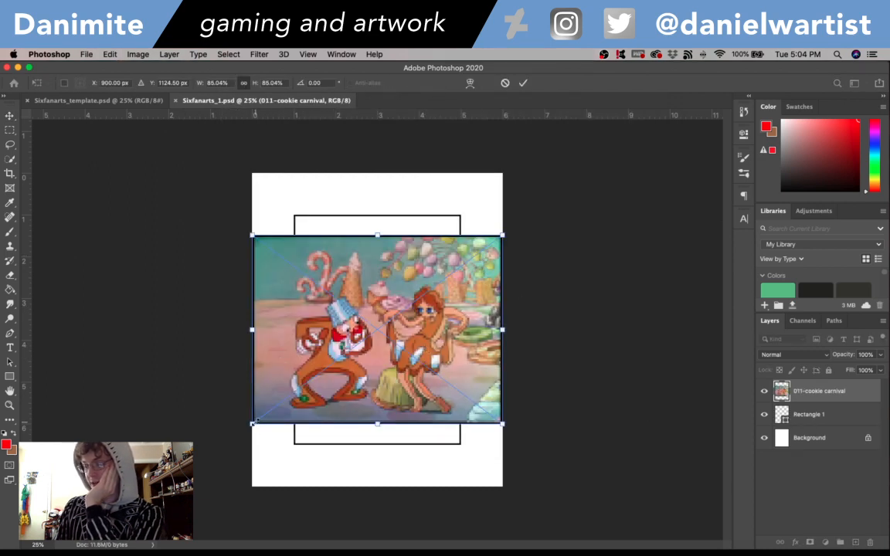
- Enlarge the placed cookie carnival image to nearly the page height with the girl centred on the page, and hide its layer
drag(252, 424, 149, 418)
drag(137, 233, 116, 193)
key(Return)
drag(401, 357, 398, 328)
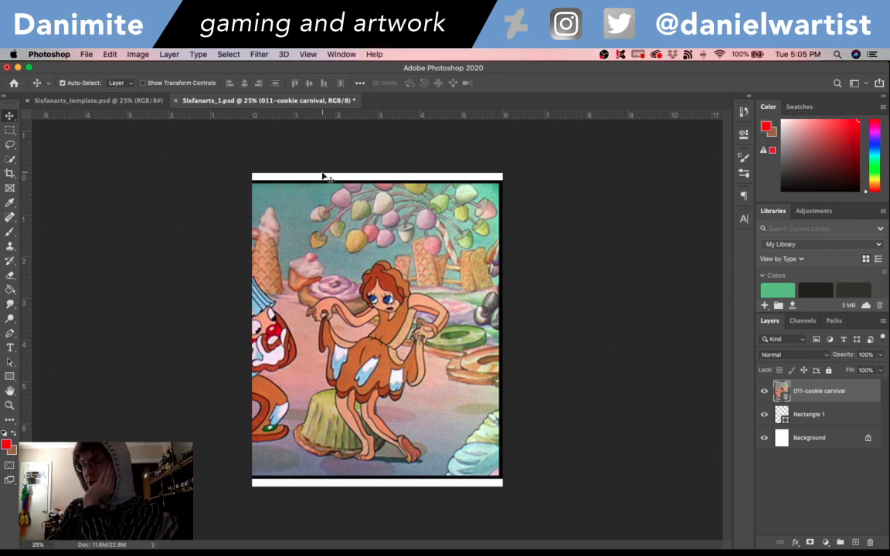
click(764, 391)
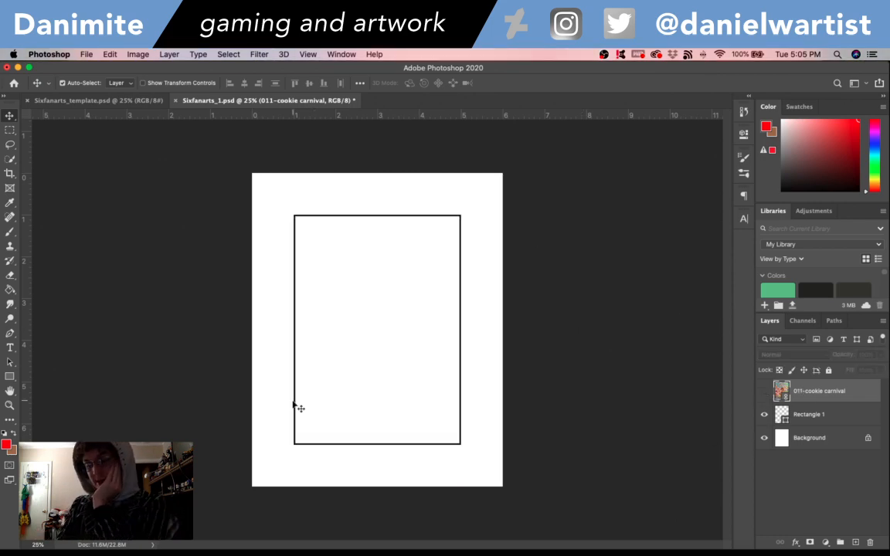
- Swap the foreground and background colours, set the foreground to black and activate the Brush tool
key(x)
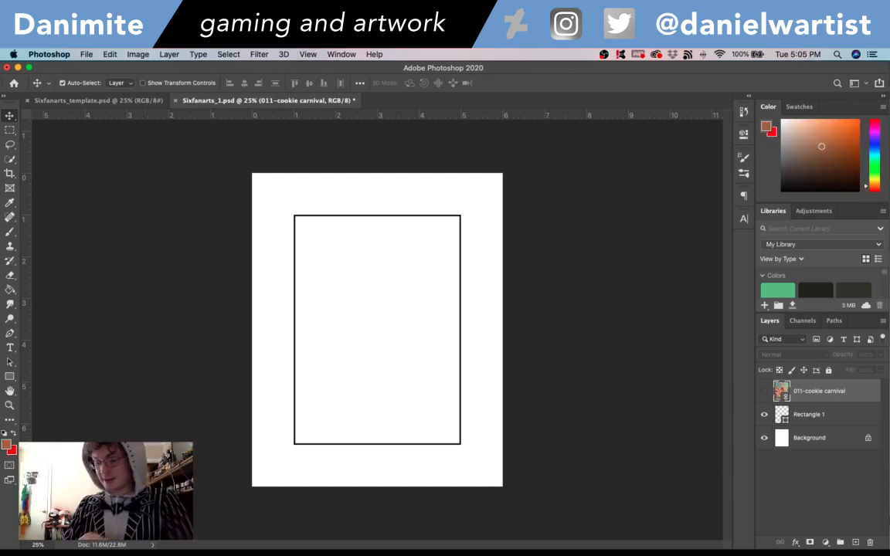
click(6, 445)
drag(352, 234, 298, 304)
click(590, 125)
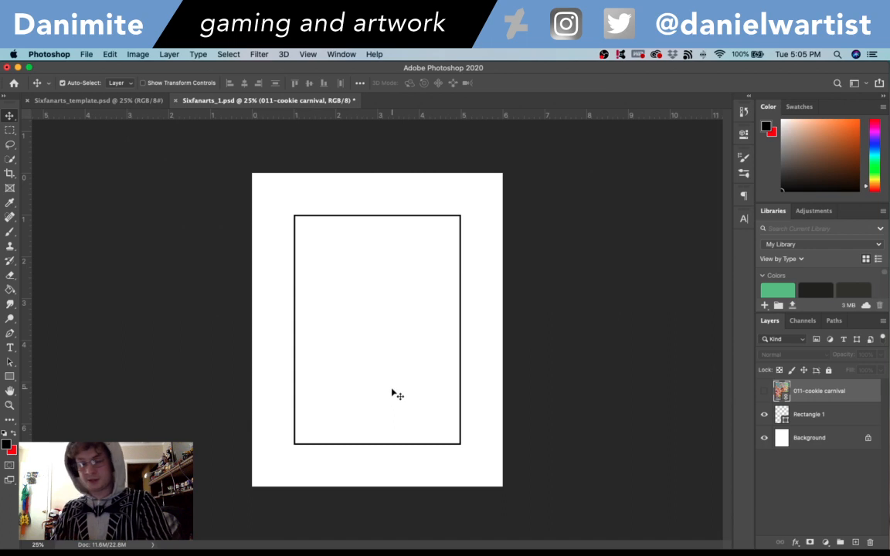
key(b)
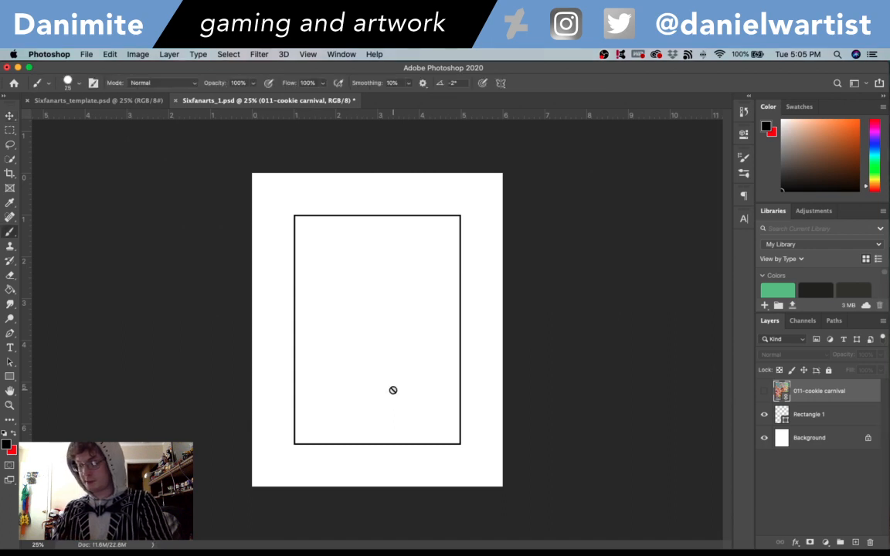
- Rename the Rectangle 1 layer as famre and lock it completely
double_click(810, 414)
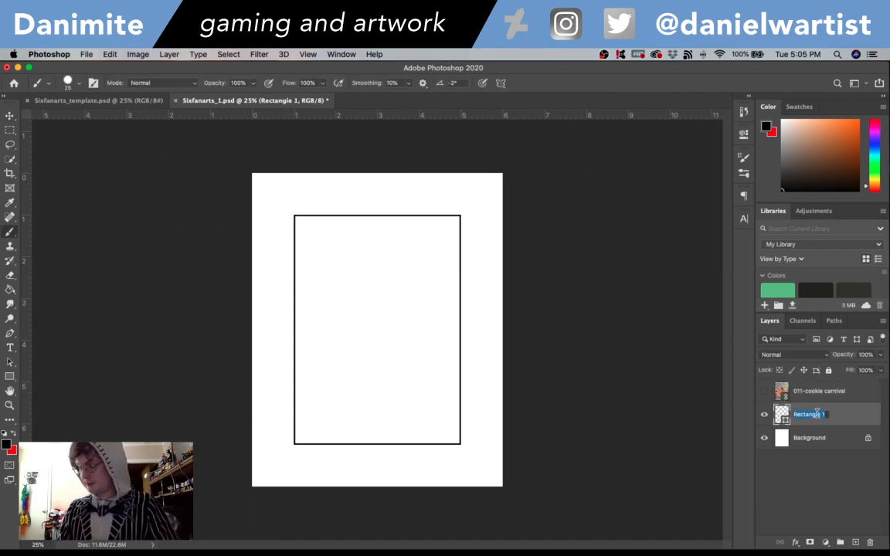
text(famre)
key(Return)
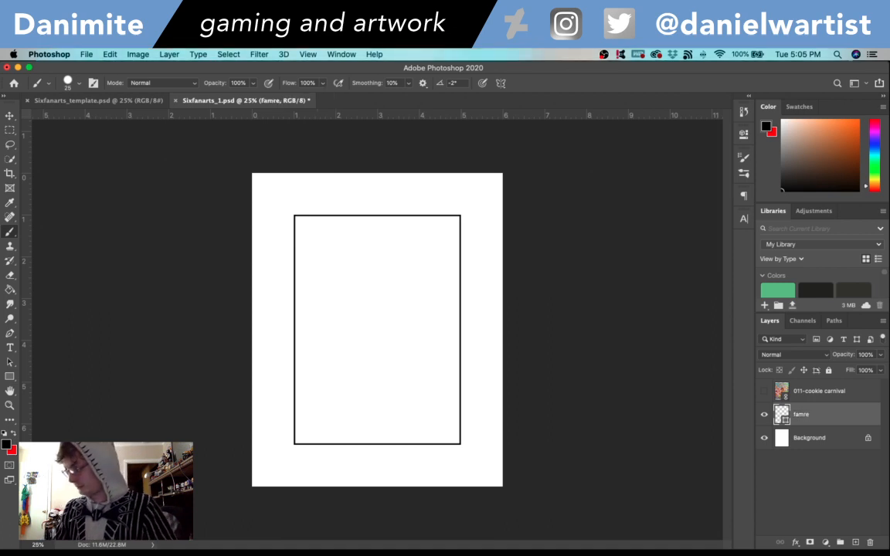
click(829, 371)
- Create a new layer named sketch above the famre layer
key(super+shift+n)
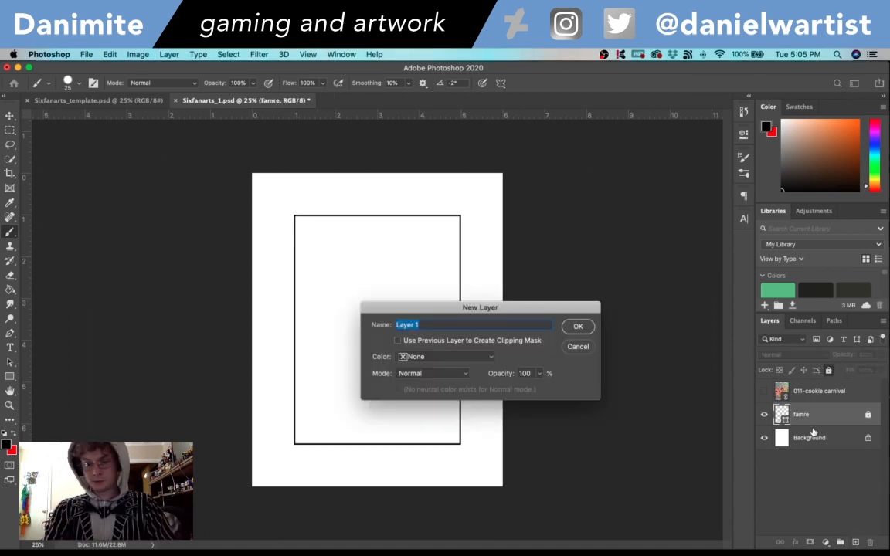
text(lin)
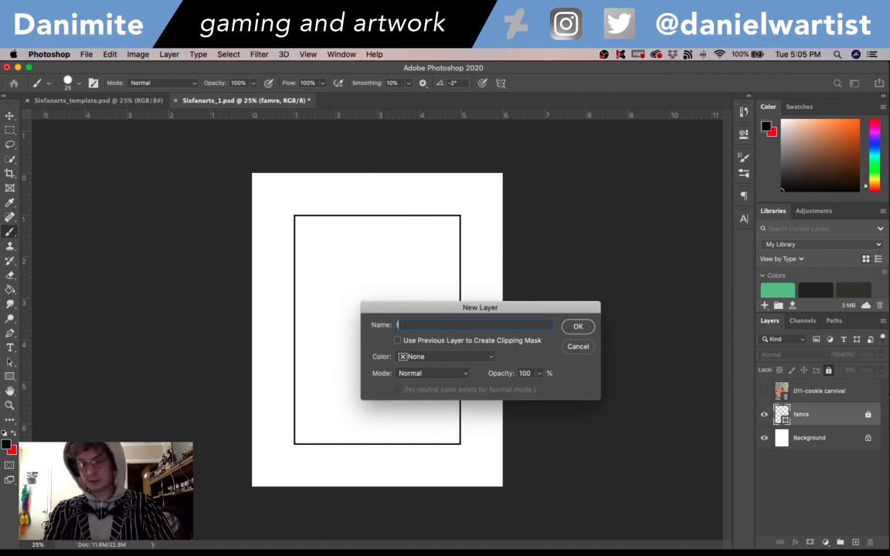
text(ines)
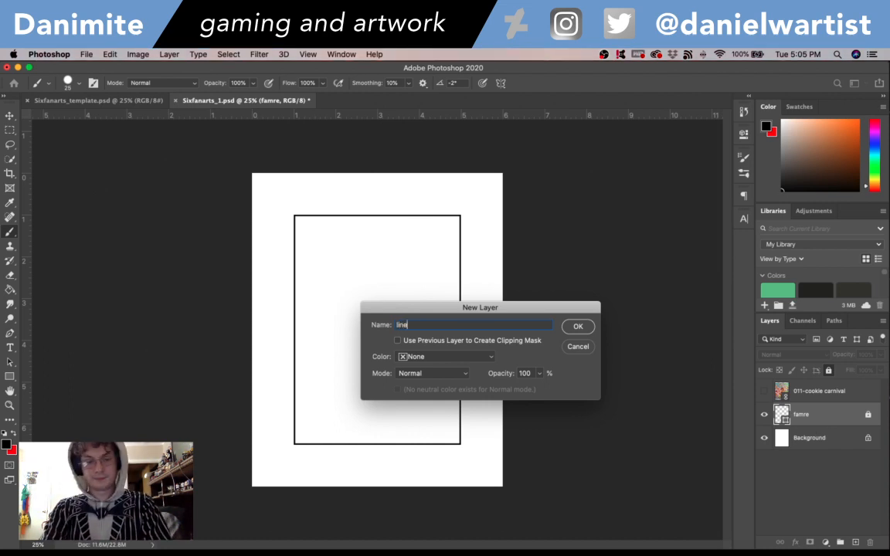
key(BackSpace)
key(BackSpace)
key(BackSpace)
key(BackSpace)
key(BackSpace)
text(sketch)
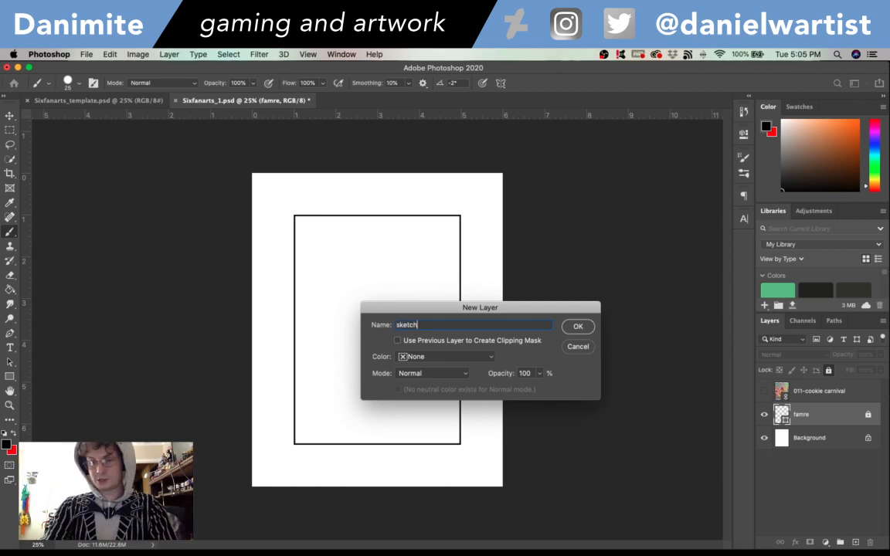
key(Return)
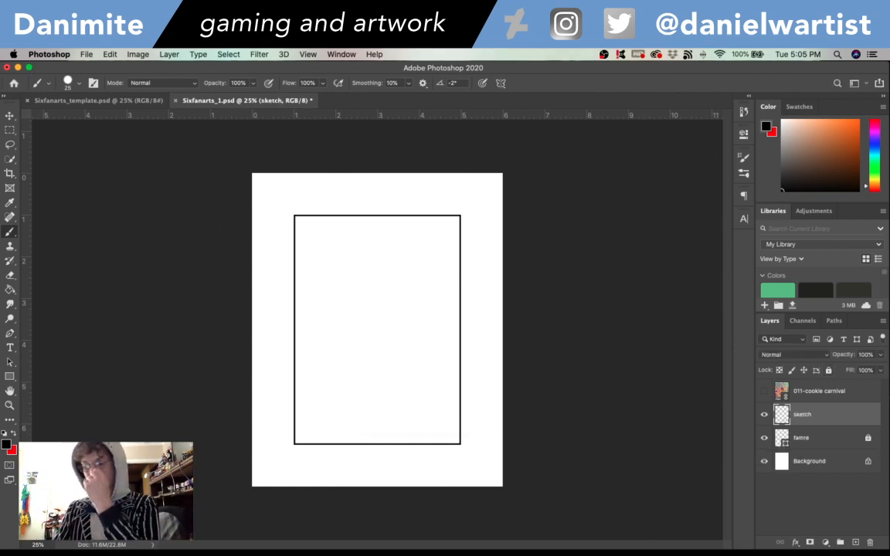
- Swap the foreground and background colours, set the foreground to blue 0c00ff and return to the Brush tool
key(x)
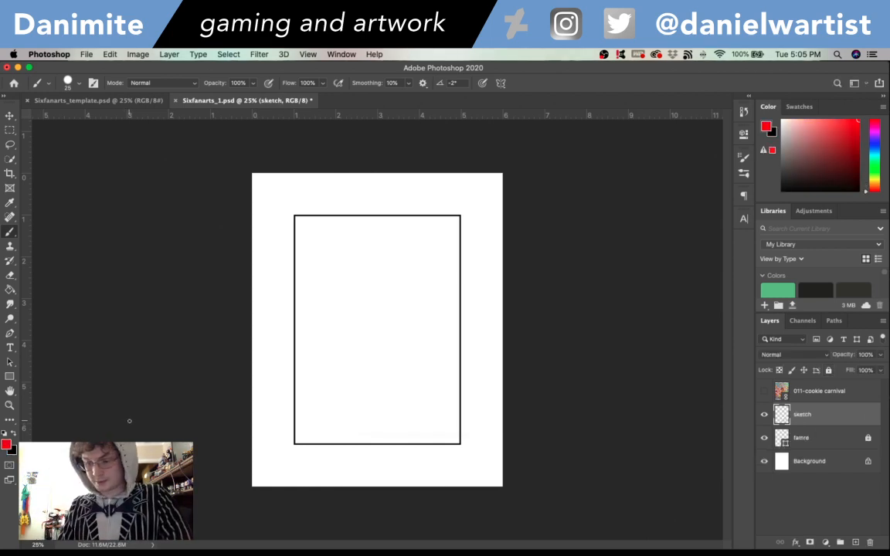
click(7, 446)
click(491, 181)
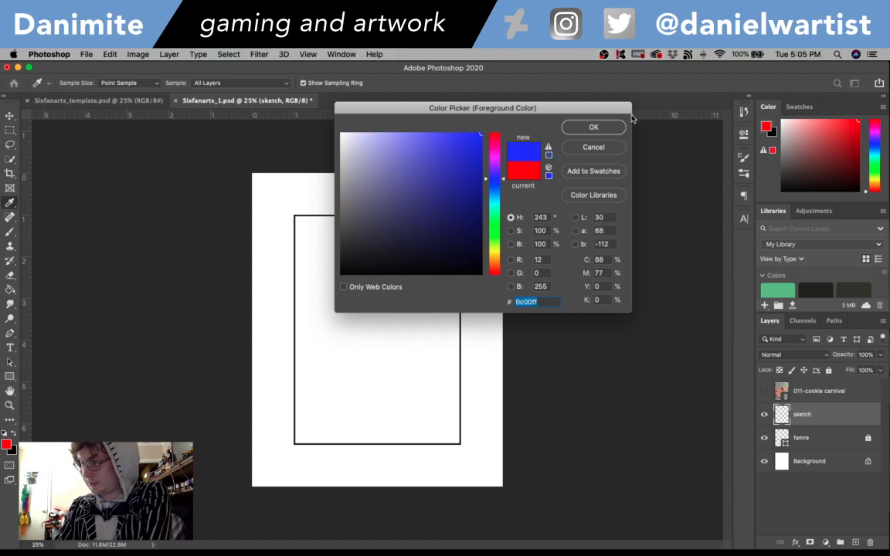
key(Return)
key(b)
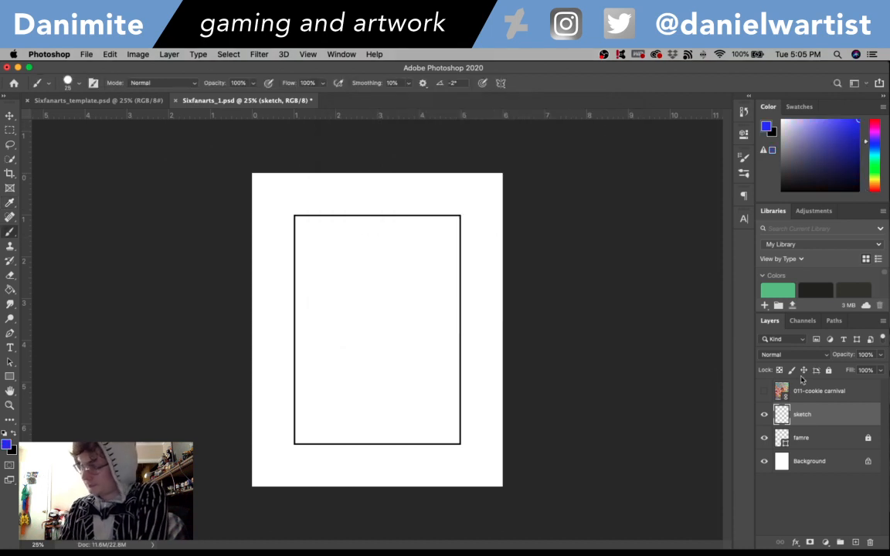
- Check the cookie carnival reference, reduce the brush size to 15 and sketch the left and lower curves of the head on the sketch layer
click(765, 391)
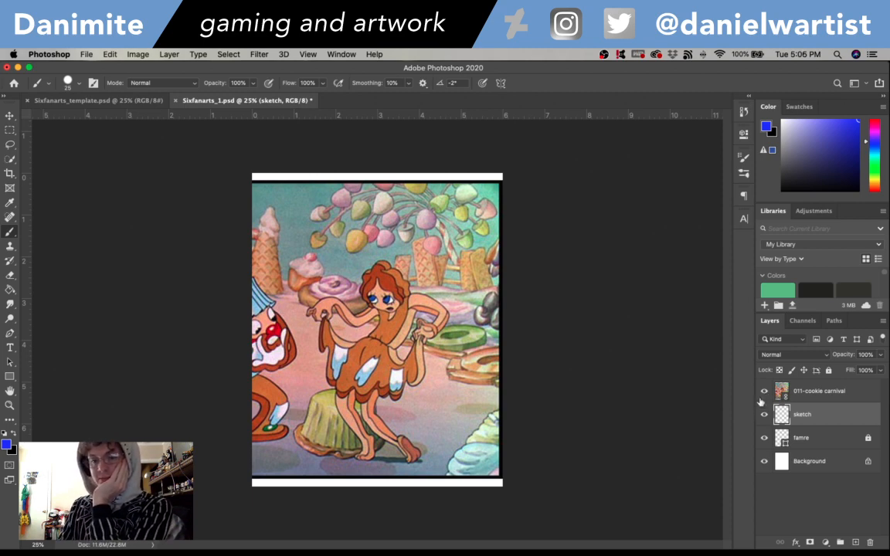
click(765, 392)
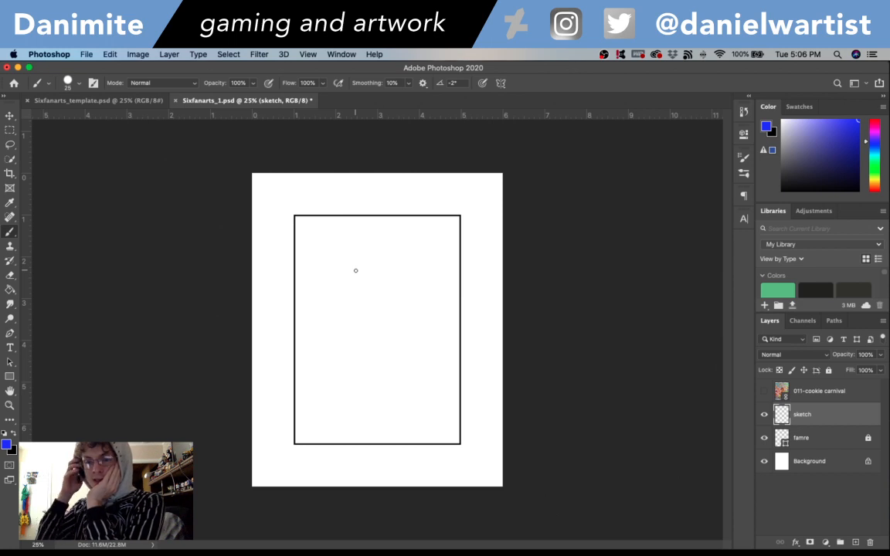
click(765, 392)
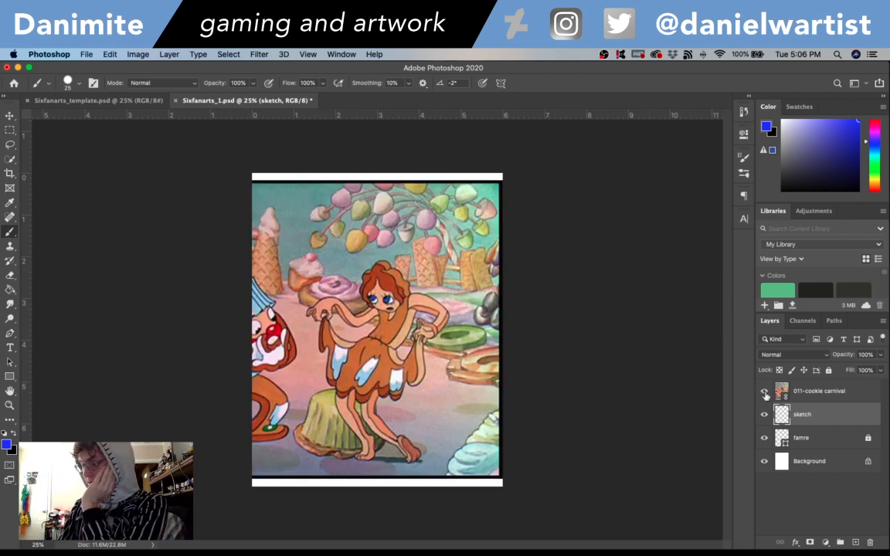
click(765, 391)
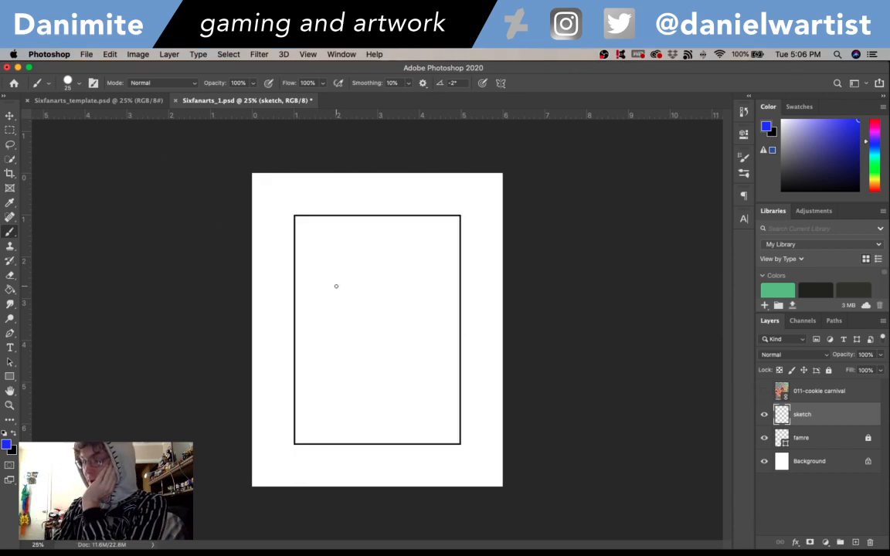
drag(336, 286, 357, 305)
key(super+z)
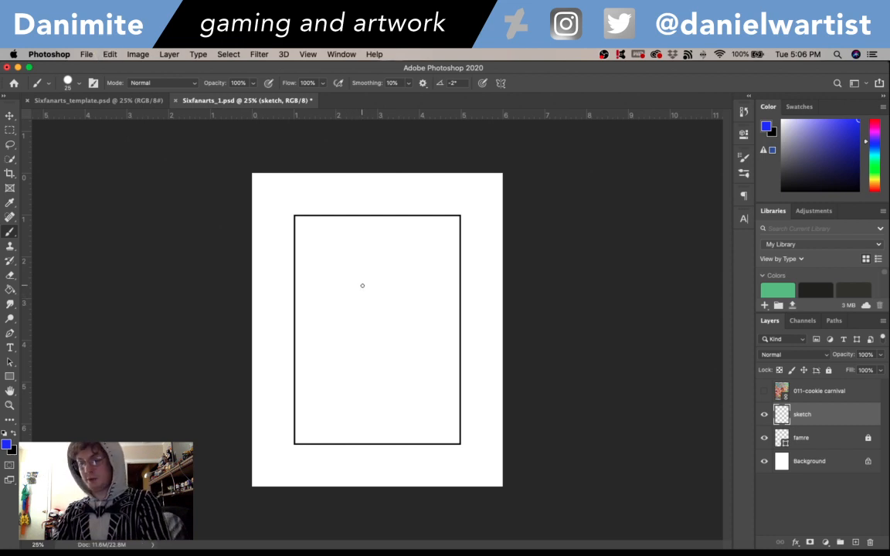
key(bracketleft)
mouse_move(330, 283)
mouse_down()
mouse_move(358, 312)
mouse_move(389, 292)
mouse_up()
drag(330, 284, 340, 240)
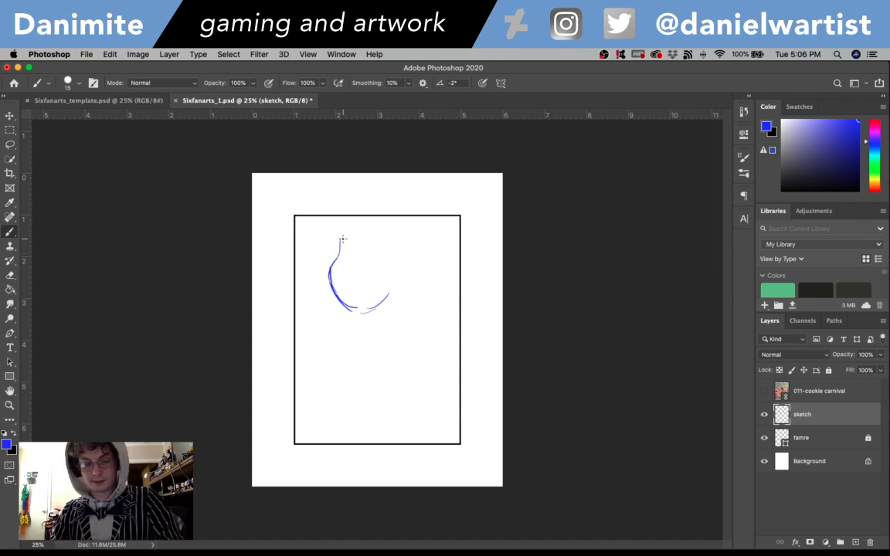
- Undo the stray stroke above the head's left curve and sketch the head's top and right side with an inner curve along the right
key(super+z)
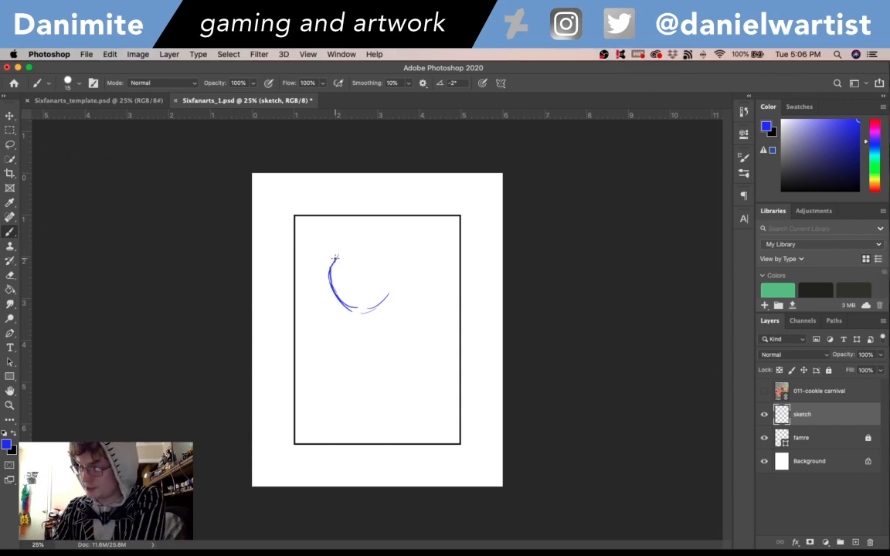
drag(336, 257, 334, 237)
key(super+z)
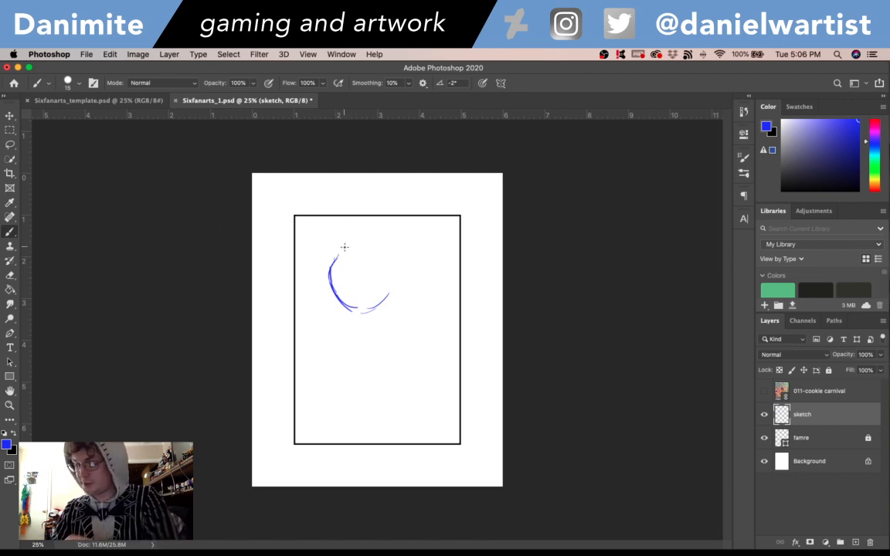
mouse_move(343, 238)
mouse_down()
mouse_move(398, 228)
mouse_move(408, 260)
mouse_up()
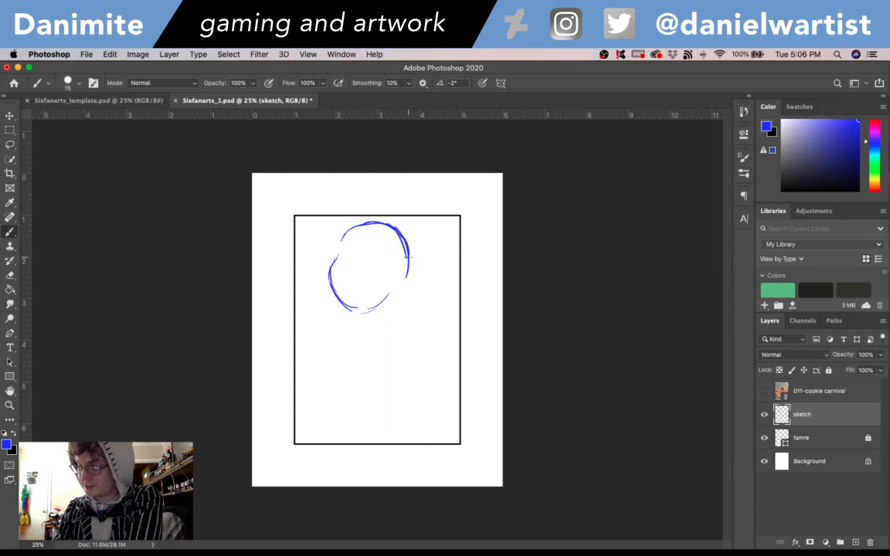
drag(408, 254, 393, 296)
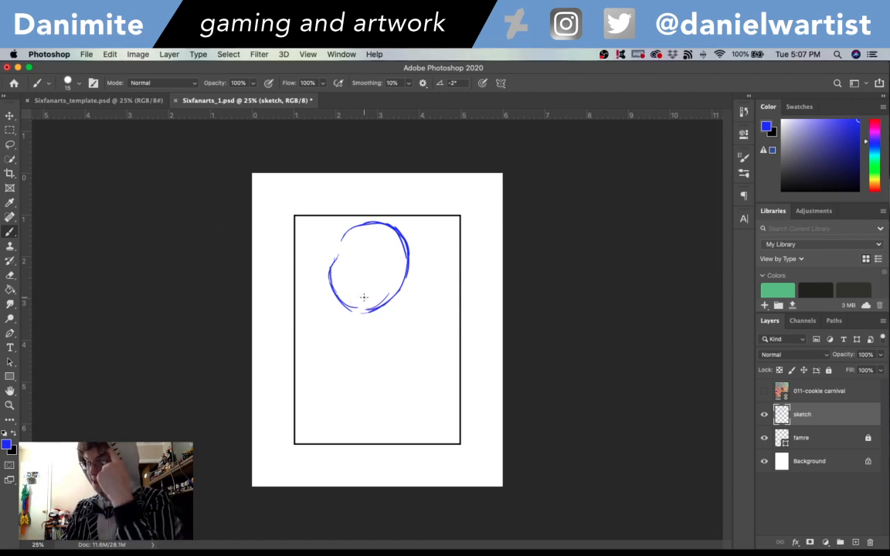
drag(392, 230, 399, 274)
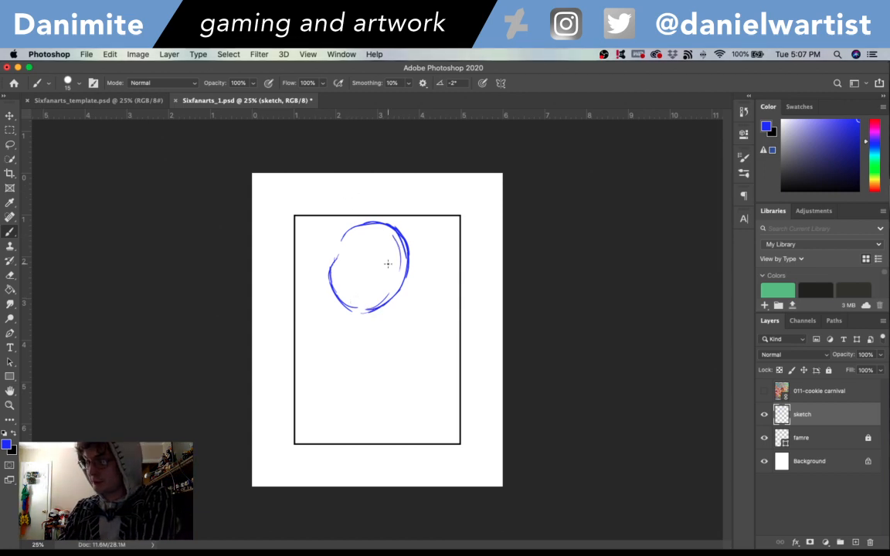
drag(394, 236, 397, 285)
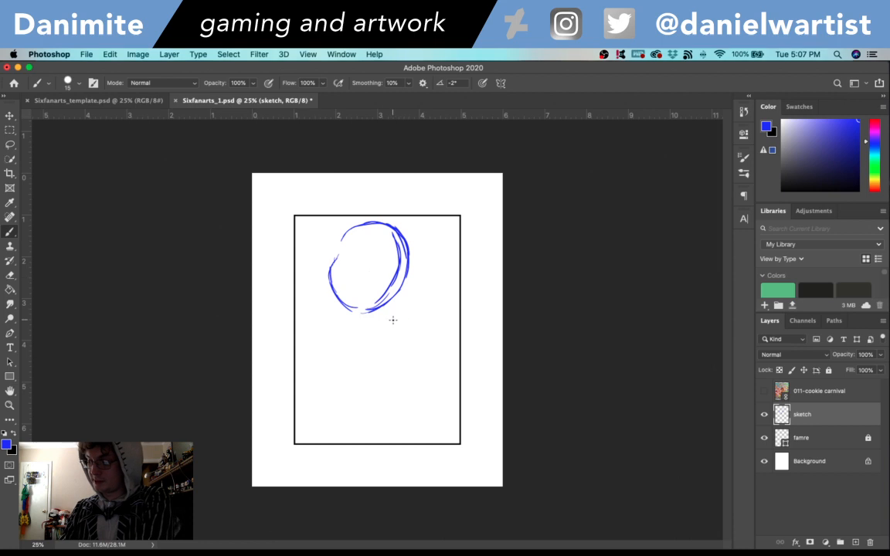
- Using the reference, sketch a curve from the head's lower left towards the frame, and rough strokes for both sides of the body
click(764, 391)
click(764, 392)
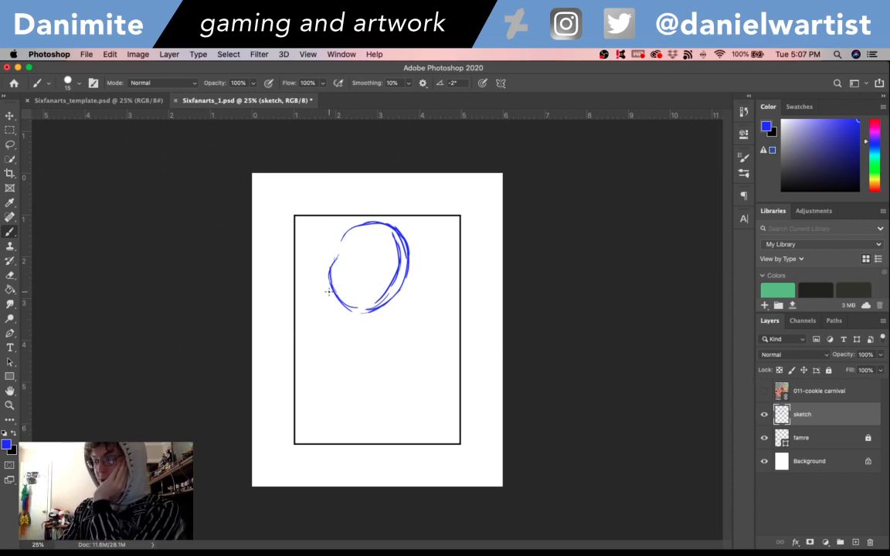
mouse_move(328, 291)
mouse_down()
mouse_move(312, 264)
mouse_move(337, 235)
mouse_up()
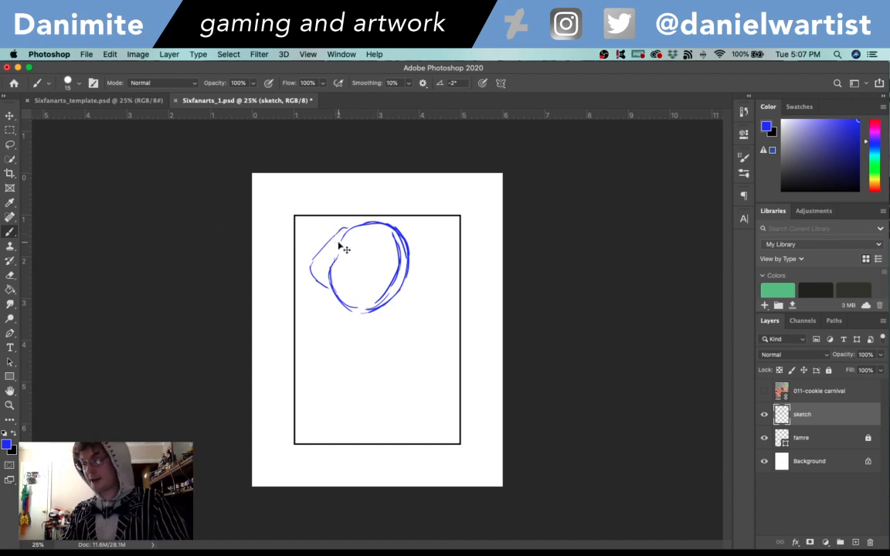
key(super+z)
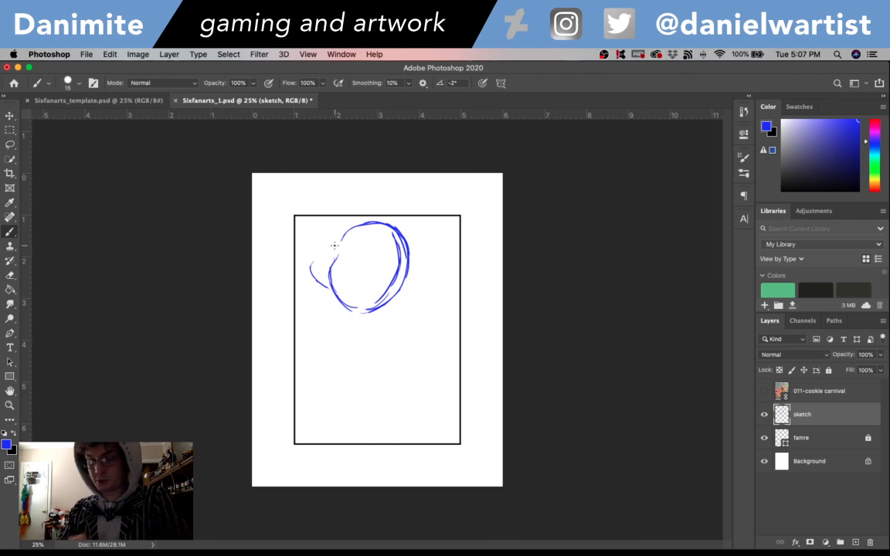
key(super+z)
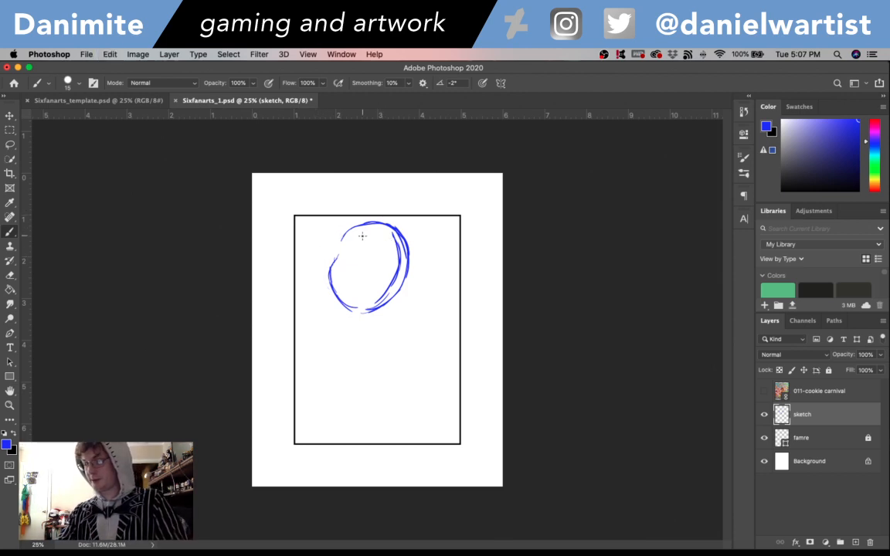
drag(328, 292, 306, 261)
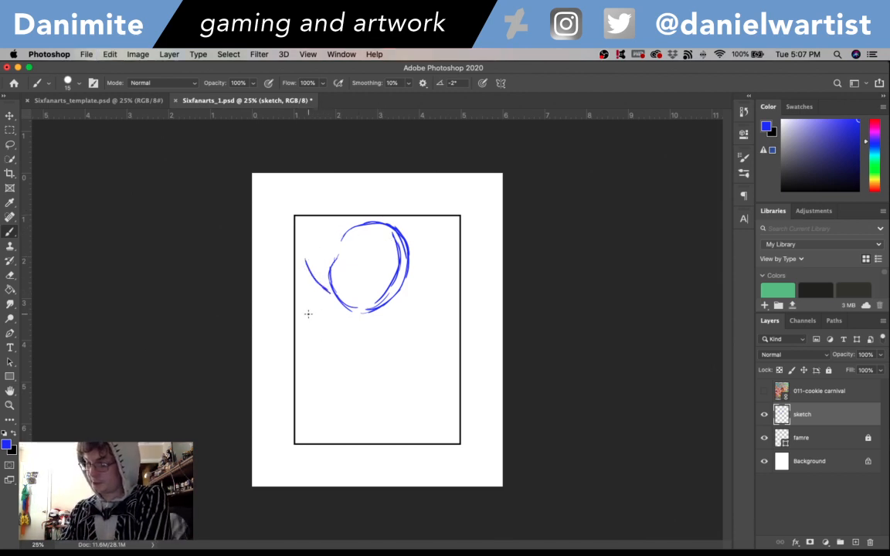
drag(301, 312, 325, 397)
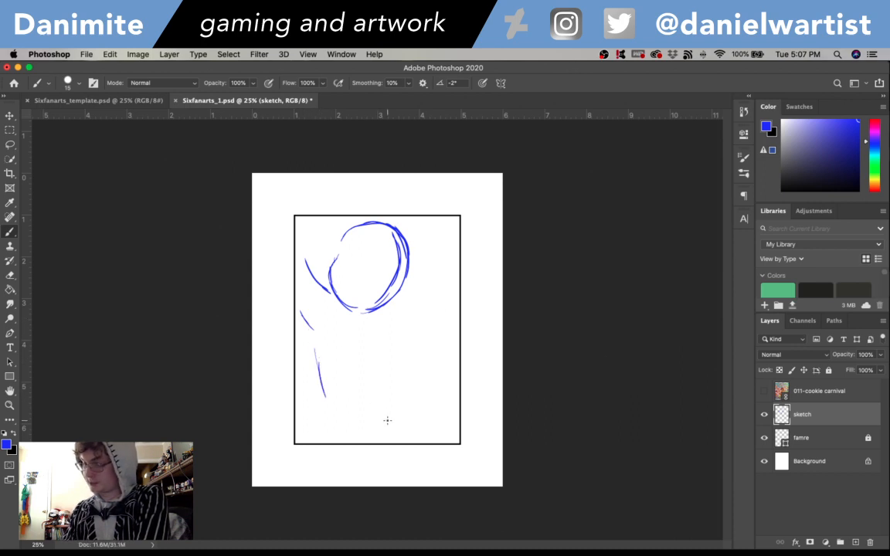
drag(384, 423, 404, 367)
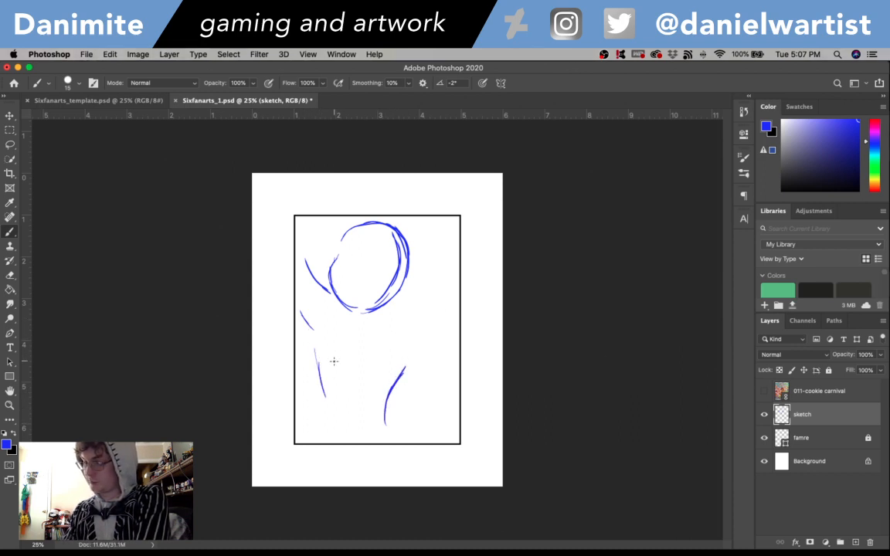
- Check the reference again and sketch the right shoulder and the curved left and right contours of the torso down to the waist
click(764, 391)
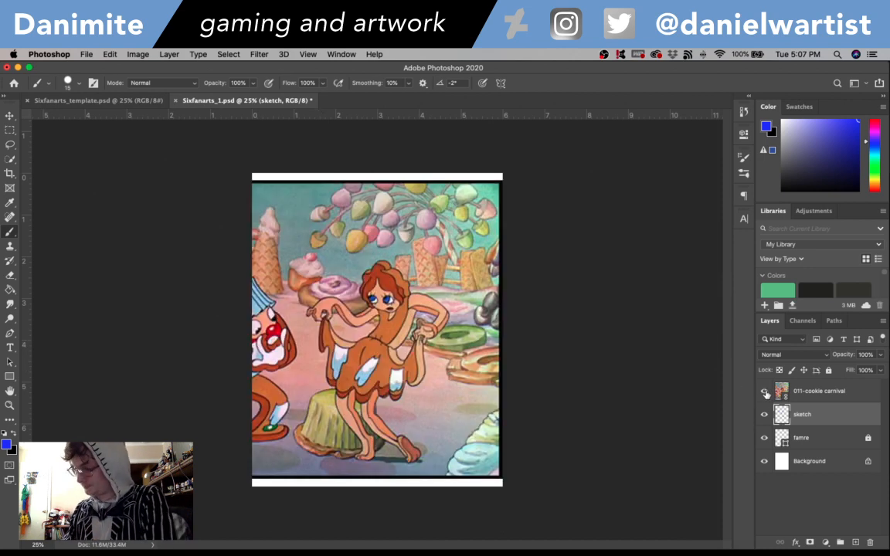
click(764, 391)
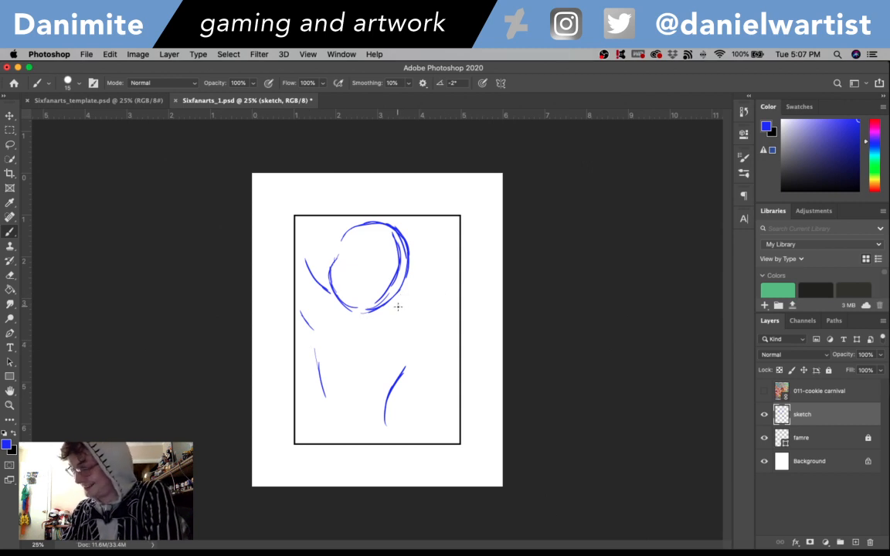
drag(398, 307, 445, 338)
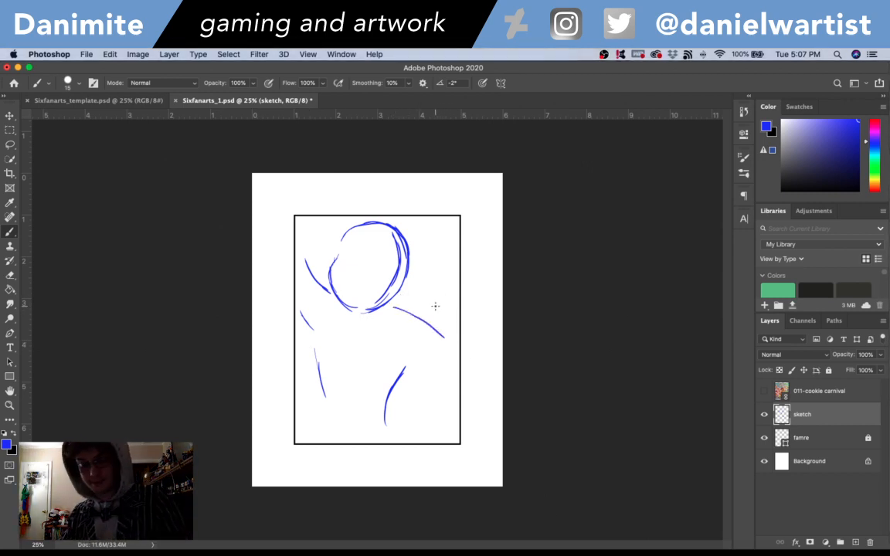
key(super+z)
mouse_move(386, 307)
mouse_down()
mouse_move(415, 302)
mouse_move(429, 318)
mouse_move(413, 371)
mouse_move(391, 392)
mouse_up()
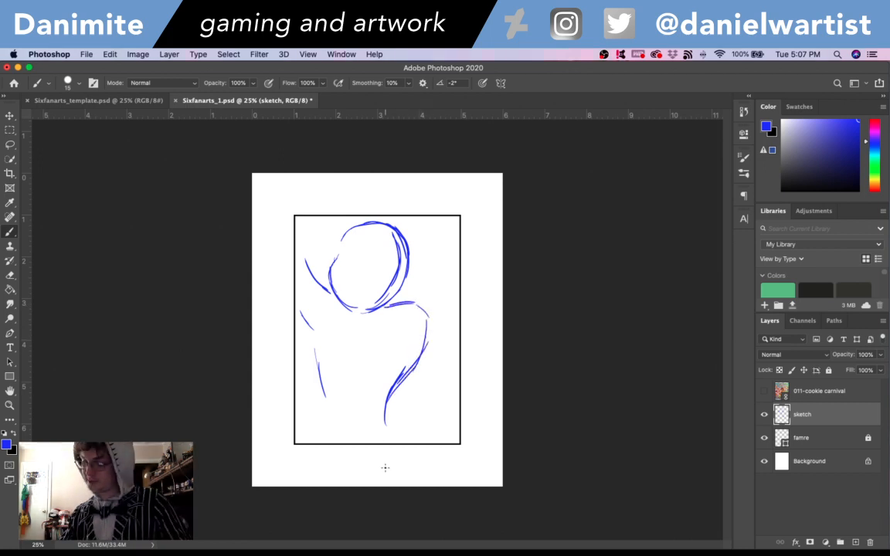
mouse_move(313, 333)
mouse_down()
mouse_move(314, 363)
mouse_move(313, 334)
mouse_move(329, 394)
mouse_move(313, 373)
mouse_move(344, 419)
mouse_up()
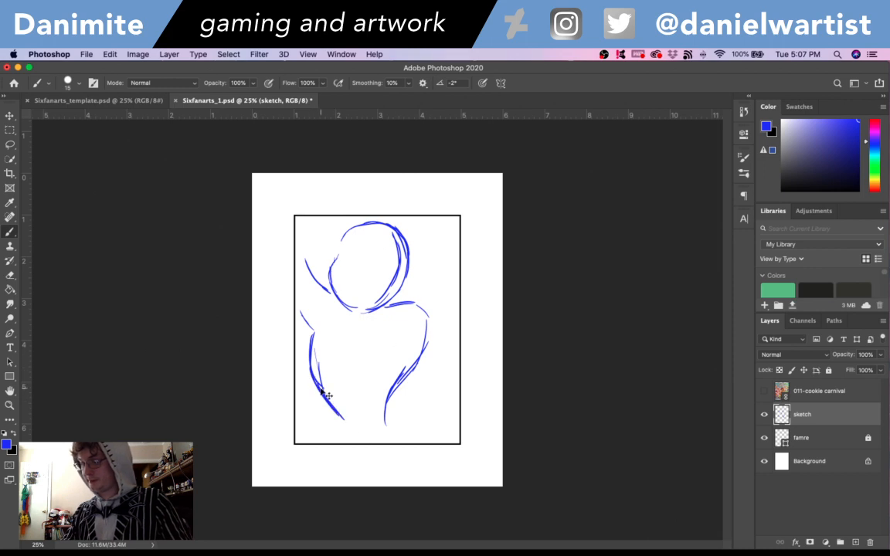
key(super+z)
drag(313, 378, 337, 427)
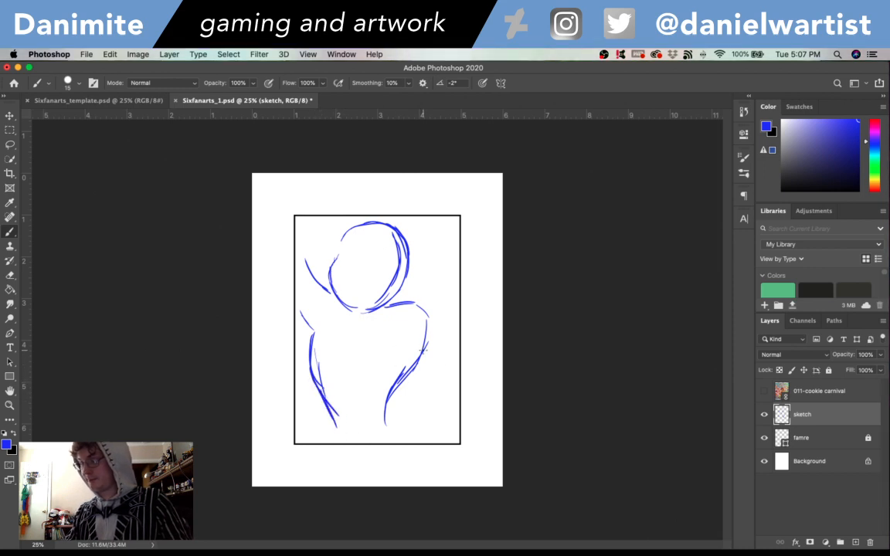
- Sketch the bent right arm, running from the shoulder towards the frame and from the elbow back to the hip, with a lower forearm line
drag(418, 304, 461, 344)
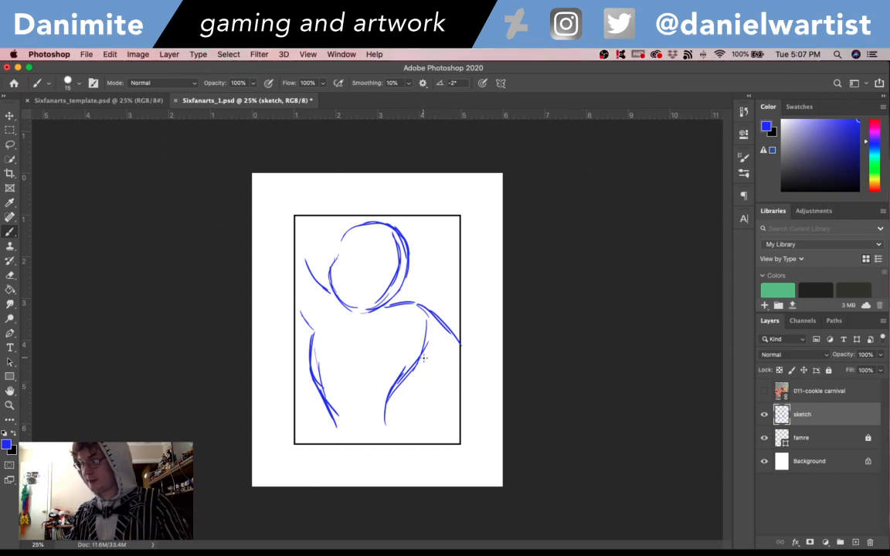
mouse_move(420, 354)
mouse_down()
mouse_move(444, 390)
mouse_move(430, 410)
mouse_up()
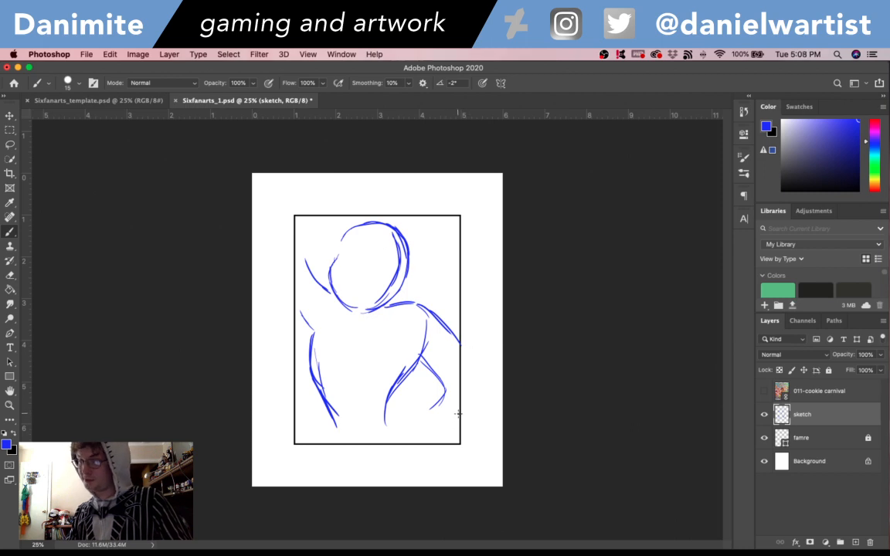
drag(457, 421, 425, 439)
drag(444, 397, 412, 420)
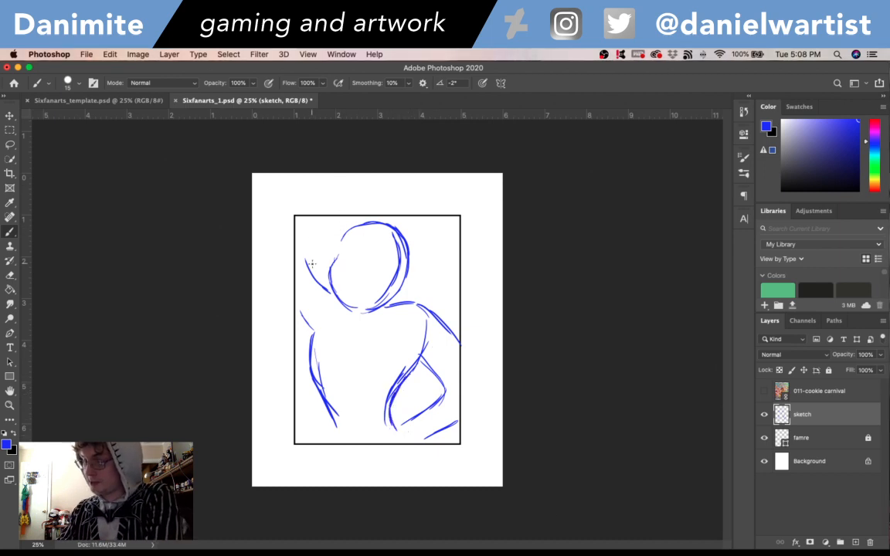
- Sketch the raised left arm bent behind the head, with a hand above the frame and an outer contour joining the torso
drag(333, 235, 306, 266)
drag(361, 226, 305, 249)
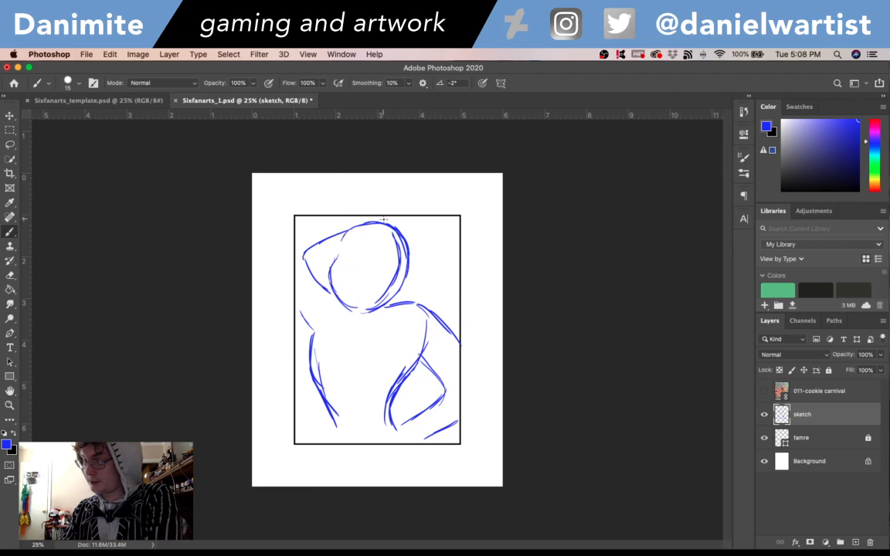
drag(390, 192, 373, 201)
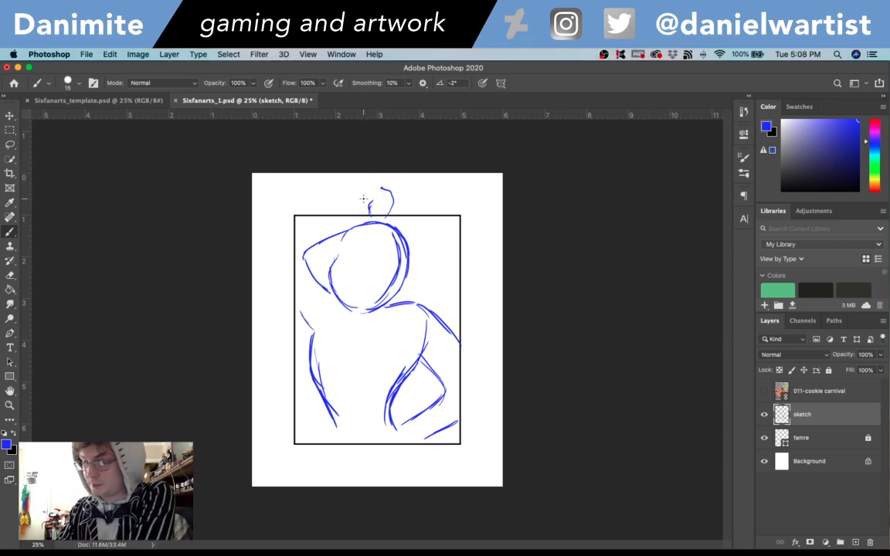
mouse_move(370, 209)
mouse_down()
mouse_move(382, 208)
mouse_move(372, 184)
mouse_move(356, 189)
mouse_move(364, 198)
mouse_move(377, 186)
mouse_move(353, 203)
mouse_move(360, 204)
mouse_up()
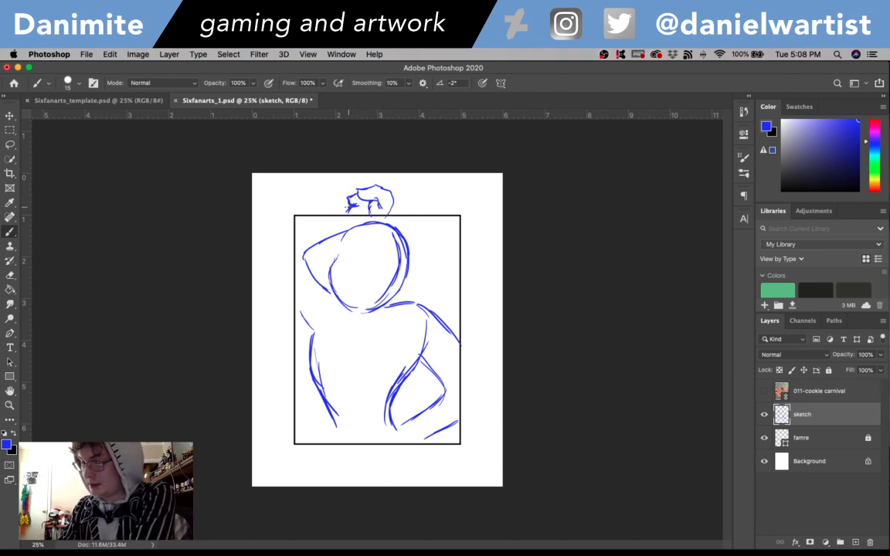
mouse_move(351, 206)
mouse_down()
mouse_move(286, 227)
mouse_move(275, 284)
mouse_move(313, 330)
mouse_up()
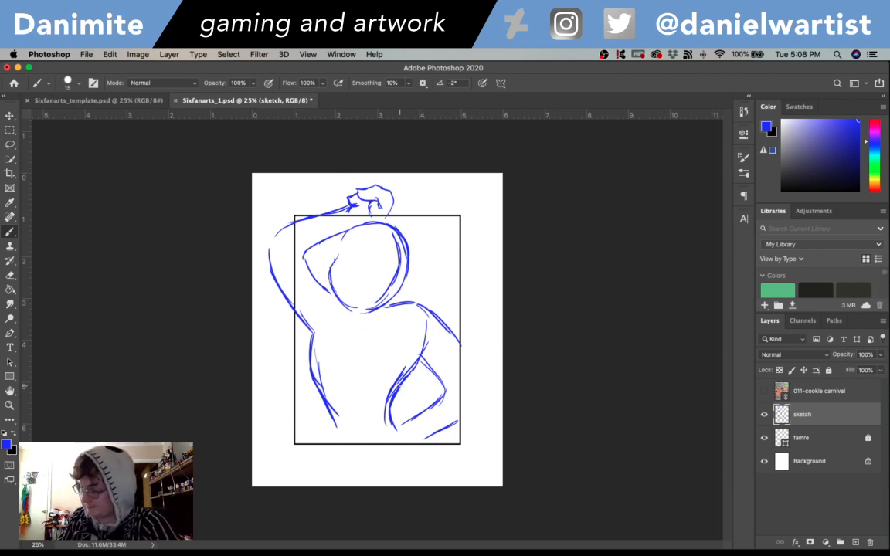
- Complete the right arm's outer curve beyond the frame, and thicken the right arm, right waist and inner left arm contours
drag(423, 310, 459, 352)
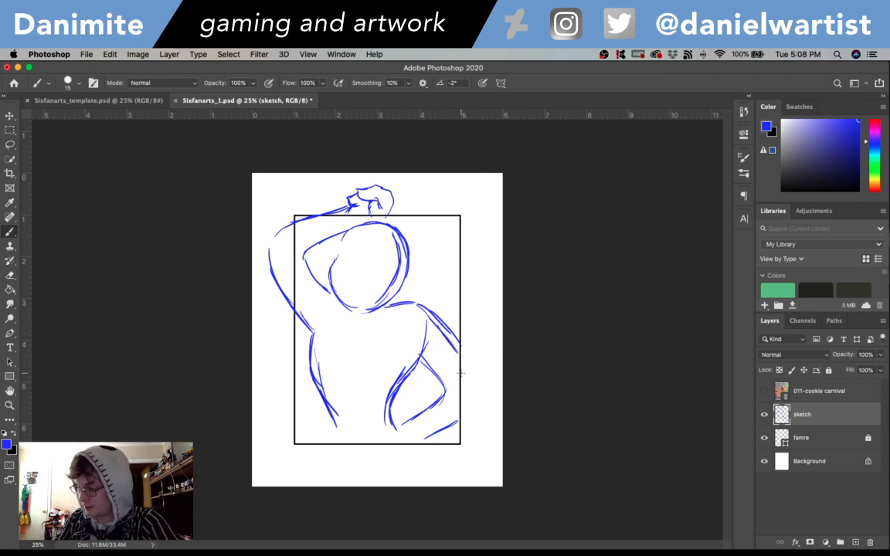
mouse_move(427, 432)
mouse_down()
mouse_move(468, 393)
mouse_move(457, 359)
mouse_move(480, 382)
mouse_move(444, 424)
mouse_move(476, 401)
mouse_move(427, 433)
mouse_up()
mouse_move(421, 356)
mouse_down()
mouse_move(384, 415)
mouse_move(413, 359)
mouse_up()
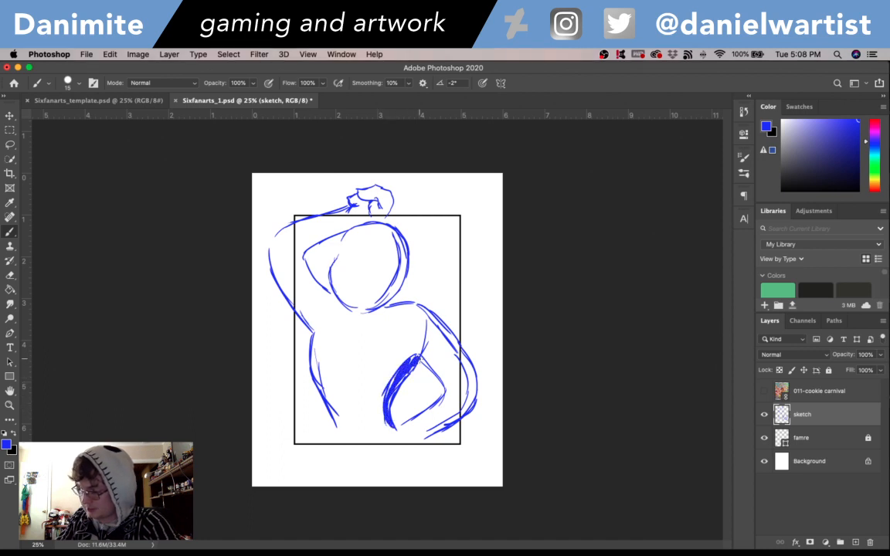
drag(430, 311, 475, 386)
mouse_move(386, 390)
mouse_down()
mouse_move(418, 368)
mouse_move(421, 328)
mouse_up()
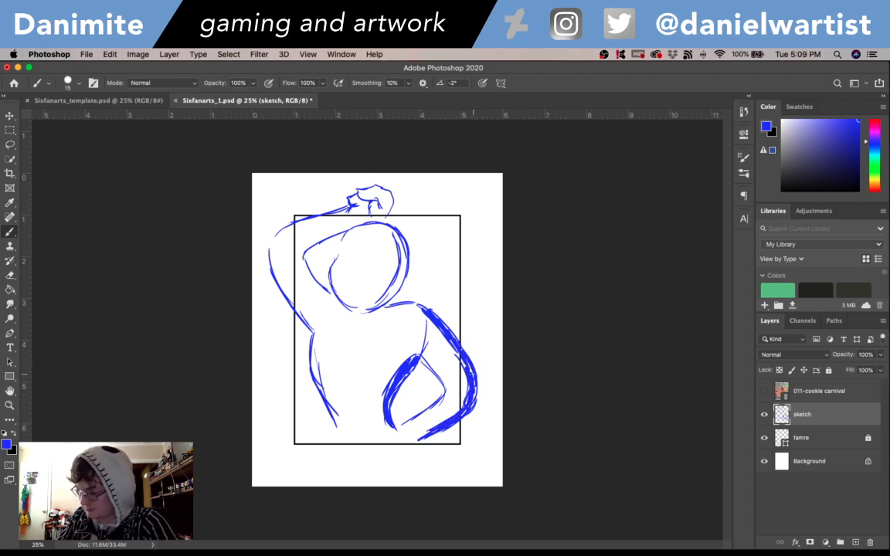
mouse_move(311, 286)
mouse_down()
mouse_move(323, 295)
mouse_move(303, 266)
mouse_move(307, 245)
mouse_move(303, 263)
mouse_move(325, 291)
mouse_up()
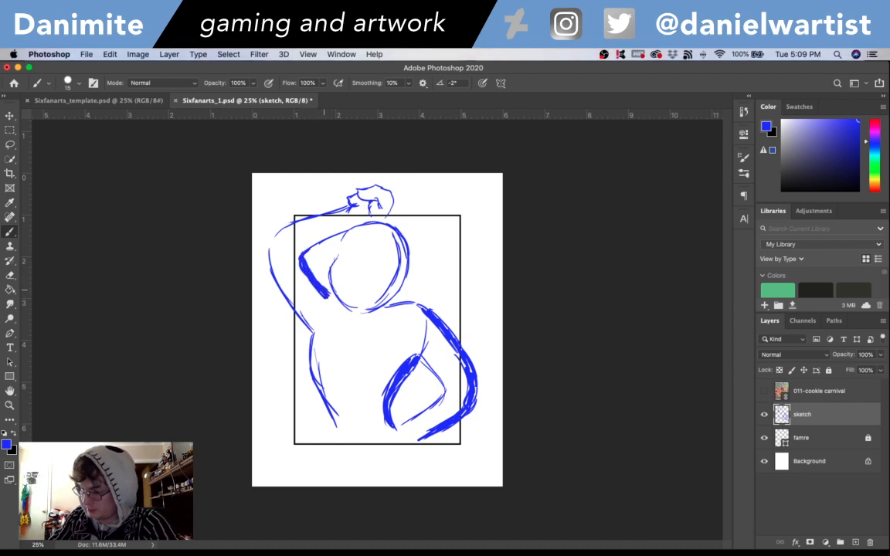
drag(311, 248, 353, 228)
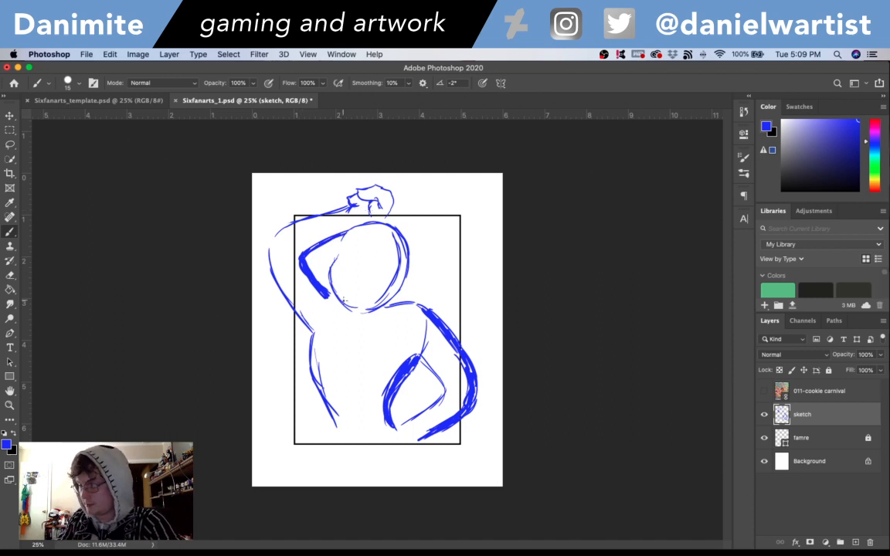
- Using the cookie carnival reference, sketch the dress's rounded neckline and right armhole, and the gathered waist with flaring skirt edges
click(765, 392)
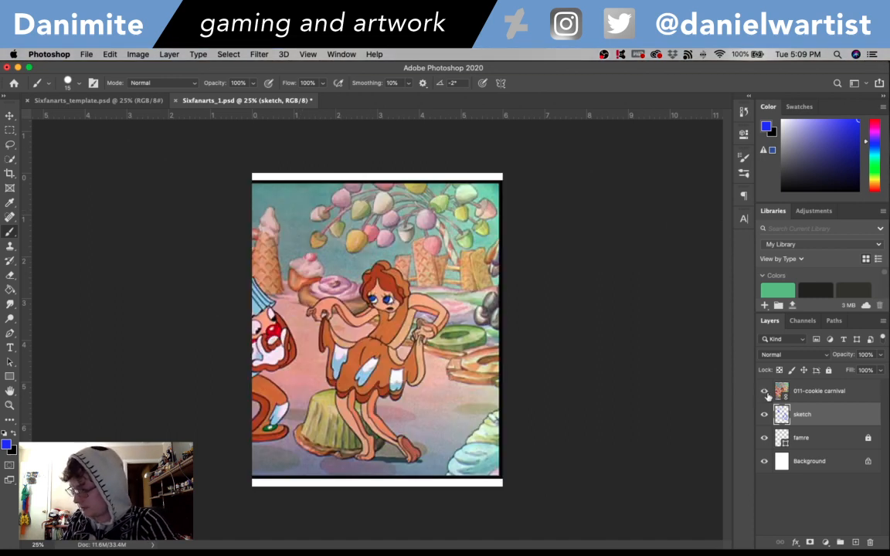
click(765, 391)
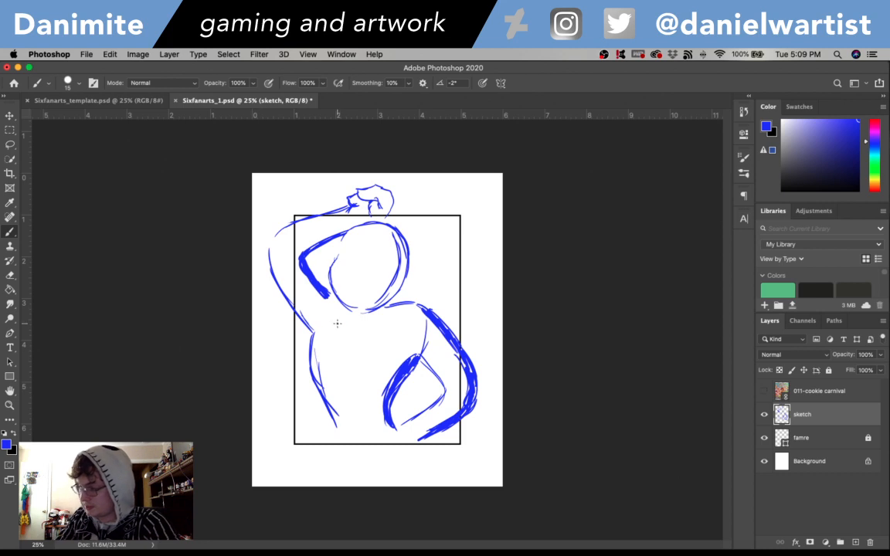
mouse_move(345, 311)
mouse_down()
mouse_move(356, 363)
mouse_move(392, 307)
mouse_up()
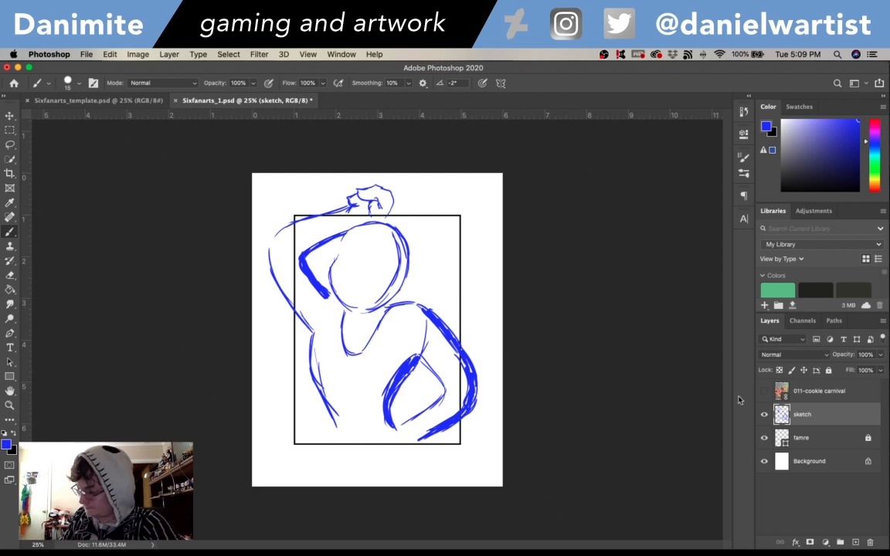
click(764, 391)
click(764, 392)
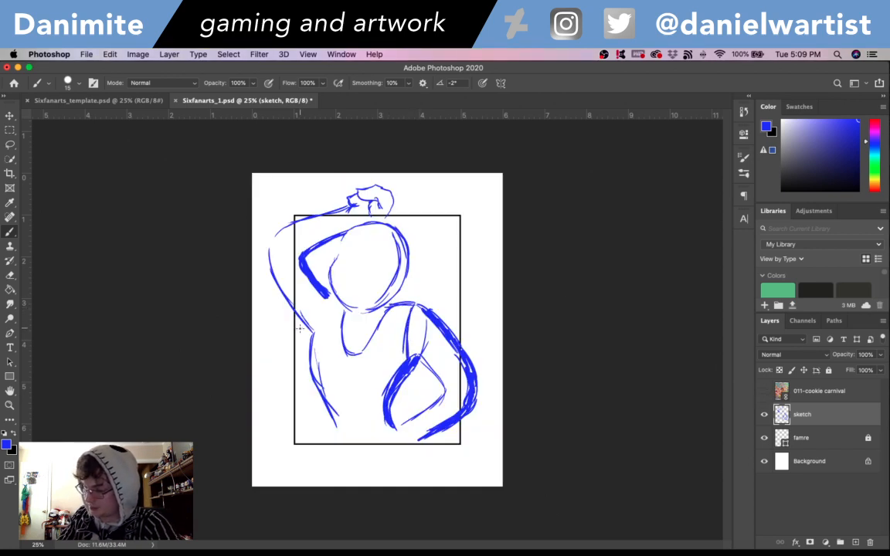
mouse_move(327, 298)
mouse_down()
mouse_move(307, 389)
mouse_move(336, 368)
mouse_move(323, 408)
mouse_move(354, 406)
mouse_move(346, 427)
mouse_move(377, 425)
mouse_move(413, 440)
mouse_up()
mouse_move(337, 427)
mouse_down()
mouse_move(320, 439)
mouse_move(332, 438)
mouse_up()
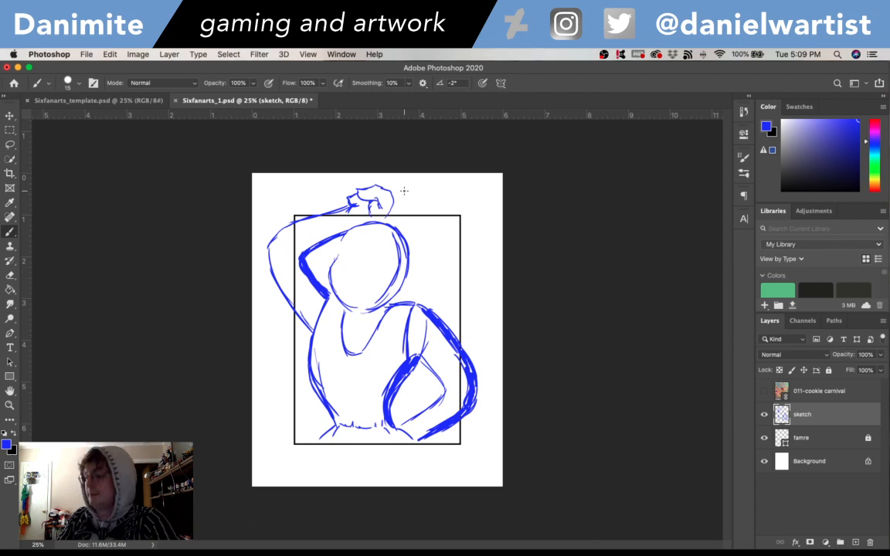
- Check the reference and erase the head circle's top and right side with the Eraser at size 40
click(764, 391)
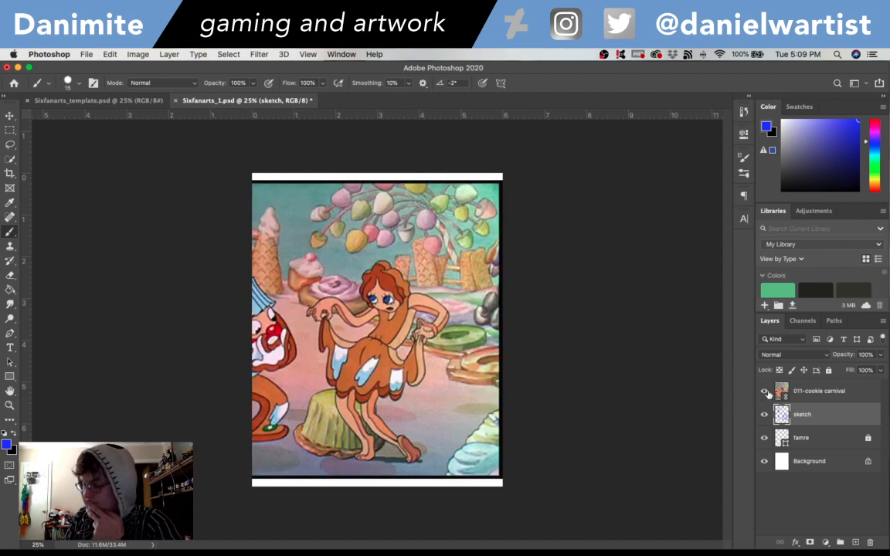
click(764, 392)
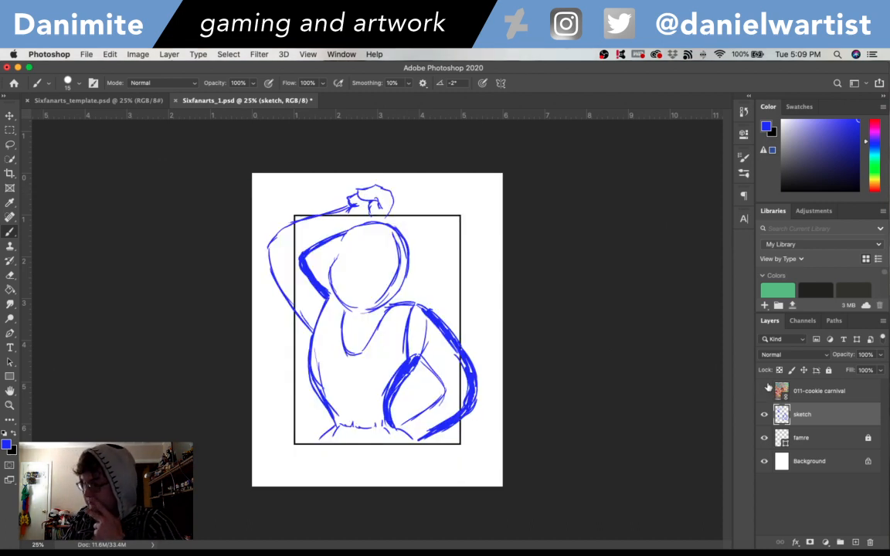
key(e)
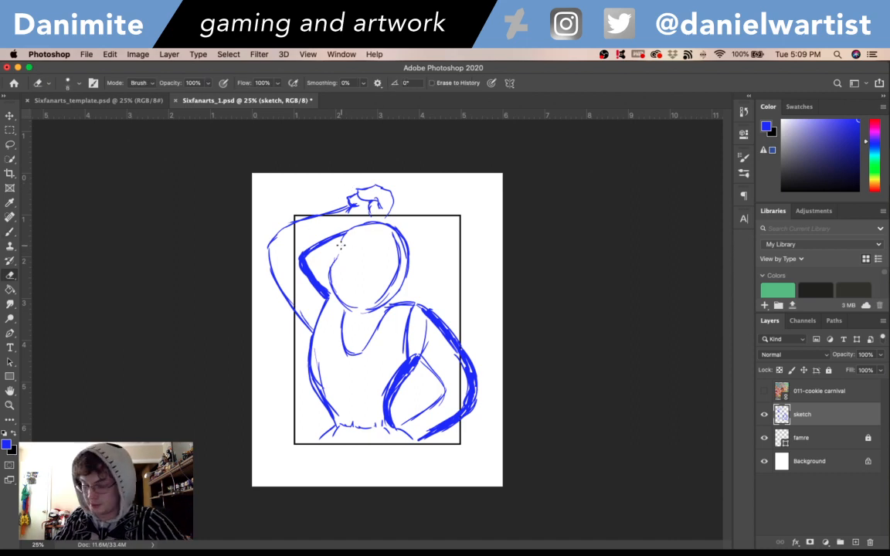
key(bracketright)
key(bracketright)
key(bracketright)
key(bracketright)
key(bracketright)
key(bracketright)
key(bracketright)
key(bracketright)
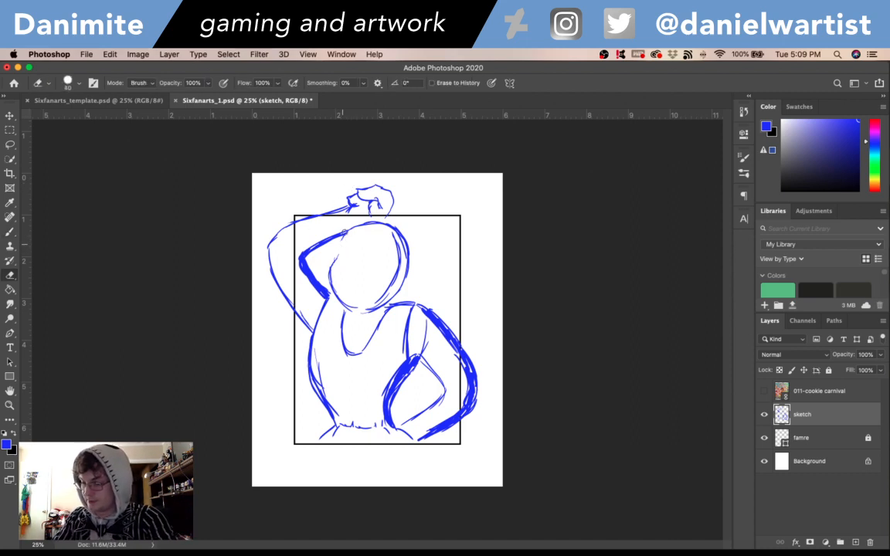
mouse_move(342, 232)
mouse_down()
mouse_move(394, 226)
mouse_move(403, 277)
mouse_move(388, 287)
mouse_up()
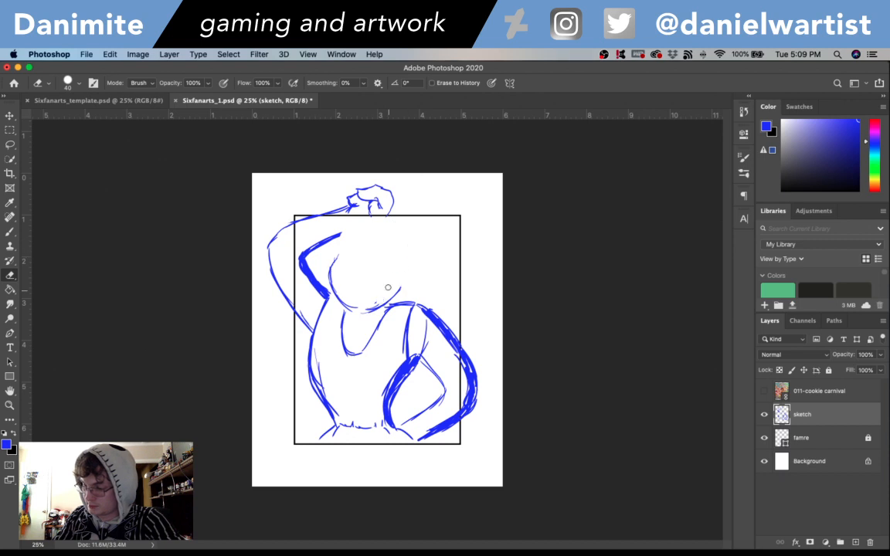
- Check the reference and try two short brush curves meeting at a hair parting at the top of the head
key(b)
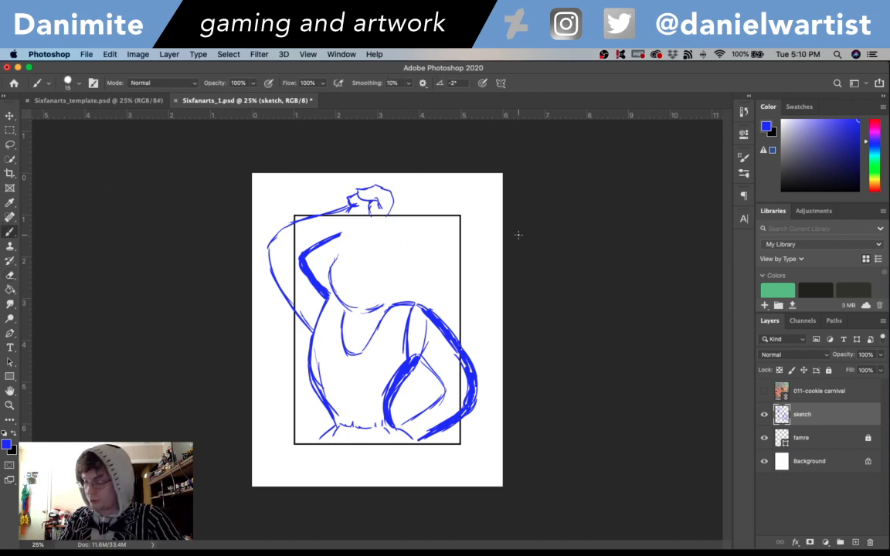
click(764, 391)
click(764, 391)
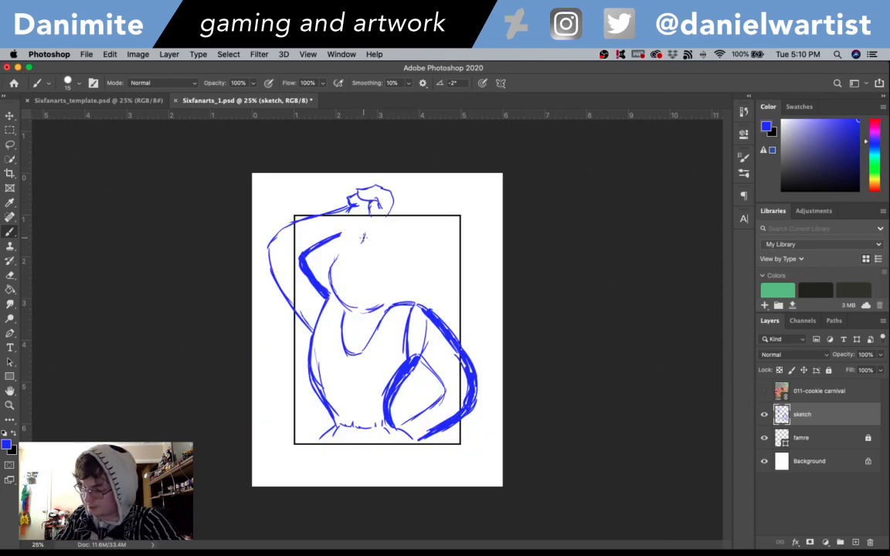
drag(363, 231, 357, 244)
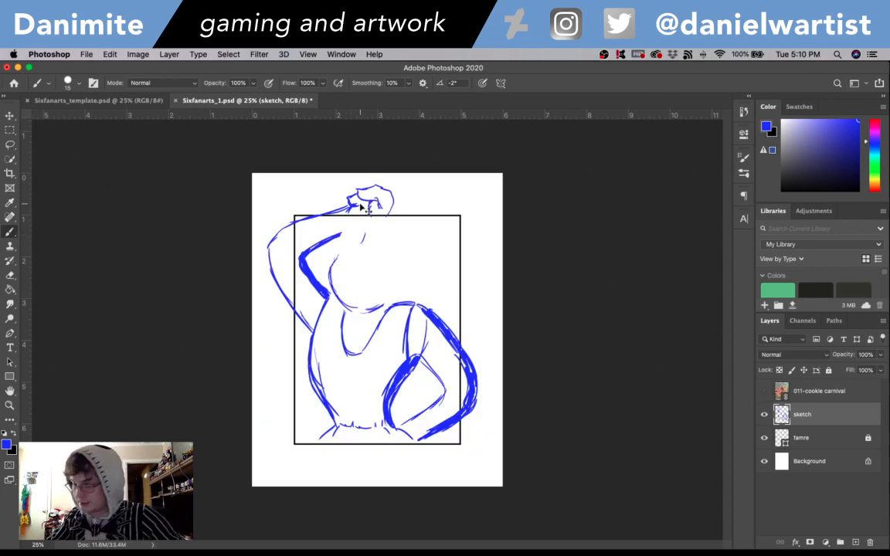
mouse_move(365, 233)
mouse_down()
mouse_move(341, 248)
mouse_move(387, 250)
mouse_up()
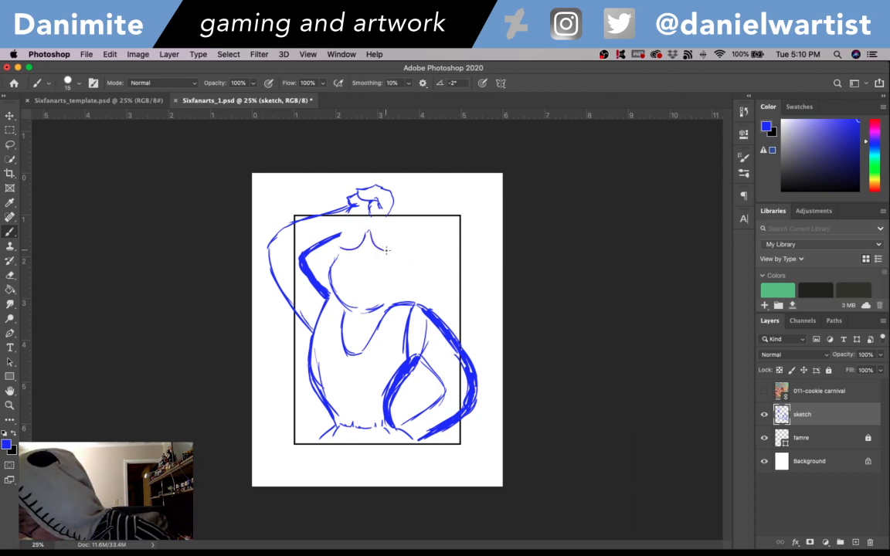
click(764, 391)
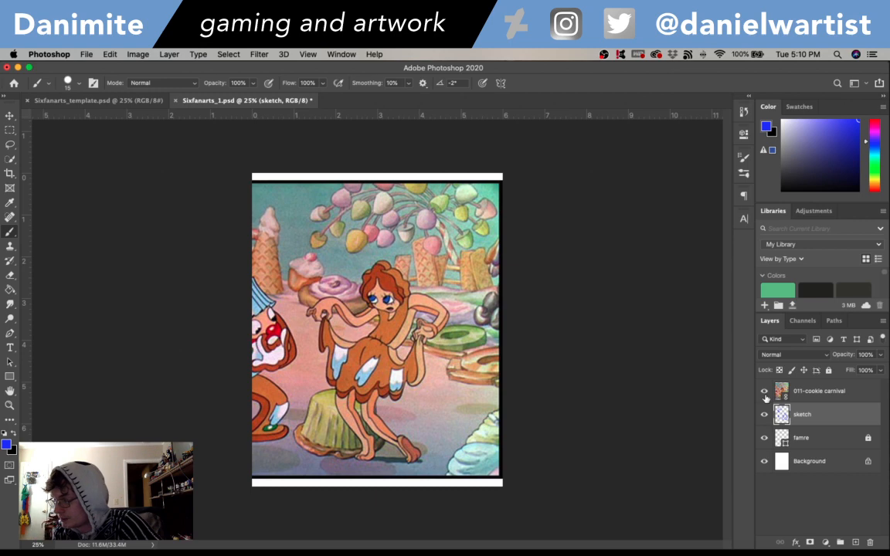
click(765, 392)
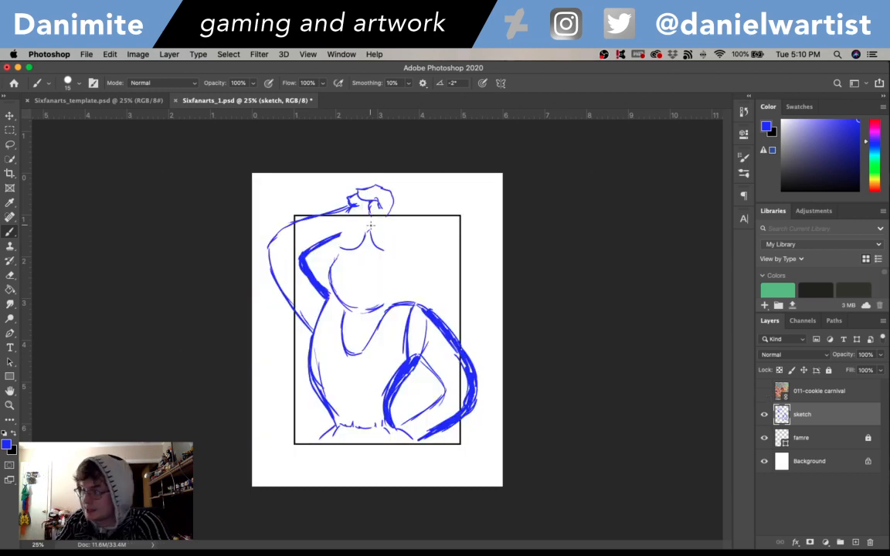
- Erase both short hair parting curves at the top of the head
key(super+z)
key(super+z)
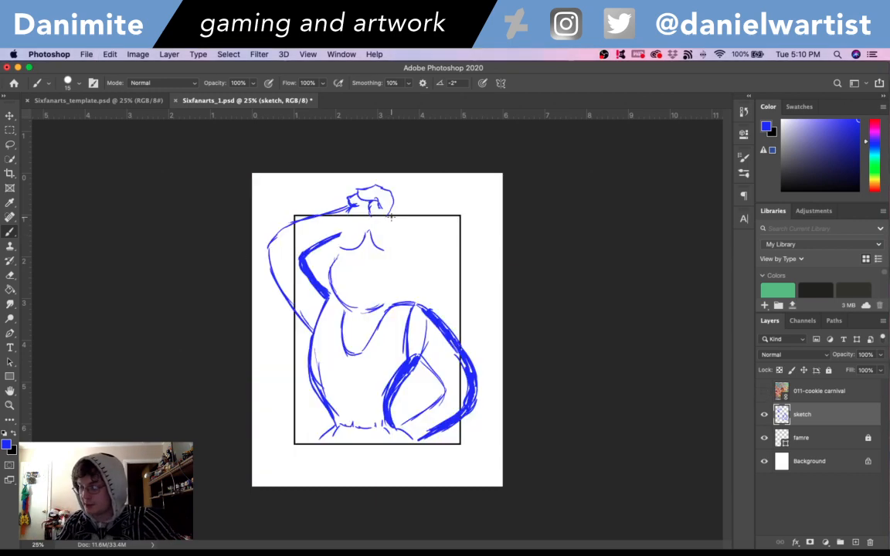
key(e)
drag(374, 235, 384, 251)
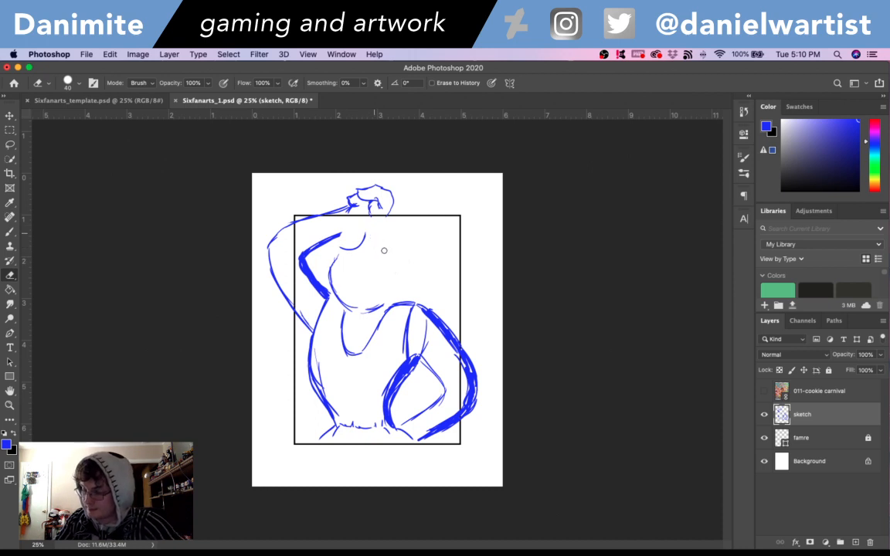
key(b)
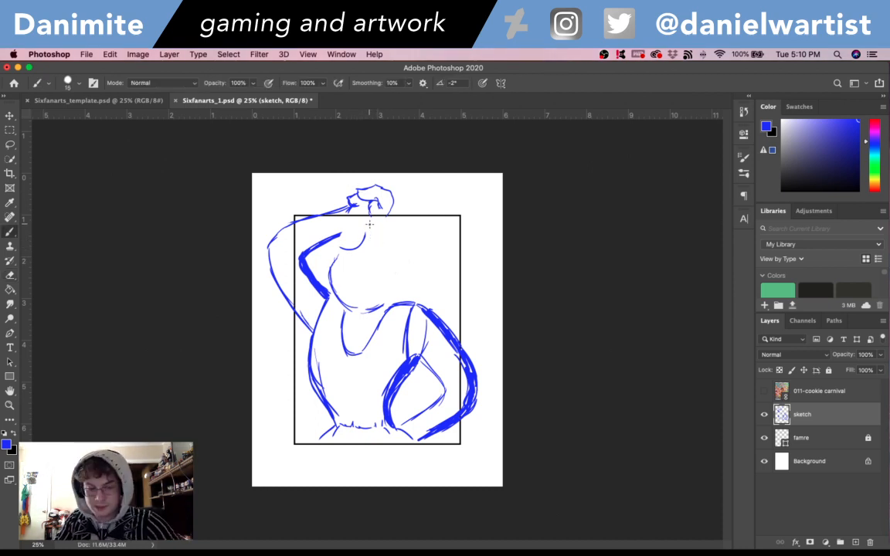
key(e)
drag(363, 235, 352, 249)
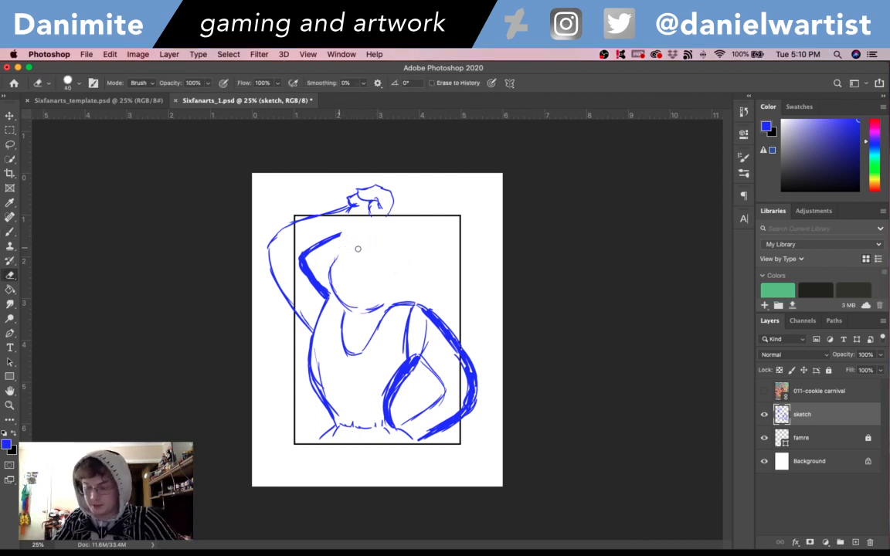
- Sketch a hair curve from the parting to the head's left side and a wavy curve down the right ending in a curl, undoing unwanted strokes
key(b)
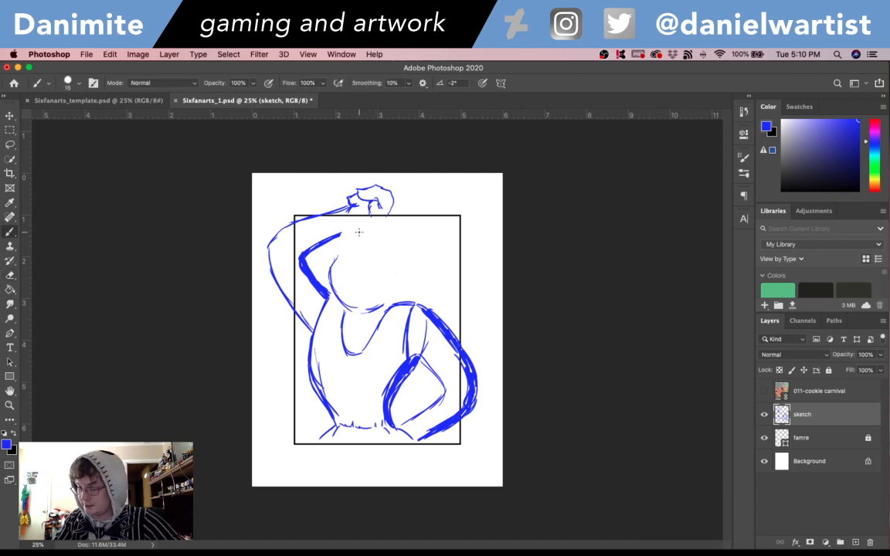
drag(362, 231, 332, 256)
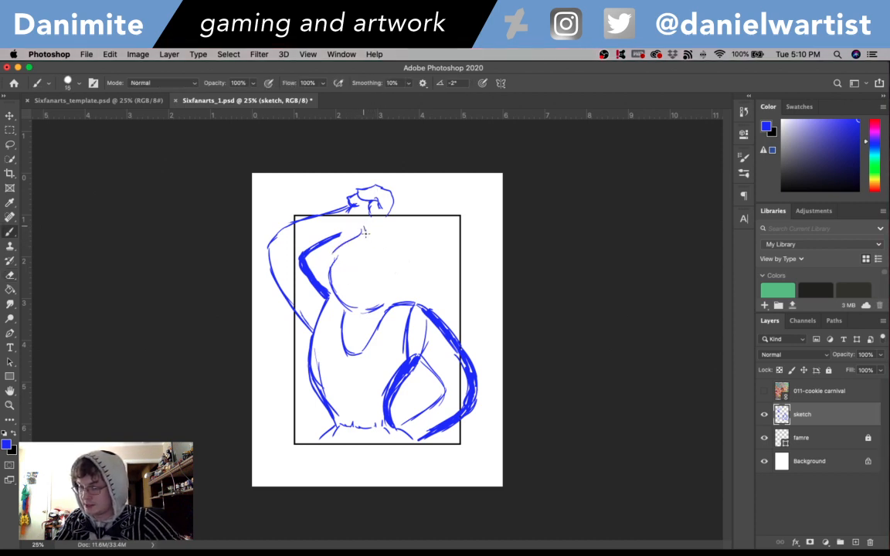
drag(365, 228, 399, 289)
mouse_move(380, 249)
mouse_down()
mouse_move(393, 267)
mouse_move(375, 283)
mouse_up()
key(super+z)
key(super+z)
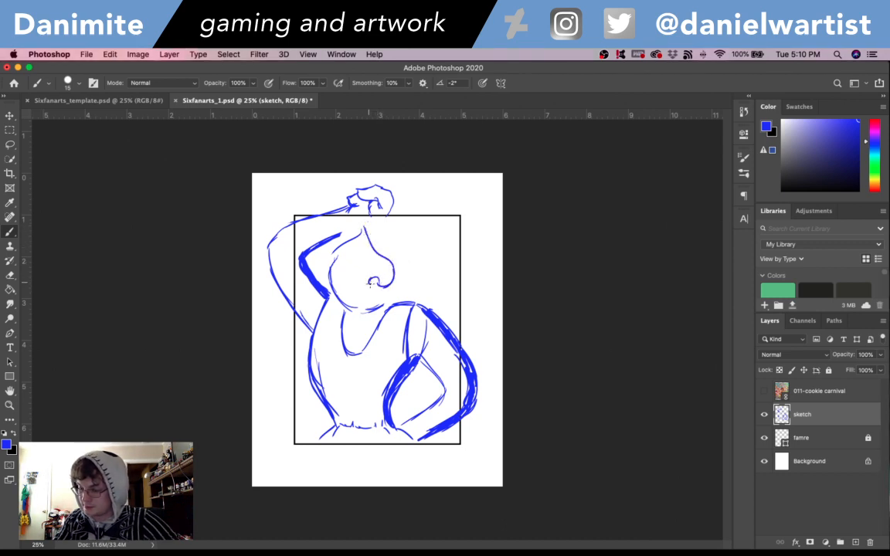
- Undo the curl at the end of the inner right hair curve and check the reference image
key(super+z)
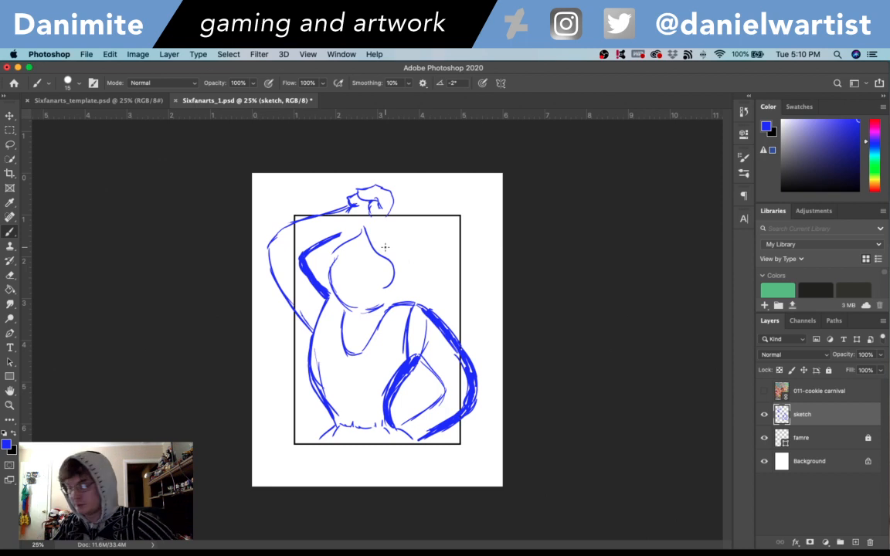
click(765, 391)
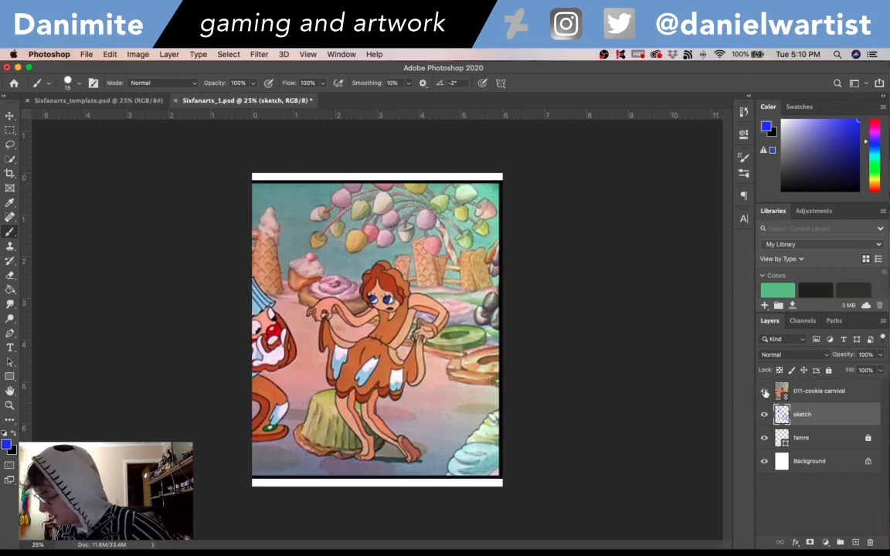
click(765, 392)
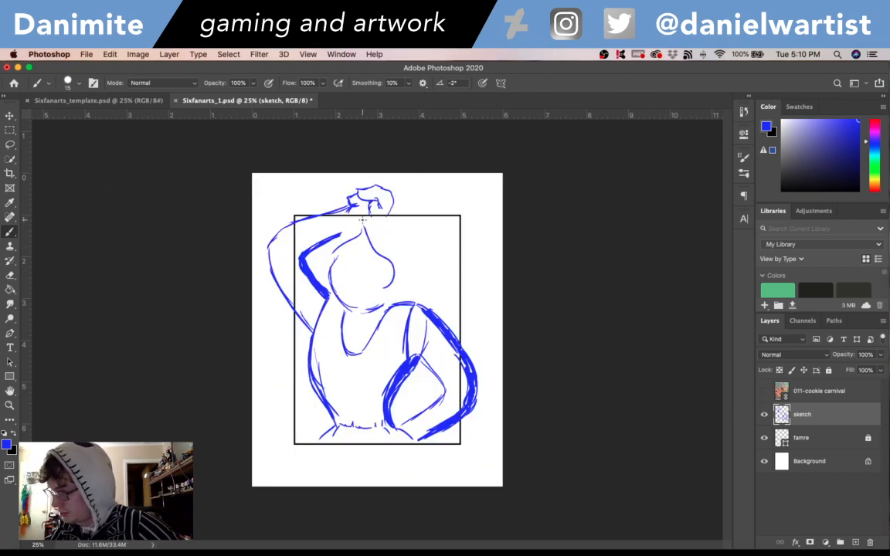
- Check the reference and erase the raised hand above the head with the Eraser at size 40
key(e)
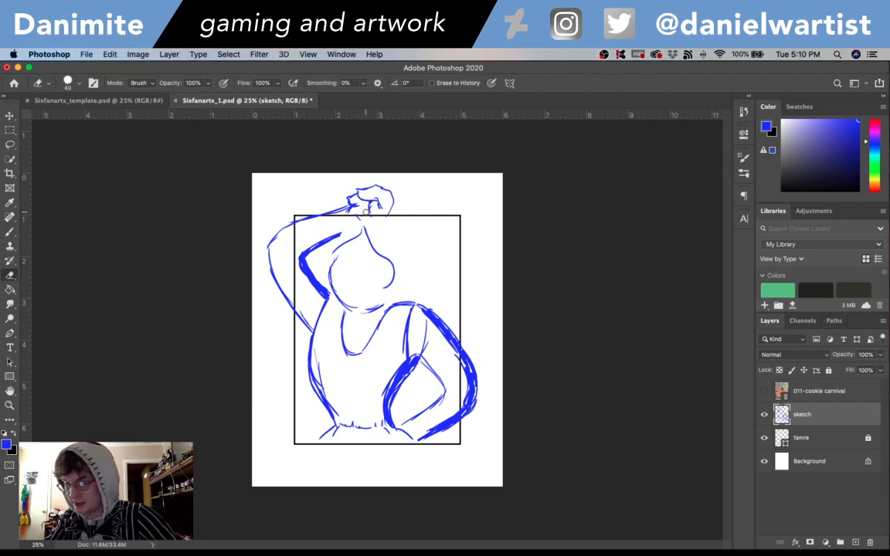
click(764, 392)
click(767, 392)
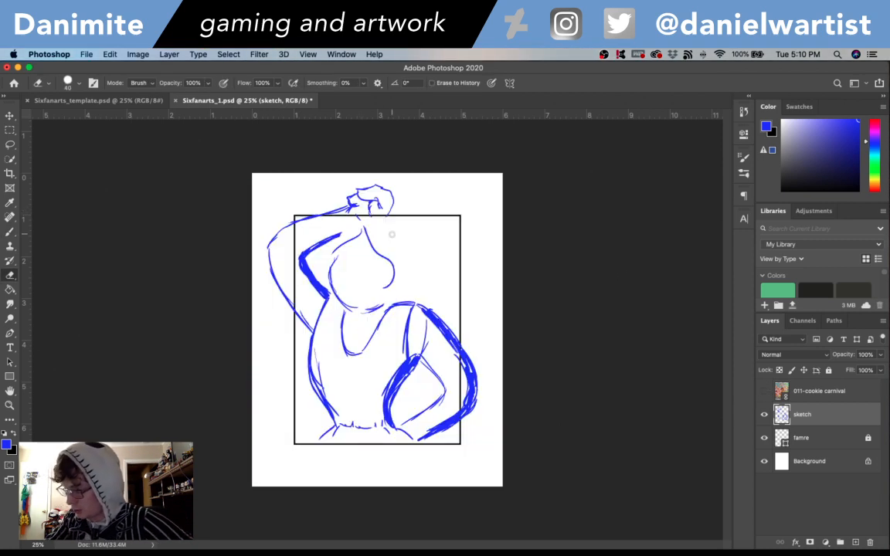
mouse_move(346, 192)
mouse_down()
mouse_move(360, 178)
mouse_move(369, 182)
mouse_move(376, 190)
mouse_move(349, 190)
mouse_move(355, 184)
mouse_move(363, 208)
mouse_up()
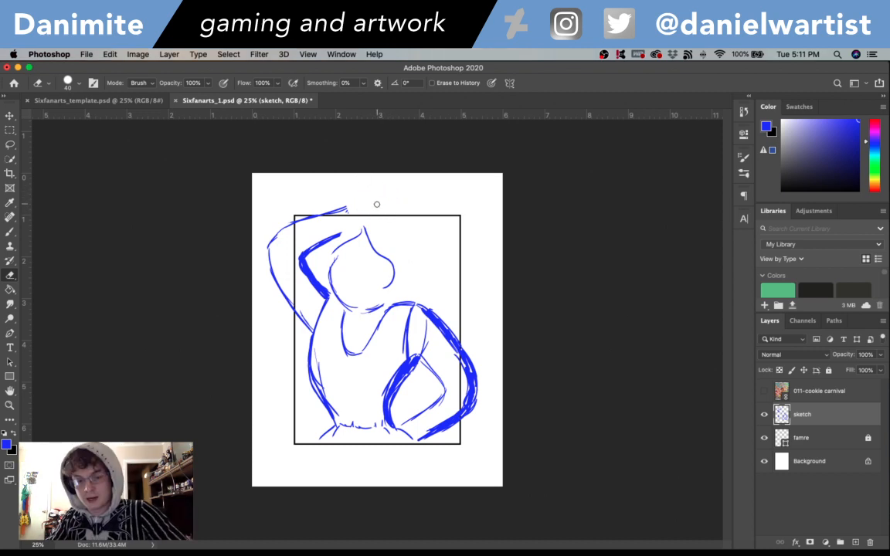
- Check the reference and sketch a small spiral curl at the top of the head with the size 15 brush
key(b)
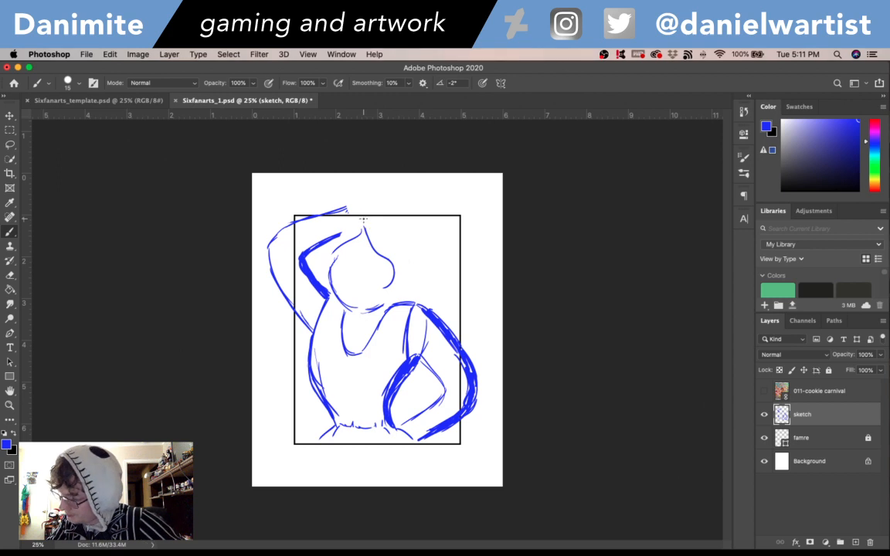
click(765, 391)
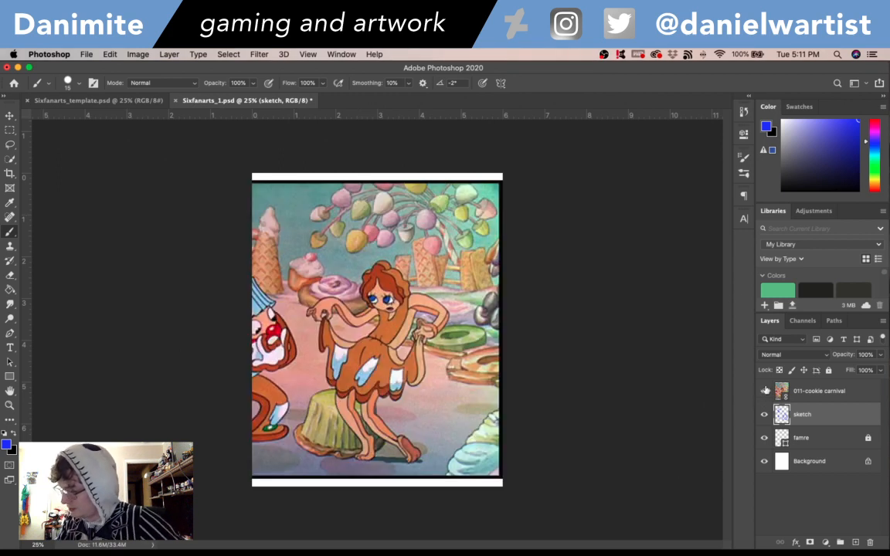
click(765, 391)
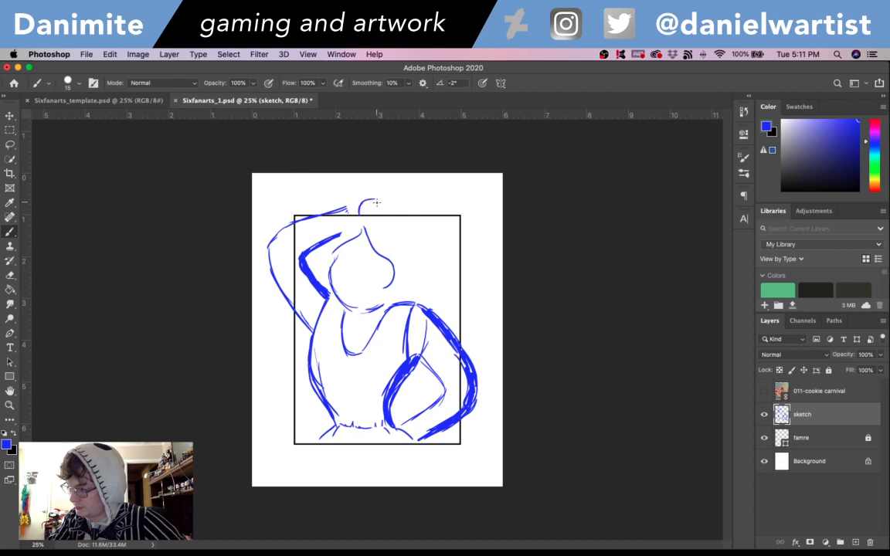
mouse_move(361, 202)
mouse_down()
mouse_move(374, 202)
mouse_move(365, 211)
mouse_up()
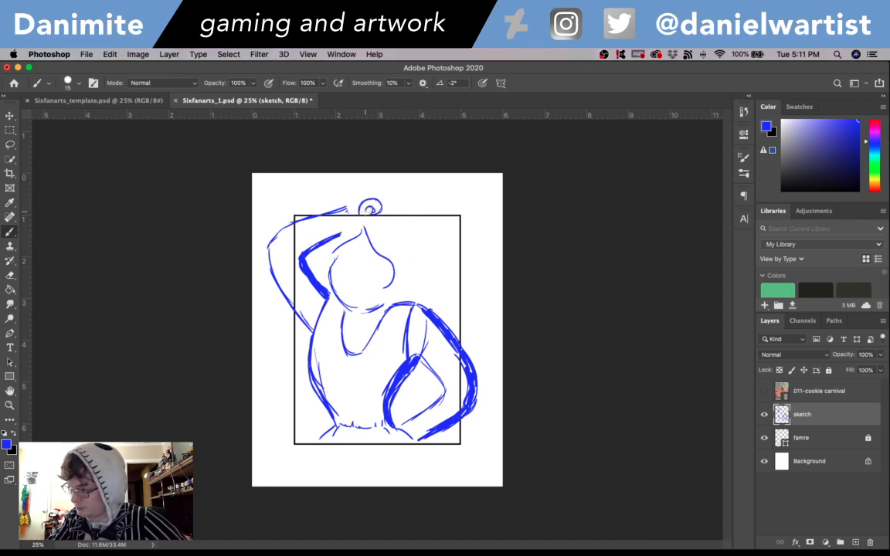
key(super+z)
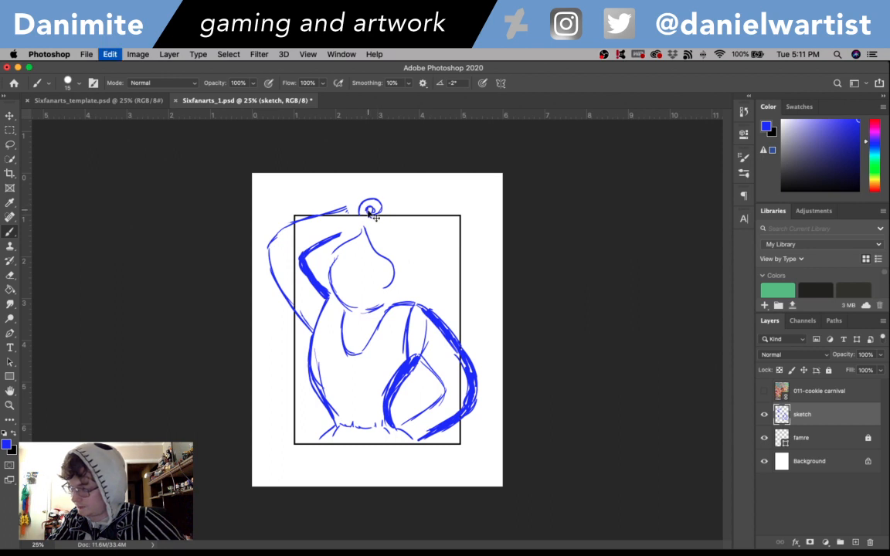
key(super+z)
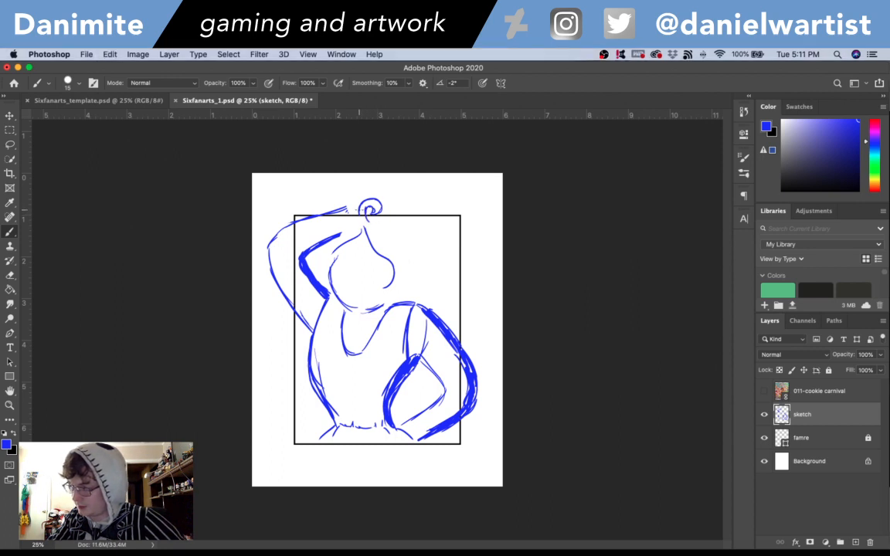
- Sketch the wavy outer hair line from the head's top down the right side to the shoulder, checking the reference and undoing unwanted strokes
mouse_move(367, 219)
mouse_down()
mouse_move(416, 245)
mouse_move(404, 236)
mouse_move(418, 275)
mouse_up()
click(765, 390)
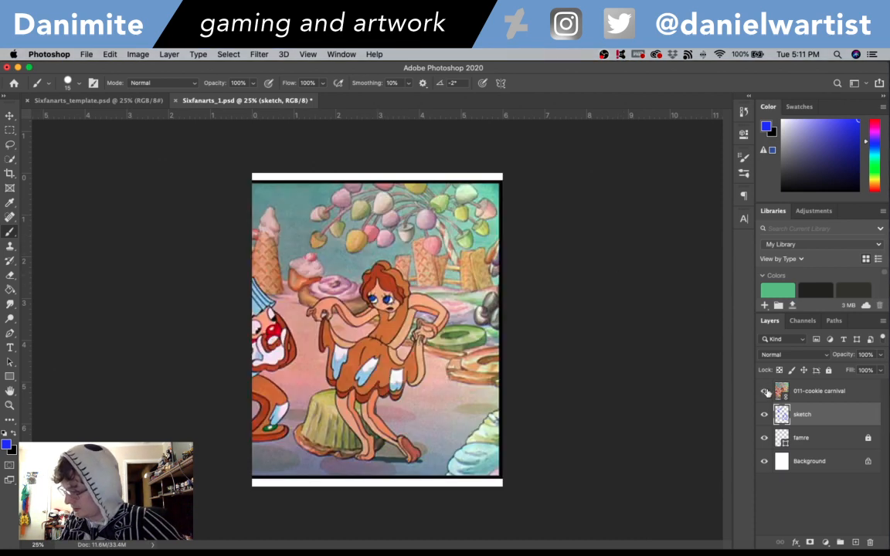
click(766, 390)
drag(418, 275, 425, 290)
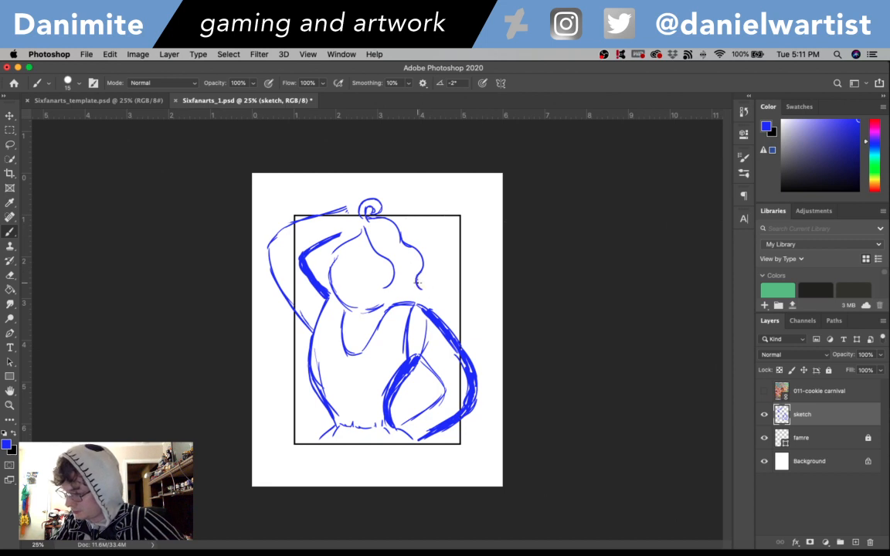
key(super+z)
key(super+z)
key(super+z)
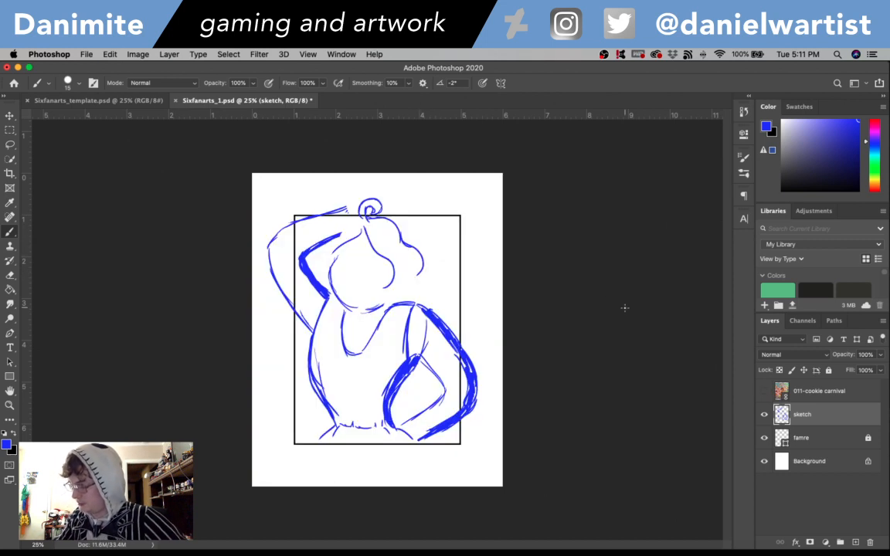
mouse_move(403, 244)
mouse_down()
mouse_move(424, 292)
mouse_move(378, 285)
mouse_move(374, 306)
mouse_move(383, 306)
mouse_up()
key(super+z)
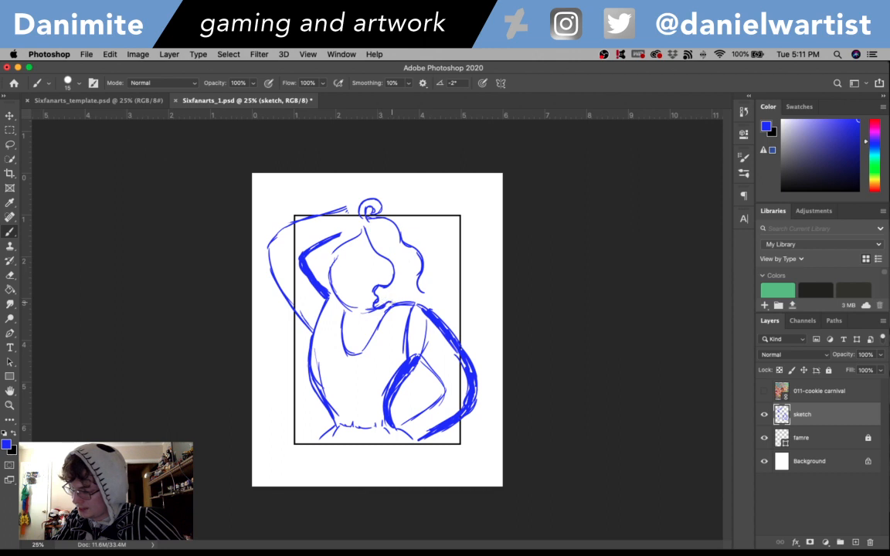
- Erase the squiggle at the lower end of the inner hair curve and the spiral curl on top of the head
key(e)
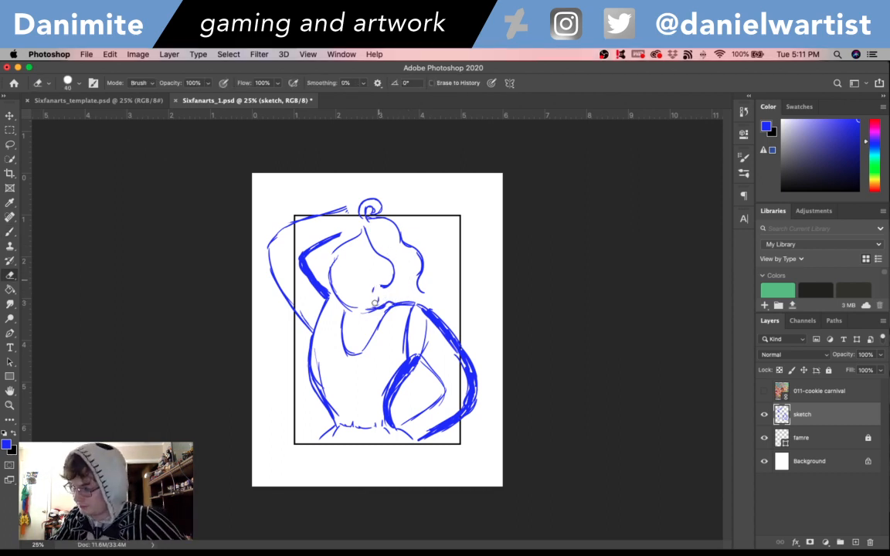
mouse_move(374, 304)
mouse_down()
mouse_move(388, 291)
mouse_move(392, 302)
mouse_up()
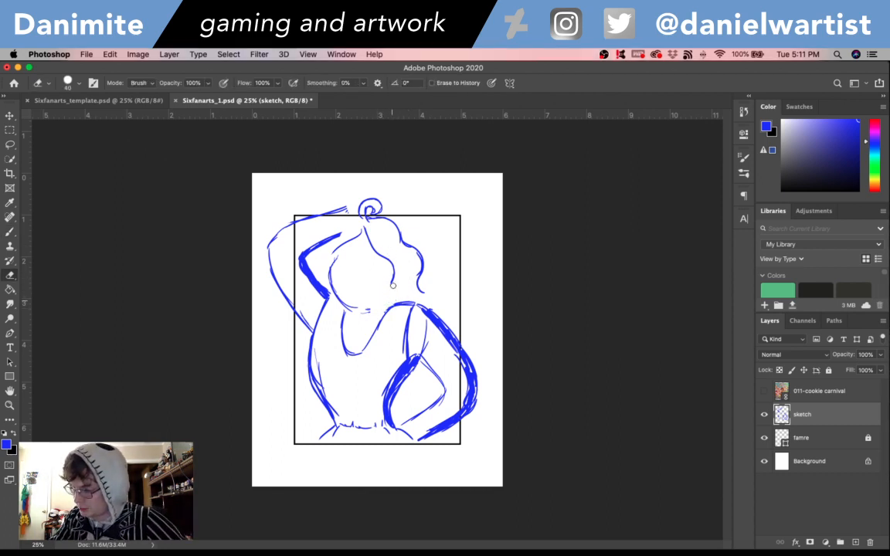
mouse_move(362, 203)
mouse_down()
mouse_move(365, 213)
mouse_move(370, 193)
mouse_move(383, 205)
mouse_up()
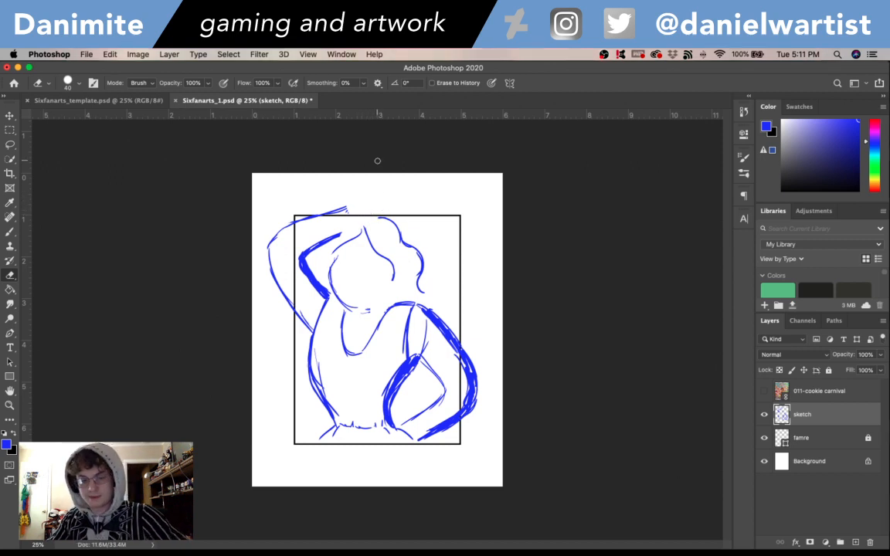
- Redraw the lower end of the inner right hair curve bending in toward the chin, undoing unwanted strokes
key(b)
mouse_move(391, 267)
mouse_down()
mouse_move(381, 298)
mouse_move(381, 288)
mouse_move(371, 302)
mouse_move(381, 316)
mouse_move(377, 308)
mouse_move(371, 317)
mouse_move(395, 306)
mouse_up()
key(super+z)
key(super+z)
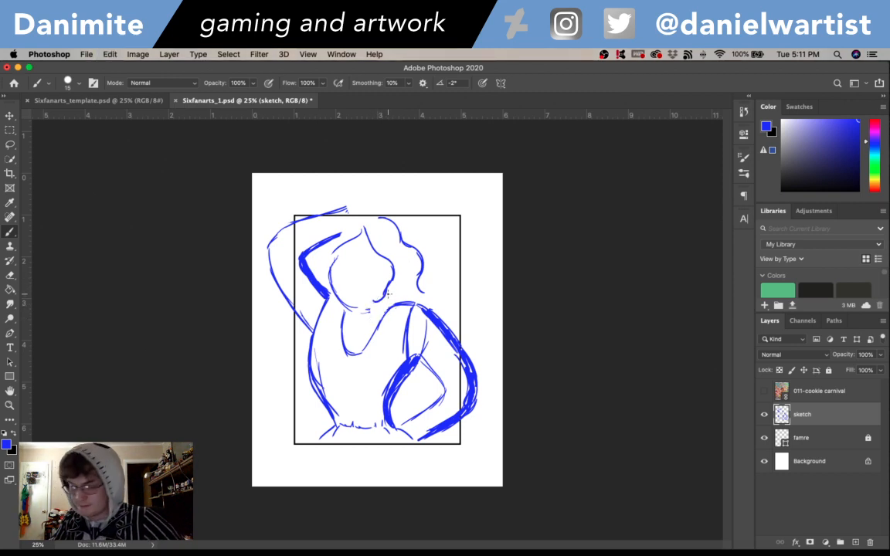
- Erase the shoulder line beneath the hair and sketch a wavy lower hair edge joining the inner and outer right curves
key(e)
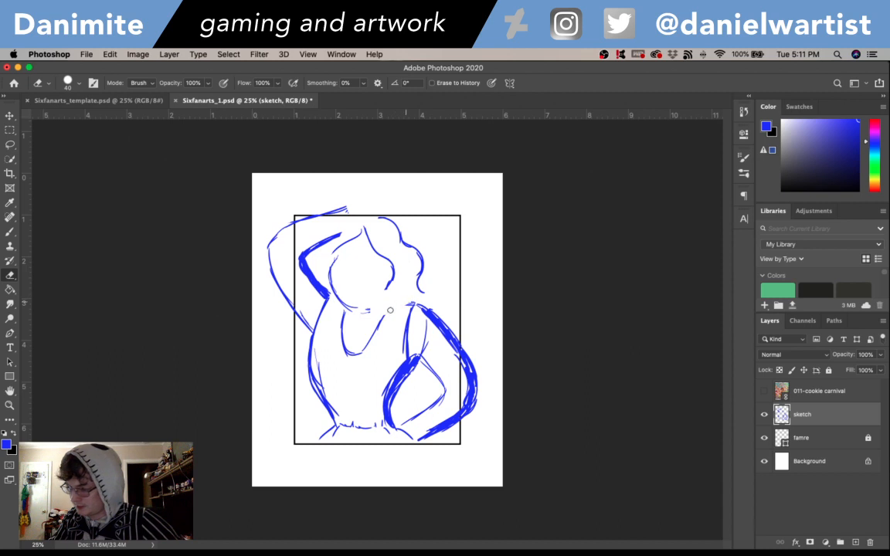
key(b)
mouse_move(404, 306)
mouse_down()
mouse_move(401, 317)
mouse_move(390, 312)
mouse_up()
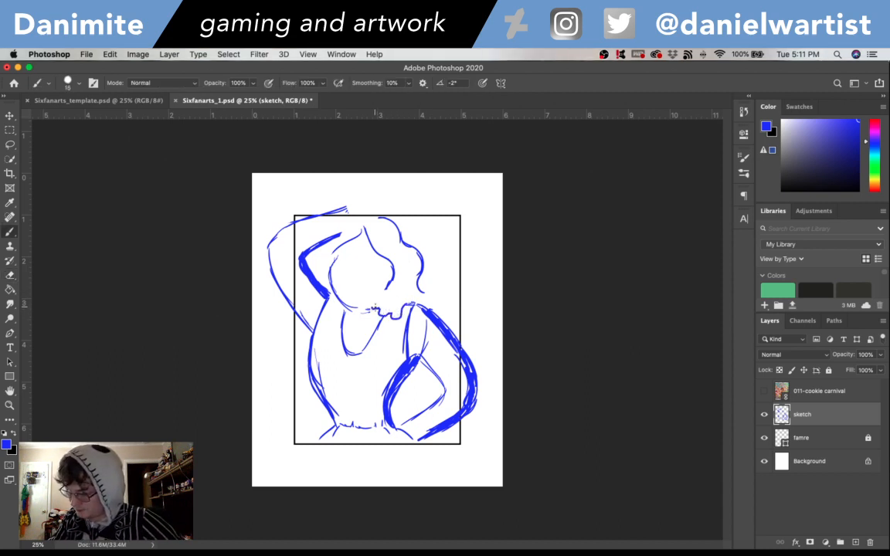
key(super+z)
mouse_move(392, 314)
mouse_down()
mouse_move(379, 299)
mouse_move(389, 286)
mouse_up()
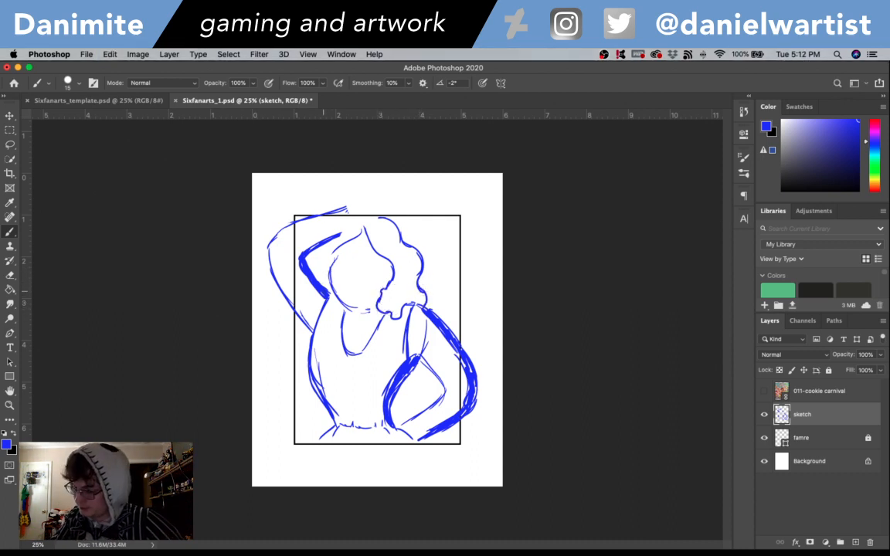
- Erase the lower end of the raised arm's inner line and sketch wavy hair along the head's left side up to the top
key(e)
mouse_move(326, 286)
mouse_down()
mouse_move(331, 296)
mouse_move(317, 293)
mouse_up()
key(b)
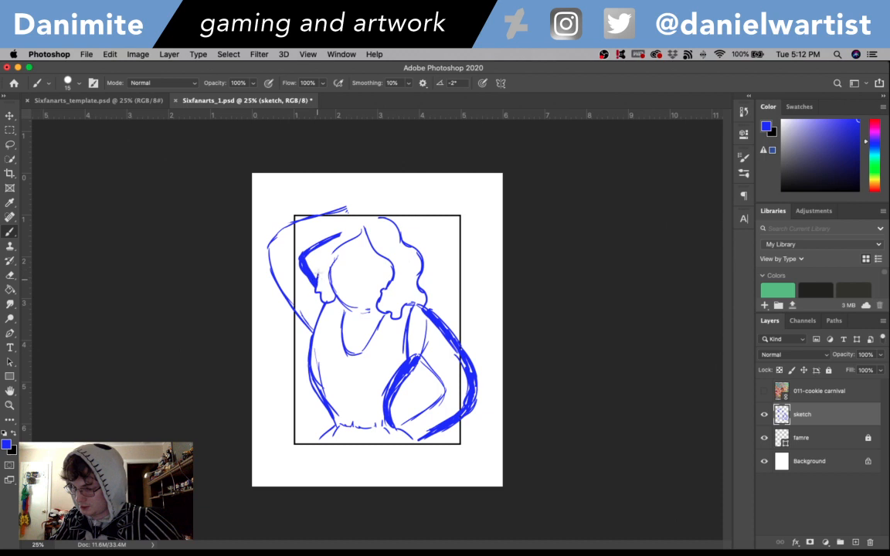
mouse_move(322, 259)
mouse_down()
mouse_move(347, 227)
mouse_move(321, 243)
mouse_up()
key(super+z)
key(e)
key(b)
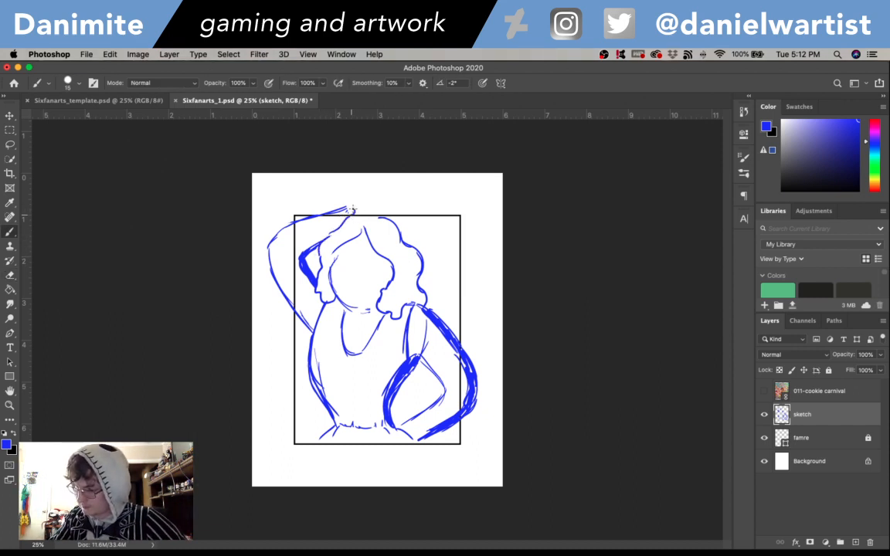
- Try short curved strokes above the head at the end of the raised arm, undoing each one
key(super+z)
drag(351, 209, 370, 200)
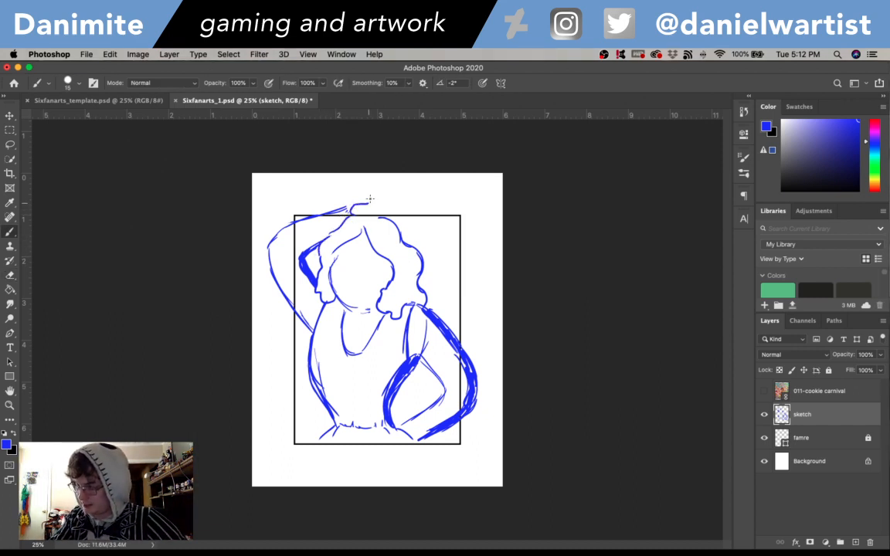
key(super+z)
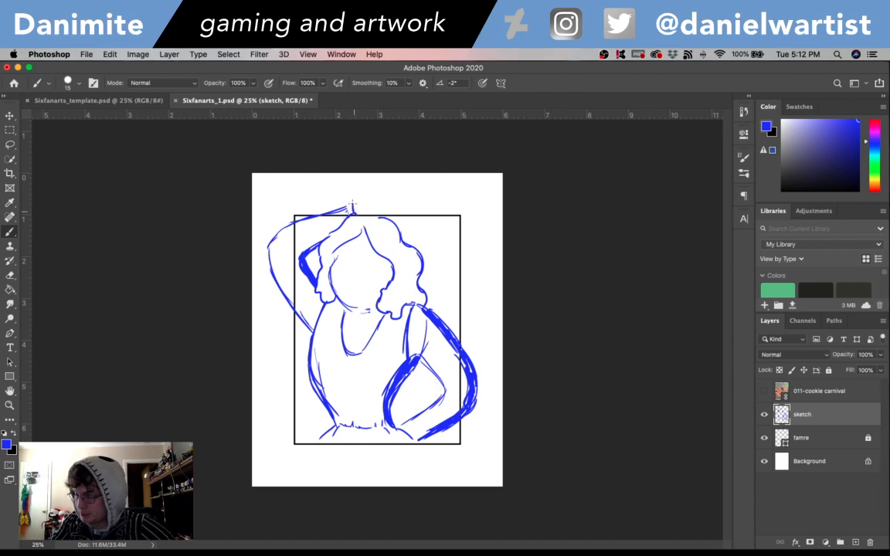
drag(351, 207, 368, 202)
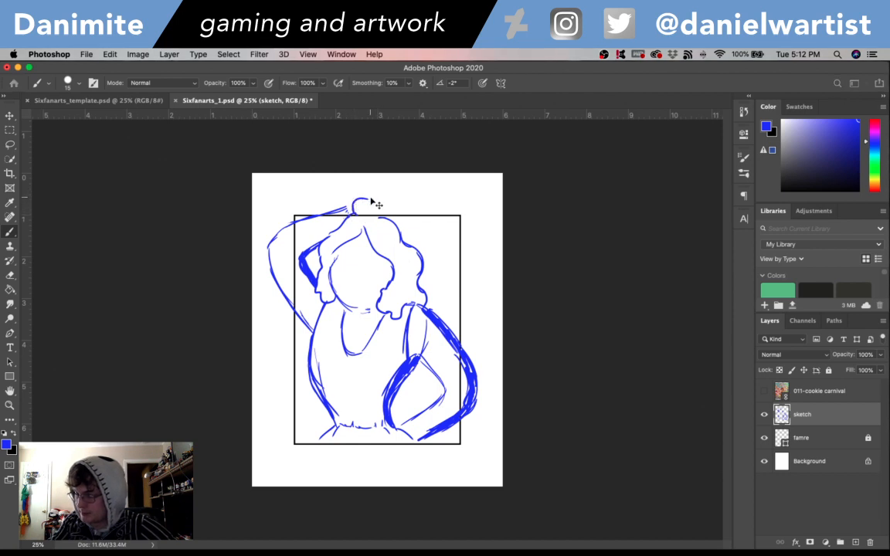
key(super+z)
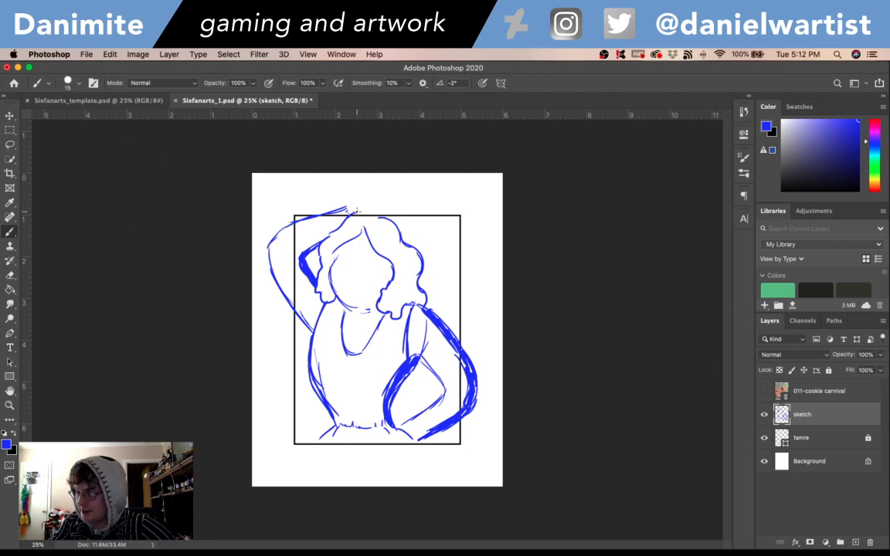
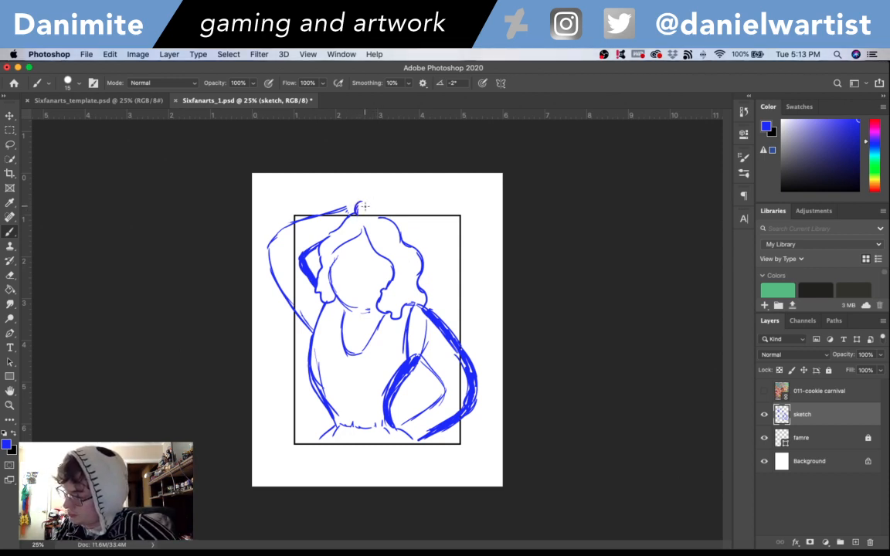
- Try a wavy hair curl above the head at the end of the raised arm, compare it with the reference, and erase it
drag(359, 210, 395, 196)
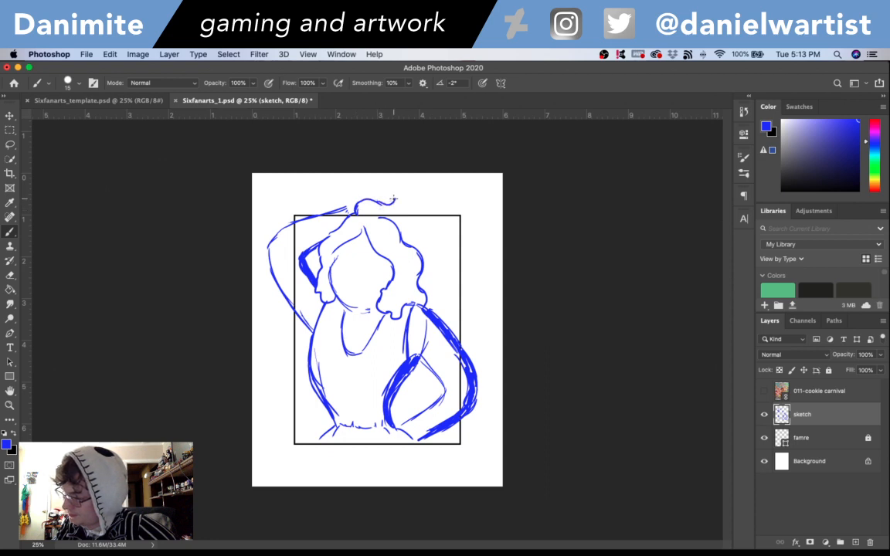
key(super+z)
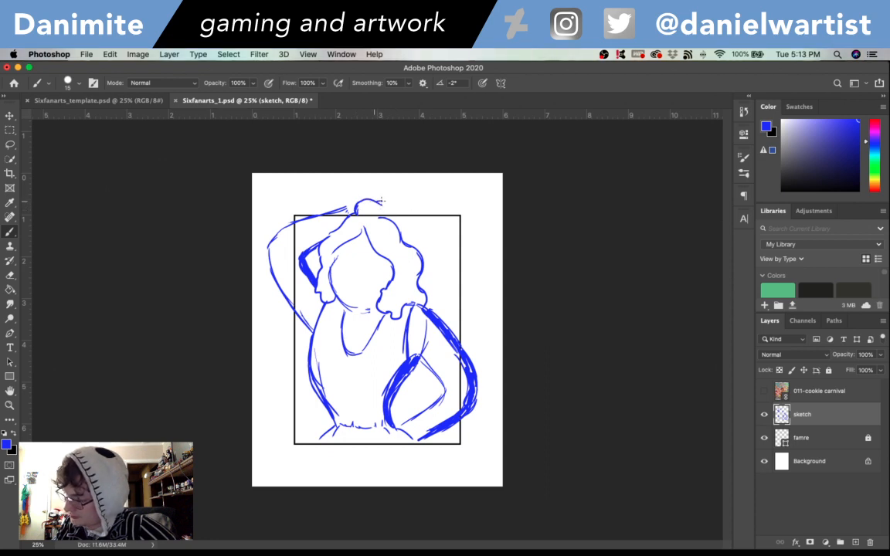
mouse_move(381, 202)
mouse_down()
mouse_move(404, 199)
mouse_move(393, 221)
mouse_up()
key(super+z)
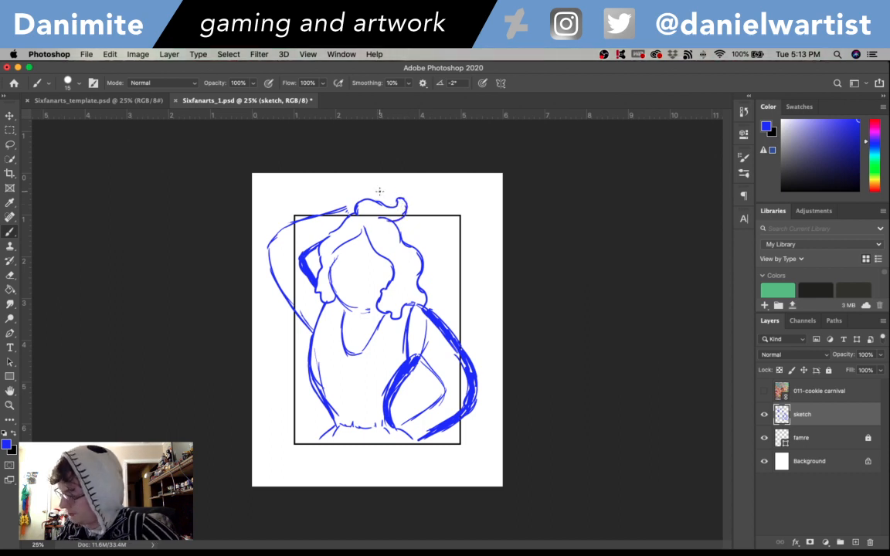
click(764, 390)
click(764, 391)
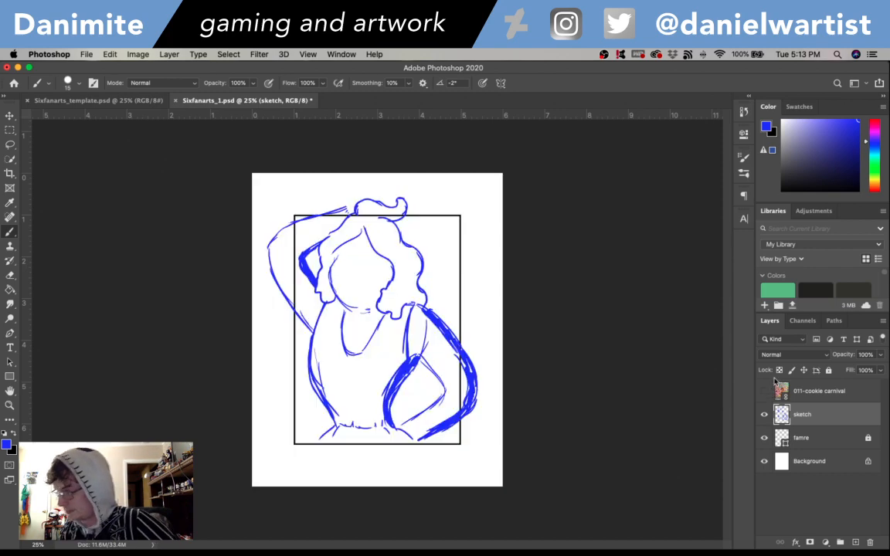
click(775, 383)
click(774, 382)
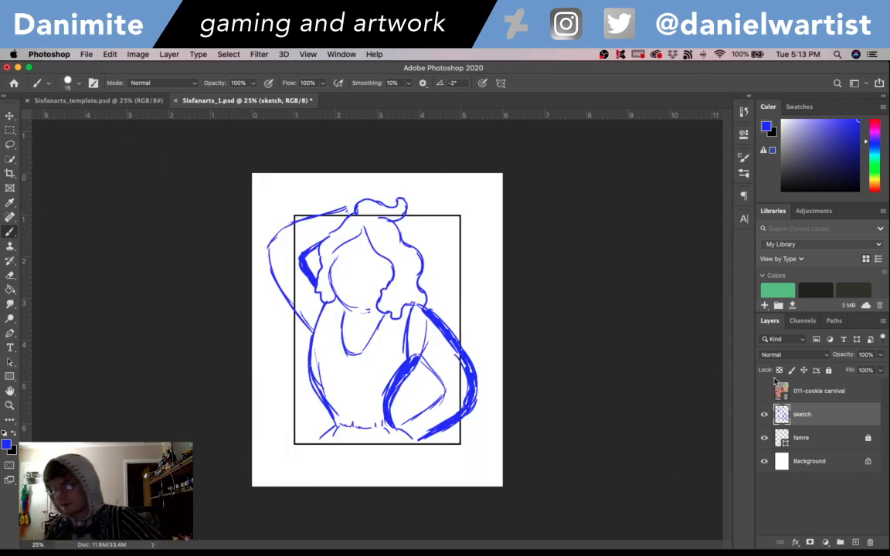
key(e)
mouse_move(355, 211)
mouse_down()
mouse_move(397, 207)
mouse_move(398, 221)
mouse_move(379, 216)
mouse_move(408, 214)
mouse_up()
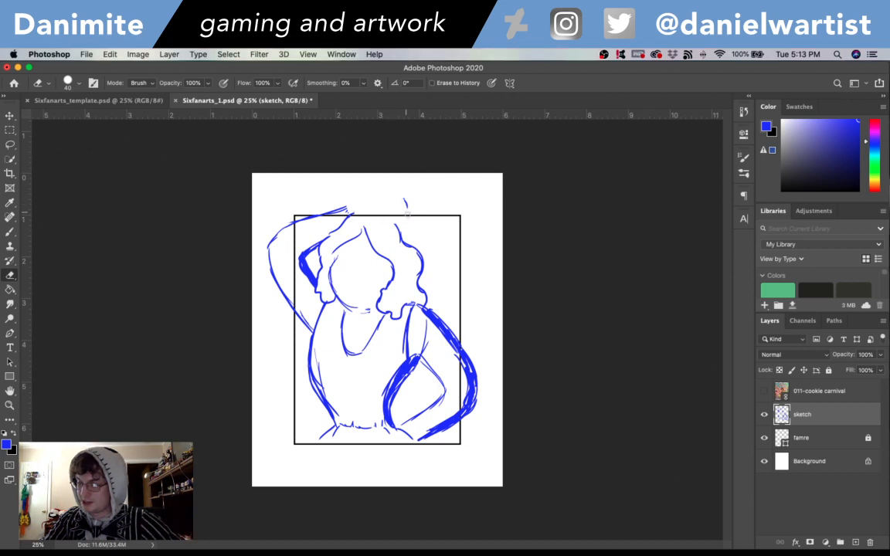
key(b)
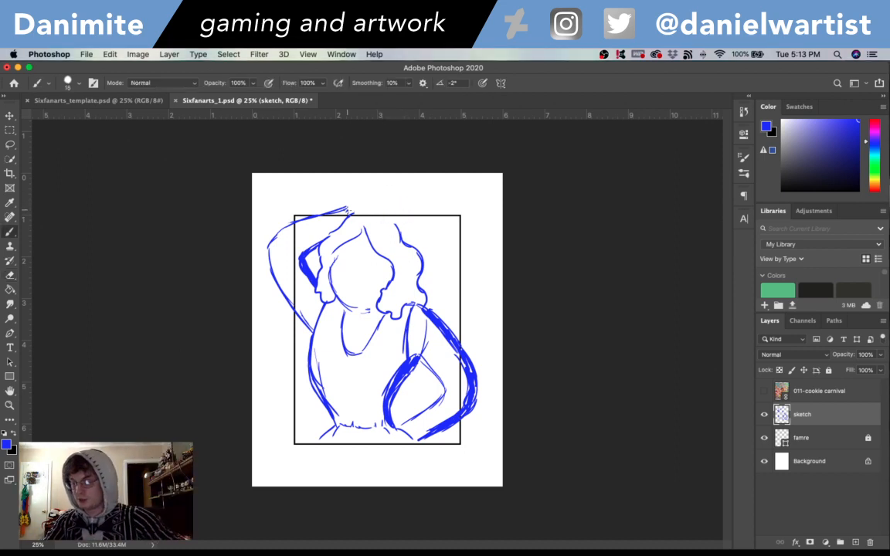
- Erase the face's left side and chin line, and redraw the jaw as a rounded curve meeting the hair on both sides
key(e)
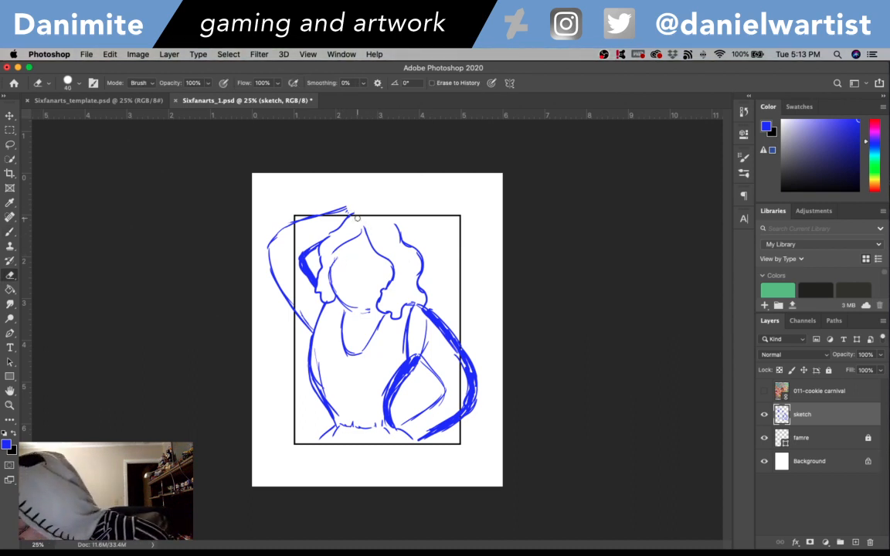
drag(336, 260, 331, 276)
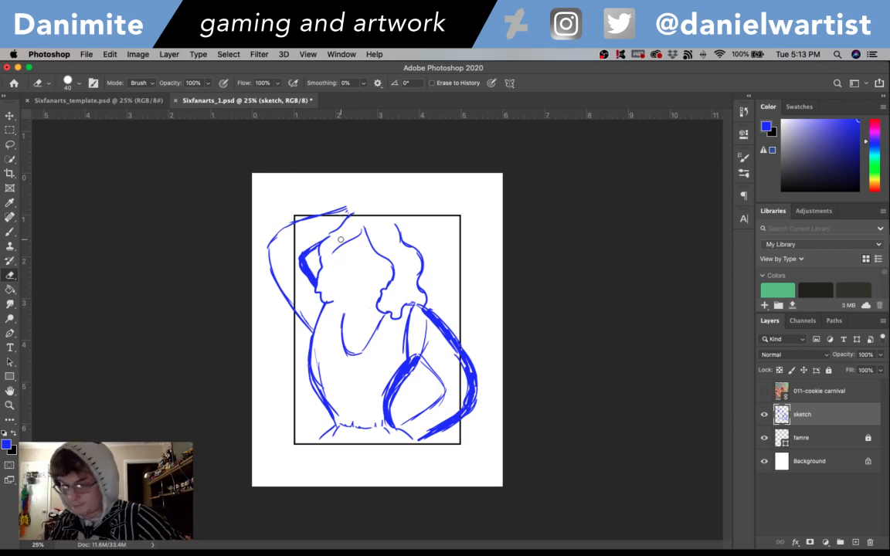
key(b)
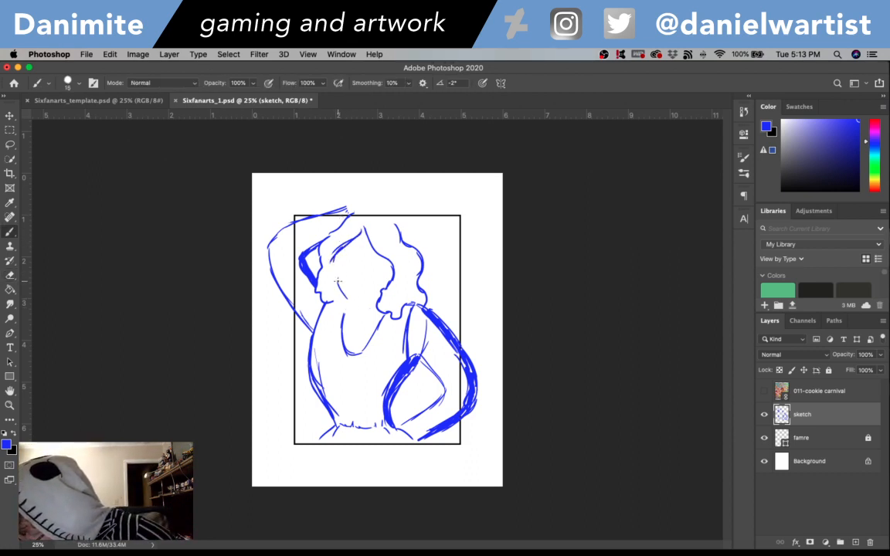
mouse_move(338, 281)
mouse_down()
mouse_move(359, 302)
mouse_move(383, 286)
mouse_up()
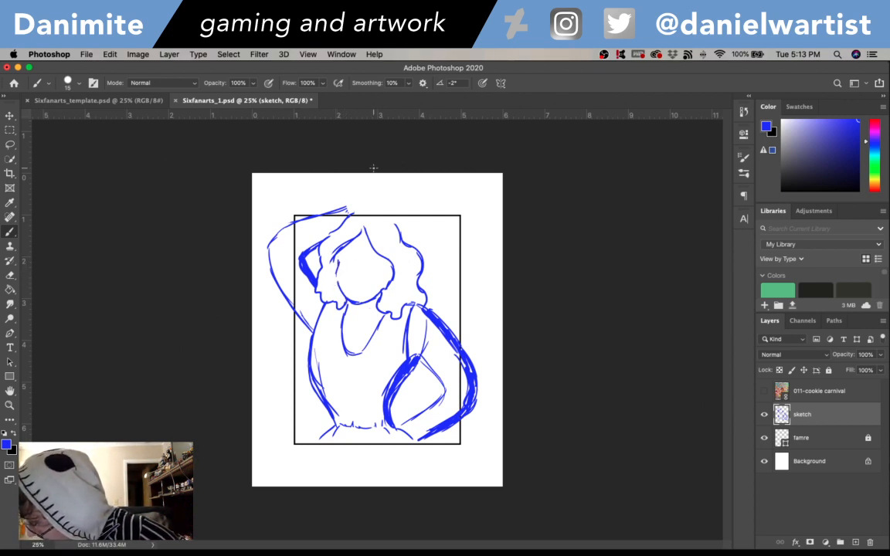
- Erase the hair outline from the head's left side to the crown and the upper parts of both right hair curves
key(e)
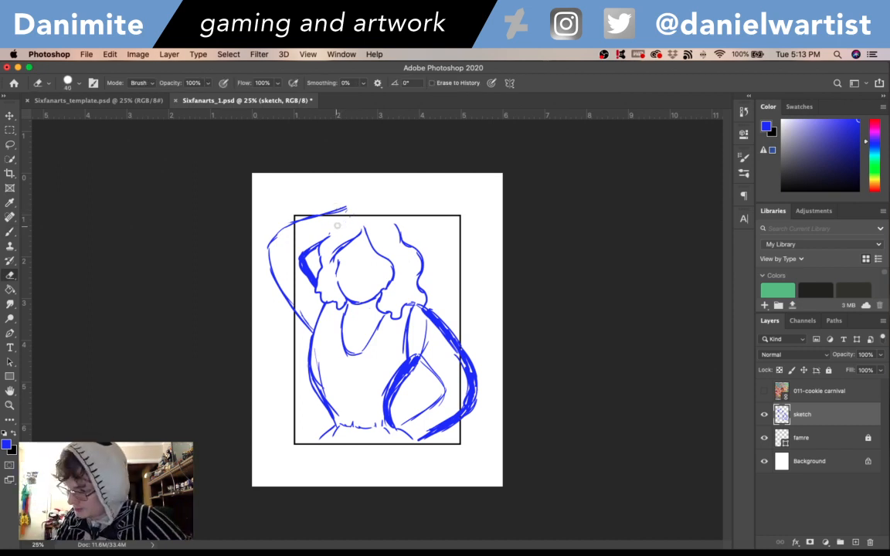
key(b)
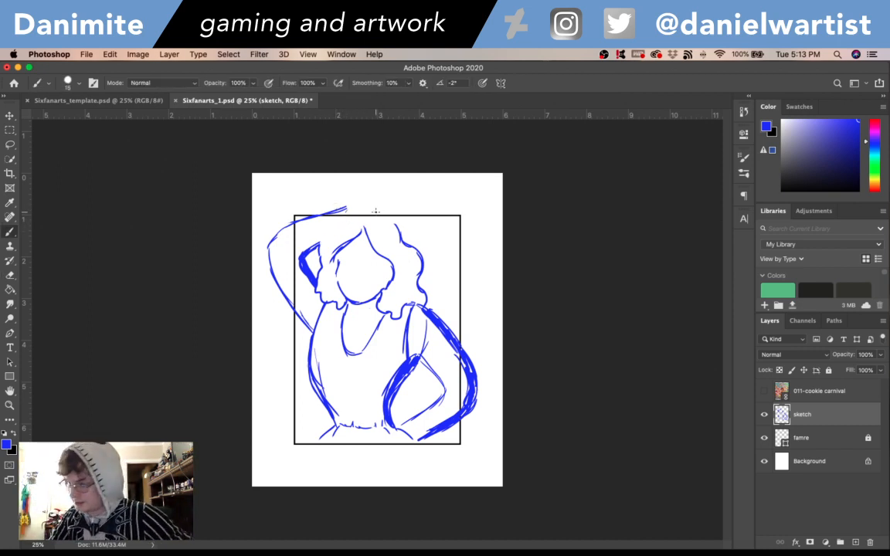
mouse_move(360, 214)
mouse_down()
mouse_move(384, 210)
mouse_move(371, 205)
mouse_move(405, 239)
mouse_up()
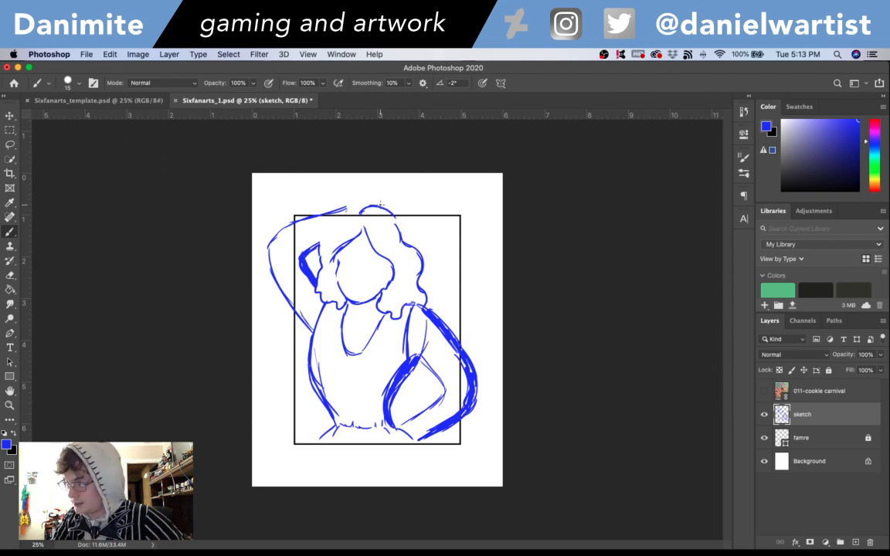
key(e)
mouse_move(364, 225)
mouse_down()
mouse_move(379, 254)
mouse_move(367, 204)
mouse_move(358, 212)
mouse_move(373, 206)
mouse_move(409, 244)
mouse_up()
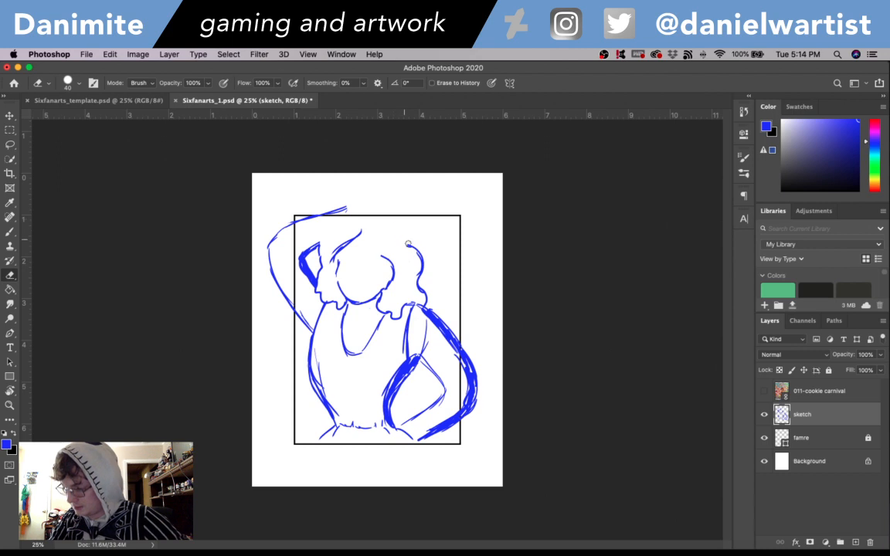
- Sketch a higher, fuller hair outline over the crown, joining the outer right curve and the hair on the left side
key(b)
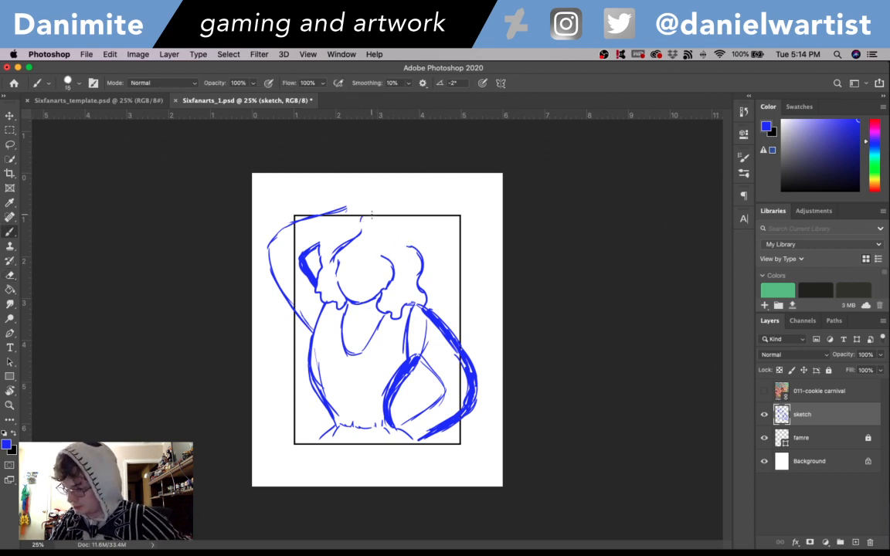
mouse_move(367, 211)
mouse_down()
mouse_move(396, 214)
mouse_move(378, 207)
mouse_move(400, 217)
mouse_move(421, 252)
mouse_up()
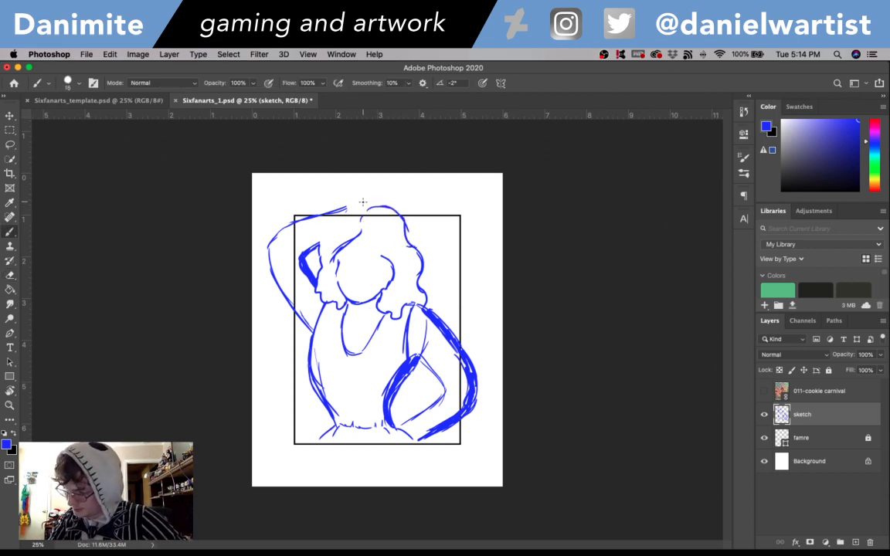
mouse_move(366, 208)
mouse_down()
mouse_move(343, 205)
mouse_move(320, 246)
mouse_up()
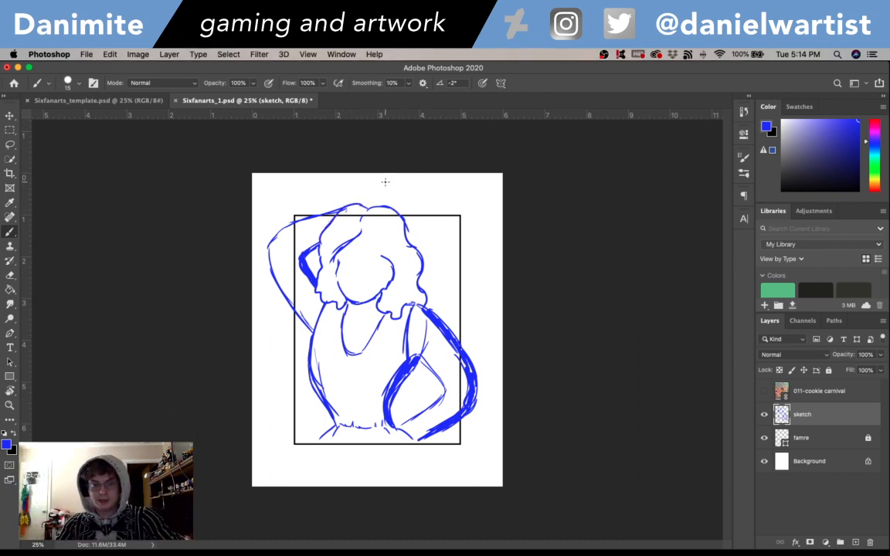
- Erase the upper right stretch of the hair outline and sketch a curved fringe line across the forehead
key(e)
drag(397, 259, 403, 216)
key(b)
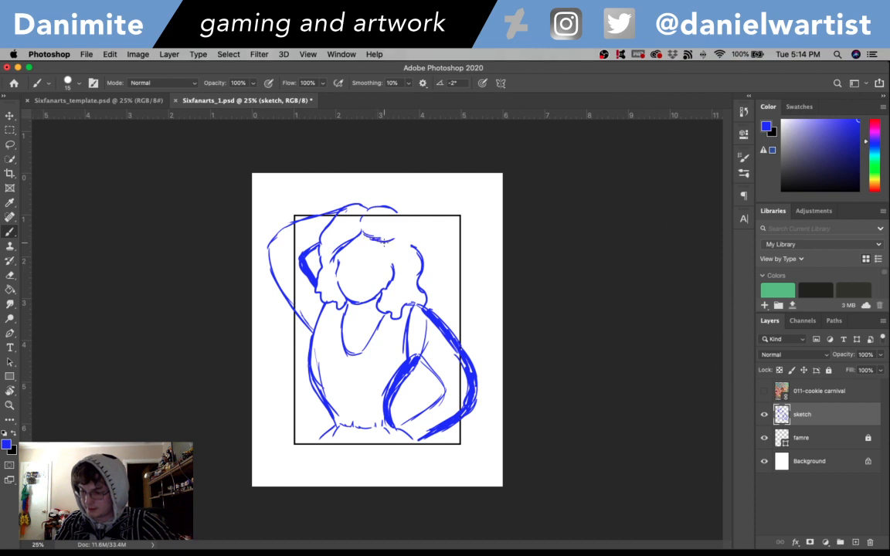
- Sketch a wavy ponytail flicking out from the head's upper right side, redoing its lower edge so it closes at the head
mouse_move(405, 217)
mouse_down()
mouse_move(432, 220)
mouse_move(409, 219)
mouse_move(414, 207)
mouse_move(447, 218)
mouse_move(457, 228)
mouse_move(452, 262)
mouse_up()
key(super+z)
key(super+z)
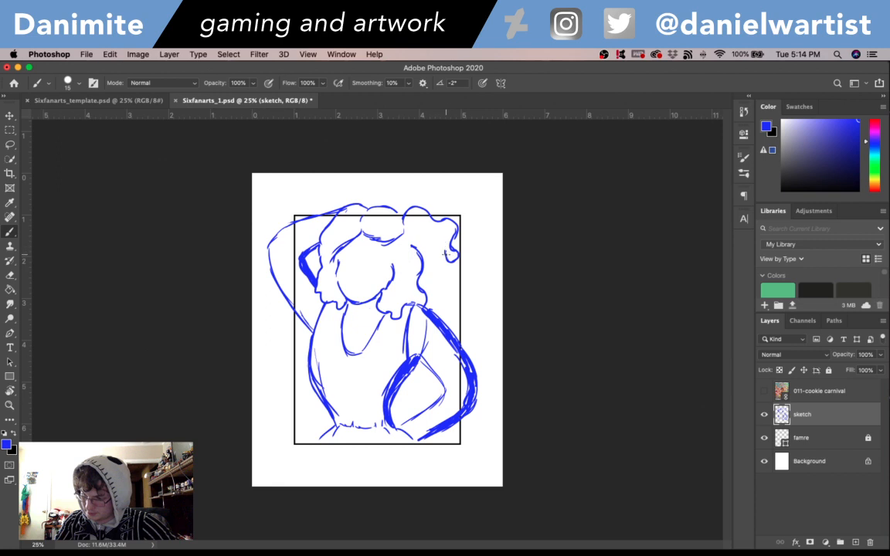
drag(434, 248, 418, 237)
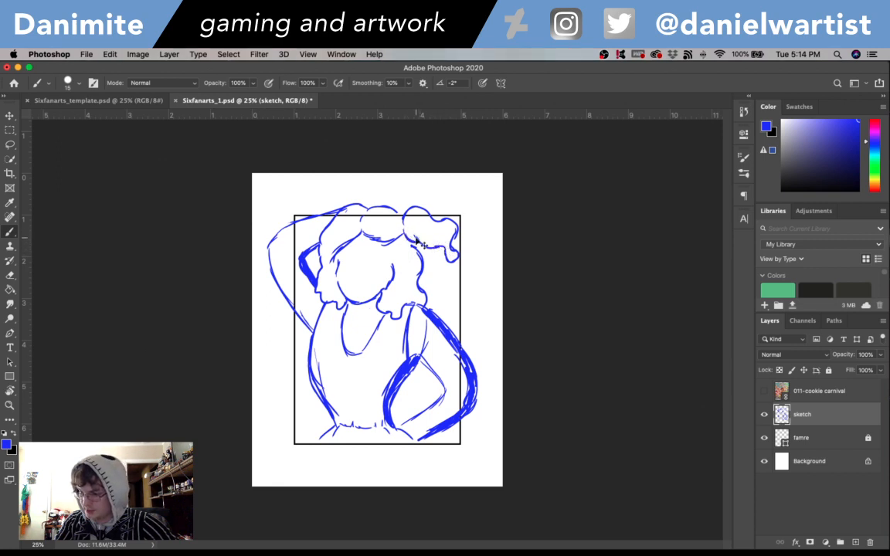
key(super+z)
key(super+z)
drag(410, 235, 437, 248)
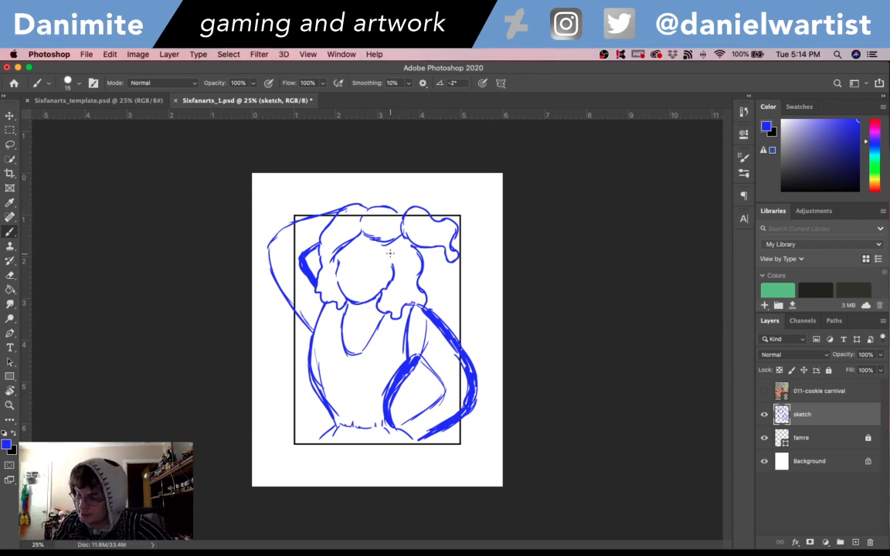
- Erase the inner right hair curve beside the face and sketch an ear there with loose strands above it
key(e)
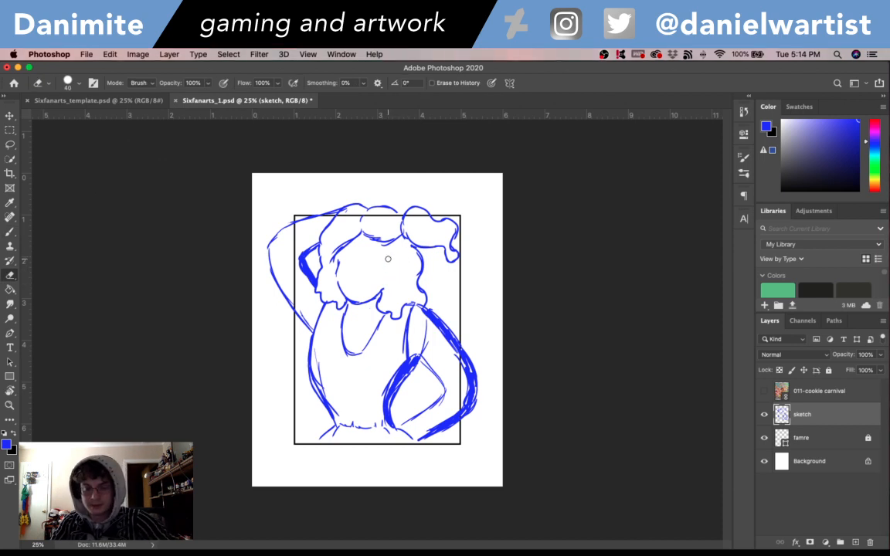
key(b)
drag(387, 260, 395, 259)
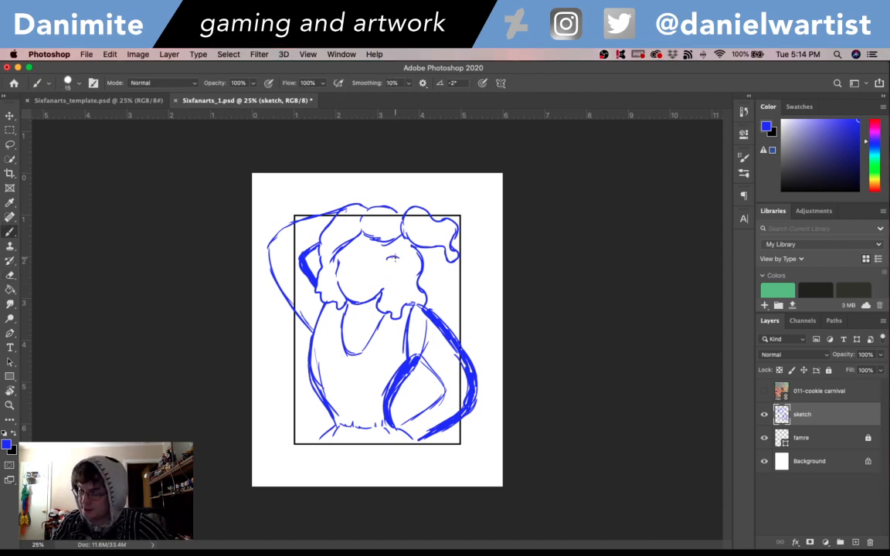
key(super+z)
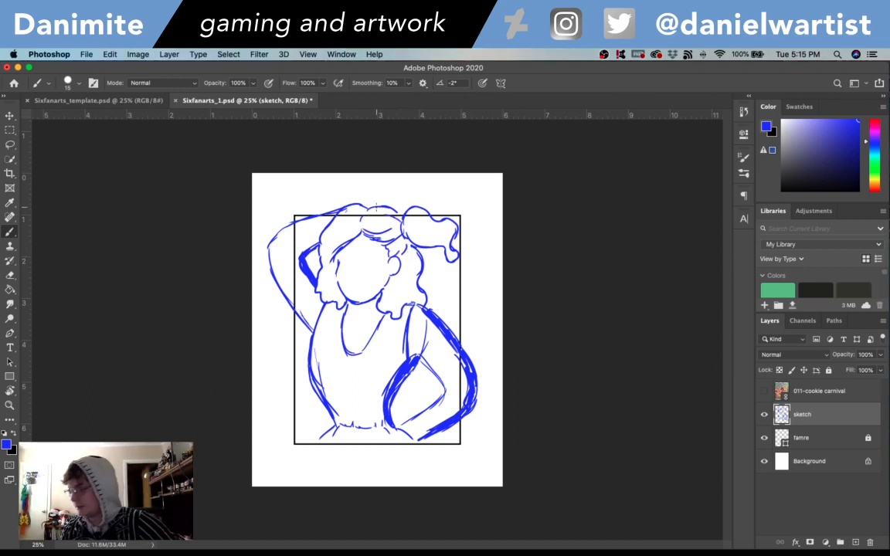
- Check the sketch with the frame layer toggled, and redraw the face's left edge to run smoothly from the hairline to the cheek
click(766, 438)
click(764, 439)
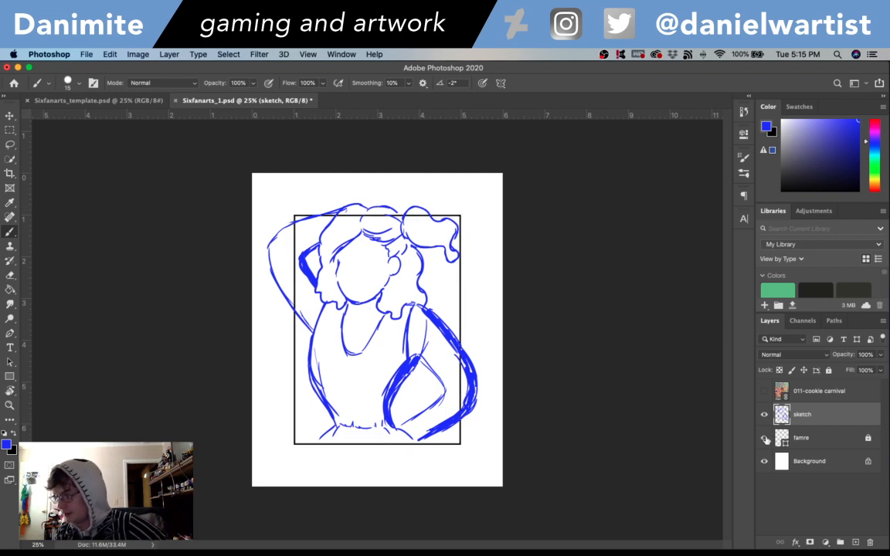
key(super+plus)
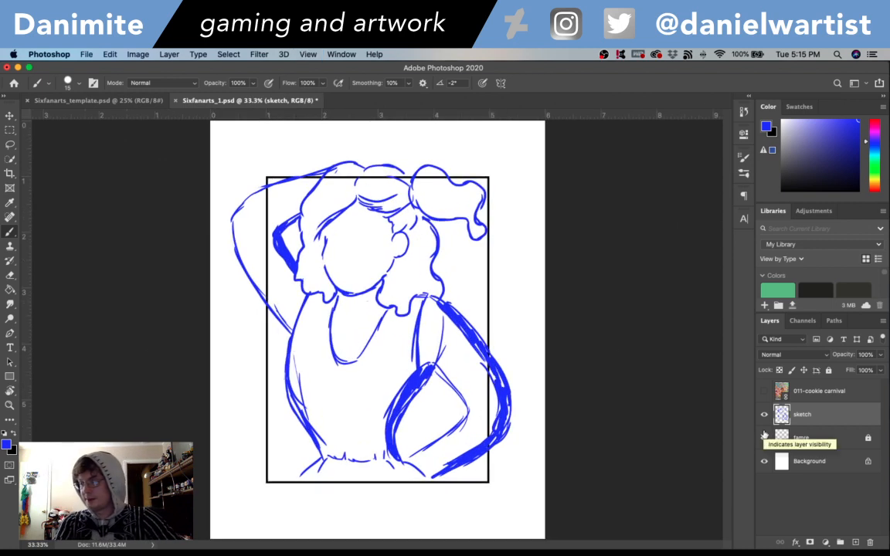
key(e)
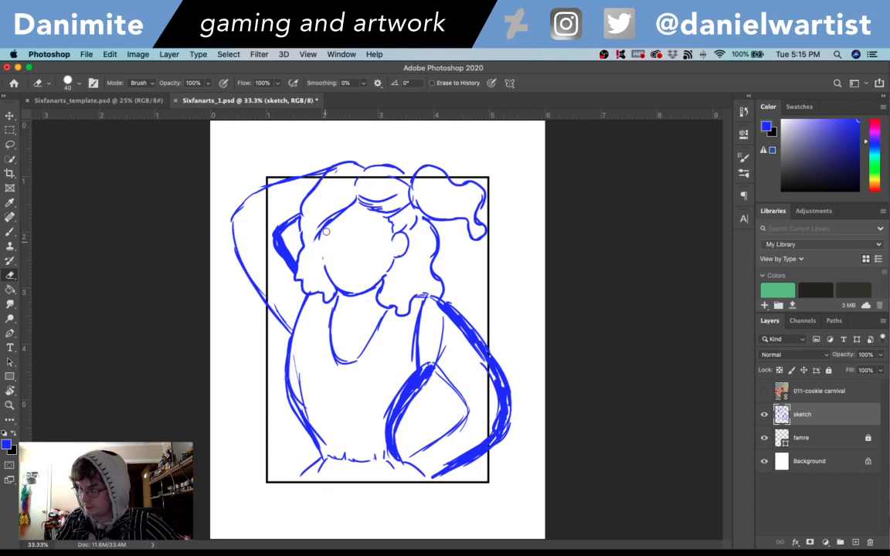
key(b)
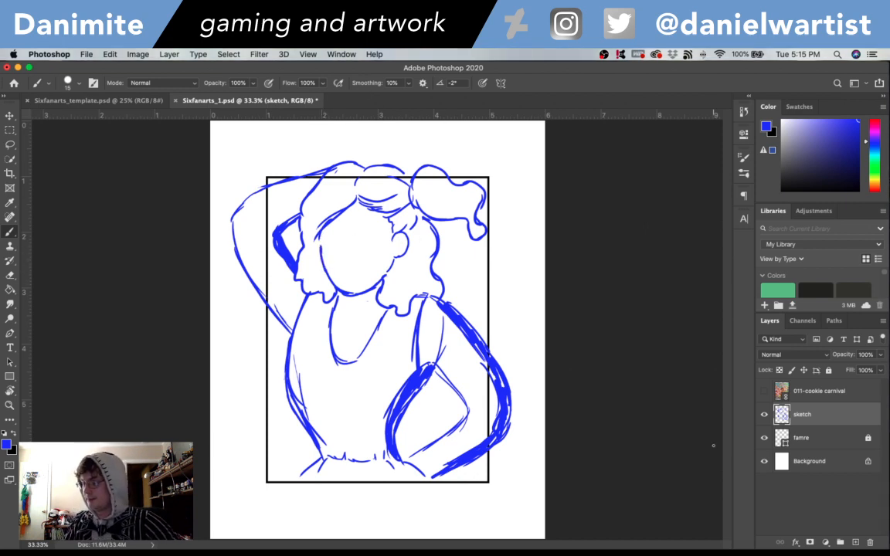
- Briefly show the 011-cookie carnival reference layer to examine the girl's facial features
key(super+=)
key(super+=)
key(super+=)
drag(366, 254, 441, 459)
click(764, 391)
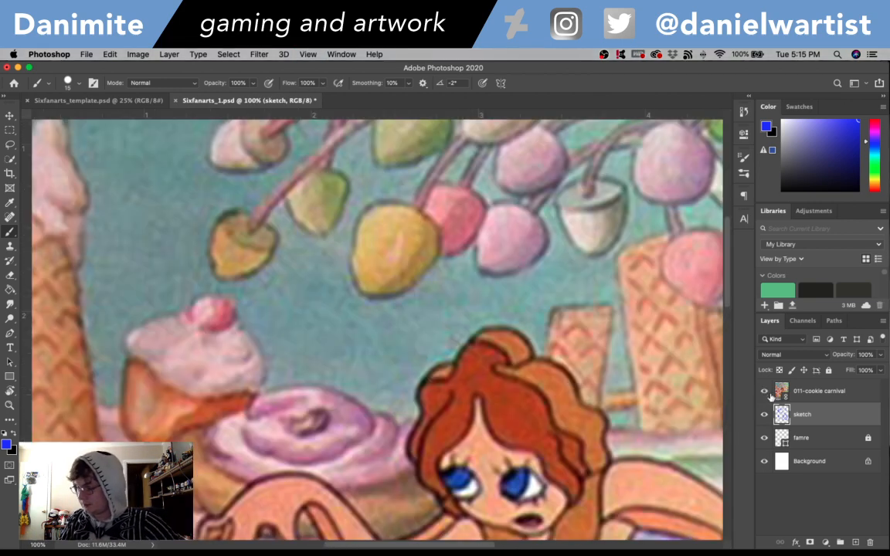
click(765, 392)
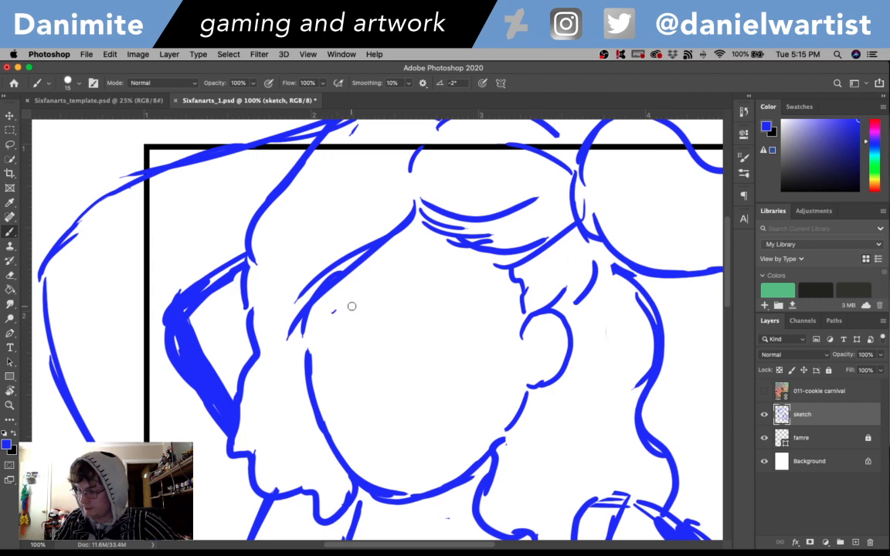
- Reduce the brush size to 9 for sketching the facial features
key(bracketleft)
key(bracketleft)
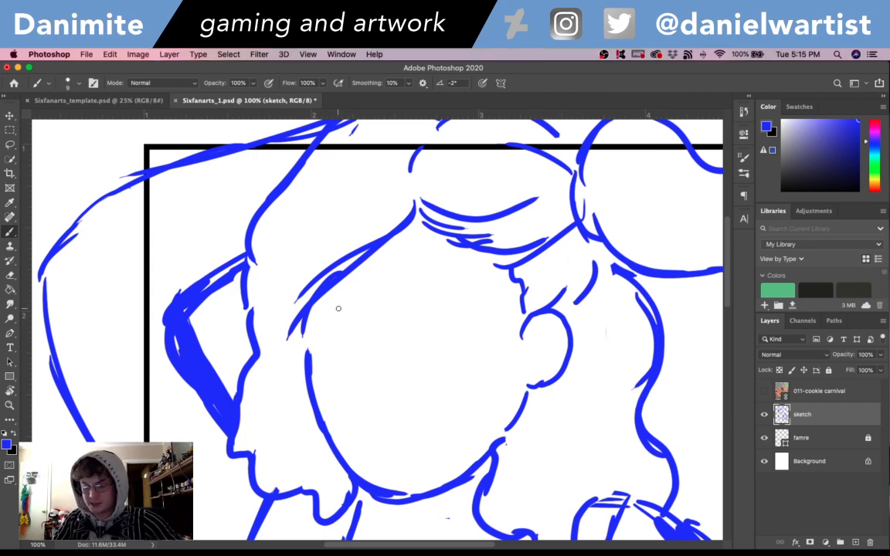
drag(347, 303, 372, 308)
key(super+z)
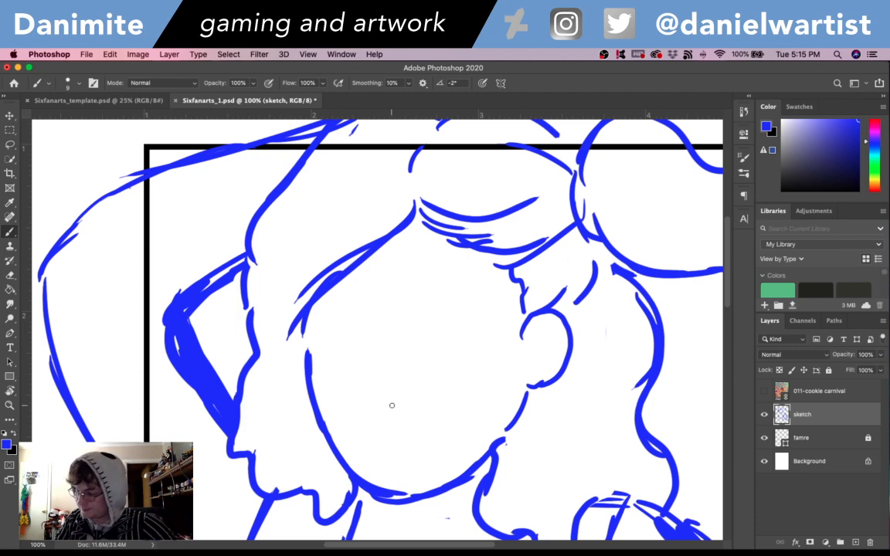
drag(392, 417, 458, 407)
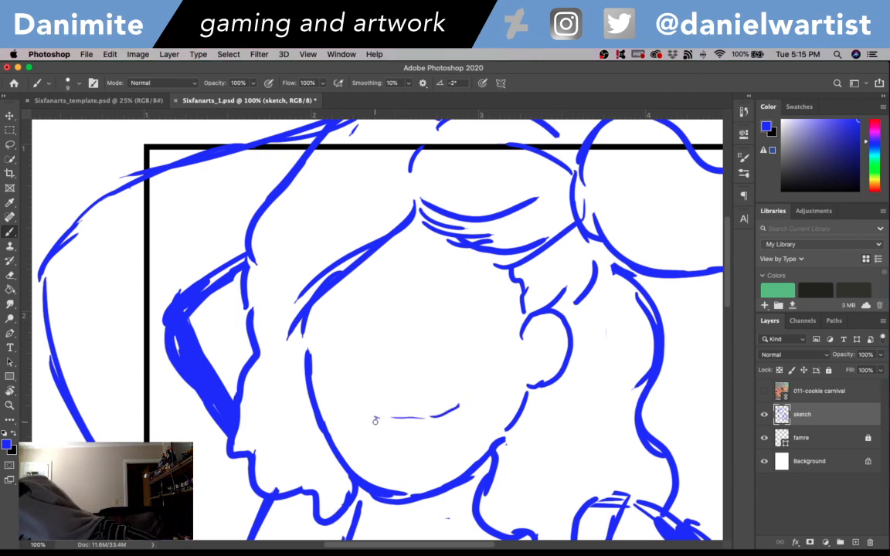
drag(382, 430, 444, 427)
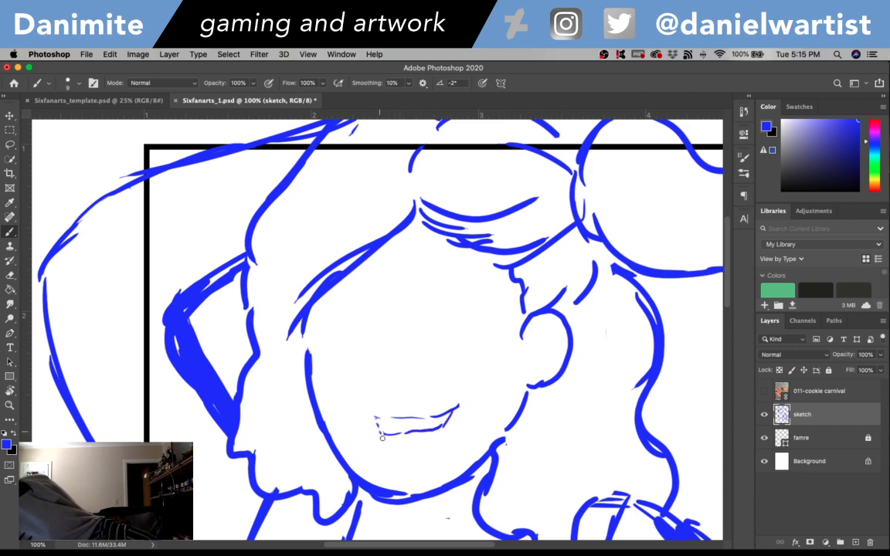
key(e)
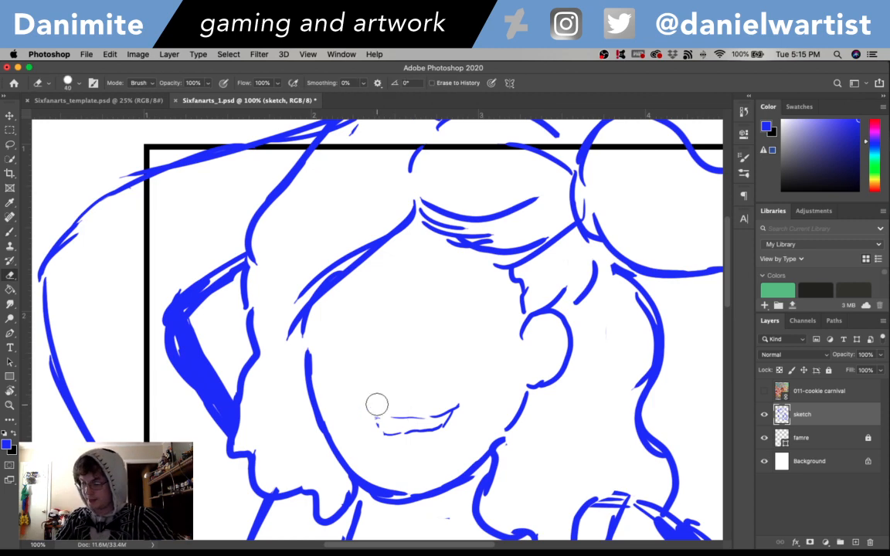
mouse_move(378, 410)
mouse_down()
mouse_move(428, 424)
mouse_move(371, 437)
mouse_move(441, 405)
mouse_up()
- Draw a light vertical guideline down the face and sketch the outline of the eye on its left with an outer lash
key(b)
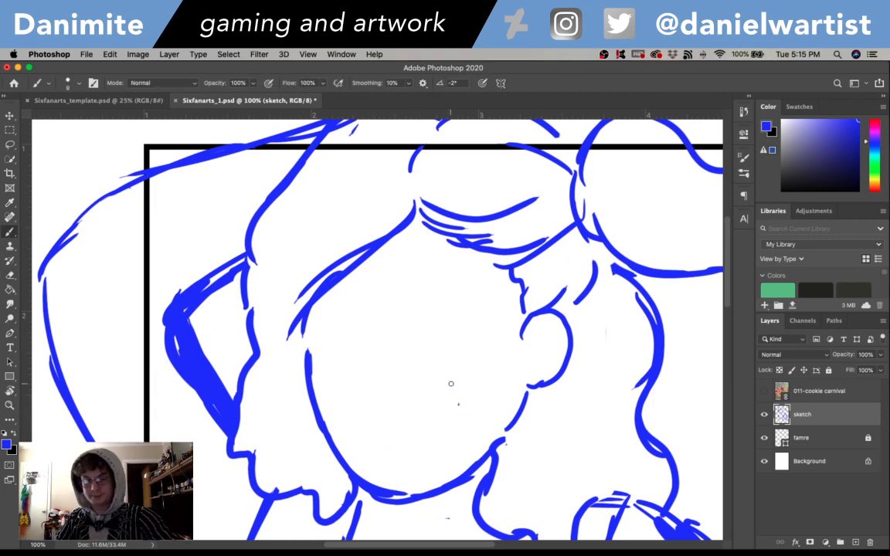
mouse_move(375, 409)
mouse_down()
mouse_move(378, 311)
mouse_move(393, 251)
mouse_up()
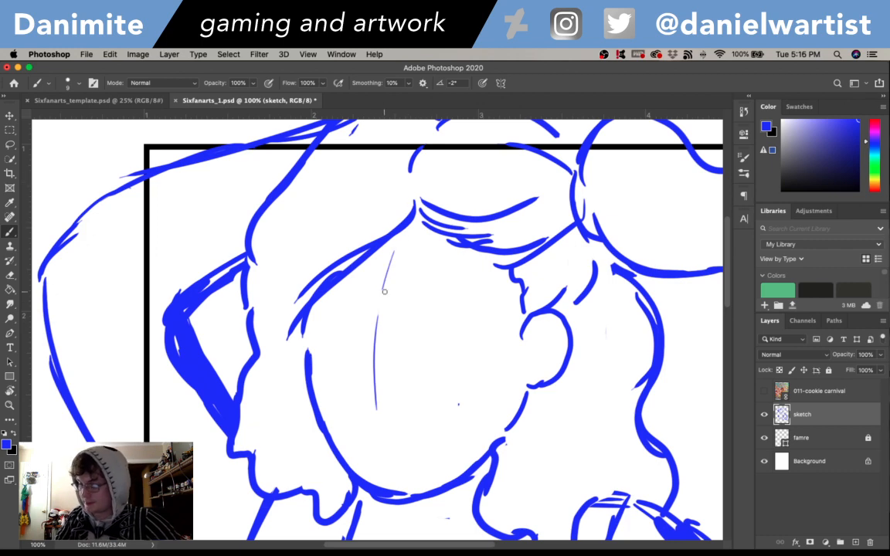
mouse_move(326, 301)
mouse_down()
mouse_move(345, 299)
mouse_move(337, 308)
mouse_move(365, 323)
mouse_move(308, 319)
mouse_up()
key(super+z)
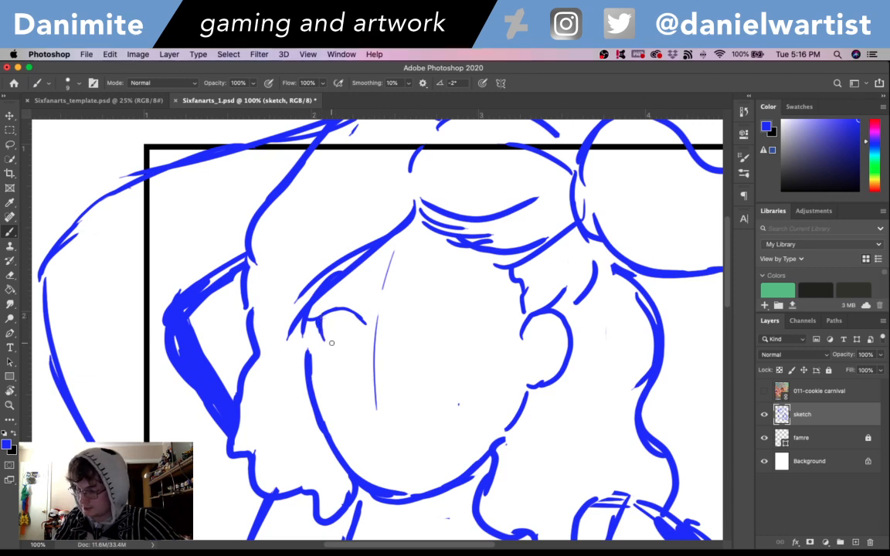
drag(332, 354, 357, 351)
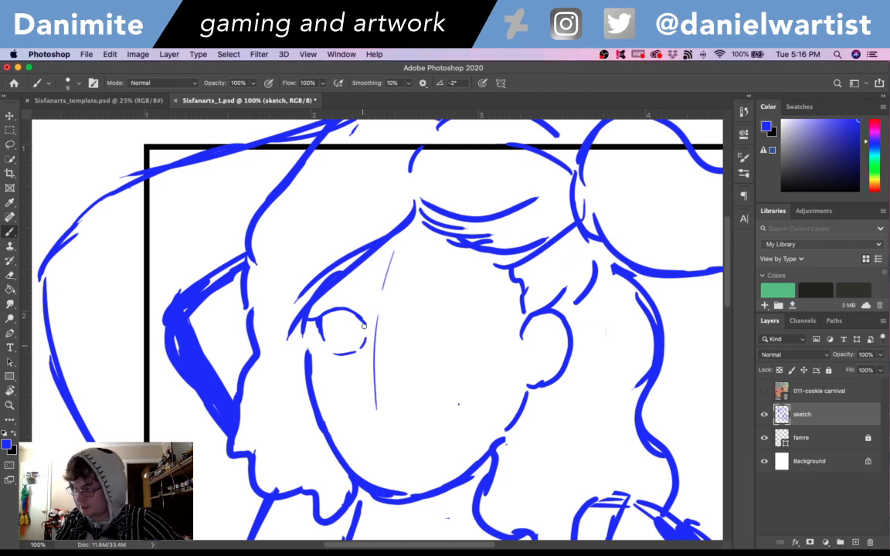
- Sketch the matching eye outline on the guideline's right side, with an arched upper lid, outer lash and short lower lid
mouse_move(406, 324)
mouse_down()
mouse_move(482, 324)
mouse_move(459, 337)
mouse_up()
key(super+z)
key(super+z)
key(super+z)
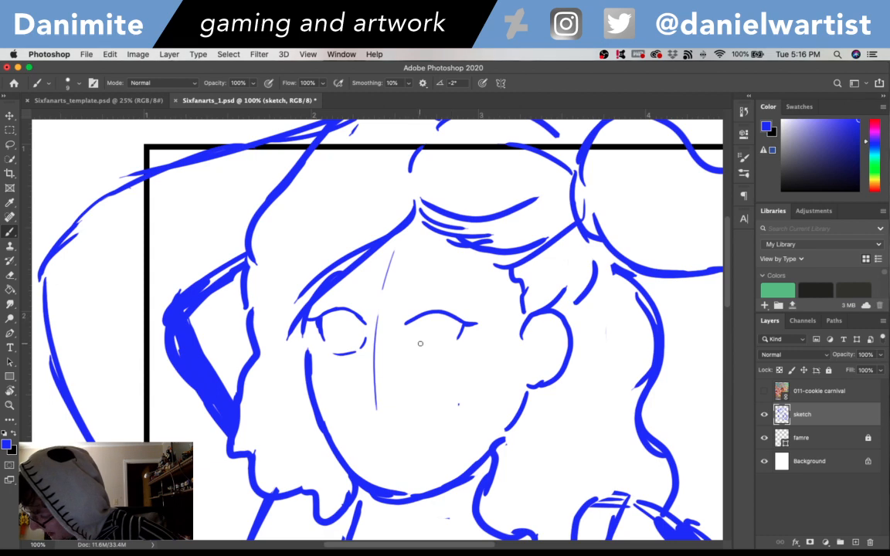
mouse_move(405, 332)
mouse_down()
mouse_move(427, 355)
mouse_move(421, 354)
mouse_move(462, 340)
mouse_up()
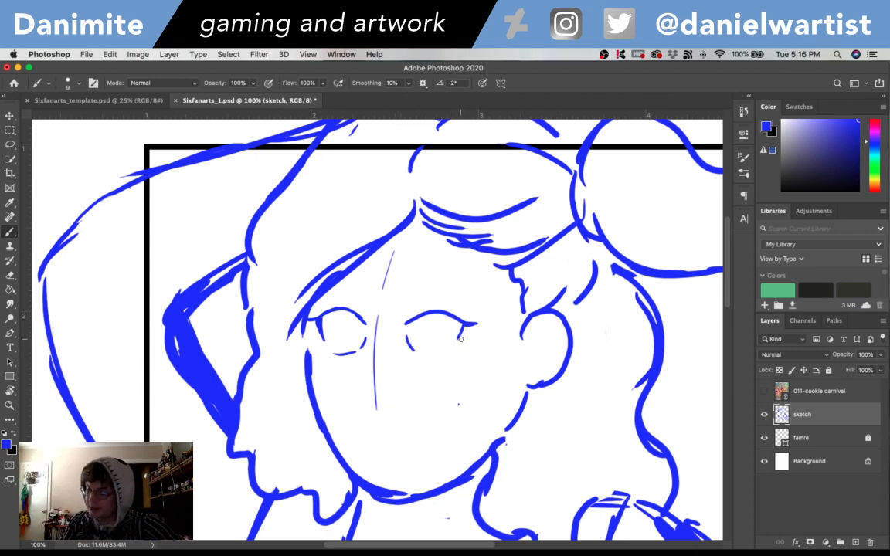
key(super+z)
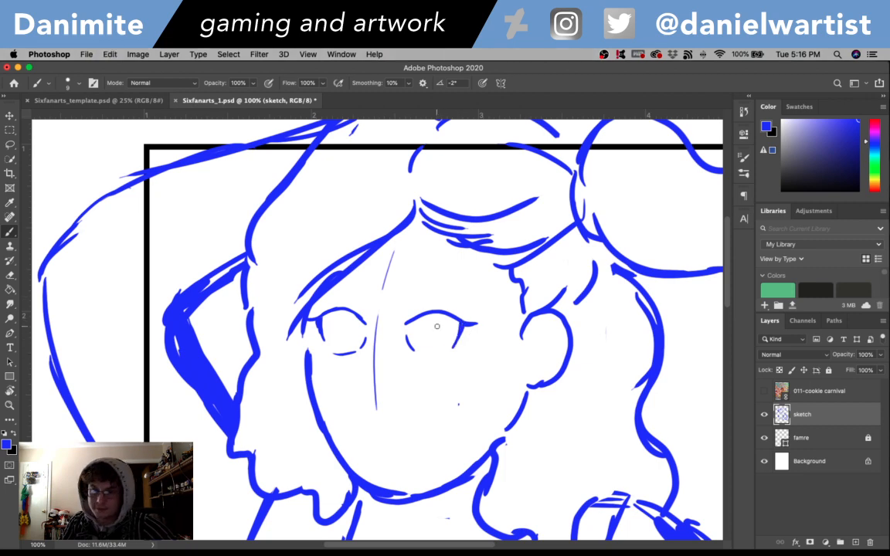
drag(424, 357, 451, 356)
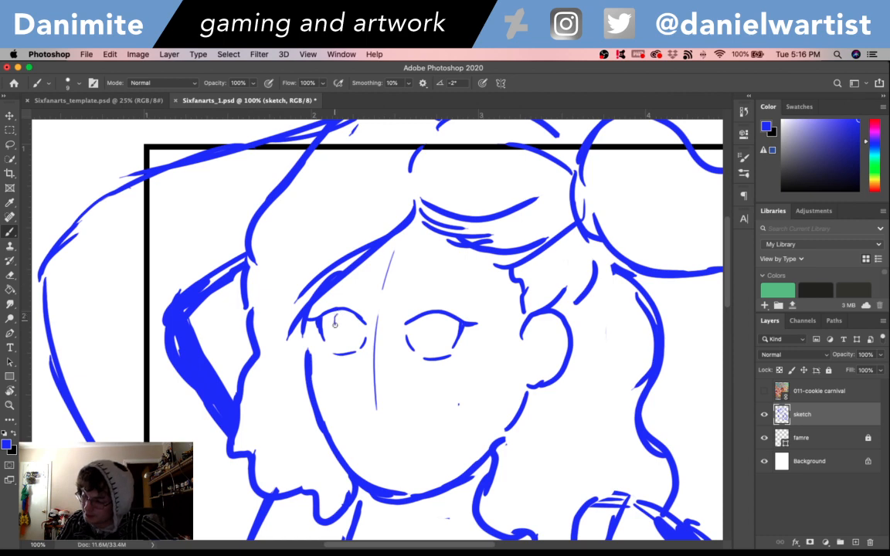
- Complete both eyes with oval irises and arched brows, and sketch a small round nose at the guideline's lower end
drag(336, 314, 341, 354)
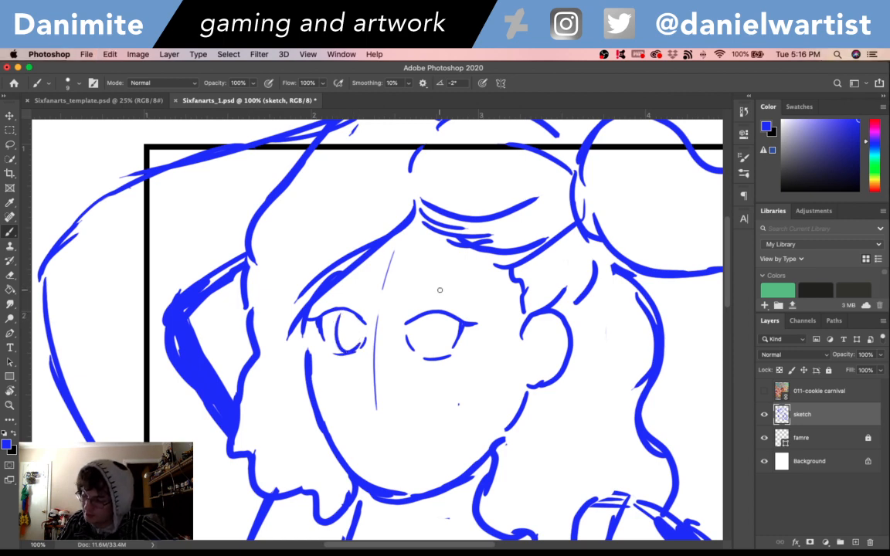
drag(426, 320, 439, 356)
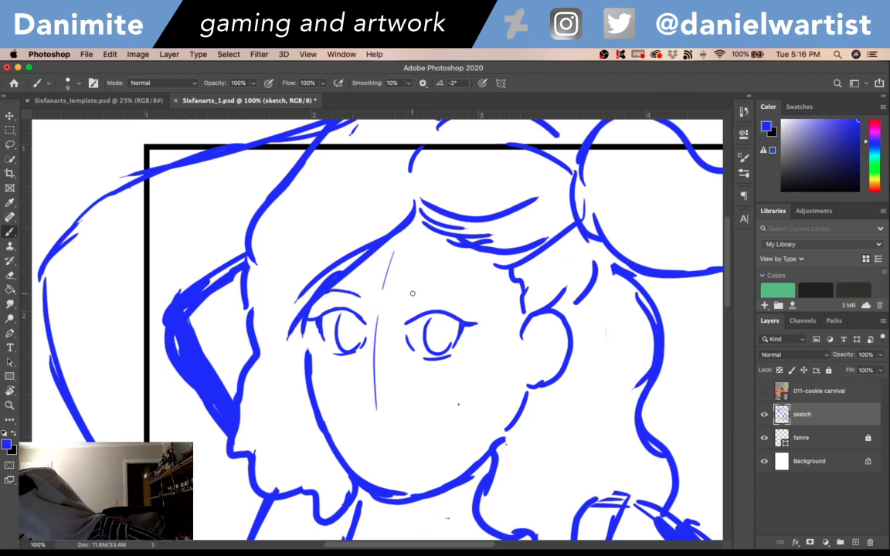
drag(412, 295, 461, 294)
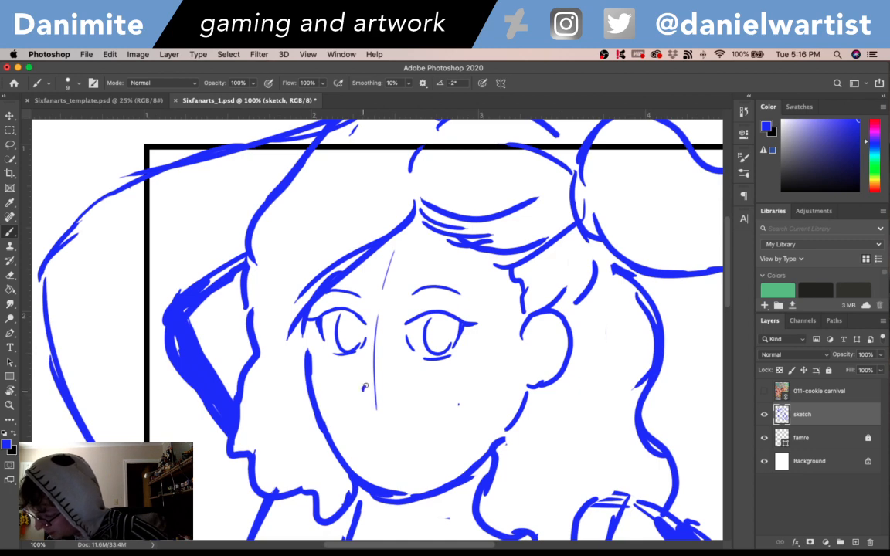
drag(364, 388, 385, 391)
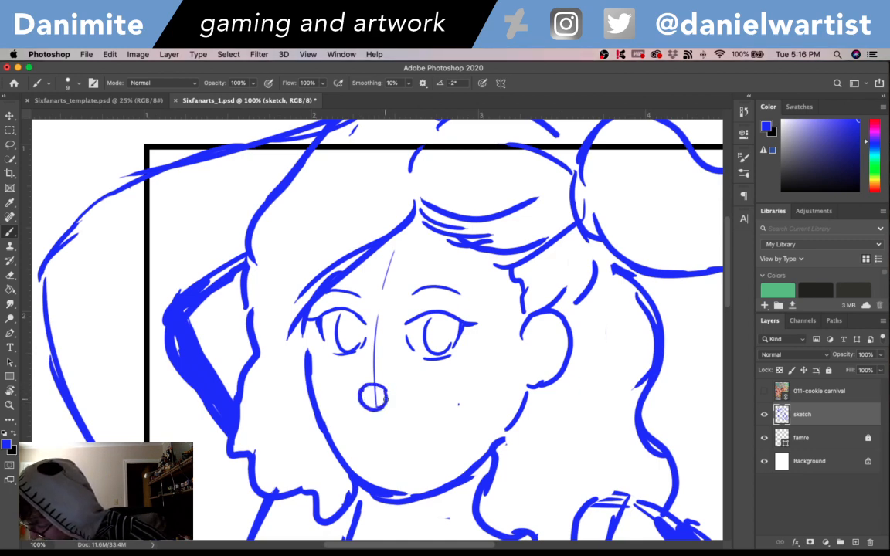
drag(409, 422, 446, 412)
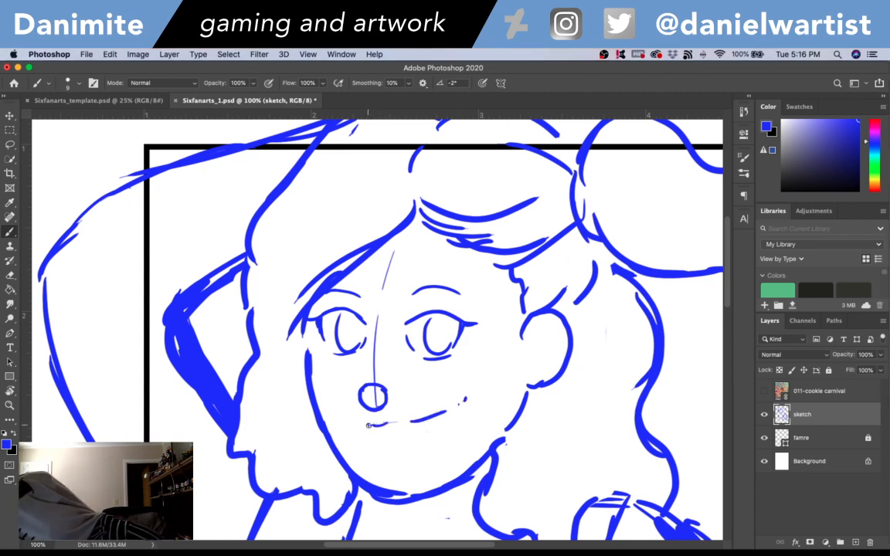
key(super+z)
key(super+z)
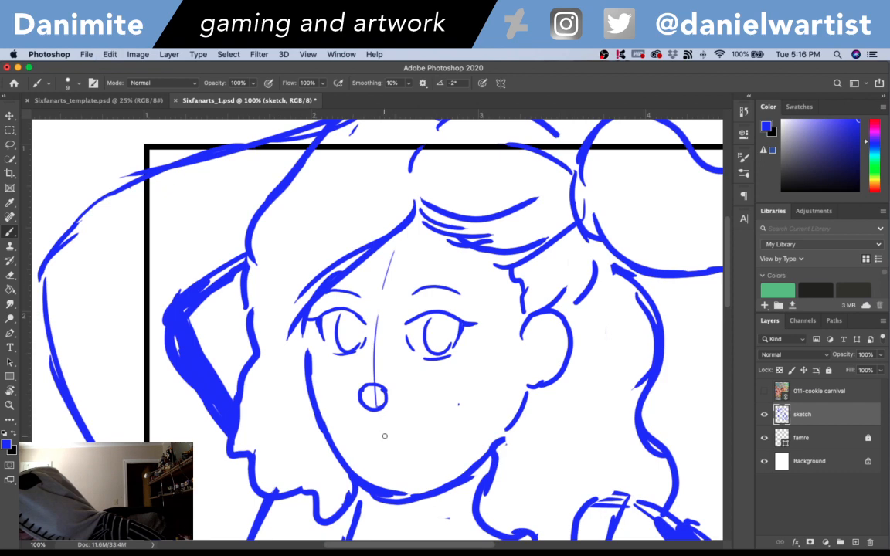
- Check the mouth in the 011-cookie carnival reference, and sketch a curved smile with corner creases and a short lower-lip line beneath the nose
click(764, 392)
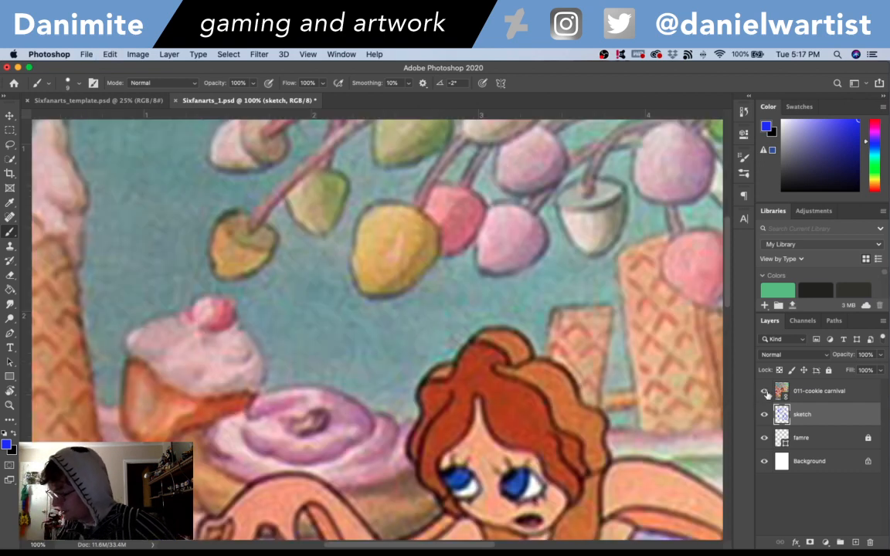
click(764, 392)
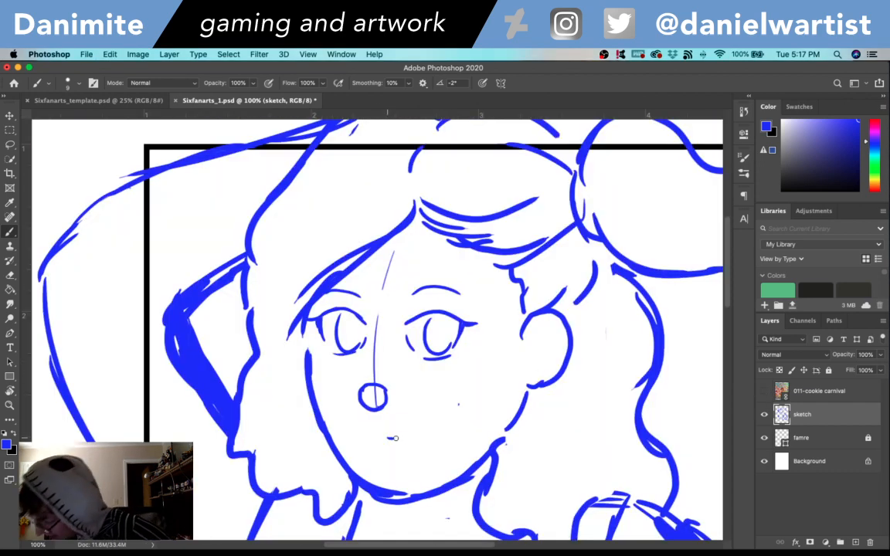
drag(387, 438, 435, 430)
drag(386, 449, 398, 453)
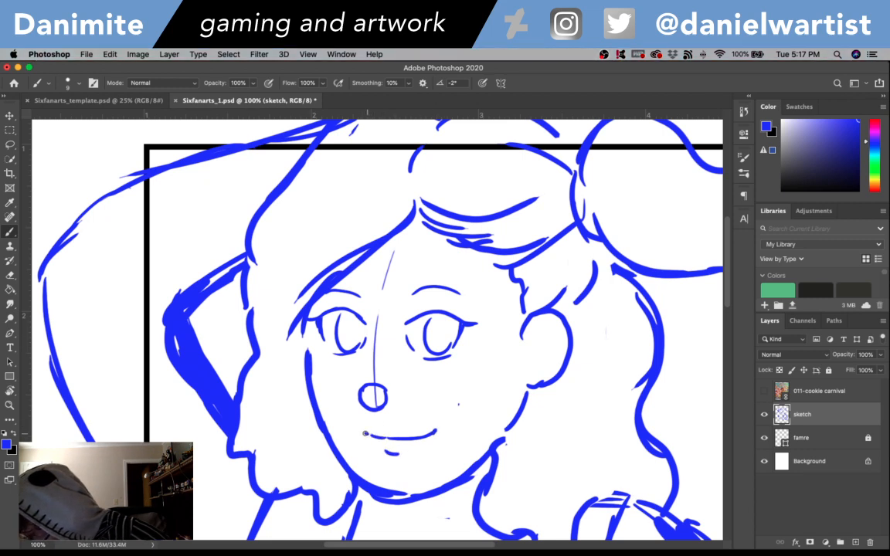
drag(366, 434, 361, 431)
drag(435, 432, 442, 423)
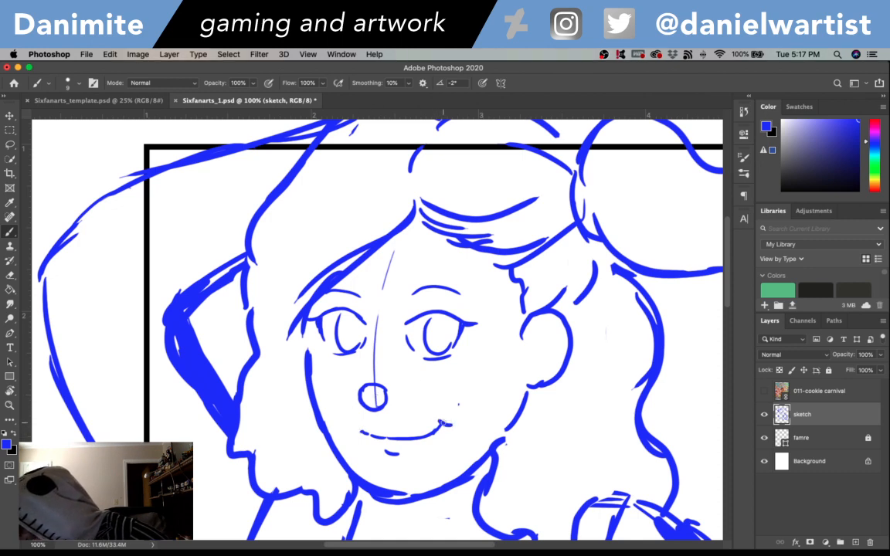
drag(430, 416, 437, 423)
mouse_move(351, 426)
mouse_down()
mouse_move(357, 419)
mouse_move(367, 435)
mouse_up()
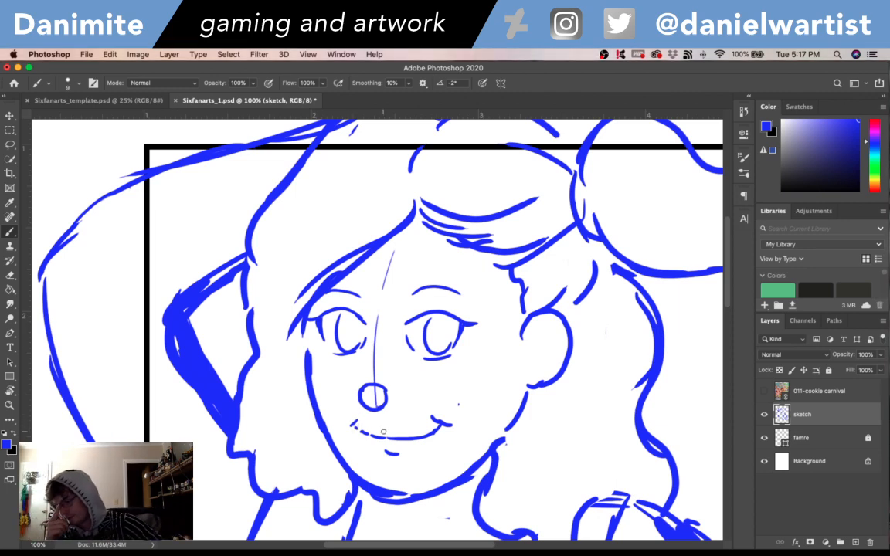
- Erase the scratchy left side of the torso and redraw it as one smooth curve from the armpit to the waist
key(super+minus)
key(super+minus)
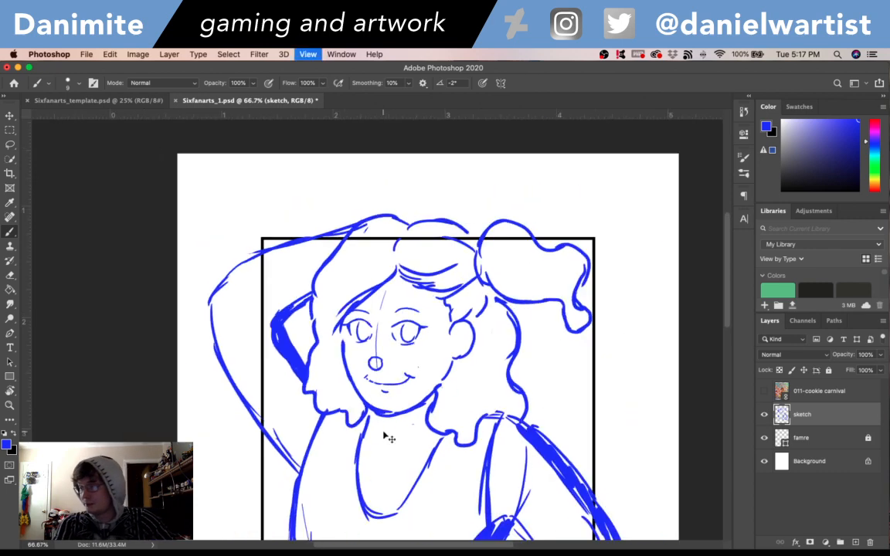
scroll(657, 273, up, 1)
scroll(657, 273, down, 8)
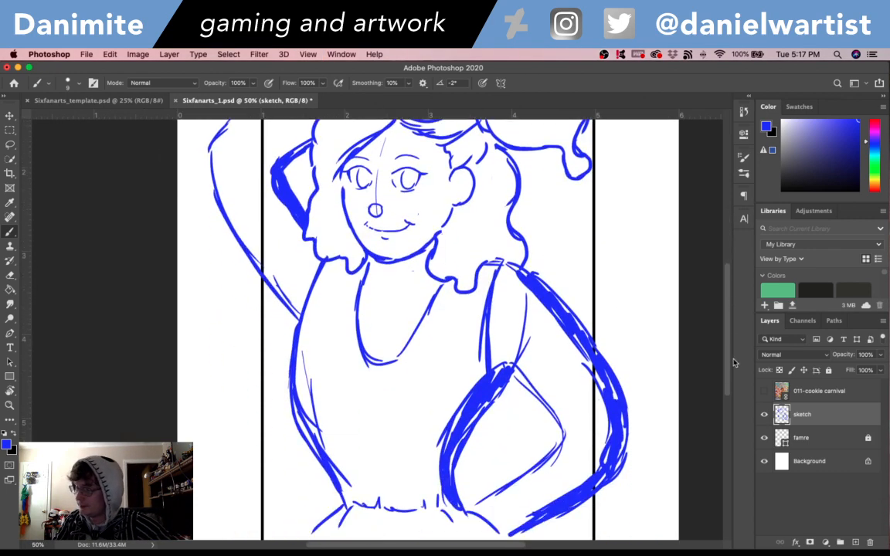
scroll(734, 338, up, 5)
scroll(732, 344, down, 3)
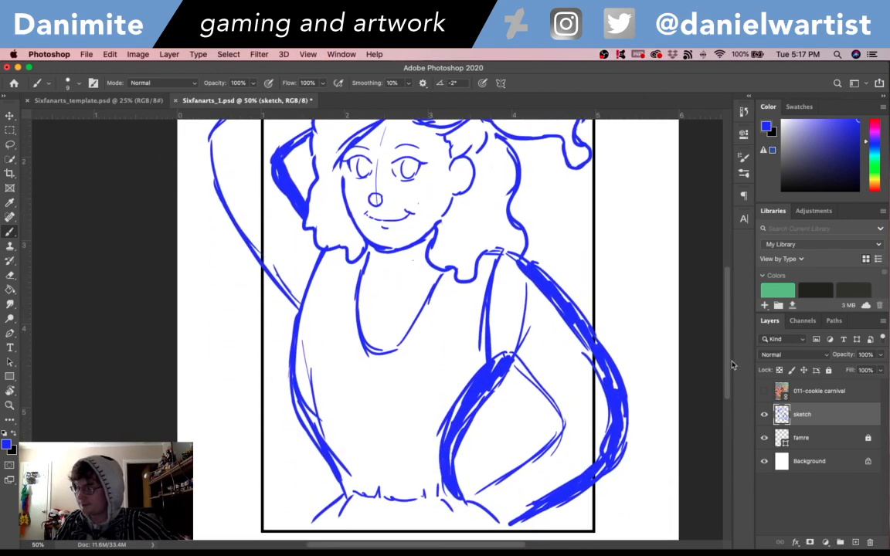
key(e)
mouse_move(301, 318)
mouse_down()
mouse_move(290, 350)
mouse_move(293, 337)
mouse_move(306, 374)
mouse_move(305, 339)
mouse_move(287, 372)
mouse_move(336, 472)
mouse_up()
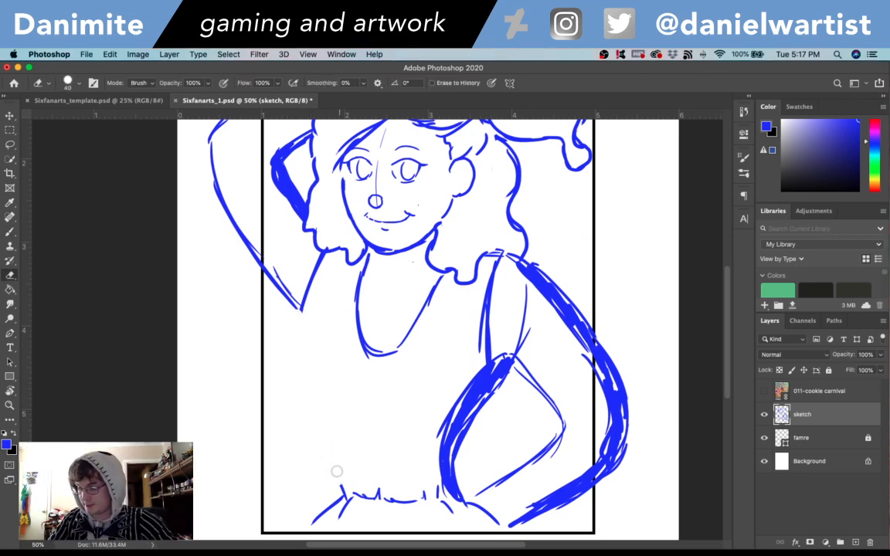
key(b)
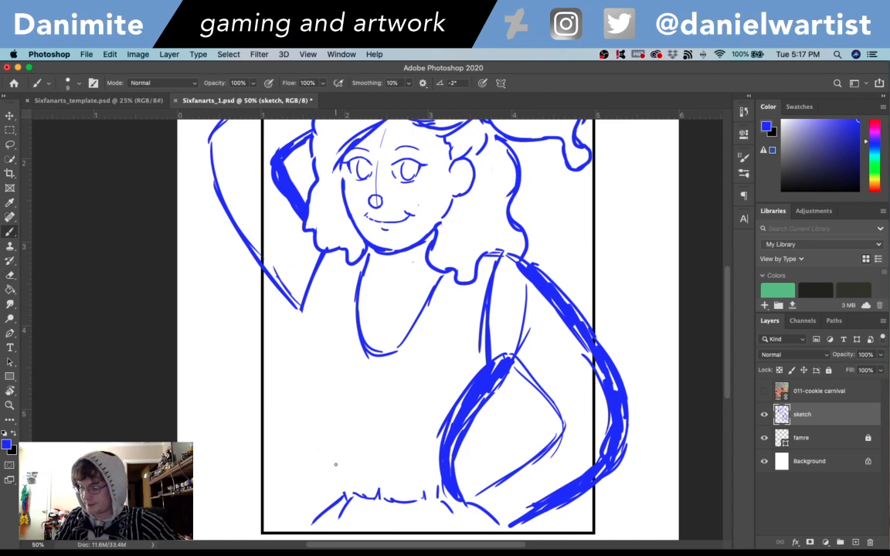
drag(317, 434, 337, 491)
drag(295, 420, 285, 351)
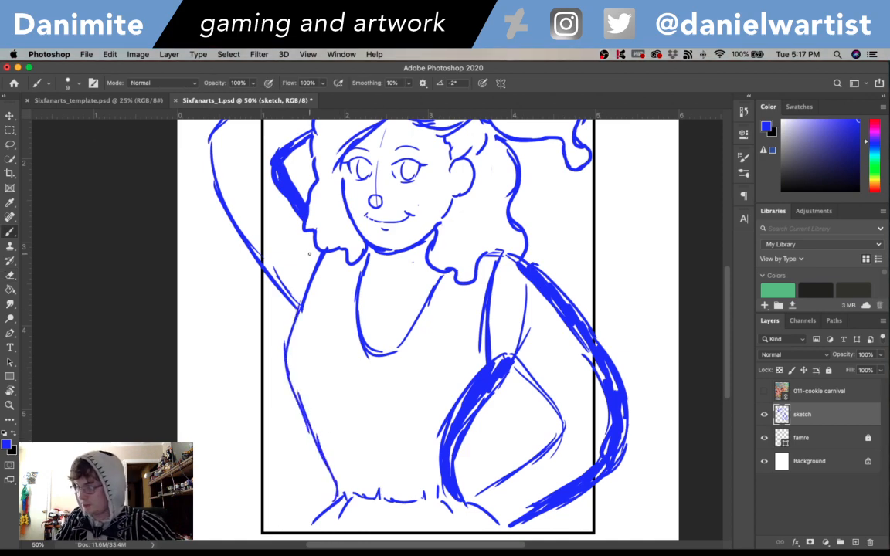
key(super+z)
mouse_move(302, 307)
mouse_down()
mouse_move(291, 351)
mouse_move(297, 404)
mouse_move(327, 462)
mouse_up()
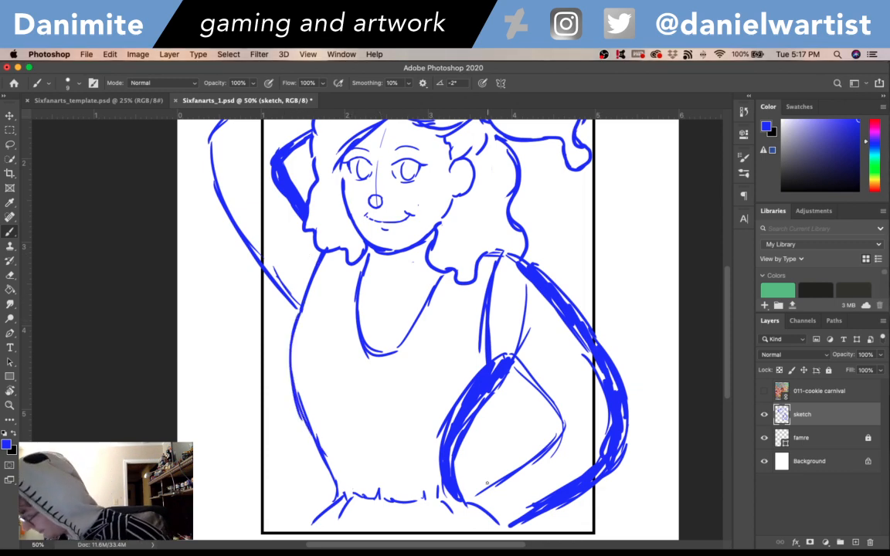
- Erase the raised arm's scratchy upper outline and redraw it as a smooth curve around the elbow to the hair
mouse_move(727, 377)
mouse_down()
mouse_move(727, 307)
mouse_move(724, 335)
mouse_up()
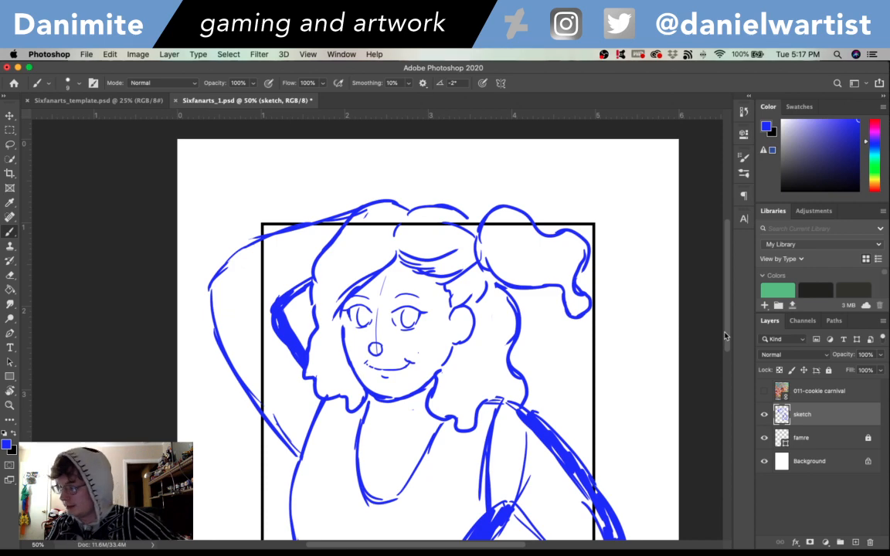
key(e)
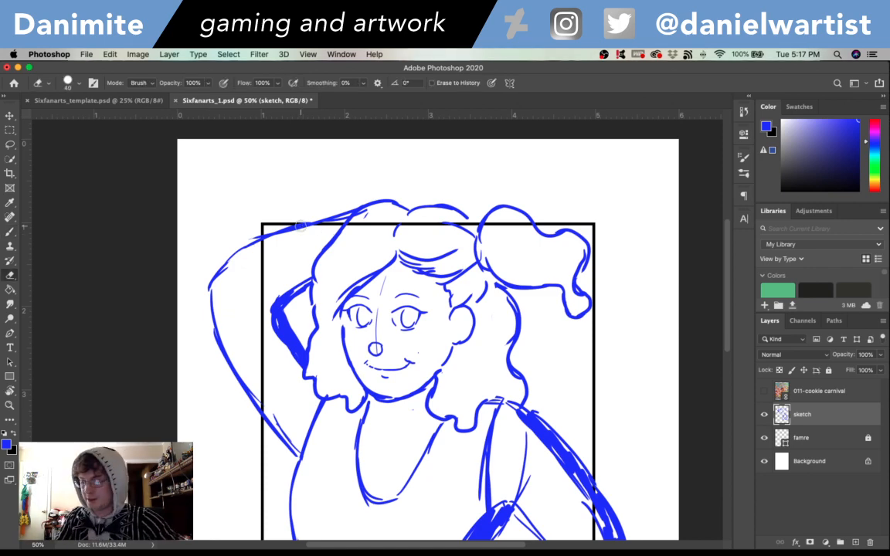
mouse_move(234, 254)
mouse_down()
mouse_move(209, 274)
mouse_move(281, 228)
mouse_move(305, 220)
mouse_move(262, 245)
mouse_move(341, 212)
mouse_up()
key(b)
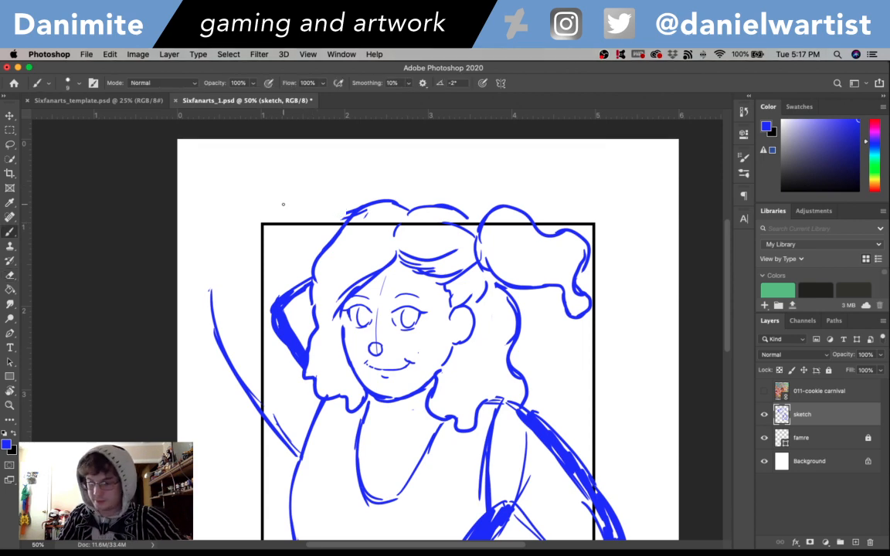
drag(210, 286, 223, 272)
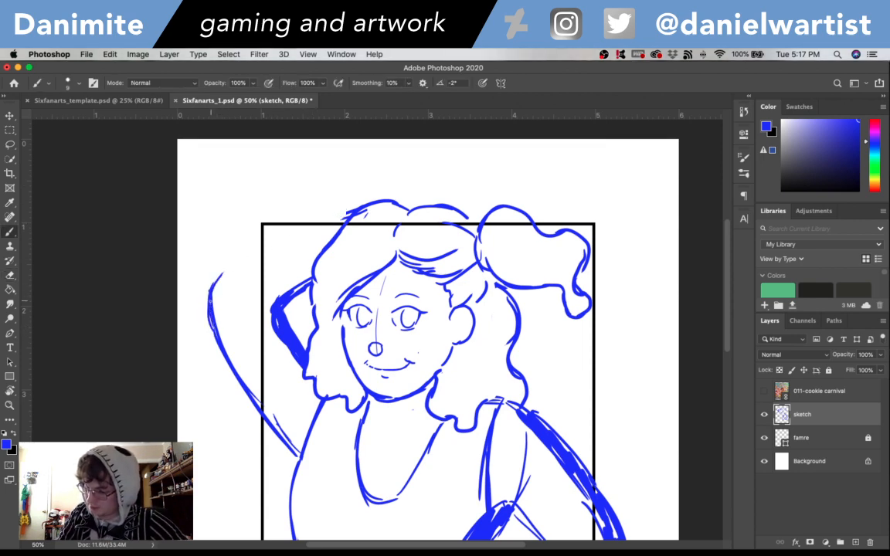
drag(216, 326, 247, 385)
drag(219, 279, 272, 248)
key(super+z)
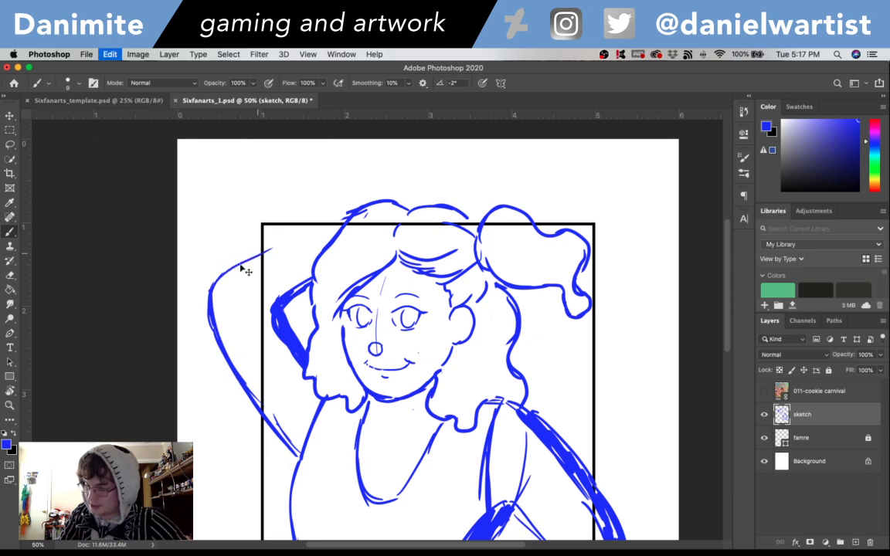
mouse_move(211, 287)
mouse_down()
mouse_move(266, 250)
mouse_move(324, 227)
mouse_up()
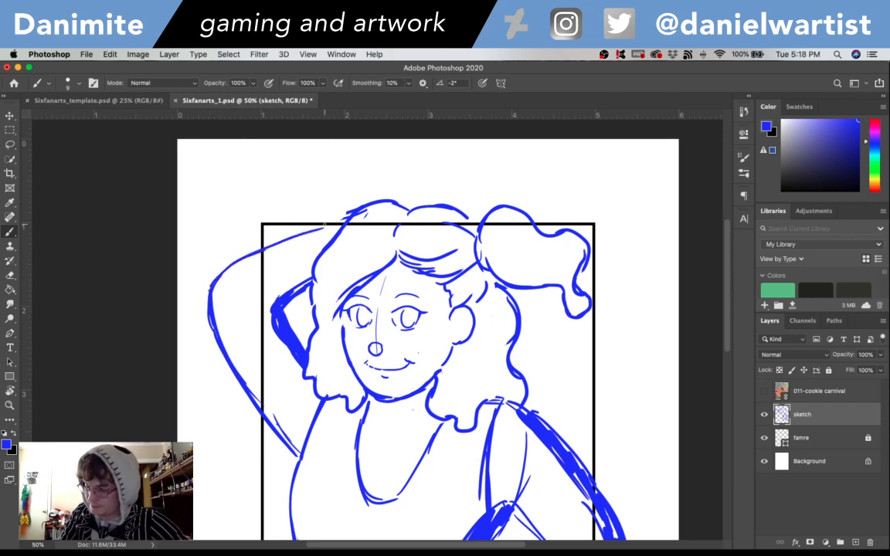
drag(276, 244, 348, 222)
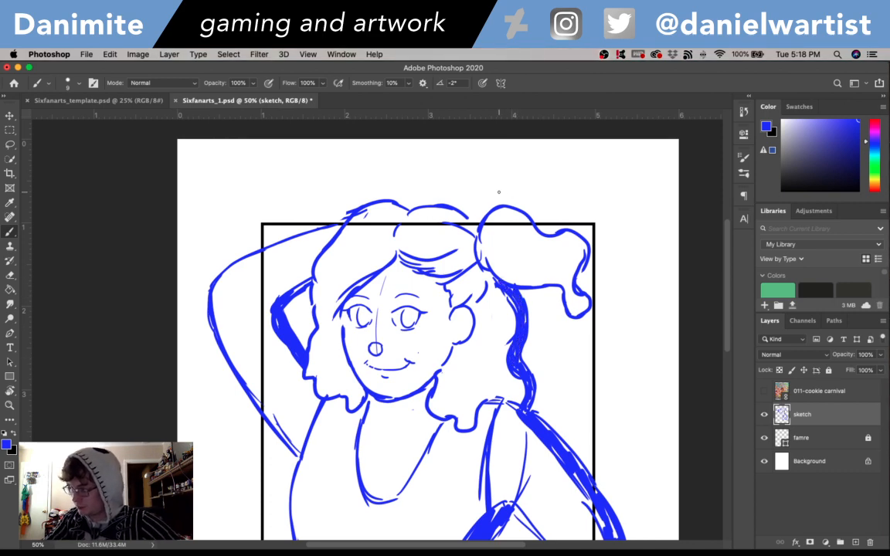
- Try thickening the outer outlines of the hair and ponytail, and undo those strokes
mouse_move(506, 203)
mouse_down()
mouse_move(526, 207)
mouse_move(547, 232)
mouse_up()
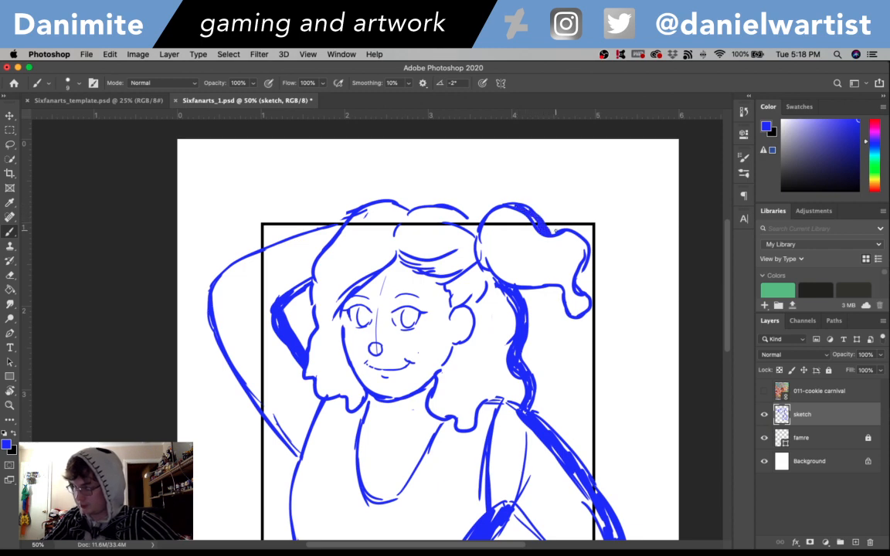
key(super+z)
key(super+z)
key(super+z)
key(super+z)
key(super+z)
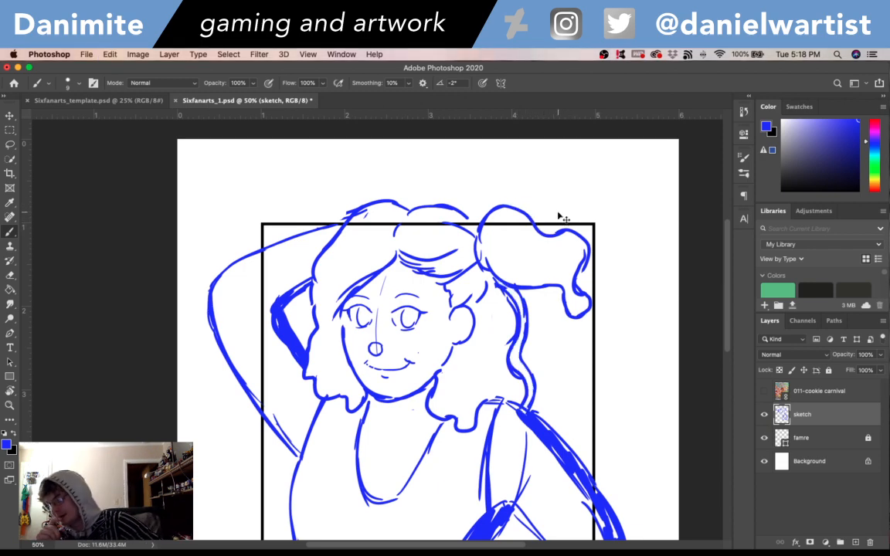
key(super+z)
key(super+z)
key(super+z)
key(super+z)
key(super+z)
key(super+z)
key(super+z)
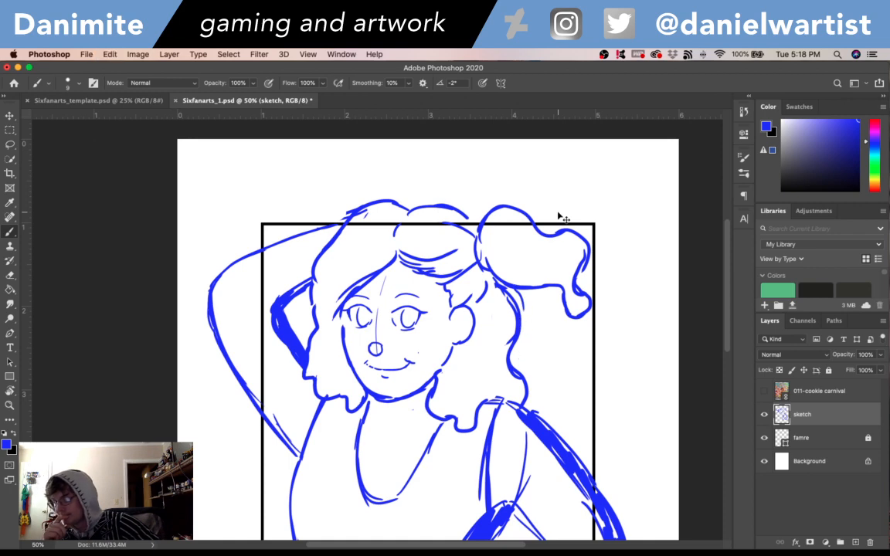
key(super+z)
key(super+z)
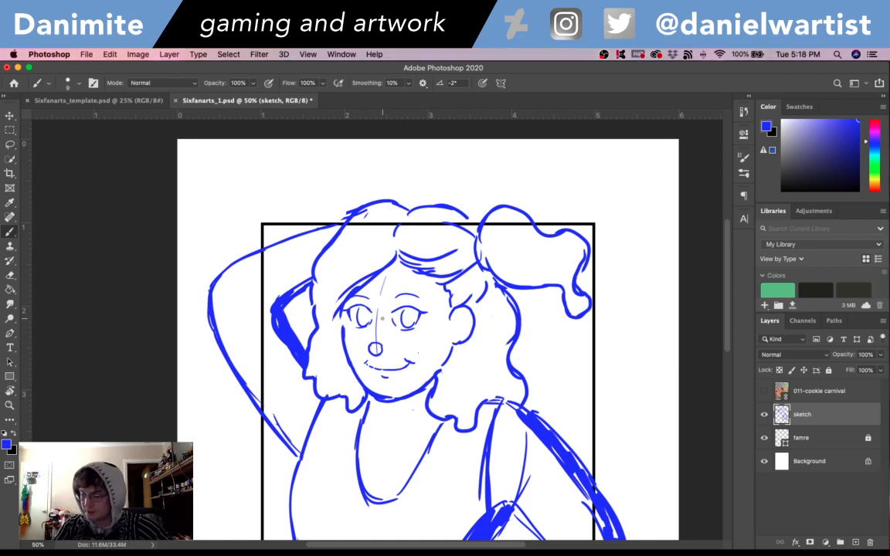
- Erase the round nose and vertical face guideline, and redraw the nose as a small open curve with a nostril mark
key(e)
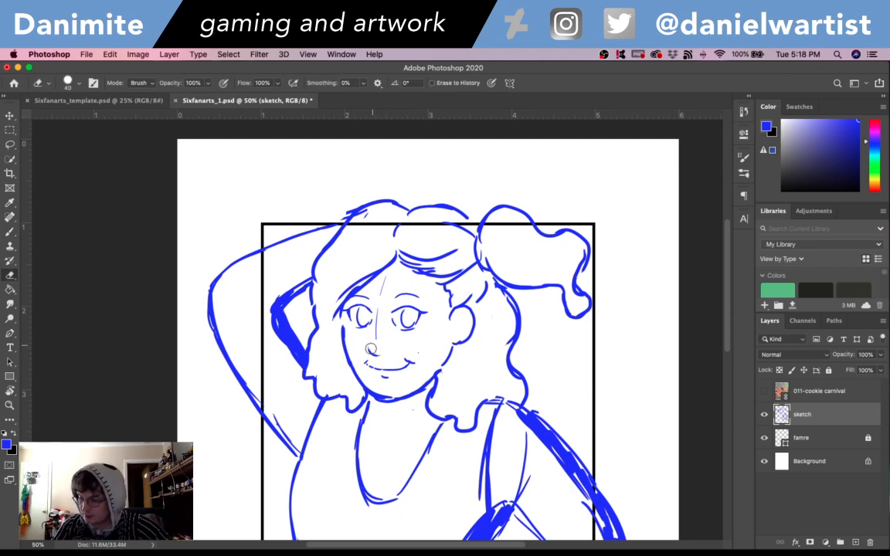
drag(378, 337, 373, 285)
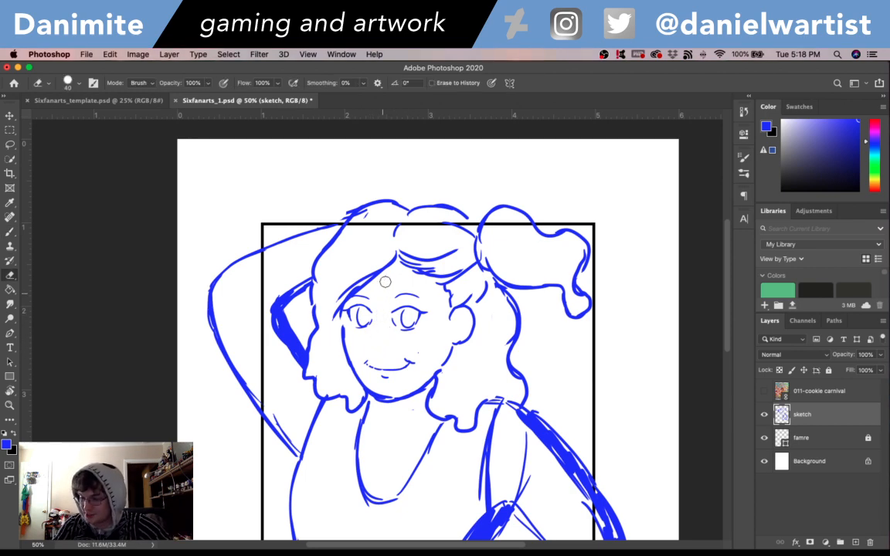
key(b)
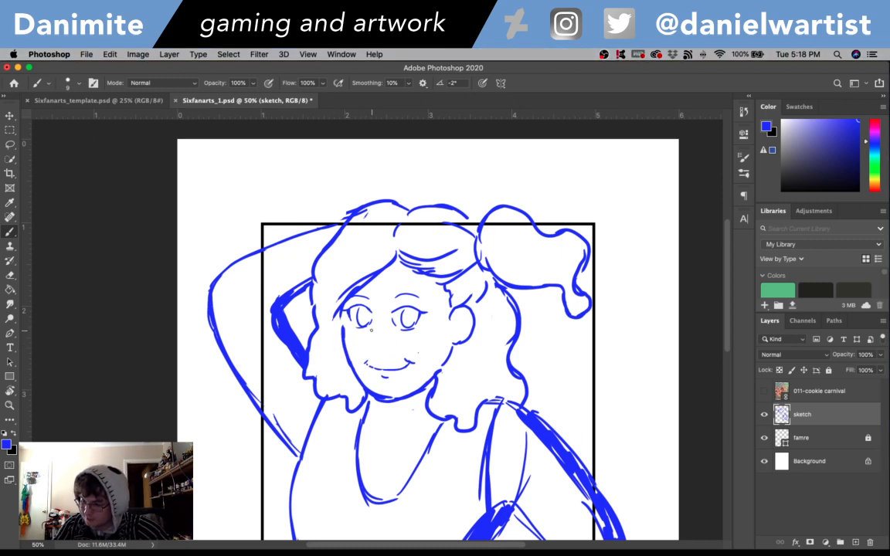
mouse_move(372, 327)
mouse_down()
mouse_move(385, 363)
mouse_move(389, 331)
mouse_up()
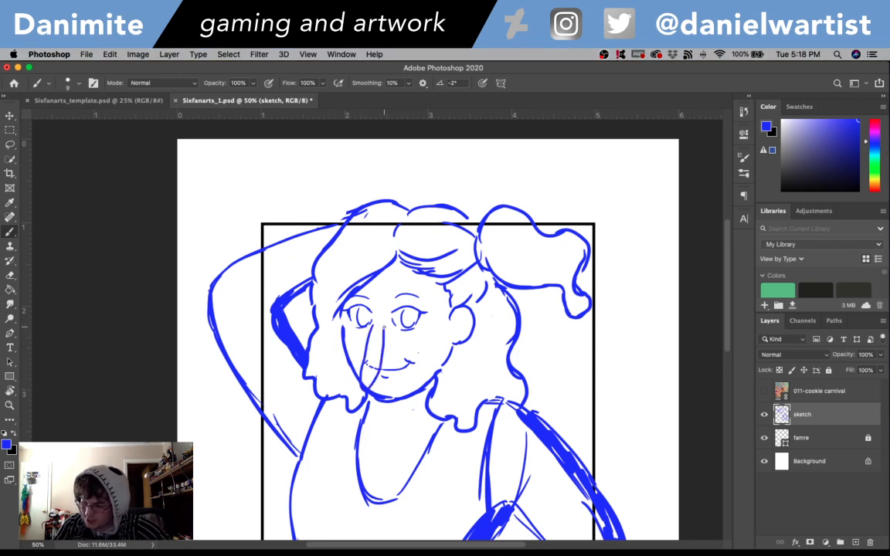
key(super+z)
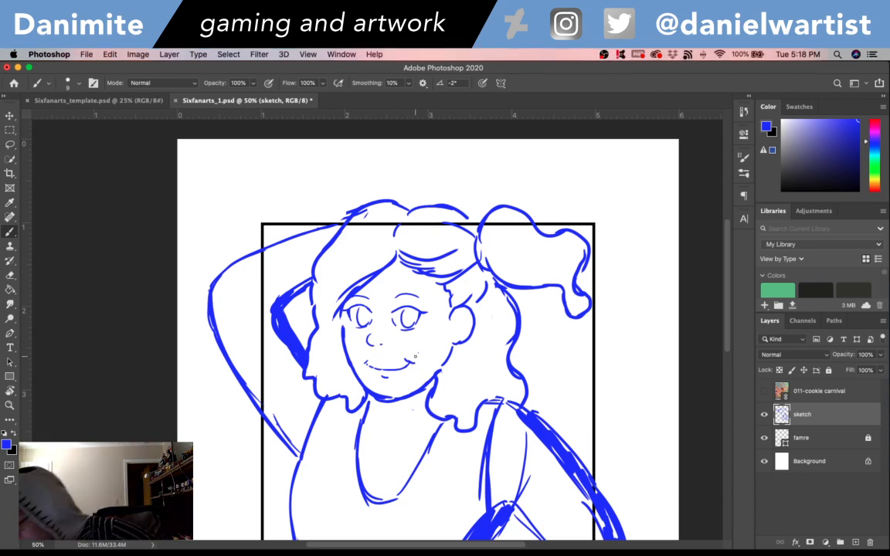
- Thicken the bent arm's outer outline across the top of the shoulder, and fill gaps in the raised arm's thick inner outline
mouse_move(729, 302)
mouse_down()
mouse_move(729, 280)
mouse_move(733, 355)
mouse_up()
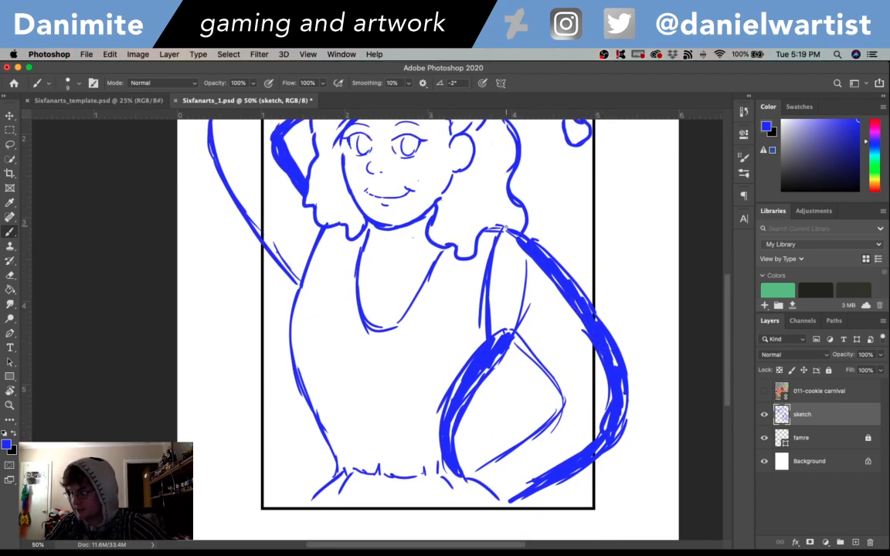
drag(485, 228, 534, 245)
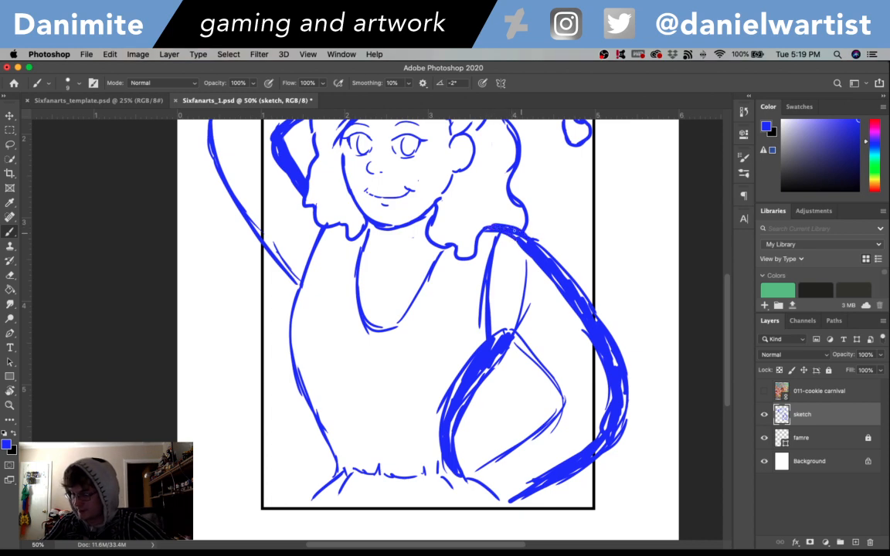
drag(515, 231, 533, 244)
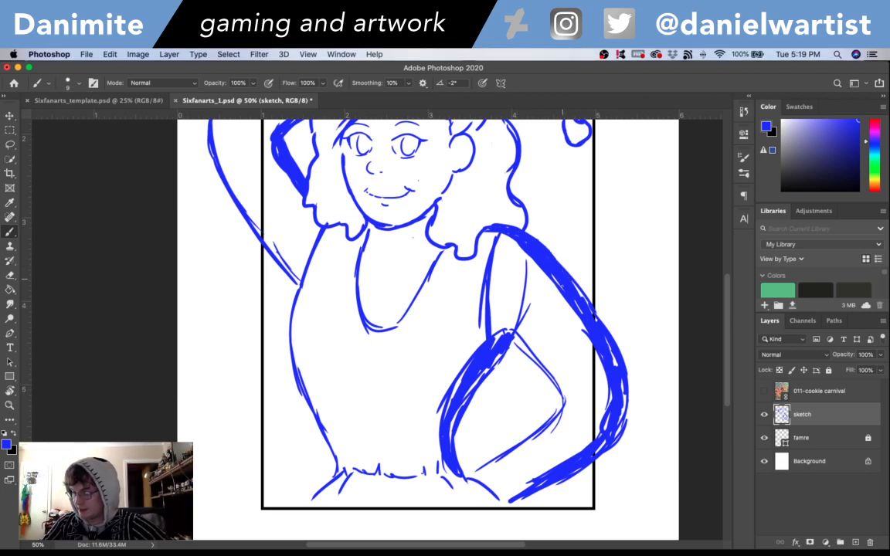
scroll(726, 307, up, 5)
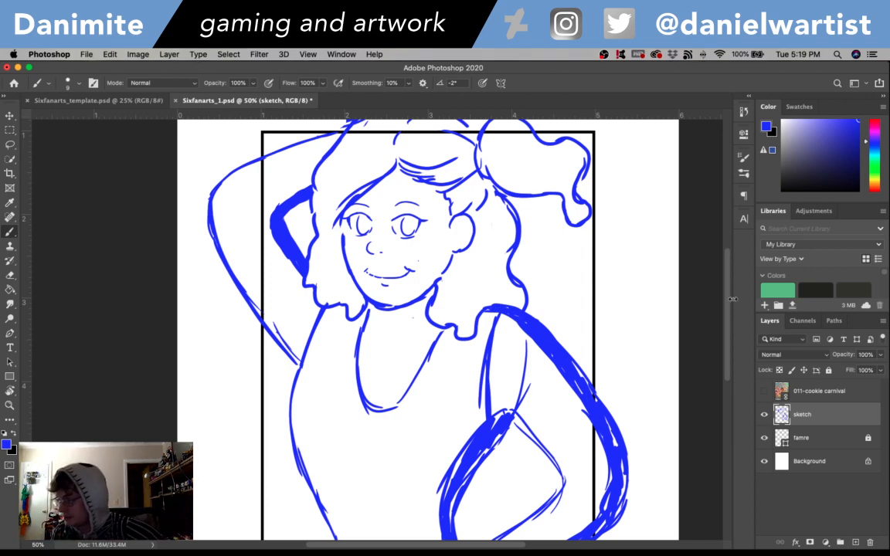
- Erase the flared skirt line below the bent arm's wrist and replace it with short strokes where the hand meets the hip
scroll(730, 281, up, 3)
scroll(660, 303, down, 8)
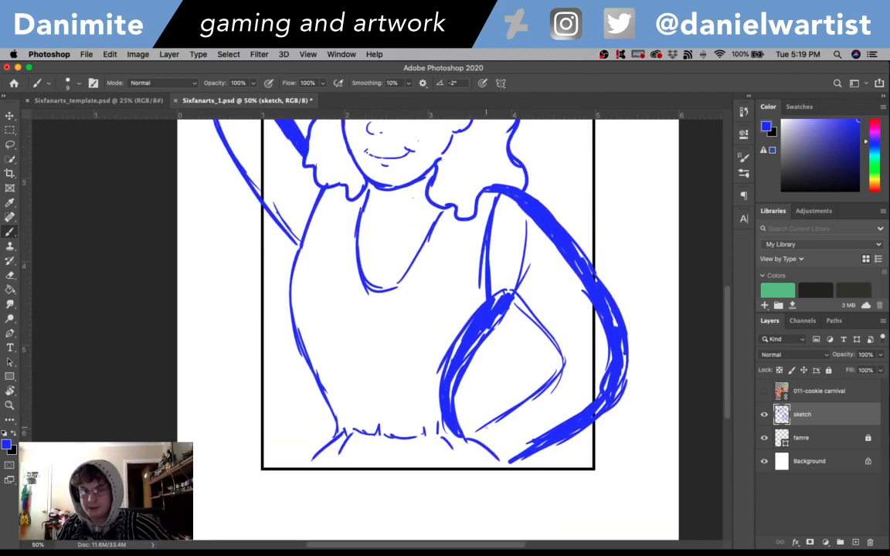
key(e)
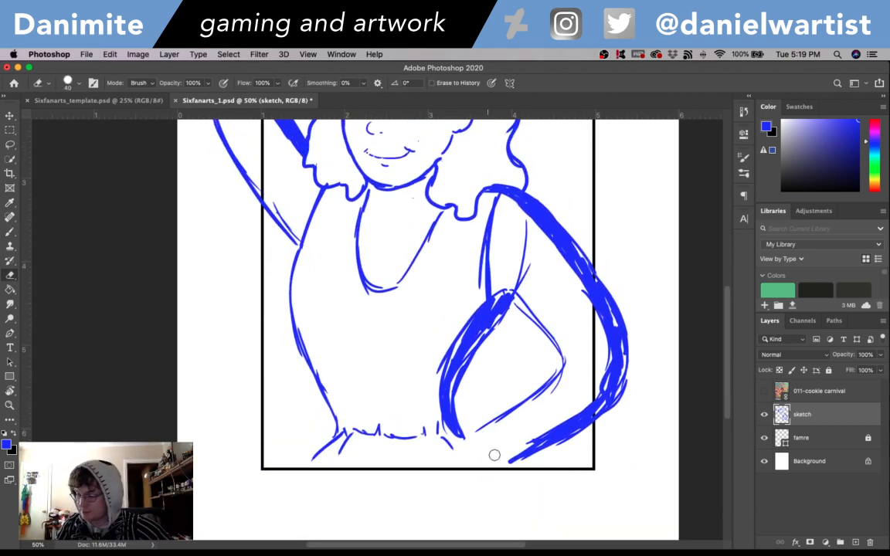
key(b)
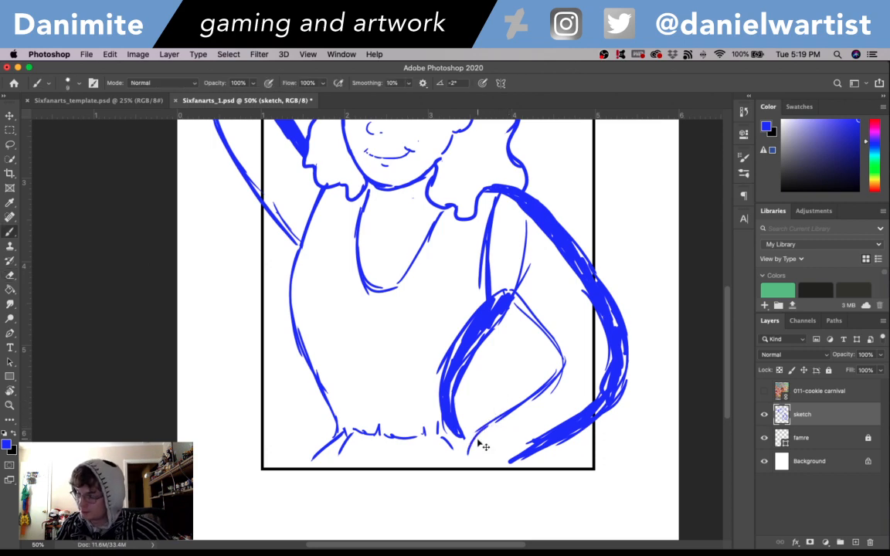
key(super+z)
mouse_move(487, 425)
mouse_down()
mouse_move(464, 439)
mouse_move(475, 459)
mouse_move(487, 455)
mouse_move(463, 452)
mouse_move(470, 435)
mouse_move(448, 473)
mouse_move(479, 449)
mouse_up()
key(super+z)
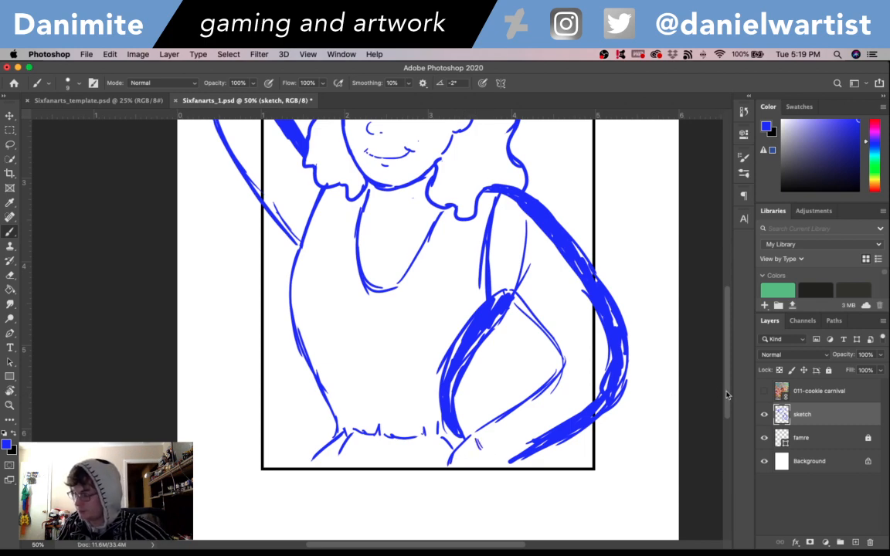
scroll(719, 338, up, 5)
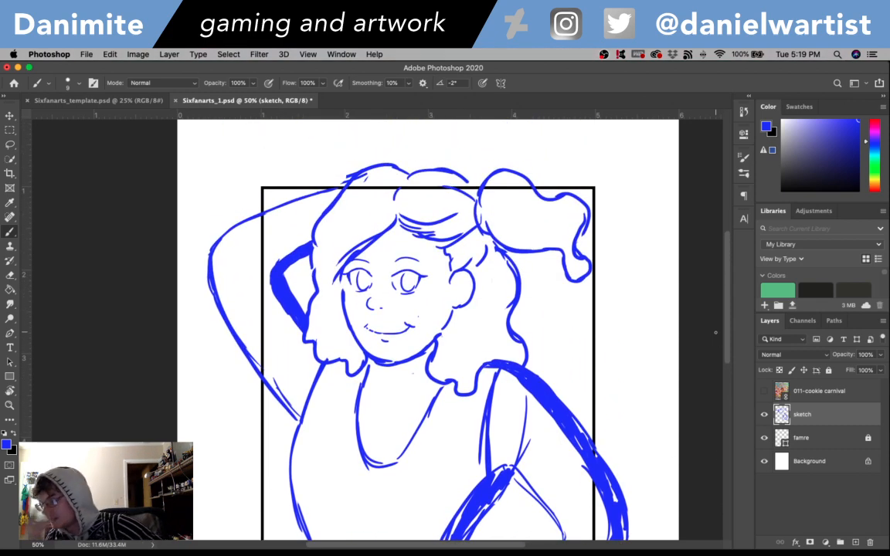
scroll(726, 313, down, 1)
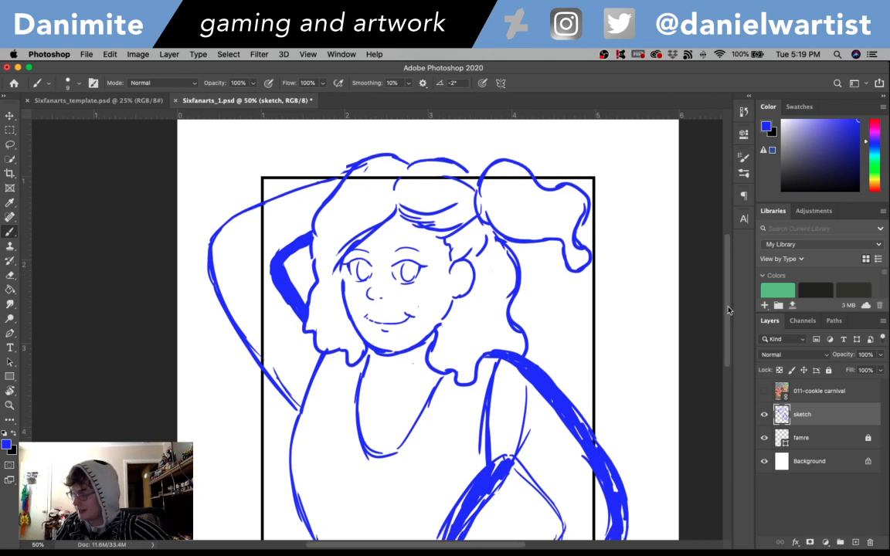
scroll(728, 313, down, 5)
scroll(730, 324, up, 4)
scroll(730, 348, down, 4)
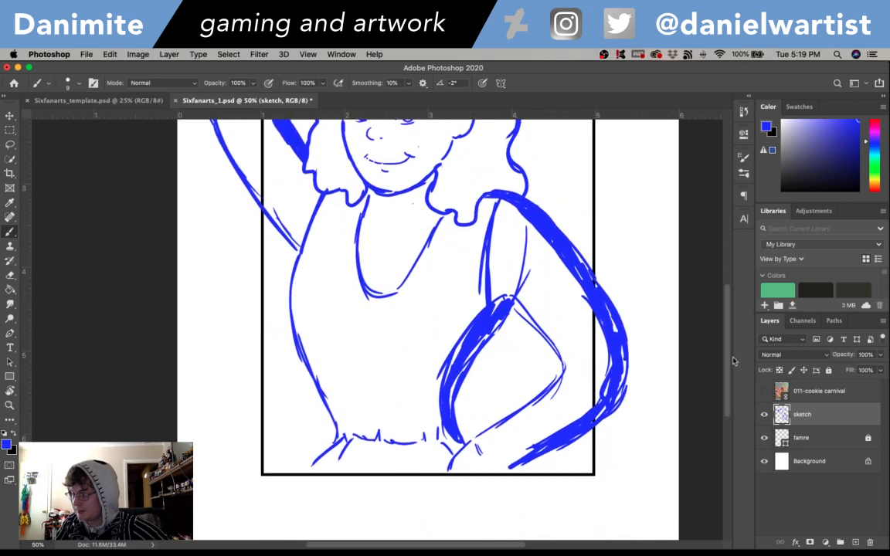
scroll(732, 361, up, 5)
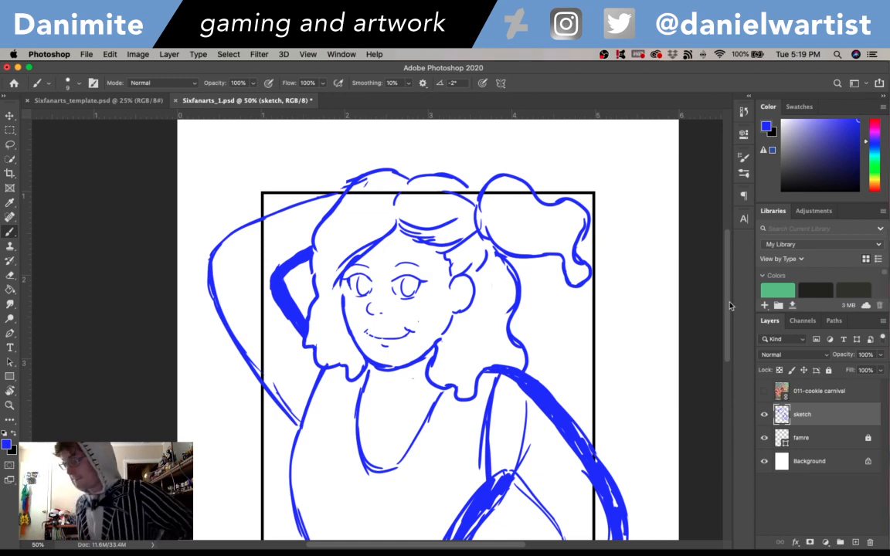
- Lower the sketch layer's opacity to 8% and add a new layer named lineart above it
click(879, 354)
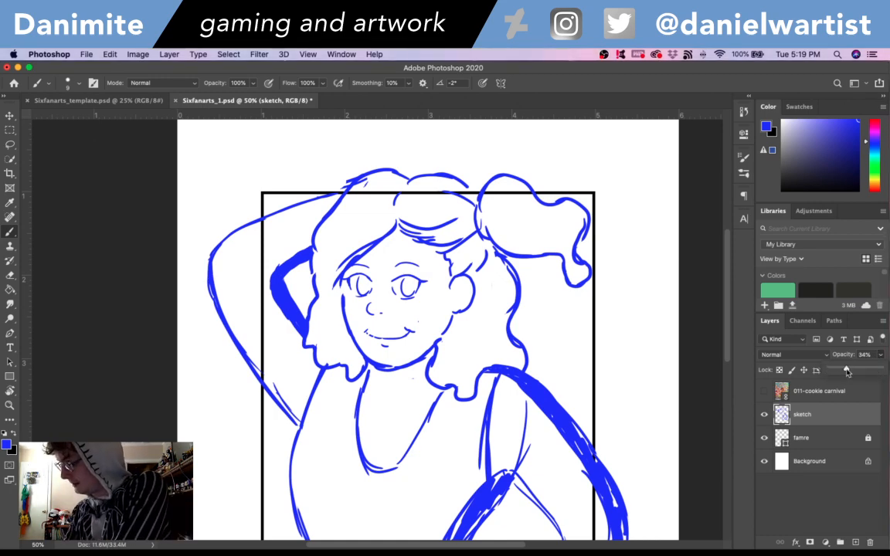
drag(878, 367, 834, 372)
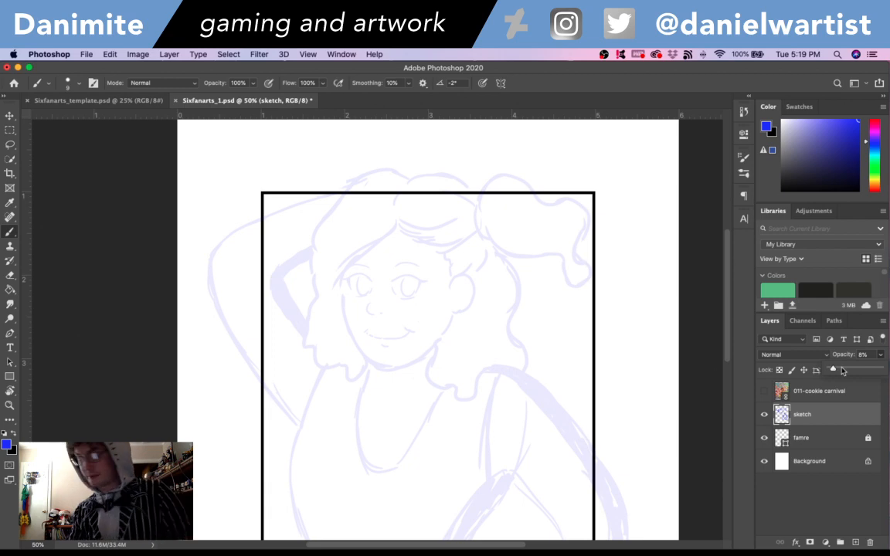
key(super+shift+n)
text(lineart)
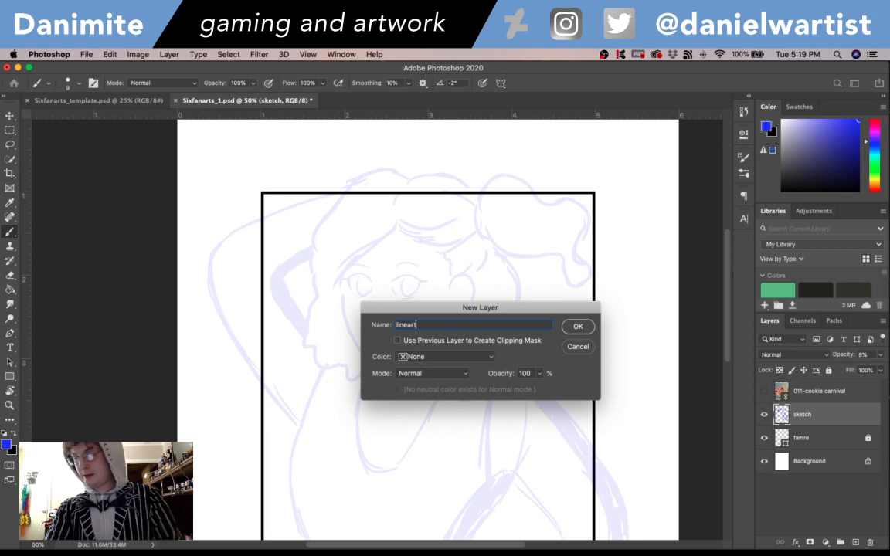
key(Return)
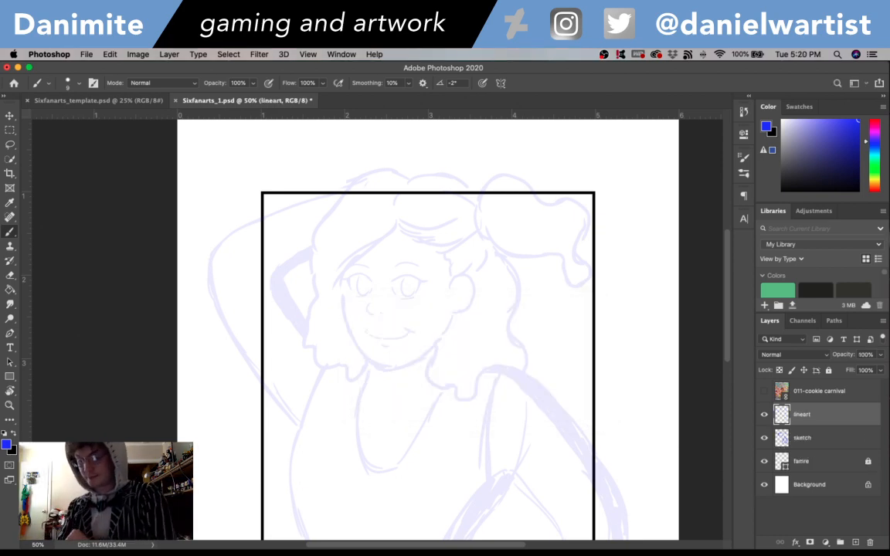
- Make black the brush colour and rotate the canvas counterclockwise with the face enlarged to 200%
key(x)
drag(728, 315, 728, 359)
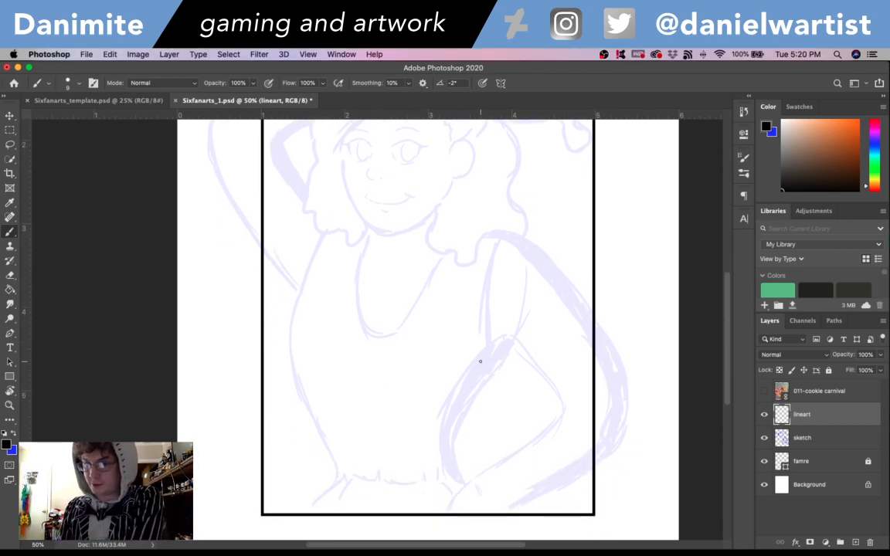
key(super+equal)
key(super+equal)
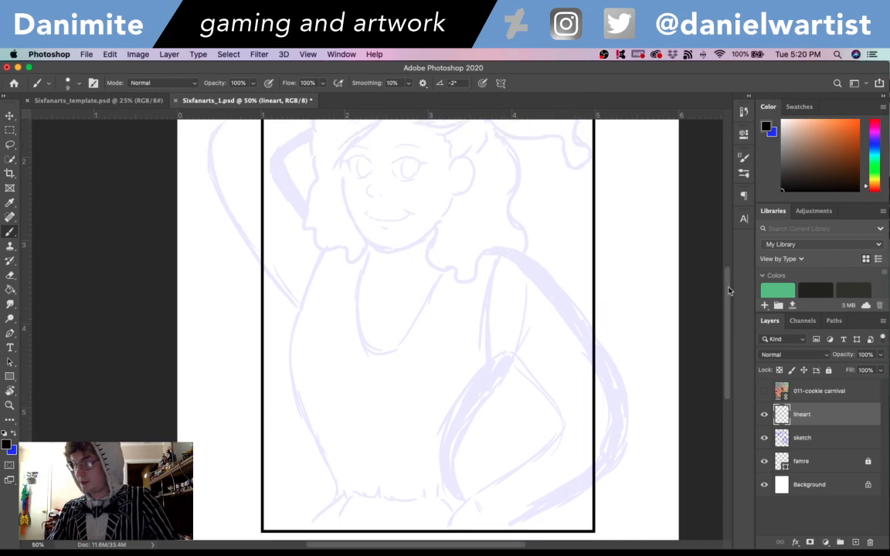
drag(413, 220, 431, 419)
key(super+equal)
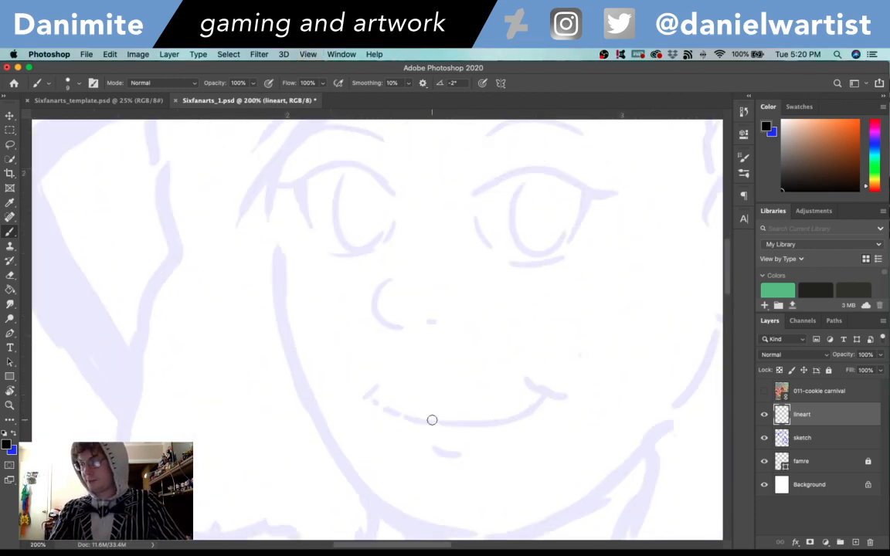
drag(567, 265, 557, 334)
key(r)
mouse_move(591, 255)
mouse_down()
mouse_move(566, 188)
mouse_move(516, 147)
mouse_up()
key(b)
- Ink the upper lid of the girl's left eye with a 5 px brush, adding a pointed outer wing and the eye's outer edge
drag(418, 231, 461, 178)
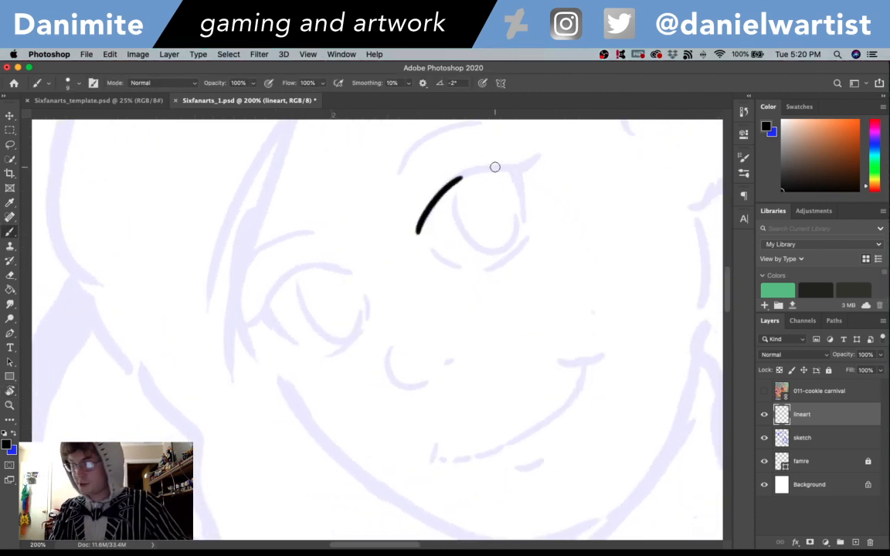
key(super+z)
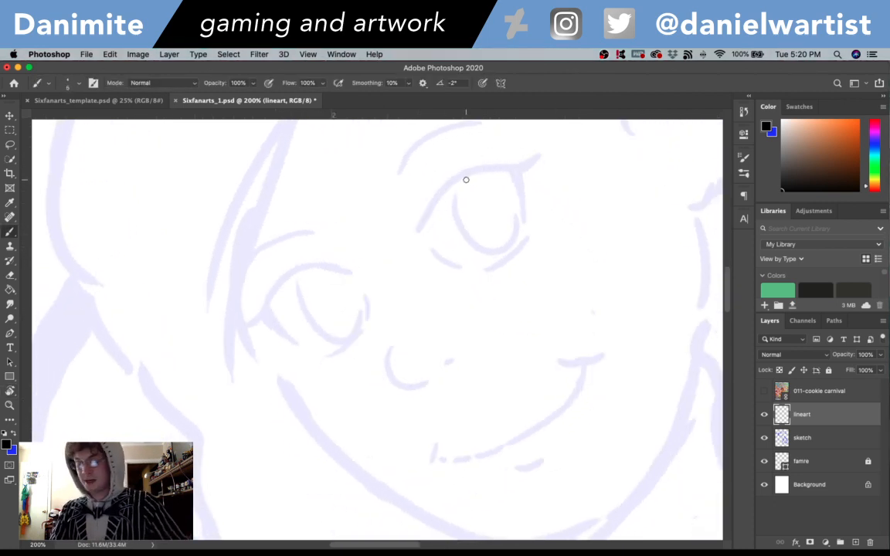
key(bracketleft)
mouse_move(417, 235)
mouse_down()
mouse_move(451, 180)
mouse_move(473, 174)
mouse_up()
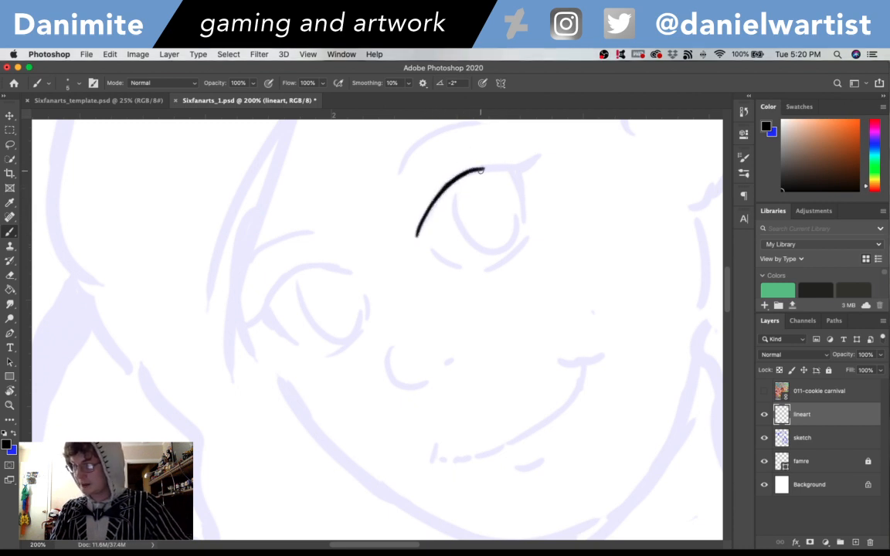
drag(471, 169, 525, 158)
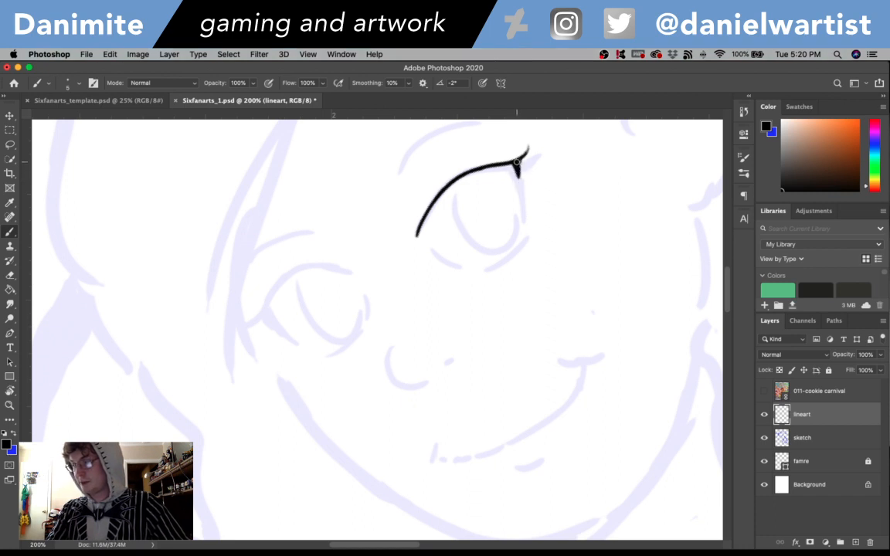
drag(518, 163, 526, 222)
key(super+z)
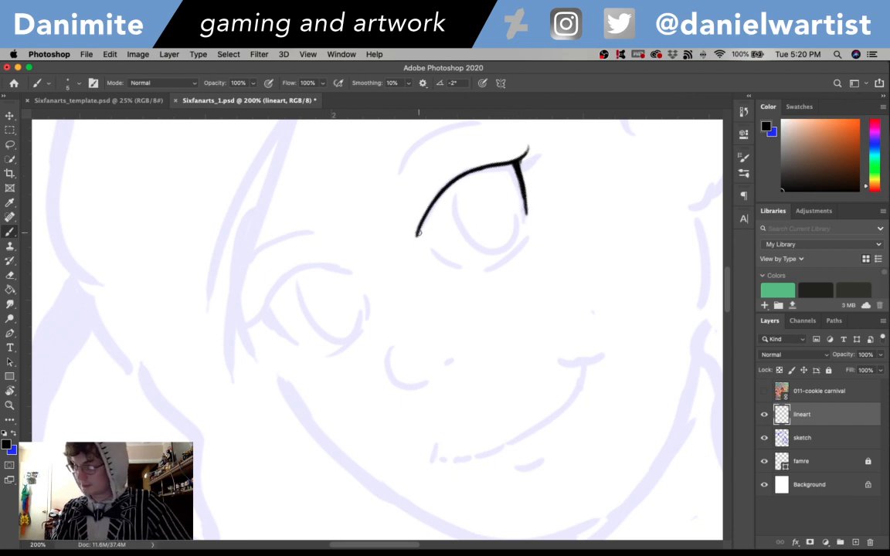
- Thicken the left eye's upper lid line and add short upward lashes near its outer end
mouse_move(424, 208)
mouse_down()
mouse_move(482, 163)
mouse_move(461, 172)
mouse_move(527, 149)
mouse_up()
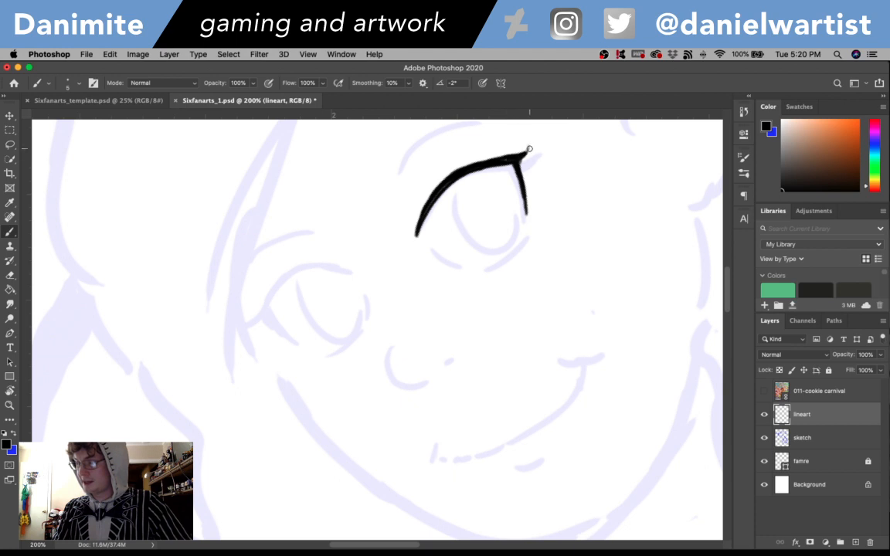
drag(517, 155, 528, 148)
key(super+z)
key(super+z)
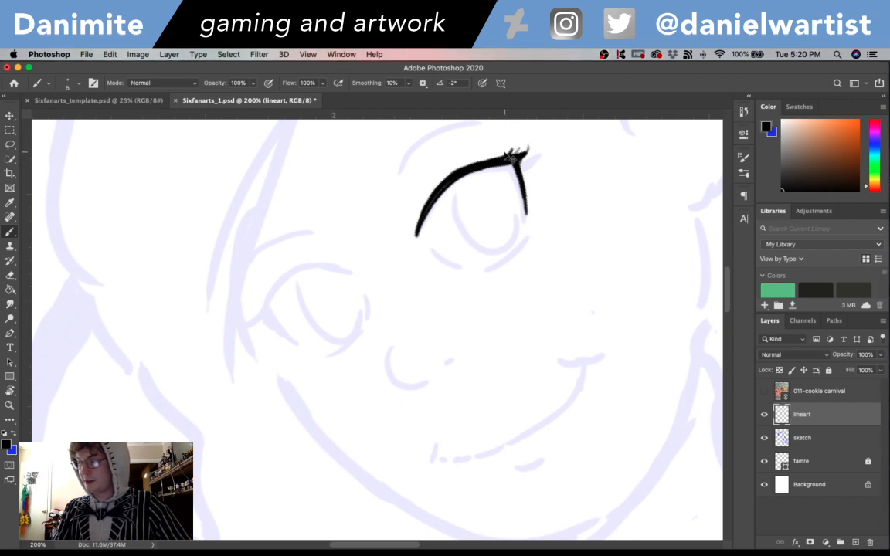
drag(500, 158, 507, 148)
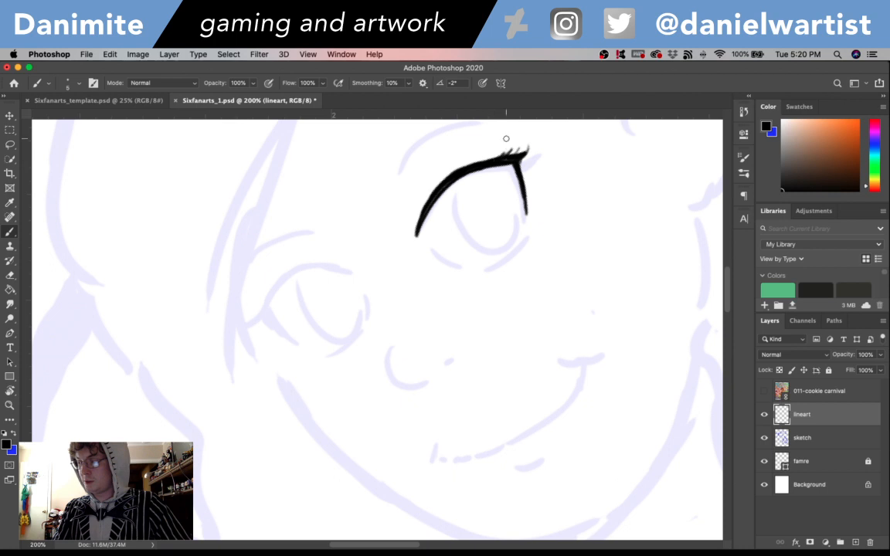
key(super+z)
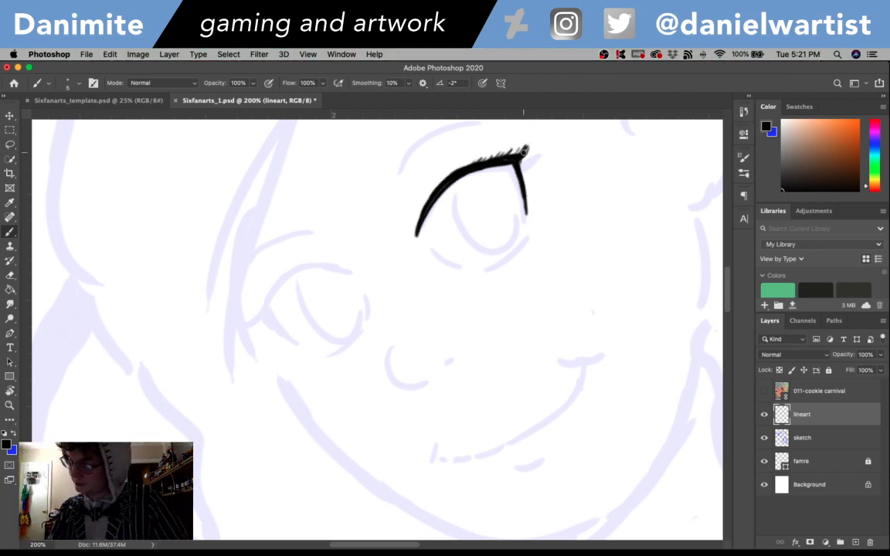
- Refine the lashes at the left eye's outer corner and add tiny ones down the upper part of its outer edge
mouse_move(528, 155)
mouse_down()
mouse_move(533, 142)
mouse_move(540, 150)
mouse_up()
key(super+z)
key(super+z)
key(super+z)
key(super+z)
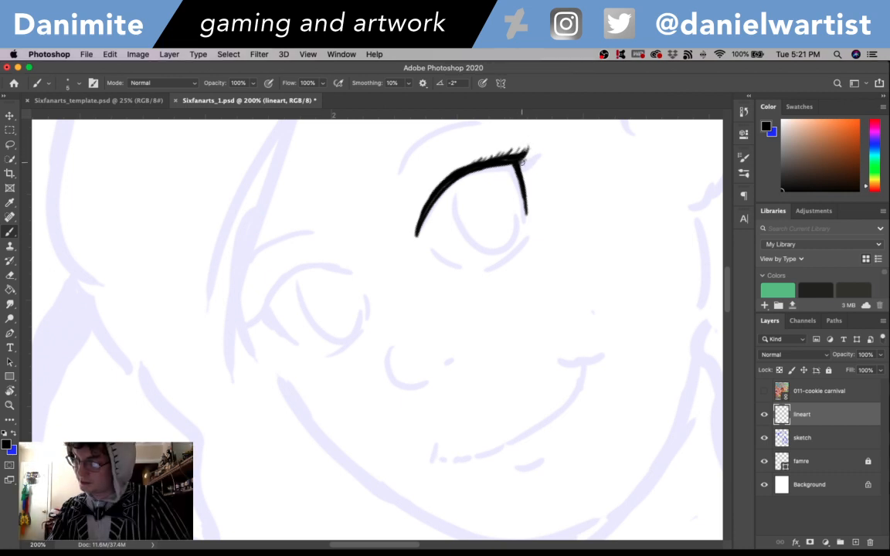
drag(522, 168, 530, 177)
key(super+z)
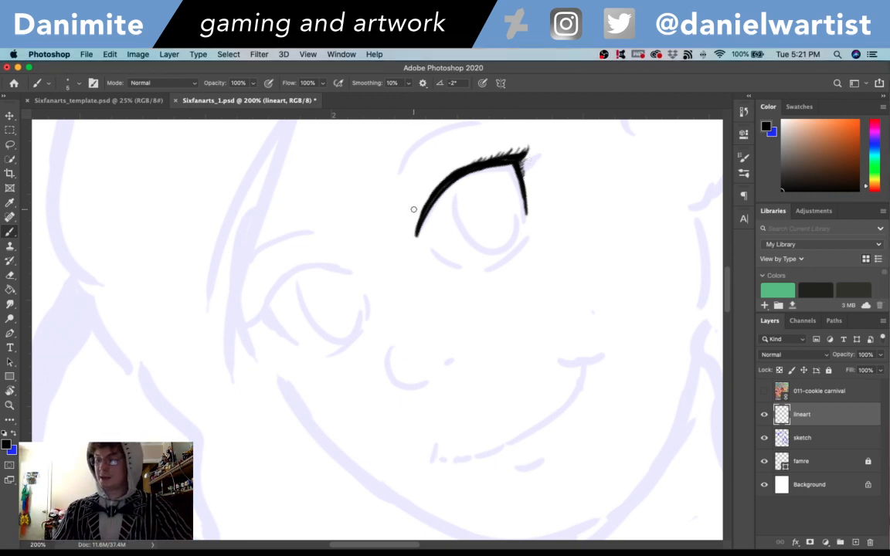
- Draw a thin curved eyelid crease just above the left eye's thick upper lid line
drag(414, 204, 465, 161)
key(super+z)
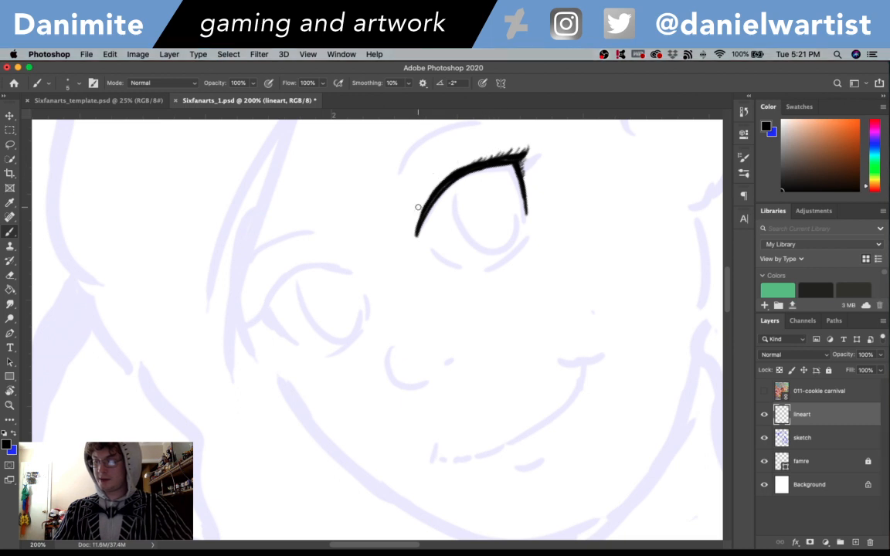
mouse_move(418, 207)
mouse_down()
mouse_move(429, 189)
mouse_move(493, 155)
mouse_up()
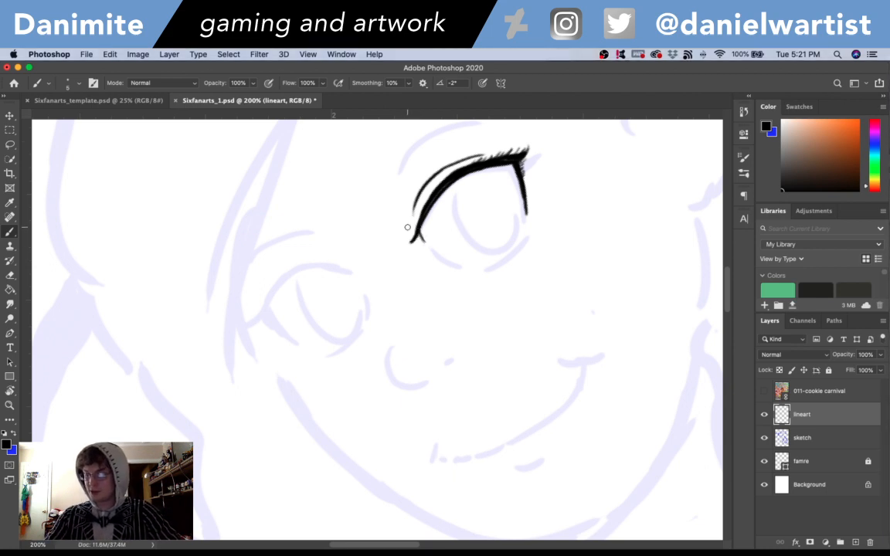
- Rework the left eye's inner corner with short outward lashes and the start of the lower lid line
key(super+z)
key(super+z)
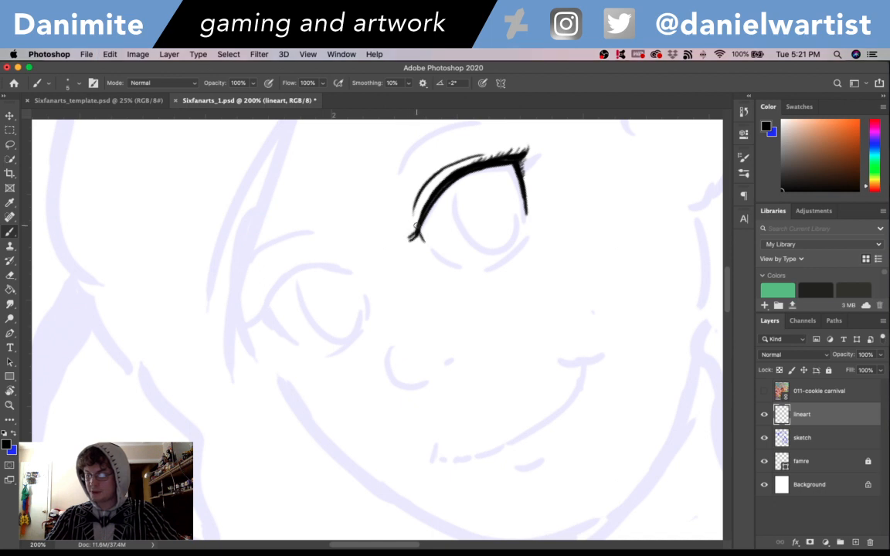
key(super+z)
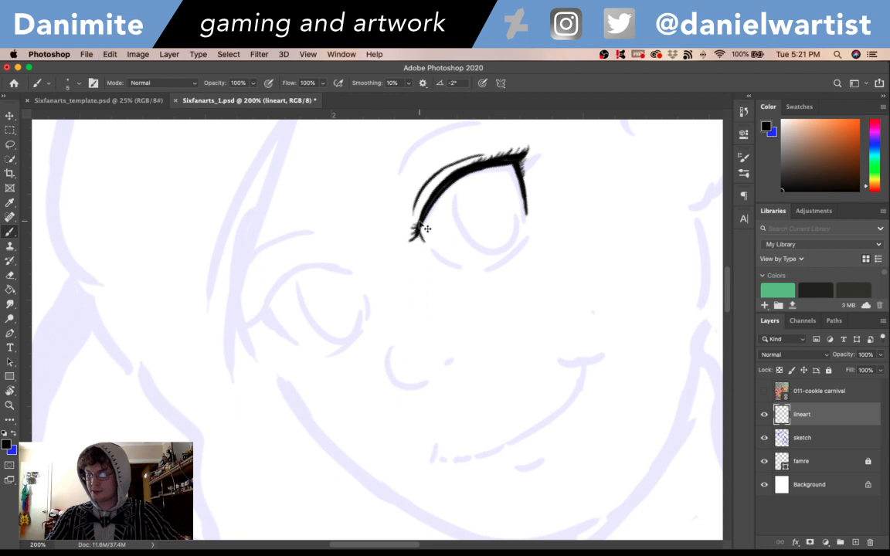
key(super+z)
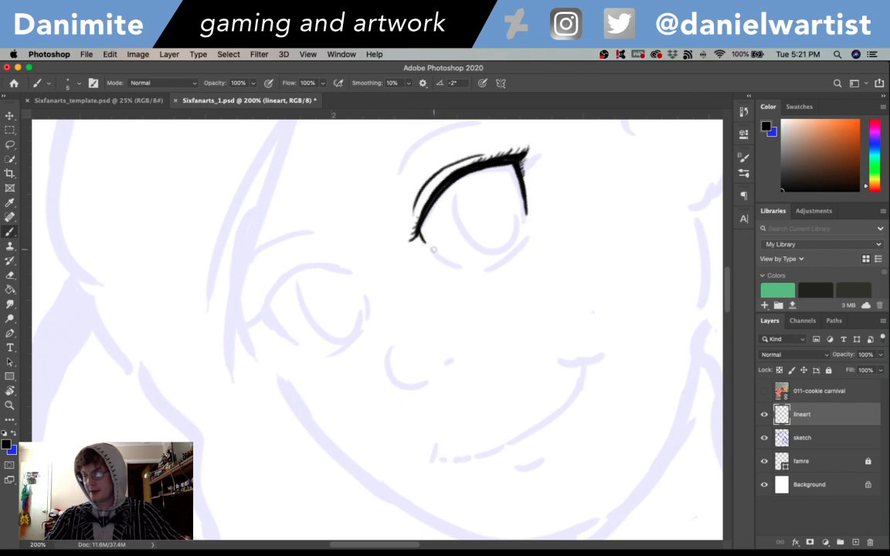
key(super+z)
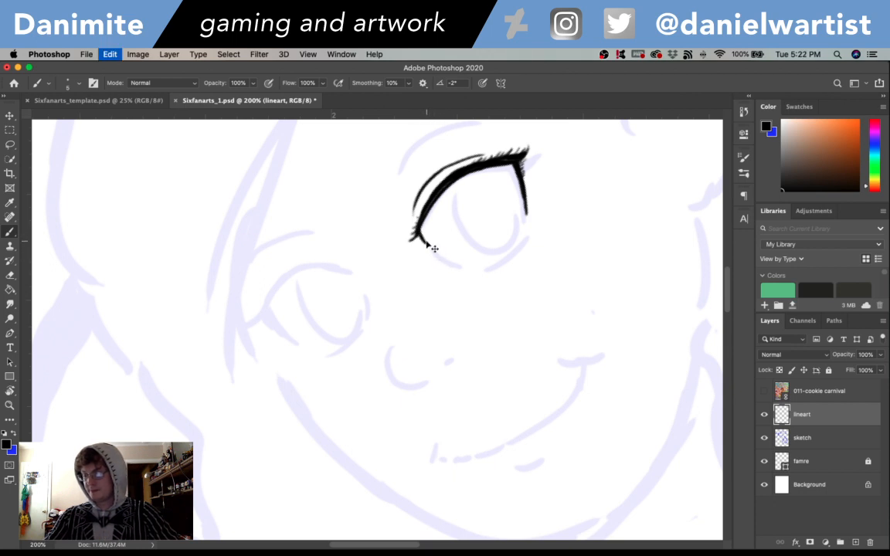
- Ink the left eye's lower lid with a gap near the inner corner, adding tiny lashes at its lowest point and outer end
mouse_move(419, 227)
mouse_down()
mouse_move(438, 257)
mouse_move(488, 269)
mouse_move(526, 241)
mouse_up()
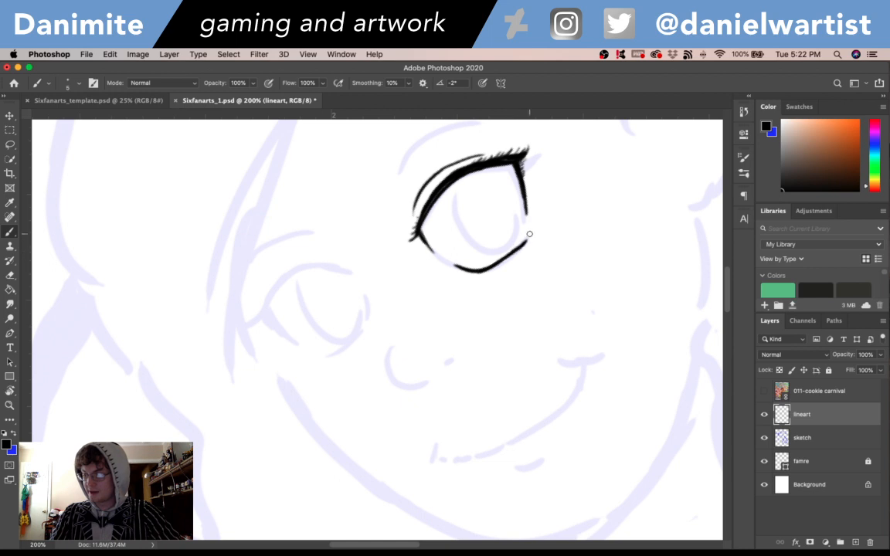
drag(528, 238, 530, 229)
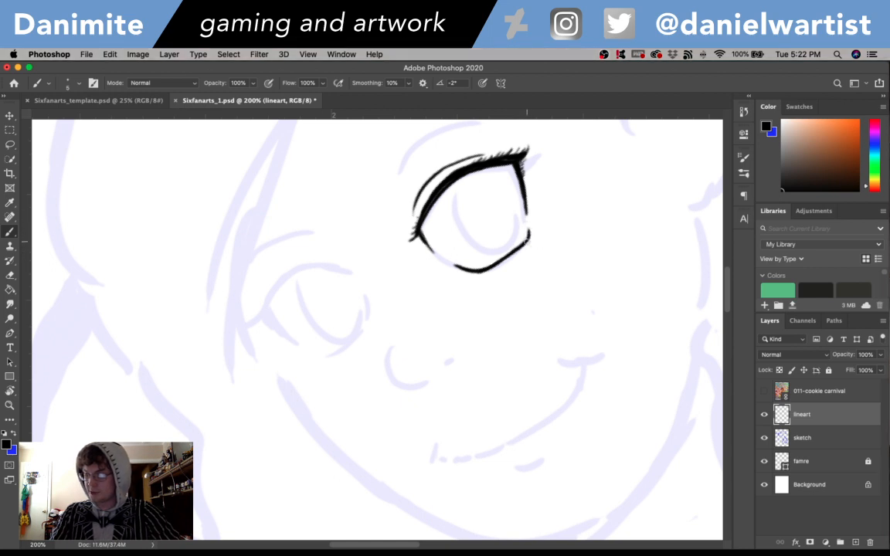
drag(528, 240, 533, 233)
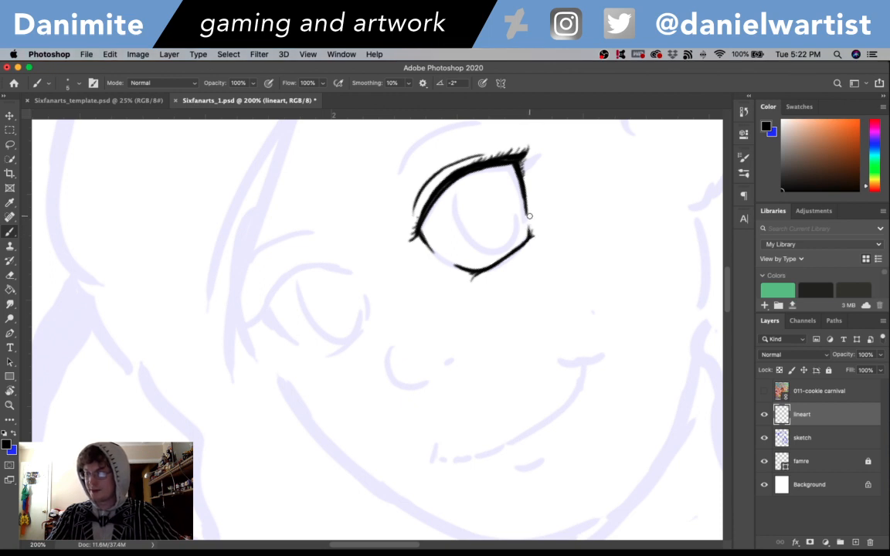
key(super+z)
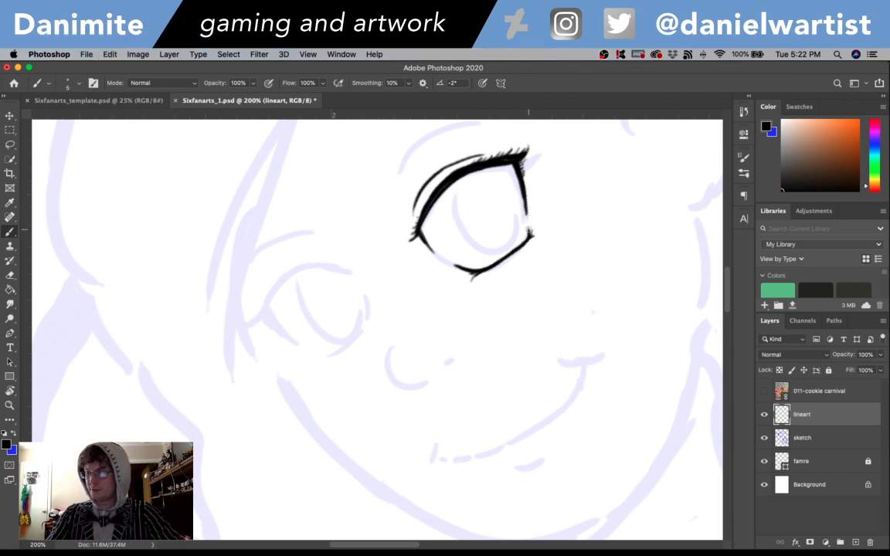
key(super+z)
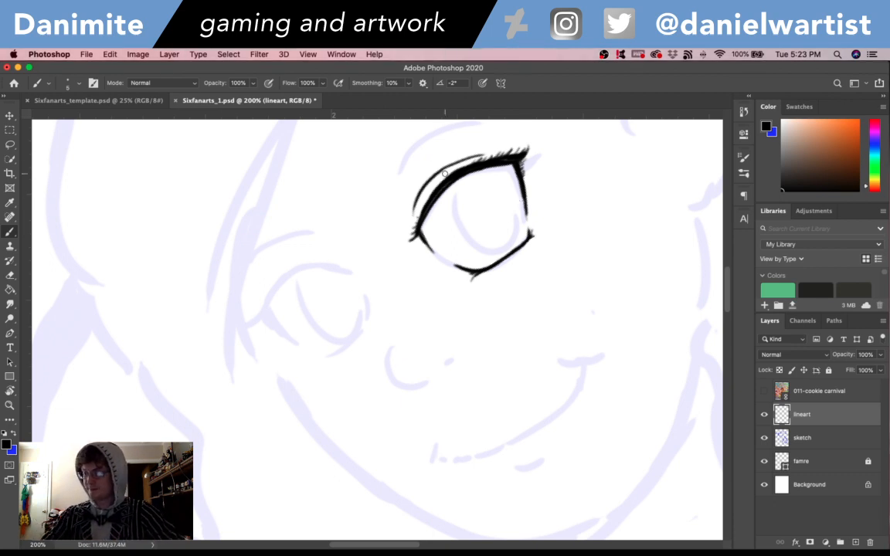
- Outline the left eye's iris as a large oval hanging from the upper lid
mouse_move(453, 181)
mouse_down()
mouse_move(459, 218)
mouse_move(477, 244)
mouse_up()
key(super+z)
key(super+z)
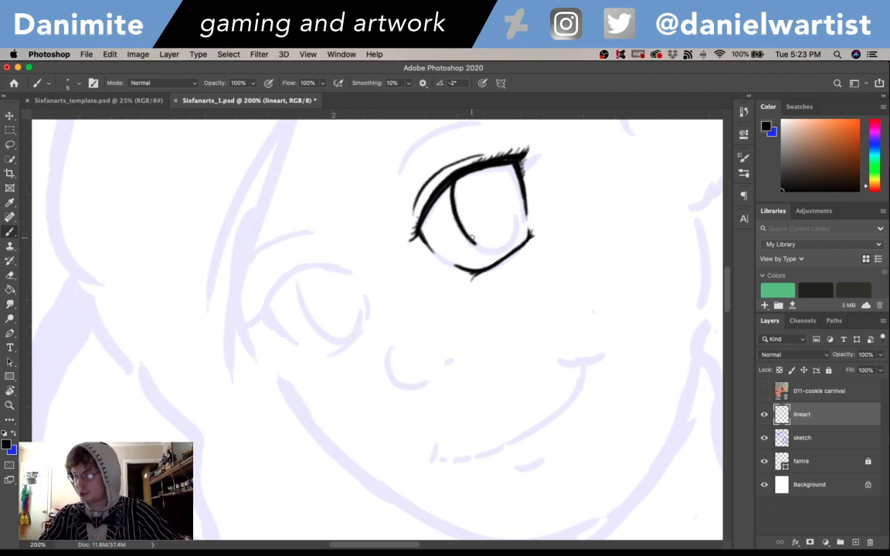
mouse_move(472, 242)
mouse_down()
mouse_move(494, 251)
mouse_move(511, 244)
mouse_up()
key(super+z)
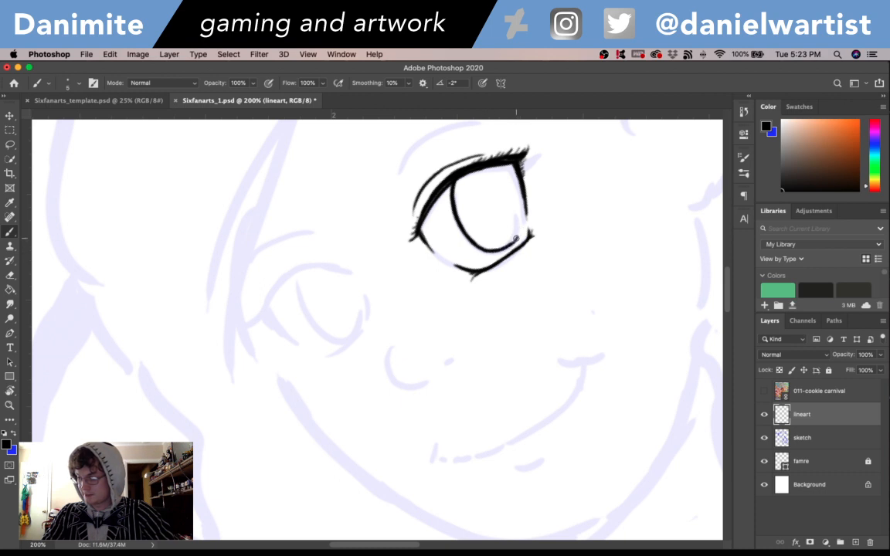
drag(515, 239, 521, 210)
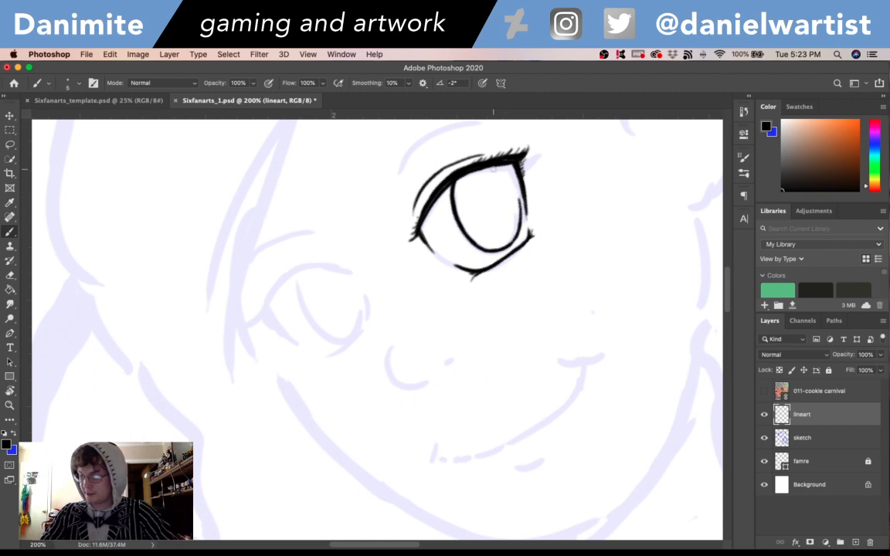
- Draw a round highlight in the left iris, tucked under the upper lid near the outer corner
drag(492, 170, 506, 185)
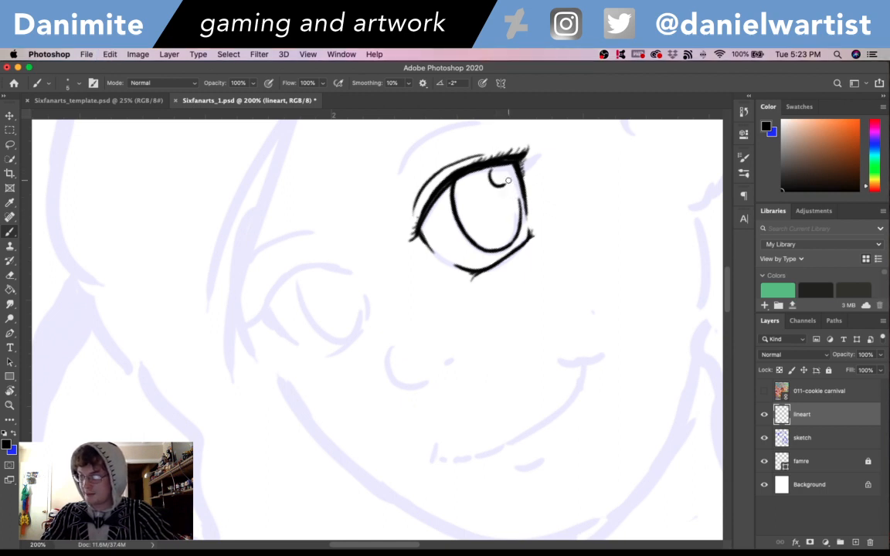
key(super+z)
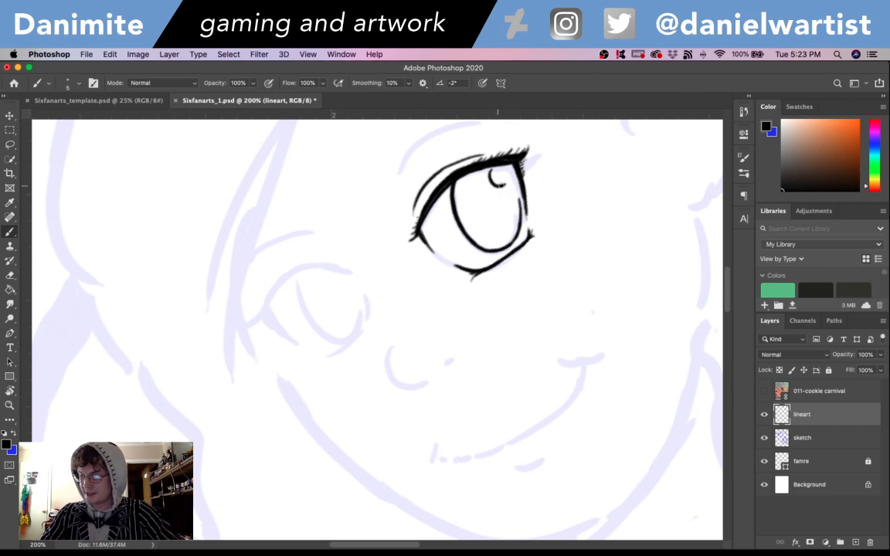
drag(509, 170, 509, 184)
key(super+z)
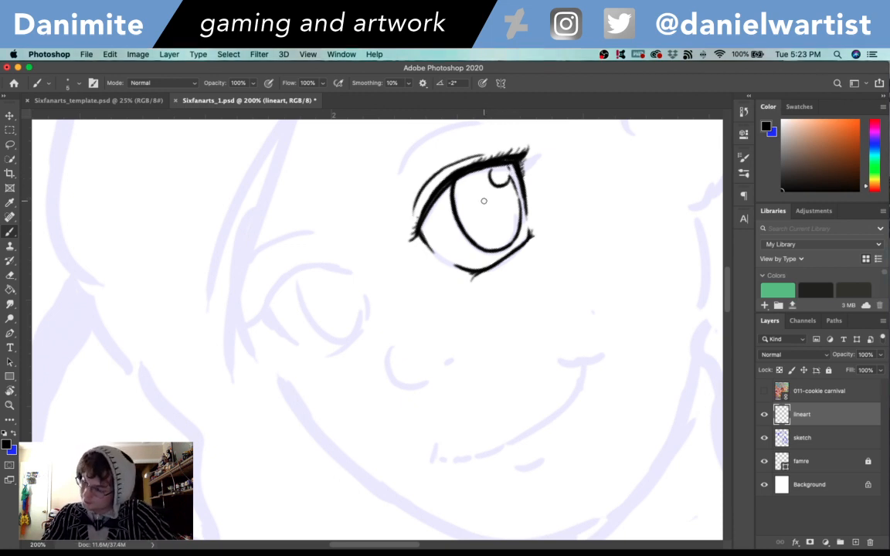
- Add a small oval highlight, a filled black oval pupil and fine radiating lines inside the left iris
mouse_move(468, 203)
mouse_down()
mouse_move(473, 216)
mouse_move(468, 204)
mouse_up()
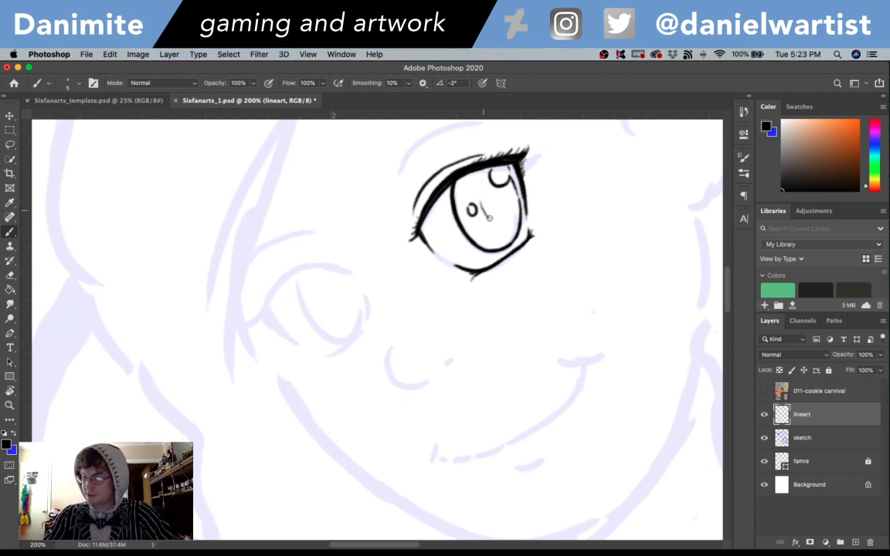
mouse_move(483, 197)
mouse_down()
mouse_move(495, 217)
mouse_move(485, 190)
mouse_move(491, 207)
mouse_up()
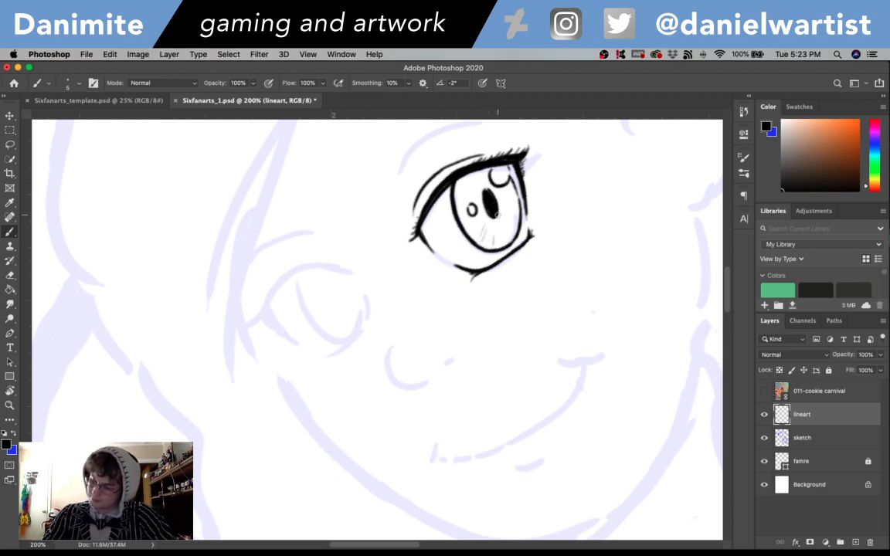
drag(501, 220, 511, 230)
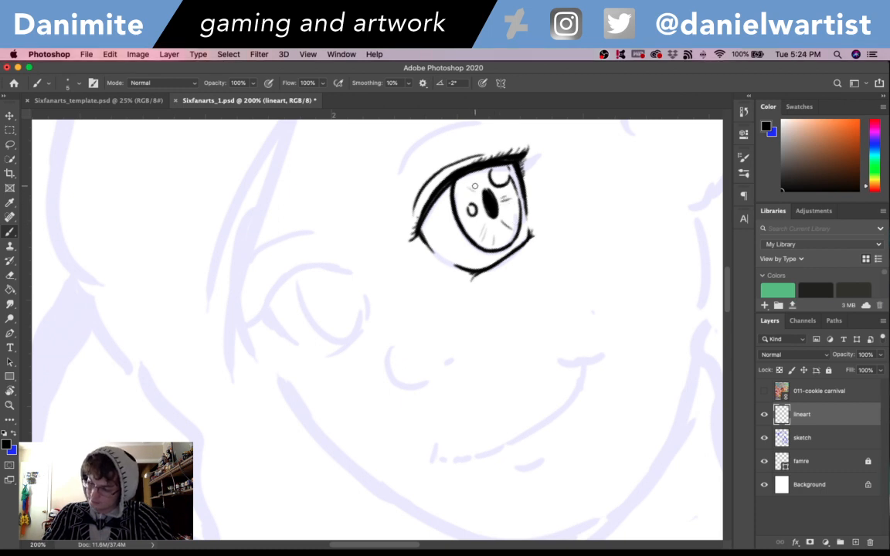
mouse_move(477, 182)
mouse_down()
mouse_move(485, 190)
mouse_move(475, 199)
mouse_up()
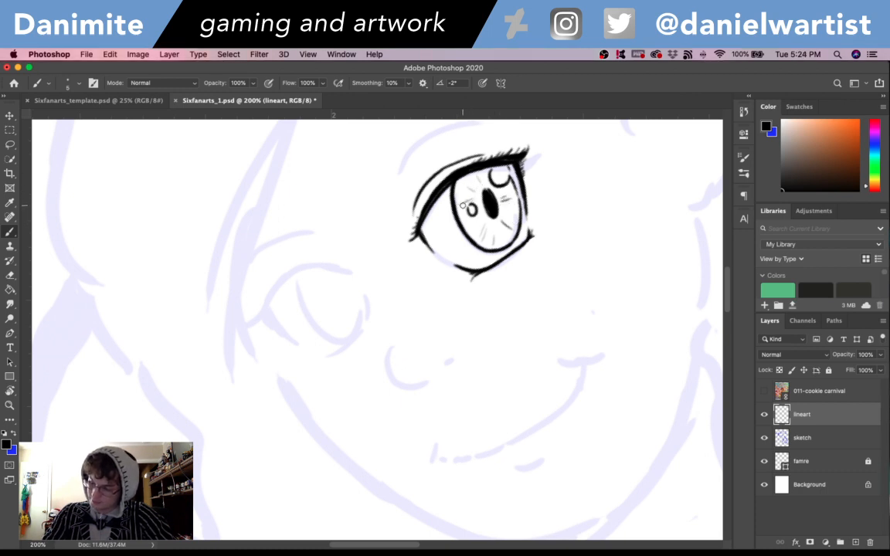
click(560, 275)
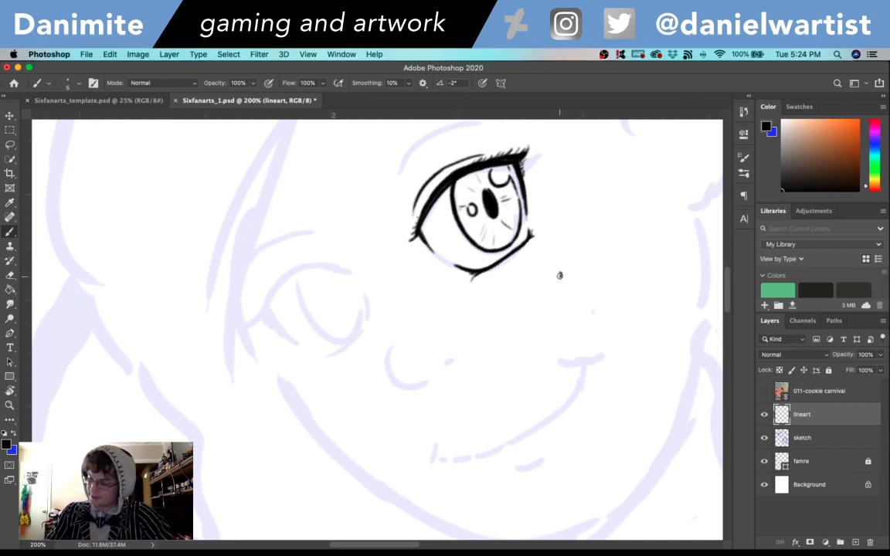
click(542, 329)
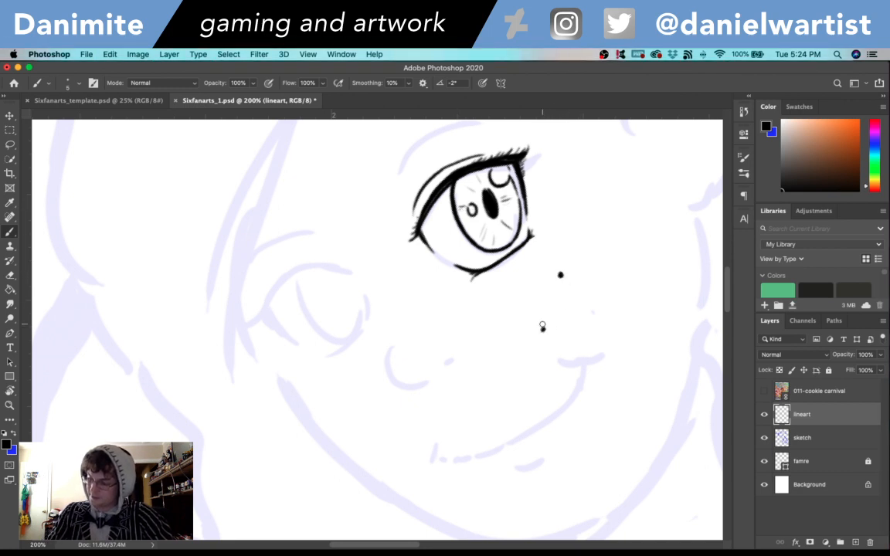
click(621, 288)
click(349, 368)
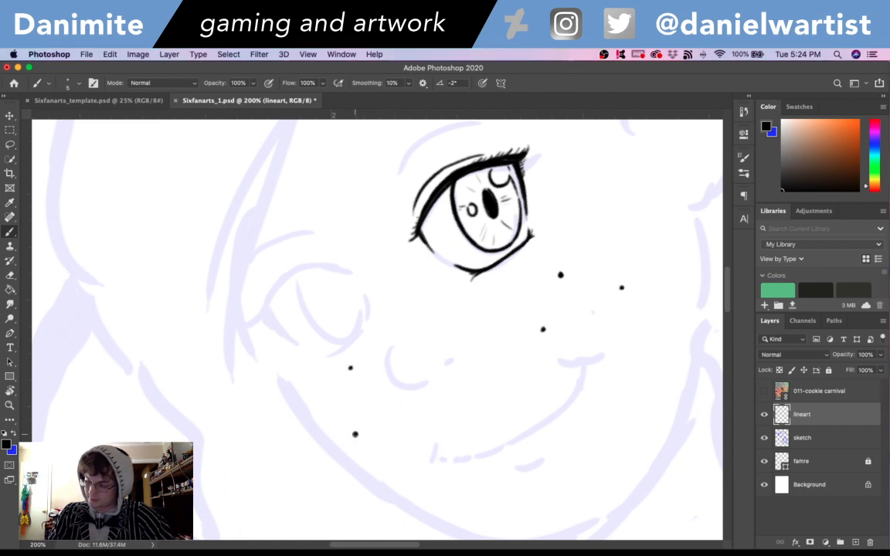
click(400, 433)
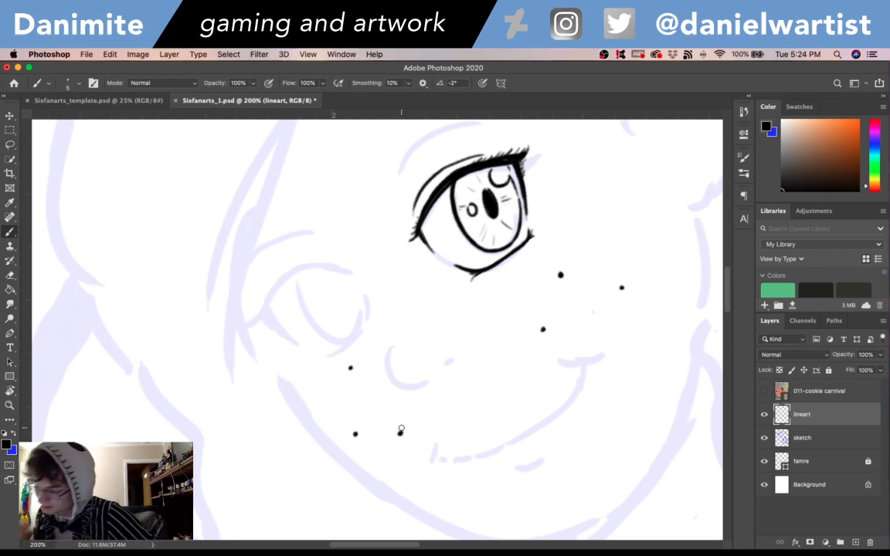
key(super+z)
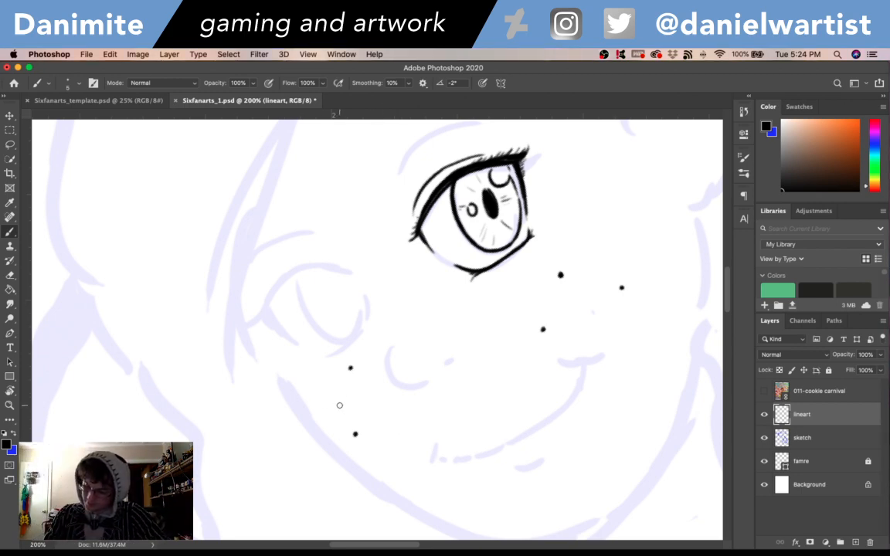
click(328, 401)
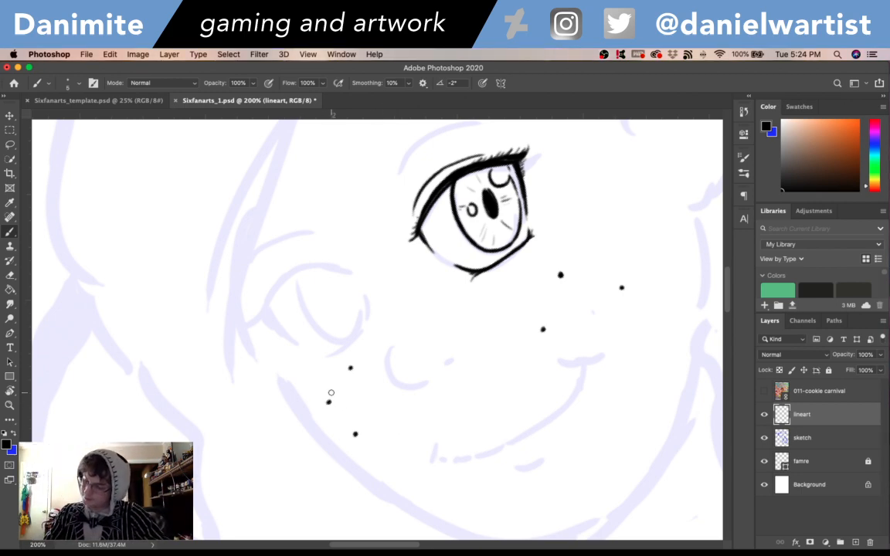
key(super+z)
key(super+z)
key(super+z)
key(super+z)
key(super+z)
key(super+z)
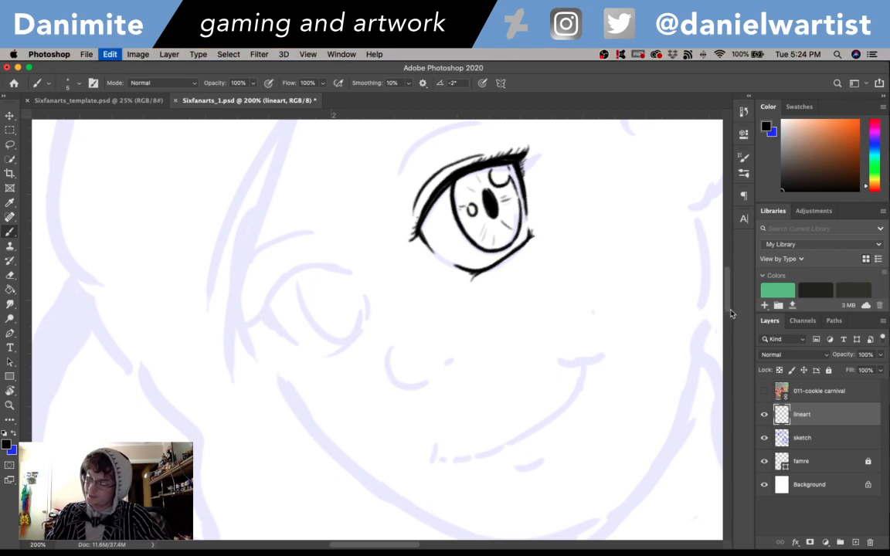
click(544, 282)
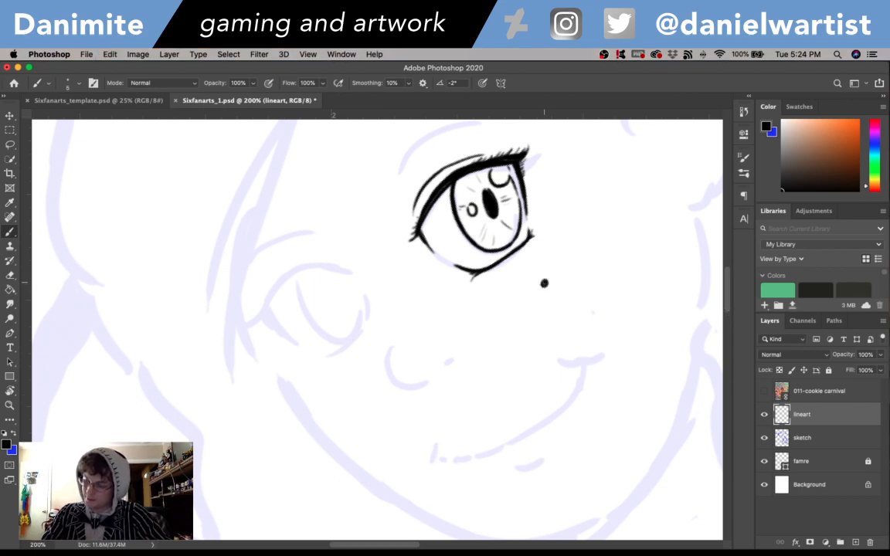
key(super+z)
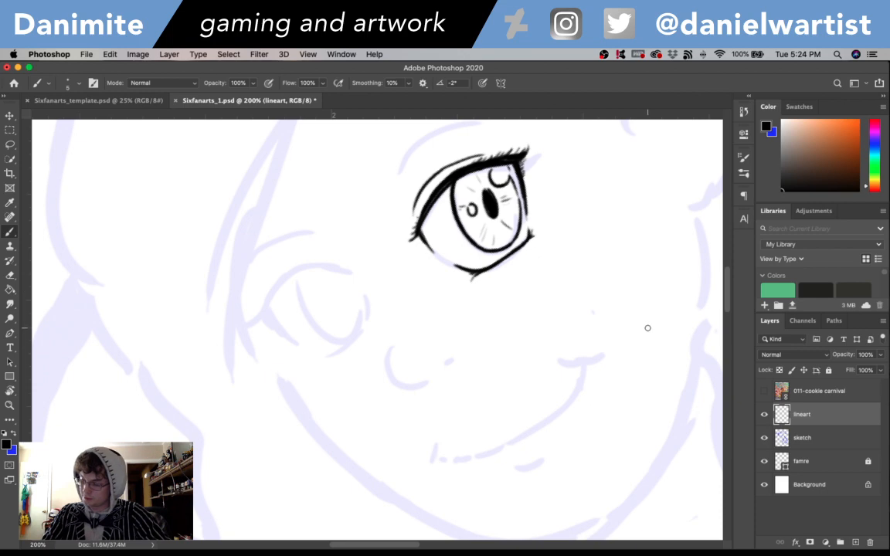
- Dot a small black beauty mark on the left cheek, below and outside the sketched mouth corner
click(644, 426)
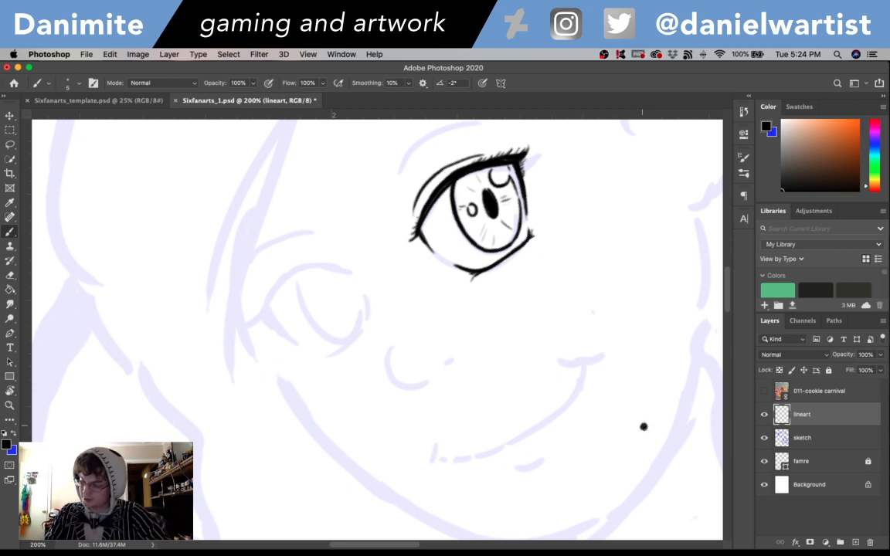
scroll(654, 272, up, 5)
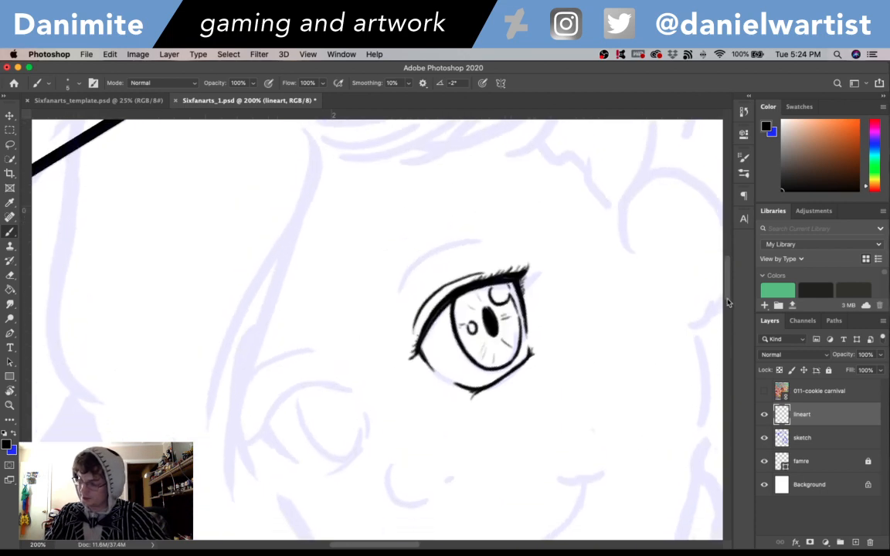
scroll(726, 302, down, 5)
scroll(541, 271, up, 3)
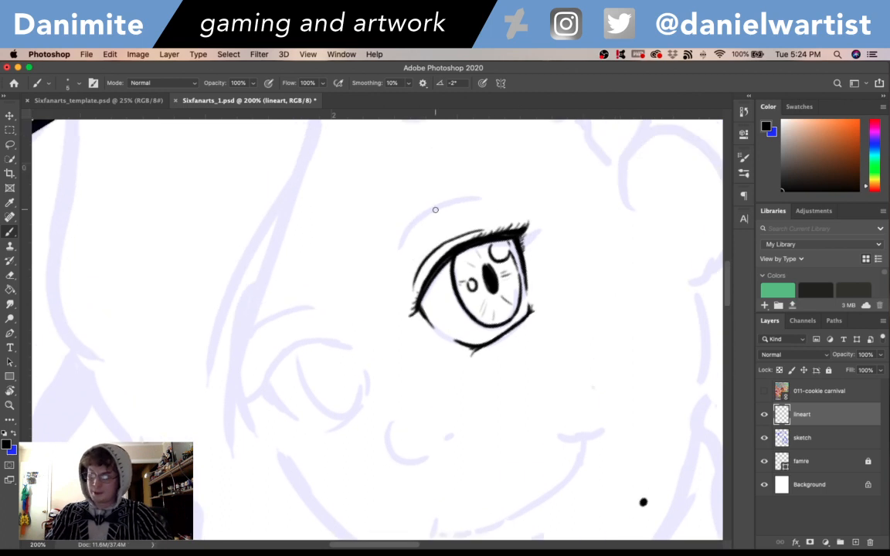
key(r)
mouse_move(515, 261)
mouse_down()
mouse_move(537, 299)
mouse_move(533, 380)
mouse_move(525, 363)
mouse_up()
key(b)
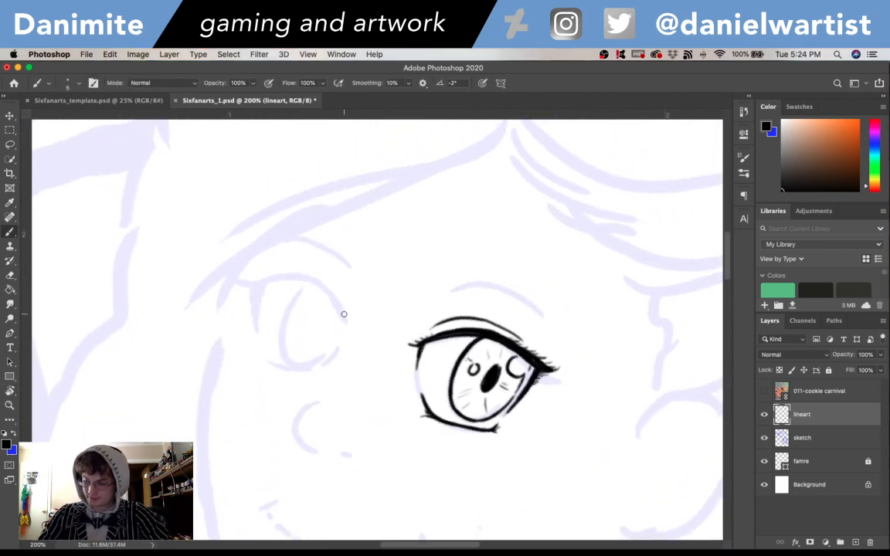
drag(344, 314, 318, 292)
key(super+z)
- Ink the right eye's upper lid as a tapered arc, thickening it toward the outer corner and adding short lashes there
key(r)
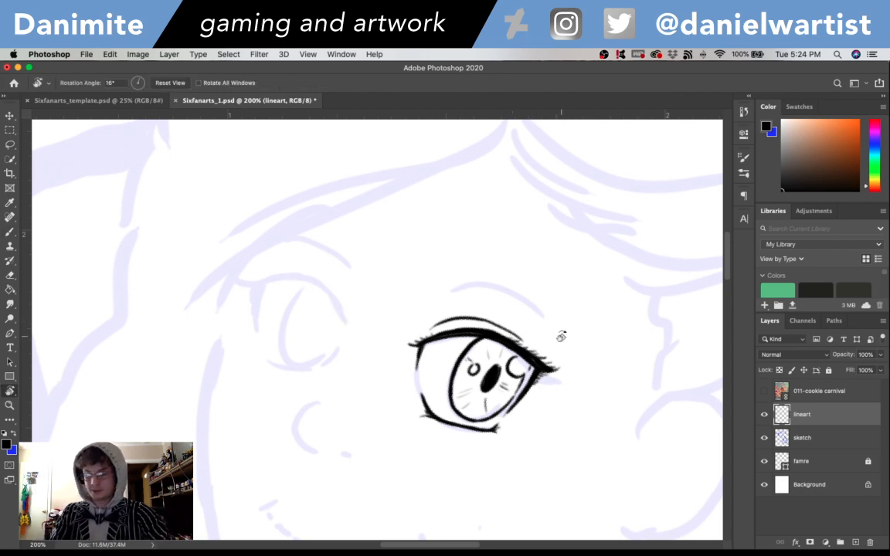
drag(562, 337, 371, 183)
key(b)
key(space)
drag(434, 363, 453, 292)
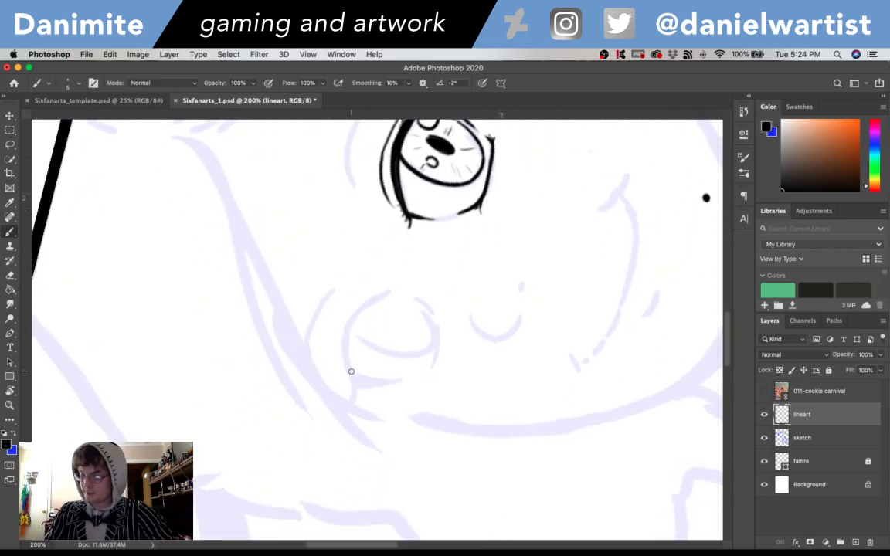
drag(353, 380, 378, 298)
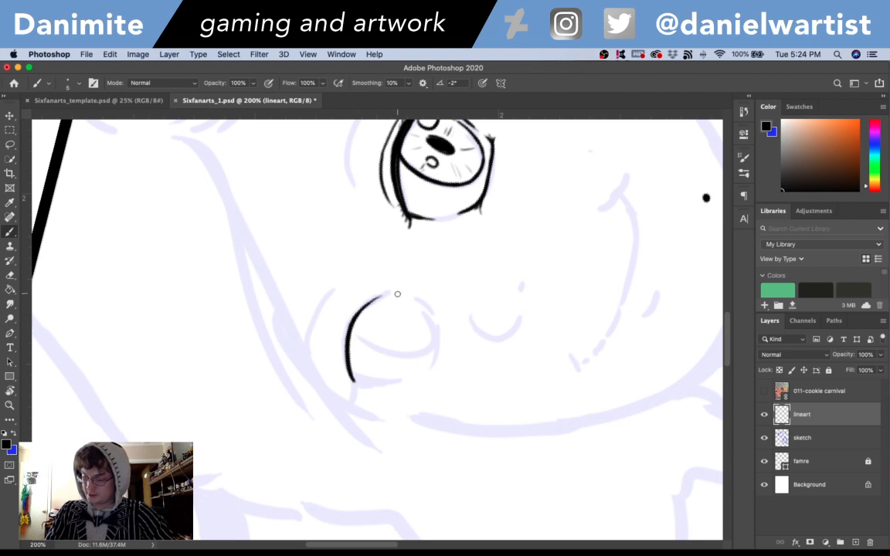
drag(373, 301, 392, 292)
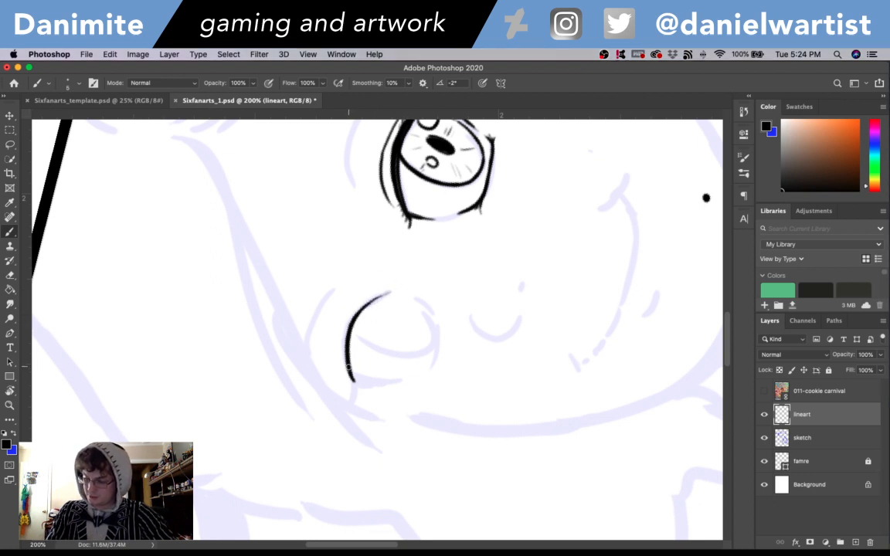
mouse_move(351, 377)
mouse_down()
mouse_move(356, 403)
mouse_move(350, 380)
mouse_move(342, 404)
mouse_move(344, 364)
mouse_up()
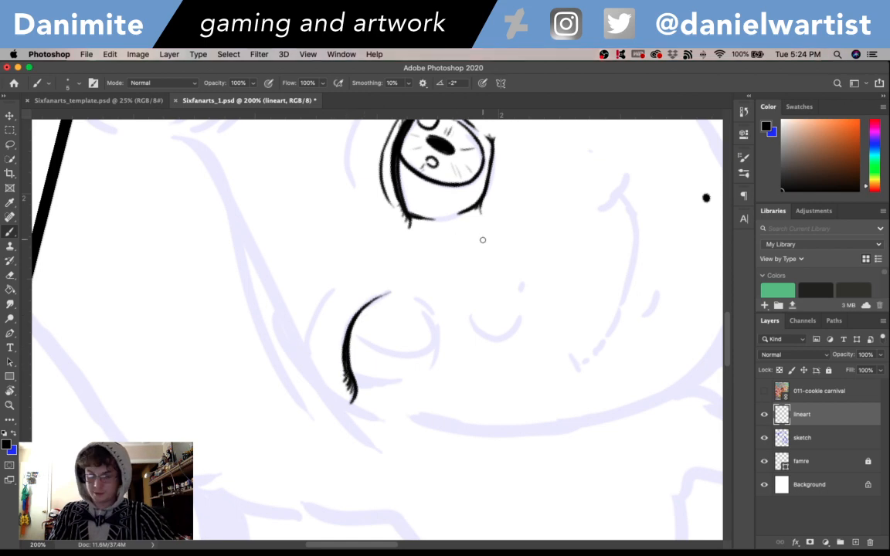
- Trim the lashes at the right eye's outer corner with the eraser at size 8
key(r)
drag(512, 264, 454, 429)
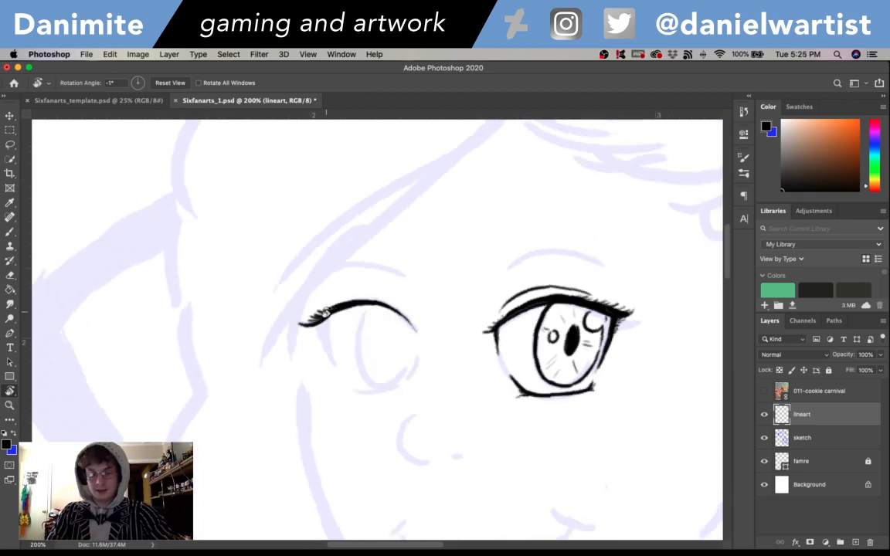
key(e)
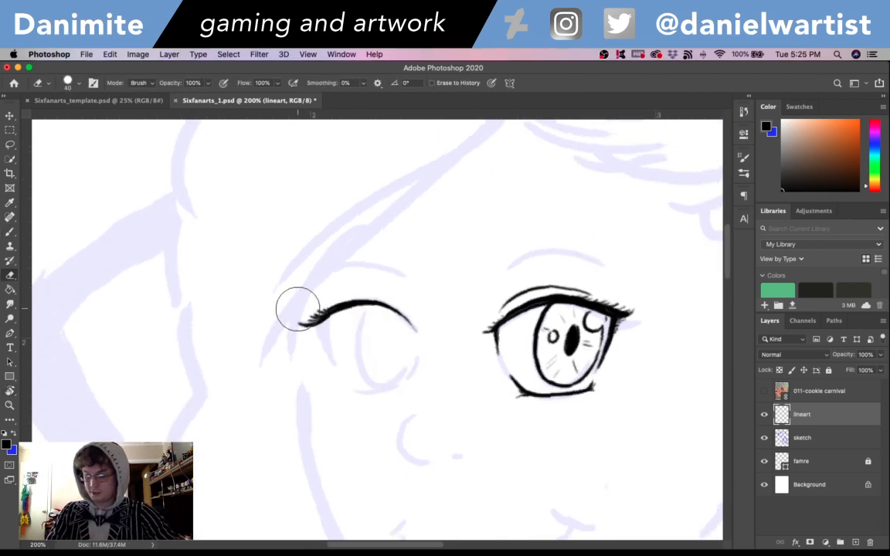
key(bracketleft)
key(bracketleft)
key(bracketleft)
key(bracketleft)
key(bracketleft)
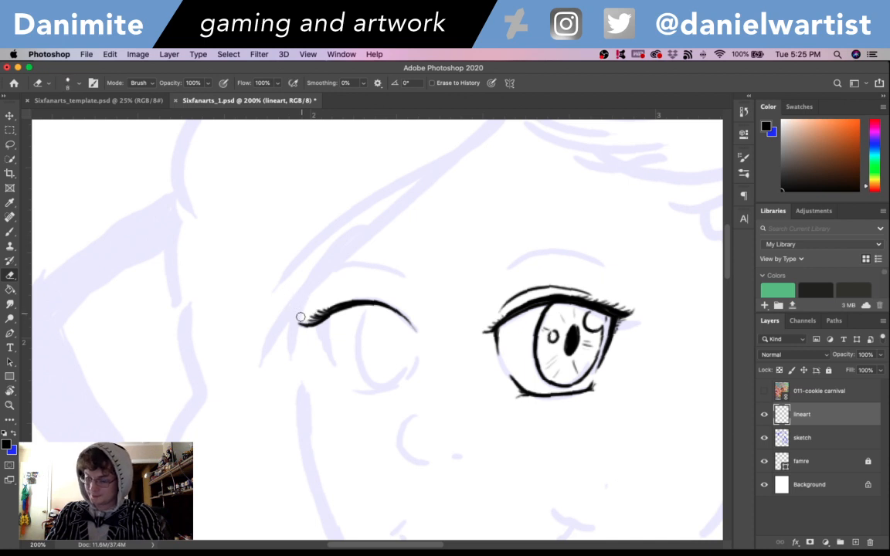
mouse_move(301, 317)
mouse_down()
mouse_move(303, 325)
mouse_move(300, 317)
mouse_up()
- Ink a thick line tapering down from the right eye's outer corner along the side of the eye
key(b)
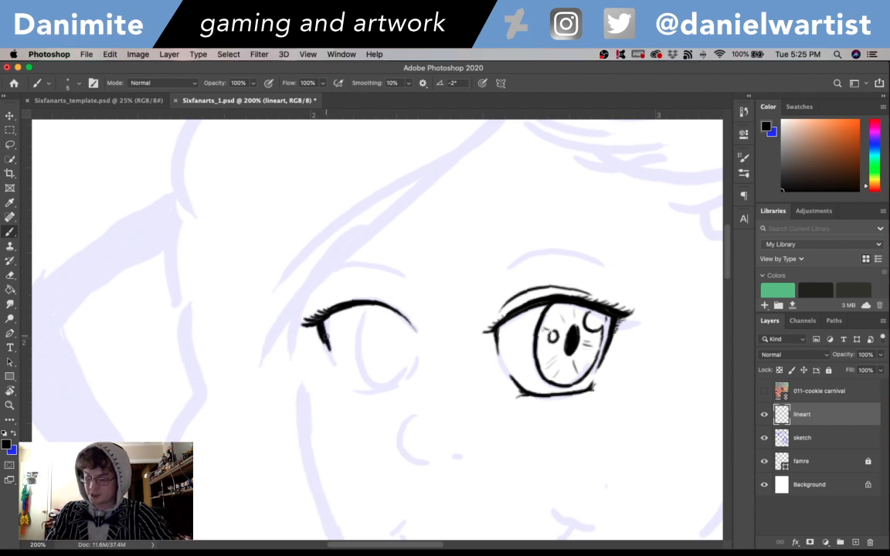
drag(317, 323, 340, 371)
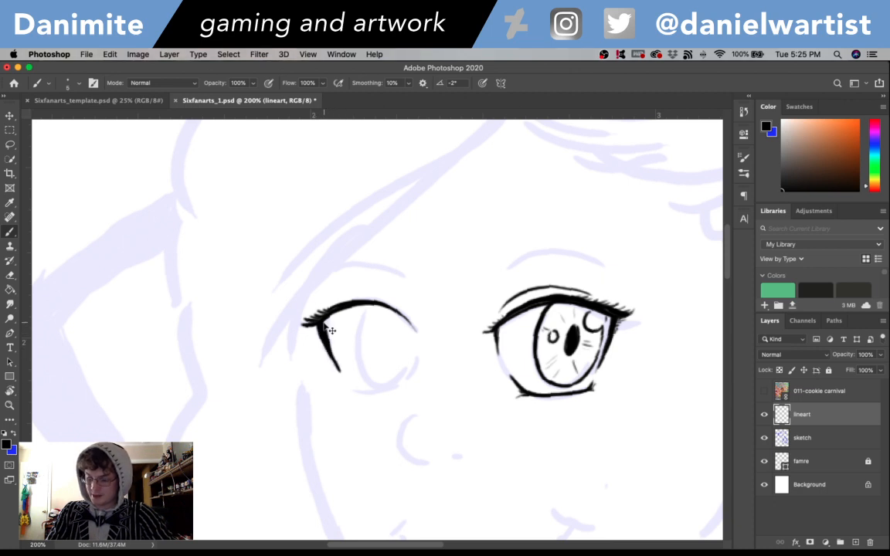
key(super+z)
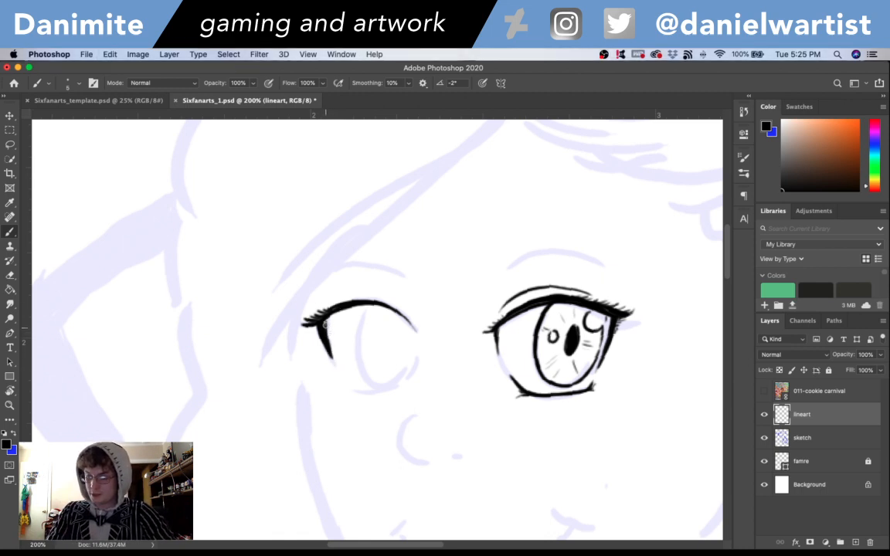
key(e)
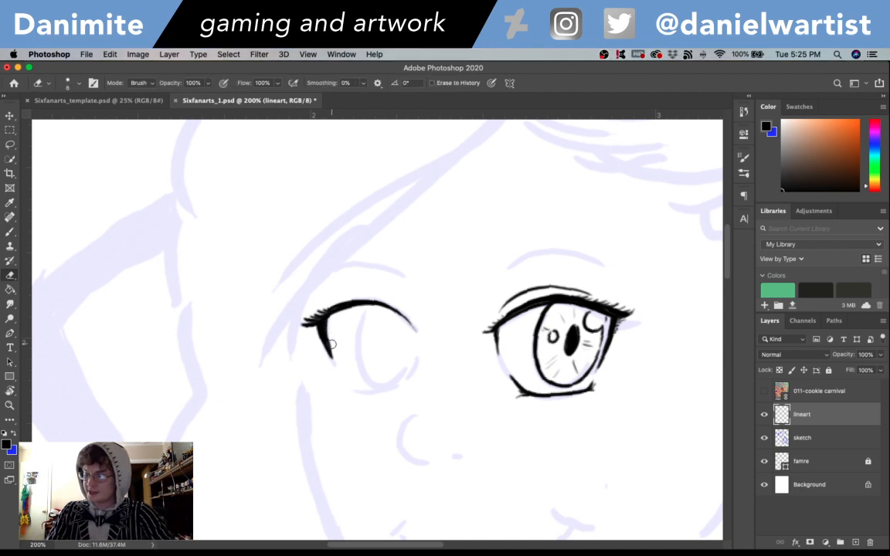
key(b)
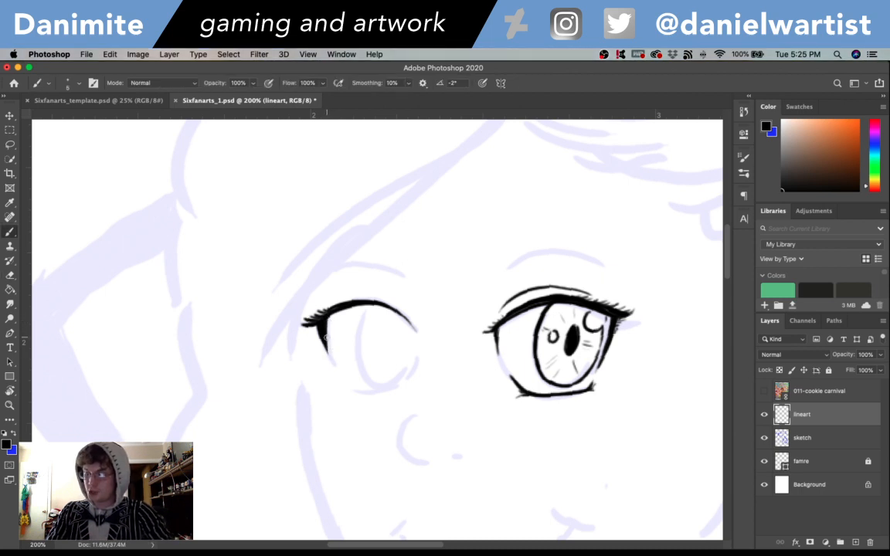
key(super+z)
drag(323, 329, 329, 362)
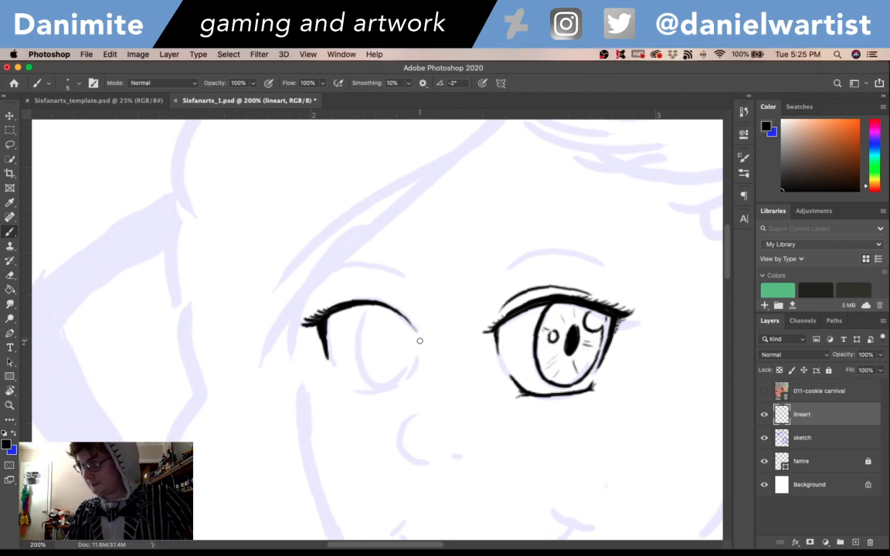
- Ink the right eye's rounded inner side and lower lid, adding tiny lashes at the lid's outer end
drag(421, 340, 416, 373)
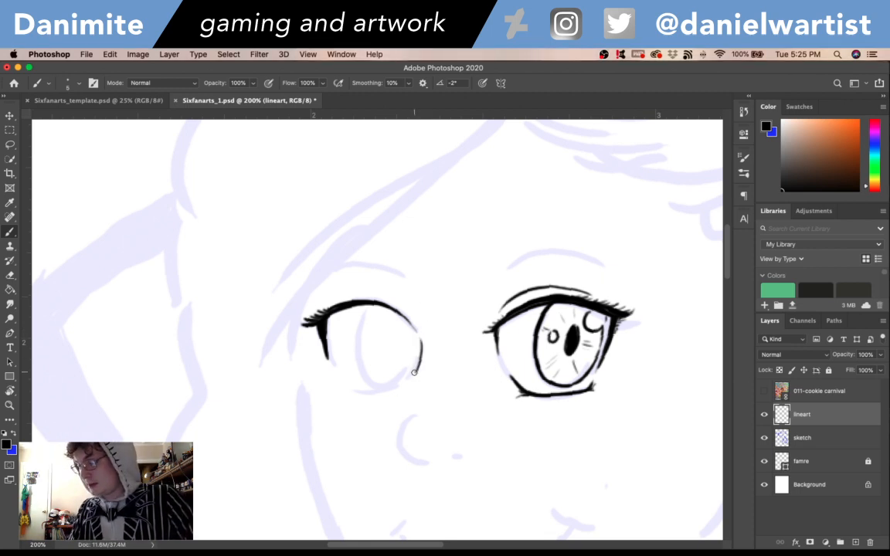
key(super+z)
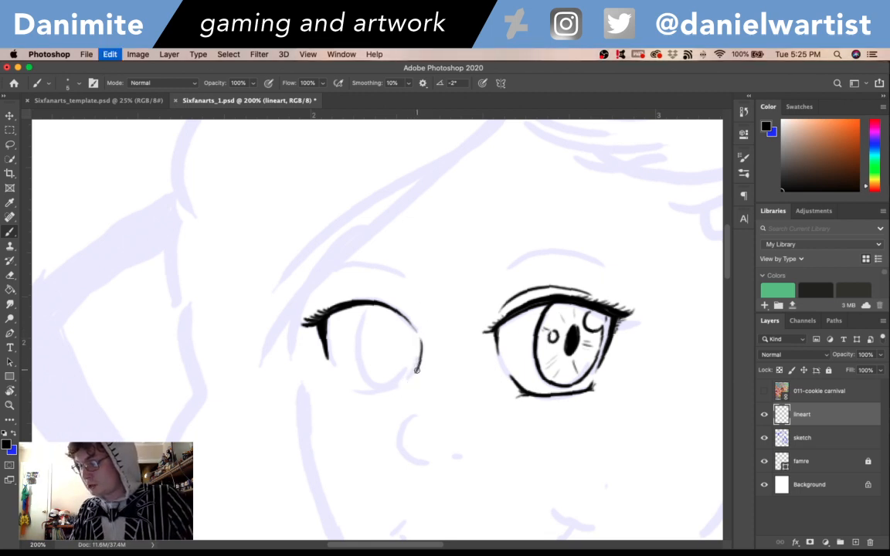
mouse_move(416, 370)
mouse_down()
mouse_move(400, 386)
mouse_move(358, 392)
mouse_move(347, 381)
mouse_up()
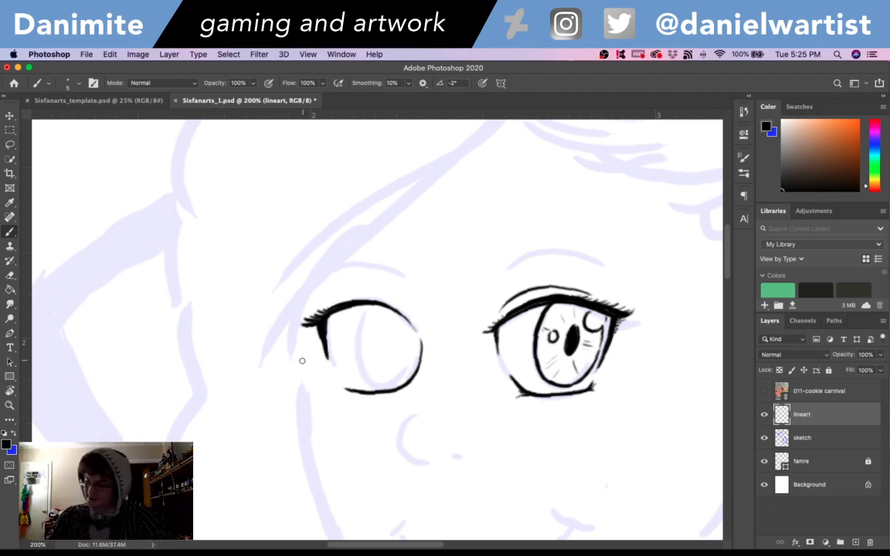
drag(338, 391, 351, 391)
key(super+z)
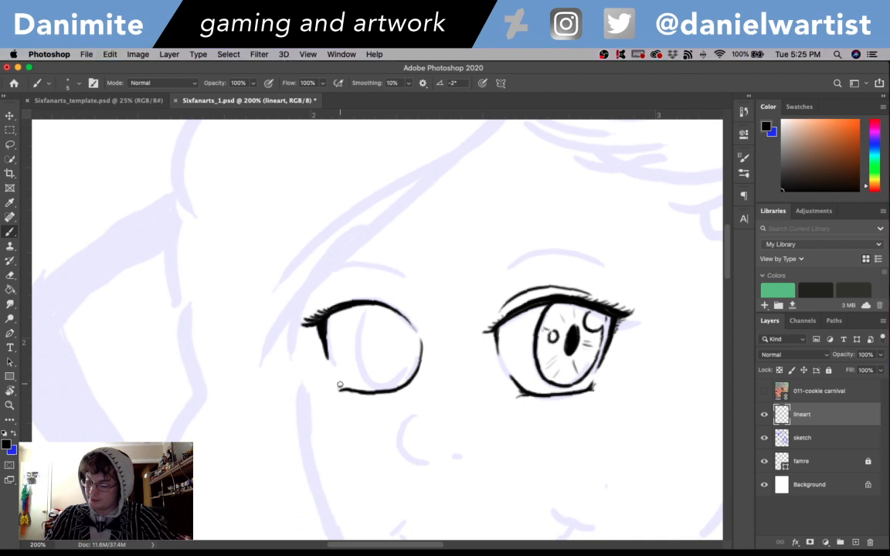
drag(337, 381, 341, 389)
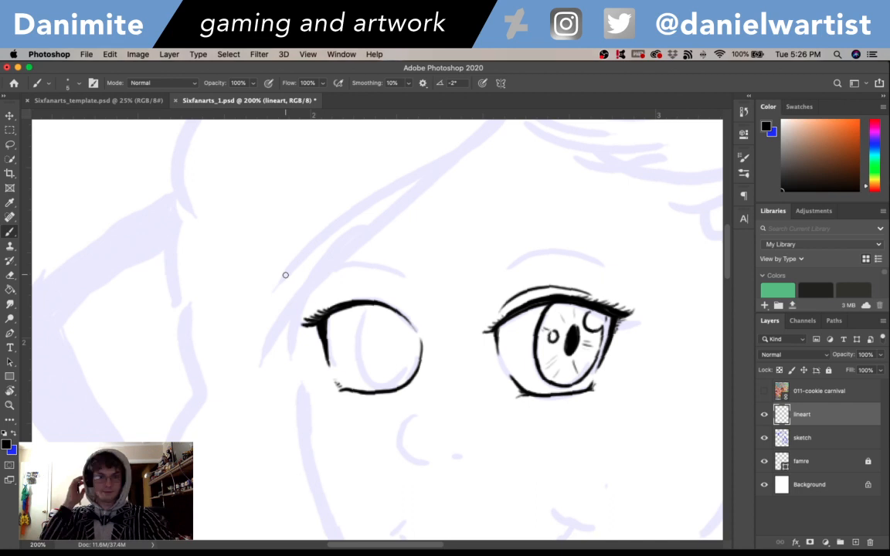
- Ink the right eye's iris outline, curving down from the upper lid and round along the eye's inner side
drag(728, 253, 730, 270)
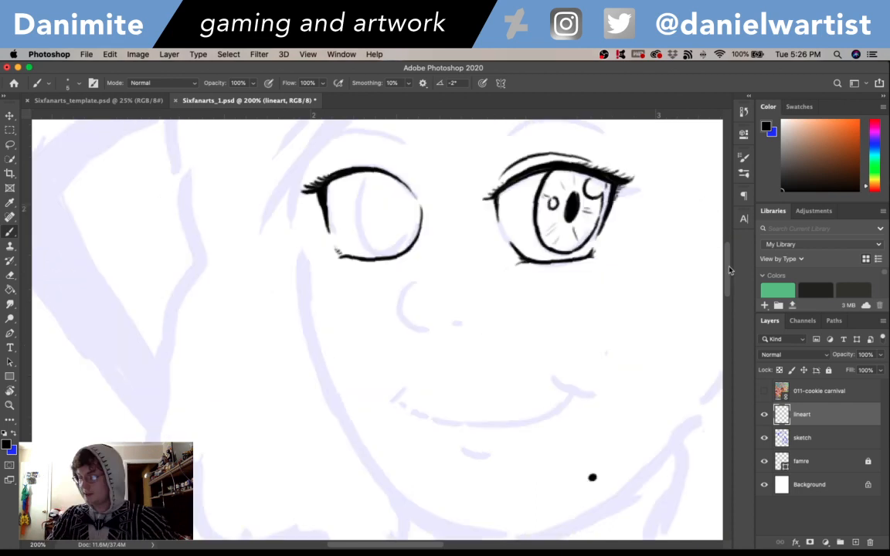
scroll(369, 212, up, 2)
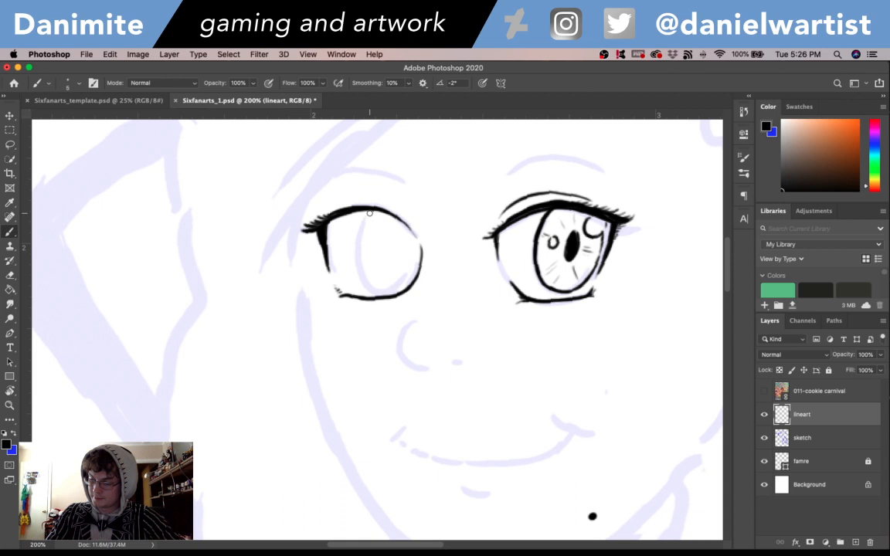
mouse_move(370, 212)
mouse_down()
mouse_move(358, 268)
mouse_move(377, 283)
mouse_up()
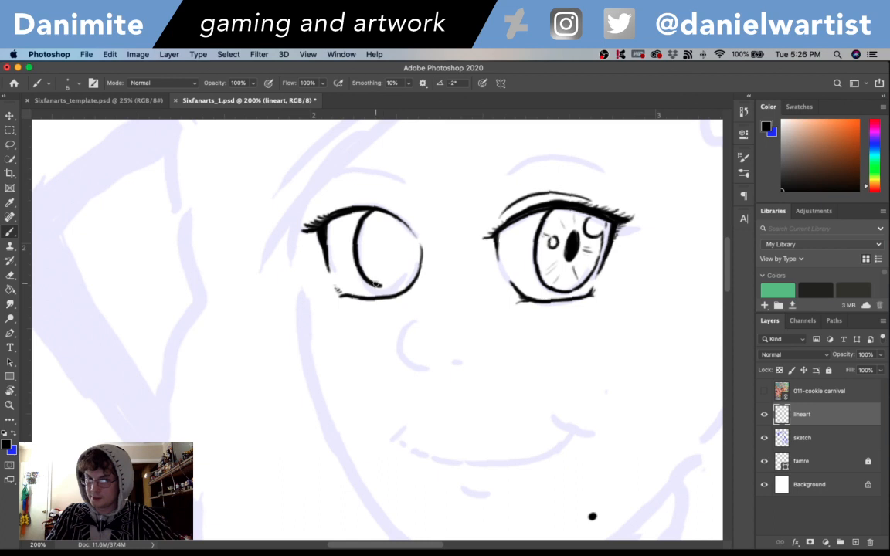
mouse_move(376, 284)
mouse_down()
mouse_move(389, 286)
mouse_move(415, 264)
mouse_up()
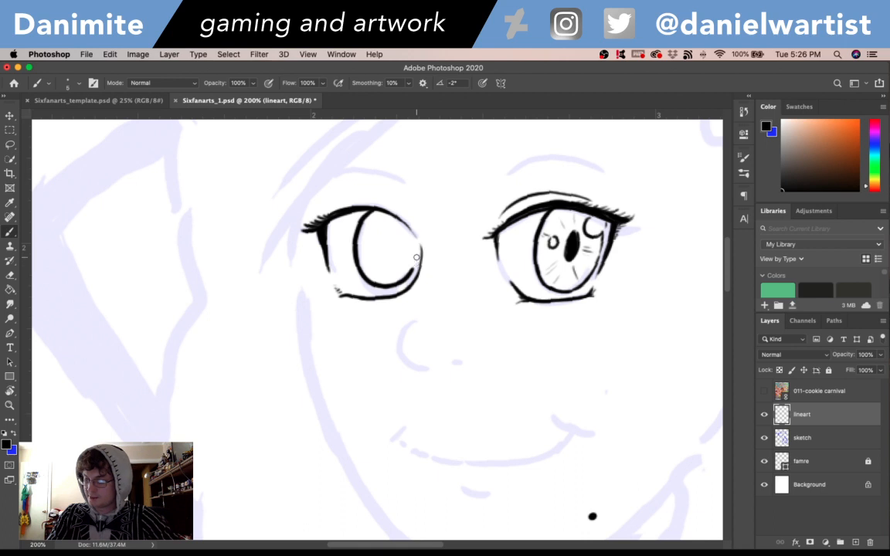
drag(415, 257, 401, 219)
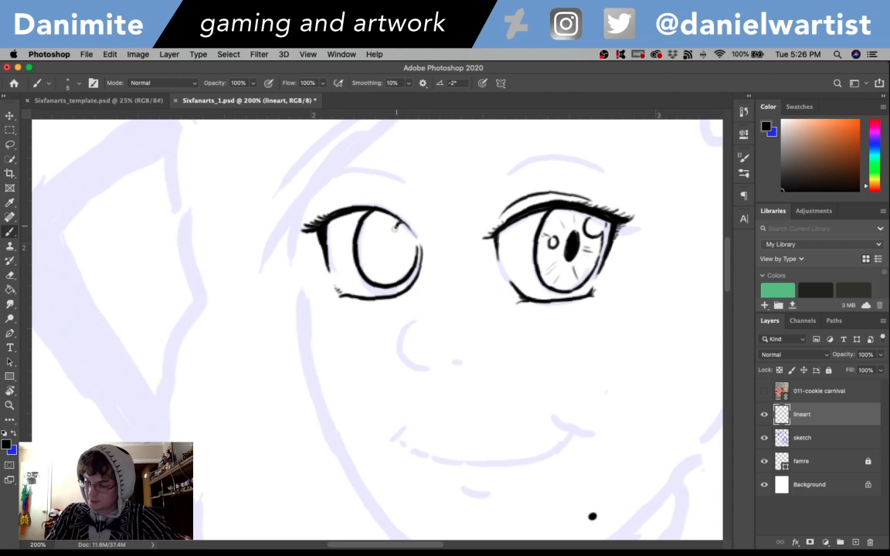
- Ink two round highlights, a filled oval pupil and short radiating lines in the right iris, plus a broken crease line above the lid
mouse_move(394, 227)
mouse_down()
mouse_move(364, 235)
mouse_move(387, 236)
mouse_move(380, 246)
mouse_up()
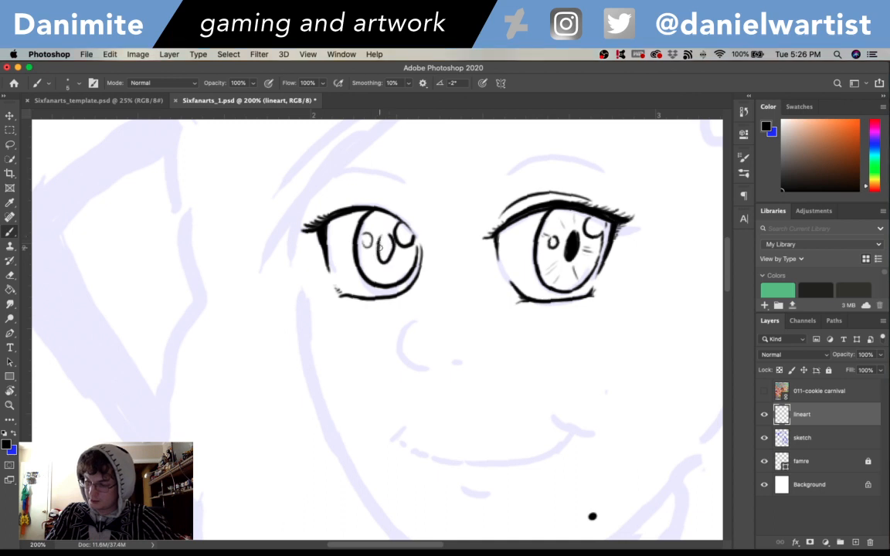
key(super+z)
key(super+z)
key(super+z)
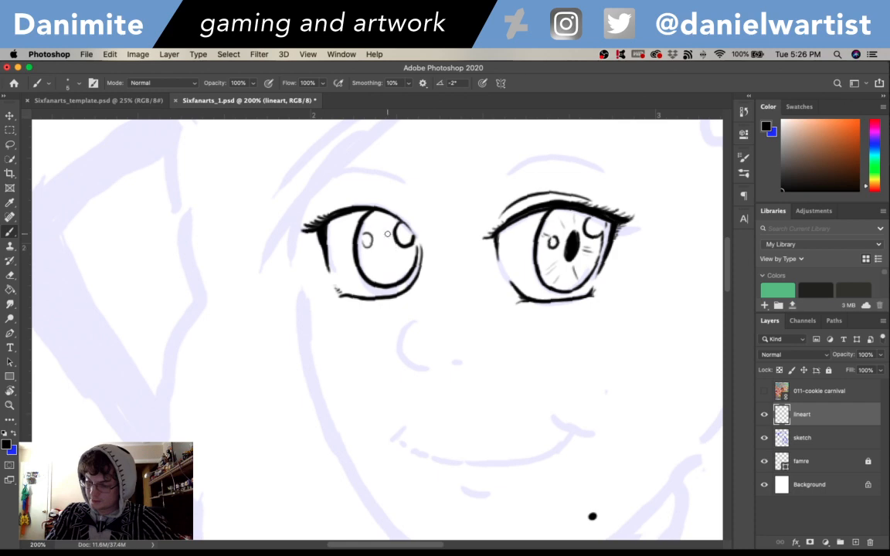
drag(388, 234, 381, 246)
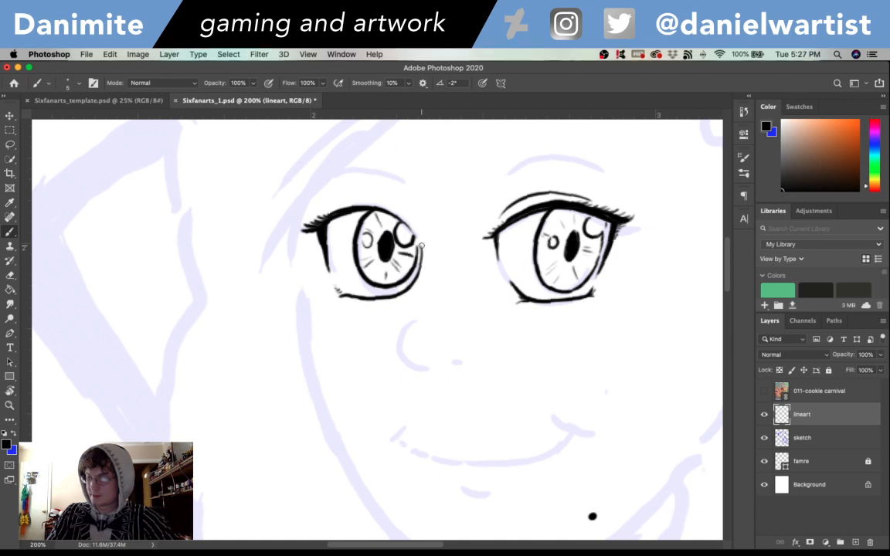
drag(334, 205, 401, 199)
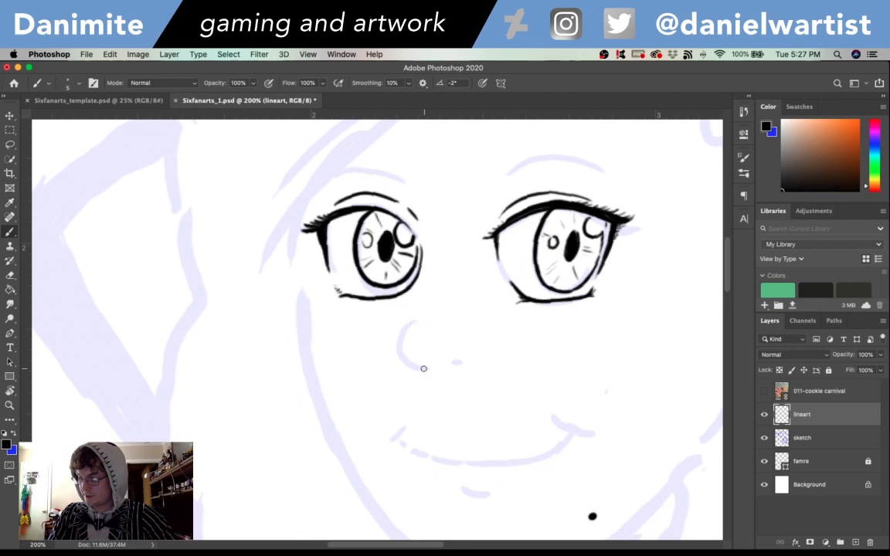
- Ink the nose as an open curve with two short nostril marks beside it
mouse_move(423, 368)
mouse_down()
mouse_move(413, 315)
mouse_move(431, 367)
mouse_move(468, 359)
mouse_up()
key(super+z)
drag(479, 355, 475, 362)
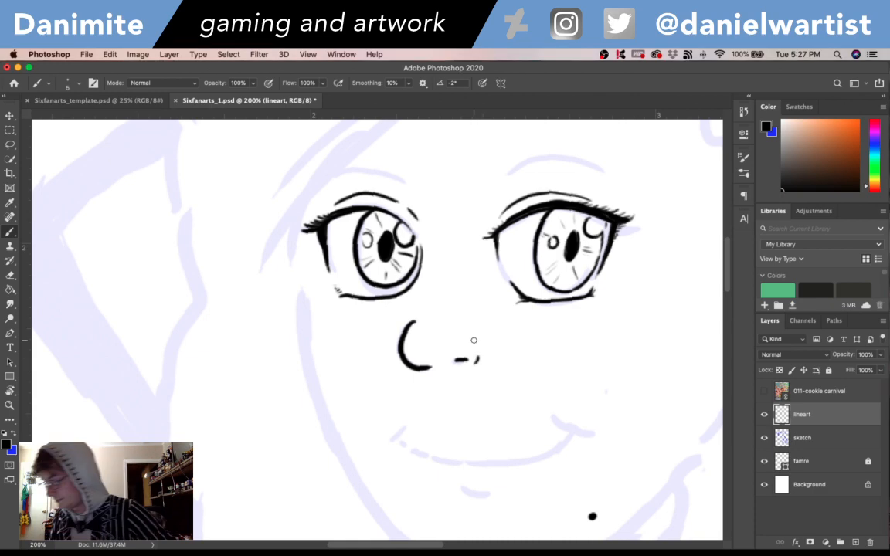
- Ink the smiling mouth as one long curve with short strokes at both corners, plus a short lower-lip line beneath it
scroll(473, 339, right, 3)
scroll(474, 340, down, 2)
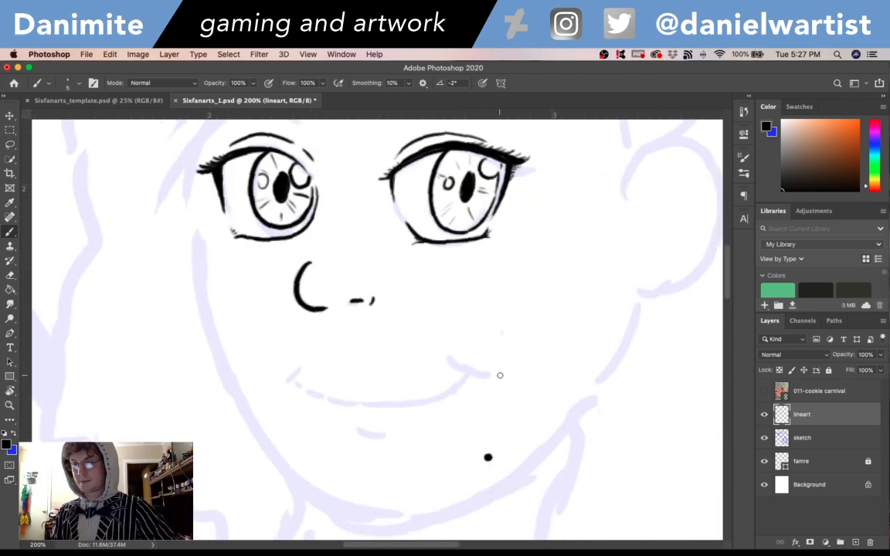
key(r)
mouse_move(499, 376)
mouse_down()
mouse_move(561, 243)
mouse_move(526, 193)
mouse_up()
key(b)
drag(354, 427, 492, 321)
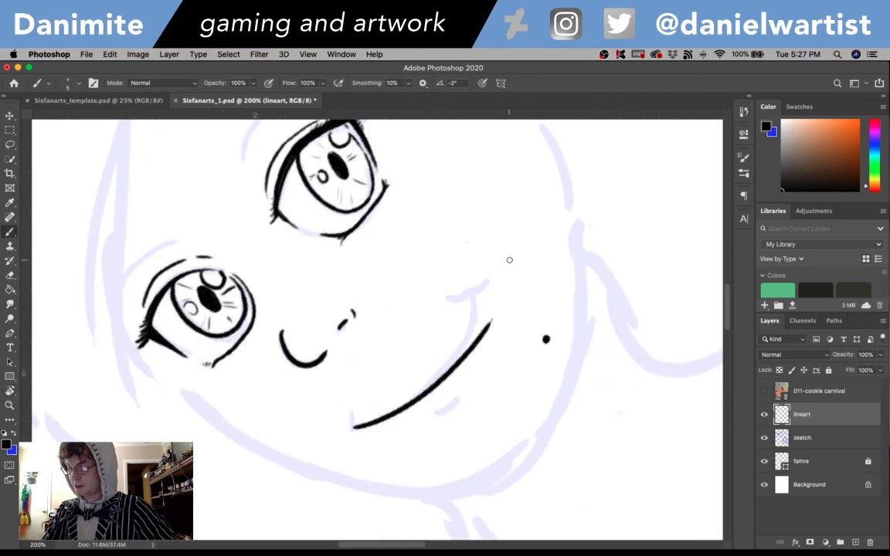
key(super+z)
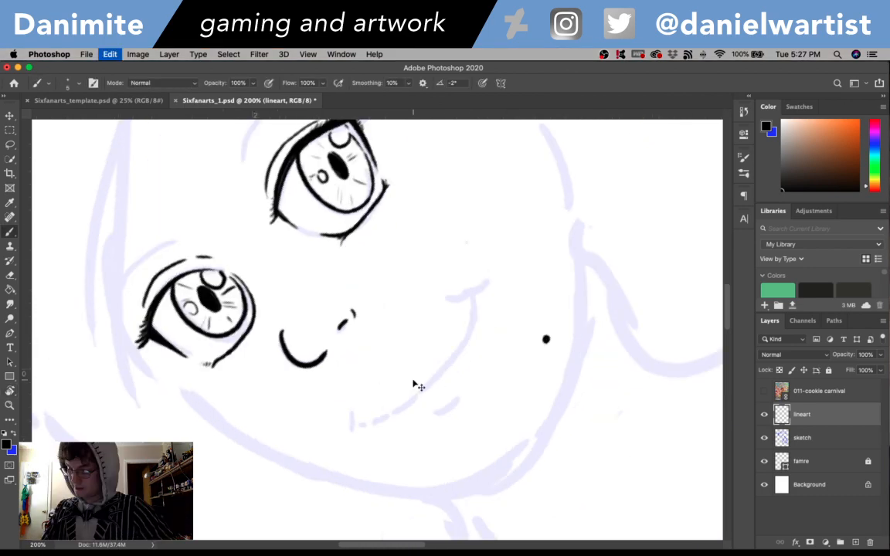
drag(351, 421, 474, 304)
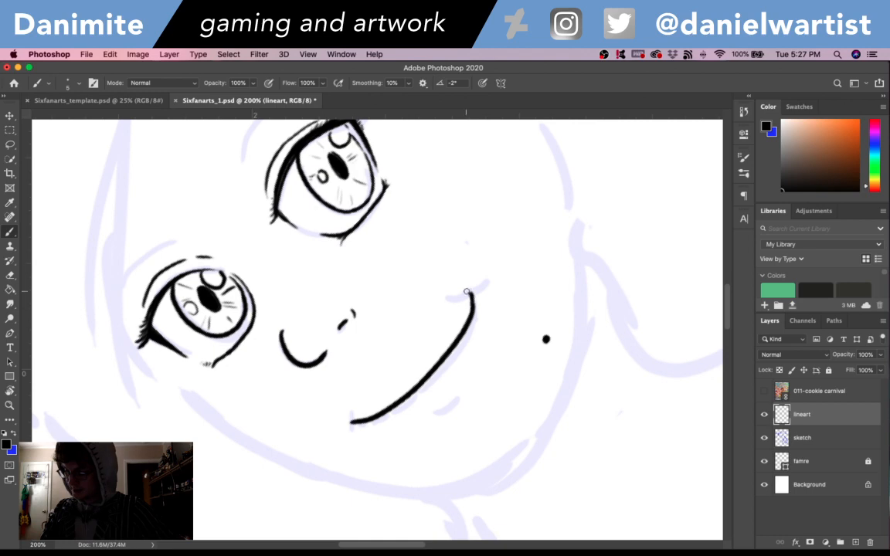
drag(454, 296, 481, 283)
drag(352, 417, 347, 429)
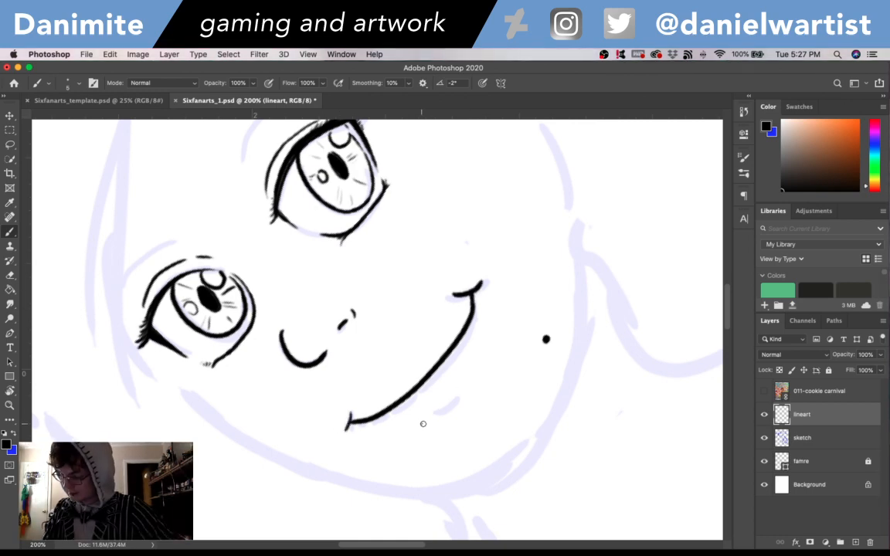
drag(421, 424, 449, 408)
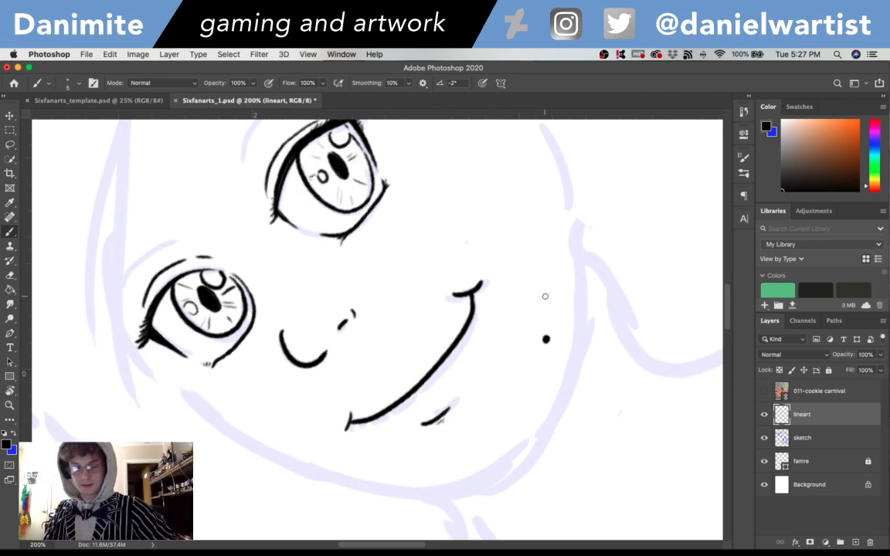
- Ink the left eyebrow's lower edge as a stroke hooked at the inner end and rising toward the outer end
key(r)
mouse_move(559, 308)
mouse_down()
mouse_move(558, 425)
mouse_move(520, 289)
mouse_move(571, 415)
mouse_move(444, 306)
mouse_move(465, 274)
mouse_up()
key(b)
key(super+z)
mouse_move(409, 294)
mouse_down()
mouse_move(439, 272)
mouse_move(438, 289)
mouse_move(485, 264)
mouse_up()
key(super+z)
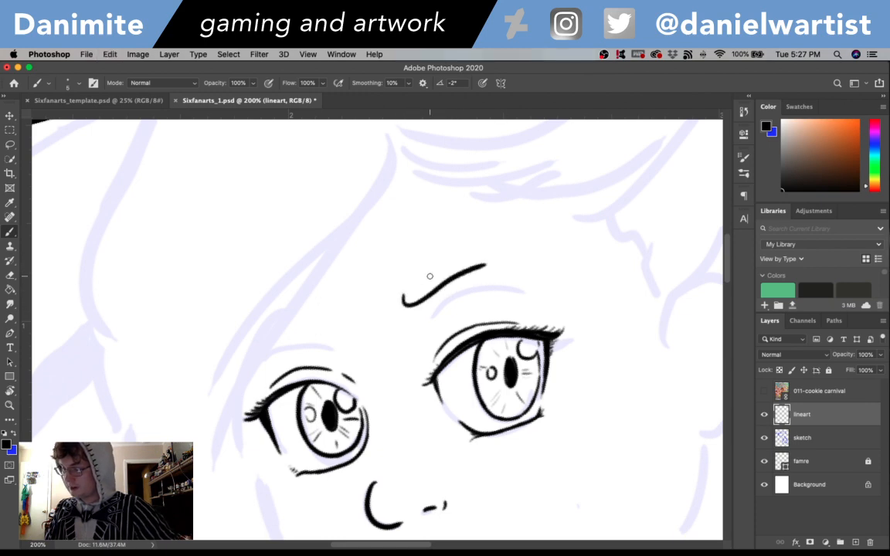
- Ink the left eyebrow's upper edge, closing it into a teardrop outline that narrows toward the outer end
drag(402, 299, 488, 262)
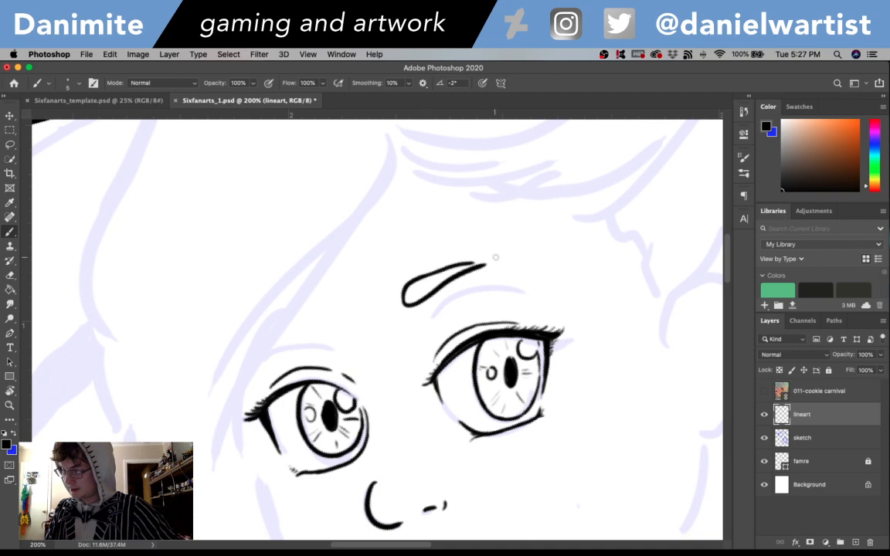
key(super+z)
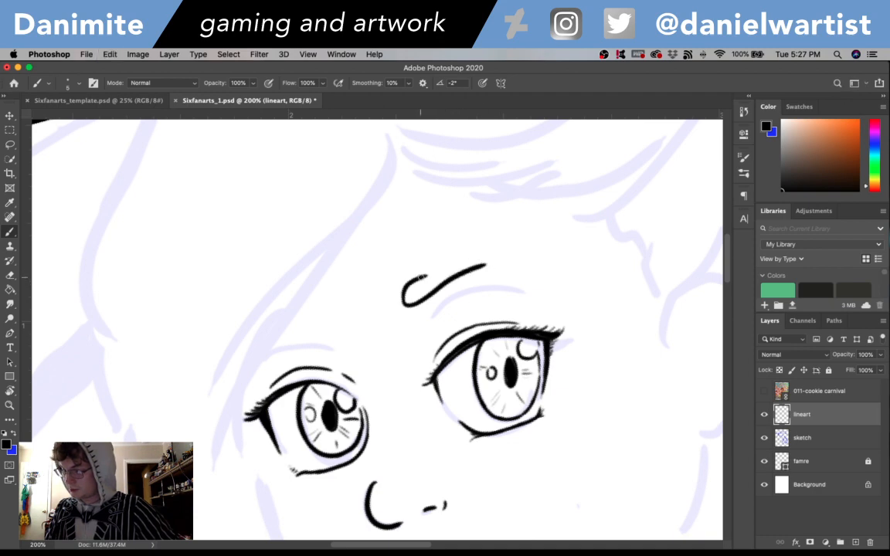
drag(421, 276, 484, 260)
key(super+z)
drag(421, 278, 481, 260)
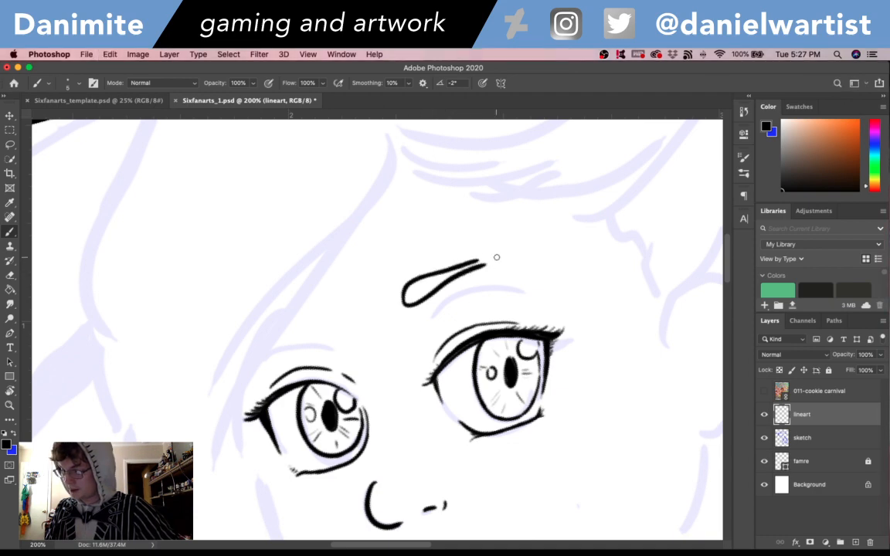
key(super+z)
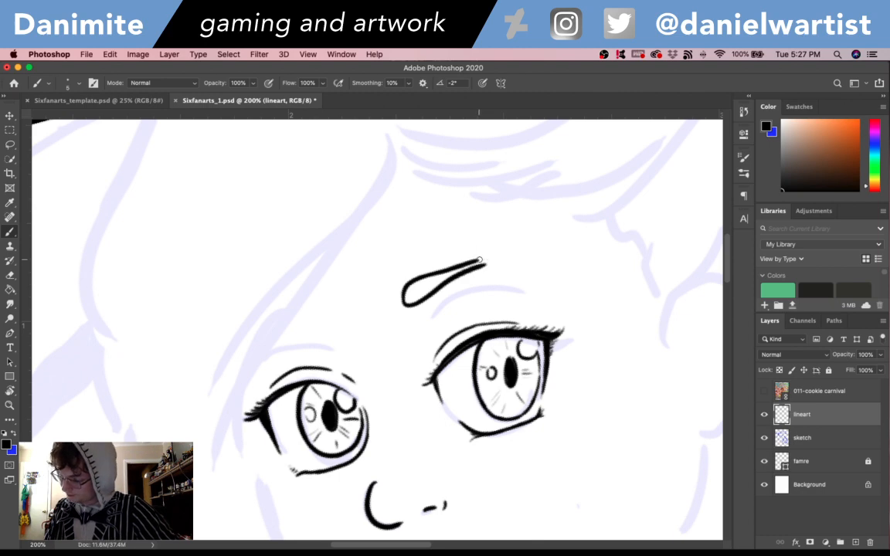
drag(422, 278, 490, 259)
key(super+z)
key(super+z)
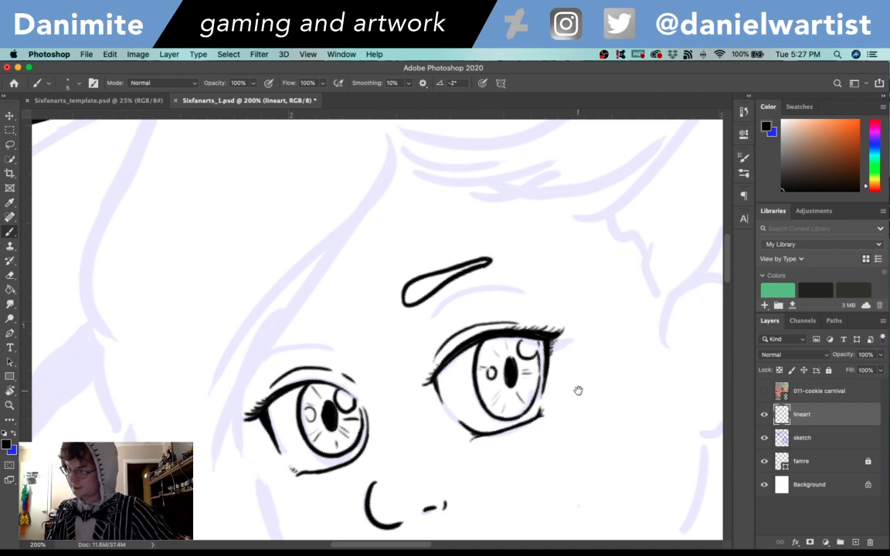
- Ink a short eyebrow above the right eye, rounded at its inner end and open at the outer end
scroll(578, 389, left, 5)
mouse_move(377, 304)
mouse_down()
mouse_move(404, 285)
mouse_move(377, 296)
mouse_up()
key(super+z)
key(super+z)
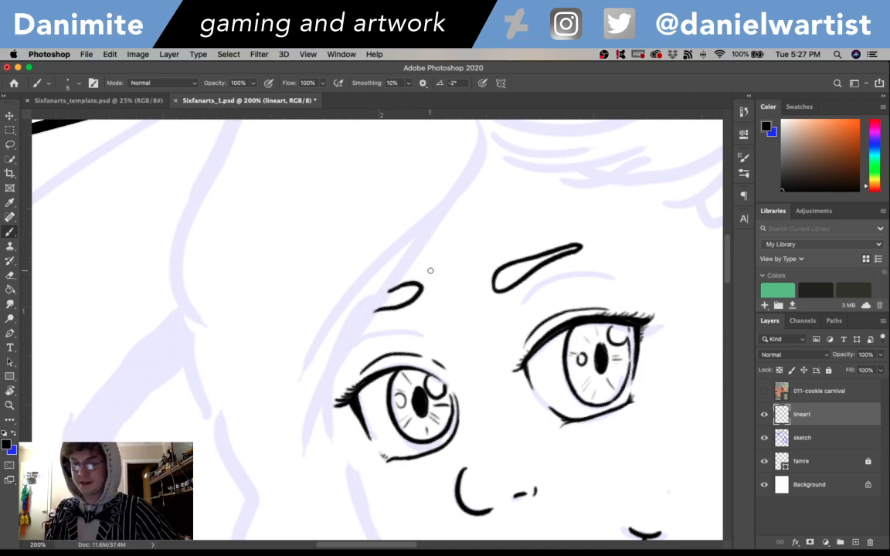
drag(582, 427, 415, 366)
mouse_move(550, 423)
mouse_down()
mouse_move(555, 313)
mouse_move(545, 295)
mouse_up()
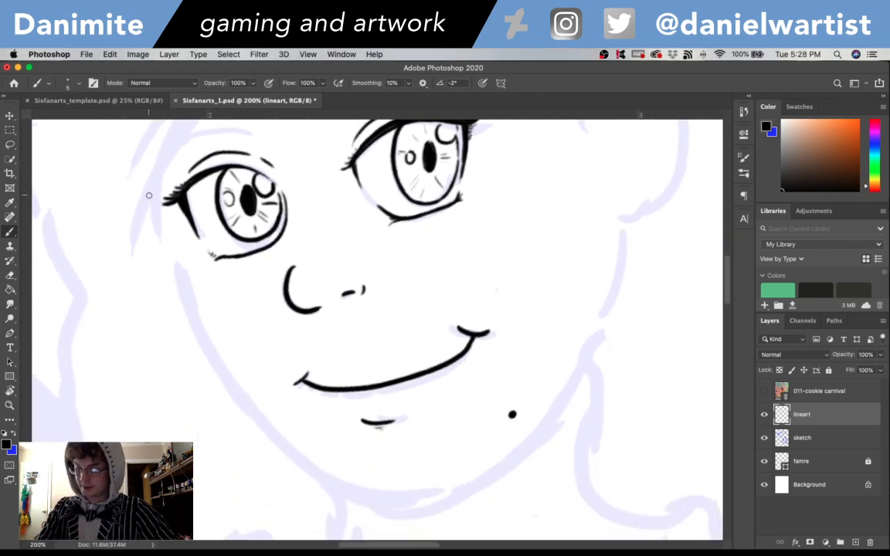
drag(150, 196, 168, 240)
key(super+z)
drag(147, 197, 158, 231)
key(super+z)
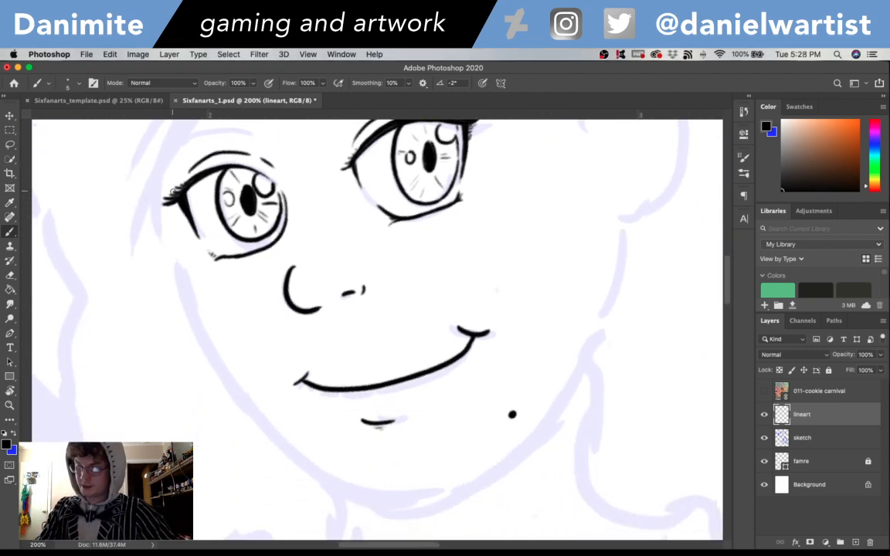
drag(243, 219, 322, 350)
drag(403, 228, 406, 290)
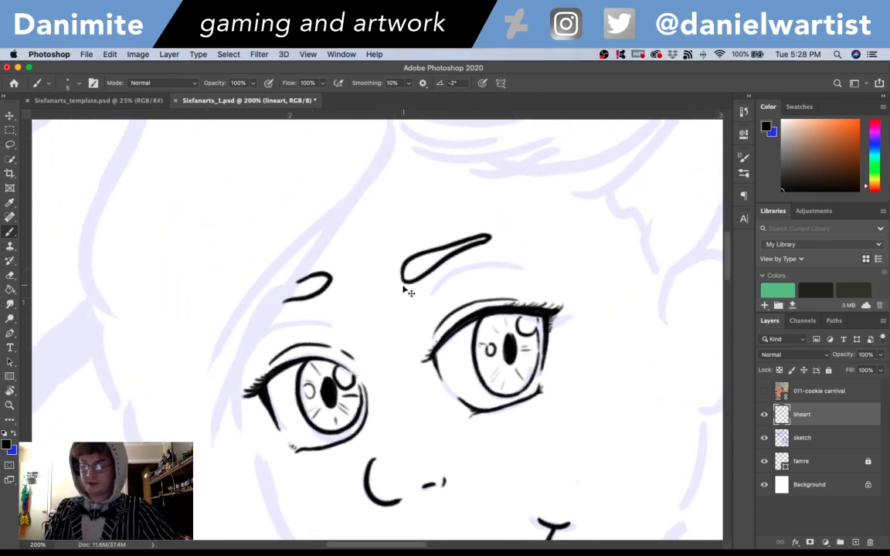
- Erase the right eyebrow and ink a long curved hair strand from the forehead over the right eye's outer corner down past the mouth
key(super+minus)
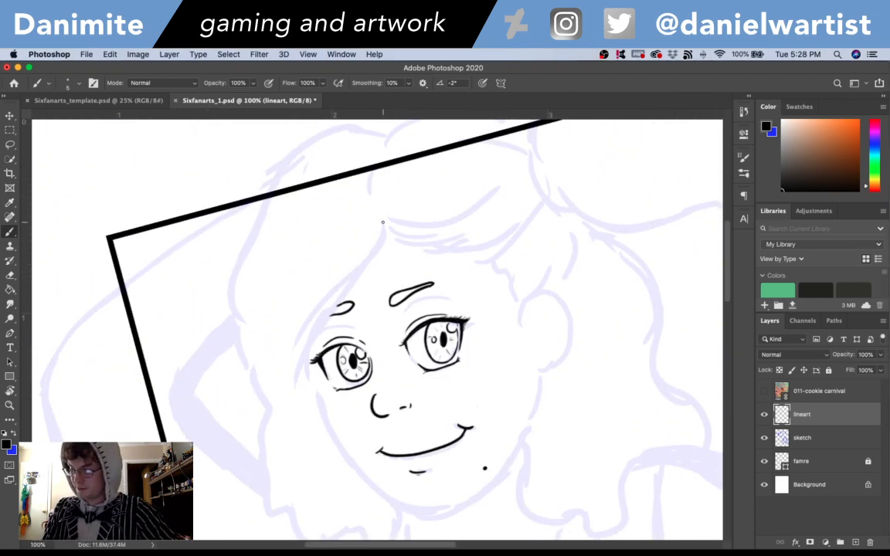
mouse_move(346, 197)
mouse_down()
mouse_move(243, 371)
mouse_move(236, 426)
mouse_up()
key(super+z)
key(e)
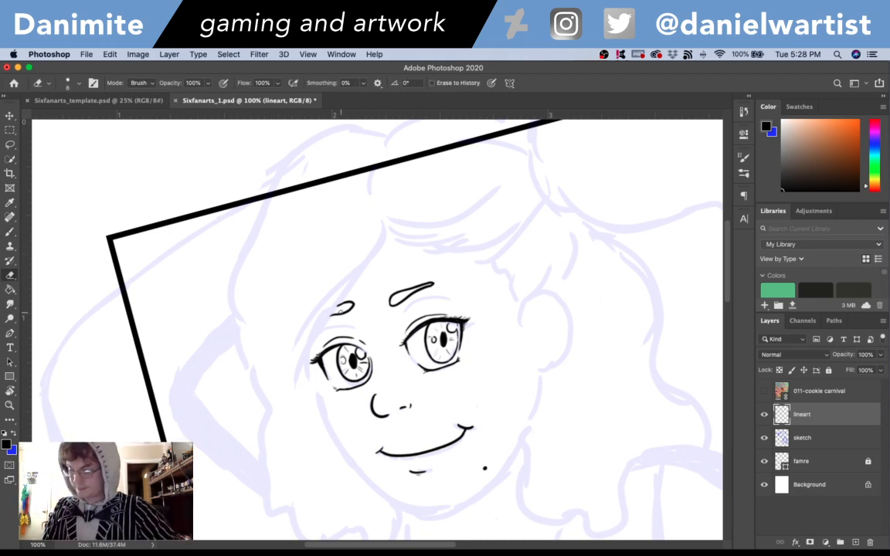
mouse_move(341, 312)
mouse_down()
mouse_move(346, 296)
mouse_move(353, 302)
mouse_up()
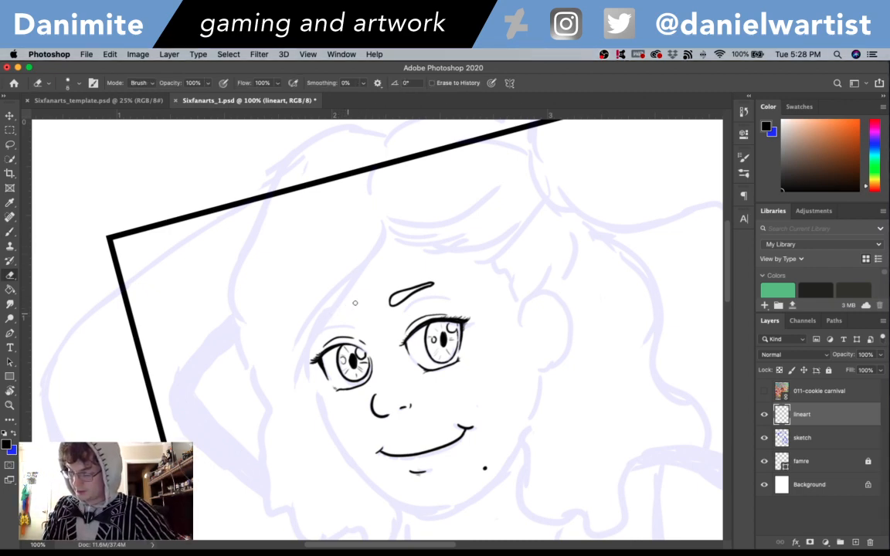
key(b)
drag(381, 225, 320, 386)
key(super+z)
mouse_move(384, 211)
mouse_down()
mouse_move(358, 295)
mouse_move(336, 508)
mouse_up()
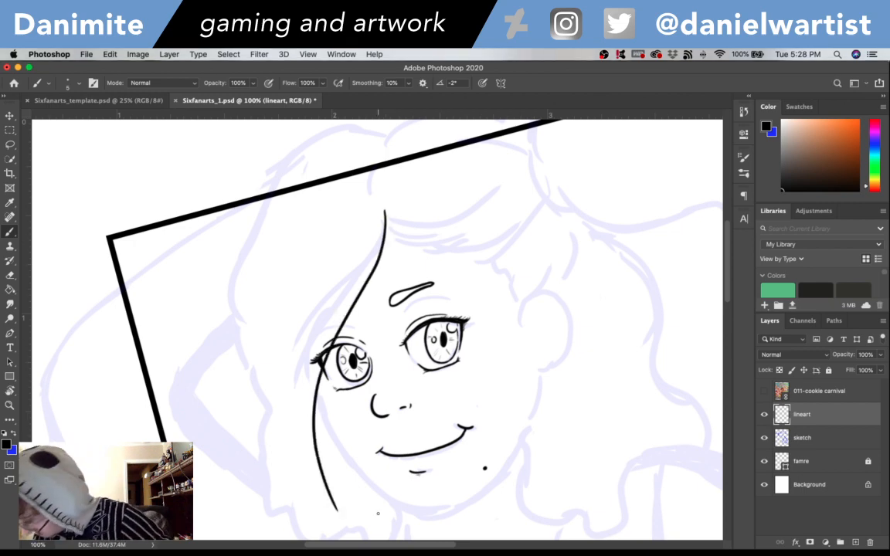
- Erase the right eye's lashes and lid lines that extend outside the hair strand
scroll(410, 425, down, 5)
key(super+plus)
key(super+plus)
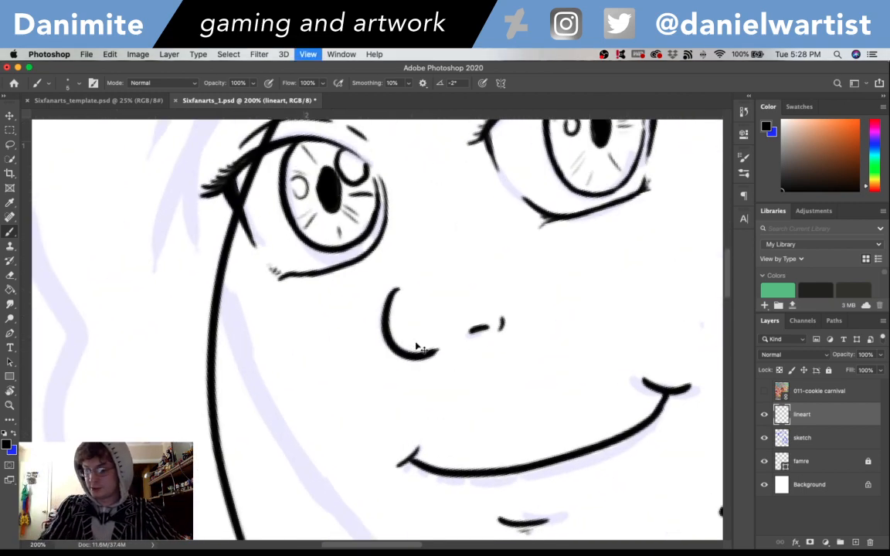
drag(384, 266, 468, 368)
key(e)
drag(300, 274, 302, 261)
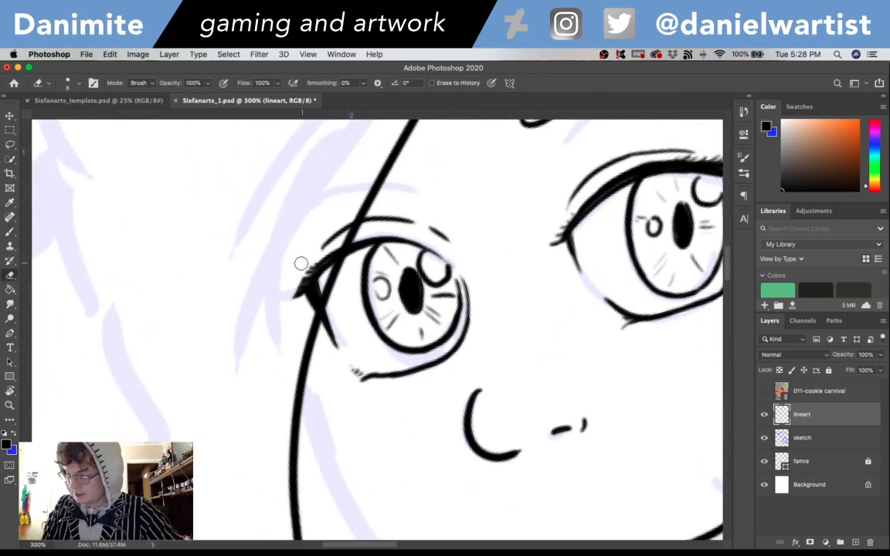
mouse_move(292, 303)
mouse_down()
mouse_move(320, 262)
mouse_move(305, 314)
mouse_move(339, 229)
mouse_up()
drag(321, 267, 345, 219)
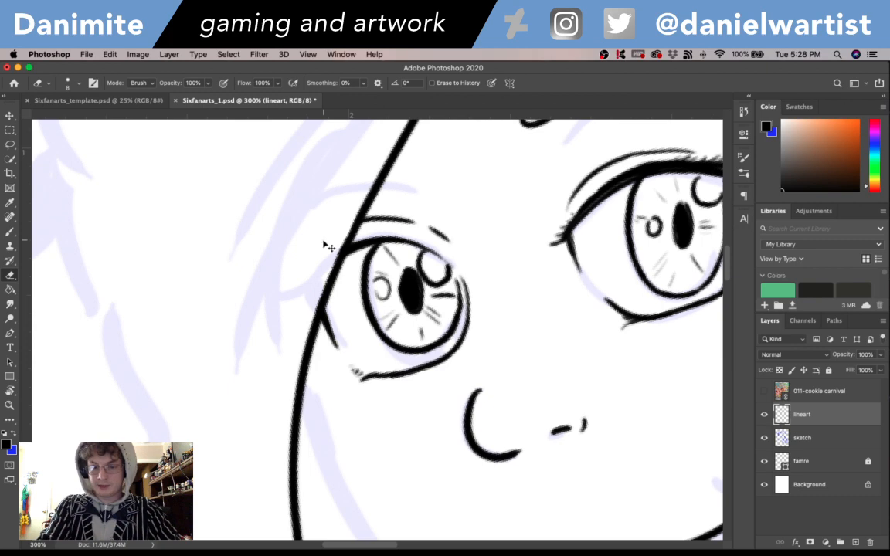
key(super+minus)
scroll(323, 240, down, 5)
scroll(492, 302, right, 3)
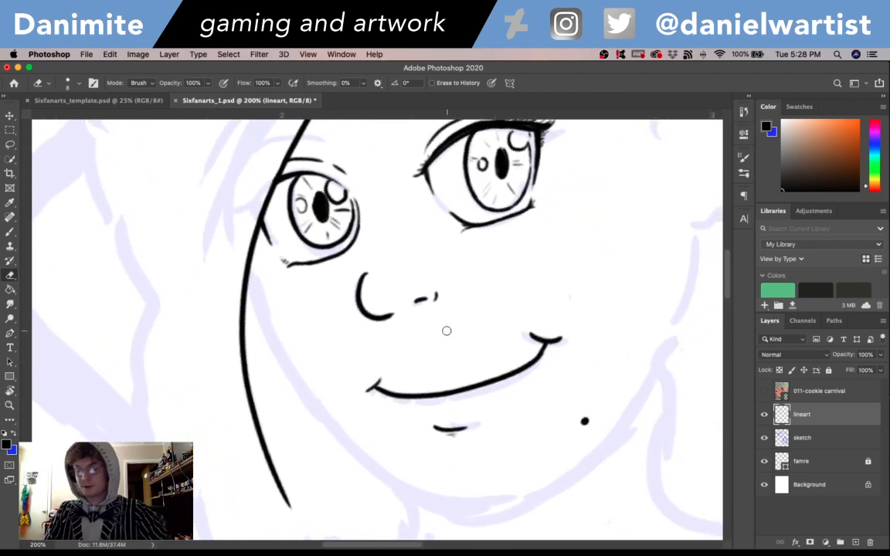
key(b)
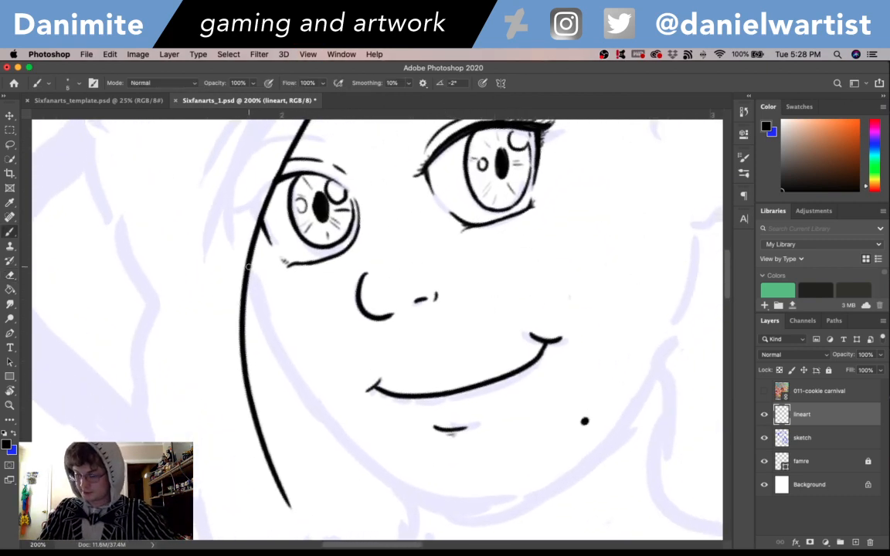
- Ink the cheek line from the long hair strand beside the small eye, curving down past the mouth toward the chin
drag(249, 266, 309, 390)
key(super+z)
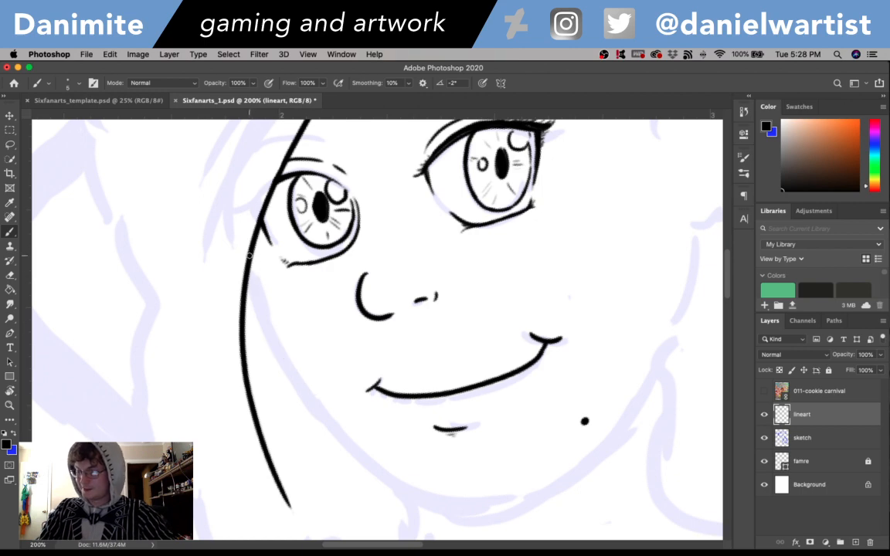
drag(249, 259, 387, 475)
key(super+z)
drag(245, 263, 388, 460)
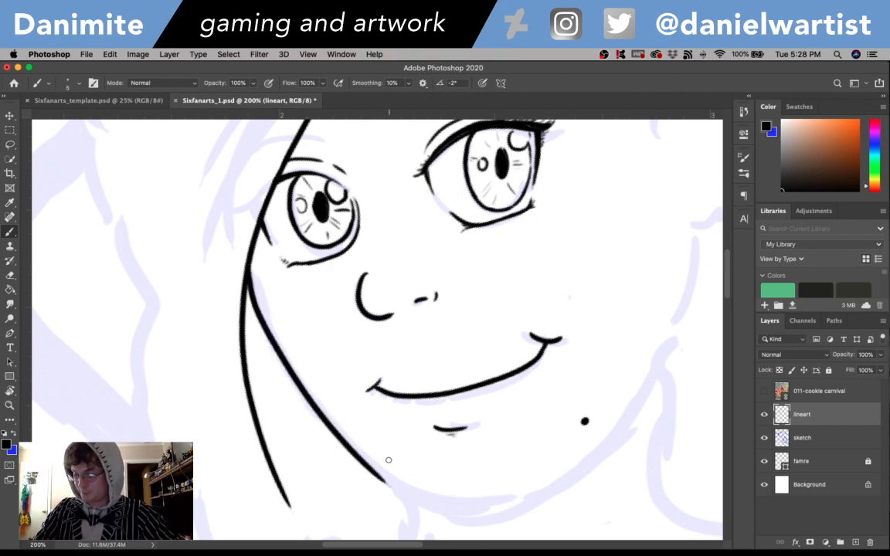
key(super+z)
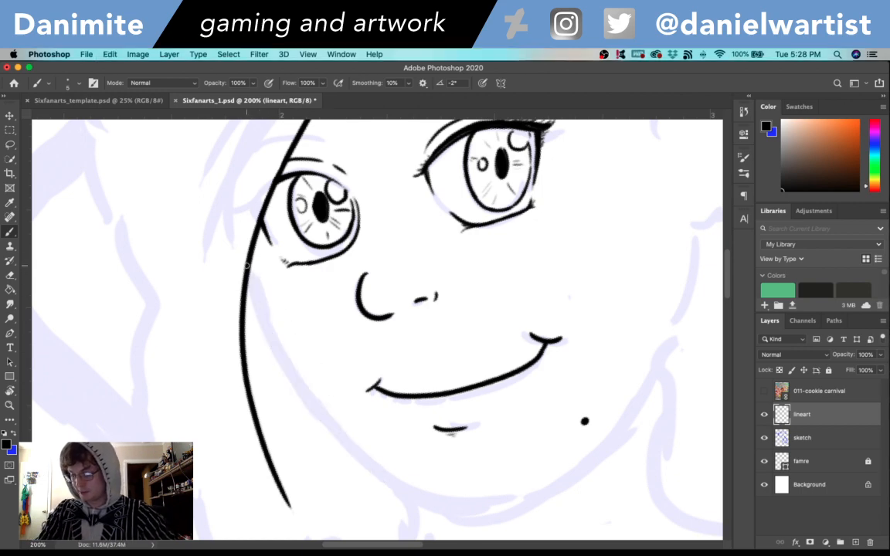
drag(246, 264, 337, 424)
key(super+z)
drag(244, 263, 417, 502)
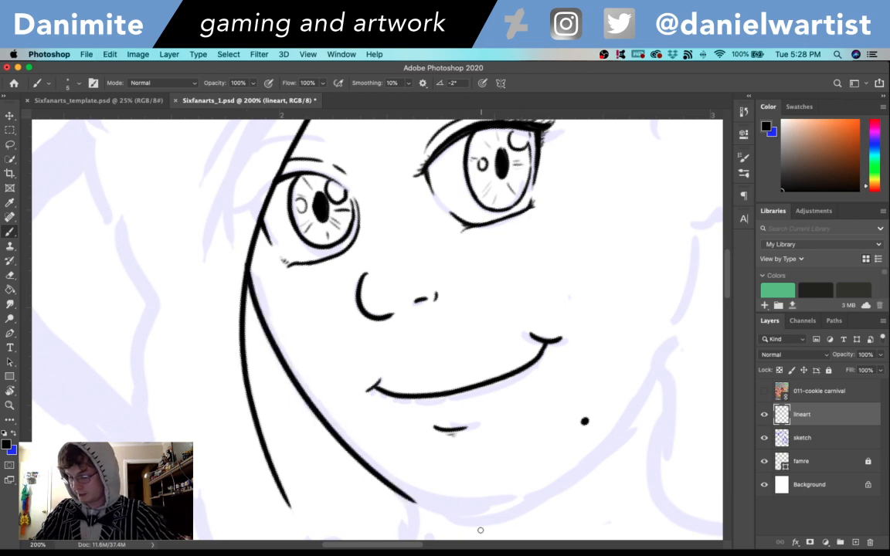
key(super+z)
mouse_move(245, 261)
mouse_down()
mouse_move(413, 483)
mouse_move(465, 500)
mouse_up()
key(super+z)
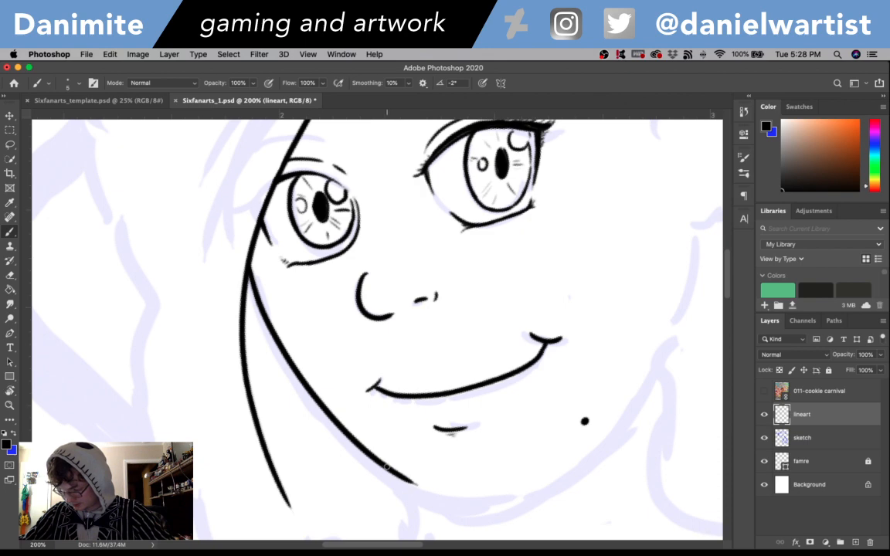
- Extend the cheek line into a rounded underside of the chin below the lower-lip mark
drag(392, 470, 474, 500)
key(super+z)
drag(395, 473, 482, 498)
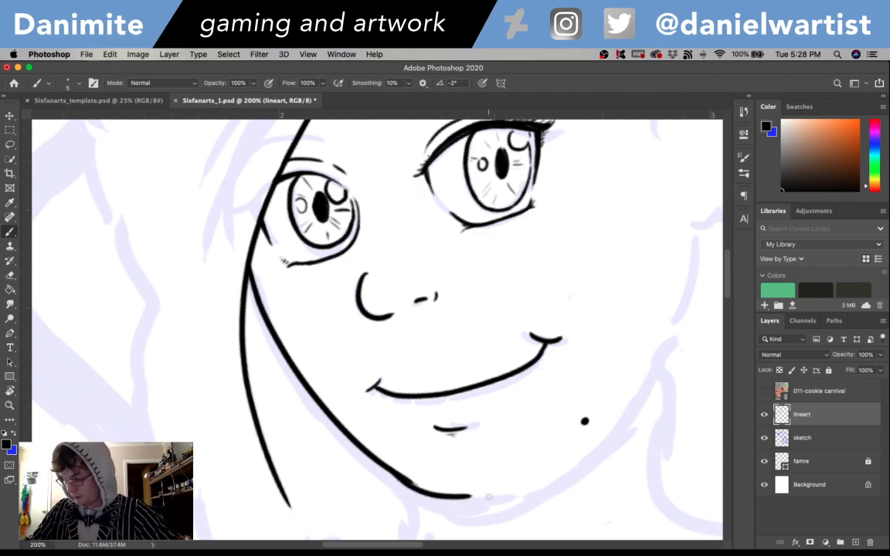
key(super+z)
mouse_move(415, 484)
mouse_down()
mouse_move(472, 497)
mouse_move(544, 477)
mouse_up()
key(super+z)
- Ink the jaw curve from the chin's underside up past the beauty mark on the far side of the mouth
drag(461, 497, 564, 469)
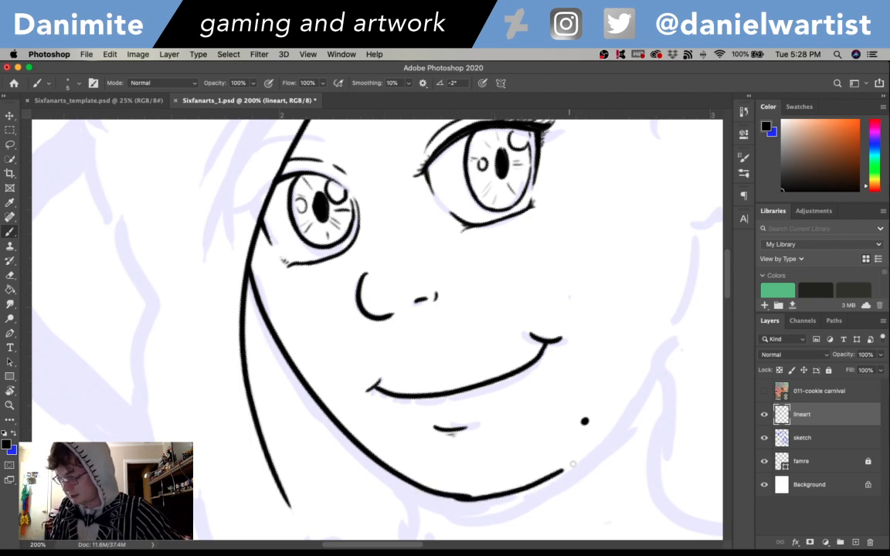
key(super+z)
drag(457, 497, 599, 468)
key(super+z)
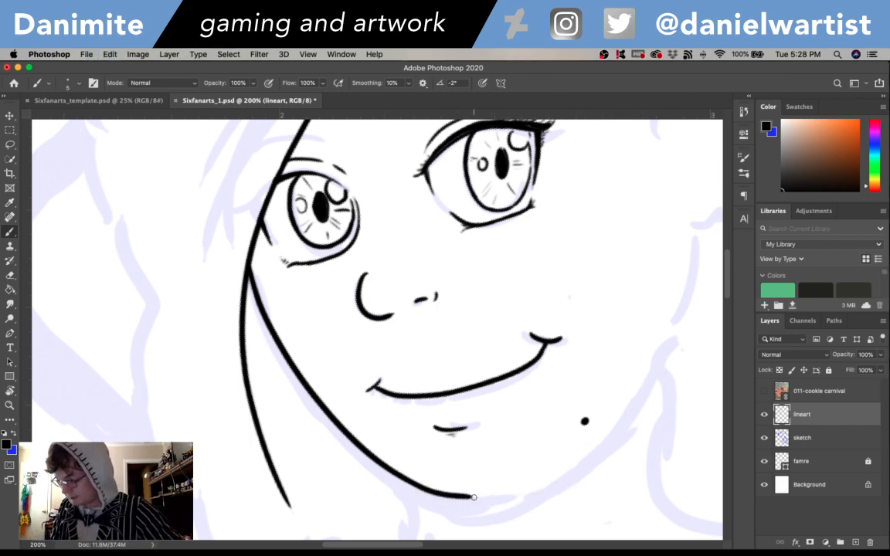
mouse_move(457, 495)
mouse_down()
mouse_move(498, 496)
mouse_move(593, 455)
mouse_move(638, 403)
mouse_up()
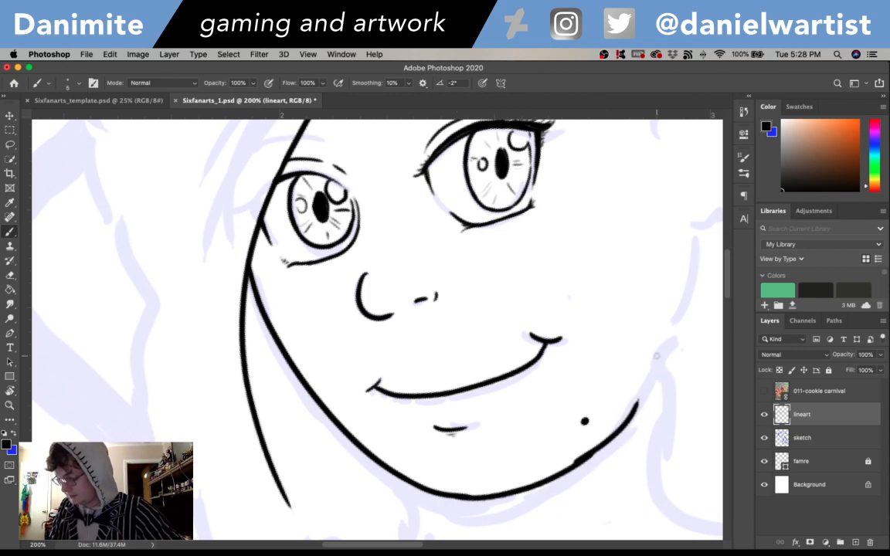
key(super+z)
mouse_move(575, 466)
mouse_down()
mouse_move(608, 441)
mouse_move(648, 382)
mouse_move(592, 460)
mouse_move(570, 462)
mouse_move(561, 432)
mouse_move(528, 424)
mouse_up()
key(space)
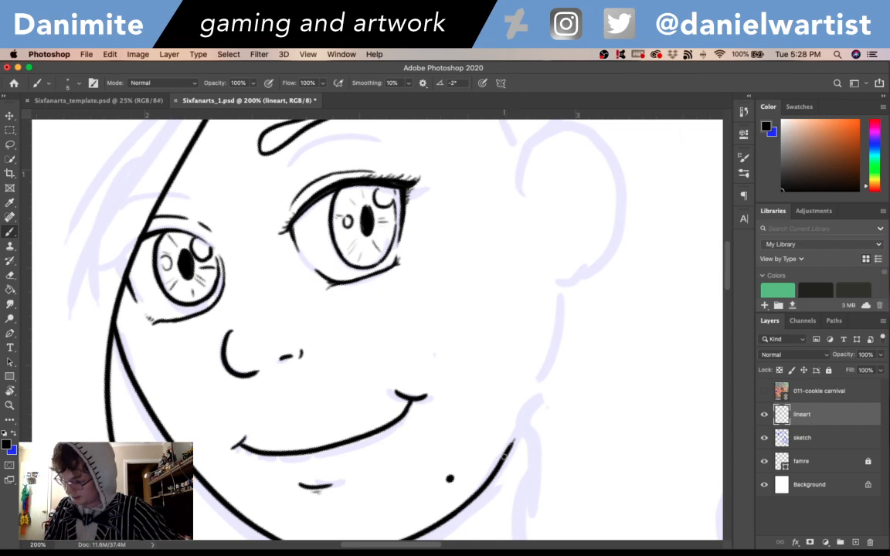
- Continue the jawline upward to the base of the ear, ending with a short outward corner for the earlobe
drag(506, 456, 546, 355)
key(super+z)
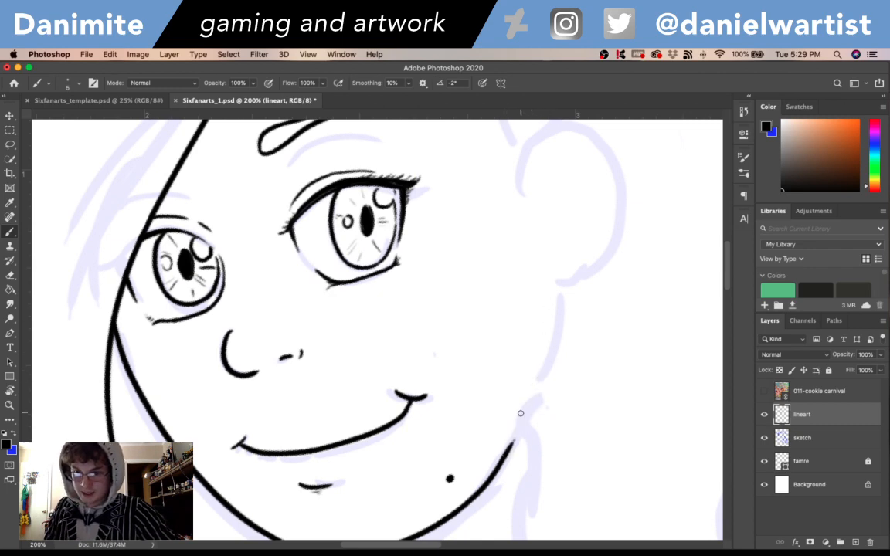
drag(506, 451, 542, 334)
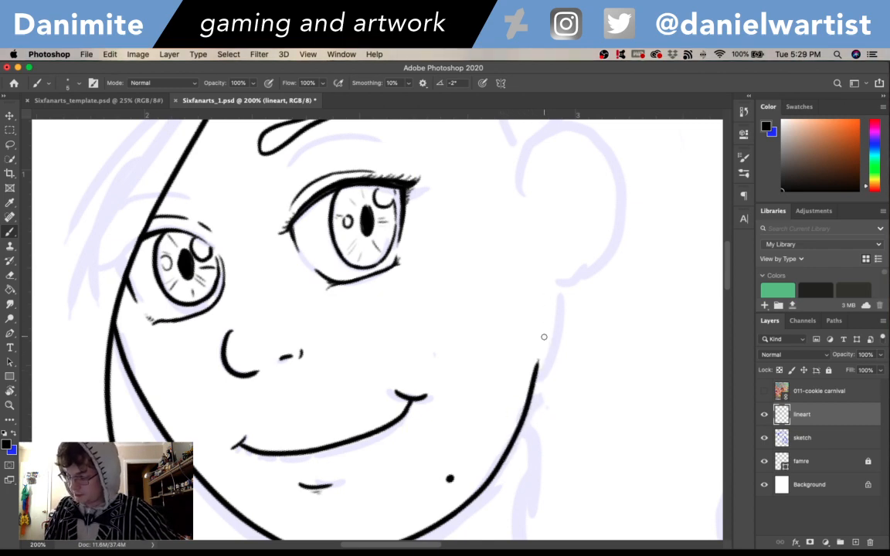
key(super+z)
drag(507, 453, 556, 321)
key(super+z)
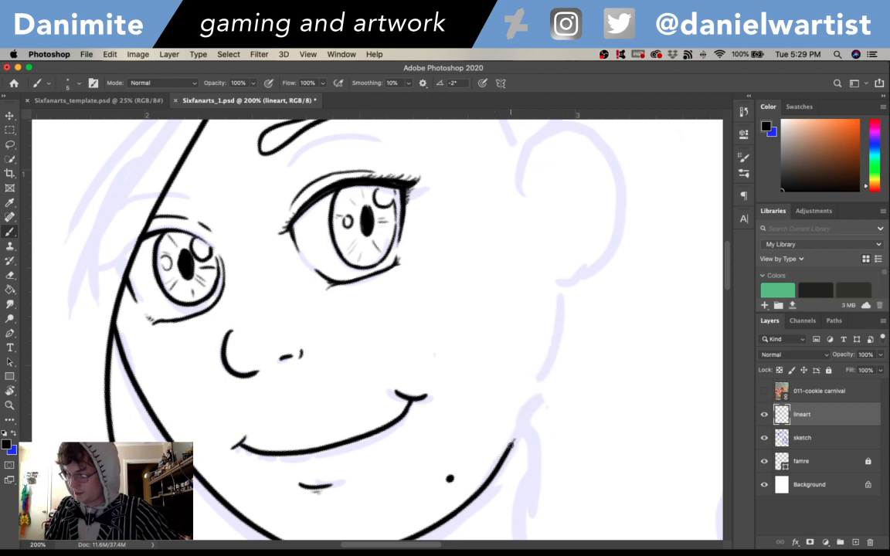
mouse_move(503, 456)
mouse_down()
mouse_move(554, 285)
mouse_move(546, 344)
mouse_move(552, 300)
mouse_up()
key(super+z)
mouse_move(541, 366)
mouse_down()
mouse_move(550, 298)
mouse_move(542, 361)
mouse_move(531, 375)
mouse_up()
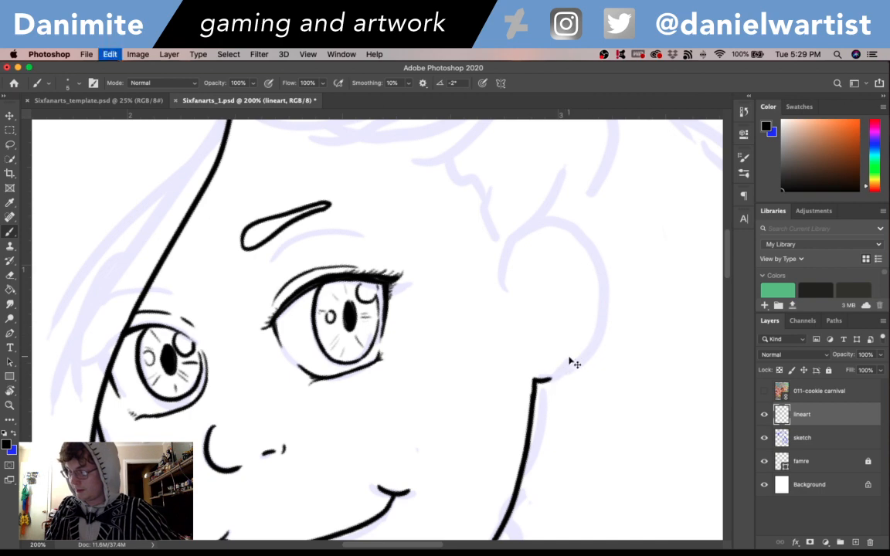
- Ink the rounded earlobe and the lower outer edge of the ear from the jawline corner upward
mouse_move(535, 380)
mouse_down()
mouse_move(551, 379)
mouse_move(597, 333)
mouse_up()
key(super+z)
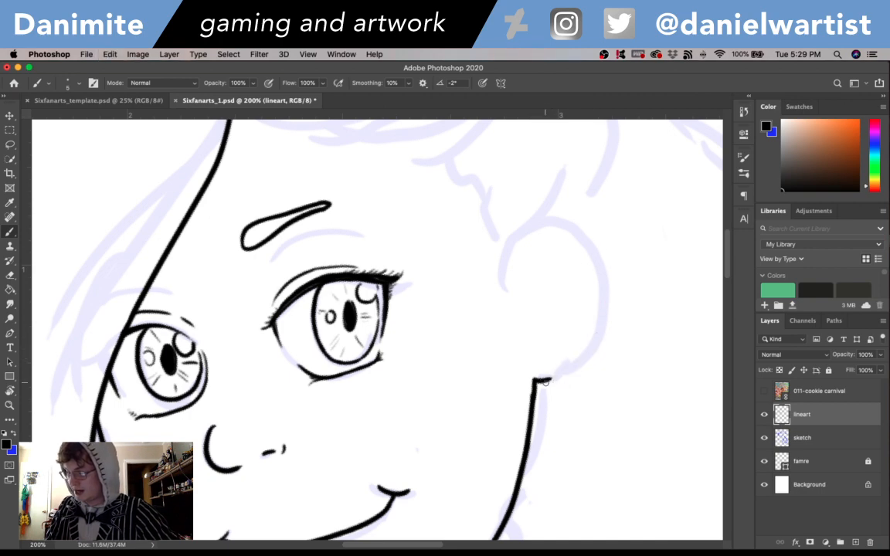
drag(549, 379, 592, 352)
key(super+z)
mouse_move(550, 378)
mouse_down()
mouse_move(575, 373)
mouse_move(590, 353)
mouse_up()
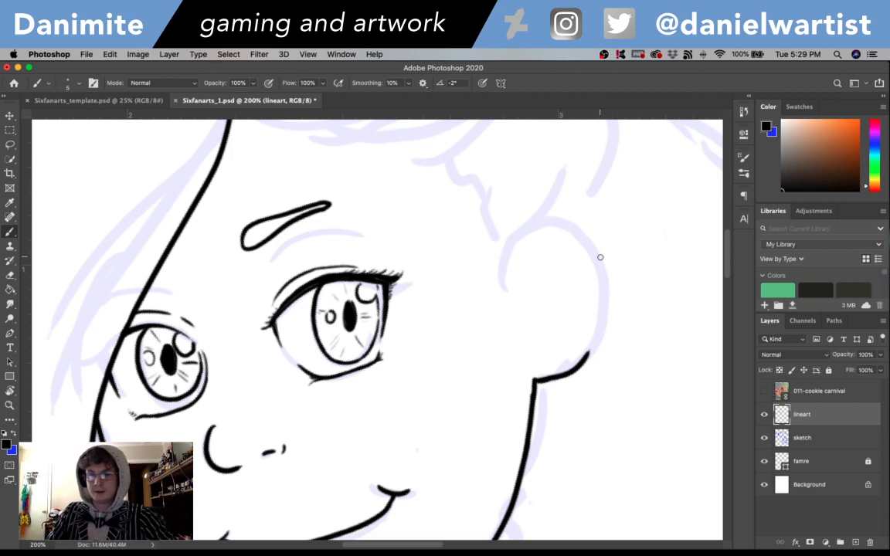
key(super+z)
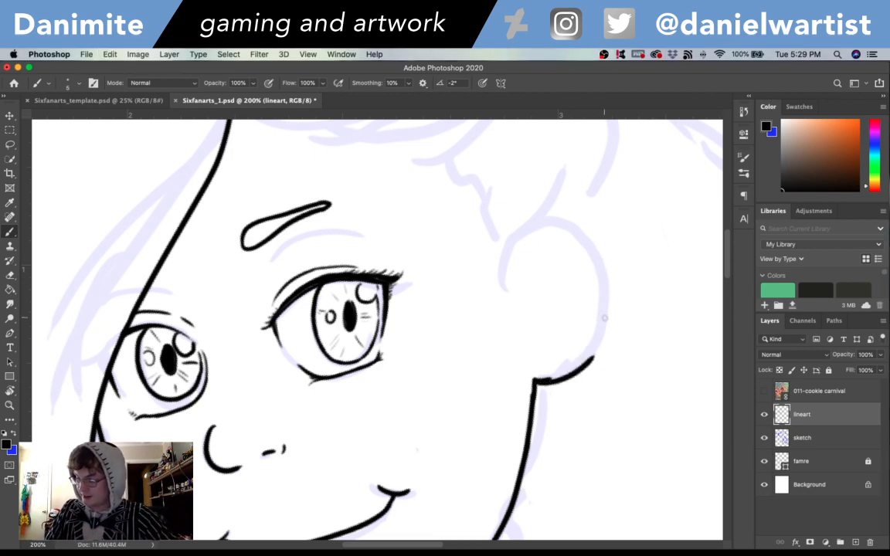
key(super+shift+z)
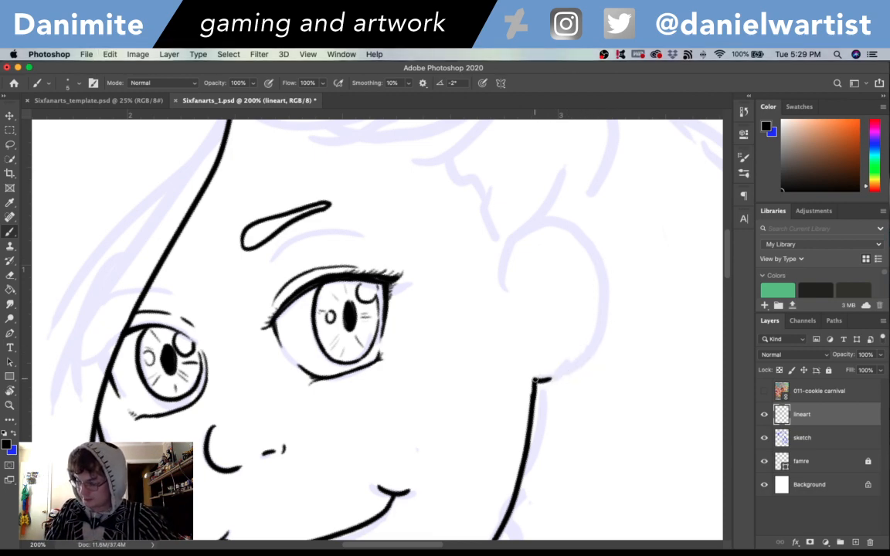
drag(589, 356, 603, 296)
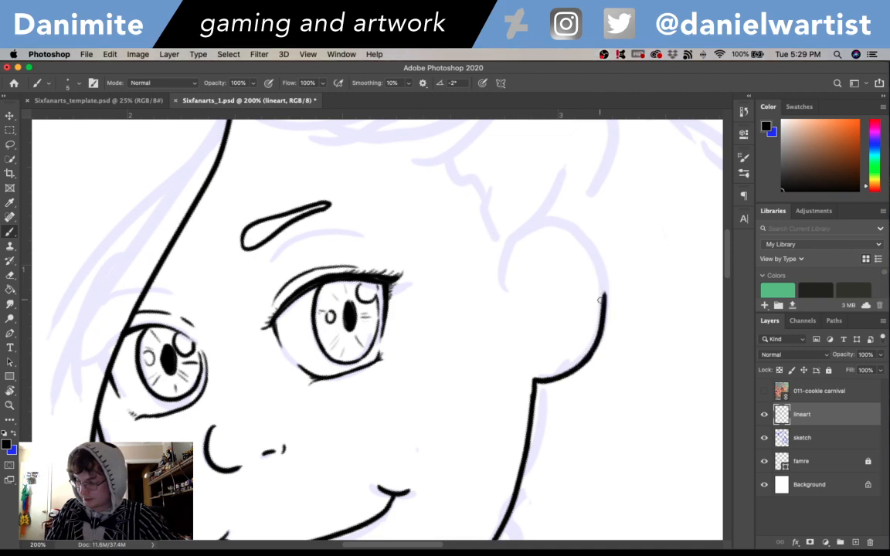
- Ink the ear's upper arc from its front edge over the top, joining the lower outer edge
drag(497, 254, 553, 218)
key(super+z)
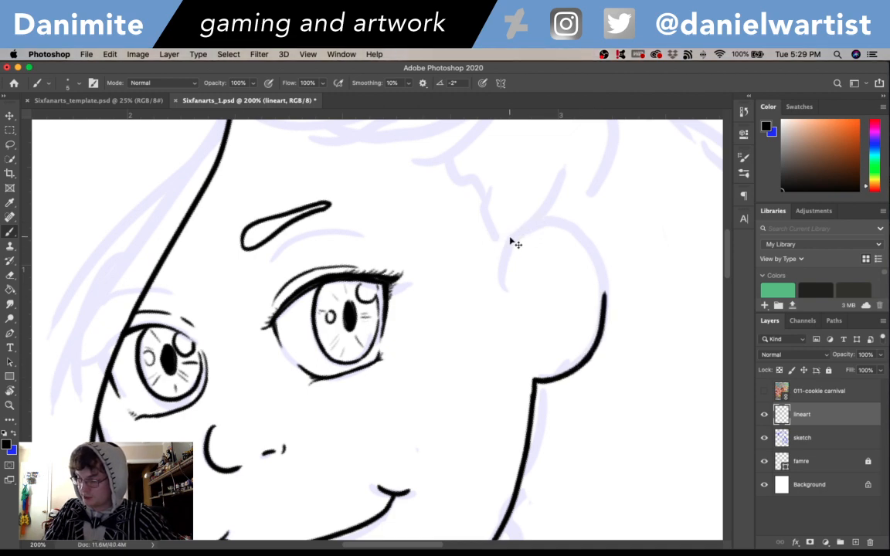
mouse_move(496, 254)
mouse_down()
mouse_move(530, 228)
mouse_move(570, 236)
mouse_move(574, 226)
mouse_move(559, 225)
mouse_move(585, 236)
mouse_move(601, 283)
mouse_up()
key(super+z)
key(super+z)
key(super+z)
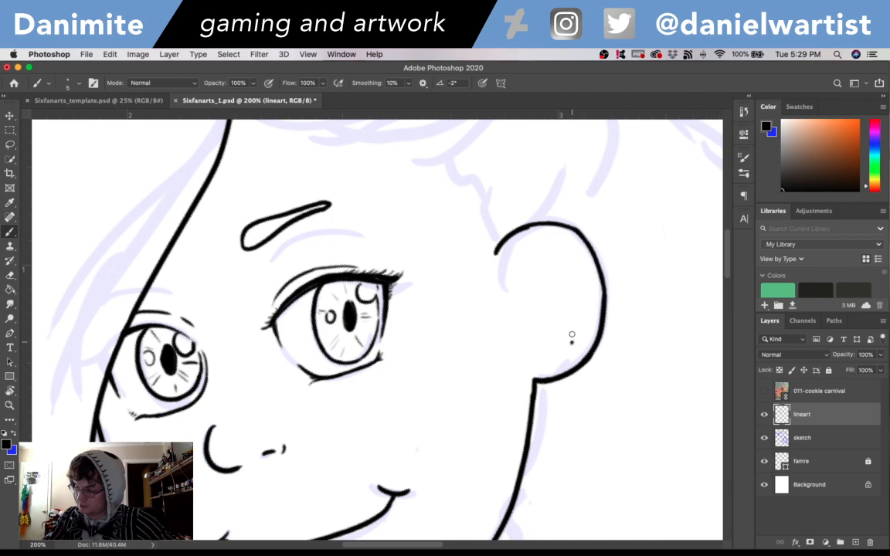
- Ink the inner ear with a curved lower fold, a front contour and a few short arcs under the upper rim
mouse_move(540, 317)
mouse_down()
mouse_move(554, 307)
mouse_move(576, 348)
mouse_up()
key(super+z)
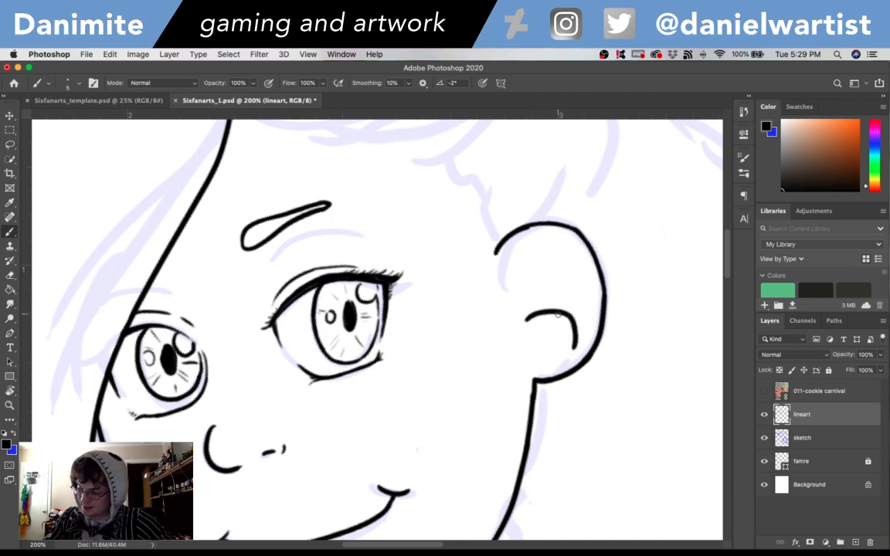
key(super+z)
drag(526, 319, 576, 343)
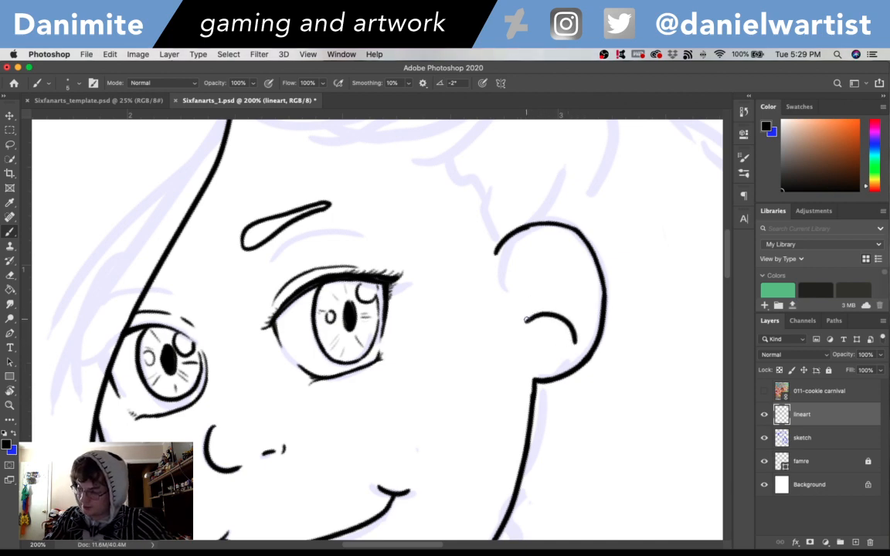
drag(526, 318, 535, 253)
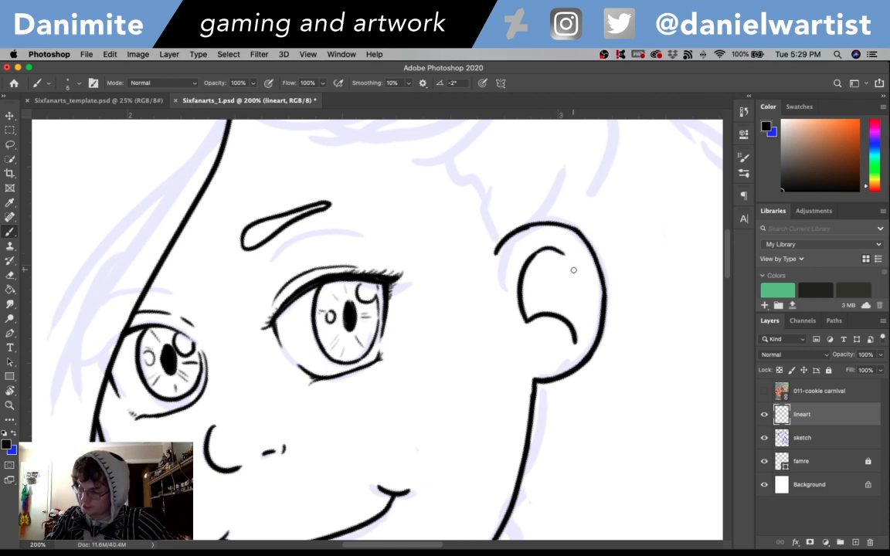
mouse_move(533, 253)
mouse_down()
mouse_move(575, 261)
mouse_move(590, 295)
mouse_up()
drag(526, 273, 565, 263)
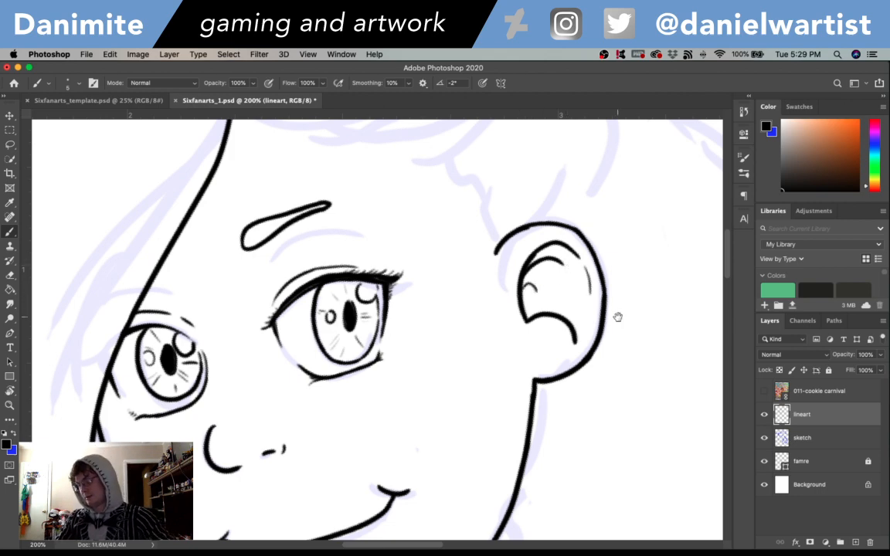
- Ink the jagged hairline from the front of the ear across the forehead to the long hair strand, adding small tufts
scroll(618, 314, up, 3)
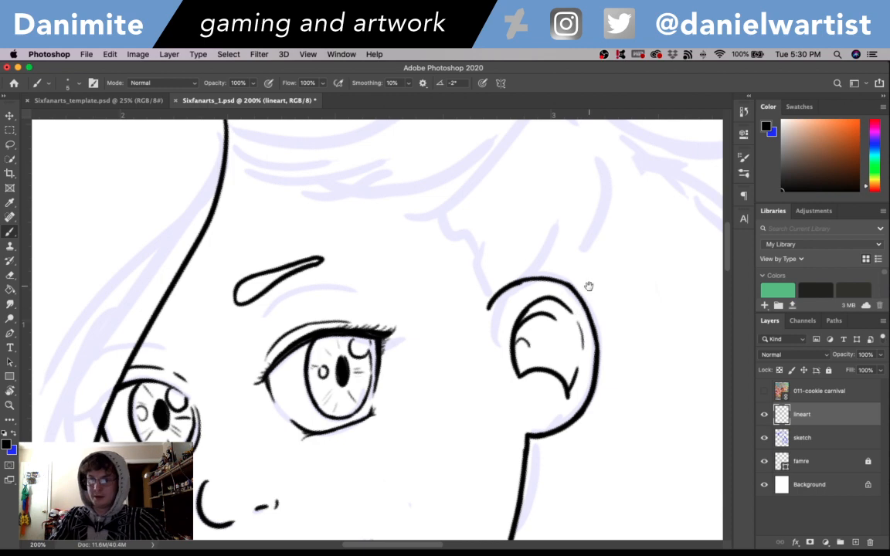
mouse_move(588, 289)
mouse_down()
mouse_move(591, 324)
mouse_move(559, 363)
mouse_up()
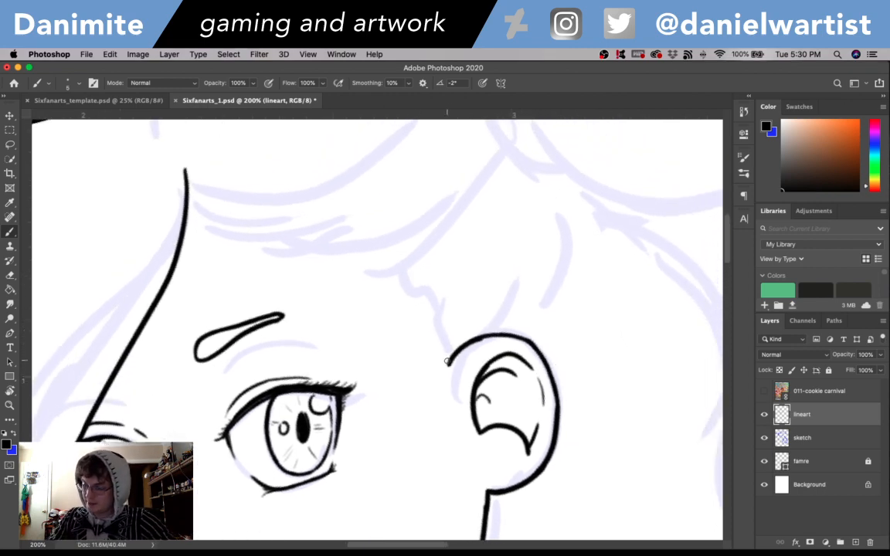
drag(446, 361, 384, 282)
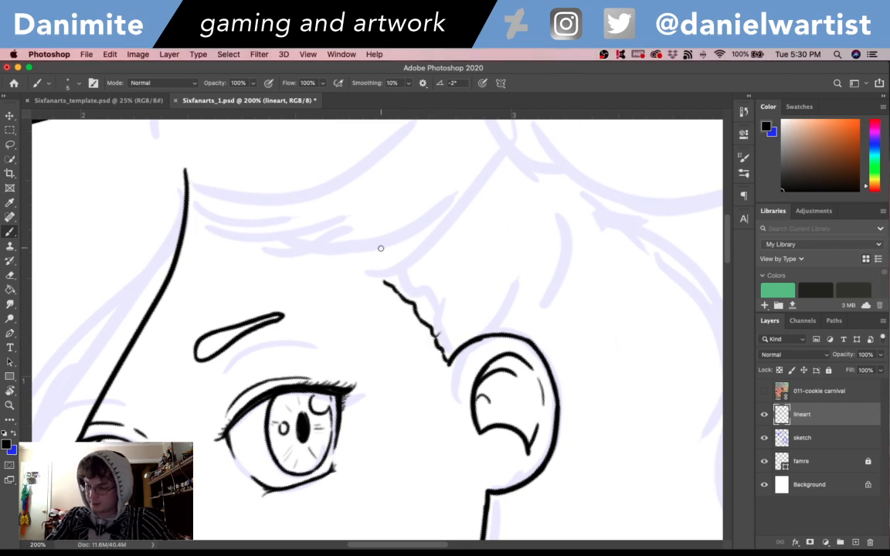
mouse_move(185, 201)
mouse_down()
mouse_move(233, 240)
mouse_move(273, 235)
mouse_move(345, 249)
mouse_move(337, 241)
mouse_move(367, 277)
mouse_up()
key(super+z)
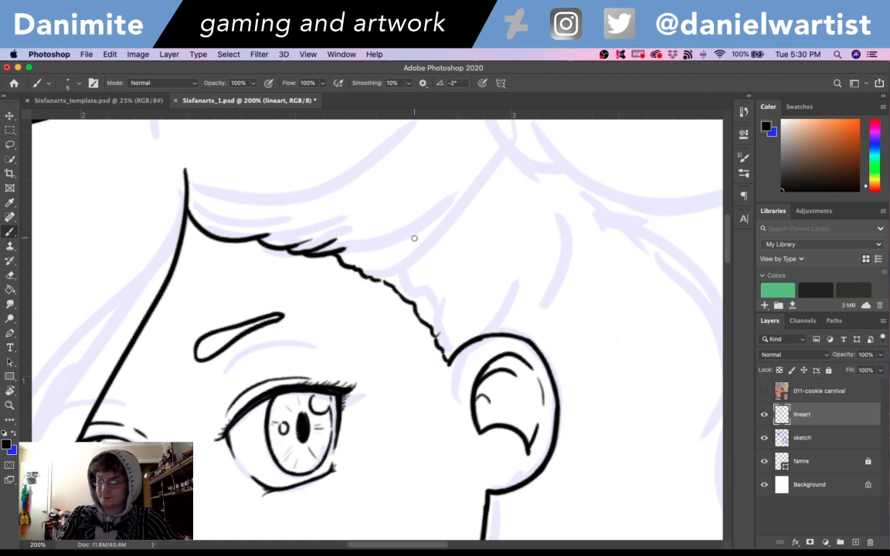
- Erase the tip of the long hair strand that extends above the forehead hairline
key(super+minus)
mouse_move(605, 376)
mouse_down()
mouse_move(588, 224)
mouse_move(596, 211)
mouse_move(615, 307)
mouse_up()
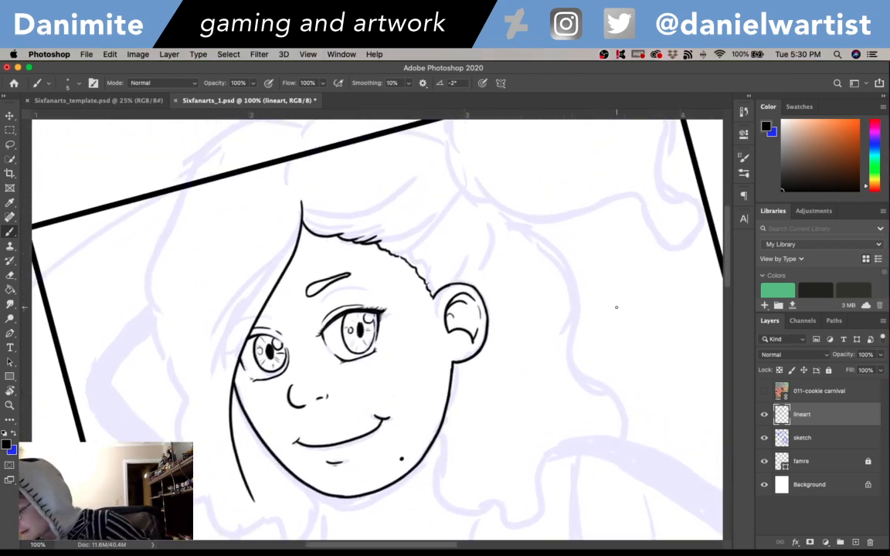
drag(495, 304, 503, 357)
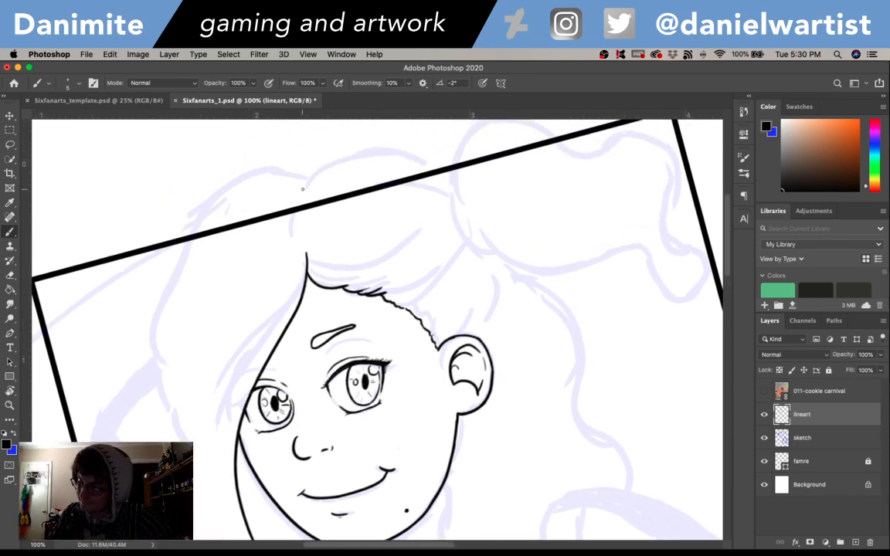
key(e)
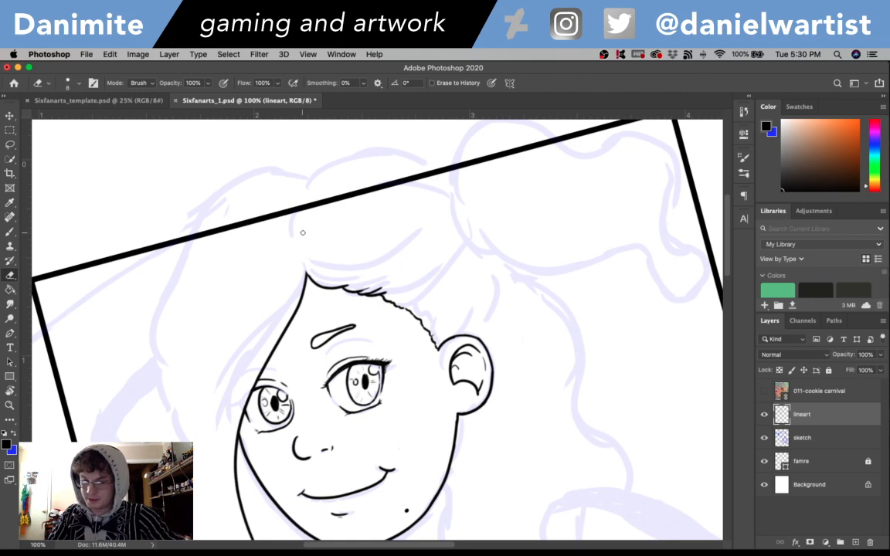
- Ink the curved hair parting upward from the hairline's peak past the frame border, and hide the famre layer
key(b)
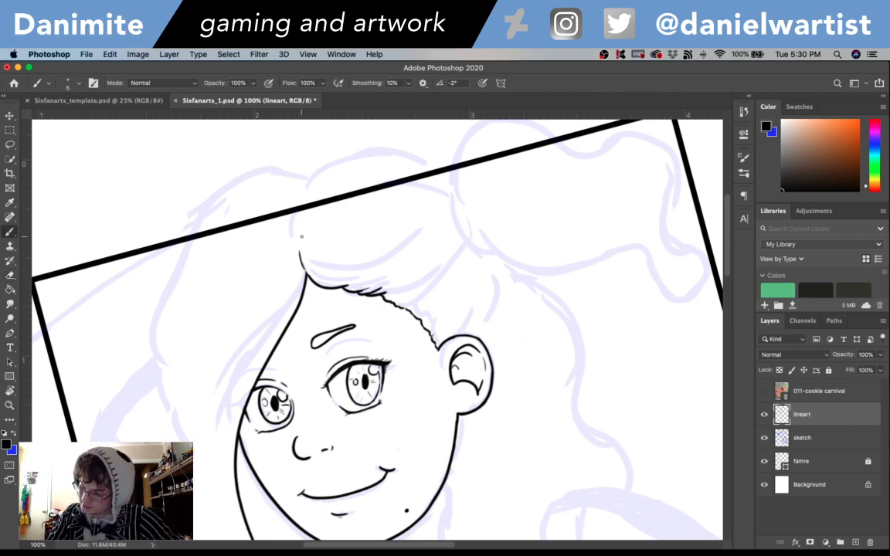
drag(300, 249, 309, 207)
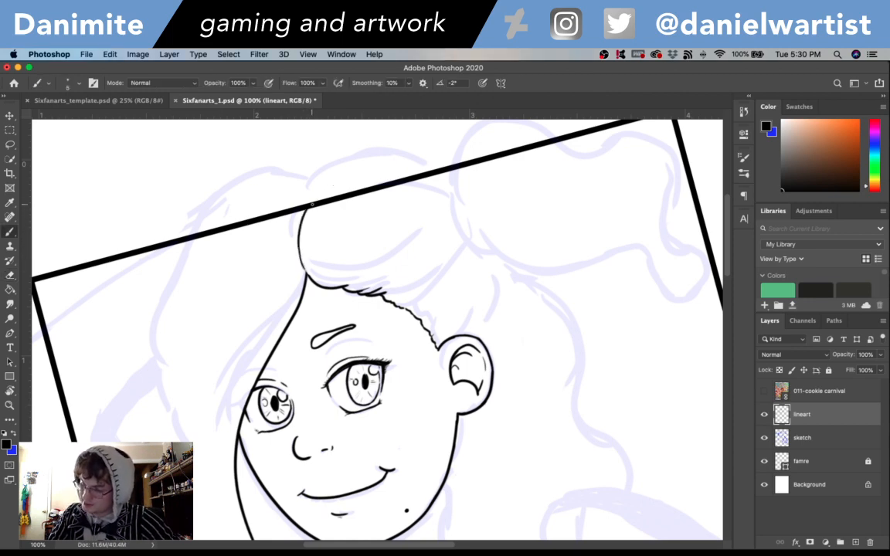
click(765, 461)
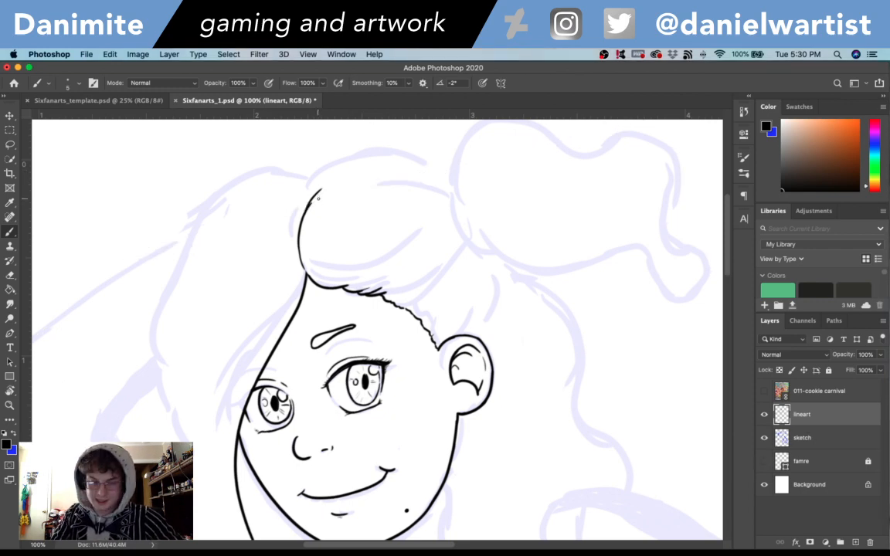
- Erase the upper part of the curved hair parting and re-ink its tip as a short inward-curving line
key(e)
drag(318, 190, 302, 216)
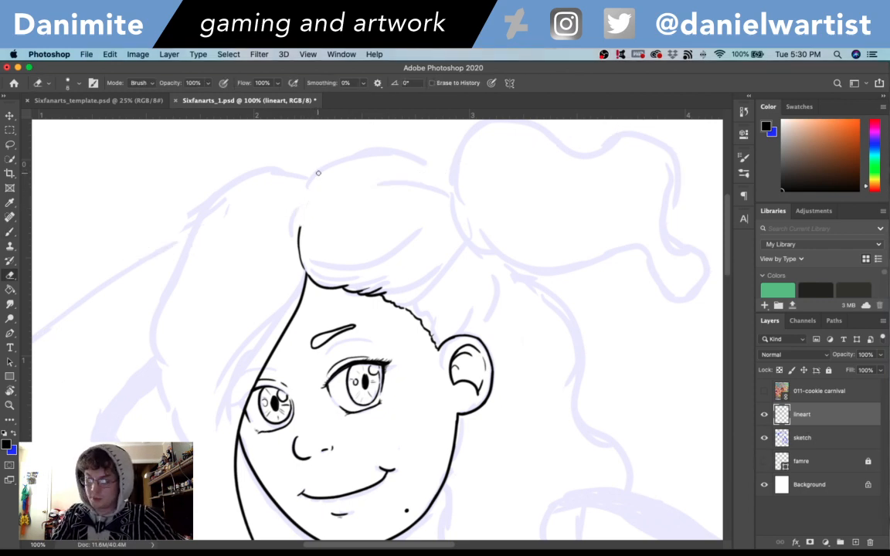
key(b)
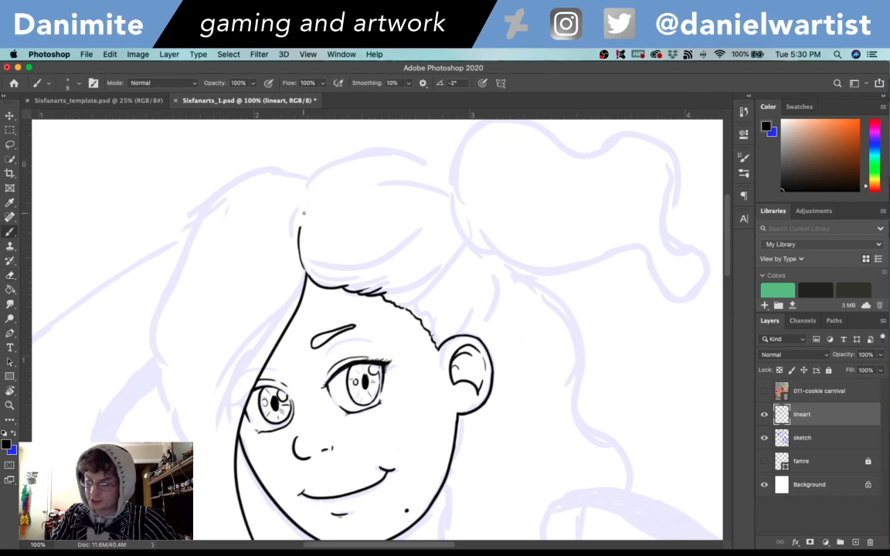
drag(298, 235, 316, 193)
key(ctrl+z)
- Ink the outer contour of the swept-up hair from beside the parting tip in a wide arc toward the crown
drag(299, 236, 334, 161)
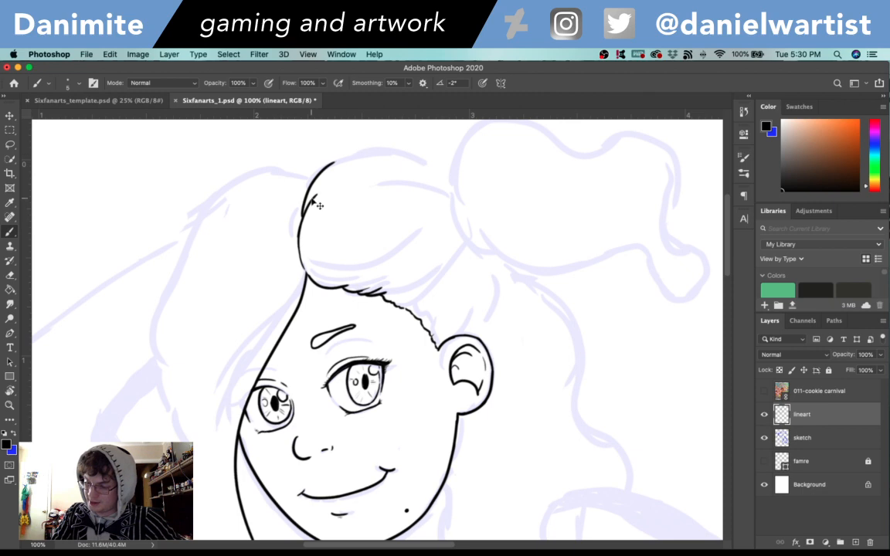
key(super+z)
drag(294, 219, 328, 139)
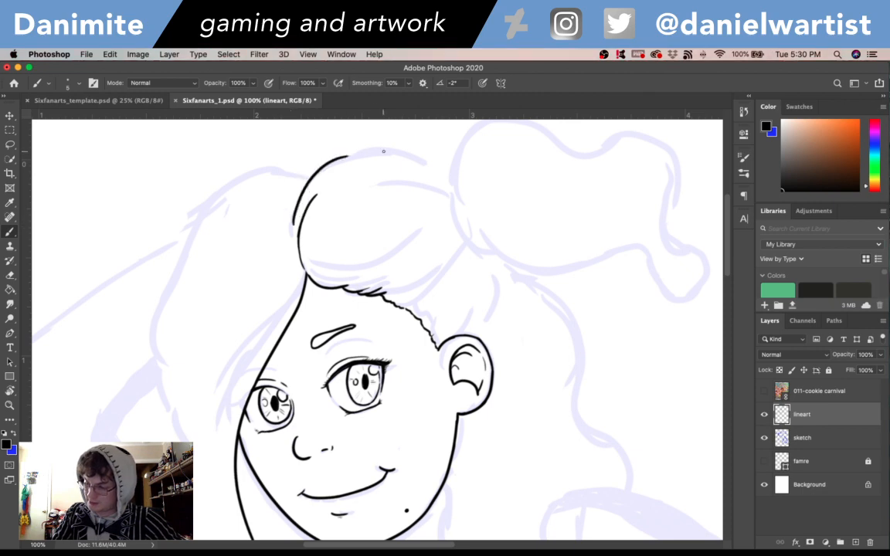
key(super+z)
mouse_move(290, 235)
mouse_down()
mouse_move(294, 197)
mouse_move(372, 143)
mouse_up()
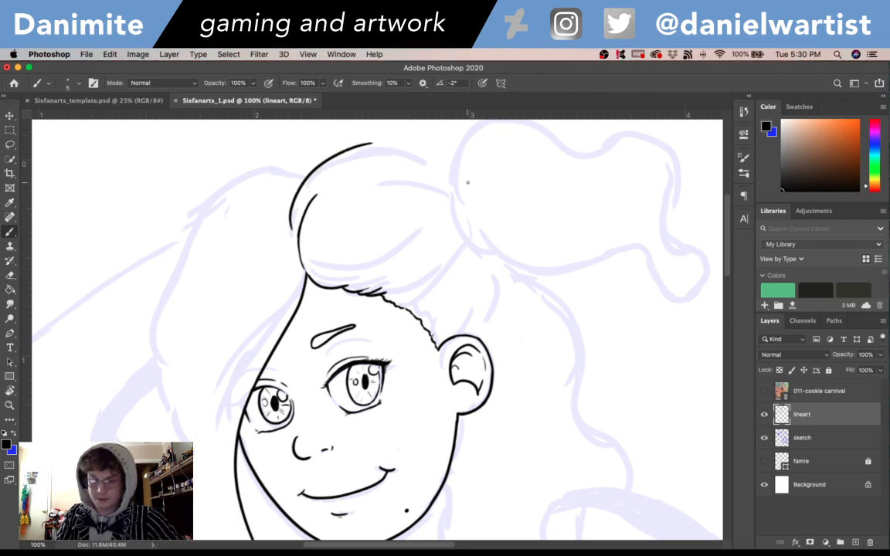
- Continue the swept-up hair's outer contour over the crown to the base of the ponytail
key(r)
drag(467, 182, 190, 297)
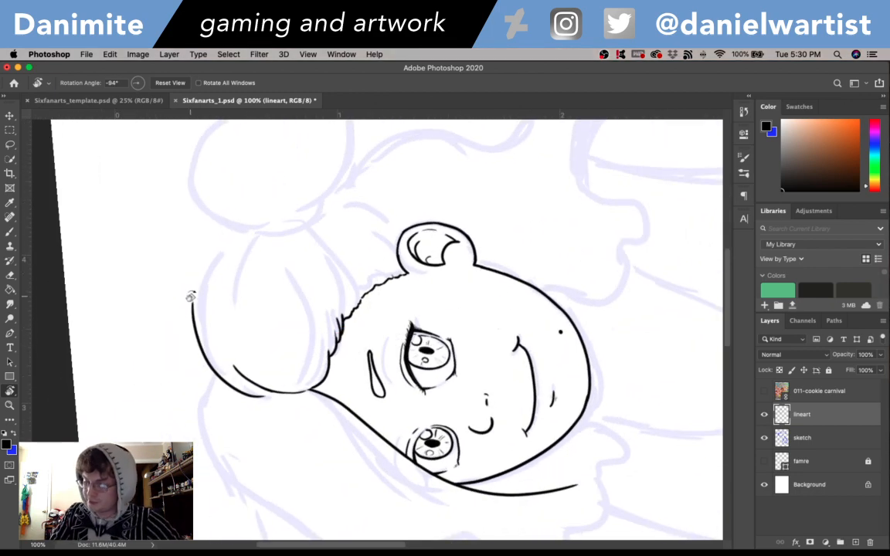
key(b)
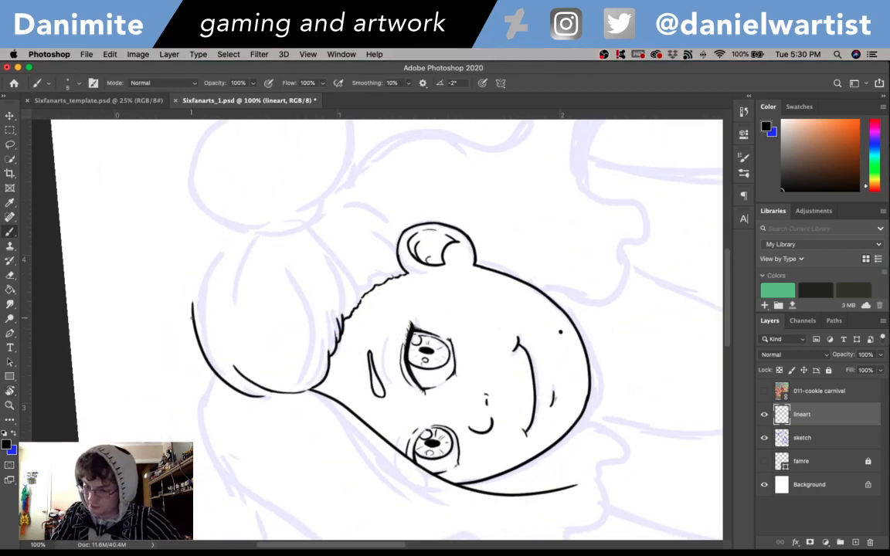
drag(193, 307, 198, 271)
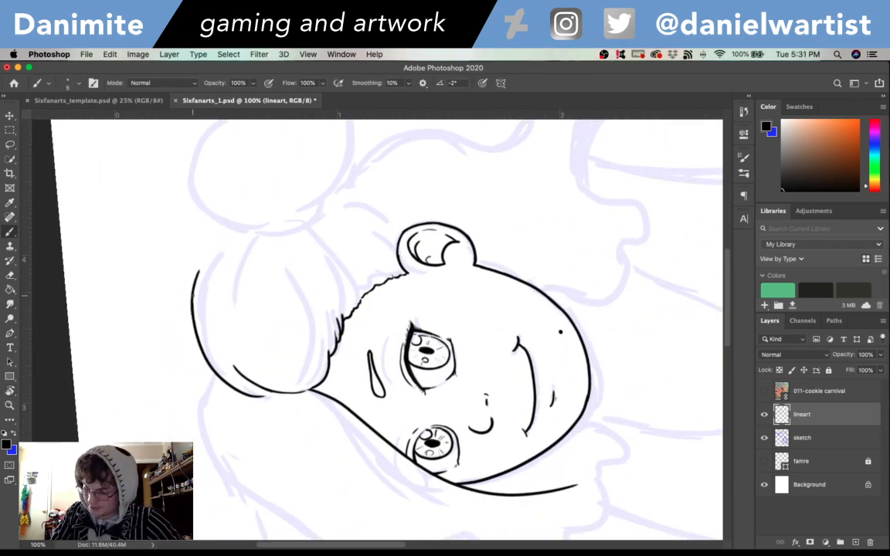
key(super+z)
mouse_move(192, 307)
mouse_down()
mouse_move(214, 249)
mouse_move(239, 234)
mouse_up()
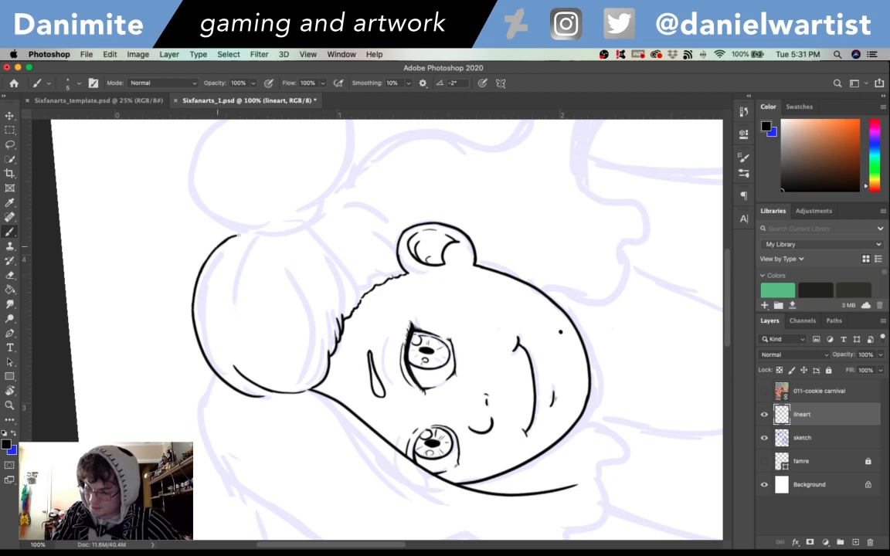
key(super+z)
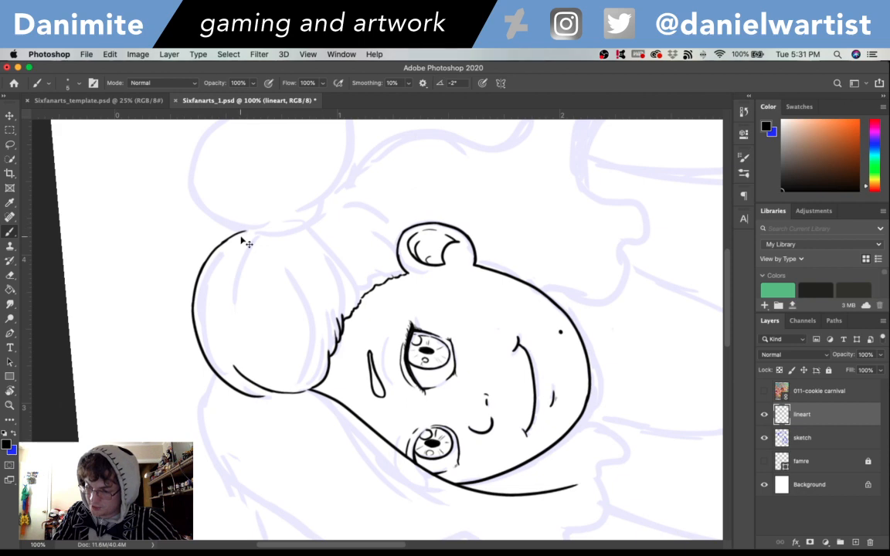
drag(224, 241, 248, 231)
- Ink the curved hair edge rising from the top of the ear toward the ponytail base, with a short parallel arc behind it
key(r)
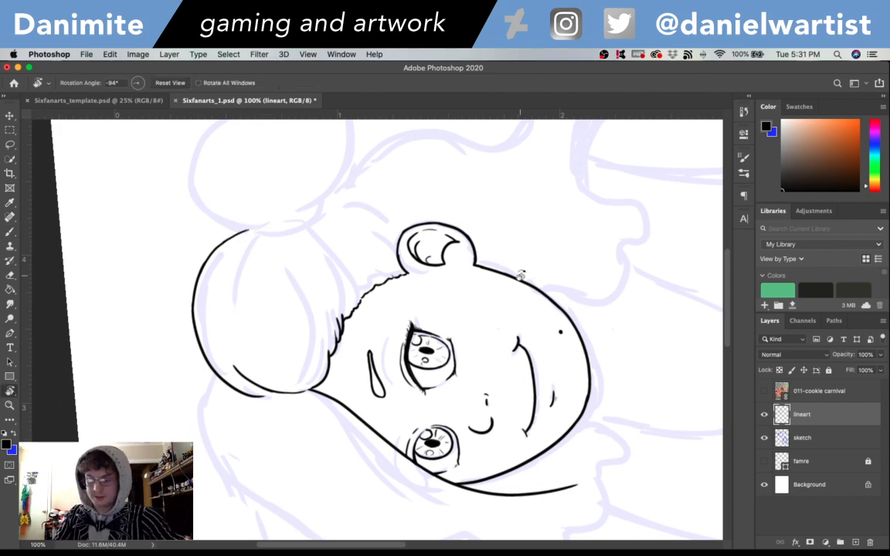
mouse_move(521, 275)
mouse_down()
mouse_move(481, 442)
mouse_move(443, 468)
mouse_up()
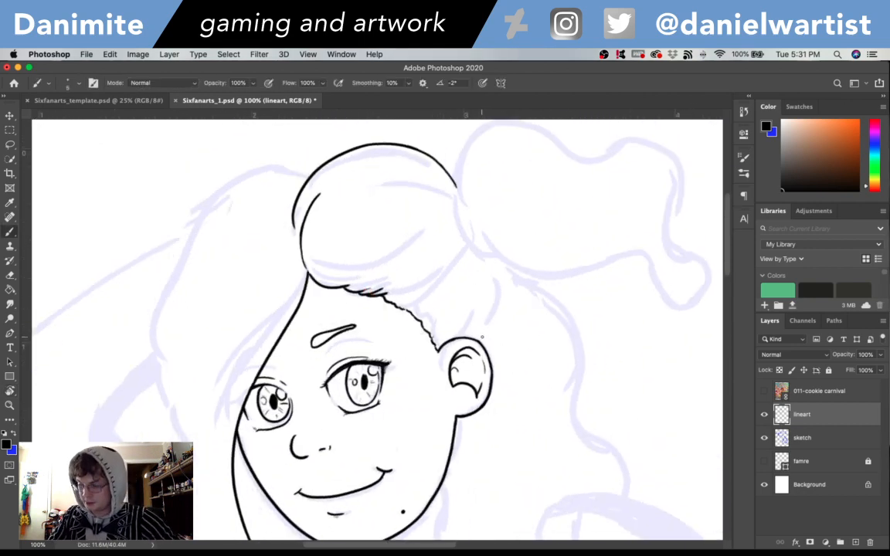
mouse_move(481, 337)
mouse_down()
mouse_move(506, 301)
mouse_move(508, 277)
mouse_up()
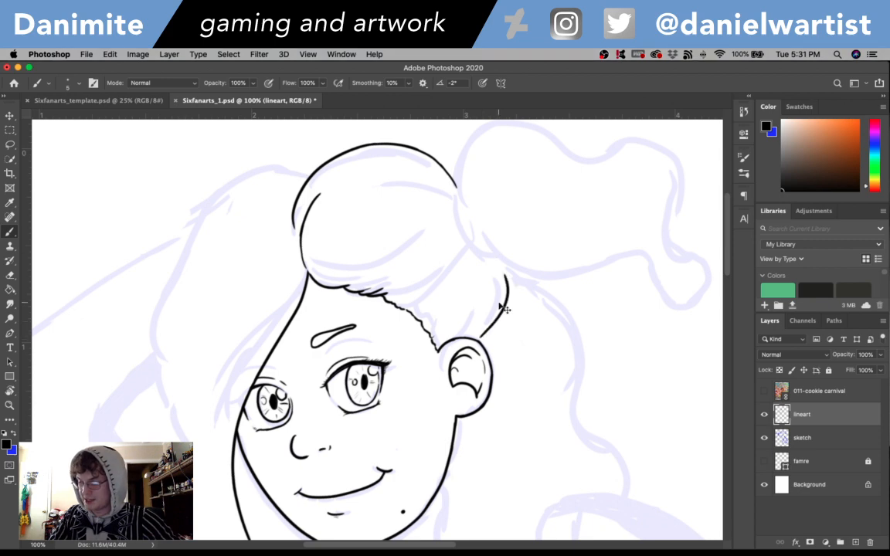
key(super+z)
drag(481, 339, 495, 255)
key(super+z)
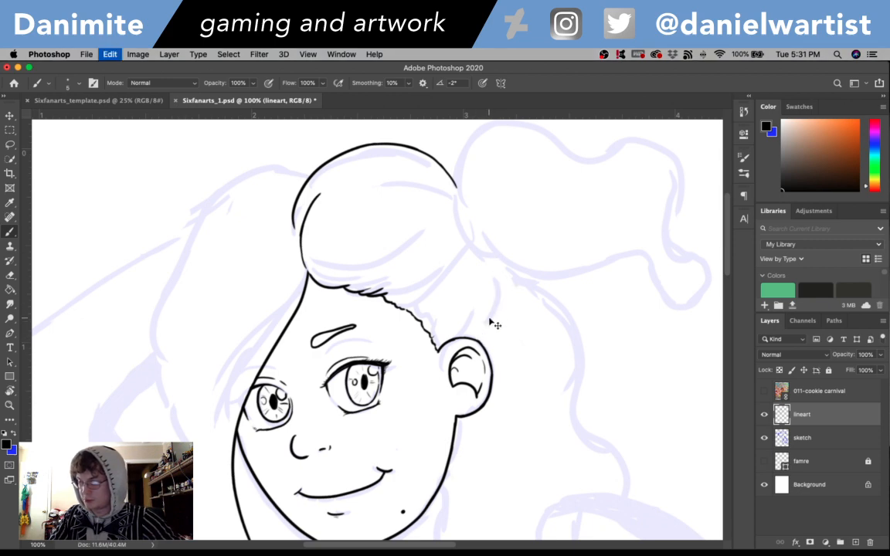
drag(481, 339, 502, 276)
drag(511, 313, 497, 259)
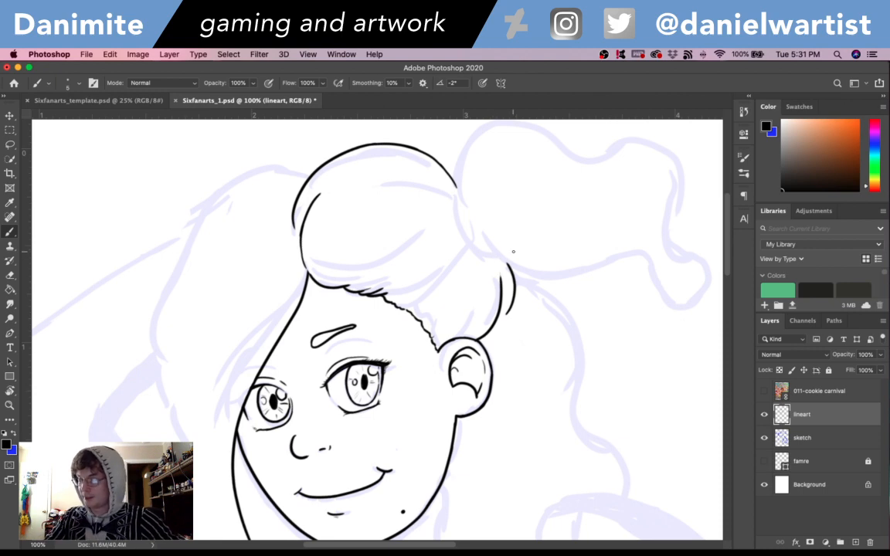
- Ink the top of the loose hair behind the ear, curving outward and down from the ponytail base
mouse_move(522, 287)
mouse_down()
mouse_move(515, 265)
mouse_move(566, 313)
mouse_up()
key(super+z)
mouse_move(520, 284)
mouse_down()
mouse_move(576, 327)
mouse_move(547, 302)
mouse_move(561, 333)
mouse_move(574, 334)
mouse_move(585, 376)
mouse_up()
key(super+z)
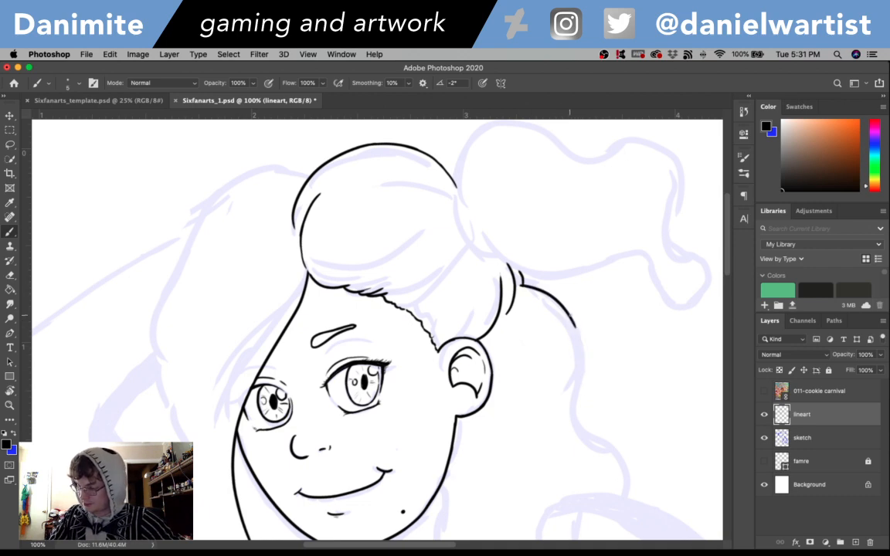
- Extend the outer edge of the loose back hair downward to about the level of the earlobe
drag(570, 315, 581, 383)
key(super+z)
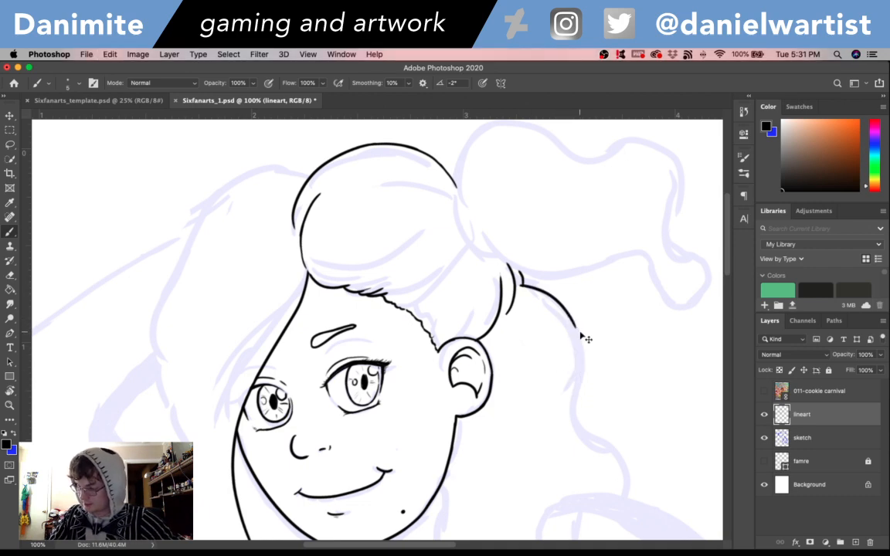
drag(569, 315, 584, 398)
key(super+z)
drag(570, 316, 592, 442)
key(super+z)
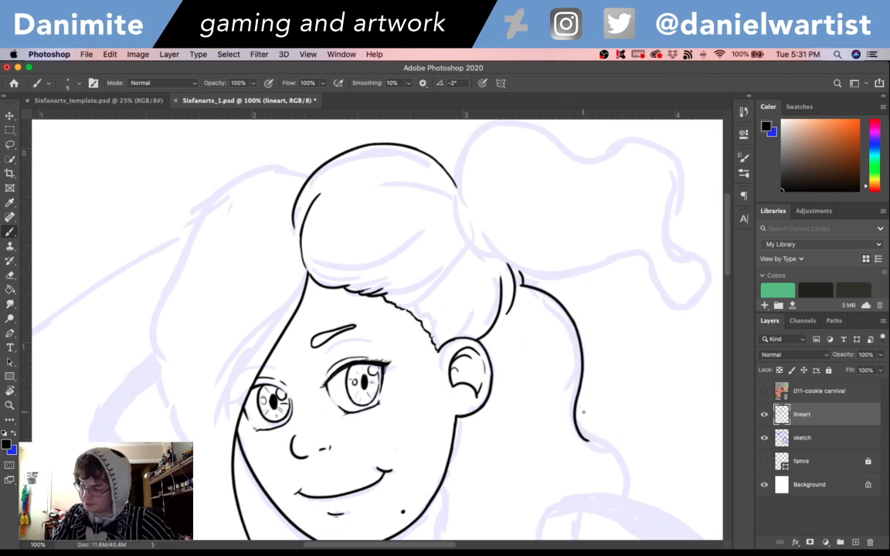
drag(581, 382, 589, 442)
drag(576, 404, 624, 464)
key(super+z)
- Ink the inward bend of the loose back hair's outer edge just below the earlobe level
key(super+z)
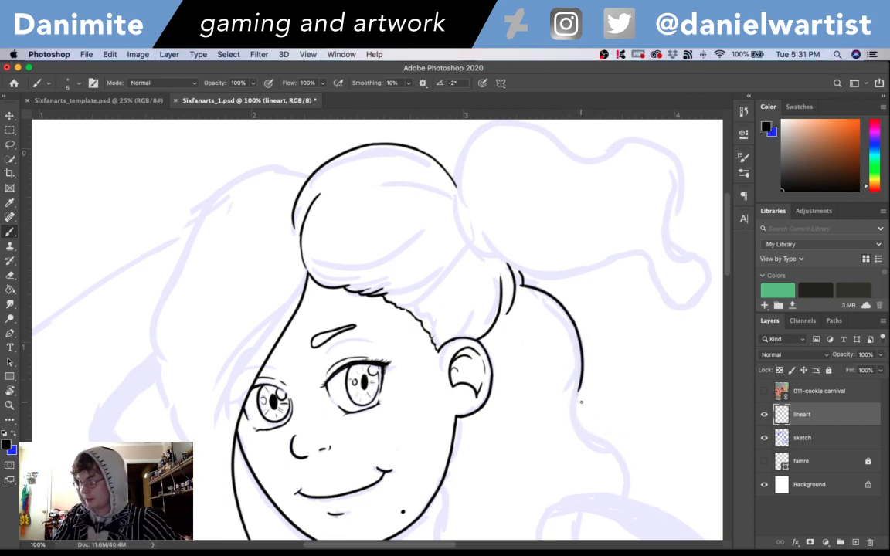
drag(581, 377, 586, 432)
key(super+z)
drag(582, 379, 579, 414)
key(super+z)
key(super+z)
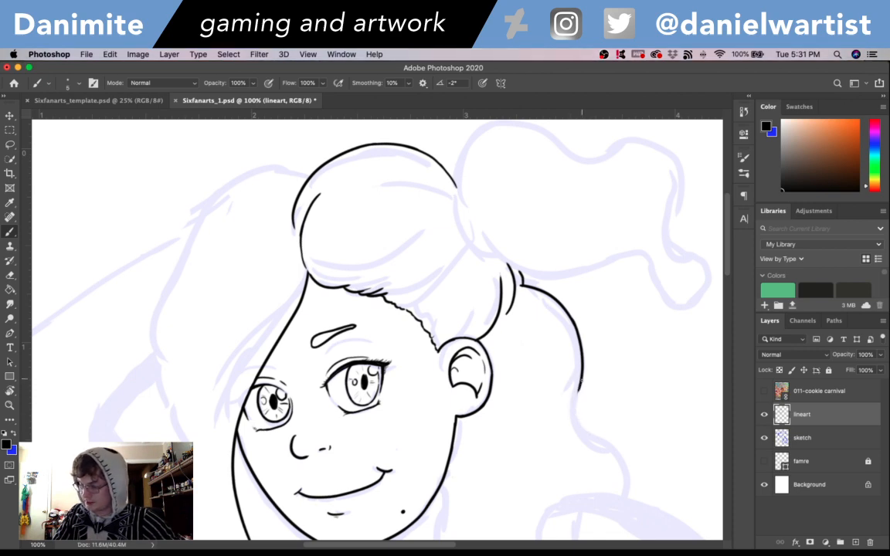
drag(581, 380, 587, 427)
key(super+z)
mouse_move(582, 379)
mouse_down()
mouse_move(590, 434)
mouse_move(609, 449)
mouse_up()
key(super+z)
drag(578, 418, 612, 448)
key(super+z)
key(super+z)
mouse_move(578, 388)
mouse_down()
mouse_move(589, 428)
mouse_move(615, 448)
mouse_move(623, 474)
mouse_up()
- Continue the loose back hair's outer edge in a rounded outward bulge that curls back in above the shoulder
key(super+z)
drag(584, 423, 623, 473)
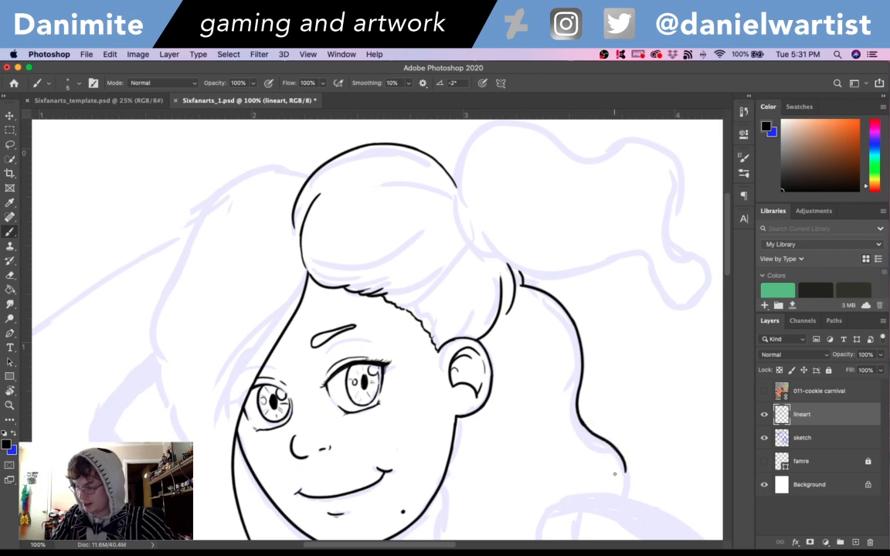
key(super+z)
mouse_move(584, 424)
mouse_down()
mouse_move(633, 458)
mouse_move(631, 497)
mouse_up()
key(super+z)
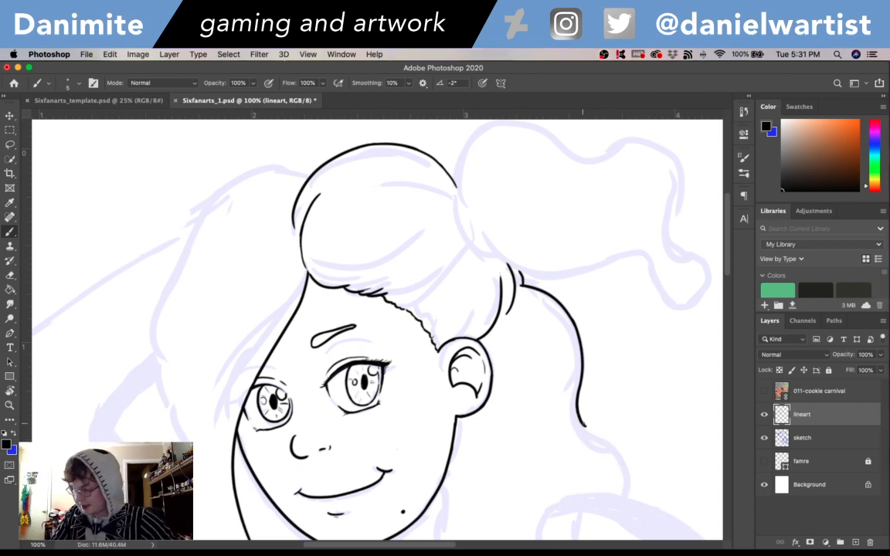
mouse_move(583, 424)
mouse_down()
mouse_move(615, 440)
mouse_move(638, 478)
mouse_move(622, 506)
mouse_up()
key(super+z)
drag(638, 470, 622, 505)
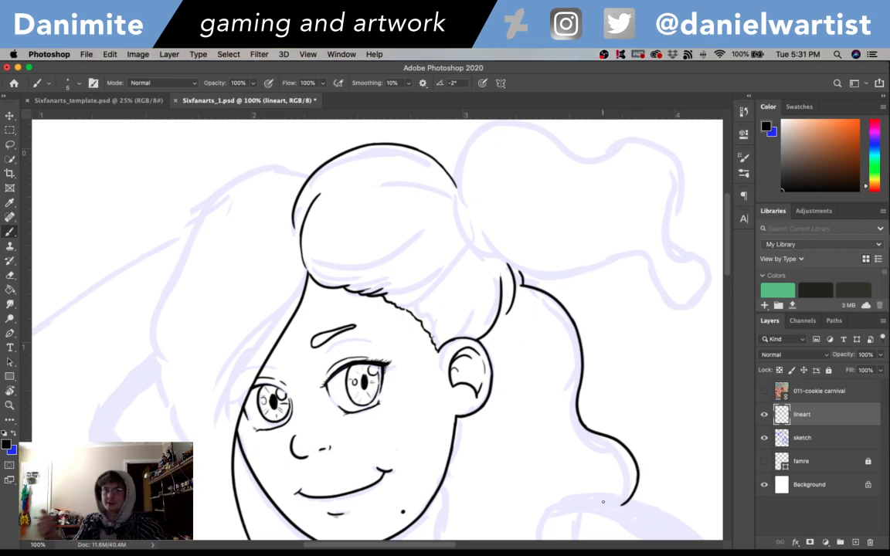
drag(546, 404, 533, 290)
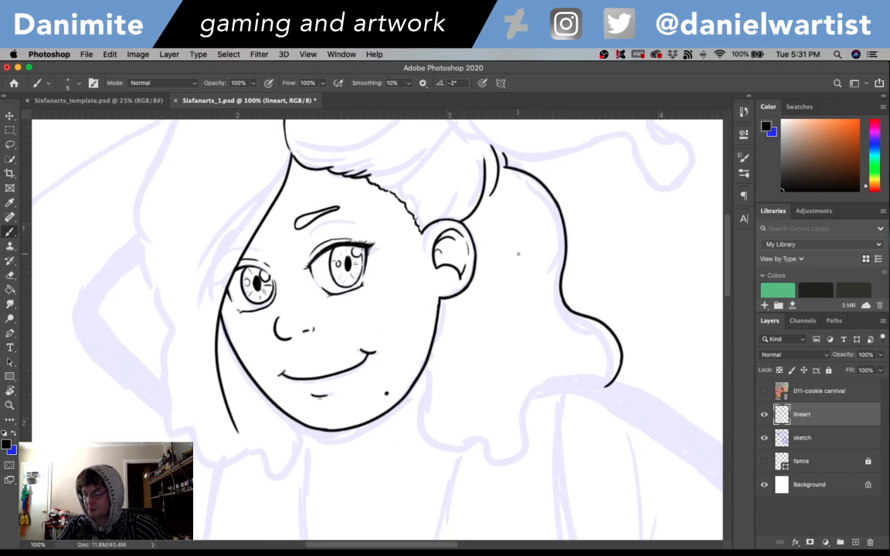
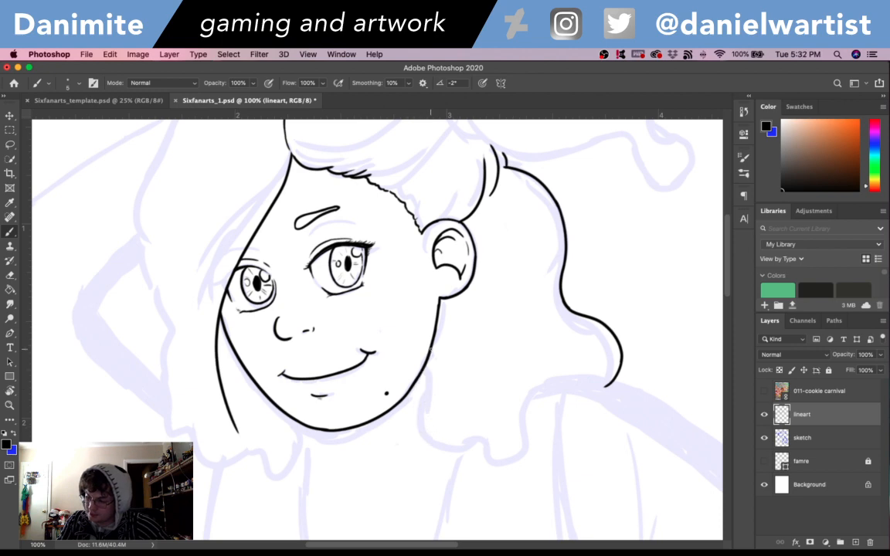
- Ink the inner edge of the loose back hair from the jaw down into a long rounded drip beside the neck
mouse_move(423, 372)
mouse_down()
mouse_move(434, 468)
mouse_move(416, 461)
mouse_move(415, 479)
mouse_move(440, 473)
mouse_move(433, 506)
mouse_up()
key(super+z)
key(super+z)
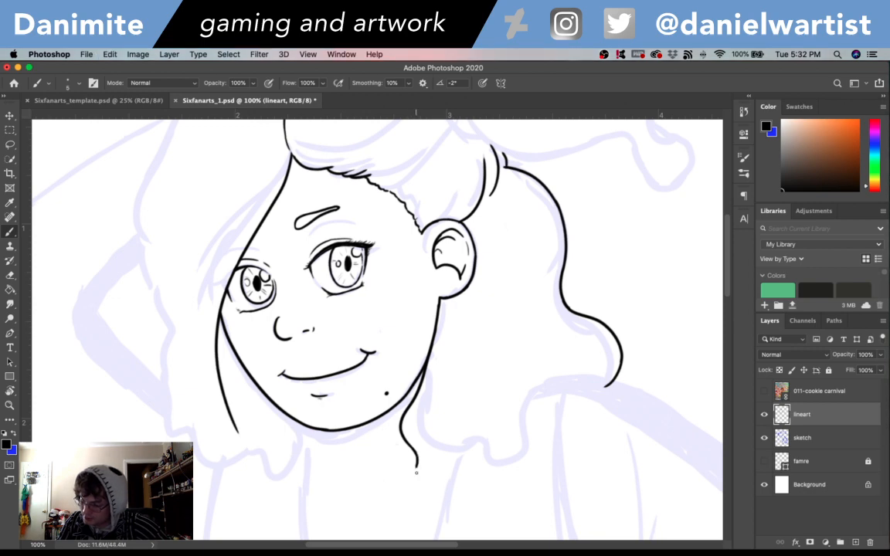
mouse_move(417, 465)
mouse_down()
mouse_move(433, 511)
mouse_move(441, 485)
mouse_up()
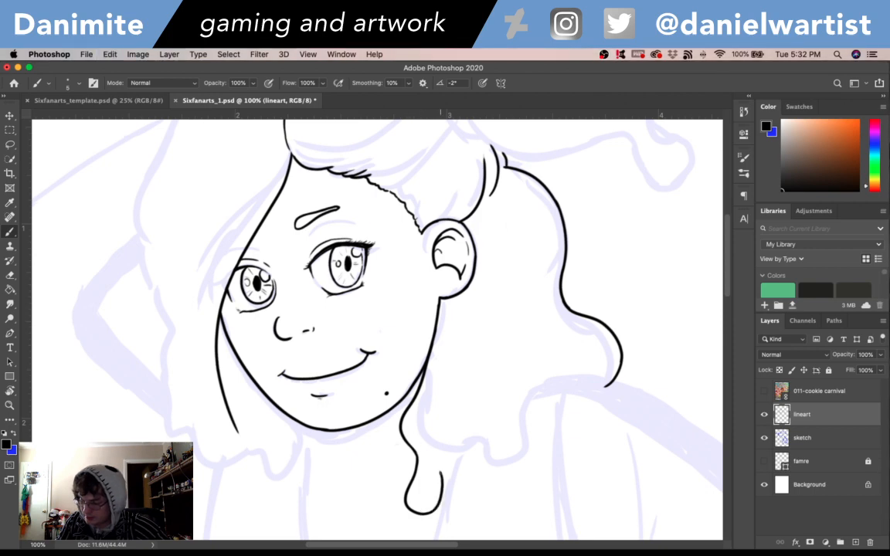
- Continue the back hair's lower edge from the long drip outward and up, ending in a small drip above the shoulder
drag(431, 443, 481, 436)
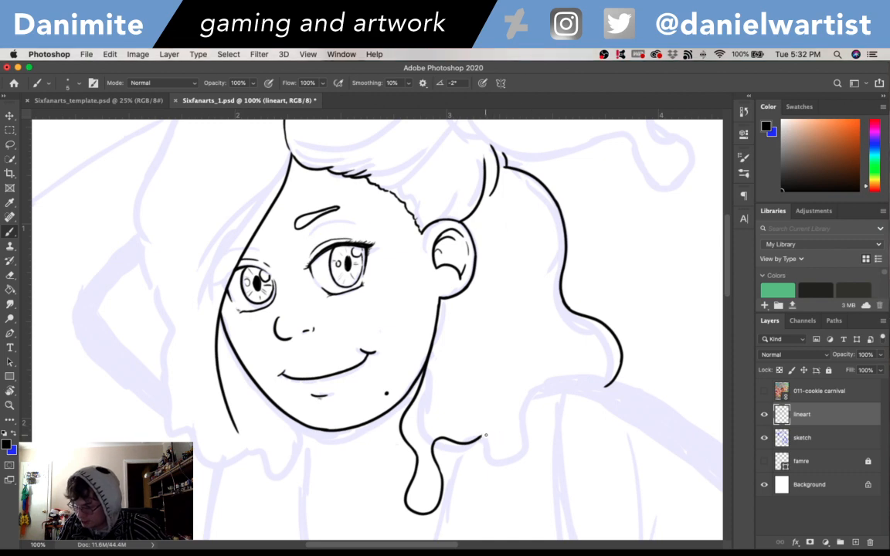
drag(480, 438, 494, 416)
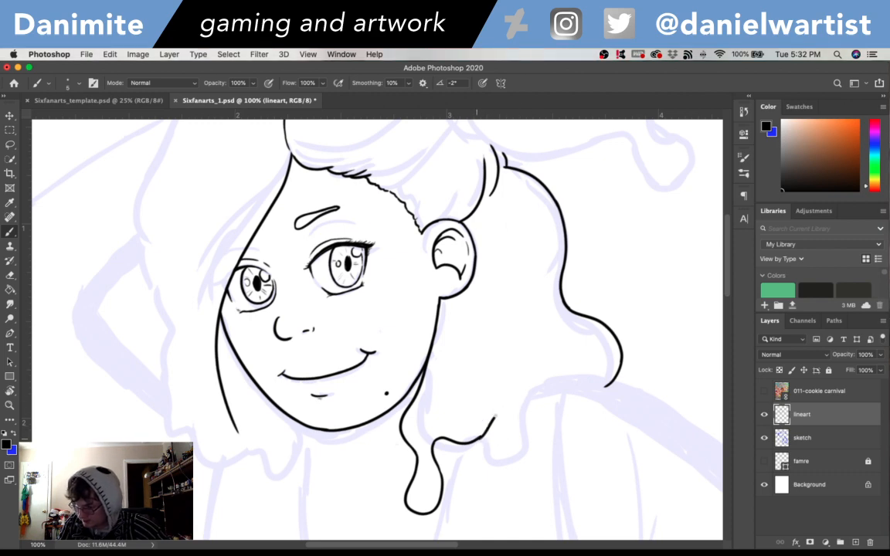
key(super+z)
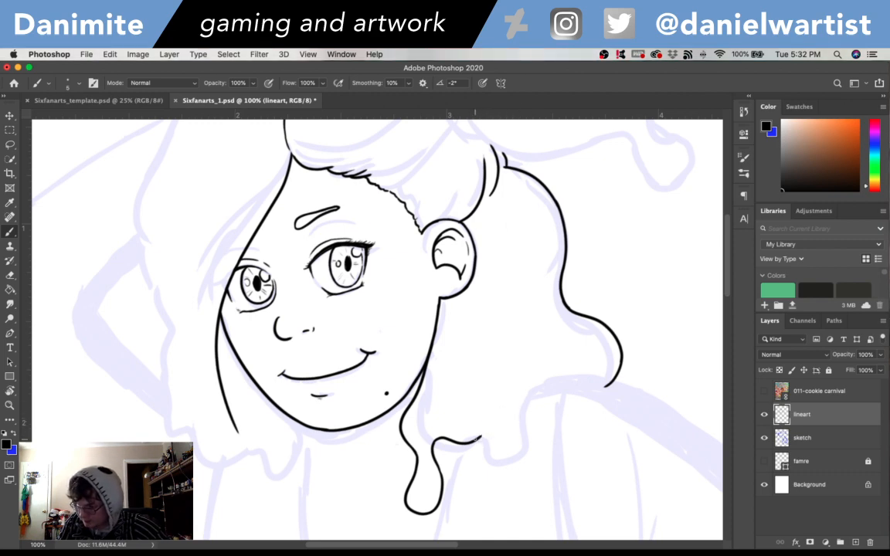
drag(480, 436, 503, 397)
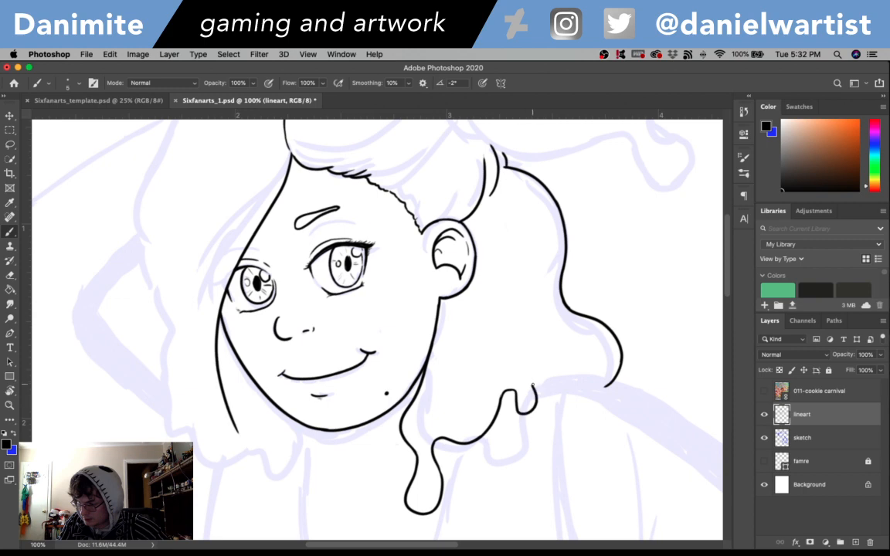
key(super+z)
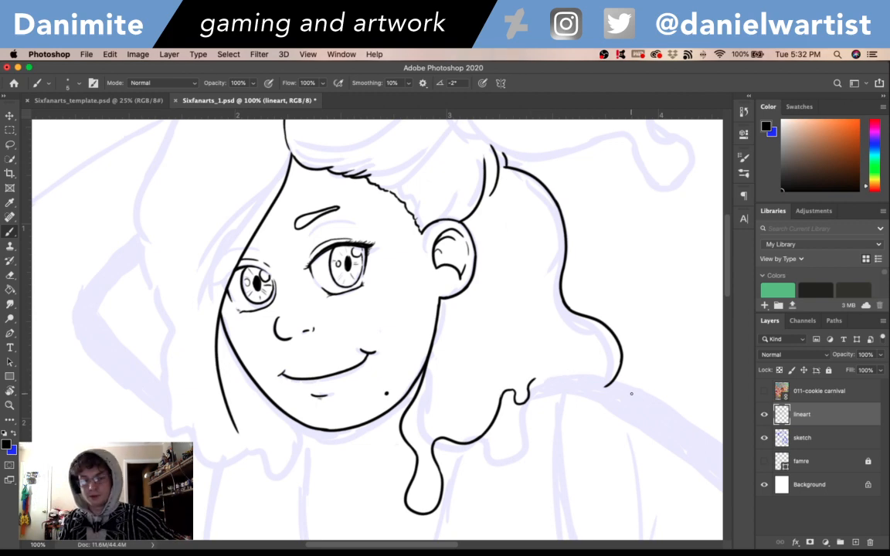
- Ink the curved shoulder line from the small drip past the hair's outer edge, and erase the hair line overshooting it
key(r)
drag(632, 393, 370, 182)
drag(536, 198, 509, 347)
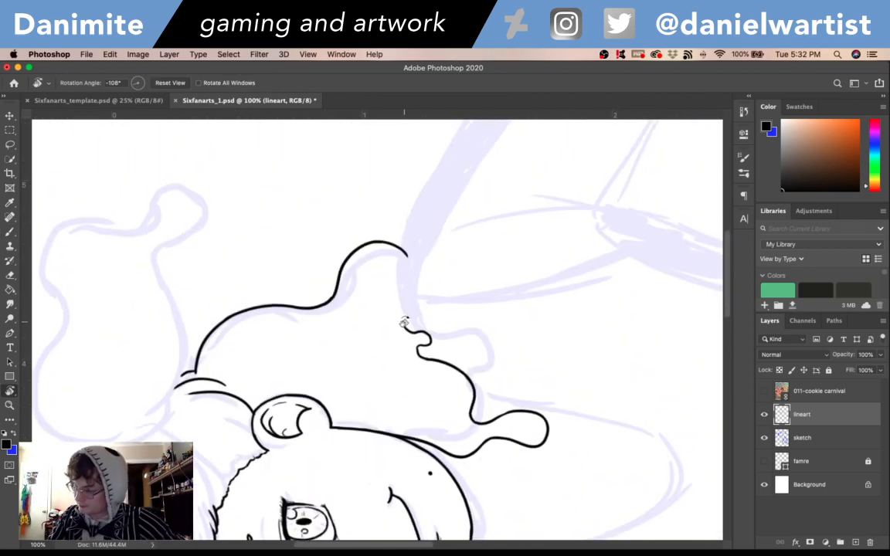
key(b)
drag(404, 329, 408, 246)
key(super+z)
drag(402, 321, 414, 195)
key(super+z)
key(super+z)
key(super+z)
drag(401, 328, 407, 207)
key(e)
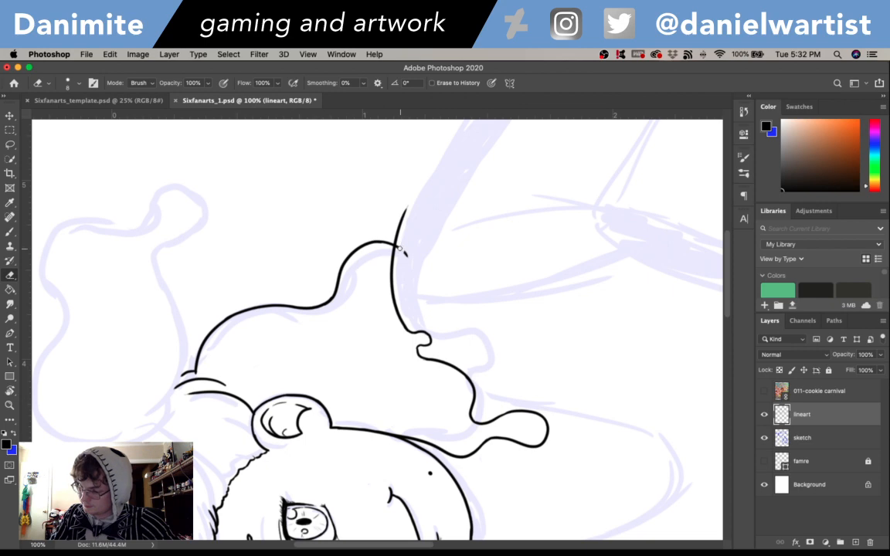
drag(404, 253, 407, 246)
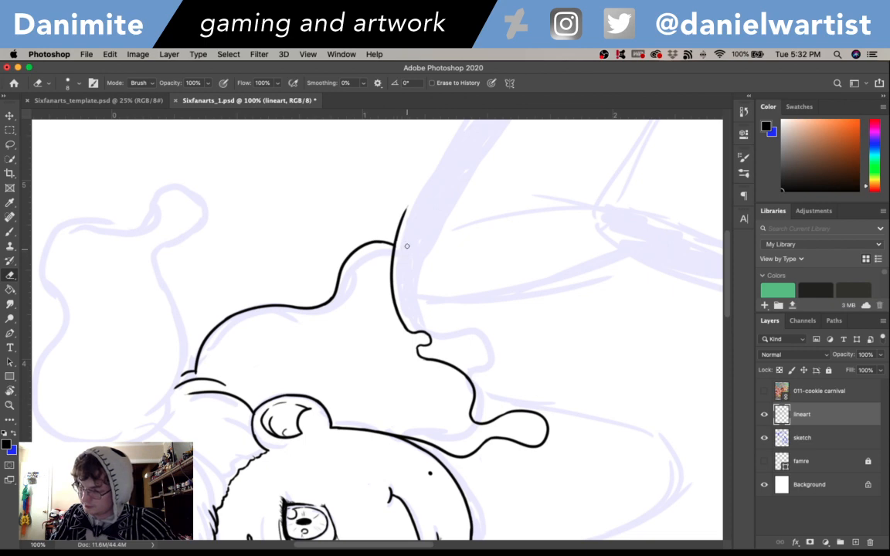
- Ink the far side of the neck from under the chin down in a curve to the base of the U-shaped neckline
key(r)
mouse_move(505, 286)
mouse_down()
mouse_move(516, 449)
mouse_move(438, 507)
mouse_move(449, 410)
mouse_move(491, 328)
mouse_up()
key(b)
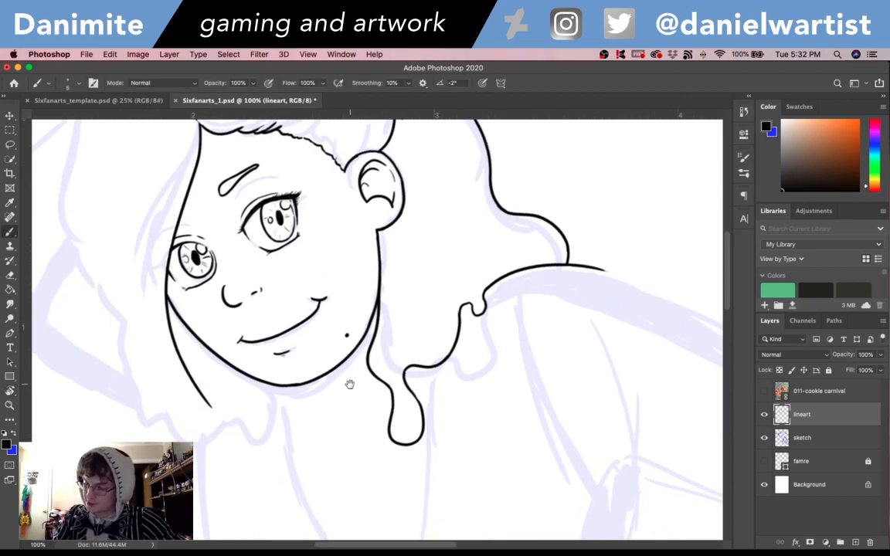
mouse_move(349, 384)
mouse_down()
mouse_move(352, 338)
mouse_move(288, 374)
mouse_move(297, 432)
mouse_up()
key(super+z)
mouse_move(288, 338)
mouse_down()
mouse_move(289, 379)
mouse_move(322, 470)
mouse_up()
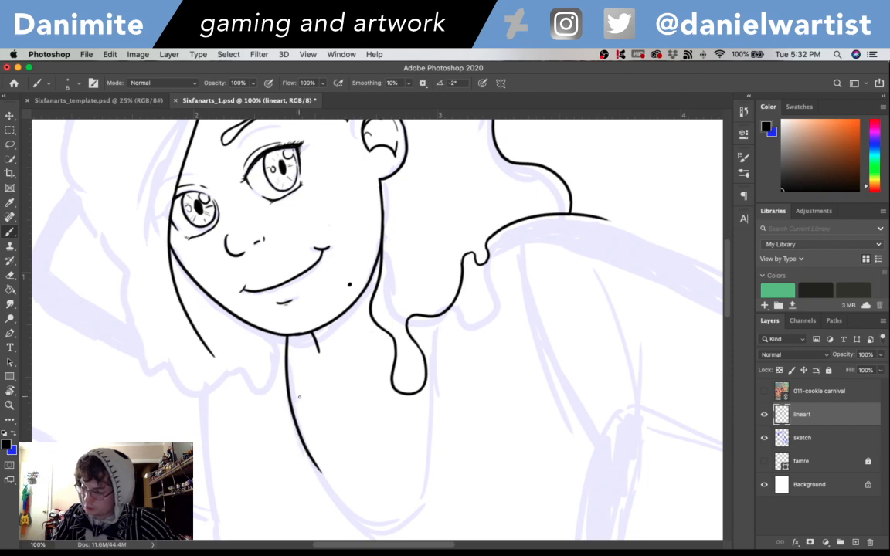
key(super+z)
mouse_move(287, 336)
mouse_down()
mouse_move(323, 488)
mouse_move(360, 525)
mouse_up()
key(super+z)
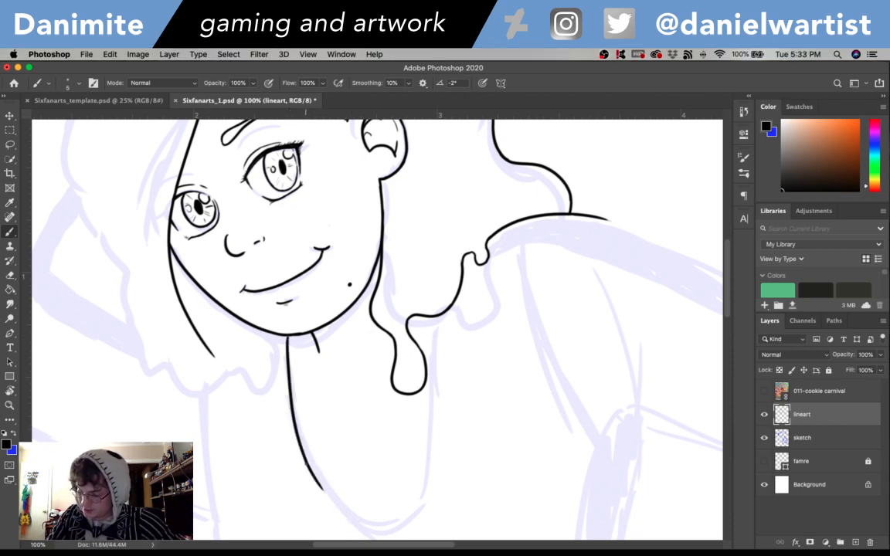
drag(313, 472, 357, 519)
key(super+z)
mouse_move(310, 469)
mouse_down()
mouse_move(334, 504)
mouse_move(363, 521)
mouse_up()
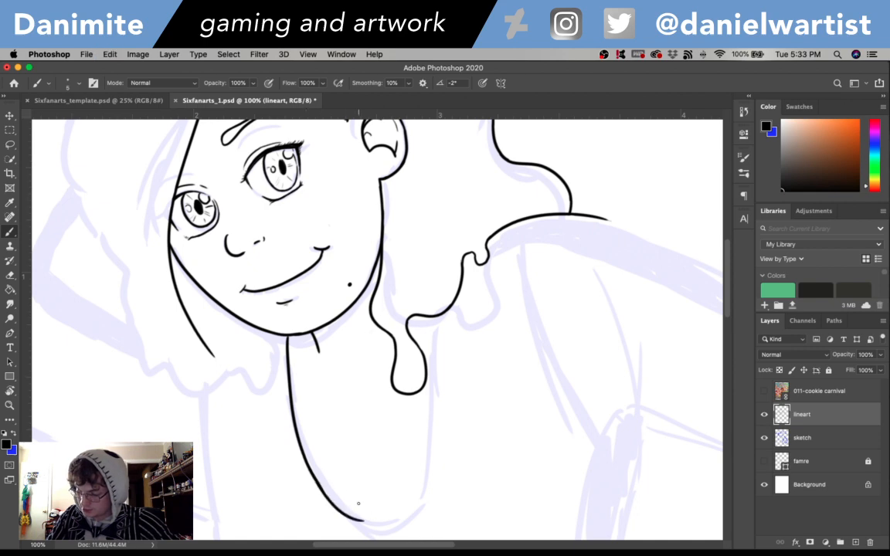
- Ink the rounded bottom of the U-shaped neckline and bring it up the near side toward the hair drip
scroll(532, 393, down, 5)
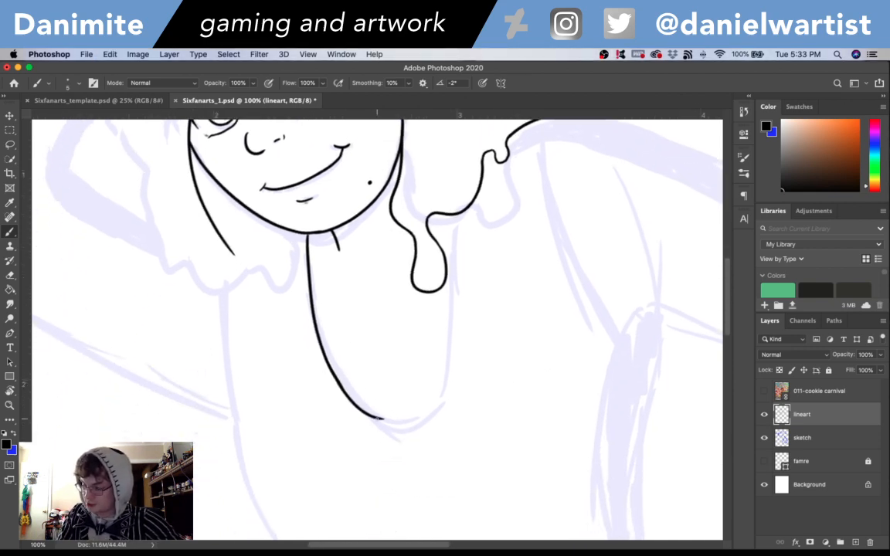
drag(383, 419, 431, 401)
key(super+z)
mouse_move(383, 419)
mouse_down()
mouse_move(437, 392)
mouse_move(450, 262)
mouse_up()
key(super+z)
- Extend the near side of the neckline upward until it meets the lower edge of the back hair
drag(448, 319, 455, 244)
key(super+z)
drag(451, 312, 455, 234)
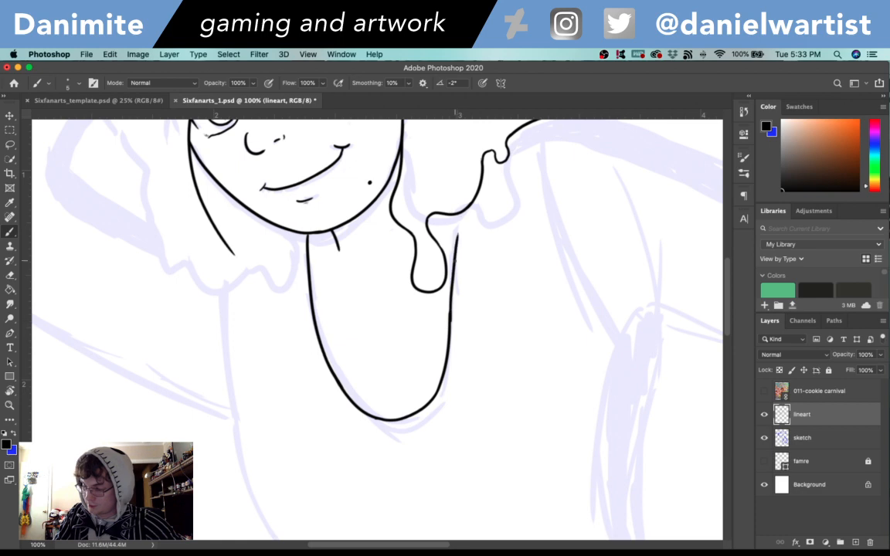
key(super+z)
drag(450, 315, 462, 206)
key(super+z)
mouse_move(453, 247)
mouse_down()
mouse_move(457, 215)
mouse_move(454, 250)
mouse_up()
key(super+z)
key(super+z)
mouse_move(456, 215)
mouse_down()
mouse_move(453, 267)
mouse_move(481, 313)
mouse_move(435, 407)
mouse_up()
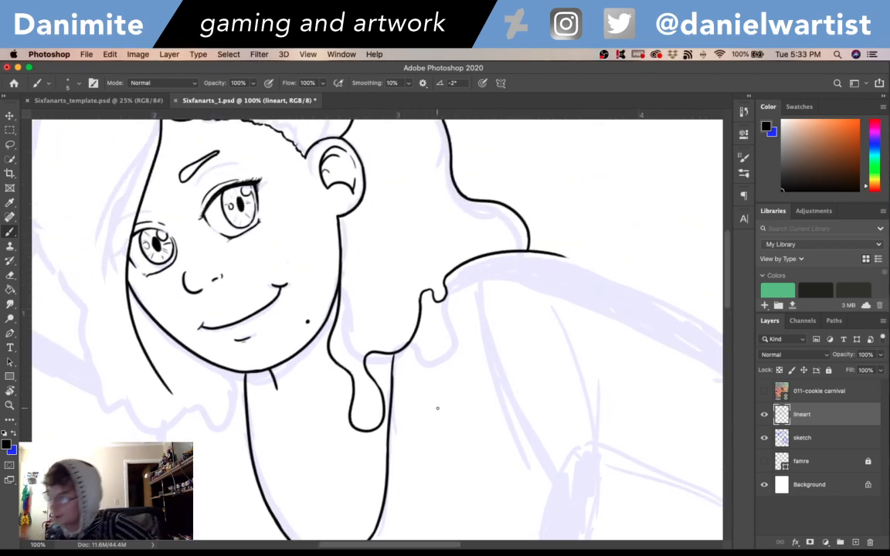
- Erase the top end of the inner back hair line where it runs into the jaw
mouse_move(533, 340)
mouse_down()
mouse_move(624, 441)
mouse_move(615, 448)
mouse_up()
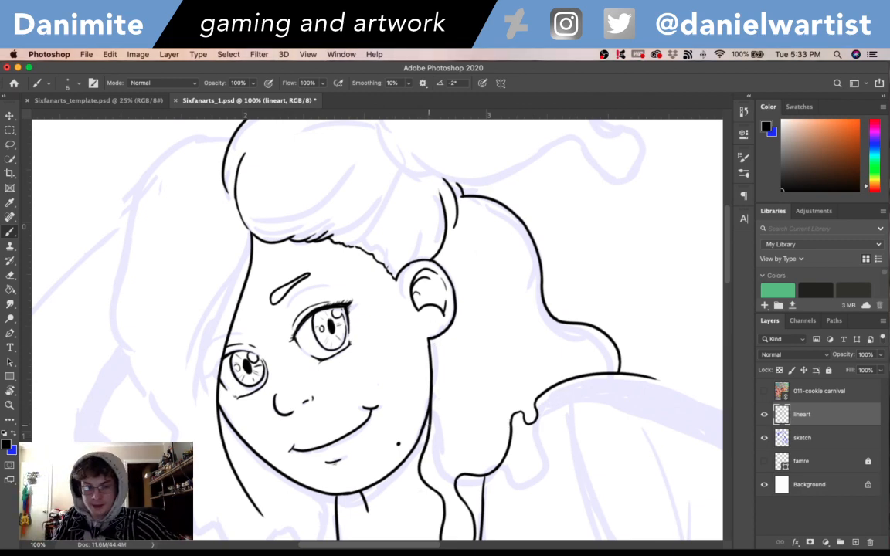
key(e)
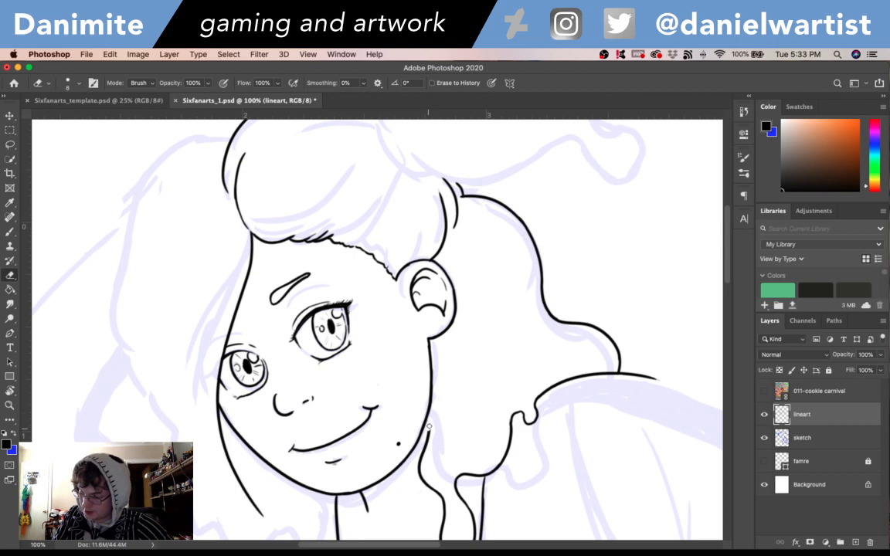
key(b)
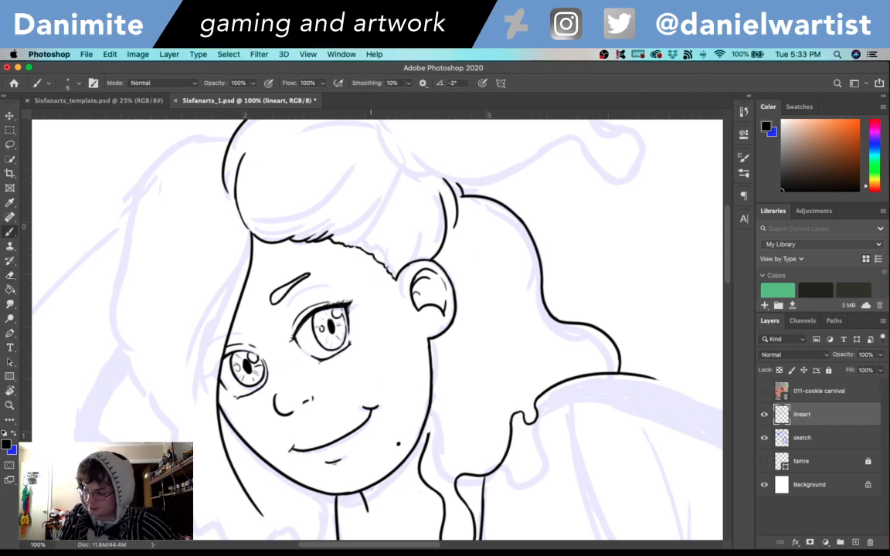
- Ink a second contour line along the underside of the jaw from near the chin to the back hair
drag(371, 489, 418, 462)
key(super+z)
drag(369, 490, 423, 433)
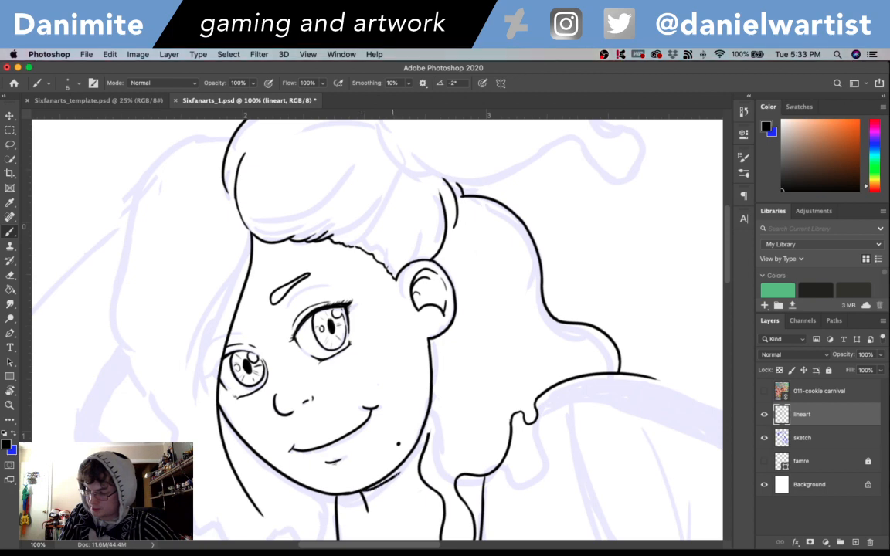
mouse_move(394, 474)
mouse_down()
mouse_move(417, 452)
mouse_move(441, 393)
mouse_up()
key(super+z)
- Extend the second contour line up the outside of the cheek to just beneath the earlobe
key(super+z)
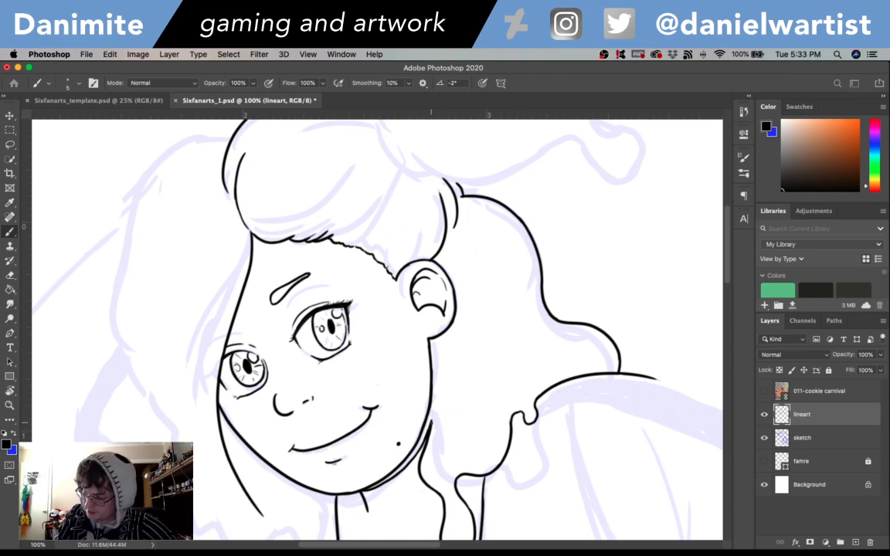
drag(429, 429, 438, 385)
key(super+z)
drag(430, 427, 436, 391)
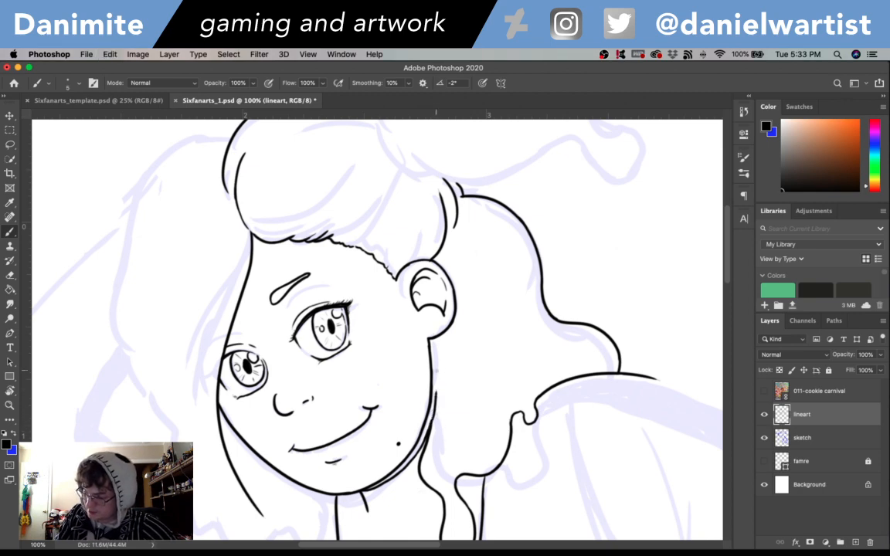
key(super+z)
drag(434, 414, 444, 381)
key(super+z)
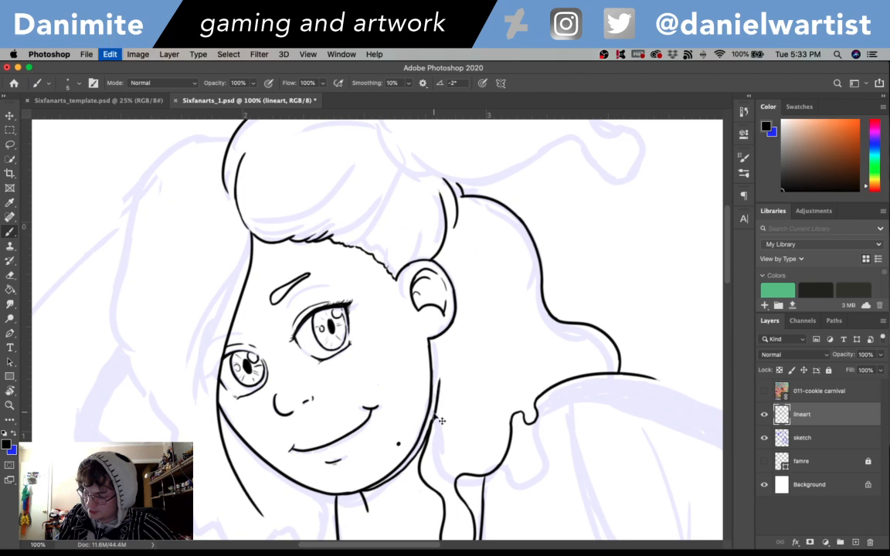
drag(434, 431, 441, 353)
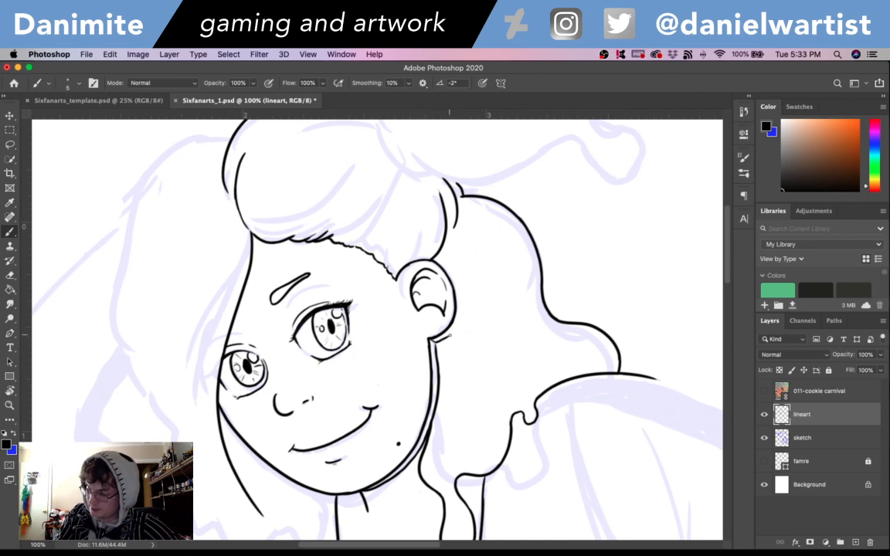
- Add a matching second contour line around the outer edge of the earlobe and lower ear
mouse_move(450, 335)
mouse_down()
mouse_move(466, 308)
mouse_move(458, 324)
mouse_move(454, 290)
mouse_up()
key(super+z)
key(super+z)
key(super+z)
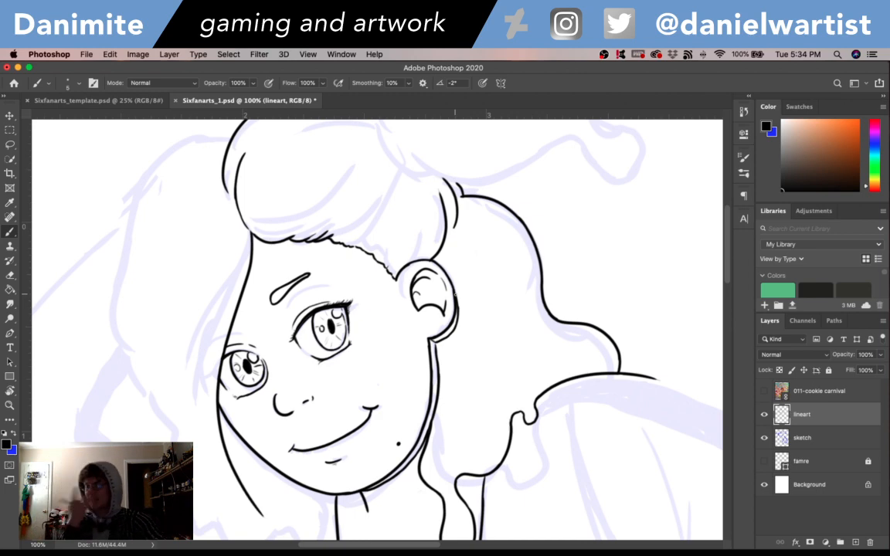
mouse_move(503, 405)
mouse_down()
mouse_move(576, 389)
mouse_move(546, 265)
mouse_move(477, 383)
mouse_up()
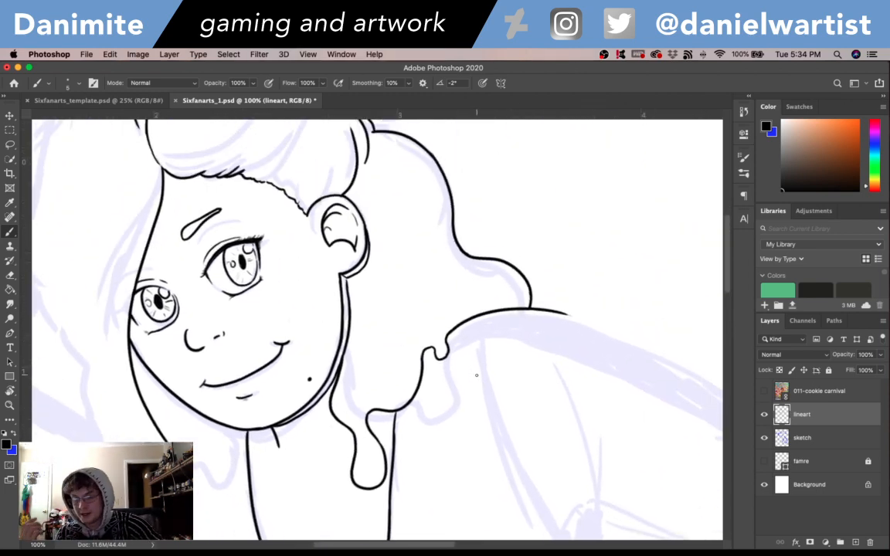
drag(598, 448, 390, 401)
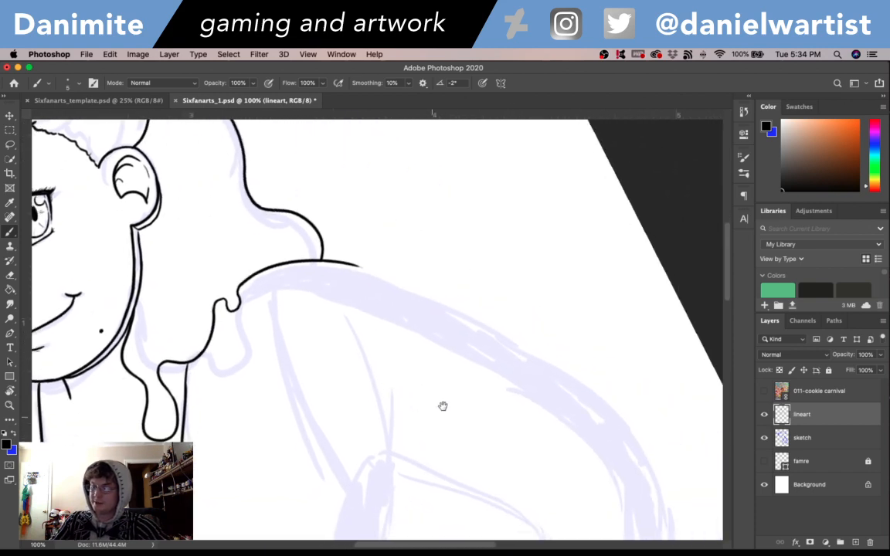
mouse_move(443, 407)
mouse_down()
mouse_move(732, 401)
mouse_move(762, 414)
mouse_up()
mouse_move(549, 388)
mouse_down()
mouse_move(587, 443)
mouse_move(608, 417)
mouse_up()
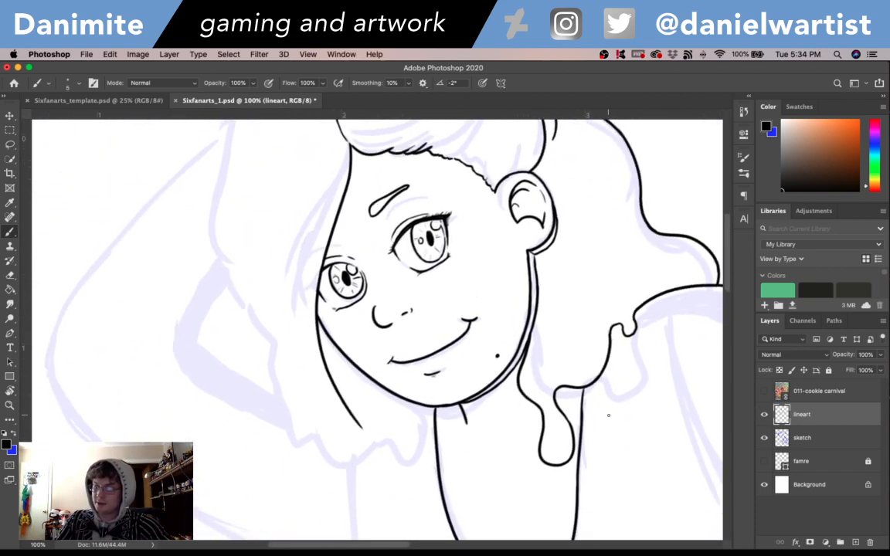
- Ink a long rounded drip hanging below the tip of the front hair on the far side of the neck
drag(467, 325, 423, 241)
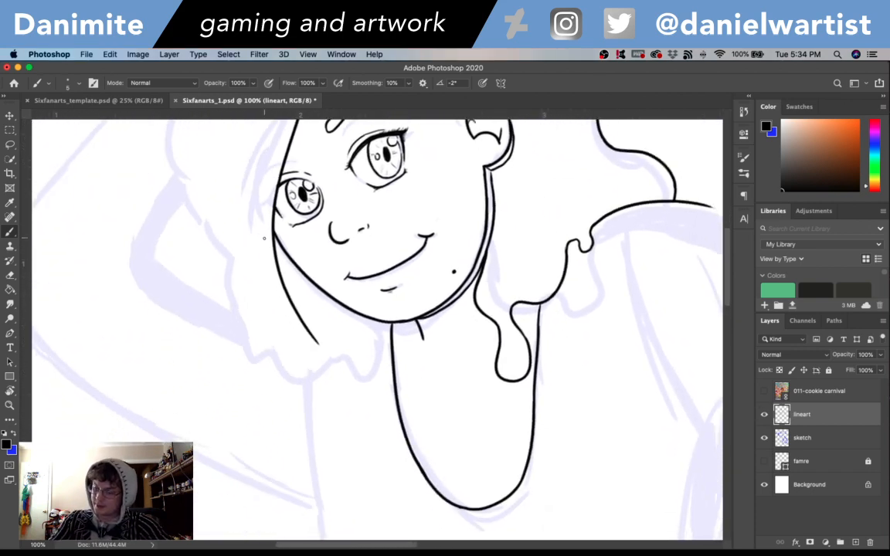
mouse_move(389, 281)
mouse_down()
mouse_move(409, 410)
mouse_move(384, 310)
mouse_up()
key(e)
key(b)
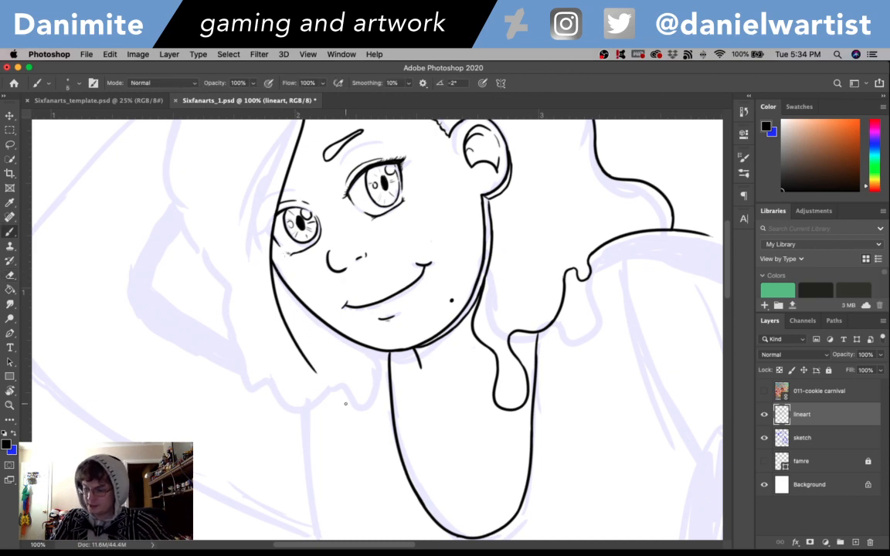
mouse_move(337, 387)
mouse_down()
mouse_move(350, 461)
mouse_move(324, 432)
mouse_up()
key(super+z)
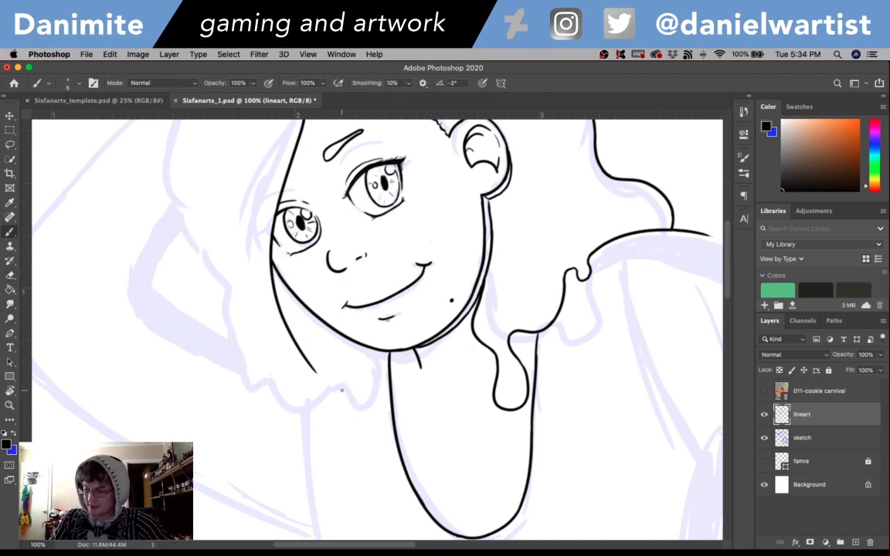
mouse_move(342, 392)
mouse_down()
mouse_move(369, 508)
mouse_move(315, 482)
mouse_up()
key(super+z)
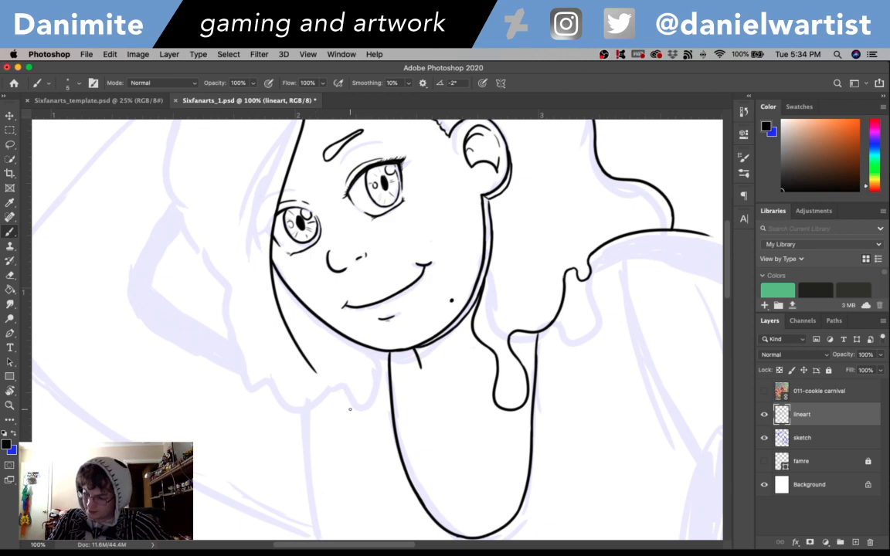
mouse_move(342, 392)
mouse_down()
mouse_move(386, 486)
mouse_move(338, 474)
mouse_move(326, 418)
mouse_move(303, 380)
mouse_move(330, 429)
mouse_move(311, 393)
mouse_move(296, 393)
mouse_up()
key(super+z)
key(super+z)
key(super+z)
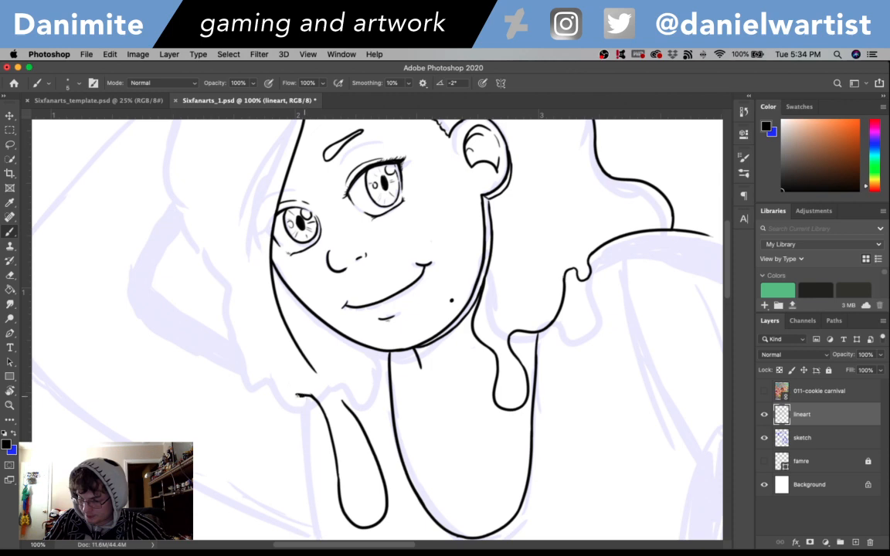
key(super+z)
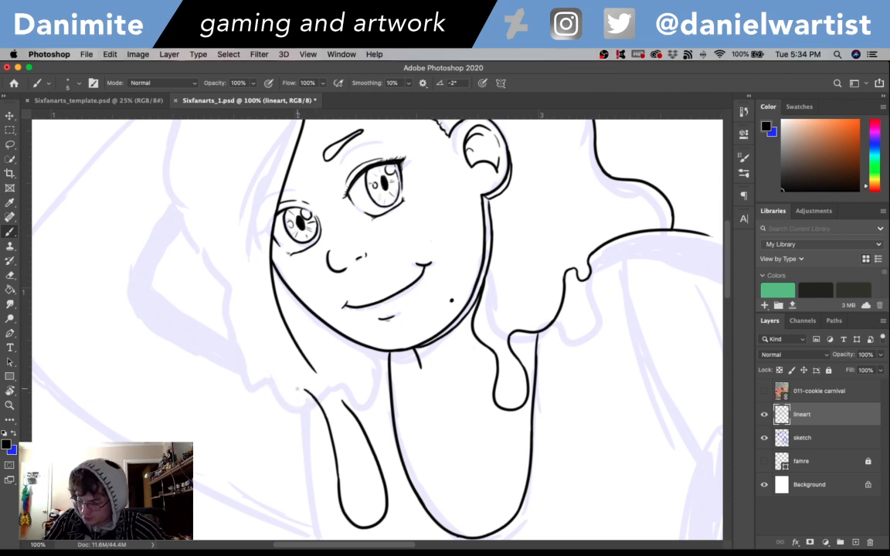
- Ink the front hair's bumpy lower edge from the top of the long drip outward and up along the sketch
mouse_move(311, 395)
mouse_down()
mouse_move(278, 373)
mouse_move(280, 392)
mouse_move(300, 390)
mouse_move(244, 363)
mouse_move(221, 288)
mouse_up()
key(super+z)
key(super+z)
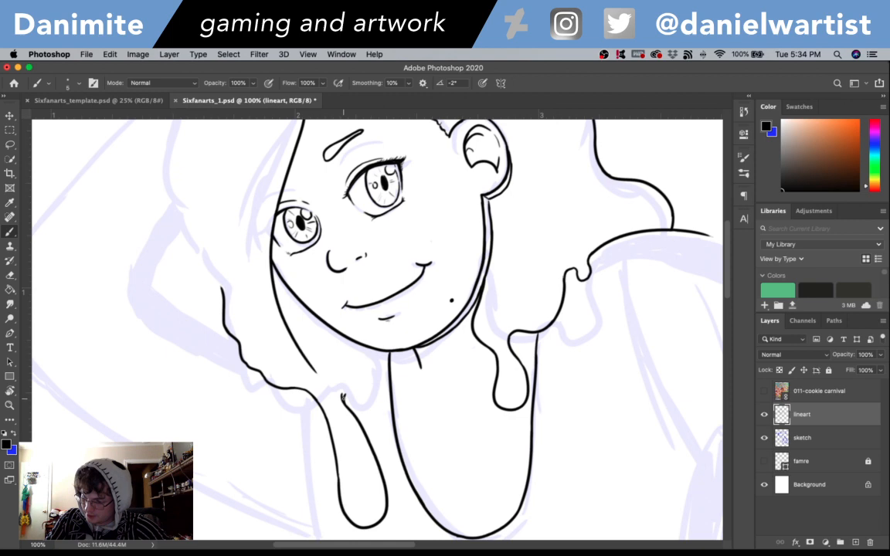
- Ink a curved line joining the inner side of the long drip to the jawline beside the neck
drag(342, 394, 389, 352)
key(super+z)
key(super+z)
key(super+z)
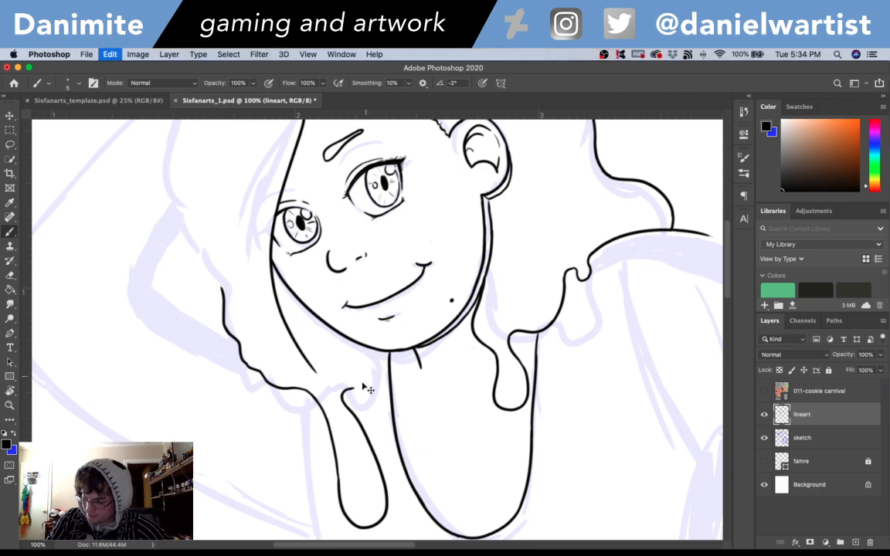
drag(354, 389, 386, 348)
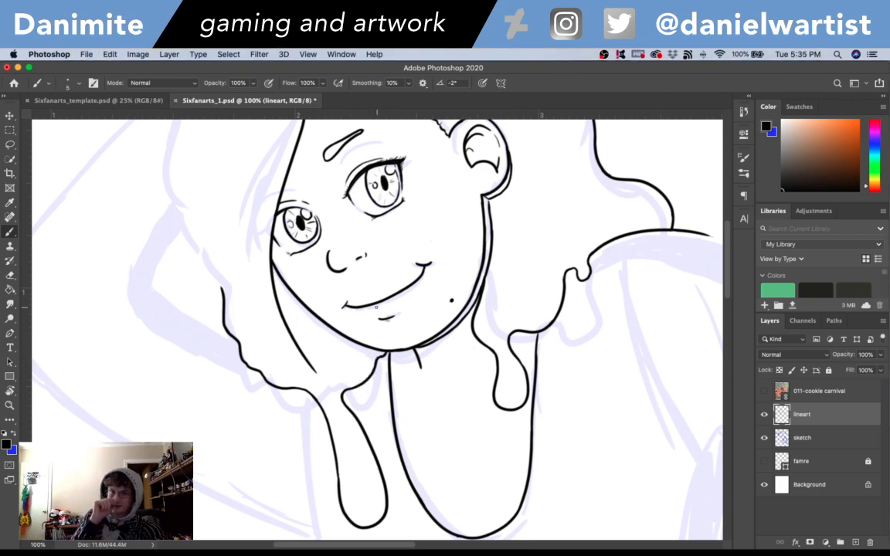
- Erase the upper stretch of the bumpy hair edge and replace it with a smooth diagonal line running outward over the thick sketched band
drag(504, 290, 559, 350)
key(e)
drag(285, 383, 283, 345)
mouse_move(295, 399)
mouse_down()
mouse_move(308, 426)
mouse_move(299, 402)
mouse_up()
key(b)
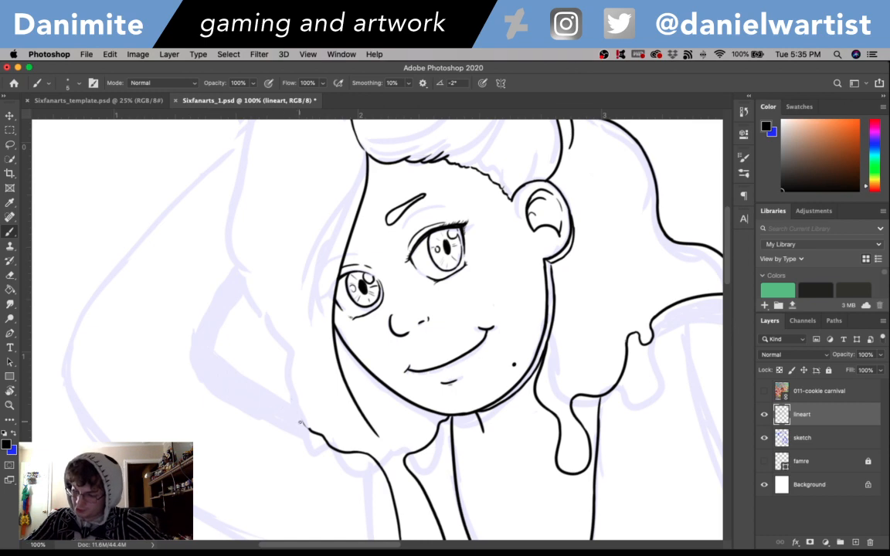
drag(302, 420, 202, 355)
key(super+z)
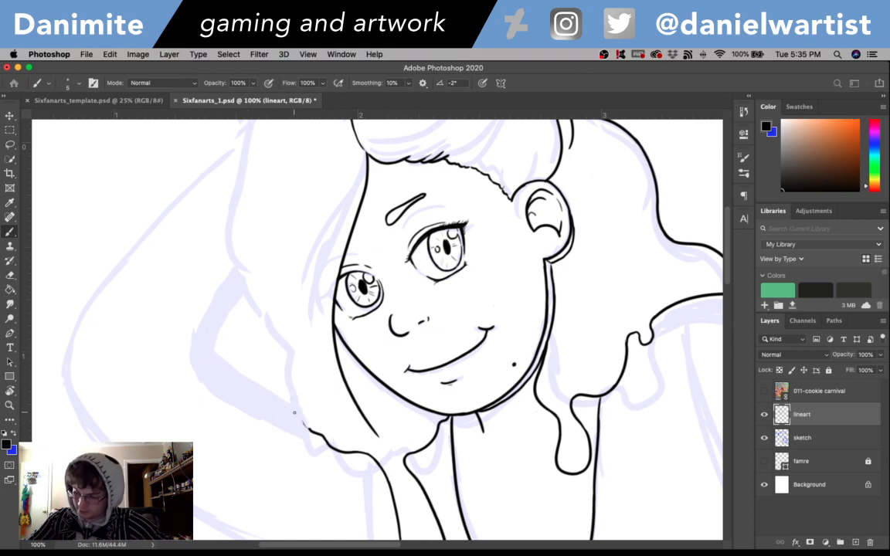
mouse_move(307, 425)
mouse_down()
mouse_move(223, 369)
mouse_move(294, 417)
mouse_move(222, 357)
mouse_up()
key(super+z)
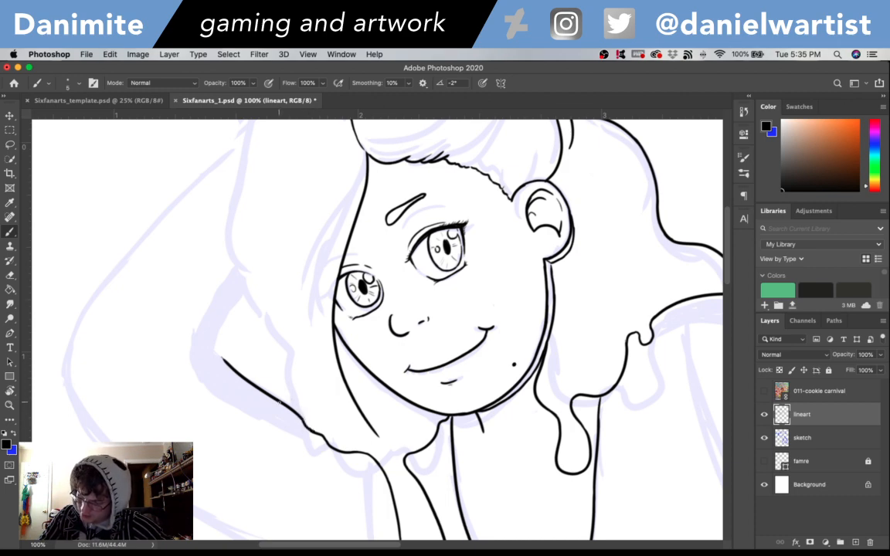
- Ink the front hair's outer contour from the diagonal line up to the rolled top hair, and add a short strand at the hairline near the ear
mouse_move(271, 386)
mouse_down()
mouse_move(270, 353)
mouse_move(235, 293)
mouse_move(261, 331)
mouse_move(239, 264)
mouse_up()
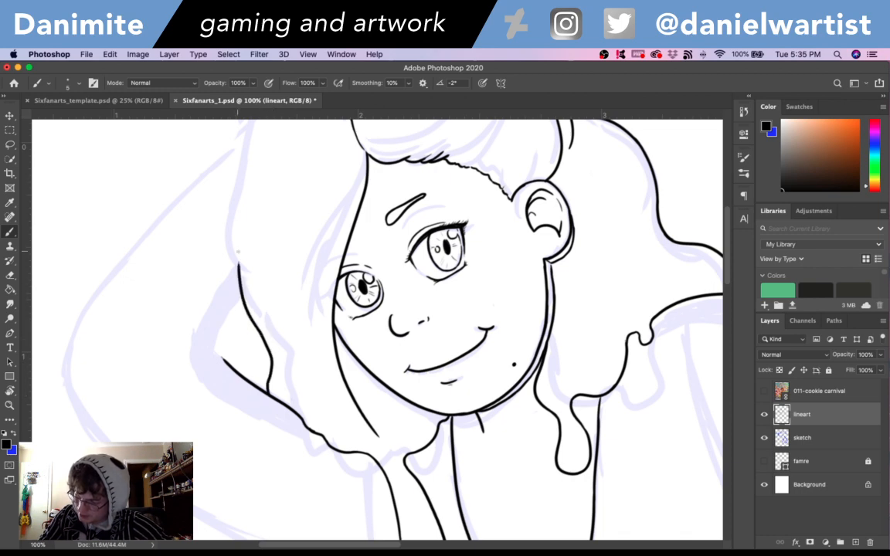
drag(423, 294, 458, 410)
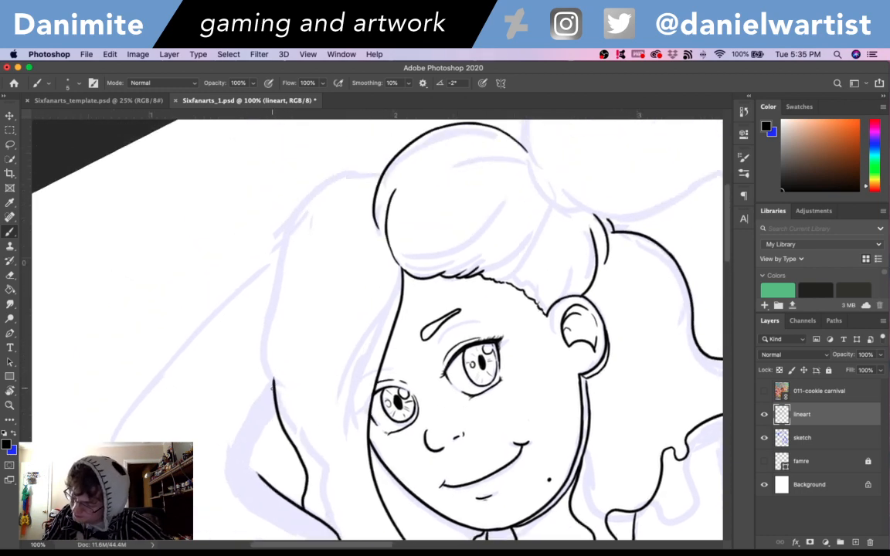
drag(274, 377, 280, 270)
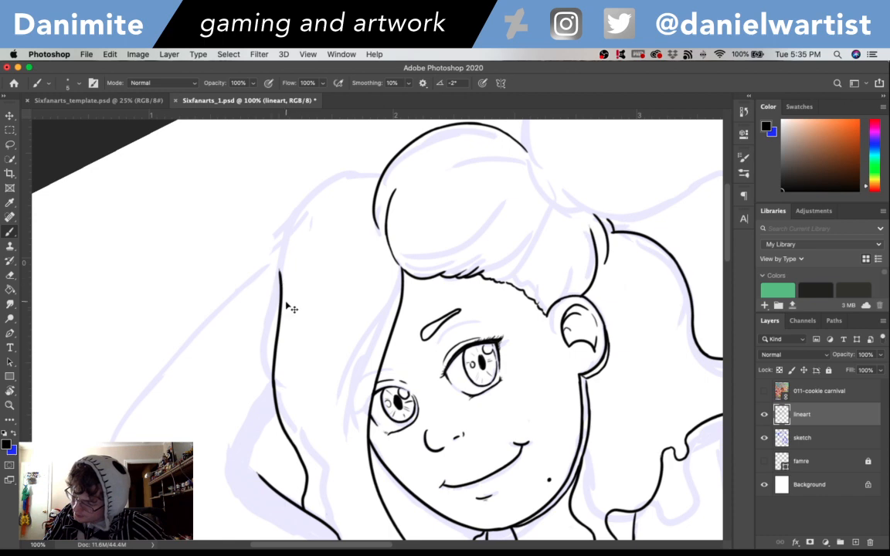
key(super+z)
mouse_move(275, 389)
mouse_down()
mouse_move(274, 325)
mouse_move(321, 223)
mouse_move(357, 201)
mouse_move(301, 245)
mouse_move(376, 188)
mouse_up()
key(super+z)
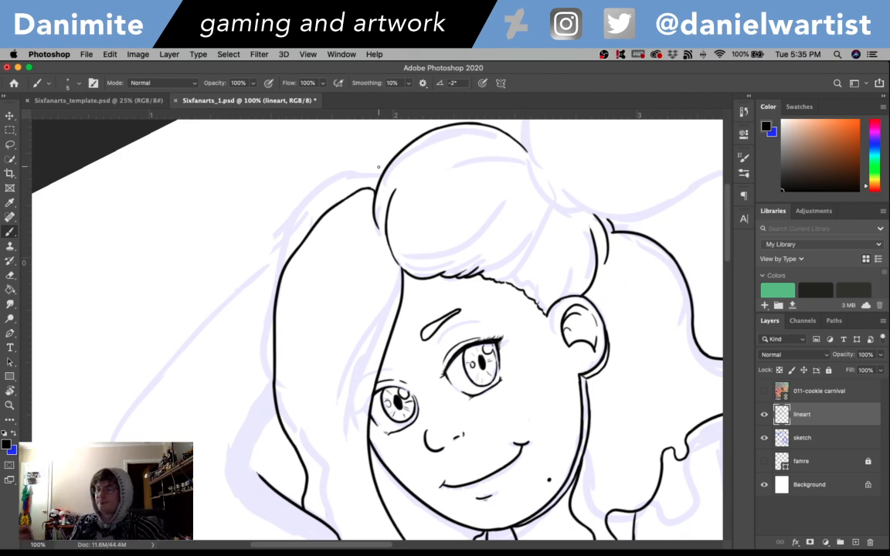
mouse_move(650, 411)
mouse_down()
mouse_move(560, 320)
mouse_move(515, 373)
mouse_move(547, 399)
mouse_up()
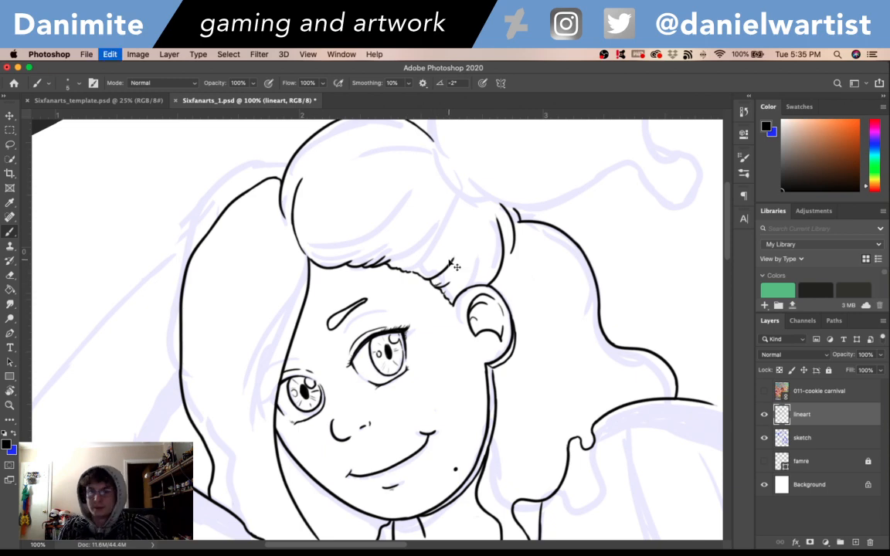
- Erase the corner where the long drip's inner side meets the underside of the front hair
mouse_move(507, 426)
mouse_down()
mouse_move(463, 189)
mouse_move(498, 216)
mouse_up()
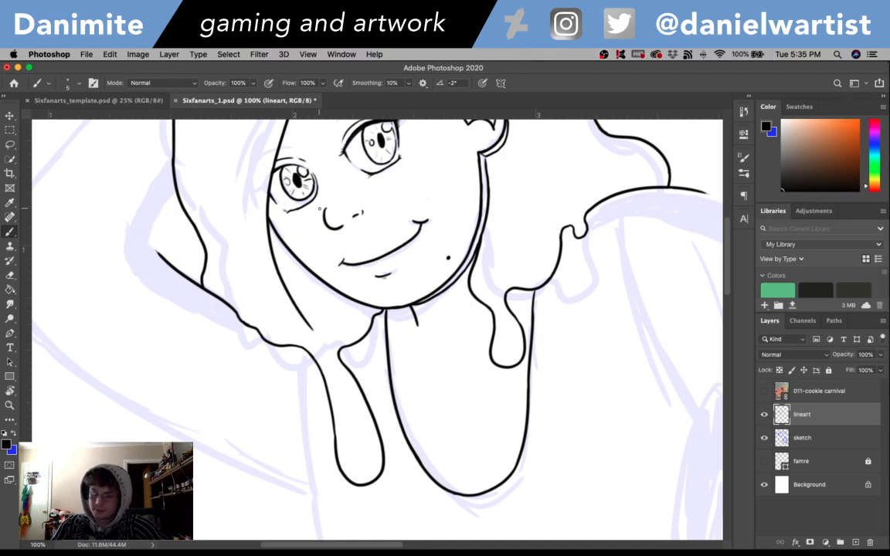
key(e)
drag(300, 305, 325, 345)
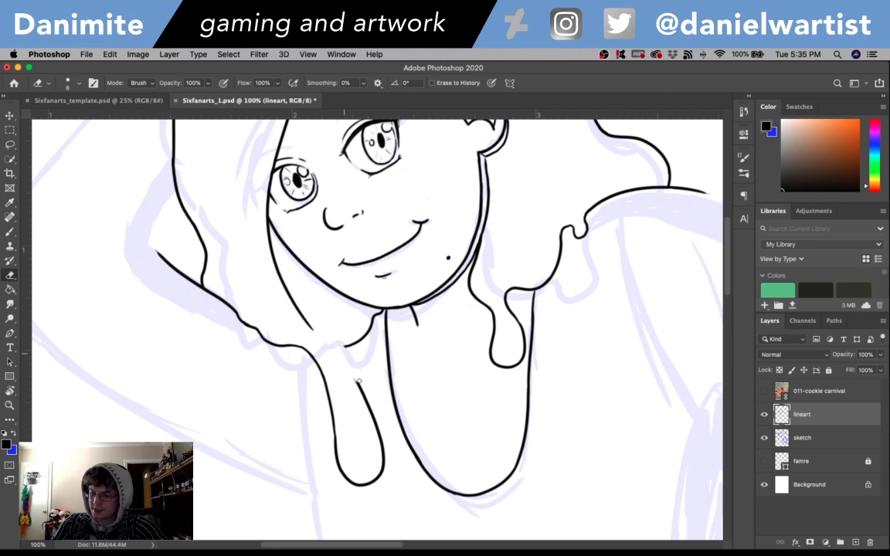
key(b)
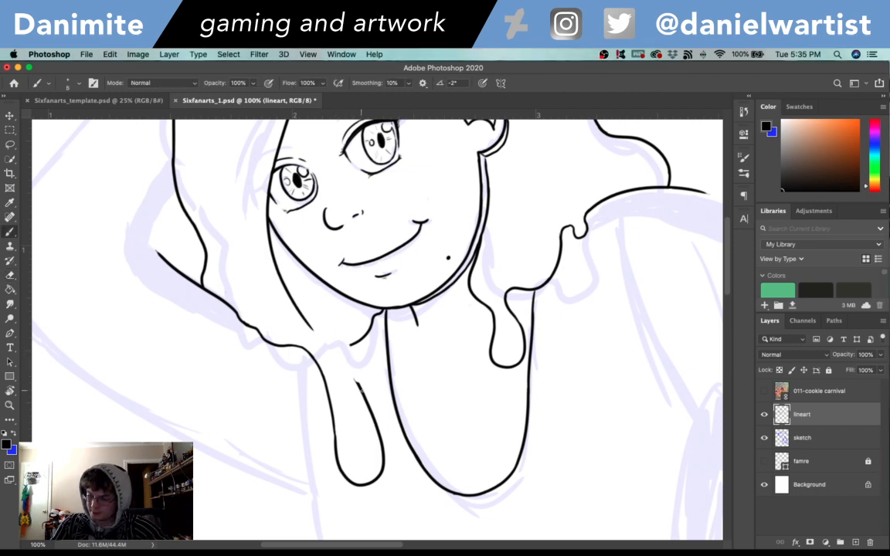
- Redraw the long drip's inner side up to the front hair tip and join it to the curve beneath the jaw
drag(362, 391, 339, 349)
key(super+z)
drag(363, 392, 321, 330)
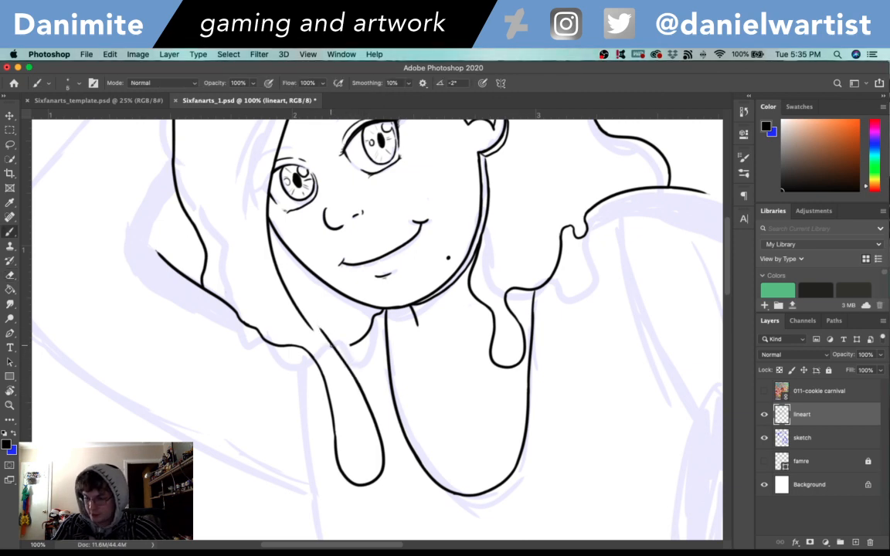
key(super+z)
mouse_move(363, 393)
mouse_down()
mouse_move(301, 318)
mouse_move(356, 343)
mouse_up()
key(super+z)
key(super+z)
key(super+z)
key(super+z)
key(super+z)
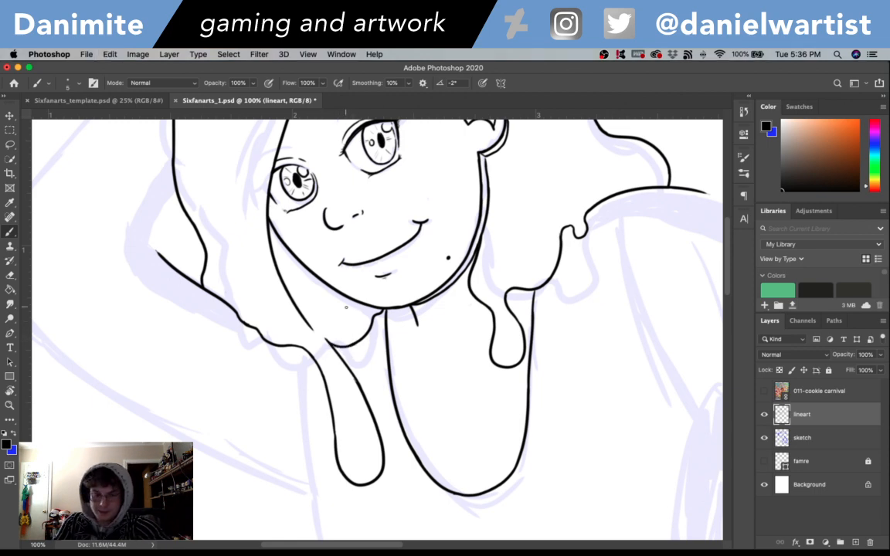
- Erase the middle of the curve beneath the jaw and ink a small rounded drip in the gap
key(e)
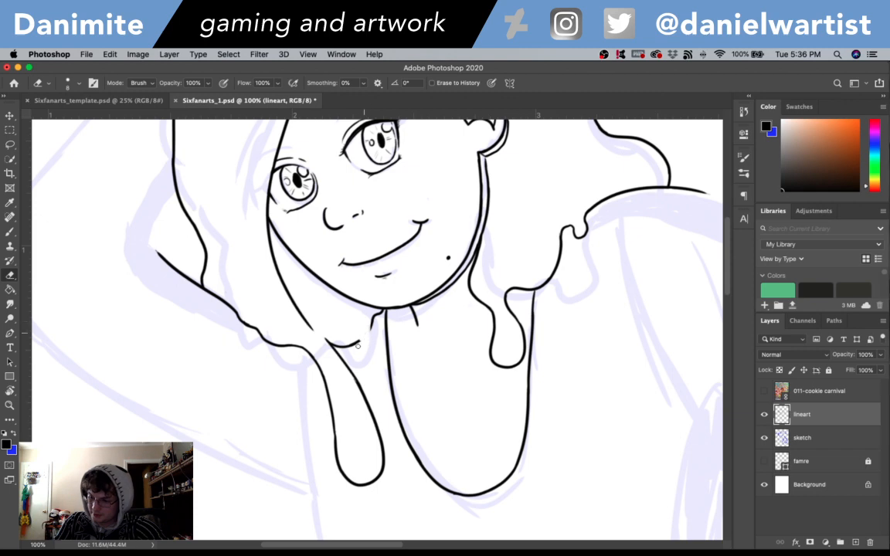
key(b)
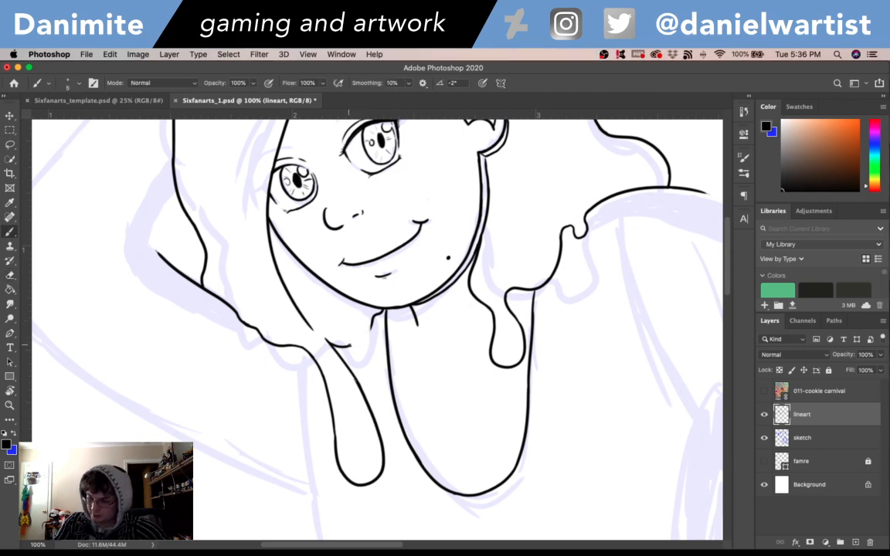
key(super+z)
drag(354, 344, 374, 356)
key(super+z)
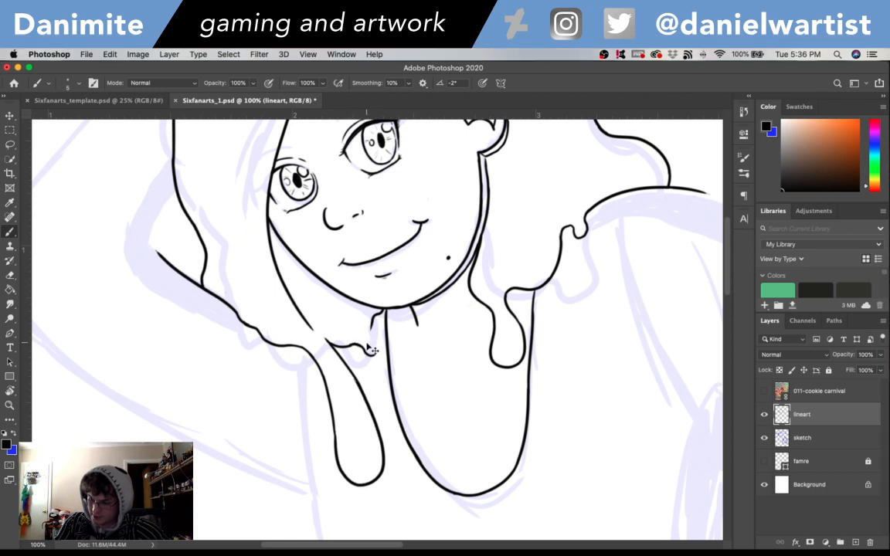
key(super+z)
drag(357, 346, 374, 351)
key(super+z)
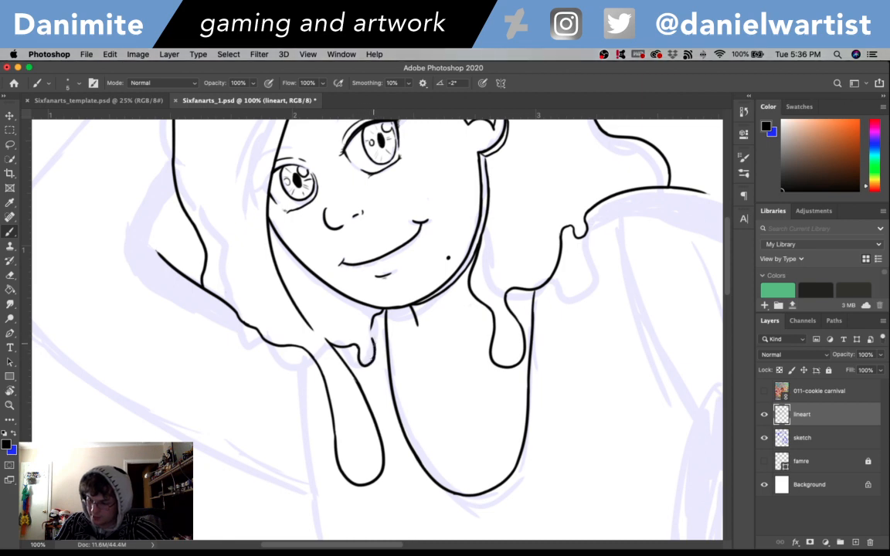
- Rework the neck-facing side of the small drip, carrying it up toward the line beneath the chin
key(super+z)
key(super+z)
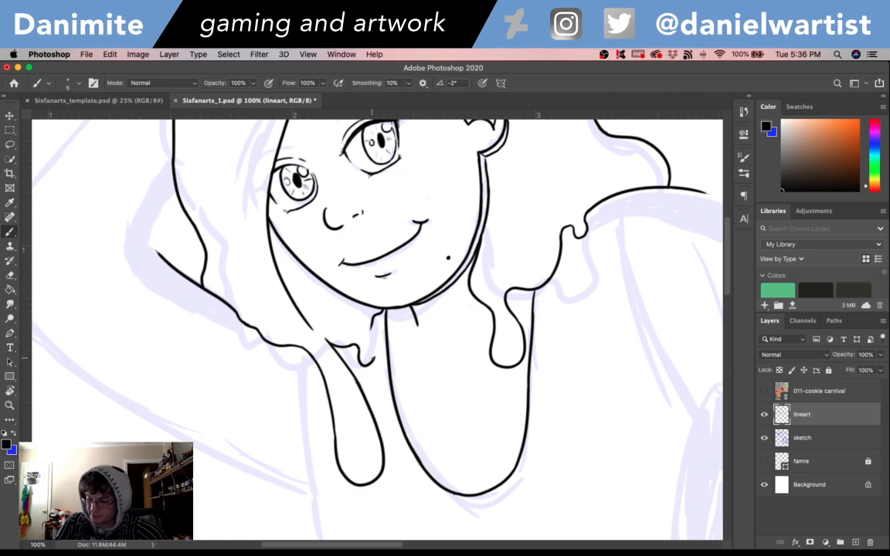
key(super+z)
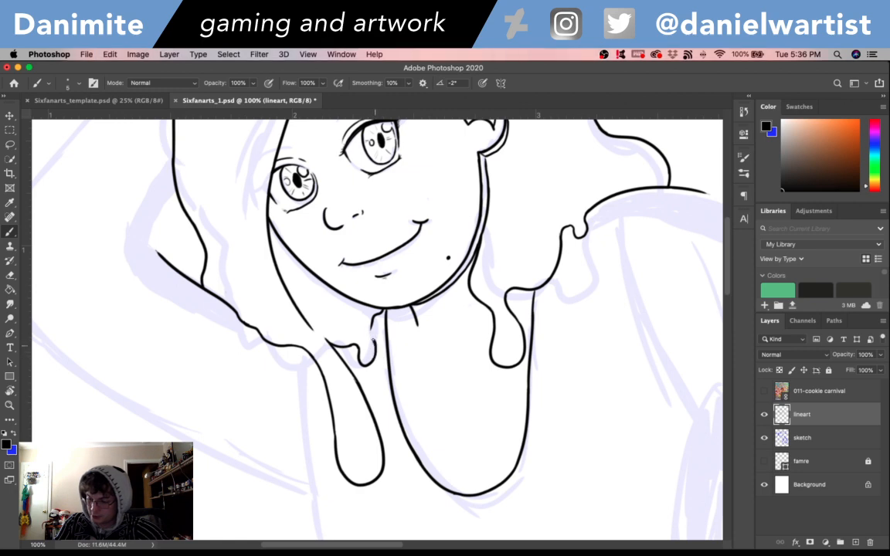
key(super+z)
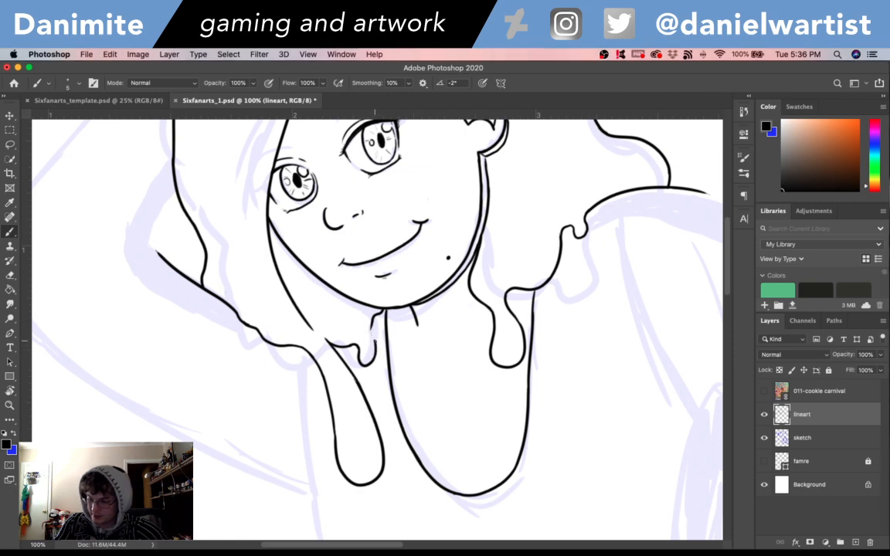
key(super+z)
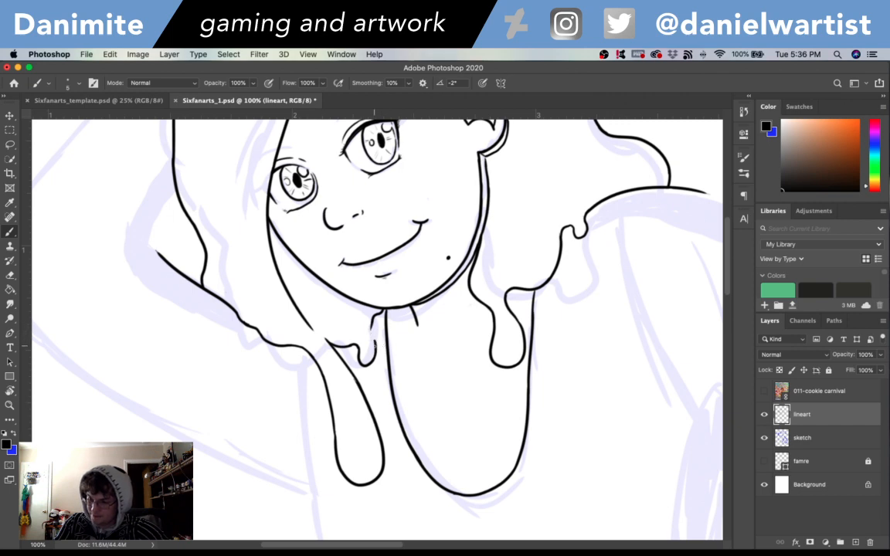
key(super+z)
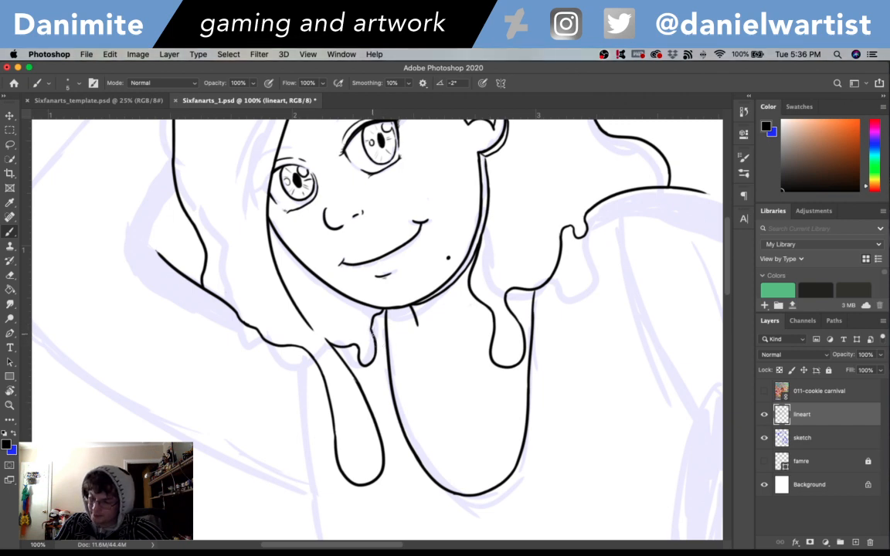
- Erase the short segment above the small drip and redraw it as a smooth curve connecting the drip to the jaw
key(e)
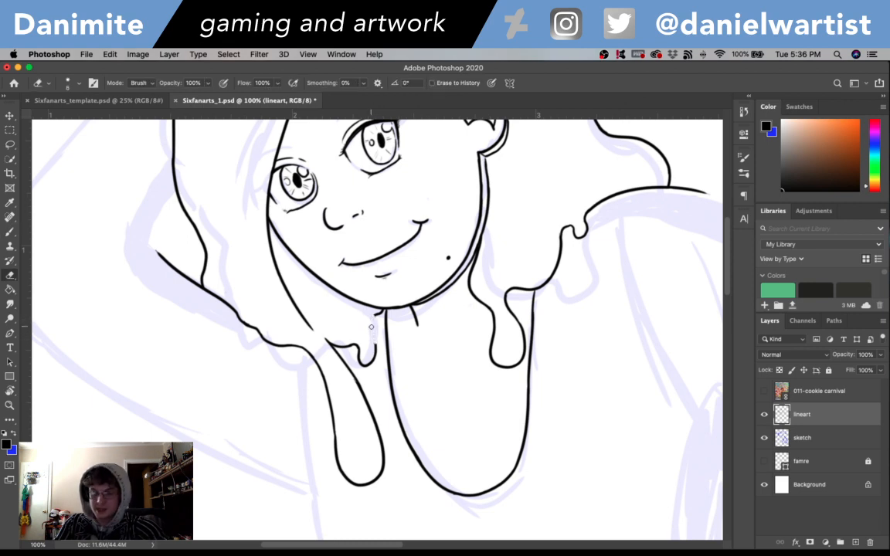
key(b)
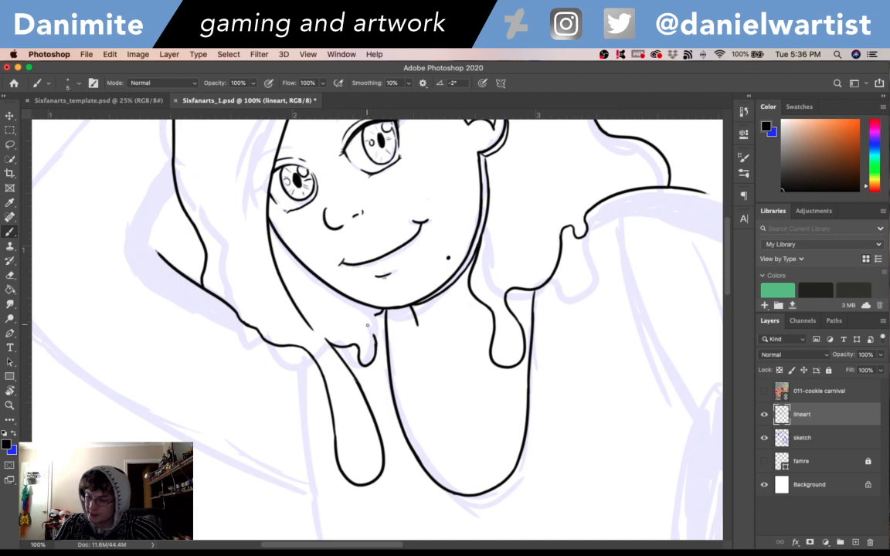
key(super+z)
mouse_move(375, 347)
mouse_down()
mouse_move(367, 326)
mouse_move(371, 333)
mouse_up()
key(super+z)
key(super+z)
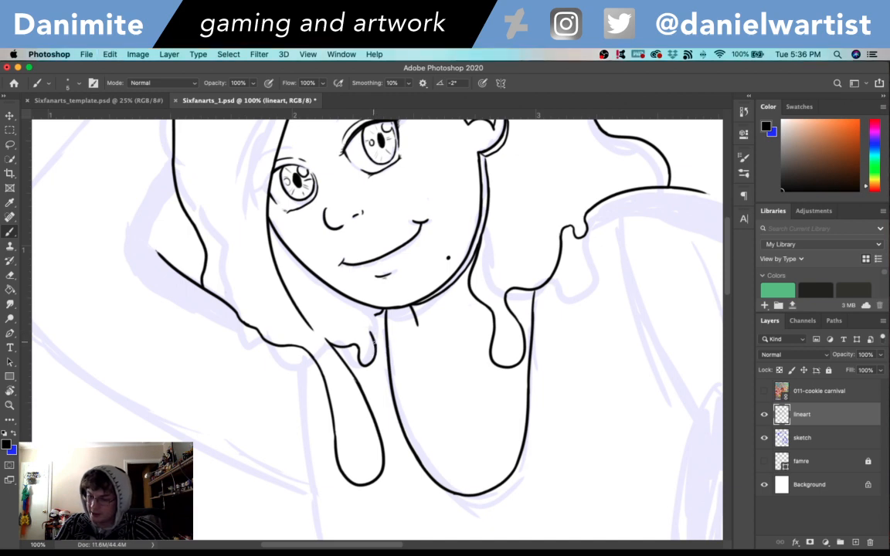
key(super+z)
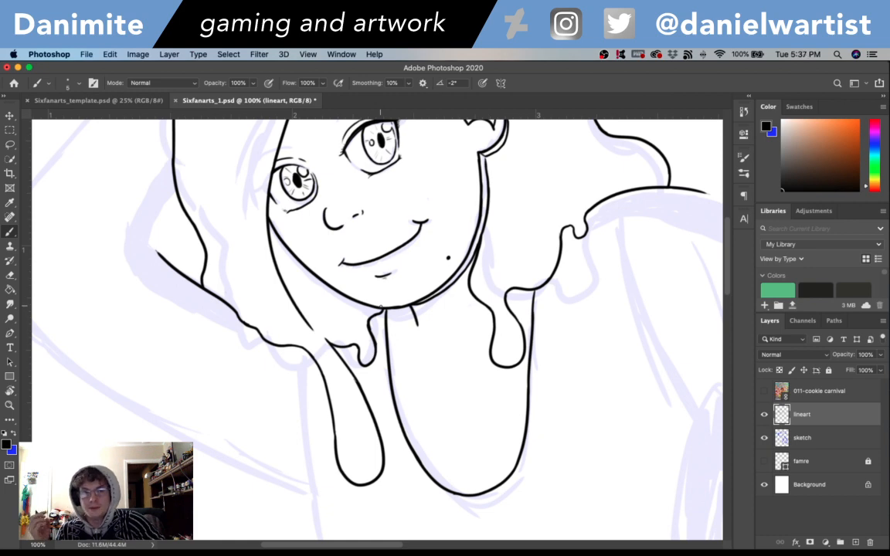
- Try inking the ponytail's upper curve, starting where the hair outline ends at the back of the head
scroll(580, 396, up, 5)
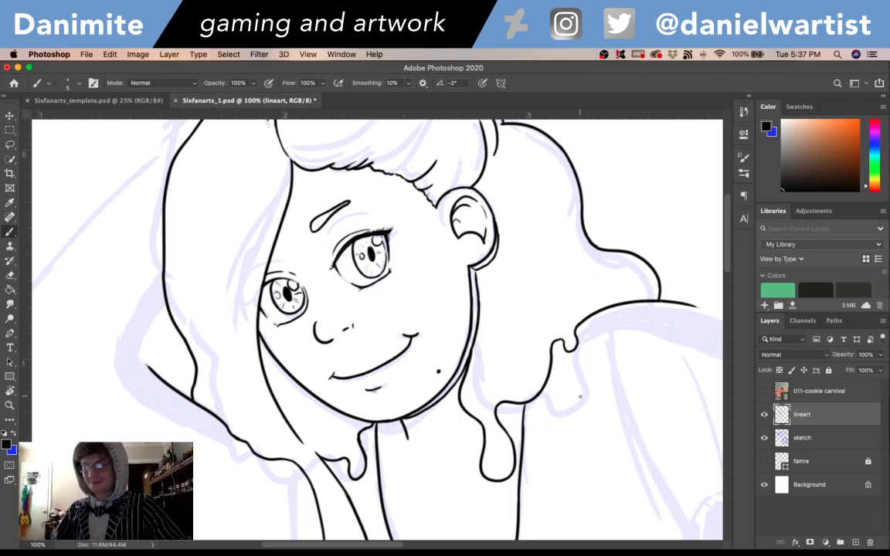
mouse_move(729, 253)
mouse_down()
mouse_move(735, 311)
mouse_move(730, 288)
mouse_up()
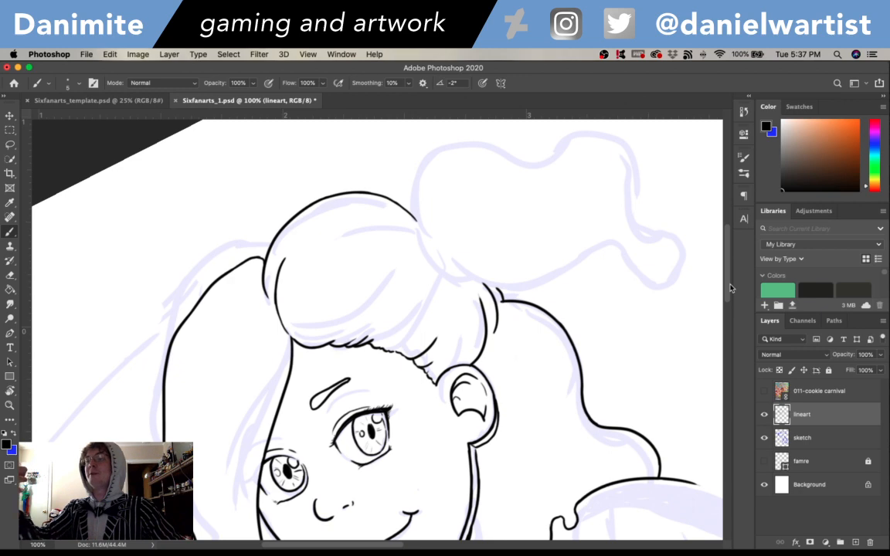
scroll(727, 241, up, 3)
scroll(728, 249, down, 6)
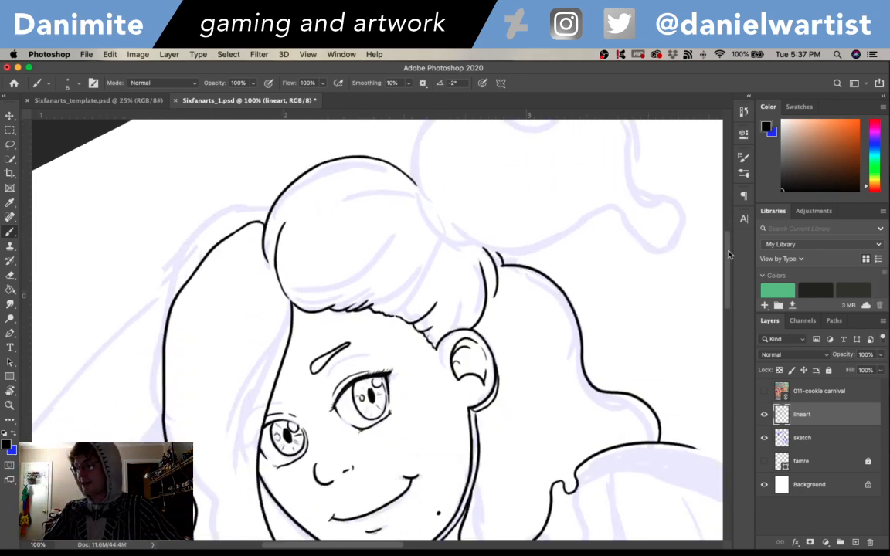
scroll(727, 248, up, 6)
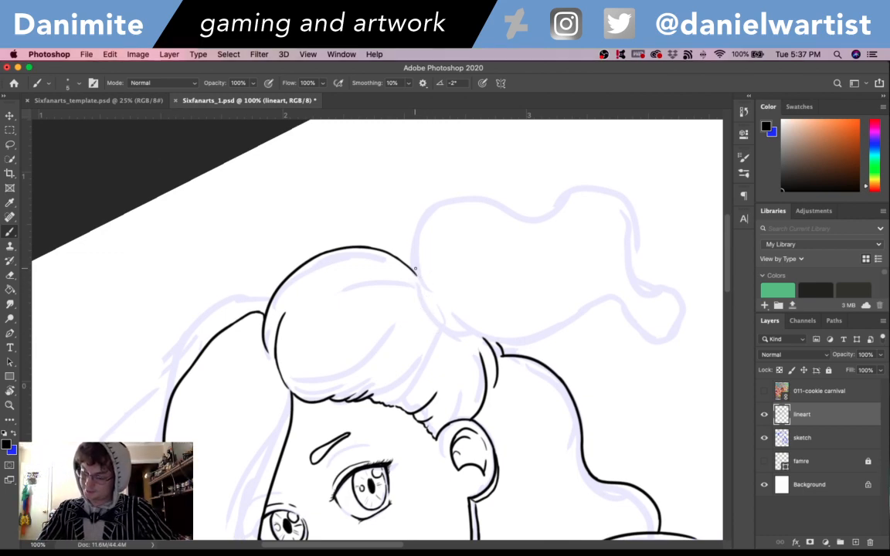
key(space)
mouse_move(638, 413)
mouse_down()
mouse_move(649, 251)
mouse_move(643, 151)
mouse_up()
drag(610, 214, 510, 437)
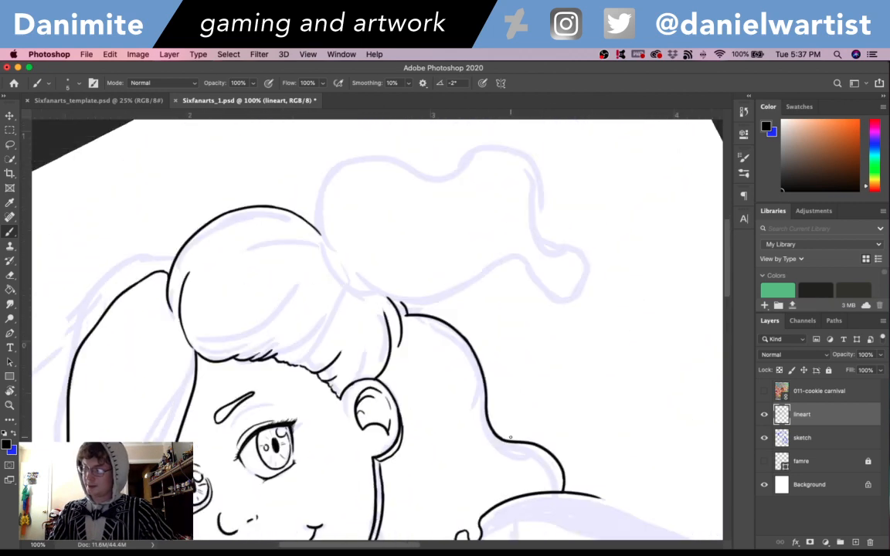
drag(326, 238, 461, 166)
key(super+z)
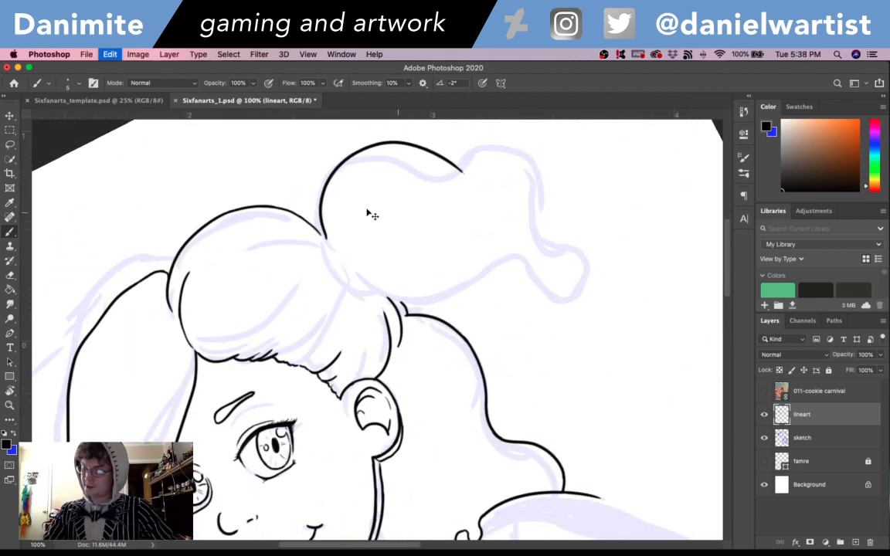
mouse_move(322, 234)
mouse_down()
mouse_move(322, 220)
mouse_move(519, 295)
mouse_up()
key(super+z)
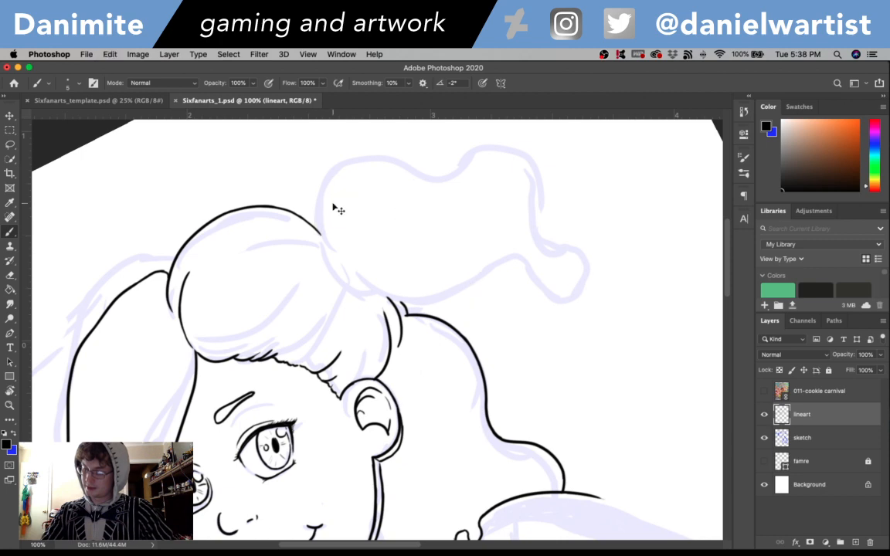
- Try inking the ponytail as a tall curve sweeping outward with a separate lower contour starting behind the ear
drag(321, 232, 568, 288)
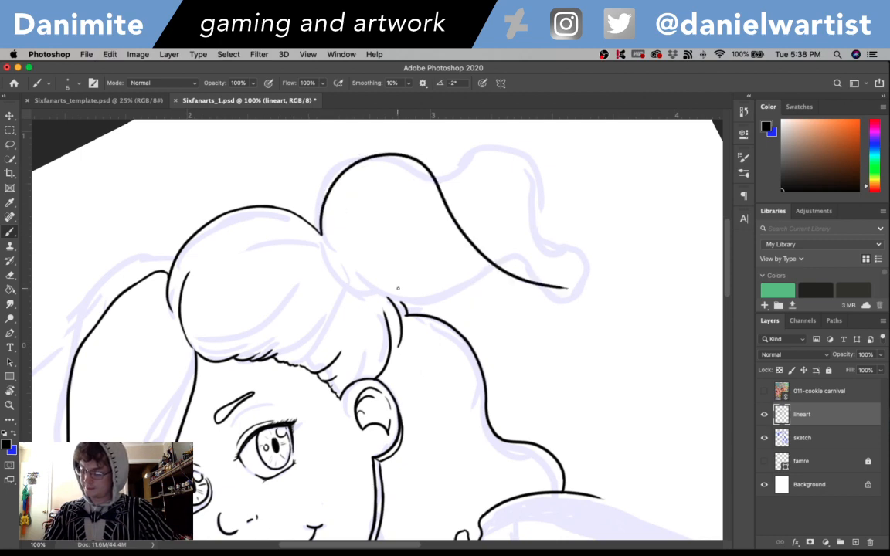
drag(352, 261, 477, 338)
key(super+z)
drag(394, 284, 546, 311)
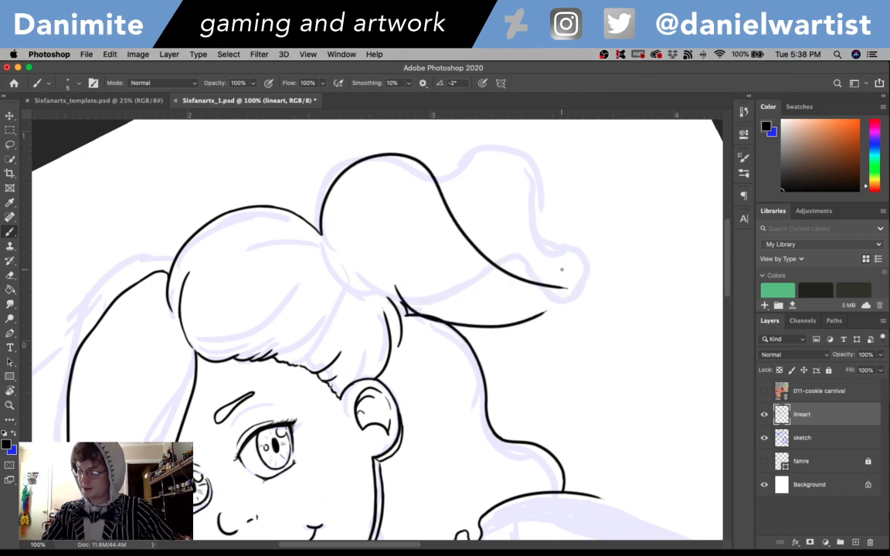
key(super+z)
- Ink the ponytail's outer contour from the back of the head, arching over and sweeping down beside the loose hair
key(super+z)
mouse_move(321, 233)
mouse_down()
mouse_move(331, 206)
mouse_move(500, 226)
mouse_move(641, 316)
mouse_up()
key(super+z)
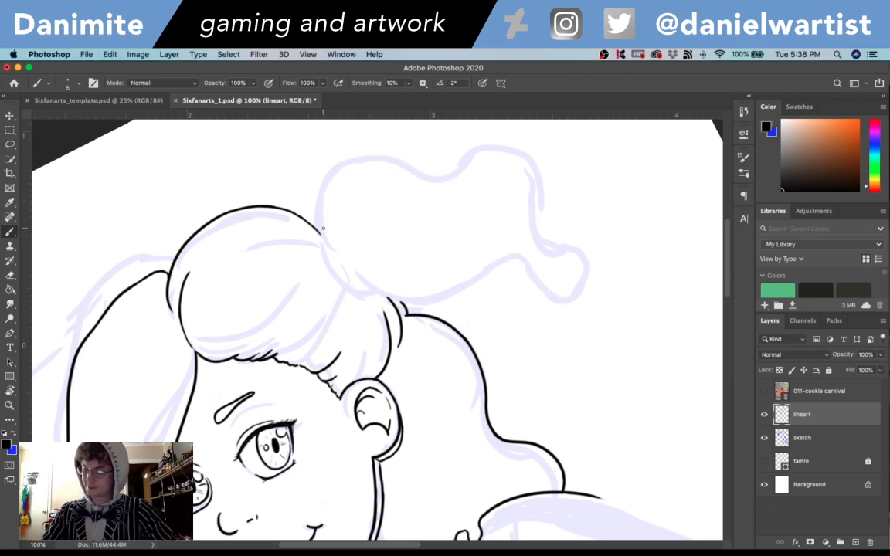
drag(321, 232, 405, 171)
key(super+z)
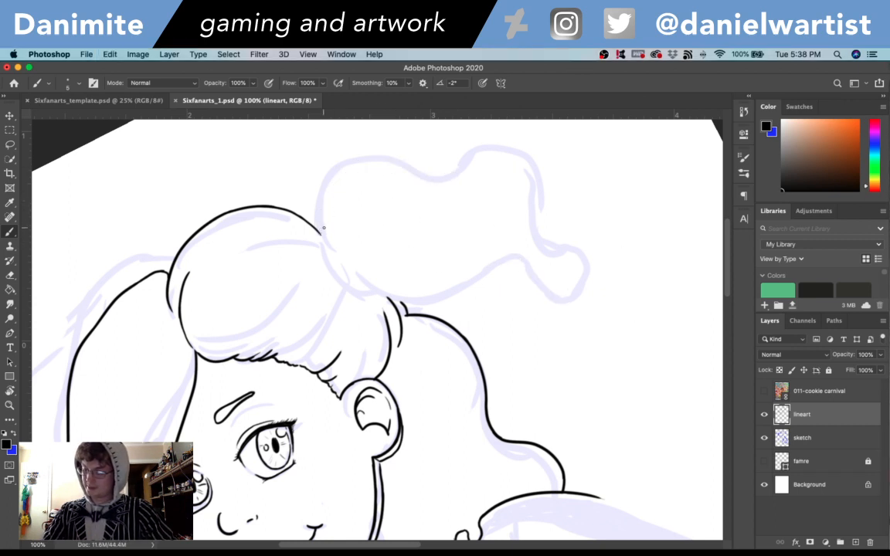
mouse_move(322, 229)
mouse_down()
mouse_move(424, 174)
mouse_move(604, 369)
mouse_move(612, 405)
mouse_move(552, 391)
mouse_up()
key(super+z)
- Try rounding off the ponytail's lower end with a hooked curve turning back inward
drag(611, 387, 535, 390)
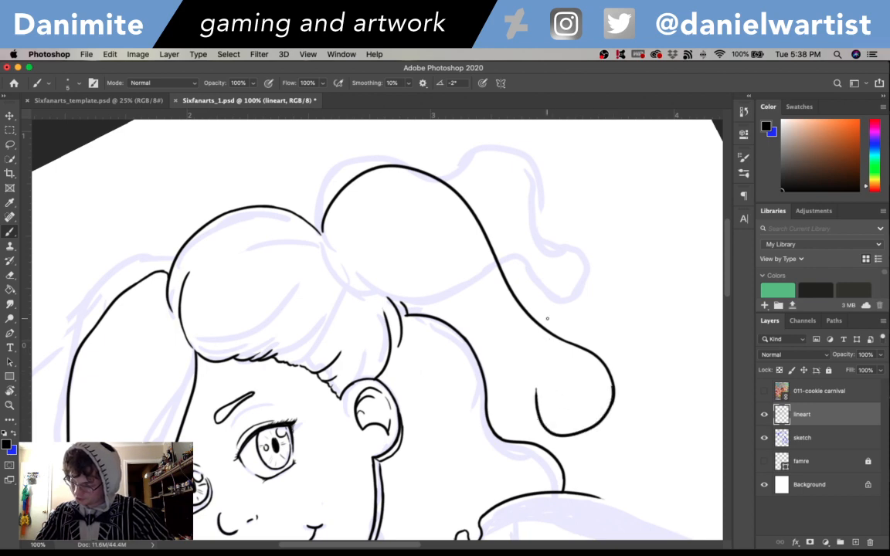
key(super+z)
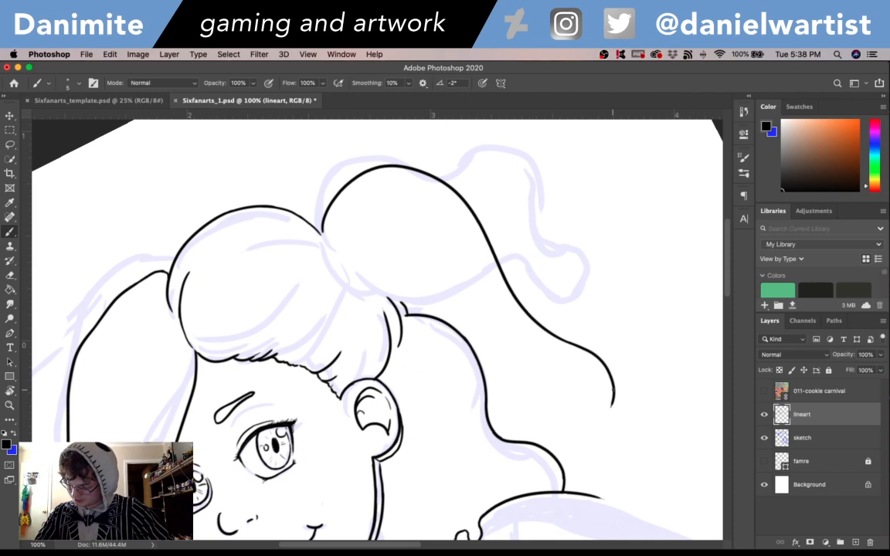
drag(612, 391, 555, 391)
key(super+z)
mouse_move(613, 397)
mouse_down()
mouse_move(573, 425)
mouse_move(567, 397)
mouse_move(552, 398)
mouse_up()
key(super+z)
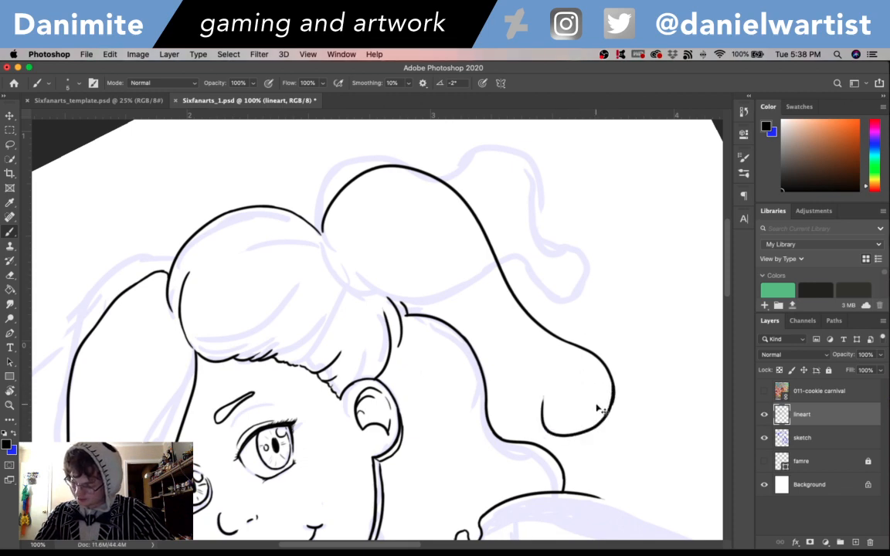
key(super+z)
mouse_move(614, 386)
mouse_down()
mouse_move(562, 425)
mouse_move(553, 394)
mouse_up()
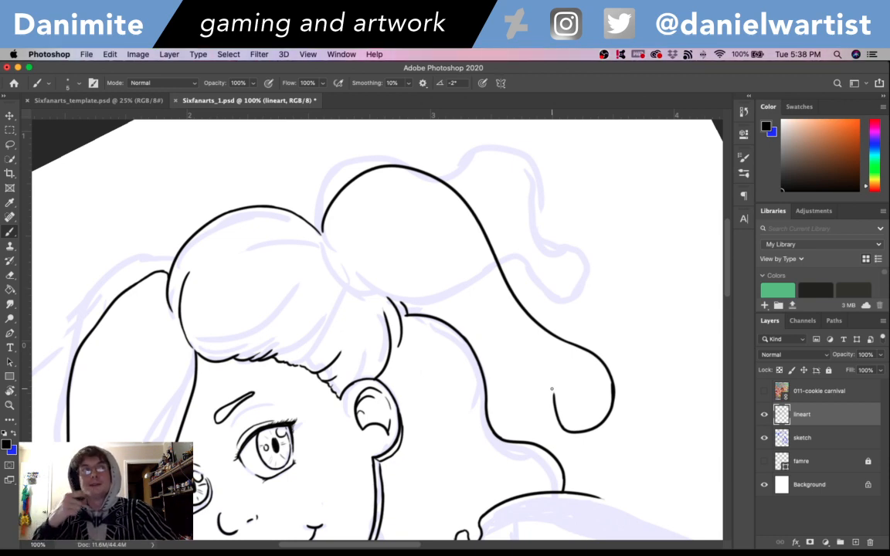
key(super+z)
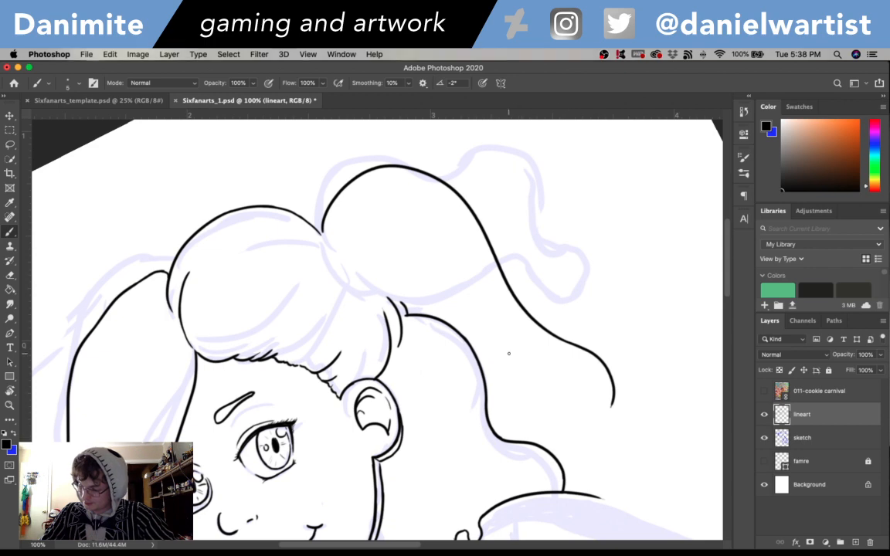
- Ink a wavy inner side and narrow rounded tip for the ponytail, meeting the end of its outer contour
mouse_move(500, 348)
mouse_down()
mouse_move(569, 446)
mouse_move(602, 437)
mouse_move(614, 406)
mouse_up()
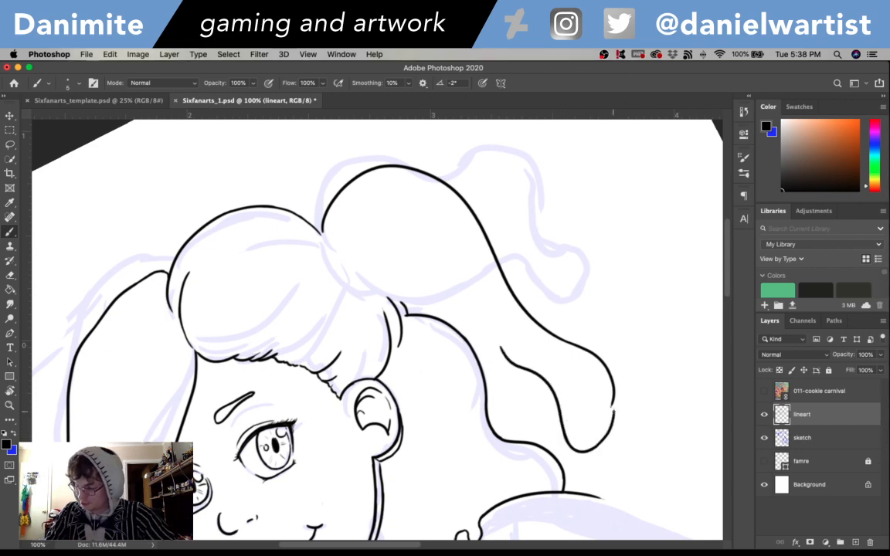
key(e)
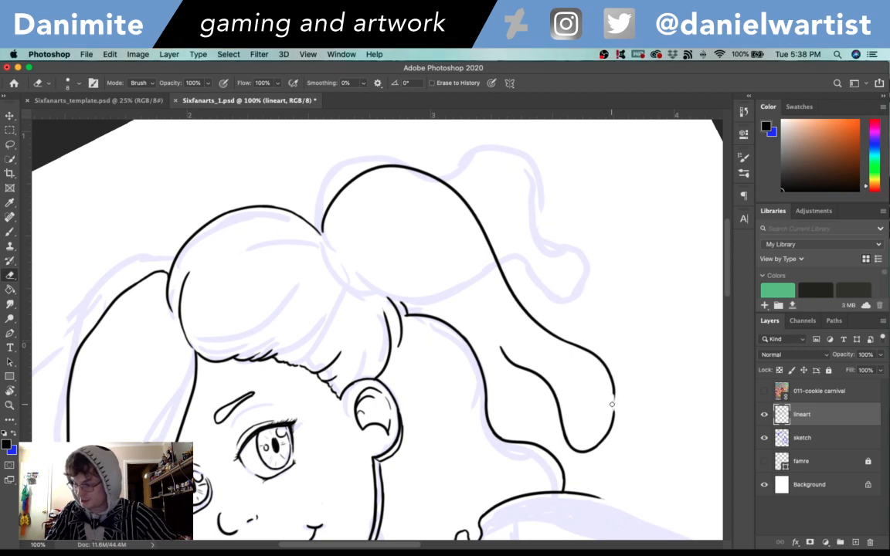
key(b)
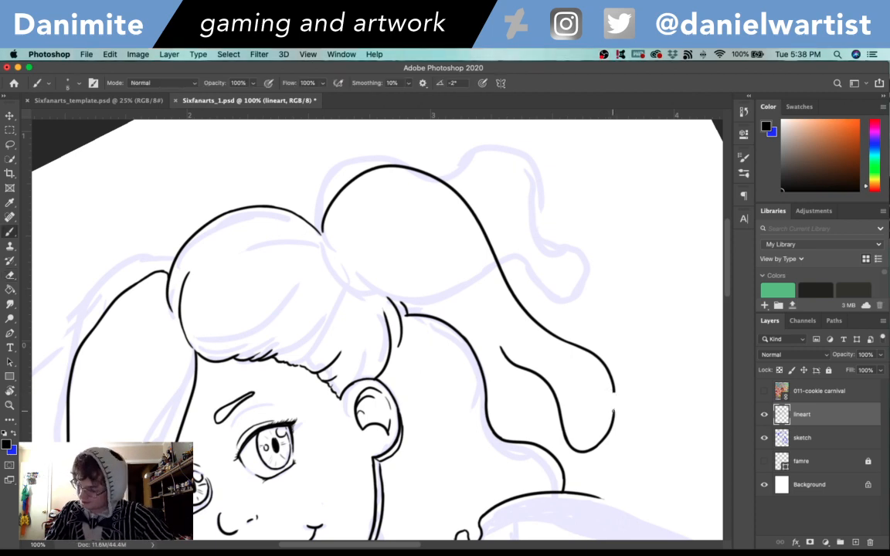
- Rotate the canvas until the face is nearly upright, and erase the ponytail's wavy tip and the outer contour's lower end
key(r)
mouse_move(656, 352)
mouse_down()
mouse_move(643, 463)
mouse_move(629, 485)
mouse_up()
drag(601, 428, 596, 377)
key(e)
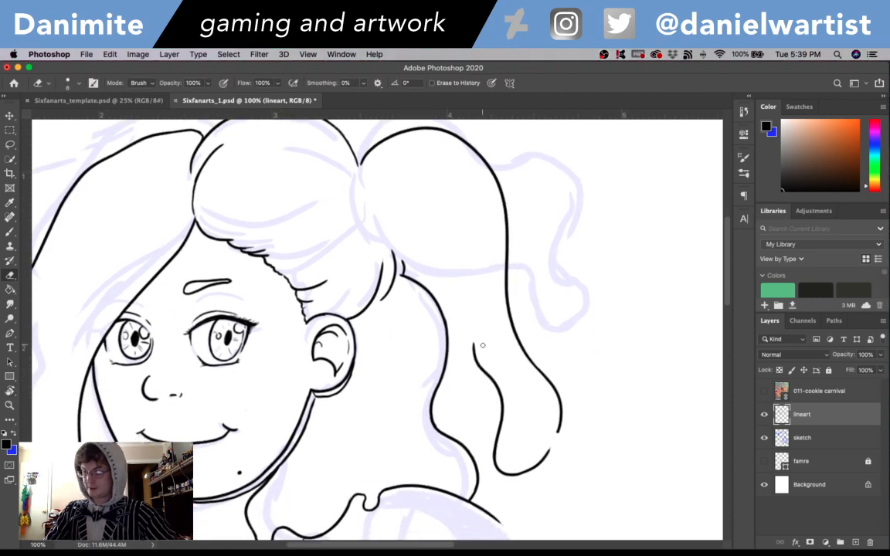
mouse_move(479, 347)
mouse_down()
mouse_move(492, 383)
mouse_move(484, 364)
mouse_move(495, 371)
mouse_move(496, 455)
mouse_move(551, 405)
mouse_move(555, 390)
mouse_move(560, 429)
mouse_up()
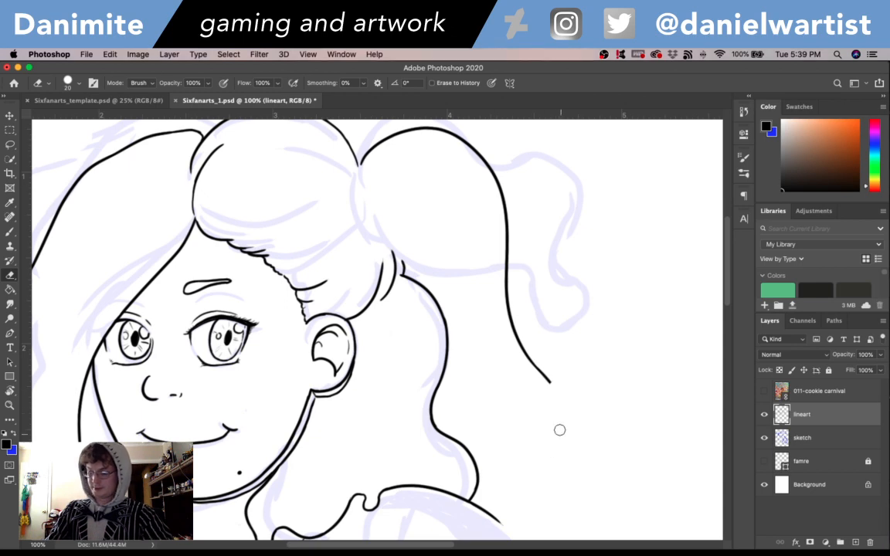
drag(531, 356, 552, 391)
- Ink a broader ponytail tip, with a smooth inner side running down into a wide rounded end
key(b)
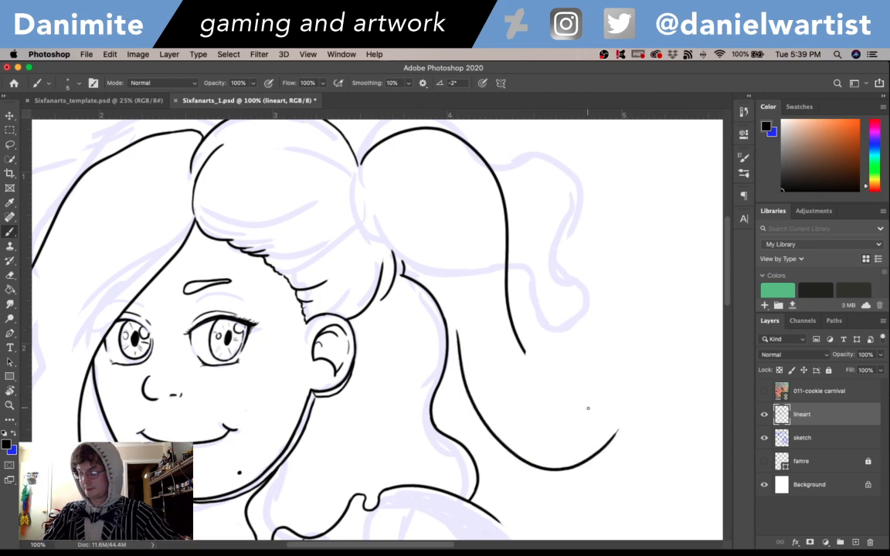
mouse_move(462, 349)
mouse_down()
mouse_move(487, 420)
mouse_move(572, 374)
mouse_up()
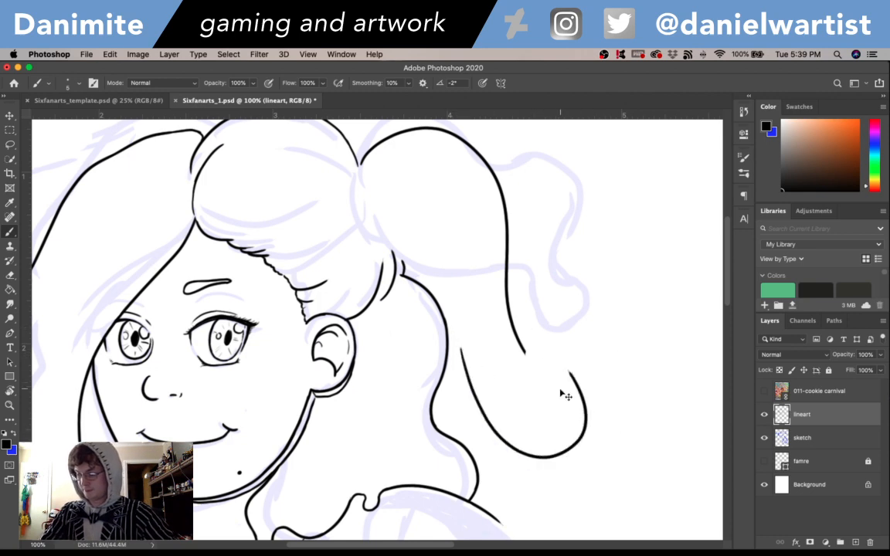
key(super+z)
mouse_move(462, 346)
mouse_down()
mouse_move(565, 379)
mouse_move(528, 353)
mouse_move(580, 397)
mouse_up()
key(super+z)
key(super+z)
key(super+z)
key(super+z)
- Extend the ponytail's outer contour down to the rounded tip, closing the gap between the two lines
key(e)
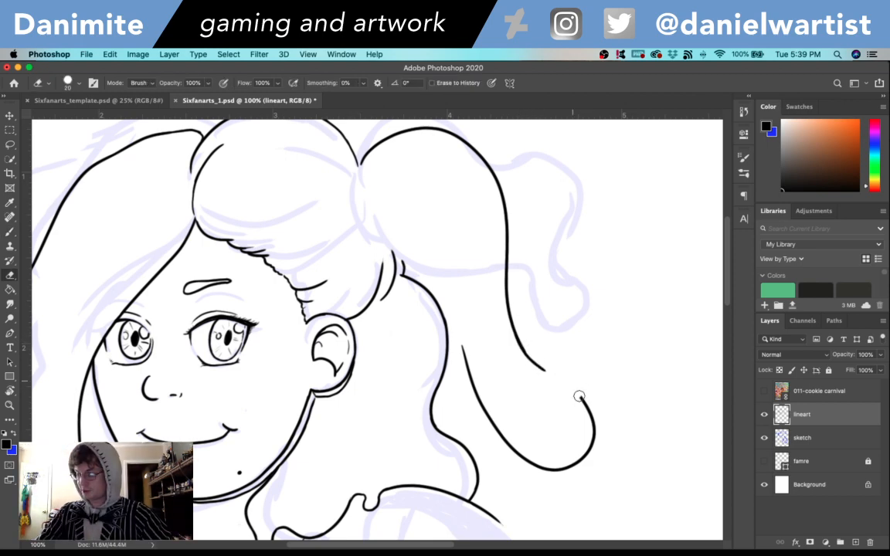
key(b)
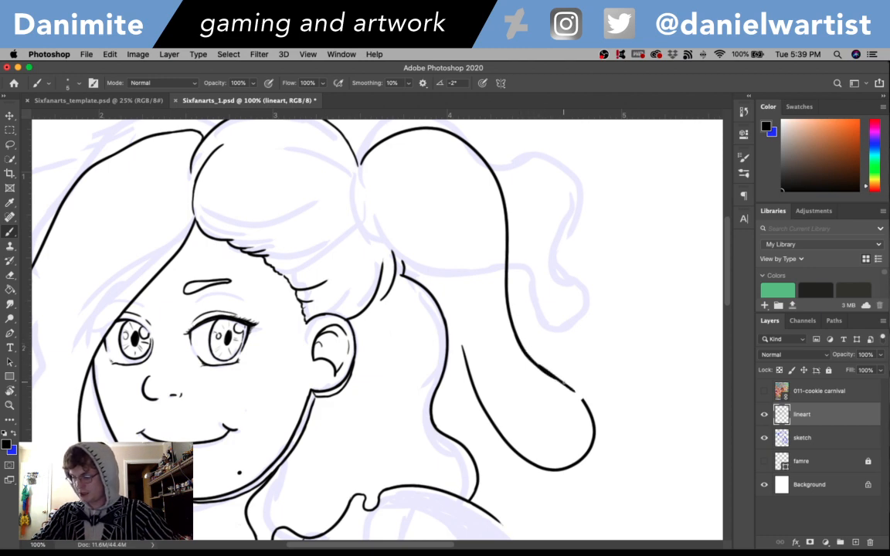
drag(525, 353, 556, 378)
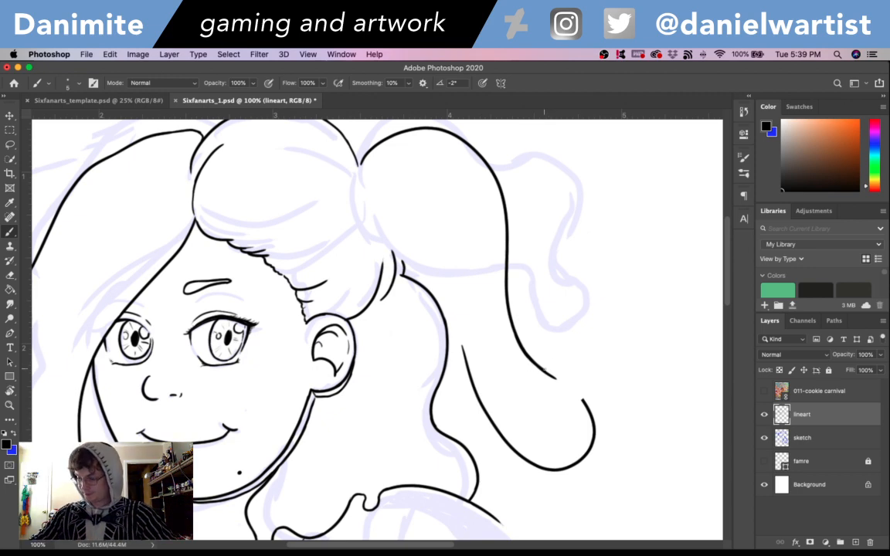
drag(544, 369, 575, 390)
key(super+z)
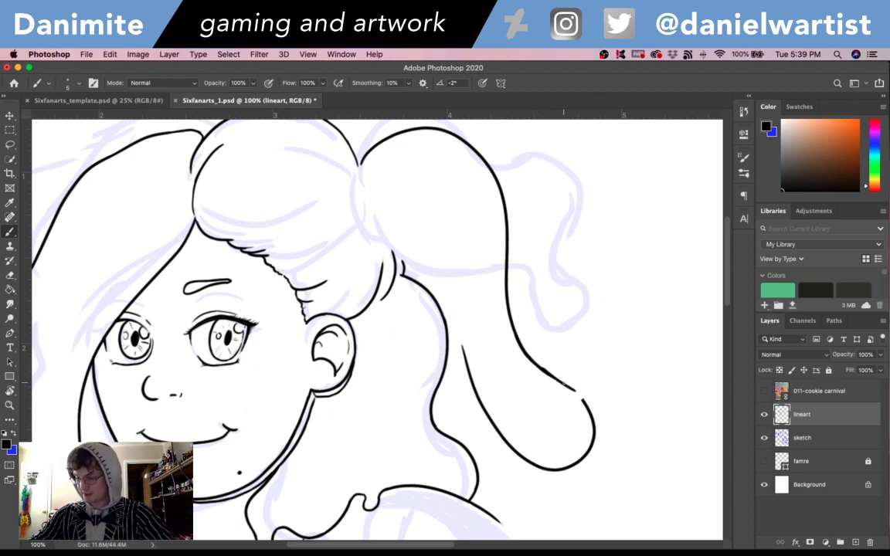
key(super+z)
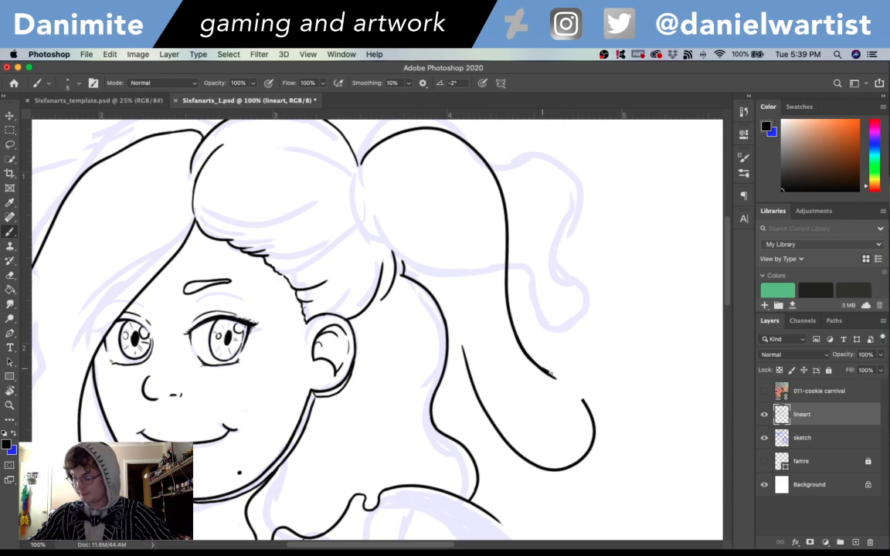
key(super+z)
mouse_move(552, 376)
mouse_down()
mouse_move(577, 390)
mouse_move(566, 382)
mouse_up()
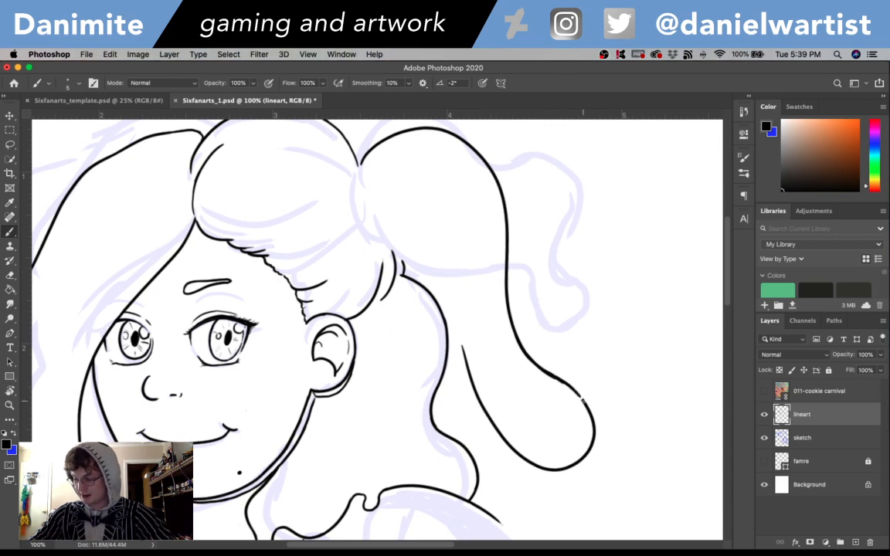
drag(550, 374, 589, 405)
key(super+z)
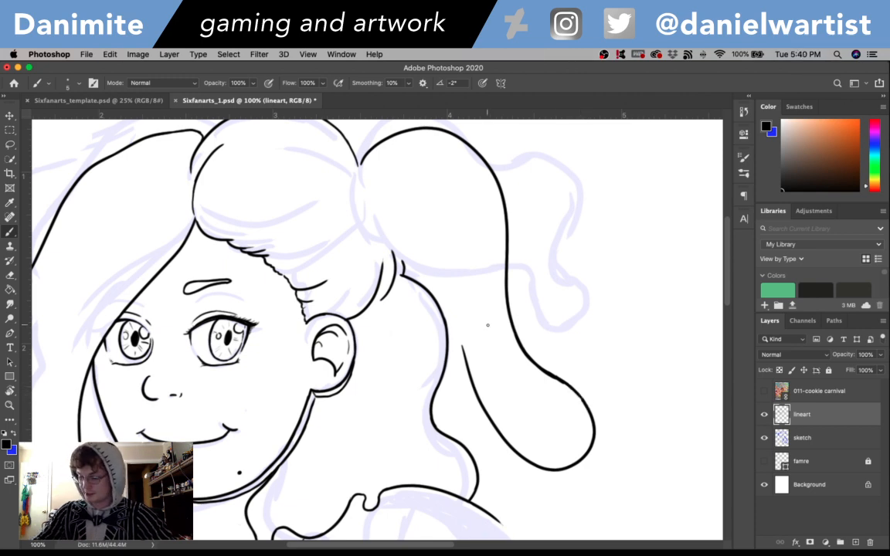
- Extend the ponytail's inner side upward to join the top of the loose hair behind the ear
drag(464, 350, 453, 319)
key(super+z)
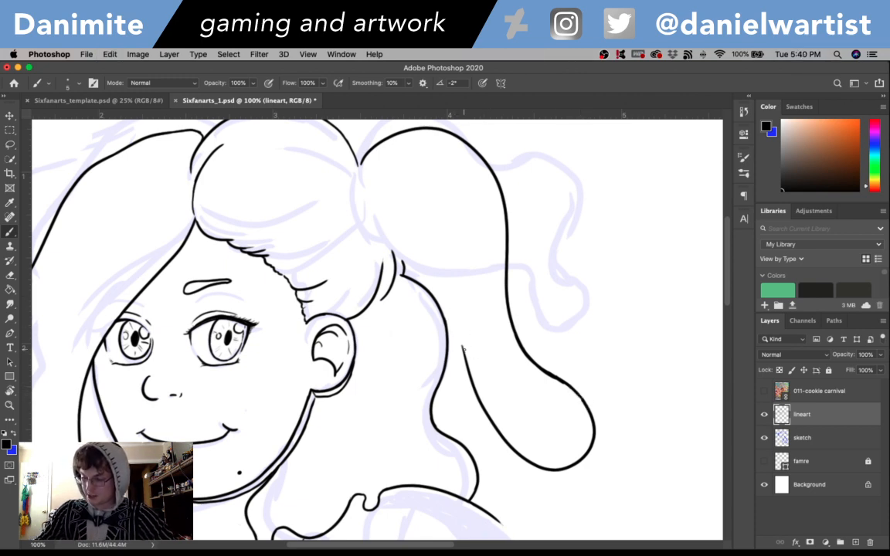
drag(465, 353, 453, 321)
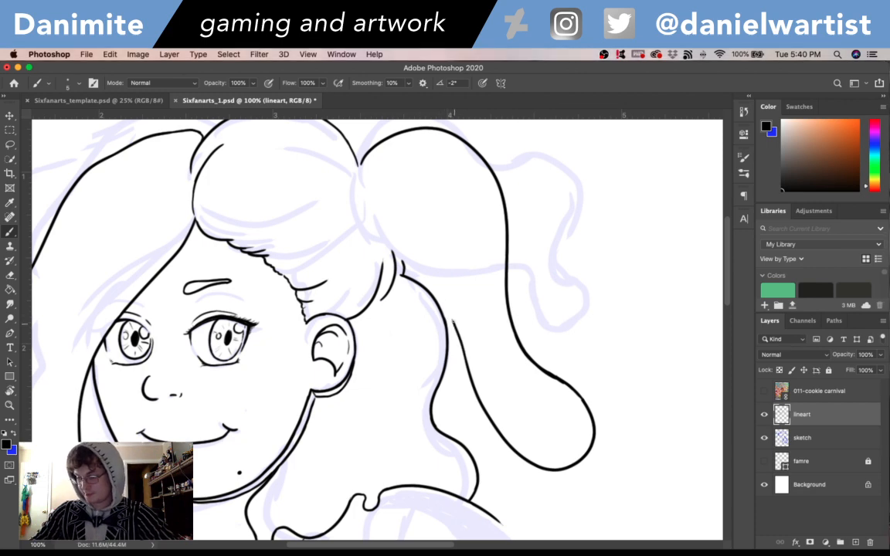
drag(422, 294, 400, 267)
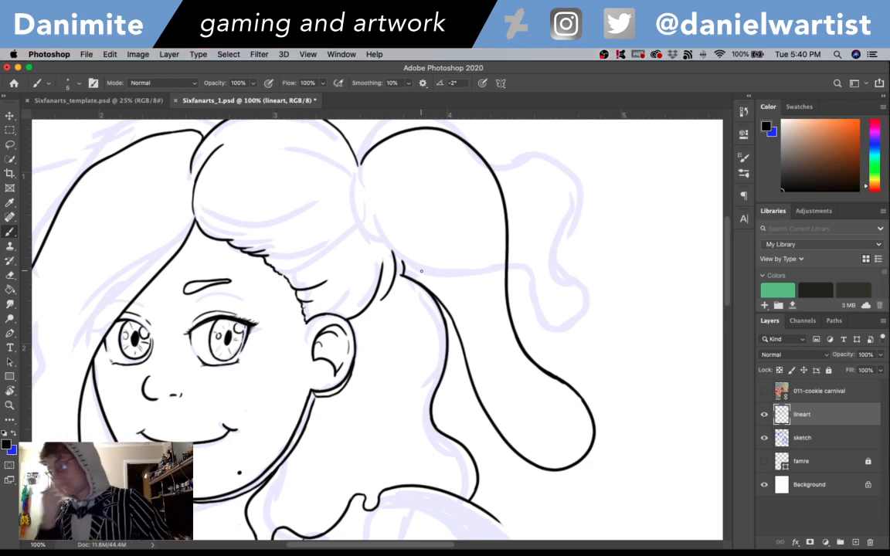
- Erase the stray line ends at the ponytail's base and ink its lower edge up along the back of the head
key(e)
mouse_move(406, 261)
mouse_down()
mouse_move(410, 272)
mouse_move(390, 253)
mouse_up()
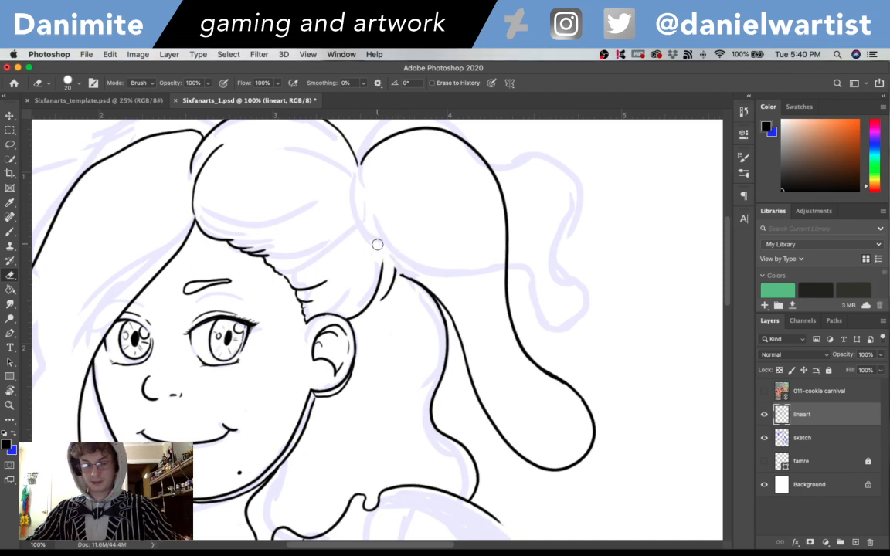
key(b)
drag(416, 282, 371, 247)
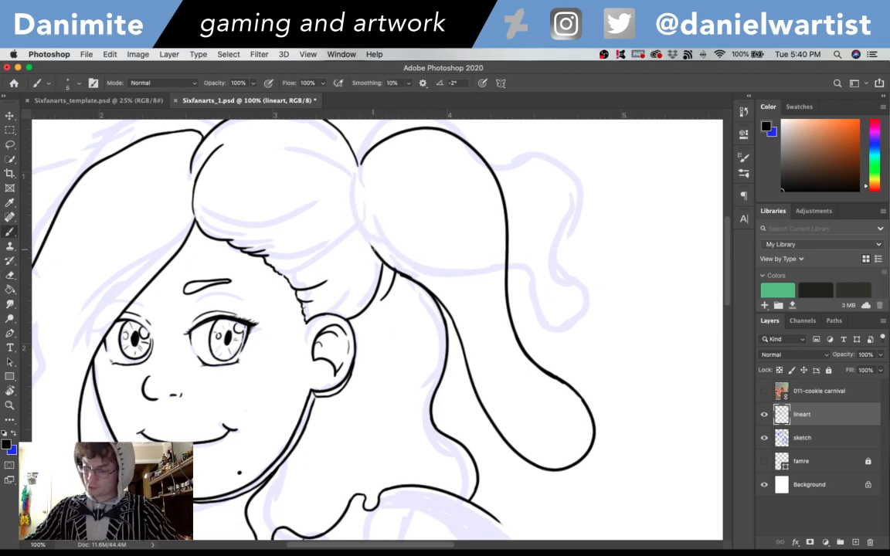
- Ink the ponytail's inner curve along the back of the head, closing the gap between its top and base
drag(355, 186, 363, 156)
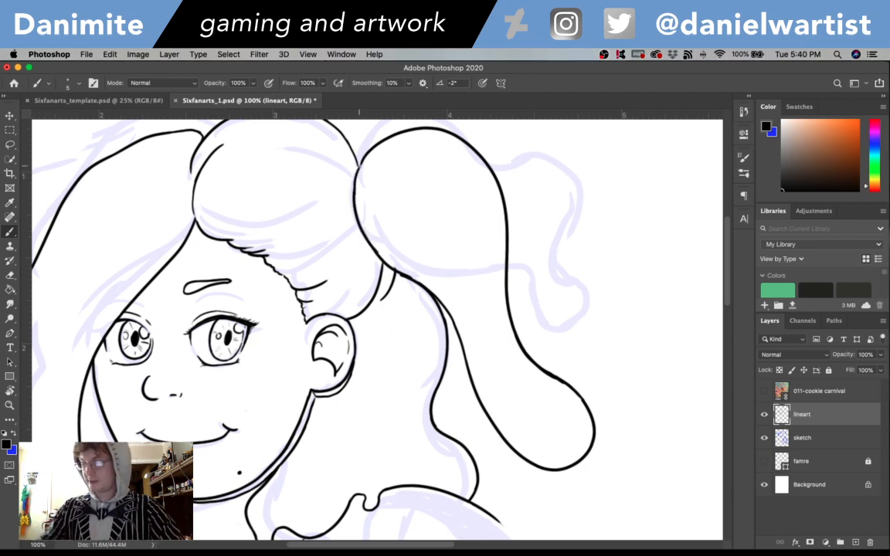
drag(496, 382, 462, 418)
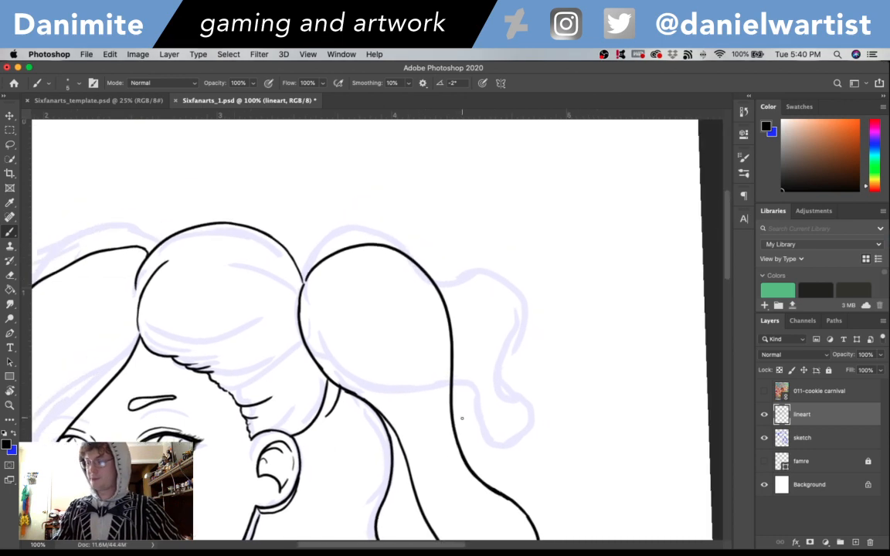
key(super+minus)
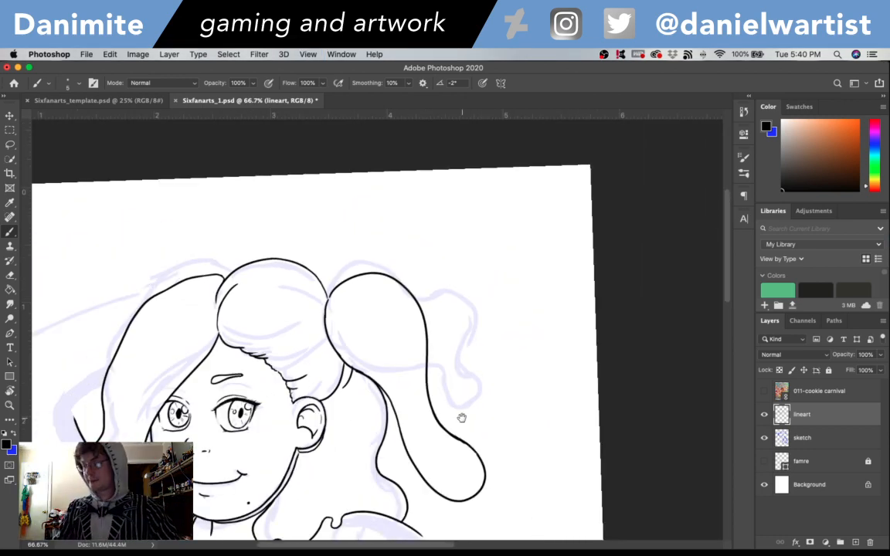
scroll(461, 418, down, 5)
scroll(462, 418, right, 2)
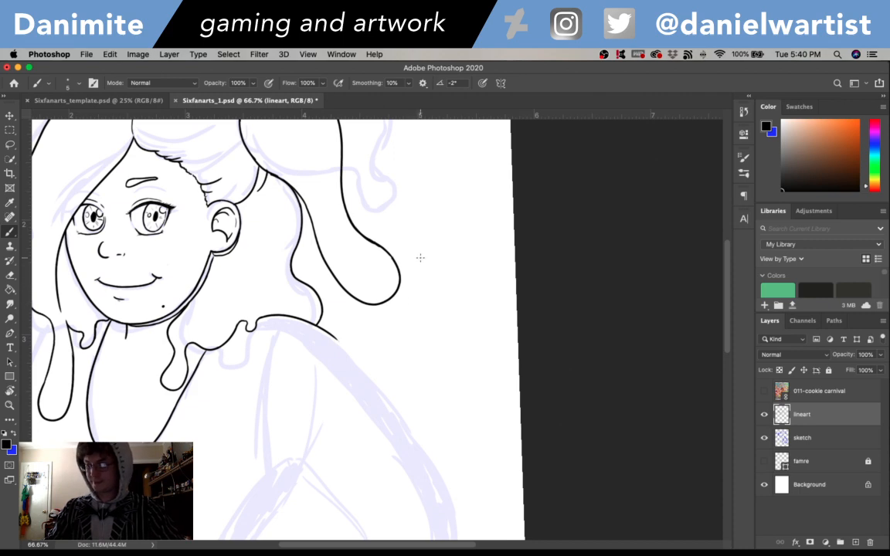
key(super+z)
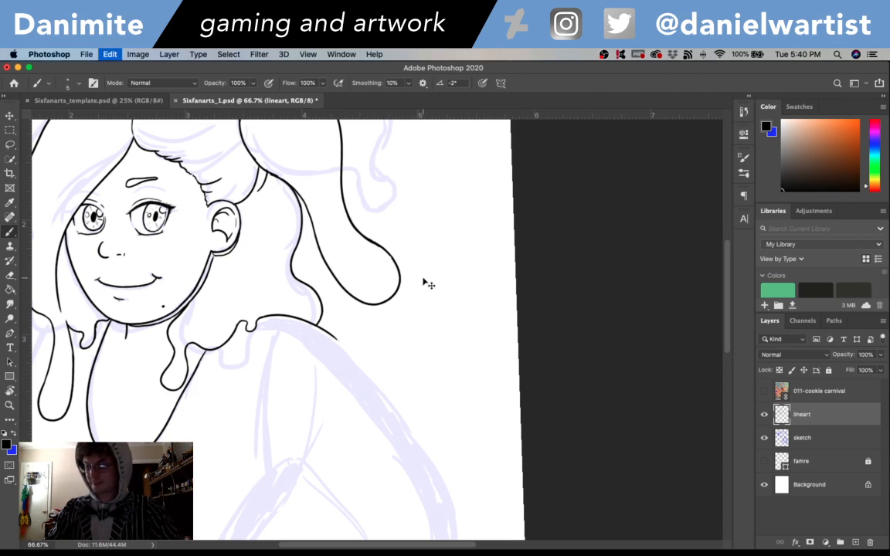
mouse_move(417, 275)
mouse_down()
mouse_move(439, 278)
mouse_move(416, 287)
mouse_up()
key(super+z)
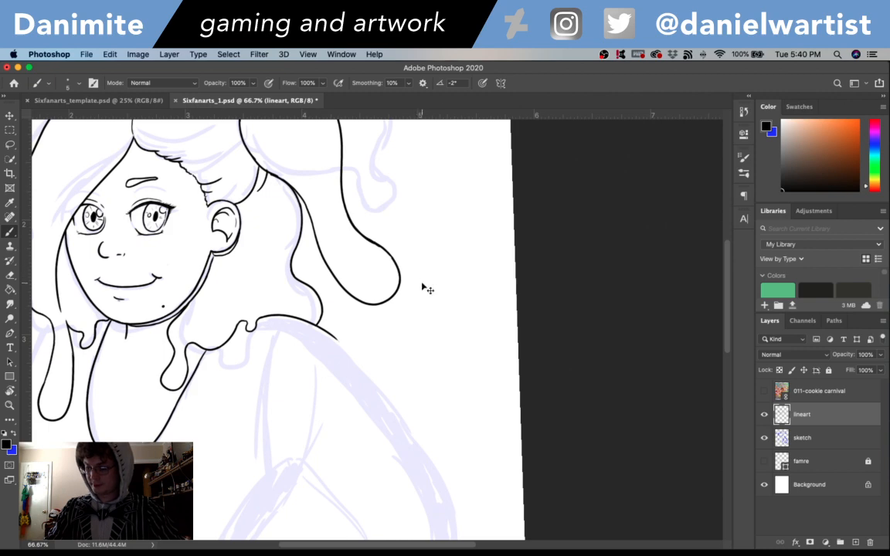
key(super+z)
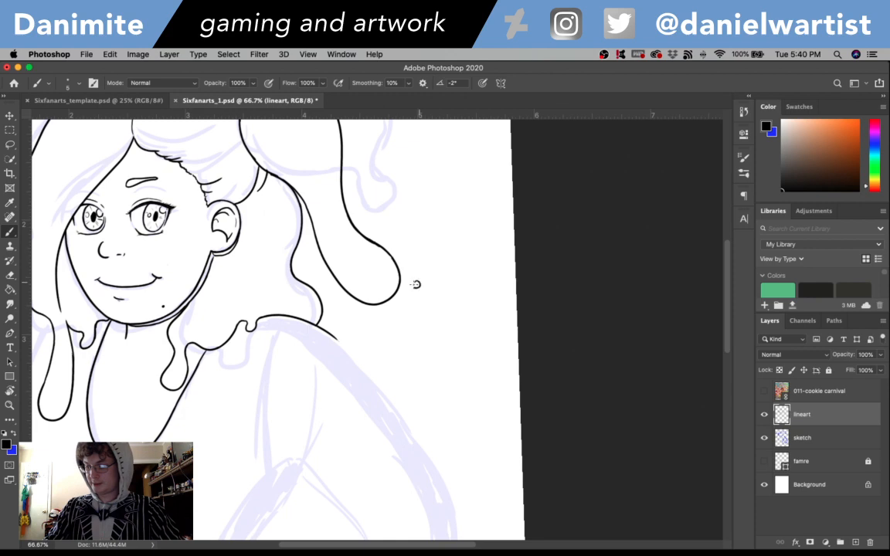
key(super+z)
- Ink the small visible end of the far eyebrow beside the fringe and compare the lineart with the sketch hidden and shown
mouse_move(430, 371)
mouse_down()
mouse_move(477, 411)
mouse_move(517, 411)
mouse_up()
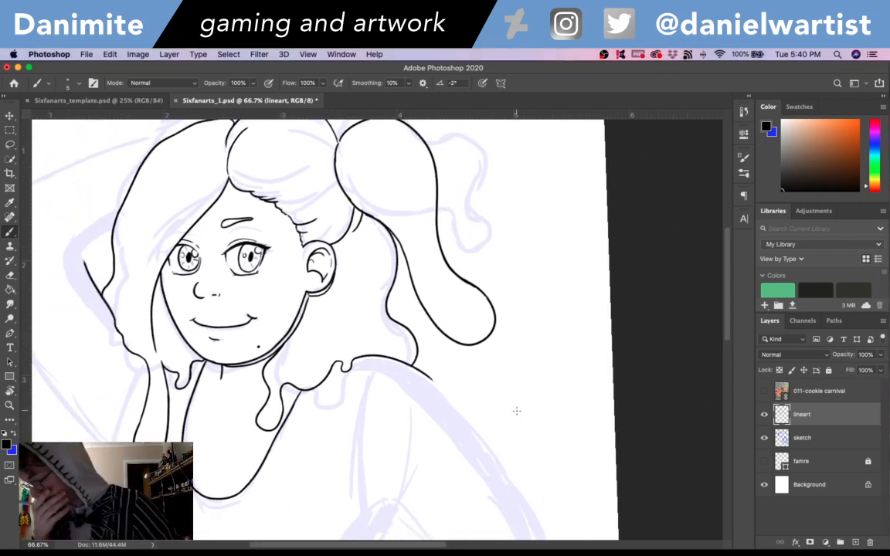
drag(378, 340, 475, 375)
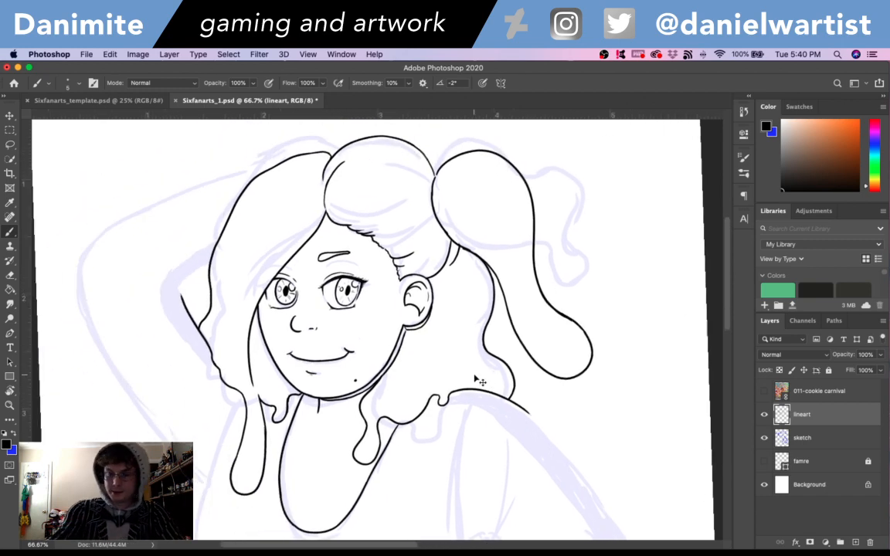
key(super+plus)
key(super+plus)
drag(331, 253, 537, 453)
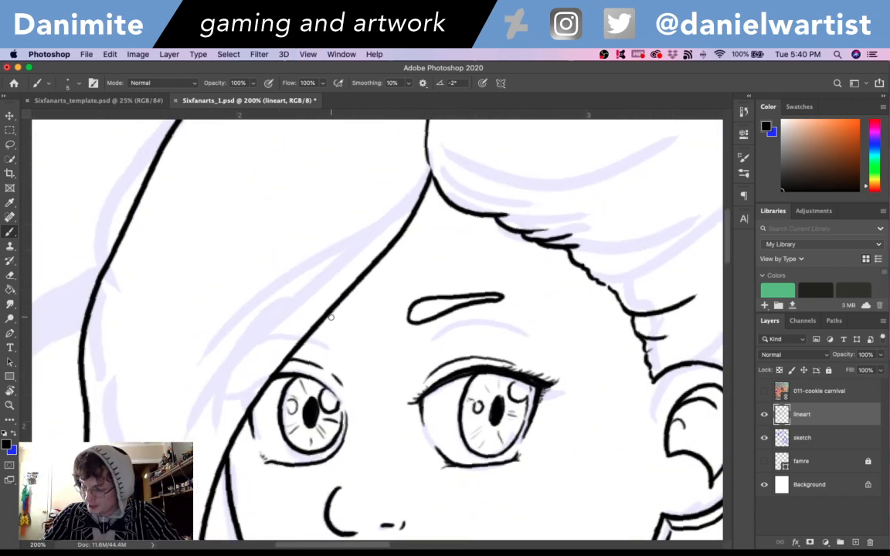
drag(325, 323, 325, 306)
key(super+z)
key(super+minus)
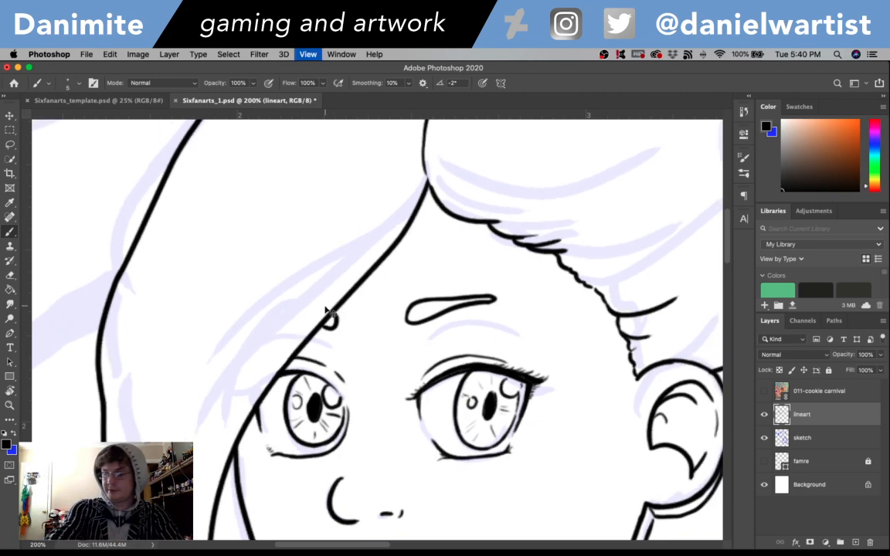
mouse_move(628, 443)
mouse_down()
mouse_move(653, 399)
mouse_move(653, 326)
mouse_up()
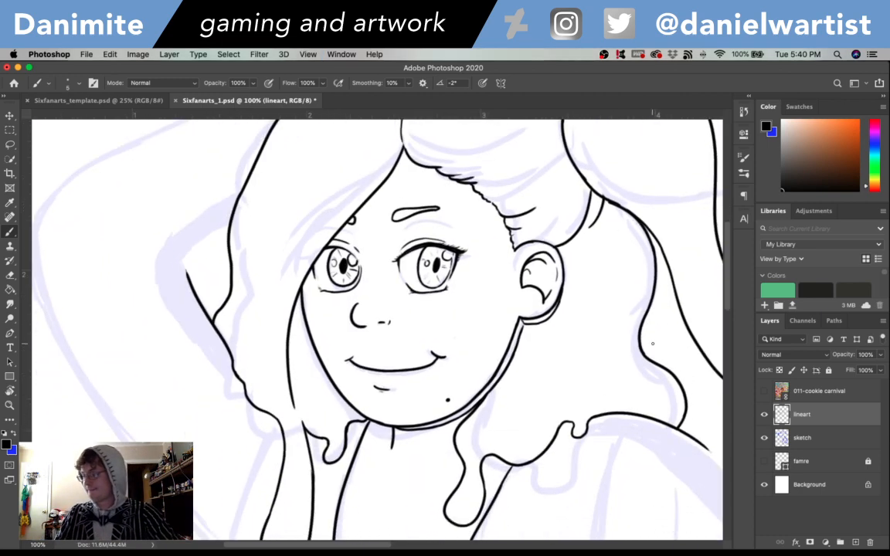
click(764, 438)
click(764, 438)
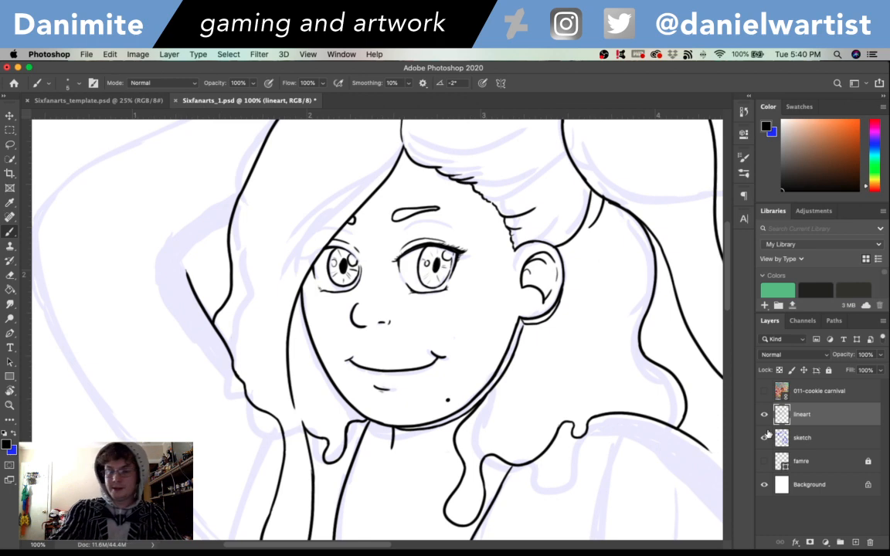
- Ink the raised arm's long lower contour over the sketch, from the torso out toward the elbow
key(super+minus)
drag(696, 429, 691, 356)
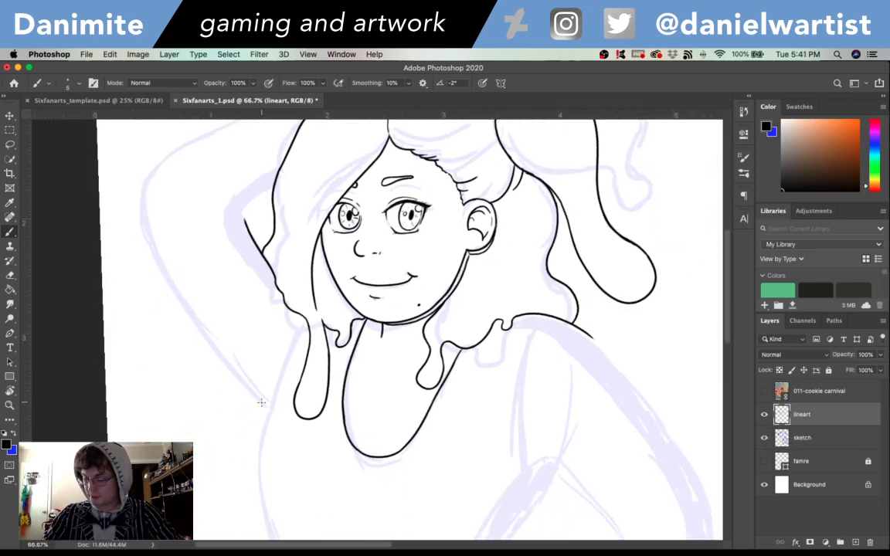
drag(268, 417, 136, 231)
key(super+z)
mouse_move(269, 415)
mouse_down()
mouse_move(136, 207)
mouse_move(137, 182)
mouse_move(130, 441)
mouse_up()
key(super+z)
key(super+z)
key(super+z)
key(r)
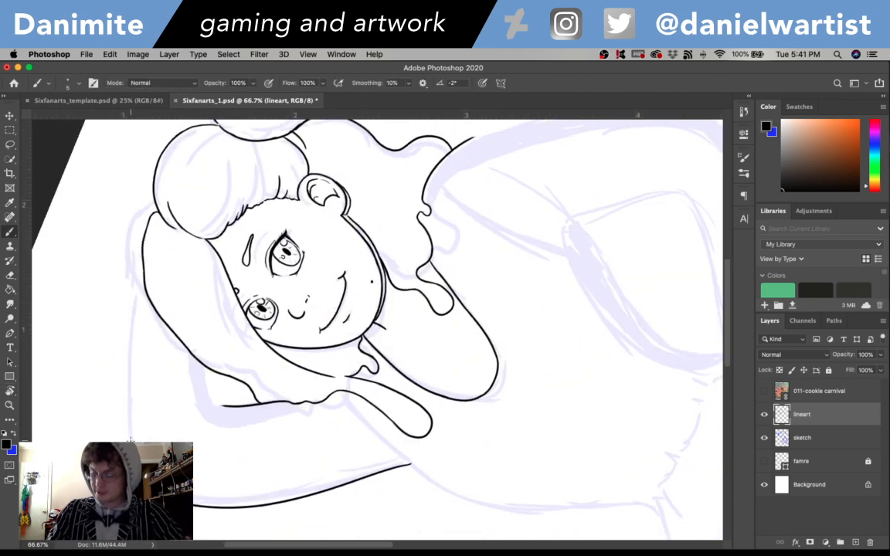
- Continue the raised arm's outer contour around the elbow and along the forearm until it meets the hair
key(super+z)
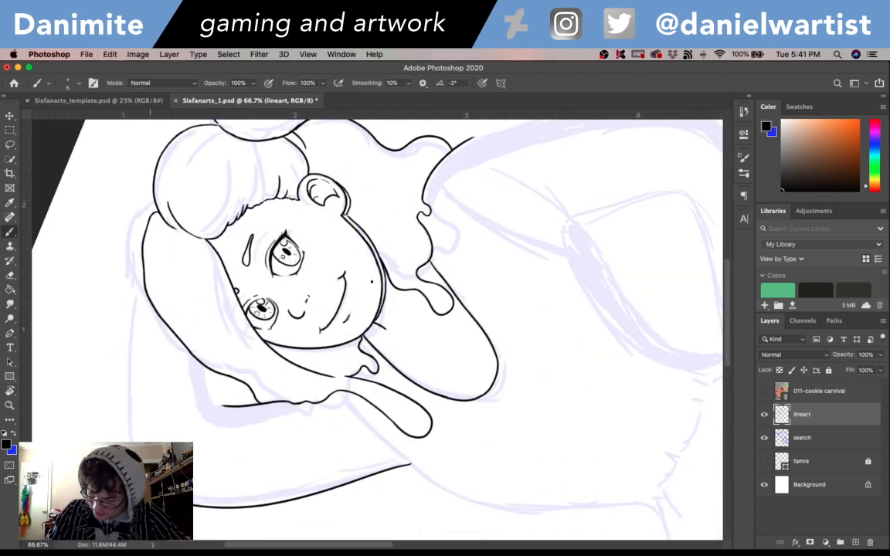
key(super+z)
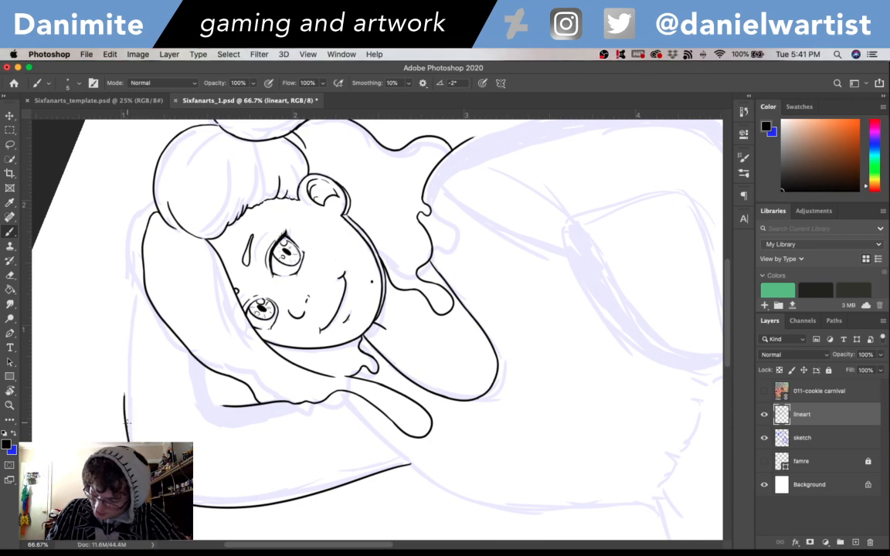
key(super+z)
mouse_move(129, 438)
mouse_down()
mouse_move(128, 289)
mouse_move(124, 368)
mouse_move(135, 293)
mouse_up()
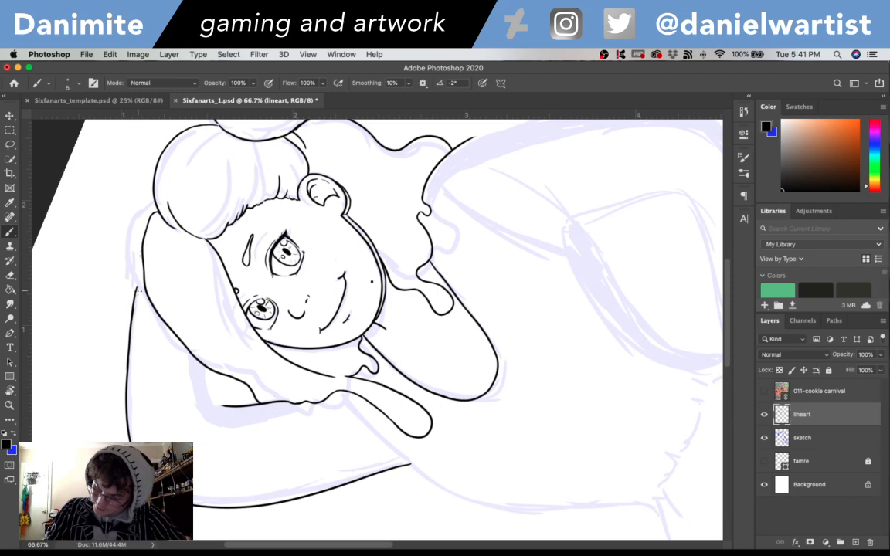
drag(133, 312, 142, 267)
key(super+z)
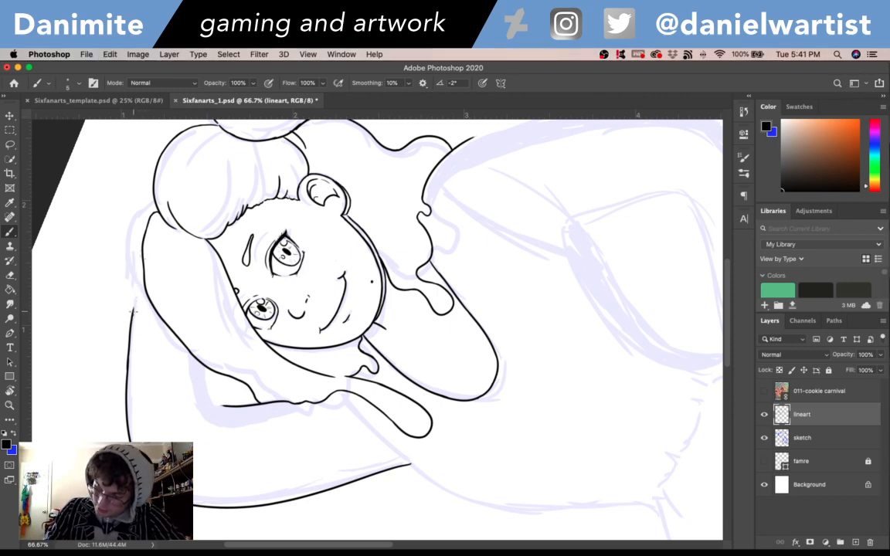
drag(133, 315, 142, 271)
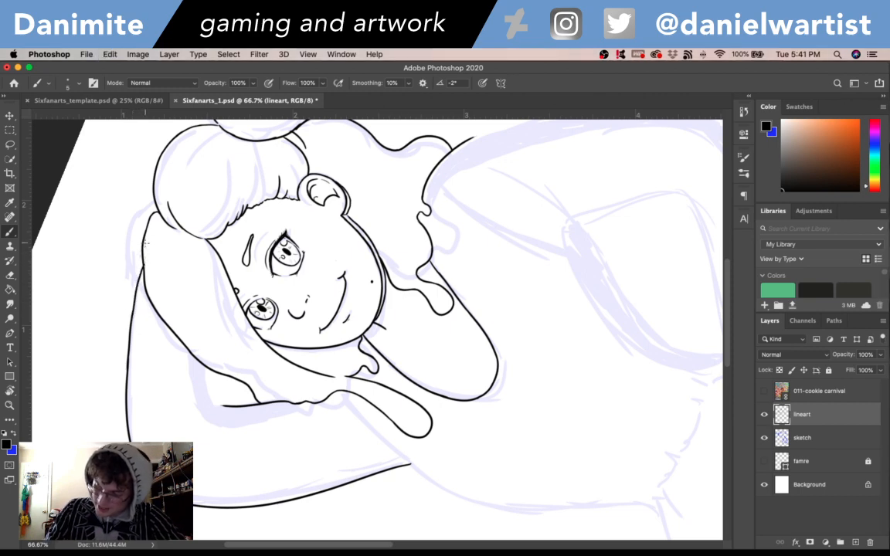
- Ink the inner bend of the raised arm, curving from the existing line end up to the hair's edge
key(r)
drag(470, 292, 498, 398)
drag(169, 201, 221, 268)
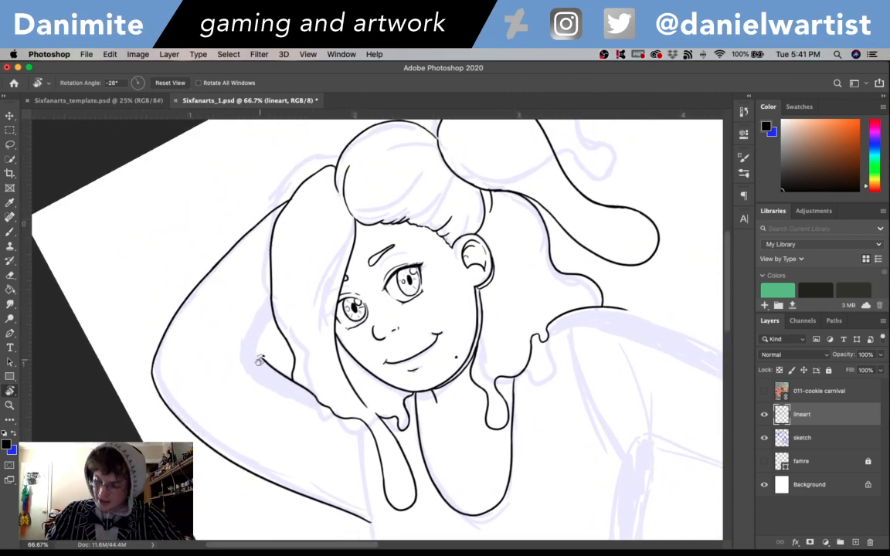
key(b)
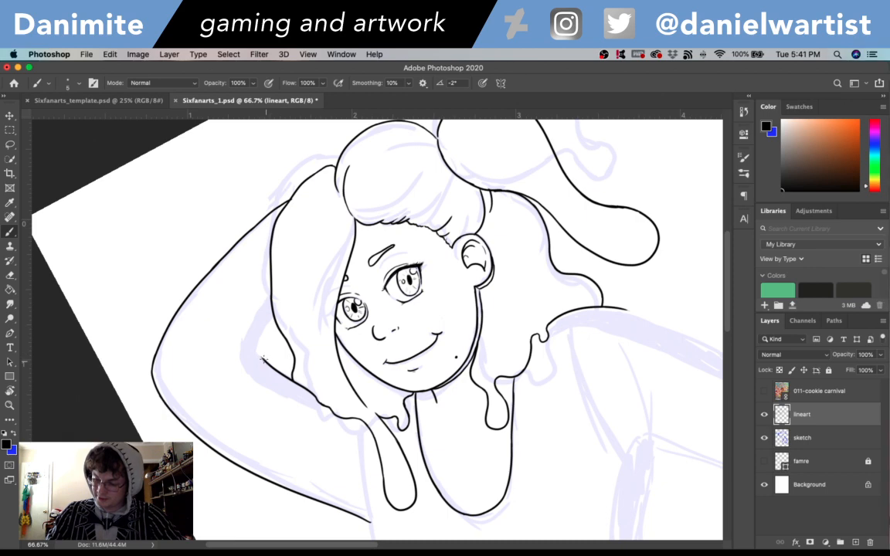
mouse_move(263, 359)
mouse_down()
mouse_move(257, 346)
mouse_move(269, 318)
mouse_up()
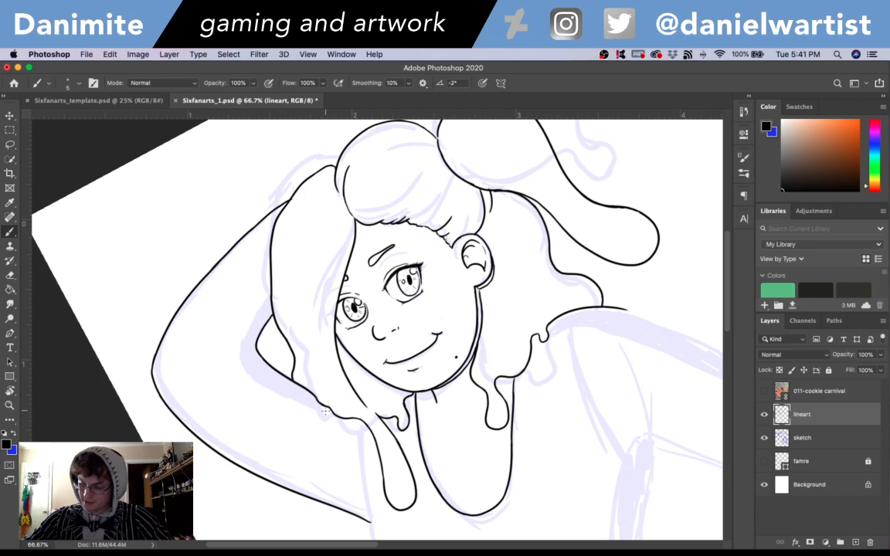
- Ink a second line parallel to the raised arm's inner bend and add short hatch marks between the two lines
drag(332, 413, 283, 385)
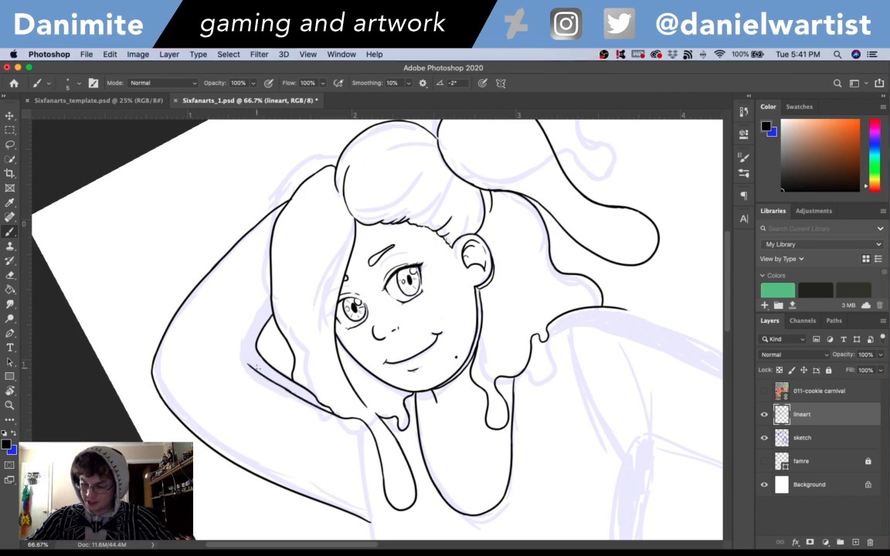
key(super+z)
mouse_move(299, 398)
mouse_down()
mouse_move(254, 366)
mouse_move(248, 335)
mouse_up()
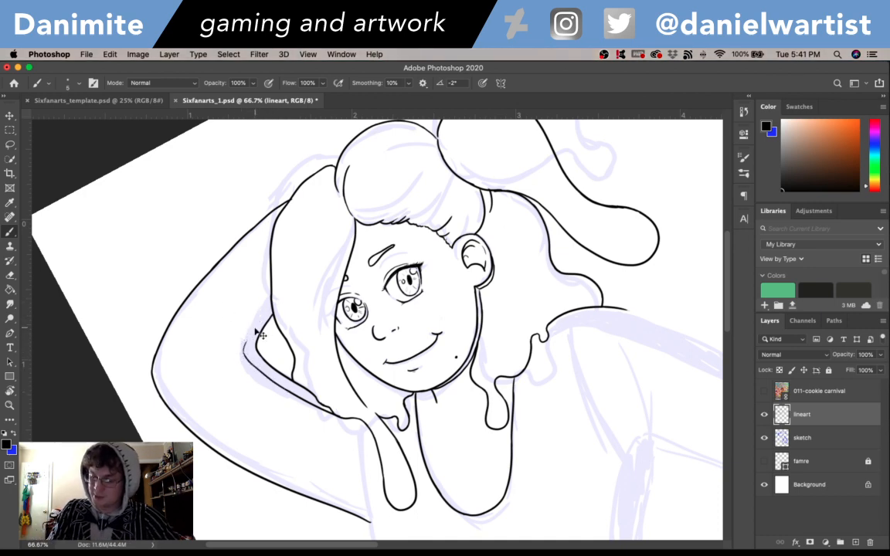
drag(247, 340, 270, 307)
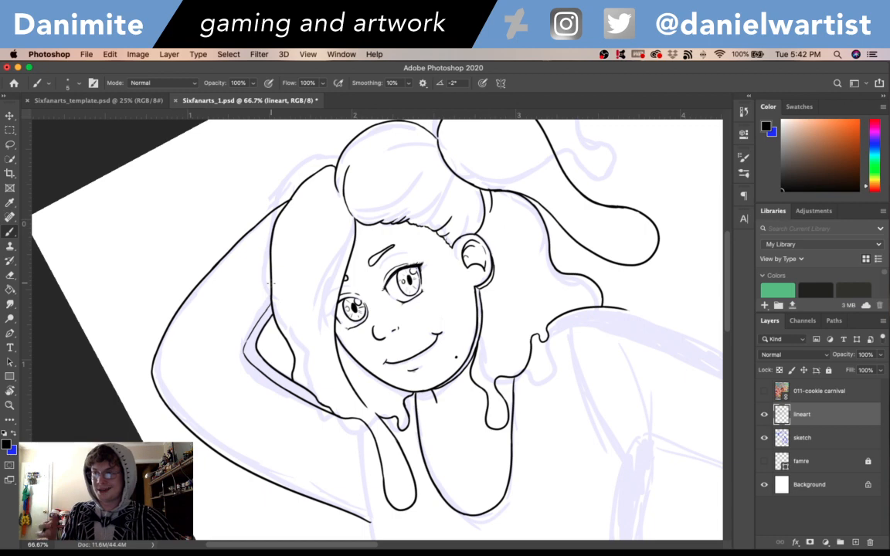
drag(249, 351, 255, 345)
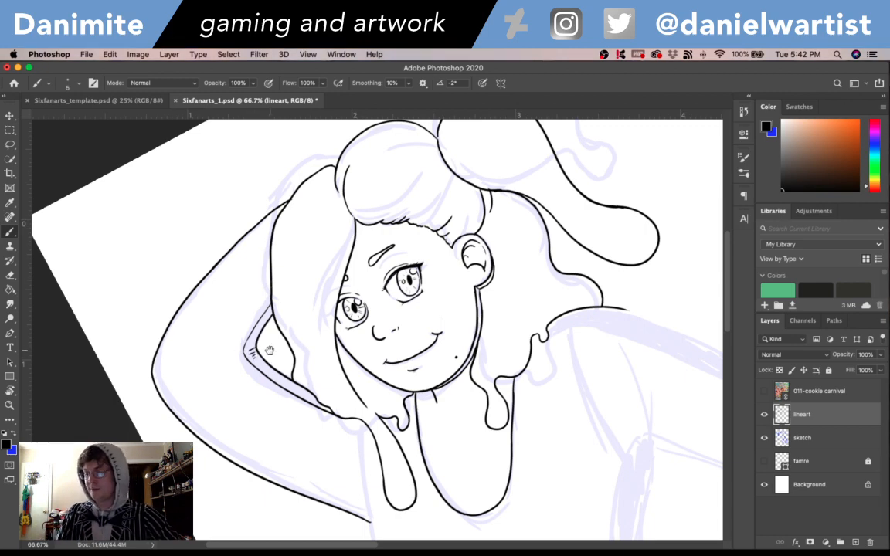
- Ink the torso's side from beneath the hair down past the end of the raised arm's lower contour
mouse_move(646, 486)
mouse_down()
mouse_move(424, 438)
mouse_move(421, 453)
mouse_move(582, 355)
mouse_up()
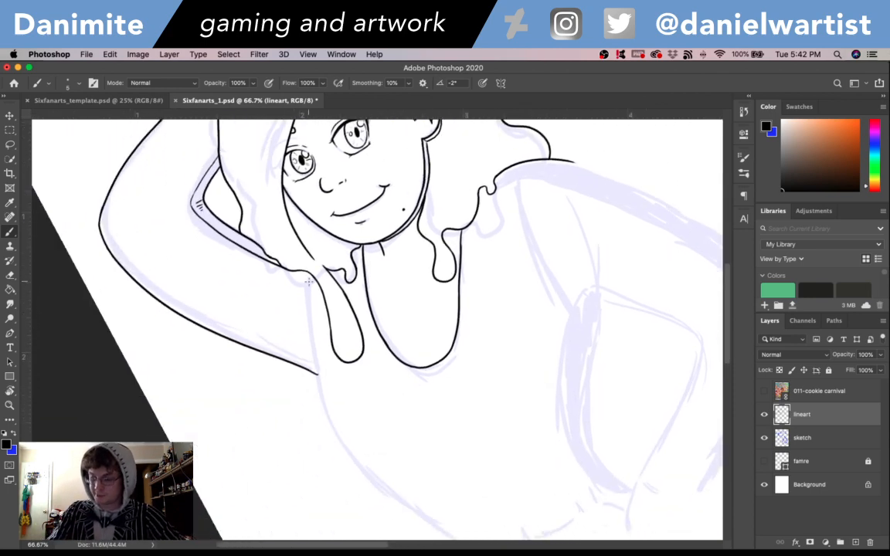
drag(308, 270, 321, 398)
key(super+z)
drag(313, 330, 319, 387)
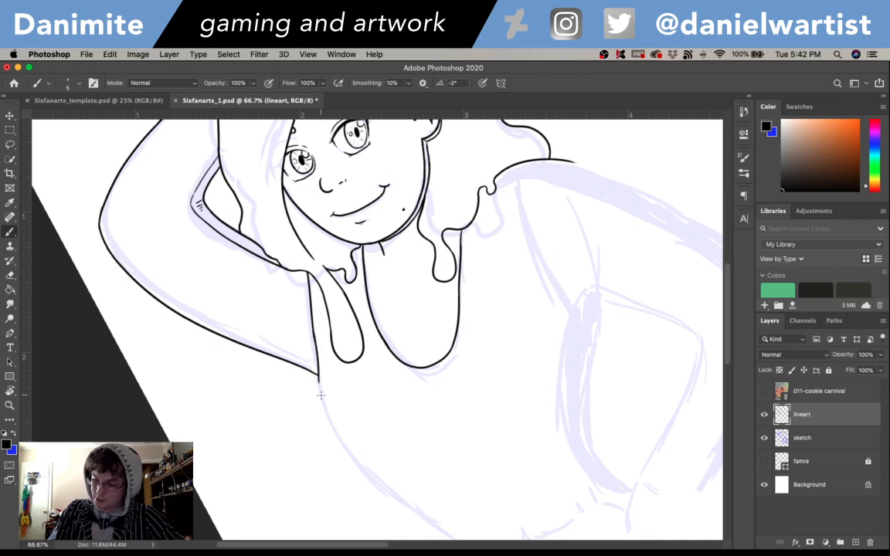
key(super+z)
mouse_move(312, 329)
mouse_down()
mouse_move(319, 397)
mouse_move(317, 380)
mouse_move(333, 437)
mouse_up()
key(super+z)
drag(317, 376, 332, 437)
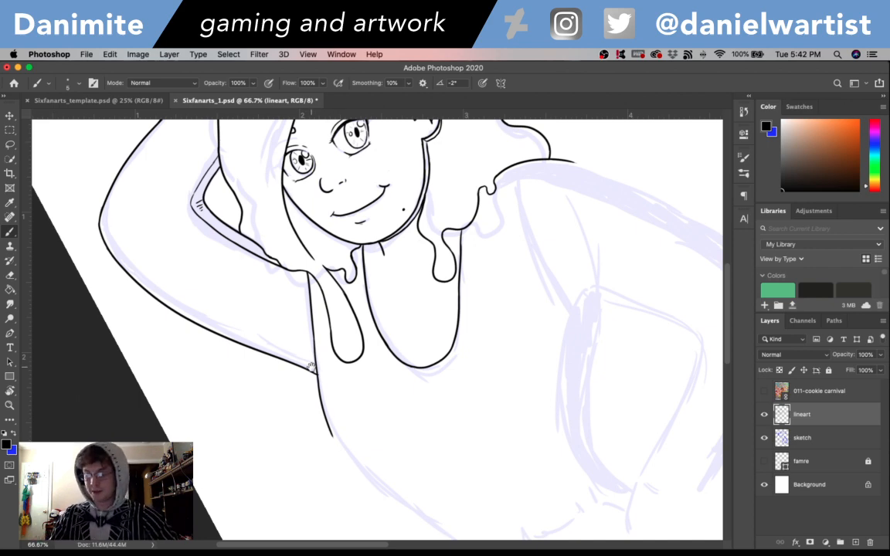
- Extend the torso's side contour in a smooth curve along the sketch, down toward the waist
scroll(480, 406, down, 4)
scroll(480, 405, right, 4)
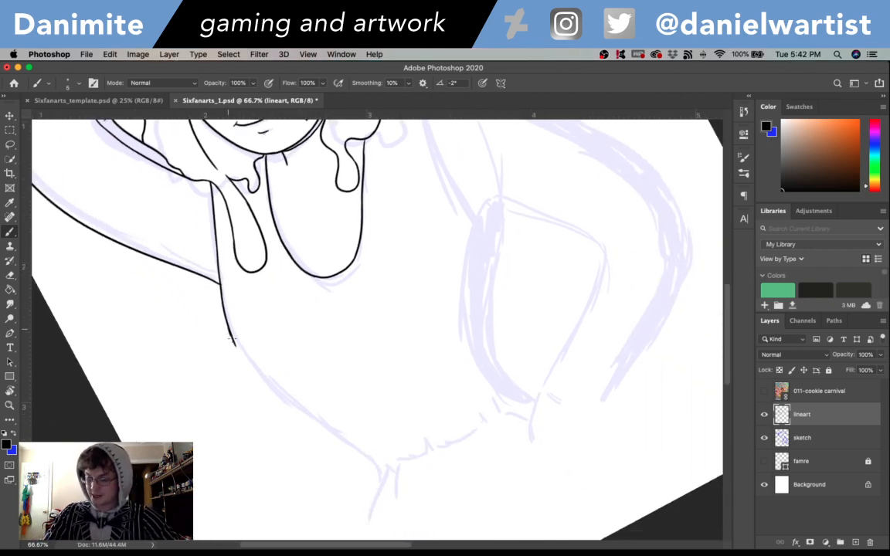
drag(231, 333, 267, 391)
key(super+z)
drag(230, 327, 263, 383)
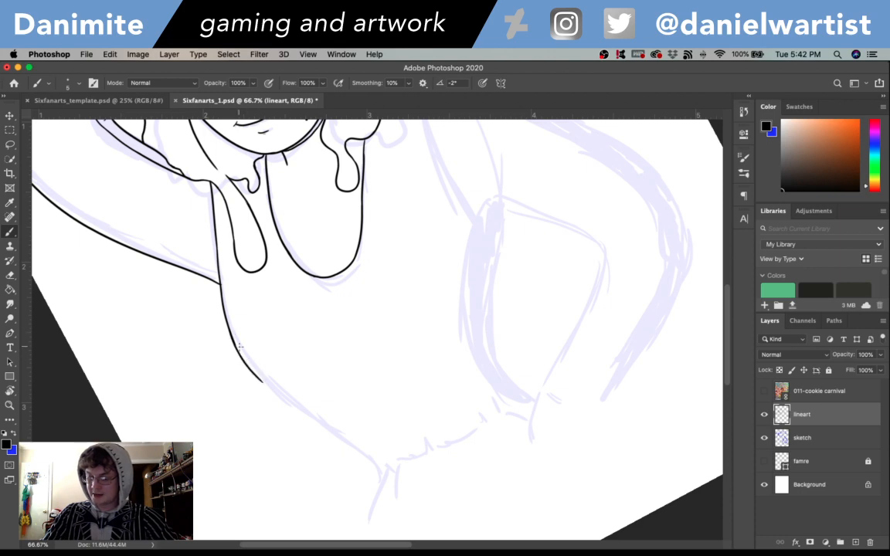
key(super+z)
drag(230, 330, 283, 397)
key(super+z)
drag(229, 330, 244, 364)
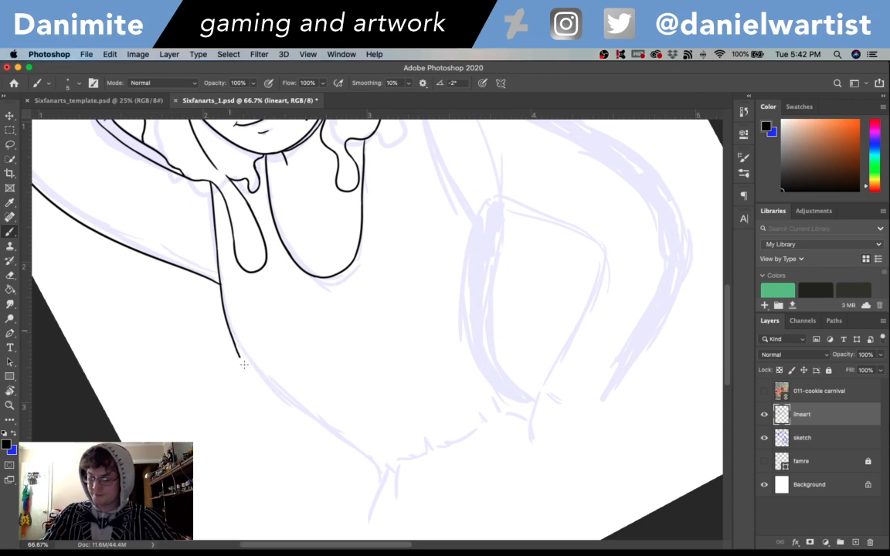
key(super+z)
mouse_move(220, 305)
mouse_down()
mouse_move(276, 393)
mouse_move(262, 385)
mouse_move(325, 429)
mouse_up()
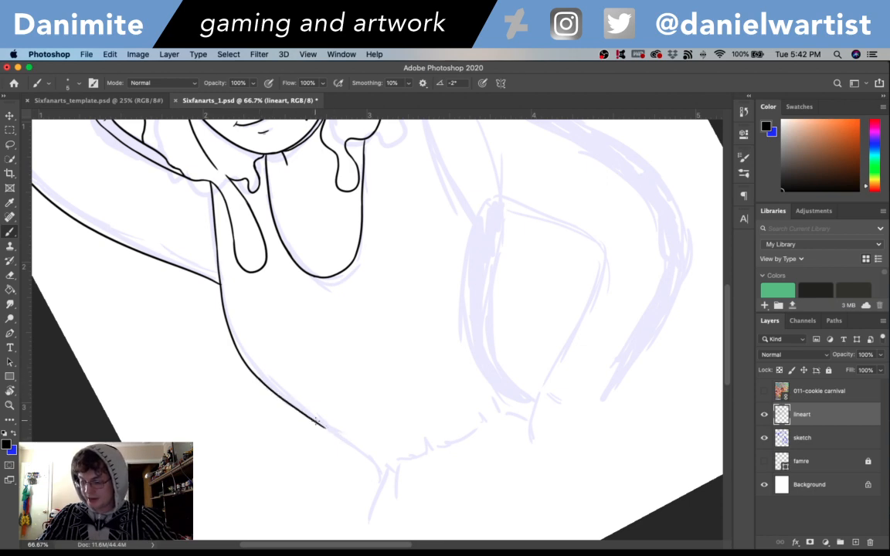
drag(285, 378, 366, 458)
key(super+z)
drag(283, 376, 367, 459)
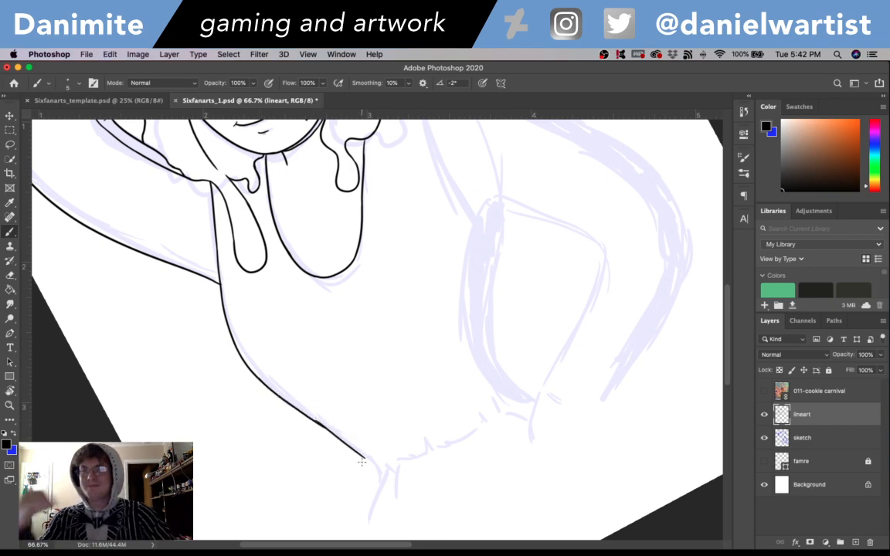
- Redraw the lower part of the torso's side contour along the sketch, reaching the narrow corner at the waist
key(super+z)
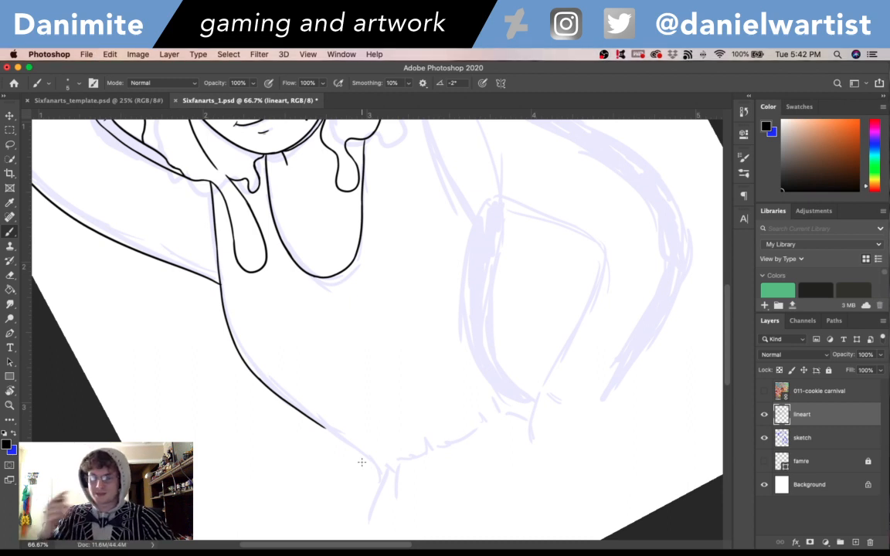
drag(319, 423, 358, 450)
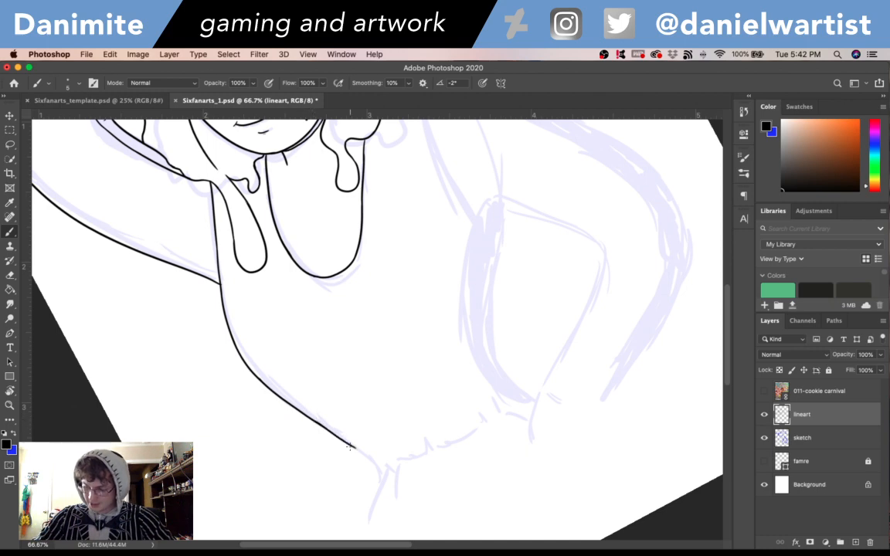
key(super+z)
drag(320, 424, 364, 462)
key(super+z)
drag(323, 427, 360, 457)
key(super+z)
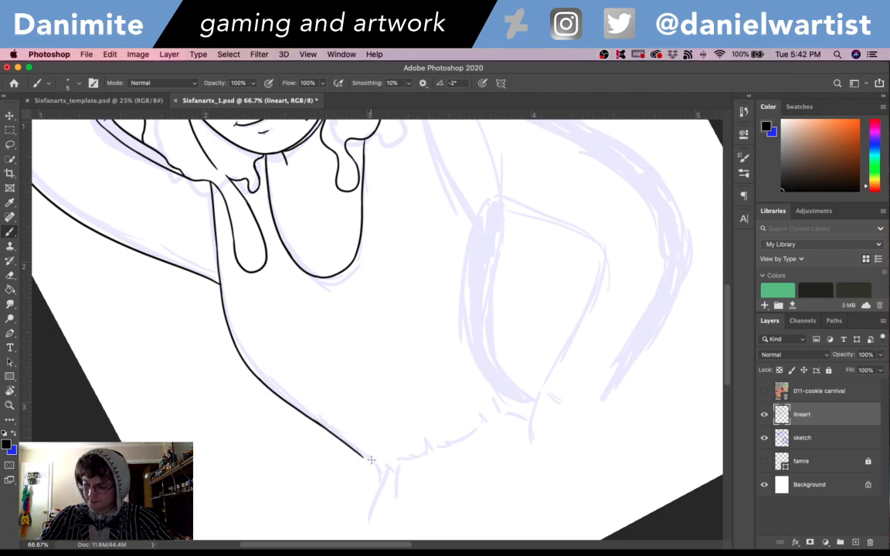
drag(323, 426, 378, 473)
key(super+z)
key(super+z)
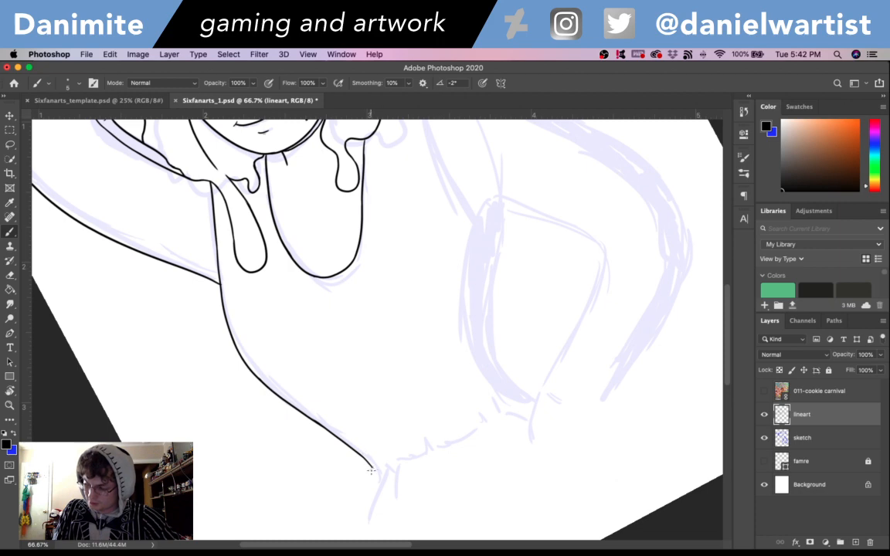
- Ink the hip line from the waist corner downward, slightly past the end of the sketch
drag(374, 471, 360, 527)
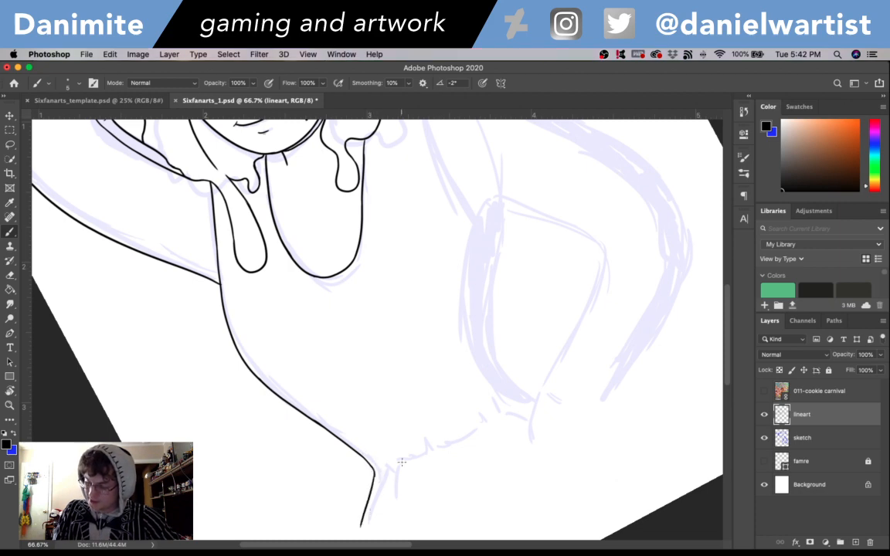
scroll(401, 462, down, 3)
key(super+z)
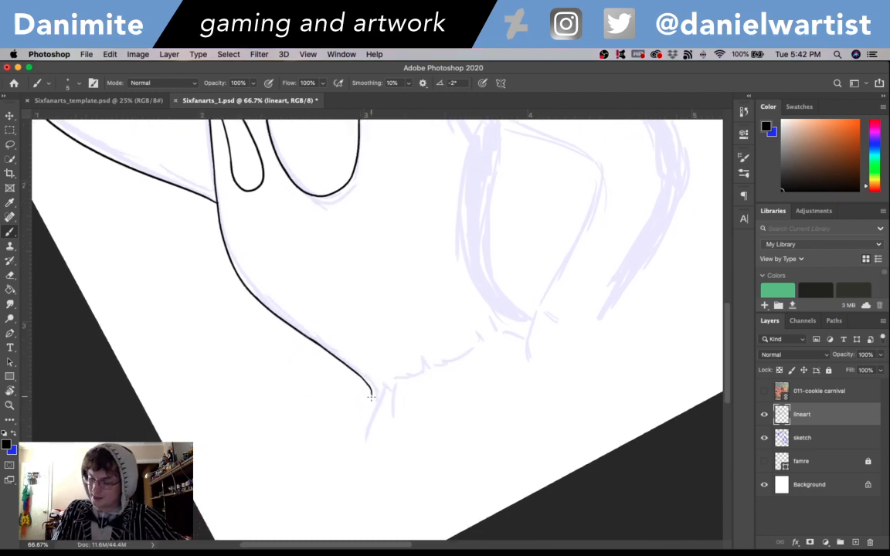
drag(370, 395, 360, 475)
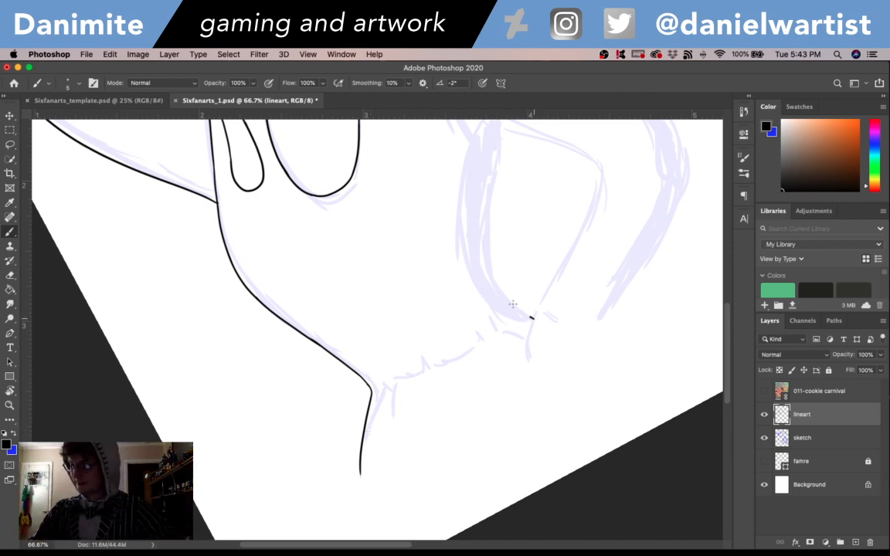
- Ink the torso's other side next to the bent arm, curving from the hand at the waist up to the armpit
drag(530, 313, 483, 230)
key(super+z)
drag(532, 314, 484, 249)
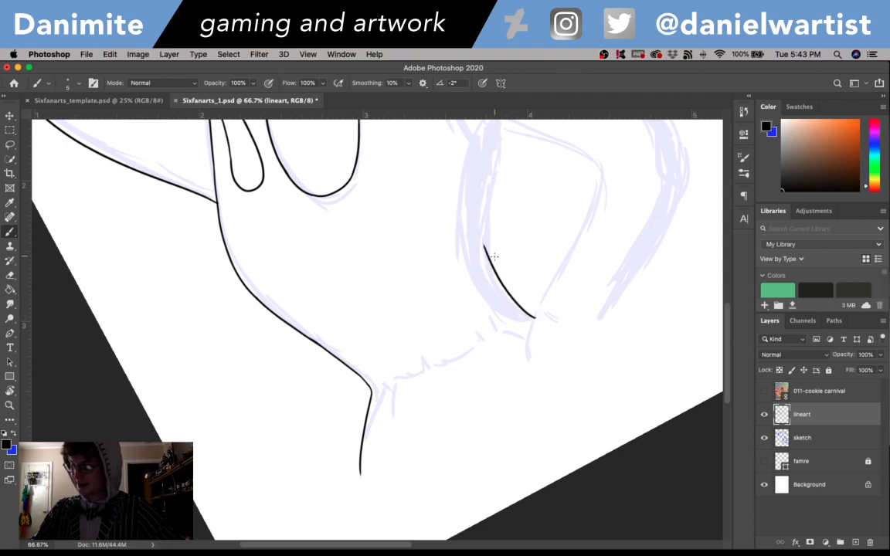
key(super+z)
mouse_move(536, 314)
mouse_down()
mouse_move(510, 296)
mouse_move(494, 232)
mouse_move(496, 262)
mouse_move(490, 158)
mouse_move(505, 238)
mouse_up()
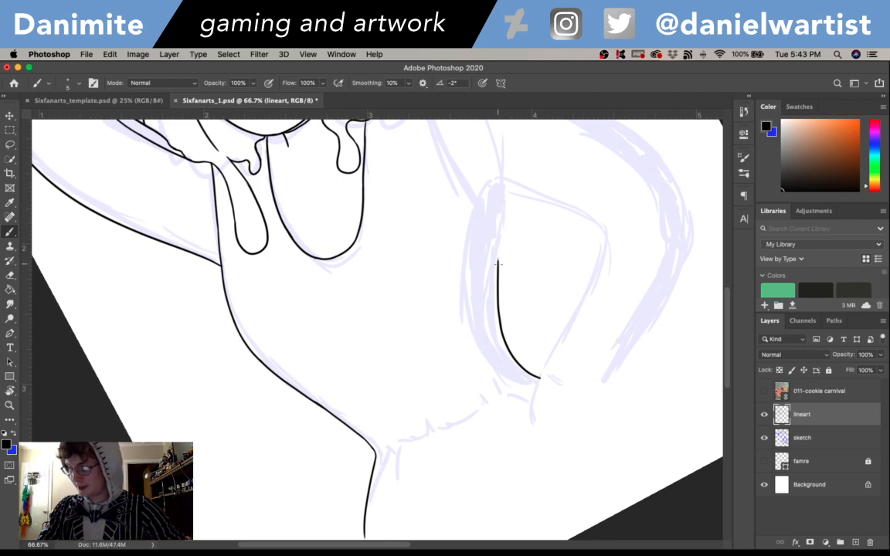
drag(497, 265, 504, 207)
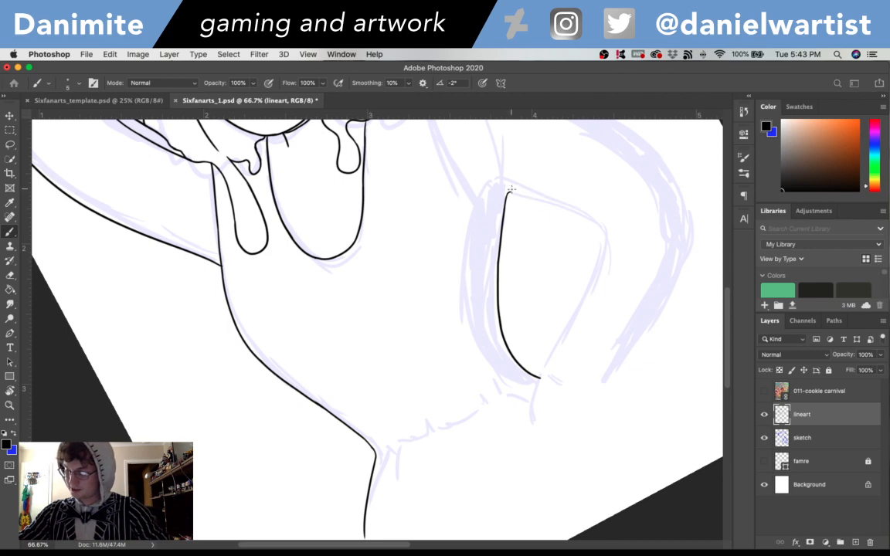
- Ink the bent arm's inner contour from the armpit around the rounded elbow bend down to the waist, closing the gap shape
drag(507, 193, 581, 213)
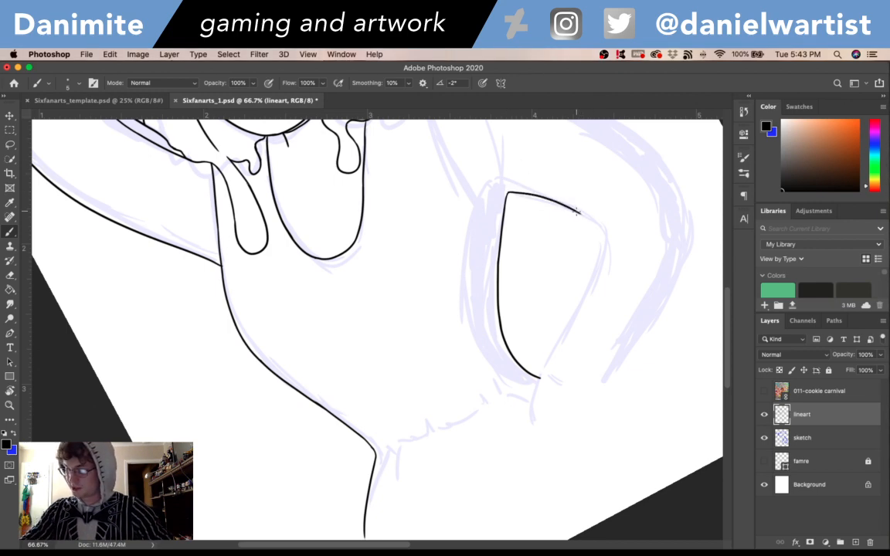
drag(583, 214, 596, 225)
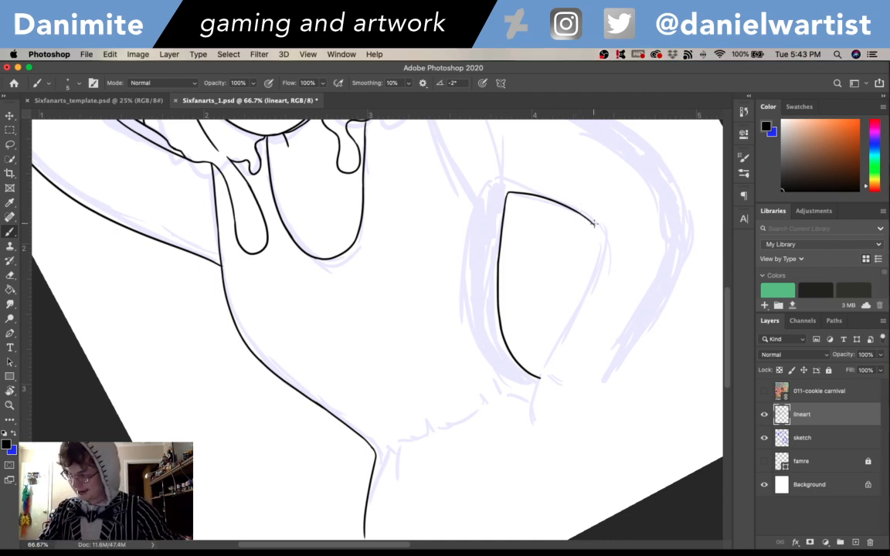
mouse_move(593, 222)
mouse_down()
mouse_move(602, 243)
mouse_move(545, 378)
mouse_up()
key(super+z)
key(super+z)
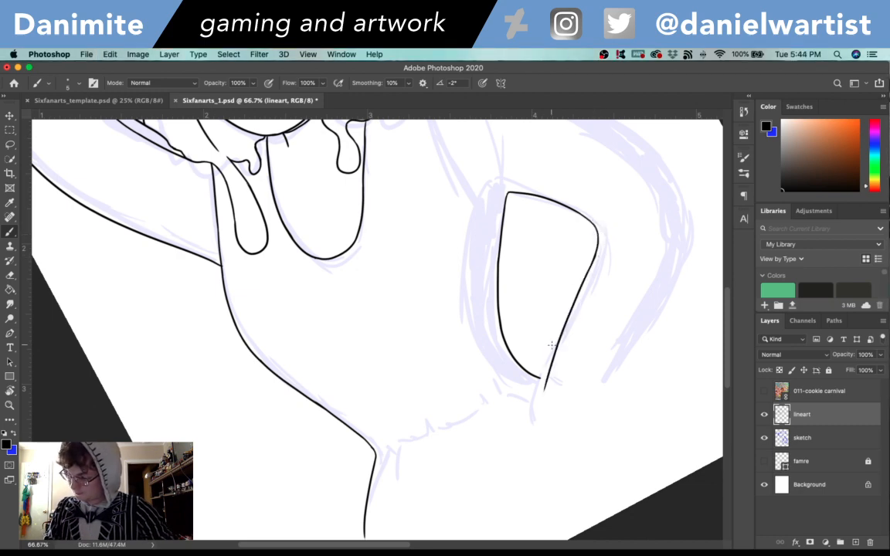
key(super+z)
drag(592, 264, 538, 375)
key(super+z)
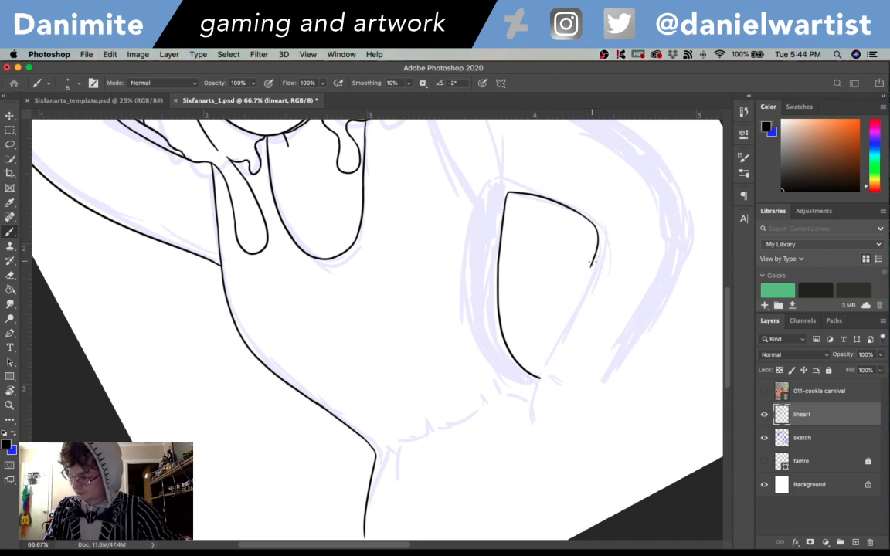
drag(592, 264, 541, 378)
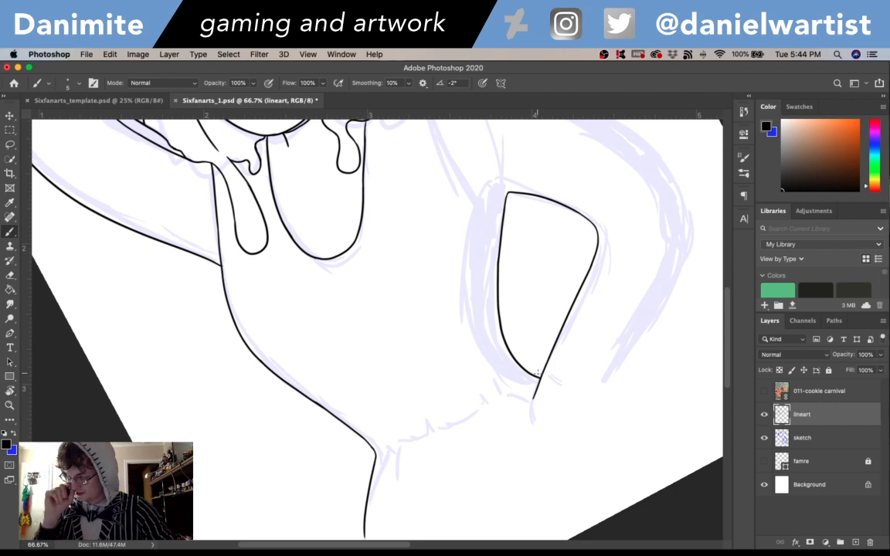
- Rotate the canvas nearly upright and ink the curved armhole line from the armpit up to the shoulder contour
drag(639, 369, 540, 488)
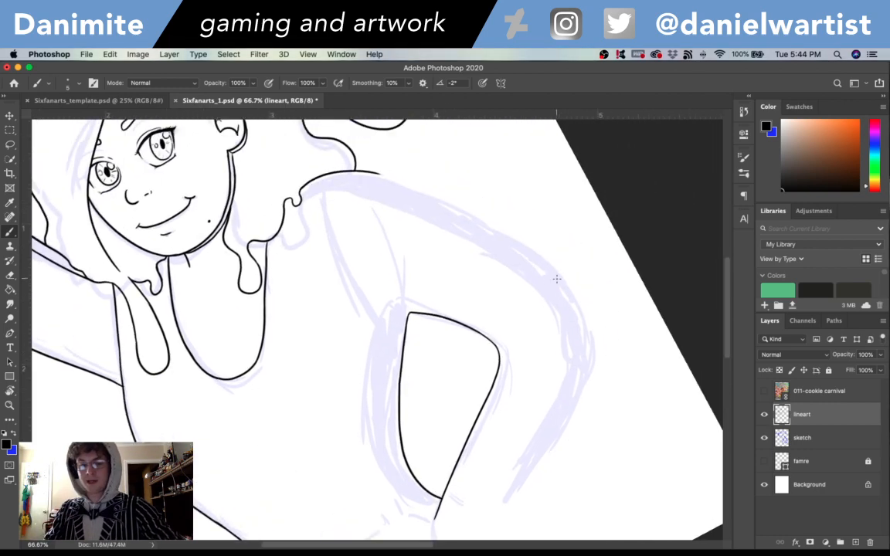
key(r)
drag(557, 279, 578, 377)
key(b)
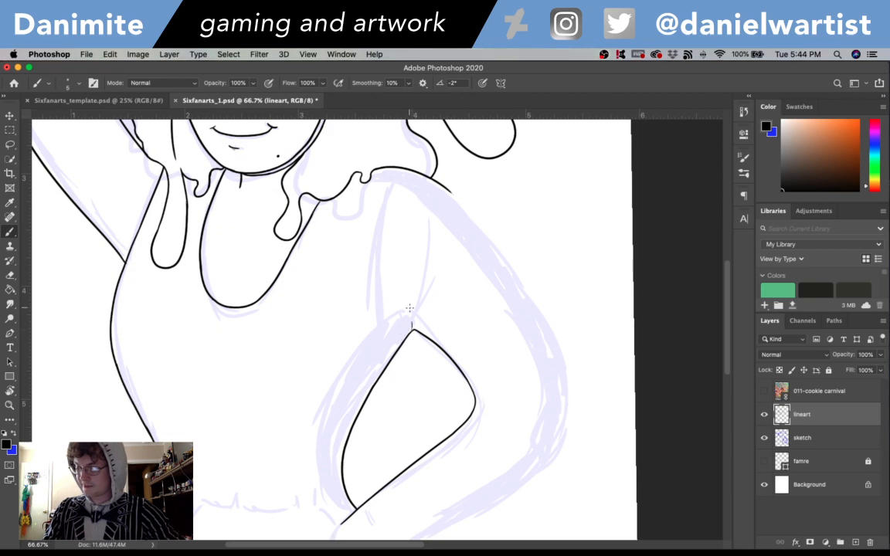
mouse_move(412, 320)
mouse_down()
mouse_move(402, 315)
mouse_move(389, 254)
mouse_up()
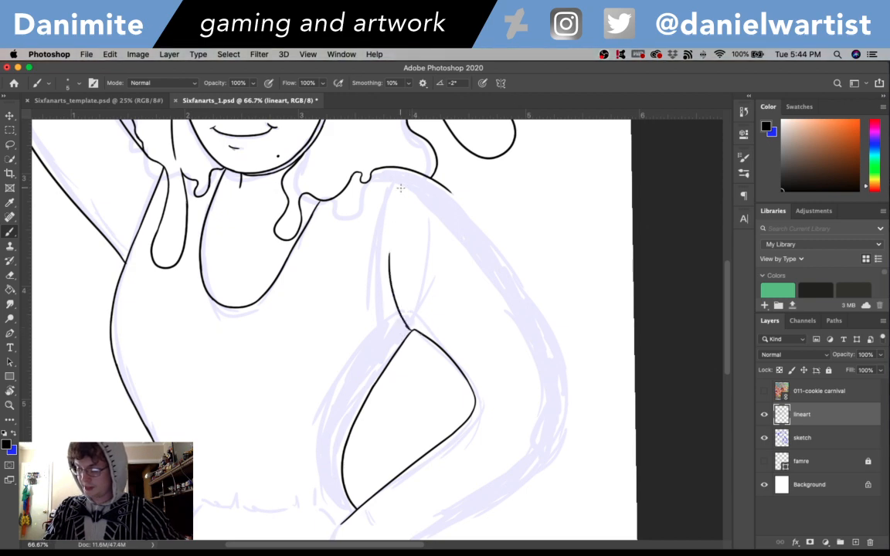
key(super+z)
mouse_move(407, 327)
mouse_down()
mouse_move(389, 237)
mouse_move(395, 190)
mouse_up()
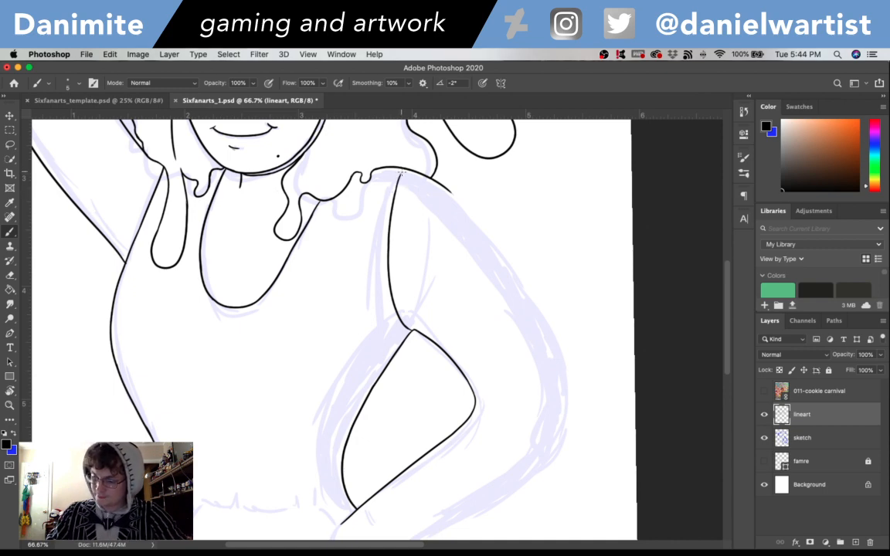
key(super+z)
drag(395, 193, 401, 172)
key(super+z)
key(super+z)
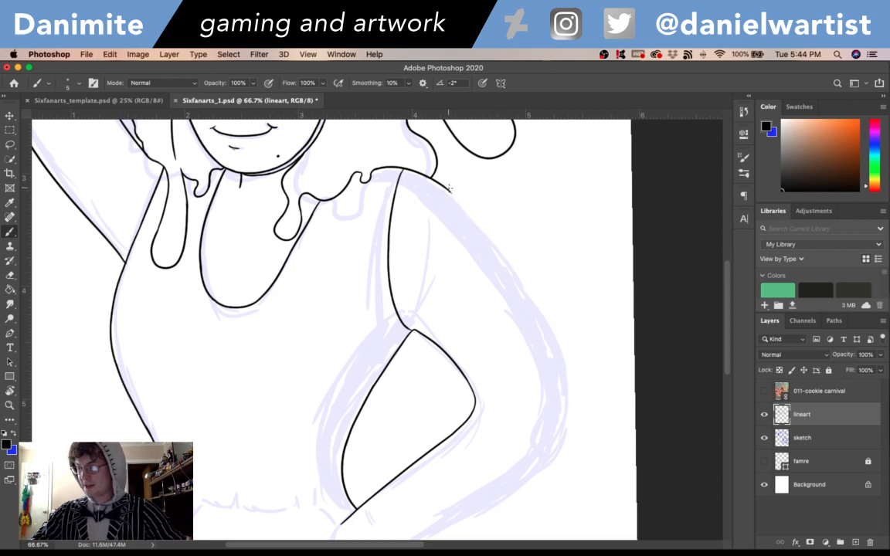
- Ink the bent arm's outer contour in one smooth stroke from the shoulder line down to just above the elbow
drag(445, 185, 535, 318)
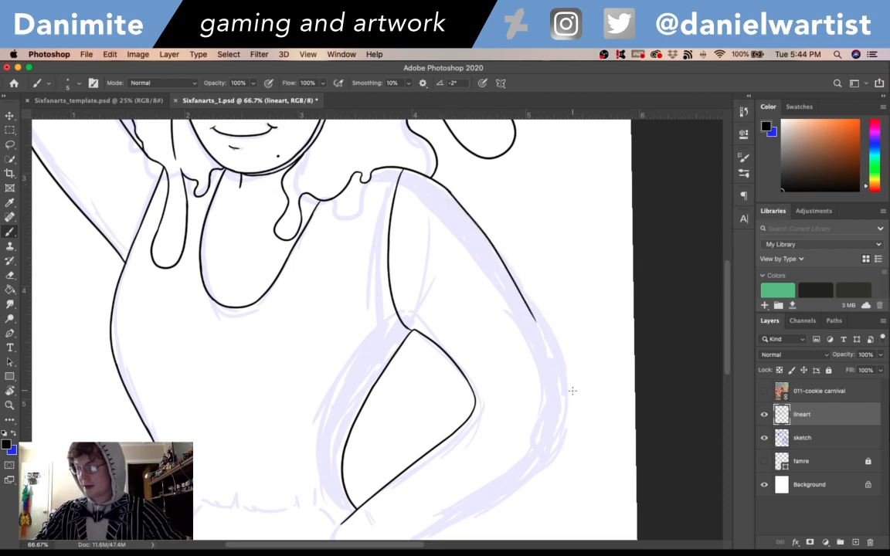
key(super+z)
drag(445, 186, 543, 329)
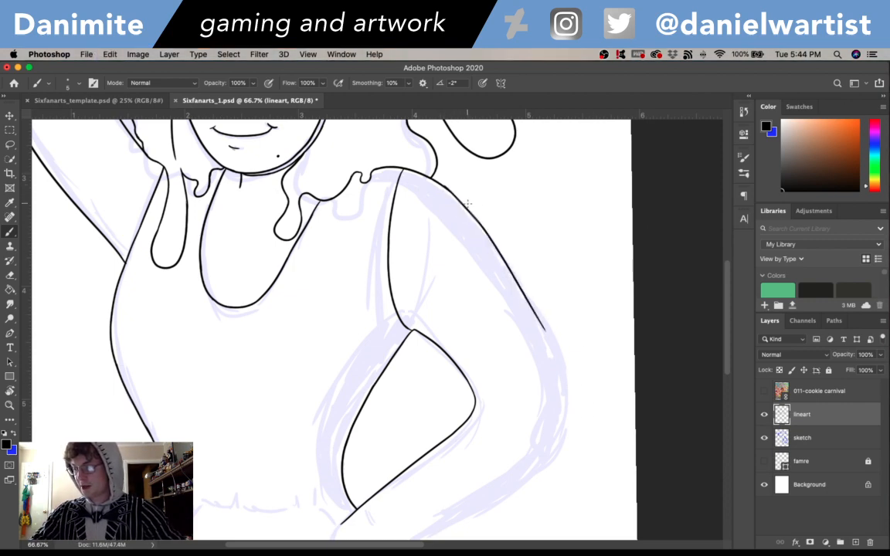
key(super+z)
drag(445, 186, 564, 356)
key(super+z)
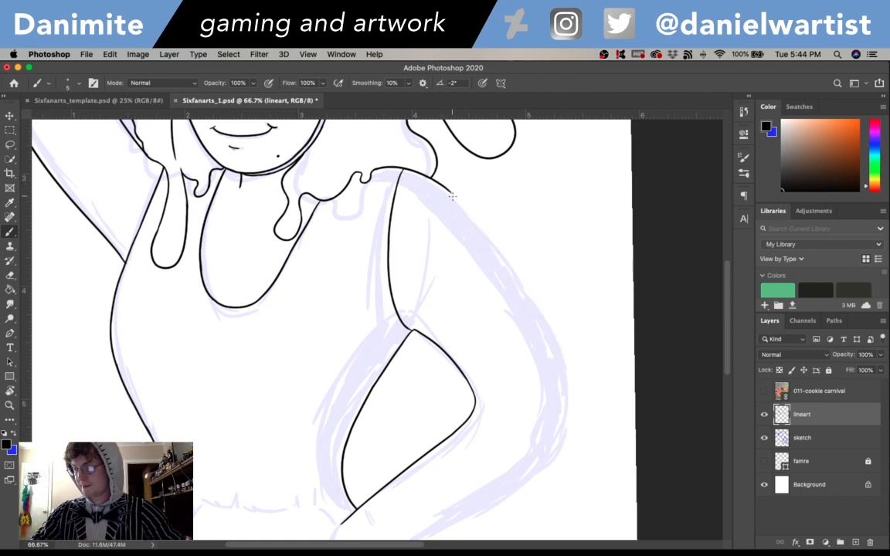
drag(448, 188, 547, 336)
key(super+z)
drag(448, 187, 565, 384)
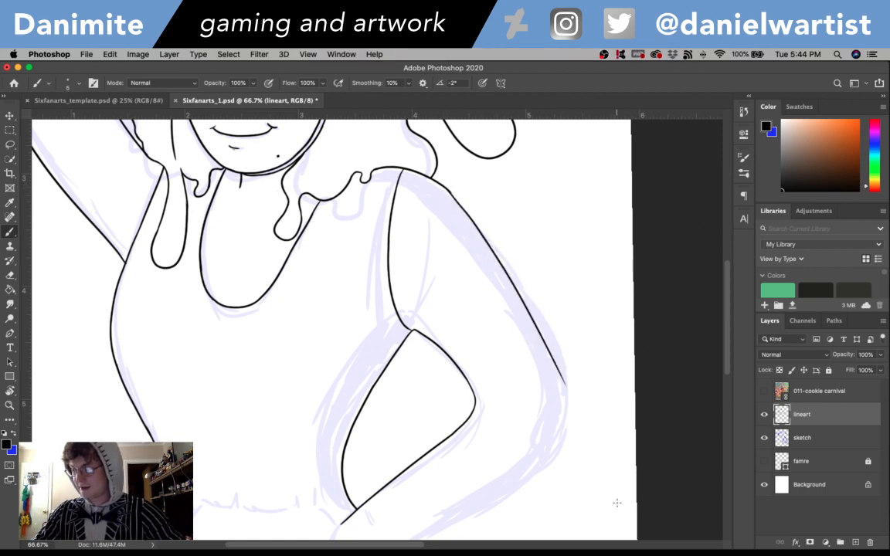
key(super+z)
drag(448, 189, 543, 325)
key(super+z)
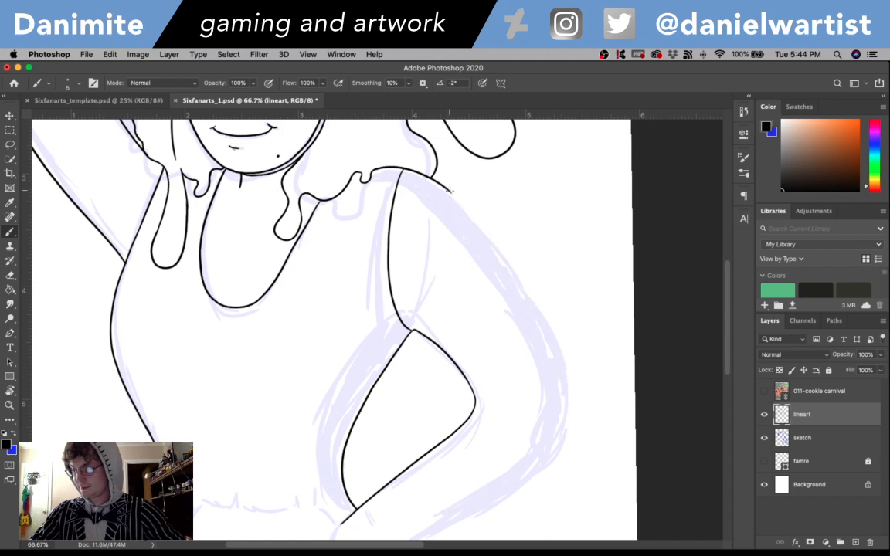
drag(448, 189, 548, 333)
key(super+z)
drag(446, 188, 555, 334)
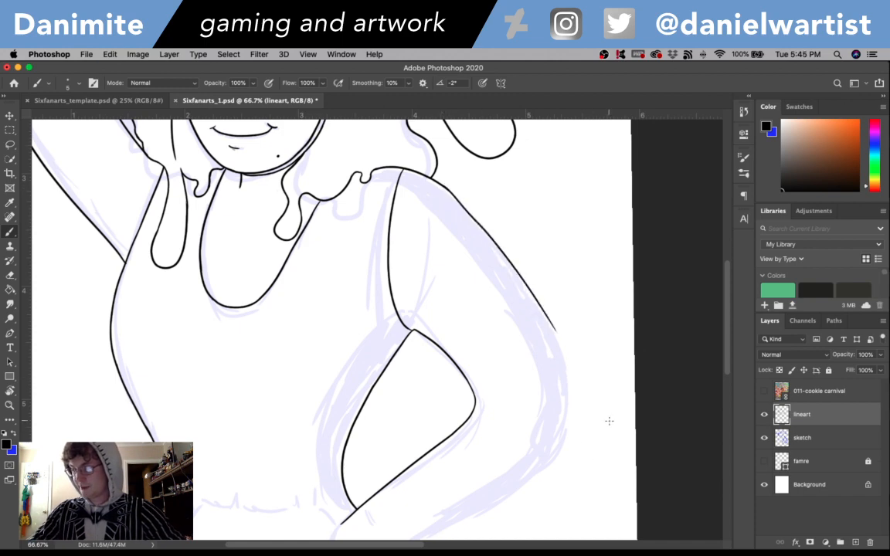
key(super+z)
drag(448, 189, 568, 352)
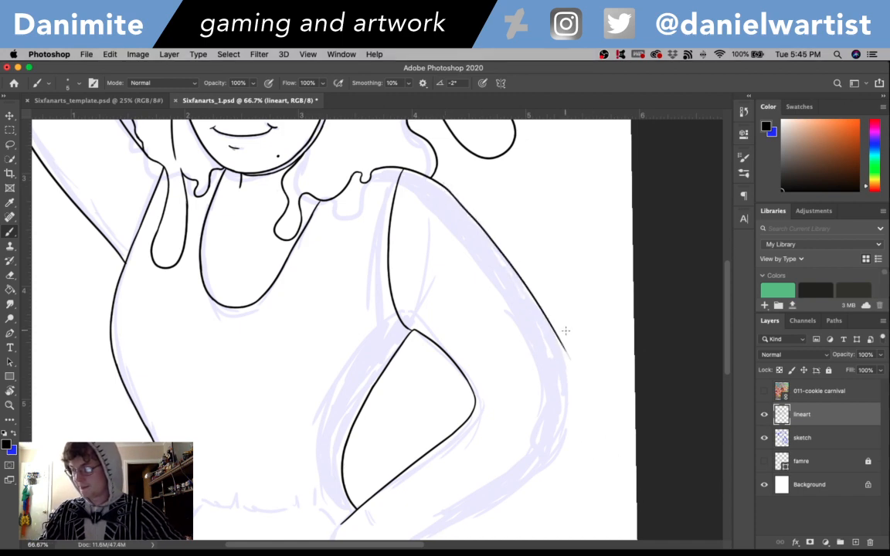
- Ink the forearm's outer contour from near the wrist up to the start of the elbow curve
scroll(525, 357, down, 5)
drag(428, 446, 564, 361)
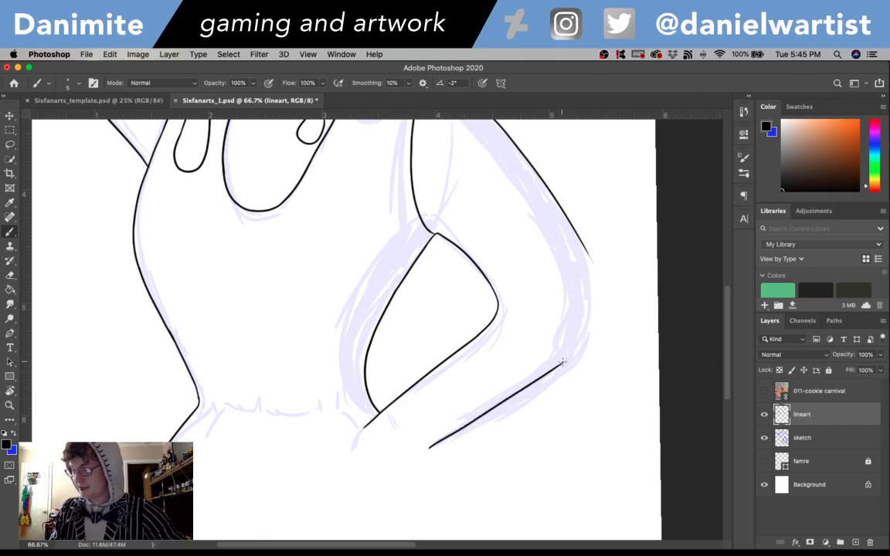
drag(564, 361, 588, 336)
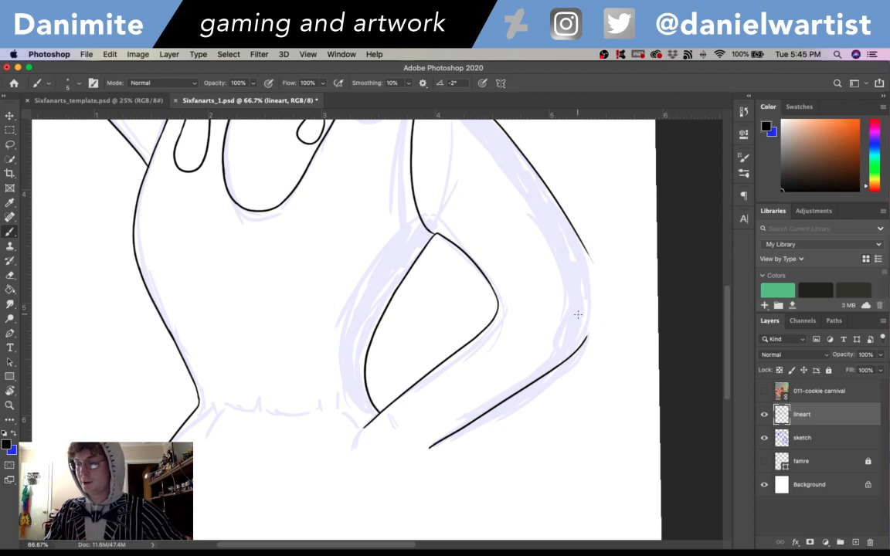
- Ink the outside of the elbow as a rounded curve joining the forearm contour to the upper arm contour
drag(585, 338, 594, 298)
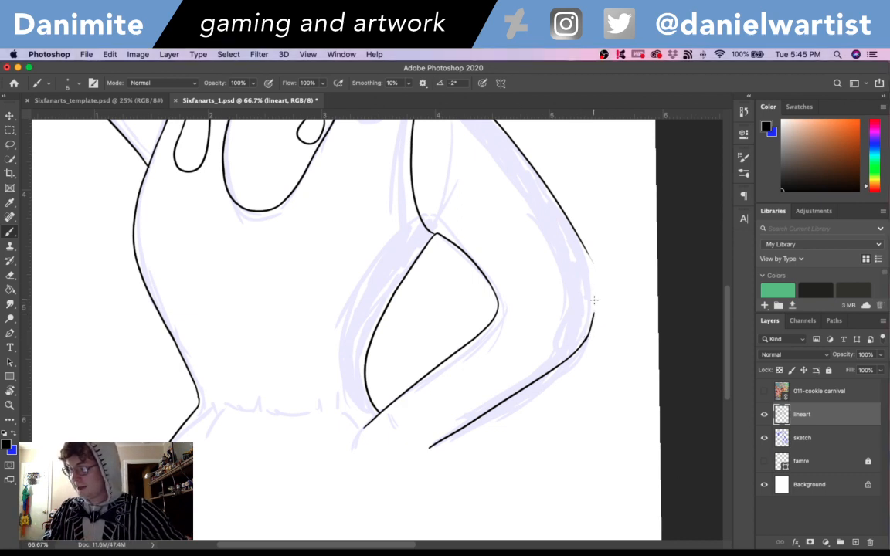
key(ctrl+z)
drag(586, 338, 594, 297)
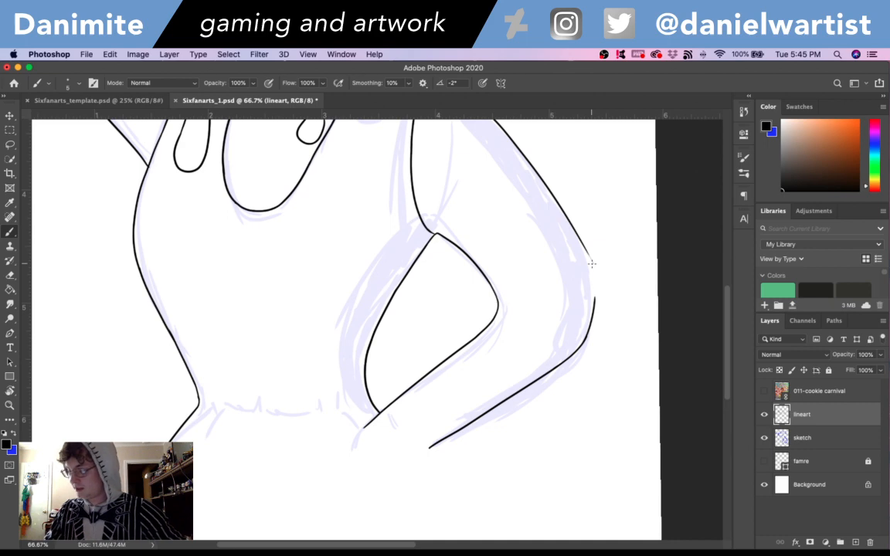
key(ctrl+z)
drag(586, 338, 597, 274)
key(ctrl+z)
mouse_move(599, 310)
mouse_down()
mouse_move(591, 253)
mouse_move(598, 281)
mouse_move(558, 212)
mouse_up()
drag(594, 266, 584, 249)
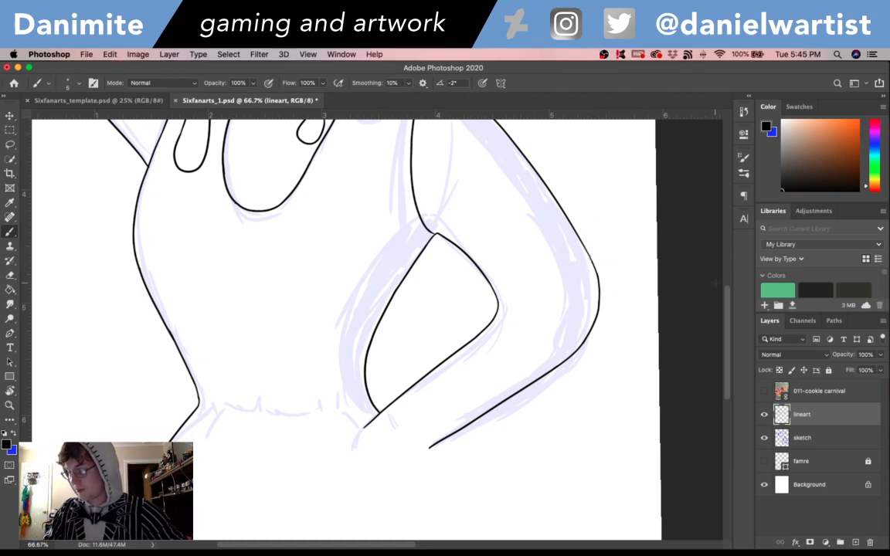
- Ink a second line inside the bent arm's outer contour, running parallel to it from the shoulder seam down to the elbow
mouse_move(727, 308)
mouse_down()
mouse_move(726, 228)
mouse_move(729, 312)
mouse_up()
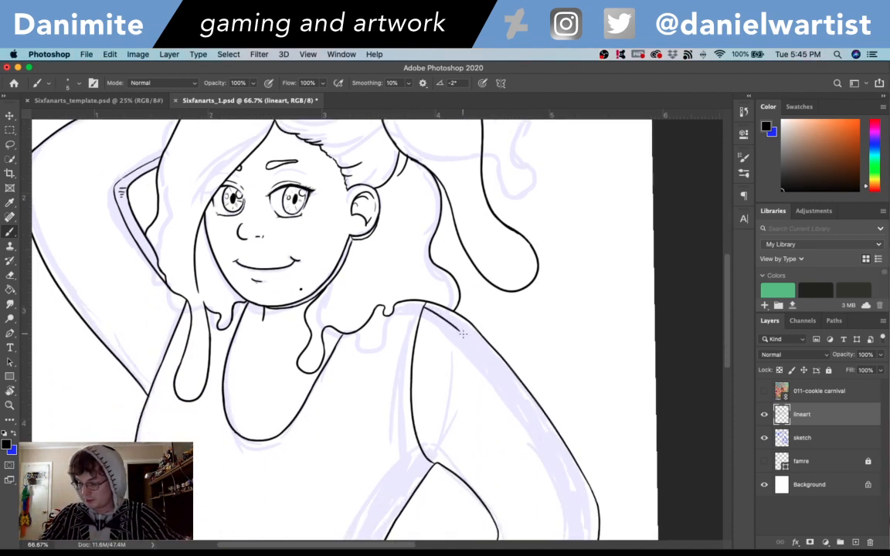
drag(422, 303, 542, 438)
scroll(525, 423, down, 5)
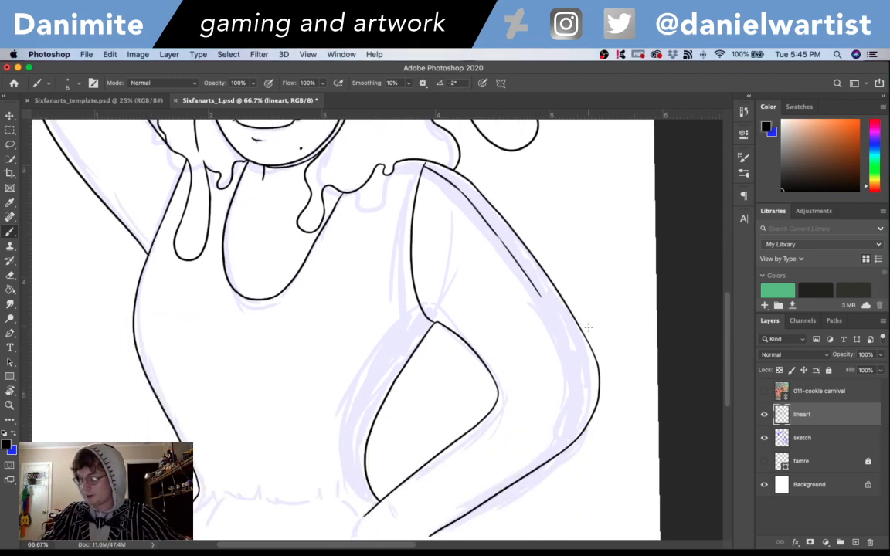
mouse_move(542, 296)
mouse_down()
mouse_move(578, 363)
mouse_move(581, 413)
mouse_move(618, 361)
mouse_up()
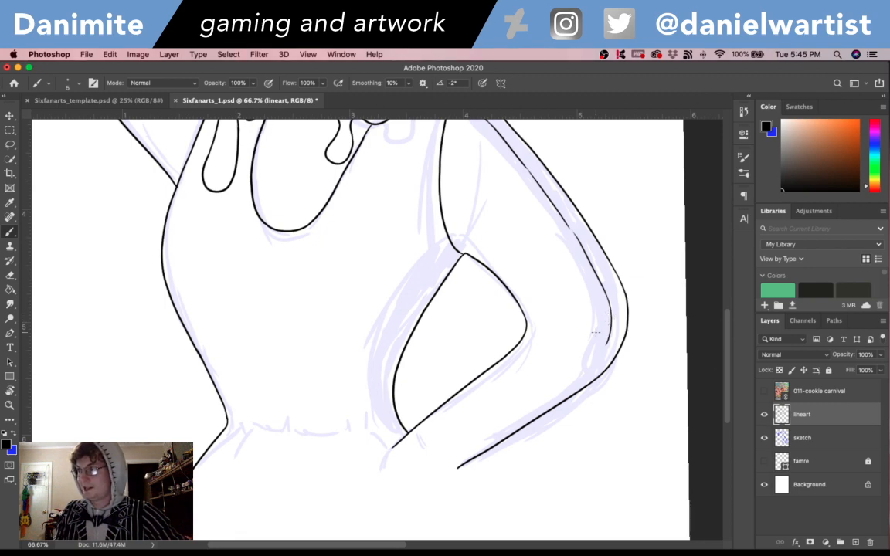
- Continue the bent arm's inner parallel line in a curve around the elbow to the start of the forearm
drag(611, 333, 557, 393)
key(super+z)
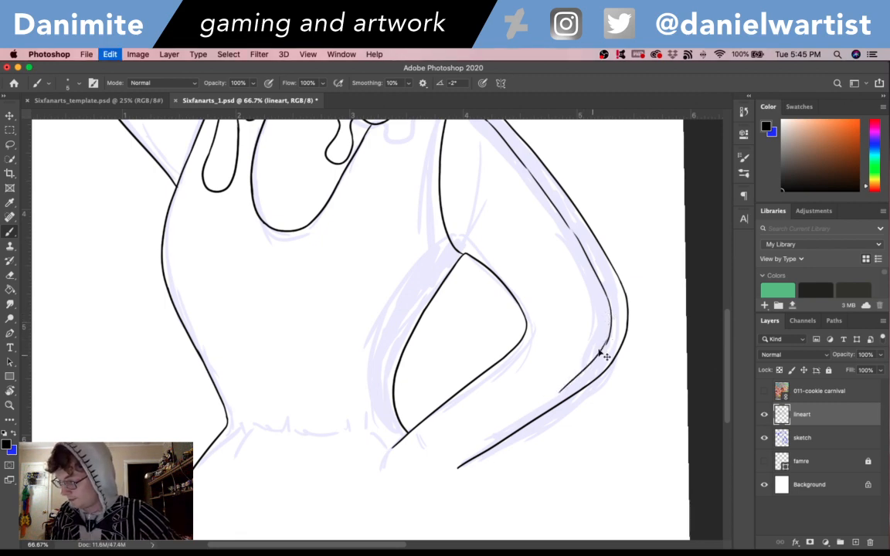
mouse_move(609, 341)
mouse_down()
mouse_move(528, 411)
mouse_move(588, 369)
mouse_move(550, 402)
mouse_move(557, 393)
mouse_move(441, 473)
mouse_up()
key(super+z)
drag(557, 391, 437, 471)
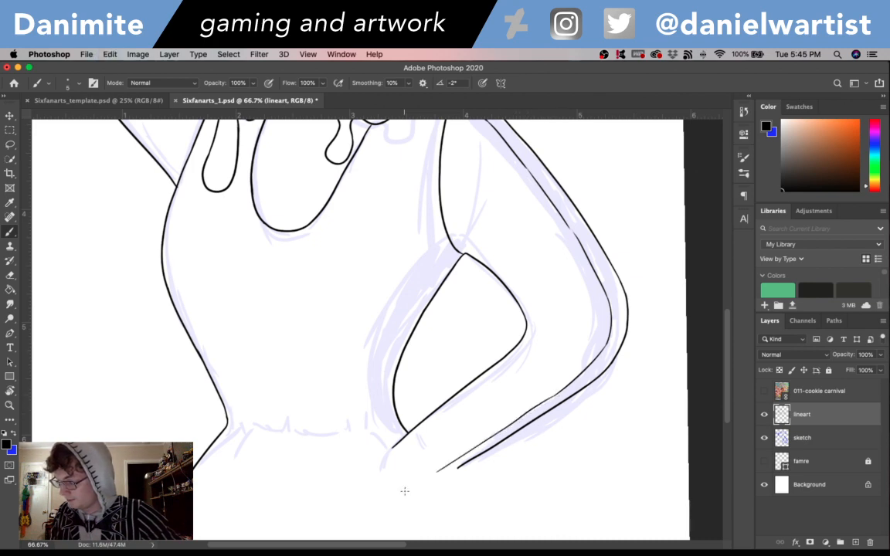
key(super+z)
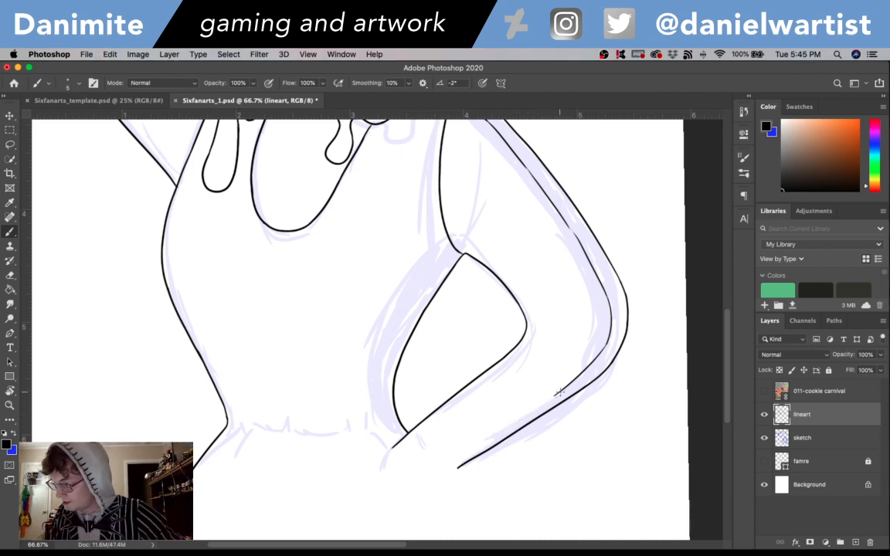
drag(560, 394, 409, 481)
key(super+z)
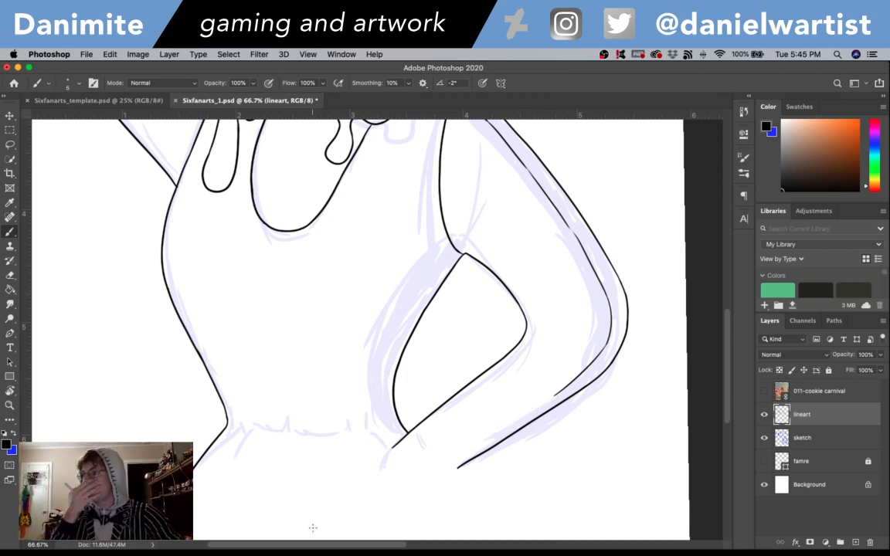
mouse_move(726, 351)
mouse_down()
mouse_move(727, 338)
mouse_move(726, 349)
mouse_up()
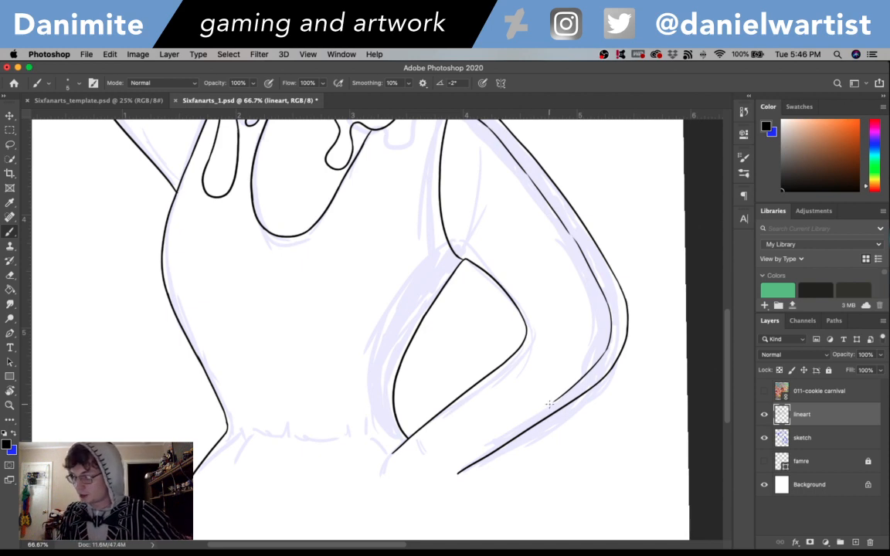
drag(559, 397, 437, 476)
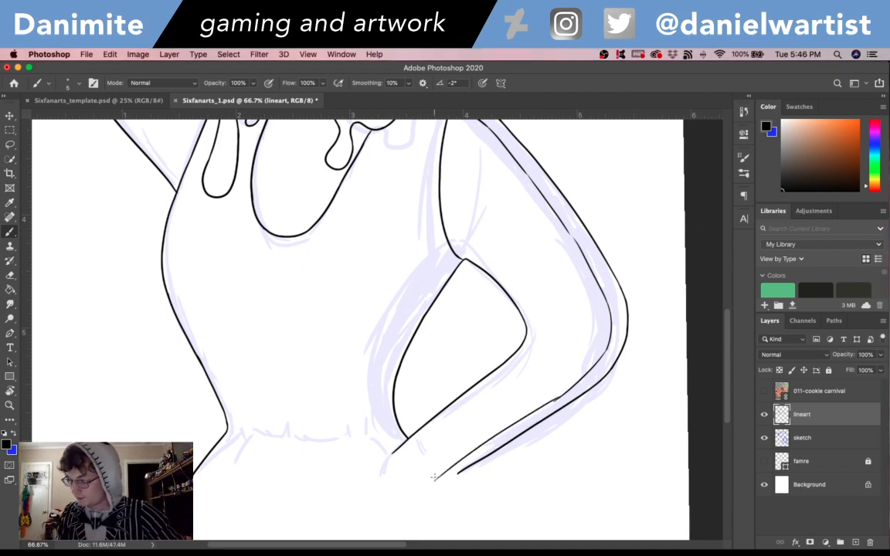
key(super+z)
drag(554, 400, 450, 462)
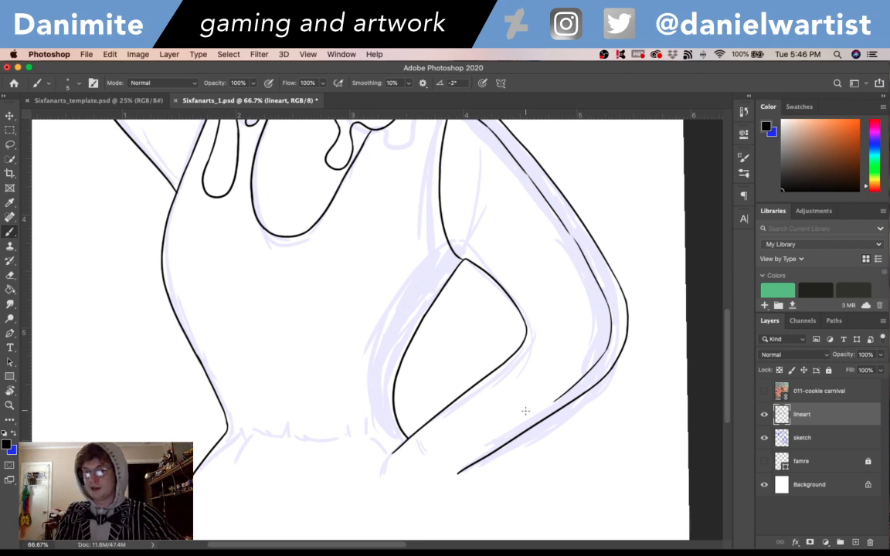
drag(554, 401, 471, 456)
key(super+z)
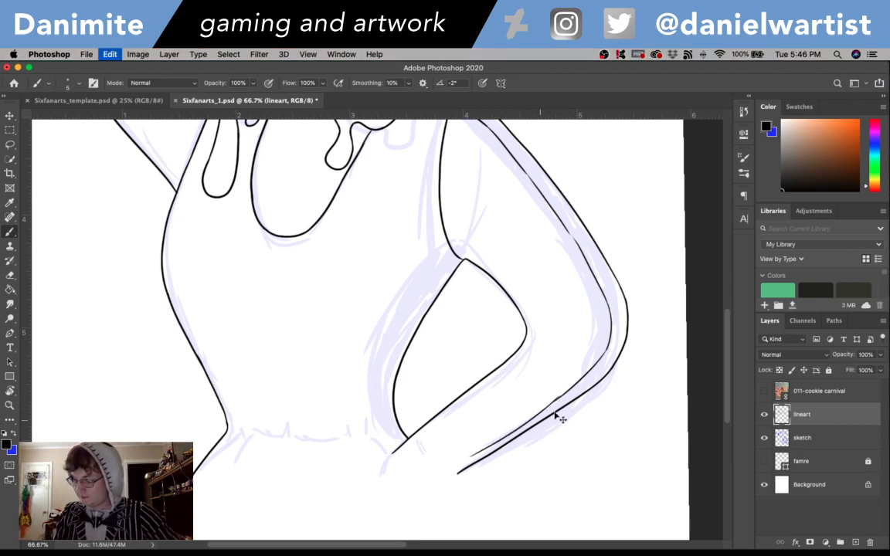
drag(563, 397, 442, 473)
key(super+z)
drag(560, 397, 453, 472)
key(super+z)
- Ink the inner forearm line from the elbow curve down to near the wrist, close alongside the outer contour
drag(565, 396, 457, 470)
key(super+z)
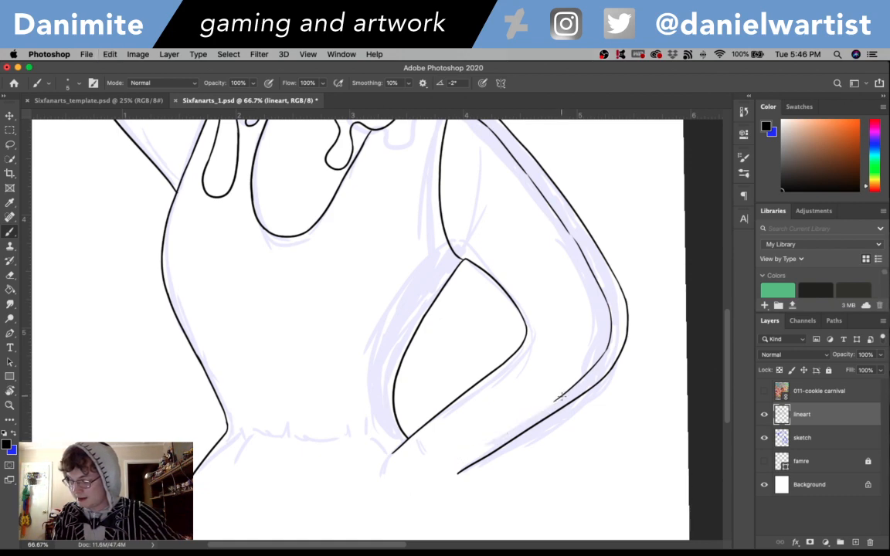
drag(560, 396, 448, 469)
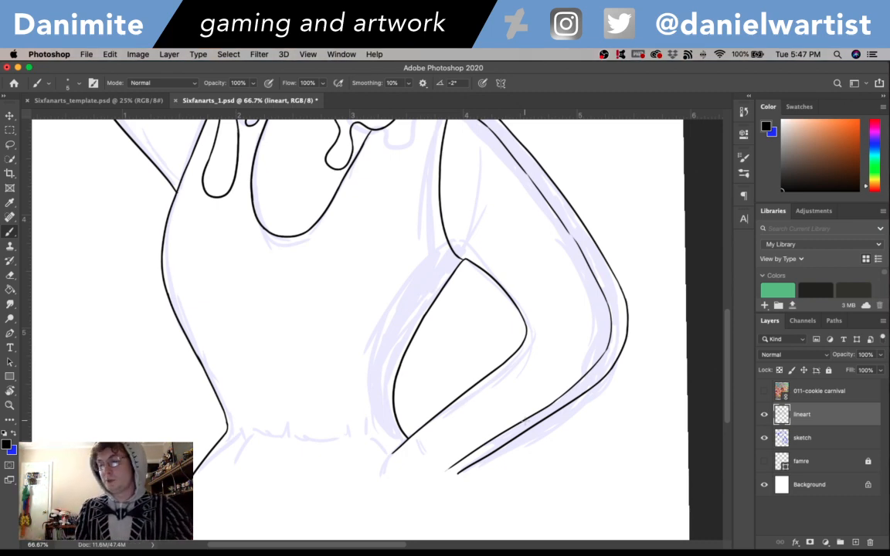
- Try to ink the waistline as a shallow curve across the bottom of the torso
drag(232, 434, 355, 435)
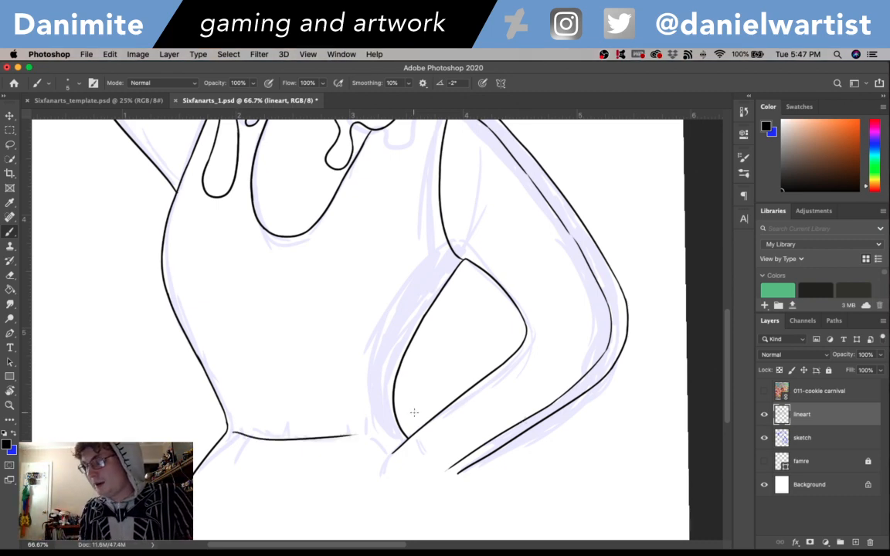
key(super+z)
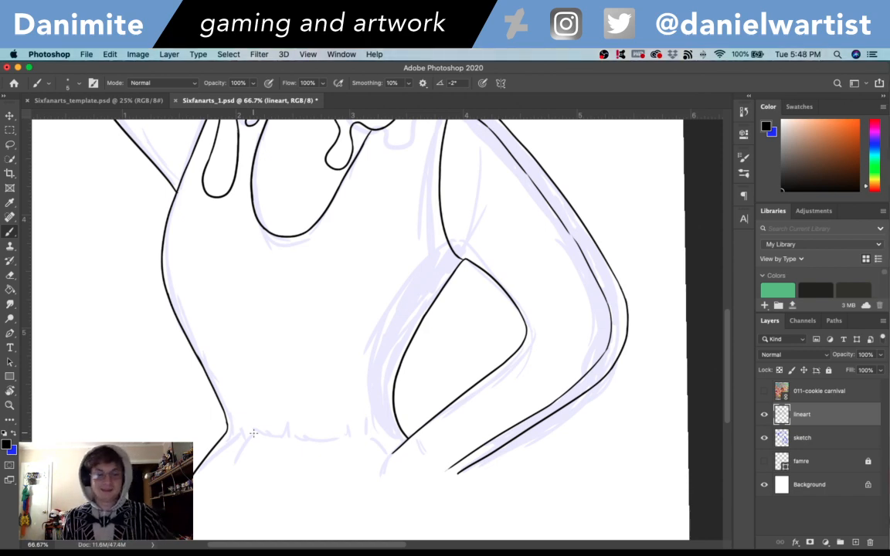
- Add short hatching marks between the two elbow lines of the bent arm and tiny crease marks at the armpit
scroll(433, 386, up, 3)
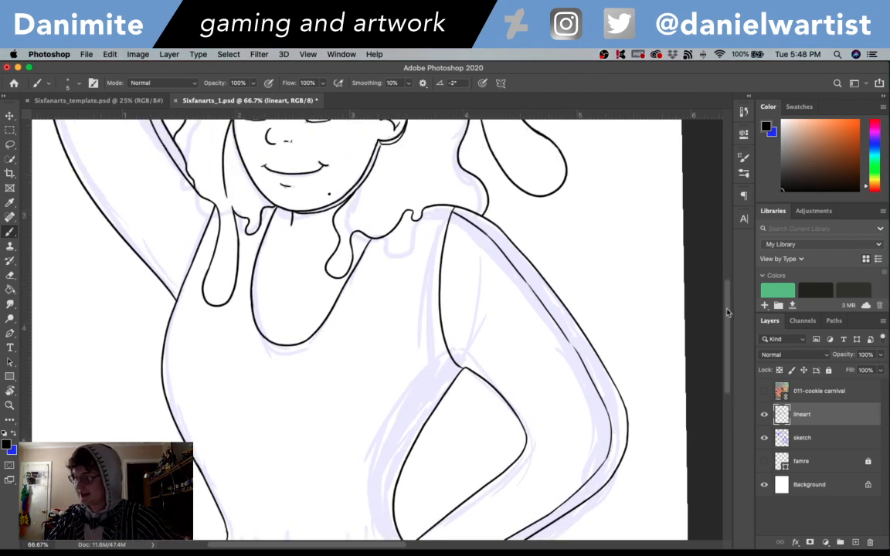
scroll(541, 363, down, 2)
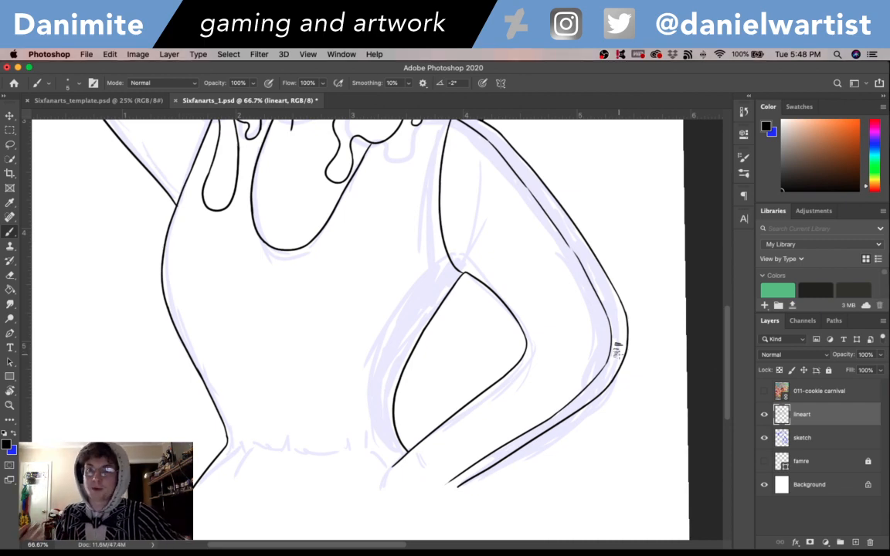
scroll(617, 351, up, 2)
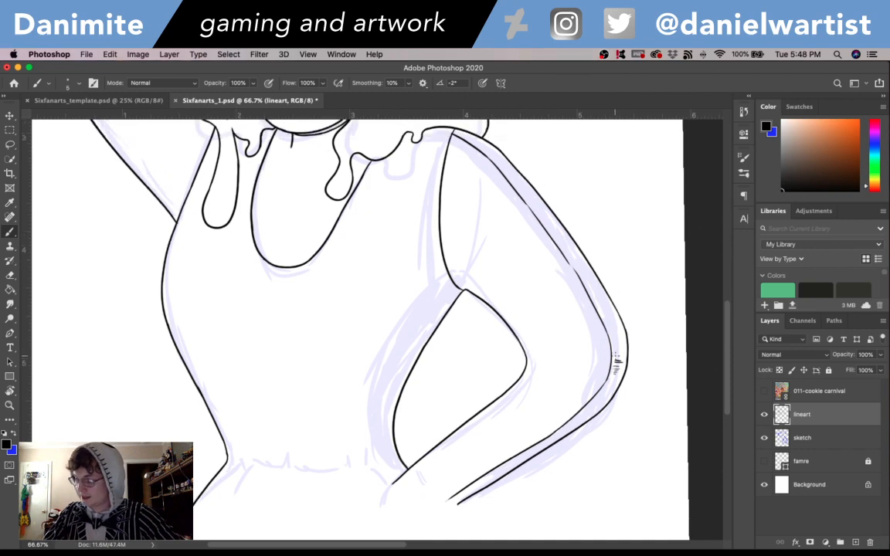
scroll(617, 357, up, 10)
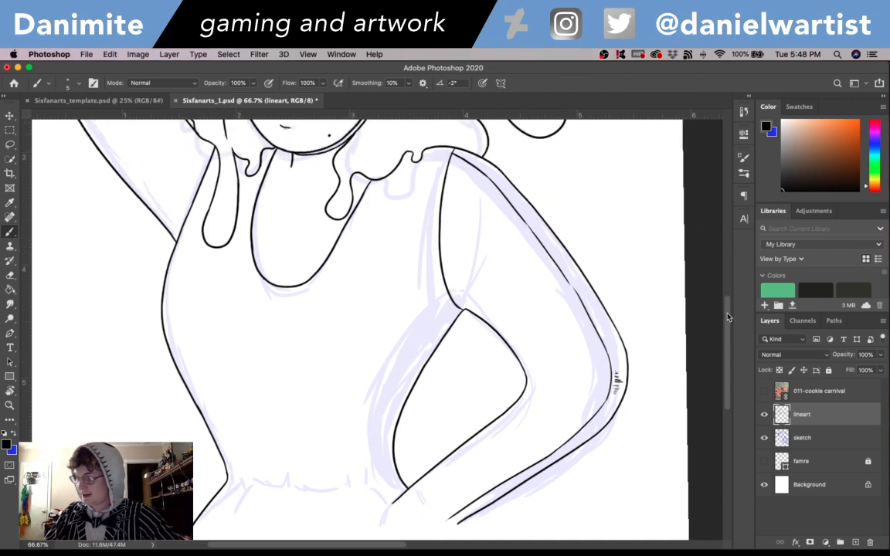
drag(723, 278, 726, 322)
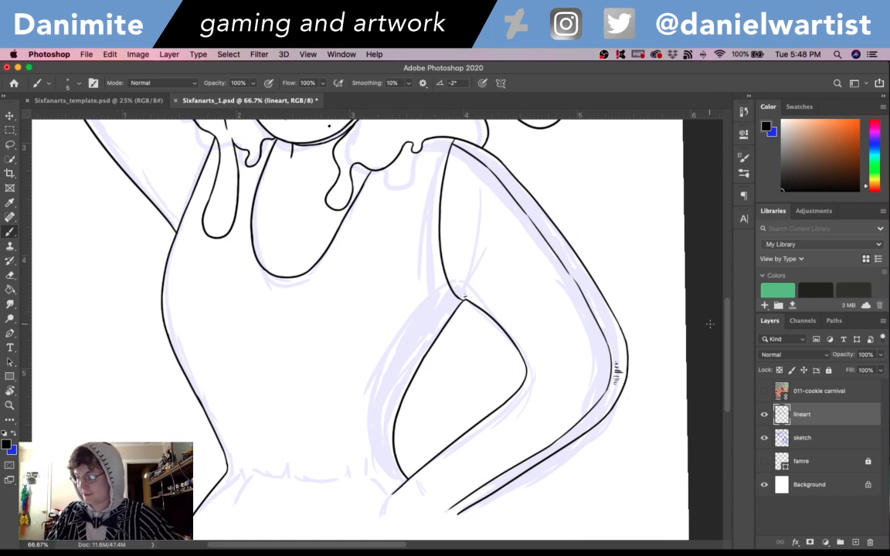
mouse_move(728, 326)
mouse_down()
mouse_move(728, 347)
mouse_move(728, 335)
mouse_up()
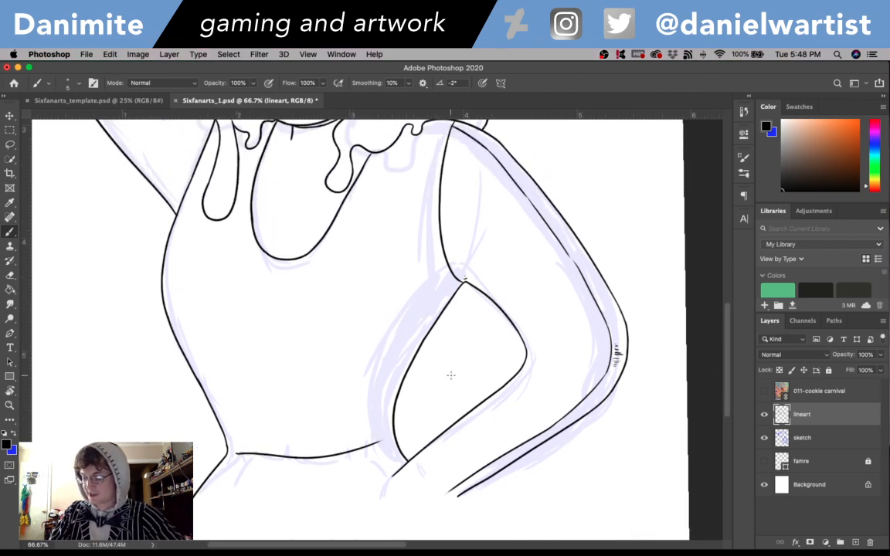
- Rotate the canvas counterclockwise and ink the curved waistline from the side of the waist across to the bent forearm
key(r)
mouse_move(568, 386)
mouse_down()
mouse_move(544, 276)
mouse_move(528, 262)
mouse_move(600, 302)
mouse_up()
key(space)
drag(366, 421, 498, 347)
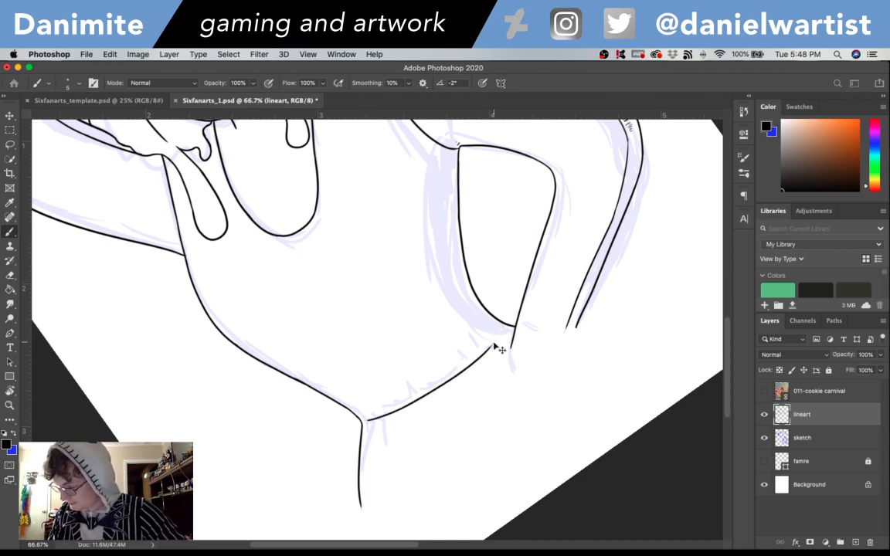
drag(489, 348, 499, 324)
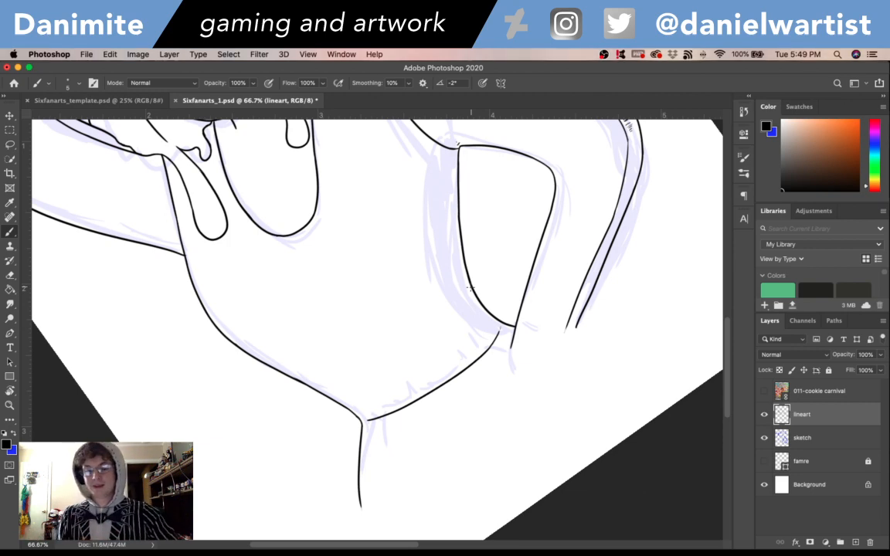
- Rotate the canvas partway back toward upright and save the document
scroll(728, 313, up, 5)
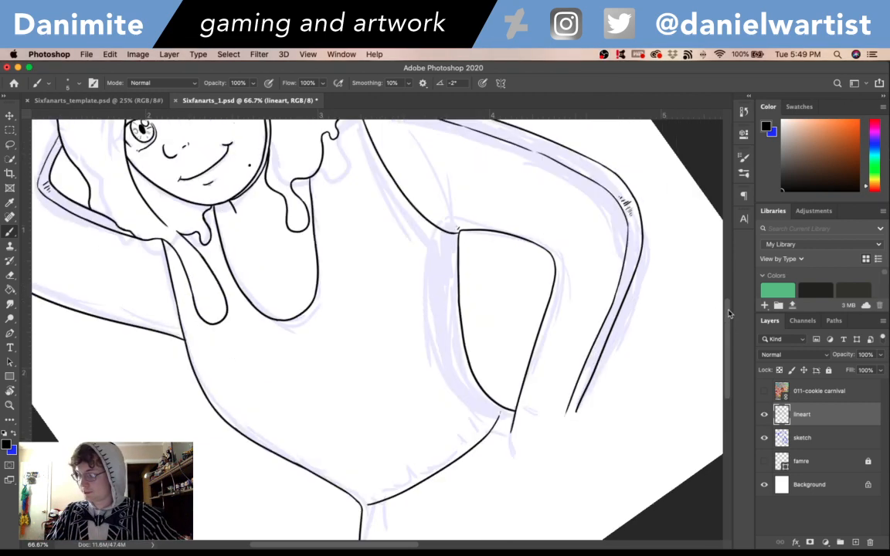
drag(729, 313, 729, 254)
drag(432, 337, 515, 296)
key(r)
mouse_move(480, 259)
mouse_down()
mouse_move(501, 280)
mouse_move(501, 303)
mouse_up()
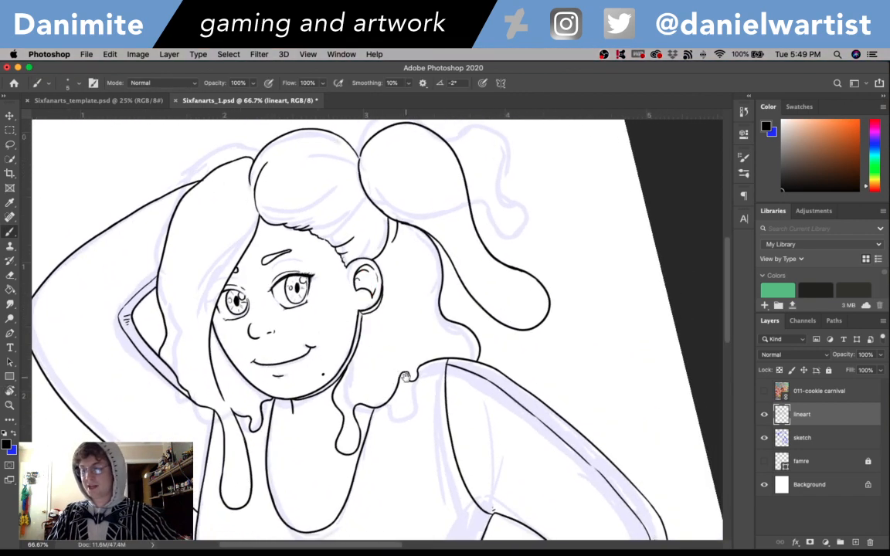
drag(400, 385, 479, 358)
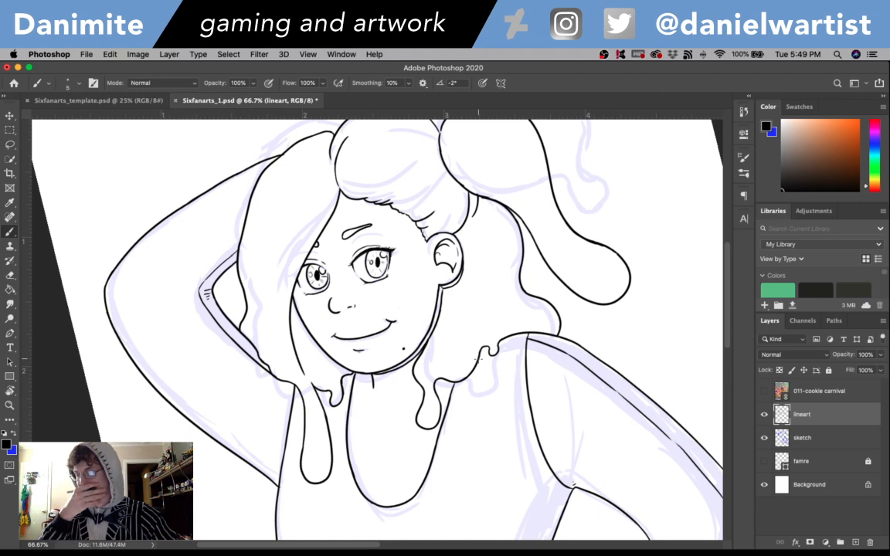
drag(731, 298, 726, 276)
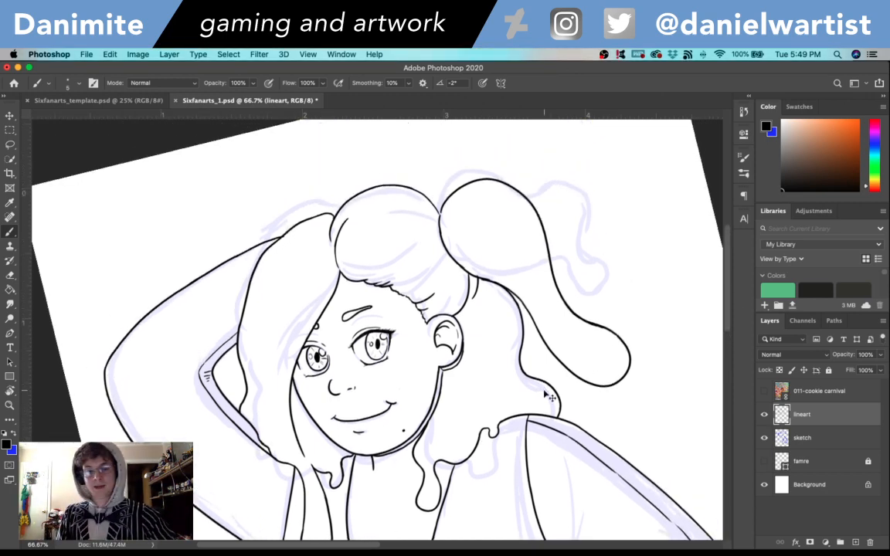
key(super+s)
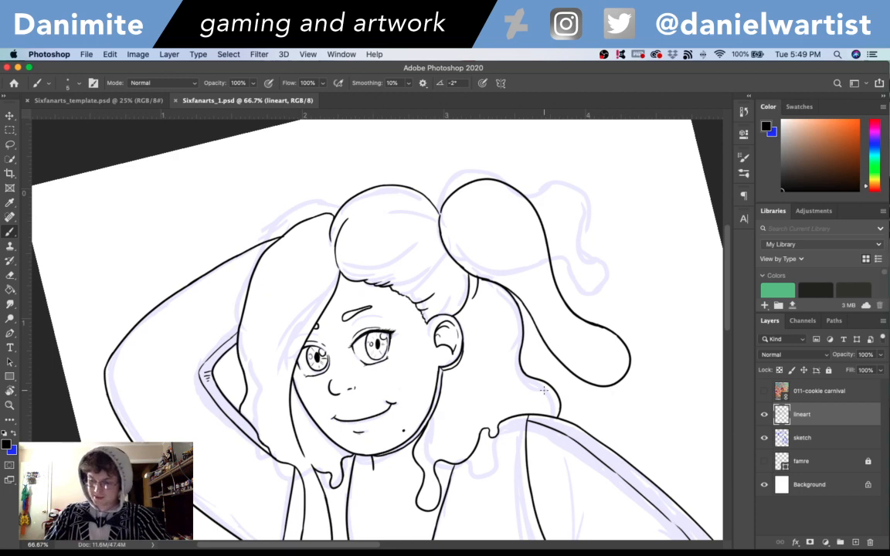
mouse_move(254, 421)
mouse_down()
mouse_move(274, 434)
mouse_move(262, 427)
mouse_up()
key(super+z)
key(super+z)
key(super+z)
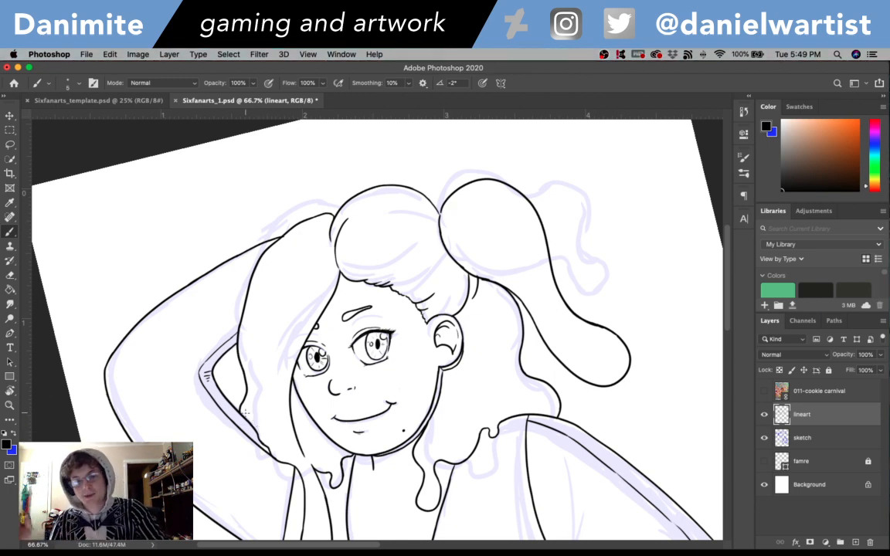
- Save Sixfanarts_1.psd again with the current lineart
key(super+s)
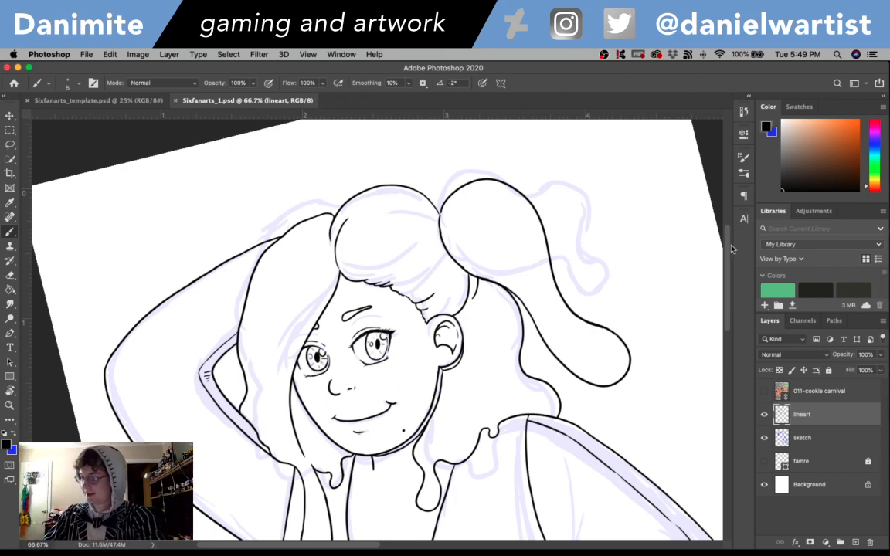
scroll(662, 228, down, 3)
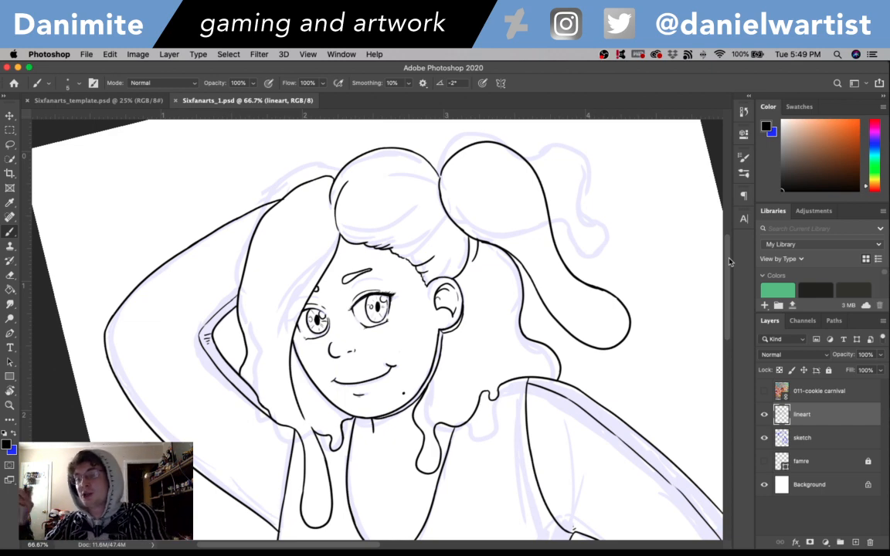
scroll(726, 252, up, 3)
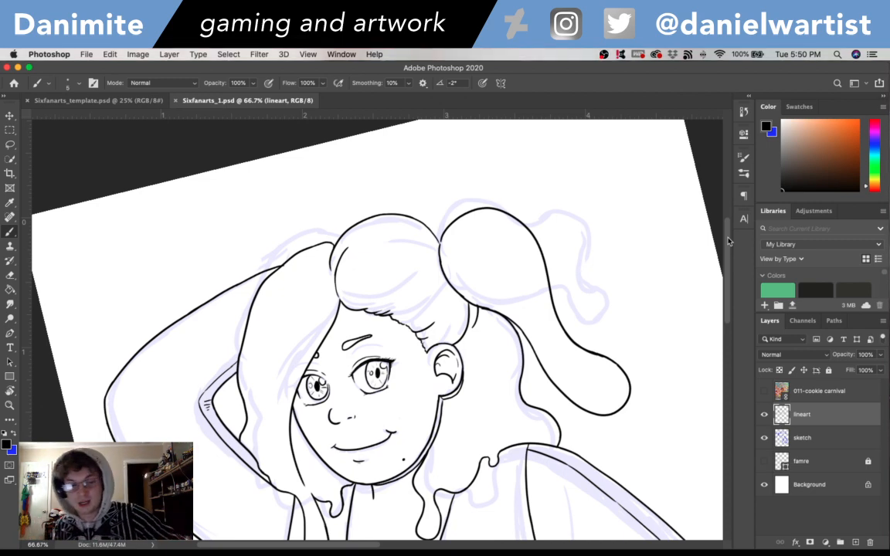
- Ink a small curved highlight shape inside the rounded tip of the ponytail's long drip, redoing the stroke as needed
drag(730, 259, 731, 284)
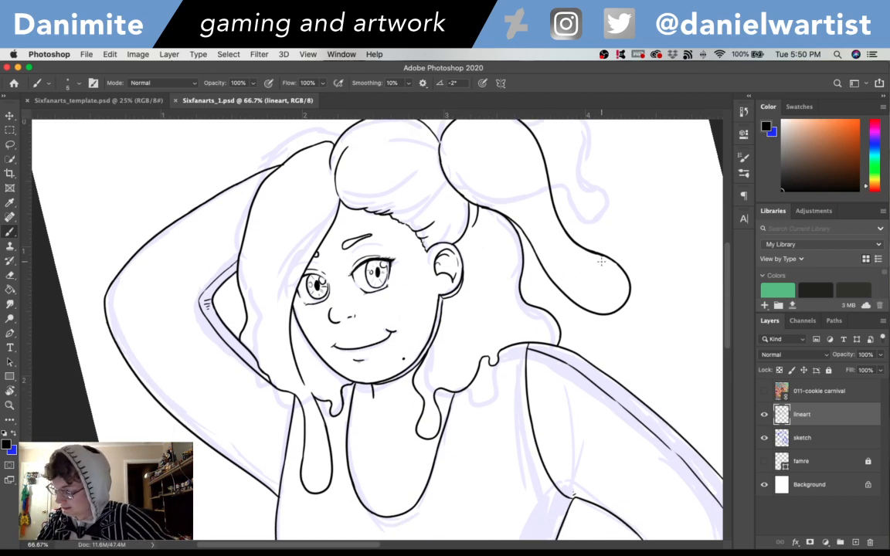
key(super+z)
mouse_move(607, 269)
mouse_down()
mouse_move(617, 275)
mouse_move(609, 265)
mouse_move(611, 286)
mouse_move(611, 270)
mouse_up()
key(super+z)
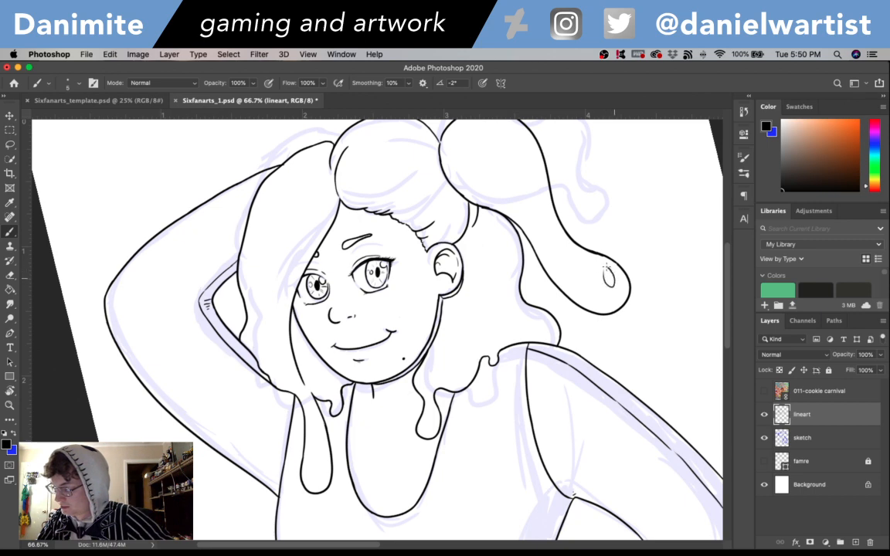
key(super+z)
mouse_move(600, 265)
mouse_down()
mouse_move(609, 290)
mouse_move(619, 288)
mouse_move(600, 265)
mouse_up()
scroll(660, 243, up, 3)
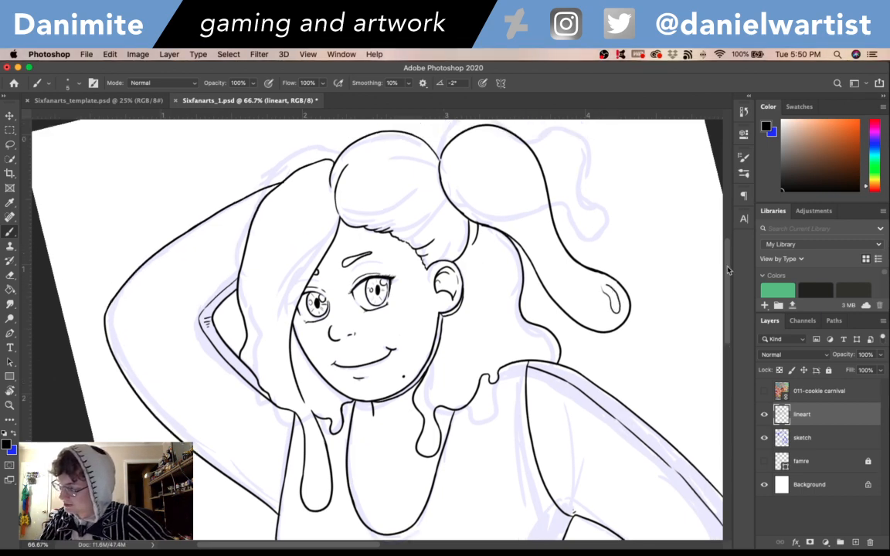
- Ink a curved highlight on the ponytail's rounded bulb and another on the hair crown, rotating the canvas to redo the crown's shape
mouse_move(482, 185)
mouse_down()
mouse_move(514, 201)
mouse_move(484, 183)
mouse_up()
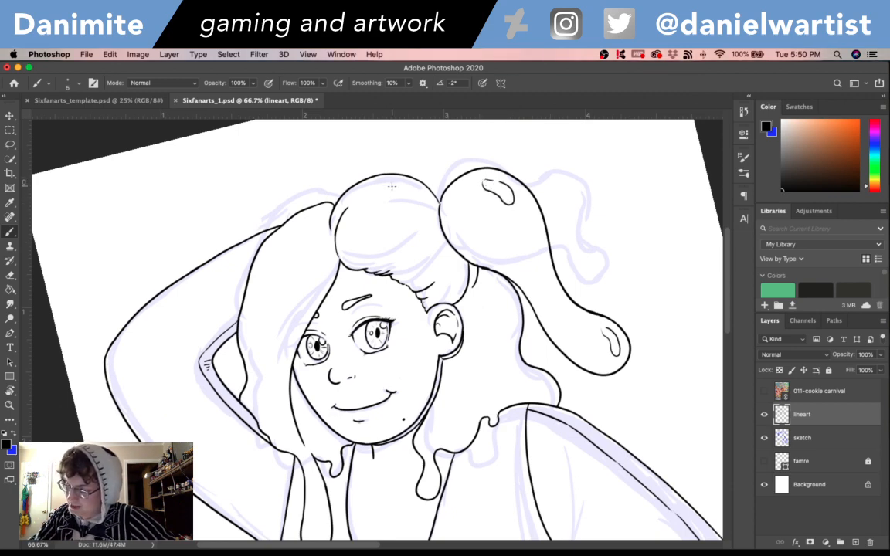
mouse_move(371, 186)
mouse_down()
mouse_move(401, 194)
mouse_move(373, 183)
mouse_move(380, 198)
mouse_move(386, 187)
mouse_up()
key(super+z)
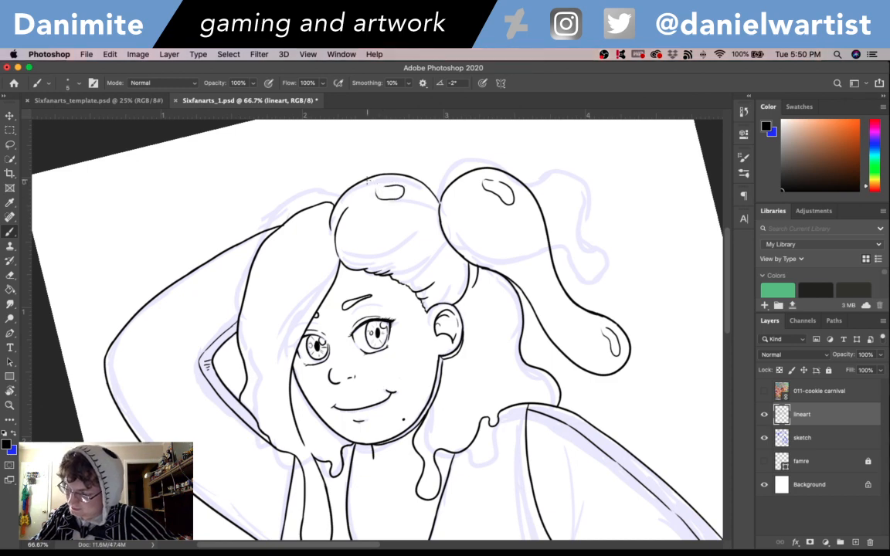
key(r)
mouse_move(464, 224)
mouse_down()
mouse_move(431, 195)
mouse_move(353, 165)
mouse_up()
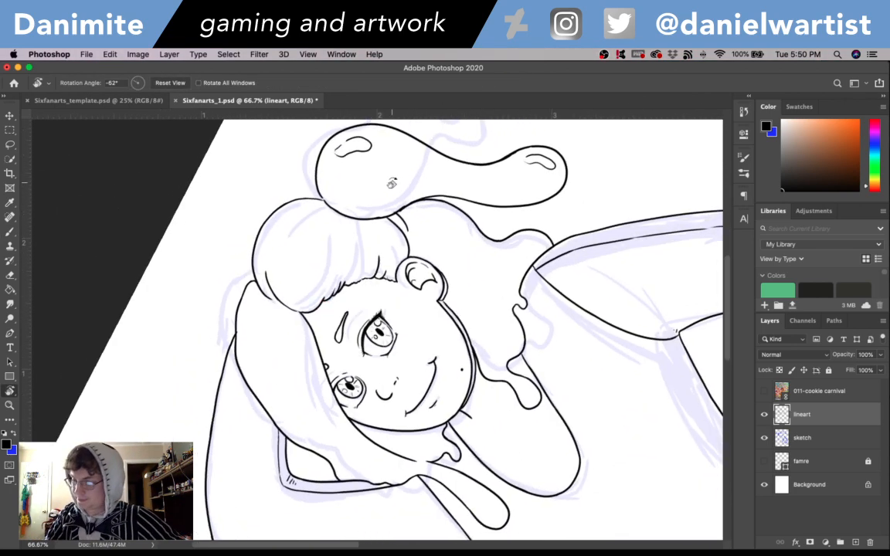
key(b)
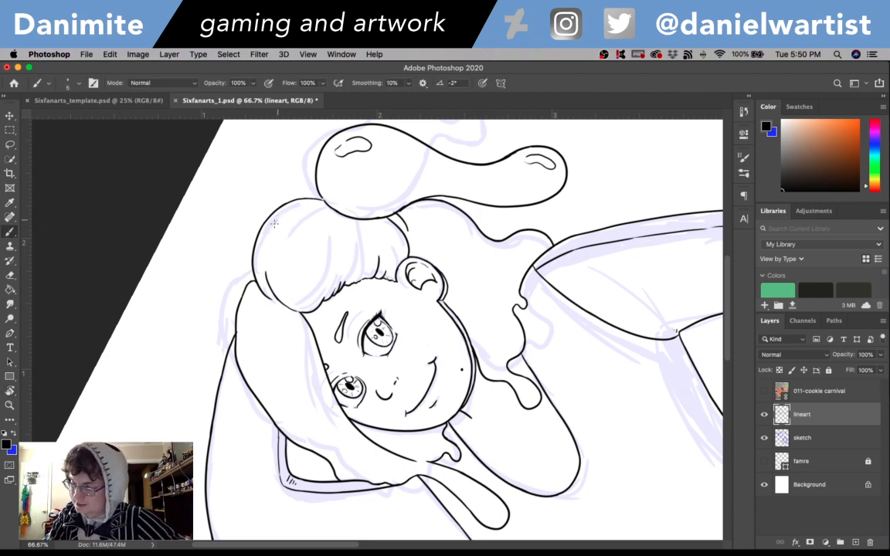
mouse_move(274, 224)
mouse_down()
mouse_move(298, 221)
mouse_move(288, 209)
mouse_move(270, 235)
mouse_move(307, 211)
mouse_move(282, 216)
mouse_up()
key(super+z)
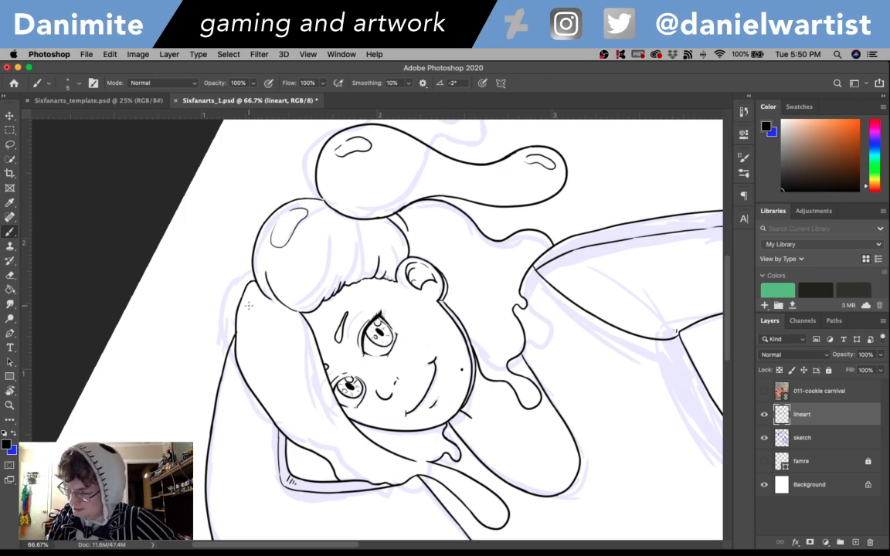
- Ink small oval highlights near the top of the front side lock and on the hair behind the ear, turning the canvas back between them
drag(248, 302, 254, 311)
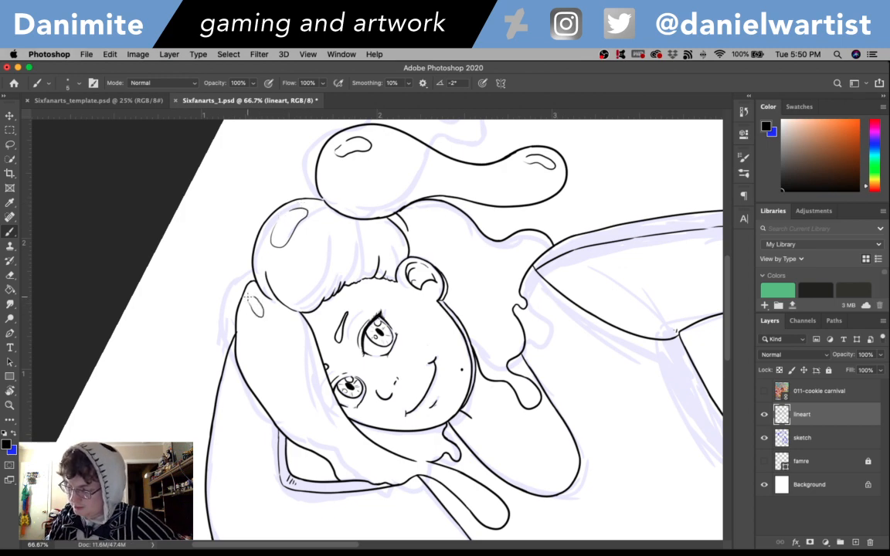
key(r)
mouse_move(578, 286)
mouse_down()
mouse_move(594, 423)
mouse_move(506, 423)
mouse_up()
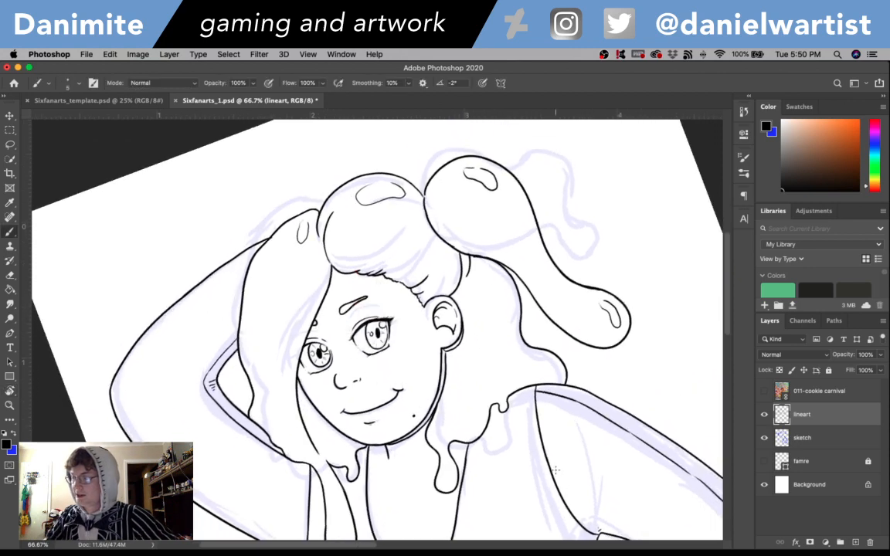
mouse_move(488, 272)
mouse_down()
mouse_move(494, 301)
mouse_move(502, 284)
mouse_up()
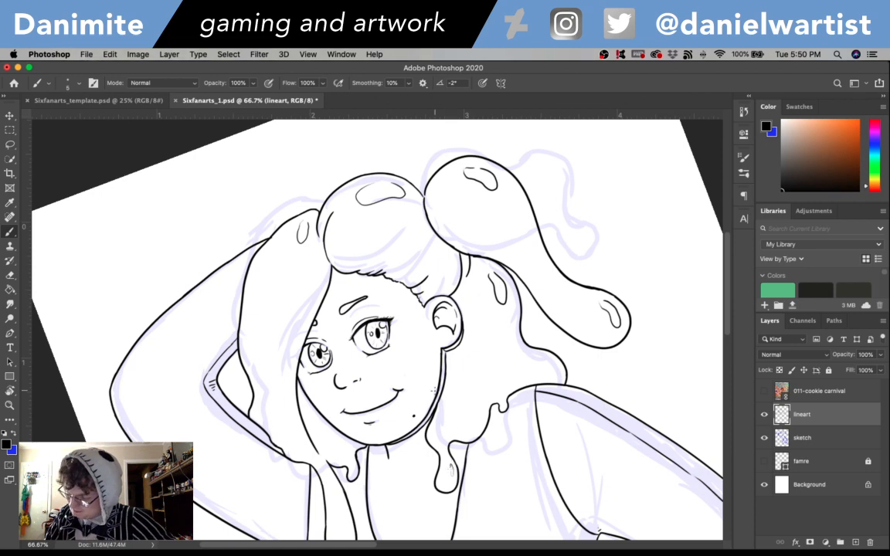
- Ink small highlights in the long front drip, the back hair's lower curl and along the side lock's outer edge, redoing strokes as needed
scroll(336, 433, down, 5)
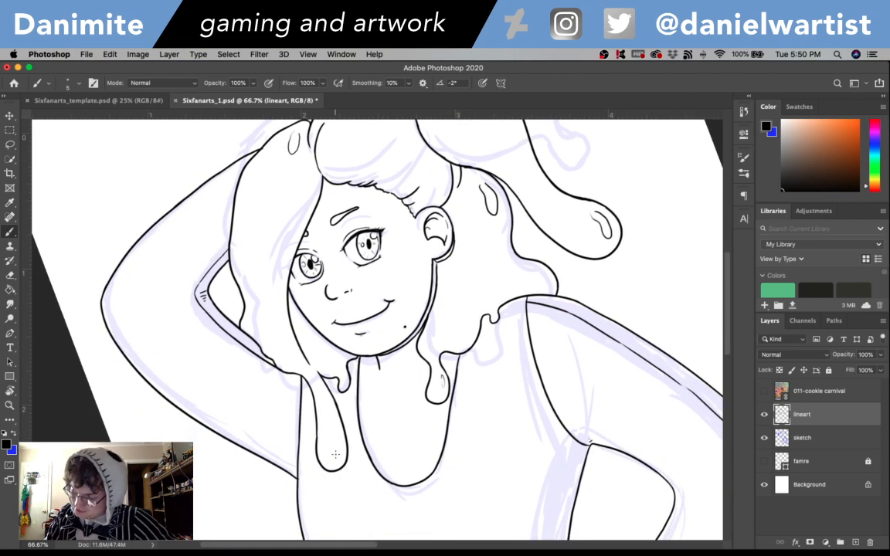
drag(337, 461, 339, 434)
key(super+z)
key(super+z)
key(super+z)
key(super+z)
key(super+z)
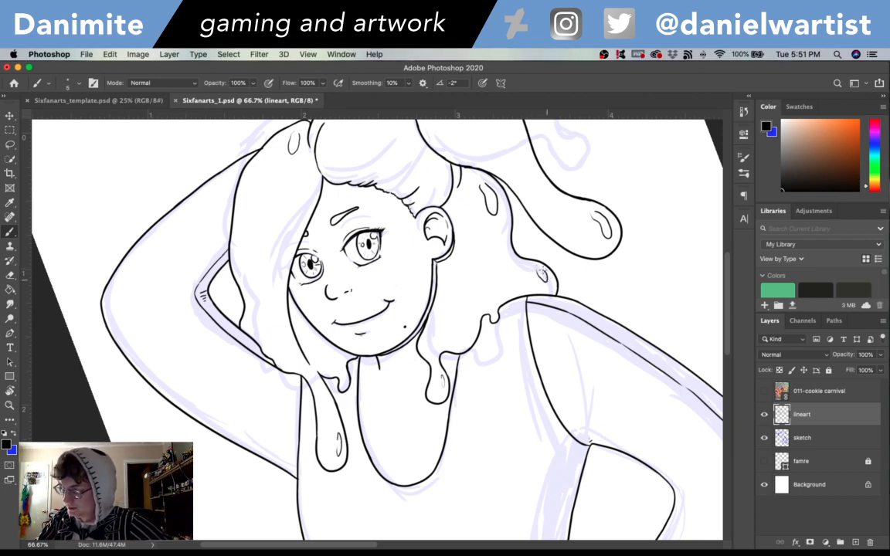
scroll(655, 261, up, 5)
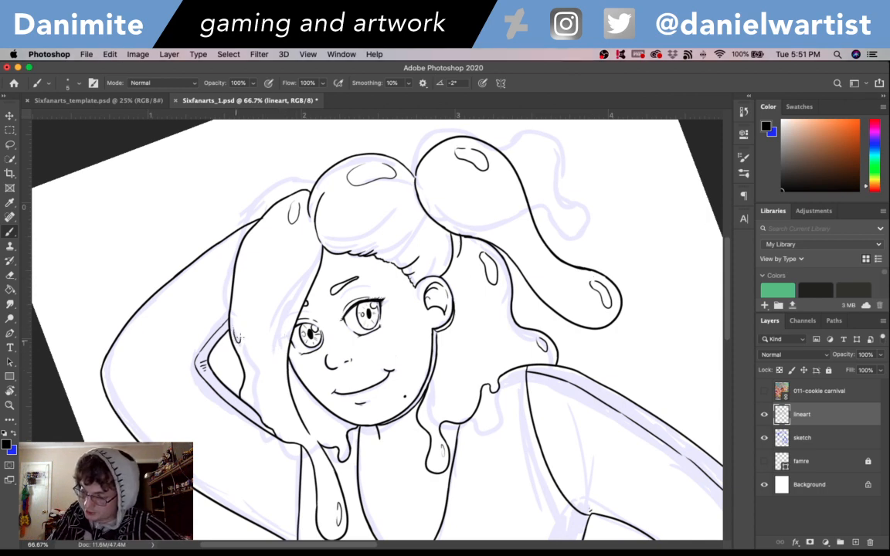
drag(240, 336, 240, 313)
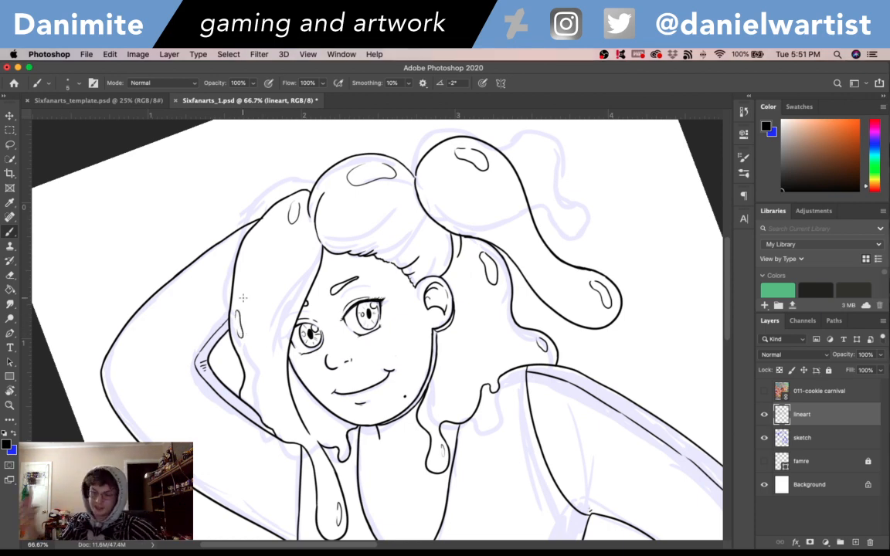
- Ink a second line parallel to the torso's edge inside the gap by the bent arm, redoing its upper end as needed
drag(243, 297, 260, 216)
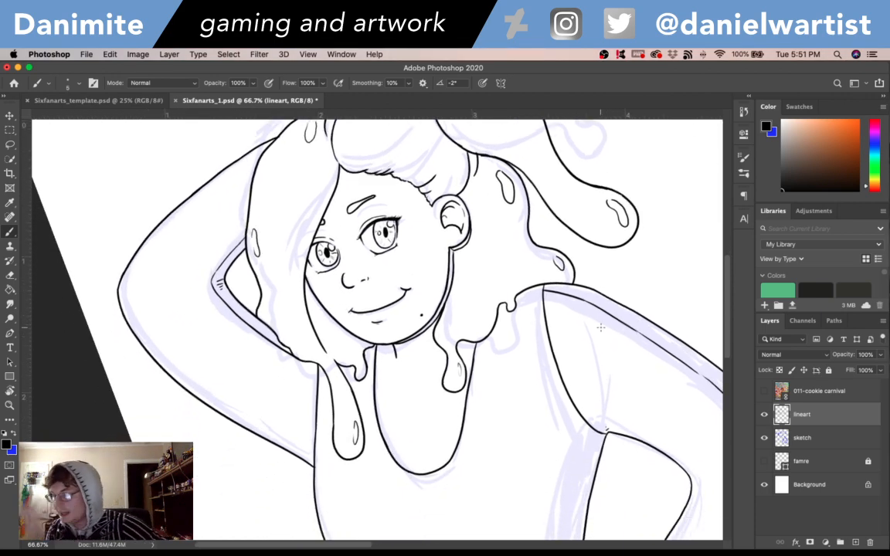
scroll(600, 322, down, 5)
scroll(600, 322, right, 5)
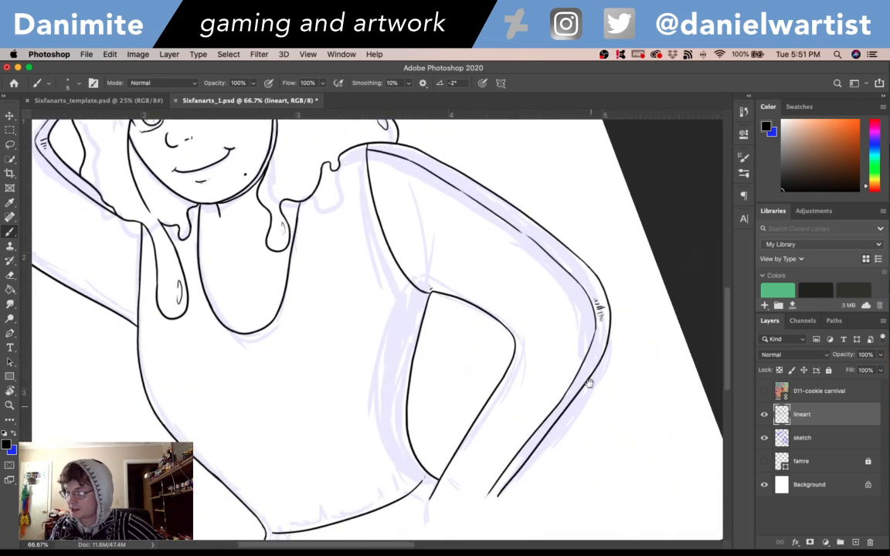
drag(588, 384, 600, 327)
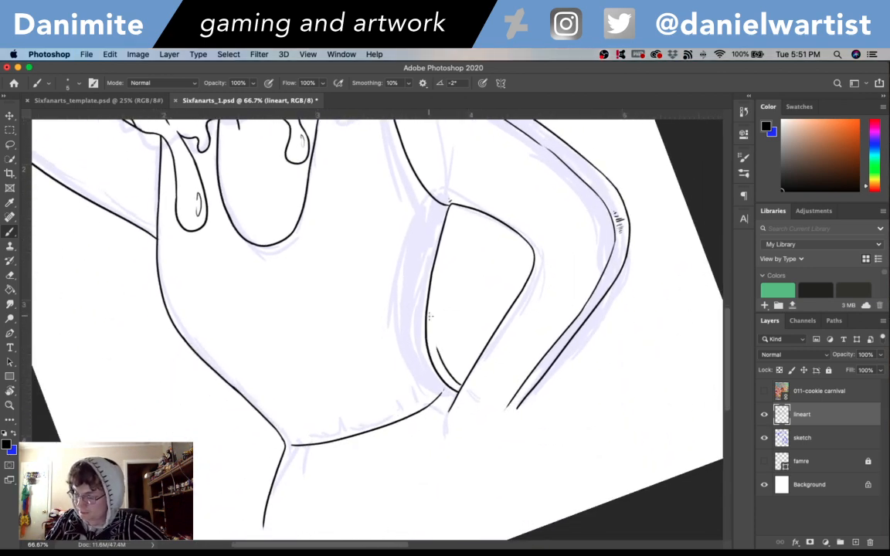
mouse_move(438, 353)
mouse_down()
mouse_move(442, 272)
mouse_move(440, 281)
mouse_move(437, 307)
mouse_move(457, 214)
mouse_up()
key(super+z)
drag(447, 248, 455, 208)
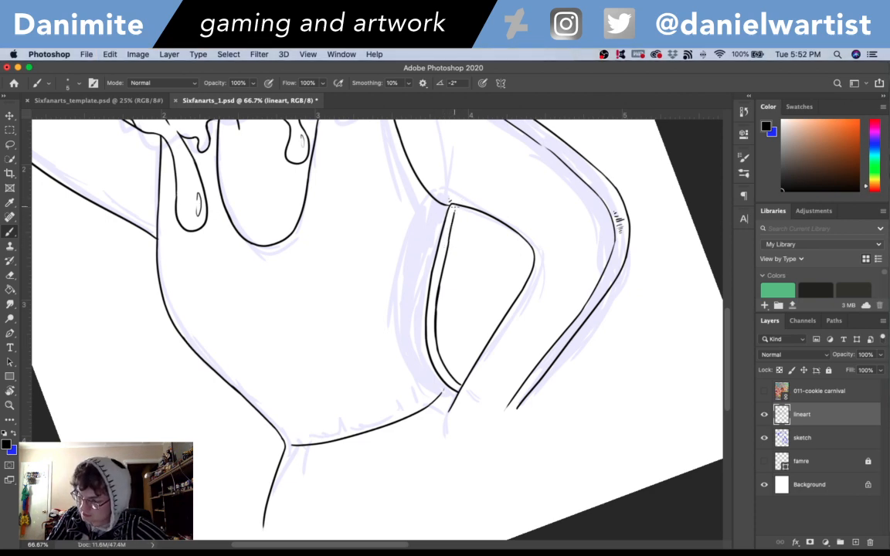
key(super+z)
drag(453, 226, 454, 208)
key(super+z)
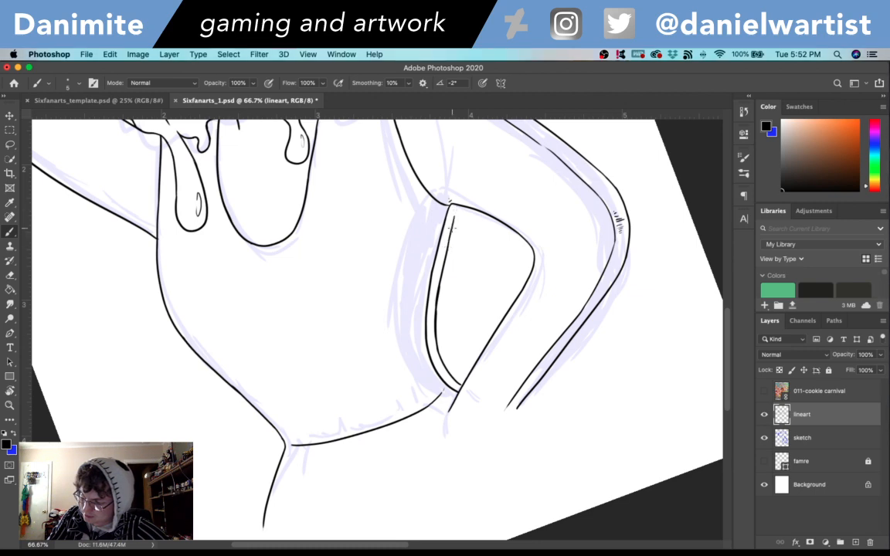
- Show the famre layer and check how the figure fits inside the black frame
scroll(476, 192, up, 5)
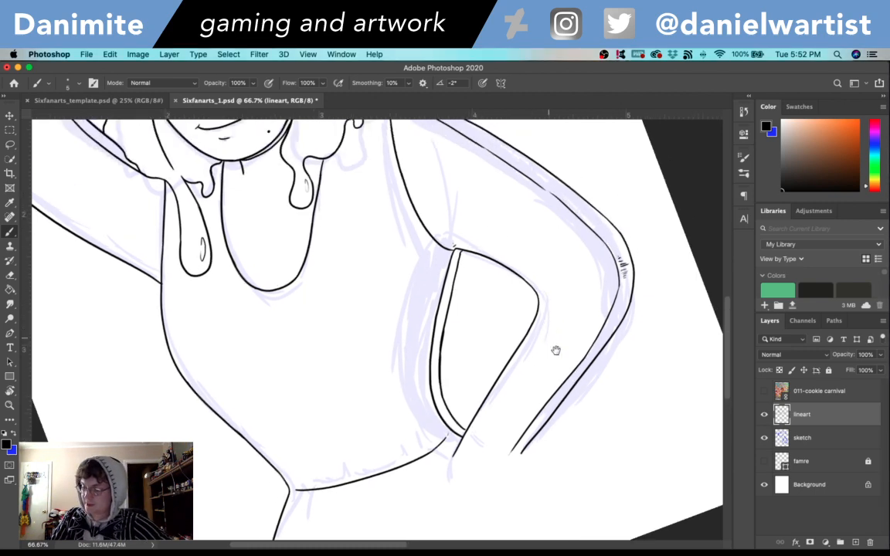
click(764, 461)
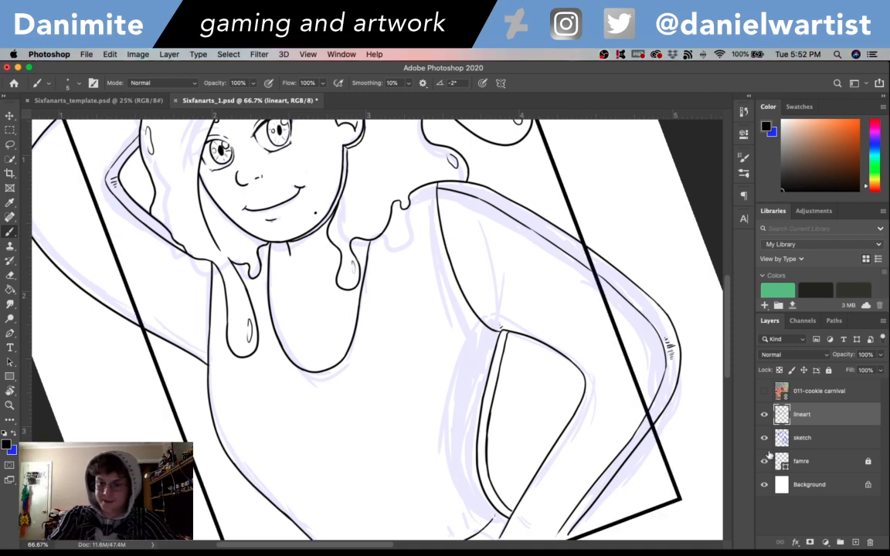
key(super+minus)
scroll(638, 363, down, 2)
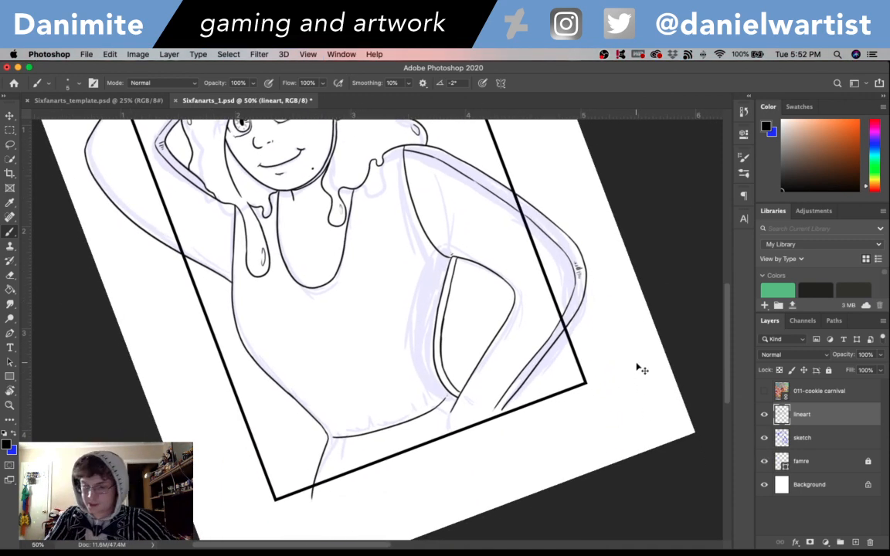
key(super+plus)
key(super+minus)
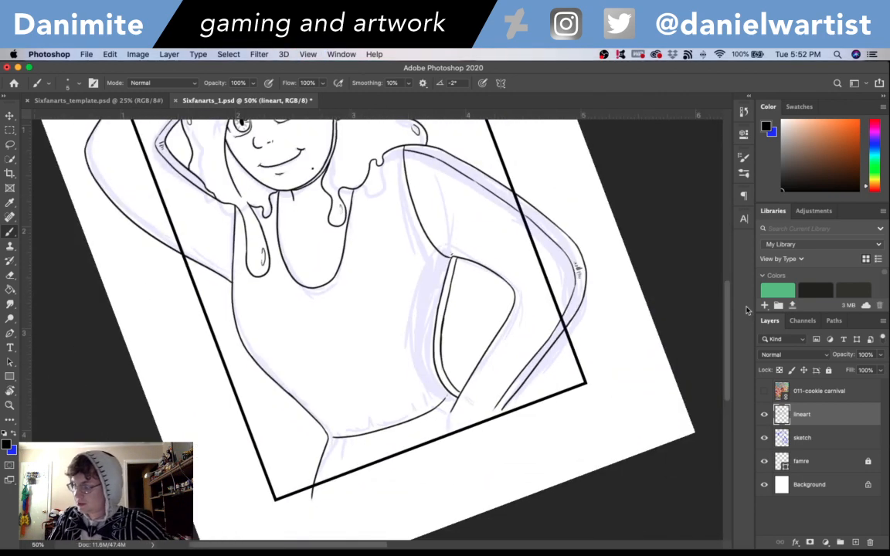
scroll(726, 294, up, 3)
scroll(726, 293, down, 3)
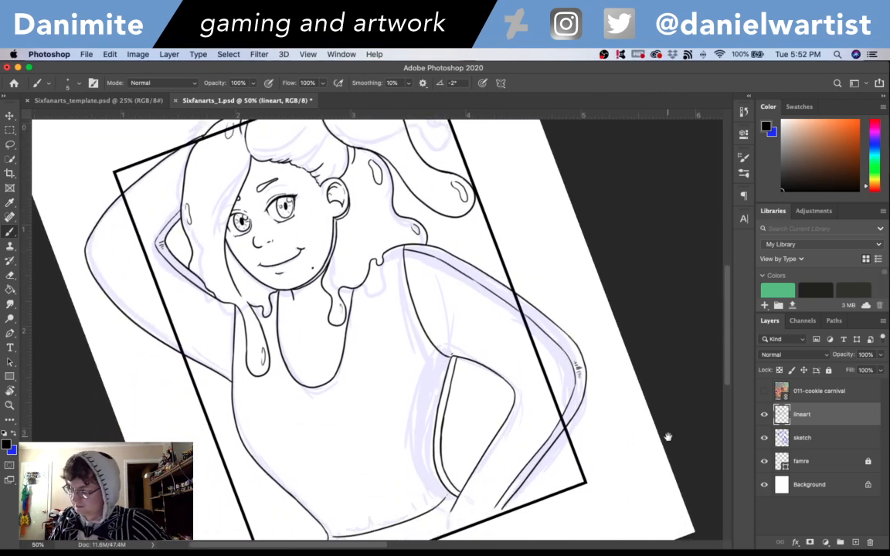
scroll(618, 398, down, 4)
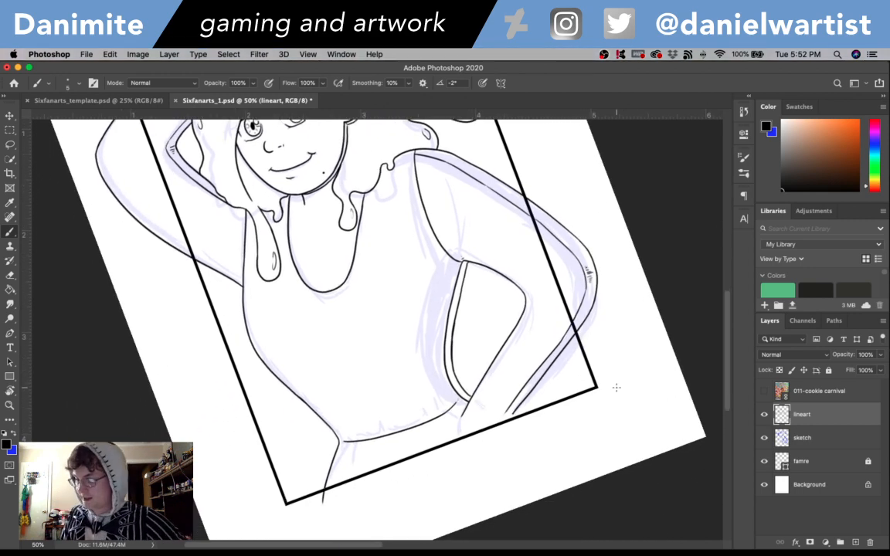
- Turn the canvas upright and ink a straight horizontal line across the hips to the forearm, just above the frame's bottom edge, redoing the first attempt
key(r)
drag(669, 331, 651, 433)
key(b)
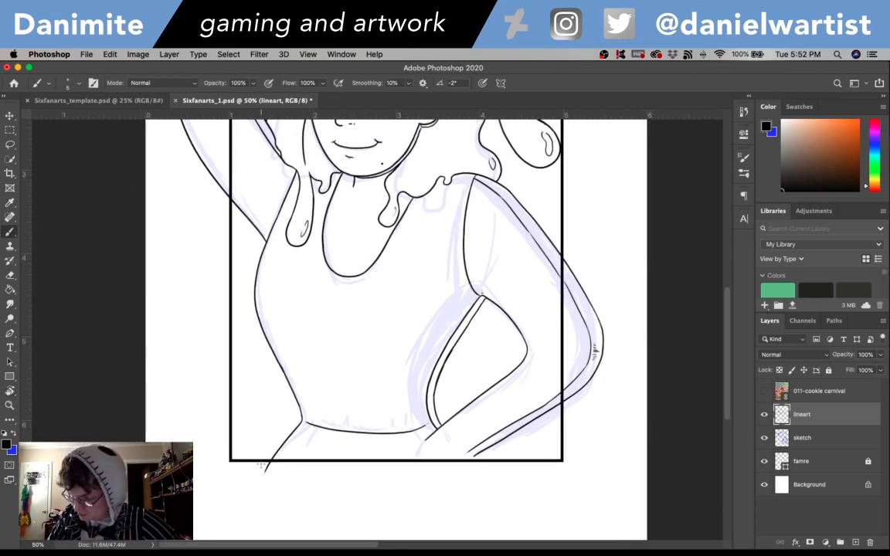
drag(270, 461, 328, 462)
key(super+z)
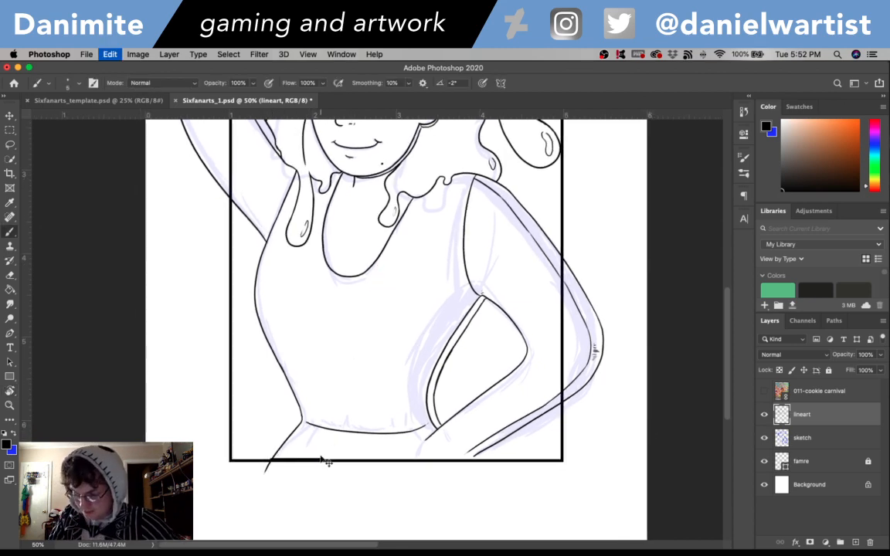
drag(279, 446, 456, 445)
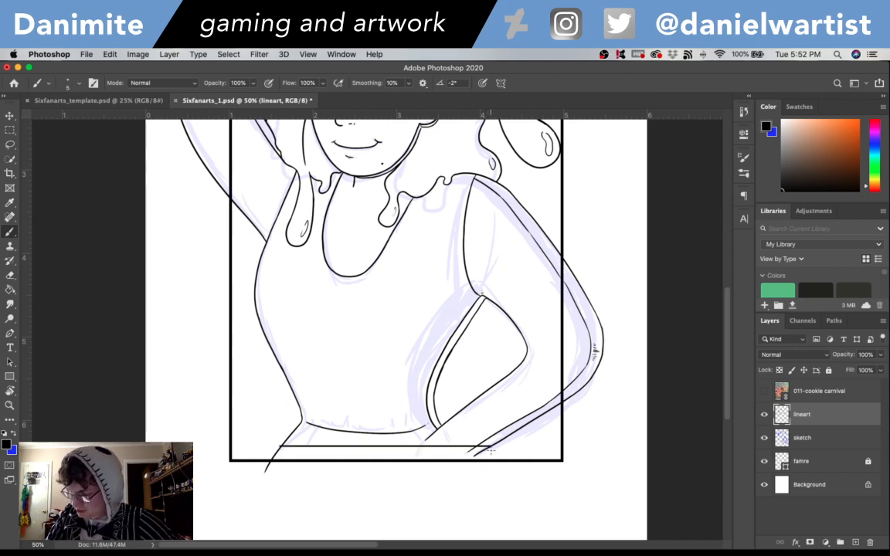
- Delete the lineart protruding below the horizontal hip line using a rectangular selection, and erase the excess at the line's hip-side corner
key(m)
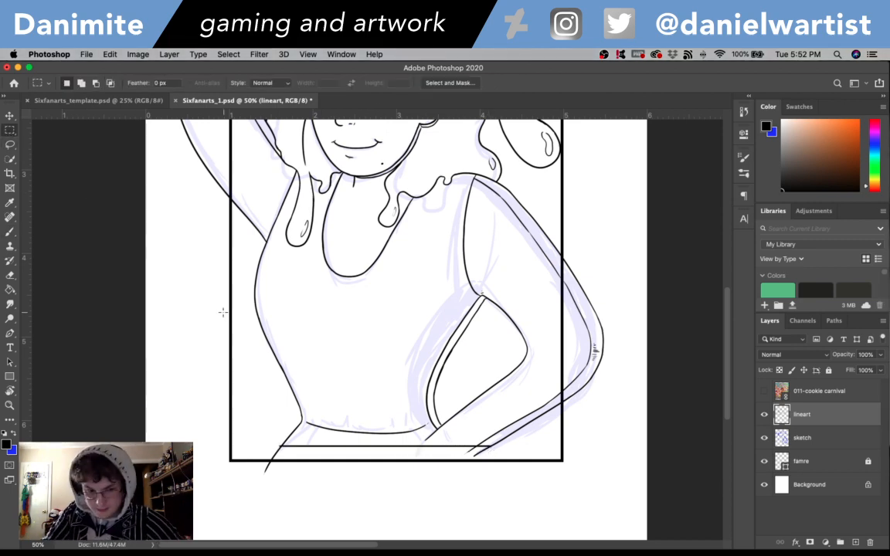
key(super+equal)
key(super+equal)
drag(552, 438, 508, 230)
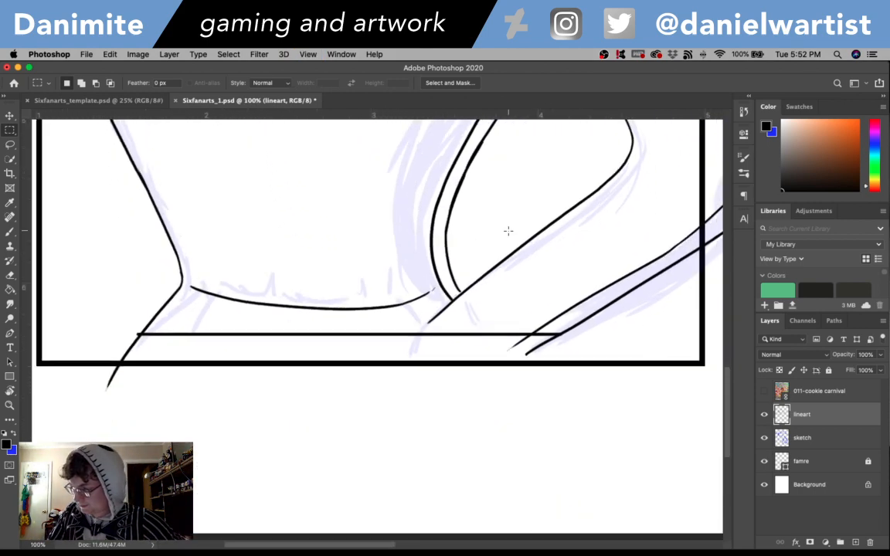
drag(565, 338, 93, 399)
key(Delete)
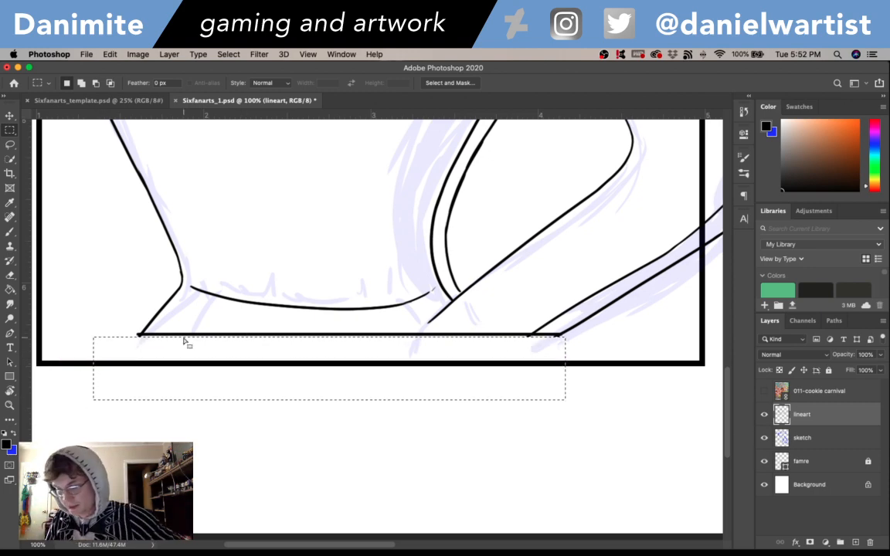
key(super+d)
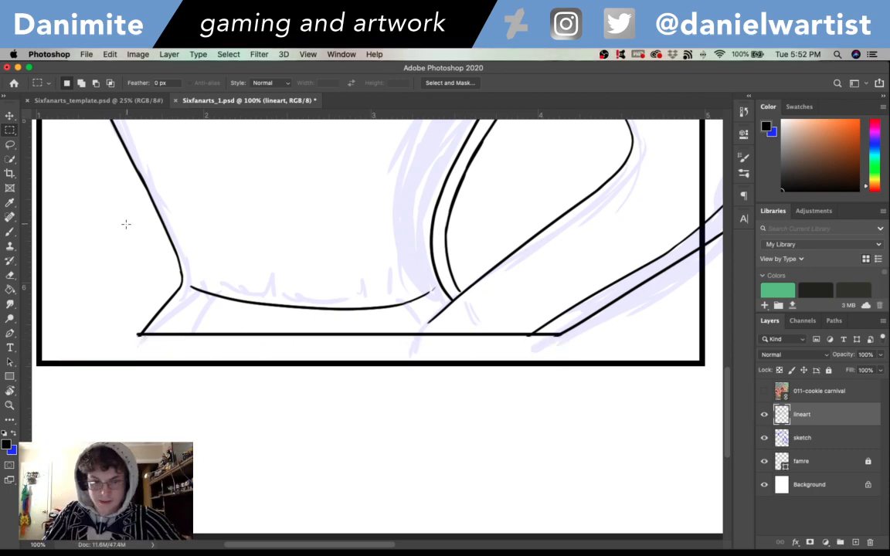
key(e)
drag(130, 334, 133, 330)
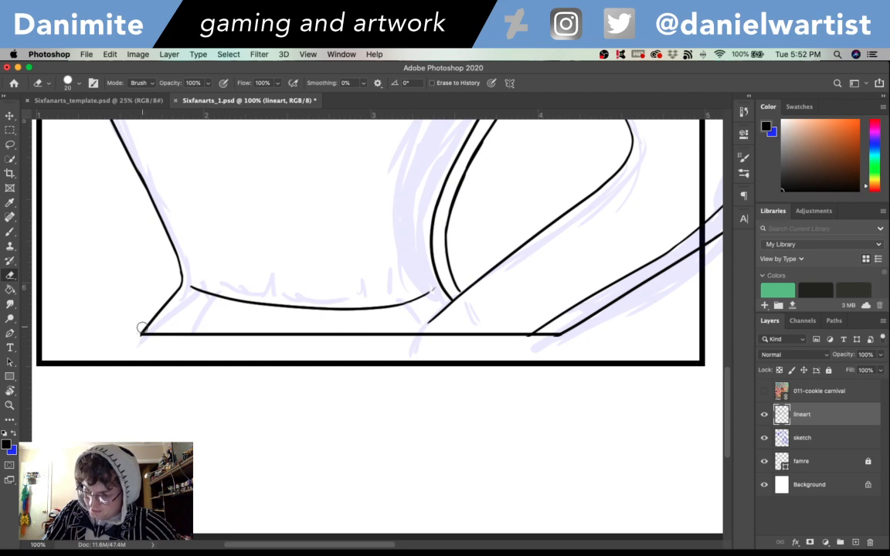
- Shift the lineart straight down with Free Transform to Y 1109 px, so the horizontal hip line sits on the frame's bottom edge
key(super+minus)
key(super+minus)
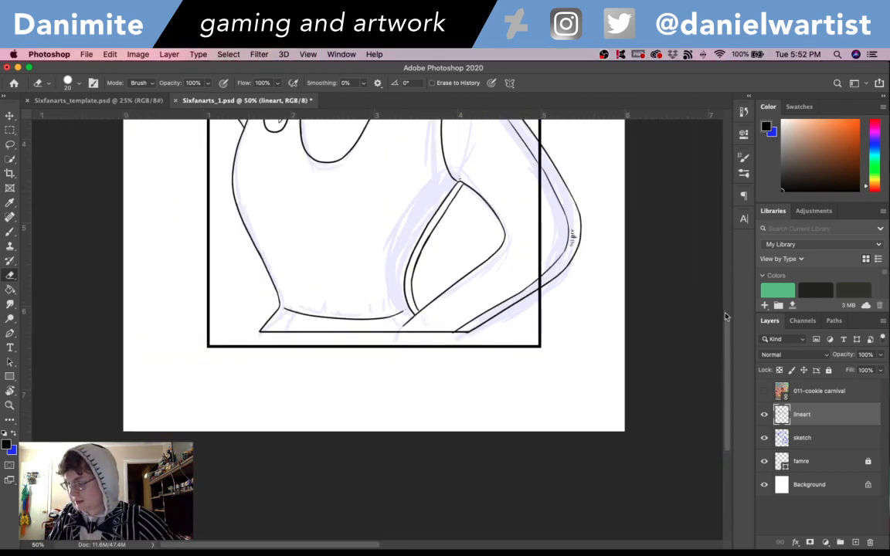
drag(726, 327, 726, 284)
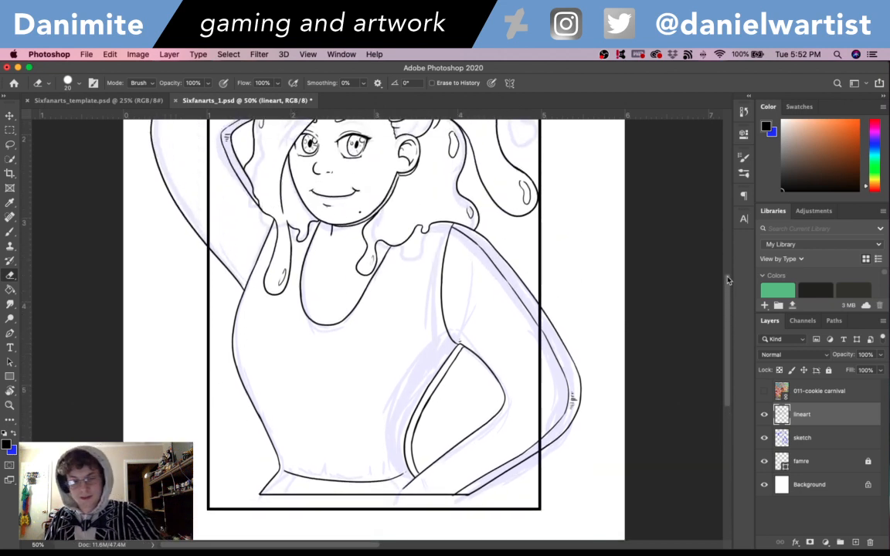
key(super+t)
key(Down)
key(Down)
key(Down)
key(Down)
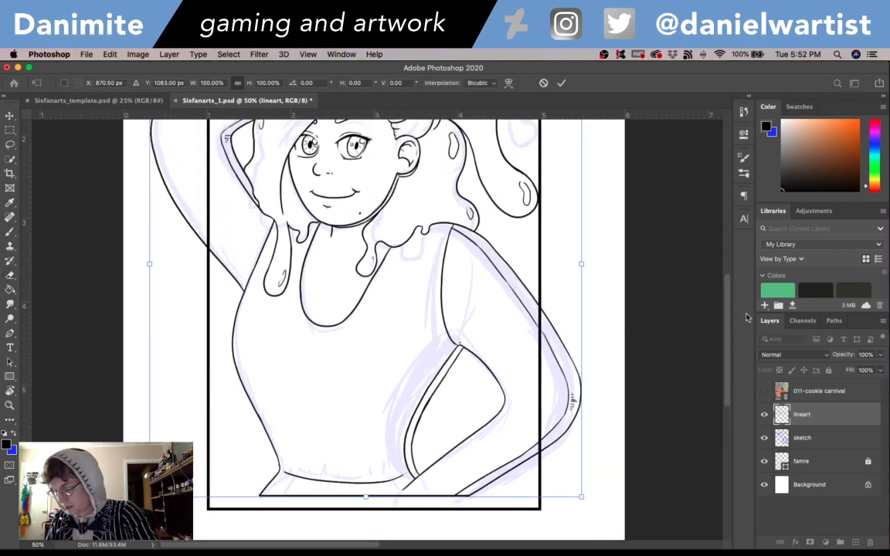
key(Down)
key(Down)
key(Down)
key(Down)
key(Down)
key(Down)
key(Down)
key(Down)
key(Down)
key(Down)
key(Down)
key(Down)
key(Down)
key(Down)
key(Down)
key(Down)
key(Down)
key(Down)
key(Down)
key(Down)
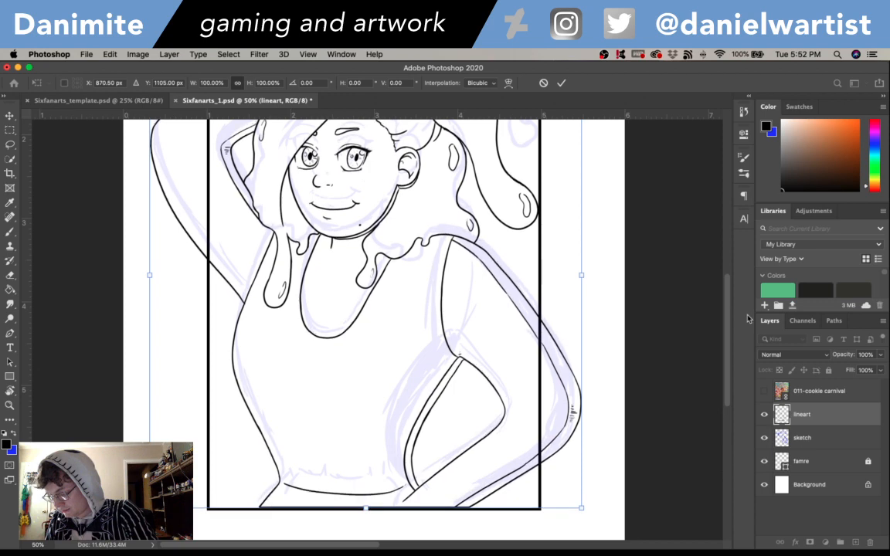
key(Down)
key(Down)
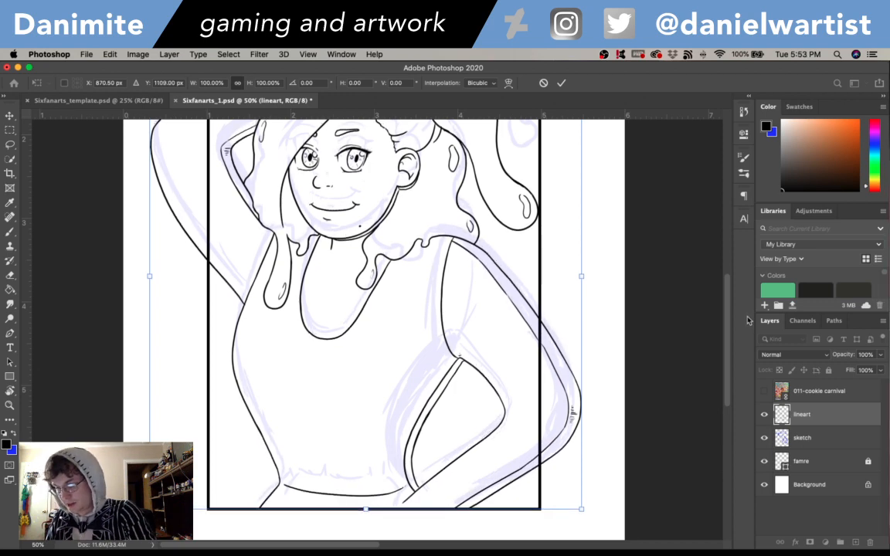
key(Return)
key(e)
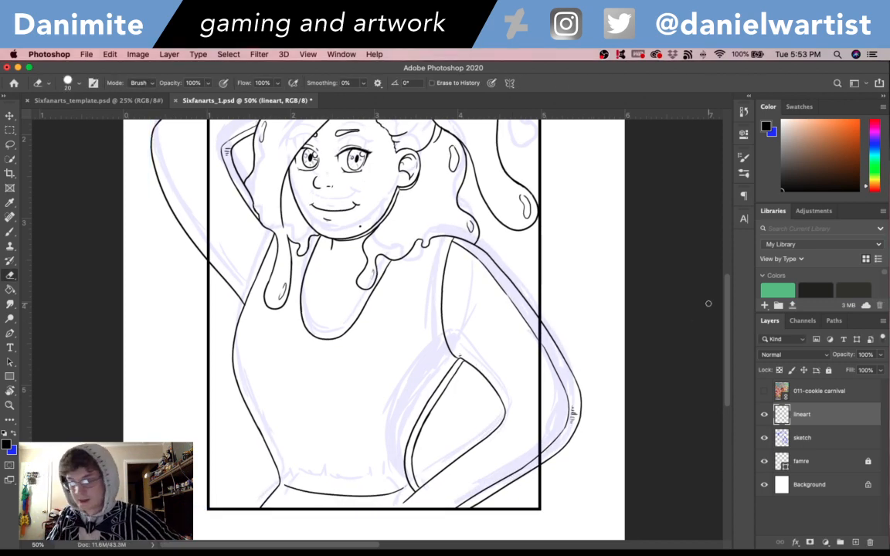
- Ink the forearm's upper line from the waist corner down to the frame's bottom edge, undoing the stray strokes around it
drag(731, 323, 728, 346)
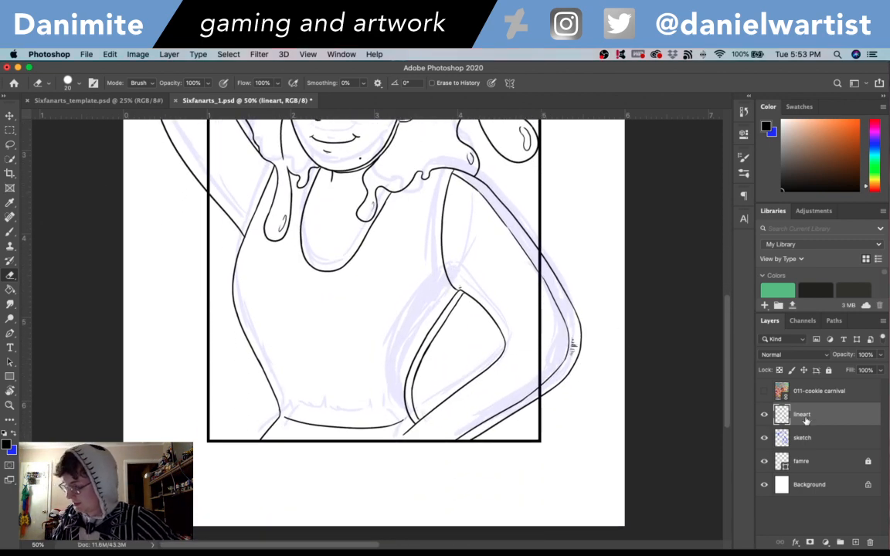
key(super+equal)
key(b)
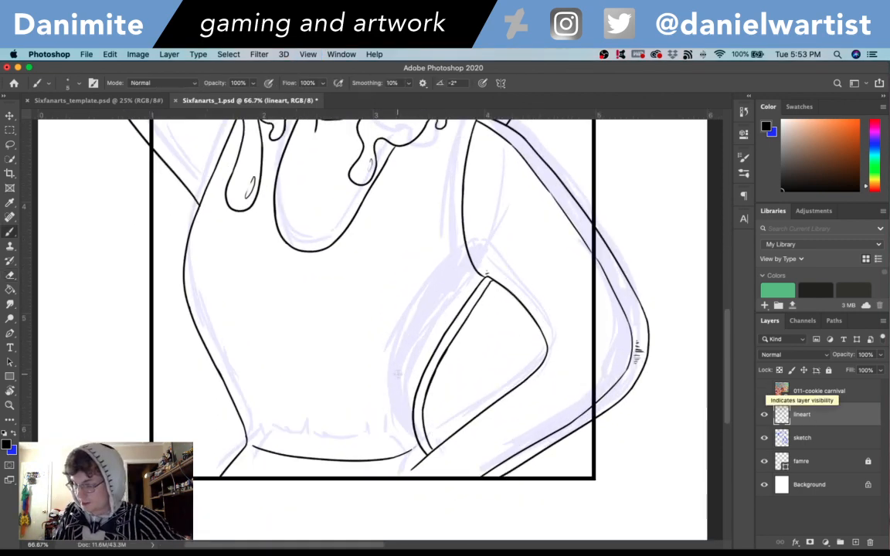
key(super+z)
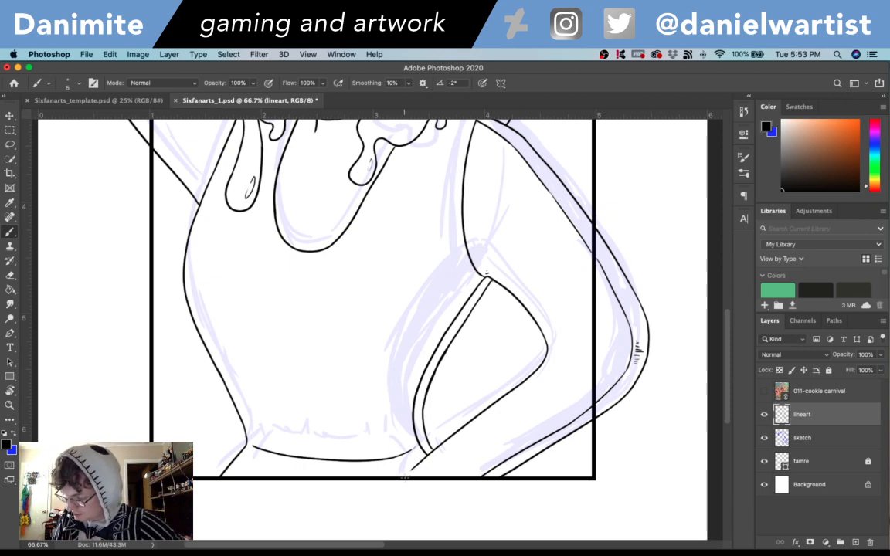
drag(432, 451, 403, 476)
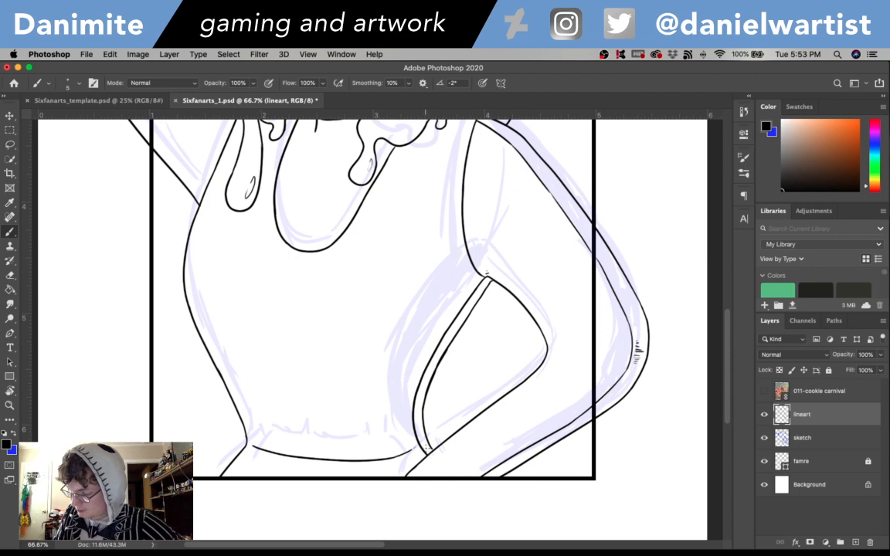
drag(430, 452, 445, 463)
key(super+z)
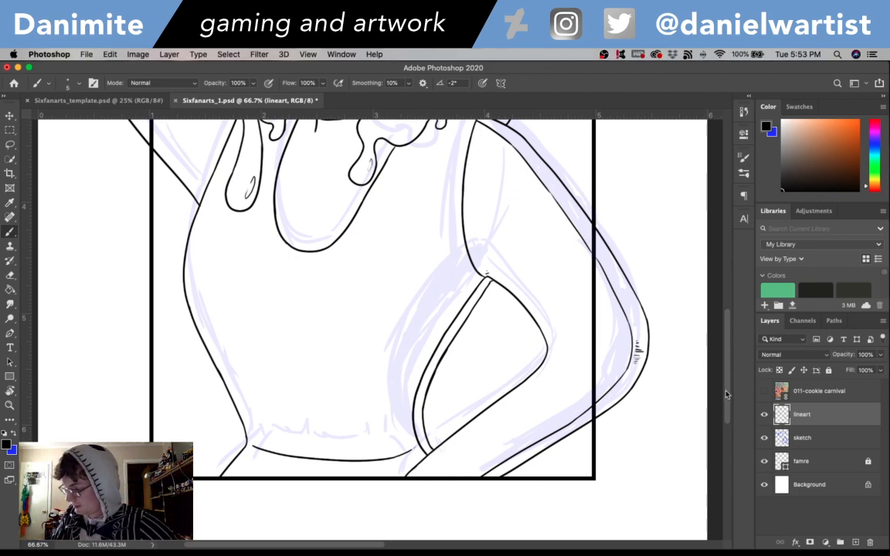
- Hide the sketch and famre layers to view the head and hair lineart on its own
drag(727, 395, 725, 304)
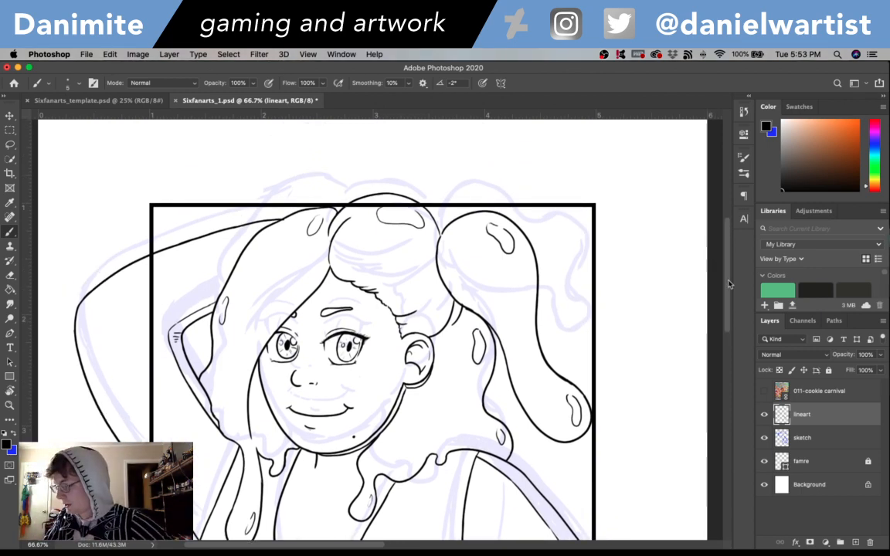
click(764, 438)
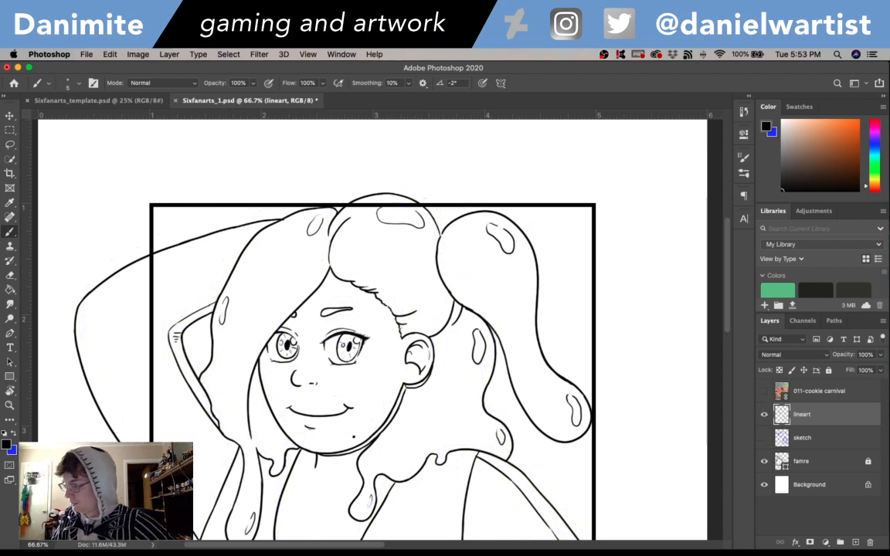
click(764, 461)
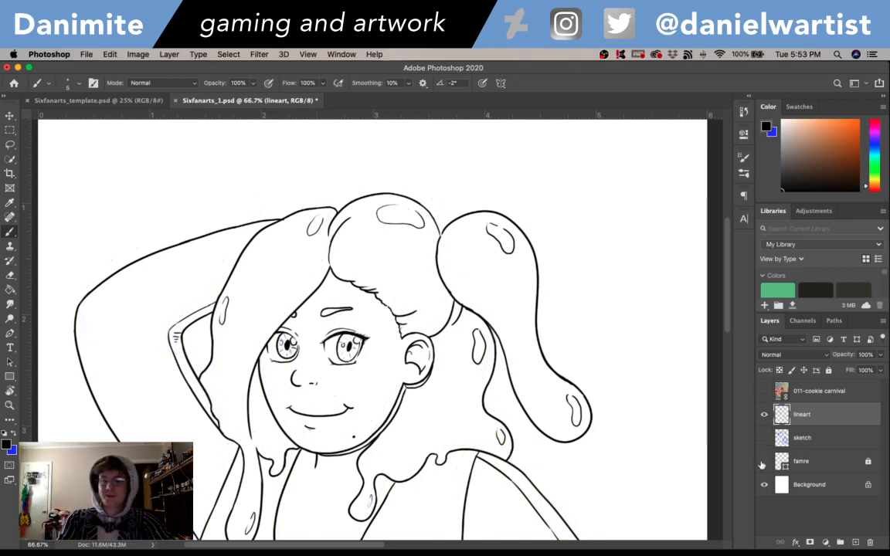
key(super+minus)
key(super+equal)
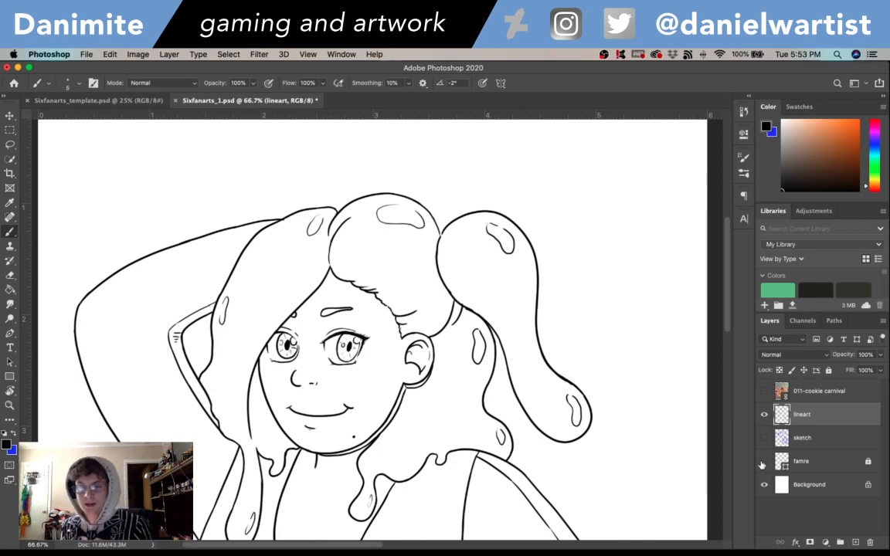
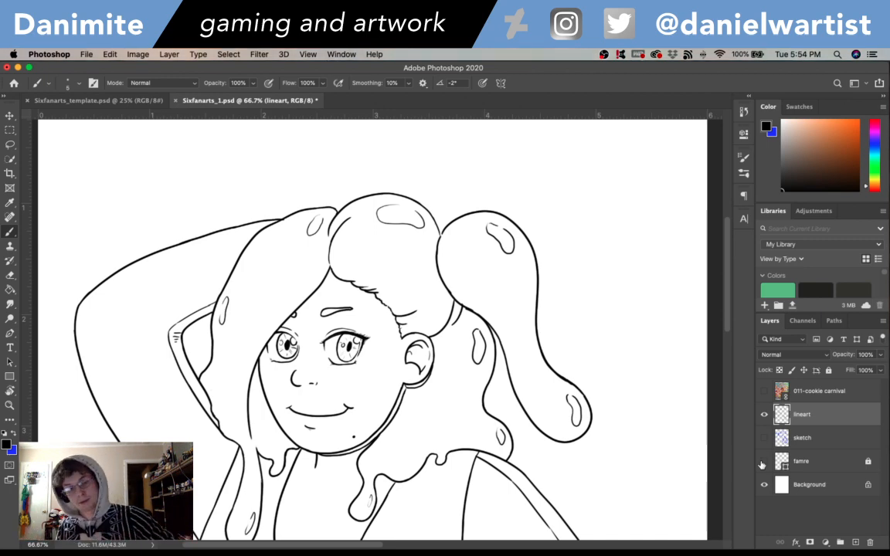
- Create a new layer named skin grey with Normal mode and 100% opacity
drag(728, 260, 726, 284)
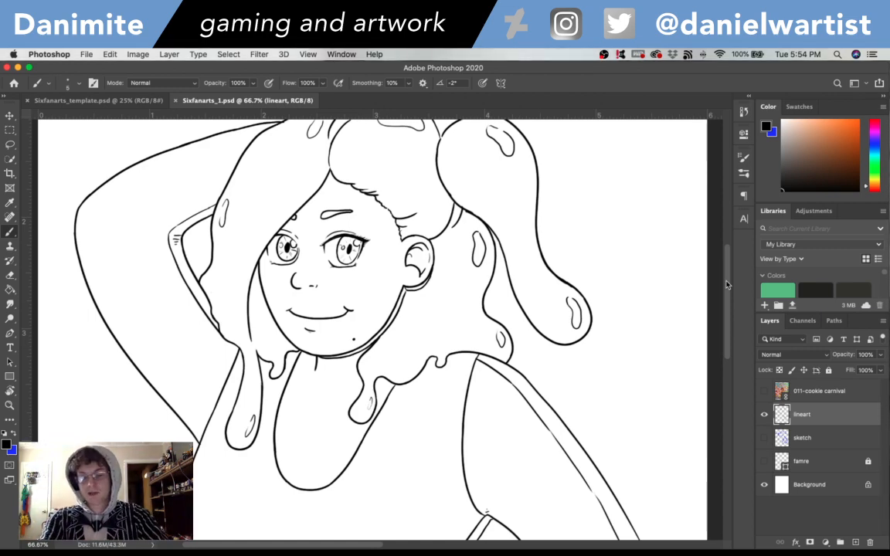
key(super+shift+n)
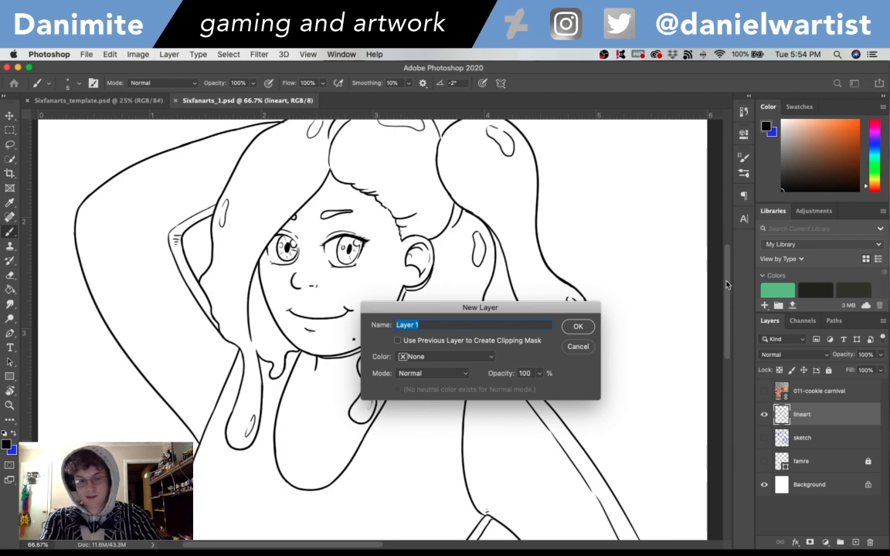
text(skin grey)
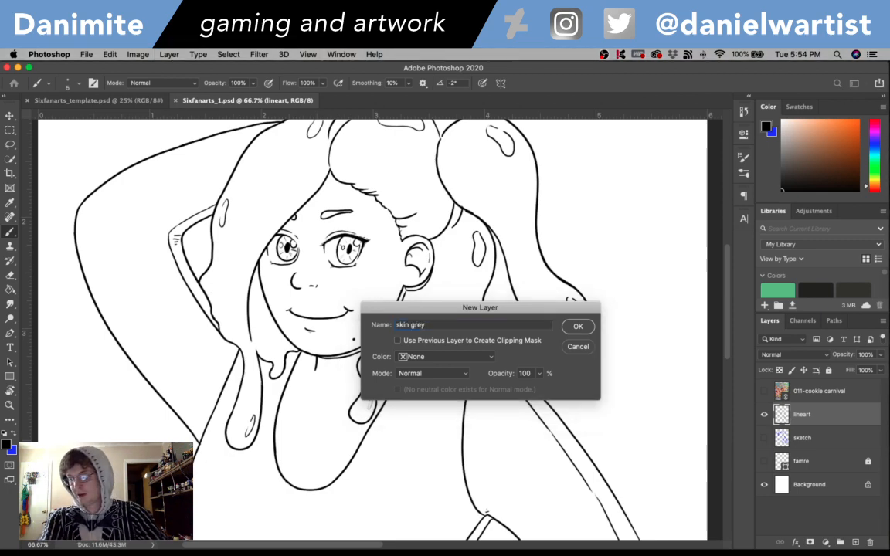
key(Return)
- Set the foreground colour to a light neutral grey for the skin base
scroll(72, 335, down, 5)
scroll(72, 335, left, 5)
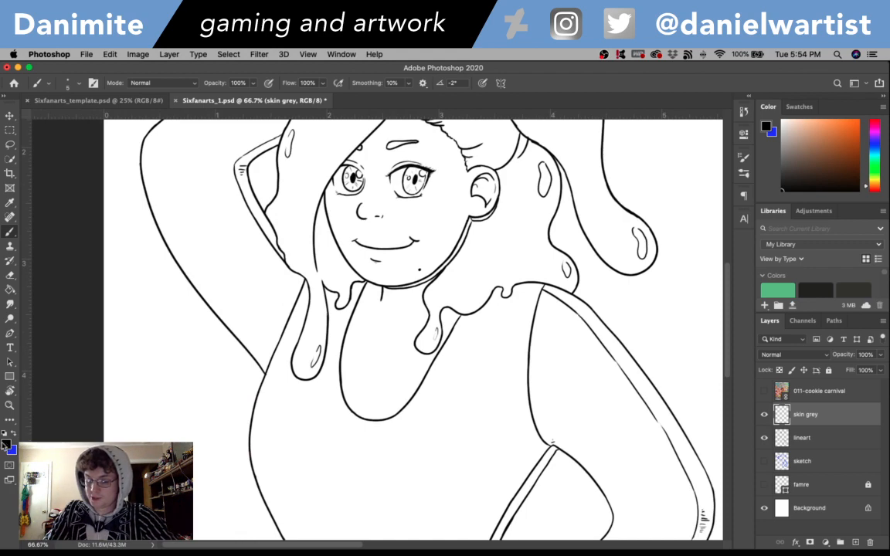
click(6, 446)
drag(341, 174, 341, 170)
click(582, 127)
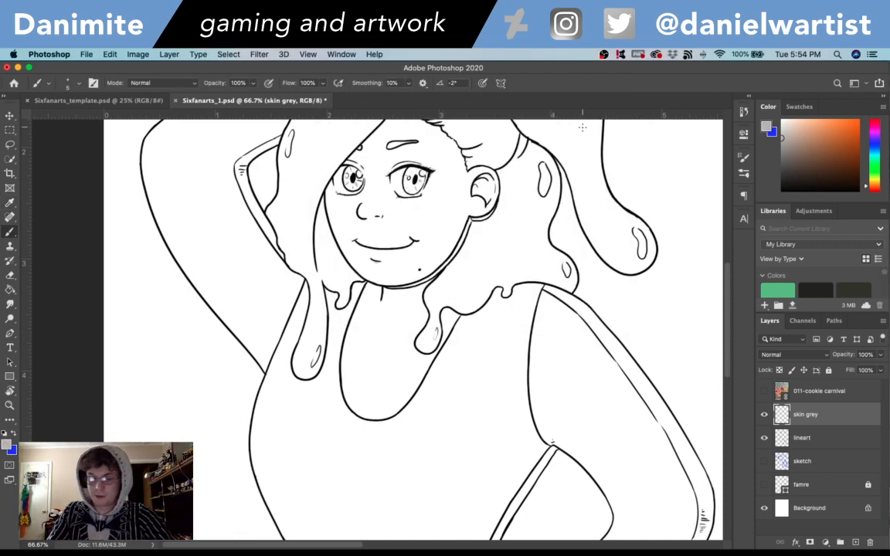
- Place the skin grey layer directly below the lineart layer, lock lineart completely, and make skin grey the active layer
key(super+equal)
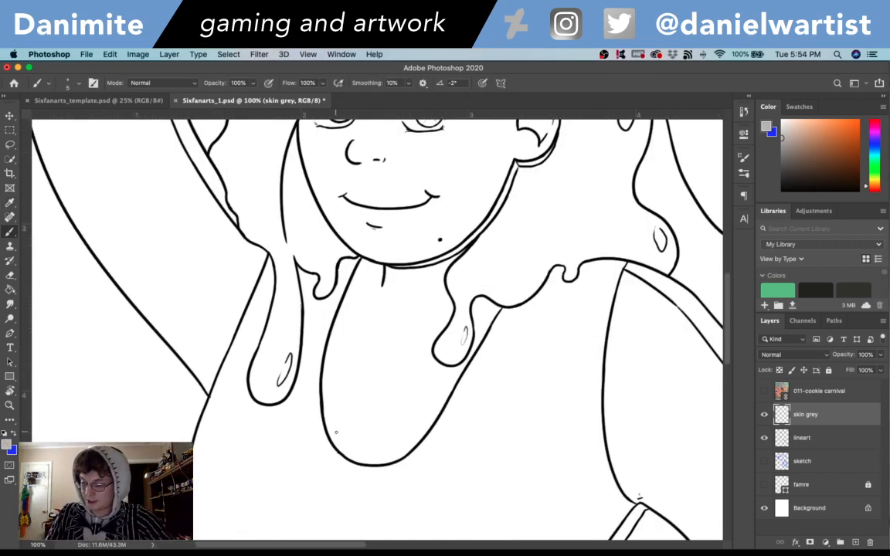
drag(808, 418, 807, 448)
double_click(803, 415)
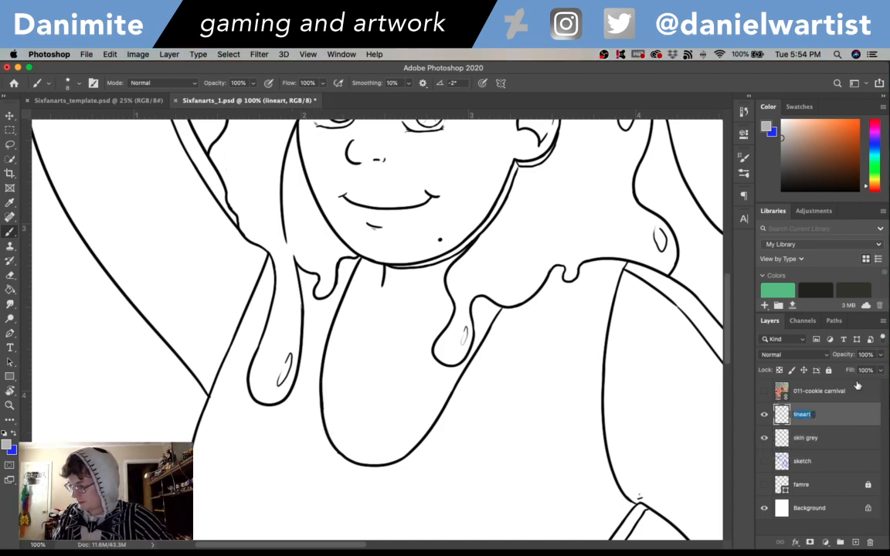
click(821, 422)
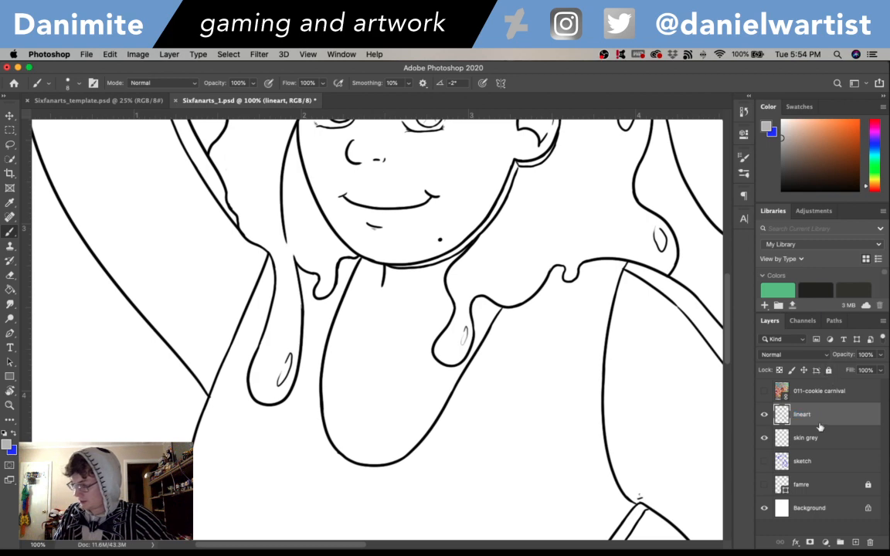
click(829, 371)
key(alt+bracketleft)
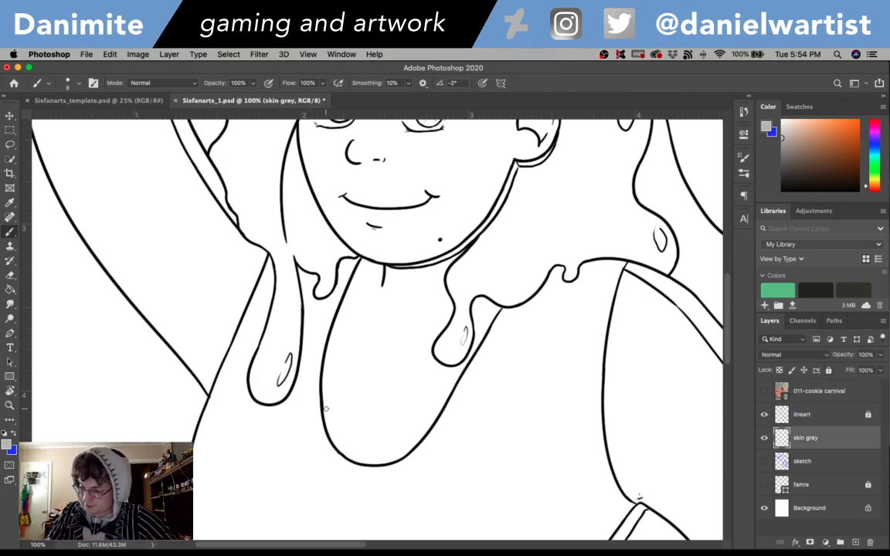
- Paint a grey edge inside the neckline's strap side, up the adjoining cheek, and around the eye partly covered by hair
mouse_move(325, 421)
mouse_down()
mouse_move(332, 342)
mouse_move(360, 259)
mouse_up()
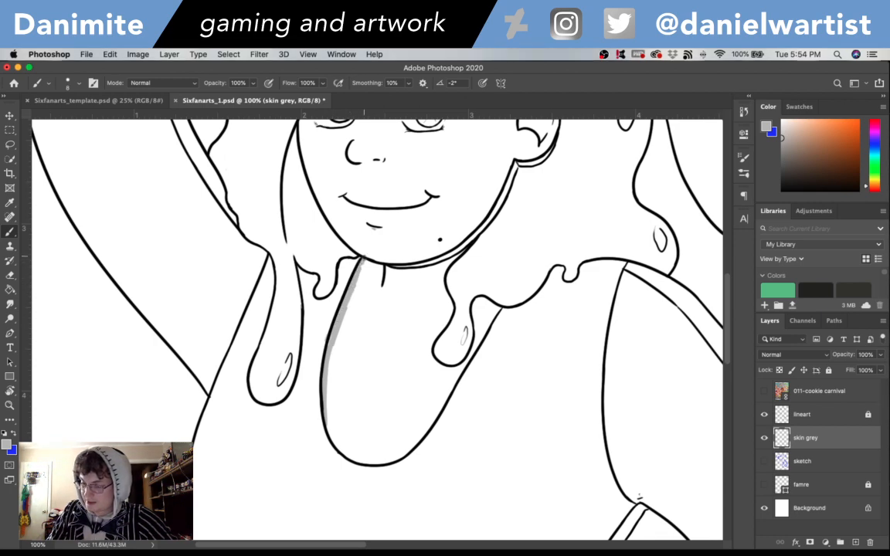
scroll(360, 259, up, 5)
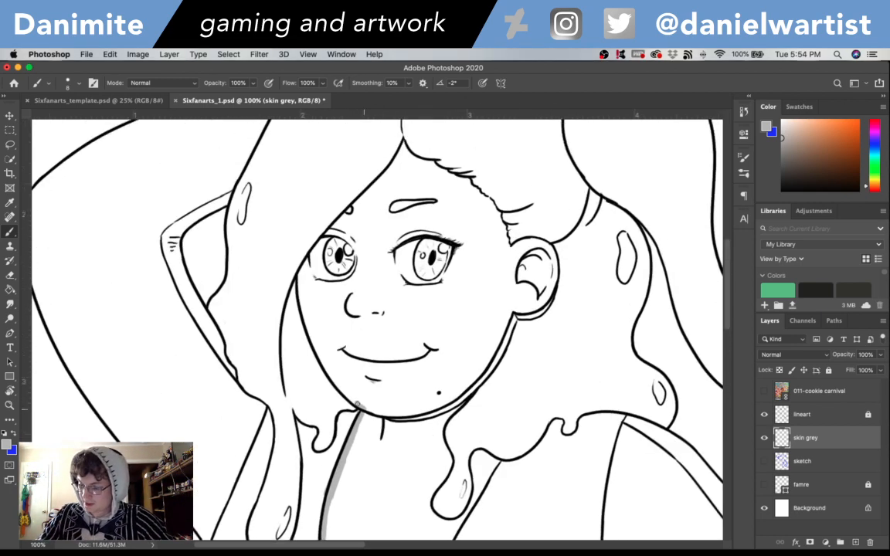
mouse_move(357, 406)
mouse_down()
mouse_move(321, 352)
mouse_move(324, 361)
mouse_move(299, 286)
mouse_move(302, 315)
mouse_move(300, 272)
mouse_move(305, 255)
mouse_move(319, 290)
mouse_move(313, 282)
mouse_move(349, 283)
mouse_move(331, 287)
mouse_move(356, 251)
mouse_up()
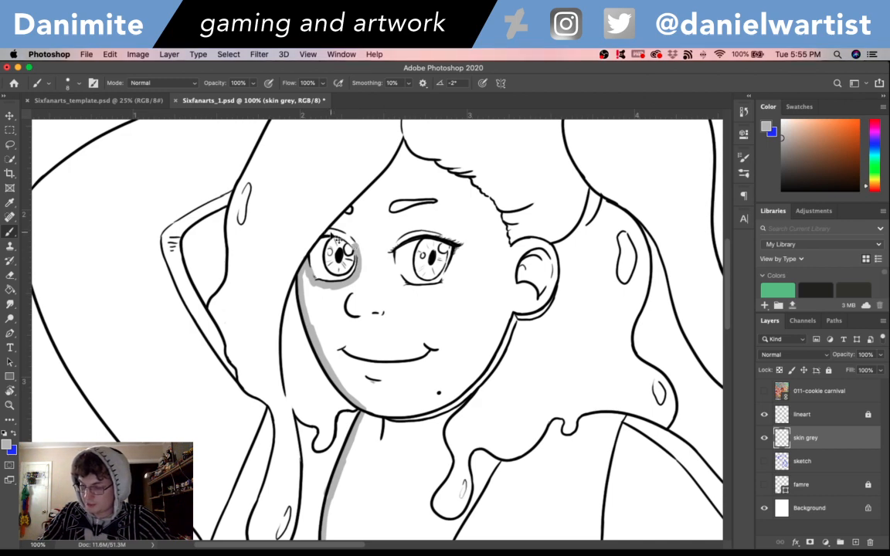
drag(331, 232, 353, 239)
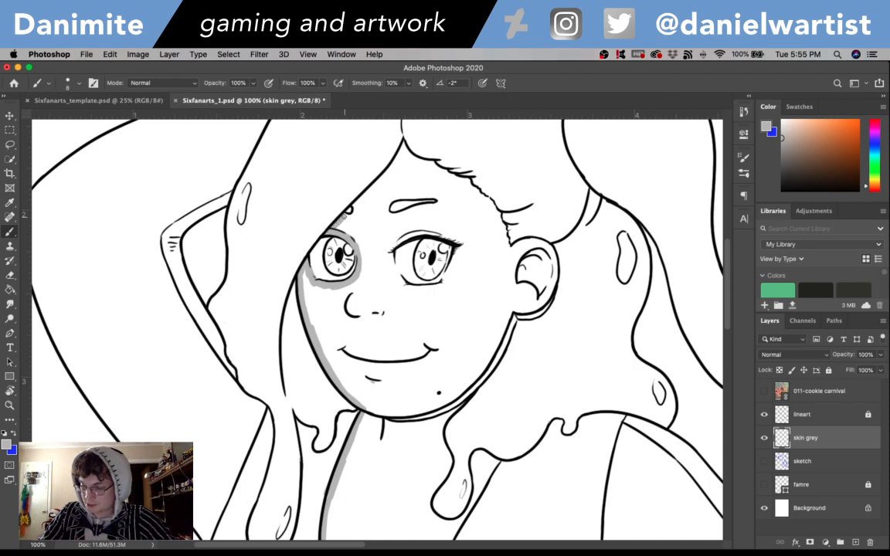
- Continue the grey skin edge along the forehead's hairline, around the outer ear, and down the strip beneath the jaw
drag(348, 216, 401, 147)
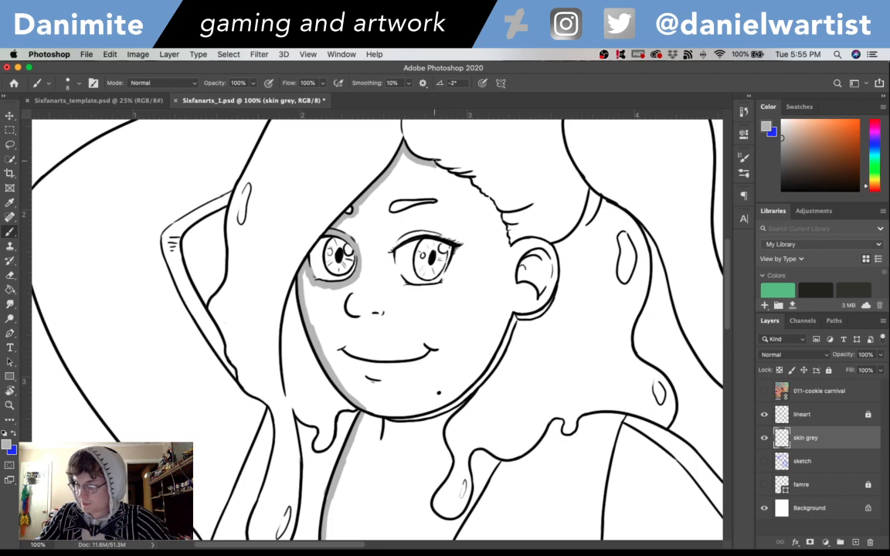
drag(431, 159, 439, 173)
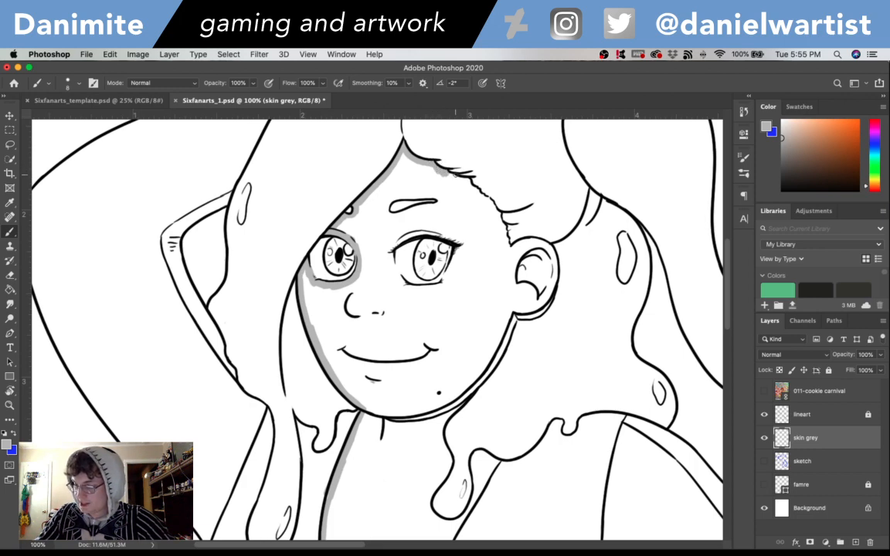
mouse_move(456, 176)
mouse_down()
mouse_move(491, 205)
mouse_move(506, 241)
mouse_up()
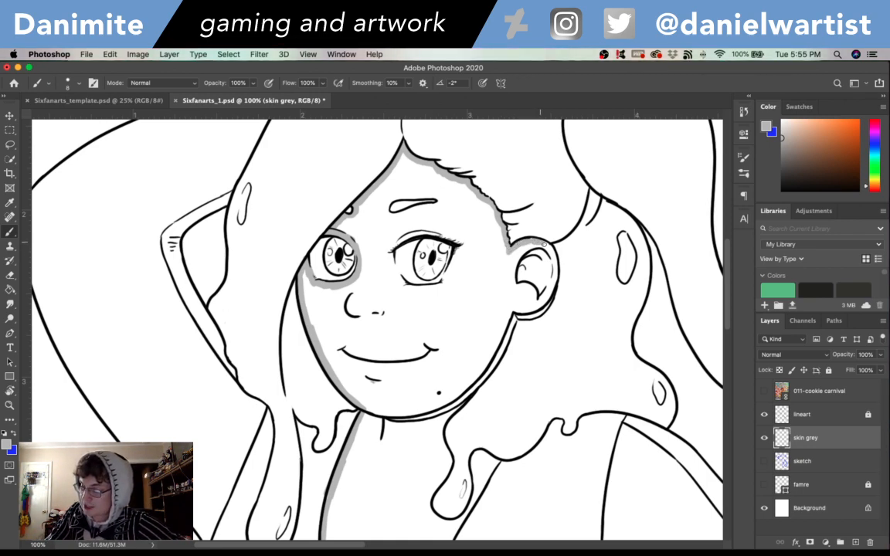
drag(554, 271, 535, 313)
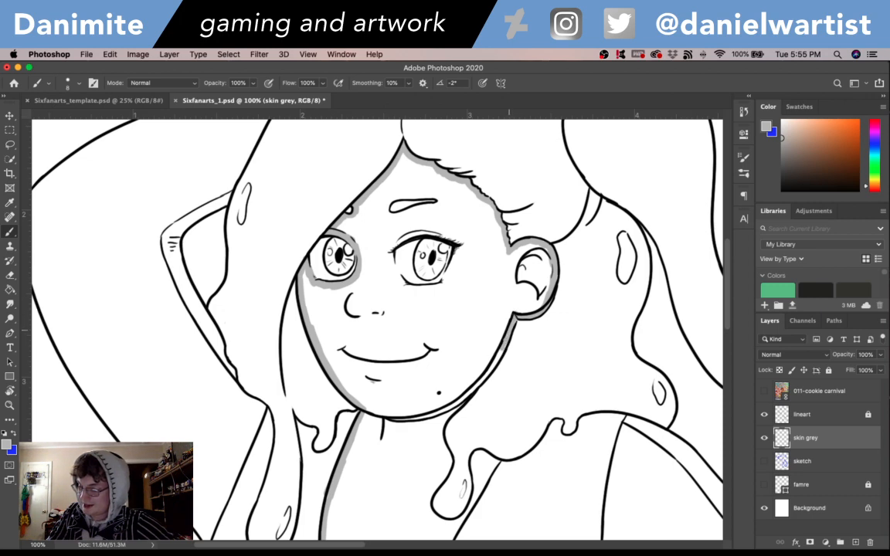
drag(499, 354, 479, 376)
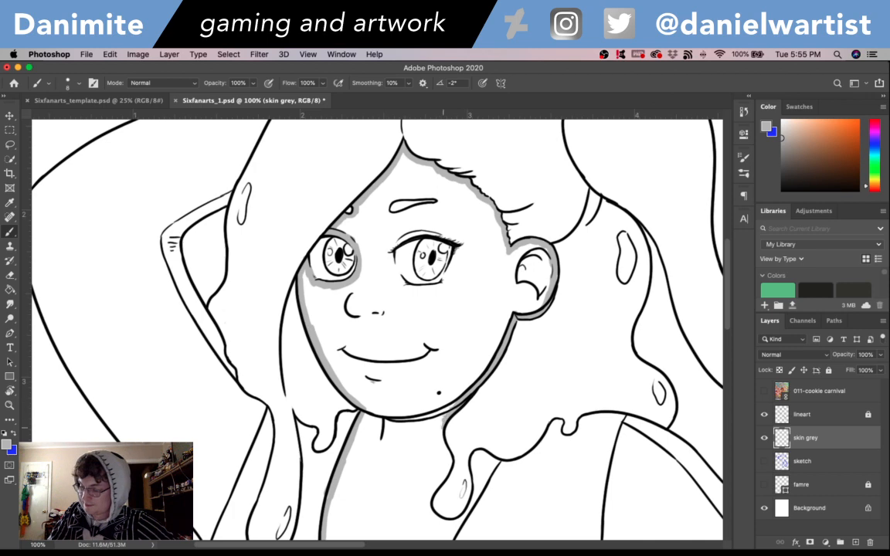
- Paint the grey edge around the hair drip on the neck, fill the gap behind it, and close the outline along the neckline
drag(474, 470, 500, 382)
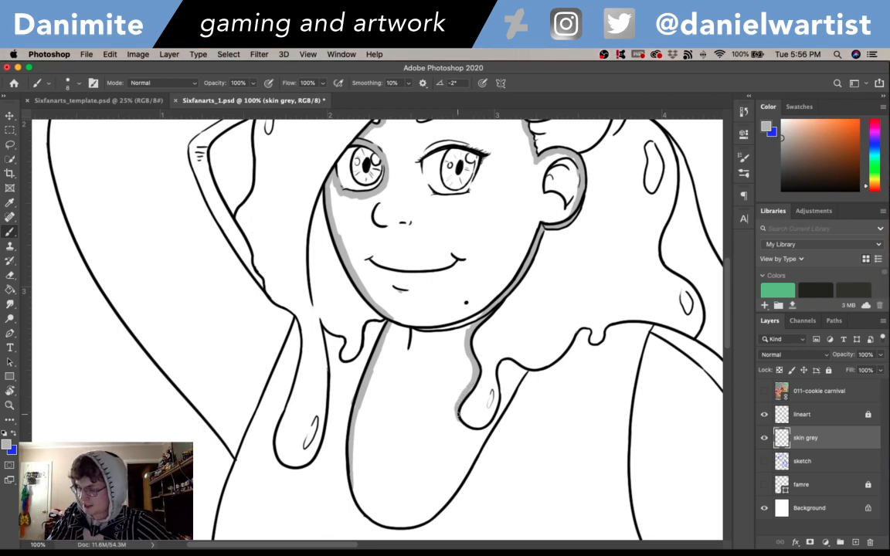
mouse_move(461, 425)
mouse_down()
mouse_move(484, 430)
mouse_move(490, 405)
mouse_move(474, 431)
mouse_move(496, 419)
mouse_move(506, 364)
mouse_move(500, 375)
mouse_move(499, 368)
mouse_move(507, 361)
mouse_move(505, 402)
mouse_move(513, 368)
mouse_up()
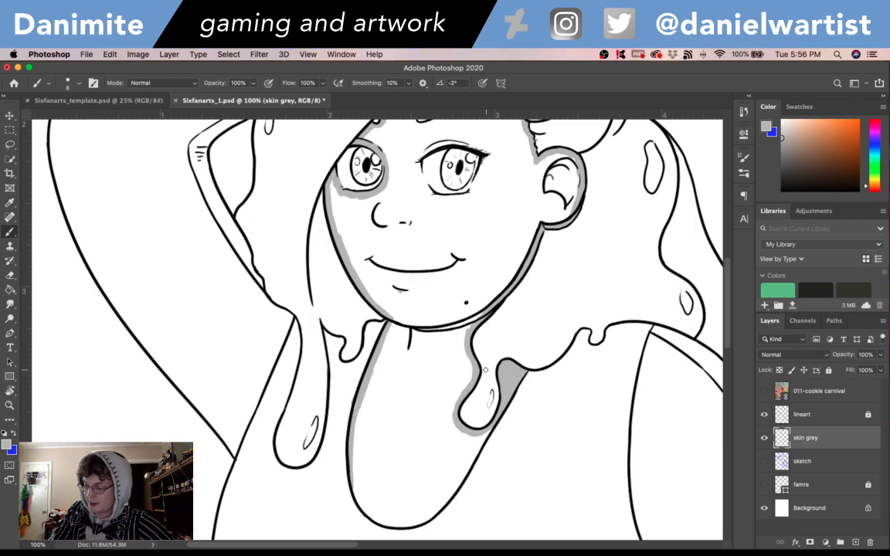
drag(351, 474, 356, 500)
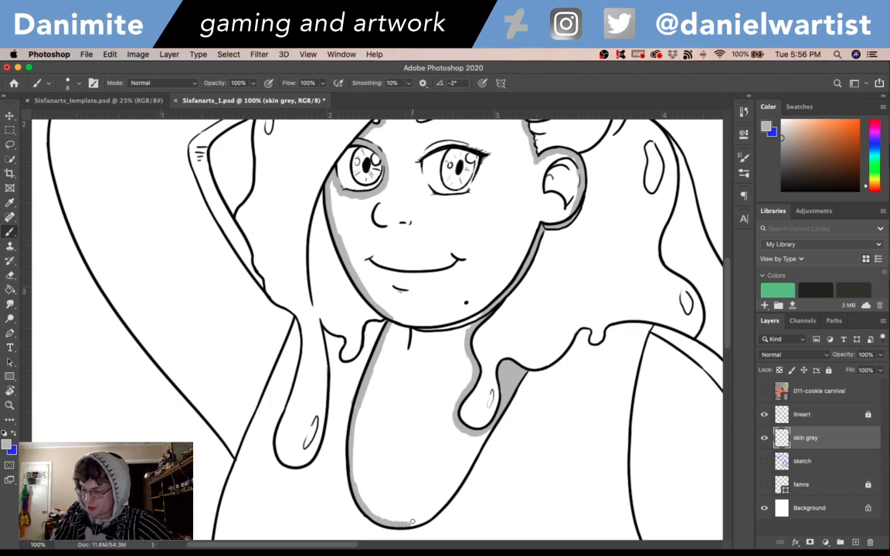
mouse_move(411, 524)
mouse_down()
mouse_move(451, 485)
mouse_move(438, 506)
mouse_move(449, 492)
mouse_move(445, 500)
mouse_move(486, 429)
mouse_up()
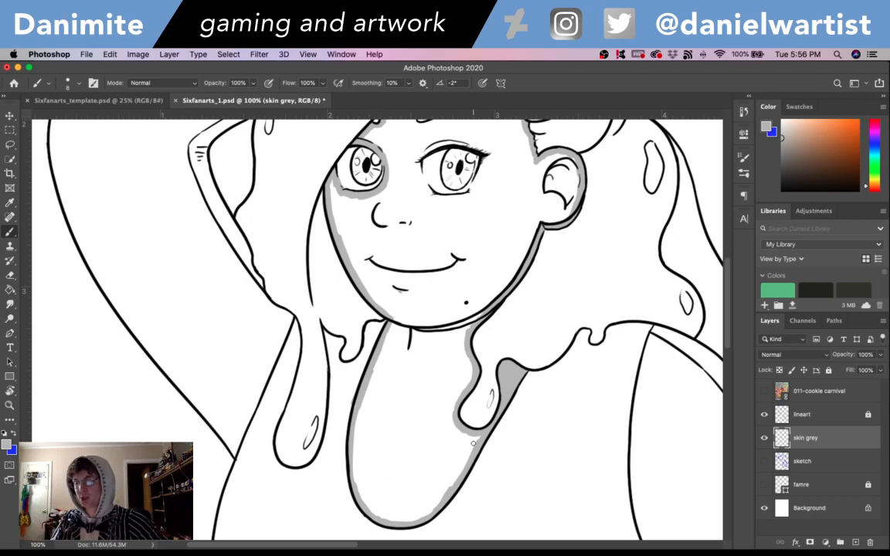
- Outline the fully visible eye and its eyebrow in grey, and fill the enclosed face and neck with the Paint Bucket
scroll(473, 443, up, 5)
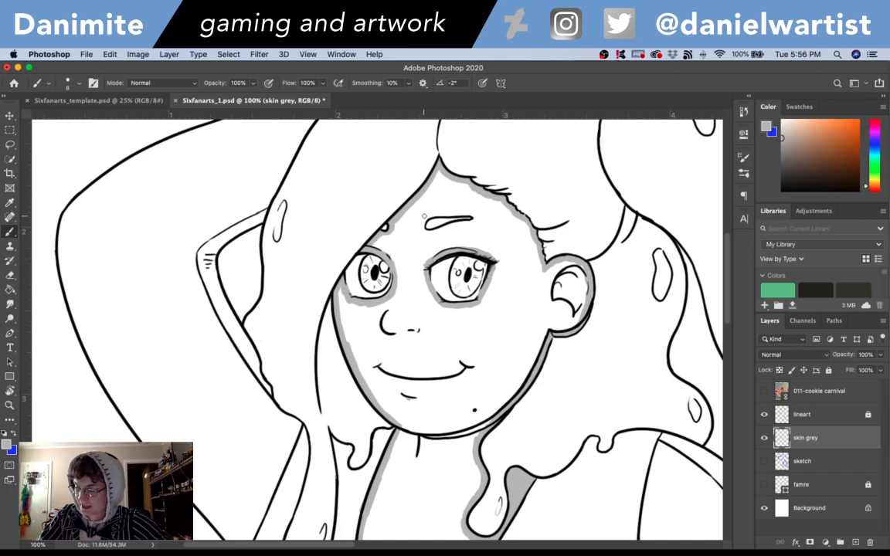
drag(438, 214, 476, 219)
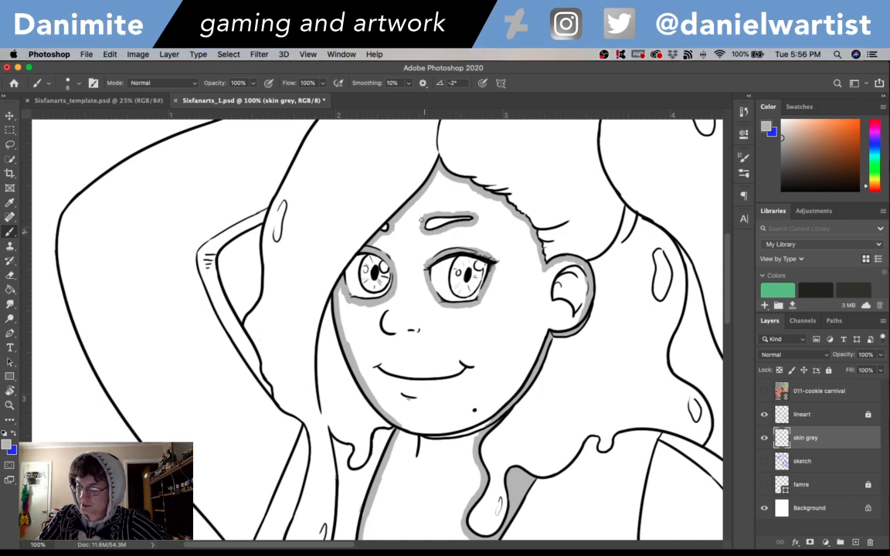
key(g)
click(444, 309)
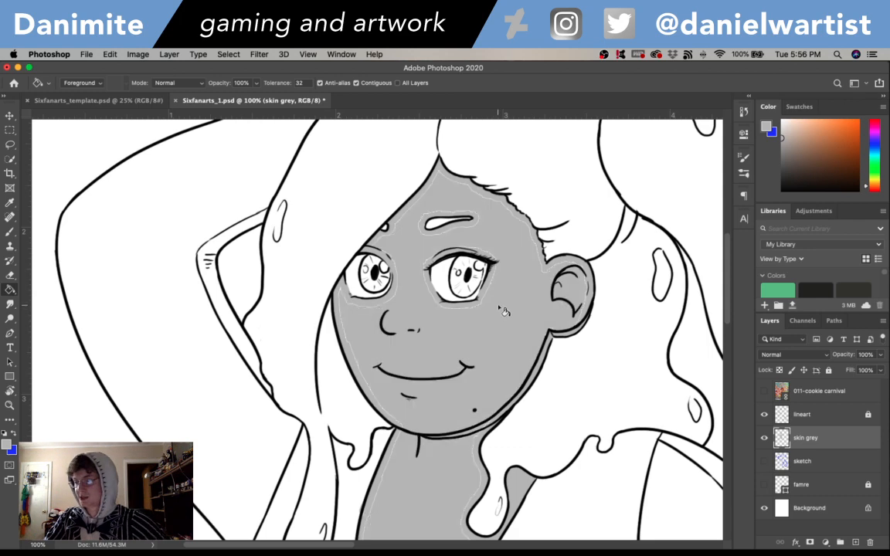
- Brush a grey edge inside the raised upper arm, from the armpit along the top's side and up the hair contour
scroll(657, 257, up, 2)
scroll(657, 278, down, 5)
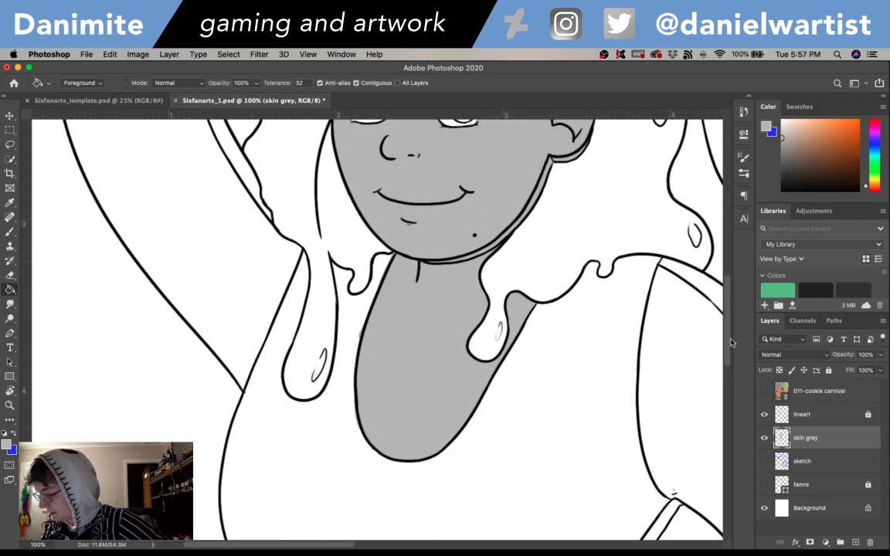
scroll(656, 301, up, 6)
scroll(726, 298, up, 2)
key(b)
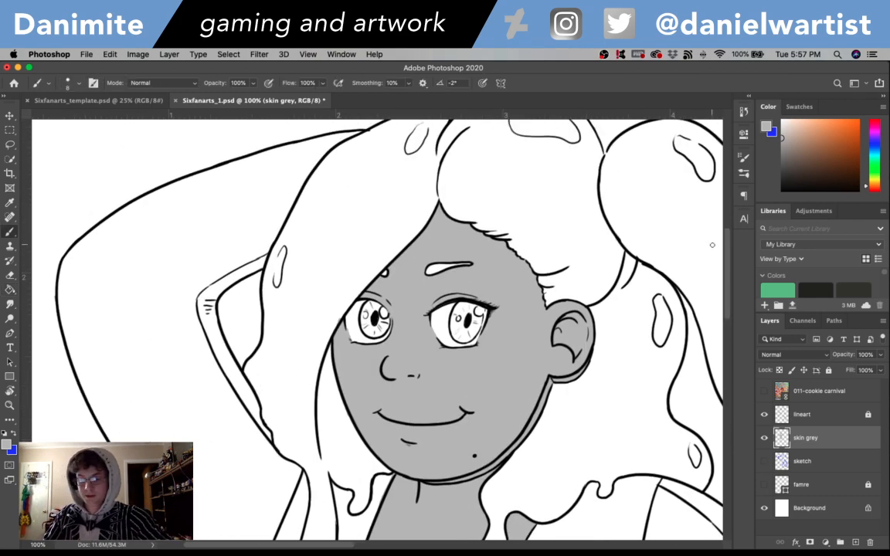
drag(307, 401, 340, 301)
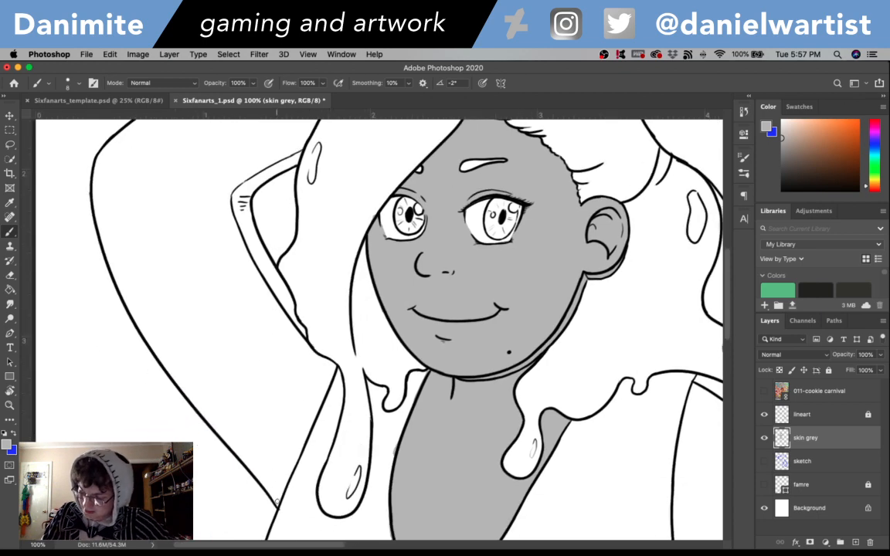
drag(289, 467, 296, 451)
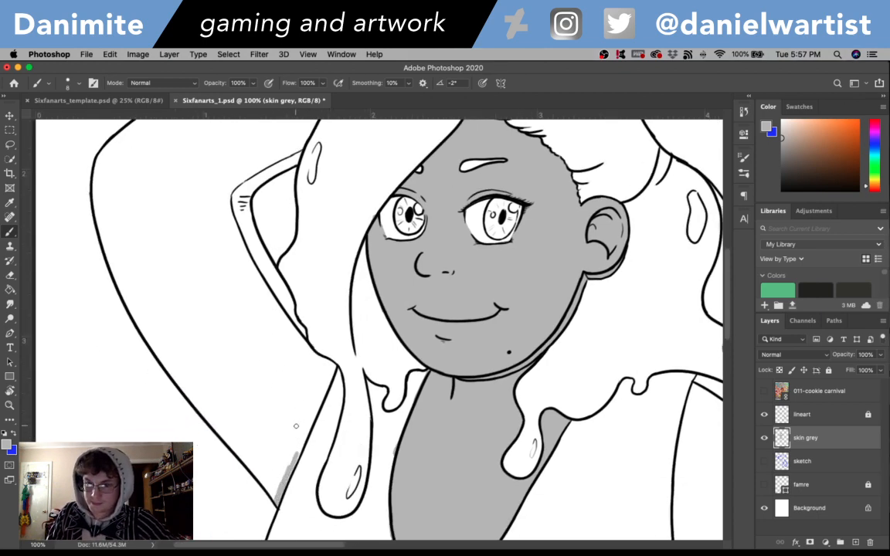
mouse_move(298, 451)
mouse_down()
mouse_move(333, 367)
mouse_move(306, 344)
mouse_move(311, 353)
mouse_move(286, 294)
mouse_up()
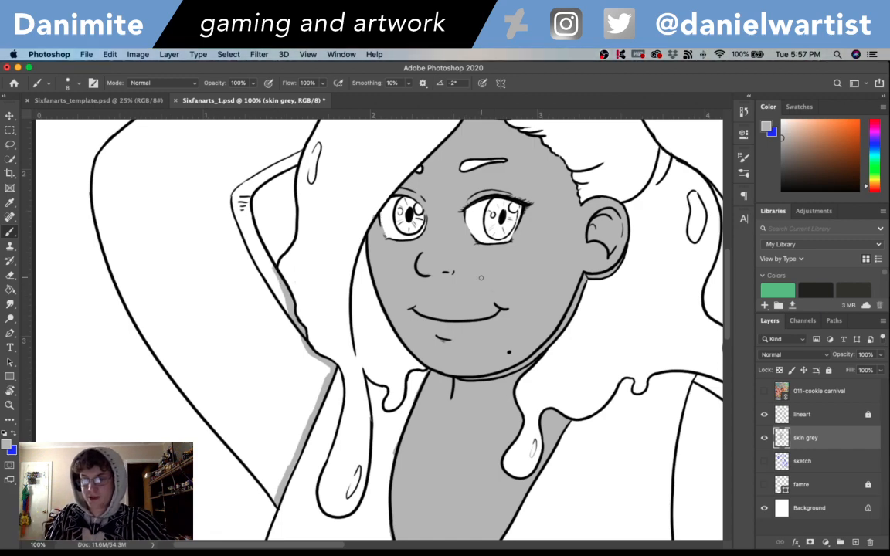
- Extend the grey edge around the raised arm's inner elbow crease and up along the hair to the forearm's upper line
drag(369, 332, 405, 389)
mouse_move(317, 346)
mouse_down()
mouse_move(282, 261)
mouse_move(334, 209)
mouse_up()
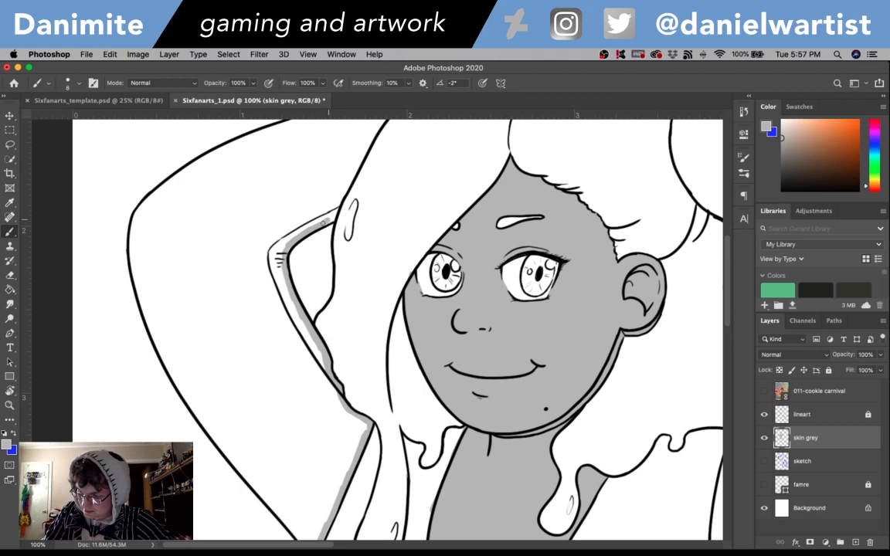
drag(328, 216, 352, 179)
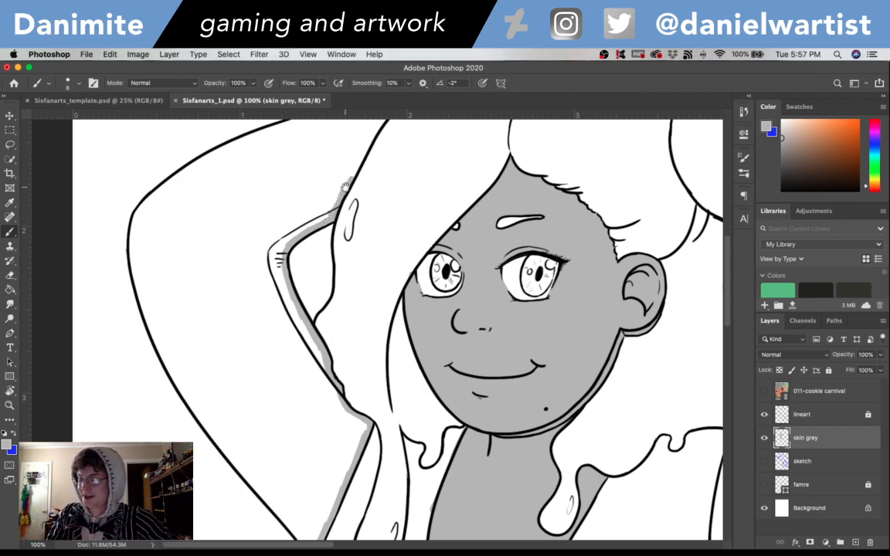
drag(468, 265, 471, 378)
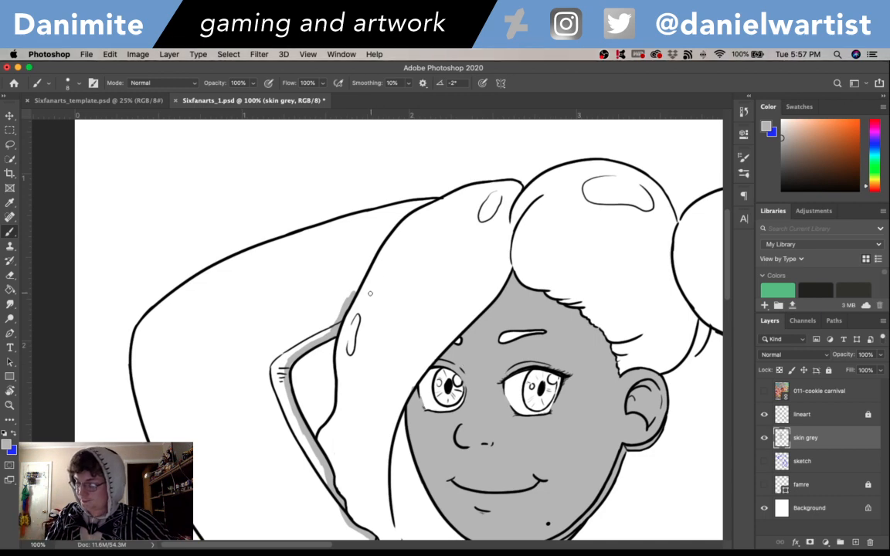
mouse_move(351, 294)
mouse_down()
mouse_move(391, 226)
mouse_move(385, 232)
mouse_move(422, 203)
mouse_move(392, 227)
mouse_move(425, 201)
mouse_up()
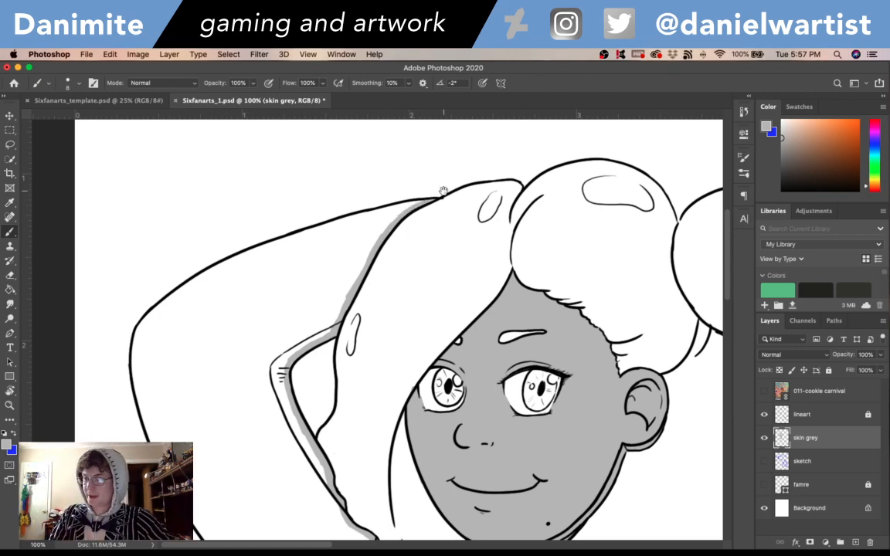
- Brush a grey edge inside the raised upper arm's outer line, from the armpit partway up toward the elbow
scroll(441, 188, down, 5)
scroll(441, 188, left, 1)
drag(351, 498, 299, 436)
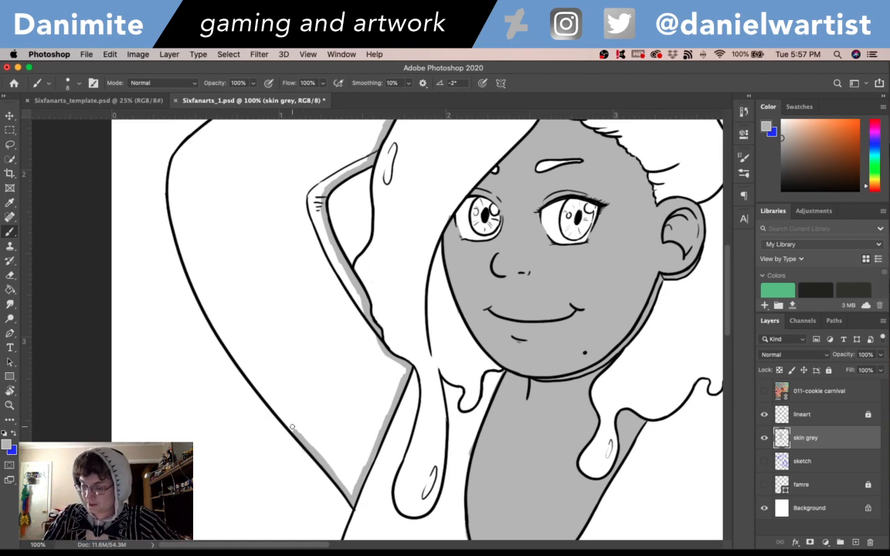
drag(292, 426, 264, 389)
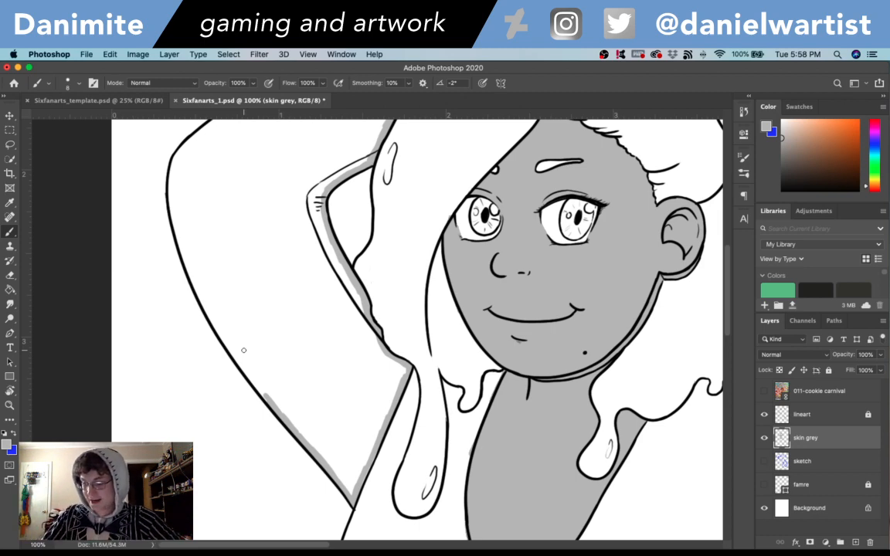
drag(242, 356, 264, 394)
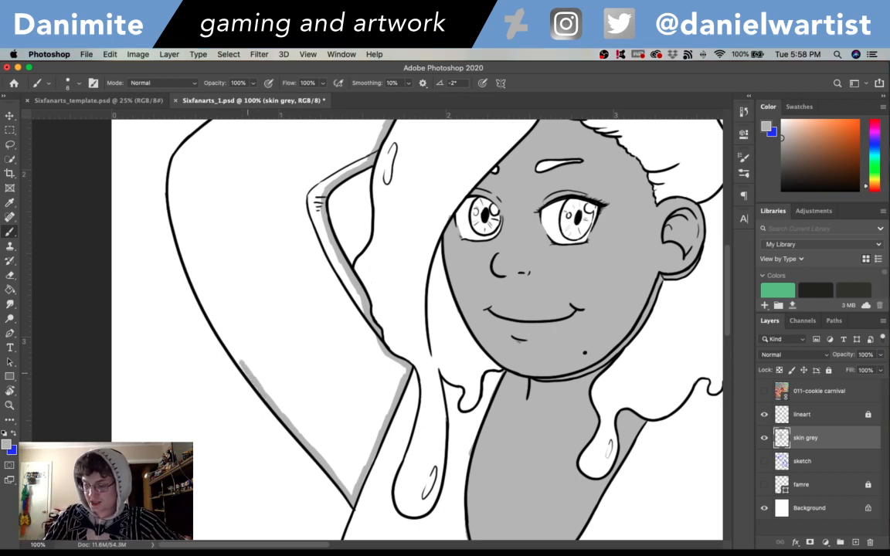
drag(242, 357, 221, 332)
- Continue the grey edge around the raised elbow and along the forearm's upper line to the hair, and fill the arm with the Paint Bucket
scroll(238, 331, up, 3)
scroll(239, 331, left, 1)
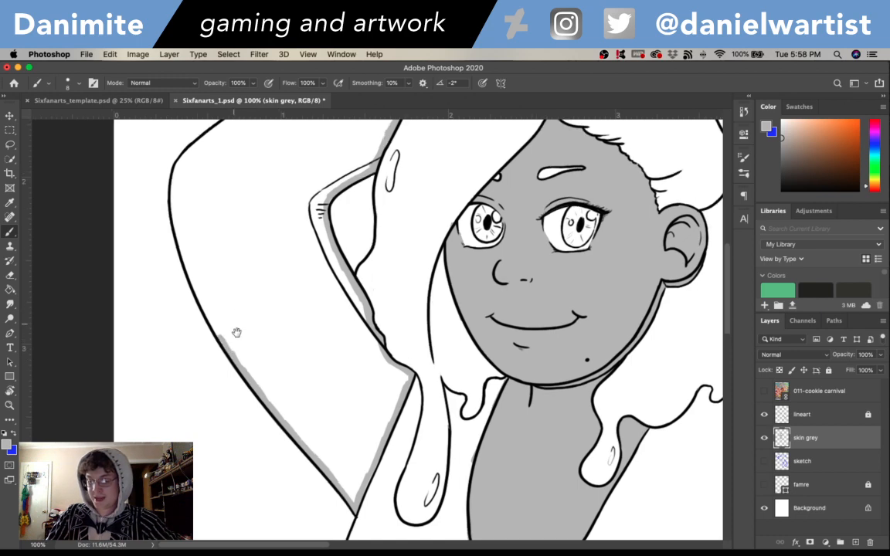
mouse_move(264, 435)
mouse_down()
mouse_move(239, 390)
mouse_move(222, 294)
mouse_move(224, 321)
mouse_up()
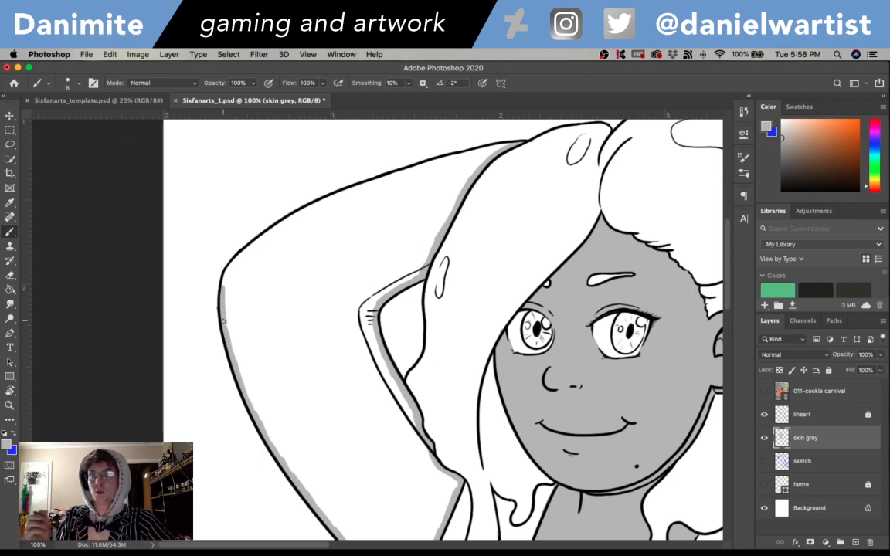
mouse_move(224, 322)
mouse_down()
mouse_move(226, 275)
mouse_move(224, 282)
mouse_move(282, 219)
mouse_move(254, 242)
mouse_up()
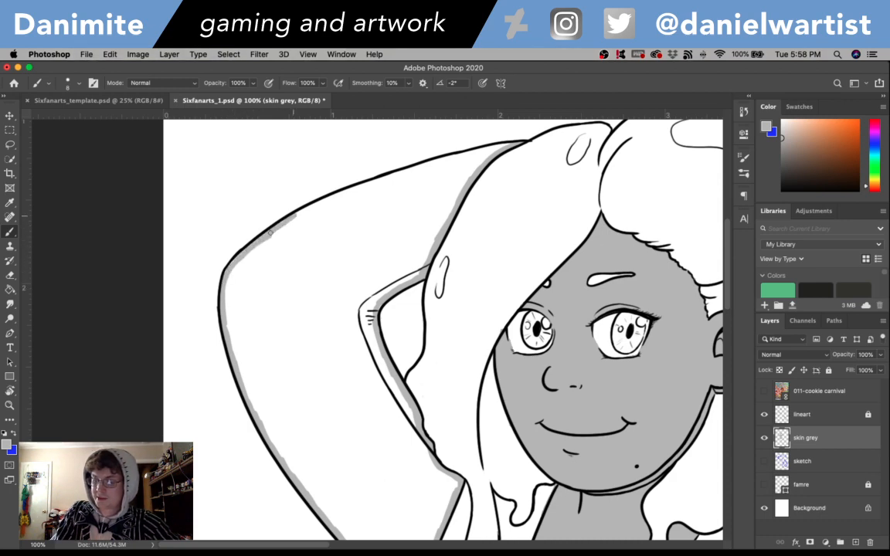
drag(303, 212, 495, 146)
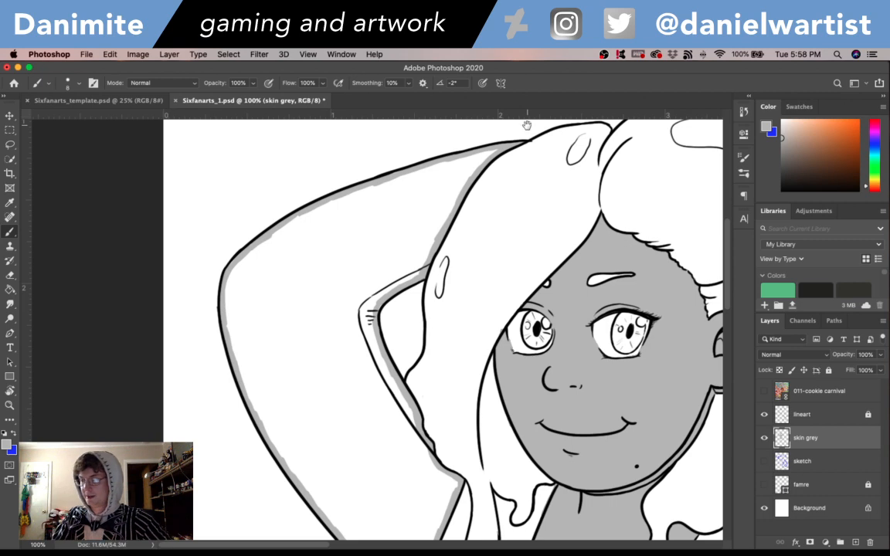
scroll(536, 360, down, 5)
key(g)
click(390, 333)
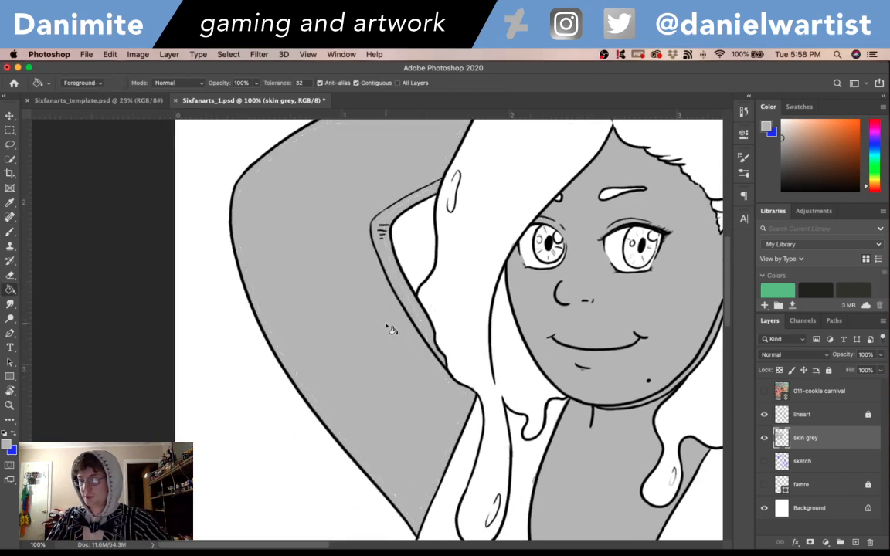
- Brush a grey edge along the lowered arm's inner contour, from the drawing's bottom line around the inner elbow and up the armhole to the shoulder
scroll(464, 325, right, 10)
drag(653, 475, 542, 254)
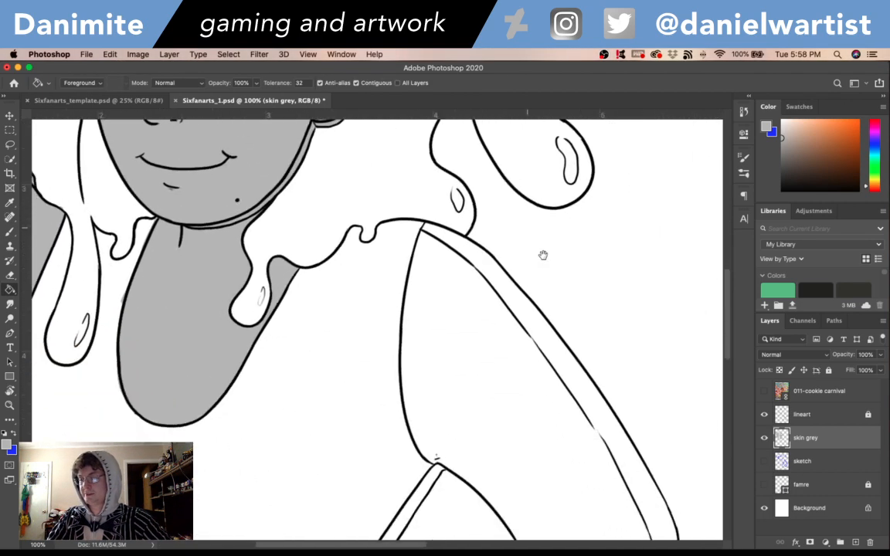
key(b)
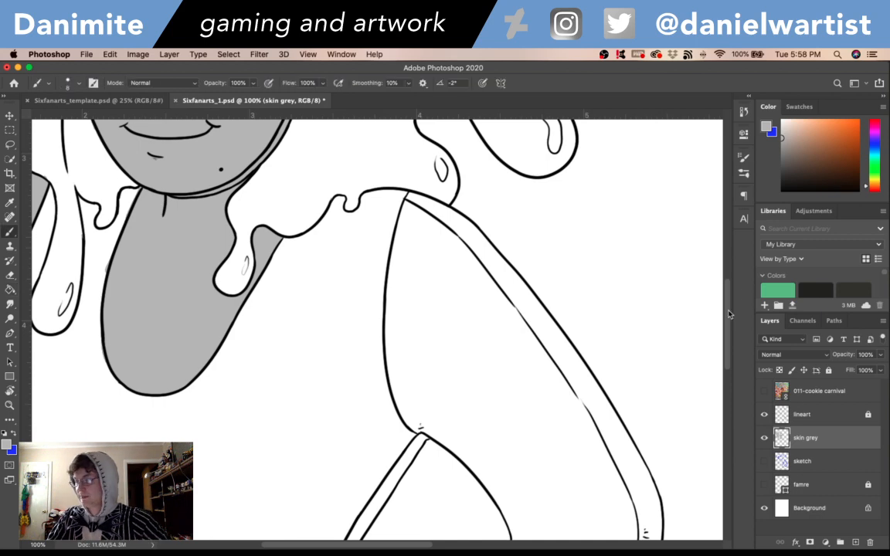
scroll(545, 309, down, 10)
scroll(618, 347, up, 3)
scroll(736, 377, up, 3)
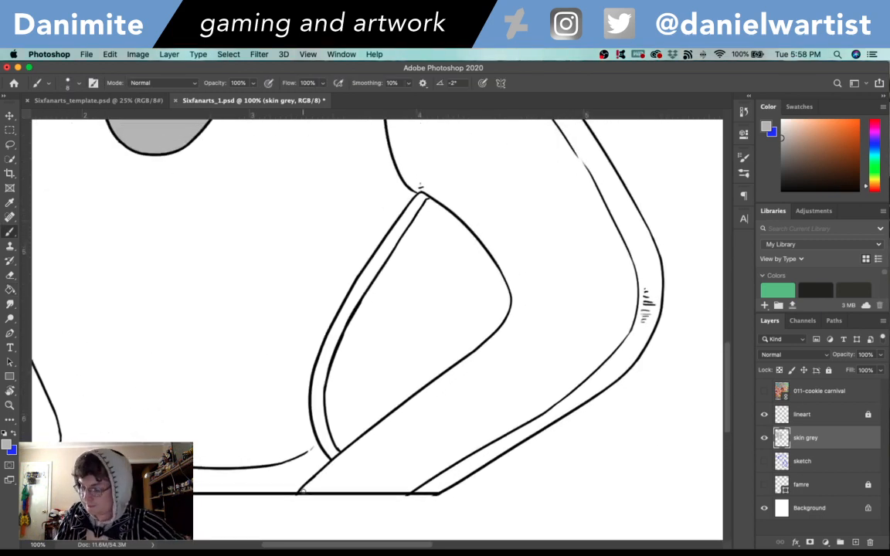
drag(300, 488, 473, 356)
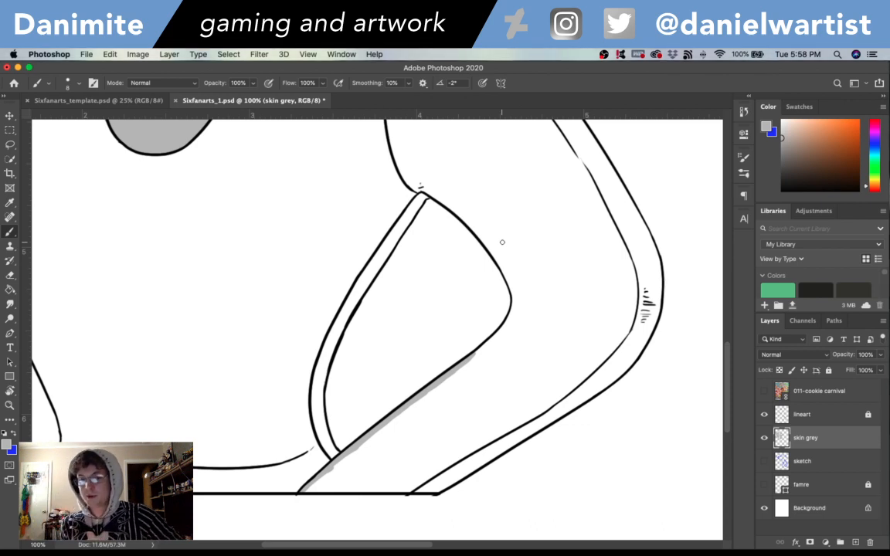
mouse_move(473, 355)
mouse_down()
mouse_move(506, 325)
mouse_move(507, 277)
mouse_move(510, 292)
mouse_move(489, 249)
mouse_move(452, 205)
mouse_move(406, 179)
mouse_move(392, 145)
mouse_up()
scroll(636, 229, up, 5)
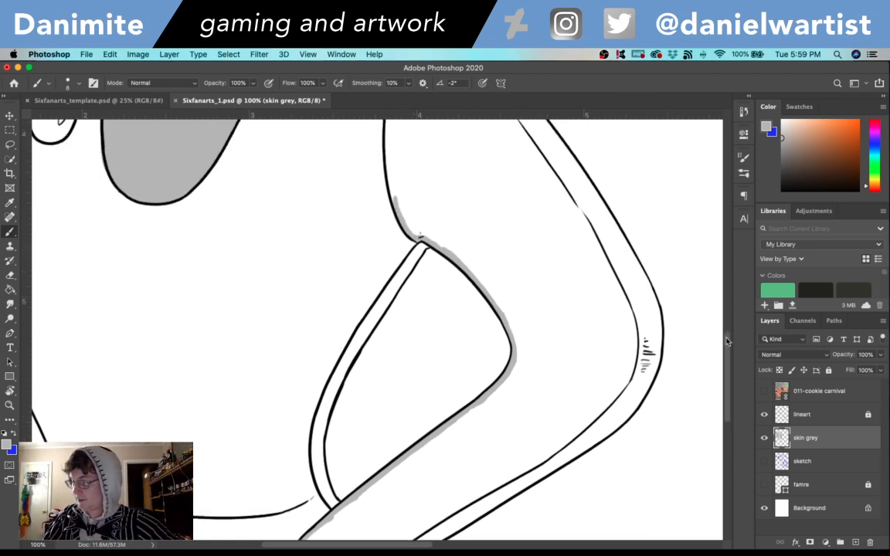
mouse_move(394, 303)
mouse_down()
mouse_move(389, 194)
mouse_move(384, 233)
mouse_move(399, 133)
mouse_up()
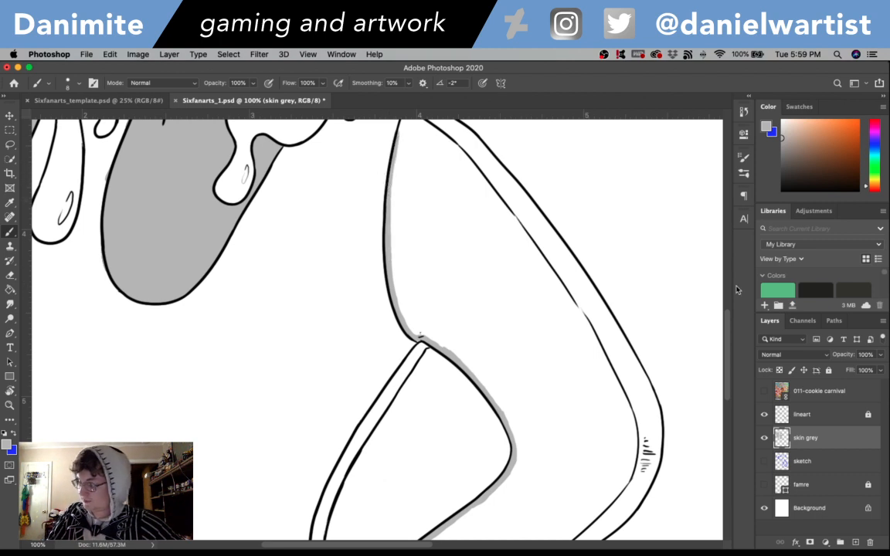
scroll(726, 289, up, 4)
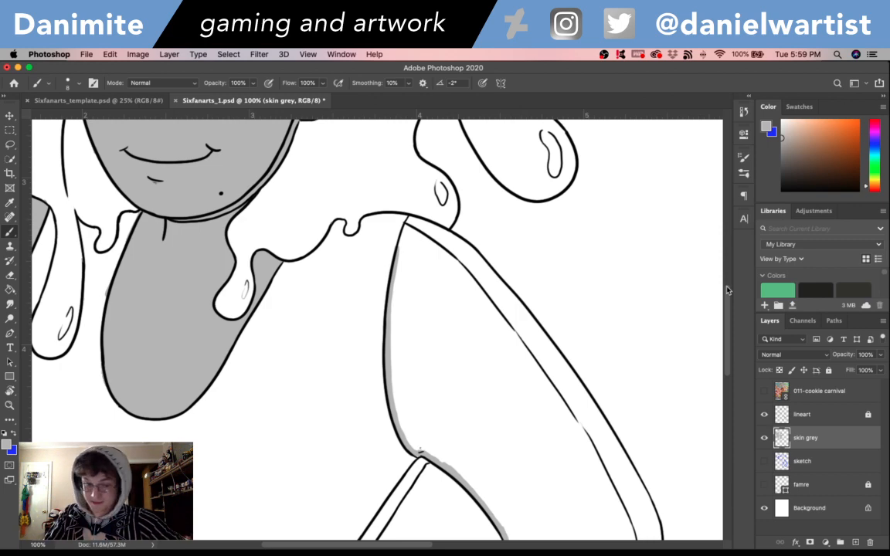
- Close the grey edge at the lowered arm's shoulder and extend it along the outer contour down past the elbow
key(e)
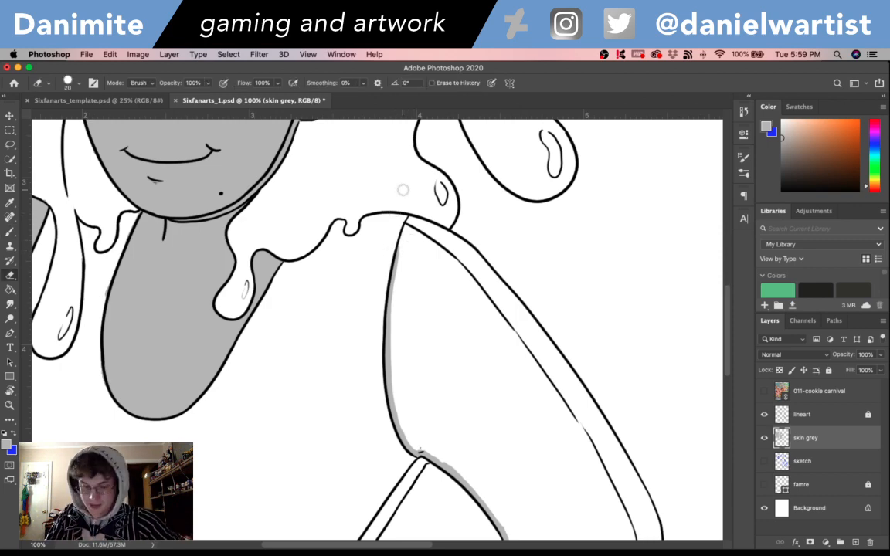
key(b)
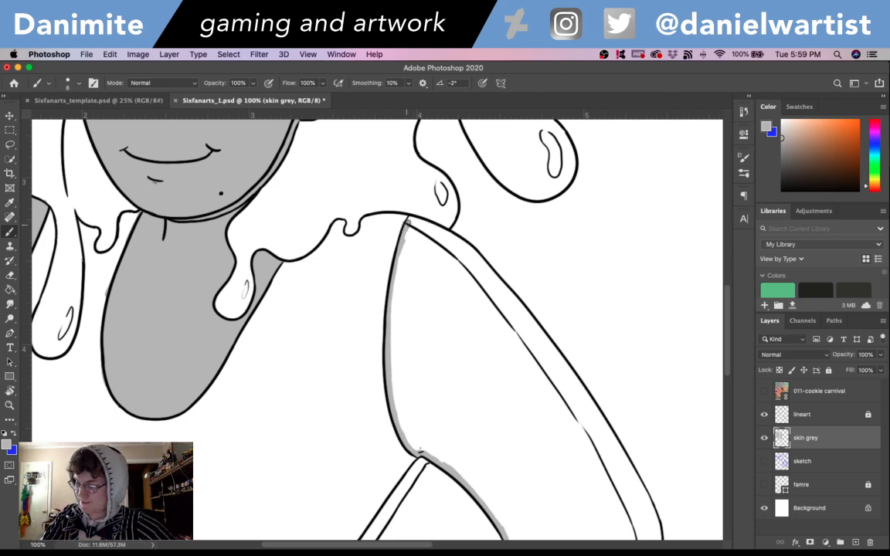
mouse_move(408, 222)
mouse_down()
mouse_move(447, 218)
mouse_move(419, 222)
mouse_move(474, 246)
mouse_move(448, 237)
mouse_move(533, 321)
mouse_up()
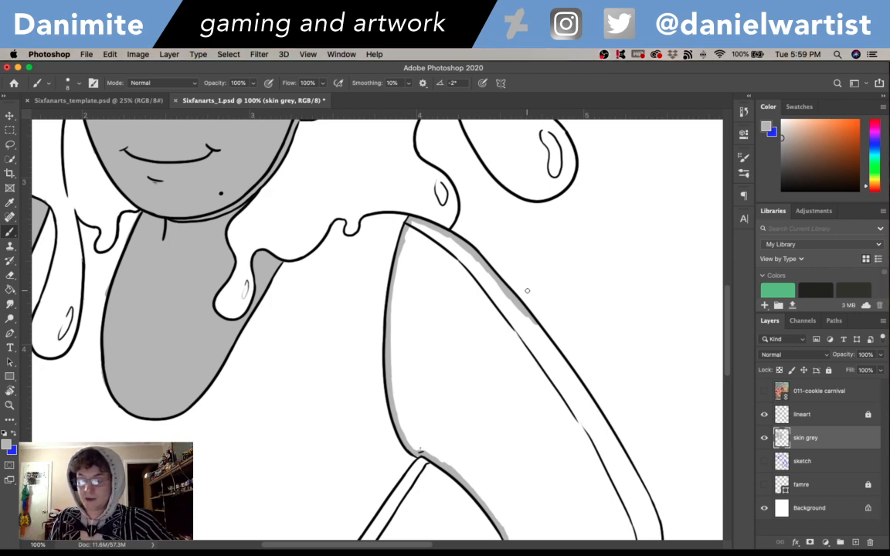
scroll(712, 322, down, 3)
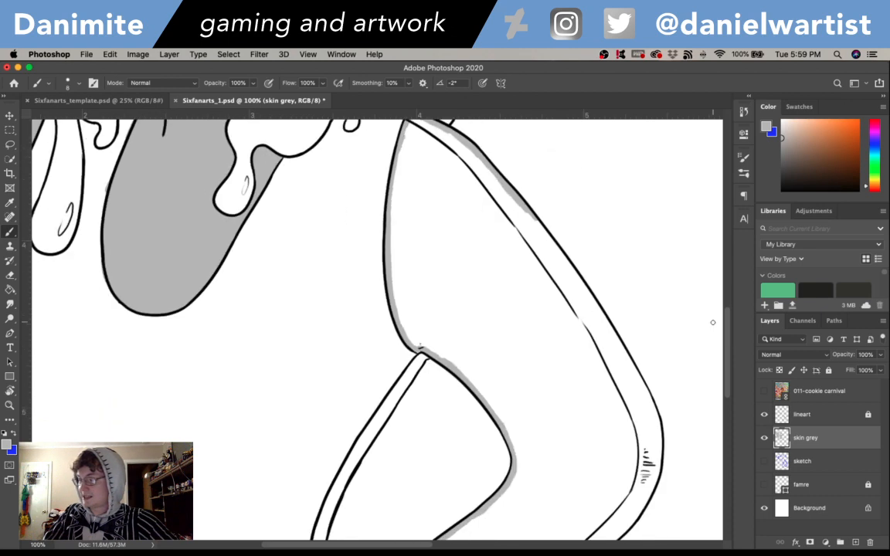
drag(526, 213, 630, 361)
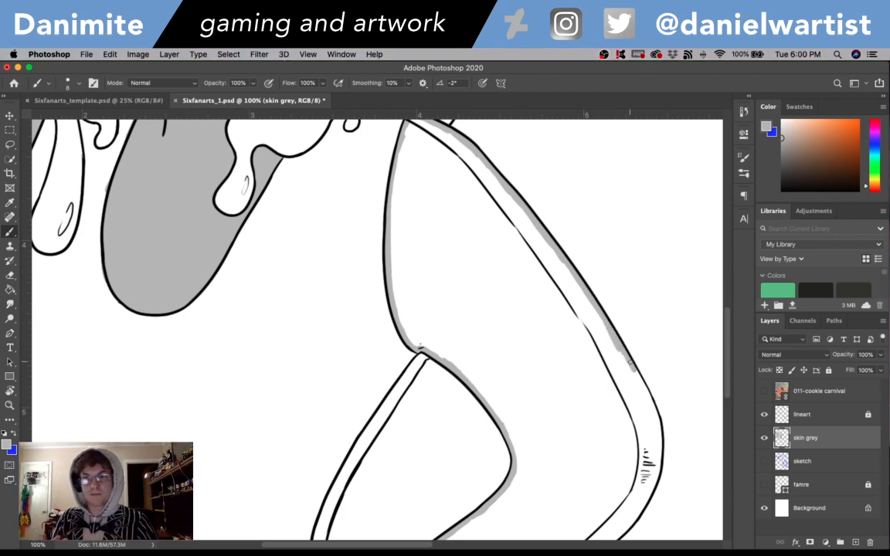
drag(630, 361, 655, 410)
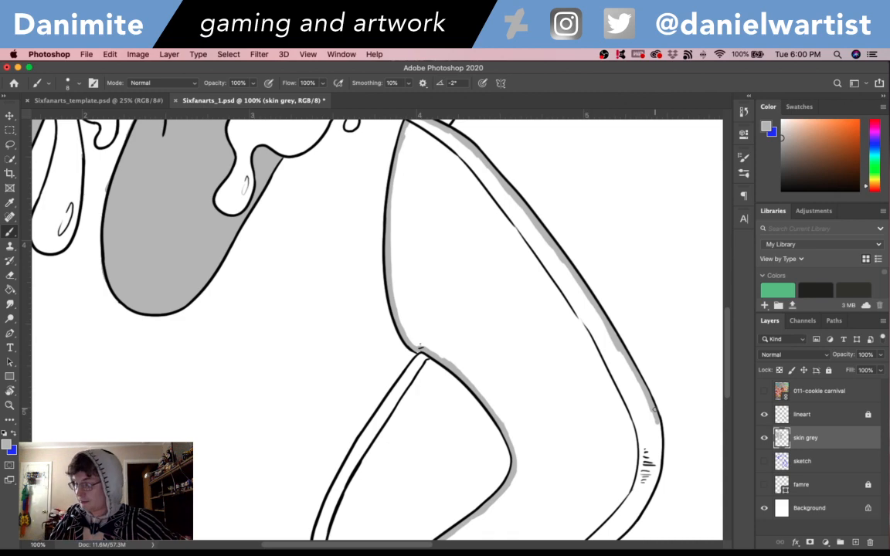
scroll(653, 410, down, 5)
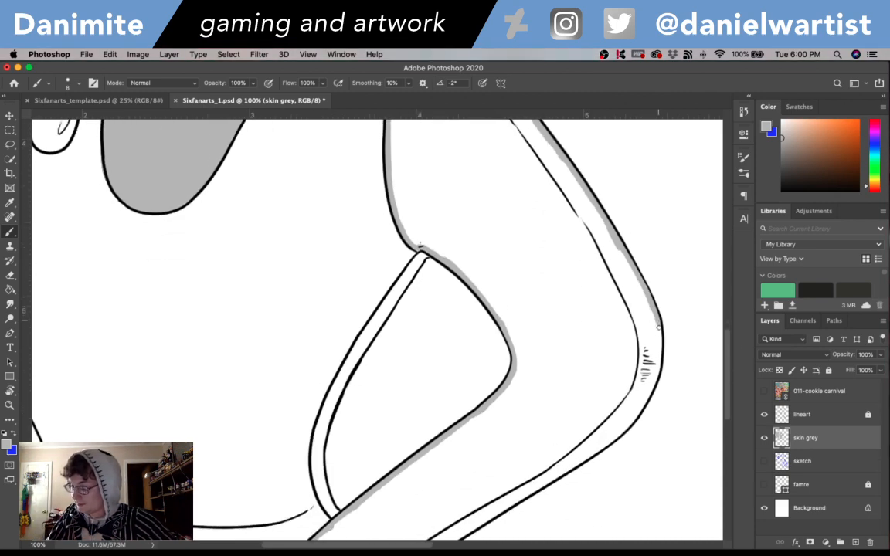
mouse_move(658, 327)
mouse_down()
mouse_move(652, 384)
mouse_move(657, 373)
mouse_move(625, 430)
mouse_up()
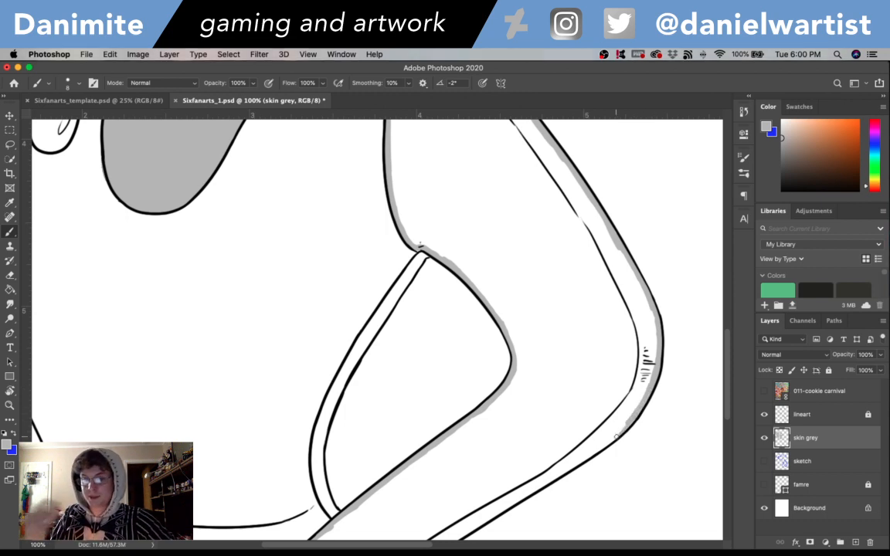
- Complete the grey edge along the lowered forearm's bottom and outer lines, and fill the whole arm with the Paint Bucket
drag(555, 478, 584, 394)
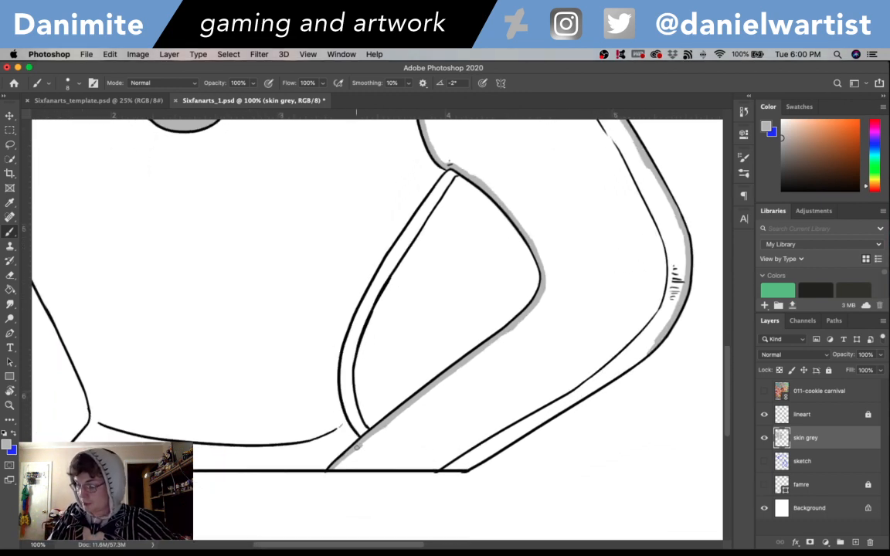
drag(332, 466, 461, 467)
drag(462, 466, 624, 369)
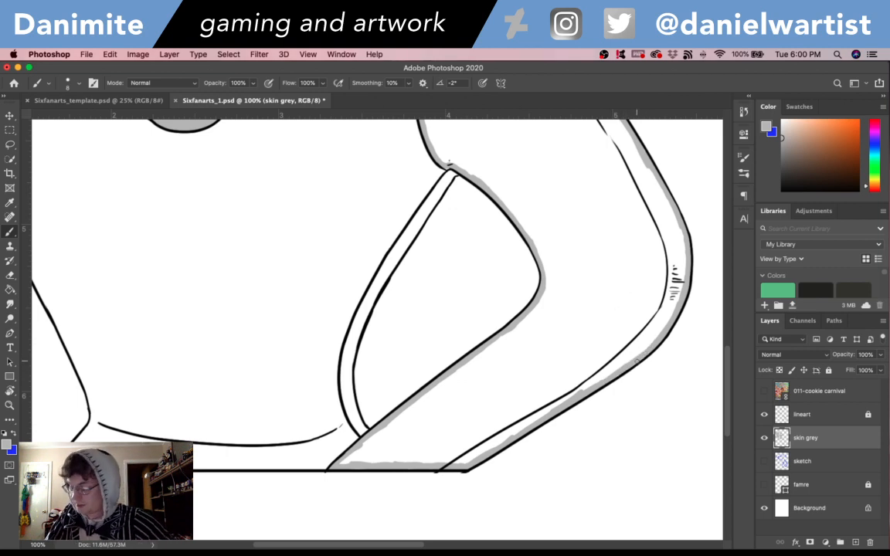
key(g)
click(602, 298)
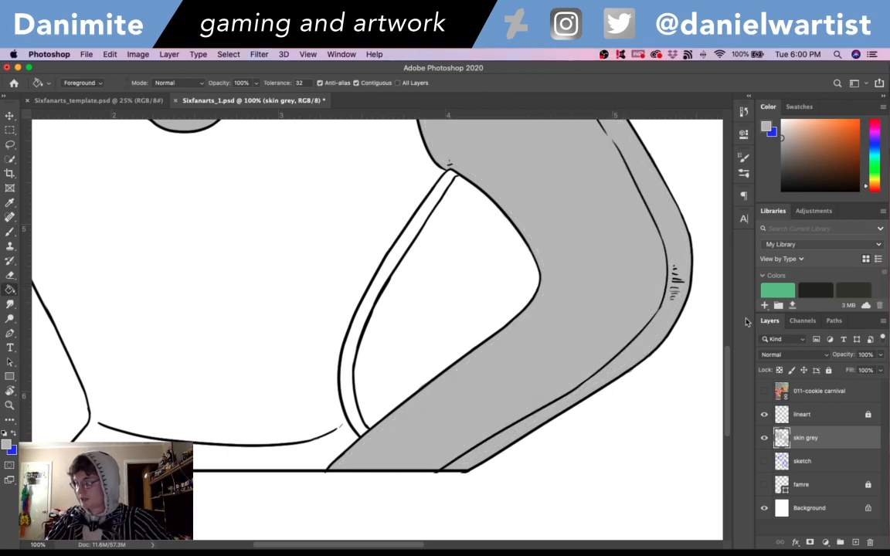
- Zoom out to 66.7% around the figure and save the document with the Brush tool active
drag(728, 357, 729, 288)
key(b)
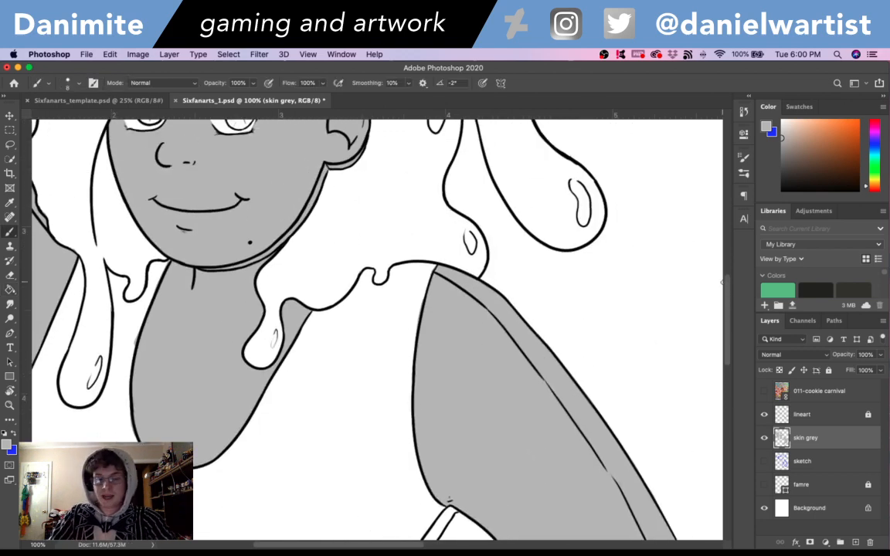
key(super+minus)
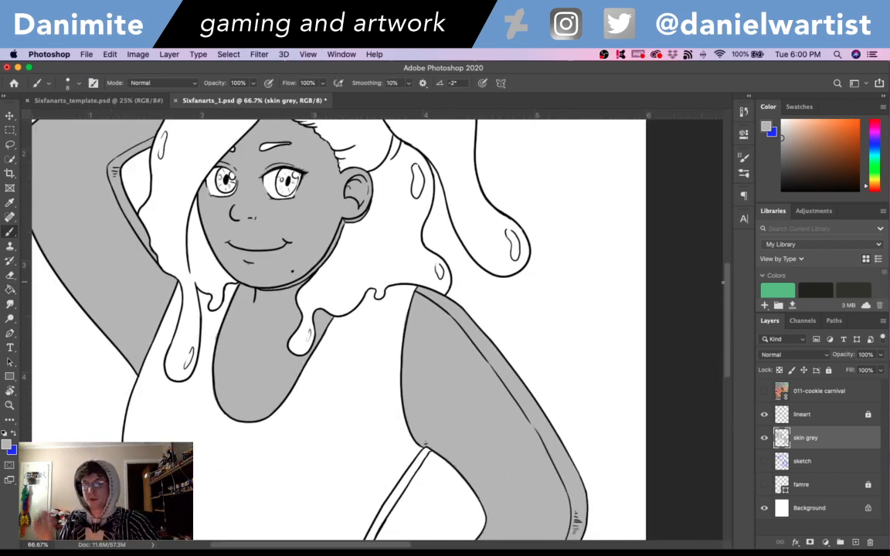
key(super+s)
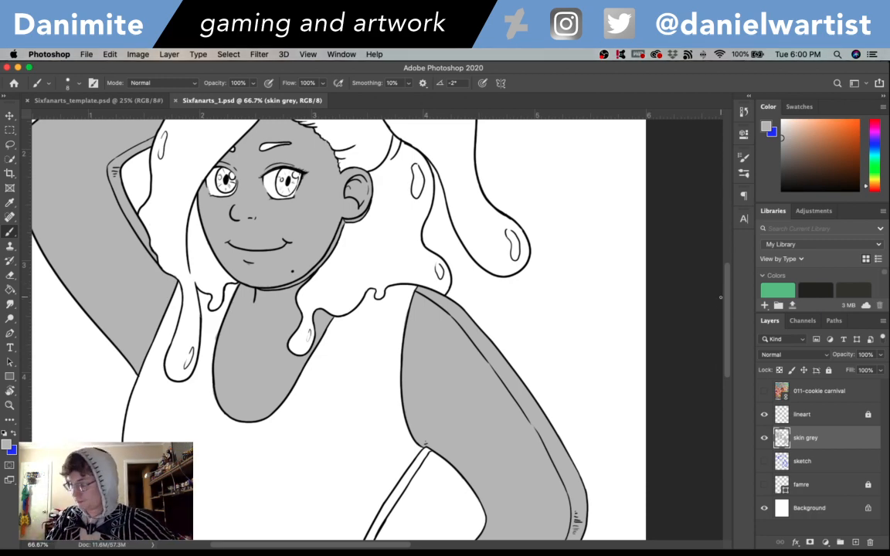
- Examine the grey skin base over the face, neck and both arms, checking its extent with the skin grey layer's pixel selection
drag(728, 313, 725, 288)
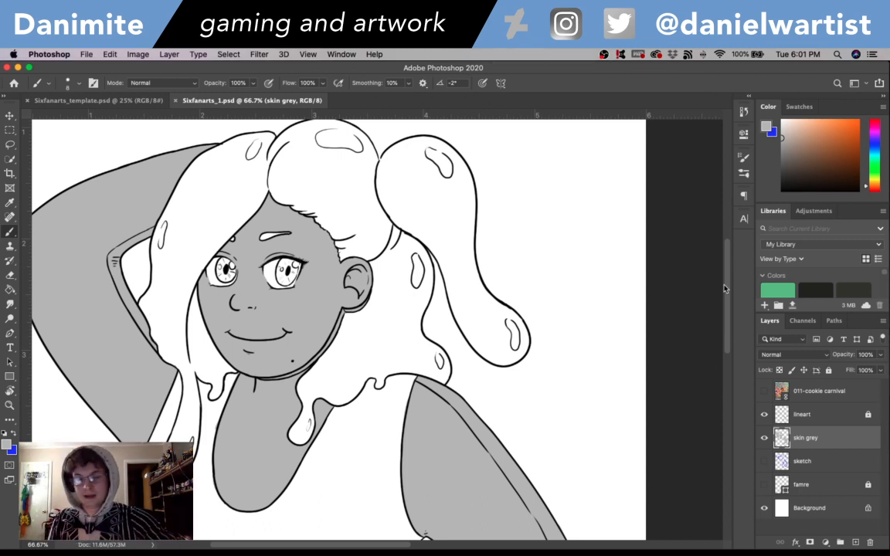
drag(727, 286, 730, 299)
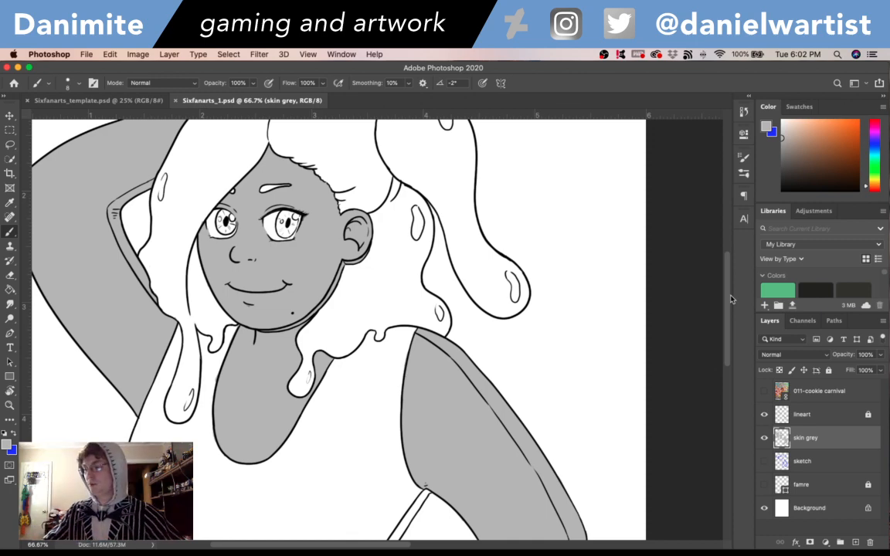
drag(730, 284, 729, 348)
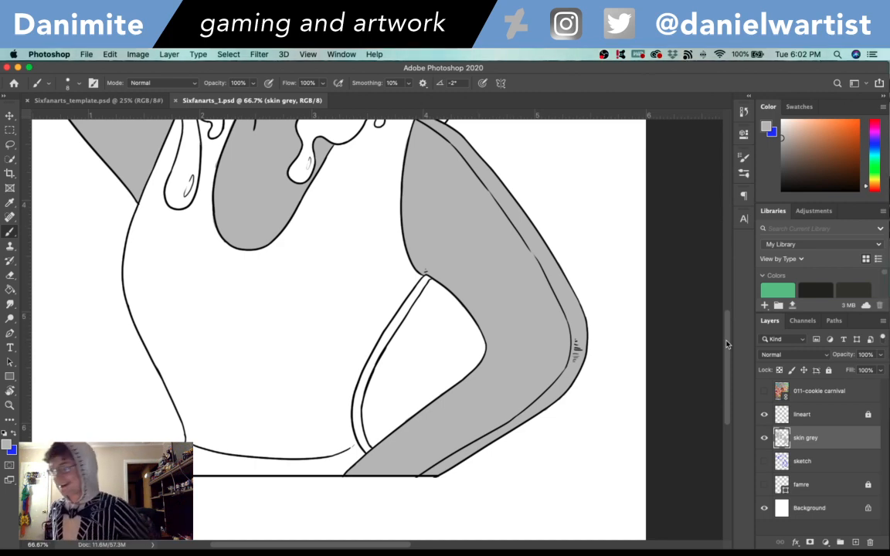
drag(726, 344, 728, 313)
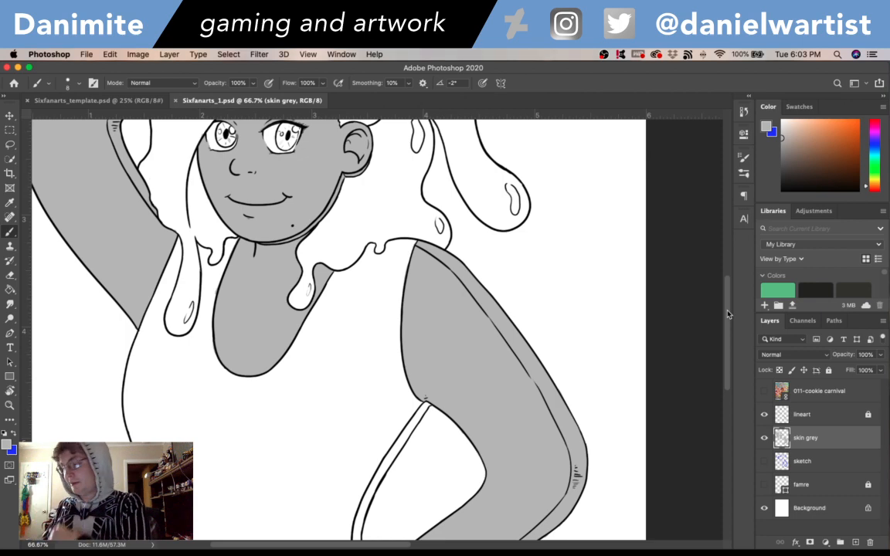
drag(727, 313, 727, 261)
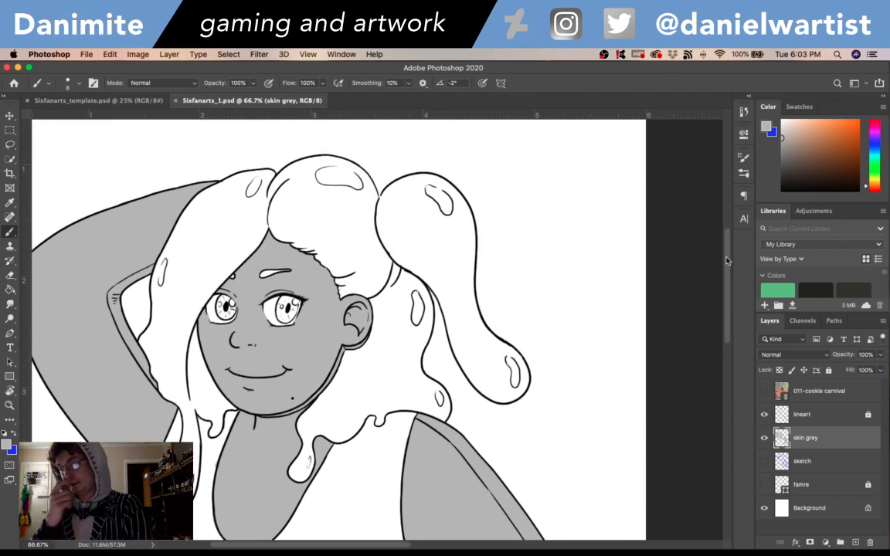
super+click(782, 438)
scroll(516, 367, left, 10)
scroll(516, 367, down, 4)
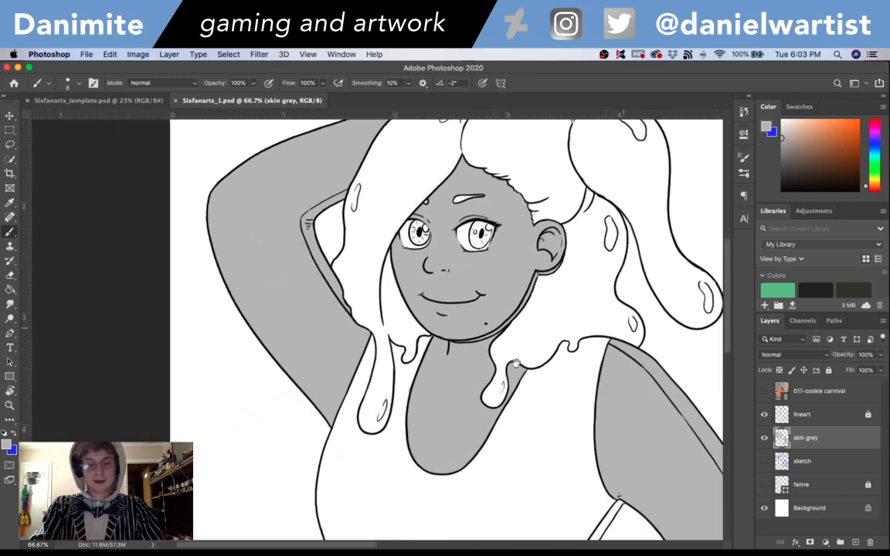
- Create a layer named skin dark above the skin grey layer and set the Brush colour to grey #929292
key(super+shift+n)
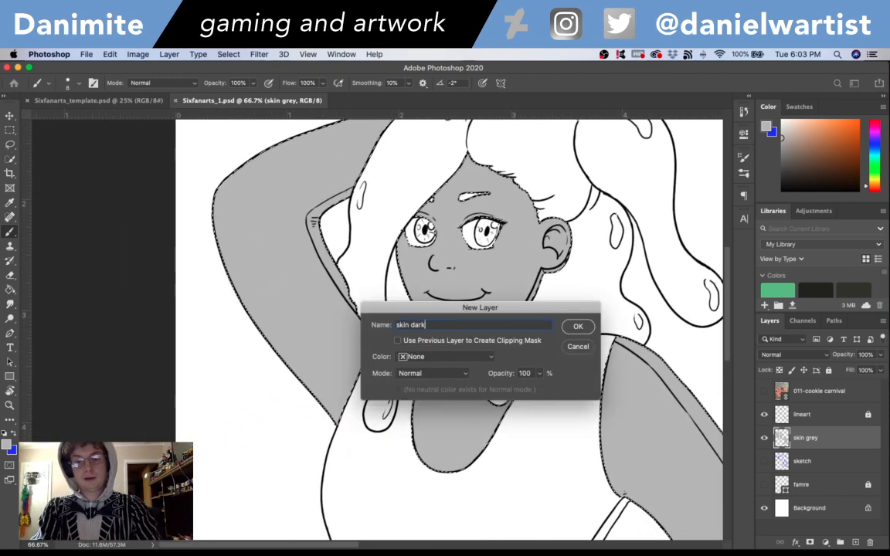
text(skin dark)
key(Return)
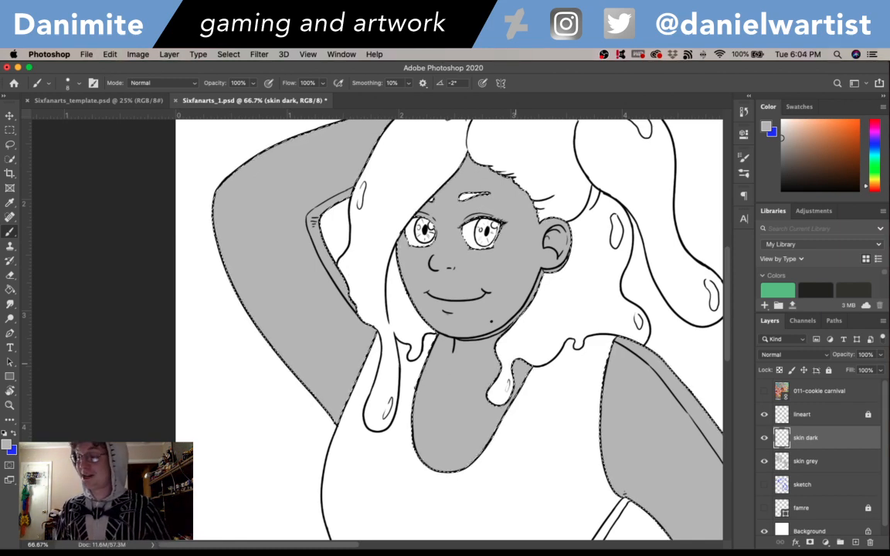
click(6, 445)
drag(342, 176, 330, 194)
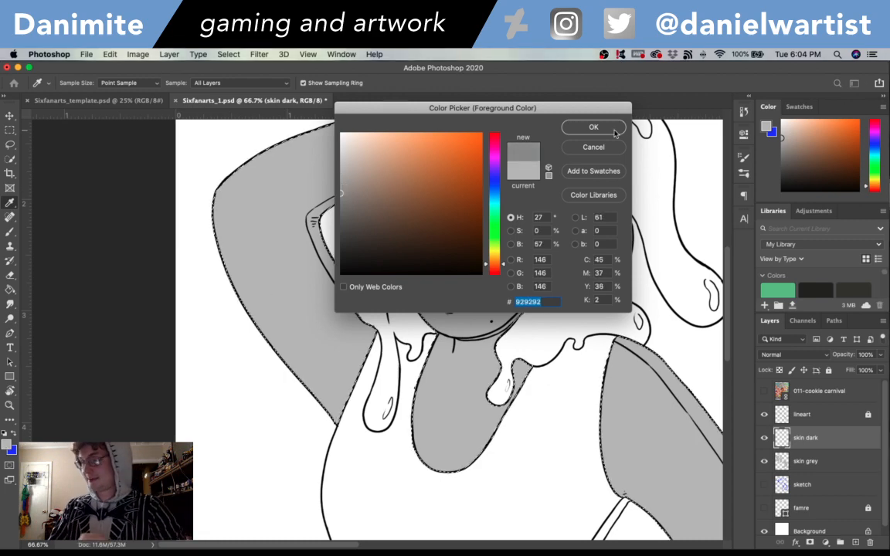
key(Return)
key(b)
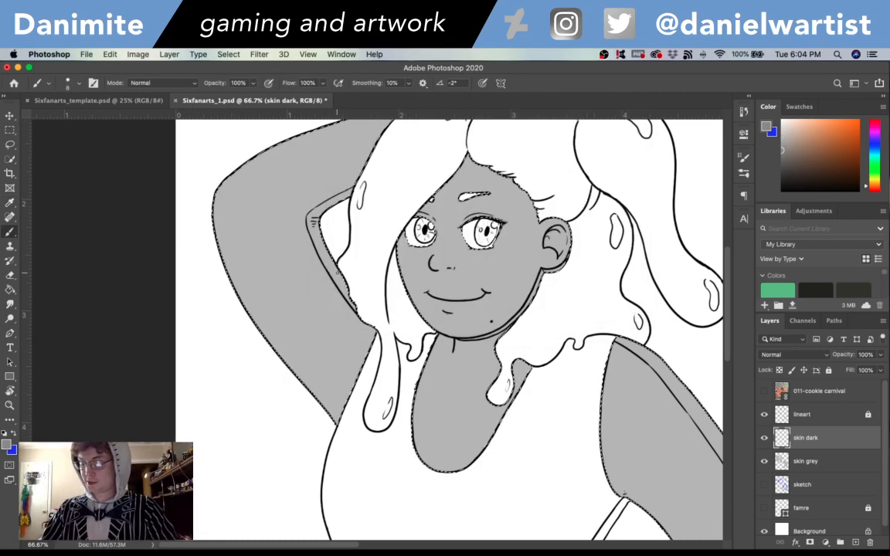
- Shade the narrow inner strip of the raised arm around the elbow crease with a 15 px brush
key(bracketright)
key(bracketright)
key(bracketright)
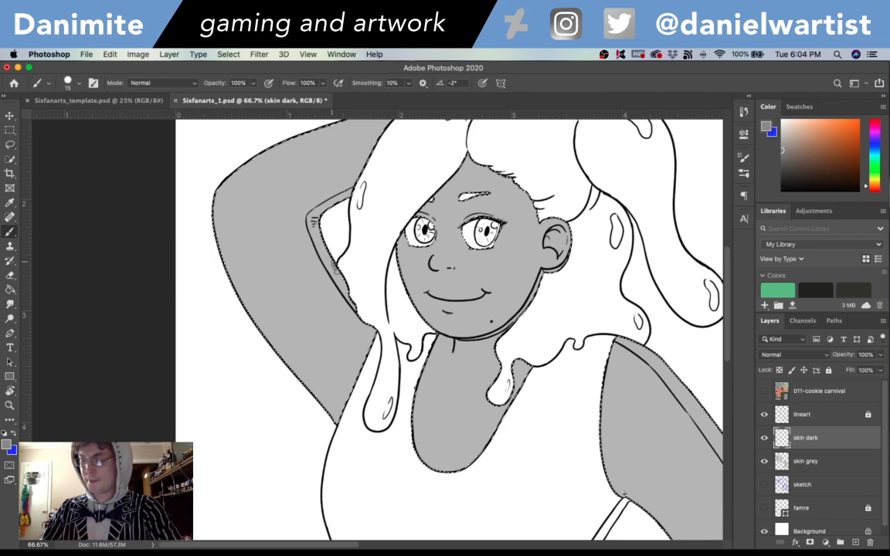
drag(335, 269, 350, 300)
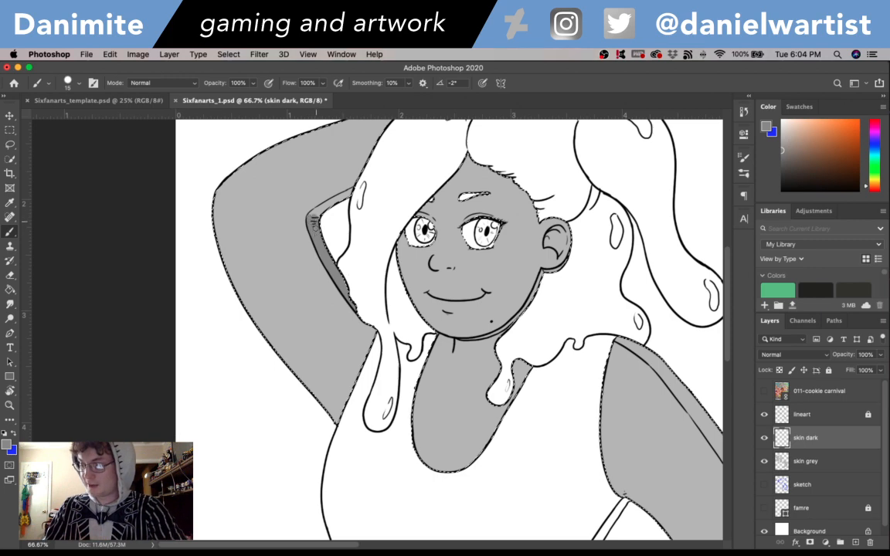
drag(313, 214, 351, 188)
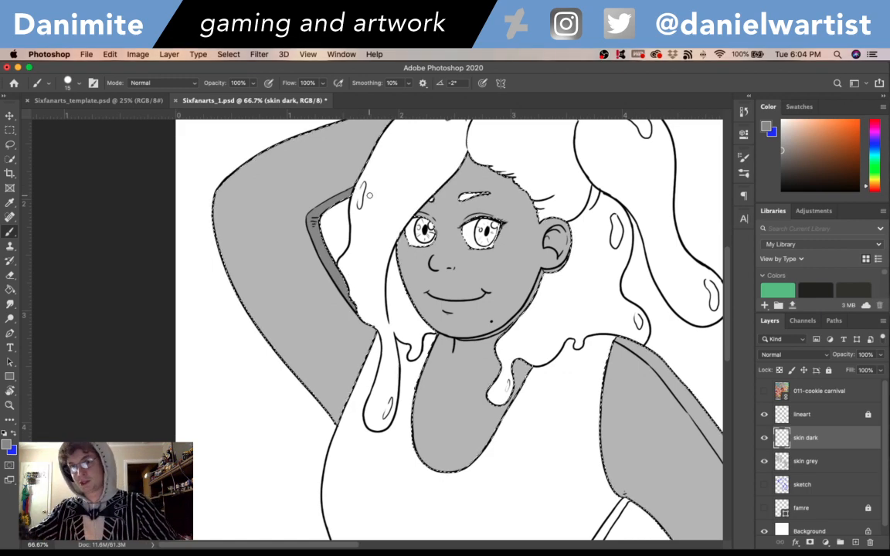
- Shade the thin edge along the jaw and below the ear with a 9 px brush
drag(685, 449, 610, 460)
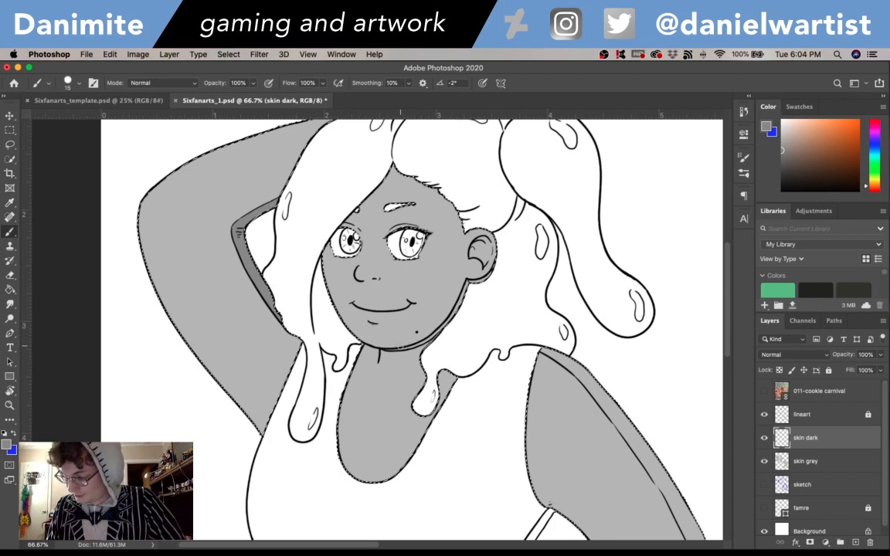
key(bracketleft)
key(bracketleft)
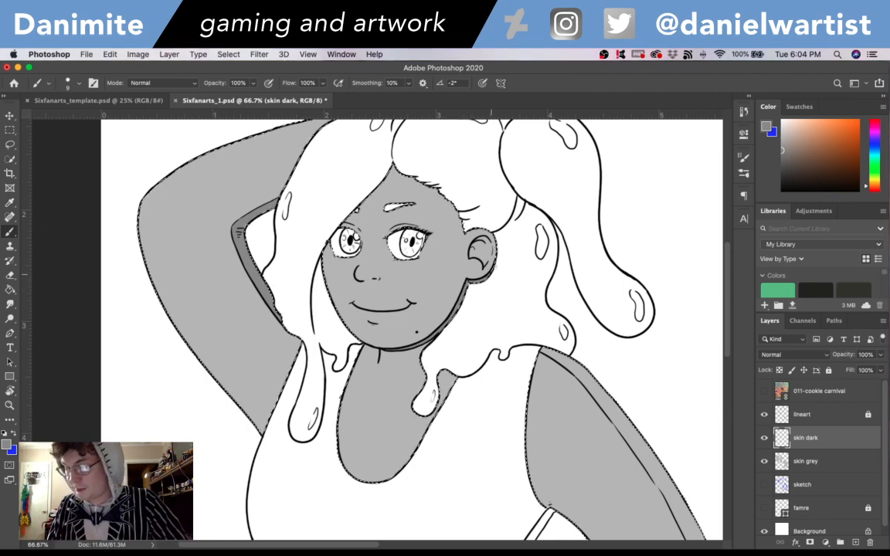
- Shade the lowered arm's outer strip from the shoulder down the upper arm, enlarging the brush to 15 px
scroll(492, 265, down, 3)
scroll(493, 265, right, 5)
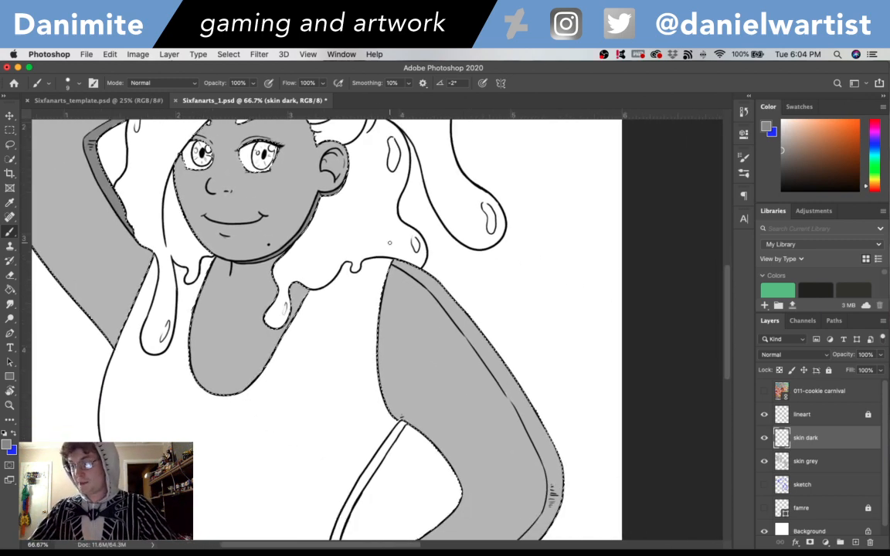
mouse_move(395, 262)
mouse_down()
mouse_move(401, 267)
mouse_move(434, 282)
mouse_move(417, 275)
mouse_move(453, 310)
mouse_move(447, 290)
mouse_move(434, 289)
mouse_move(434, 274)
mouse_move(455, 317)
mouse_move(483, 341)
mouse_move(466, 332)
mouse_move(488, 360)
mouse_up()
key(bracketright)
key(bracketright)
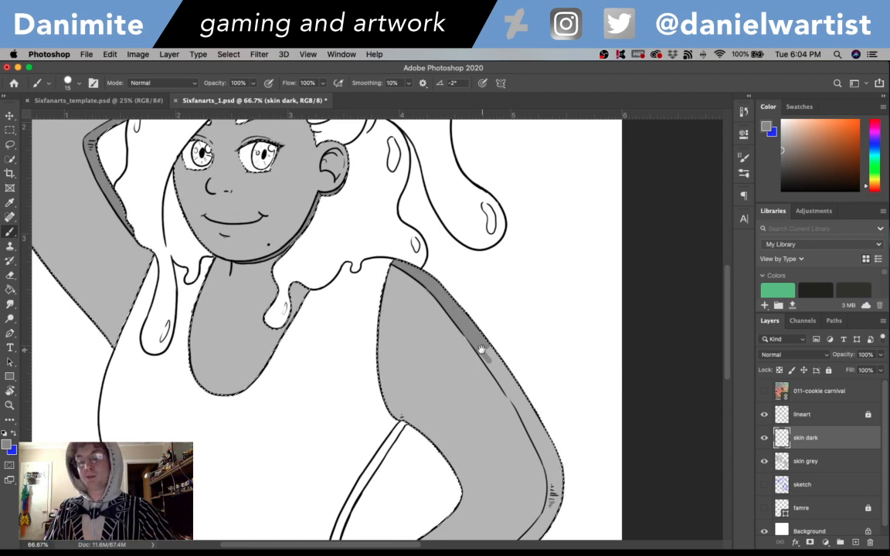
- Continue the dark grey strip along the lowered arm's outer edge, around the elbow and down the forearm
drag(581, 468, 532, 356)
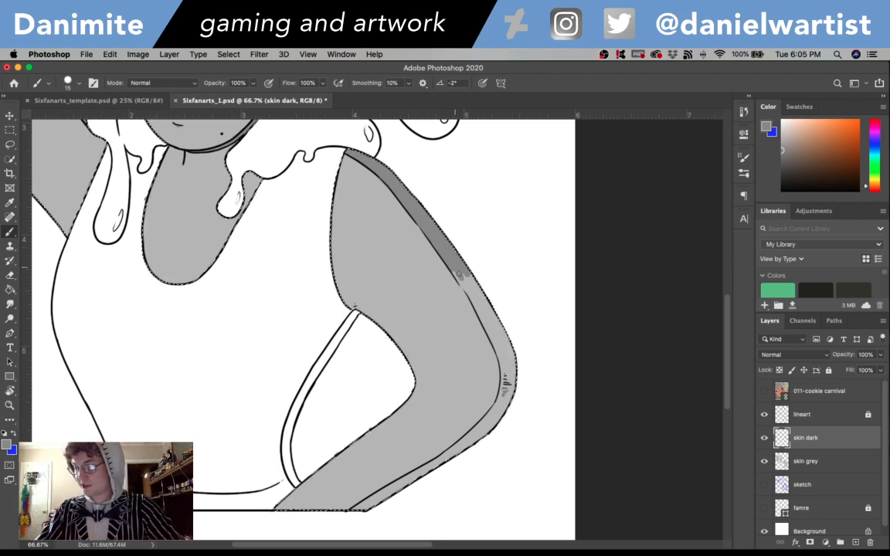
mouse_move(453, 268)
mouse_down()
mouse_move(496, 325)
mouse_move(492, 306)
mouse_move(490, 351)
mouse_move(487, 329)
mouse_move(501, 356)
mouse_up()
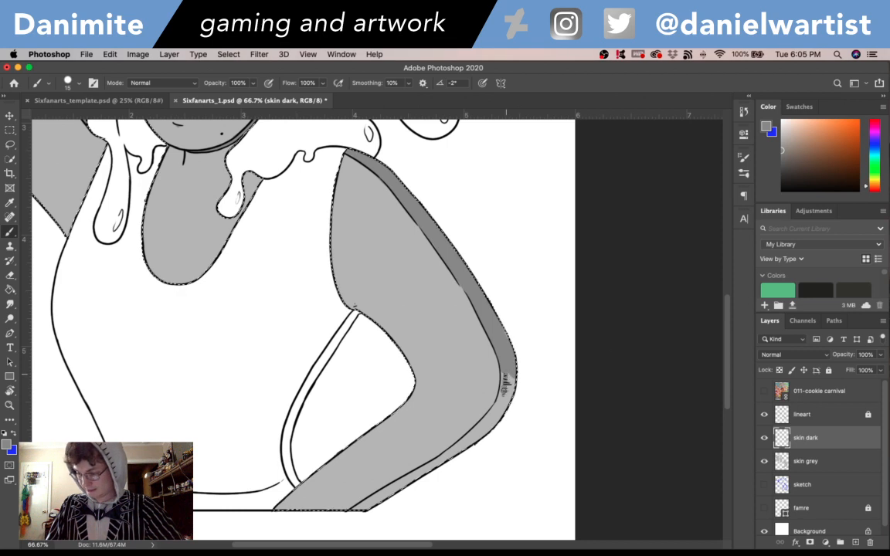
mouse_move(503, 398)
mouse_down()
mouse_move(477, 430)
mouse_move(498, 417)
mouse_move(472, 449)
mouse_move(493, 412)
mouse_move(426, 476)
mouse_move(434, 473)
mouse_move(443, 457)
mouse_move(358, 506)
mouse_move(443, 372)
mouse_move(533, 495)
mouse_move(594, 449)
mouse_move(462, 401)
mouse_up()
- Shade the inside of the ear and the edge of the face and forehead beneath the hair
key(space)
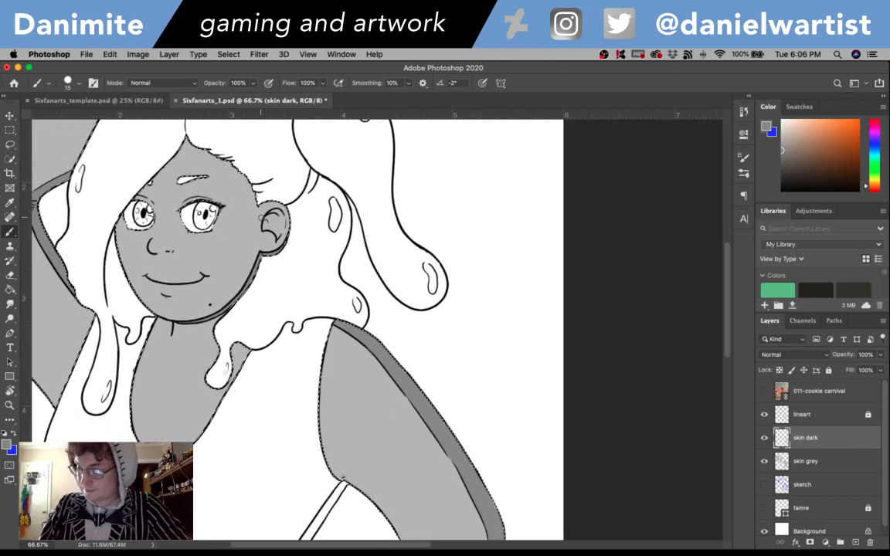
drag(275, 216, 265, 224)
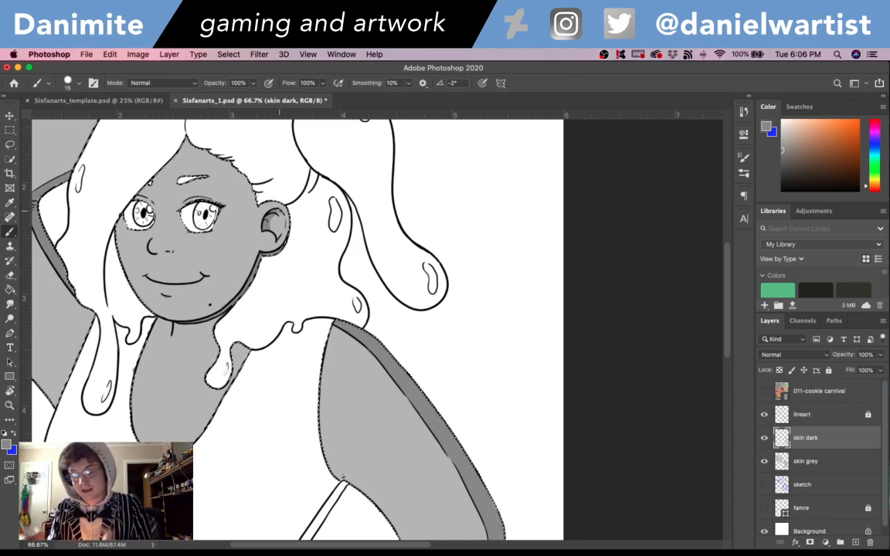
drag(518, 417, 560, 313)
mouse_move(476, 325)
mouse_down()
mouse_move(515, 418)
mouse_move(526, 514)
mouse_up()
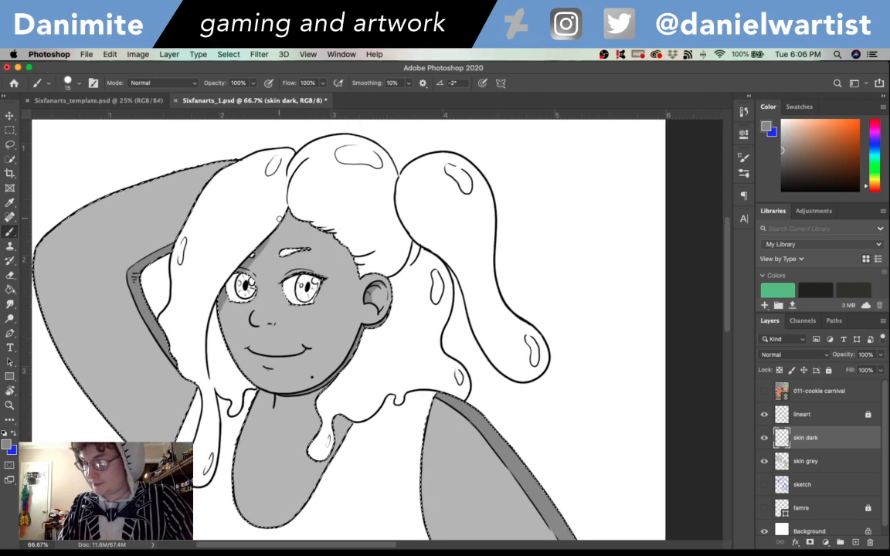
drag(222, 308, 289, 216)
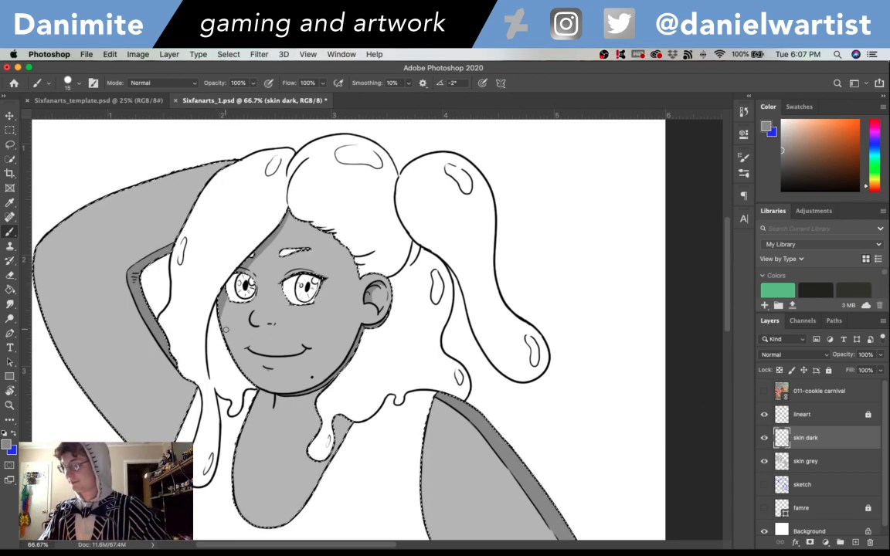
- Review the skin shading from the face down to the lowered forearm and save the document
drag(727, 288, 727, 350)
drag(725, 397, 724, 376)
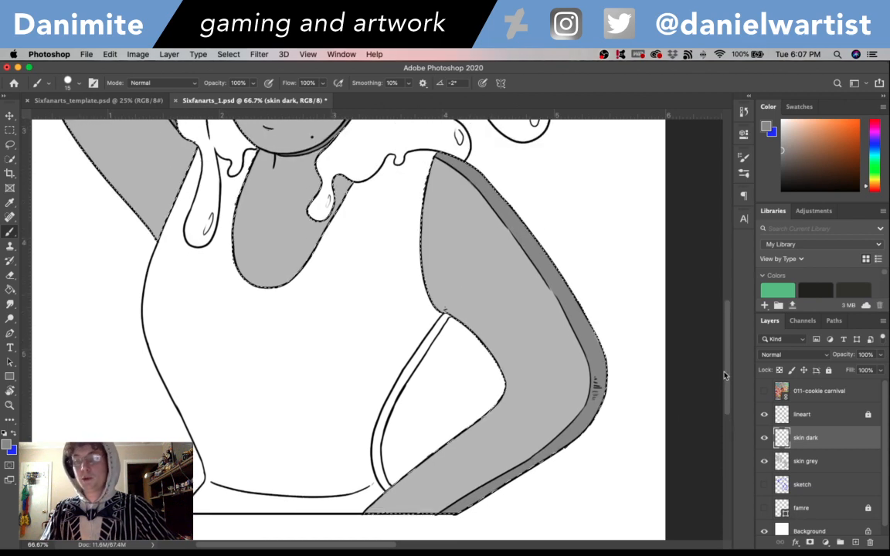
key(super+s)
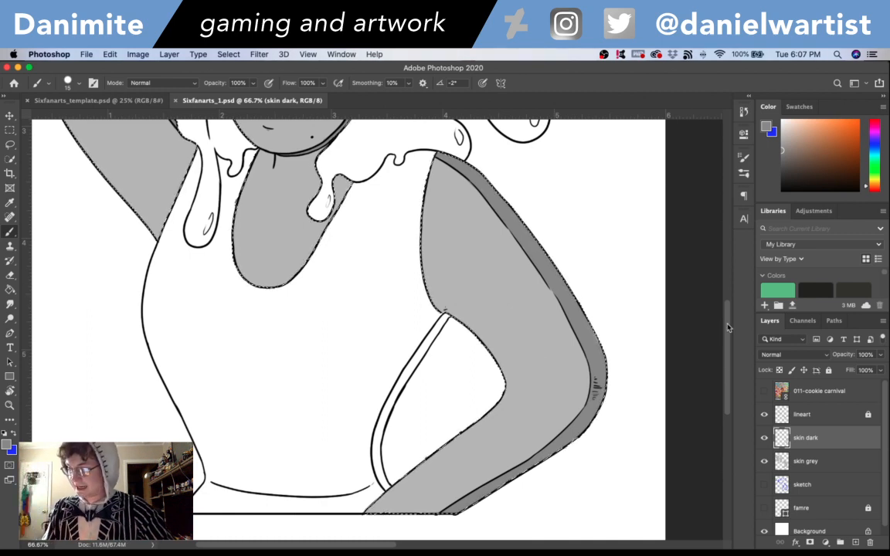
drag(727, 327, 728, 280)
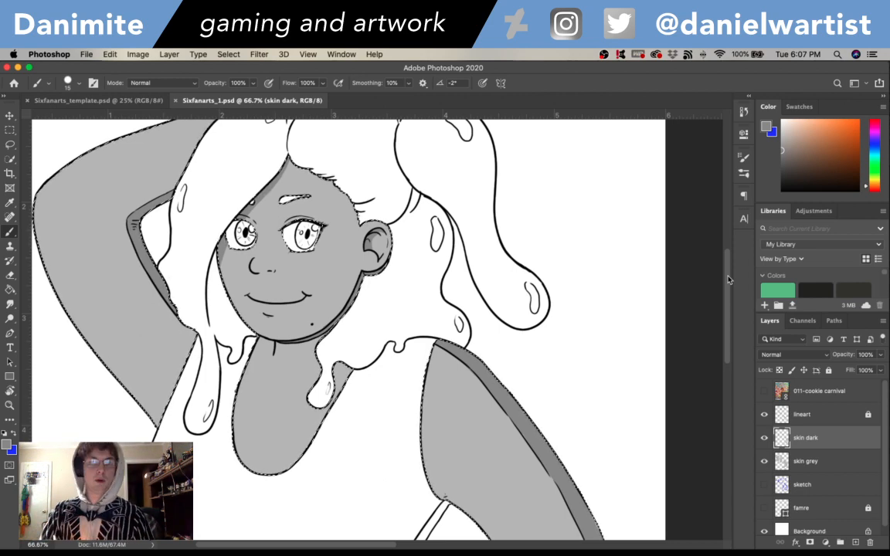
drag(728, 320, 726, 334)
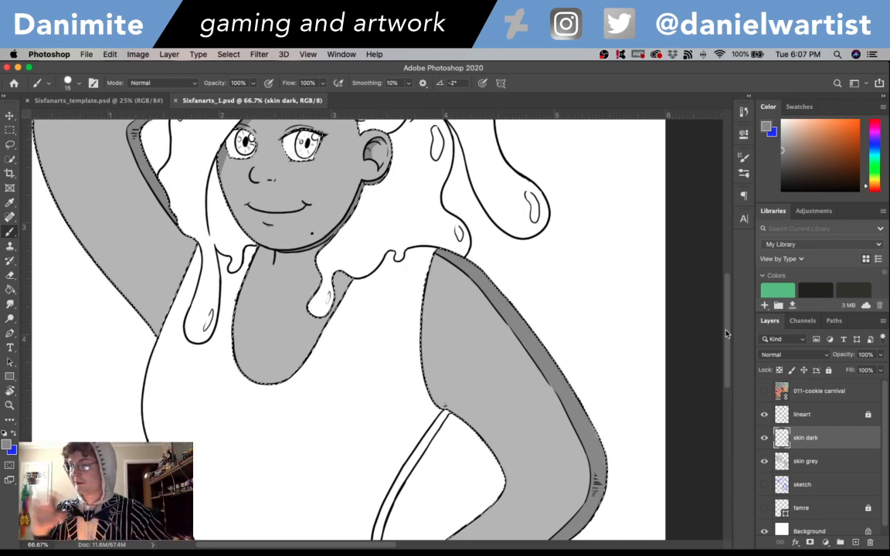
drag(727, 334, 726, 249)
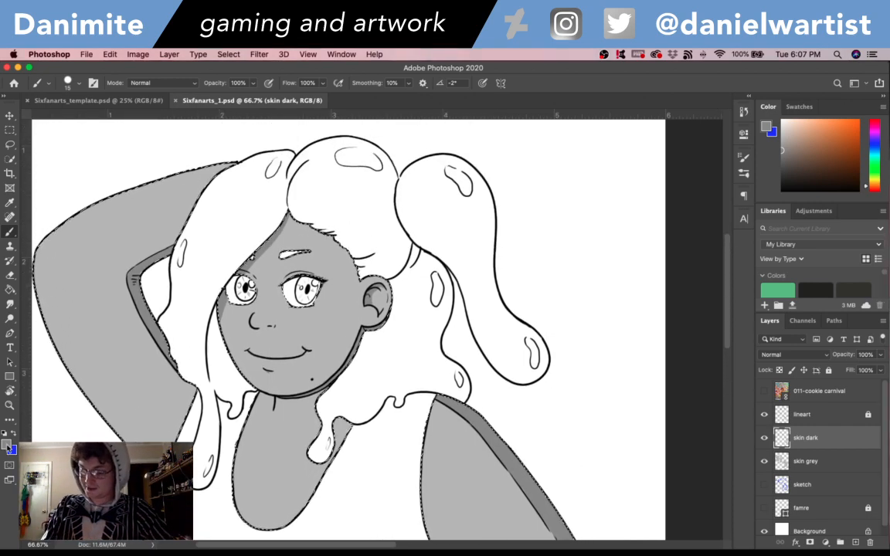
- Set the Brush colour to #6c6c6c and deepen the shading on the raised arm's inner strip
click(8, 447)
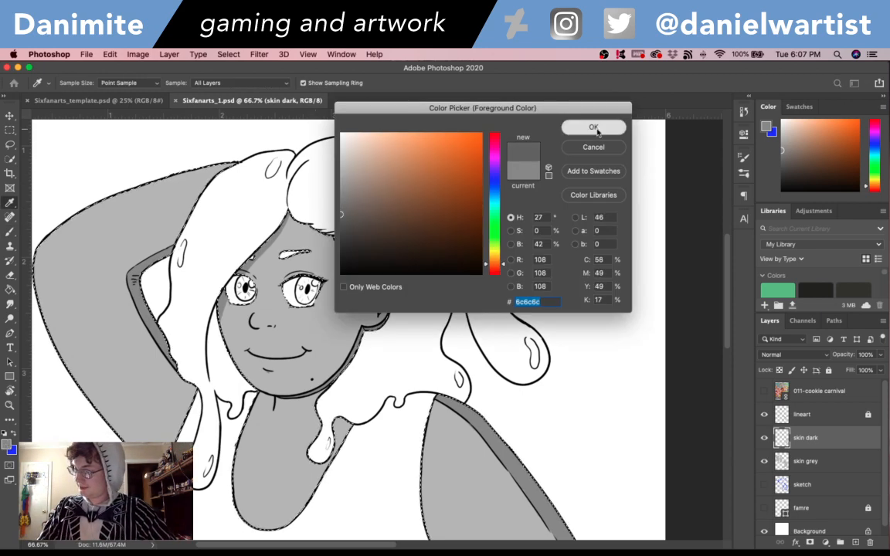
click(593, 128)
key(b)
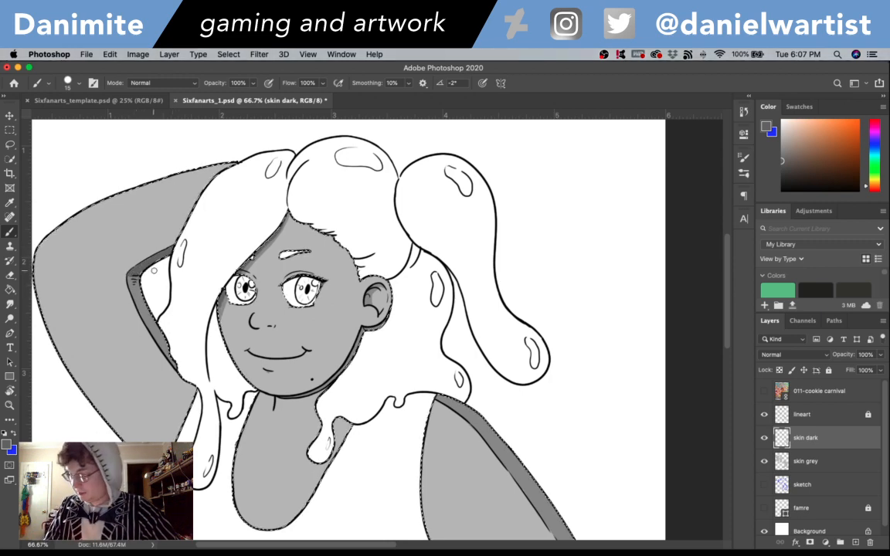
drag(570, 468, 586, 405)
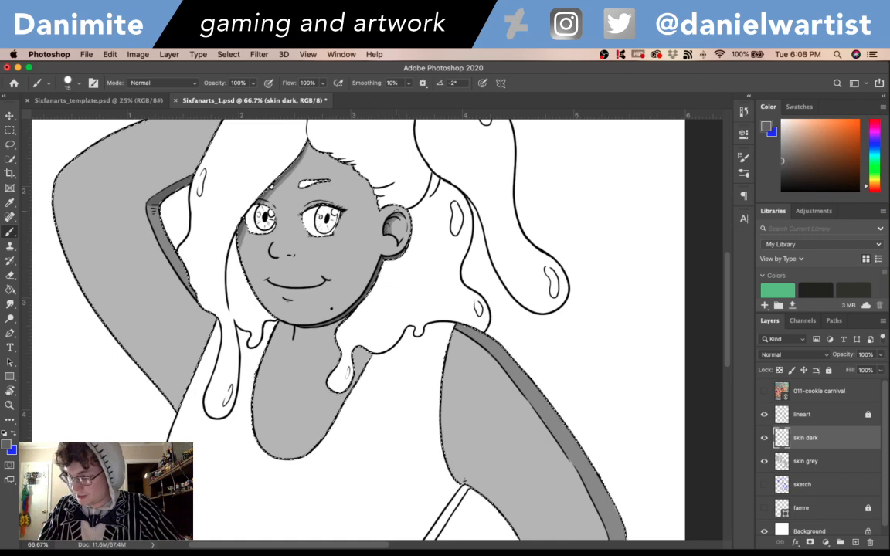
- Deepen the shadow along the lowered forearm's underside up to the elbow with #6c6c6c, and clear the selection
mouse_move(574, 371)
mouse_down()
mouse_move(542, 225)
mouse_move(550, 167)
mouse_up()
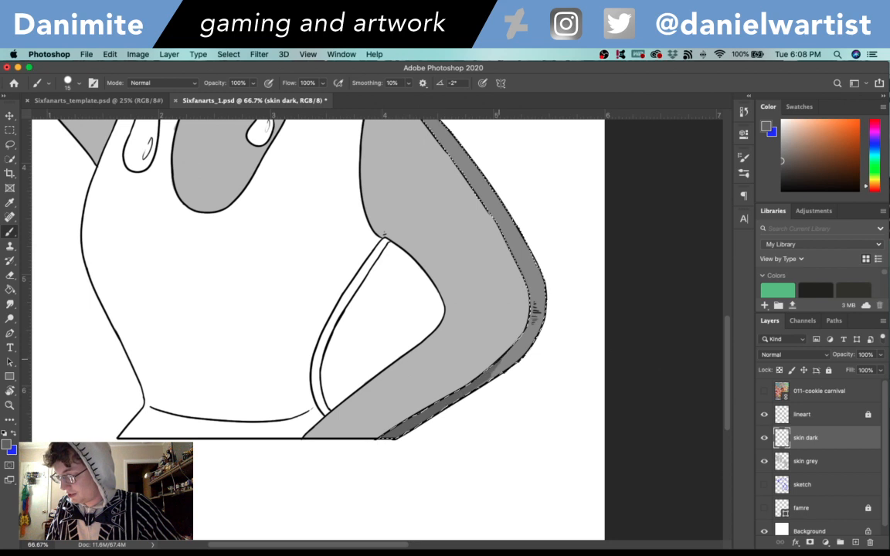
drag(515, 346, 487, 383)
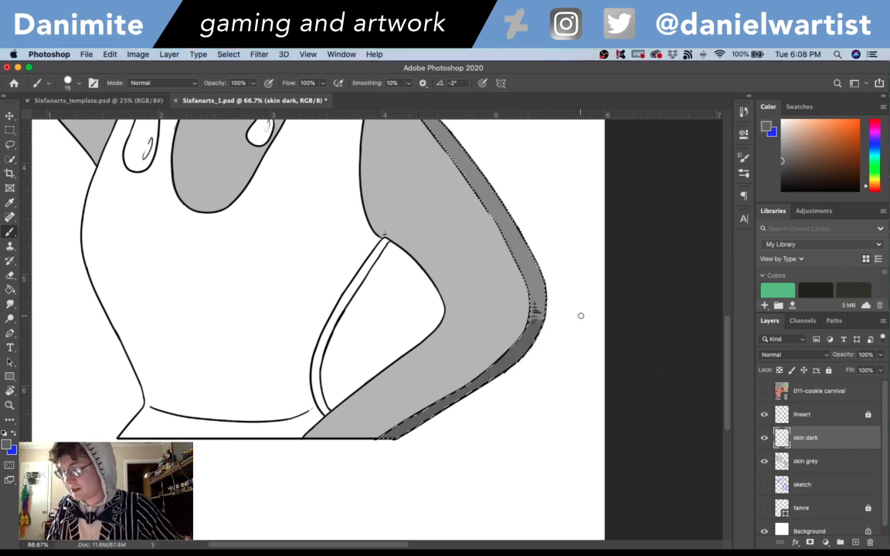
key(super+d)
- Sample the mid-grey shadow colour from the raised arm for the Brush and load the skin grey layer's pixels as a selection
drag(348, 366, 513, 521)
drag(562, 327, 519, 411)
super+click(783, 437)
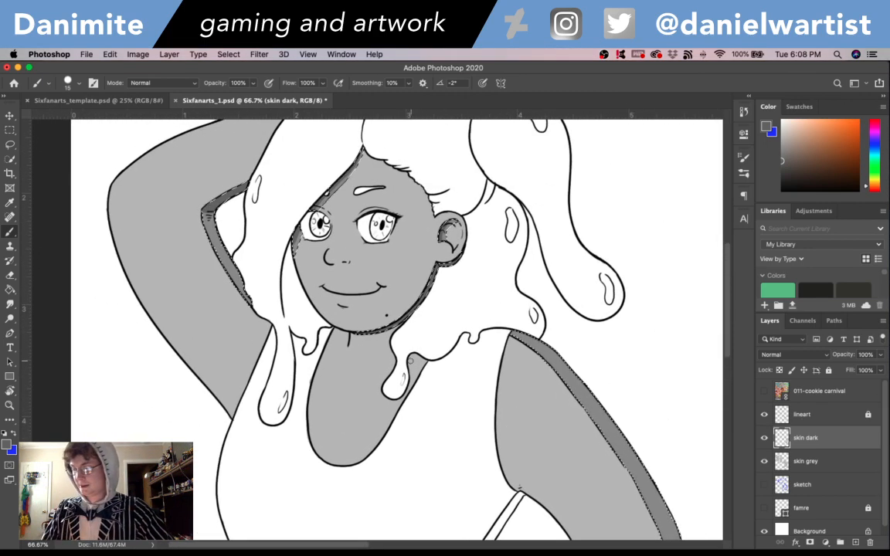
key(i)
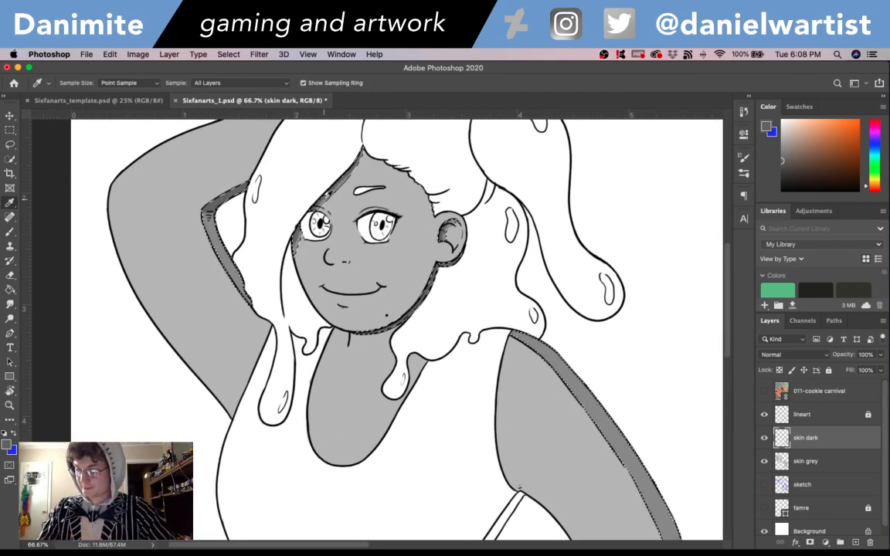
key(super+d)
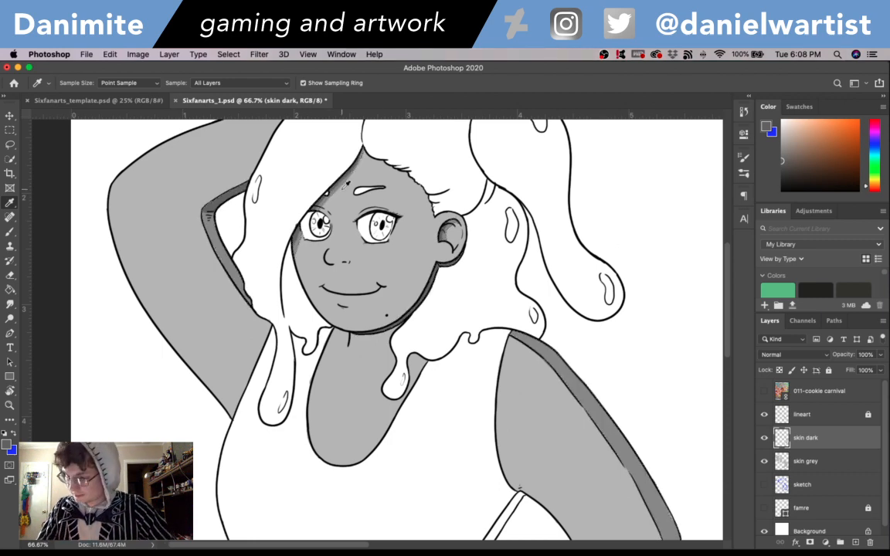
click(219, 215)
key(b)
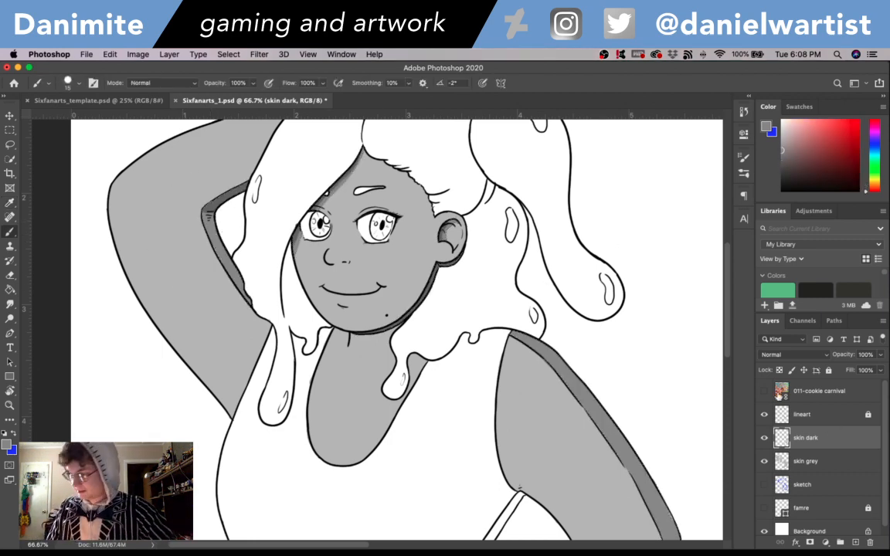
super+click(781, 463)
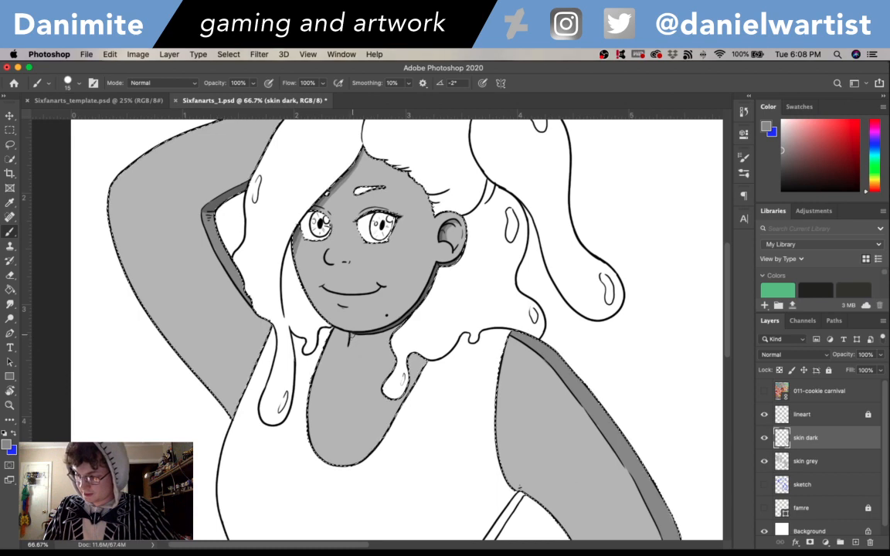
- Paint a mid-grey shadow across the neck below the chin, with small shadows under the nose and lower lip
mouse_move(330, 345)
mouse_down()
mouse_move(375, 367)
mouse_move(395, 361)
mouse_up()
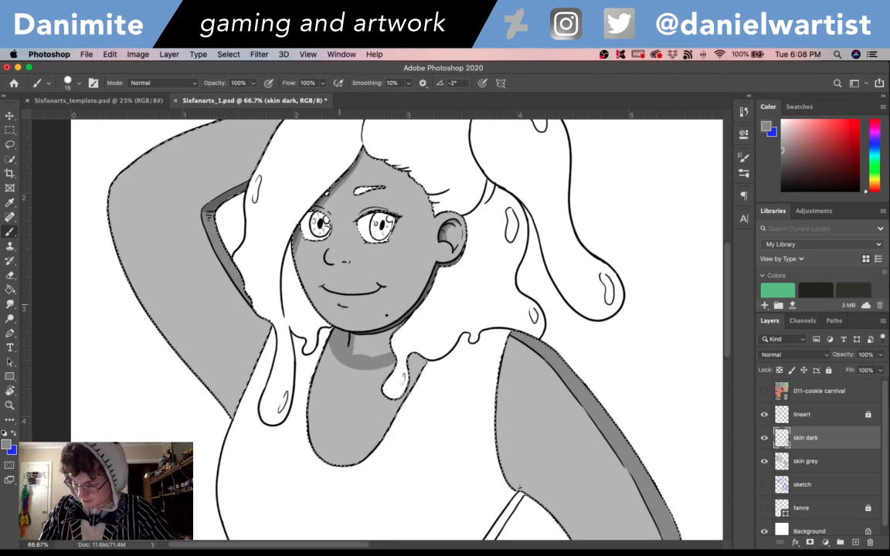
key(super+z)
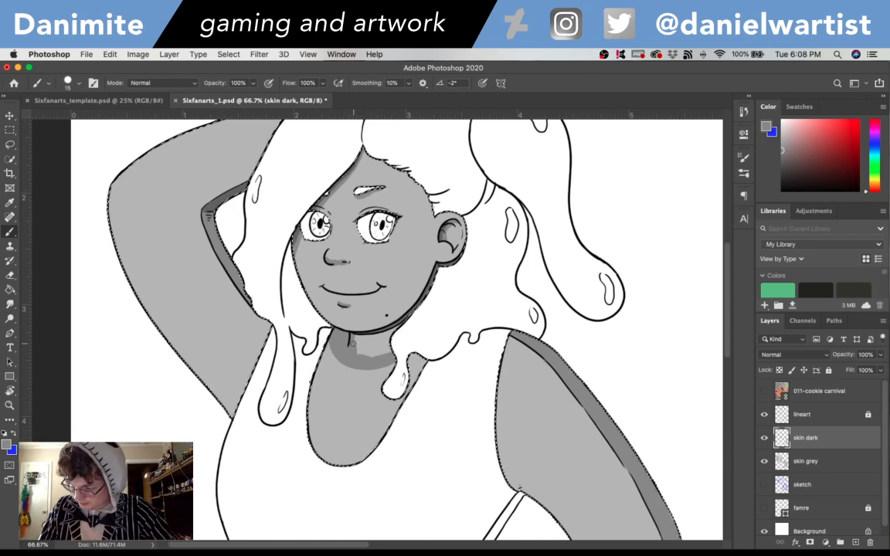
mouse_move(356, 340)
mouse_down()
mouse_move(385, 338)
mouse_move(361, 338)
mouse_up()
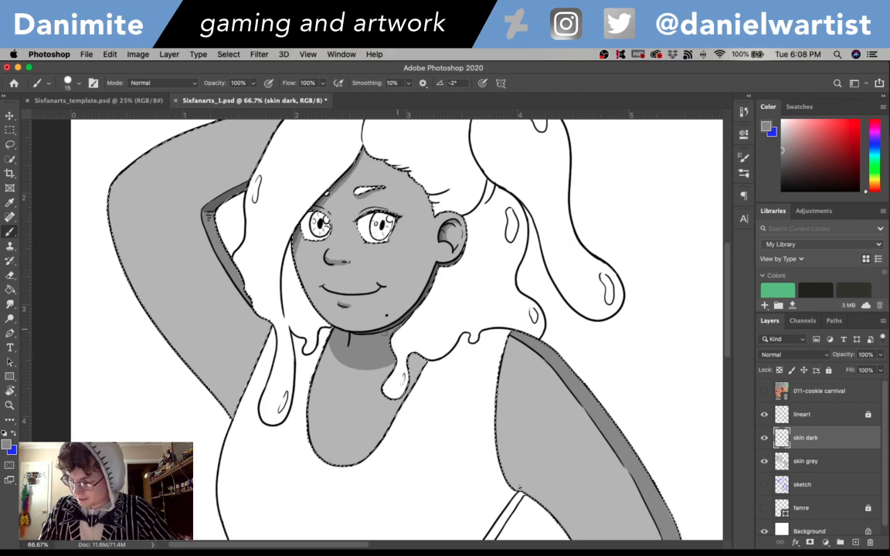
- Finish the mid-grey neck shadow, sample the raised arm's darker shadow grey, and paint a deeper shadow directly under the chin
drag(386, 333, 403, 324)
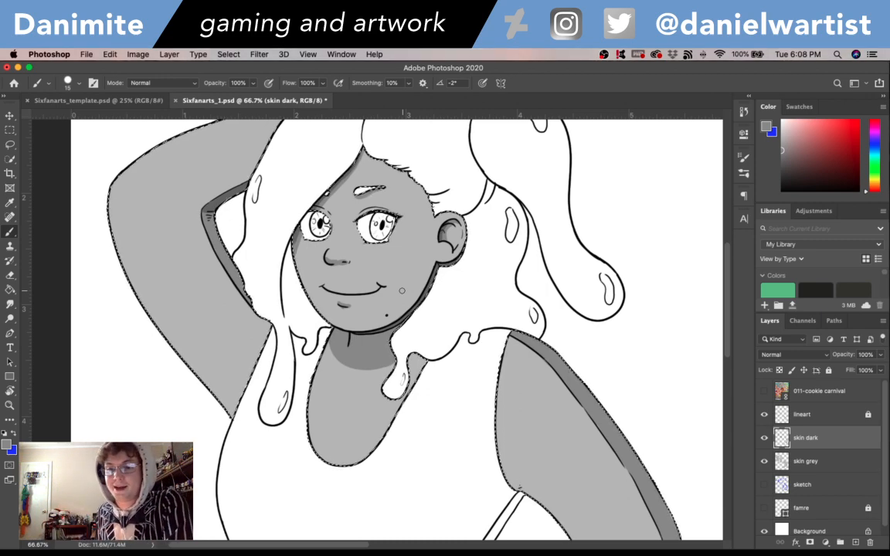
key(i)
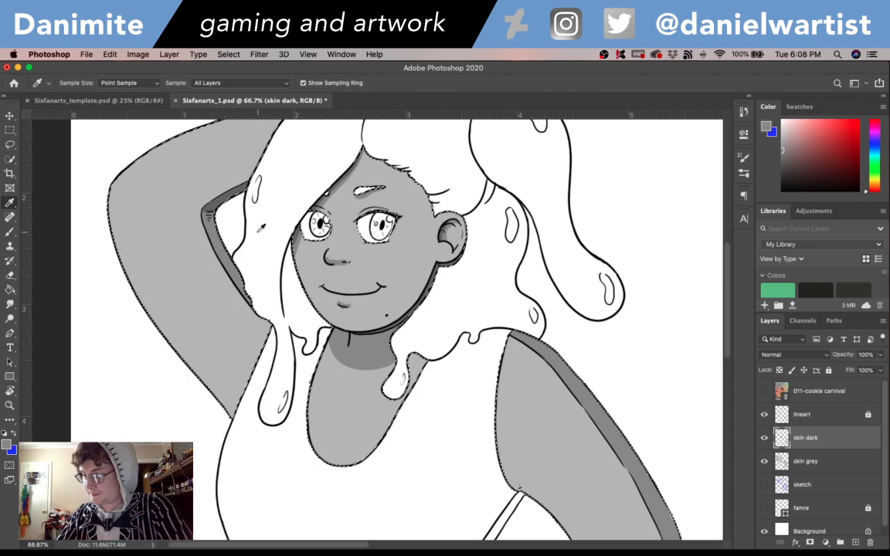
click(228, 189)
key(b)
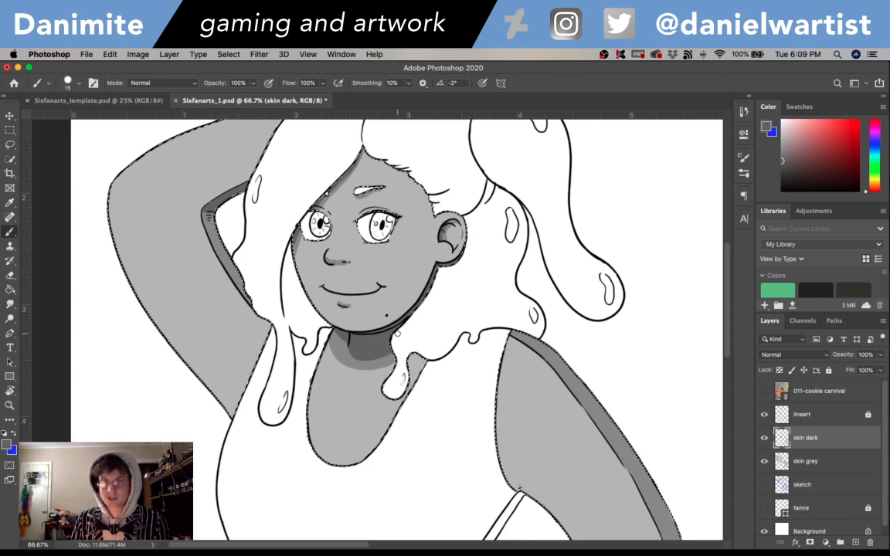
key(super+s)
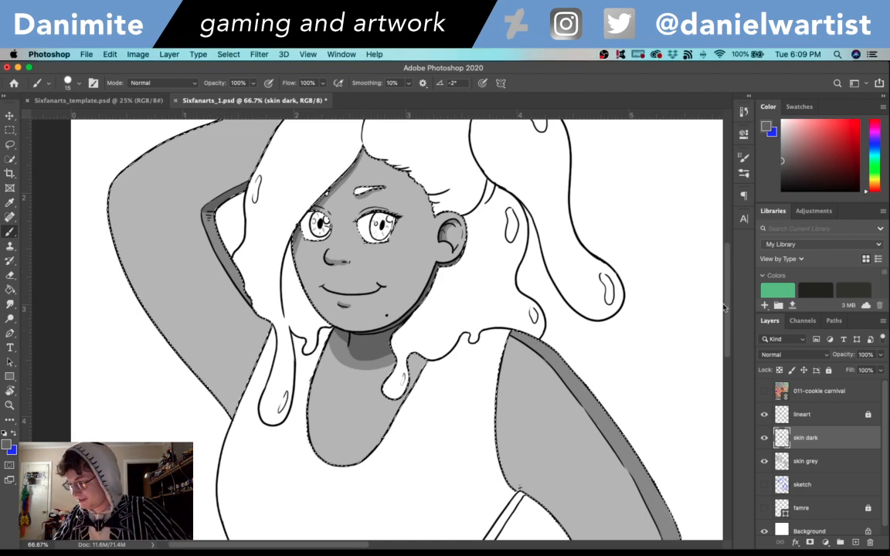
- Create a new layer named skin light directly above the skin dark layer
scroll(727, 353, down, 5)
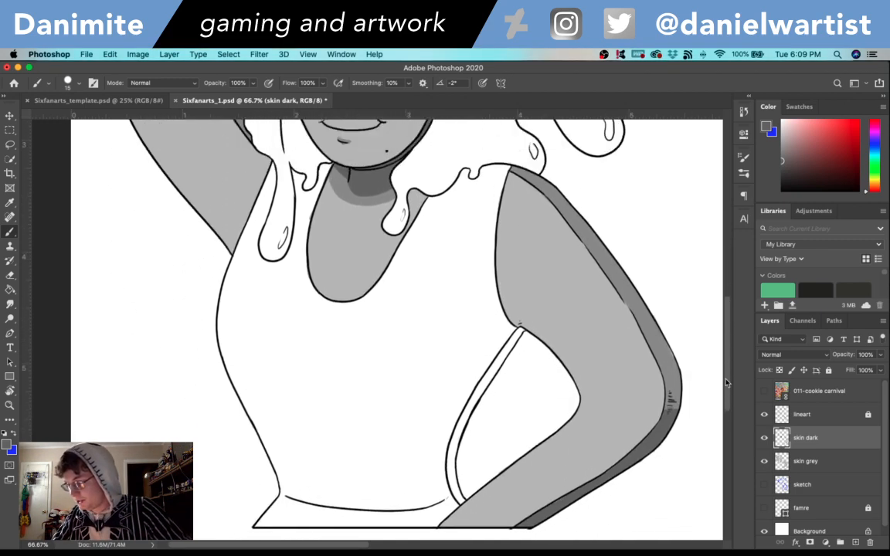
scroll(726, 363, up, 3)
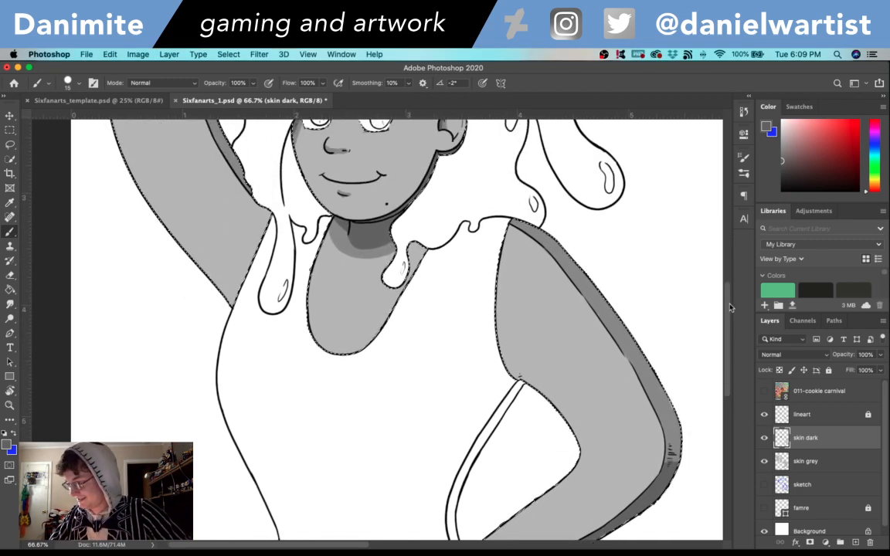
scroll(725, 324, up, 4)
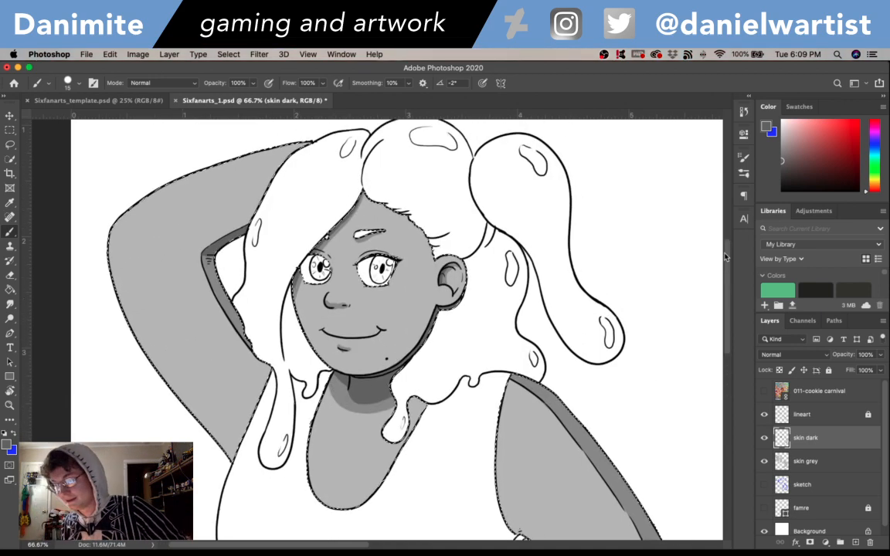
key(super+shift+n)
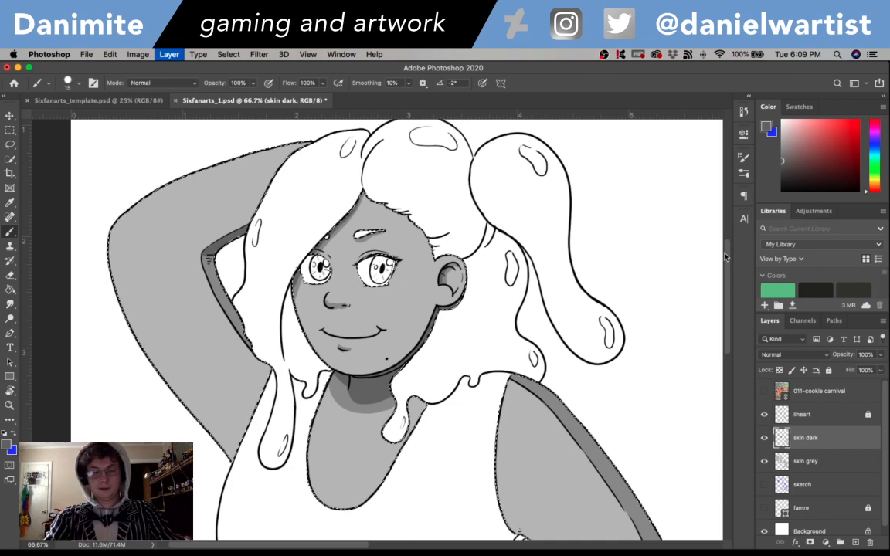
text(skin light)
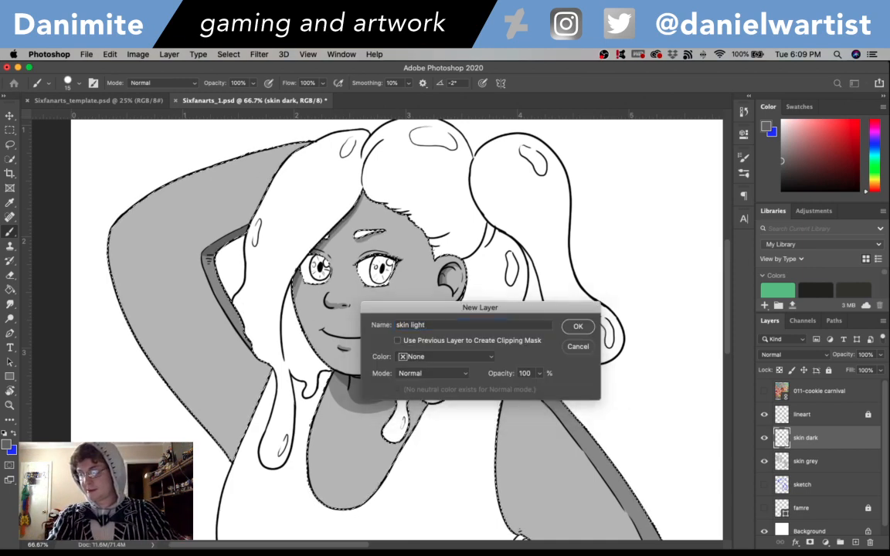
key(Return)
- On the skin dark layer, erase the mid-grey shading along the lowered arm's outer edge from shoulder to elbow
key(i)
scroll(679, 386, down, 5)
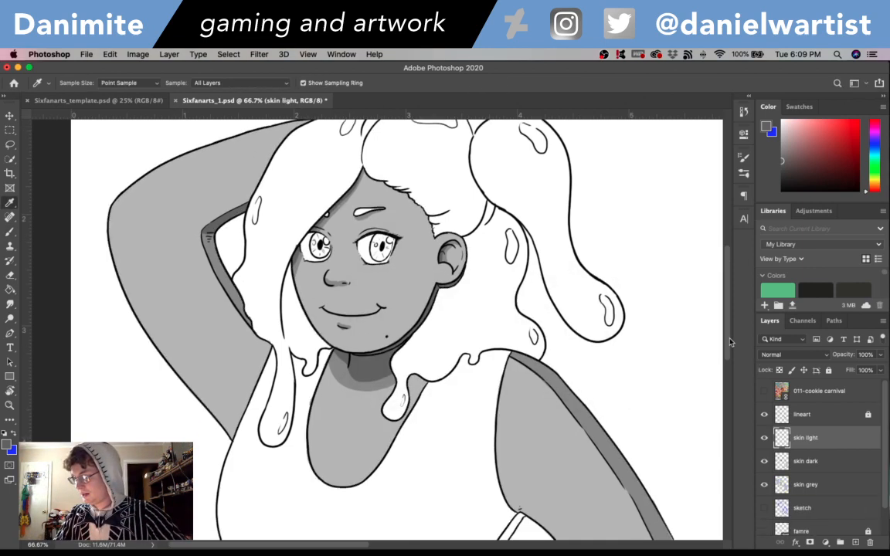
key(e)
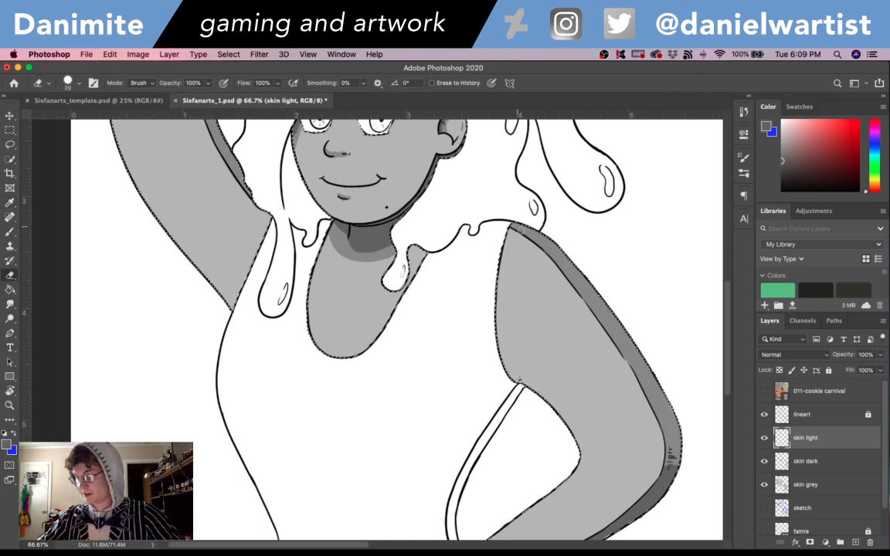
click(809, 461)
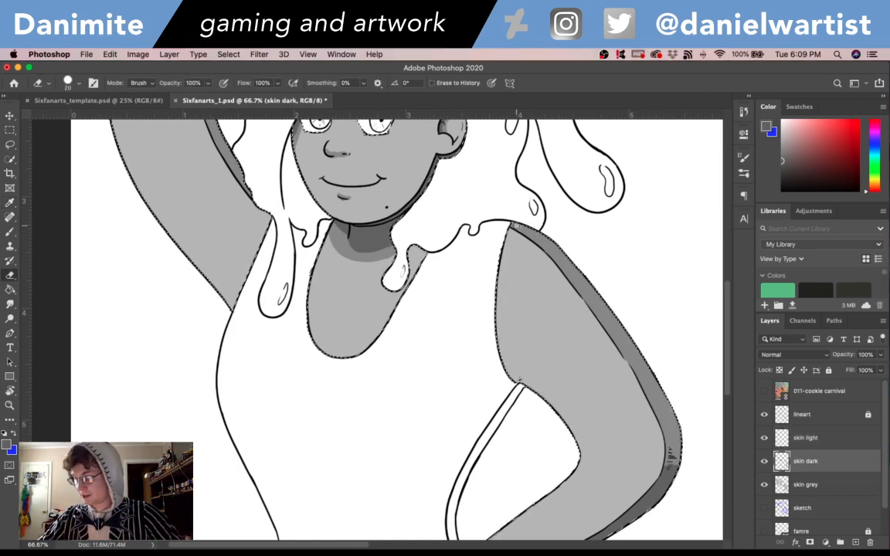
drag(494, 216, 558, 256)
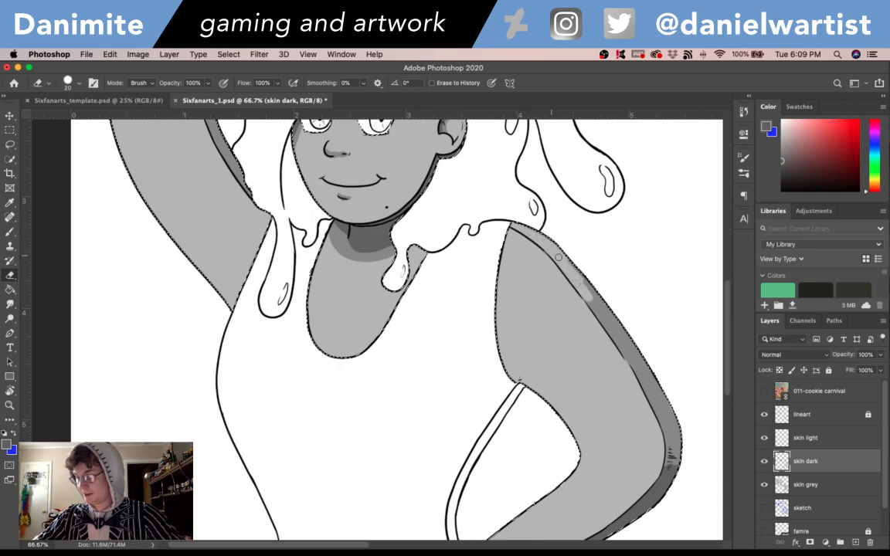
mouse_move(612, 330)
mouse_down()
mouse_move(595, 287)
mouse_move(593, 301)
mouse_move(635, 374)
mouse_move(622, 357)
mouse_move(652, 400)
mouse_up()
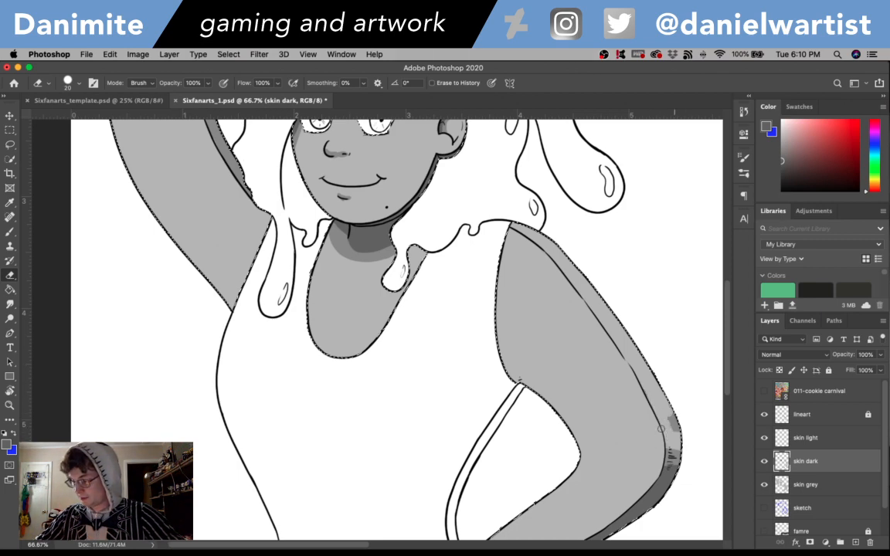
- On the skin light layer, sample the base skin grey and lighten the foreground colour to #c9c9c9
key(alt+bracketright)
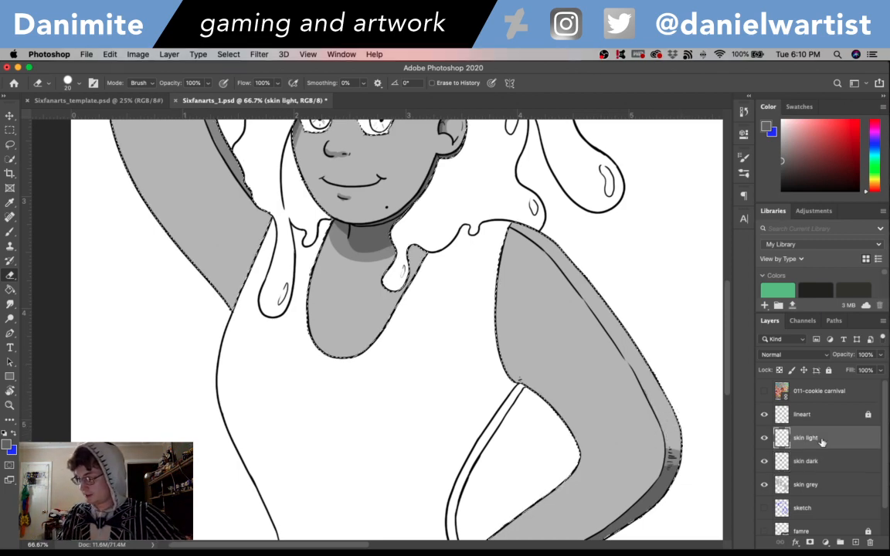
key(i)
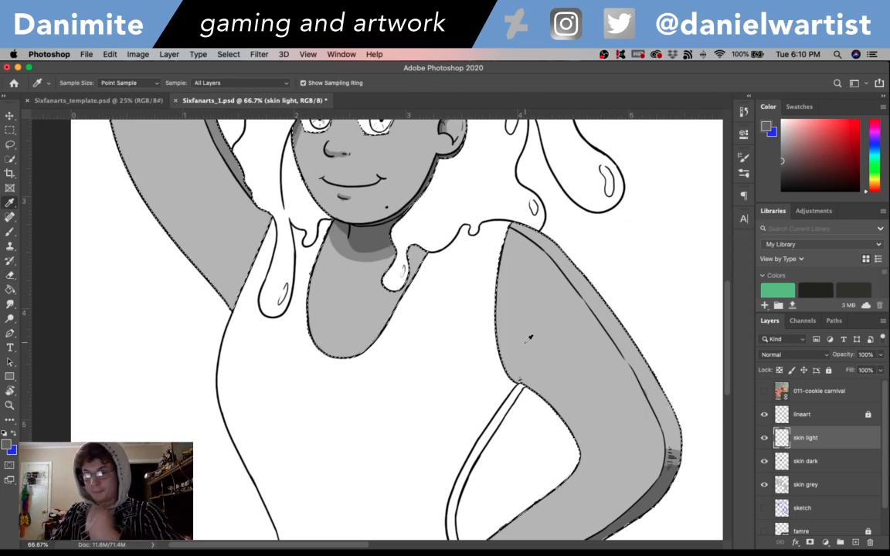
click(550, 363)
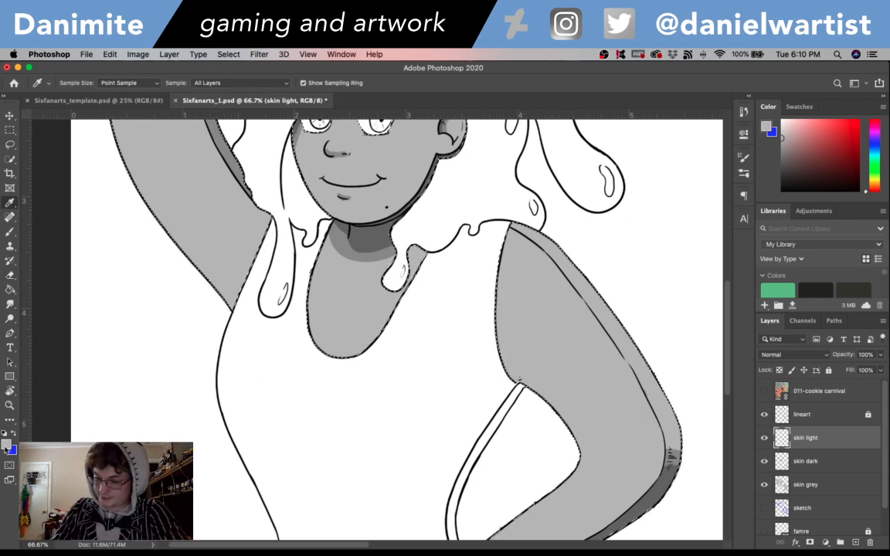
click(7, 445)
click(341, 163)
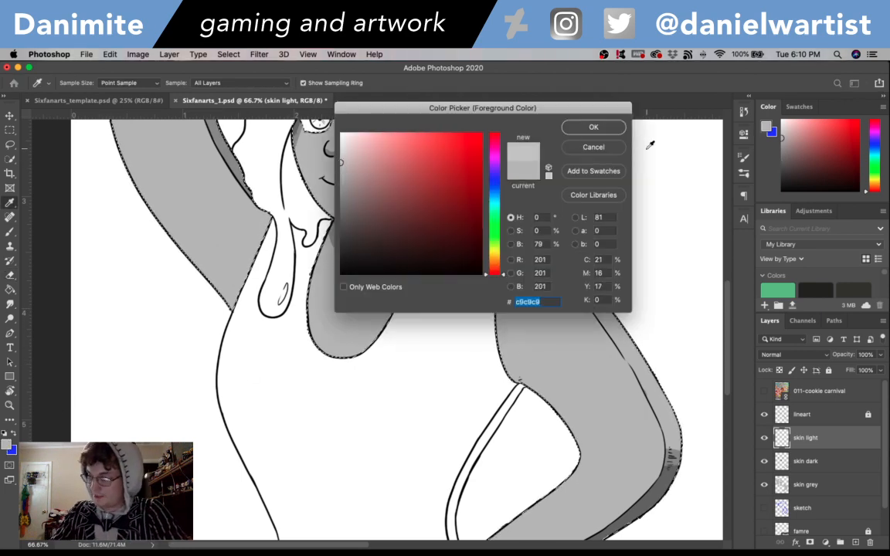
click(608, 133)
- Brush #c9c9c9 highlights along the lowered upper arm's outer strip and the raised arm's upper edge
key(b)
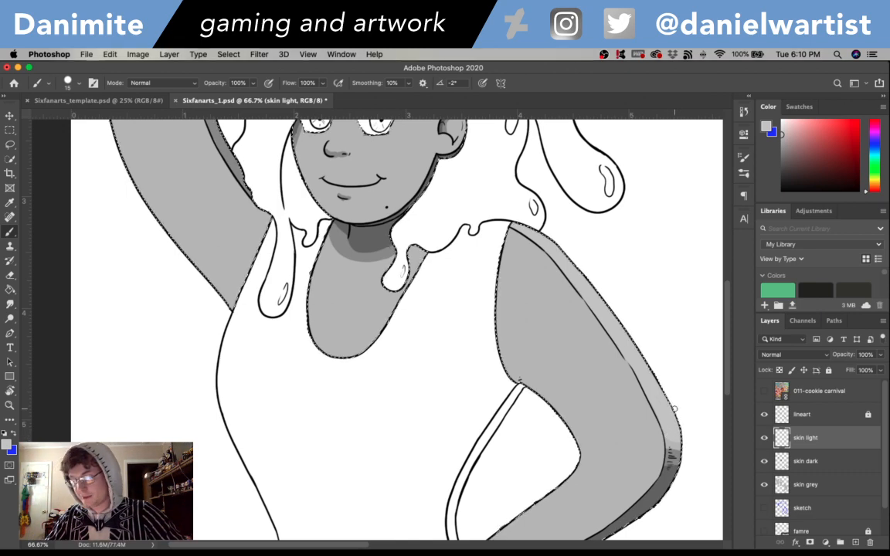
drag(574, 314, 614, 512)
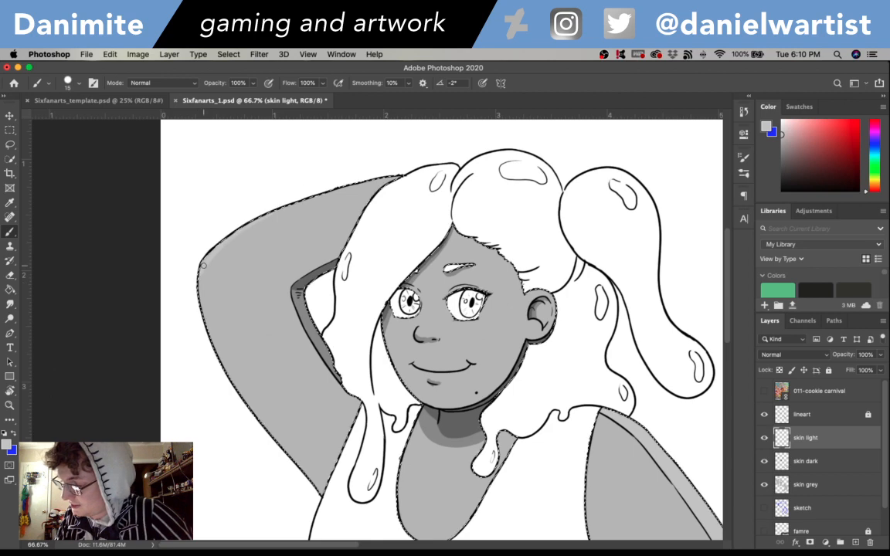
mouse_move(250, 225)
mouse_down()
mouse_move(358, 178)
mouse_move(293, 204)
mouse_up()
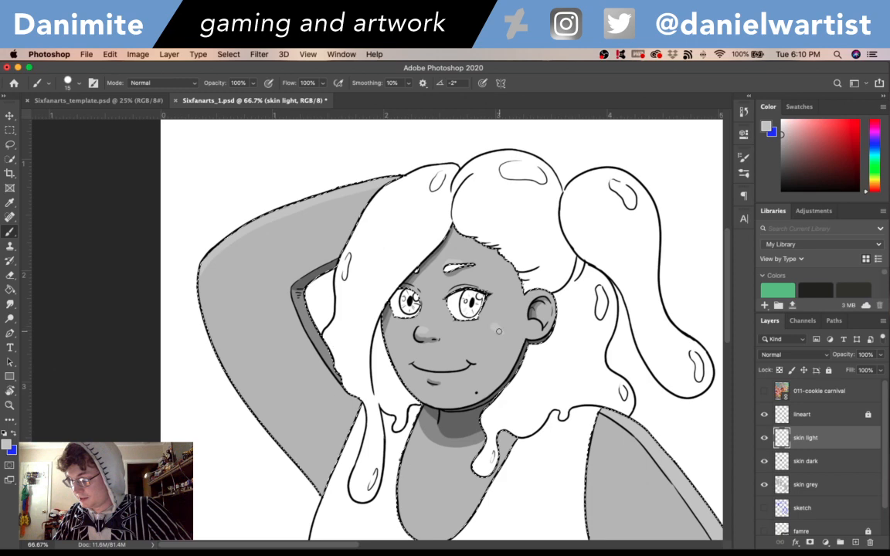
- Undo the first cheek dab and paint soft-shaped light grey highlights on both cheeks below the eyes
key(super+z)
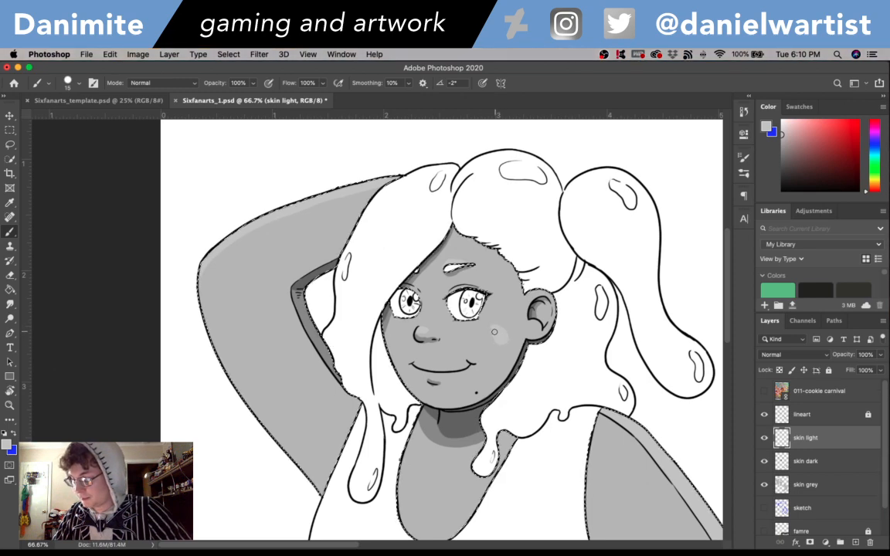
drag(491, 325, 502, 338)
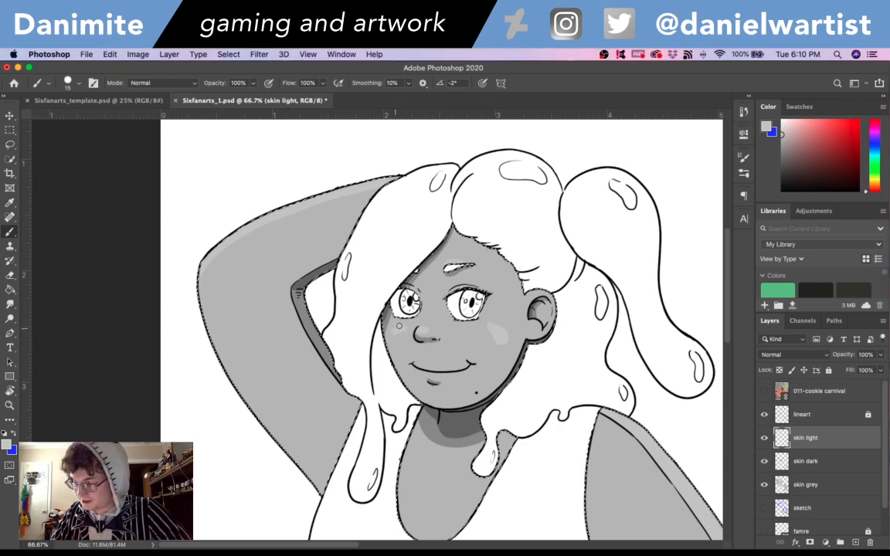
drag(394, 332, 403, 330)
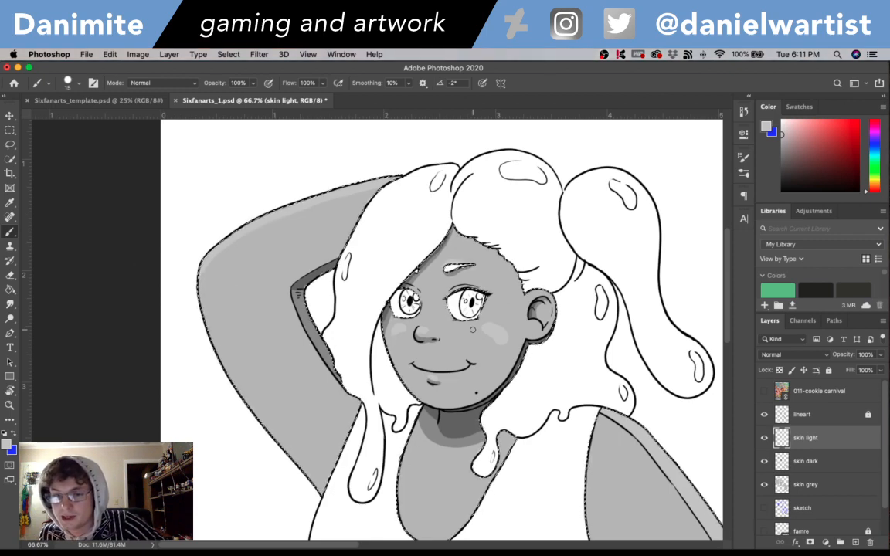
- Look over the highlighted figure and save the document
scroll(658, 305, down, 10)
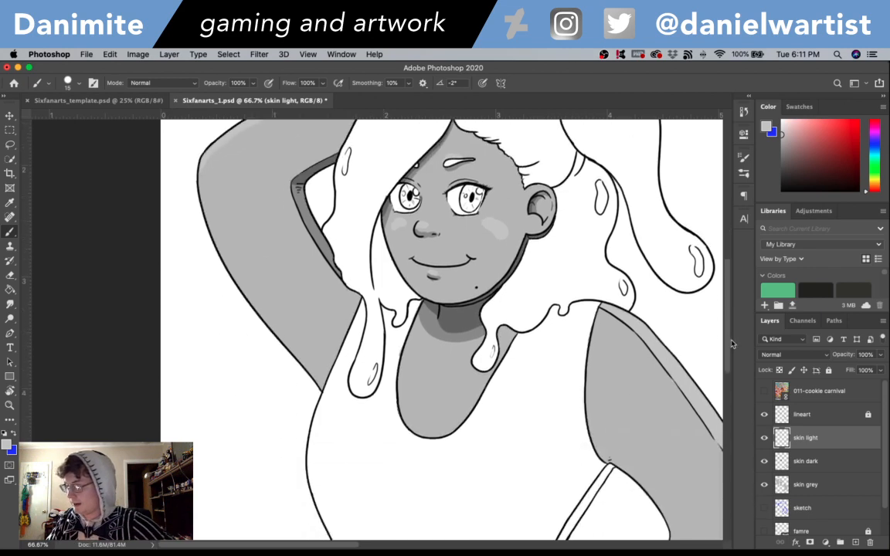
scroll(735, 404, up, 3)
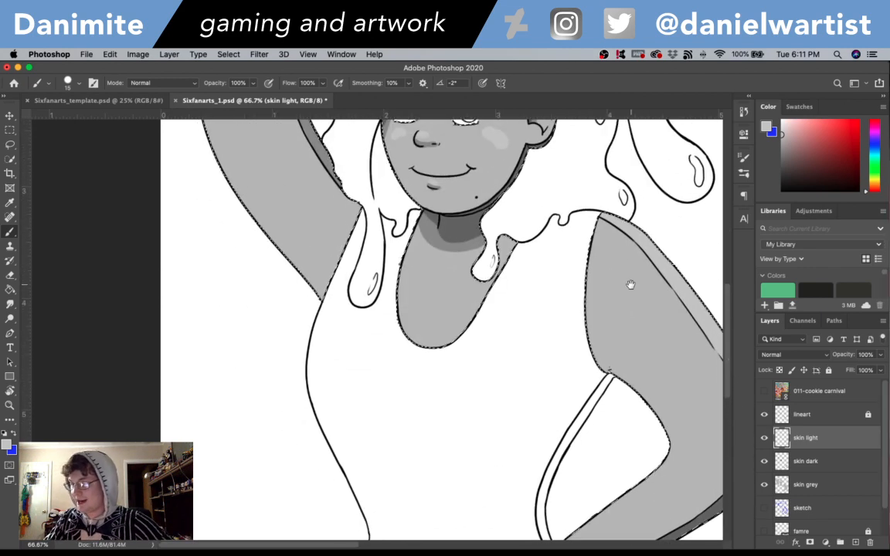
drag(630, 284, 556, 456)
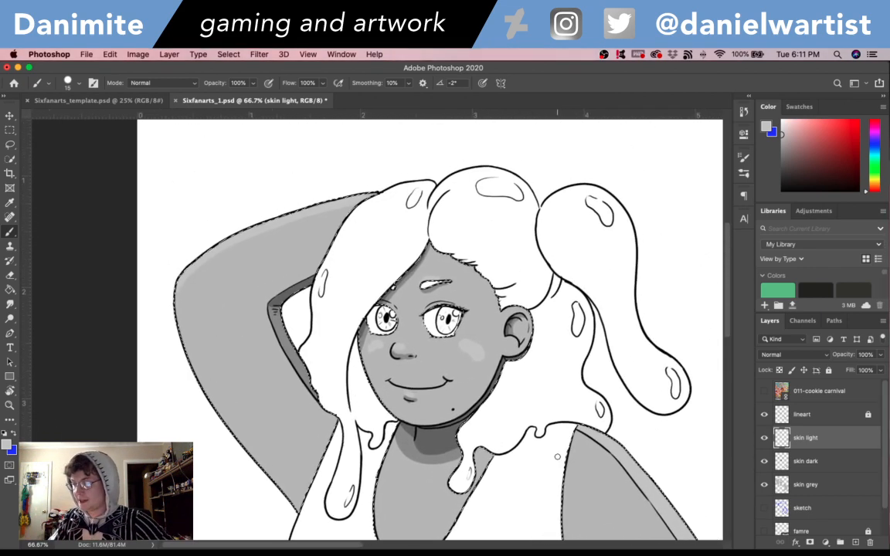
drag(727, 287, 729, 294)
key(ctrl+s)
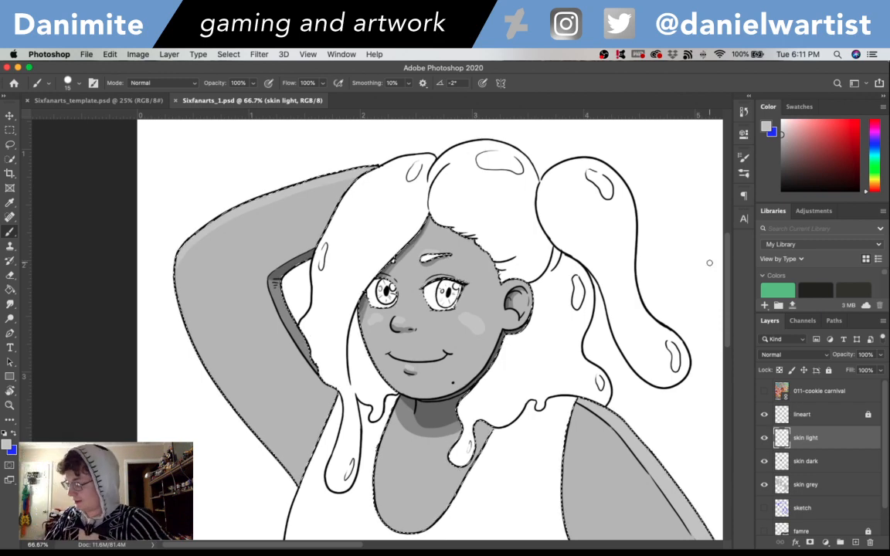
- Set the Brush colour to white, #ffffff
drag(728, 263, 728, 307)
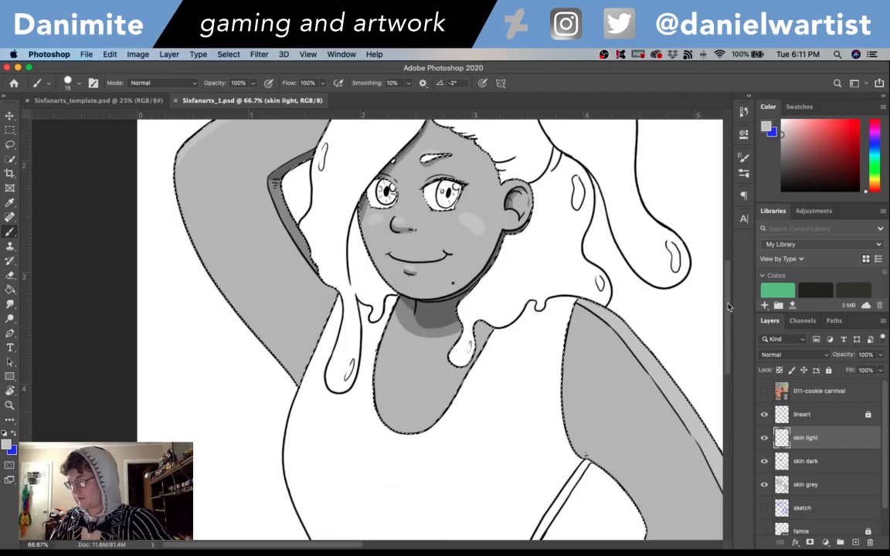
drag(729, 323, 729, 295)
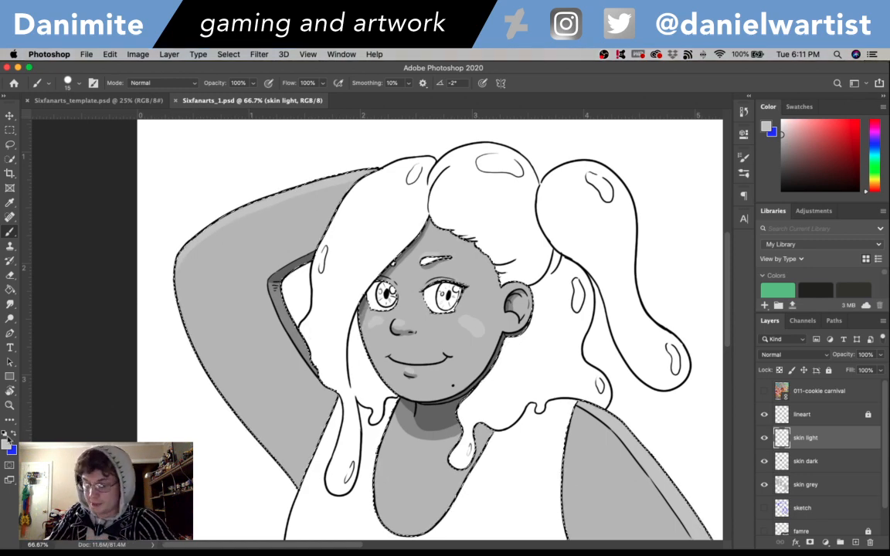
click(6, 443)
drag(344, 144, 338, 130)
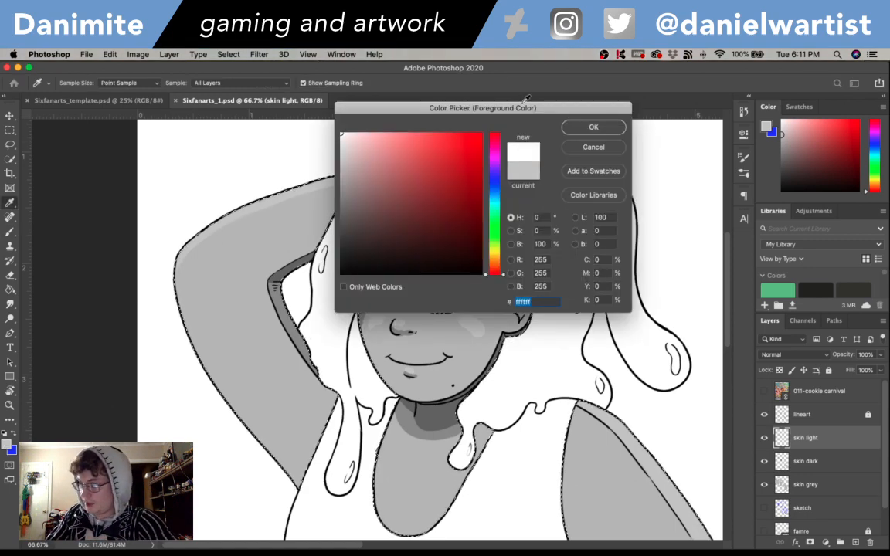
key(Return)
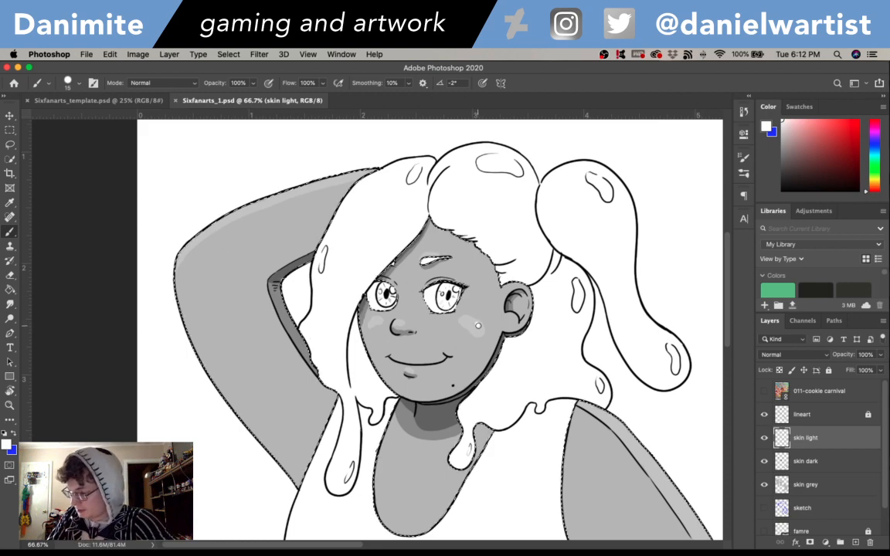
- Dab small white highlights on both cheeks and the lower lip, and soften them with the Smudge tool
drag(475, 323, 479, 331)
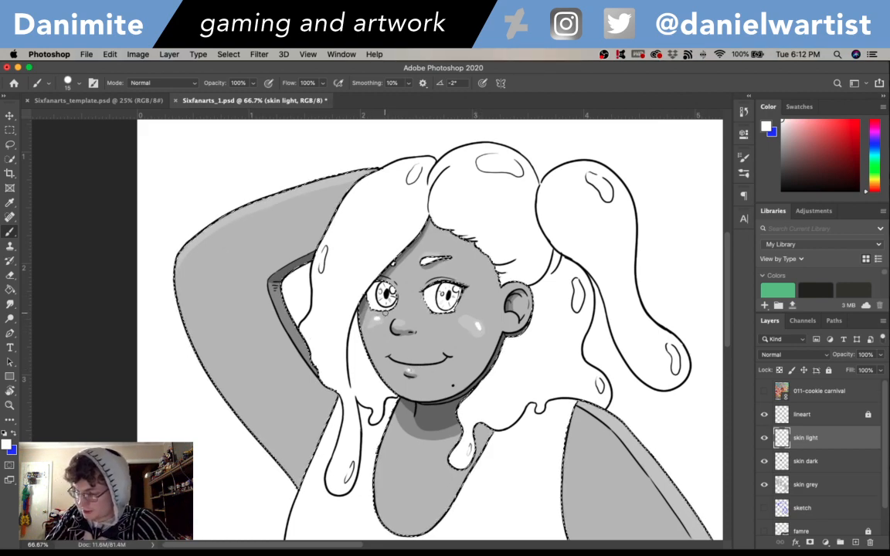
key(r)
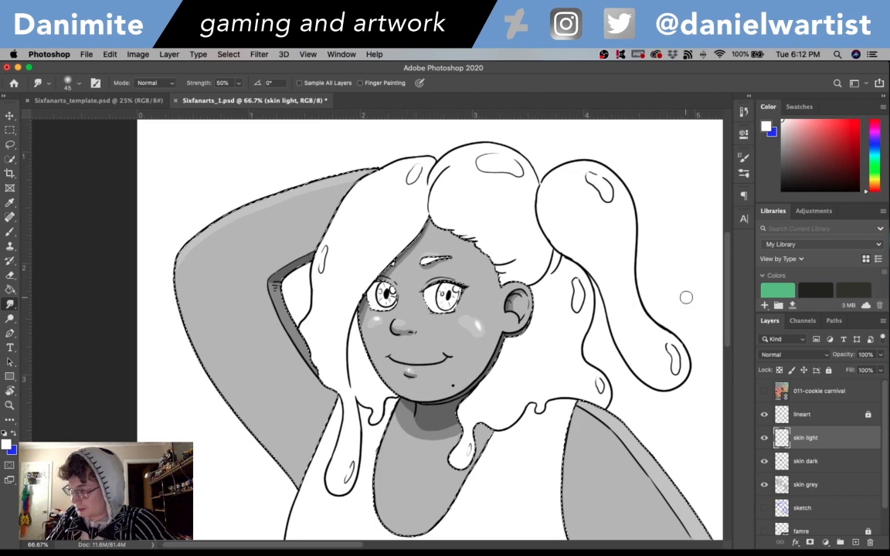
scroll(729, 335, down, 5)
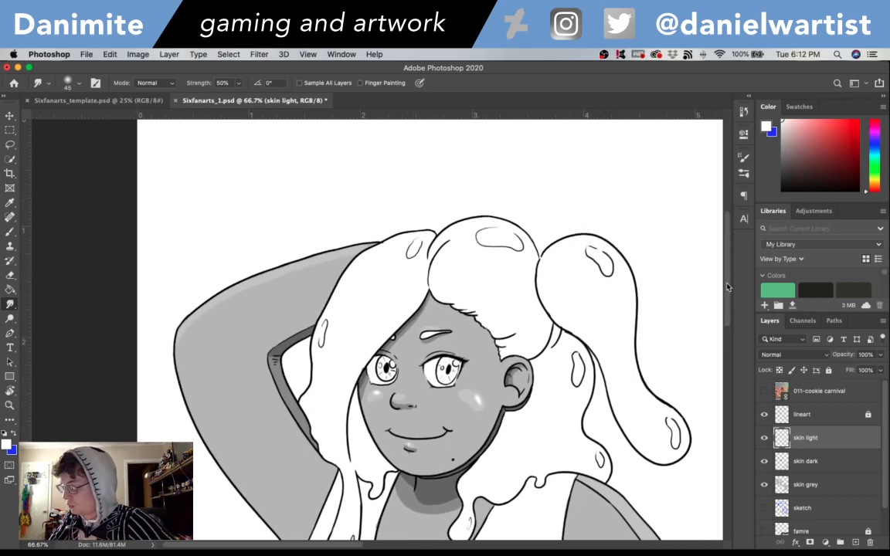
- Look over the figure's finished skin shading and save the document
drag(728, 335, 727, 322)
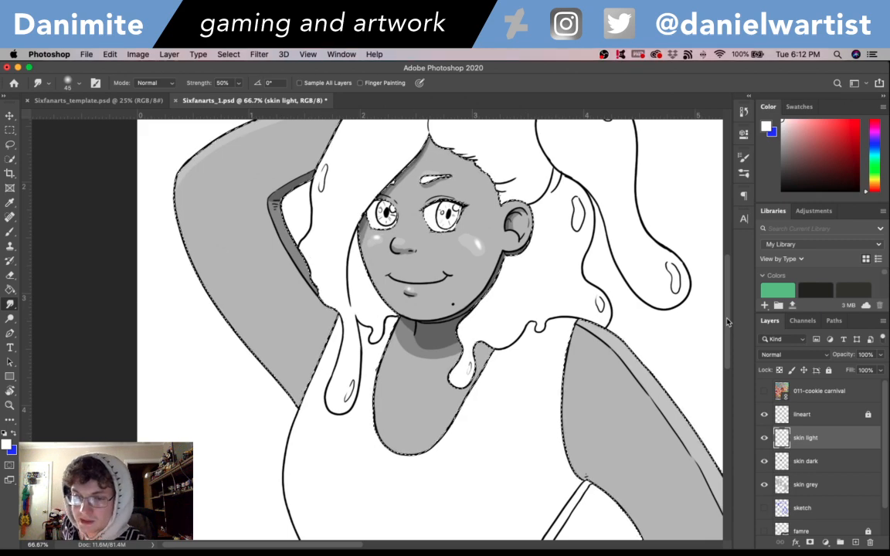
drag(727, 322, 732, 253)
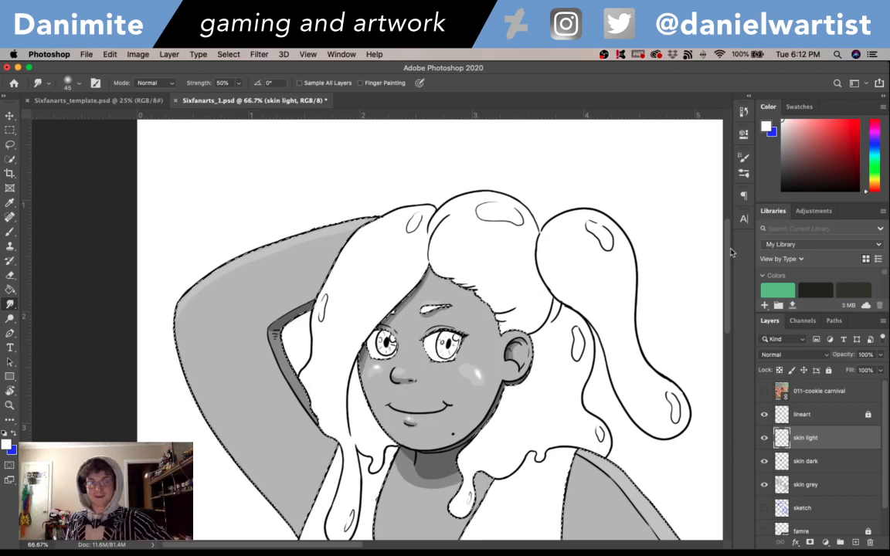
key(super+s)
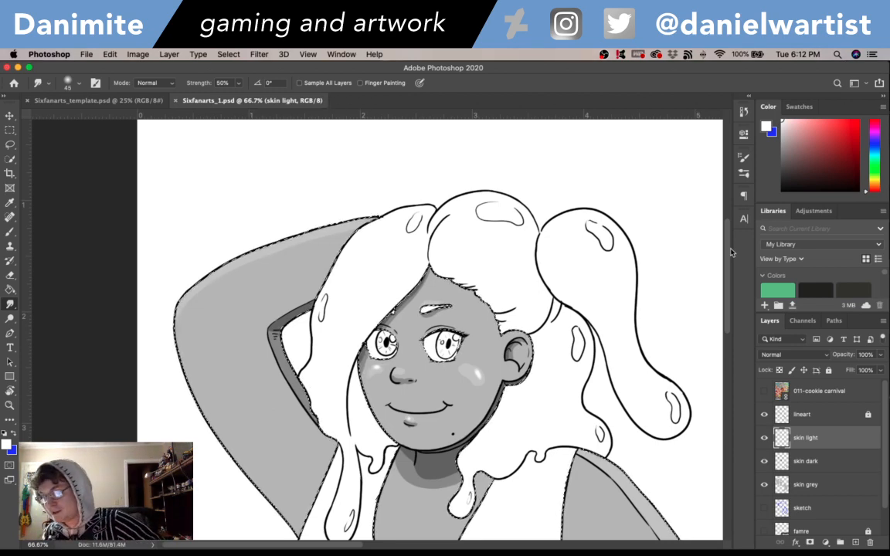
- Create a new layer named "hair grey" above the skin light layer
drag(584, 417, 600, 392)
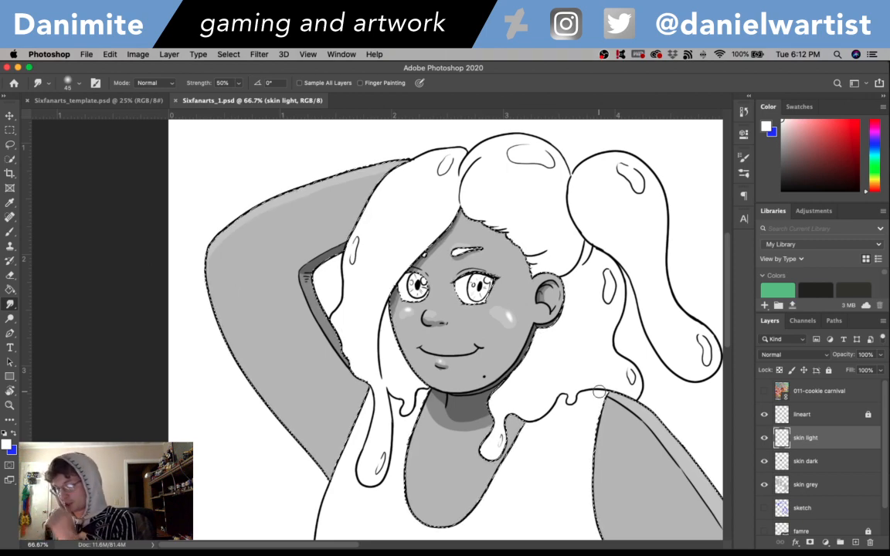
key(super+shift+n)
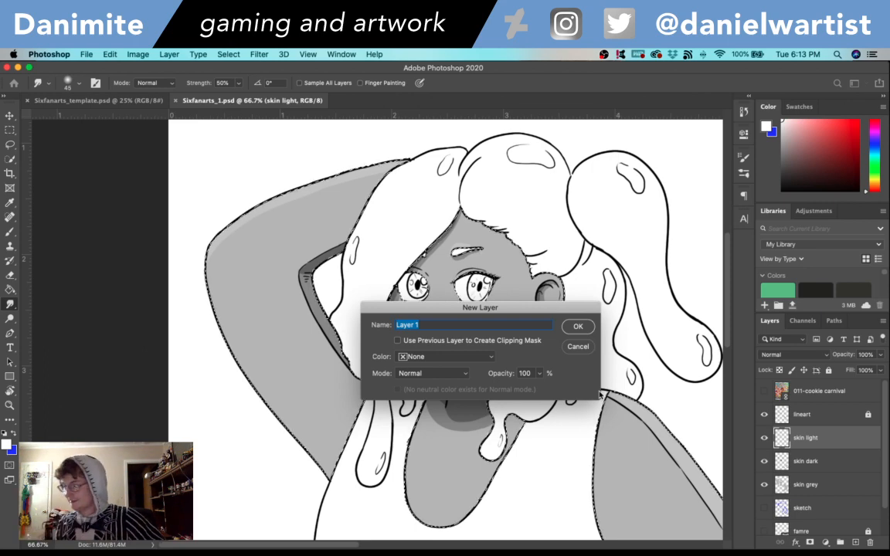
text(hair grey)
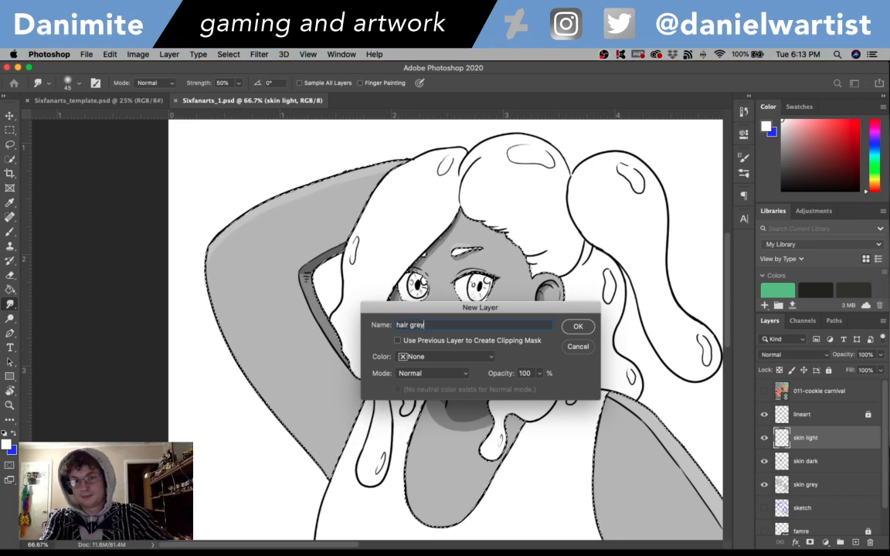
key(Return)
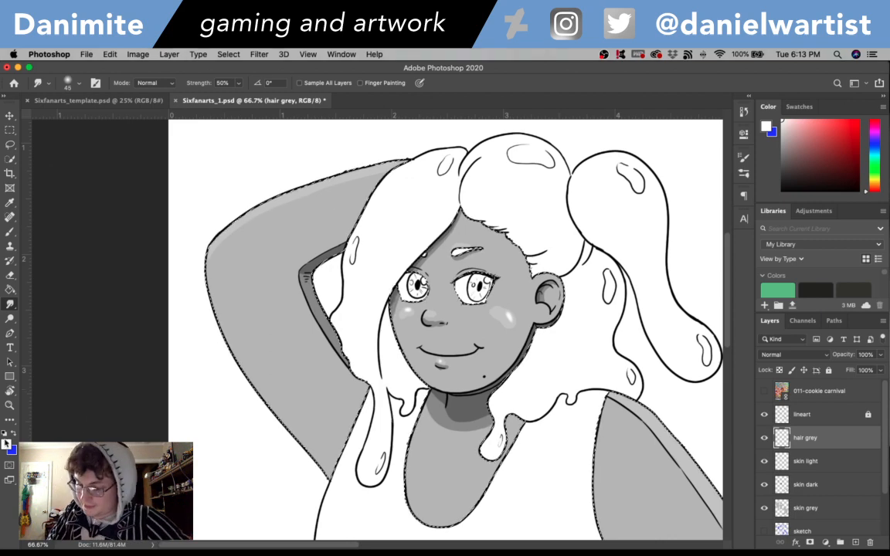
- Set the foreground colour to a dark neutral grey for the hair
click(6, 445)
drag(342, 202, 340, 207)
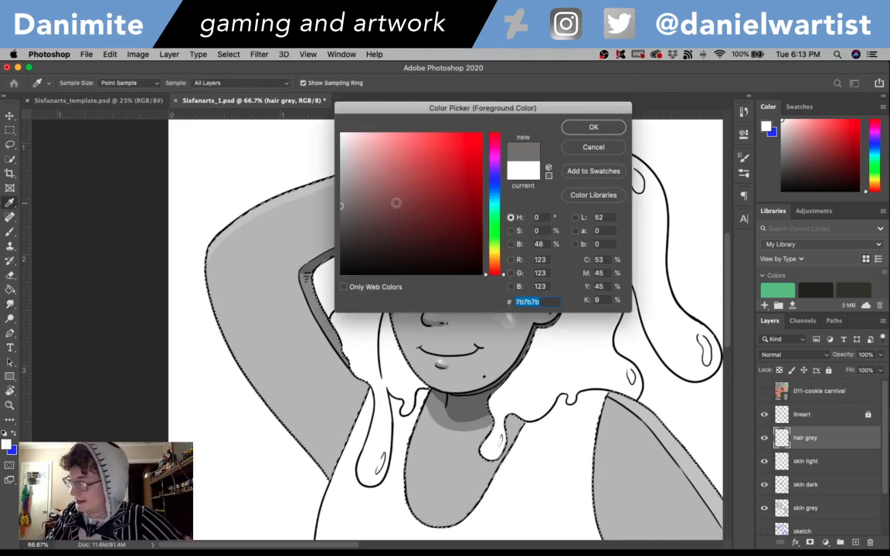
click(597, 127)
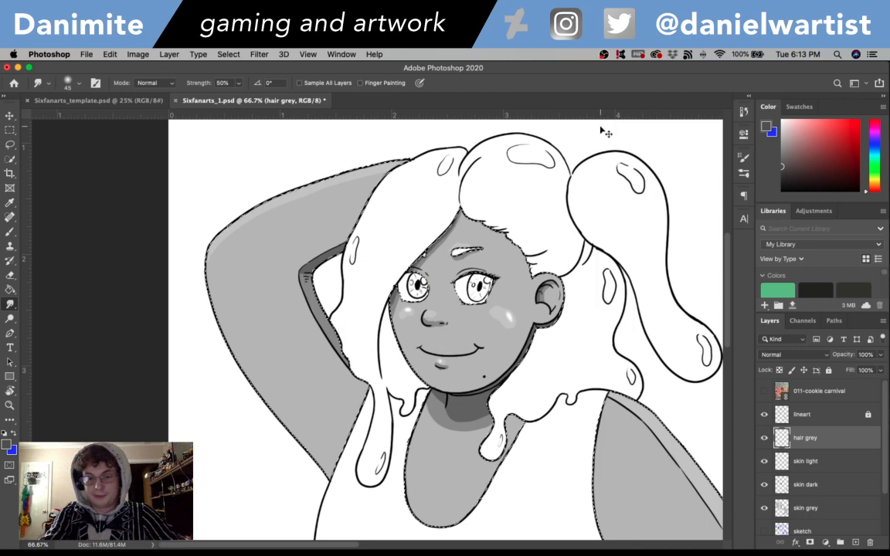
- Paint the long hair drip beside the raised arm solid dark grey with the Brush
key(b)
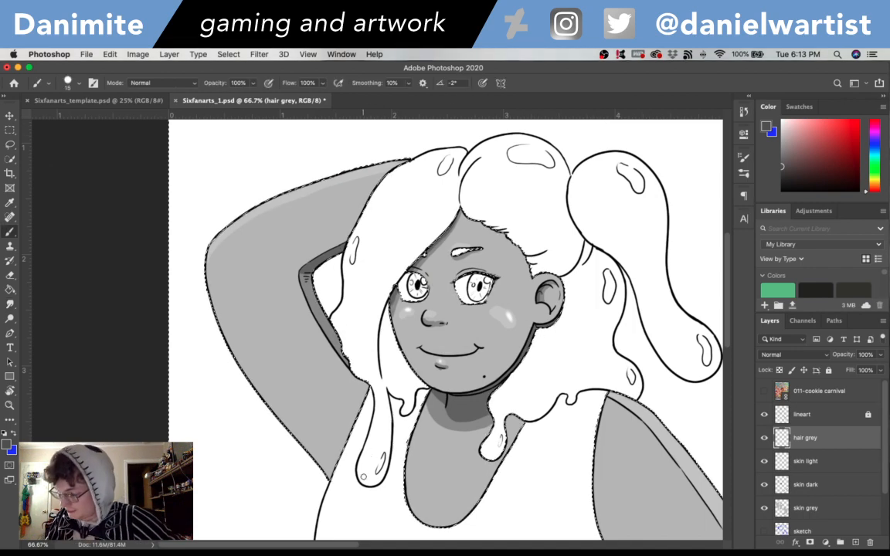
click(361, 477)
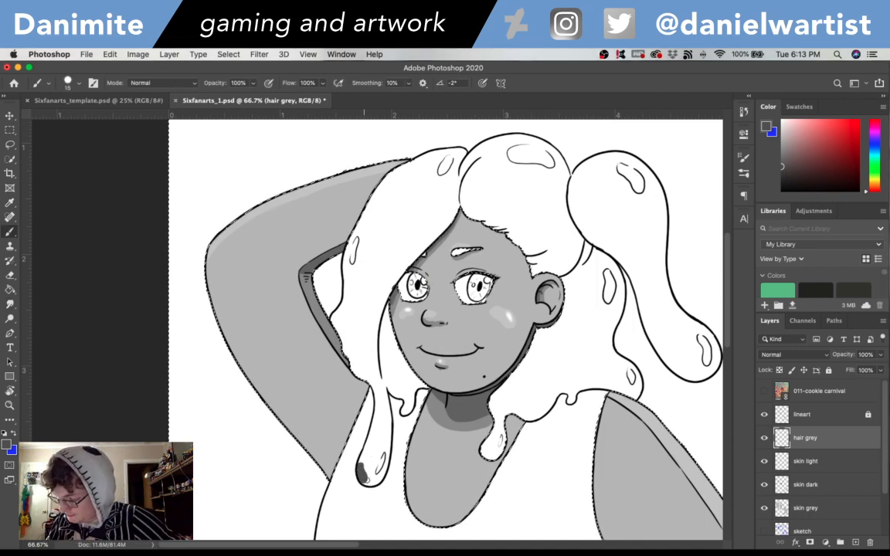
mouse_move(365, 479)
mouse_down()
mouse_move(380, 478)
mouse_move(385, 463)
mouse_move(363, 448)
mouse_move(388, 421)
mouse_move(384, 399)
mouse_up()
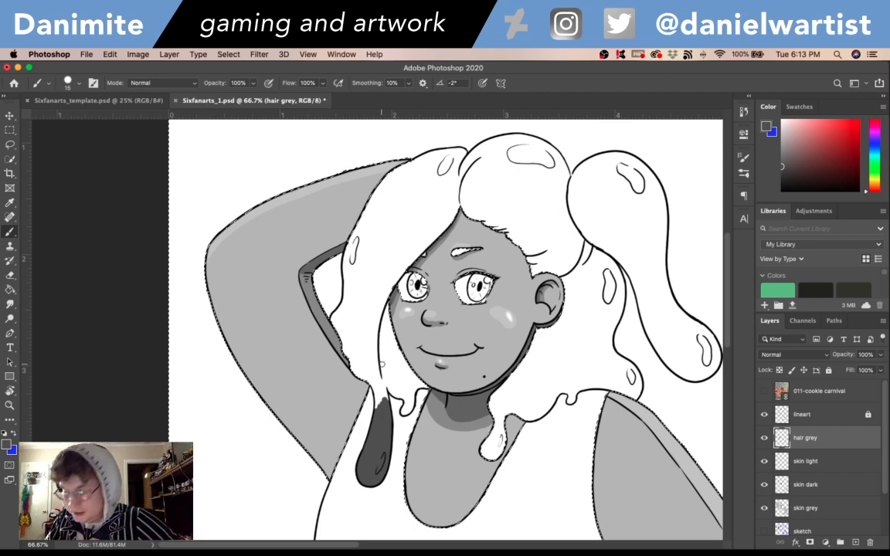
drag(379, 400, 372, 385)
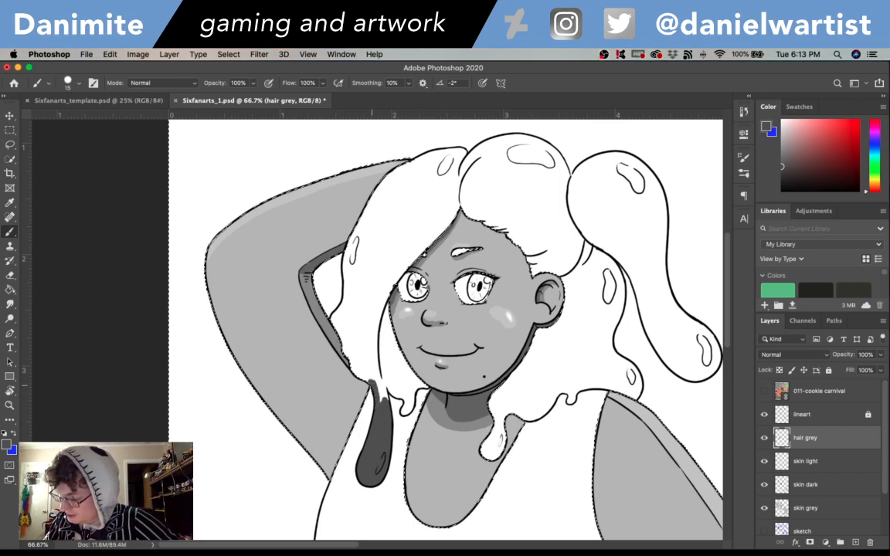
- Paint a dark grey border inside the hair's outer edge along the raised arm, from the long drip up to the upper arm
mouse_move(337, 347)
mouse_down()
mouse_move(314, 324)
mouse_move(303, 277)
mouse_up()
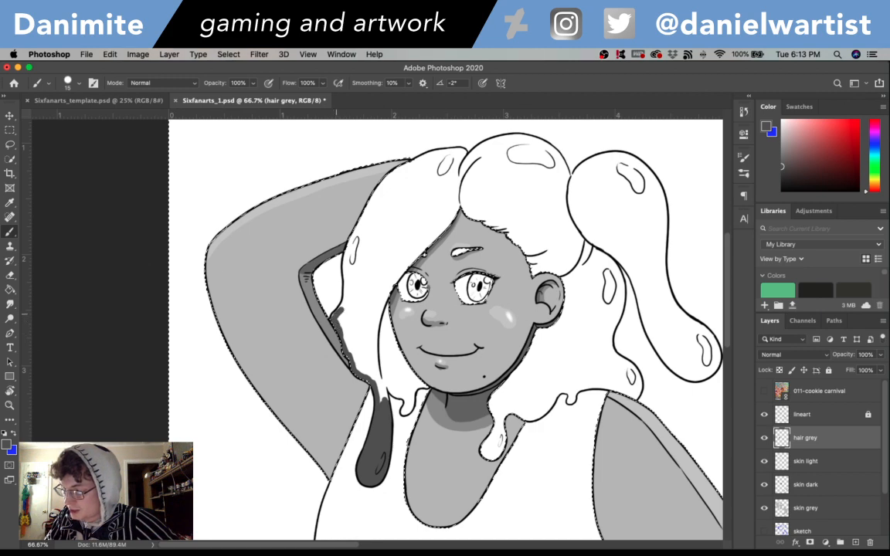
drag(336, 314, 345, 298)
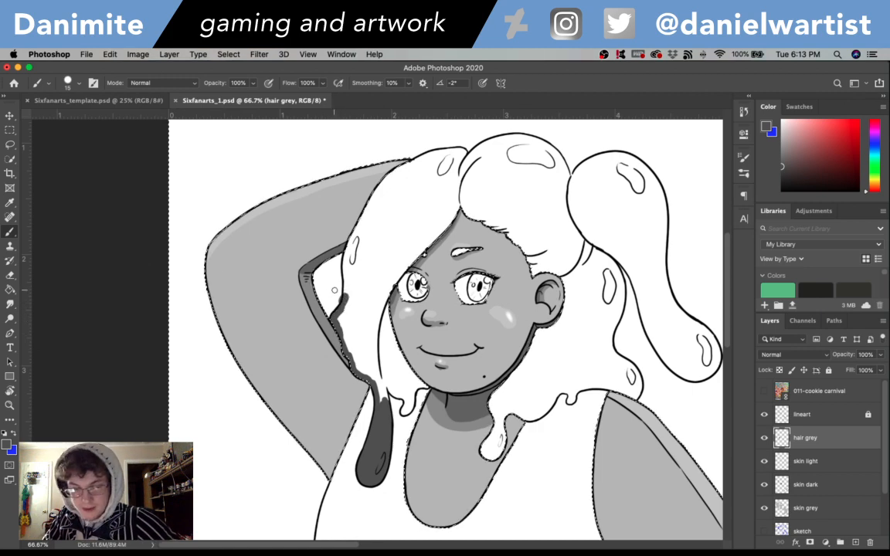
key(e)
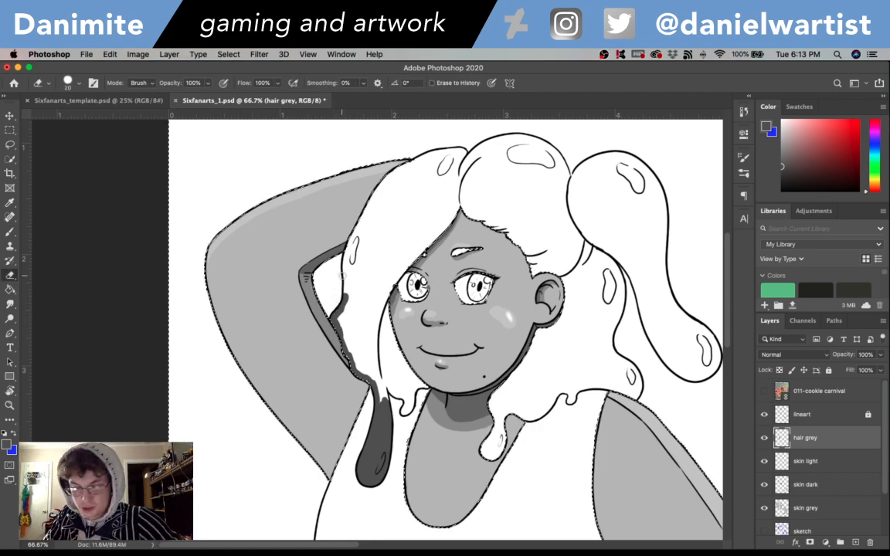
key(b)
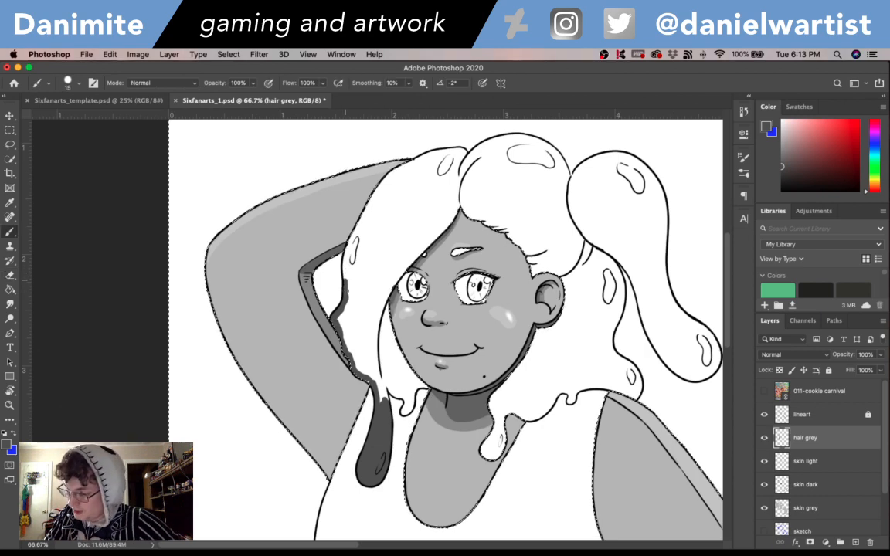
mouse_move(345, 280)
mouse_down()
mouse_move(353, 236)
mouse_move(382, 185)
mouse_move(374, 194)
mouse_up()
drag(376, 196, 418, 160)
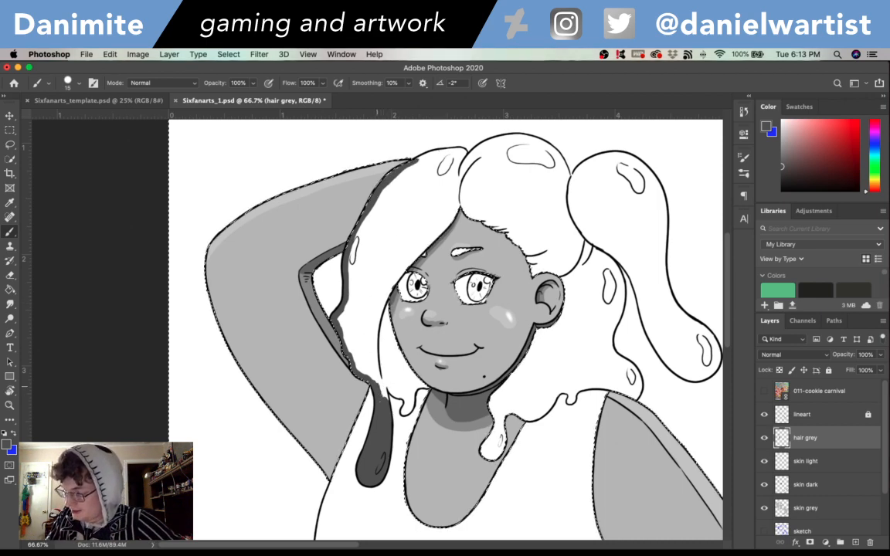
- Paint the small drip and the hair edges framing the cheek and forehead dark grey, up to the parting
drag(380, 383, 403, 397)
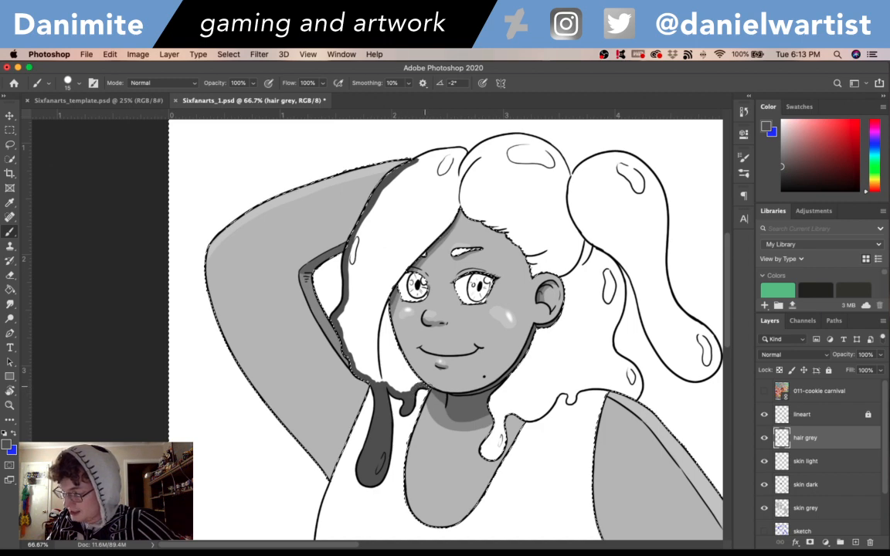
drag(374, 346, 348, 275)
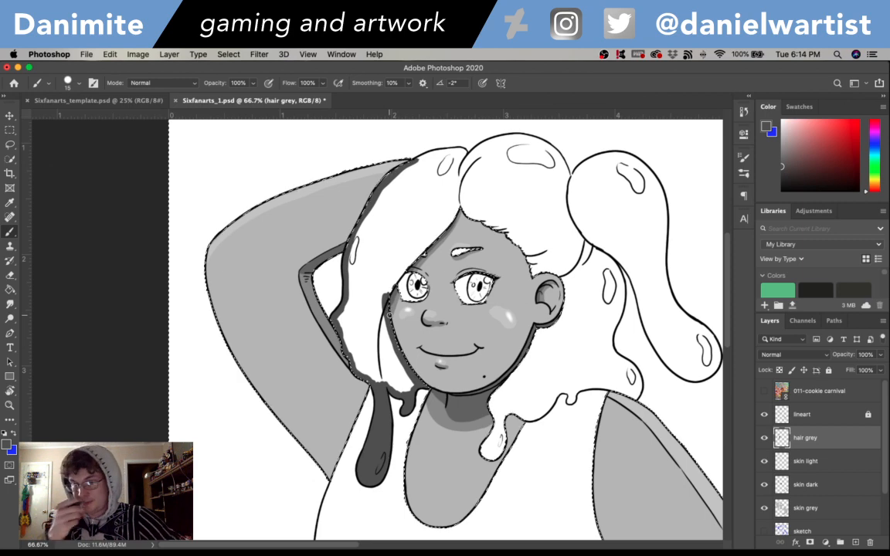
mouse_move(400, 275)
mouse_down()
mouse_move(385, 293)
mouse_move(394, 341)
mouse_move(391, 286)
mouse_up()
mouse_move(426, 251)
mouse_down()
mouse_move(415, 260)
mouse_move(441, 241)
mouse_move(462, 206)
mouse_up()
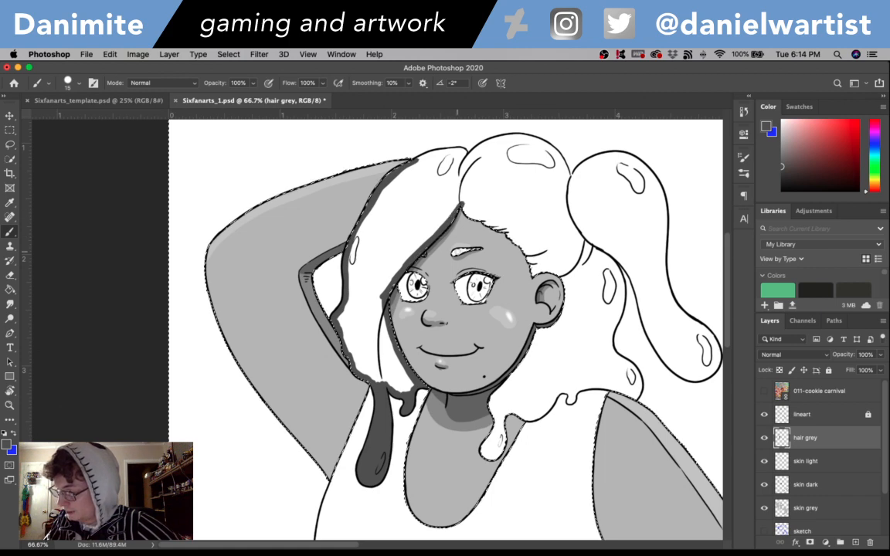
- Paint the eyebrow dark grey and border the hair along the hairline, around the ear and down the jaw
drag(454, 254, 481, 250)
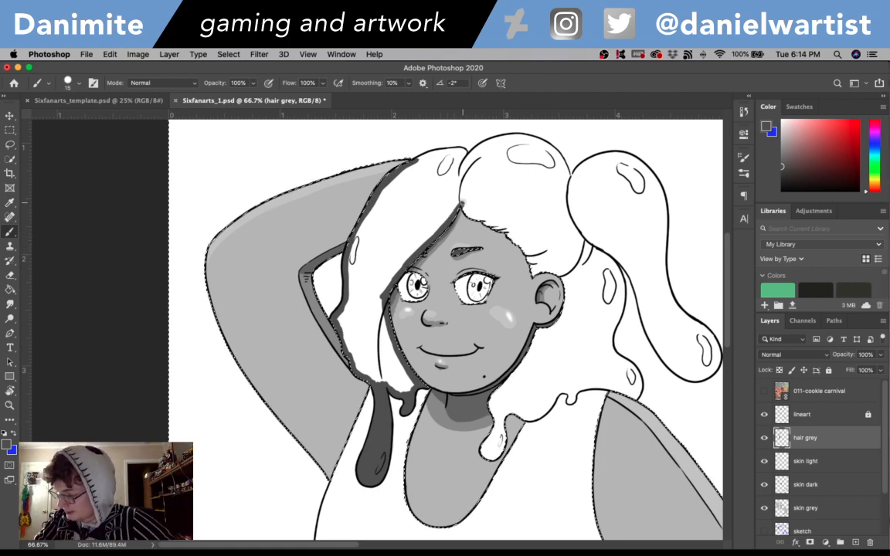
drag(463, 206, 486, 221)
drag(433, 197, 470, 223)
mouse_move(526, 253)
mouse_down()
mouse_move(539, 275)
mouse_move(565, 283)
mouse_move(564, 311)
mouse_move(541, 331)
mouse_up()
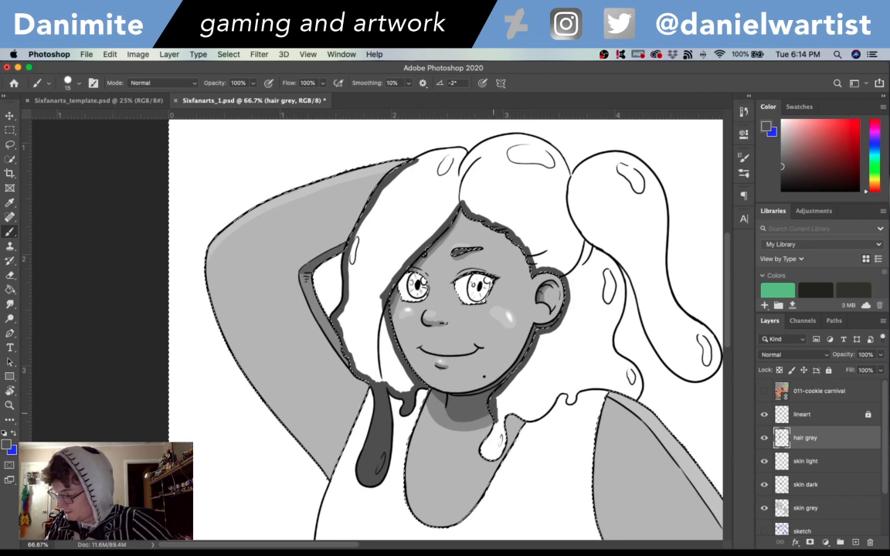
- Paint the drip over the chest and border the hair's lower edge above the shoulder and its outer side below the ponytail
mouse_move(486, 443)
mouse_down()
mouse_move(489, 449)
mouse_move(502, 437)
mouse_move(508, 411)
mouse_move(533, 417)
mouse_move(556, 394)
mouse_move(570, 401)
mouse_move(605, 384)
mouse_up()
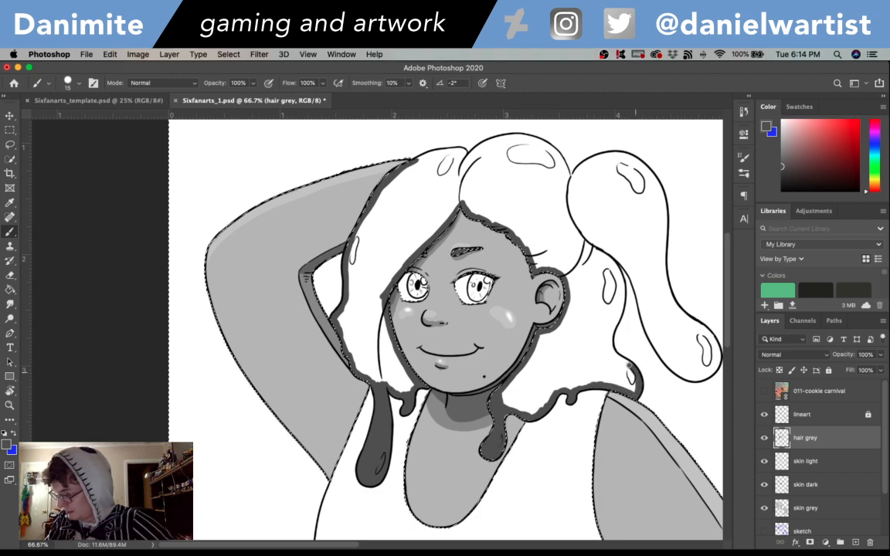
mouse_move(633, 372)
mouse_down()
mouse_move(614, 352)
mouse_move(613, 324)
mouse_move(611, 334)
mouse_move(621, 301)
mouse_up()
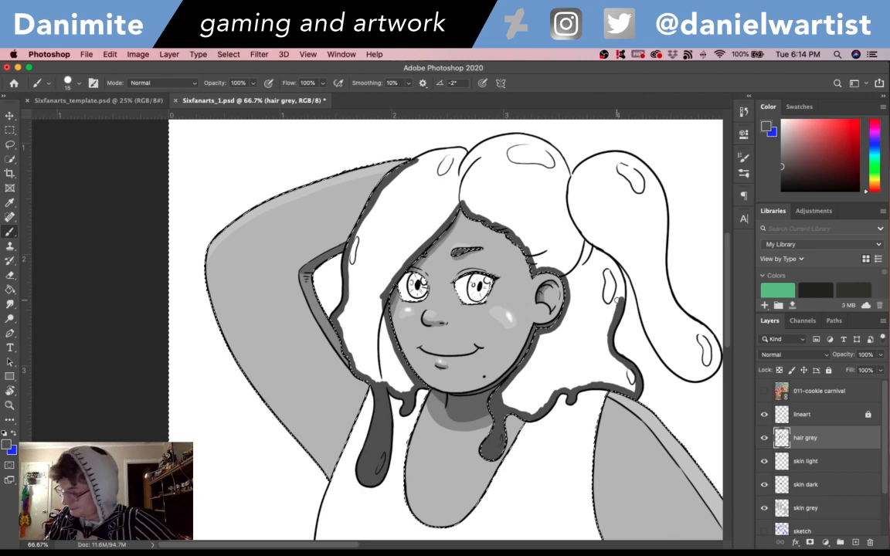
drag(619, 297, 618, 271)
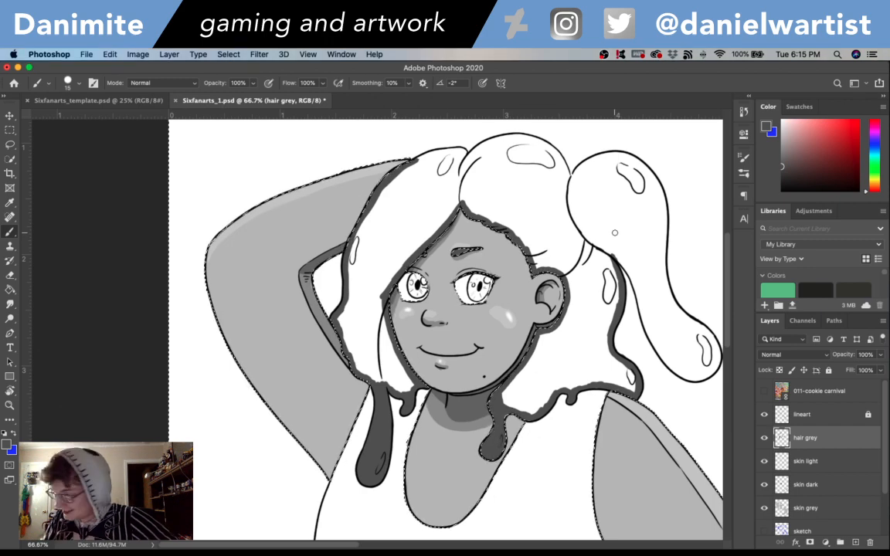
- Border the ponytail and the top edges of the crown and front hair in dark grey, closing the hair outline
mouse_move(617, 257)
mouse_down()
mouse_move(646, 324)
mouse_move(636, 315)
mouse_move(679, 376)
mouse_up()
drag(695, 417, 633, 386)
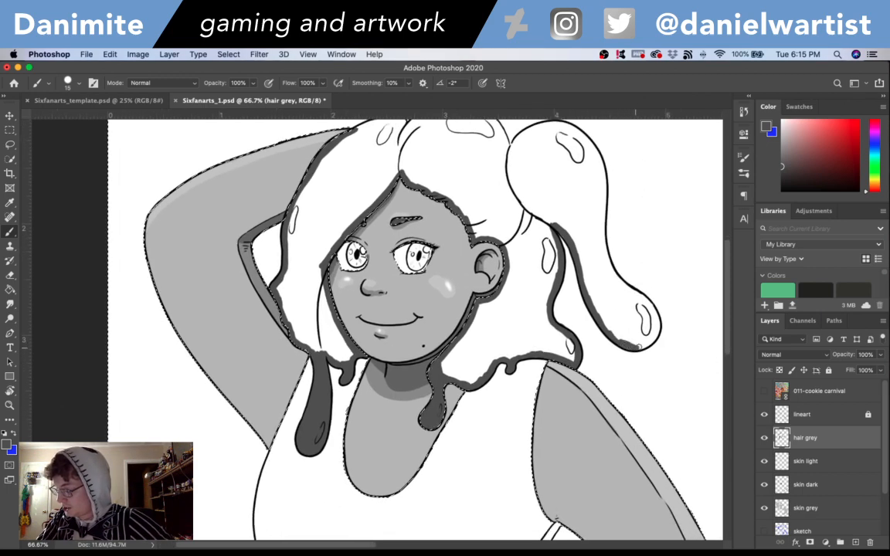
mouse_move(639, 345)
mouse_down()
mouse_move(657, 322)
mouse_move(657, 329)
mouse_move(648, 301)
mouse_move(610, 273)
mouse_move(622, 284)
mouse_move(602, 248)
mouse_move(607, 261)
mouse_move(602, 198)
mouse_move(612, 232)
mouse_move(602, 321)
mouse_move(602, 267)
mouse_move(602, 276)
mouse_move(599, 214)
mouse_up()
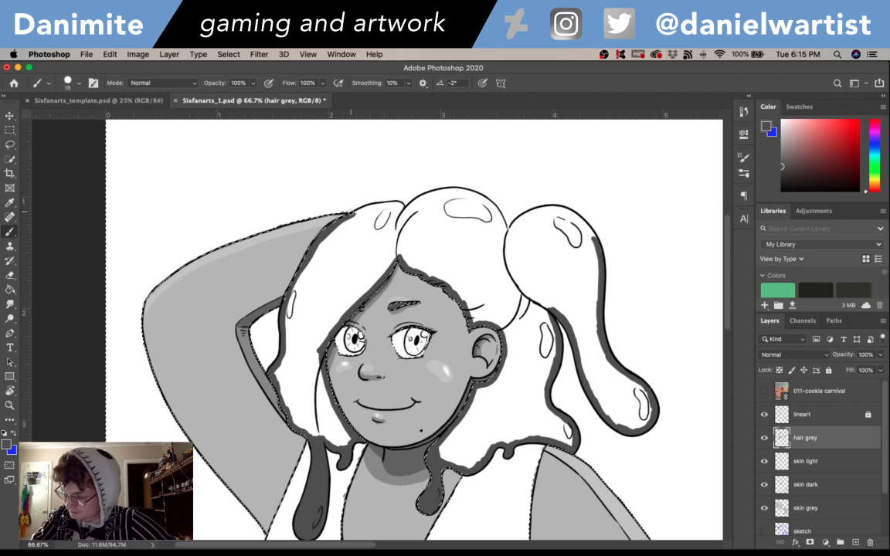
mouse_move(350, 213)
mouse_down()
mouse_move(402, 208)
mouse_move(415, 197)
mouse_move(411, 210)
mouse_move(410, 203)
mouse_move(449, 188)
mouse_move(432, 191)
mouse_move(479, 190)
mouse_move(454, 190)
mouse_move(498, 210)
mouse_move(509, 233)
mouse_up()
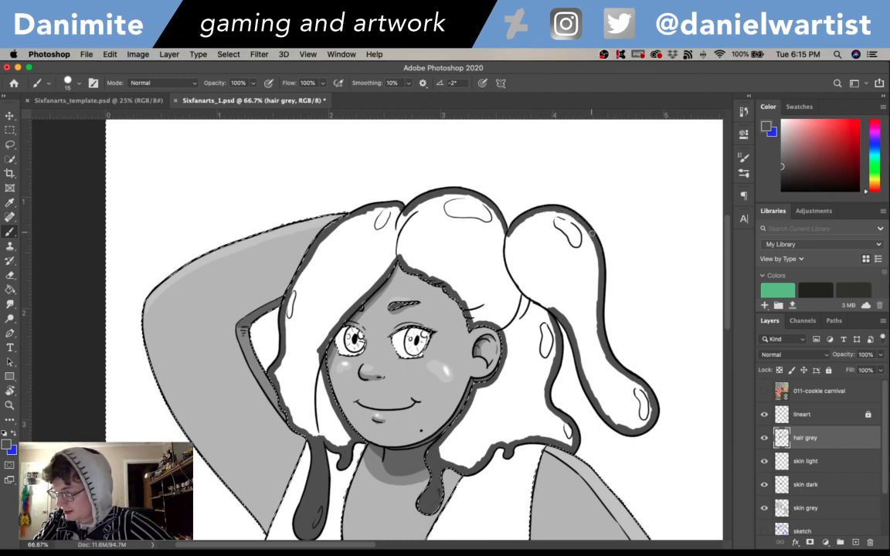
drag(591, 309, 601, 275)
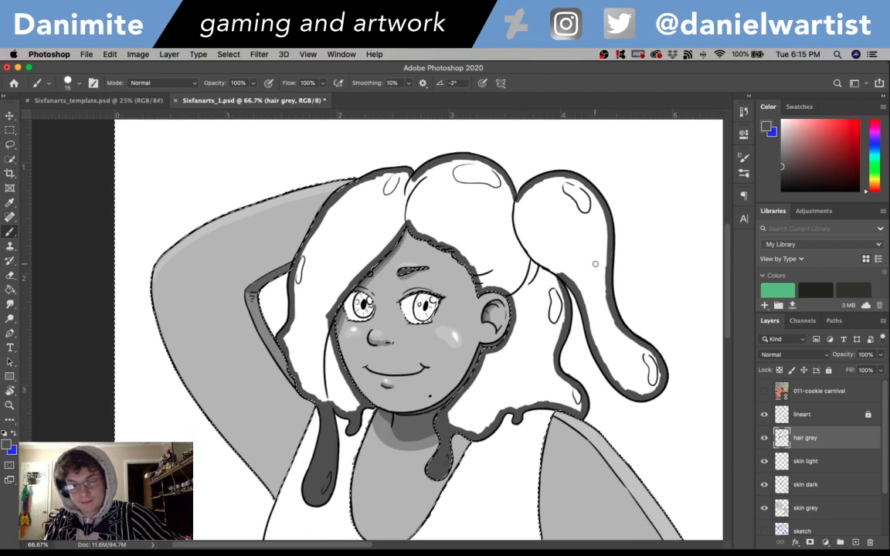
- Fill the bordered hair areas with the dark grey using the Paint Bucket and save the document
key(g)
click(566, 244)
key(ctrl+d)
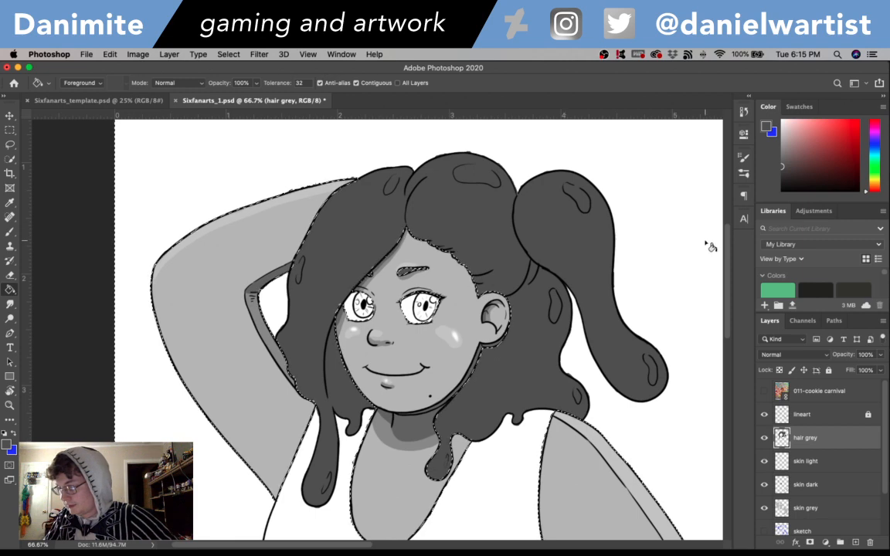
scroll(725, 232, up, 3)
scroll(725, 229, down, 1)
key(ctrl+shift+d)
key(b)
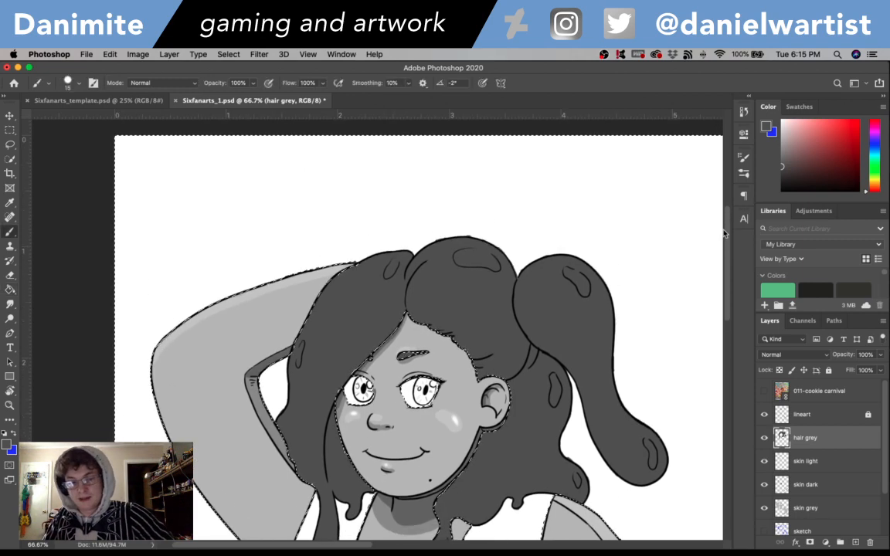
key(ctrl+s)
scroll(726, 238, down, 3)
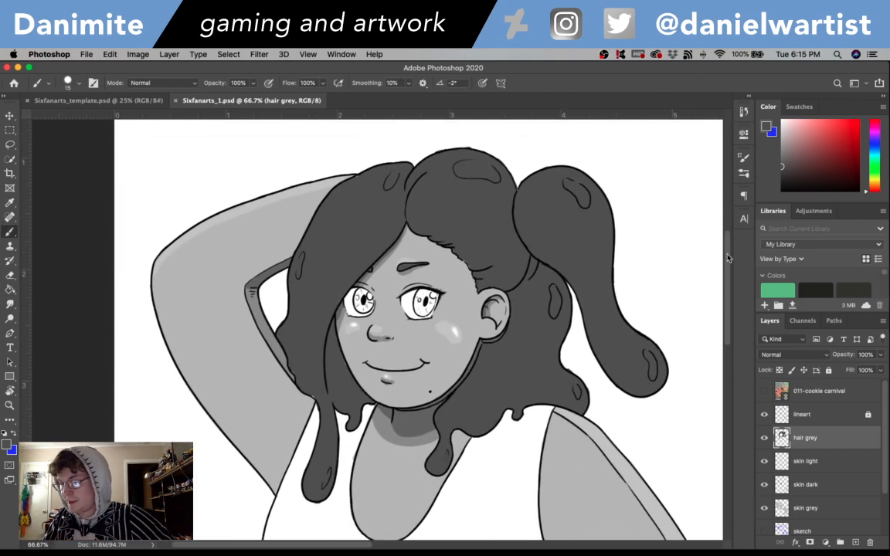
- Erase the stray grey outside the line art along the top of the crown
scroll(724, 236, up, 2)
key(e)
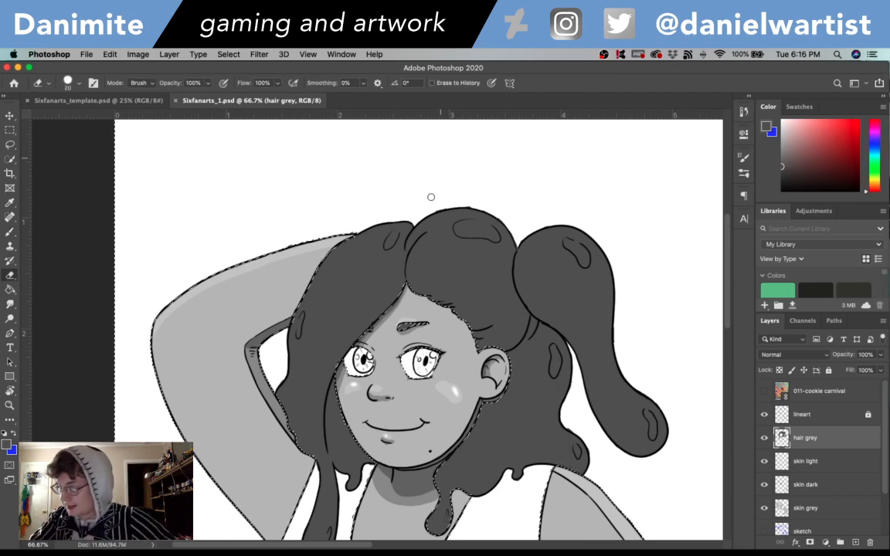
drag(439, 205, 474, 201)
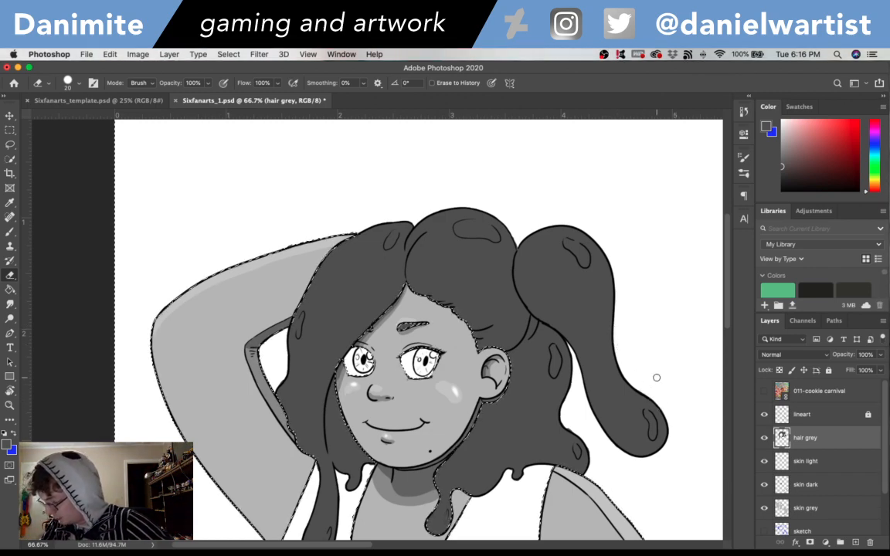
- Load the hair grey layer's pixels as a selection and create a new layer named hair dark above it
scroll(618, 324, down, 5)
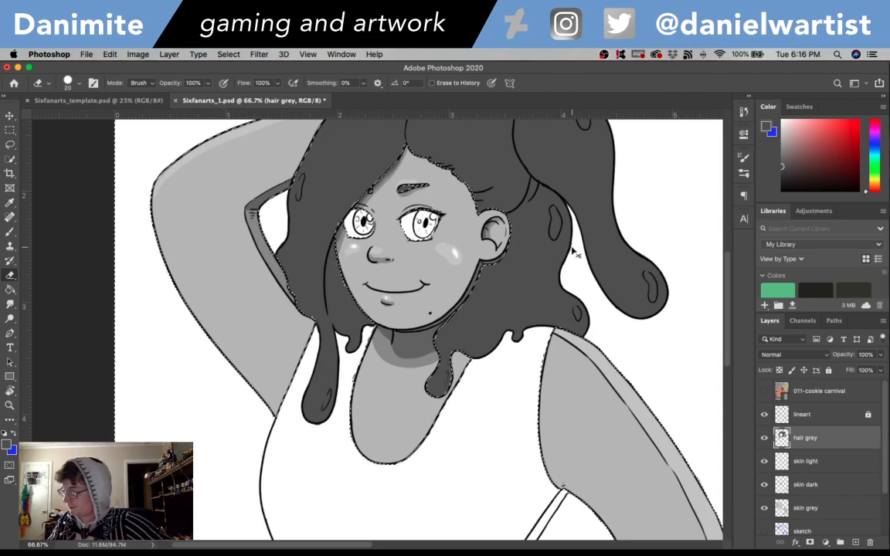
super+click(782, 438)
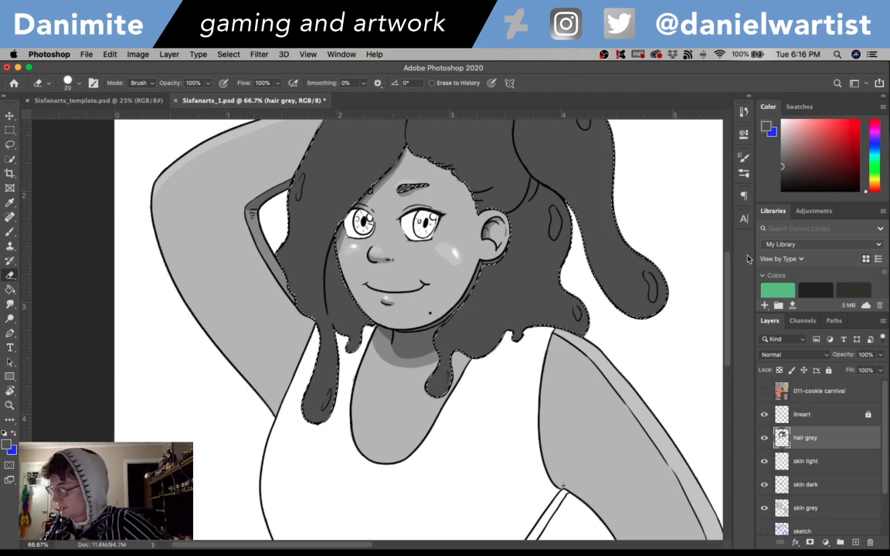
drag(727, 279, 728, 242)
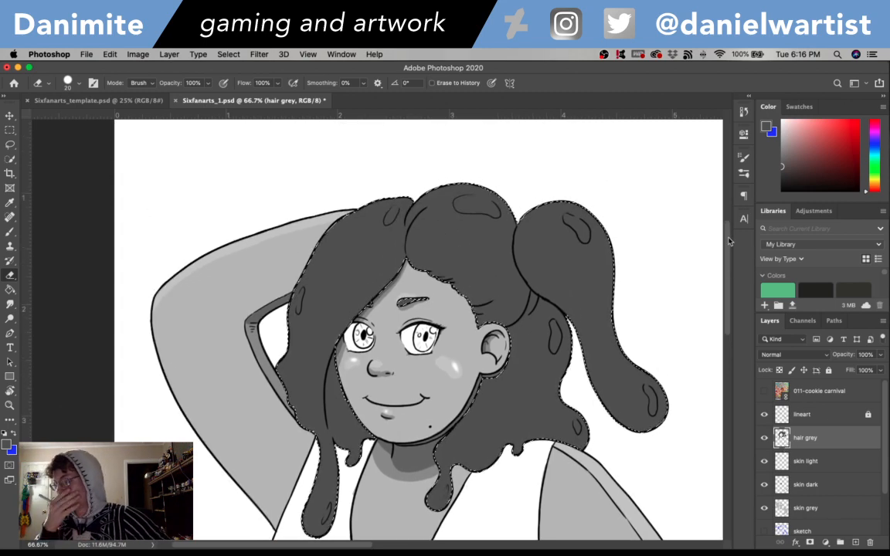
key(super+shift+n)
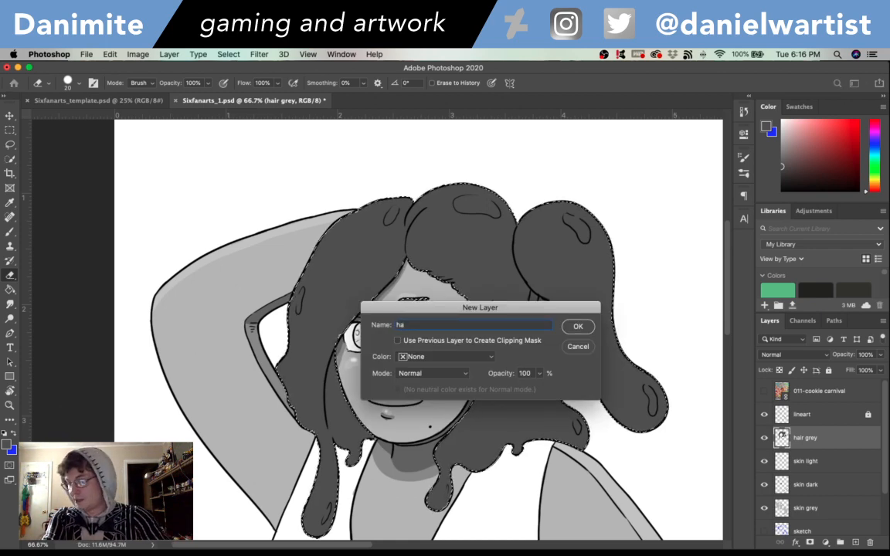
text(hair dark)
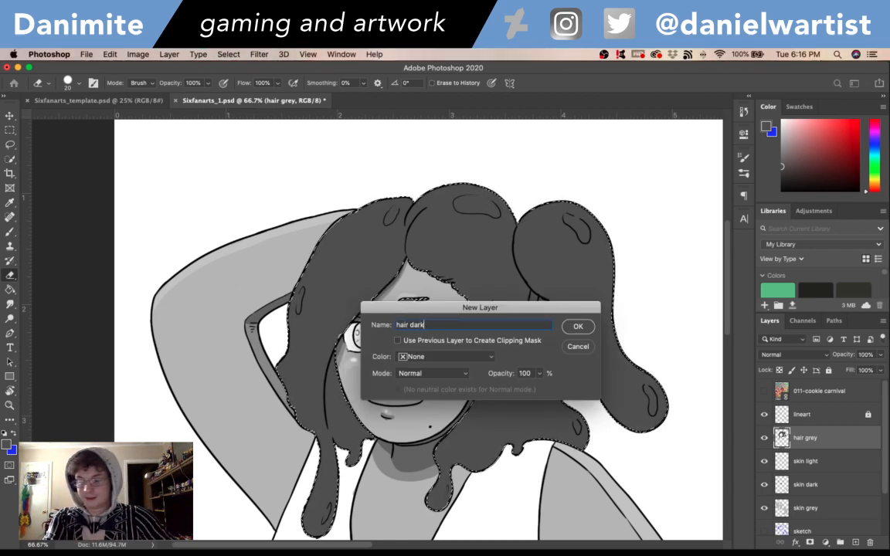
key(Return)
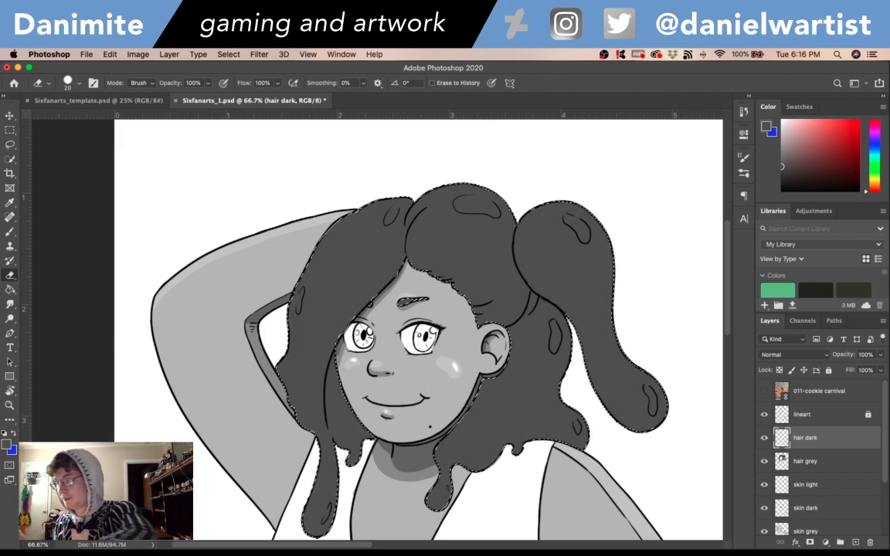
- Set the foreground colour to dark grey #3b3b3b and brush a shadow along the ponytail's inner edge down toward its tip
key(i)
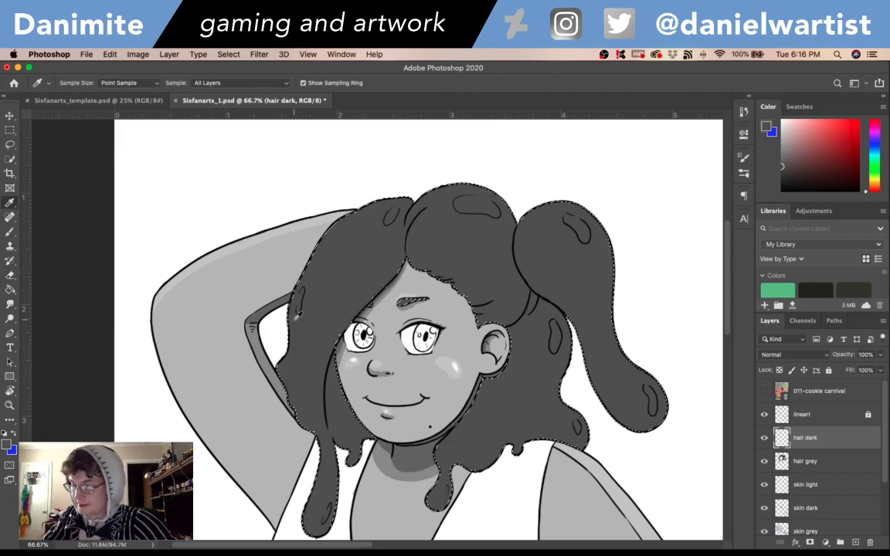
click(7, 444)
drag(343, 226, 336, 238)
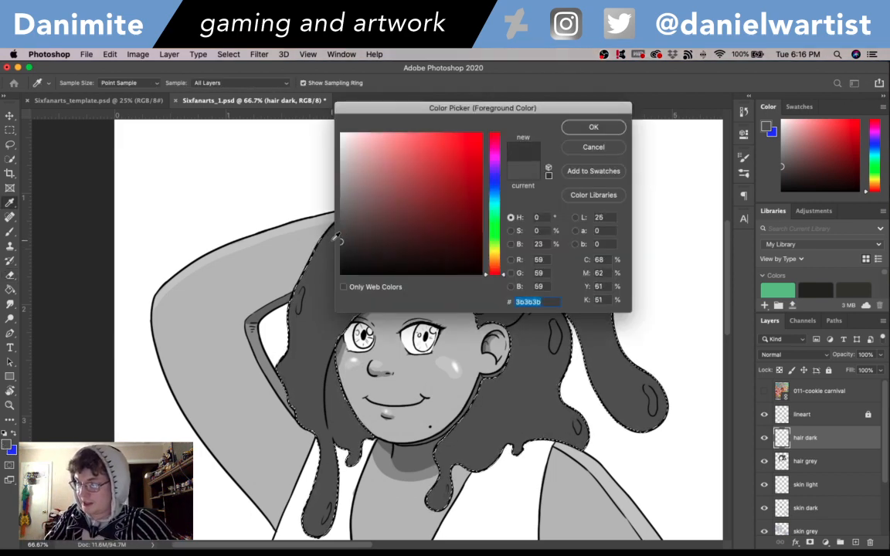
click(587, 125)
key(b)
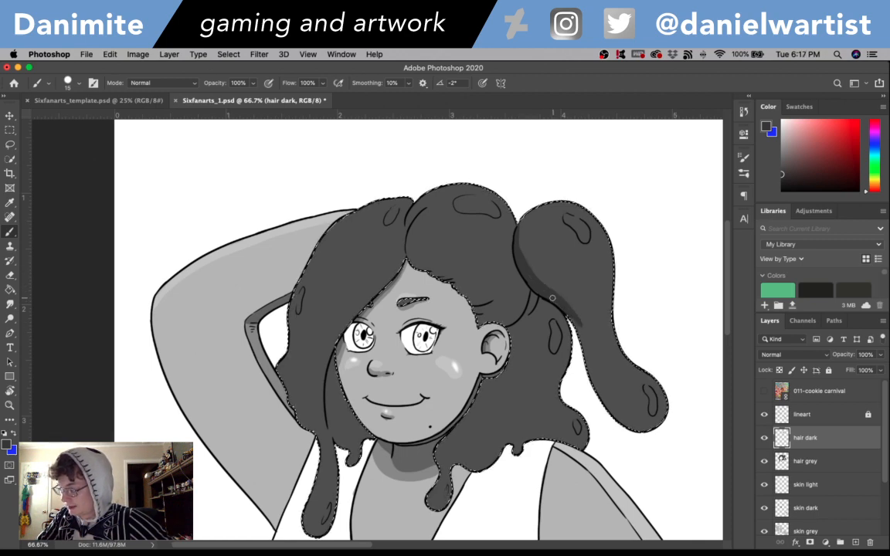
drag(552, 299, 588, 352)
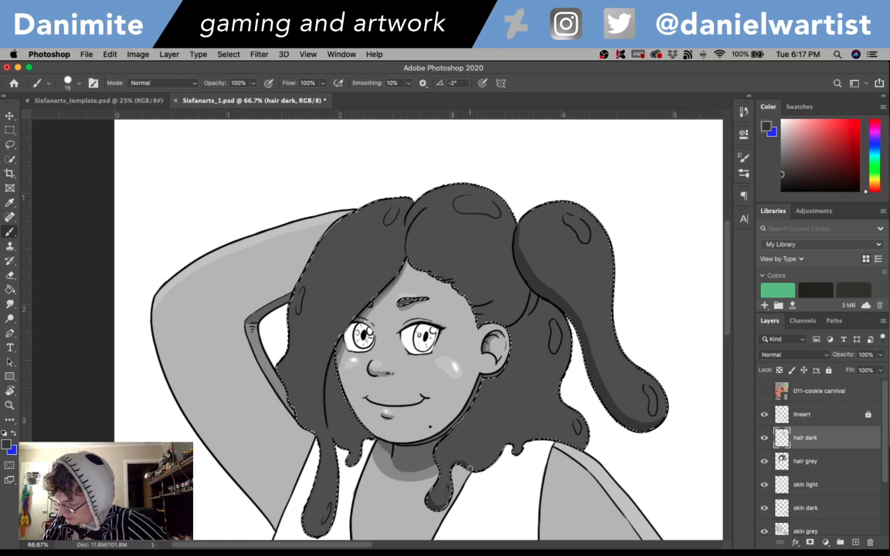
drag(466, 468, 503, 453)
key(super+z)
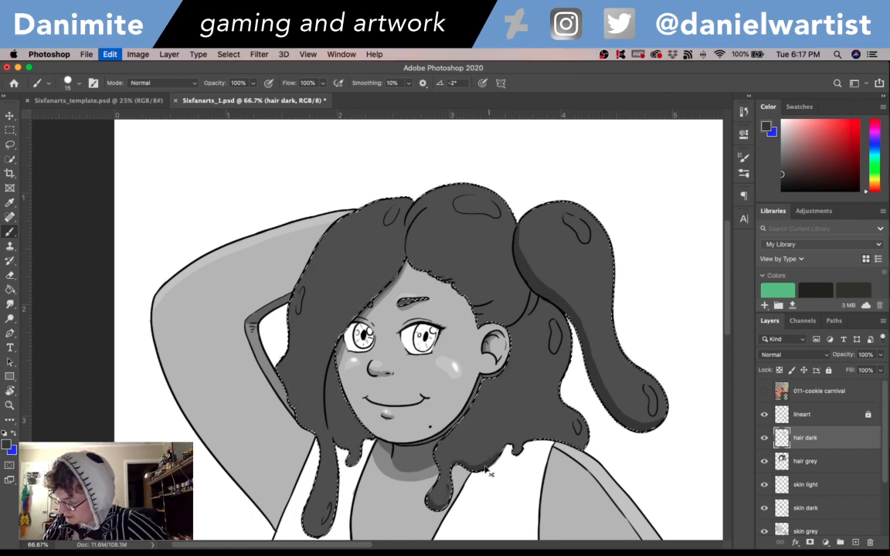
drag(439, 446, 438, 466)
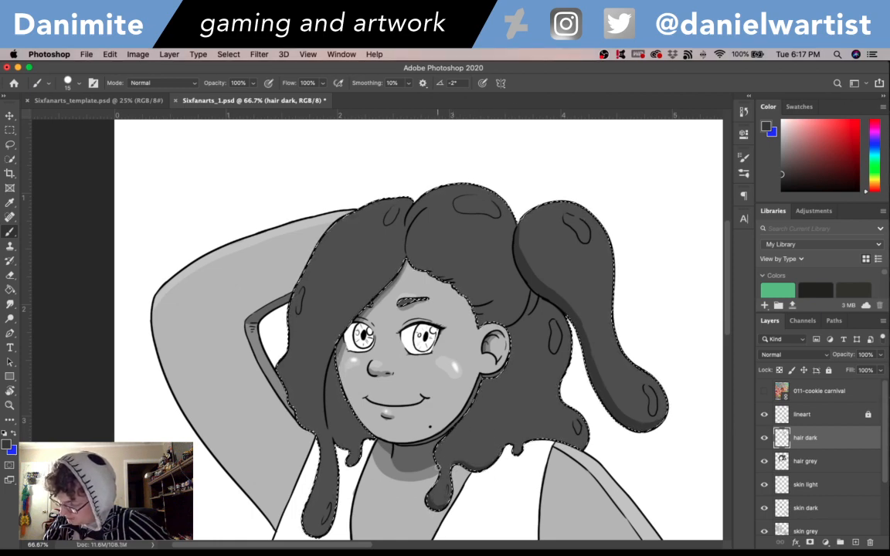
key(super+z)
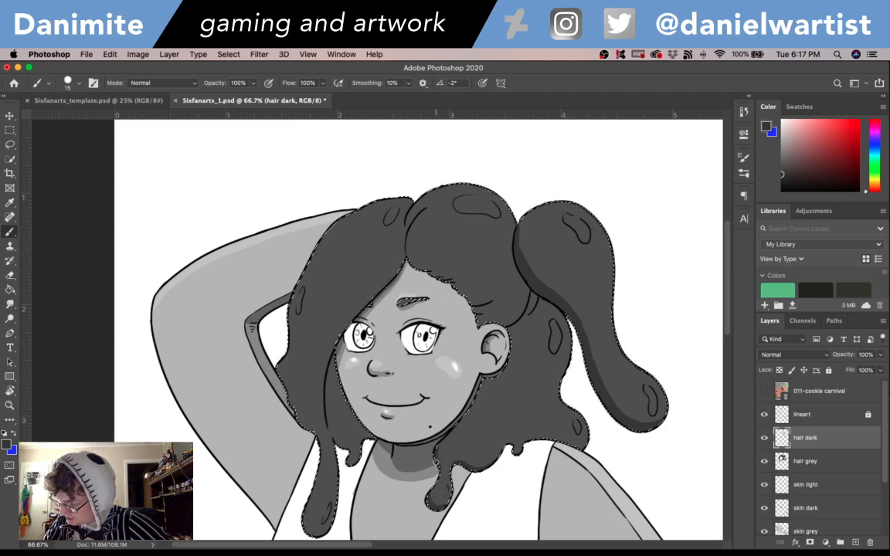
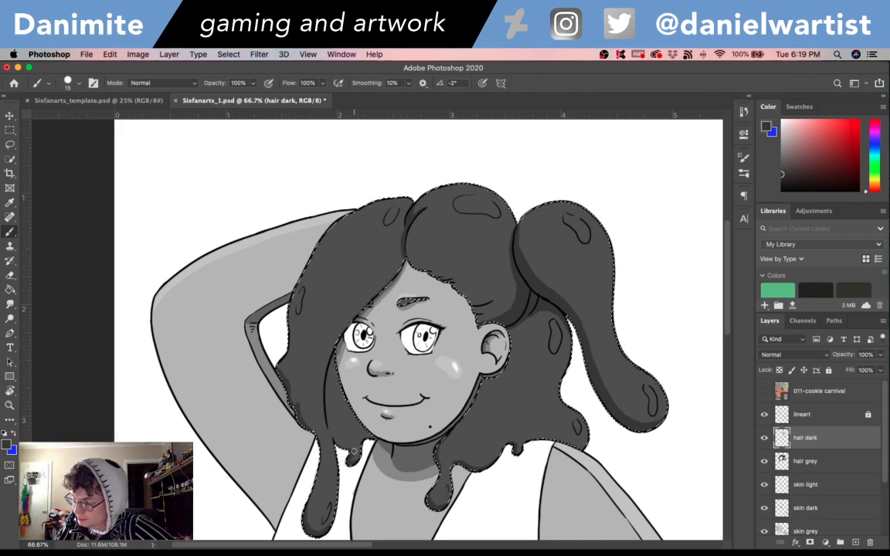
- Undo the last brush stroke, repaint the dark shading on the hair strand beside the cheek, and save the file
key(super+z)
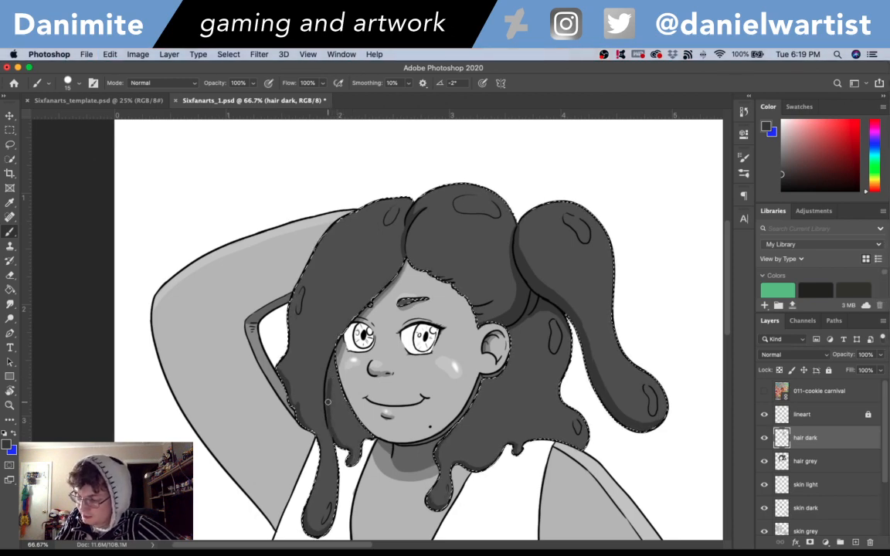
drag(336, 347, 331, 382)
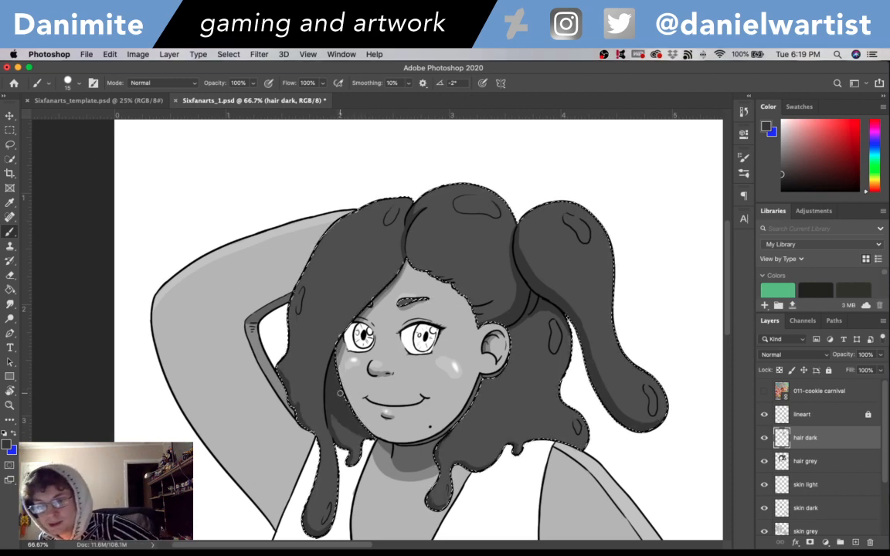
key(super+s)
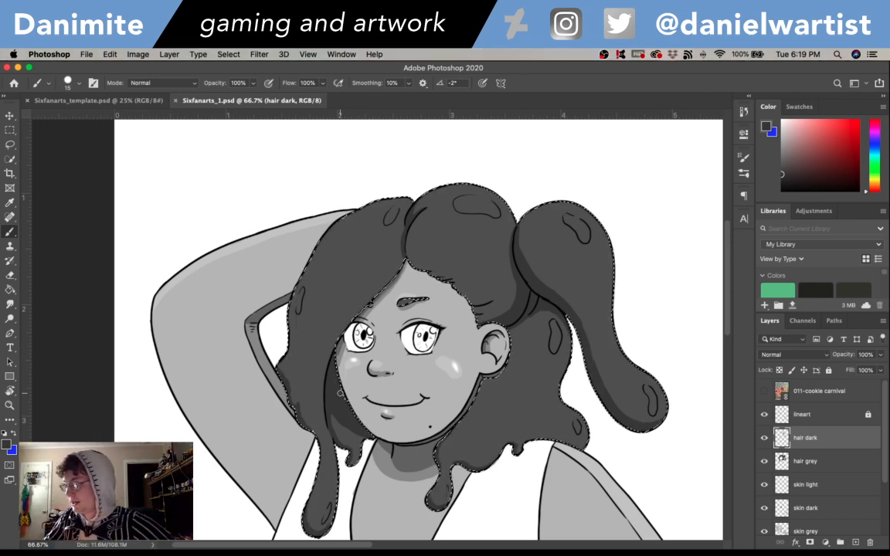
- Sample the mid-grey hair tone and lighten the foreground colour to a5a5a5 for painting with the Brush
mouse_move(730, 308)
mouse_down()
mouse_move(728, 289)
mouse_move(729, 323)
mouse_up()
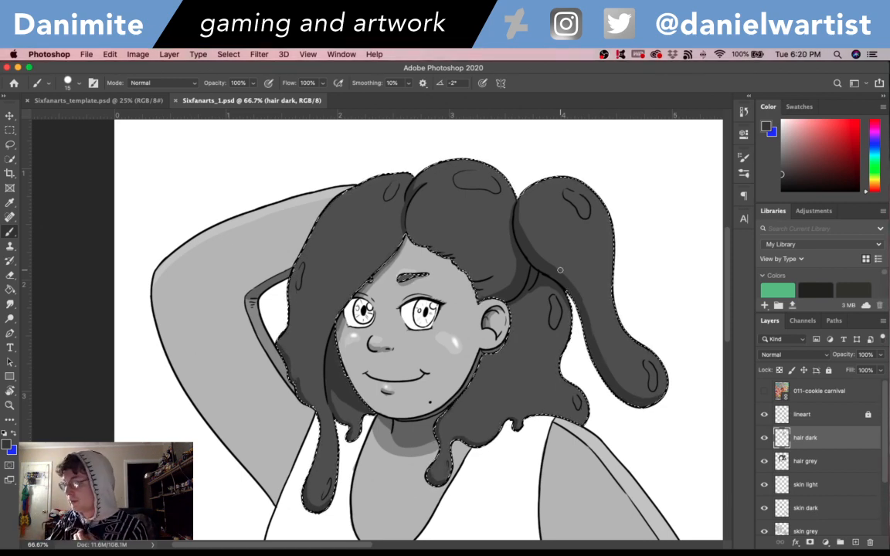
mouse_move(728, 257)
mouse_down()
mouse_move(728, 270)
mouse_move(729, 256)
mouse_up()
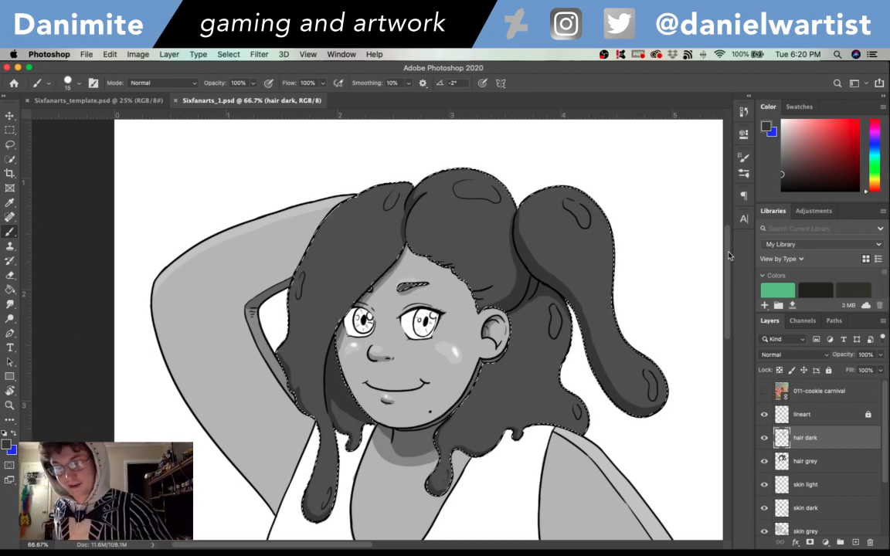
key(i)
click(504, 236)
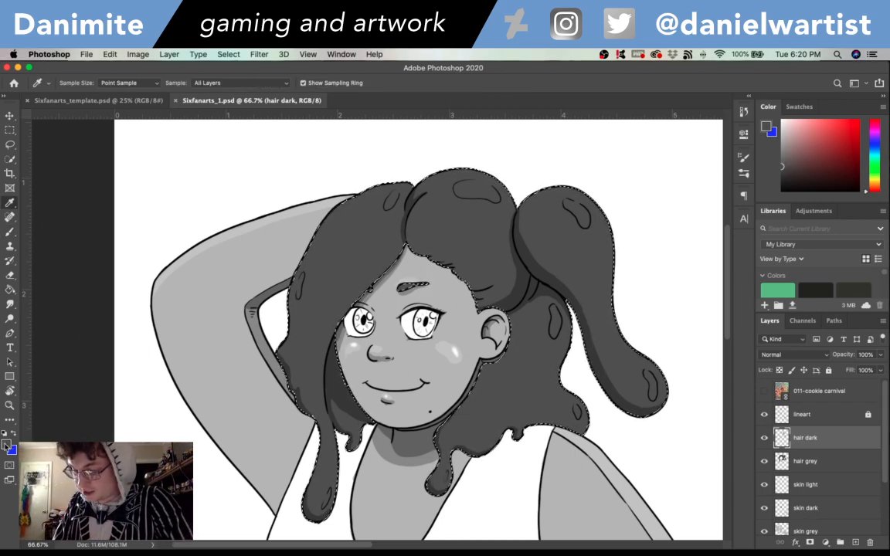
click(7, 446)
click(606, 125)
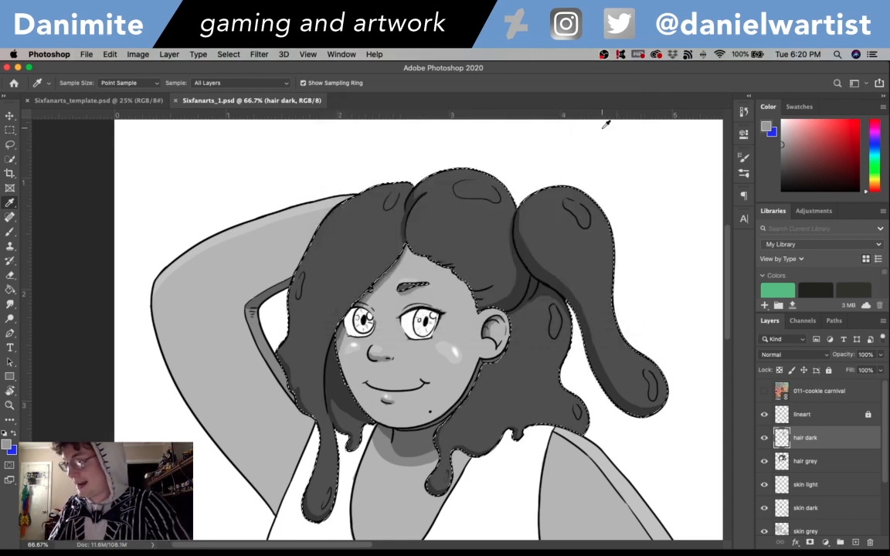
key(b)
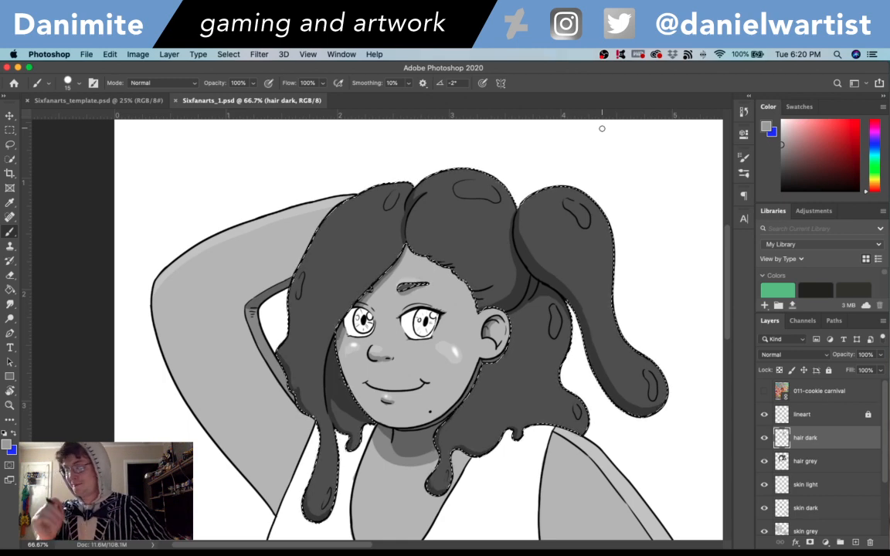
- Create a new layer named "hair light" above the hair dark layer
key(super+shift+n)
text(hair light)
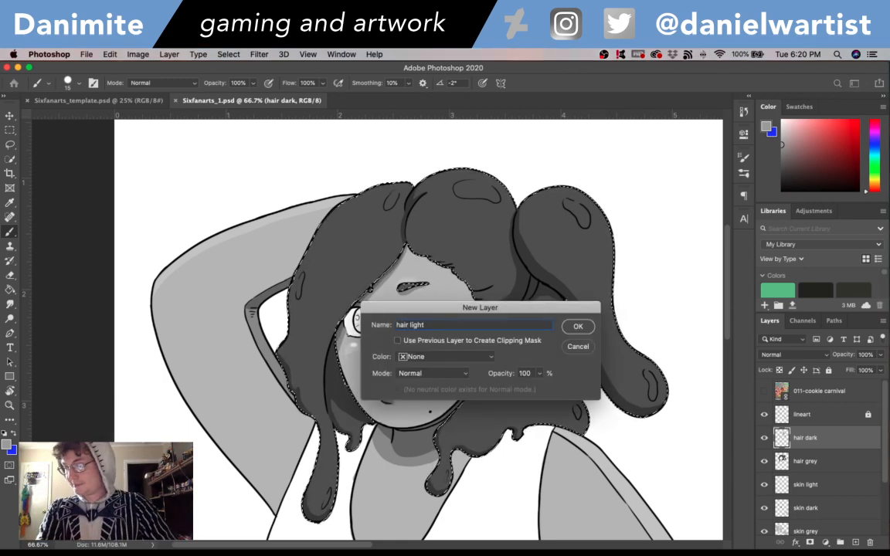
key(Return)
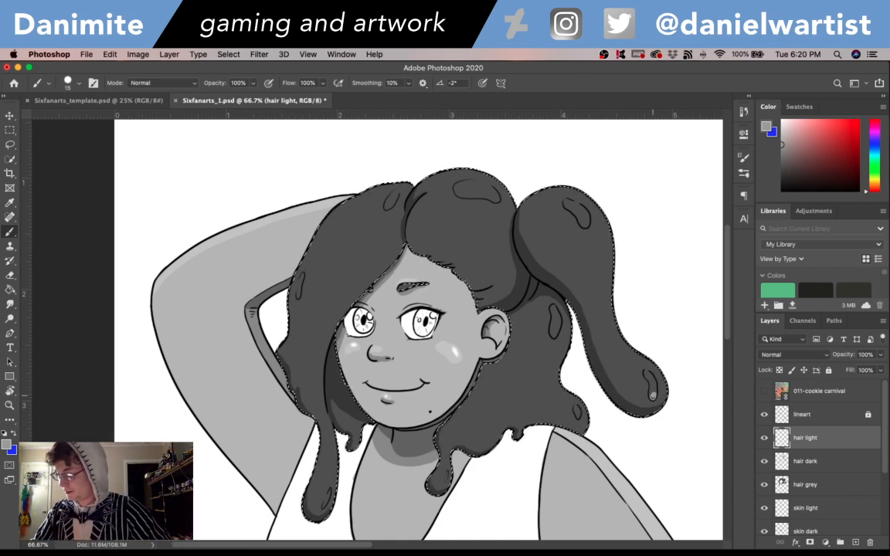
- Paint the outlined highlight shapes on the ponytail, crown, side locks and hair tips light grey, and save the file
drag(653, 396, 648, 374)
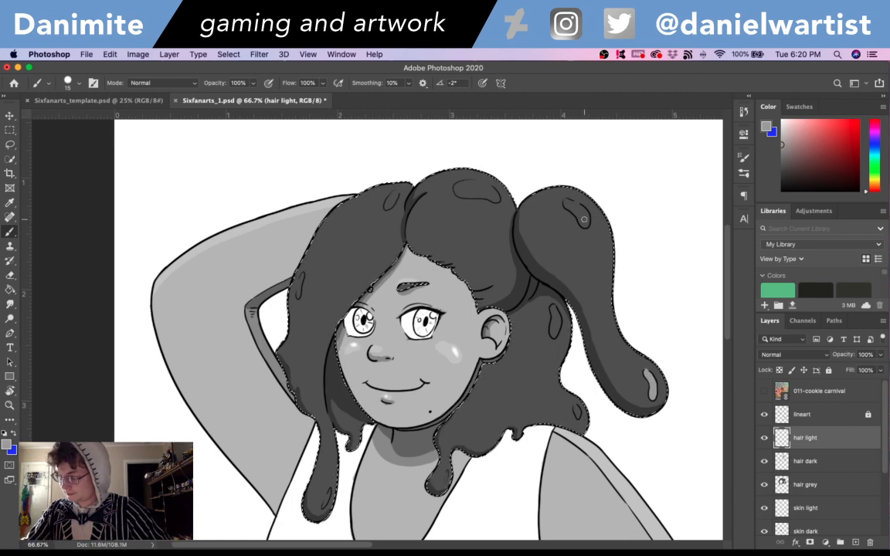
drag(584, 219, 578, 208)
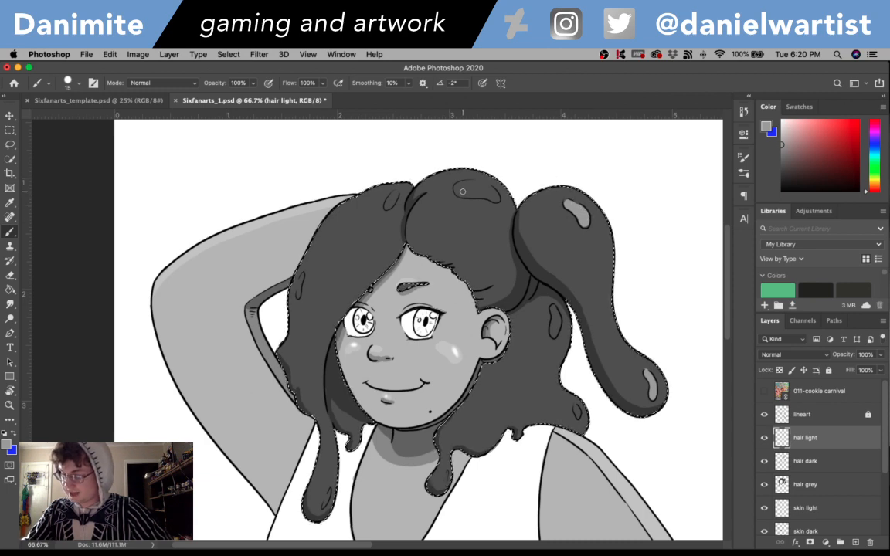
mouse_move(459, 190)
mouse_down()
mouse_move(486, 188)
mouse_move(490, 197)
mouse_up()
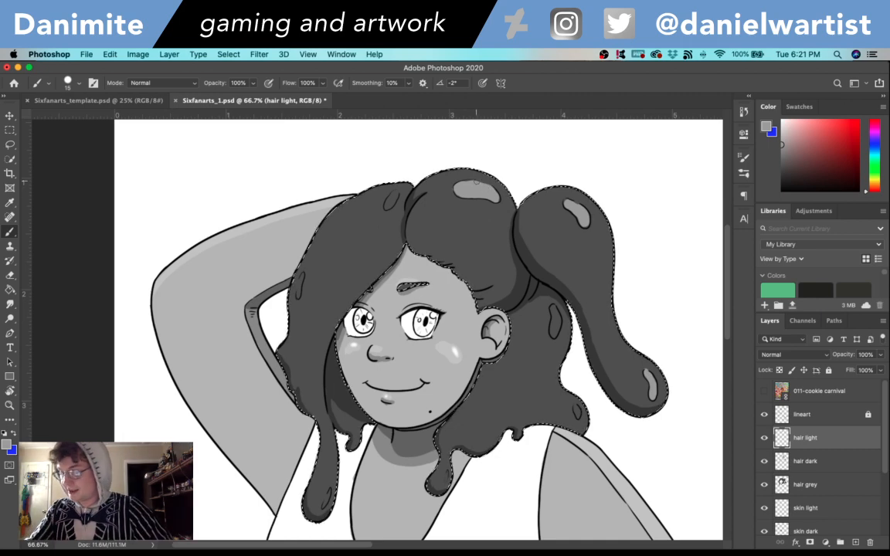
click(388, 203)
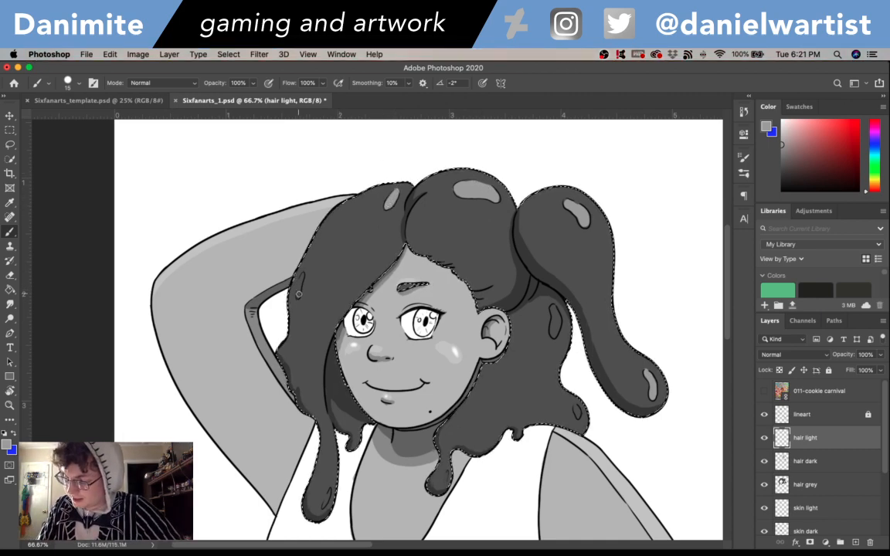
click(298, 293)
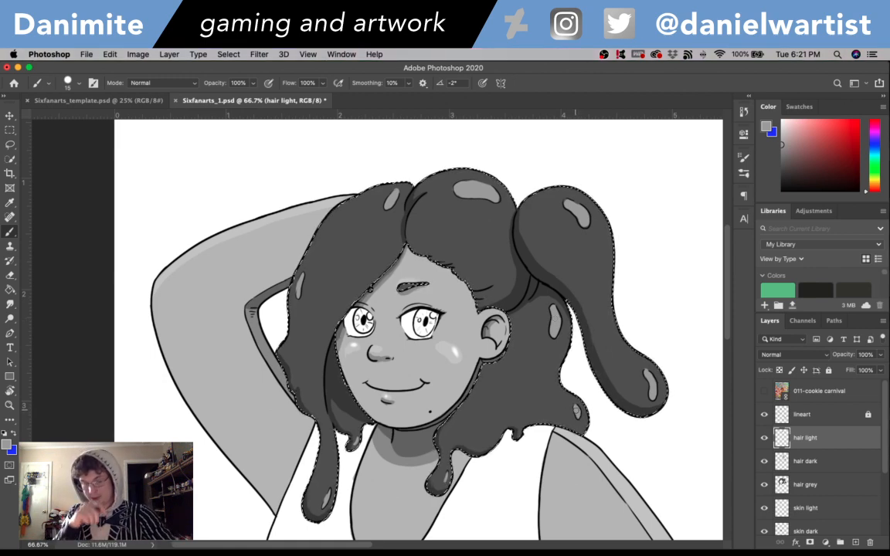
key(super+s)
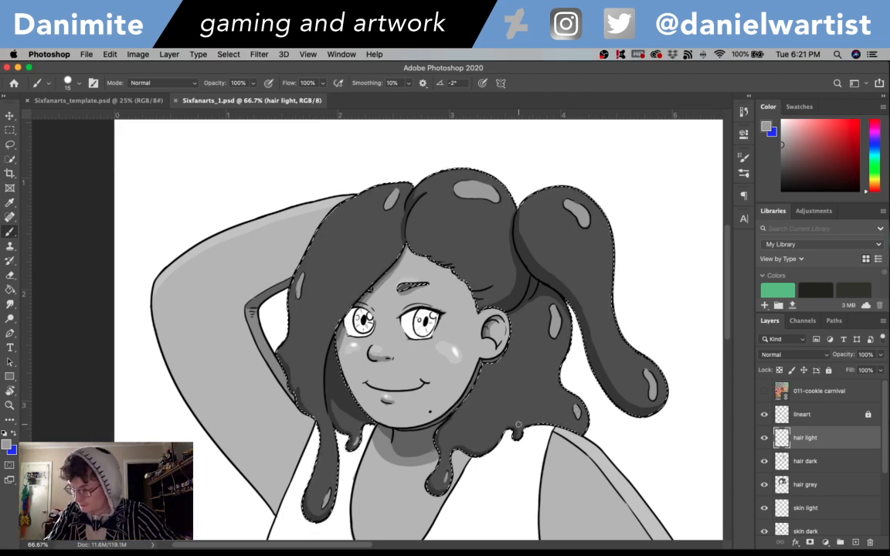
- Add thin light-grey highlight streaks along the lower hair edge and the large front lock, and save the file
drag(519, 425, 509, 408)
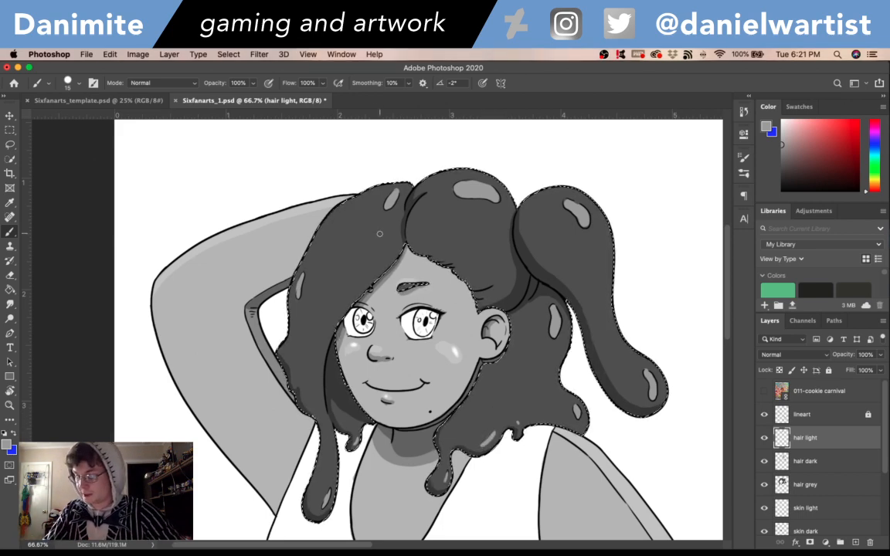
drag(388, 259, 395, 248)
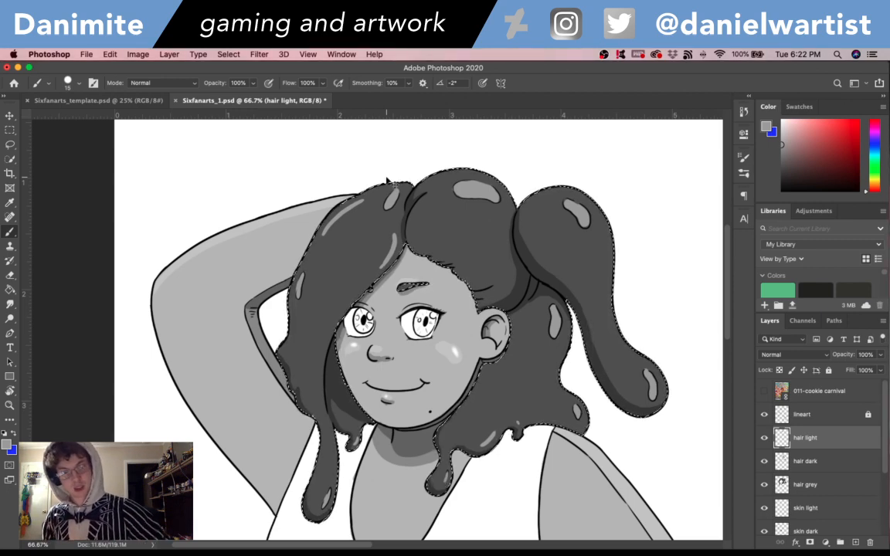
key(super+s)
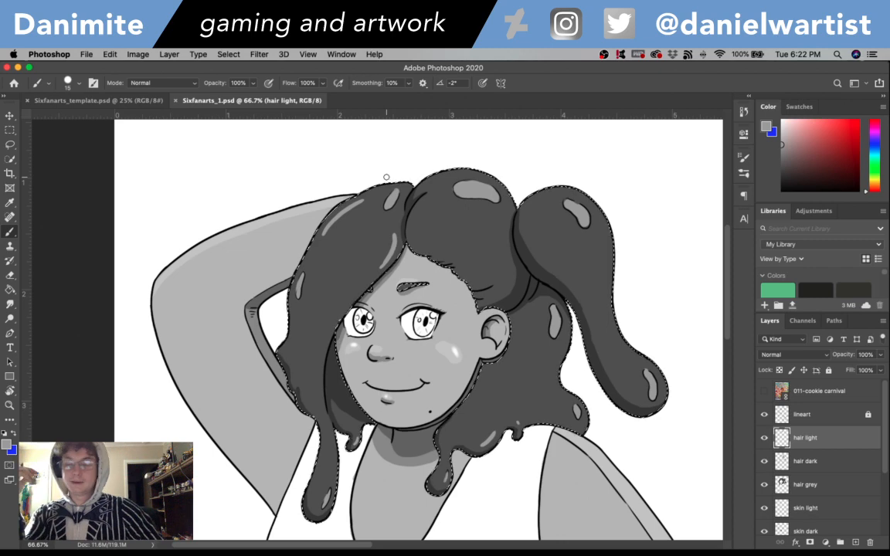
- Clear the hair selection to examine the shaded artwork without its outline, and restore the selection
key(super+d)
scroll(734, 303, down, 4)
scroll(733, 303, up, 5)
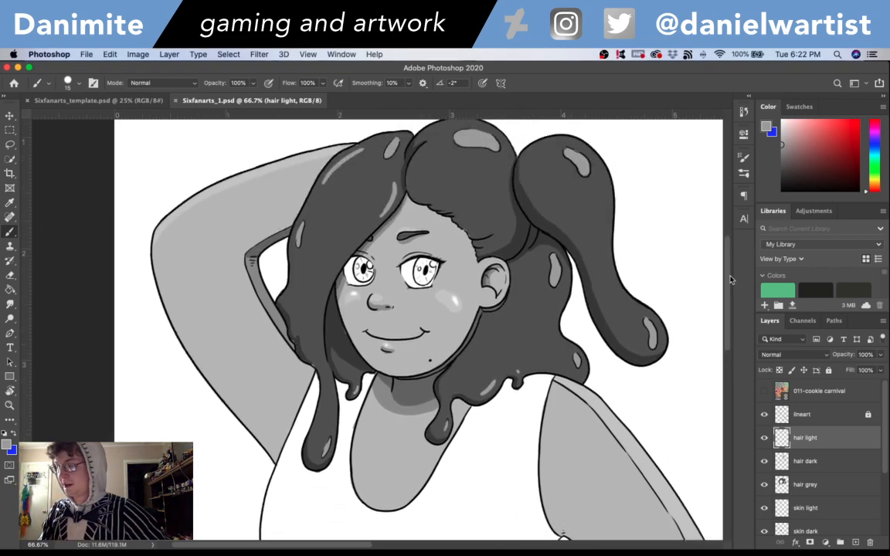
key(super+shift+d)
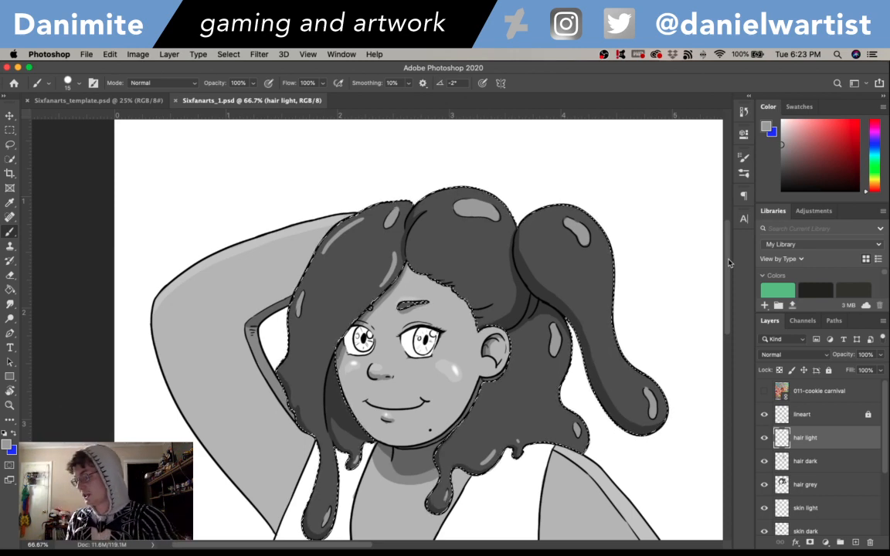
- Create a new layer named "hair color" above the hair light layer
key(super+shift+n)
text(hair color)
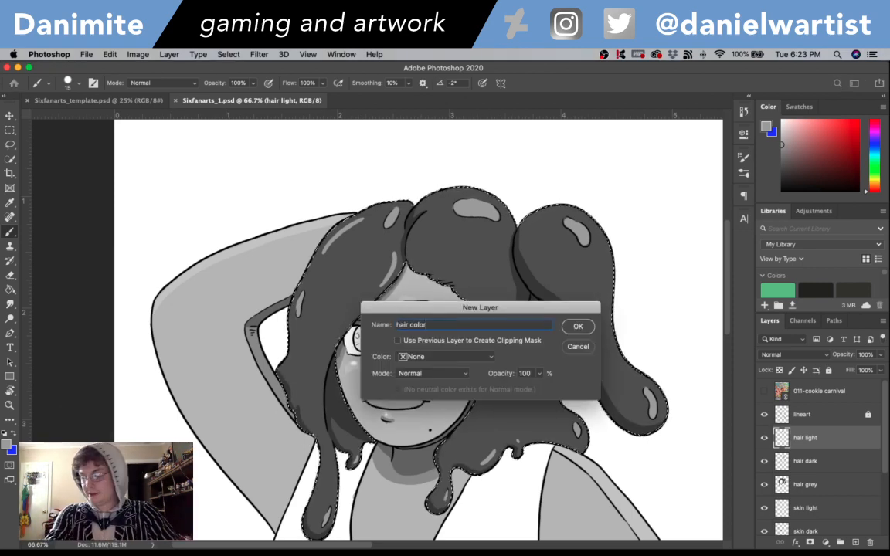
key(Return)
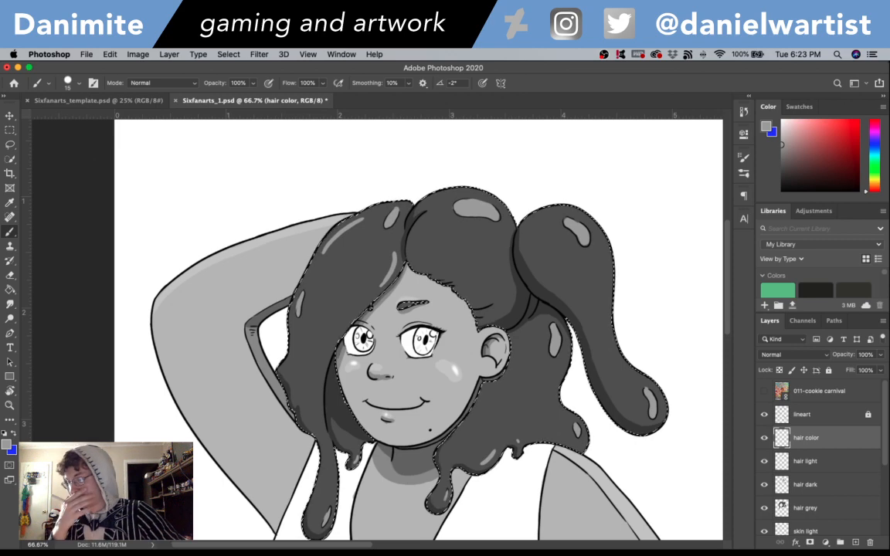
- Set the foreground colour to the orange-brown bf753f
click(6, 444)
click(462, 178)
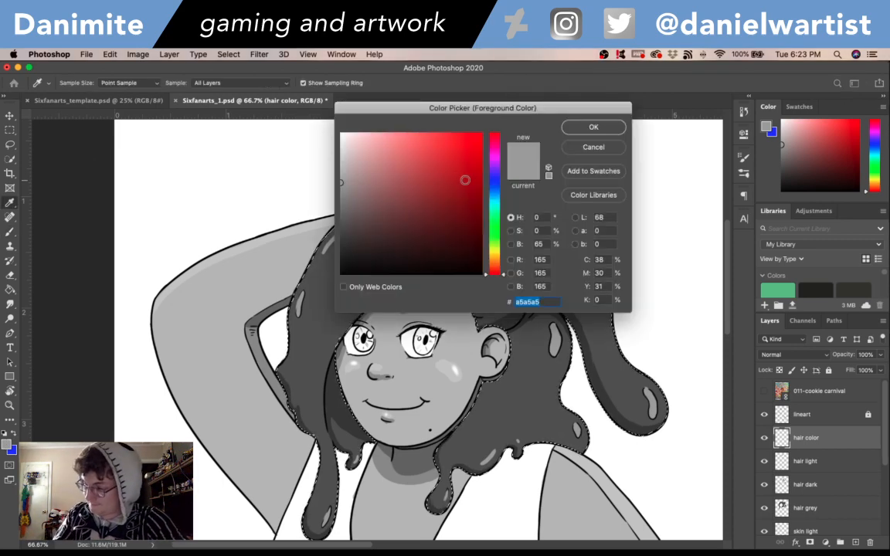
mouse_move(463, 178)
mouse_down()
mouse_move(403, 190)
mouse_move(411, 185)
mouse_up()
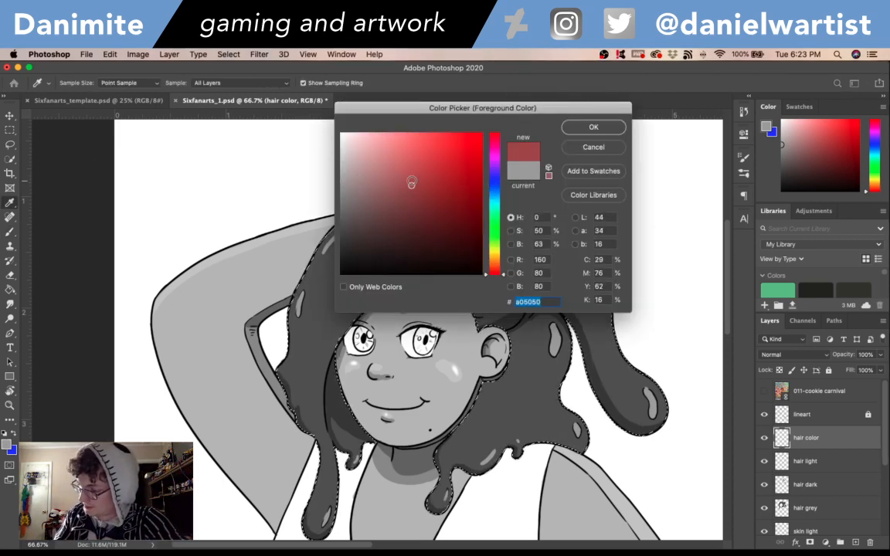
drag(501, 272, 502, 267)
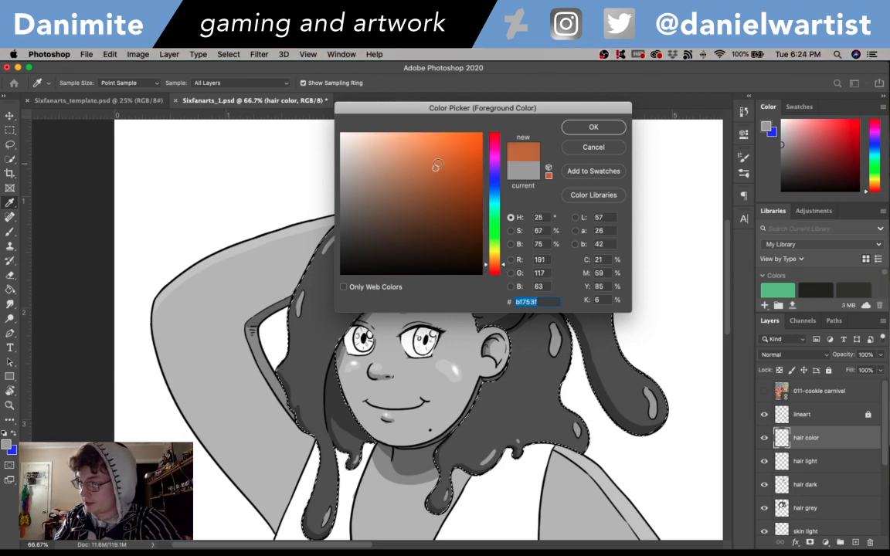
click(590, 126)
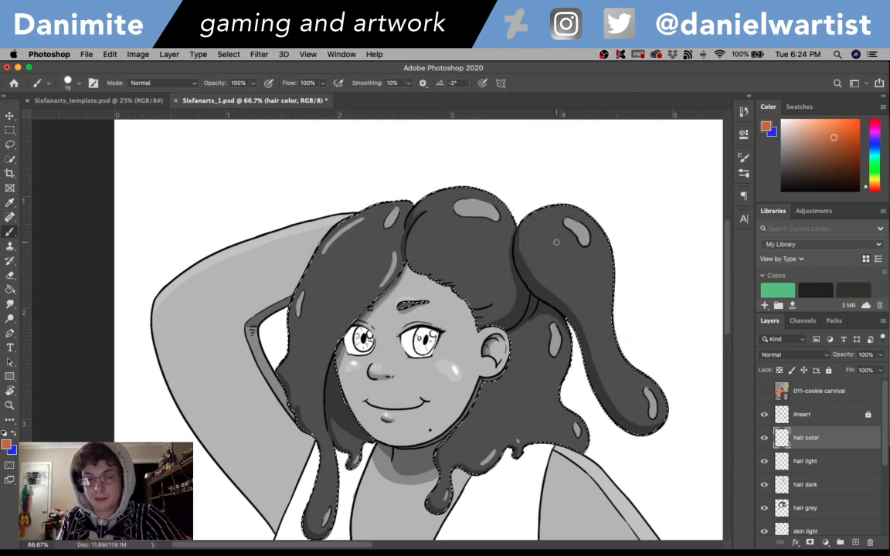
- Set the hair color layer's blending mode to Overlay and fill the selected hair with the orange-brown using the Paint Bucket
key(g)
click(792, 355)
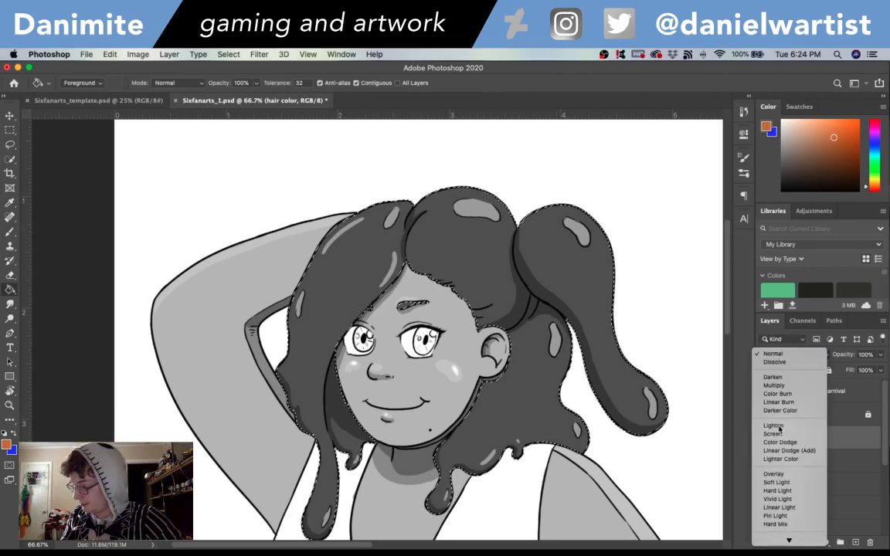
click(773, 474)
click(483, 328)
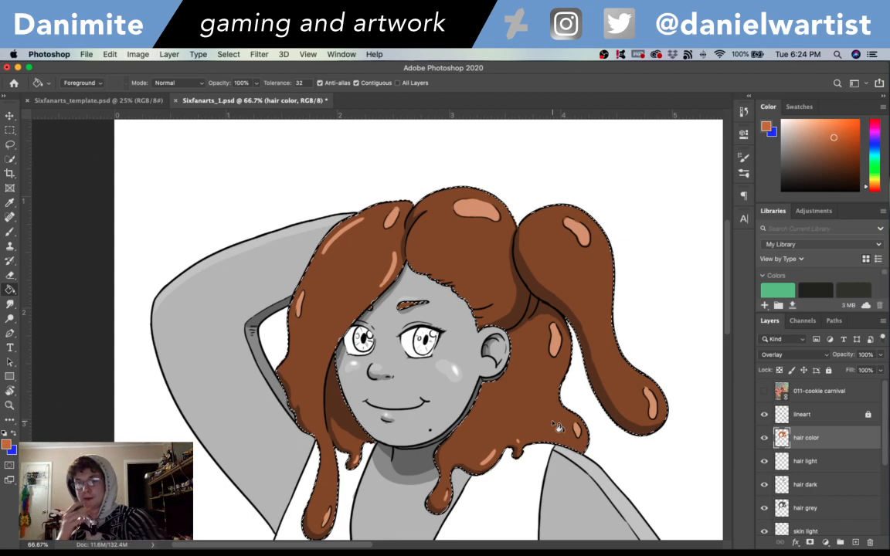
- Replace the orange-brown hair fill with a darker brown of the same hue
key(super+z)
click(6, 445)
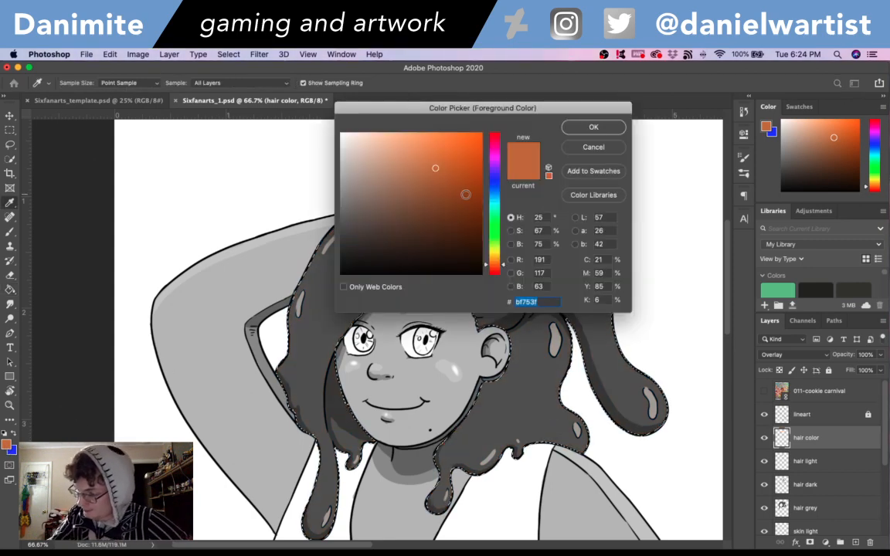
click(437, 181)
click(441, 201)
click(594, 127)
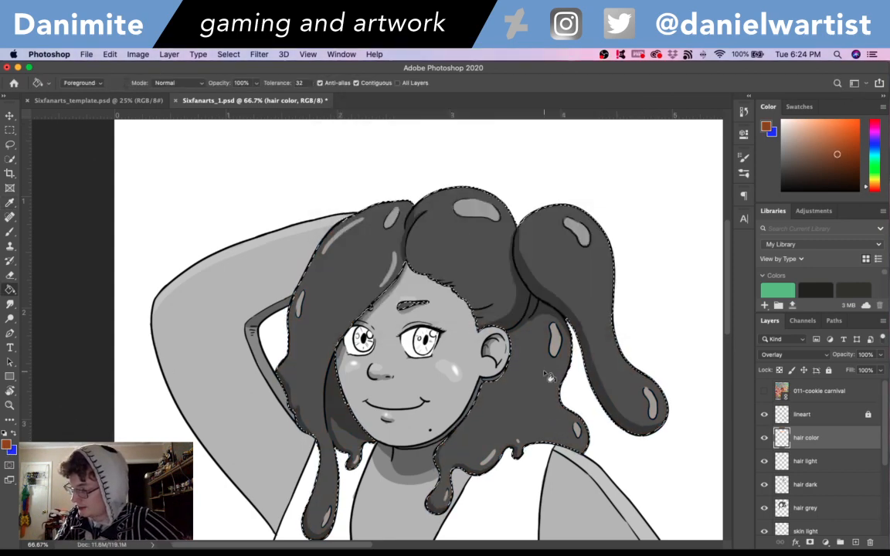
click(506, 309)
key(super+d)
mouse_move(731, 265)
mouse_down()
mouse_move(730, 292)
mouse_move(731, 253)
mouse_up()
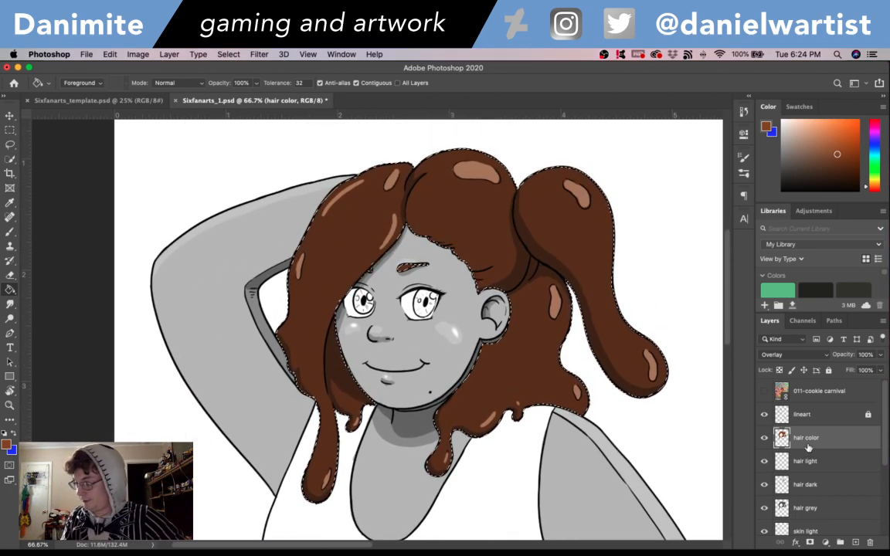
- Group the hair color, hair light, hair dark and hair grey layers and name the group "hair"
shift+click(825, 510)
key(super+g)
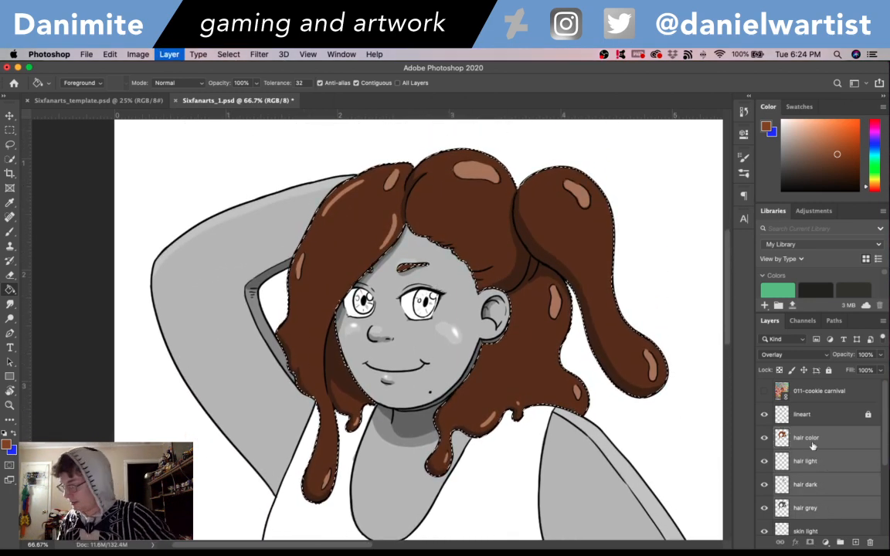
double_click(807, 432)
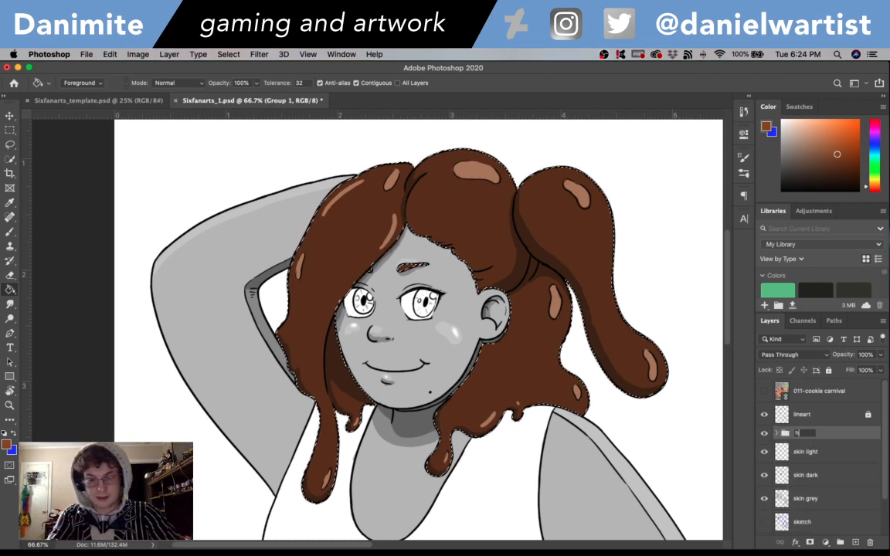
text(hair)
key(Return)
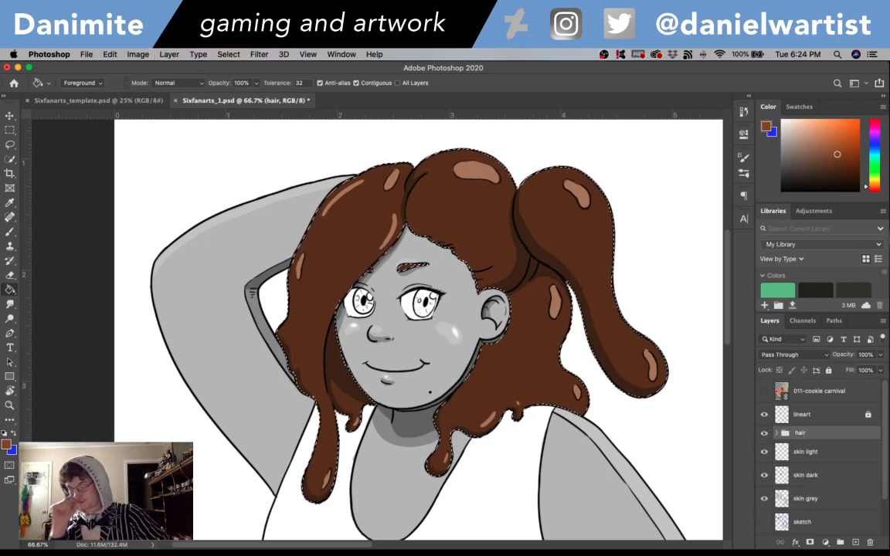
- Create a new layer named "skin color" directly above the skin light layer
click(804, 452)
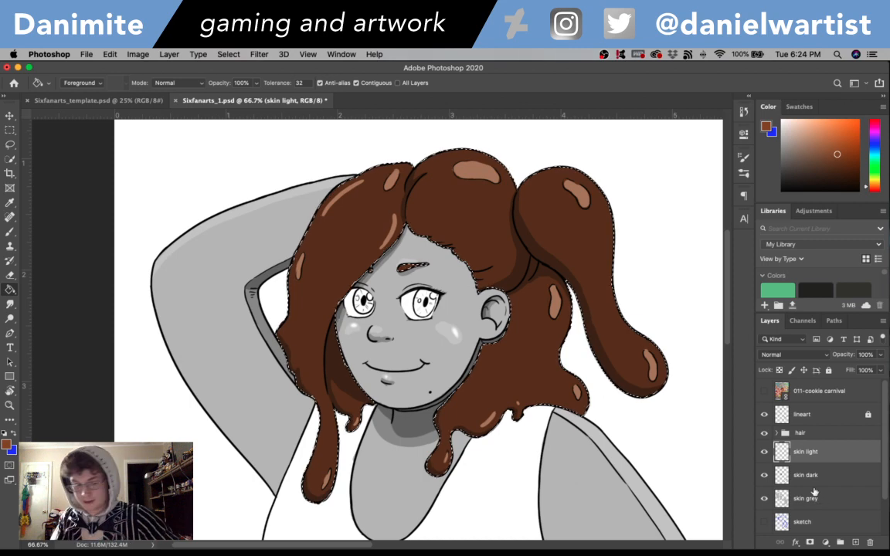
key(shift+super+n)
text(skin)
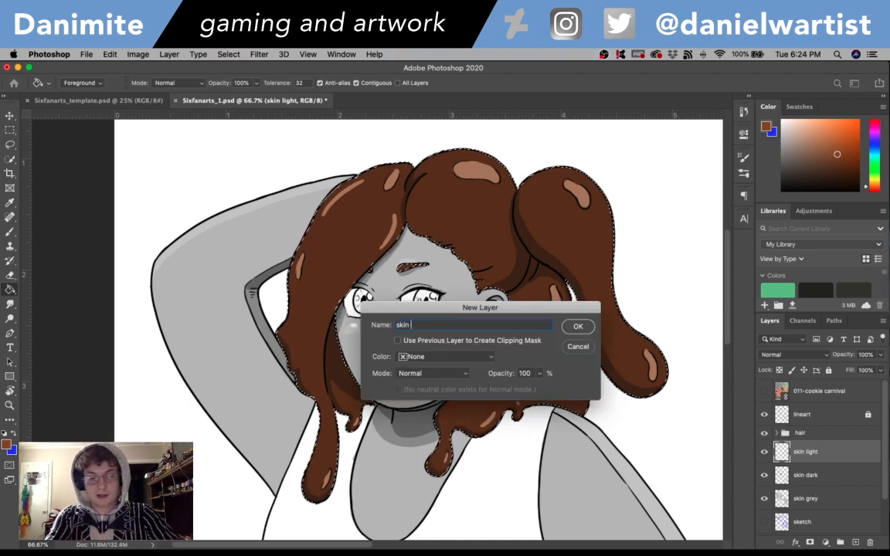
text( color)
key(Return)
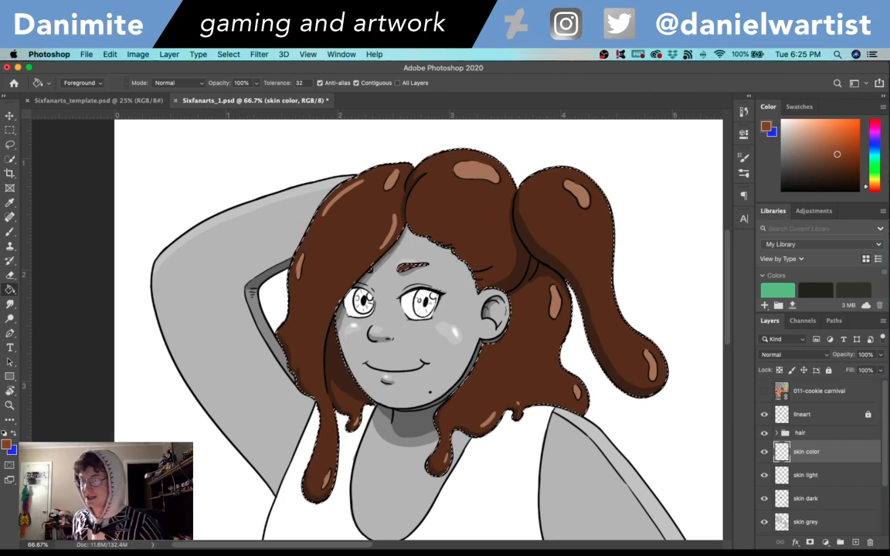
- Load the skin grey layer's pixels as a selection and set the foreground colour to a lighter orange-brown for the Paint Bucket
super+click(781, 522)
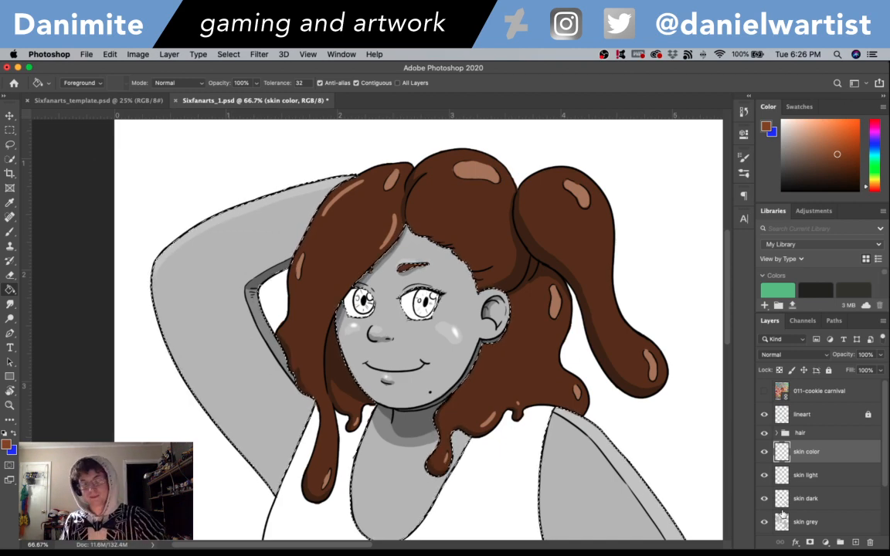
click(6, 444)
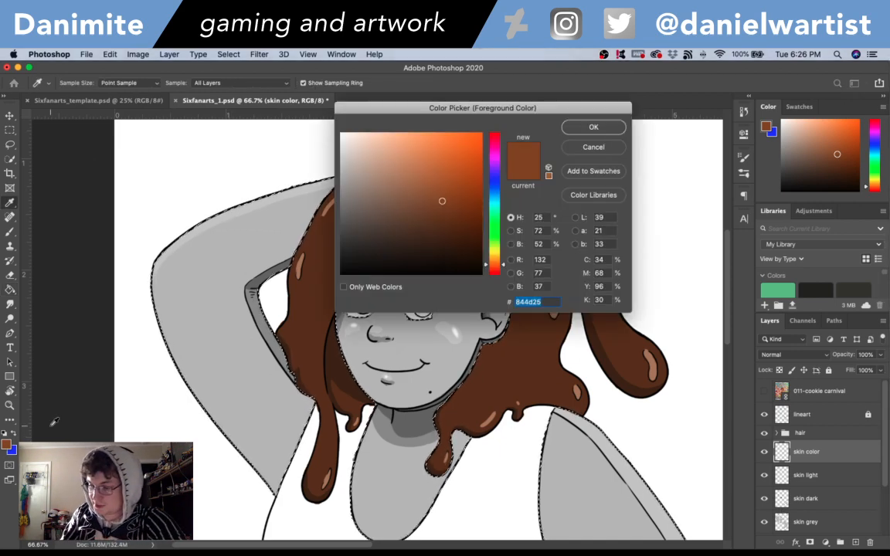
click(433, 168)
click(594, 126)
key(g)
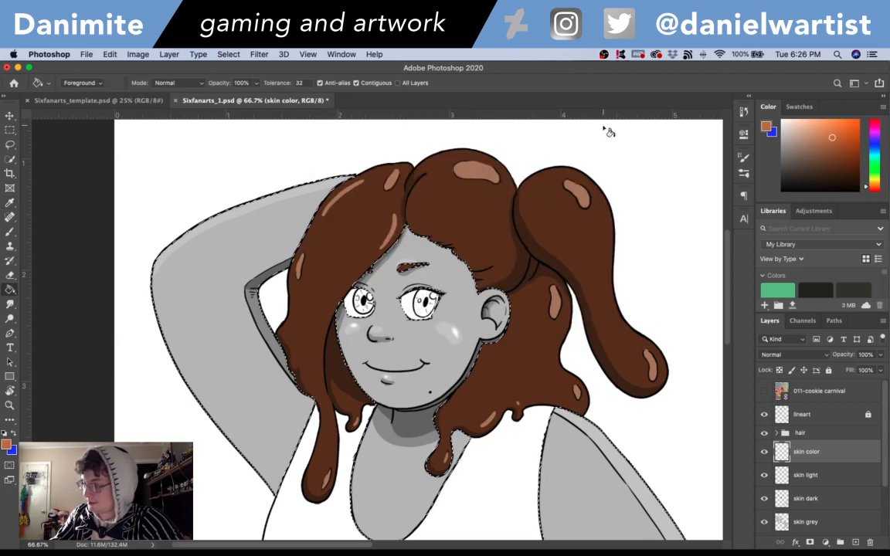
- Set the skin color layer's blending mode to Overlay and fill the selected skin with the foreground colour
click(793, 355)
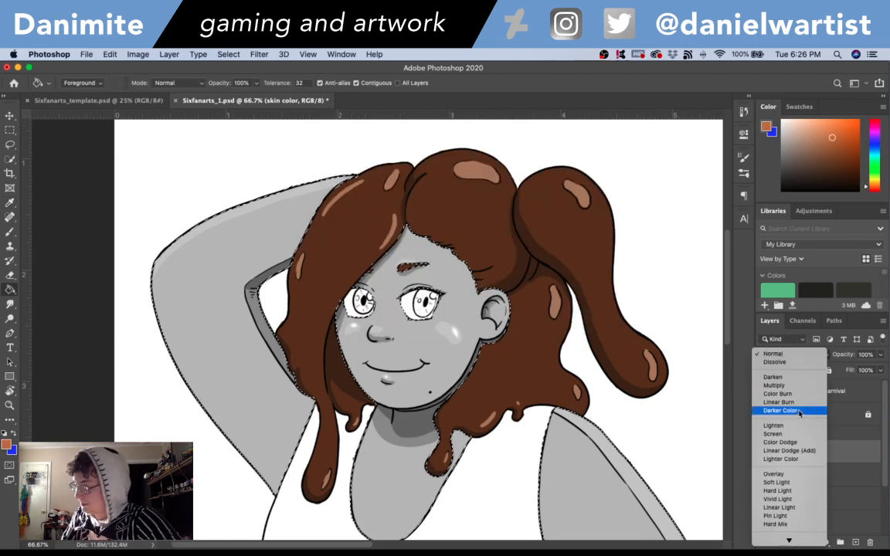
click(776, 474)
click(640, 488)
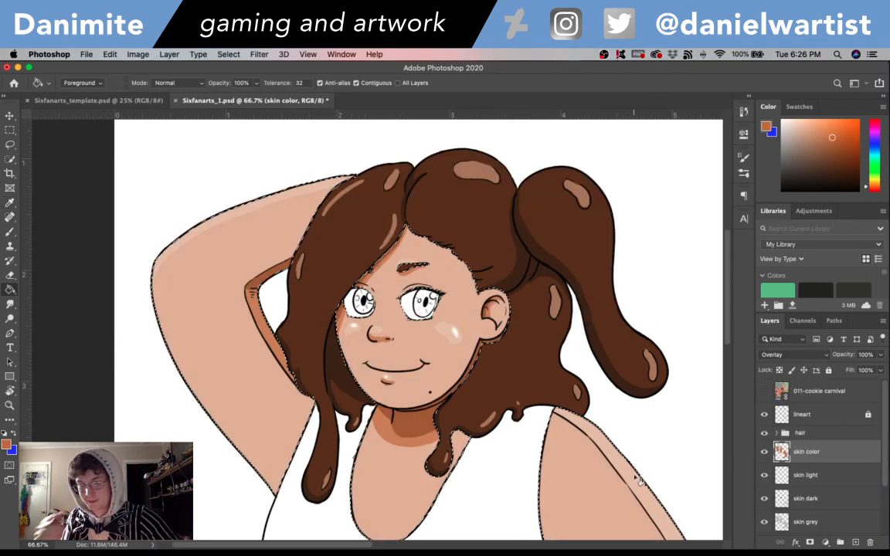
- Undo the skin fill and refill the selection with the slightly darker orange-brown aa6736
key(super+z)
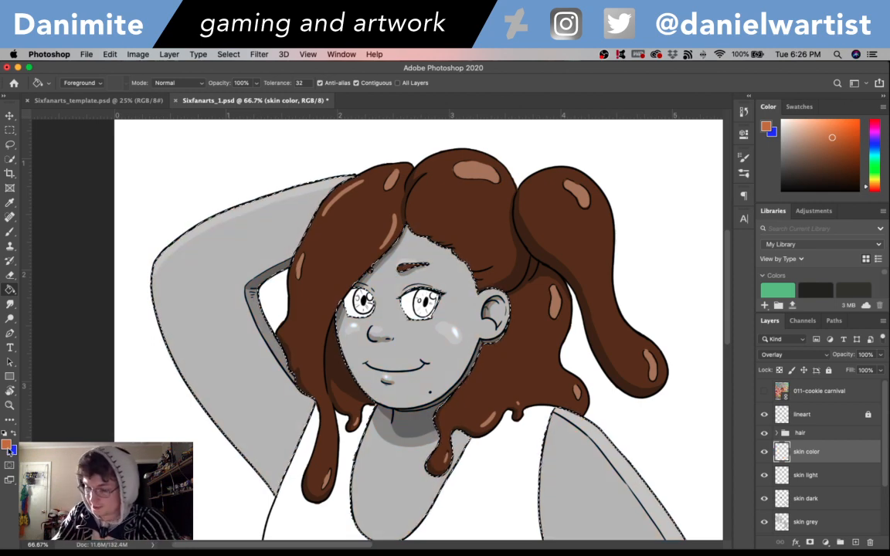
click(7, 445)
drag(435, 169, 437, 179)
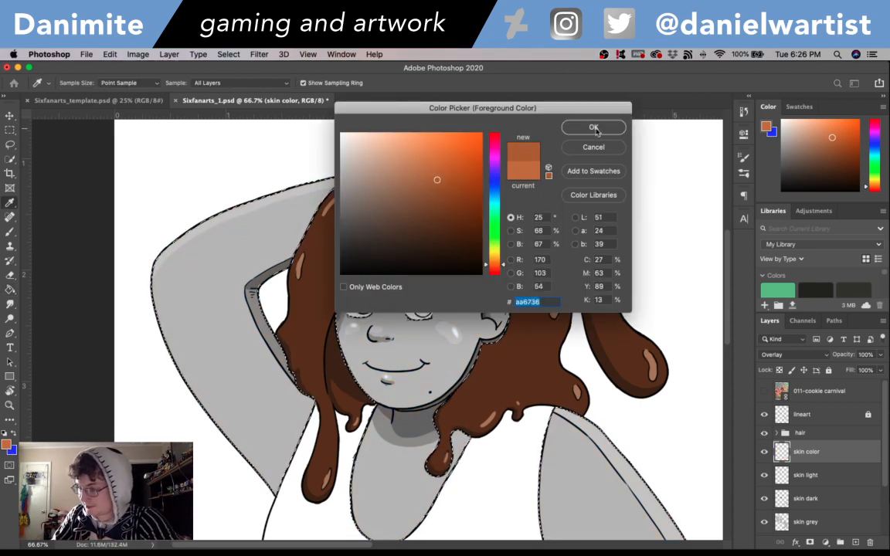
click(595, 128)
click(604, 458)
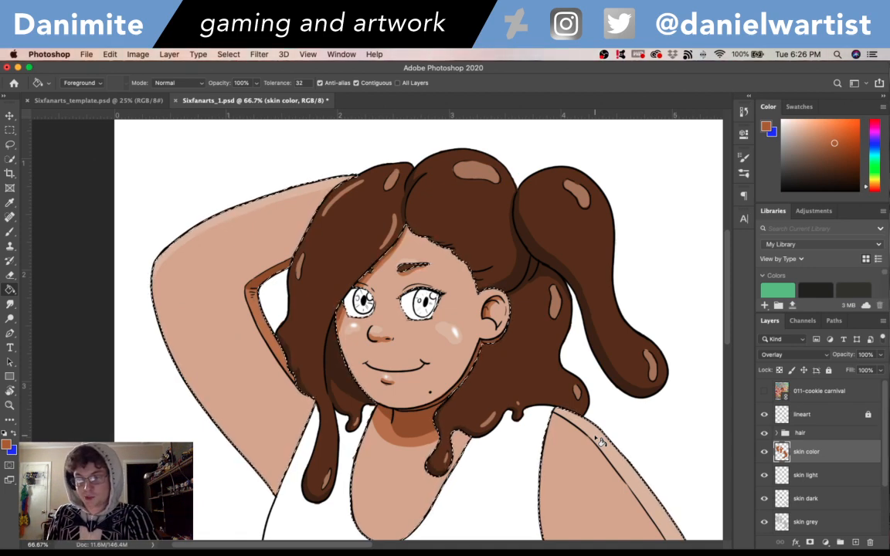
- Switch to the Move tool, inspect the filled skin and clear the selection around it
click(10, 116)
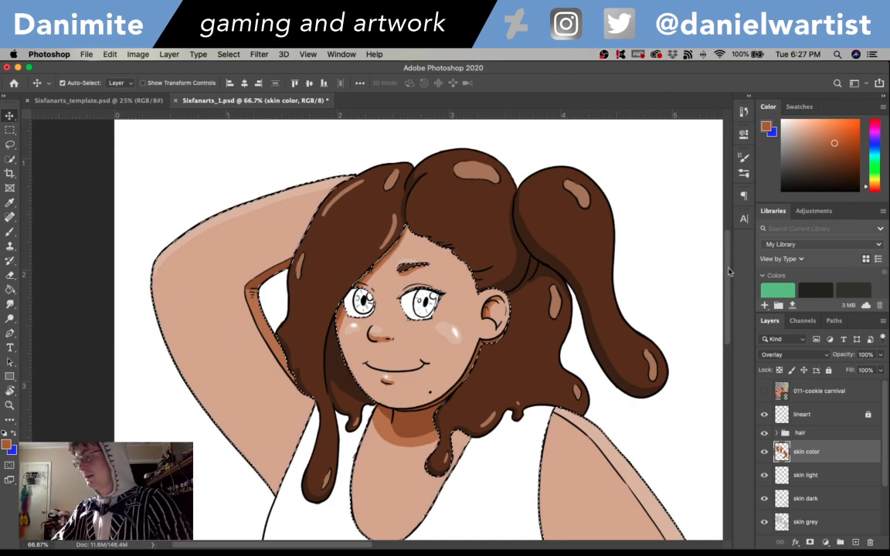
drag(729, 268, 729, 304)
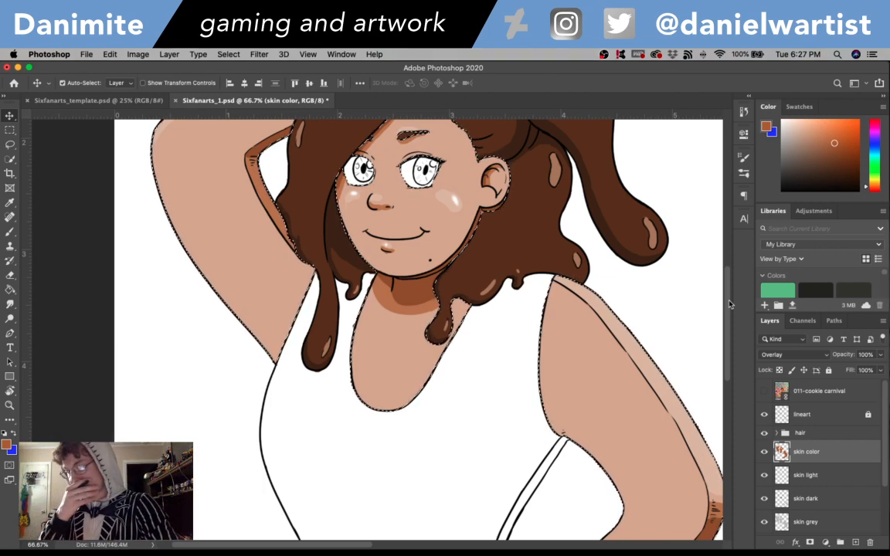
drag(728, 289, 731, 270)
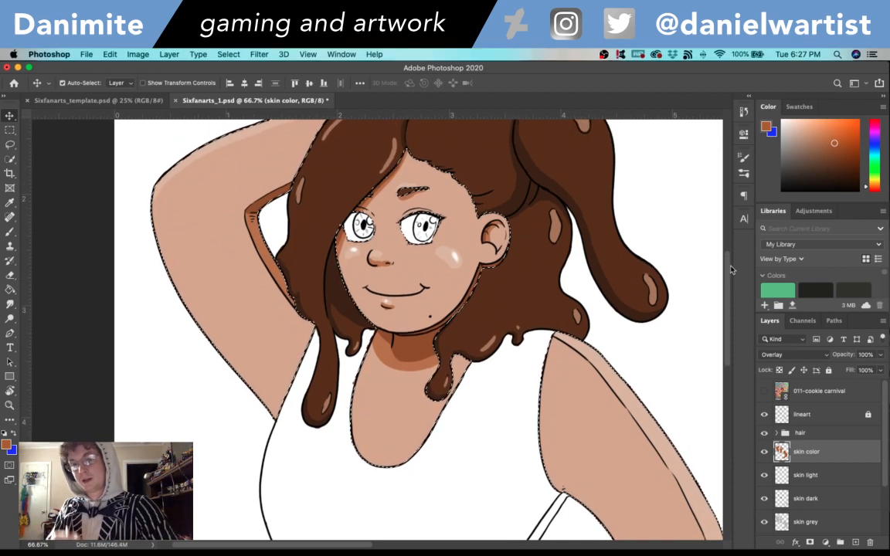
scroll(730, 270, up, 5)
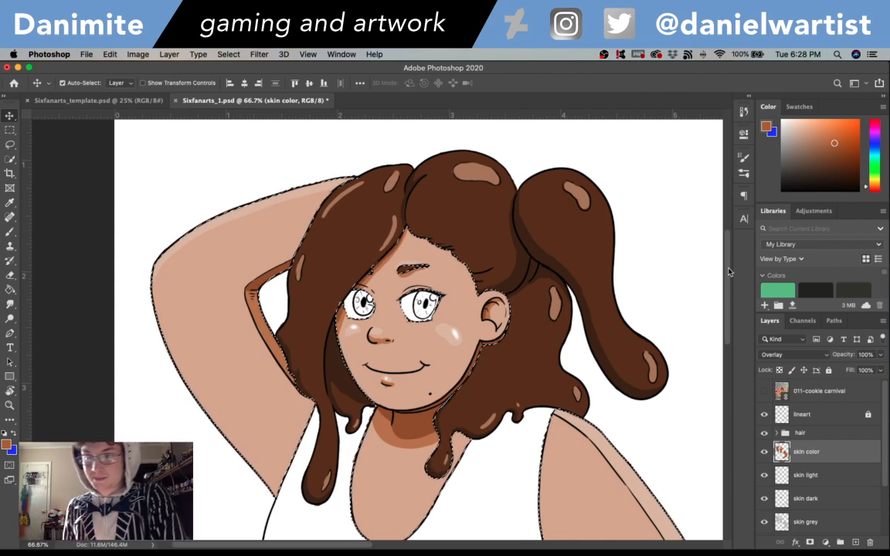
key(super+d)
scroll(728, 272, down, 3)
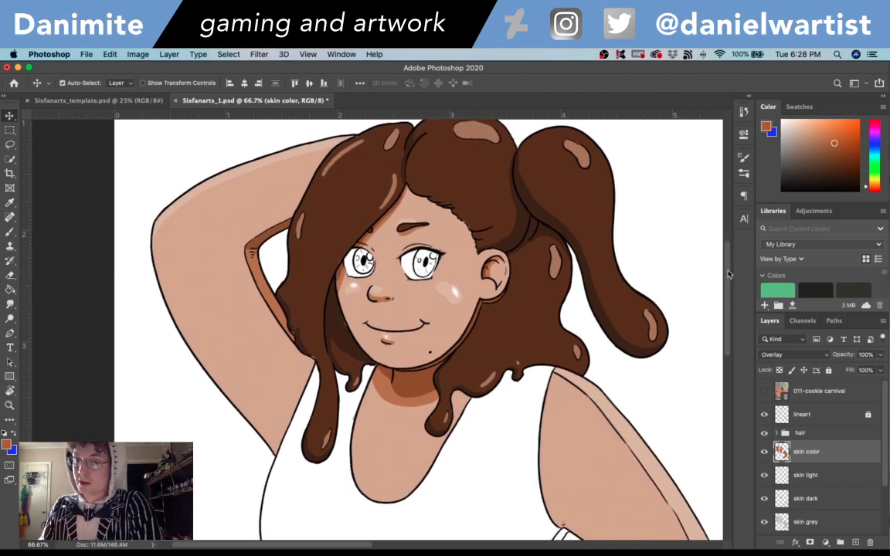
key(super+z)
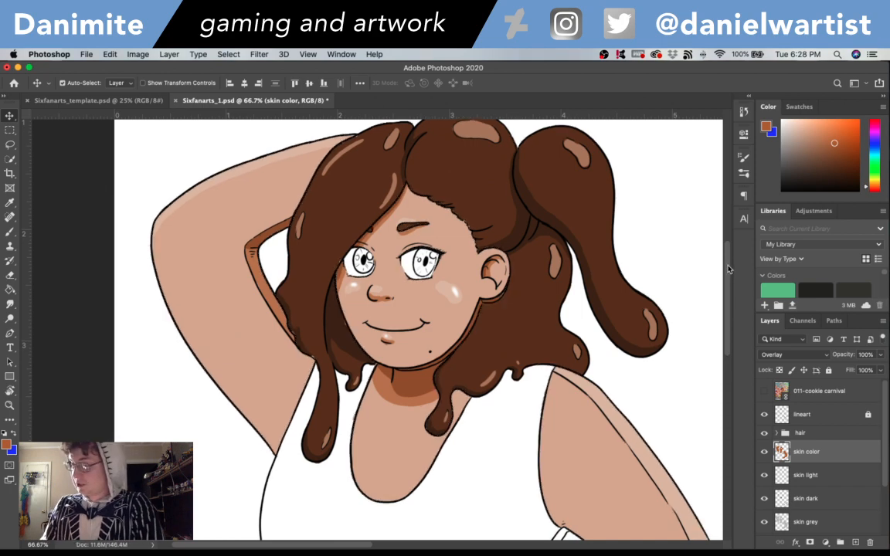
scroll(729, 267, up, 2)
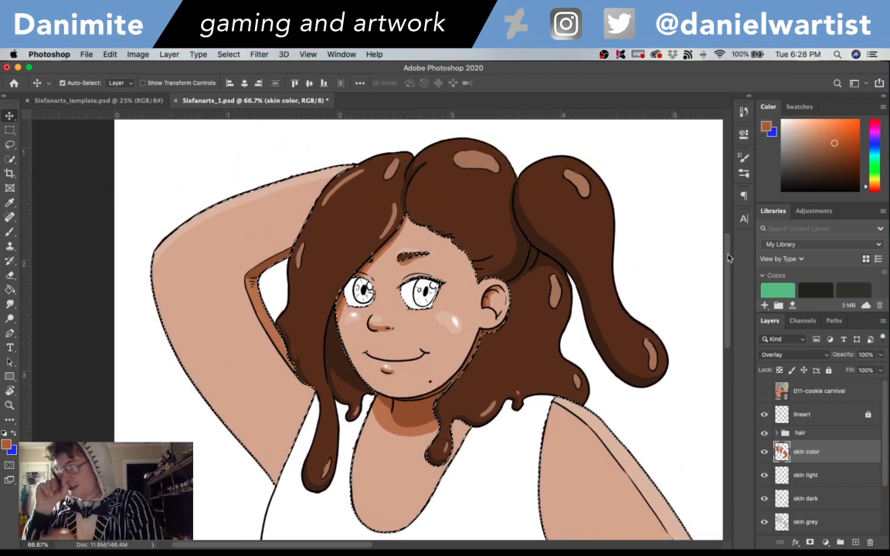
key(super+d)
key(super+minus)
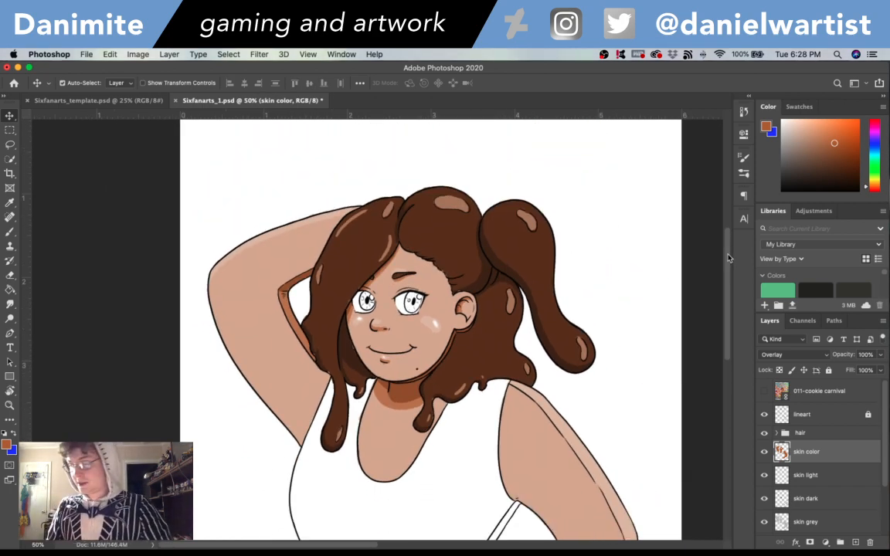
- Review the coloured figure from head to waist and briefly show the 011-cookie carnival reference layer
drag(728, 275, 724, 321)
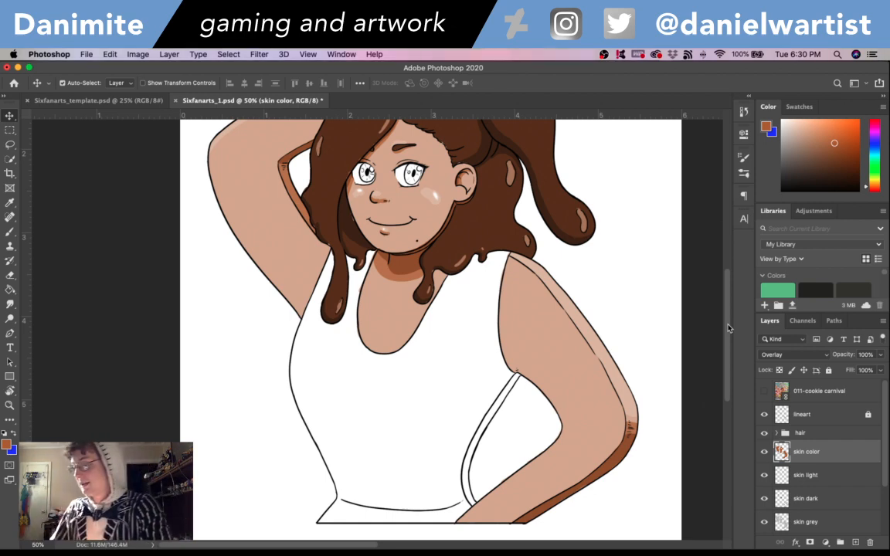
drag(729, 294, 727, 275)
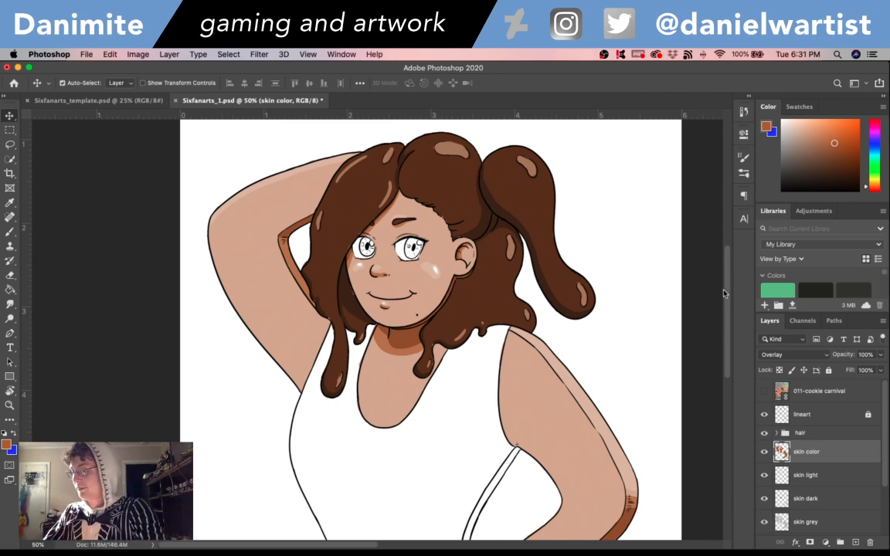
mouse_move(725, 290)
mouse_down()
mouse_move(731, 316)
mouse_move(727, 278)
mouse_move(728, 319)
mouse_move(726, 288)
mouse_move(727, 296)
mouse_up()
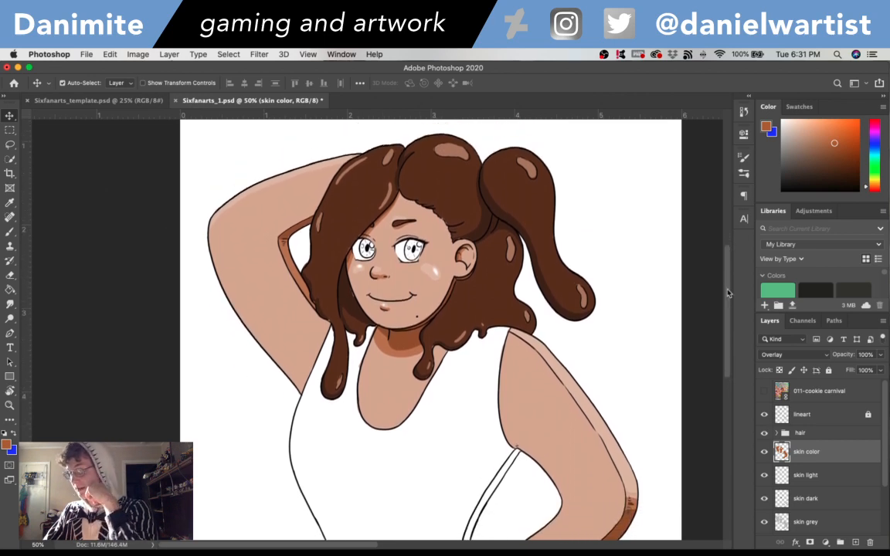
click(764, 391)
click(765, 392)
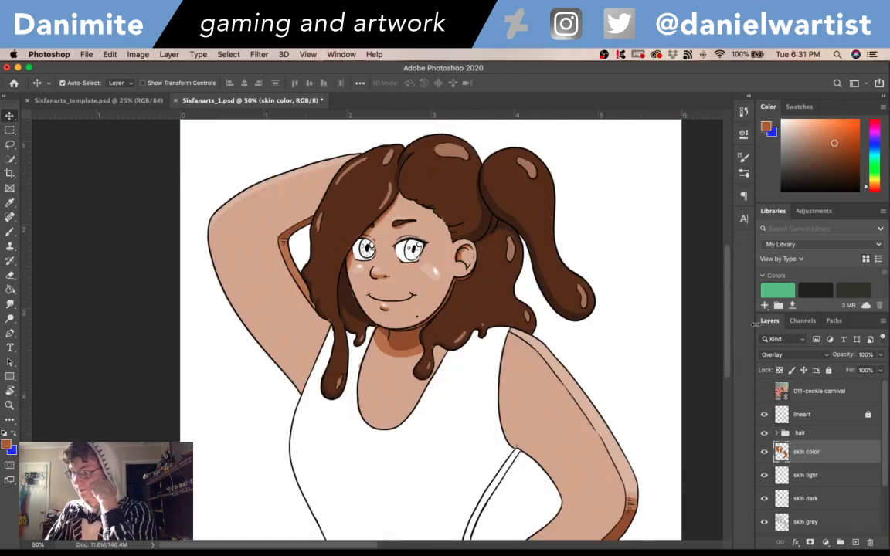
scroll(661, 294, down, 2)
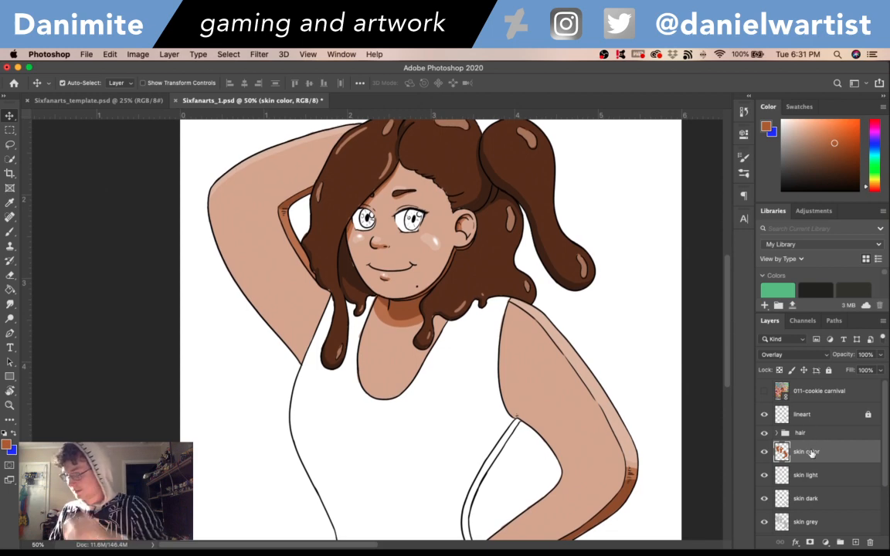
- Group the skin color, skin light, skin dark and skin grey layers and name the group "skin"
shift+click(821, 522)
key(super+g)
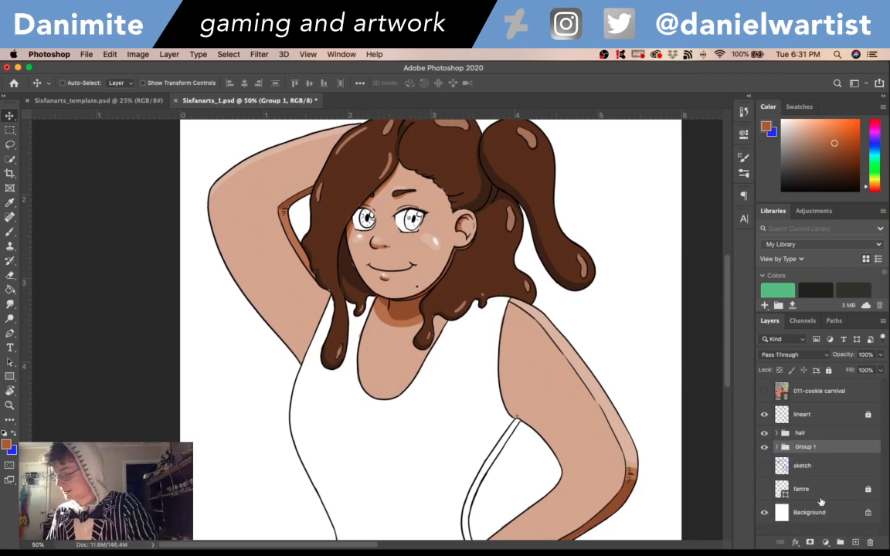
double_click(804, 447)
text(sk)
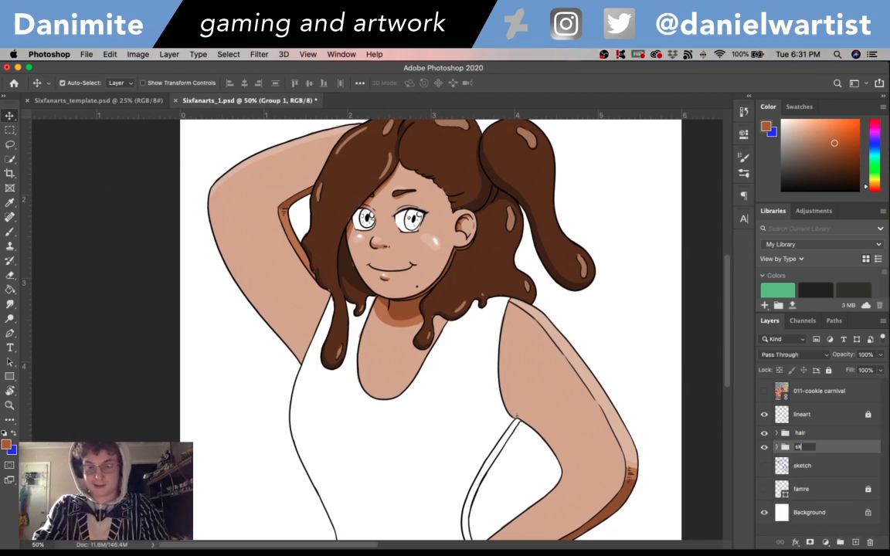
text(in)
key(Return)
- Create a new layer named "clothing grey" directly above the sketch layer
click(813, 467)
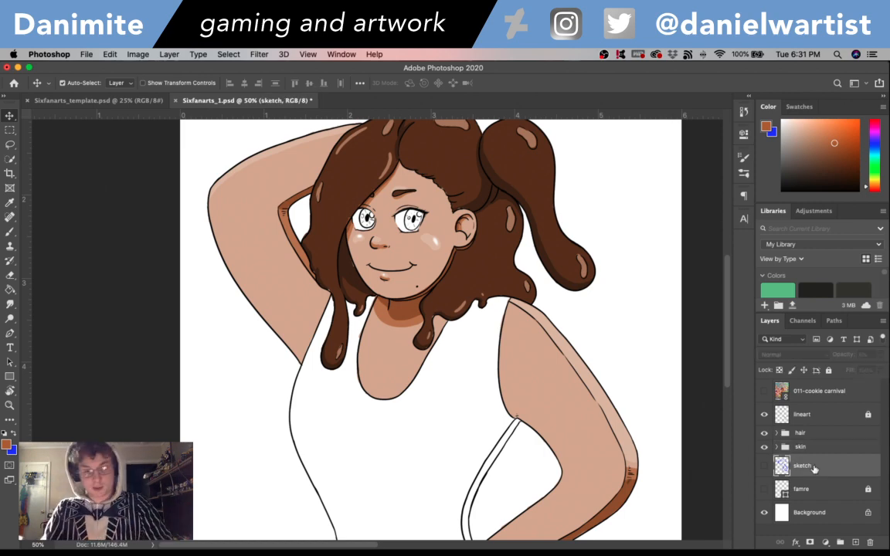
key(super+n)
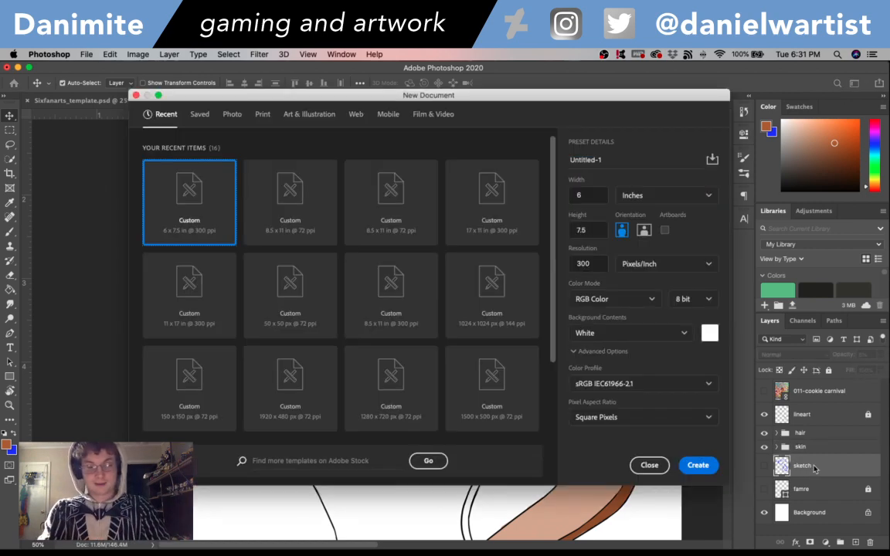
click(649, 464)
key(super+shift+n)
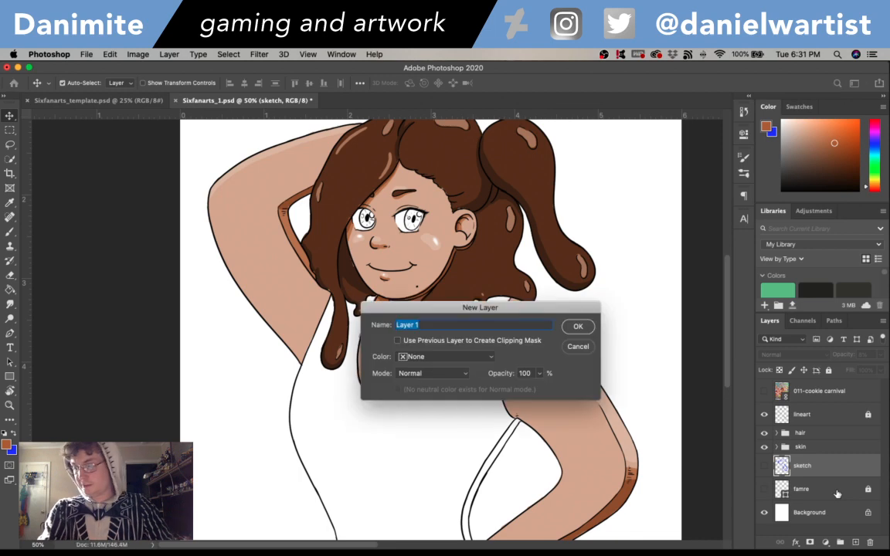
text(clothing)
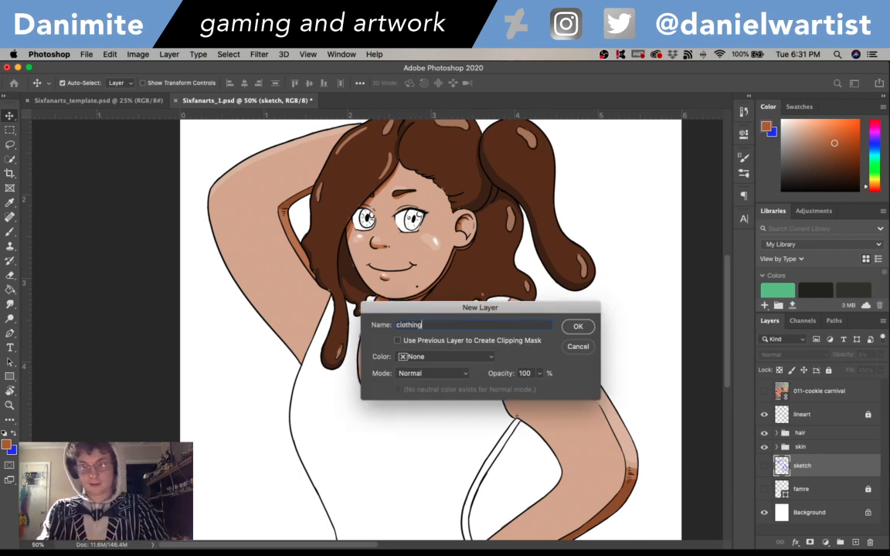
text( grey)
key(Return)
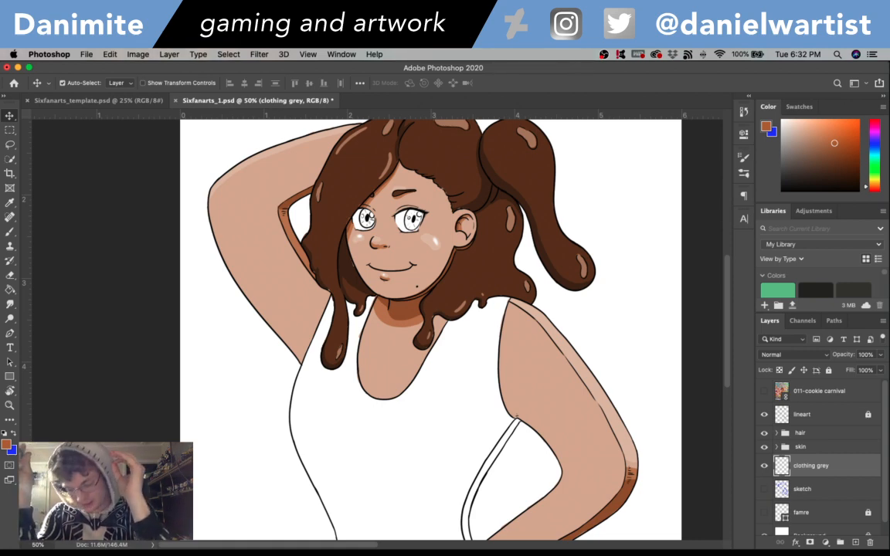
- Set the foreground colour to the neutral grey a1a1a1 for the clothing base
drag(732, 318, 728, 339)
key(super+plus)
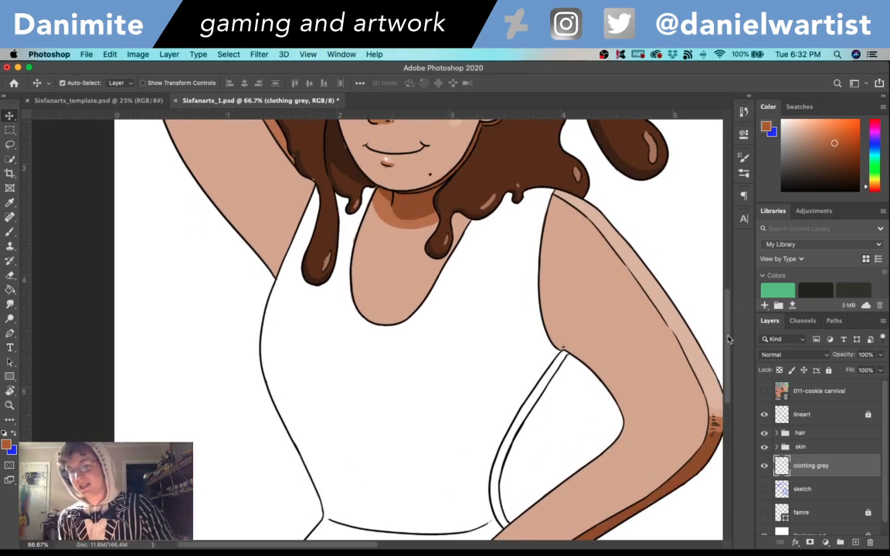
drag(730, 352, 731, 367)
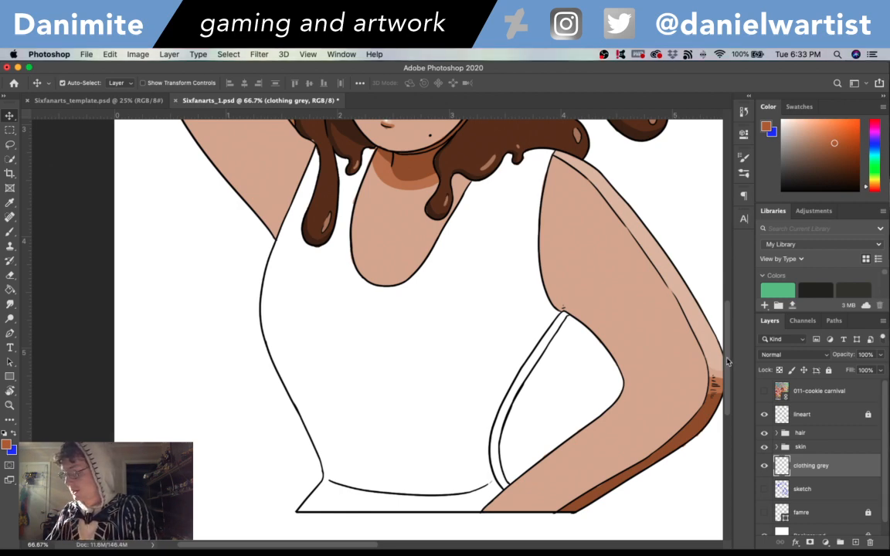
scroll(729, 369, up, 3)
scroll(729, 369, down, 5)
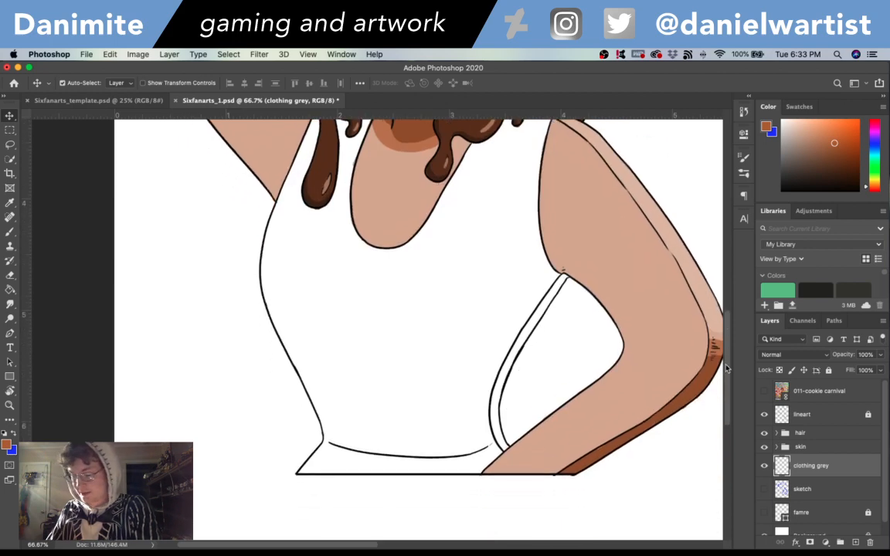
click(7, 444)
click(340, 185)
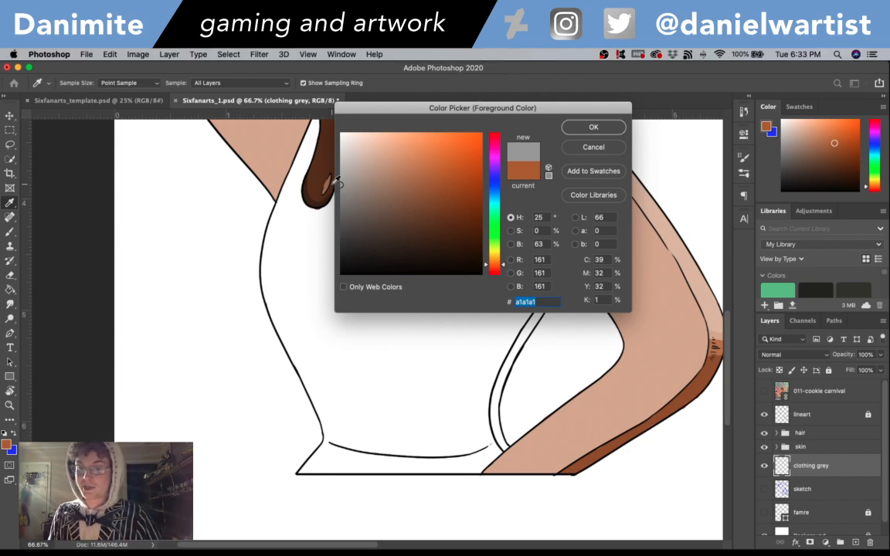
click(593, 127)
key(v)
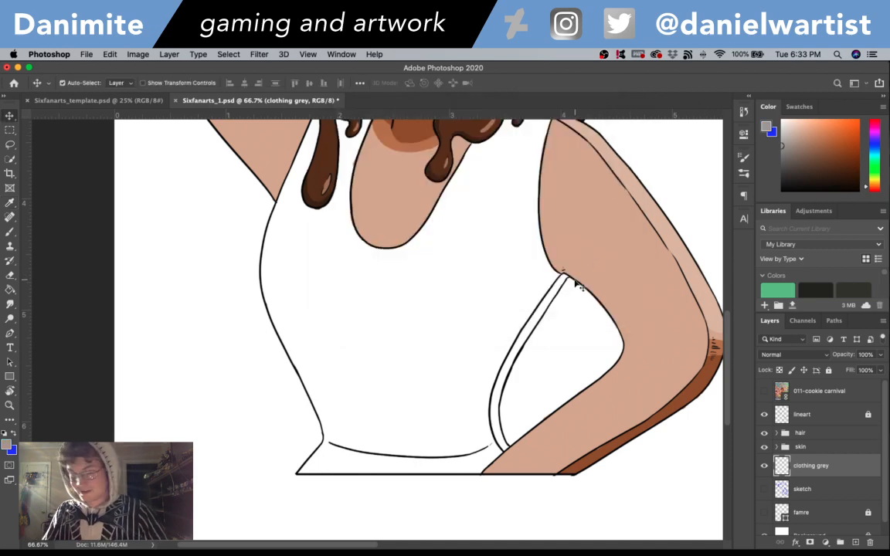
- Brush a grey border just inside the tank top's outer side edge, from the hem past the waist to the raised arm's shoulder strap
key(b)
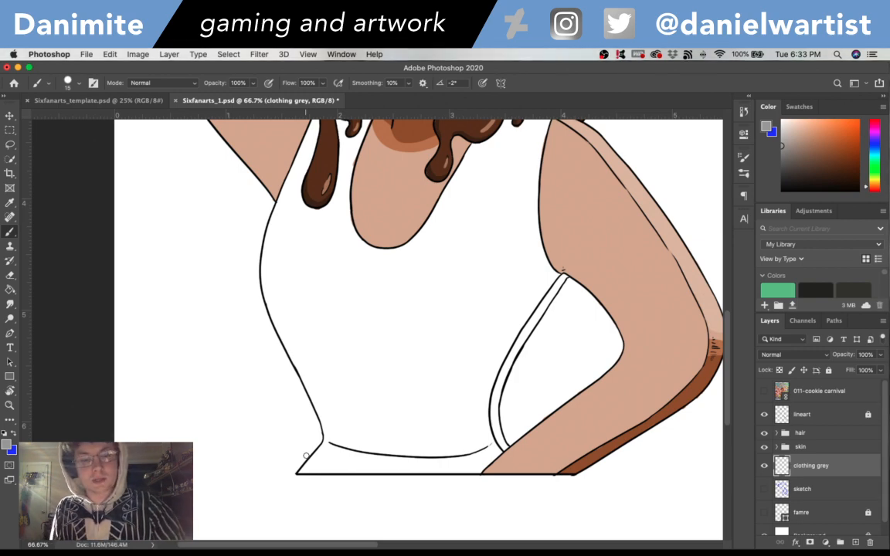
mouse_move(301, 471)
mouse_down()
mouse_move(326, 442)
mouse_move(309, 462)
mouse_move(327, 438)
mouse_move(316, 447)
mouse_move(325, 423)
mouse_move(272, 317)
mouse_up()
key(super+z)
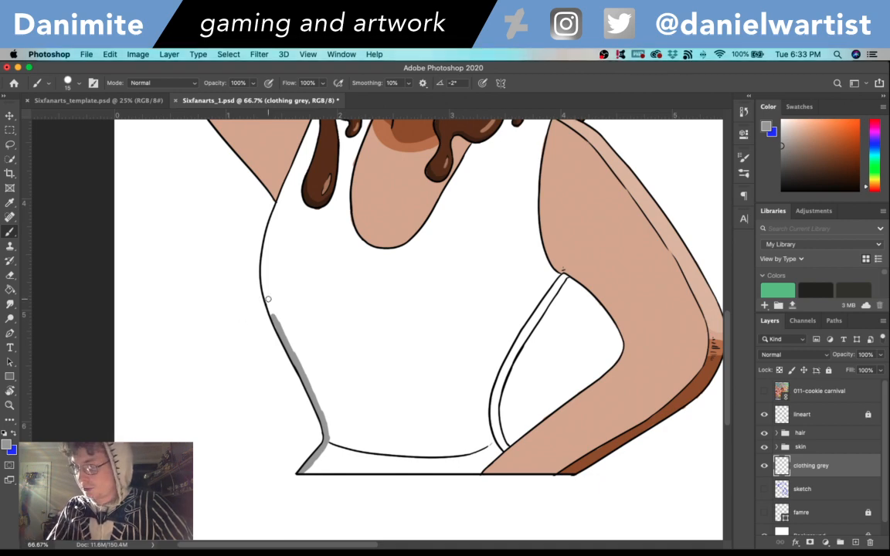
mouse_move(272, 316)
mouse_down()
mouse_move(264, 255)
mouse_move(264, 276)
mouse_move(280, 211)
mouse_up()
drag(268, 232, 284, 194)
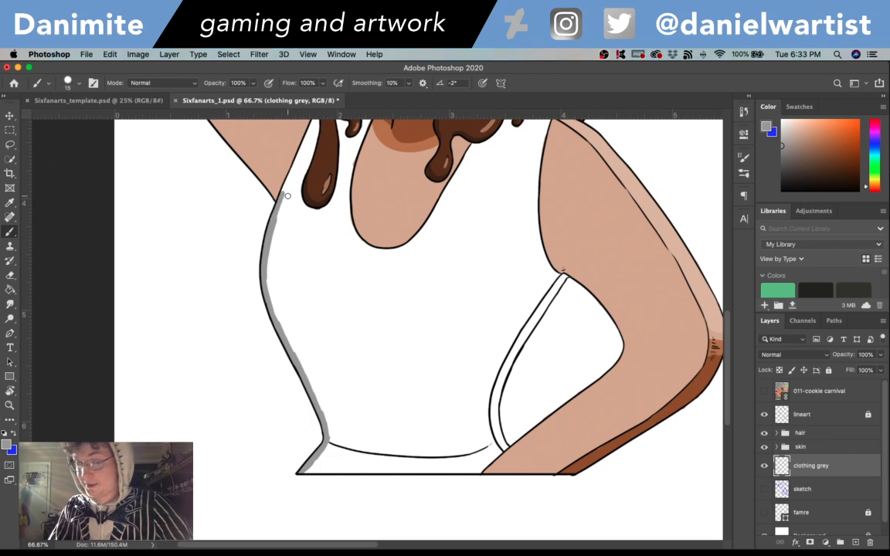
drag(372, 203, 369, 264)
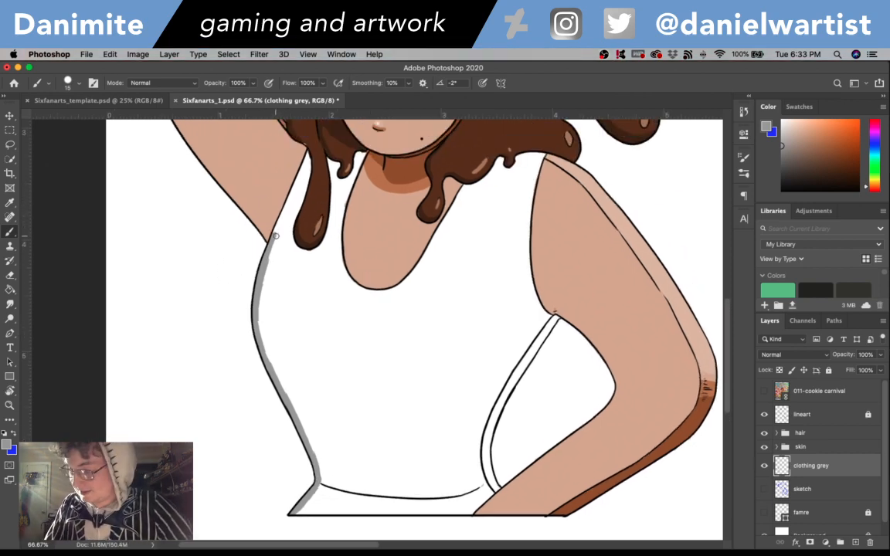
drag(276, 236, 308, 159)
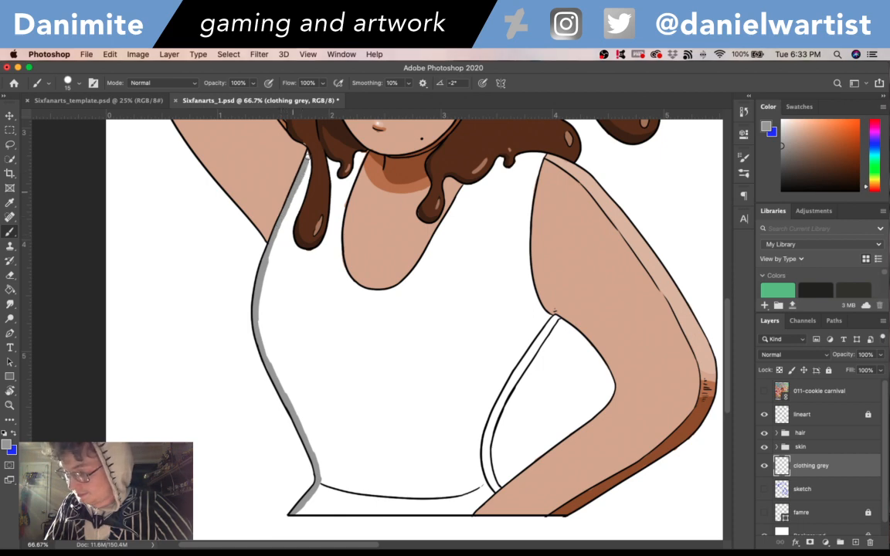
- Paint grey around the hair drips, along the neckline and lowered arm's armhole, and down the narrow side strip of the tank top
mouse_move(292, 193)
mouse_down()
mouse_move(303, 162)
mouse_move(298, 230)
mouse_move(310, 251)
mouse_move(326, 234)
mouse_move(302, 253)
mouse_move(325, 236)
mouse_move(329, 158)
mouse_move(335, 177)
mouse_move(342, 164)
mouse_move(348, 176)
mouse_move(356, 156)
mouse_move(339, 244)
mouse_up()
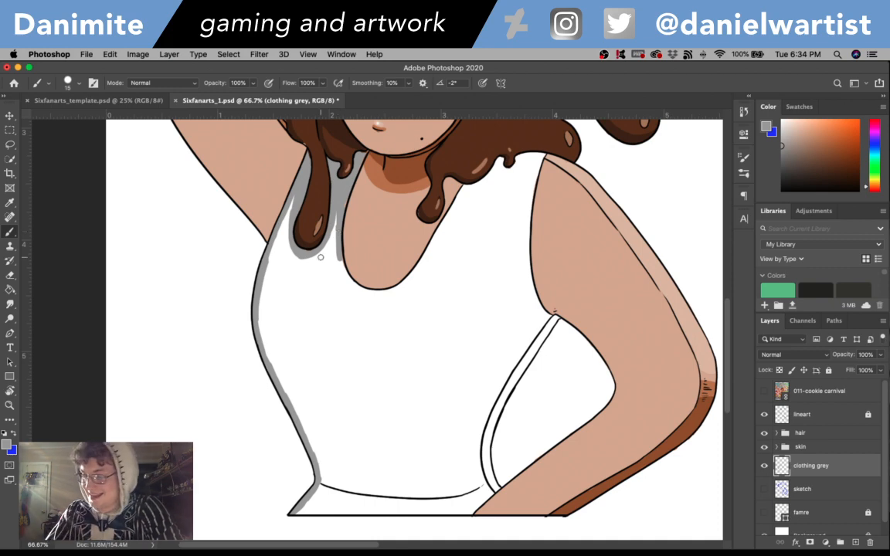
mouse_move(340, 236)
mouse_down()
mouse_move(336, 212)
mouse_move(345, 276)
mouse_move(342, 265)
mouse_move(377, 292)
mouse_move(361, 288)
mouse_move(400, 289)
mouse_move(379, 294)
mouse_move(407, 282)
mouse_move(464, 191)
mouse_up()
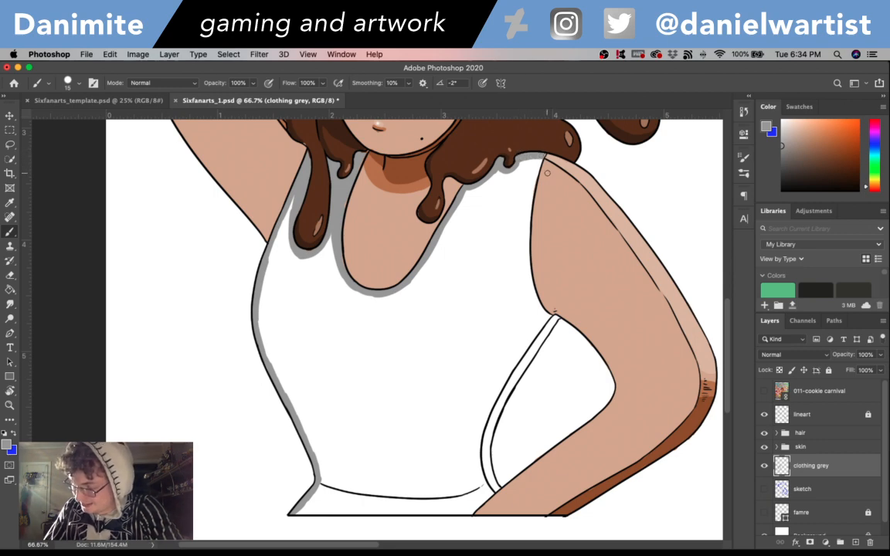
mouse_move(533, 181)
mouse_down()
mouse_move(526, 280)
mouse_move(527, 269)
mouse_move(533, 298)
mouse_move(534, 285)
mouse_move(548, 314)
mouse_up()
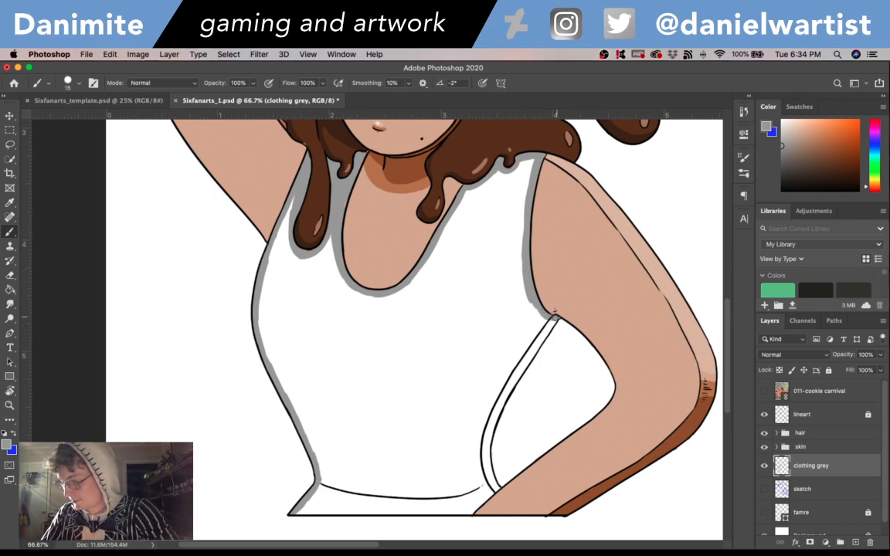
mouse_move(551, 307)
mouse_down()
mouse_move(499, 406)
mouse_move(486, 480)
mouse_up()
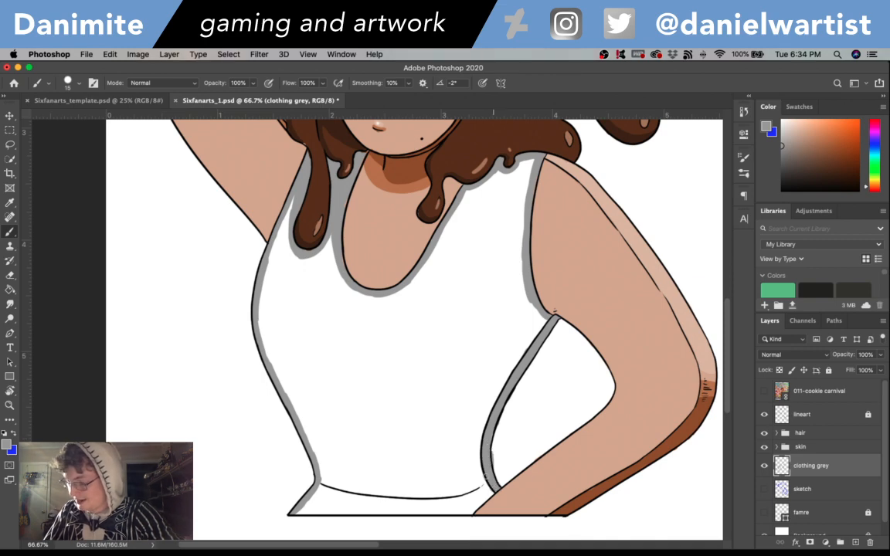
- Close the grey border along the tank top's hem and fill the enclosed area with the same grey using the Paint Bucket
key(e)
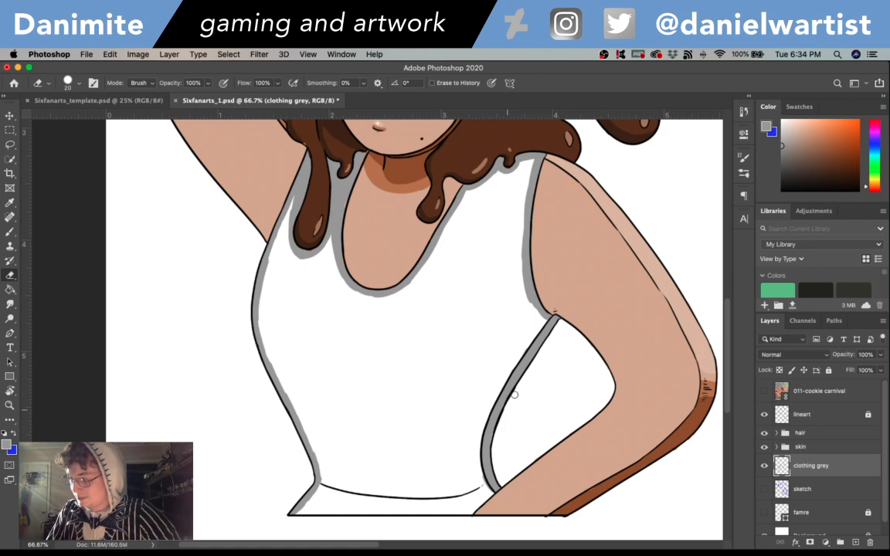
key(b)
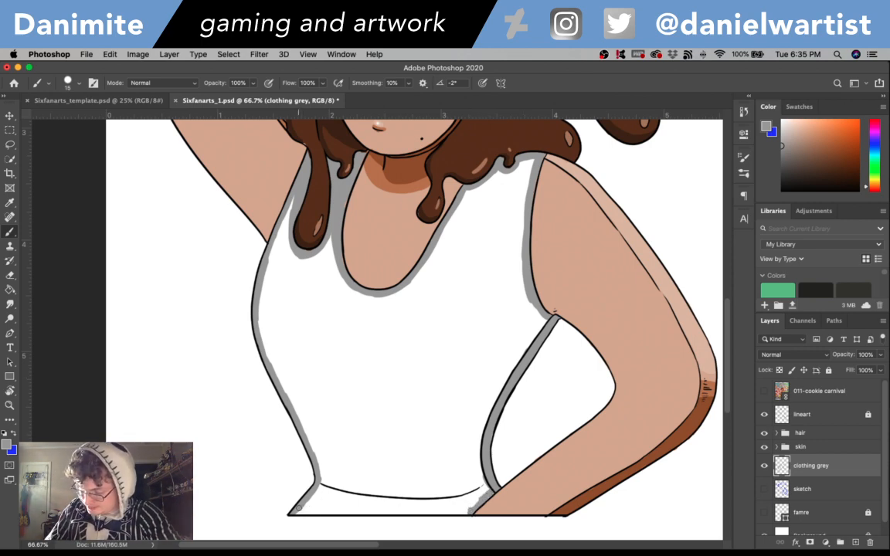
drag(307, 510, 470, 513)
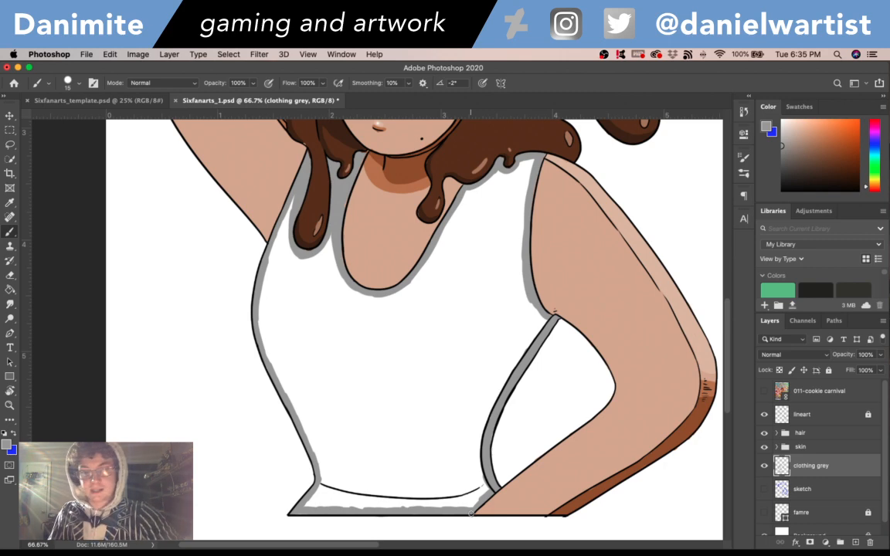
key(g)
click(442, 417)
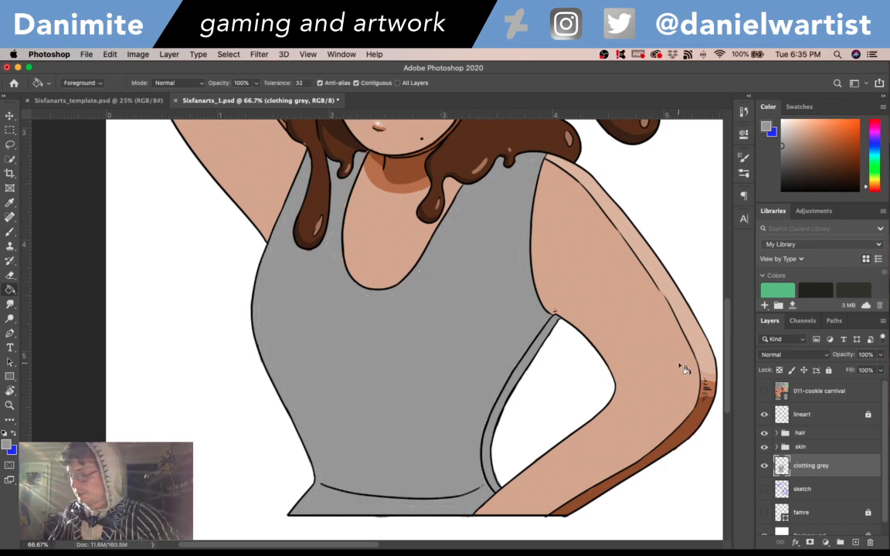
scroll(727, 367, up, 3)
scroll(727, 379, down, 4)
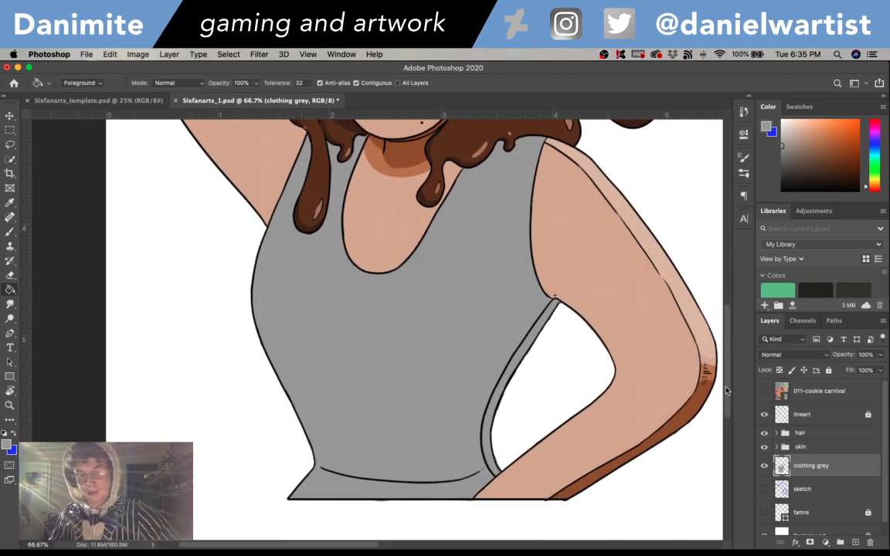
- Load the clothing grey layer's contents as a selection and create a new layer named "clothing dark" above it
super+click(784, 468)
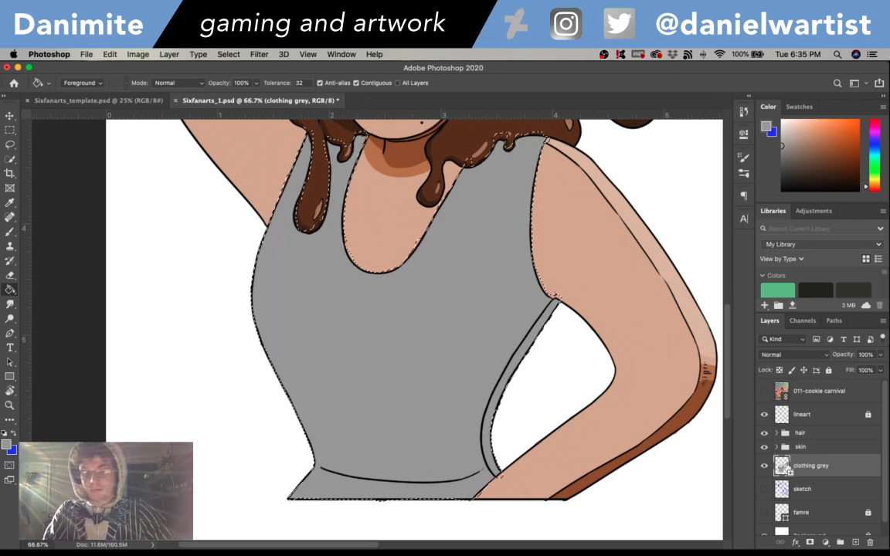
key(shift+super+n)
text(clothing)
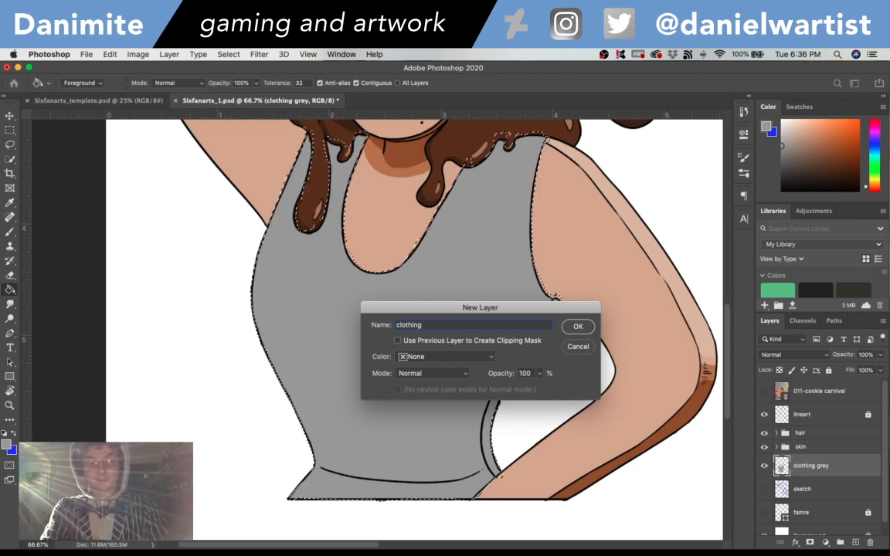
text(dark)
key(Return)
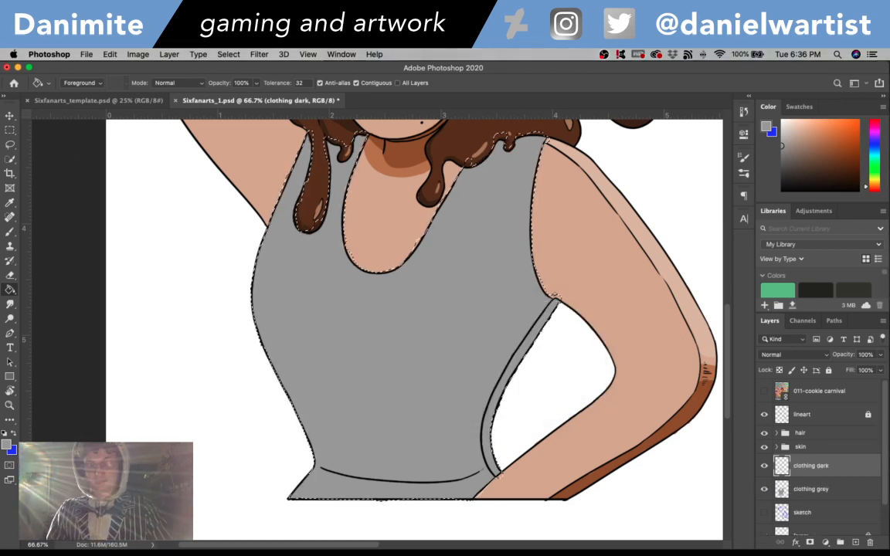
- Sample the tank top's grey and set the foreground to a darker shade of it
key(b)
key(i)
click(443, 329)
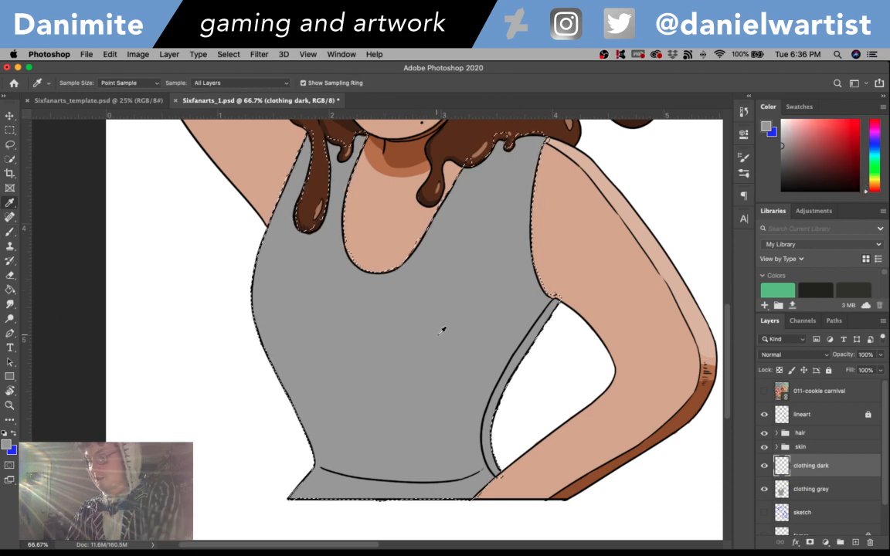
click(7, 445)
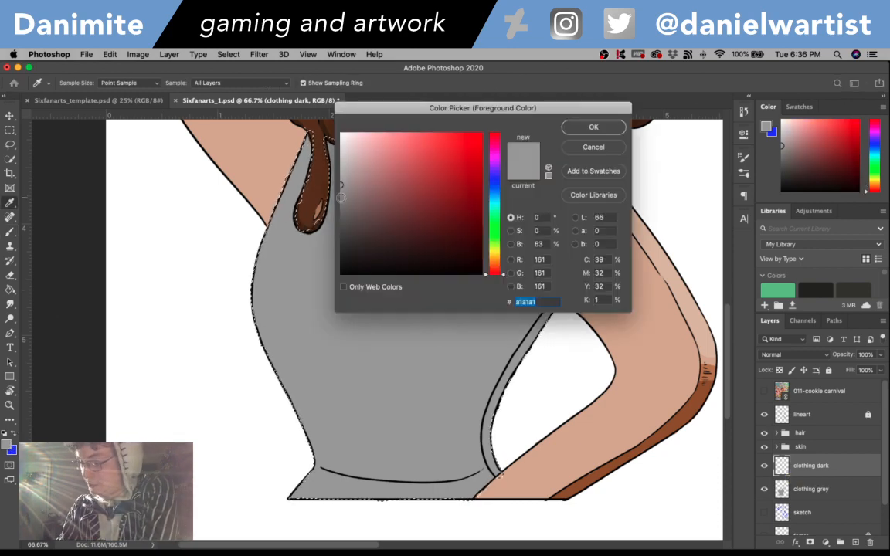
click(601, 124)
- Brush dark grey shadows on the tank top around the hair drips and down the narrow side strip beside the lowered arm
key(b)
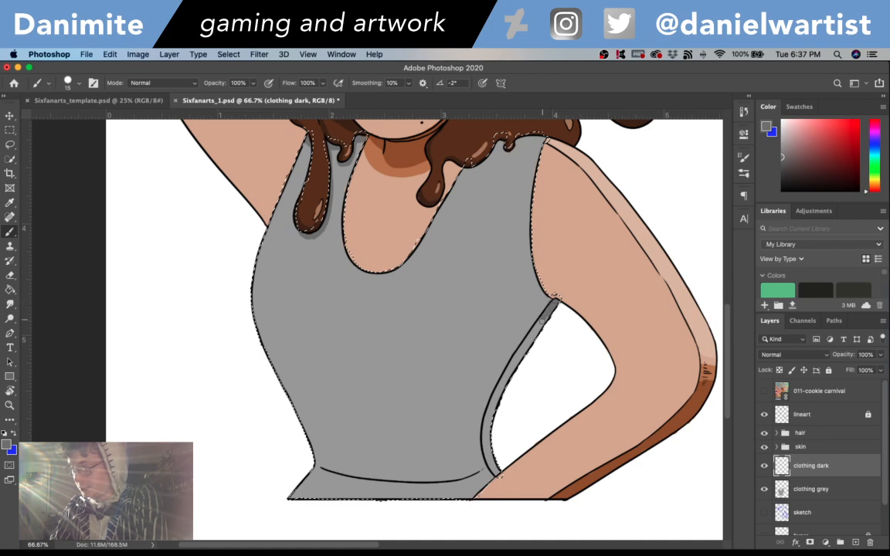
drag(542, 319, 536, 337)
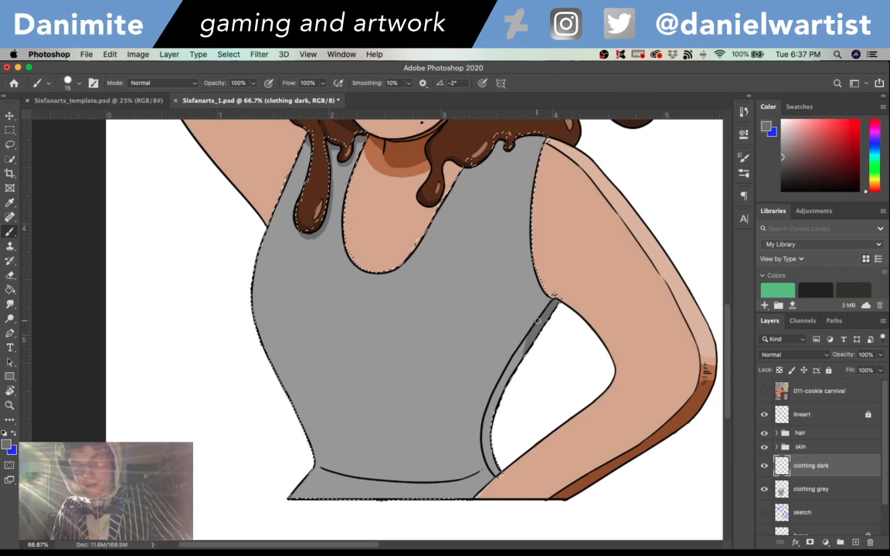
drag(537, 326, 529, 347)
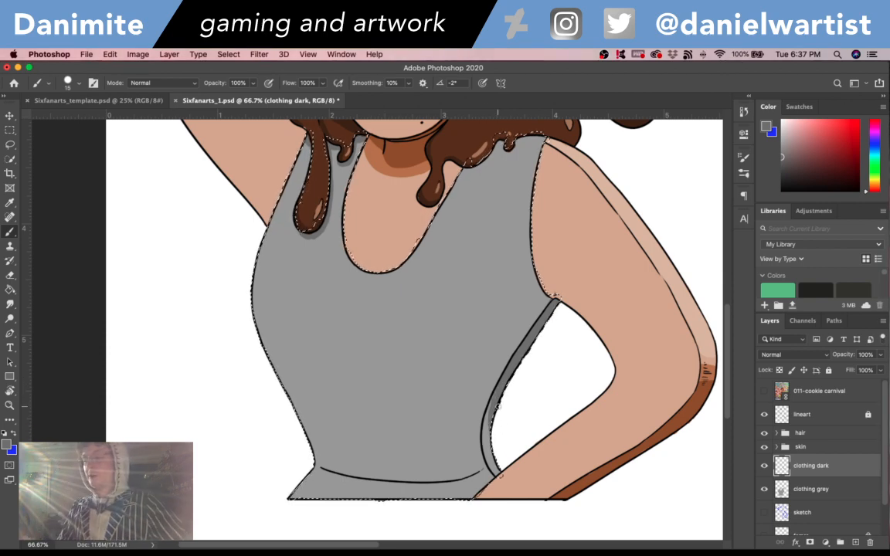
drag(492, 410, 495, 438)
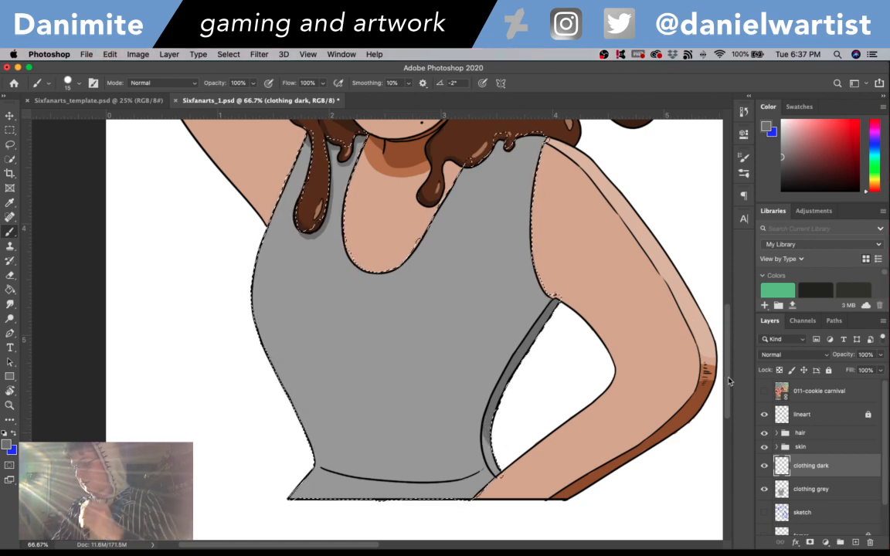
mouse_move(727, 383)
mouse_down()
mouse_move(728, 342)
mouse_move(727, 380)
mouse_up()
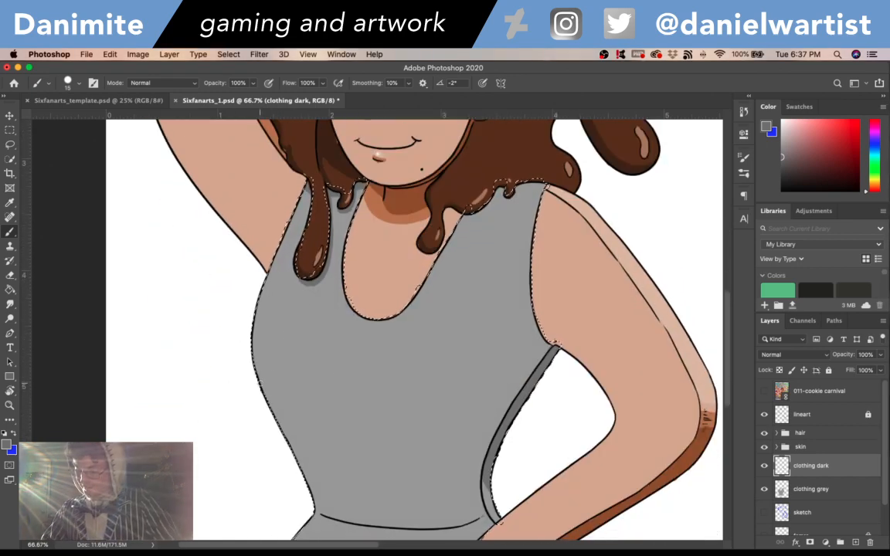
drag(263, 379, 291, 430)
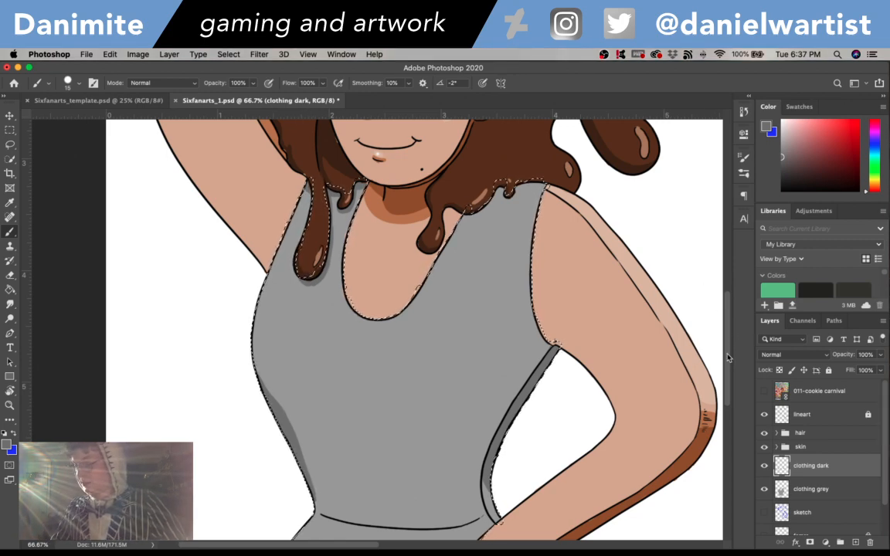
key(super+z)
key(super+z)
key(super+z)
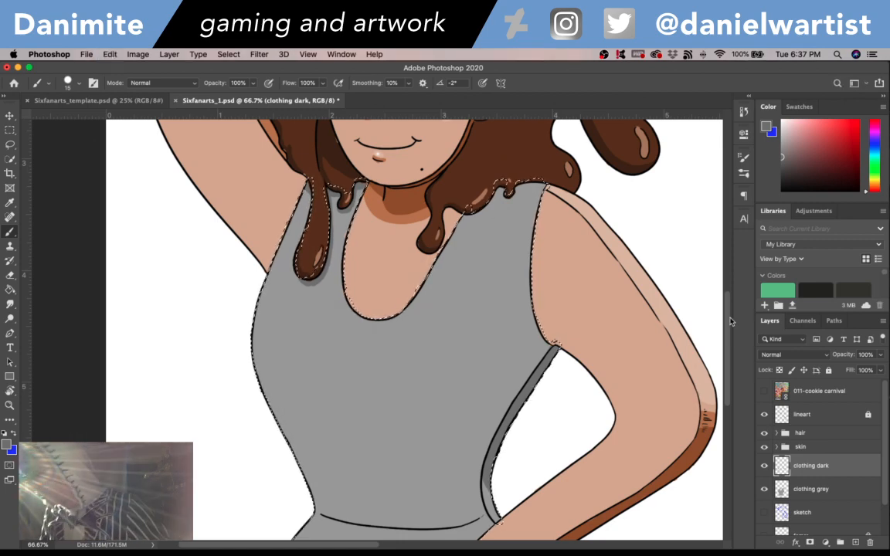
- Create a new layer named "clothing light" above the clothing dark layer
drag(731, 317, 726, 298)
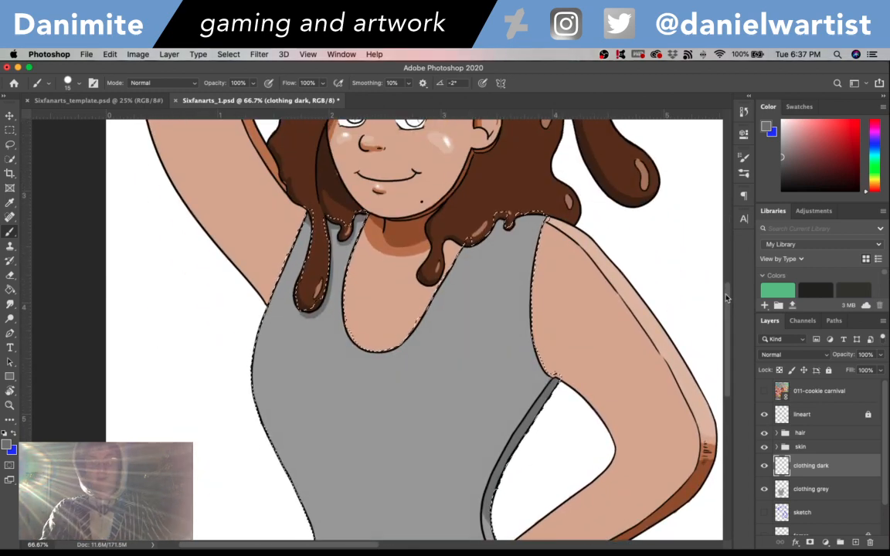
key(super+shift+n)
text(clothing light)
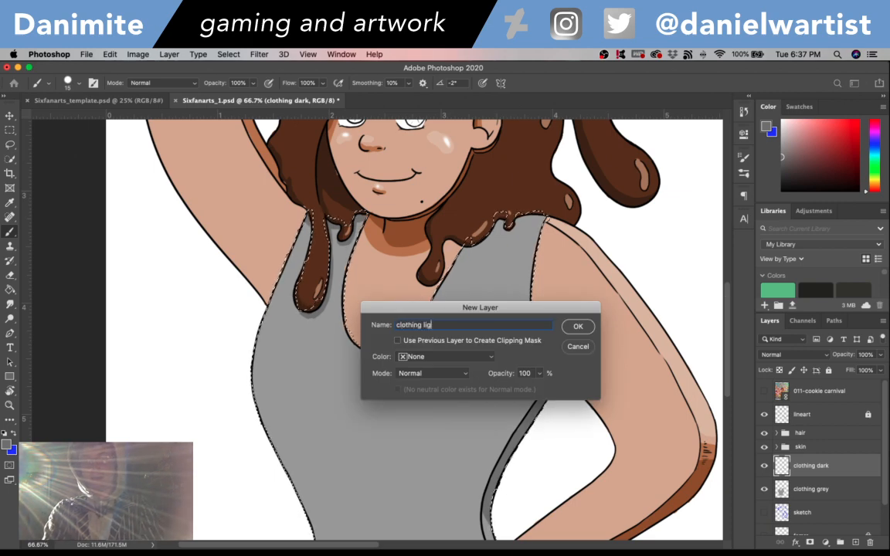
key(Return)
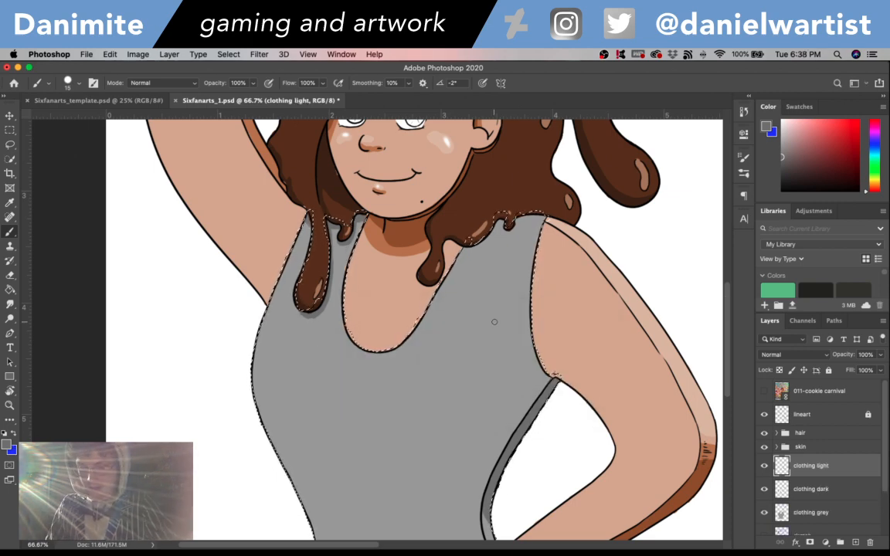
- Sample the tank top's grey, set the foreground to a lighter shade of it, and brush a highlight along the tank top's shoulder
key(i)
click(7, 445)
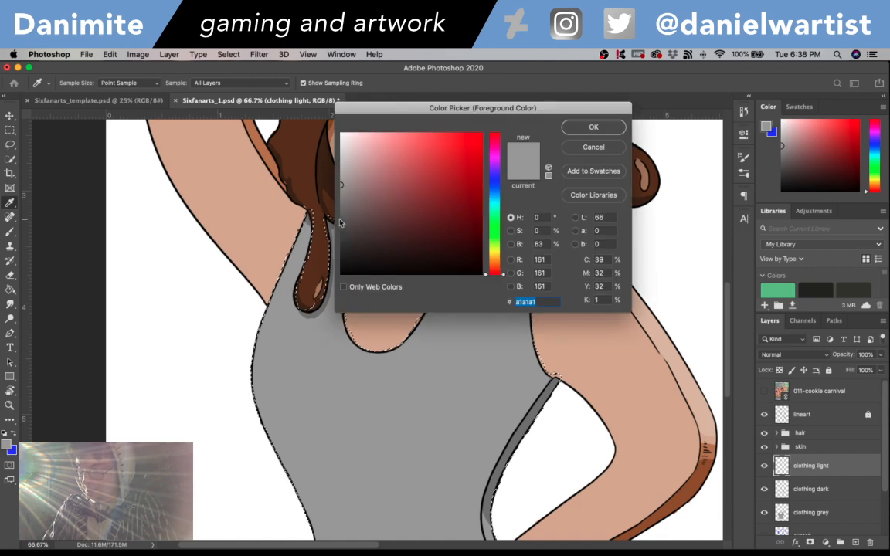
click(609, 131)
key(b)
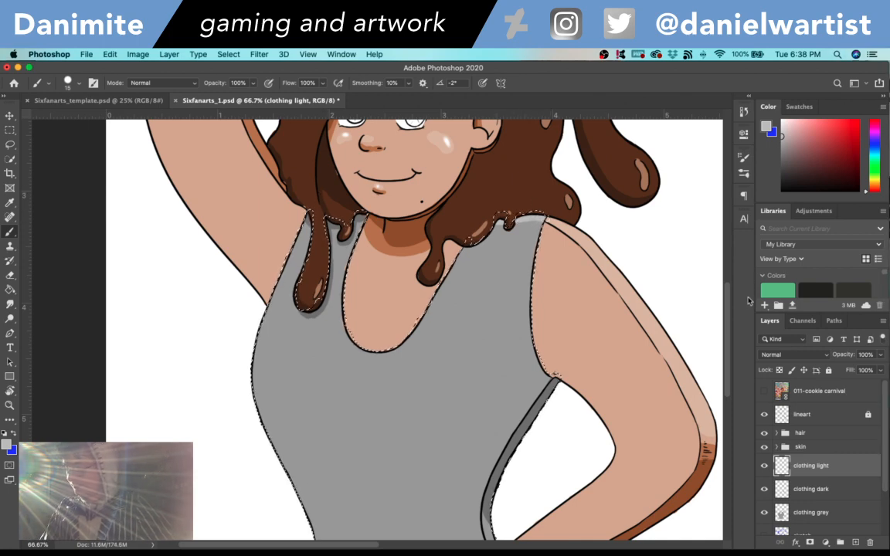
mouse_move(727, 301)
mouse_down()
mouse_move(730, 339)
mouse_move(736, 290)
mouse_up()
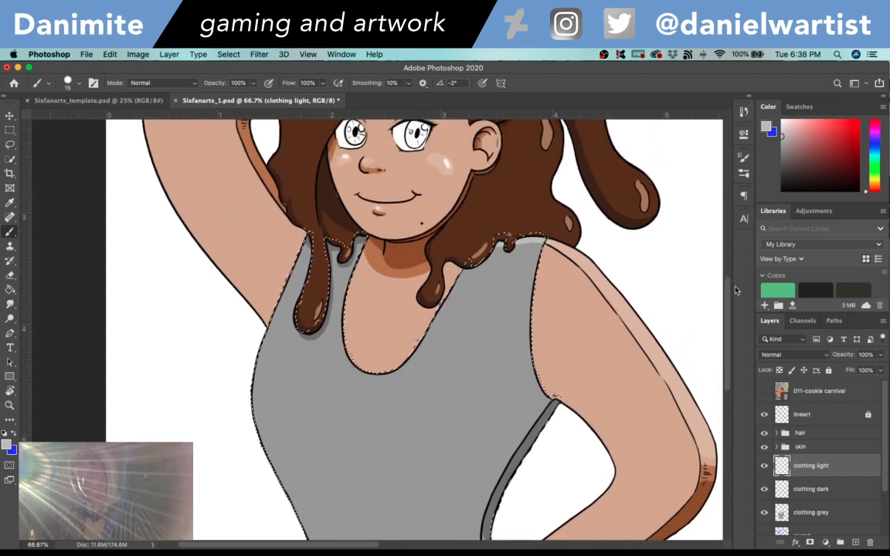
- Set the foreground to a darker shade of the side strip's grey and deepen the strip's shadow near the armpit on the clothing dark layer
key(i)
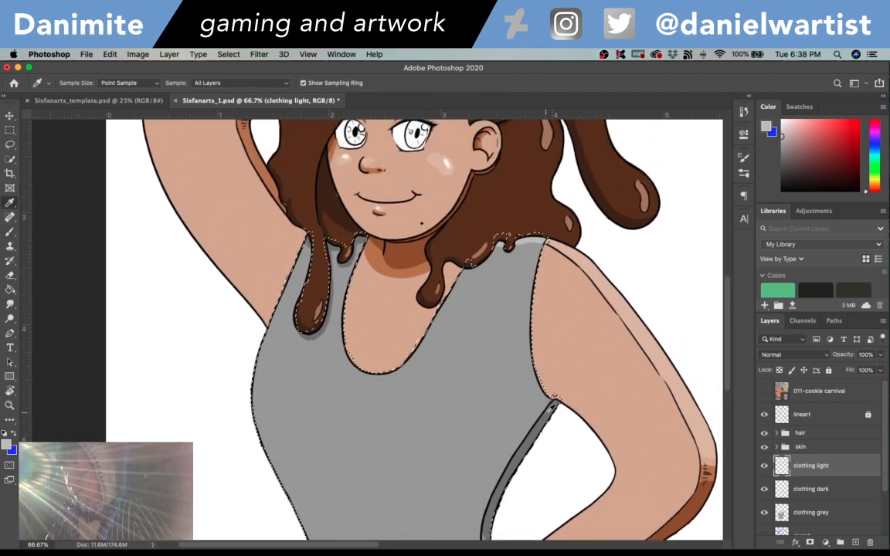
click(532, 404)
click(7, 443)
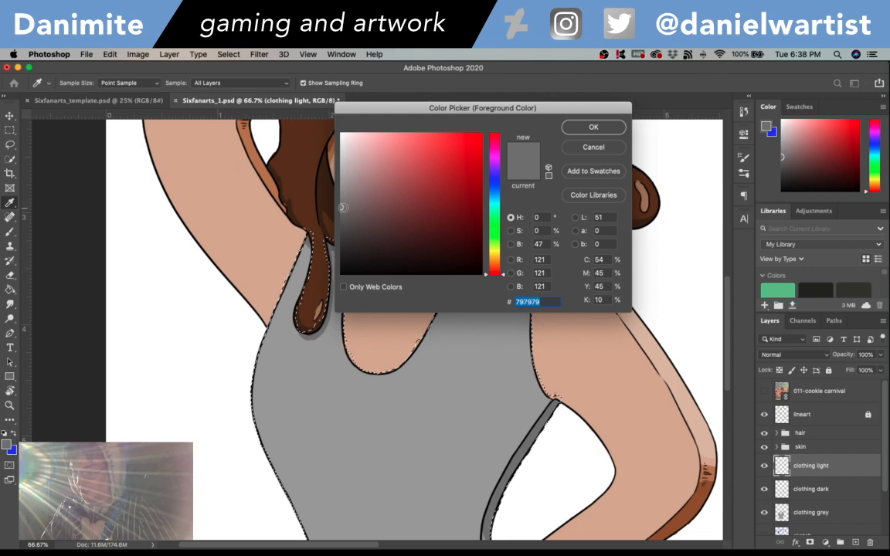
click(593, 128)
click(811, 489)
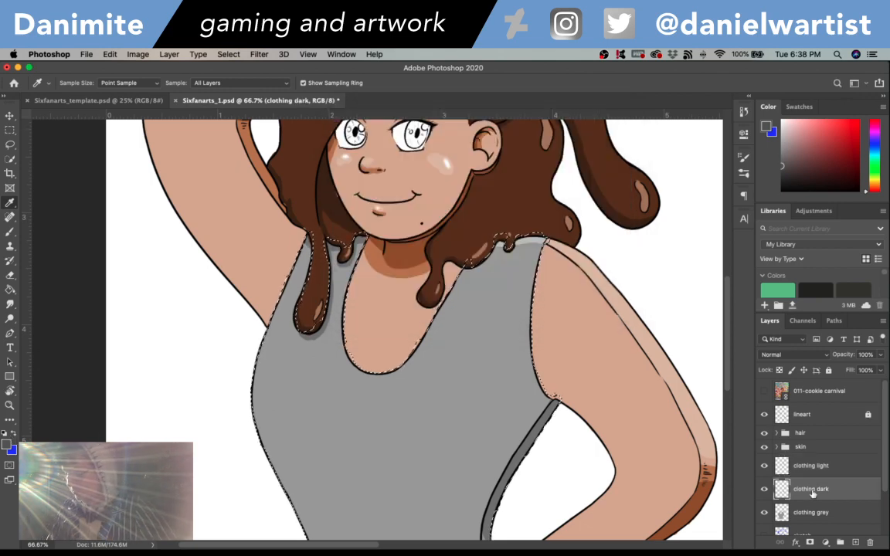
key(b)
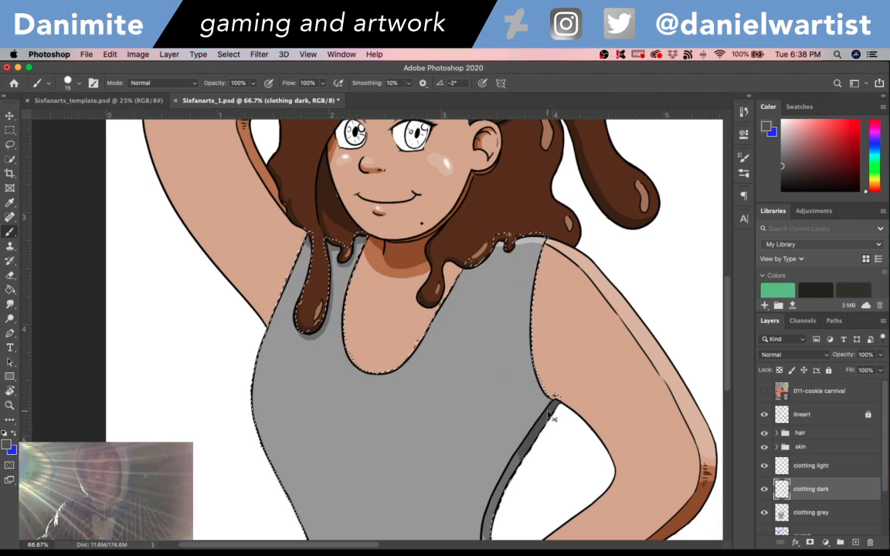
- Set the foreground to #2c2c2c, darken the strip just below the armpit, then deselect and save the document
key(ctrl+minus)
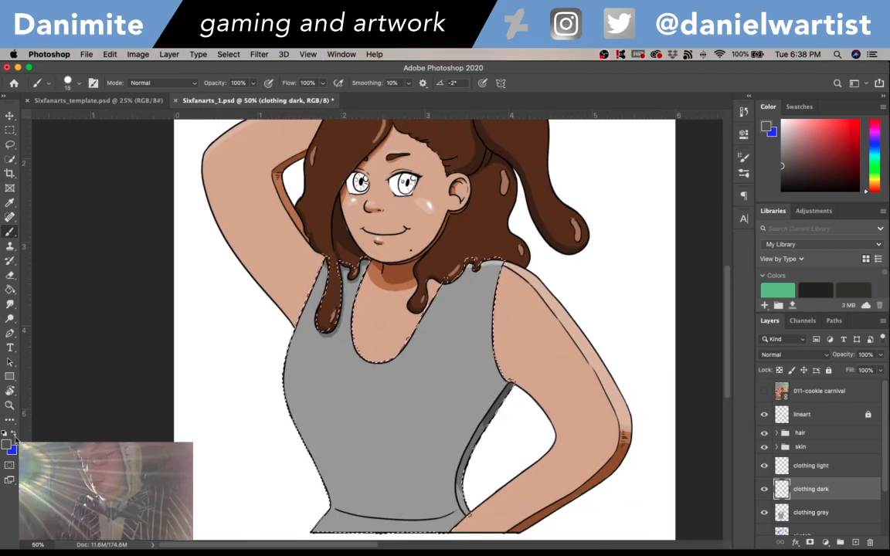
click(7, 445)
text(444444)
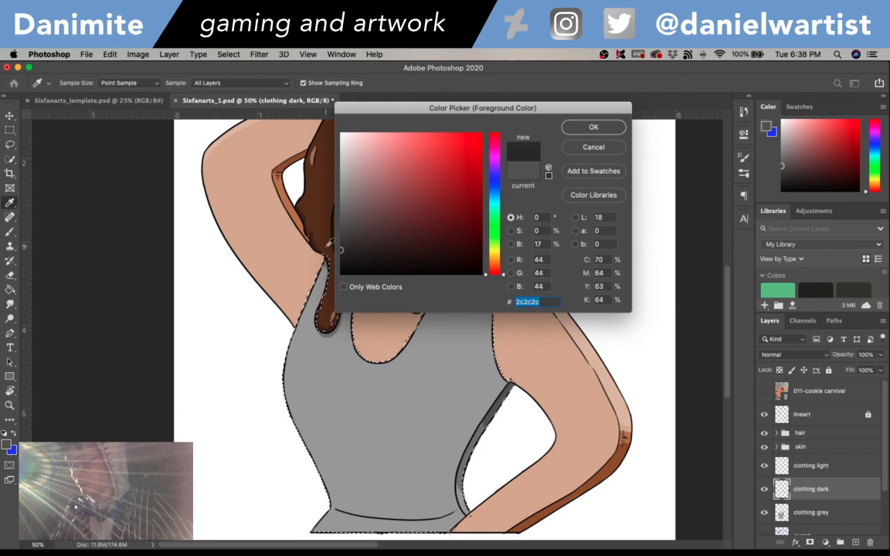
click(593, 127)
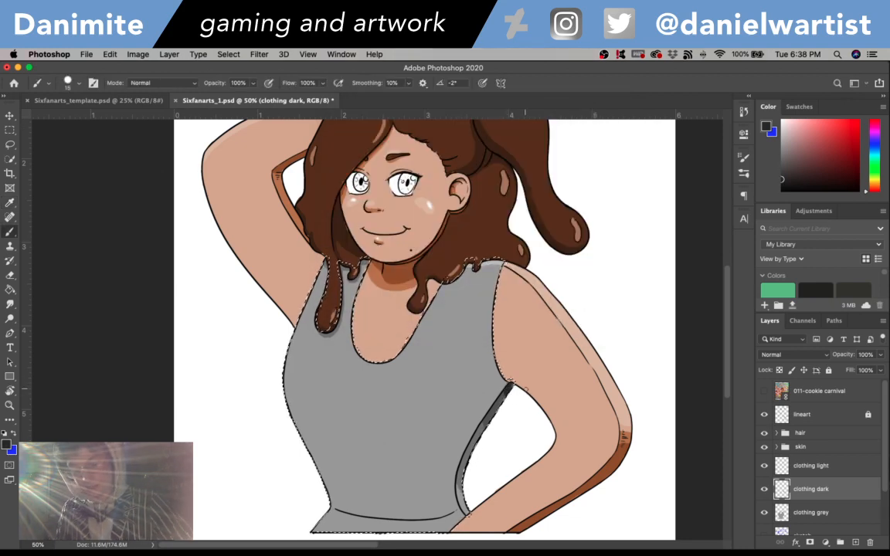
key(ctrl+d)
key(ctrl+s)
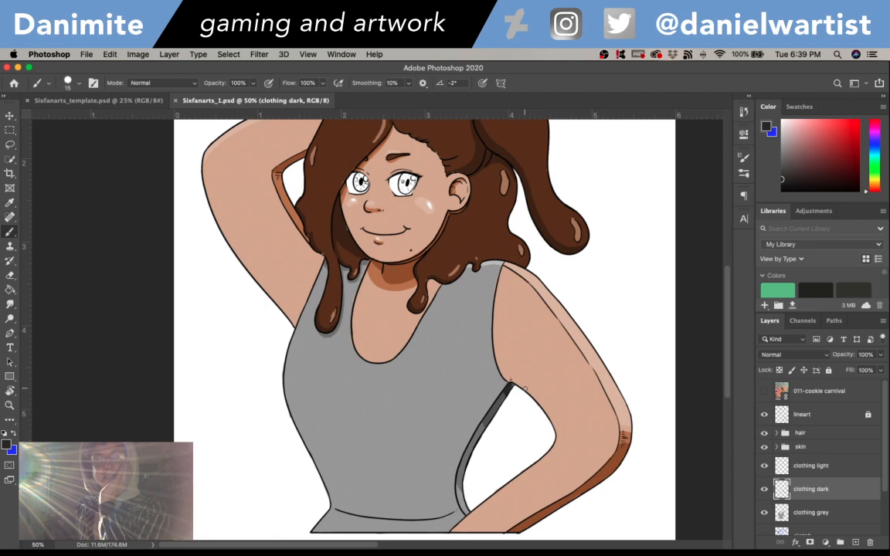
- Create a new layer named "clothing color" above the clothing light layer
scroll(733, 331, down, 3)
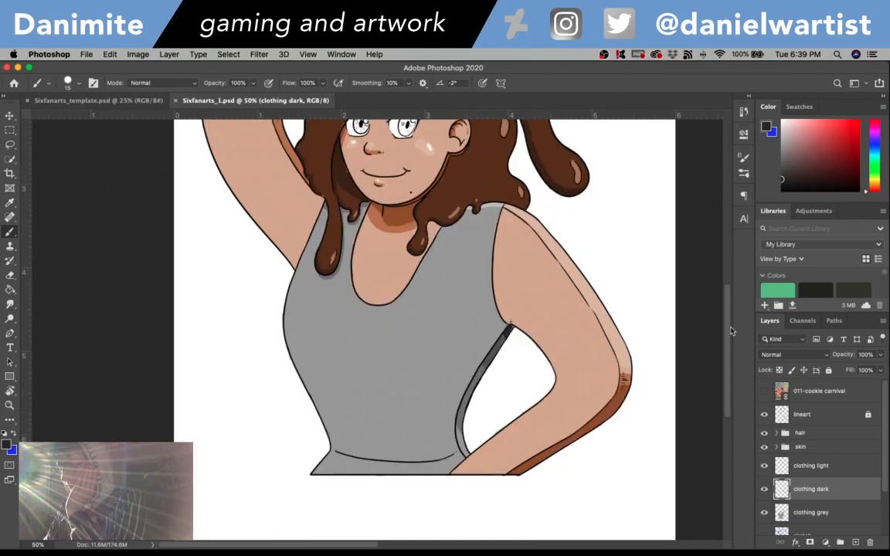
scroll(732, 330, up, 5)
click(824, 465)
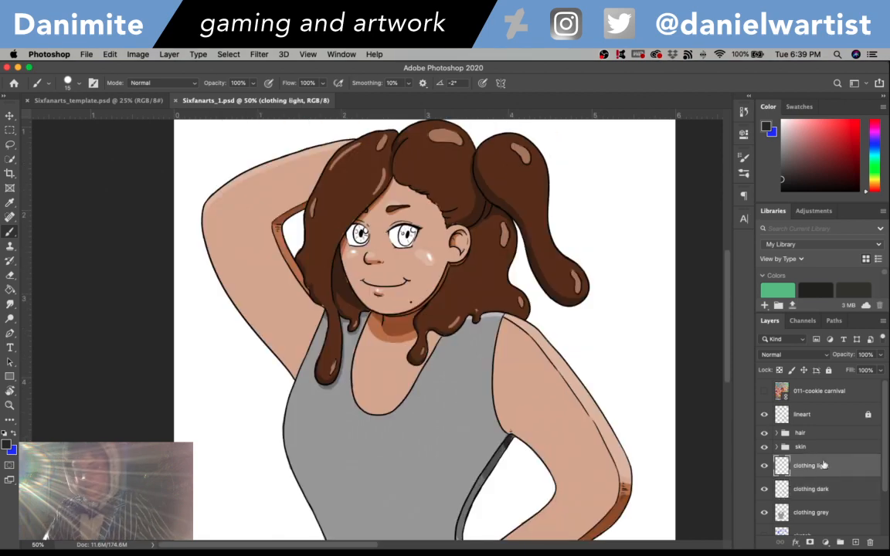
key(super+shift+n)
text(clothing color)
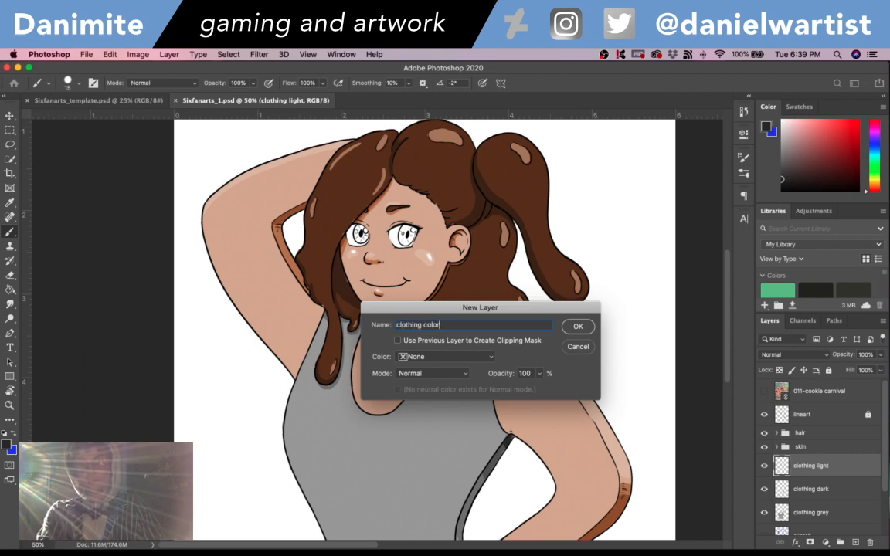
key(Return)
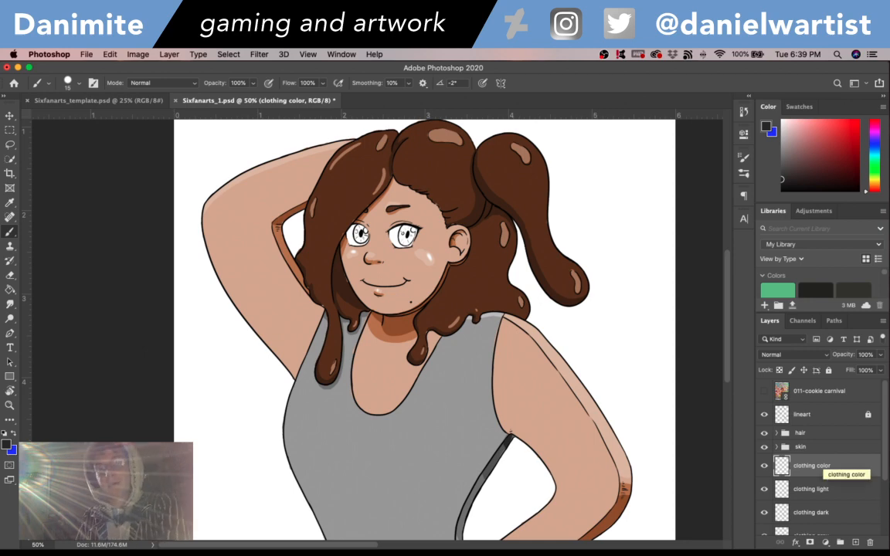
- Set the foreground colour to an orange-tinted brown for the clothing
click(6, 443)
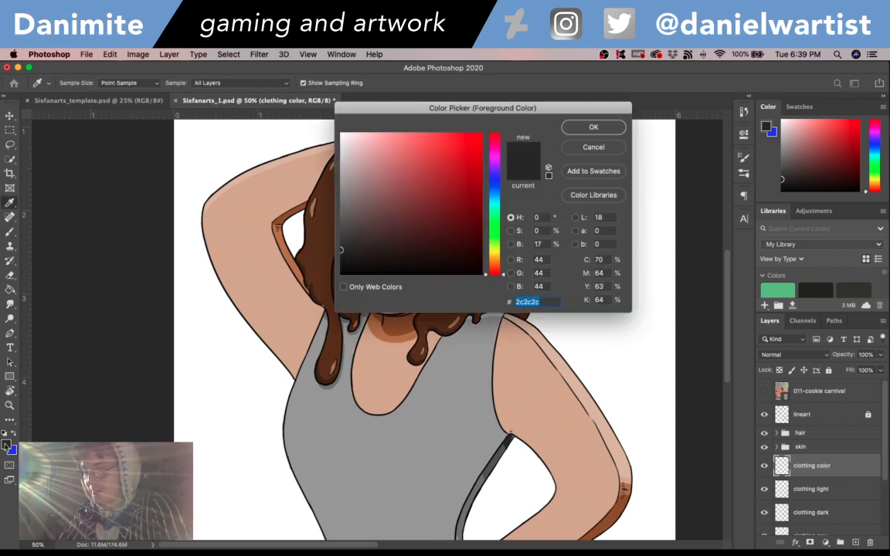
drag(501, 267, 502, 260)
click(419, 221)
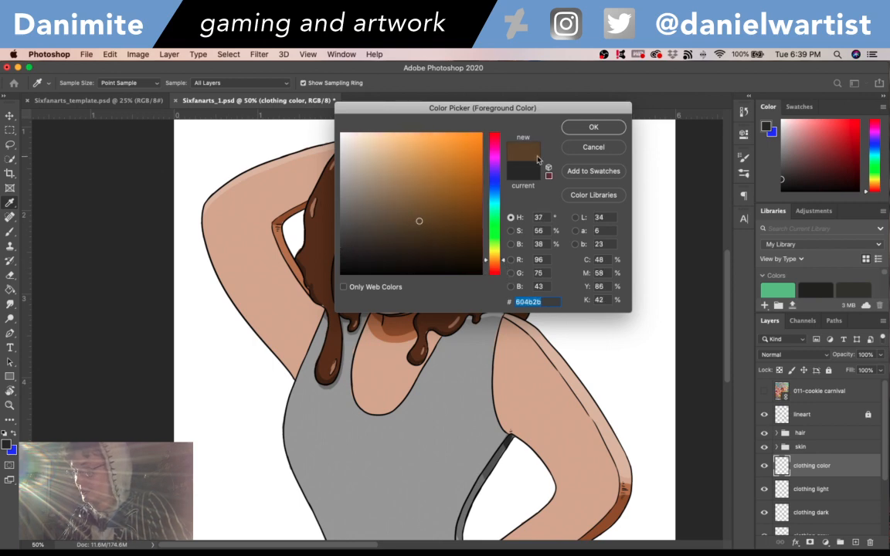
click(592, 126)
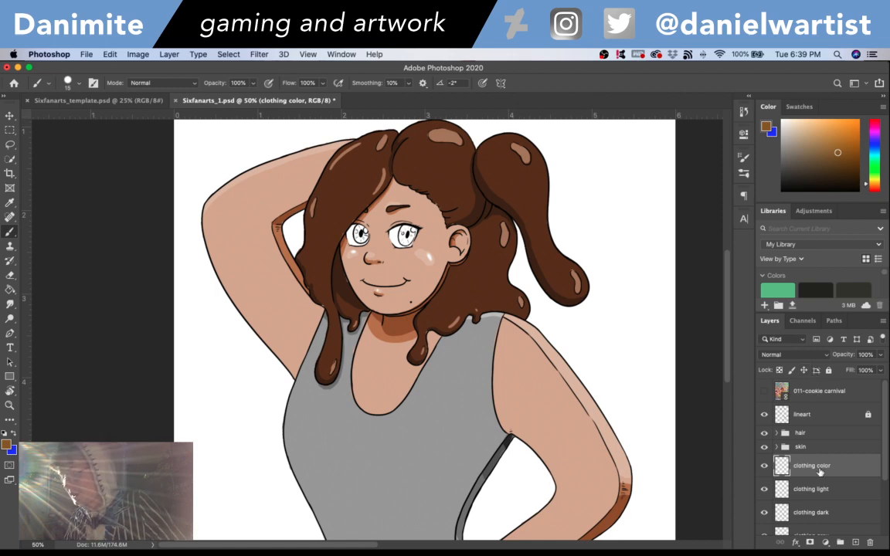
- Load the clothing grey layer's contents as a selection and set the clothing color layer's blend mode to Overlay
scroll(792, 426, down, 1)
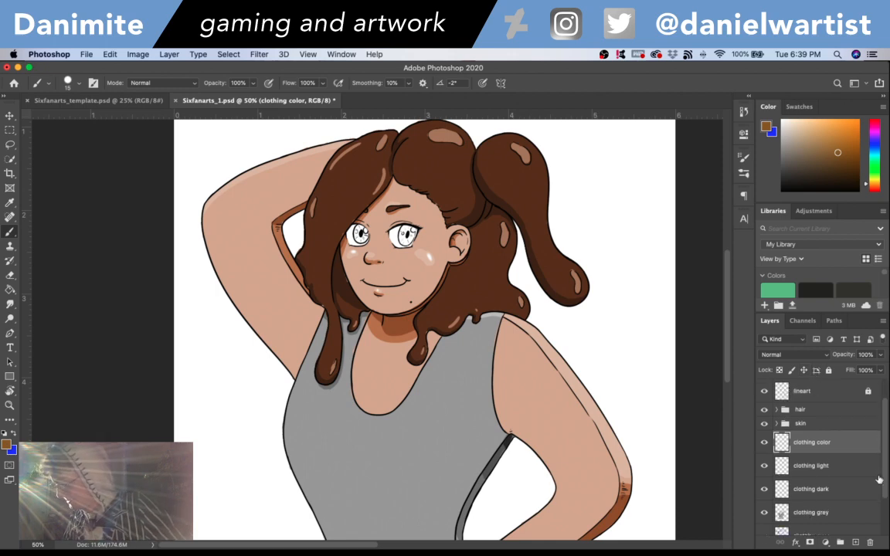
super+click(782, 512)
click(794, 355)
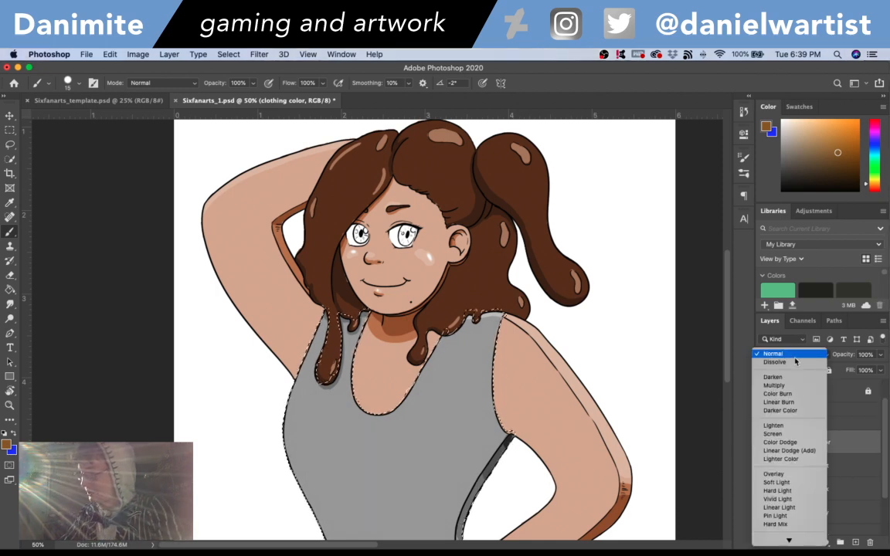
click(775, 473)
- Fill the selected tank top area with the brown on the clothing color layer, then deselect and save the document
key(g)
click(479, 413)
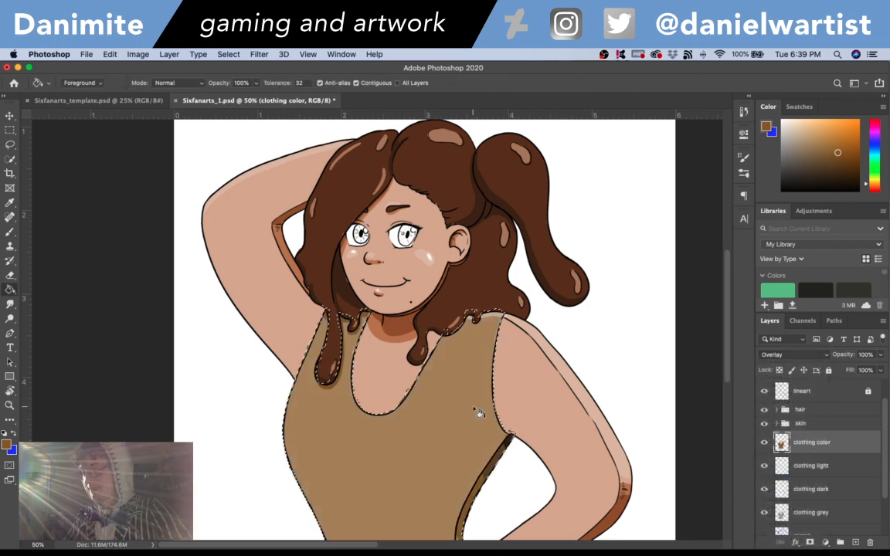
scroll(645, 309, down, 5)
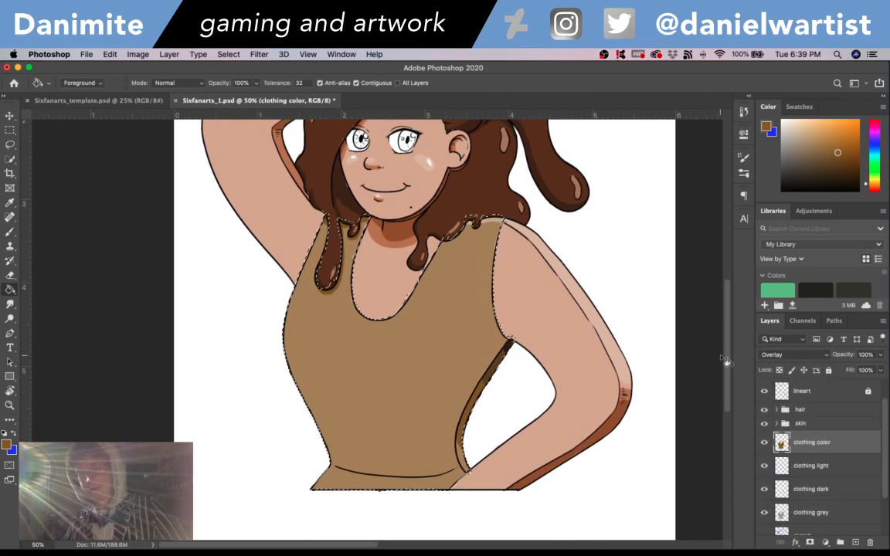
key(super+d)
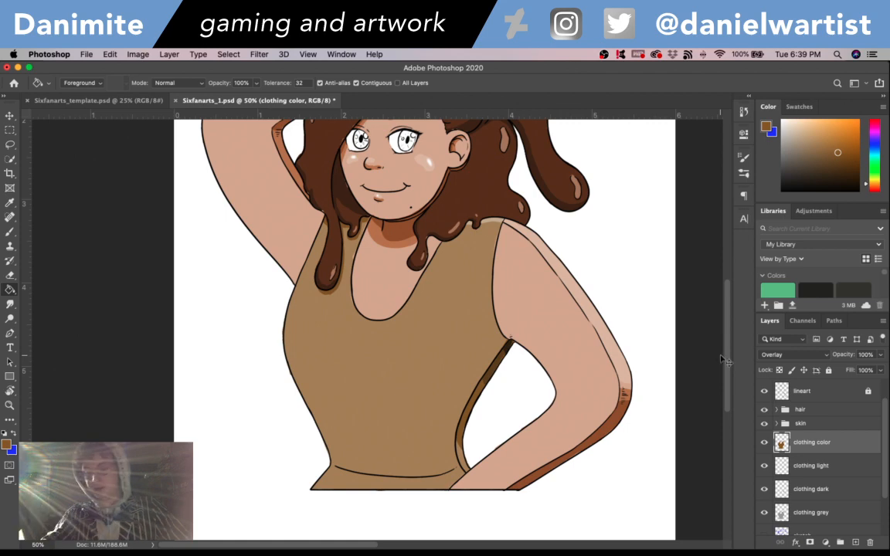
key(super+minus)
key(super+s)
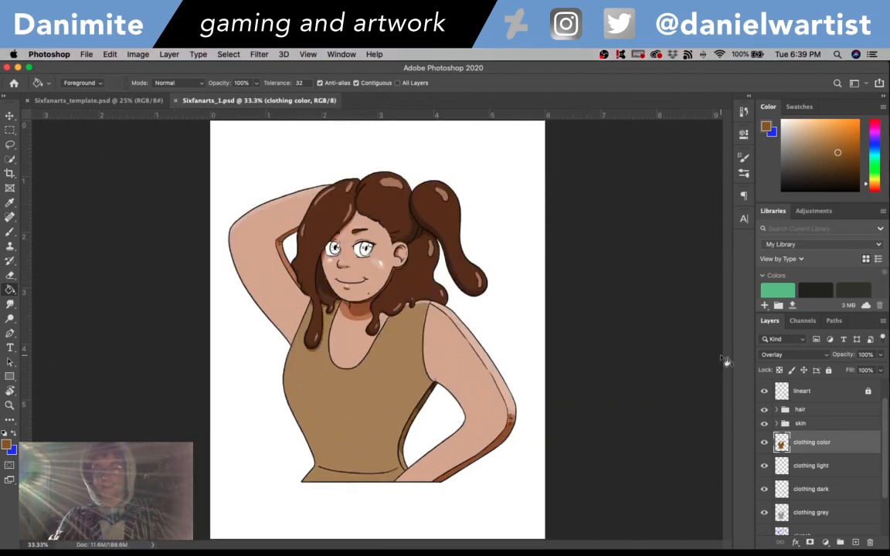
- Group the clothing color, light, dark and grey layers and name the group "clothing"
key(super+plus)
key(super+plus)
key(super+plus)
key(super+plus)
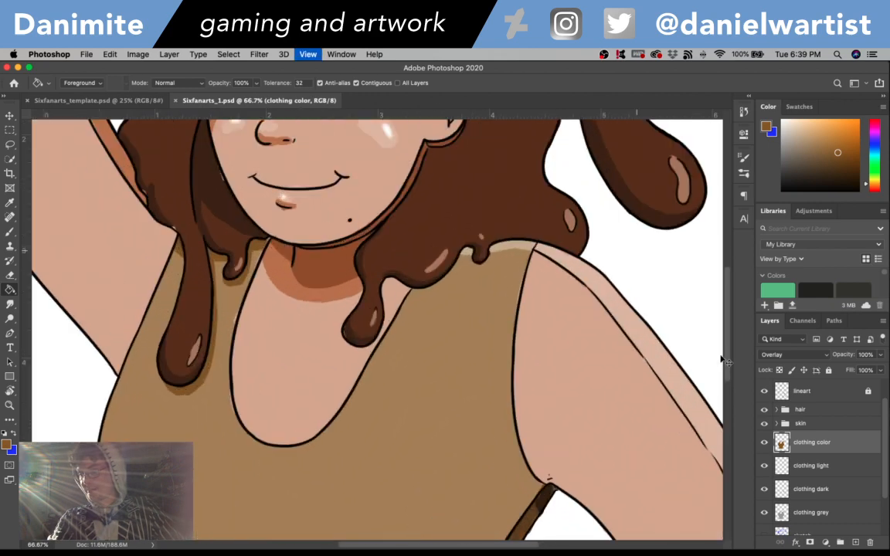
scroll(414, 474, up, 6)
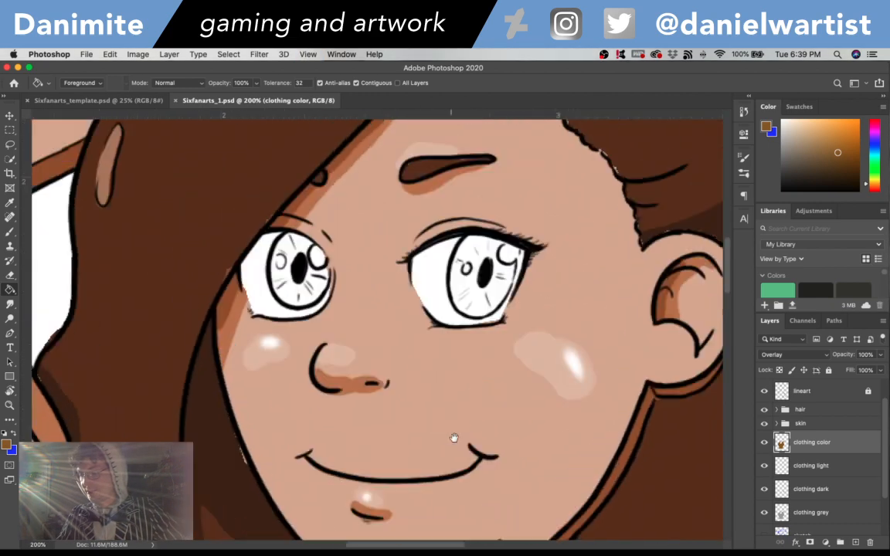
shift+click(830, 513)
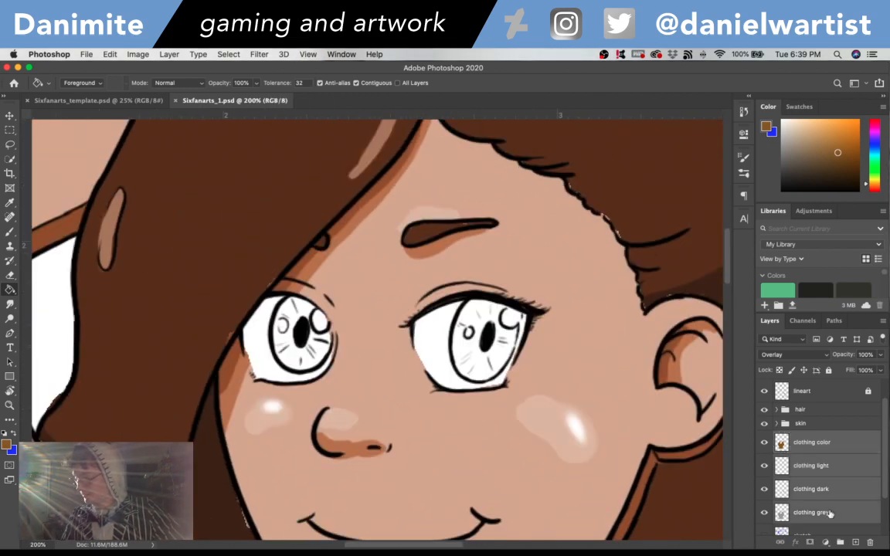
key(super+g)
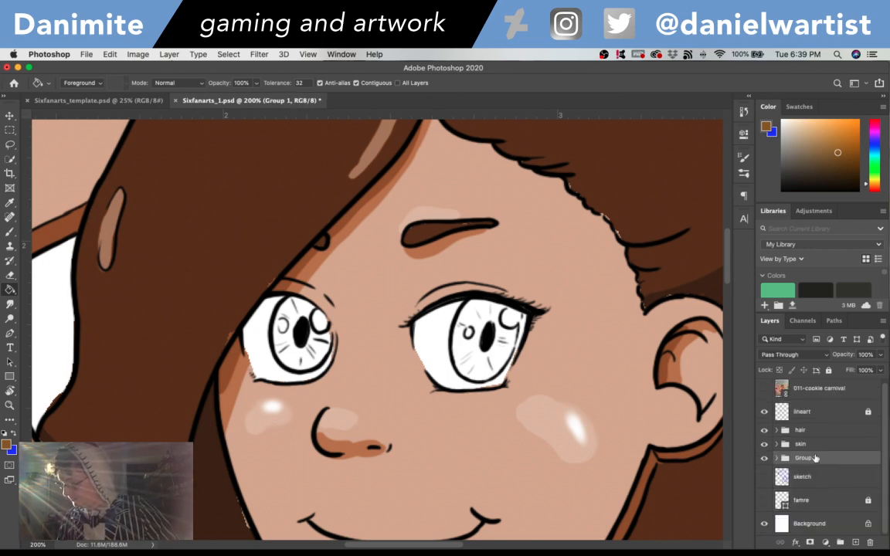
double_click(814, 458)
text(clothing)
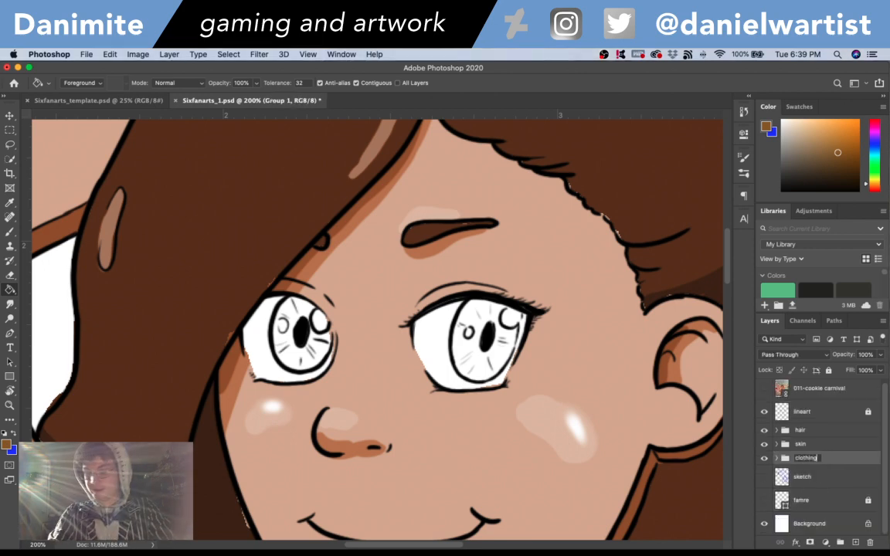
key(Return)
- Create a new layer named "eyes grey" directly above the sketch layer
click(808, 476)
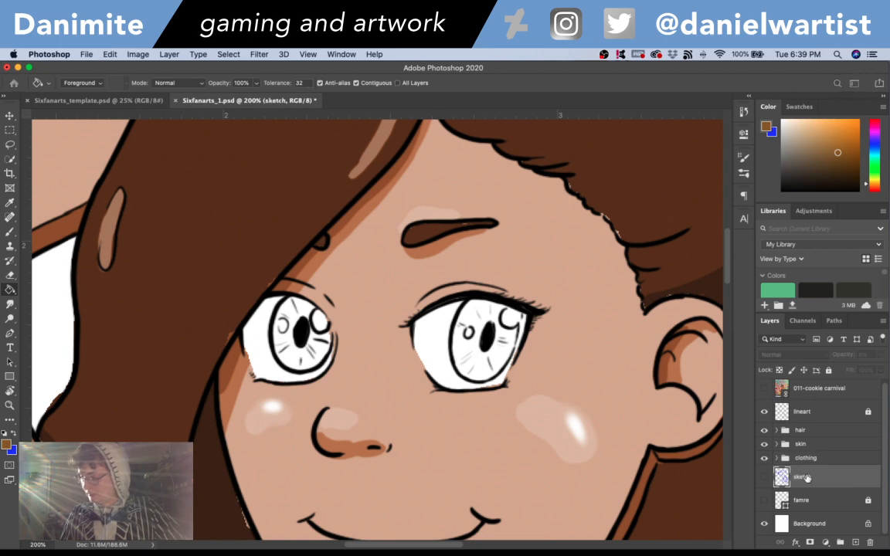
key(super+shift+n)
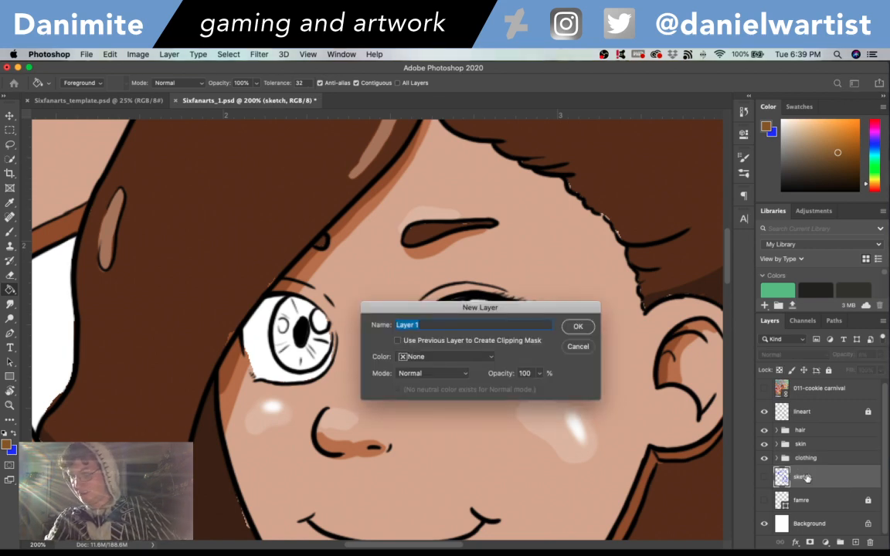
text(eye)
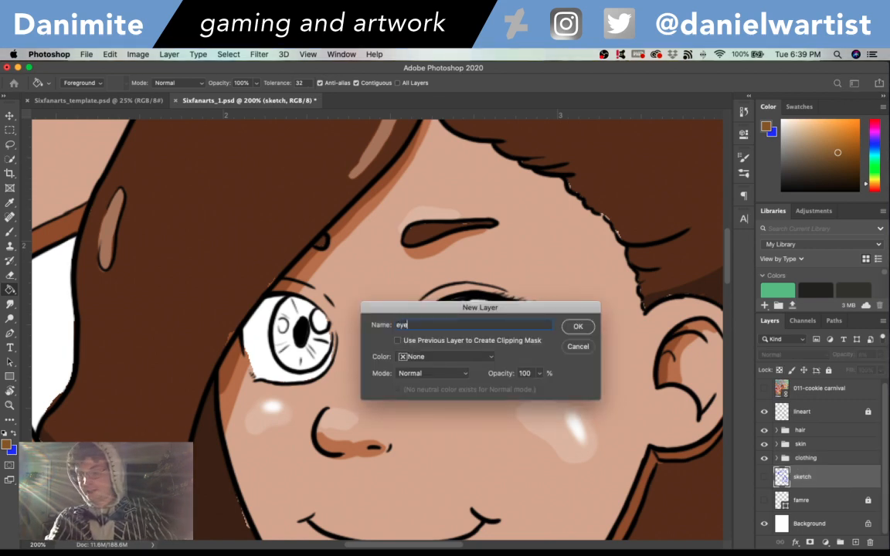
text(s grey)
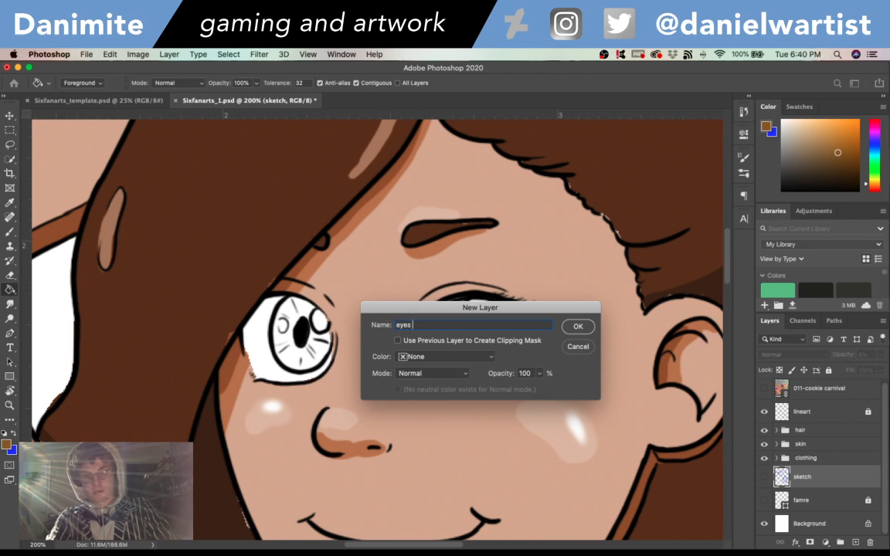
key(Return)
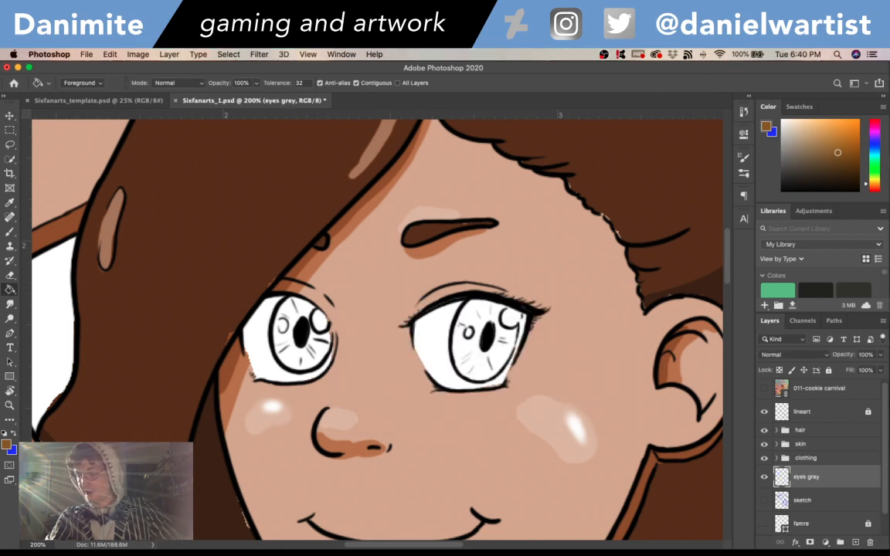
- Set the foreground colour to a medium grey and activate the Paint Bucket for filling the eyes
click(7, 445)
click(347, 201)
click(594, 128)
key(g)
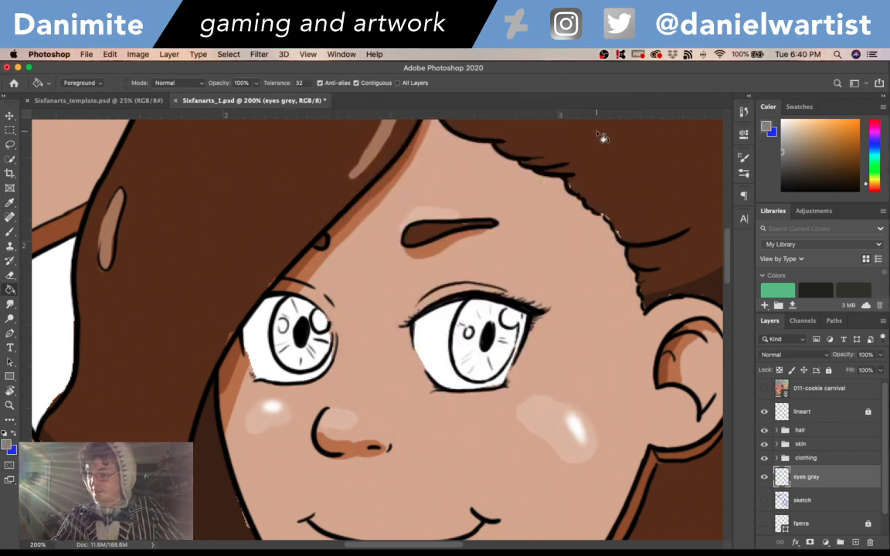
- Paint both irises medium grey on the eyes grey layer with a 15 px brush
key(b)
mouse_move(289, 347)
mouse_down()
mouse_move(278, 324)
mouse_move(289, 309)
mouse_move(297, 313)
mouse_move(287, 331)
mouse_move(295, 348)
mouse_move(323, 337)
mouse_move(288, 313)
mouse_move(270, 313)
mouse_move(301, 357)
mouse_up()
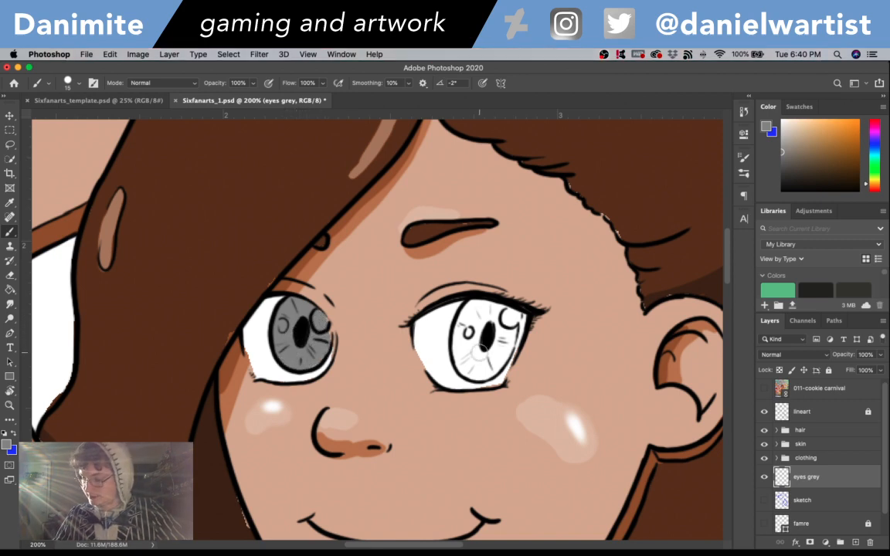
mouse_move(464, 344)
mouse_down()
mouse_move(474, 306)
mouse_move(493, 309)
mouse_move(463, 356)
mouse_move(465, 366)
mouse_move(484, 369)
mouse_move(497, 358)
mouse_move(490, 350)
mouse_move(504, 345)
mouse_move(500, 356)
mouse_move(510, 318)
mouse_up()
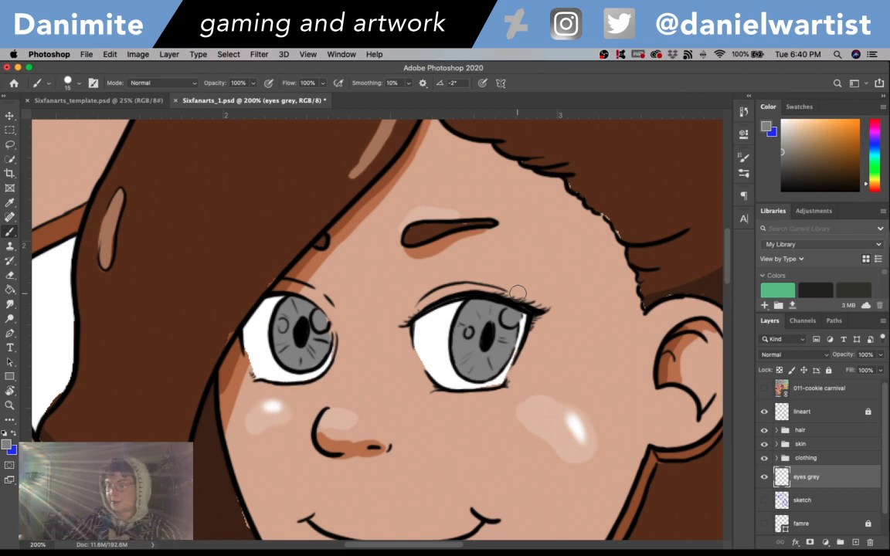
- Set the foreground colour to white (ffffff) and paint the two round highlights in each iris
click(7, 445)
click(342, 133)
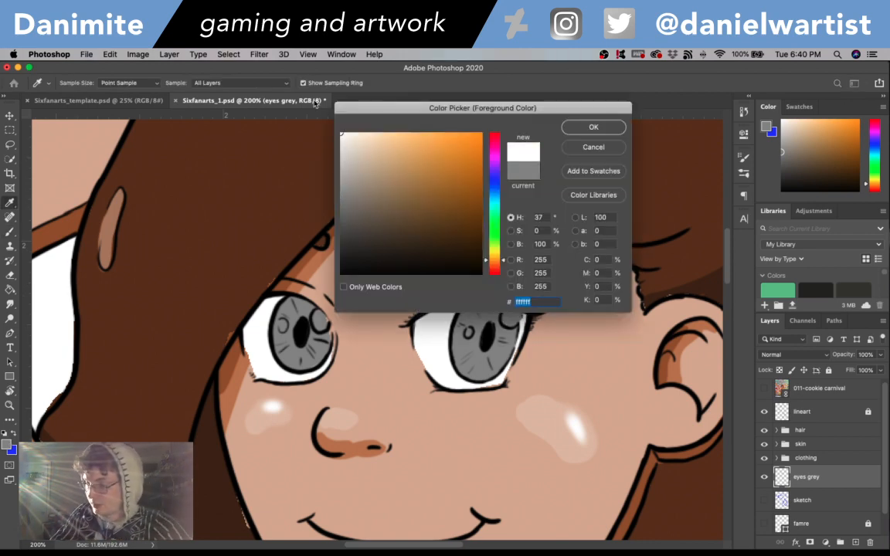
click(593, 127)
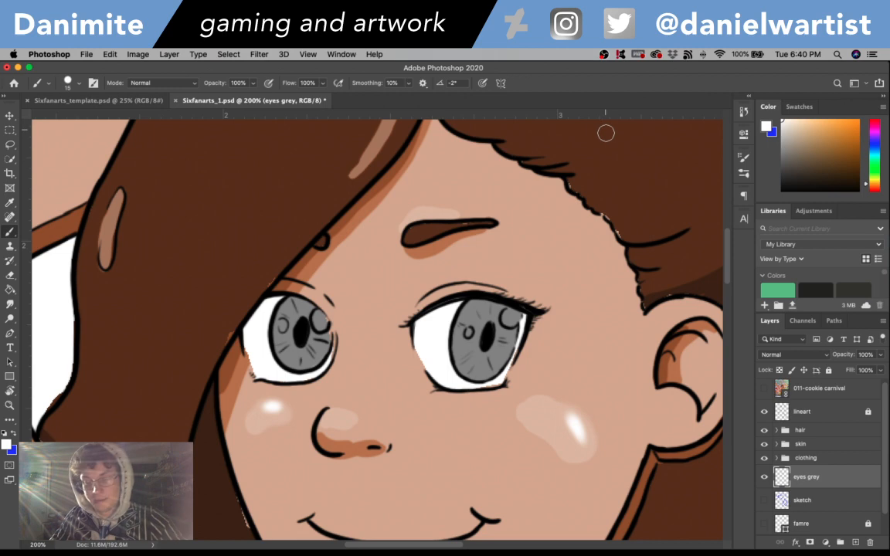
click(283, 325)
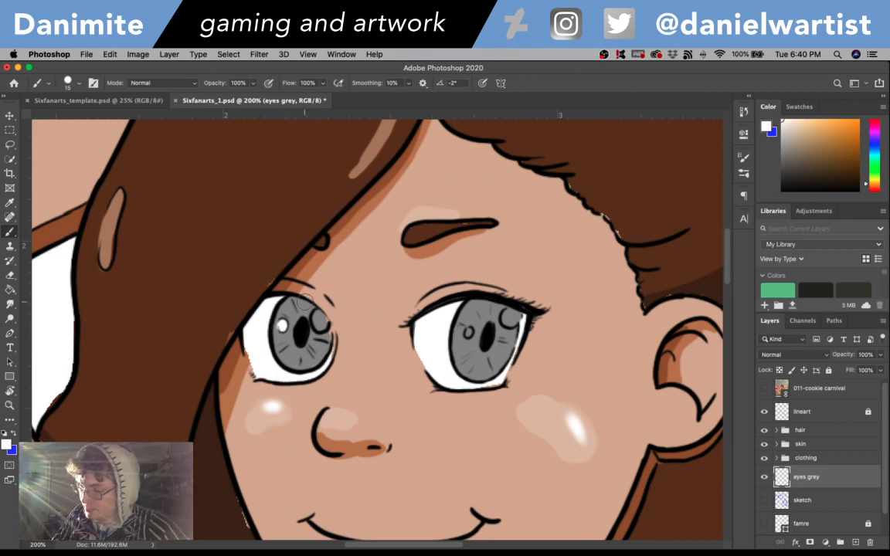
click(319, 319)
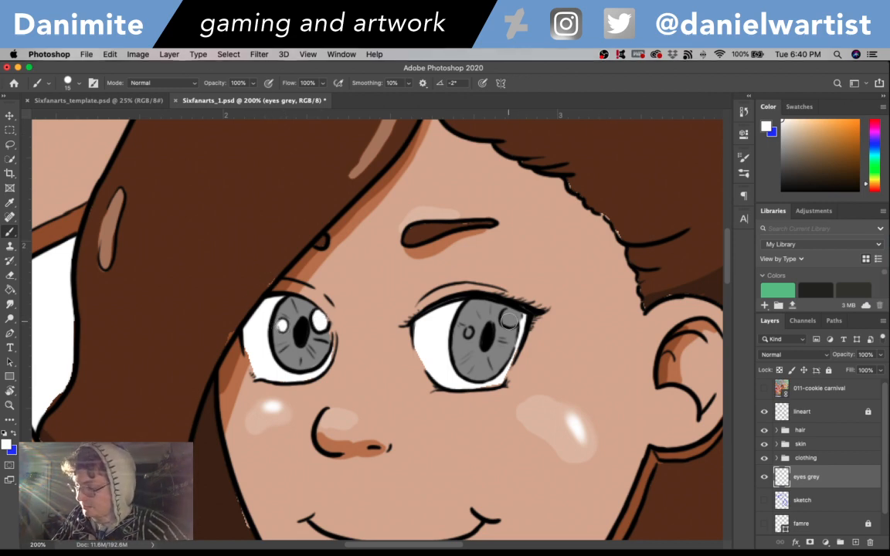
click(509, 317)
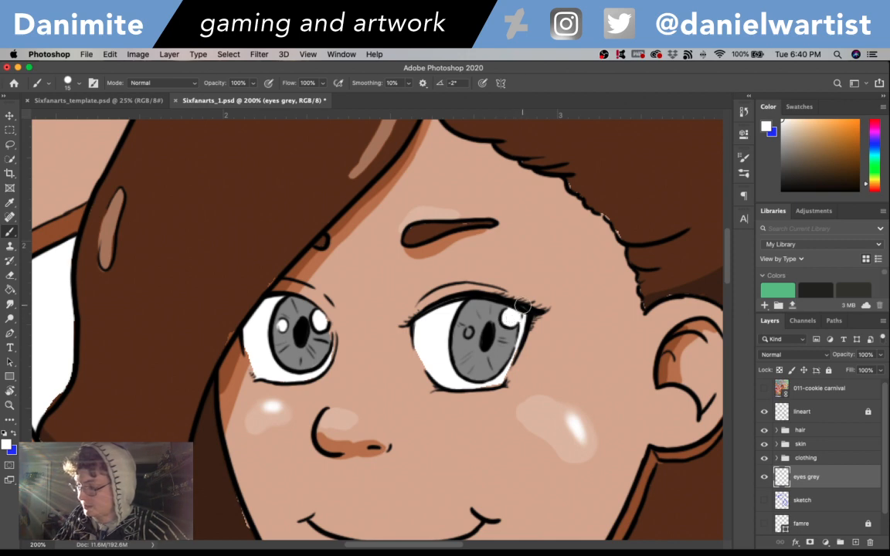
click(469, 332)
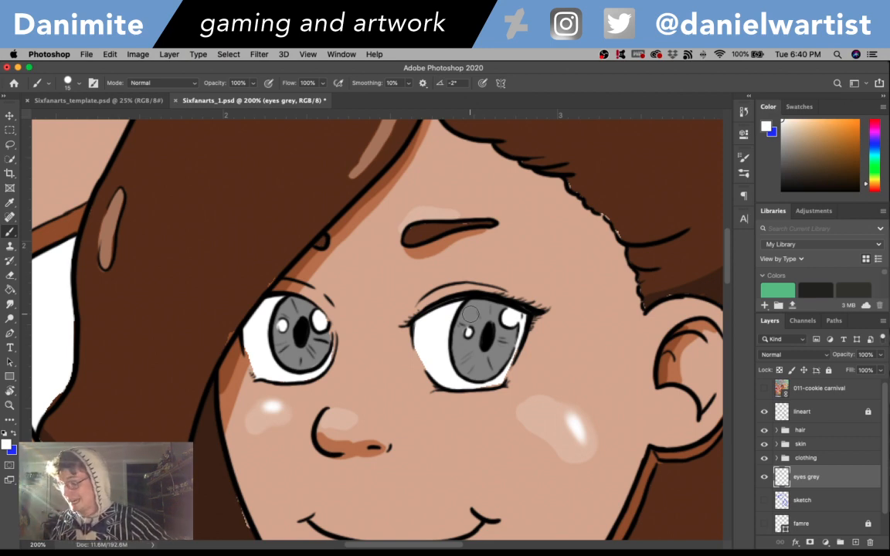
- Load the painted irises as a selection and brush darker grey 676767 shading around both pupils
super+click(784, 479)
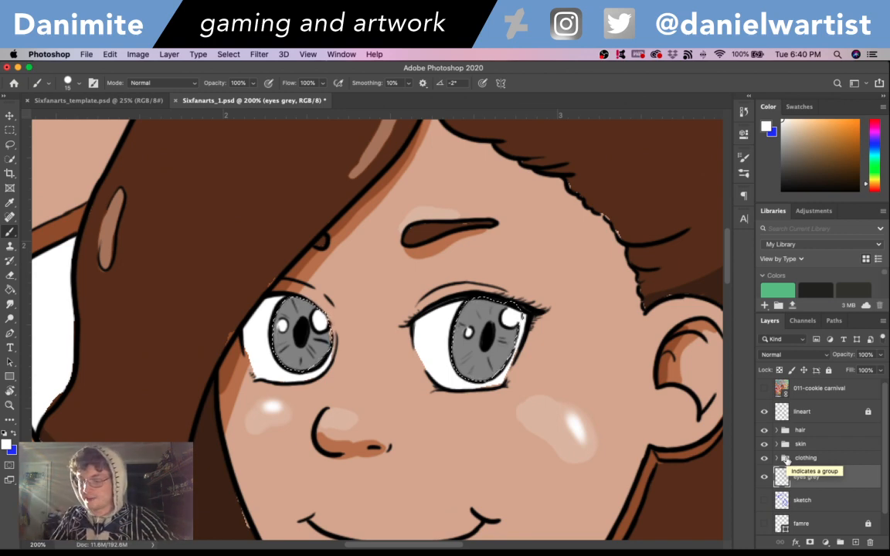
key(i)
click(470, 357)
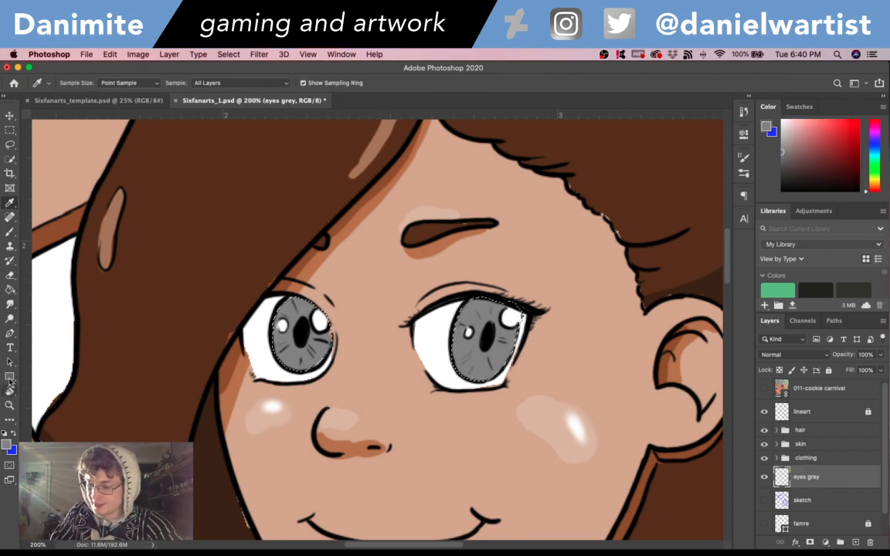
click(6, 443)
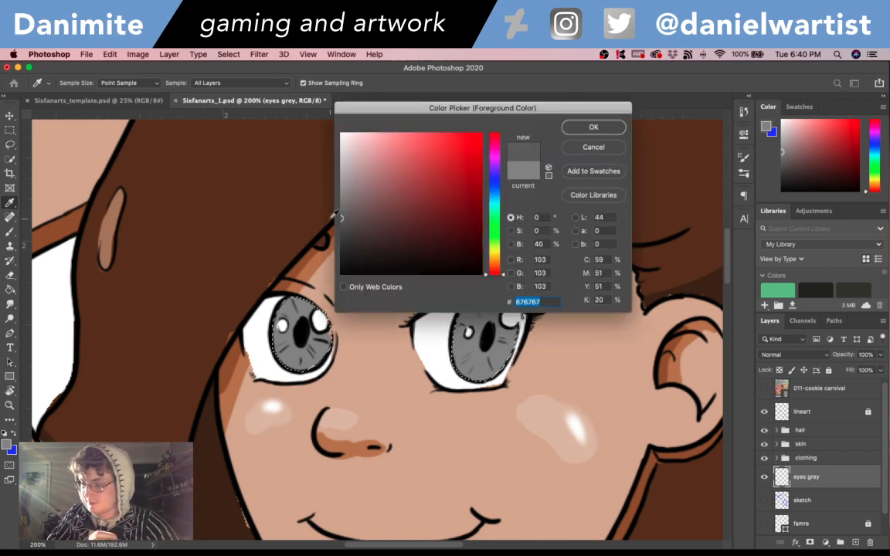
click(593, 127)
key(b)
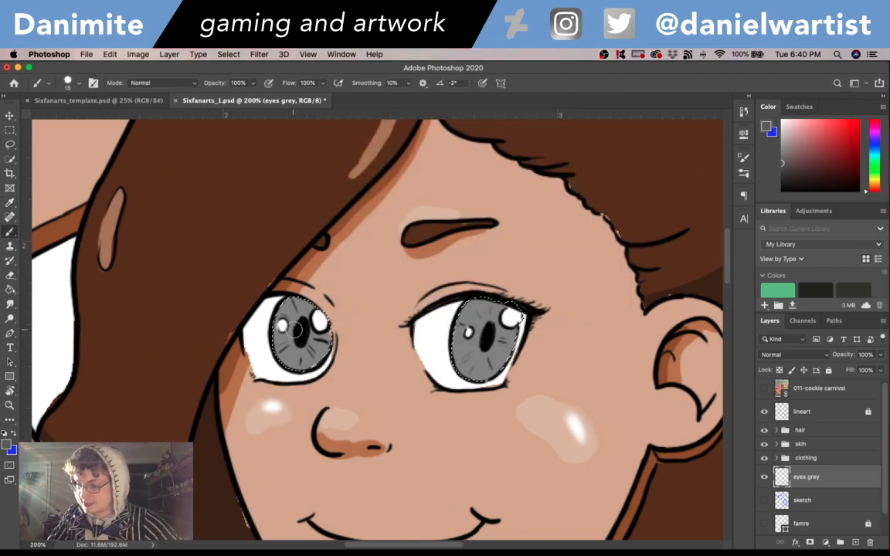
mouse_move(294, 329)
mouse_down()
mouse_move(300, 343)
mouse_move(303, 330)
mouse_up()
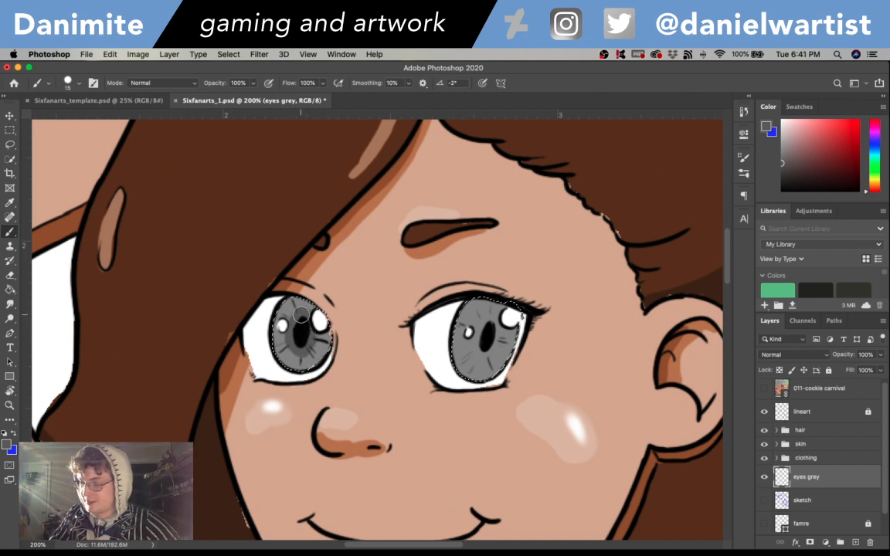
drag(481, 355, 495, 331)
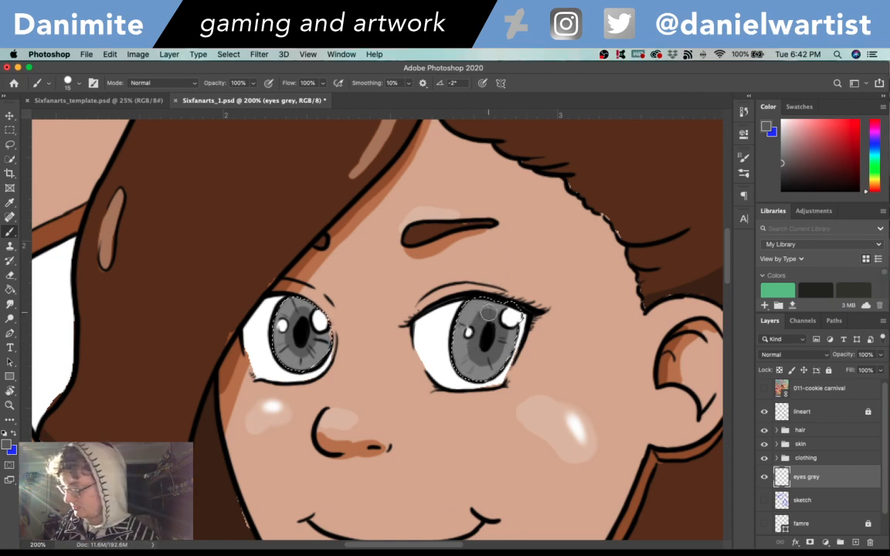
- Smudge the dark grey shading inside both irises with a size 8 Smudge tool at 50% strength
key(r)
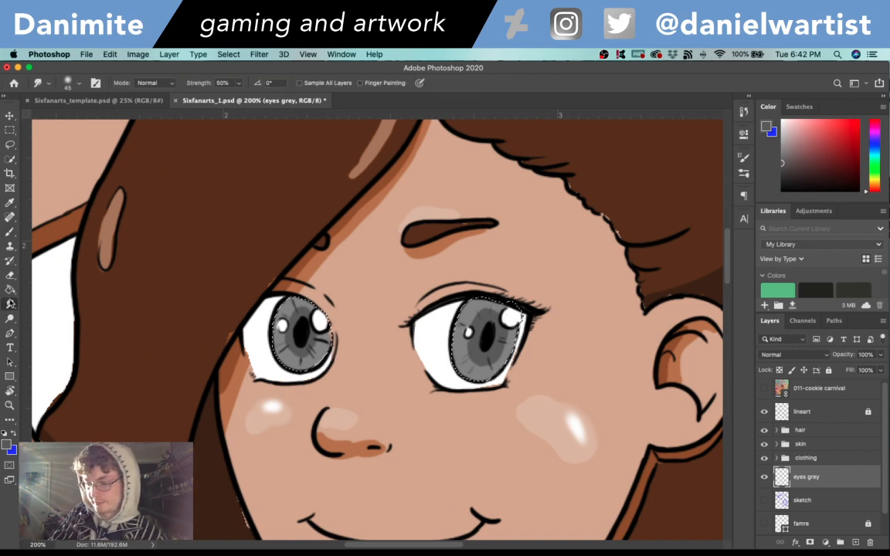
key(bracketleft)
key(bracketleft)
key(bracketleft)
key(bracketleft)
key(bracketleft)
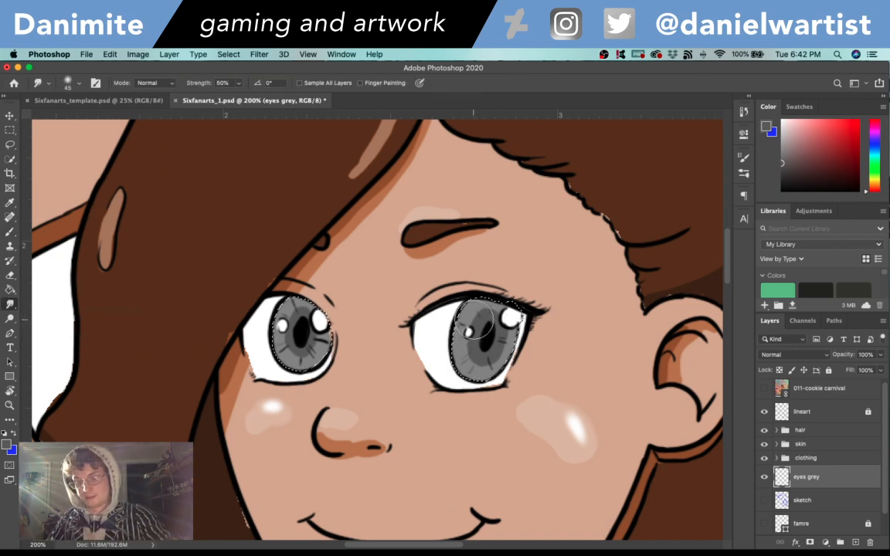
key(bracketleft)
key(bracketleft)
key(bracketleft)
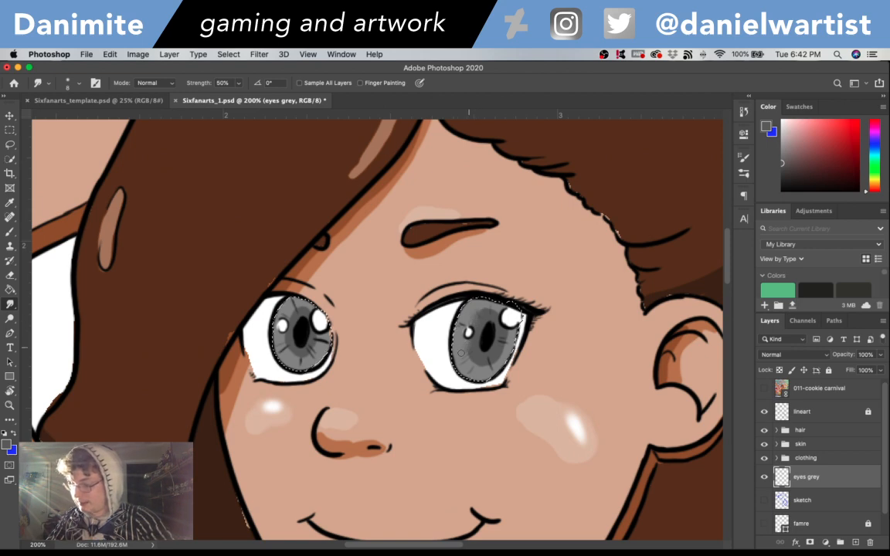
drag(474, 363, 481, 356)
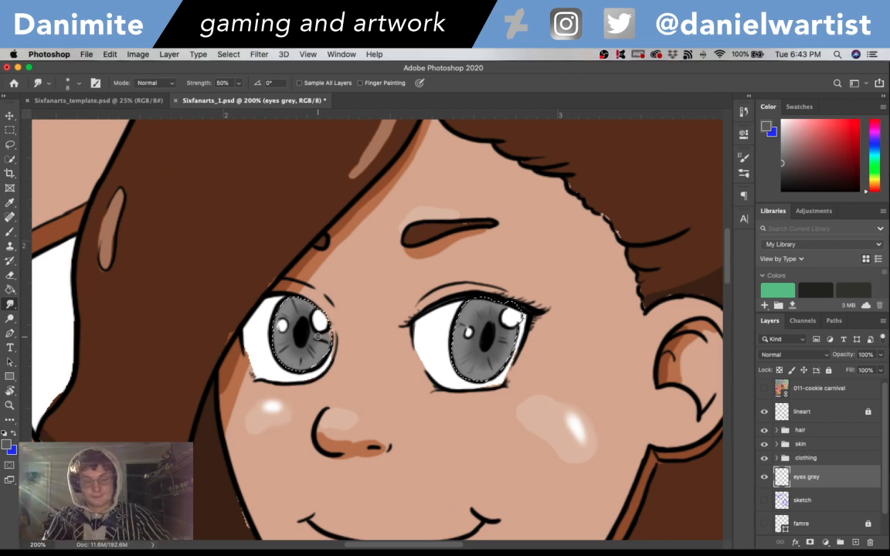
- Create a new layer named "eyes color" directly above the eyes grey layer
key(super+shift+n)
text(eyes)
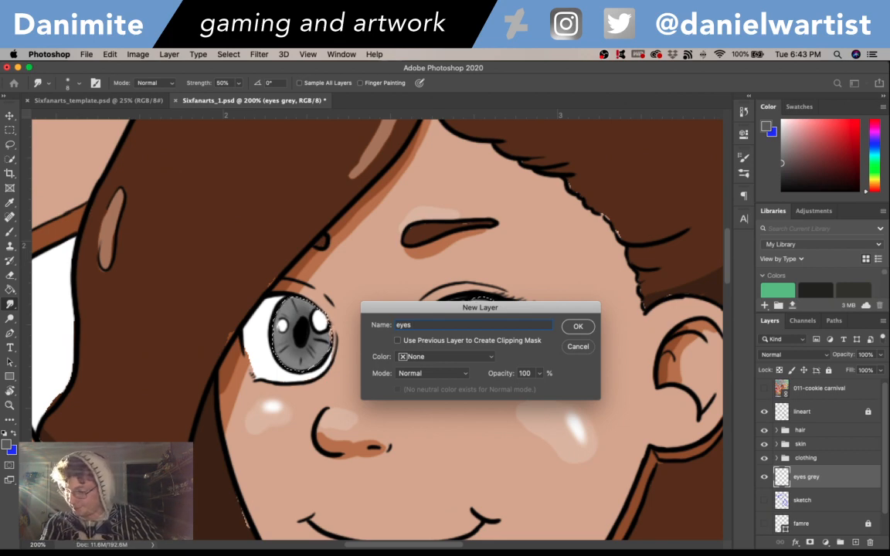
text(color)
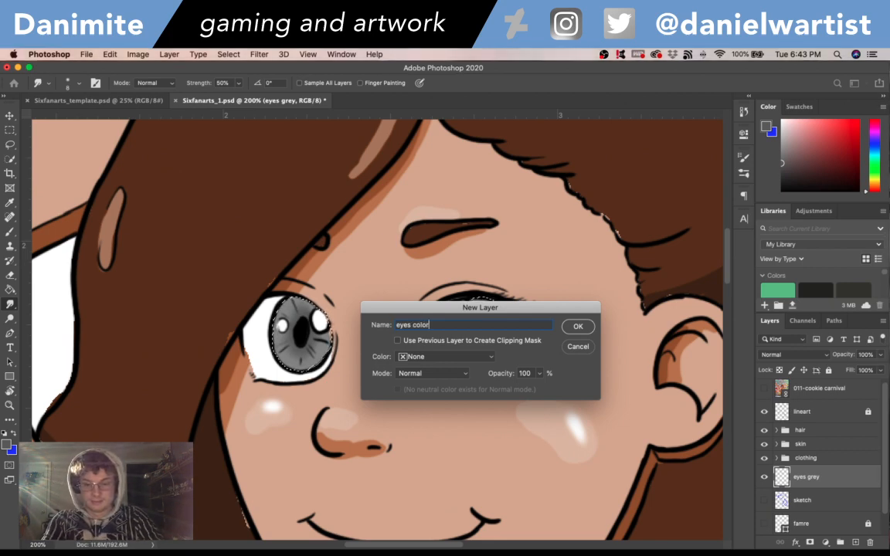
key(Return)
- Fill the selected irises with blue-violet 7974e5 on the eyes color layer and set that layer's blend mode to Overlay
click(13, 434)
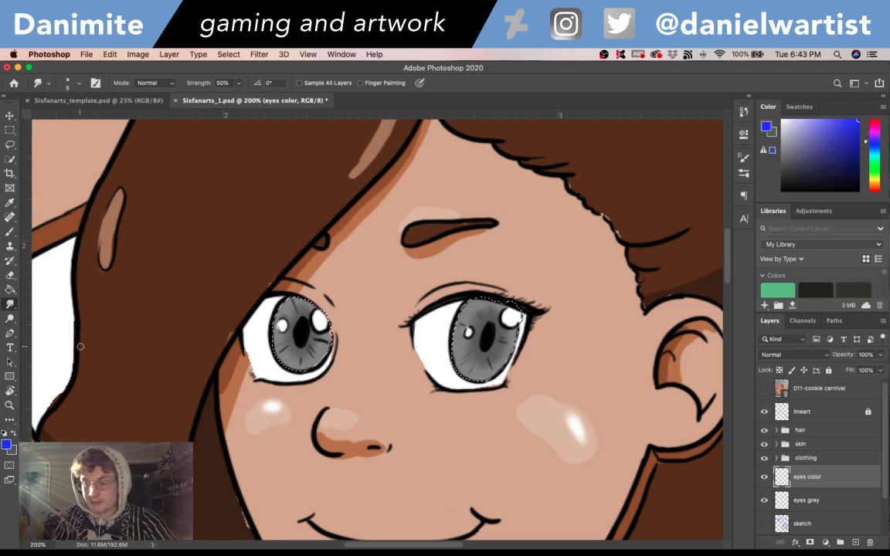
click(6, 448)
drag(413, 157, 396, 148)
click(607, 127)
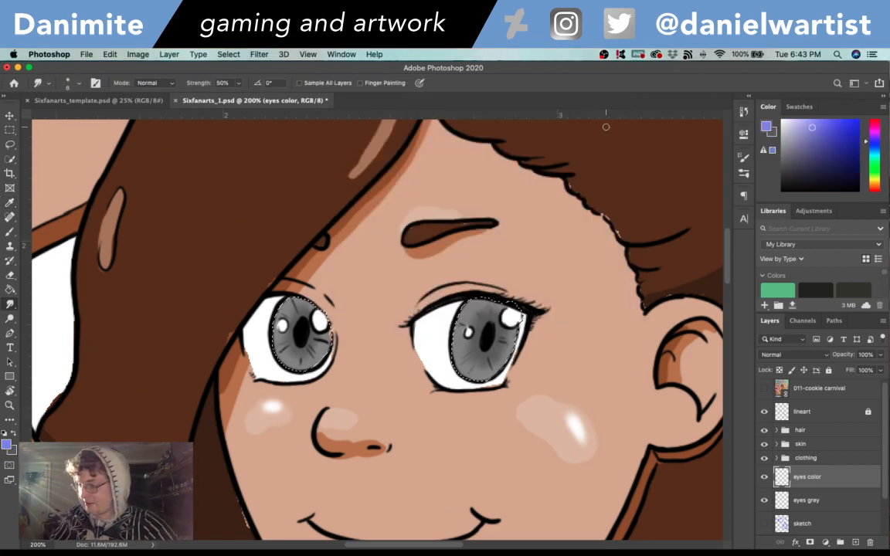
click(6, 446)
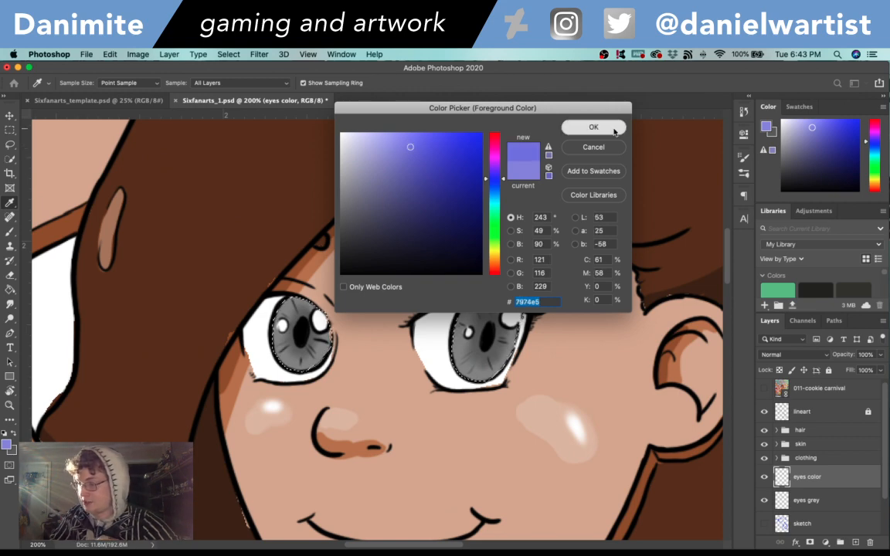
click(612, 127)
key(g)
key(alt+BackSpace)
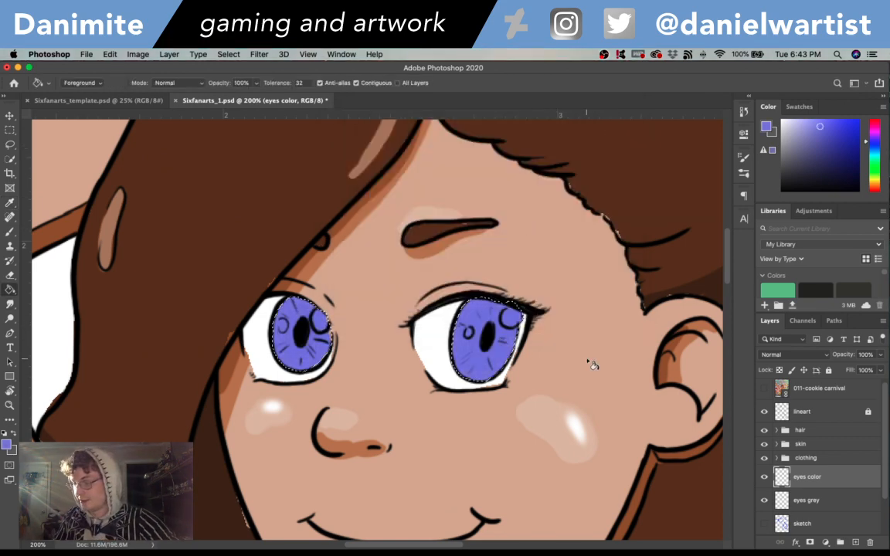
click(795, 354)
click(781, 475)
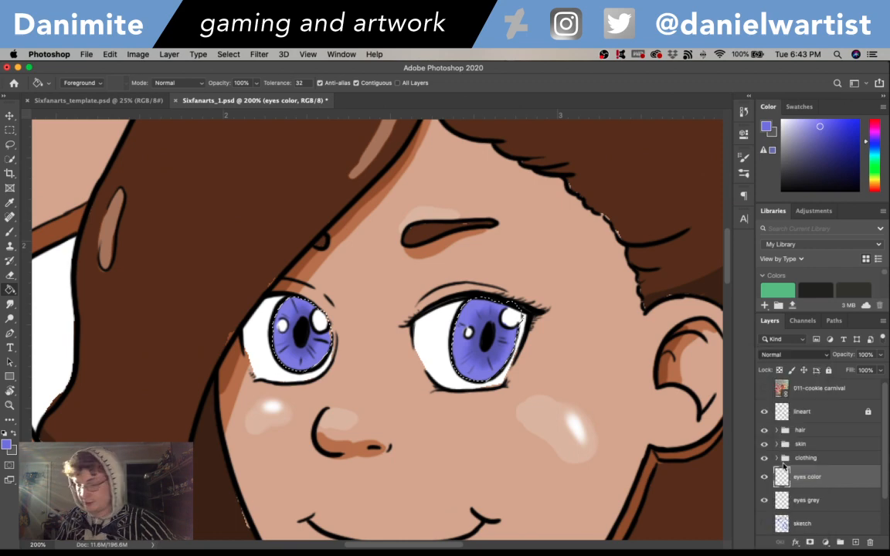
- Examine the whole coloured figure and the blue-violet eyes at reduced magnification
key(super+minus)
key(super+minus)
key(super+minus)
key(super+minus)
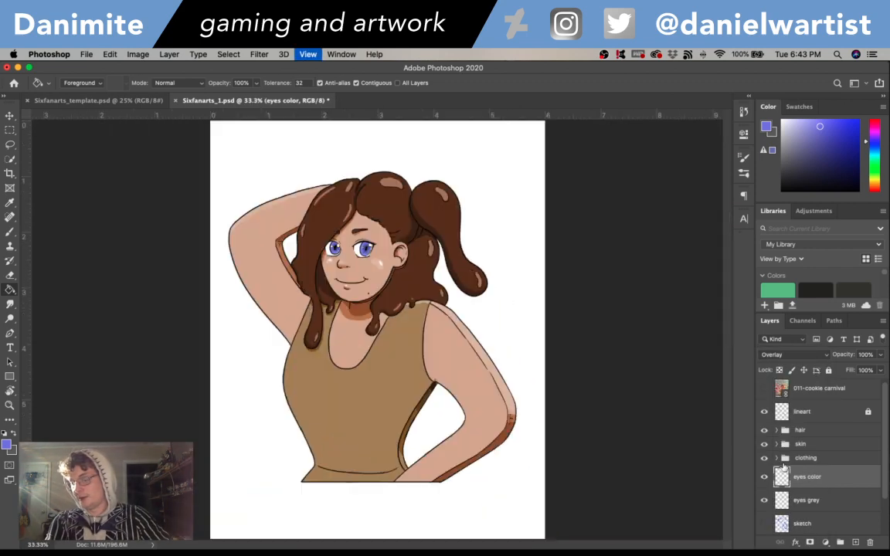
key(super+plus)
key(super+minus)
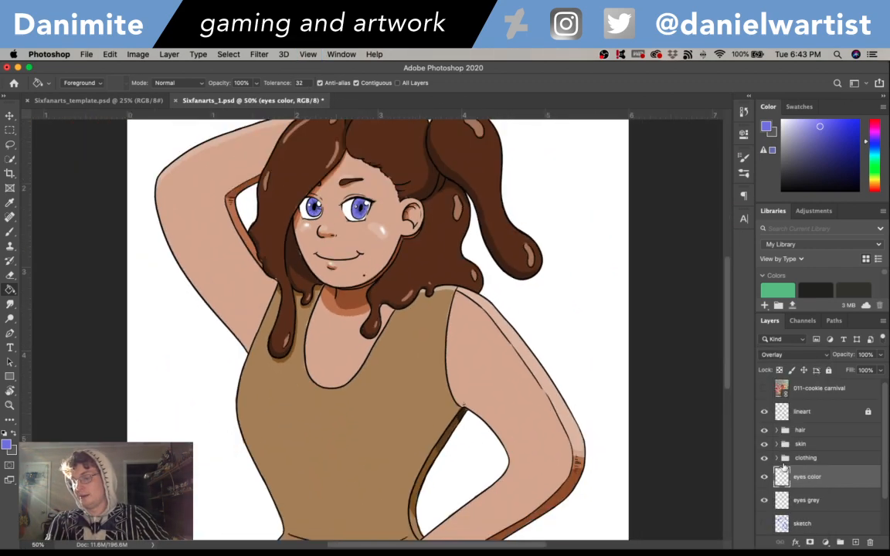
scroll(536, 300, up, 5)
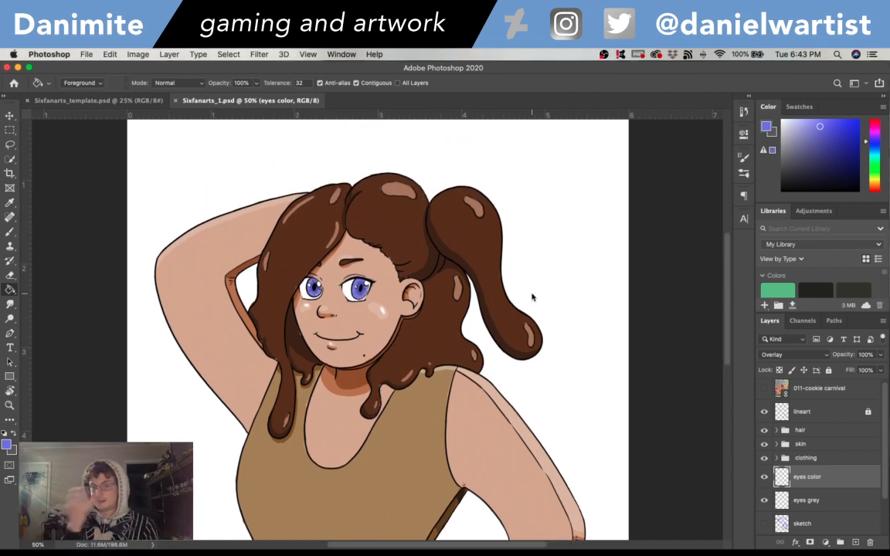
key(super+minus)
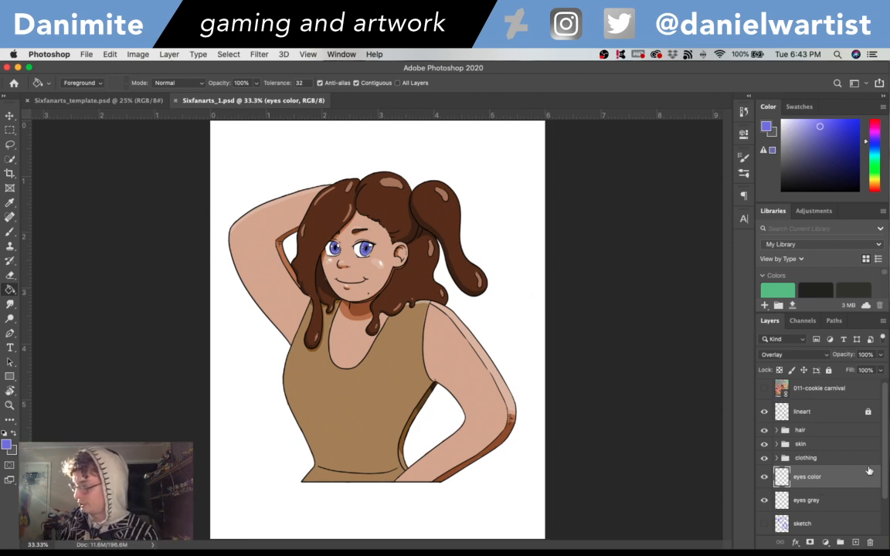
- Show the famre layer behind the character and save the document
scroll(869, 471, down, 3)
click(764, 503)
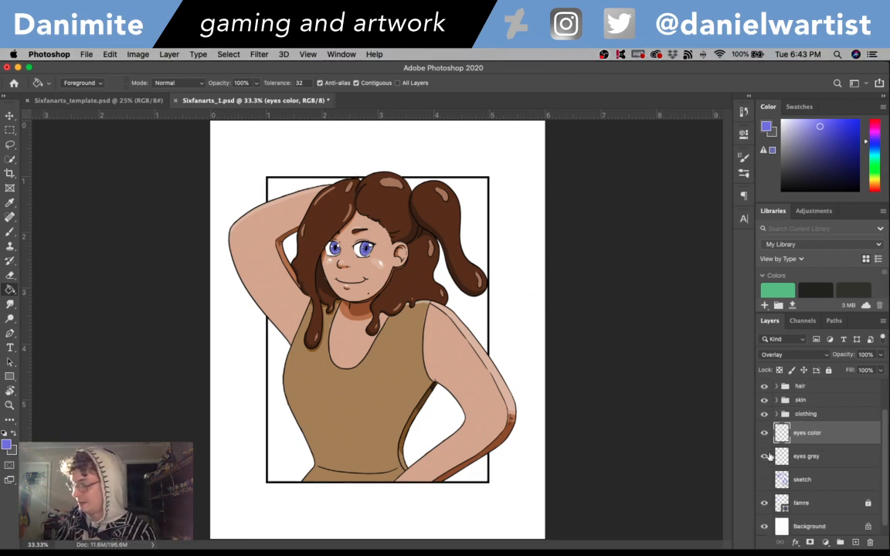
key(super+s)
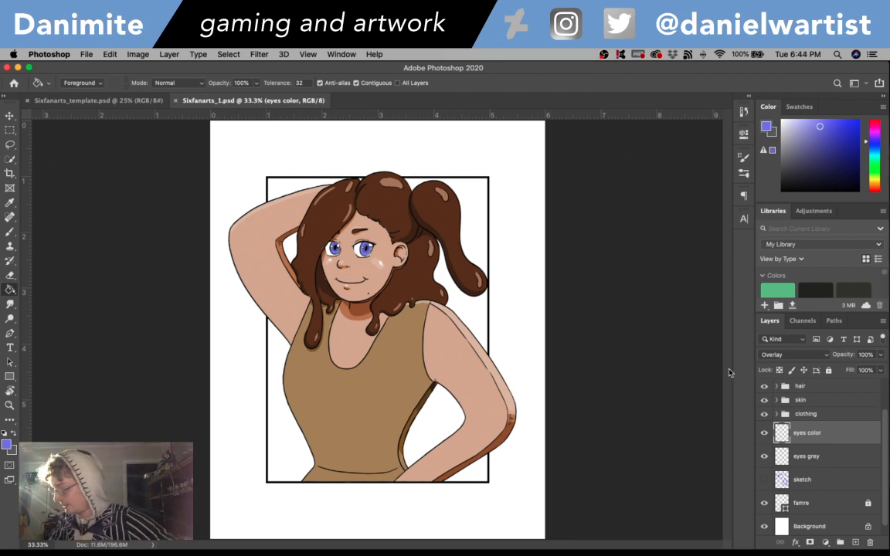
- Hide the Background and famre layers and save the document
click(765, 525)
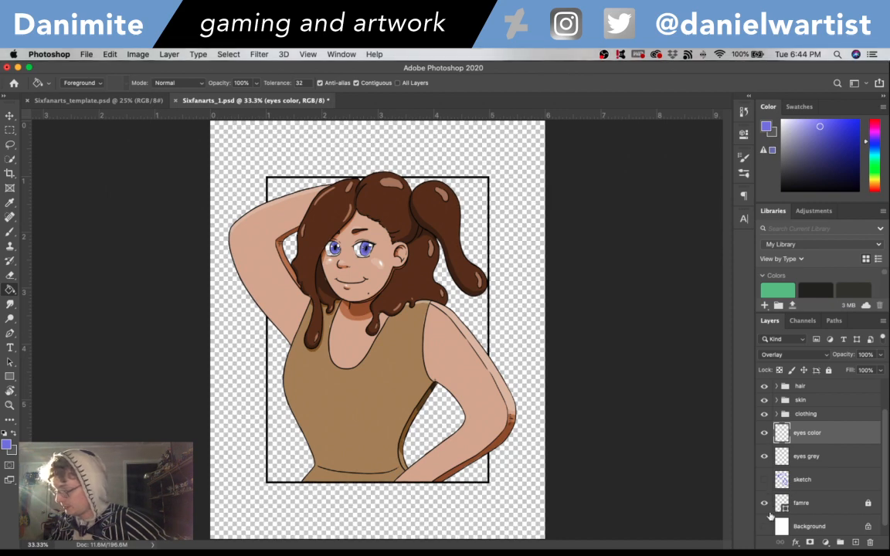
click(766, 503)
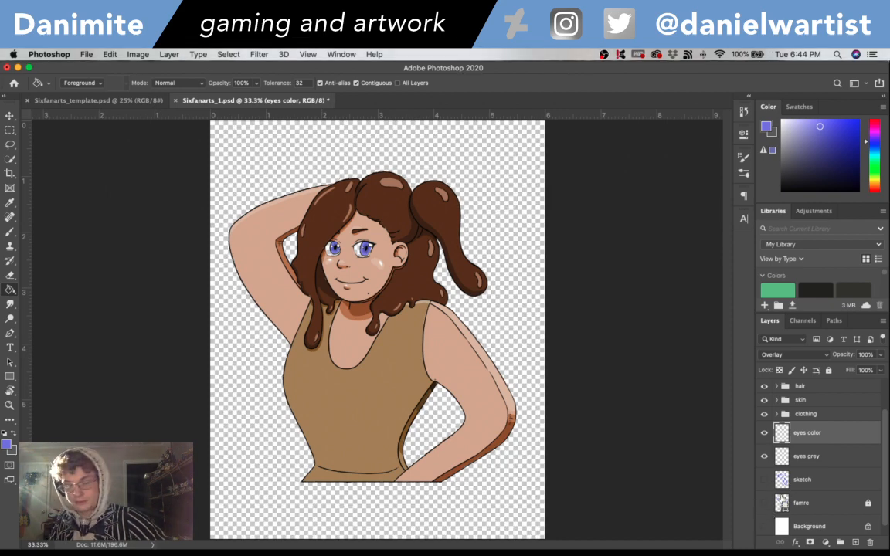
key(ctrl+s)
- Create a new layer named eyes white directly above the sketch layer
key(super+equal)
key(super+equal)
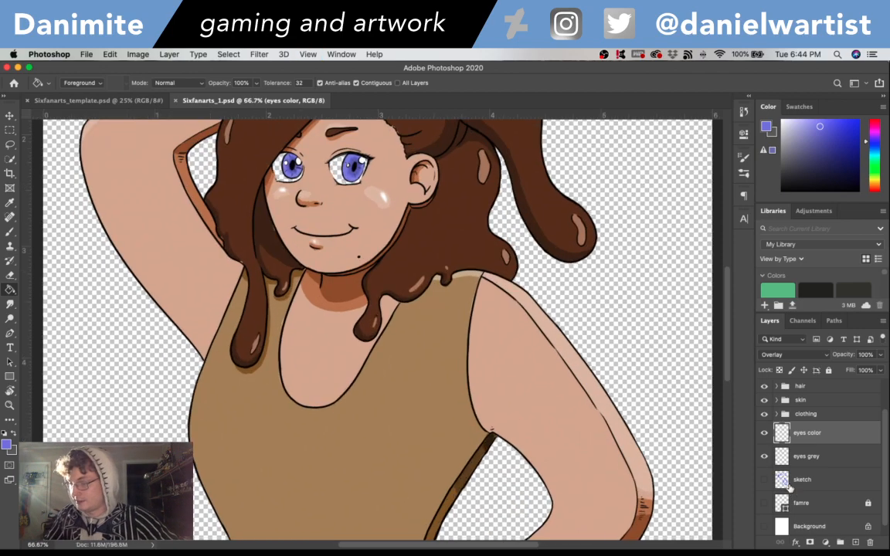
drag(397, 263, 478, 360)
key(super+equal)
key(super+equal)
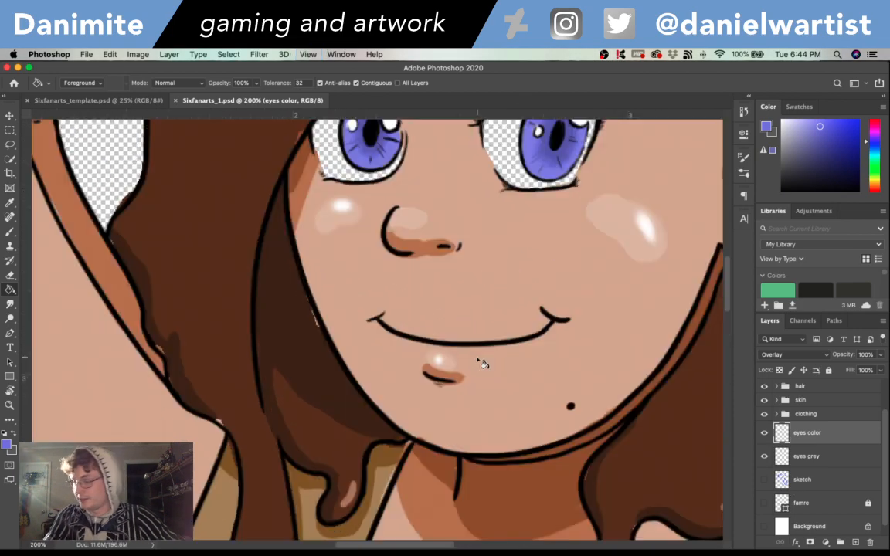
click(807, 480)
key(super+shift+n)
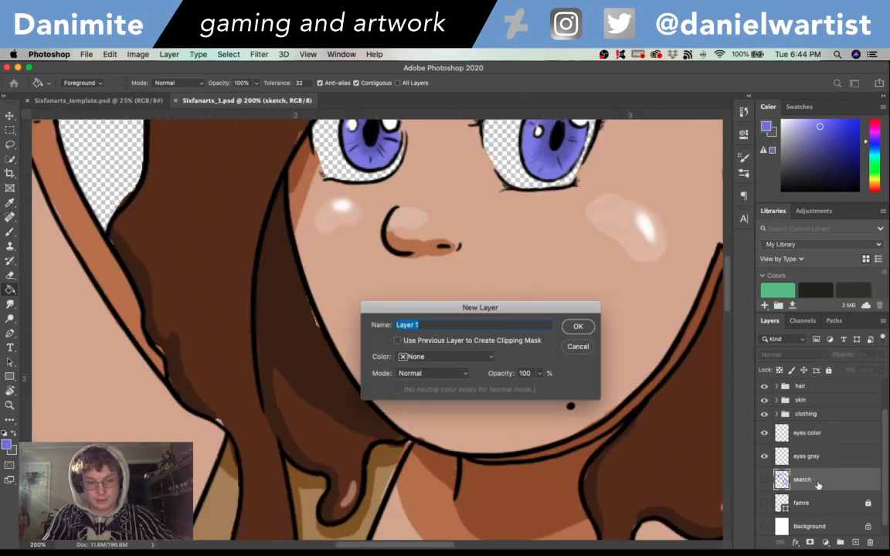
text(eyes white)
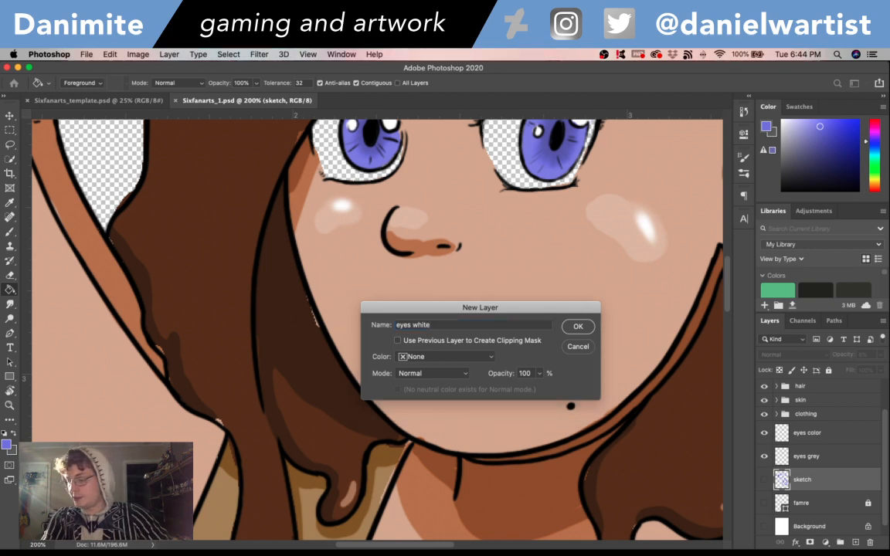
key(Return)
- Set the foreground colour to white ffffff and brush in the transparent whites of both eyes on the eyes white layer
click(6, 446)
drag(414, 189, 290, 103)
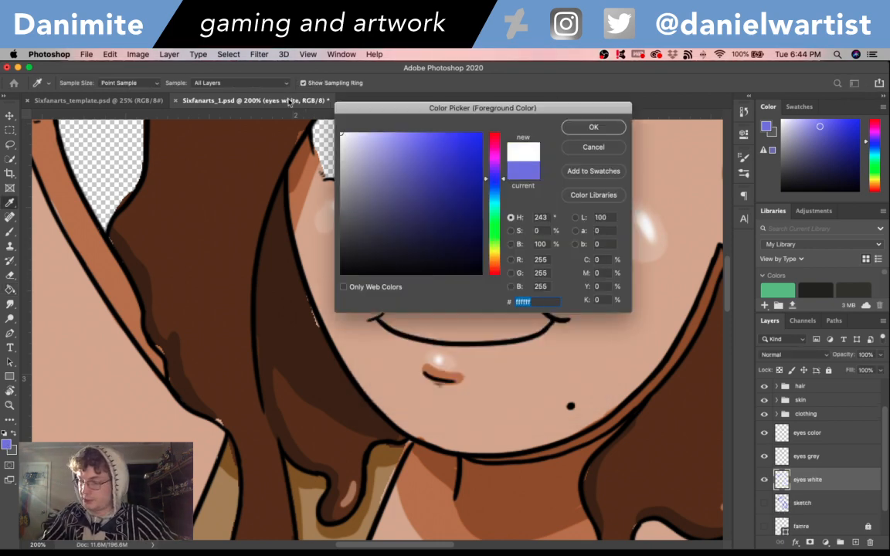
click(594, 128)
key(b)
scroll(487, 225, up, 5)
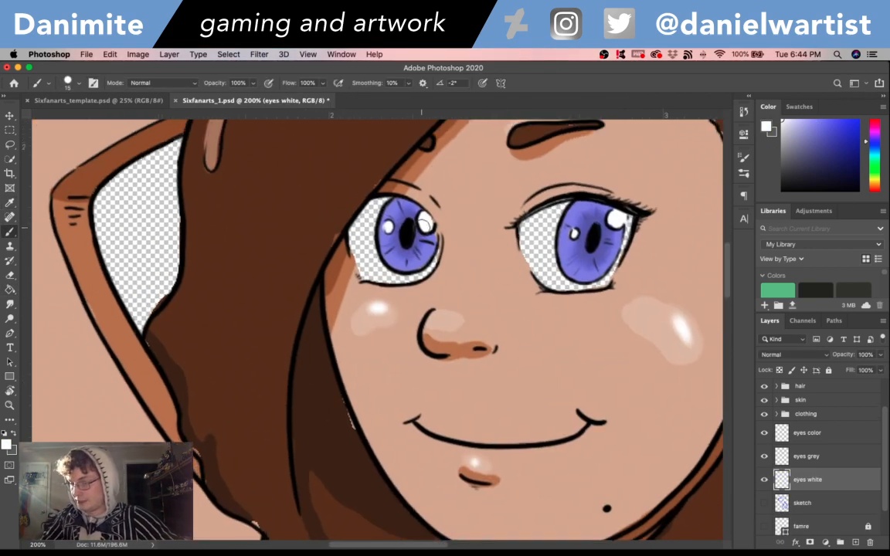
mouse_move(352, 255)
mouse_down()
mouse_move(381, 187)
mouse_move(396, 193)
mouse_move(428, 266)
mouse_up()
mouse_move(533, 213)
mouse_down()
mouse_move(536, 240)
mouse_move(544, 202)
mouse_move(551, 224)
mouse_move(571, 231)
mouse_move(569, 267)
mouse_move(580, 288)
mouse_move(625, 222)
mouse_up()
key(super+minus)
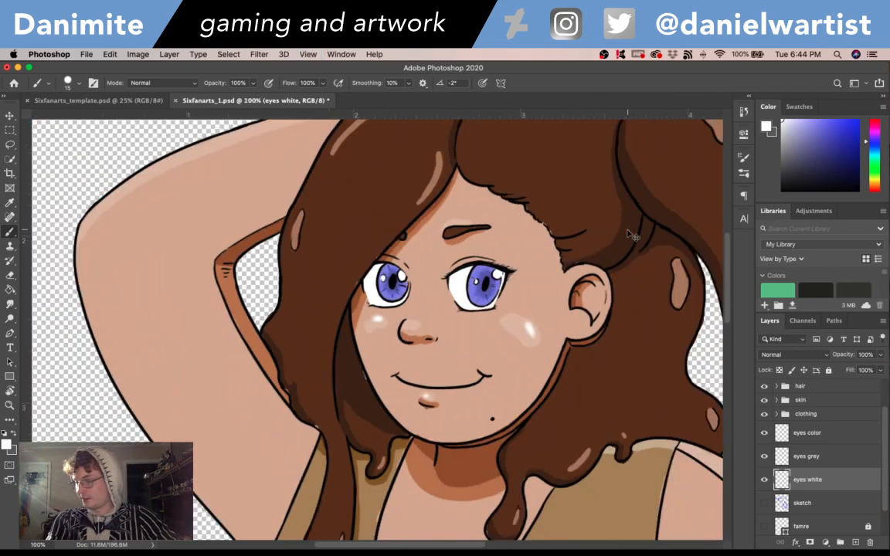
- Check the whole figure with its painted eye whites and save the document
key(super+minus)
key(super+minus)
key(super+plus)
key(super+minus)
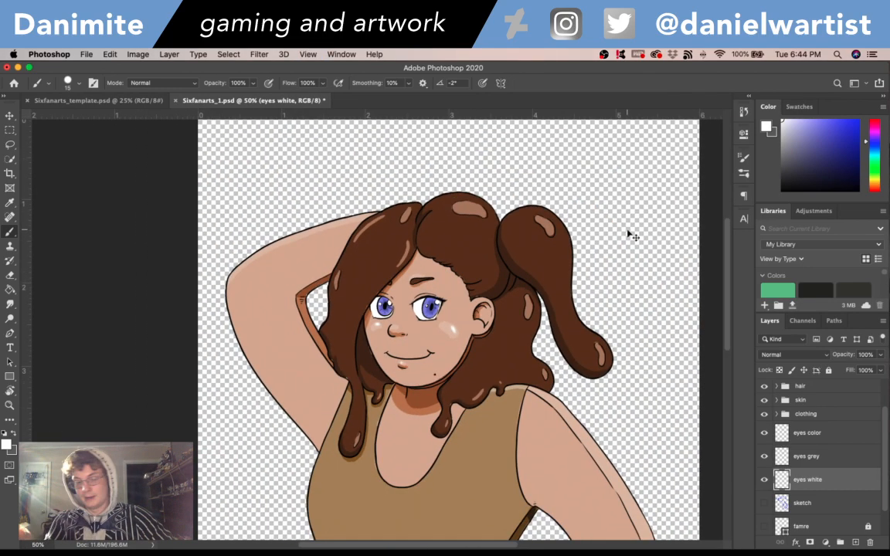
key(super+s)
key(super+minus)
key(super+plus)
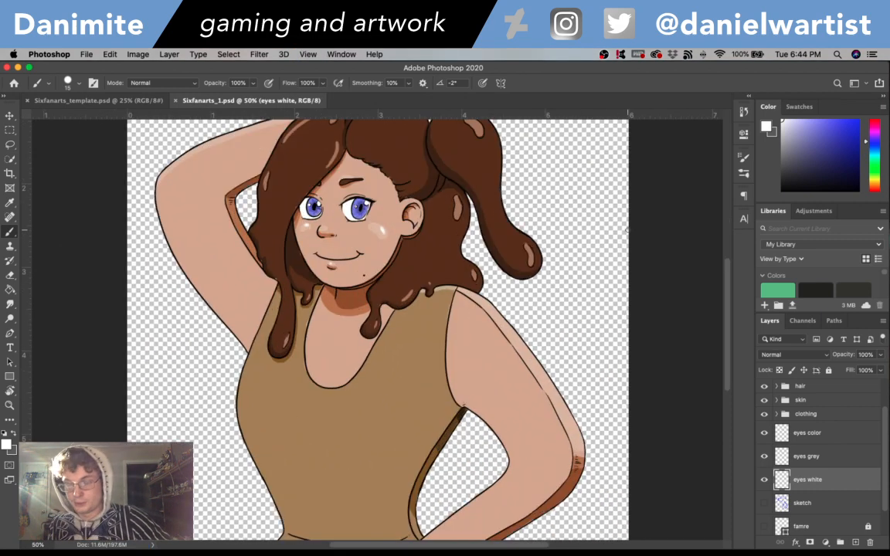
key(super+s)
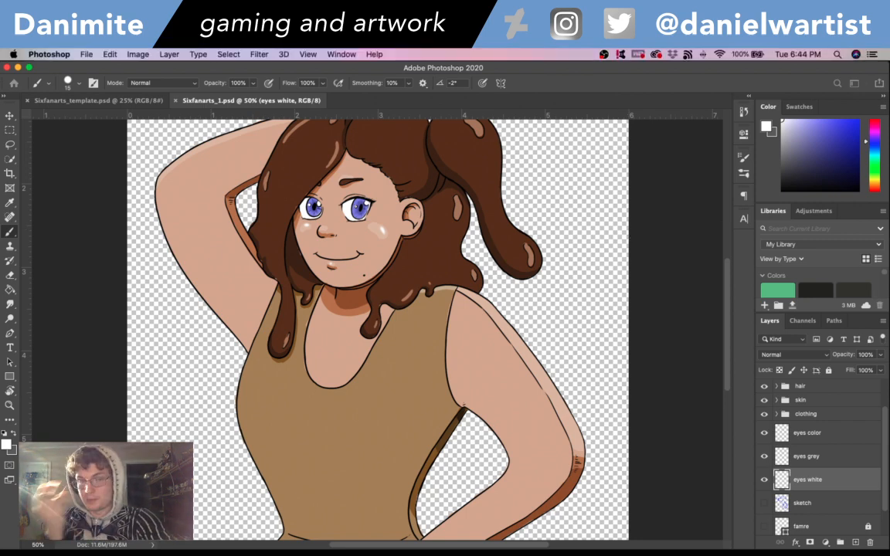
- Save the transparent character artwork in PNG format as Sixfanarts_1.png on the Desktop
key(shift+super+s)
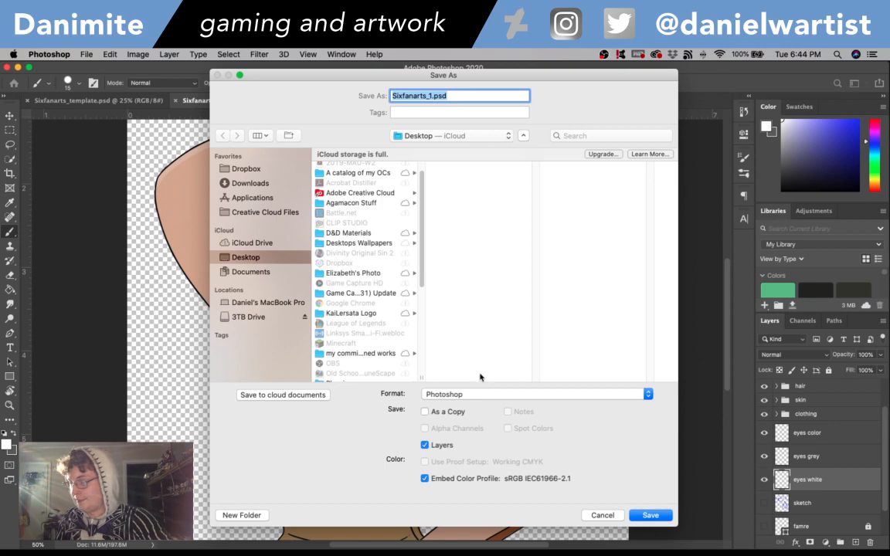
click(477, 395)
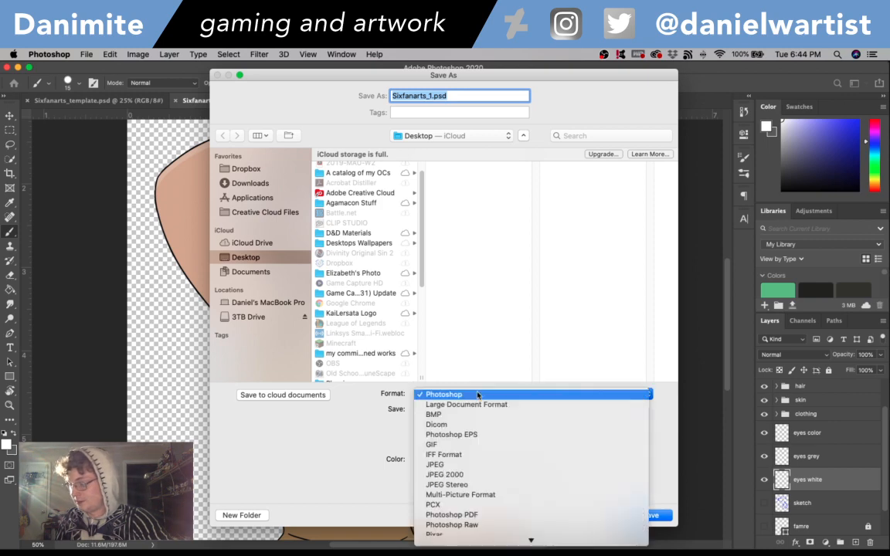
click(459, 479)
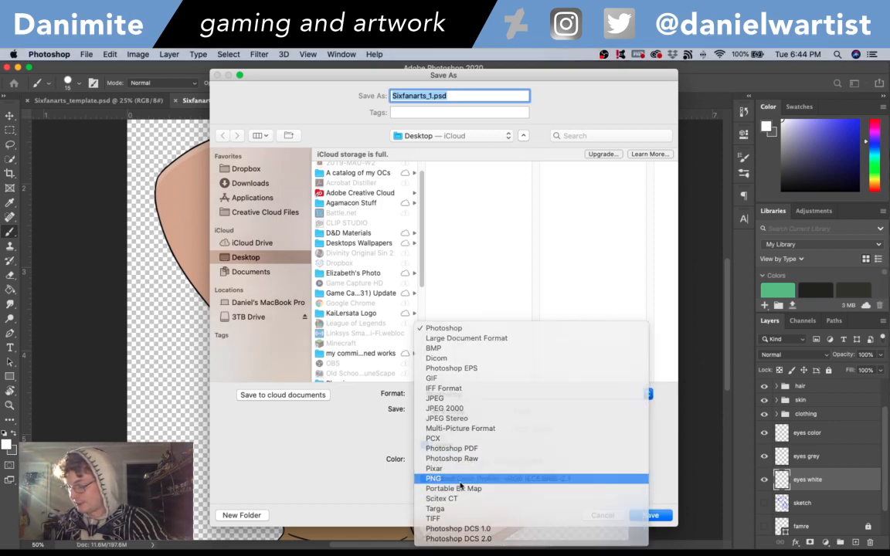
click(644, 516)
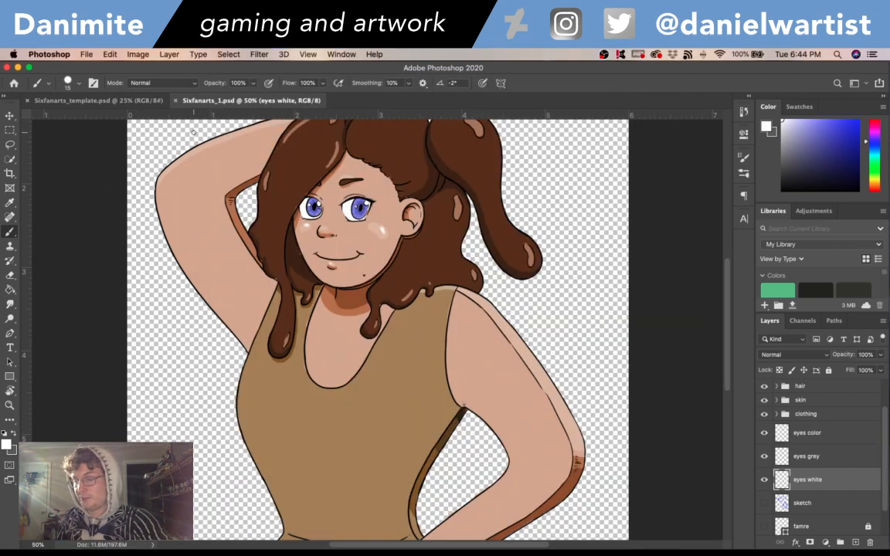
- Close the character document and place Sixfanarts_1.png over the first frame of the Sixfanarts_template.psd page
click(174, 101)
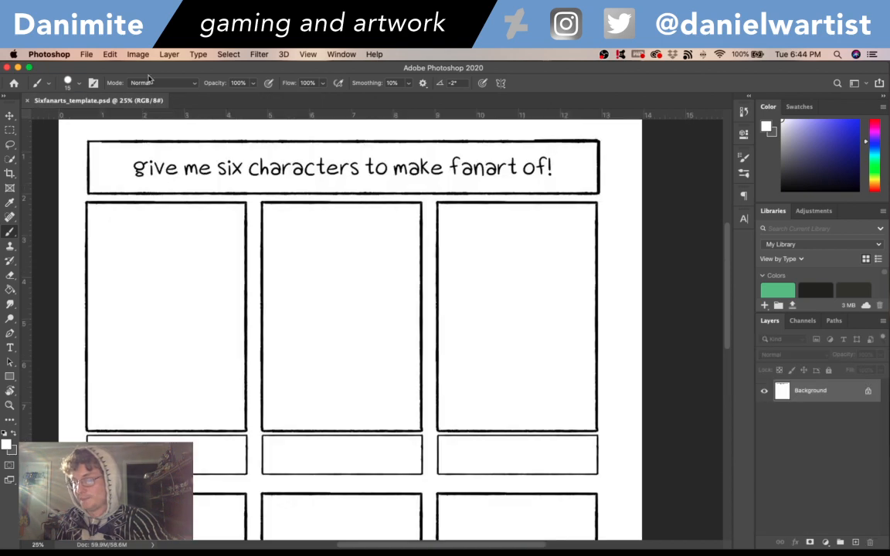
click(88, 54)
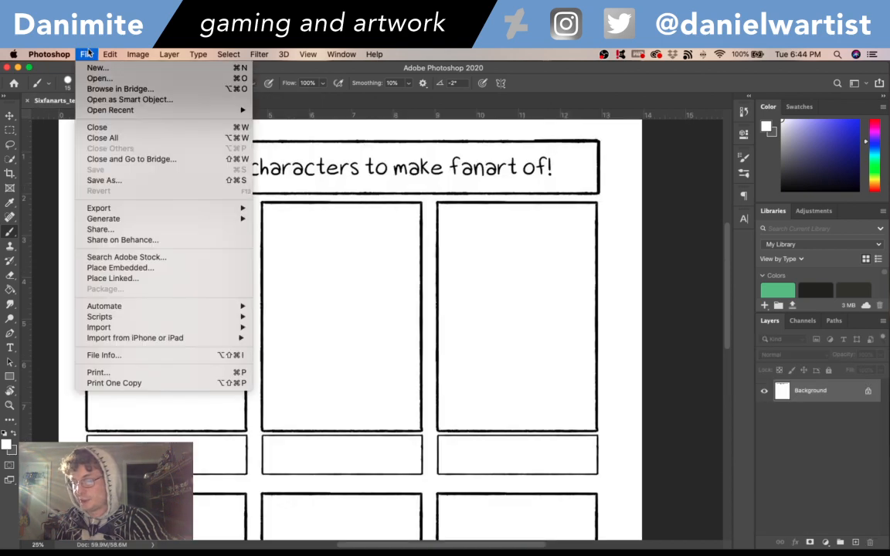
click(121, 279)
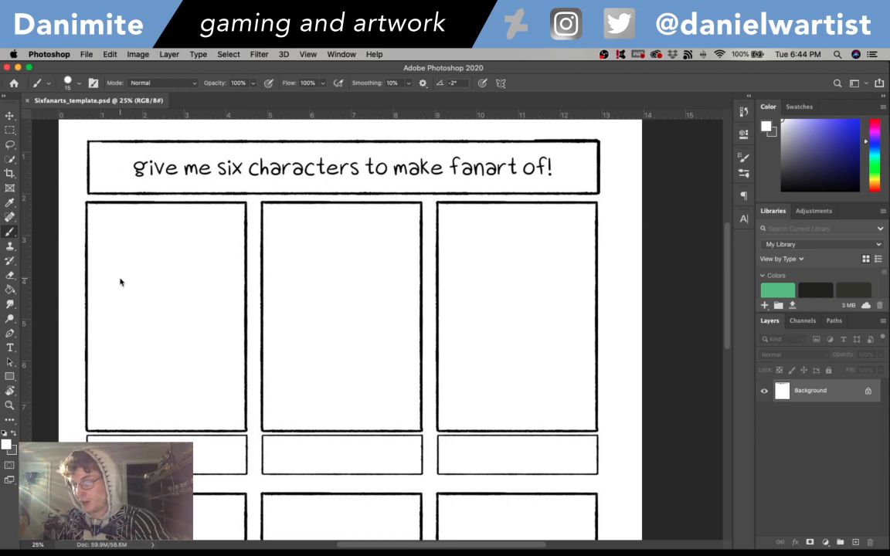
scroll(384, 223, down, 10)
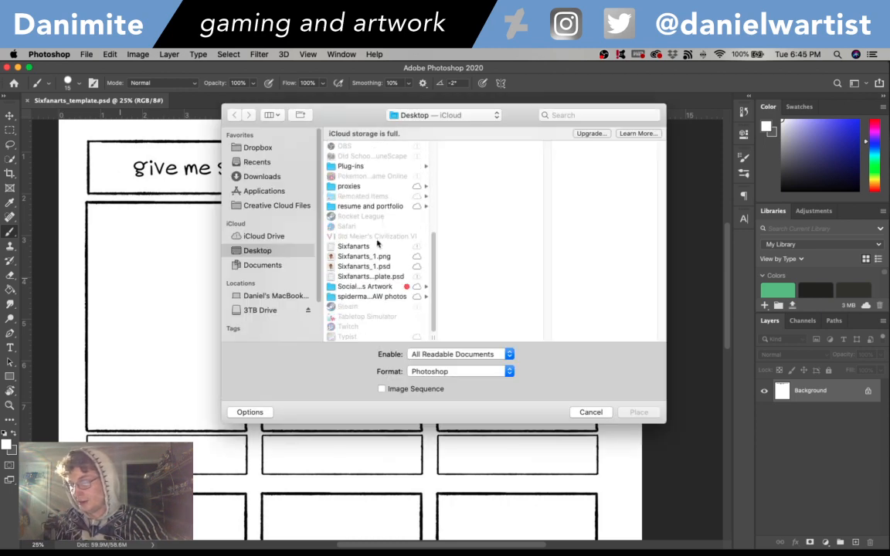
click(371, 258)
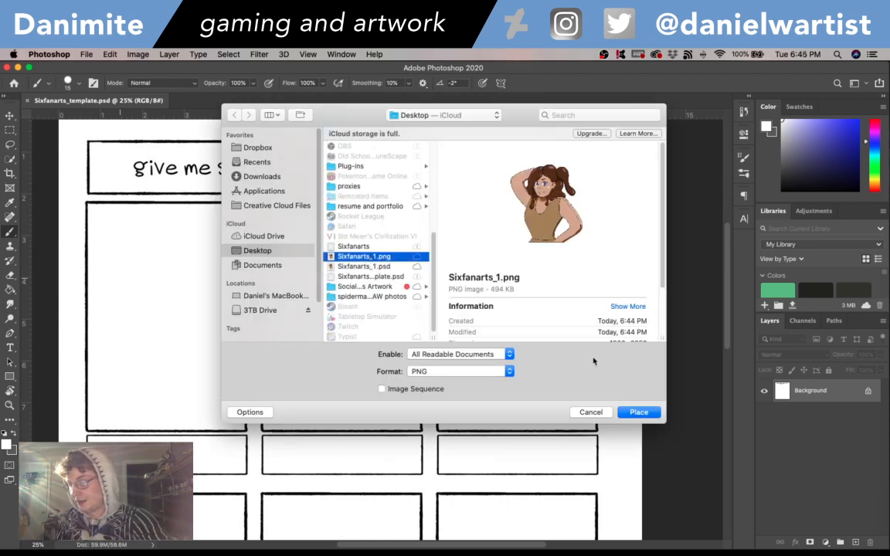
click(637, 412)
drag(295, 392, 150, 380)
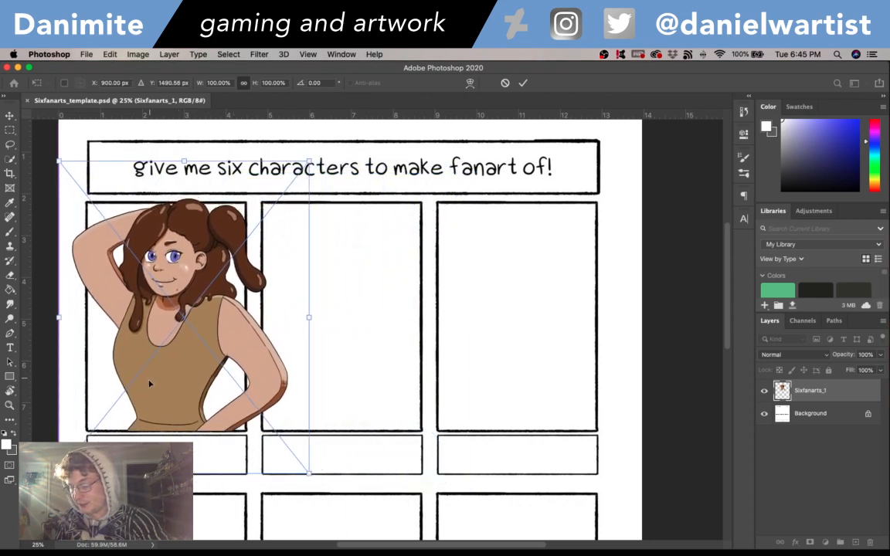
key(Return)
key(b)
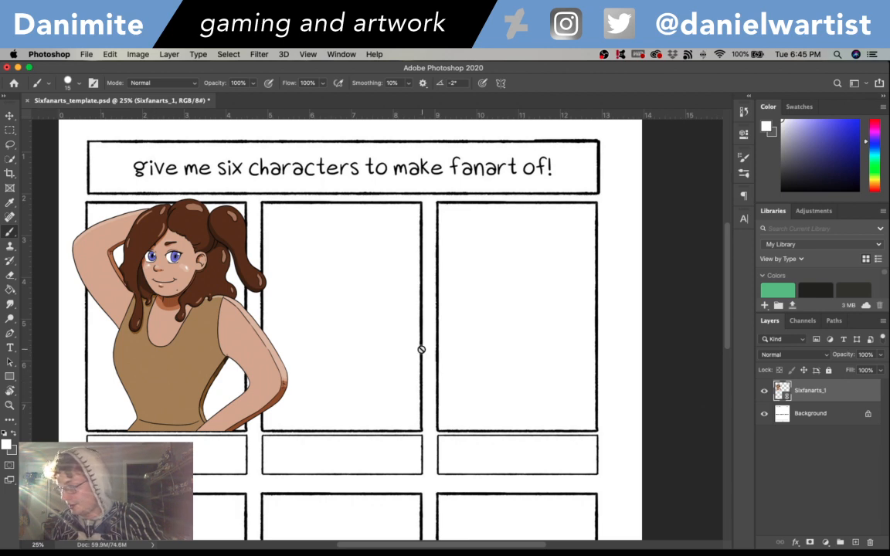
- Move the placed character further left so the figure sits better over the first frame
click(10, 114)
drag(164, 209, 157, 206)
key(shift+Left)
key(shift+Left)
key(shift+Left)
key(shift+Left)
key(shift+Left)
key(shift+Left)
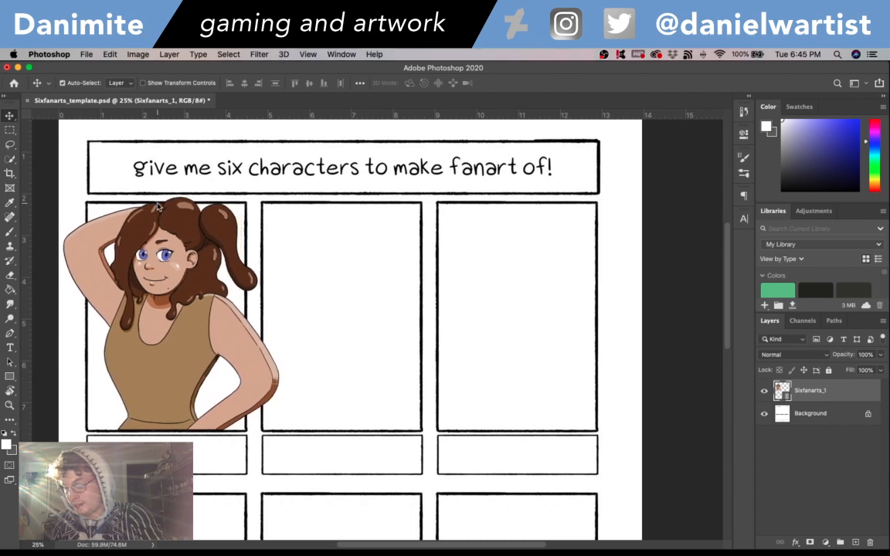
key(shift+Left)
key(shift+Left)
key(shift+Left)
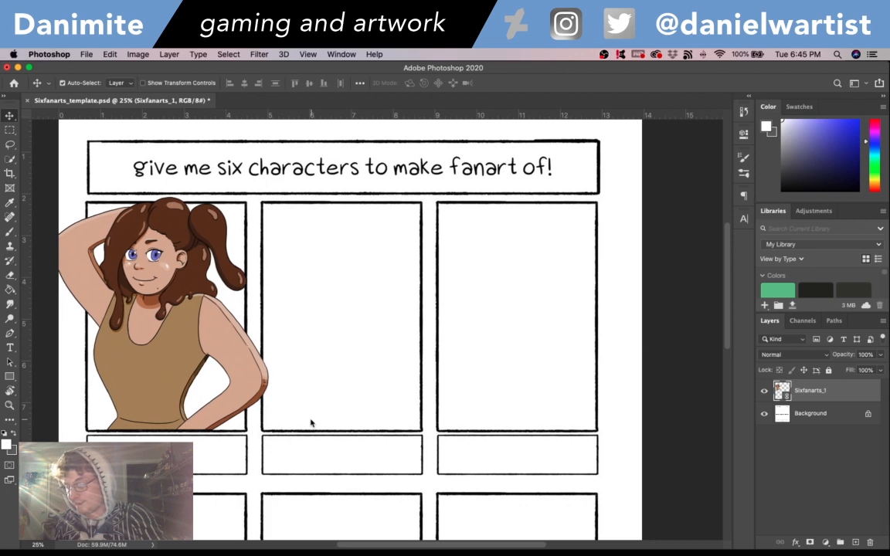
key(t)
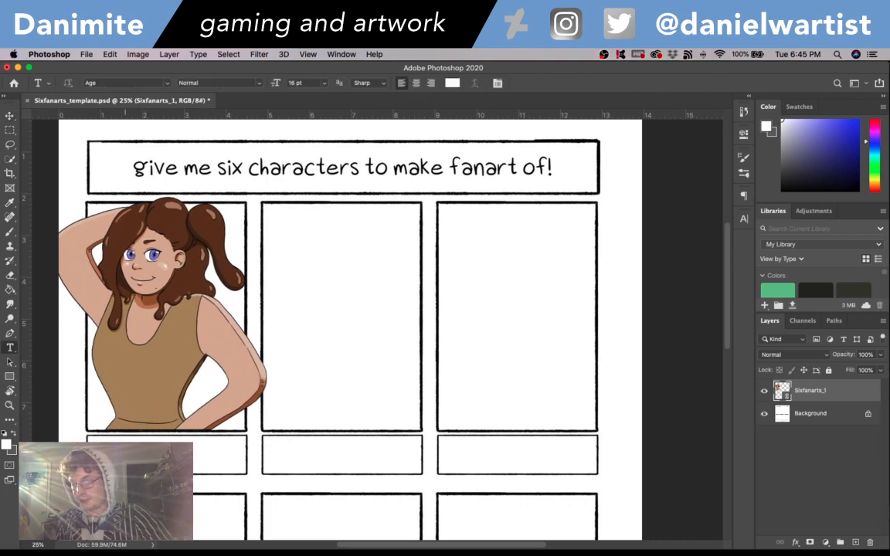
click(180, 456)
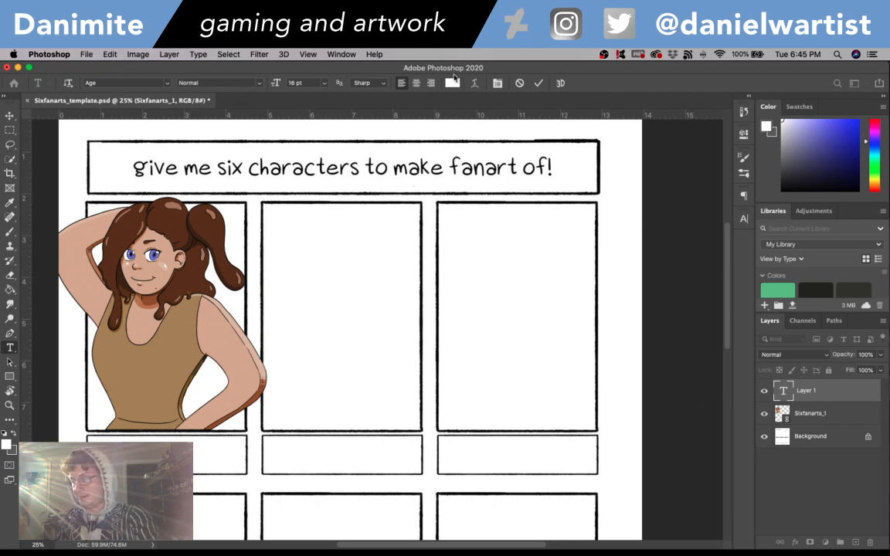
click(10, 114)
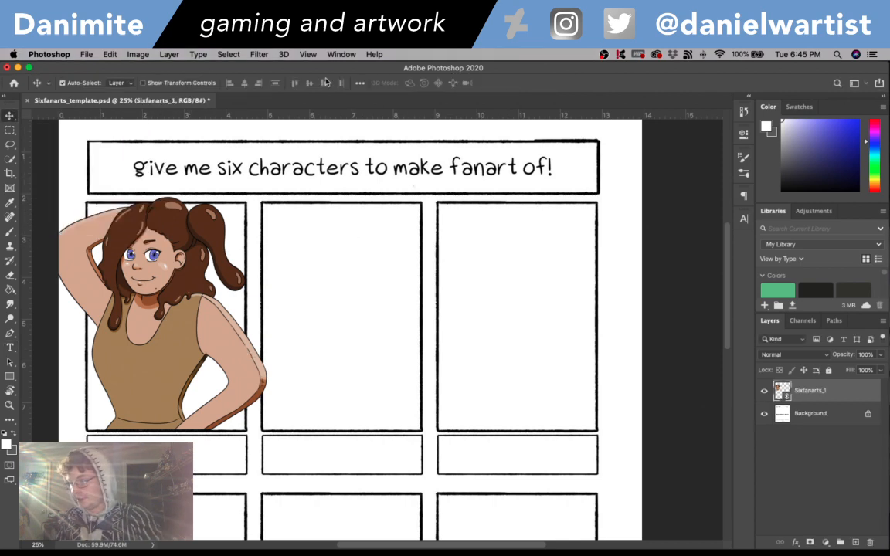
- Set the Type tool's text colour to black 000000 and its font to Arial Regular
key(t)
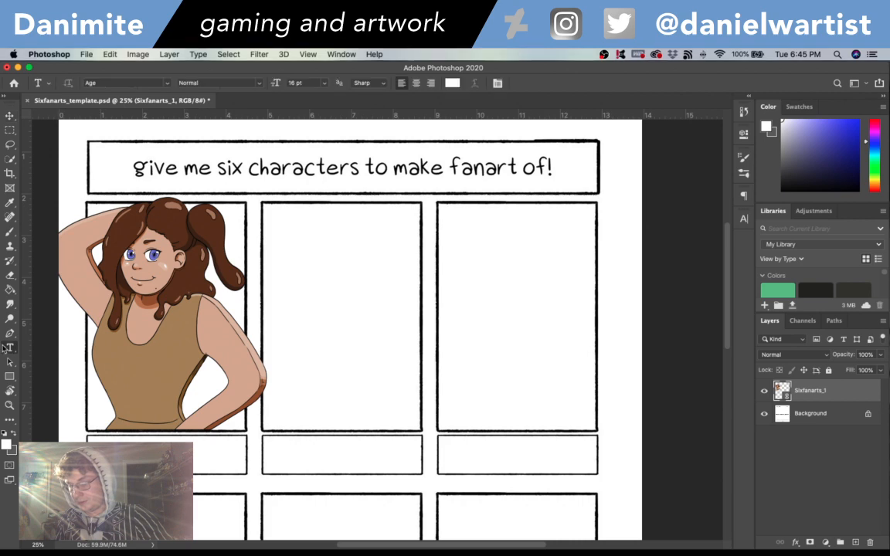
click(452, 83)
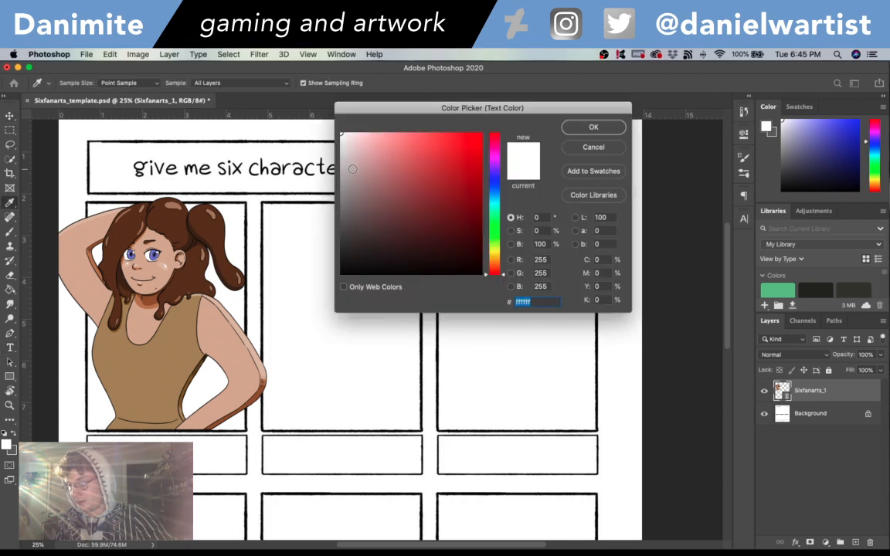
text(000000)
key(Return)
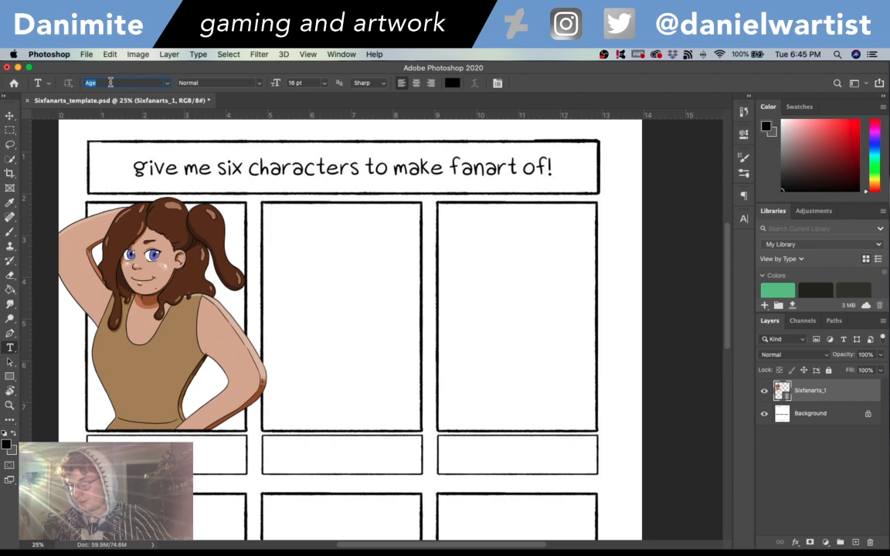
click(167, 82)
key(Down)
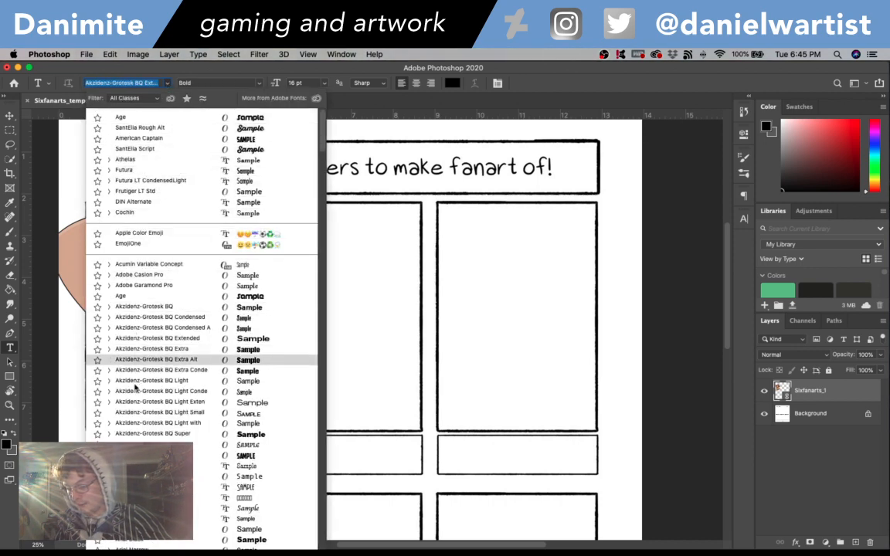
scroll(143, 404, down, 1)
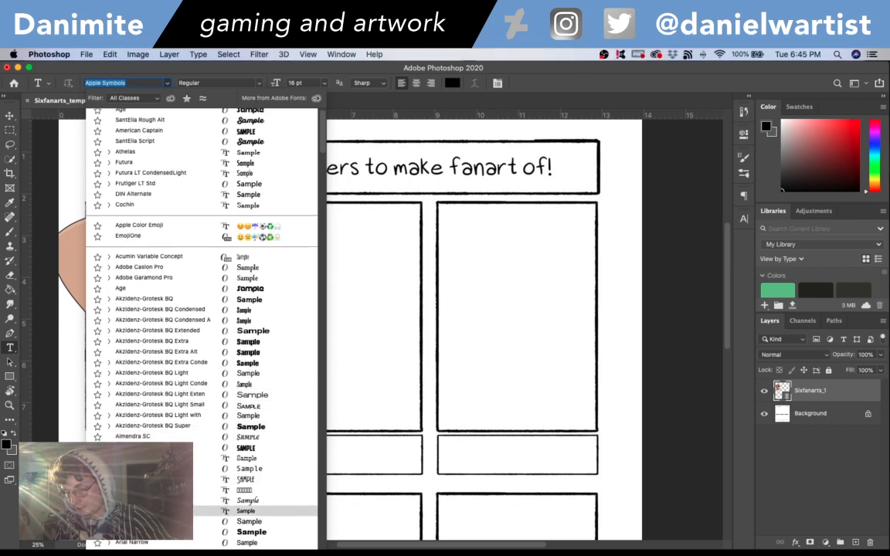
click(143, 521)
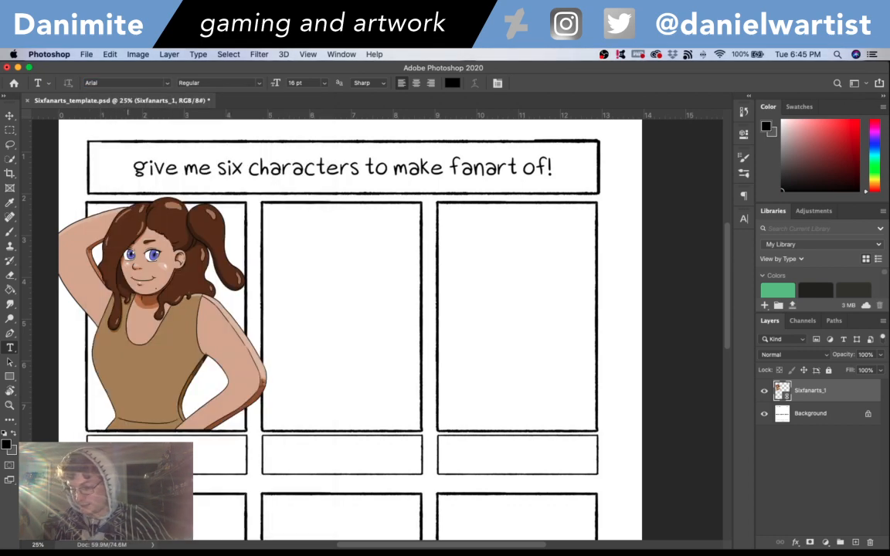
- Add the text "Cokkie Carnival Girl (Disney 2935)" to the caption box under the first frame and remove its strikethrough
click(207, 389)
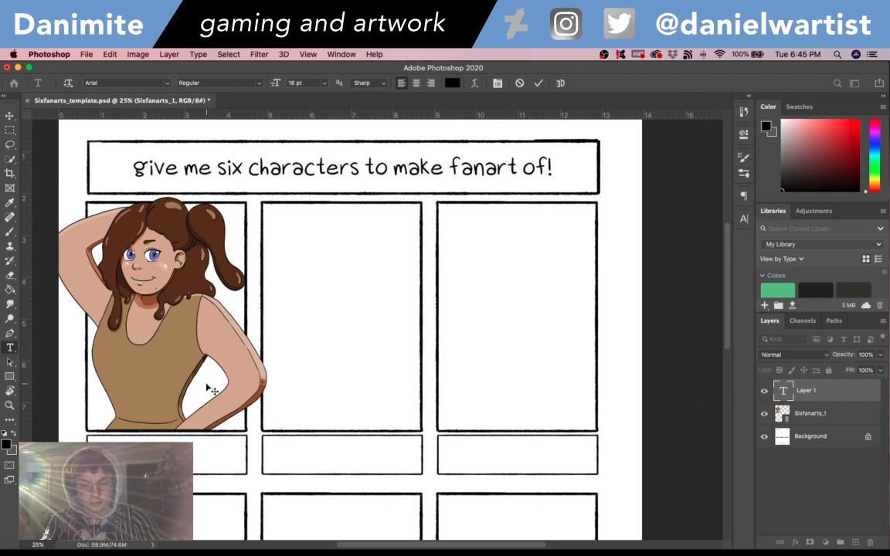
text(al Girl)
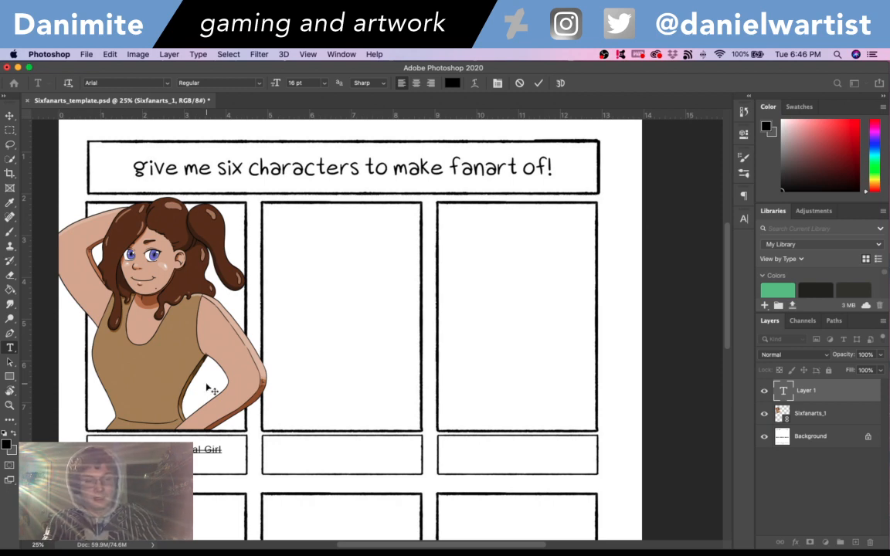
key(super)
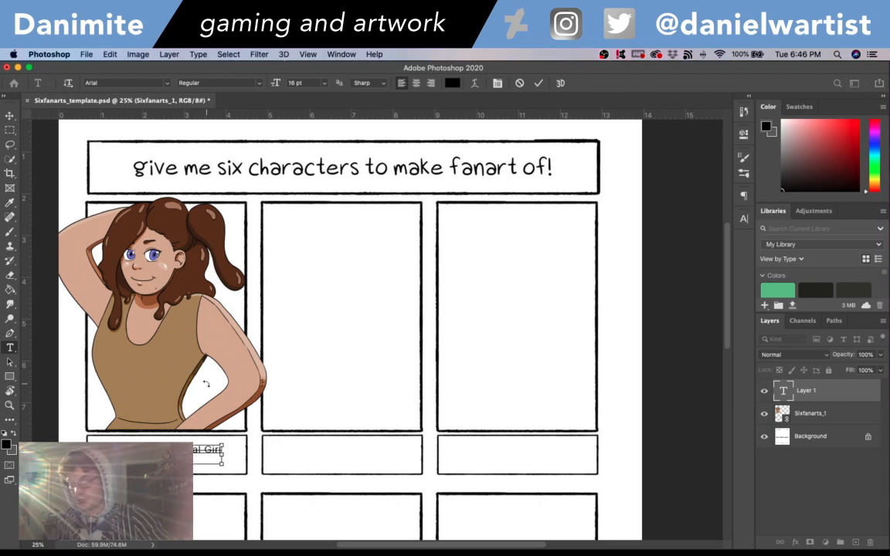
key(super)
key(super+a)
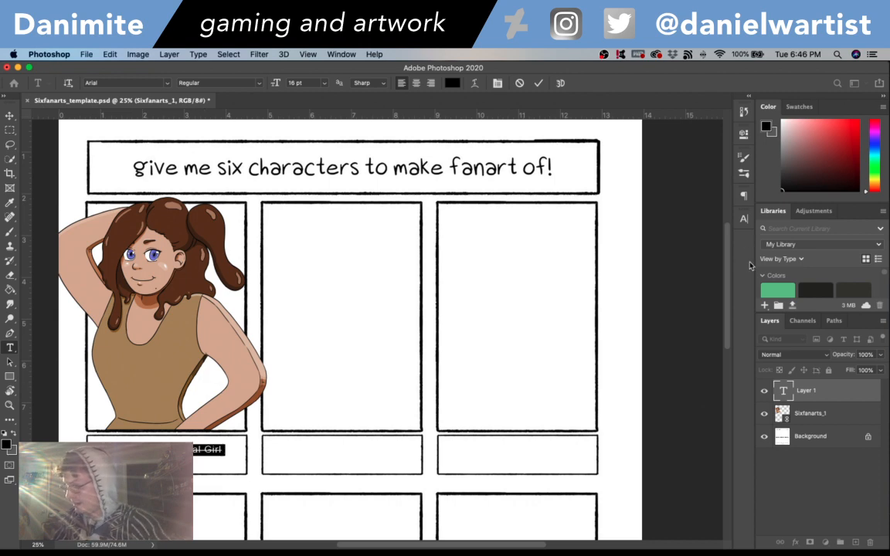
click(744, 218)
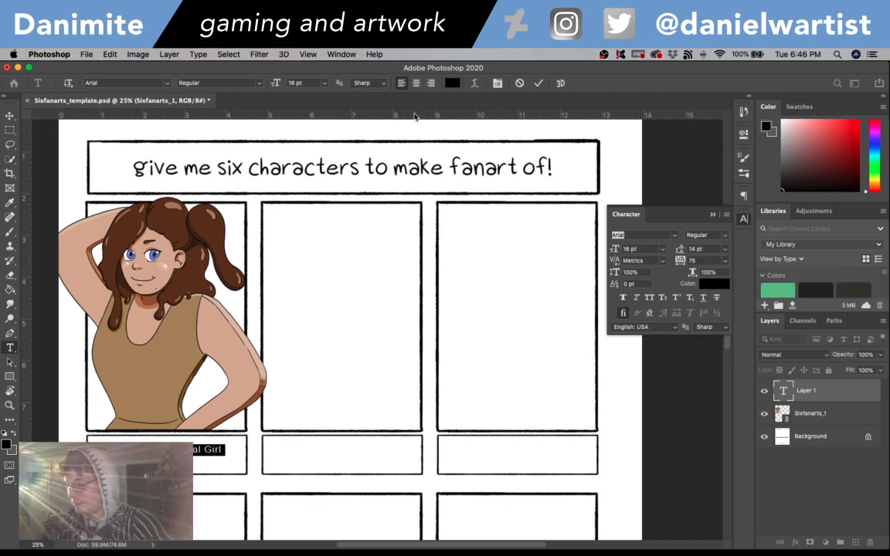
- Centre-align the caption text and set its font style to Bold
click(418, 88)
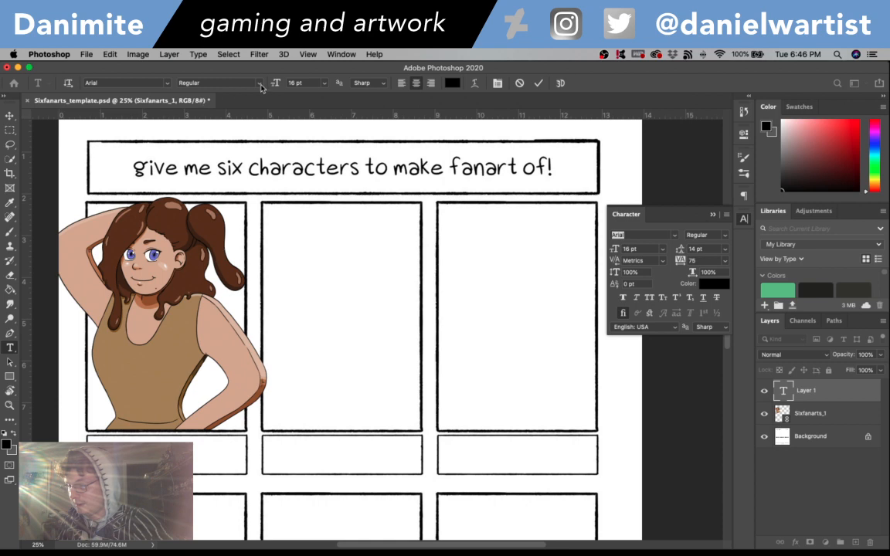
click(261, 87)
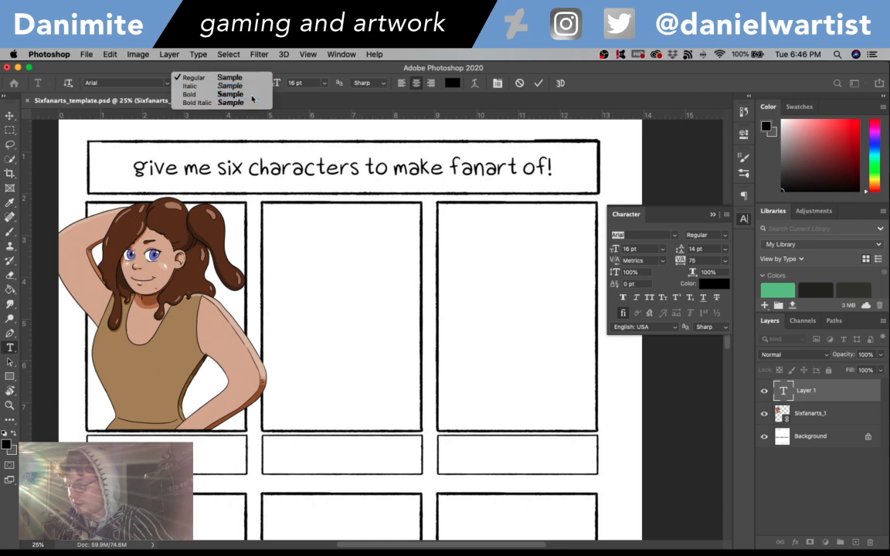
click(252, 99)
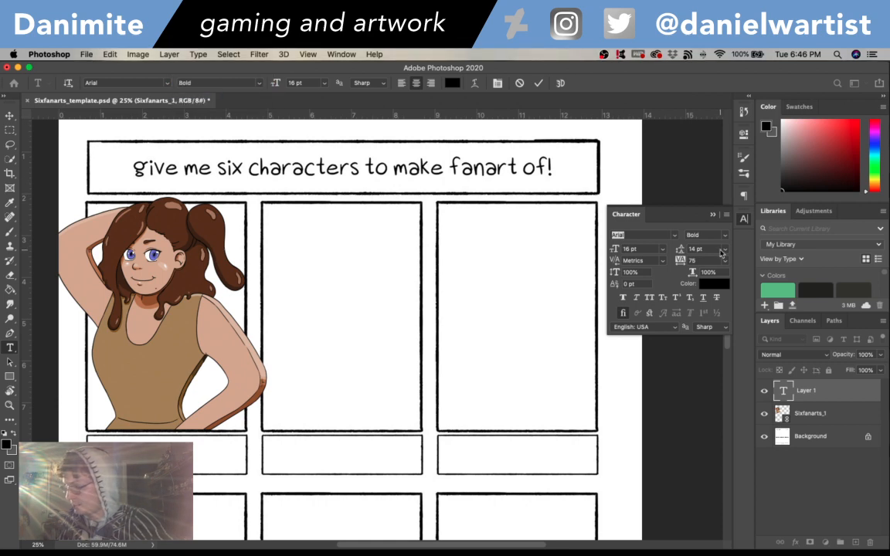
- Try a tracking of 100 on the caption text and set its leading to 24 pt
click(727, 262)
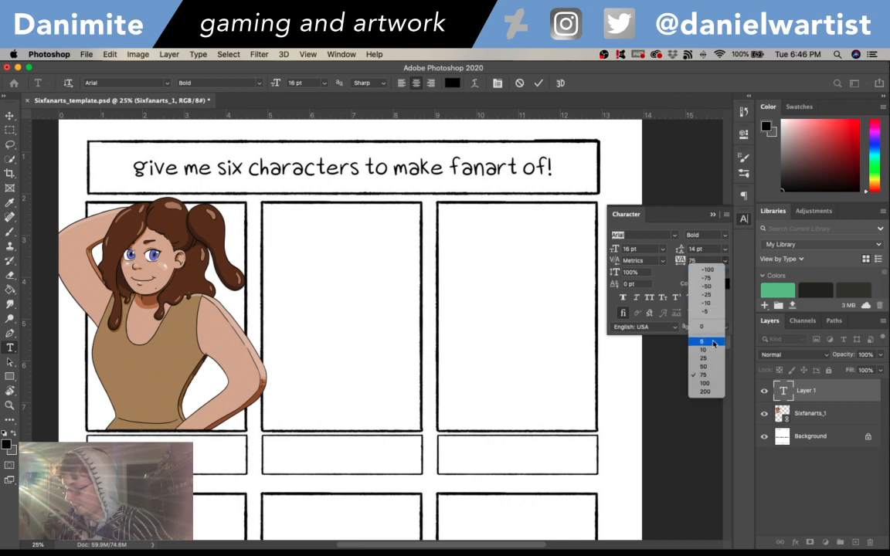
click(708, 387)
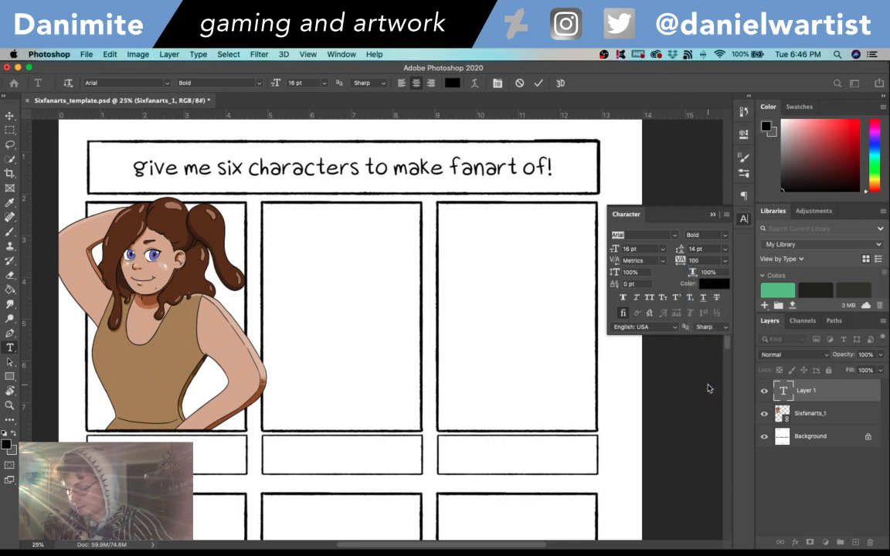
click(725, 248)
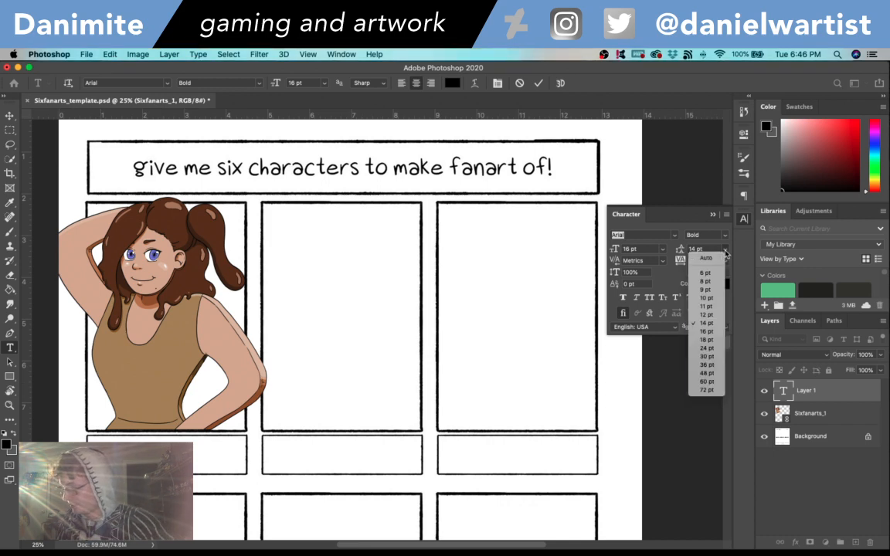
click(708, 340)
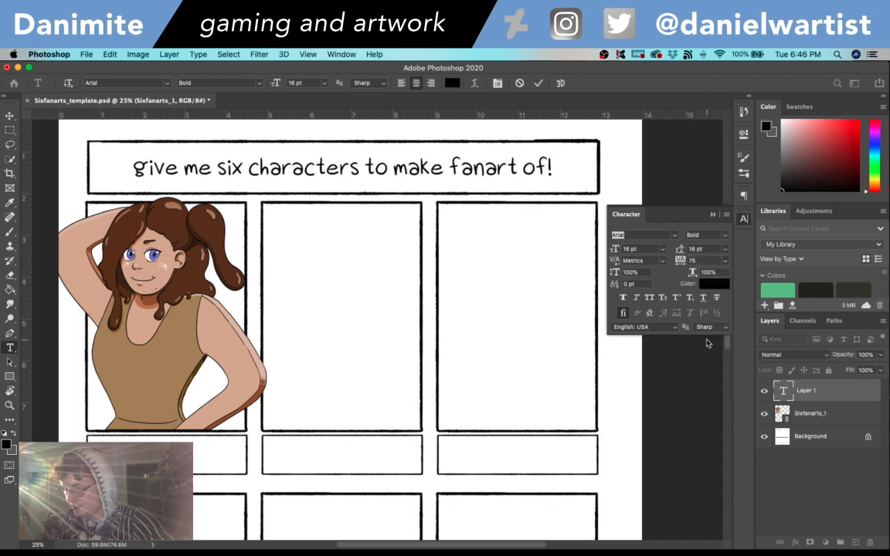
click(726, 253)
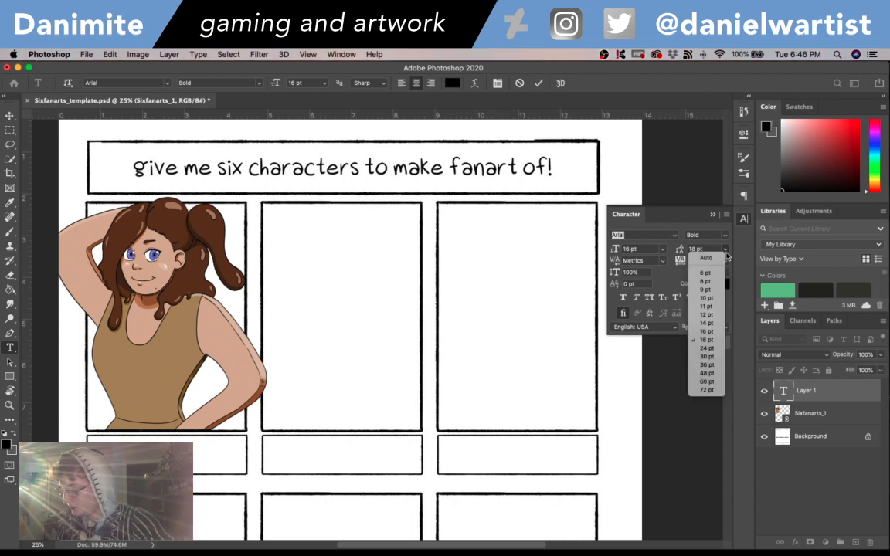
click(708, 348)
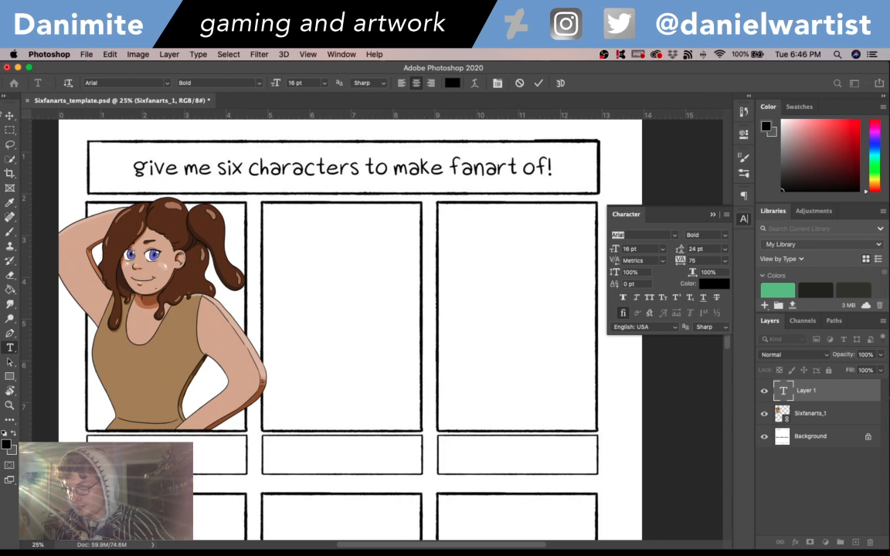
- Move the caption into the box under the first frame and correct the misspelled first word to "Cookie"
click(10, 115)
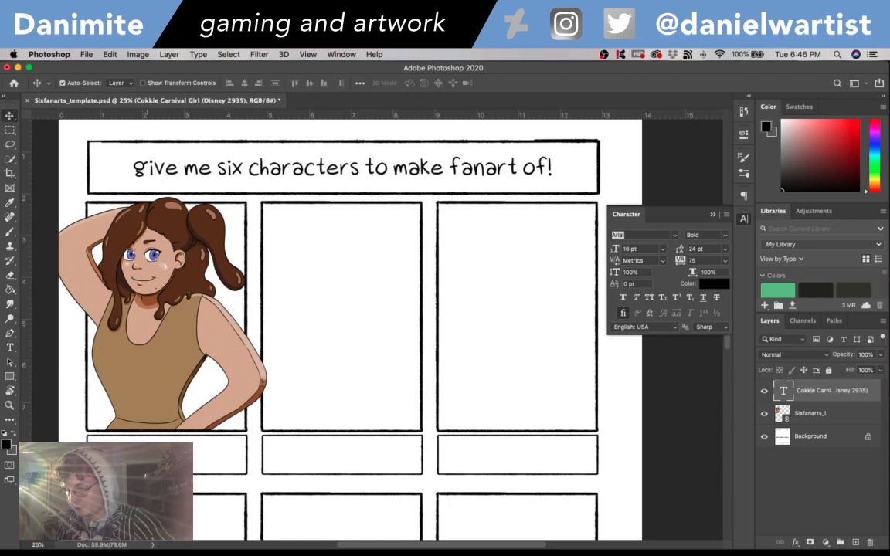
drag(147, 382, 185, 383)
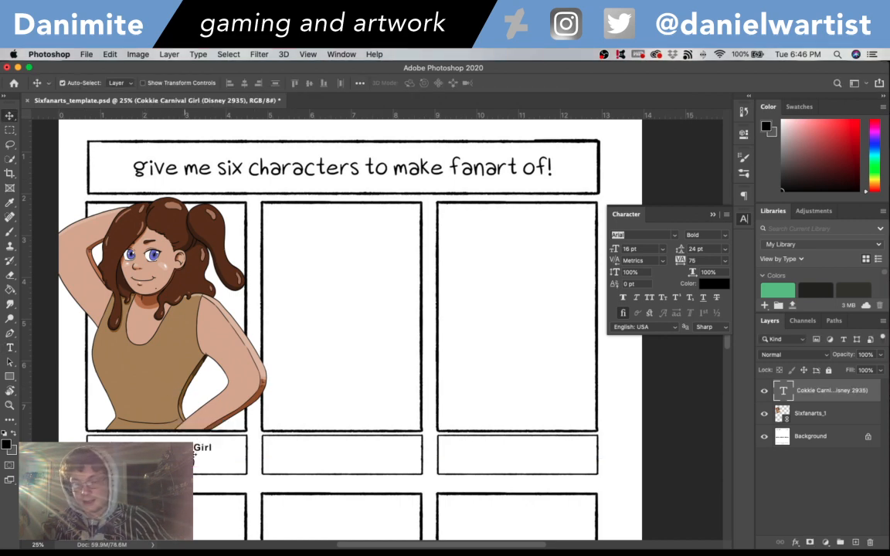
key(t)
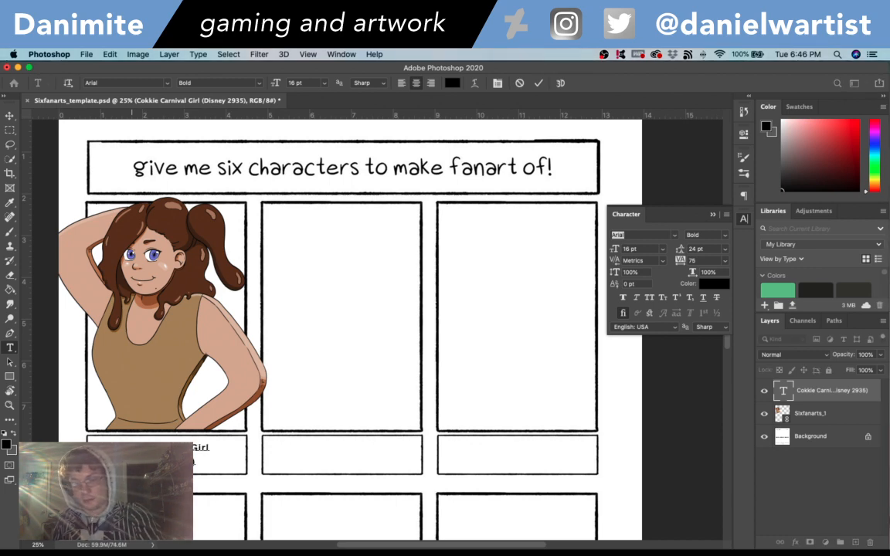
text(o)
click(15, 122)
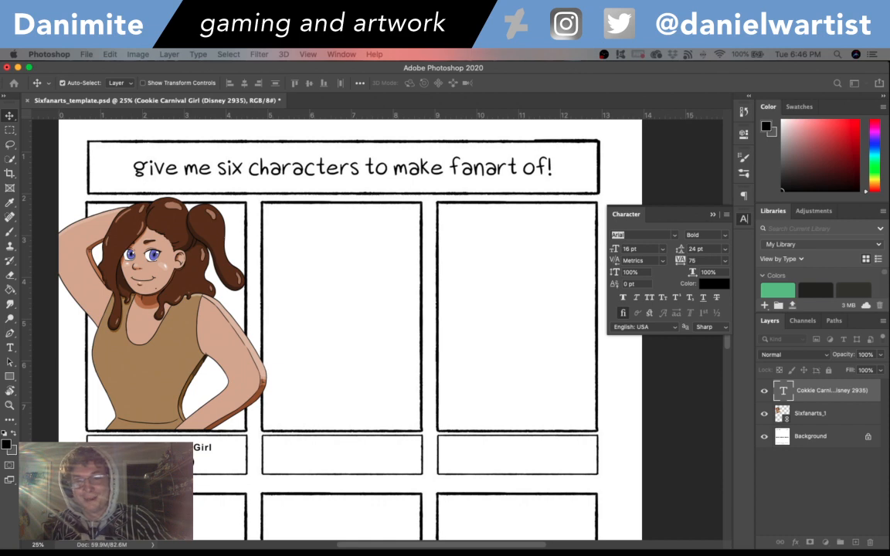
- Correct the year in the first frame's caption to 1935 and save the template document
key(t)
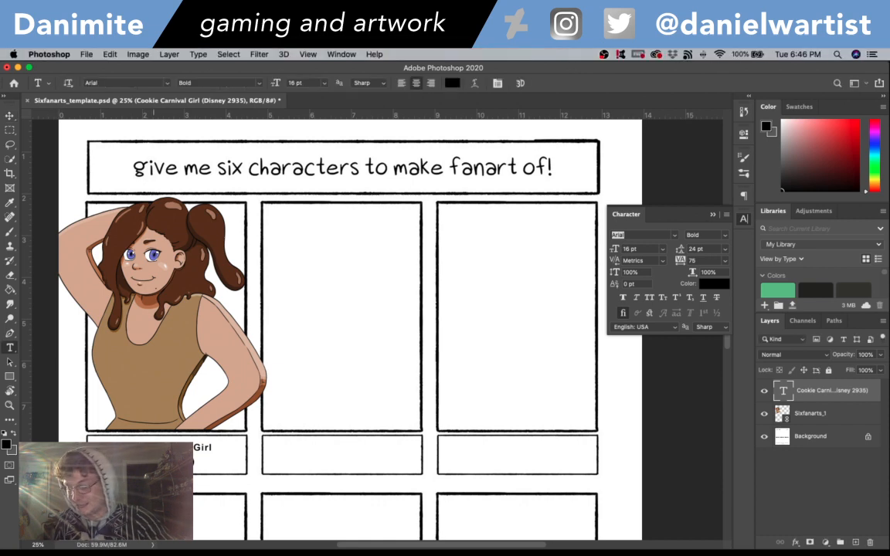
click(174, 454)
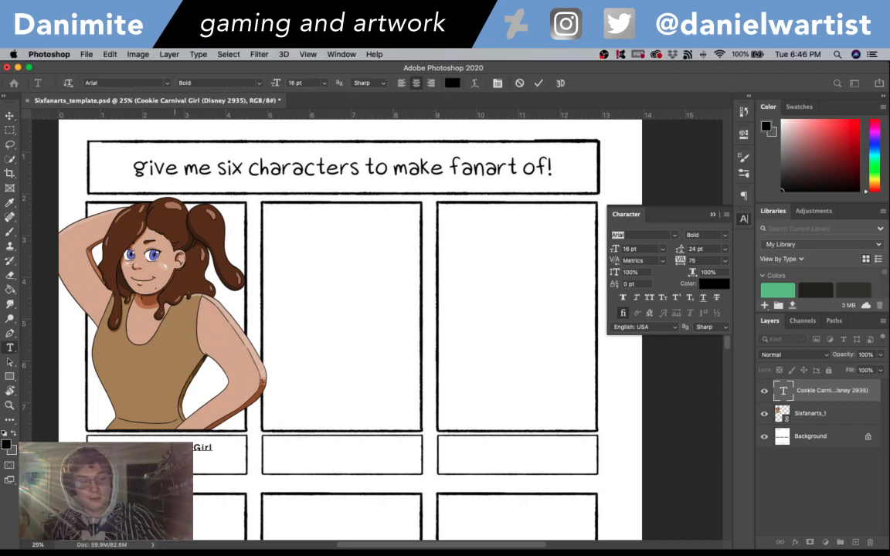
click(10, 116)
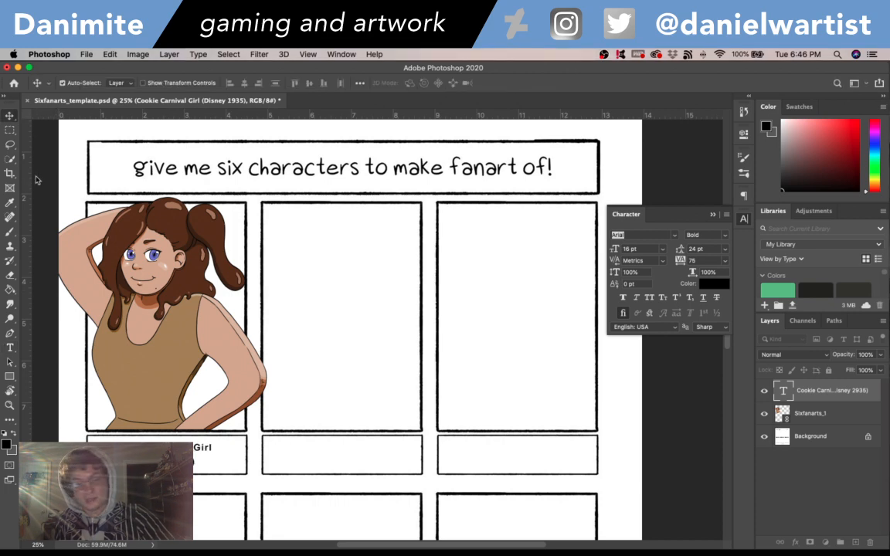
key(super+s)
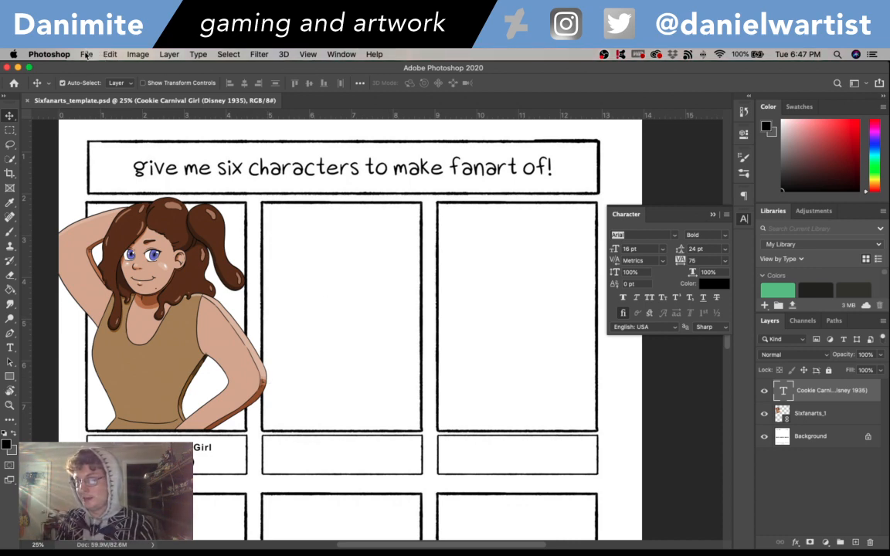
click(18, 67)
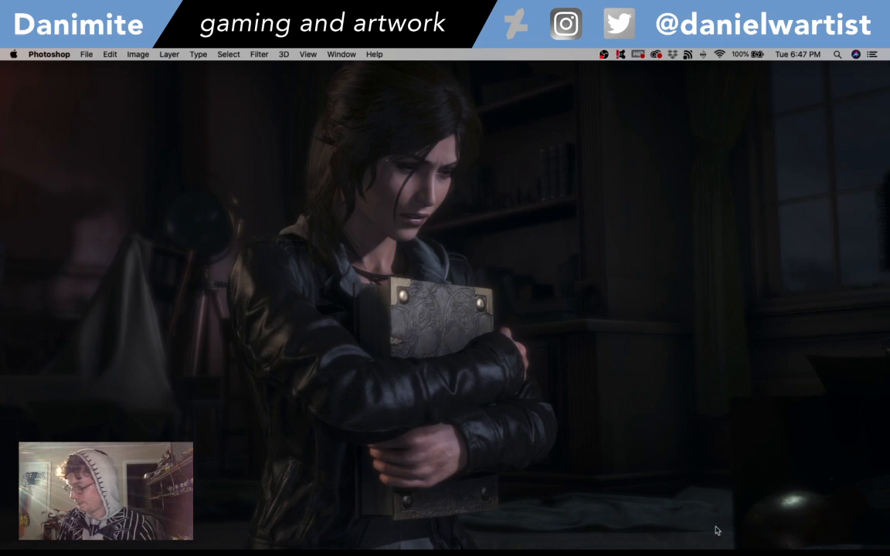
mouse_move(691, 537)
click(770, 539)
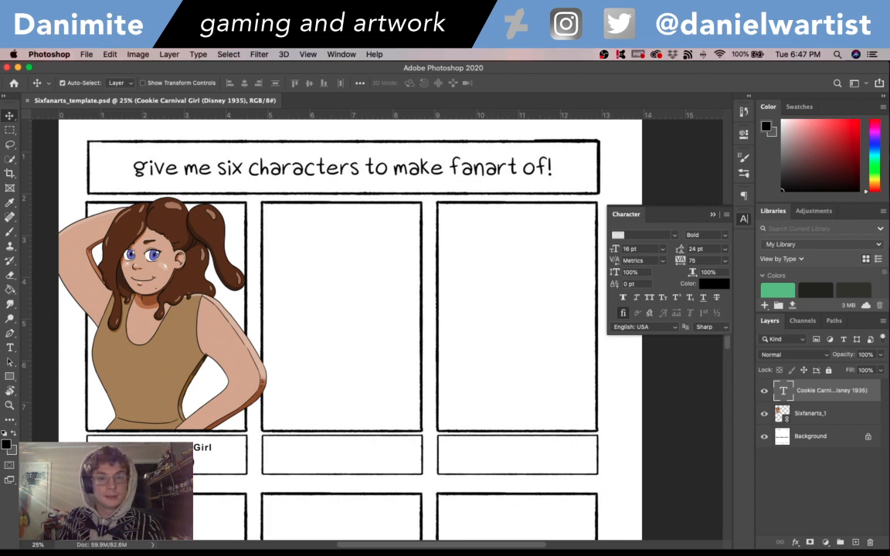
- Open Sixfanarts_2.psd and delete its sketch, eyes white, eyes grey and eyes color layers
key(super+Tab)
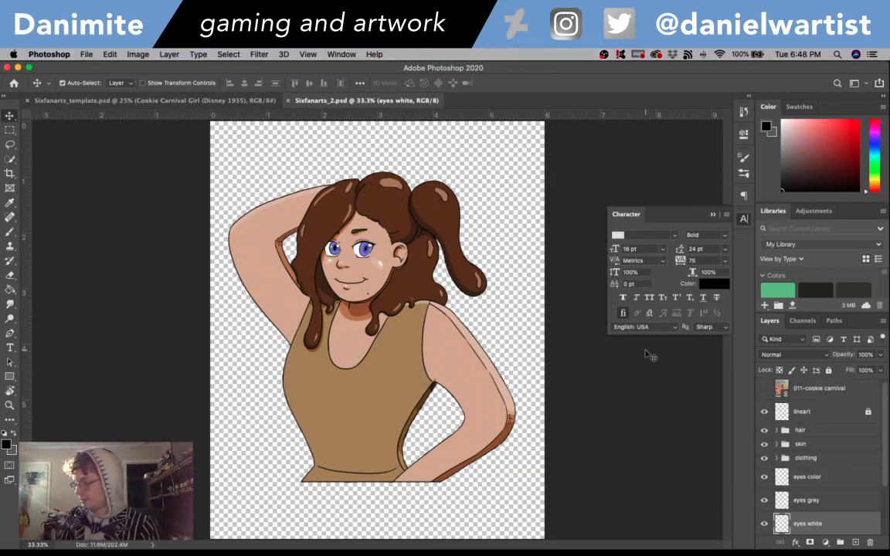
scroll(755, 409, down, 3)
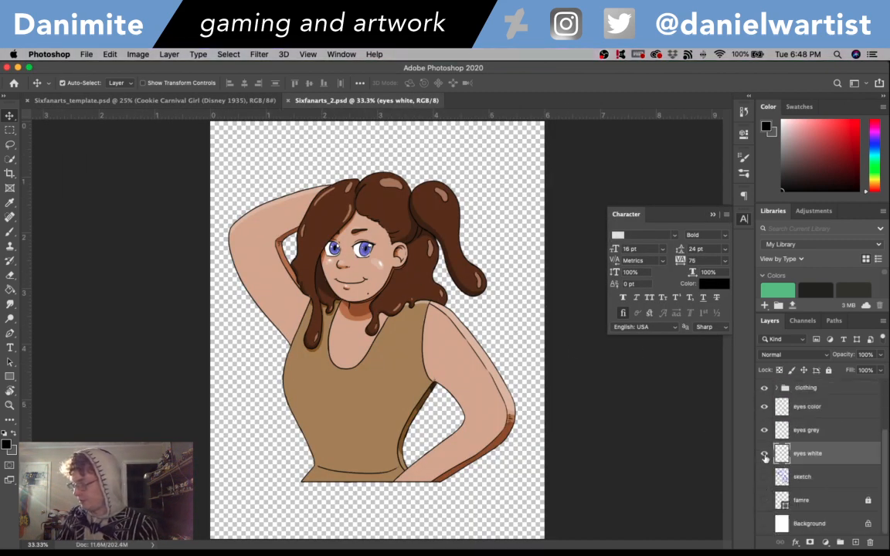
click(810, 480)
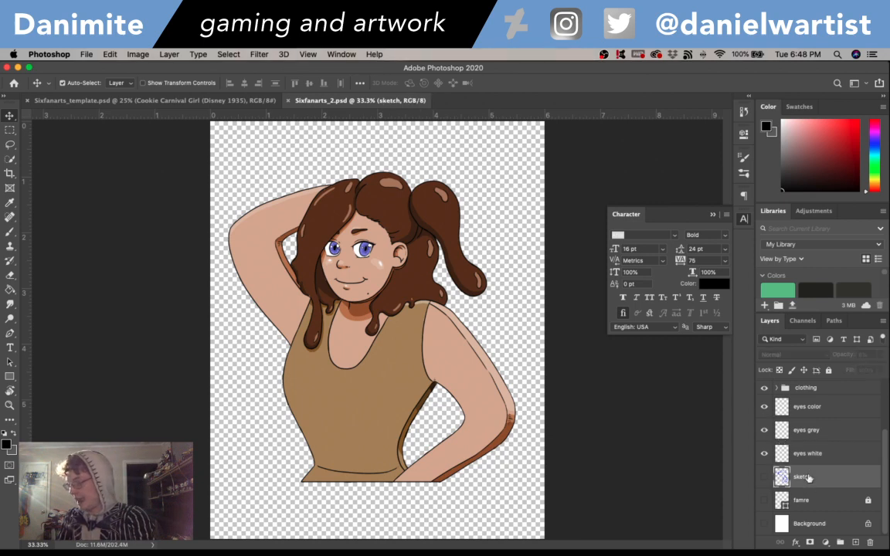
key(Delete)
click(809, 480)
key(Delete)
click(808, 479)
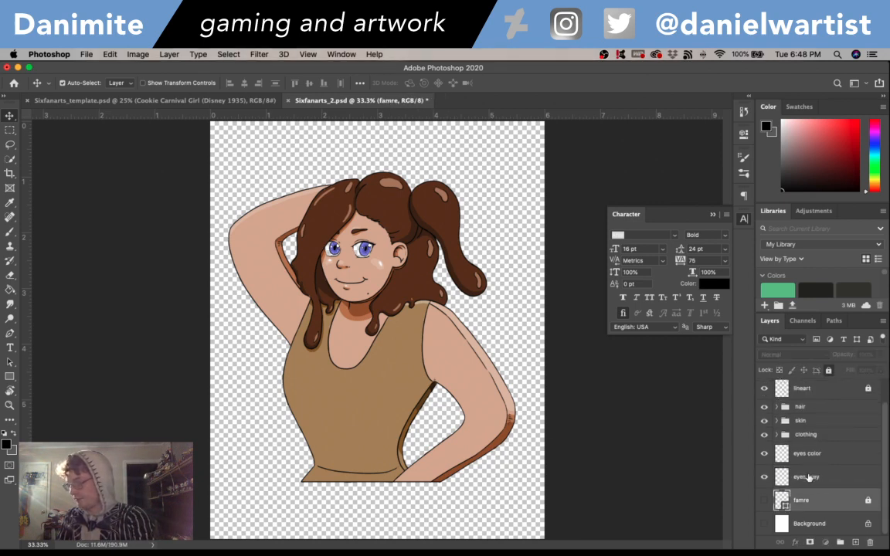
key(Delete)
click(809, 478)
key(Delete)
- Delete the clothing, skin and hair layer groups from the document
click(809, 462)
key(Delete)
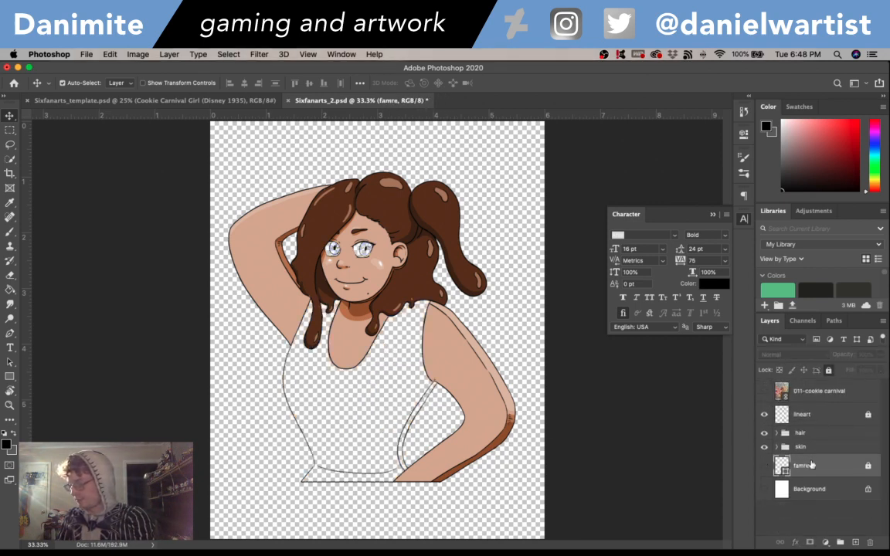
click(809, 447)
key(Delete)
click(809, 432)
key(Delete)
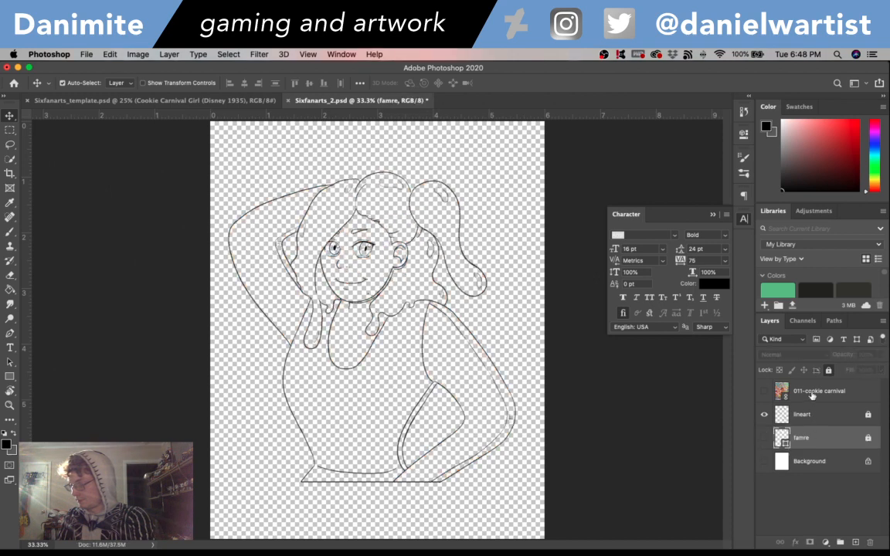
- Unlock and delete the lineart layer, and delete the 011-cookie carnival reference layer
click(868, 415)
click(865, 415)
key(Delete)
click(821, 392)
key(Delete)
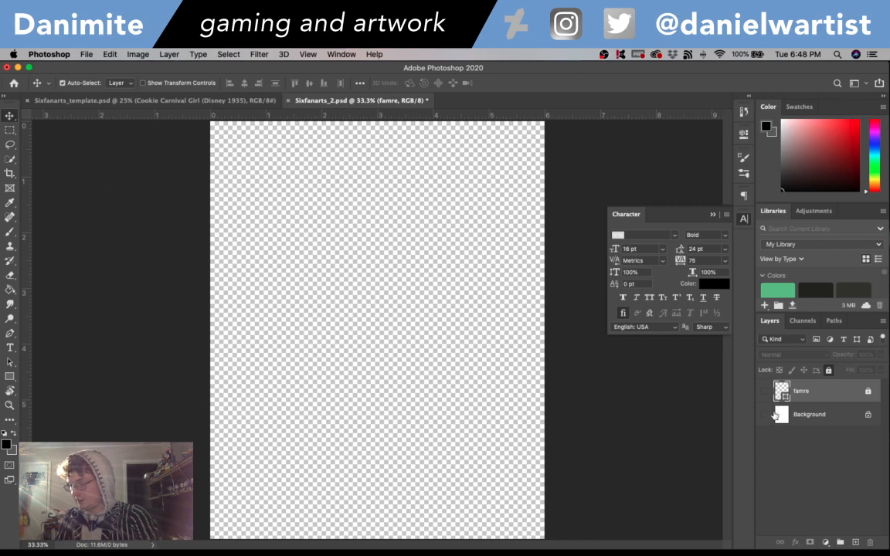
- Show the Background and famre layers and save the emptied Sixfanarts_2.psd document
click(764, 415)
click(764, 391)
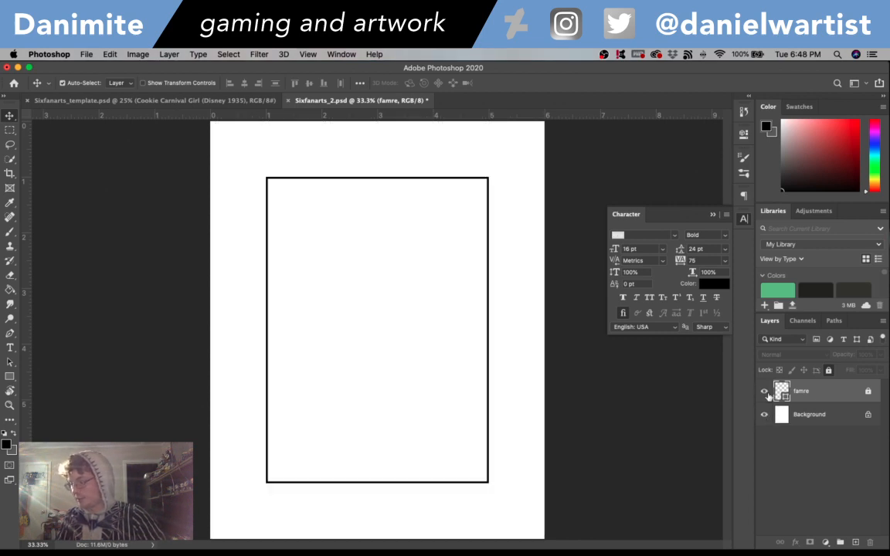
key(ctrl+s)
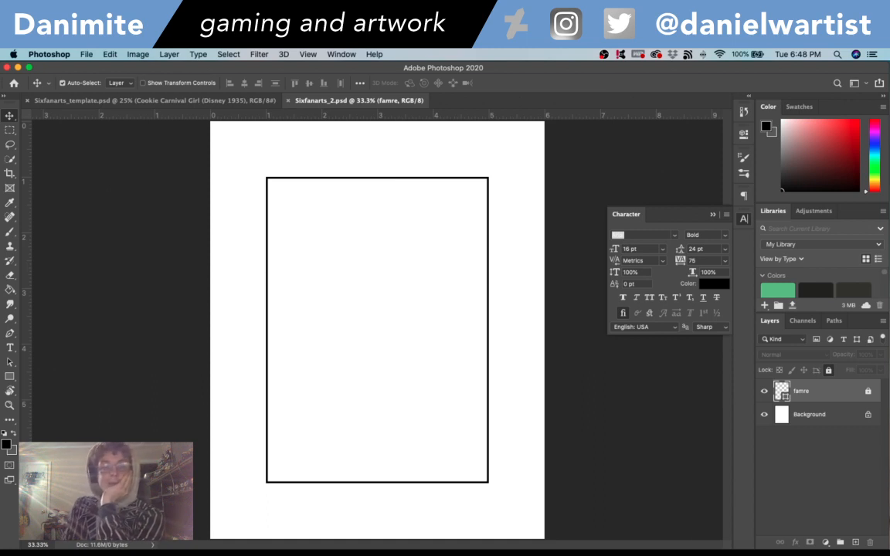
- Switch to Finder
key(super+Tab)
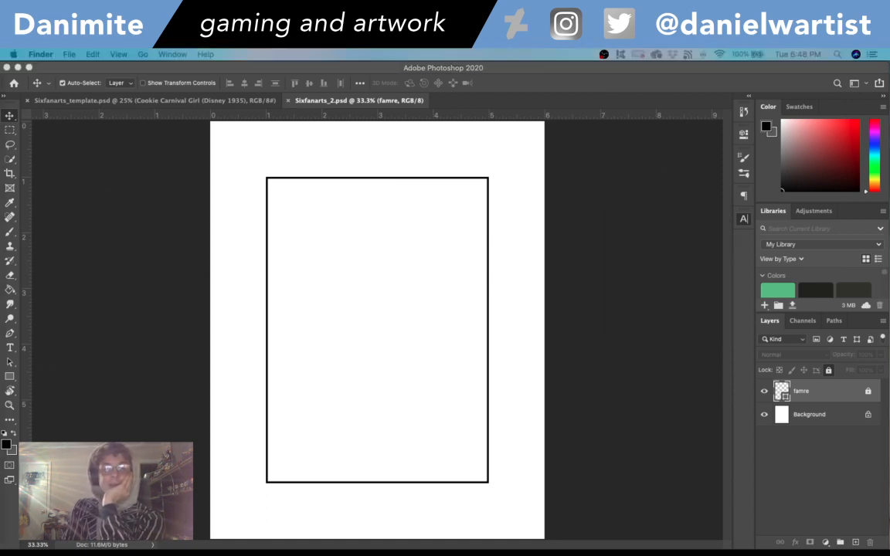
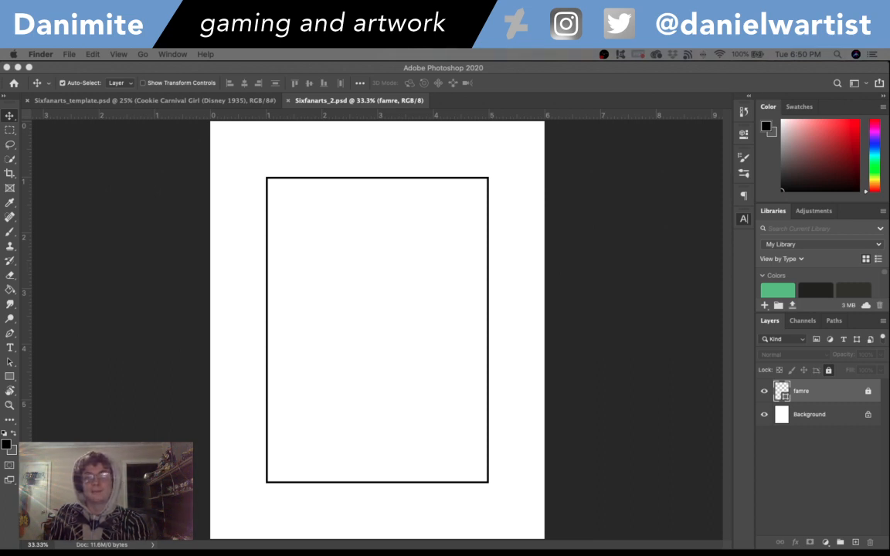
- Switch to Safari and browse the queen medusa image results, previewing the Marvel Report and Marvel.com pictures of the red-haired character
drag(0, 109, 592, 98)
scroll(399, 229, up, 8)
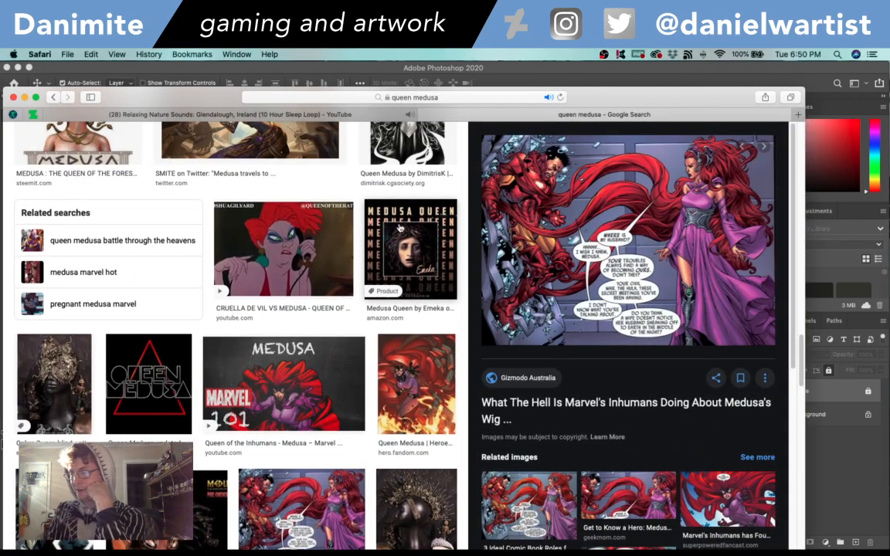
scroll(399, 228, up, 7)
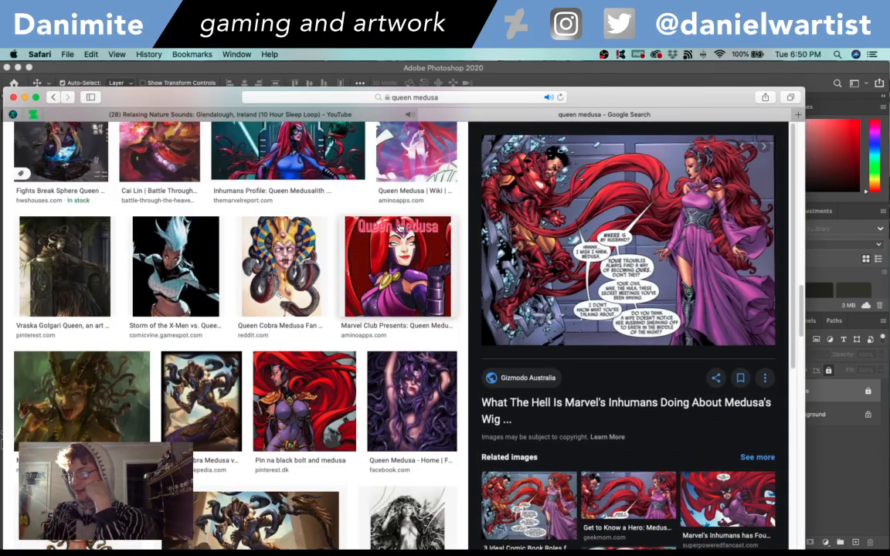
click(319, 312)
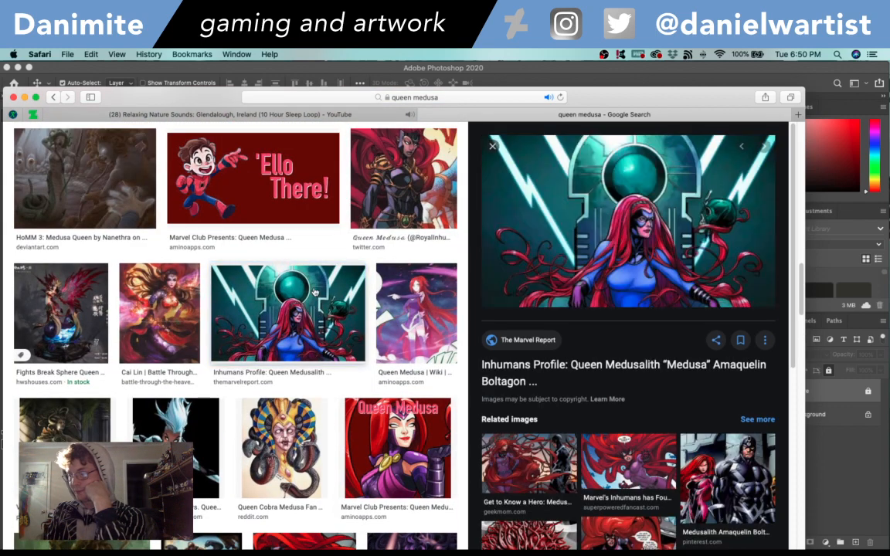
scroll(319, 301, up, 3)
scroll(318, 297, up, 4)
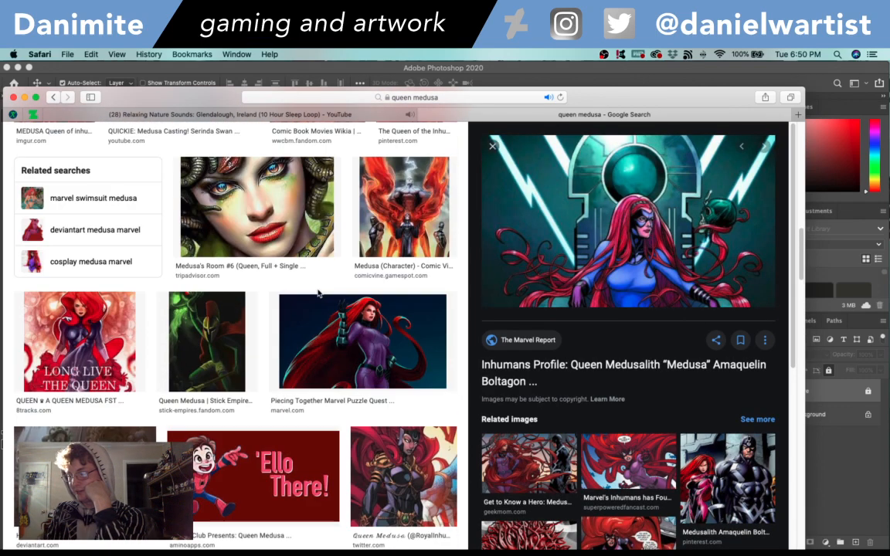
click(310, 306)
scroll(301, 307, up, 2)
scroll(300, 309, up, 5)
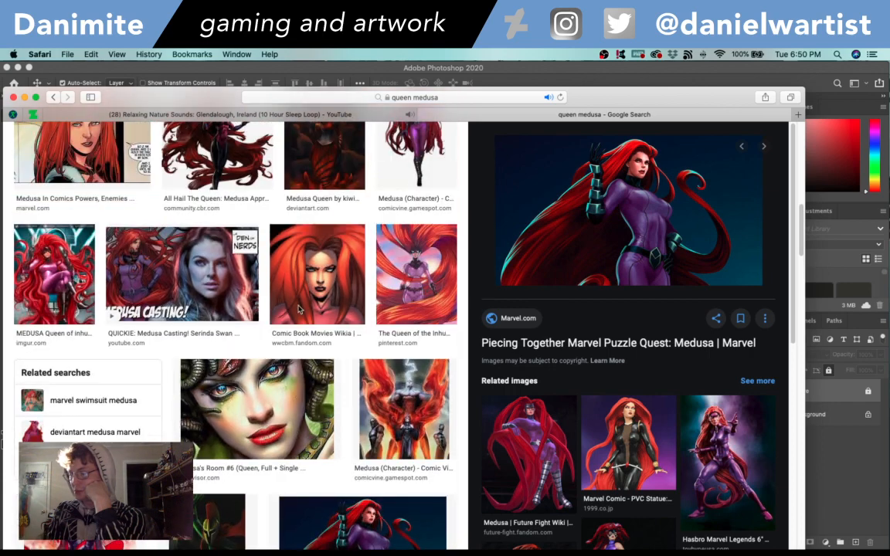
- Preview the Pinterest, CBR Community and Imgur pictures of Medusa to compare her poses, costume and hair shapes
click(403, 323)
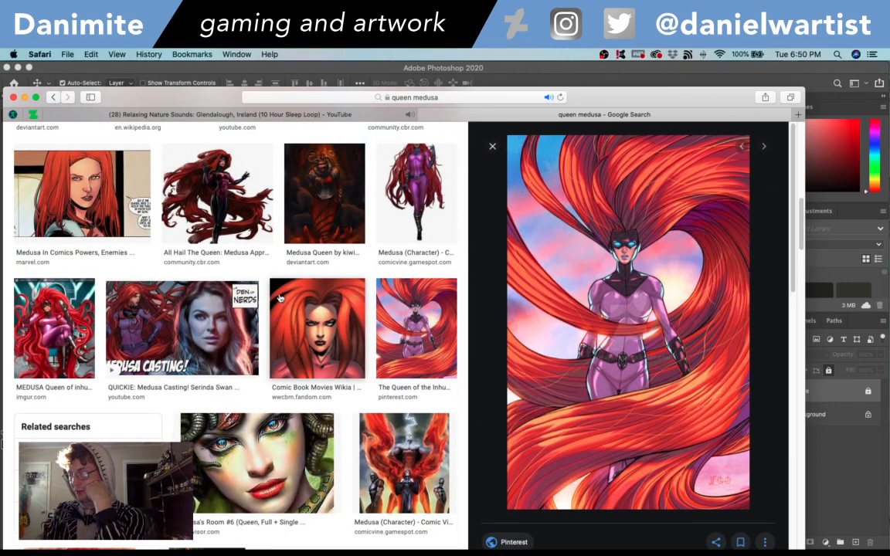
scroll(280, 294, up, 1)
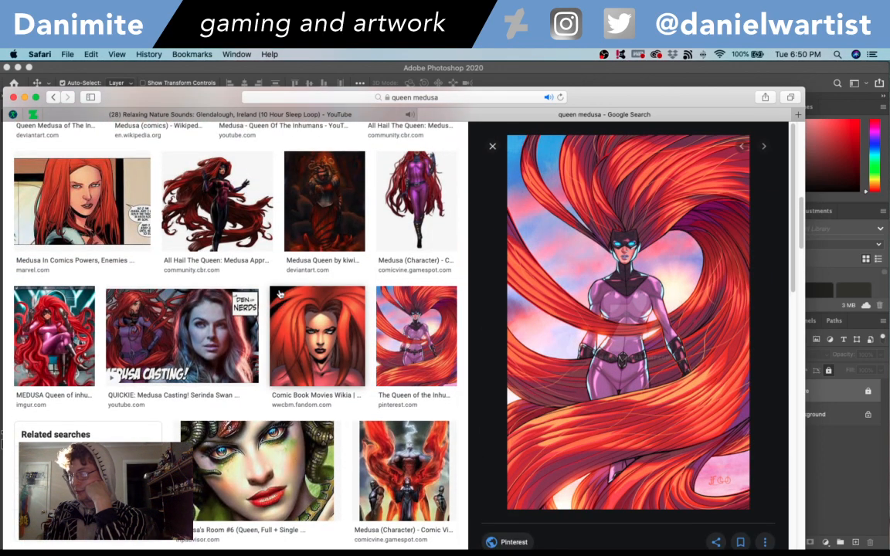
scroll(280, 295, up, 3)
click(186, 264)
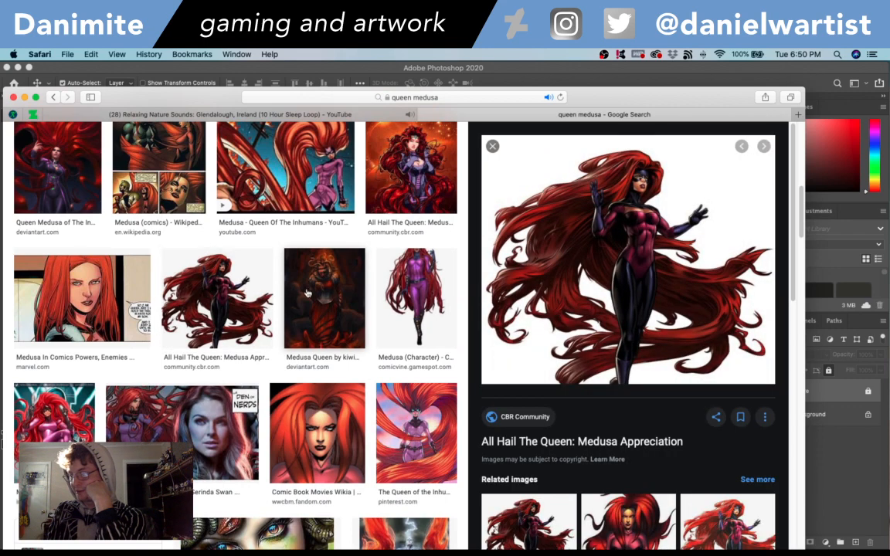
scroll(244, 299, up, 1)
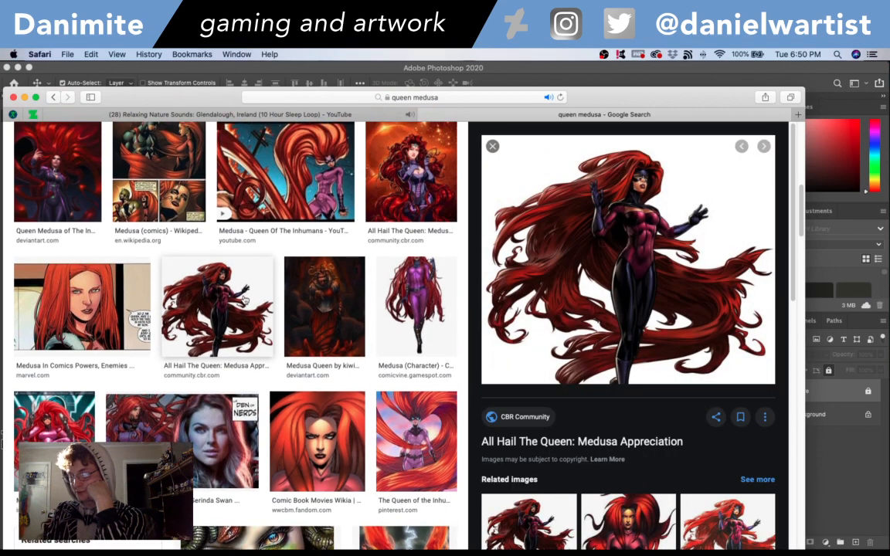
click(244, 299)
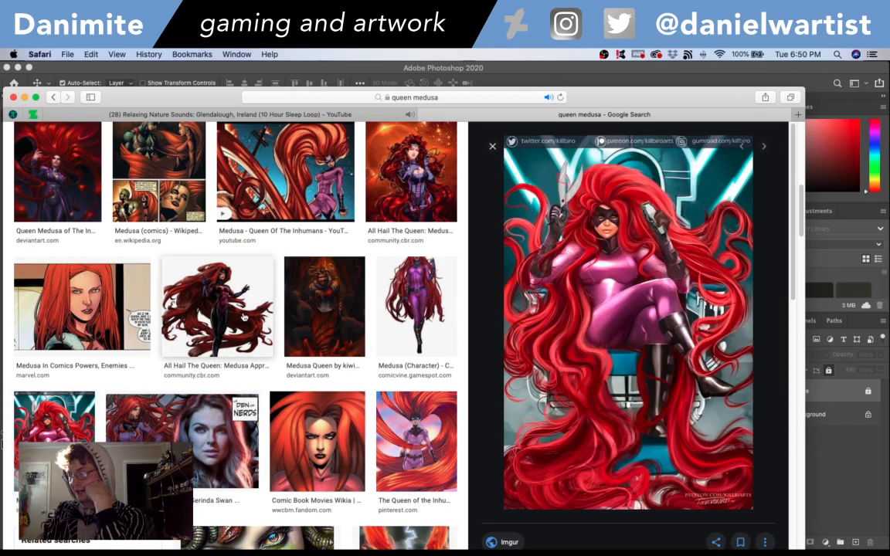
click(245, 316)
scroll(263, 279, up, 2)
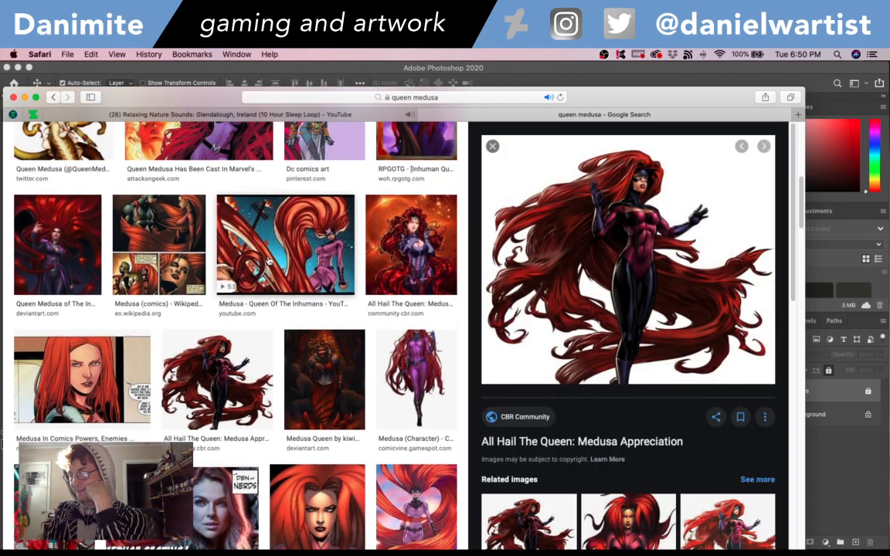
- Compare the YouTube, RPGOTG and Wikipedia pictures of Medusa among the earlier image results
scroll(268, 263, up, 2)
click(270, 267)
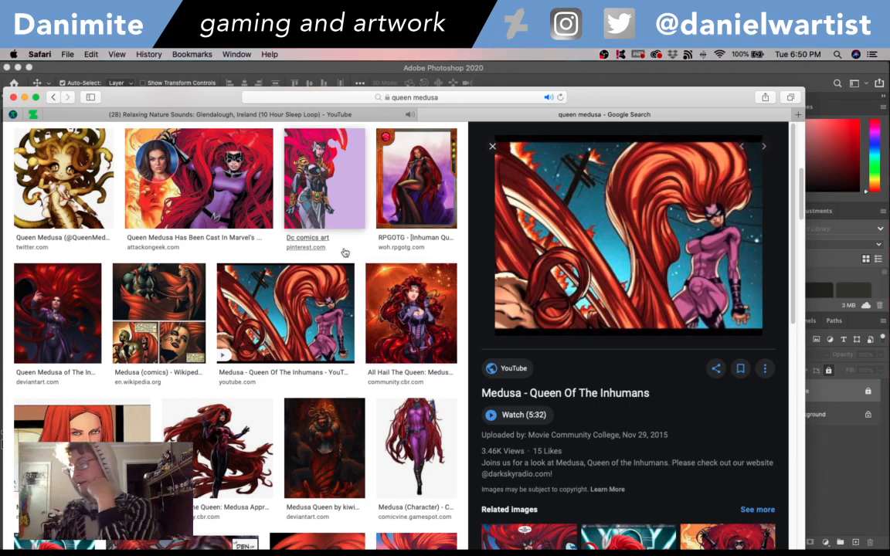
click(438, 180)
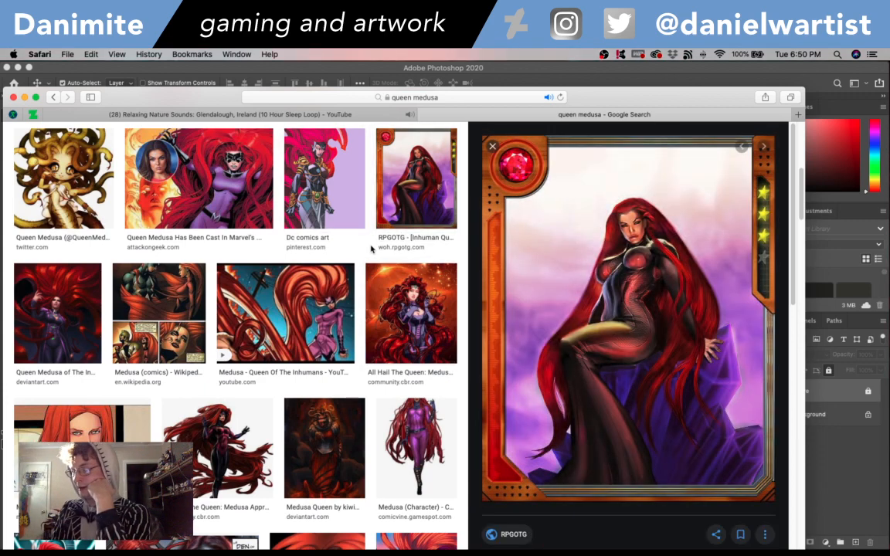
click(337, 289)
key(Left)
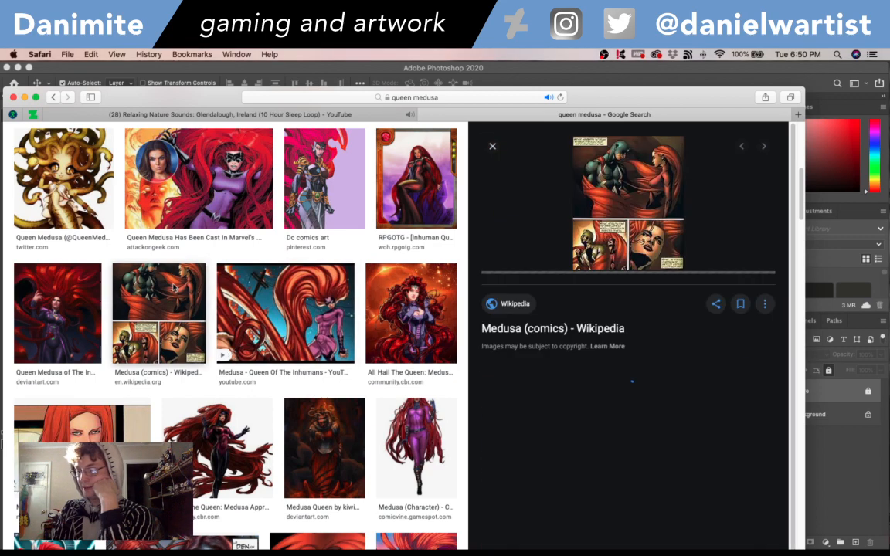
click(302, 300)
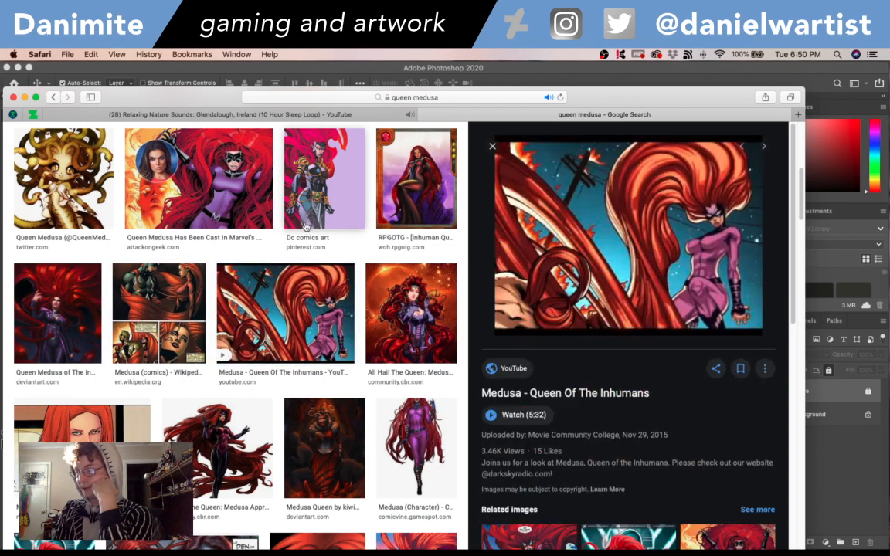
scroll(304, 232, up, 3)
scroll(305, 226, up, 5)
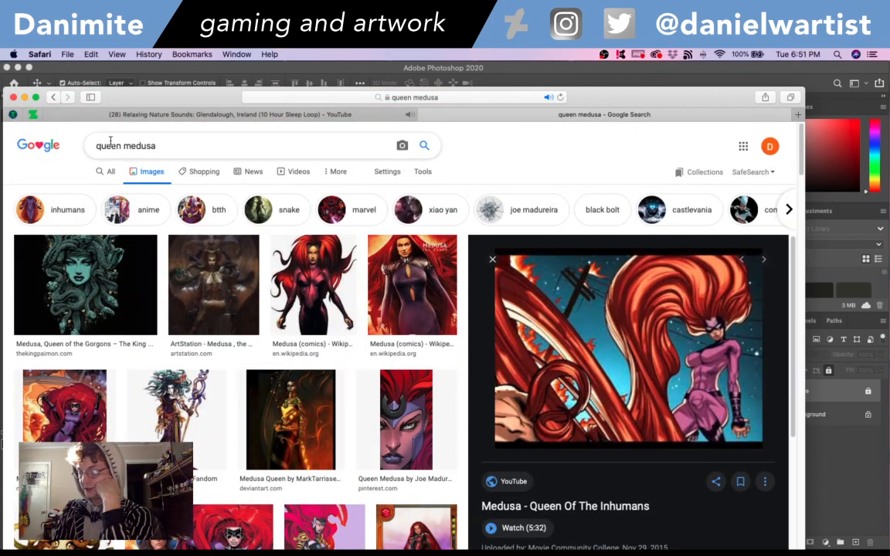
- Switch to Photoshop and create a new layer named sketch above the famre layer in Sixfanarts_2.psd
drag(220, 99, 0, 73)
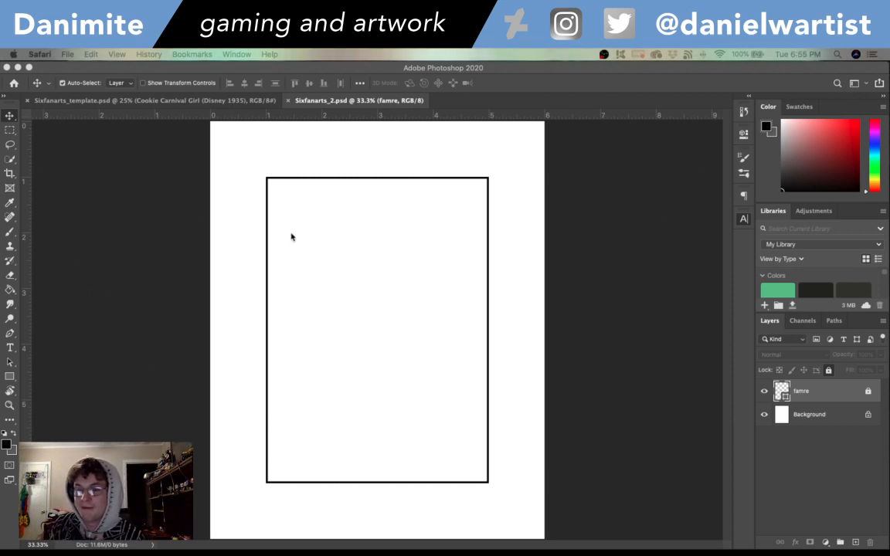
click(506, 73)
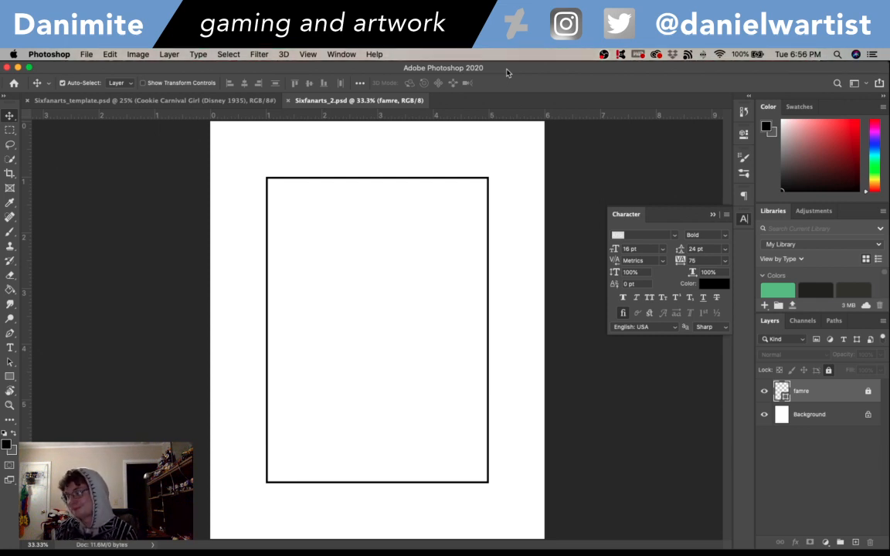
click(745, 220)
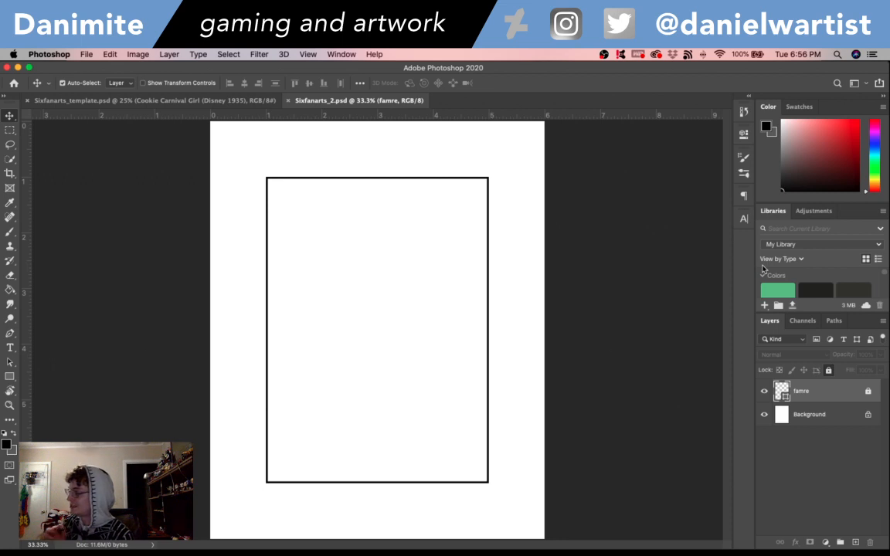
key(super+shift+n)
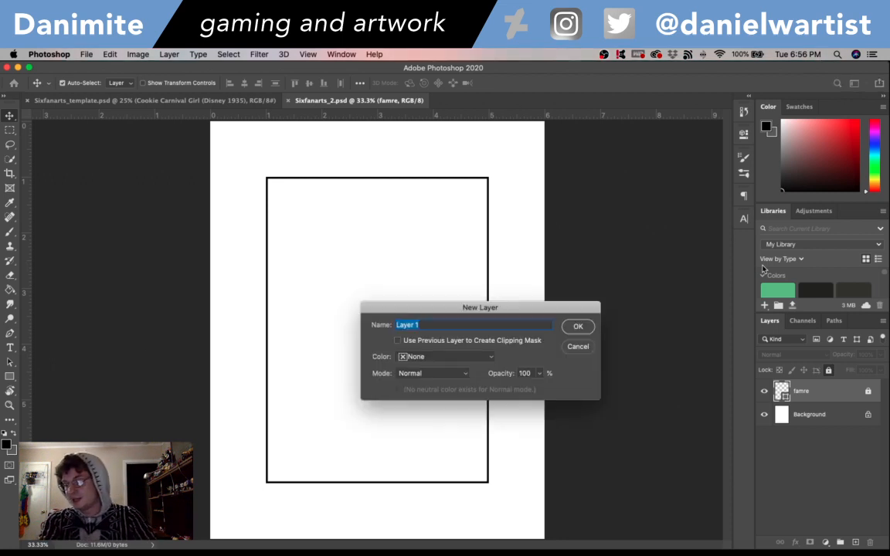
text(sk)
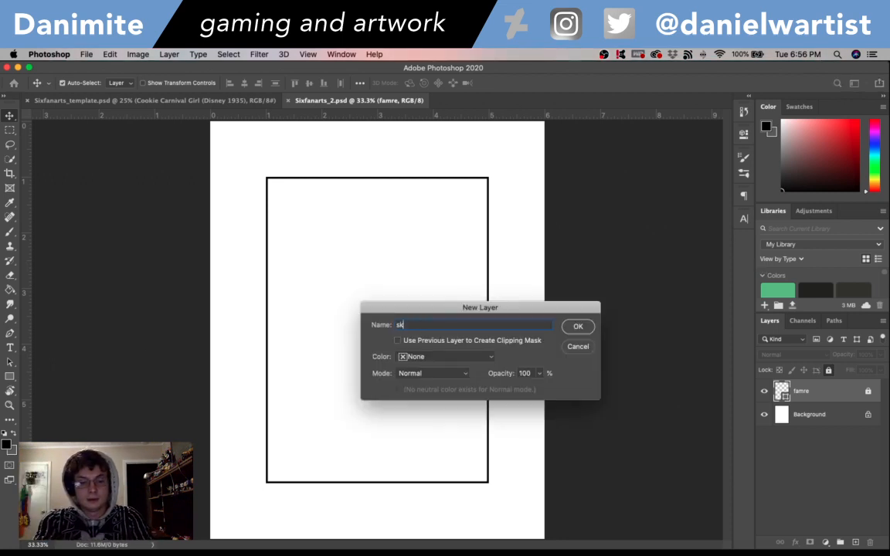
text(etch)
key(Return)
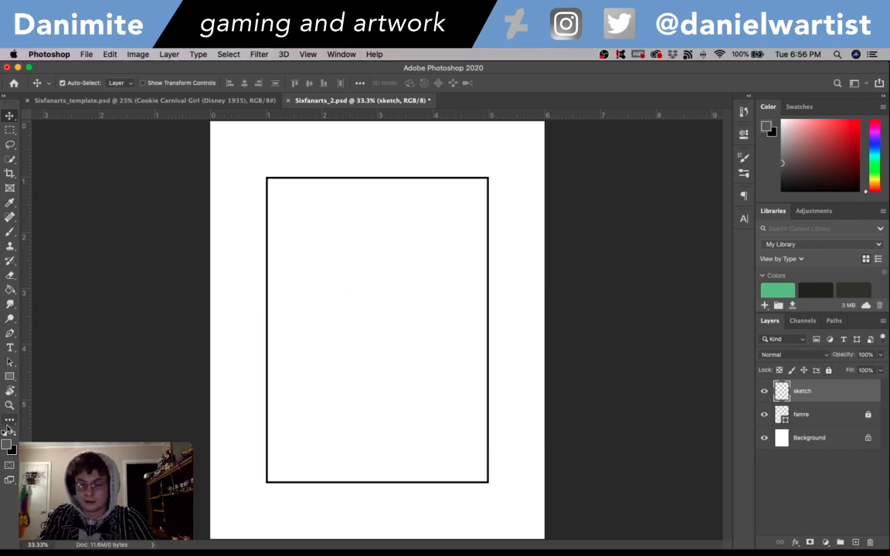
- Set the foreground color to a fully saturated bright blue with a hue of 241°
key(x)
click(8, 447)
click(494, 179)
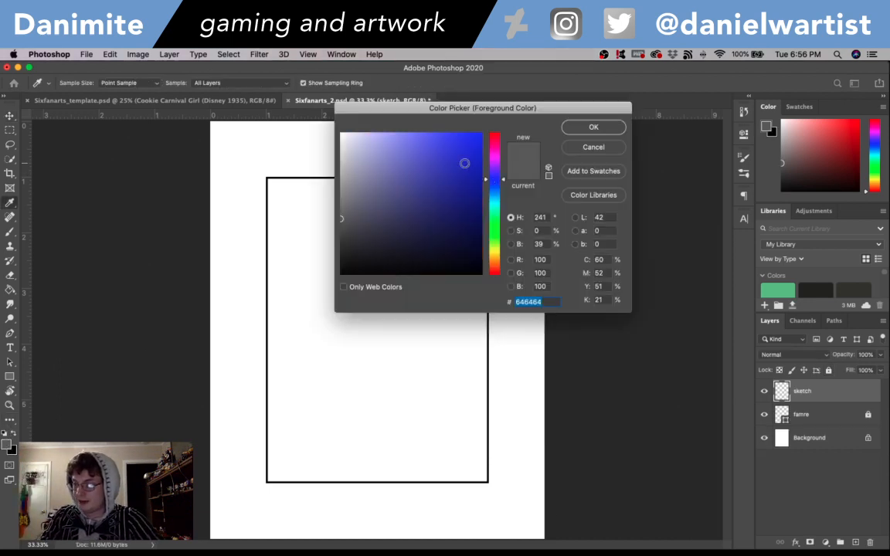
click(481, 134)
click(592, 127)
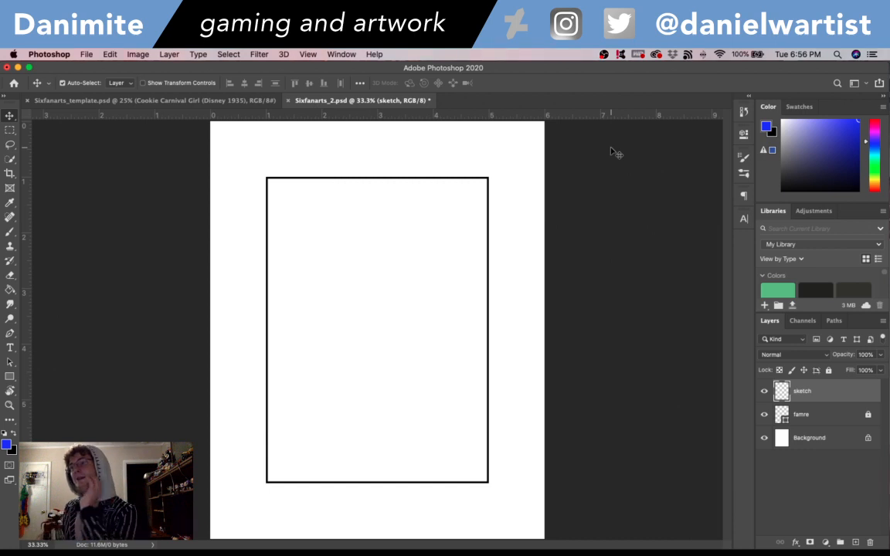
- Sketch the head with the Brush tool in the frame's upper-left area as a circle with a tapered jaw and chin below
key(b)
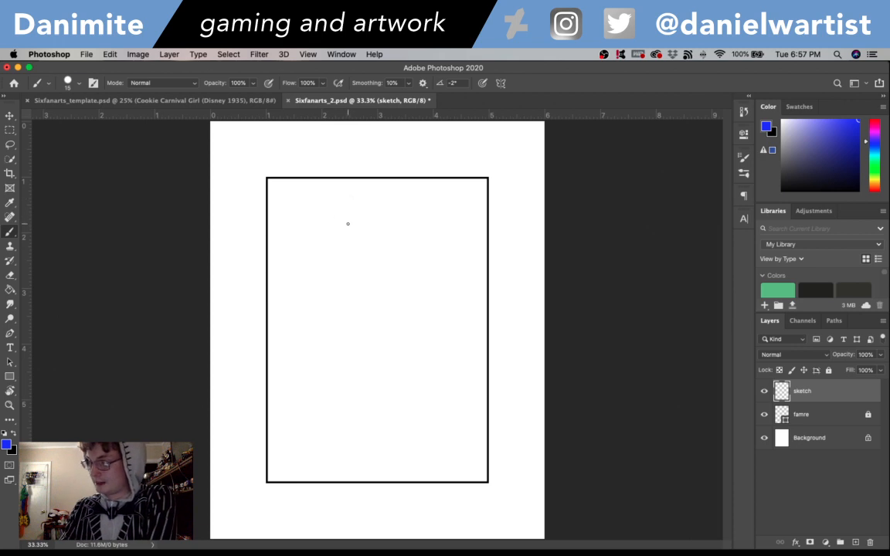
mouse_move(348, 221)
mouse_down()
mouse_move(364, 207)
mouse_move(401, 214)
mouse_move(349, 227)
mouse_move(347, 257)
mouse_move(366, 272)
mouse_move(345, 248)
mouse_move(349, 219)
mouse_move(373, 206)
mouse_move(403, 205)
mouse_move(349, 237)
mouse_up()
key(e)
key(b)
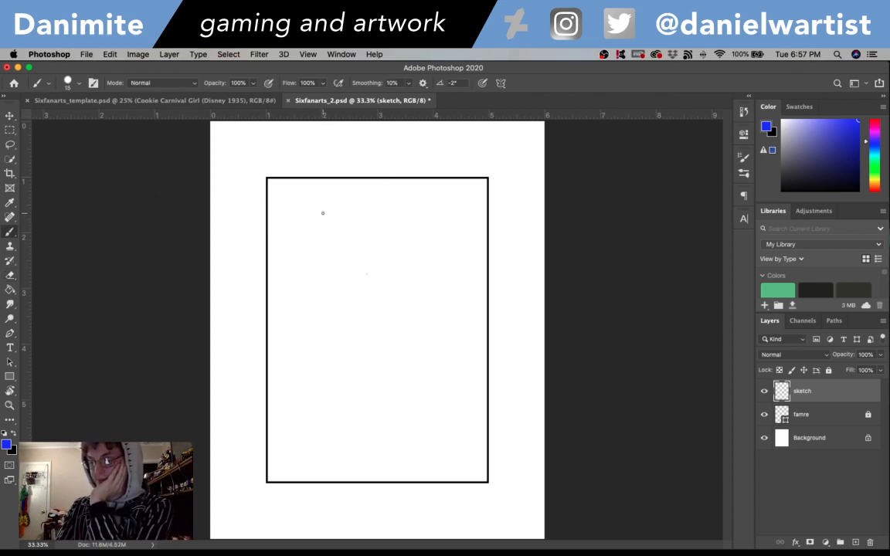
mouse_move(301, 223)
mouse_down()
mouse_move(327, 207)
mouse_move(350, 213)
mouse_move(355, 249)
mouse_up()
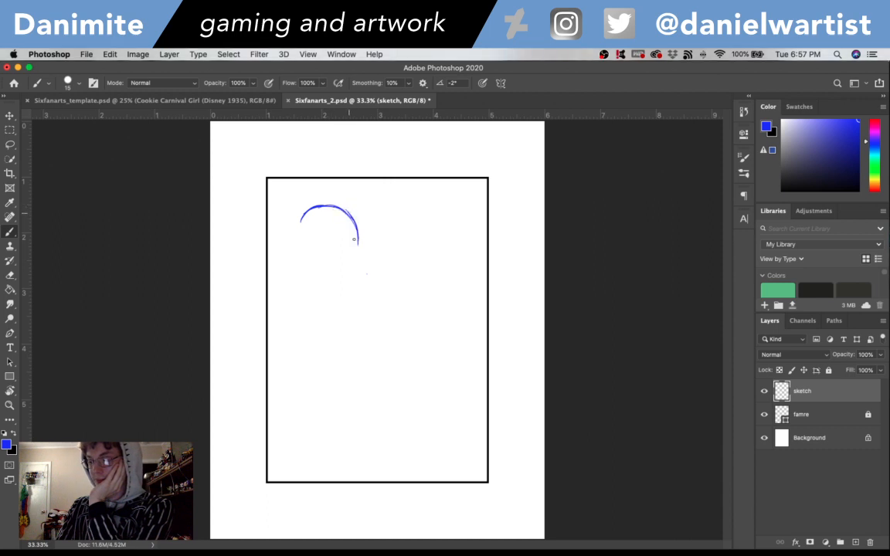
mouse_move(300, 221)
mouse_down()
mouse_move(295, 247)
mouse_move(307, 261)
mouse_move(326, 271)
mouse_move(341, 266)
mouse_up()
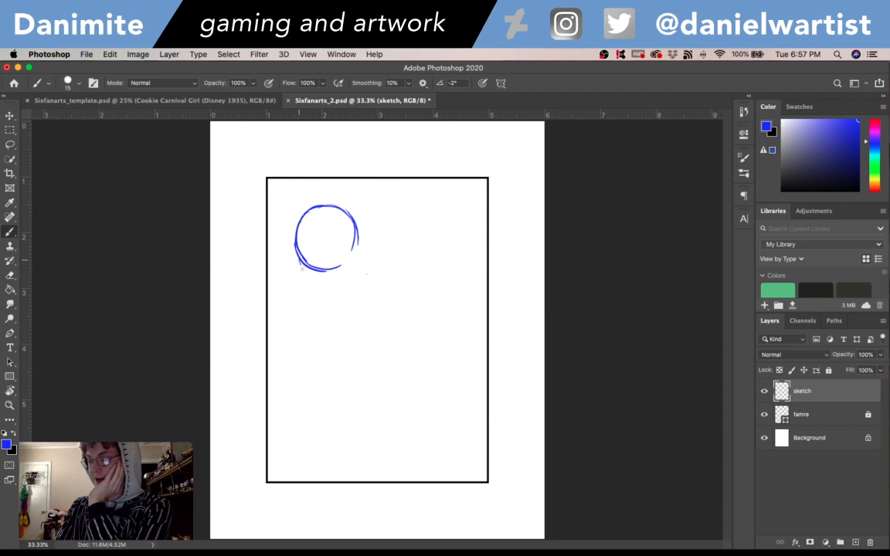
drag(296, 244, 311, 285)
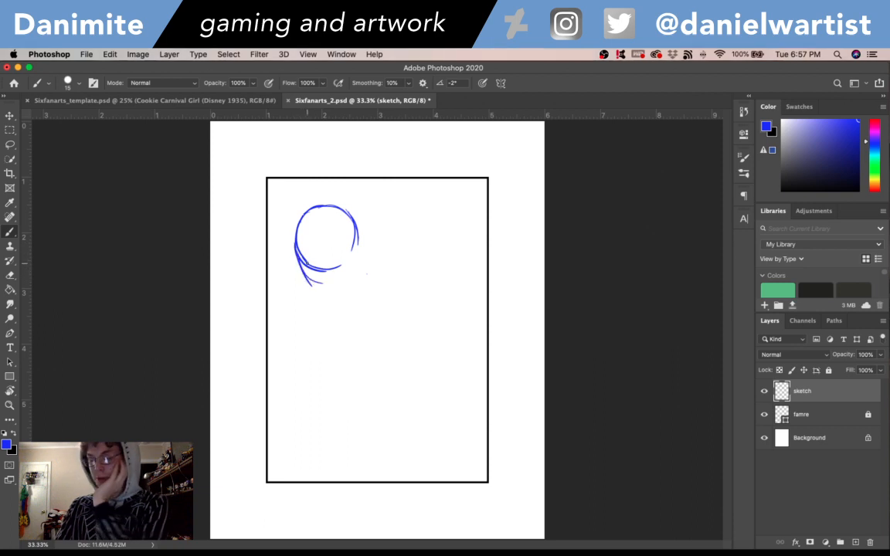
mouse_move(358, 245)
mouse_down()
mouse_move(340, 289)
mouse_move(355, 250)
mouse_move(322, 298)
mouse_up()
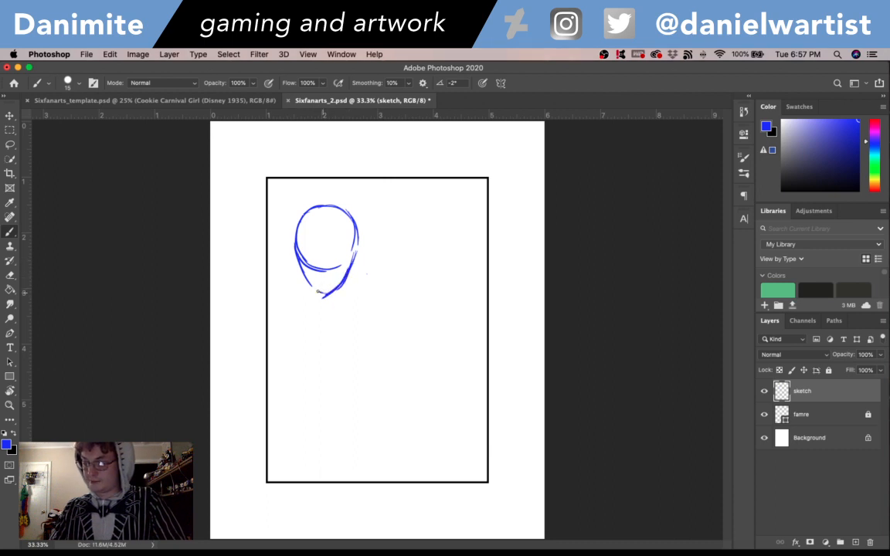
- Sketch the body outline below the head, from the neck and shoulders through a narrow waist to hips at the frame's lower edge
mouse_move(309, 277)
mouse_down()
mouse_move(311, 303)
mouse_move(342, 303)
mouse_move(371, 320)
mouse_up()
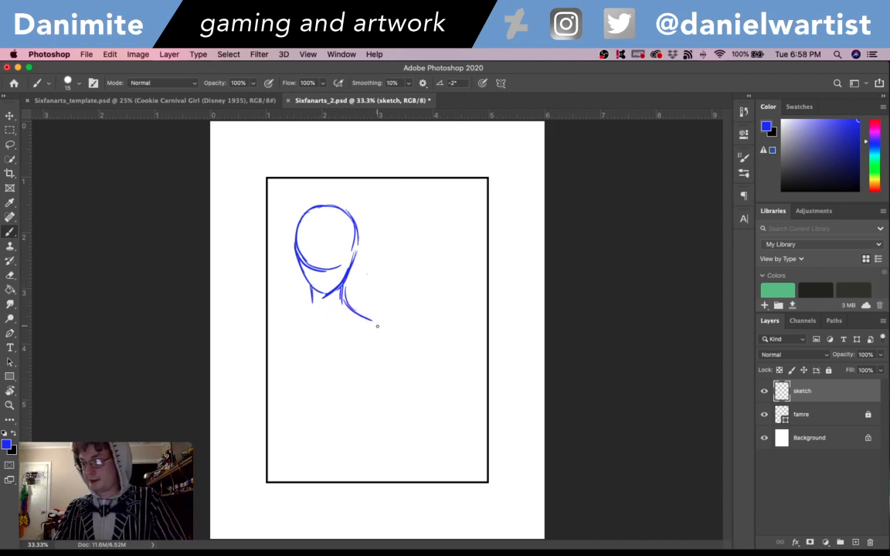
drag(312, 293, 279, 321)
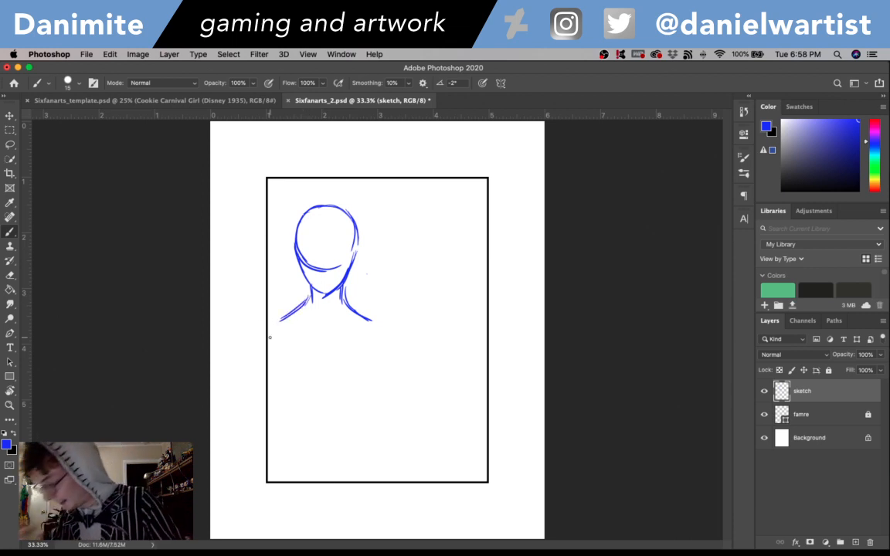
drag(273, 371, 301, 429)
mouse_move(278, 395)
mouse_down()
mouse_move(293, 437)
mouse_move(301, 425)
mouse_up()
mouse_move(379, 363)
mouse_down()
mouse_move(354, 425)
mouse_move(365, 448)
mouse_up()
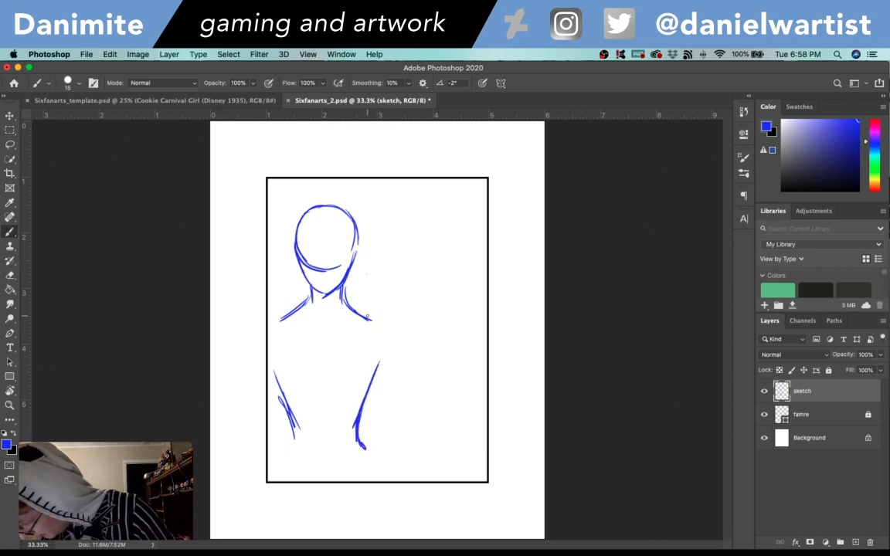
drag(342, 292, 382, 358)
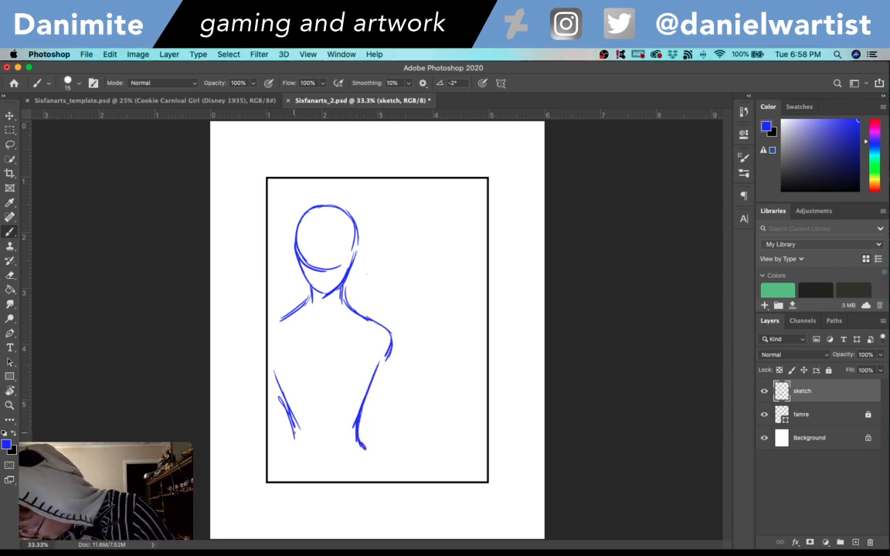
drag(294, 421, 275, 478)
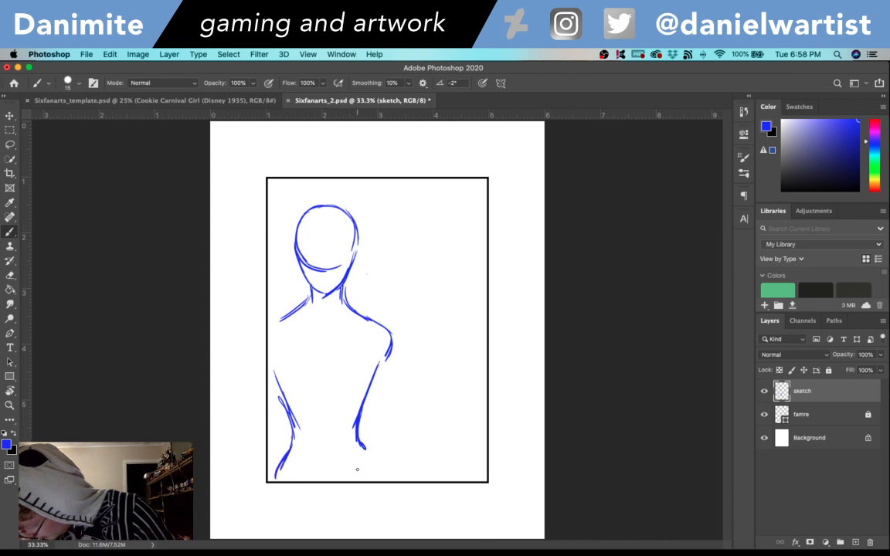
drag(358, 441, 379, 479)
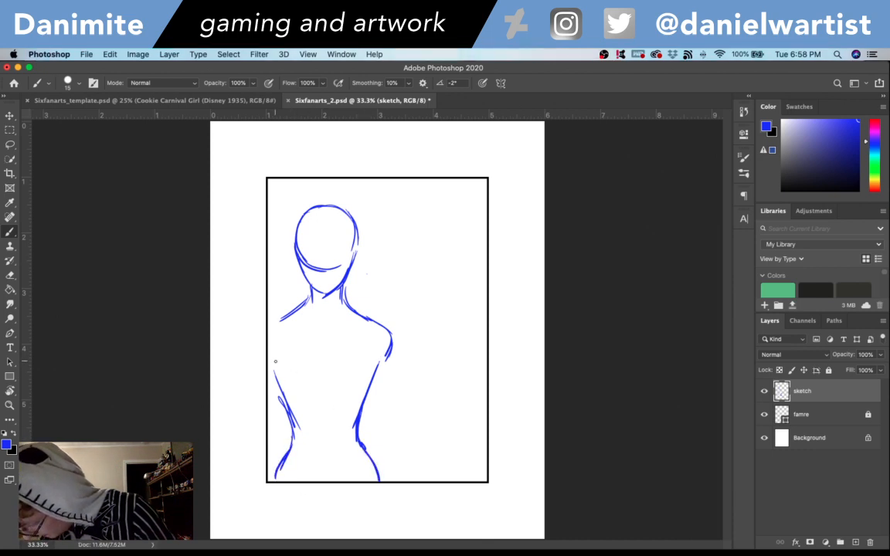
- Sketch the chest on the torso with two rounded lower curves, short center lines and outer side curves
mouse_move(278, 380)
mouse_down()
mouse_move(296, 393)
mouse_move(328, 384)
mouse_up()
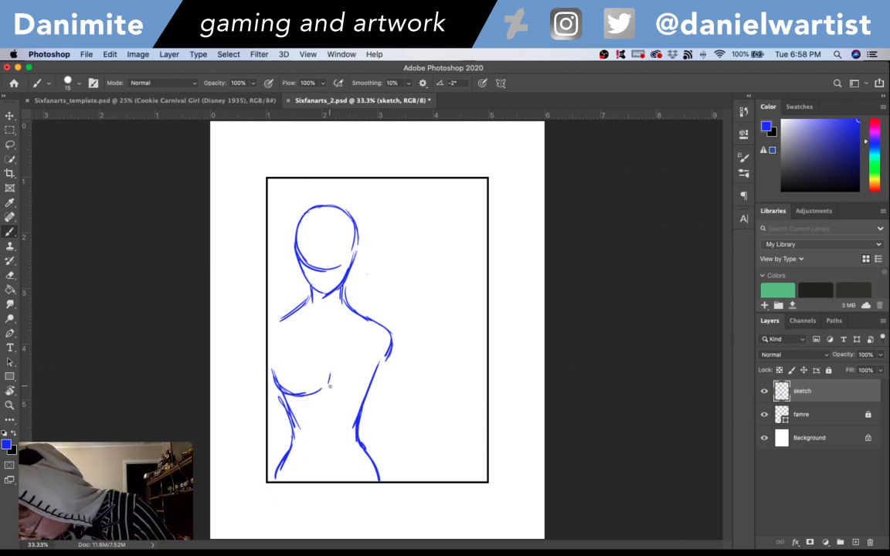
mouse_move(319, 348)
mouse_down()
mouse_move(326, 362)
mouse_move(339, 350)
mouse_up()
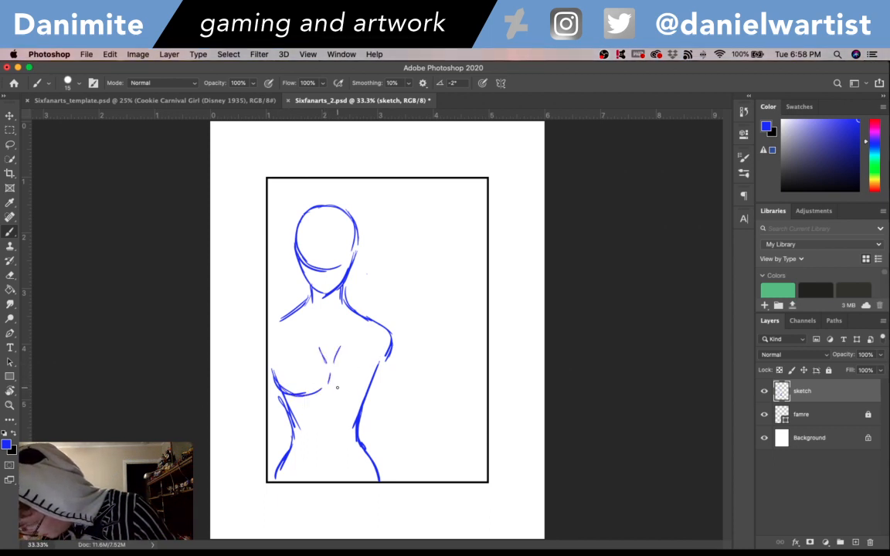
mouse_move(333, 387)
mouse_down()
mouse_move(355, 379)
mouse_move(364, 397)
mouse_move(375, 355)
mouse_up()
key(super+z)
key(super+z)
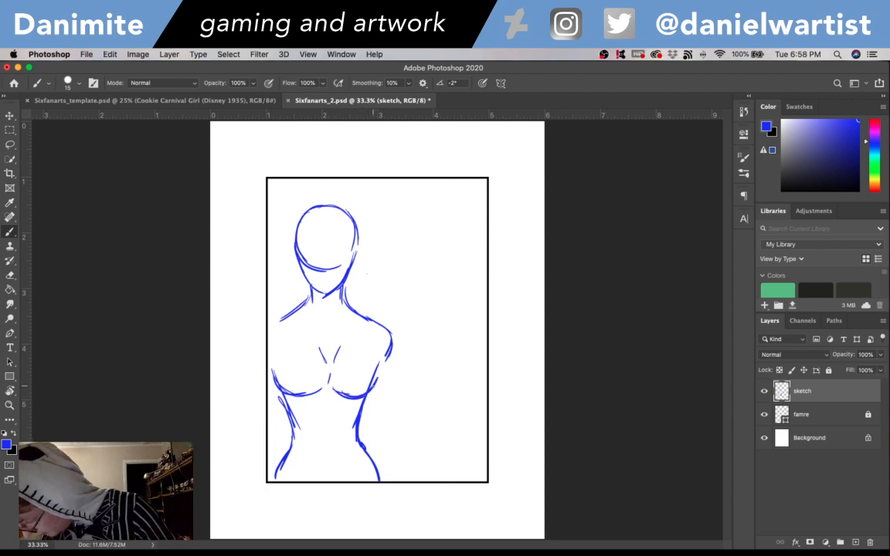
drag(374, 389, 379, 363)
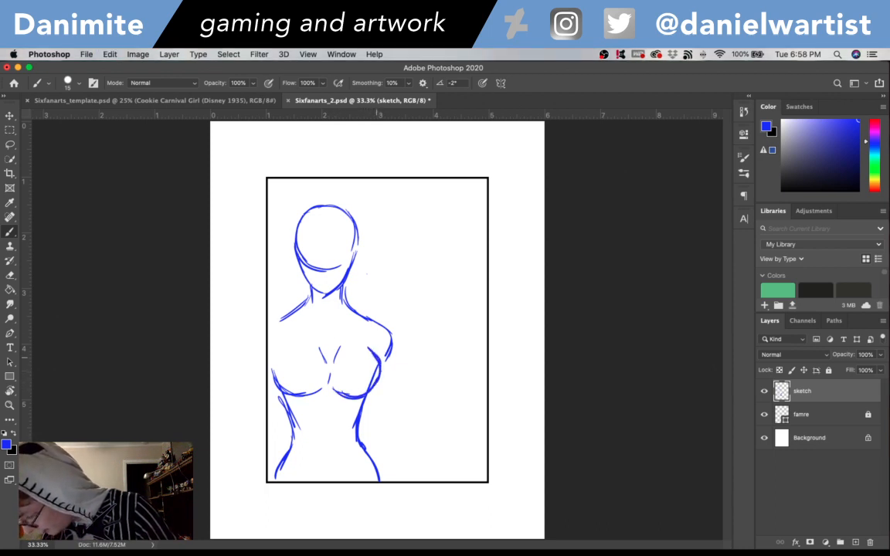
drag(273, 360, 280, 349)
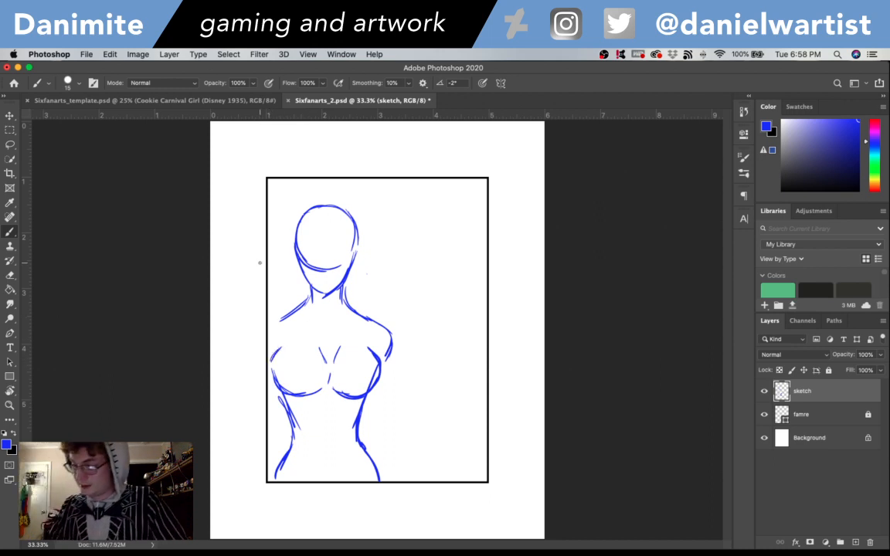
- Extend the shoulder line nearest the frame's left edge outward until it almost reaches the frame
drag(284, 314, 271, 323)
key(super+z)
key(super+z)
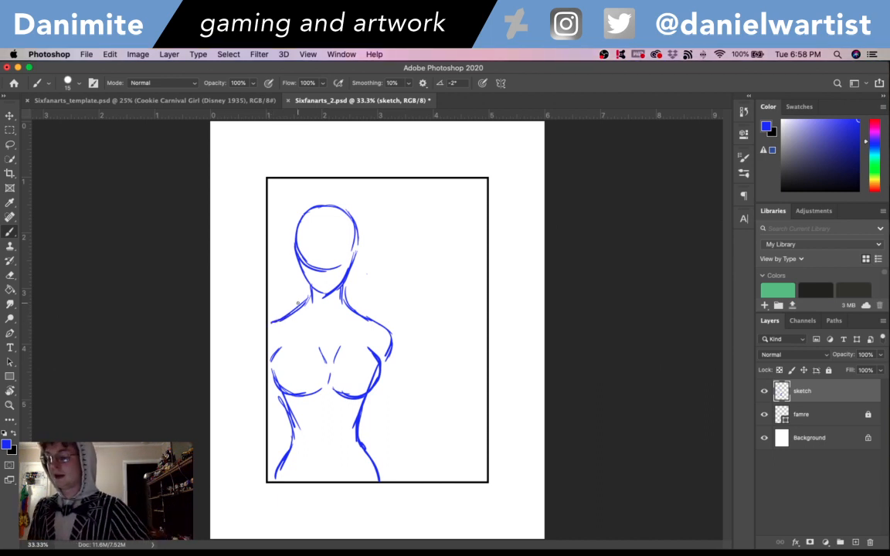
- Erase the circle's lower arc inside the face to leave a clean oval head outline
key(e)
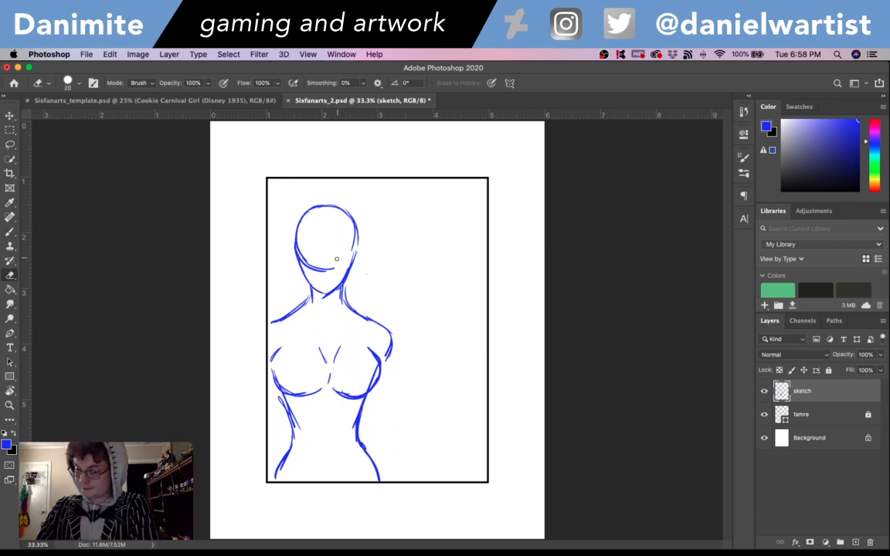
mouse_move(329, 260)
mouse_down()
mouse_move(312, 265)
mouse_move(300, 247)
mouse_up()
key(b)
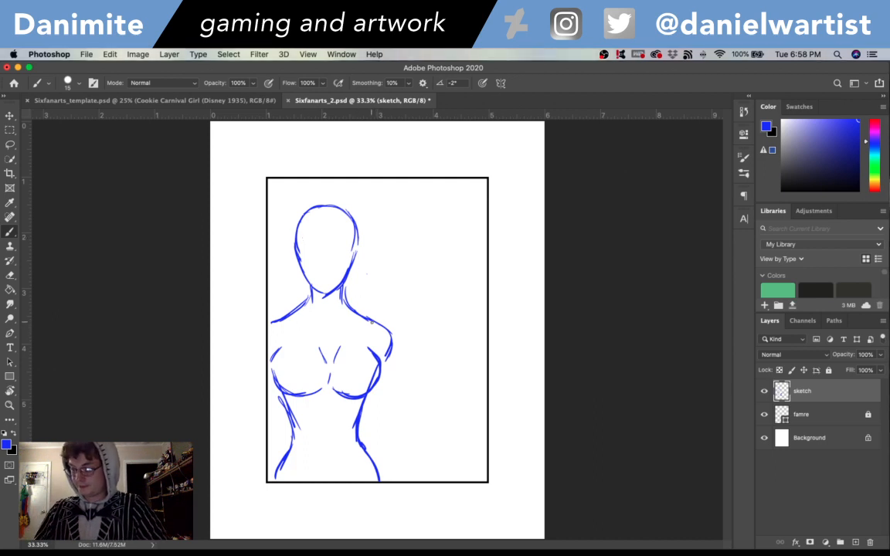
- Sketch a short outer upper-arm line from the shoulder on the frame's open side and save the document
drag(386, 330, 400, 361)
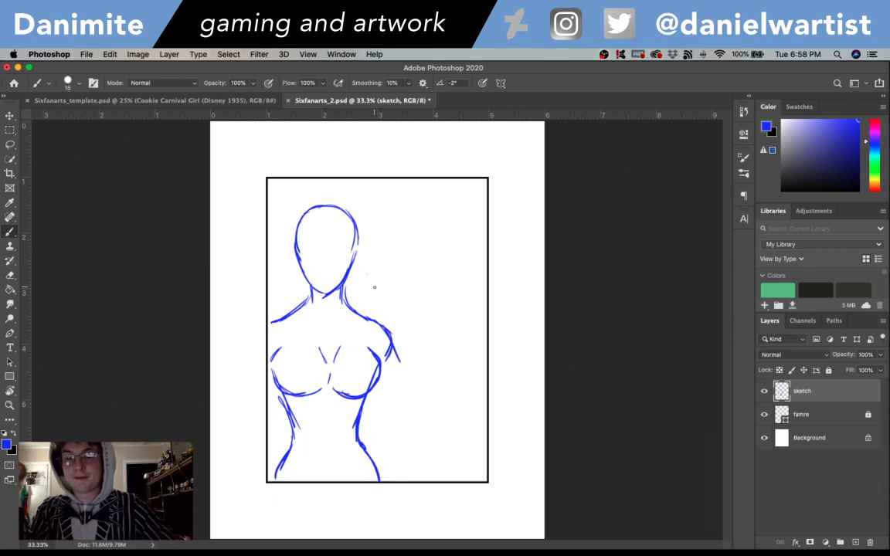
key(super+s)
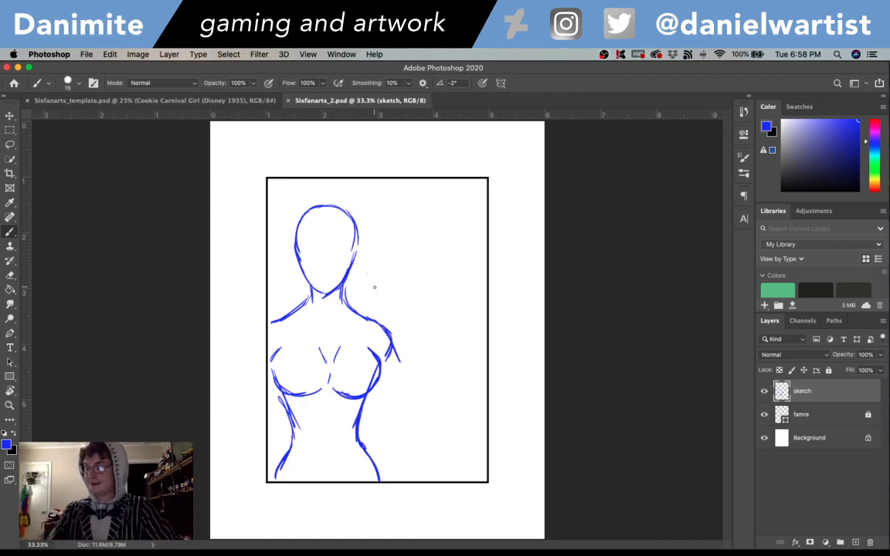
drag(379, 381, 400, 415)
drag(394, 345, 420, 411)
key(super+z)
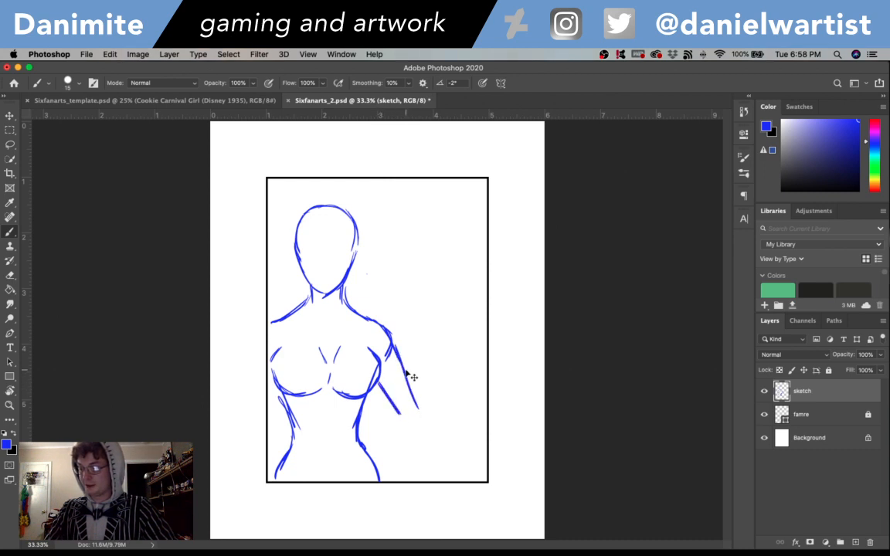
key(super+z)
key(super+z)
mouse_move(393, 343)
mouse_down()
mouse_move(421, 413)
mouse_move(409, 421)
mouse_move(379, 392)
mouse_move(407, 424)
mouse_move(419, 404)
mouse_move(399, 362)
mouse_up()
key(e)
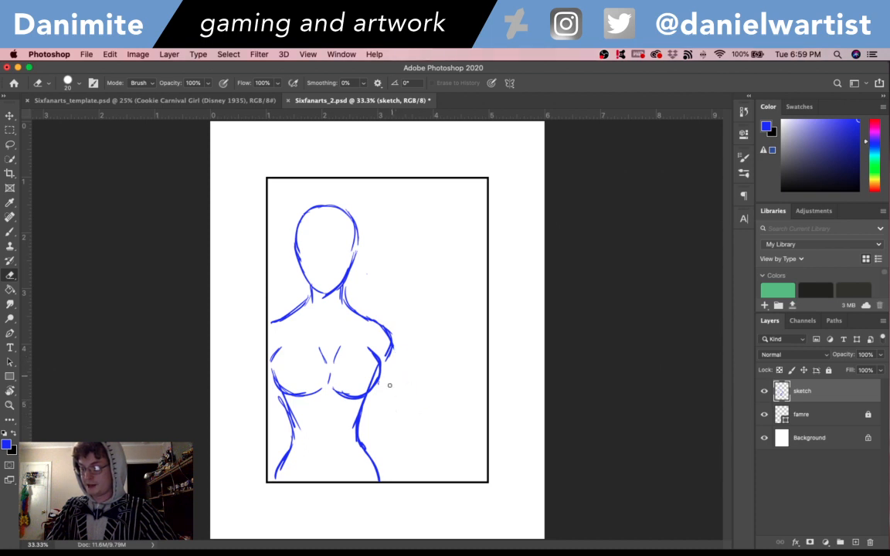
key(b)
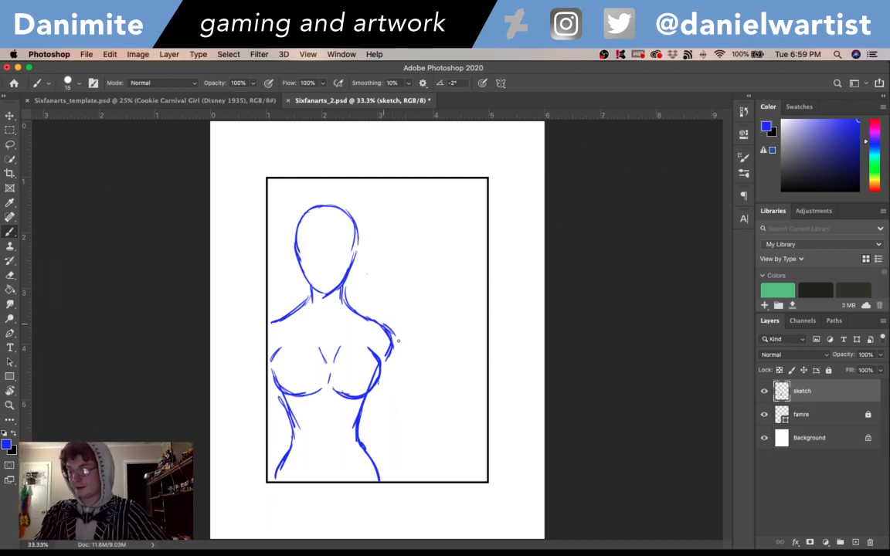
- Try a raised arm on the frame's open side, with a fist beside the head and the elbow joined to the shoulder
mouse_move(396, 290)
mouse_down()
mouse_move(412, 348)
mouse_move(431, 366)
mouse_move(442, 362)
mouse_move(448, 340)
mouse_move(452, 353)
mouse_move(444, 322)
mouse_move(417, 276)
mouse_move(396, 287)
mouse_move(412, 270)
mouse_move(387, 267)
mouse_move(379, 256)
mouse_move(403, 238)
mouse_up()
mouse_move(403, 238)
mouse_down()
mouse_move(417, 254)
mouse_move(413, 248)
mouse_up()
drag(417, 252, 414, 274)
key(super+z)
key(super+z)
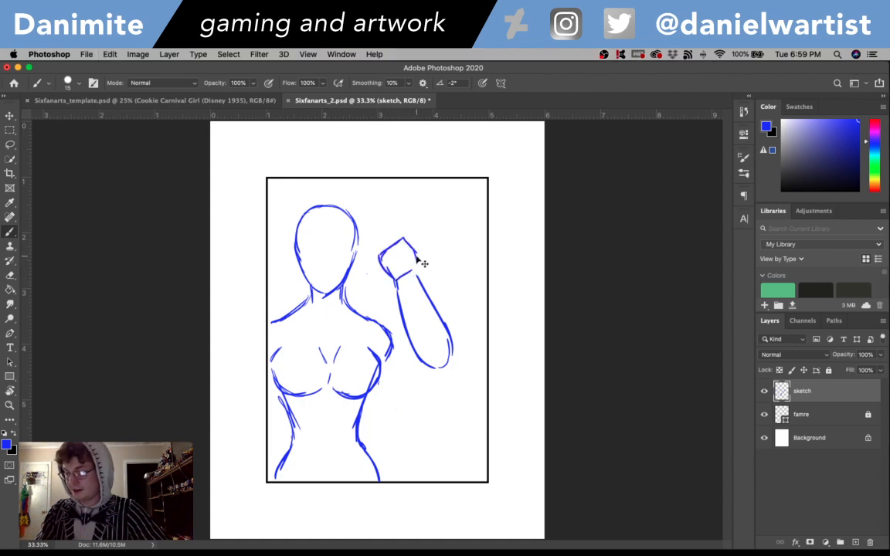
key(super+z)
key(super+z)
mouse_move(401, 238)
mouse_down()
mouse_move(419, 255)
mouse_move(418, 274)
mouse_move(435, 304)
mouse_up()
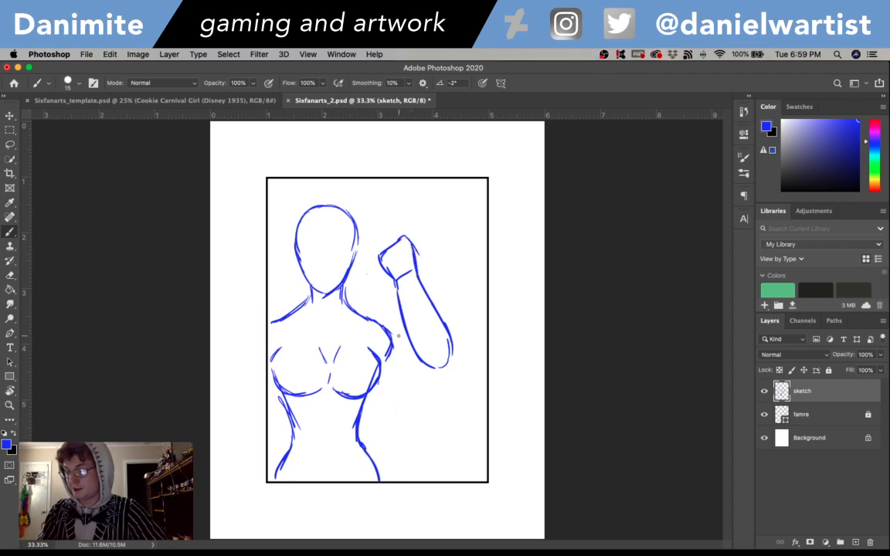
drag(374, 320, 405, 330)
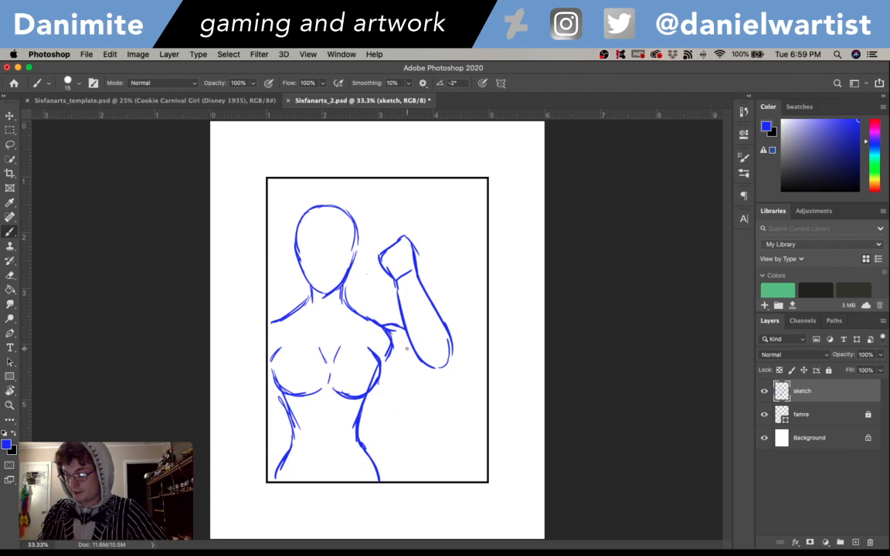
drag(381, 364, 435, 369)
key(e)
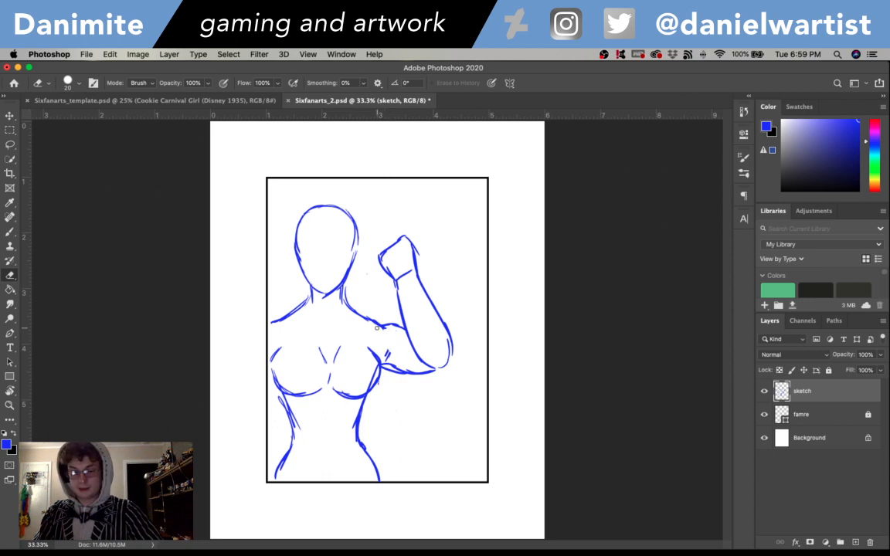
key(b)
drag(396, 349, 384, 324)
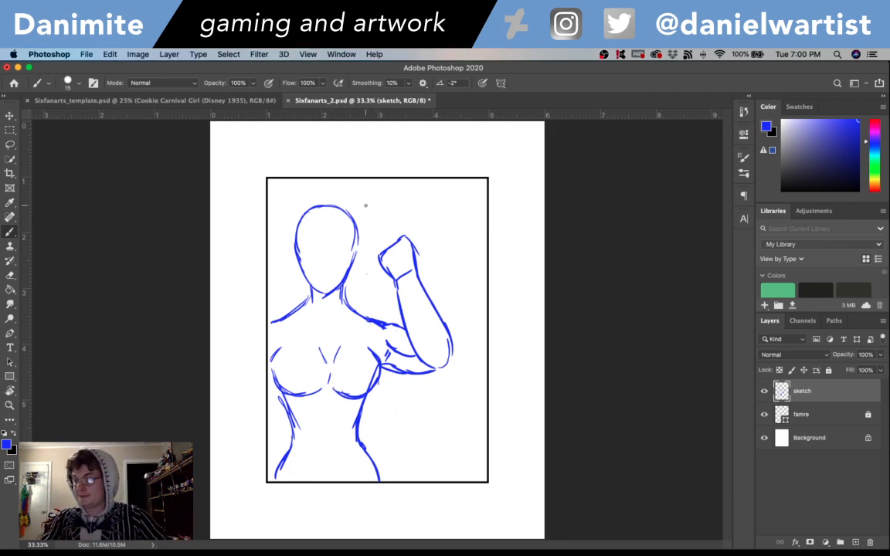
- Erase the raised arm, its fist and the adjoining shoulder curve with the Eraser enlarged to 40
key(e)
mouse_move(379, 251)
mouse_down()
mouse_move(403, 309)
mouse_move(381, 261)
mouse_move(372, 301)
mouse_move(387, 346)
mouse_up()
key(bracketright)
key(bracketright)
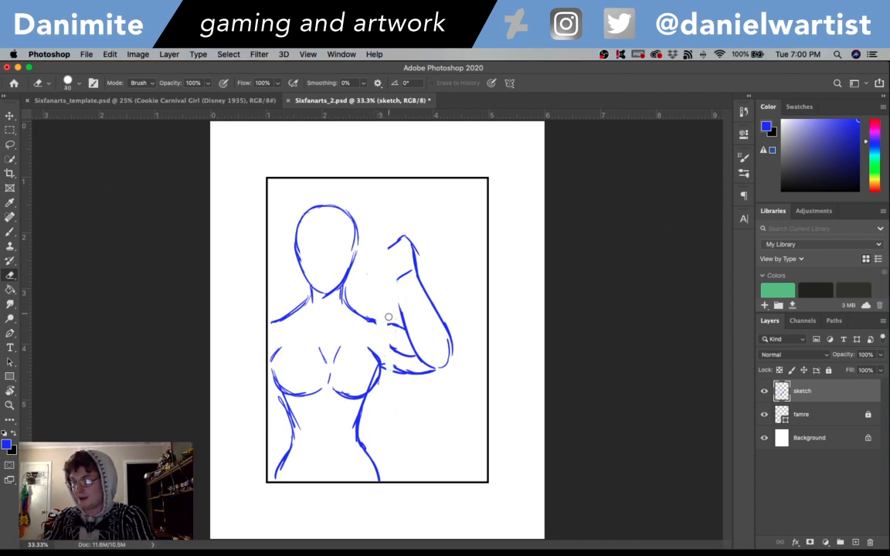
mouse_move(395, 349)
mouse_down()
mouse_move(411, 318)
mouse_move(442, 363)
mouse_move(452, 362)
mouse_move(411, 255)
mouse_move(413, 234)
mouse_move(398, 235)
mouse_move(397, 282)
mouse_up()
key(b)
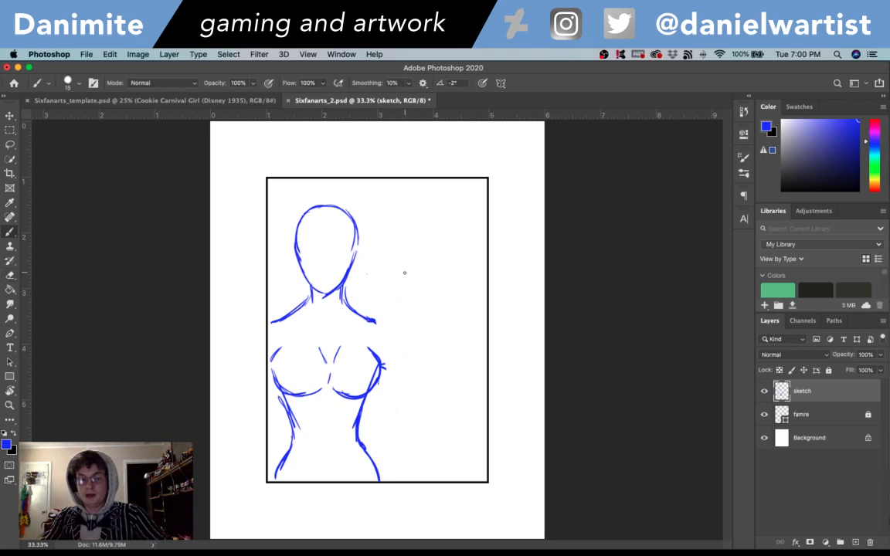
- Redraw the shoulder line and rounded shoulder cap on the open side, and erase the torso line crossing the chest
drag(347, 300, 384, 321)
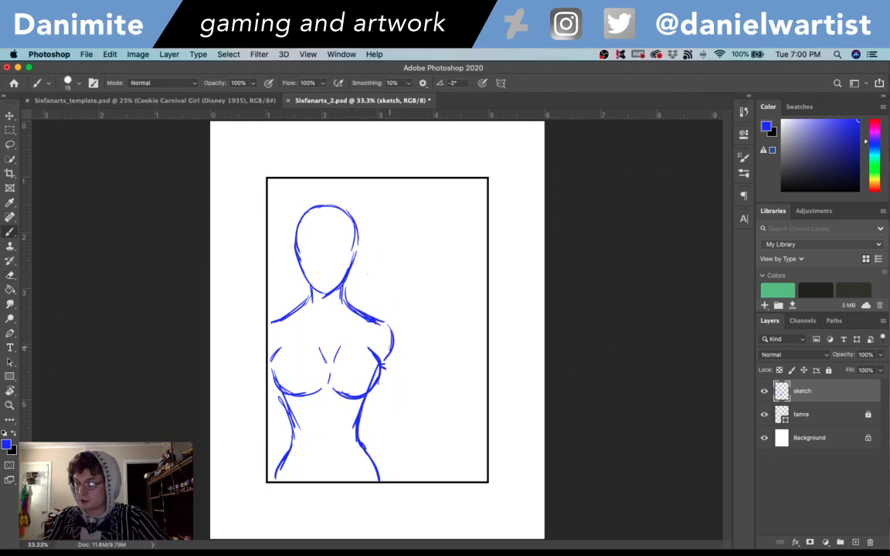
drag(380, 367, 393, 330)
key(e)
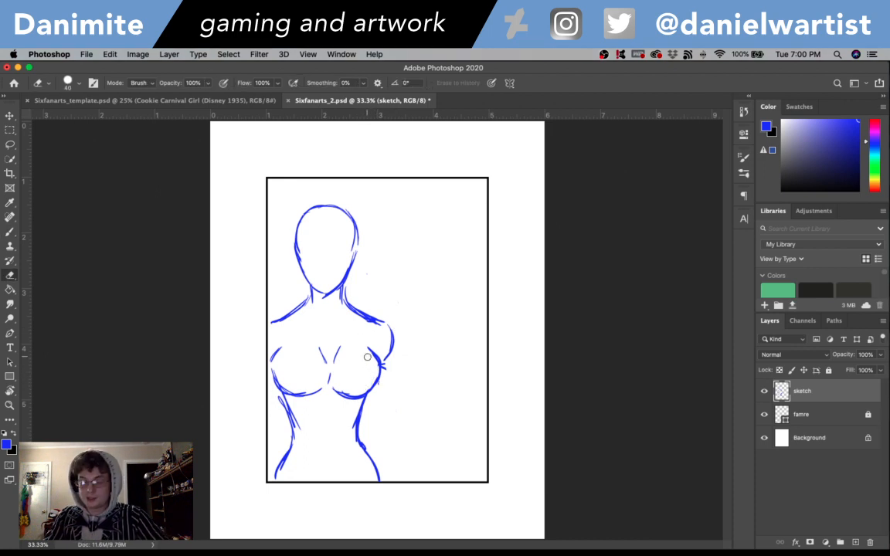
key(b)
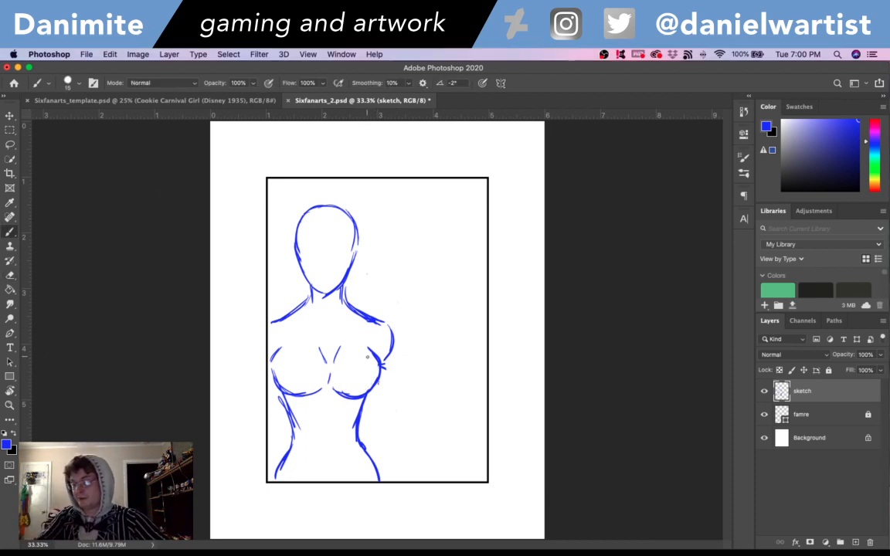
- Sketch a bent arm from the shoulder out to the elbow and back toward the hip, plus a short arm line beside the opposite hip
mouse_move(388, 319)
mouse_down()
mouse_move(431, 383)
mouse_move(404, 401)
mouse_move(424, 414)
mouse_move(395, 387)
mouse_move(427, 419)
mouse_up()
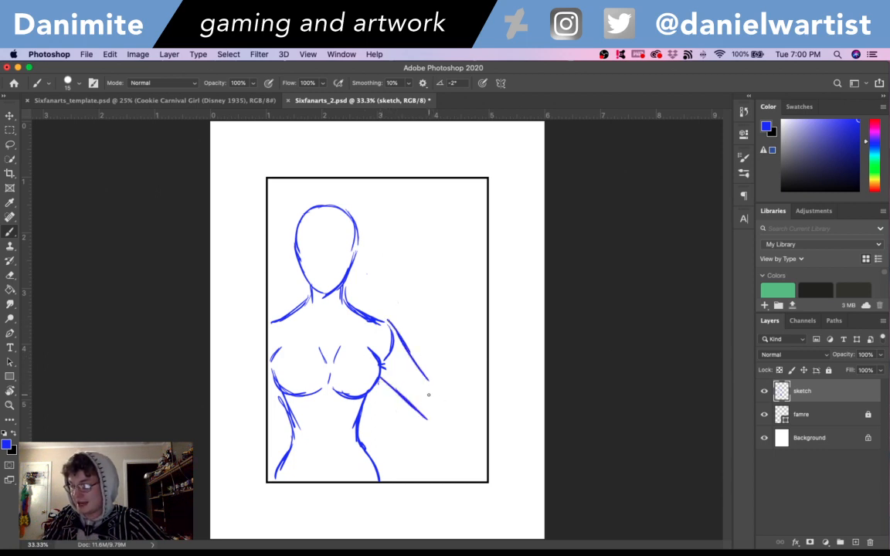
mouse_move(428, 380)
mouse_down()
mouse_move(449, 406)
mouse_move(431, 421)
mouse_up()
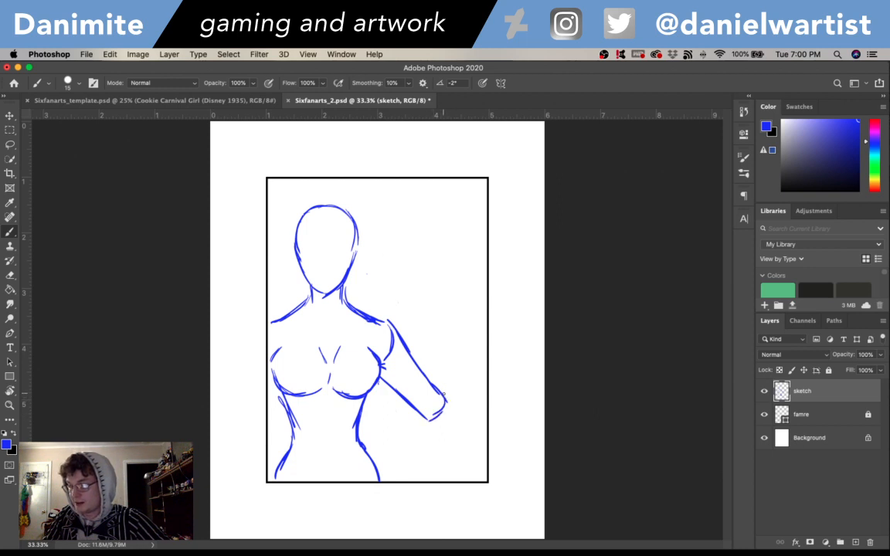
drag(439, 416, 406, 460)
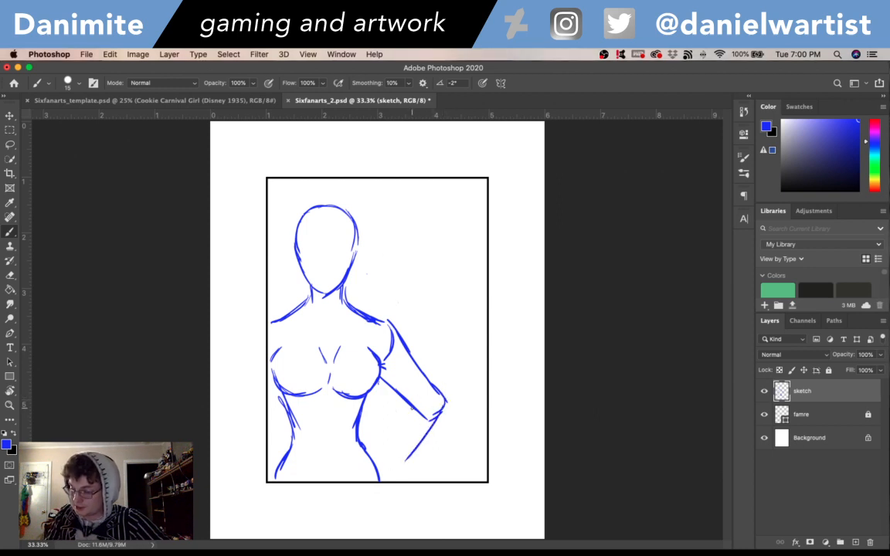
drag(407, 401, 381, 462)
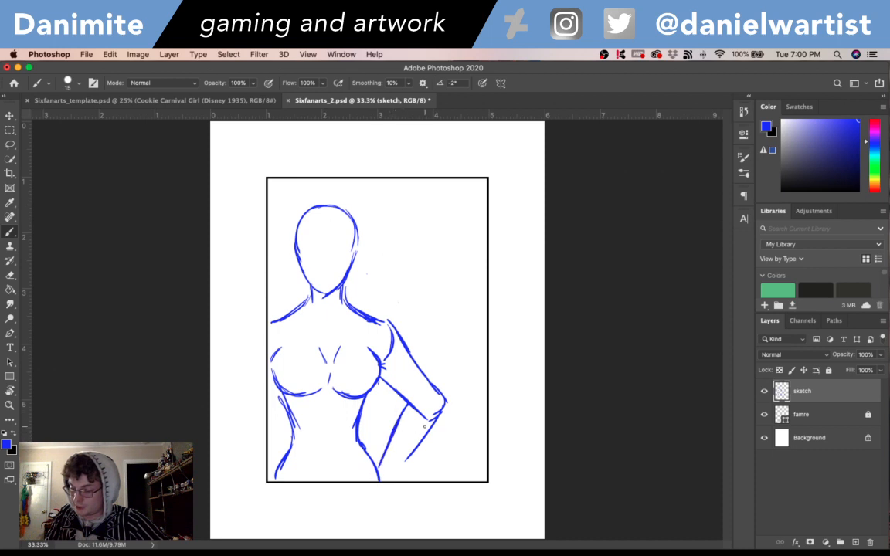
drag(425, 427, 392, 480)
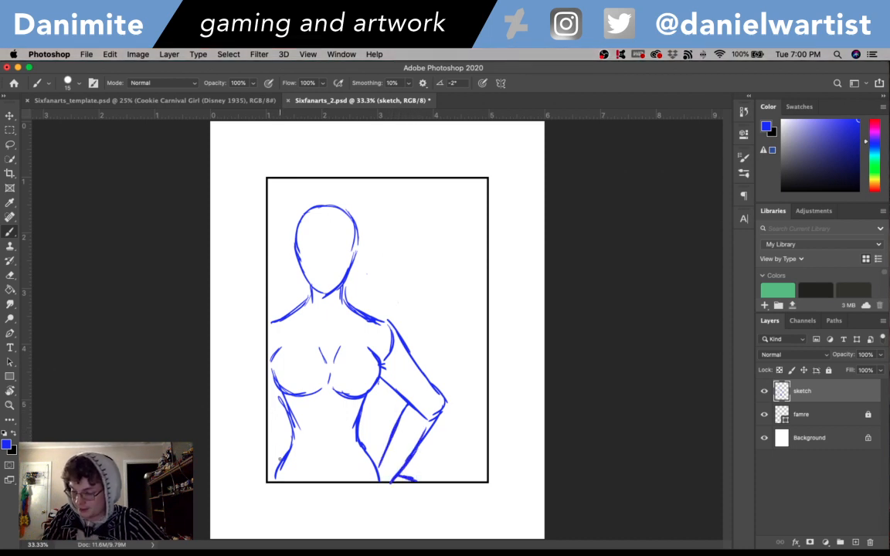
drag(267, 439, 278, 458)
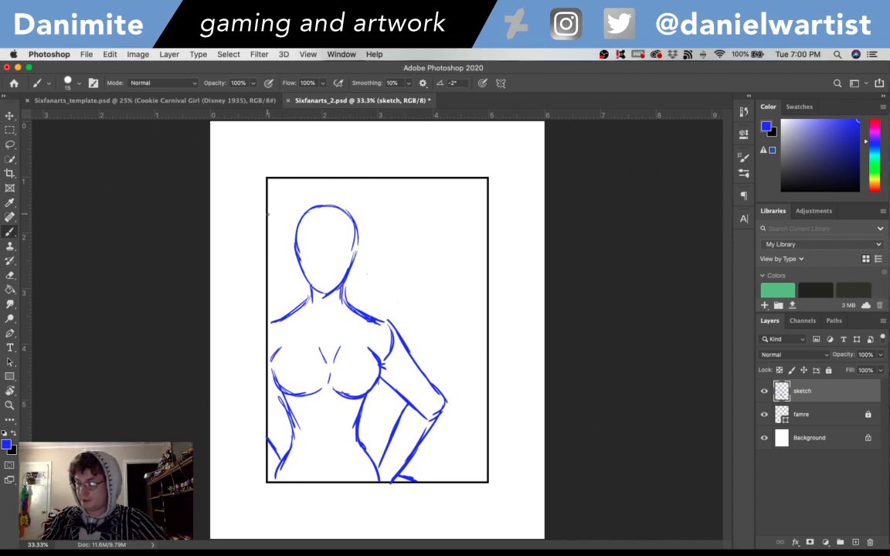
- Sketch the first loose hair strands sweeping up and outward from the crown and both sides of the head
mouse_move(323, 226)
mouse_down()
mouse_move(348, 204)
mouse_move(362, 218)
mouse_move(404, 231)
mouse_up()
drag(300, 228, 335, 183)
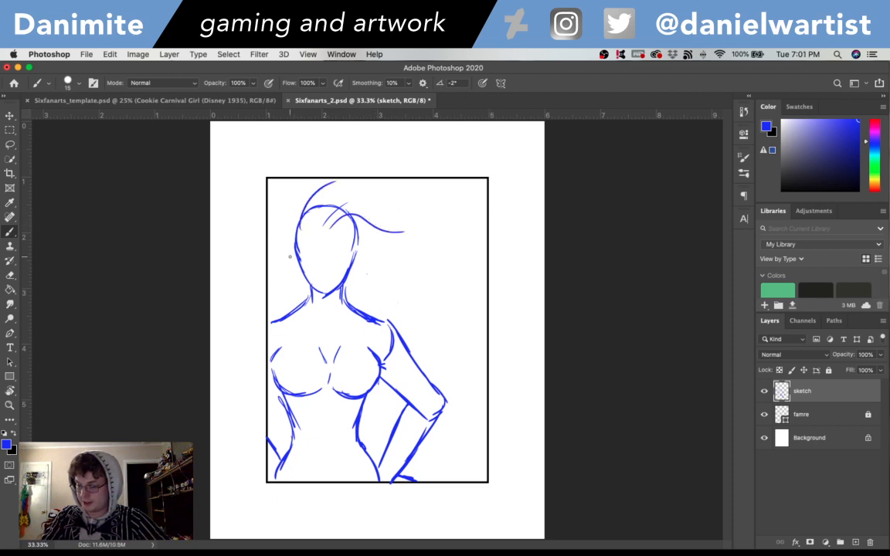
drag(273, 213, 291, 253)
drag(290, 184, 294, 254)
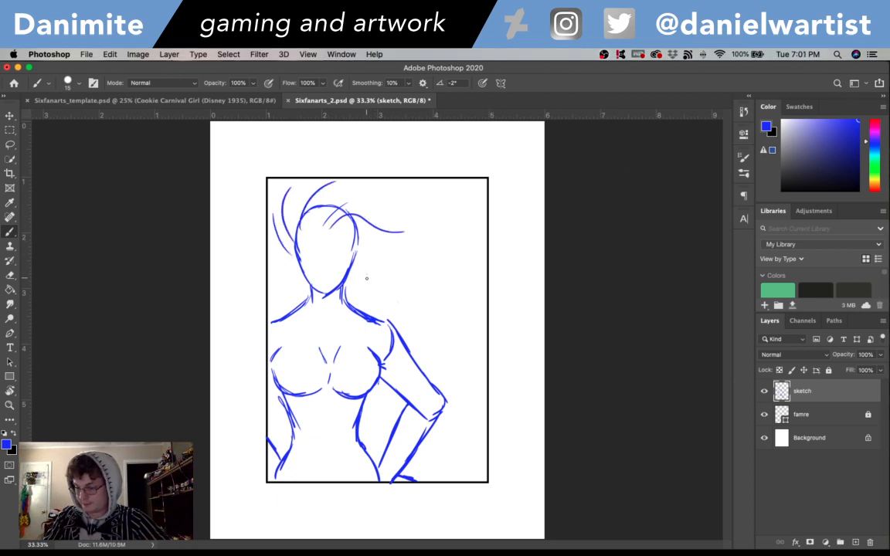
- Sketch hair flowing behind the shoulder and bent arm, and enclose it with a large outer contour arching over the head beyond the frame
mouse_move(350, 292)
mouse_down()
mouse_move(415, 276)
mouse_move(460, 342)
mouse_up()
mouse_move(423, 284)
mouse_down()
mouse_move(439, 295)
mouse_move(381, 452)
mouse_up()
mouse_move(431, 434)
mouse_down()
mouse_move(469, 475)
mouse_move(465, 379)
mouse_move(477, 359)
mouse_up()
mouse_move(477, 460)
mouse_down()
mouse_move(470, 443)
mouse_move(538, 248)
mouse_up()
key(ctrl+z)
drag(473, 457, 475, 176)
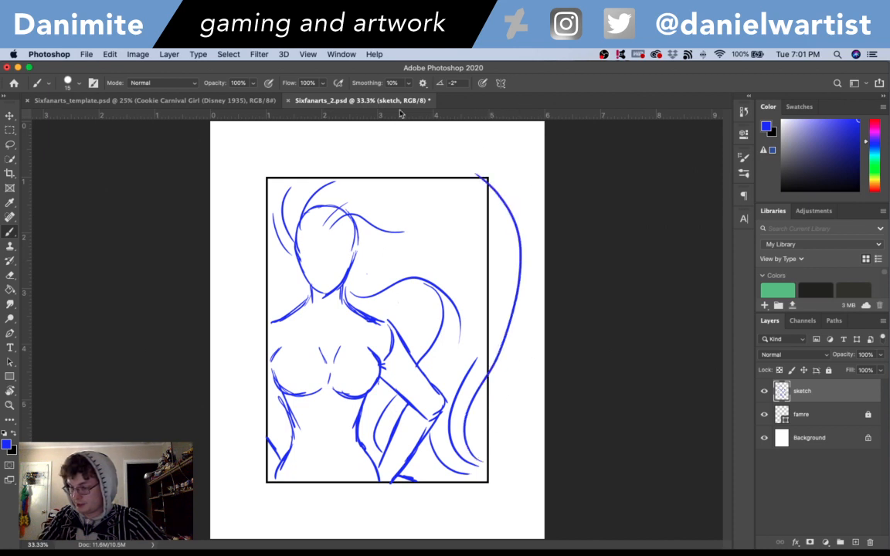
mouse_move(301, 274)
mouse_down()
mouse_move(232, 225)
mouse_move(258, 143)
mouse_move(419, 150)
mouse_move(467, 168)
mouse_up()
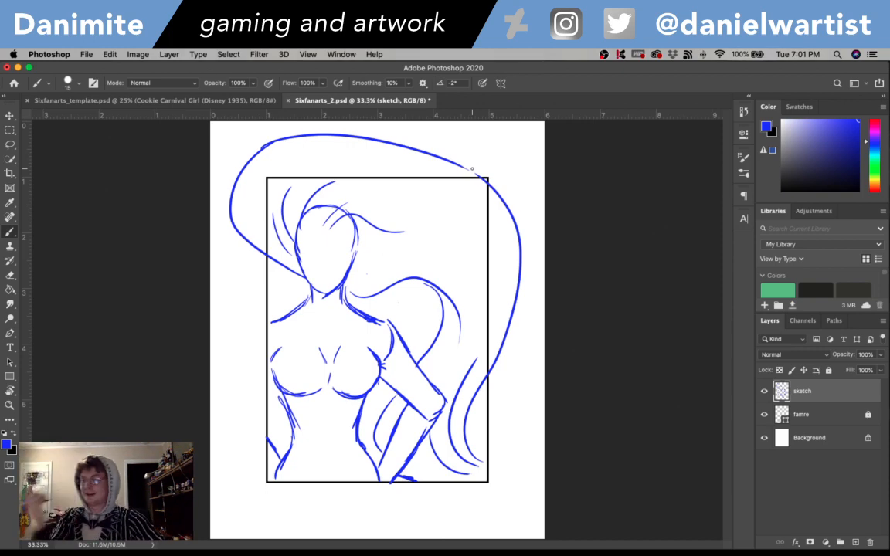
- Sketch a V-shaped hairline on the forehead with extra strands behind the shoulder and waist, and save the file
drag(313, 225, 336, 226)
key(super+z)
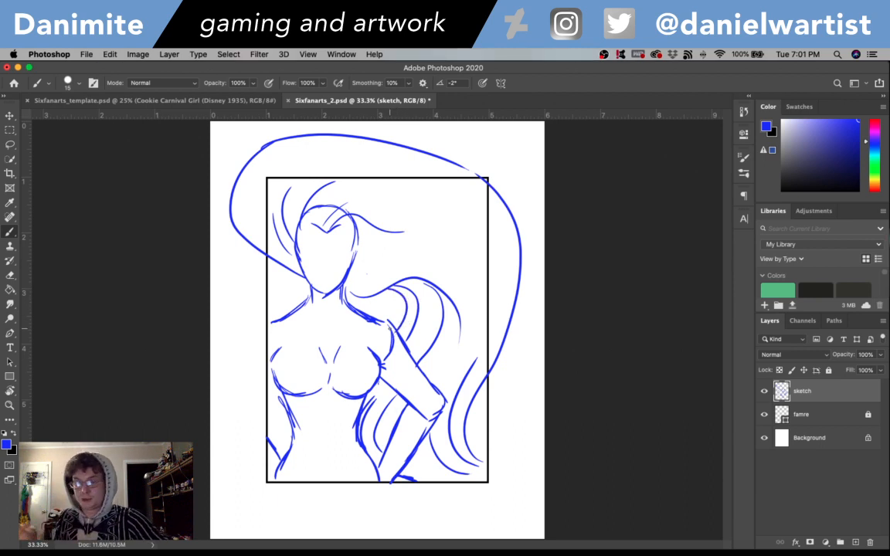
key(super+s)
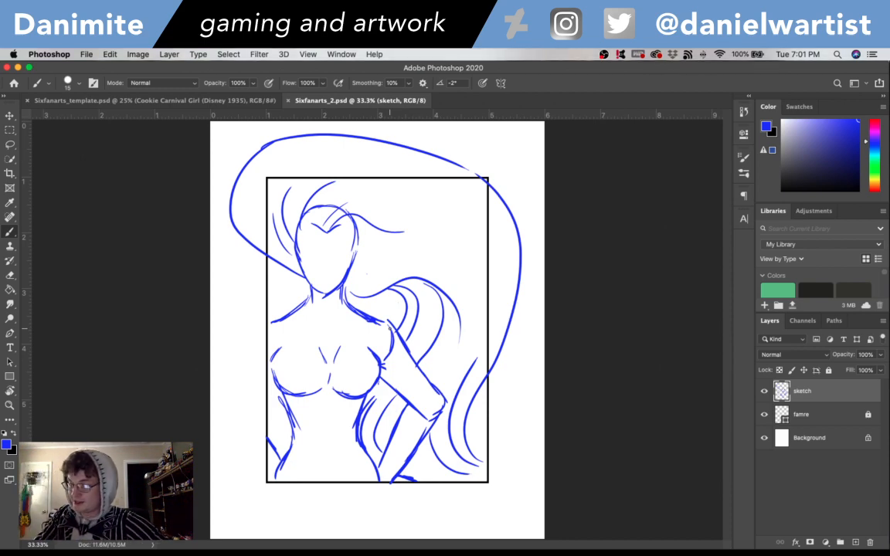
- Extend the forehead strand into a long curve sweeping past the frame edge and down to the lower hair, redoing the stroke until it flows
mouse_move(408, 232)
mouse_down()
mouse_move(490, 279)
mouse_move(495, 332)
mouse_up()
key(super+z)
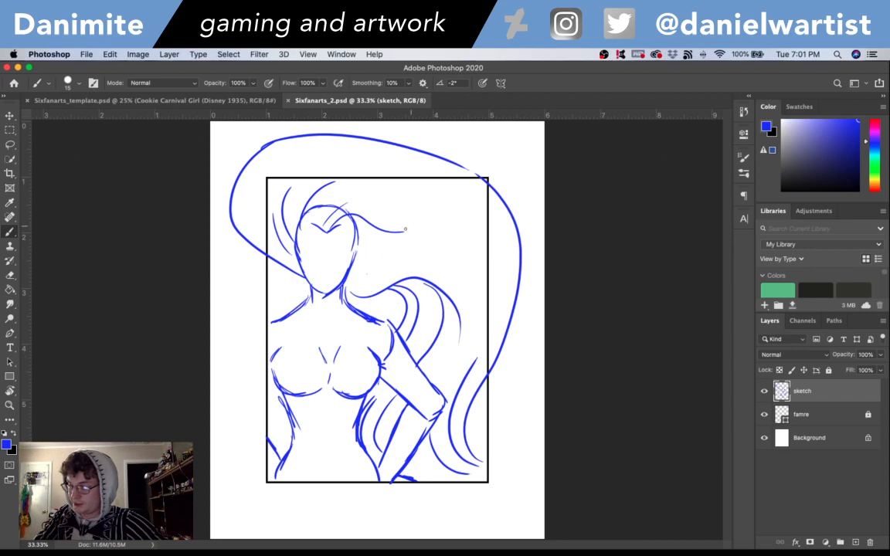
drag(402, 232, 502, 304)
key(super+z)
drag(402, 229, 454, 280)
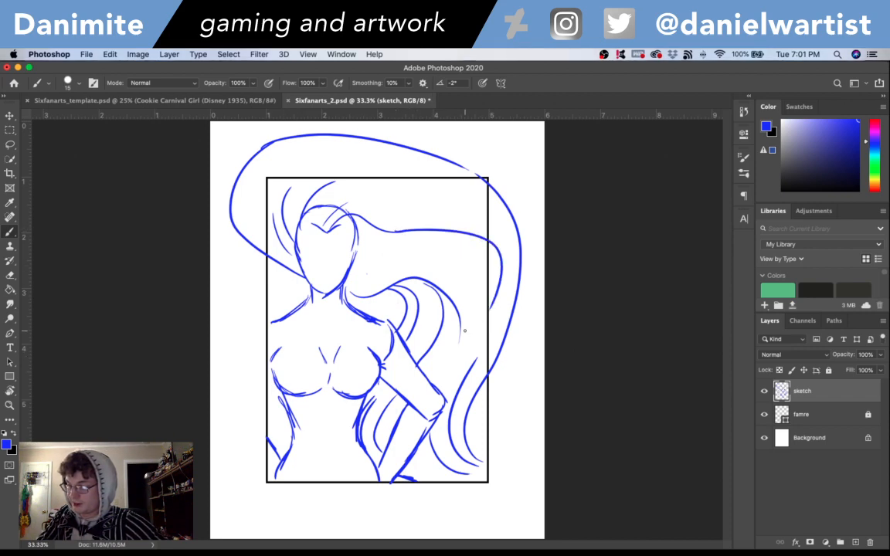
key(super+z)
mouse_move(401, 231)
mouse_down()
mouse_move(510, 269)
mouse_move(430, 227)
mouse_move(508, 303)
mouse_move(507, 285)
mouse_move(482, 346)
mouse_up()
key(super+z)
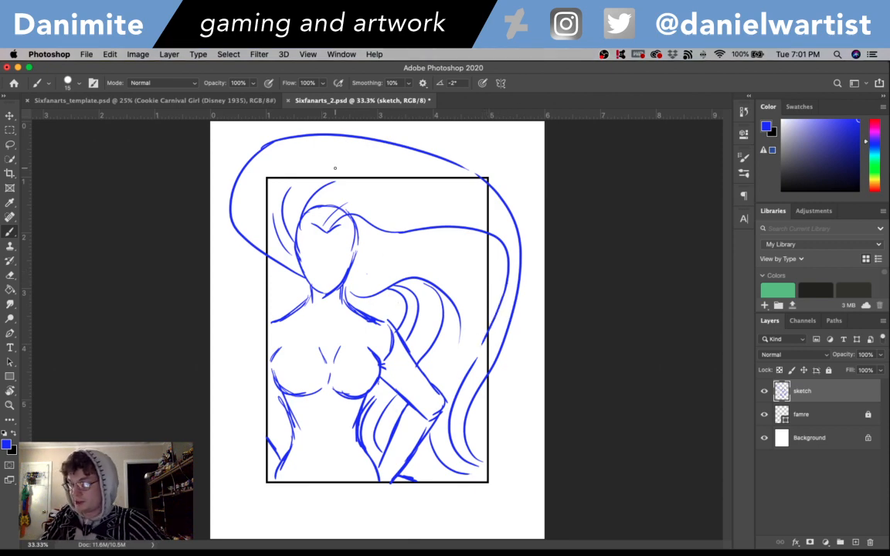
- Erase the top of the head outline where the hair covers it, from one temple to the other
key(e)
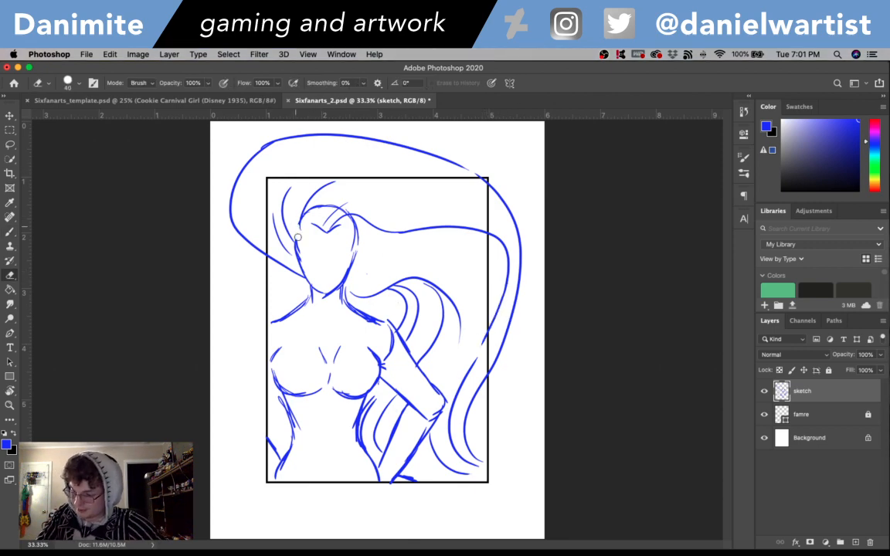
mouse_move(300, 226)
mouse_down()
mouse_move(323, 207)
mouse_move(353, 208)
mouse_move(355, 240)
mouse_up()
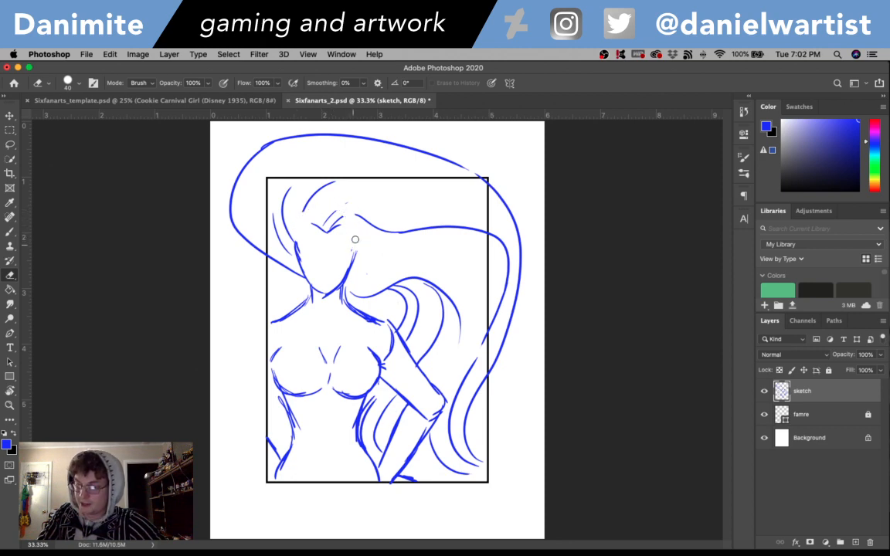
key(b)
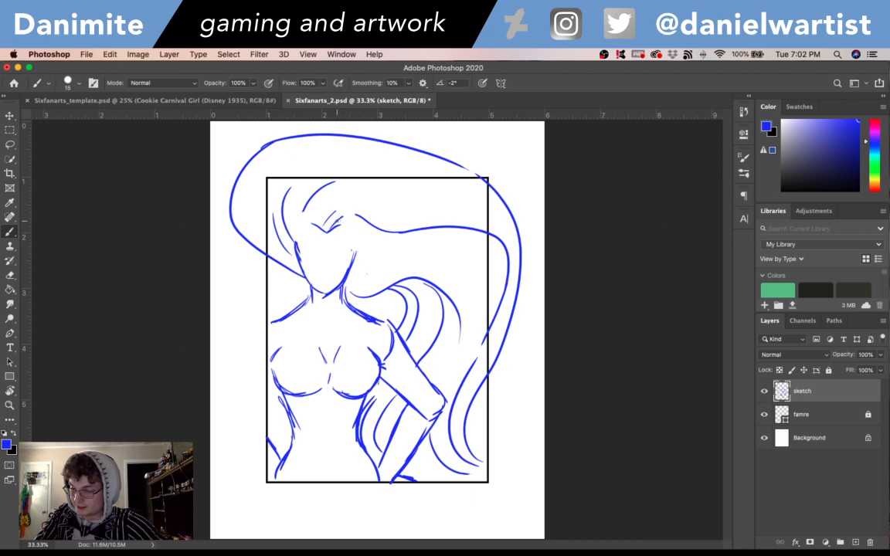
- Redraw the hairline across the forehead and temples, add the ears and short strands beside them, and save the file
key(super+z)
mouse_move(342, 217)
mouse_down()
mouse_move(362, 217)
mouse_move(354, 228)
mouse_move(374, 240)
mouse_move(361, 245)
mouse_move(386, 256)
mouse_up()
drag(319, 222, 363, 241)
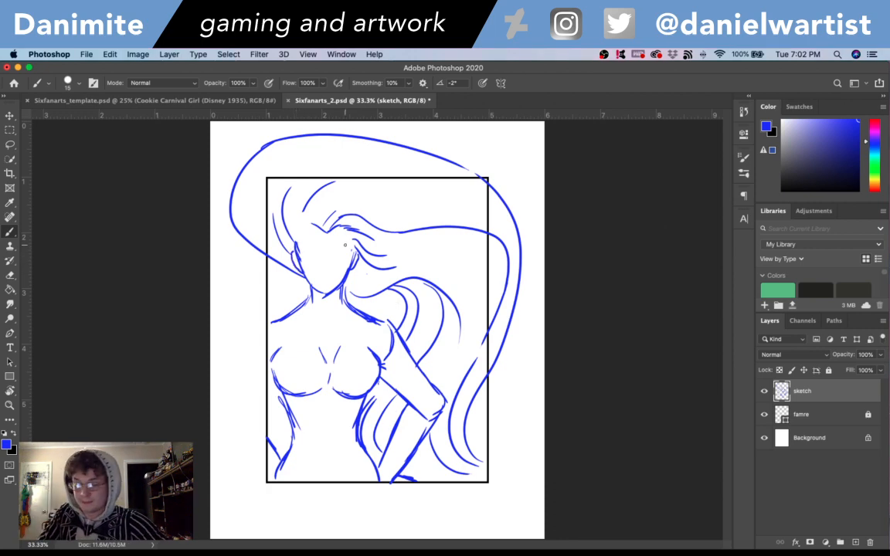
key(e)
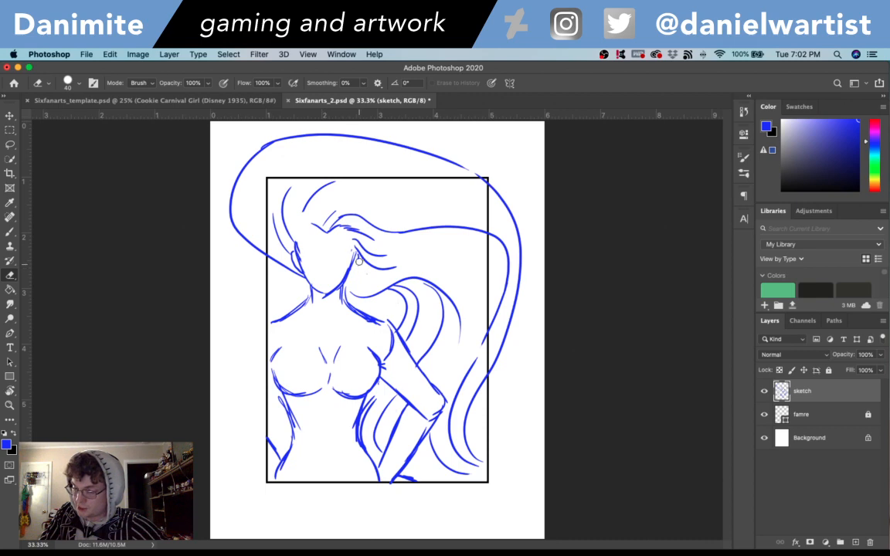
key(b)
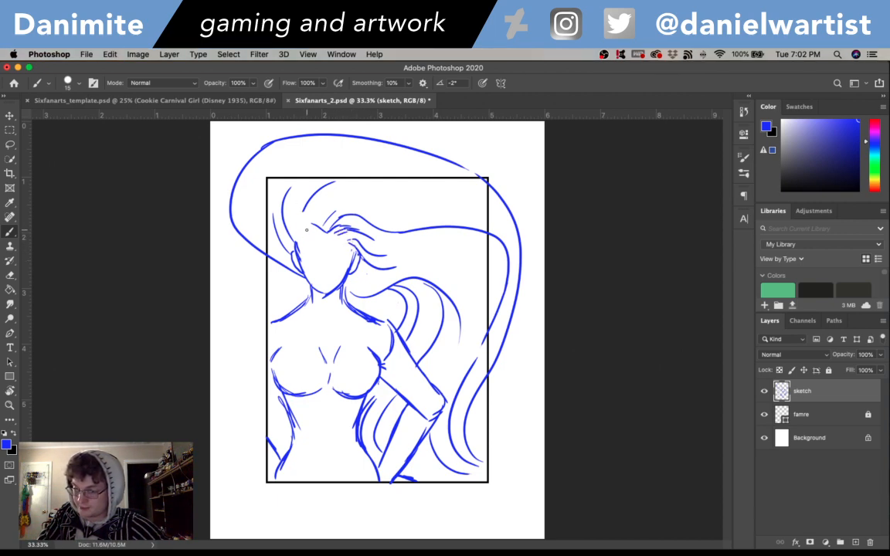
drag(304, 232, 301, 210)
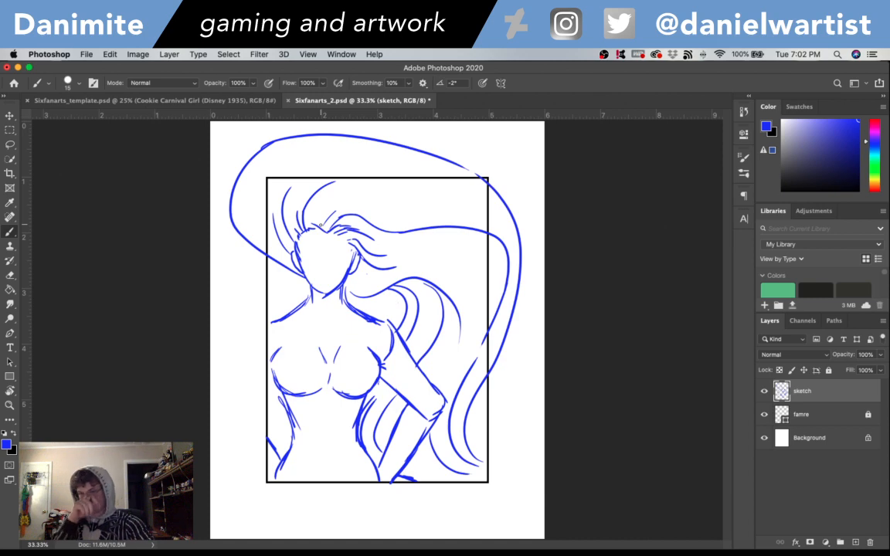
key(super+s)
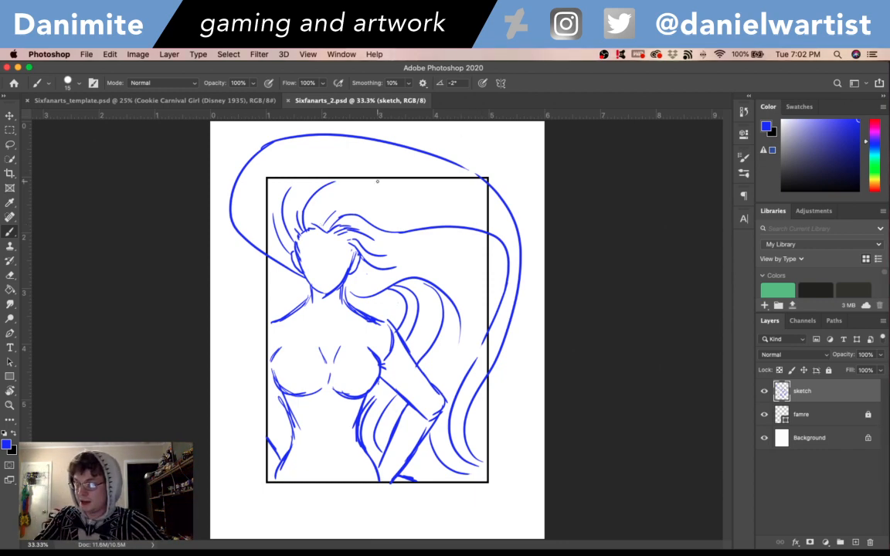
- Sketch long inner strands over the head, carrying one across to the far outer contour, and add a short strand beside the ear
drag(371, 177, 493, 203)
key(super+z)
drag(347, 181, 480, 208)
key(super+s)
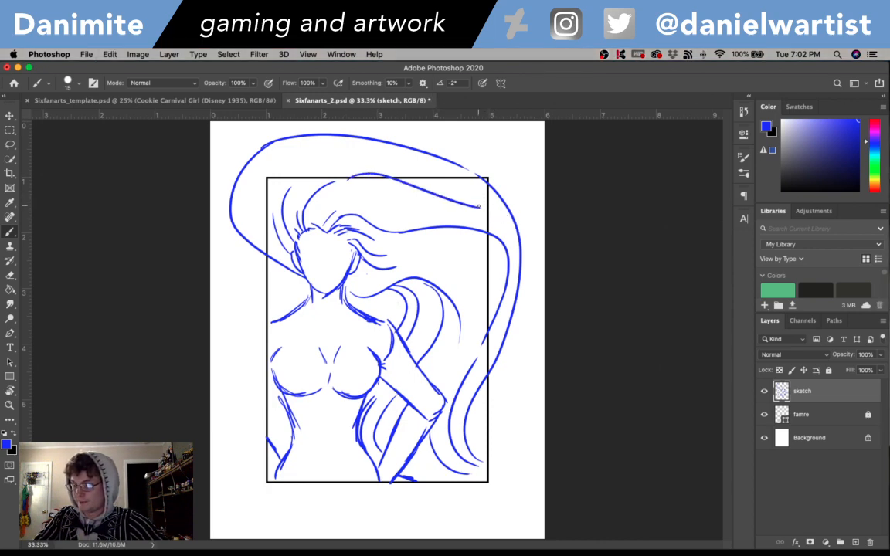
drag(476, 205, 515, 232)
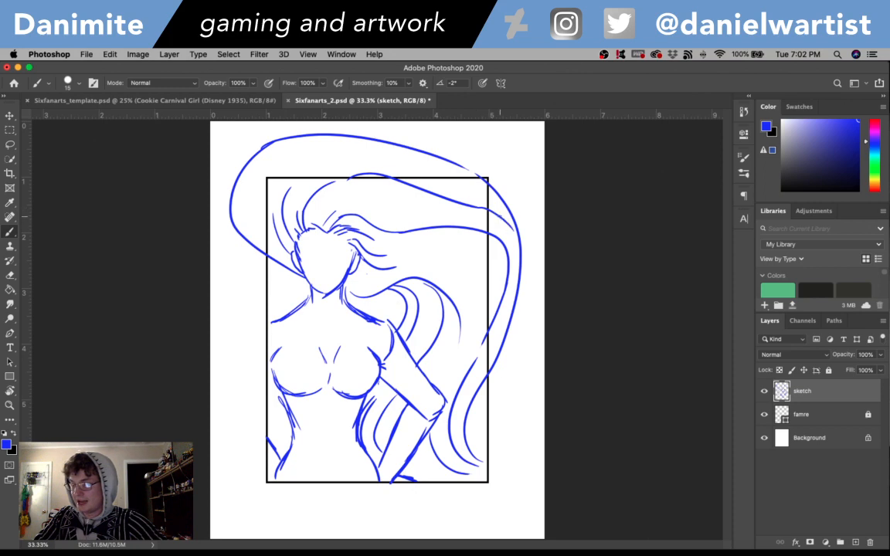
key(super+z)
drag(472, 206, 517, 244)
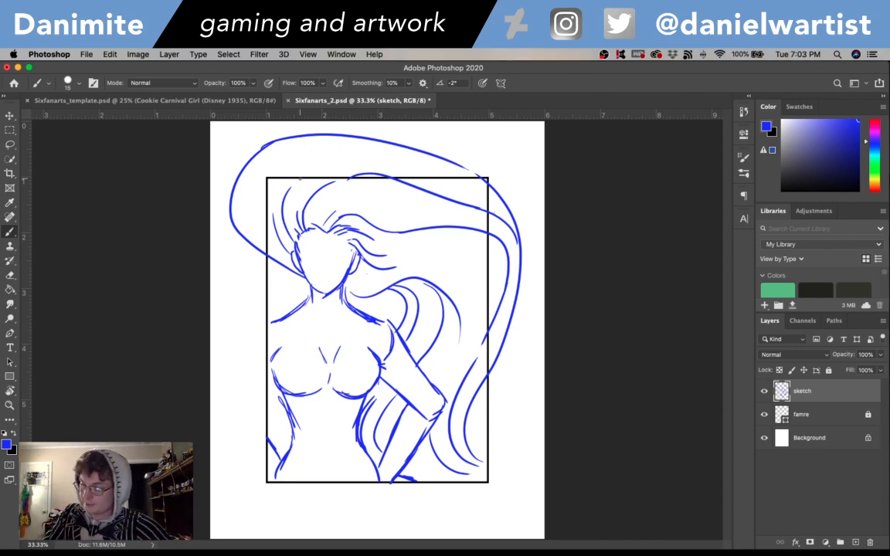
drag(300, 178, 380, 144)
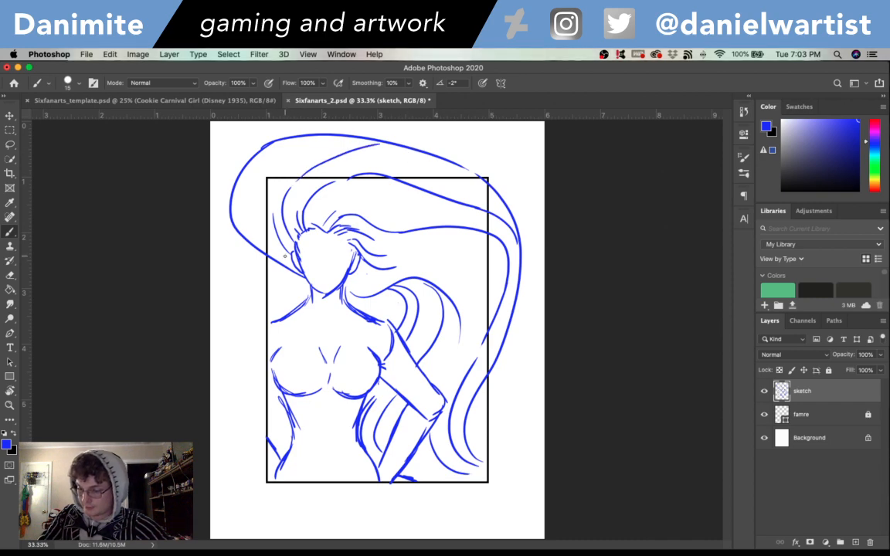
mouse_move(293, 254)
mouse_down()
mouse_move(265, 215)
mouse_move(235, 228)
mouse_move(303, 278)
mouse_up()
- Erase the outer hair contour's lower end beside the face, redraw it as a fuller curve down to the neck, and add an inner strand
key(e)
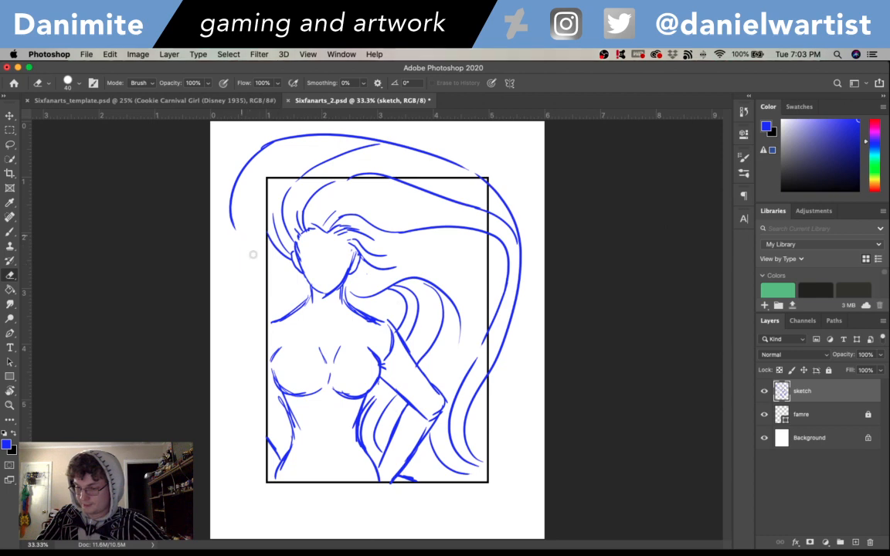
drag(246, 243, 234, 225)
key(b)
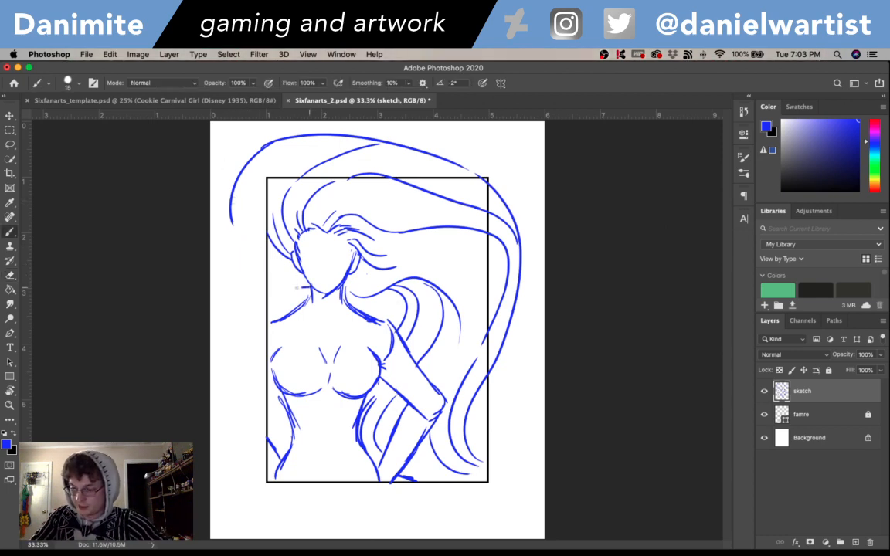
drag(305, 286, 248, 262)
drag(230, 222, 249, 264)
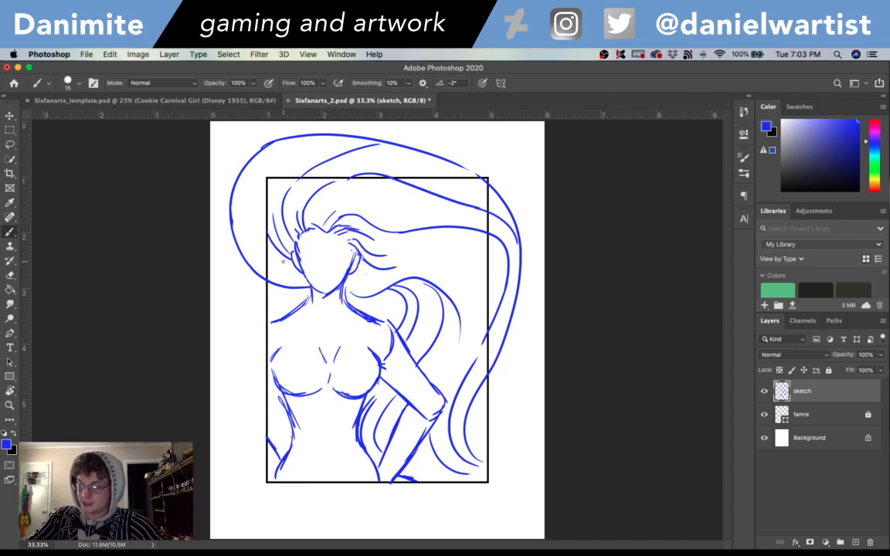
drag(306, 275, 245, 220)
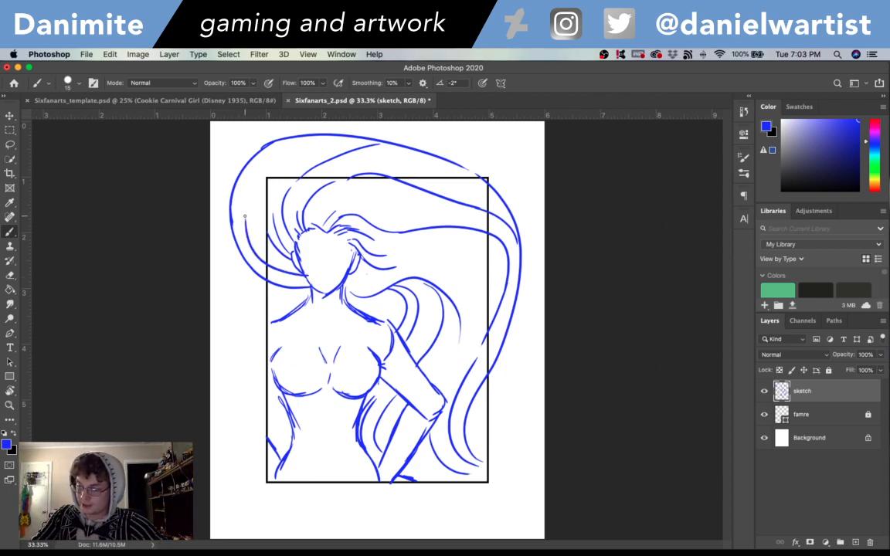
drag(233, 151, 223, 196)
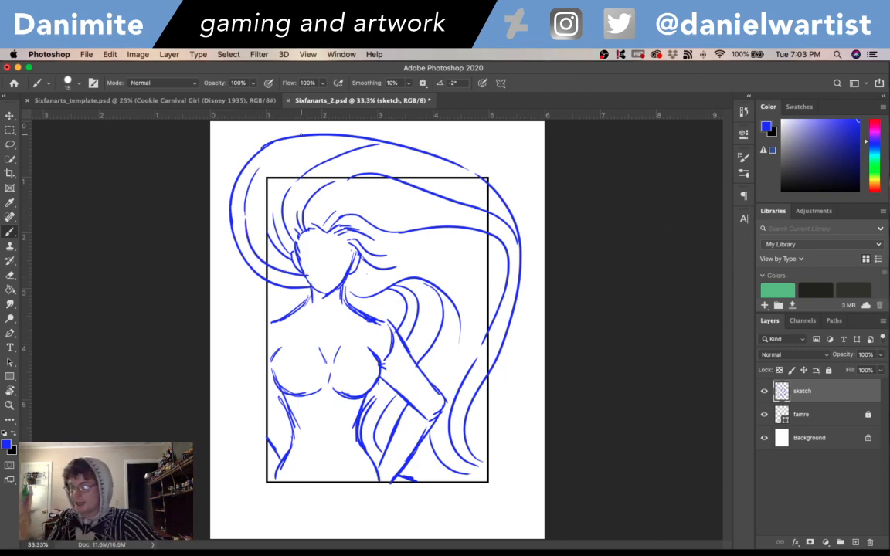
- Sketch a wavy strand from beside the ear out to the frame edge and down to the lower hair, filling in strands around the arm
drag(357, 234, 424, 276)
key(super+z)
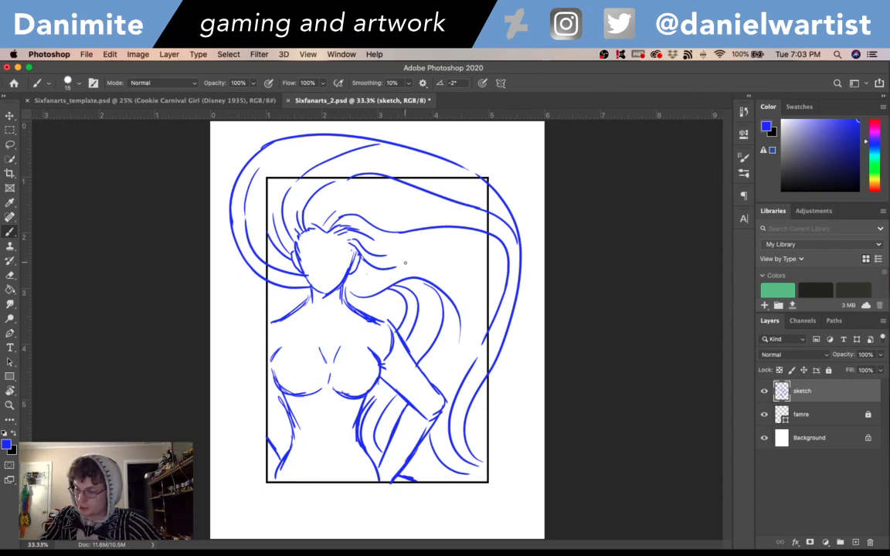
mouse_move(348, 232)
mouse_down()
mouse_move(425, 260)
mouse_move(422, 276)
mouse_up()
key(super+z)
drag(356, 233, 425, 278)
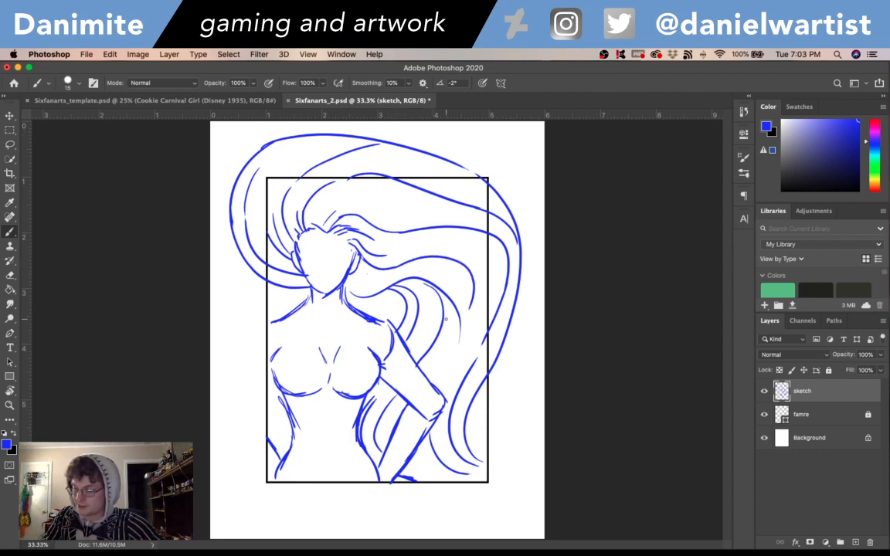
key(super+z)
drag(353, 236, 445, 251)
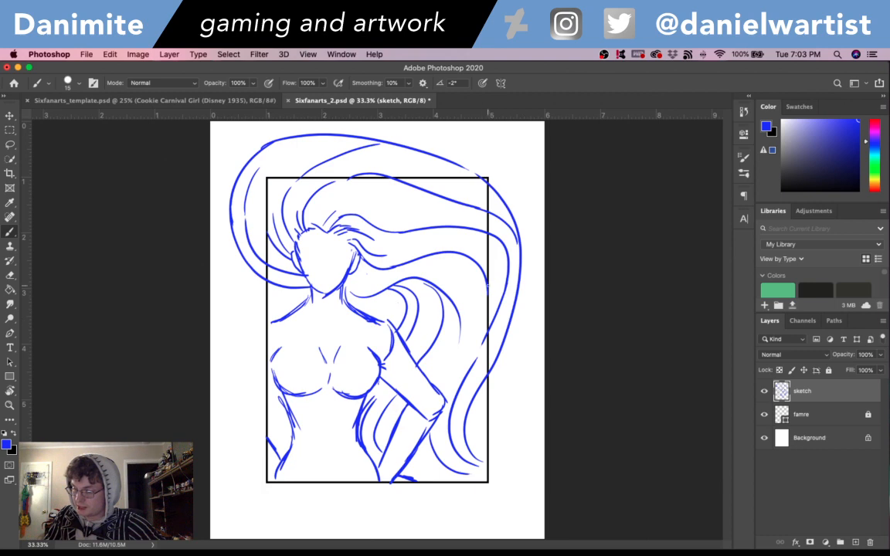
drag(488, 288, 467, 352)
key(super+z)
drag(488, 286, 463, 355)
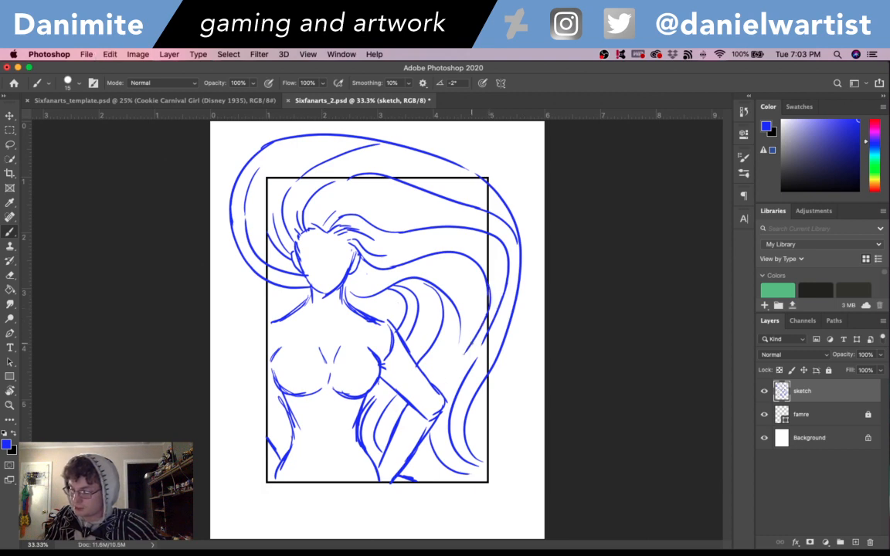
drag(419, 446, 443, 475)
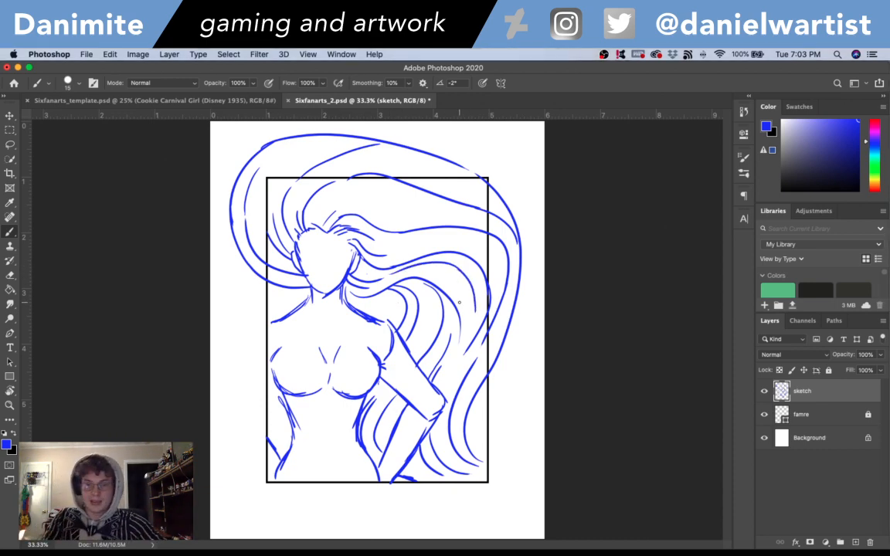
- Sketch the throat lines down the front of the neck and short collarbone strokes on both sides of the upper chest
key(super+plus)
drag(459, 302, 579, 277)
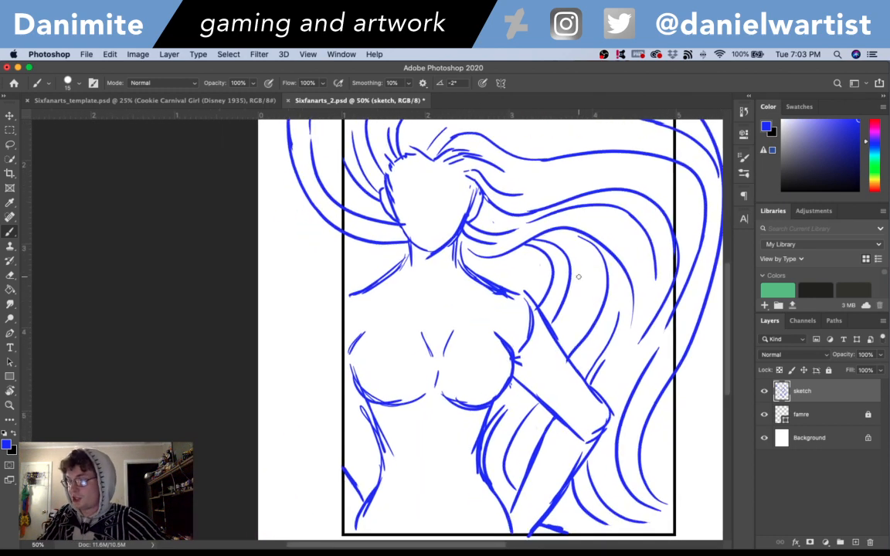
key(e)
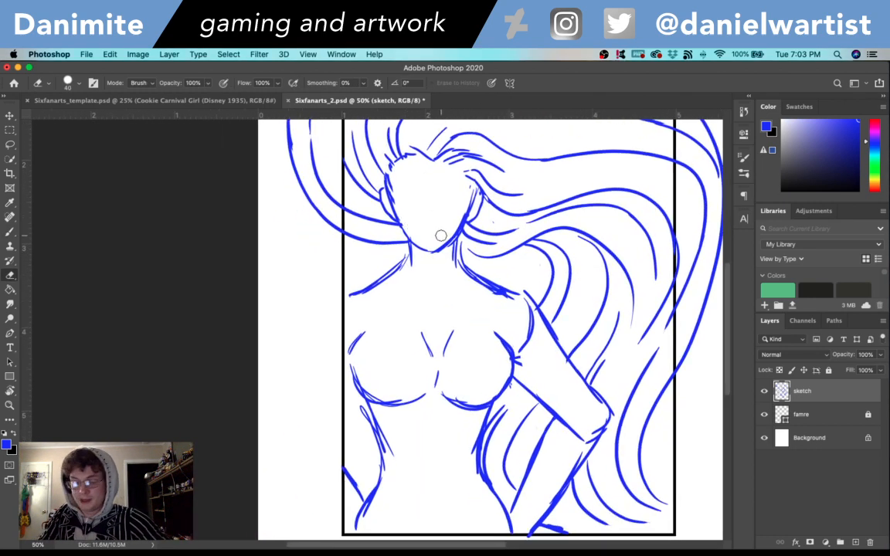
key(b)
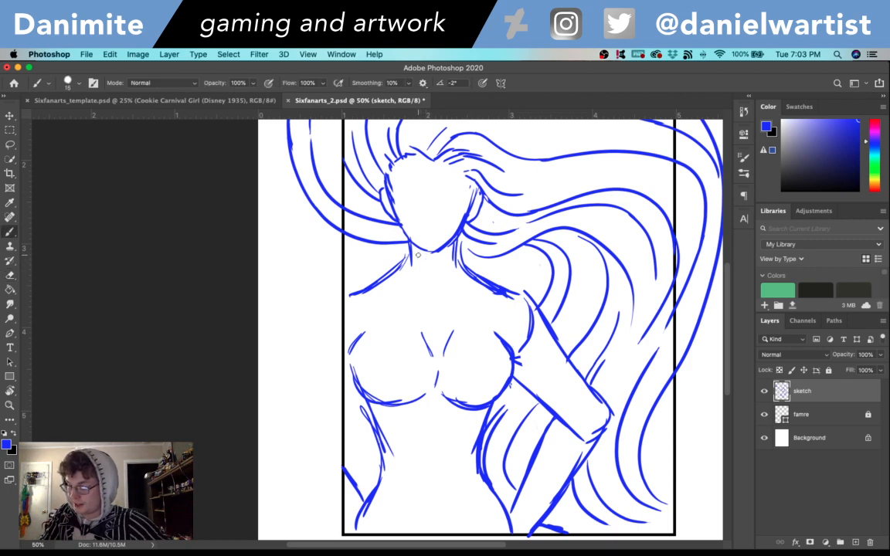
mouse_move(422, 260)
mouse_down()
mouse_move(430, 286)
mouse_move(445, 283)
mouse_up()
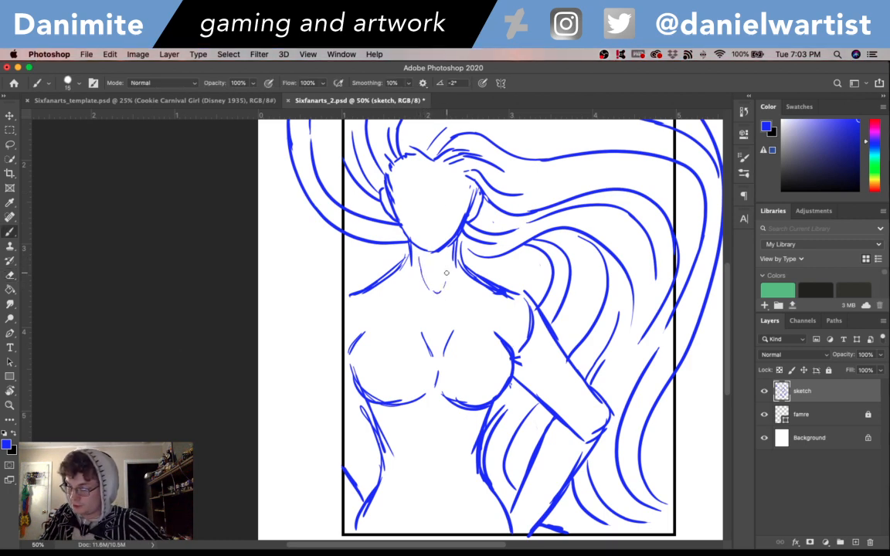
drag(376, 298, 396, 306)
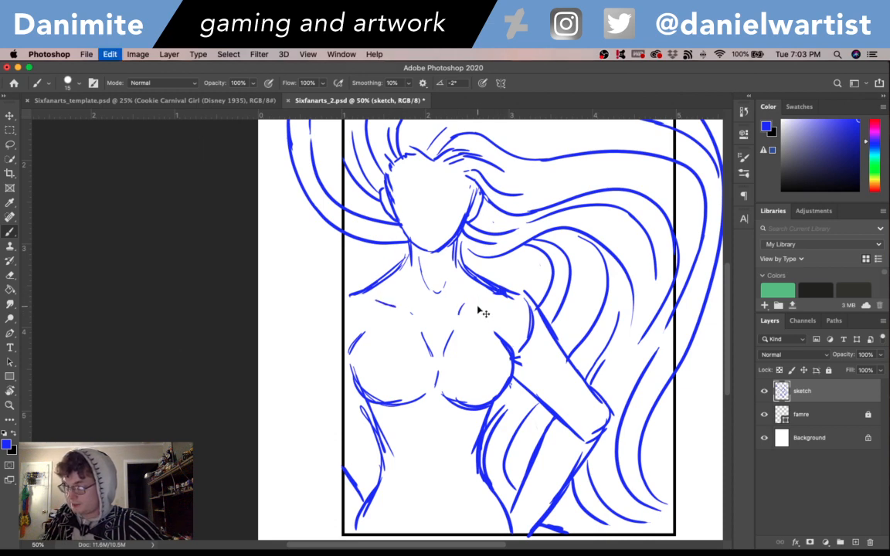
drag(462, 313, 473, 305)
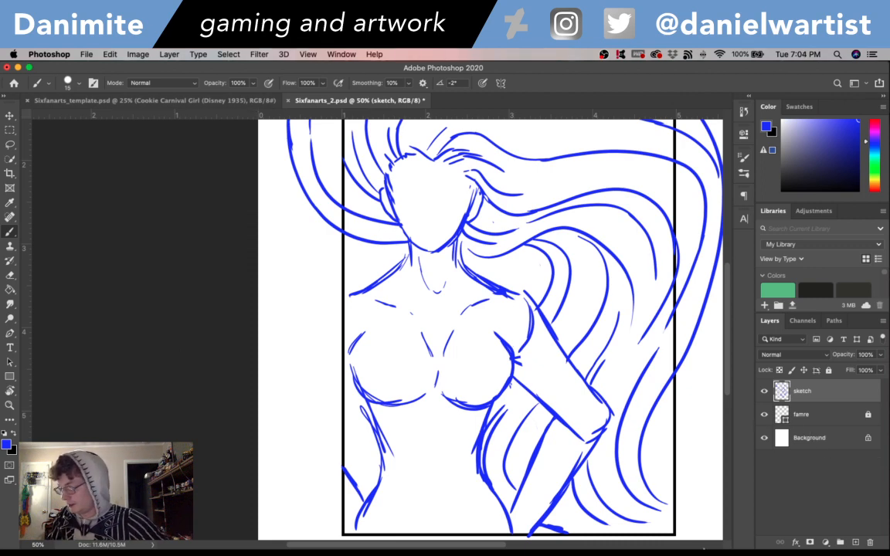
- Switch to Discord and examine the Medusa reference images in the direct message for her mask and costume
mouse_move(771, 539)
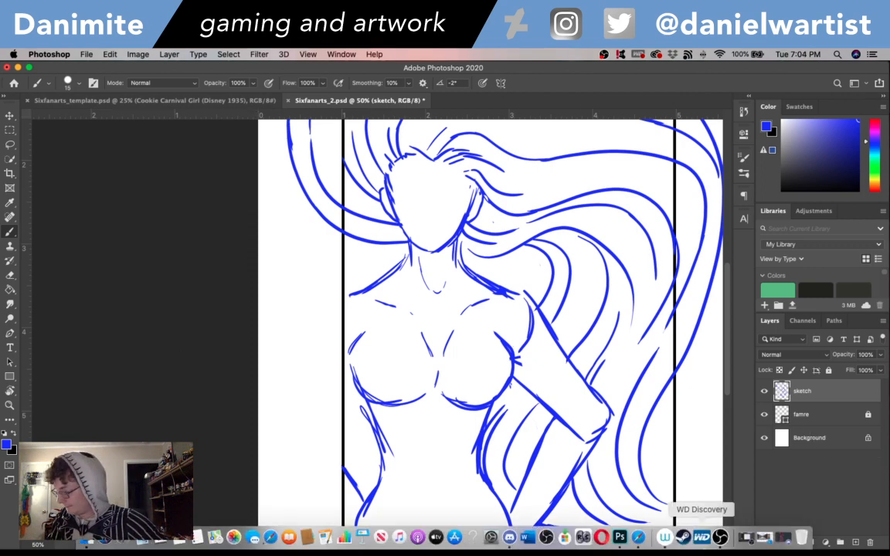
click(771, 539)
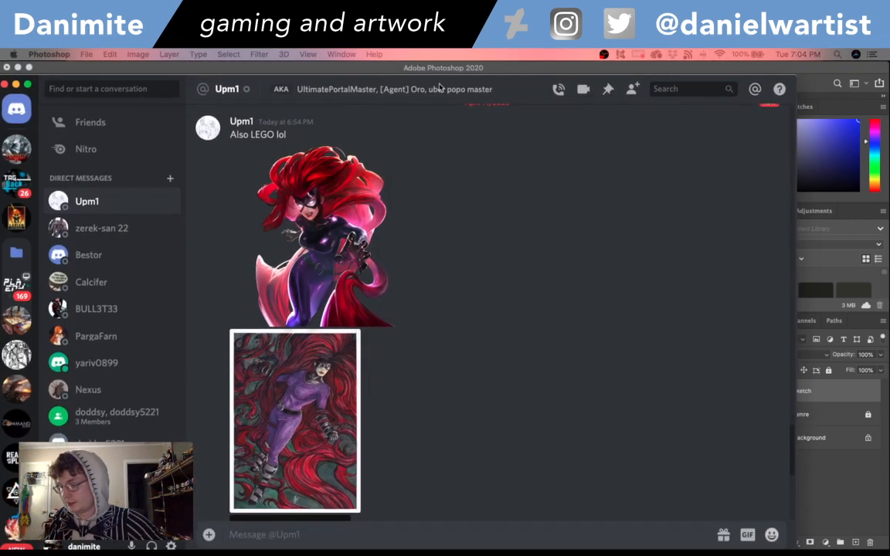
scroll(379, 284, down, 3)
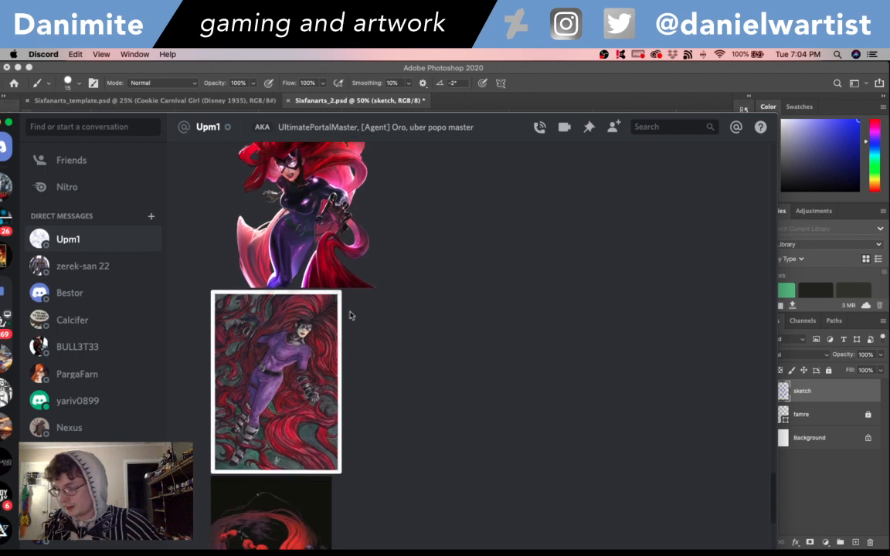
scroll(382, 357, down, 10)
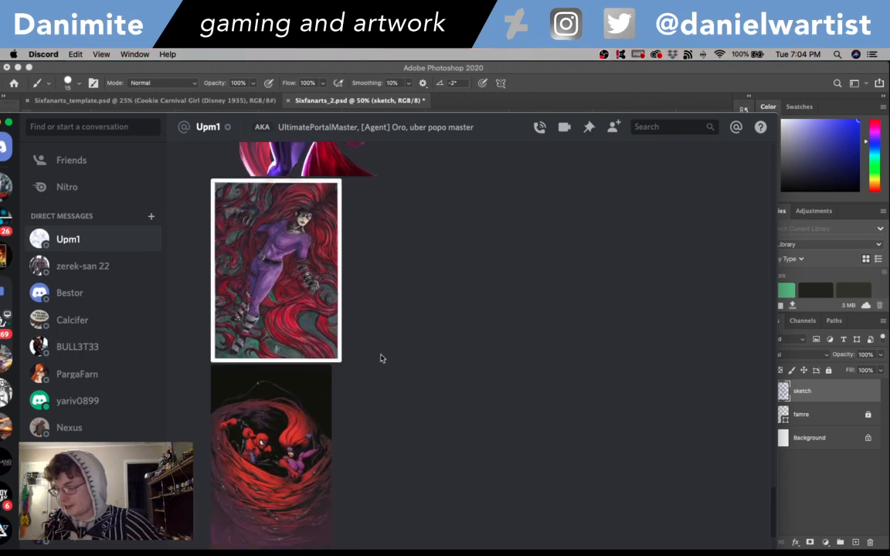
scroll(333, 278, up, 13)
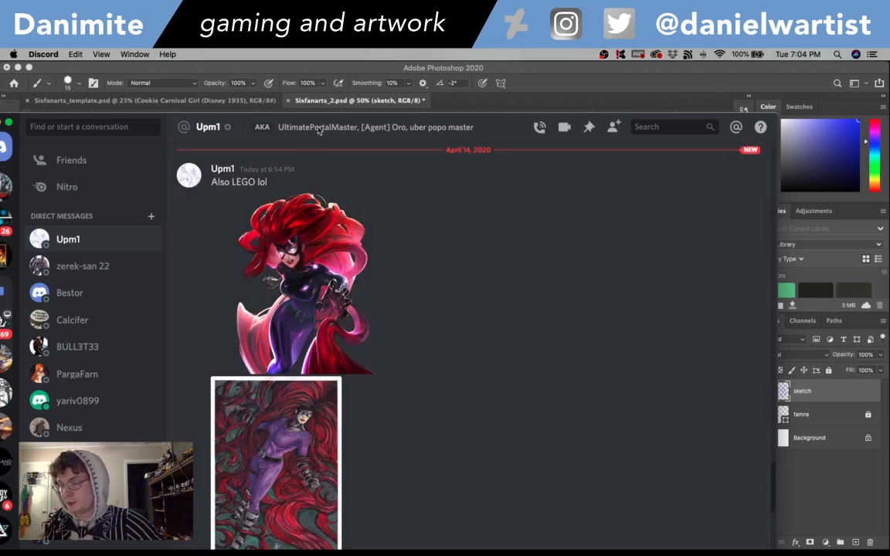
drag(318, 130, 0, 75)
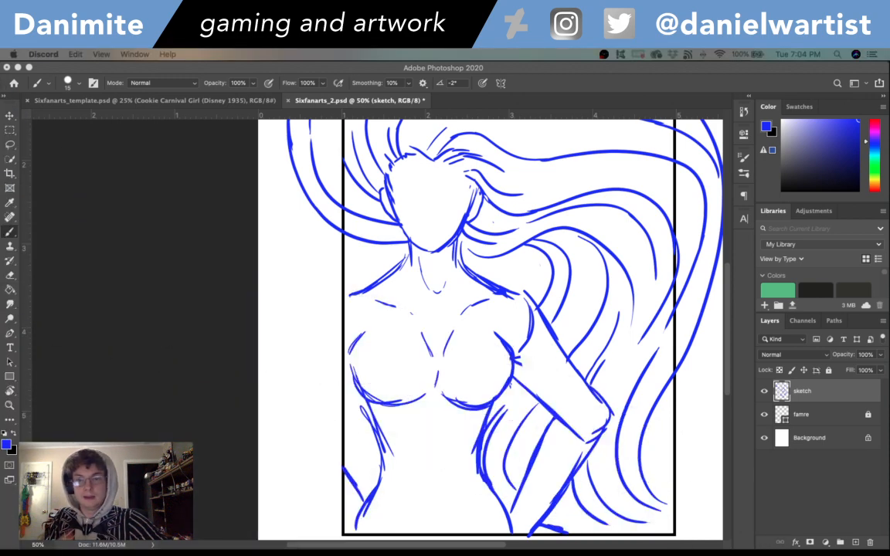
- Draw the mask's pointed lower edge across the cheeks and nose, and outline an eye opening on each side
drag(728, 287, 729, 275)
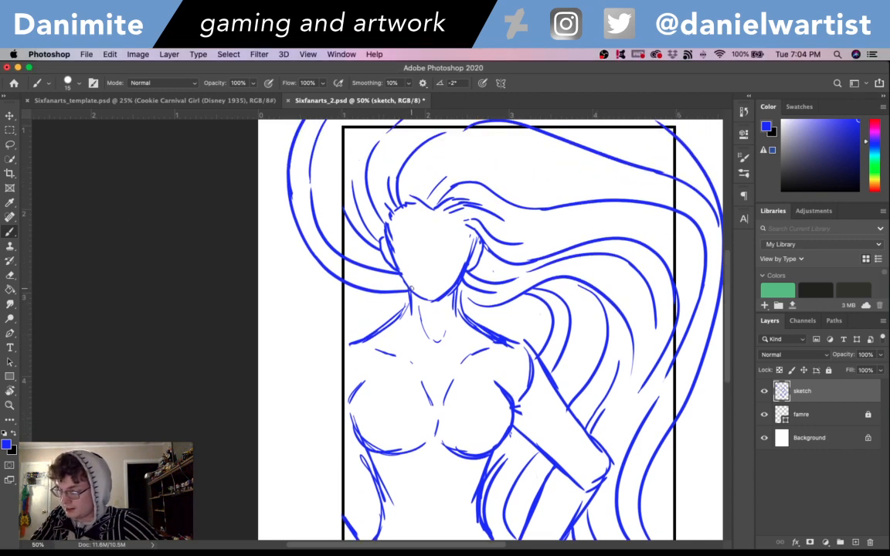
drag(411, 289, 401, 261)
key(super+z)
key(super+z)
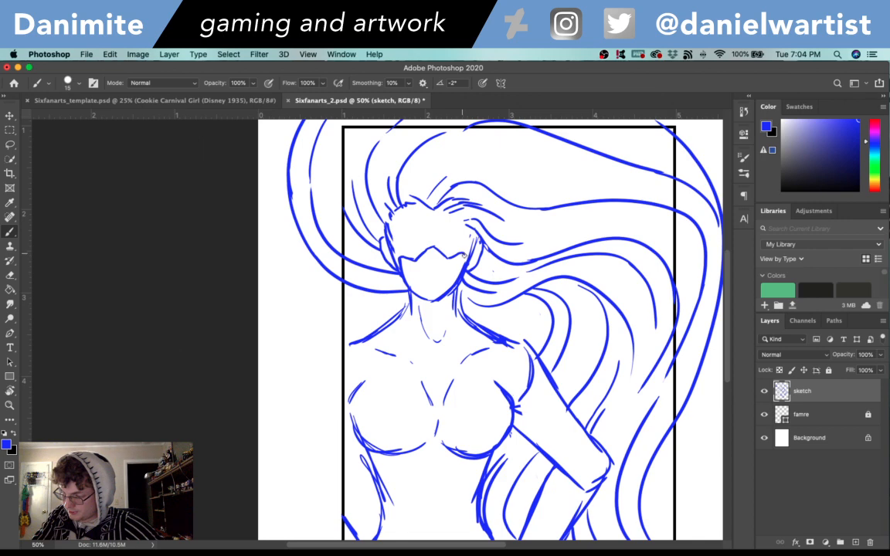
mouse_move(404, 250)
mouse_down()
mouse_move(411, 252)
mouse_move(396, 236)
mouse_move(422, 237)
mouse_up()
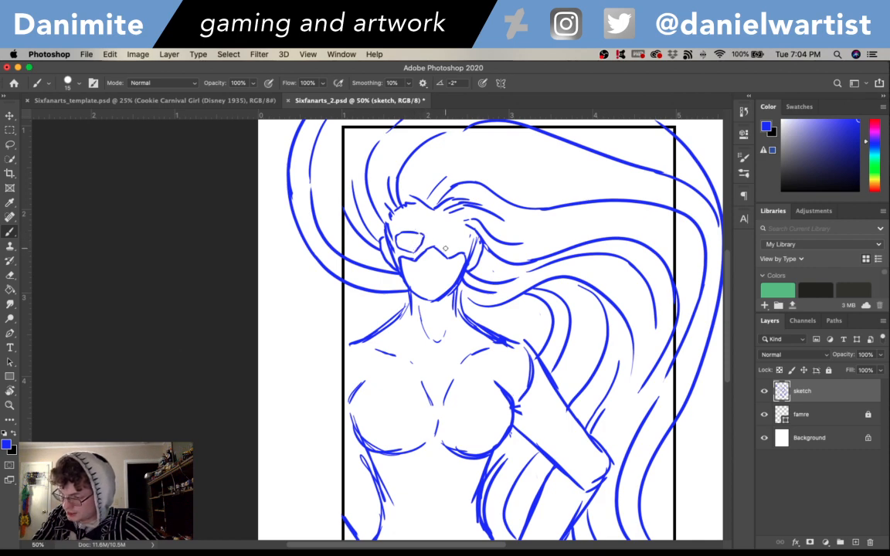
mouse_move(445, 248)
mouse_down()
mouse_move(439, 237)
mouse_move(466, 233)
mouse_up()
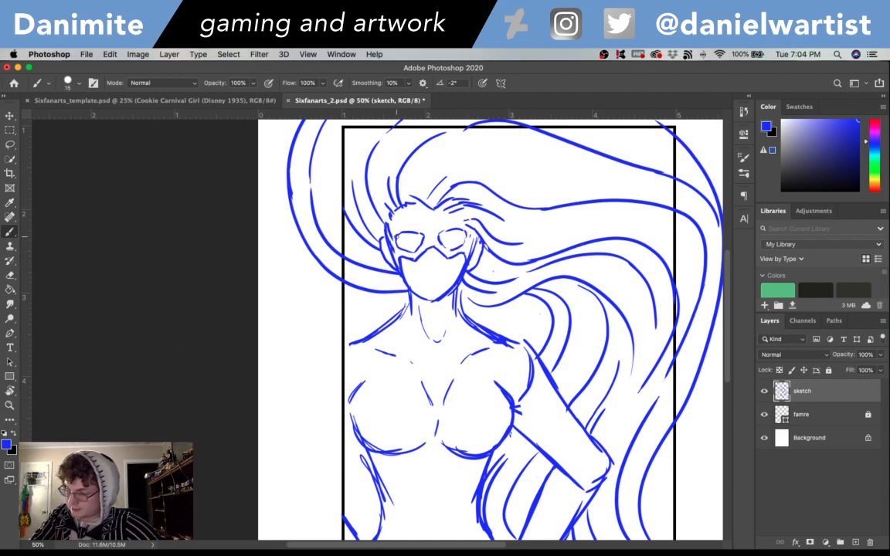
- Sketch the eyelids and irises inside both eye openings of the mask, undoing stray strokes
drag(402, 241, 416, 237)
key(super+z)
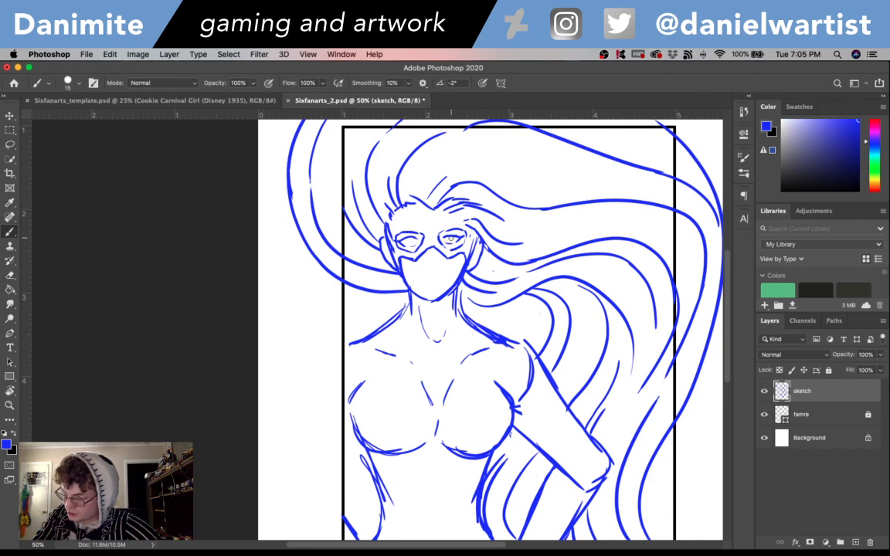
drag(447, 238, 455, 238)
key(super+z)
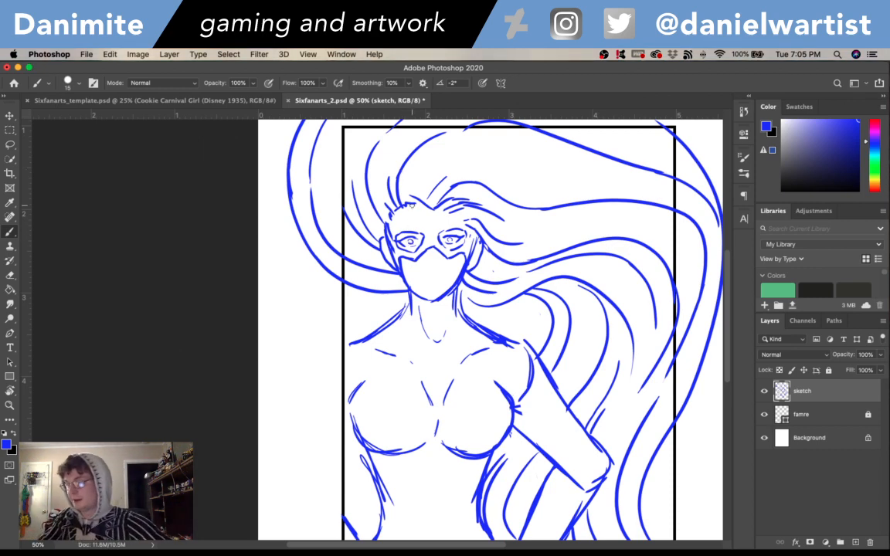
- Erase the eye details and upper opening edges, redraw them as sharply angled eyes with frown marks between them, and save the file
key(e)
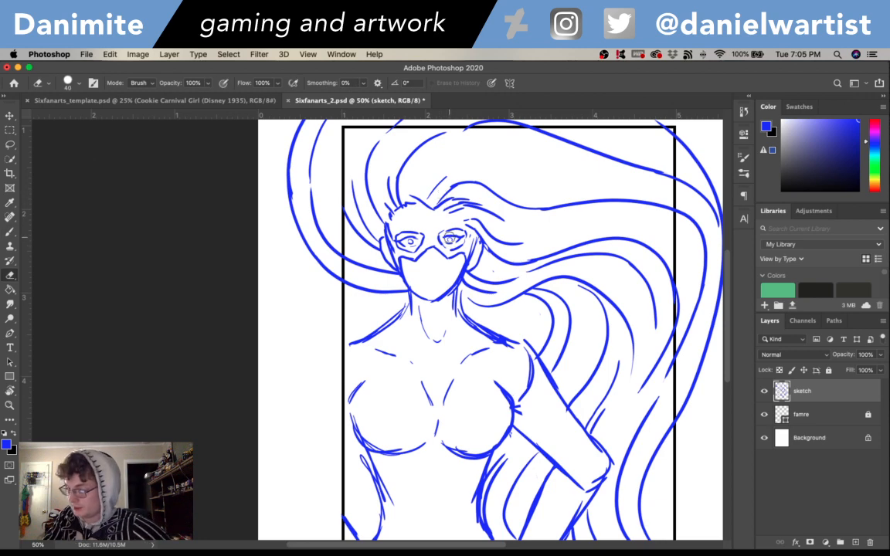
drag(446, 239, 456, 240)
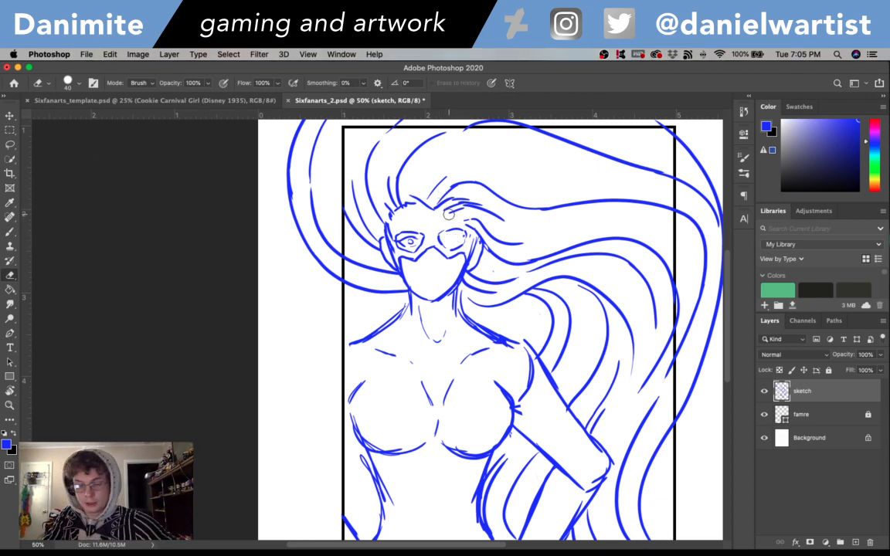
key(b)
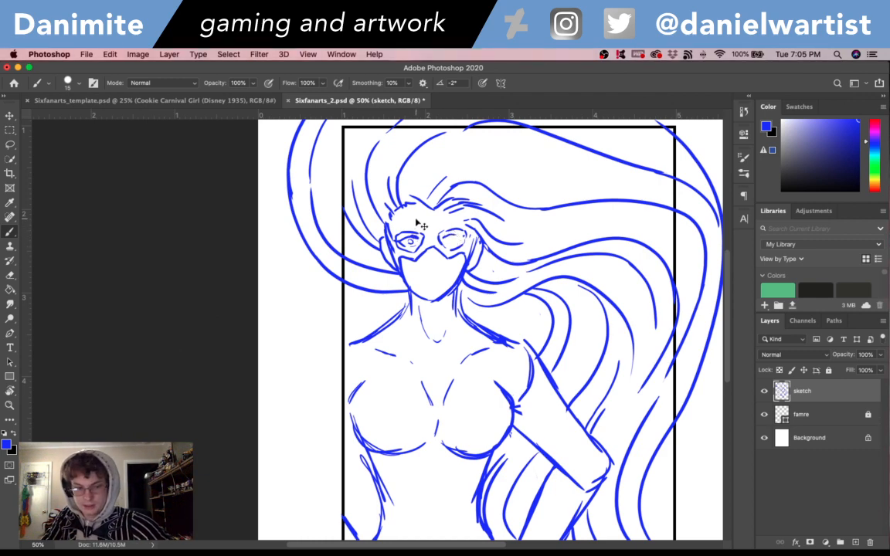
key(e)
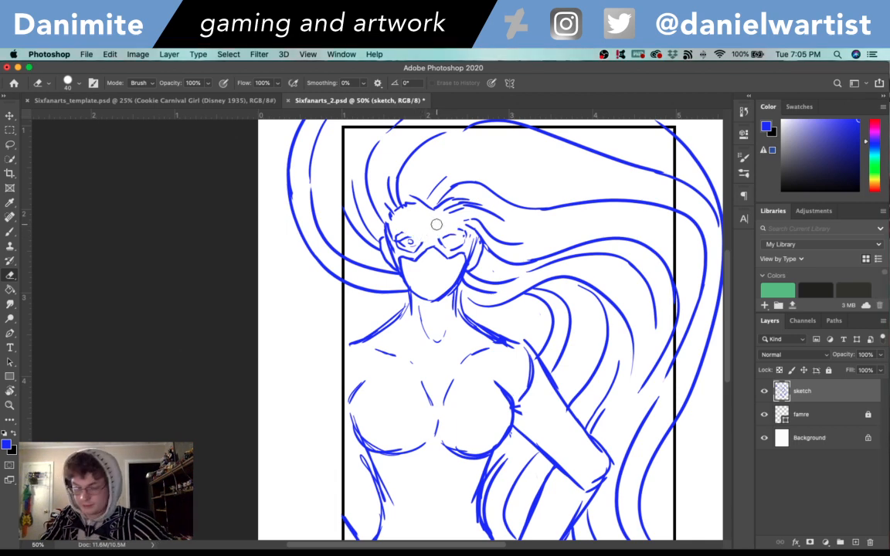
key(b)
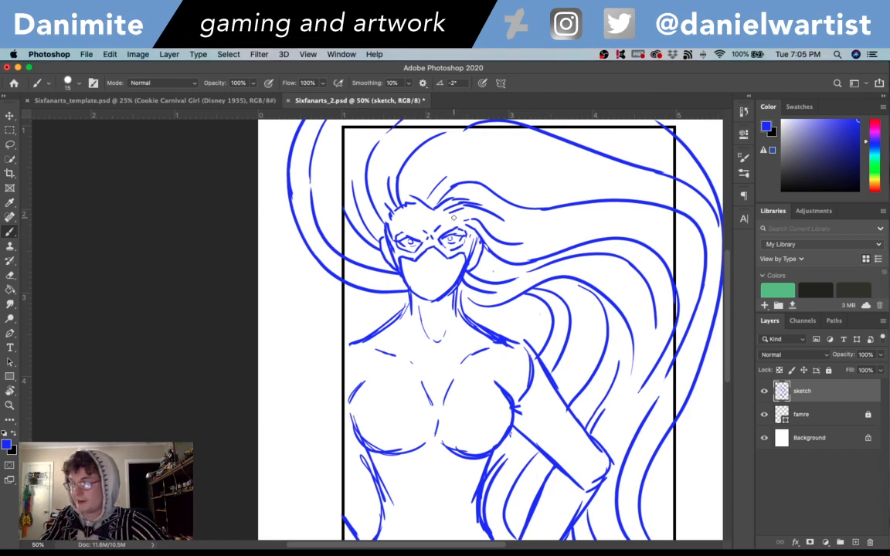
key(super+s)
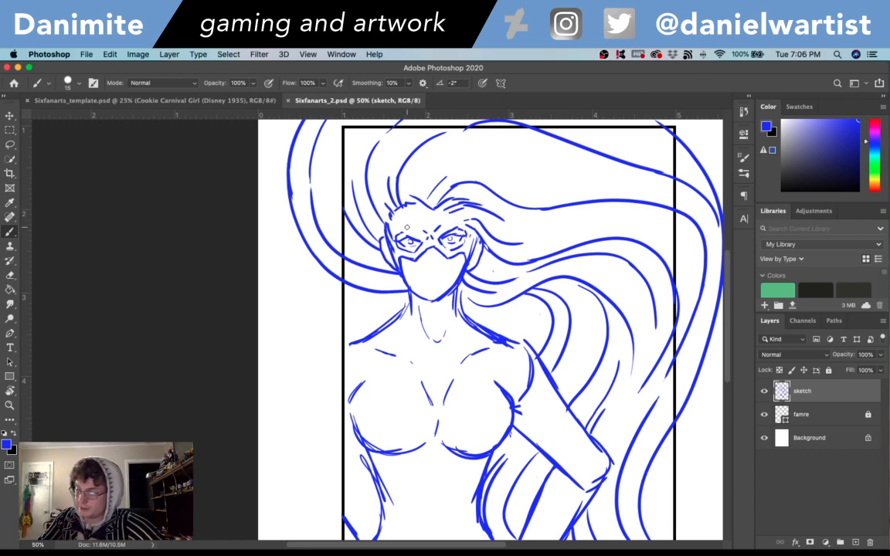
- Draw the nose with its shadow below the mask's centre point and sketch full lips beneath it
drag(425, 264, 427, 266)
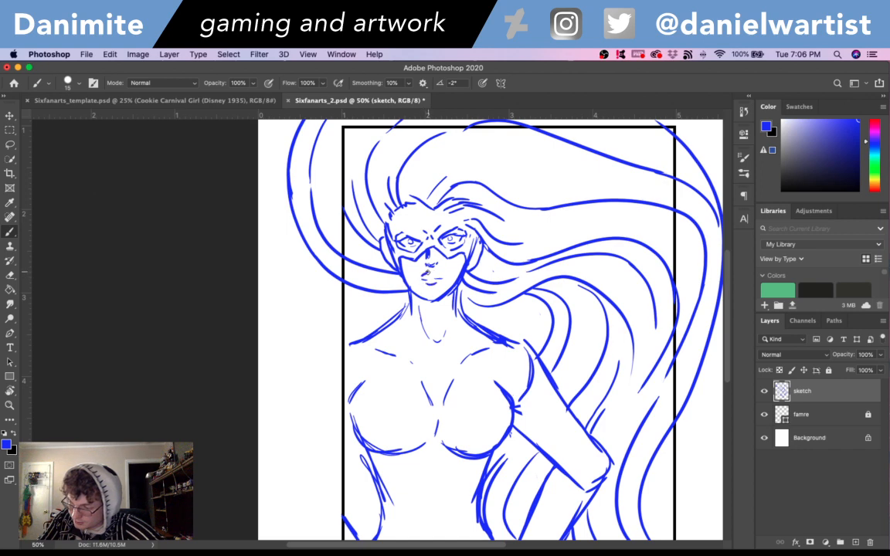
key(super+z)
mouse_move(428, 272)
mouse_down()
mouse_move(438, 276)
mouse_move(426, 273)
mouse_up()
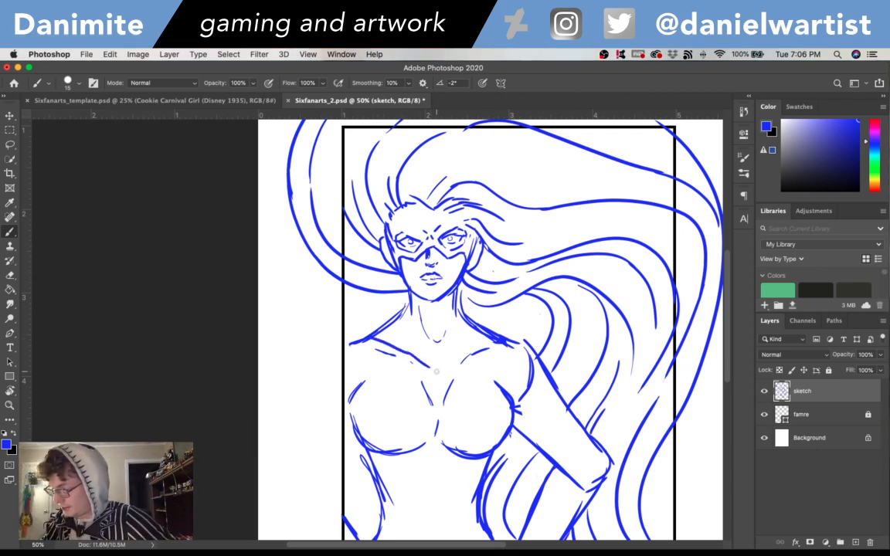
- Undo the V-shaped neckline strokes and draw a rounded costume neckline from shoulder to shoulder across the upper chest
key(super+z)
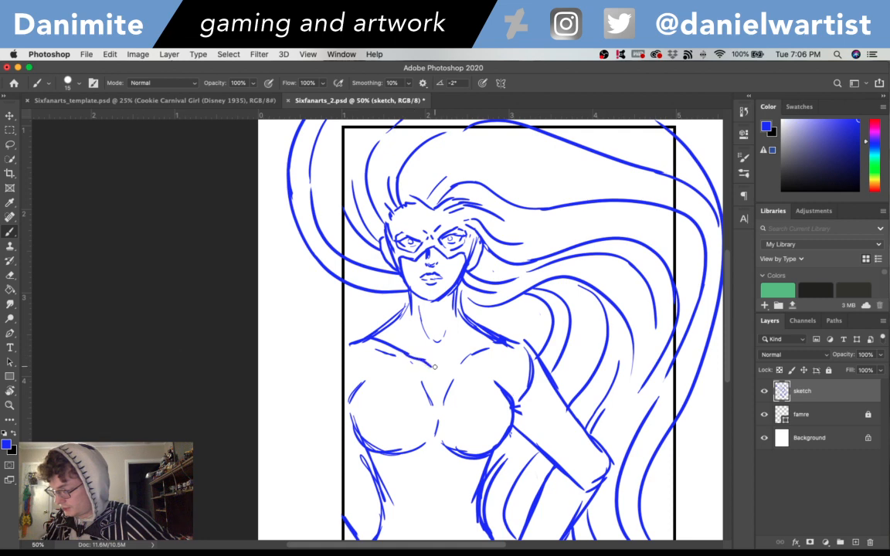
key(super+z)
drag(426, 363, 474, 357)
key(super+z)
key(super+z)
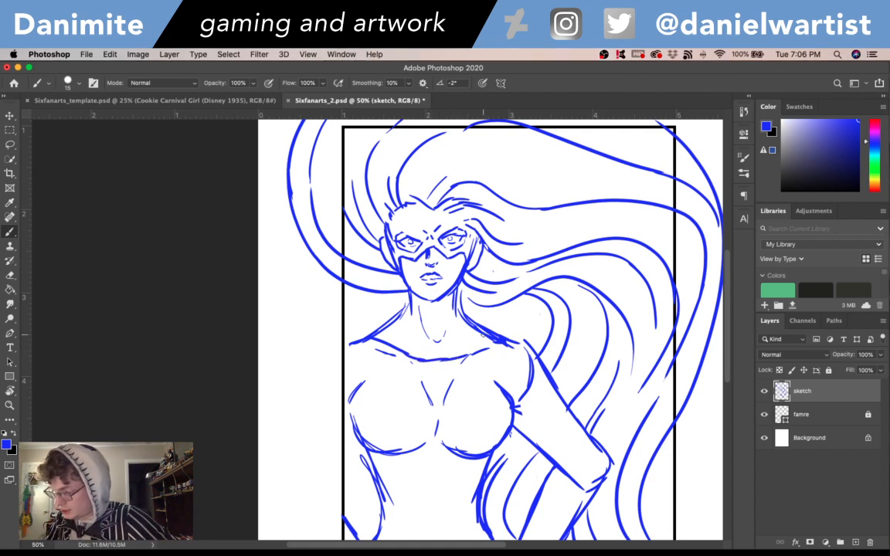
- Erase the forearm lines crossing the elbow and draw a curved sleeve edge just below the elbow
scroll(603, 356, down, 5)
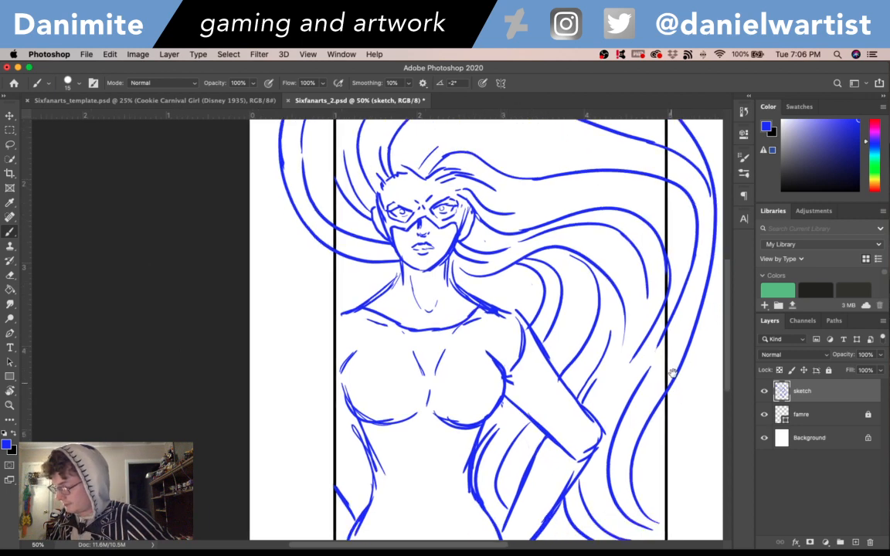
key(e)
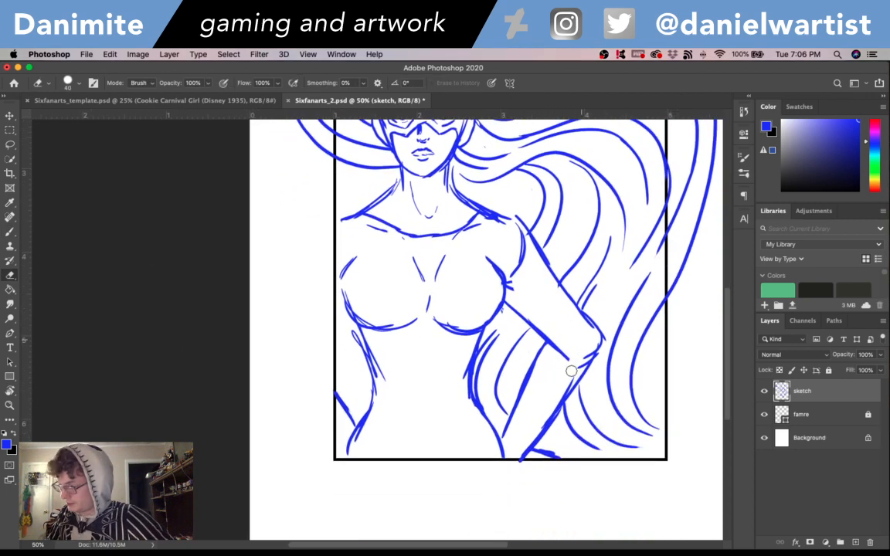
key(b)
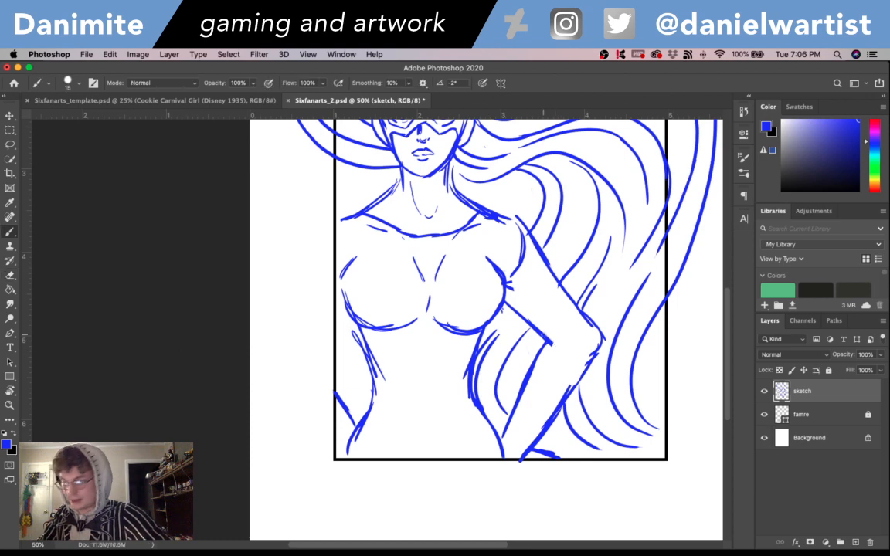
mouse_move(540, 351)
mouse_down()
mouse_move(565, 376)
mouse_move(584, 375)
mouse_up()
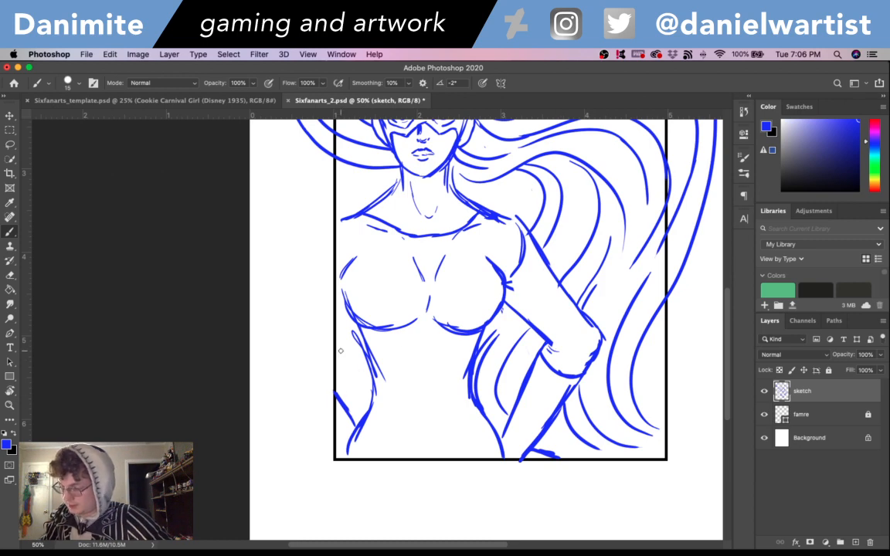
- Scribble zigzag fill marks on both forearms, the neck area above the neckline, and the mask's forehead and side
mouse_move(340, 412)
mouse_down()
mouse_move(337, 427)
mouse_move(346, 434)
mouse_move(352, 425)
mouse_up()
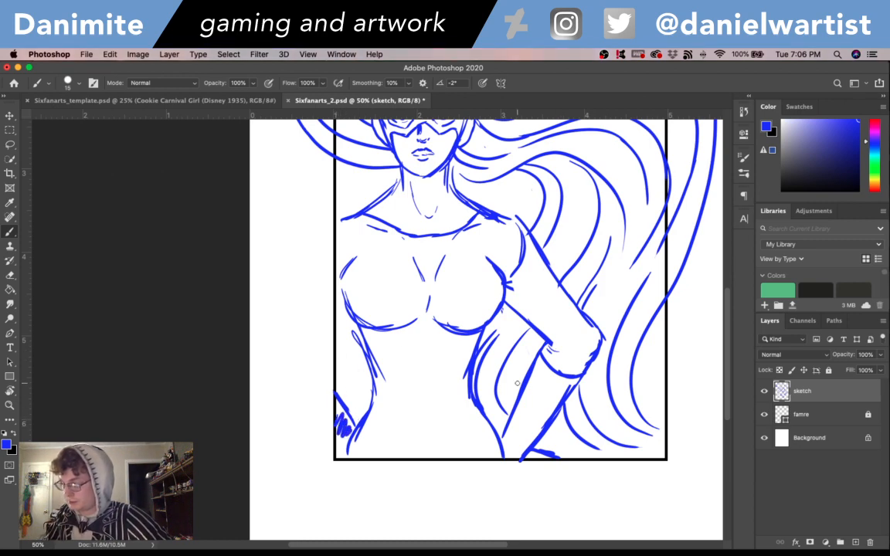
mouse_move(504, 437)
mouse_down()
mouse_move(528, 429)
mouse_move(547, 404)
mouse_move(560, 379)
mouse_up()
drag(574, 304, 621, 428)
mouse_move(427, 334)
mouse_down()
mouse_move(435, 344)
mouse_move(450, 327)
mouse_move(453, 336)
mouse_move(504, 321)
mouse_up()
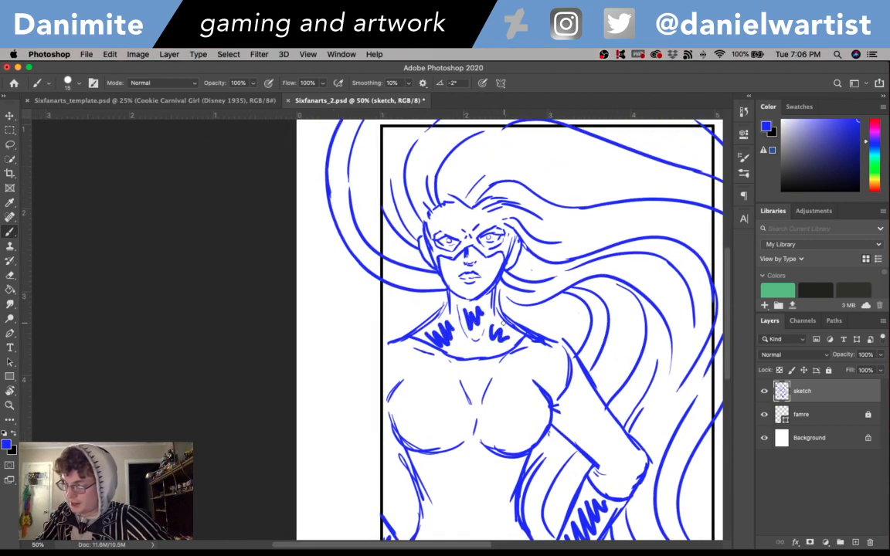
mouse_move(441, 217)
mouse_down()
mouse_move(484, 210)
mouse_move(510, 238)
mouse_up()
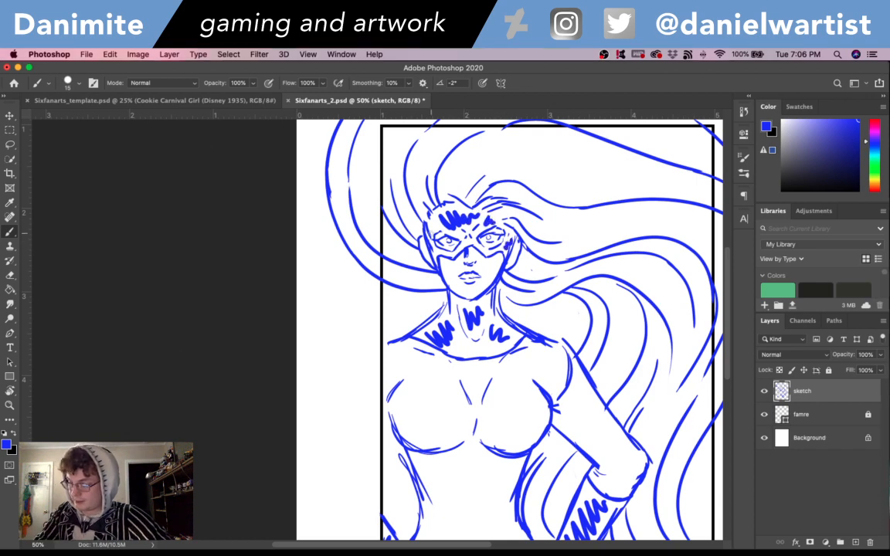
- Extend the fill marks to the mask's left edge, sketch the abdominal and lower belly lines on the torso, and save the file
drag(431, 234, 445, 219)
key(super+minus)
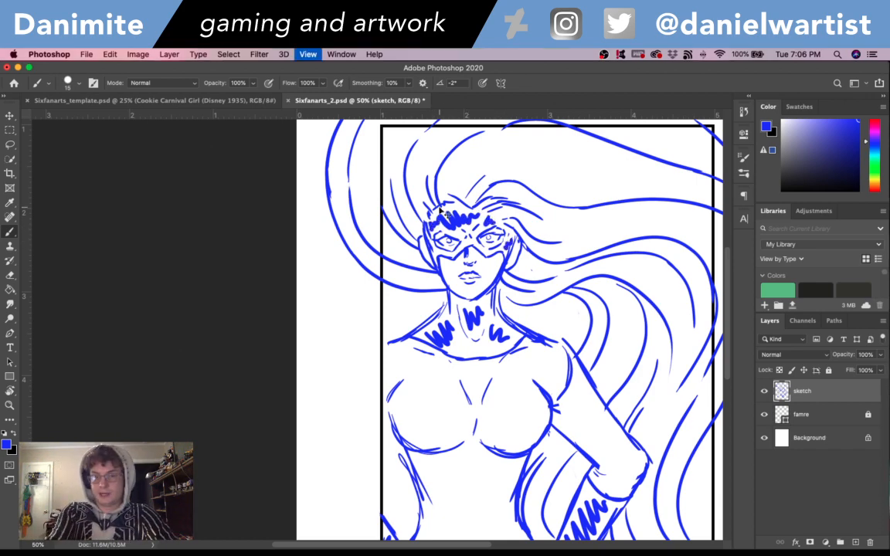
key(super+minus)
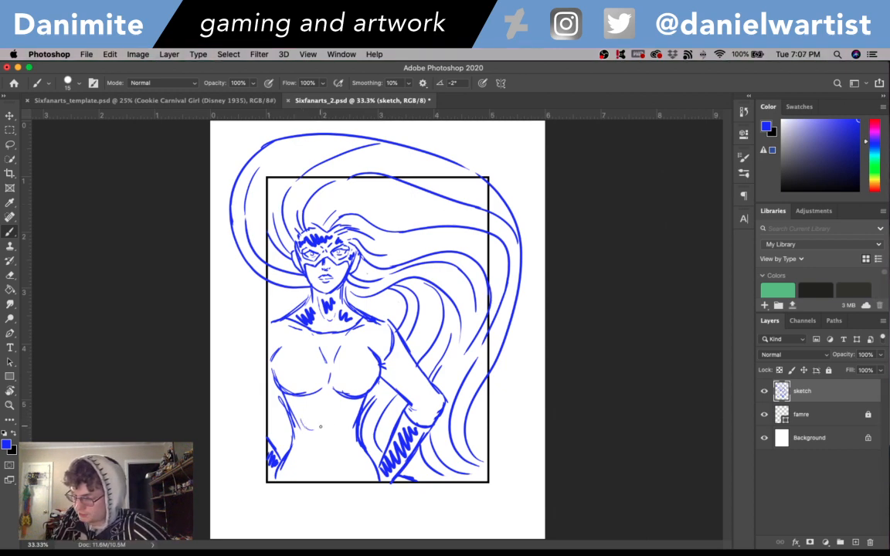
key(super+z)
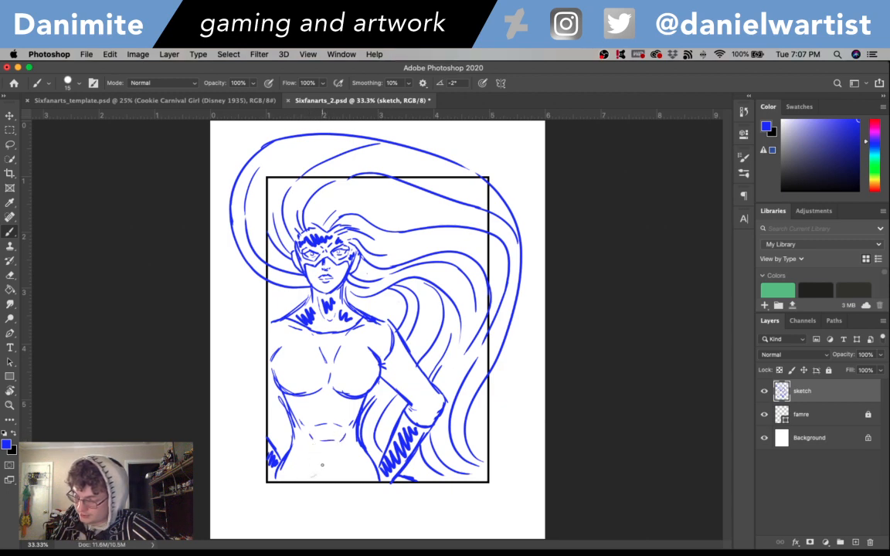
key(super+z)
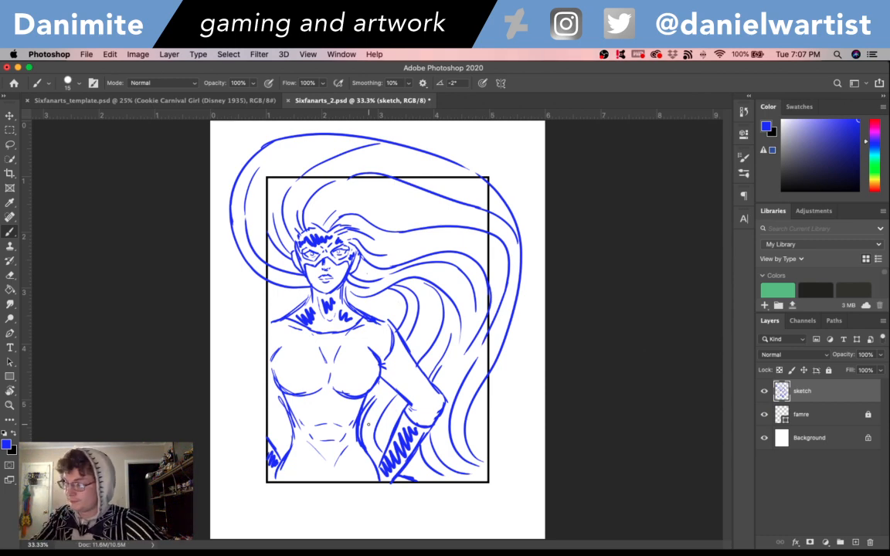
key(super+s)
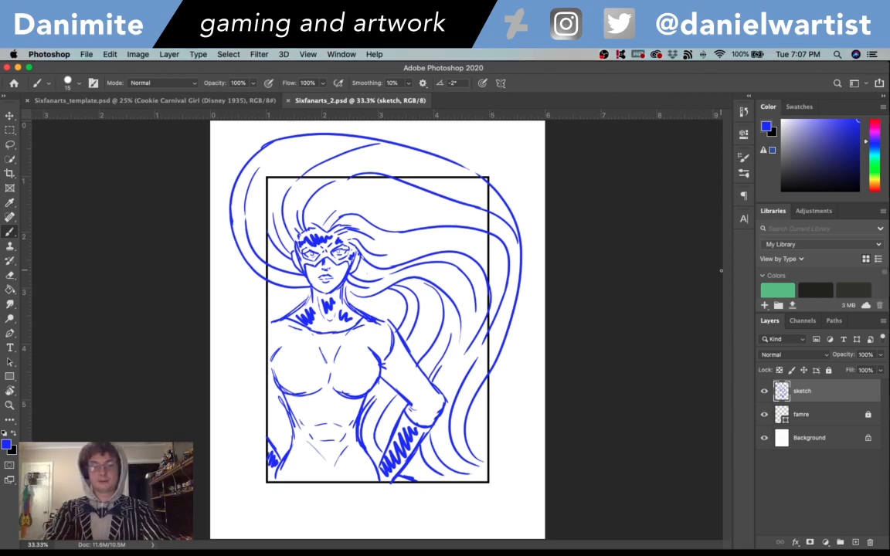
- Create a new layer named lineart above the sketch layer
key(super+shift+n)
text(linear)
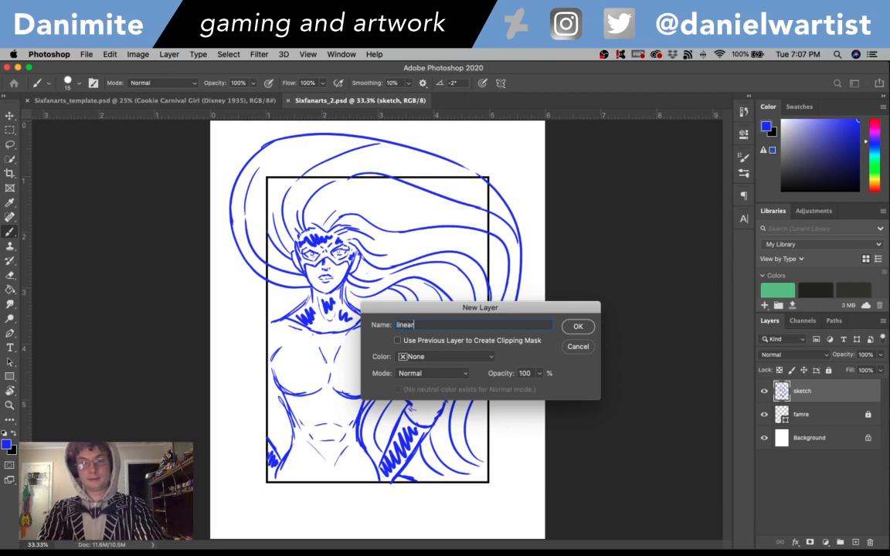
text(t)
key(Return)
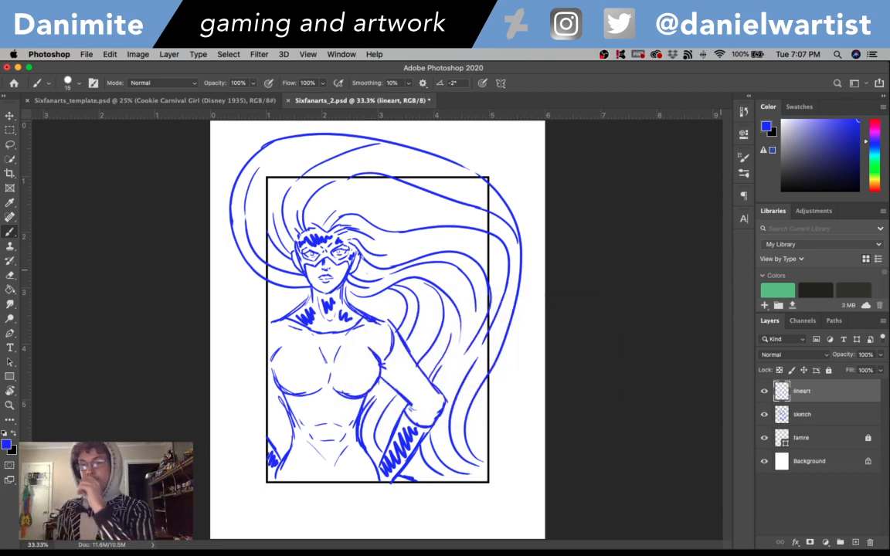
- Lower the sketch layer's opacity to 7%
click(820, 418)
click(880, 370)
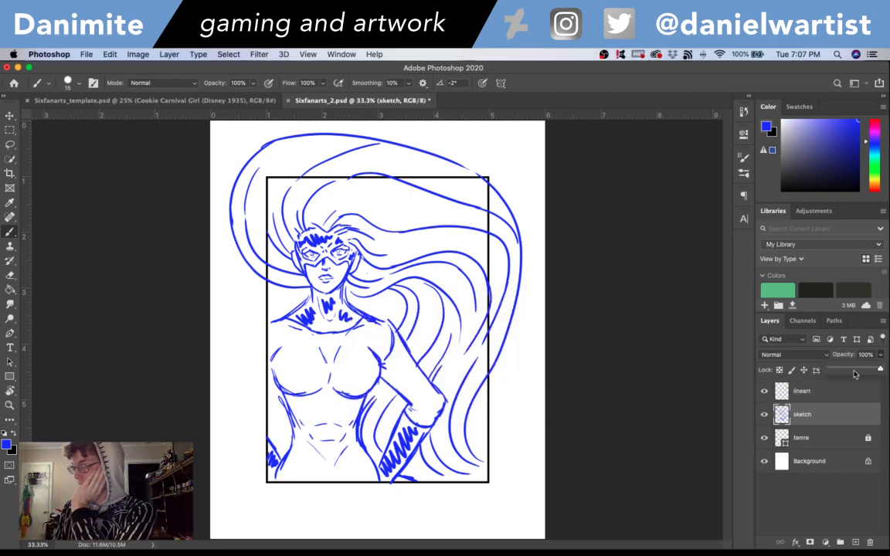
drag(877, 369, 838, 371)
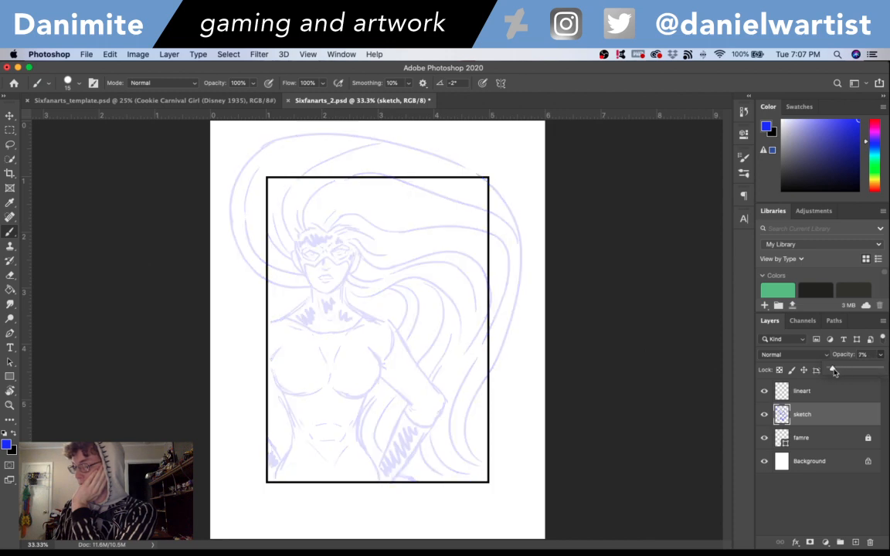
- Set the foreground colour to black and reduce the brush size to 7 for inking the face
key(d)
key(super+equal)
key(super+equal)
key(super+equal)
key(super+equal)
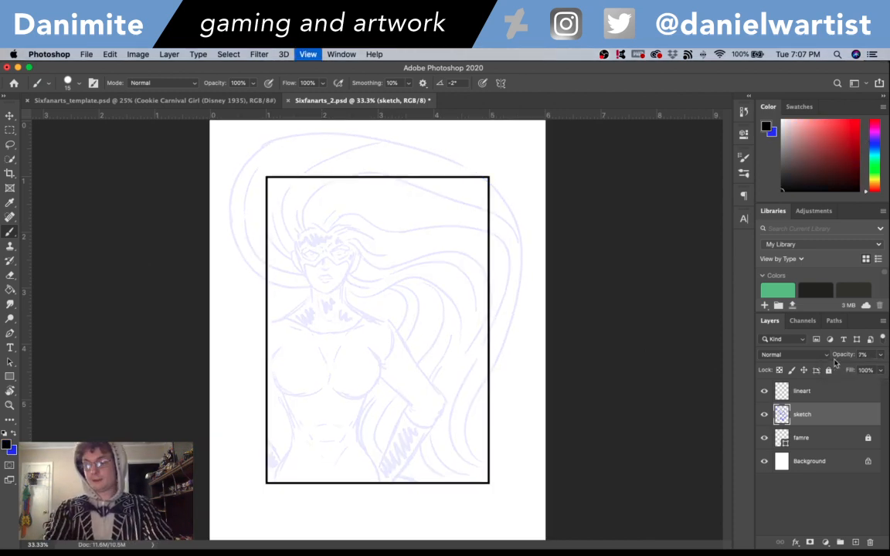
key(super+equal)
mouse_move(276, 240)
mouse_down()
mouse_move(289, 266)
mouse_move(741, 521)
mouse_up()
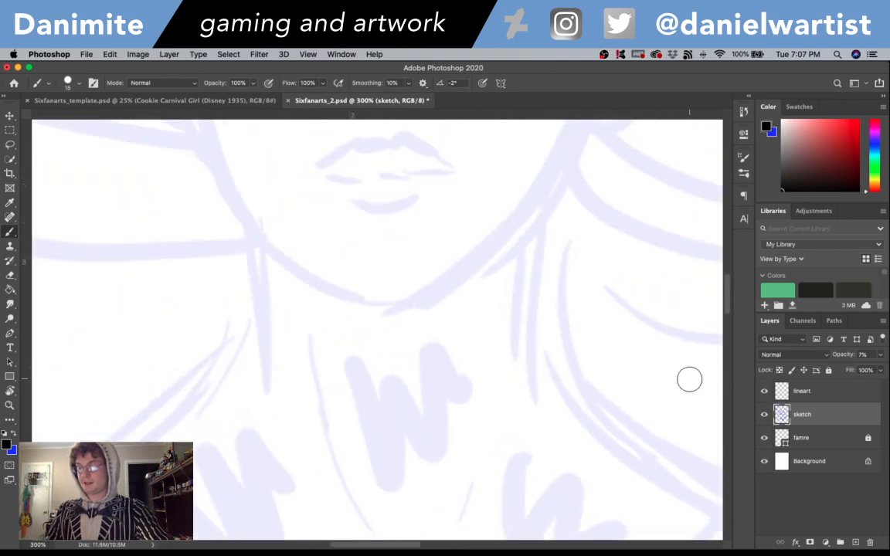
drag(510, 236, 548, 516)
key(r)
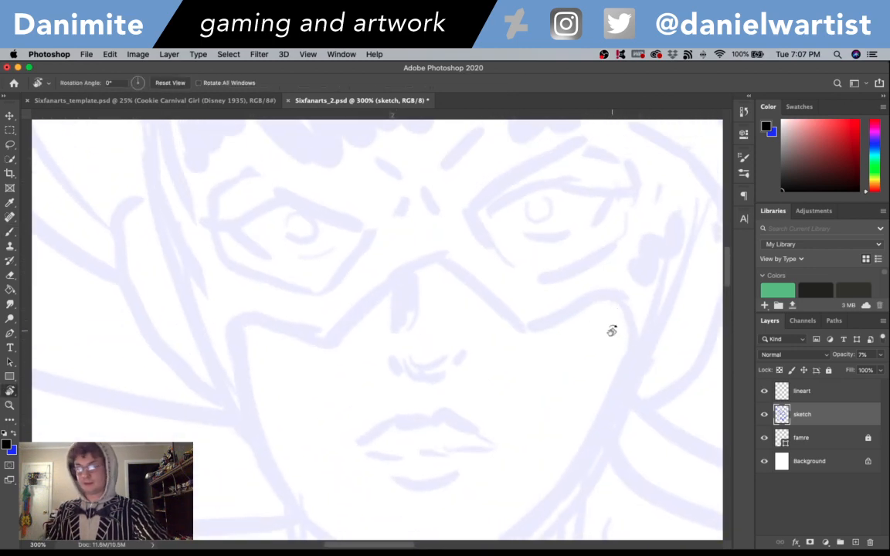
mouse_move(612, 330)
mouse_down()
mouse_move(574, 233)
mouse_move(519, 227)
mouse_move(477, 191)
mouse_up()
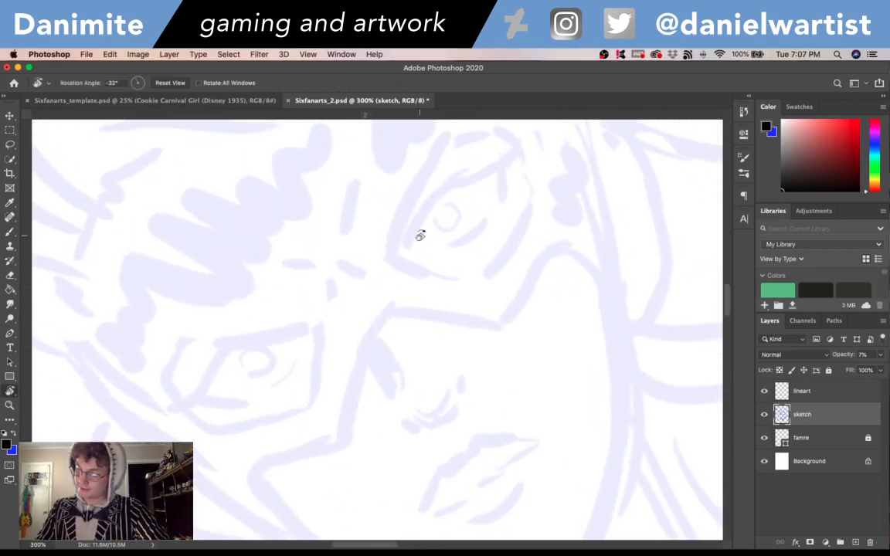
key(b)
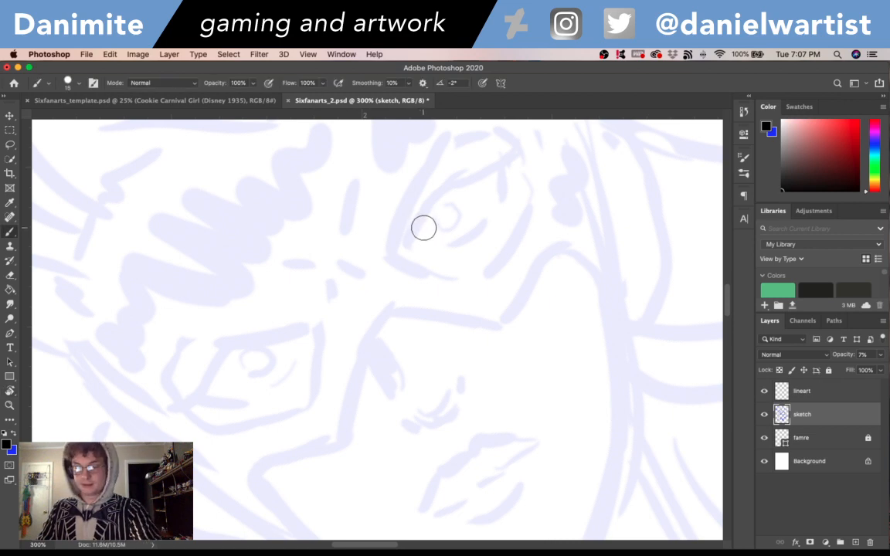
key(bracketleft)
key(bracketleft)
key(bracketleft)
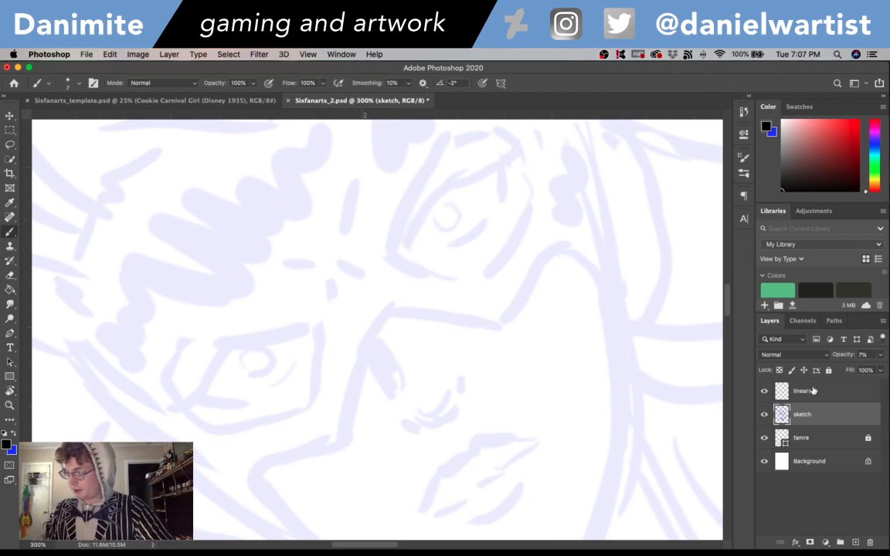
- On the lineart layer, ink the right-hand eye's thick upper lid with short lashes and a line down from its outer corner
key(alt+bracketright)
mouse_move(409, 245)
mouse_down()
mouse_move(446, 188)
mouse_move(475, 176)
mouse_move(442, 195)
mouse_move(517, 155)
mouse_up()
key(super+z)
drag(459, 180, 518, 155)
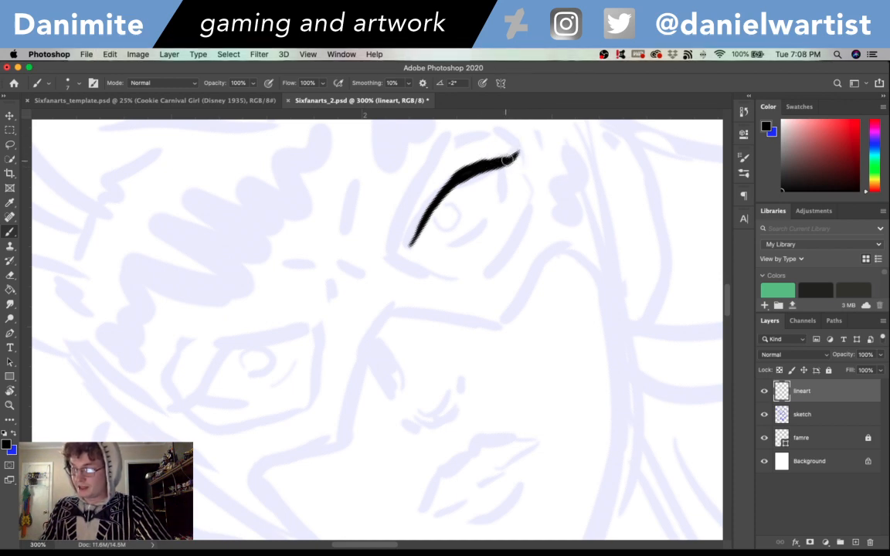
mouse_move(506, 160)
mouse_down()
mouse_move(522, 150)
mouse_move(514, 145)
mouse_up()
key(super+z)
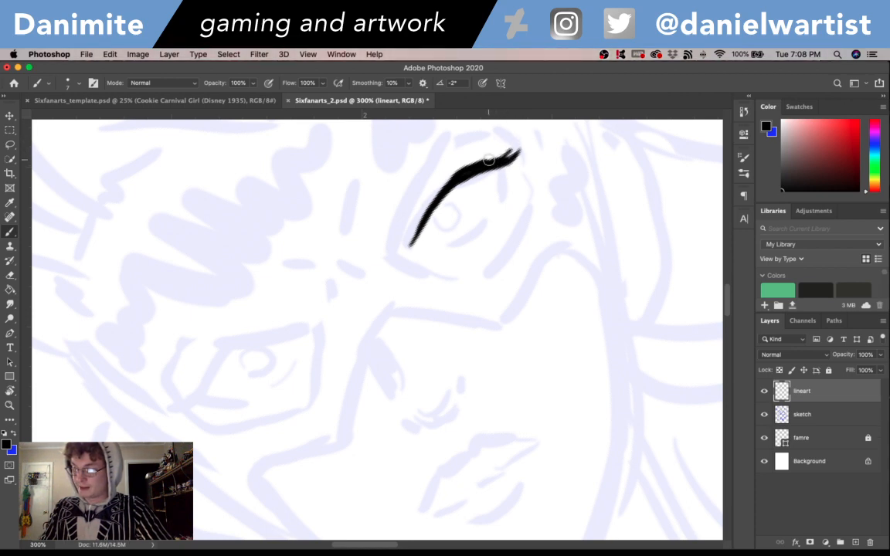
mouse_move(494, 160)
mouse_down()
mouse_move(473, 159)
mouse_move(461, 168)
mouse_move(503, 169)
mouse_move(503, 190)
mouse_move(505, 163)
mouse_move(502, 196)
mouse_up()
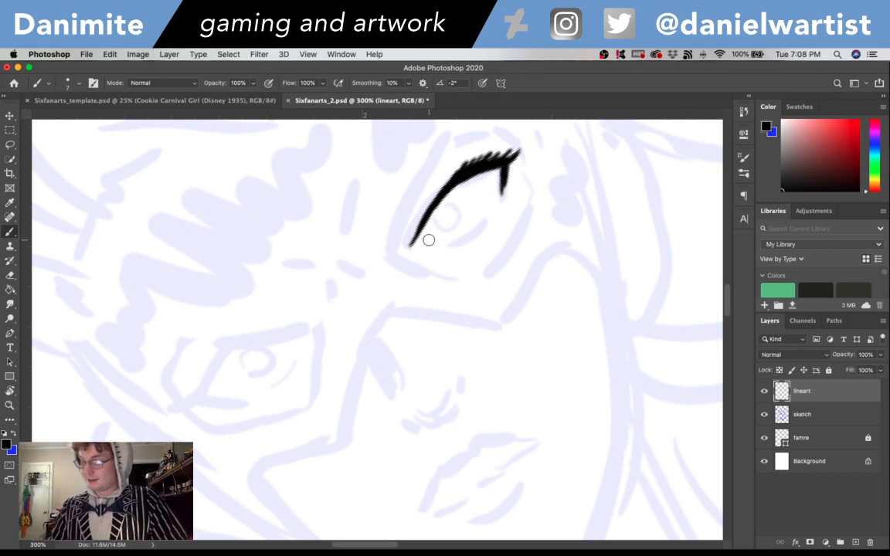
- Ink the same eye's lower lid with a gap near the inner corner, and draw the iris and pupil with the brush reduced to 5
mouse_move(415, 248)
mouse_down()
mouse_move(432, 251)
mouse_move(481, 229)
mouse_up()
key(super+z)
mouse_move(436, 251)
mouse_down()
mouse_move(488, 216)
mouse_move(476, 232)
mouse_move(466, 236)
mouse_move(501, 198)
mouse_move(470, 234)
mouse_move(500, 202)
mouse_up()
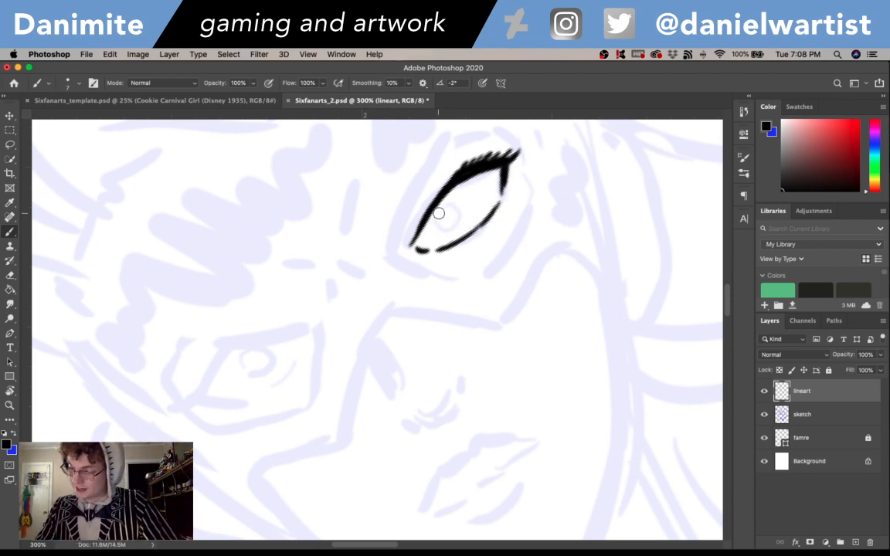
mouse_move(438, 214)
mouse_down()
mouse_move(452, 229)
mouse_move(438, 226)
mouse_move(455, 230)
mouse_up()
key(super+z)
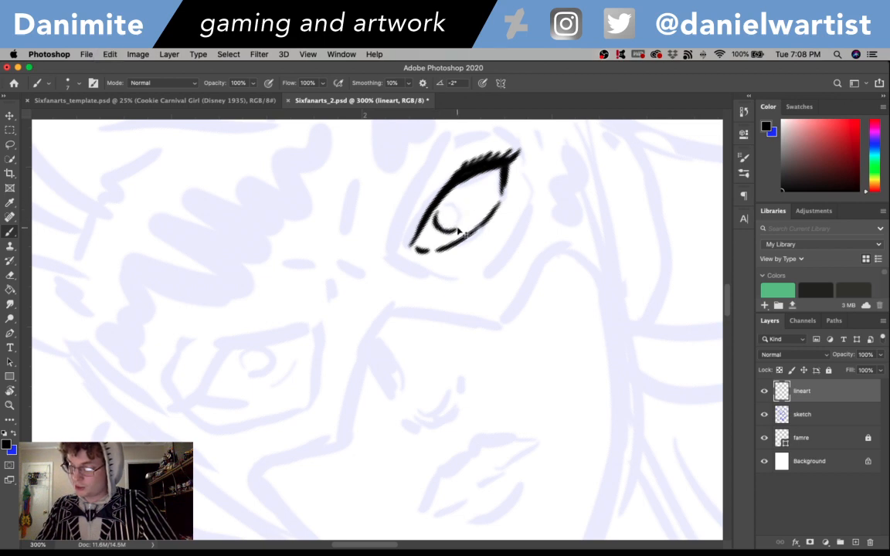
mouse_move(454, 231)
mouse_down()
mouse_move(468, 214)
mouse_move(461, 204)
mouse_up()
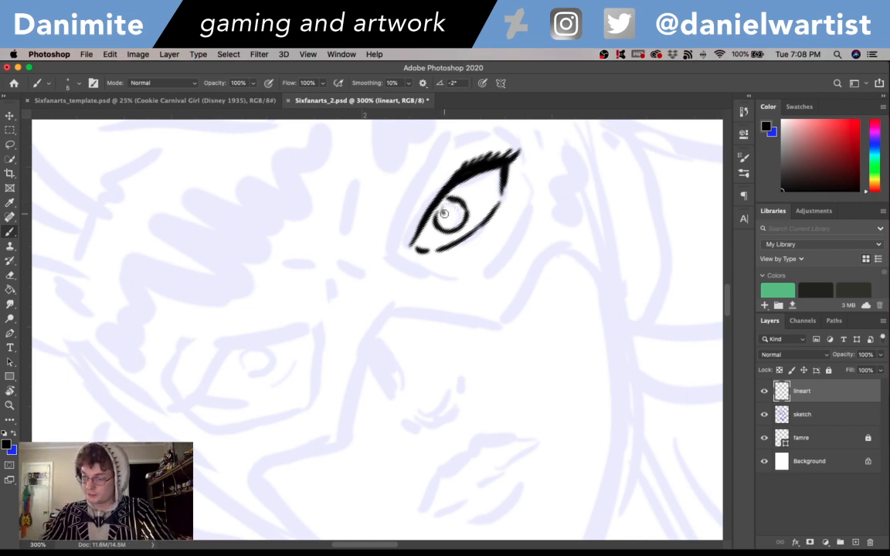
key(super+z)
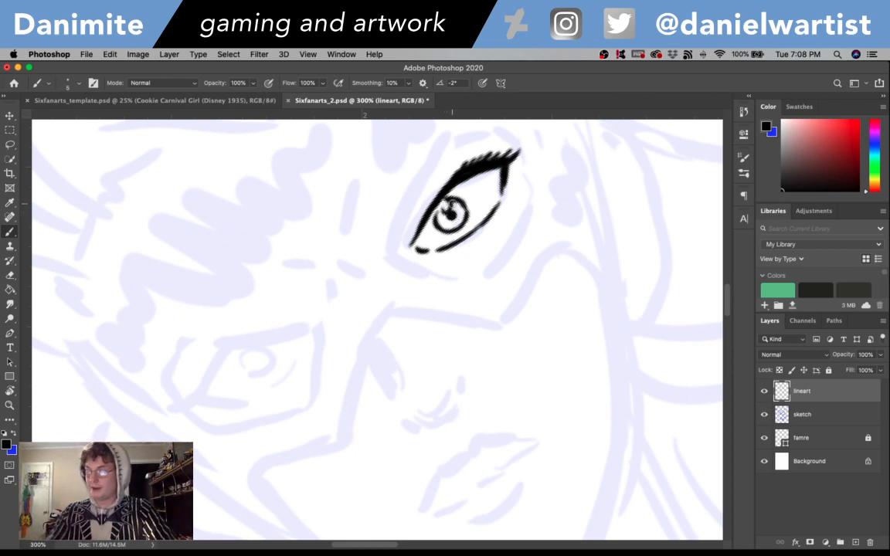
- Ink the angular mask opening around the finished eye, closing it from the inner corner to the outer side
scroll(601, 304, up, 3)
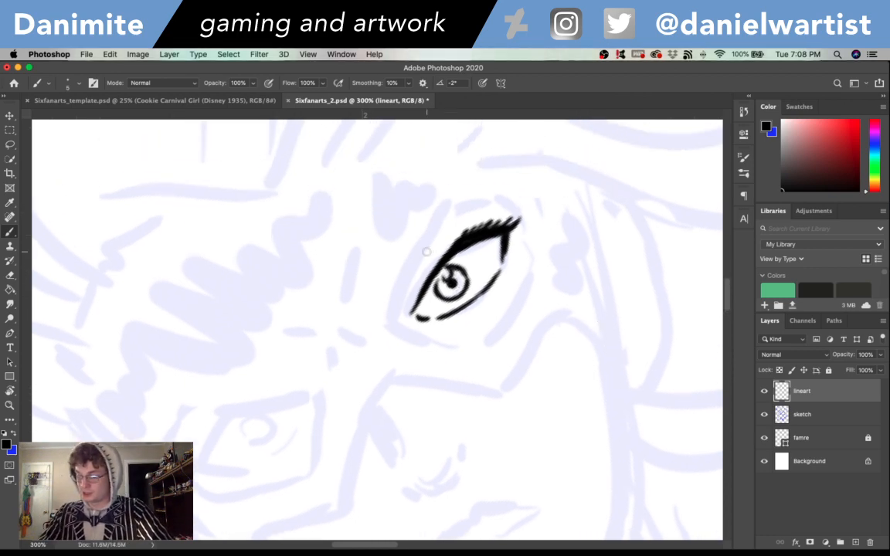
mouse_move(397, 323)
mouse_down()
mouse_move(463, 205)
mouse_move(526, 203)
mouse_move(532, 266)
mouse_up()
key(super+z)
key(super+z)
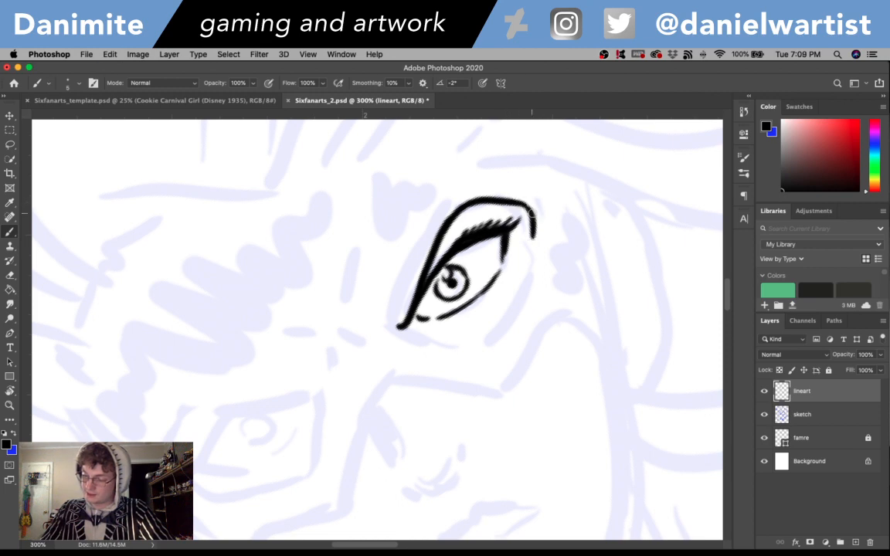
mouse_move(398, 331)
mouse_down()
mouse_move(454, 338)
mouse_move(384, 327)
mouse_move(455, 331)
mouse_move(497, 299)
mouse_up()
key(super+z)
key(super+z)
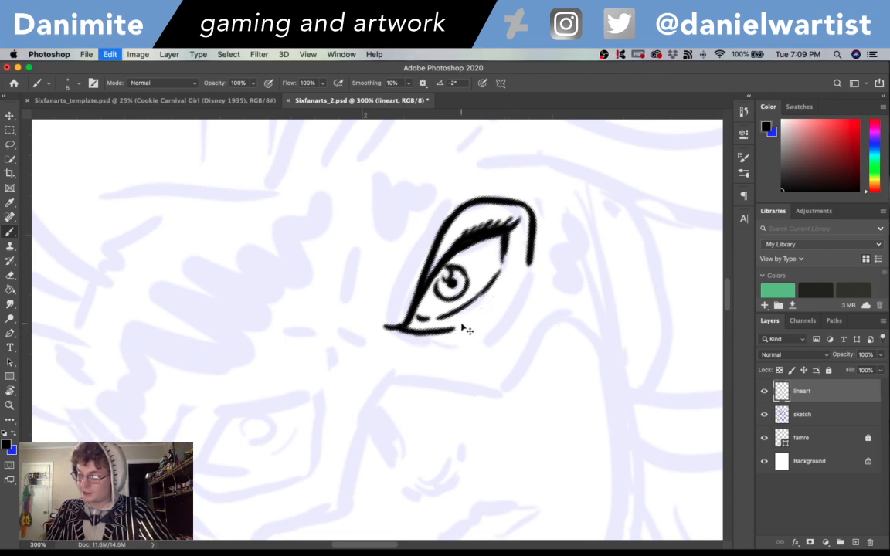
drag(454, 331, 498, 307)
key(super+z)
key(super+z)
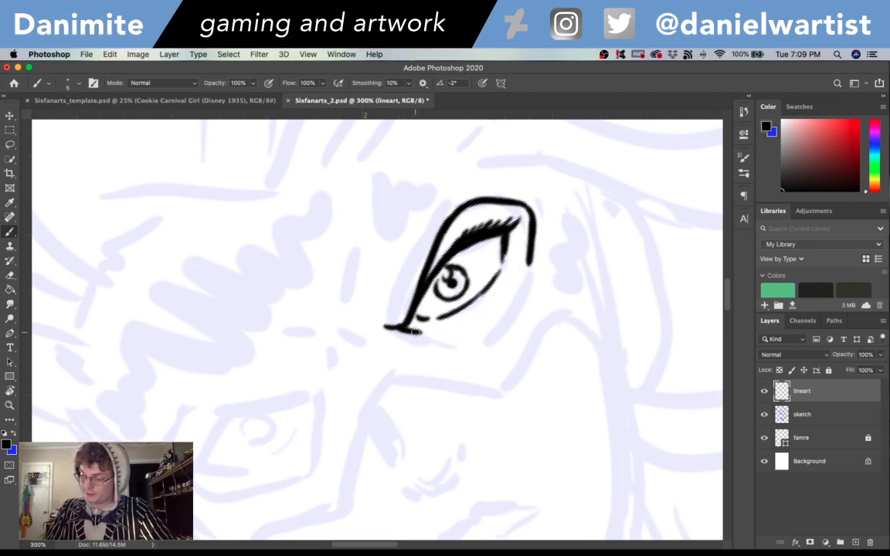
mouse_move(422, 333)
mouse_down()
mouse_move(464, 333)
mouse_move(513, 295)
mouse_move(530, 249)
mouse_up()
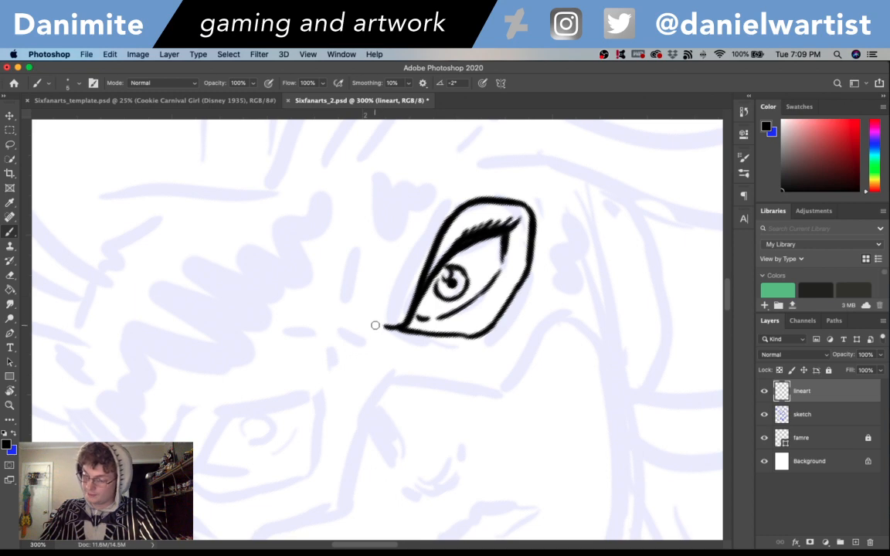
- Ink the curved brow lines and short frown creases between the two eyes
mouse_move(368, 325)
mouse_down()
mouse_move(355, 306)
mouse_move(378, 212)
mouse_up()
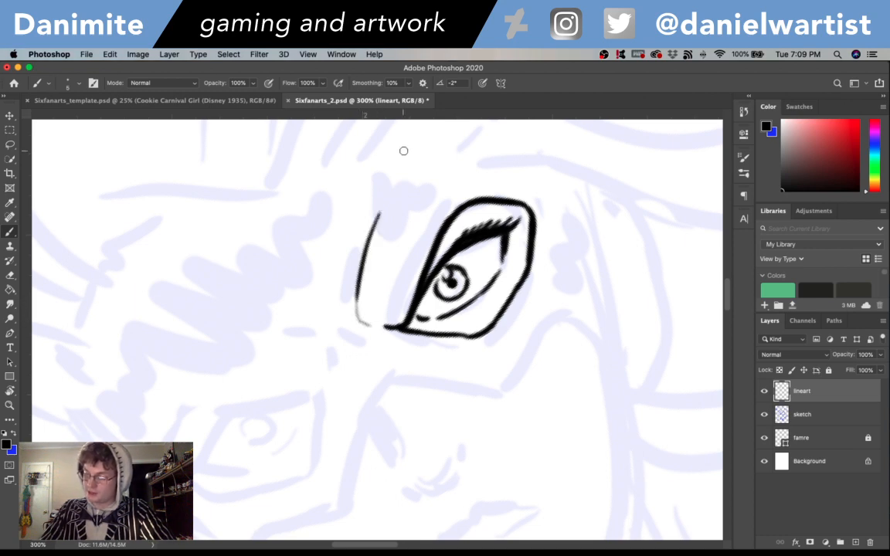
mouse_move(336, 381)
mouse_down()
mouse_move(338, 359)
mouse_move(306, 330)
mouse_move(292, 330)
mouse_move(319, 327)
mouse_move(266, 326)
mouse_up()
key(super+z)
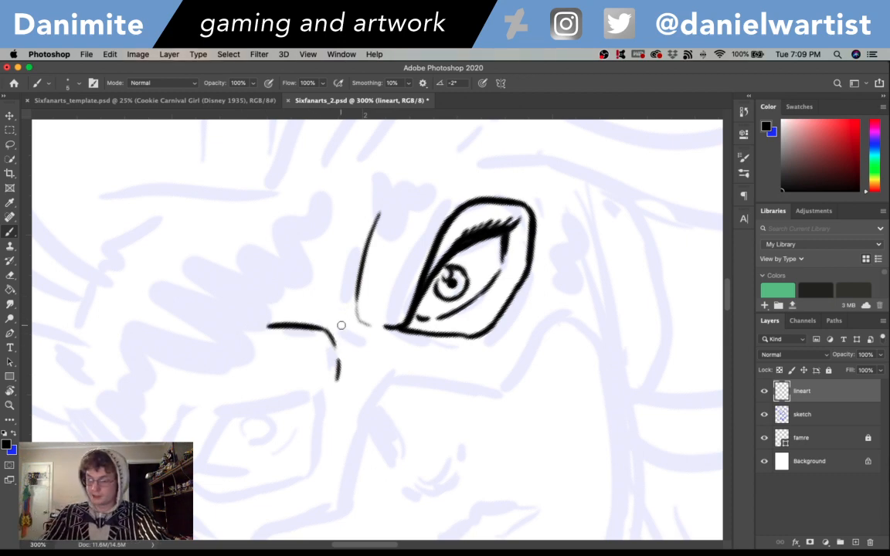
mouse_move(339, 321)
mouse_down()
mouse_move(320, 314)
mouse_move(339, 304)
mouse_move(335, 285)
mouse_move(362, 335)
mouse_up()
- Ink the mask's lower edge as an angular line peaking over the nose and reaching down onto both cheeks
scroll(525, 357, down, 3)
scroll(525, 357, right, 3)
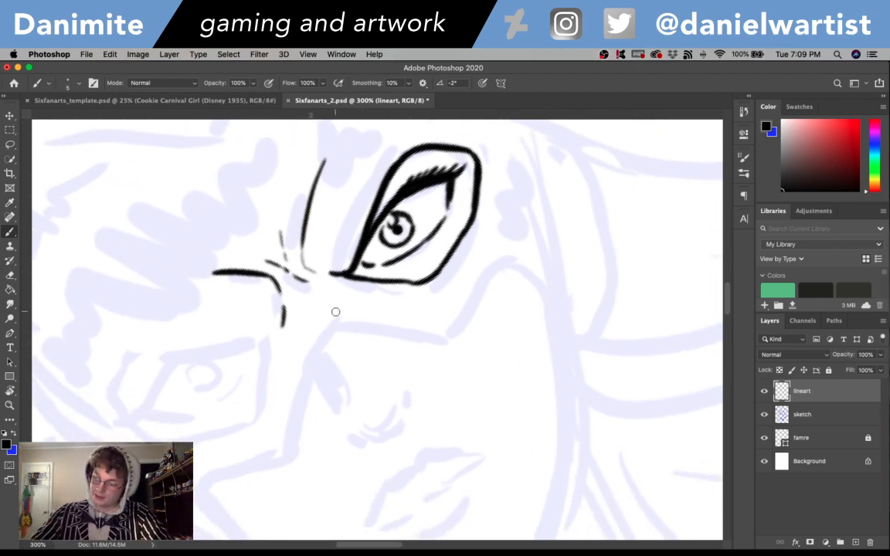
key(r)
mouse_move(532, 321)
mouse_down()
mouse_move(554, 338)
mouse_move(552, 402)
mouse_up()
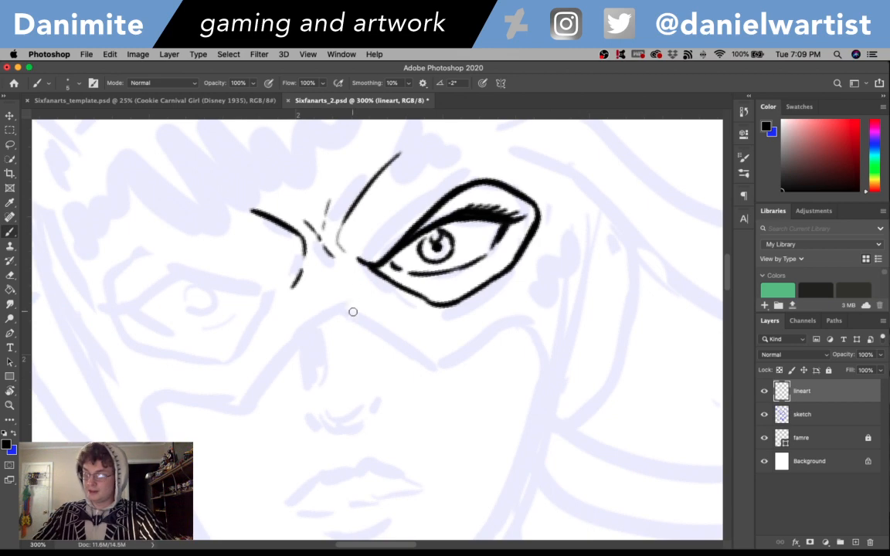
drag(338, 299, 416, 346)
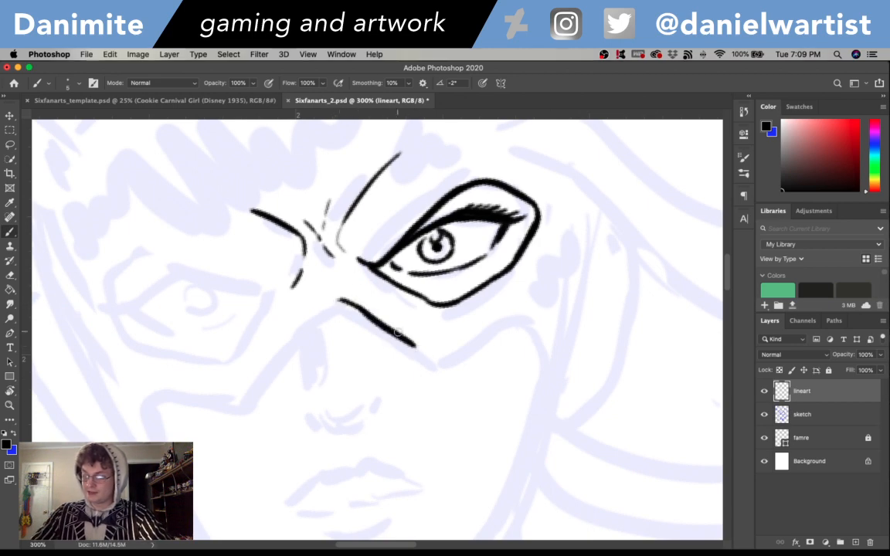
key(super+z)
drag(346, 301, 415, 345)
mouse_move(382, 319)
mouse_down()
mouse_move(441, 358)
mouse_move(537, 282)
mouse_move(532, 289)
mouse_move(559, 328)
mouse_move(551, 384)
mouse_up()
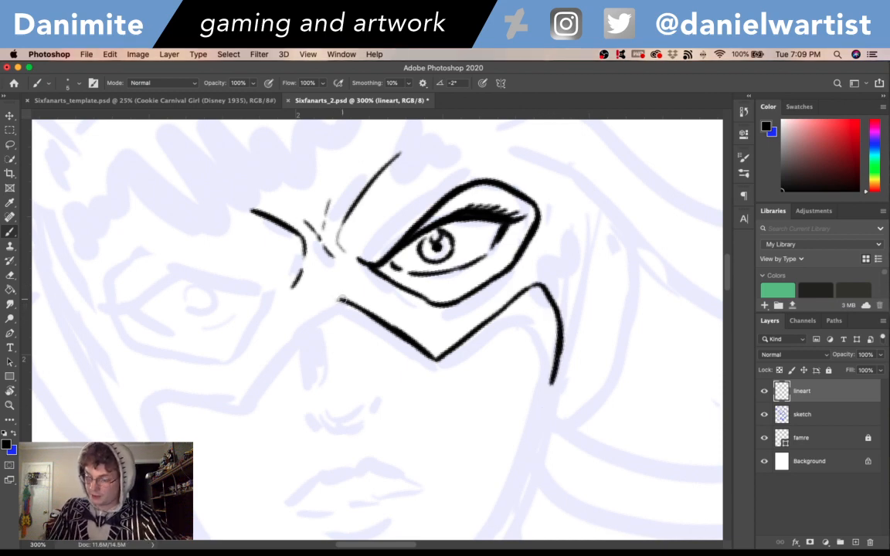
mouse_move(340, 299)
mouse_down()
mouse_move(313, 316)
mouse_move(251, 404)
mouse_move(140, 375)
mouse_move(147, 378)
mouse_move(133, 376)
mouse_move(127, 387)
mouse_up()
key(super+z)
key(super+z)
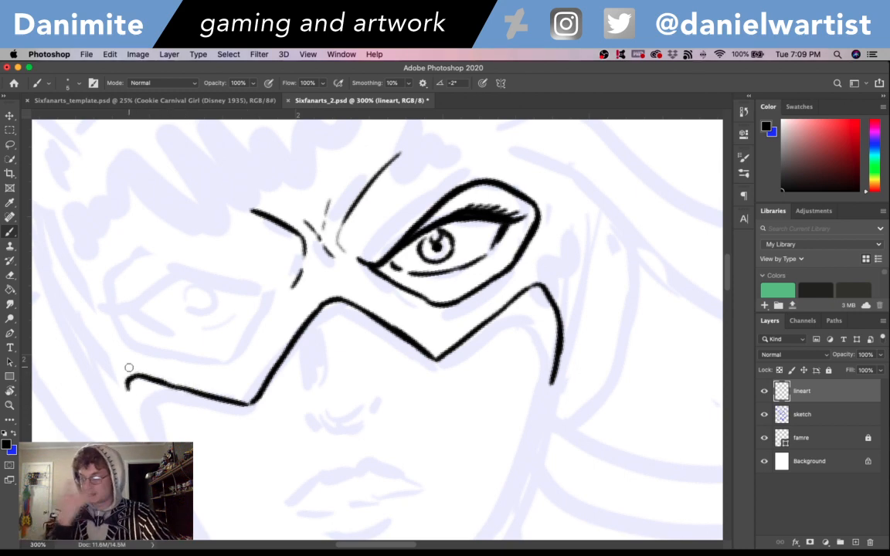
- Ink the angular mask opening around the left-hand eye
mouse_move(277, 295)
mouse_down()
mouse_move(228, 361)
mouse_move(189, 358)
mouse_move(142, 349)
mouse_move(116, 323)
mouse_move(108, 277)
mouse_move(144, 252)
mouse_move(267, 293)
mouse_up()
key(super+z)
drag(215, 277, 275, 293)
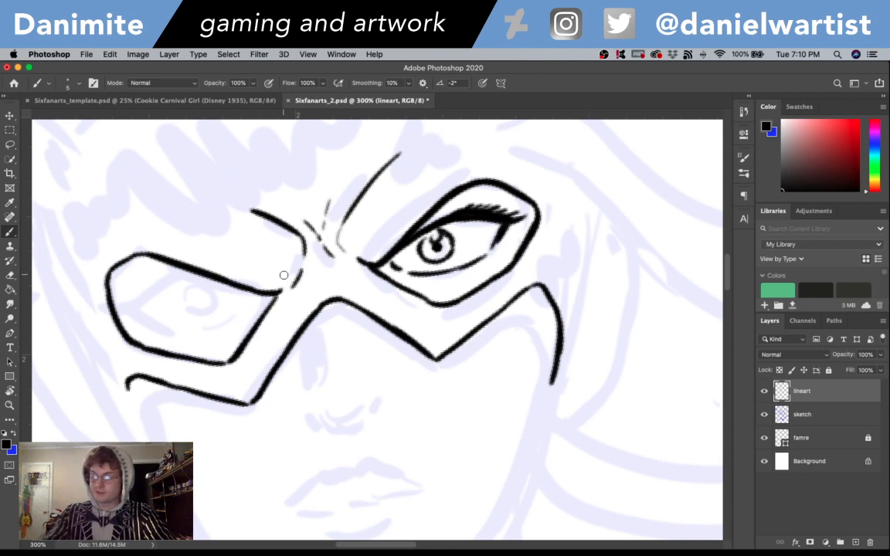
- Ink the left-hand eye's upper lid with its lashes and the curved lower lid inside the mask opening
mouse_move(230, 287)
mouse_down()
mouse_move(182, 277)
mouse_move(134, 299)
mouse_move(156, 287)
mouse_move(130, 302)
mouse_up()
mouse_move(121, 310)
mouse_down()
mouse_move(148, 295)
mouse_move(131, 287)
mouse_move(159, 287)
mouse_move(148, 279)
mouse_move(151, 307)
mouse_move(145, 301)
mouse_move(161, 286)
mouse_move(134, 310)
mouse_move(150, 318)
mouse_move(133, 311)
mouse_move(174, 329)
mouse_move(248, 302)
mouse_up()
key(super+z)
key(super+z)
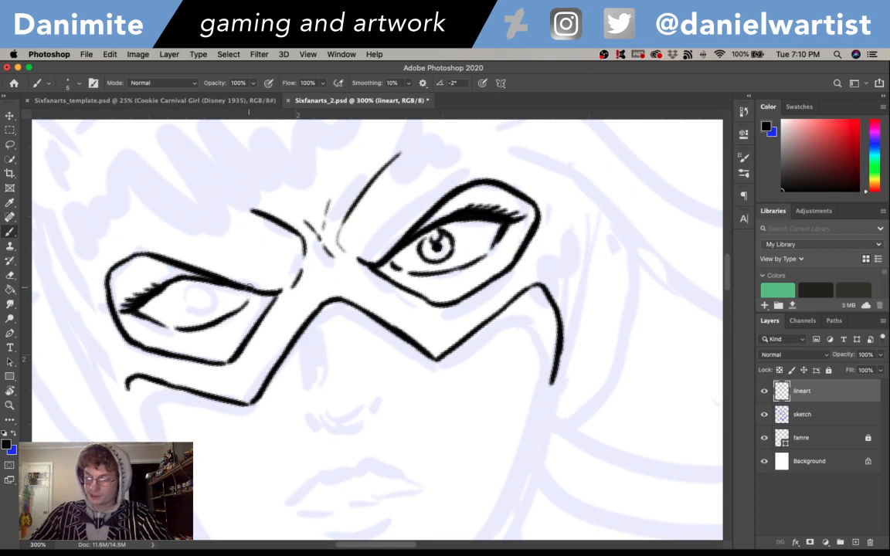
- Ink the left-hand eye's round iris with a highlight and dark pupil, matching the other eye
mouse_move(190, 284)
mouse_down()
mouse_move(188, 308)
mouse_move(204, 285)
mouse_up()
key(e)
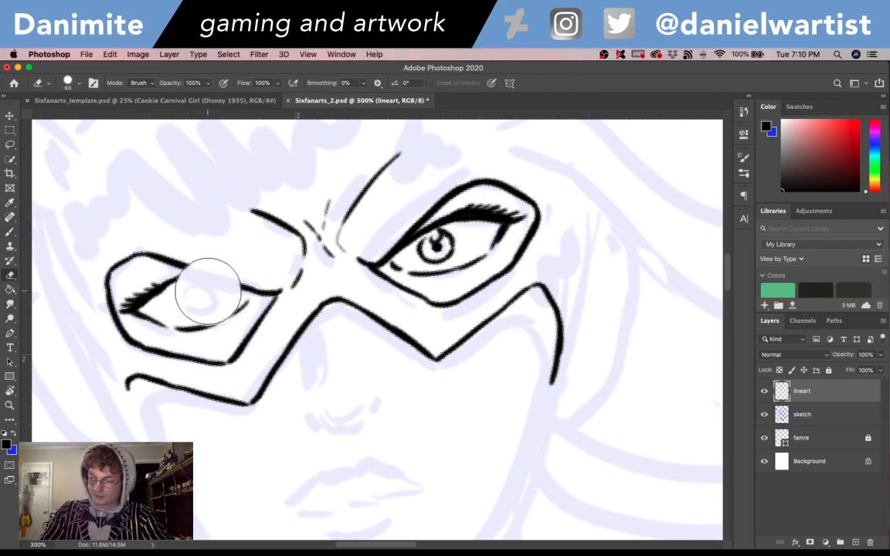
key(bracketleft)
key(bracketleft)
key(bracketleft)
key(bracketleft)
key(bracketleft)
key(bracketleft)
key(bracketleft)
key(bracketleft)
key(bracketleft)
key(bracketleft)
key(bracketleft)
key(bracketleft)
key(bracketleft)
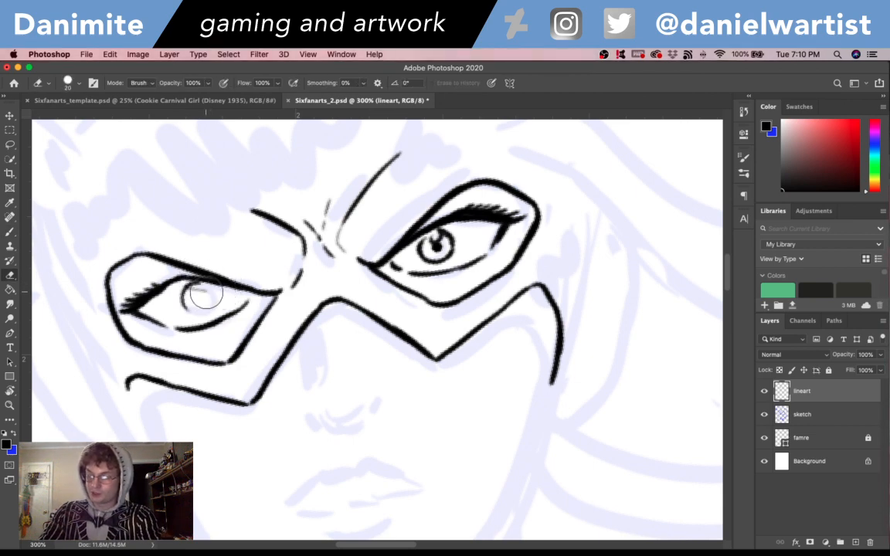
mouse_move(206, 292)
mouse_down()
mouse_move(194, 290)
mouse_move(208, 289)
mouse_move(210, 311)
mouse_up()
key(b)
key(super+z)
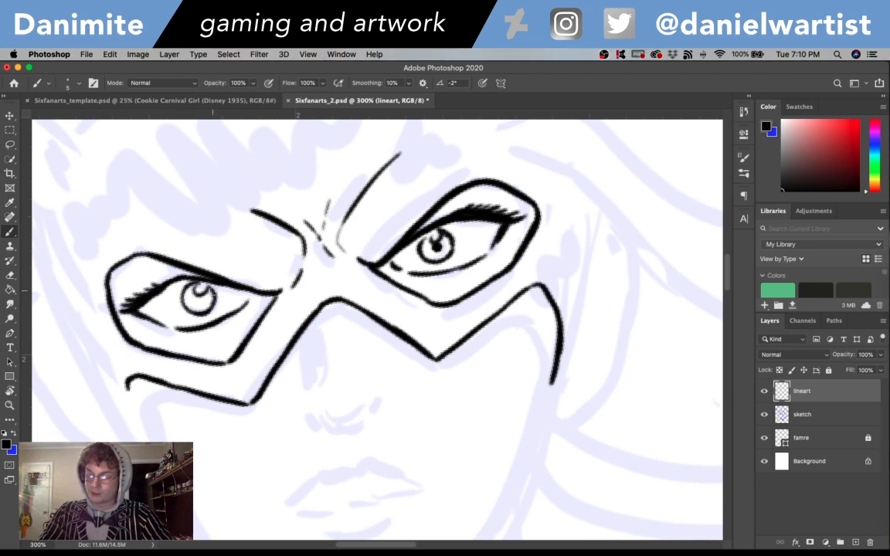
key(super+z)
drag(199, 302, 196, 291)
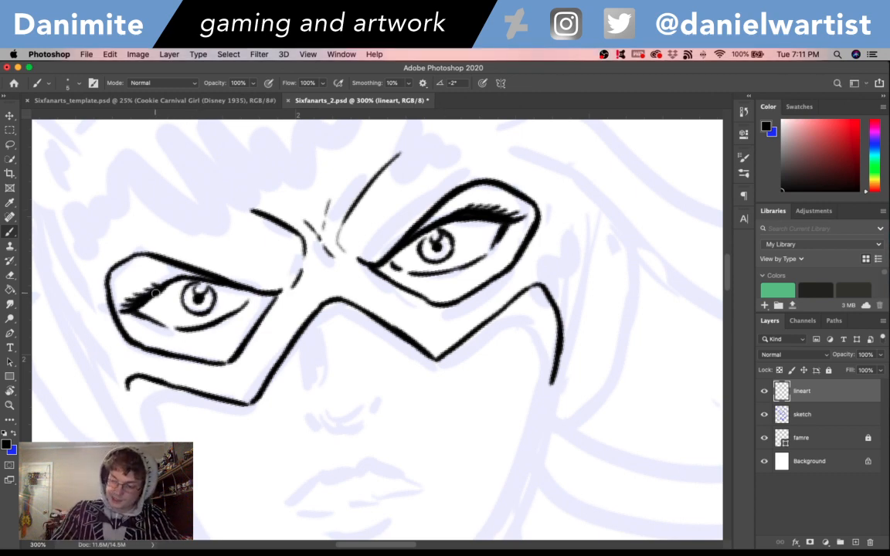
- Thicken the left-hand eye's upper lash line and ink a short eyelid crease above each eye
drag(159, 294, 186, 279)
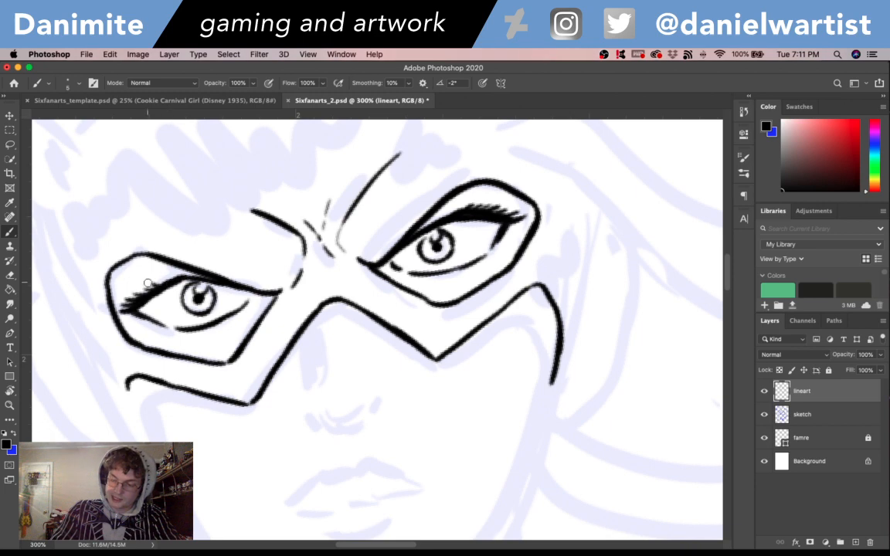
mouse_move(124, 290)
mouse_down()
mouse_move(192, 269)
mouse_move(142, 280)
mouse_move(174, 267)
mouse_up()
key(super+z)
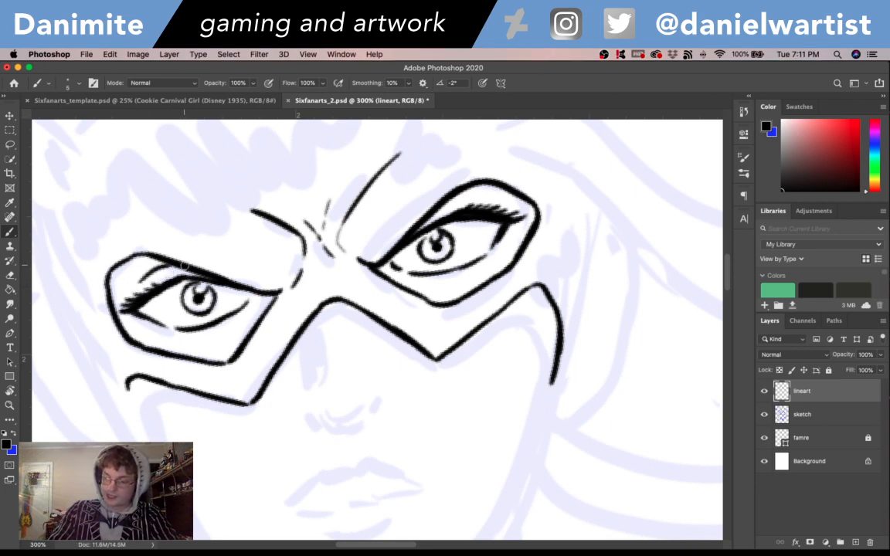
mouse_move(443, 211)
mouse_down()
mouse_move(482, 202)
mouse_move(475, 196)
mouse_up()
key(super+z)
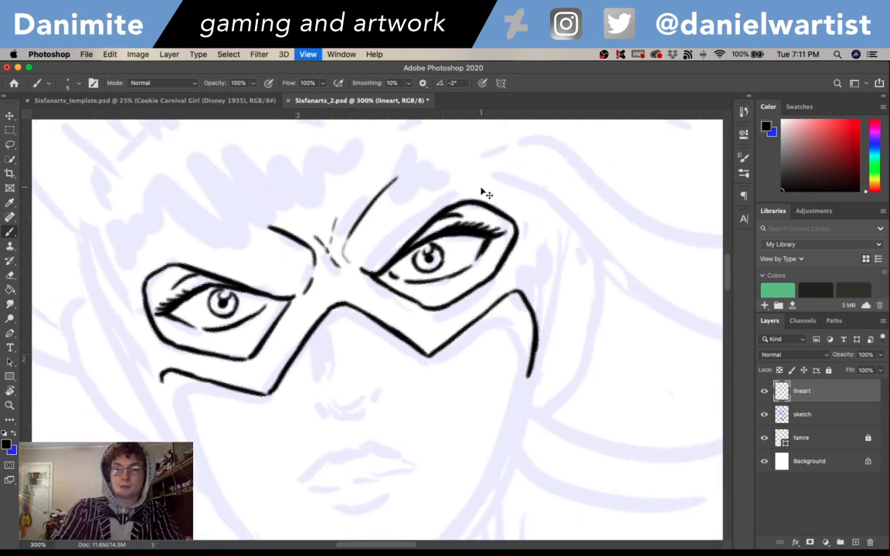
- Ink the left-hand cheek and jaw contour from the mask's lower corner down to the chin
key(super+1)
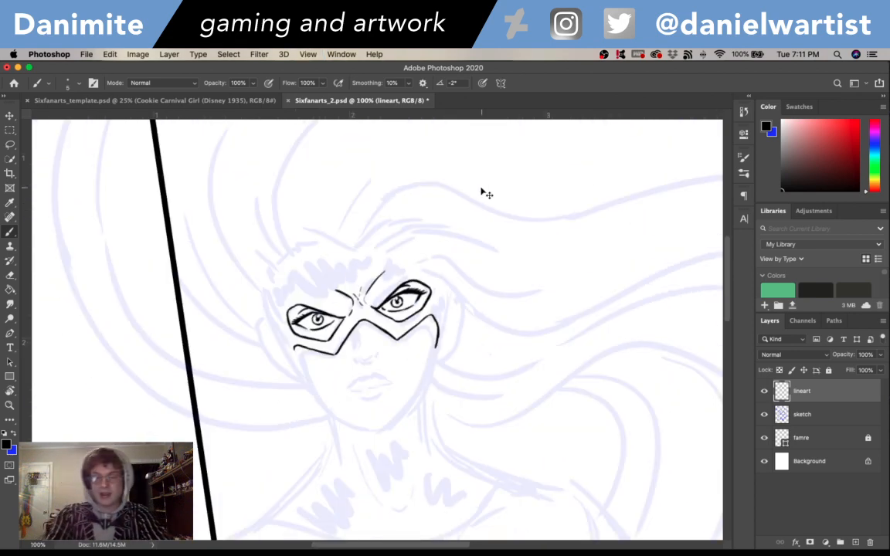
key(super+equal)
key(super+equal)
scroll(558, 223, down, 4)
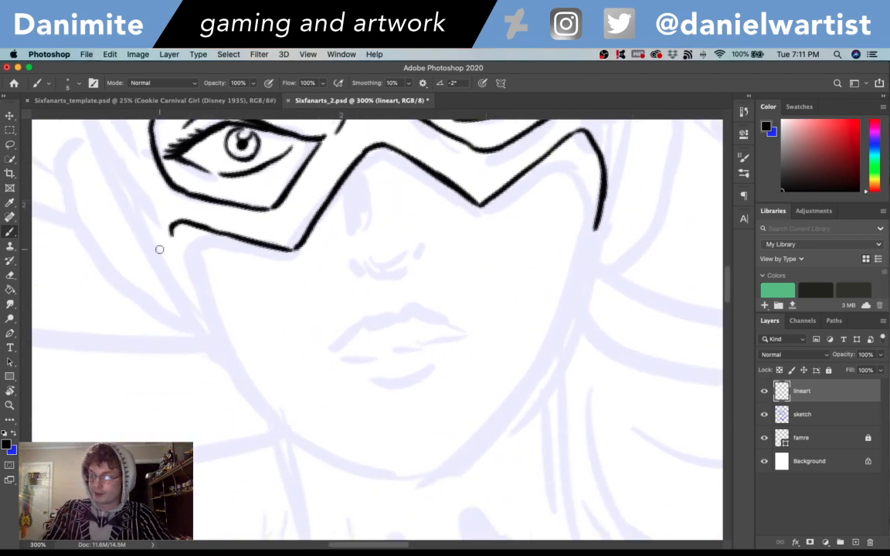
mouse_move(175, 240)
mouse_down()
mouse_move(199, 316)
mouse_move(263, 410)
mouse_up()
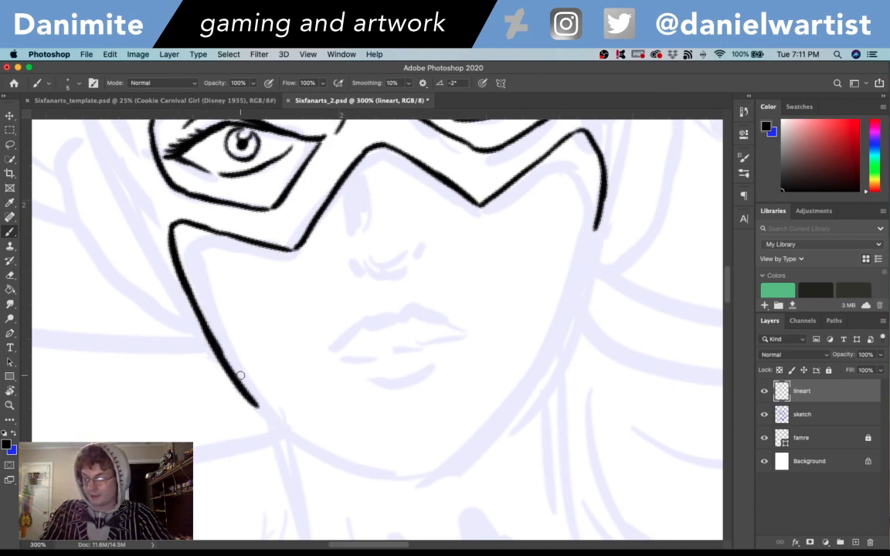
key(ctrl+z)
drag(221, 352, 267, 406)
key(ctrl+z)
drag(222, 354, 246, 390)
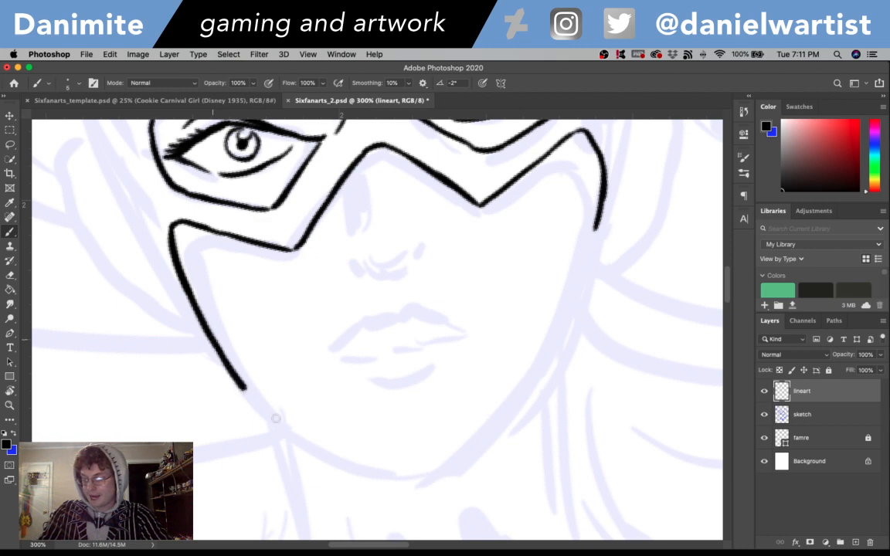
mouse_move(224, 354)
mouse_down()
mouse_move(334, 456)
mouse_move(380, 467)
mouse_up()
key(ctrl+z)
mouse_move(296, 426)
mouse_down()
mouse_move(387, 470)
mouse_move(368, 463)
mouse_move(408, 471)
mouse_up()
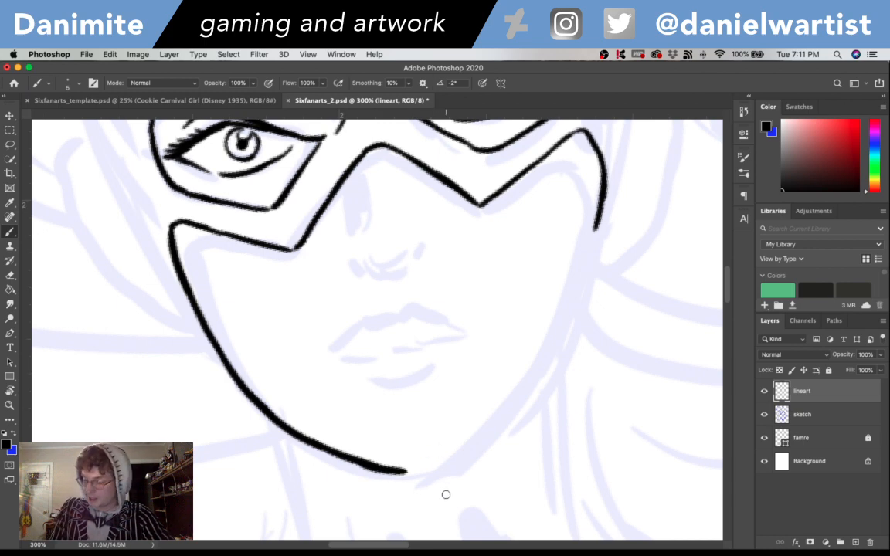
- Ink the other side of the jaw from the chin up to the mask's right-hand edge
mouse_move(403, 465)
mouse_down()
mouse_move(447, 469)
mouse_move(439, 461)
mouse_move(532, 374)
mouse_up()
key(ctrl+z)
key(ctrl+z)
key(super+z)
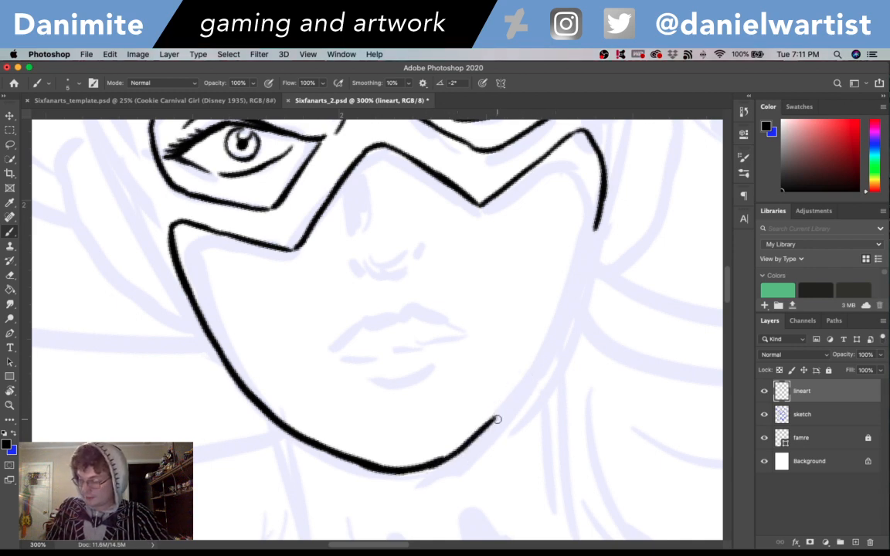
mouse_move(480, 431)
mouse_down()
mouse_move(548, 352)
mouse_move(595, 228)
mouse_move(605, 421)
mouse_move(595, 396)
mouse_move(610, 332)
mouse_up()
- Ink the nose with a solid black shadow down its left-hand side, nostril marks and thin bridge lines
drag(369, 264, 368, 332)
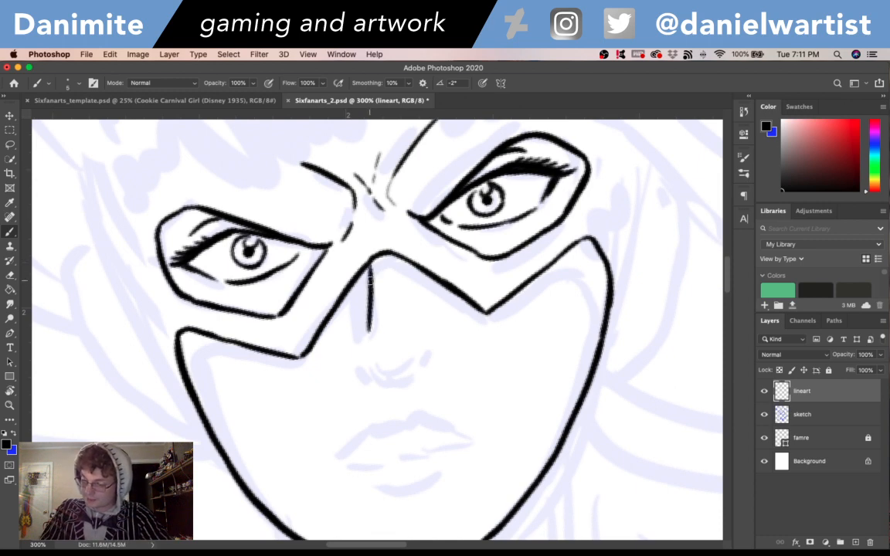
mouse_move(362, 270)
mouse_down()
mouse_move(354, 307)
mouse_move(366, 337)
mouse_up()
mouse_move(360, 288)
mouse_down()
mouse_move(363, 348)
mouse_move(358, 297)
mouse_move(359, 350)
mouse_up()
mouse_move(369, 314)
mouse_down()
mouse_move(362, 356)
mouse_move(407, 363)
mouse_move(395, 381)
mouse_move(408, 369)
mouse_move(427, 369)
mouse_move(364, 377)
mouse_move(353, 370)
mouse_move(359, 308)
mouse_move(359, 361)
mouse_move(377, 378)
mouse_move(402, 374)
mouse_up()
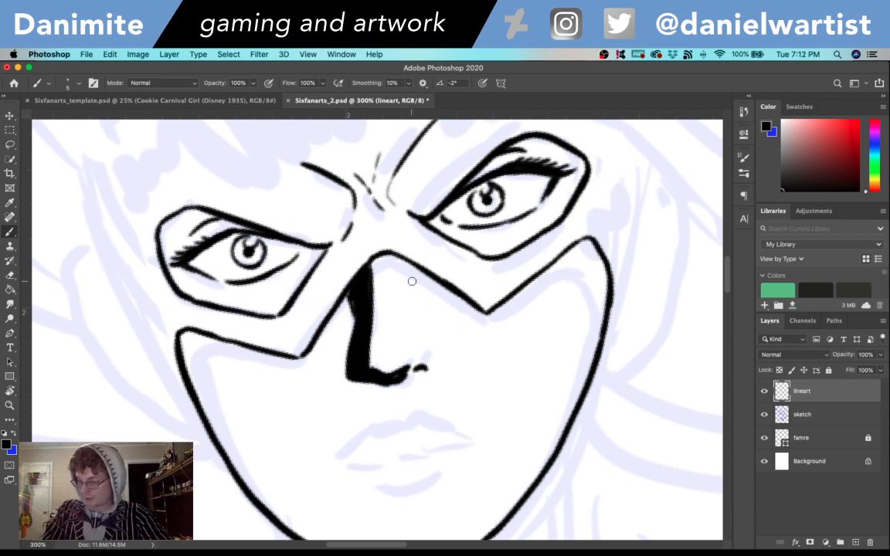
mouse_move(397, 261)
mouse_down()
mouse_move(409, 333)
mouse_move(431, 348)
mouse_up()
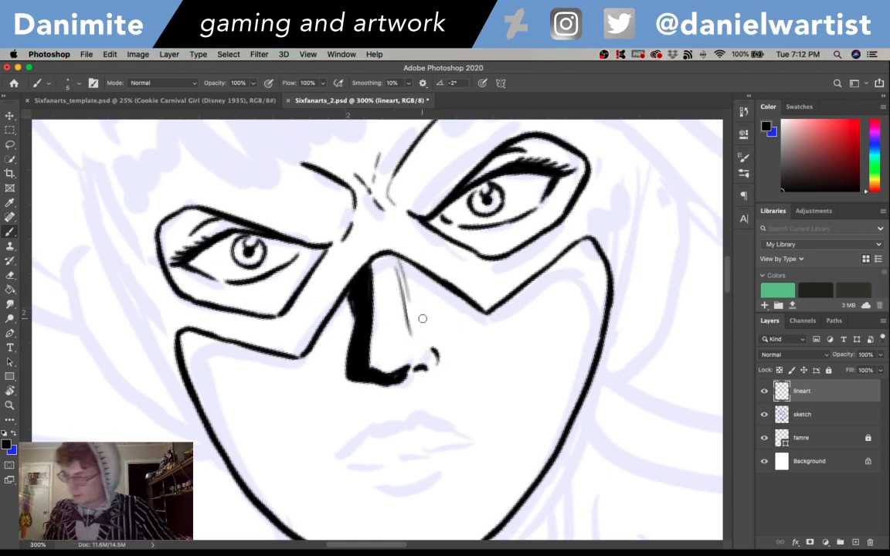
- Ink the upper and lower lips with their parting line, and add a black philtrum shadow below the nose
drag(597, 402, 614, 334)
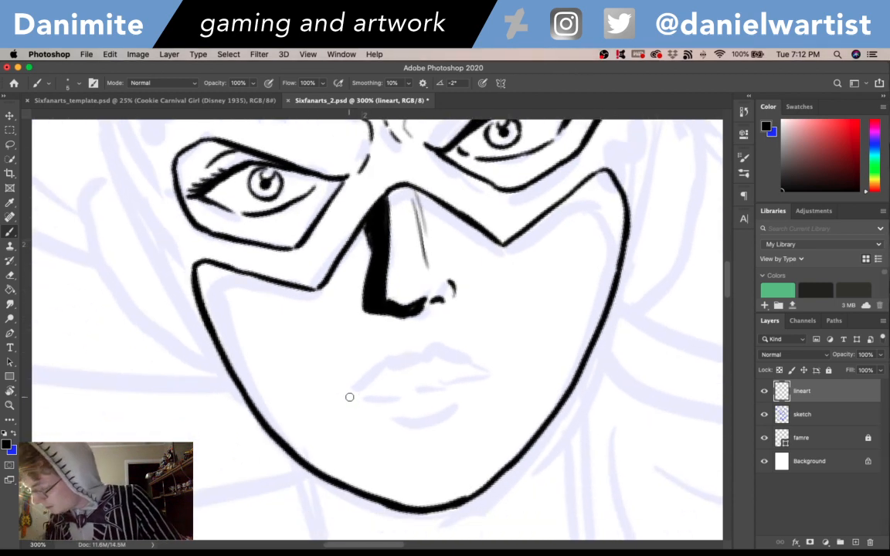
drag(344, 402, 495, 381)
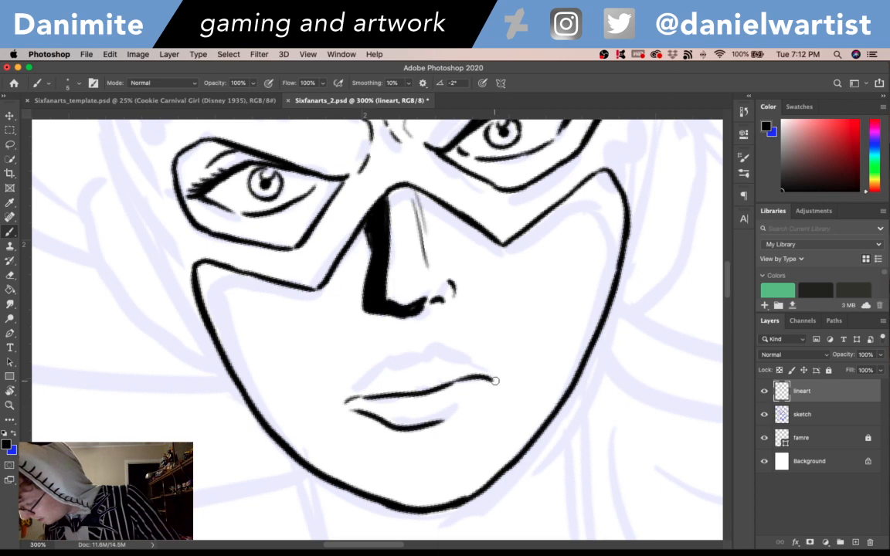
mouse_move(351, 409)
mouse_down()
mouse_move(453, 417)
mouse_move(489, 388)
mouse_up()
mouse_move(344, 396)
mouse_down()
mouse_move(384, 358)
mouse_move(417, 361)
mouse_move(448, 347)
mouse_move(488, 364)
mouse_up()
key(super+z)
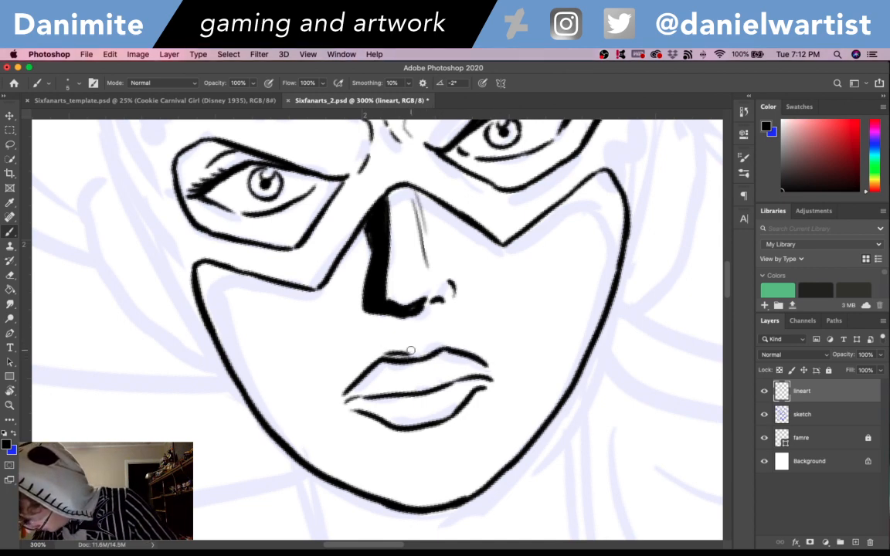
mouse_move(390, 355)
mouse_down()
mouse_move(392, 316)
mouse_move(398, 352)
mouse_up()
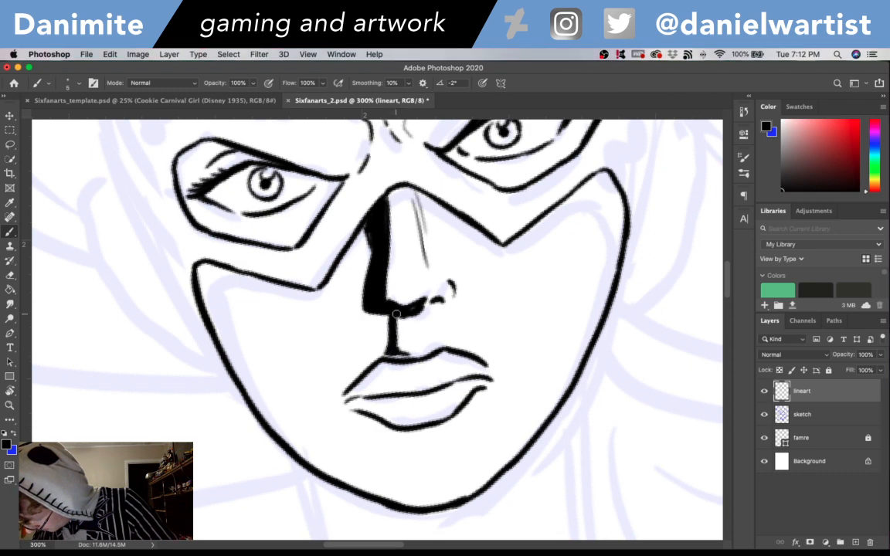
mouse_move(399, 318)
mouse_down()
mouse_move(404, 354)
mouse_move(386, 348)
mouse_move(398, 356)
mouse_move(393, 314)
mouse_up()
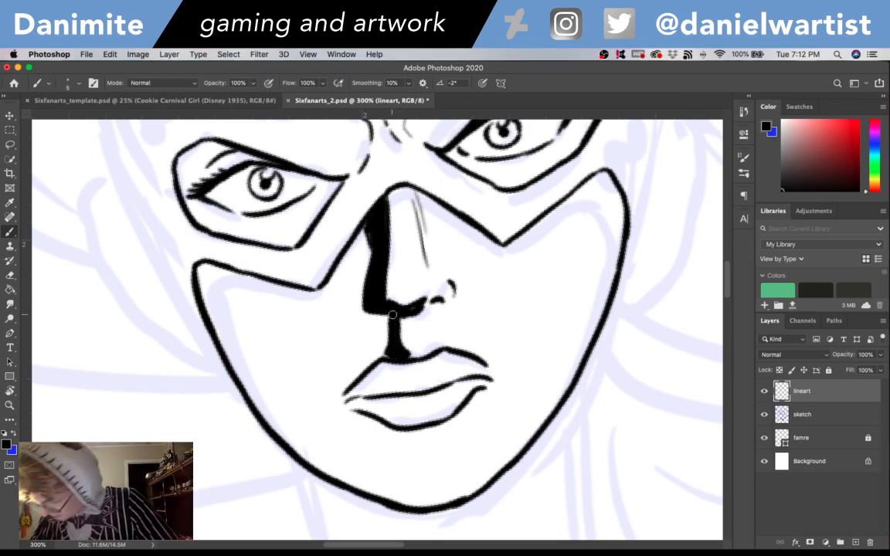
- Fill a thick black shadow along the left-hand cheek and jaw to the chin, and darken the mouth's left-hand corner
mouse_move(199, 264)
mouse_down()
mouse_move(249, 363)
mouse_move(212, 267)
mouse_move(230, 333)
mouse_move(207, 271)
mouse_move(214, 322)
mouse_move(197, 271)
mouse_move(221, 346)
mouse_move(211, 281)
mouse_move(255, 394)
mouse_move(222, 310)
mouse_move(254, 383)
mouse_move(233, 334)
mouse_move(226, 340)
mouse_move(238, 366)
mouse_move(221, 341)
mouse_move(251, 381)
mouse_move(228, 323)
mouse_move(300, 438)
mouse_move(255, 367)
mouse_move(283, 421)
mouse_up()
drag(246, 368, 330, 463)
drag(267, 400, 347, 456)
mouse_move(301, 424)
mouse_down()
mouse_move(363, 468)
mouse_move(358, 481)
mouse_move(425, 506)
mouse_up()
mouse_move(388, 425)
mouse_down()
mouse_move(366, 404)
mouse_move(356, 401)
mouse_move(366, 412)
mouse_move(339, 400)
mouse_move(355, 402)
mouse_move(353, 391)
mouse_move(357, 401)
mouse_up()
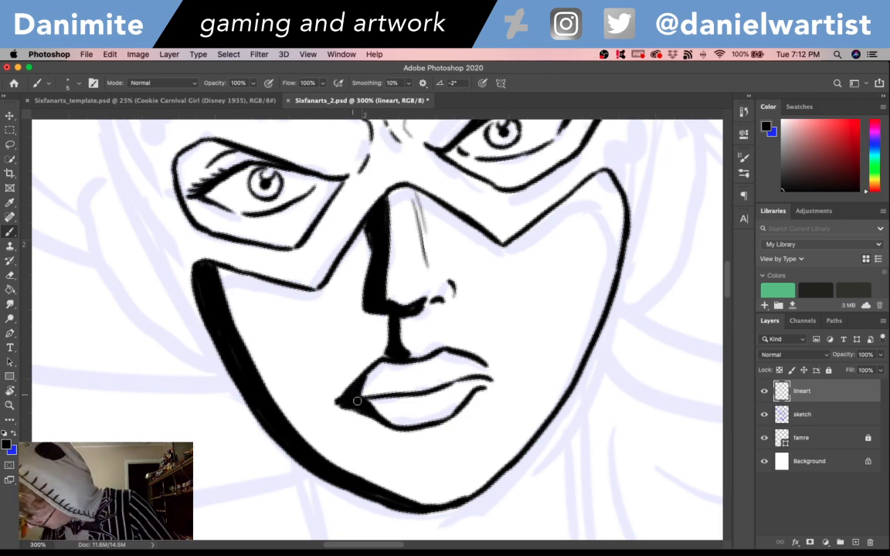
- Ink small rounded highlight shapes on the upper and lower lips
scroll(541, 325, up, 4)
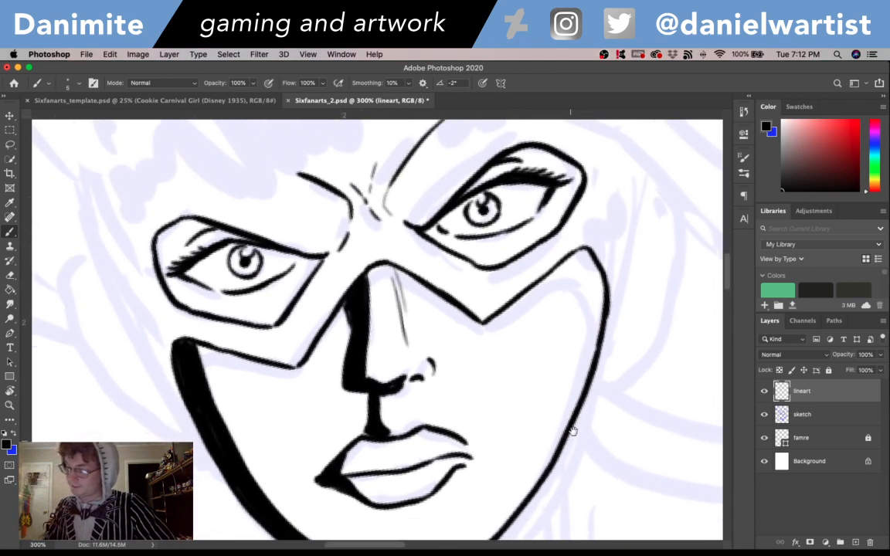
drag(419, 422, 426, 419)
key(super+z)
drag(421, 458, 429, 448)
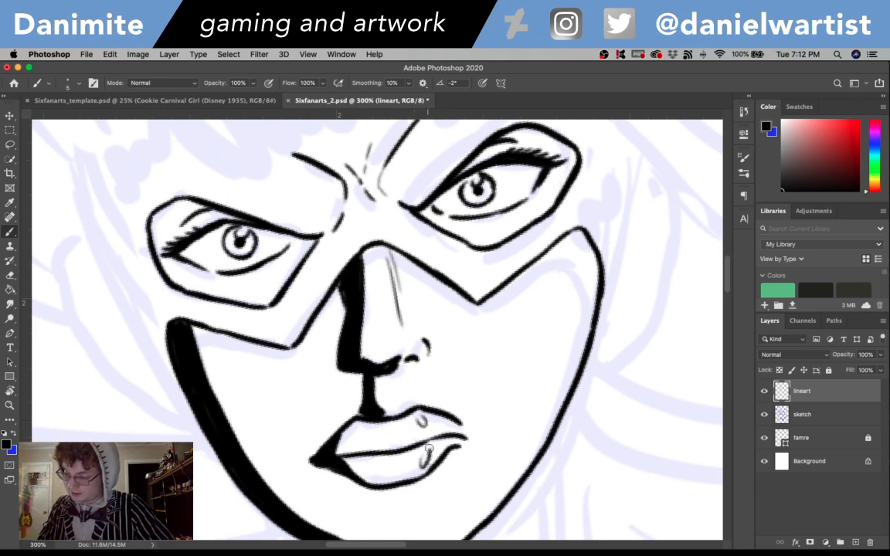
- Ink the outer head contour on the left-hand side, from the shaded cheek up past the temple
scroll(588, 432, right, 2)
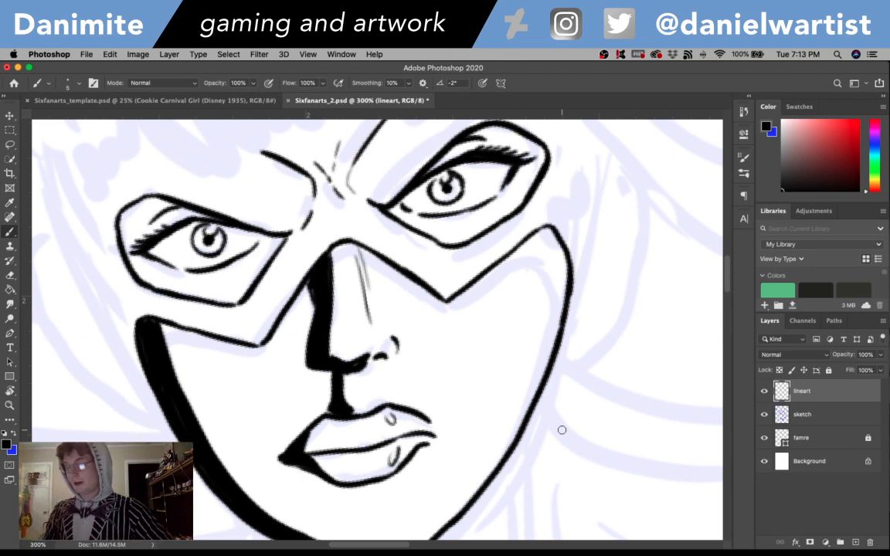
scroll(542, 401, down, 3)
scroll(578, 318, up, 4)
scroll(577, 318, left, 2)
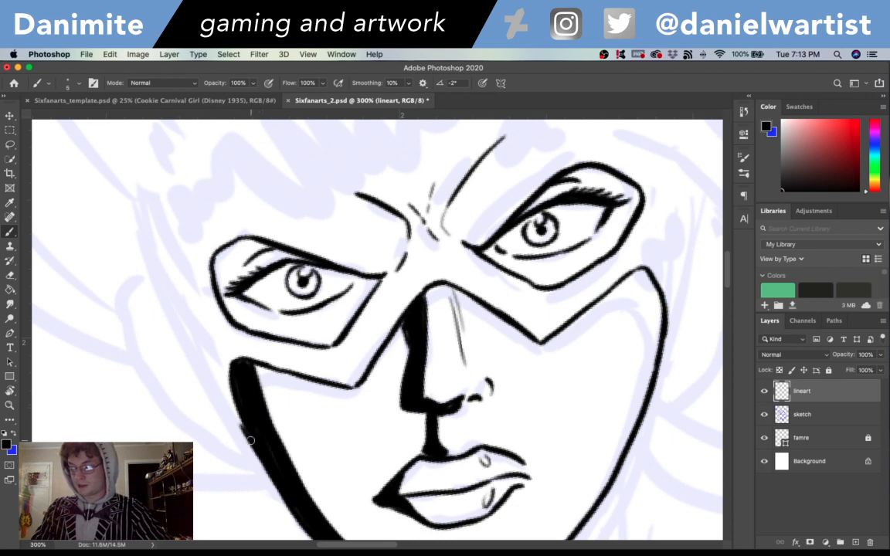
mouse_move(250, 441)
mouse_down()
mouse_move(233, 420)
mouse_move(195, 412)
mouse_move(167, 375)
mouse_move(152, 310)
mouse_up()
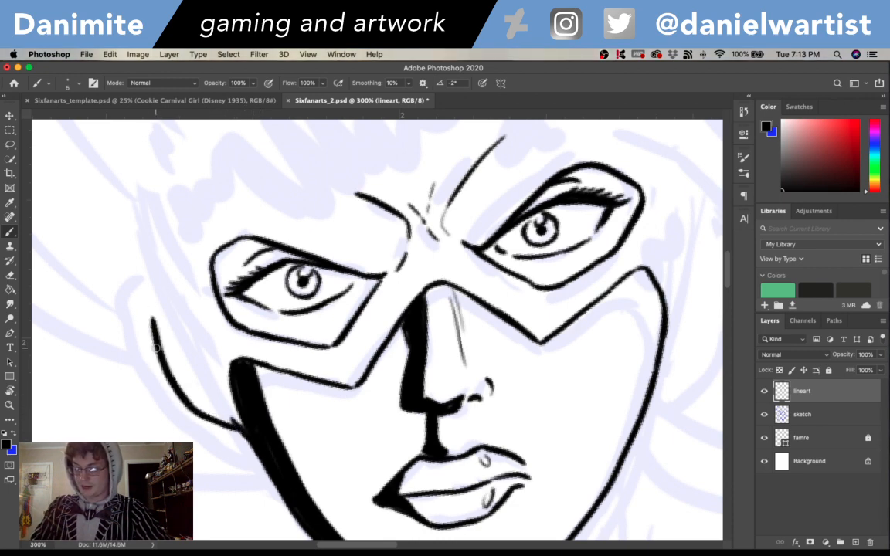
key(super+z)
mouse_move(160, 357)
mouse_down()
mouse_move(144, 306)
mouse_move(154, 262)
mouse_move(135, 204)
mouse_up()
- Ink the outer head contour on the right-hand side, curving up from the cheek past the eye
drag(582, 421, 468, 472)
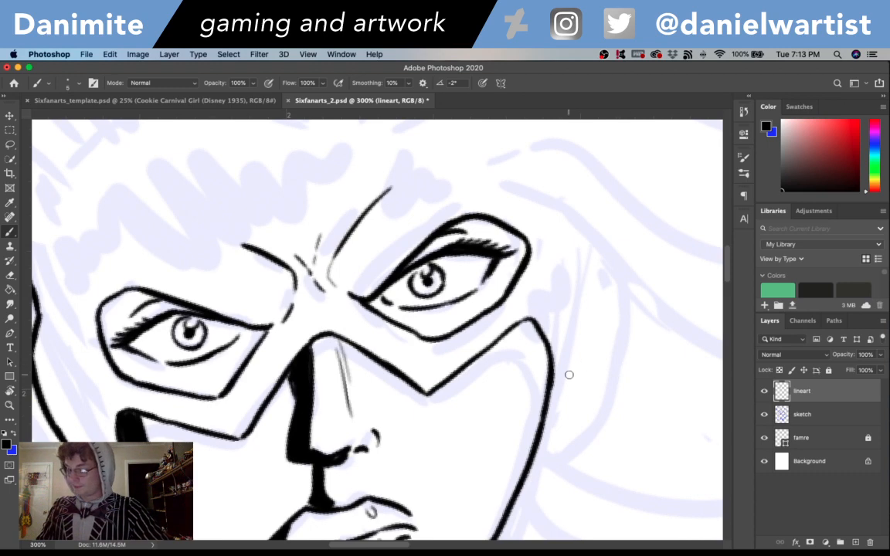
mouse_move(552, 397)
mouse_down()
mouse_move(593, 330)
mouse_move(587, 242)
mouse_up()
key(super+z)
drag(595, 293, 590, 236)
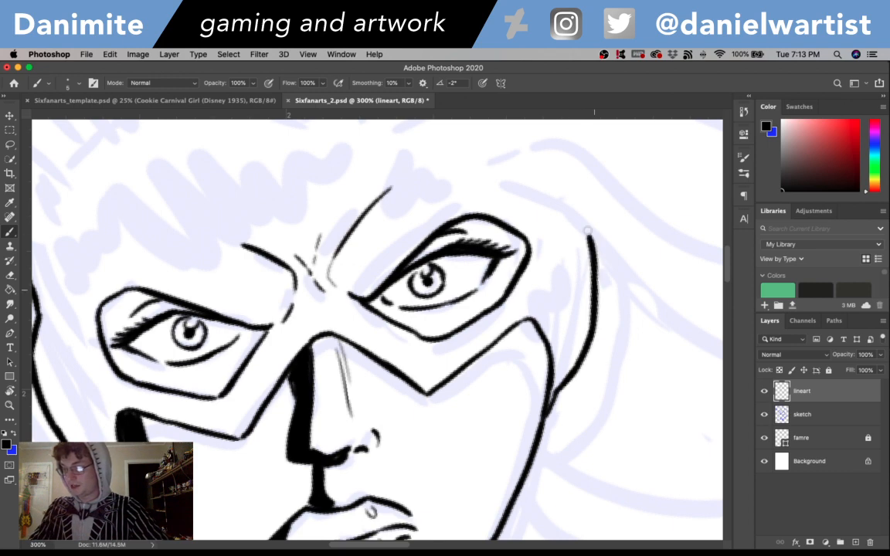
- Ink the hairline from the left-hand temple across the forehead, sweeping upward on the right-hand side
scroll(576, 204, up, 5)
scroll(576, 205, left, 3)
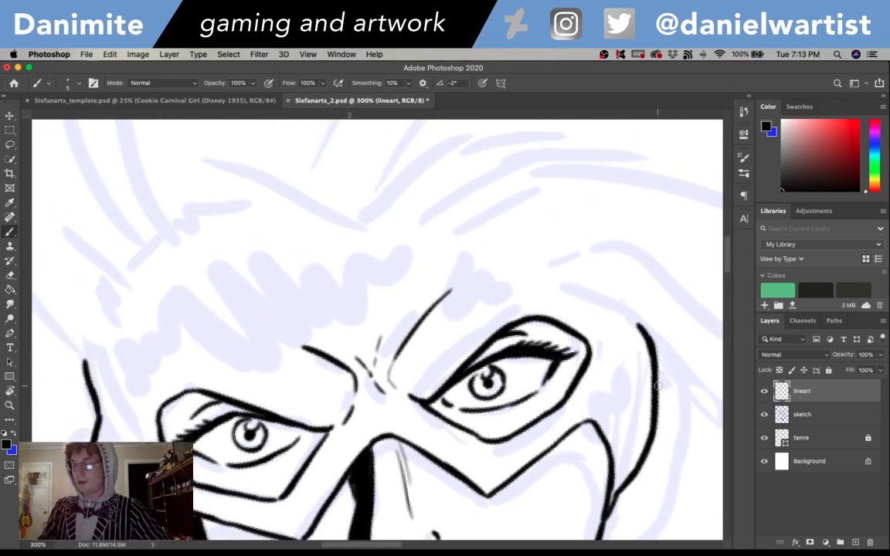
mouse_move(86, 358)
mouse_down()
mouse_move(106, 306)
mouse_move(152, 253)
mouse_move(368, 255)
mouse_up()
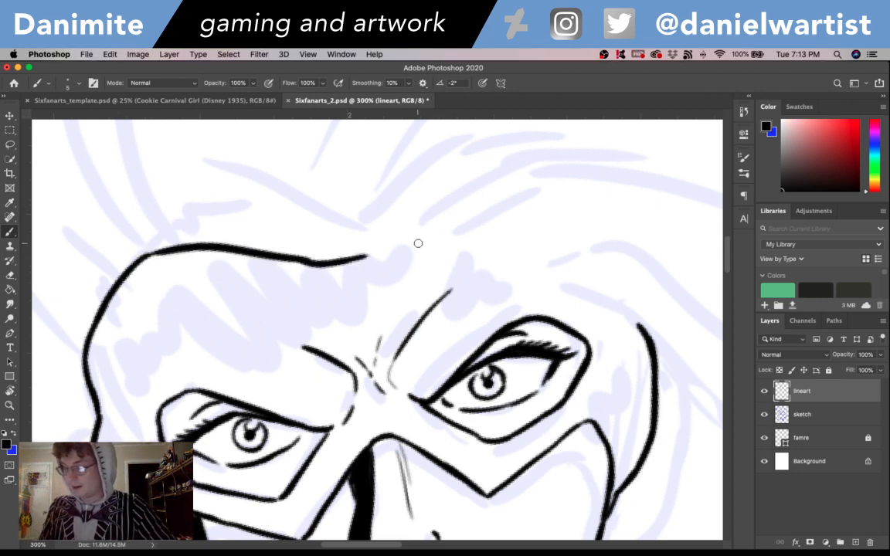
key(ctrl+z)
mouse_move(314, 257)
mouse_down()
mouse_move(395, 251)
mouse_move(488, 192)
mouse_up()
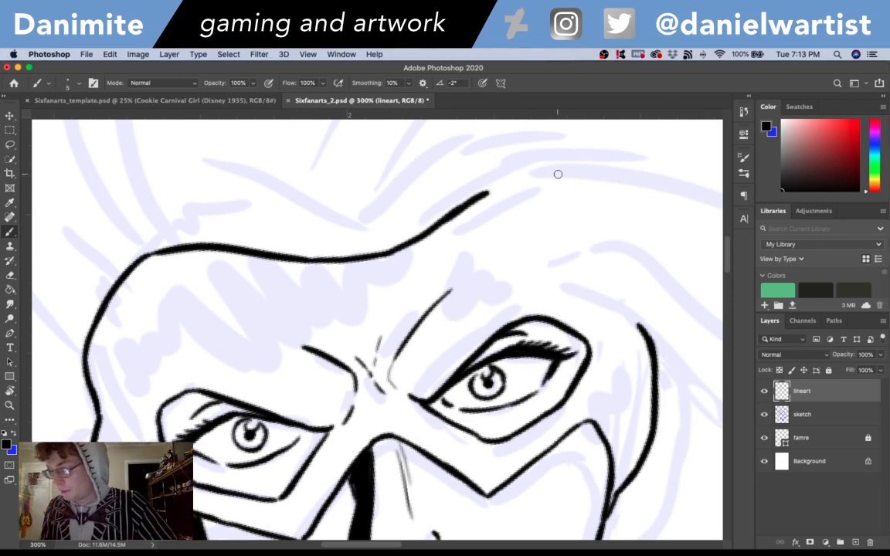
- Ink three curved hair strands sweeping up and outward from the right-hand part of the hairline
drag(423, 230, 552, 134)
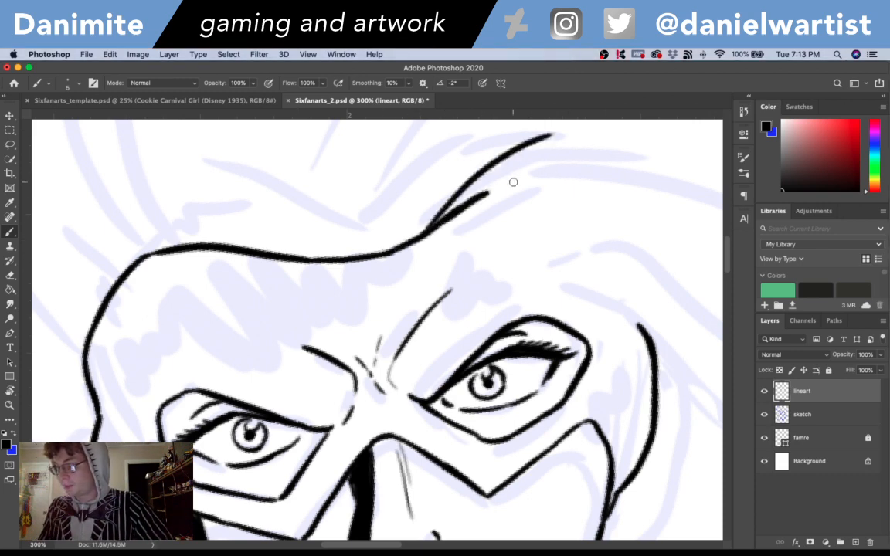
drag(464, 205, 540, 165)
drag(378, 246, 457, 121)
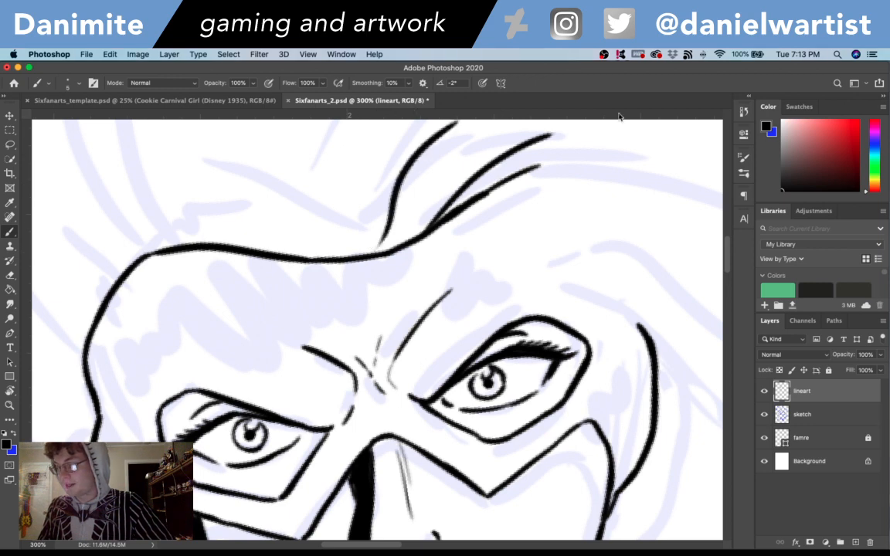
- Redo the tallest hair strand as a wider sweeping curve from the hairline, adding a shorter thin strand along its inner side
drag(506, 238, 495, 354)
key(super+z)
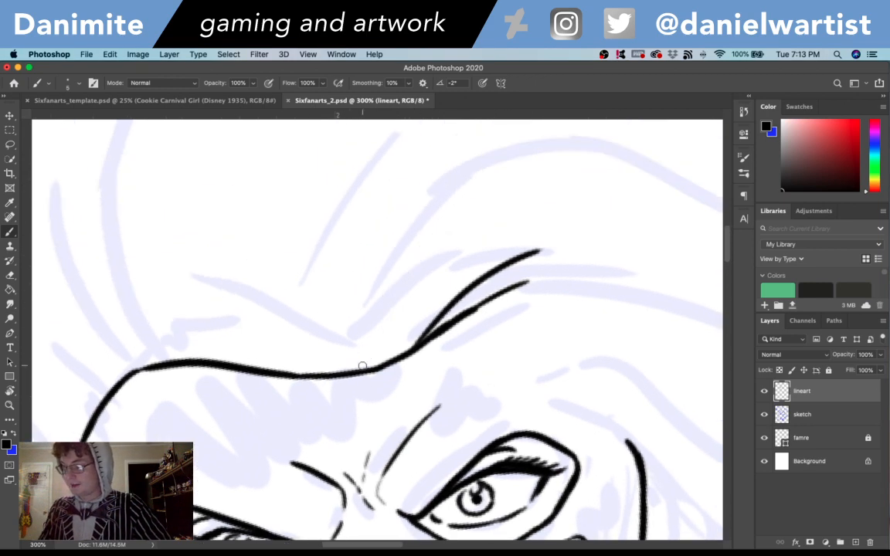
drag(365, 366, 544, 134)
drag(380, 363, 401, 326)
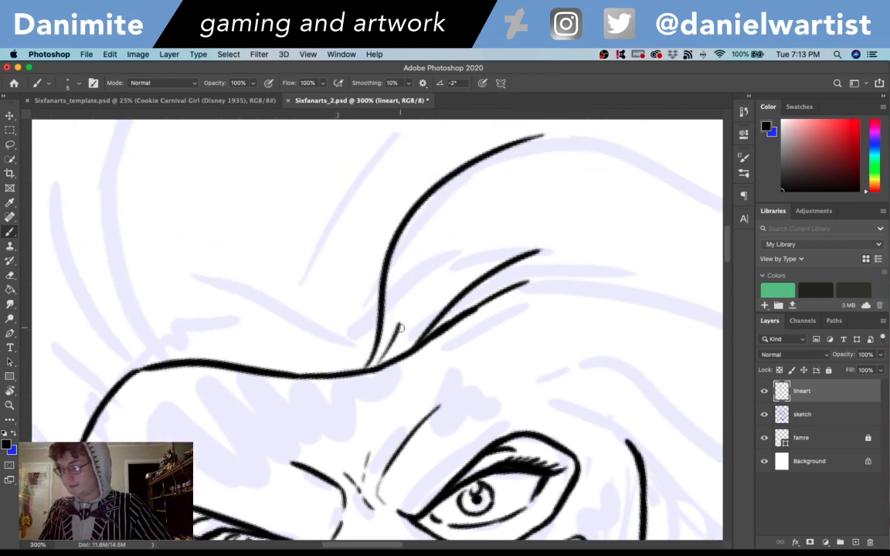
key(super+z)
drag(379, 364, 397, 311)
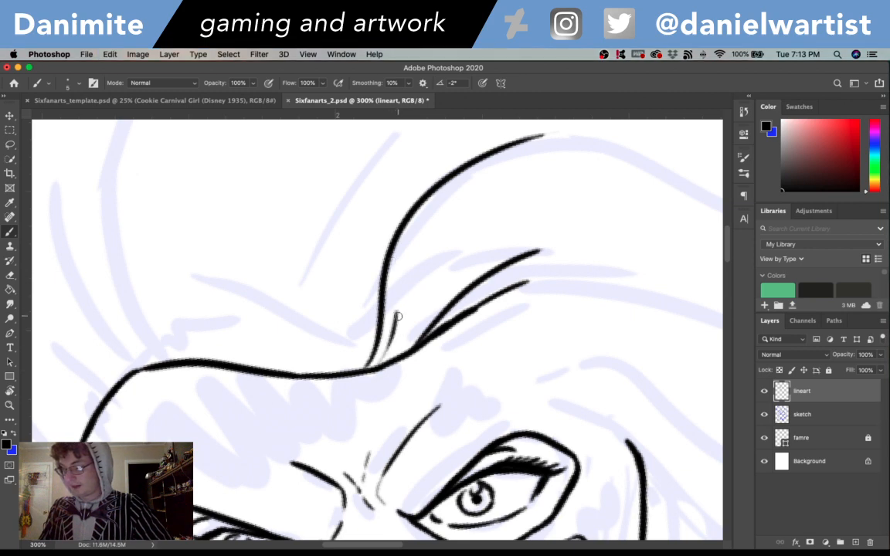
key(super+z)
mouse_move(372, 362)
mouse_down()
mouse_move(417, 235)
mouse_move(434, 218)
mouse_up()
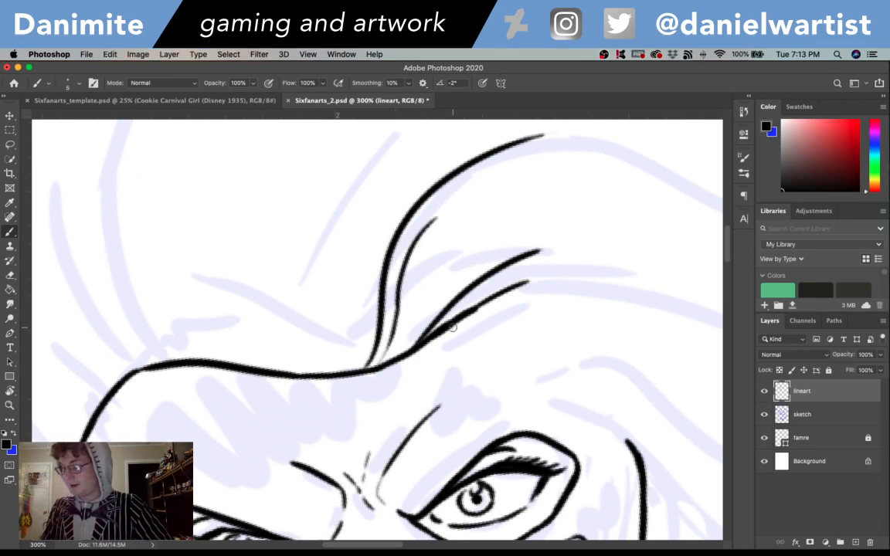
- Ink the head contour from the base of the hair strands, curving over and down above the right-hand eye
drag(456, 316, 506, 299)
key(super+z)
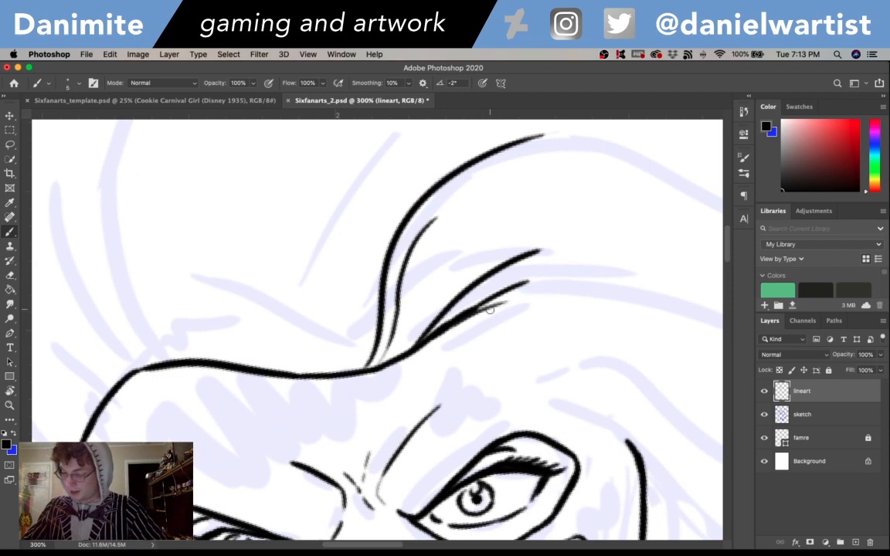
drag(479, 309, 549, 325)
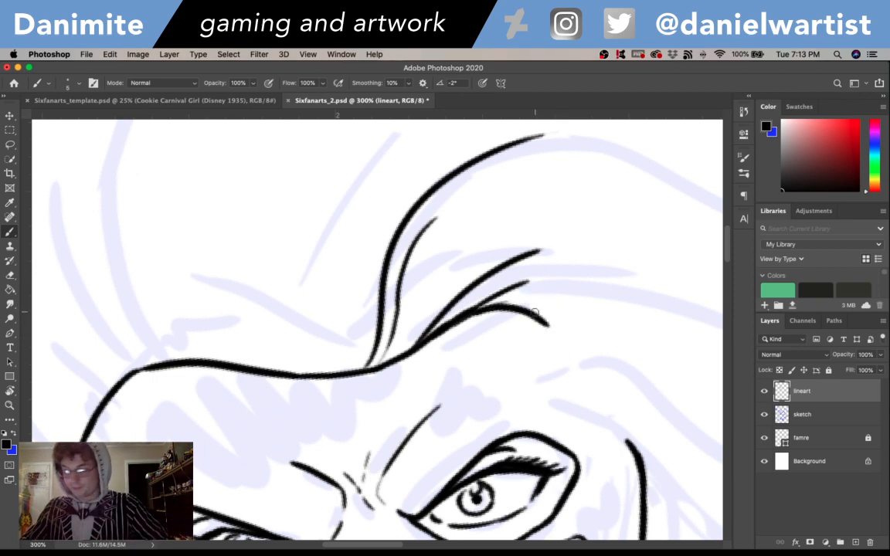
key(super+z)
mouse_move(470, 312)
mouse_down()
mouse_move(514, 326)
mouse_move(546, 321)
mouse_up()
key(super+z)
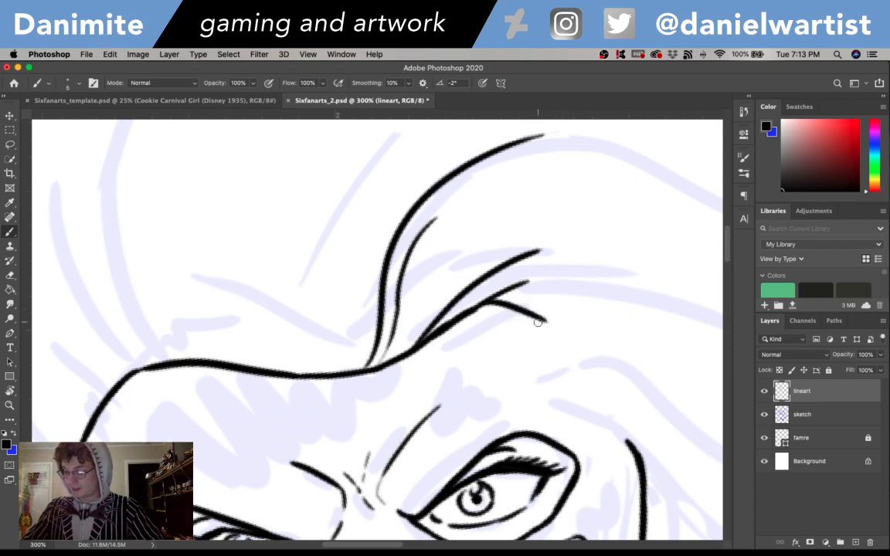
mouse_move(486, 303)
mouse_down()
mouse_move(533, 315)
mouse_move(579, 358)
mouse_up()
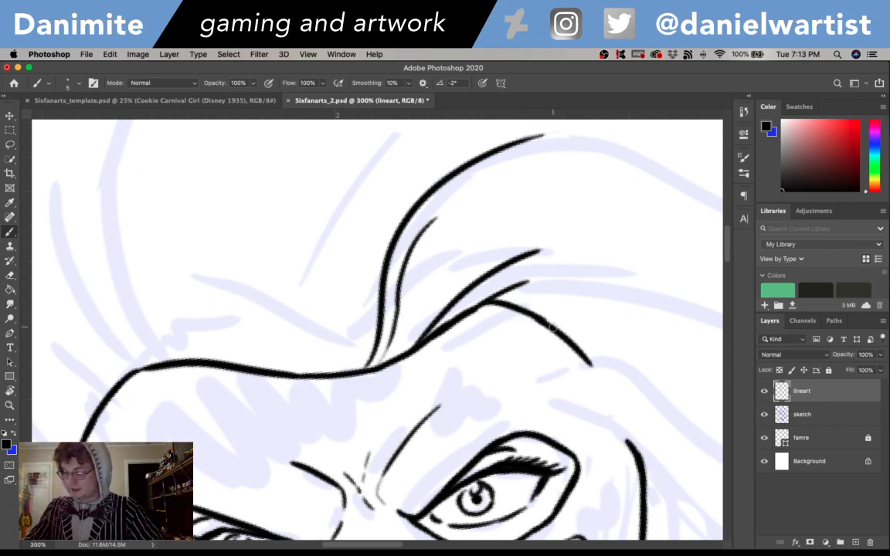
- Try to continue the new head contour in one smooth curve down to the outer contour beside the right-hand eye
drag(553, 329, 623, 414)
key(super+z)
drag(550, 324, 616, 404)
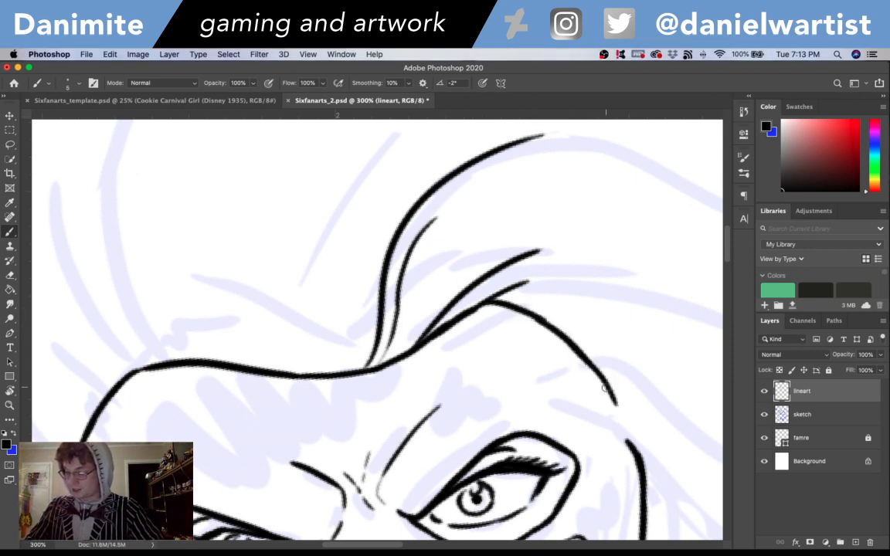
drag(570, 340, 624, 417)
drag(605, 384, 632, 444)
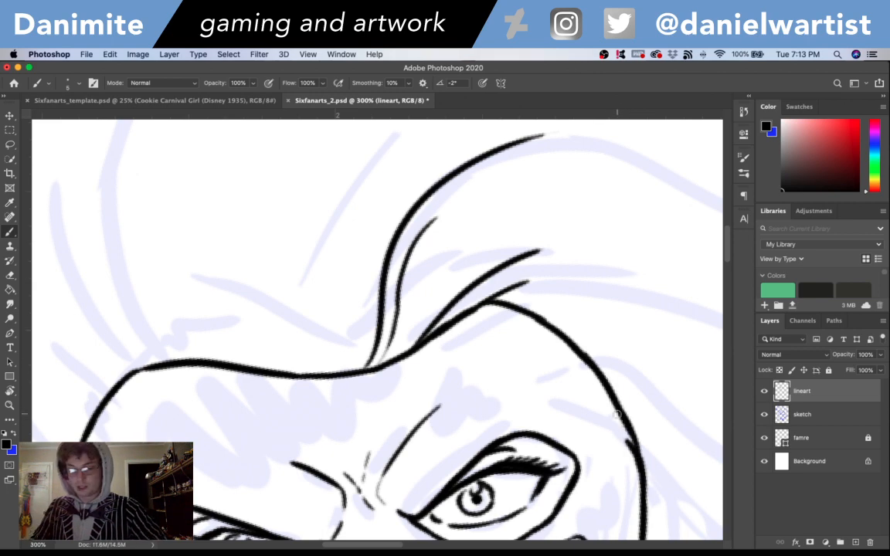
key(e)
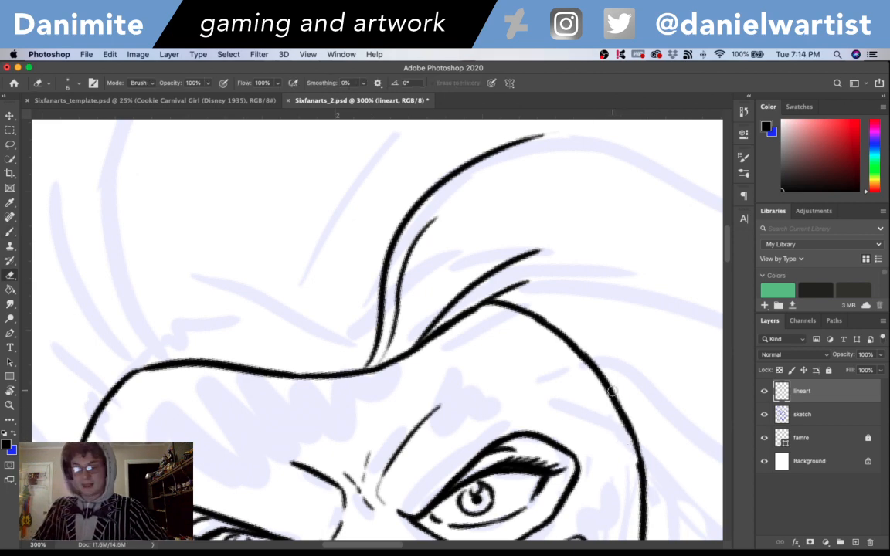
key(b)
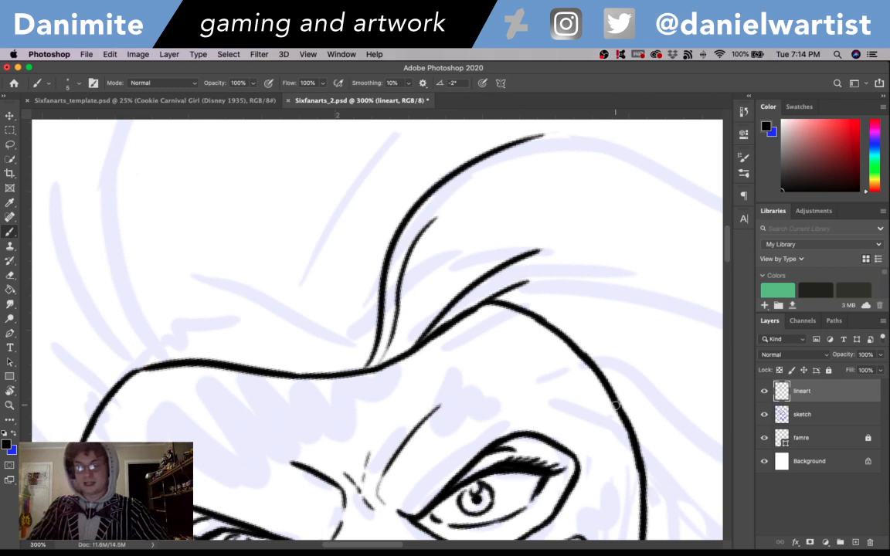
key(super+1)
scroll(570, 338, down, 2)
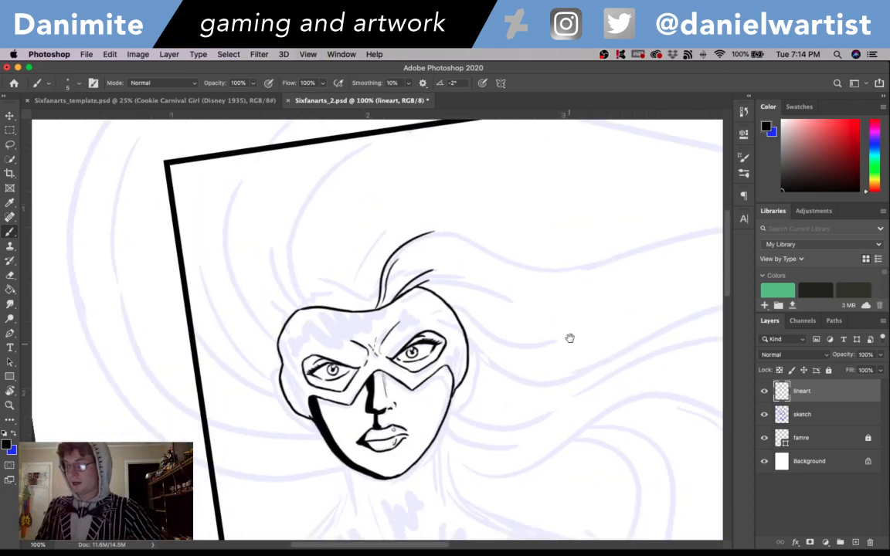
- Bridge the gap in the right-hand head contour with an angled line joining the upper curve to the contour beside the eye
key(super+equal)
key(super+equal)
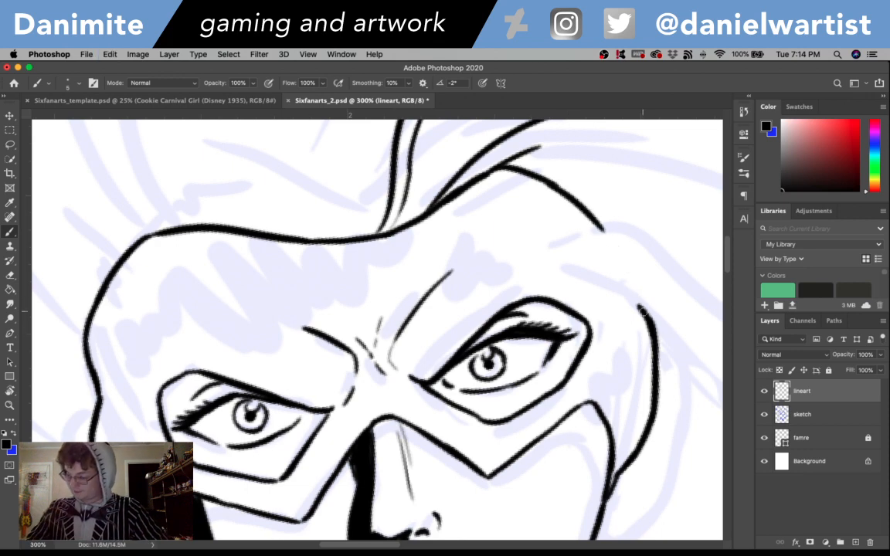
drag(640, 309, 599, 224)
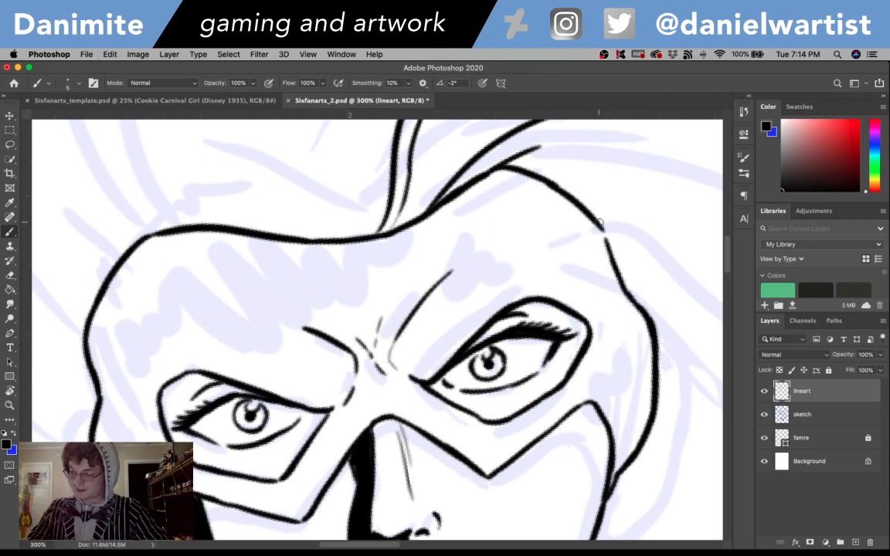
- Ink the brow contours above both eyes, curving their outer ends and lengthening the right-hand brow line upward
mouse_move(590, 289)
mouse_down()
mouse_move(591, 265)
mouse_move(555, 234)
mouse_up()
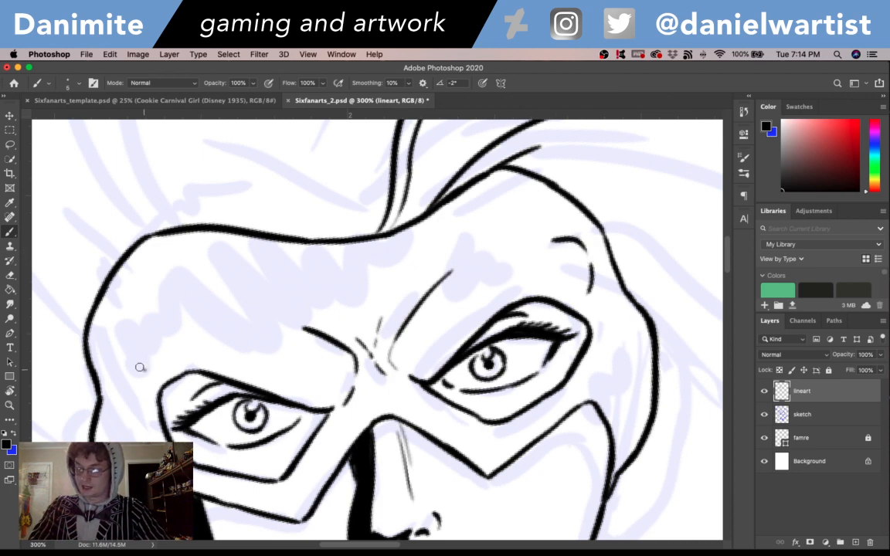
mouse_move(140, 367)
mouse_down()
mouse_move(138, 334)
mouse_move(195, 306)
mouse_move(301, 327)
mouse_move(310, 310)
mouse_up()
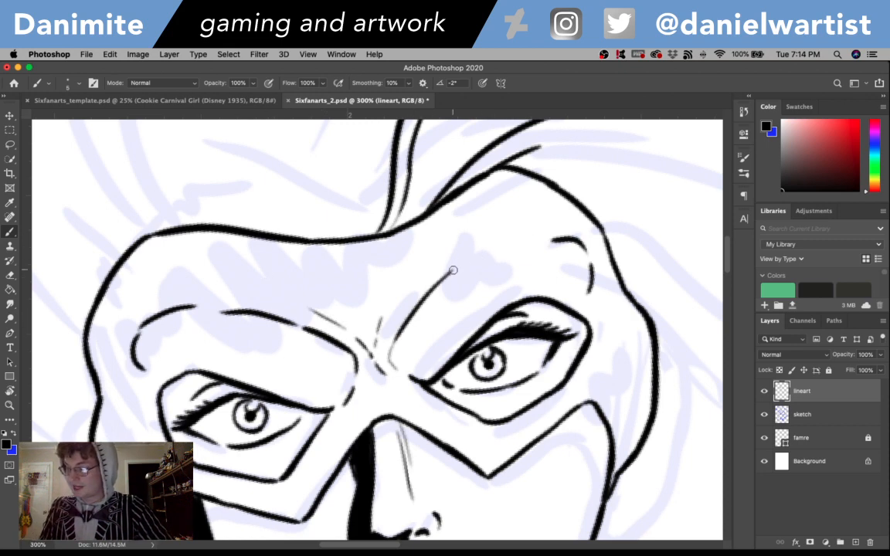
drag(453, 270, 503, 239)
- Ink the frown creases between the brows with a short slanted line and a shallow V on the lower forehead
drag(398, 294, 427, 261)
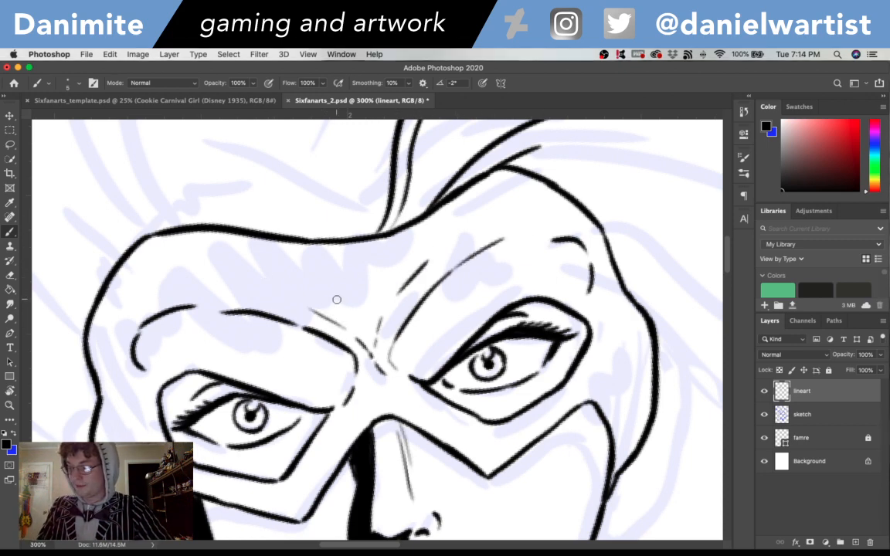
mouse_move(352, 299)
mouse_down()
mouse_move(362, 304)
mouse_move(375, 289)
mouse_up()
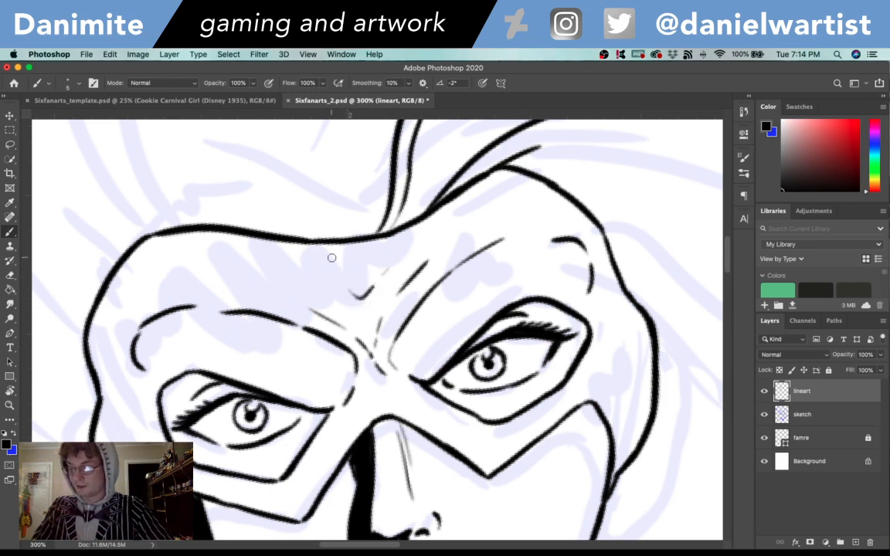
drag(359, 296, 324, 276)
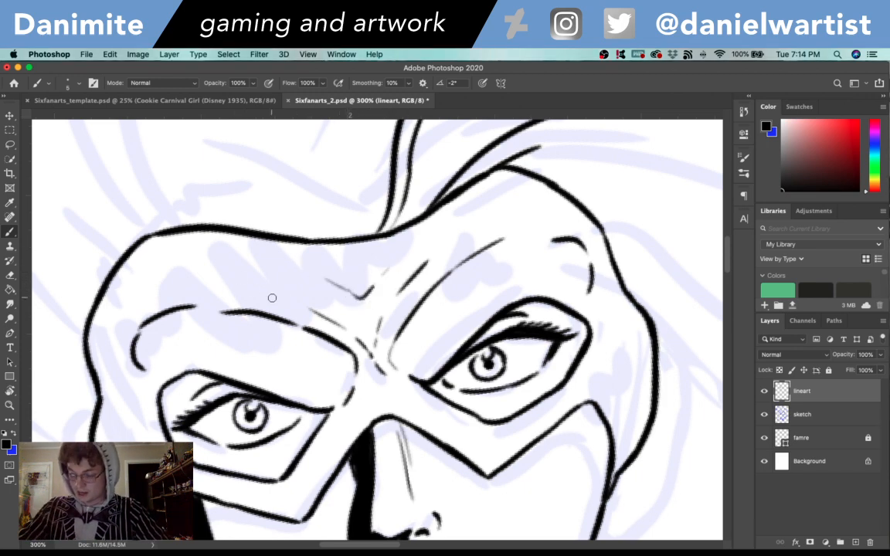
- Trim and redraw the left-hand brow line with a tapered outer end, and close the gap in the curve beside the temple
key(e)
drag(195, 306, 304, 327)
key(b)
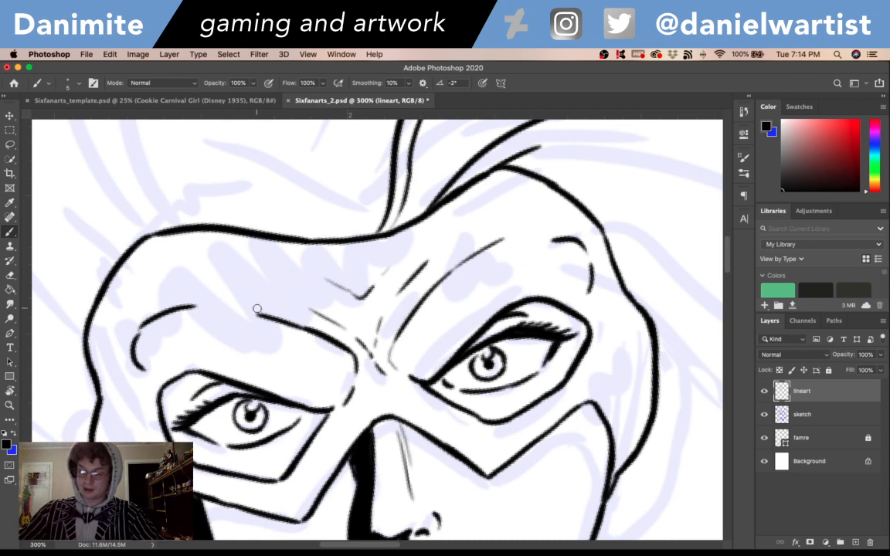
drag(238, 309, 259, 316)
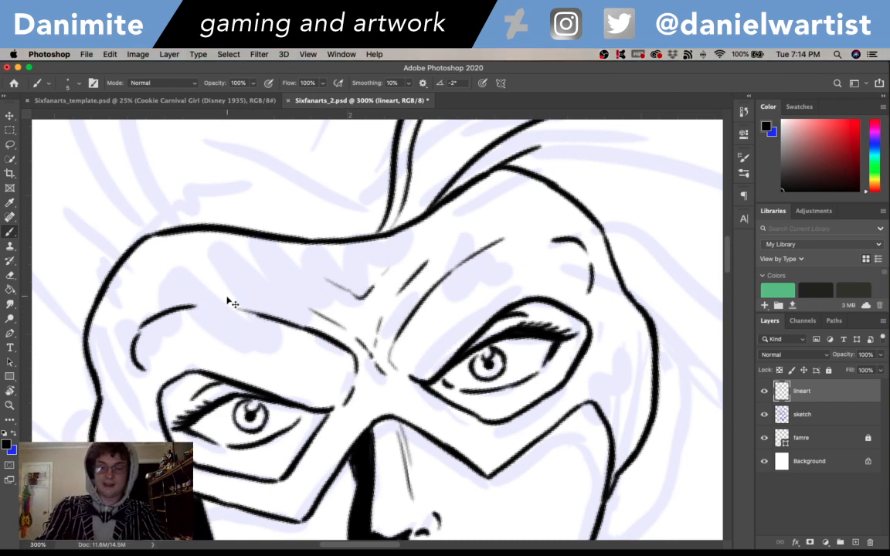
drag(133, 338, 179, 307)
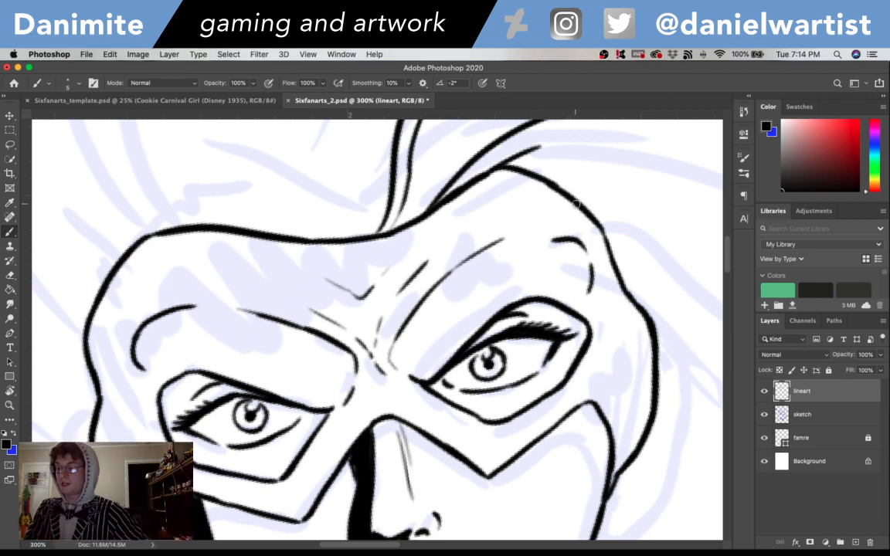
- Ink a thick face-edge line from the shaded left-hand cheek up past the eye and brow to the outer head contour
scroll(576, 203, down, 5)
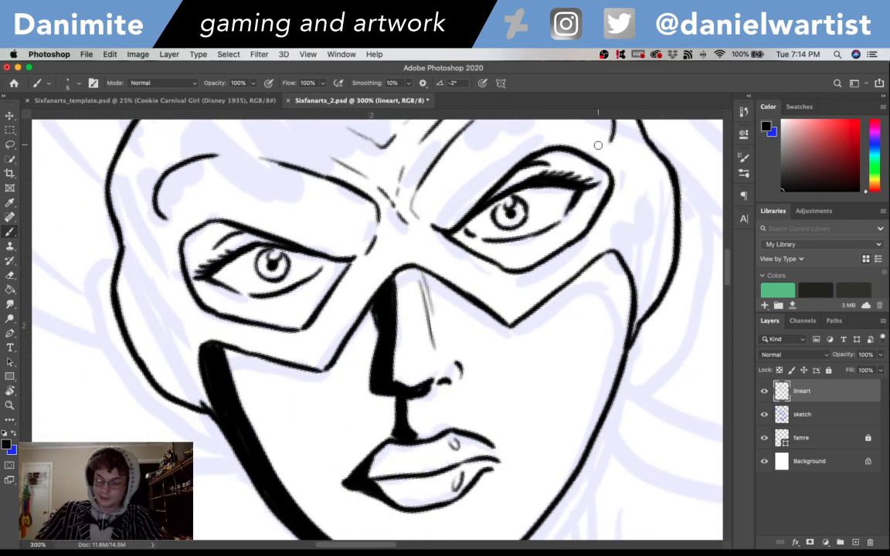
drag(205, 348, 162, 246)
scroll(158, 220, up, 4)
scroll(158, 220, left, 2)
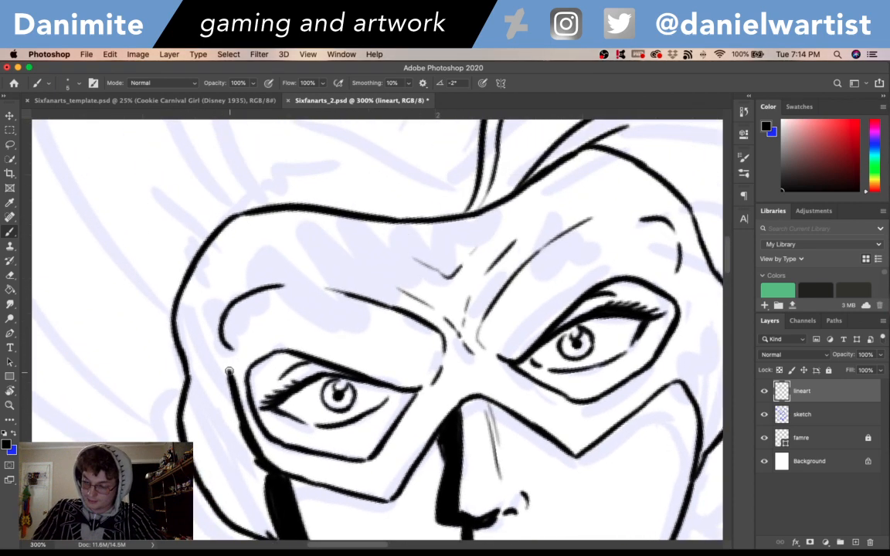
mouse_move(228, 371)
mouse_down()
mouse_move(219, 327)
mouse_move(230, 299)
mouse_move(225, 312)
mouse_move(199, 270)
mouse_up()
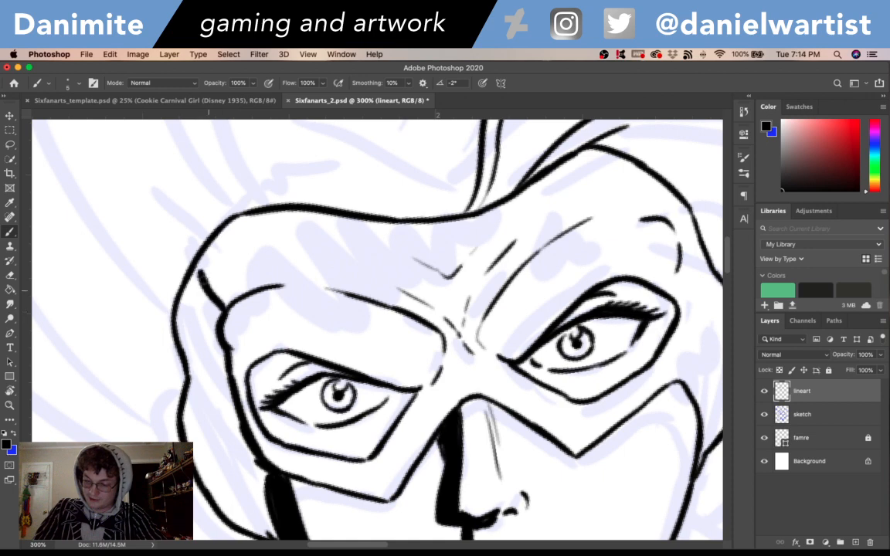
- Fill the shadow between the left-hand outer head contour and the face edge with solid black, working upward from the cheek
scroll(204, 264, down, 3)
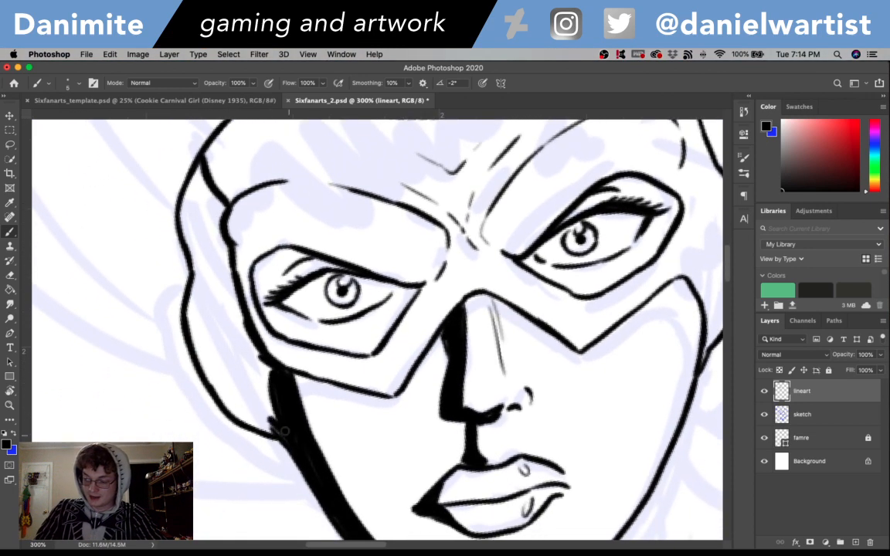
mouse_move(272, 425)
mouse_down()
mouse_move(220, 394)
mouse_move(228, 402)
mouse_move(236, 408)
mouse_move(207, 378)
mouse_up()
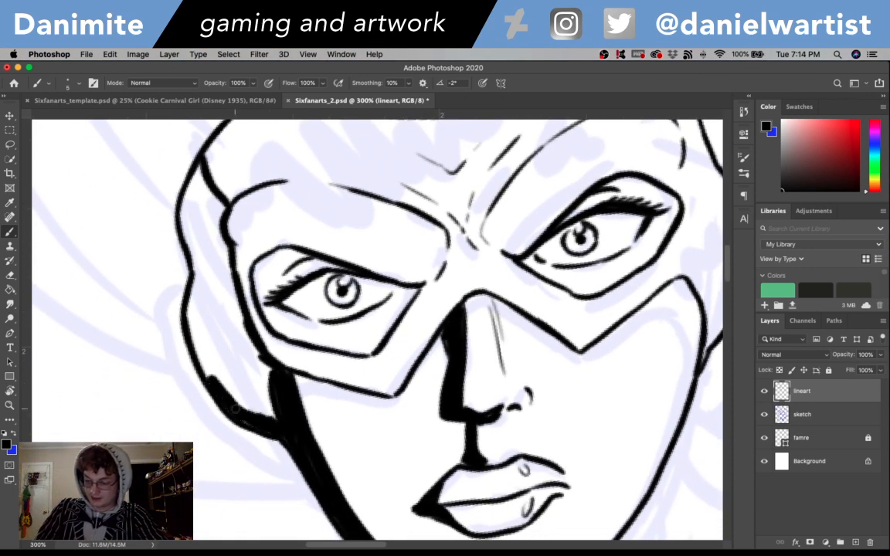
mouse_move(235, 409)
mouse_down()
mouse_move(221, 381)
mouse_move(258, 411)
mouse_move(242, 364)
mouse_move(272, 399)
mouse_move(243, 323)
mouse_move(258, 360)
mouse_move(218, 298)
mouse_move(212, 375)
mouse_up()
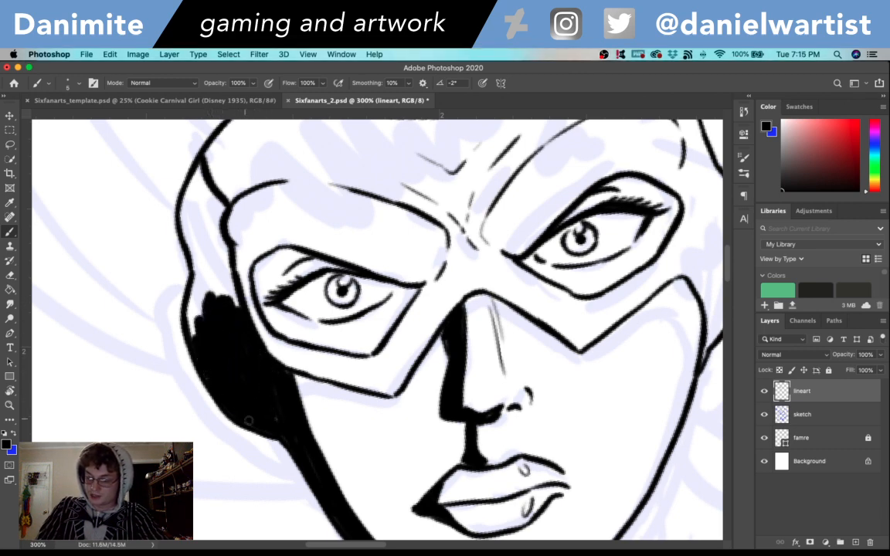
mouse_move(249, 420)
mouse_down()
mouse_move(176, 278)
mouse_move(173, 297)
mouse_move(191, 333)
mouse_move(193, 274)
mouse_move(200, 317)
mouse_move(197, 282)
mouse_move(204, 295)
mouse_up()
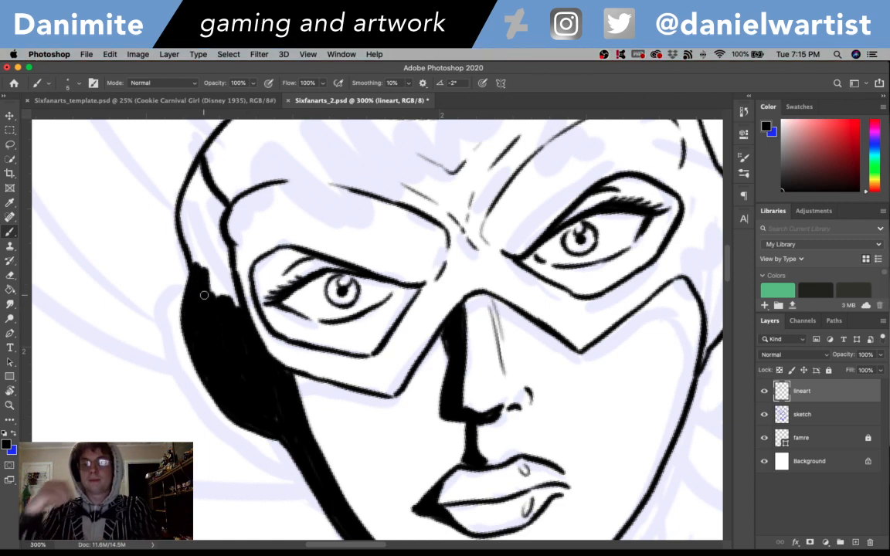
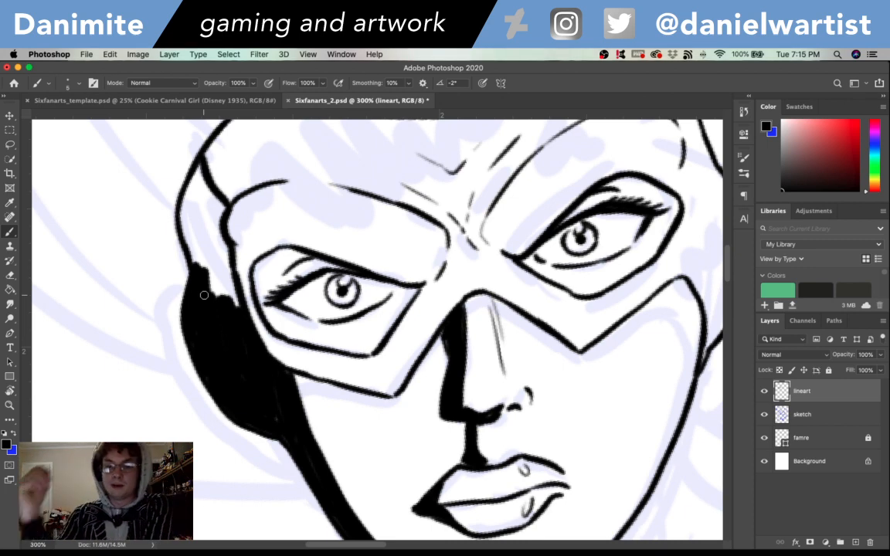
- Complete the solid black shadow up to the left-hand temple and widen it inward to the mask's eye opening
mouse_move(203, 232)
mouse_down()
mouse_move(207, 275)
mouse_move(210, 240)
mouse_move(230, 286)
mouse_move(201, 224)
mouse_move(188, 226)
mouse_move(192, 248)
mouse_move(188, 178)
mouse_move(193, 199)
mouse_move(178, 178)
mouse_move(184, 193)
mouse_move(190, 166)
mouse_move(218, 232)
mouse_move(216, 199)
mouse_move(238, 245)
mouse_move(247, 311)
mouse_up()
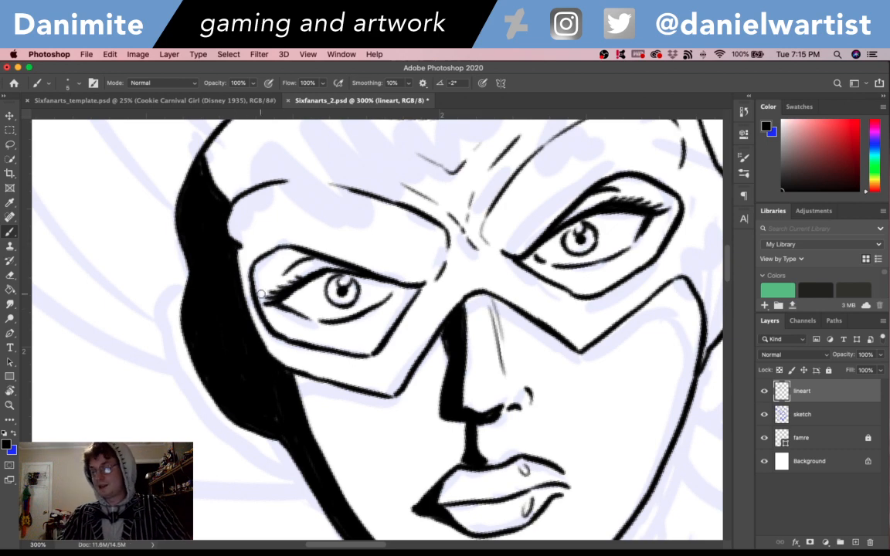
mouse_move(266, 354)
mouse_down()
mouse_move(255, 307)
mouse_move(253, 319)
mouse_move(242, 250)
mouse_up()
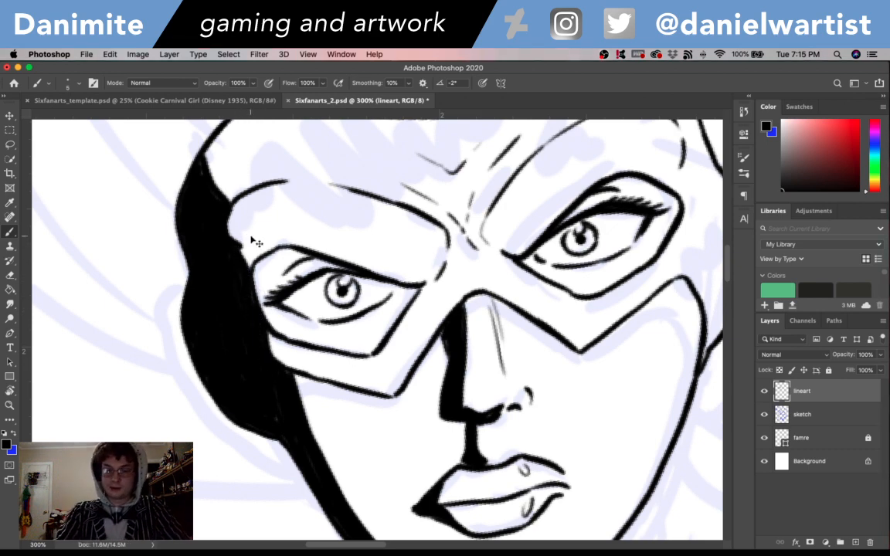
key(super+minus)
key(super+minus)
key(super+equal)
key(super+equal)
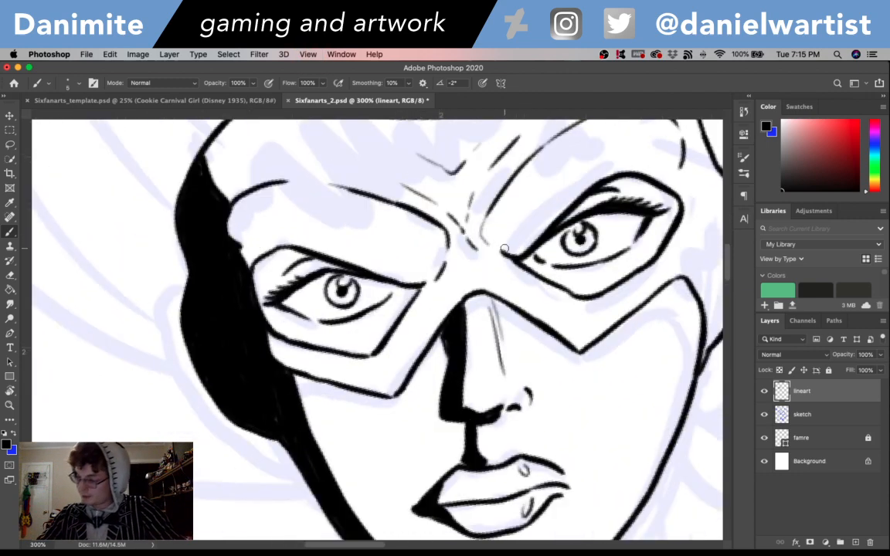
- Thicken the inner curve of the right-hand brow and extend the solid nose shadow up the bridge to the left-hand brow
mouse_move(486, 232)
mouse_down()
mouse_move(499, 248)
mouse_move(487, 233)
mouse_move(489, 240)
mouse_move(526, 151)
mouse_move(580, 115)
mouse_up()
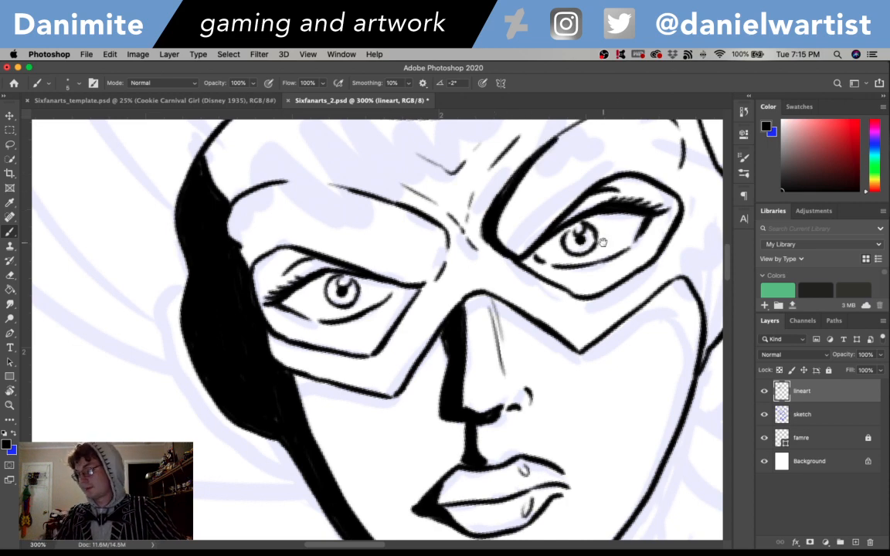
scroll(601, 241, right, 5)
scroll(554, 359, down, 3)
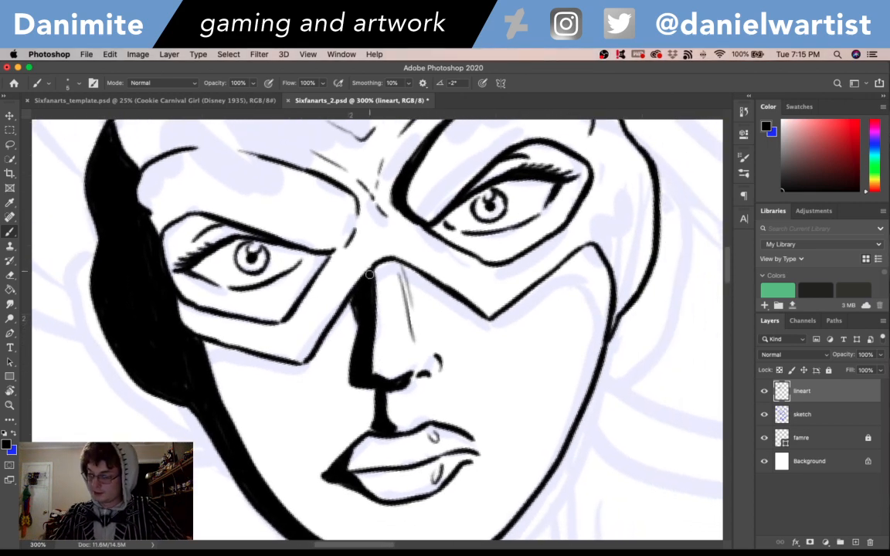
mouse_move(370, 274)
mouse_down()
mouse_move(355, 298)
mouse_move(361, 214)
mouse_move(372, 267)
mouse_move(355, 188)
mouse_move(353, 264)
mouse_up()
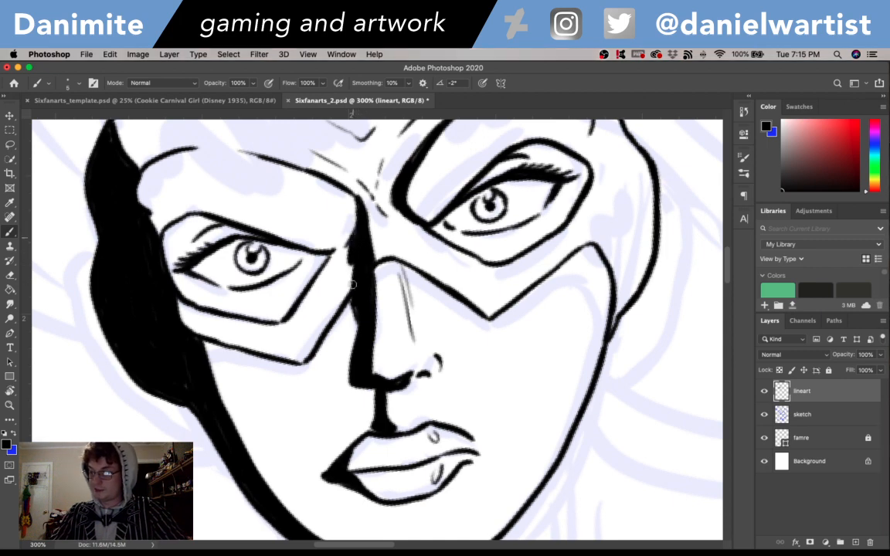
mouse_move(528, 322)
mouse_down()
mouse_move(459, 423)
mouse_move(458, 457)
mouse_up()
drag(576, 396, 632, 252)
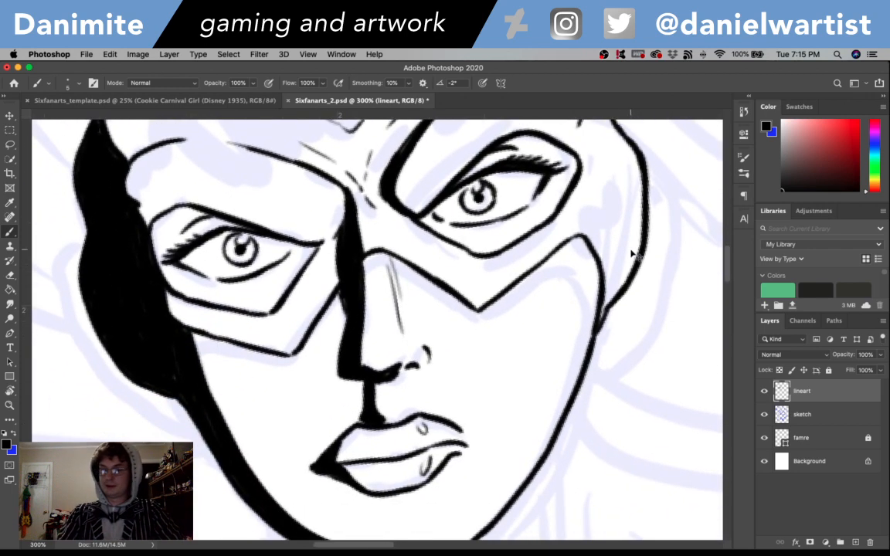
key(super+1)
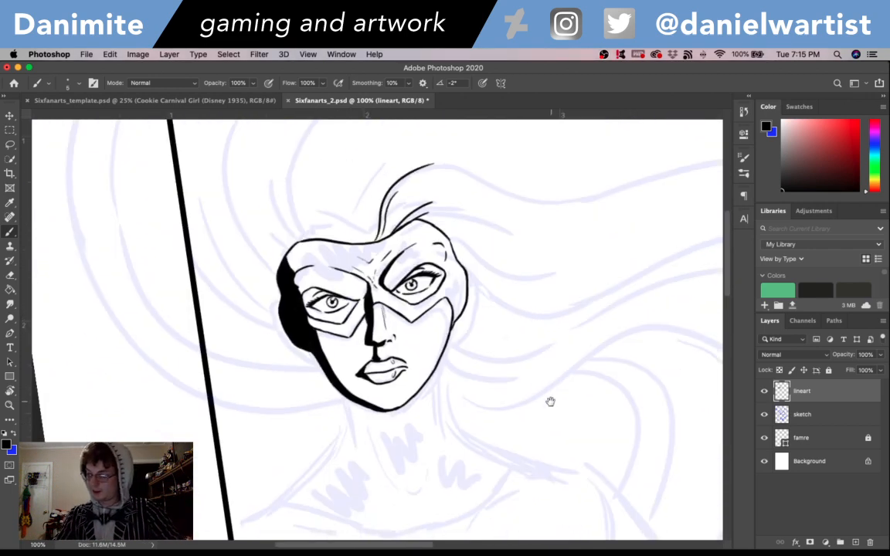
- Ink the left-hand side of the neck with a tapered line running down from the jaw
drag(550, 401, 575, 342)
key(super+equal)
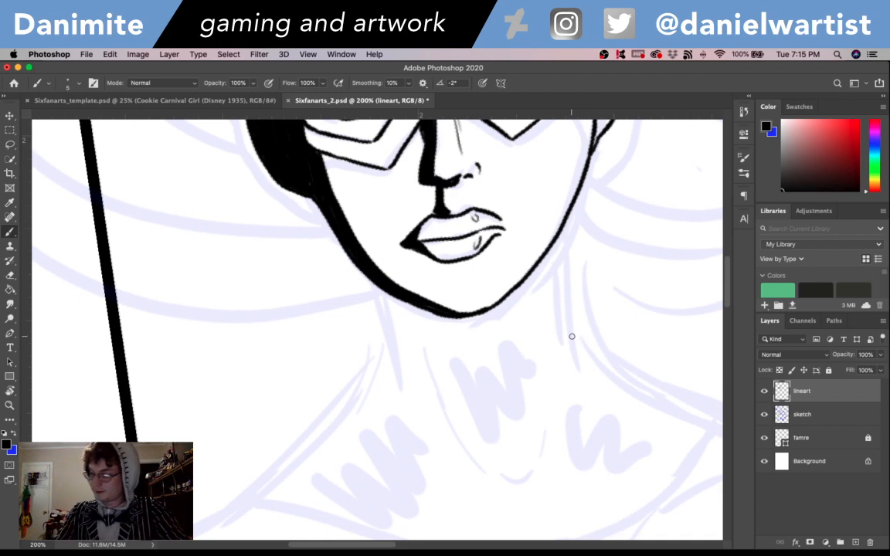
drag(377, 283, 385, 320)
drag(377, 284, 399, 389)
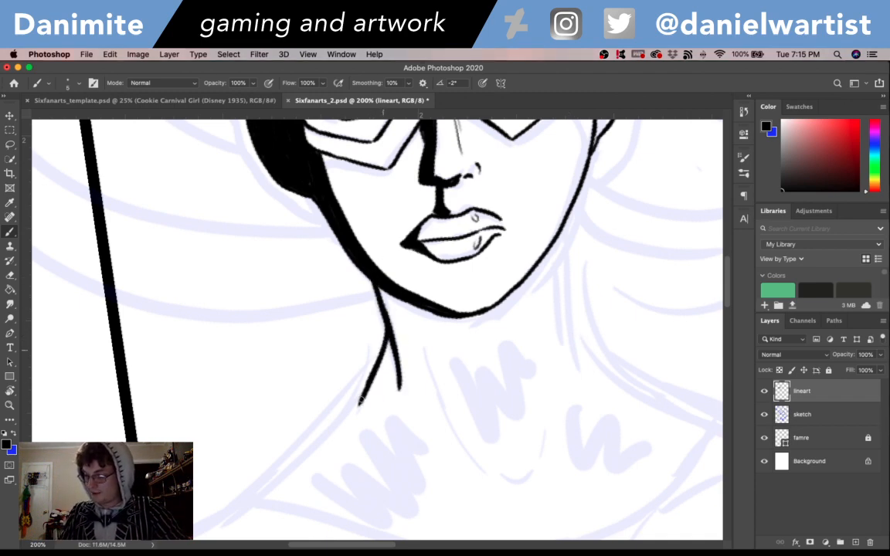
drag(388, 332, 300, 485)
mouse_move(395, 423)
mouse_down()
mouse_move(423, 394)
mouse_move(473, 322)
mouse_up()
key(super+z)
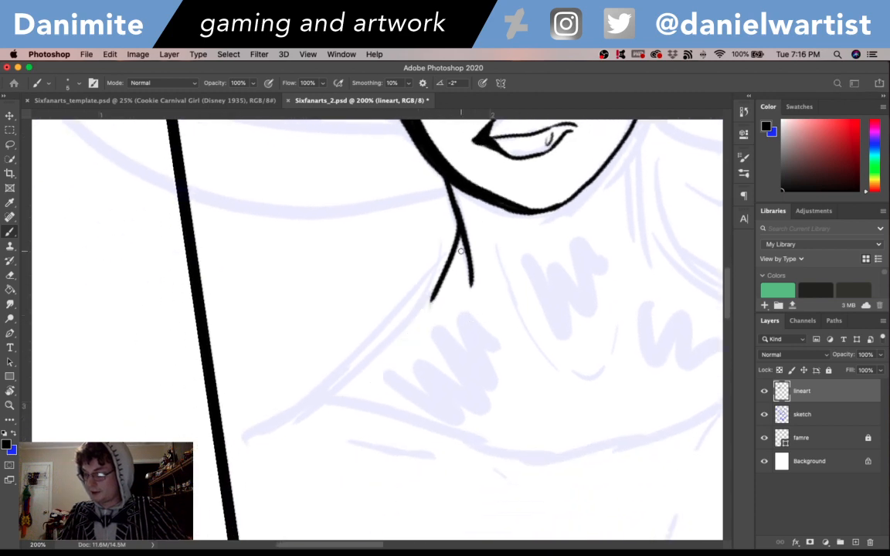
mouse_move(461, 229)
mouse_down()
mouse_move(436, 284)
mouse_move(377, 350)
mouse_up()
key(super+z)
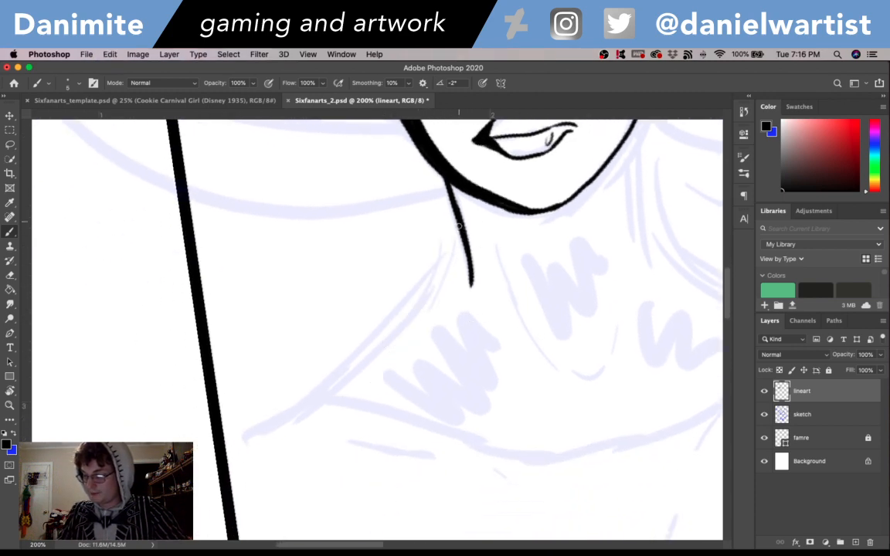
- Ink the left-hand shoulder slope as a curve from the neck line down to the panel border
mouse_move(459, 226)
mouse_down()
mouse_move(355, 358)
mouse_move(370, 342)
mouse_move(316, 395)
mouse_up()
key(super+z)
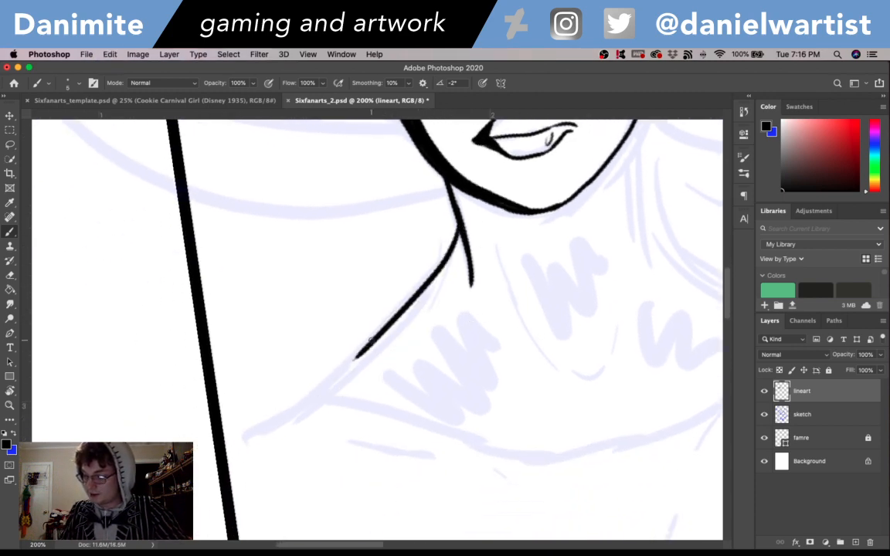
mouse_move(372, 340)
mouse_down()
mouse_move(306, 402)
mouse_move(222, 421)
mouse_up()
- Ink the right-hand side of the neck below the jaw and the upper slope of the shoulder branching from it
scroll(449, 461, right, 7)
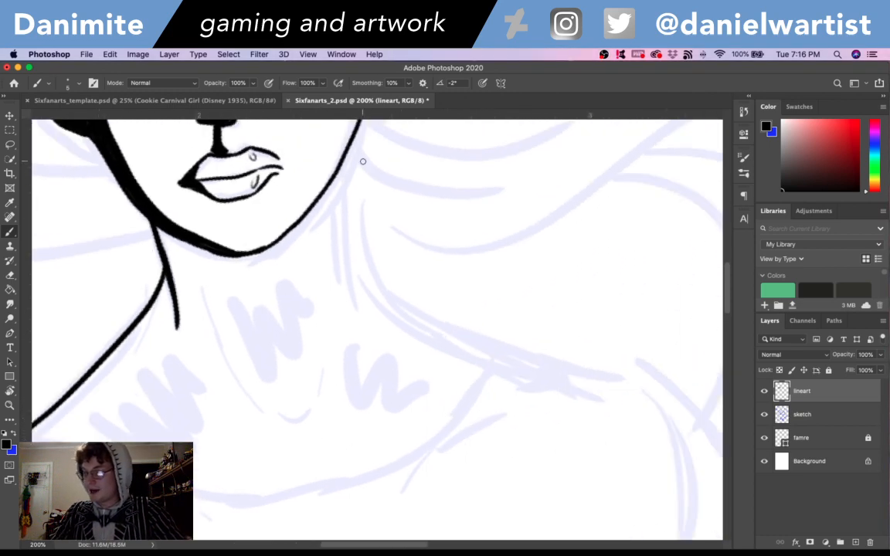
scroll(377, 230, up, 3)
mouse_move(359, 226)
mouse_down()
mouse_move(361, 334)
mouse_move(518, 406)
mouse_up()
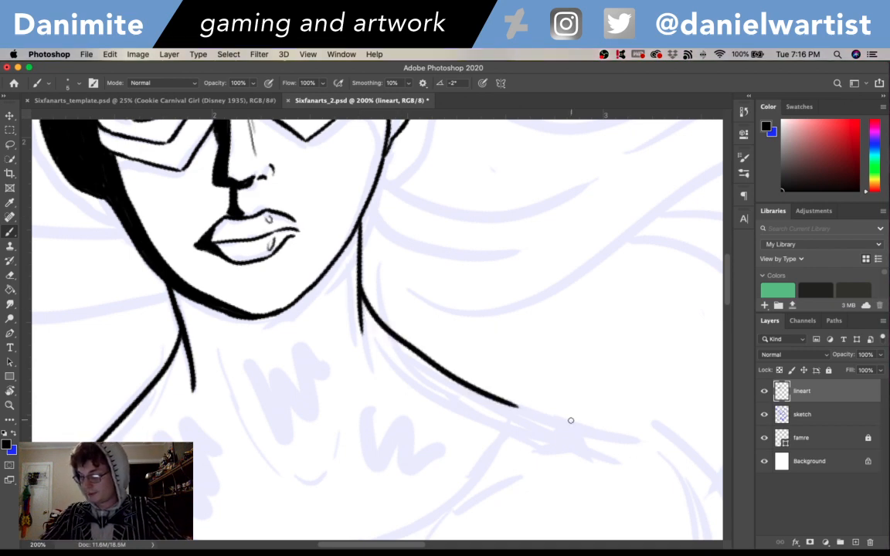
drag(359, 312, 363, 359)
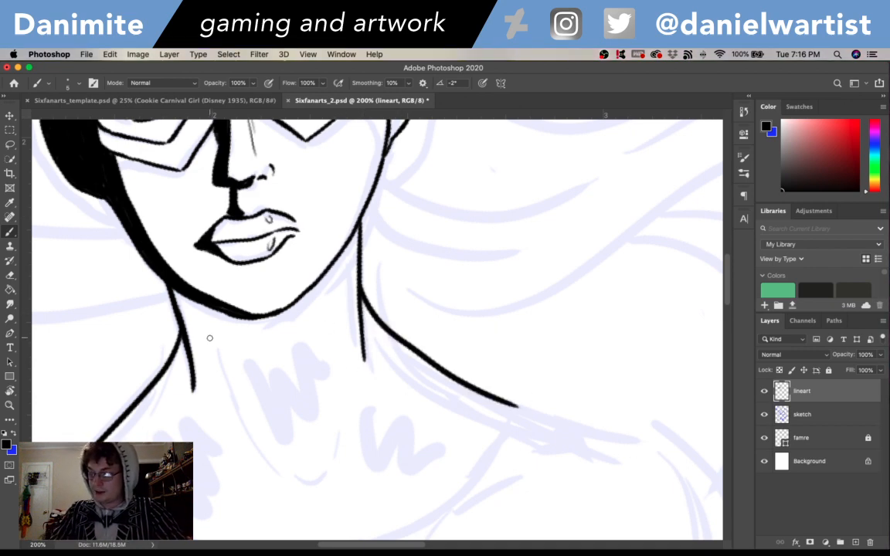
- Ink the throat as a long U-shaped curve with a thin right-hand side and a short line beneath the jaw
drag(210, 332, 266, 457)
key(cmd+z)
mouse_move(210, 329)
mouse_down()
mouse_move(280, 465)
mouse_move(309, 484)
mouse_move(327, 477)
mouse_move(334, 449)
mouse_move(336, 352)
mouse_up()
key(super+z)
key(super+z)
key(super+z)
drag(328, 269, 331, 318)
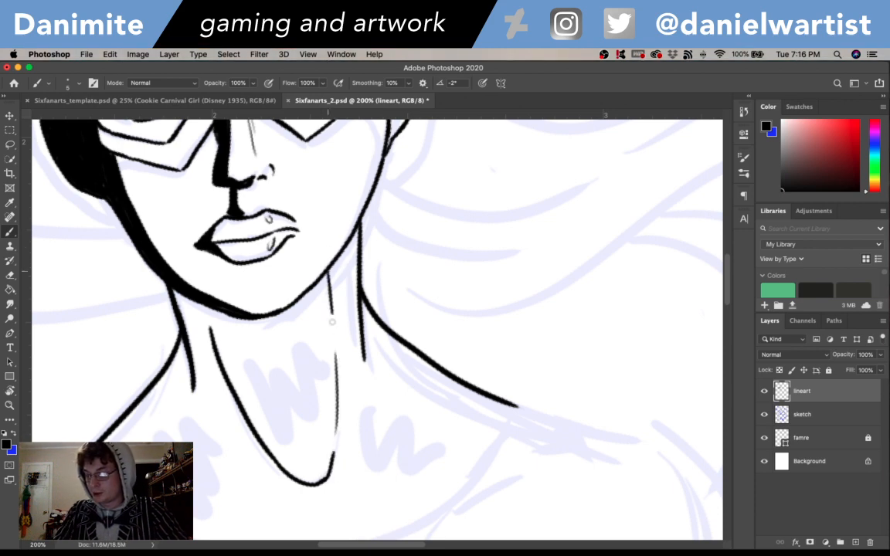
- Fill a tapering solid black shadow along the left-hand side of the throat, from under the chin downward
mouse_move(206, 303)
mouse_down()
mouse_move(221, 354)
mouse_move(215, 349)
mouse_up()
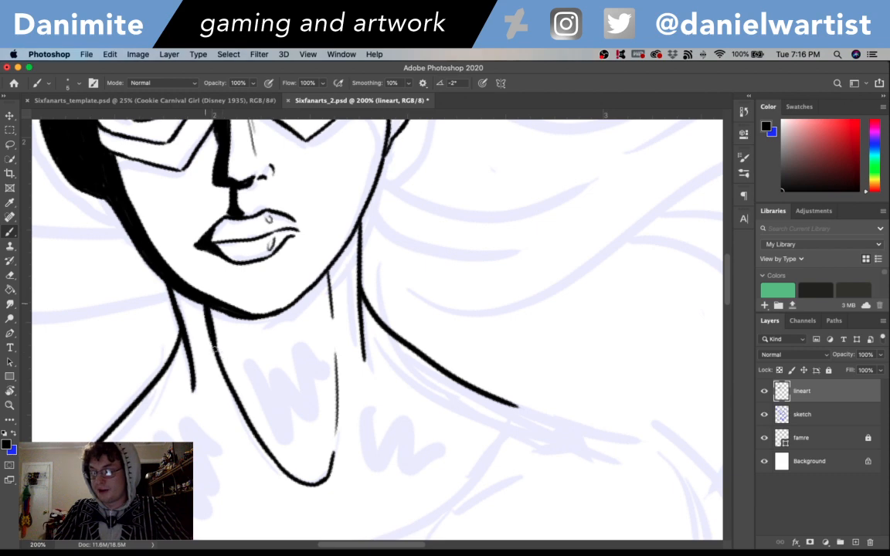
drag(177, 265, 225, 371)
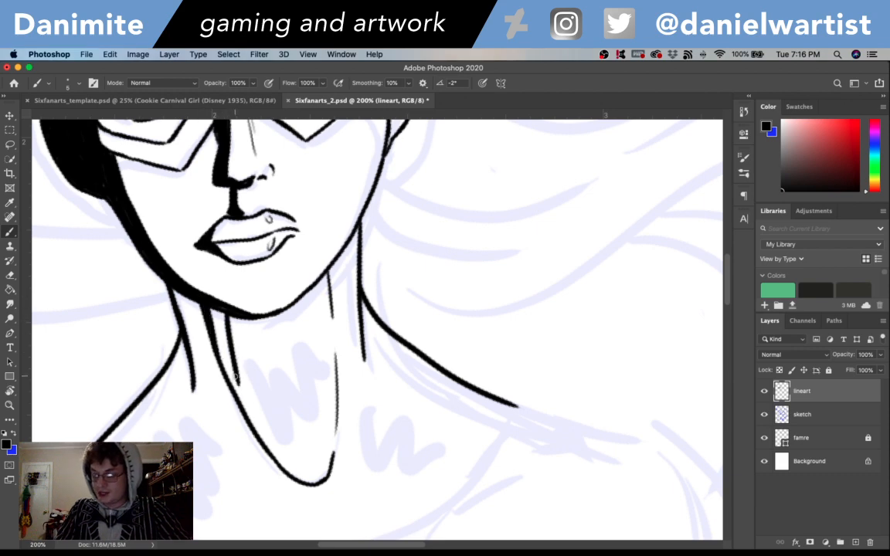
mouse_move(198, 276)
mouse_down()
mouse_move(231, 382)
mouse_move(199, 311)
mouse_move(219, 361)
mouse_up()
drag(206, 307, 262, 436)
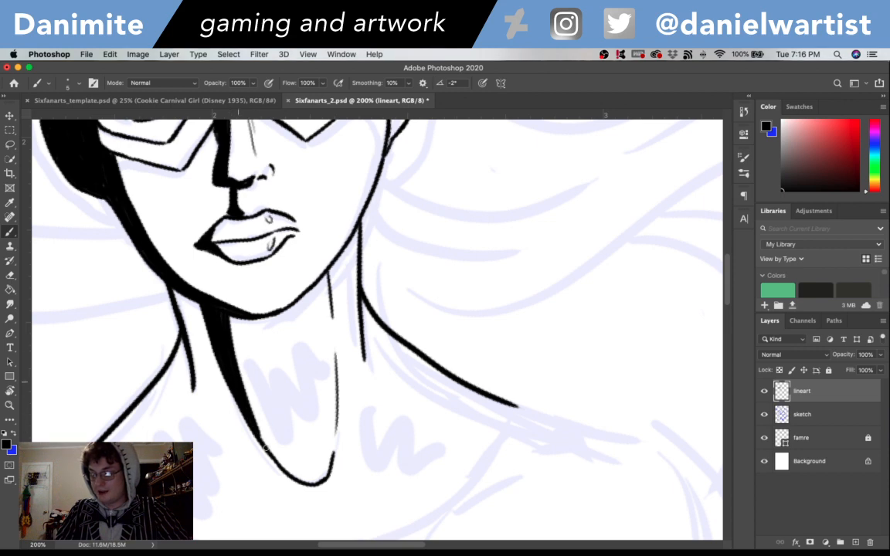
- Extend the right-hand shoulder line outward over the rounded shoulder and down onto the upper arm
scroll(497, 433, down, 3)
scroll(497, 432, left, 2)
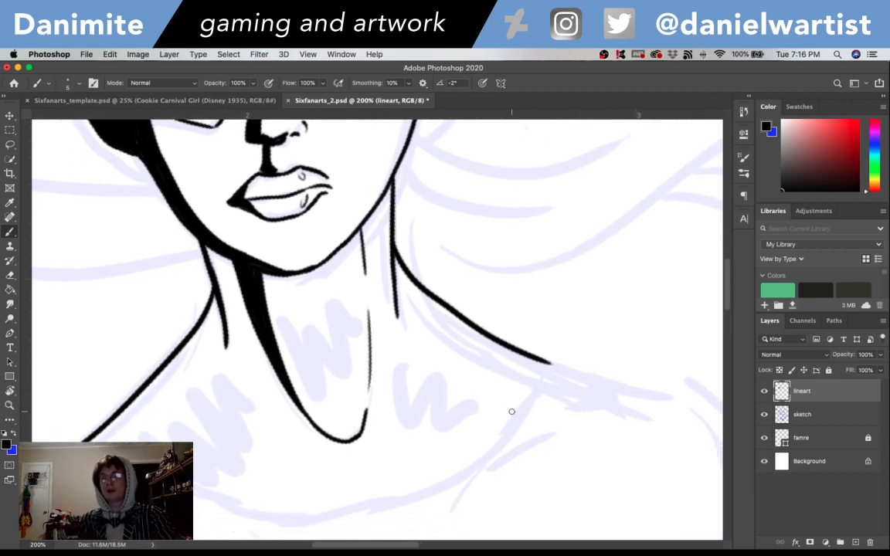
scroll(511, 411, down, 3)
scroll(510, 411, right, 4)
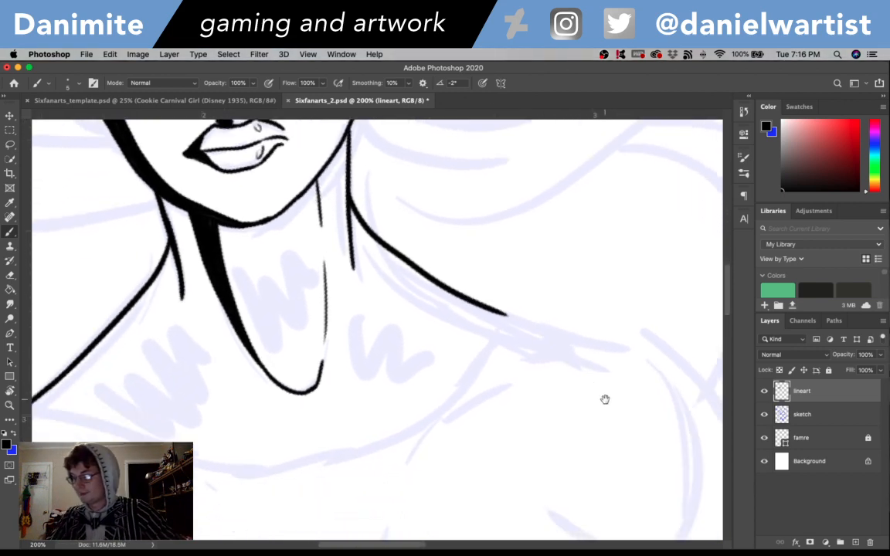
drag(392, 258, 487, 264)
key(super+z)
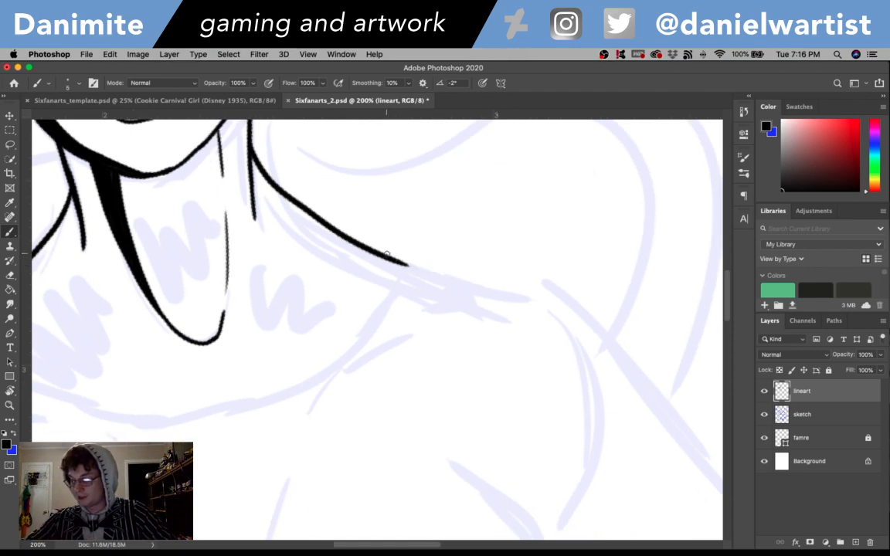
mouse_move(390, 259)
mouse_down()
mouse_move(488, 271)
mouse_move(584, 304)
mouse_move(699, 437)
mouse_up()
drag(584, 370, 745, 344)
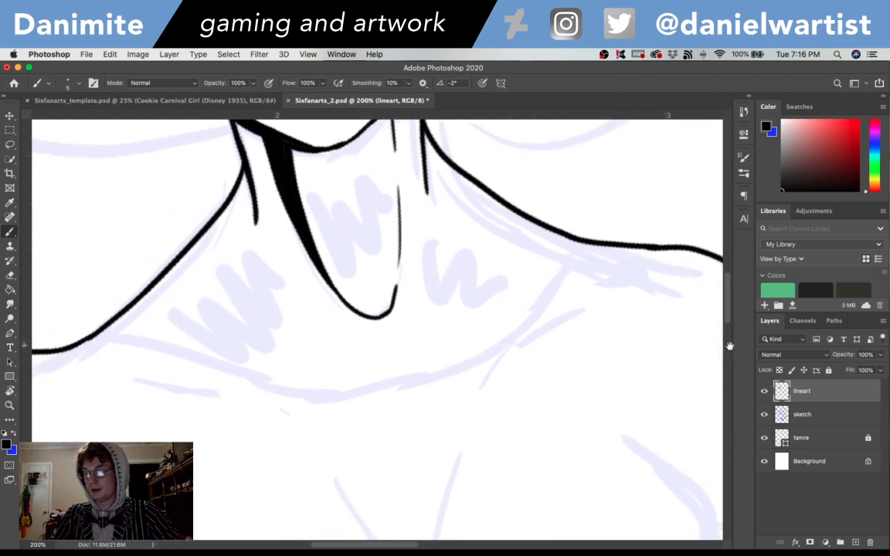
- Ink the costume's scooped neckline as a continuous curve from the left-hand shoulder slope to the right-hand shoulder line
mouse_move(421, 380)
mouse_down()
mouse_move(481, 372)
mouse_move(532, 317)
mouse_up()
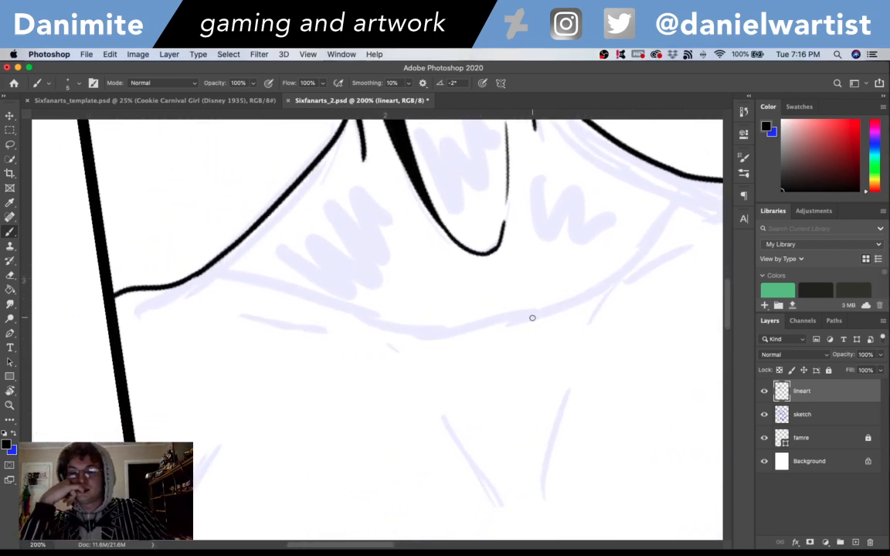
drag(606, 421, 446, 450)
drag(43, 300, 401, 361)
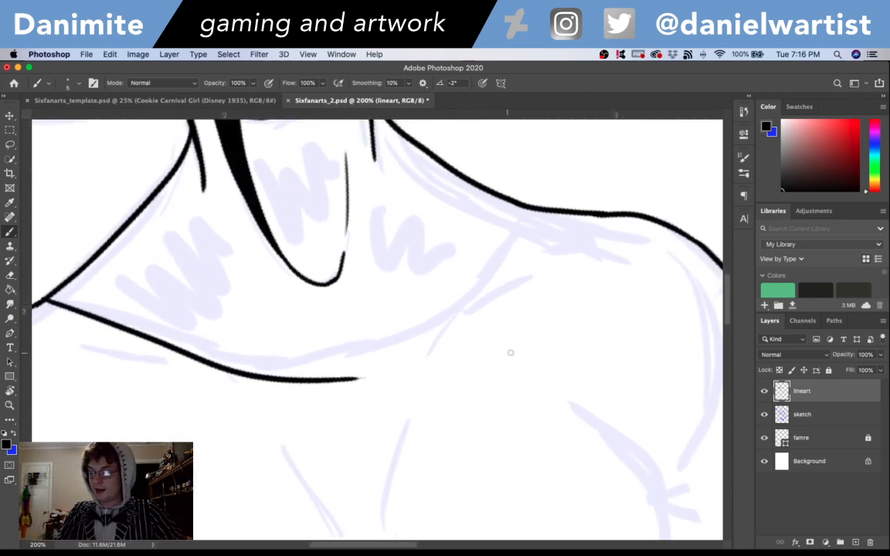
key(super+z)
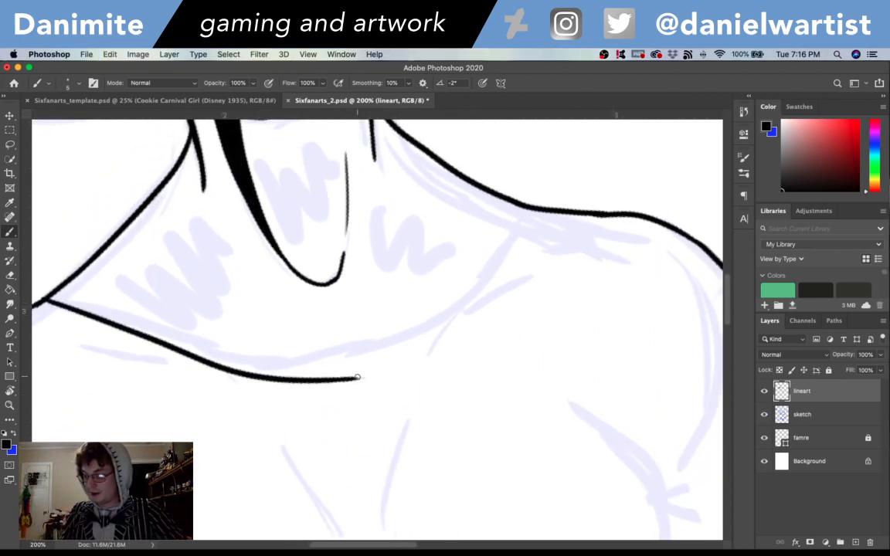
mouse_move(340, 378)
mouse_down()
mouse_move(429, 342)
mouse_move(566, 209)
mouse_up()
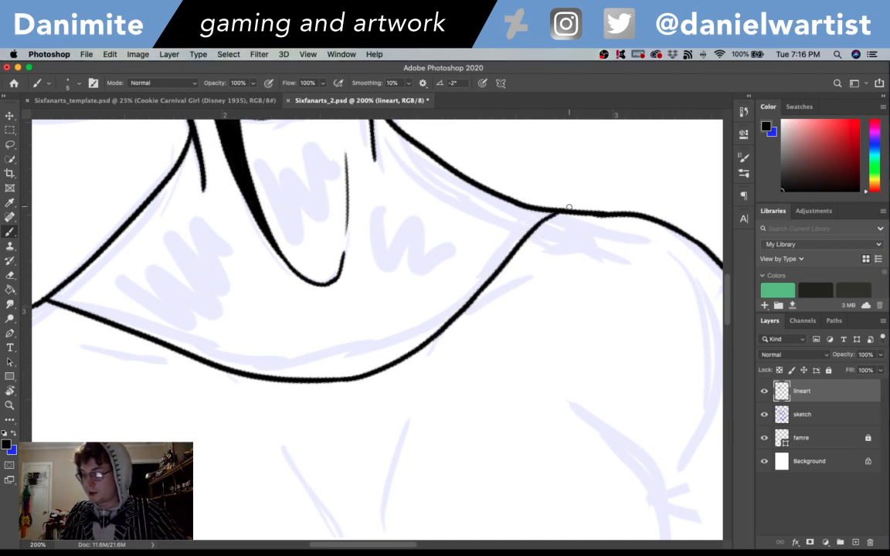
key(super+minus)
key(super+minus)
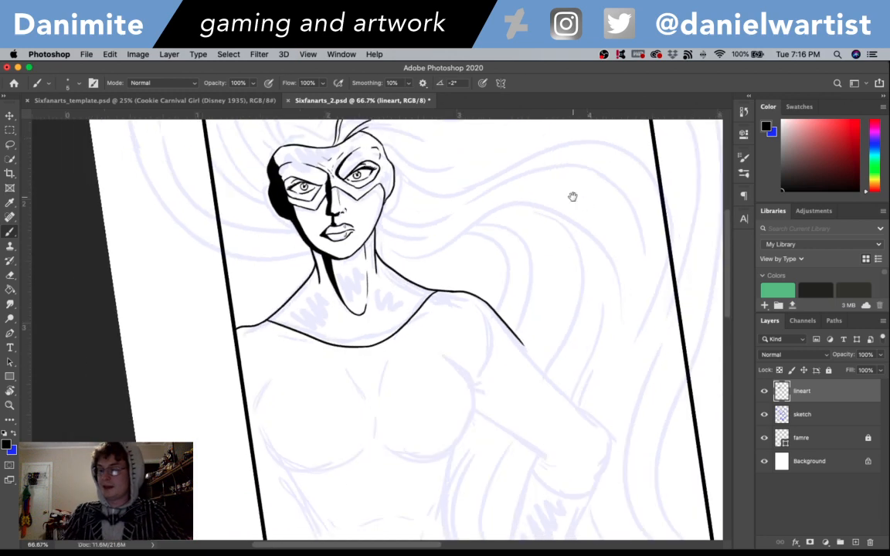
drag(507, 355, 550, 361)
key(super+plus)
key(super+plus)
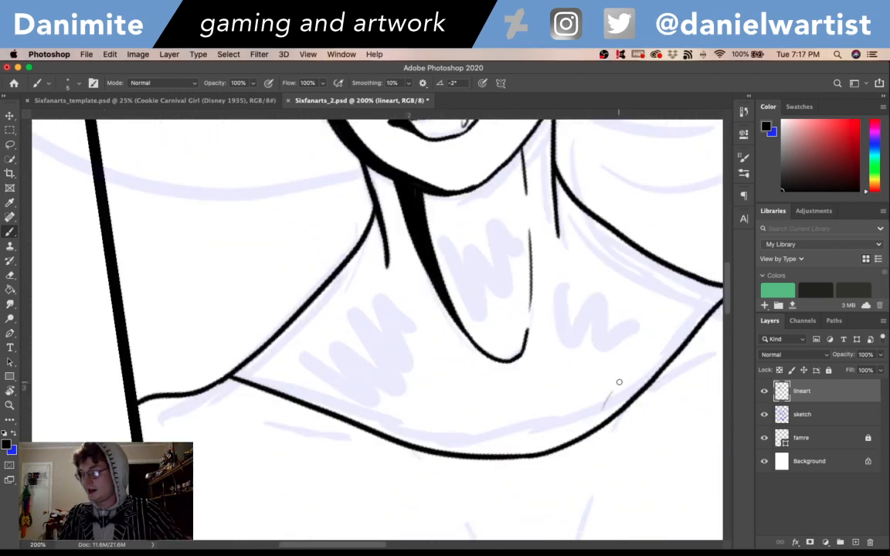
drag(620, 382, 662, 346)
key(super+z)
key(super+z)
mouse_move(611, 408)
mouse_down()
mouse_move(627, 376)
mouse_move(666, 339)
mouse_up()
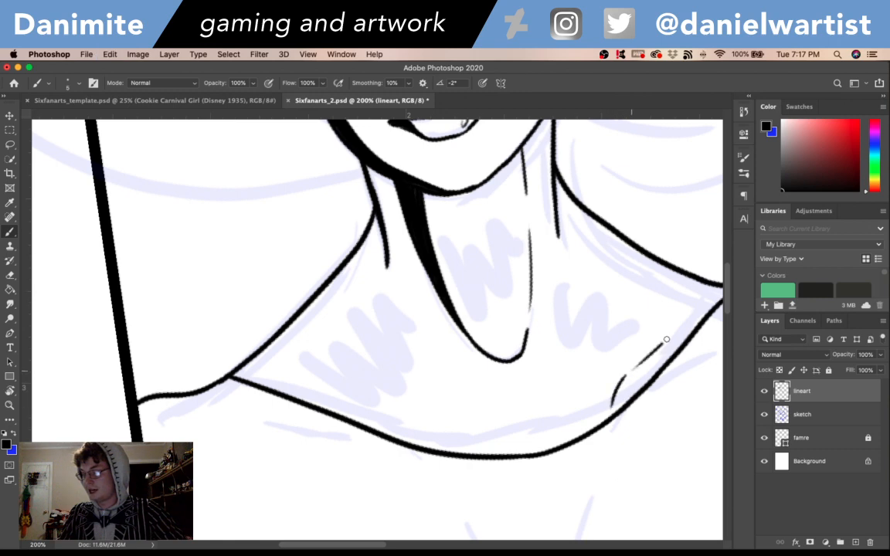
key(super+z)
key(super+z)
- Ink the right-hand collarbone with thin strokes rising from inside the neckline and crossing it toward the shoulder
drag(624, 394, 636, 374)
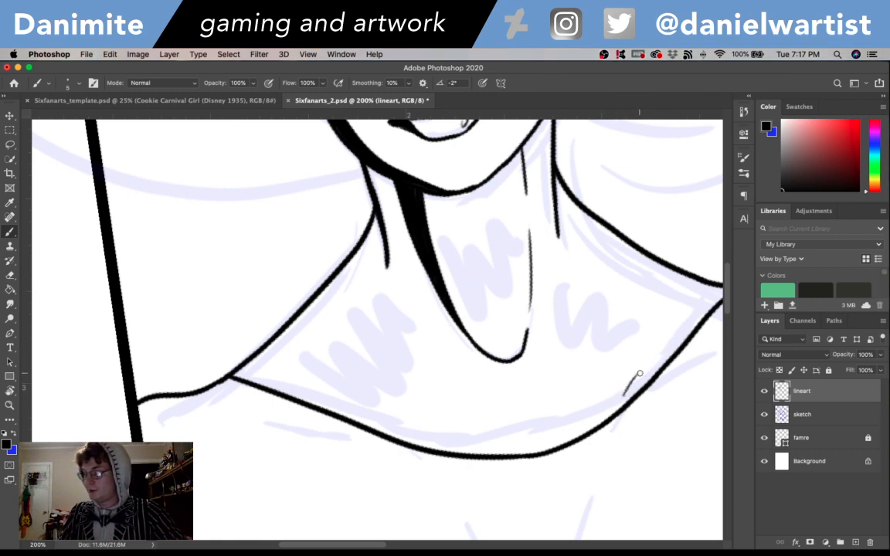
drag(640, 369, 722, 337)
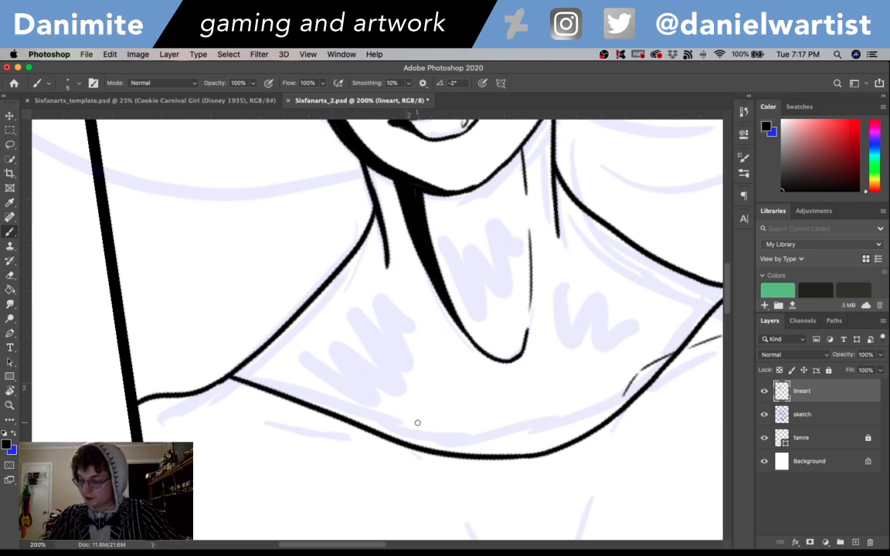
- Ink the left-hand collarbone with a short thin stroke inside the neckline and a long thin line running outward below the shoulder
drag(400, 413, 429, 439)
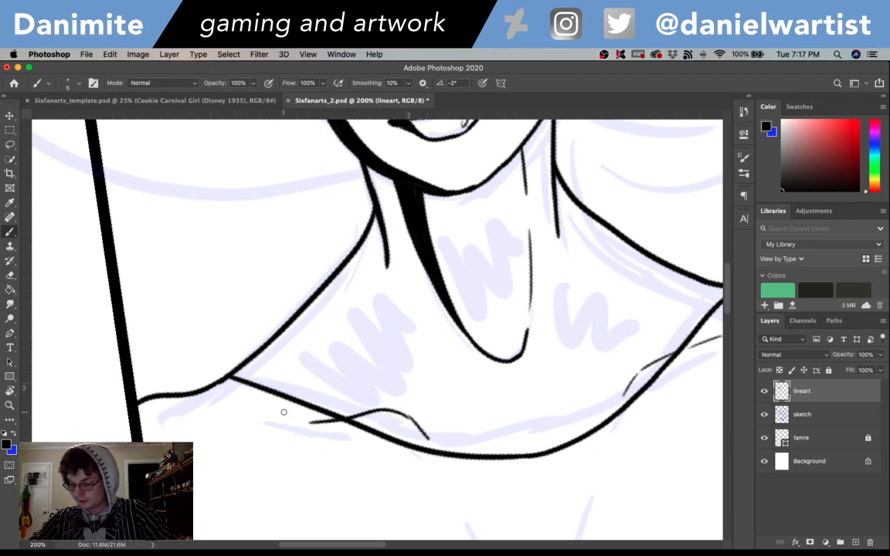
drag(397, 412, 210, 410)
key(super+z)
key(super+z)
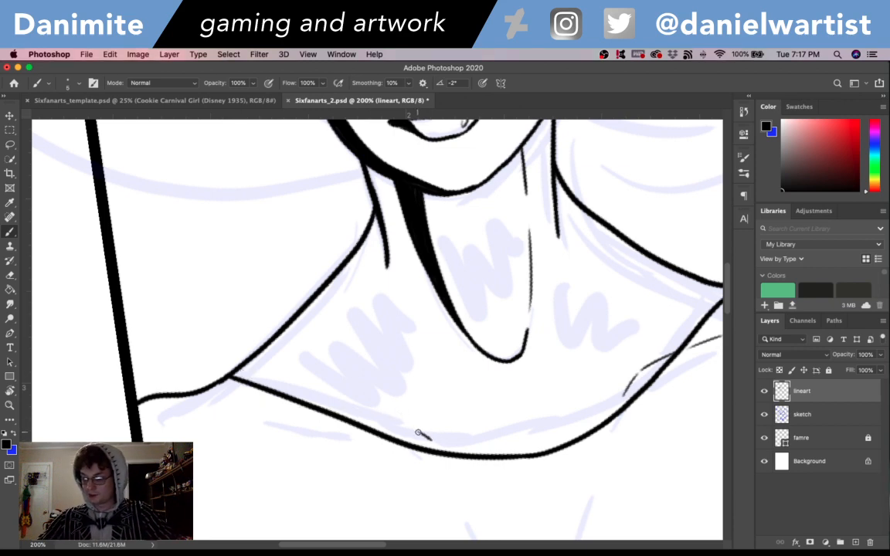
drag(421, 432, 208, 410)
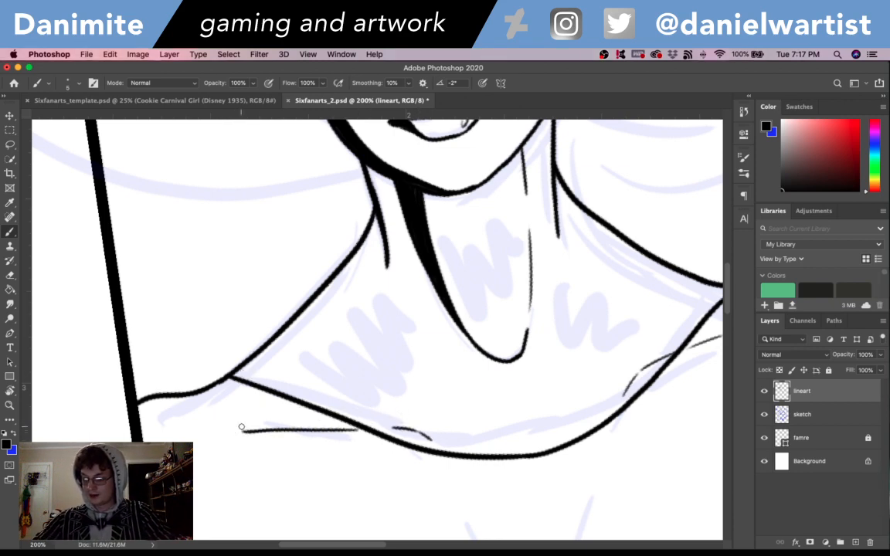
key(super+z)
drag(354, 425, 206, 409)
key(super+z)
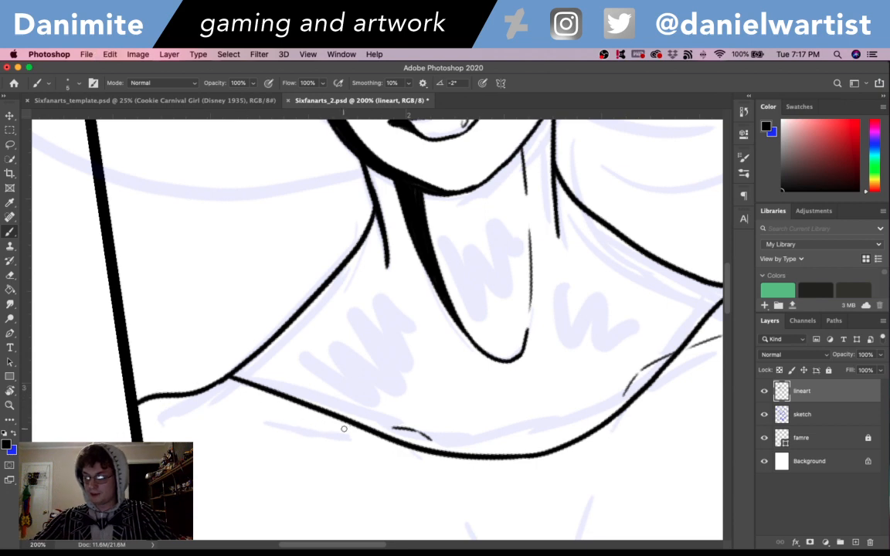
drag(346, 430, 230, 427)
key(super+z)
drag(349, 426, 196, 421)
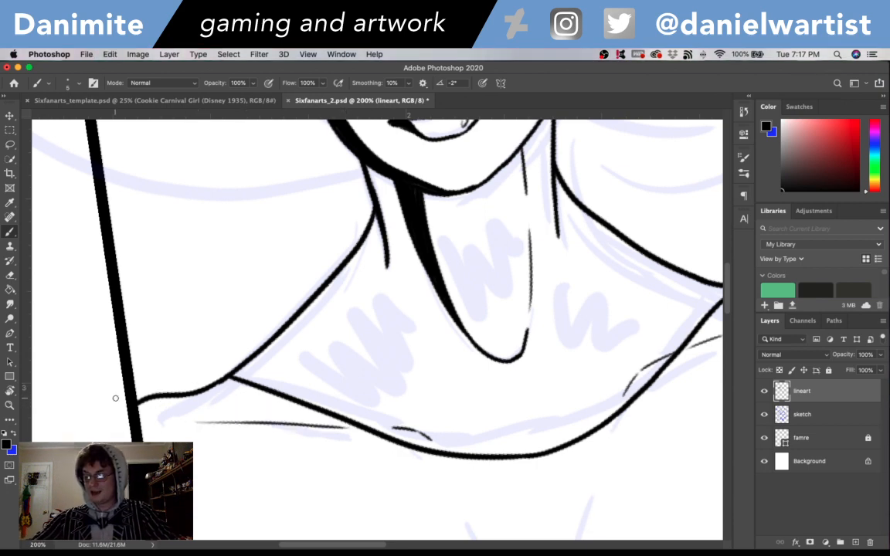
- Ink the lower curve of the right-hand side of the bust as a smooth black line following the sketch
key(super+minus)
key(super+minus)
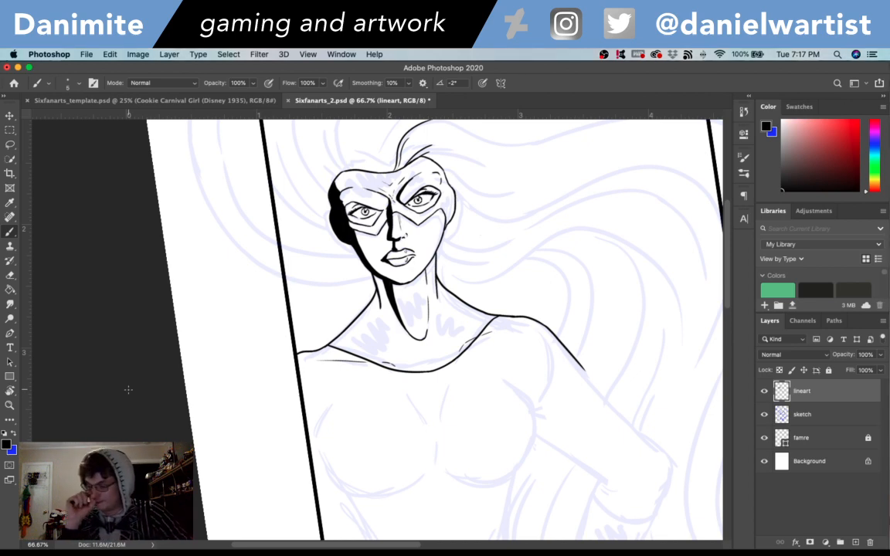
drag(641, 466, 540, 374)
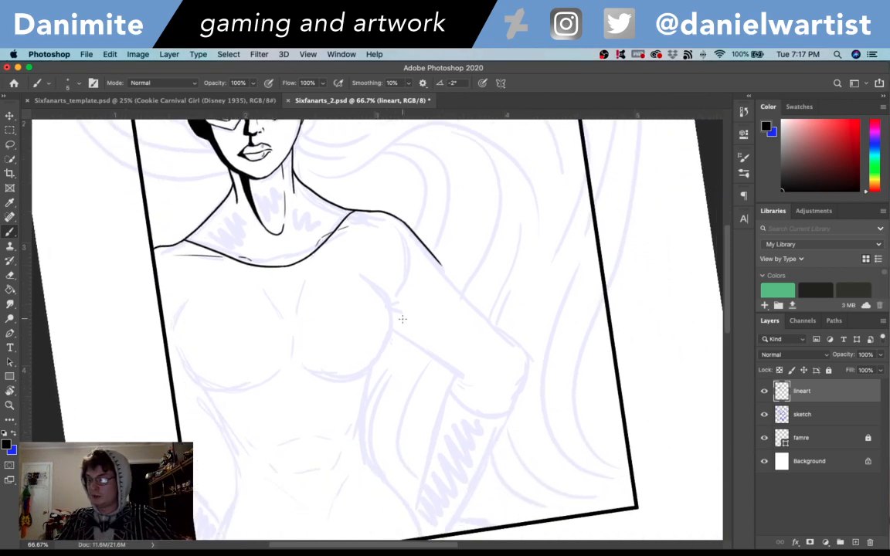
key(super+plus)
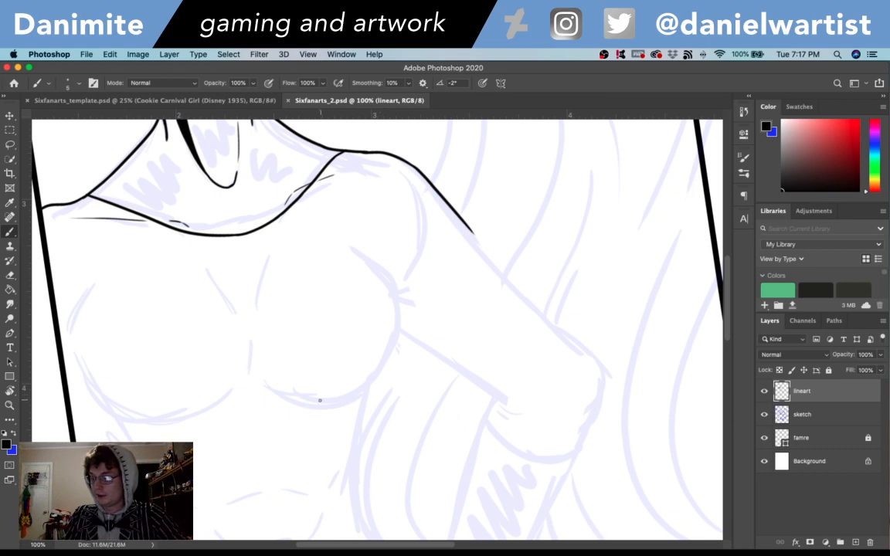
drag(275, 387, 390, 370)
key(super+z)
mouse_move(271, 386)
mouse_down()
mouse_move(387, 379)
mouse_move(400, 354)
mouse_up()
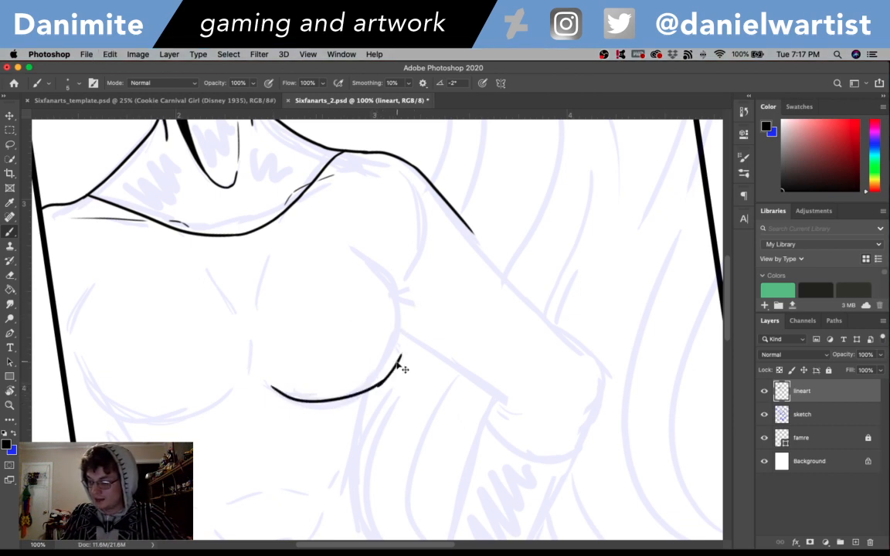
key(super+z)
drag(376, 387, 400, 351)
key(super+z)
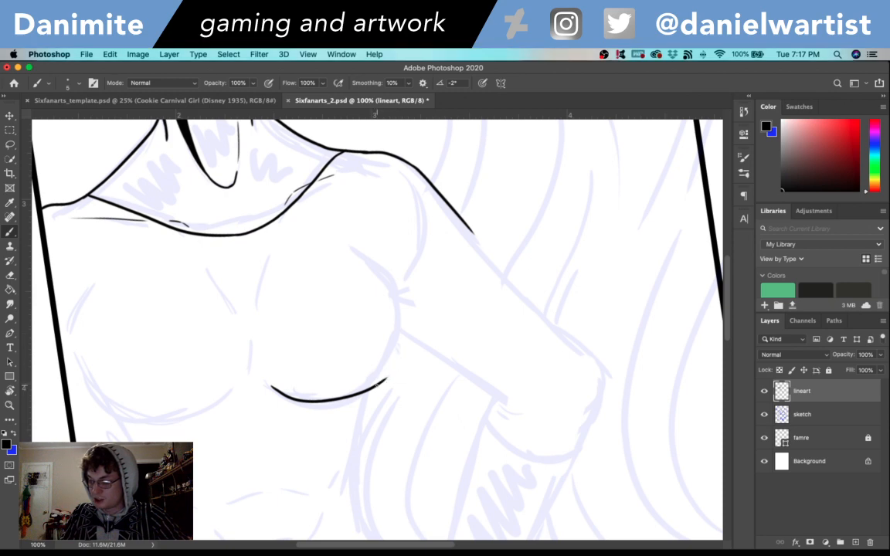
- Continue the right-hand bust outline up its outer side and taper it with short strokes toward the armpit
mouse_move(377, 385)
mouse_down()
mouse_move(411, 330)
mouse_move(399, 359)
mouse_move(403, 320)
mouse_move(406, 341)
mouse_move(395, 278)
mouse_move(360, 235)
mouse_up()
key(super+z)
key(super+z)
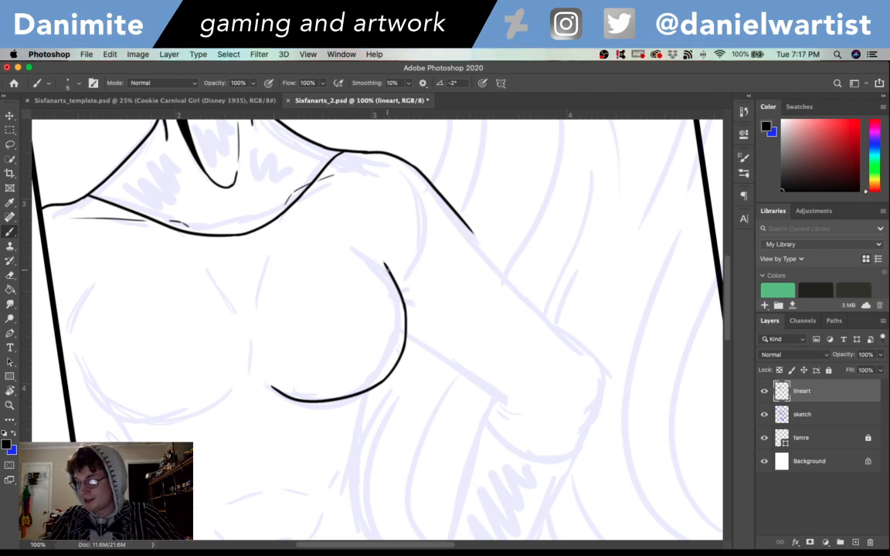
drag(386, 266, 352, 238)
key(super+z)
drag(388, 269, 364, 247)
key(super+z)
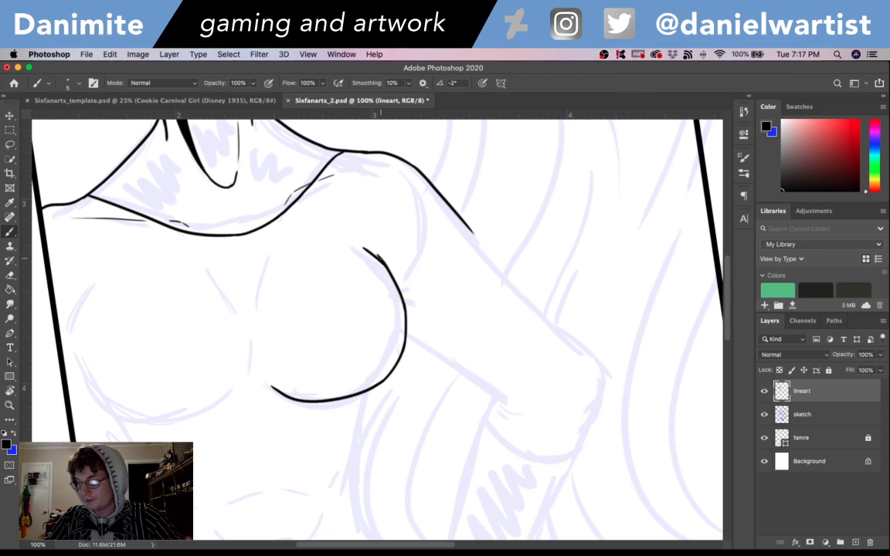
- Ink the right-hand side of the ribcage downward from beneath the bust to the waist
mouse_move(378, 387)
mouse_down()
mouse_move(350, 413)
mouse_move(361, 400)
mouse_move(366, 419)
mouse_move(358, 469)
mouse_up()
key(super+z)
key(super+z)
drag(371, 396, 353, 467)
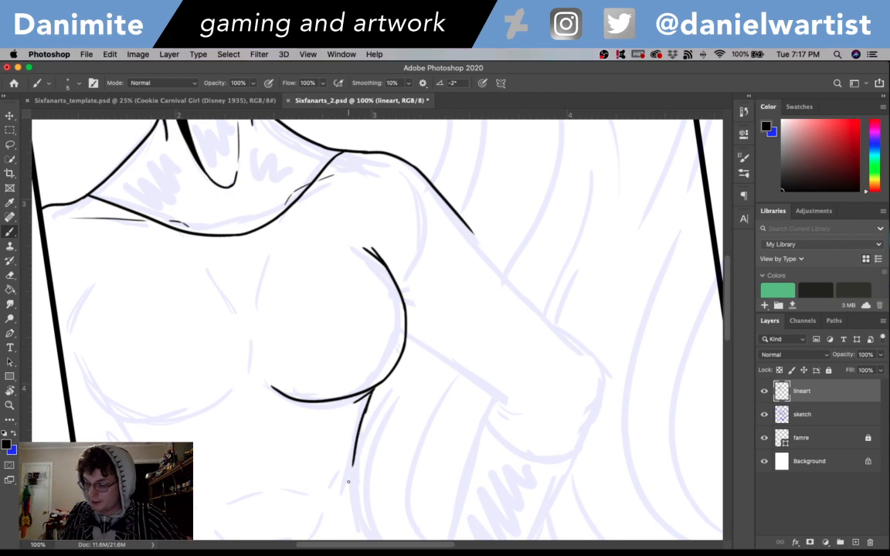
key(super+z)
drag(371, 397, 352, 468)
key(super+z)
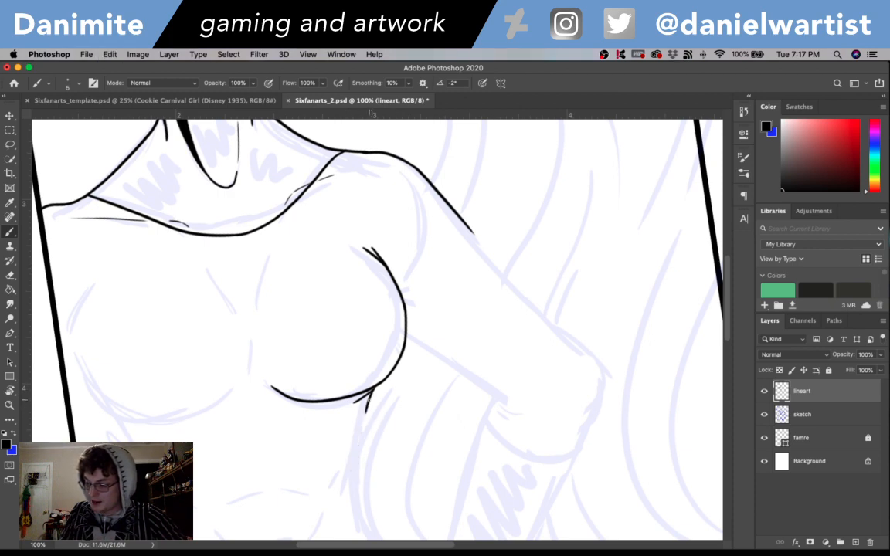
mouse_move(372, 394)
mouse_down()
mouse_move(350, 467)
mouse_move(372, 470)
mouse_move(381, 356)
mouse_up()
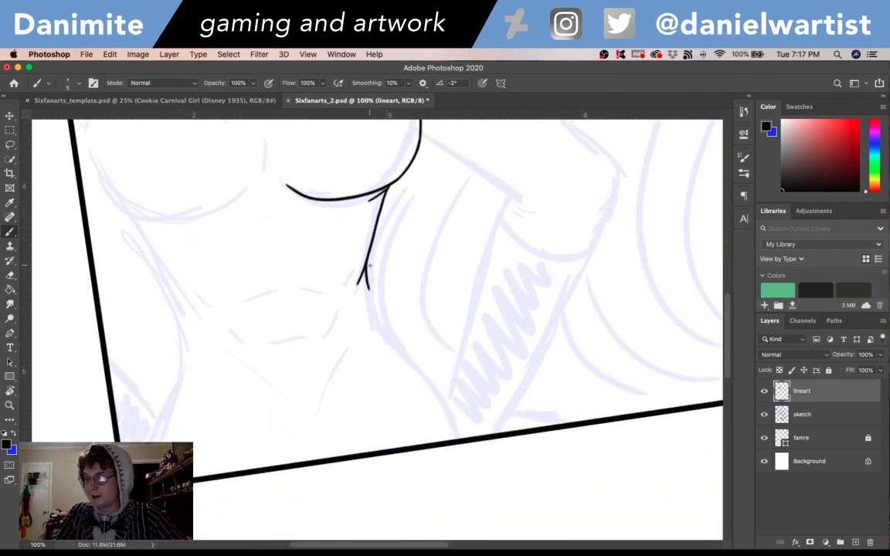
- Ink the right-hand waist and hip down to the panel frame and add a thin crease beneath the right-hand bust line
mouse_move(366, 268)
mouse_down()
mouse_move(403, 352)
mouse_move(388, 338)
mouse_move(440, 396)
mouse_move(431, 380)
mouse_move(459, 438)
mouse_up()
key(super+z)
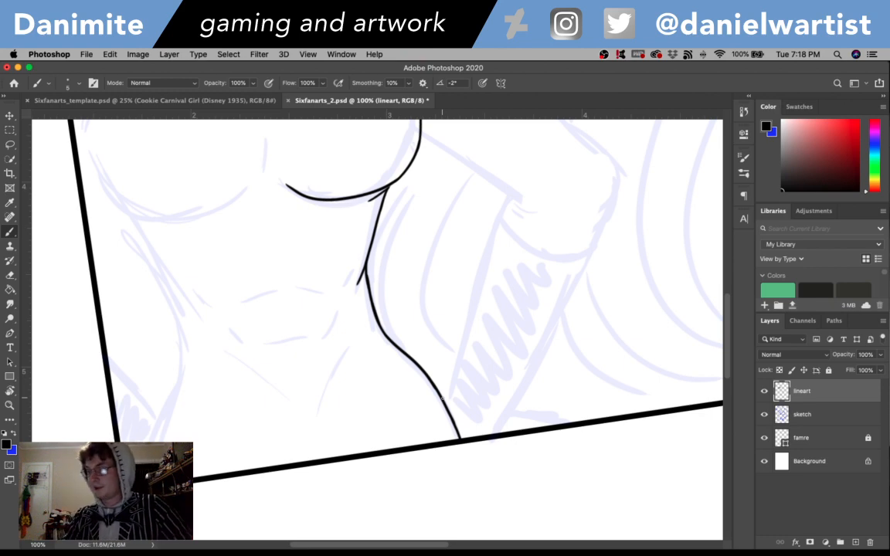
scroll(417, 355, up, 5)
drag(336, 307, 365, 304)
key(super+z)
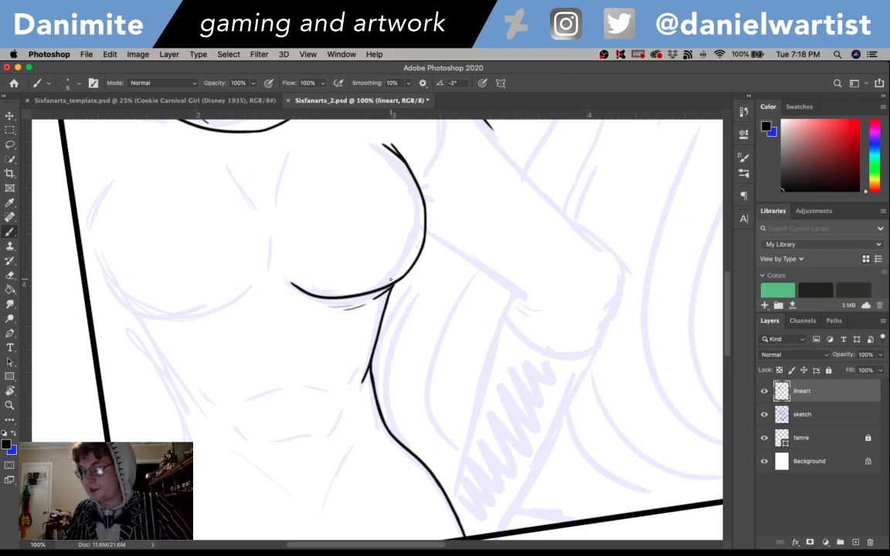
- Ink the left-hand bust outline from its outer side around the lower curve, with a thin broken crease beneath it
mouse_move(136, 313)
mouse_down()
mouse_move(90, 207)
mouse_move(100, 181)
mouse_up()
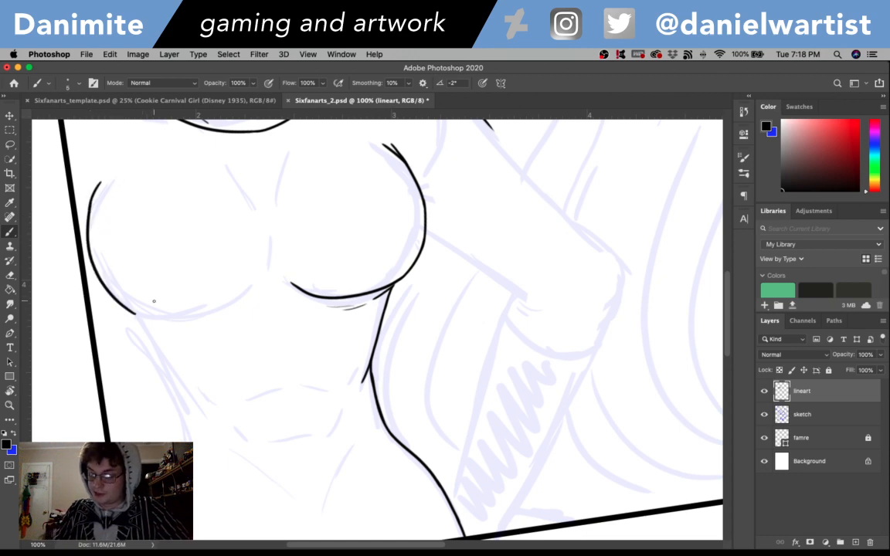
drag(128, 310, 207, 312)
key(super+z)
drag(128, 309, 209, 308)
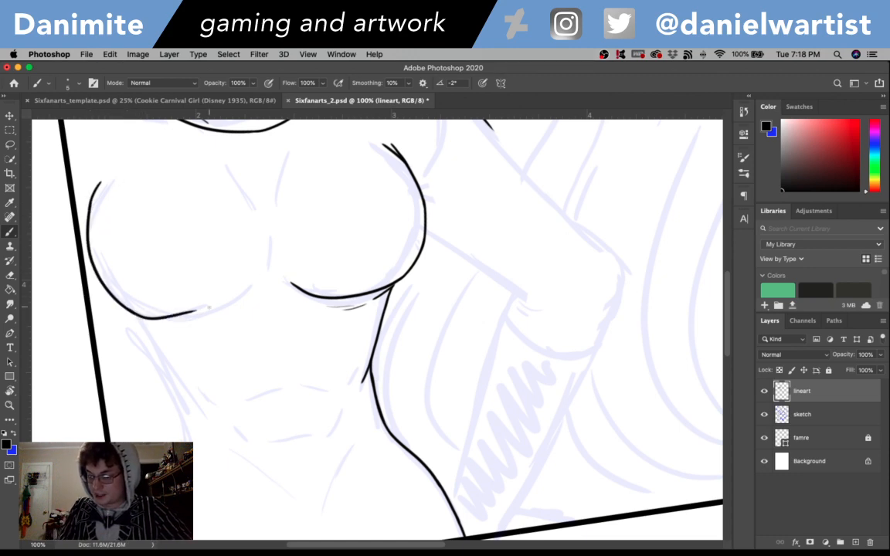
key(super+z)
drag(127, 308, 210, 306)
key(super+z)
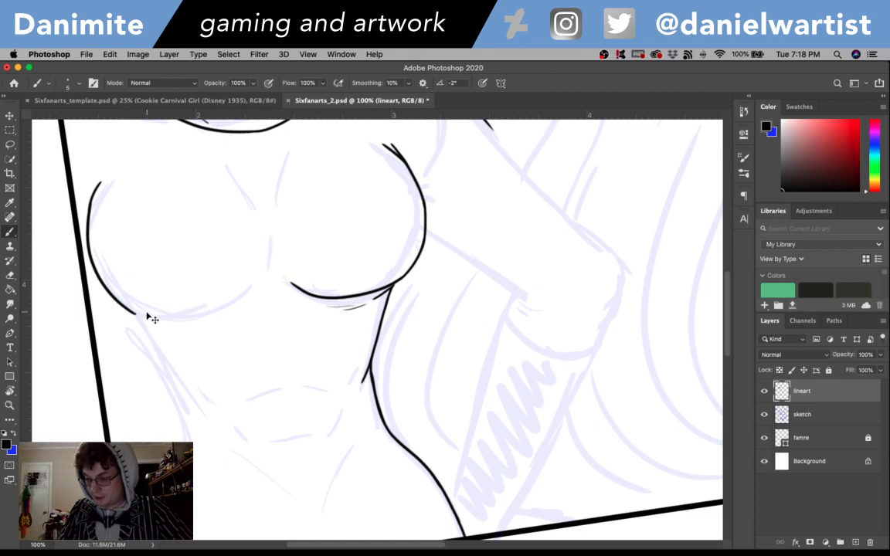
mouse_move(127, 307)
mouse_down()
mouse_move(146, 320)
mouse_move(187, 319)
mouse_move(231, 298)
mouse_up()
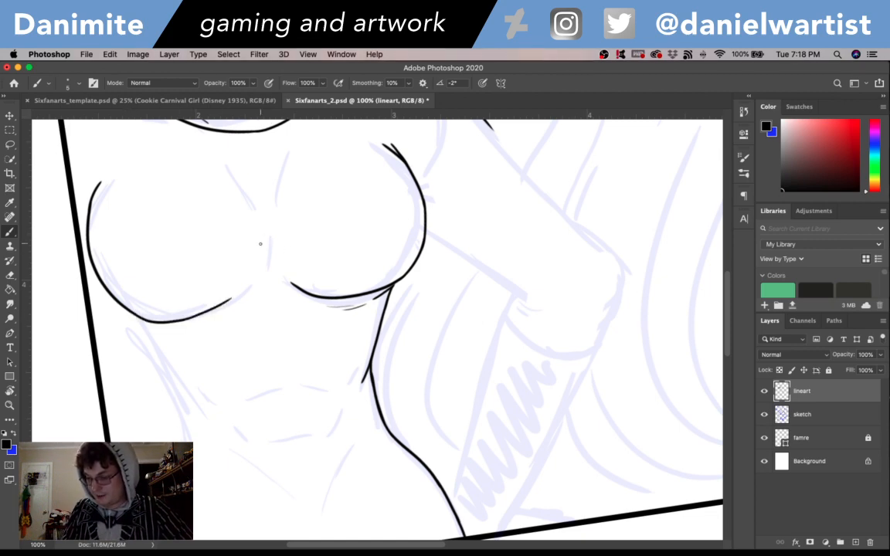
mouse_move(160, 328)
mouse_down()
mouse_move(193, 330)
mouse_move(232, 311)
mouse_up()
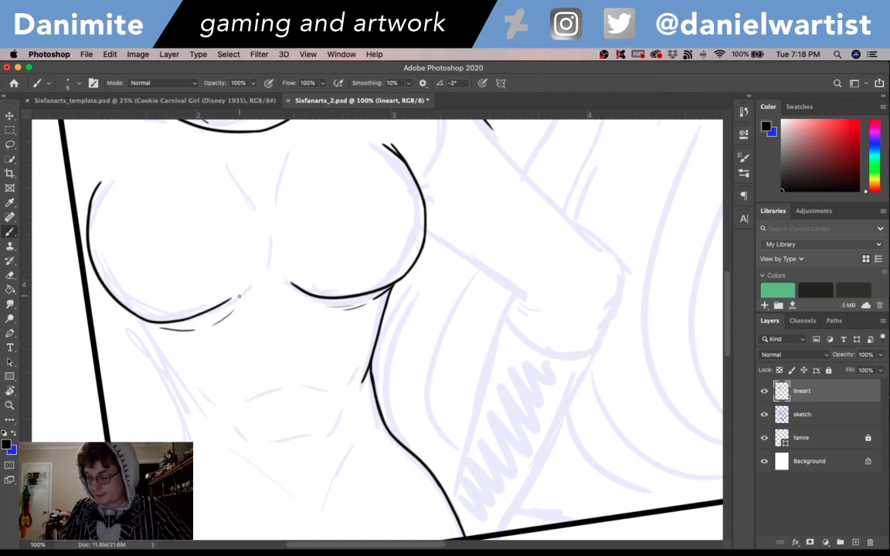
- Ink the left-hand side of the torso from beneath the bust down to the waist
drag(128, 312, 149, 343)
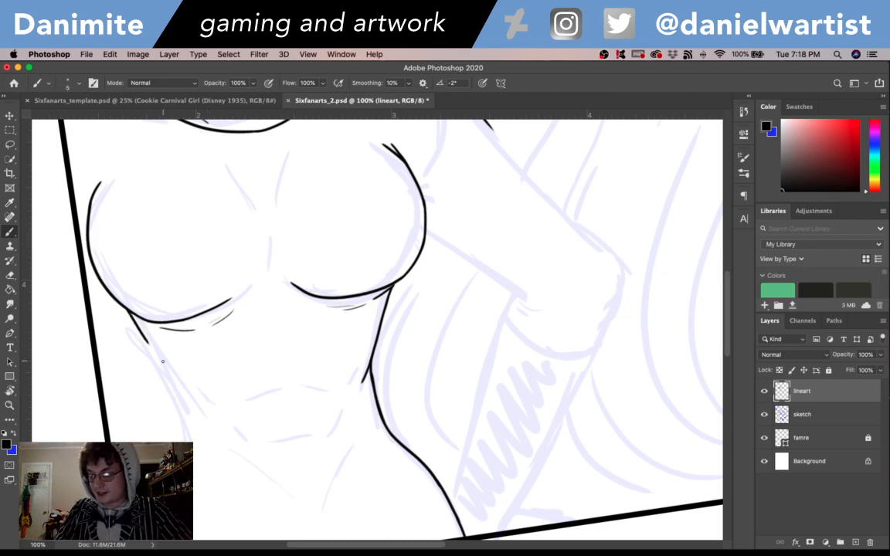
drag(129, 311, 149, 343)
key(ctrl+z)
drag(128, 310, 187, 441)
key(super+z)
drag(168, 390, 187, 434)
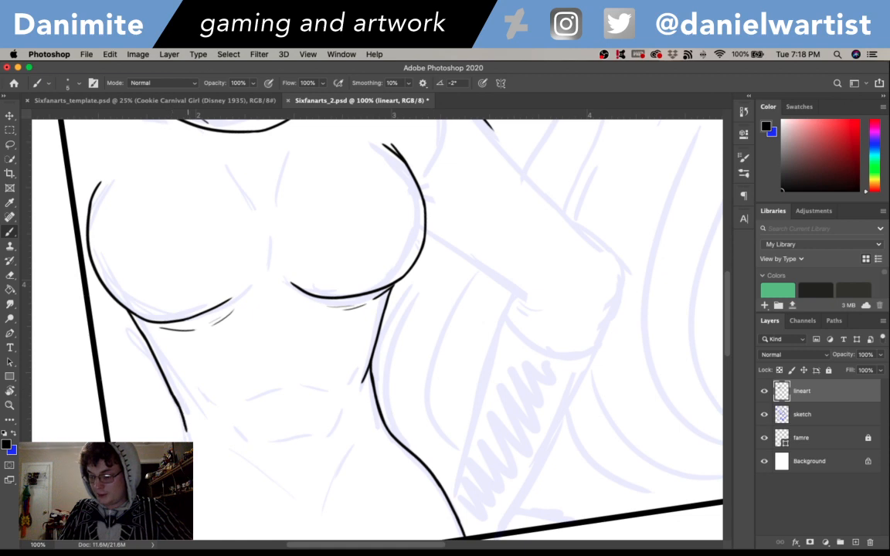
key(super+z)
drag(156, 356, 186, 430)
- Add a thin diagonal rib line inside the left-hand torso contour, angling down toward the abdomen
scroll(184, 413, down, 3)
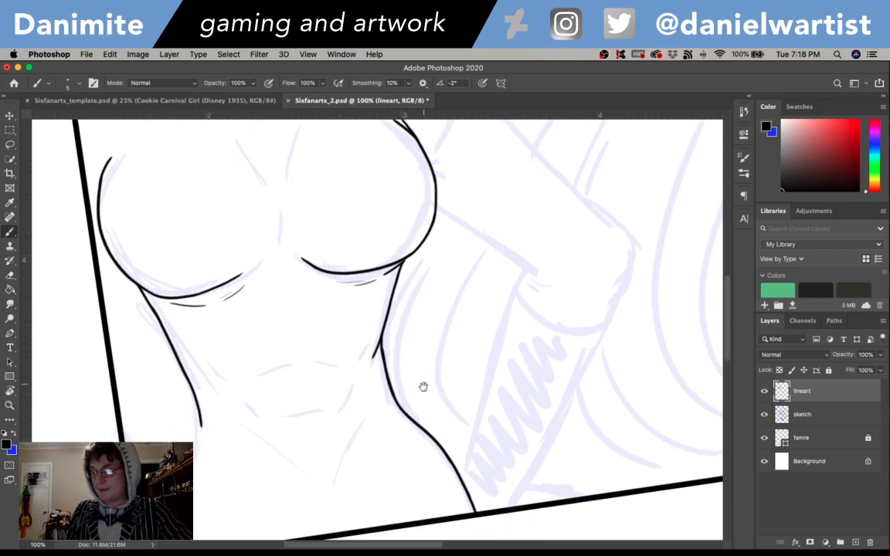
drag(177, 312, 205, 335)
key(super+z)
key(super+z)
drag(166, 296, 211, 346)
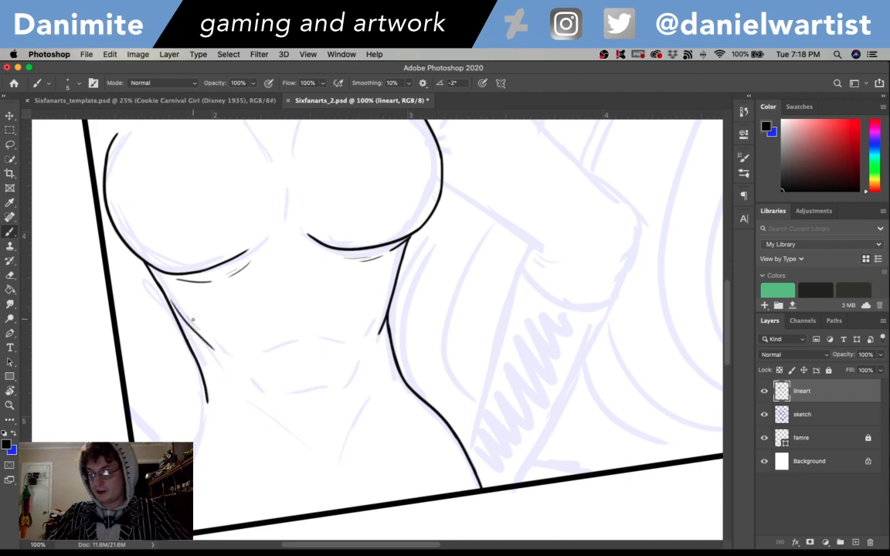
- Extend the left-hand waist line down and outward over the hip toward the panel frame
drag(207, 396, 193, 448)
key(super+z)
drag(208, 403, 193, 448)
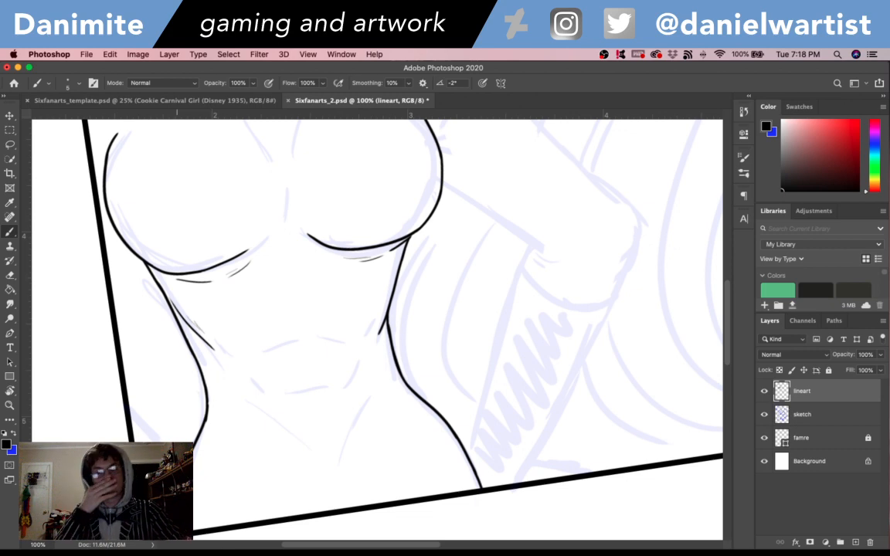
- Outline a crescent shadow between the panel frame and the left-hand bust contour, and fill it solid black
drag(468, 346, 486, 397)
drag(404, 298, 433, 461)
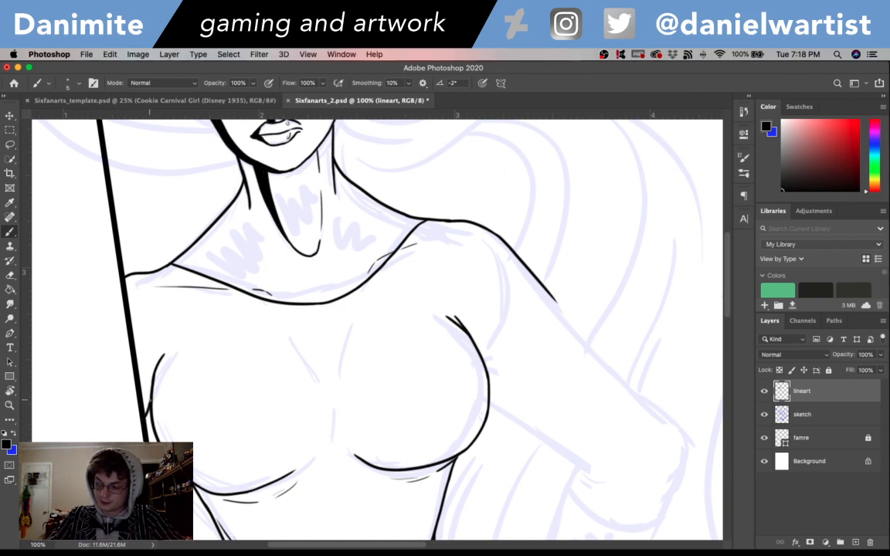
mouse_move(139, 380)
mouse_down()
mouse_move(169, 347)
mouse_move(169, 427)
mouse_up()
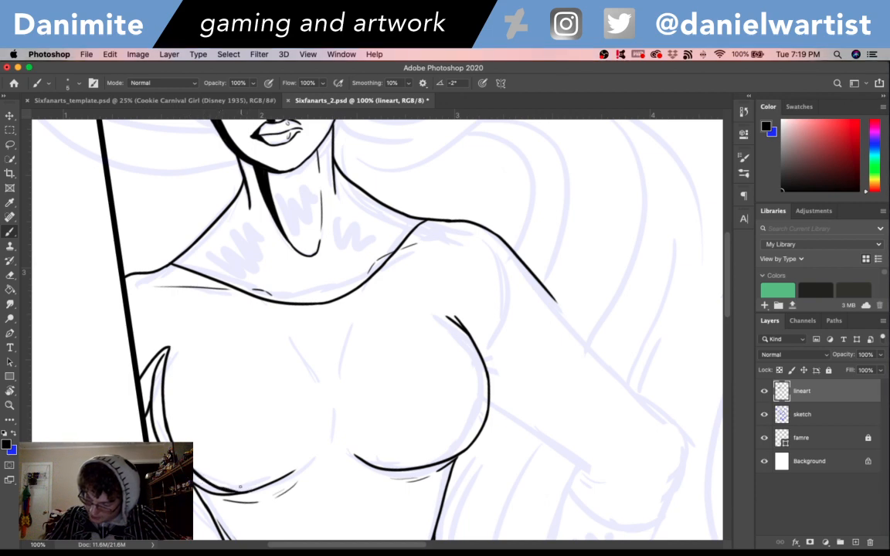
scroll(271, 457, down, 5)
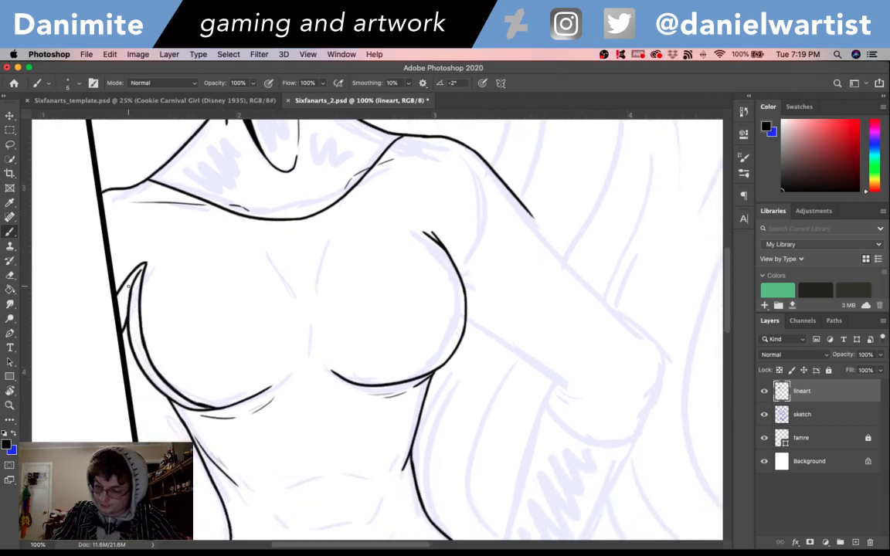
mouse_move(129, 286)
mouse_down()
mouse_move(122, 322)
mouse_move(123, 287)
mouse_move(136, 272)
mouse_move(135, 286)
mouse_move(142, 265)
mouse_move(136, 312)
mouse_move(144, 264)
mouse_move(132, 320)
mouse_move(129, 310)
mouse_move(136, 349)
mouse_move(129, 329)
mouse_move(164, 393)
mouse_move(156, 375)
mouse_move(196, 409)
mouse_move(186, 400)
mouse_move(231, 405)
mouse_up()
- Outline a shadow along the left-hand torso from under the bust to the hip at the frame, and fill it solid black
drag(391, 413, 463, 231)
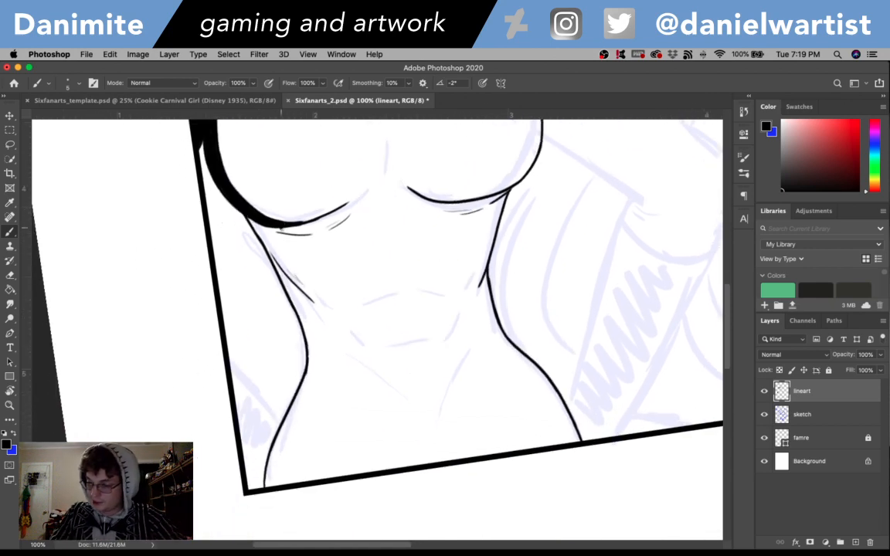
drag(283, 246, 312, 363)
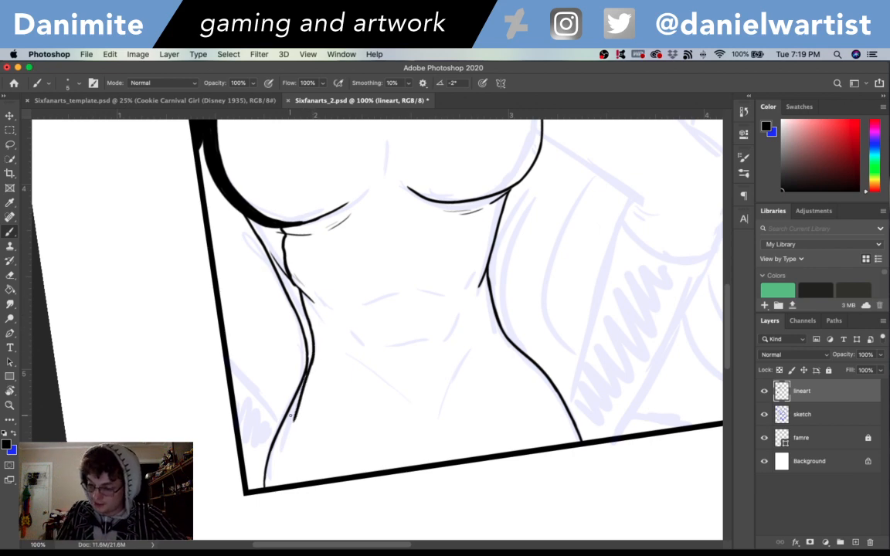
mouse_move(314, 352)
mouse_down()
mouse_move(292, 417)
mouse_move(289, 469)
mouse_up()
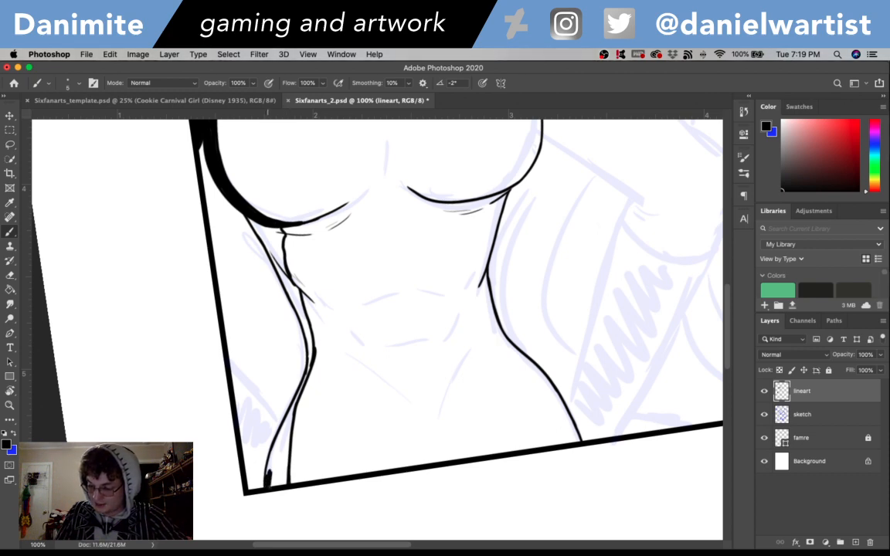
mouse_move(266, 481)
mouse_down()
mouse_move(278, 469)
mouse_move(284, 443)
mouse_move(275, 471)
mouse_move(266, 455)
mouse_move(302, 384)
mouse_move(310, 335)
mouse_move(314, 353)
mouse_move(292, 289)
mouse_move(297, 309)
mouse_up()
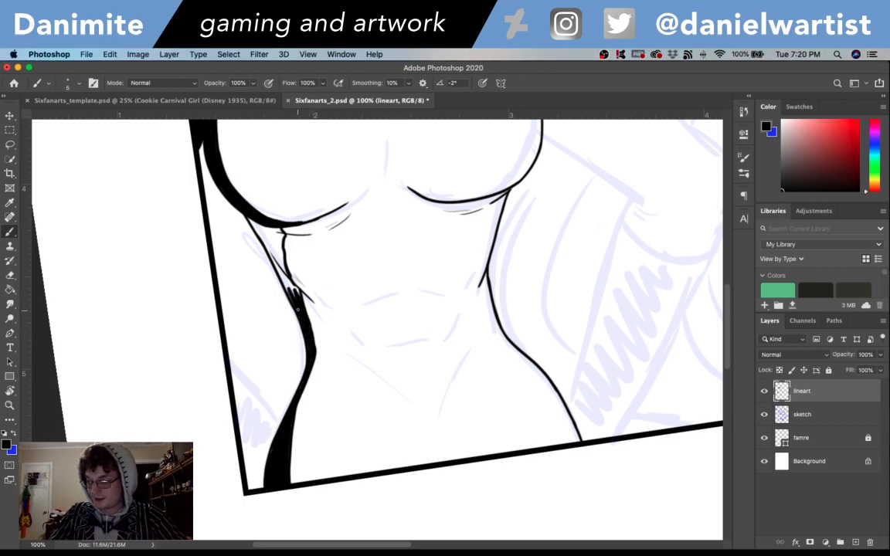
mouse_move(273, 270)
mouse_down()
mouse_move(251, 241)
mouse_move(277, 269)
mouse_up()
mouse_move(249, 234)
mouse_down()
mouse_move(229, 202)
mouse_move(264, 241)
mouse_move(264, 222)
mouse_move(279, 229)
mouse_move(286, 271)
mouse_up()
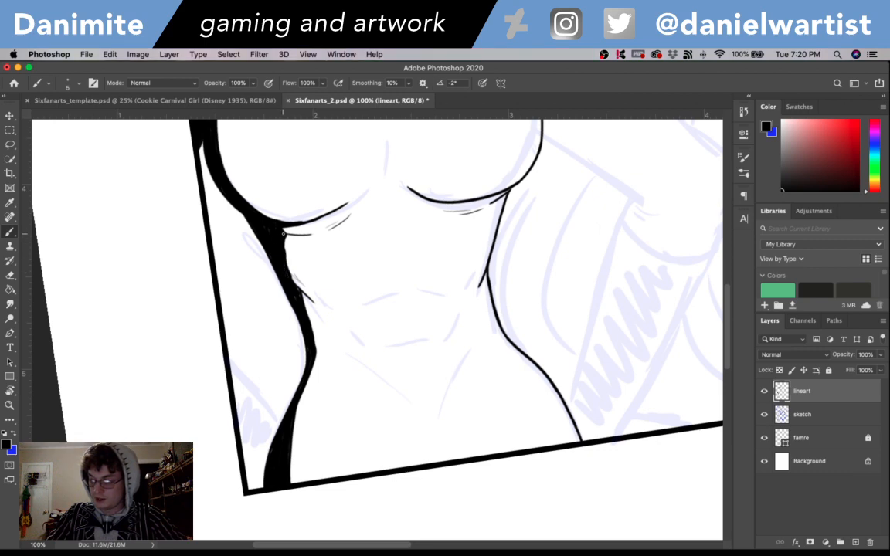
- Ink the abdomen with upper and lower muscle creases, a small navel mark and two lines converging toward the pelvis
drag(541, 427, 473, 439)
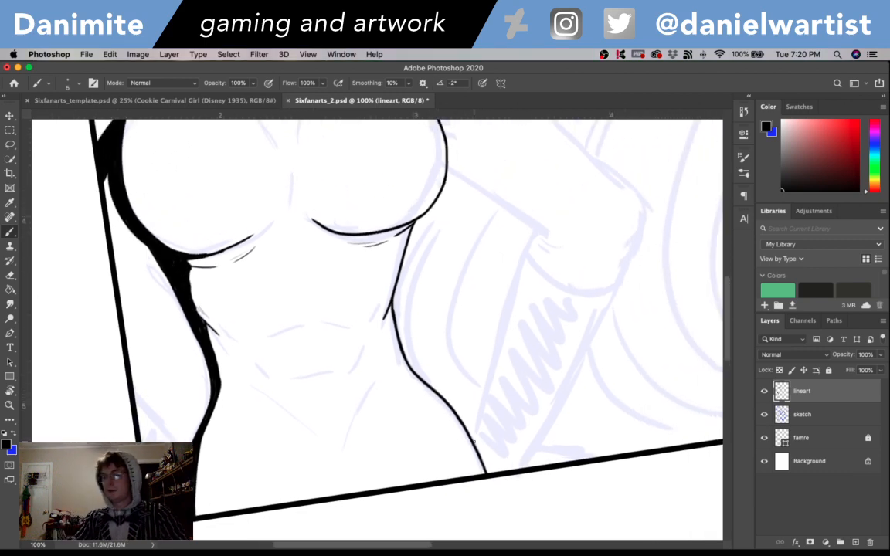
key(super+minus)
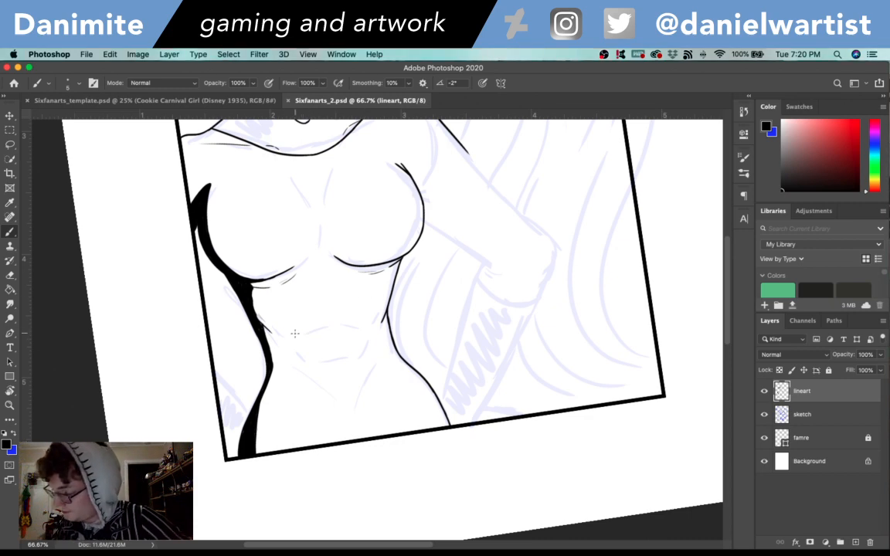
drag(296, 335, 365, 320)
key(super+z)
mouse_move(294, 336)
mouse_down()
mouse_move(332, 322)
mouse_move(325, 324)
mouse_up()
key(super+z)
mouse_move(330, 309)
mouse_down()
mouse_move(328, 317)
mouse_move(359, 323)
mouse_up()
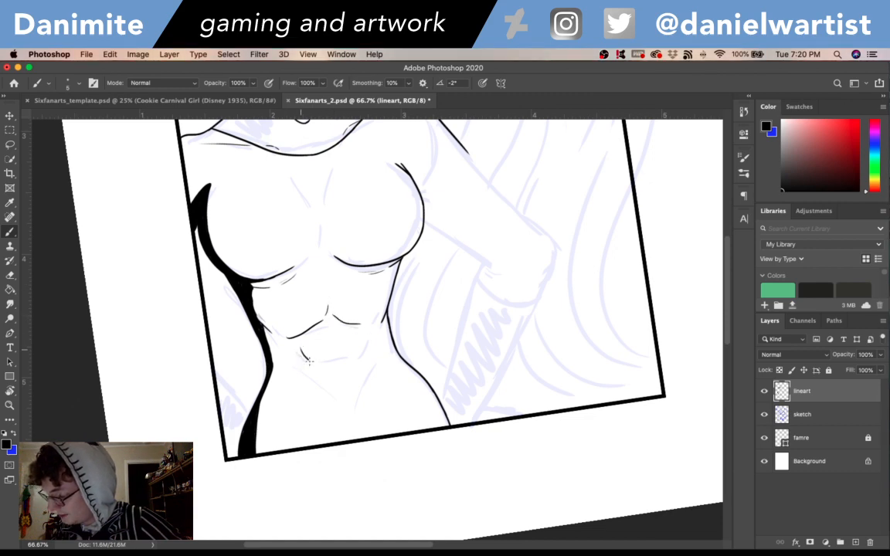
mouse_move(300, 349)
mouse_down()
mouse_move(311, 363)
mouse_move(358, 356)
mouse_move(339, 380)
mouse_move(345, 417)
mouse_move(363, 374)
mouse_up()
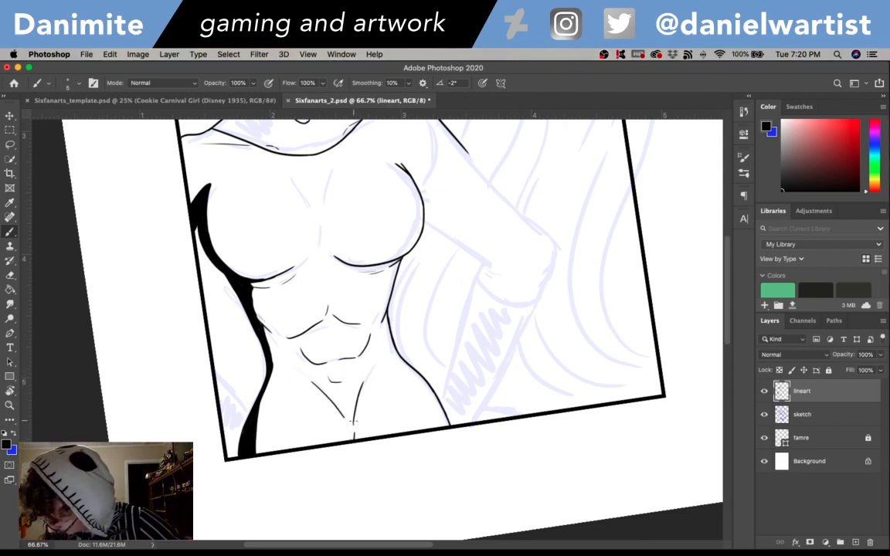
drag(356, 439, 352, 417)
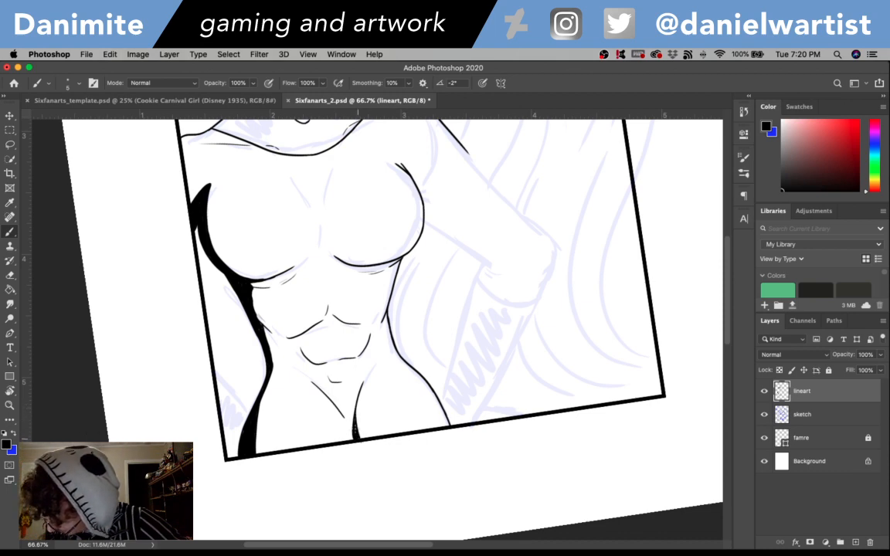
- Ink the underside of the upper arm from the right-hand bust contour down to the inner elbow
drag(575, 441, 593, 555)
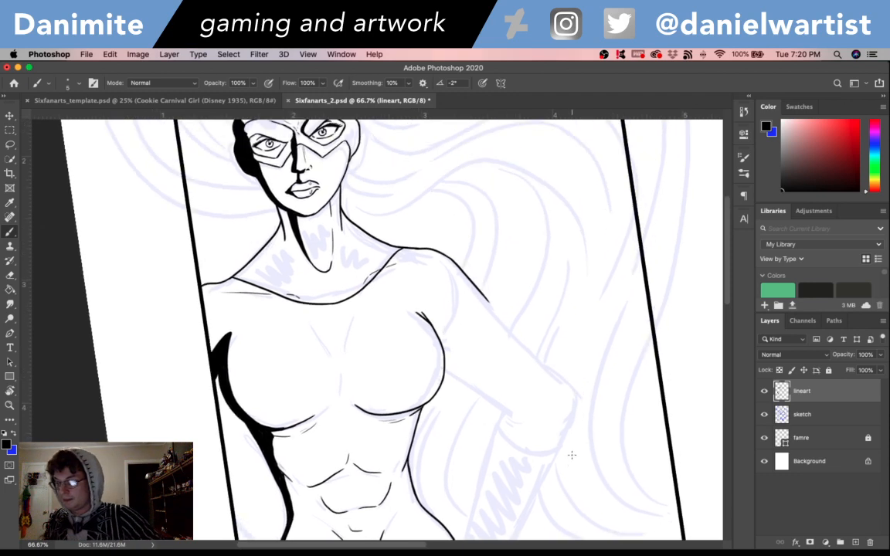
mouse_move(573, 473)
mouse_down()
mouse_move(553, 365)
mouse_move(588, 467)
mouse_move(583, 496)
mouse_up()
key(super+z)
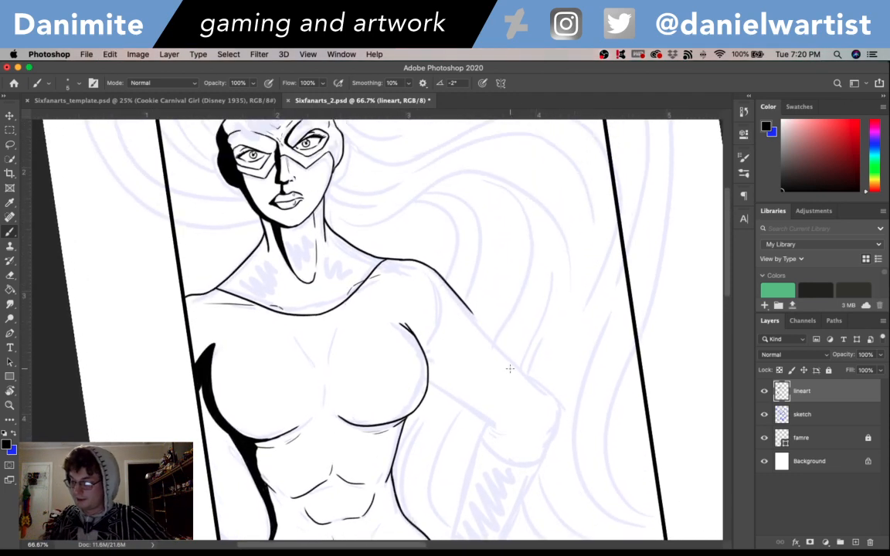
drag(430, 378, 475, 411)
key(super+z)
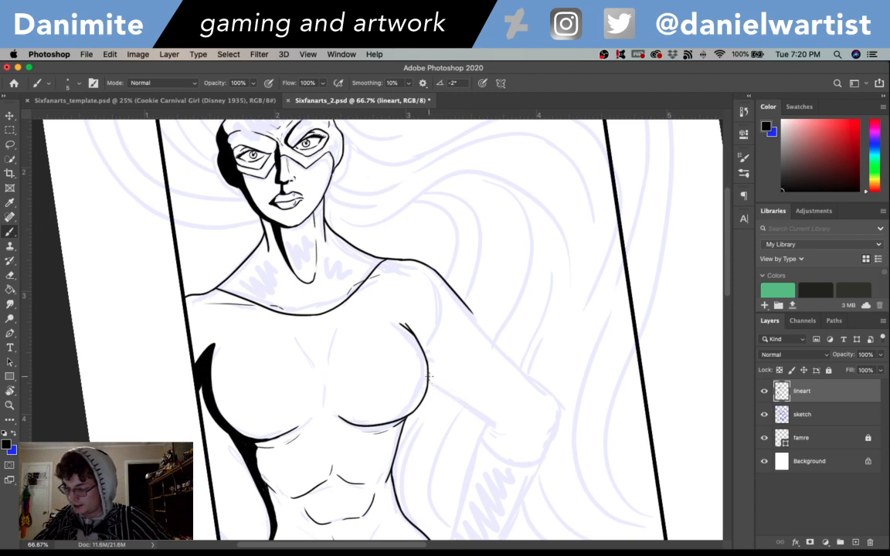
drag(429, 378, 473, 411)
key(super+z)
drag(429, 379, 476, 413)
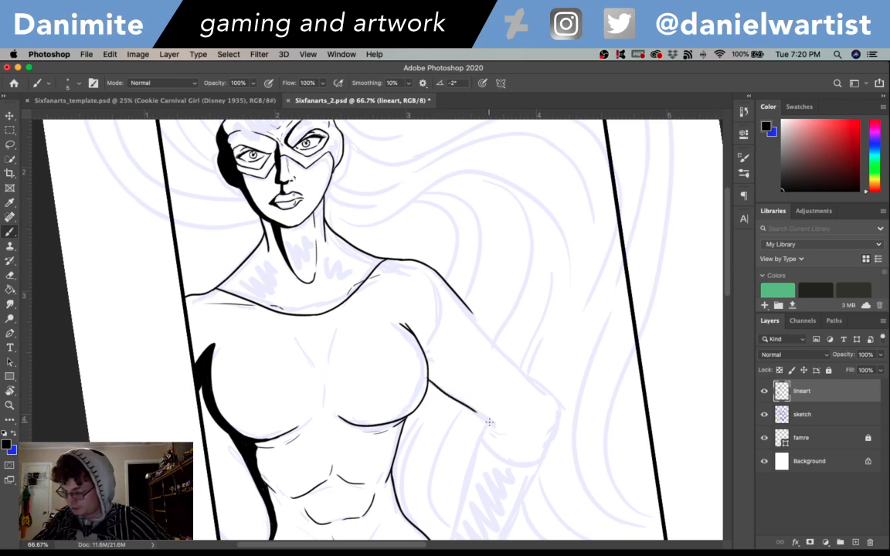
drag(428, 370, 495, 428)
key(super+z)
key(super+z)
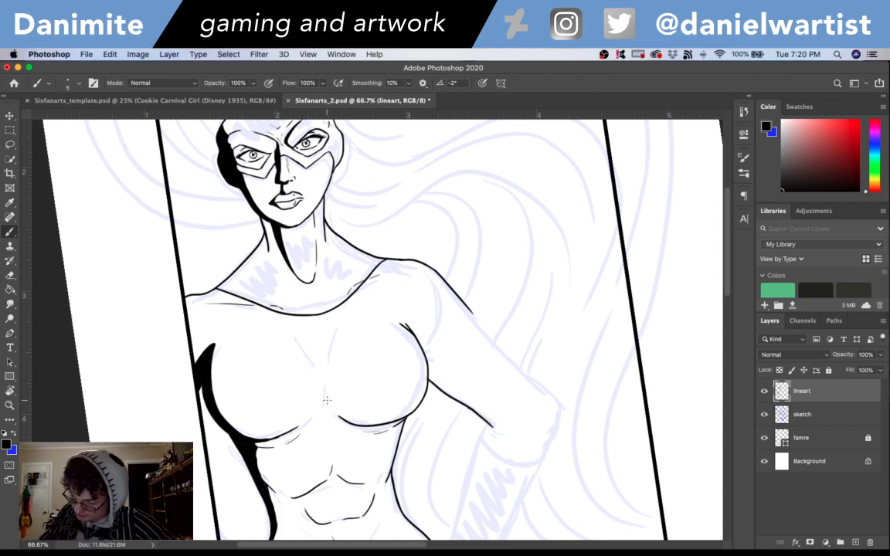
- Ink two curved cleavage lines meeting in a V at the center of the chest
drag(325, 395, 336, 326)
drag(317, 371, 294, 334)
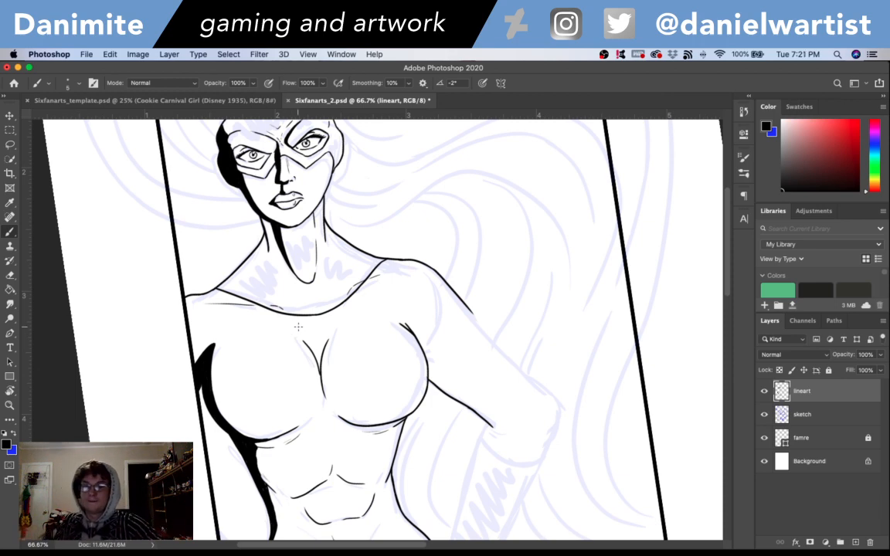
- Extend the outer contour of the right-hand upper arm from below the shoulder down toward the elbow
drag(425, 280, 516, 365)
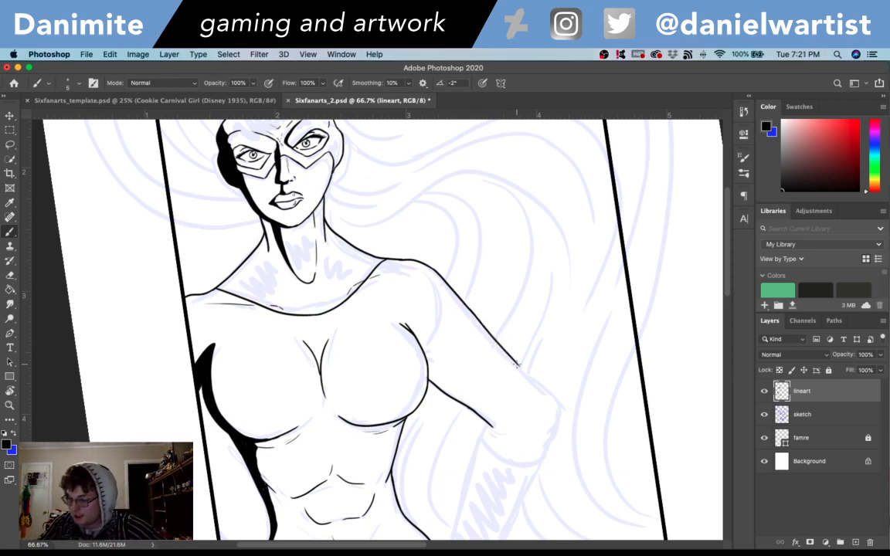
key(super+z)
drag(464, 303, 534, 388)
key(super+z)
drag(463, 305, 532, 378)
key(super+z)
drag(465, 305, 525, 370)
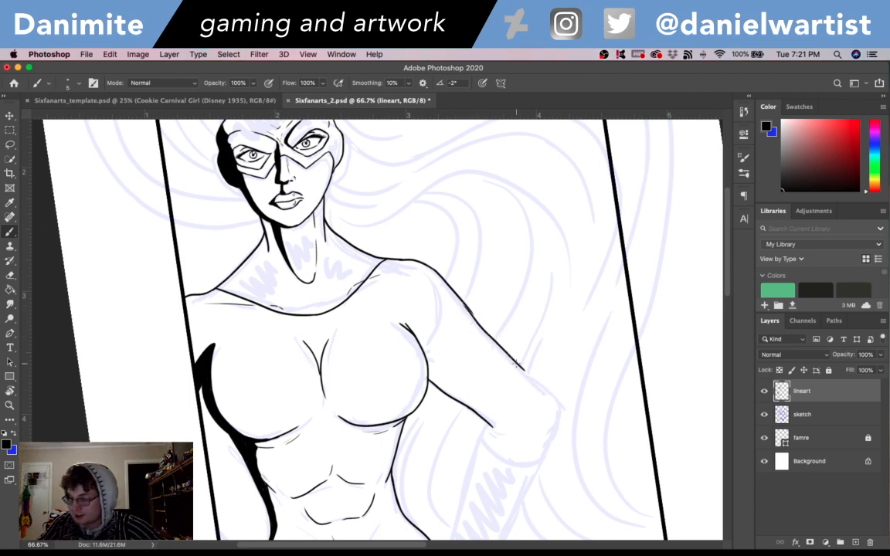
key(super+z)
drag(471, 309, 542, 390)
key(super+z)
drag(468, 308, 563, 413)
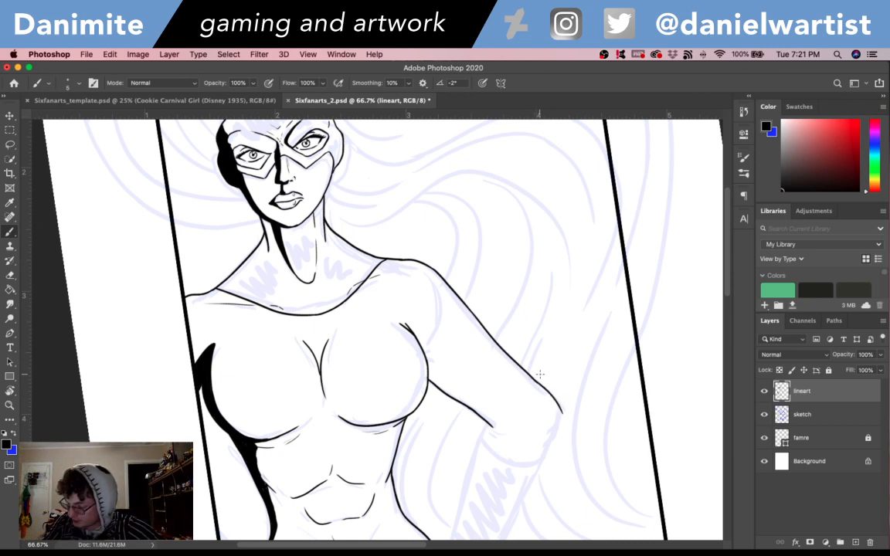
key(super+z)
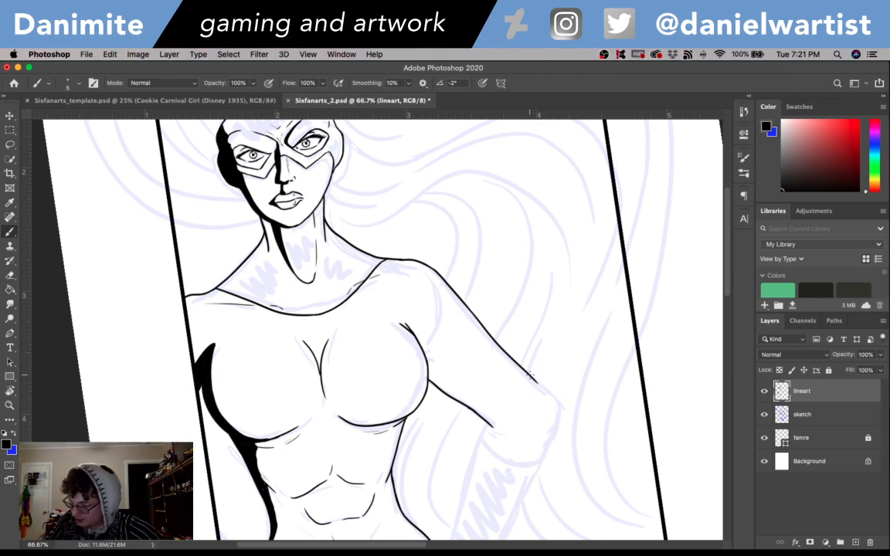
- Continue the outer arm contour around the elbow tip with a rounded stroke
drag(531, 377, 558, 413)
key(super+z)
mouse_move(532, 377)
mouse_down()
mouse_move(558, 411)
mouse_move(531, 381)
mouse_move(551, 395)
mouse_move(560, 421)
mouse_up()
key(super+z)
key(super+z)
key(super+z)
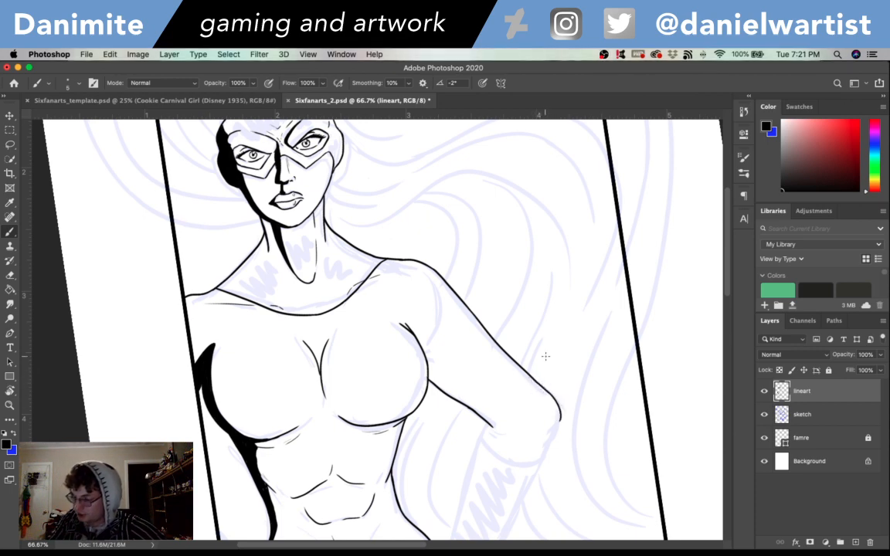
- Ink the outer forearm contour from the elbow down and inward to the lower panel frame
scroll(546, 356, down, 5)
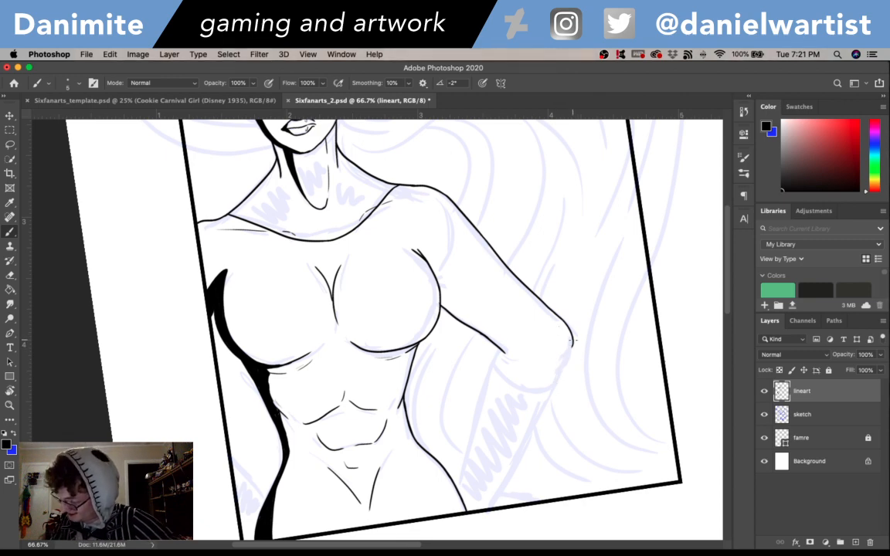
drag(572, 344, 499, 482)
key(super+z)
drag(560, 374, 495, 502)
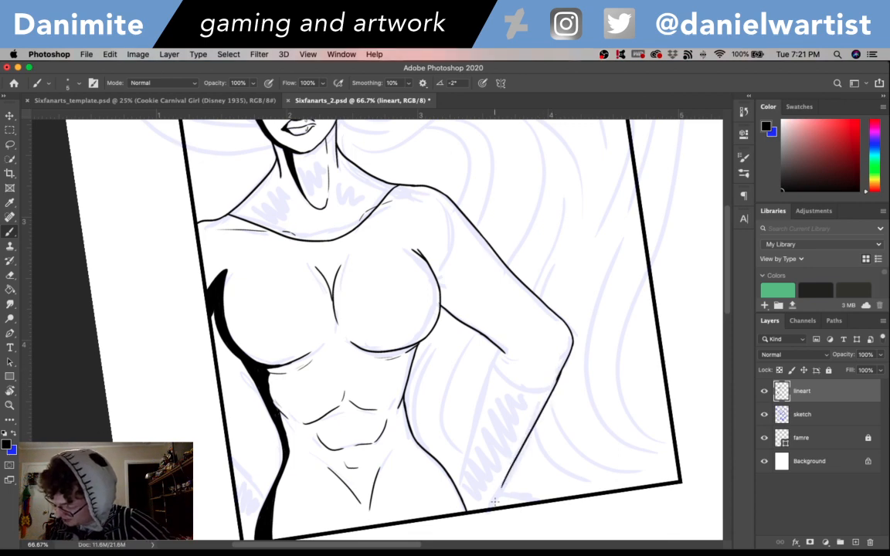
key(super+z)
drag(564, 373, 480, 499)
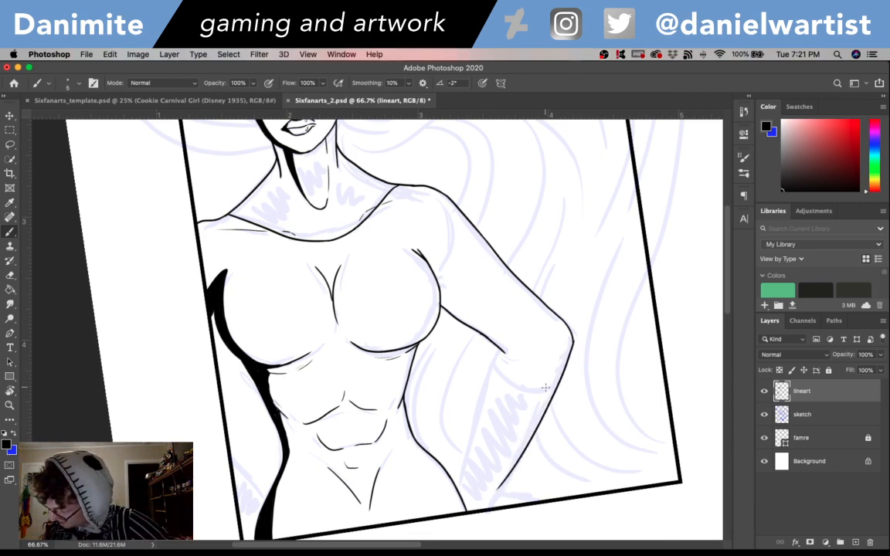
key(super+z)
drag(572, 345, 496, 506)
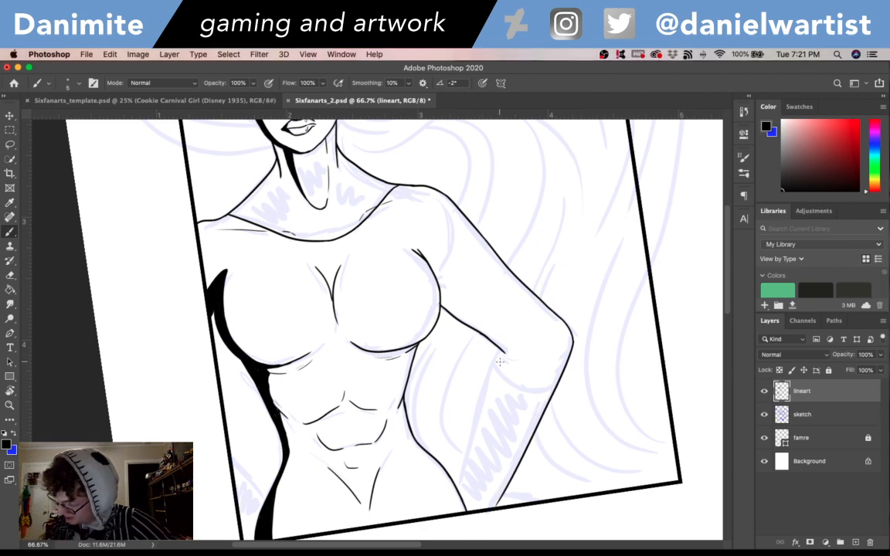
- Ink the inner forearm line from the elbow crease to the hip, and add short wrist strokes near the lower frame
drag(500, 349, 452, 488)
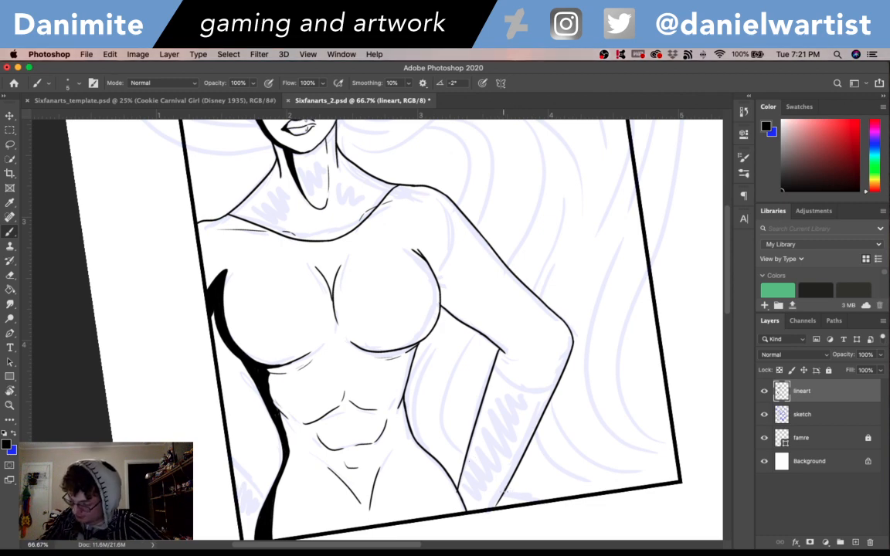
key(e)
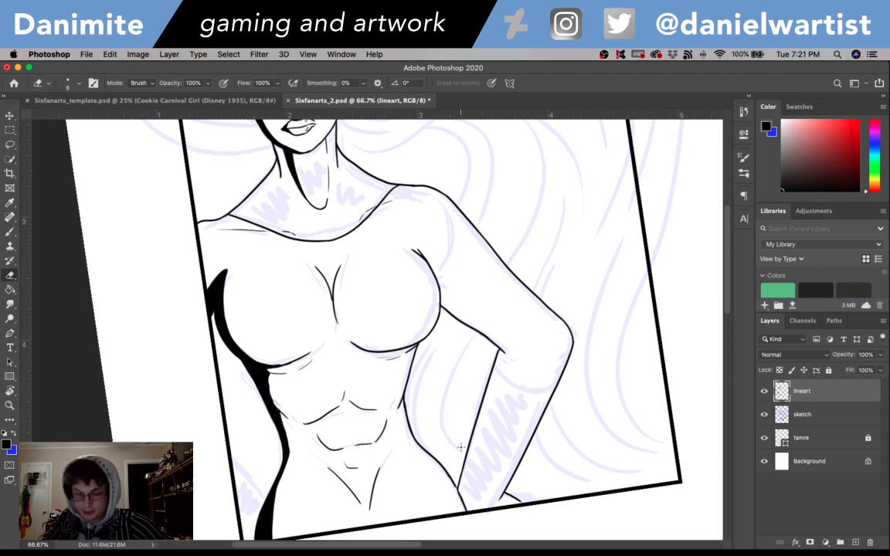
key(b)
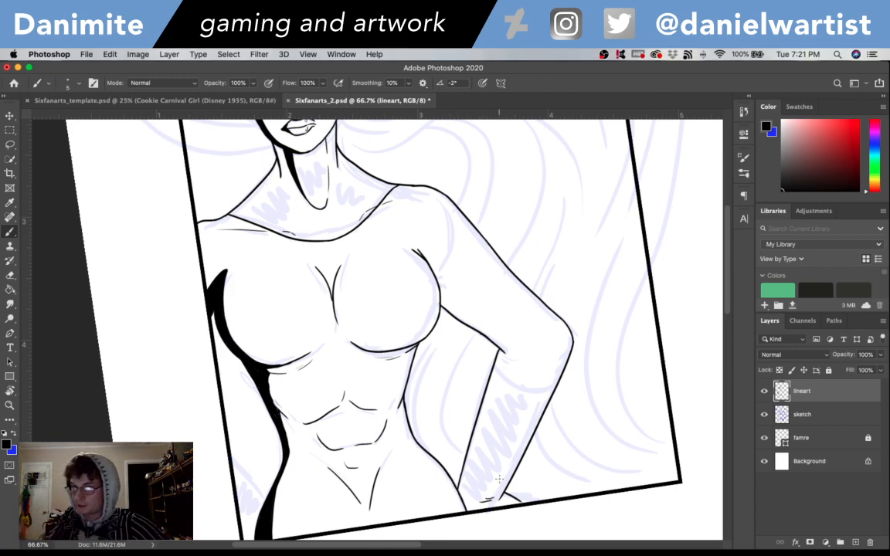
- Ink the curved edge running from the inner elbow crease across the forearm to its outer contour
drag(665, 466, 551, 434)
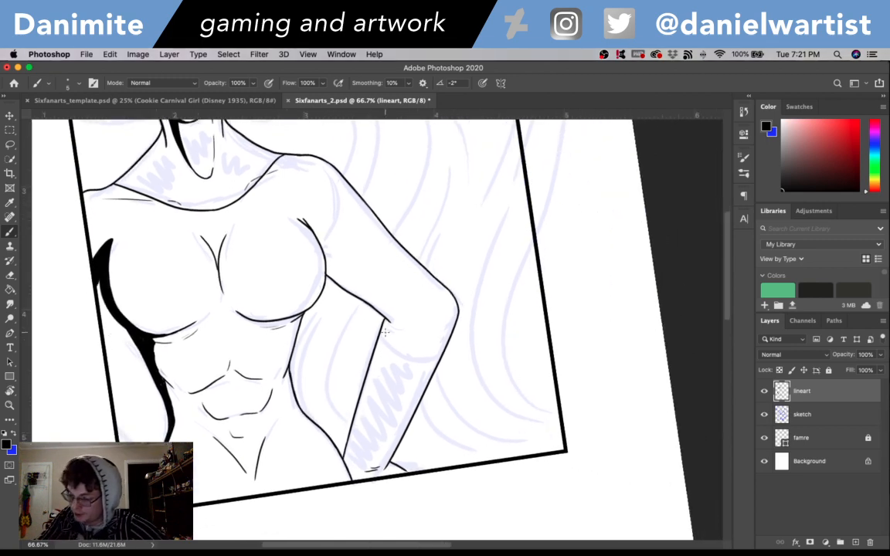
drag(399, 359, 431, 363)
key(super+z)
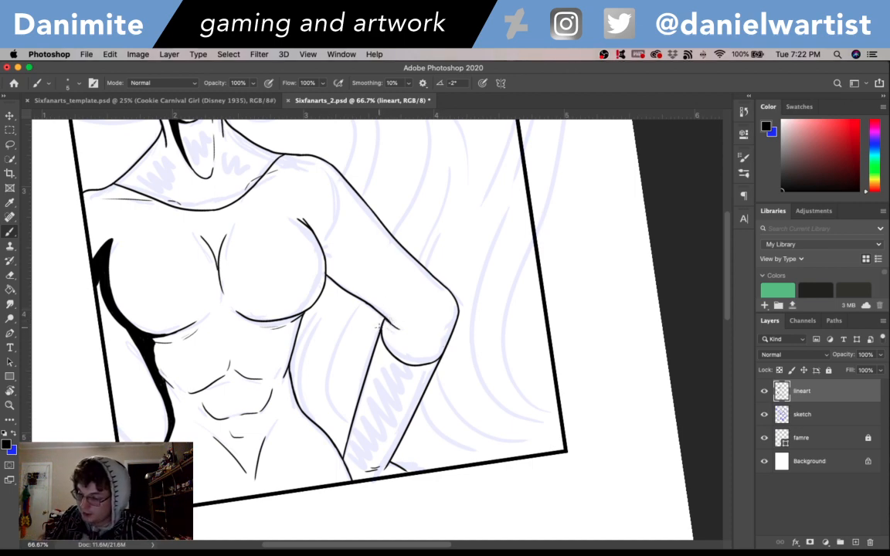
- Outline a narrow shadow along the inner forearm from the elbow crease to the frame, fill it solid black, and save the file
mouse_move(345, 461)
mouse_down()
mouse_move(363, 380)
mouse_move(368, 395)
mouse_move(388, 334)
mouse_up()
key(super+z)
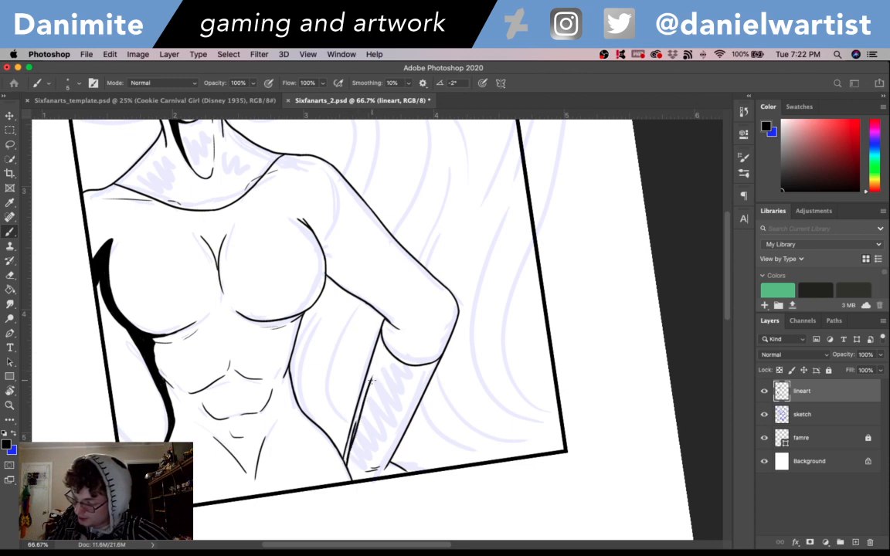
drag(368, 387, 393, 324)
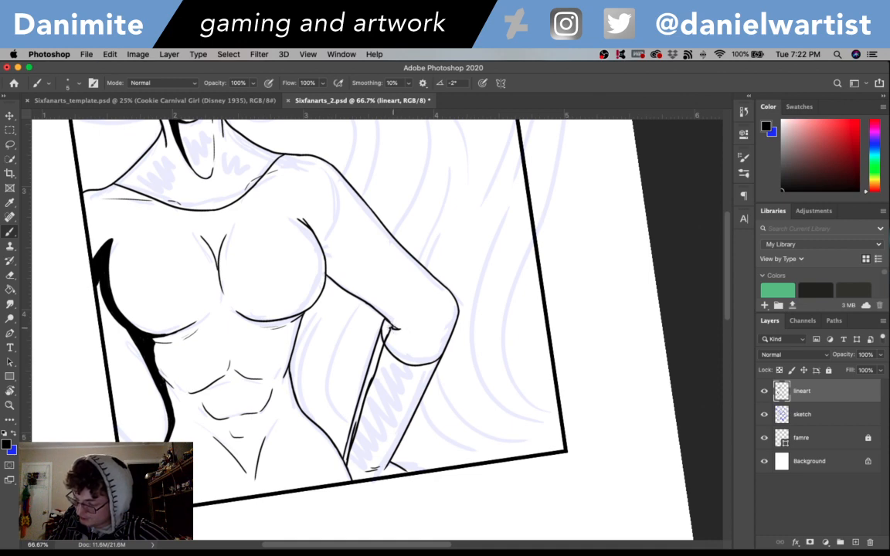
mouse_move(394, 328)
mouse_down()
mouse_move(367, 402)
mouse_move(372, 369)
mouse_move(384, 339)
mouse_move(348, 475)
mouse_up()
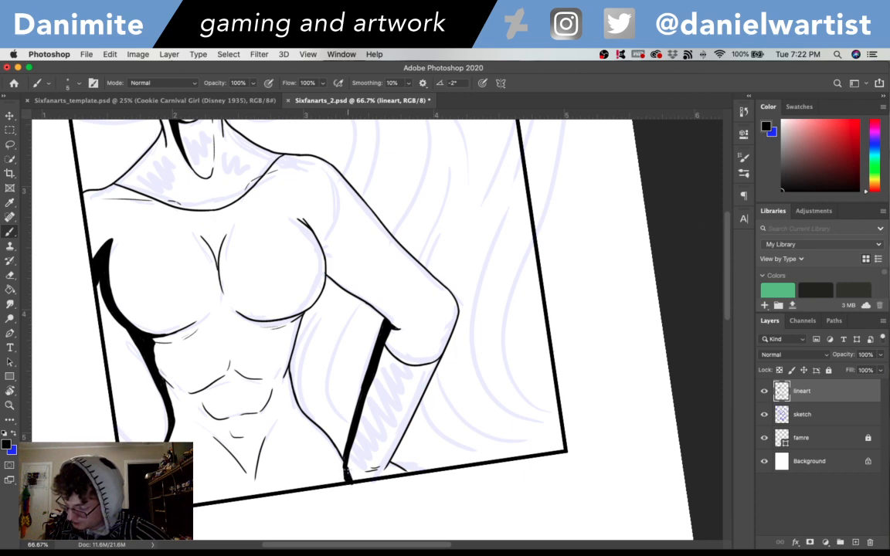
mouse_move(342, 469)
mouse_down()
mouse_move(346, 481)
mouse_move(344, 462)
mouse_up()
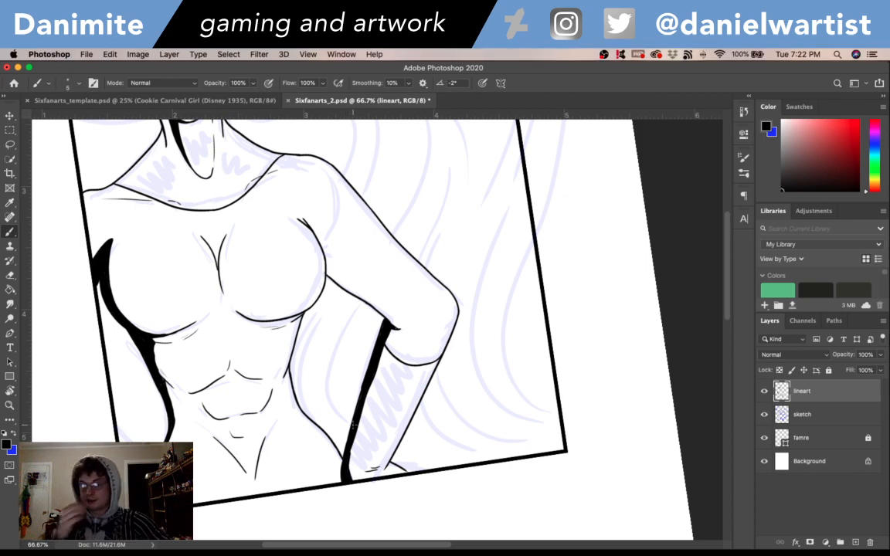
key(super+s)
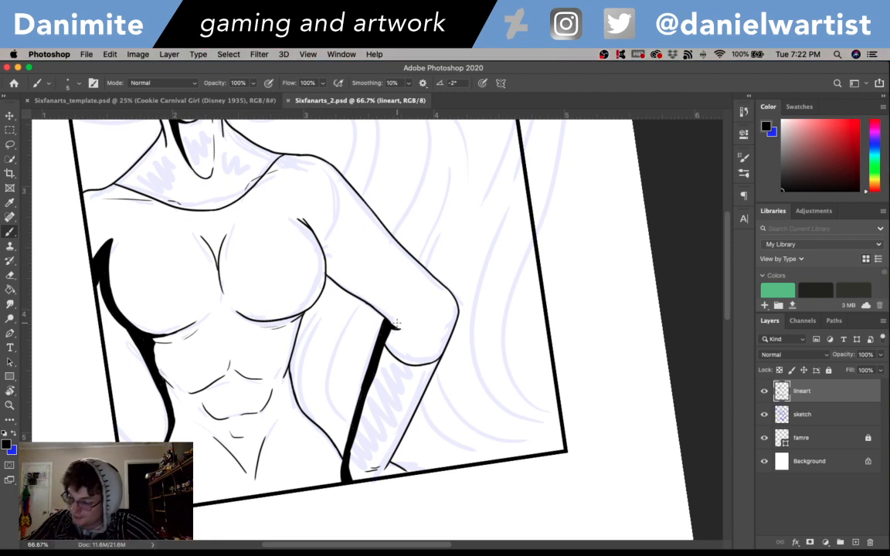
- Thicken the underside of the upper arm into a solid black shadow from the elbow crease to the bust contour
mouse_move(397, 323)
mouse_down()
mouse_move(401, 328)
mouse_move(363, 296)
mouse_up()
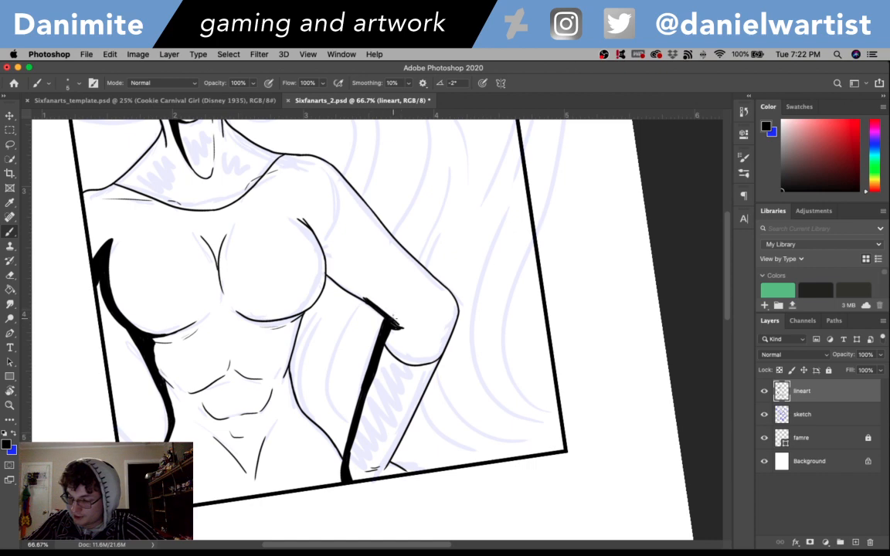
drag(398, 324, 405, 331)
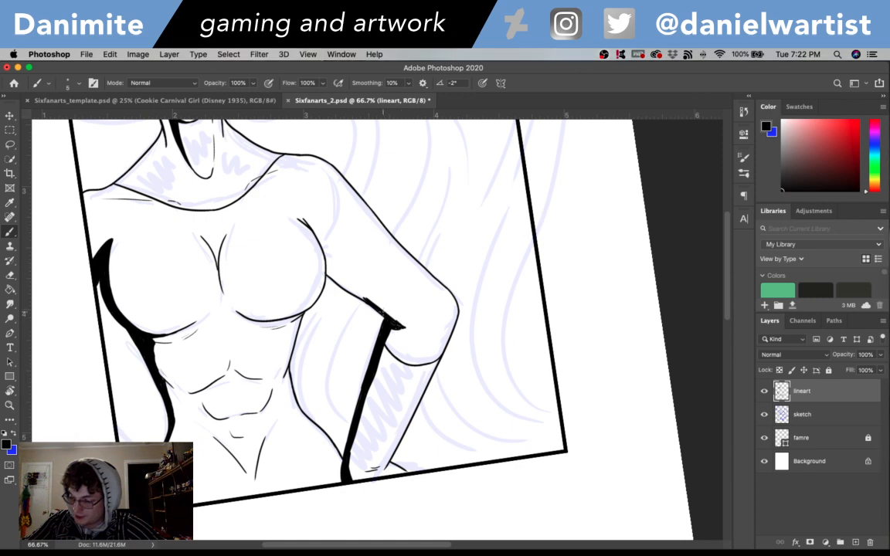
drag(363, 295, 346, 286)
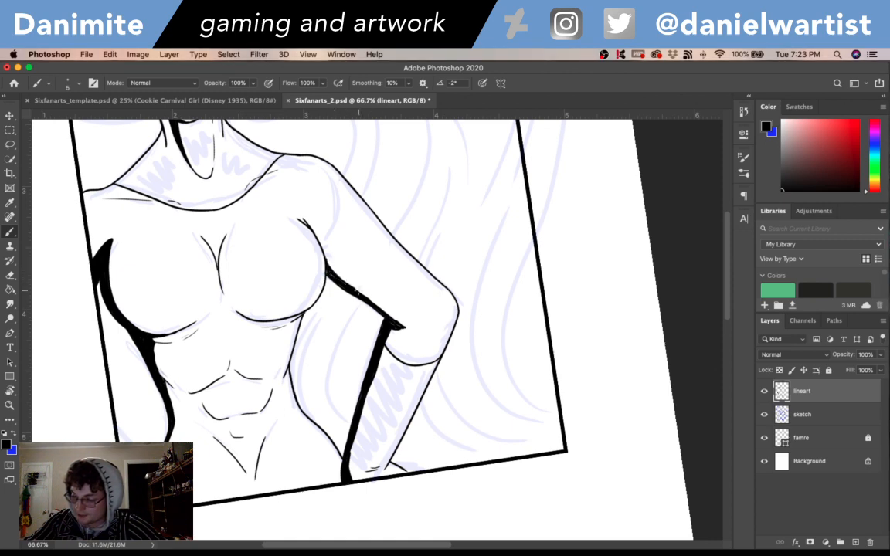
drag(313, 256, 348, 281)
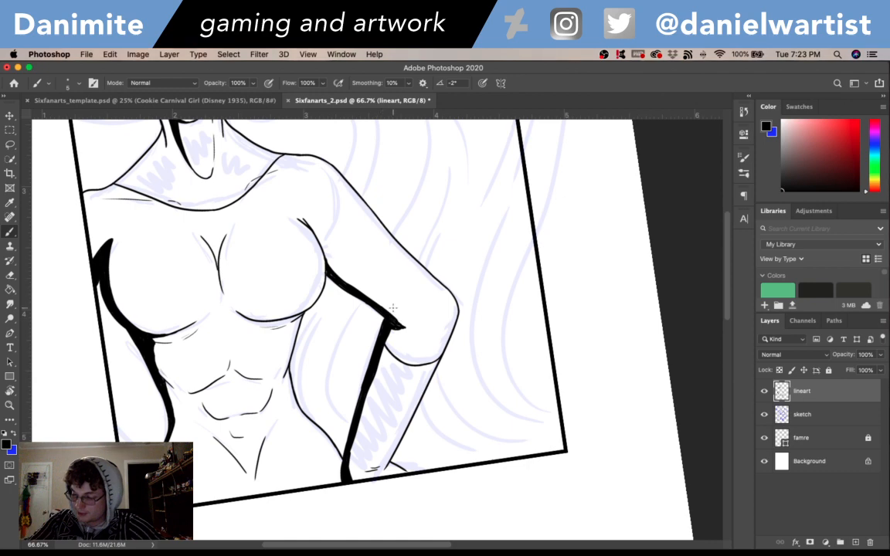
drag(477, 332, 548, 425)
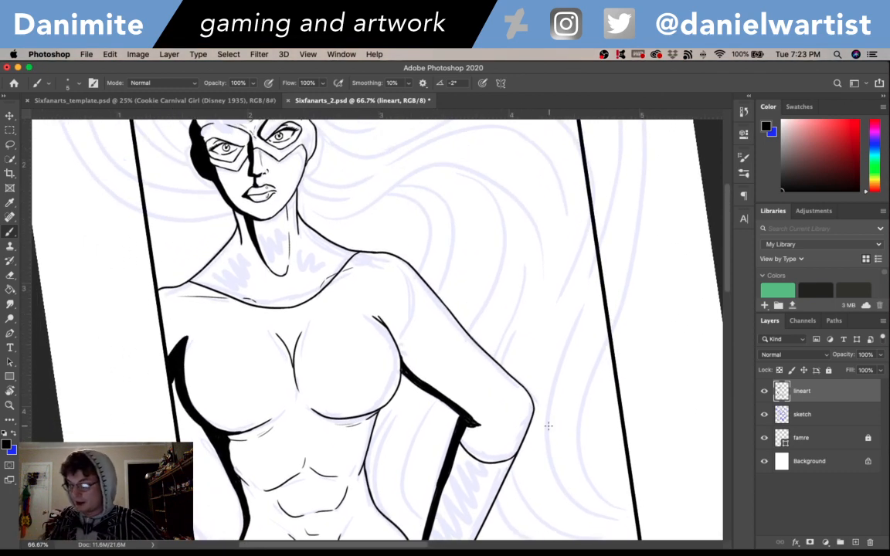
- Ink a small pointed shadow on the neck beneath the jaw and add a short black mark on the throat
drag(501, 373, 726, 421)
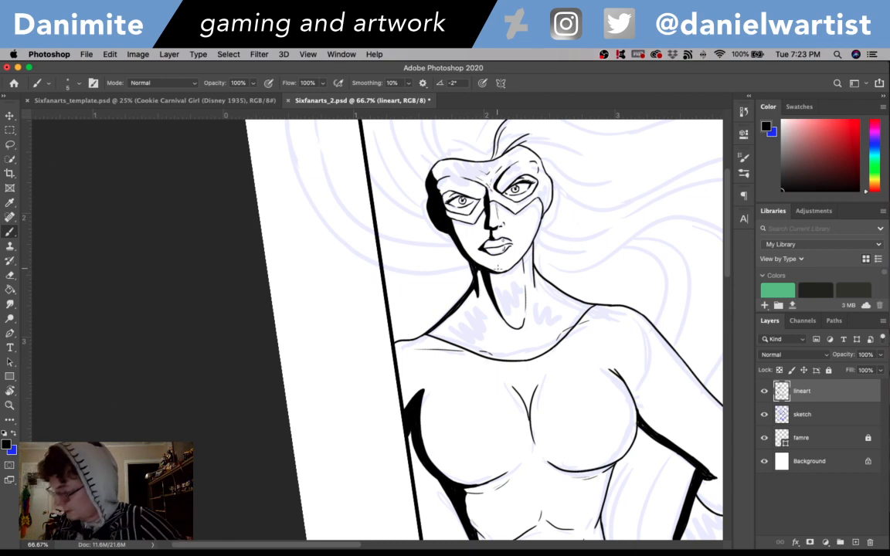
mouse_move(522, 260)
mouse_down()
mouse_move(528, 282)
mouse_move(524, 272)
mouse_up()
key(super+z)
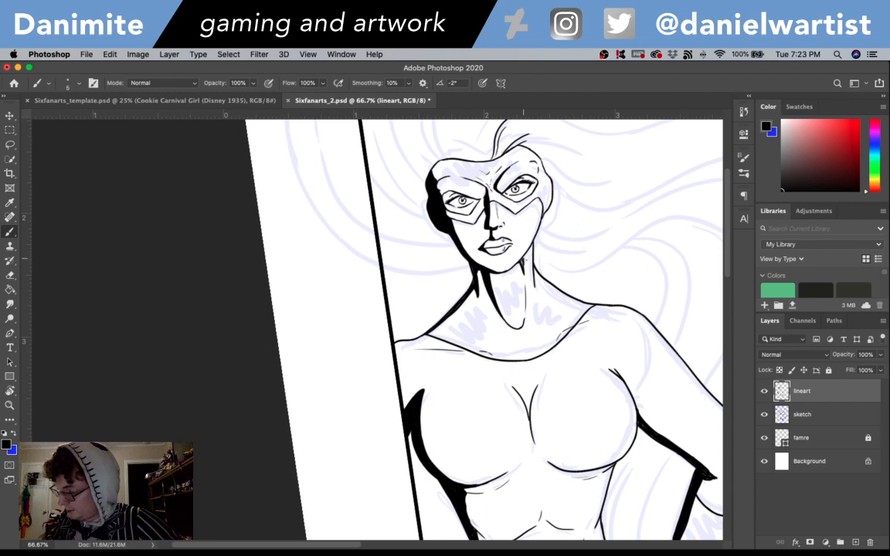
key(super+z)
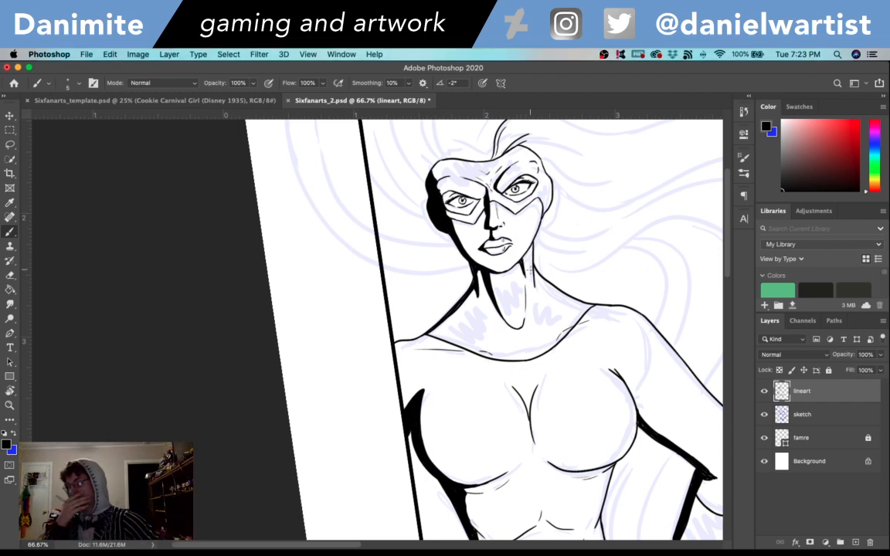
mouse_move(676, 451)
mouse_down()
mouse_move(588, 313)
mouse_move(570, 328)
mouse_up()
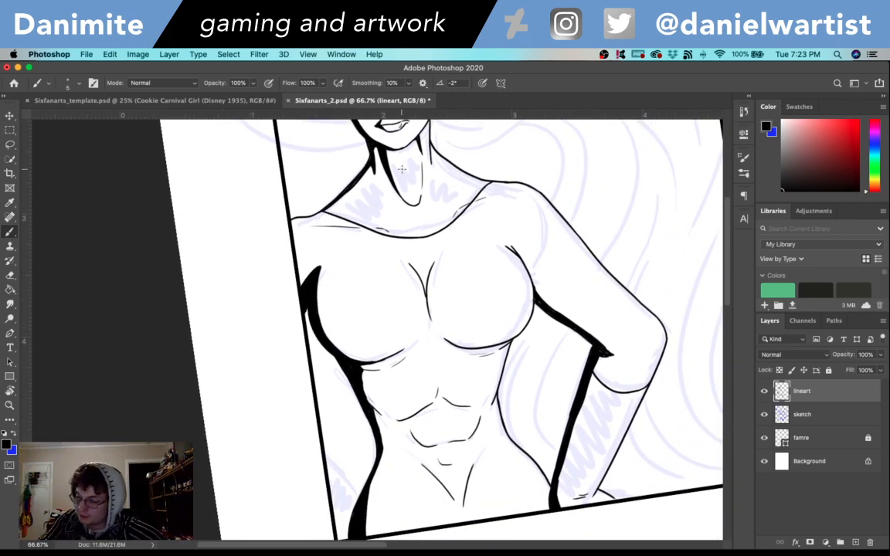
drag(402, 168, 403, 171)
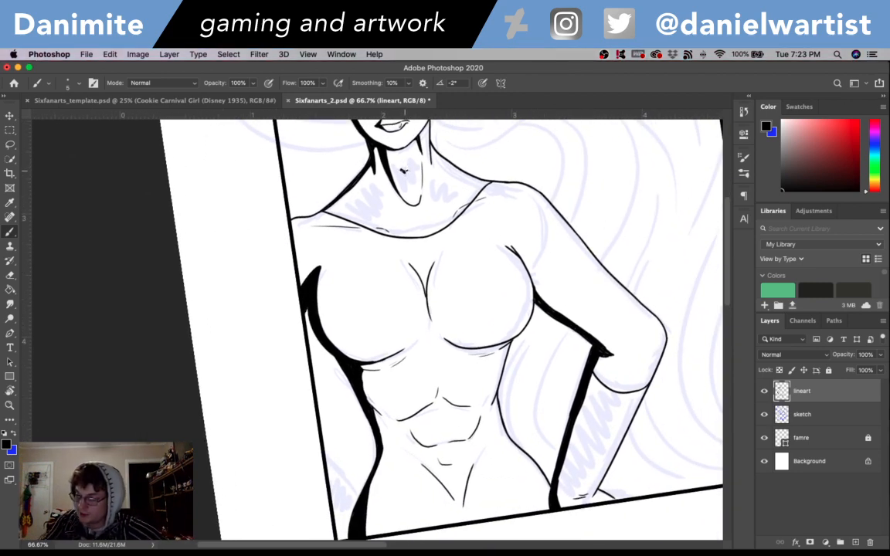
- Ink three curved hair strands sweeping up from the top of the mask toward the frame's upper edge
drag(640, 405, 619, 479)
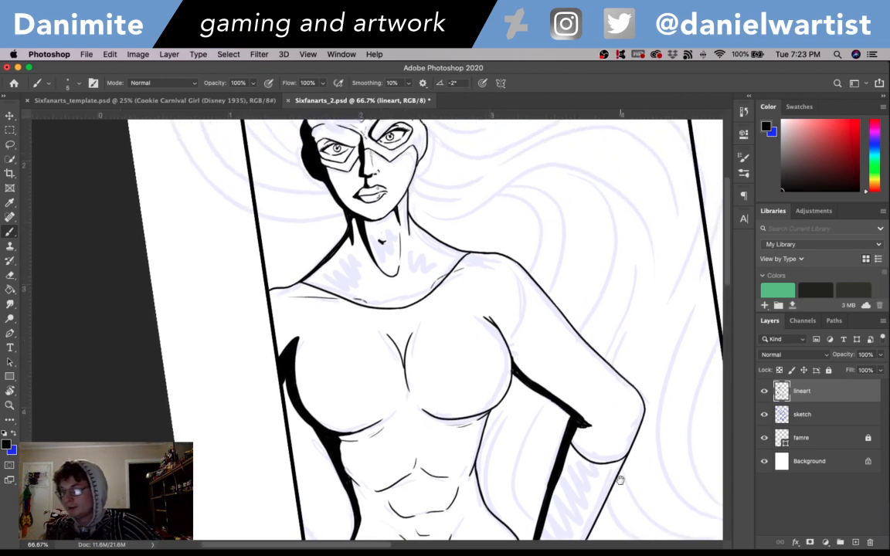
drag(591, 356, 607, 453)
drag(589, 411, 616, 505)
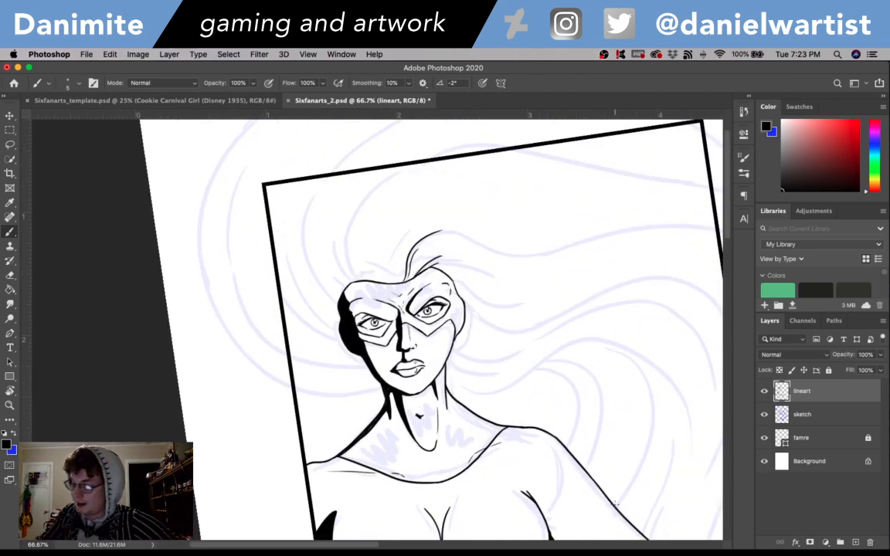
drag(397, 272, 411, 190)
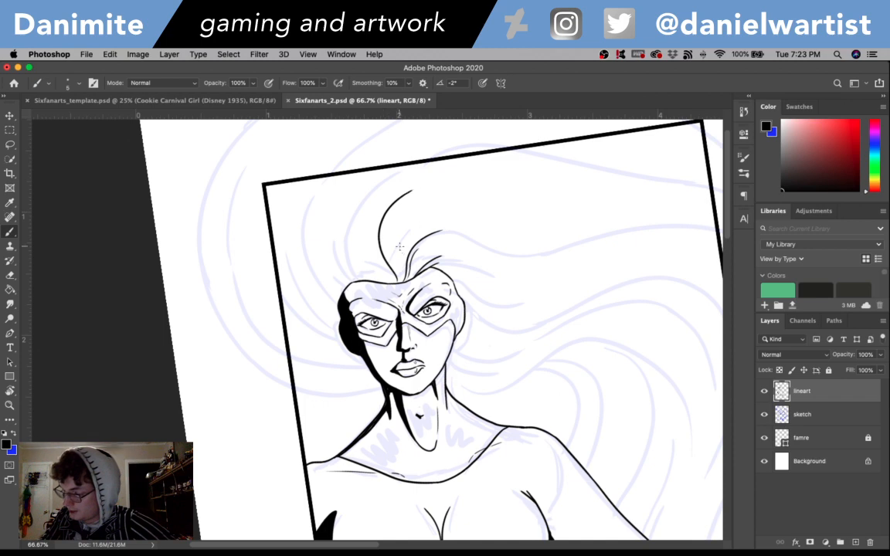
drag(398, 280, 426, 188)
key(super+z)
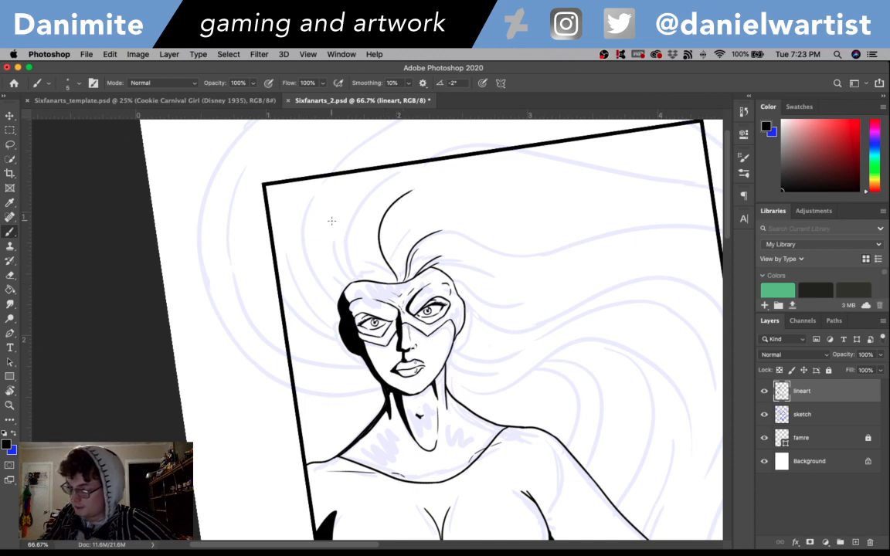
drag(367, 281, 338, 206)
mouse_move(372, 280)
mouse_down()
mouse_move(368, 179)
mouse_move(383, 168)
mouse_up()
mouse_move(335, 299)
mouse_down()
mouse_move(328, 295)
mouse_move(326, 132)
mouse_up()
key(super+z)
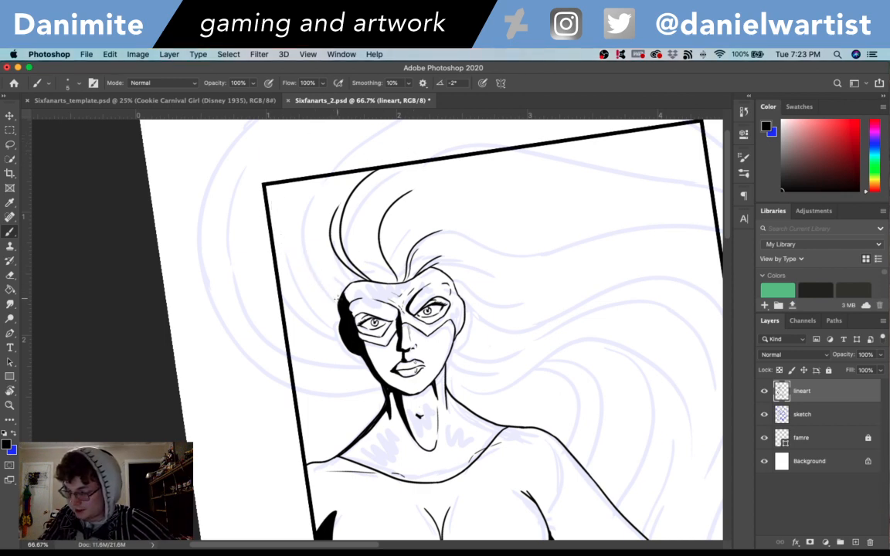
- Ink two curved hair strands from the shaded temple up and outward to the frame's left side
drag(334, 300, 290, 189)
drag(342, 297, 289, 246)
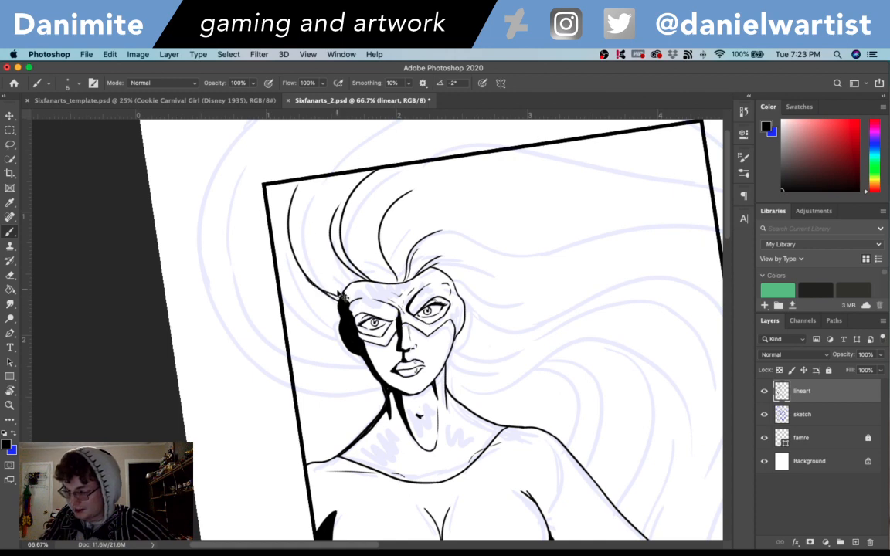
key(super+z)
drag(341, 294, 289, 244)
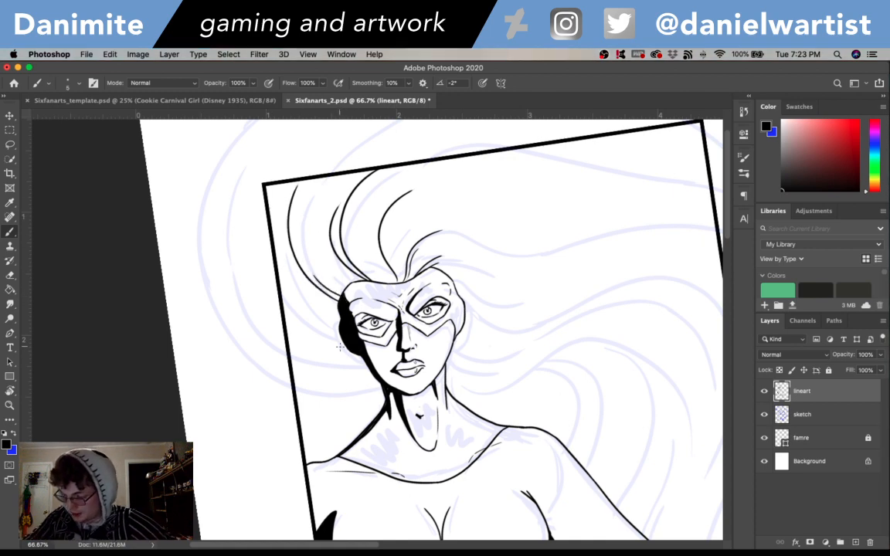
- Ink the hair strand from the shaded cheek past the frame's left side and shorter strands between it and the temple
mouse_move(340, 347)
mouse_down()
mouse_move(247, 282)
mouse_move(242, 266)
mouse_up()
drag(320, 314, 270, 288)
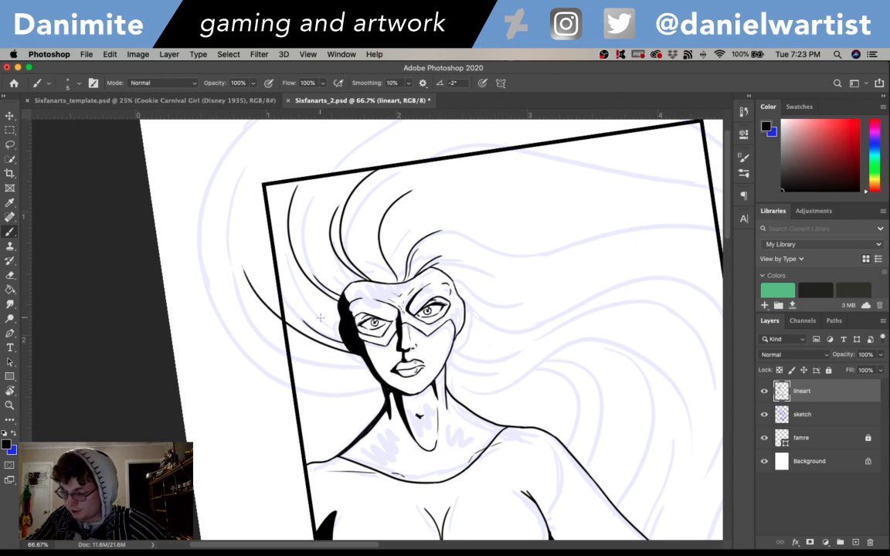
key(super+z)
drag(319, 315, 264, 288)
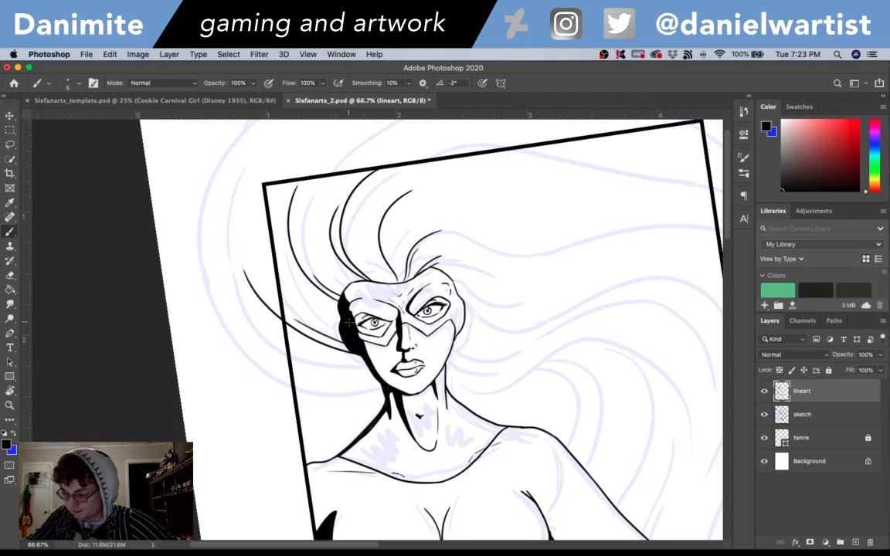
mouse_move(340, 322)
mouse_down()
mouse_move(301, 297)
mouse_move(255, 142)
mouse_up()
key(super+z)
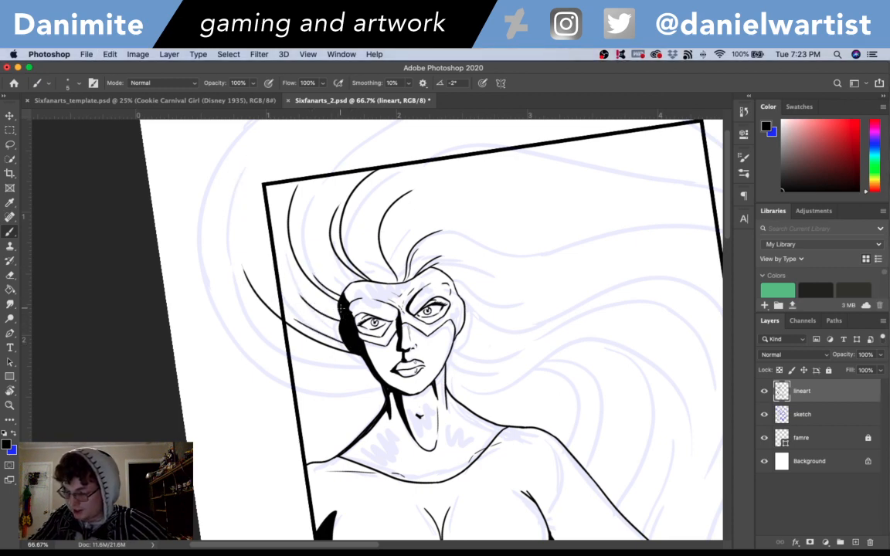
mouse_move(309, 279)
mouse_down()
mouse_move(243, 171)
mouse_move(255, 168)
mouse_up()
key(super+z)
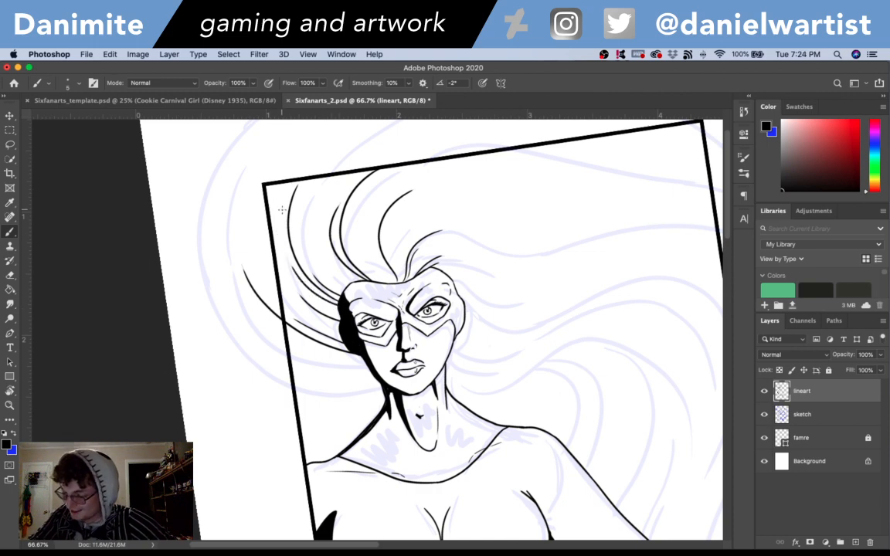
- Ink the outer hair contour from below the jaw in a wide curve beyond the frame's left side
mouse_move(351, 357)
mouse_down()
mouse_move(305, 360)
mouse_move(215, 245)
mouse_up()
key(super+z)
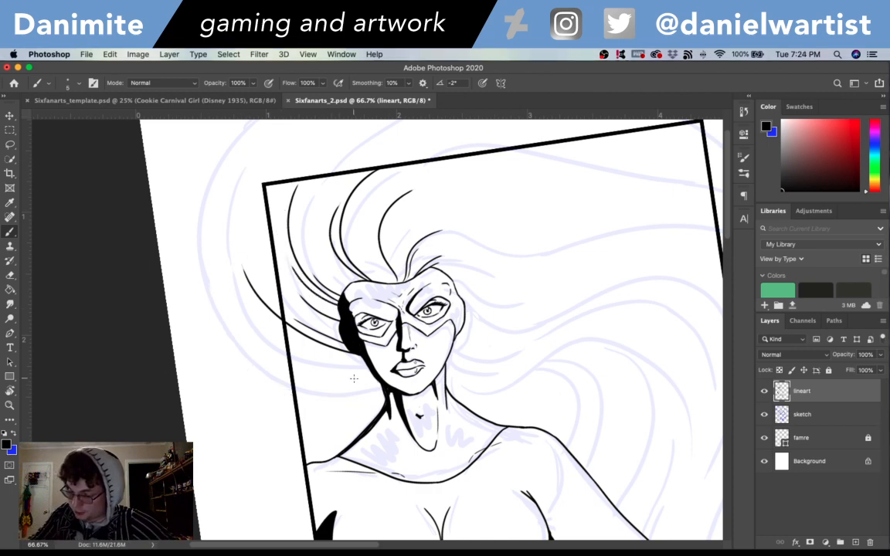
mouse_move(349, 356)
mouse_down()
mouse_move(199, 232)
mouse_move(207, 193)
mouse_move(231, 155)
mouse_up()
key(super+z)
drag(200, 257, 228, 159)
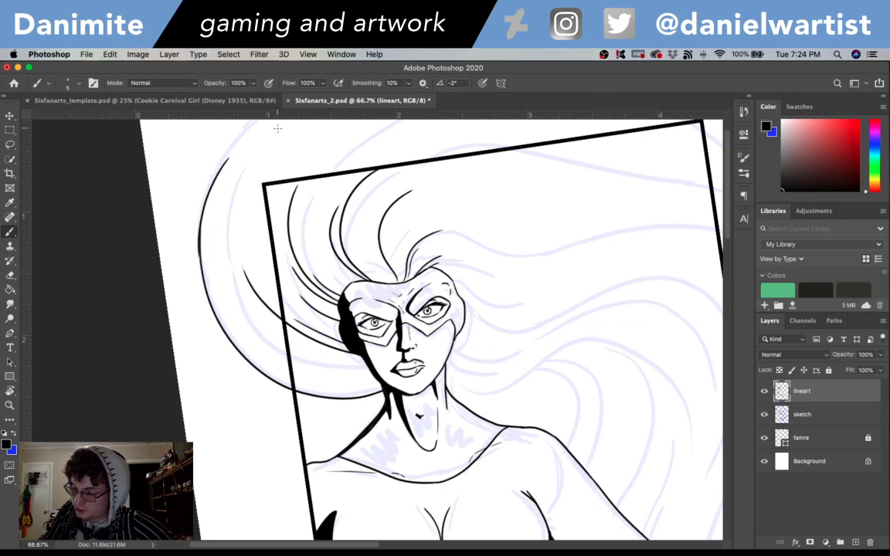
scroll(278, 128, up, 5)
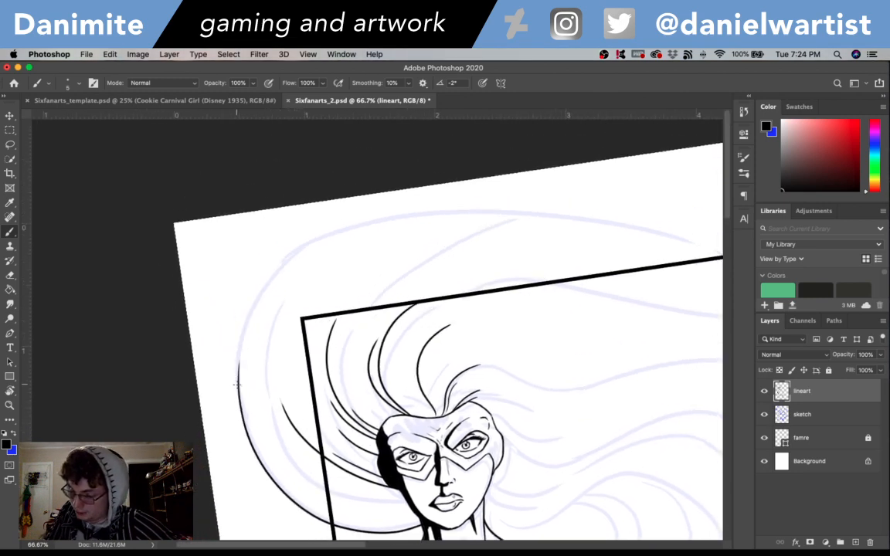
mouse_move(237, 384)
mouse_down()
mouse_move(259, 305)
mouse_move(278, 285)
mouse_up()
key(super+z)
drag(238, 384, 281, 274)
key(super+z)
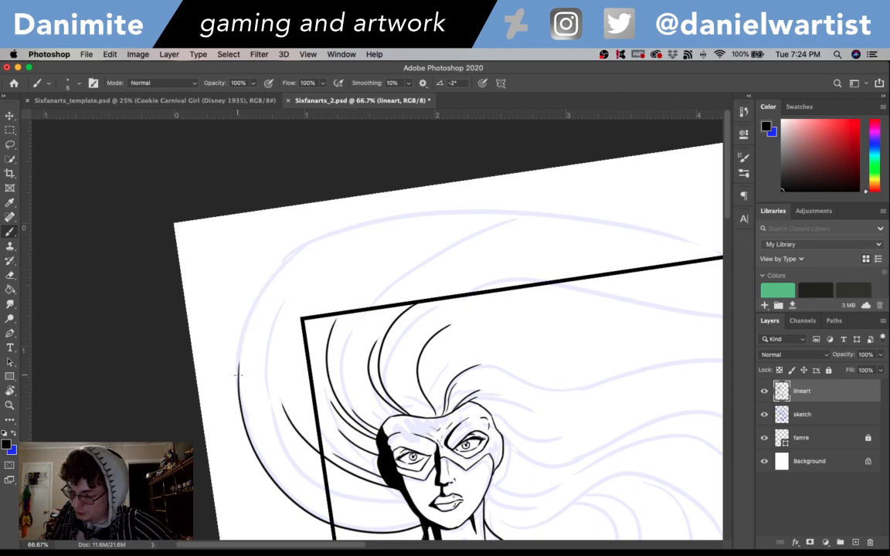
mouse_move(238, 377)
mouse_down()
mouse_move(248, 321)
mouse_move(280, 275)
mouse_up()
key(super+z)
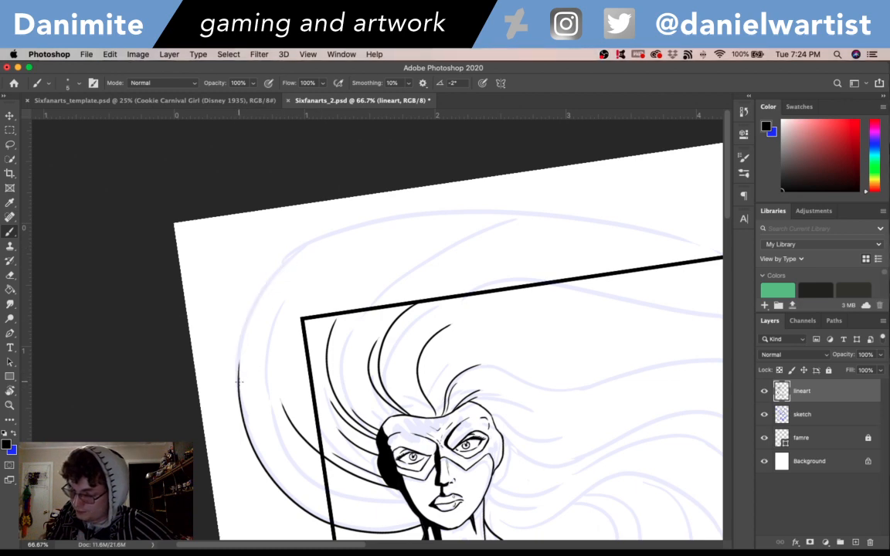
mouse_move(240, 381)
mouse_down()
mouse_move(241, 340)
mouse_move(352, 207)
mouse_move(405, 204)
mouse_up()
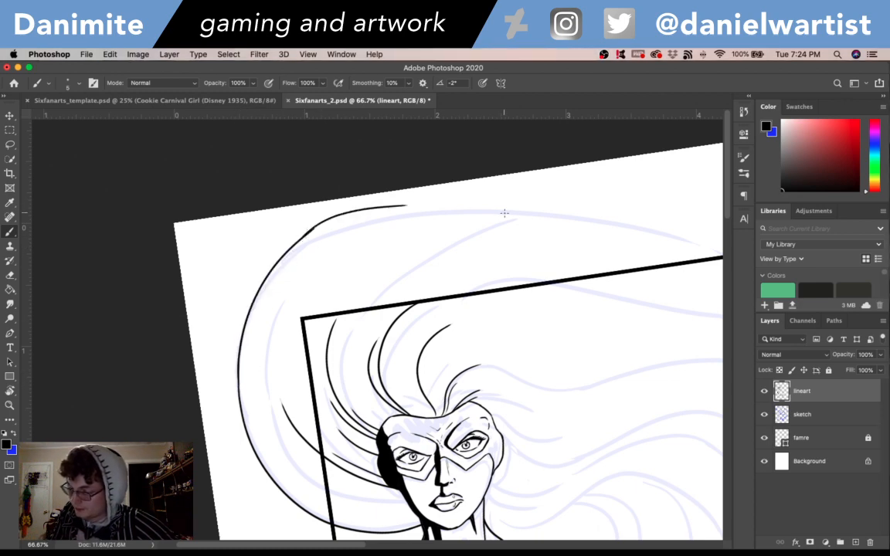
key(super+z)
- Rotate the canvas and extend the outer hair contour around the frame's upper-left corner to the page's top edge
key(r)
drag(554, 379, 276, 368)
key(b)
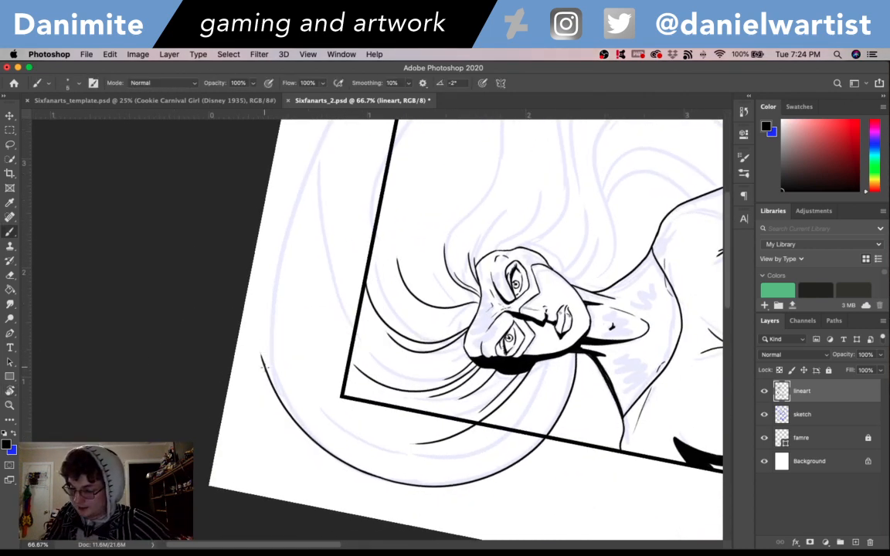
drag(264, 365, 254, 271)
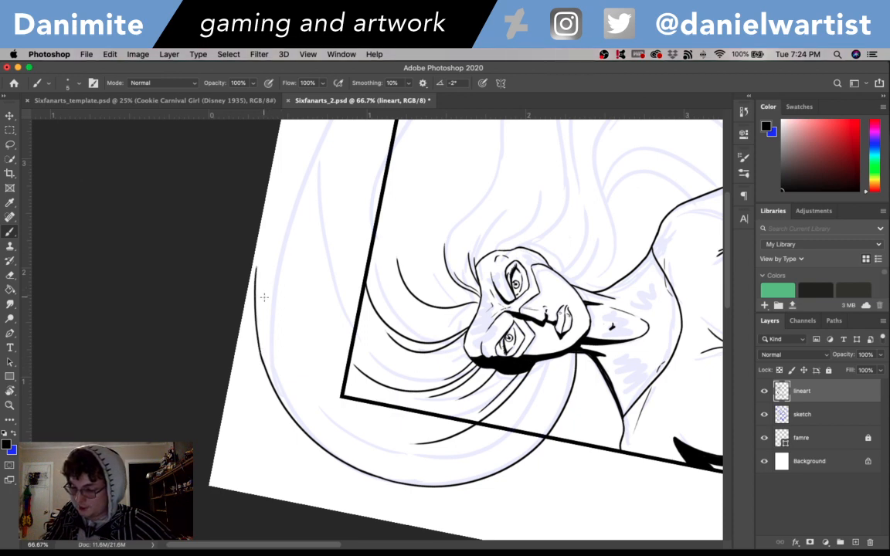
key(super+z)
mouse_move(266, 369)
mouse_down()
mouse_move(258, 335)
mouse_move(268, 218)
mouse_up()
key(super+z)
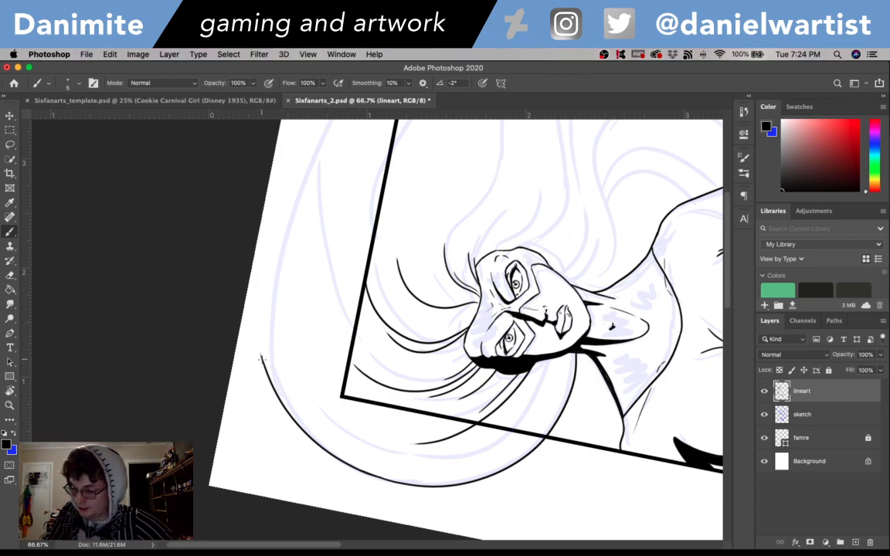
drag(261, 340, 267, 202)
- Continue the outer hair contour from the page's top edge in one long arc above the frame toward its upper-right corner
drag(322, 177, 331, 319)
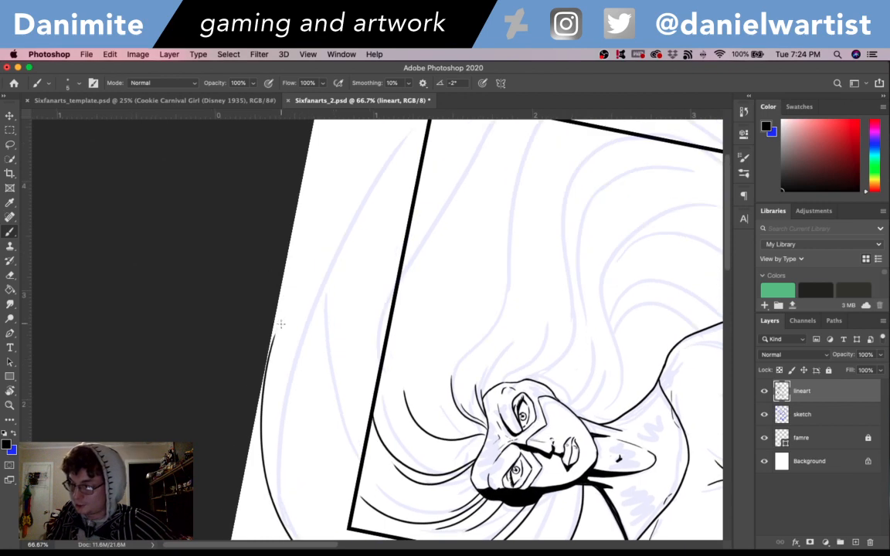
drag(276, 332, 321, 257)
key(super+z)
drag(273, 340, 343, 222)
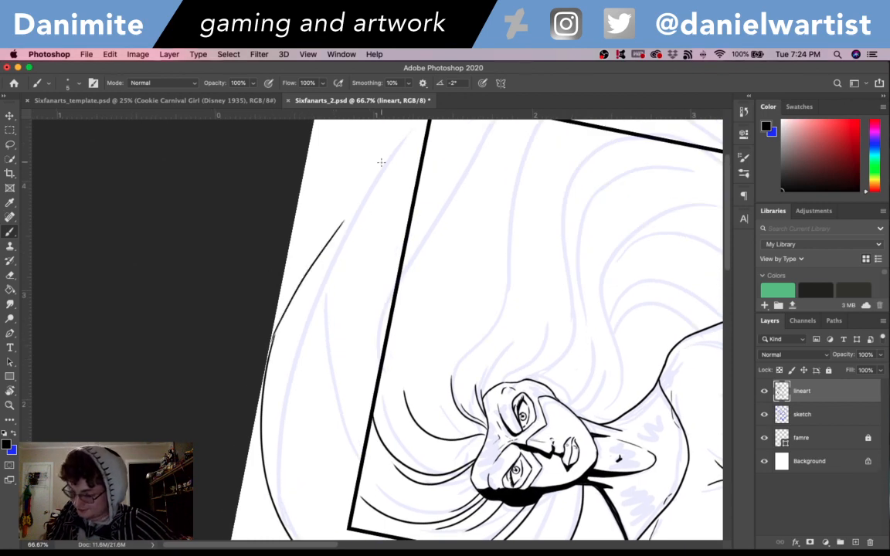
key(super+z)
mouse_move(274, 337)
mouse_down()
mouse_move(263, 279)
mouse_move(318, 194)
mouse_up()
key(super+z)
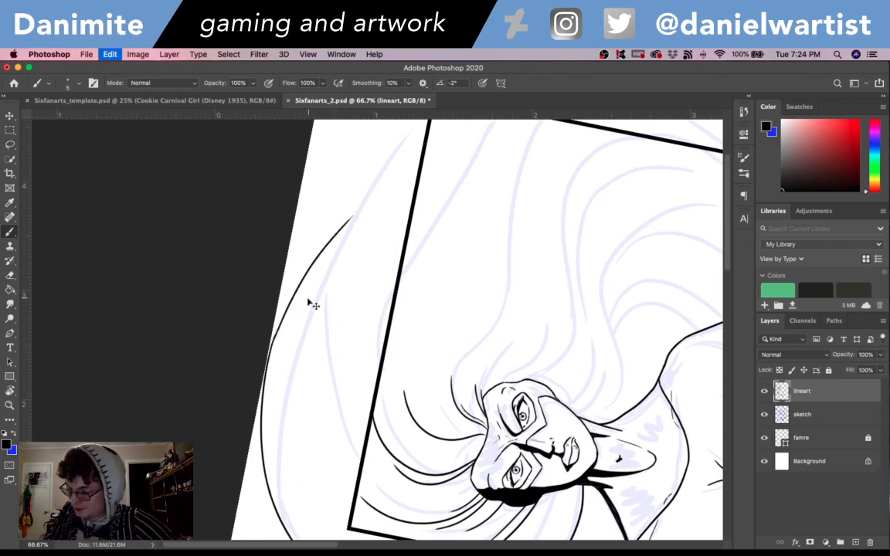
mouse_move(272, 340)
mouse_down()
mouse_move(343, 208)
mouse_move(390, 155)
mouse_up()
key(super+z)
drag(338, 219, 385, 160)
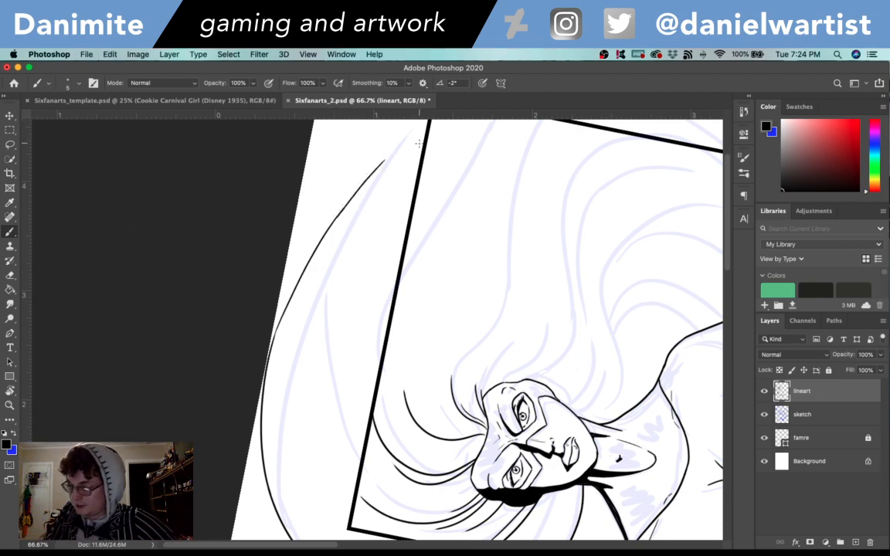
- Rotate the canvas and carry the outer hair contour across the frame's upper-right corner
key(space)
drag(599, 278, 511, 359)
key(r)
drag(580, 297, 512, 493)
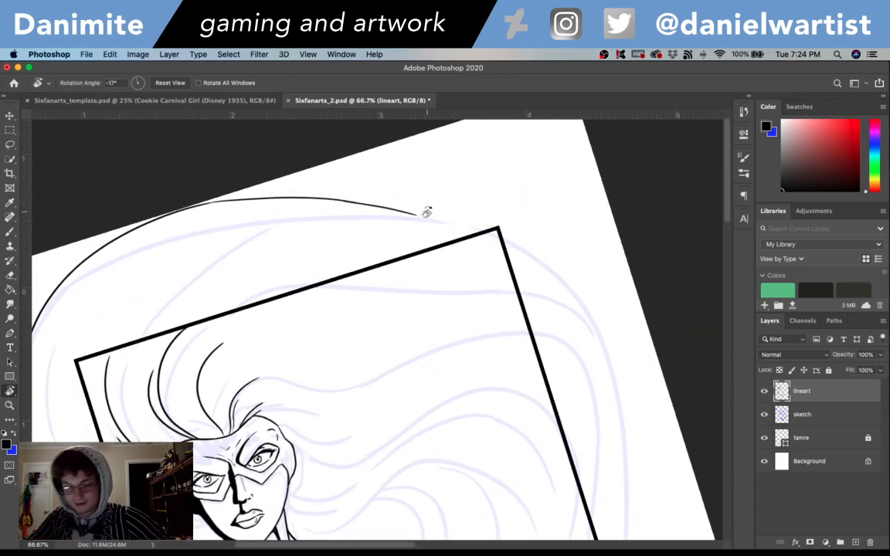
drag(598, 344, 338, 140)
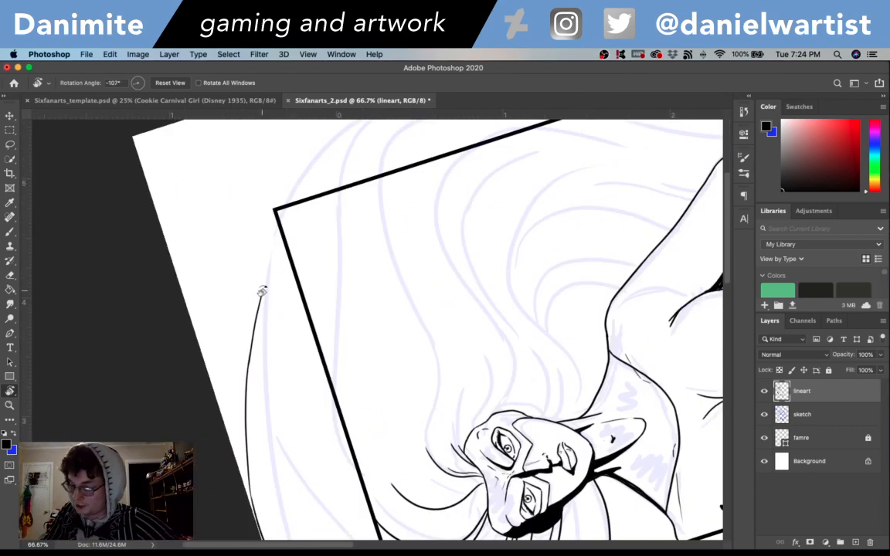
key(b)
drag(260, 301, 291, 202)
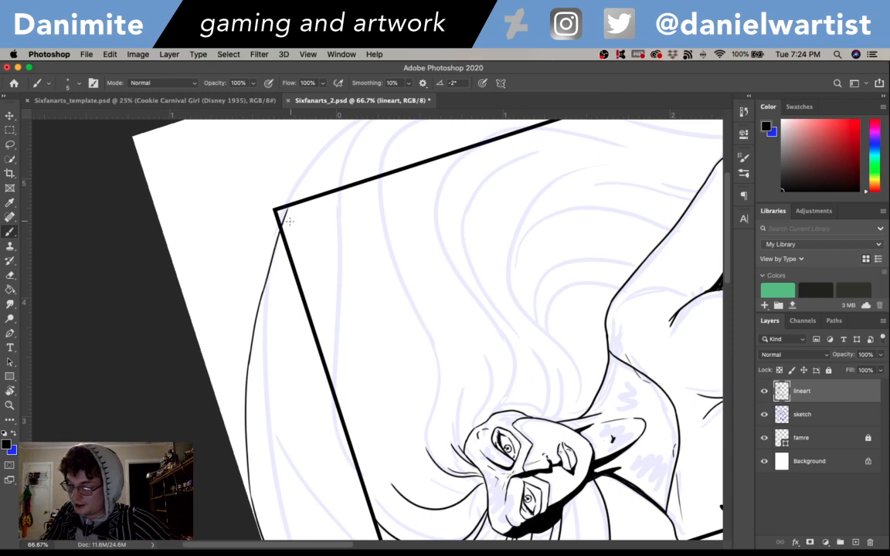
key(super+z)
drag(258, 304, 293, 193)
key(super+z)
drag(261, 295, 297, 184)
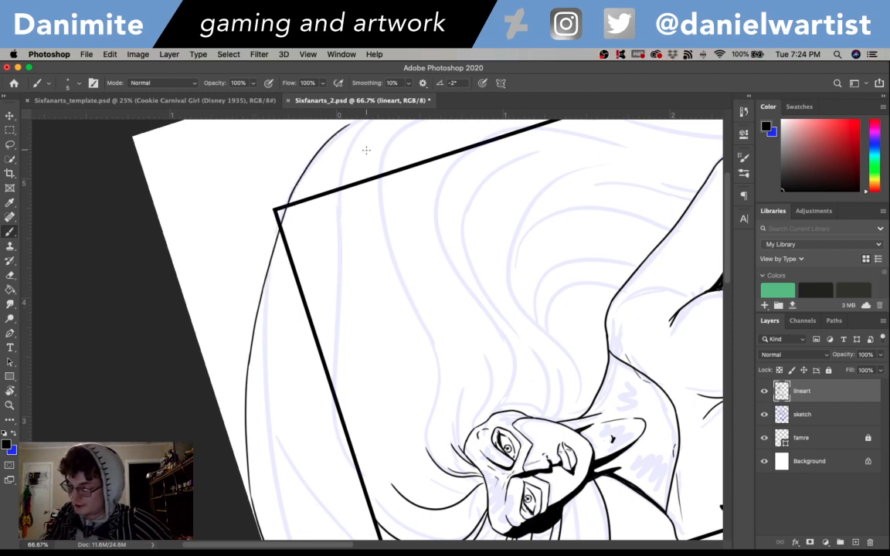
- Extend the outer hair contour past the frame's upper-right corner, and rework the short strands rising from the forehead
drag(363, 145, 347, 295)
drag(274, 324, 357, 223)
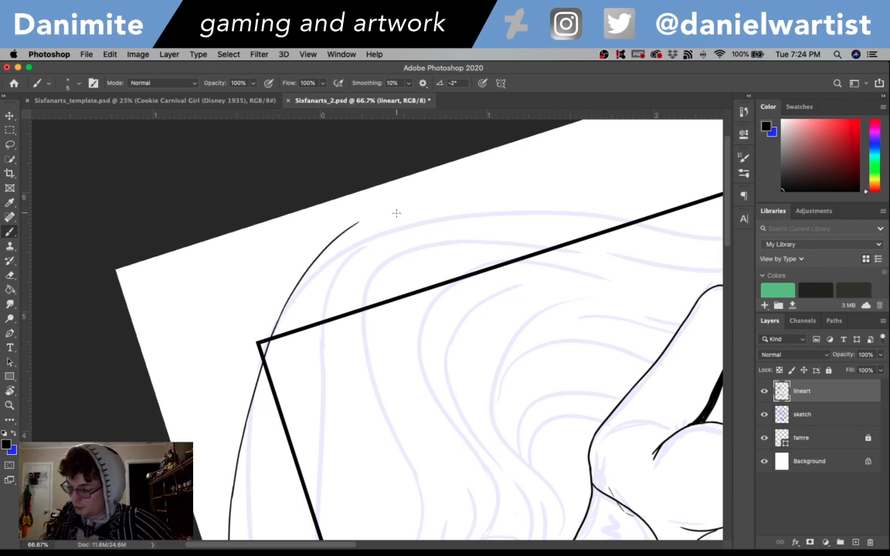
key(r)
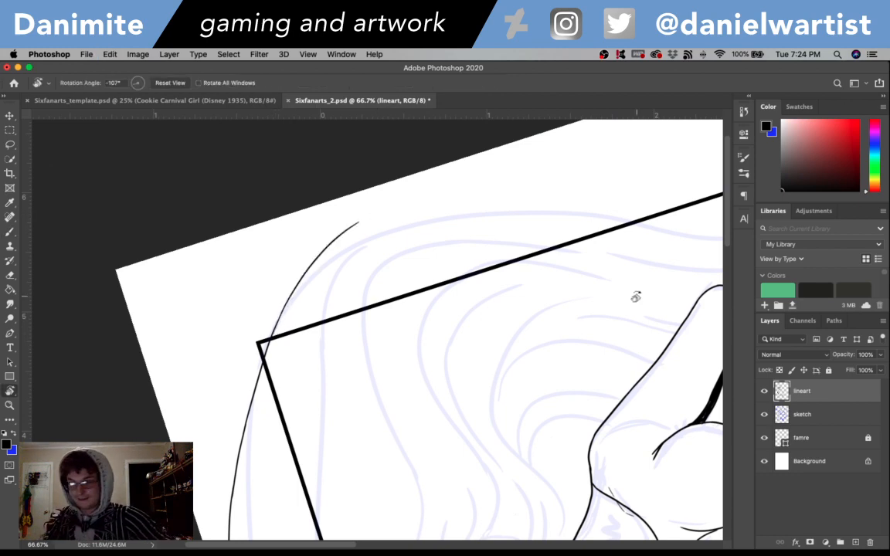
mouse_move(636, 318)
mouse_down()
mouse_move(590, 480)
mouse_move(458, 485)
mouse_up()
drag(474, 278, 554, 129)
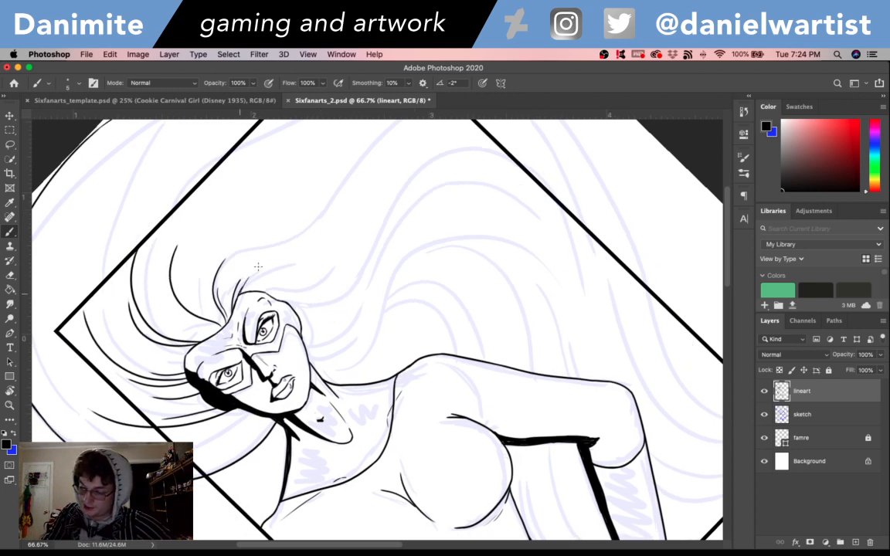
key(super+z)
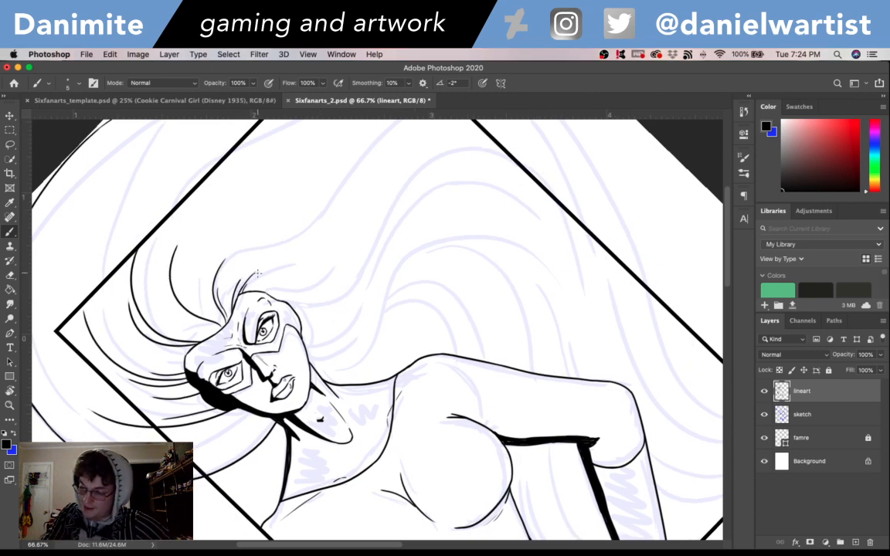
key(super+z)
drag(235, 296, 248, 283)
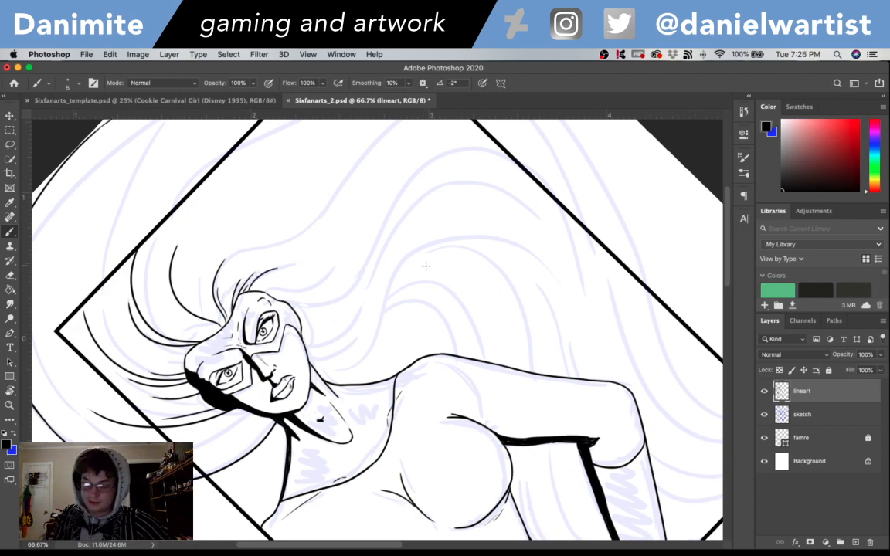
- Rotate the canvas and ink the start of the lower hair lock, curving from beside the jaw out above the shoulder
key(r)
mouse_move(591, 302)
mouse_down()
mouse_move(596, 427)
mouse_move(510, 484)
mouse_up()
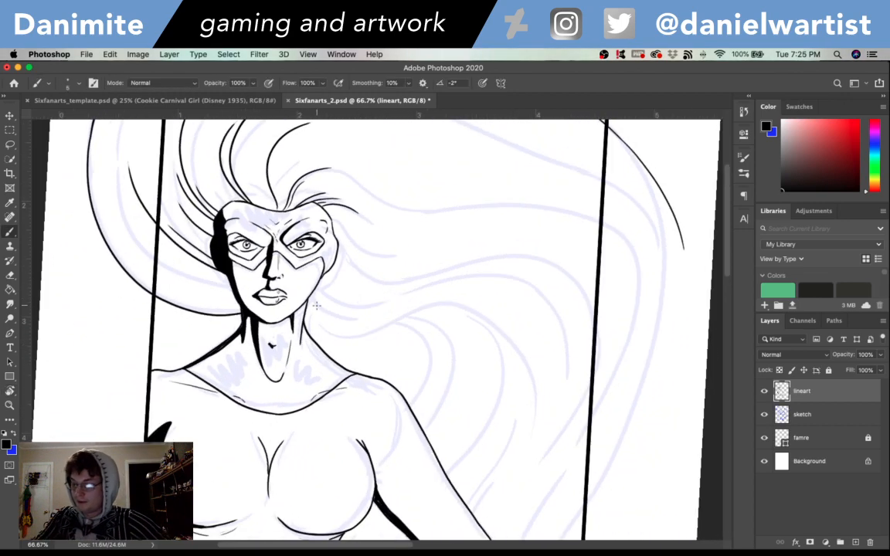
drag(306, 305, 365, 333)
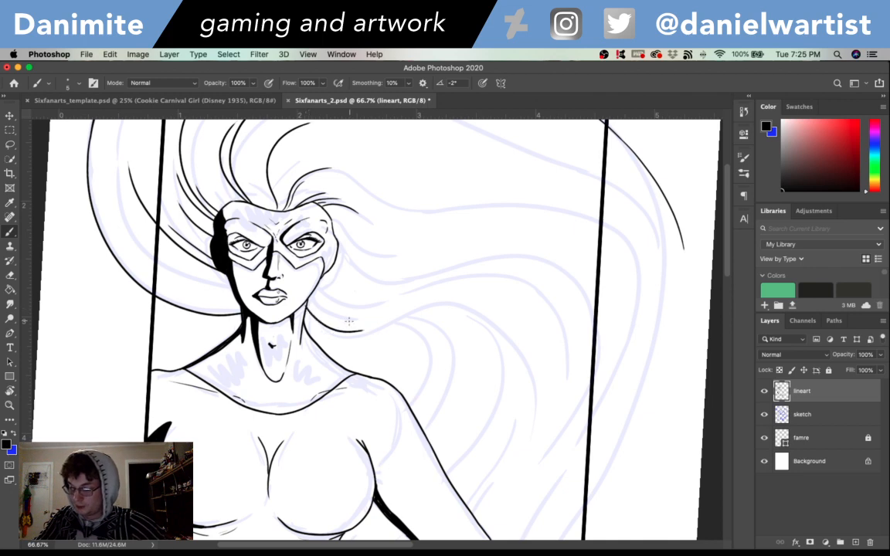
key(super+z)
drag(306, 305, 370, 339)
- Rotate the canvas and extend the lower hair lock in an S-curve that rises away from the shoulder and crests along the sketch
key(space)
drag(528, 348, 707, 340)
drag(576, 347, 700, 333)
key(r)
drag(689, 333, 517, 274)
key(b)
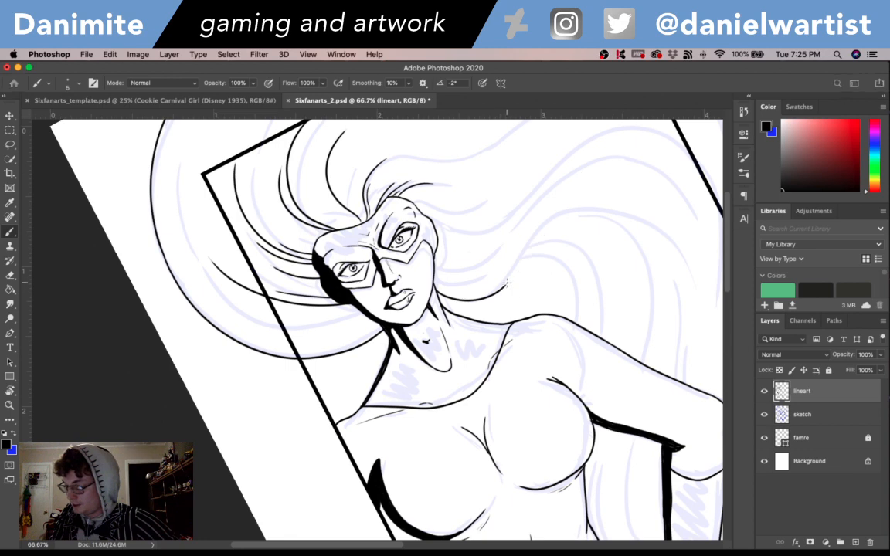
drag(503, 290, 541, 238)
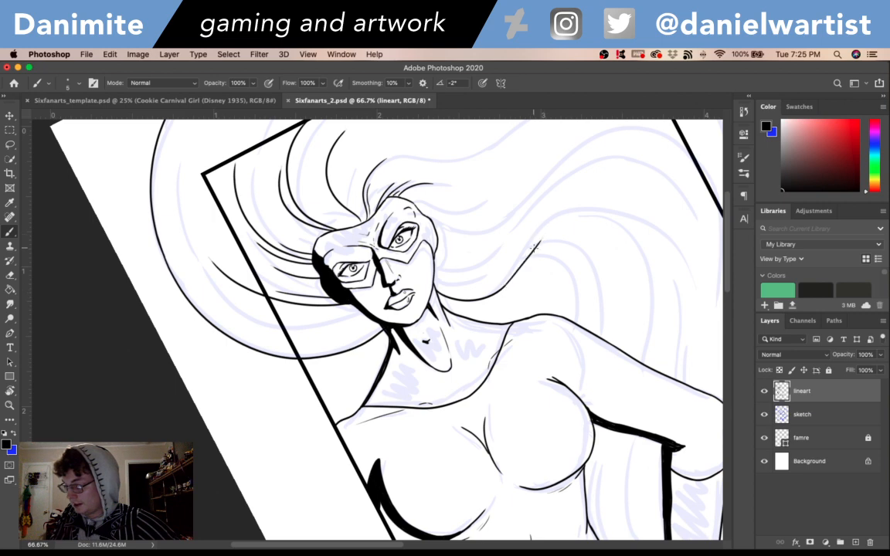
mouse_move(539, 239)
mouse_down()
mouse_move(560, 220)
mouse_move(610, 216)
mouse_up()
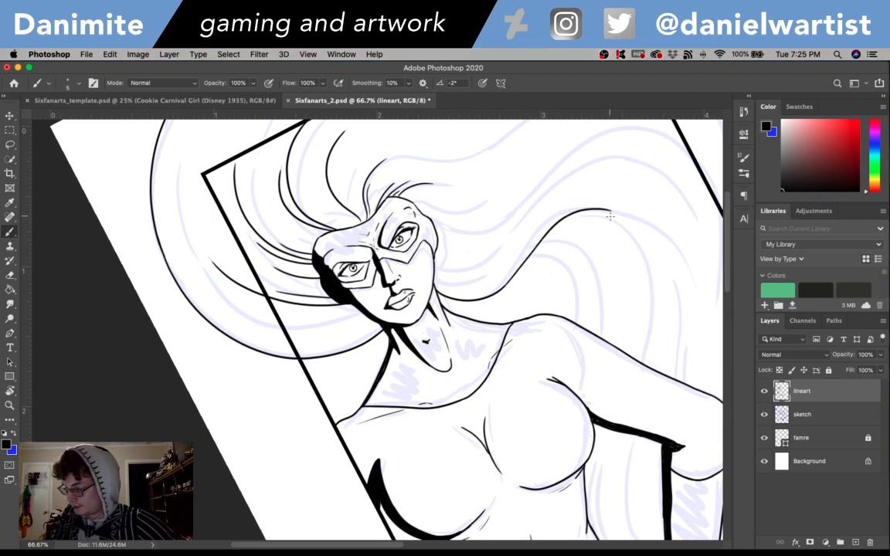
- Ink a rounded lock branching off the lower hair line and curling down to the shoulder, redrawing it until it follows the sketch
scroll(610, 216, right, 10)
scroll(610, 215, down, 3)
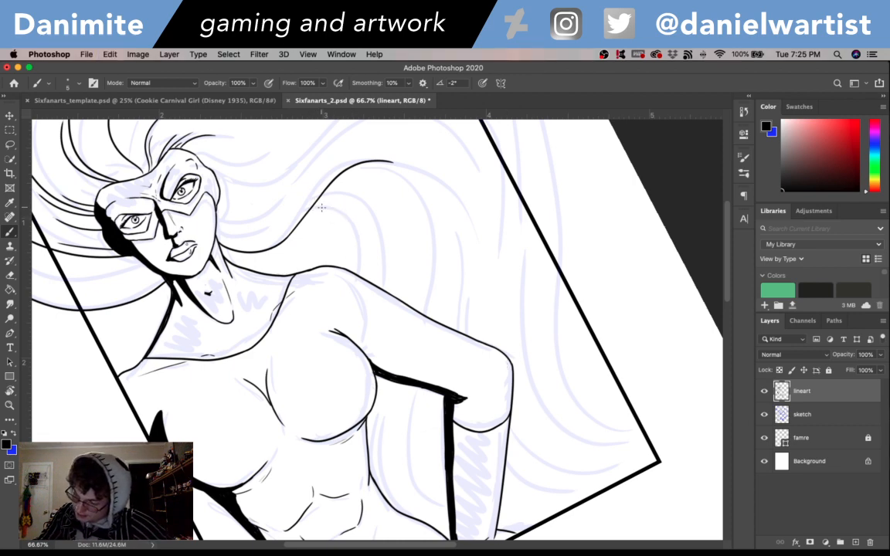
drag(312, 209, 362, 263)
key(super+z)
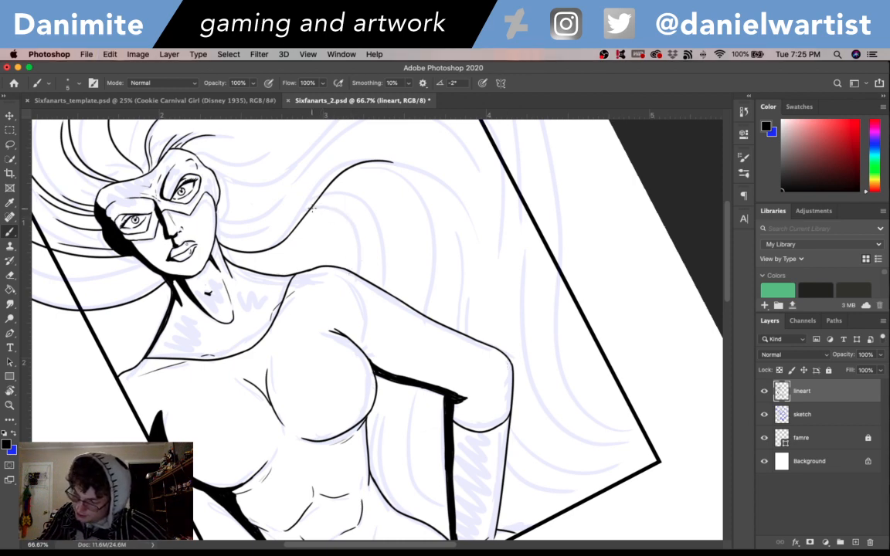
drag(312, 209, 359, 258)
key(super+z)
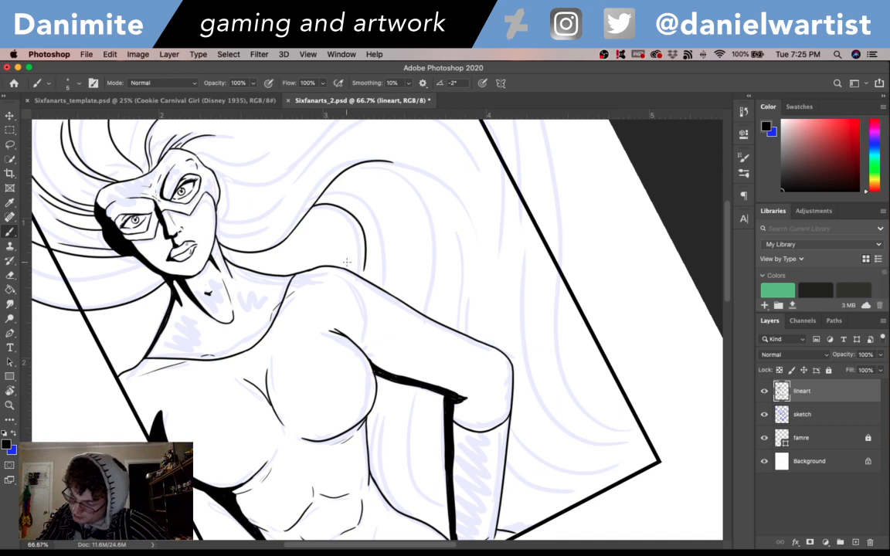
drag(313, 208, 362, 263)
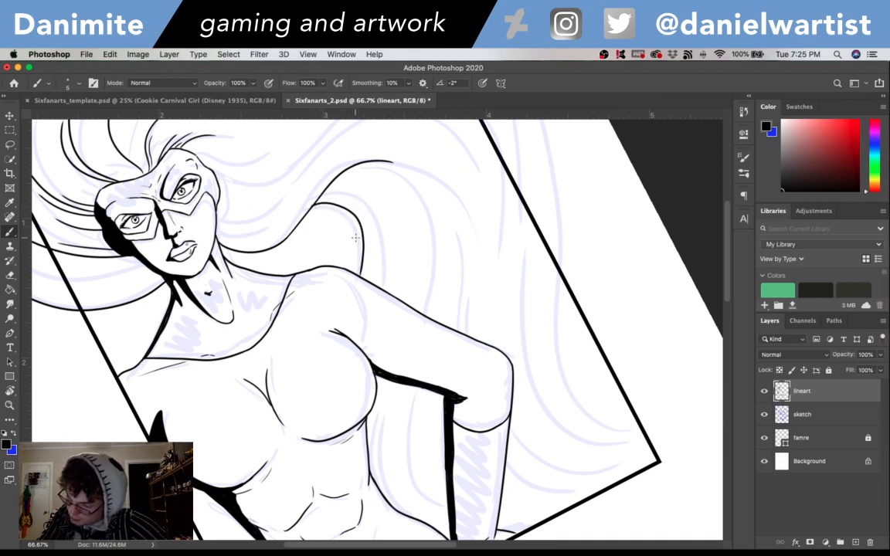
- Continue the outer hair contour from beyond the frame's upper-right corner downward, outside the frame's right side
scroll(351, 184, down, 3)
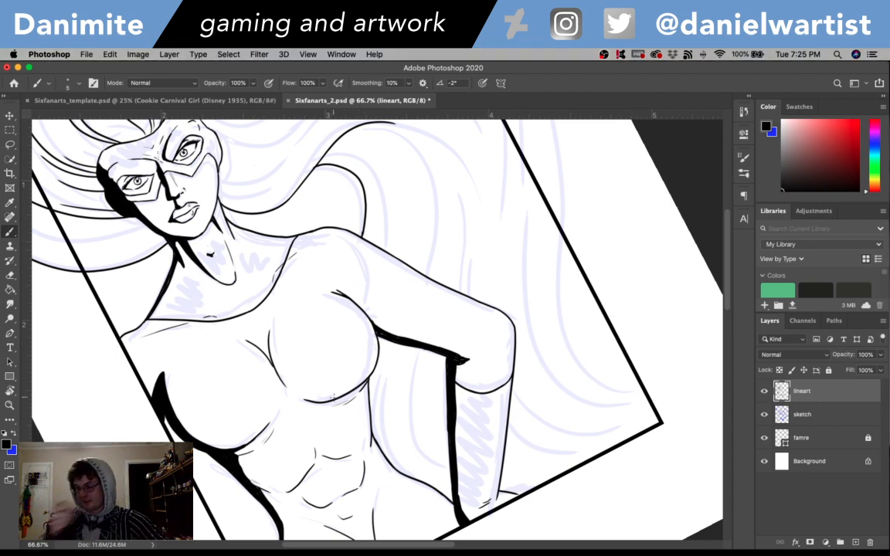
drag(461, 415, 605, 207)
drag(614, 258, 438, 479)
mouse_move(477, 202)
mouse_down()
mouse_move(455, 449)
mouse_move(463, 474)
mouse_move(355, 400)
mouse_up()
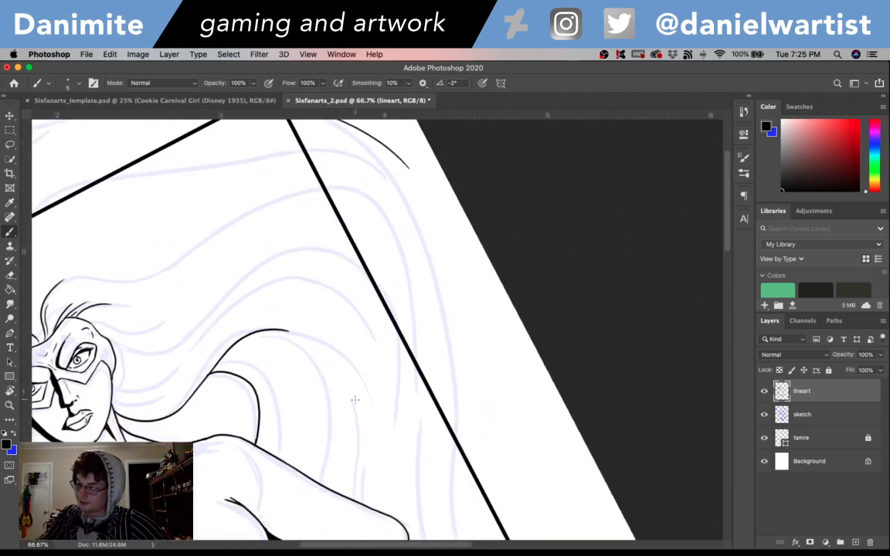
drag(400, 158, 448, 336)
key(super+z)
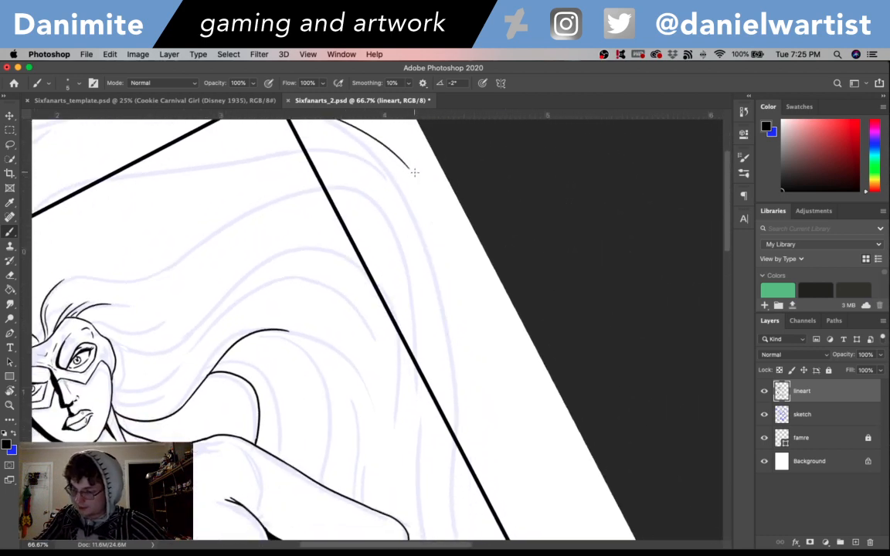
drag(397, 157, 451, 415)
key(super+z)
mouse_move(399, 156)
mouse_down()
mouse_move(455, 261)
mouse_move(479, 417)
mouse_up()
- Carry the outer hair contour down across the frame's right edge and finish it with two curved strand tips inside
scroll(532, 391, down, 3)
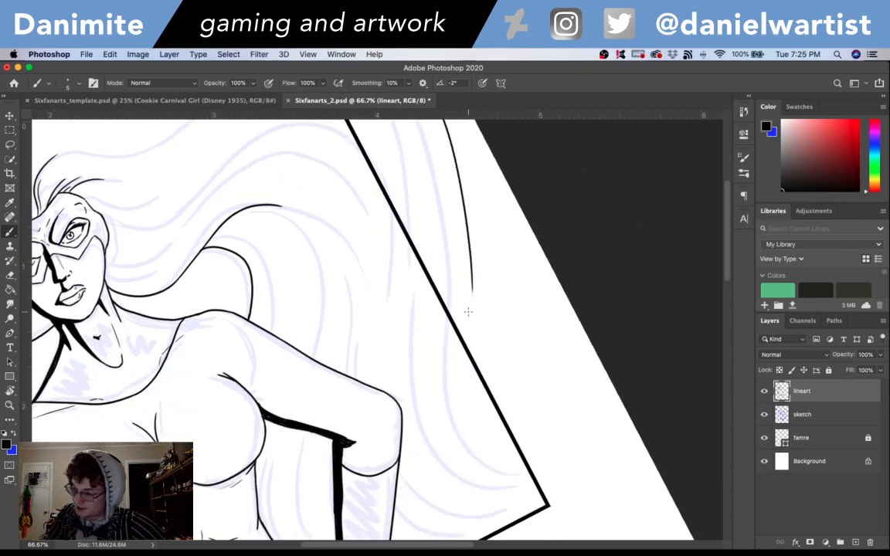
mouse_move(470, 257)
mouse_down()
mouse_move(476, 377)
mouse_move(490, 411)
mouse_move(473, 337)
mouse_move(484, 406)
mouse_move(510, 452)
mouse_up()
key(super+z)
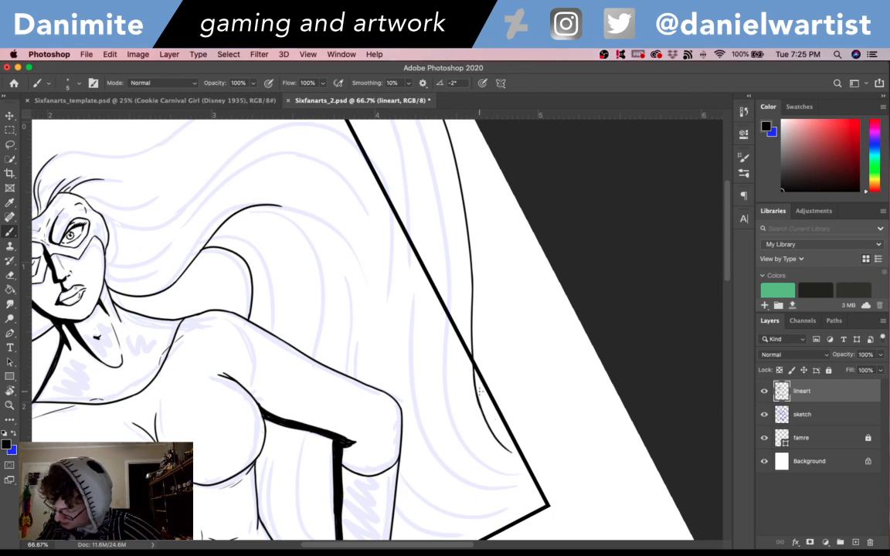
drag(473, 371, 517, 449)
key(super+z)
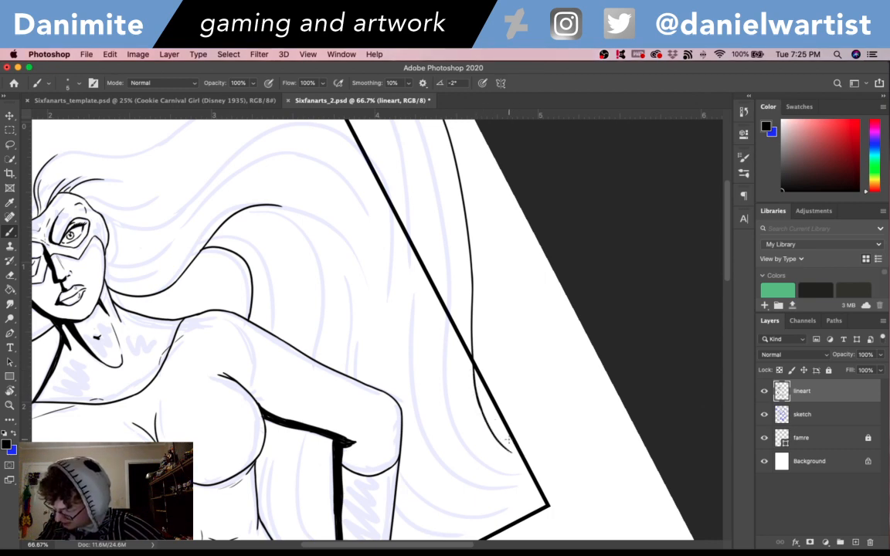
drag(485, 415, 512, 448)
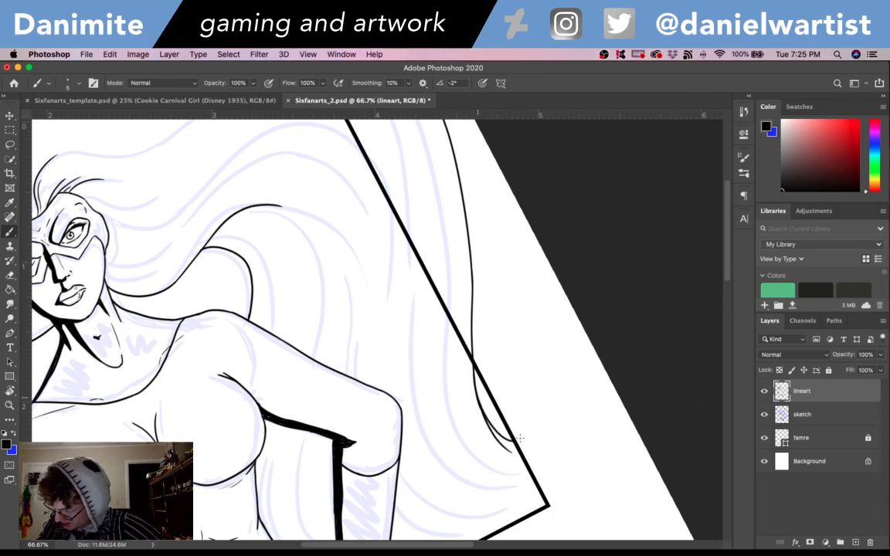
- Hide the famre layer, straighten the canvas, and toggle the sketch layer to check the inked hair contour
drag(552, 411, 491, 290)
click(765, 441)
key(super+minus)
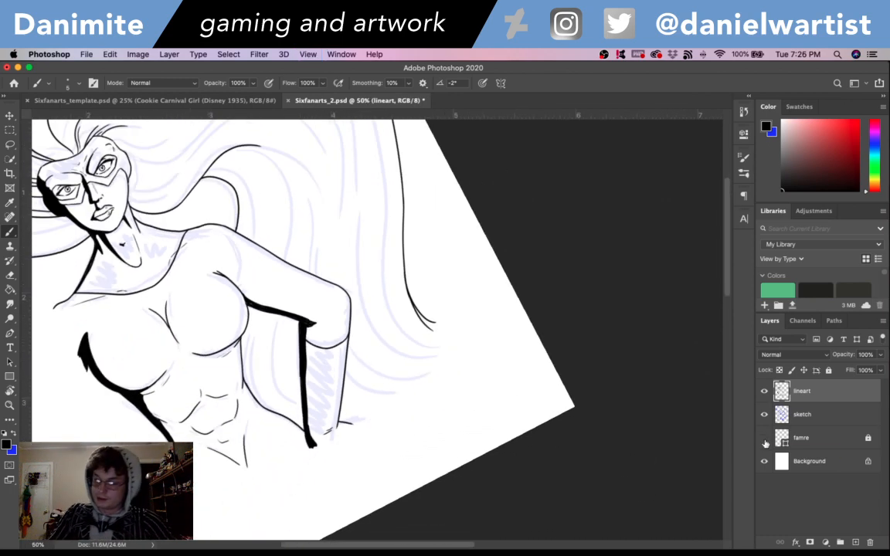
drag(448, 261, 596, 443)
key(r)
drag(594, 309, 607, 426)
key(b)
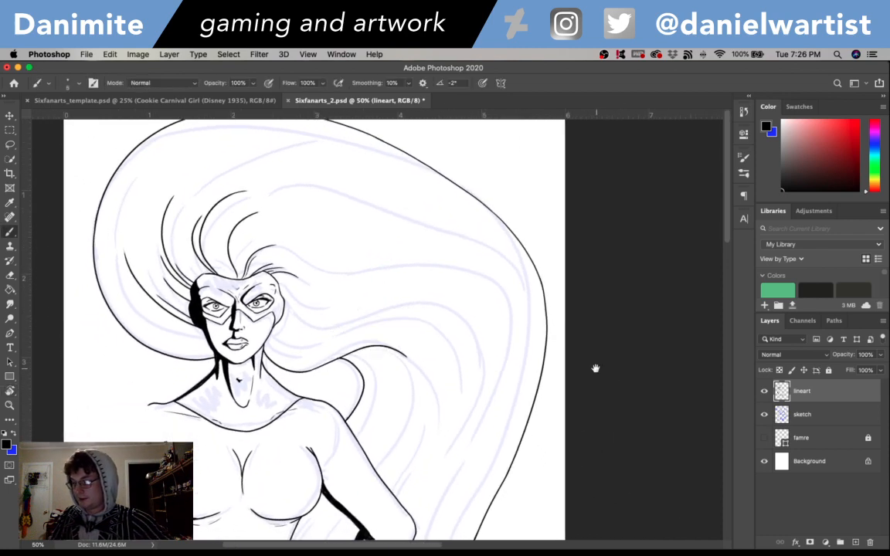
click(765, 415)
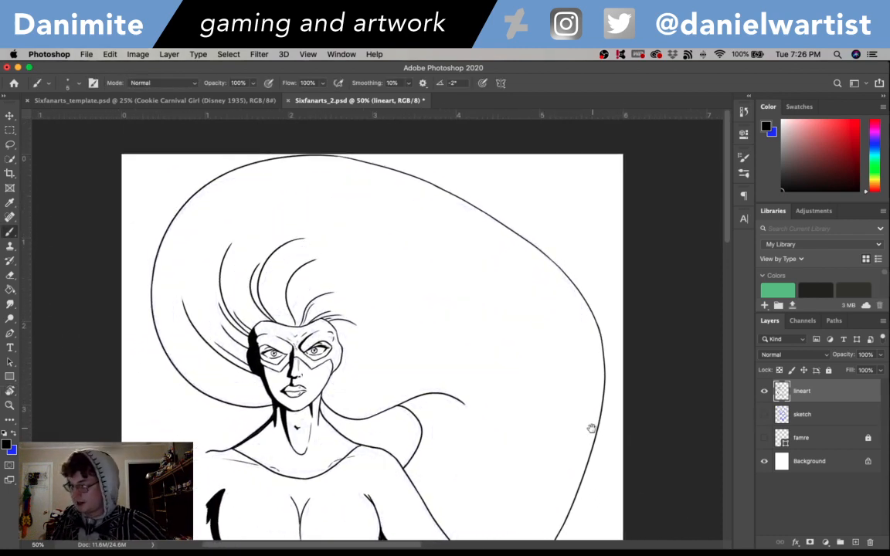
scroll(615, 324, down, 5)
click(764, 415)
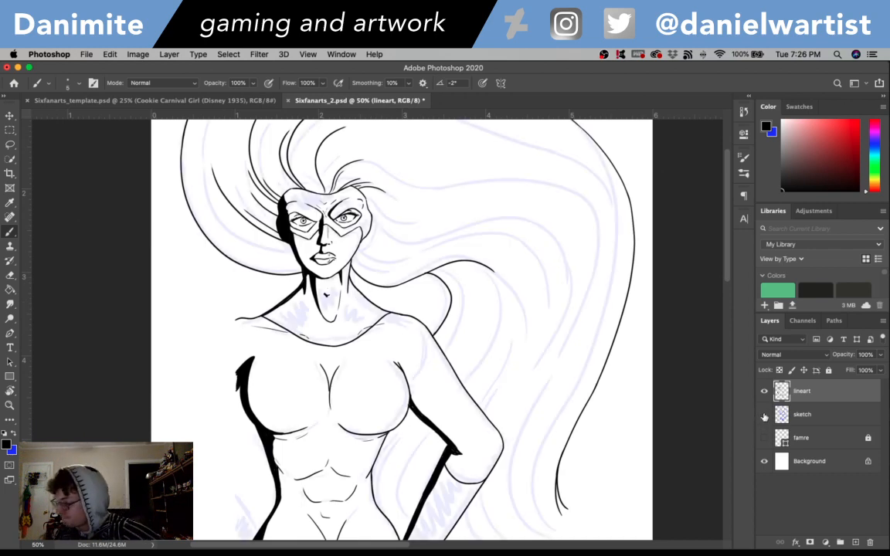
- Hide the sketch layer and show the famre layer to review the clean lineart against the frame
click(764, 415)
click(764, 438)
scroll(730, 275, up, 10)
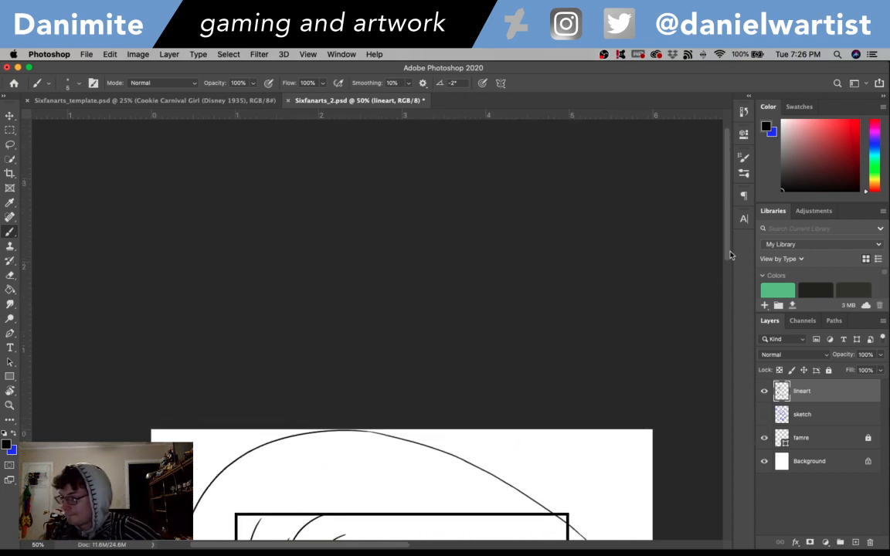
scroll(729, 342, down, 7)
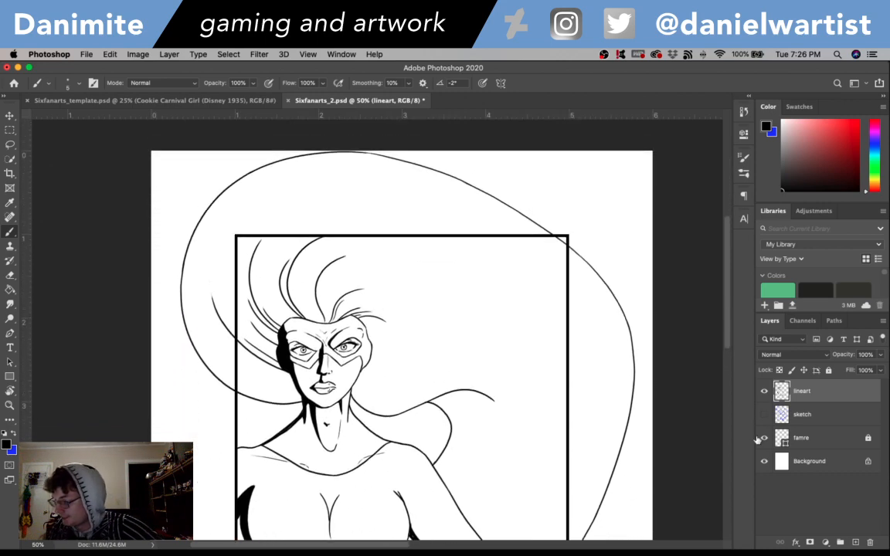
scroll(656, 317, down, 10)
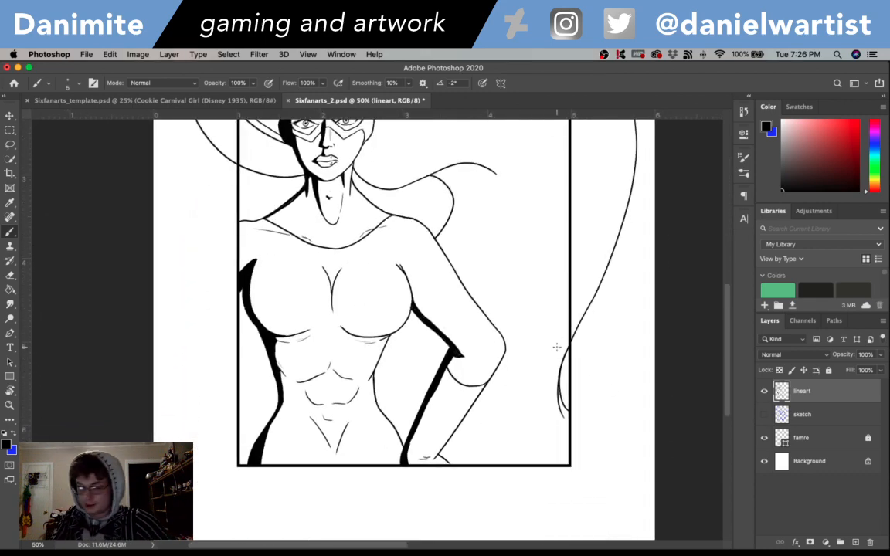
- Try inking a vertical line from the hair tip down along the frame's right edge, toggling the famre layer to check its placement
key(super+plus)
key(super+plus)
drag(551, 450, 462, 375)
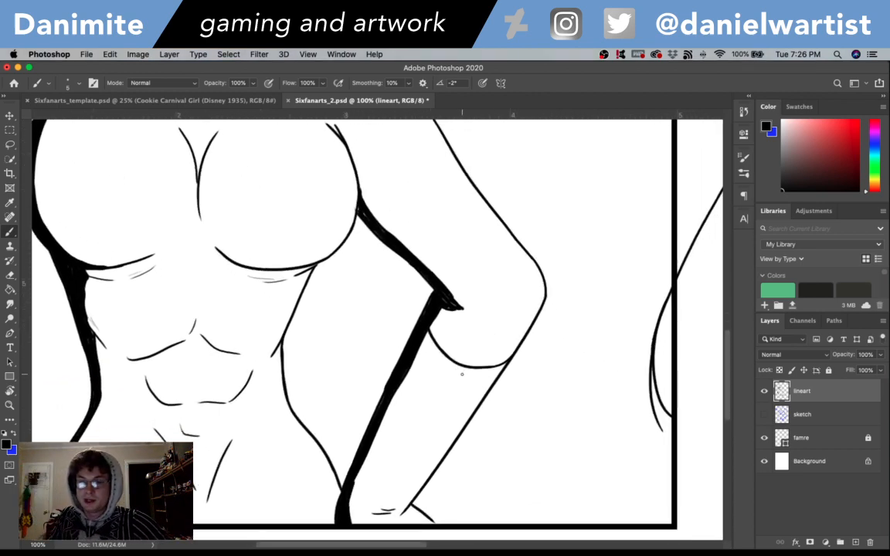
scroll(592, 344, down, 3)
scroll(591, 344, right, 2)
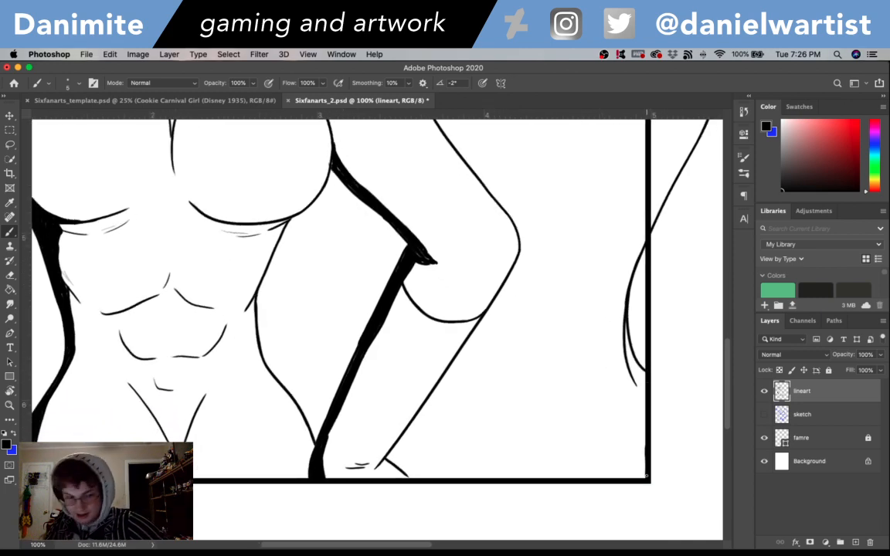
click(764, 438)
click(765, 438)
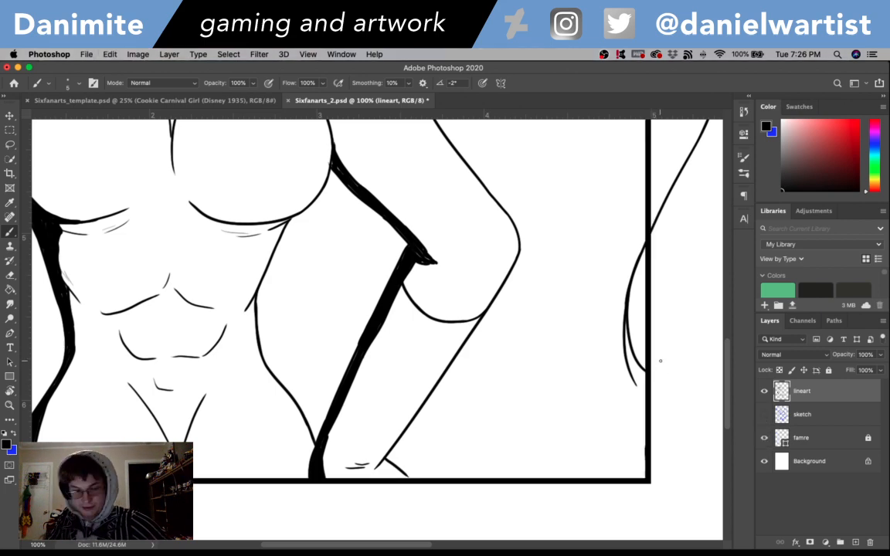
click(764, 438)
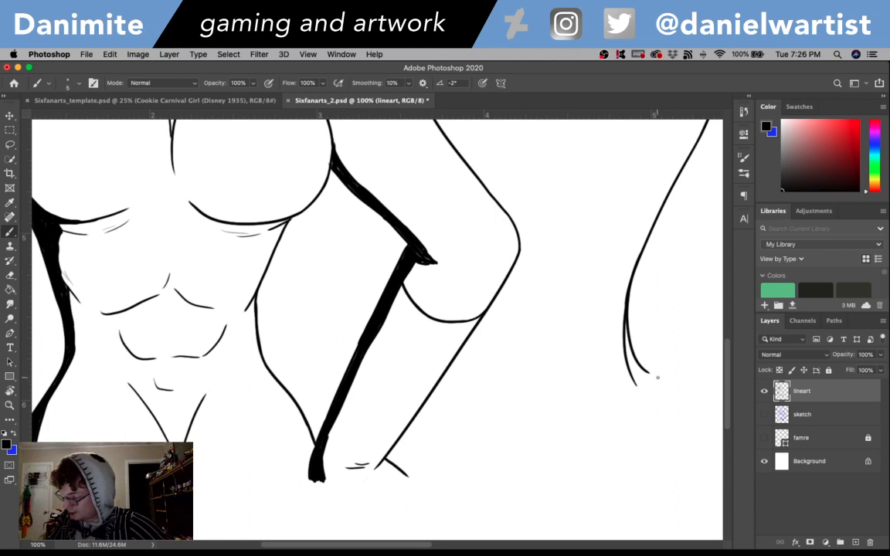
drag(649, 376, 649, 442)
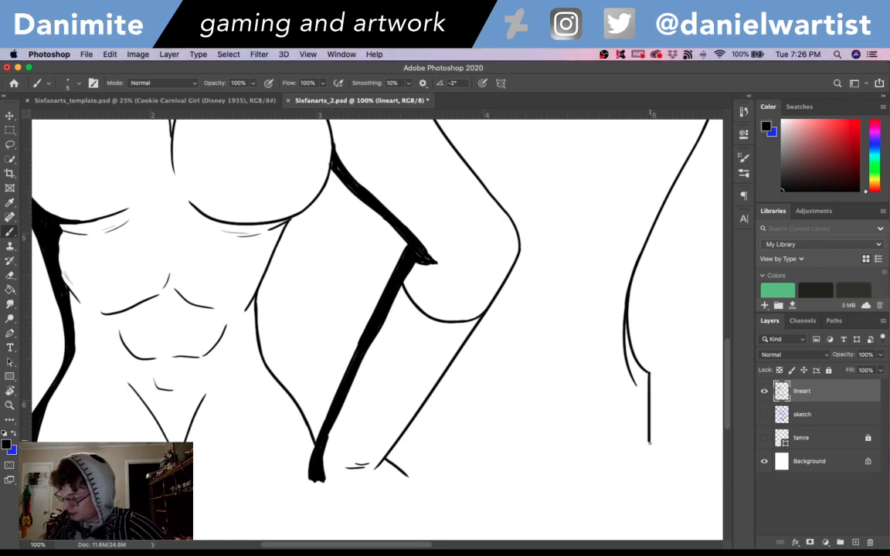
click(764, 437)
key(super+z)
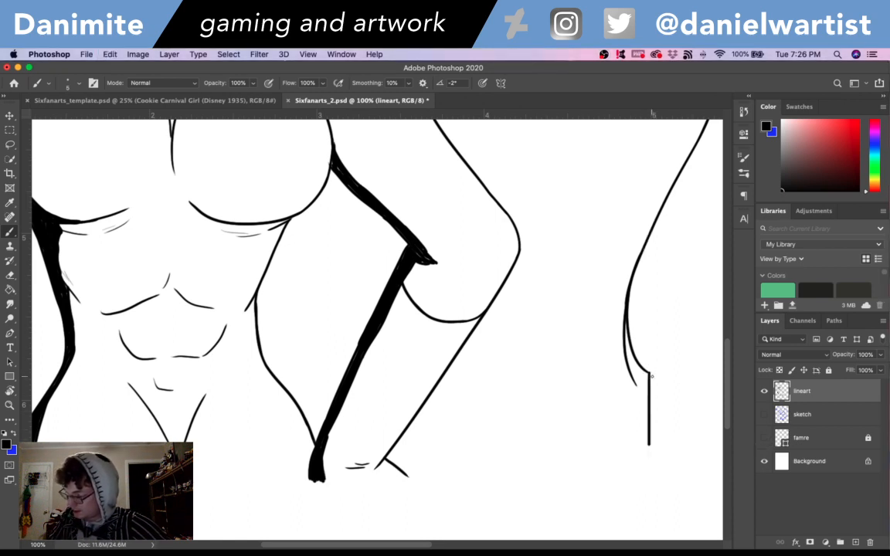
key(super+z)
click(764, 438)
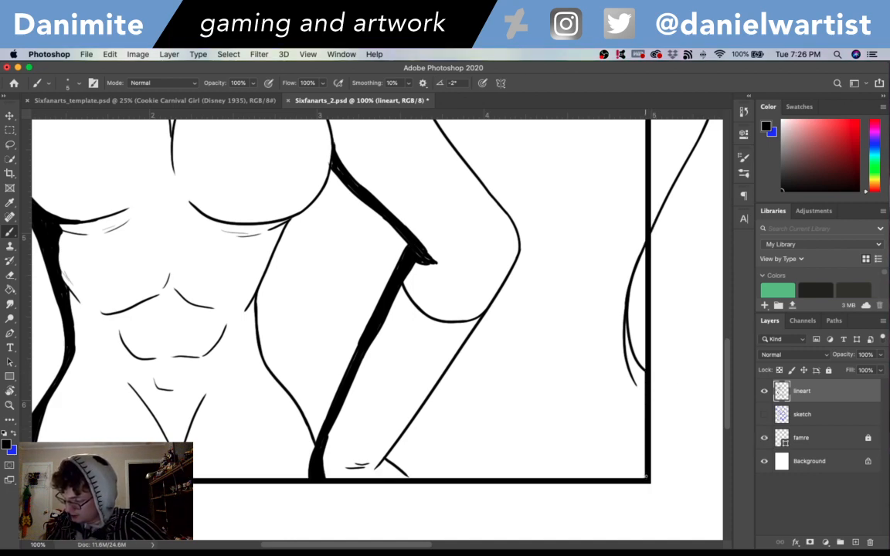
- Hide the famre layer and review the lineart from the bottom corner lines up to the outer hair contour
drag(614, 426, 653, 398)
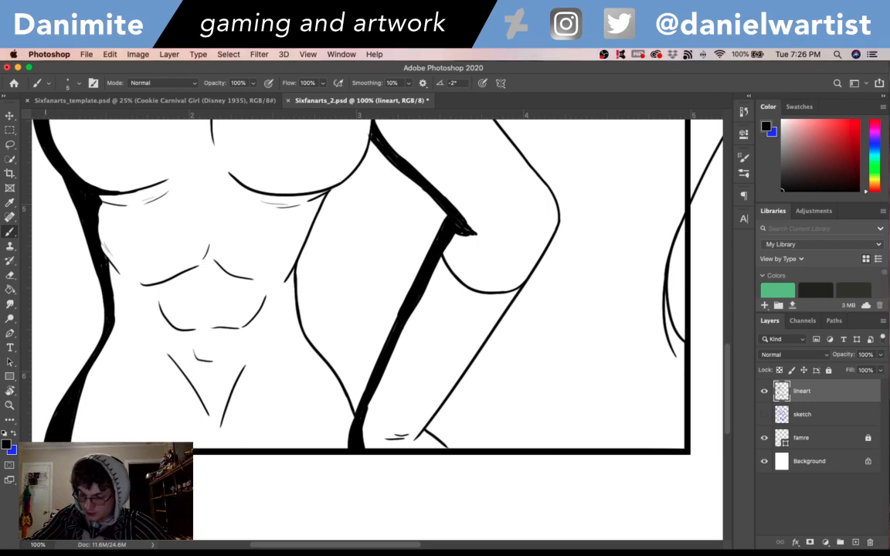
click(764, 438)
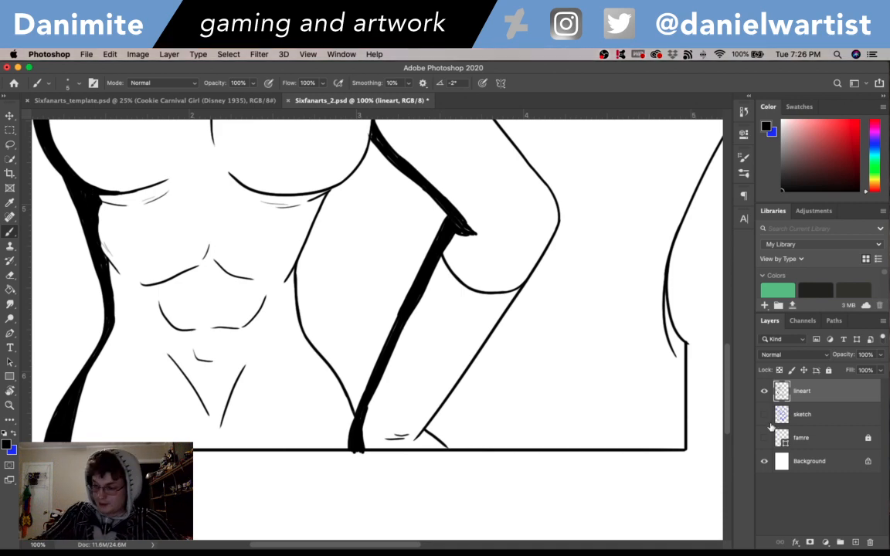
key(super+minus)
key(super+minus)
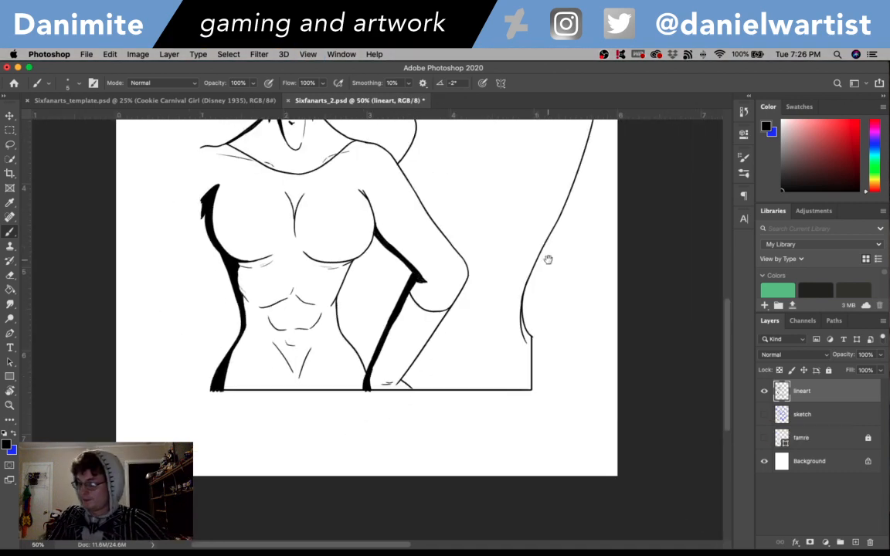
mouse_move(547, 259)
mouse_down()
mouse_move(578, 462)
mouse_move(533, 219)
mouse_move(566, 350)
mouse_up()
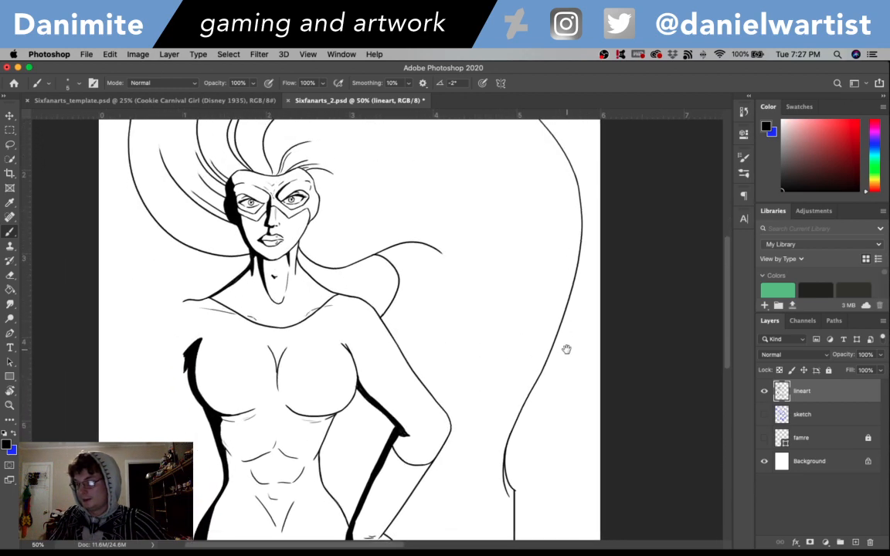
drag(531, 296, 567, 329)
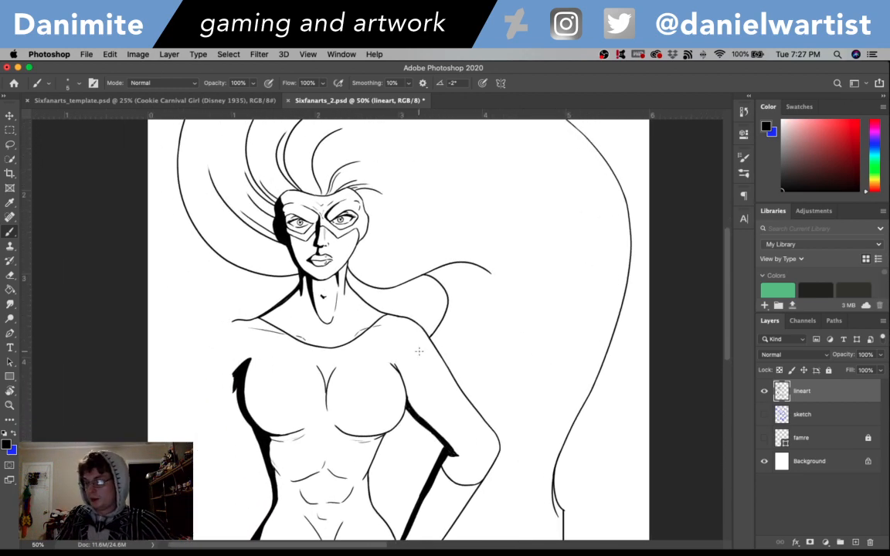
drag(539, 364, 554, 387)
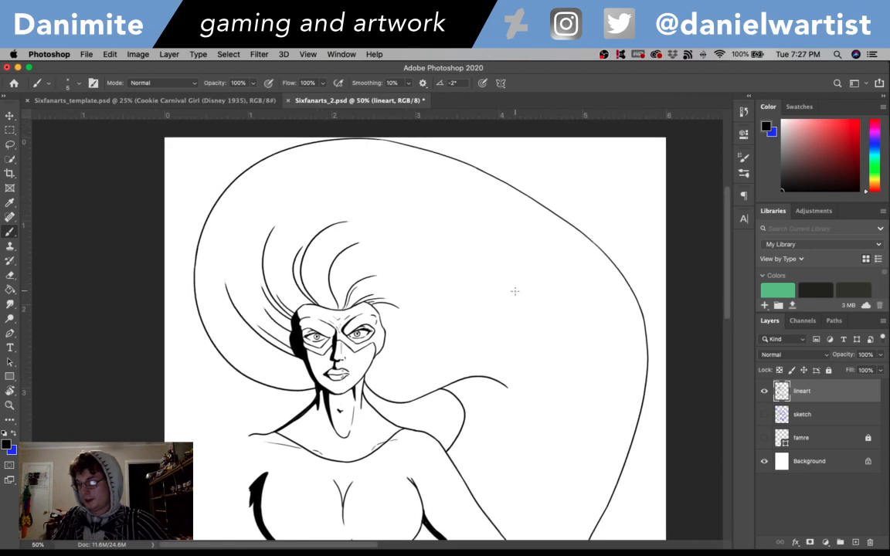
- Show the famre layer and try inking a line down from the cut-off shoulder at the frame's left edge
key(r)
drag(560, 302, 523, 206)
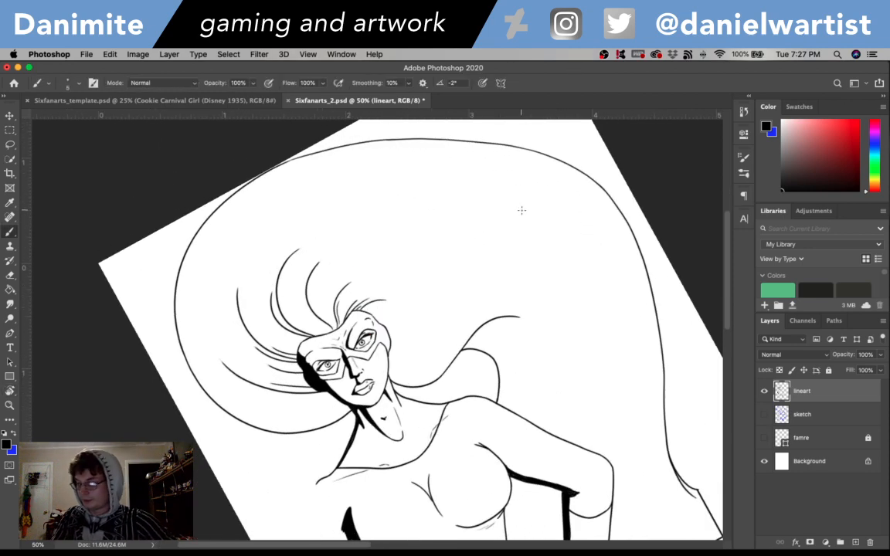
key(super+equal)
key(super+equal)
drag(444, 426, 466, 245)
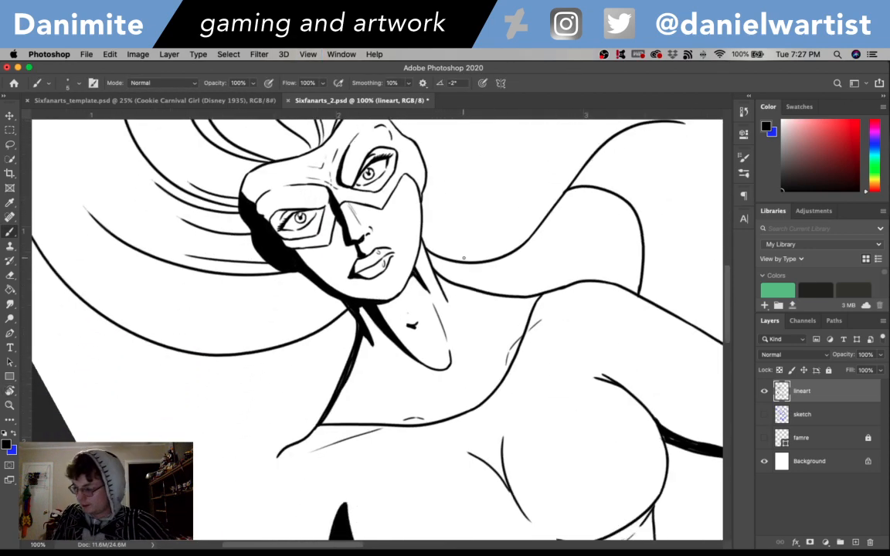
click(765, 438)
drag(387, 438, 376, 363)
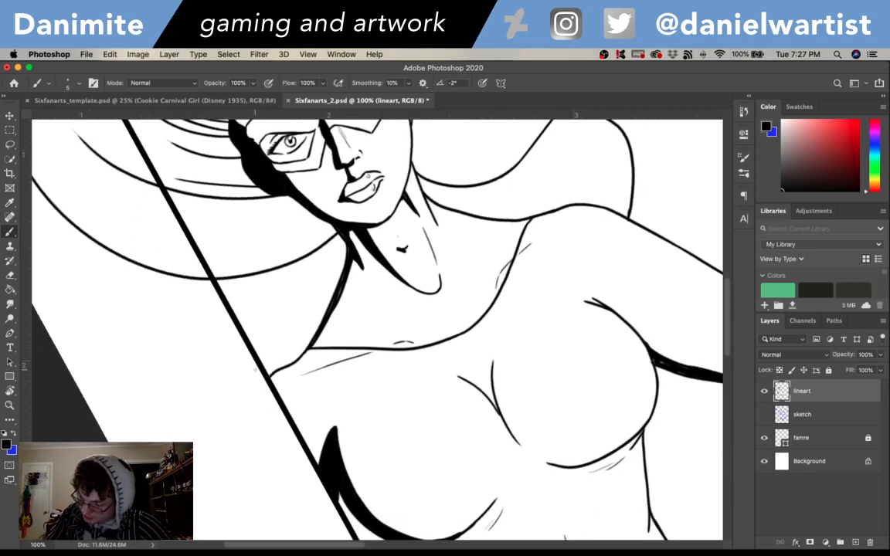
drag(269, 377, 268, 400)
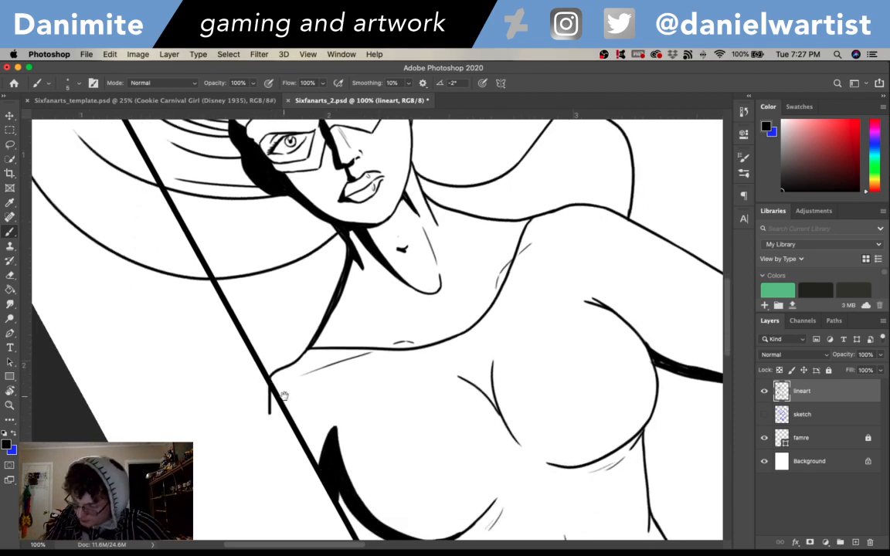
key(x)
key(super+z)
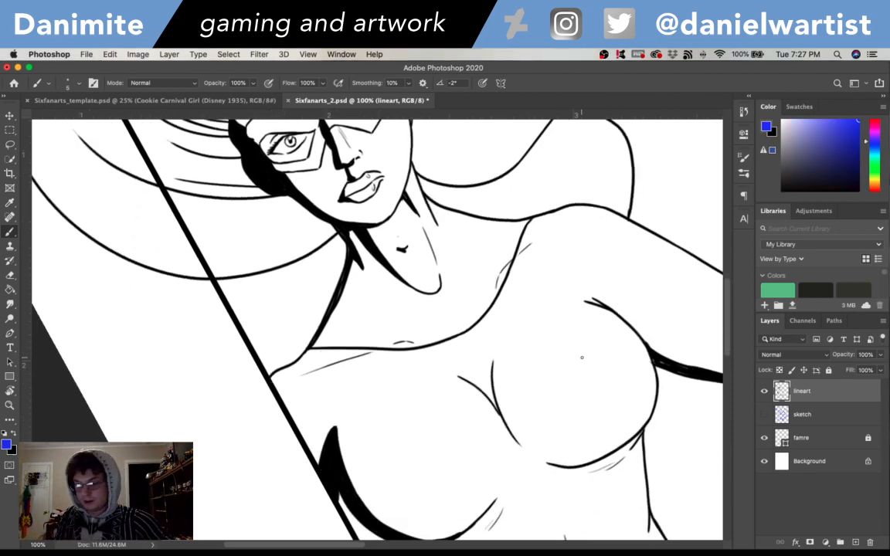
- Ink a straight vertical line along the frame's left edge from the shoulder to the black shadow, and hide the famre layer
key(r)
key(x)
drag(546, 347, 538, 439)
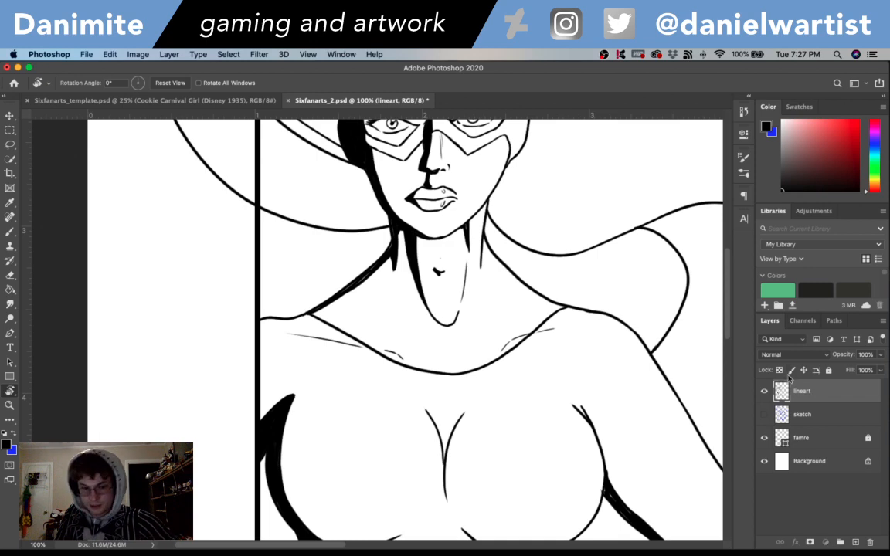
key(b)
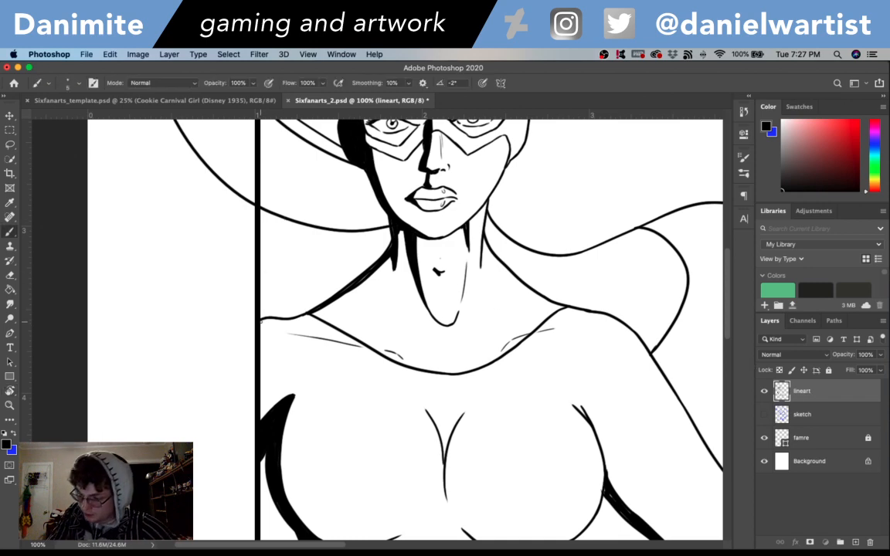
drag(261, 319, 258, 413)
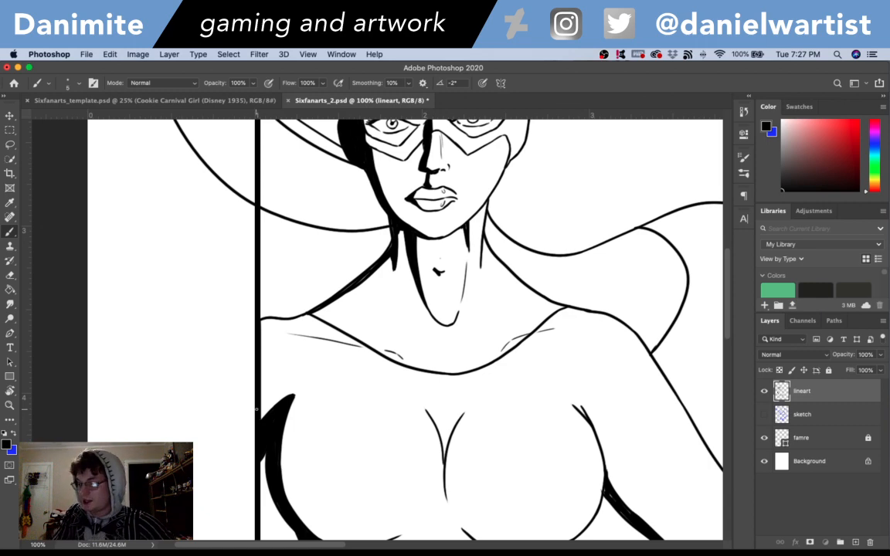
click(764, 438)
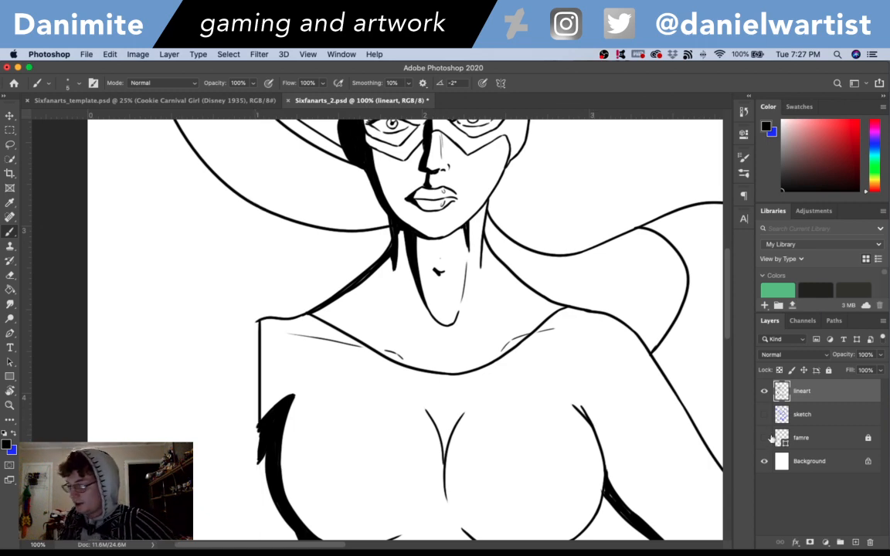
key(super+minus)
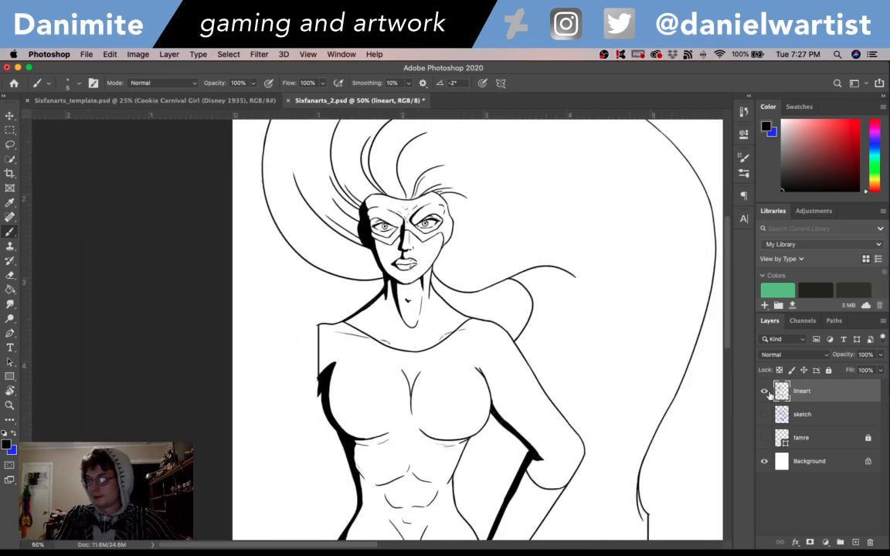
- Ink a long curved hair strand rising from the hairline above the forehead and sweeping toward the right of the hair mass
mouse_move(649, 377)
mouse_down()
mouse_move(518, 271)
mouse_move(557, 391)
mouse_move(545, 293)
mouse_move(564, 401)
mouse_move(556, 342)
mouse_up()
key(r)
mouse_move(570, 298)
mouse_down()
mouse_move(582, 298)
mouse_move(532, 206)
mouse_up()
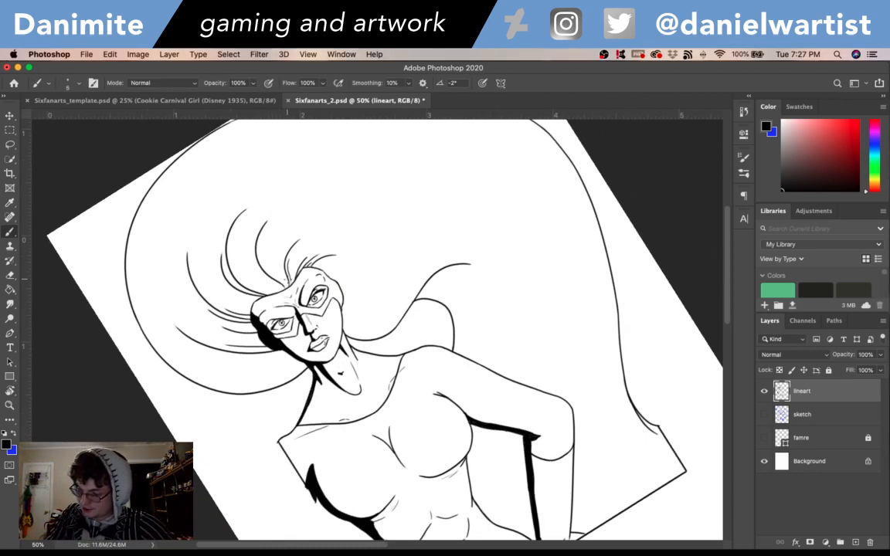
mouse_move(289, 282)
mouse_down()
mouse_move(270, 257)
mouse_move(298, 207)
mouse_move(288, 281)
mouse_move(291, 218)
mouse_move(384, 174)
mouse_up()
key(super+z)
key(super+z)
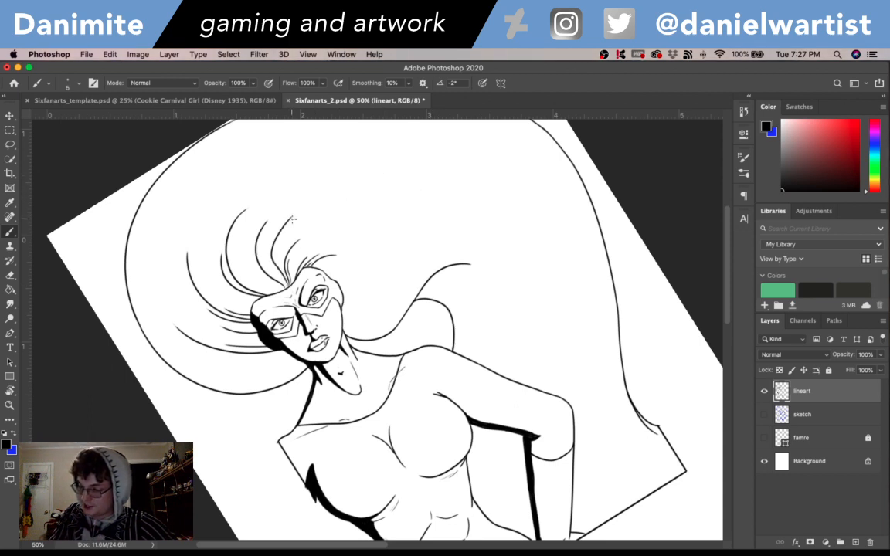
drag(285, 224, 400, 173)
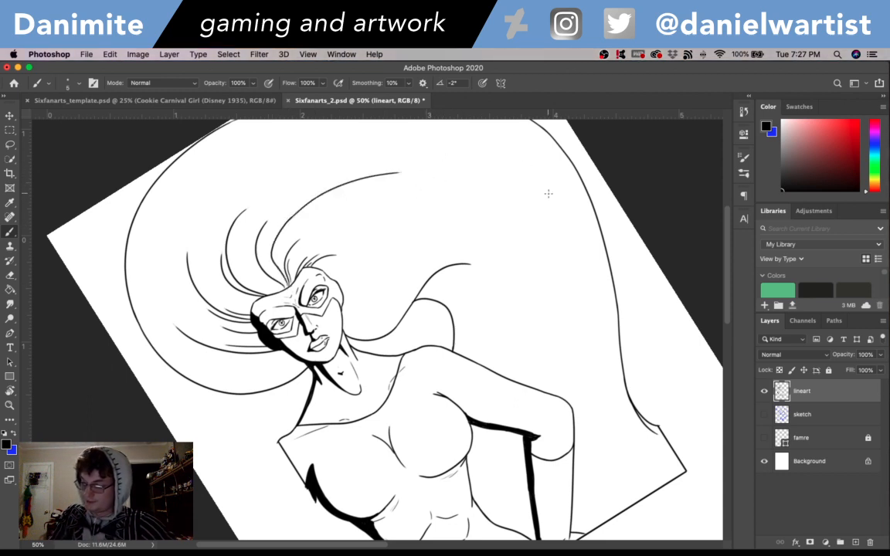
drag(637, 372, 544, 349)
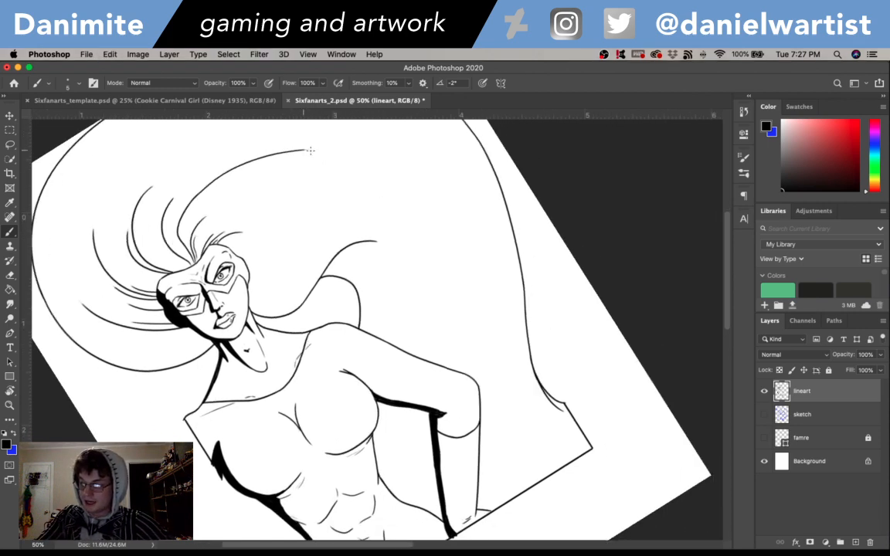
mouse_move(308, 151)
mouse_down()
mouse_move(344, 161)
mouse_move(334, 148)
mouse_move(483, 284)
mouse_move(258, 195)
mouse_up()
key(super+z)
key(super+z)
- Extend the long hair strand in a sweeping curve inside the outer hair contour down to the bent elbow
key(r)
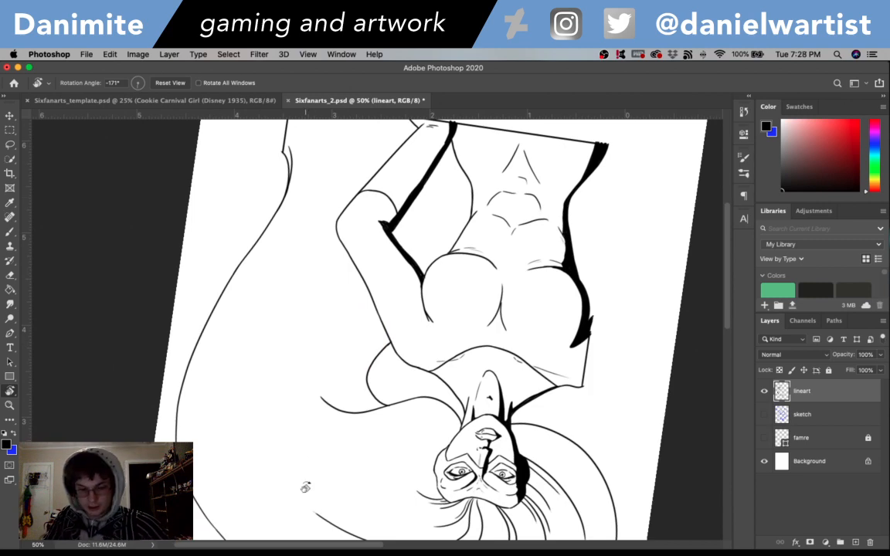
key(b)
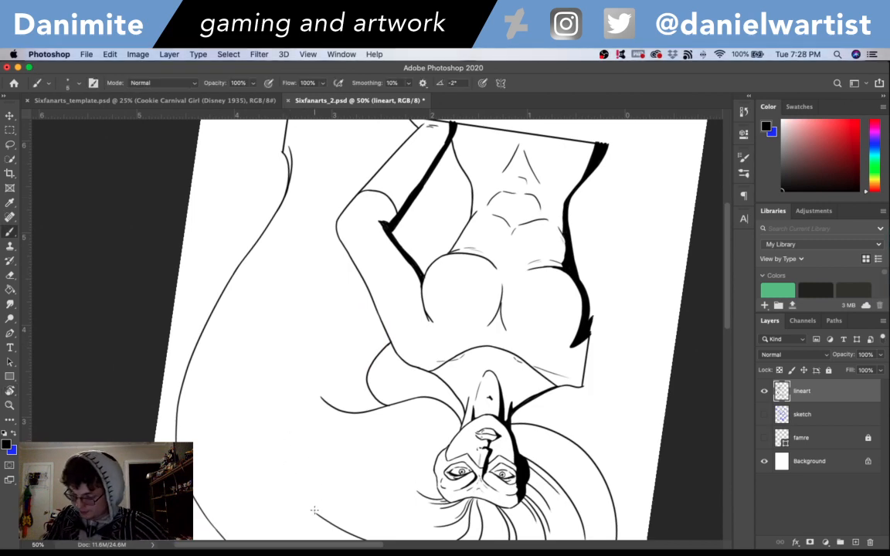
drag(316, 513, 278, 414)
key(super+z)
drag(318, 513, 289, 359)
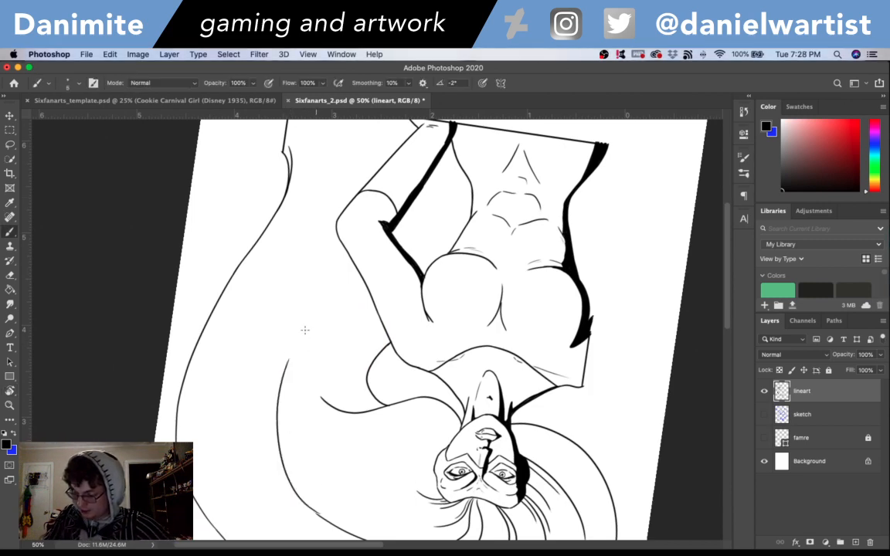
key(super+z)
drag(318, 517, 285, 340)
key(super+z)
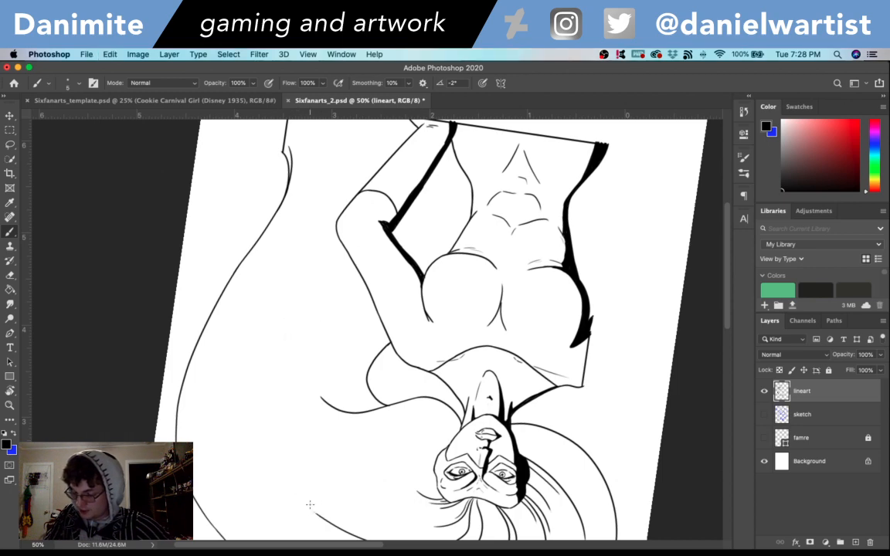
mouse_move(316, 515)
mouse_down()
mouse_move(302, 316)
mouse_move(336, 225)
mouse_up()
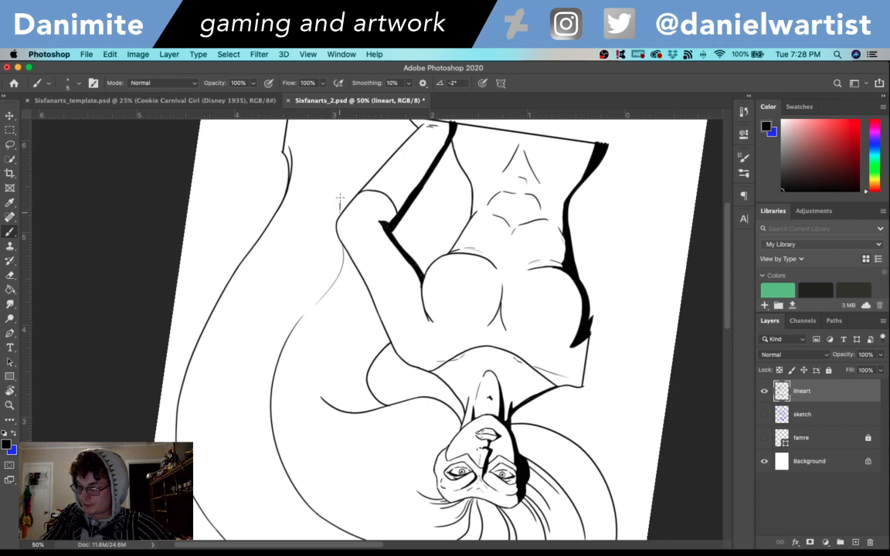
- Continue the strand from below the elbow to the vertical border line and add a short parallel line at its tip
drag(304, 141, 316, 207)
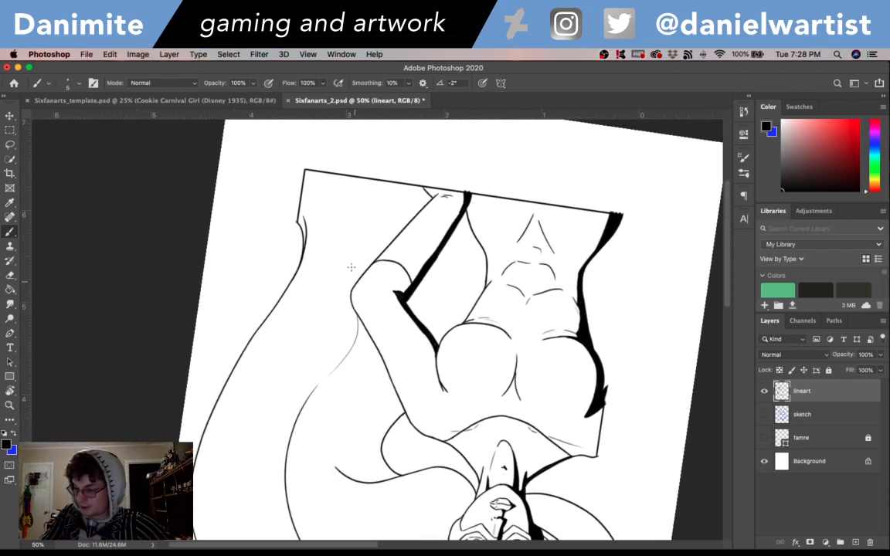
drag(354, 288, 310, 192)
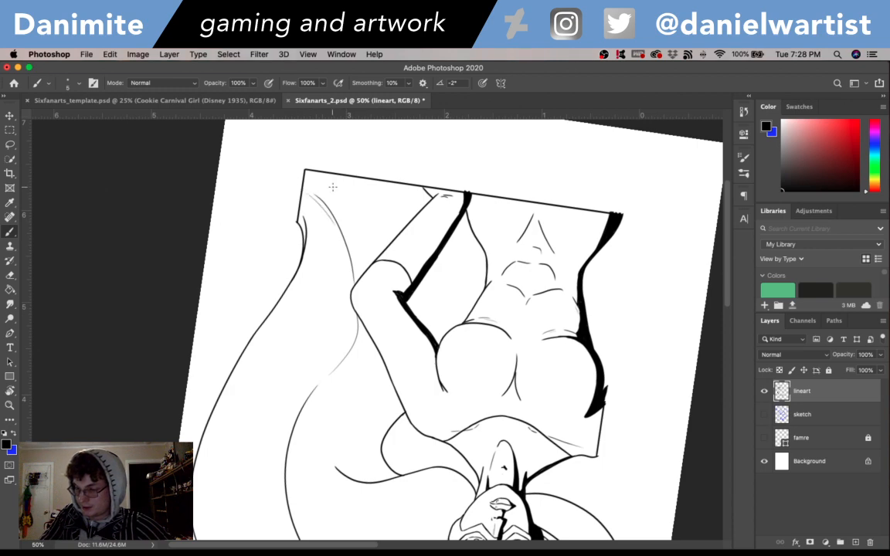
key(super+z)
drag(306, 190, 345, 234)
key(super+z)
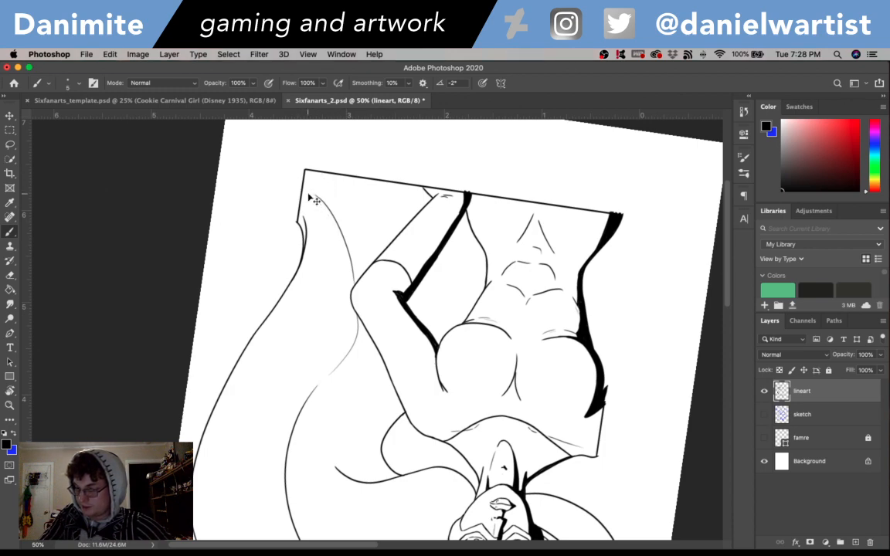
drag(304, 188, 340, 241)
key(super+z)
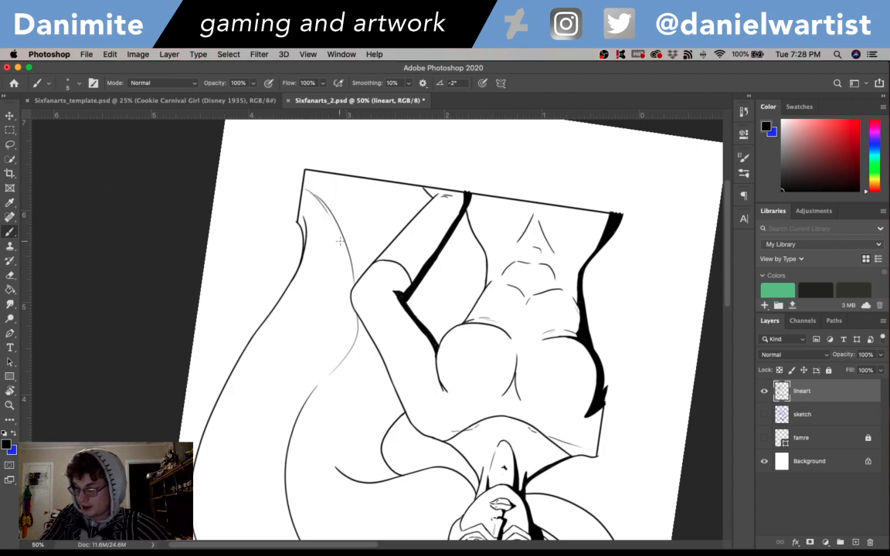
key(super+z)
drag(304, 192, 339, 237)
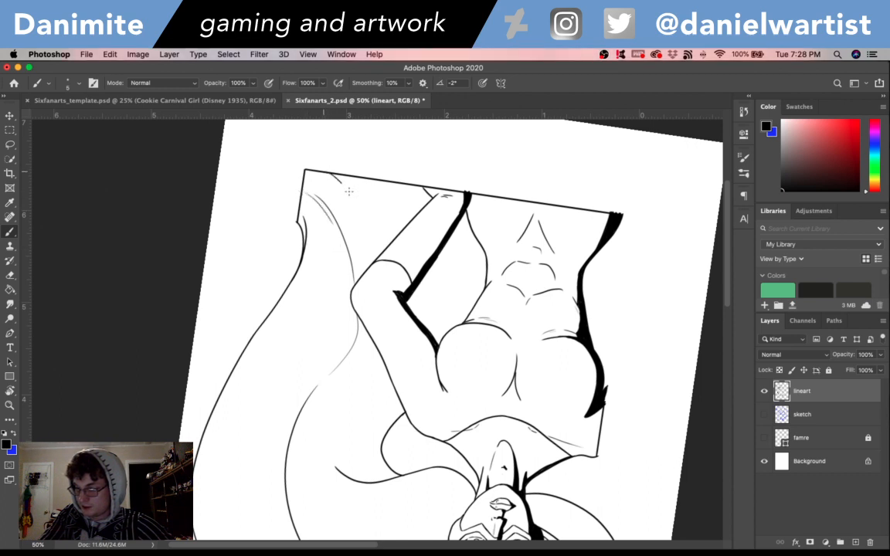
- Ink several short curved hair strands rising from the bottom border line between the lower right corner and the forearm
drag(331, 175, 371, 234)
drag(339, 176, 362, 196)
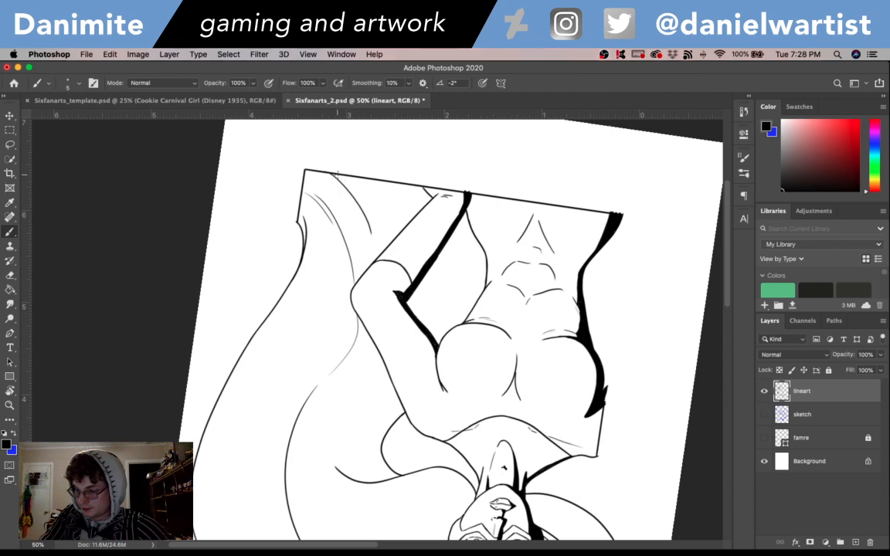
mouse_move(355, 179)
mouse_down()
mouse_move(388, 234)
mouse_move(380, 244)
mouse_move(378, 200)
mouse_move(395, 233)
mouse_move(375, 175)
mouse_up()
key(super+z)
drag(406, 232, 389, 191)
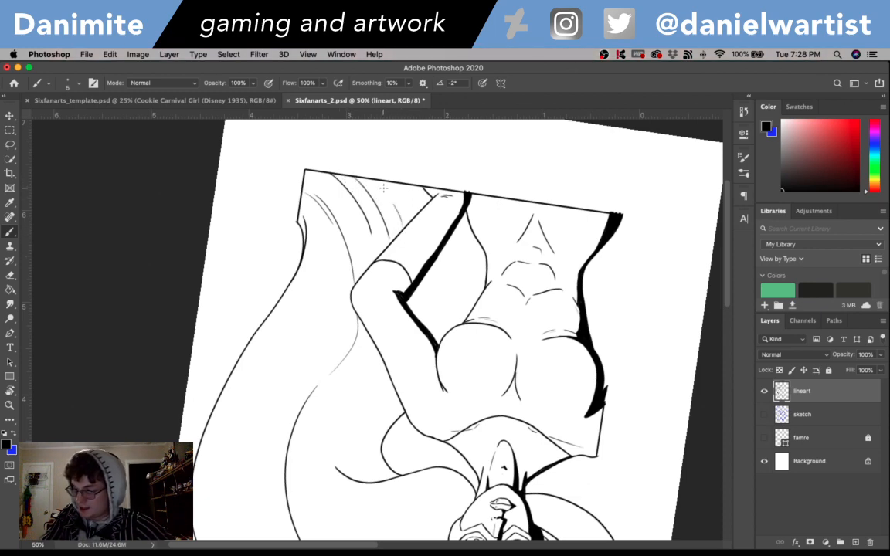
key(super+z)
drag(403, 232, 387, 180)
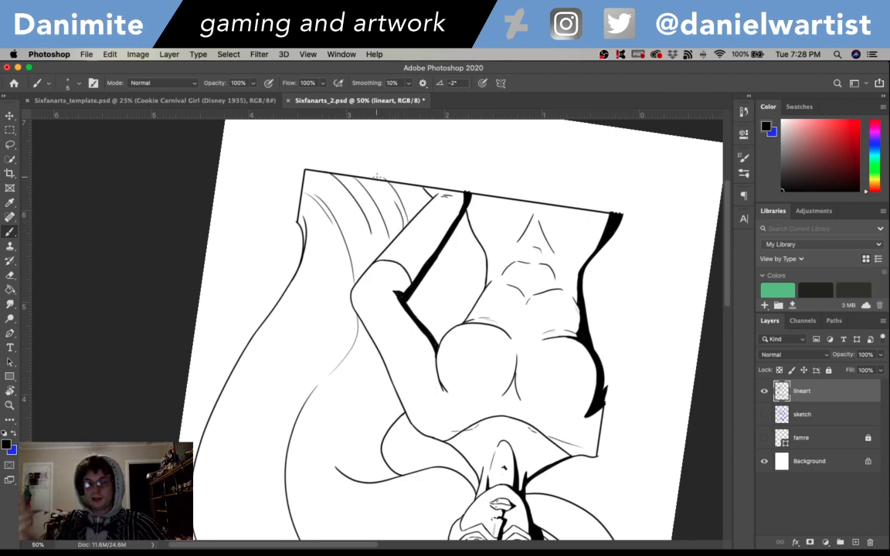
key(e)
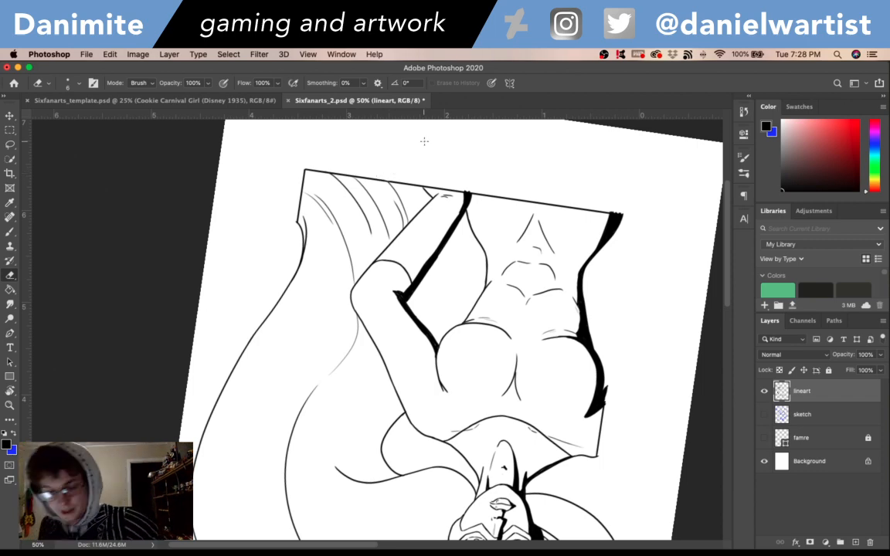
key(b)
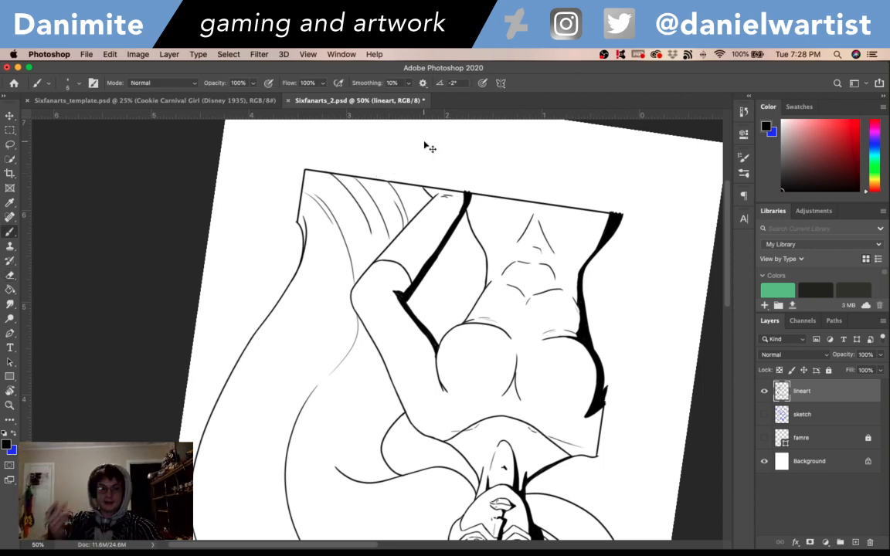
- Save the drawing and ink short hair strands between the frame's border line and the forearm
key(super+s)
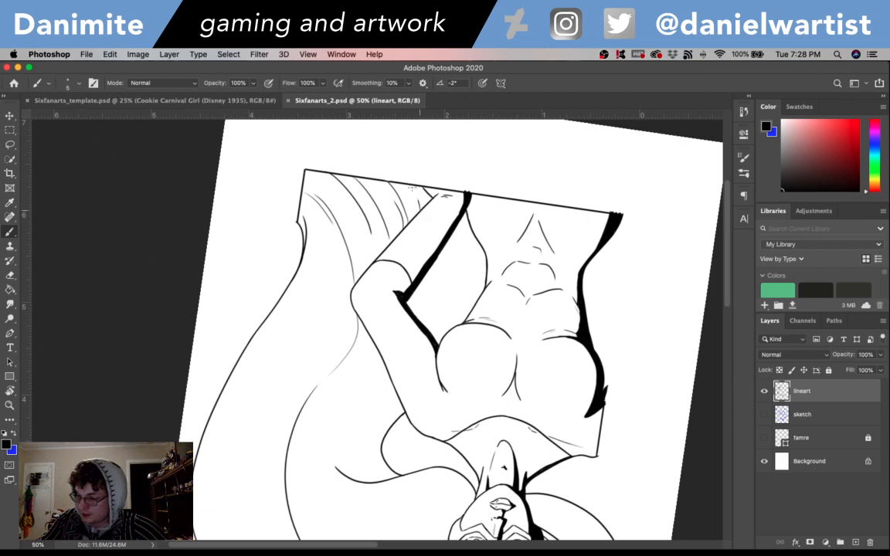
key(super+z)
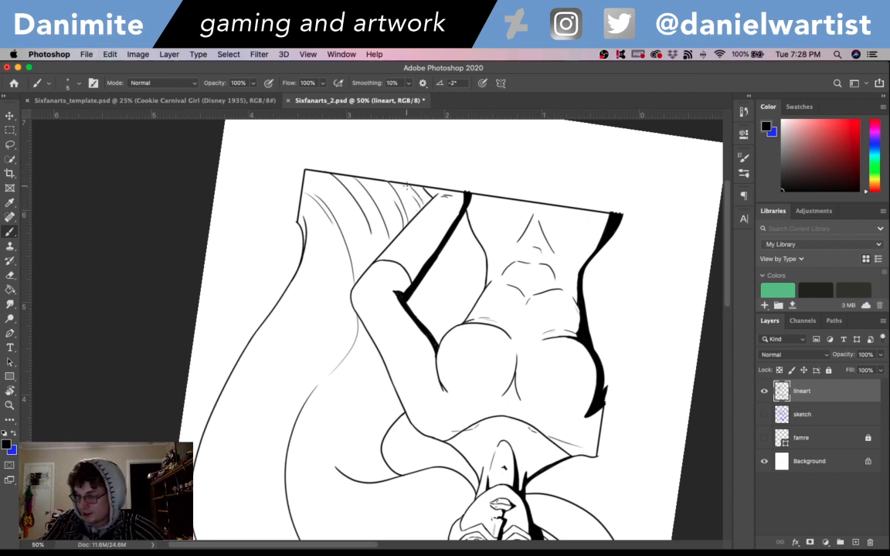
key(super+z)
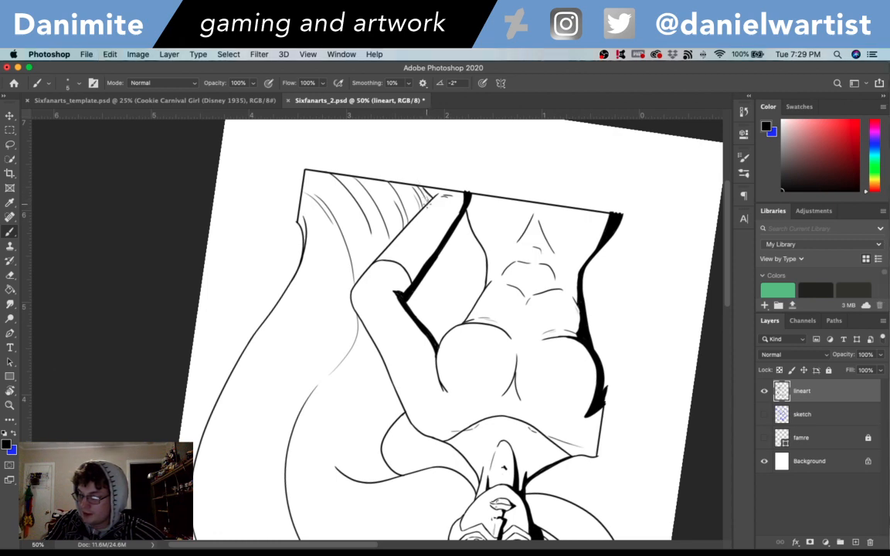
- Save again and ink the first long curved hair strands in the gap between the torso and the bent arm
drag(522, 277, 509, 238)
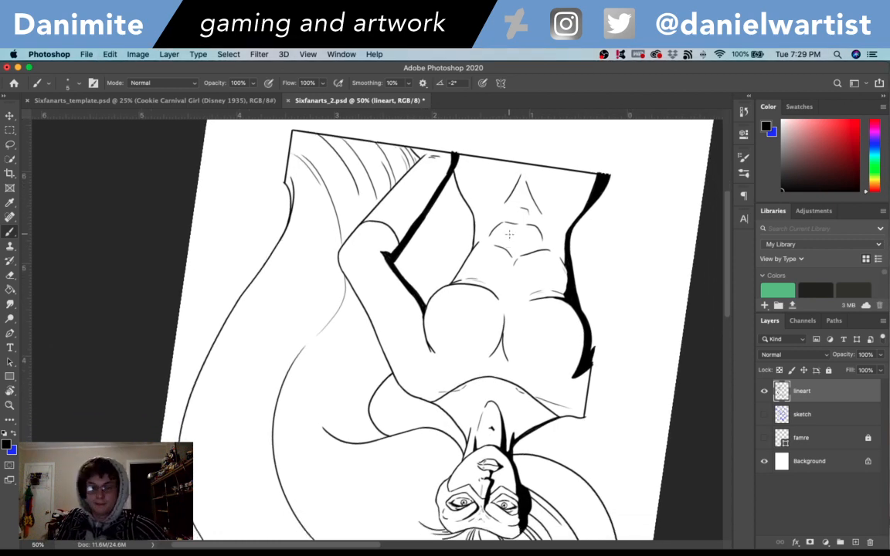
key(r)
drag(637, 294, 332, 521)
mouse_move(608, 332)
mouse_down()
mouse_move(605, 391)
mouse_move(486, 496)
mouse_move(446, 494)
mouse_up()
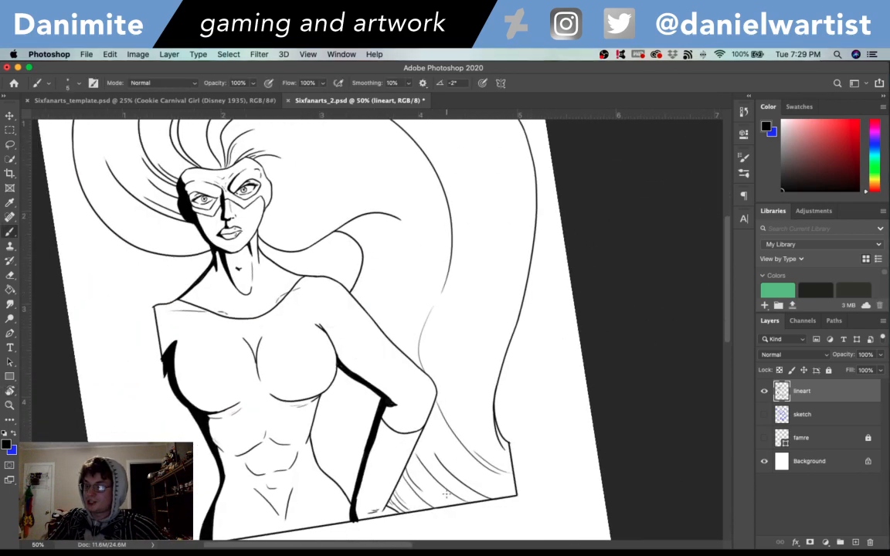
key(super+s)
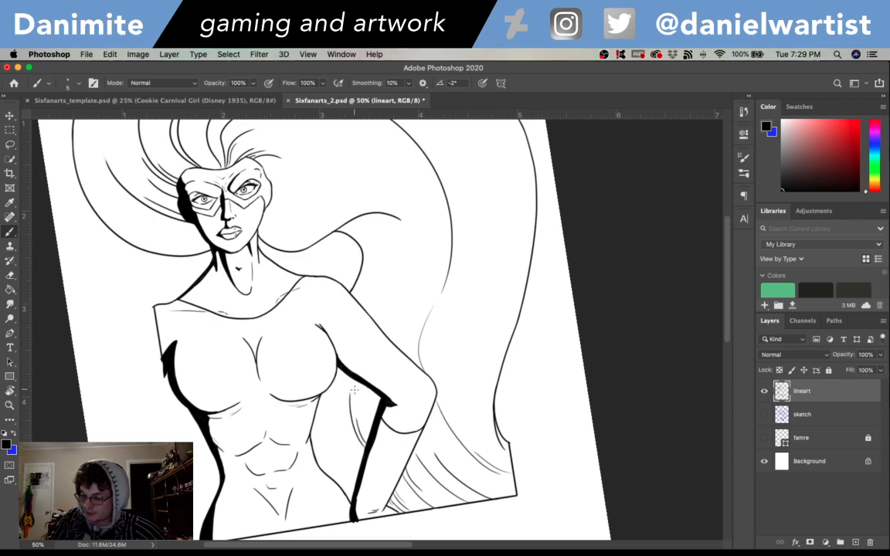
key(super+z)
drag(367, 443, 342, 378)
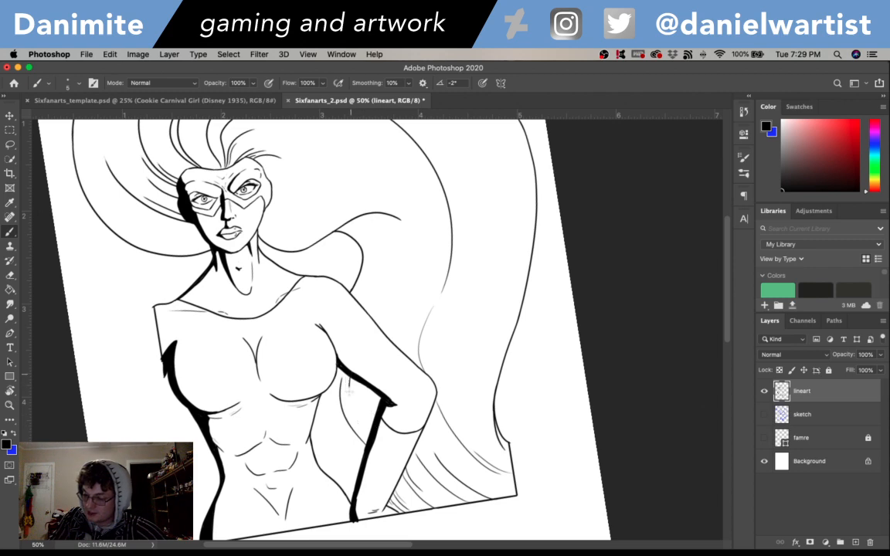
key(super+z)
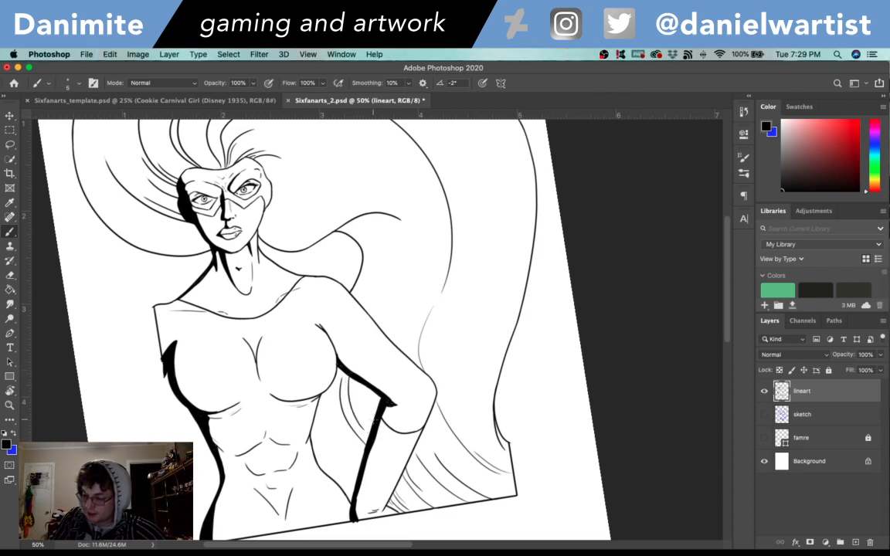
- Fill the rest of the arm gap with curved hair strands beside the forearm shading, under the chest and along the waist
key(super+z)
drag(374, 423, 362, 388)
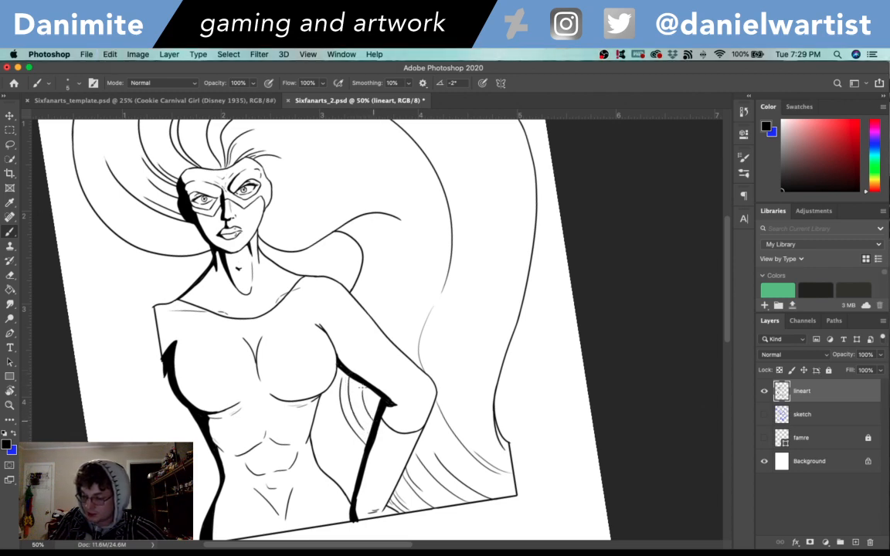
key(super+z)
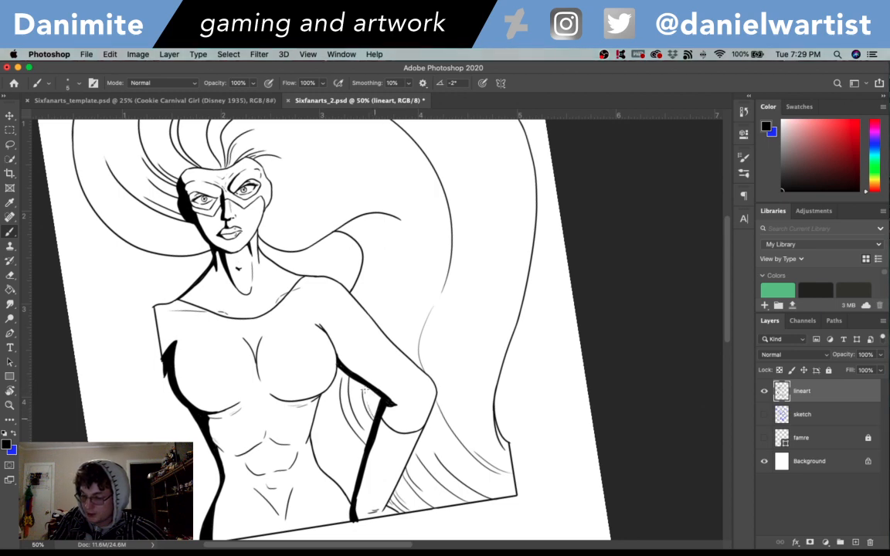
key(super+z)
drag(371, 396, 377, 419)
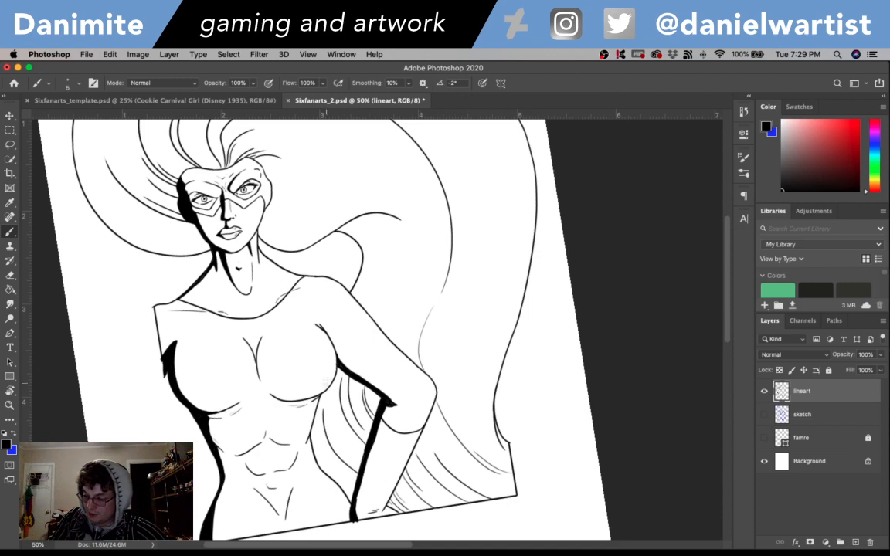
drag(327, 390, 334, 432)
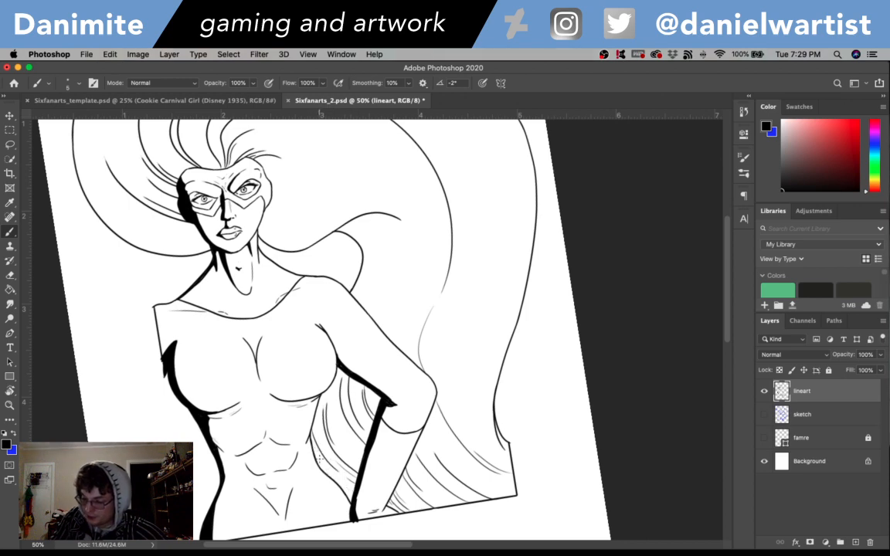
drag(321, 460, 349, 481)
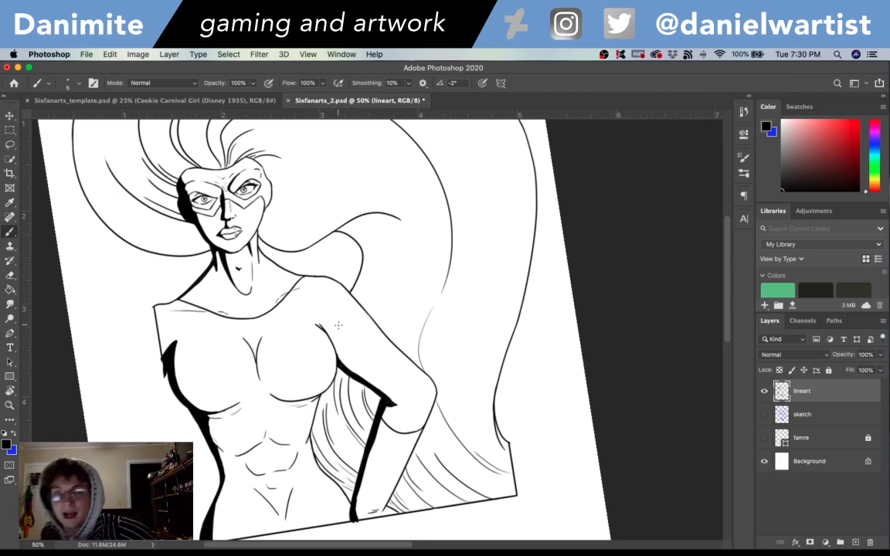
- Ink long wavy hair strands falling from the crest of the lock beside the shoulder down behind the upper arm
key(space)
drag(338, 324, 357, 394)
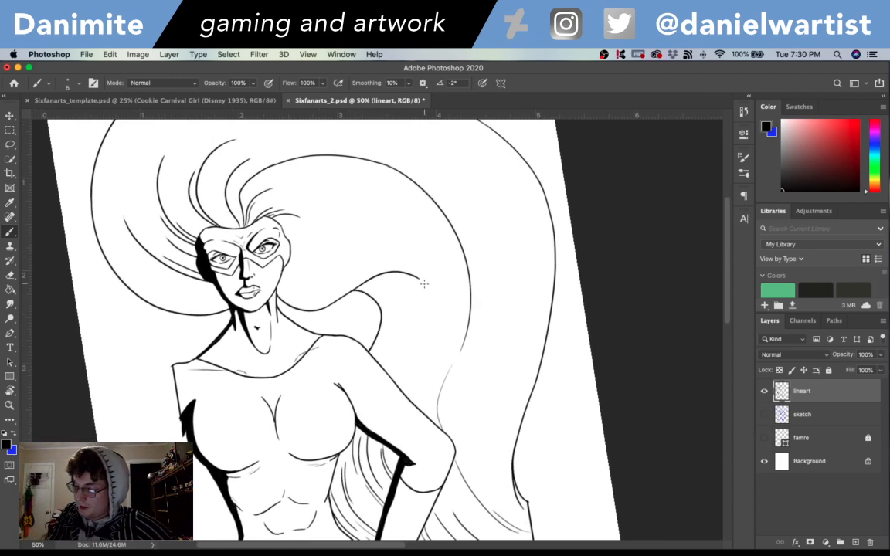
drag(428, 285, 430, 405)
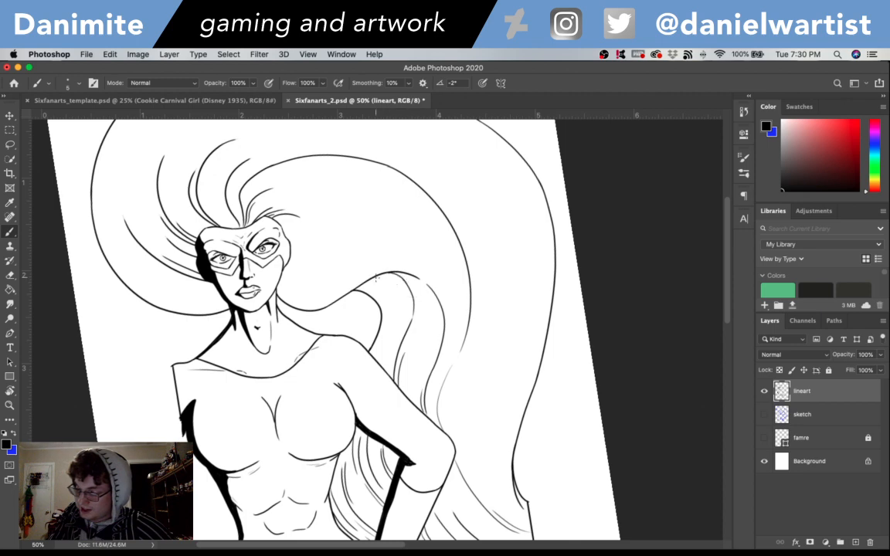
- Add closely spaced curved strands inside the lock behind the shoulder, following its outline down to the upper arm
drag(370, 282, 389, 338)
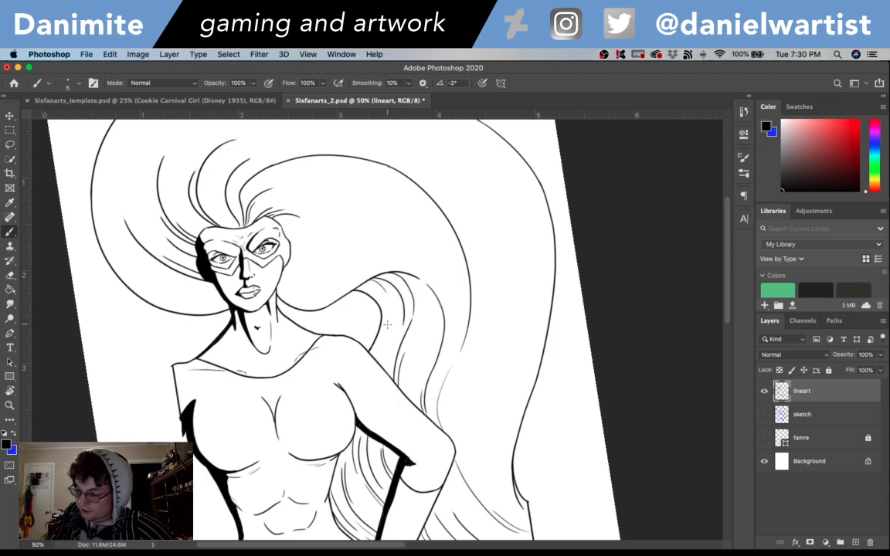
key(super+z)
drag(369, 281, 388, 344)
key(super+z)
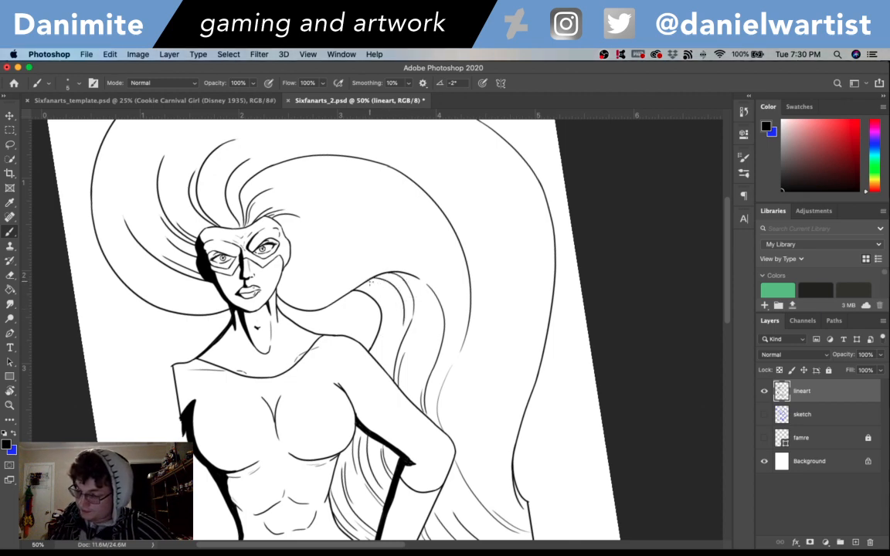
drag(369, 280, 395, 324)
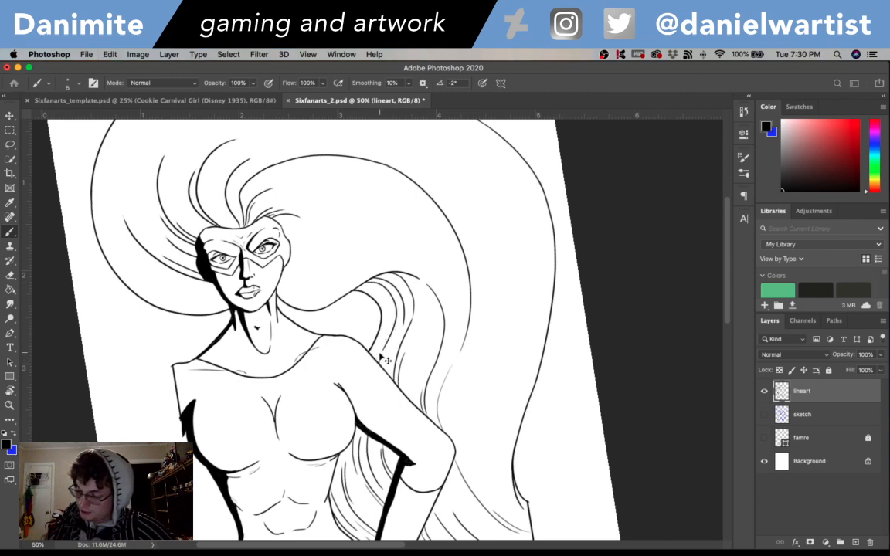
key(super+z)
drag(394, 333, 377, 362)
key(super+z)
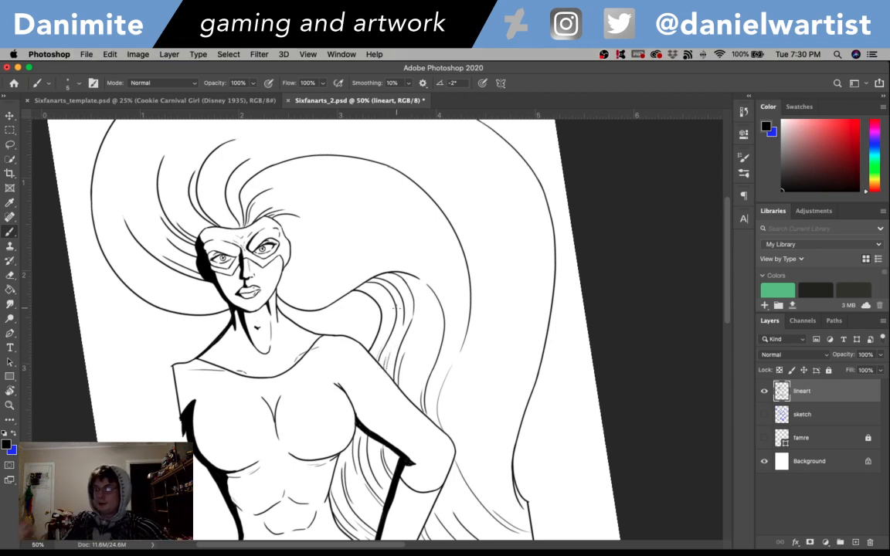
- Ink a curved hair strand from the hairline at the temple outward into the hair, cleaning up its start with the Eraser
key(r)
mouse_move(292, 220)
mouse_down()
mouse_move(447, 225)
mouse_move(395, 191)
mouse_up()
mouse_move(291, 476)
mouse_down()
mouse_move(365, 375)
mouse_move(500, 241)
mouse_move(385, 407)
mouse_up()
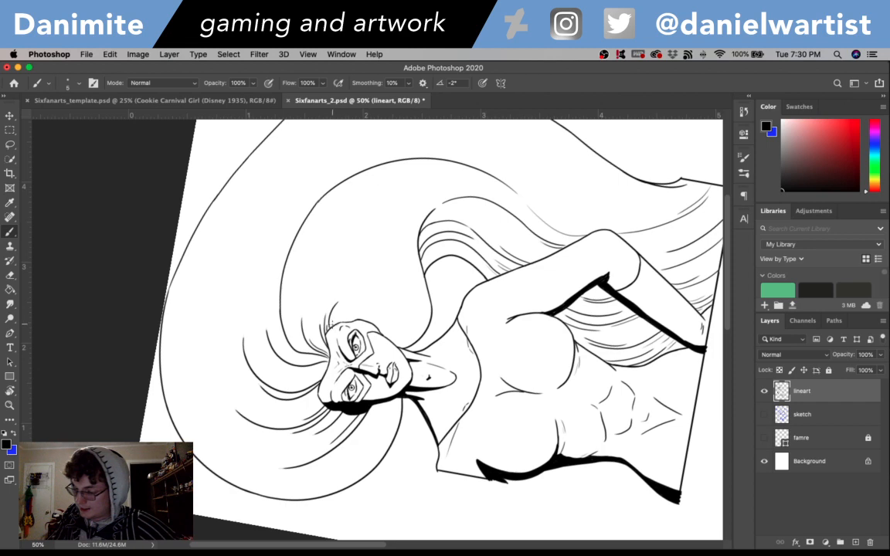
key(e)
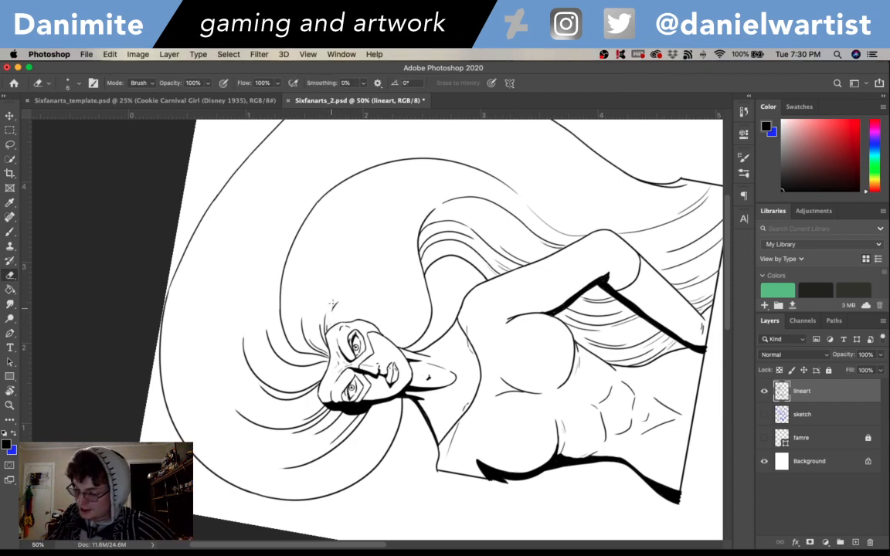
key(b)
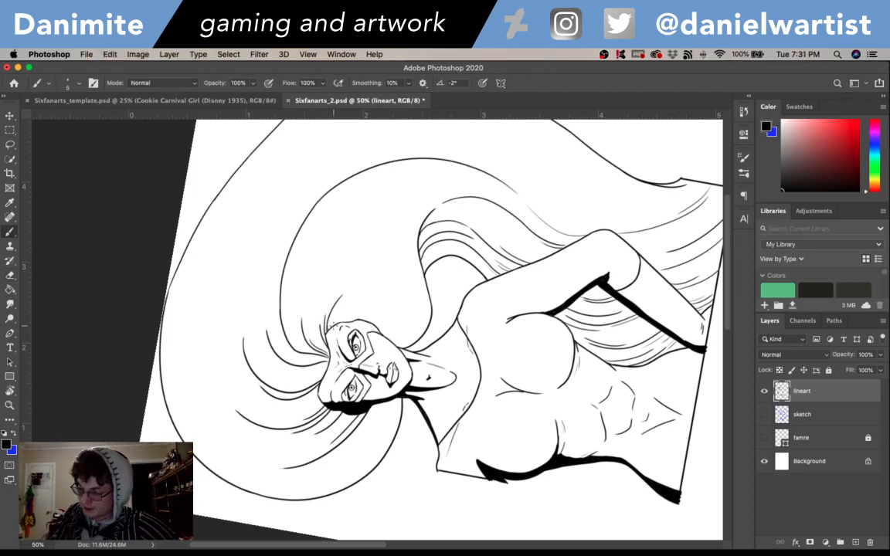
drag(323, 306, 380, 236)
- Ink a long strand from beside the face parallel to the inner lock's contour and continue it over the crest toward the elbow
drag(378, 329, 411, 272)
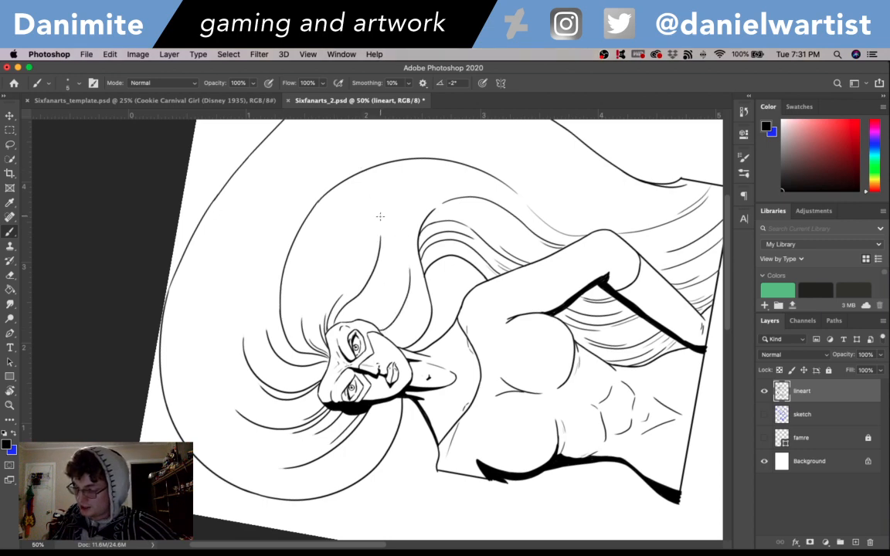
key(super+z)
mouse_move(383, 330)
mouse_down()
mouse_move(404, 315)
mouse_move(398, 255)
mouse_up()
key(super+z)
mouse_move(389, 328)
mouse_down()
mouse_move(394, 255)
mouse_move(434, 191)
mouse_up()
key(super+z)
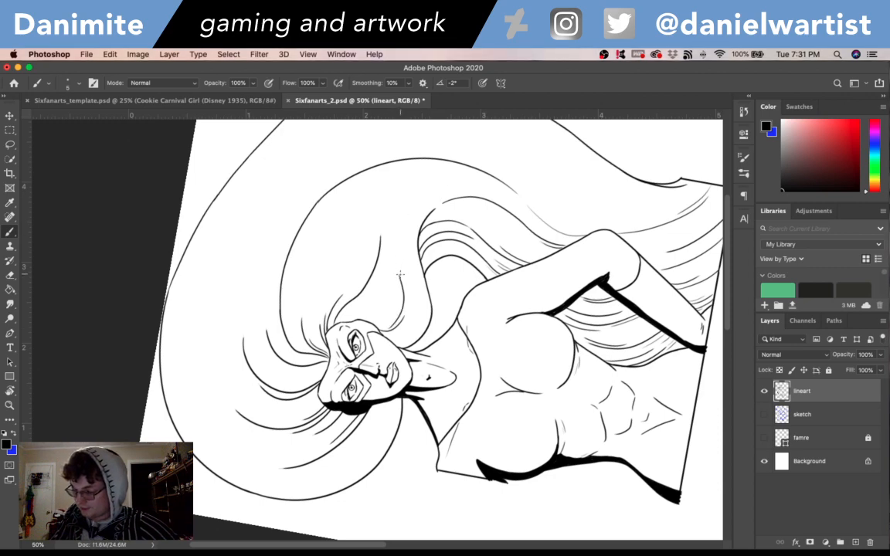
drag(406, 287, 417, 198)
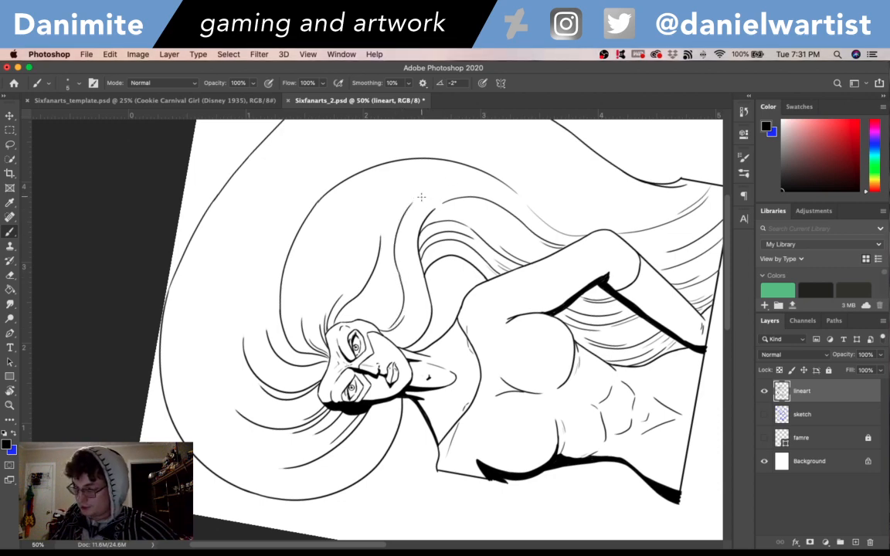
key(r)
mouse_move(640, 325)
mouse_down()
mouse_move(576, 462)
mouse_move(509, 506)
mouse_up()
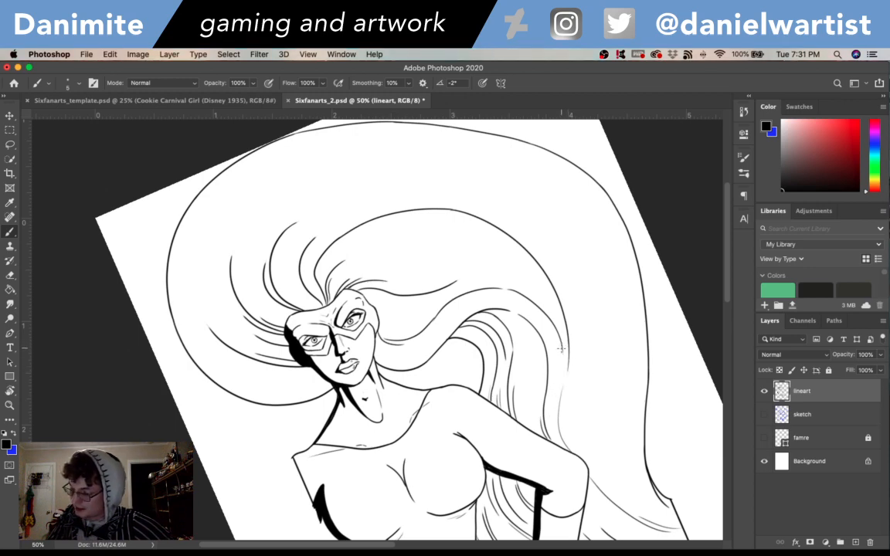
- Extend the strands above the forehead into long curves running between the inner hair contour and the outer outline
key(r)
drag(630, 373, 453, 237)
mouse_move(488, 271)
mouse_down()
mouse_move(403, 149)
mouse_move(357, 149)
mouse_up()
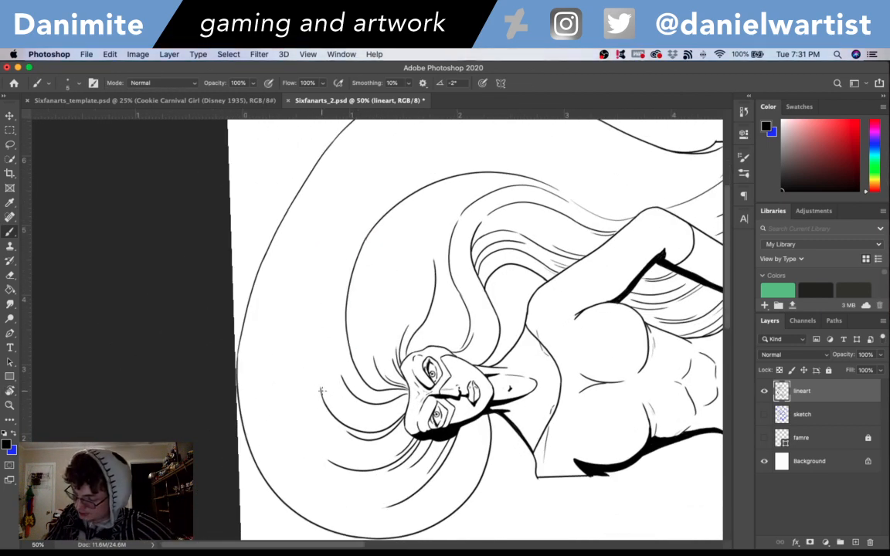
drag(318, 383, 344, 244)
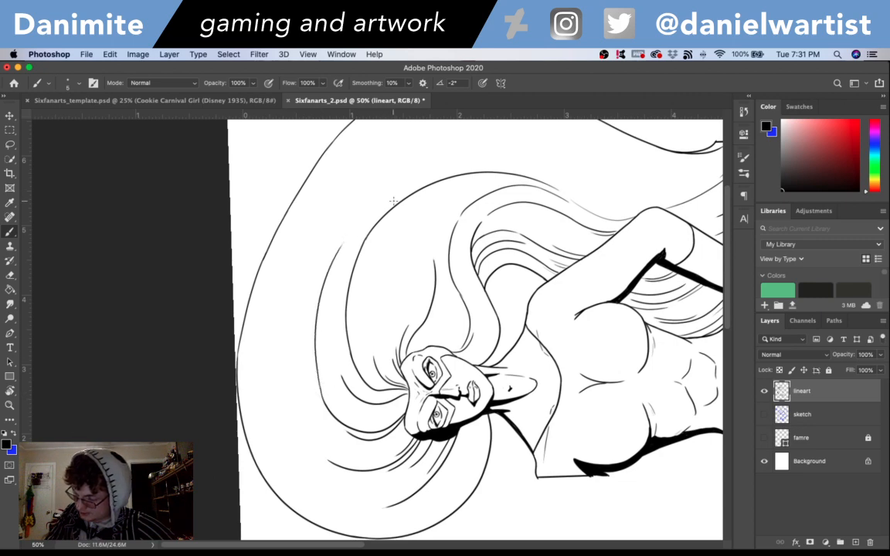
key(ctrl+z)
key(e)
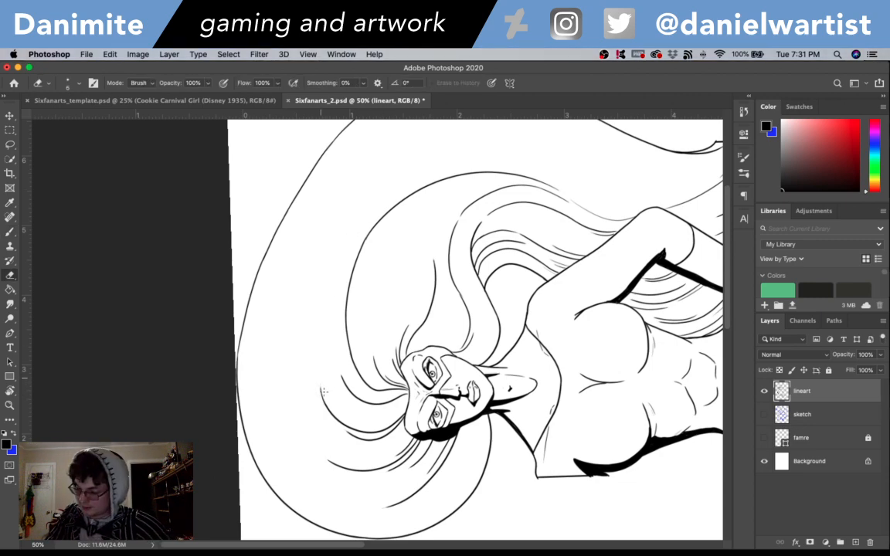
key(b)
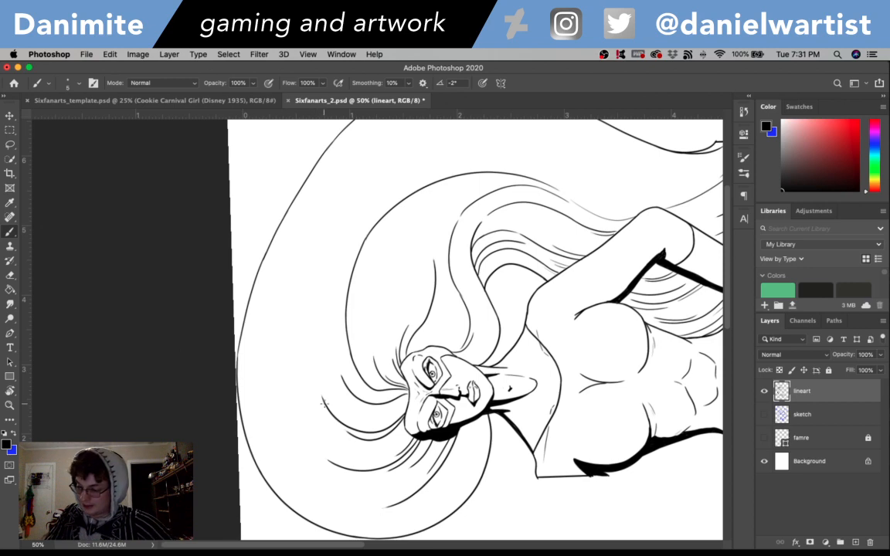
mouse_move(318, 383)
mouse_down()
mouse_move(322, 267)
mouse_move(349, 217)
mouse_up()
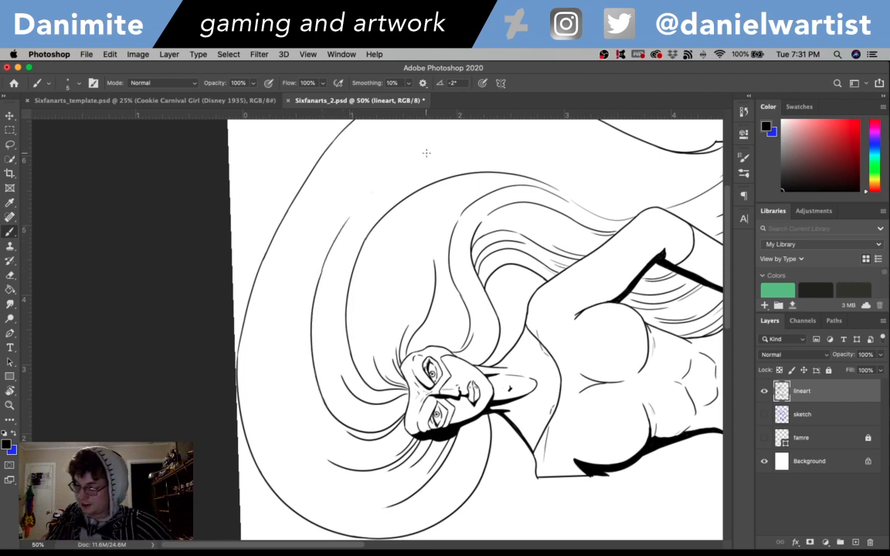
key(ctrl+z)
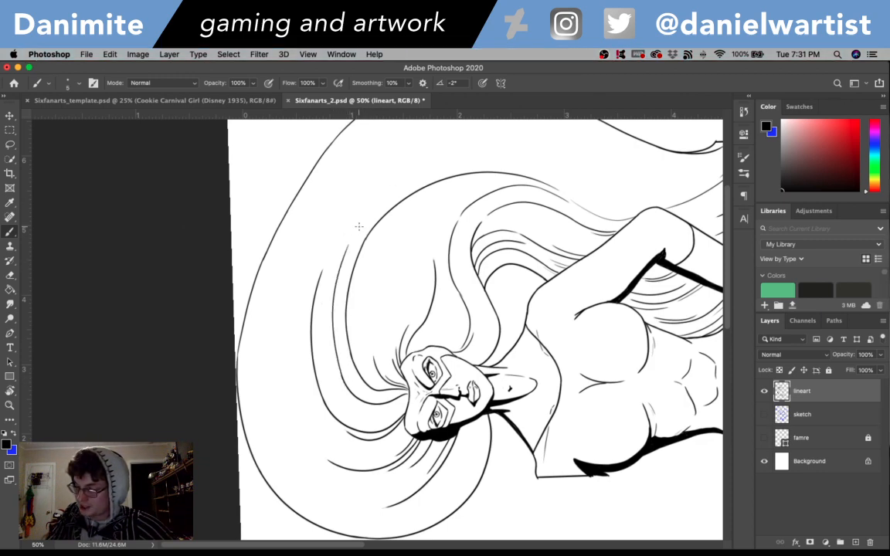
- Continue the strand nearest the inner hair contour in a long sweep over the top of the hair mass
drag(348, 245, 414, 168)
key(super+z)
drag(347, 248, 425, 156)
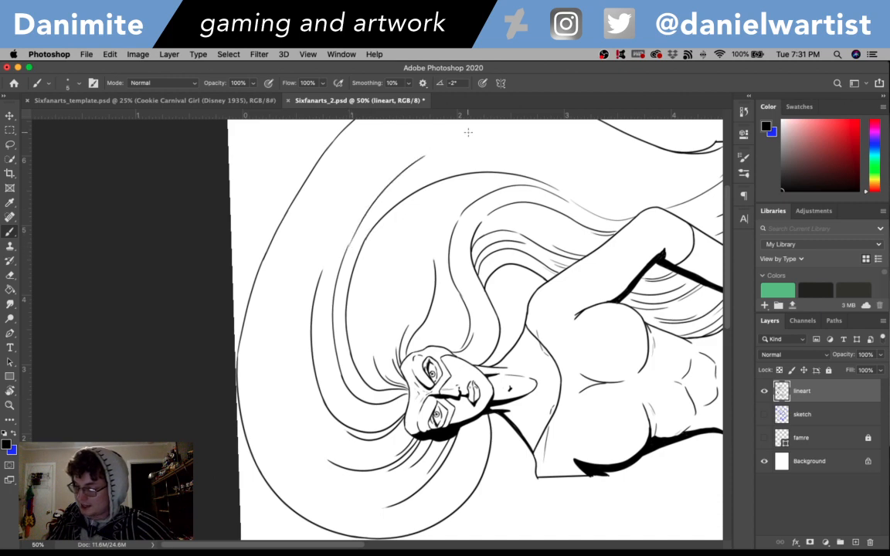
key(super+z)
drag(347, 249, 426, 155)
key(super+z)
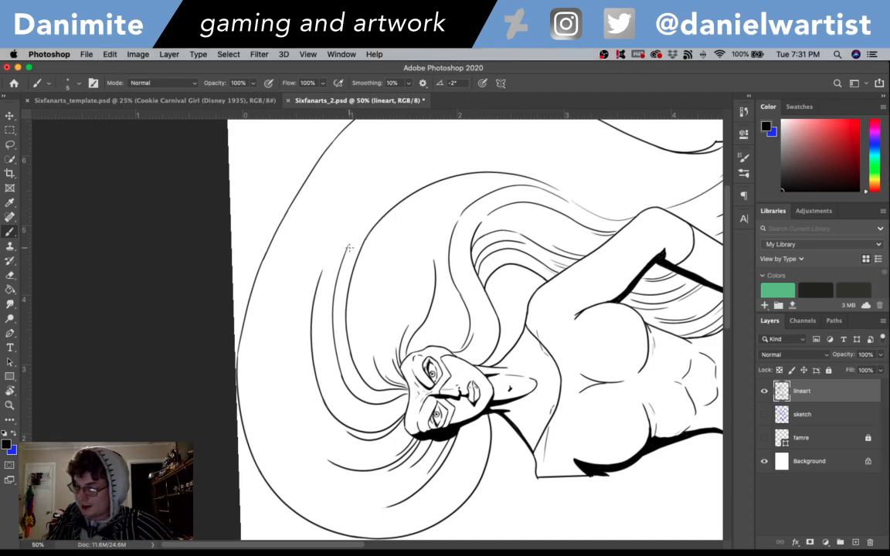
mouse_move(348, 247)
mouse_down()
mouse_move(421, 153)
mouse_move(467, 133)
mouse_up()
key(r)
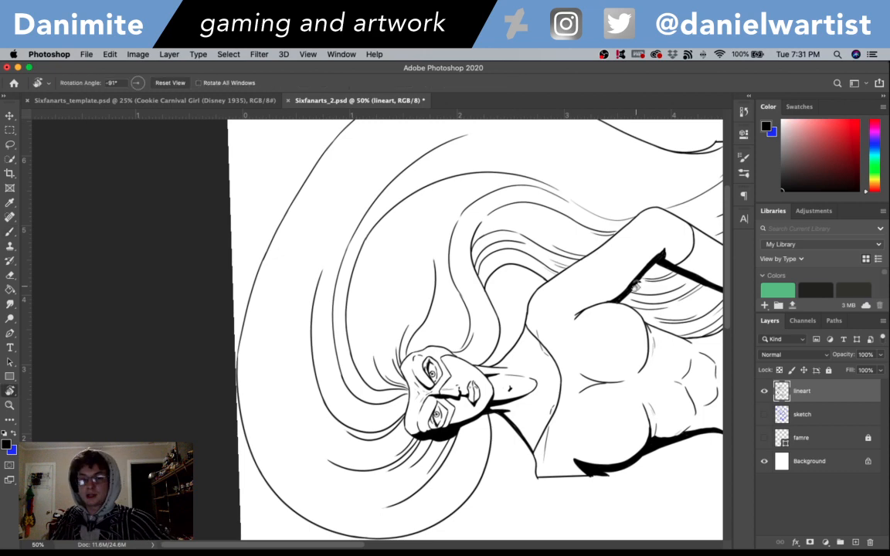
- Continue the strand at the hair's crest with the Brush in a long curve down past the elbow, beside the outer outline
drag(573, 302, 519, 404)
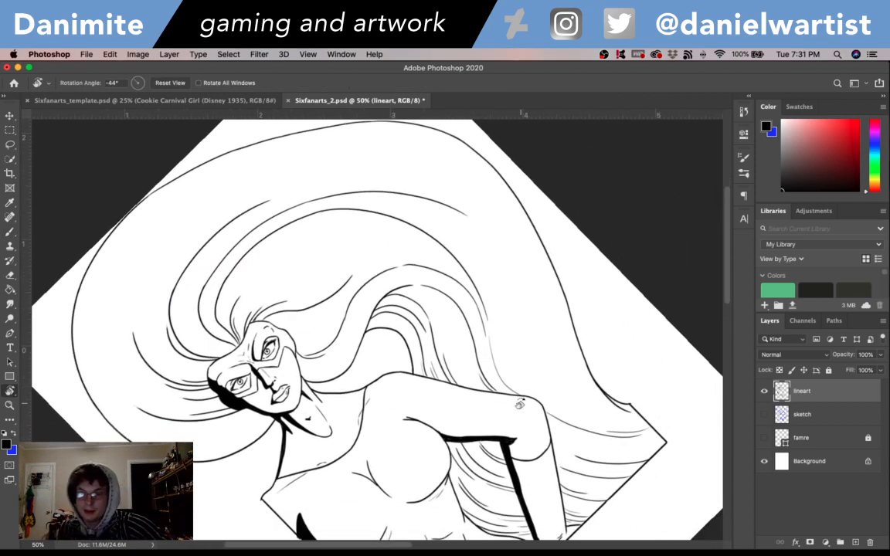
drag(624, 373, 531, 307)
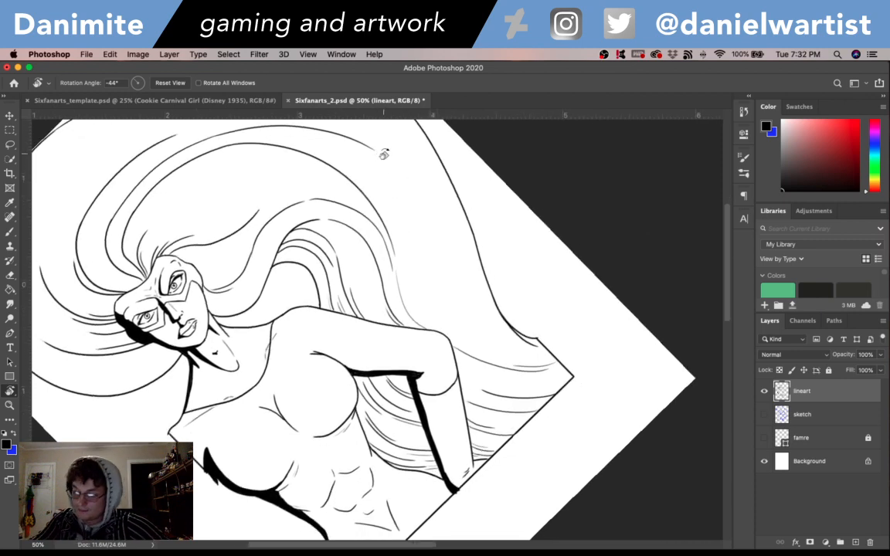
key(b)
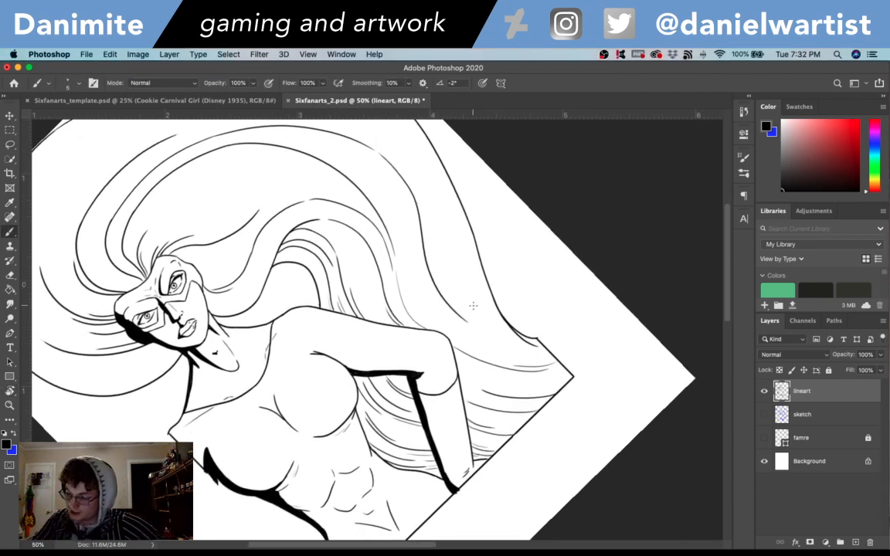
- Ink clusters of short tapered strokes between the long strands in the hair above the bent elbow
drag(546, 322, 484, 282)
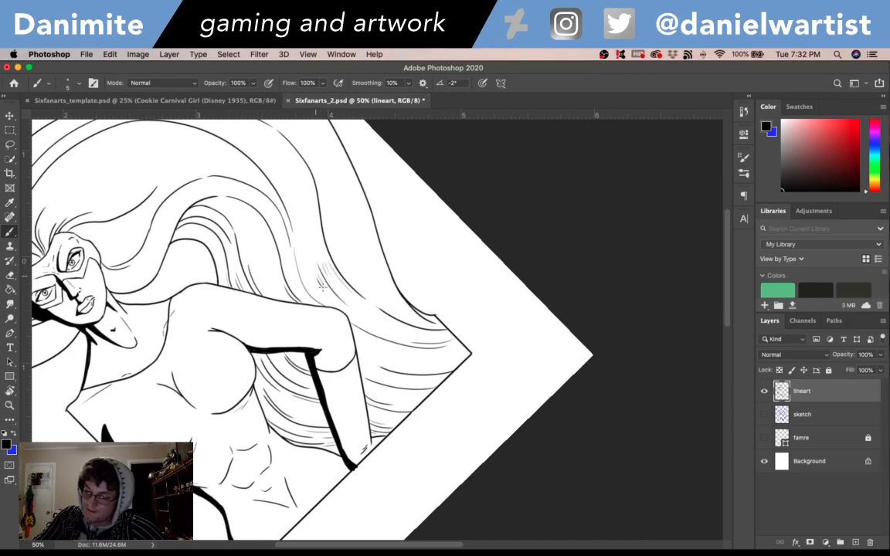
drag(328, 234, 360, 293)
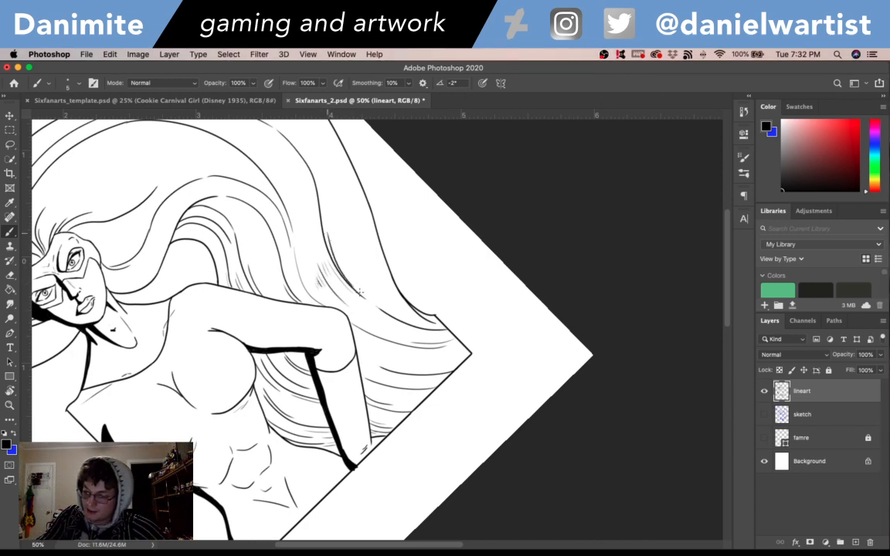
key(super+z)
drag(325, 230, 354, 276)
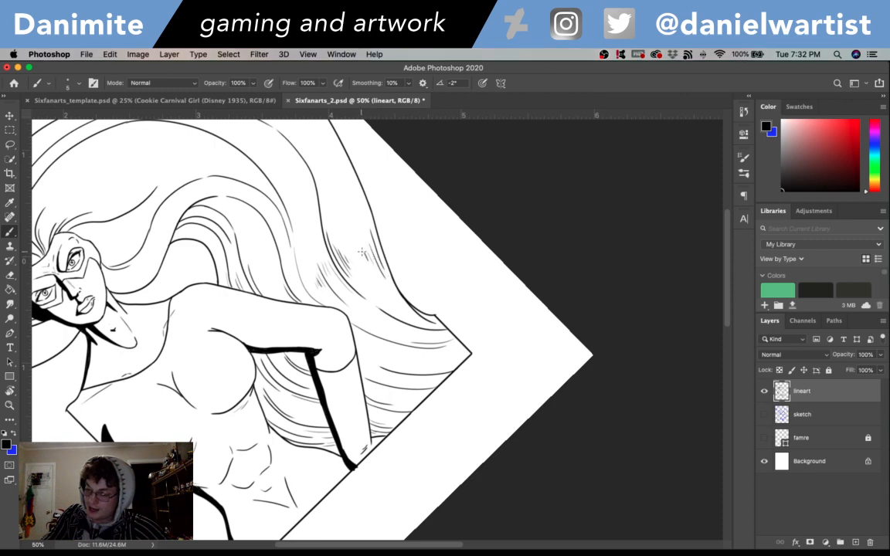
drag(321, 223, 397, 305)
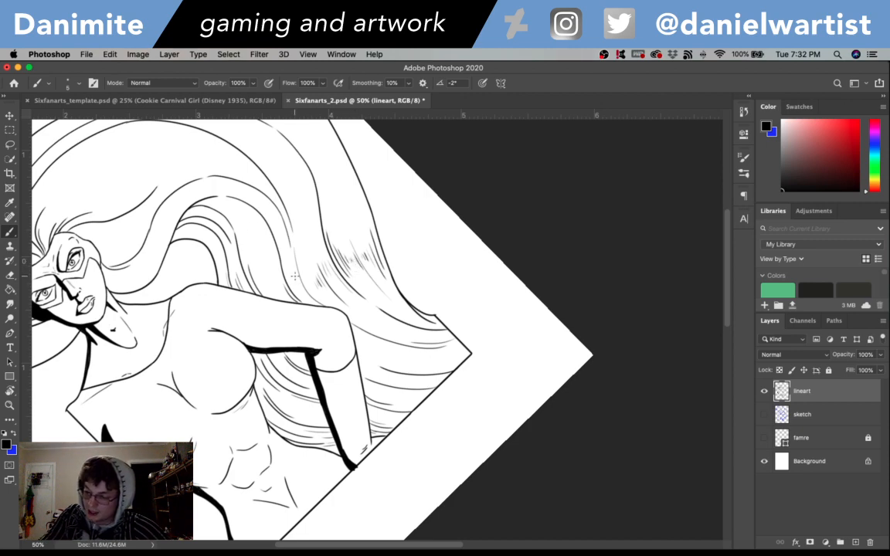
drag(261, 244, 281, 272)
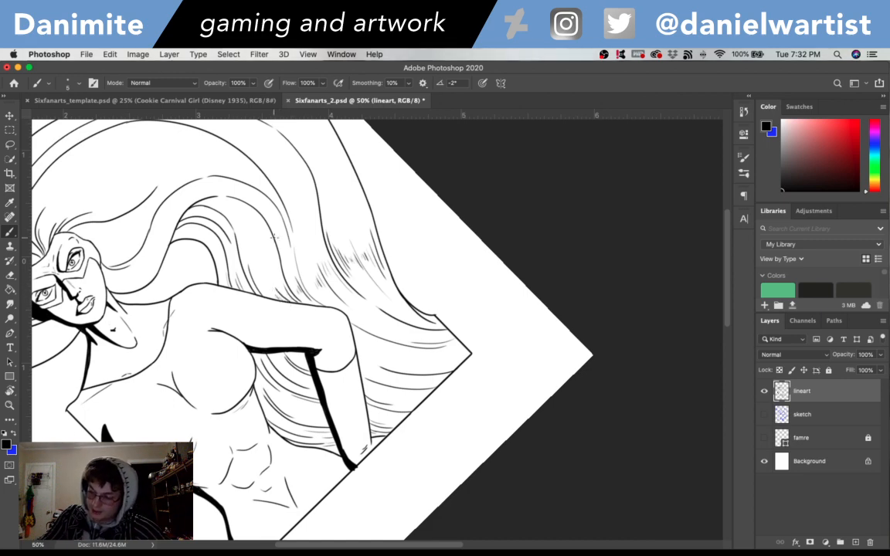
- Extend the side strand above the face into a long arc over the crown, between the inner strands and outer outline, redoing it until smooth
mouse_move(364, 286)
mouse_down()
mouse_move(431, 338)
mouse_move(592, 303)
mouse_up()
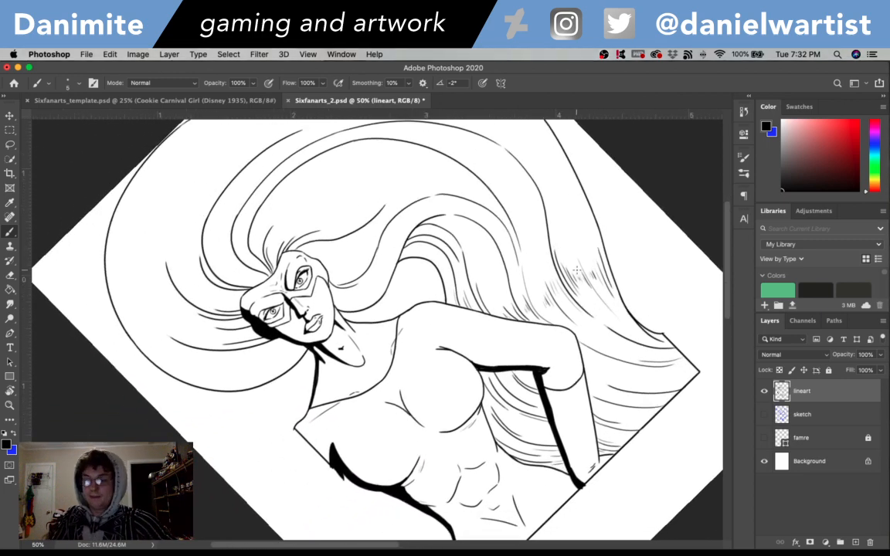
drag(413, 214, 478, 324)
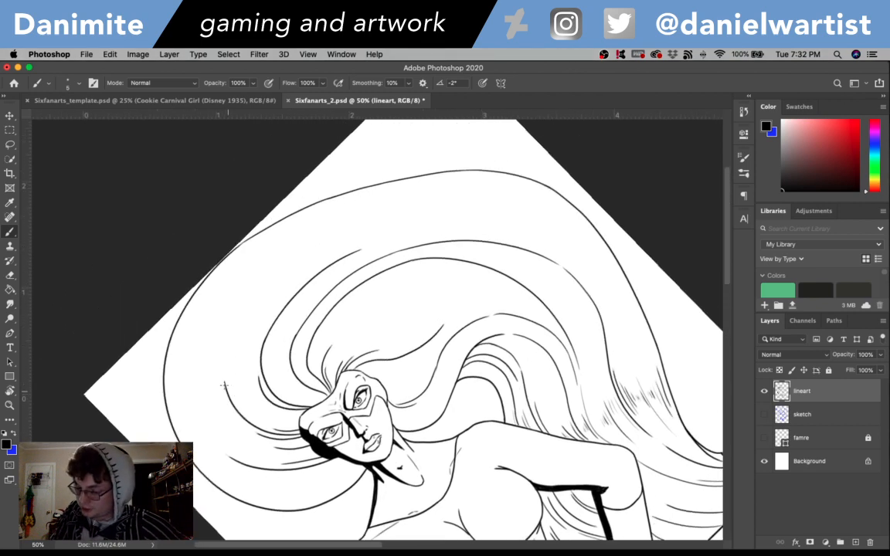
drag(224, 384, 287, 270)
key(super+z)
drag(205, 354, 260, 229)
key(super+z)
drag(226, 390, 262, 267)
key(super+z)
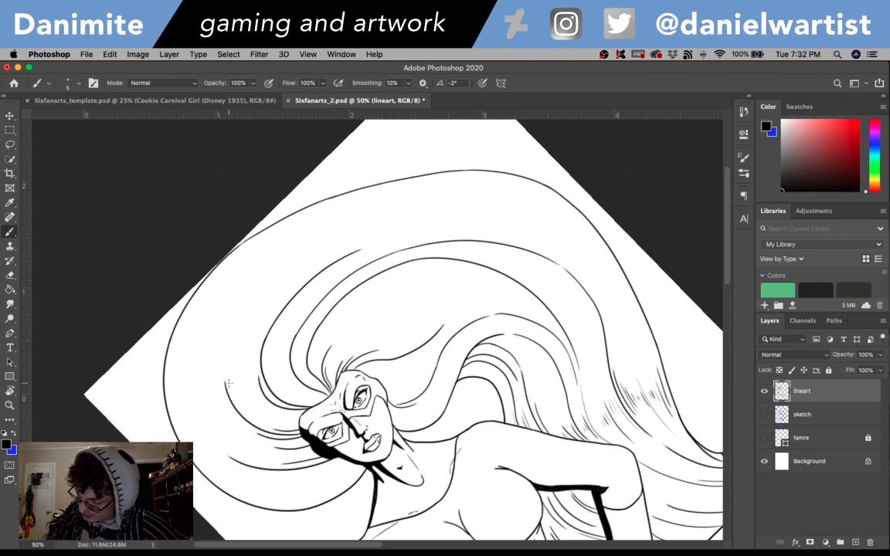
mouse_move(225, 386)
mouse_down()
mouse_move(239, 294)
mouse_move(252, 276)
mouse_up()
key(super+z)
drag(203, 354, 294, 211)
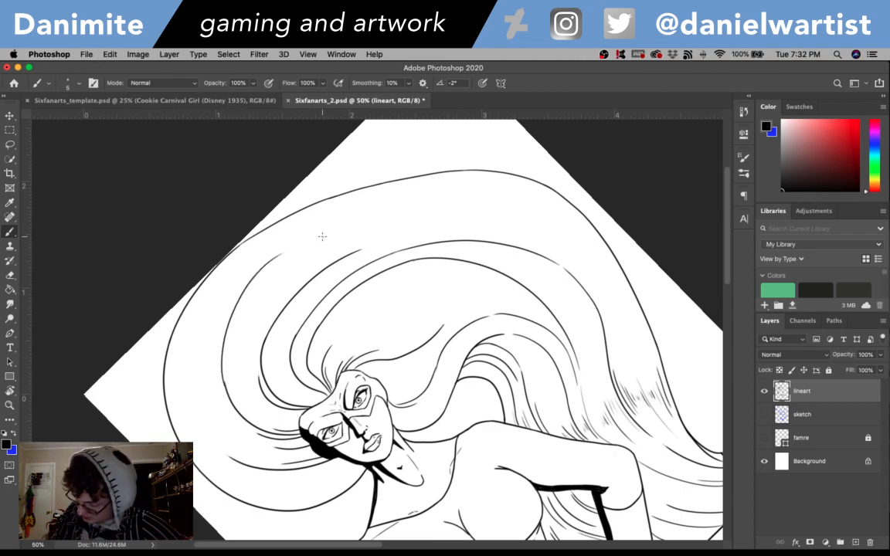
key(super+z)
mouse_move(224, 386)
mouse_down()
mouse_move(262, 259)
mouse_move(436, 198)
mouse_up()
key(super+z)
- Rotate the canvas nearly upright and continue the crown arc in a long sweep down the far side of the hair, parallel to the outline
key(r)
drag(615, 312, 526, 462)
key(super+z)
mouse_move(370, 208)
mouse_down()
mouse_move(509, 290)
mouse_move(511, 340)
mouse_up()
key(super+z)
drag(369, 209, 520, 340)
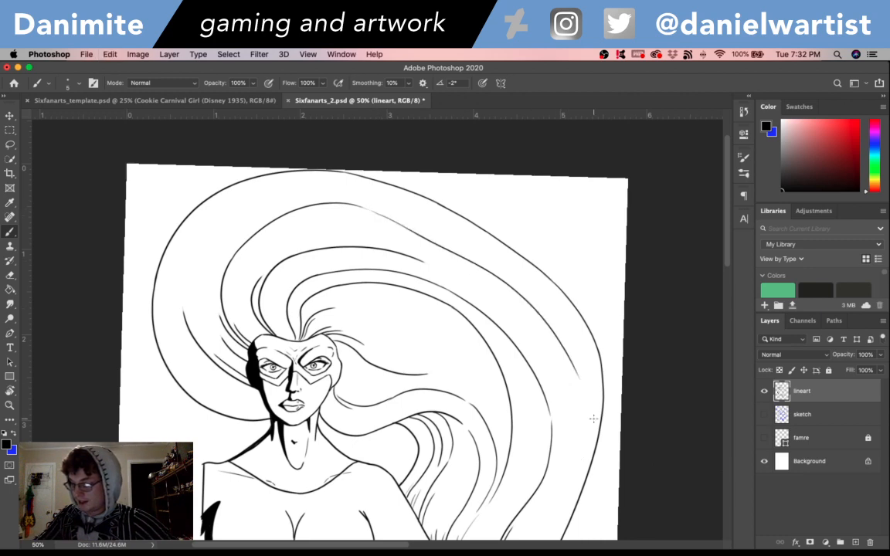
key(super+z)
drag(368, 207, 564, 331)
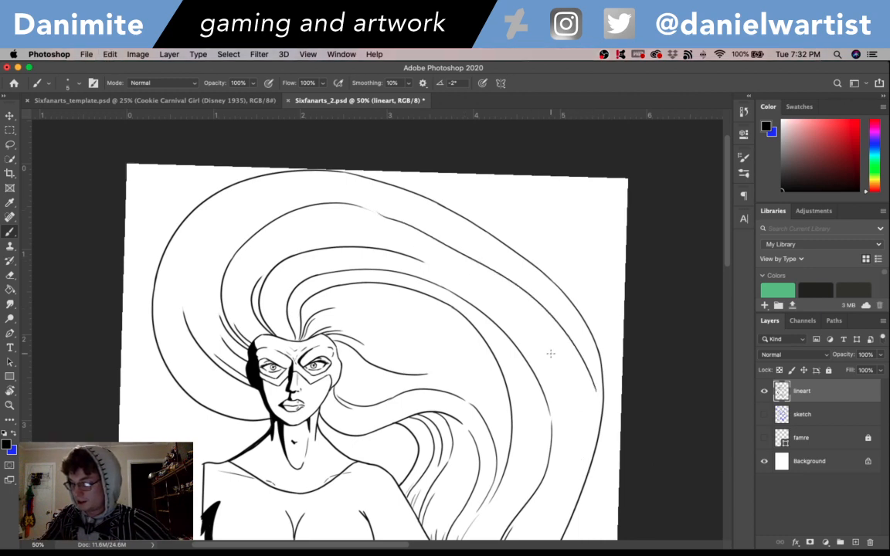
key(super+z)
mouse_move(343, 196)
mouse_down()
mouse_move(387, 219)
mouse_move(582, 385)
mouse_up()
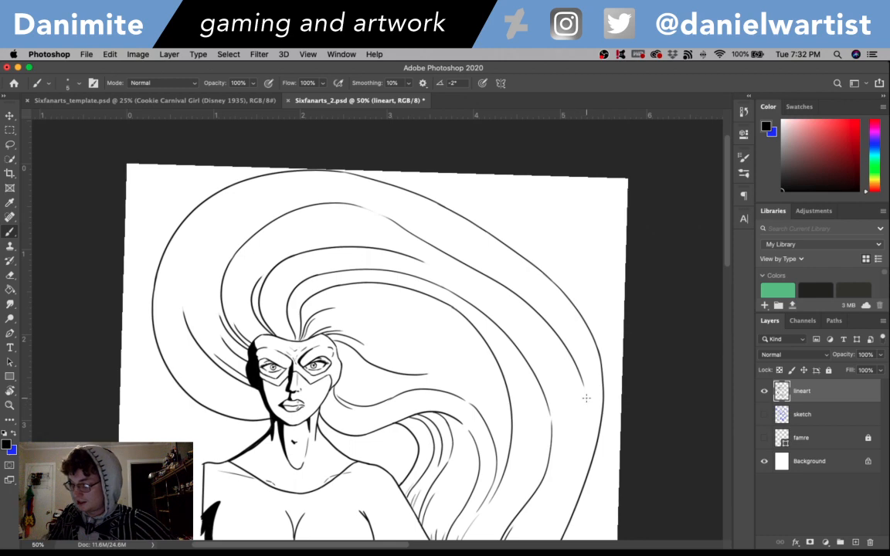
- Carry the outermost long strand further down the far side of the hair with tapered strokes inside the outline
scroll(586, 397, down, 3)
drag(583, 290, 571, 380)
key(super+z)
drag(579, 322, 557, 400)
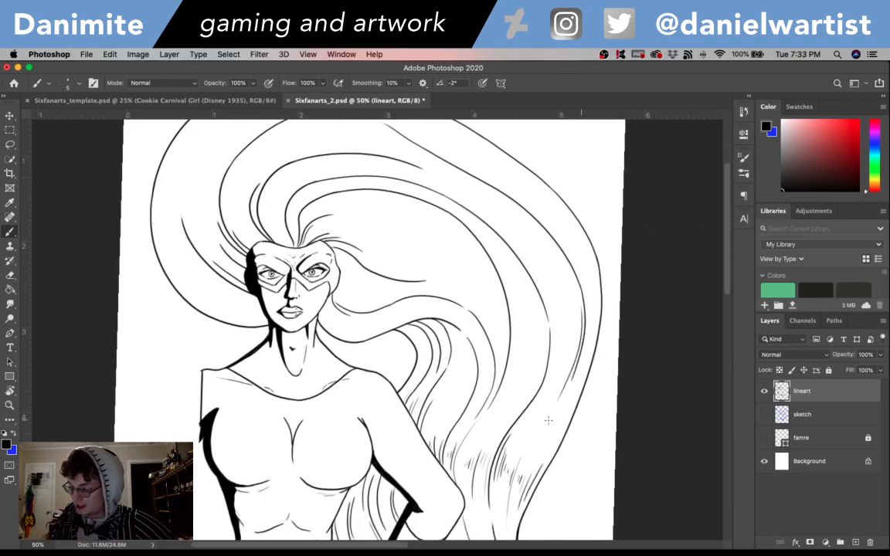
- Extend the outer side strand upward along the hair outline and add short strands along the outline beside the face
scroll(553, 396, up, 4)
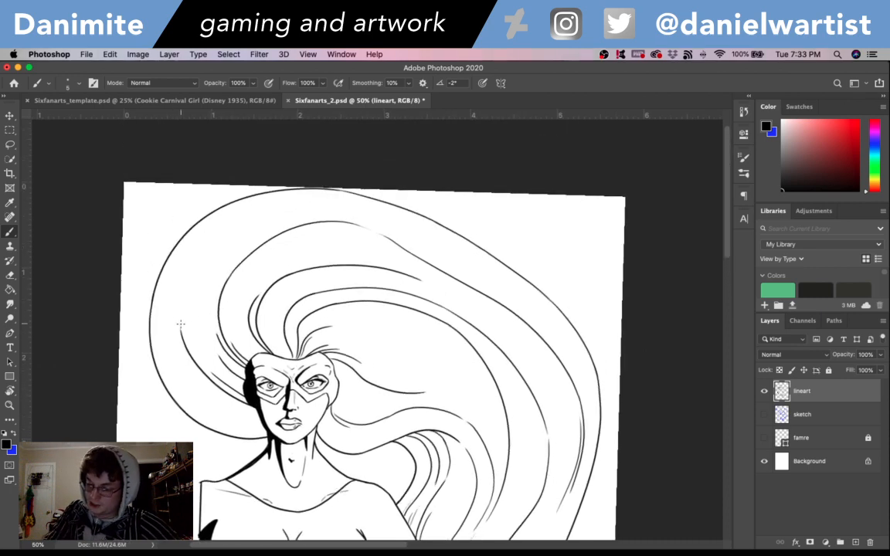
drag(180, 325, 193, 245)
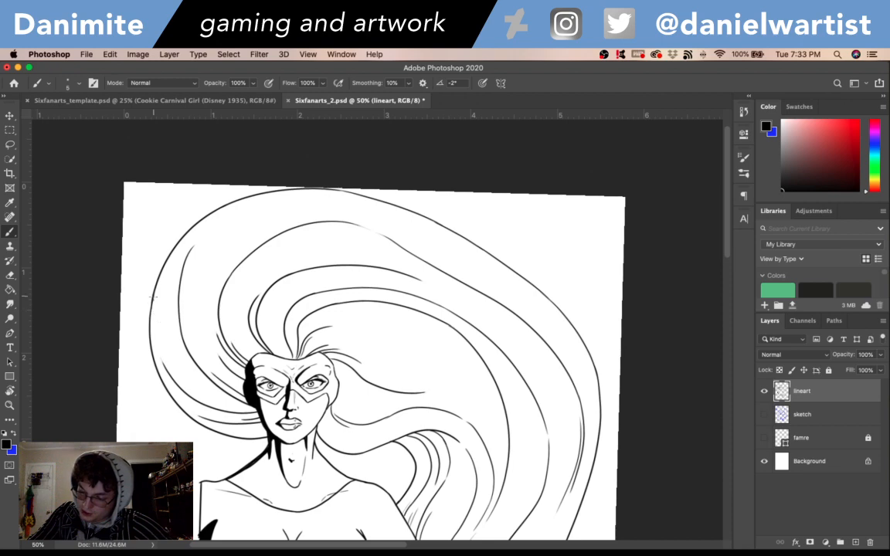
drag(153, 297, 188, 352)
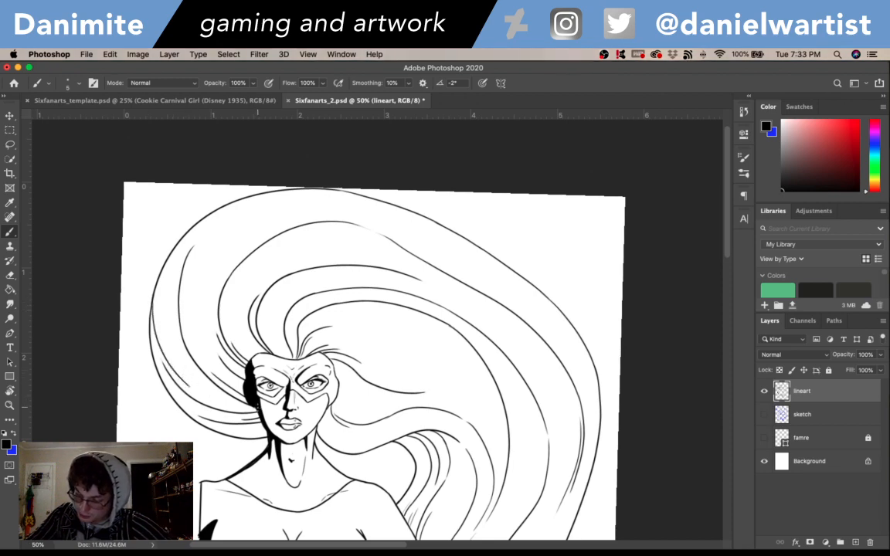
key(super+z)
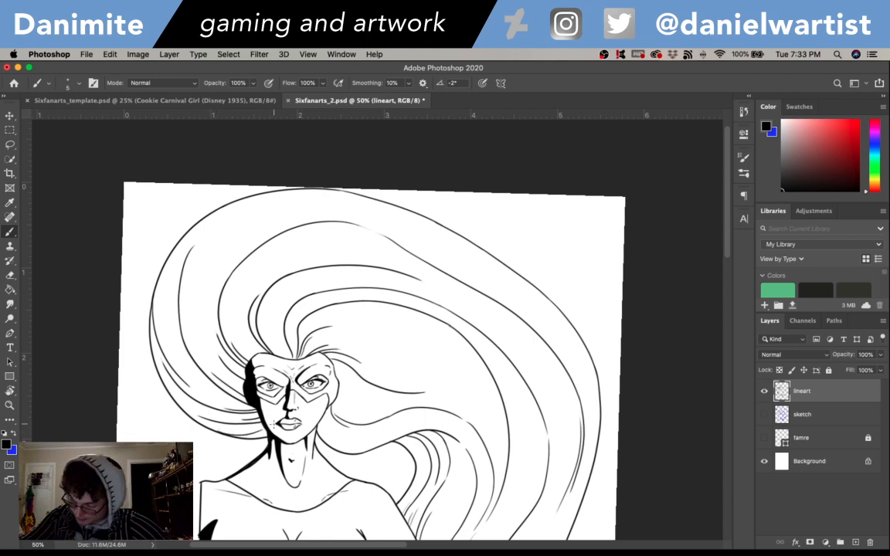
key(super+z)
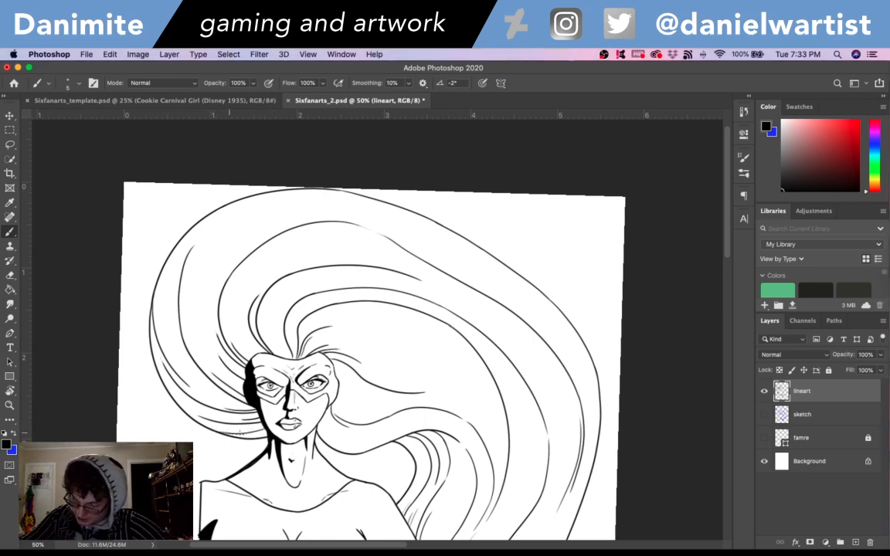
key(super+z)
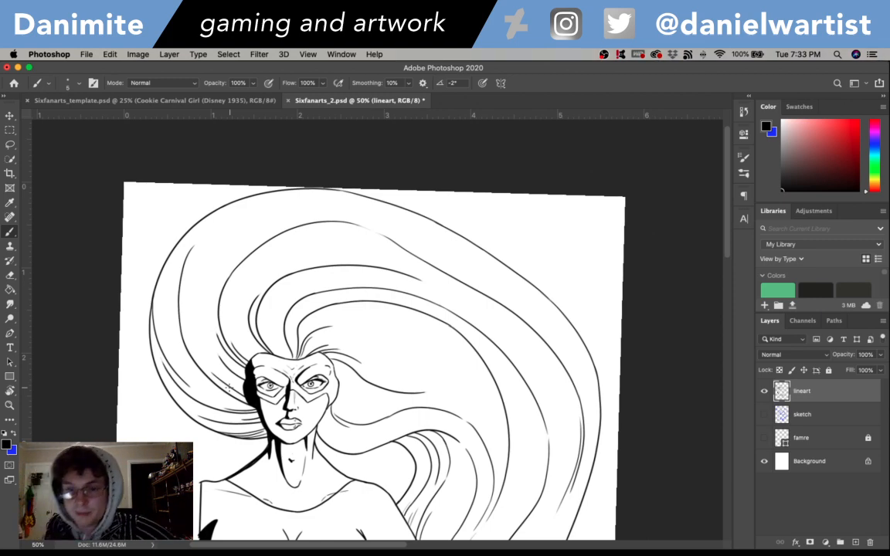
key(r)
drag(596, 342, 568, 327)
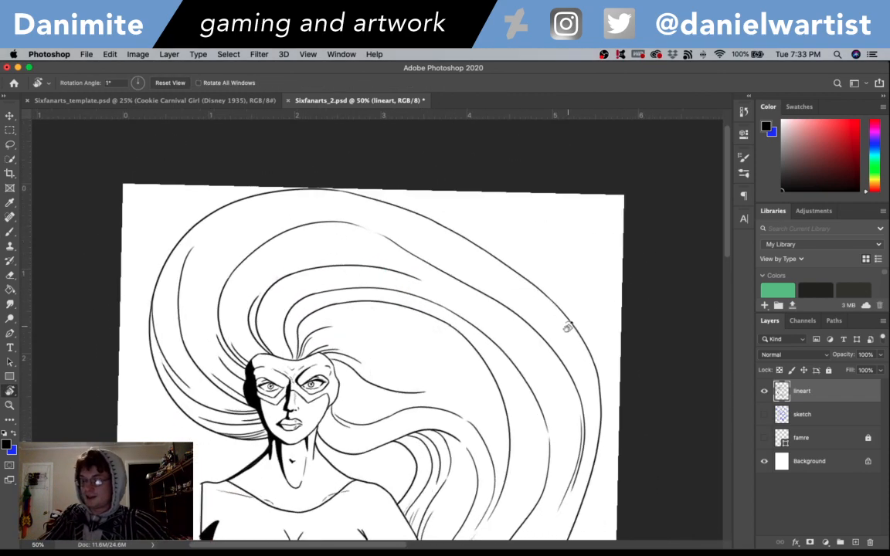
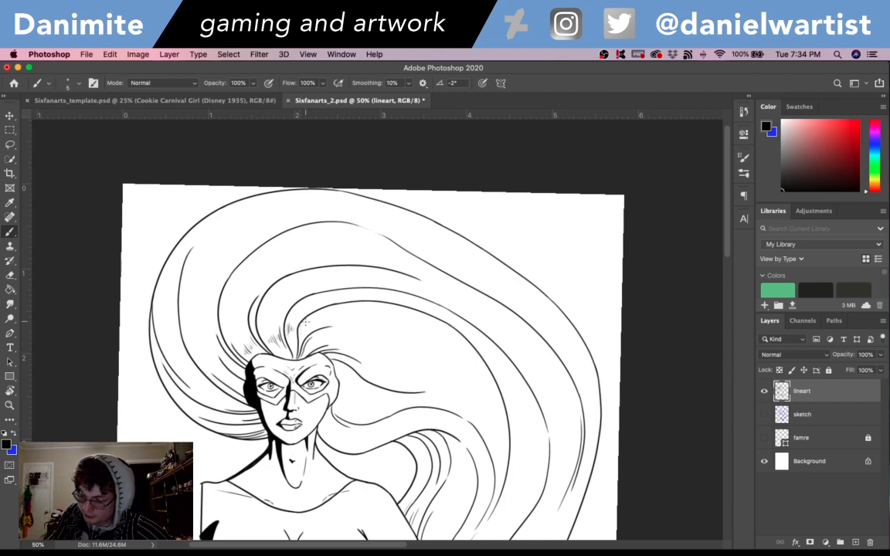
- Add short tapered strokes among the hair roots above the forehead, undoing the misplaced ones
drag(307, 322, 306, 331)
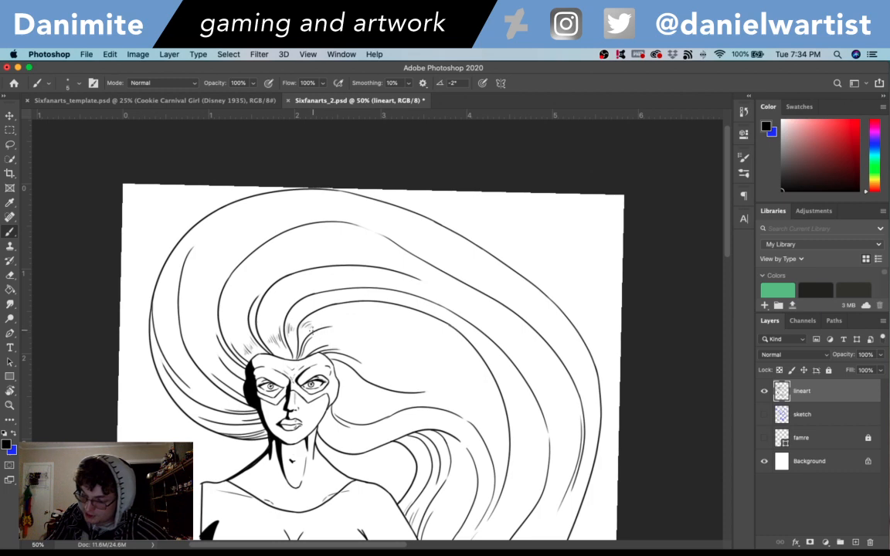
key(super+z)
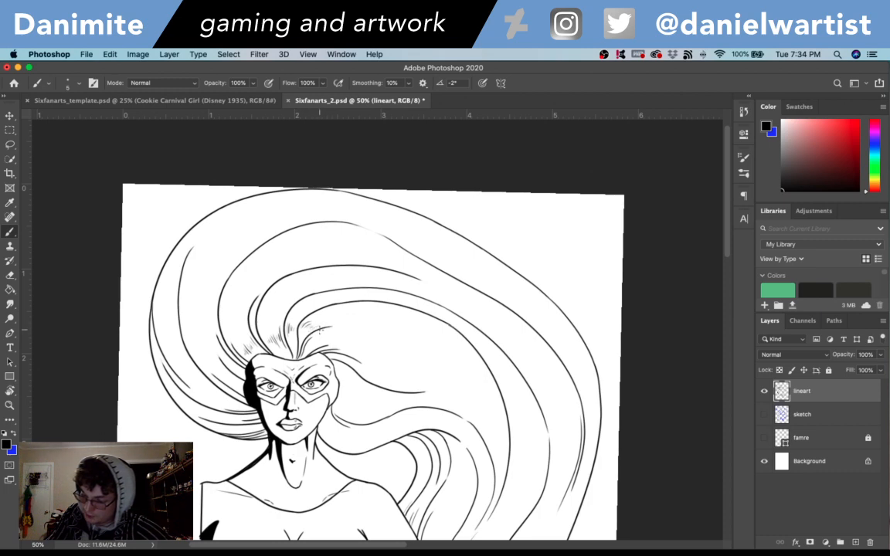
key(super+z)
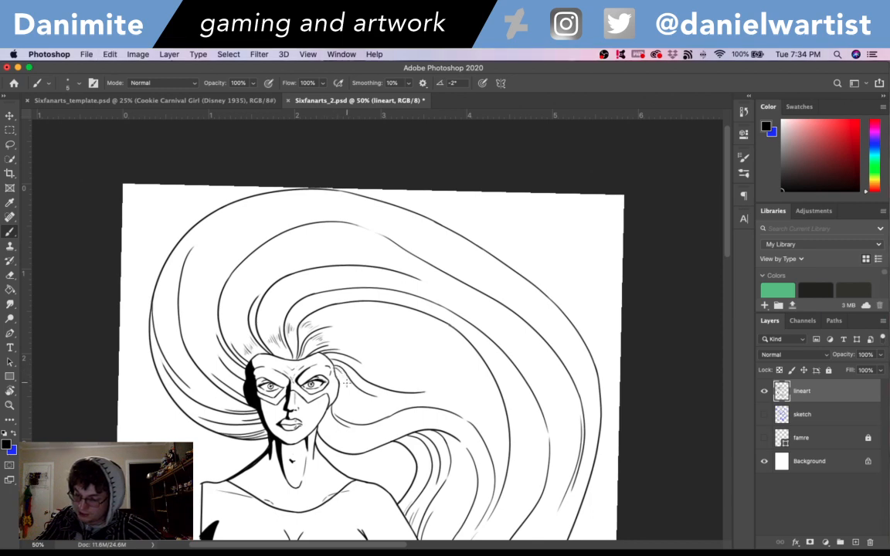
- Add clusters of short tapered strokes in the hair beside the cheek and jaw, undoing misplaced ones, and save the document
drag(339, 384, 377, 411)
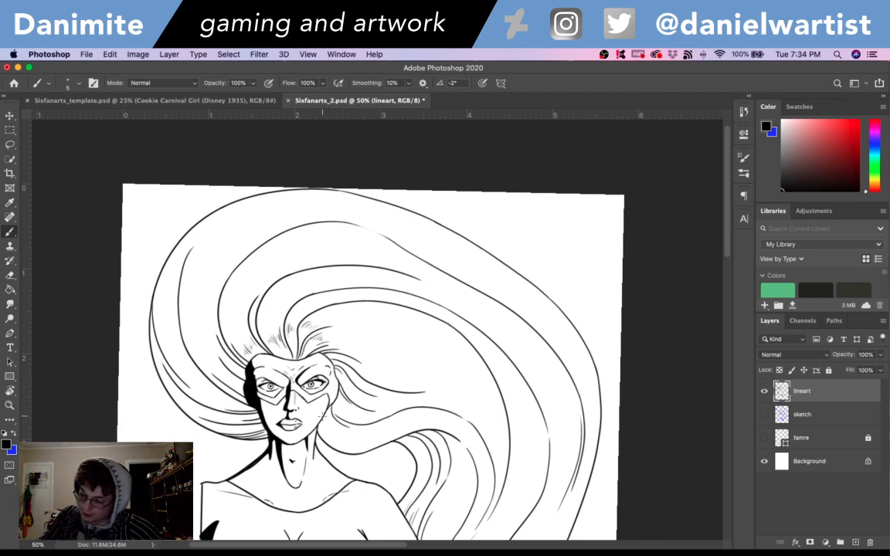
drag(319, 417, 344, 446)
key(super+z)
key(super+z)
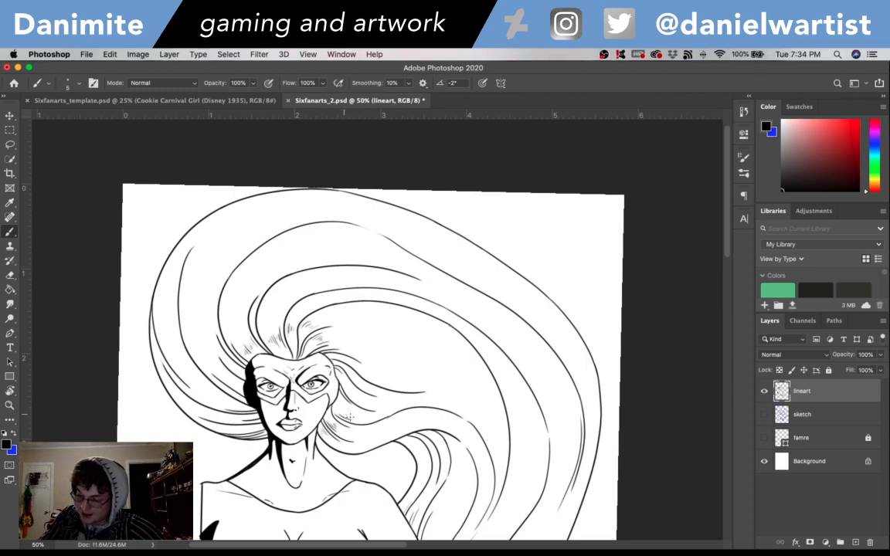
key(super+z)
key(super+z)
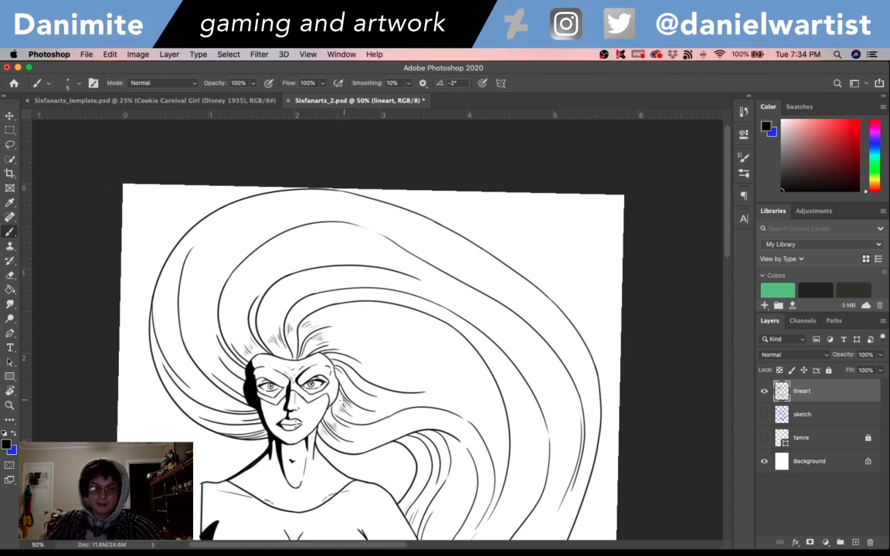
key(super+s)
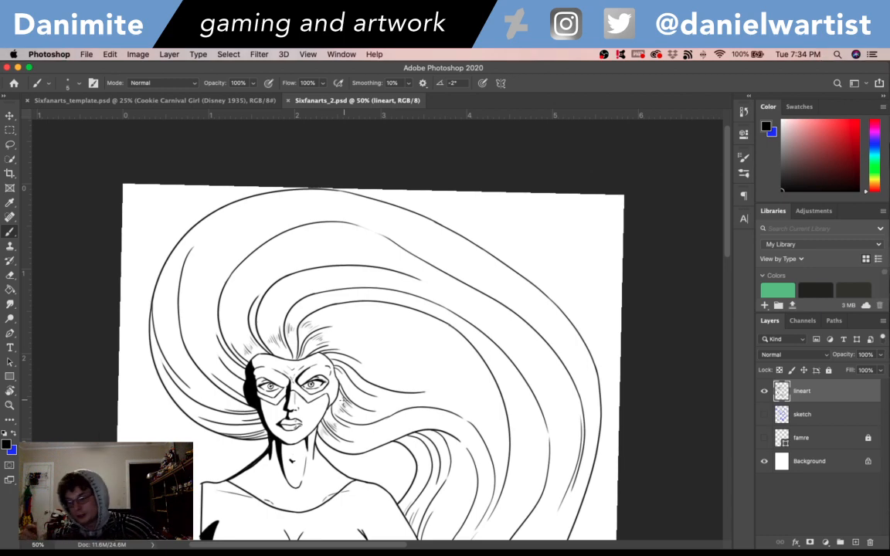
- Add short tapered strokes and thin strands in the hair beside the shadowed side of the forehead
mouse_move(607, 394)
mouse_down()
mouse_move(587, 304)
mouse_move(592, 219)
mouse_move(604, 225)
mouse_move(617, 262)
mouse_move(603, 303)
mouse_up()
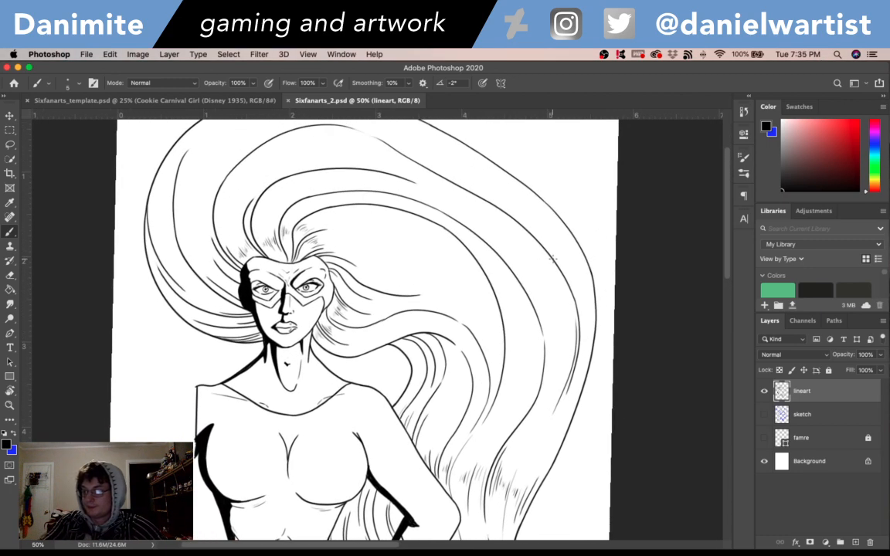
drag(212, 250, 220, 262)
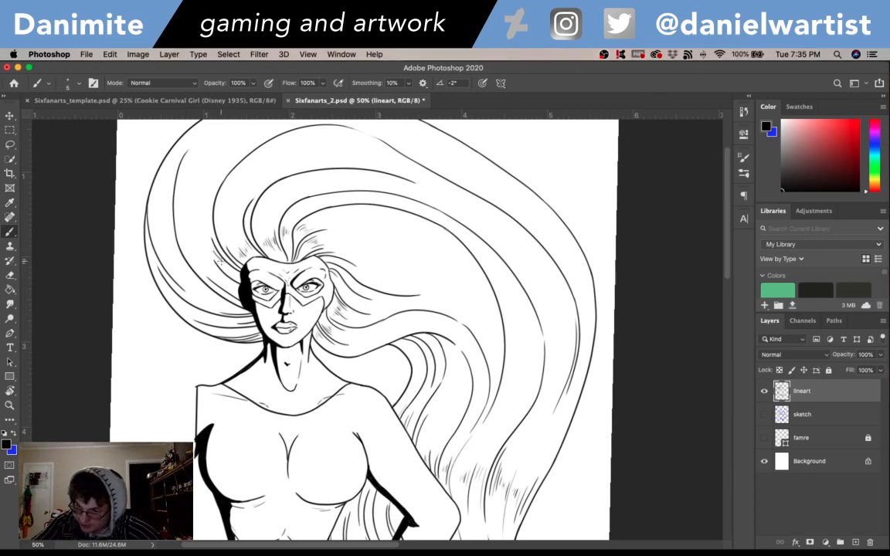
drag(192, 231, 222, 273)
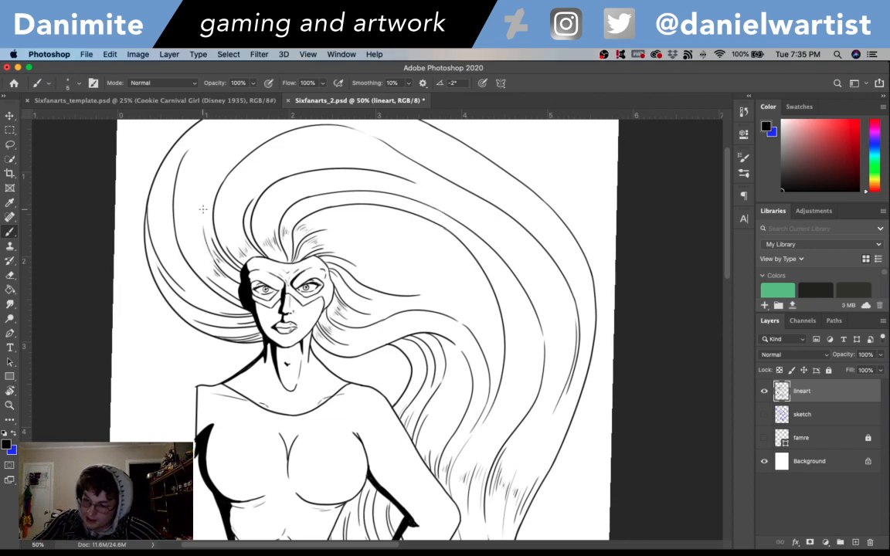
- Hatch a diagonal band of short tapered strokes across the outer strands where the hair curves down from the crown
scroll(523, 408, up, 2)
scroll(523, 407, right, 4)
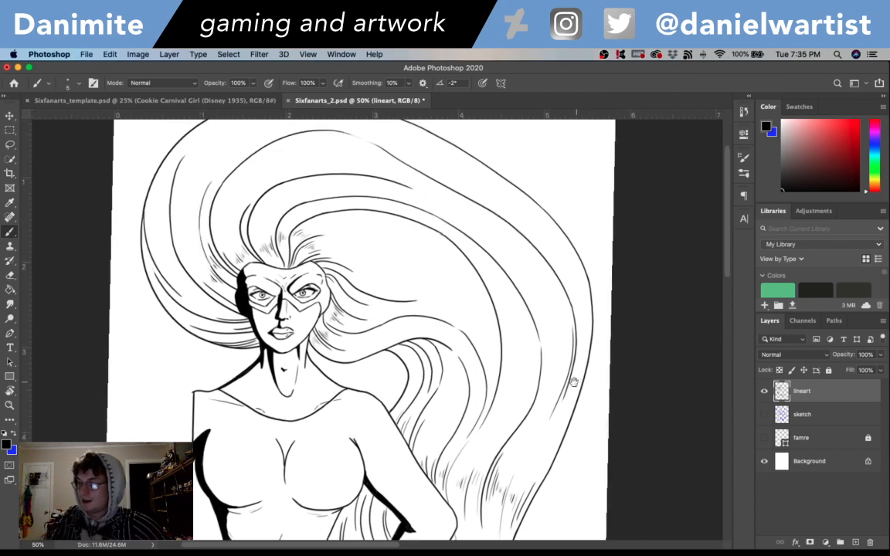
mouse_move(385, 274)
mouse_down()
mouse_move(410, 290)
mouse_move(396, 277)
mouse_move(420, 298)
mouse_move(406, 271)
mouse_move(434, 294)
mouse_move(413, 271)
mouse_move(430, 291)
mouse_up()
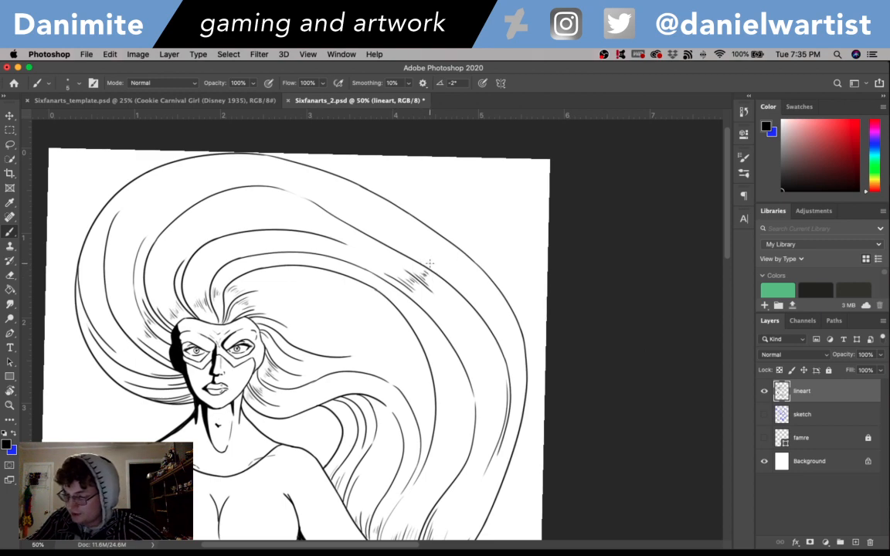
mouse_move(437, 265)
mouse_down()
mouse_move(464, 282)
mouse_move(465, 258)
mouse_up()
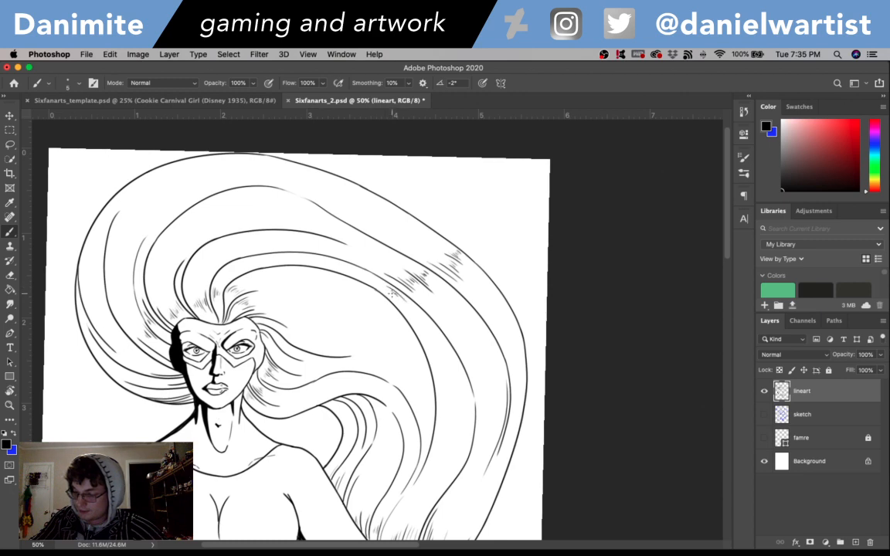
- Continue the band of short strokes inside the inner arc down to the side strand, and undo the last three strokes
mouse_move(370, 290)
mouse_down()
mouse_move(408, 331)
mouse_move(389, 314)
mouse_up()
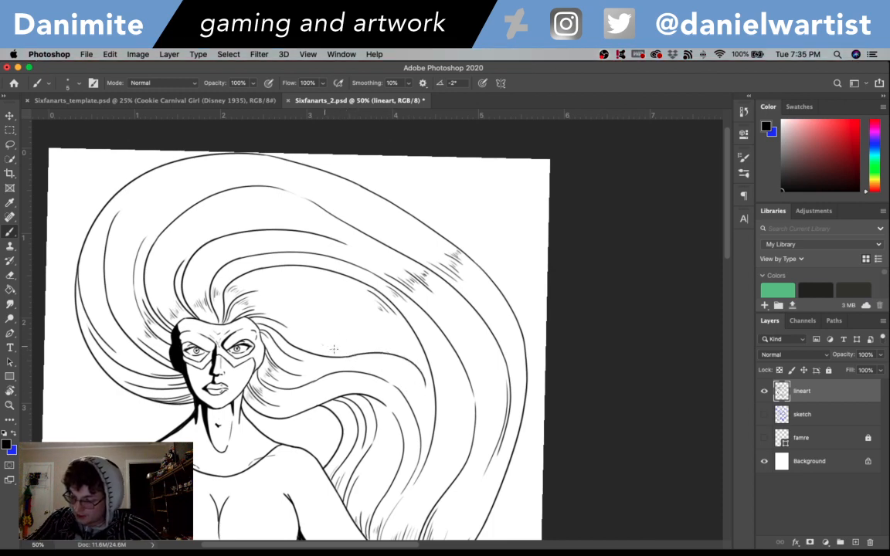
mouse_move(334, 348)
mouse_down()
mouse_move(363, 349)
mouse_move(332, 344)
mouse_move(365, 346)
mouse_move(348, 342)
mouse_move(356, 336)
mouse_move(378, 342)
mouse_move(355, 330)
mouse_move(370, 330)
mouse_move(357, 327)
mouse_move(371, 328)
mouse_move(360, 326)
mouse_move(372, 326)
mouse_move(367, 318)
mouse_move(393, 335)
mouse_move(378, 316)
mouse_up()
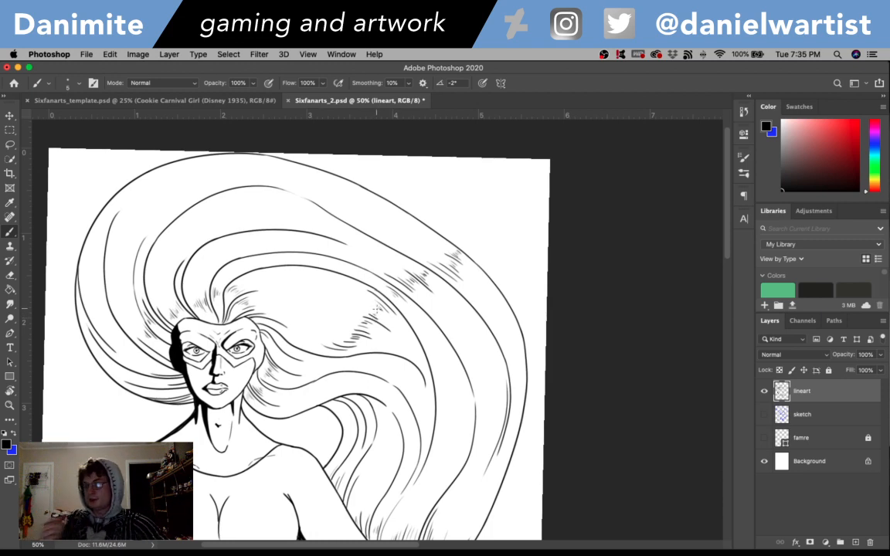
key(super+z)
key(super+z)
key(super+z)
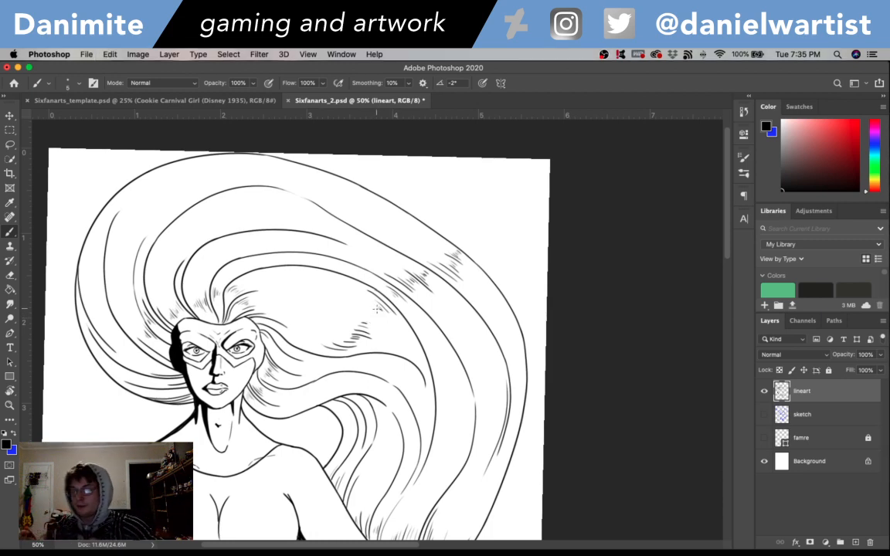
- Rotate the canvas to about -48° and ink a solid black tapered shadow under the side strand above the shoulder
key(super+minus)
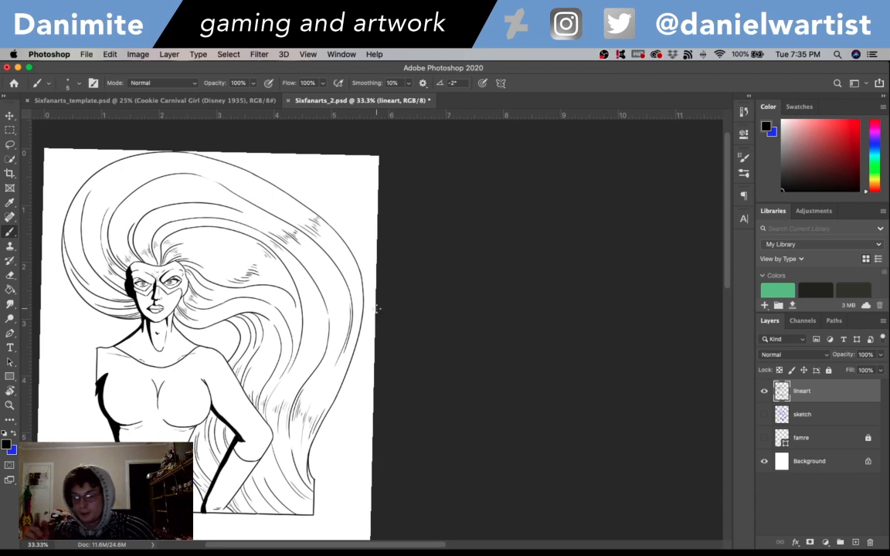
drag(343, 372, 372, 314)
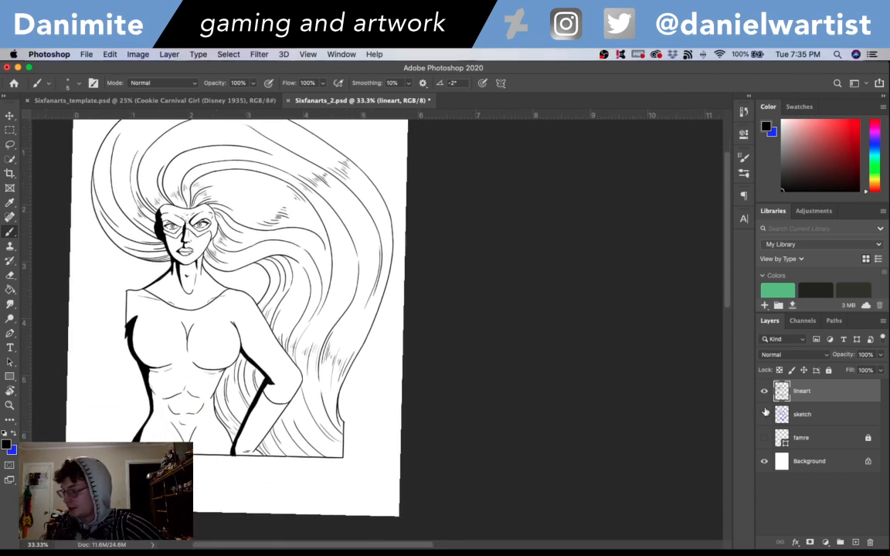
key(super+plus)
key(super+plus)
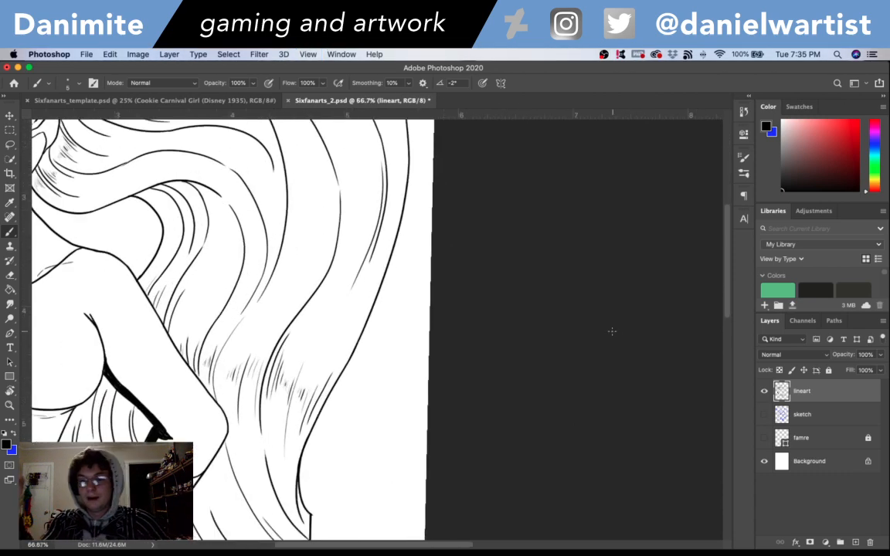
drag(322, 249, 467, 300)
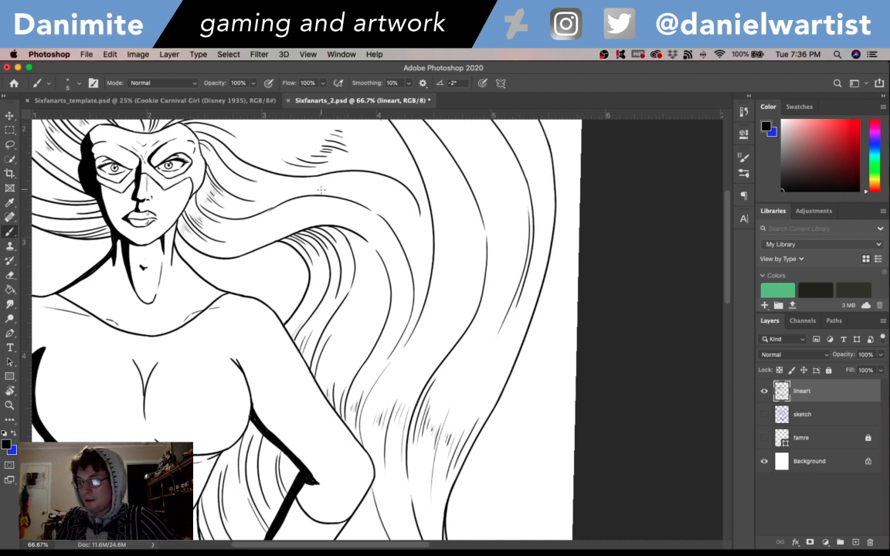
key(r)
drag(321, 189, 403, 179)
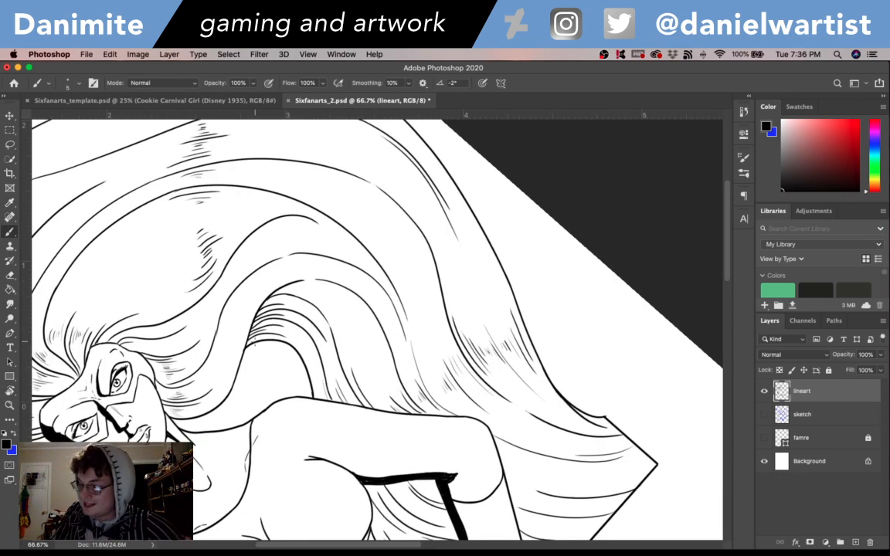
drag(253, 340, 272, 297)
mouse_move(249, 343)
mouse_down()
mouse_move(284, 288)
mouse_move(272, 295)
mouse_move(287, 286)
mouse_up()
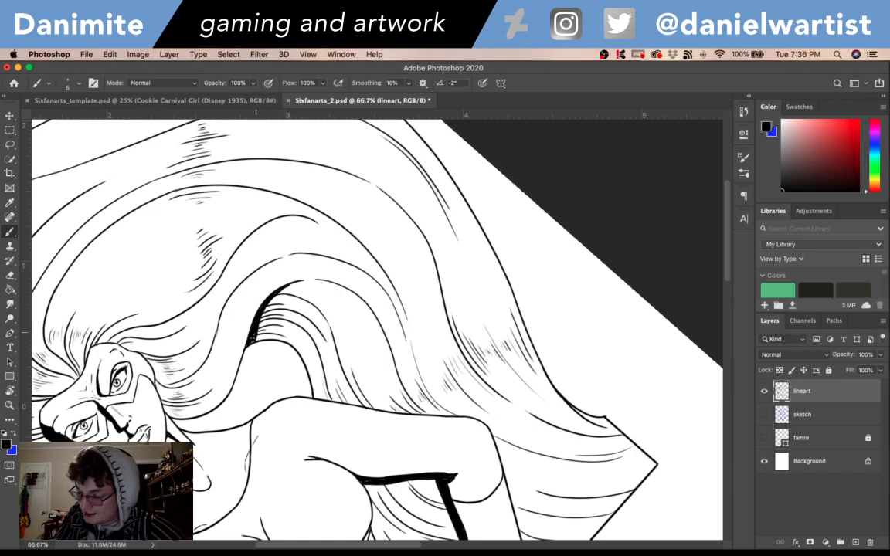
key(e)
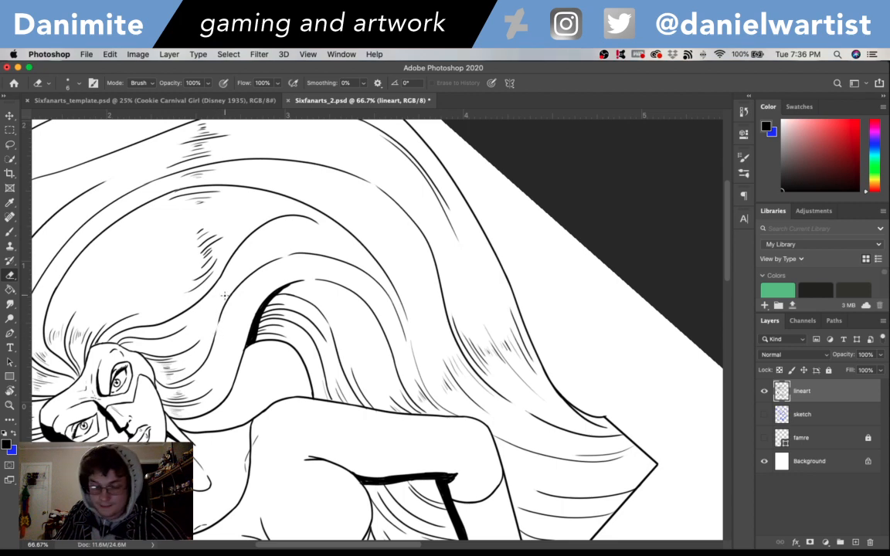
key(b)
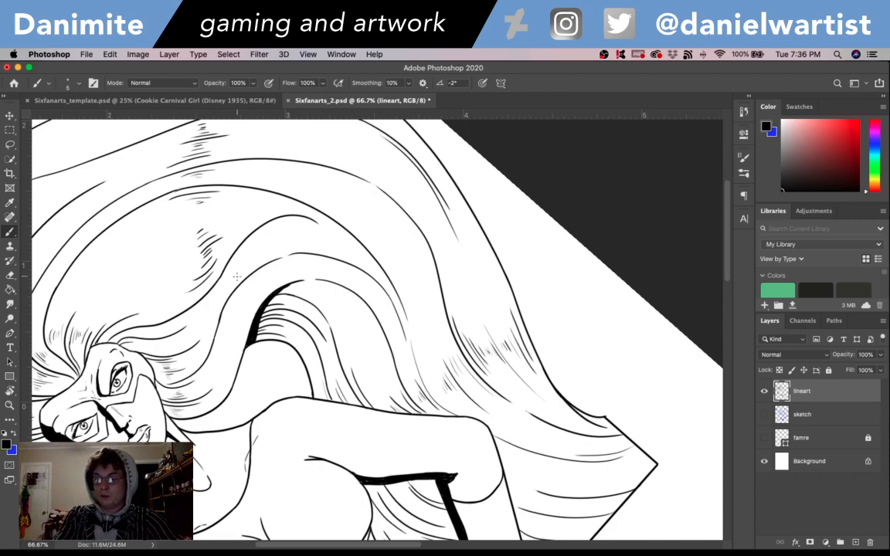
- Rotate the canvas back upright and save the document
key(super+minus)
key(r)
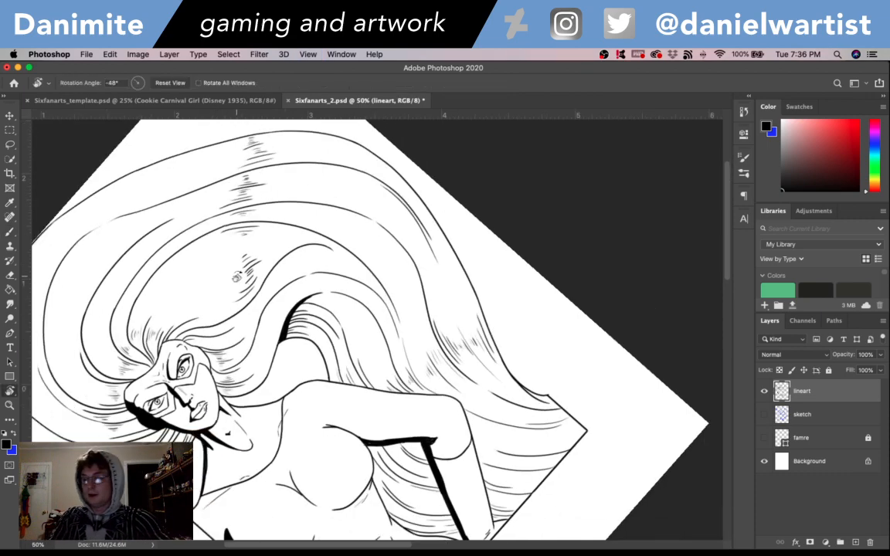
mouse_move(541, 254)
mouse_down()
mouse_move(558, 294)
mouse_move(554, 354)
mouse_move(536, 397)
mouse_up()
key(b)
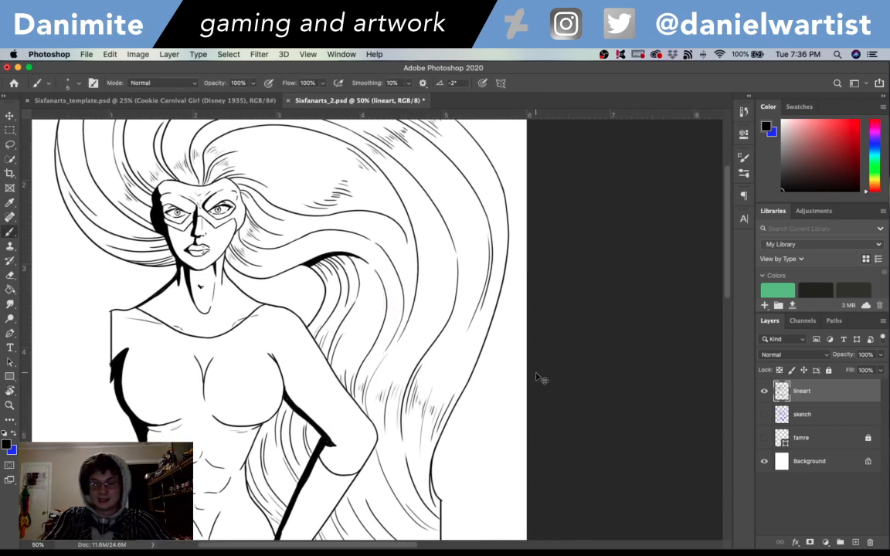
key(super+minus)
key(super+s)
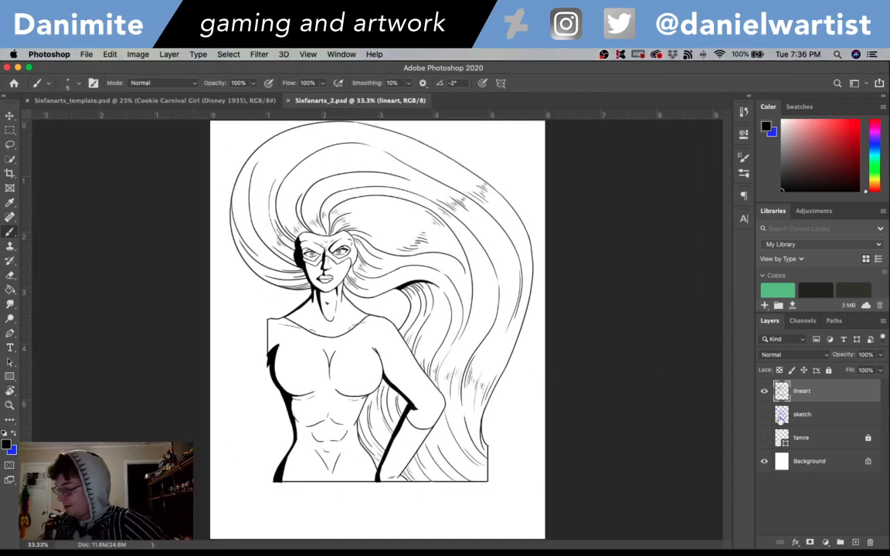
- Toggle the famre layer's visibility on and off, and create a new layer named "skin grey" directly above the sketch layer
click(765, 438)
click(765, 438)
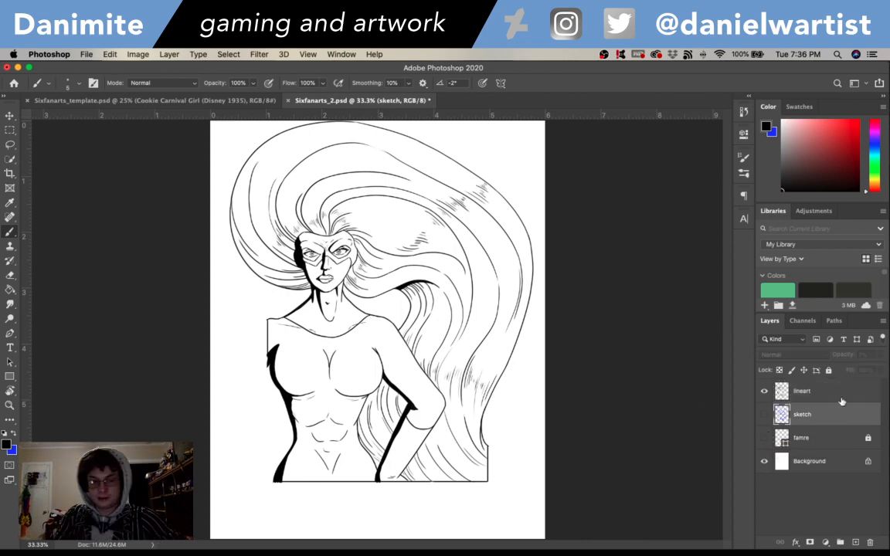
key(alt+bracketleft)
key(super+shift+n)
text(skin g)
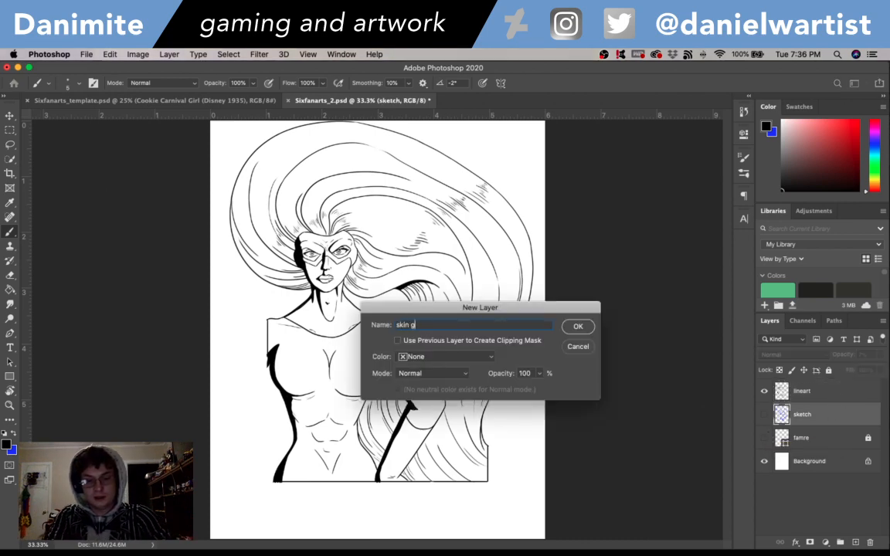
key(Return)
- Zoom in on the face at 200% and set the foreground color to grey b2b2b2
key(super+plus)
key(super+plus)
key(super+plus)
key(super+plus)
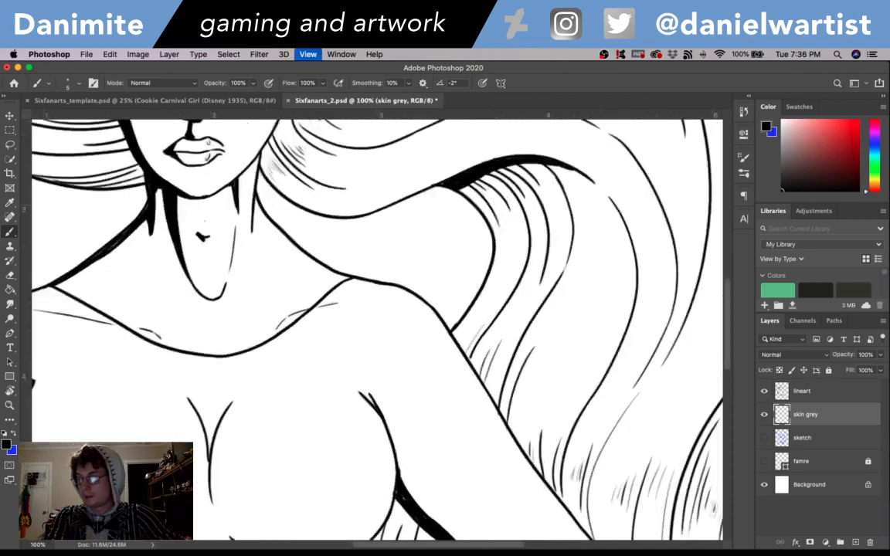
drag(267, 222, 586, 478)
drag(513, 313, 505, 438)
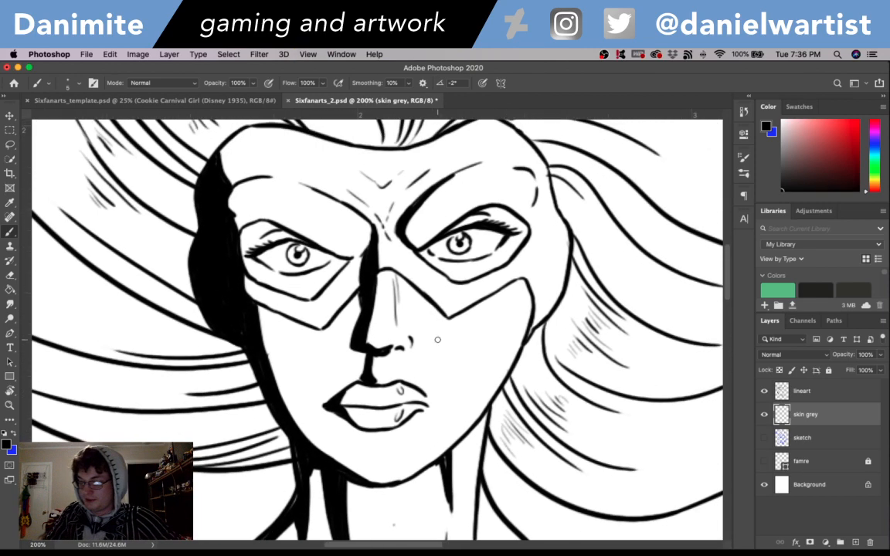
click(6, 444)
text(b2b2b2)
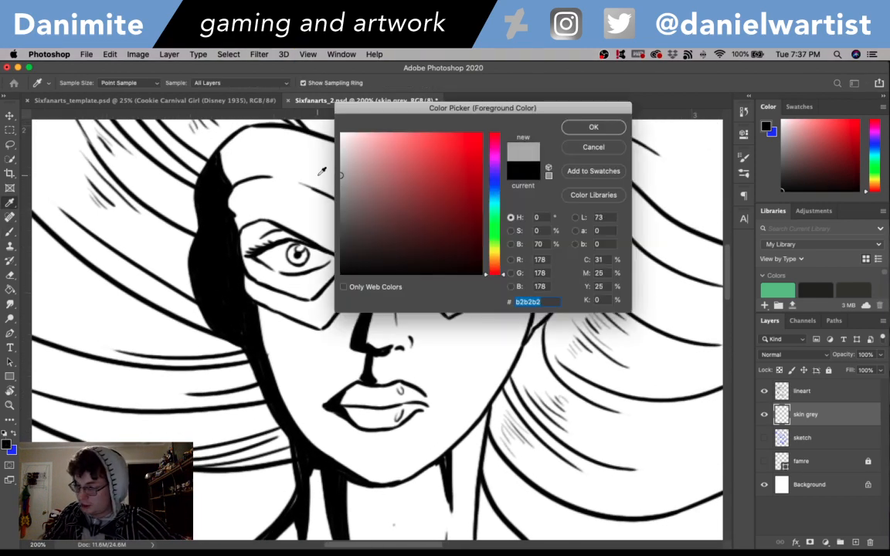
click(593, 128)
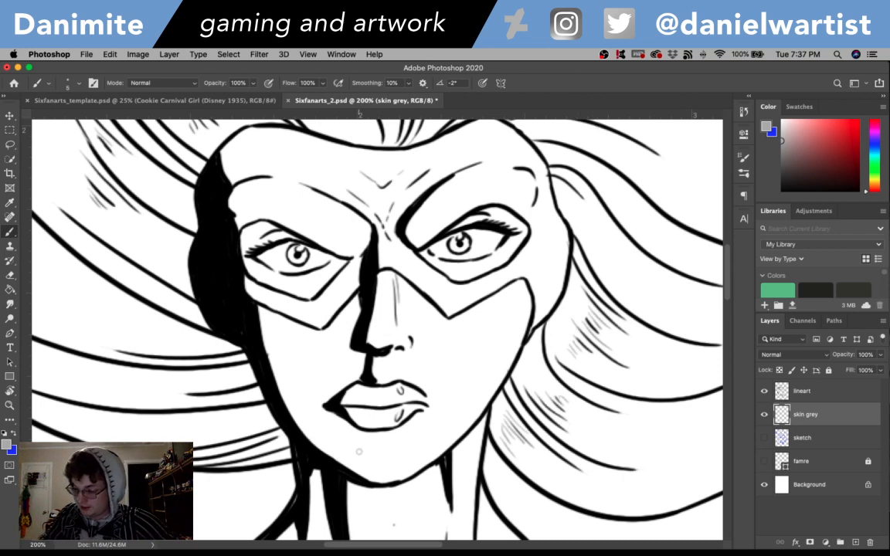
- Outline the bare lower face in grey on the skin grey layer, following the mask's lower edge, the nose shadow, cheeks, jaw and chin
drag(332, 448, 347, 462)
mouse_move(340, 461)
mouse_down()
mouse_move(259, 359)
mouse_move(270, 352)
mouse_move(246, 318)
mouse_move(251, 328)
mouse_move(243, 297)
mouse_move(322, 334)
mouse_move(392, 275)
mouse_move(351, 342)
mouse_move(361, 354)
mouse_move(348, 346)
mouse_move(366, 356)
mouse_move(346, 318)
mouse_move(357, 308)
mouse_move(334, 304)
mouse_move(384, 286)
mouse_move(374, 331)
mouse_up()
mouse_move(400, 280)
mouse_down()
mouse_move(361, 254)
mouse_move(394, 286)
mouse_up()
mouse_move(434, 309)
mouse_down()
mouse_move(448, 323)
mouse_move(513, 286)
mouse_up()
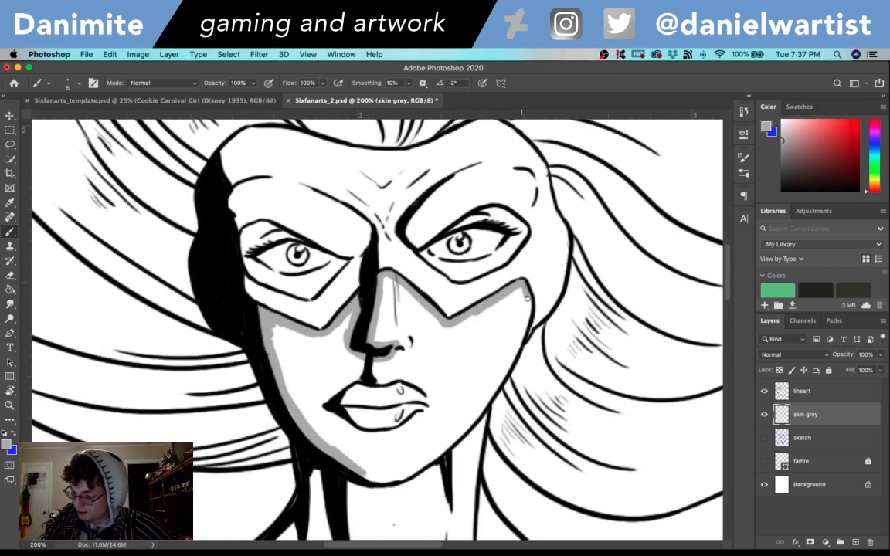
mouse_move(526, 314)
mouse_down()
mouse_move(511, 364)
mouse_move(479, 409)
mouse_up()
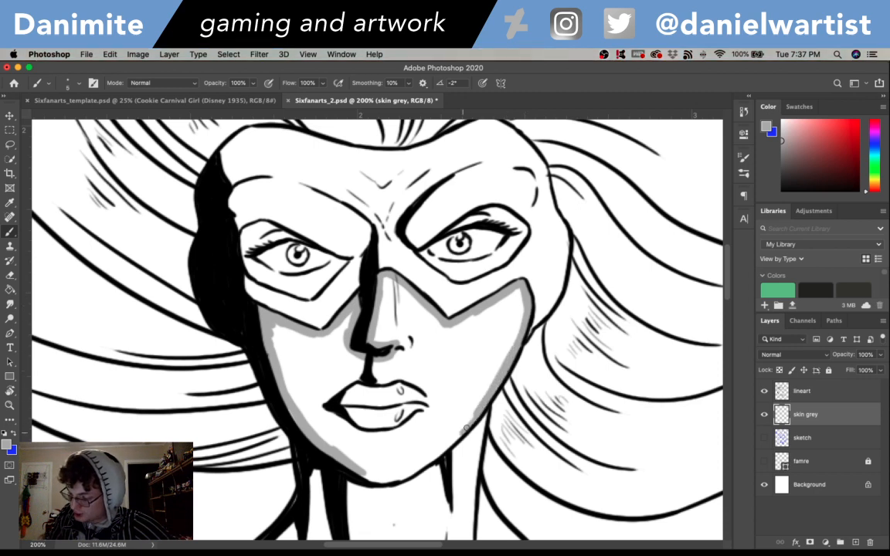
mouse_move(369, 472)
mouse_down()
mouse_move(406, 474)
mouse_move(428, 458)
mouse_move(404, 476)
mouse_move(442, 453)
mouse_up()
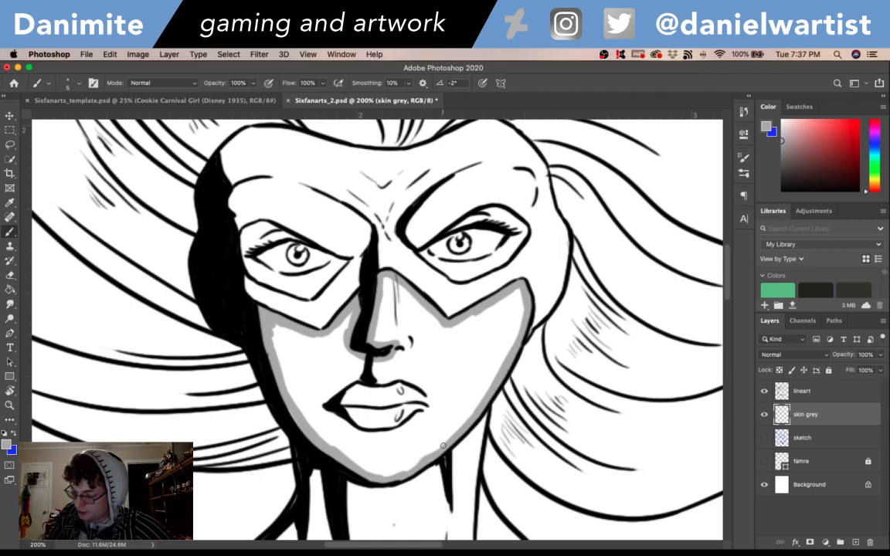
- Outline around the lips in the same grey and flood-fill the enclosed lower face, leaving the lips white
mouse_move(327, 409)
mouse_down()
mouse_move(348, 422)
mouse_move(394, 432)
mouse_up()
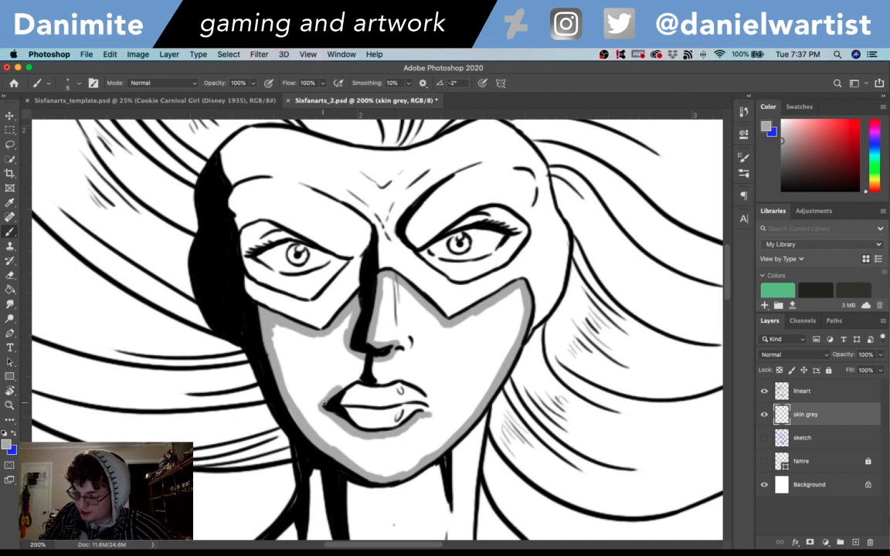
mouse_move(323, 402)
mouse_down()
mouse_move(390, 378)
mouse_move(411, 379)
mouse_move(433, 405)
mouse_up()
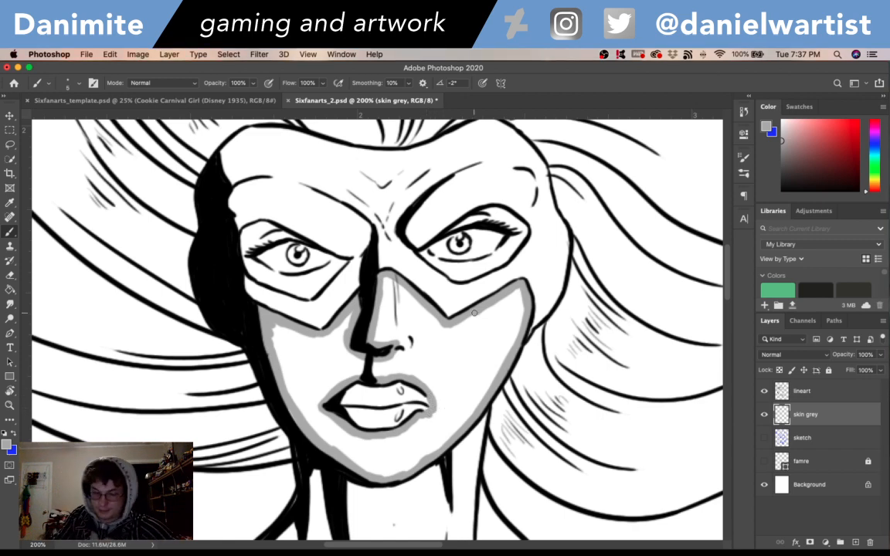
key(g)
click(485, 343)
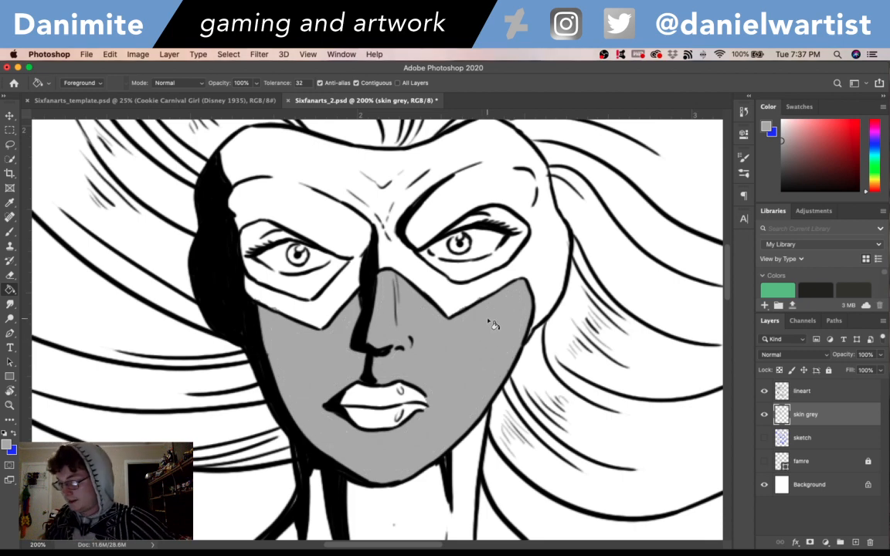
- Paint the skin inside both mask eye openings grey, leaving the eyeballs white, and save the document
key(b)
drag(477, 274, 506, 332)
mouse_move(327, 294)
mouse_down()
mouse_move(272, 291)
mouse_move(288, 298)
mouse_move(284, 291)
mouse_move(296, 281)
mouse_move(308, 291)
mouse_move(278, 302)
mouse_move(280, 319)
mouse_move(298, 331)
mouse_move(273, 319)
mouse_move(298, 340)
mouse_move(283, 333)
mouse_move(308, 344)
mouse_move(290, 325)
mouse_move(319, 338)
mouse_move(307, 346)
mouse_move(338, 352)
mouse_move(329, 347)
mouse_move(347, 342)
mouse_move(317, 337)
mouse_move(368, 322)
mouse_up()
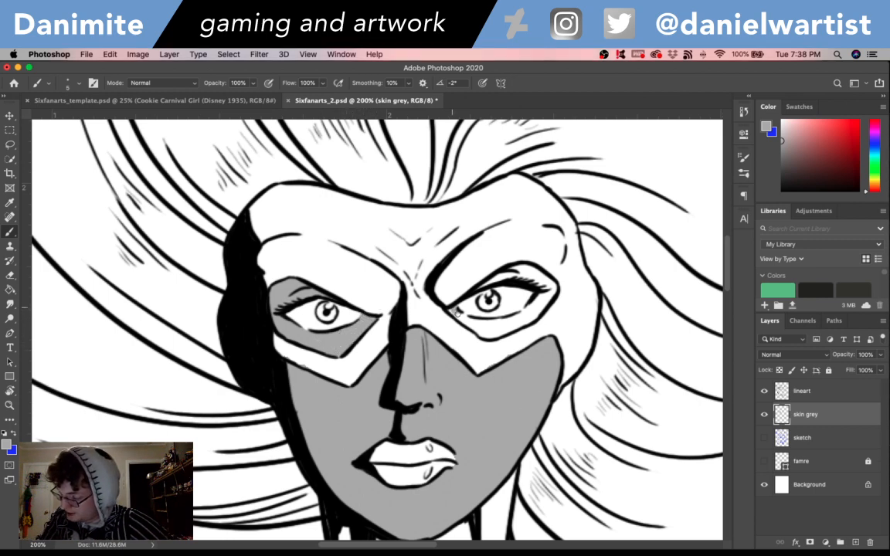
mouse_move(456, 311)
mouse_down()
mouse_move(495, 324)
mouse_move(486, 314)
mouse_move(531, 318)
mouse_move(515, 329)
mouse_move(533, 316)
mouse_move(532, 304)
mouse_move(547, 304)
mouse_move(535, 314)
mouse_up()
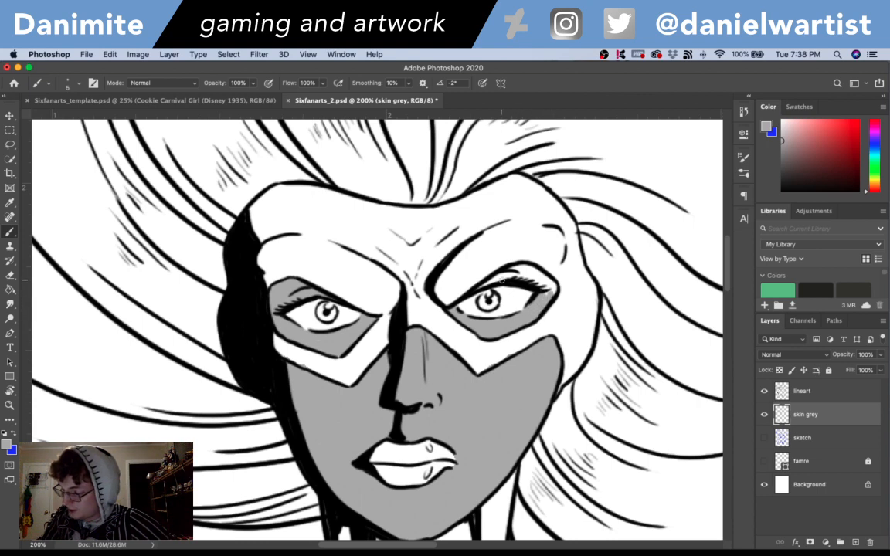
drag(519, 273, 549, 292)
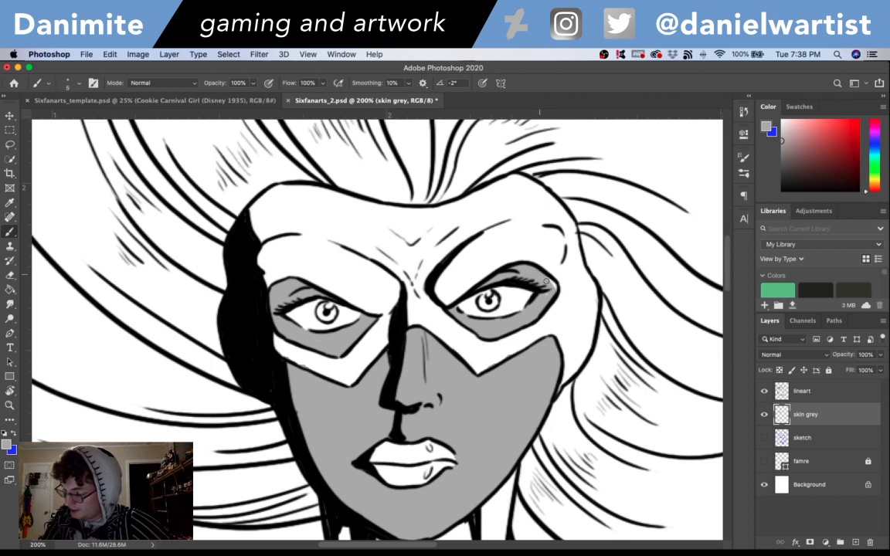
key(super+s)
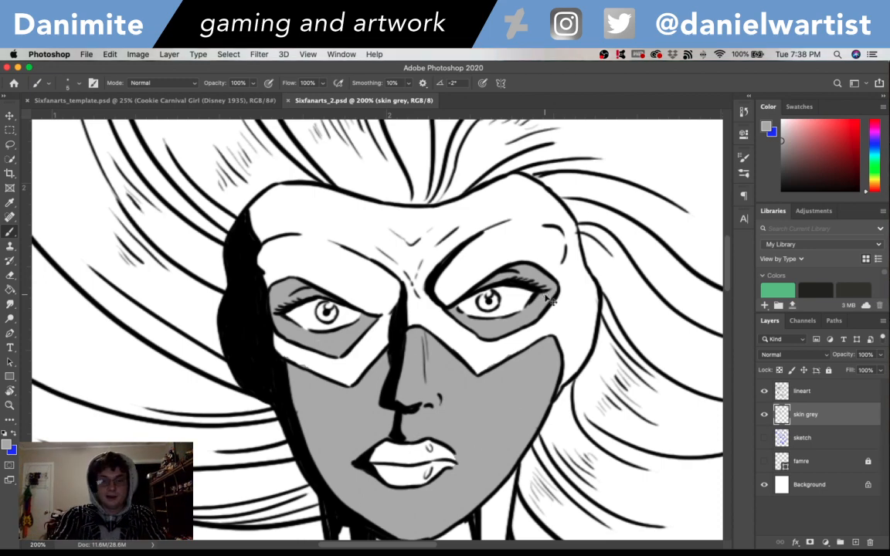
key(super+minus)
key(super+minus)
key(super+minus)
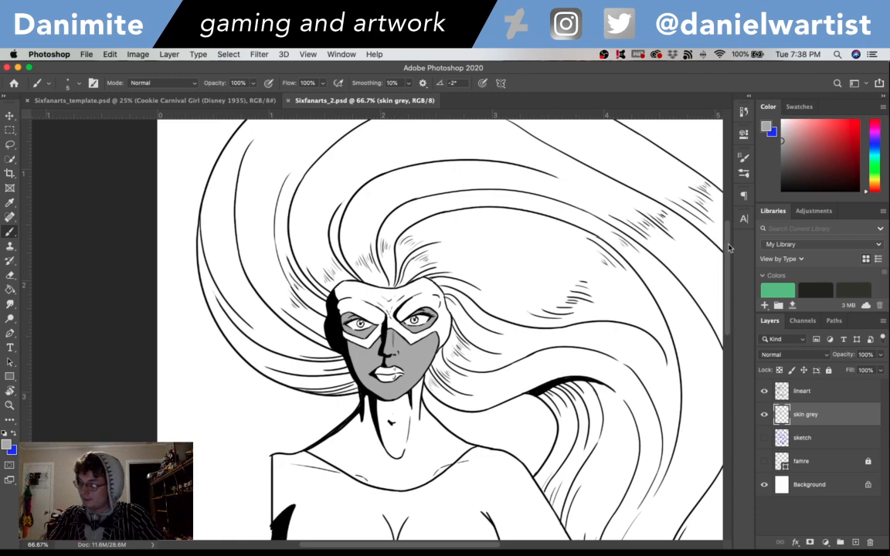
mouse_move(728, 245)
mouse_down()
mouse_move(734, 339)
mouse_move(724, 248)
mouse_move(720, 259)
mouse_up()
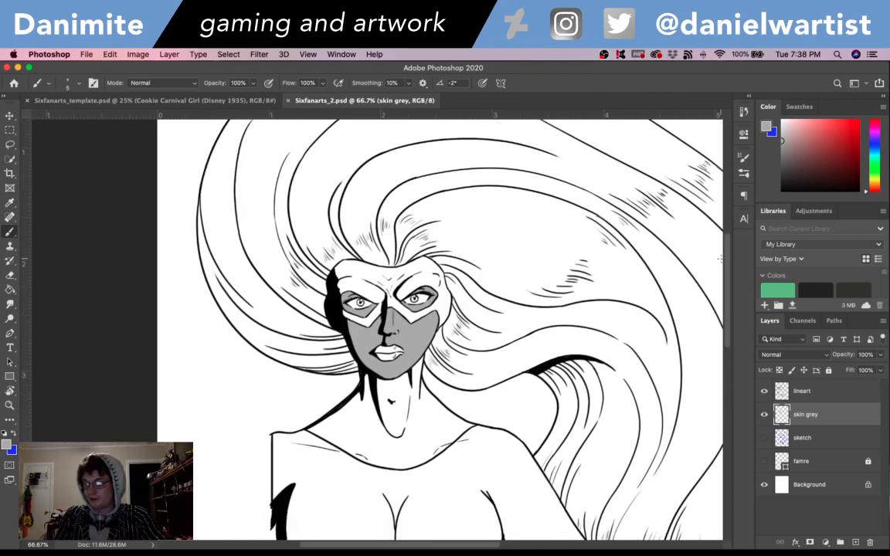
key(super+plus)
key(super+plus)
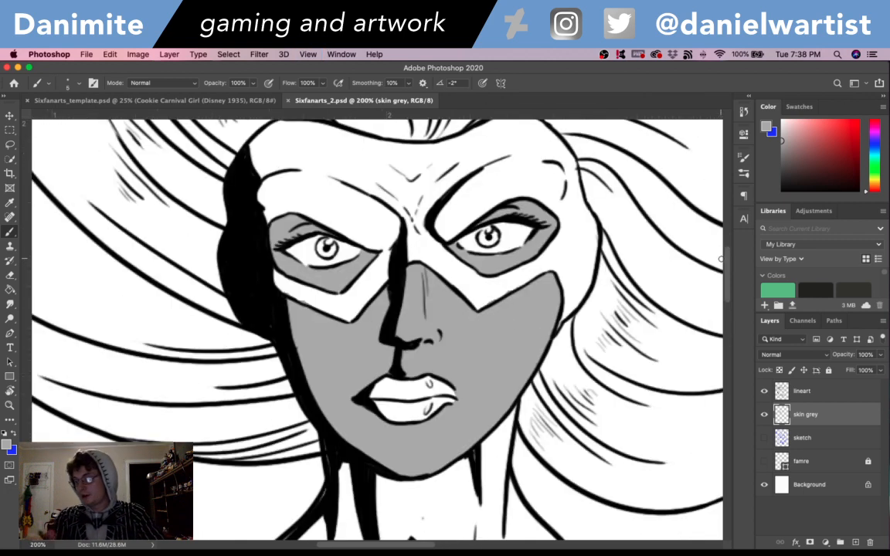
- Load the skin grey layer's painted area as a selection and create a new layer named "skin dark" above it
super+click(783, 415)
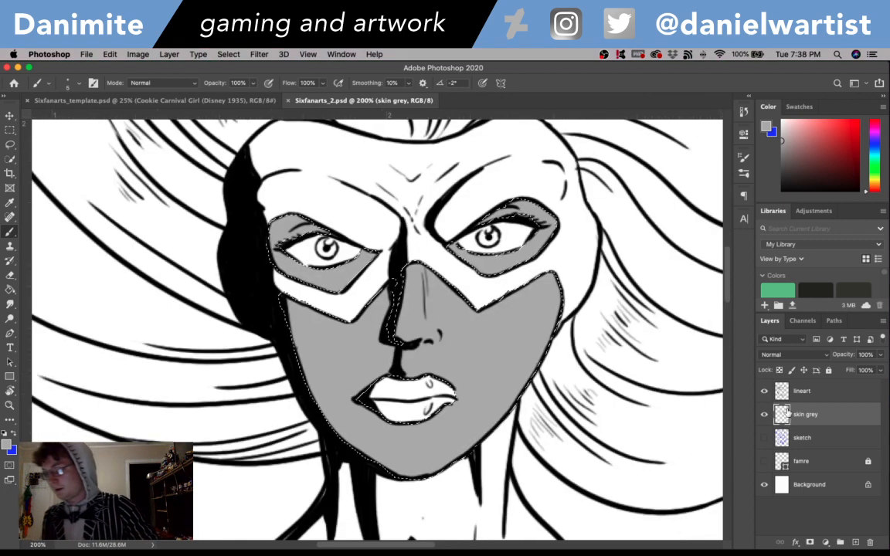
key(super+shift+n)
text(s)
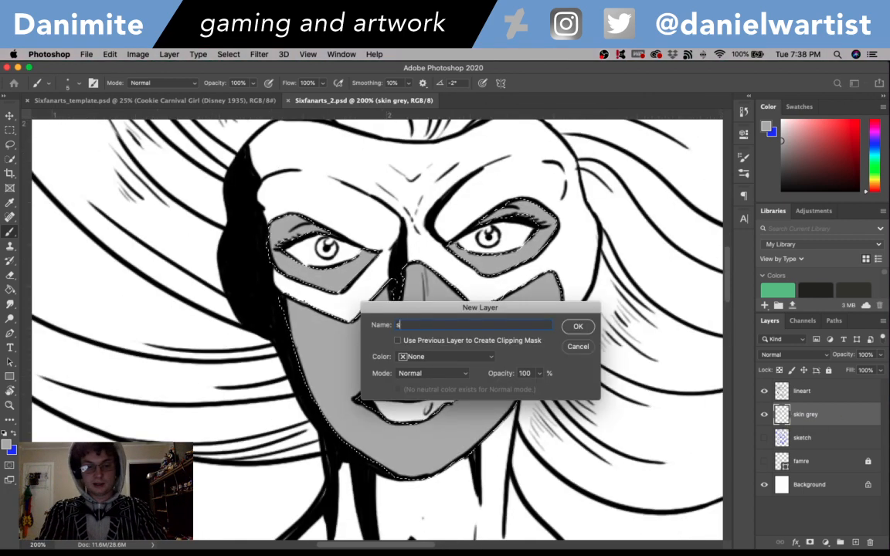
text(kin dar)
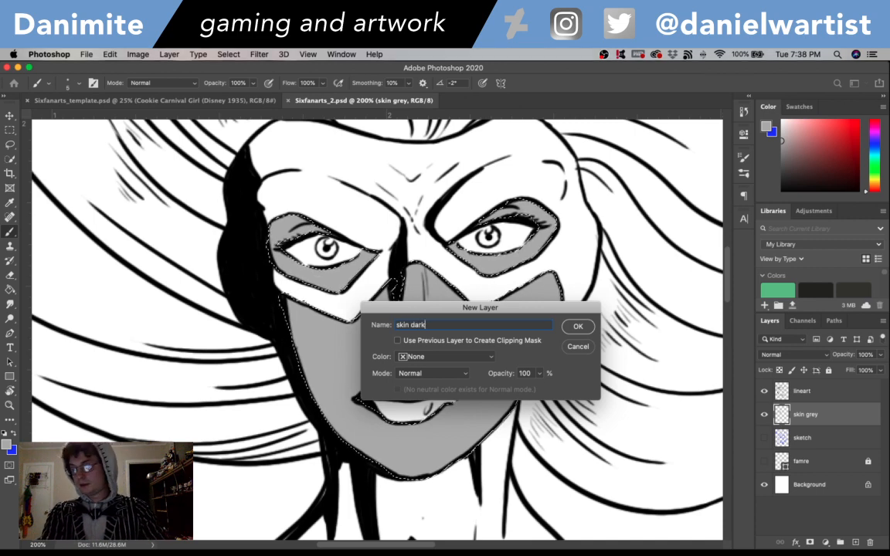
text(k)
key(Return)
- Choose a darker grey and paint shadows inside the selection on the shaded cheek, eye openings, nose, around the mouth and chin
click(6, 444)
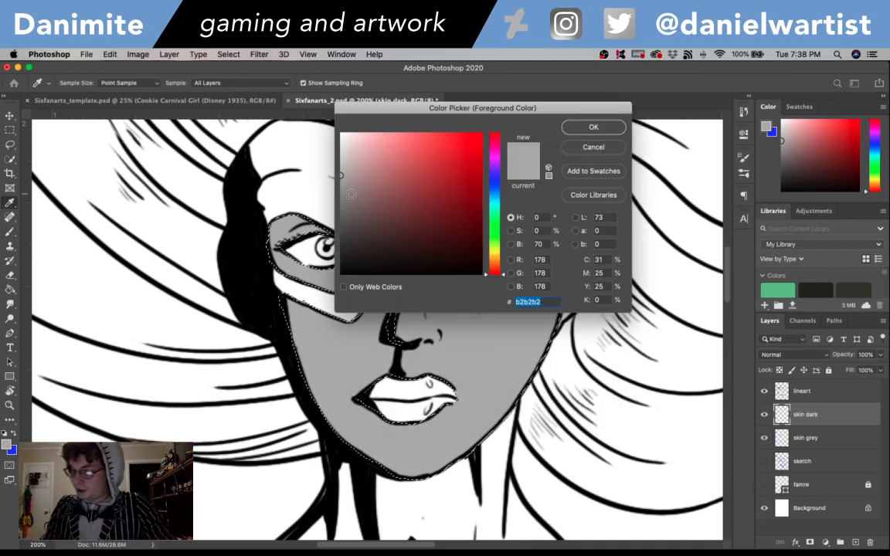
click(322, 198)
click(582, 131)
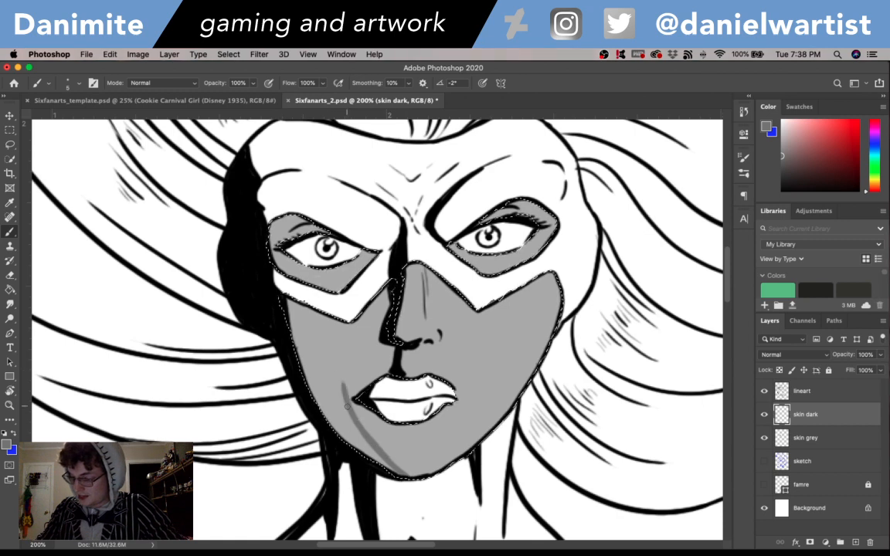
key(super+z)
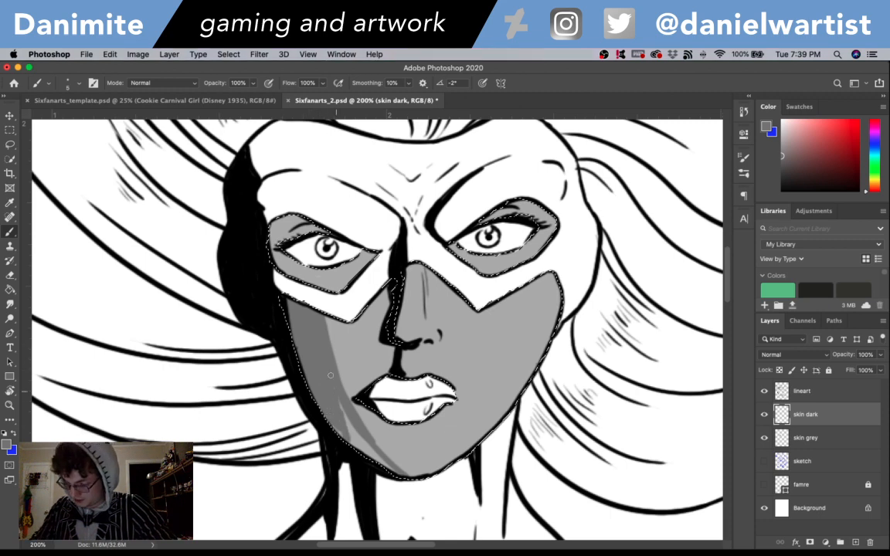
drag(331, 375, 370, 449)
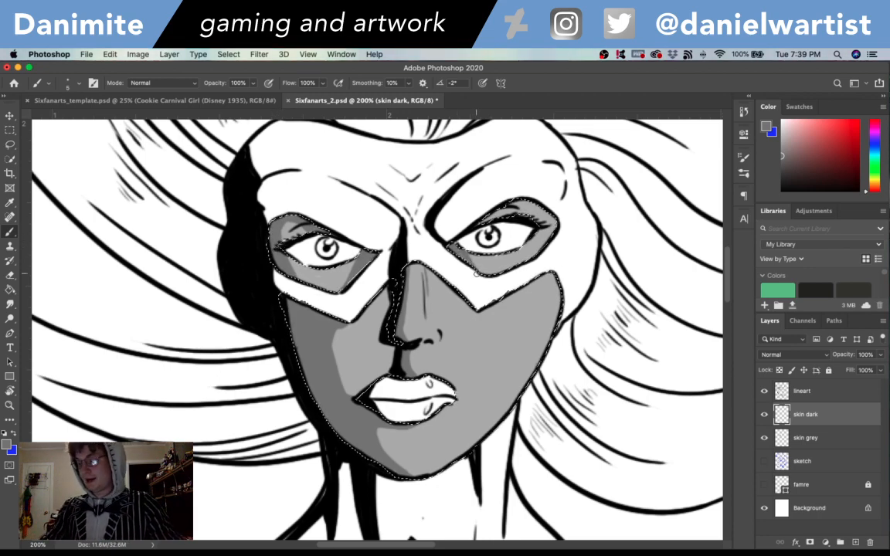
- Create a new layer named "skin light" above skin dark and set the foreground color to light grey d6d6d6
mouse_move(728, 274)
mouse_down()
mouse_move(726, 209)
mouse_move(723, 318)
mouse_move(722, 232)
mouse_move(720, 269)
mouse_up()
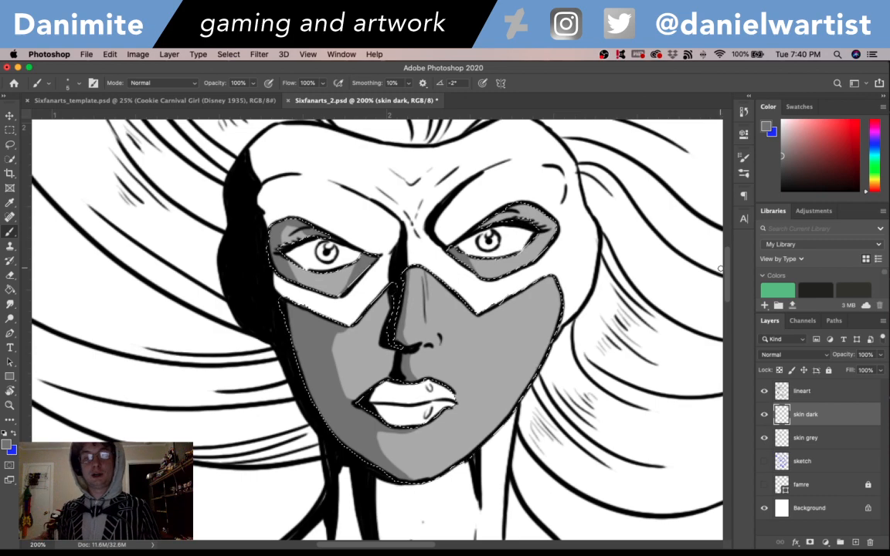
mouse_move(720, 269)
mouse_down()
mouse_move(724, 280)
mouse_move(729, 236)
mouse_move(731, 265)
mouse_up()
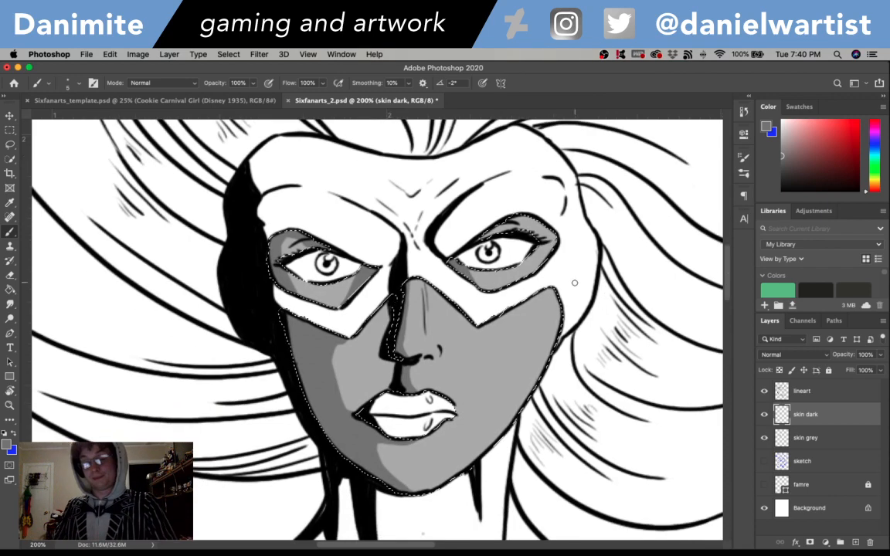
key(i)
click(470, 349)
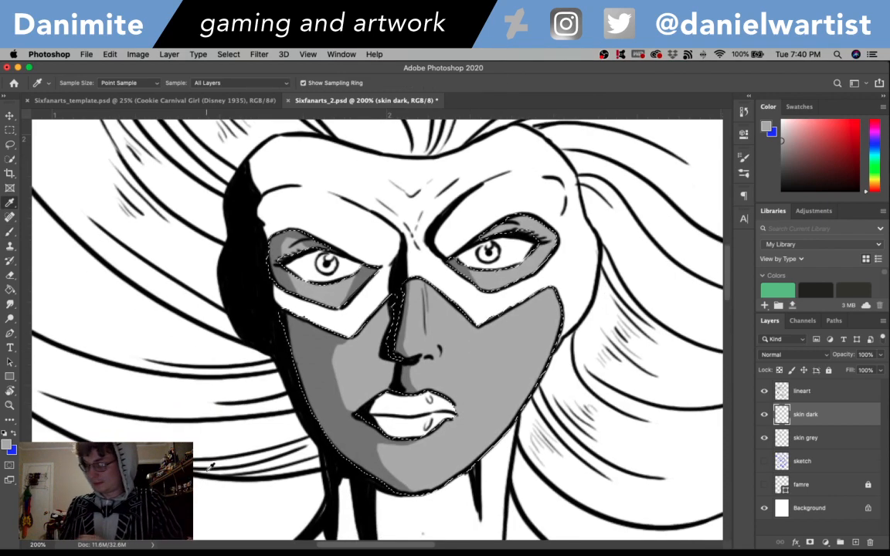
key(super+shift+n)
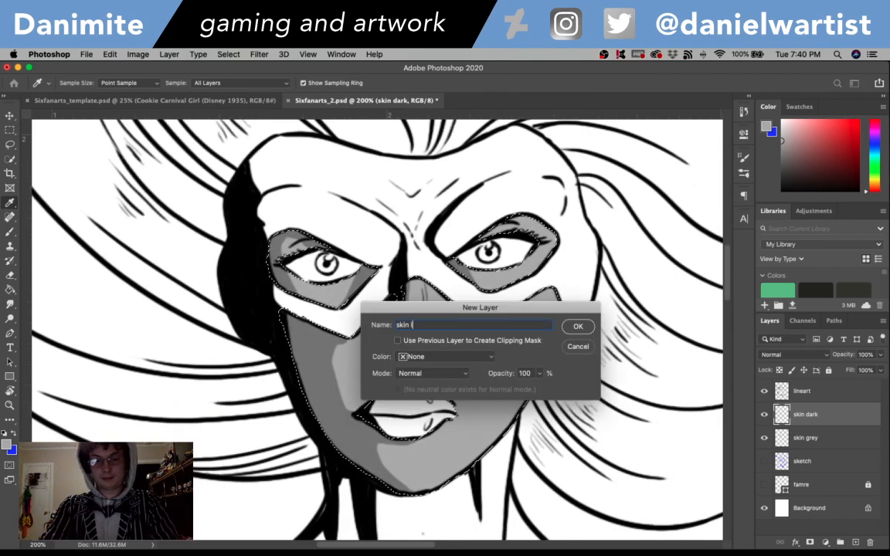
key(Return)
click(7, 445)
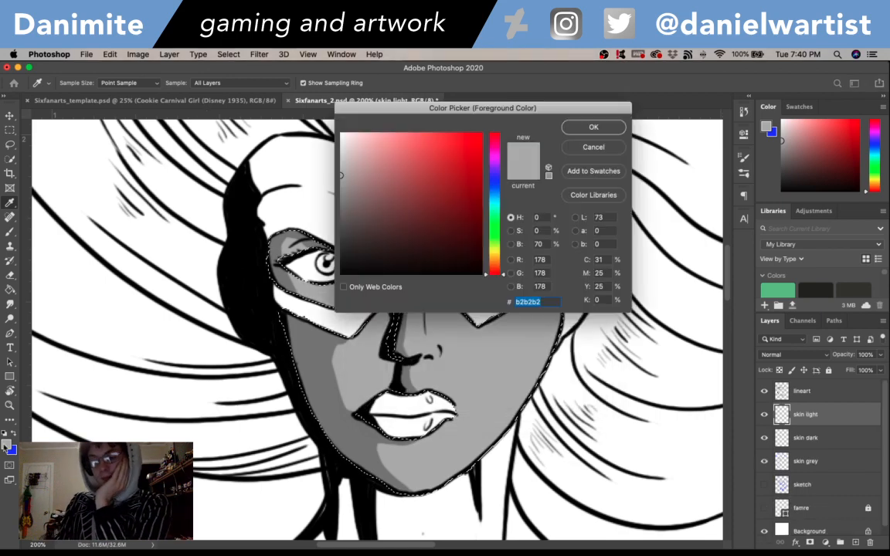
key(Return)
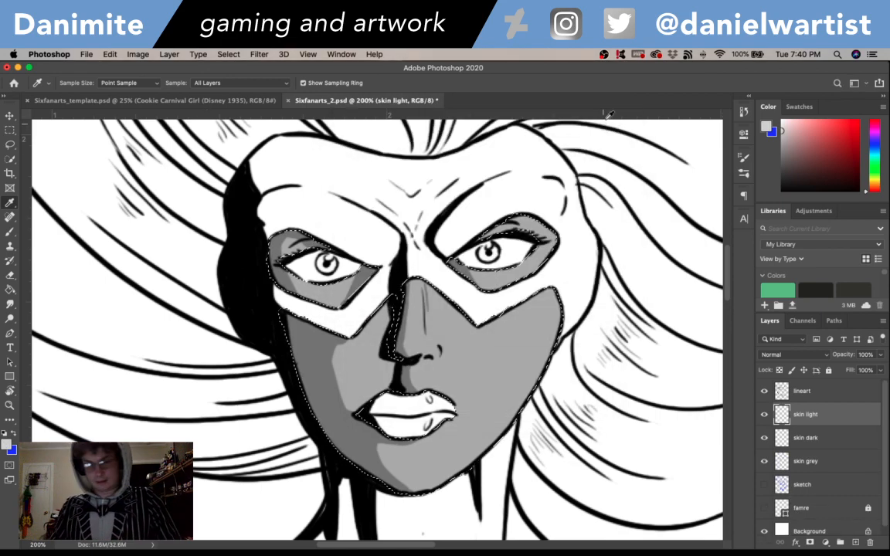
- Paint light grey highlights on the nose, beside it, the lit cheek, jaw, chin and lit eye opening, saving the document
key(b)
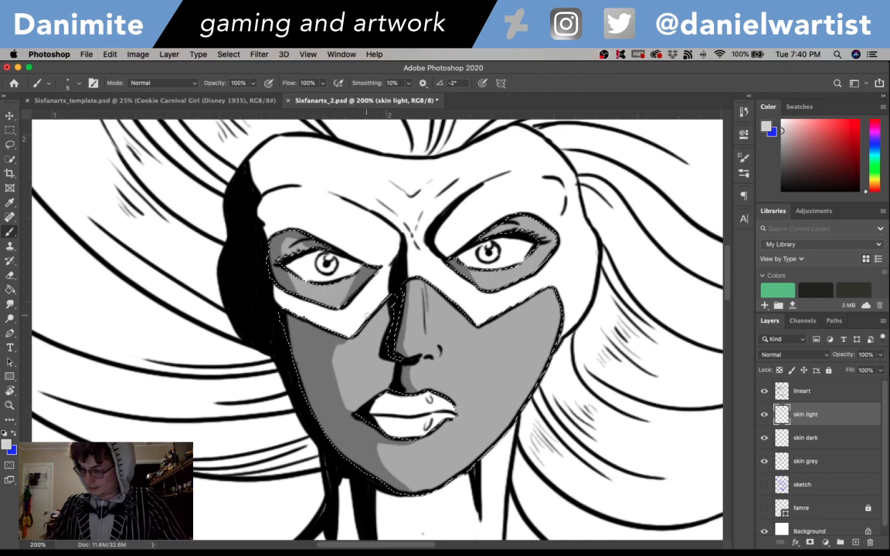
mouse_move(375, 321)
mouse_down()
mouse_move(390, 359)
mouse_move(423, 320)
mouse_move(432, 350)
mouse_move(419, 356)
mouse_move(421, 303)
mouse_move(426, 339)
mouse_up()
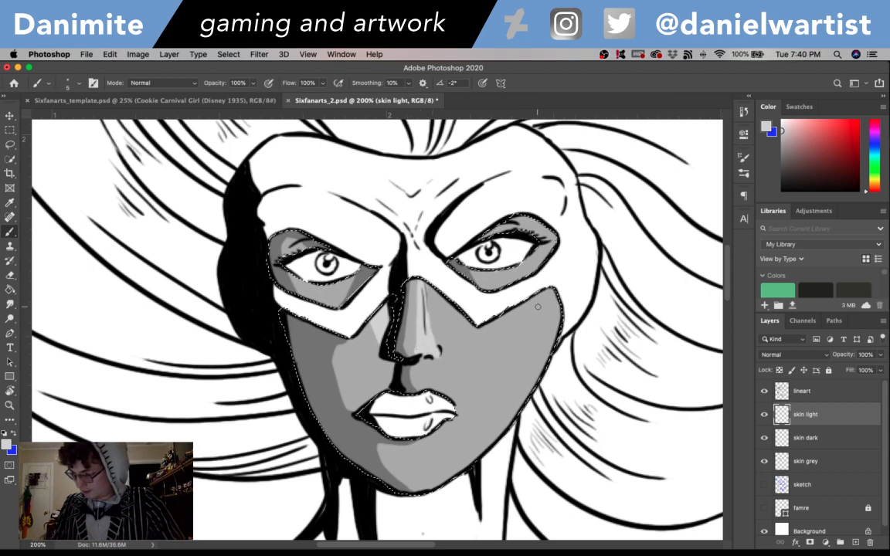
mouse_move(530, 292)
mouse_down()
mouse_move(511, 382)
mouse_move(461, 468)
mouse_move(514, 377)
mouse_up()
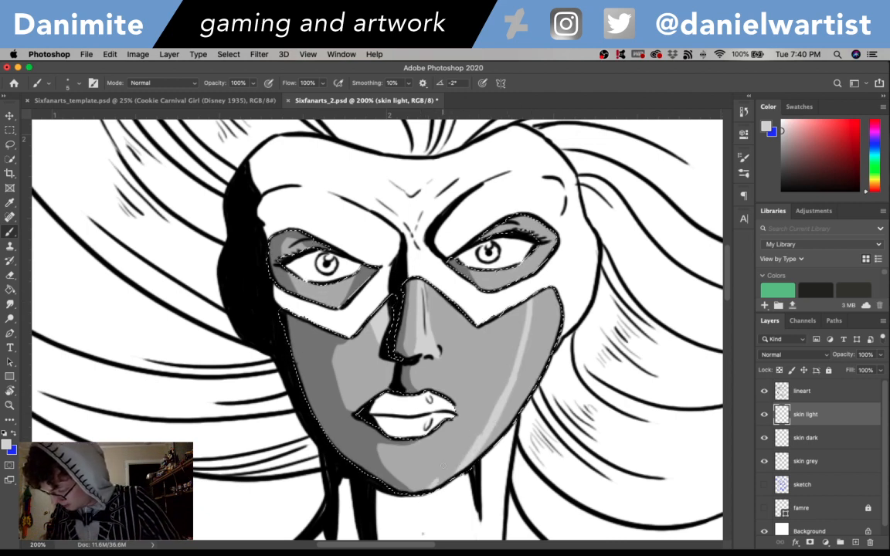
drag(414, 494, 446, 477)
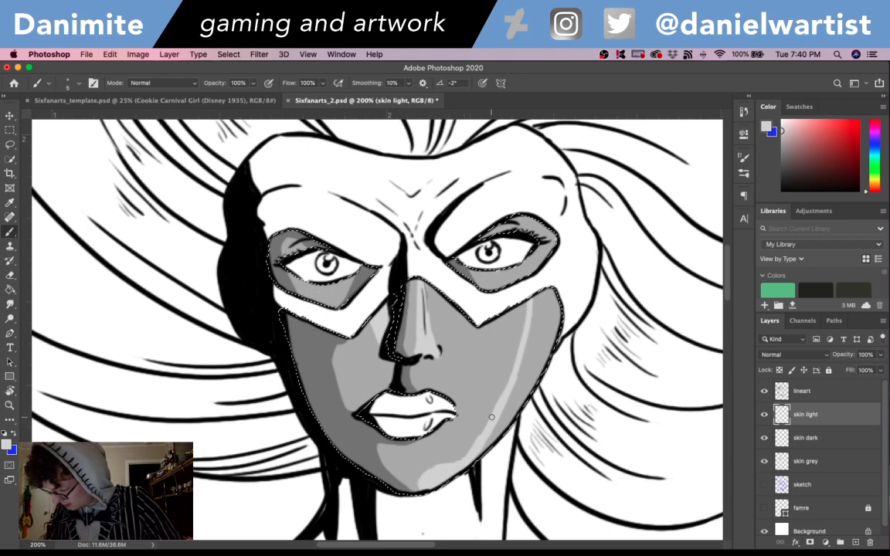
mouse_move(500, 444)
mouse_down()
mouse_move(506, 400)
mouse_move(484, 446)
mouse_move(517, 394)
mouse_move(513, 410)
mouse_move(529, 309)
mouse_move(539, 300)
mouse_move(524, 379)
mouse_move(534, 302)
mouse_move(519, 379)
mouse_move(544, 283)
mouse_move(535, 369)
mouse_move(566, 315)
mouse_up()
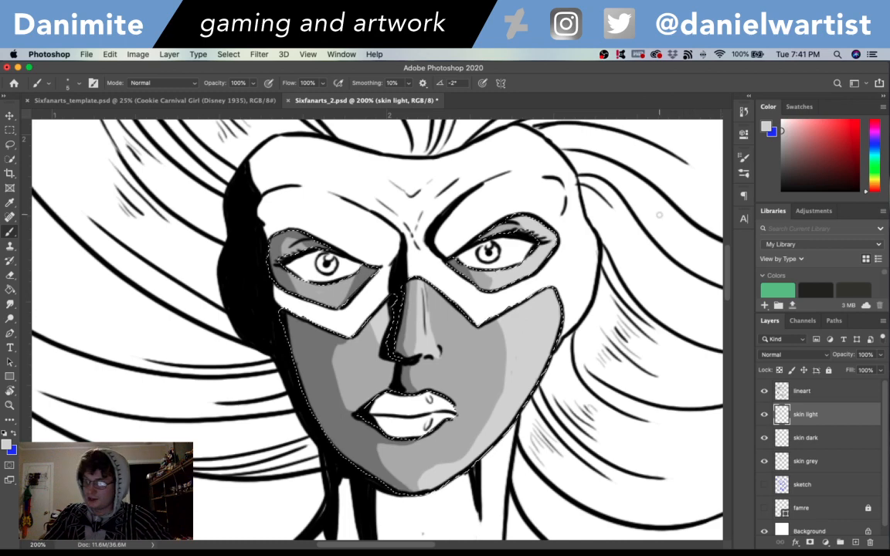
key(super+s)
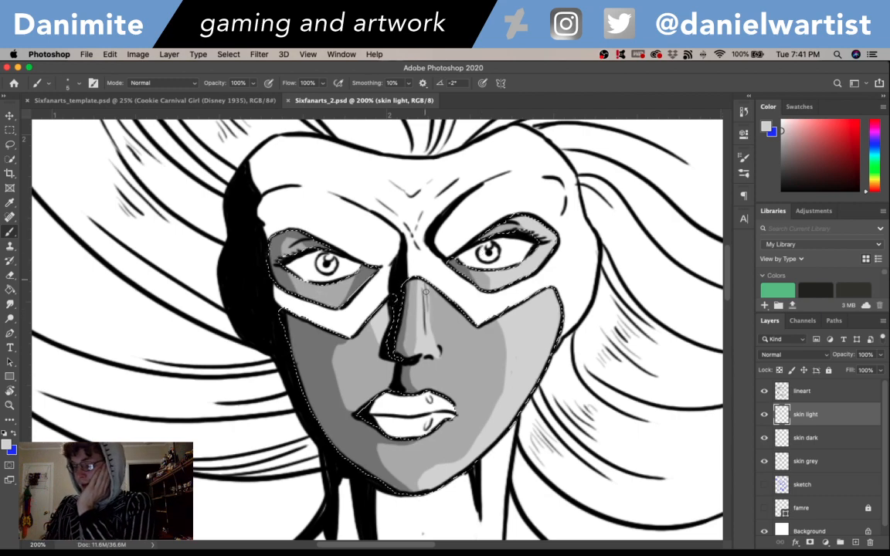
drag(425, 292, 429, 333)
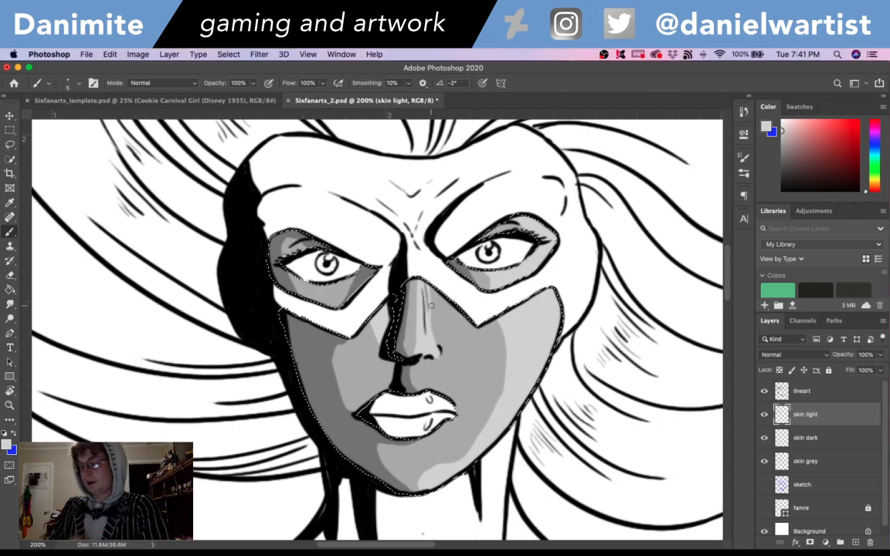
- Set the foreground color to a near-white grey and brighten the outer edge of the lit cheek and eye opening
click(7, 444)
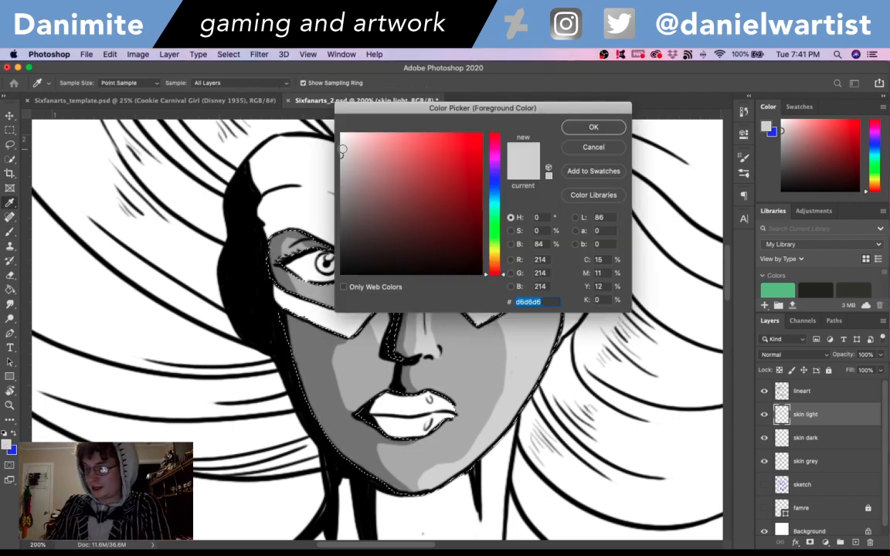
drag(343, 149, 333, 137)
click(582, 129)
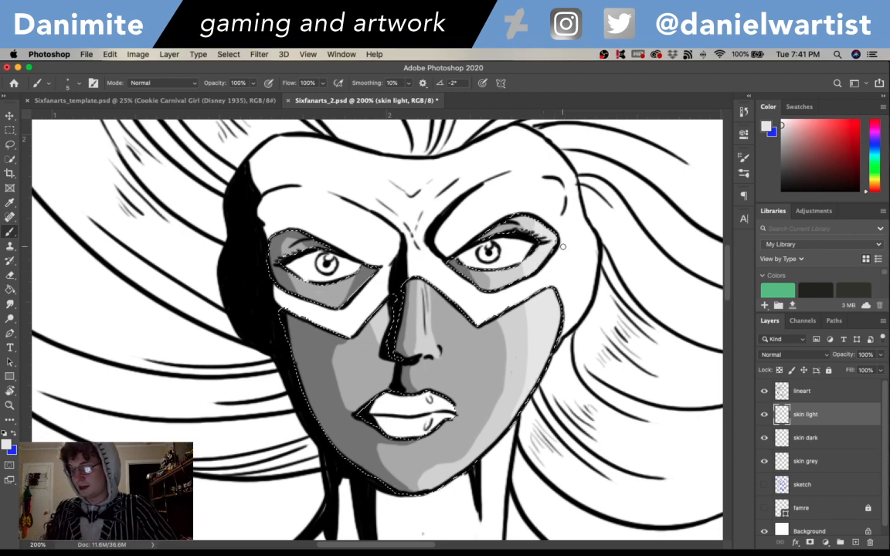
- Set the foreground color to white and paint highlights on the nose and along the outer part of the lit cheek
click(6, 445)
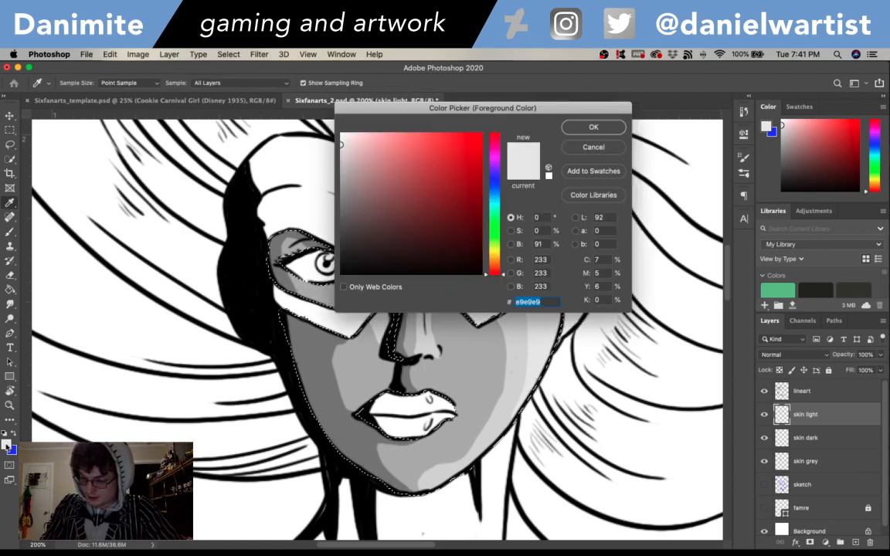
drag(349, 149, 319, 103)
click(594, 129)
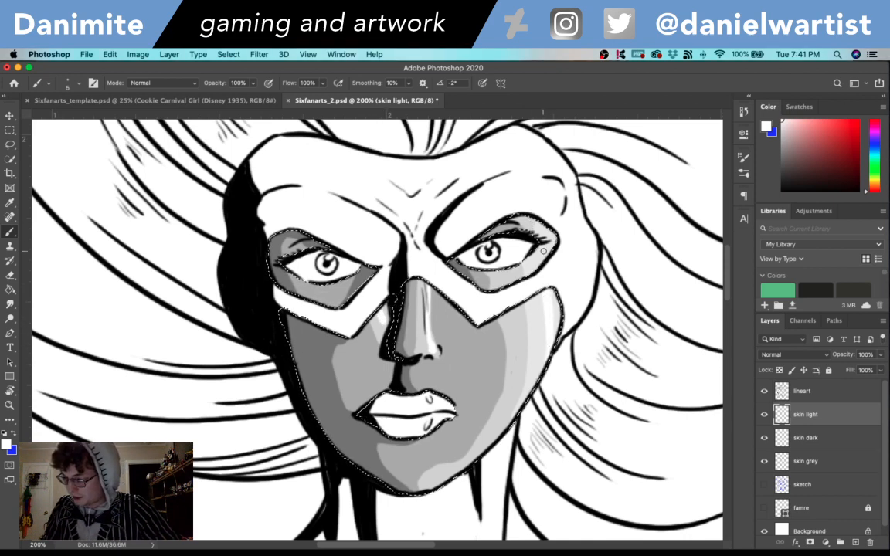
- Smudge the highlight edges on the lit cheek, jaw and chin at 50% strength and clear the selection
click(11, 302)
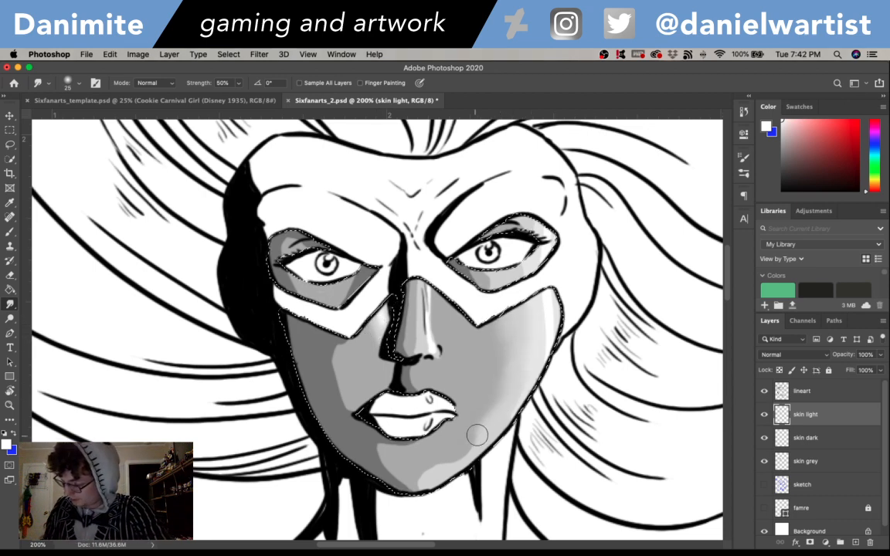
drag(442, 469, 425, 479)
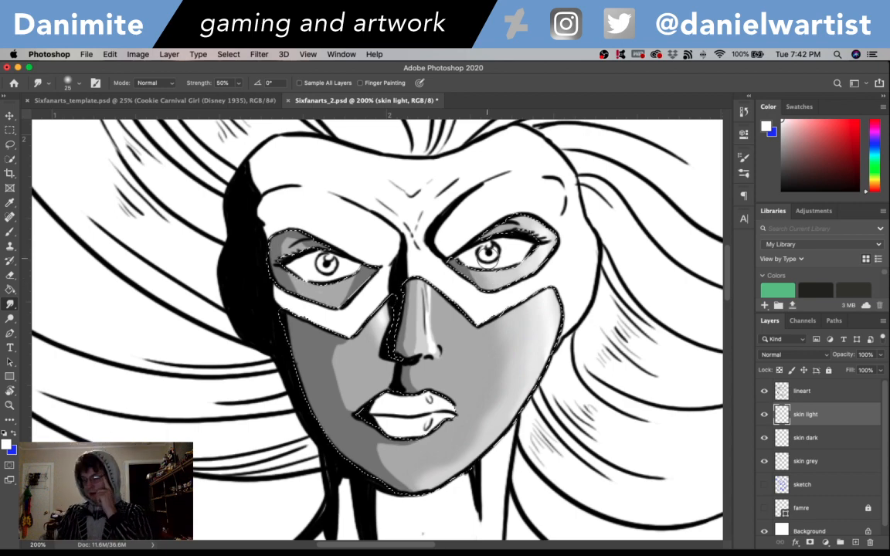
key(super+0)
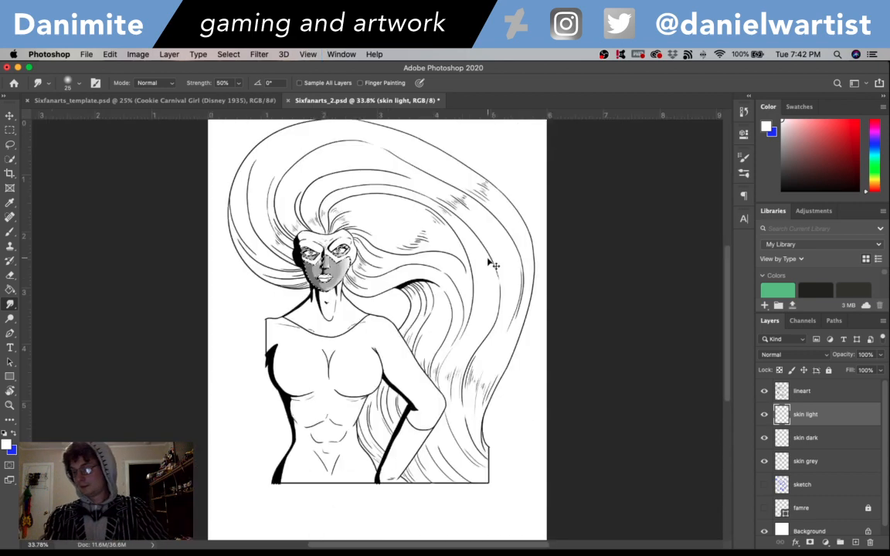
key(super+plus)
key(super+plus)
key(super+d)
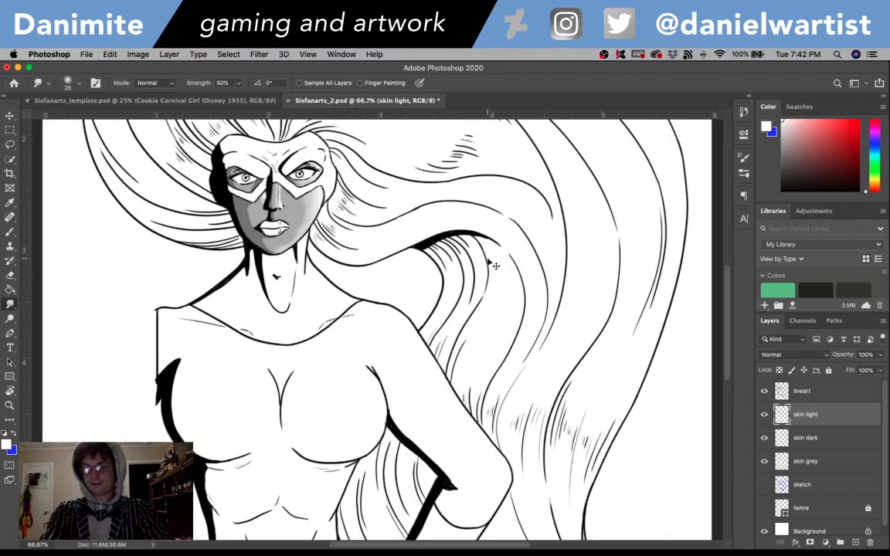
- Create a new layer named "skin color" above skin light
key(super+plus)
key(super+plus)
drag(220, 222, 478, 493)
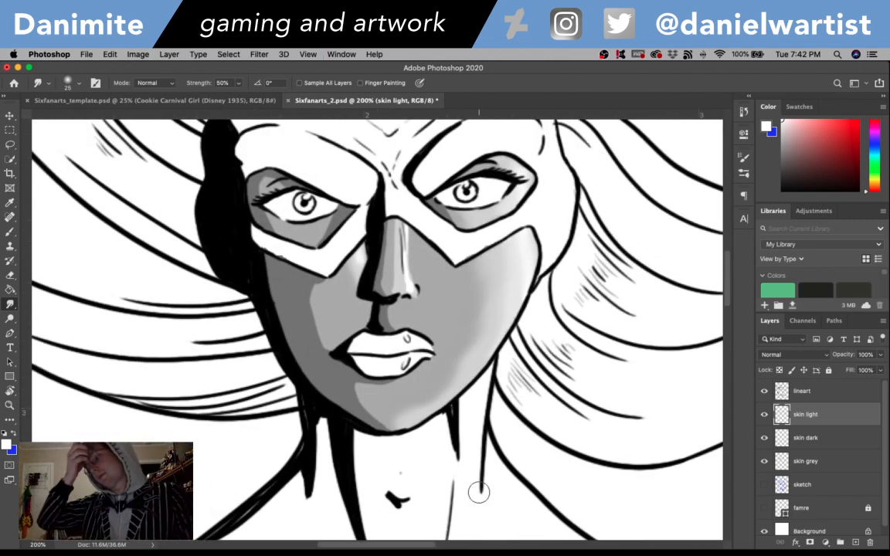
key(shift+super+n)
text(skin color)
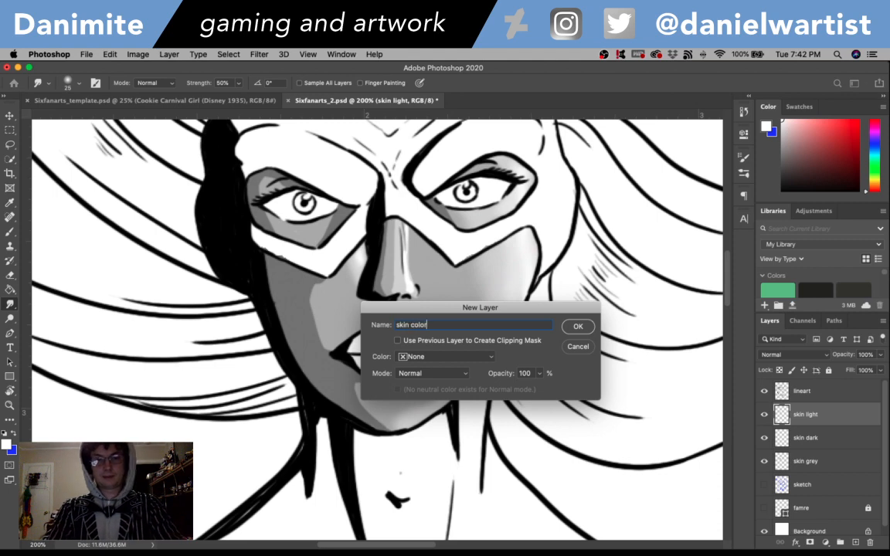
key(Return)
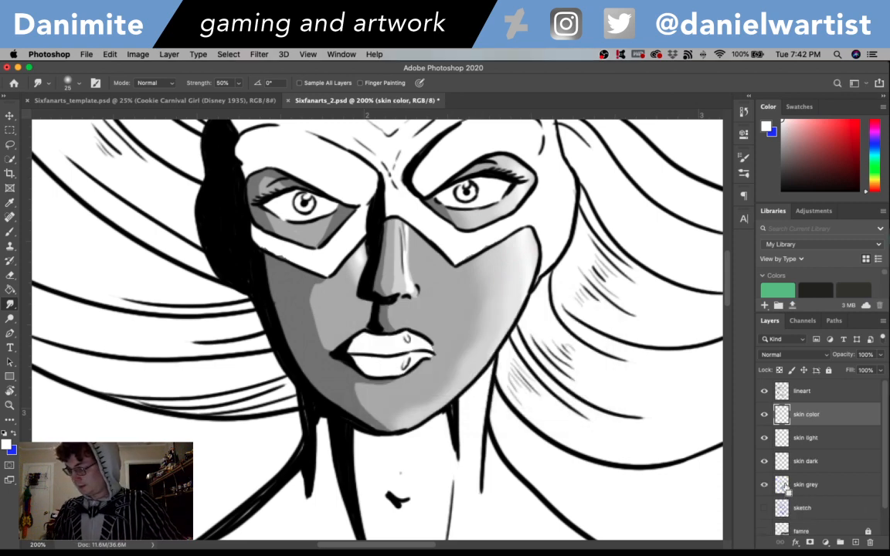
- Load the skin grey layer's painted area as a selection and set the foreground color to peach e6ab91
super+click(783, 484)
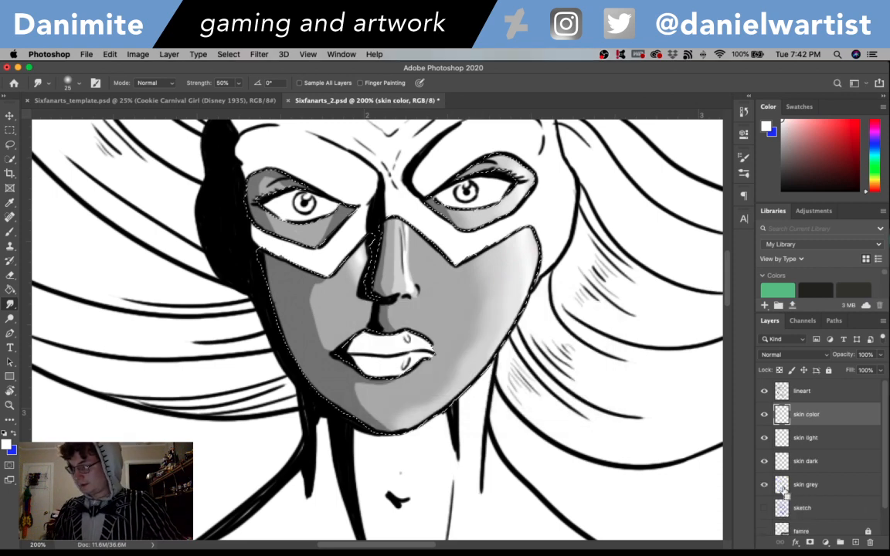
click(6, 444)
drag(501, 271, 496, 265)
click(412, 165)
drag(413, 166, 393, 145)
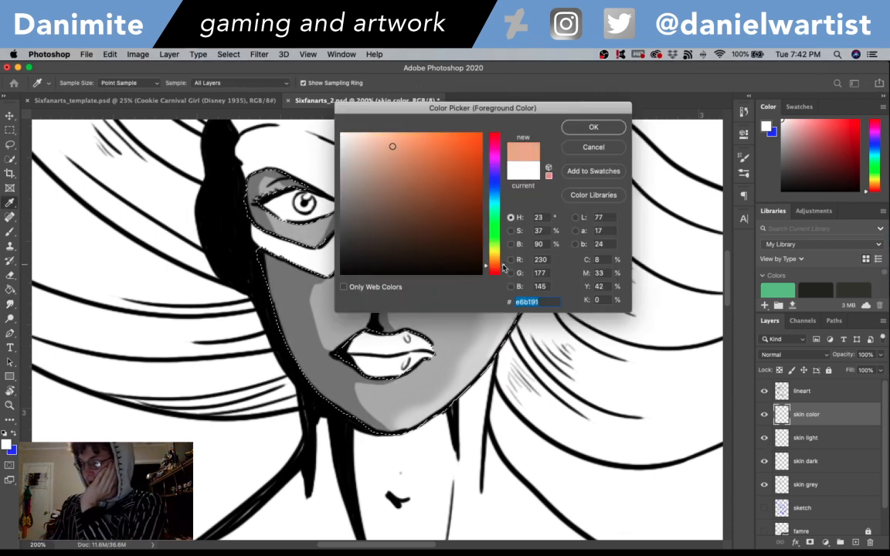
drag(502, 267, 502, 269)
click(594, 127)
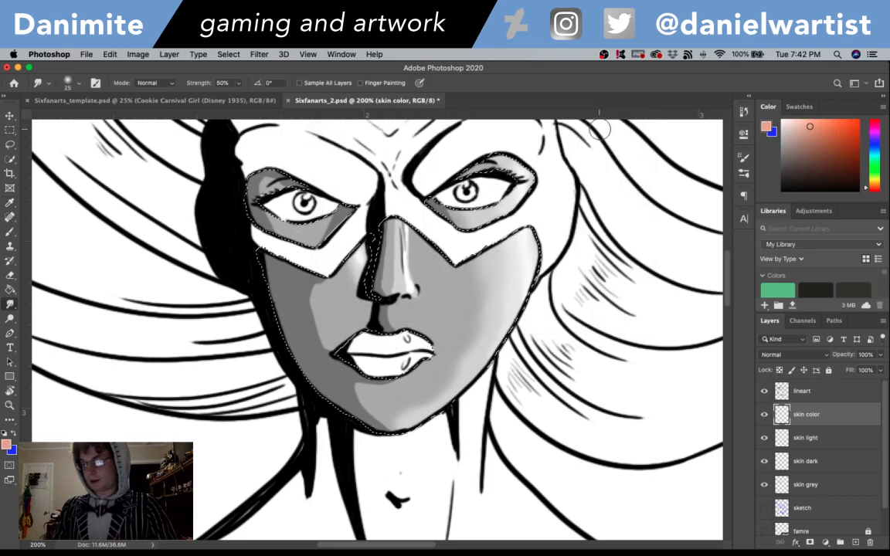
- Set the skin color layer's blending mode to Overlay
key(r)
click(793, 355)
click(772, 474)
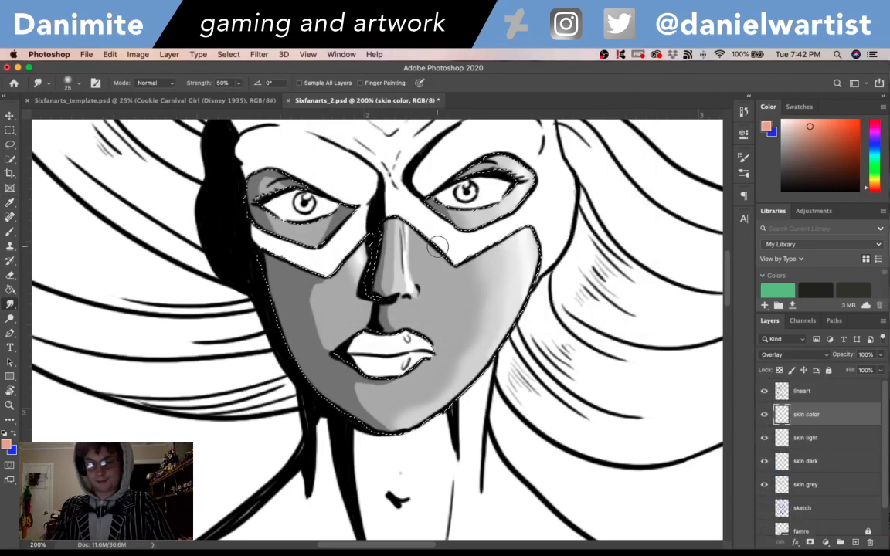
- Try filling the selected skin with the peach color and a darker version of it, undoing each fill
key(g)
click(437, 285)
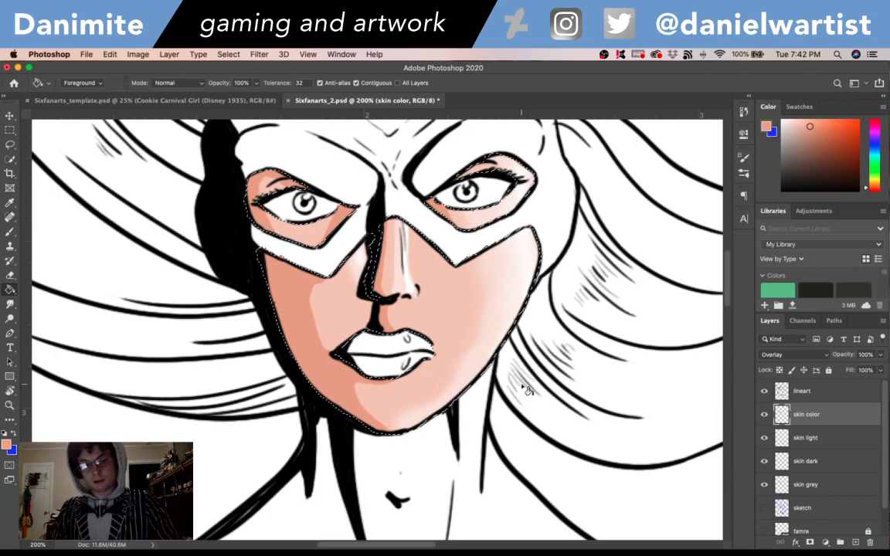
key(super+shift+u)
click(6, 445)
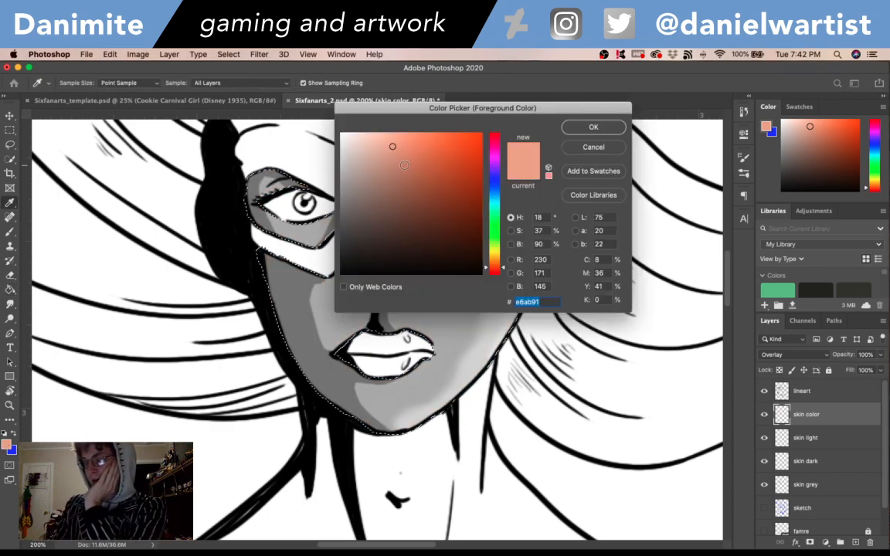
drag(392, 145, 393, 164)
click(593, 126)
click(518, 317)
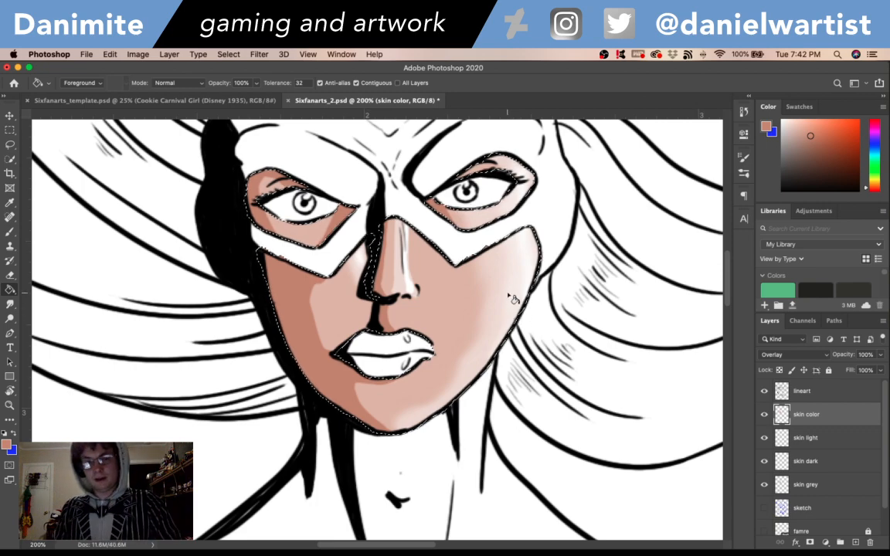
key(super+z)
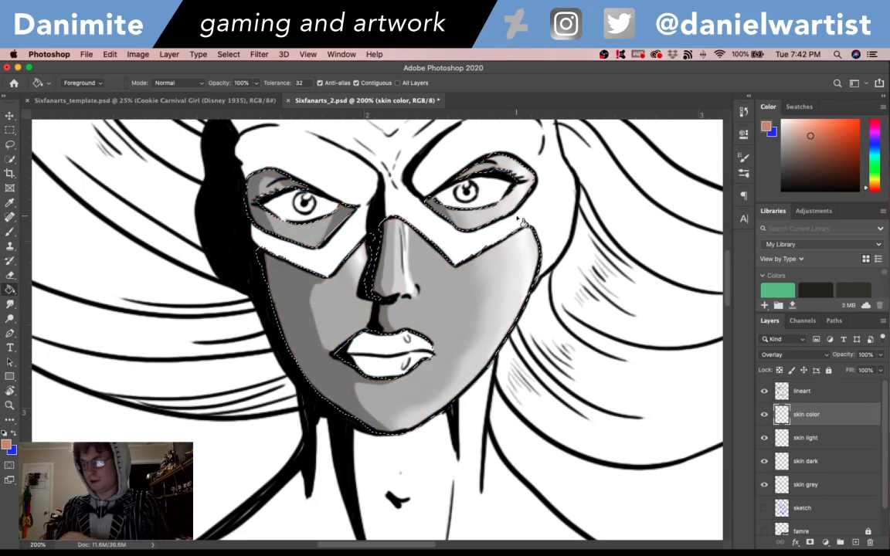
- Try the redder tone c58b7b as a fill on the selected skin and undo it
click(6, 445)
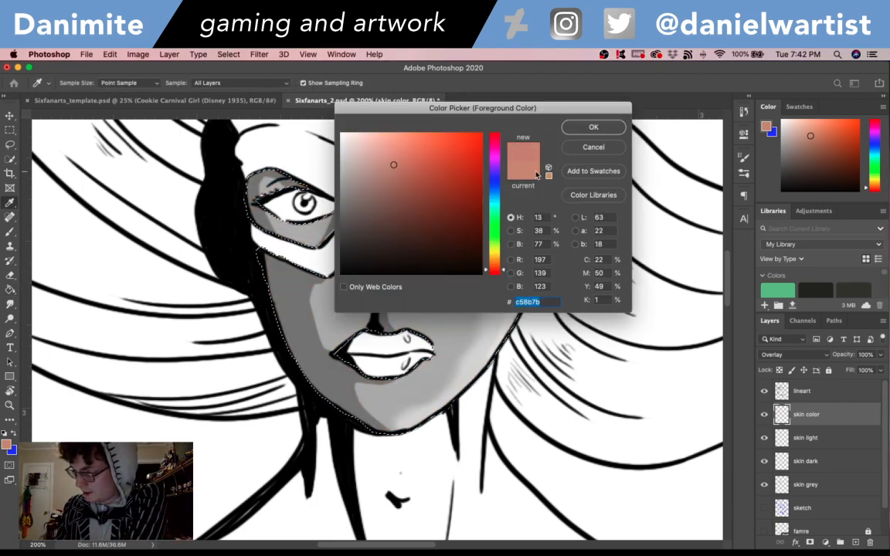
click(594, 127)
click(473, 296)
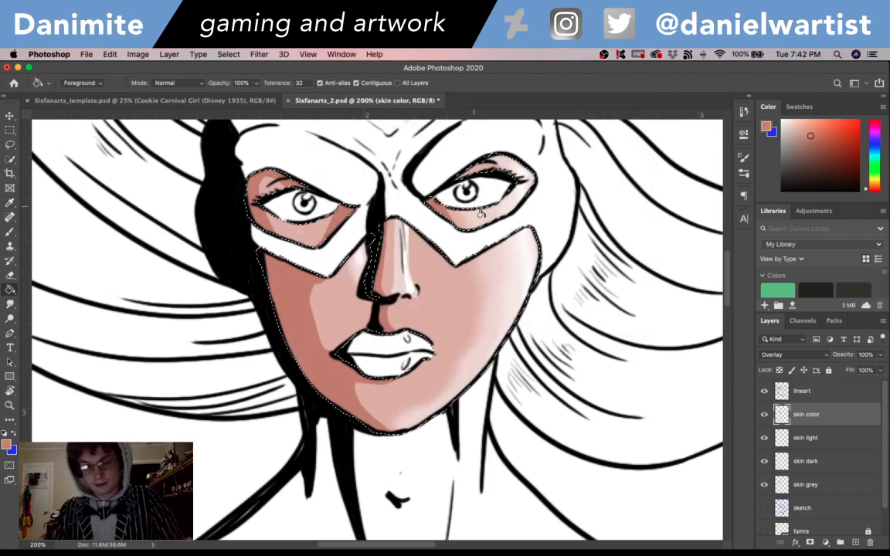
key(super+z)
- Try a lighter, less saturated pink as the skin fill and undo it
click(6, 445)
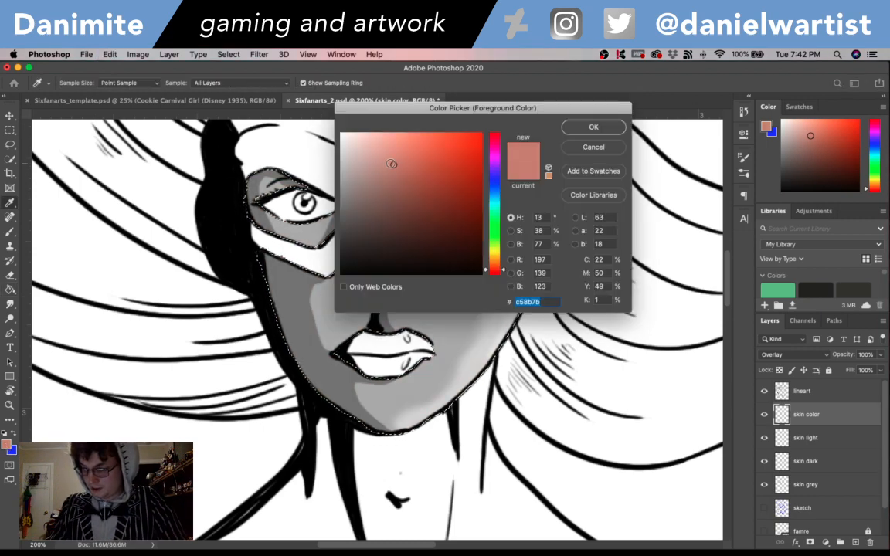
click(375, 156)
click(567, 129)
click(506, 323)
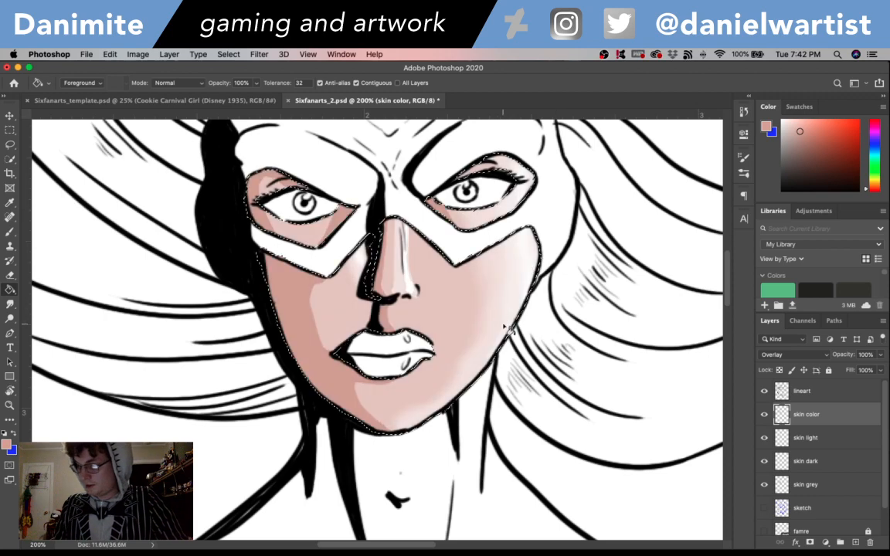
key(super+z)
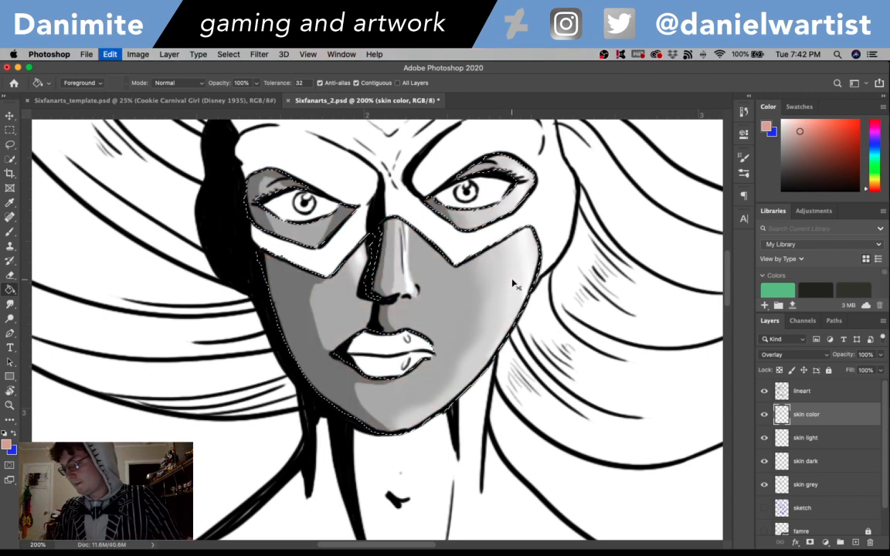
- Try the pale pink e5c2b9 as a fill on the selected skin and undo it
click(6, 449)
drag(375, 157, 368, 147)
click(593, 126)
click(485, 266)
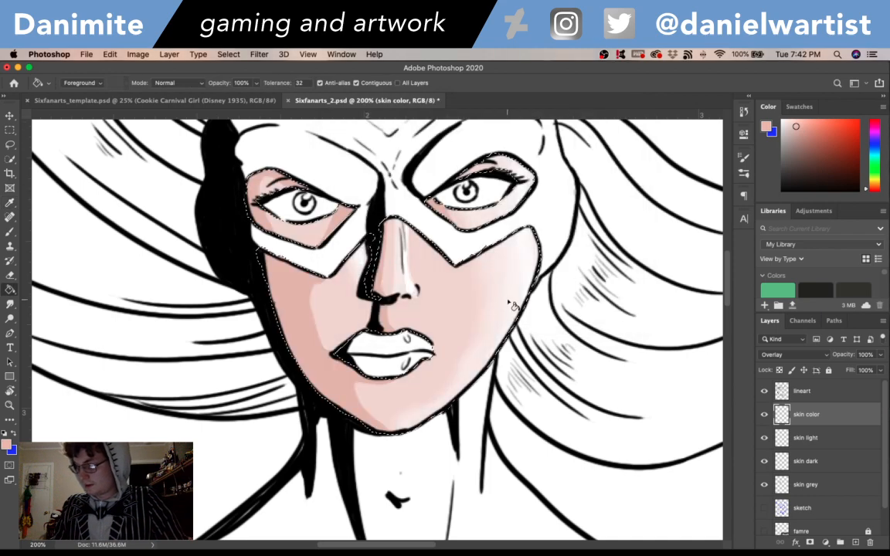
key(super+z)
- Try filling the selected skin with a bright, more saturated pink and undo the fill
click(5, 449)
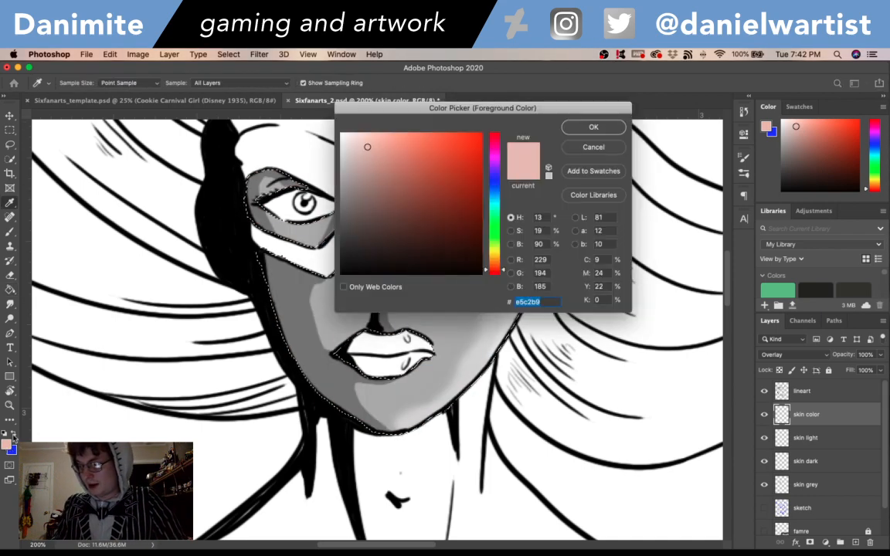
click(388, 143)
click(594, 127)
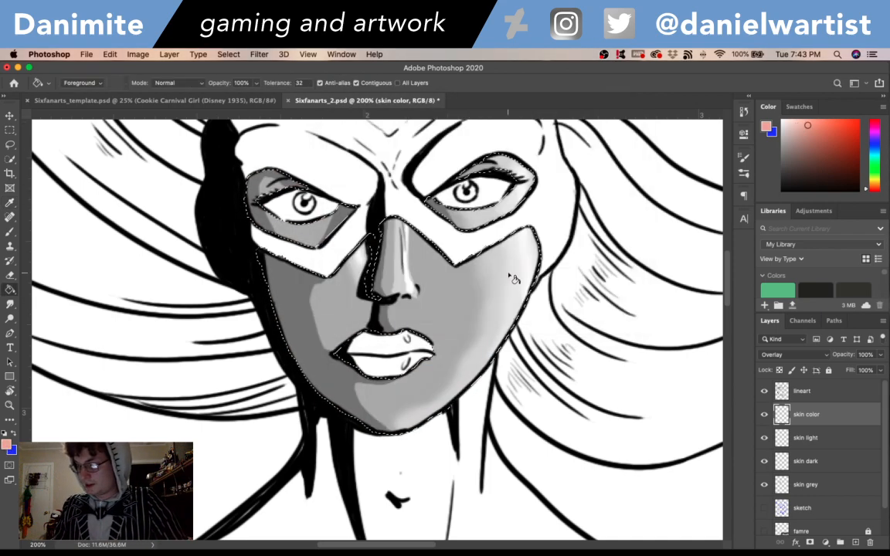
click(520, 267)
key(super+z)
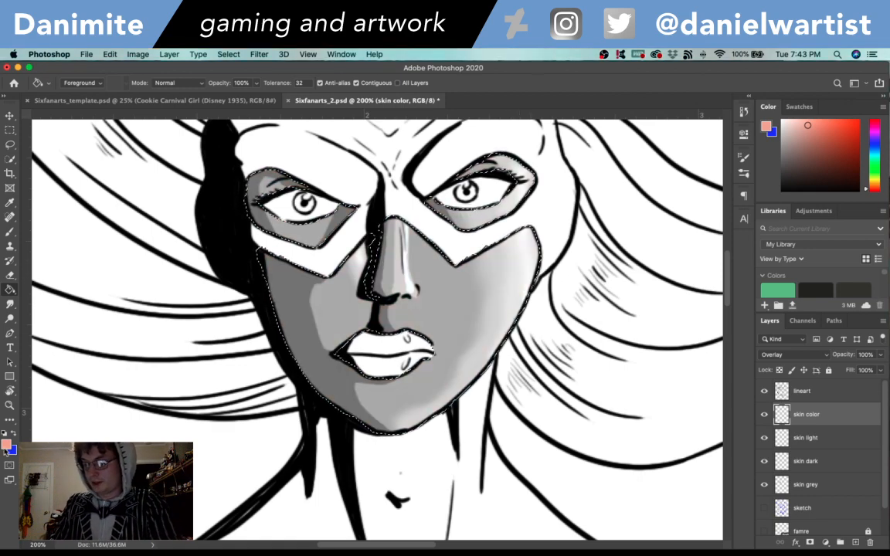
- Try the muted brown 9c7368 as the skin fill and undo it
click(5, 446)
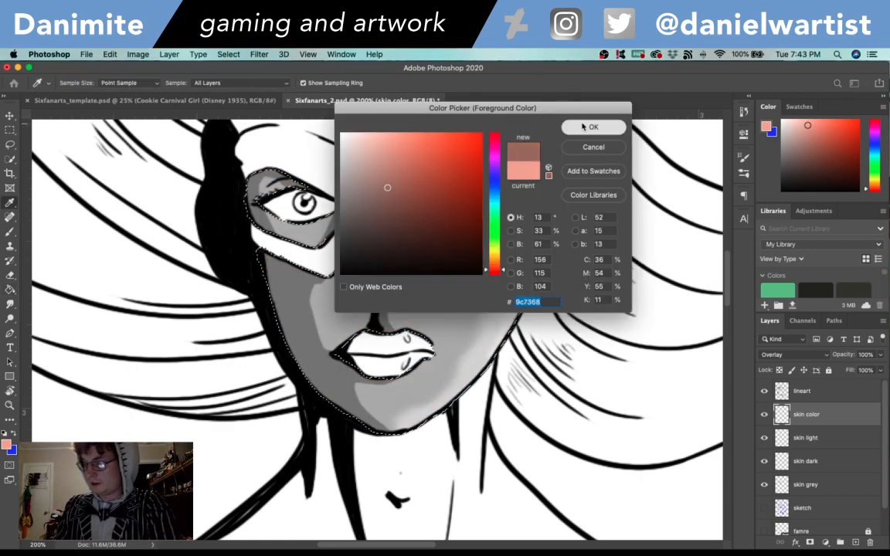
click(594, 127)
key(g)
key(super+z)
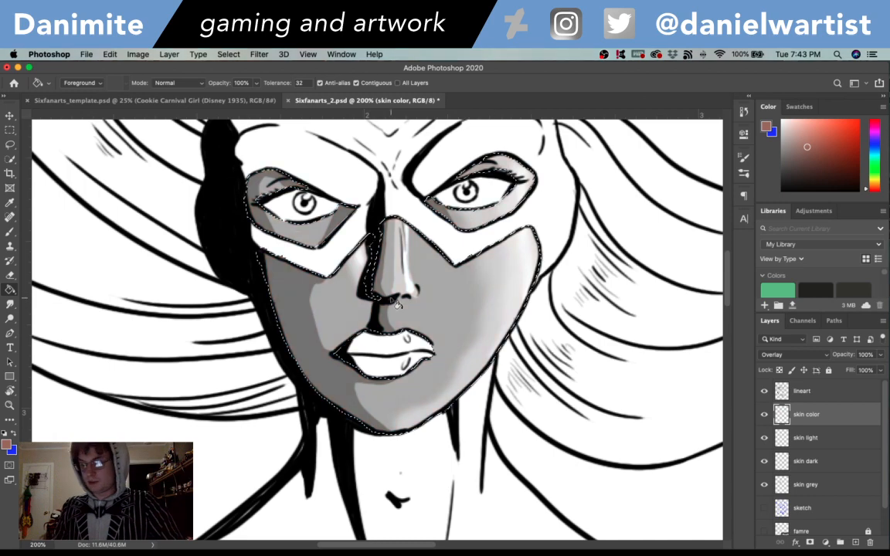
- Try filling the selected skin with a57568, check the tone against the whole figure, and undo the fill and deselection
click(6, 446)
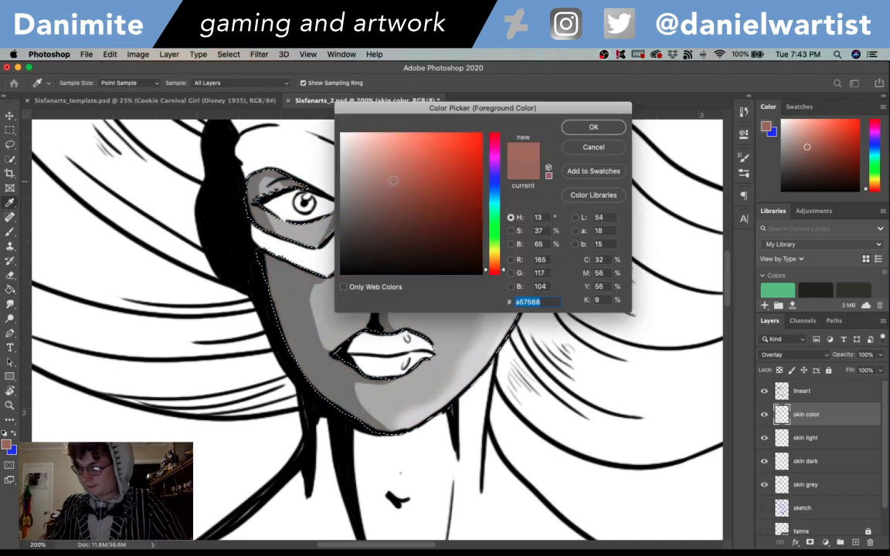
click(585, 128)
key(g)
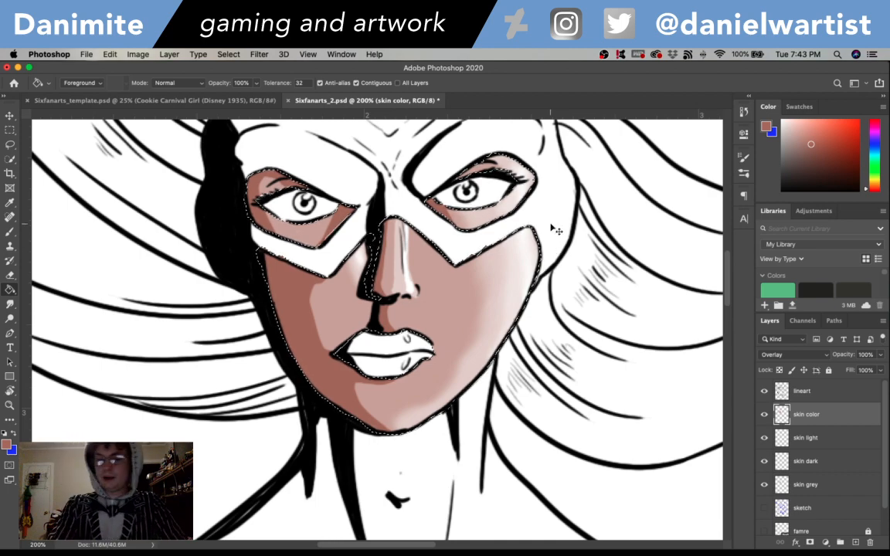
key(super+minus)
key(super+minus)
key(super+minus)
key(super+minus)
key(super+minus)
key(super+plus)
key(super+plus)
key(super+plus)
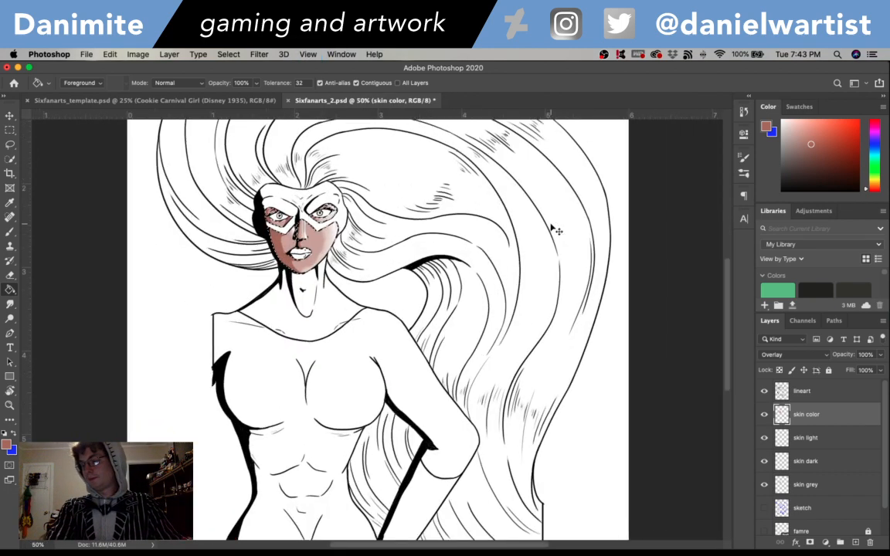
key(super+d)
drag(299, 209, 465, 394)
key(super+z)
key(super+z)
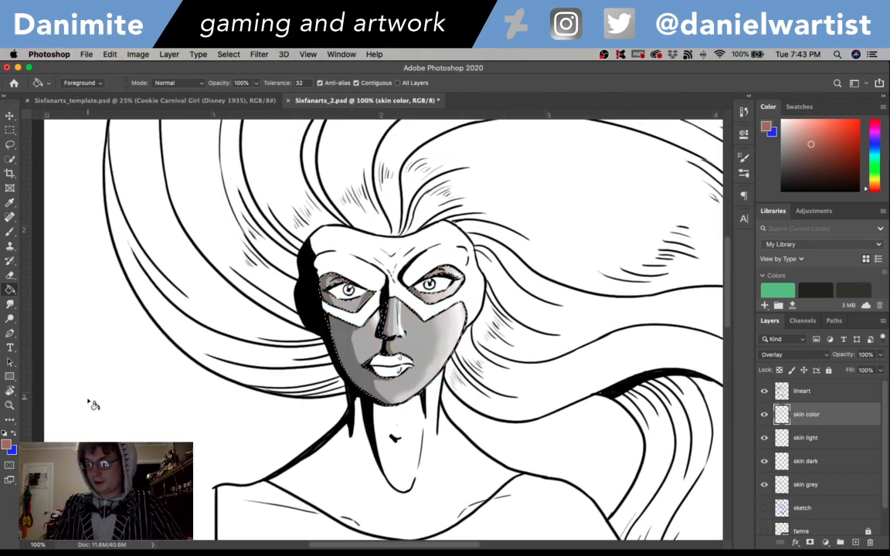
- Try the stronger reddish brown 9f5845 as a fill on the selected skin and undo it
click(6, 445)
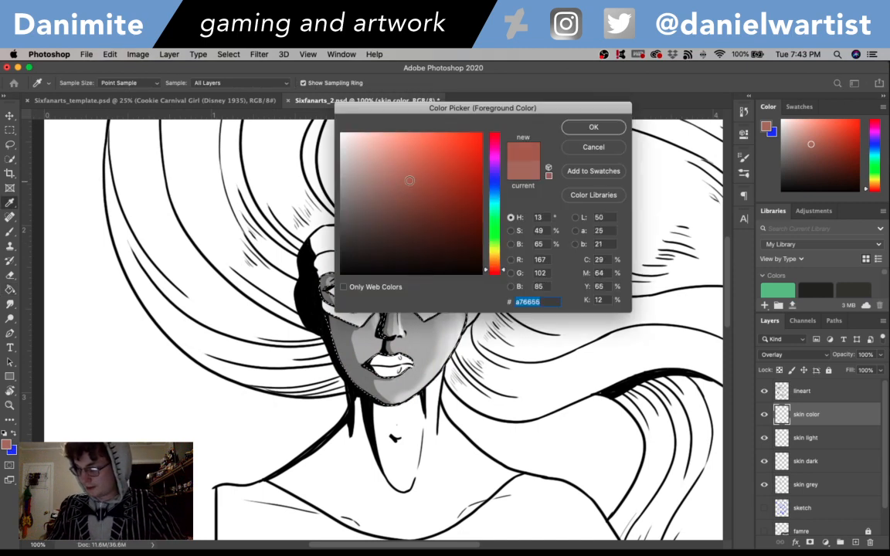
click(594, 127)
key(g)
click(448, 338)
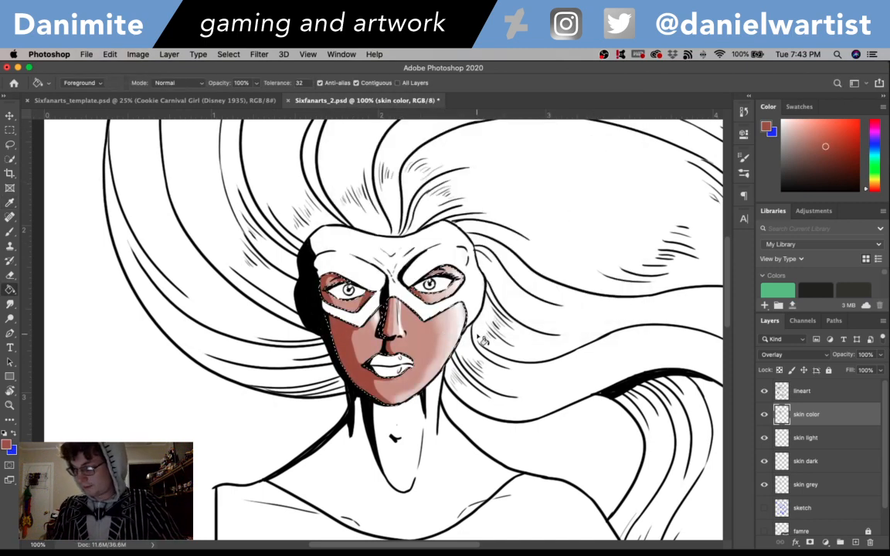
key(super+z)
- Try filling the selected skin with the orange-brown ae764c and undo the fill
key(i)
click(7, 445)
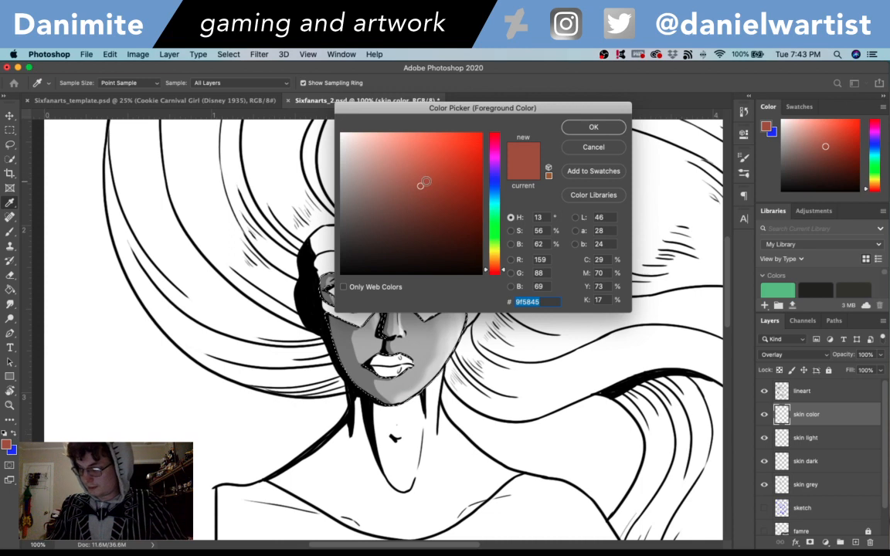
click(421, 179)
drag(503, 272, 503, 266)
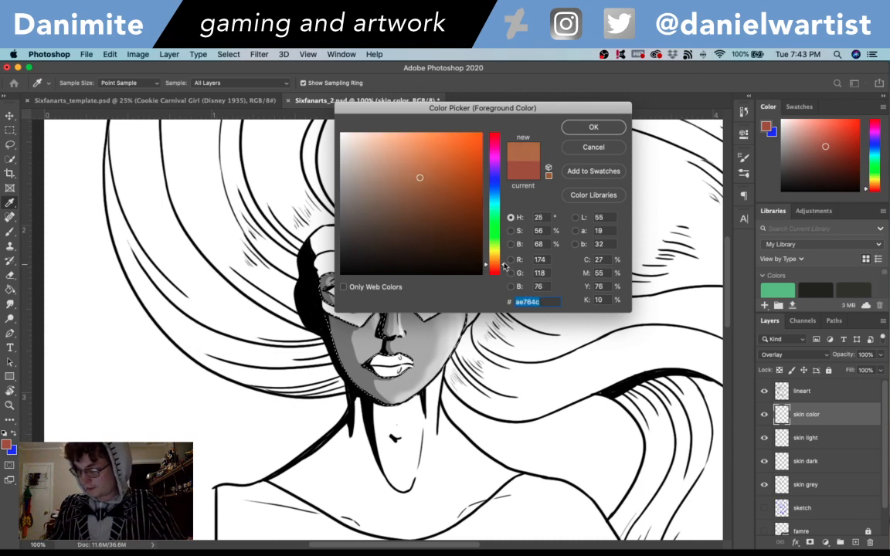
click(593, 127)
key(g)
click(444, 352)
key(super+z)
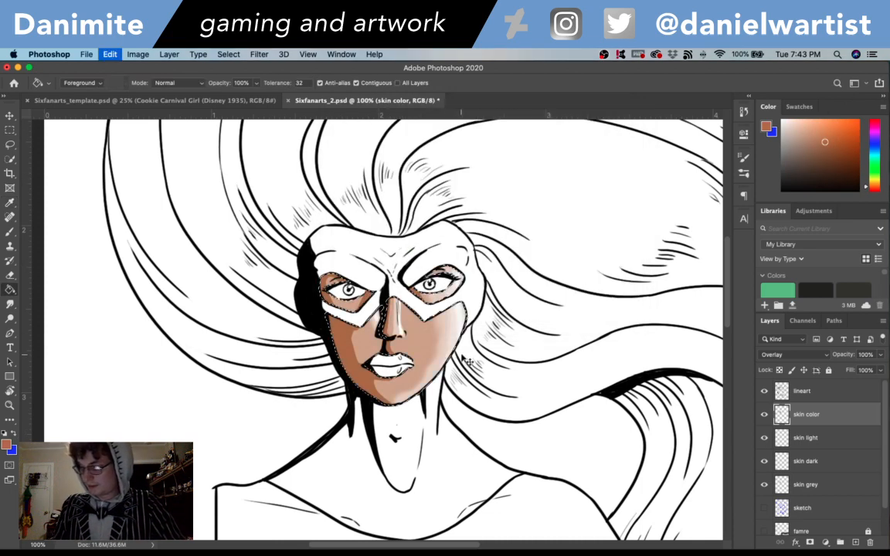
- Try the lighter reddish pink cb8676 as a fill on the selected skin and undo it
click(7, 445)
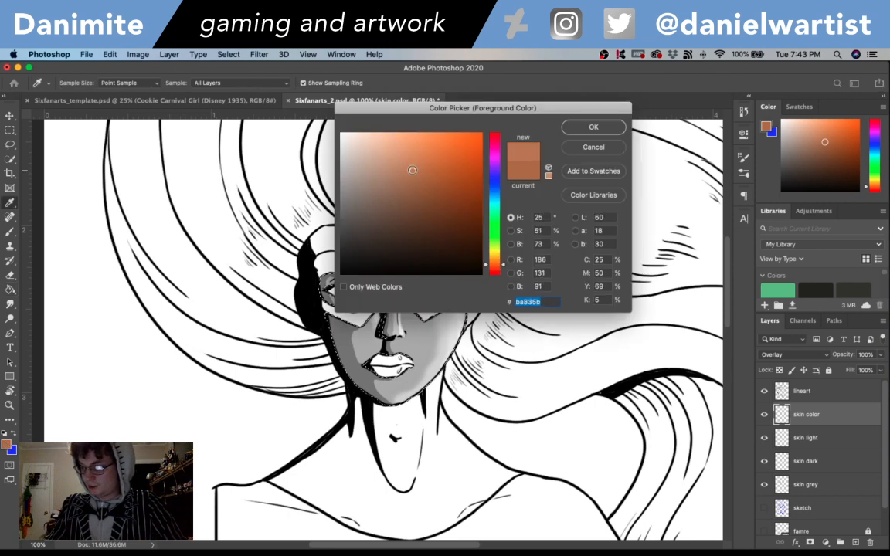
drag(504, 272, 503, 266)
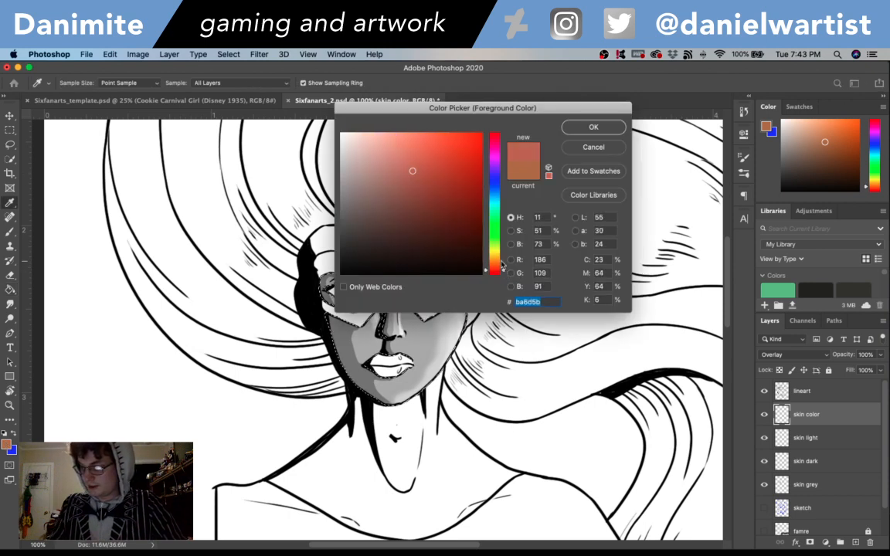
drag(409, 168, 399, 161)
click(576, 129)
key(g)
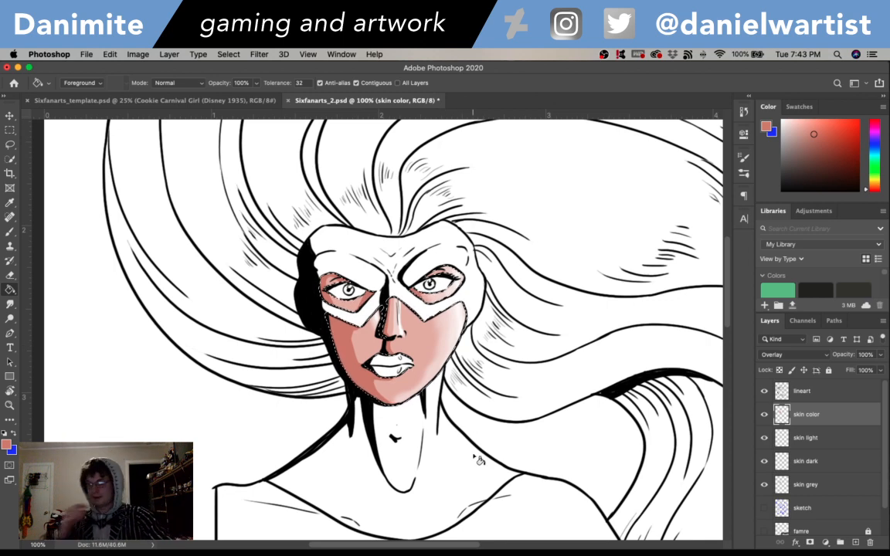
key(super+z)
- Try filling the selected skin with a brighter, lighter pink and undo the fill
click(6, 445)
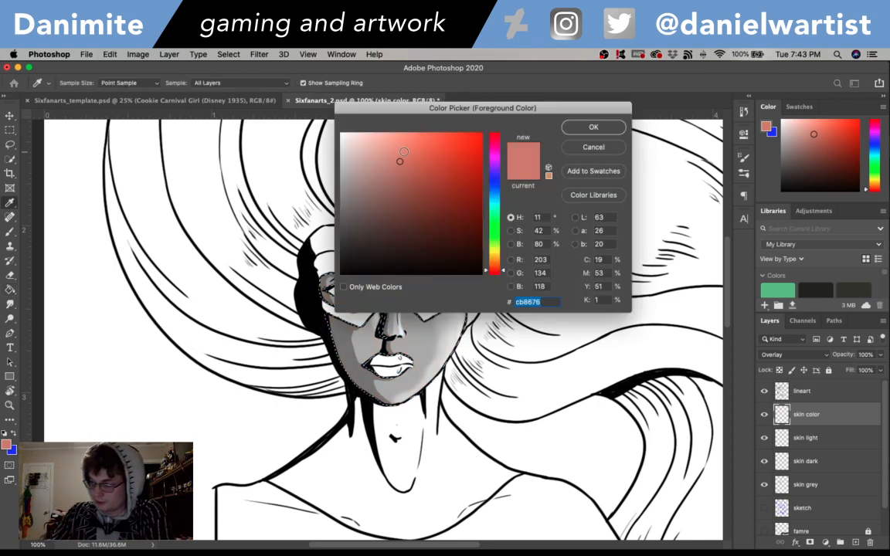
click(593, 126)
click(464, 343)
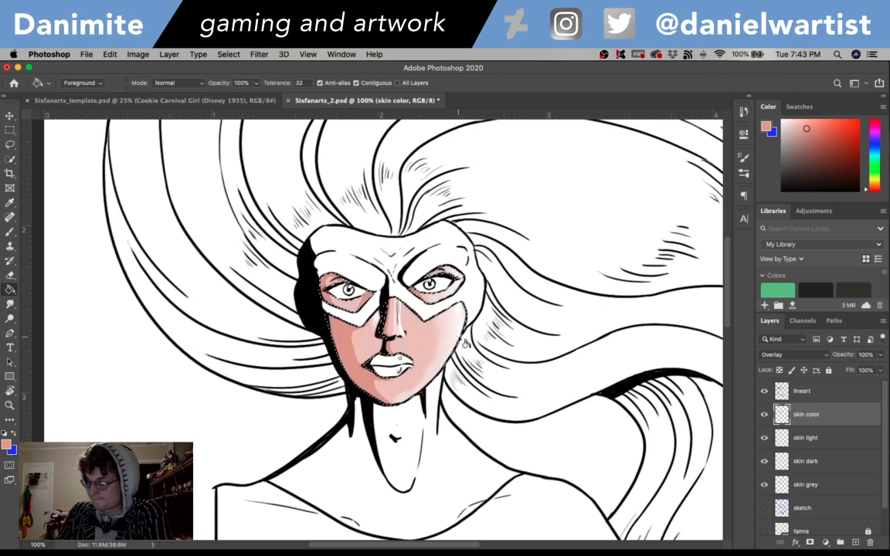
key(super+z)
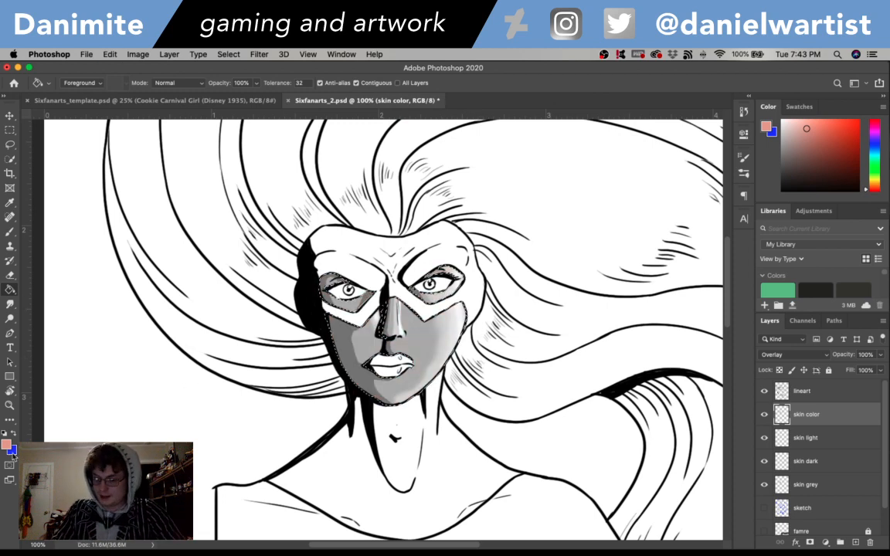
- Try the salmon e99480, then a darker salmon with hue 17°, as the skin fill, and undo it
click(6, 445)
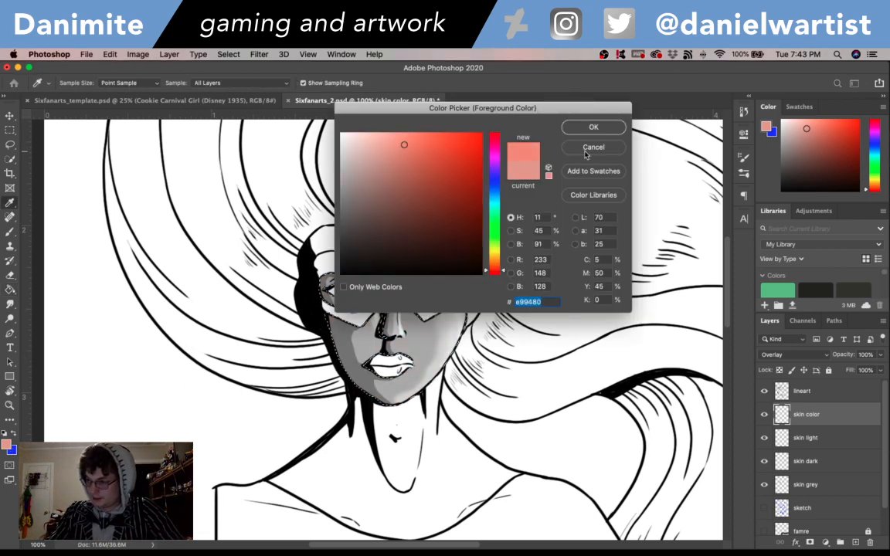
click(592, 127)
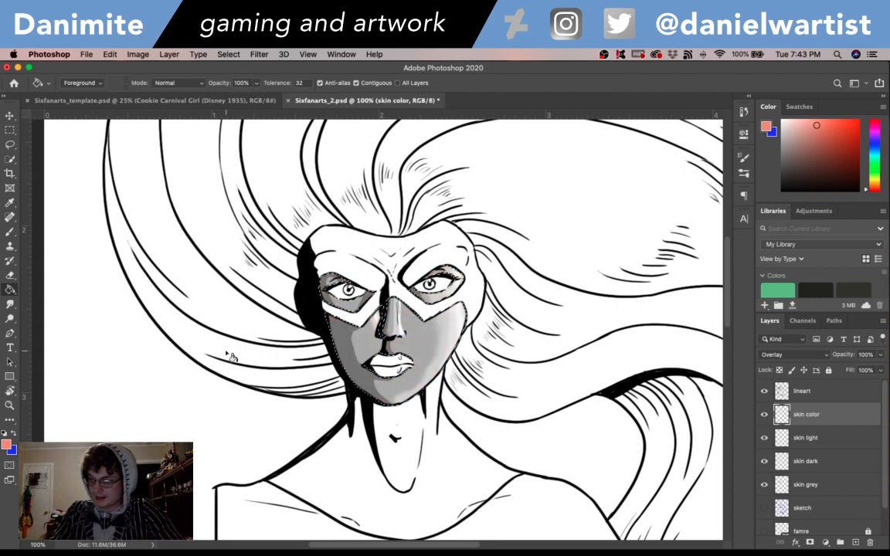
click(7, 444)
click(407, 162)
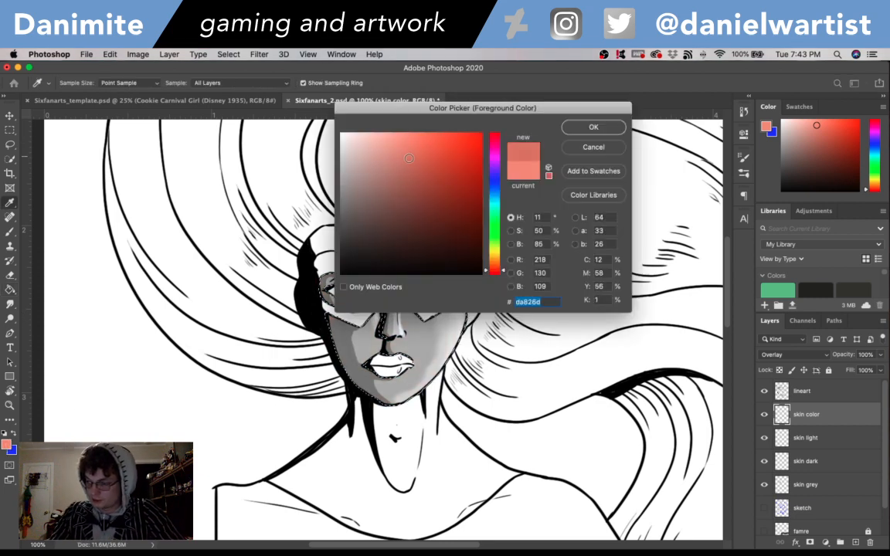
drag(503, 271, 503, 271)
click(587, 131)
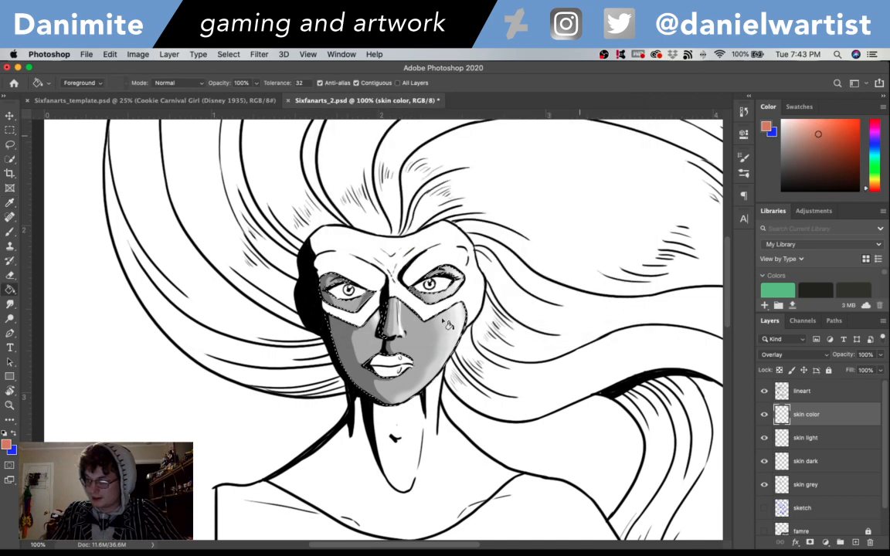
click(452, 337)
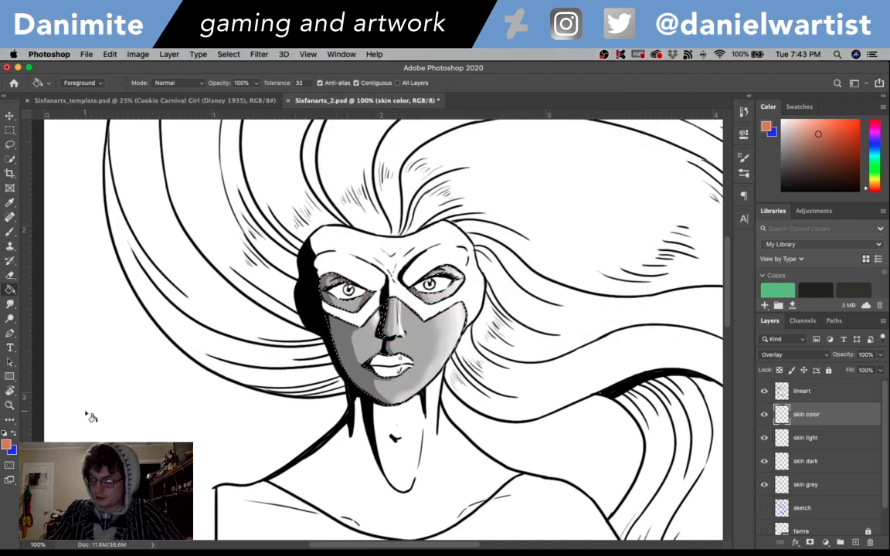
- Try a less saturated peach, shifted further toward orange, as the skin fill and undo it
click(7, 445)
drag(409, 162, 395, 159)
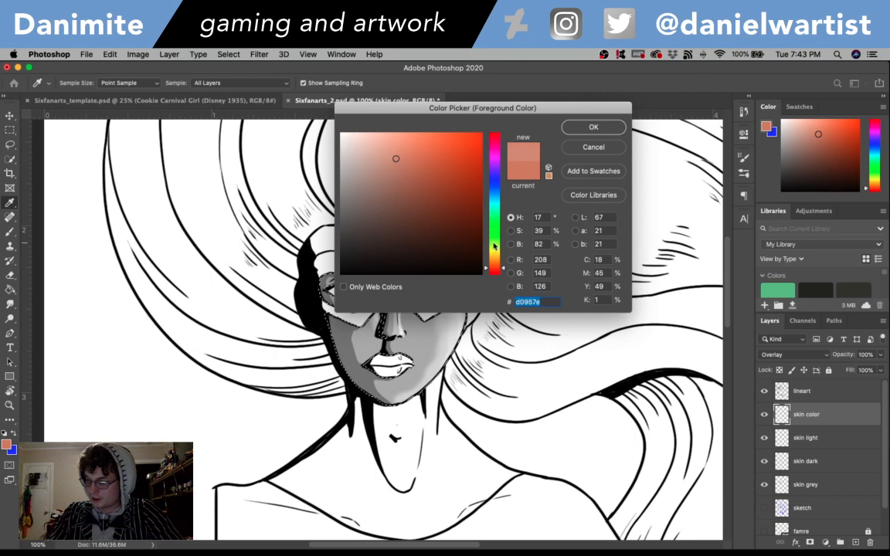
drag(503, 269, 503, 266)
click(588, 128)
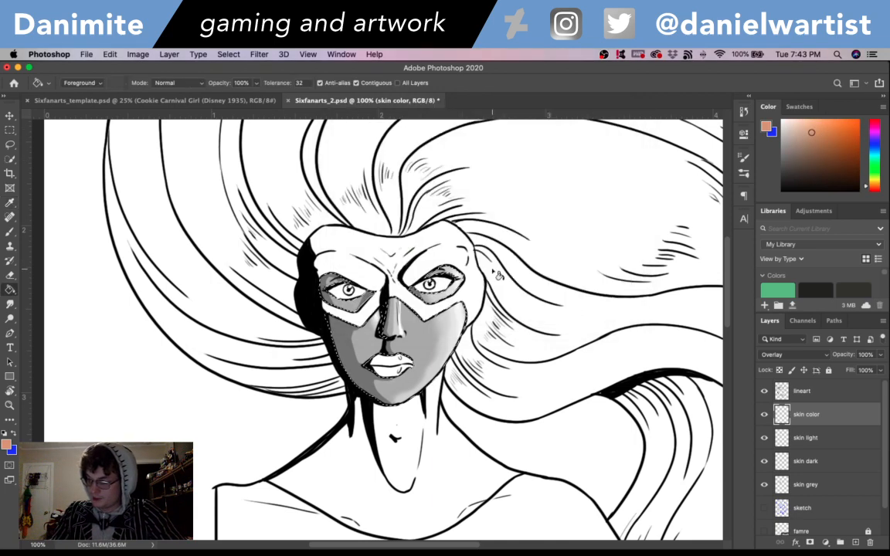
click(458, 336)
key(super+z)
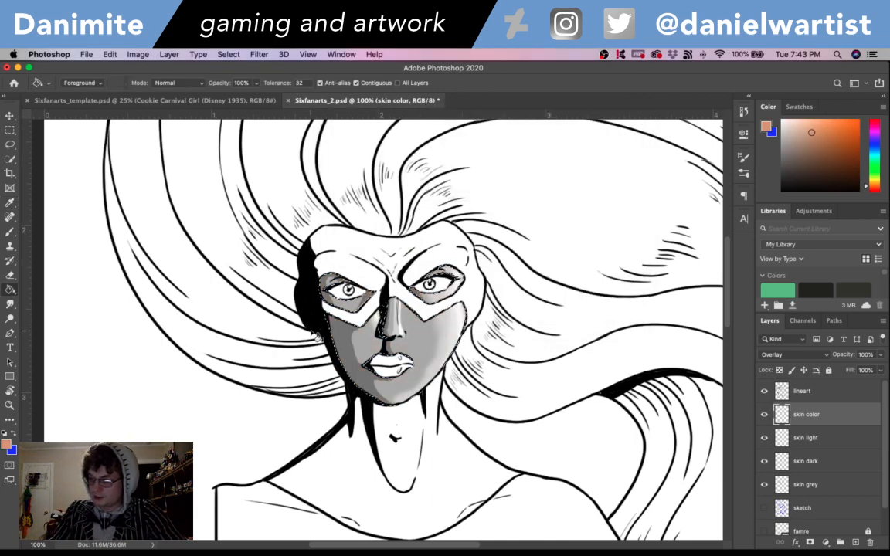
- Try filling the selected skin with the slightly redder peach d09b7e and undo the fill
click(6, 445)
drag(504, 265, 503, 268)
key(Return)
key(g)
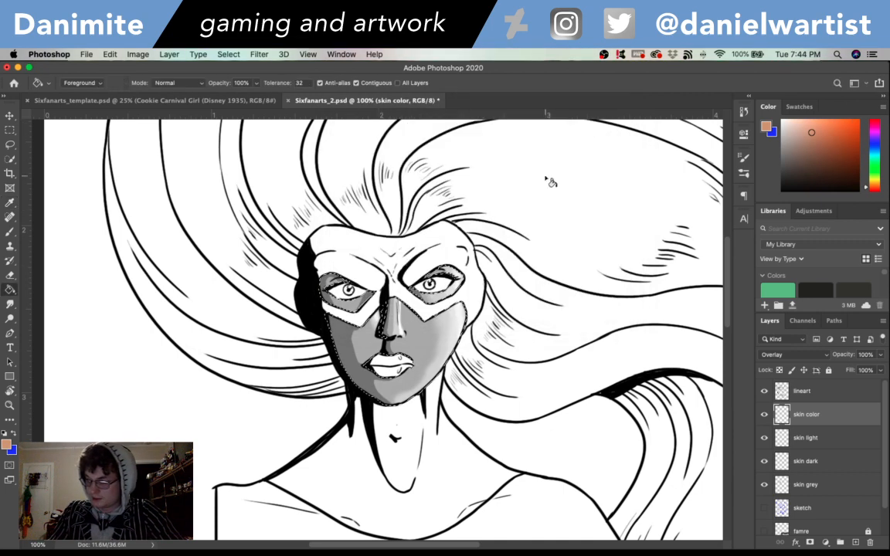
click(410, 332)
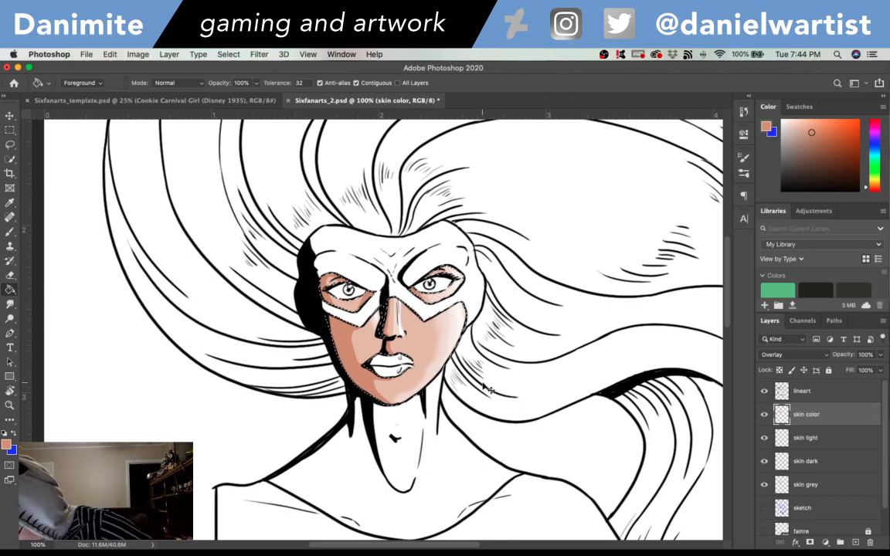
key(super+z)
- Try the pale pink d8a08e as a fill on the selected skin and undo it
click(7, 438)
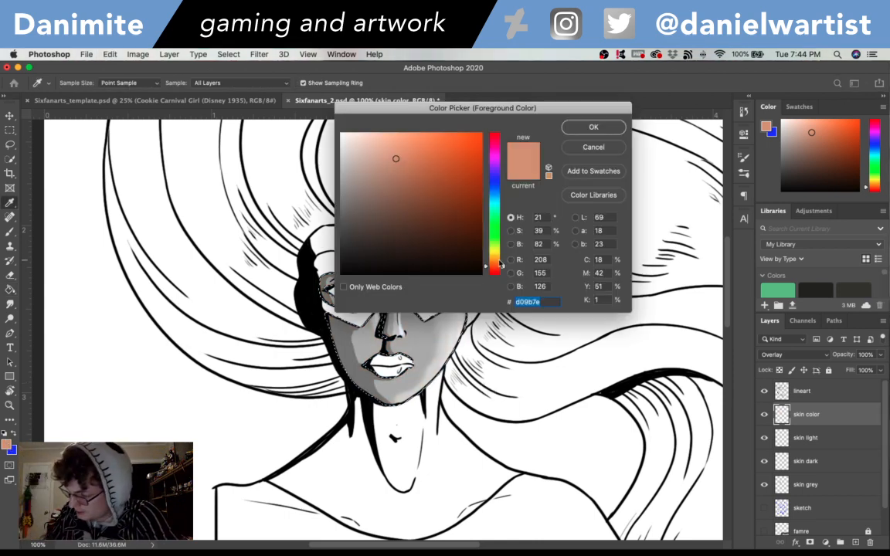
drag(501, 265, 504, 270)
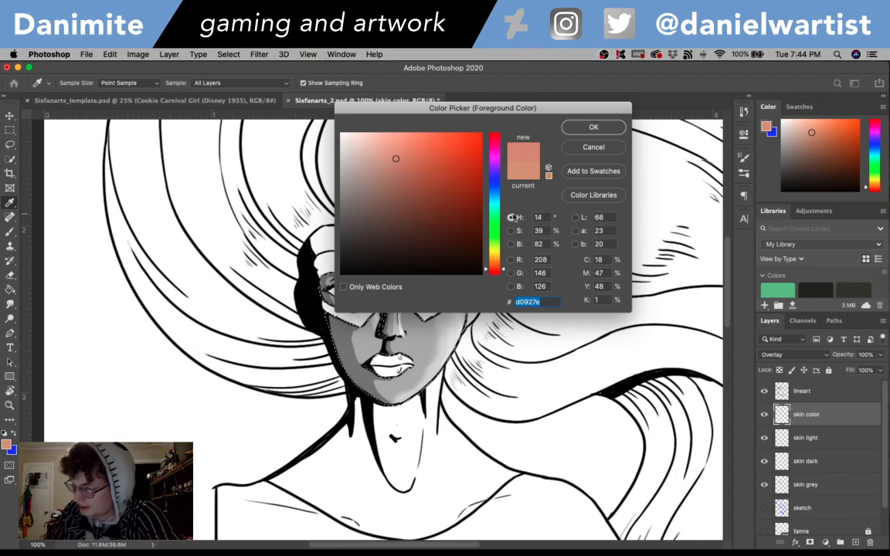
click(593, 127)
click(440, 349)
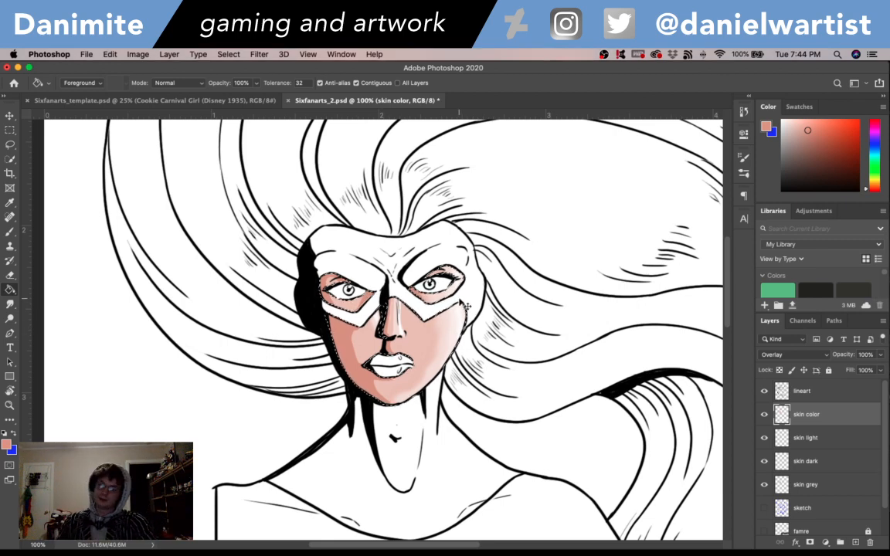
key(super+z)
- Try filling the selected skin with the deeper terracotta c17a65 and undo the fill
click(6, 444)
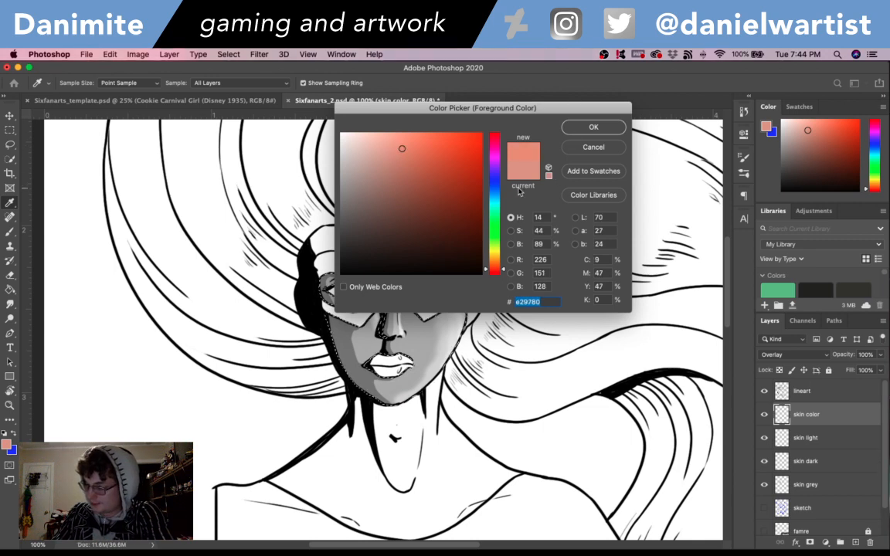
click(408, 167)
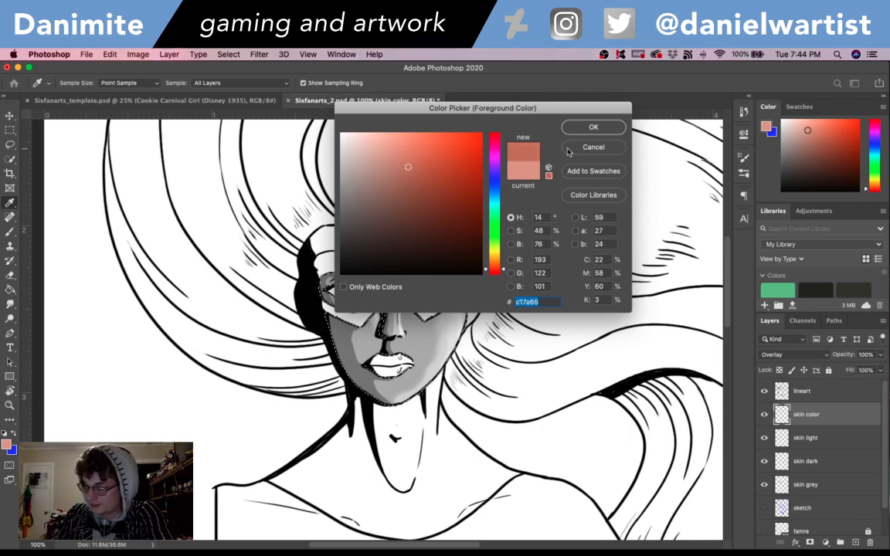
click(593, 128)
key(g)
click(440, 348)
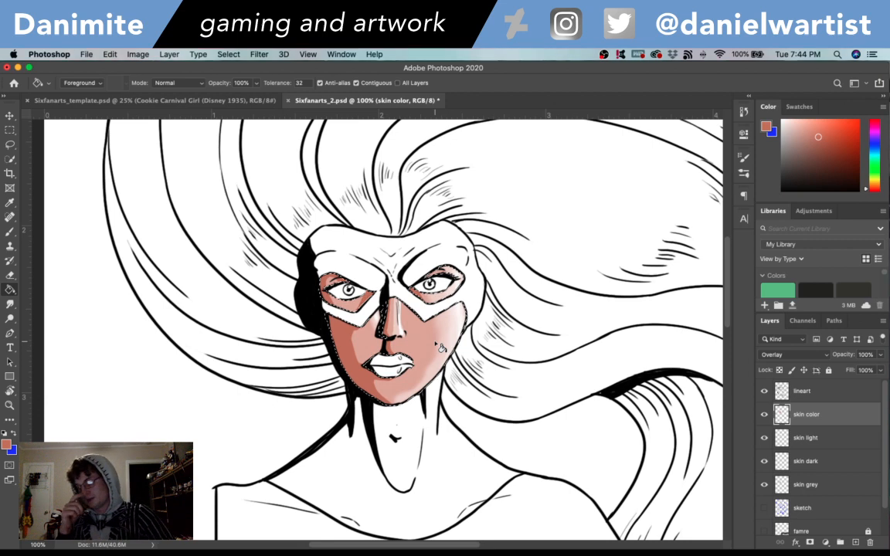
key(super+z)
- Try the darker brown 9f6654 as the skin fill and undo it
click(6, 444)
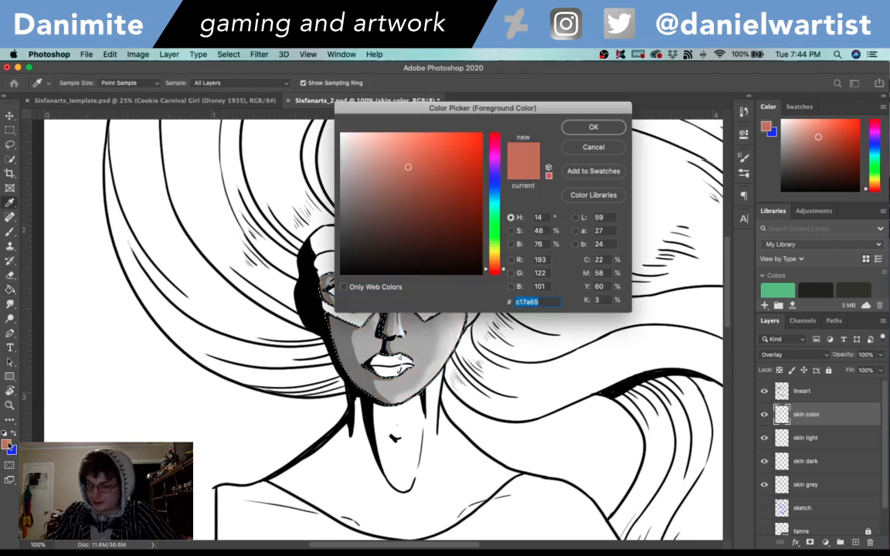
click(407, 186)
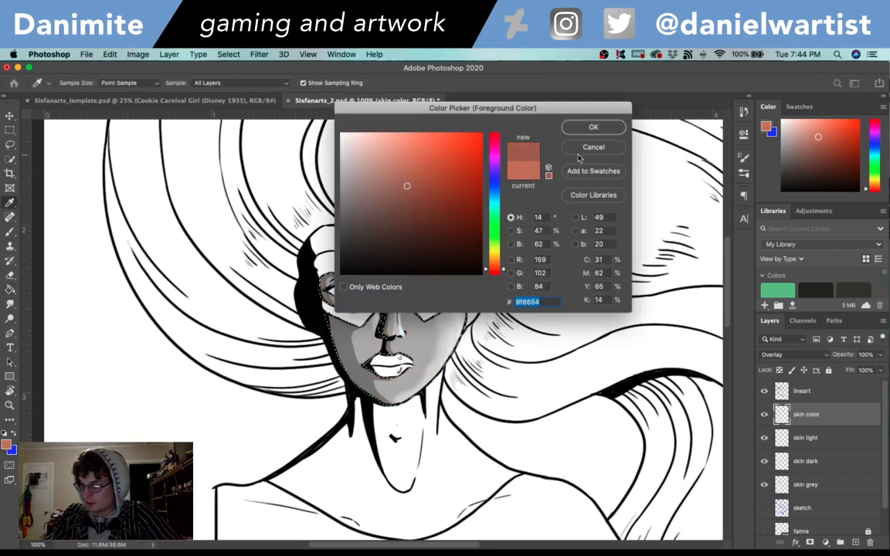
click(594, 127)
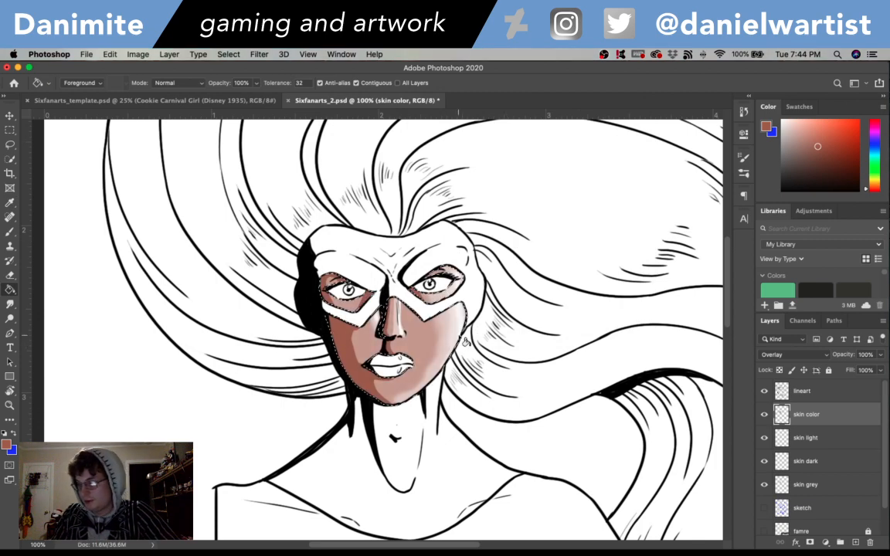
key(super+z)
- Try the muted reddish brown 986a65, with hue 6°, as the skin fill and undo it
click(6, 444)
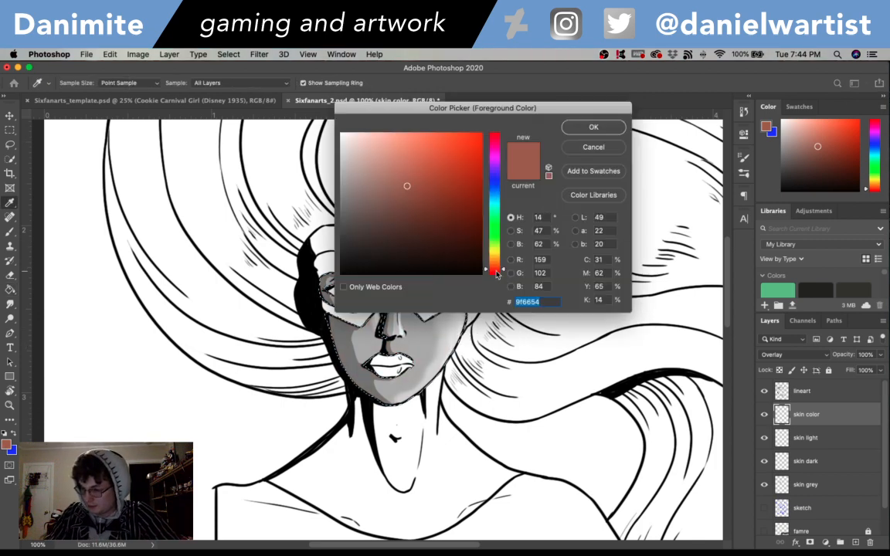
drag(496, 274, 496, 273)
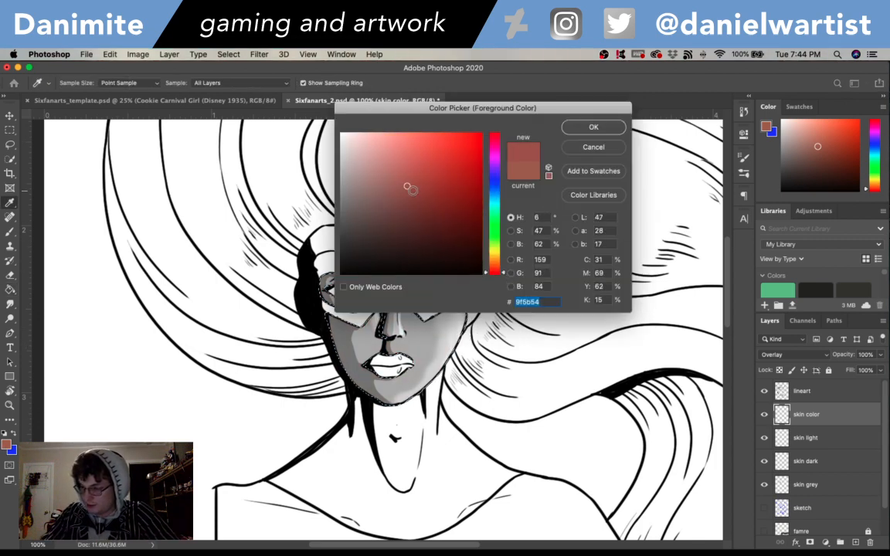
drag(408, 188, 390, 190)
click(593, 127)
click(449, 339)
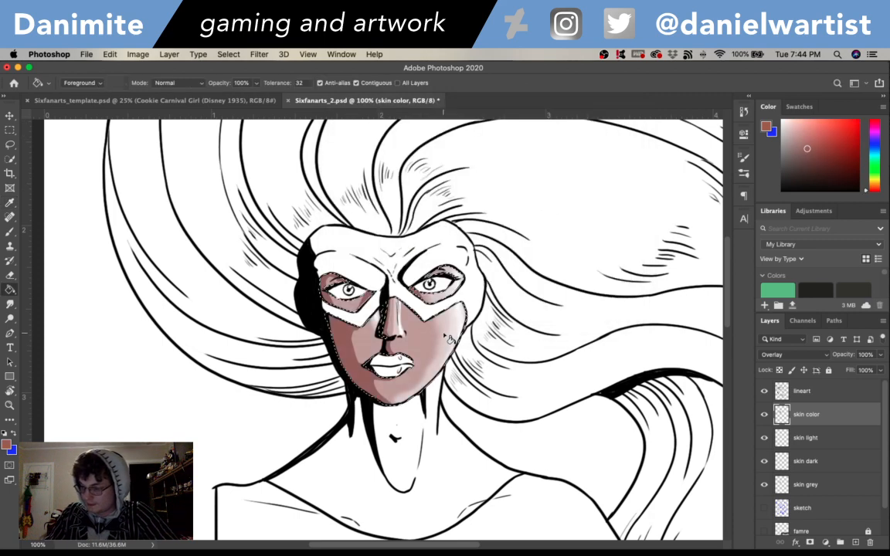
key(super+z)
- Try filling the selected skin with the more saturated red-brown a35d56 and undo the fill
click(6, 445)
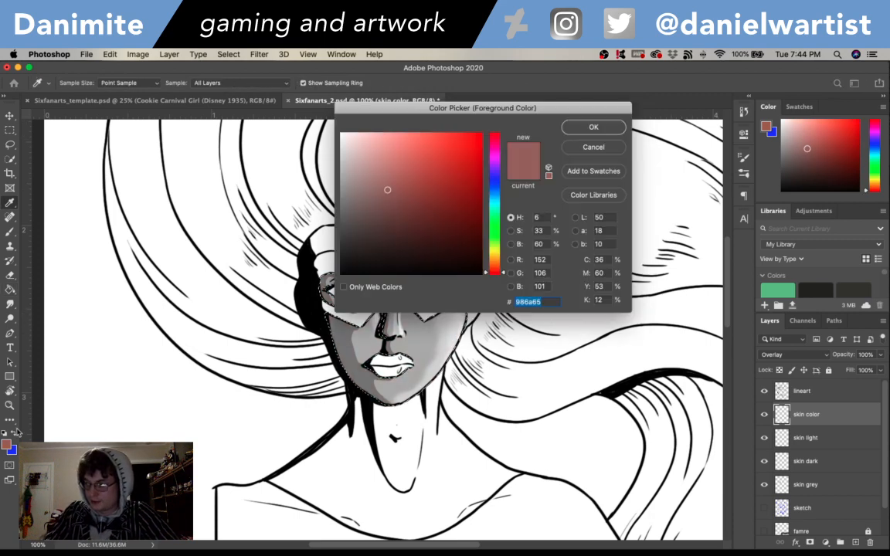
drag(406, 187, 408, 183)
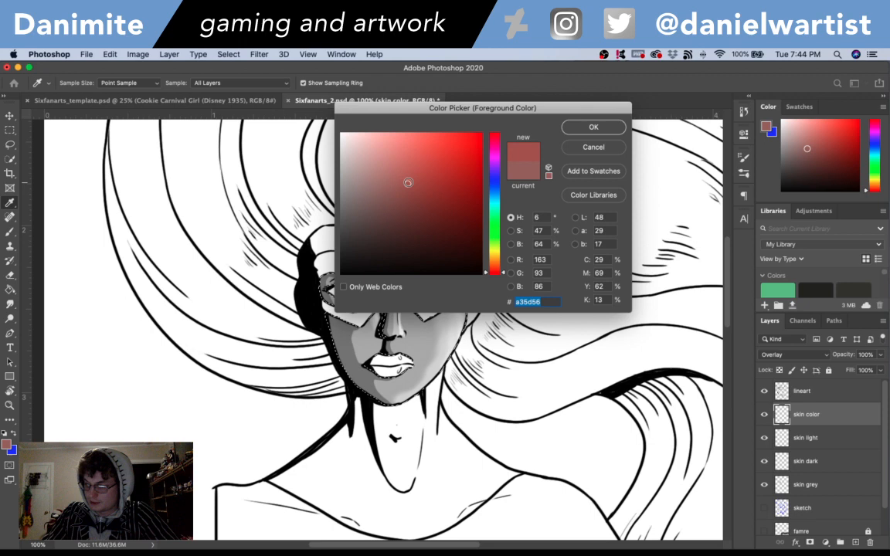
click(594, 127)
click(457, 319)
key(super+z)
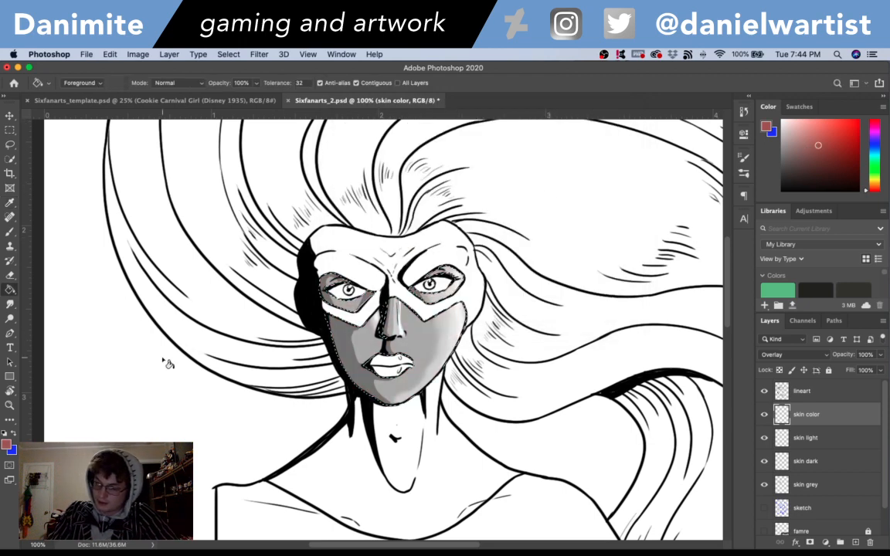
- Try the tan bb947e and a slightly redder version of it as the skin fill, undoing each fill
click(6, 444)
click(384, 169)
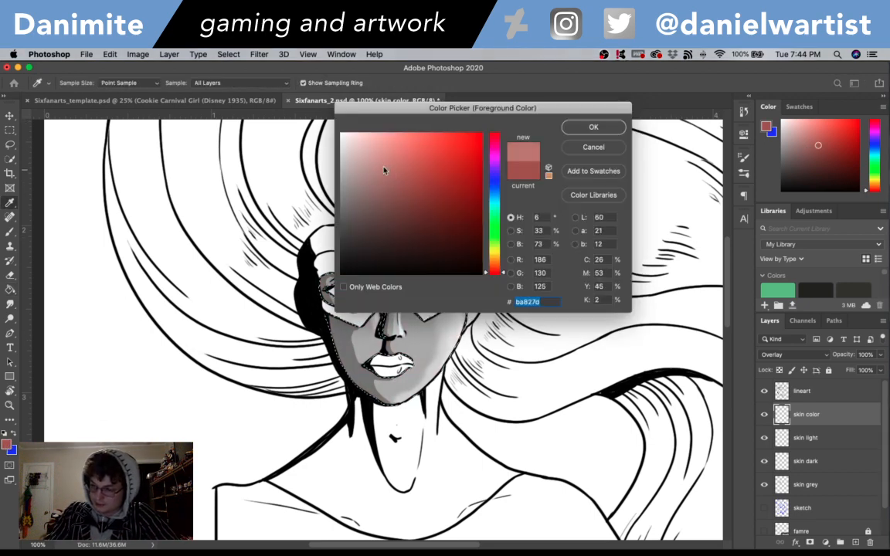
drag(492, 259, 505, 268)
click(584, 127)
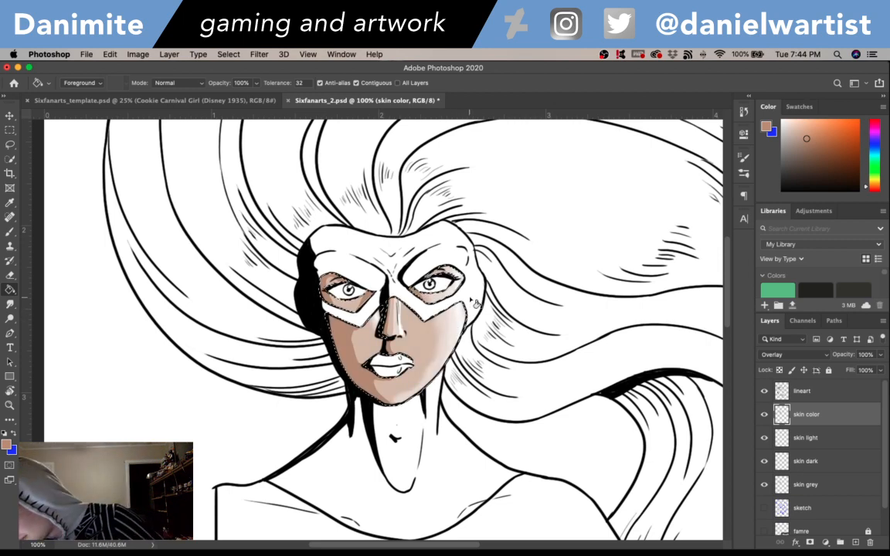
key(super+z)
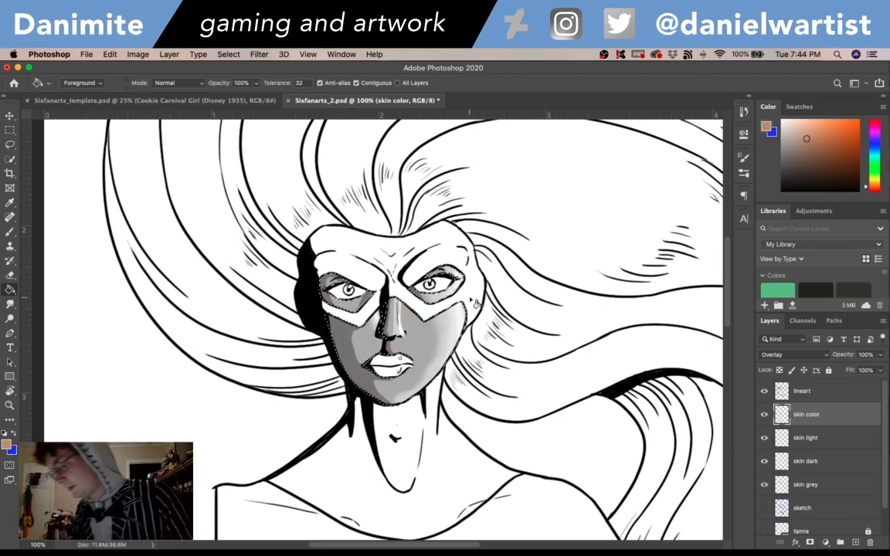
click(6, 445)
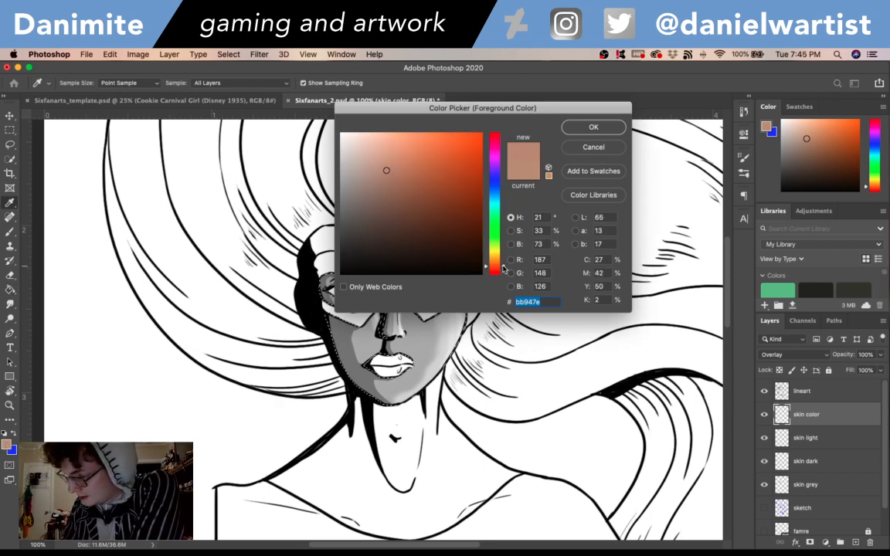
click(574, 127)
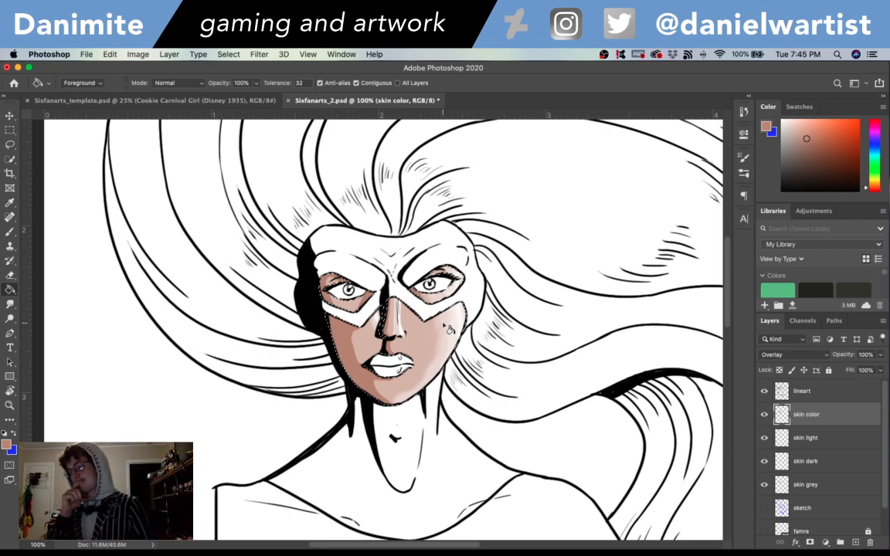
key(ctrl+z)
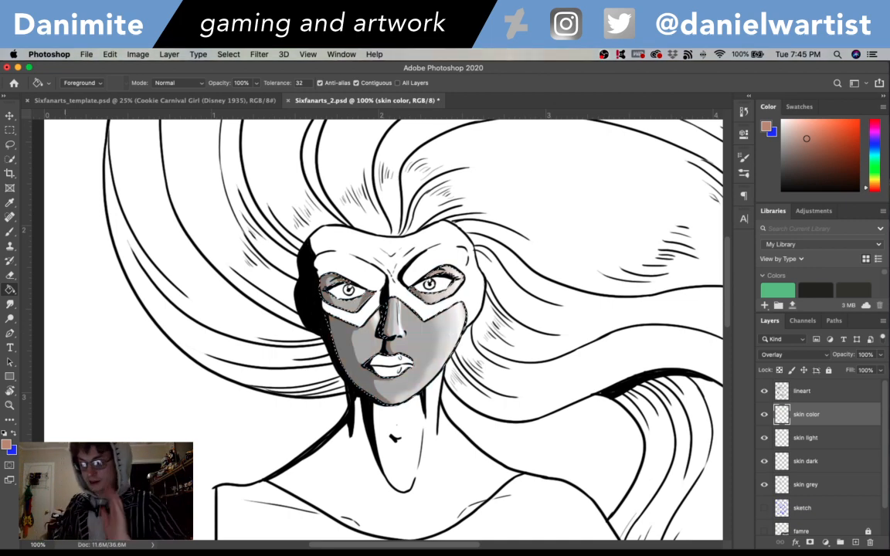
- Try filling the selected skin with the pinker, more saturated c88576, hue 11°, and undo the fill
click(7, 445)
drag(502, 269, 504, 273)
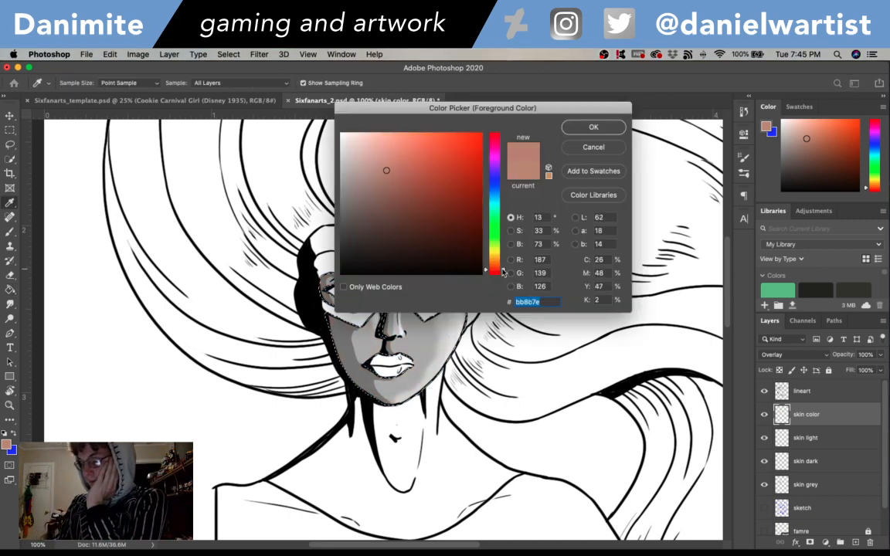
click(400, 162)
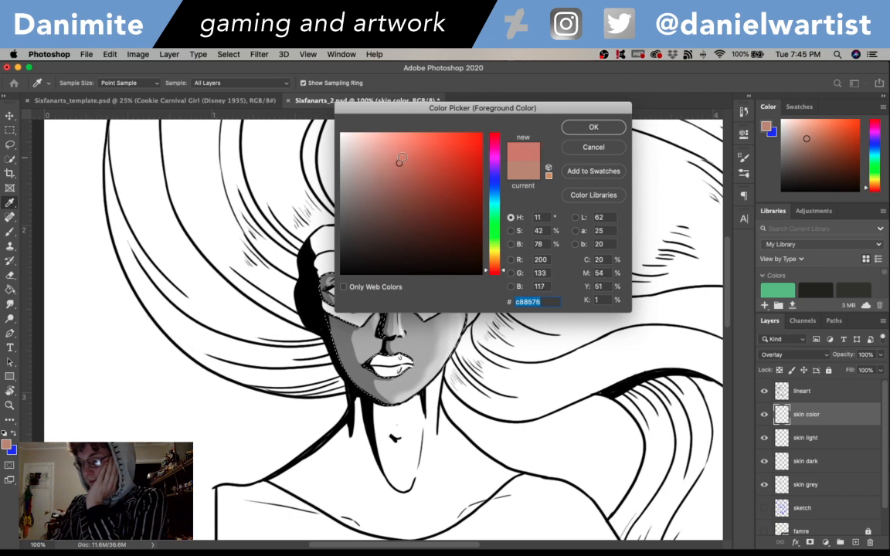
click(593, 127)
key(g)
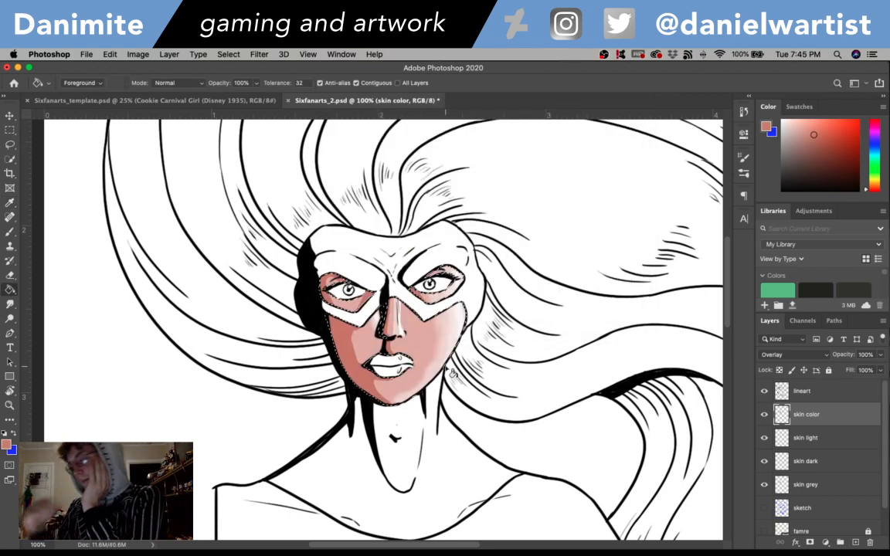
key(super+z)
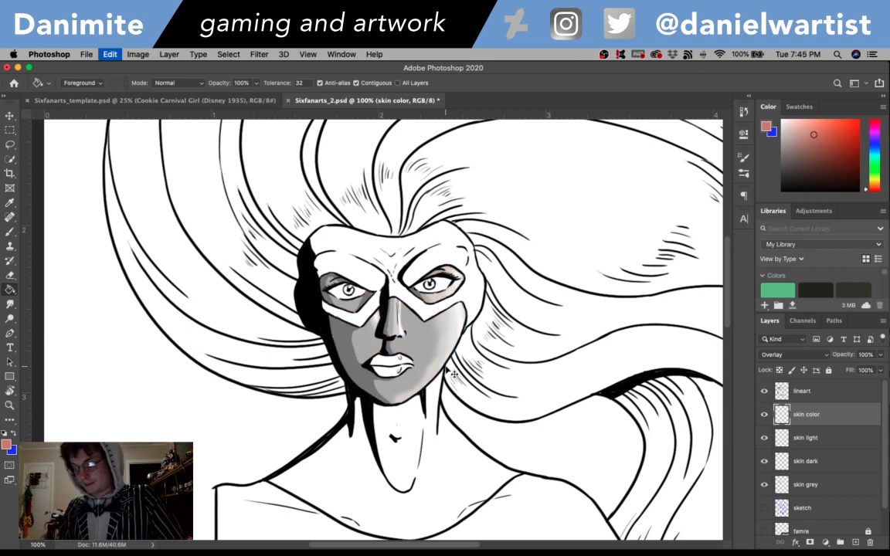
- Try the slightly less saturated pink c88d7f as the skin fill and undo it
click(7, 445)
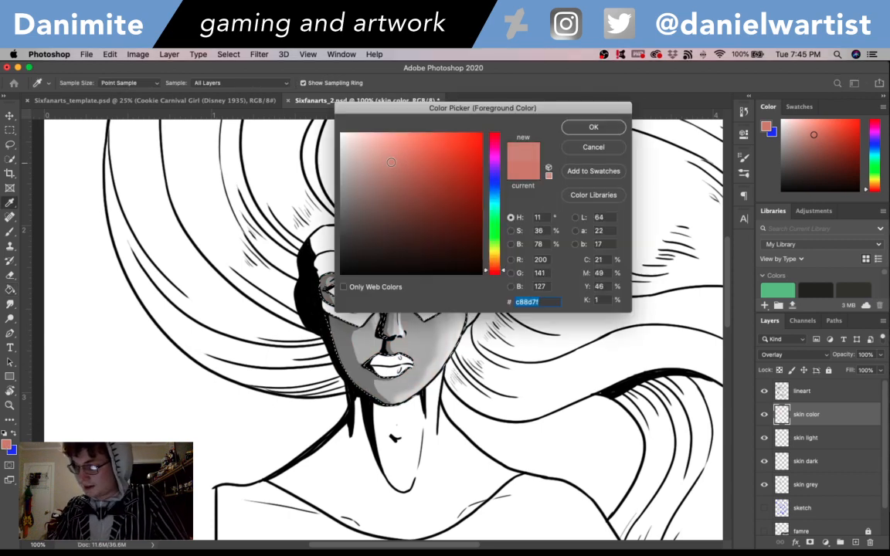
click(589, 126)
key(g)
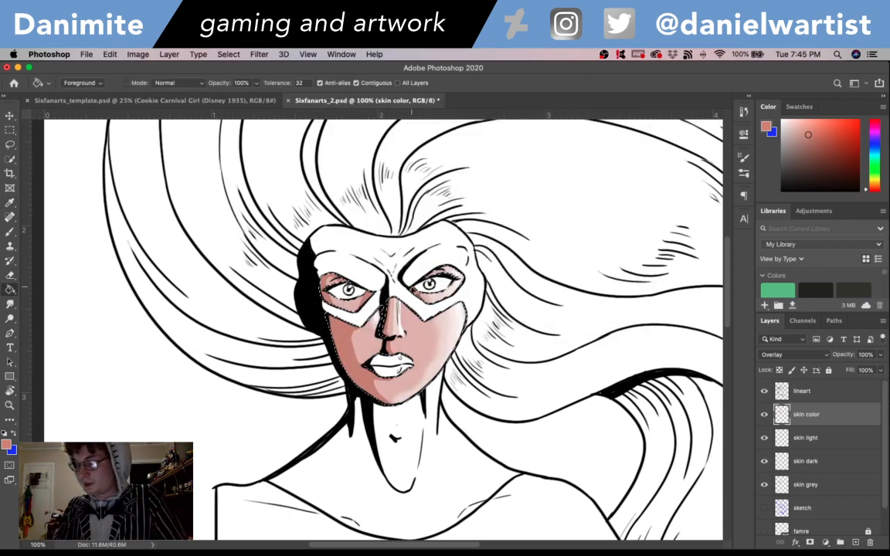
key(super+z)
- Try a much paler pink at hue 11° as the skin fill and undo it
click(9, 444)
click(370, 151)
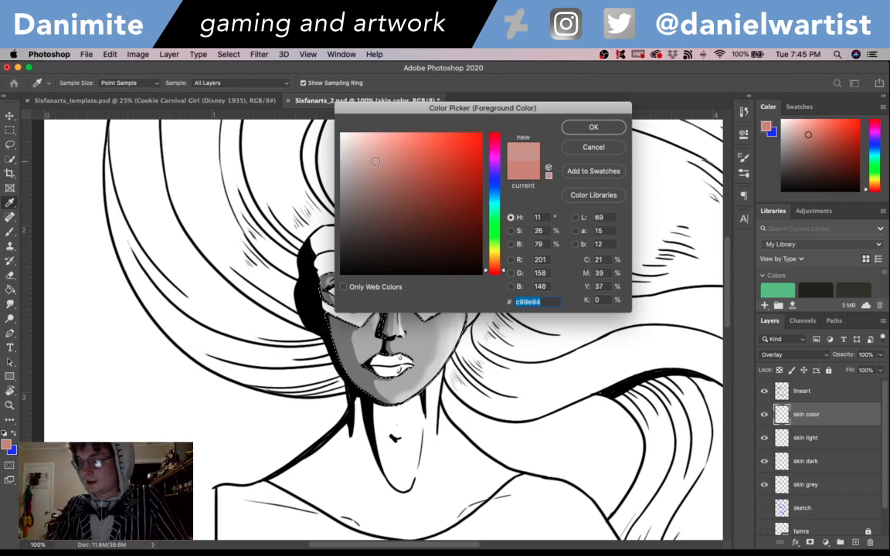
click(593, 127)
key(g)
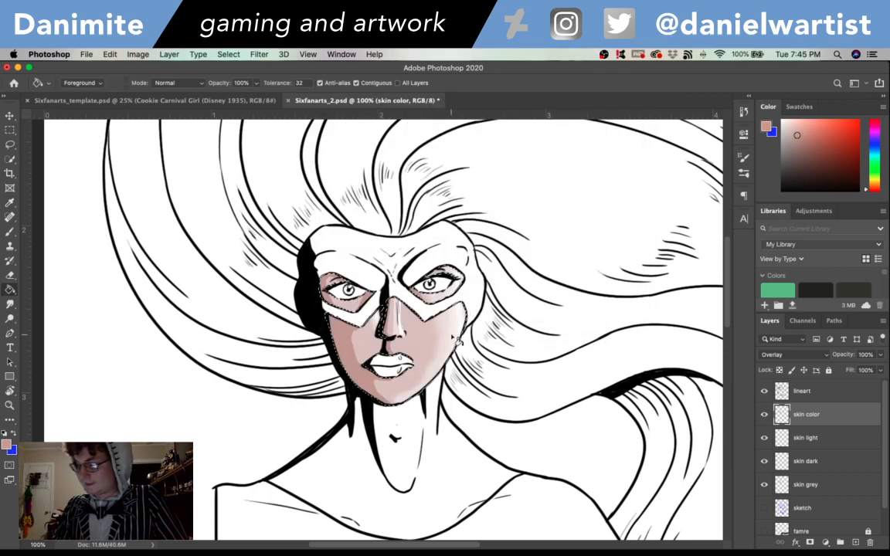
key(super+z)
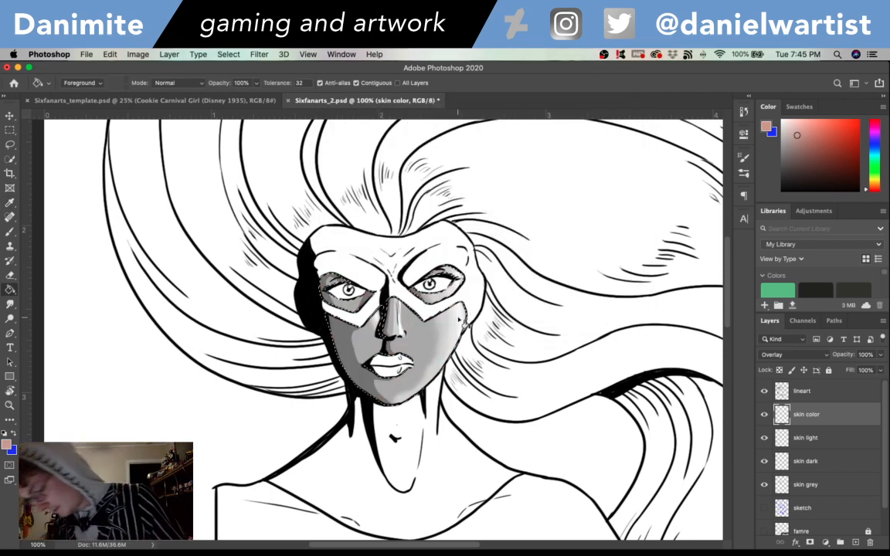
- Fill the selected skin on the skin color layer with the soft pink c89b91 and clear the selection
click(7, 444)
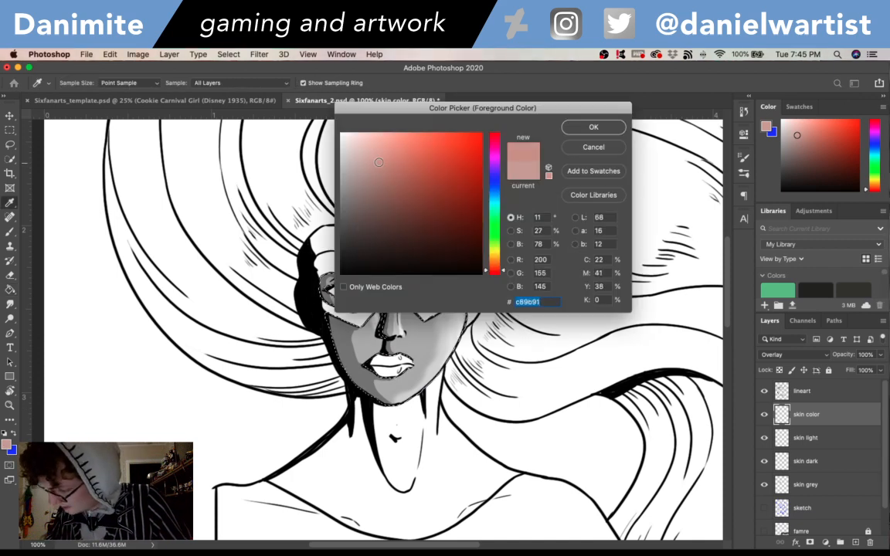
click(573, 133)
click(447, 356)
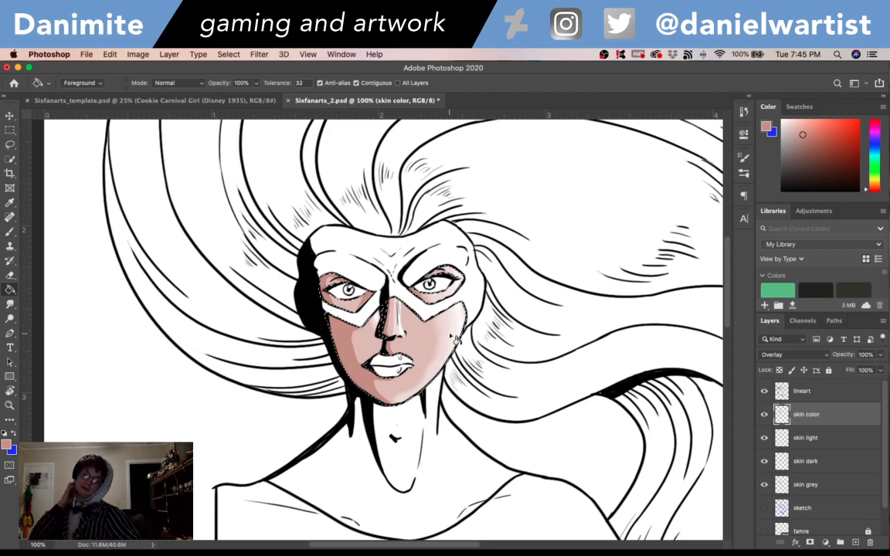
key(super+d)
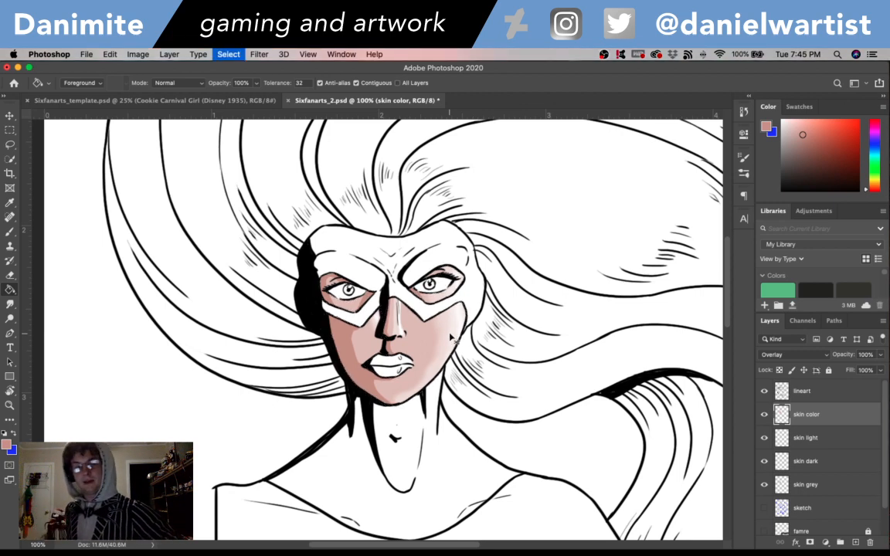
- Group the four skin layers, from skin color down to skin grey, and name the group skin
shift+click(827, 485)
key(super+g)
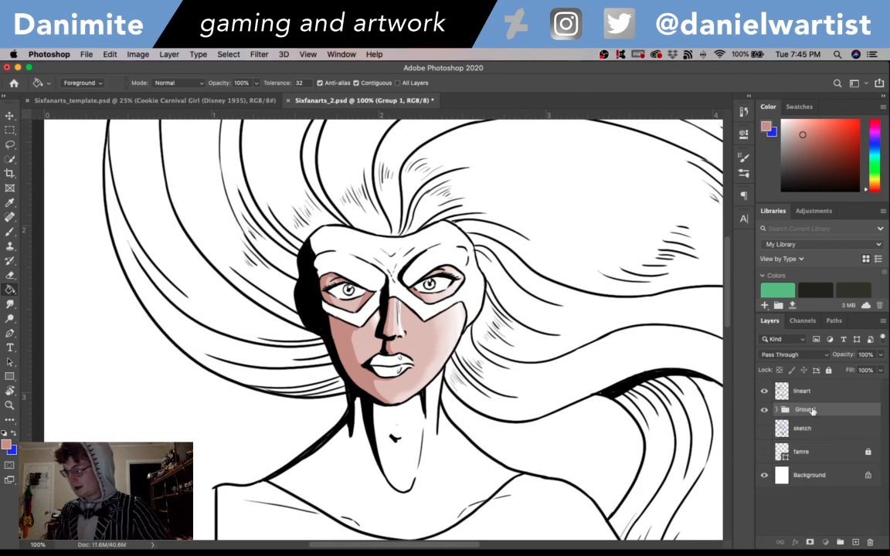
double_click(810, 410)
text(skin)
key(Return)
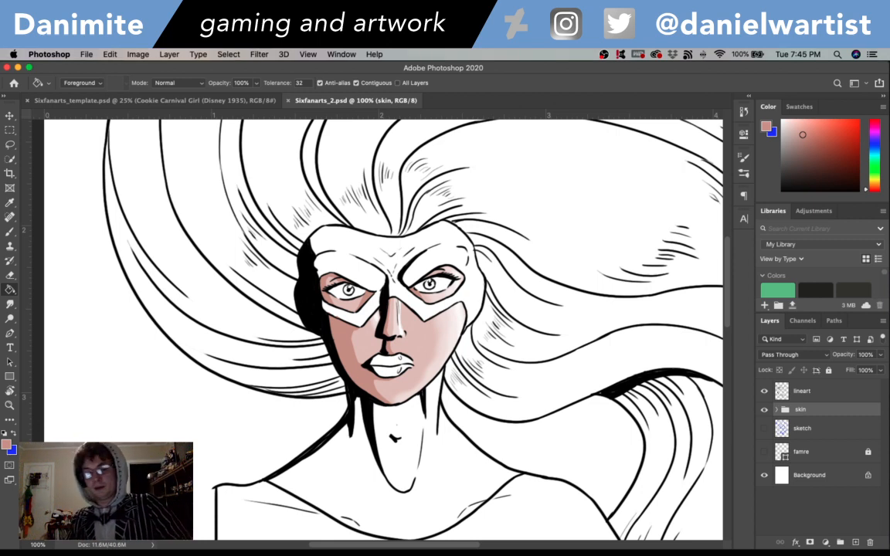
- Load the skin color layer's painted area as a selection and add a layer named cowl grey above the skin group
click(778, 409)
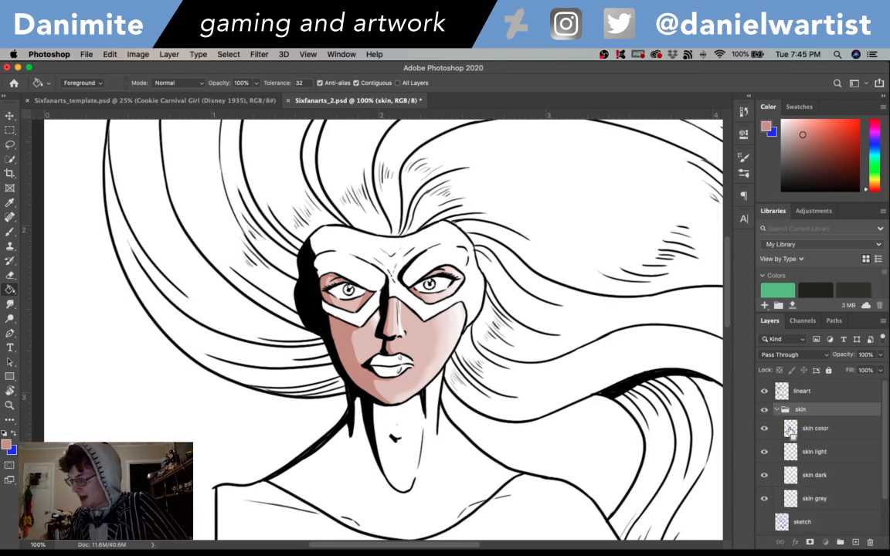
click(778, 410)
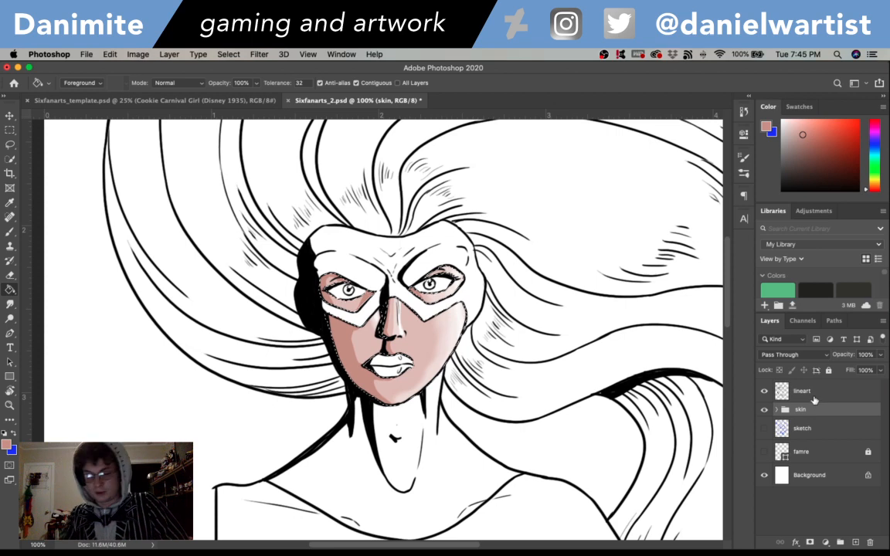
key(super+shift+n)
text(cowl)
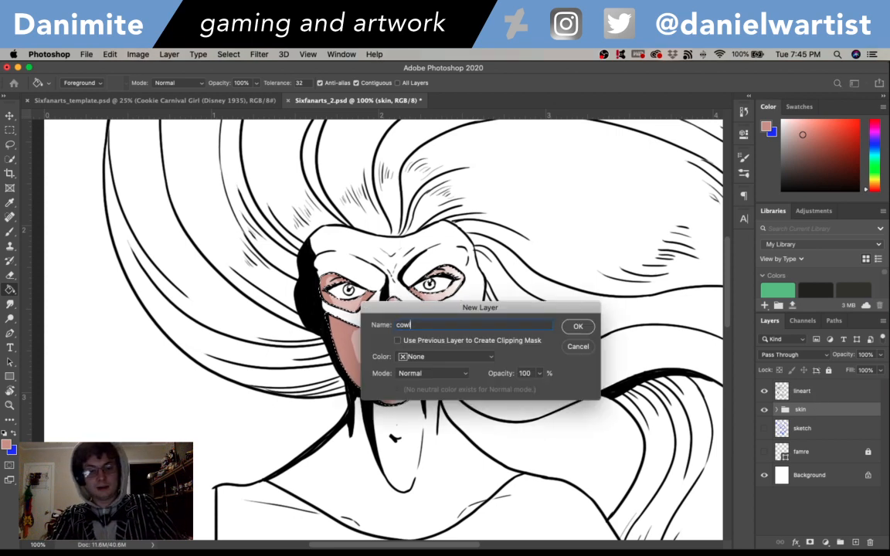
text( grey)
key(Return)
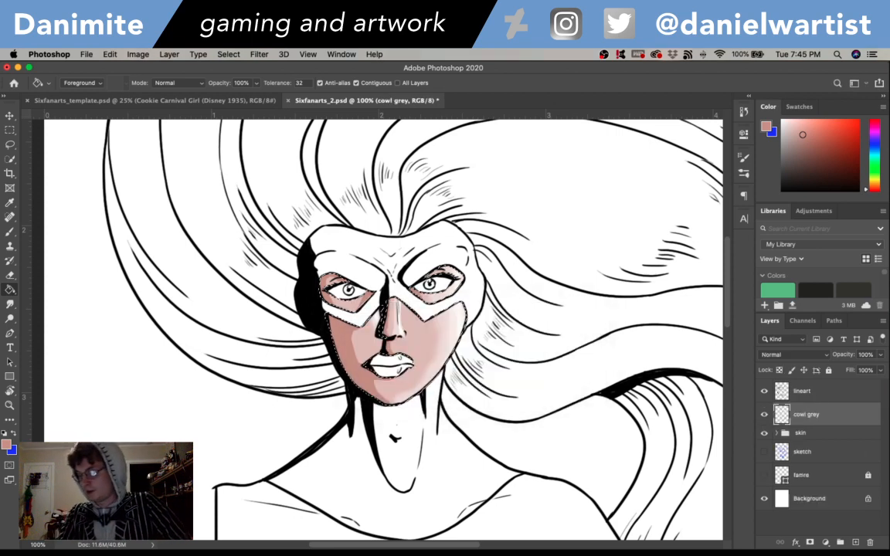
- Invert the selection to protect the skin and paint the cowl strip under the left-hand eye dark neutral grey with a size 8 brush
click(7, 446)
drag(346, 208, 336, 212)
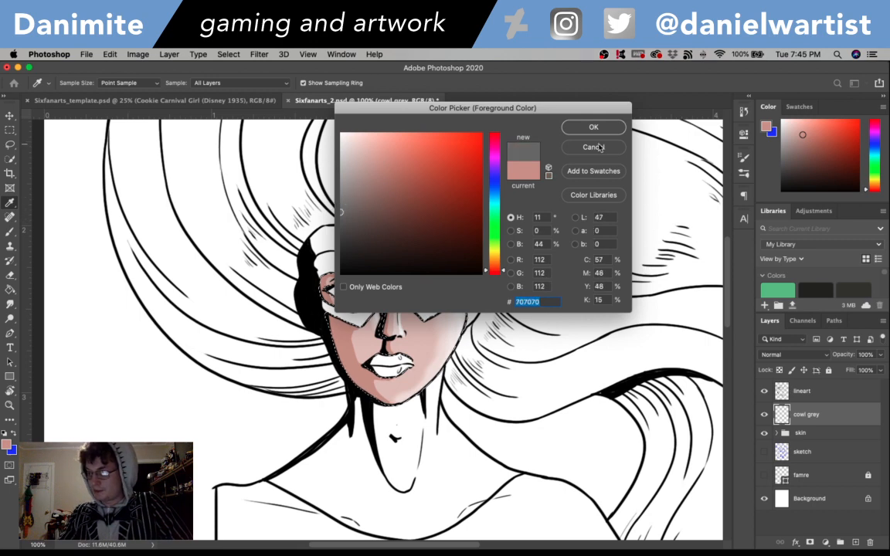
click(593, 127)
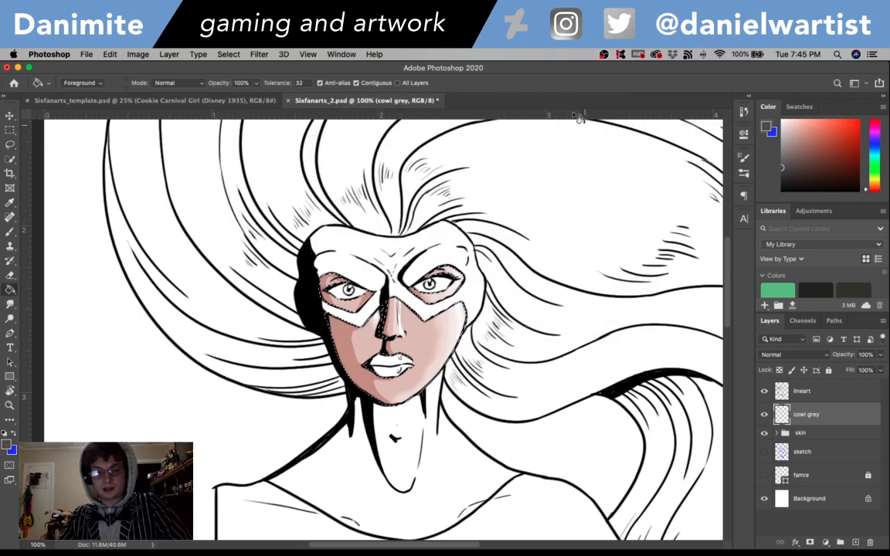
key(b)
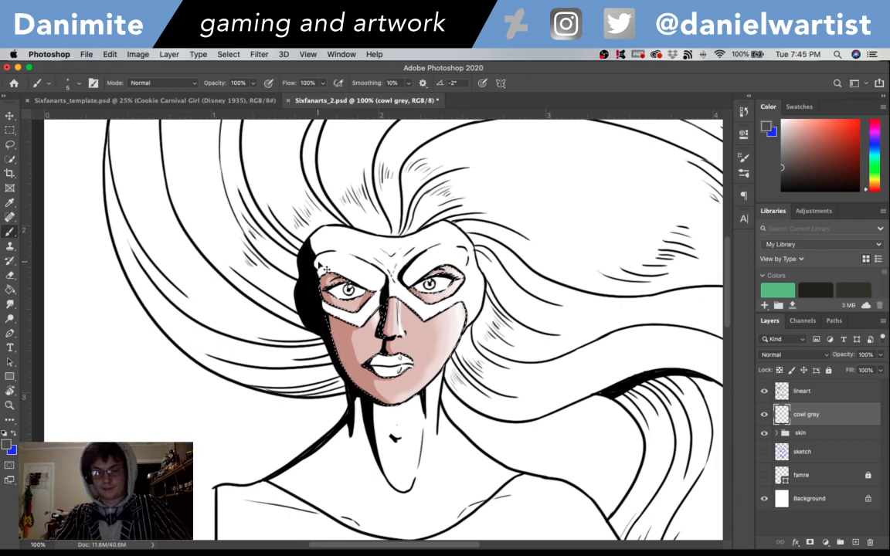
key(bracketright)
key(bracketright)
key(bracketright)
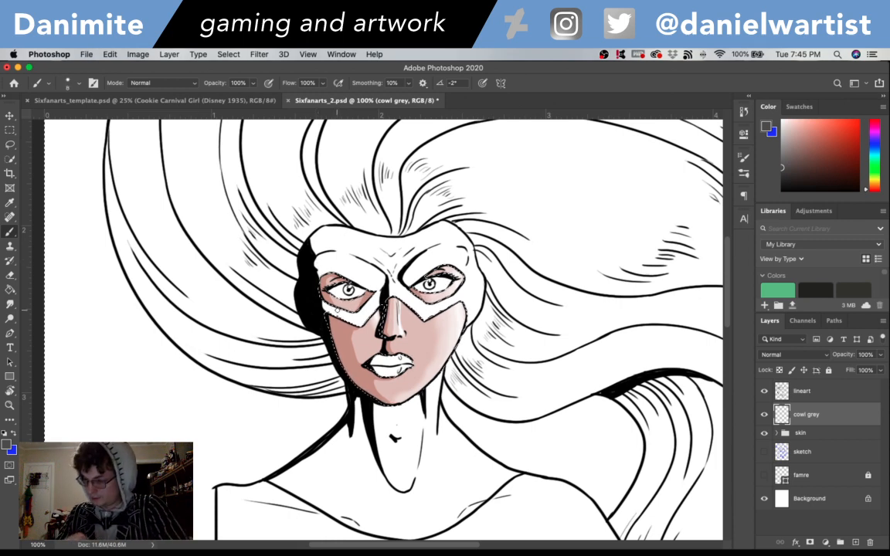
drag(327, 310, 323, 301)
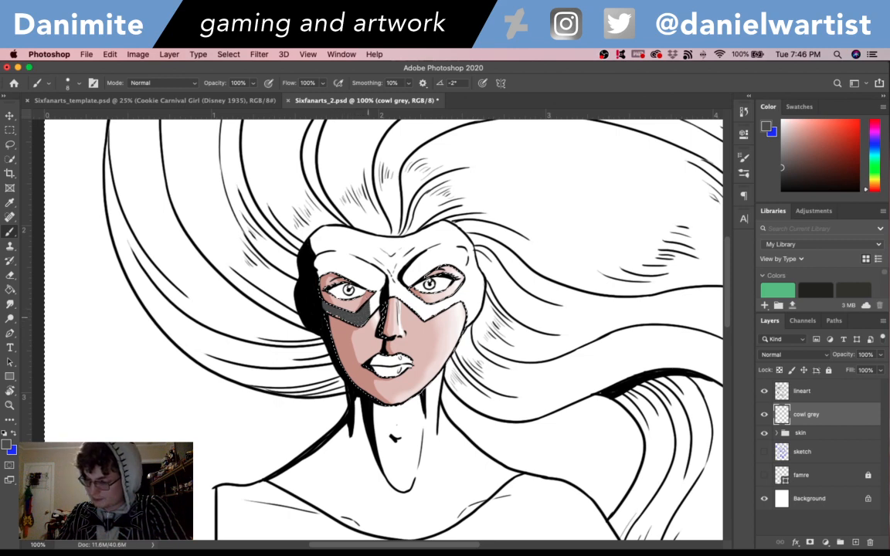
mouse_move(373, 308)
mouse_down()
mouse_move(377, 293)
mouse_move(380, 304)
mouse_up()
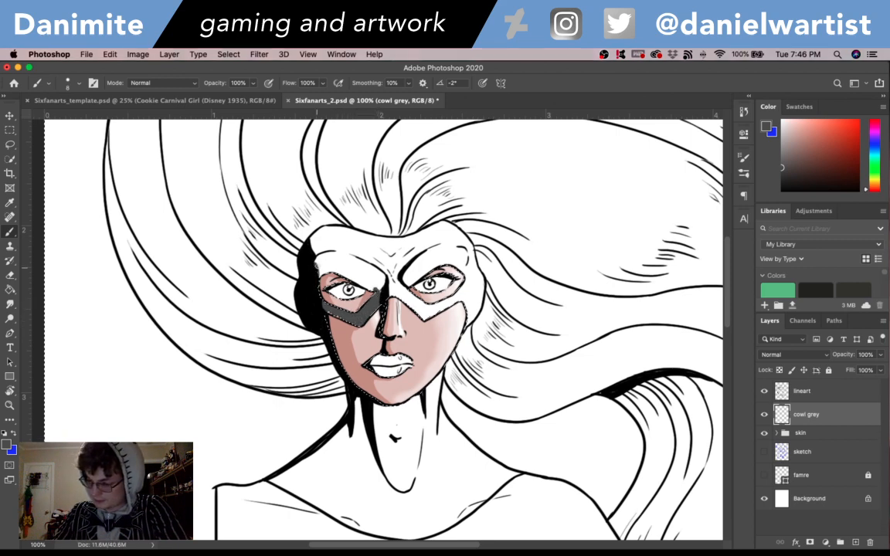
- Outline the mask in the dark neutral grey along its forehead, sides, brows and the strip under the right-hand eye on the cowl grey layer
drag(318, 268, 378, 287)
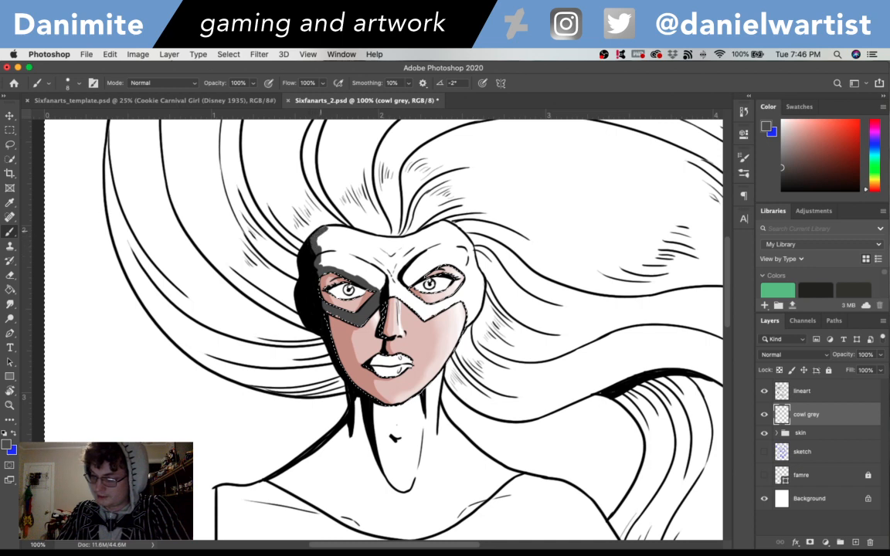
mouse_move(320, 230)
mouse_down()
mouse_move(391, 243)
mouse_move(375, 238)
mouse_move(446, 224)
mouse_up()
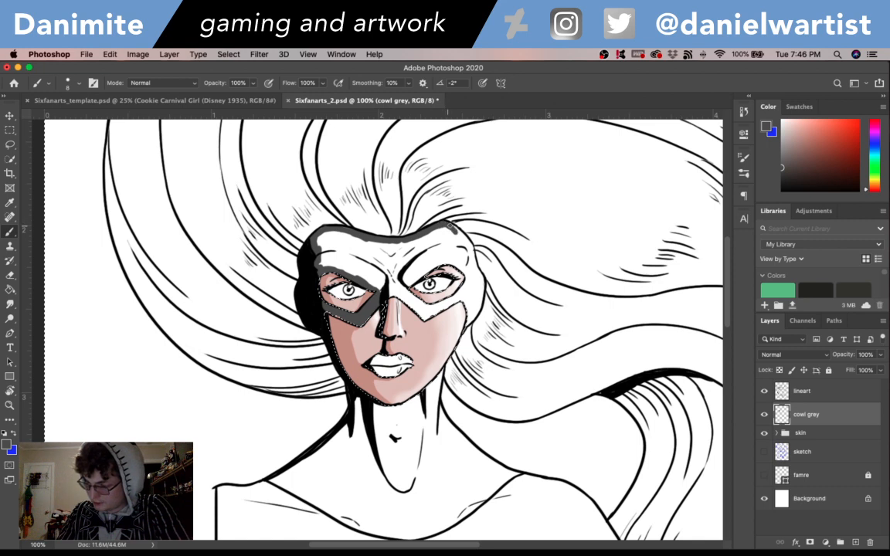
drag(467, 240, 476, 272)
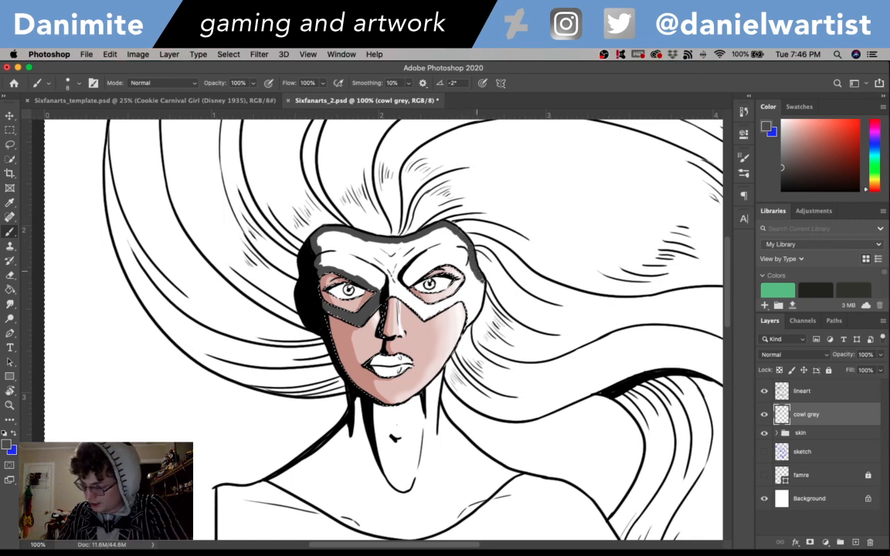
drag(479, 275, 476, 313)
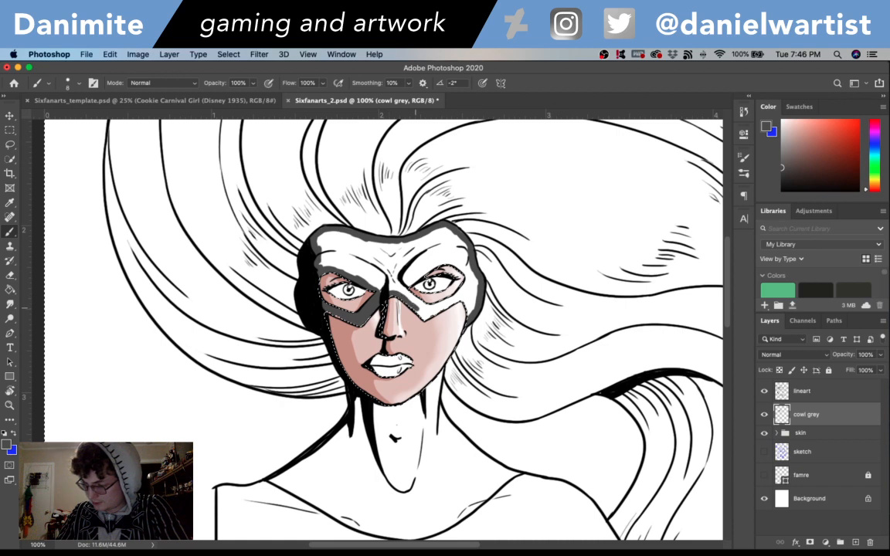
mouse_move(407, 283)
mouse_down()
mouse_move(427, 313)
mouse_move(428, 290)
mouse_move(456, 302)
mouse_move(425, 271)
mouse_move(427, 269)
mouse_up()
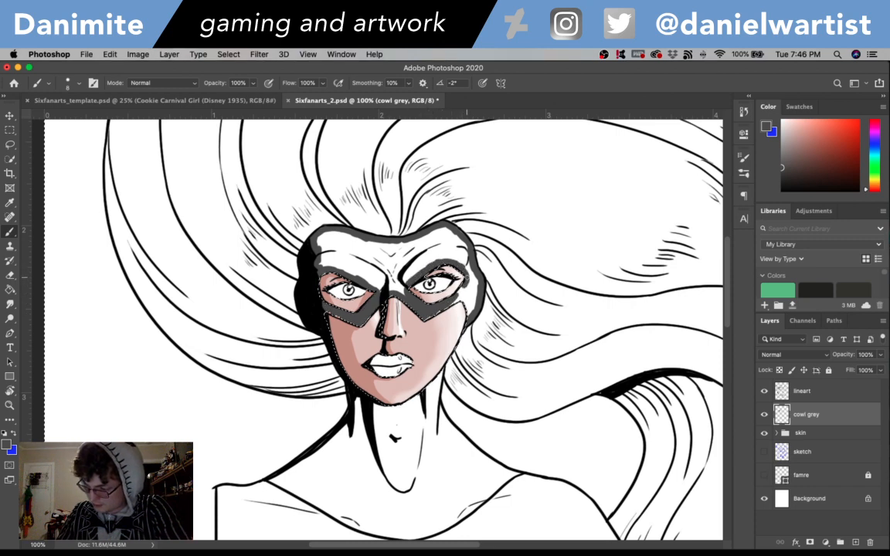
mouse_move(467, 277)
mouse_down()
mouse_move(446, 303)
mouse_move(472, 282)
mouse_up()
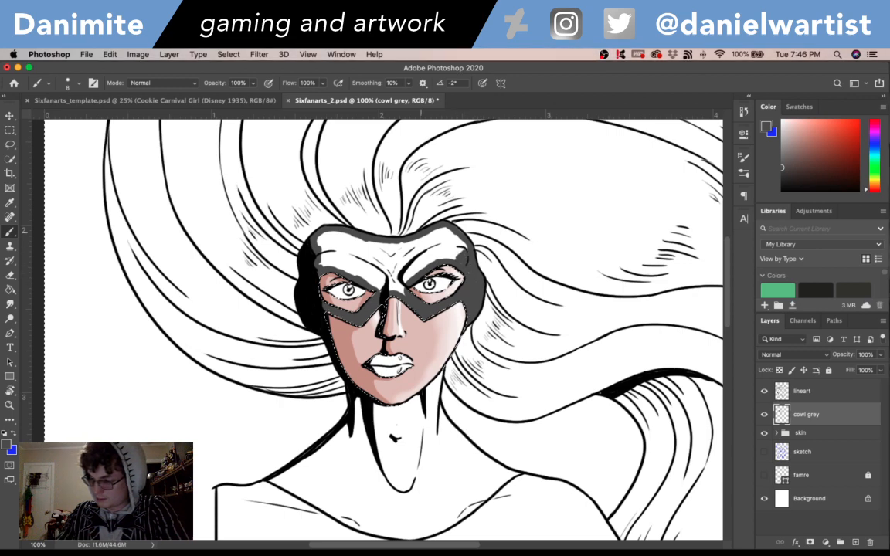
- Fill the mask's enclosed forehead area with the same grey and touch up the seams with the brush
key(g)
click(403, 263)
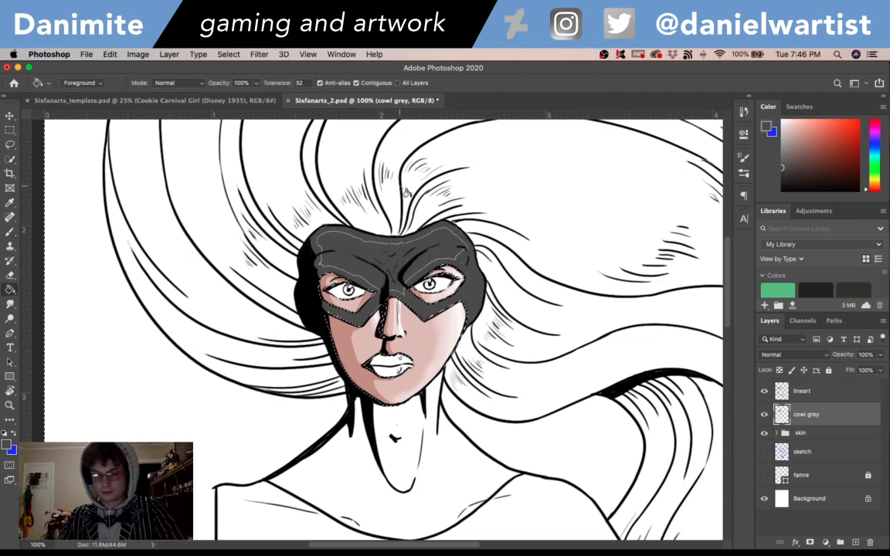
key(b)
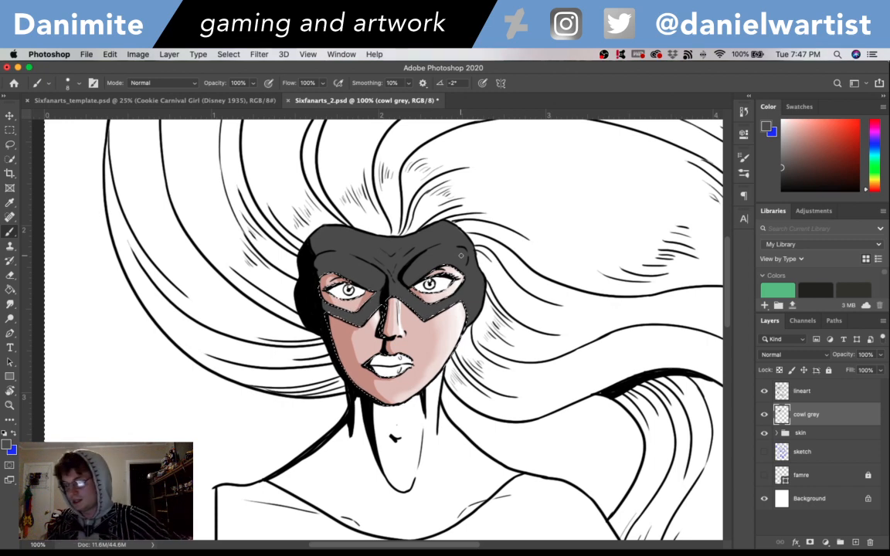
- Outline the neck piece in grey along the neckline, both shoulder edges and under the chin
drag(494, 397, 580, 286)
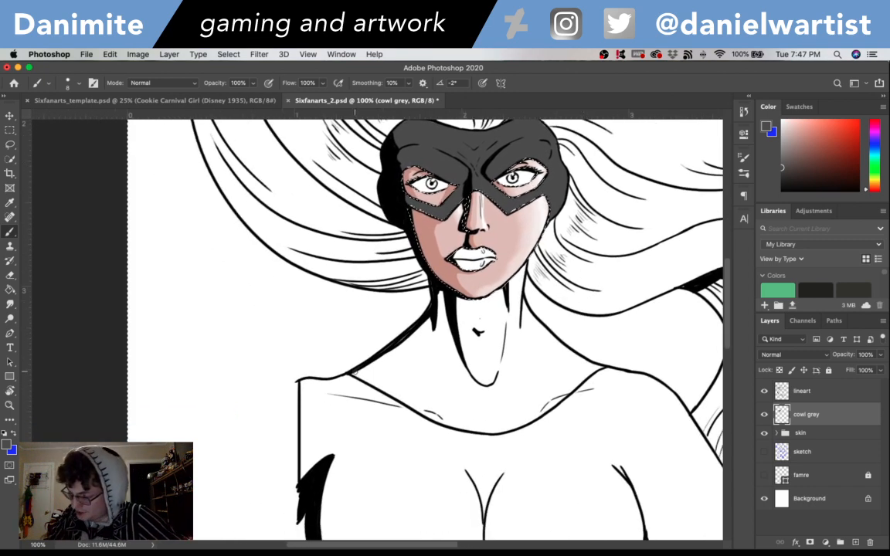
mouse_move(352, 373)
mouse_down()
mouse_move(417, 410)
mouse_move(413, 404)
mouse_up()
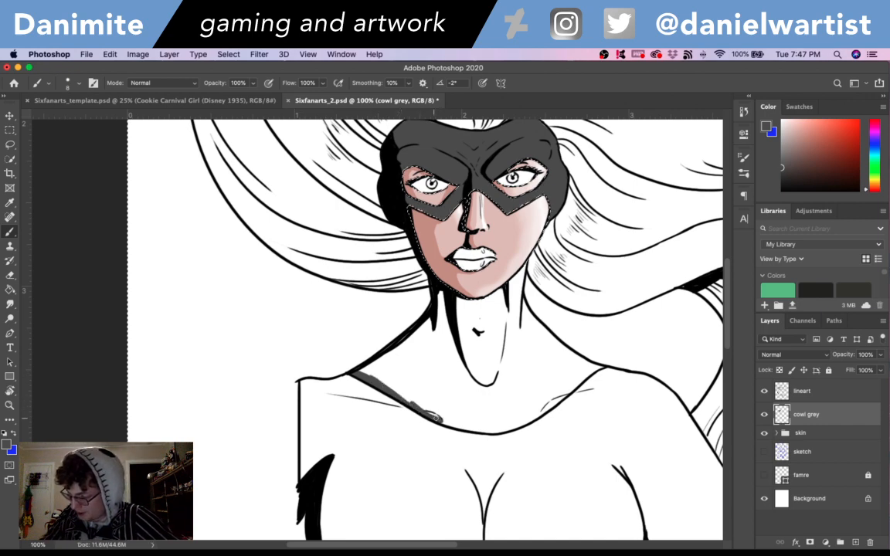
mouse_move(357, 368)
mouse_down()
mouse_move(409, 337)
mouse_move(434, 315)
mouse_move(441, 294)
mouse_move(476, 302)
mouse_up()
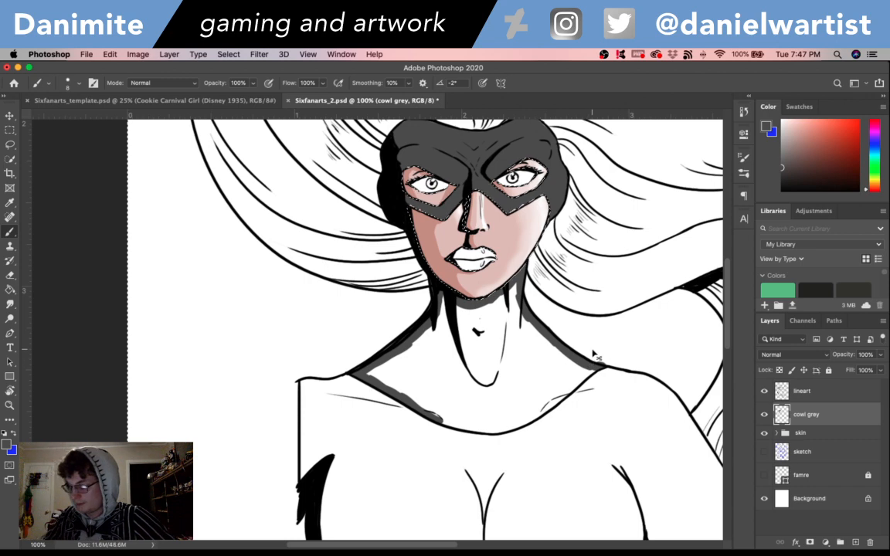
drag(620, 417, 631, 342)
mouse_move(451, 342)
mouse_down()
mouse_move(485, 354)
mouse_move(529, 353)
mouse_up()
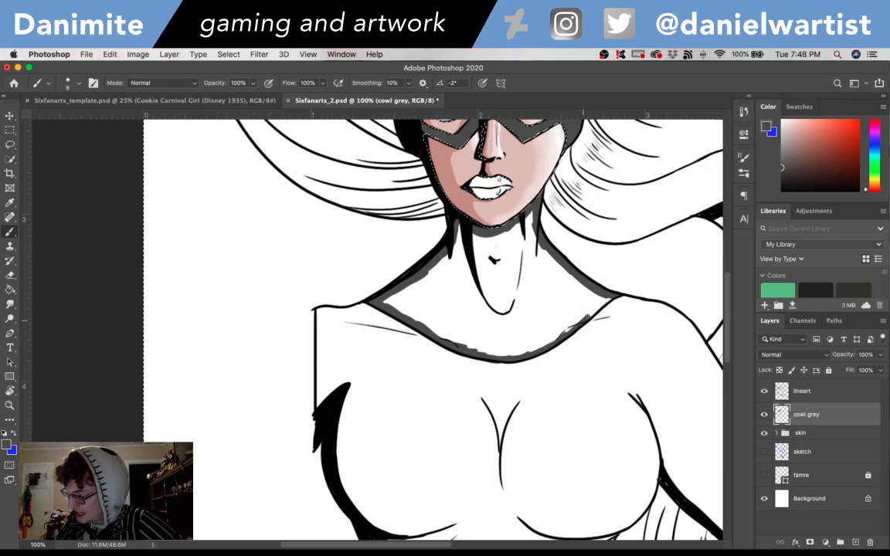
- Fill the outlined neck piece with the grey and brush over the remaining seams along its edges
key(g)
click(566, 304)
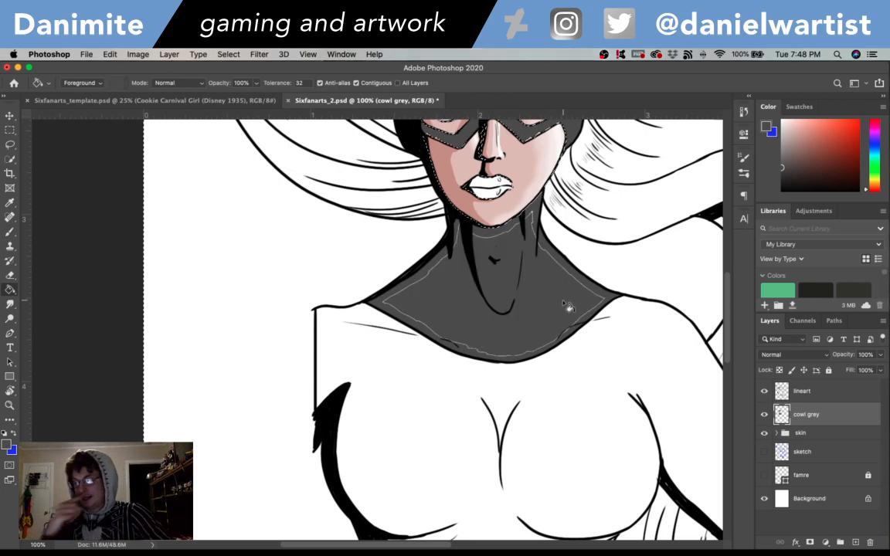
key(b)
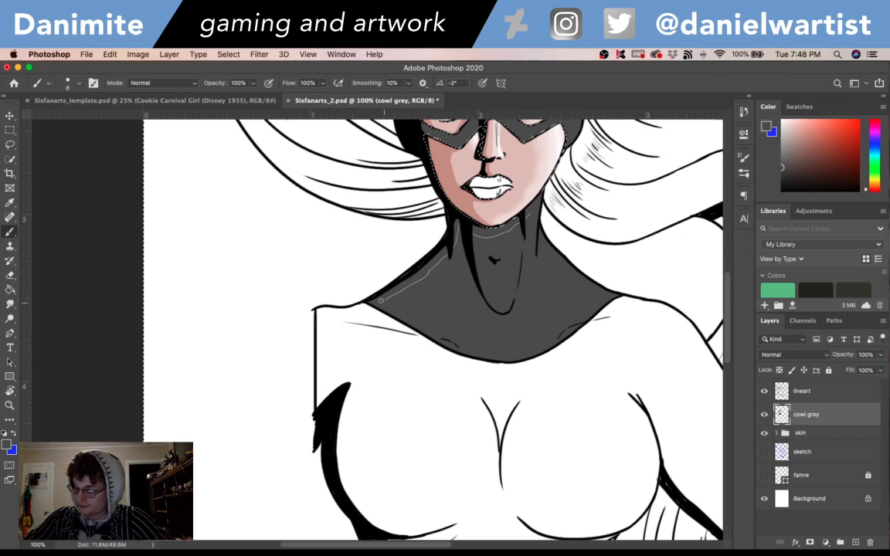
drag(386, 300, 438, 264)
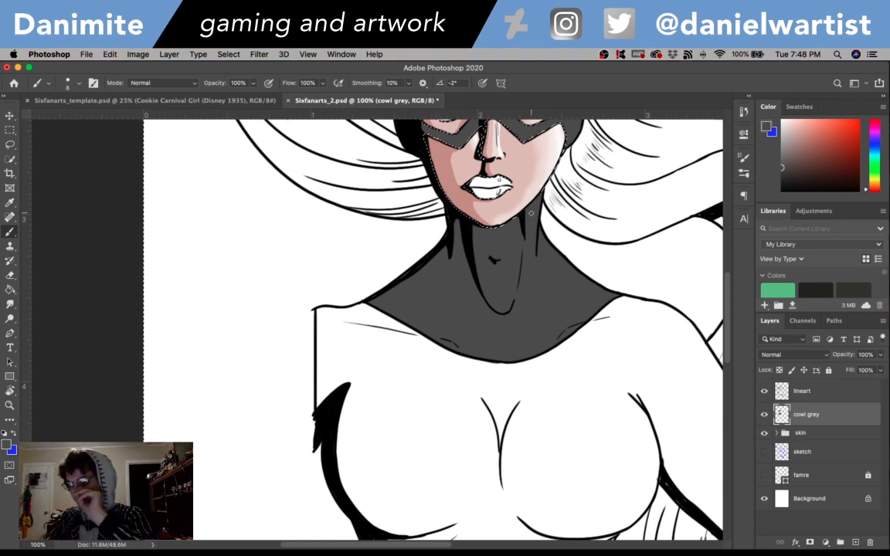
- Outline the glove on the right-hand forearm in grey on the cowl grey layer and fill its interior
drag(729, 284, 731, 255)
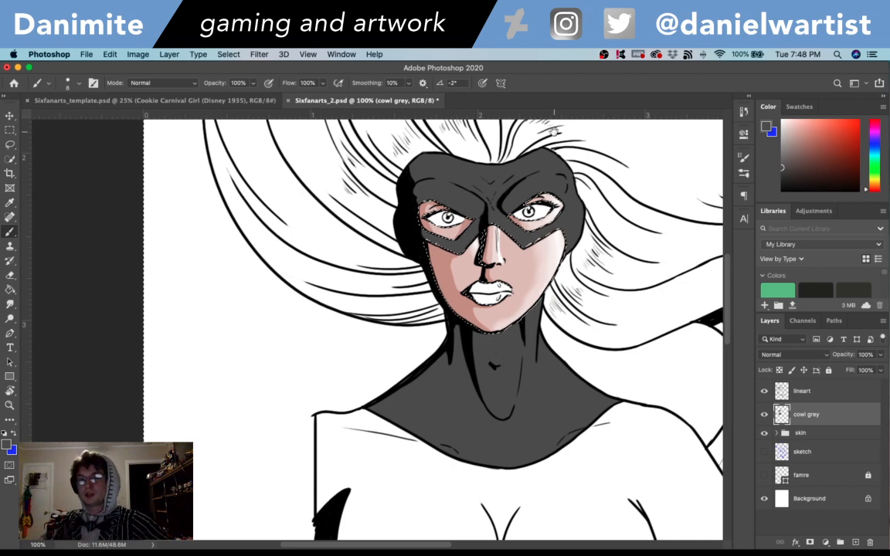
drag(561, 401, 284, 180)
mouse_move(671, 499)
mouse_down()
mouse_move(641, 300)
mouse_move(704, 226)
mouse_up()
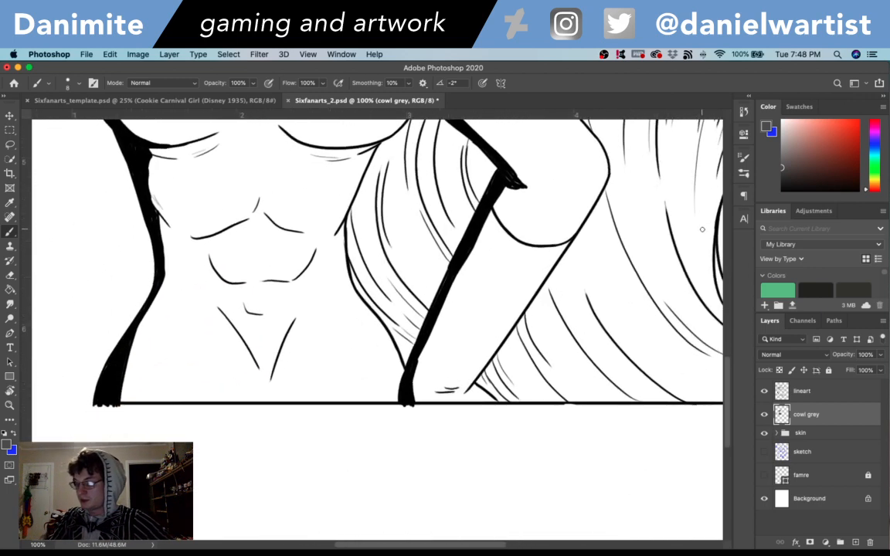
mouse_move(415, 397)
mouse_down()
mouse_move(487, 399)
mouse_move(472, 355)
mouse_move(478, 375)
mouse_move(557, 255)
mouse_up()
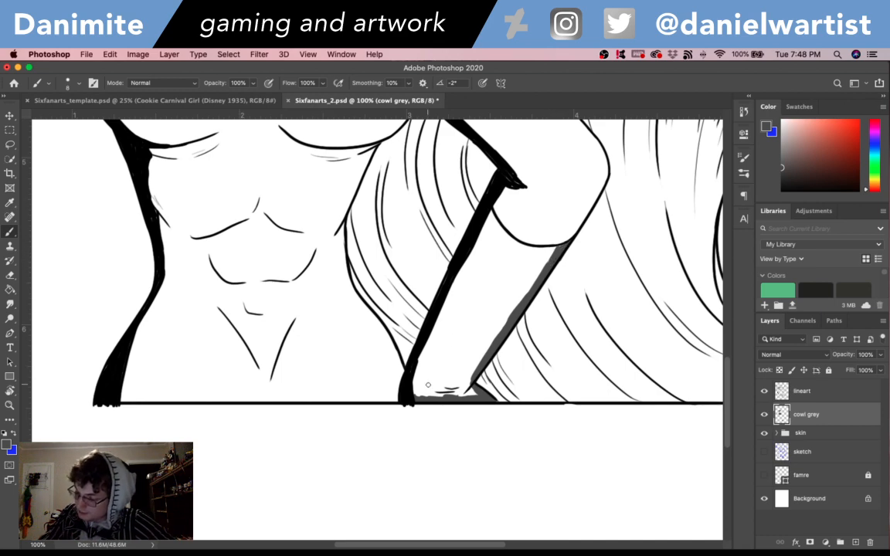
mouse_move(420, 394)
mouse_down()
mouse_move(440, 301)
mouse_move(487, 220)
mouse_move(517, 244)
mouse_move(649, 286)
mouse_move(604, 509)
mouse_move(624, 349)
mouse_move(657, 256)
mouse_up()
key(g)
click(510, 292)
click(525, 278)
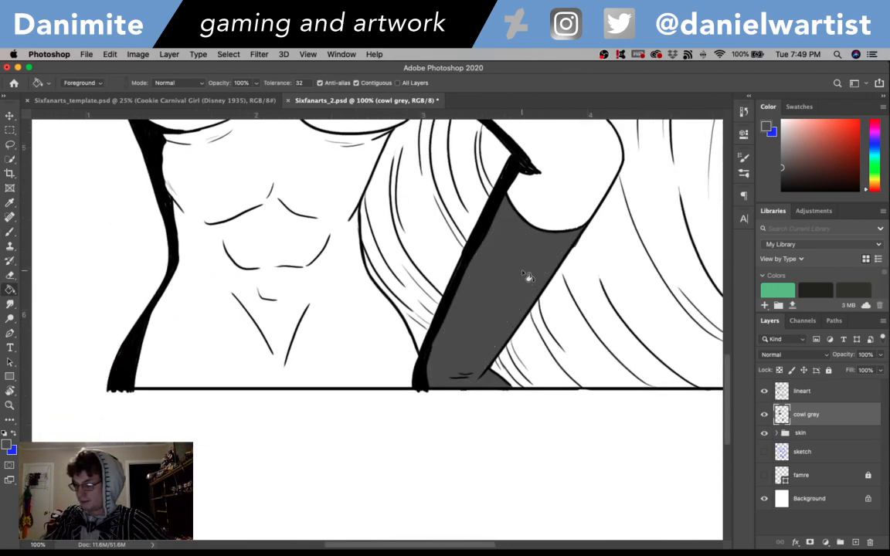
- Add a layer named cowl dark above cowl grey and choose a darker neutral grey for the brush
scroll(594, 292, up, 5)
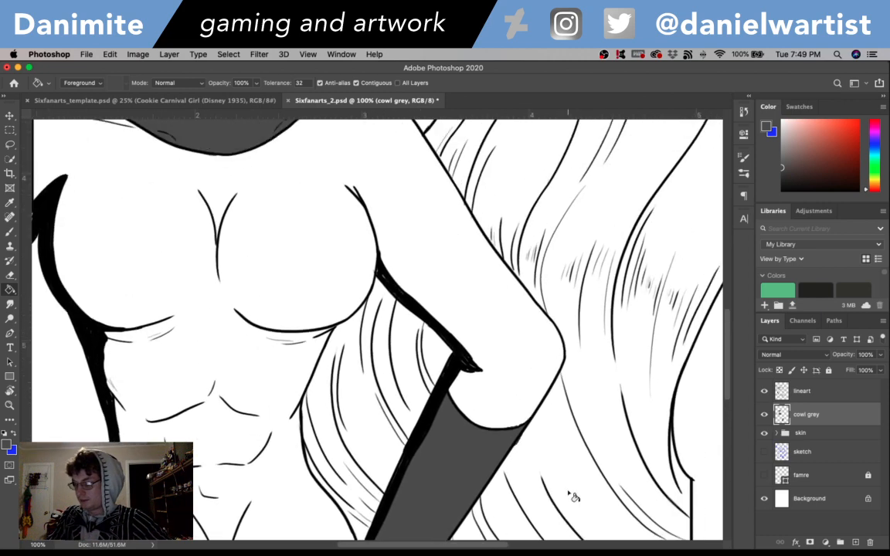
scroll(573, 496, up, 8)
scroll(573, 497, left, 4)
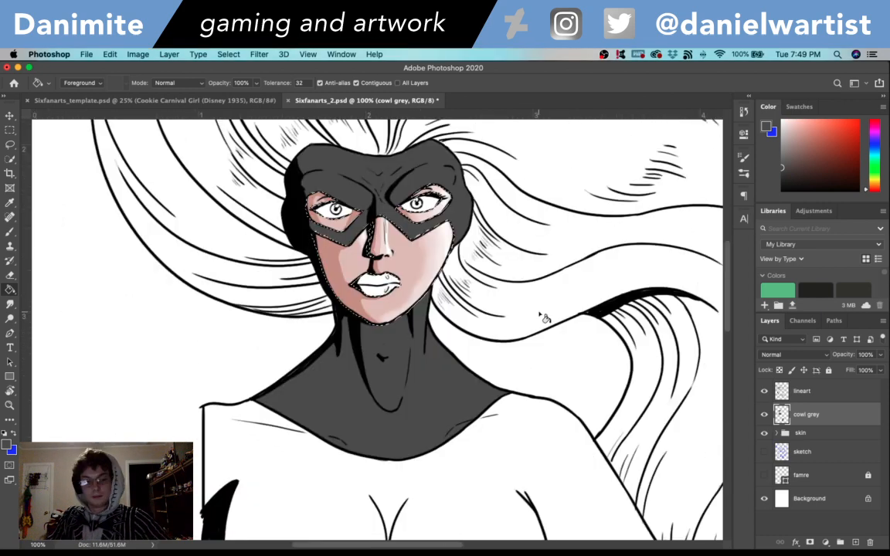
key(super+shift+n)
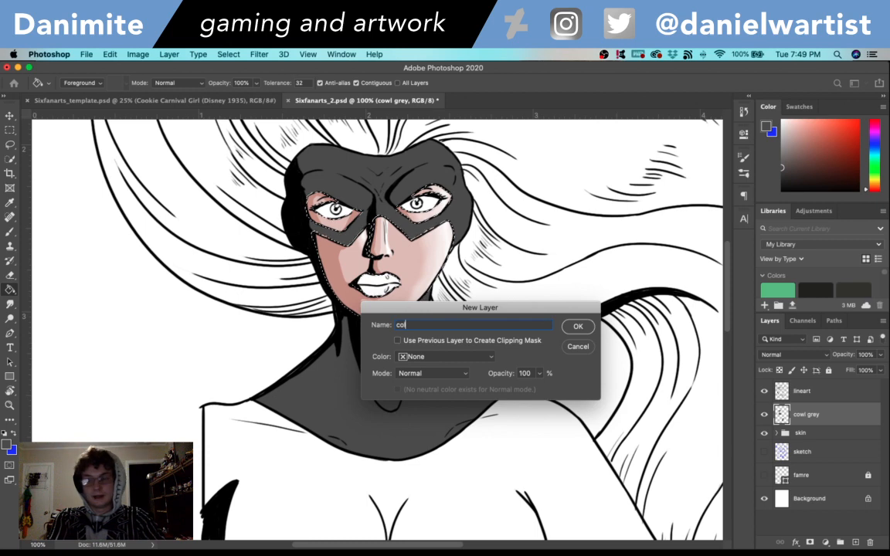
text(cowl dark)
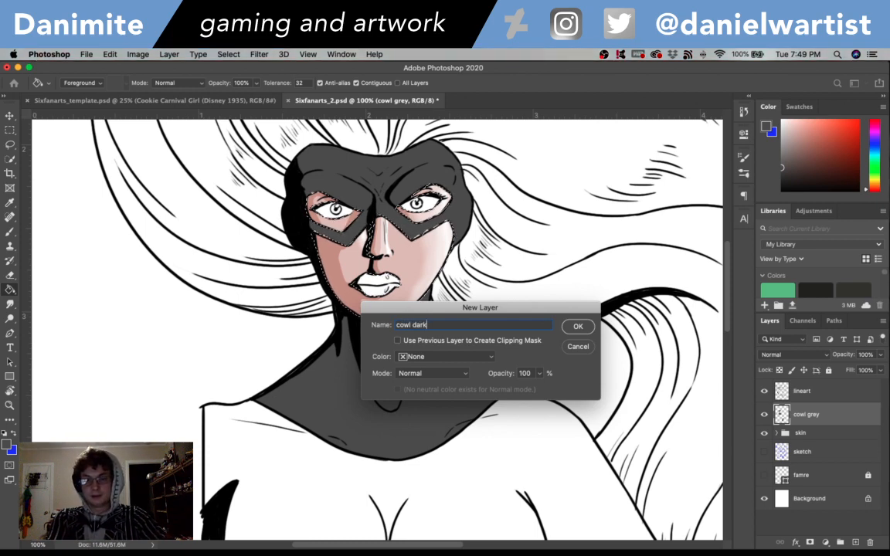
key(Return)
key(i)
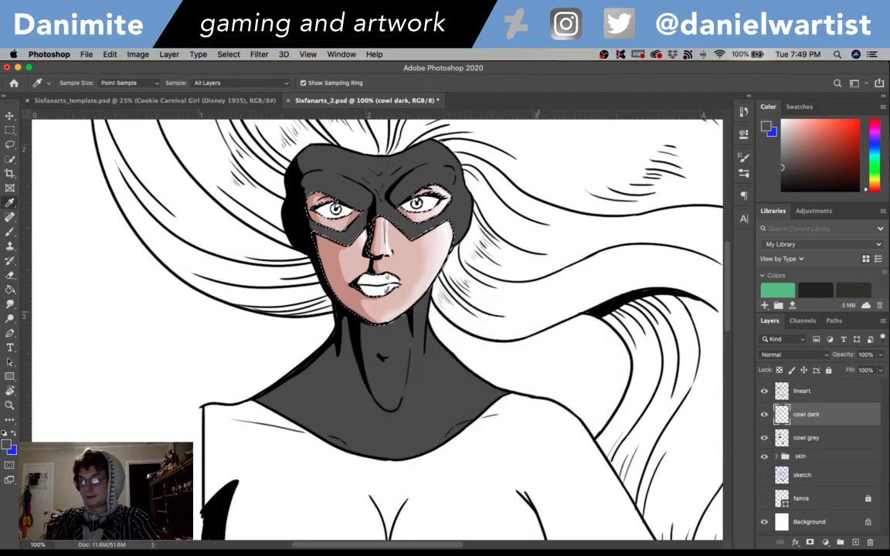
click(8, 445)
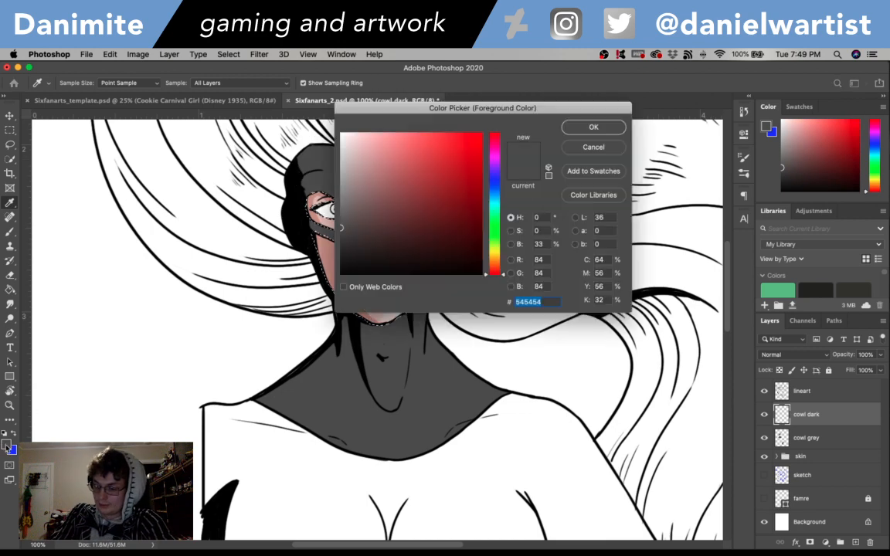
click(593, 127)
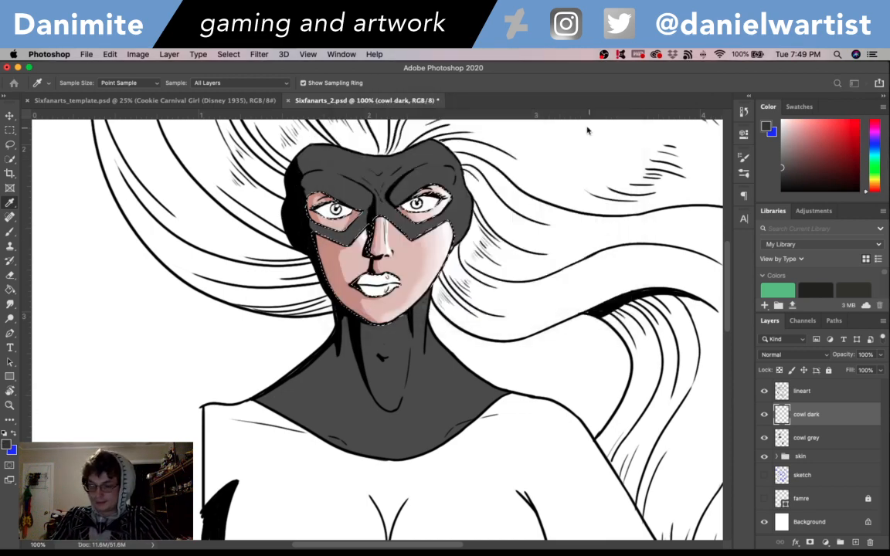
key(b)
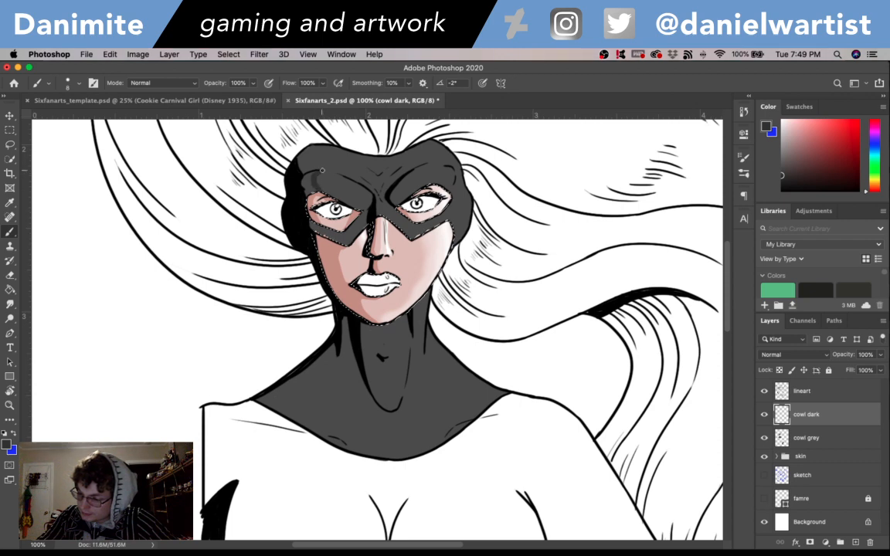
- Undo the last shadow strokes crossing the mask's upper edge and keep the darker grey as the foreground colour
key(x)
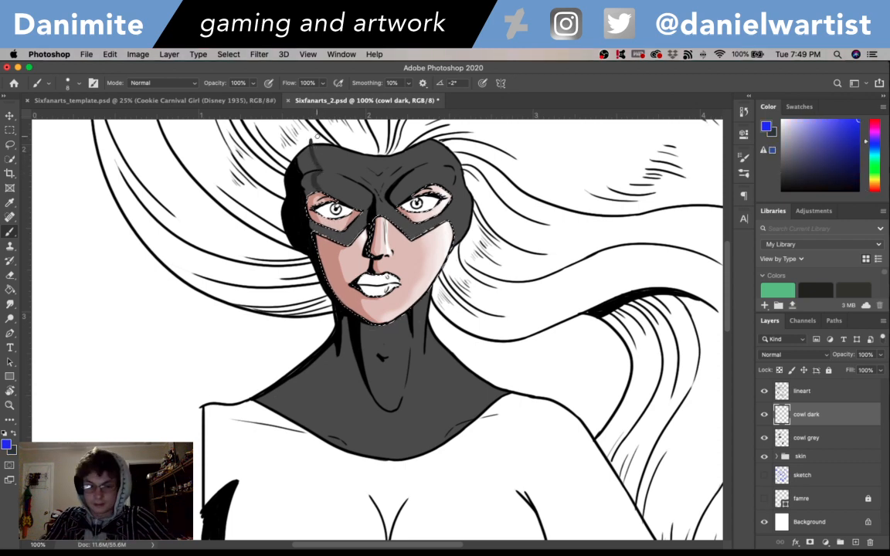
key(super+z)
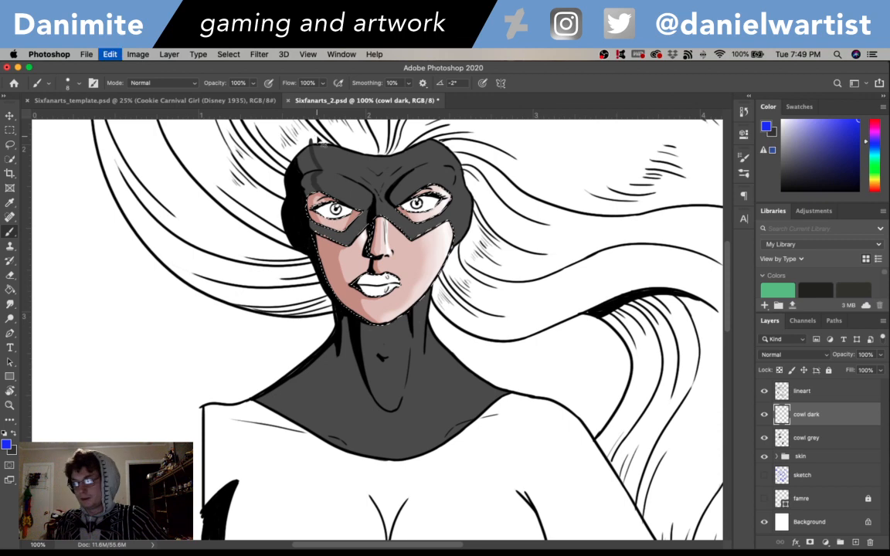
key(x)
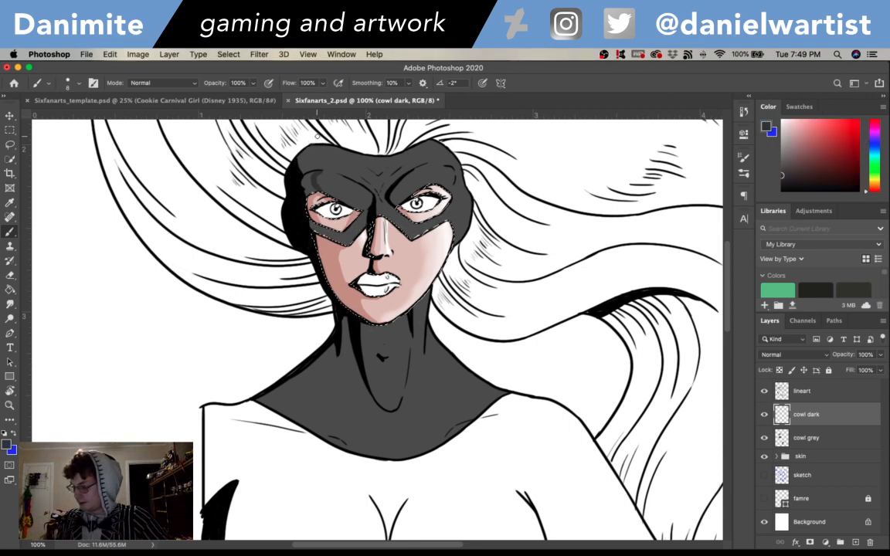
- Load the cowl grey layer's painted area as a selection and paint darker grey shadows along the mask's sides, brow and eye strip
super+click(782, 437)
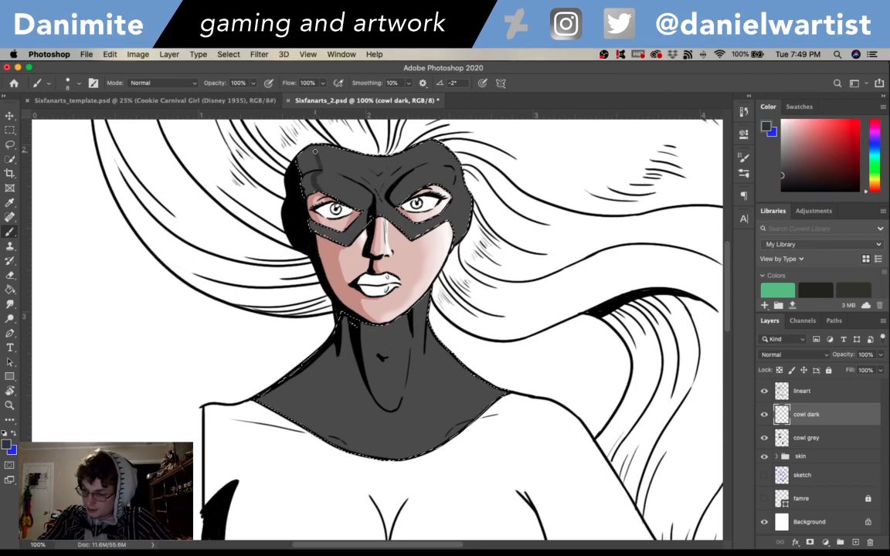
drag(314, 169, 312, 182)
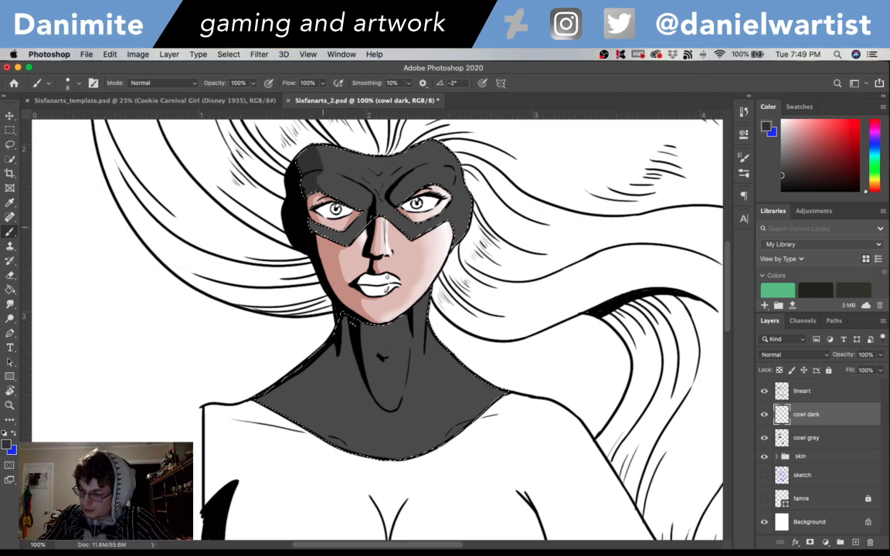
drag(311, 222, 322, 224)
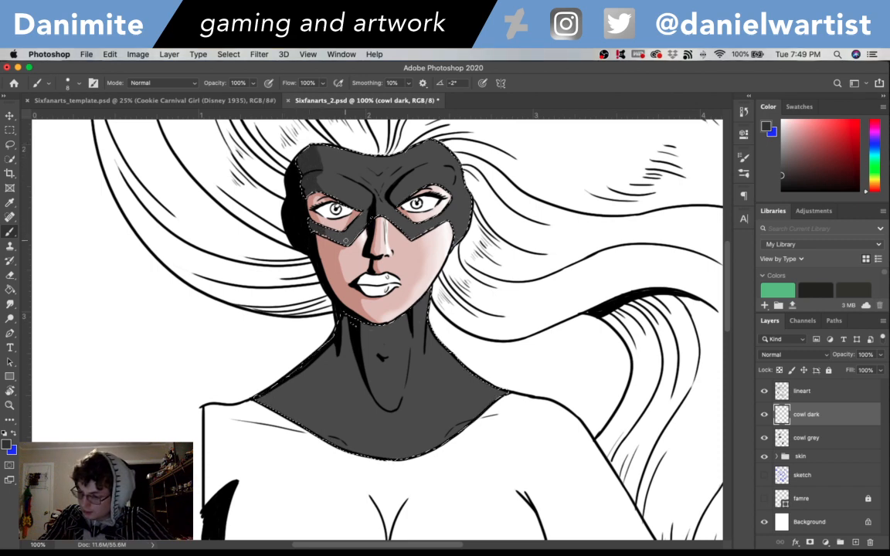
drag(309, 224, 335, 232)
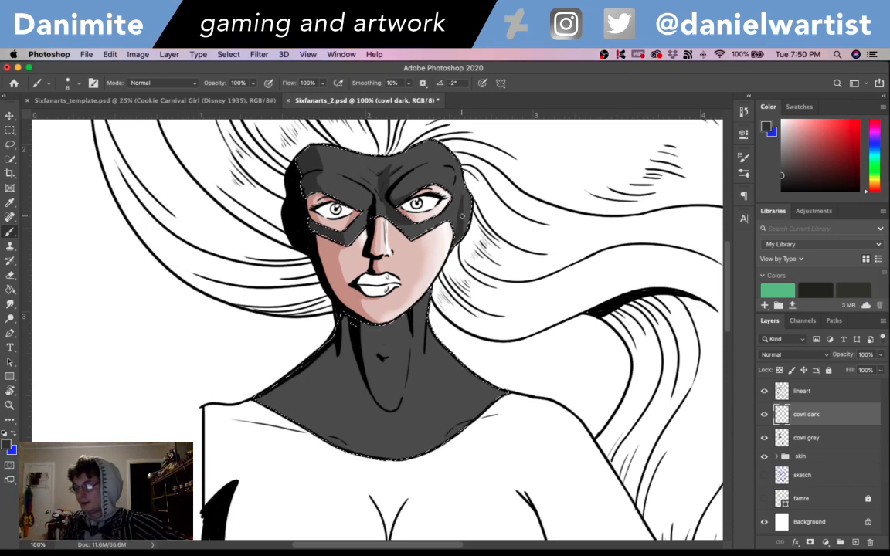
scroll(462, 216, left, 2)
scroll(463, 294, down, 3)
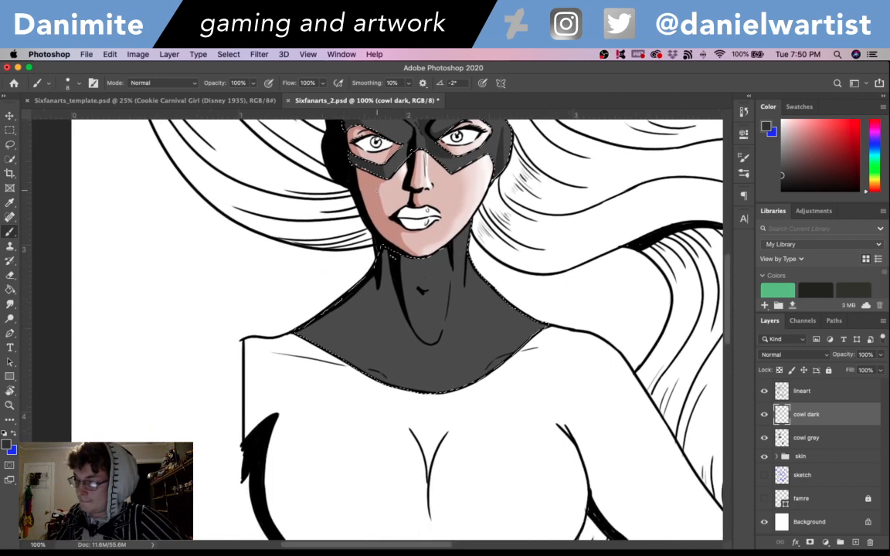
- Paint darker grey shadows on the neck and left-hand shoulder of the cowl, erasing the spill below the throat's tip
mouse_move(390, 284)
mouse_down()
mouse_move(380, 252)
mouse_move(398, 306)
mouse_up()
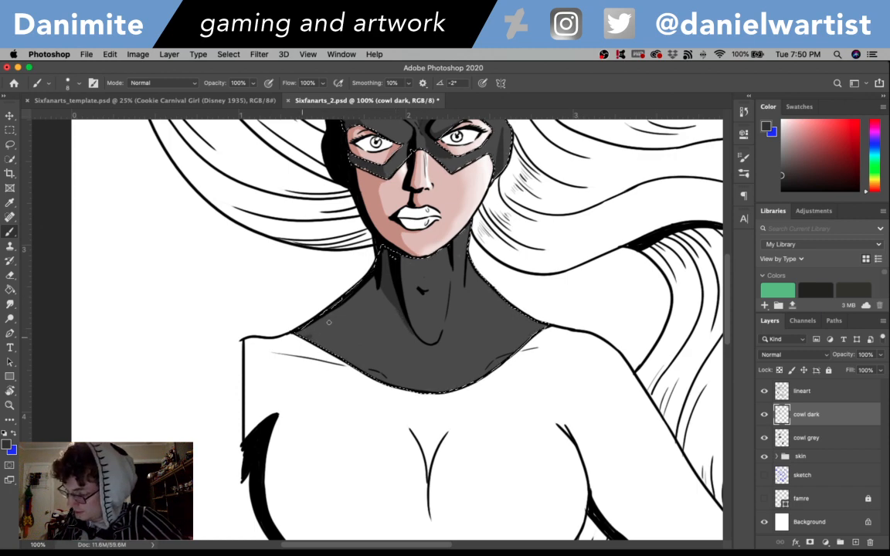
mouse_move(307, 333)
mouse_down()
mouse_move(371, 291)
mouse_move(340, 308)
mouse_up()
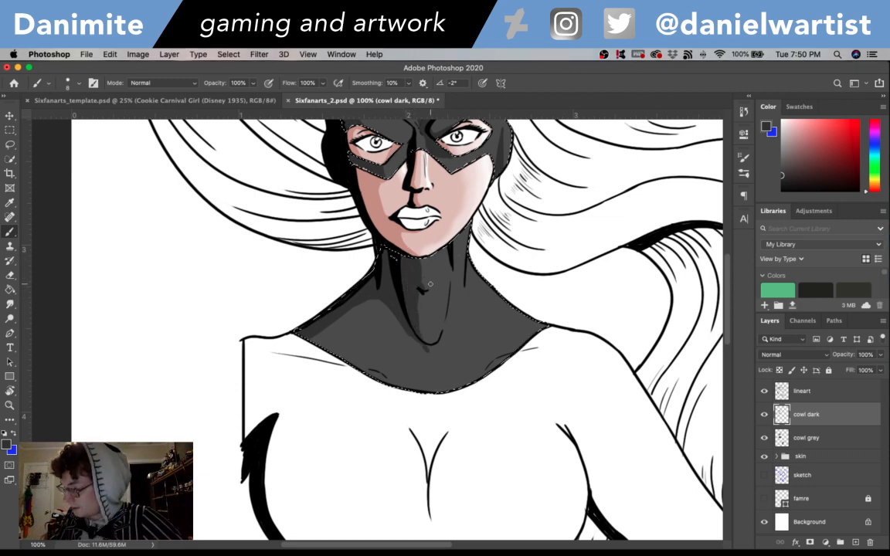
key(e)
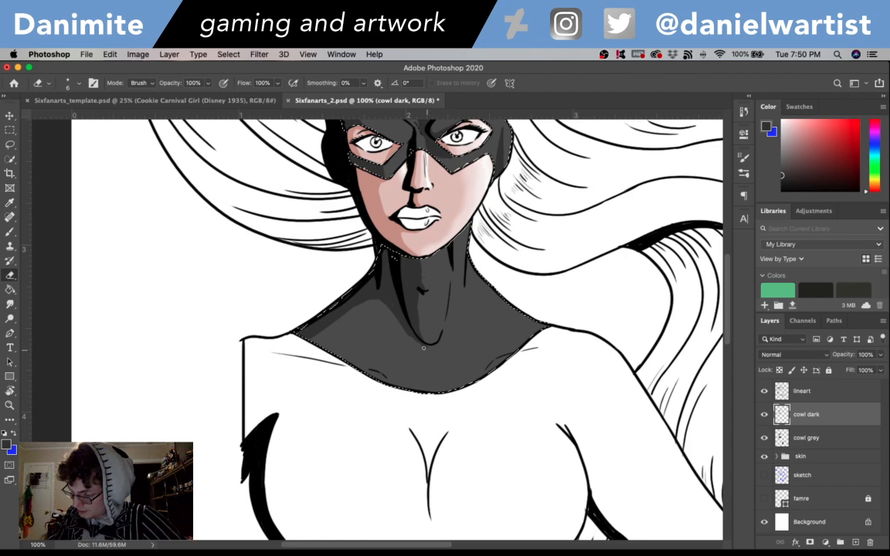
key(b)
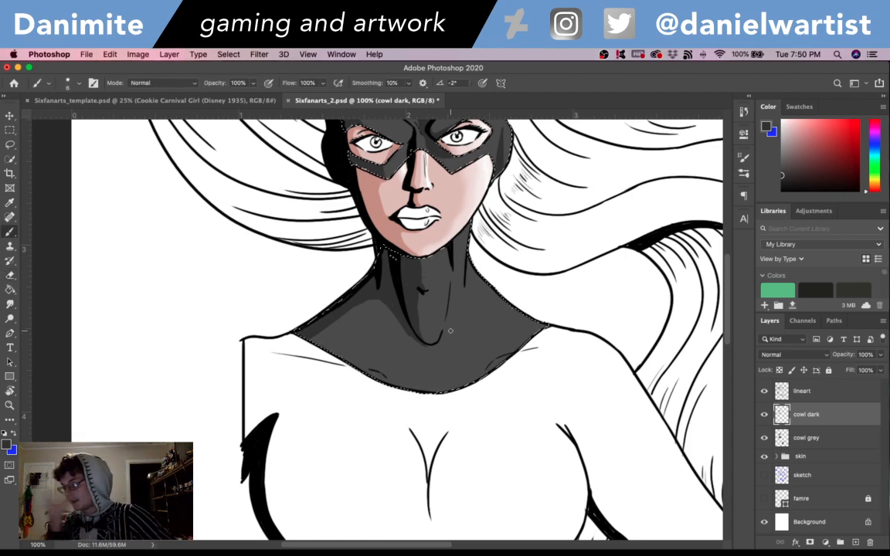
- Paint a darker grey shadow band down the inner edge of the right-hand forearm glove on the cowl dark layer
mouse_move(604, 291)
mouse_down()
mouse_move(556, 438)
mouse_move(533, 266)
mouse_up()
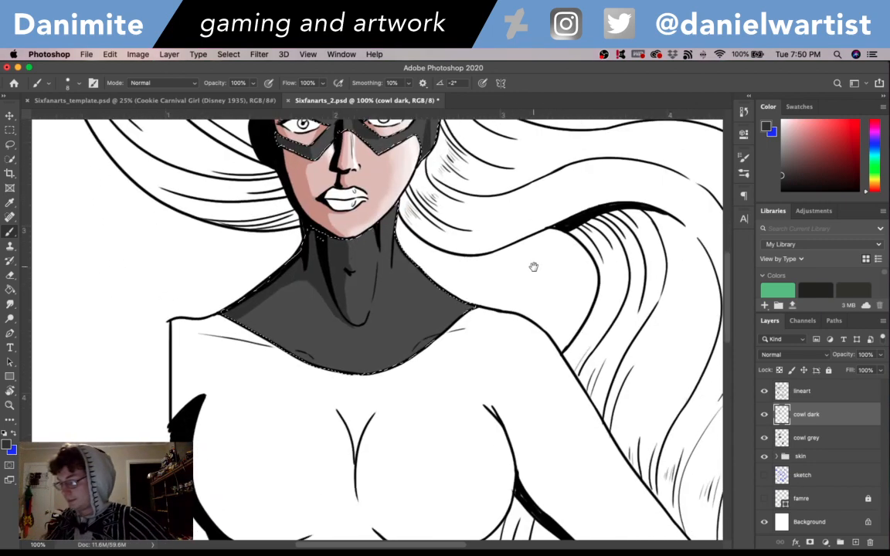
drag(621, 456, 493, 177)
mouse_move(335, 392)
mouse_down()
mouse_move(341, 346)
mouse_move(412, 220)
mouse_move(371, 282)
mouse_up()
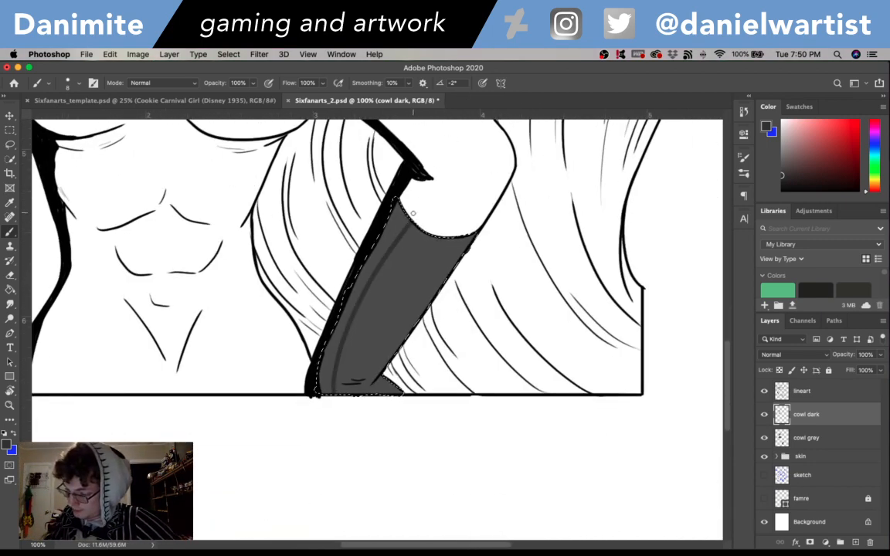
drag(403, 222, 360, 290)
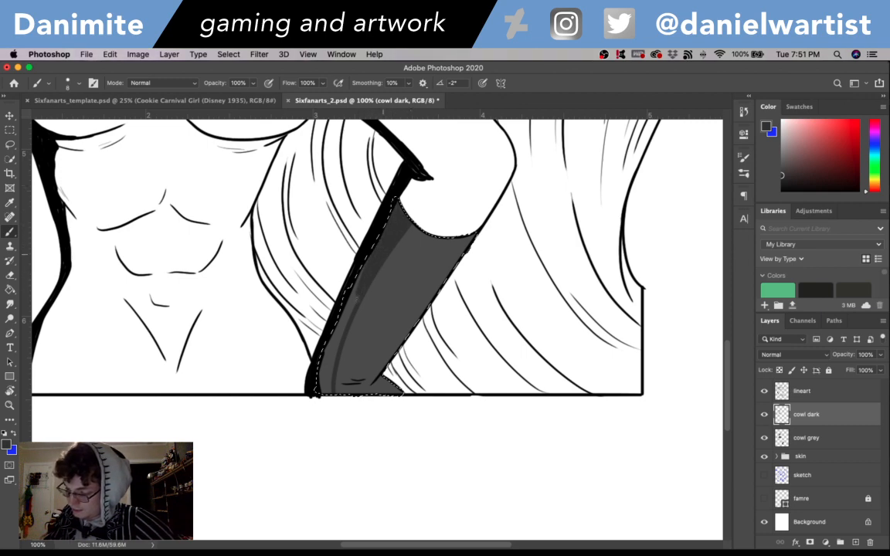
drag(384, 254, 335, 361)
drag(360, 304, 332, 361)
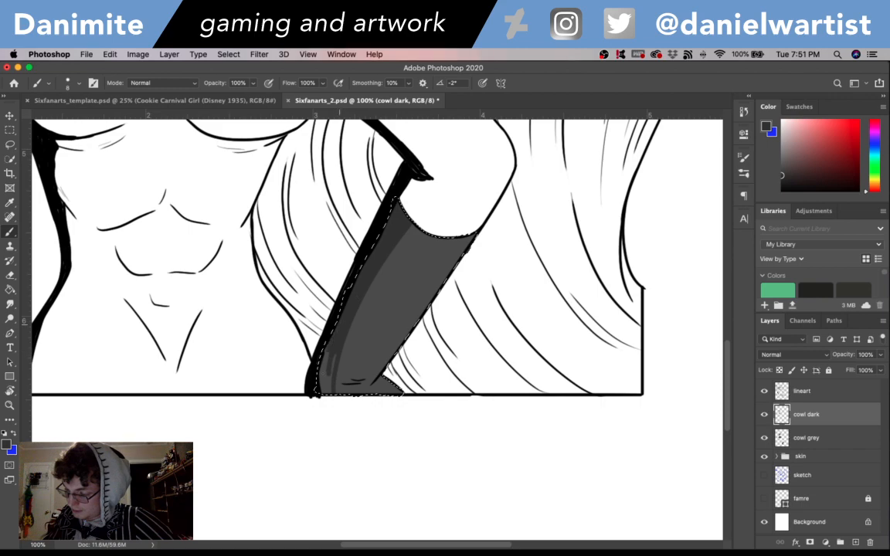
drag(340, 325, 333, 386)
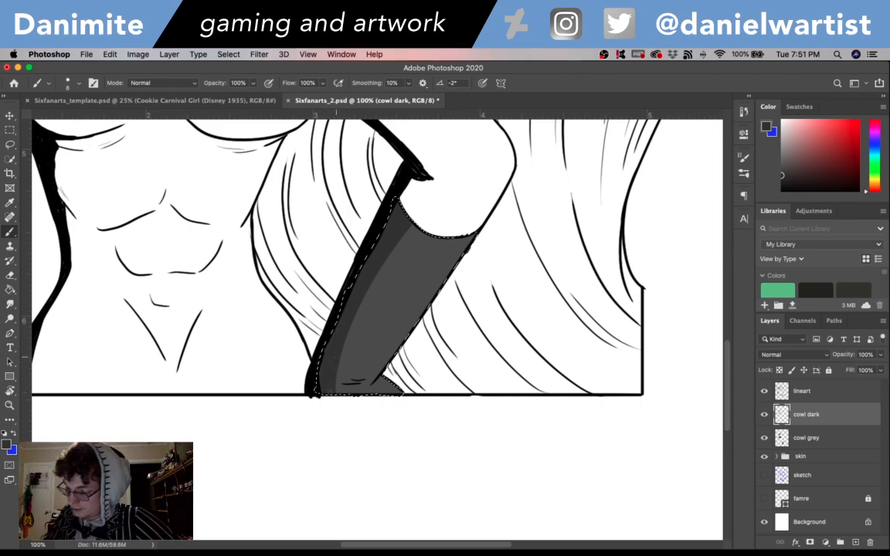
drag(361, 294, 520, 545)
drag(410, 225, 492, 489)
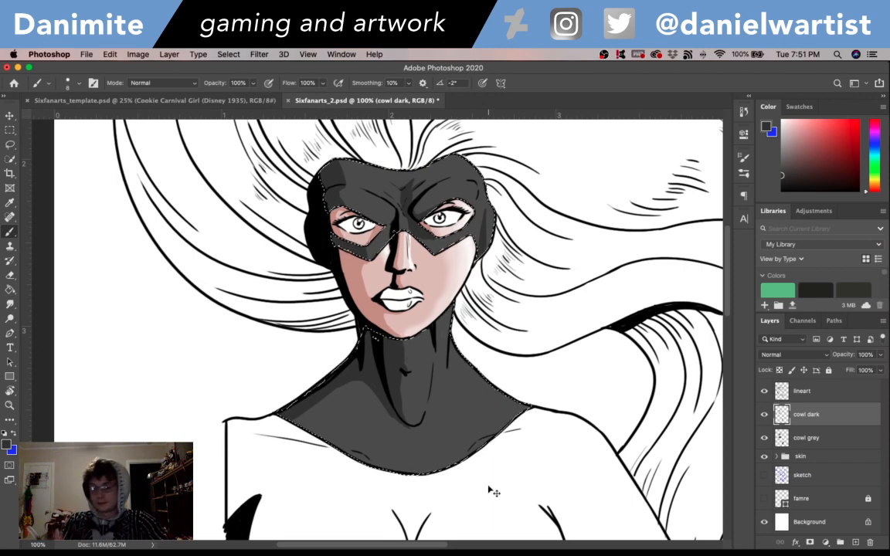
- Add a layer named cowl light above cowl dark and choose a lighter neutral grey as the foreground colour
key(super+shift+n)
text(cowl )
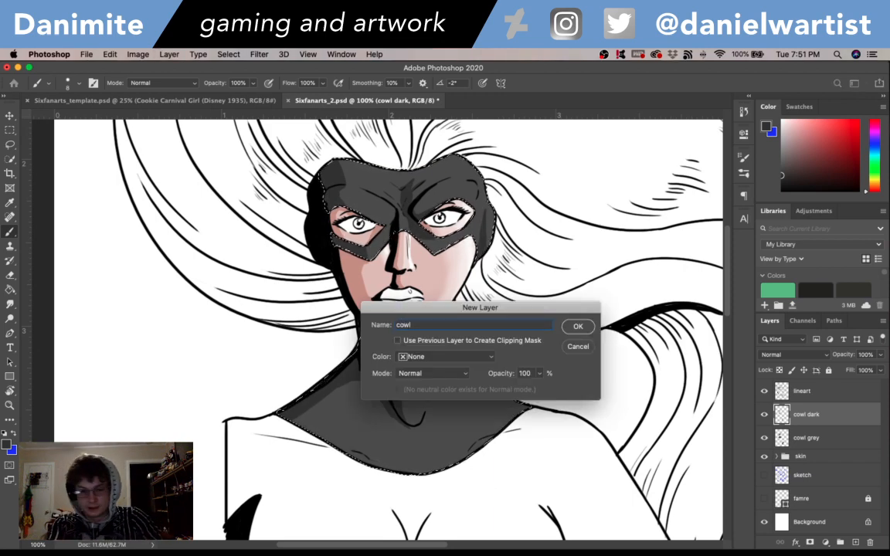
text(light)
key(Return)
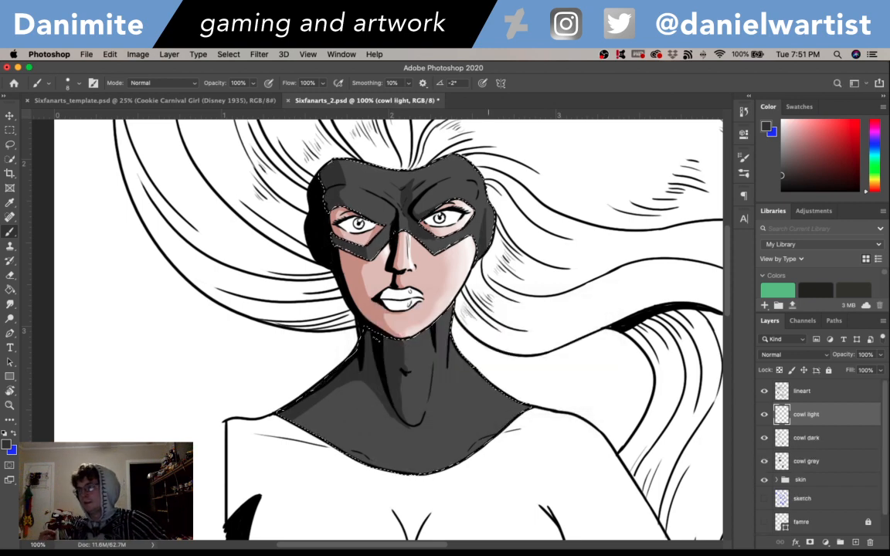
key(i)
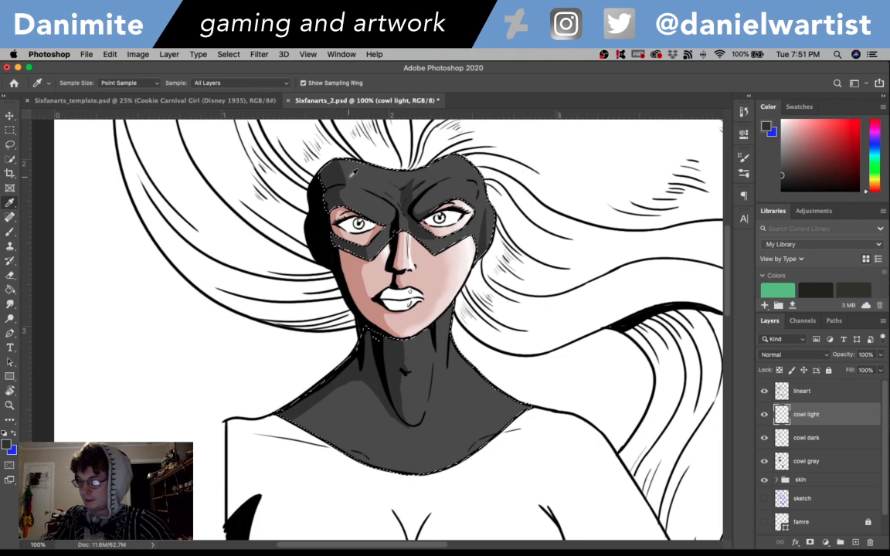
click(7, 445)
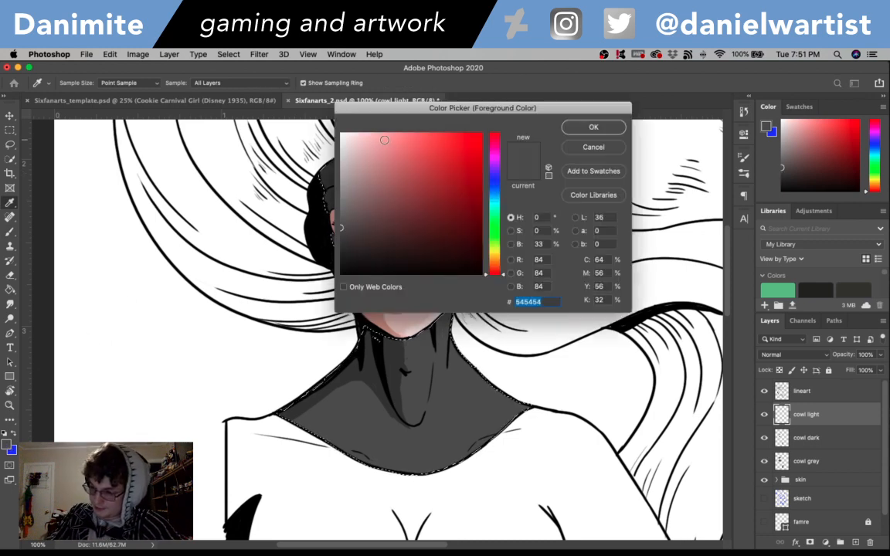
click(594, 127)
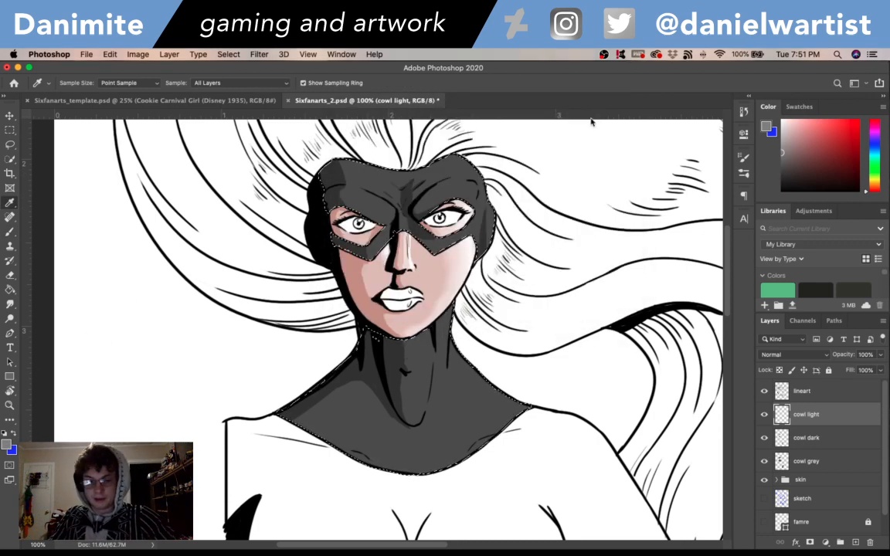
- Brush lighter grey highlights on the mask's brow, forehead centre and right-hand side, undoing unwanted strokes
key(b)
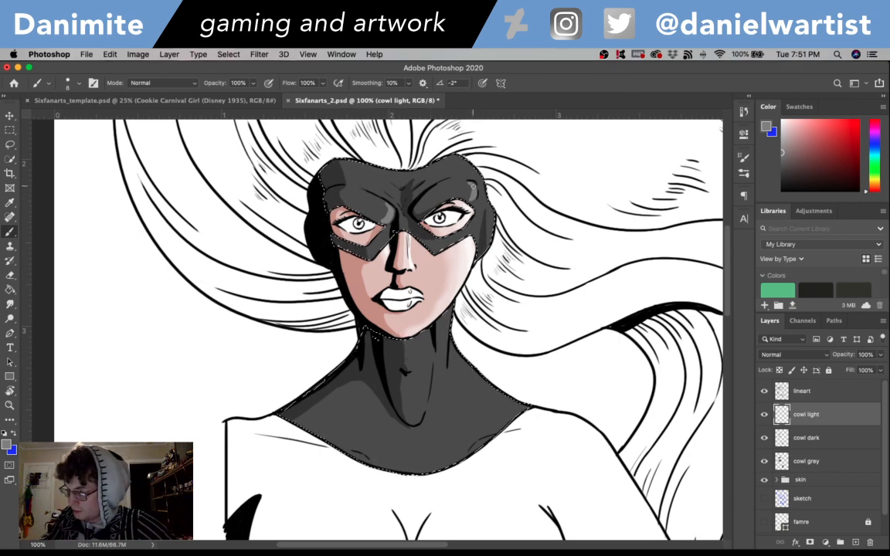
key(super+z)
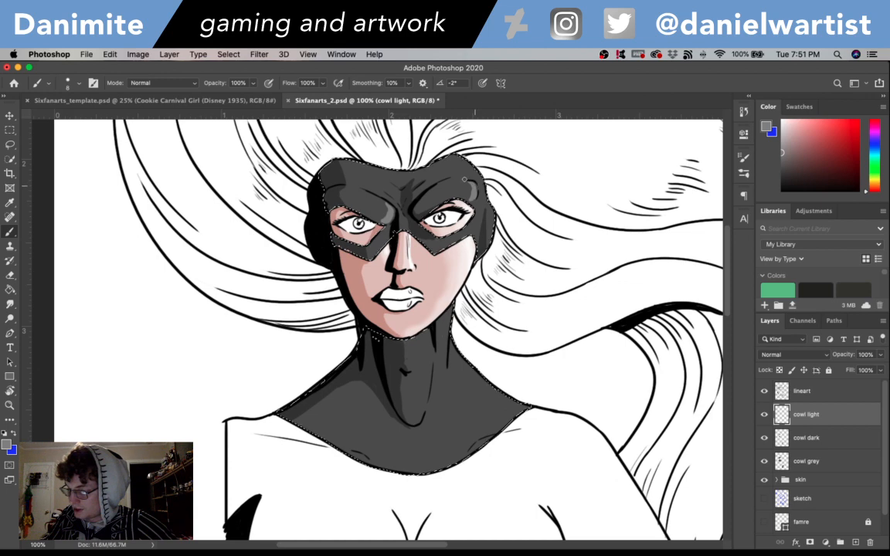
key(super+z)
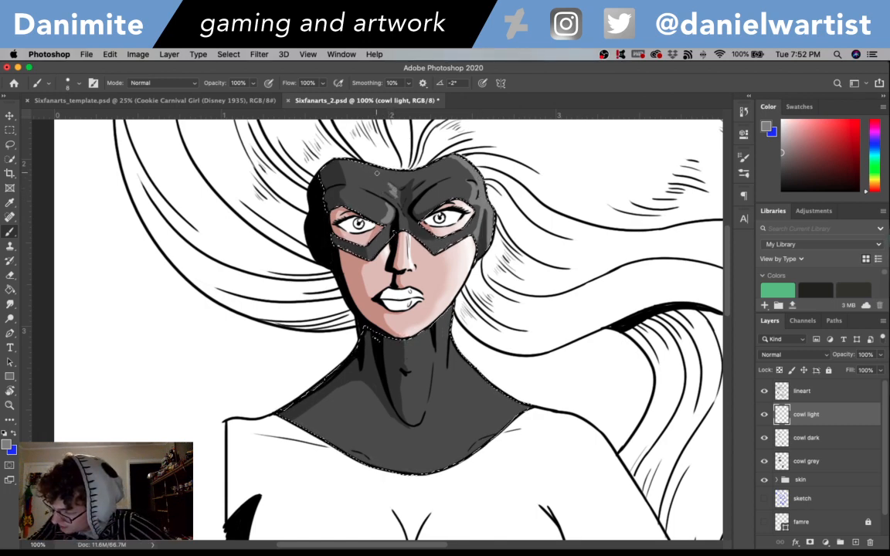
drag(394, 180, 389, 175)
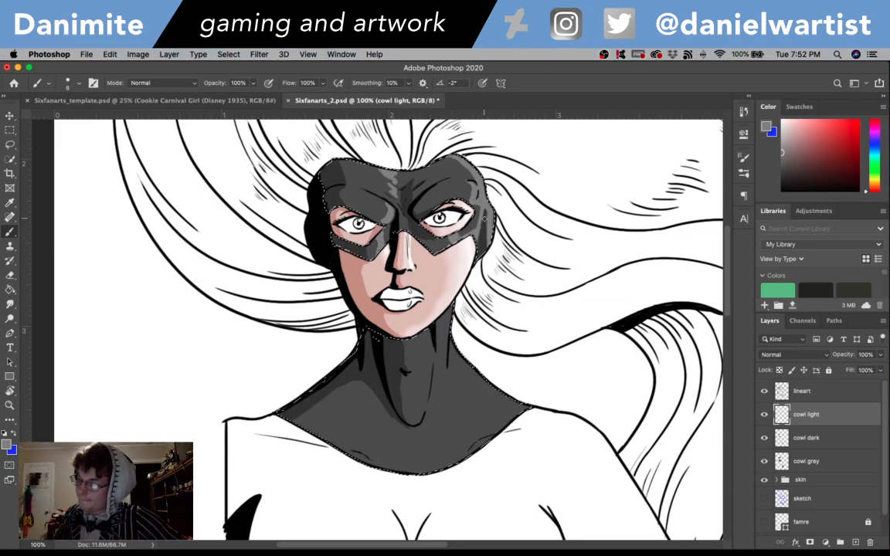
- Paint lighter grey highlights down the right-hand side of the throat and neck and onto the shoulder slope
drag(590, 400, 609, 351)
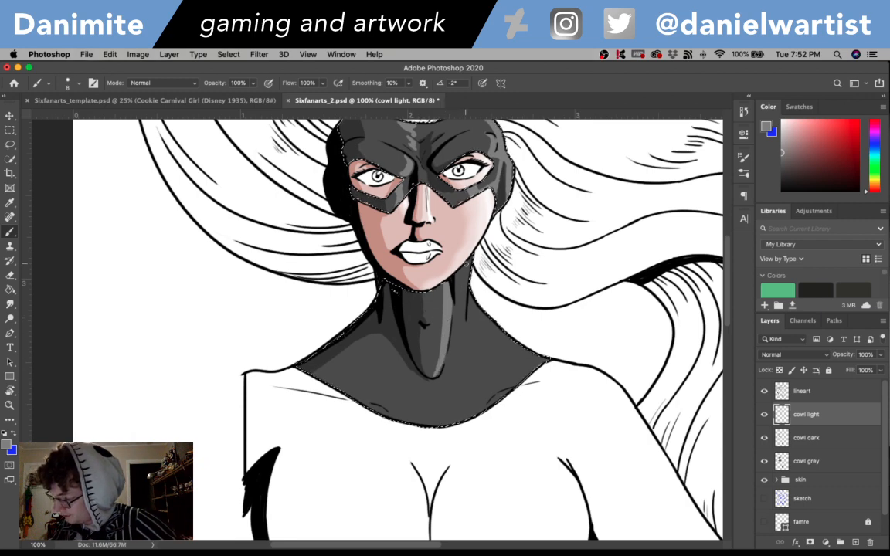
drag(461, 267, 458, 278)
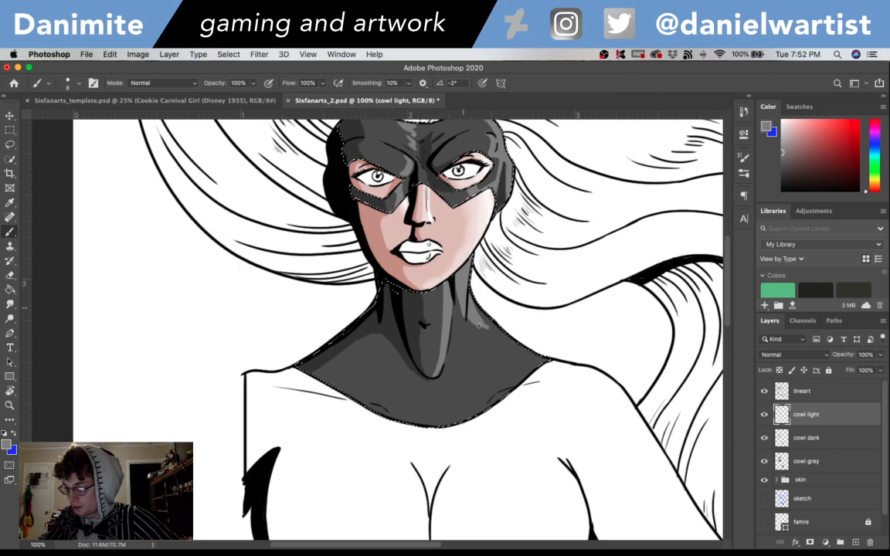
mouse_move(478, 326)
mouse_down()
mouse_move(472, 313)
mouse_move(511, 345)
mouse_up()
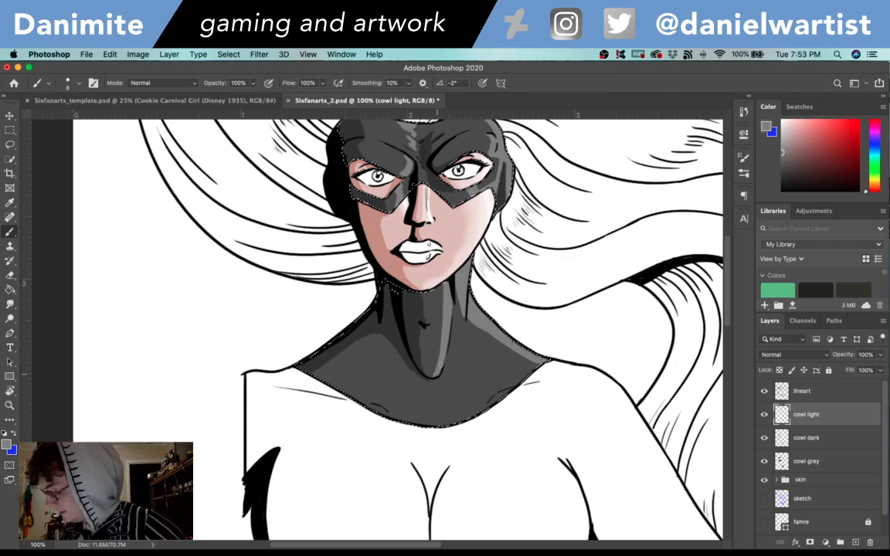
drag(577, 321, 534, 428)
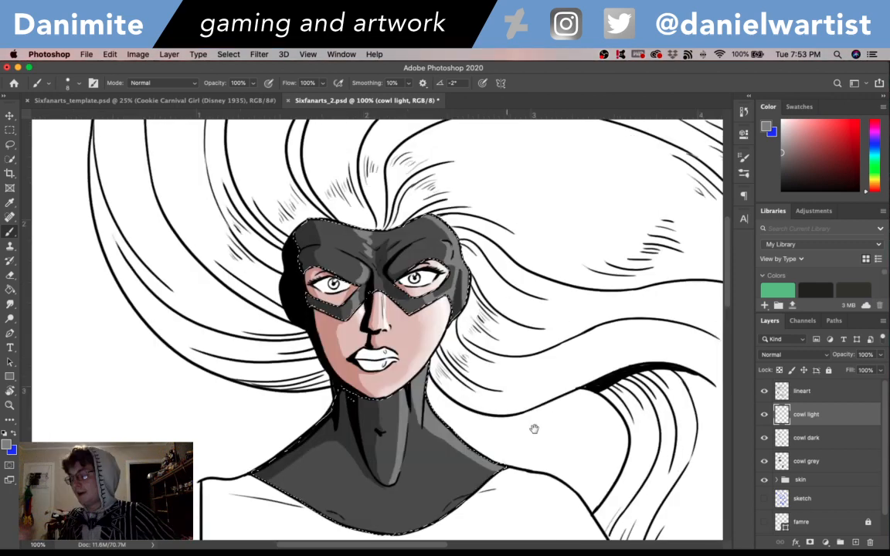
mouse_move(680, 532)
mouse_down()
mouse_move(594, 239)
mouse_move(652, 353)
mouse_up()
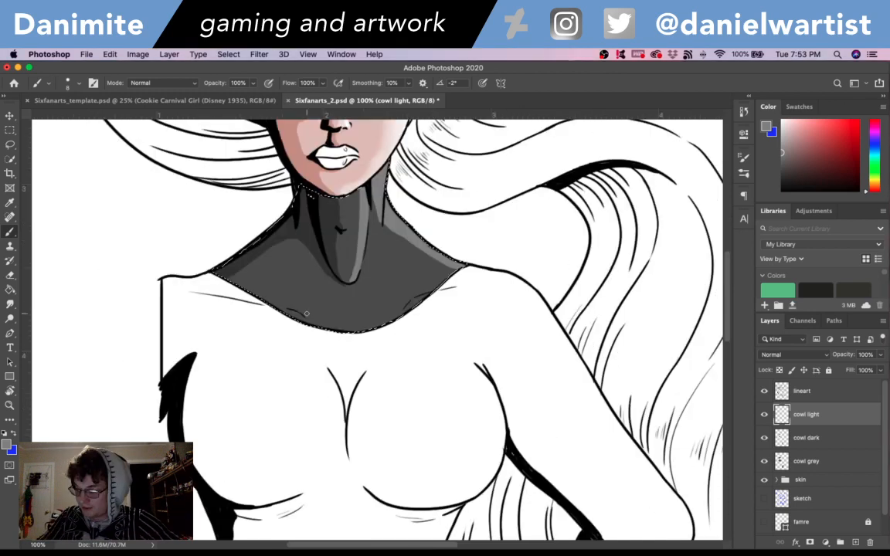
drag(307, 313, 292, 303)
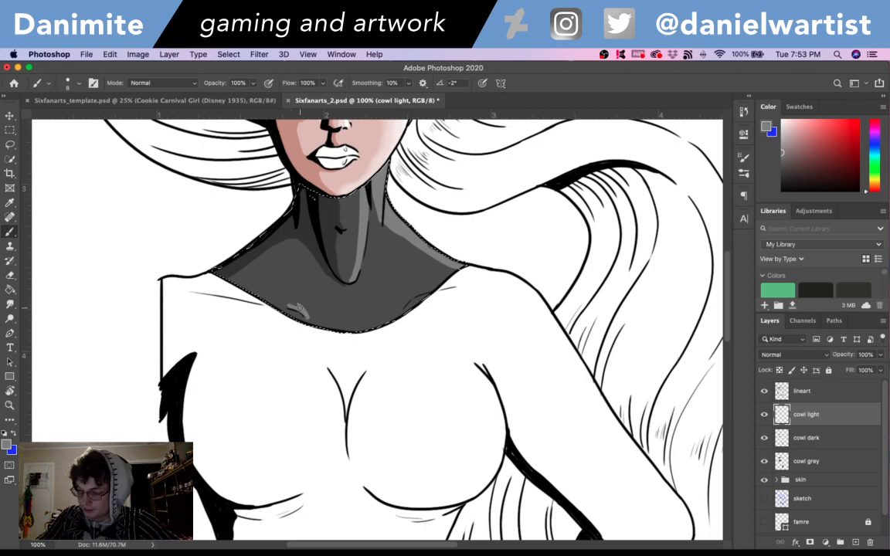
drag(307, 316, 282, 303)
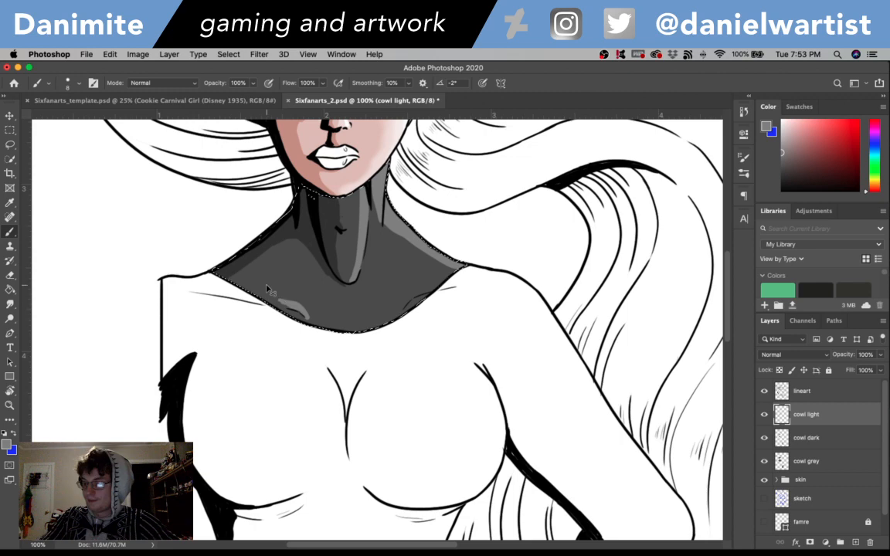
key(super+z)
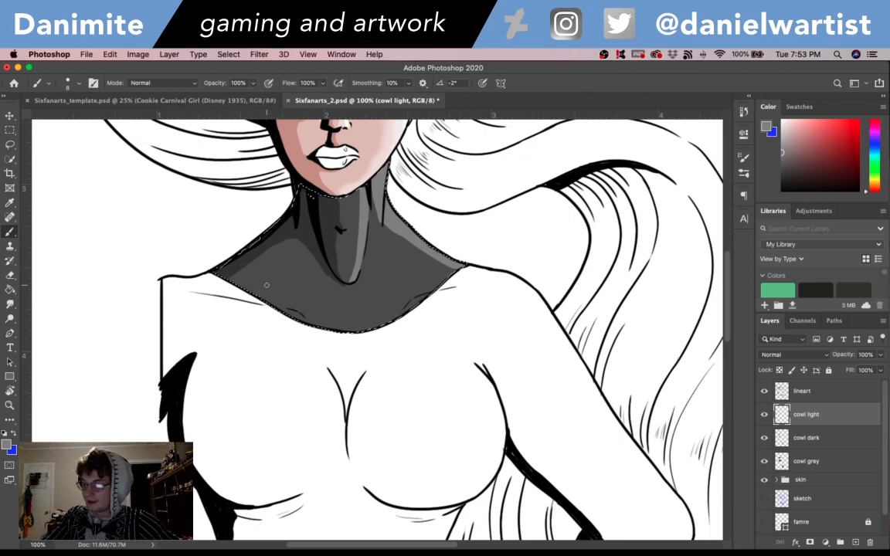
- Paint lighter grey highlights along the cowl's right-hand shoulder slope and lower collar edge
drag(397, 232, 441, 278)
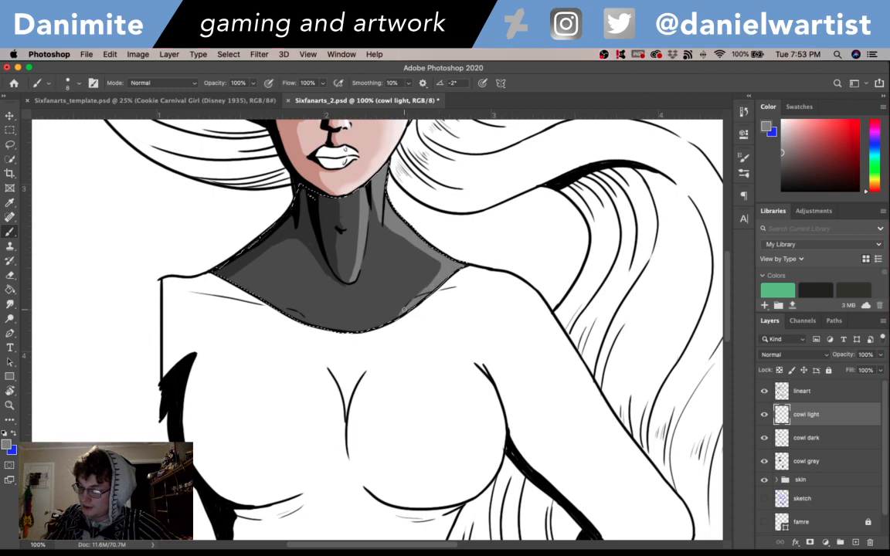
drag(403, 309, 384, 317)
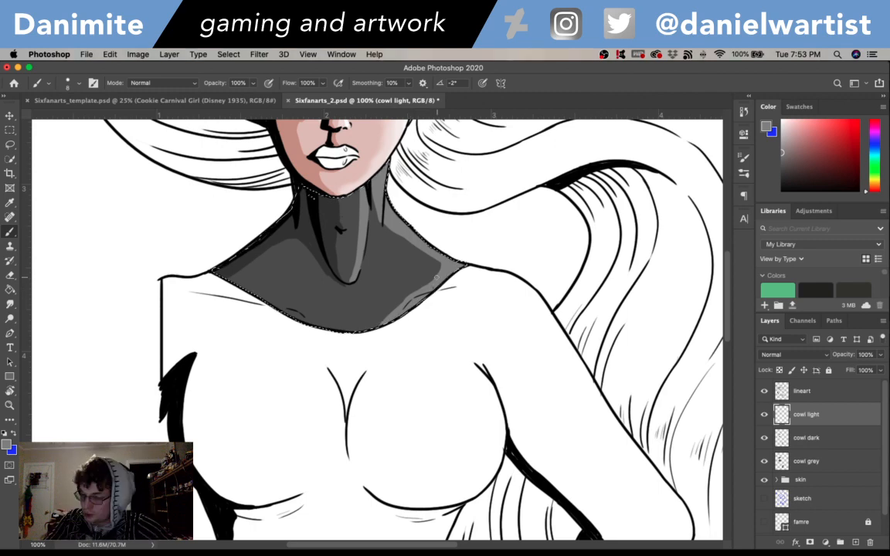
- Paint a lighter grey highlight band down the glove's outer edge and extend it across the wrist to the hand
drag(623, 349, 609, 415)
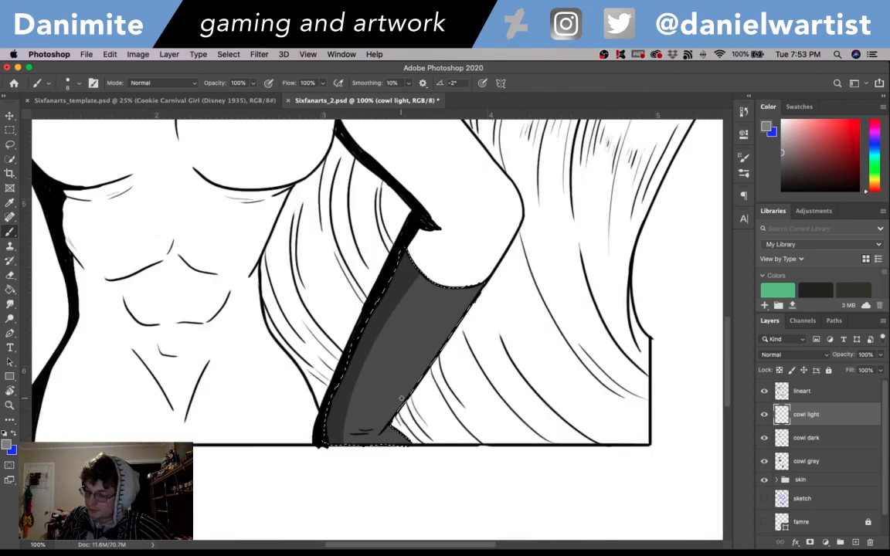
drag(376, 431, 473, 298)
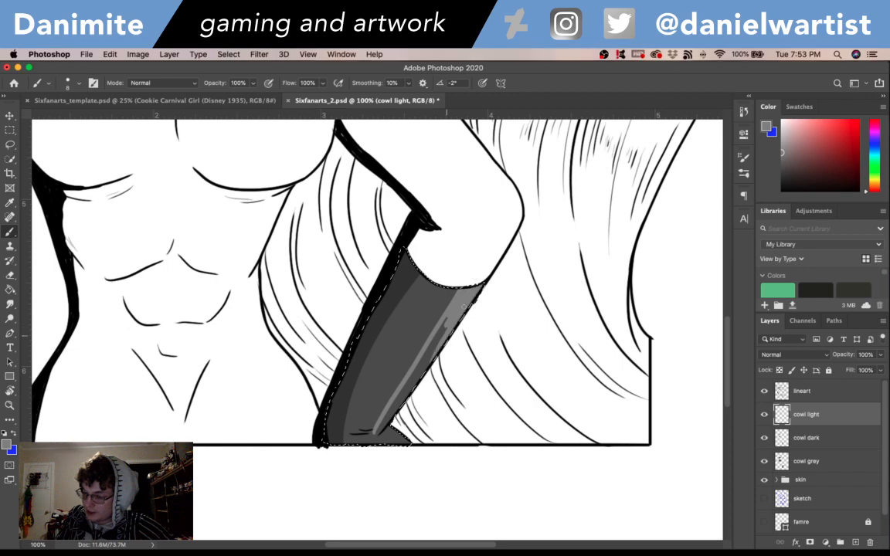
drag(465, 307, 427, 360)
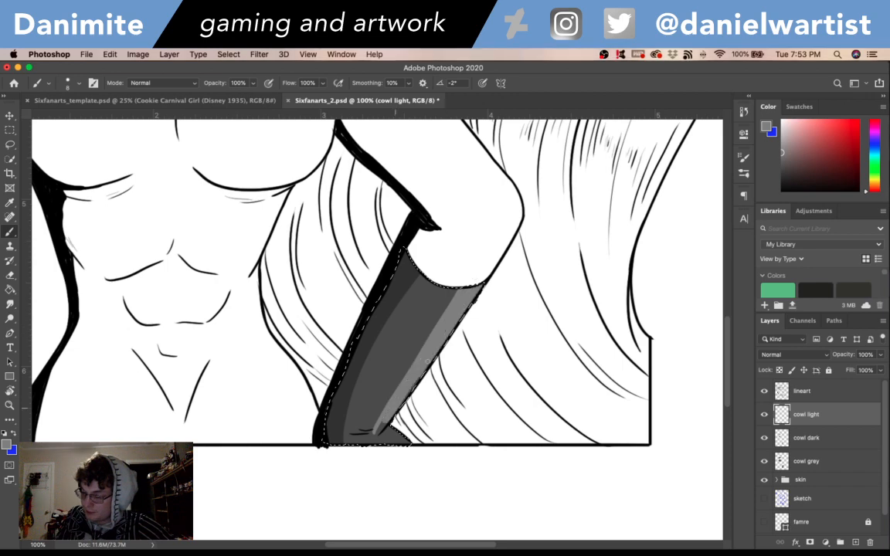
drag(376, 432, 381, 443)
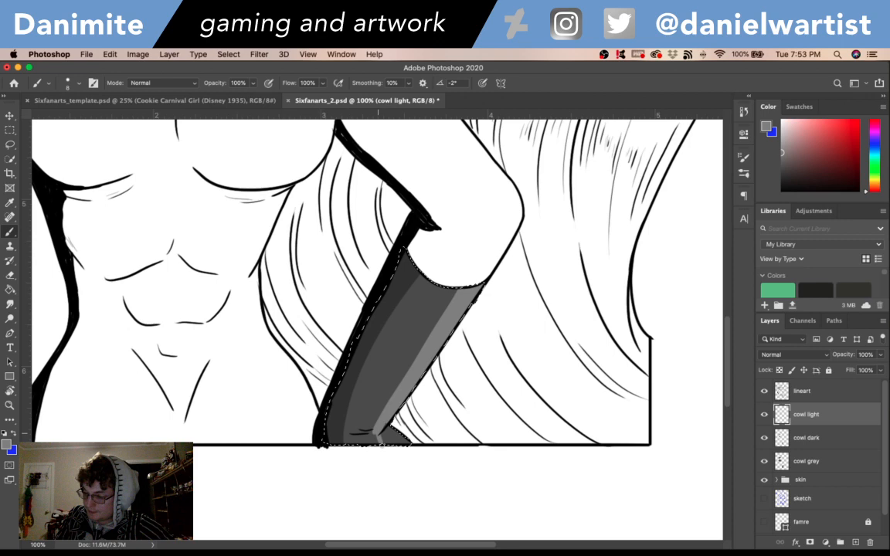
drag(382, 444, 411, 447)
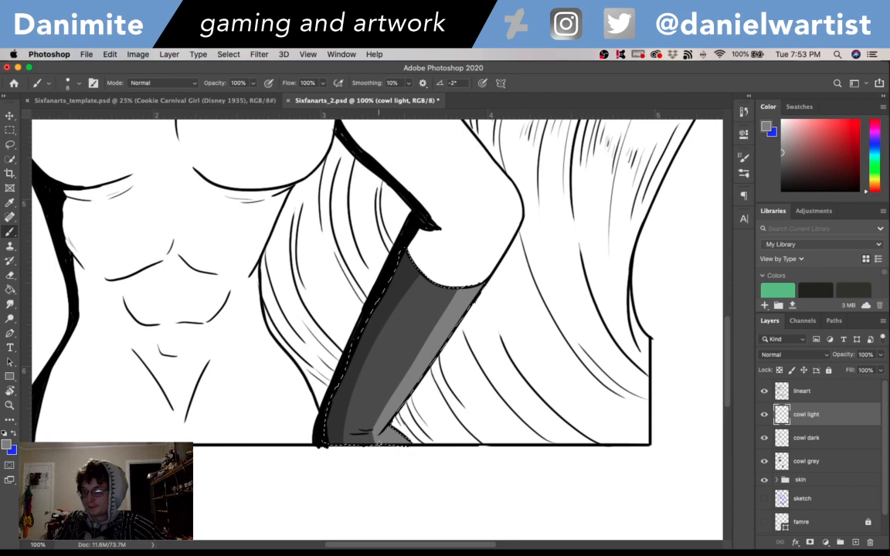
- Undo the last stroke and paint a lighter grey highlight from the base of the throat toward the right-hand collar edge
scroll(508, 483, up, 15)
scroll(507, 482, left, 5)
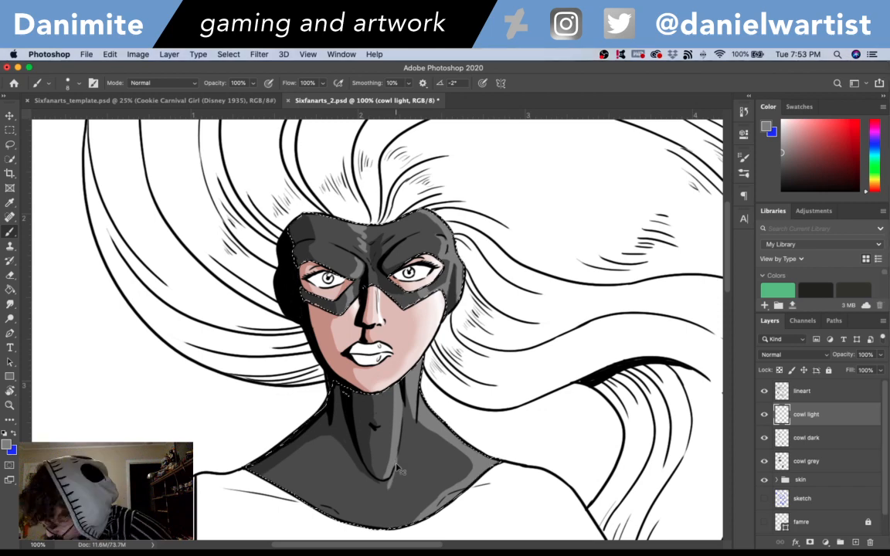
key(super+z)
drag(391, 479, 432, 508)
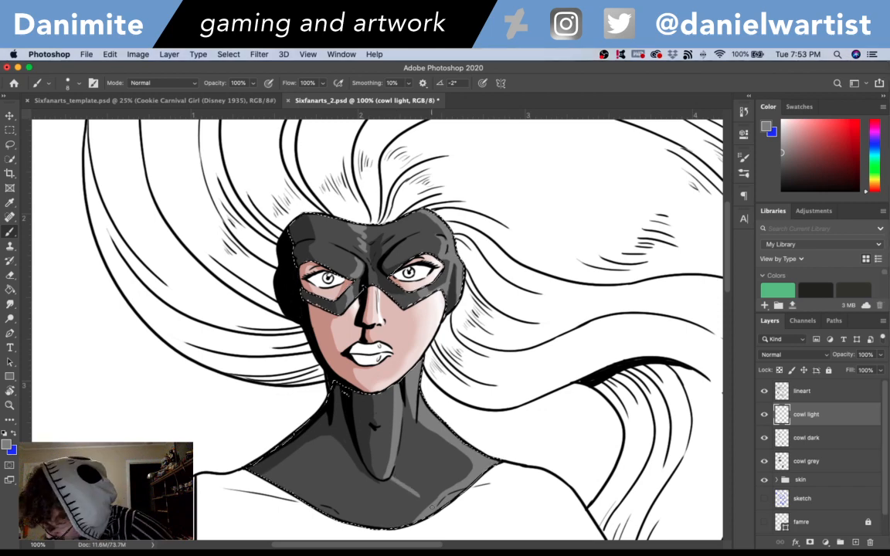
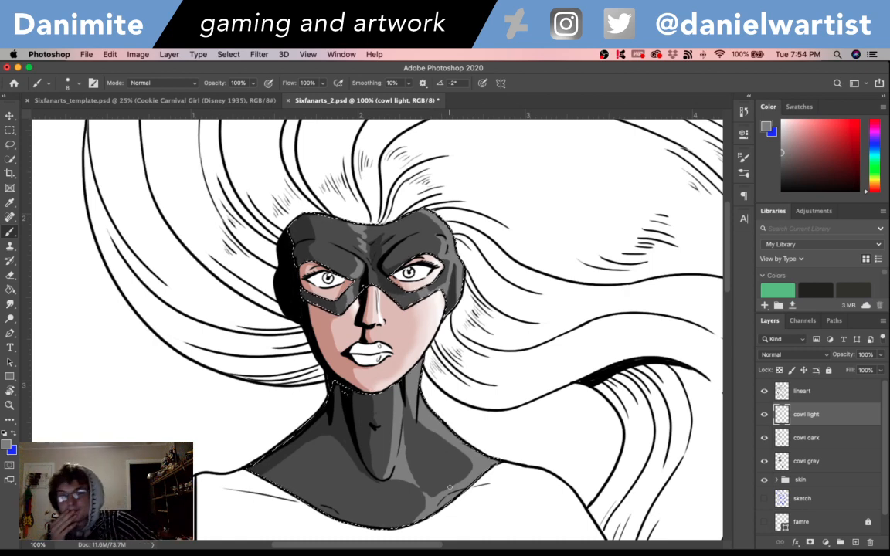
- Save the drawing and look over the torso and the whole figure
key(super+s)
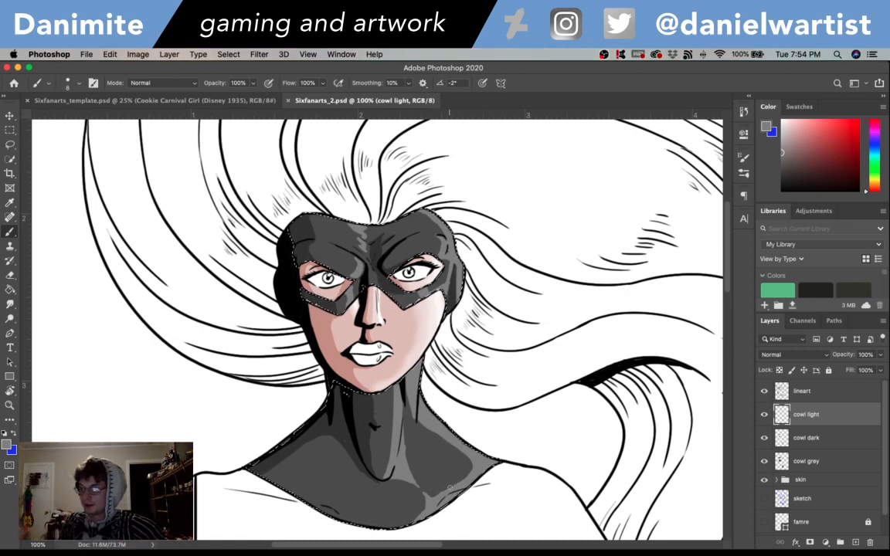
drag(683, 452, 543, 166)
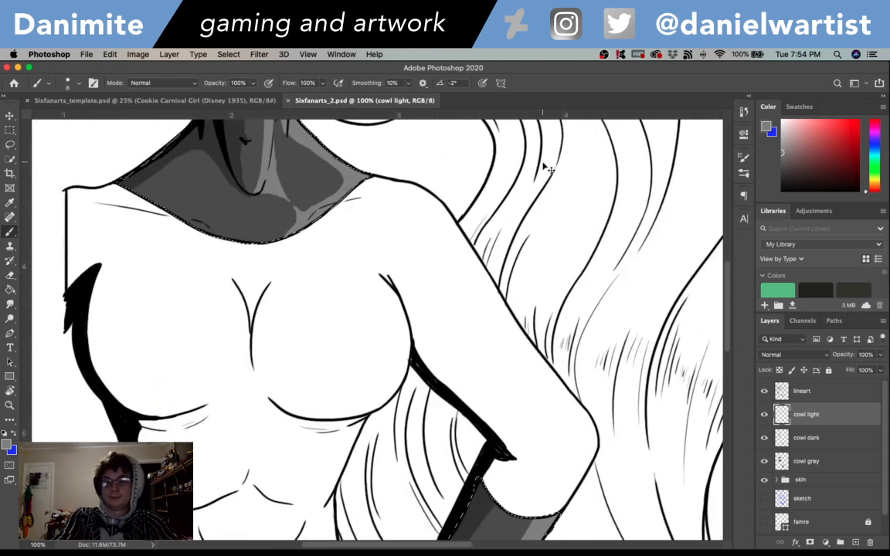
key(super+minus)
key(super+minus)
drag(387, 233, 463, 328)
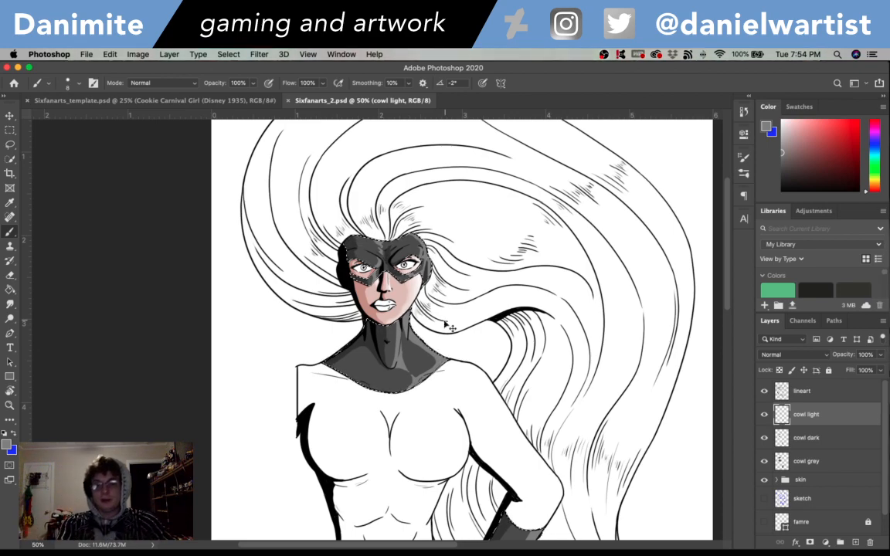
- Group the cowl light, cowl dark and cowl grey layers and name the group "cowl"
key(super+equal)
key(super+equal)
key(super+equal)
key(super+equal)
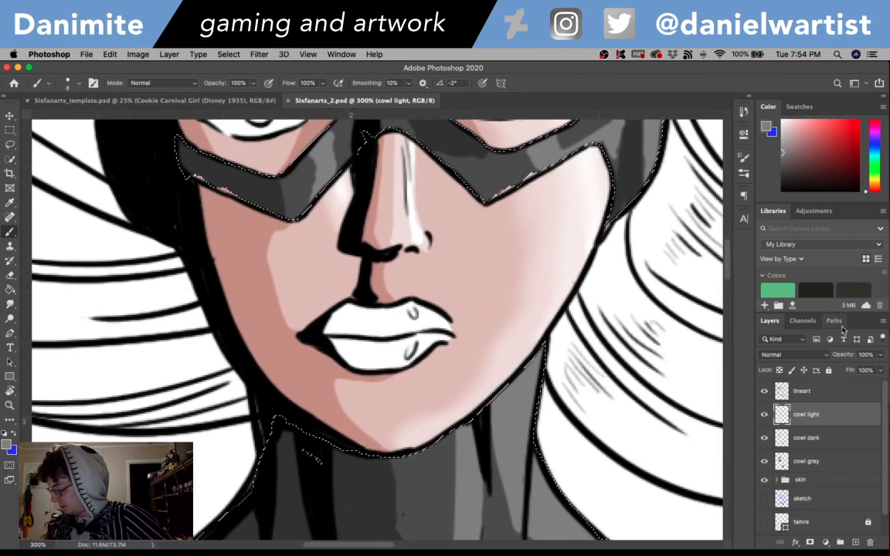
shift+click(811, 461)
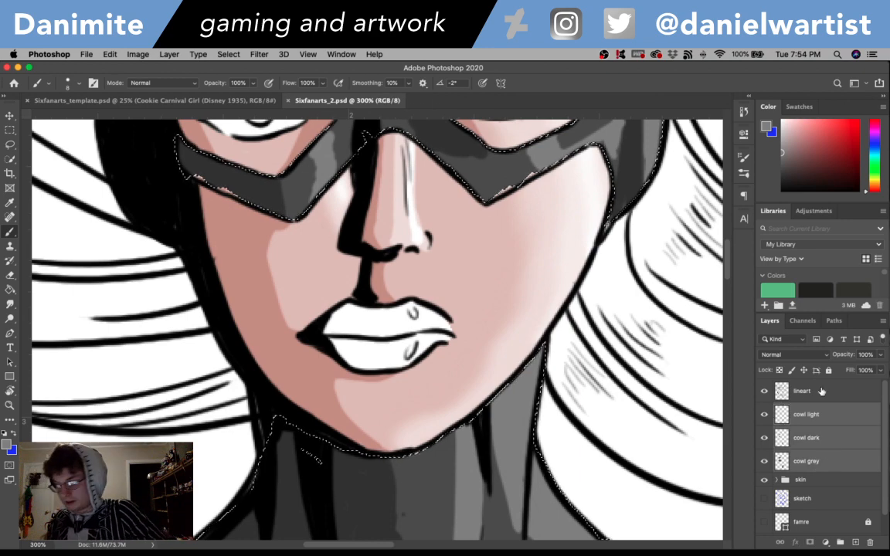
key(super+g)
double_click(805, 409)
text(cowl)
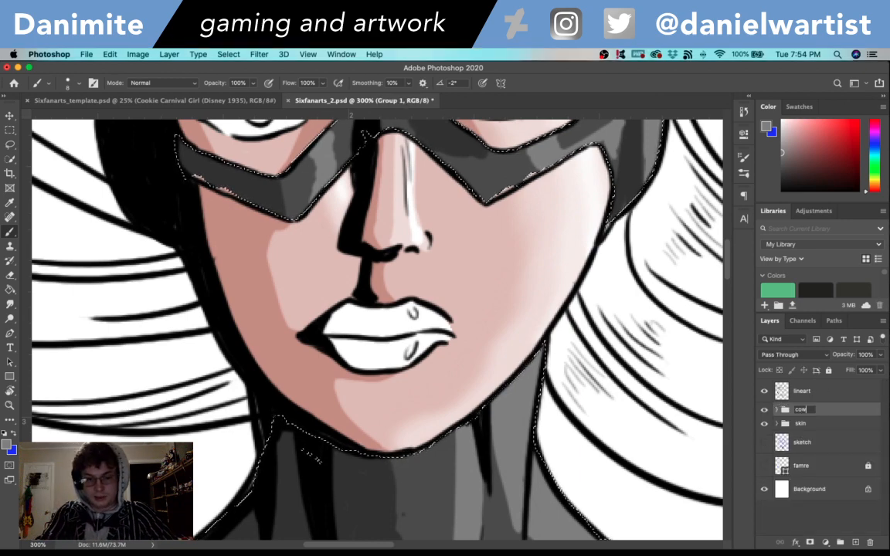
key(Return)
- Add a new layer named "cowl color" above cowl light inside the cowl group
click(776, 409)
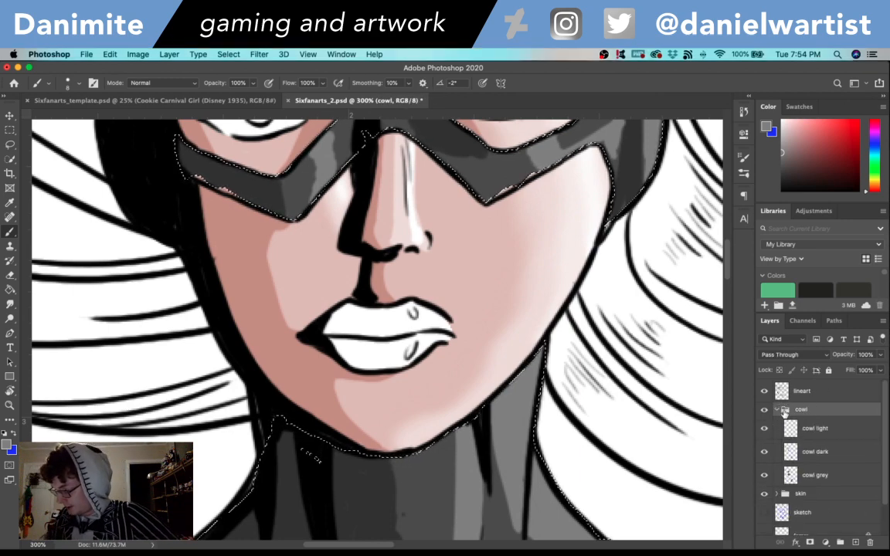
click(821, 428)
key(shift+super+n)
text(c)
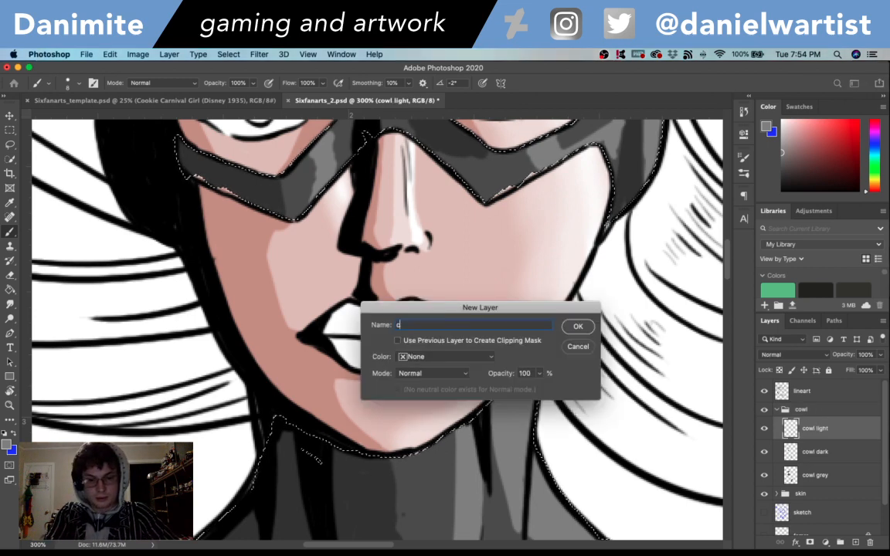
text(owl color)
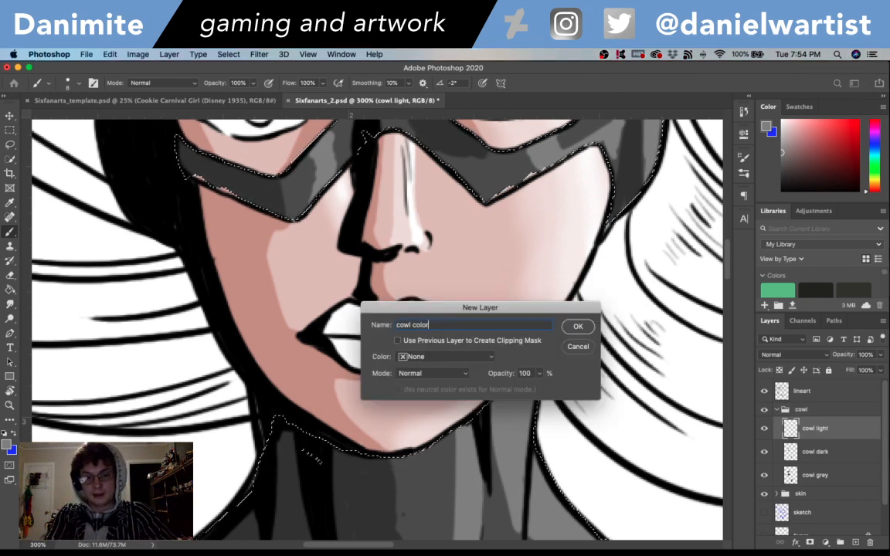
key(Return)
- Choose a dark grey foreground color and set the cowl color layer's blend mode to Overlay
key(super+minus)
key(super+minus)
key(super+minus)
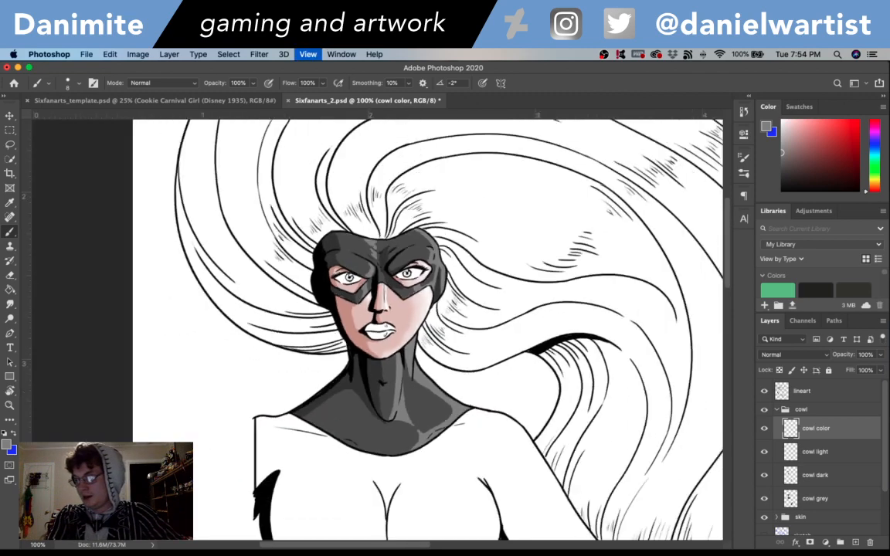
click(7, 445)
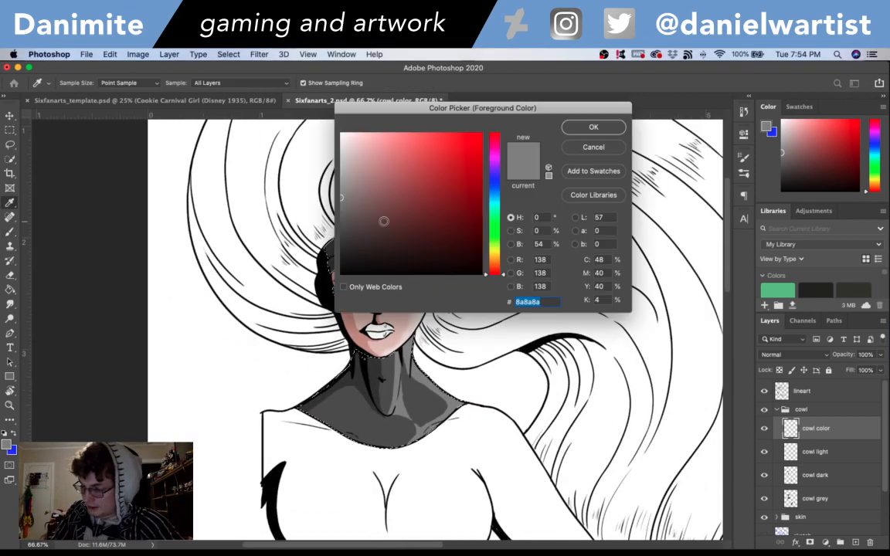
click(341, 241)
click(593, 127)
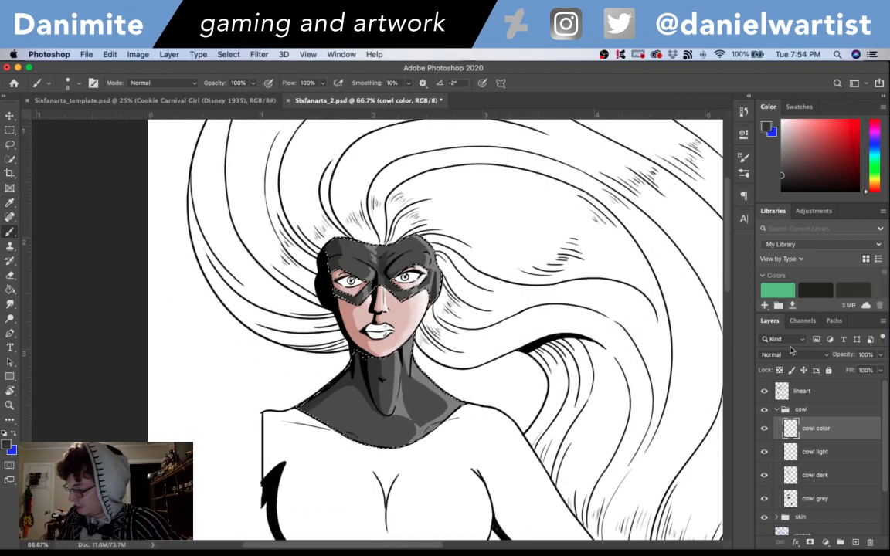
click(796, 354)
click(775, 473)
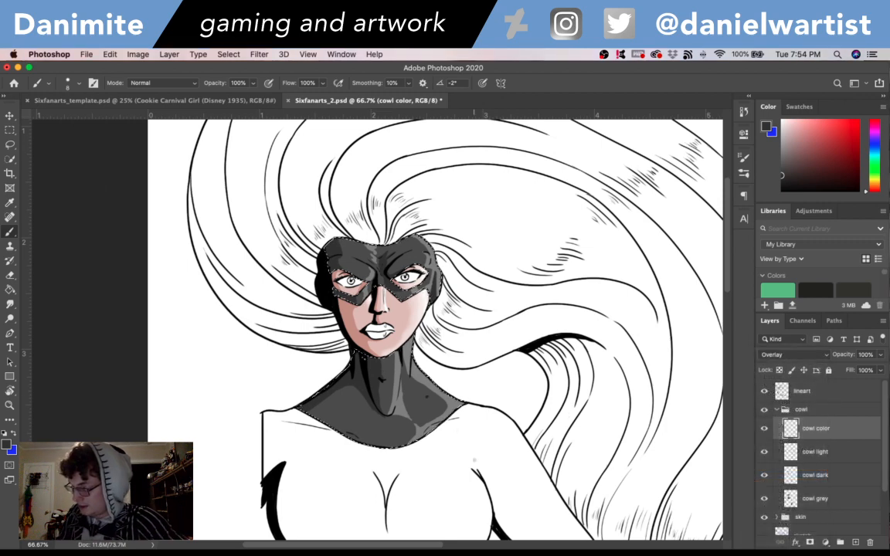
- Fill the selected cowl area with the dark grey on the cowl color layer
key(g)
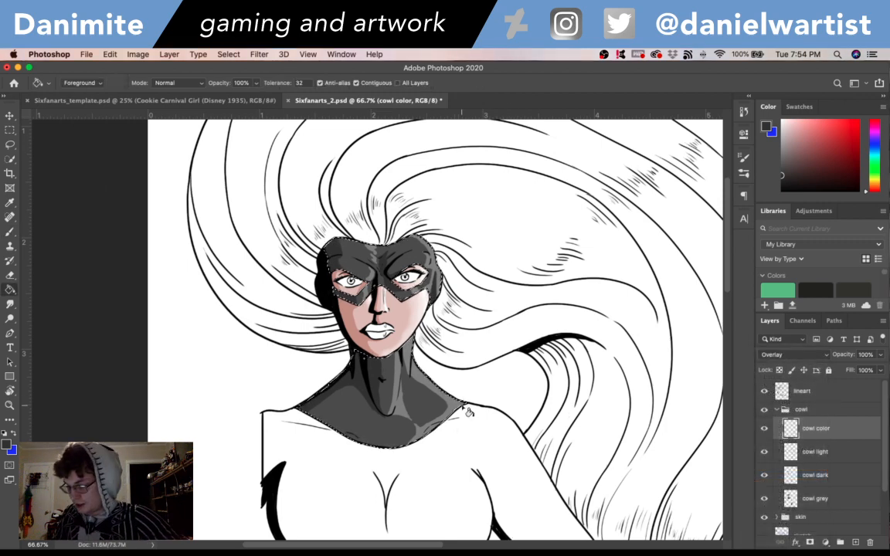
click(480, 488)
scroll(734, 394, down, 5)
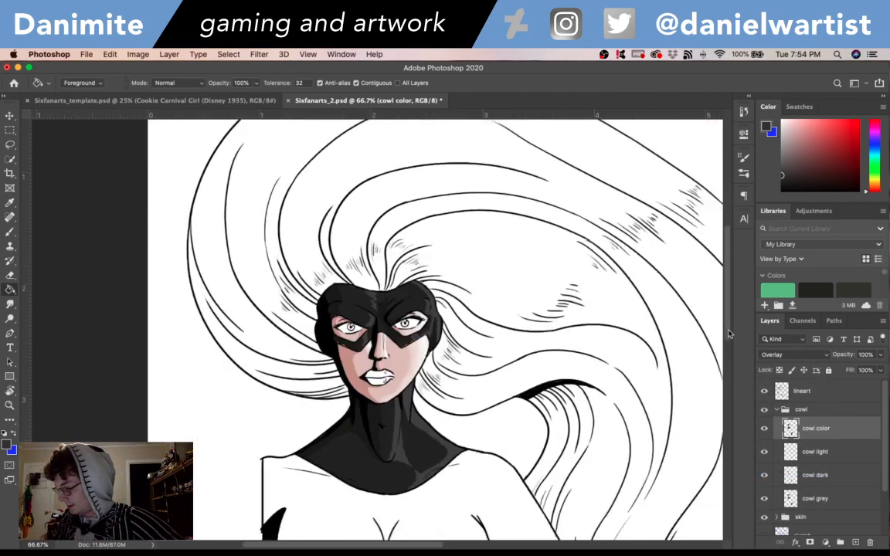
scroll(734, 394, down, 2)
scroll(731, 343, up, 6)
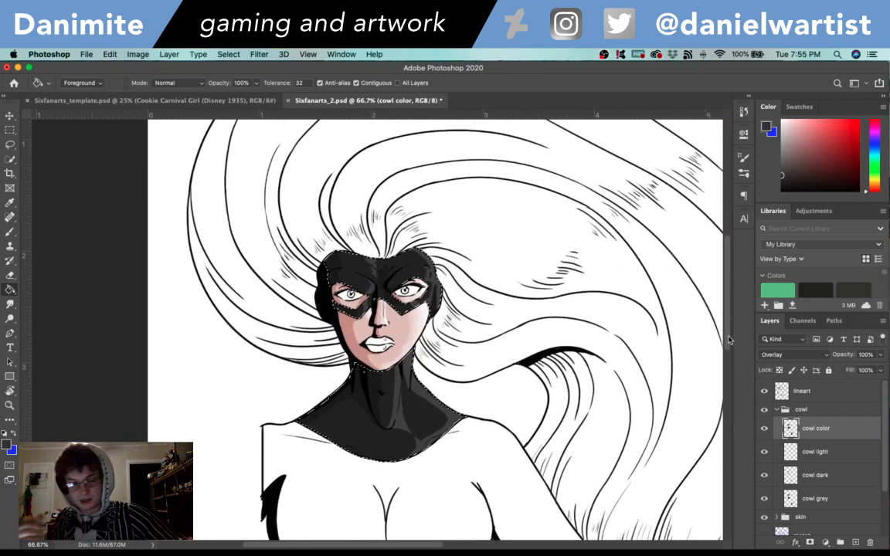
- Clear the cowl selection and save the drawing
key(super+d)
key(super+s)
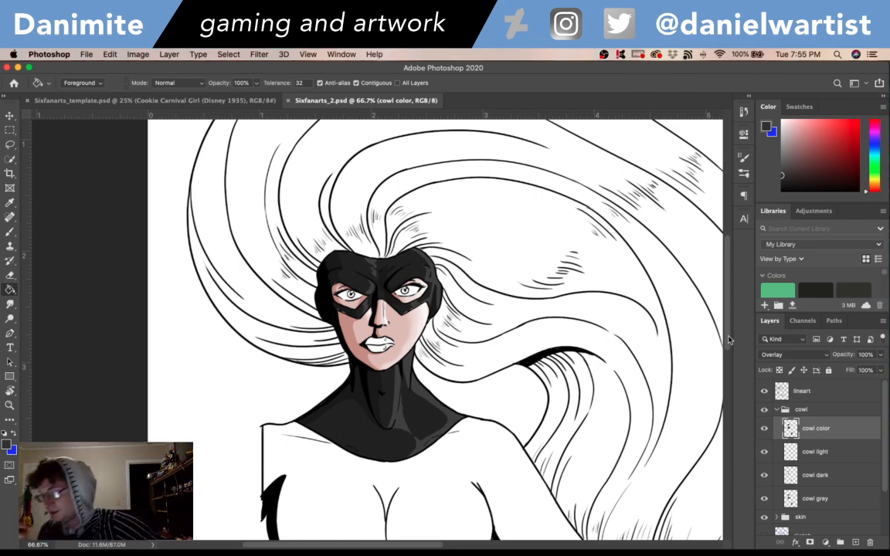
scroll(730, 282, up, 5)
scroll(729, 294, down, 8)
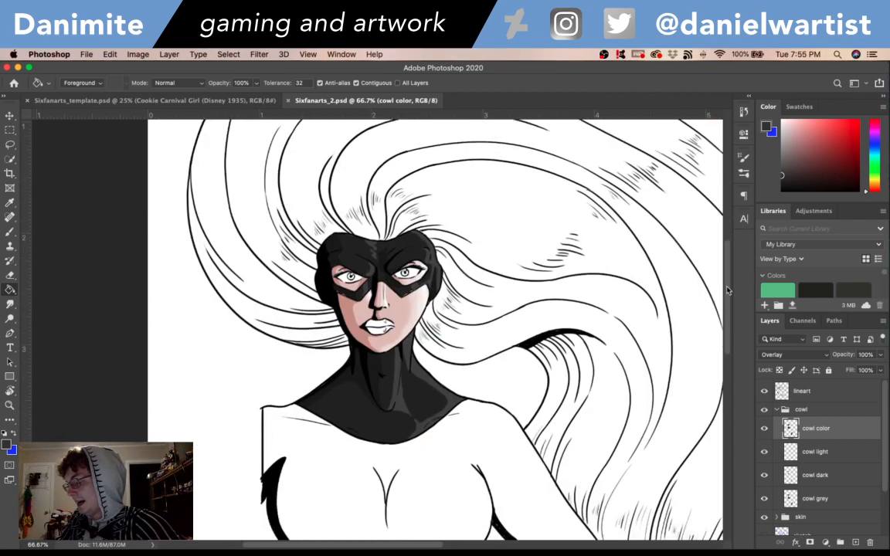
scroll(727, 308, down, 5)
scroll(725, 303, up, 5)
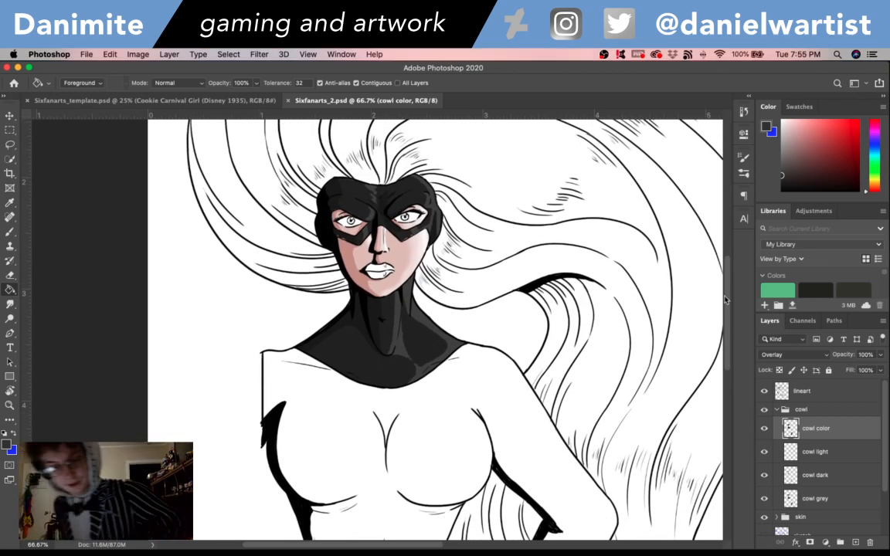
- Try to erase the stray specks at the mask's lower edge on the cowl color layer
key(super+equal)
key(super+equal)
key(super+equal)
scroll(490, 278, up, 5)
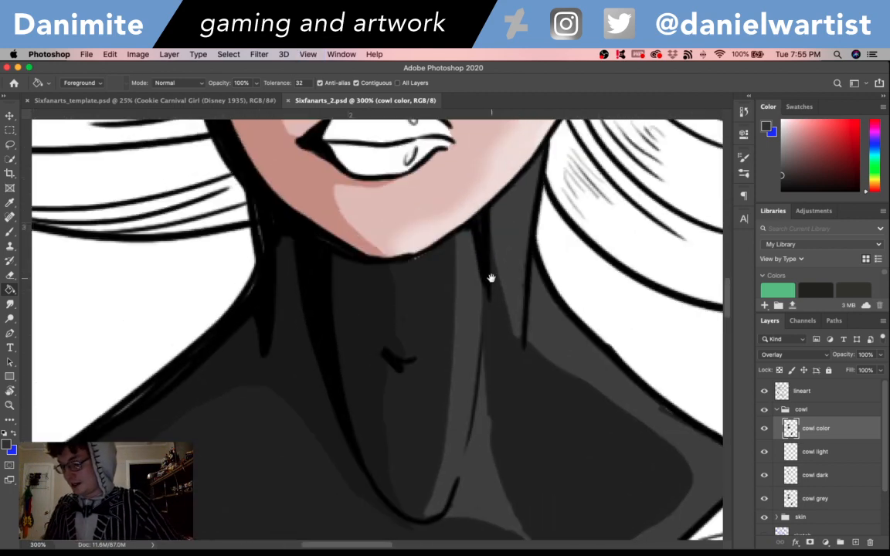
key(e)
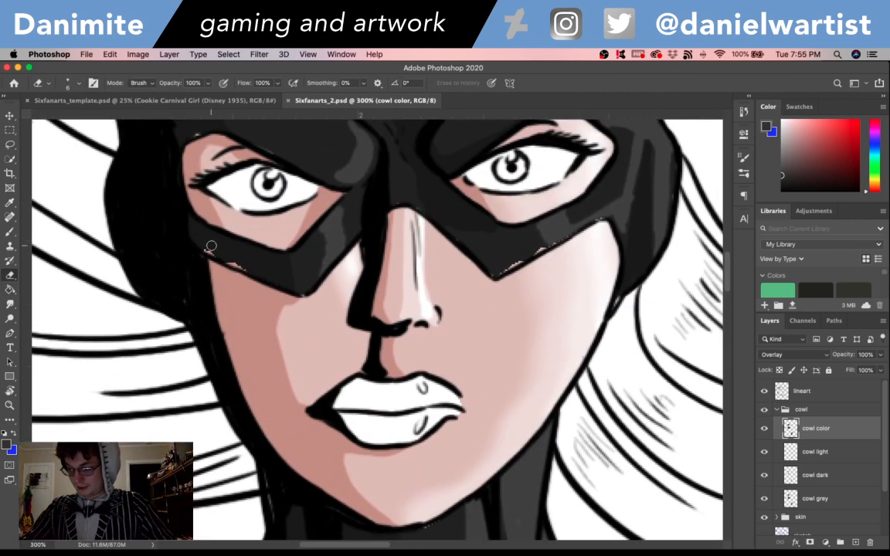
click(210, 246)
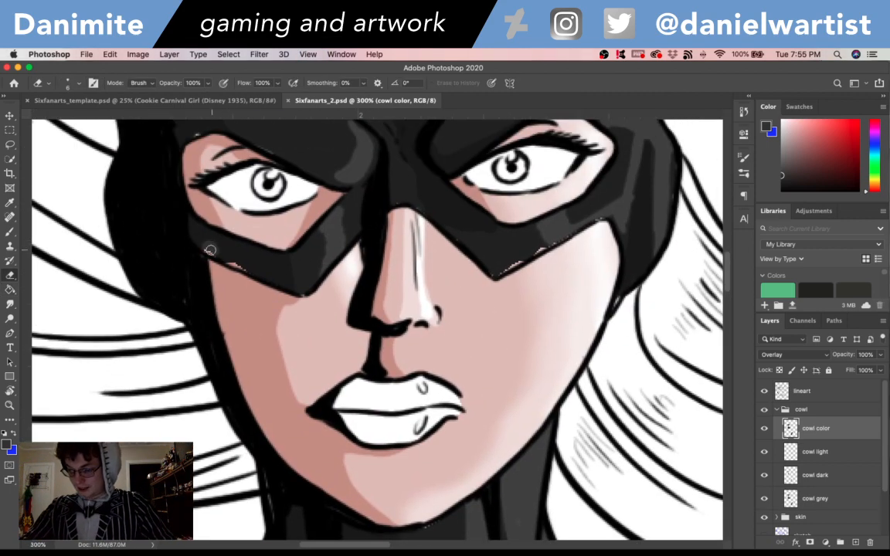
- Briefly hide the skin color layer to compare, then erase its stray color along the mask's lower edges
click(776, 411)
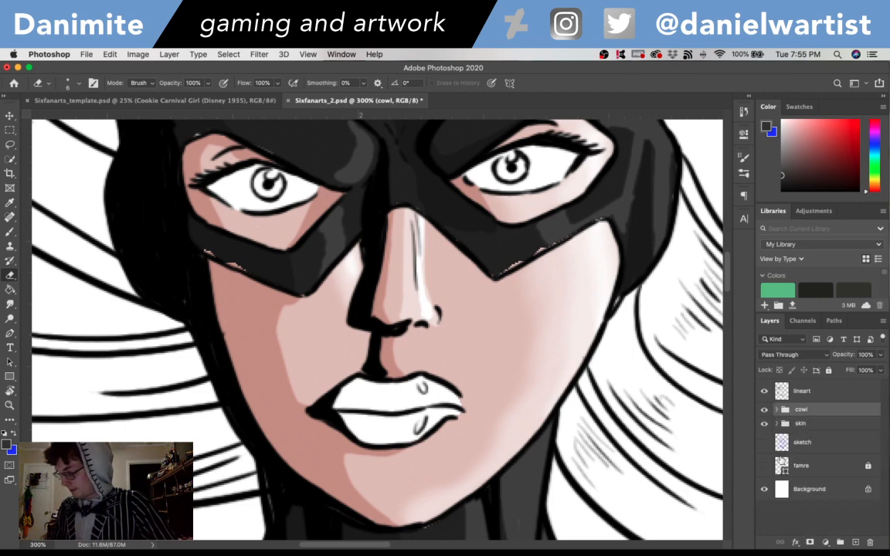
click(775, 424)
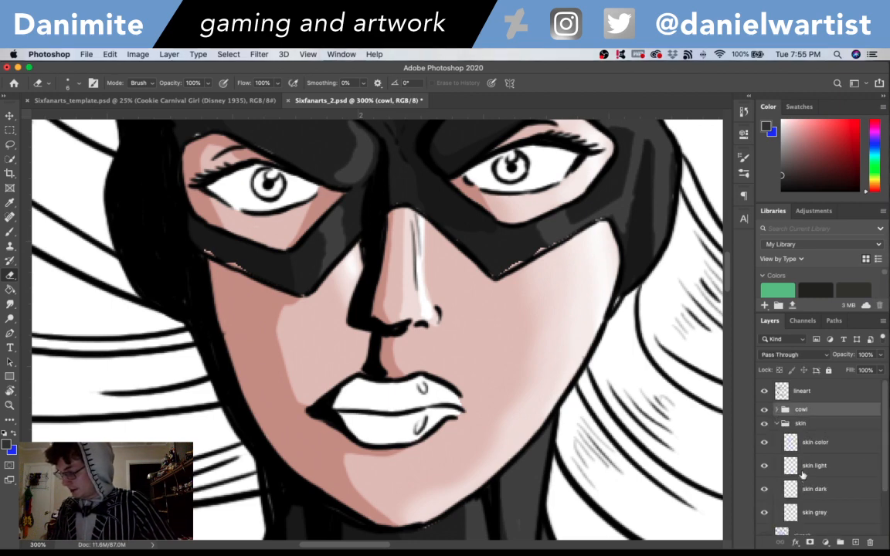
click(764, 443)
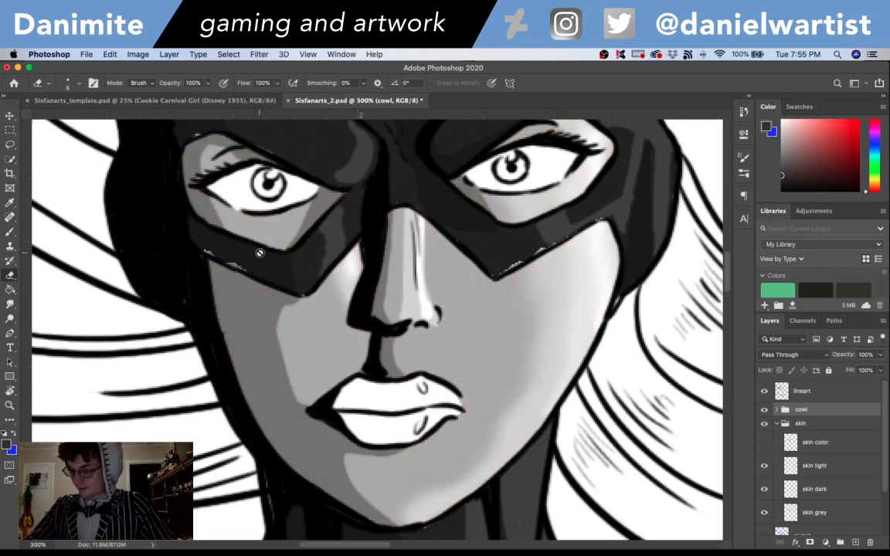
click(765, 443)
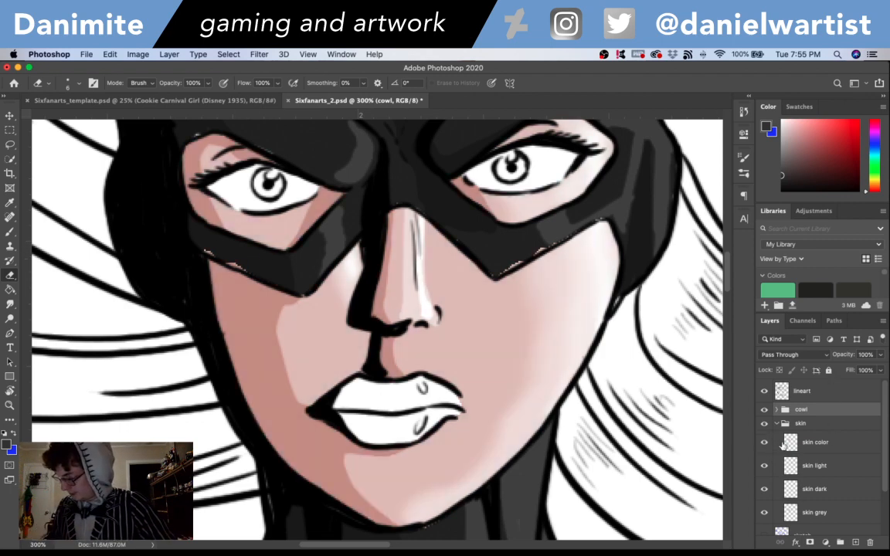
click(818, 446)
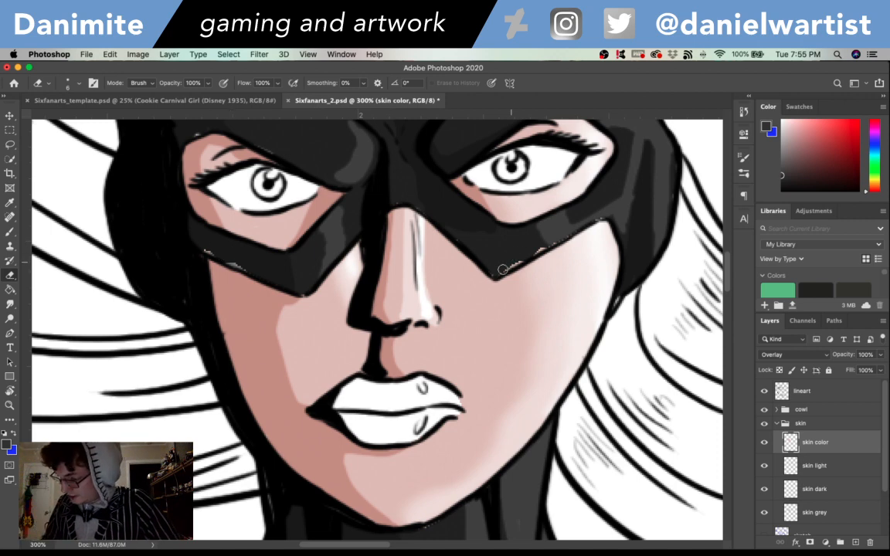
- Erase the stray skin grey along the mask's lower edge beside the nose
scroll(561, 234, up, 5)
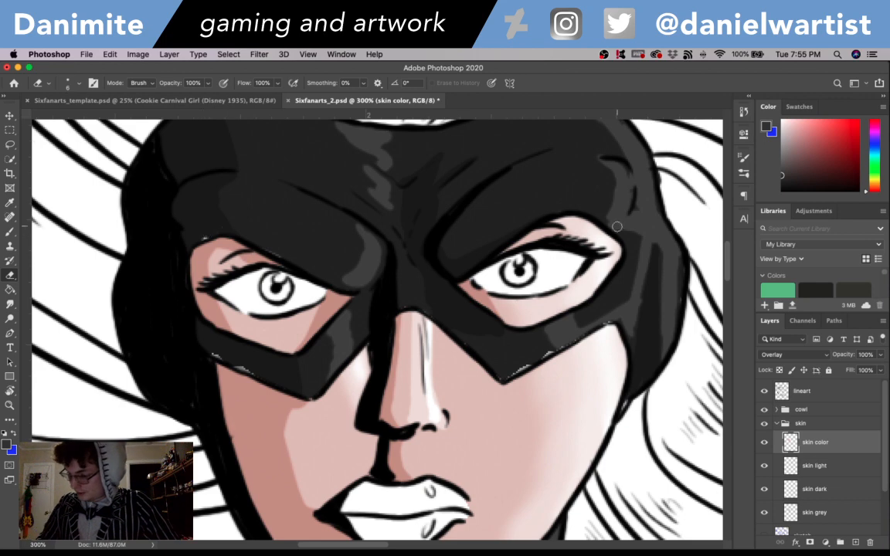
click(824, 521)
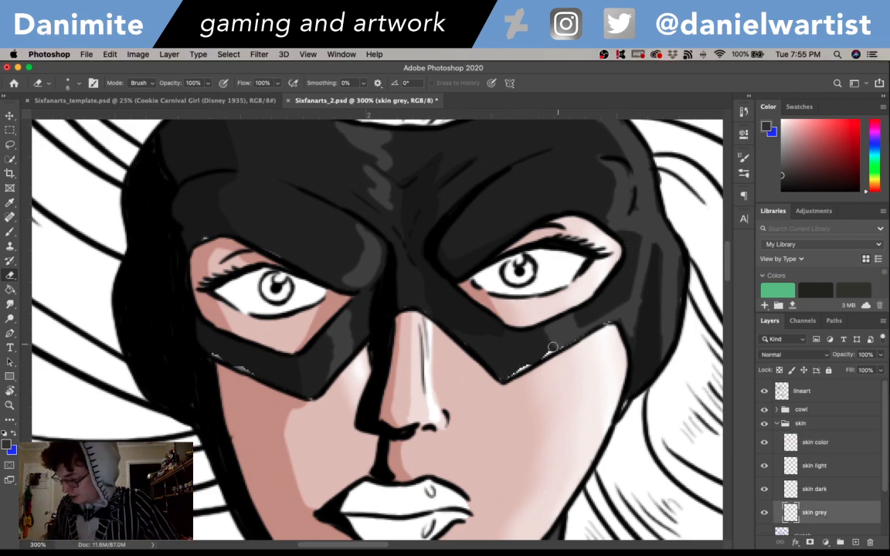
drag(553, 347, 575, 333)
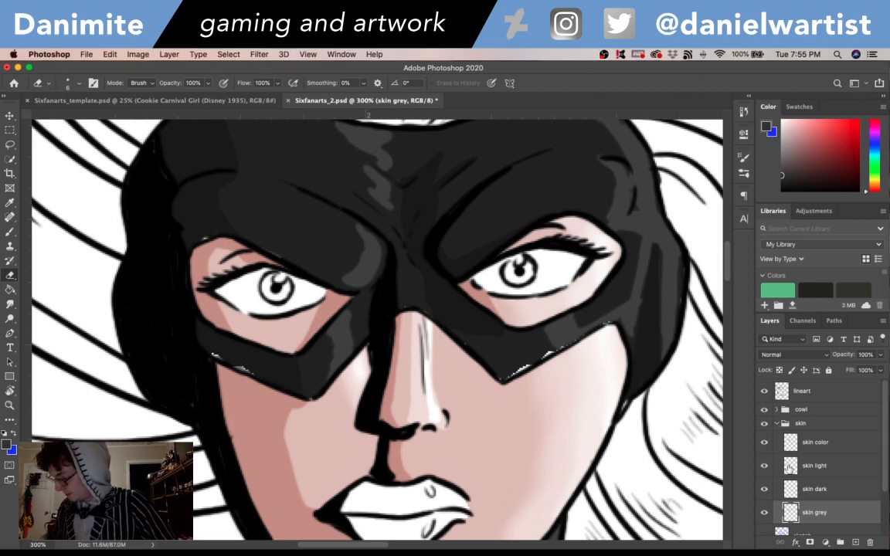
- Hide the cowl color, light and dark layers and paint the gaps along the mask's lower edges on the cowl grey layer
click(779, 424)
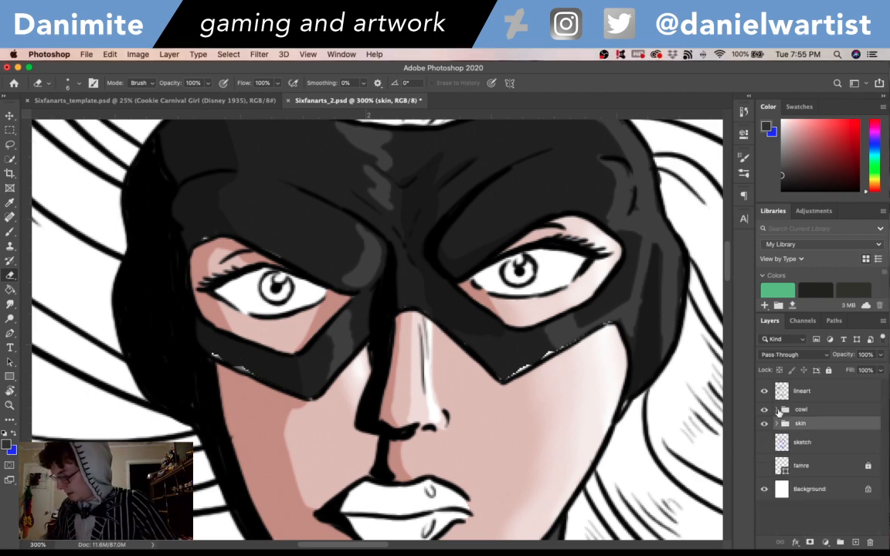
click(777, 410)
click(822, 499)
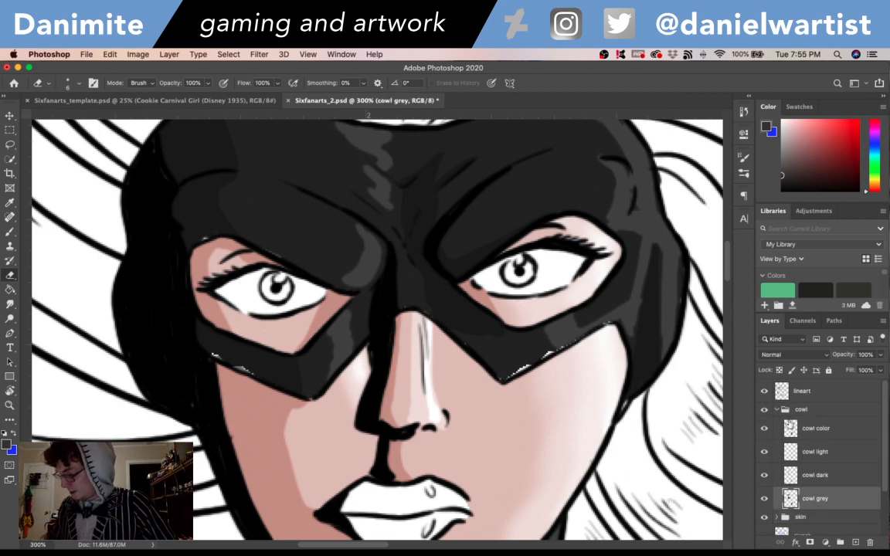
drag(762, 429, 760, 480)
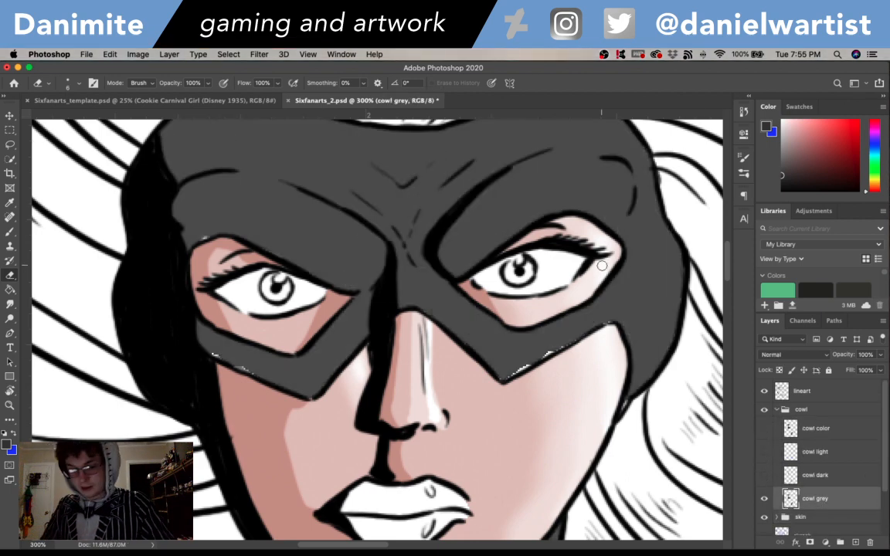
key(b)
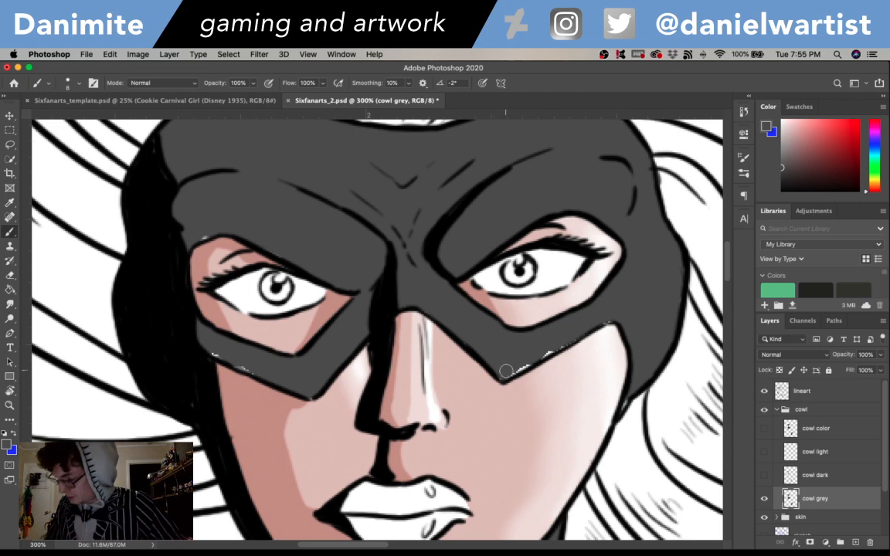
drag(506, 371, 566, 339)
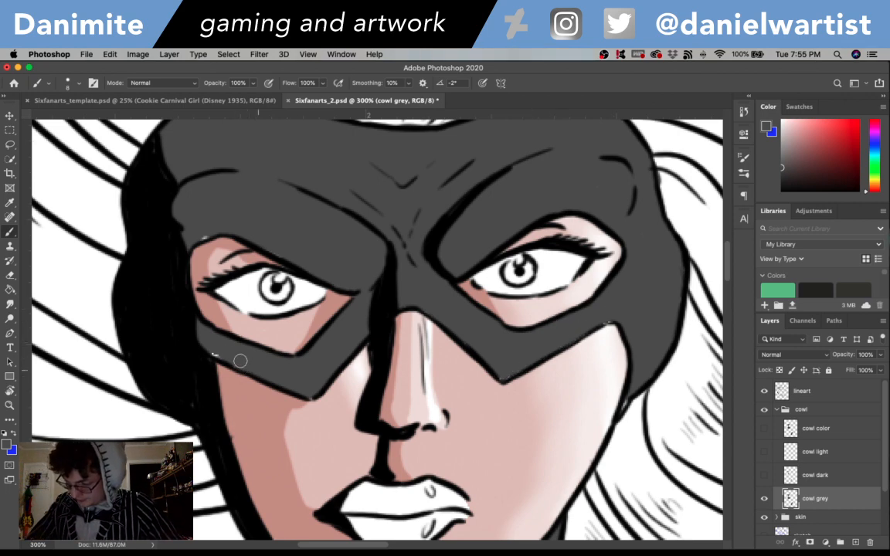
drag(240, 361, 212, 349)
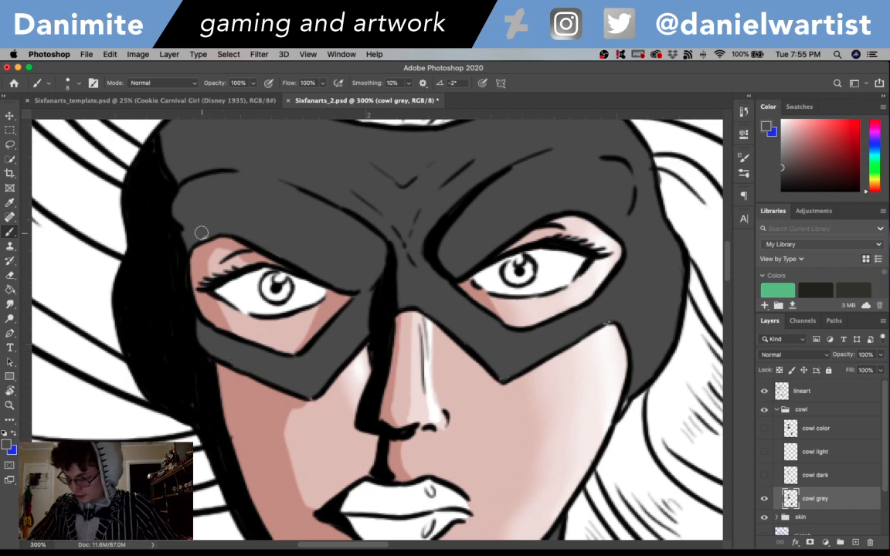
- Touch up the mask's lower-edge shading on the cowl dark layer with its sampled dark grey, restoring visibility of all cowl layers
click(764, 475)
click(820, 476)
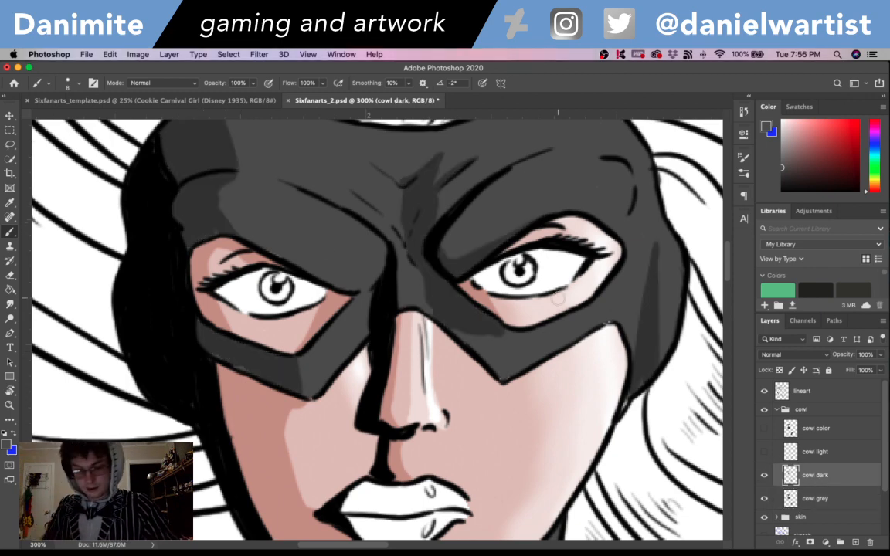
key(i)
click(266, 356)
key(b)
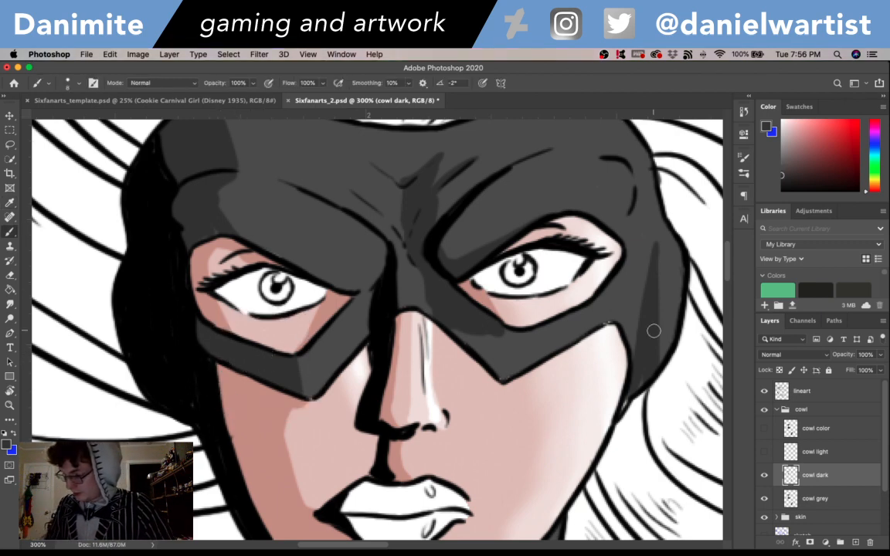
click(765, 452)
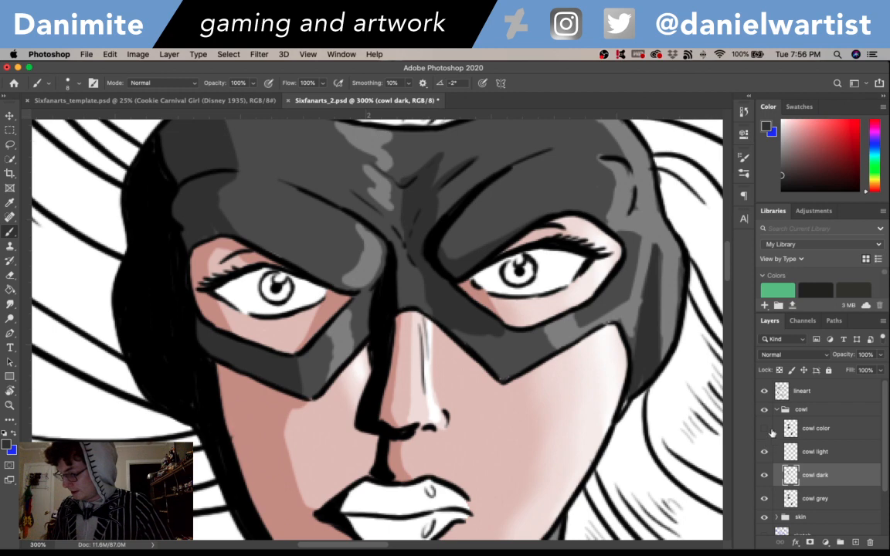
click(766, 429)
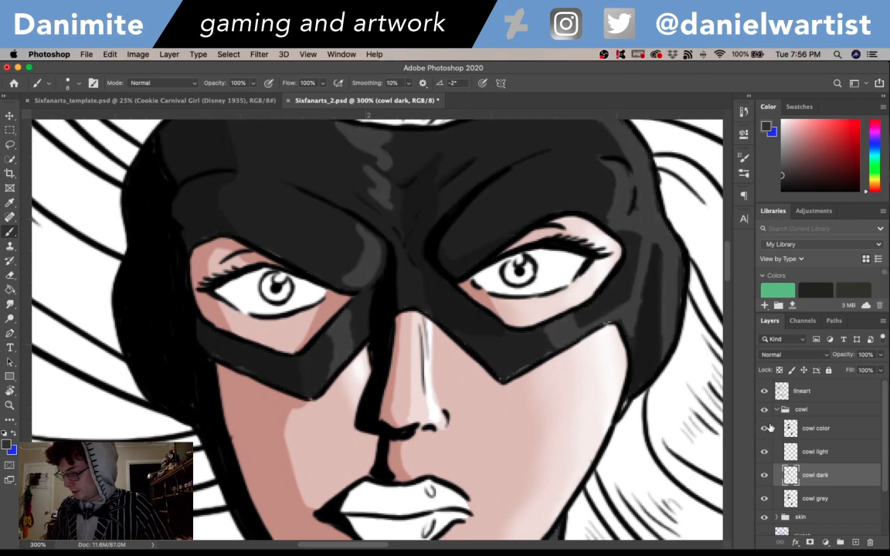
- Switch the cowl color layer to Normal blending and paint over the remaining gaps along the mask's lower edges
click(819, 431)
key(i)
click(811, 355)
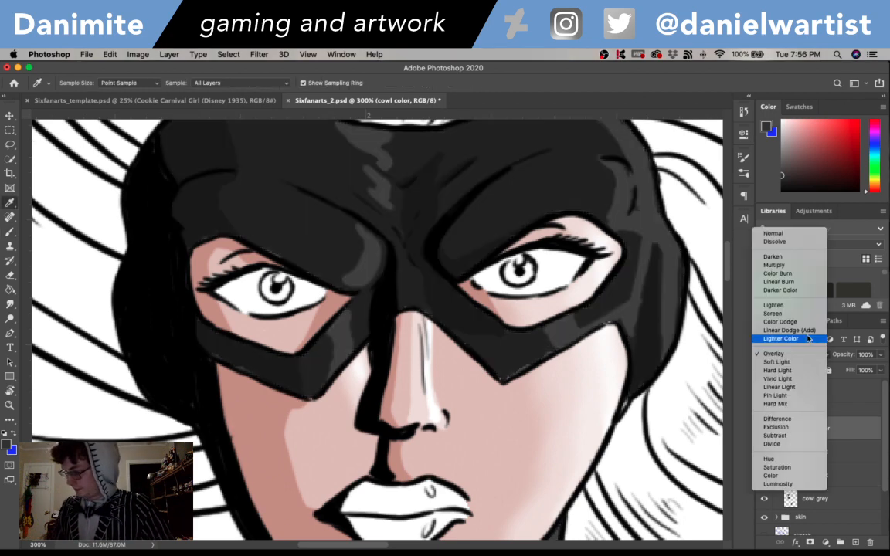
click(775, 233)
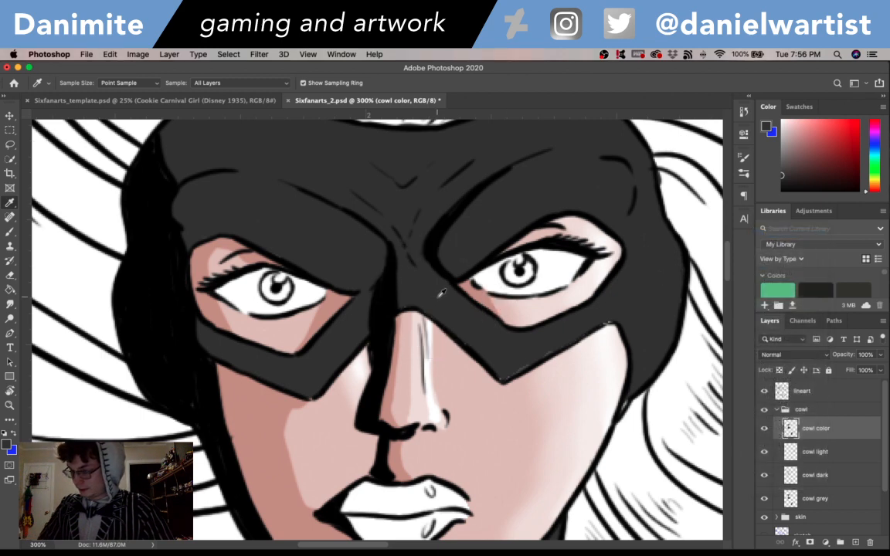
key(b)
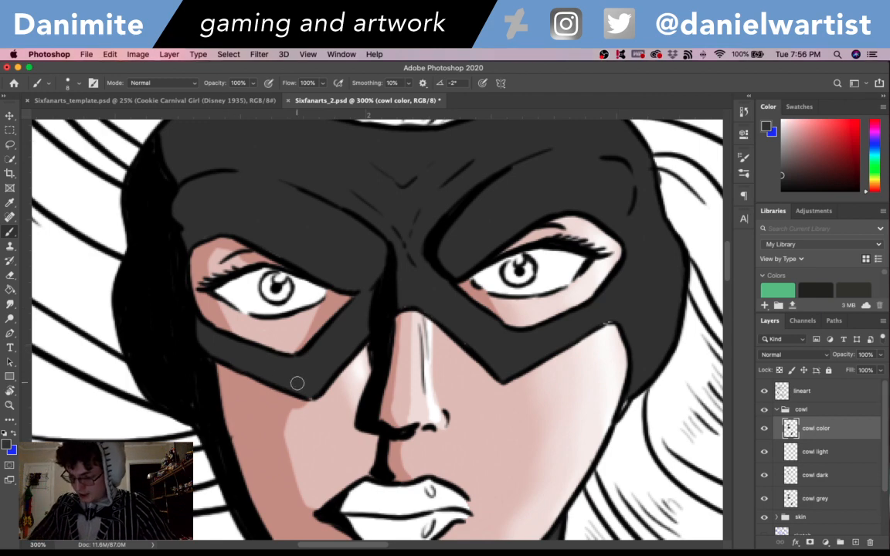
- Set the cowl color layer's blend mode to Overlay and save the drawing
click(814, 354)
click(786, 476)
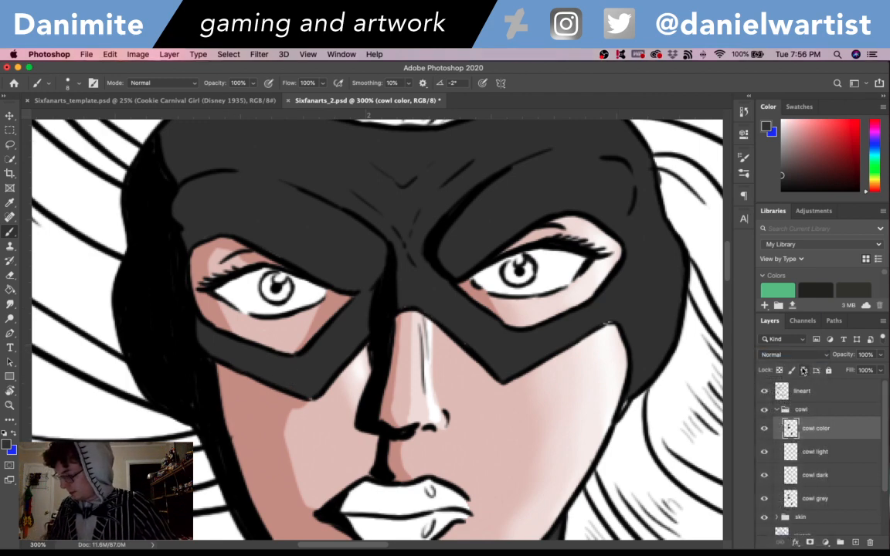
click(796, 355)
click(787, 470)
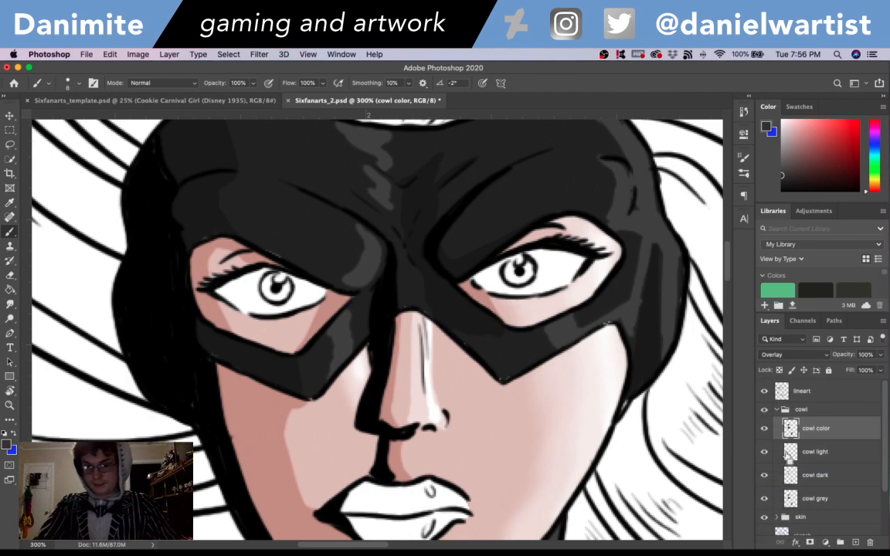
key(super+minus)
key(super+minus)
key(super+minus)
key(super+s)
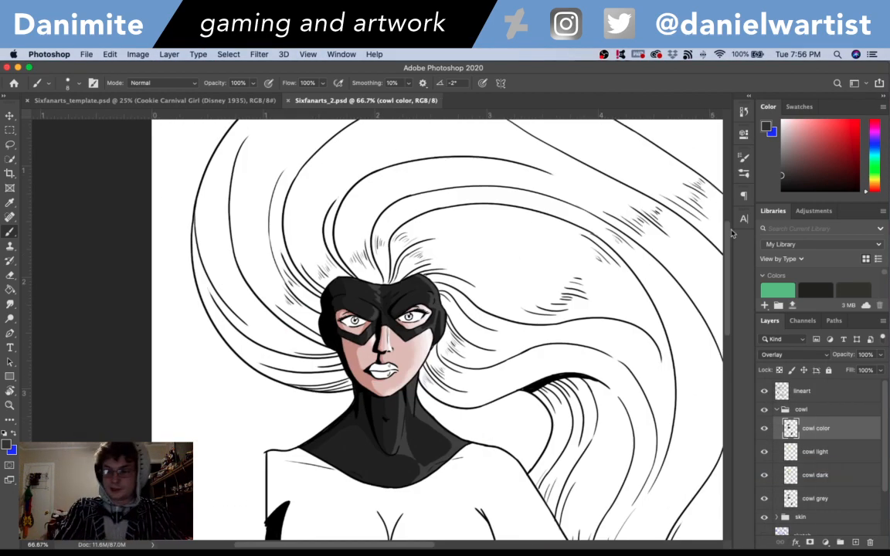
- Collapse the cowl group and add a new layer named "lips grey" above it
key(super+plus)
key(super+plus)
key(super+plus)
drag(575, 409, 567, 277)
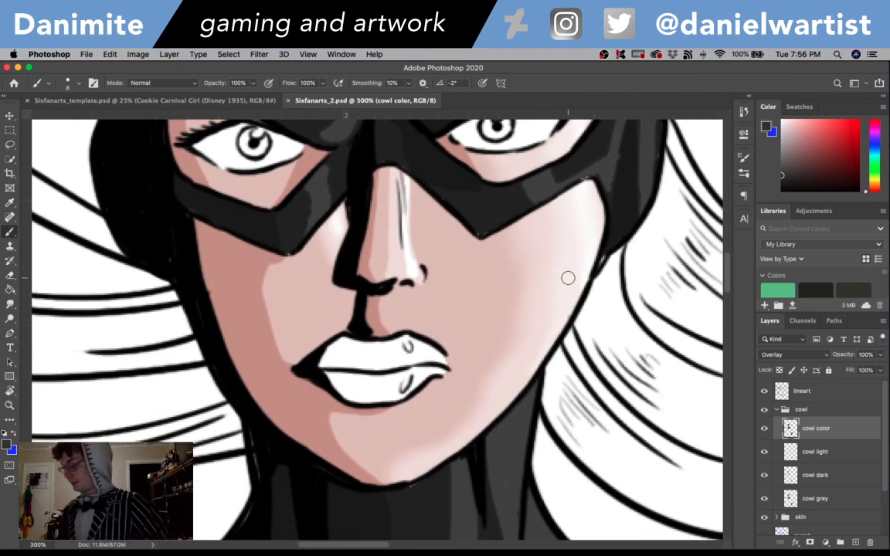
click(779, 414)
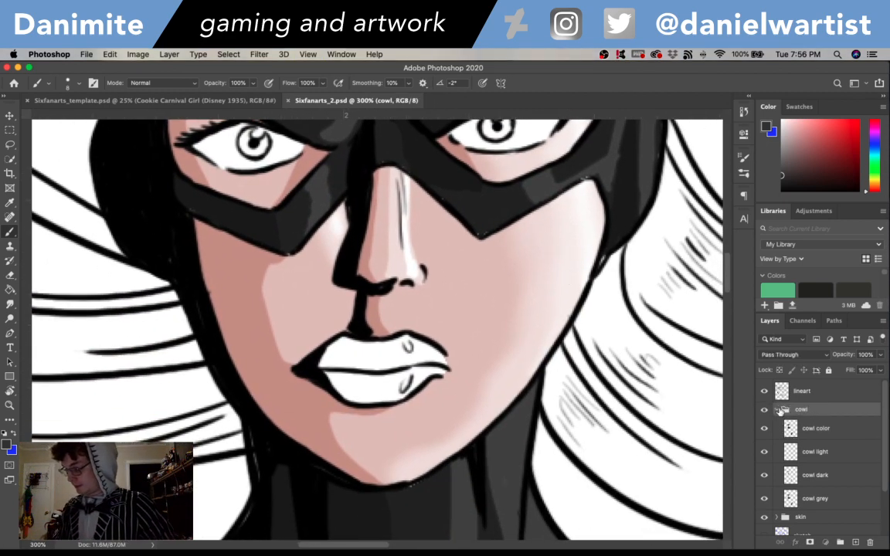
click(779, 411)
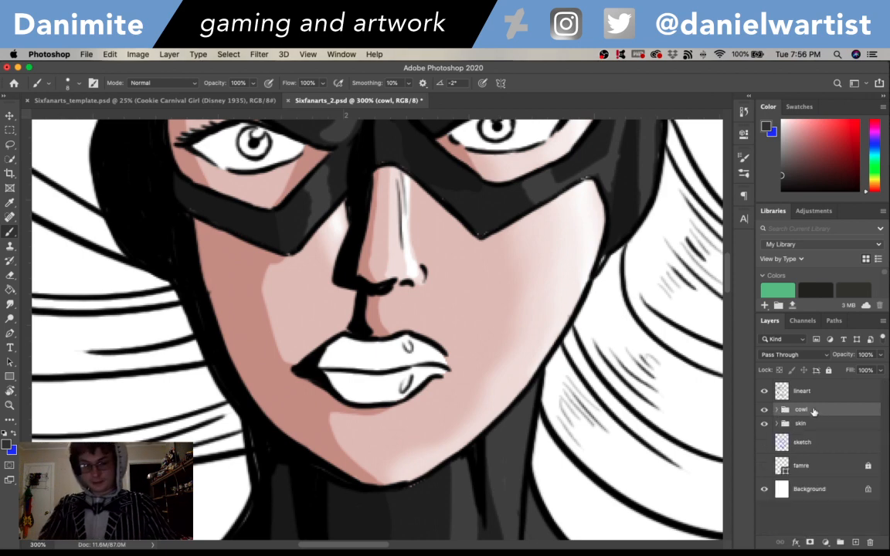
key(super+shift+n)
text(lips)
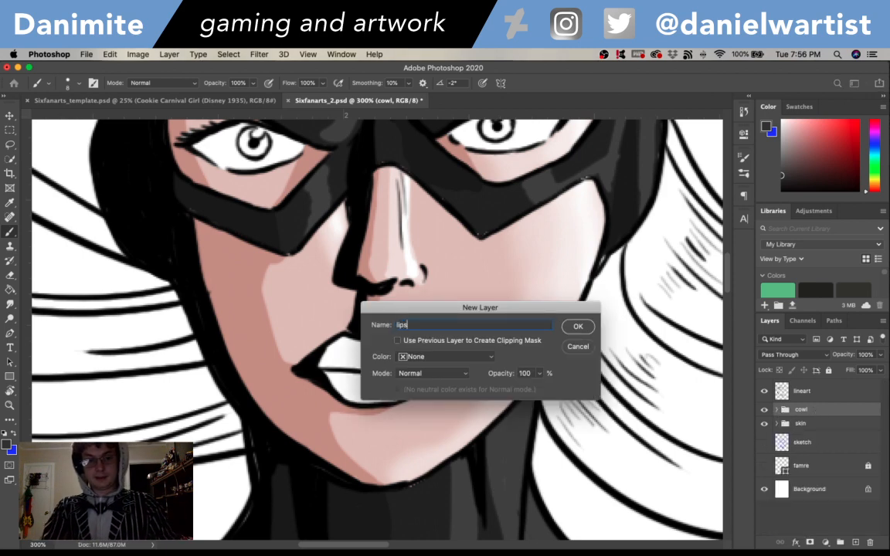
text( grey)
key(Return)
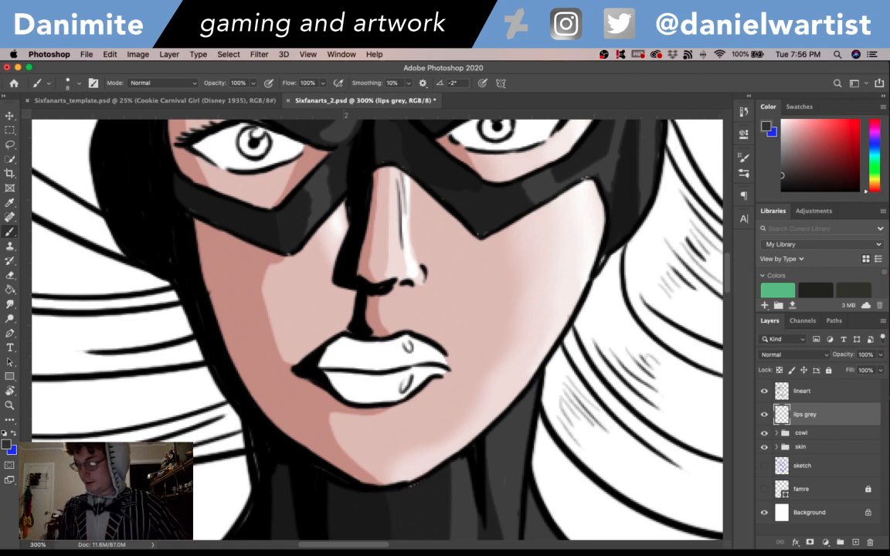
- Load the skin color layer's outline as a selection, keeping the lips grey layer active and the skin group collapsed
click(776, 447)
super+click(790, 466)
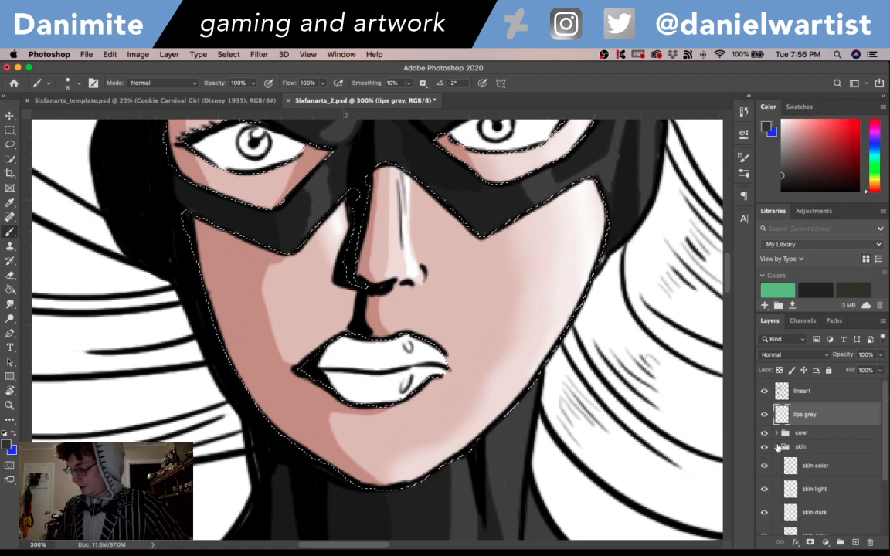
click(776, 448)
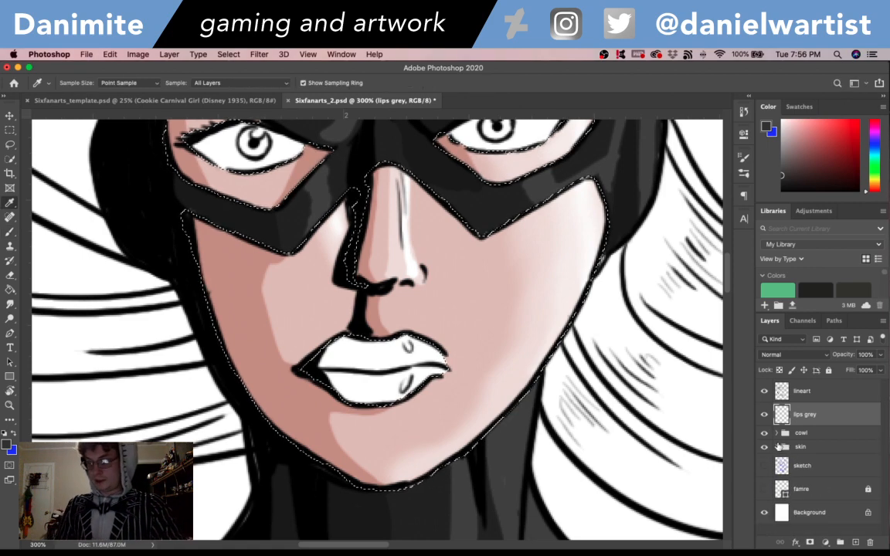
- Set the foreground color to grey #909090 and paint both lips on the lips grey layer
click(7, 445)
click(343, 195)
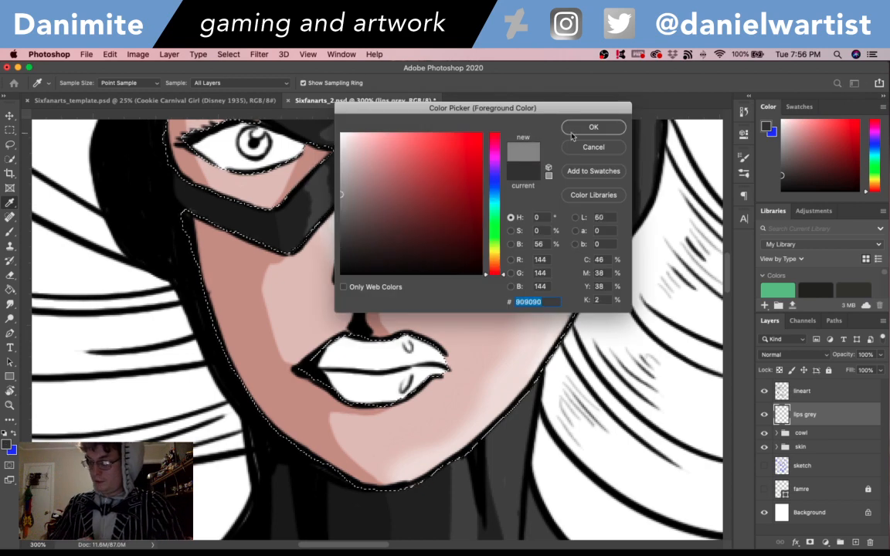
click(593, 127)
key(b)
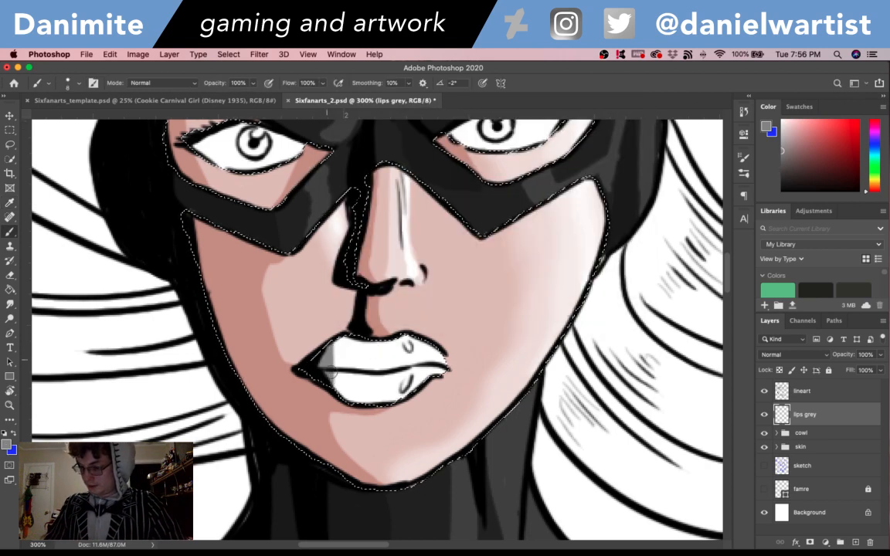
drag(346, 394, 366, 398)
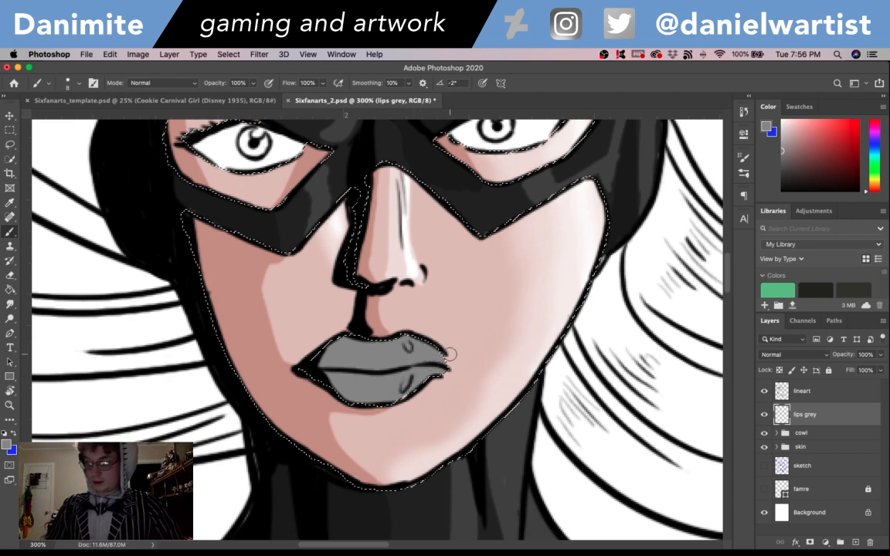
- Add a layer named "lips dark" above lips grey and shade the shadowed parts of the lips with a darker grey
key(super+shift+n)
text(lips dark)
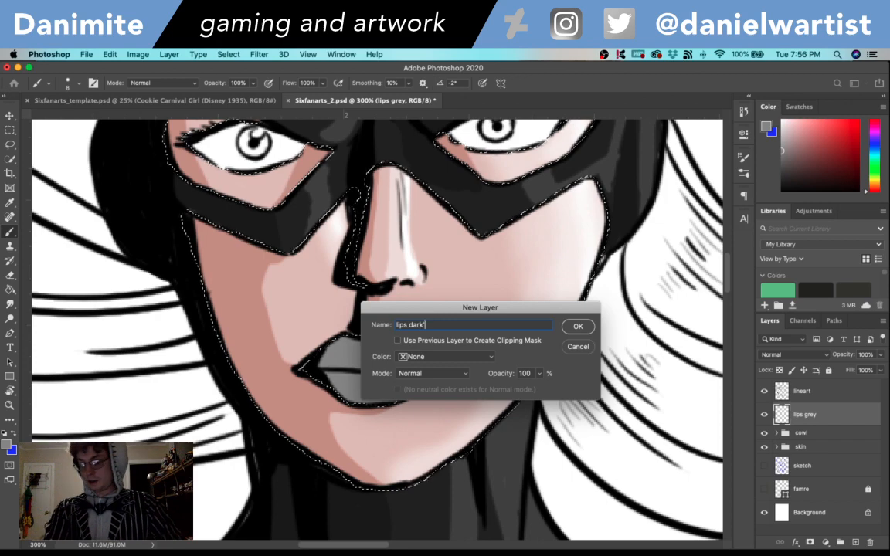
key(Return)
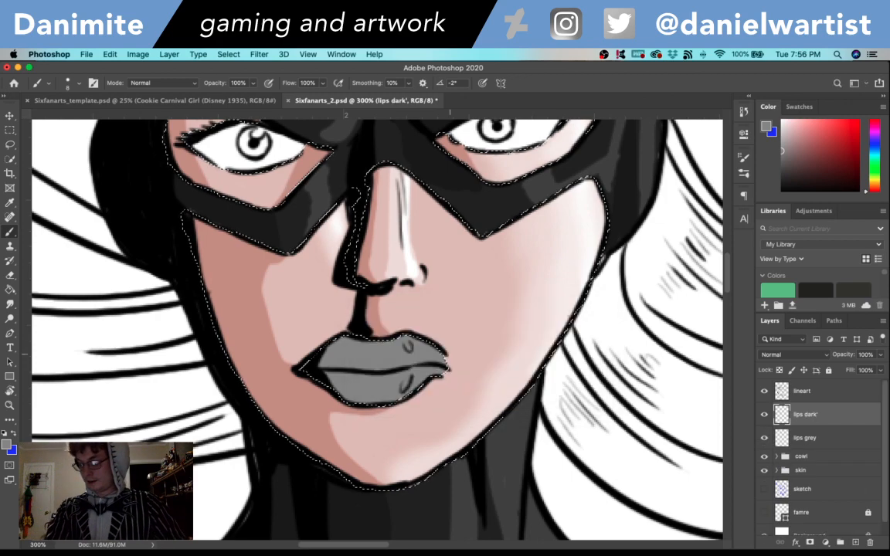
double_click(816, 416)
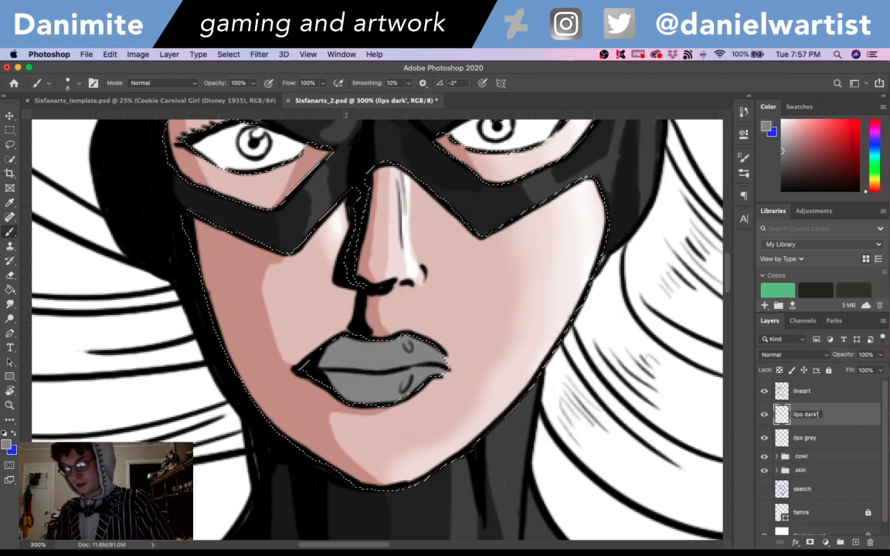
key(Return)
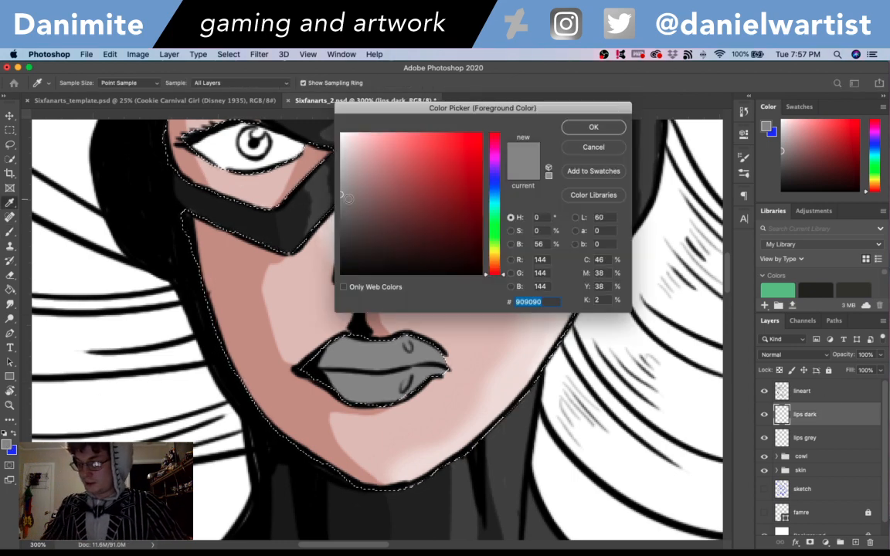
key(Return)
key(b)
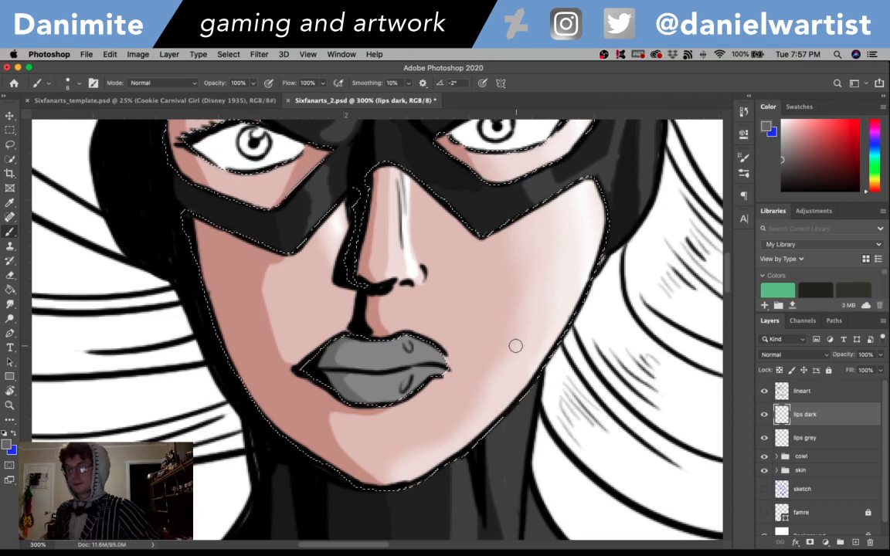
- Add a layer named "lips light" and paint highlights around the shine marks on both lips in light grey #d3d3d3
key(super+shift+n)
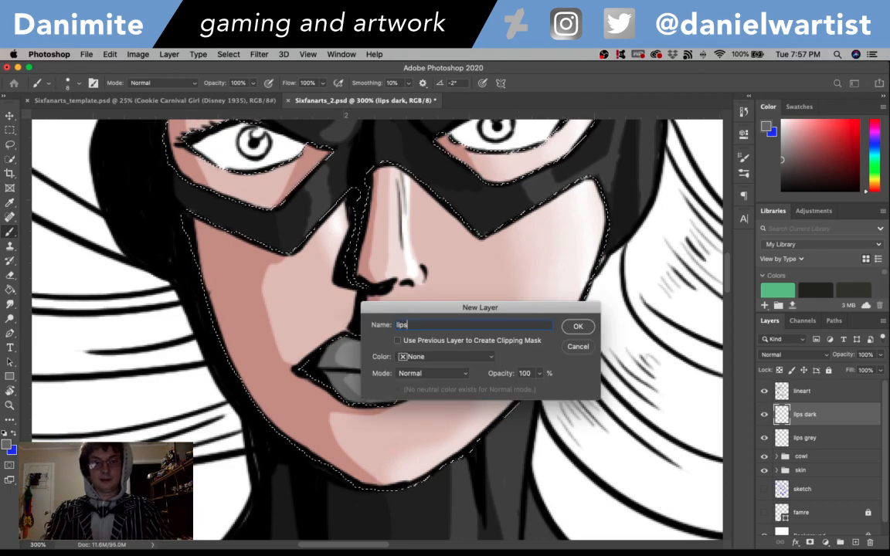
key(Return)
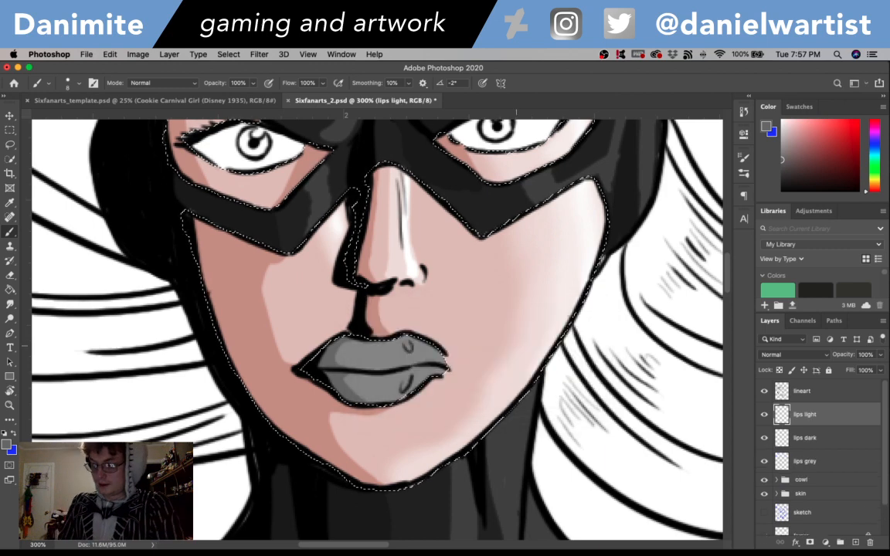
click(6, 445)
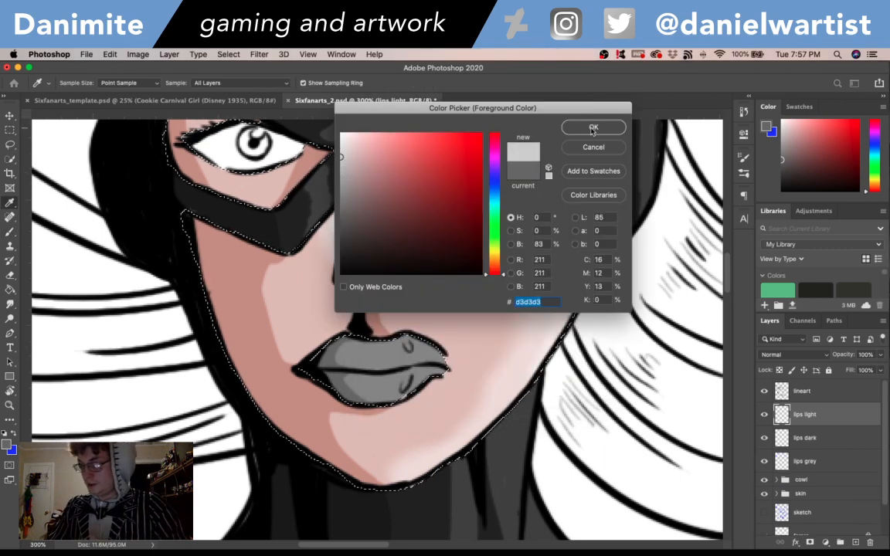
click(593, 128)
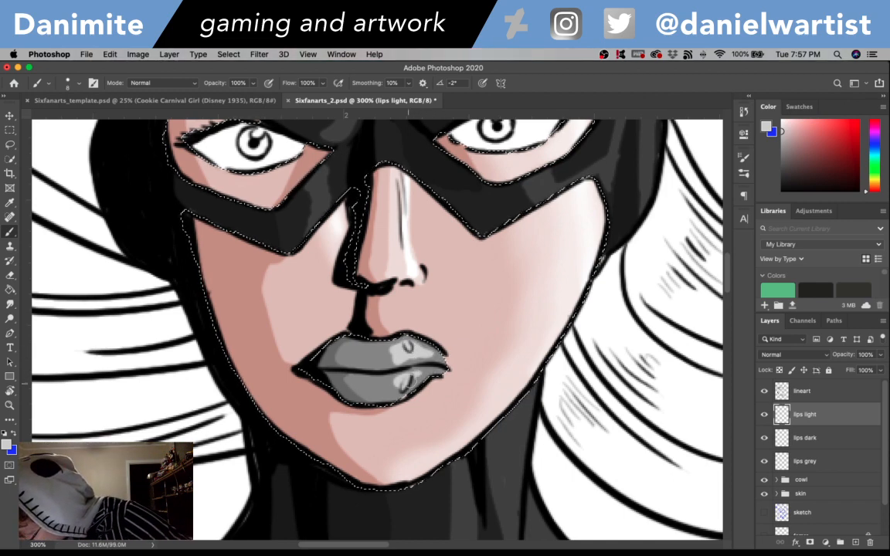
- Soften the lip highlights with the Smudge tool and add a layer named "lips color" above lips light
click(10, 304)
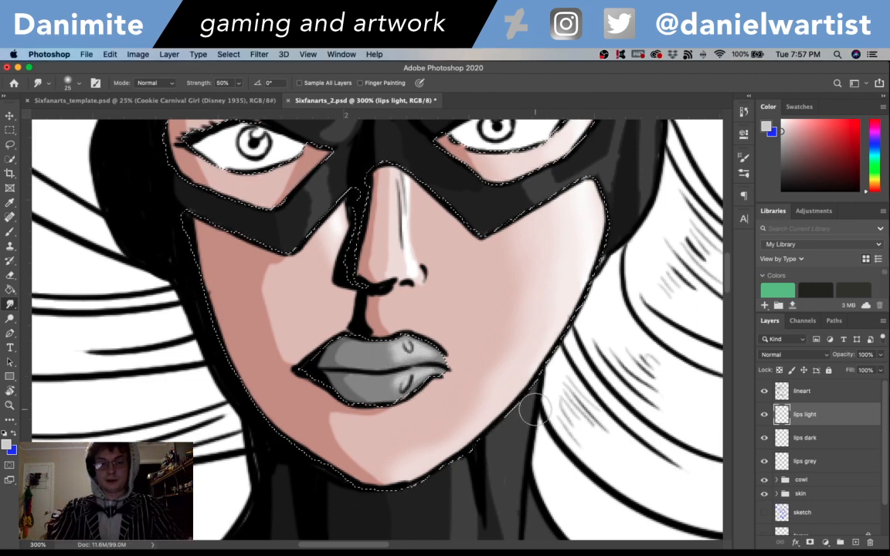
key(super+shift+n)
text(lips color)
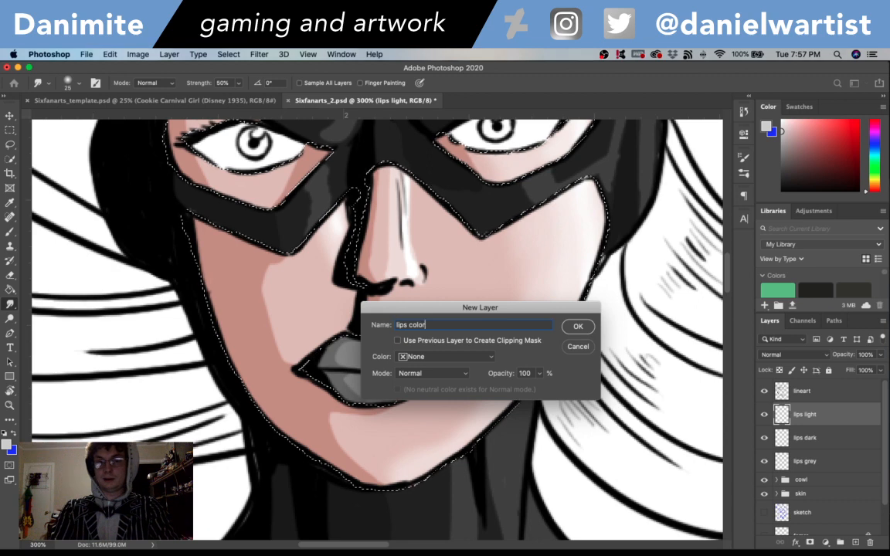
key(Return)
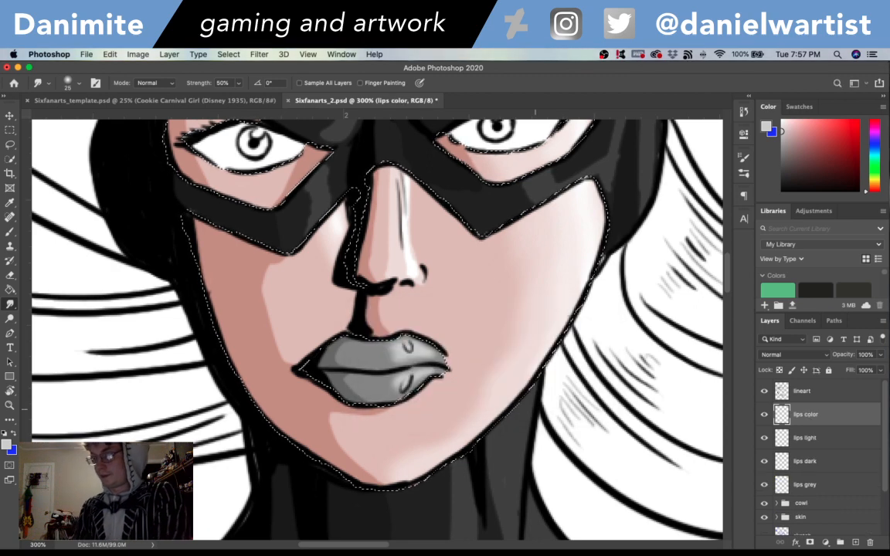
- Set the foreground color to red #db5050 and the lips color layer's blend mode to Overlay
click(10, 444)
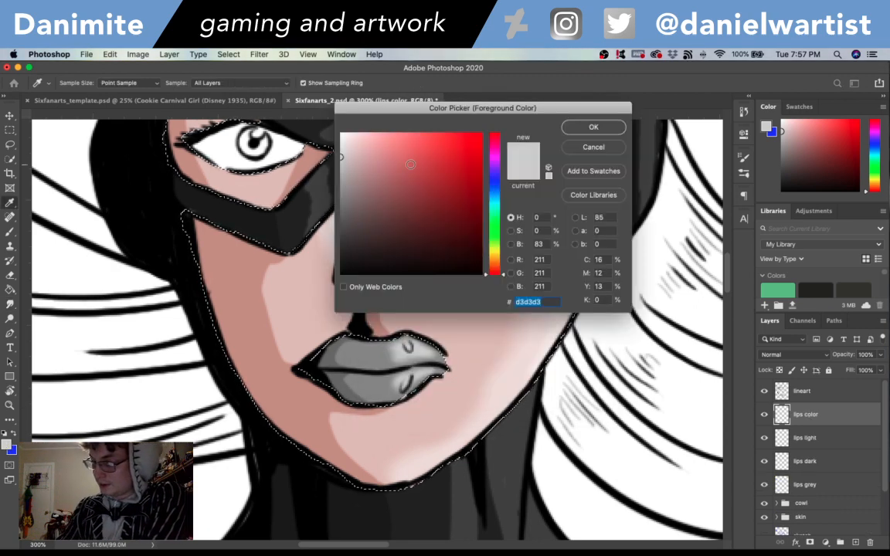
click(393, 158)
click(430, 152)
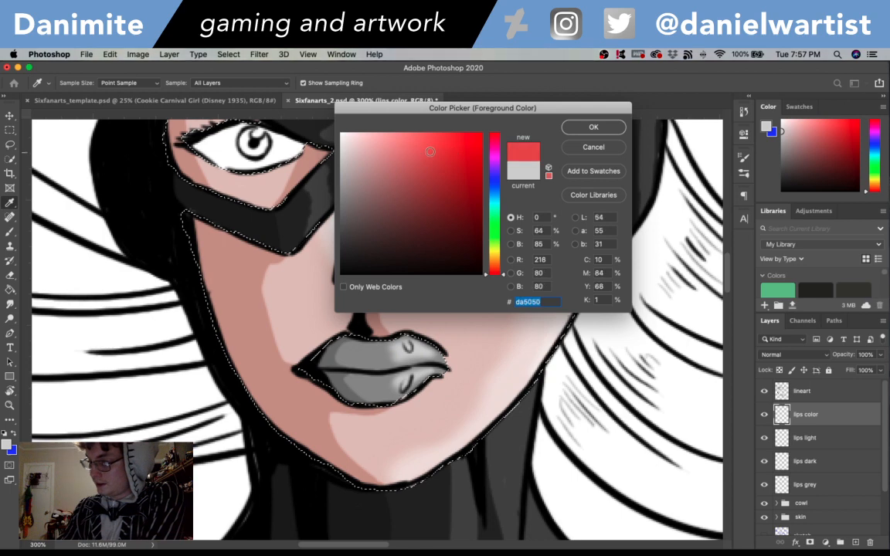
click(593, 128)
click(794, 355)
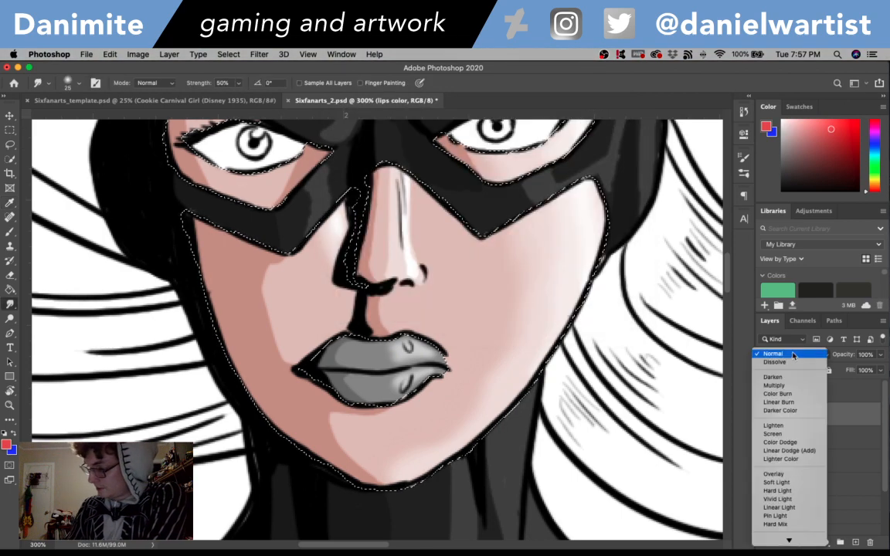
click(782, 474)
- Load the lips grey layer's outline as a selection and fill it with the red on the lips color layer
key(g)
click(453, 445)
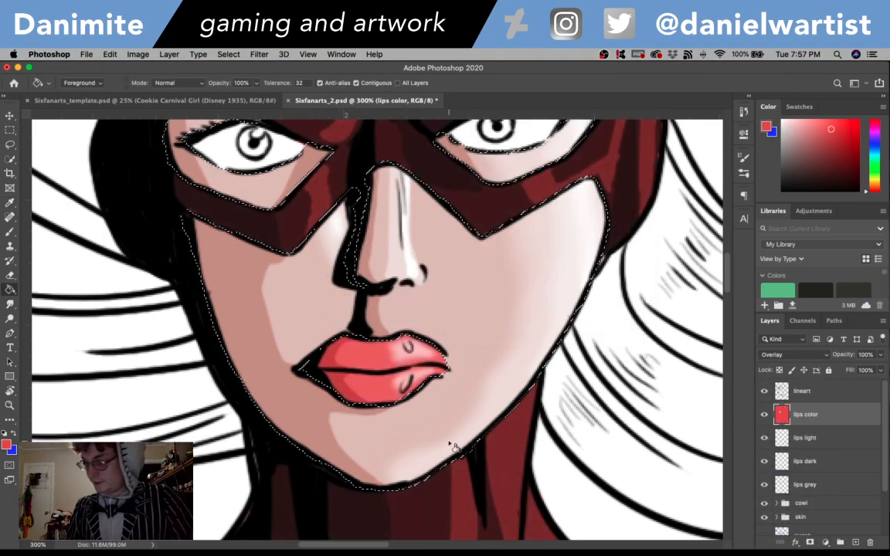
key(super+z)
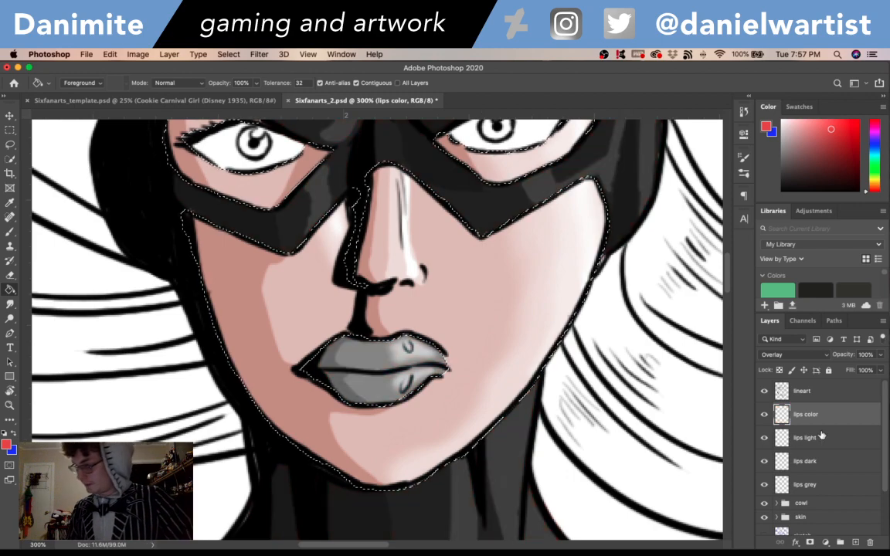
super+click(783, 485)
click(400, 368)
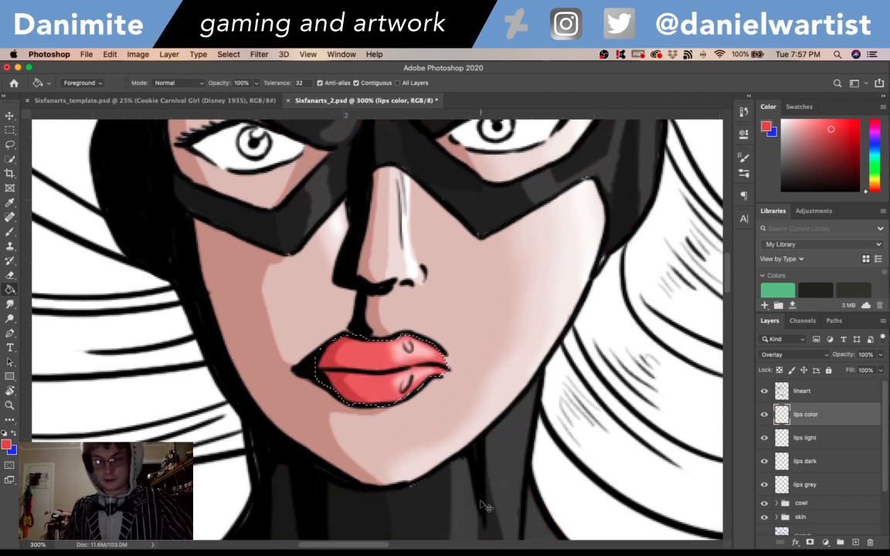
- Examine the colored lips against the whole figure and up close on the face
key(super+minus)
key(super+minus)
key(super+minus)
key(super+minus)
key(super+minus)
key(super+minus)
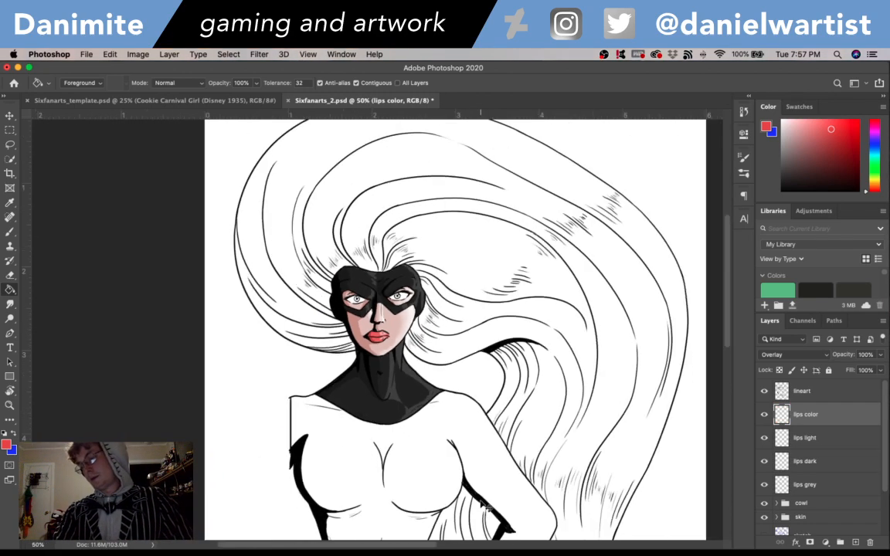
key(super+plus)
key(super+plus)
key(super+plus)
key(super+plus)
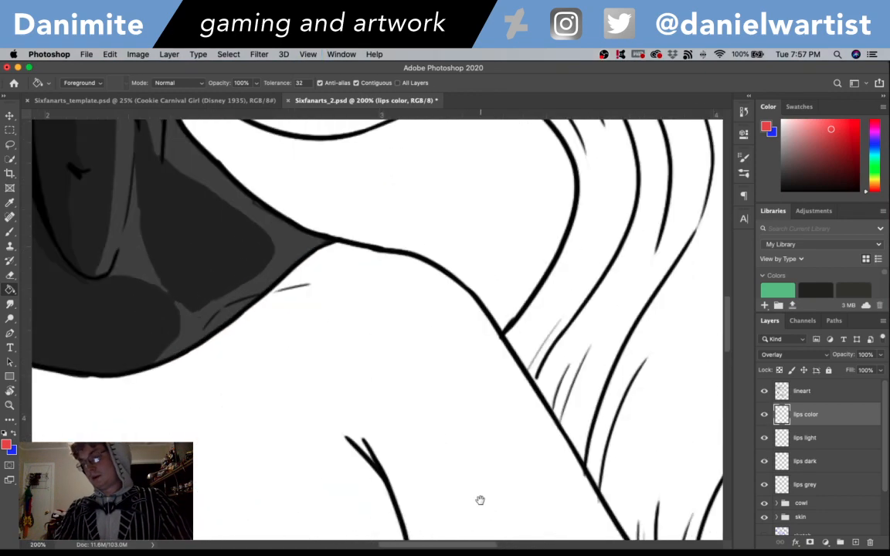
drag(349, 388, 479, 533)
drag(417, 300, 461, 381)
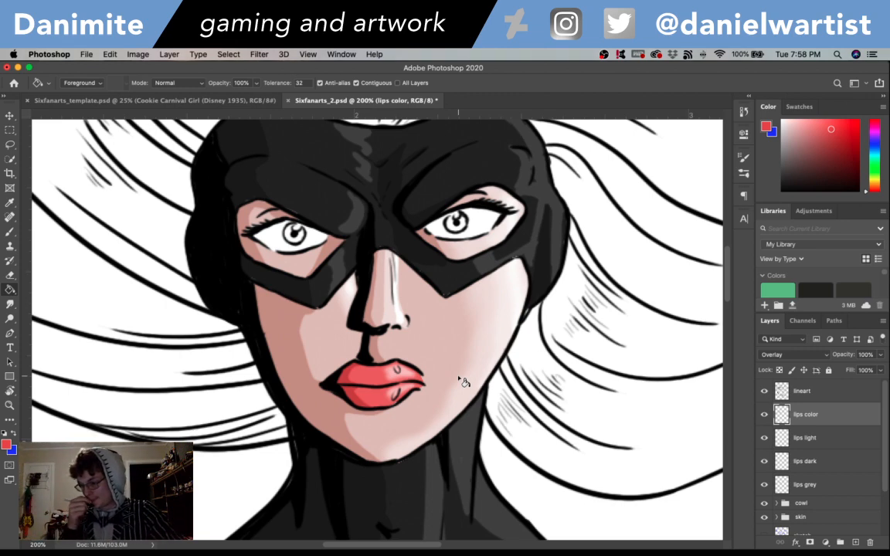
- Set the foreground color to black #000000 and touch up the corner of the mouth on the lineart layer
key(alt+bracketright)
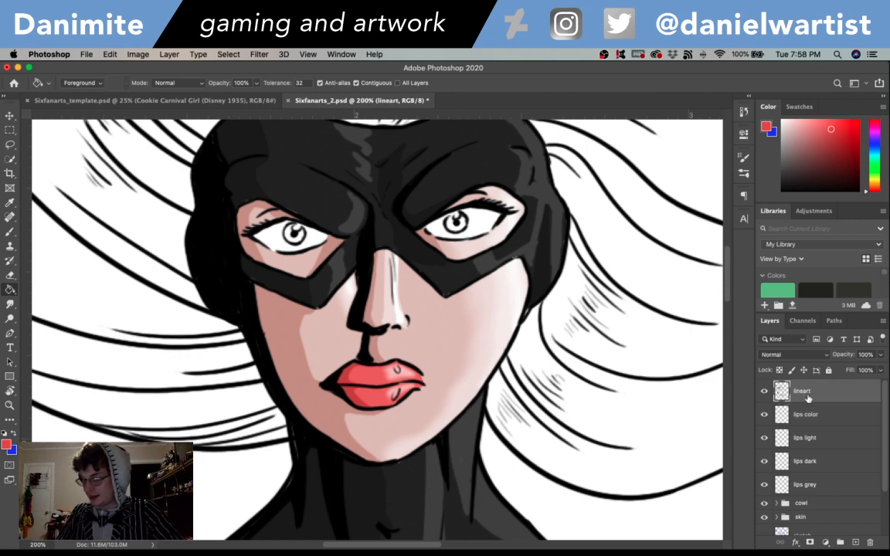
click(6, 444)
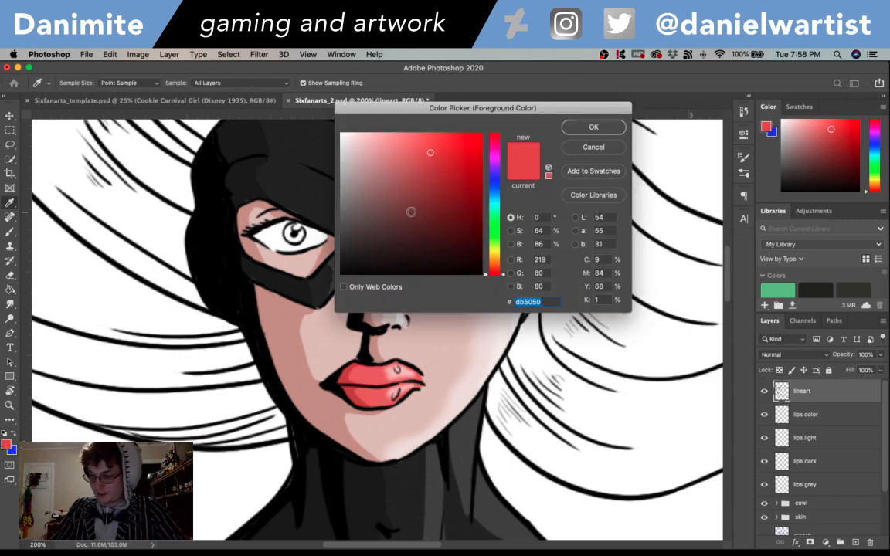
text(000000)
click(602, 127)
key(b)
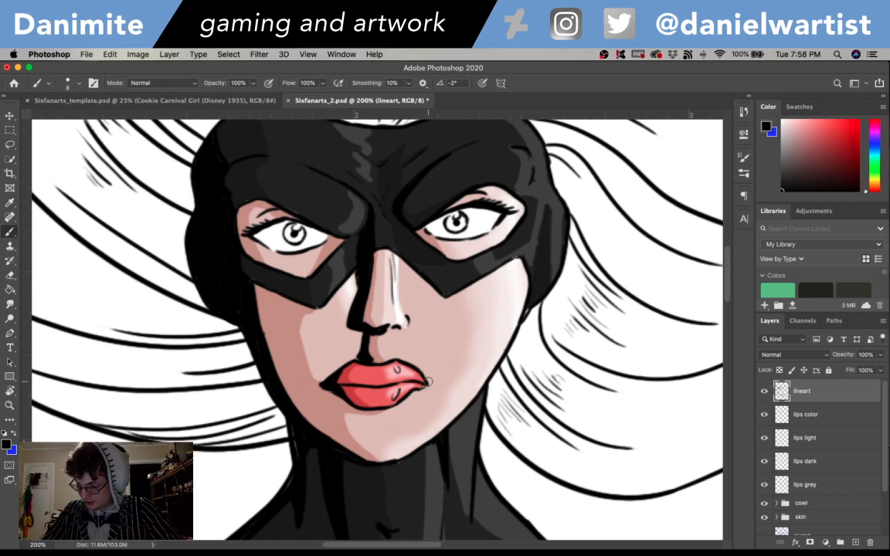
- Save the drawing
key(super+minus)
key(super+minus)
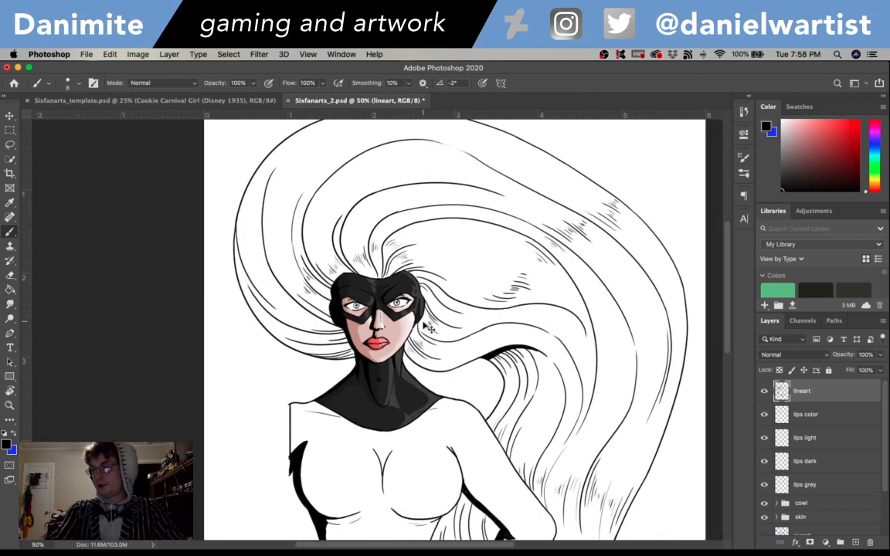
key(super+s)
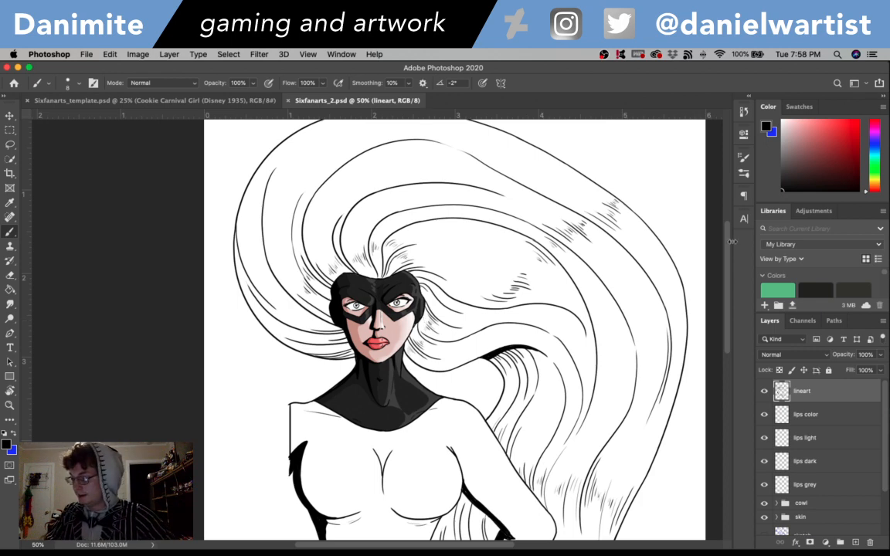
- Group the layers from lips color down to lips grey and name the group "lips"
scroll(732, 242, down, 5)
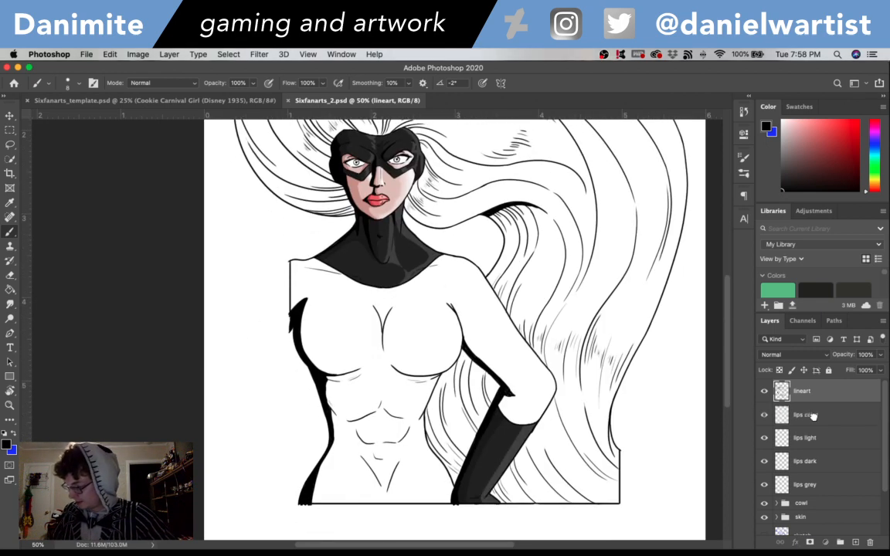
click(812, 417)
shift+click(815, 486)
key(super+g)
double_click(806, 409)
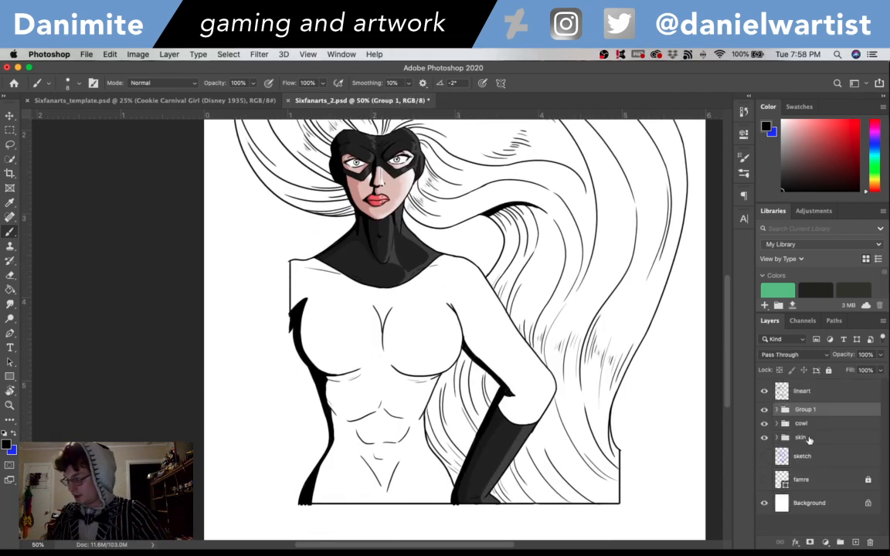
text(lips)
key(Return)
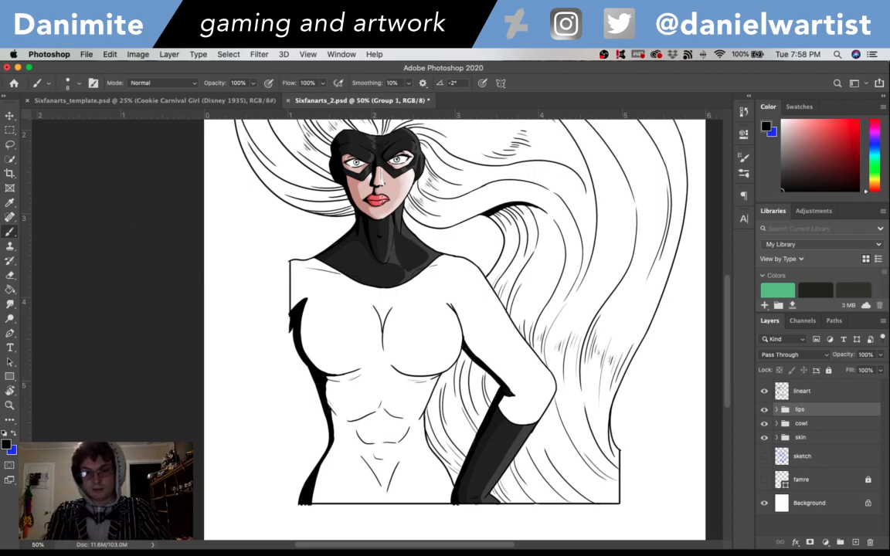
- Hide the white Background layer so the uncolored areas around the face and eyes are transparent
key(super+1)
key(super+plus)
drag(387, 177, 465, 492)
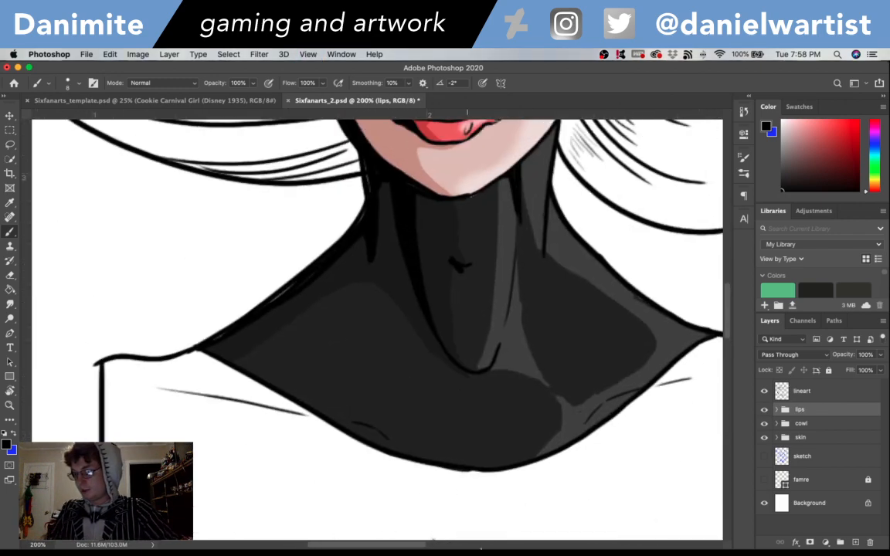
drag(487, 169, 506, 475)
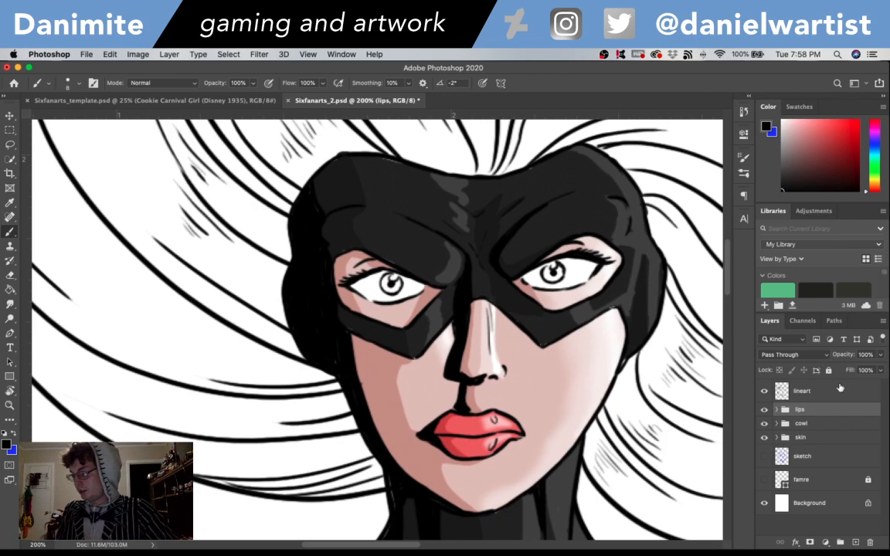
click(819, 504)
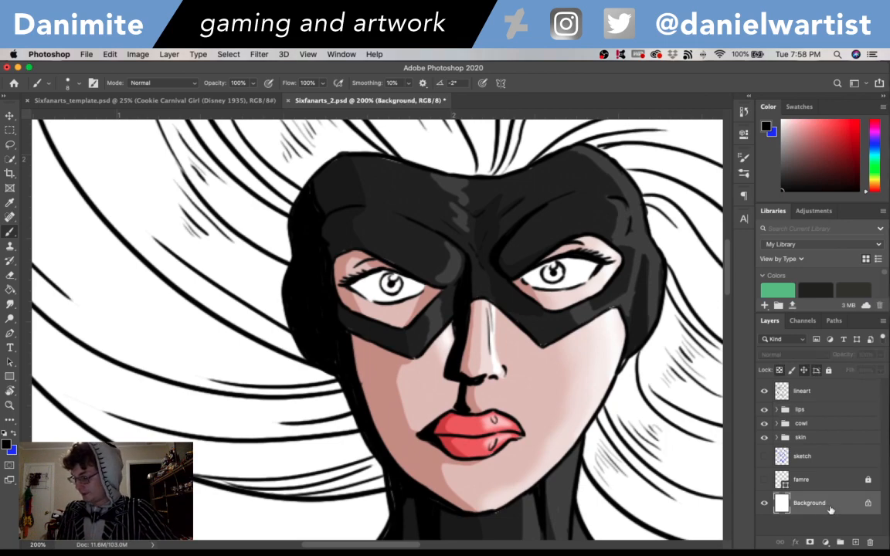
click(764, 503)
- Add a layer named "eyes white" and place it directly below the skin group
click(812, 412)
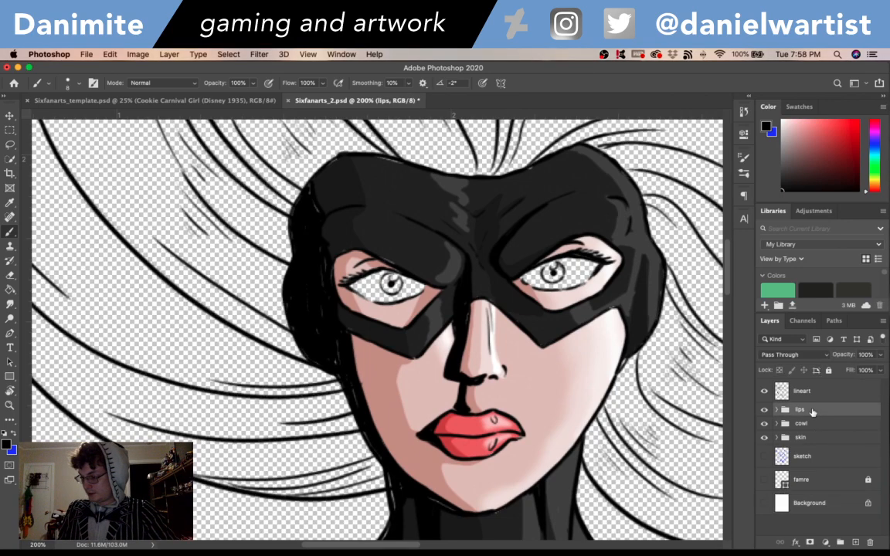
key(super+shift+n)
text(eyes)
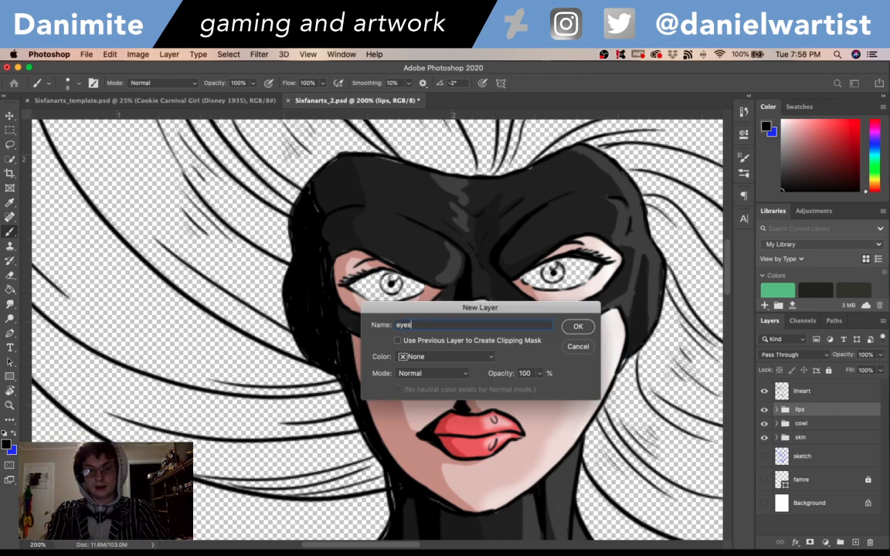
text( white)
key(Return)
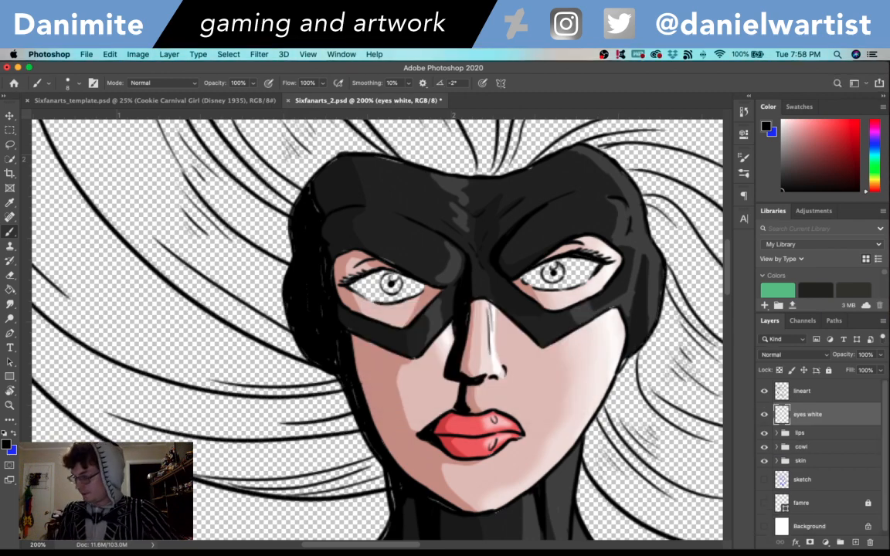
drag(818, 418, 818, 464)
key(super+z)
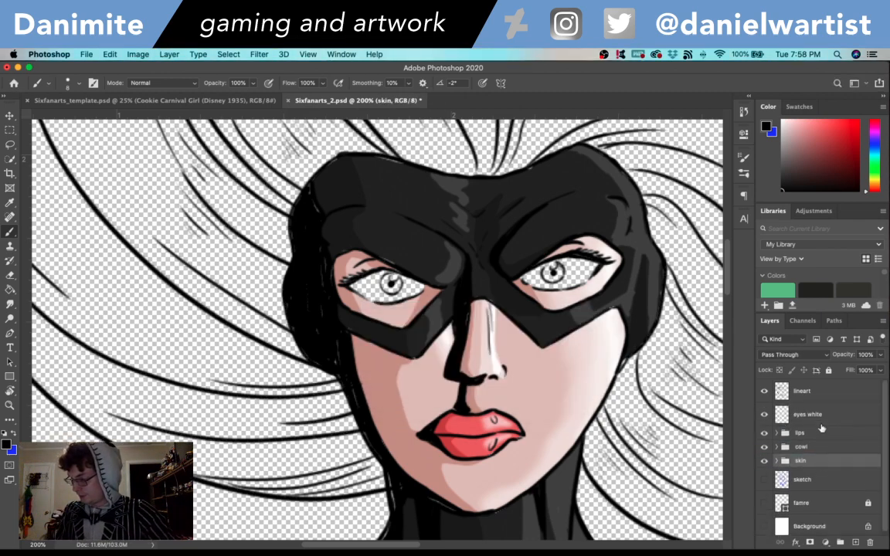
drag(818, 412, 811, 468)
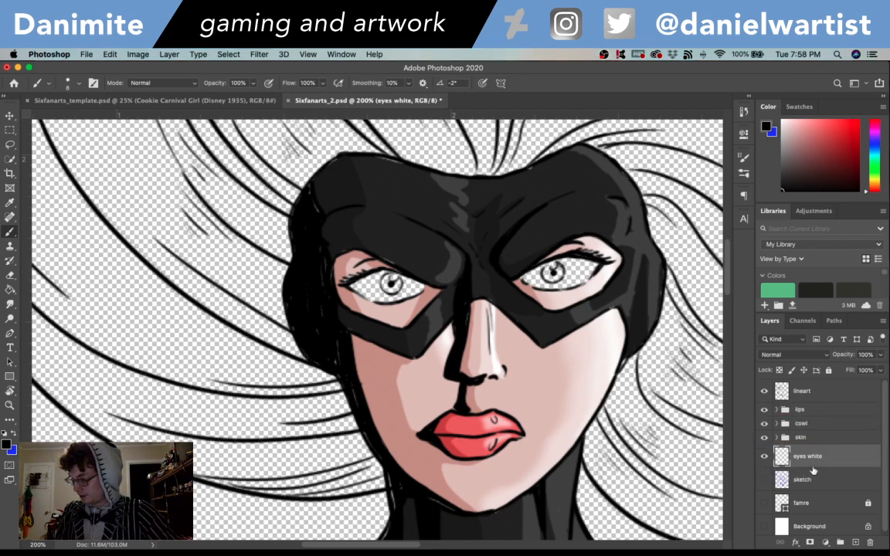
- Set the foreground color to white #ffffff and paint both eyes on the eyes white layer
click(13, 434)
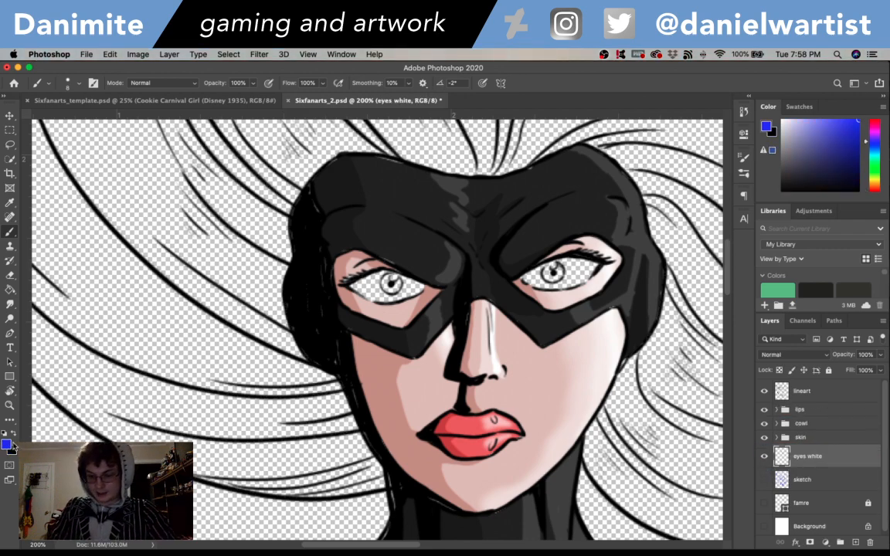
click(6, 446)
drag(351, 267, 305, 100)
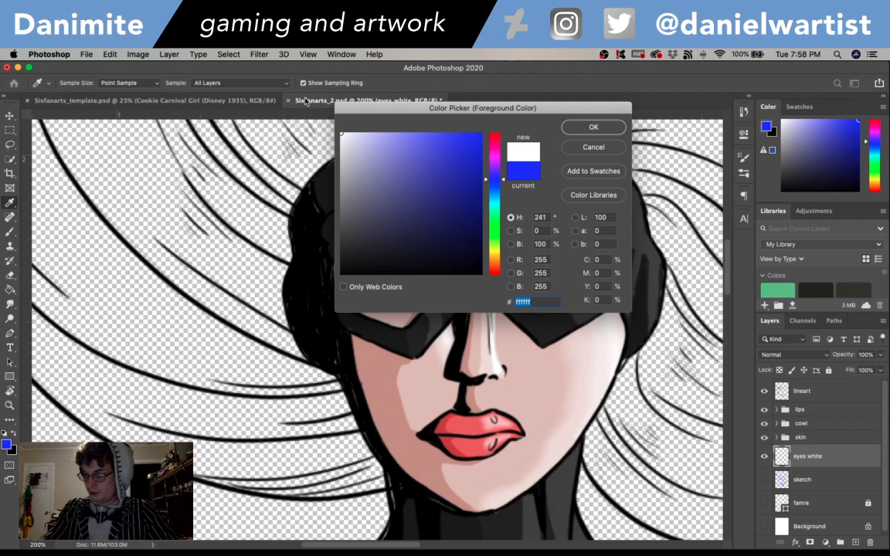
click(594, 126)
mouse_move(350, 285)
mouse_down()
mouse_move(359, 290)
mouse_move(373, 276)
mouse_move(358, 278)
mouse_move(385, 280)
mouse_up()
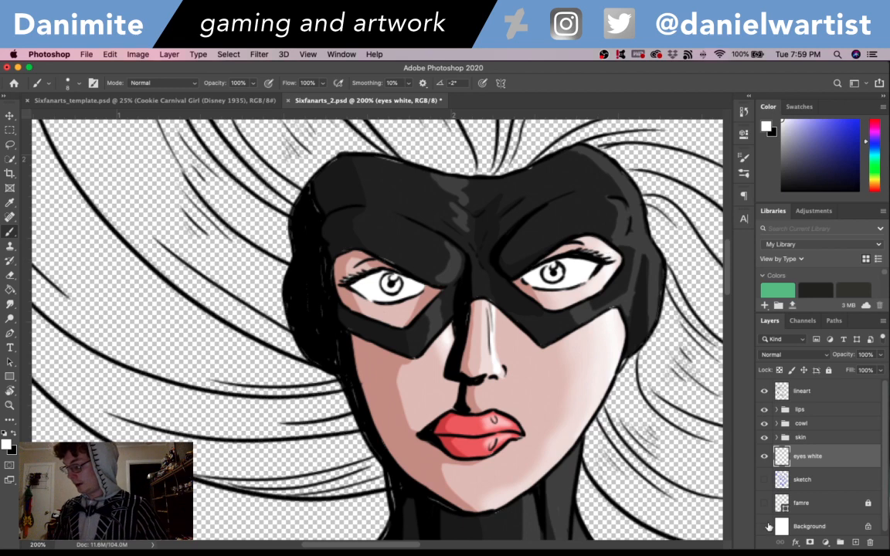
- Add a layer named "eyes grey" directly above the eyes white layer
key(super+shift+n)
text(es)
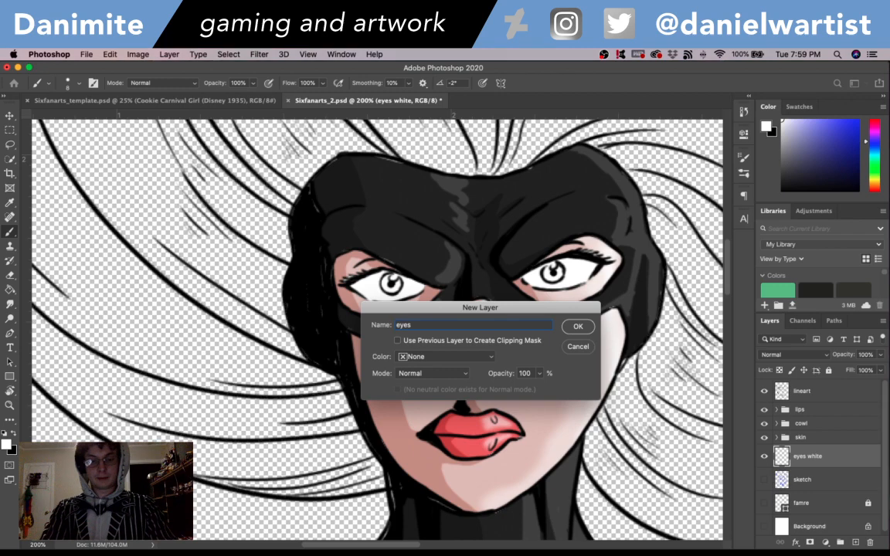
text( grey)
key(Return)
- Set the foreground color to dark grey and paint the irises of both eyes on the eyes grey layer
click(6, 442)
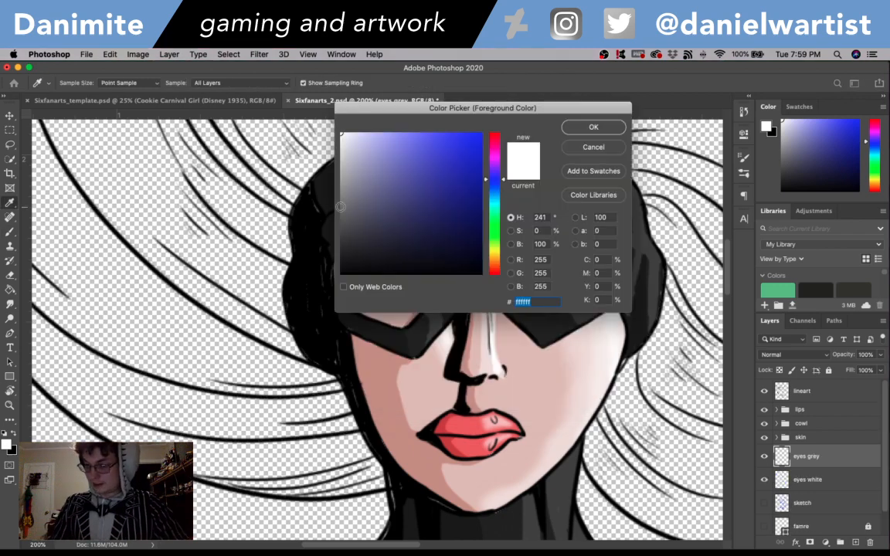
click(303, 194)
key(Return)
key(b)
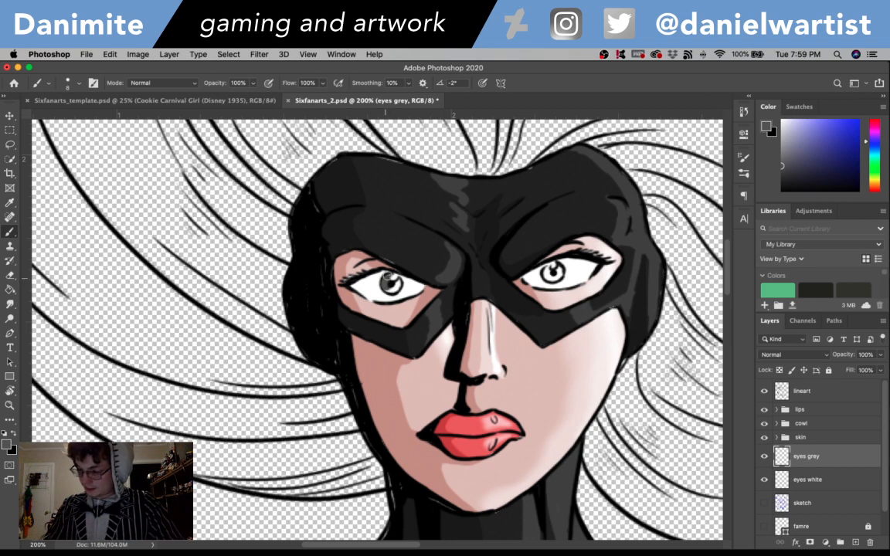
drag(386, 276, 394, 284)
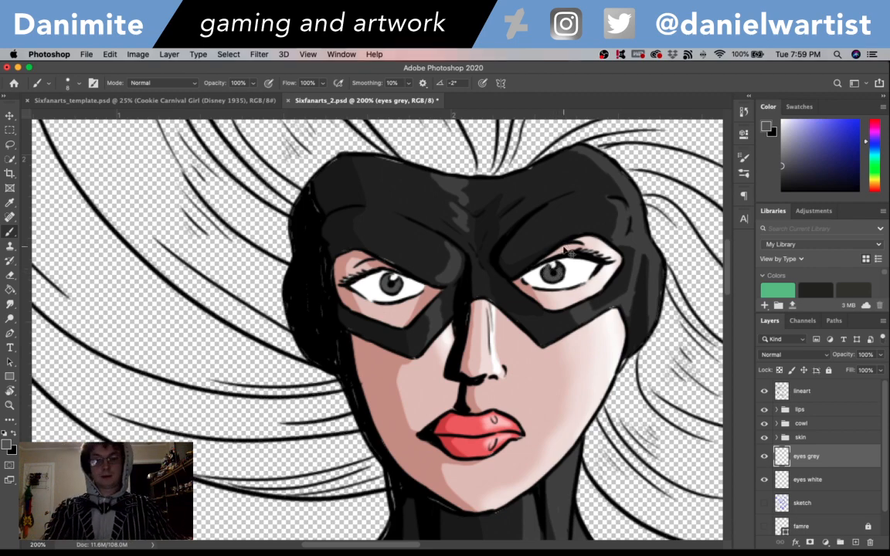
- Add a layer named "eyes color" directly above the eyes grey layer
key(super+shift+n)
text(eyes color)
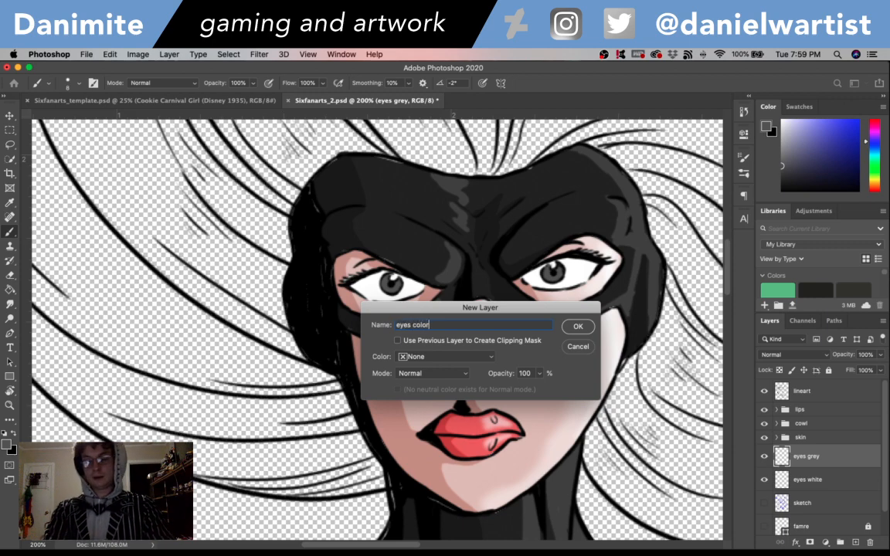
key(Return)
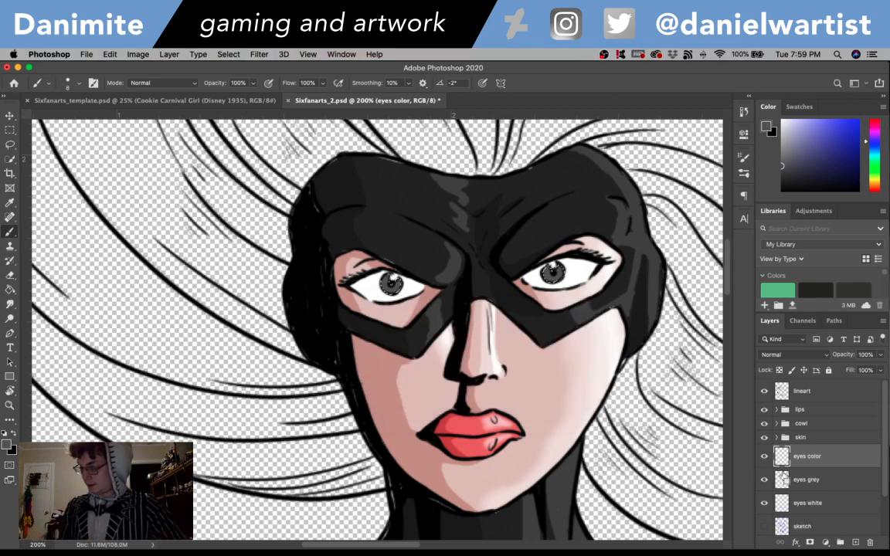
- Set the eyes color layer's blend mode to Overlay and try painting an iris with blue #3633c1
click(6, 446)
click(409, 189)
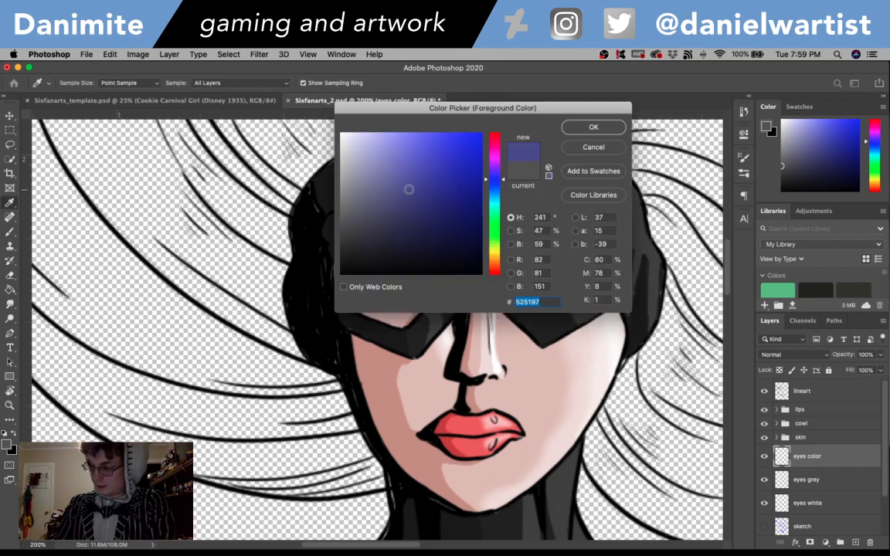
click(445, 167)
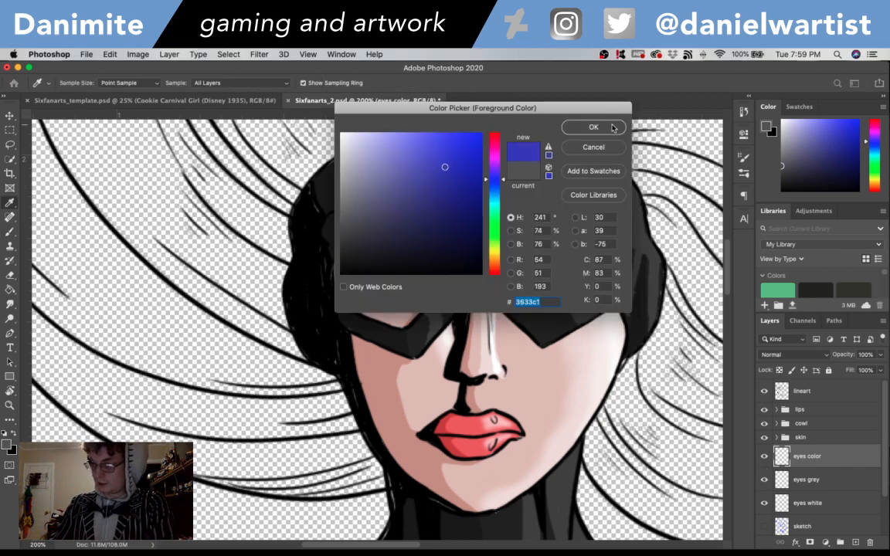
click(593, 127)
key(b)
click(796, 354)
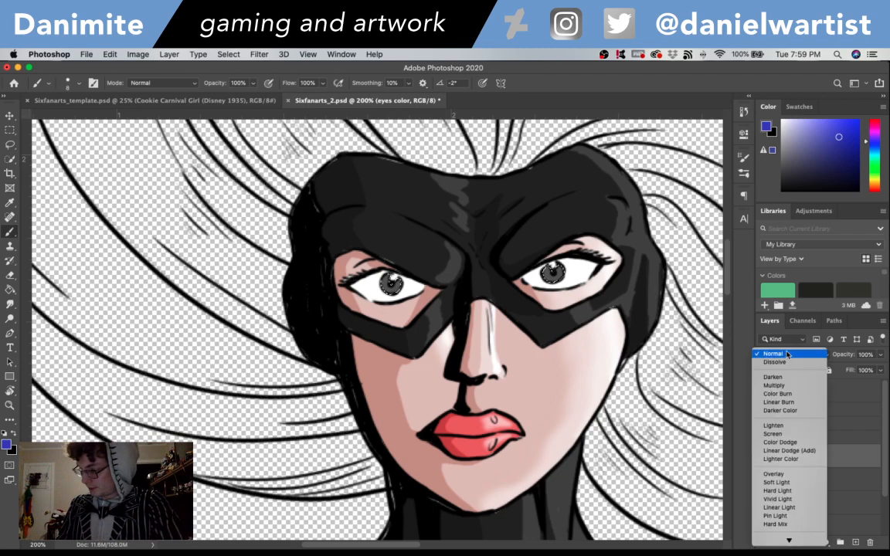
click(773, 473)
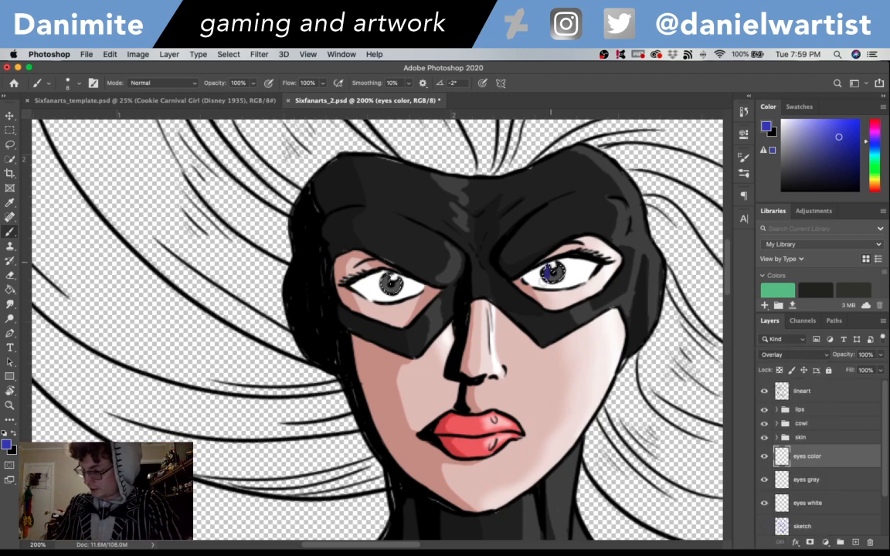
drag(550, 262, 561, 277)
key(super+z)
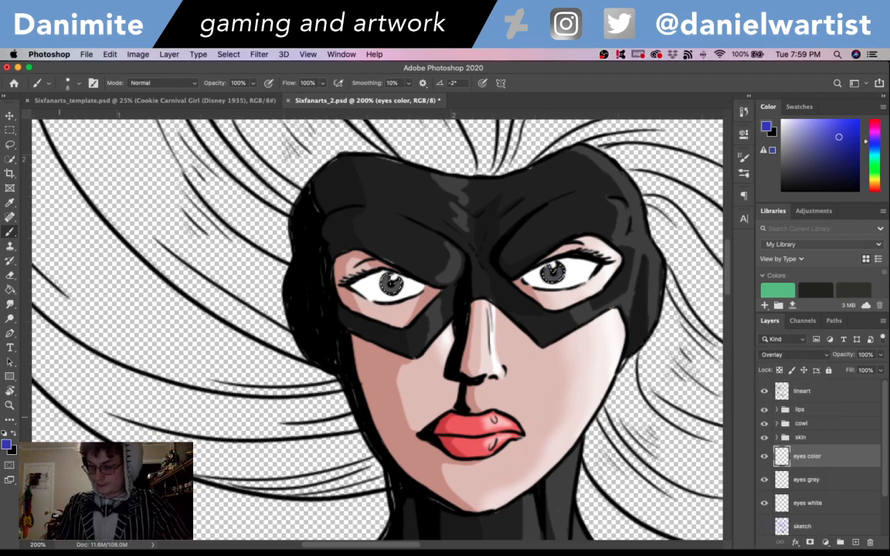
- Set the foreground color to lighter blue #6986db, paint both irises on the eyes color layer and clear the selection
click(6, 445)
click(381, 155)
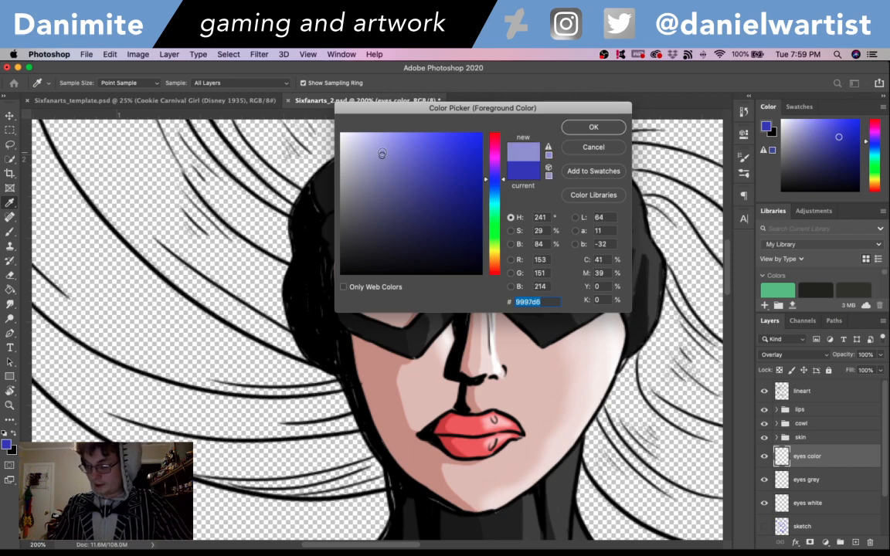
drag(503, 183, 503, 187)
click(593, 127)
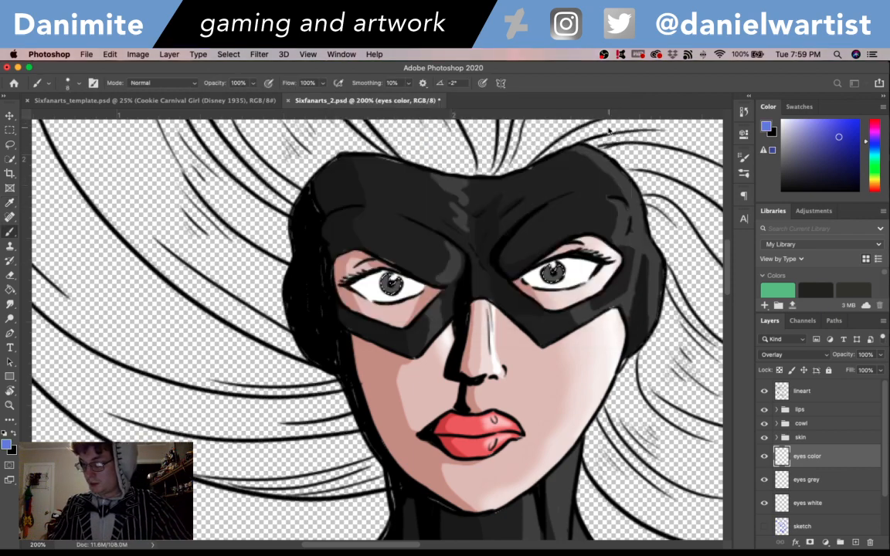
drag(547, 271, 551, 270)
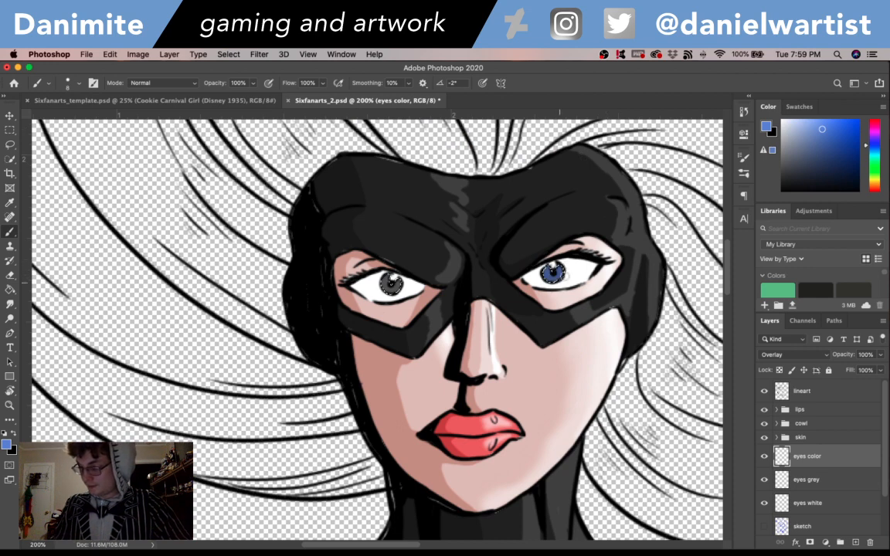
drag(397, 271, 377, 282)
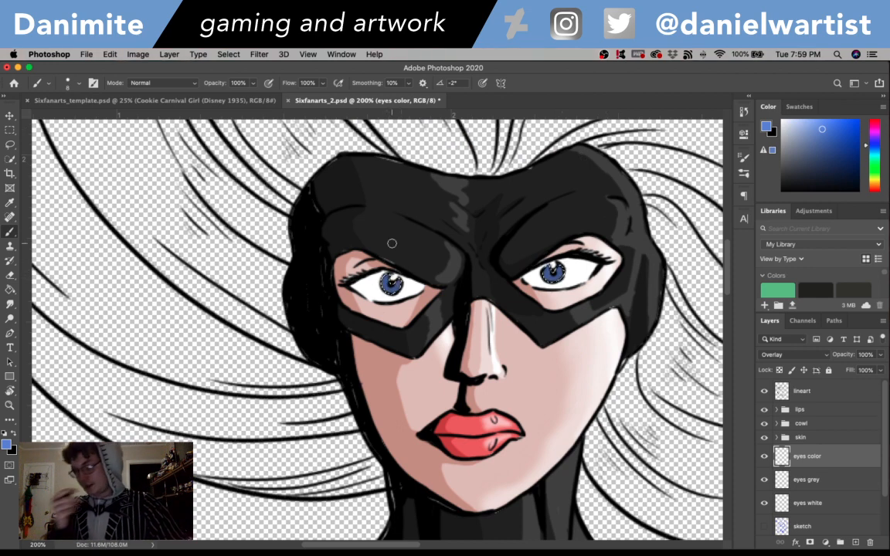
key(super+d)
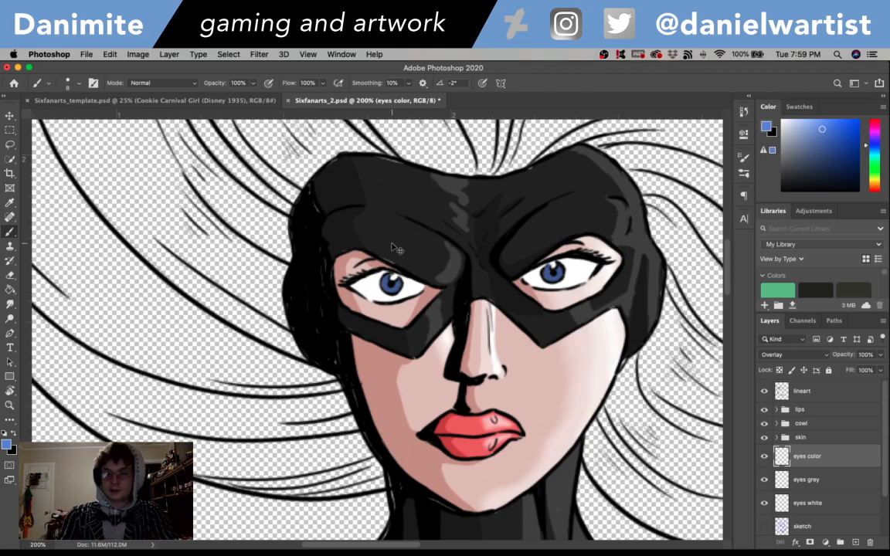
- Load the eyes white layer's shape as a selection and add a layer named "eyes shadow" above the eyes color layer
key(super+minus)
key(super+minus)
key(super+minus)
key(super+plus)
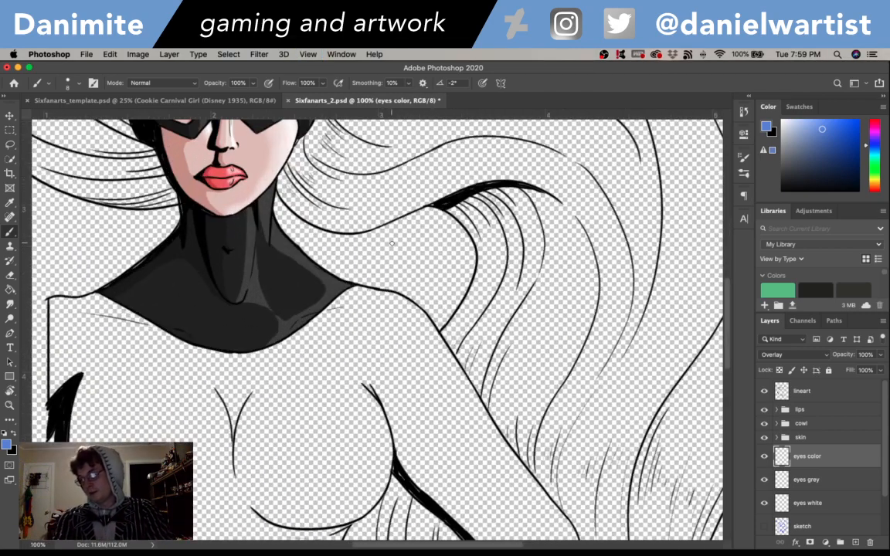
key(super+plus)
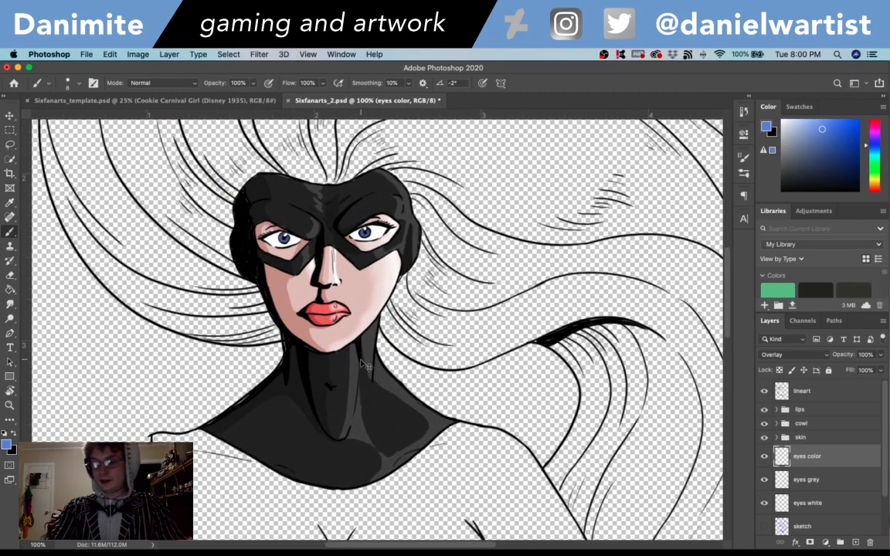
key(super+plus)
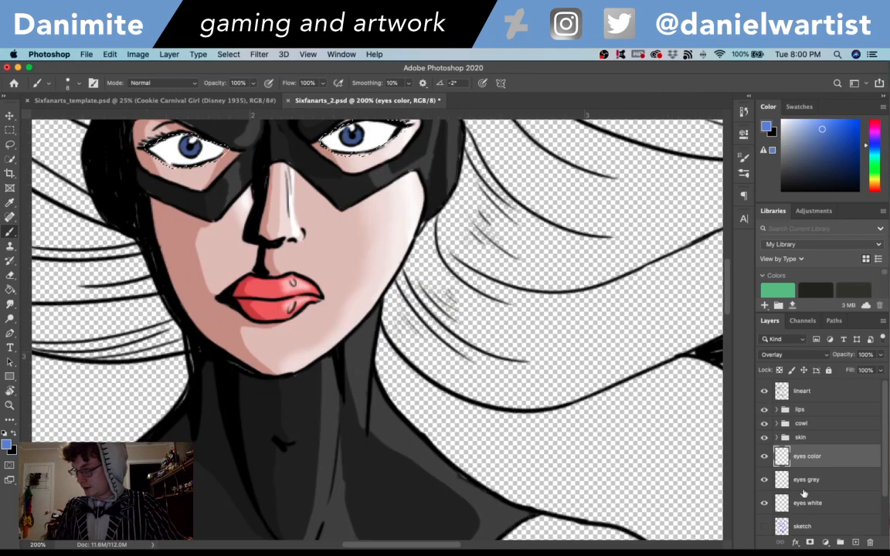
scroll(541, 387, up, 3)
scroll(541, 386, left, 2)
key(super+shift+n)
text(eyes shadow)
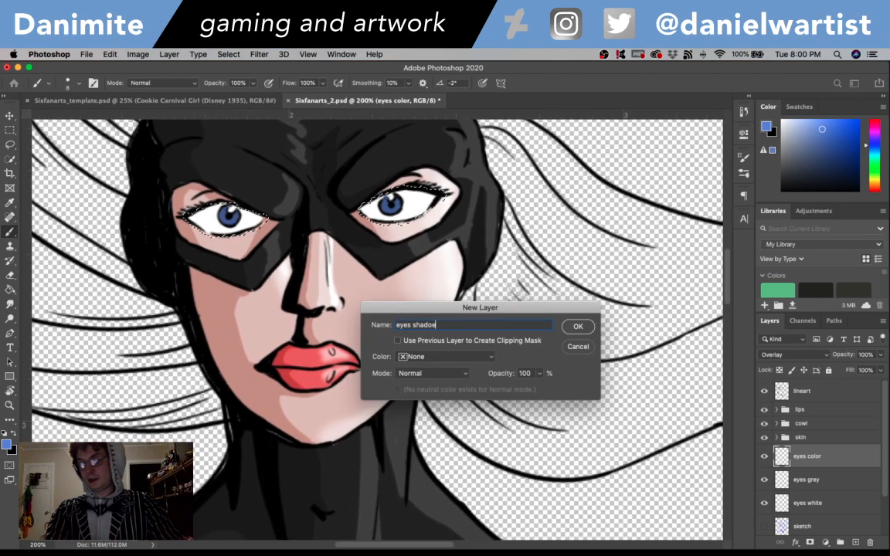
key(Return)
double_click(811, 457)
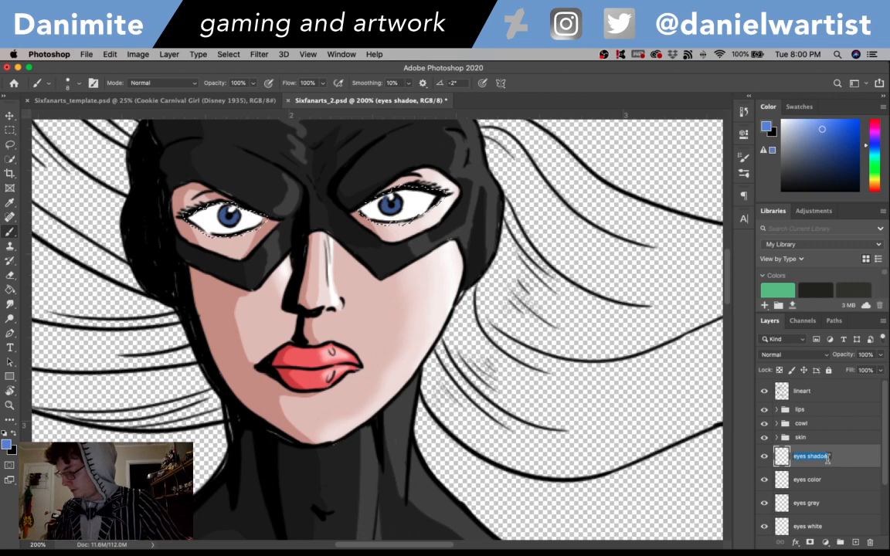
text(w)
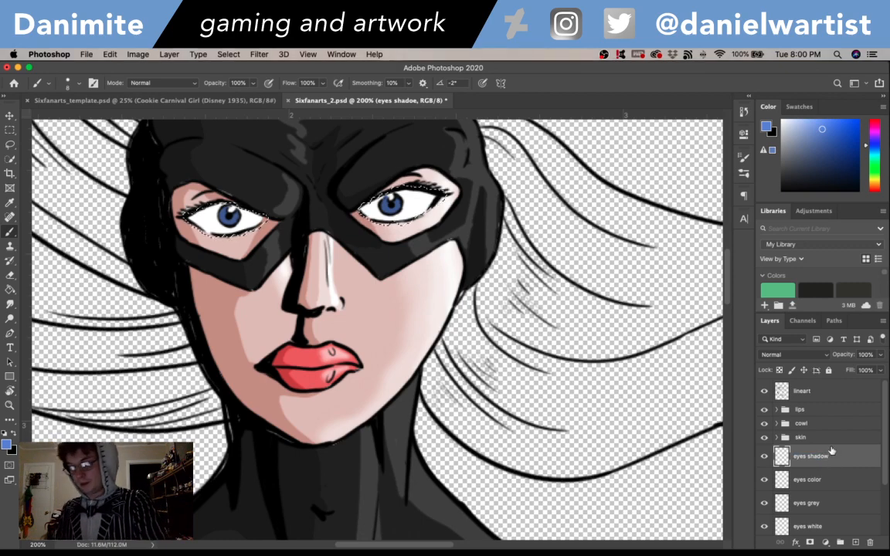
key(Return)
- Set the eyes shadow layer to Multiply and shade both eyes within the selection in light grey
click(792, 354)
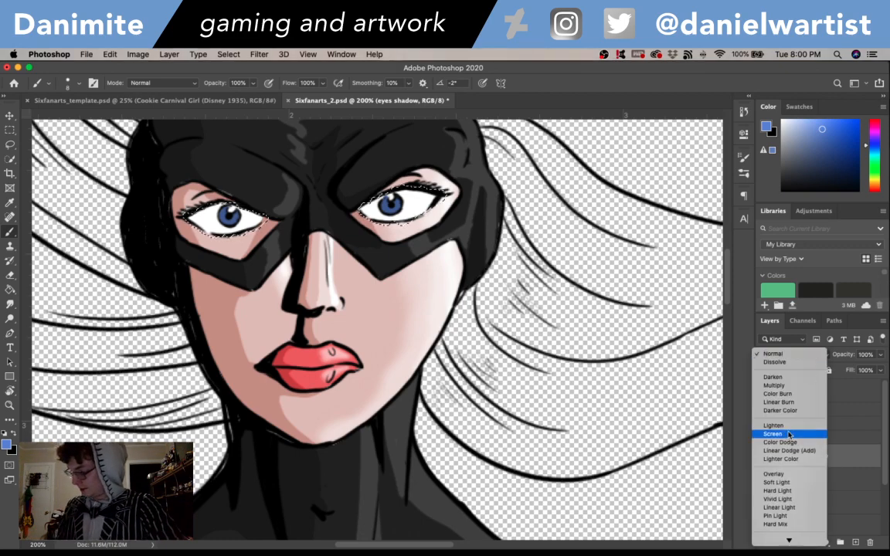
click(773, 385)
click(6, 445)
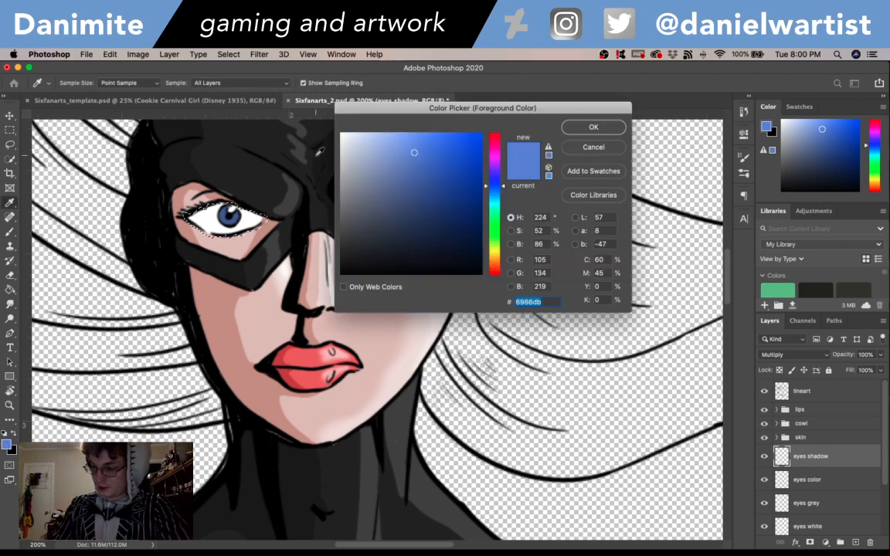
drag(346, 163, 339, 165)
click(597, 127)
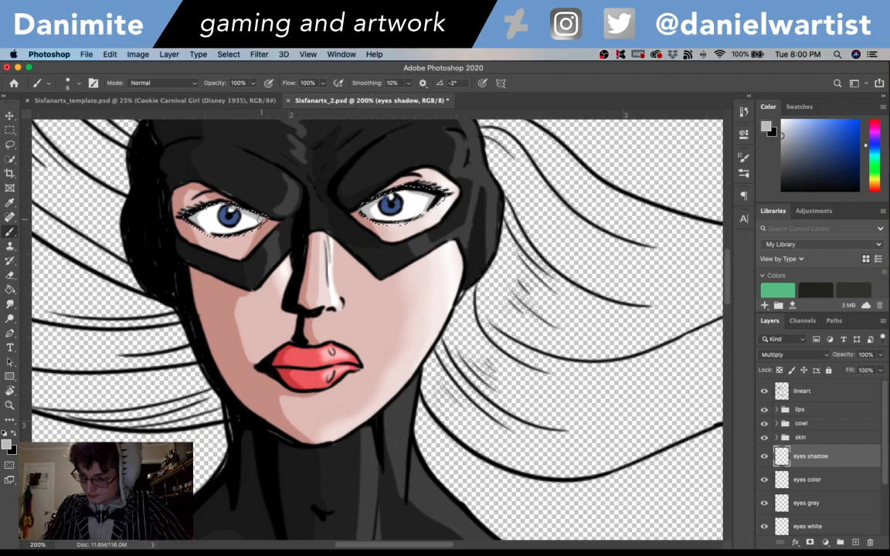
- Clear the selection around the eyes and save the document
key(super+minus)
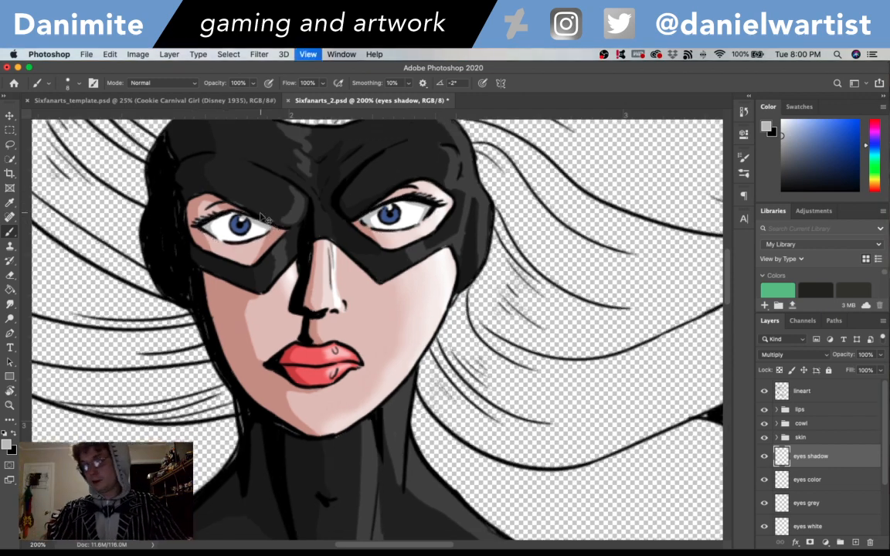
key(super+minus)
key(super+s)
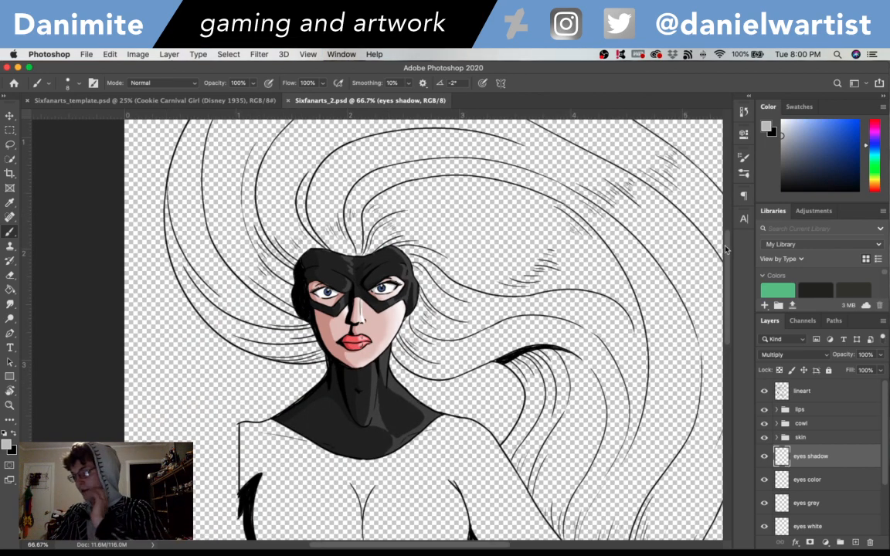
- Group the eyes shadow, eyes color, eyes grey and eyes white layers into a group named "eyes"
drag(725, 250, 730, 309)
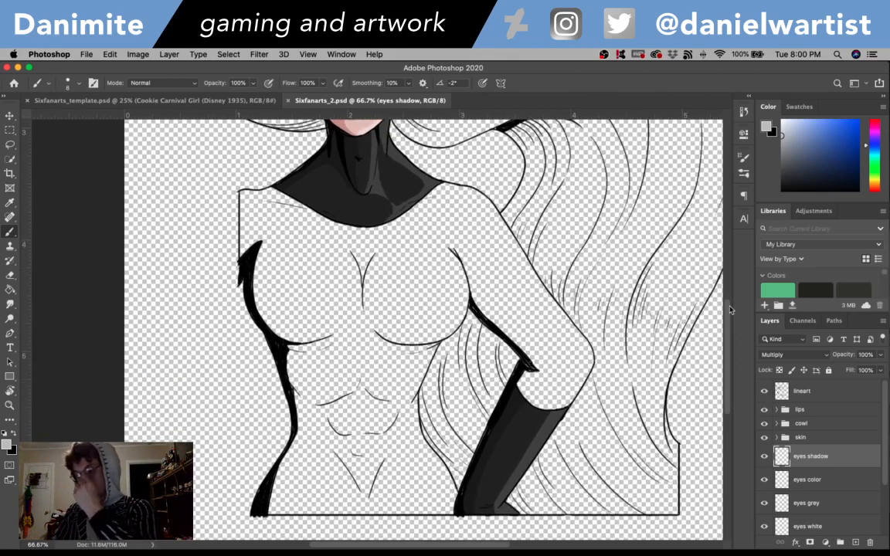
drag(885, 453, 886, 475)
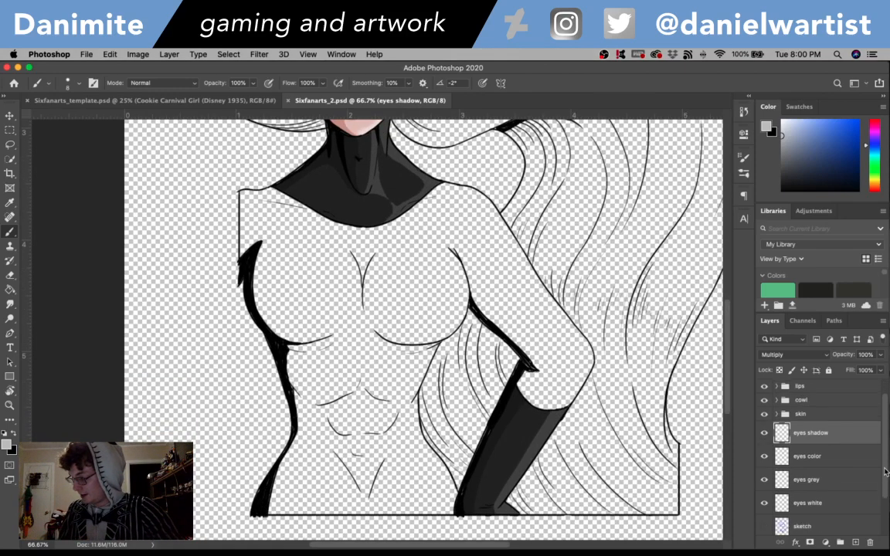
shift+click(828, 503)
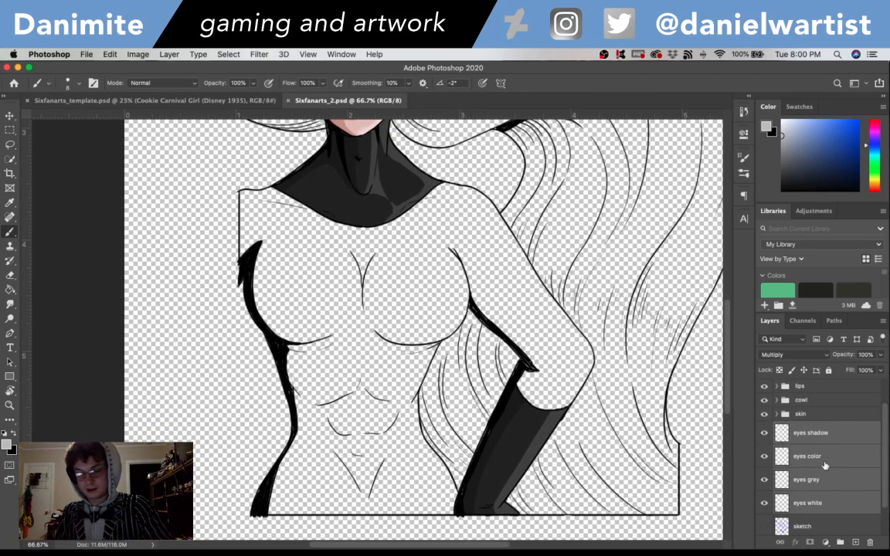
key(super+g)
text(eyes)
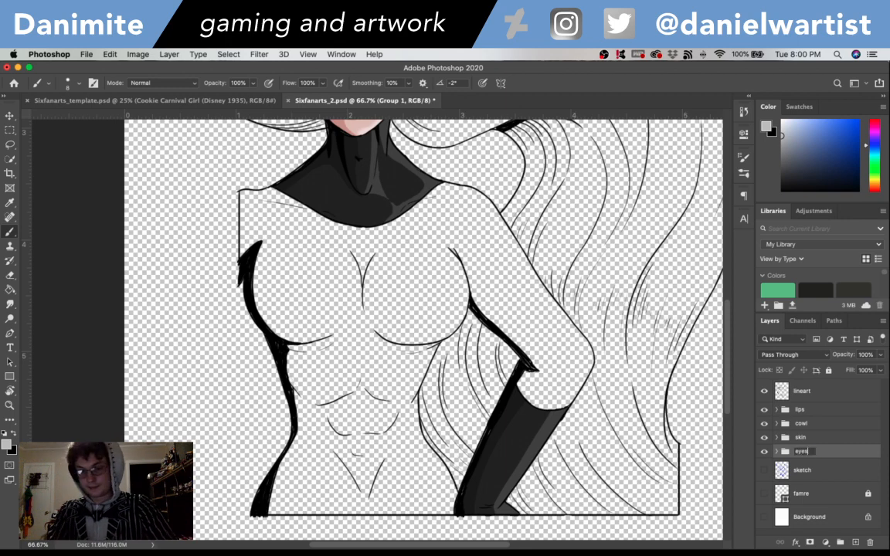
key(Return)
- Make the white Background layer visible behind the drawing
scroll(730, 302, up, 6)
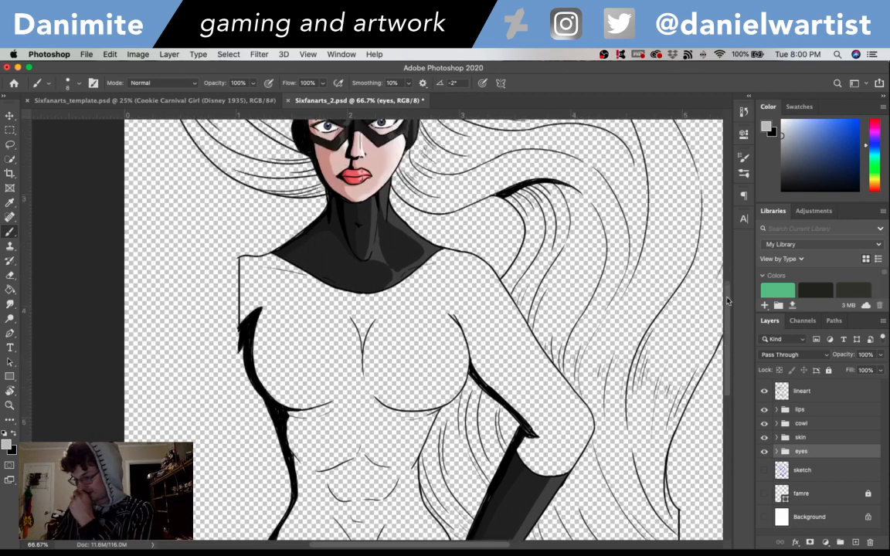
scroll(720, 264, down, 3)
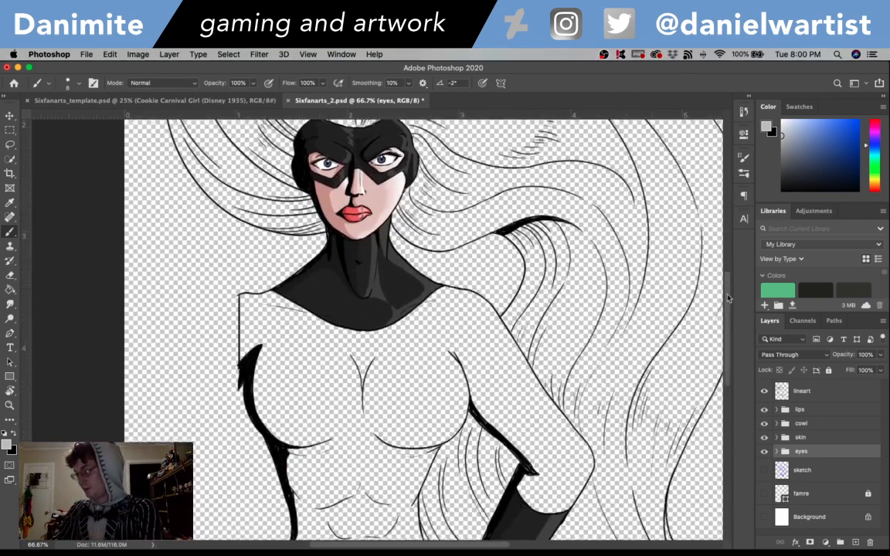
scroll(722, 257, up, 5)
scroll(722, 255, down, 5)
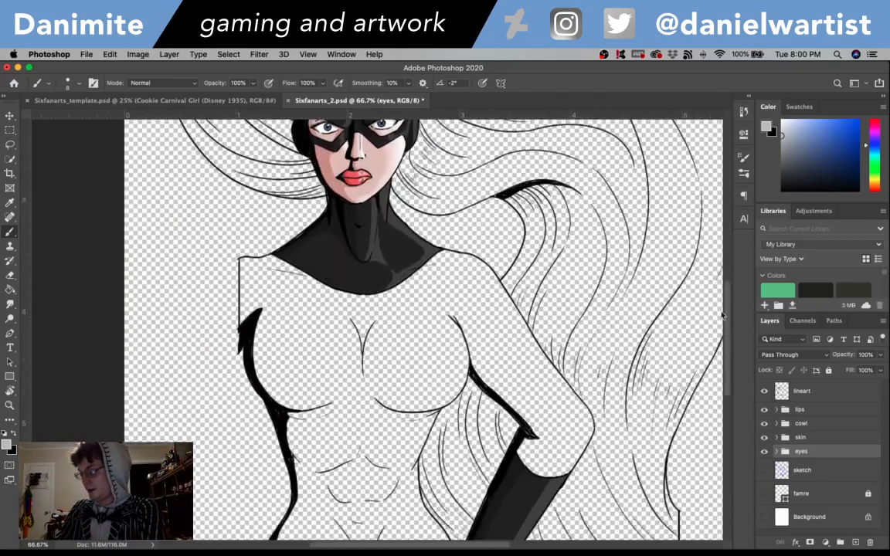
scroll(720, 259, up, 4)
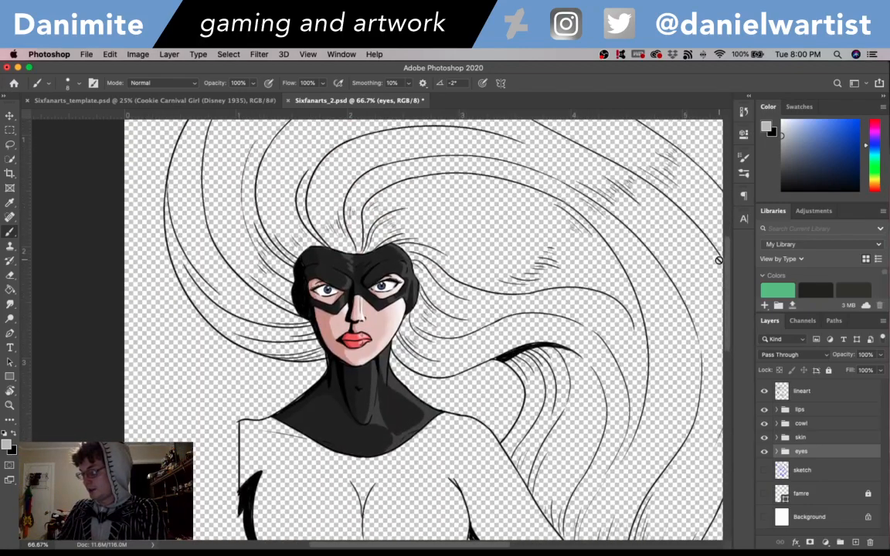
click(765, 517)
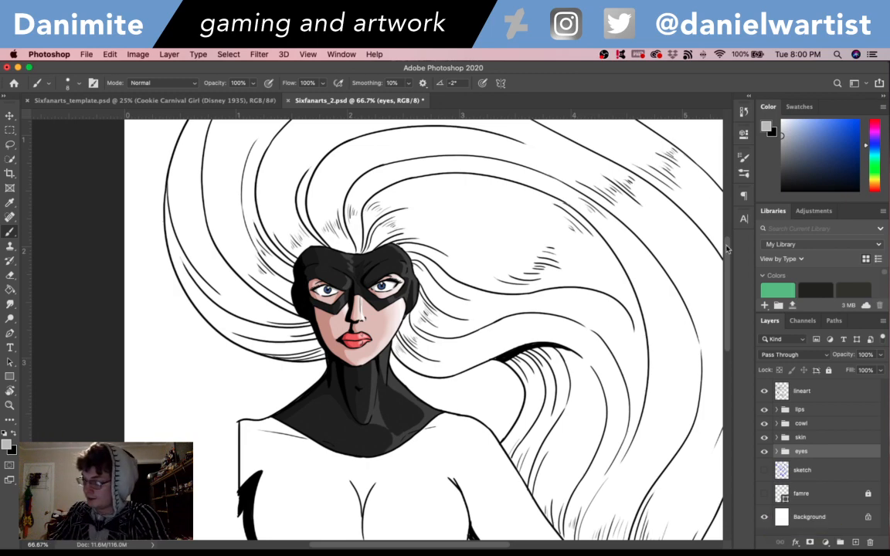
- Add a layer named "suit grey" directly above the sketch layer
drag(729, 224, 731, 315)
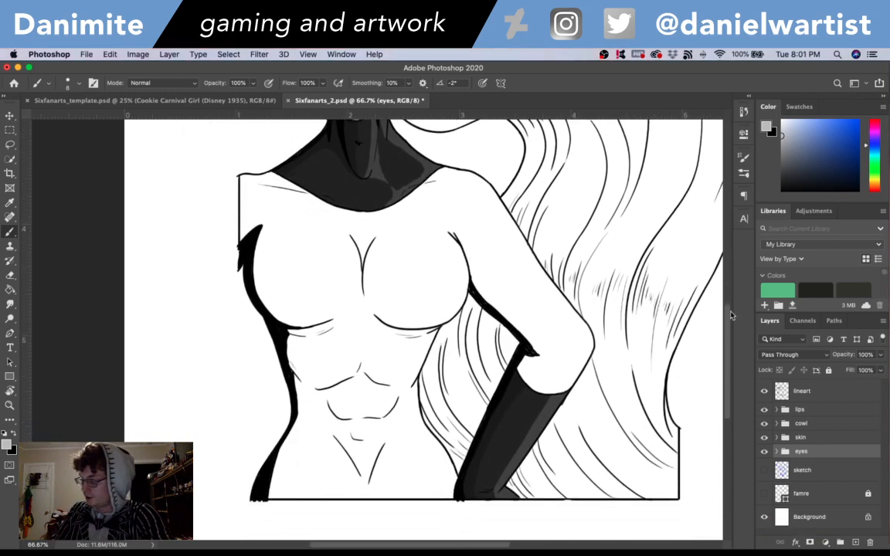
click(813, 472)
key(super+shift+n)
text(su)
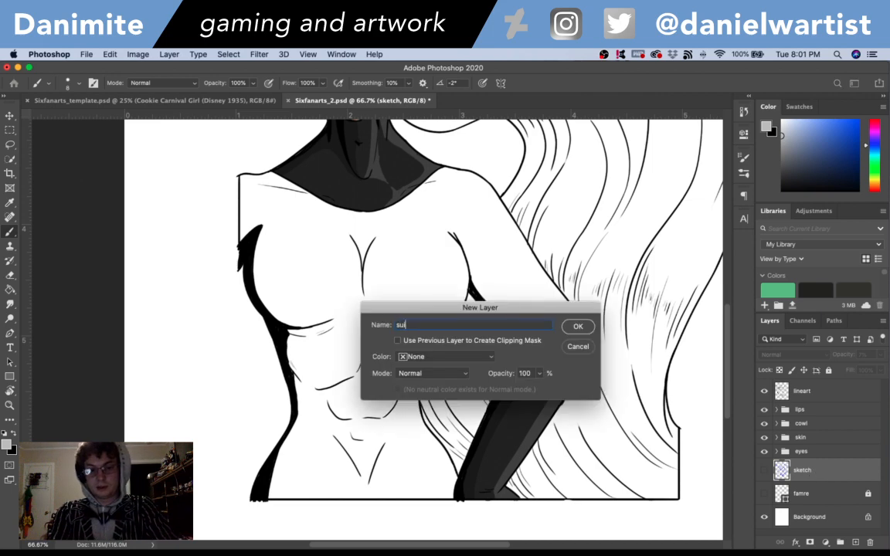
text(it grey)
key(Return)
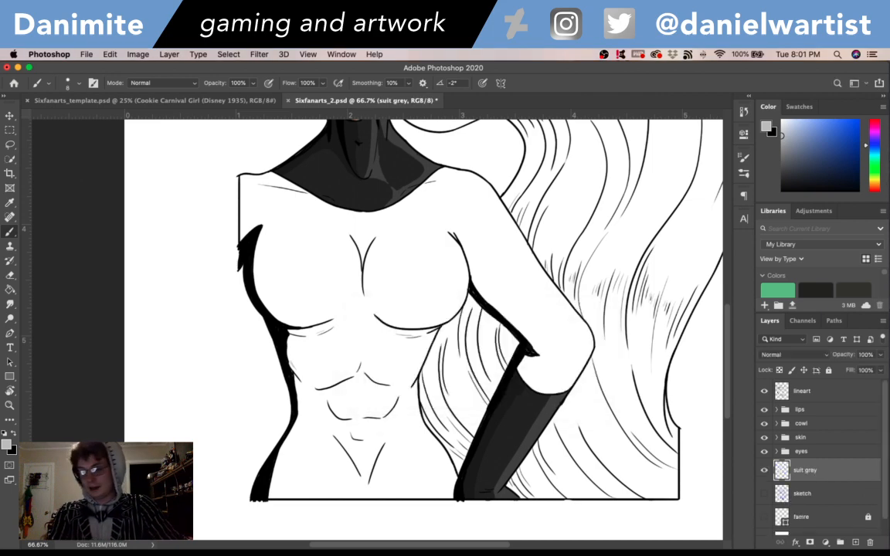
- Set the foreground color to the medium grey 6e6e6e for the suit's base
key(super+1)
click(8, 447)
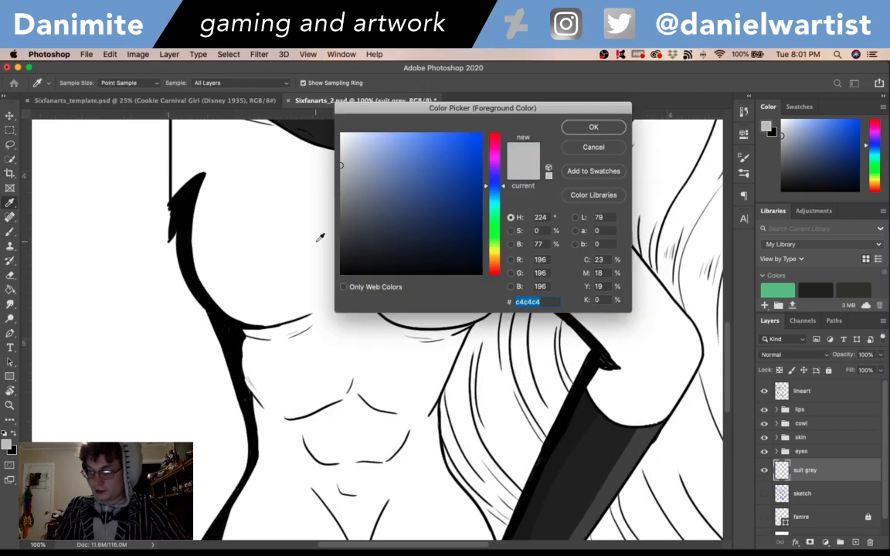
click(339, 212)
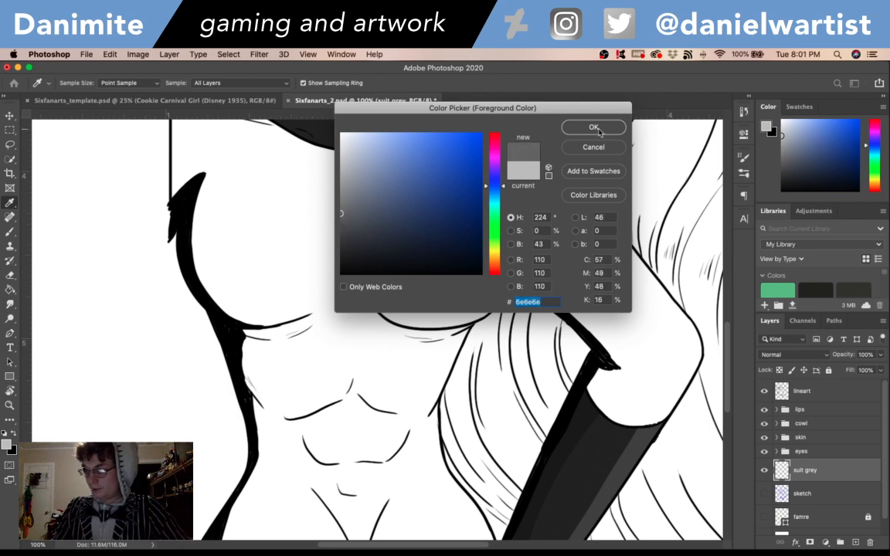
click(594, 128)
- Trace inside the suit's shoulder, neckline and outer torso edges in grey with the brush enlarged to 15 px
mouse_move(376, 371)
mouse_down()
mouse_move(437, 392)
mouse_move(499, 278)
mouse_move(583, 178)
mouse_up()
drag(341, 420, 367, 392)
mouse_move(440, 325)
mouse_down()
mouse_move(386, 390)
mouse_move(399, 326)
mouse_move(429, 271)
mouse_move(442, 289)
mouse_move(431, 381)
mouse_move(415, 253)
mouse_move(379, 219)
mouse_move(366, 175)
mouse_move(397, 218)
mouse_move(427, 321)
mouse_move(406, 341)
mouse_move(412, 260)
mouse_up()
key(bracketright)
key(bracketright)
key(bracketright)
mouse_move(404, 298)
mouse_down()
mouse_move(384, 282)
mouse_move(383, 191)
mouse_move(413, 196)
mouse_move(392, 190)
mouse_move(413, 194)
mouse_move(435, 182)
mouse_move(409, 192)
mouse_move(440, 190)
mouse_move(499, 232)
mouse_move(555, 241)
mouse_move(544, 248)
mouse_move(631, 226)
mouse_move(603, 241)
mouse_move(663, 195)
mouse_up()
drag(630, 302, 485, 355)
mouse_move(513, 246)
mouse_down()
mouse_move(535, 219)
mouse_move(575, 241)
mouse_move(571, 231)
mouse_move(561, 239)
mouse_move(612, 250)
mouse_move(628, 291)
mouse_up()
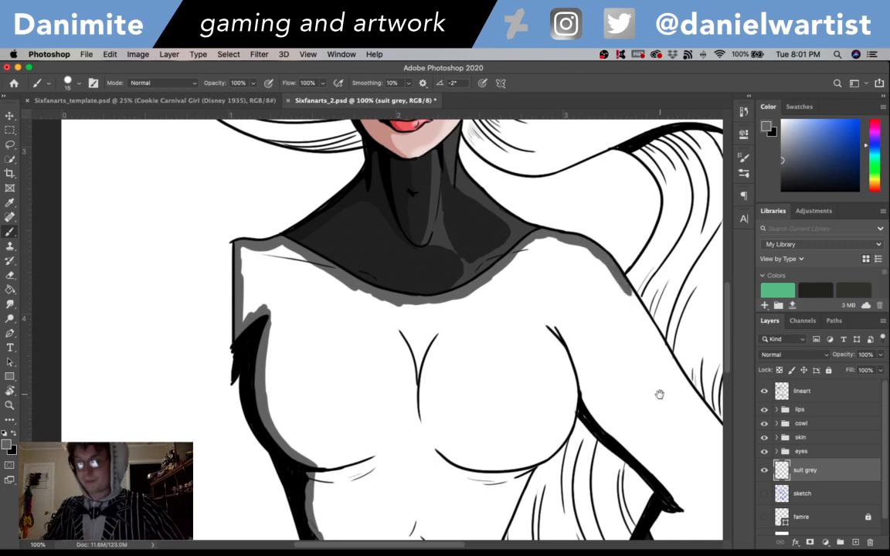
- Continue the grey border inside the bent arm, side of the chest, waist, hips and bottom edge to close the suit outline
mouse_move(659, 458)
mouse_down()
mouse_move(541, 379)
mouse_move(502, 340)
mouse_up()
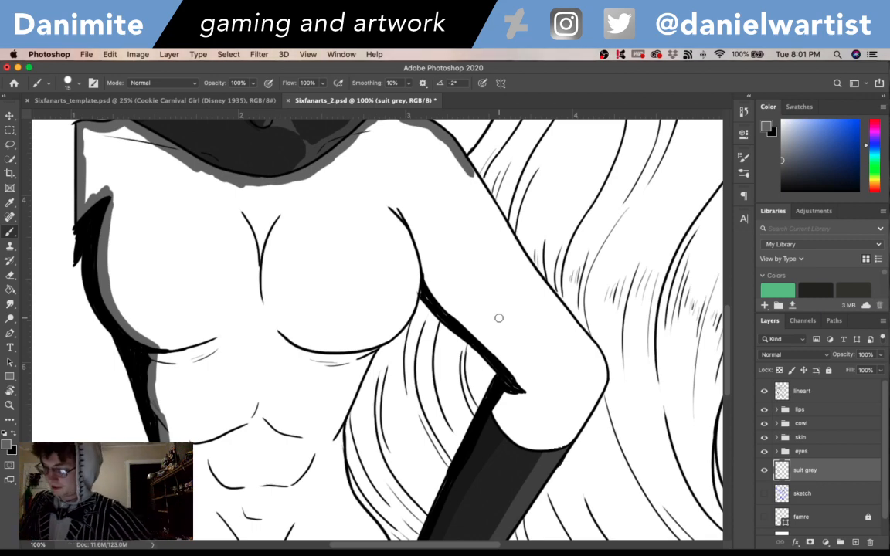
mouse_move(467, 155)
mouse_down()
mouse_move(603, 370)
mouse_move(591, 408)
mouse_move(549, 443)
mouse_move(499, 417)
mouse_up()
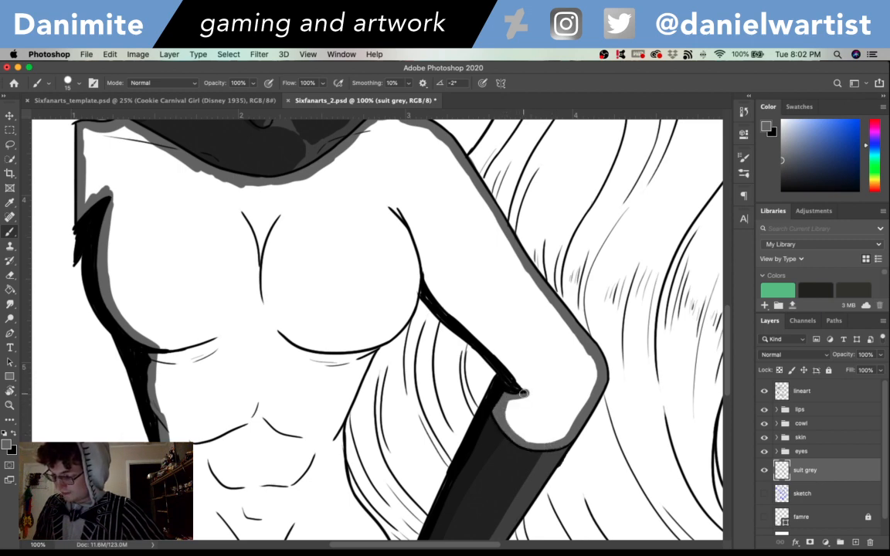
mouse_move(512, 373)
mouse_down()
mouse_move(418, 266)
mouse_move(434, 295)
mouse_move(418, 267)
mouse_move(401, 315)
mouse_up()
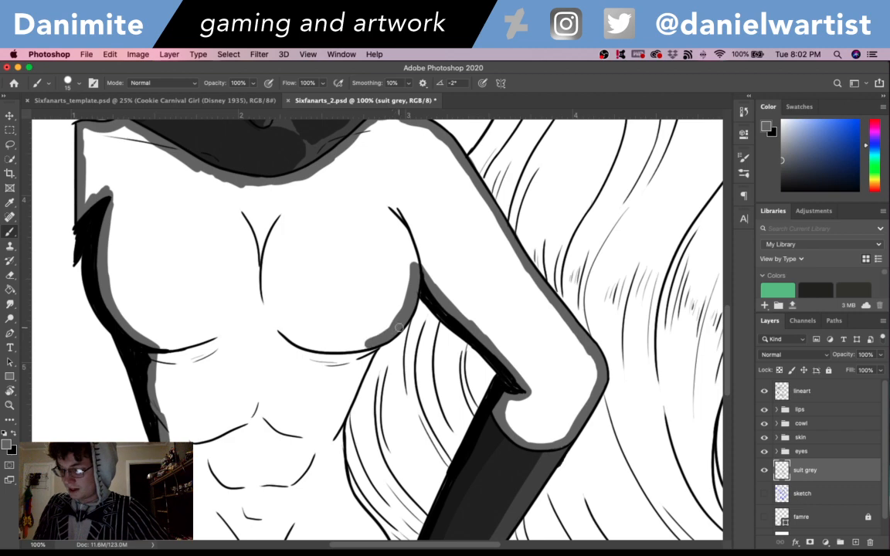
mouse_move(458, 351)
mouse_down()
mouse_move(520, 324)
mouse_move(621, 241)
mouse_up()
mouse_move(529, 230)
mouse_down()
mouse_move(497, 316)
mouse_move(500, 354)
mouse_move(509, 390)
mouse_move(553, 451)
mouse_move(540, 328)
mouse_up()
mouse_move(229, 360)
mouse_down()
mouse_move(320, 363)
mouse_move(241, 359)
mouse_move(496, 357)
mouse_up()
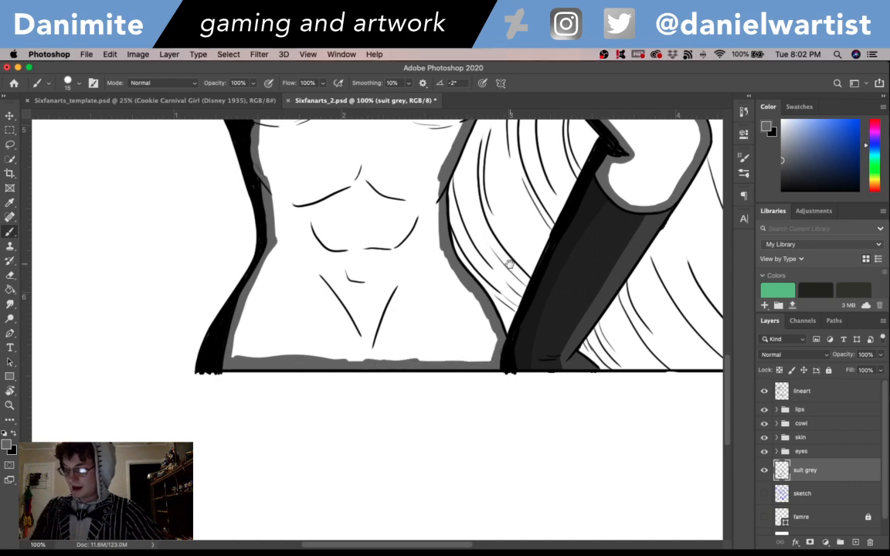
- Fill the enclosed suit area with the grey foreground color and check the torso and arm for gaps
scroll(456, 235, up, 7)
key(g)
click(589, 248)
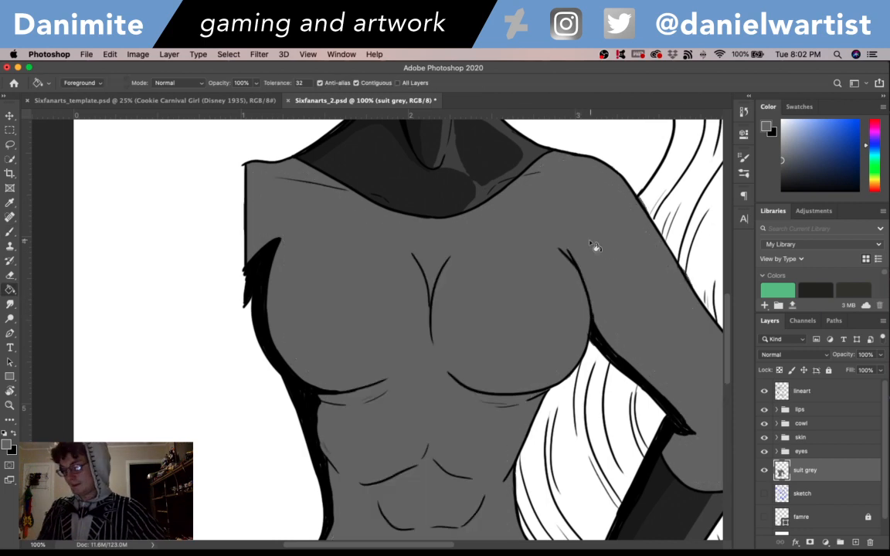
mouse_move(681, 427)
mouse_down()
mouse_move(570, 303)
mouse_move(558, 249)
mouse_up()
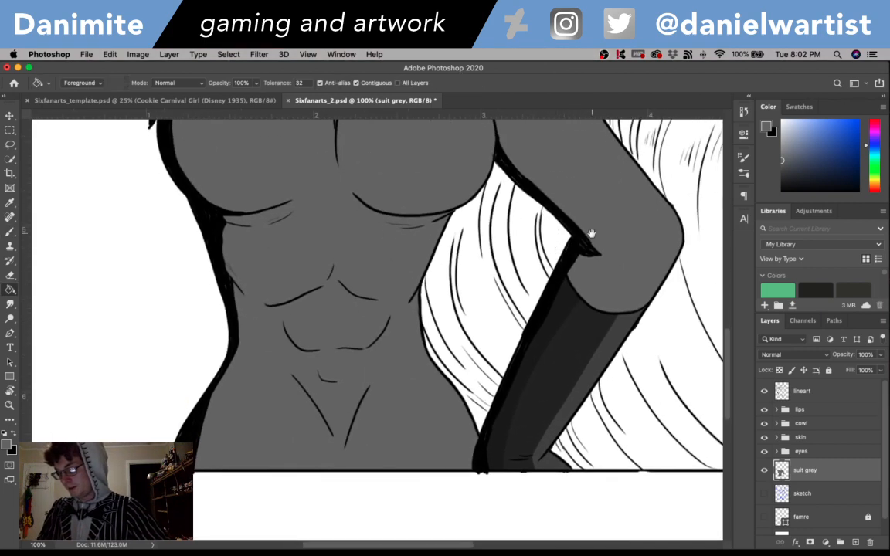
scroll(626, 301, up, 6)
scroll(655, 285, up, 8)
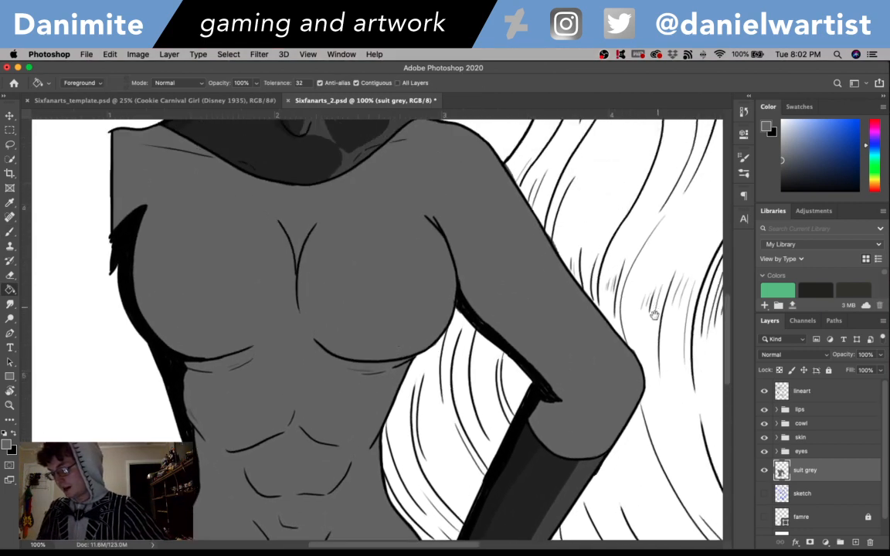
drag(599, 211, 600, 188)
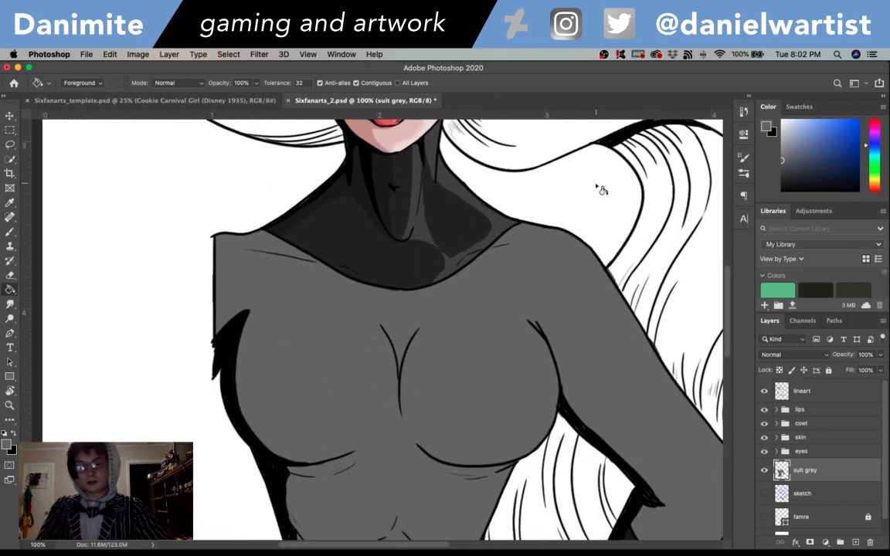
key(super+minus)
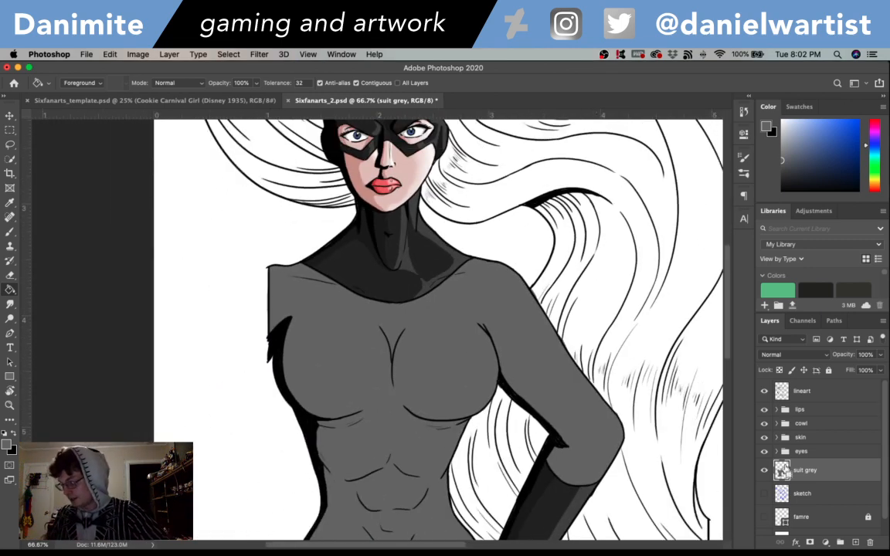
- Load the suit grey layer's painted area as a selection and add a layer named "suit dark" above it
super+click(781, 471)
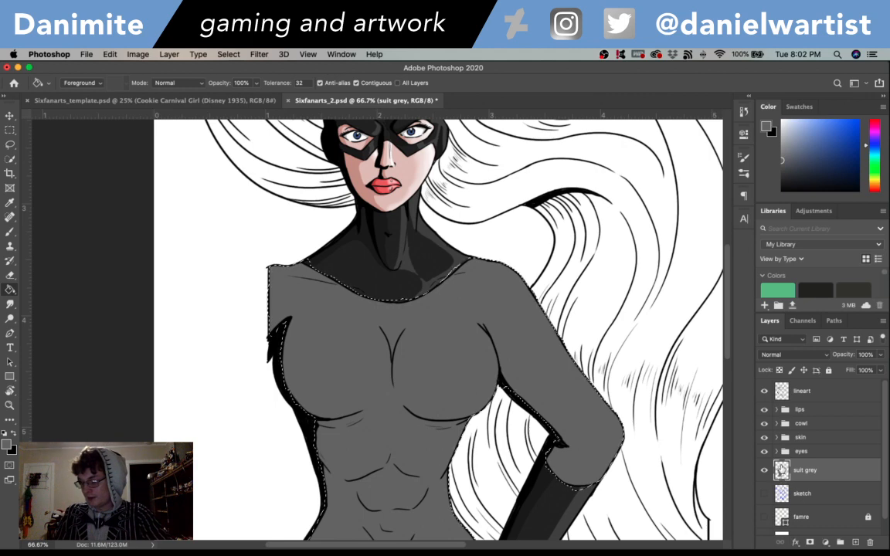
key(super+shift+n)
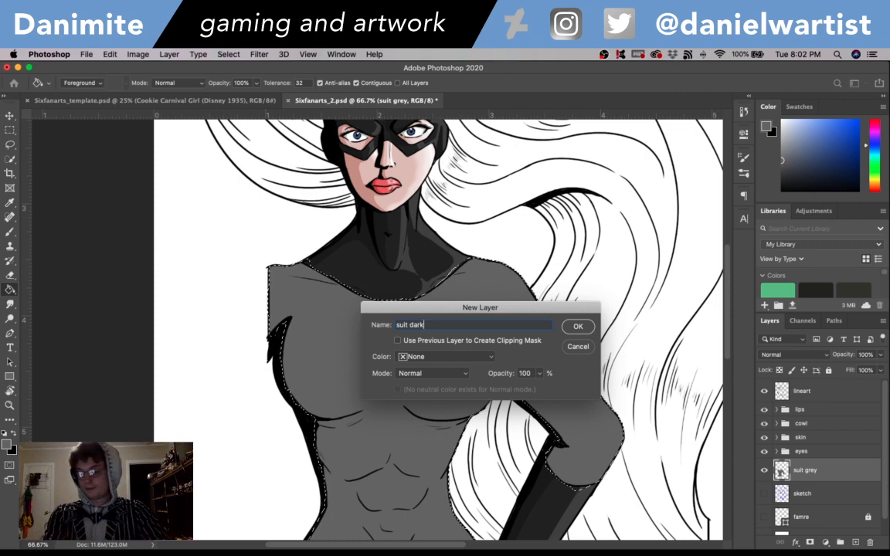
key(Return)
- Paint shadows in dark grey 525252 under and beside the breasts, at the armpit and along the inner arm
key(i)
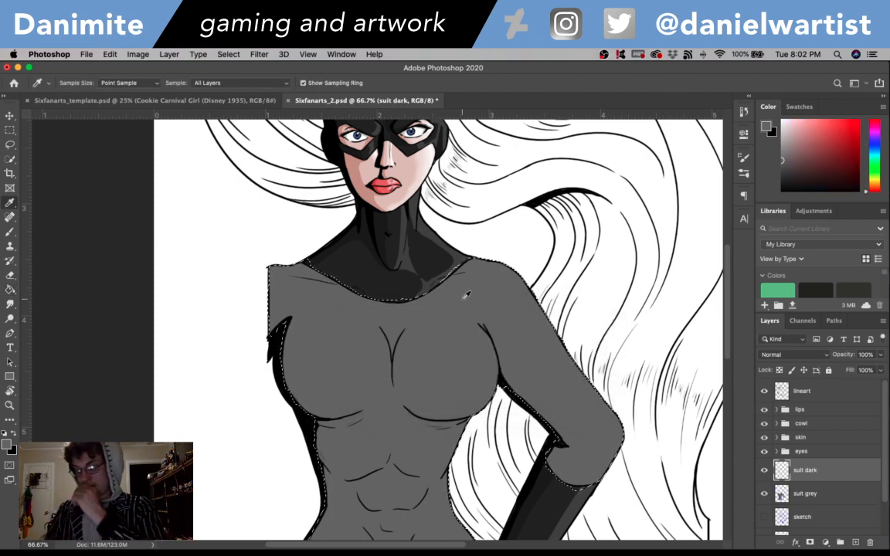
click(6, 445)
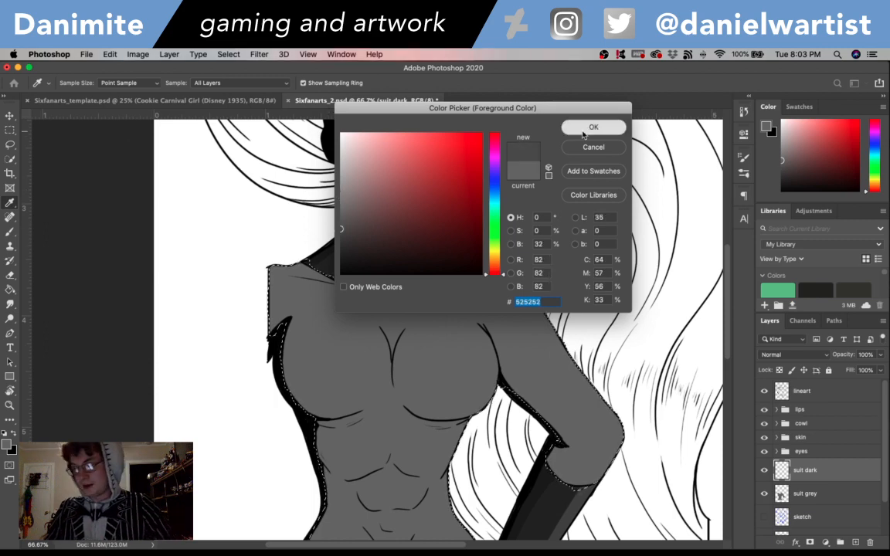
key(Return)
key(b)
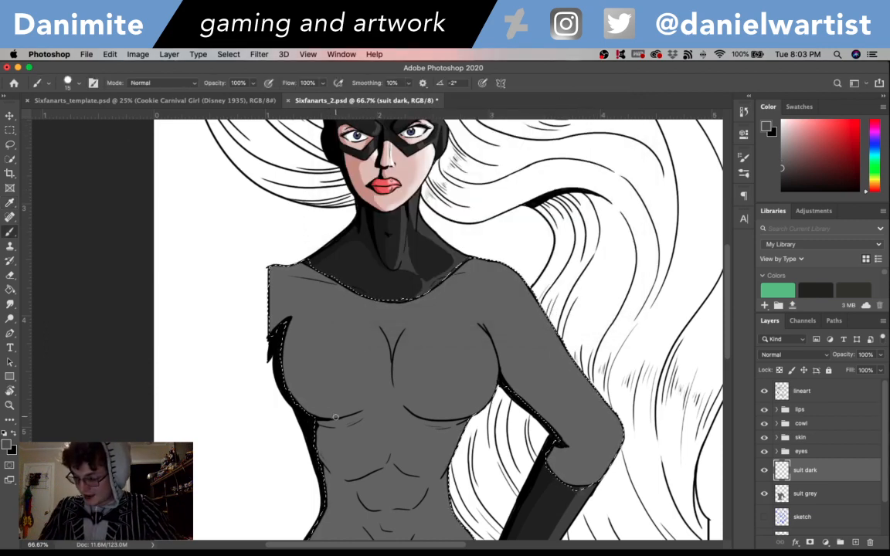
mouse_move(320, 413)
mouse_down()
mouse_move(300, 400)
mouse_move(335, 418)
mouse_up()
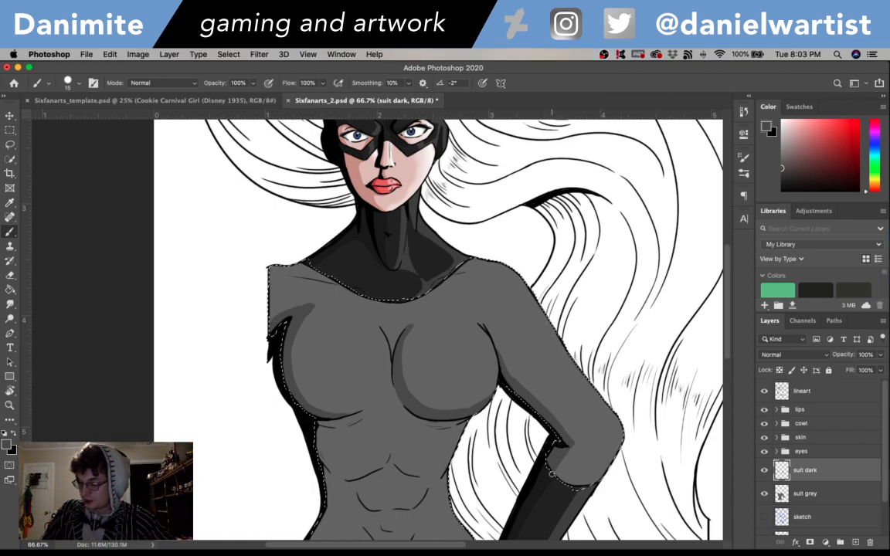
- Paint dark grey shadows below the chest, around the abdominal muscles, along the waist and hips, and beside the arm crease
scroll(533, 441, down, 3)
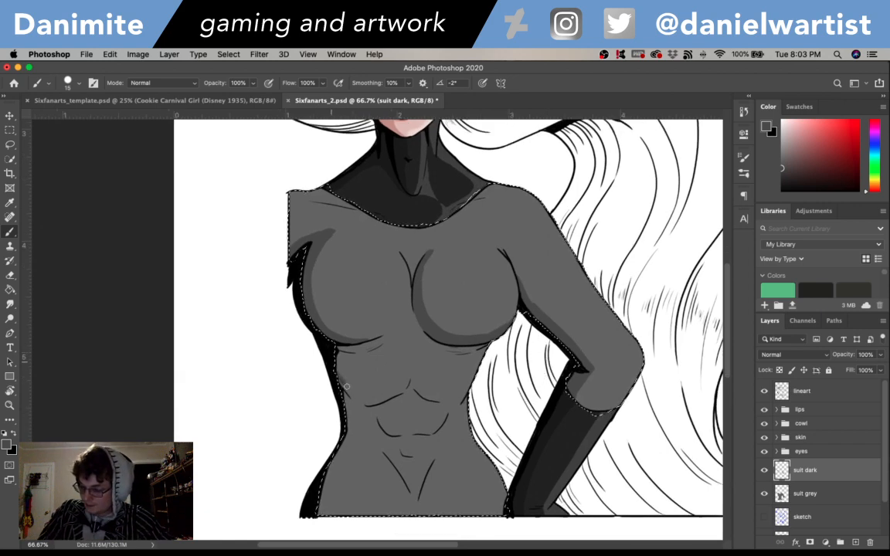
mouse_move(348, 386)
mouse_down()
mouse_move(369, 400)
mouse_move(397, 395)
mouse_up()
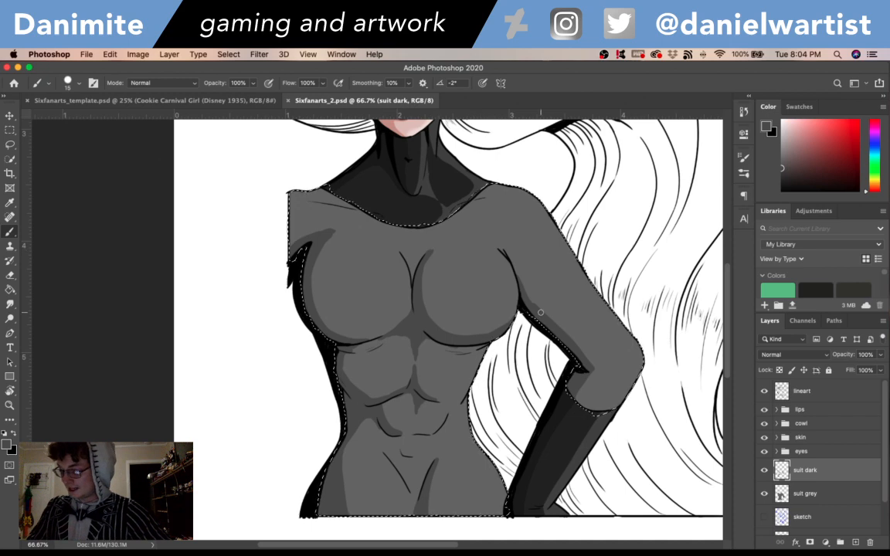
drag(541, 312, 520, 278)
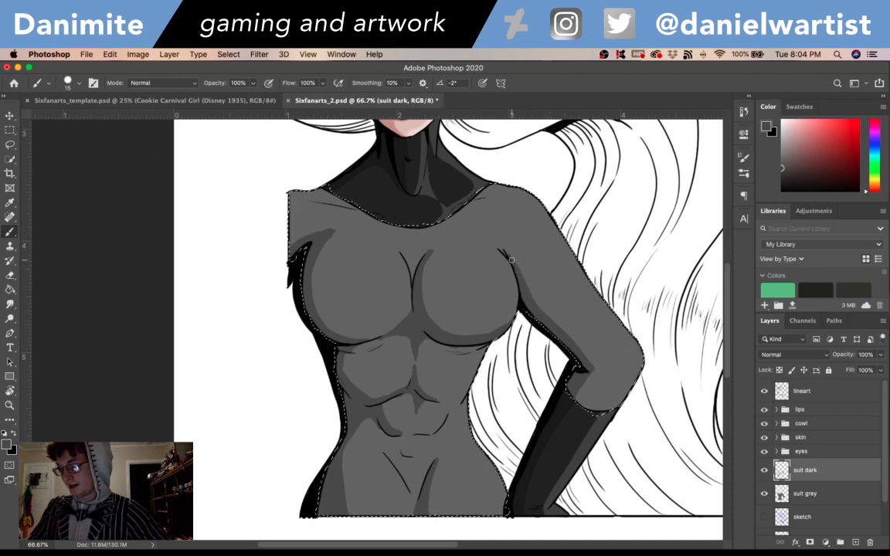
mouse_move(577, 298)
mouse_down()
mouse_move(587, 420)
mouse_move(578, 299)
mouse_up()
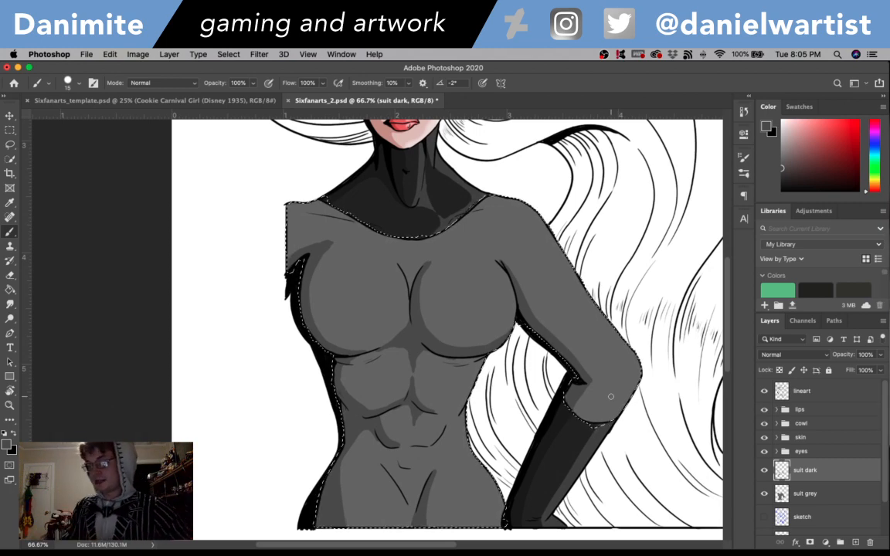
- Deepen the suit's shadow edges with the darker grey 3b3b3b and undo the last unwanted stroke
click(6, 445)
click(341, 241)
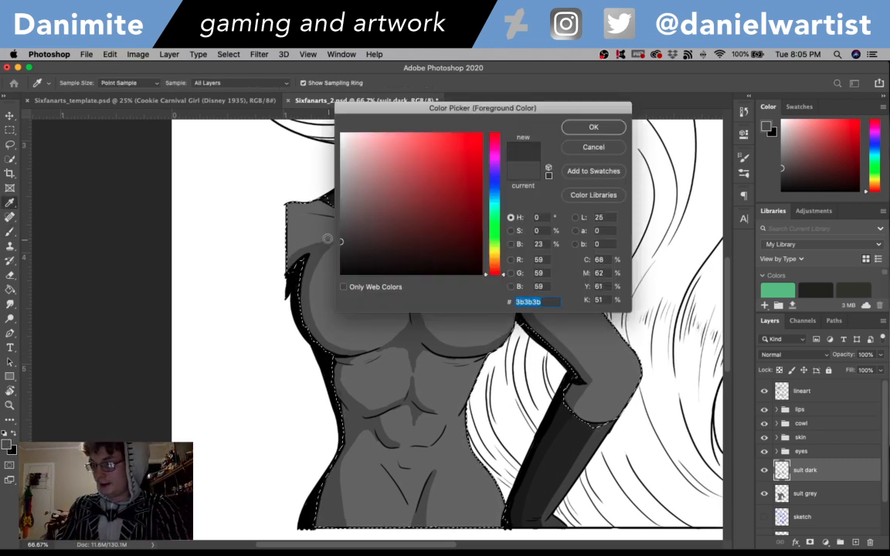
click(594, 127)
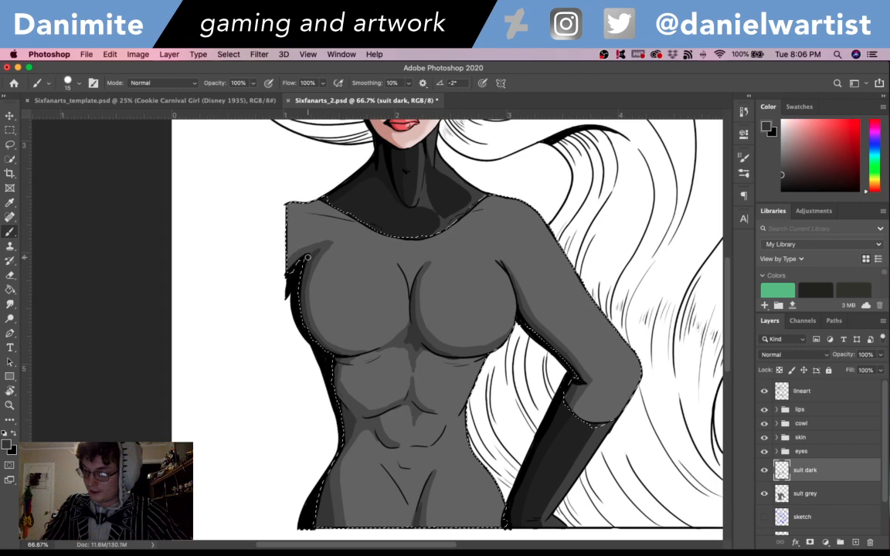
key(super+z)
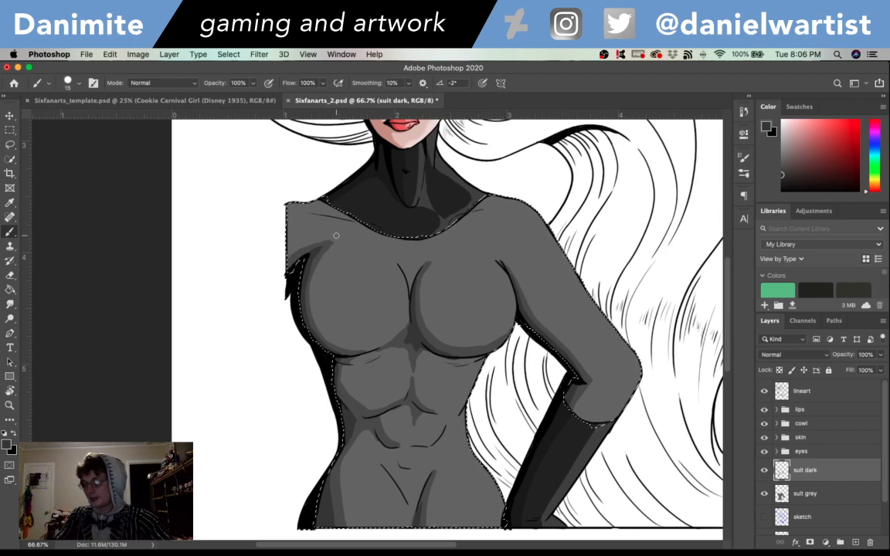
- Add a layer named "suir light" above the suit dark layer
key(super+shift+n)
text(sui)
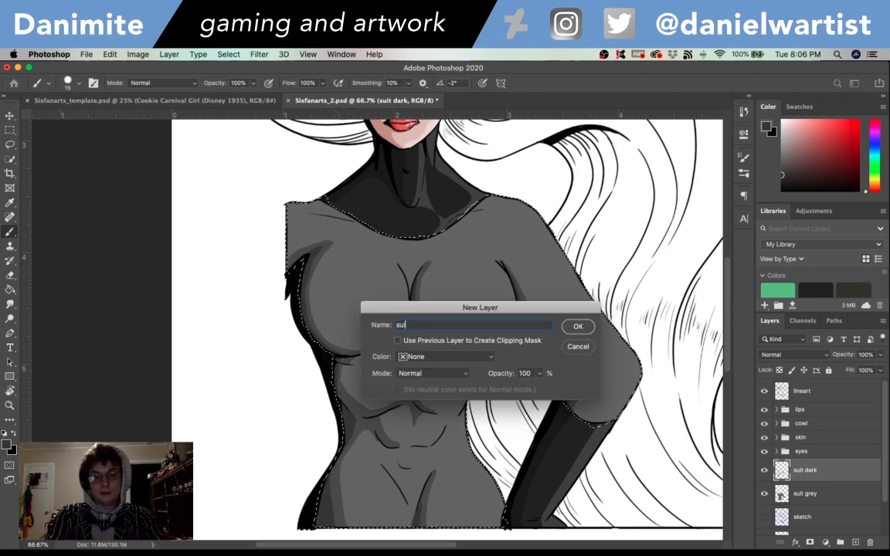
text(r light)
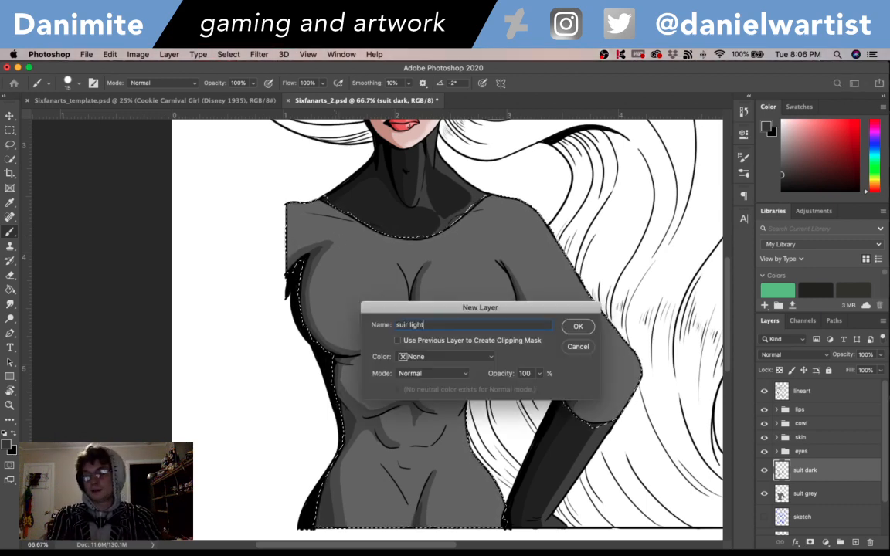
key(Return)
- Paint highlights in light grey 9d9d9d along the outer edge of the bent arm and over the shoulder
key(i)
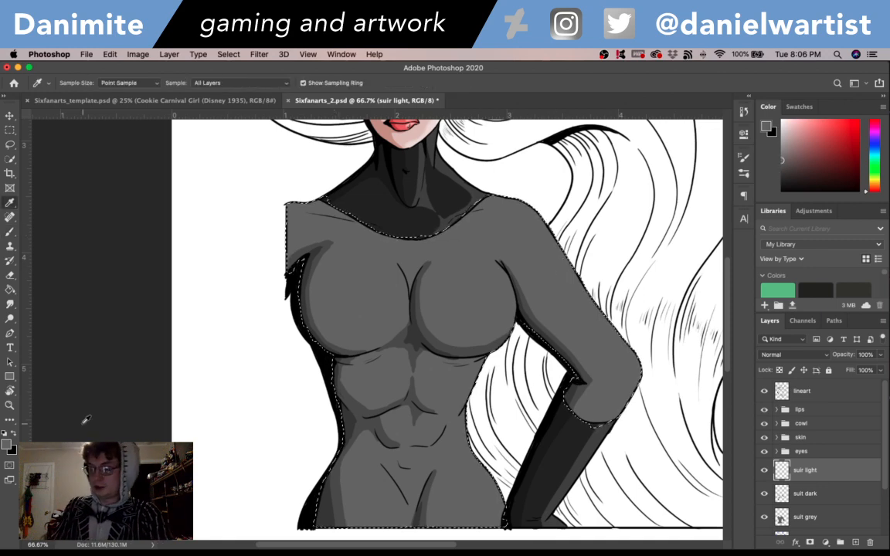
click(7, 443)
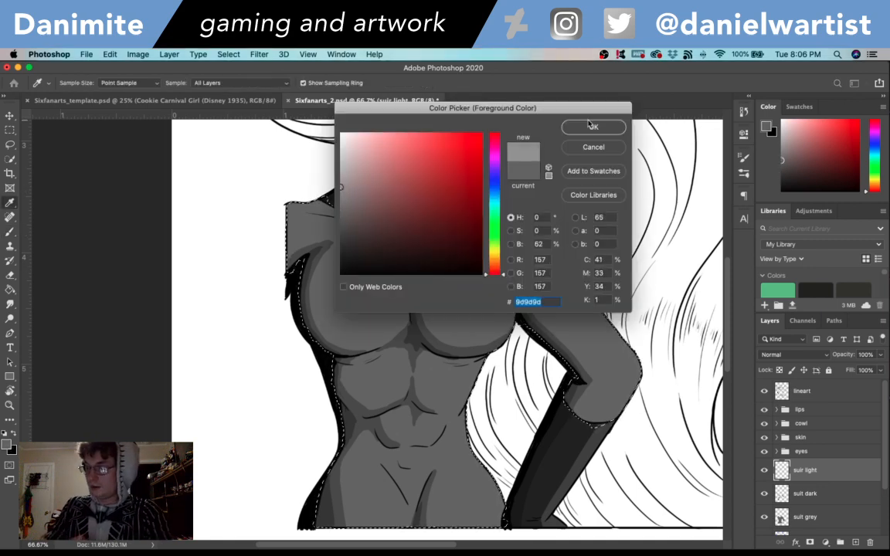
click(590, 126)
key(b)
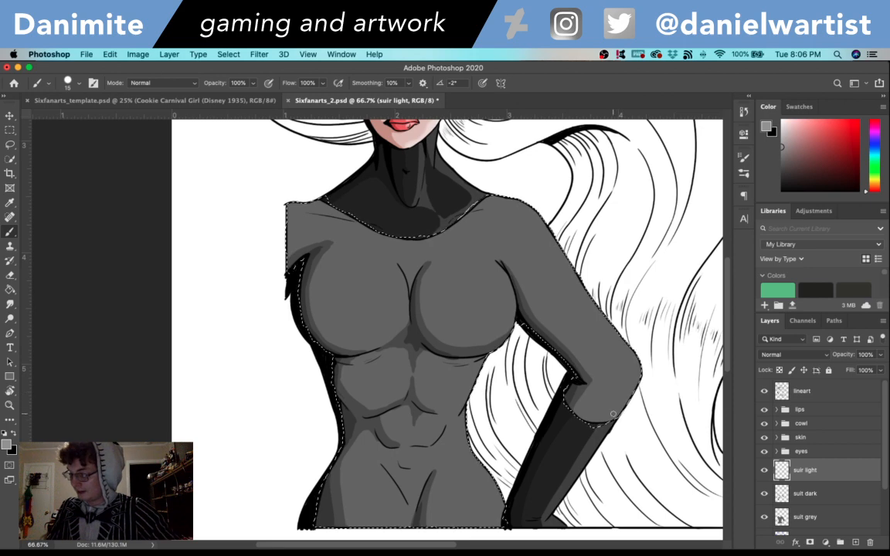
drag(613, 414, 625, 399)
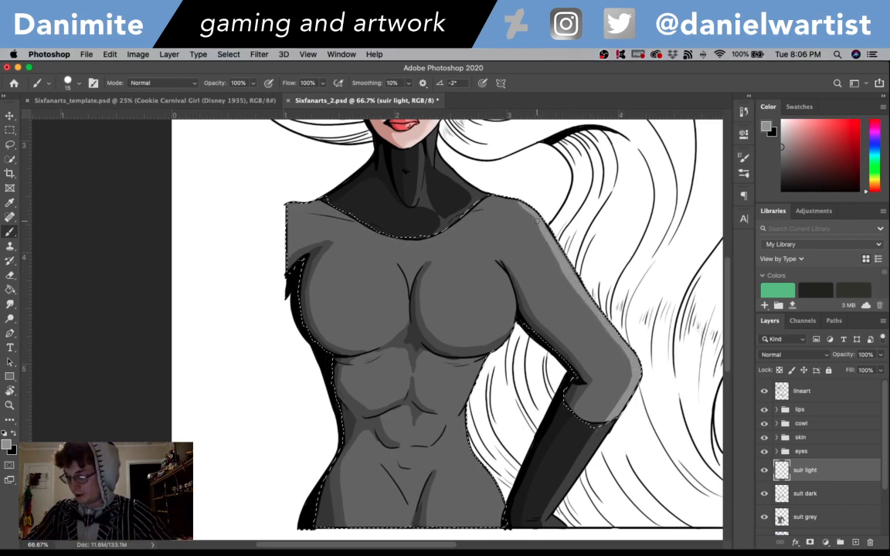
drag(519, 206, 511, 203)
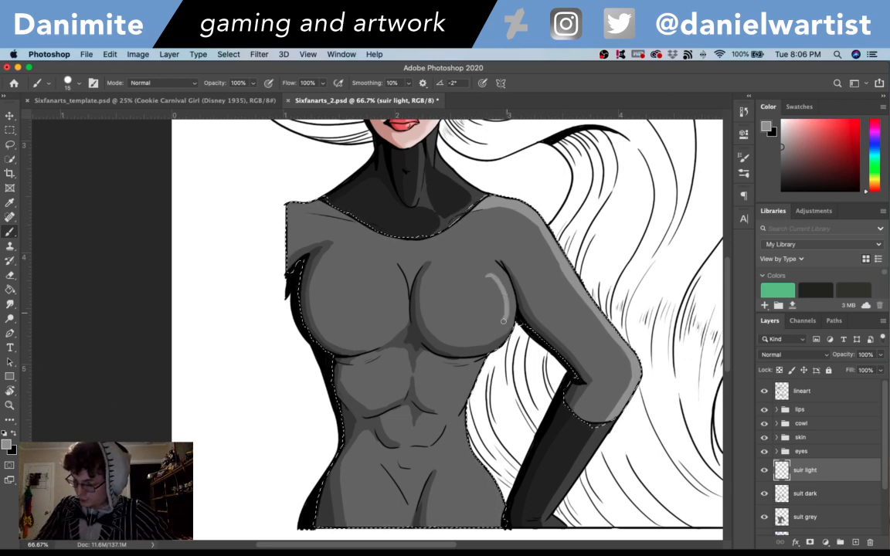
- Paint light grey highlights on both breasts, the abdominal muscles and the hips, redoing the first stroke on the inner breast
mouse_move(503, 319)
mouse_down()
mouse_move(495, 262)
mouse_move(488, 283)
mouse_move(499, 317)
mouse_move(487, 295)
mouse_up()
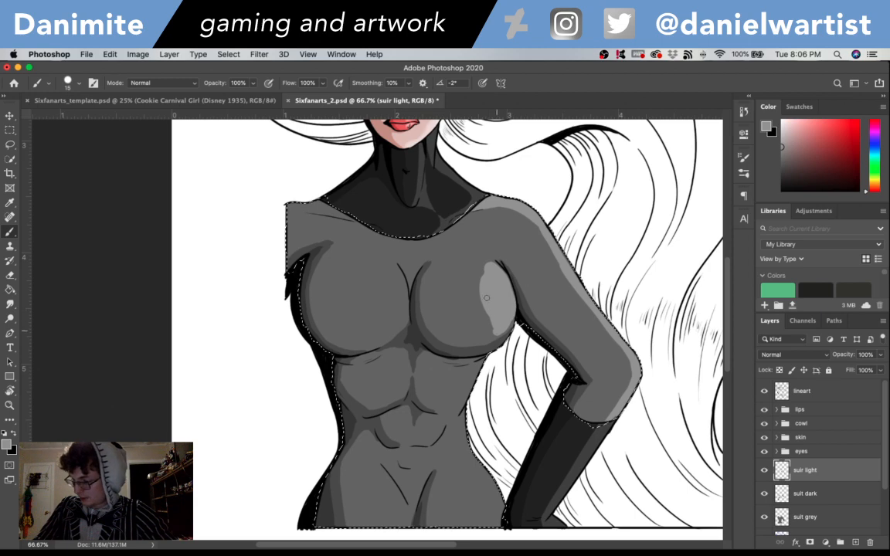
drag(381, 338, 388, 273)
key(super+z)
mouse_move(377, 334)
mouse_down()
mouse_move(388, 270)
mouse_move(387, 333)
mouse_up()
mouse_move(386, 291)
mouse_down()
mouse_move(380, 327)
mouse_move(383, 291)
mouse_move(382, 301)
mouse_move(391, 297)
mouse_move(384, 271)
mouse_move(388, 296)
mouse_up()
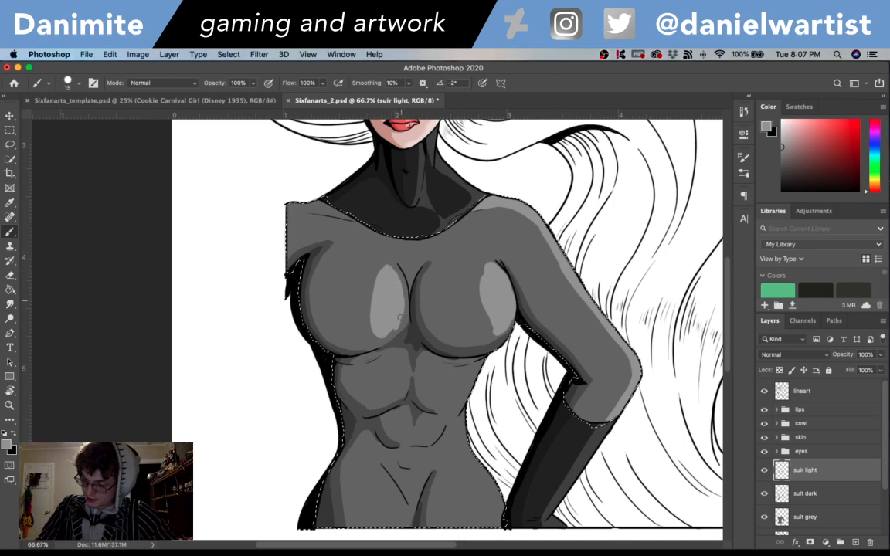
mouse_move(387, 332)
mouse_down()
mouse_move(374, 339)
mouse_move(381, 338)
mouse_up()
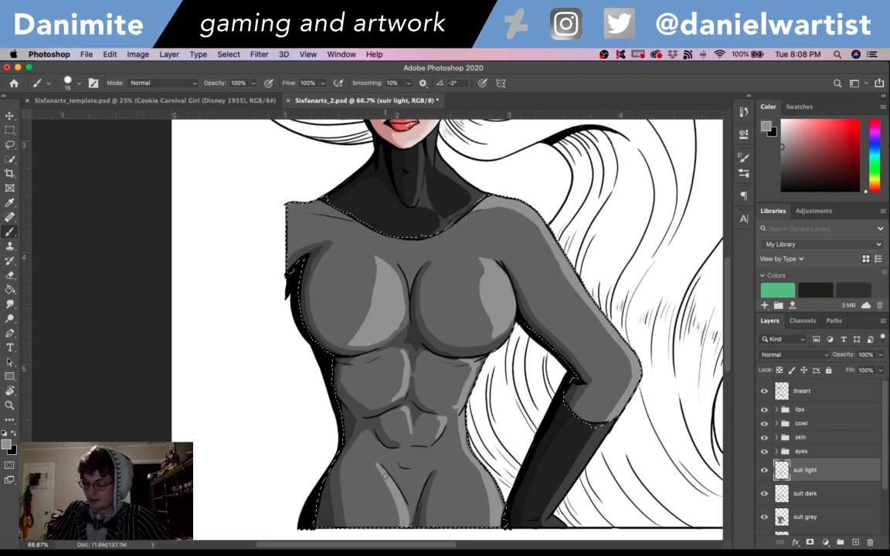
- Restore the suit selection and blend the highlights on both breasts and the upper abdomen with the Smudge tool at size 45
key(super+z)
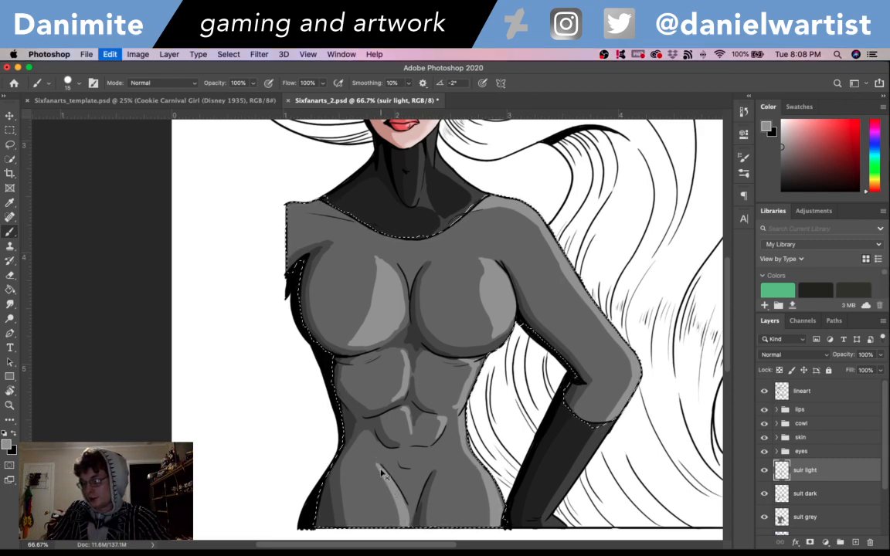
key(super+d)
drag(655, 392, 616, 500)
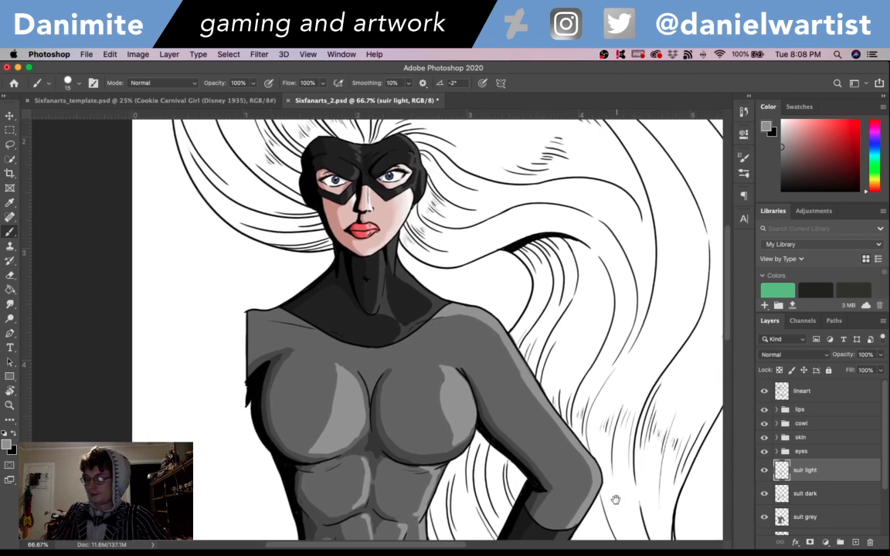
key(super+shift+d)
key(r)
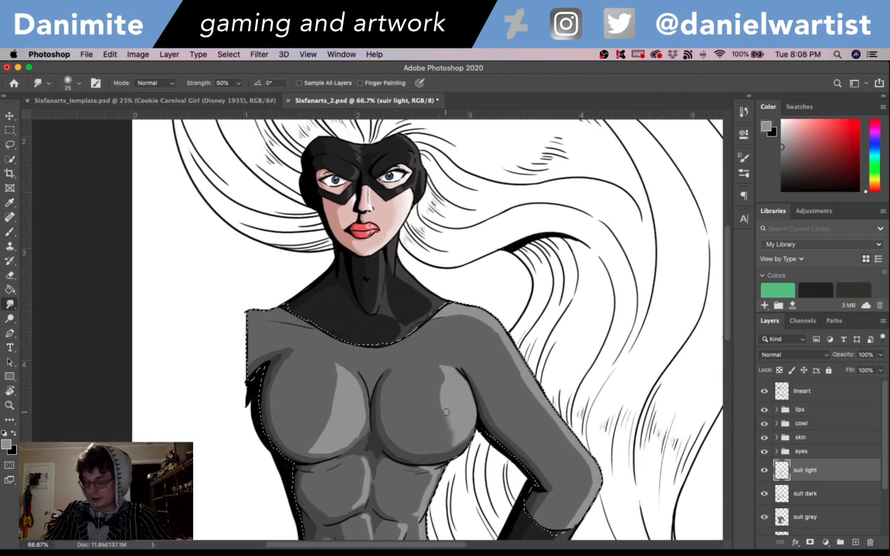
key(bracketright)
key(bracketright)
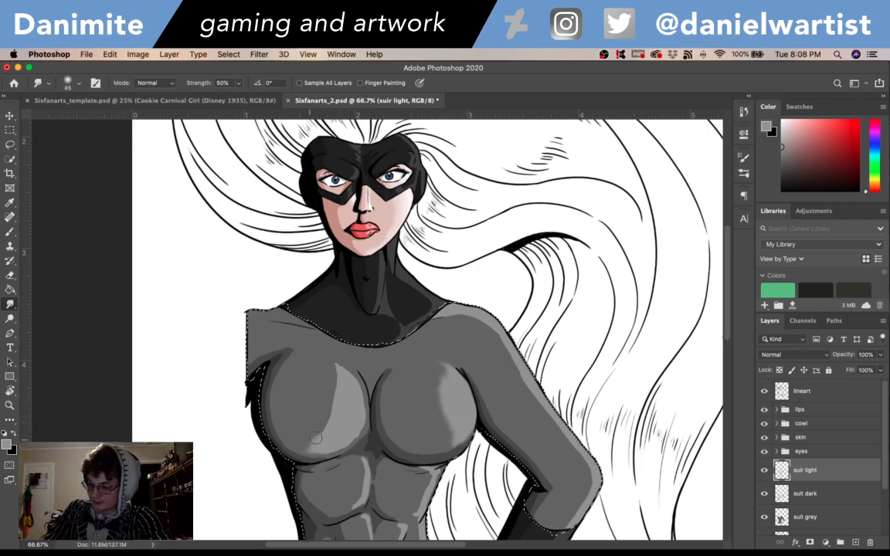
mouse_move(338, 389)
mouse_down()
mouse_move(340, 365)
mouse_move(363, 404)
mouse_move(340, 446)
mouse_up()
mouse_move(363, 496)
mouse_down()
mouse_move(368, 479)
mouse_move(353, 449)
mouse_up()
drag(430, 475, 415, 516)
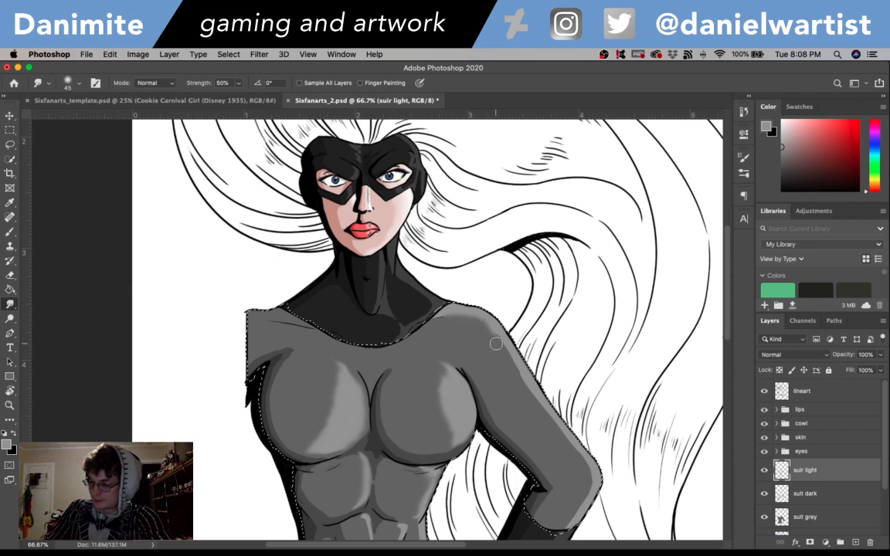
- Smudge the light grey highlight along the outer edge of the bent arm down to the elbow
mouse_move(517, 379)
mouse_down()
mouse_move(561, 432)
mouse_move(589, 492)
mouse_up()
scroll(705, 337, up, 3)
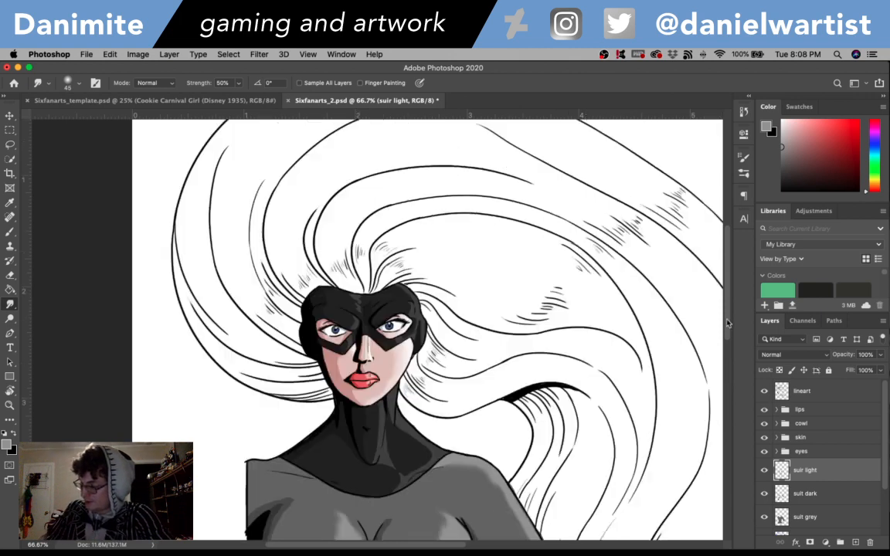
scroll(729, 373, down, 8)
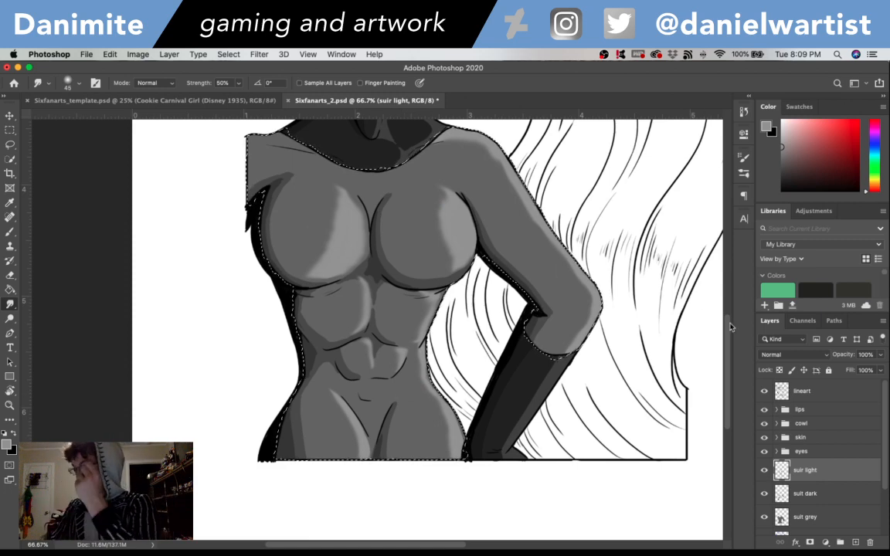
mouse_move(730, 329)
mouse_down()
mouse_move(725, 268)
mouse_move(732, 315)
mouse_up()
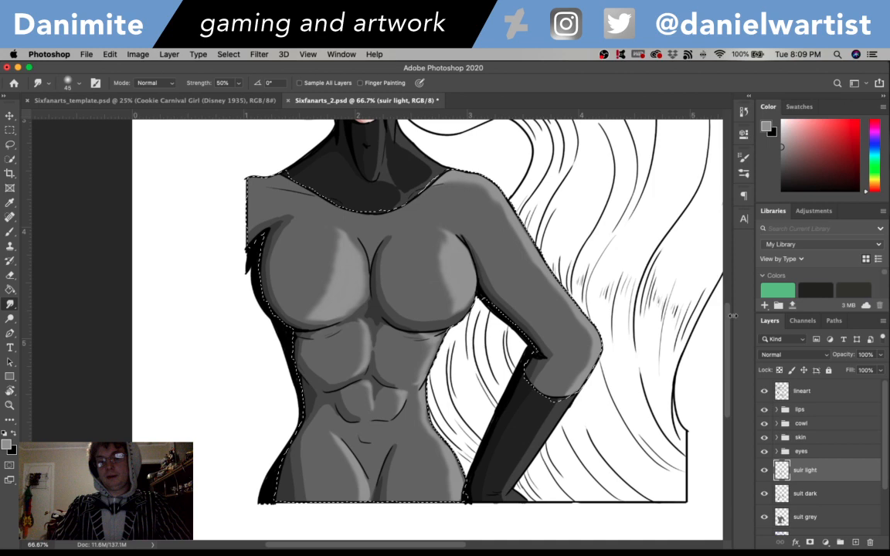
- Add a layer named "suit color" above the suir light layer
key(super+minus)
key(super+shift+n)
text(suit )
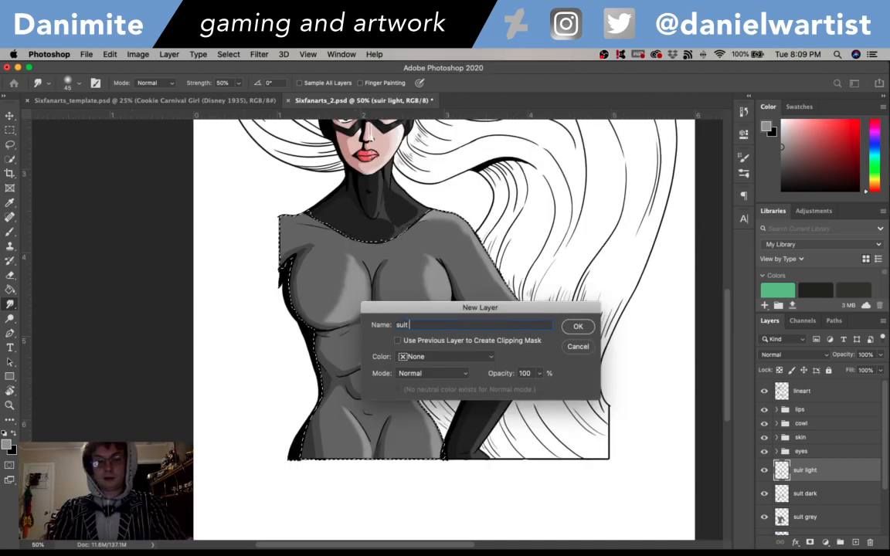
text(color)
key(Return)
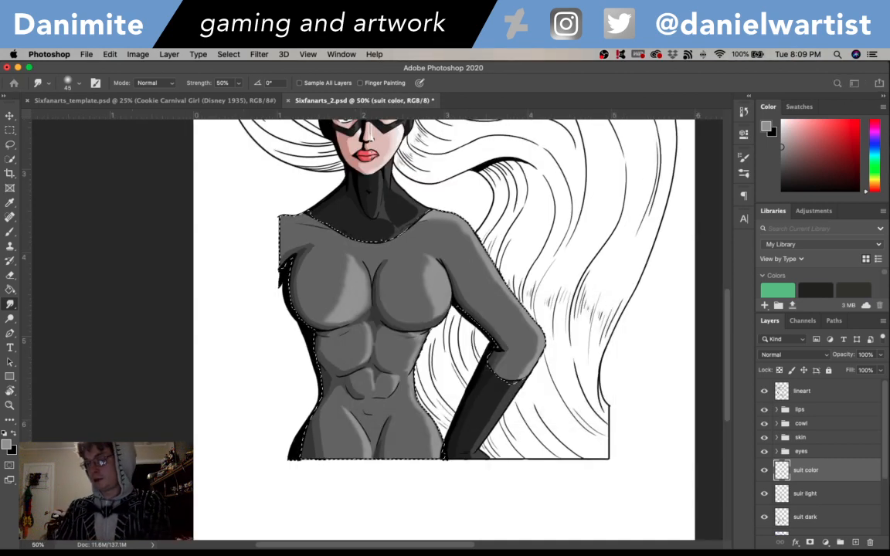
- Set the suit color layer to Overlay blending and fill the selected suit area with purple 6b1e97
click(7, 444)
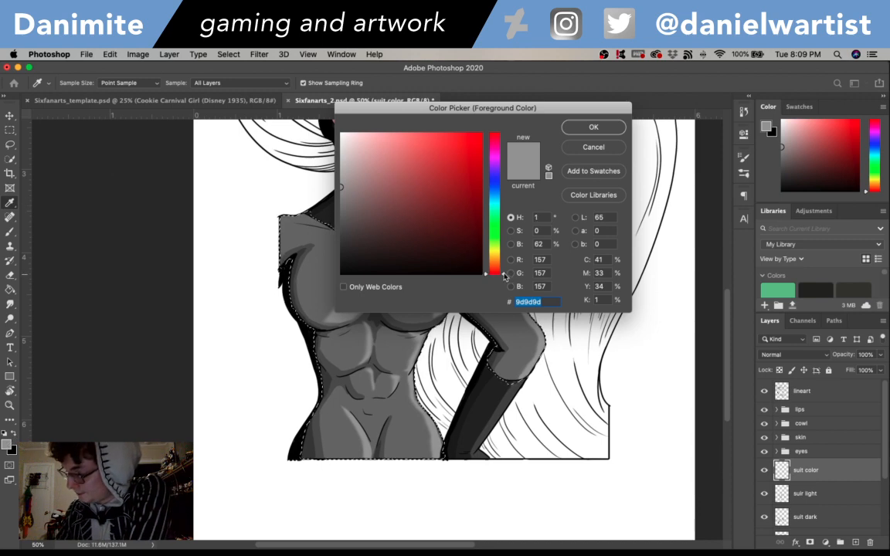
drag(504, 276, 503, 164)
drag(439, 191, 455, 190)
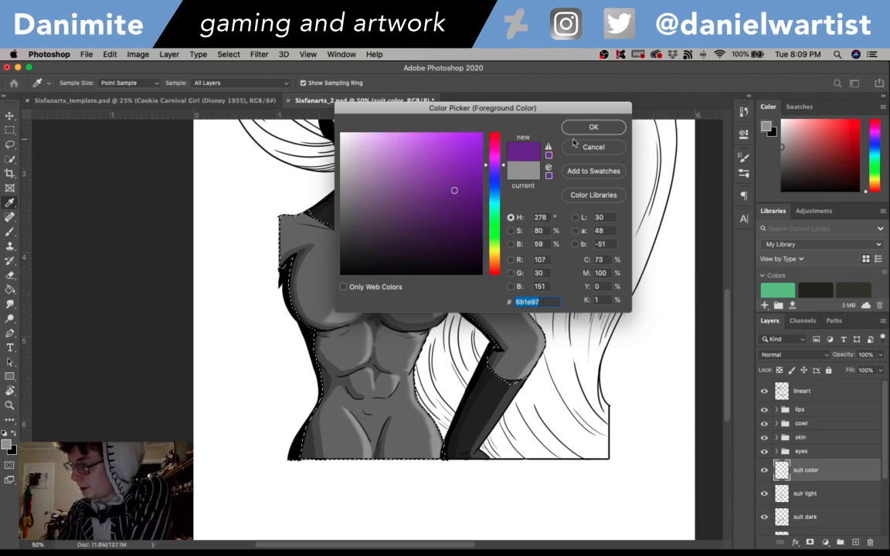
click(605, 127)
click(794, 356)
click(769, 476)
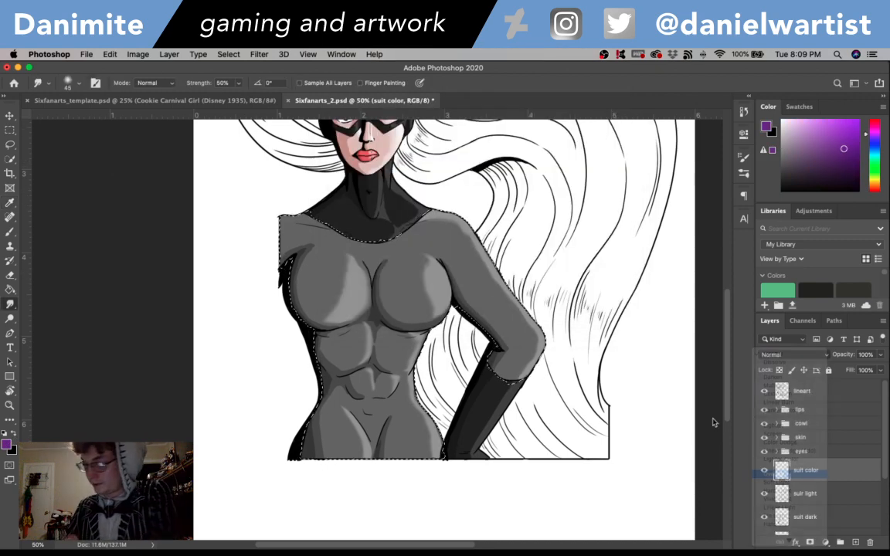
key(g)
click(487, 284)
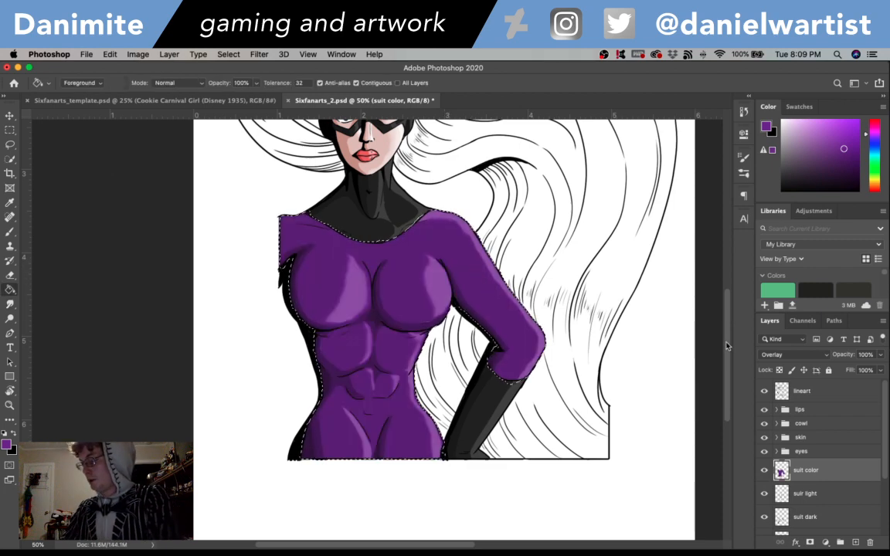
- Save the document and clear the suit selection
key(super+d)
mouse_move(726, 345)
mouse_down()
mouse_move(734, 263)
mouse_move(726, 338)
mouse_up()
key(shift+super+d)
key(super+s)
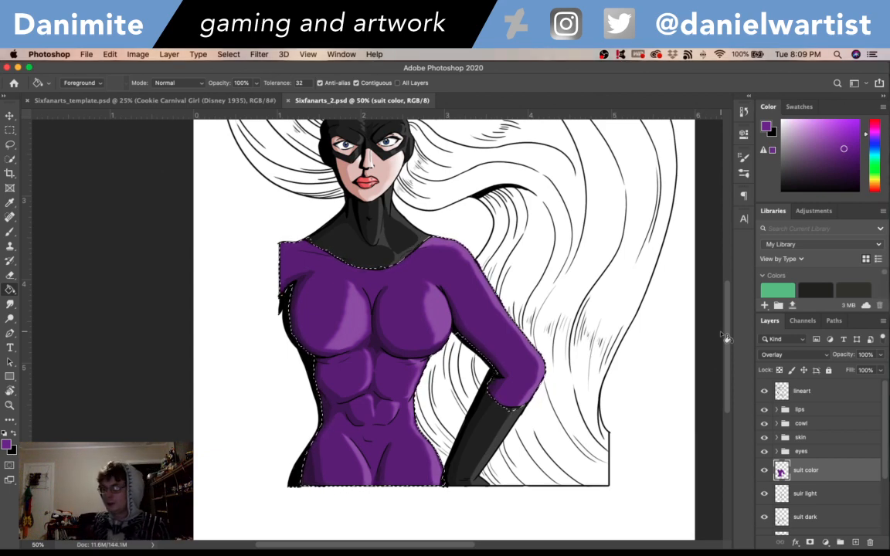
key(super+d)
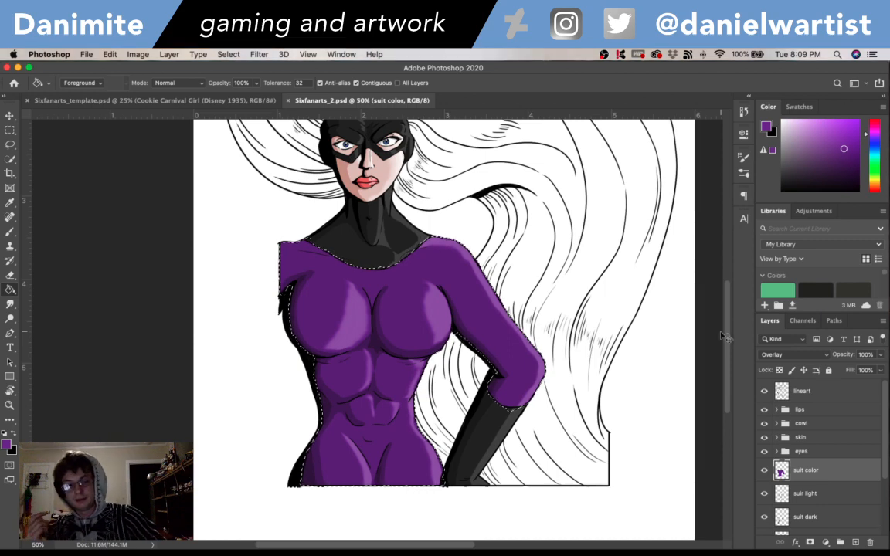
mouse_move(726, 336)
mouse_down()
mouse_move(730, 295)
mouse_move(732, 390)
mouse_move(738, 258)
mouse_move(735, 352)
mouse_move(733, 320)
mouse_up()
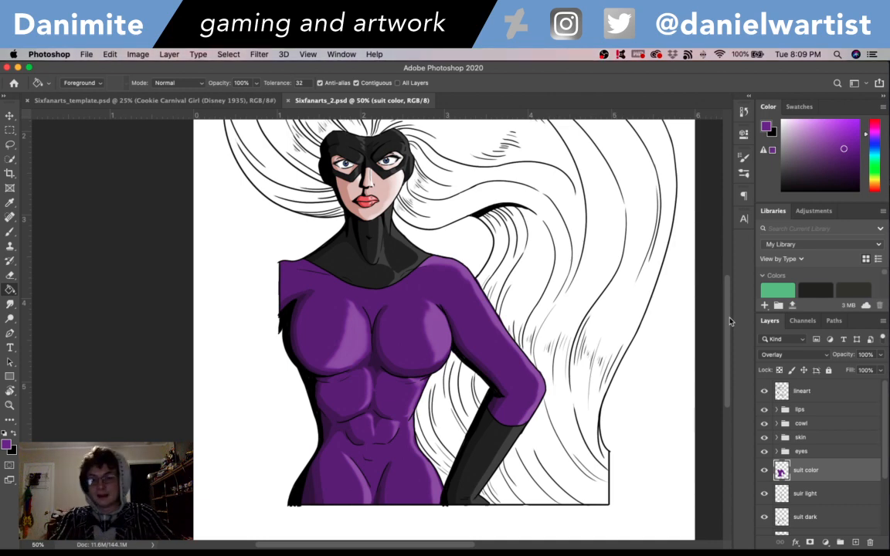
- On the lineart layer, brush a black curved line from one hip across the lower belly and down the inner thigh
key(super+equal)
scroll(731, 319, down, 3)
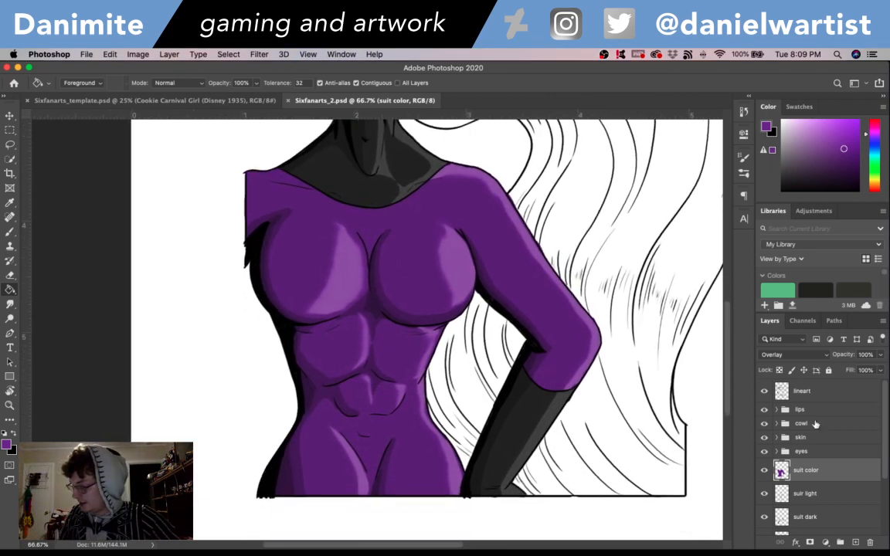
click(804, 390)
key(x)
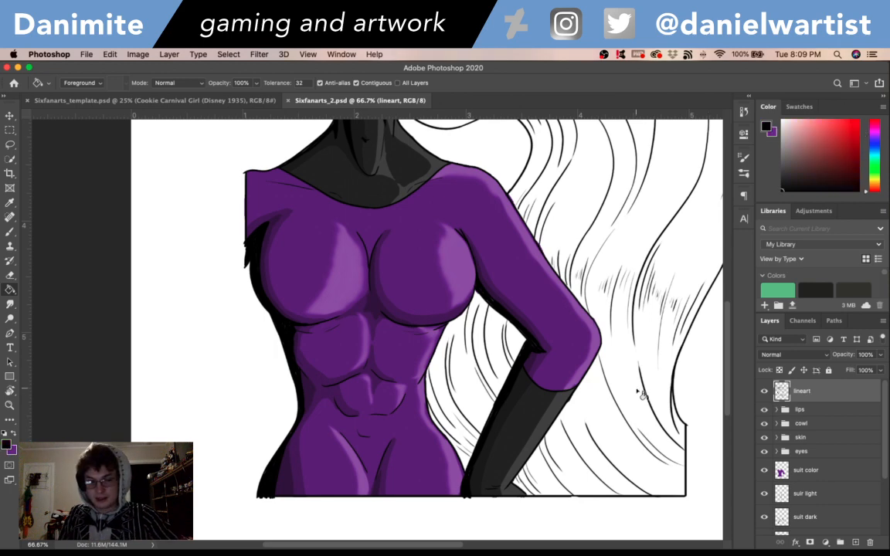
key(super+equal)
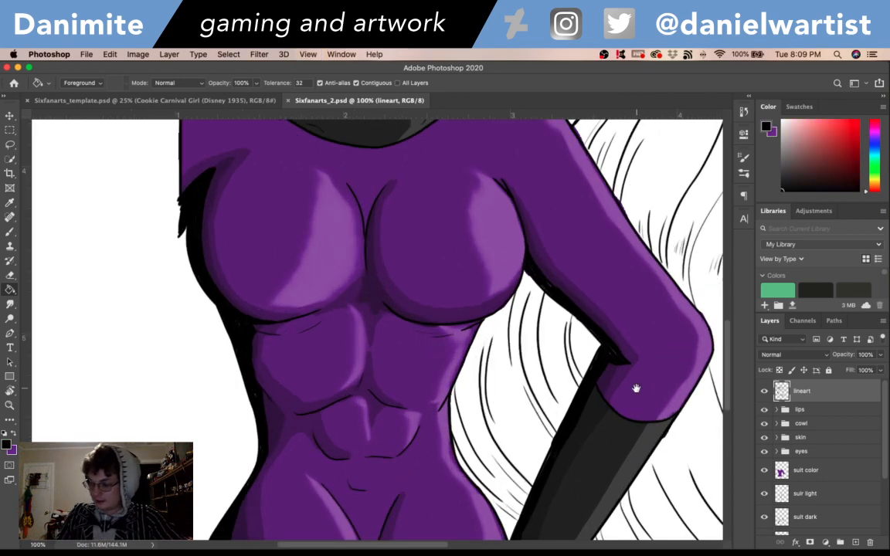
scroll(636, 387, down, 3)
key(b)
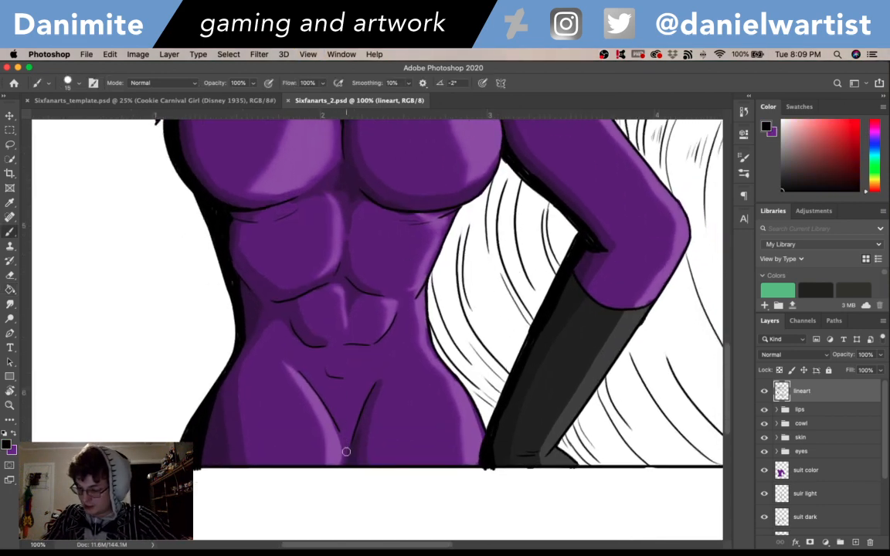
drag(347, 450, 335, 419)
drag(246, 341, 315, 391)
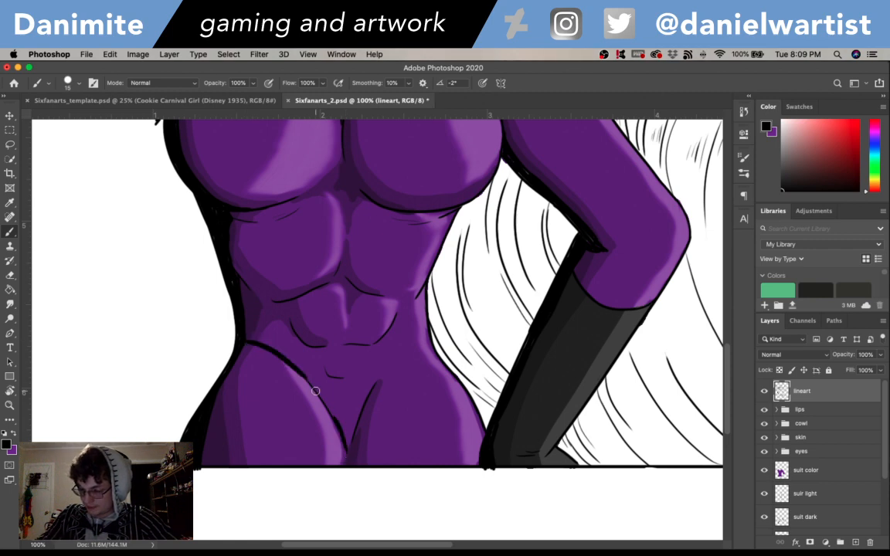
mouse_move(259, 341)
mouse_down()
mouse_move(294, 366)
mouse_move(358, 389)
mouse_up()
mouse_move(308, 374)
mouse_down()
mouse_move(368, 375)
mouse_move(350, 386)
mouse_move(390, 363)
mouse_up()
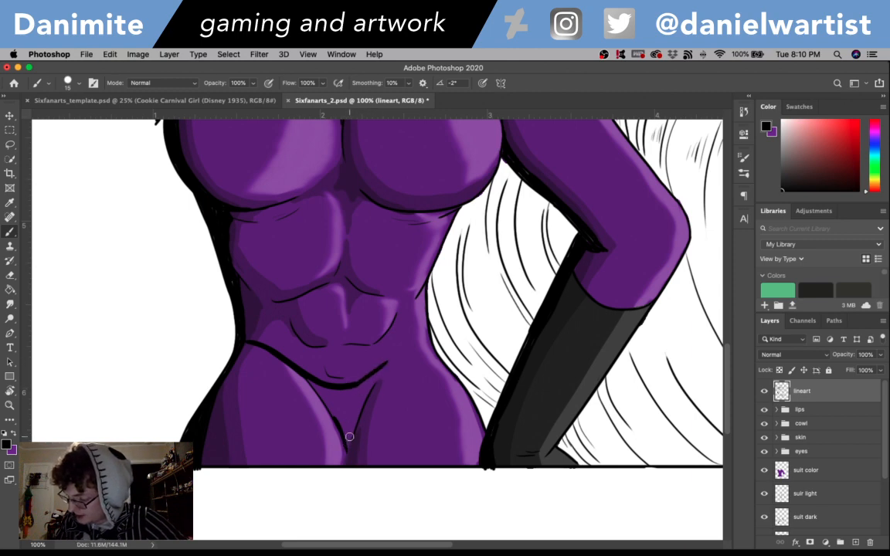
- Brush the matching black line up to the opposite hip and fill the area between the thighs solid black
mouse_move(350, 437)
mouse_down()
mouse_move(384, 365)
mouse_move(423, 336)
mouse_up()
drag(387, 368, 427, 339)
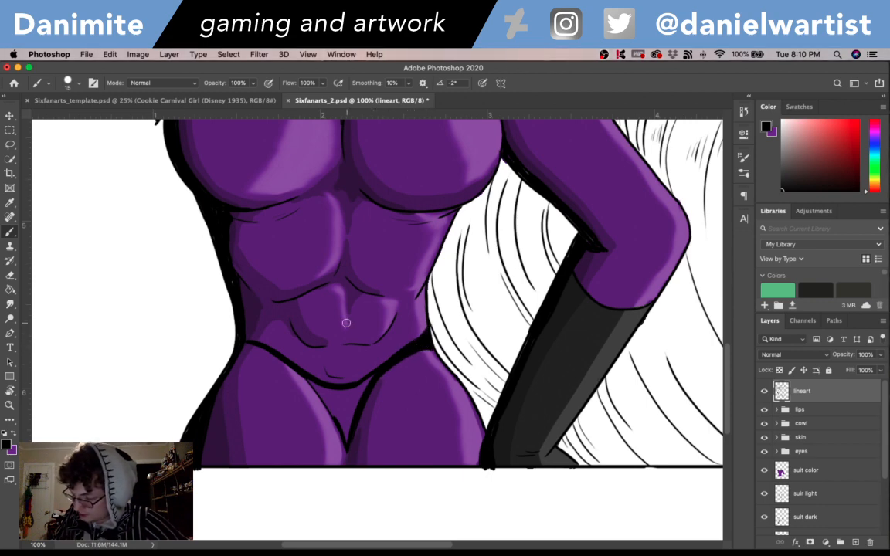
mouse_move(372, 378)
mouse_down()
mouse_move(346, 421)
mouse_move(347, 411)
mouse_move(345, 439)
mouse_move(327, 398)
mouse_move(341, 427)
mouse_up()
drag(325, 394, 345, 433)
mouse_move(328, 396)
mouse_down()
mouse_move(338, 418)
mouse_move(309, 378)
mouse_move(338, 421)
mouse_move(314, 382)
mouse_move(335, 413)
mouse_move(324, 387)
mouse_move(351, 393)
mouse_up()
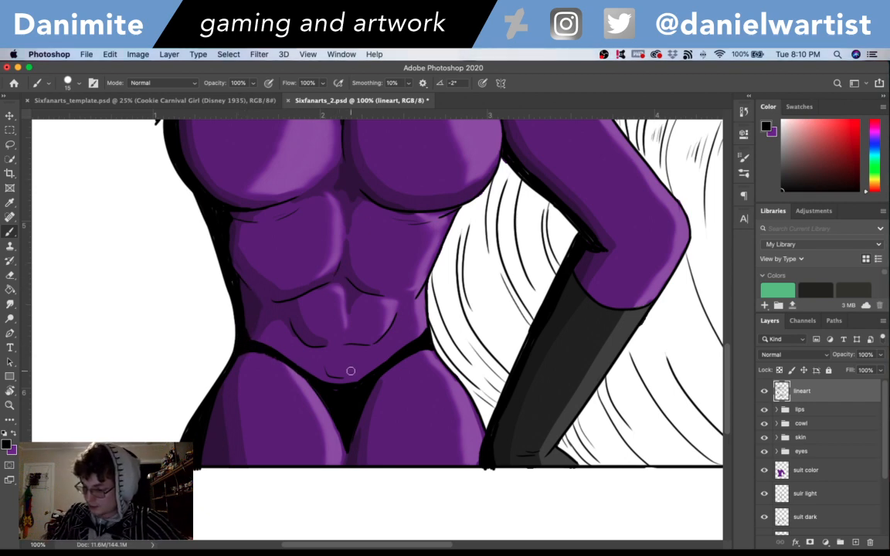
mouse_move(352, 374)
mouse_down()
mouse_move(348, 354)
mouse_move(369, 356)
mouse_up()
key(super+z)
key(super+z)
key(super+z)
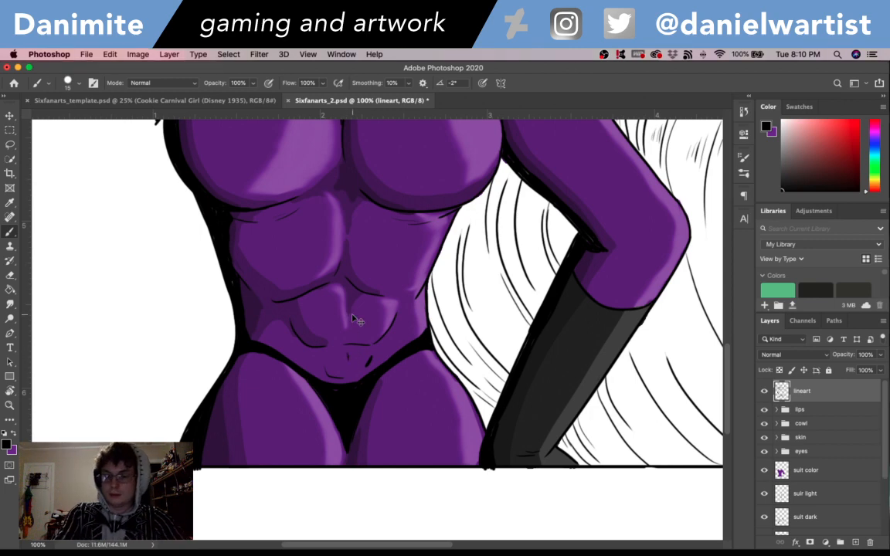
- Save the document with the black brief area drawn on the lineart layer
key(super+minus)
key(super+minus)
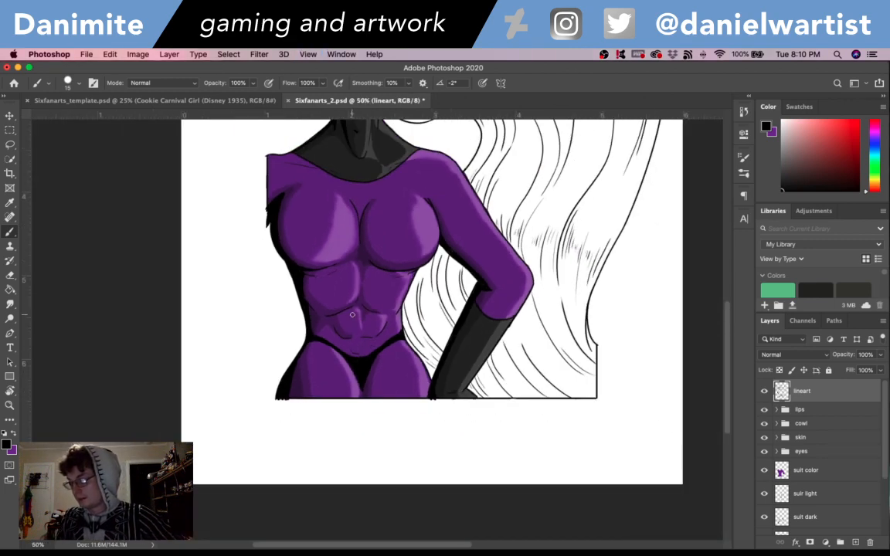
drag(523, 335, 534, 414)
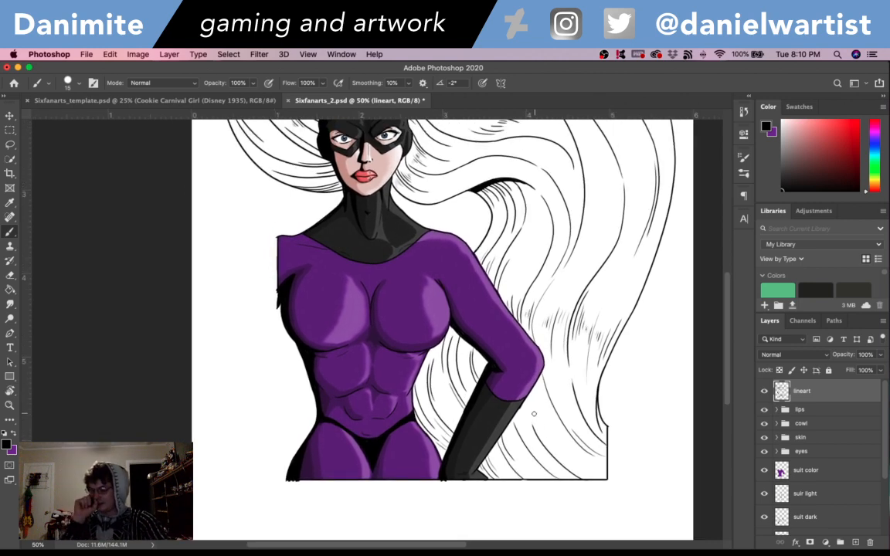
key(super+s)
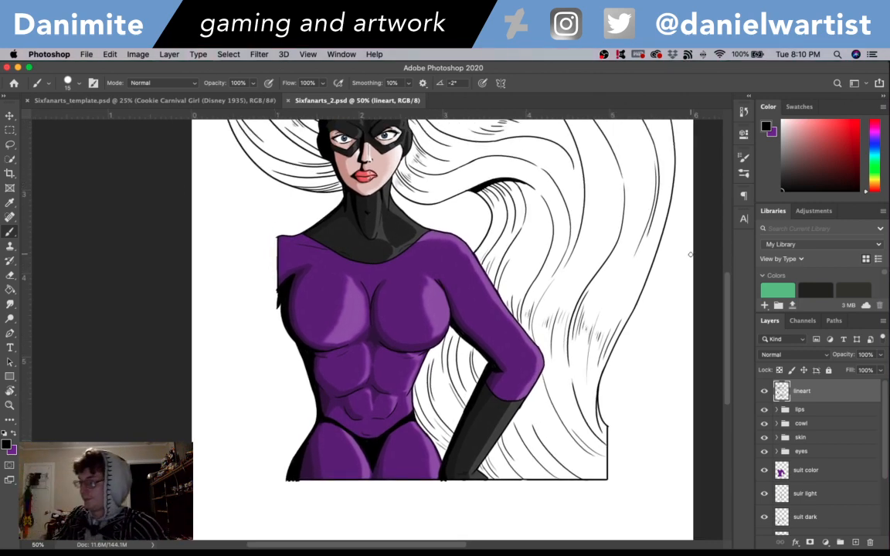
- Group the layers from suit color down to suit grey and name the group "suit"
scroll(716, 306, up, 5)
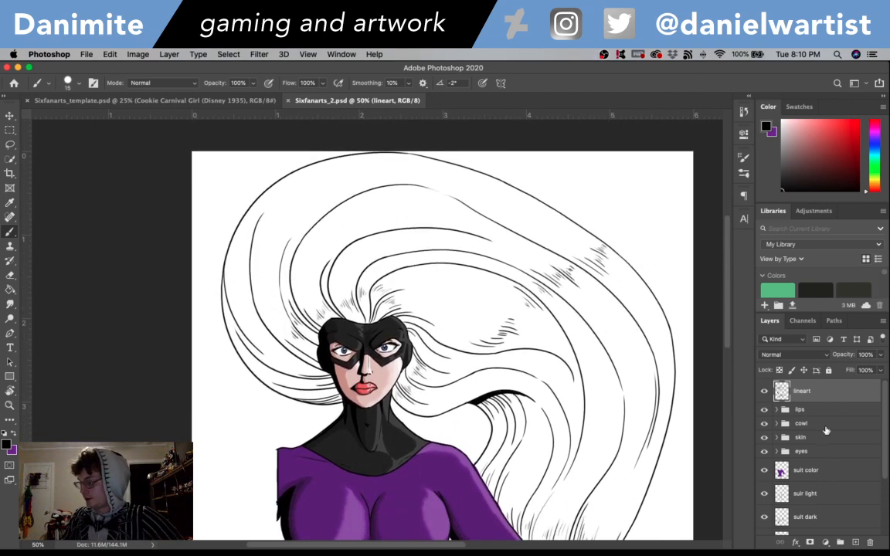
click(818, 471)
scroll(880, 476, down, 3)
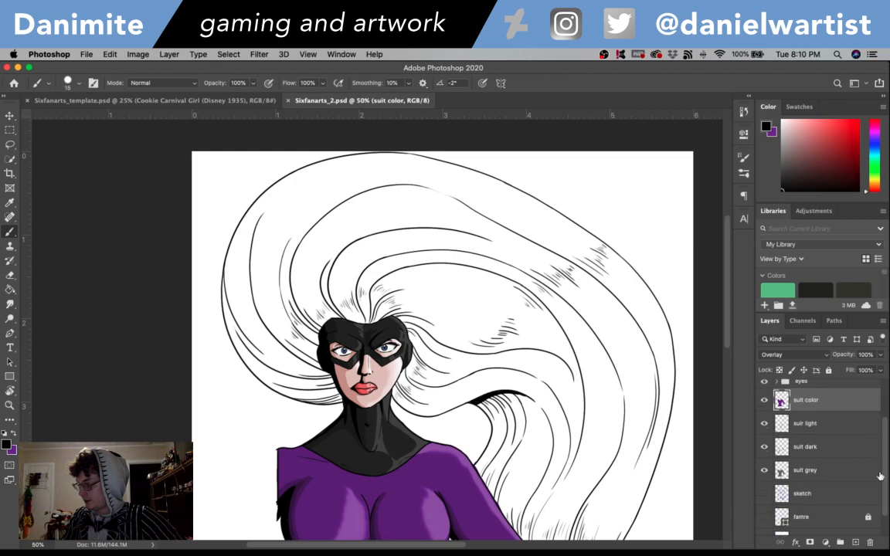
shift+click(834, 476)
key(super+g)
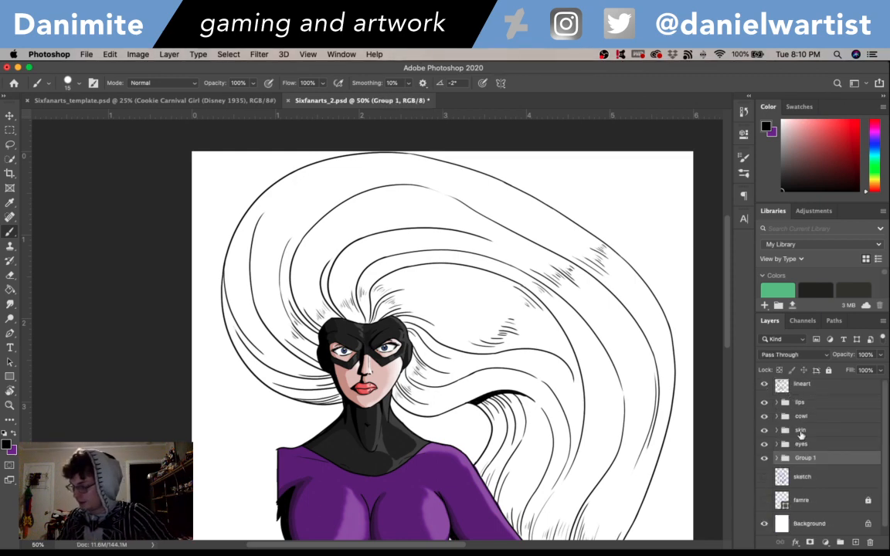
text(su)
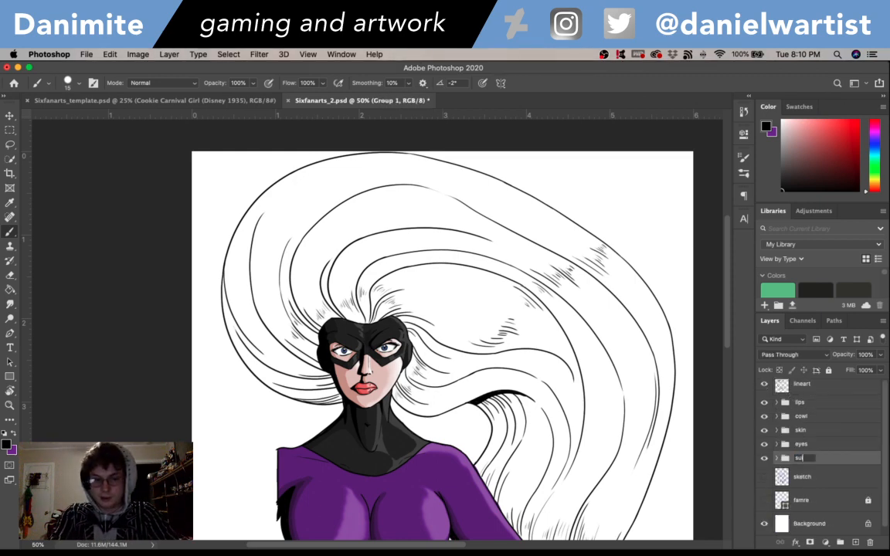
text(it)
key(Return)
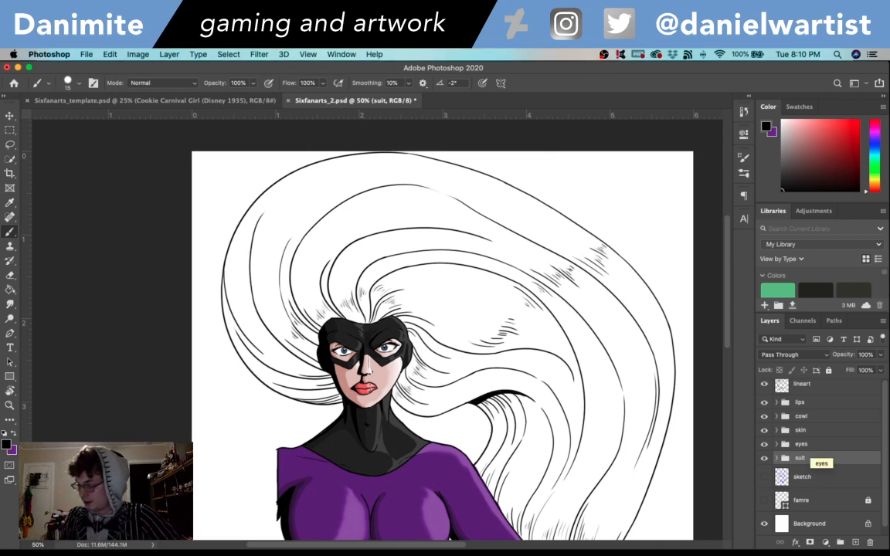
- Add a new layer named "hair grey" directly above the sketch layer
click(808, 475)
key(super+shift+n)
text(ha)
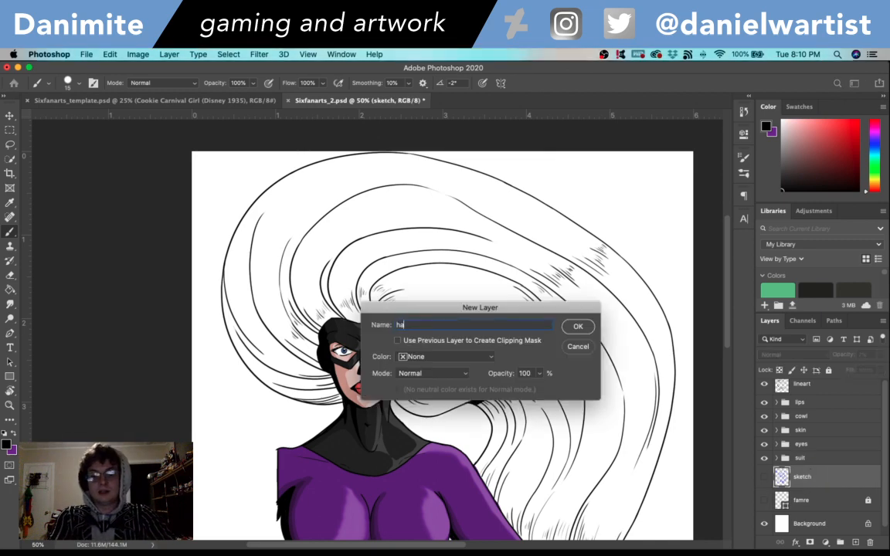
text(ir)
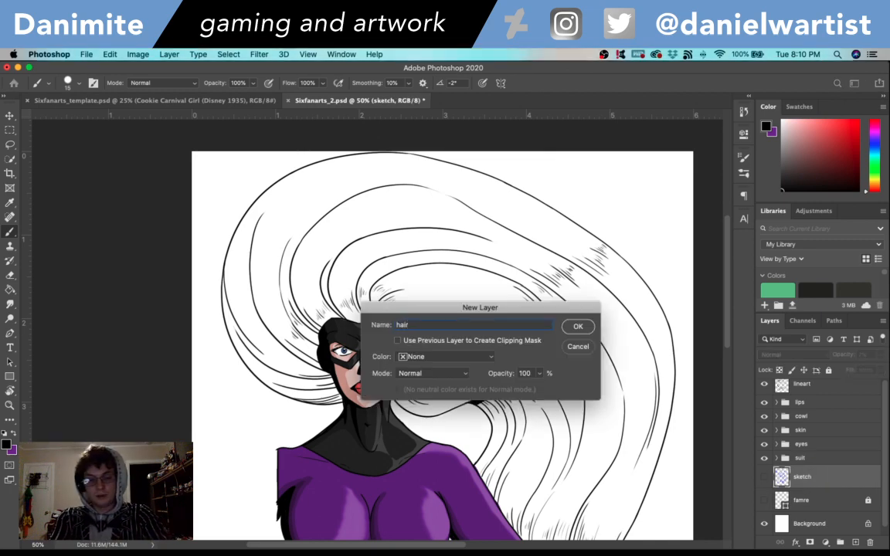
text( grey)
key(Return)
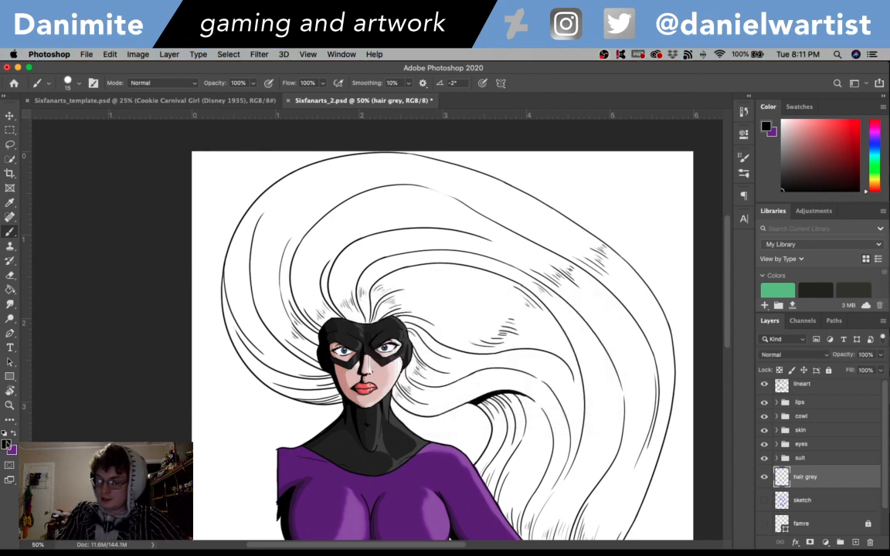
- Set the foreground color to the neutral grey 7d7d7d
click(6, 443)
click(326, 199)
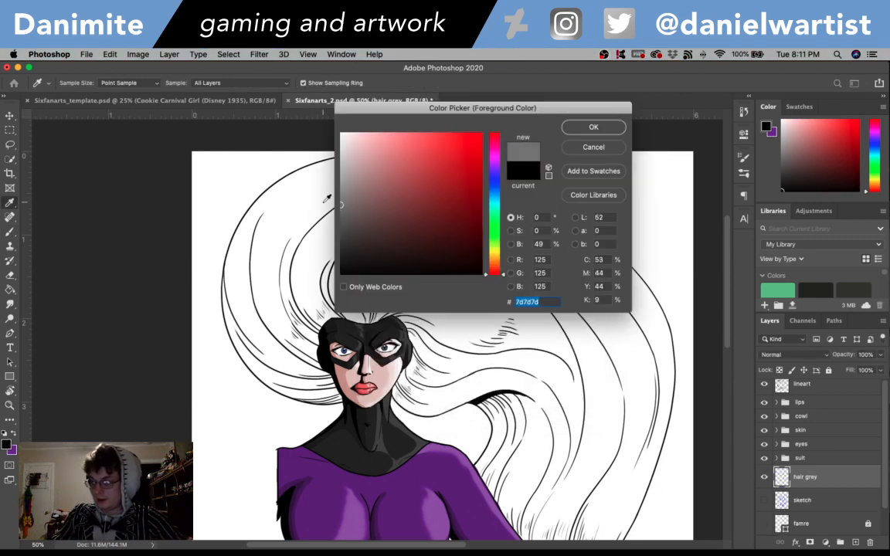
click(583, 126)
- On the hair grey layer, brush grey beside the cowl and inside the hair's outer contour from the neck up the side
key(super+equal)
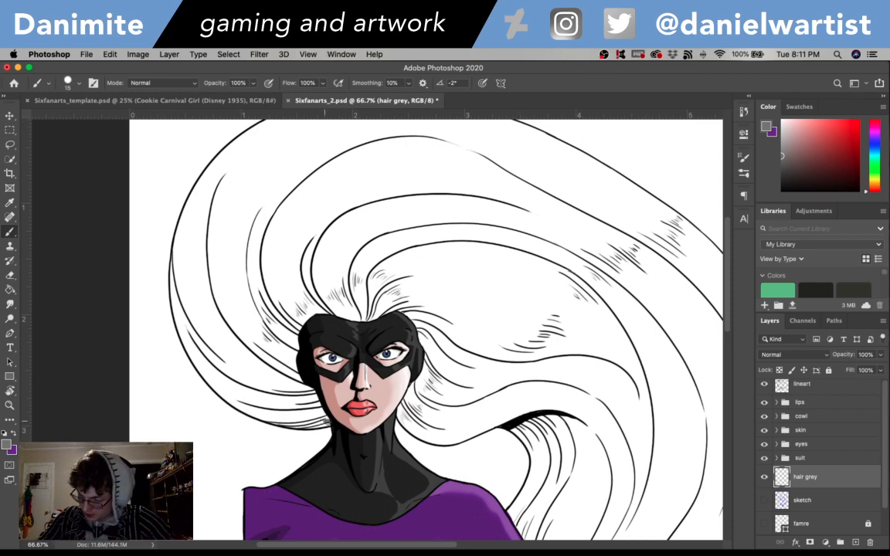
mouse_move(328, 424)
mouse_down()
mouse_move(287, 421)
mouse_move(326, 422)
mouse_up()
mouse_move(313, 387)
mouse_down()
mouse_move(318, 406)
mouse_move(294, 340)
mouse_up()
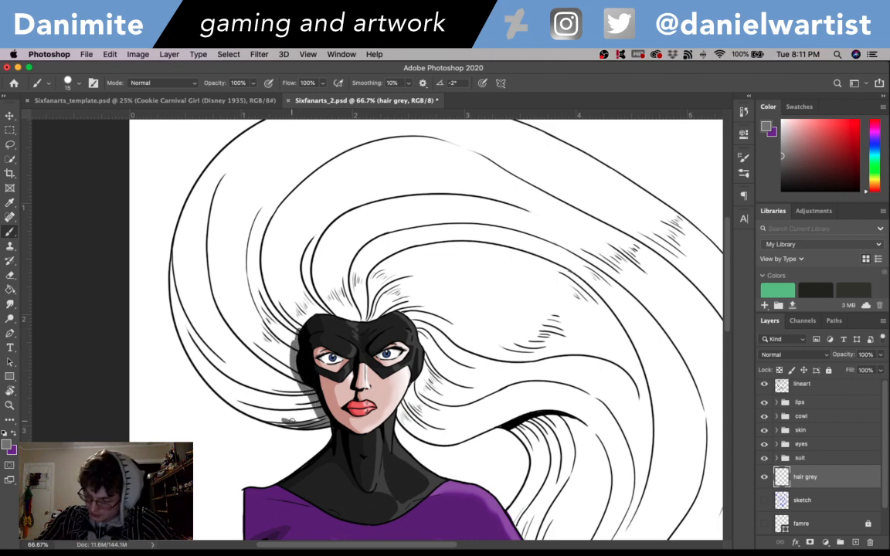
mouse_move(285, 421)
mouse_down()
mouse_move(226, 398)
mouse_move(237, 407)
mouse_move(190, 359)
mouse_move(221, 384)
mouse_move(179, 329)
mouse_move(164, 231)
mouse_up()
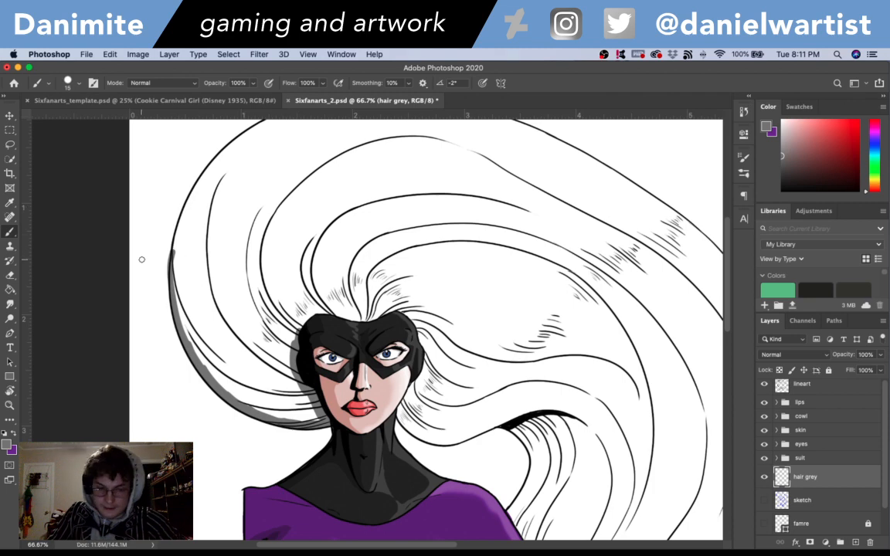
key(e)
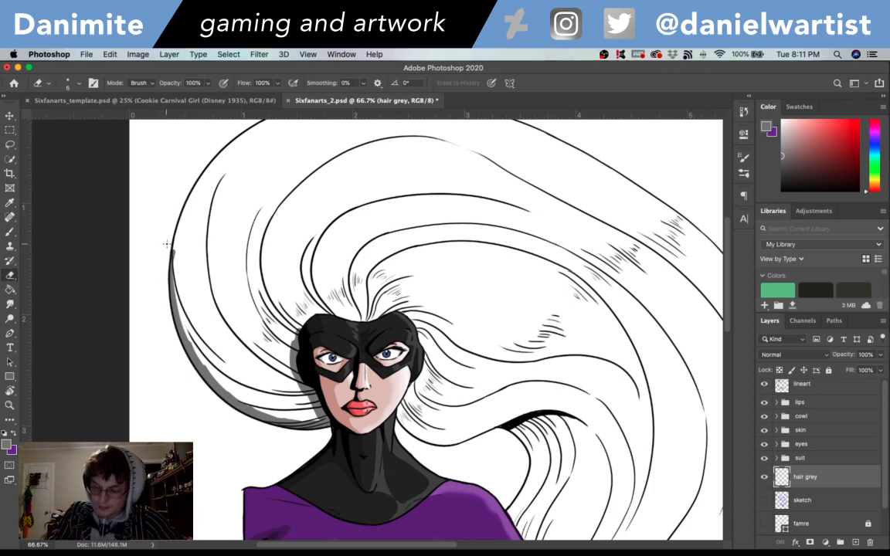
key(b)
mouse_move(176, 256)
mouse_down()
mouse_move(184, 193)
mouse_move(211, 171)
mouse_up()
scroll(347, 328, up, 5)
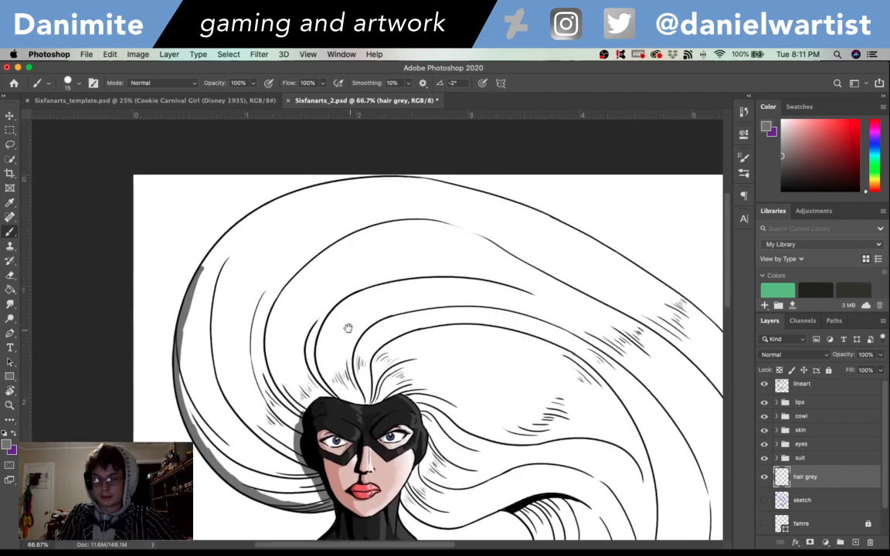
- Continue the grey brush edge along the inside of the hair contour over the crown
key(r)
mouse_move(482, 336)
mouse_down()
mouse_move(431, 187)
mouse_move(378, 158)
mouse_up()
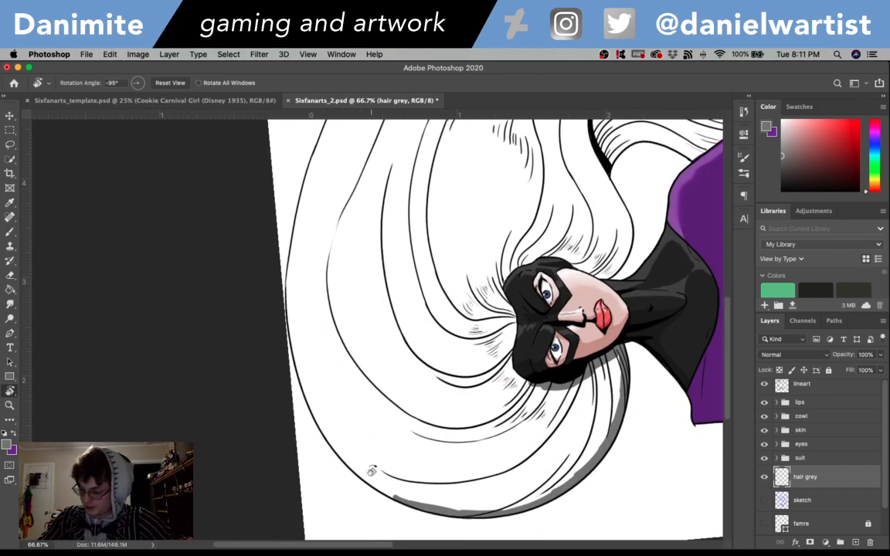
click(394, 491)
key(b)
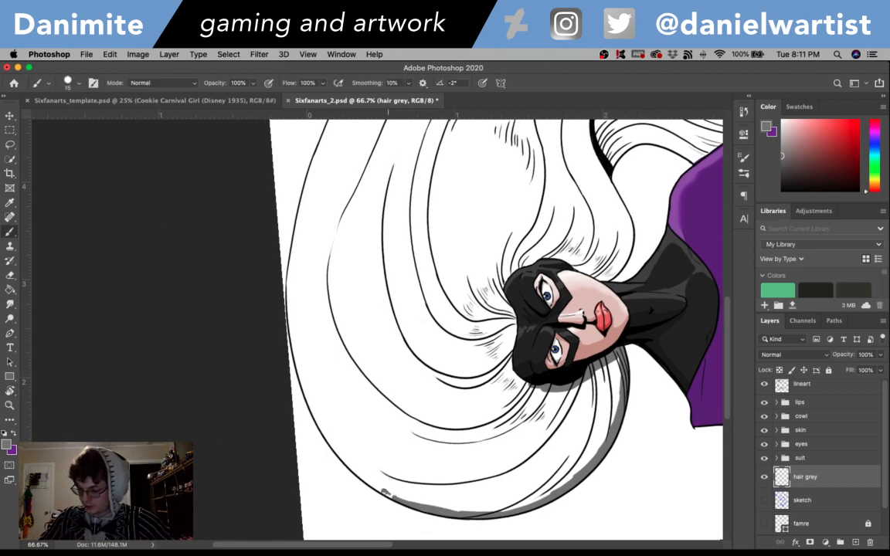
mouse_move(383, 489)
mouse_down()
mouse_move(338, 450)
mouse_move(301, 382)
mouse_move(286, 284)
mouse_move(298, 230)
mouse_move(320, 306)
mouse_move(311, 335)
mouse_move(303, 330)
mouse_move(331, 257)
mouse_up()
- Brush the grey edge inside the long outer hair contour, from the crown down the far side
key(r)
mouse_move(357, 217)
mouse_down()
mouse_move(455, 278)
mouse_move(430, 228)
mouse_move(401, 246)
mouse_move(445, 323)
mouse_move(374, 485)
mouse_move(369, 476)
mouse_move(378, 492)
mouse_move(364, 465)
mouse_move(391, 511)
mouse_up()
key(b)
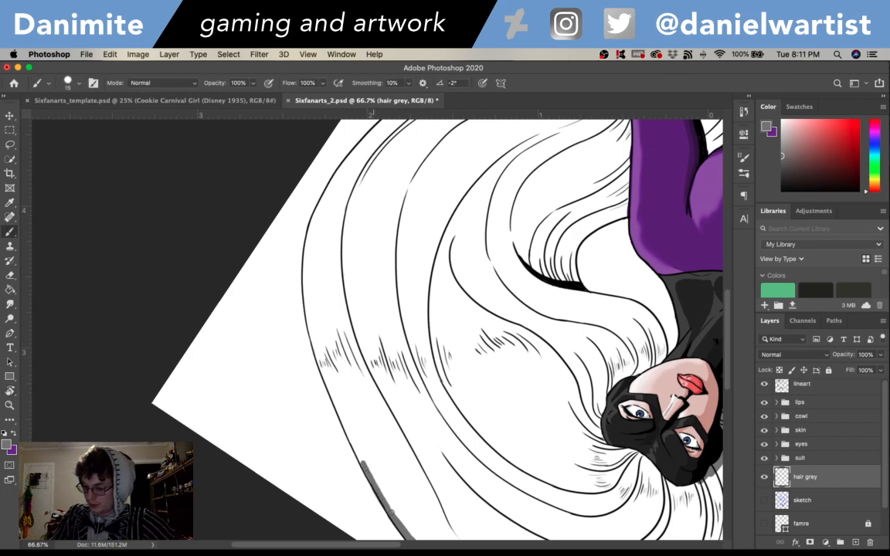
drag(362, 461, 311, 326)
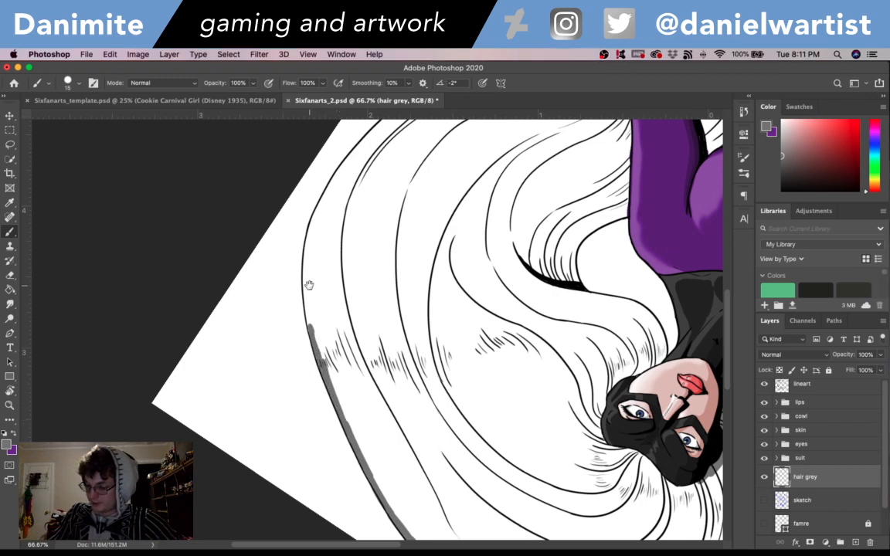
drag(311, 265, 340, 381)
mouse_move(341, 448)
mouse_down()
mouse_move(334, 373)
mouse_move(353, 316)
mouse_move(409, 243)
mouse_move(468, 244)
mouse_move(410, 200)
mouse_move(439, 379)
mouse_up()
key(r)
key(b)
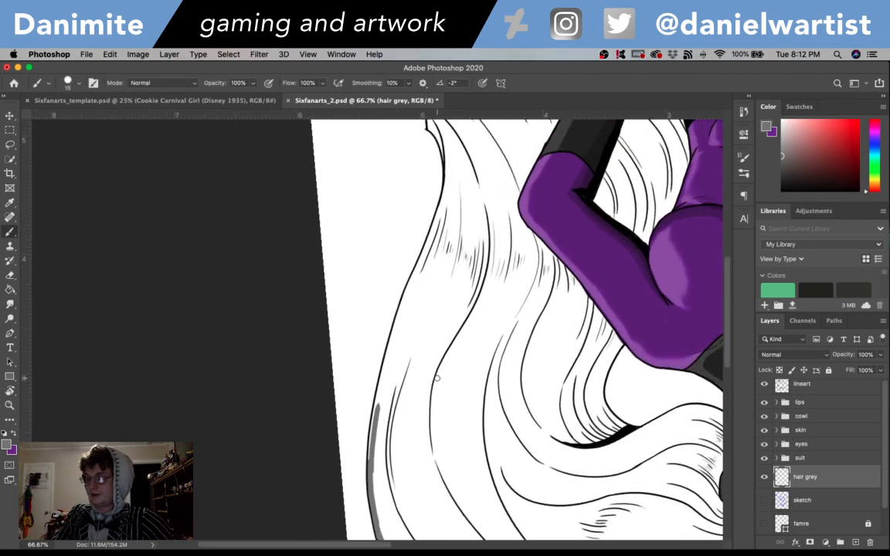
- Undo the last two changes and brush the grey edge down the outer hair contour to the lower frame corner
key(super+z)
key(super+z)
drag(370, 468, 388, 361)
drag(377, 250, 363, 353)
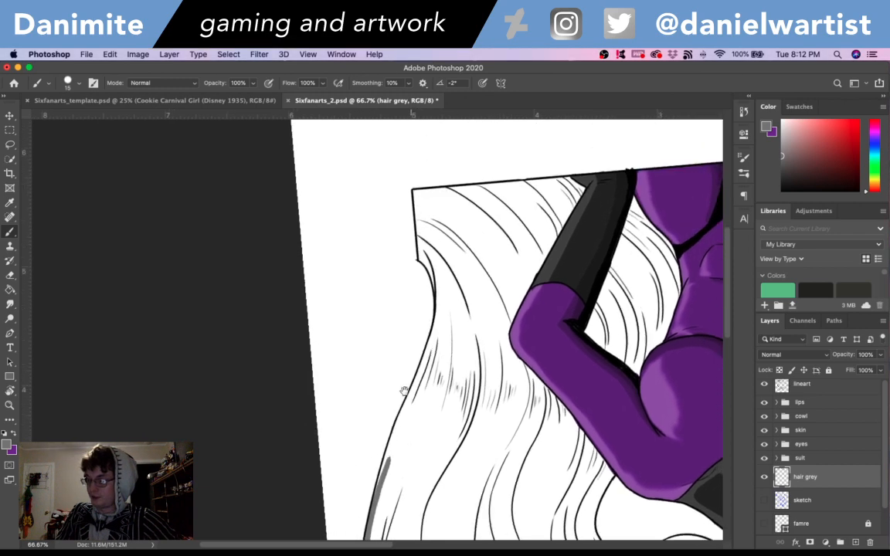
drag(376, 475, 434, 337)
mouse_move(423, 374)
mouse_down()
mouse_move(439, 305)
mouse_move(430, 349)
mouse_move(432, 243)
mouse_move(437, 309)
mouse_move(415, 198)
mouse_up()
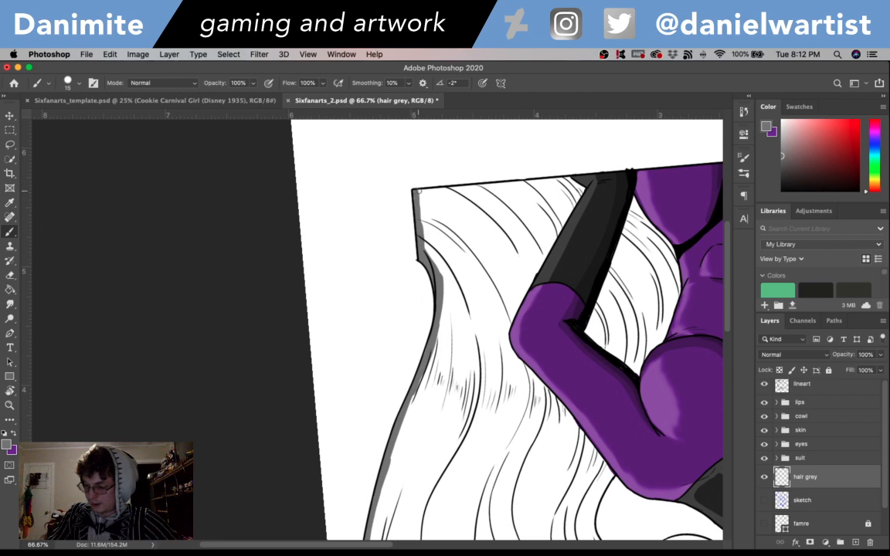
- Brush grey along the hair's straight bottom edge and along the outside of the glove up to the elbow
key(r)
drag(438, 361, 496, 354)
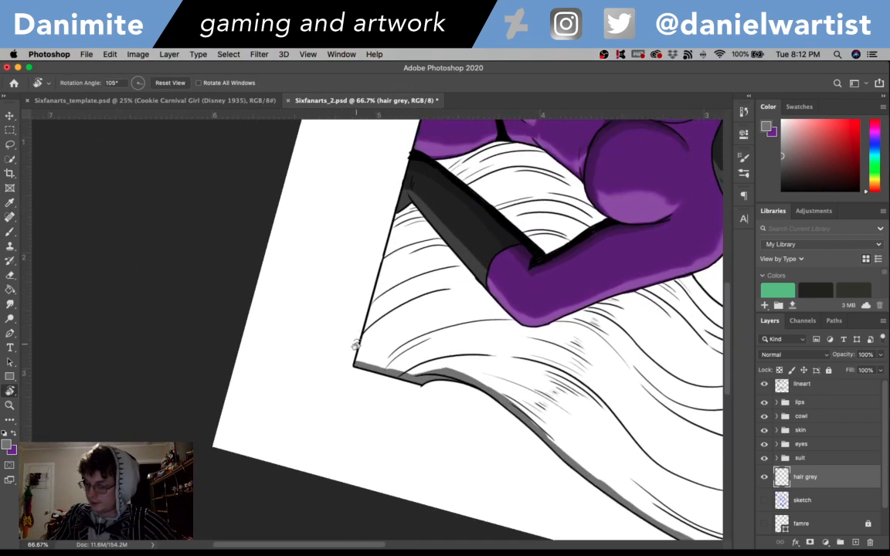
key(b)
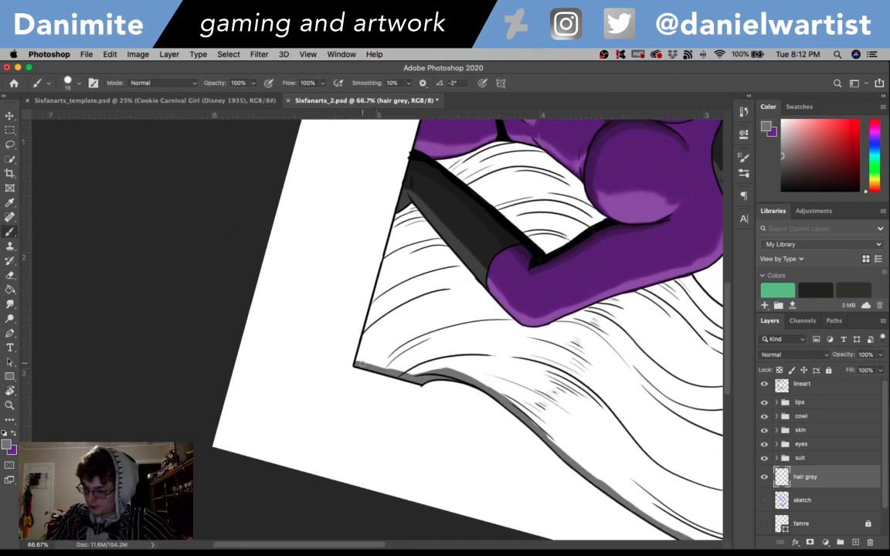
drag(361, 364, 393, 229)
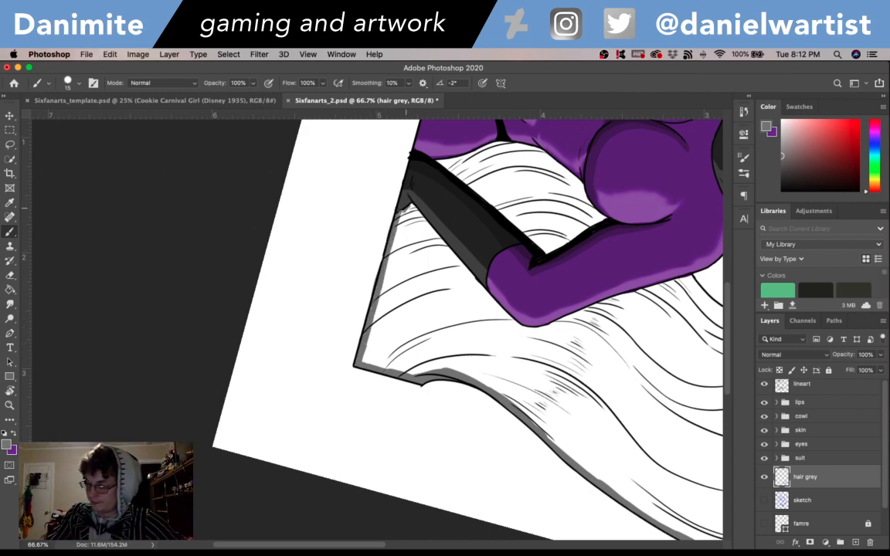
mouse_move(414, 207)
mouse_down()
mouse_move(472, 285)
mouse_move(464, 269)
mouse_move(479, 287)
mouse_up()
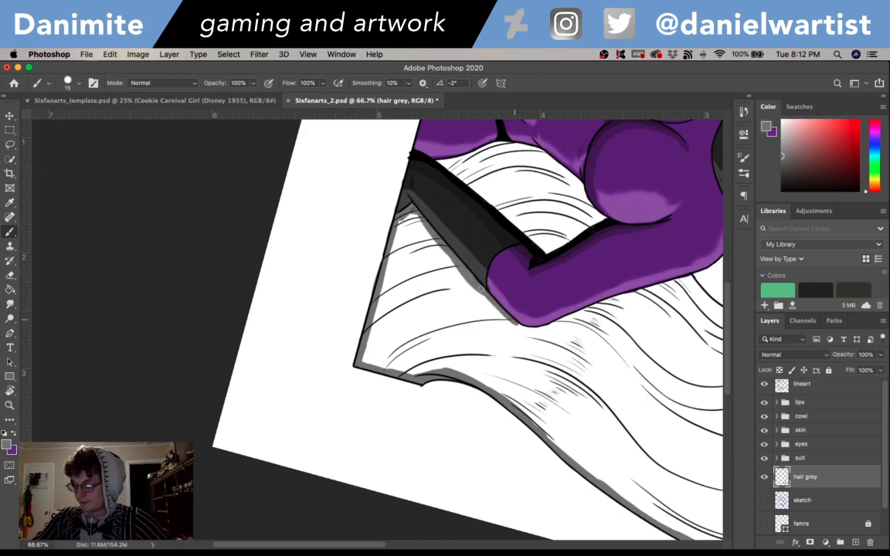
- Outline the hair gap between the bent arm and the torso in grey and fill it with the same grey
scroll(463, 286, up, 5)
scroll(464, 286, right, 4)
mouse_move(355, 276)
mouse_down()
mouse_move(346, 272)
mouse_move(378, 304)
mouse_move(366, 281)
mouse_move(406, 261)
mouse_move(441, 263)
mouse_move(409, 259)
mouse_move(461, 277)
mouse_move(488, 307)
mouse_up()
mouse_move(439, 279)
mouse_down()
mouse_move(458, 304)
mouse_move(432, 275)
mouse_up()
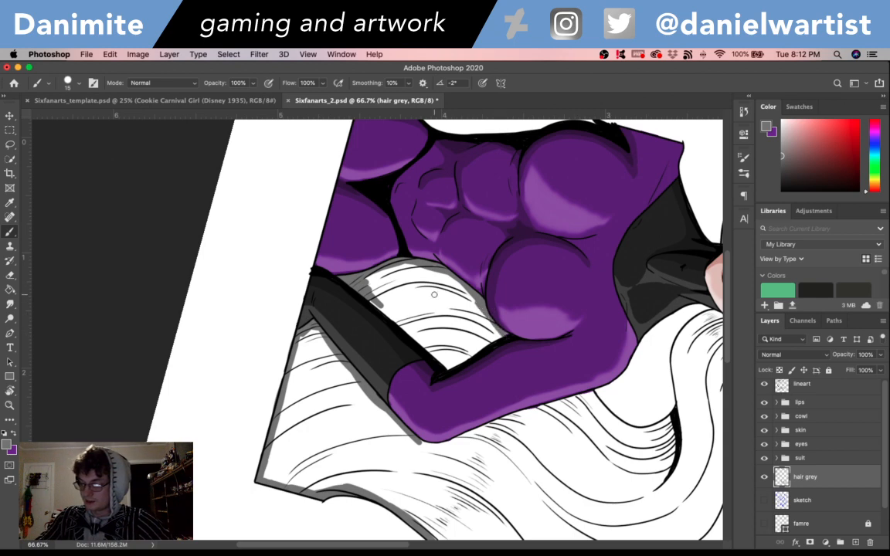
drag(334, 268, 452, 371)
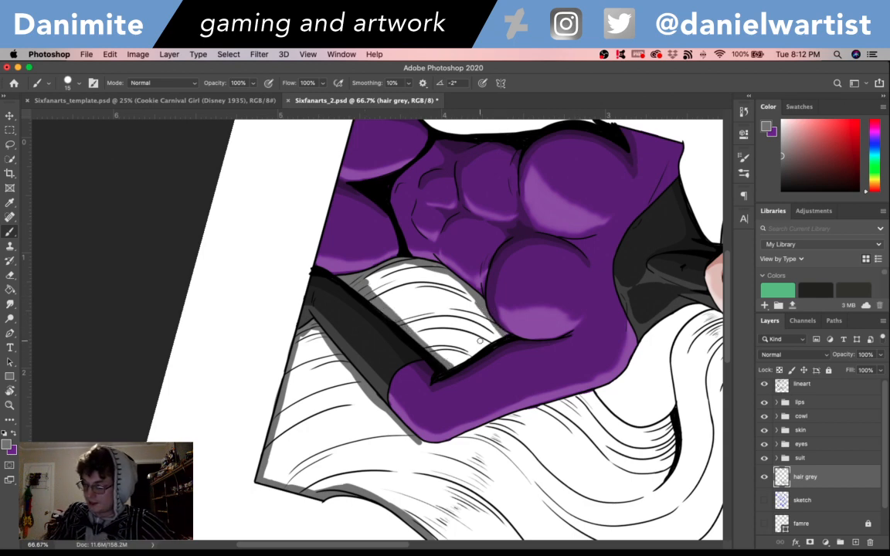
mouse_move(493, 342)
mouse_down()
mouse_move(470, 354)
mouse_move(487, 348)
mouse_up()
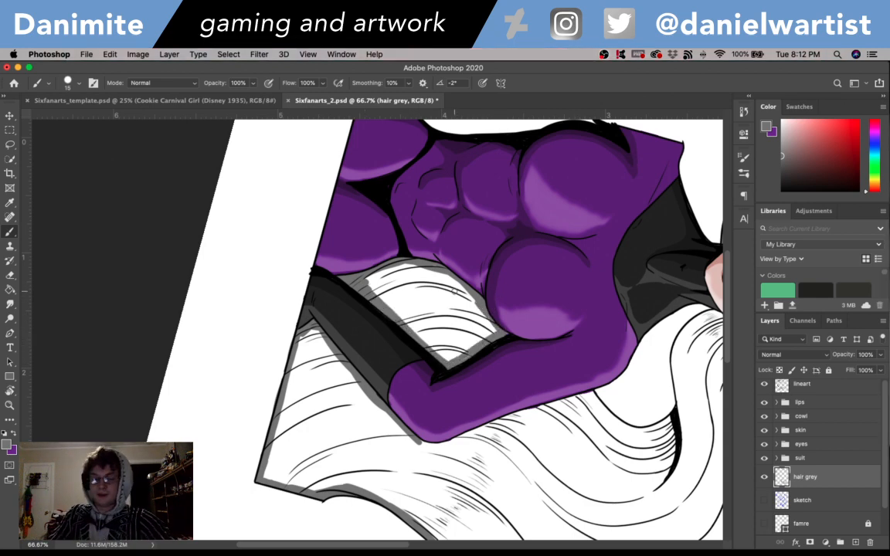
key(g)
click(416, 286)
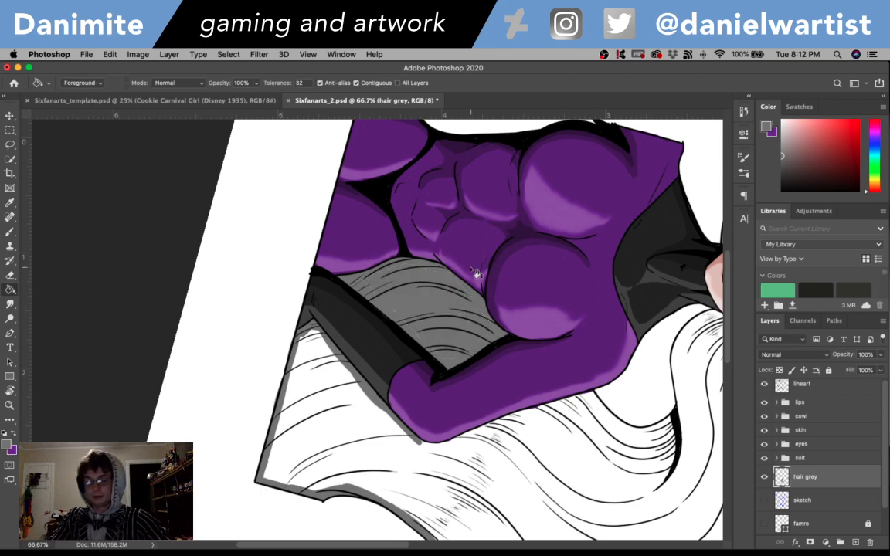
- Brush the grey edge along the inner hair curve from the shoulder up to the neck and around the cowl
key(b)
mouse_move(578, 376)
mouse_down()
mouse_move(441, 348)
mouse_move(437, 369)
mouse_move(452, 382)
mouse_move(494, 393)
mouse_up()
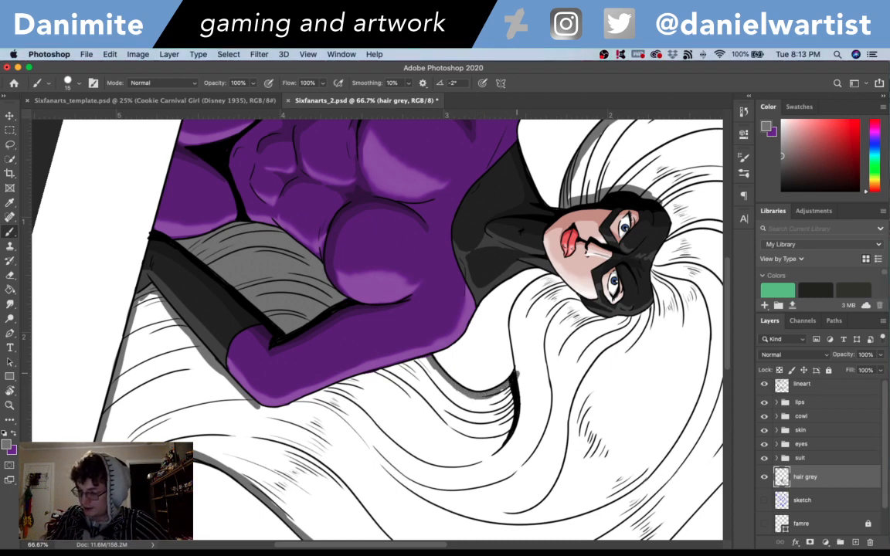
drag(519, 375, 512, 317)
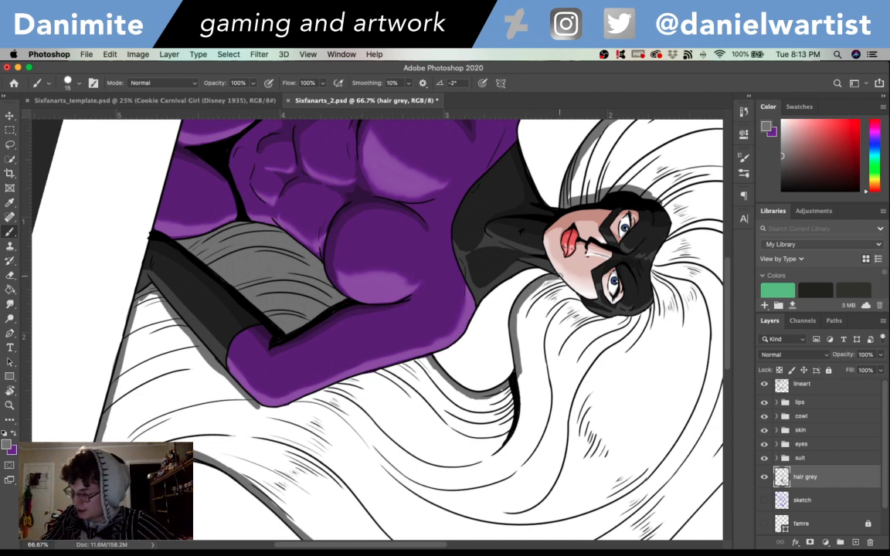
mouse_move(562, 279)
mouse_down()
mouse_move(590, 312)
mouse_move(629, 319)
mouse_move(654, 300)
mouse_move(669, 219)
mouse_up()
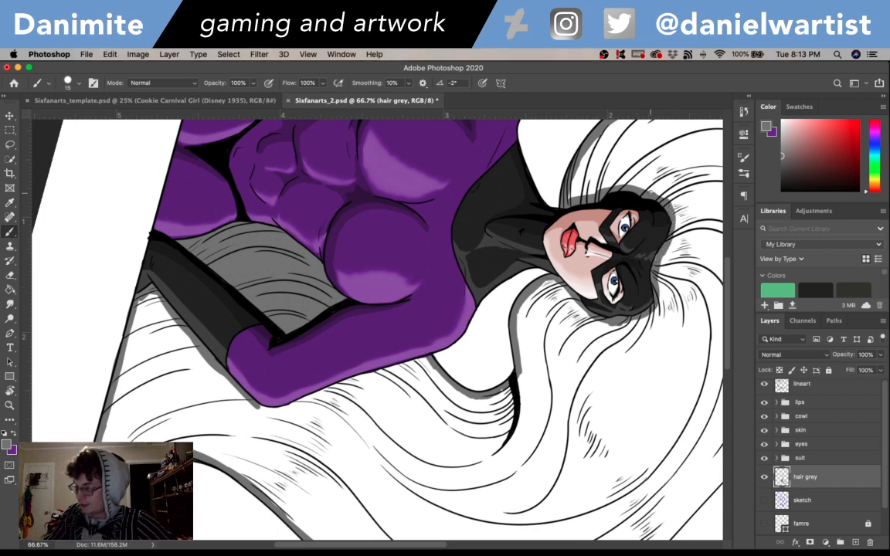
- Try to fill the outlined hair with grey and undo the fill
scroll(636, 340, down, 3)
scroll(635, 340, right, 4)
key(g)
click(648, 344)
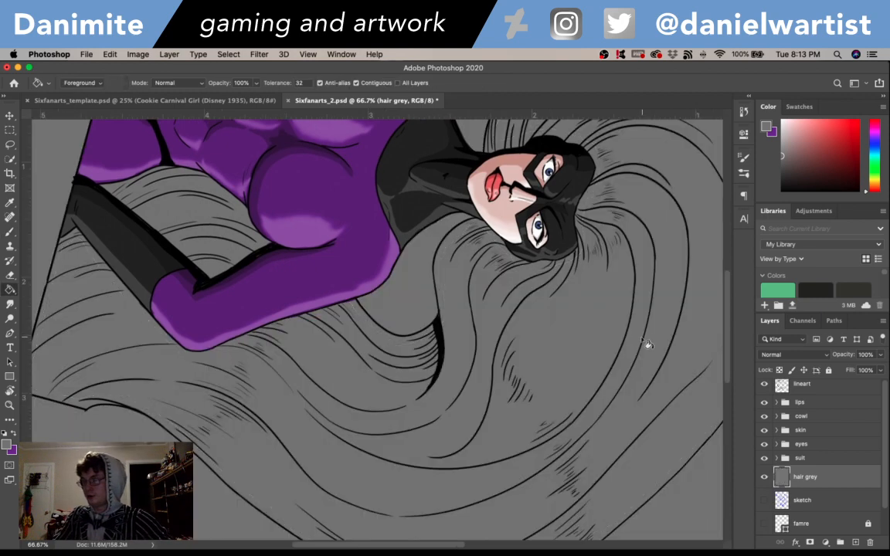
key(super+z)
- Close the grey outline along the sleeve from elbow to shoulder and fill the whole hair with grey
mouse_move(649, 309)
mouse_down()
mouse_move(608, 465)
mouse_move(609, 396)
mouse_move(630, 387)
mouse_move(680, 318)
mouse_up()
key(b)
mouse_move(172, 332)
mouse_down()
mouse_move(224, 343)
mouse_move(364, 294)
mouse_up()
key(g)
click(535, 348)
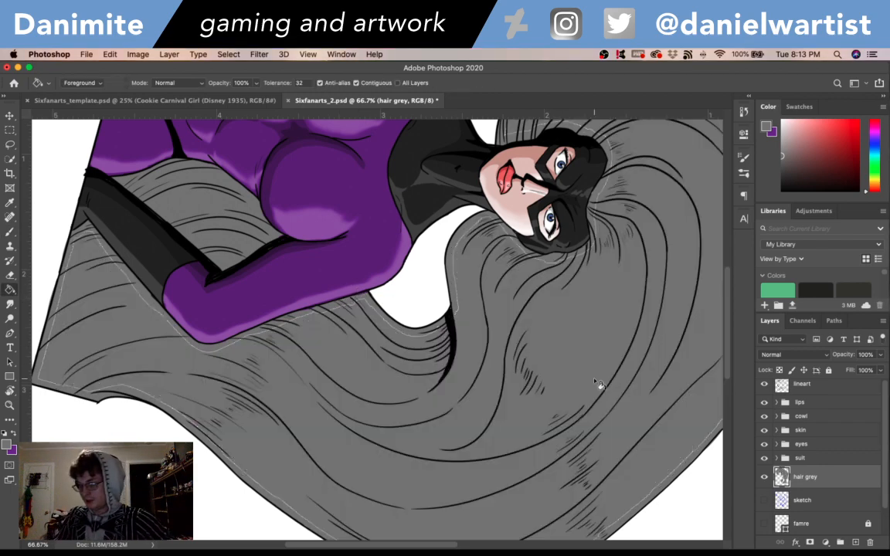
- Turn on the famre layer to show the frame behind the figure and save the document
key(r)
mouse_move(619, 358)
mouse_down()
mouse_move(628, 348)
mouse_move(590, 243)
mouse_move(358, 169)
mouse_up()
key(g)
drag(441, 233, 458, 173)
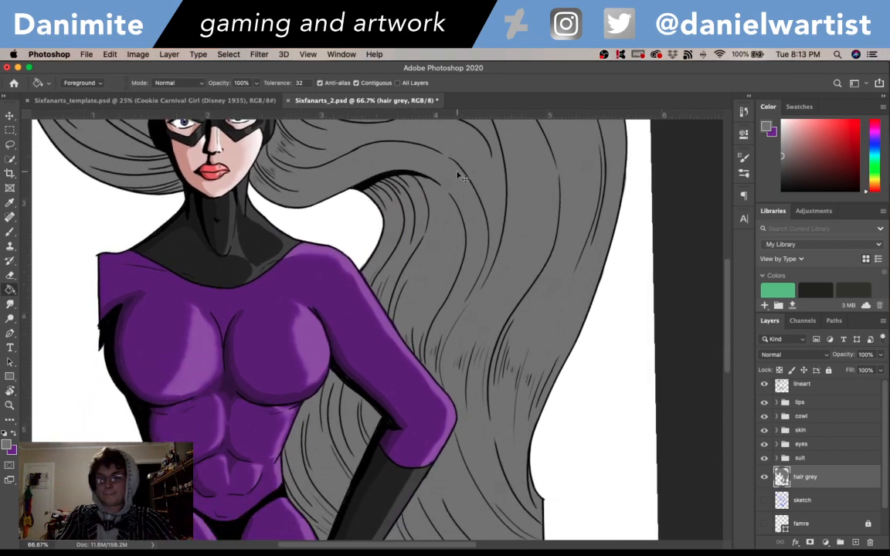
key(super+minus)
key(super+minus)
drag(338, 206, 479, 420)
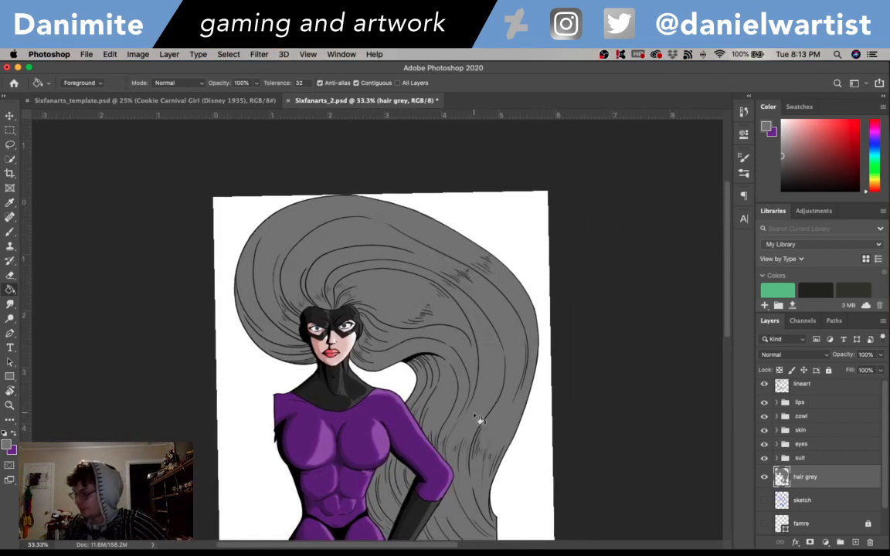
click(764, 524)
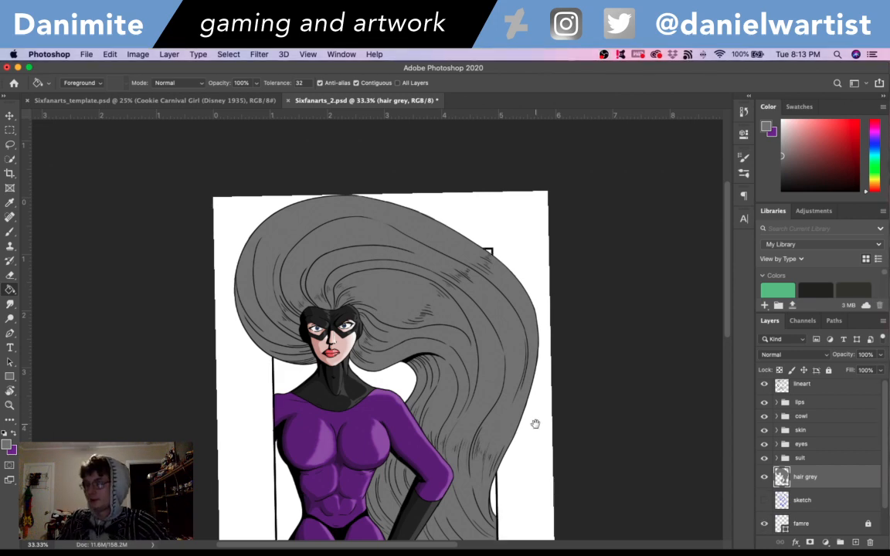
drag(536, 423, 553, 351)
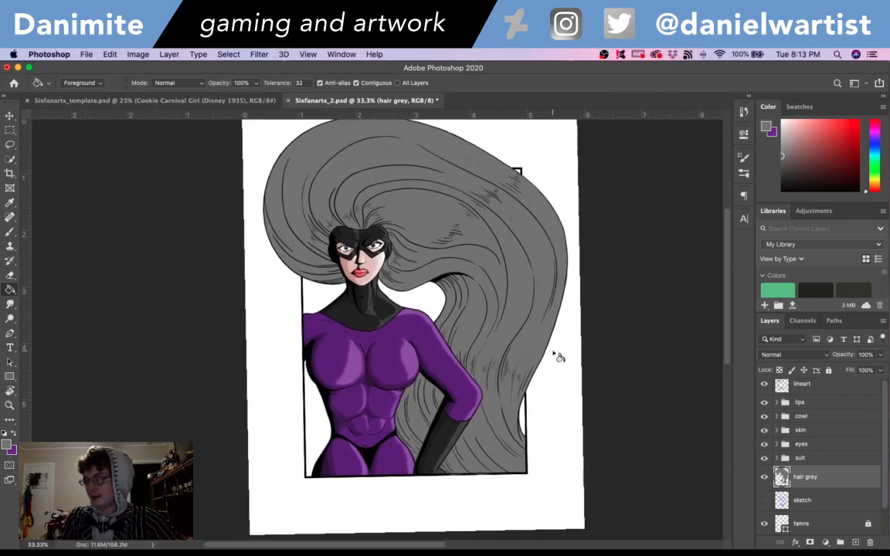
key(super+s)
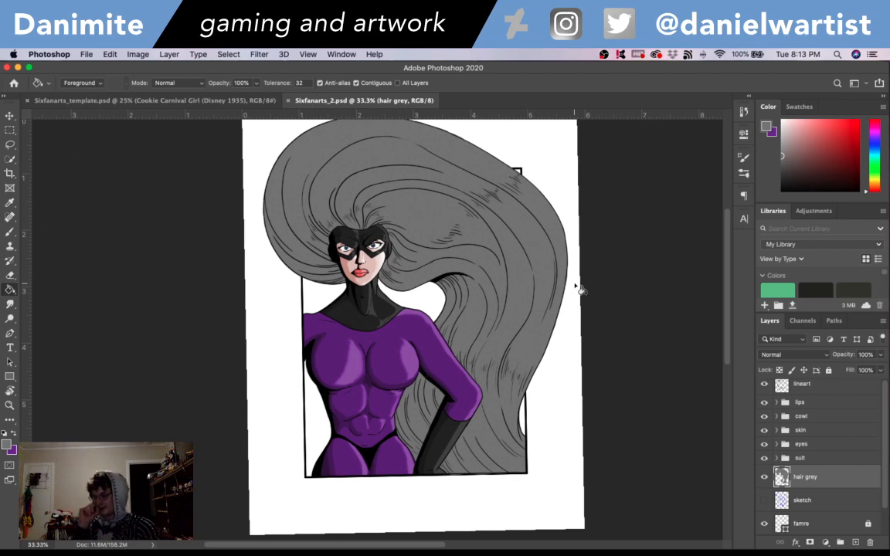
scroll(656, 239, up, 5)
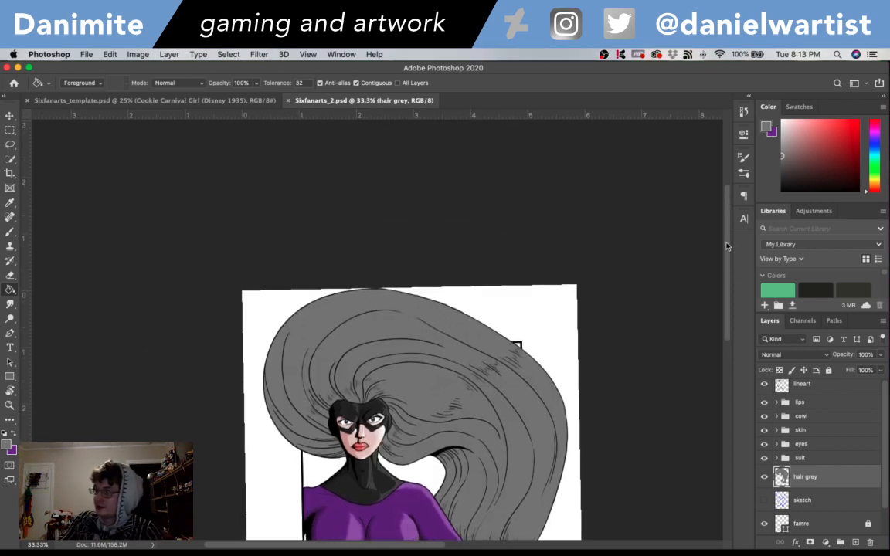
- Straighten the rotated canvas view and load the outline of the hair grey layer as a selection
scroll(657, 239, down, 3)
scroll(732, 282, down, 3)
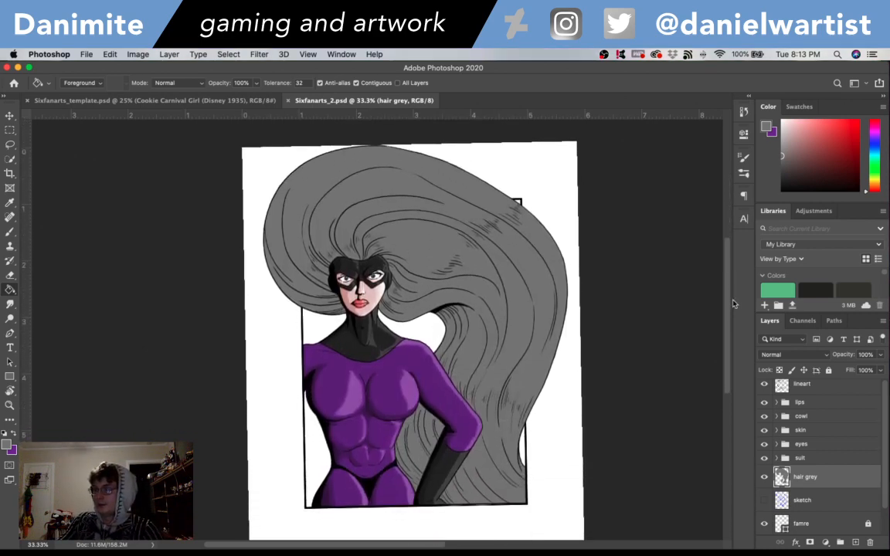
key(super+equal)
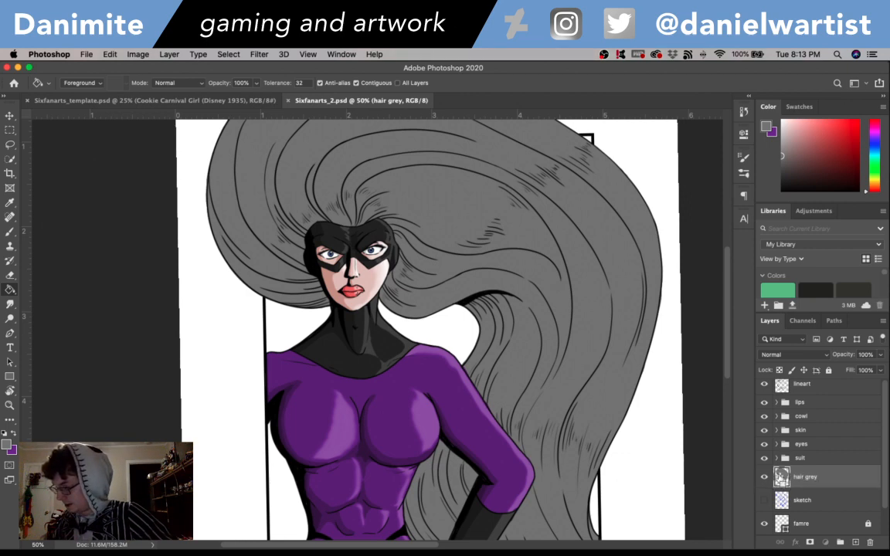
scroll(656, 317, down, 5)
drag(730, 379, 730, 370)
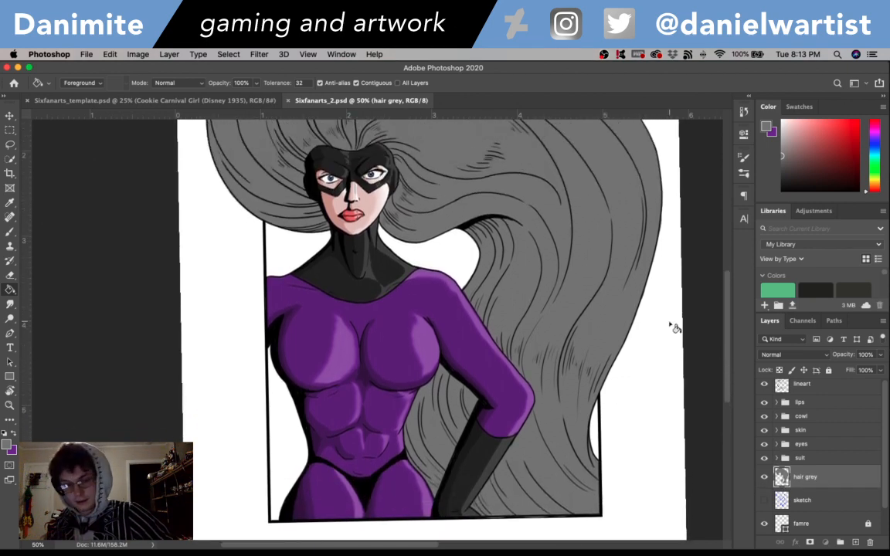
key(r)
drag(635, 312, 638, 318)
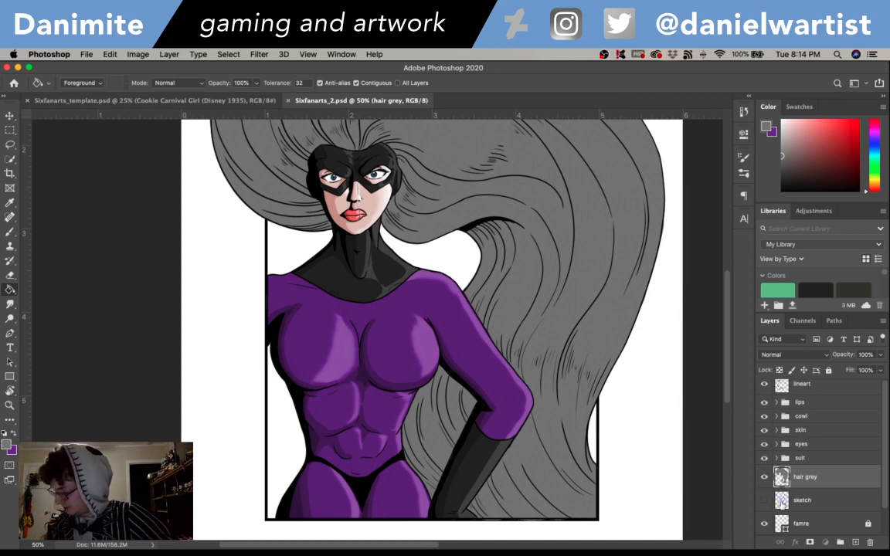
super+click(782, 477)
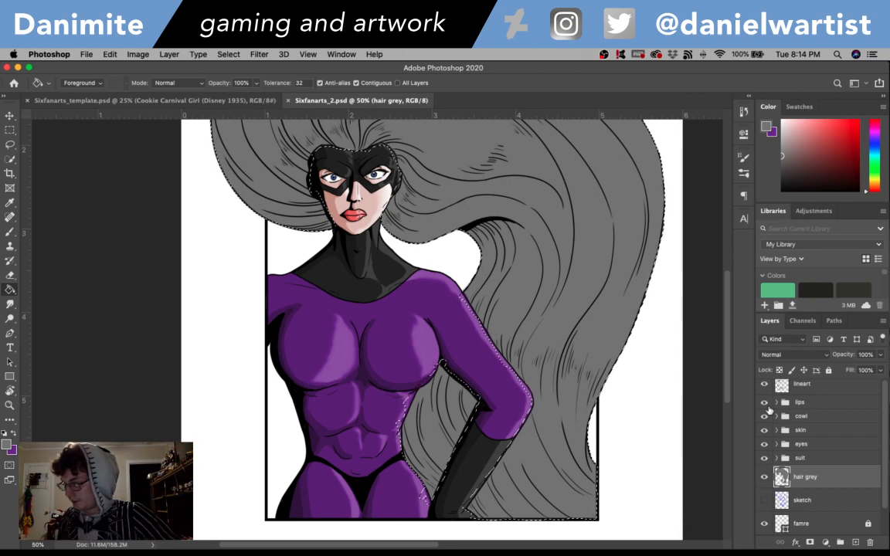
- Add a new layer named "hair dark" above the hair grey layer and save the document
key(super+shift+n)
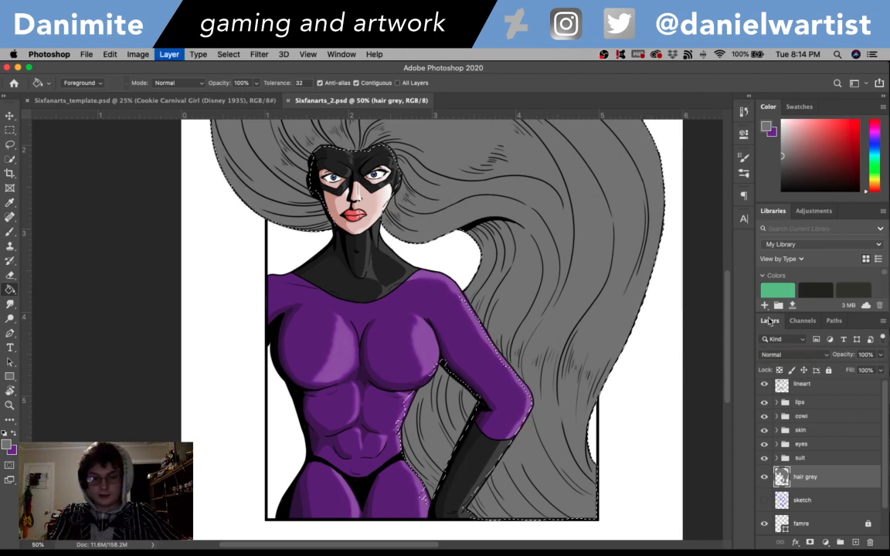
text(hair da)
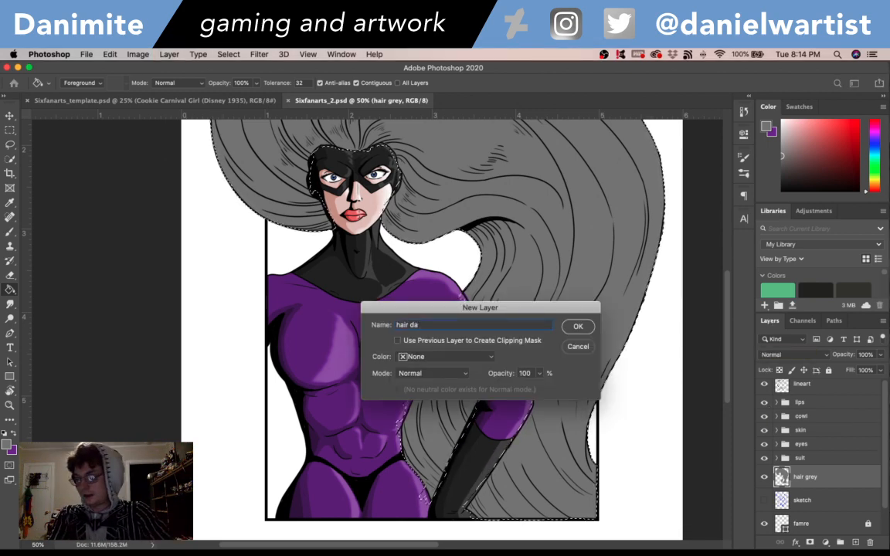
text(rk)
key(Return)
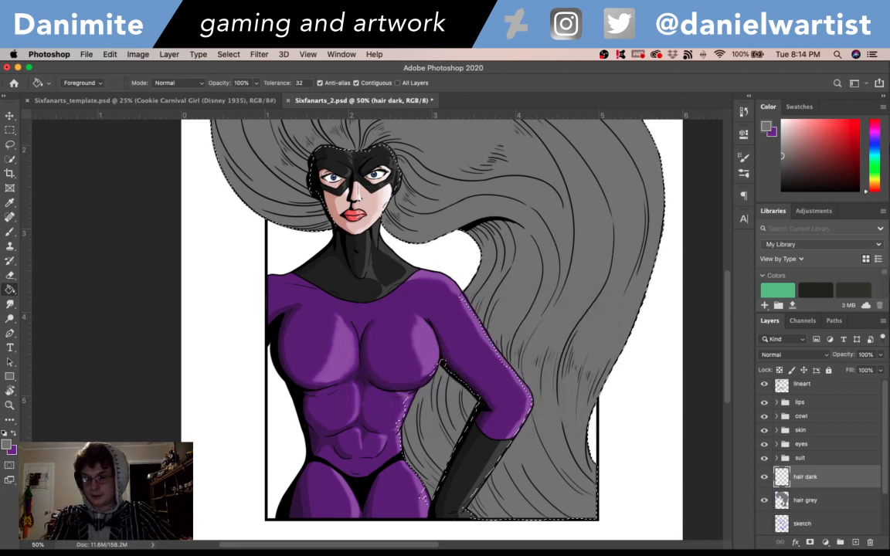
key(super+equal)
key(super+s)
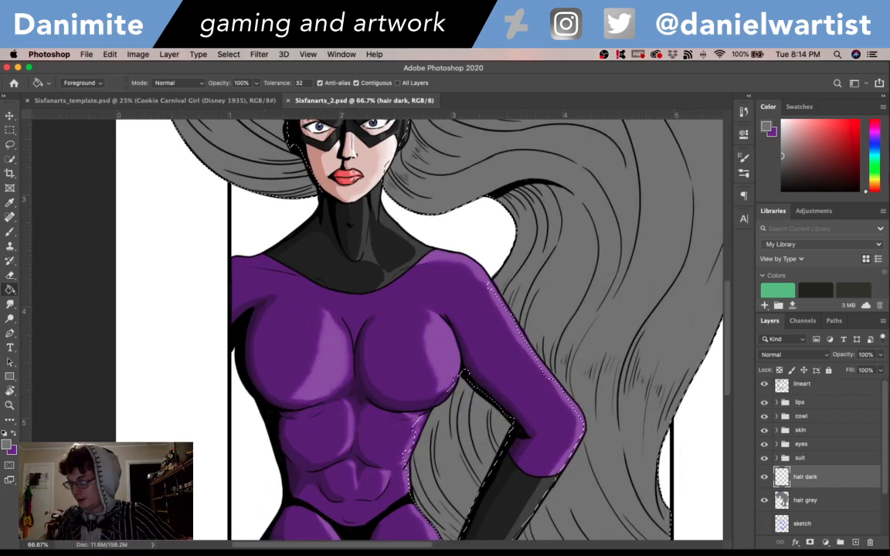
- Set the foreground color to the darker grey 565656 and switch to the Brush tool
scroll(657, 242, up, 6)
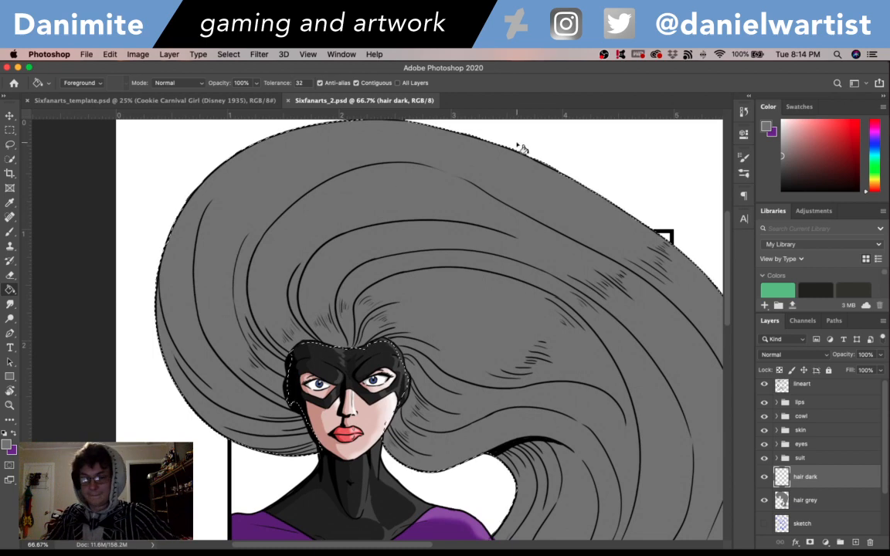
key(i)
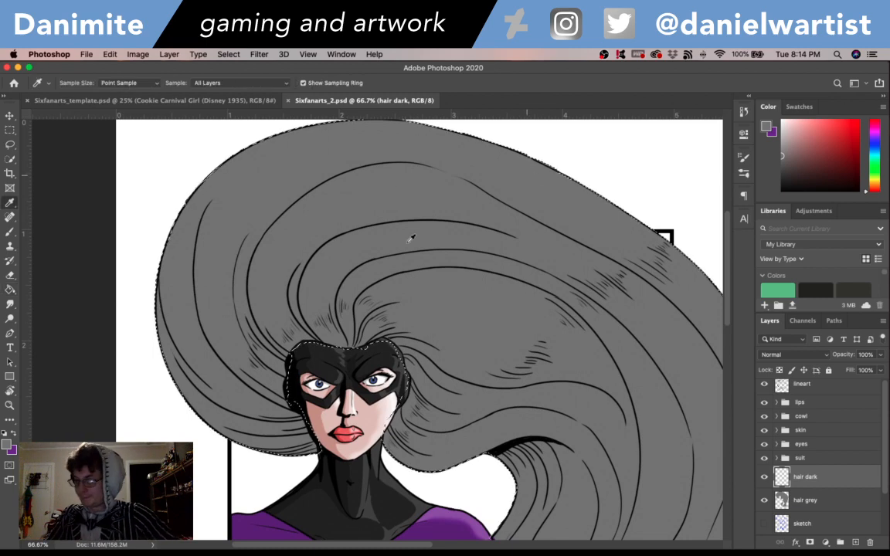
click(8, 445)
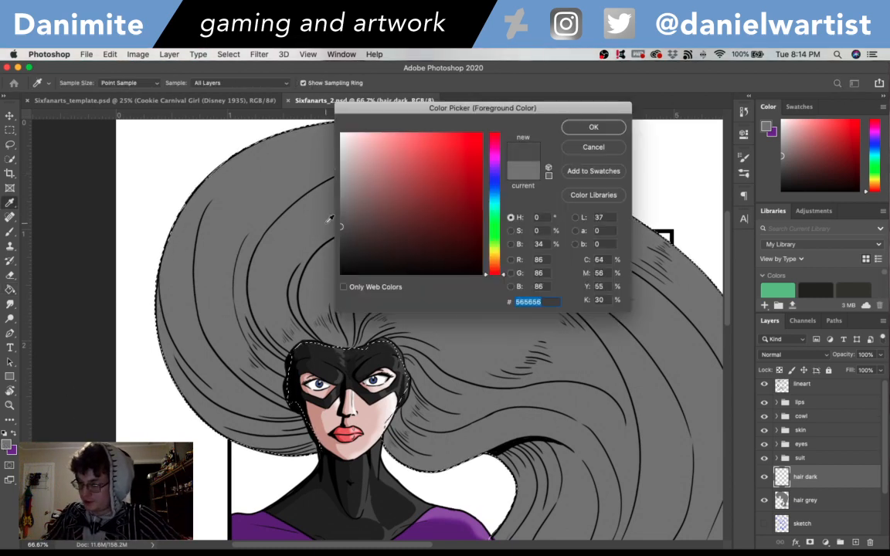
click(594, 127)
key(b)
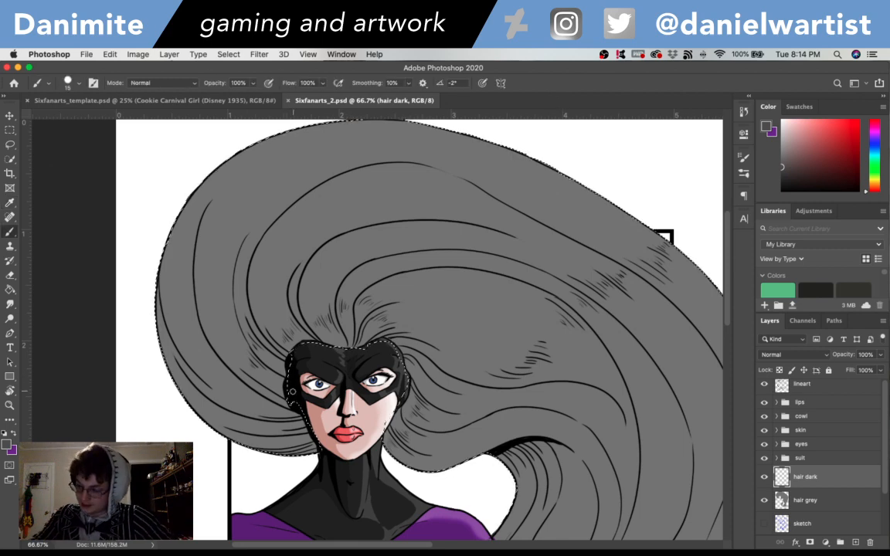
- Brush a dark grey shadow inside the selected hair, along the long strand line curving from the cowl's left edge up the outer side
mouse_move(287, 399)
mouse_down()
mouse_move(230, 360)
mouse_move(295, 407)
mouse_move(190, 303)
mouse_move(279, 401)
mouse_move(234, 367)
mouse_move(290, 405)
mouse_move(222, 352)
mouse_move(202, 316)
mouse_up()
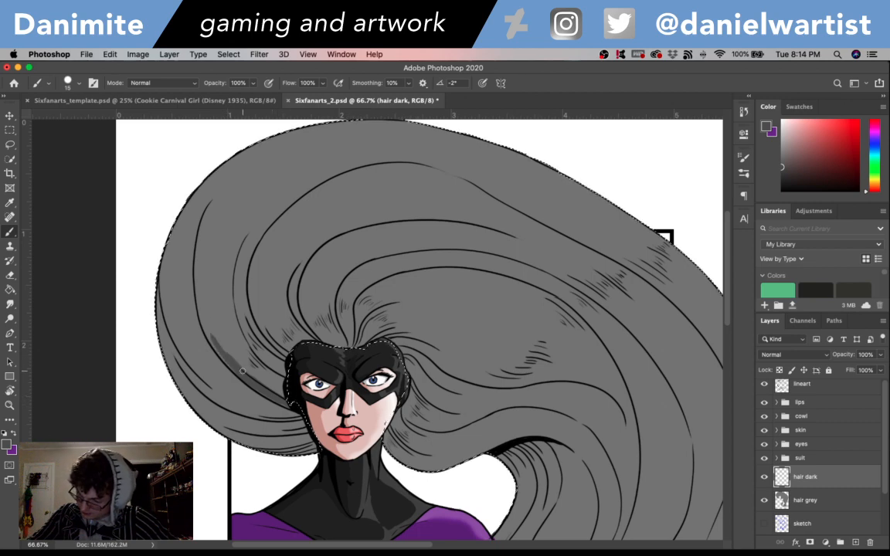
mouse_move(220, 351)
mouse_down()
mouse_move(197, 299)
mouse_move(232, 369)
mouse_move(215, 339)
mouse_up()
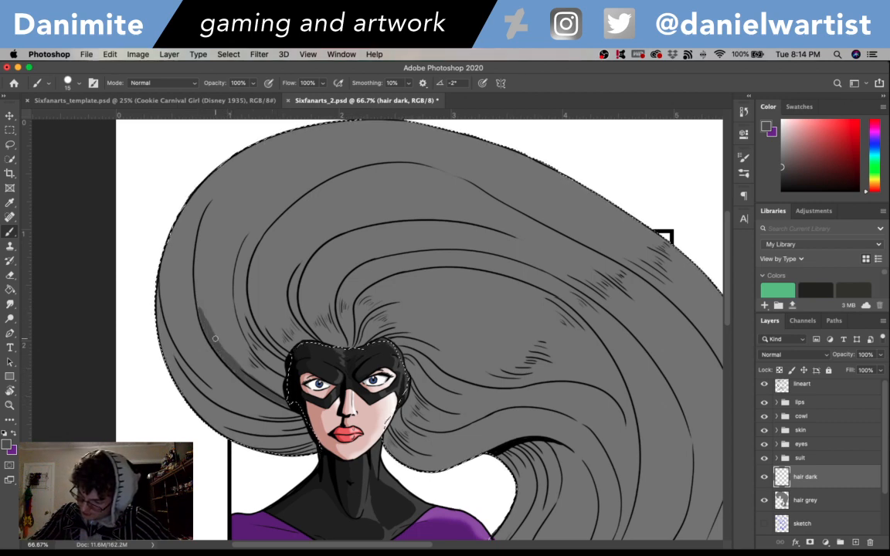
drag(197, 306, 205, 308)
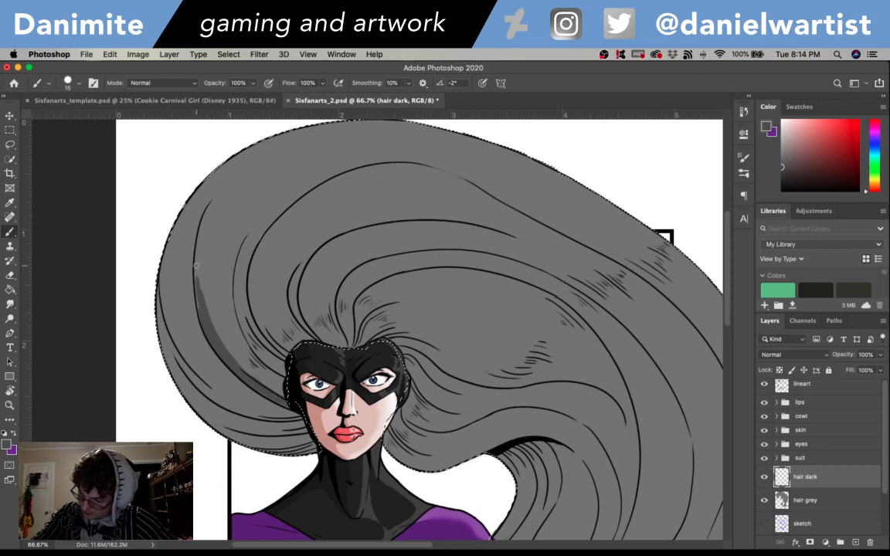
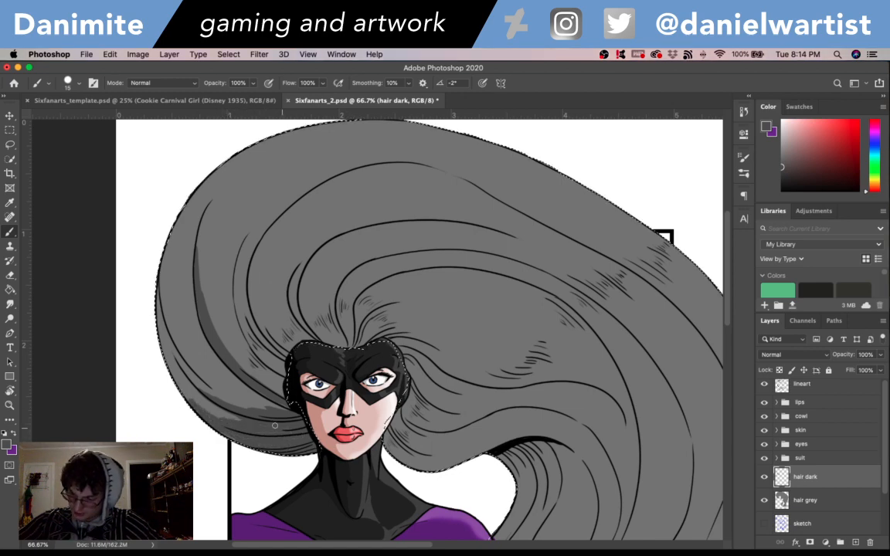
- Brush darker grey shadows along the lower outer hair strands beside the cowl's left edge, undoing a stray stroke
drag(222, 417, 208, 415)
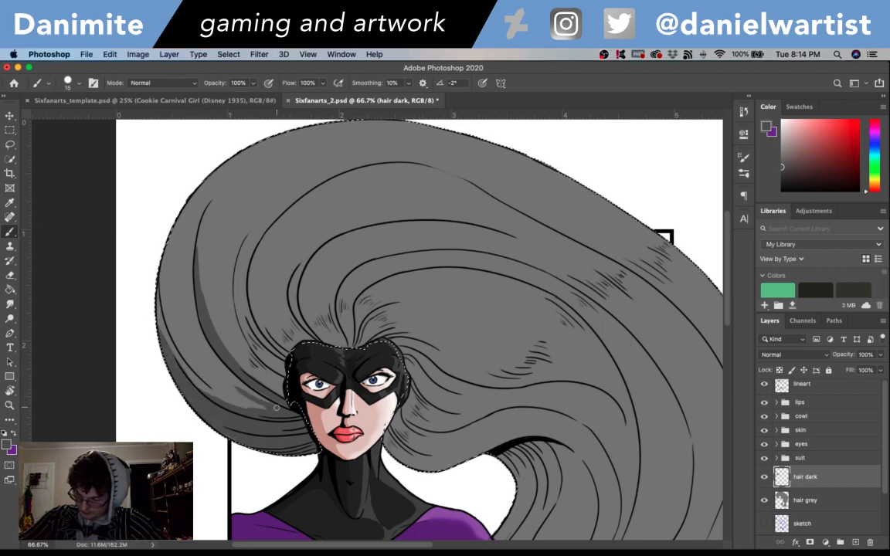
mouse_move(276, 407)
mouse_down()
mouse_move(244, 399)
mouse_move(254, 406)
mouse_move(196, 373)
mouse_move(261, 409)
mouse_move(181, 363)
mouse_up()
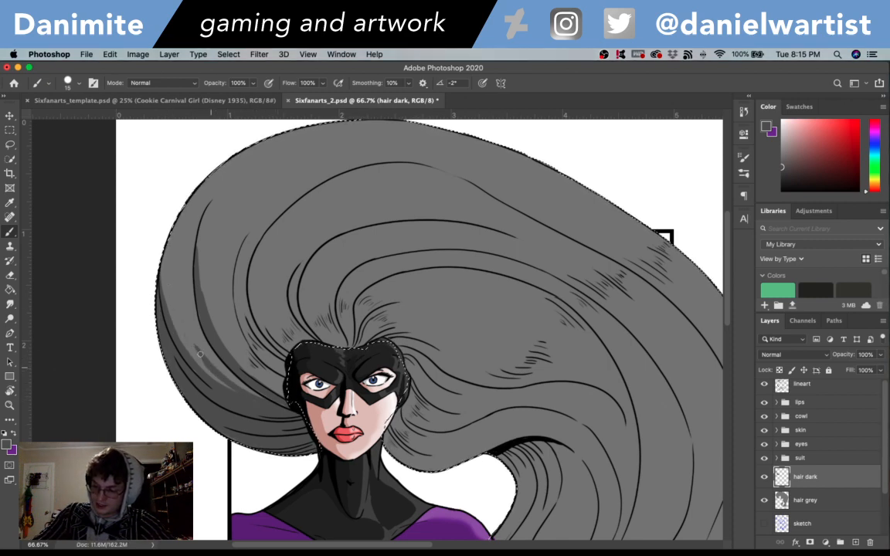
key(super+z)
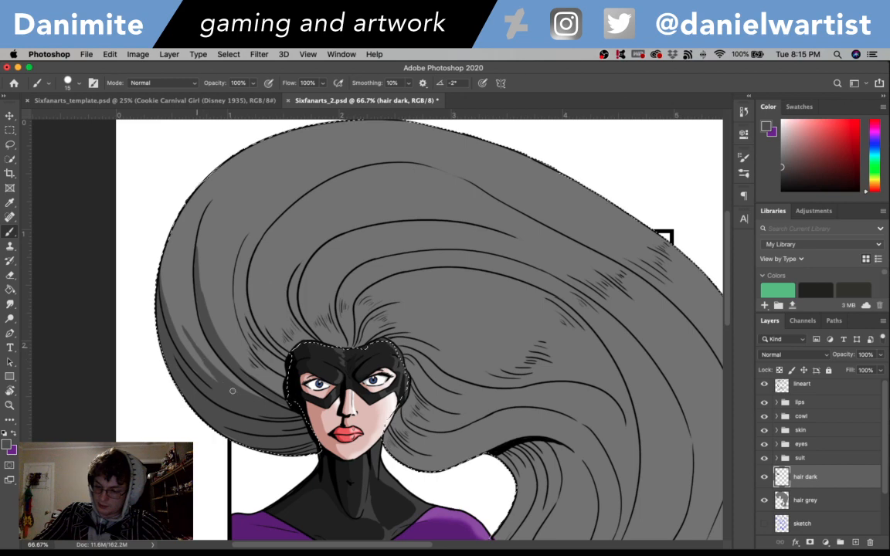
- Brush dark grey shadows along the two neighbouring strand lines that curve upward from the cowl's upper left edge
scroll(338, 327, up, 4)
scroll(338, 327, left, 2)
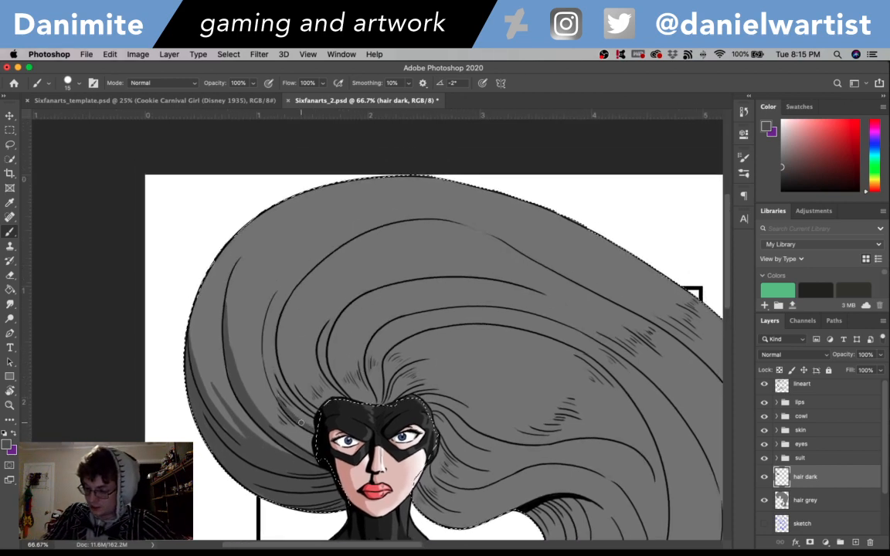
mouse_move(284, 406)
mouse_down()
mouse_move(265, 343)
mouse_move(273, 385)
mouse_move(265, 340)
mouse_move(280, 283)
mouse_move(265, 338)
mouse_move(301, 264)
mouse_up()
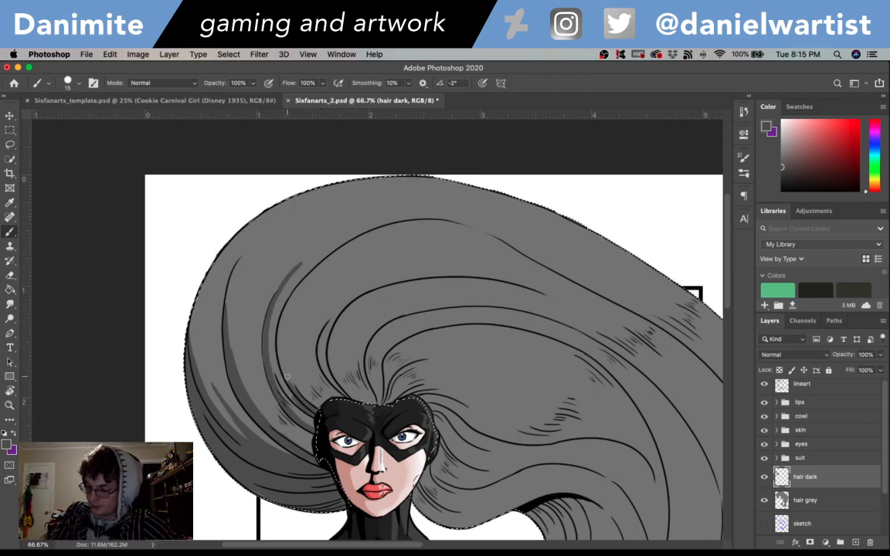
drag(287, 377, 280, 346)
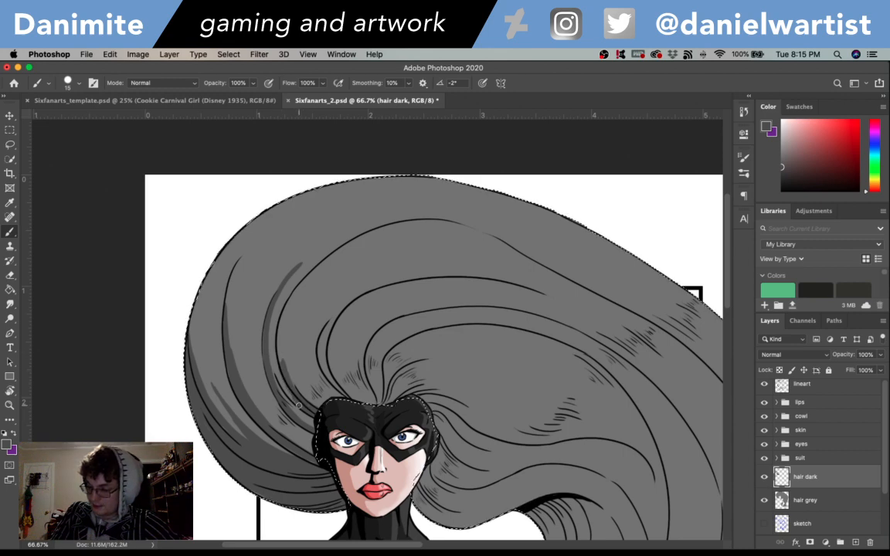
drag(292, 399, 282, 342)
drag(286, 375, 283, 321)
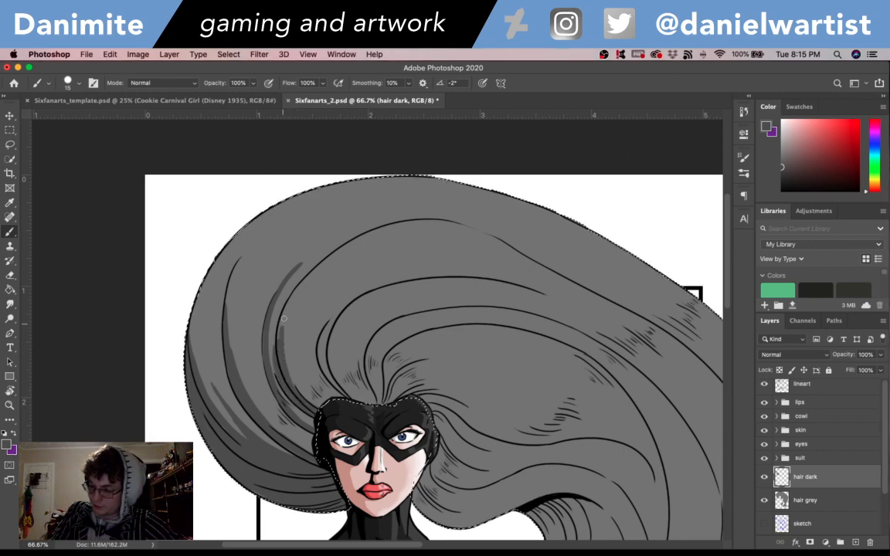
- Extend the dark grey shadow along the inside of the long strand line arching up toward the crown, redoing an unwanted stroke
mouse_move(307, 398)
mouse_down()
mouse_move(287, 370)
mouse_move(283, 320)
mouse_move(264, 265)
mouse_up()
drag(254, 313, 255, 270)
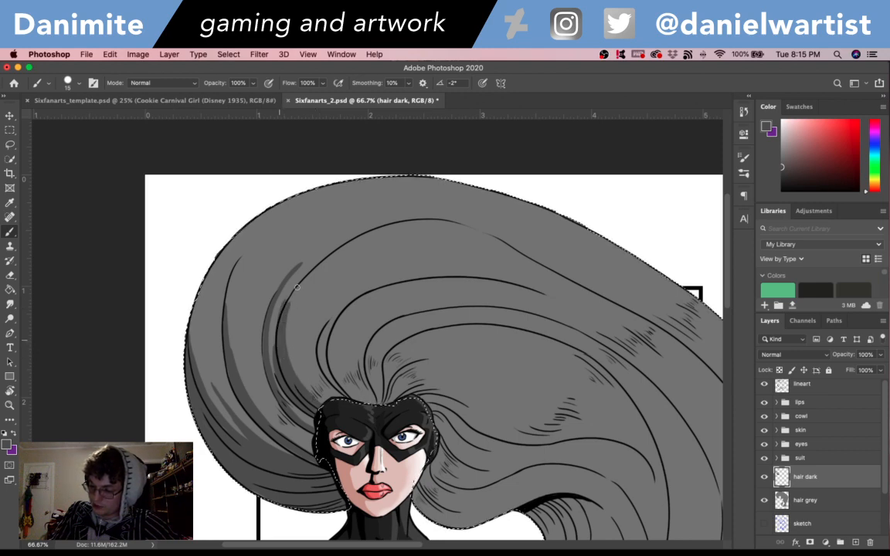
key(super+z)
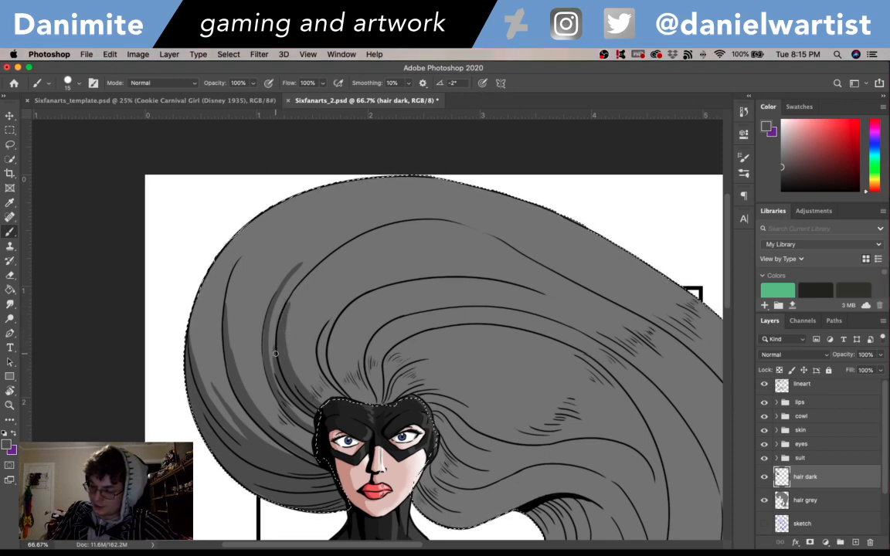
drag(252, 315, 255, 269)
drag(282, 320, 323, 266)
drag(289, 303, 311, 272)
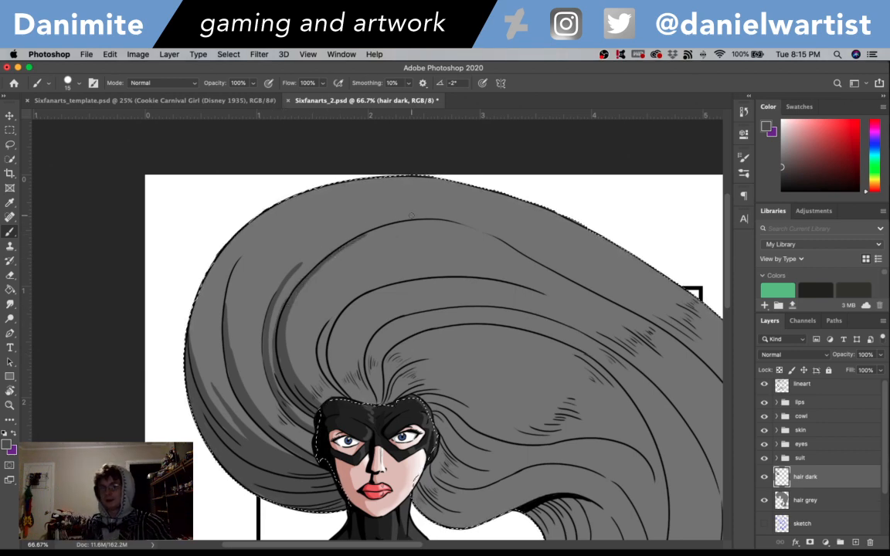
- Rotate the canvas and continue the dark shading up the outer left strands, tapering it toward the top of the hair
scroll(479, 293, up, 3)
key(r)
drag(554, 345, 464, 174)
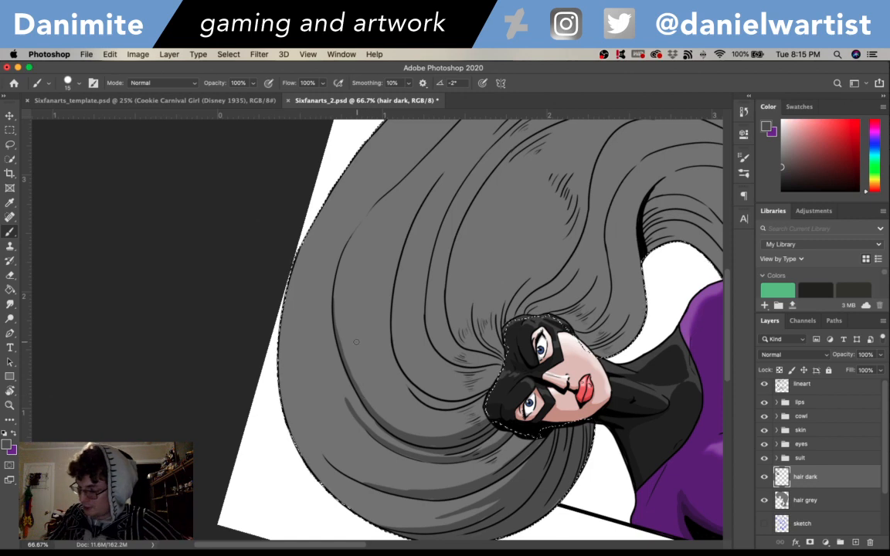
mouse_move(643, 402)
mouse_down()
mouse_move(635, 418)
mouse_move(592, 365)
mouse_move(464, 463)
mouse_move(263, 425)
mouse_up()
key(r)
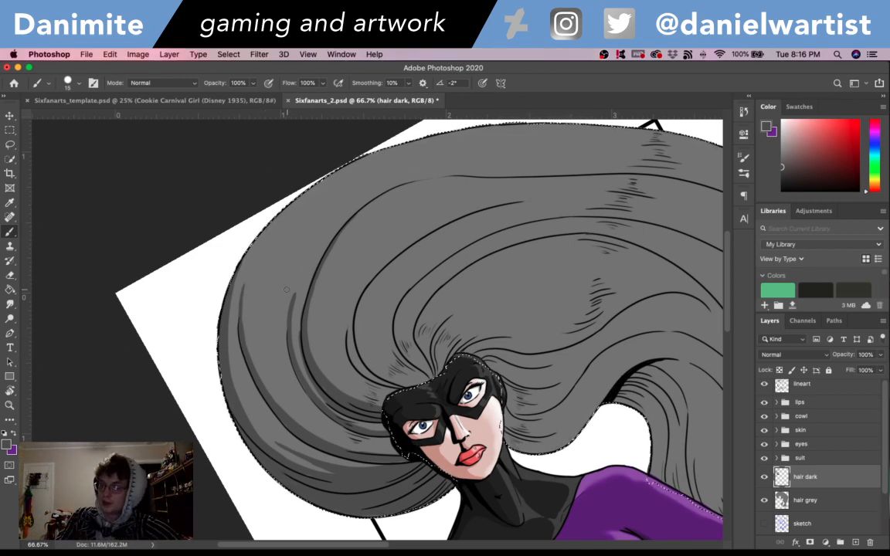
drag(293, 301, 316, 248)
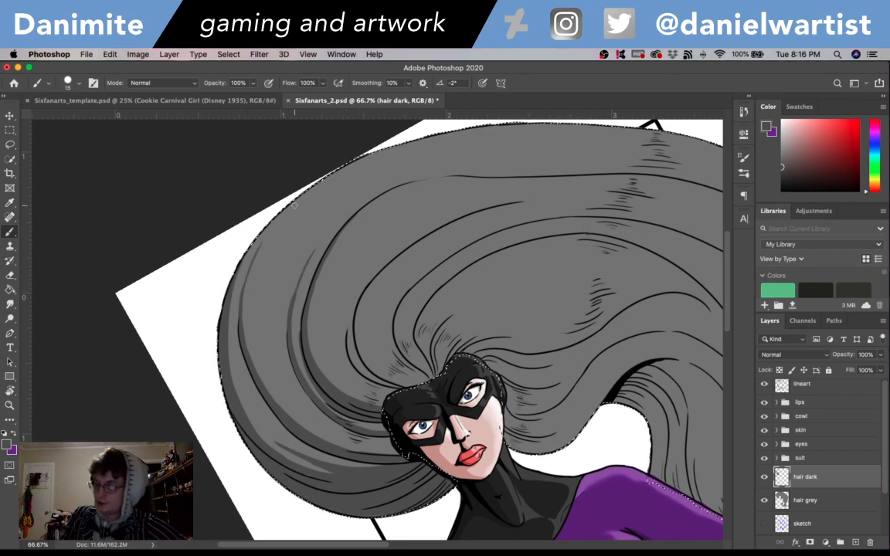
- Shade the curved strand rising from the top of the cowl in dark grey, rotating the canvas to suit and undoing the last stroke
key(r)
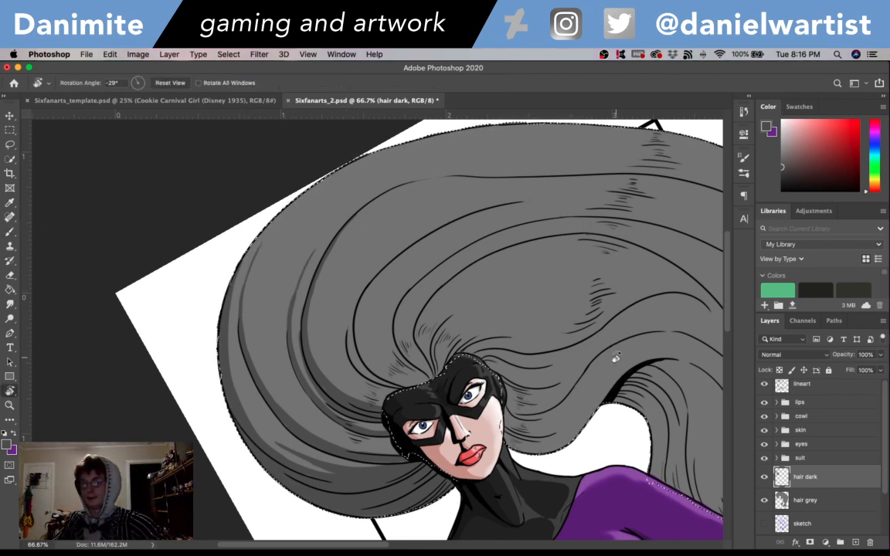
mouse_move(612, 359)
mouse_down()
mouse_move(576, 517)
mouse_move(565, 512)
mouse_move(584, 492)
mouse_up()
key(b)
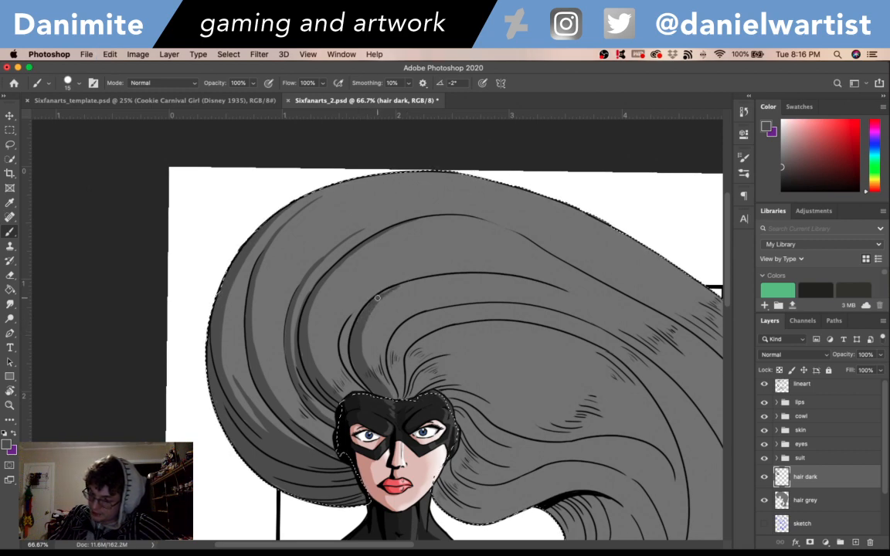
key(r)
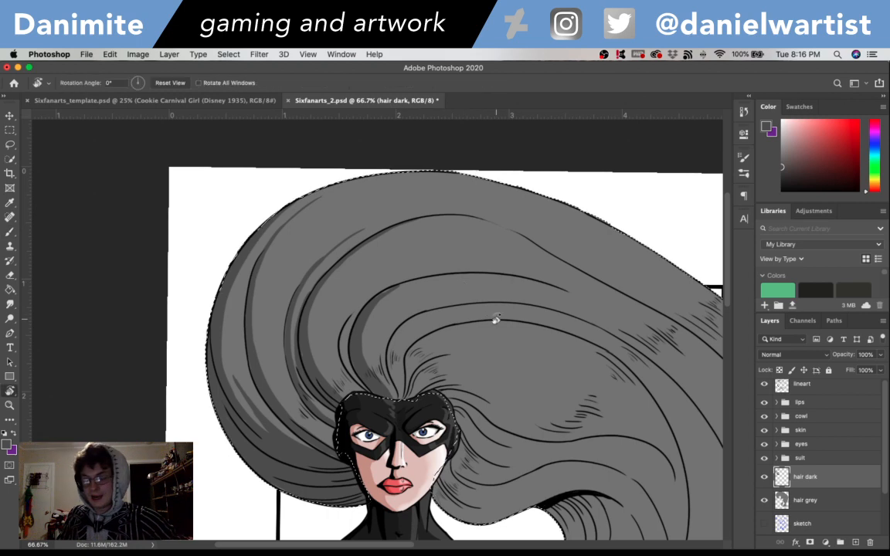
drag(495, 319, 351, 303)
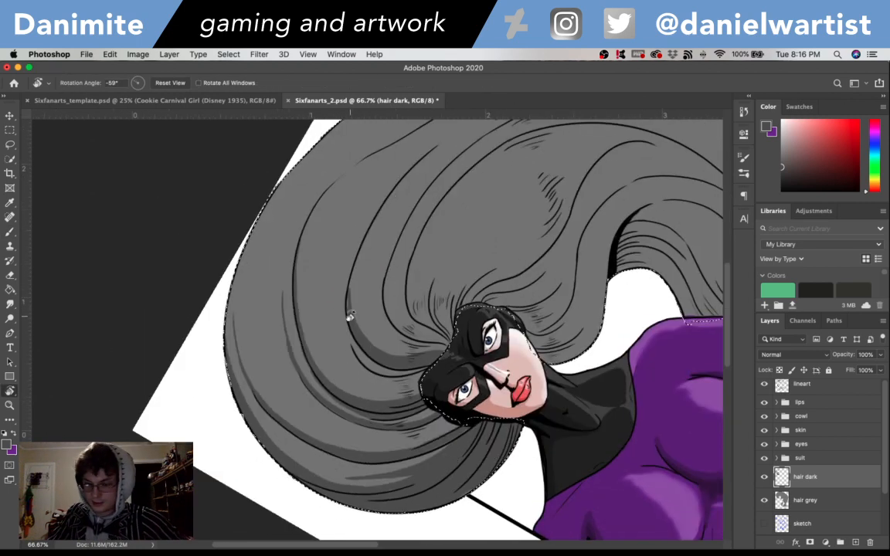
key(b)
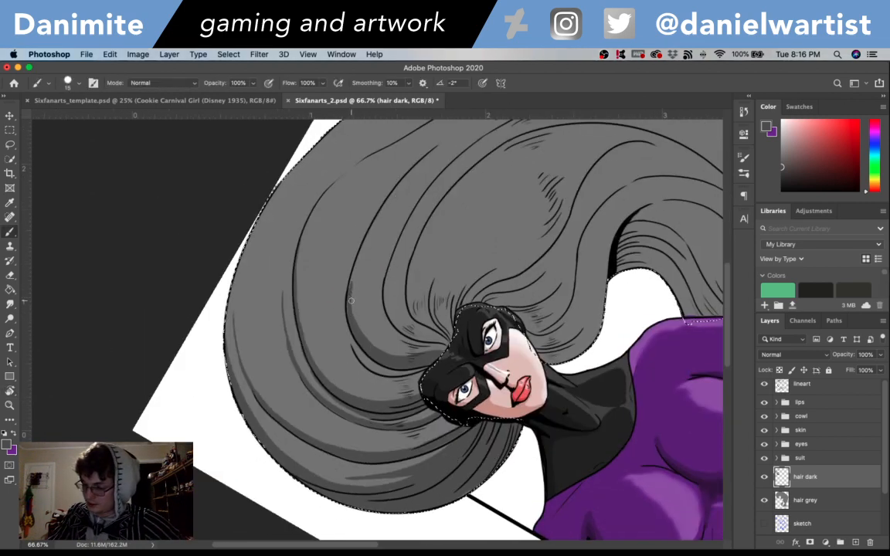
mouse_move(351, 300)
mouse_down()
mouse_move(355, 268)
mouse_move(350, 298)
mouse_up()
key(super+z)
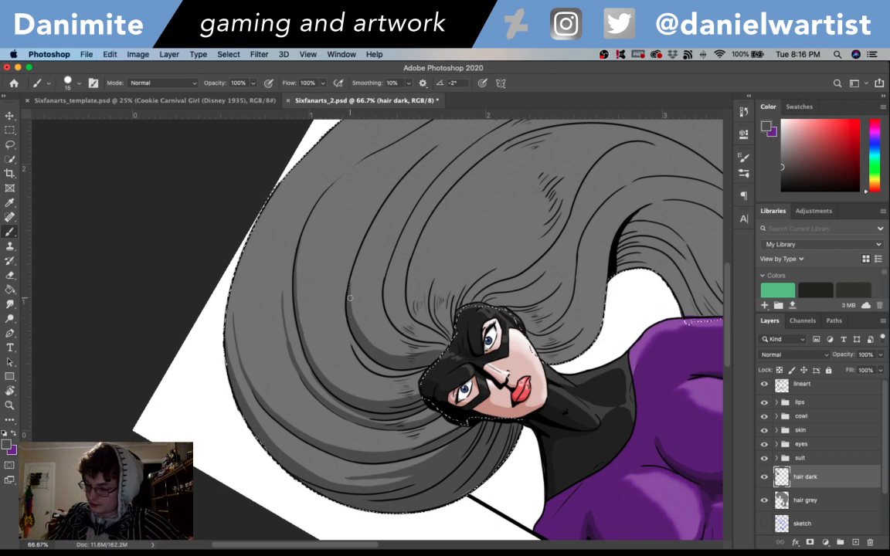
- Brush a dark grey shadow along the underside of the hair lock beside the right cheek and neck
drag(631, 432, 527, 495)
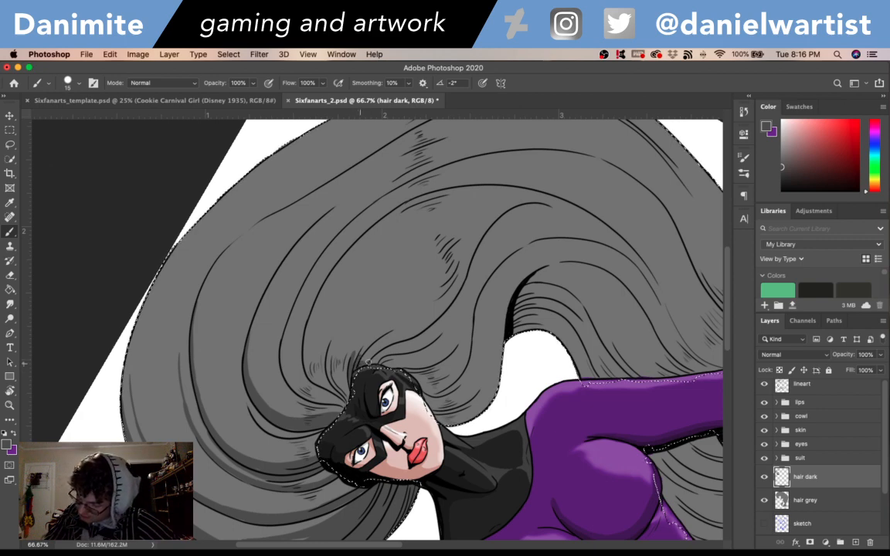
key(r)
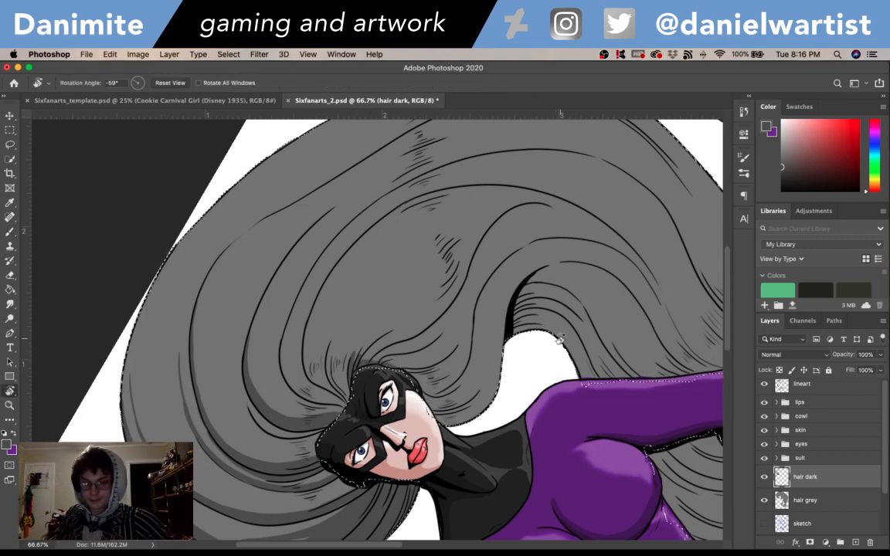
drag(559, 339, 423, 357)
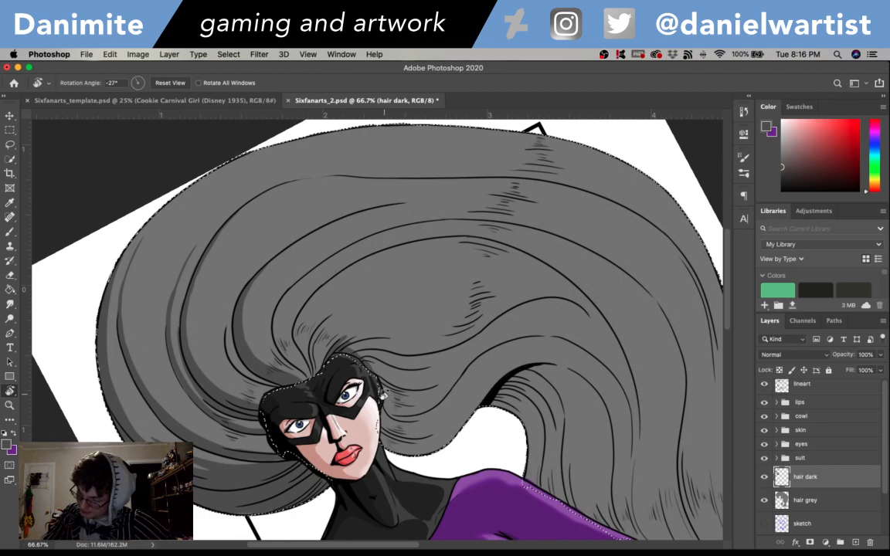
key(b)
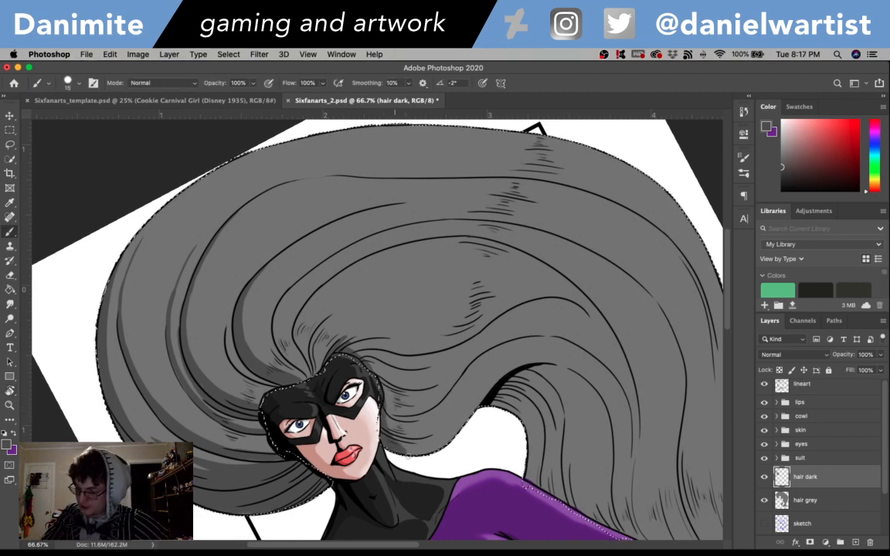
drag(371, 410, 300, 286)
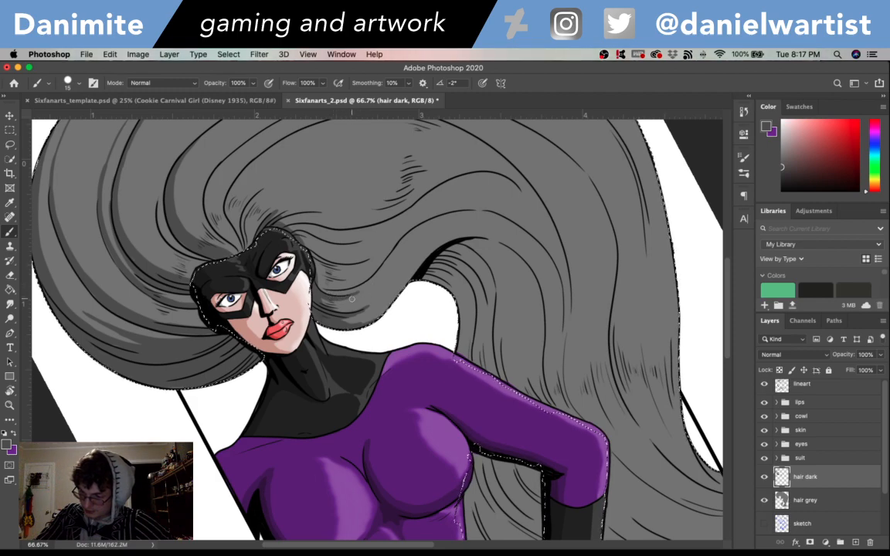
- Continue the lock's underside shadow up to the black fold above the shoulder with the canvas rotated, undoing unsatisfactory strokes
key(r)
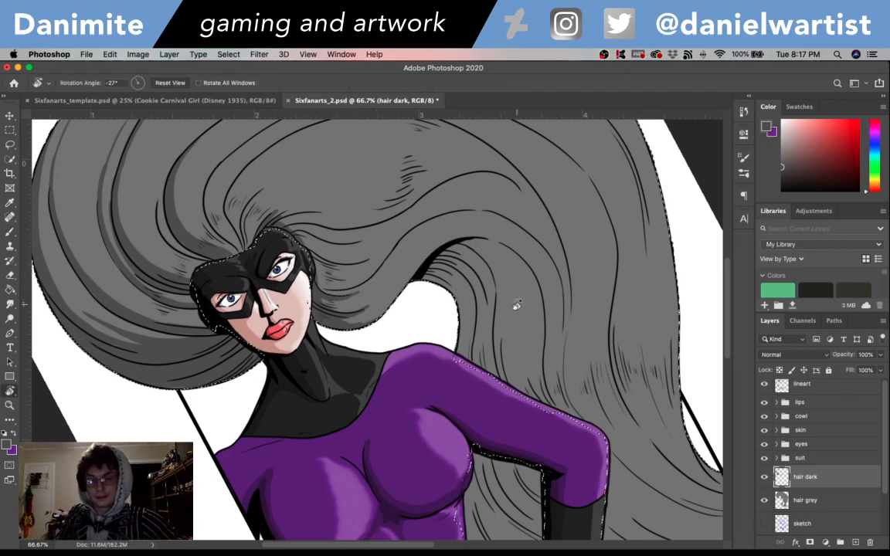
mouse_move(517, 305)
mouse_down()
mouse_move(485, 183)
mouse_move(453, 174)
mouse_up()
key(b)
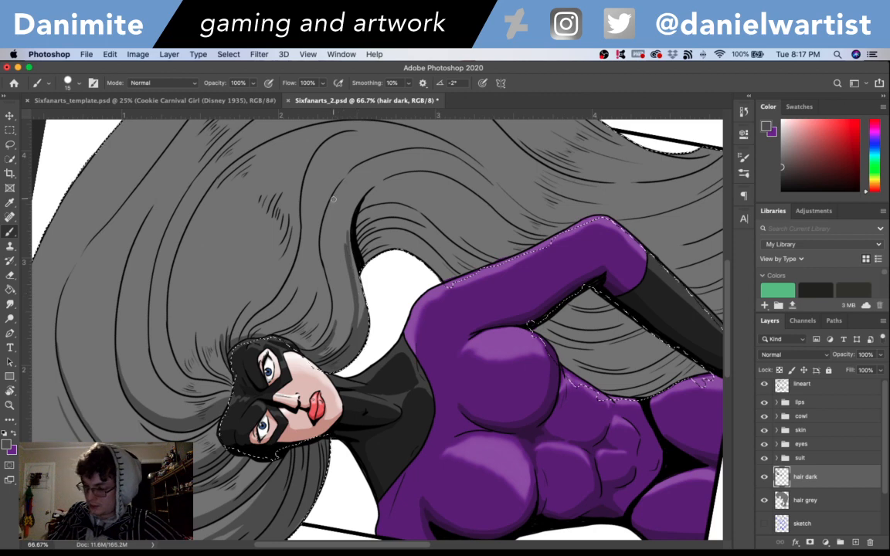
mouse_move(350, 258)
mouse_down()
mouse_move(346, 234)
mouse_move(350, 204)
mouse_up()
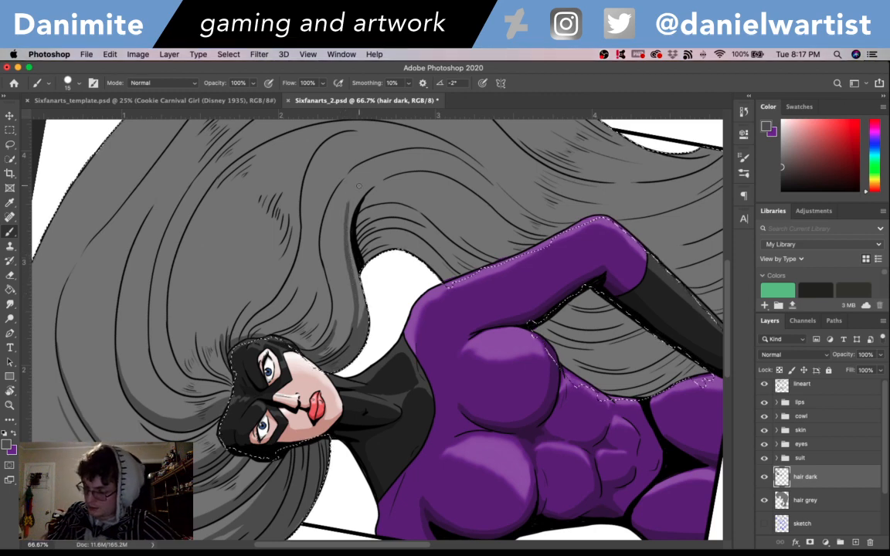
key(super+z)
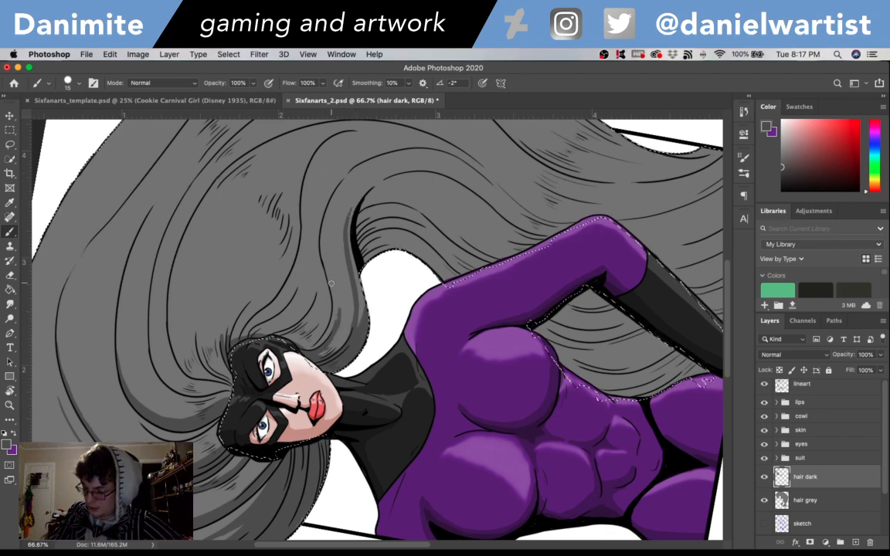
key(super+z)
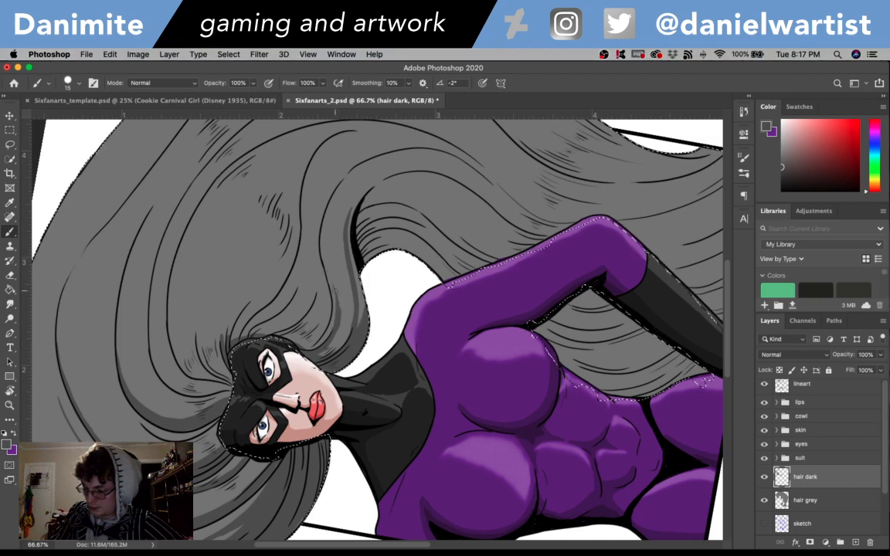
key(super+z)
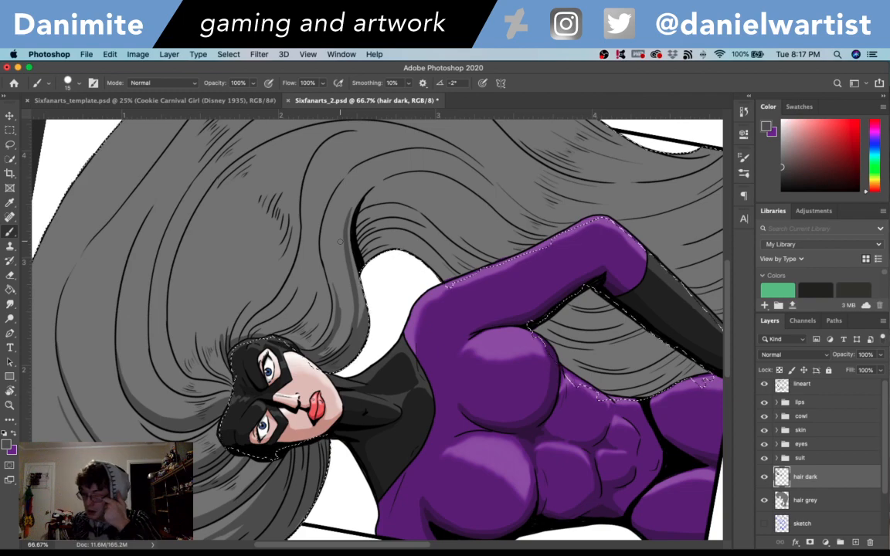
- Turn the canvas back and fill the inner hair beneath the black fold, down to the shoulder, with dark grey
key(r)
mouse_move(529, 243)
mouse_down()
mouse_move(541, 363)
mouse_move(508, 455)
mouse_up()
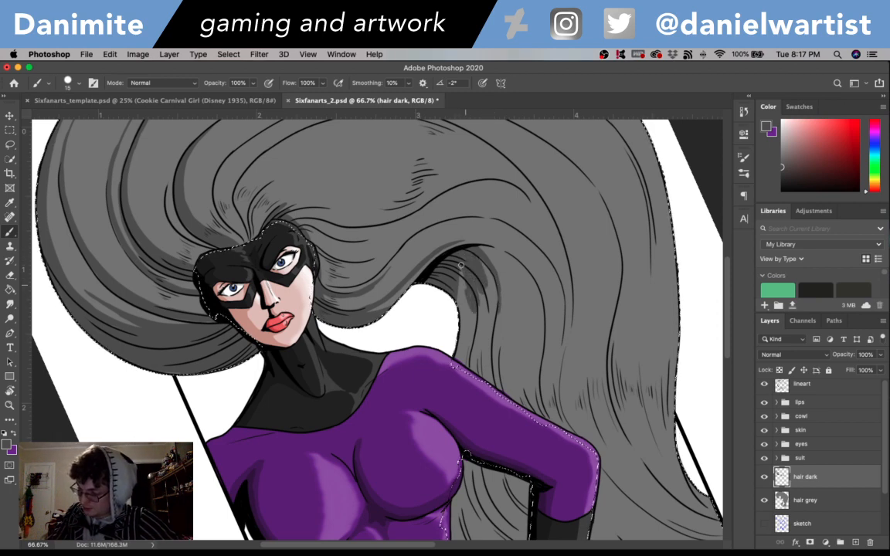
mouse_move(461, 265)
mouse_down()
mouse_move(470, 311)
mouse_move(459, 265)
mouse_move(467, 339)
mouse_move(464, 301)
mouse_move(456, 354)
mouse_up()
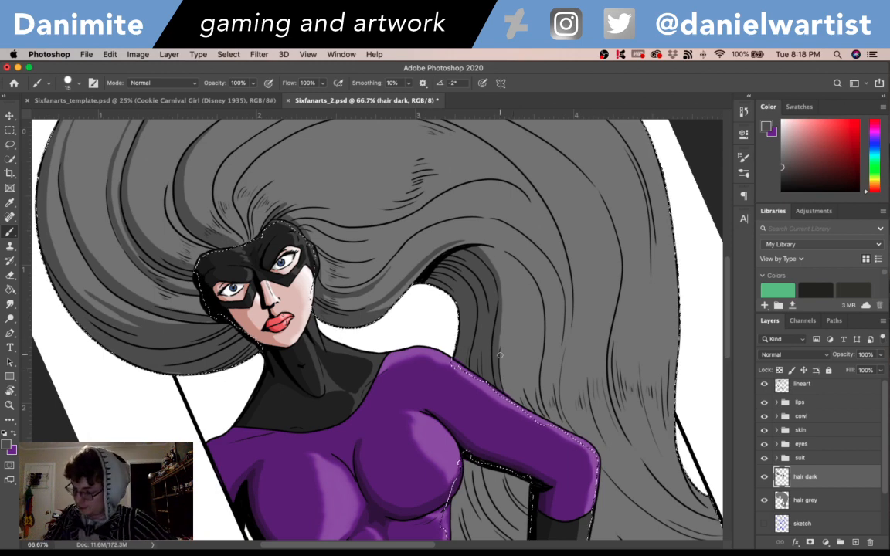
- Brush dark grey shadows along the strands curving down from the black fold to the shoulder, undoing unsatisfactory strokes
mouse_move(498, 364)
mouse_down()
mouse_move(509, 308)
mouse_move(504, 263)
mouse_up()
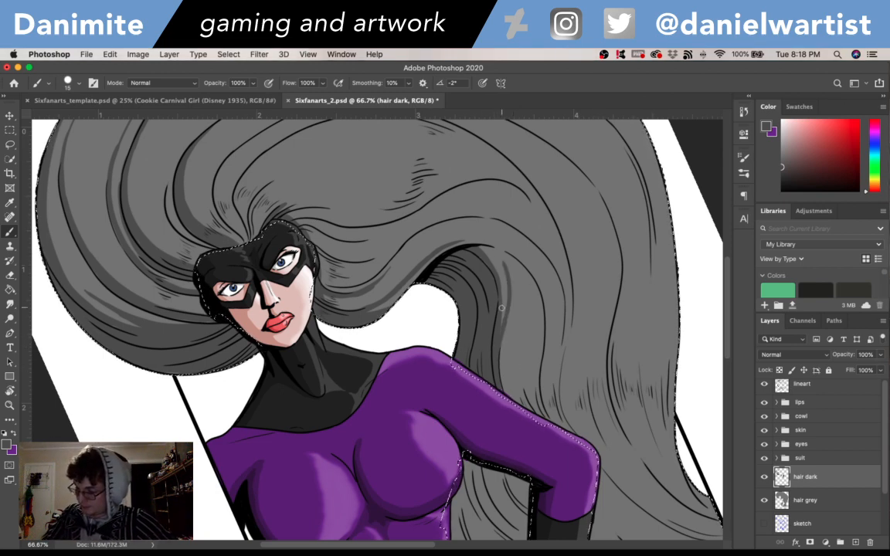
mouse_move(499, 328)
mouse_down()
mouse_move(502, 285)
mouse_move(484, 253)
mouse_up()
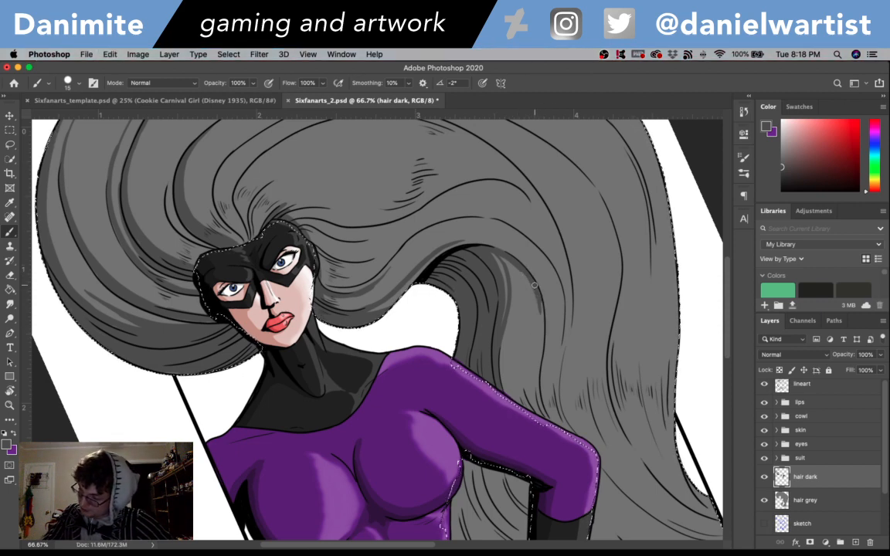
drag(537, 292, 543, 343)
key(super+z)
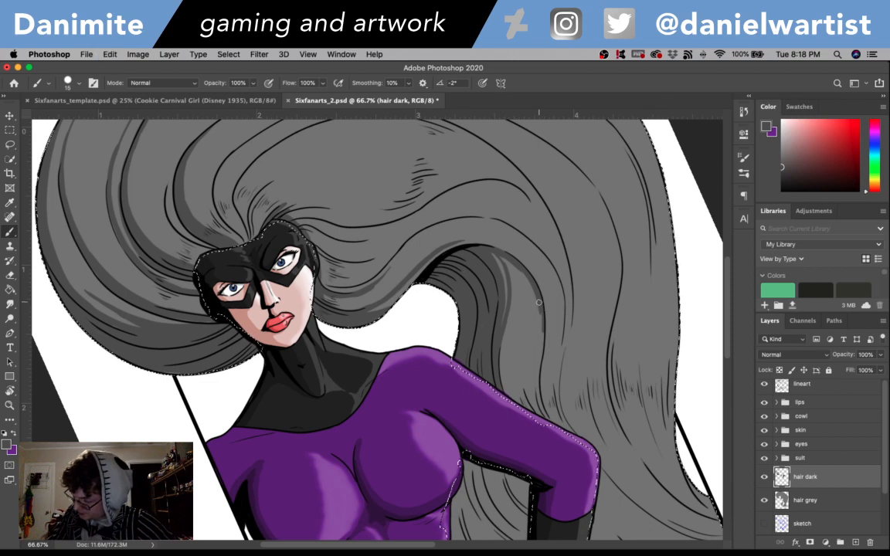
drag(540, 306, 543, 340)
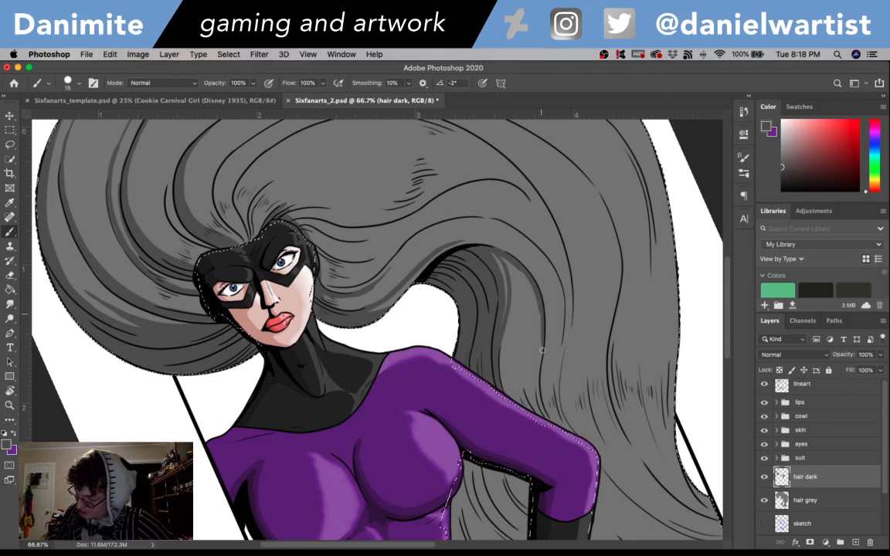
key(super+z)
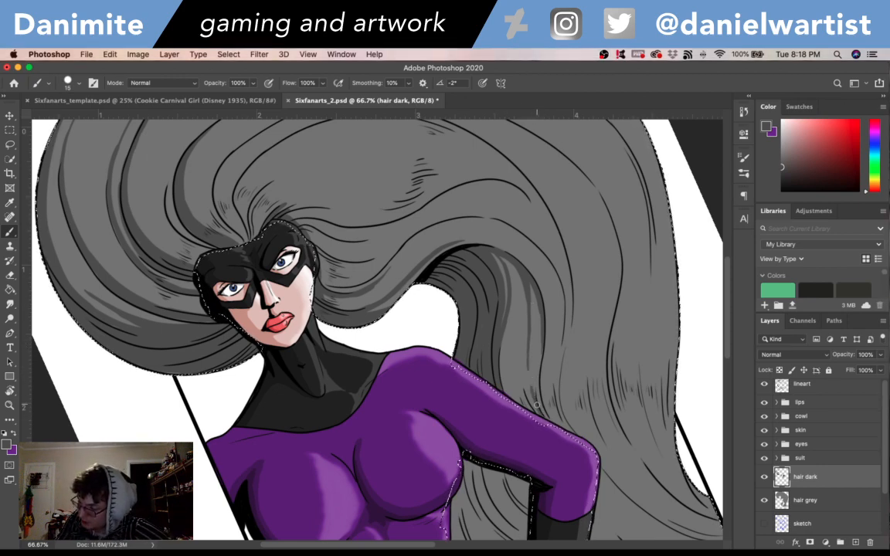
key(super+z)
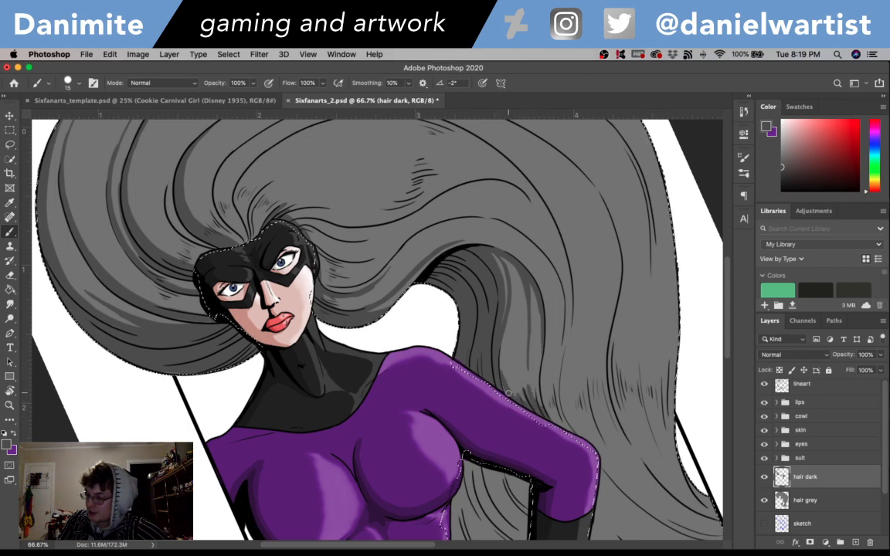
key(super+z)
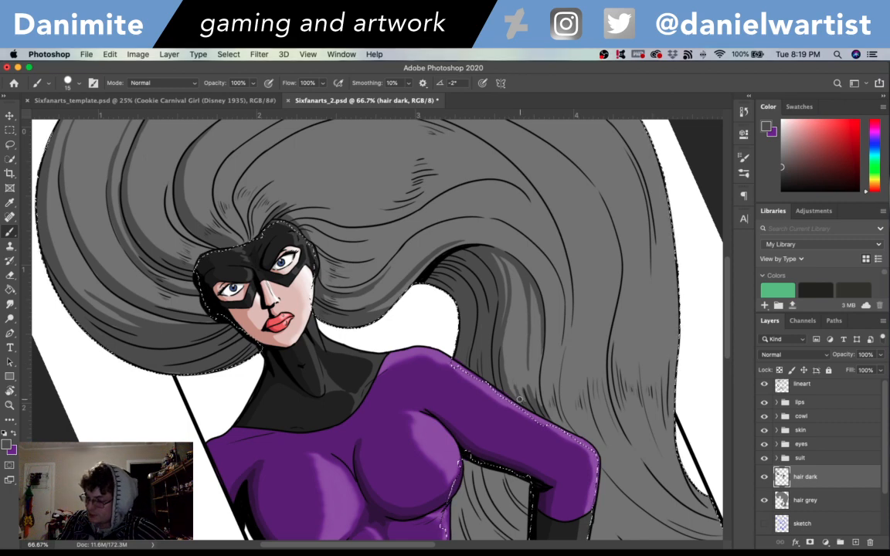
- Shade the hair strands between the torso and the bent arm in dark grey, undoing unsatisfactory strokes
scroll(519, 400, down, 4)
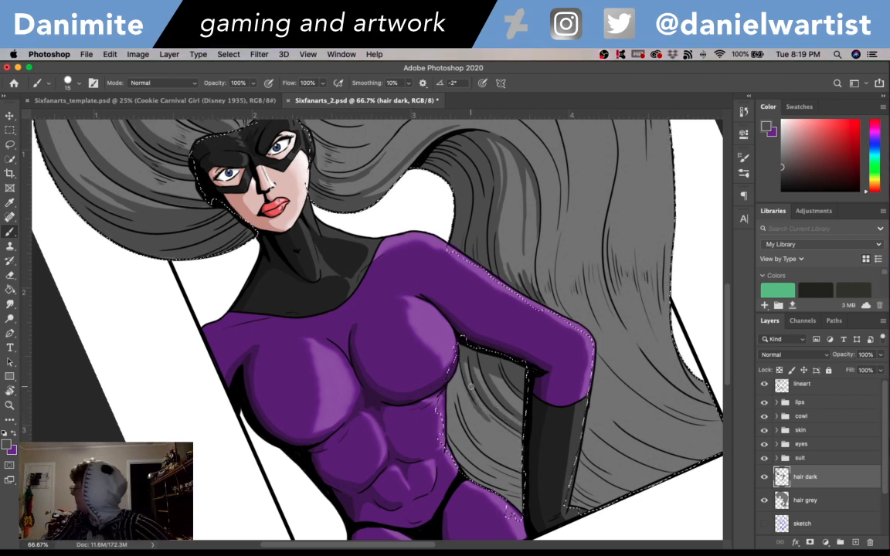
key(super+z)
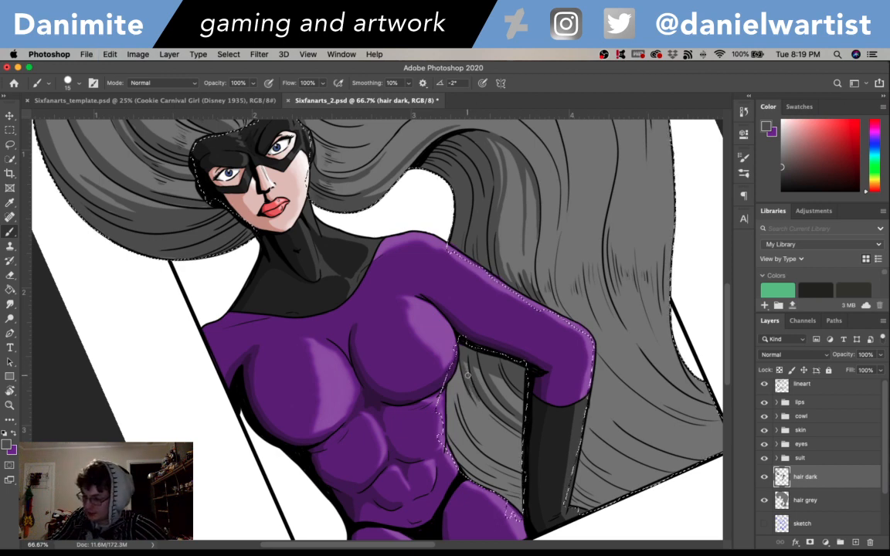
key(super+z)
key(super+z)
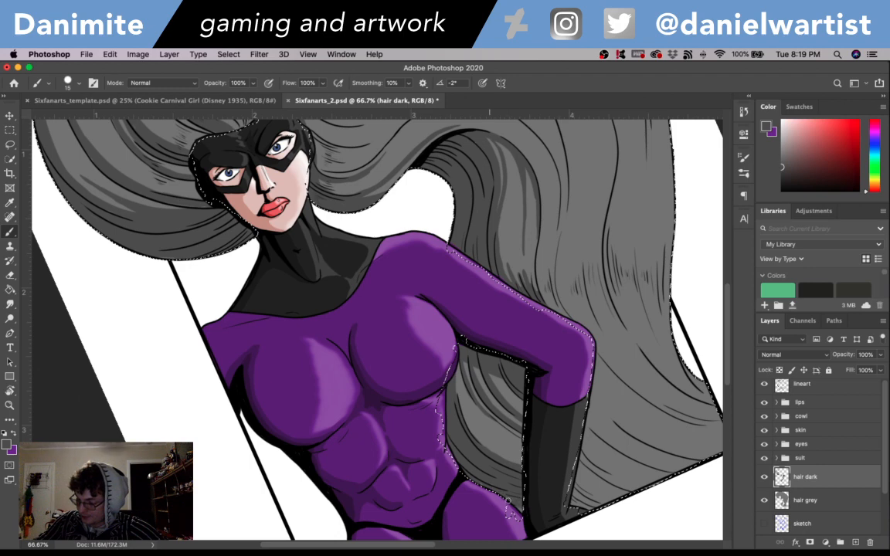
key(ctrl+d)
- Add dark grey shading to the lower hair strands beside the black glove, near the frame's bottom corner
mouse_move(609, 455)
mouse_down()
mouse_move(564, 428)
mouse_move(488, 408)
mouse_up()
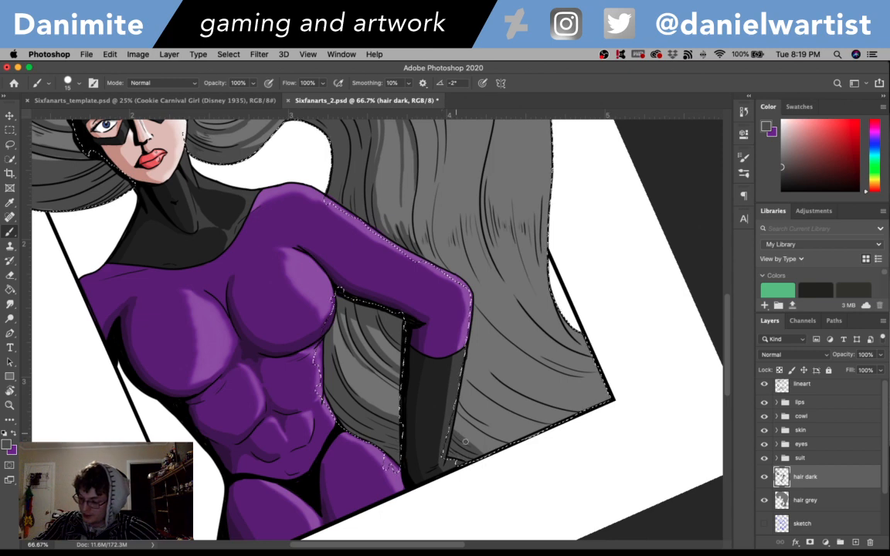
mouse_move(607, 356)
mouse_down()
mouse_move(574, 370)
mouse_move(500, 369)
mouse_up()
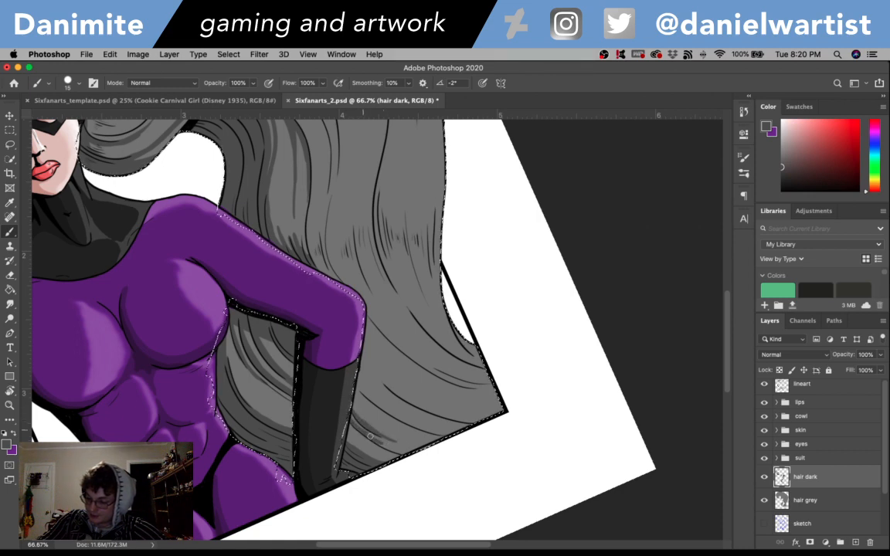
drag(481, 363, 448, 373)
- Extend the dark grey strand shadows behind the shoulder and past the elbow toward the hair's lower end, undoing a stroke
drag(392, 338, 468, 496)
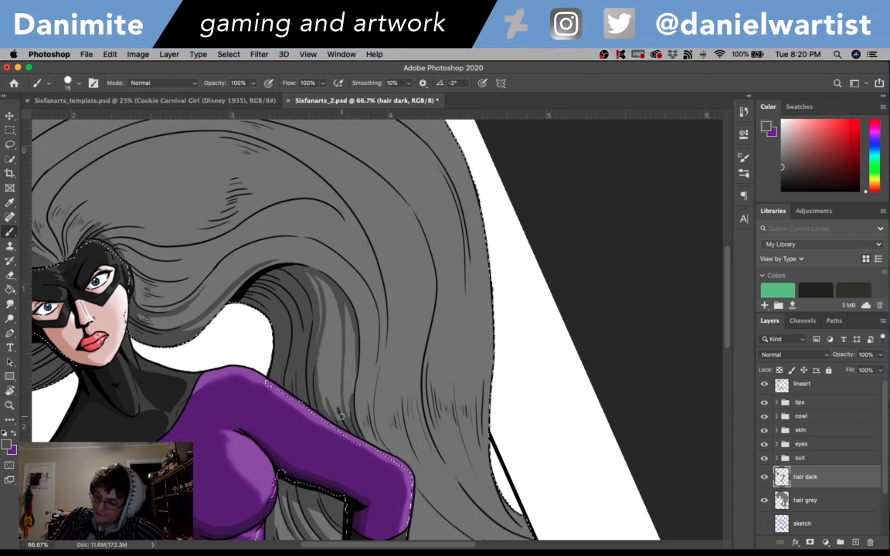
key(super+z)
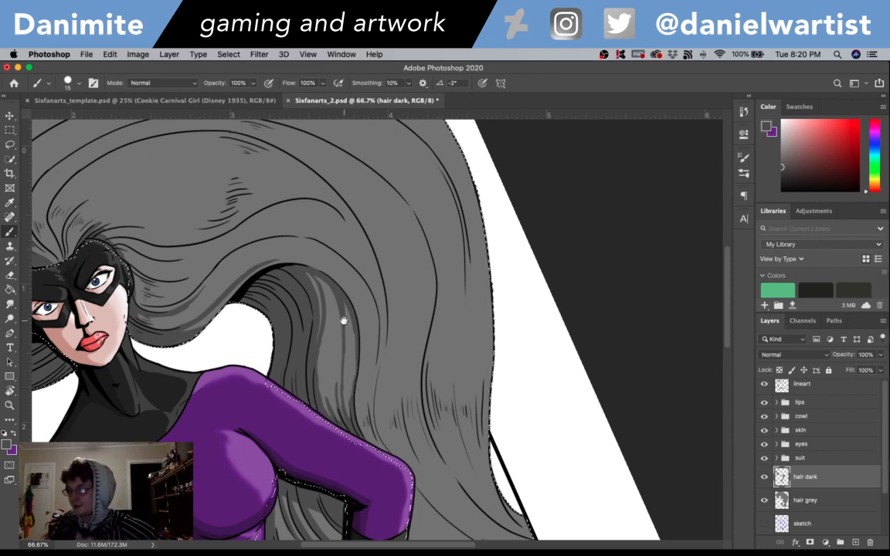
scroll(587, 313, down, 5)
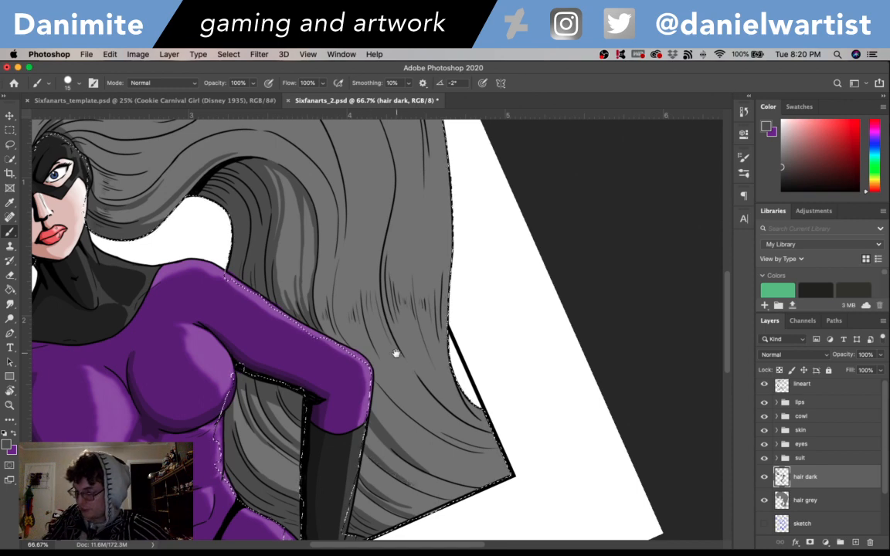
scroll(395, 353, up, 3)
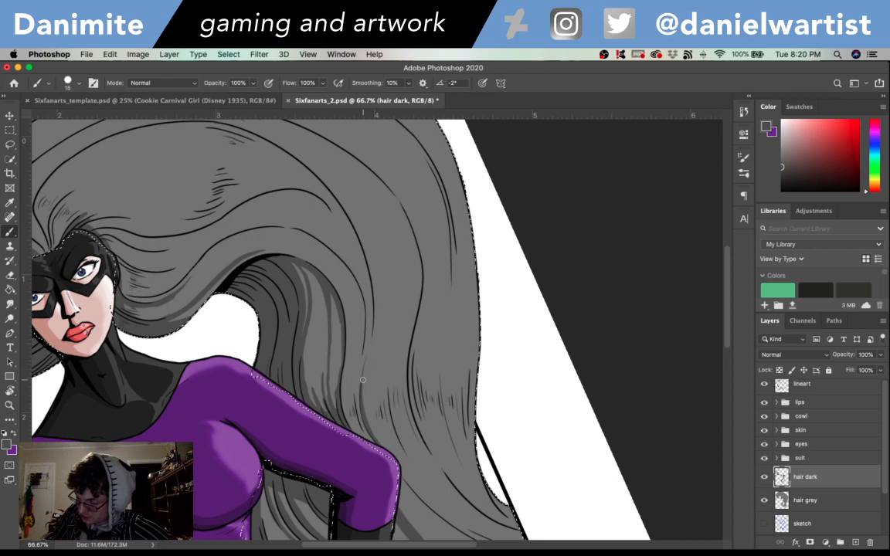
scroll(361, 383, down, 3)
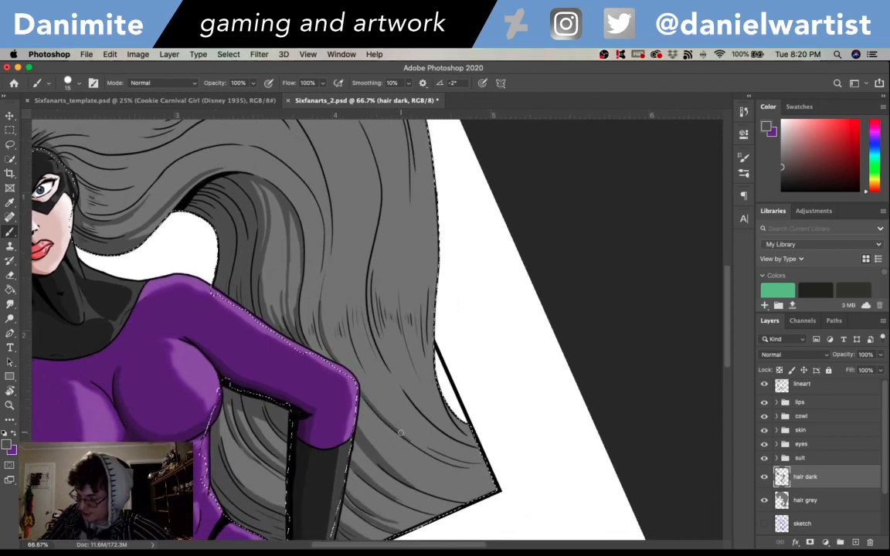
- Deselect the hair to check the shading across the whole figure, and restore the selection
key(super+d)
drag(559, 398, 621, 549)
drag(440, 395, 582, 302)
key(super+minus)
key(super+minus)
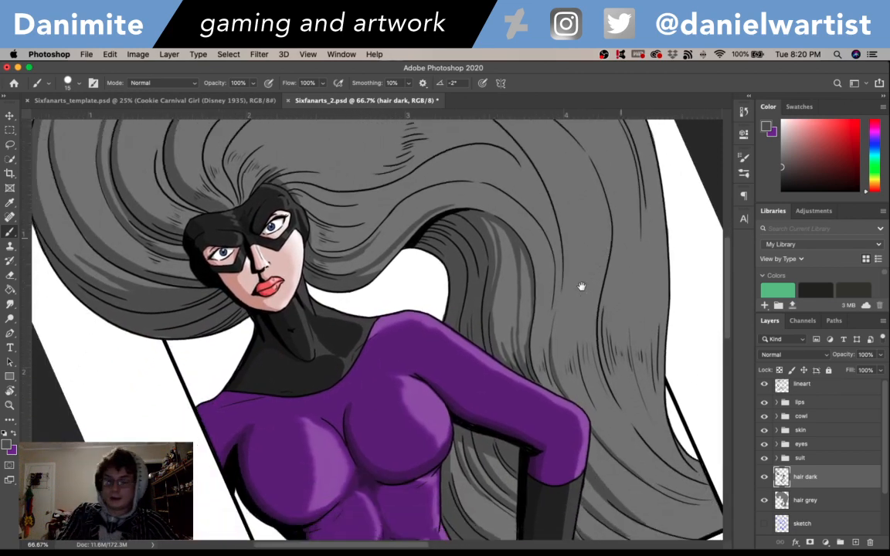
key(super+shift+d)
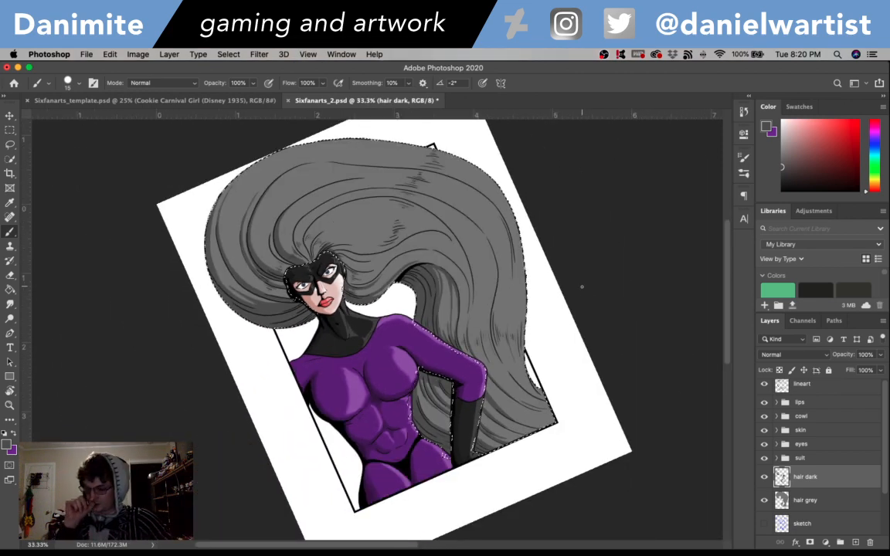
- Set the foreground colour to the very dark grey #2c2c2c for the brush
key(super+plus)
key(super+plus)
drag(368, 243, 426, 282)
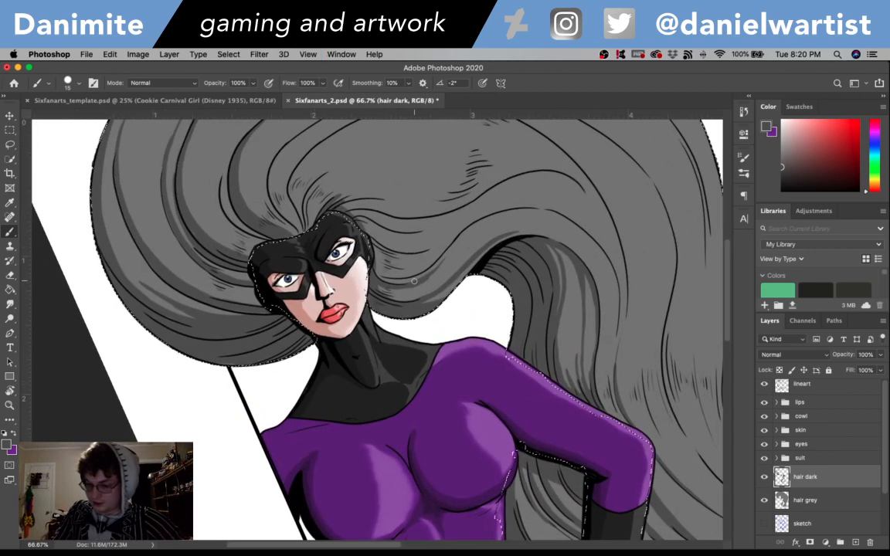
click(6, 445)
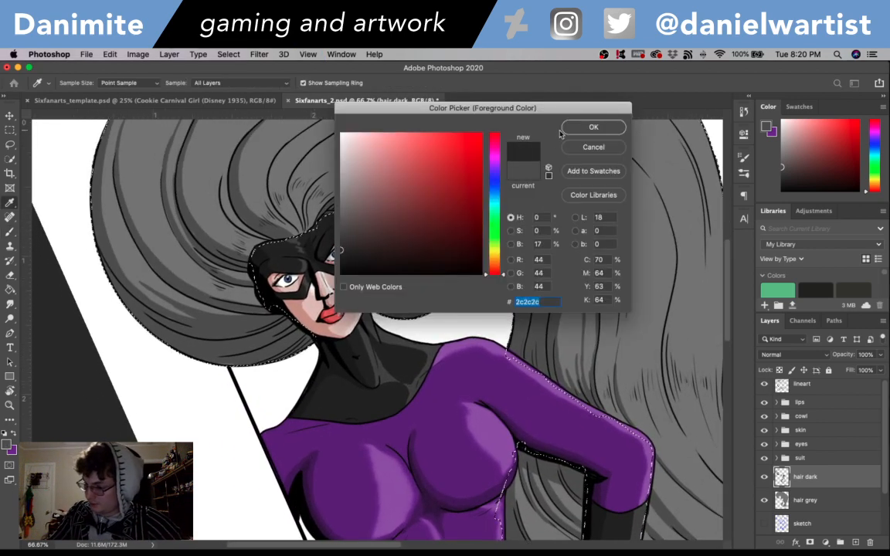
click(593, 127)
key(b)
- Brush very dark grey shadows into the outer hair beside the cowl and along its strands with the canvas rotated, undoing a stroke
key(r)
mouse_move(616, 272)
mouse_down()
mouse_move(638, 330)
mouse_move(562, 473)
mouse_up()
key(b)
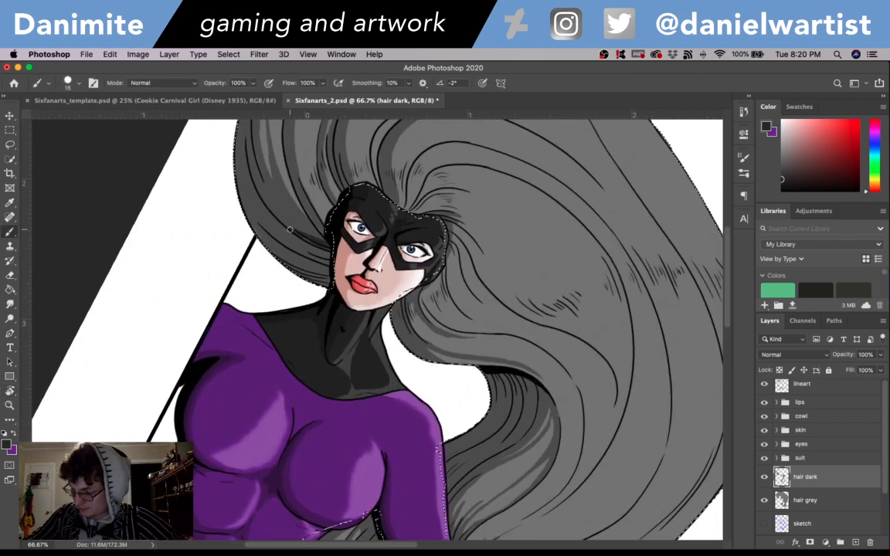
mouse_move(229, 144)
mouse_down()
mouse_move(248, 228)
mouse_move(265, 215)
mouse_move(280, 236)
mouse_move(297, 235)
mouse_move(294, 247)
mouse_move(277, 252)
mouse_move(345, 288)
mouse_move(394, 330)
mouse_move(359, 284)
mouse_move(381, 321)
mouse_up()
key(super+z)
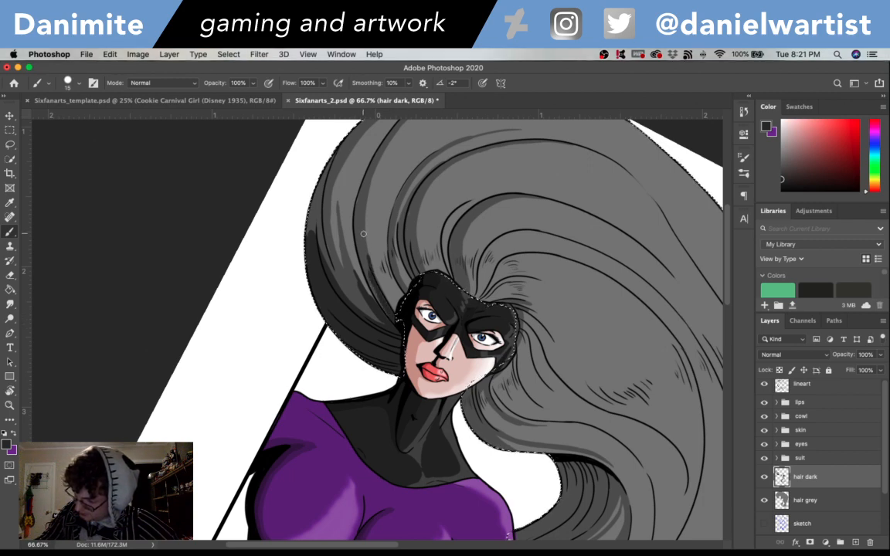
scroll(363, 234, up, 3)
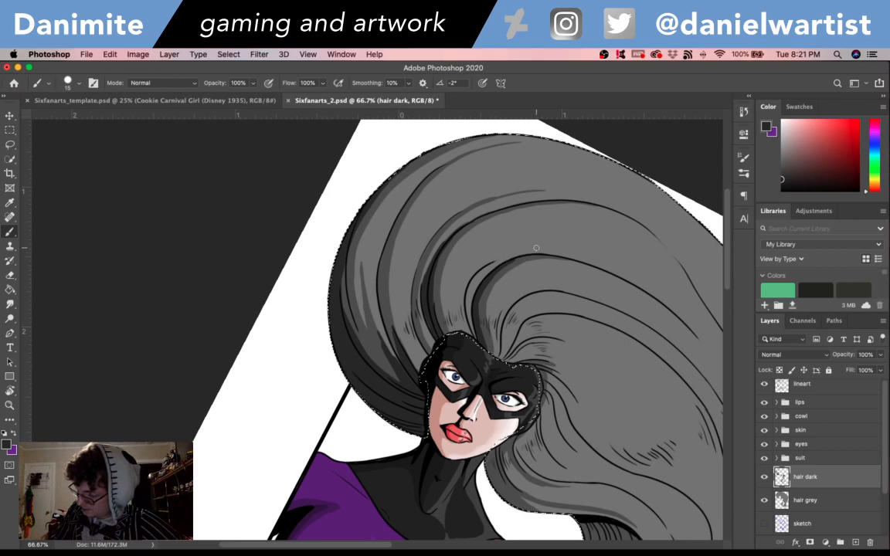
- Deepen the hair under the black fold and between the torso and arm with very dark grey shadows
drag(665, 407, 529, 256)
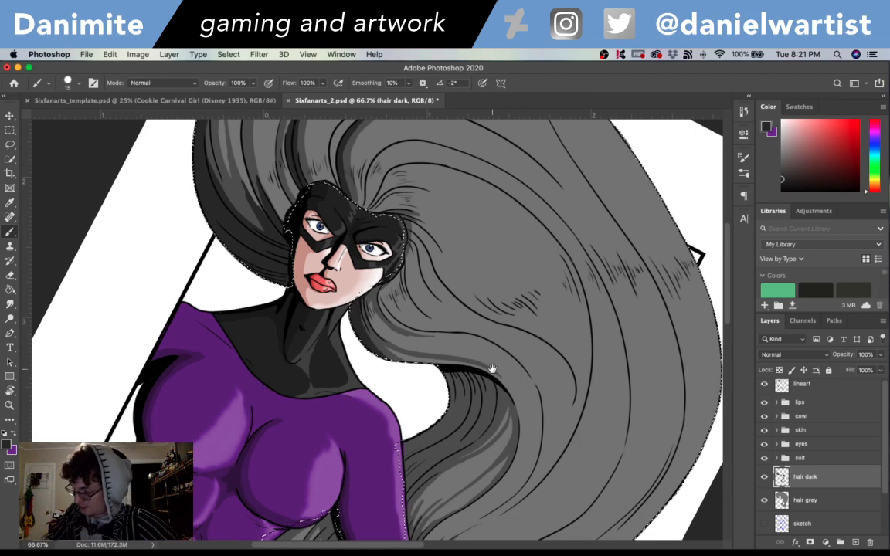
drag(521, 389, 604, 319)
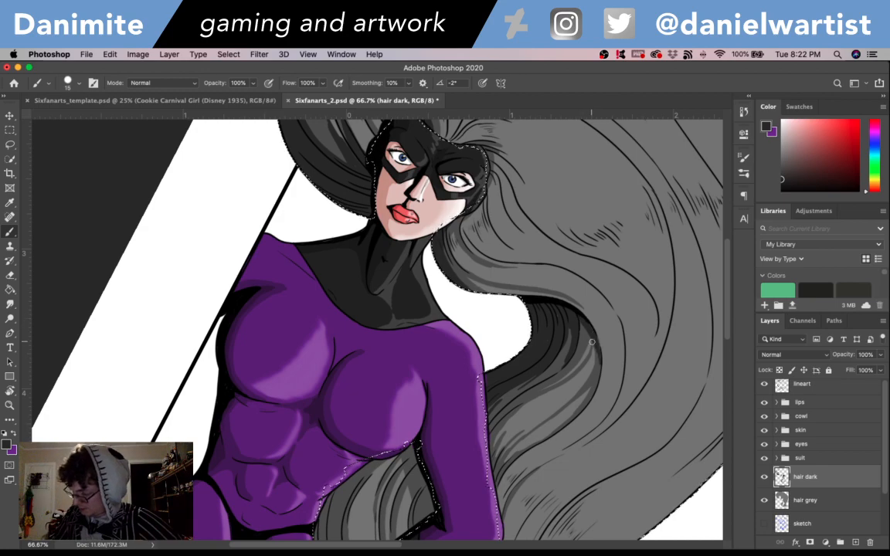
mouse_move(672, 394)
mouse_down()
mouse_move(661, 420)
mouse_move(480, 547)
mouse_up()
drag(559, 411, 755, 71)
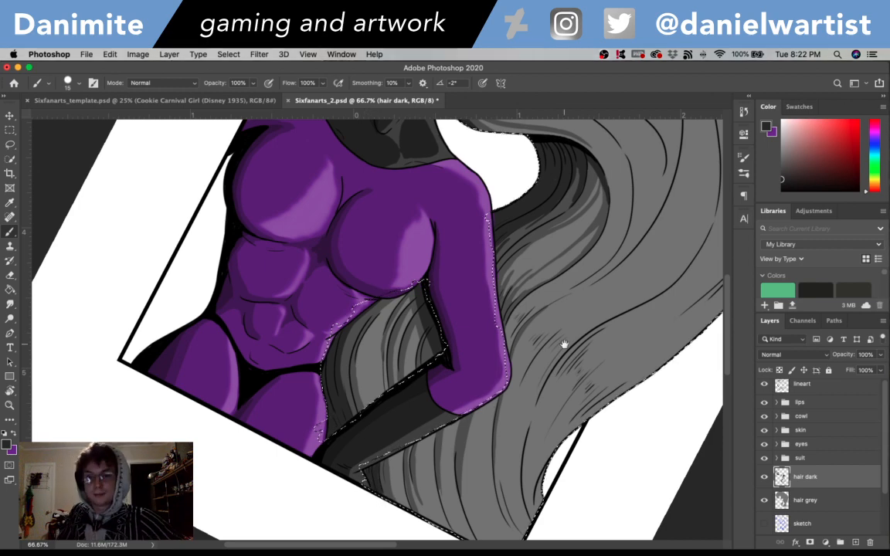
- Turn the canvas upright at 50% zoom and look over the shaded hair as a whole
drag(563, 344, 520, 469)
drag(631, 334, 525, 456)
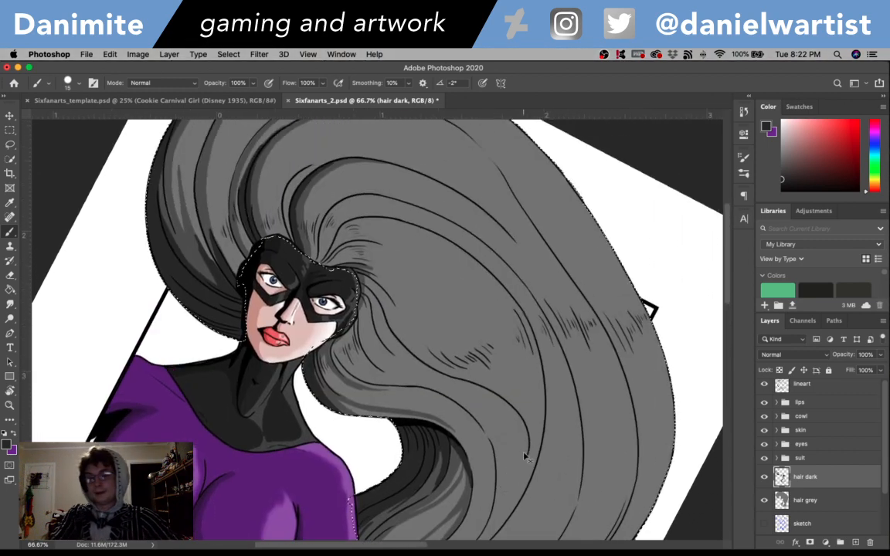
key(super+minus)
key(r)
mouse_move(509, 263)
mouse_down()
mouse_move(553, 243)
mouse_move(550, 274)
mouse_move(592, 296)
mouse_up()
key(b)
key(r)
key(b)
mouse_move(728, 275)
mouse_down()
mouse_move(728, 400)
mouse_move(717, 323)
mouse_up()
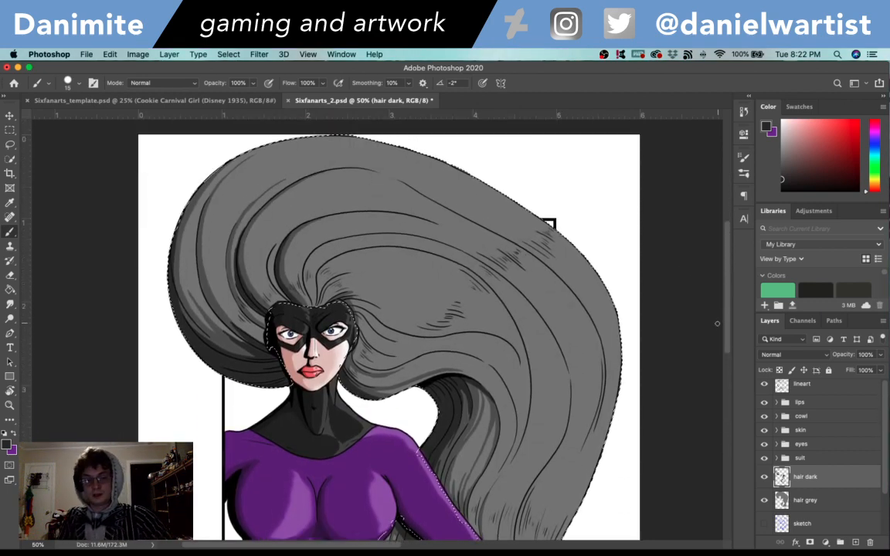
- Create a new layer named "hair light" above the hair dark layer and save the document
key(super+shift+n)
text(hair)
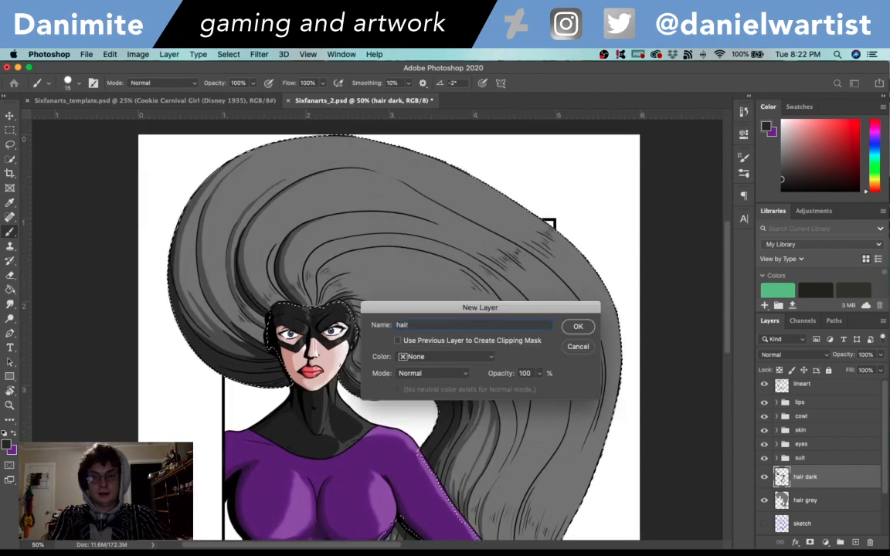
text( light)
key(Return)
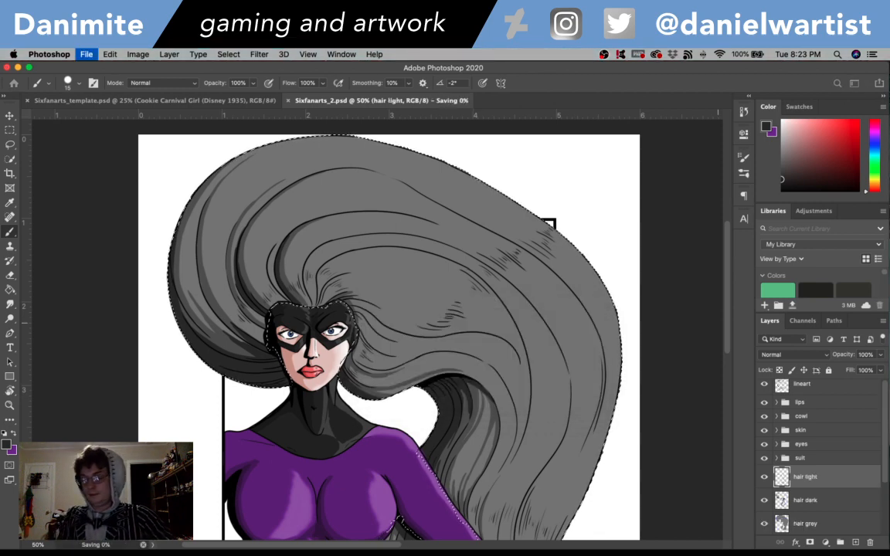
- Set the foreground color to light grey afafaf and brush highlights into the hair roots around the cowl
alt+click(428, 279)
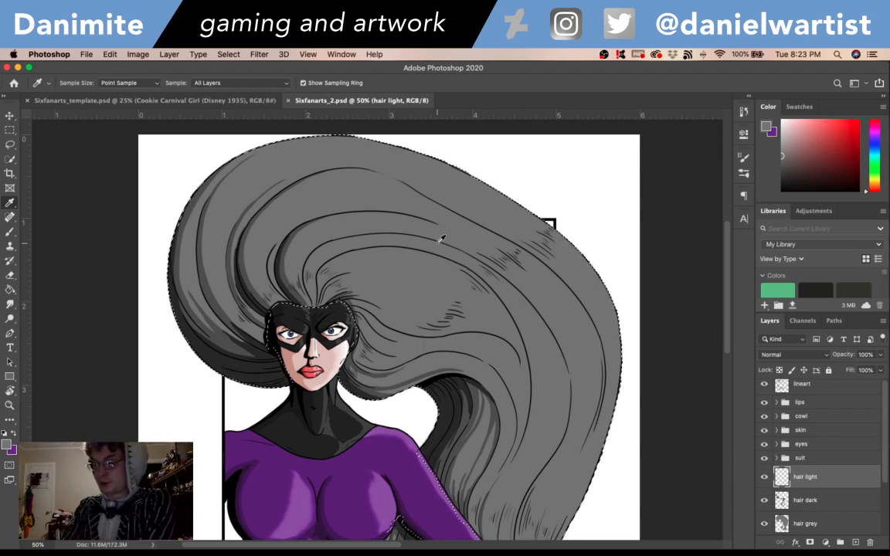
click(6, 445)
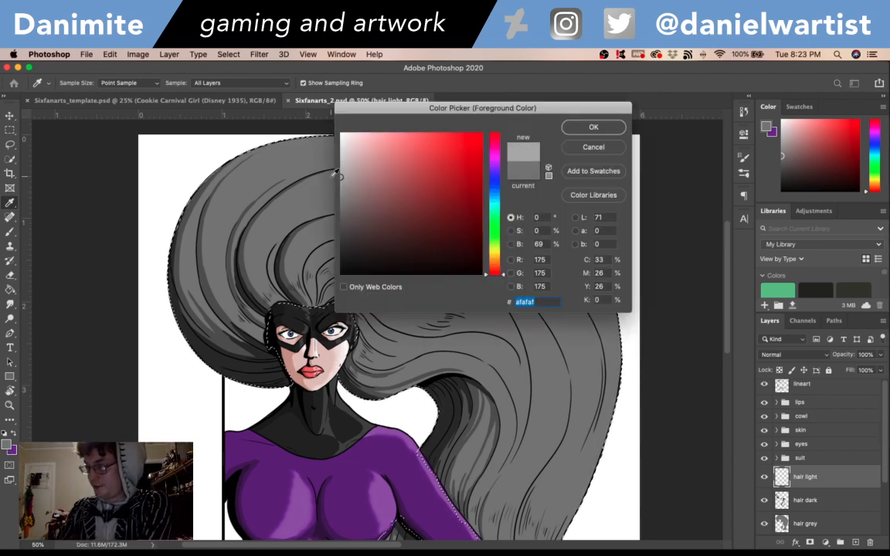
click(594, 127)
key(b)
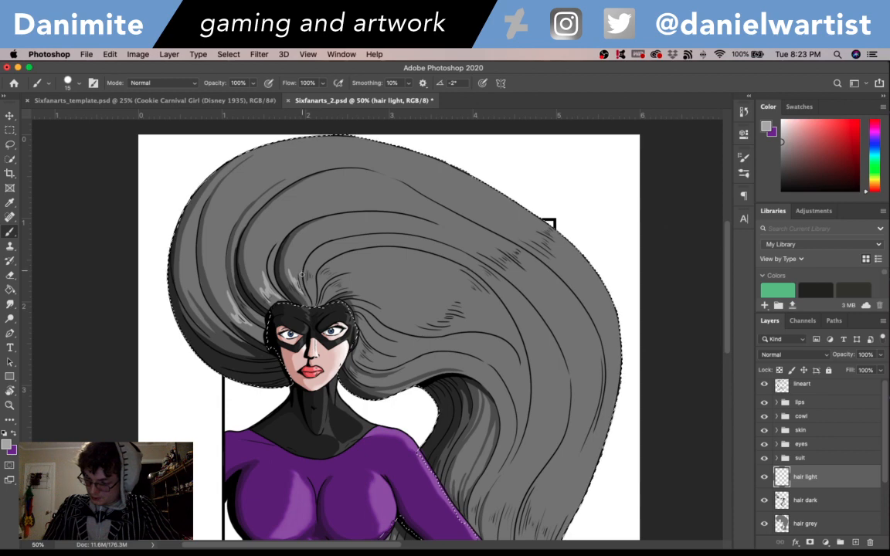
key(super+z)
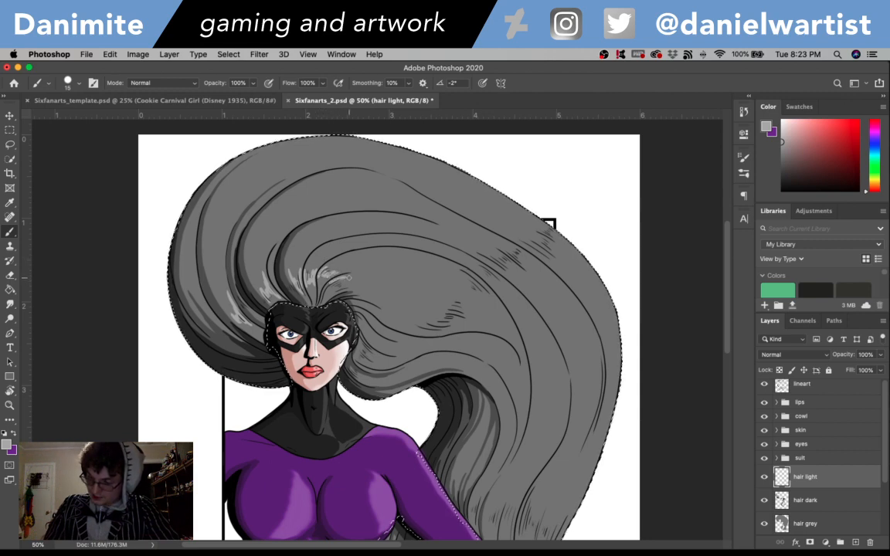
drag(349, 277, 335, 289)
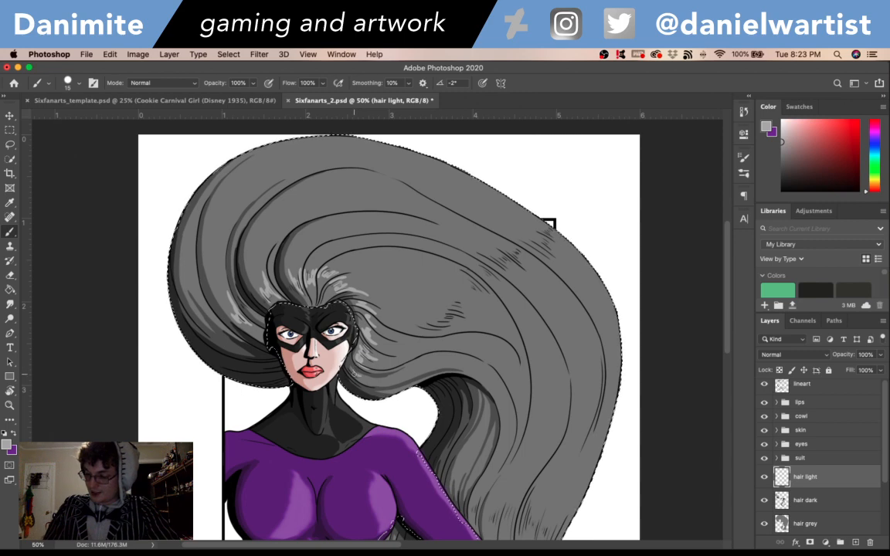
- Rotate the canvas to -60° and brush a band of light grey highlights across the strands from above the face to the hair's outer edge
drag(594, 334, 438, 191)
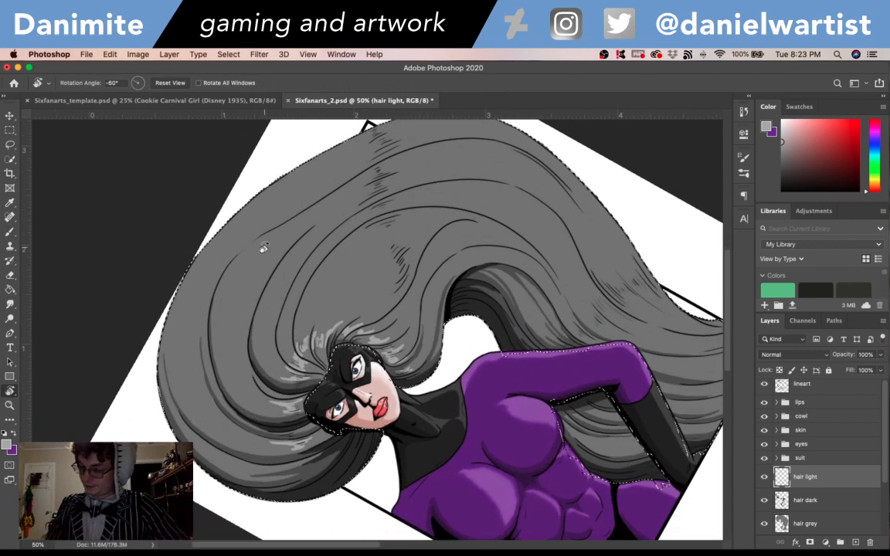
key(b)
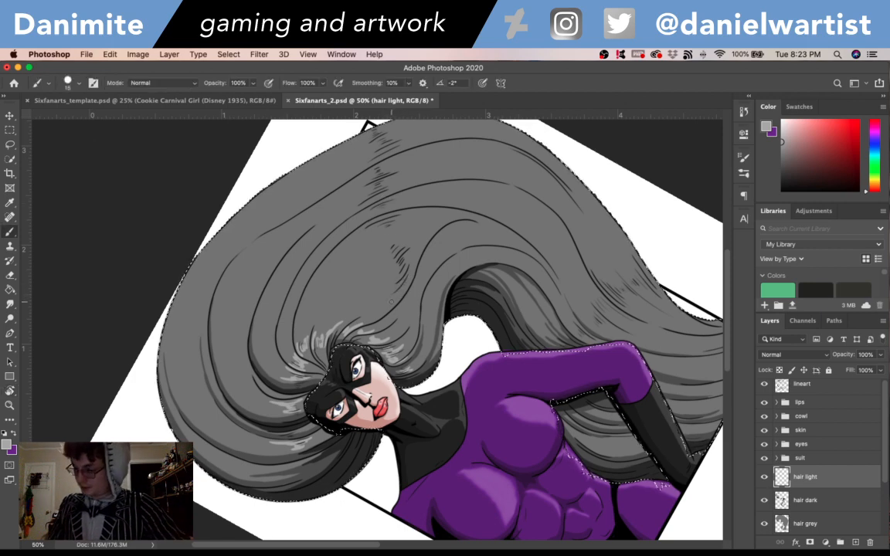
drag(391, 302, 408, 261)
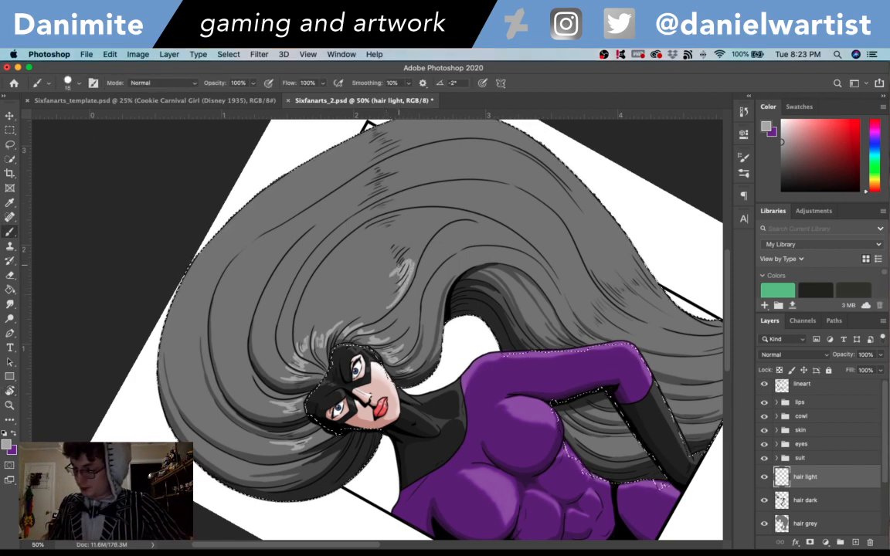
mouse_move(336, 262)
mouse_down()
mouse_move(384, 207)
mouse_move(374, 261)
mouse_move(355, 286)
mouse_up()
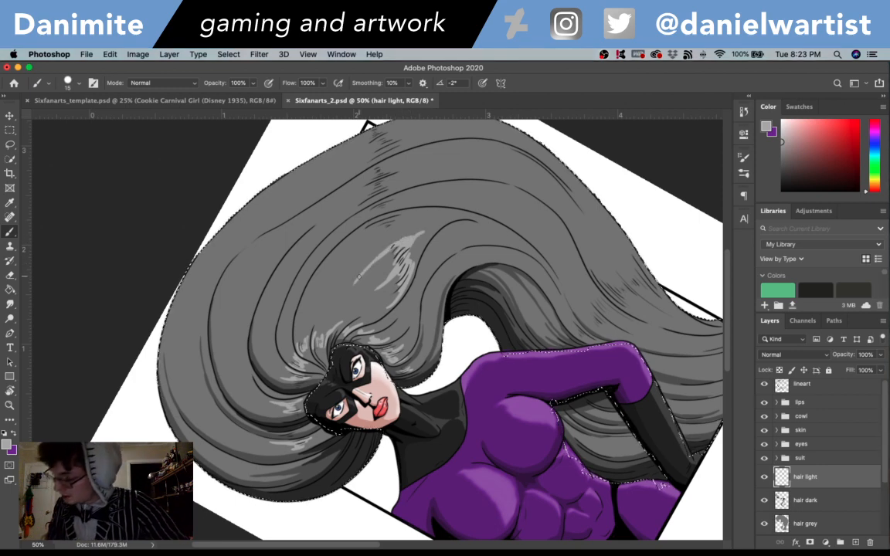
mouse_move(406, 233)
mouse_down()
mouse_move(358, 278)
mouse_move(390, 228)
mouse_move(347, 239)
mouse_up()
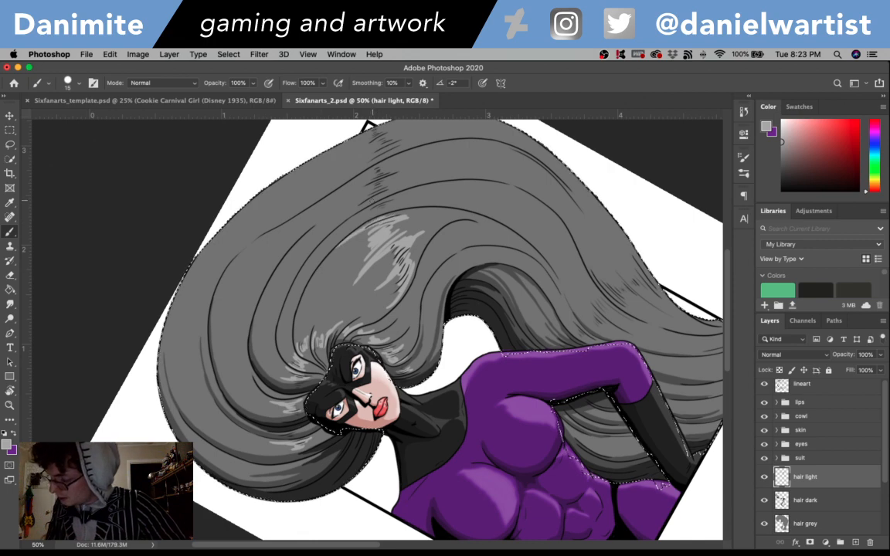
mouse_move(384, 207)
mouse_down()
mouse_move(357, 223)
mouse_move(382, 207)
mouse_move(360, 202)
mouse_up()
drag(375, 150, 311, 181)
drag(409, 160, 371, 179)
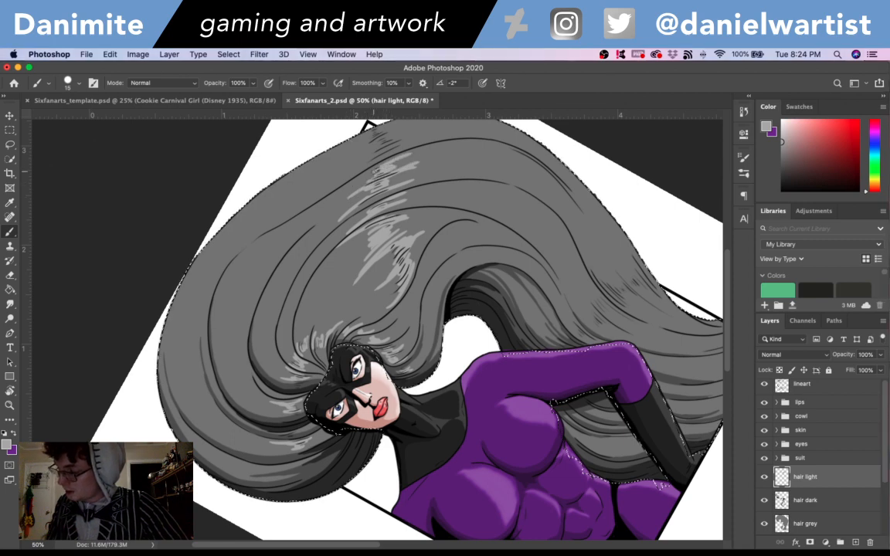
mouse_move(415, 152)
mouse_down()
mouse_move(484, 123)
mouse_move(397, 147)
mouse_move(356, 169)
mouse_move(434, 136)
mouse_move(379, 148)
mouse_move(392, 139)
mouse_move(326, 164)
mouse_move(409, 129)
mouse_up()
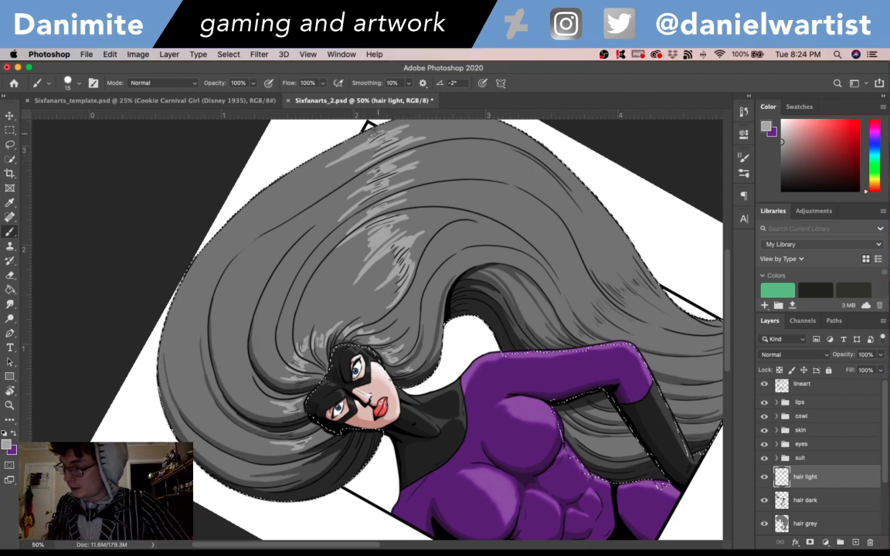
- Rotate the canvas to -35° and brush light grey highlights across the curved strands and outer edge of the hair's rounded front
key(r)
mouse_move(565, 285)
mouse_down()
mouse_move(555, 298)
mouse_move(545, 371)
mouse_up()
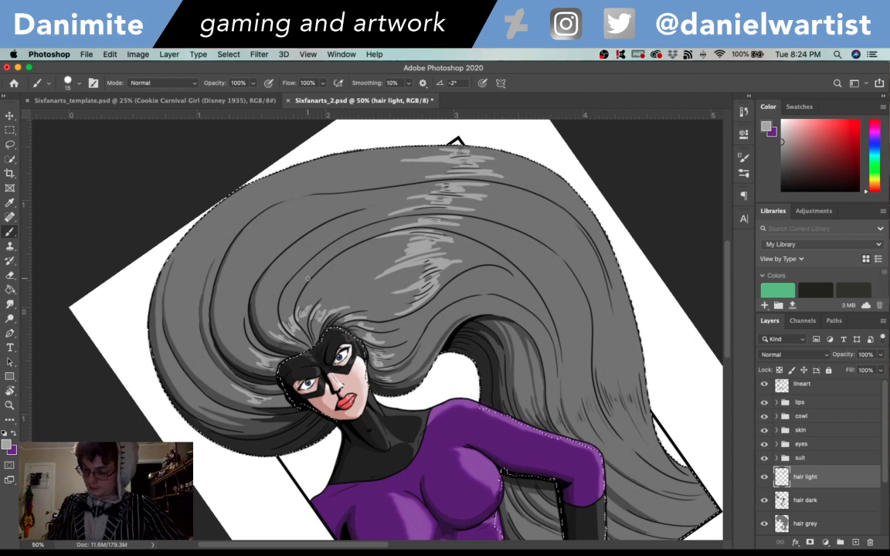
mouse_move(310, 272)
mouse_down()
mouse_move(303, 279)
mouse_move(321, 253)
mouse_move(276, 277)
mouse_move(286, 261)
mouse_move(259, 294)
mouse_up()
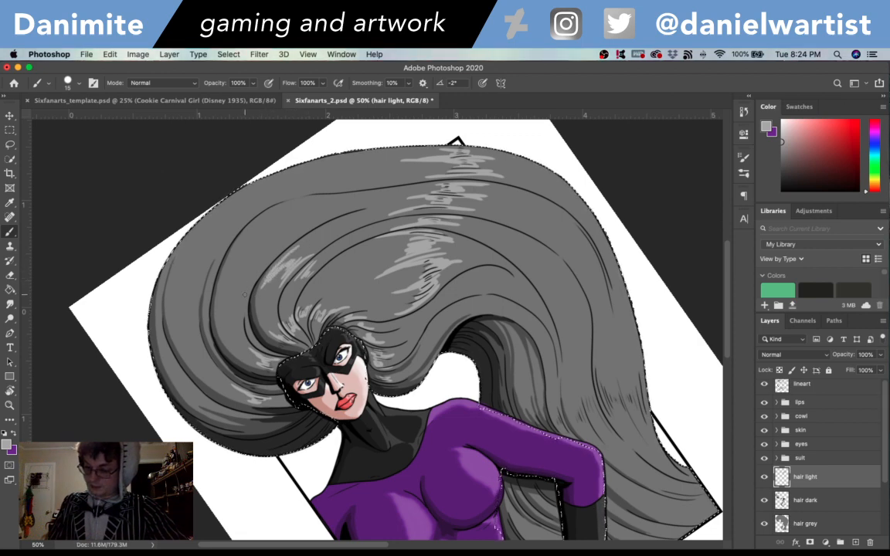
drag(250, 266, 230, 284)
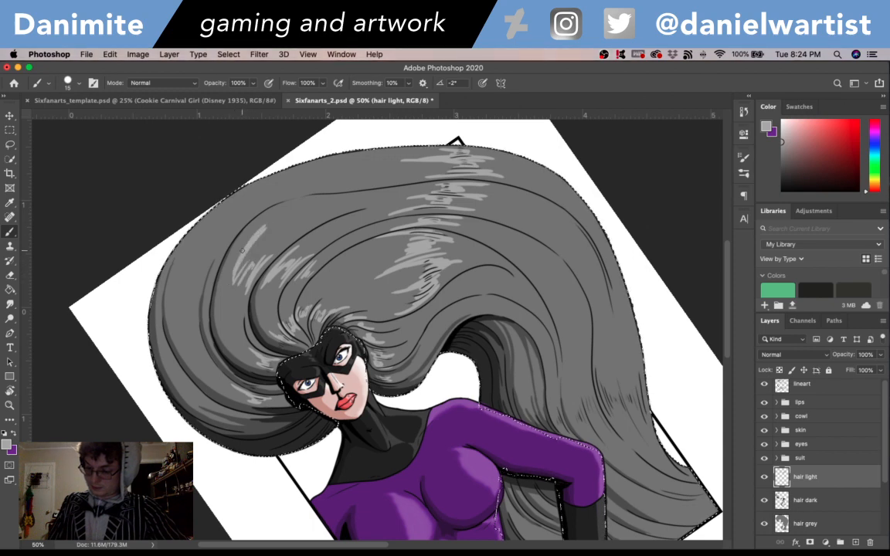
drag(243, 238, 231, 257)
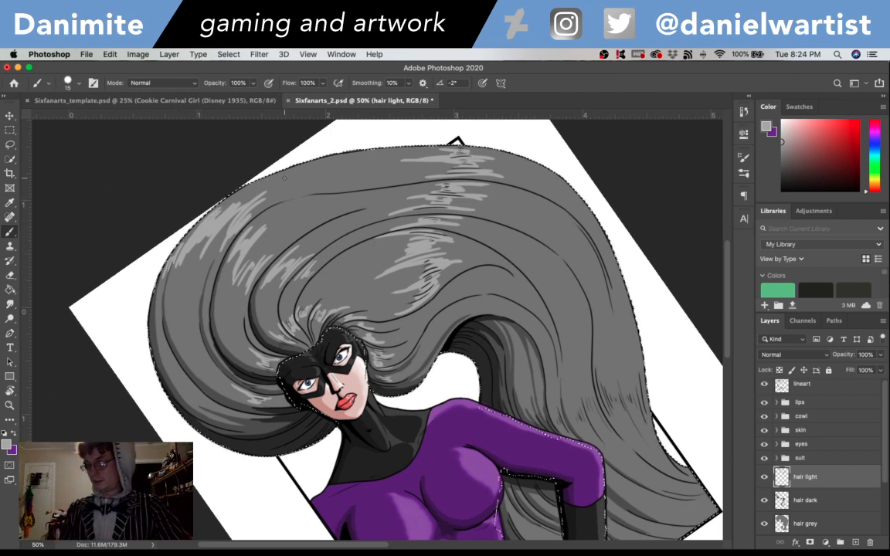
- Rotate the canvas to -15° and brush light grey highlights across the lower hair behind the arm and at the hair ends beside the glove
key(r)
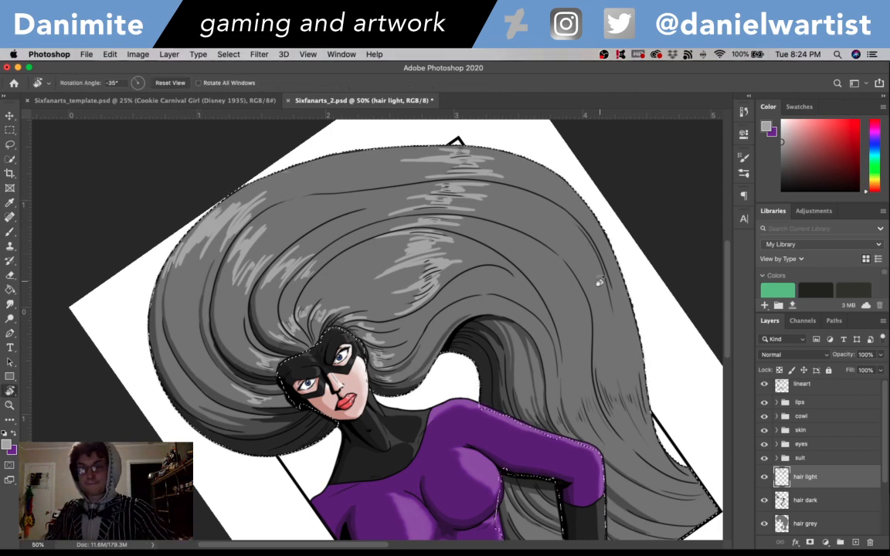
drag(592, 403, 594, 232)
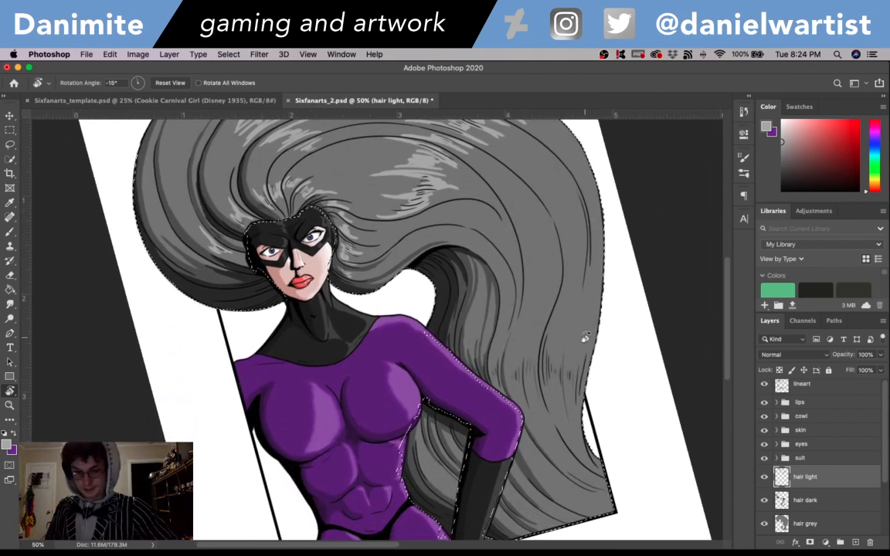
key(b)
drag(593, 261, 592, 272)
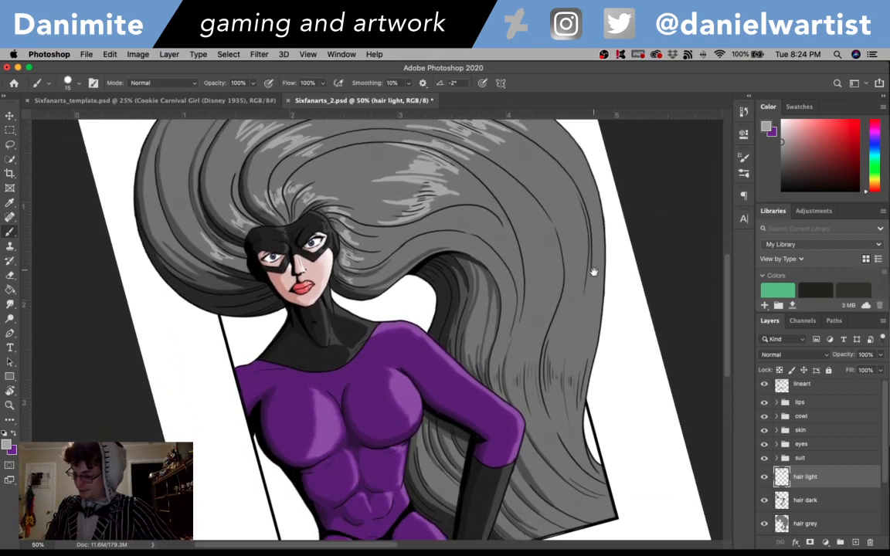
drag(586, 395, 582, 334)
drag(585, 291, 573, 355)
drag(573, 305, 564, 348)
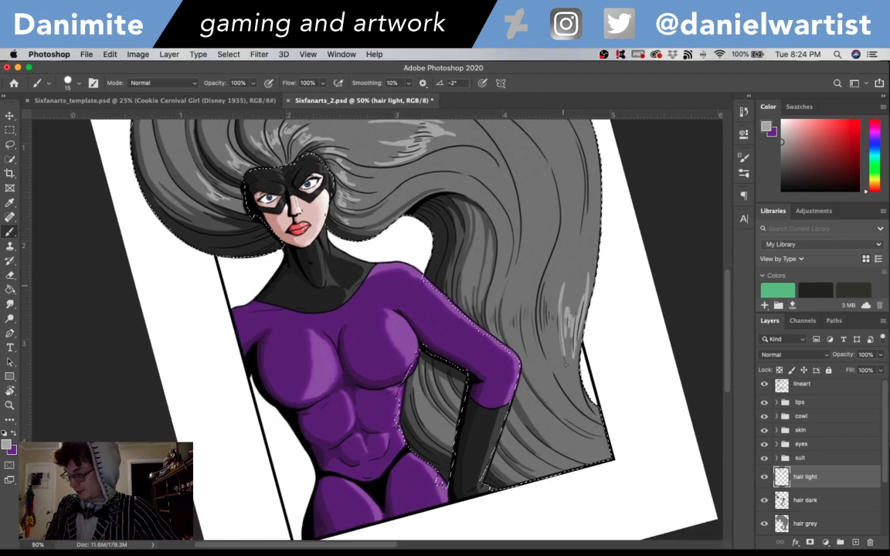
drag(550, 286, 544, 322)
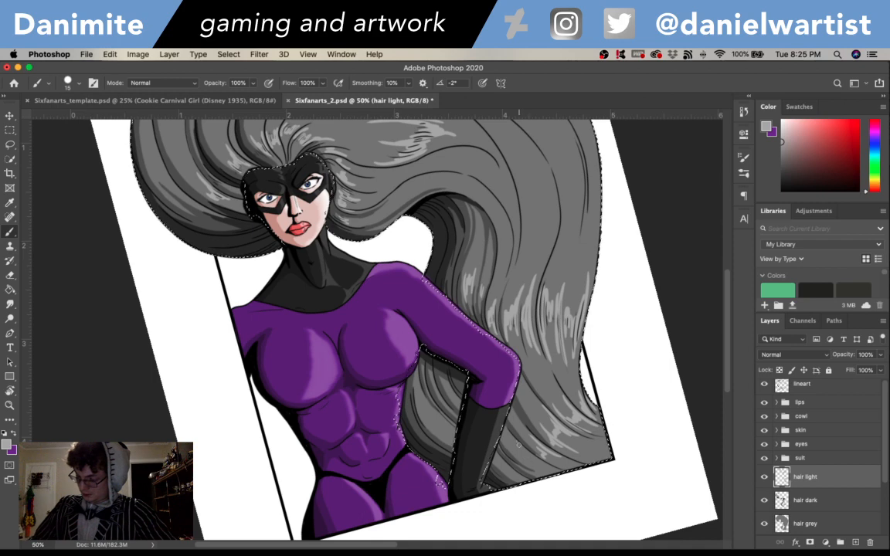
key(super+z)
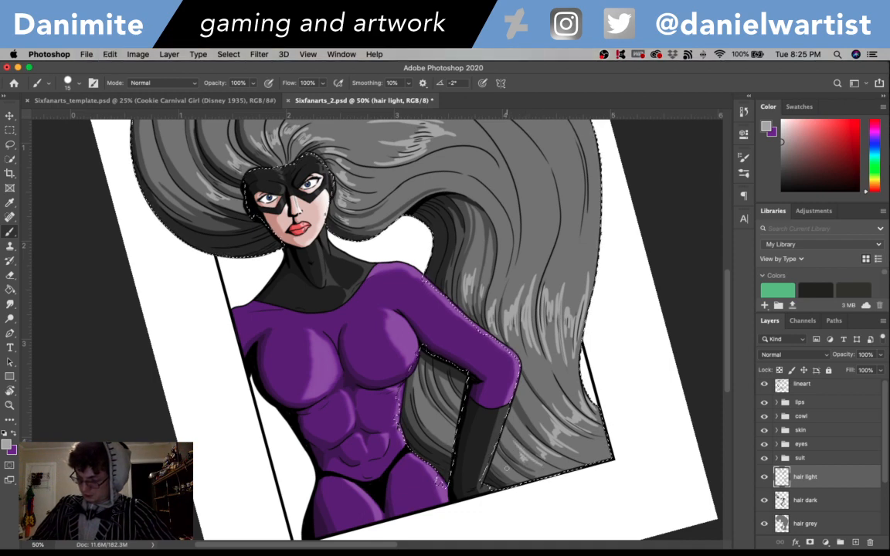
drag(506, 469, 518, 481)
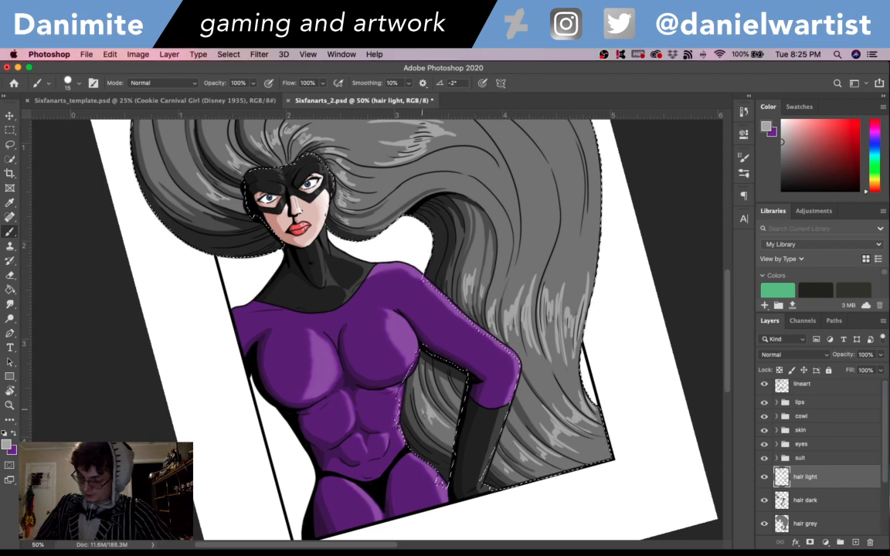
key(super+d)
drag(581, 300, 602, 435)
click(10, 305)
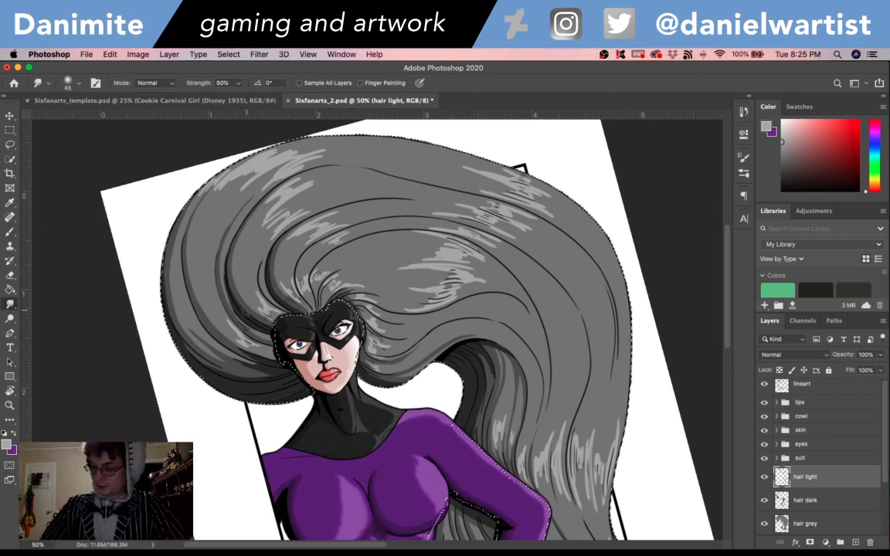
drag(263, 308, 257, 278)
key(super+z)
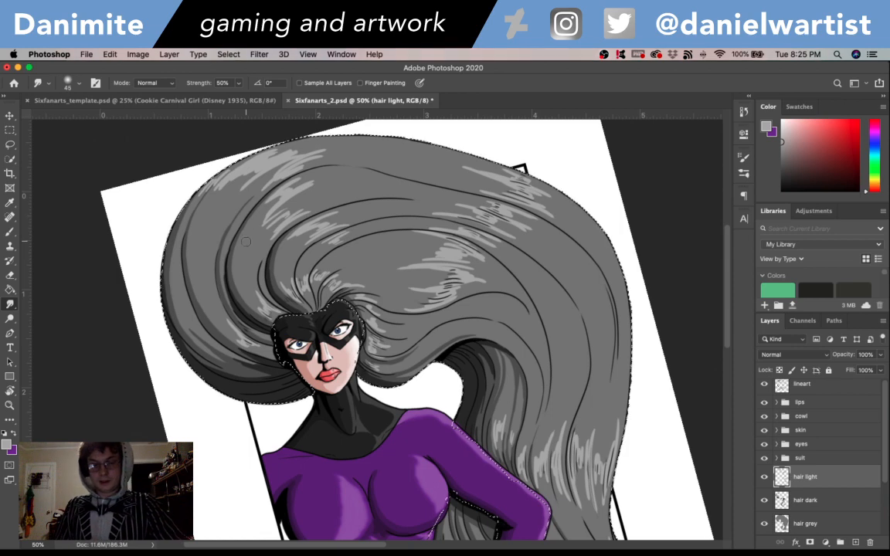
key(t)
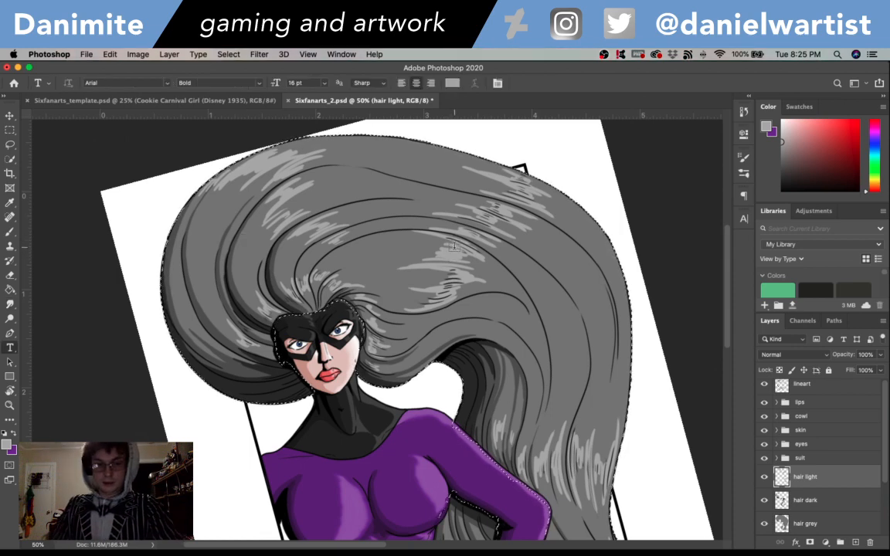
- Set the foreground color to white and brush small bright glints inside the grey highlights throughout the upper and lower hair
key(i)
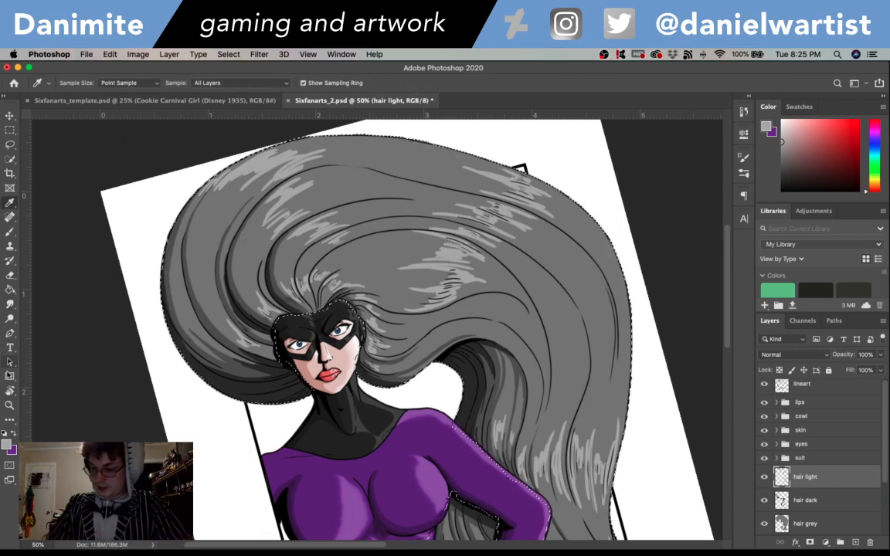
click(8, 442)
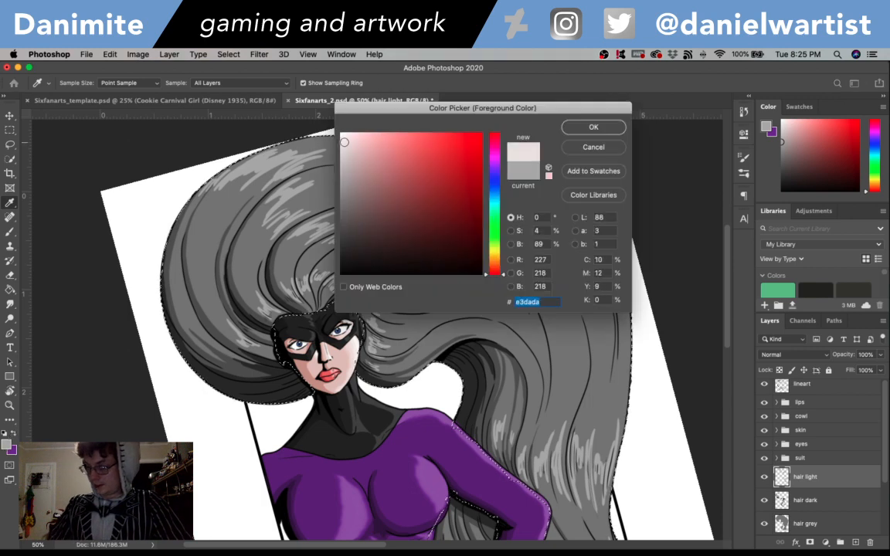
key(Return)
key(b)
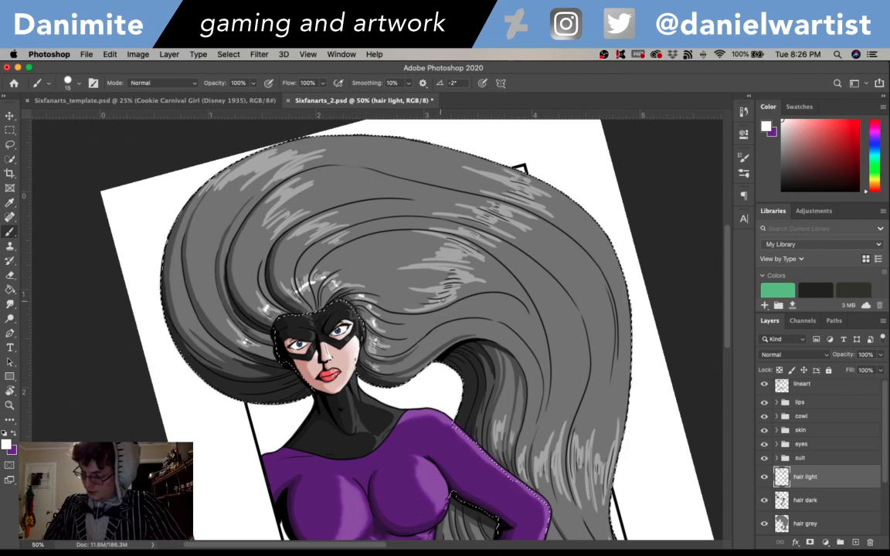
drag(447, 261, 454, 254)
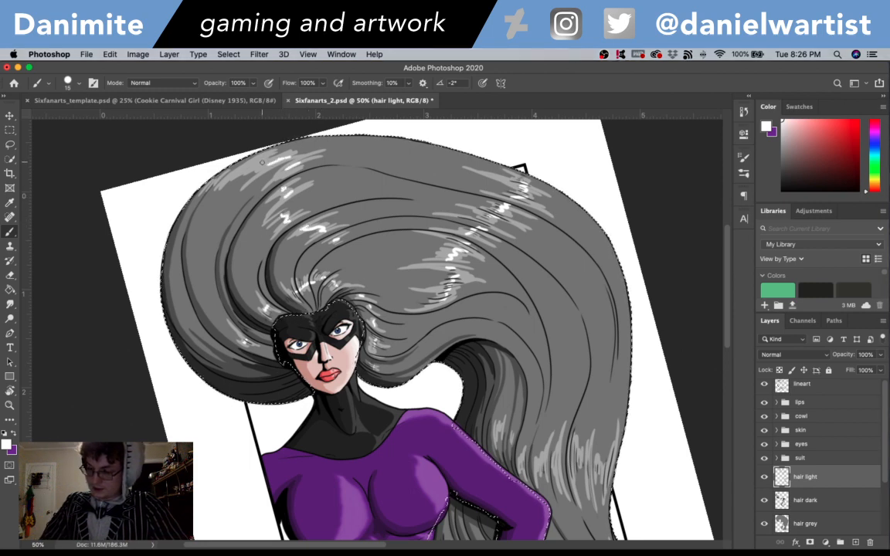
scroll(585, 168, down, 5)
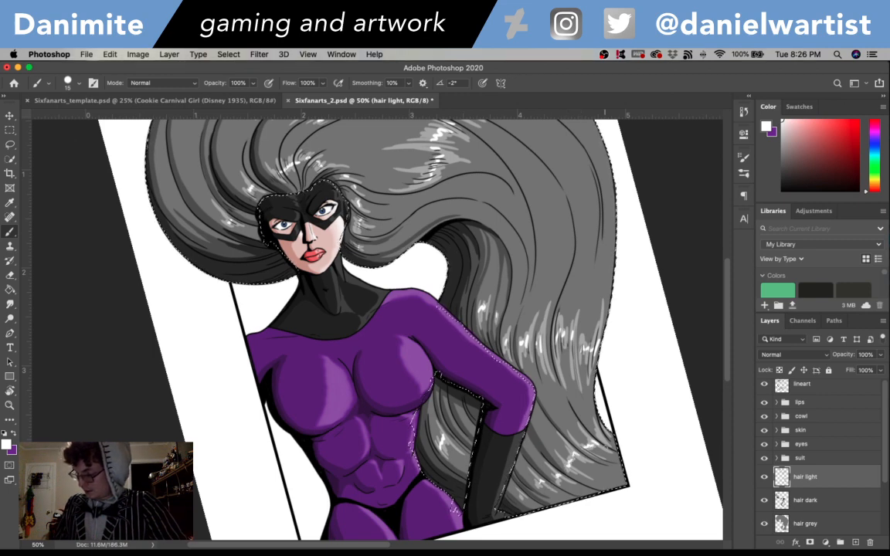
- Use the Smudge tool to blend the grey and white highlights along the strands above the mask and on the hair's rounded front
drag(615, 344, 627, 499)
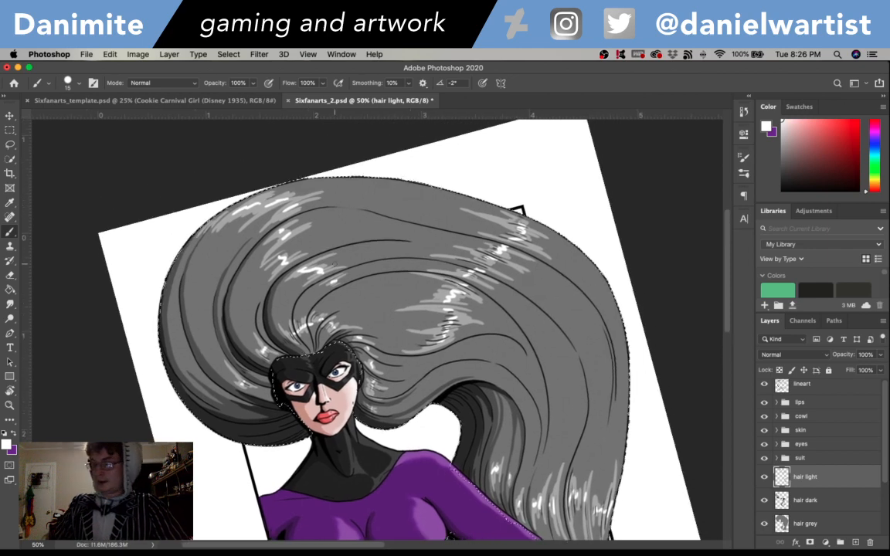
click(10, 304)
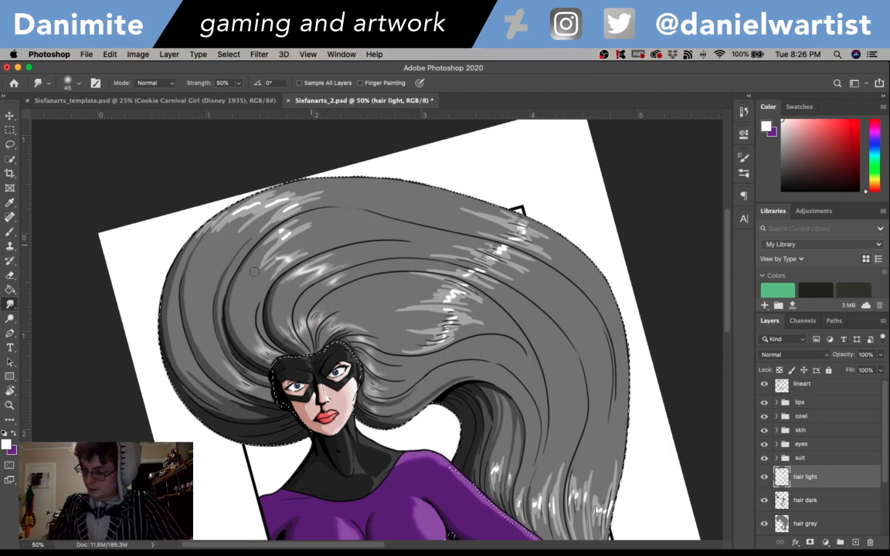
mouse_move(304, 198)
mouse_down()
mouse_move(220, 197)
mouse_move(232, 182)
mouse_move(185, 209)
mouse_move(349, 191)
mouse_move(271, 193)
mouse_up()
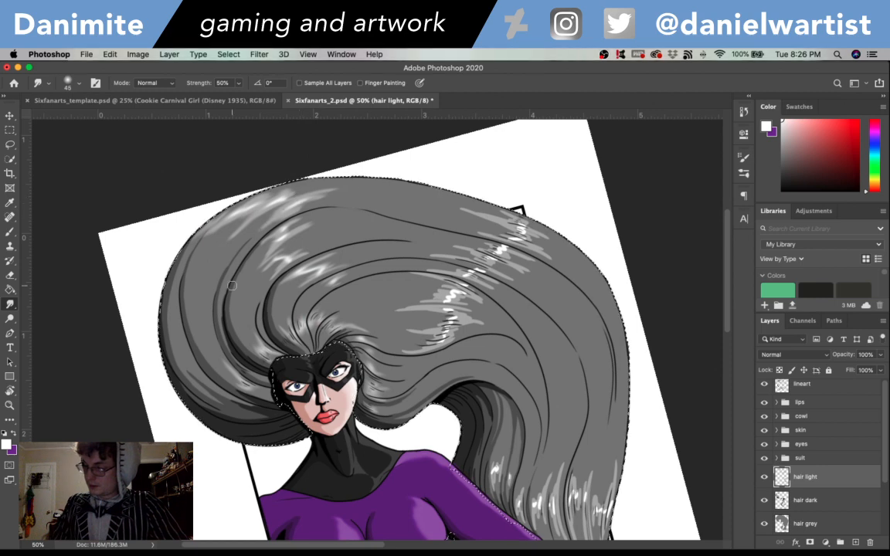
- Rotate the canvas and smudge the highlight band running from above the face to the hair's outer edge along the strands
key(r)
mouse_move(563, 299)
mouse_down()
mouse_move(526, 201)
mouse_move(567, 292)
mouse_up()
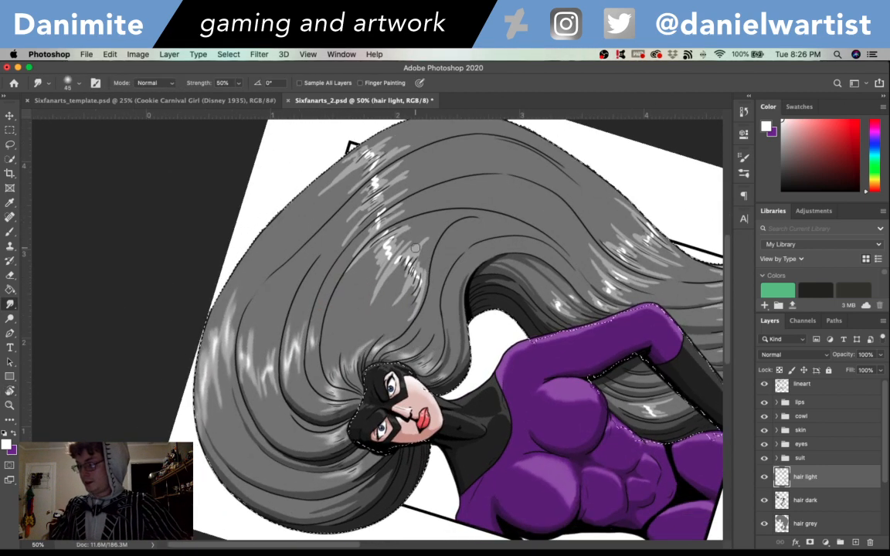
mouse_move(410, 265)
mouse_down()
mouse_move(382, 282)
mouse_move(404, 234)
mouse_move(361, 277)
mouse_move(402, 228)
mouse_up()
mouse_move(334, 222)
mouse_down()
mouse_move(355, 206)
mouse_move(359, 176)
mouse_move(346, 176)
mouse_move(365, 129)
mouse_up()
drag(323, 158, 360, 128)
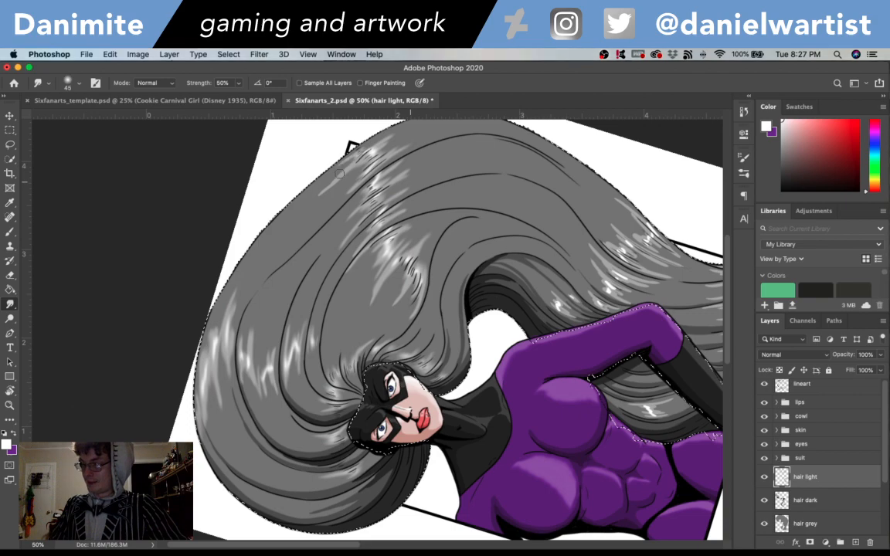
- Rotate the canvas to -27° and smudge the highlights along the strands of the lower hair beside the arm and at the hair ends
scroll(591, 285, right, 5)
key(r)
mouse_move(590, 285)
mouse_down()
mouse_move(552, 272)
mouse_move(570, 415)
mouse_move(542, 458)
mouse_up()
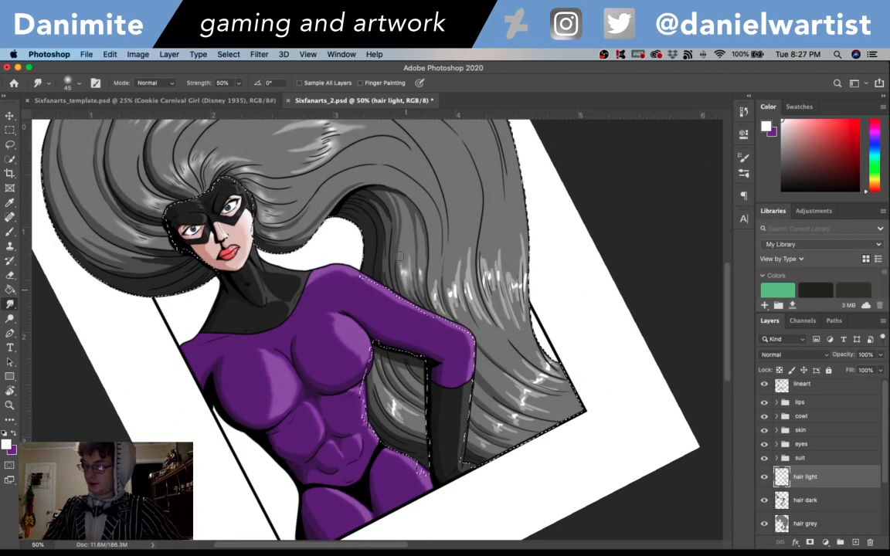
mouse_move(407, 285)
mouse_down()
mouse_move(398, 245)
mouse_move(416, 214)
mouse_up()
drag(435, 291, 418, 208)
mouse_move(489, 324)
mouse_down()
mouse_move(479, 262)
mouse_move(491, 300)
mouse_move(502, 255)
mouse_up()
drag(516, 310, 515, 218)
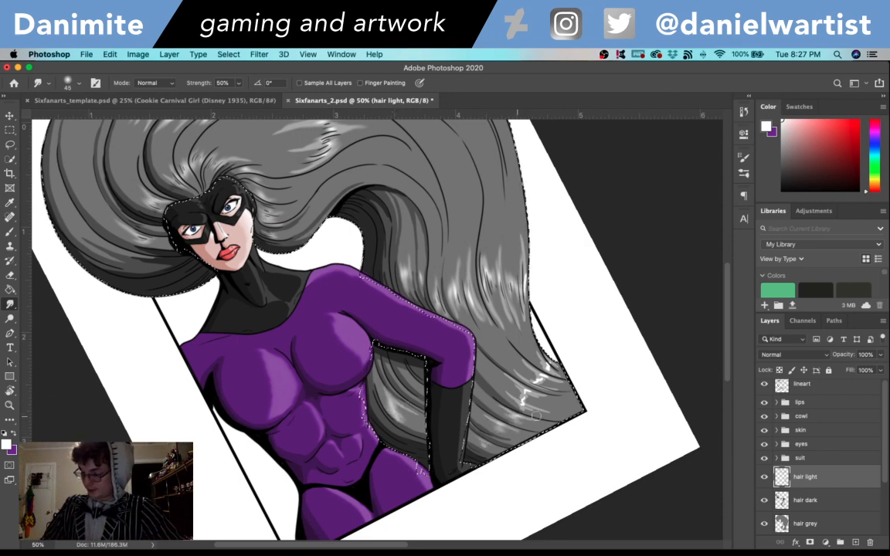
mouse_move(537, 391)
mouse_down()
mouse_move(528, 371)
mouse_move(544, 364)
mouse_up()
- Return the canvas rotation to 0° with the whole drawing in view and save the document
key(super+minus)
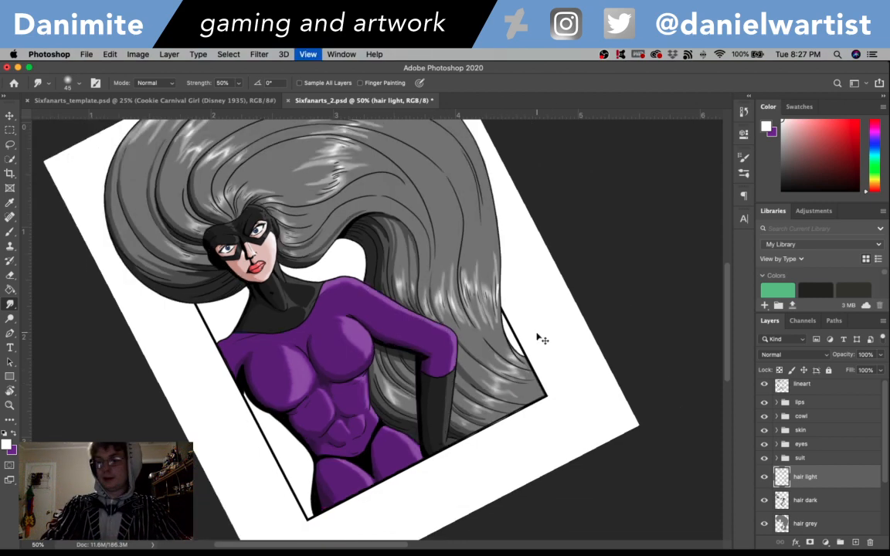
drag(502, 282, 528, 318)
key(r)
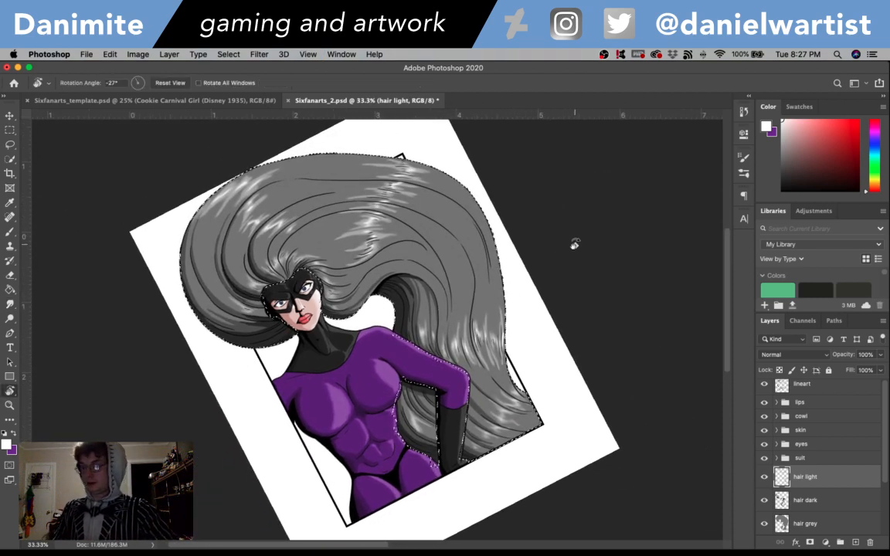
mouse_move(572, 247)
mouse_down()
mouse_move(580, 355)
mouse_move(582, 330)
mouse_move(578, 338)
mouse_up()
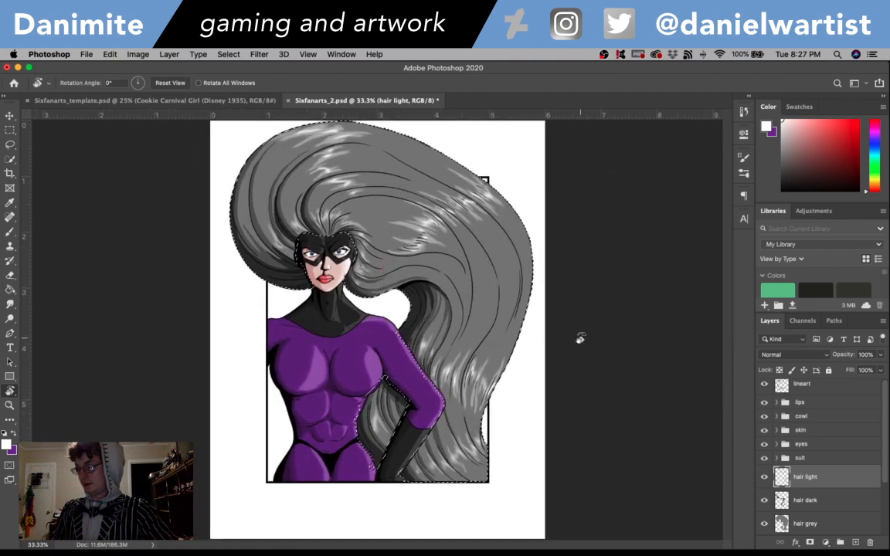
key(super+s)
- Create a new layer named "hair color" above the hair light layer, keeping the hair outline as the active selection
key(super+d)
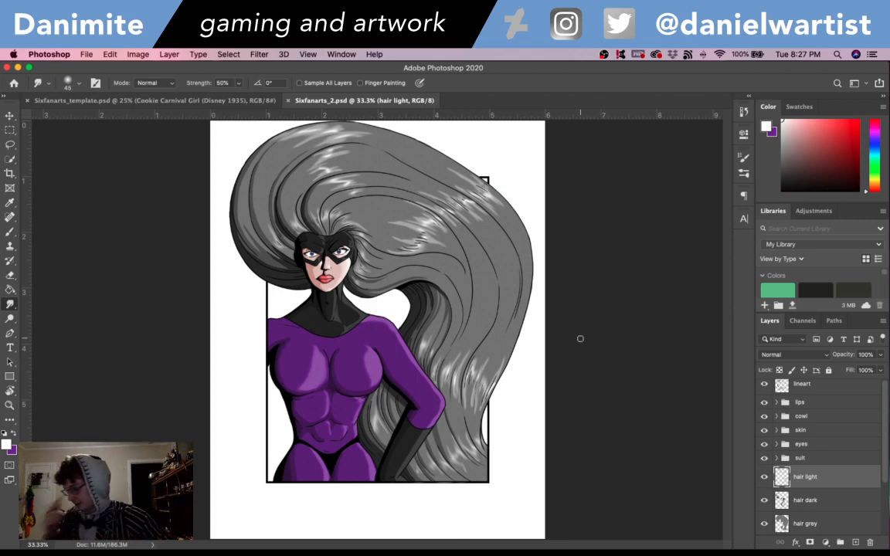
super+click(783, 500)
key(shift+super+n)
text(hair colo)
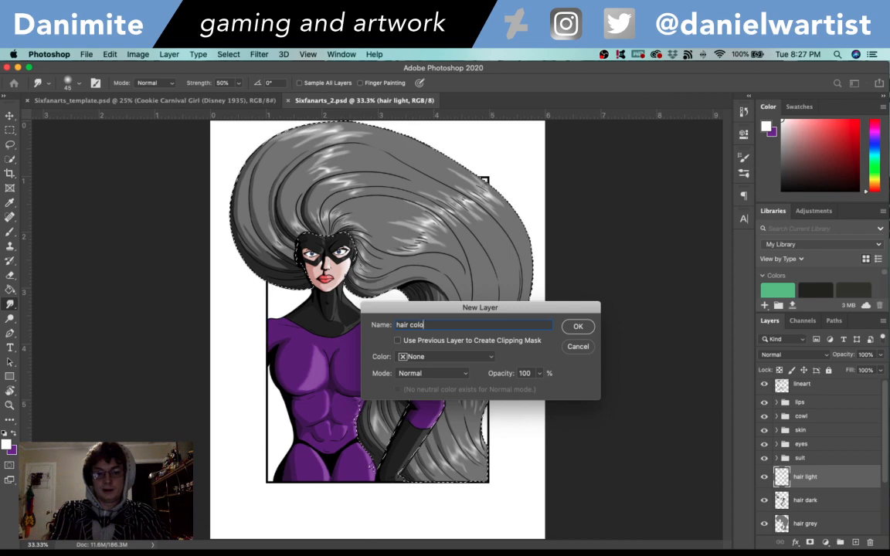
text(r)
key(Return)
- Swap the foreground and background colors and change the purple foreground to the orange-red e13d22
click(7, 442)
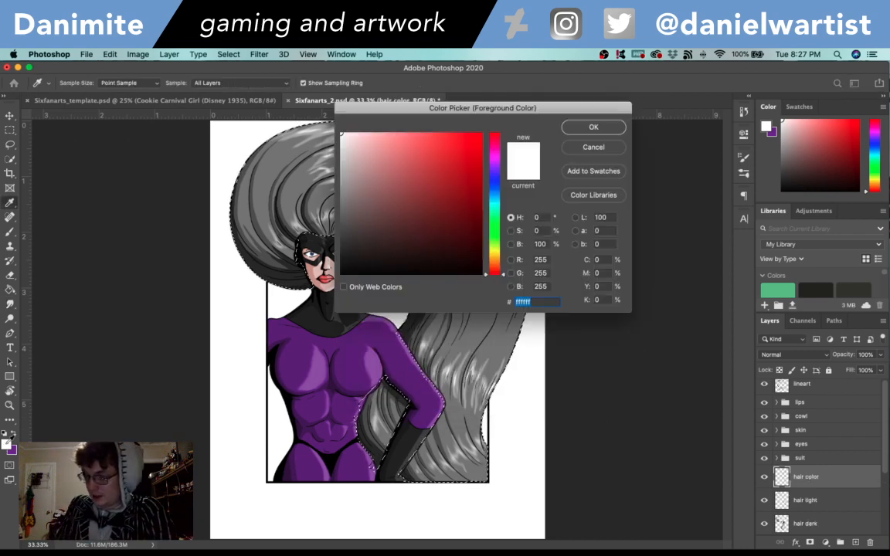
click(595, 148)
key(x)
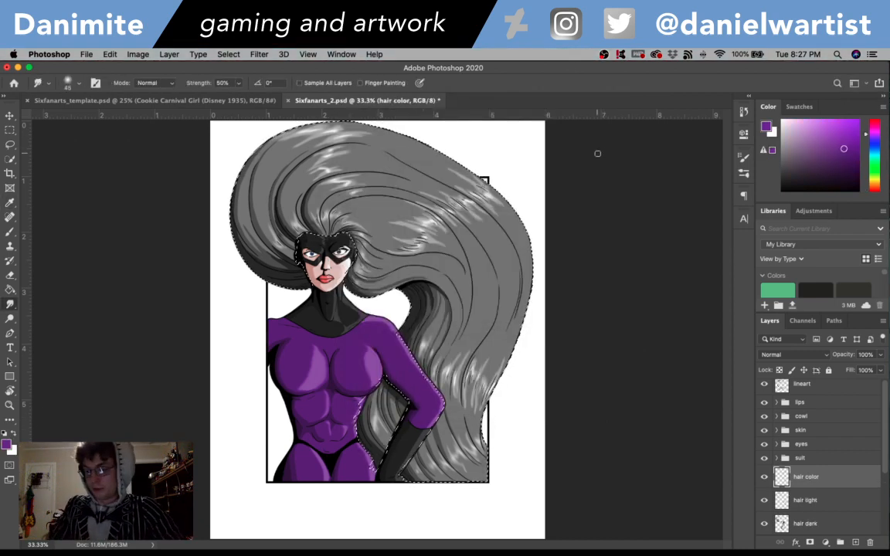
click(6, 442)
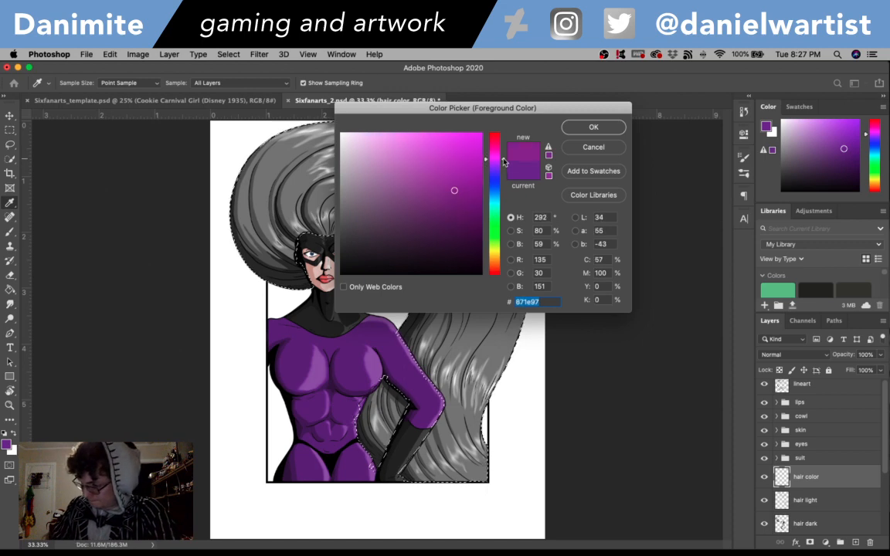
drag(503, 161, 502, 141)
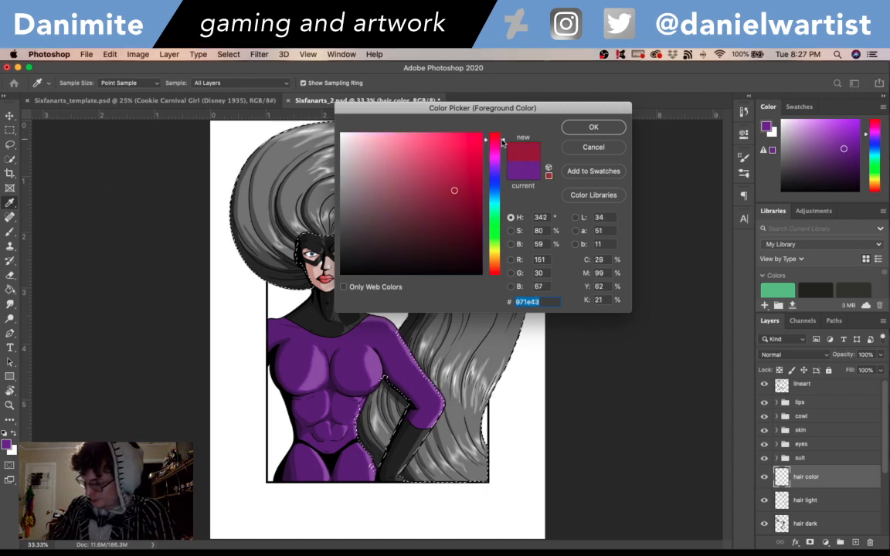
click(460, 149)
click(502, 259)
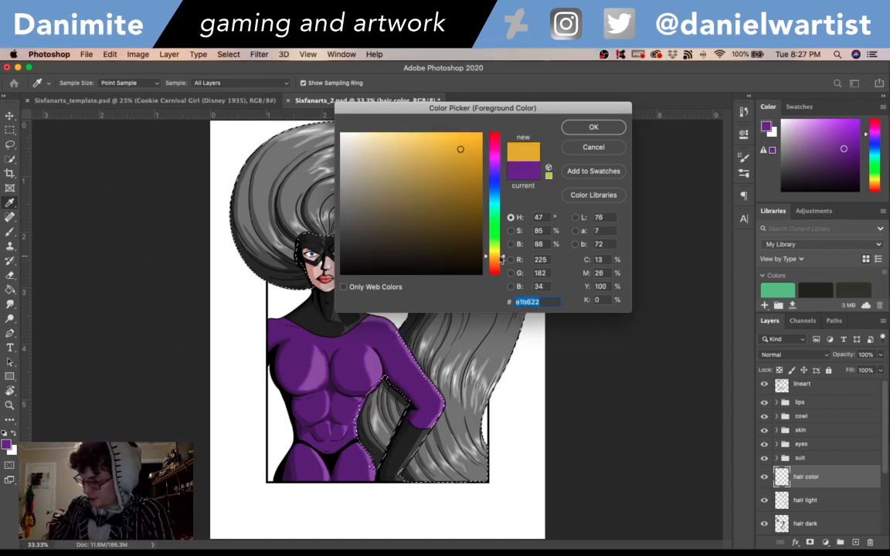
drag(502, 258, 500, 273)
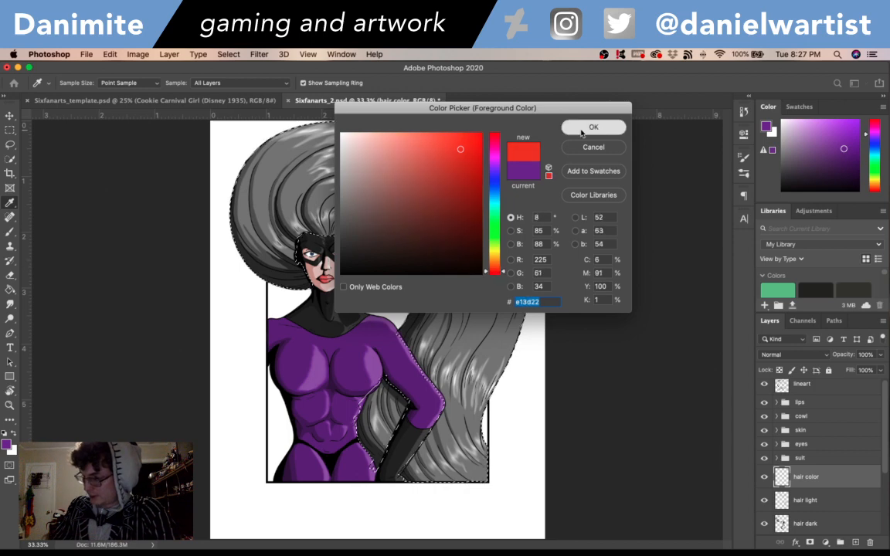
click(593, 127)
- Set the hair color layer's blend mode to Overlay, fill the selected hair with the orange-red, and deselect
key(g)
click(805, 355)
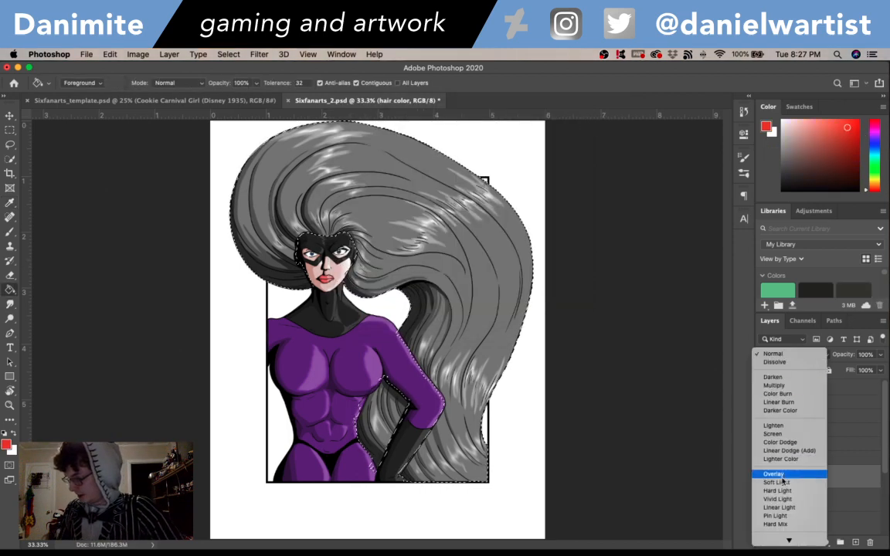
click(775, 479)
click(459, 281)
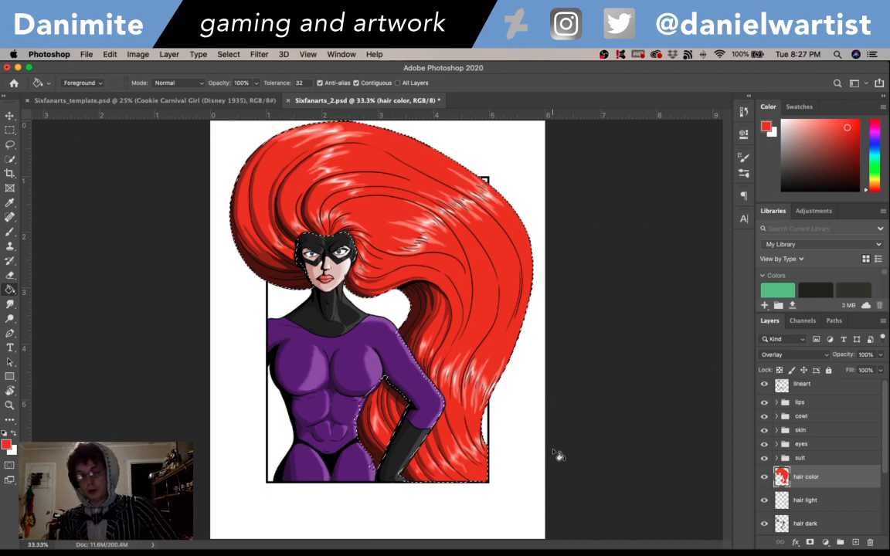
key(super+d)
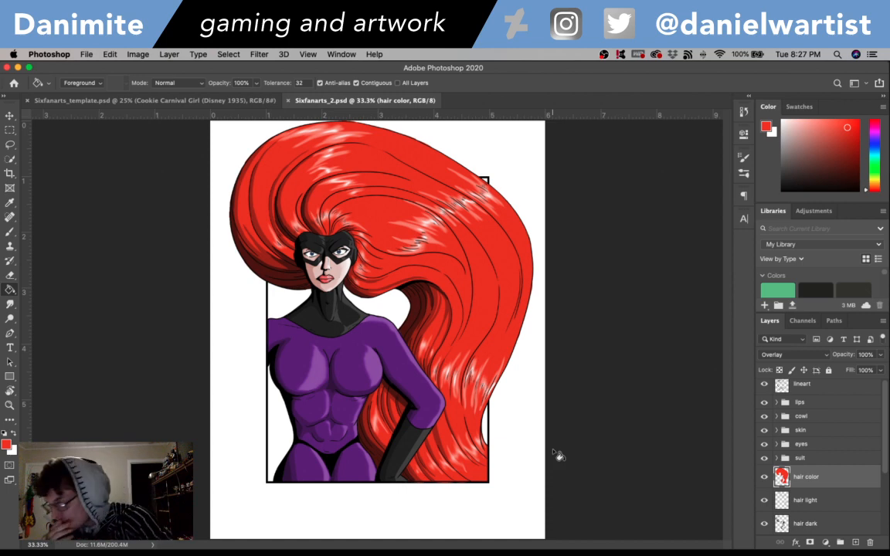
- Make the lineart layer active and set the foreground color to black (000000) for the Brush tool
key(super+equal)
key(super+equal)
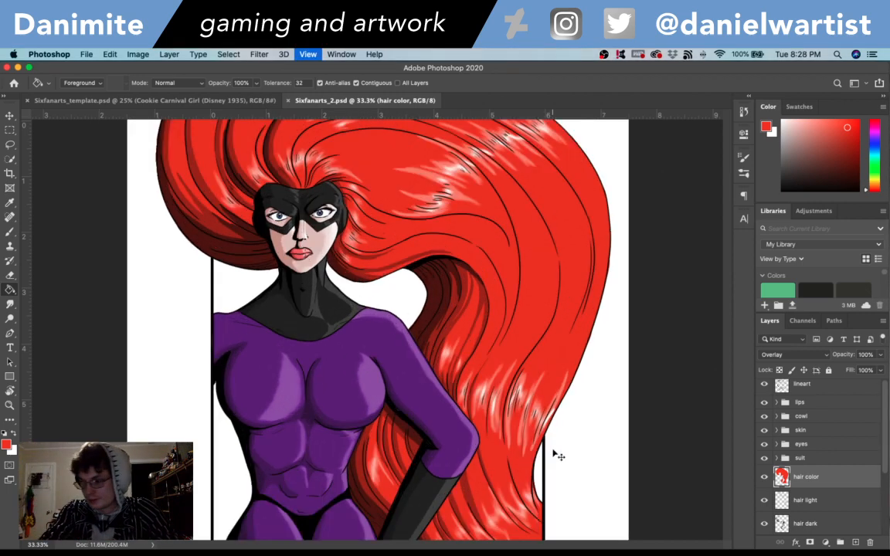
scroll(540, 340, down, 5)
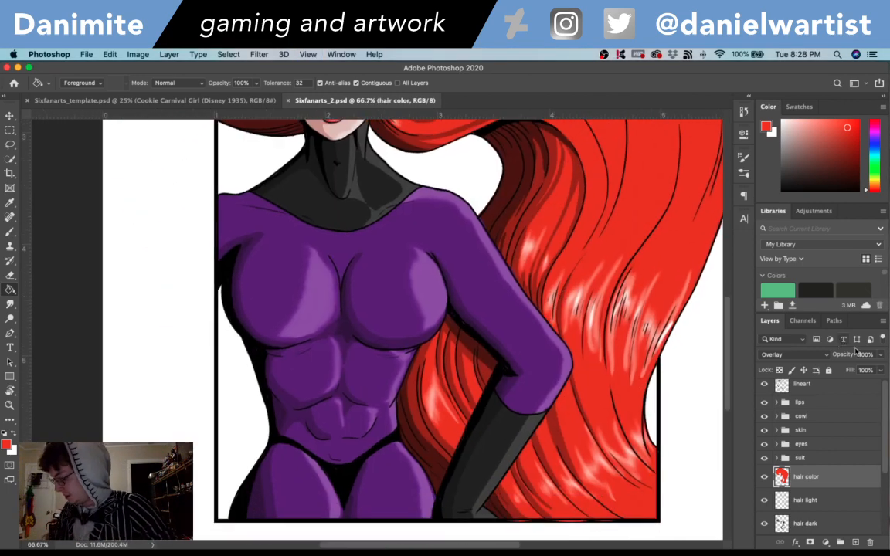
key(alt+period)
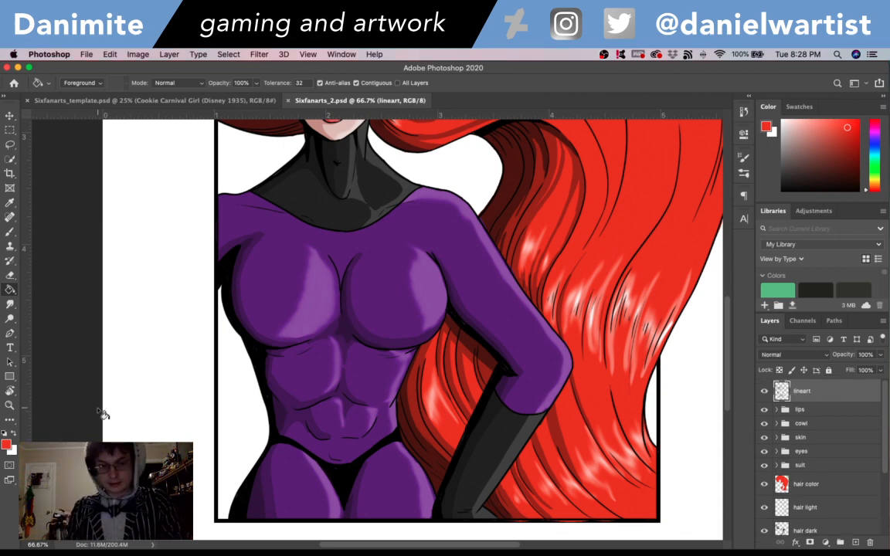
key(x)
click(6, 447)
drag(360, 210, 312, 325)
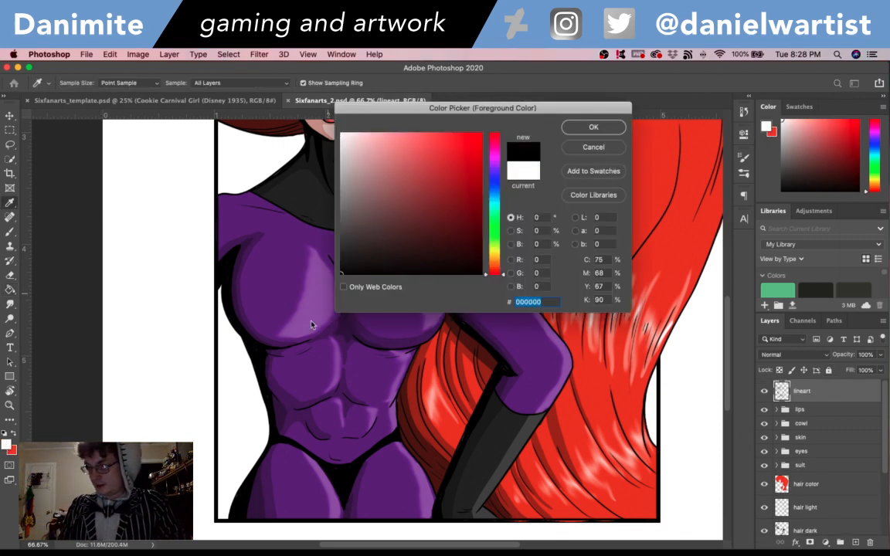
click(593, 128)
key(b)
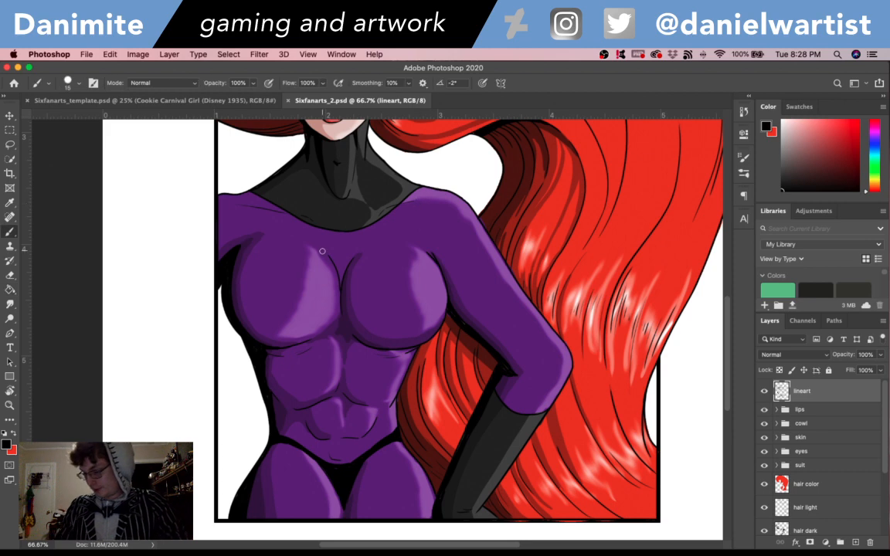
- Brush a solid black wedge between the frame's lower corner and the hip on the lineart layer, and save the document
drag(234, 502, 221, 470)
key(super+z)
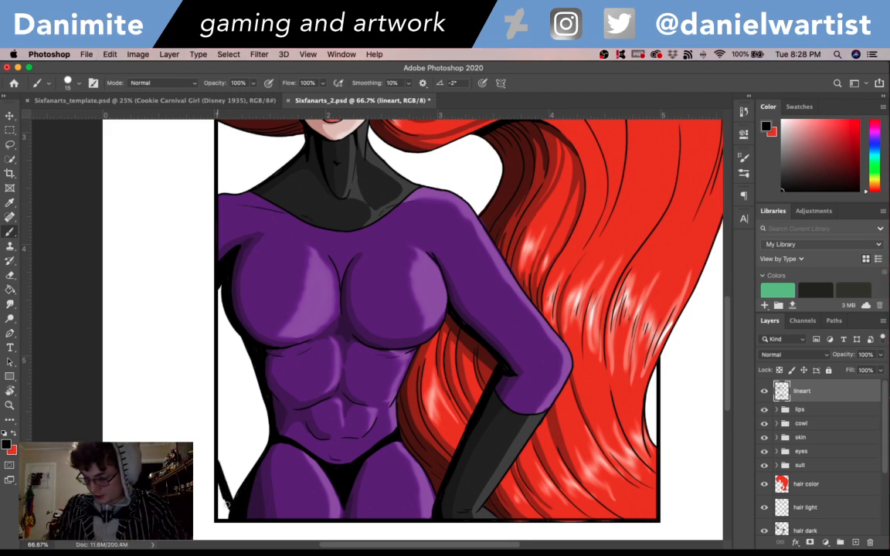
drag(217, 458, 223, 518)
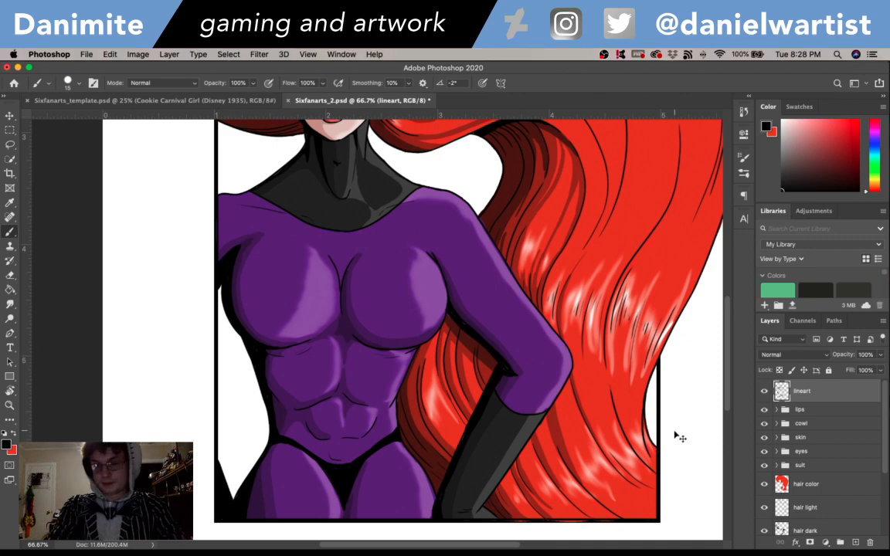
key(super+minus)
key(super+minus)
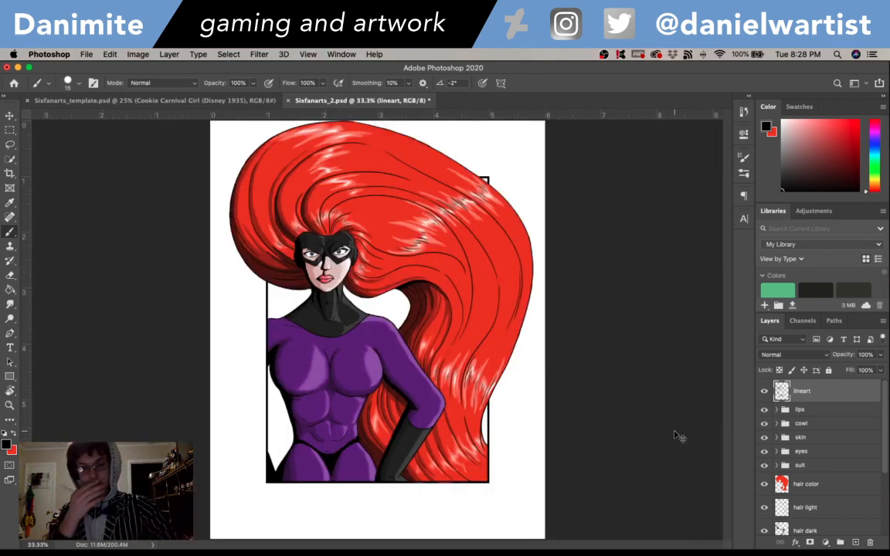
key(super+s)
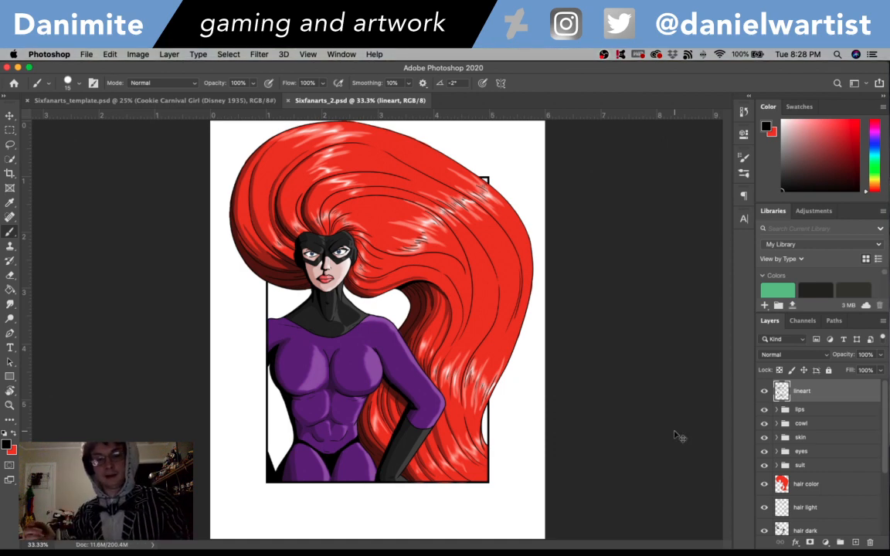
key(super+Tab)
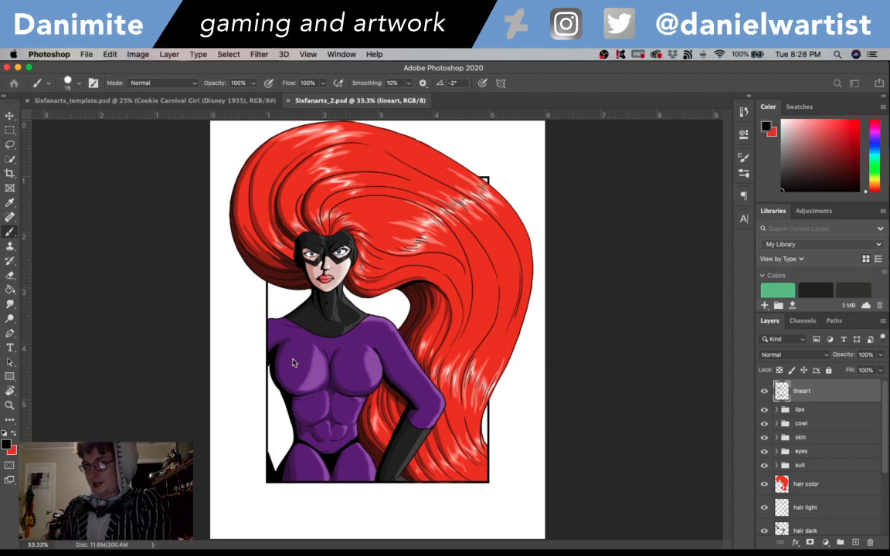
key(super+shift+s)
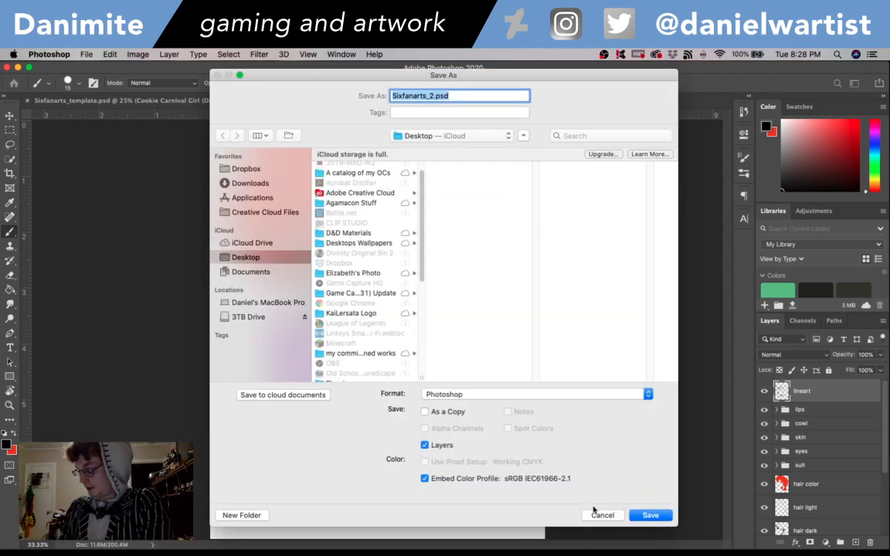
key(Return)
- Group the hair color, hair light, hair dark and hair grey layers and name the group "hair"
scroll(834, 472, down, 4)
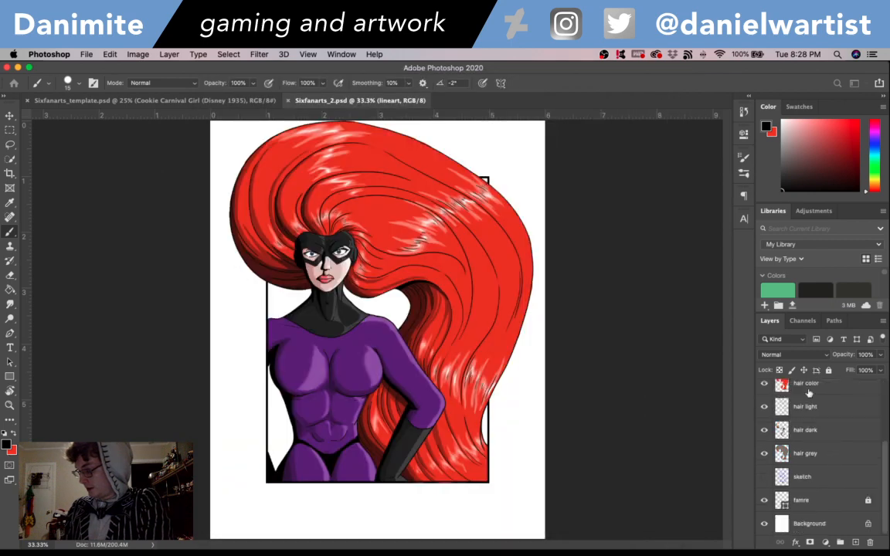
click(830, 431)
scroll(834, 445, up, 1)
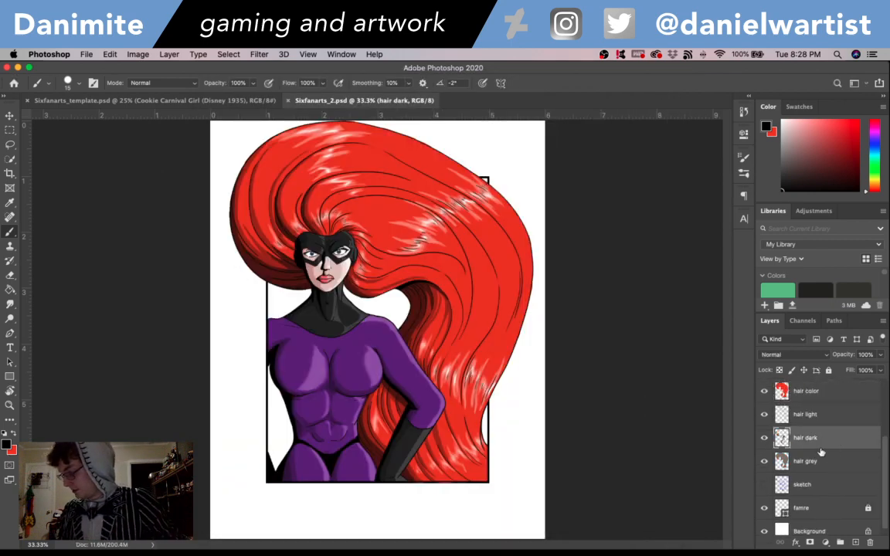
click(815, 392)
shift+click(815, 463)
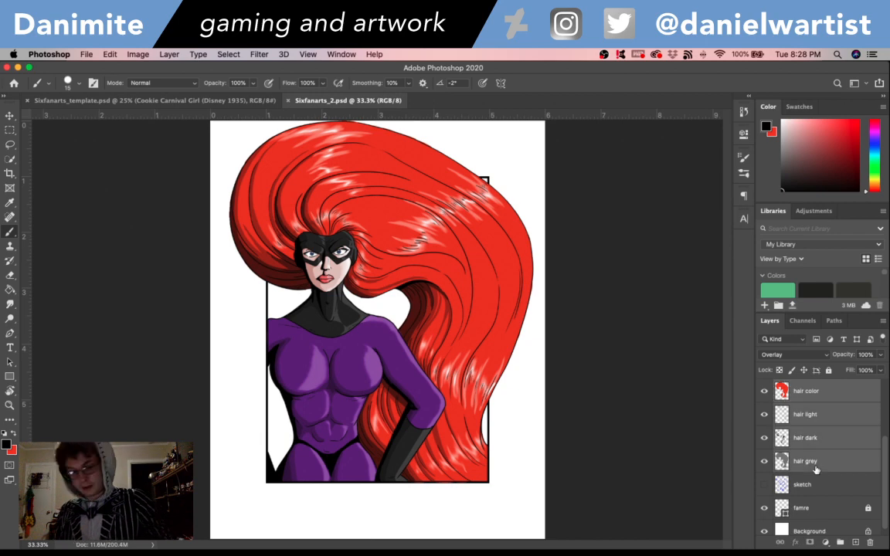
key(super+g)
double_click(800, 459)
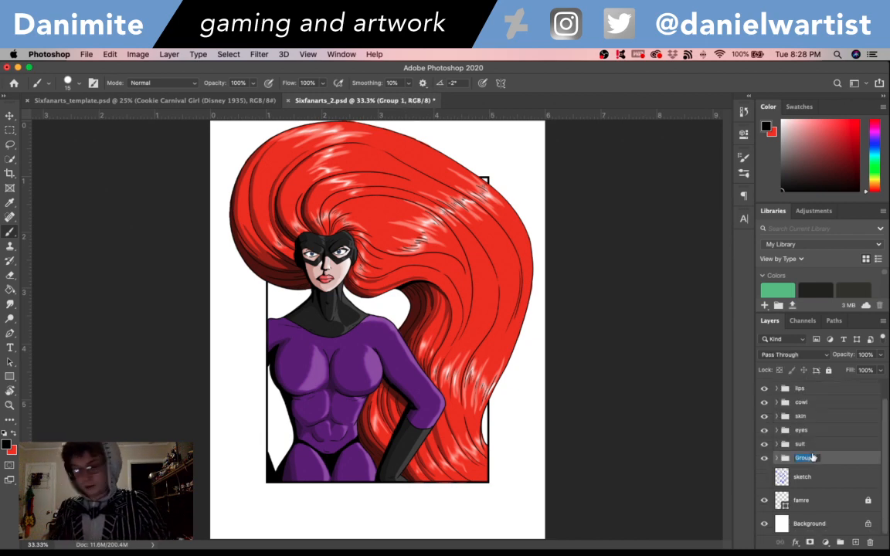
text(hair)
key(Return)
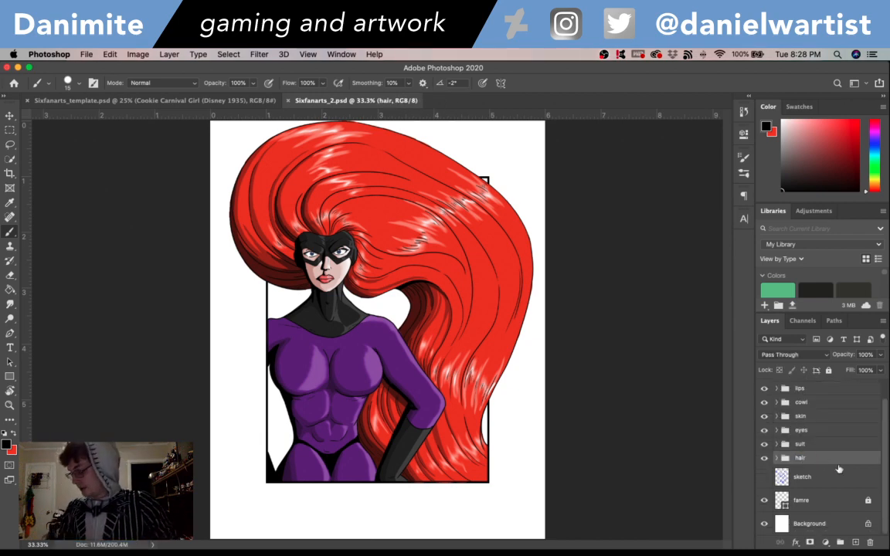
- Hide the Background and famre layers and save the document
click(765, 524)
click(764, 501)
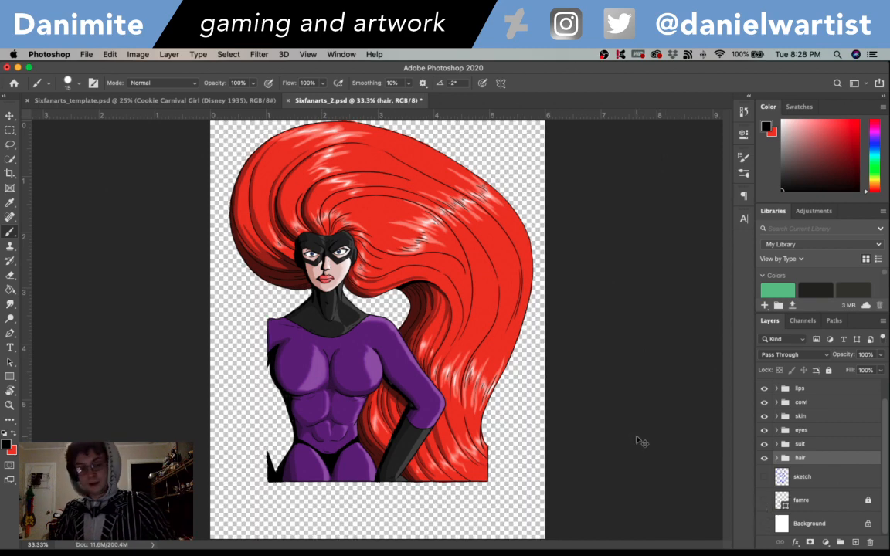
key(super+s)
- Save a PNG copy of the artwork as Sixfanarts_2.png on the Desktop and close the document
key(shift+super+s)
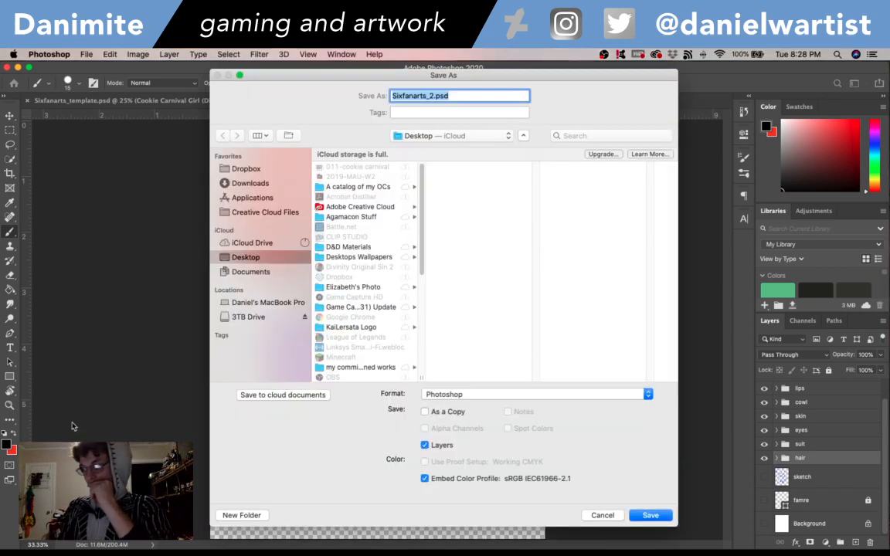
click(448, 394)
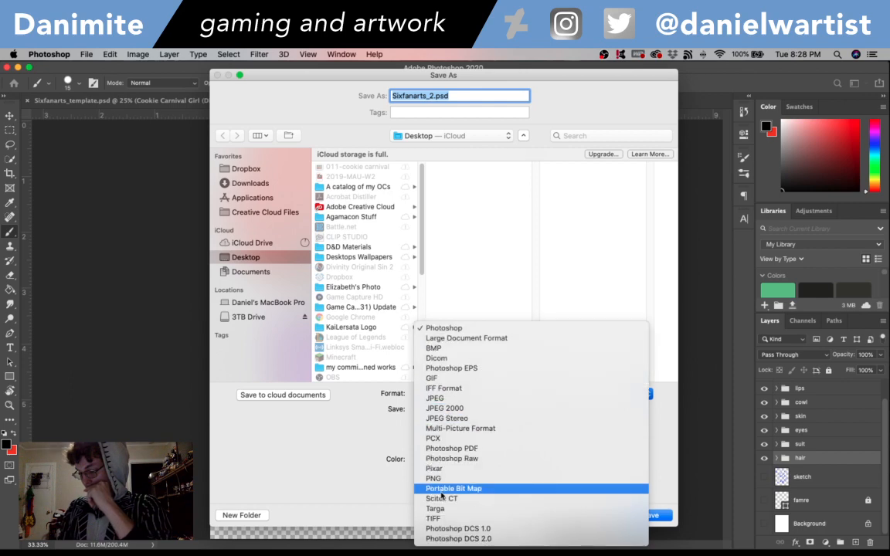
click(437, 479)
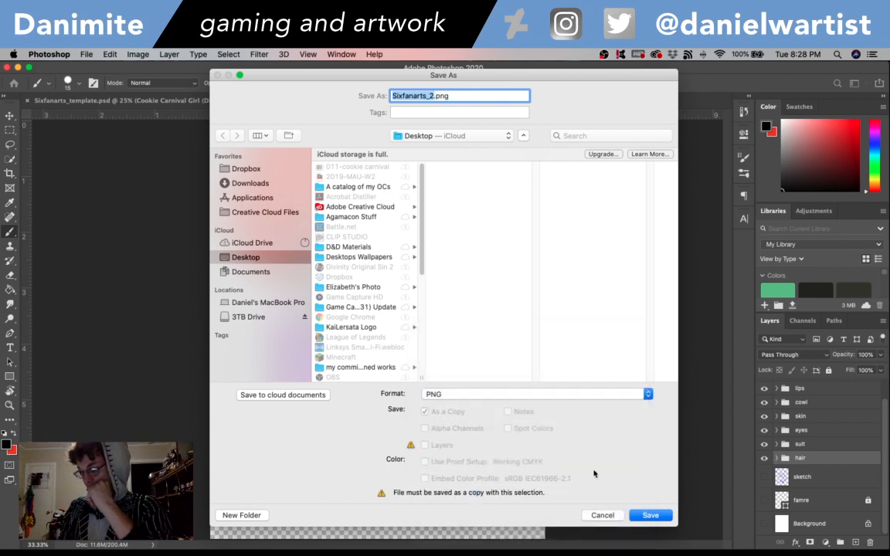
click(651, 516)
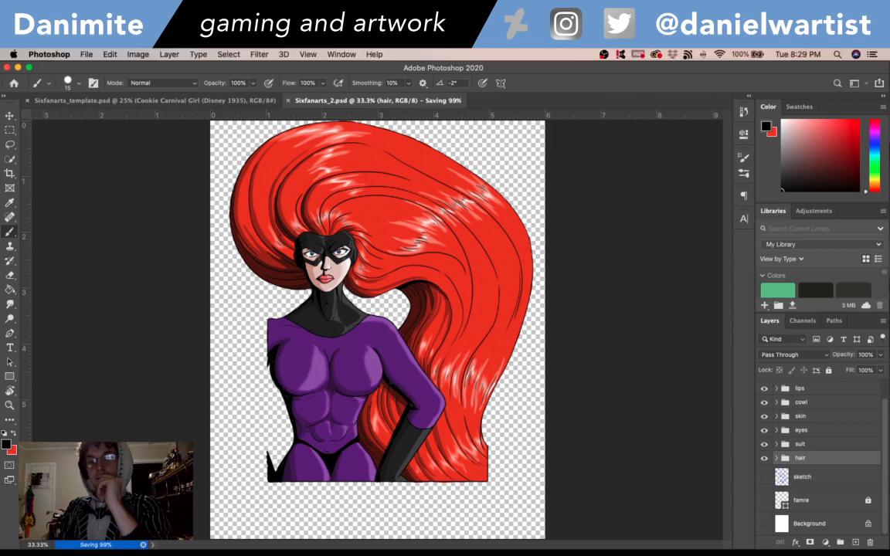
click(288, 102)
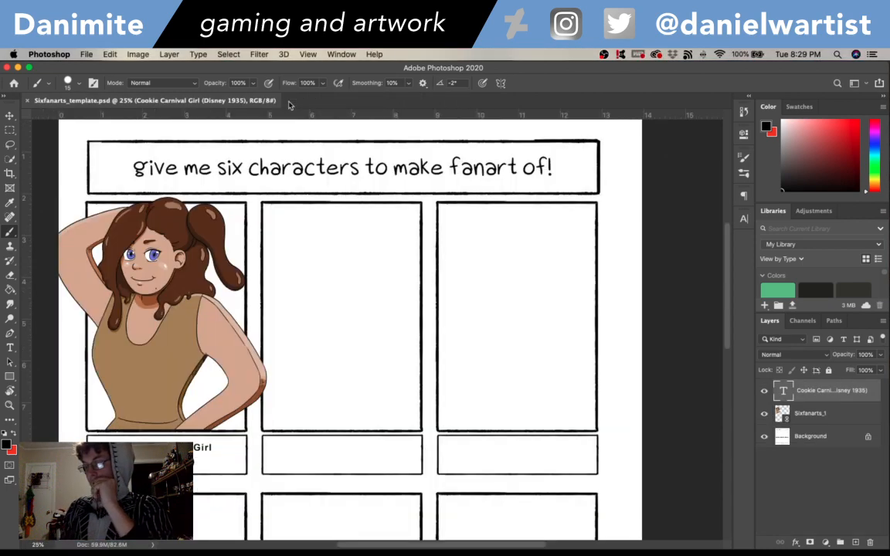
- Place Sixfanarts_2.png as a linked image in the template, over the second character frame of the upper row
click(86, 54)
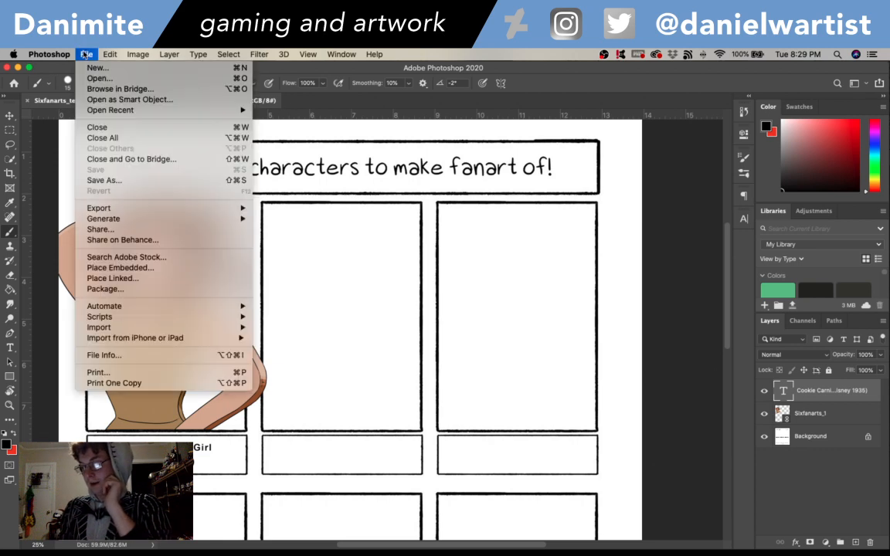
click(151, 278)
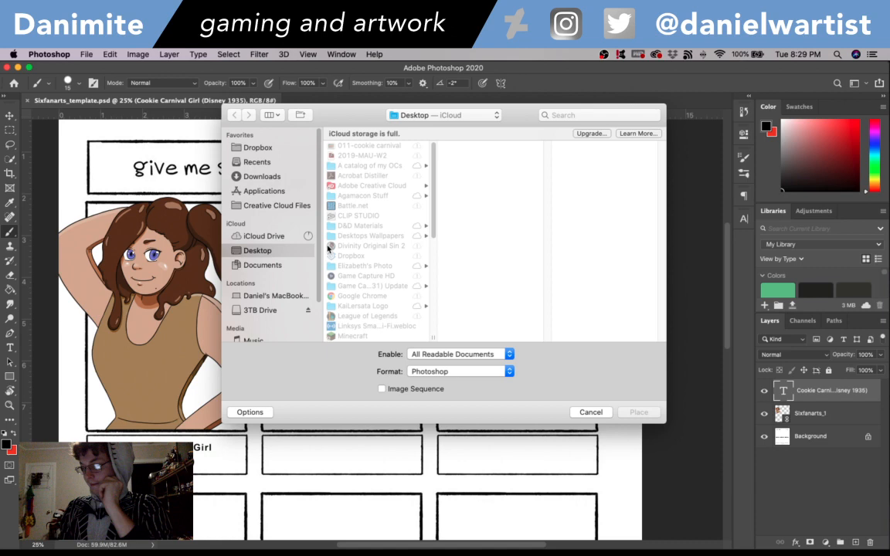
scroll(329, 248, down, 10)
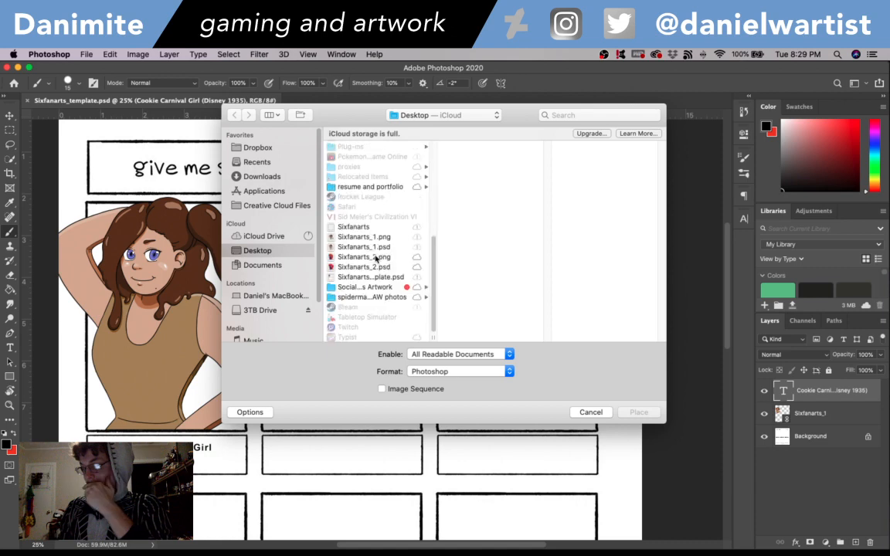
double_click(375, 260)
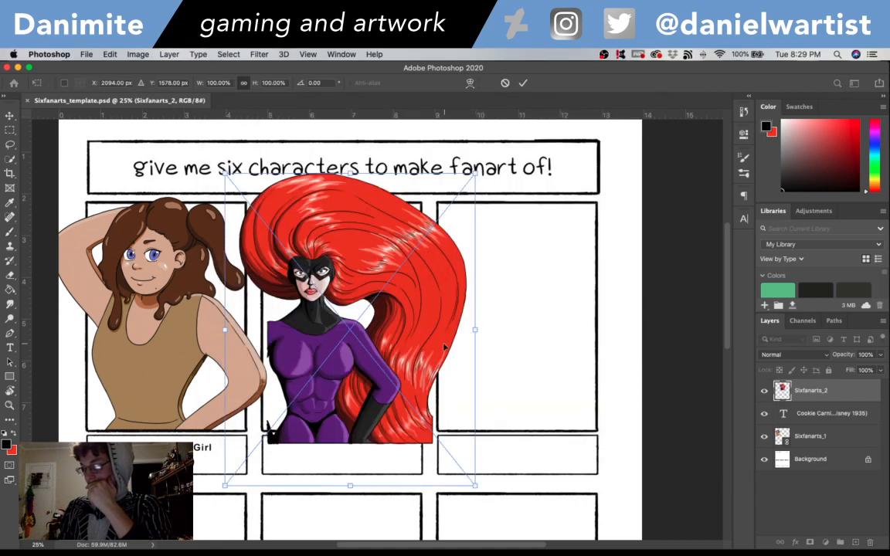
drag(444, 348, 414, 338)
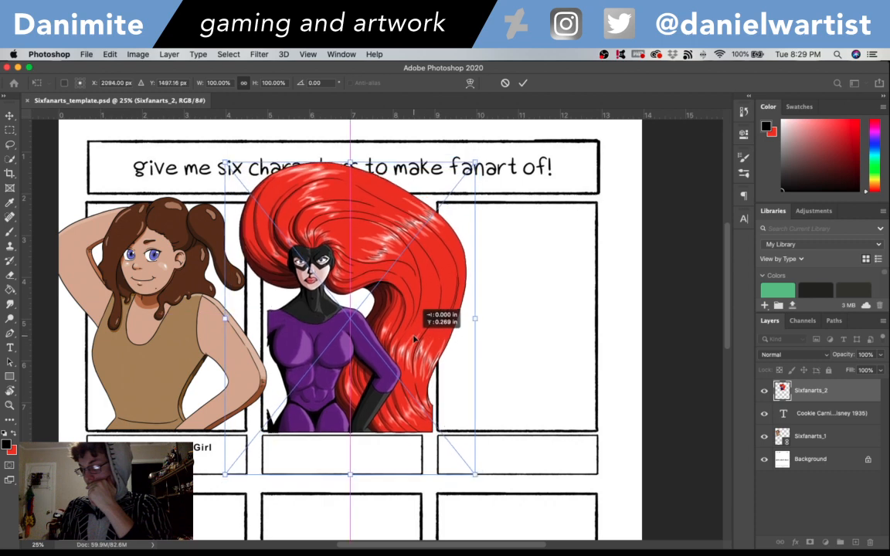
key(Return)
key(b)
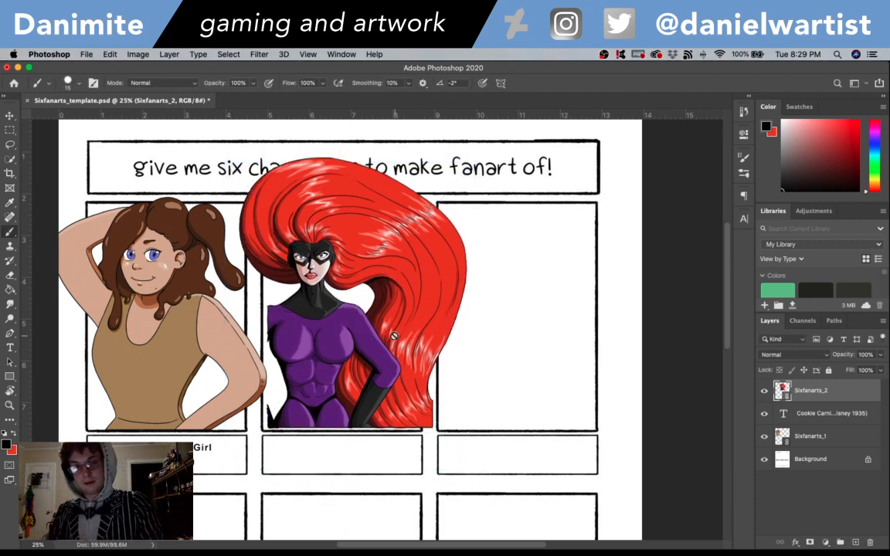
- Nudge the placed heroine to X 2014 px, Y 1487.50 px so she lines up with the second frame's lower and right edges
key(super+t)
key(Down)
key(Down)
key(Down)
key(Down)
key(Down)
key(Down)
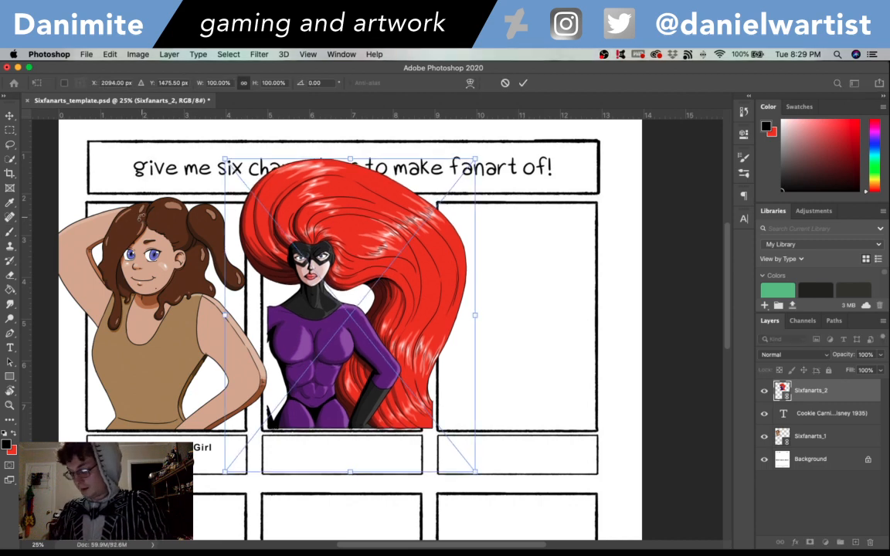
key(Left)
key(Left)
key(Left)
key(Left)
key(Left)
key(Left)
key(Left)
key(Left)
key(Left)
key(Left)
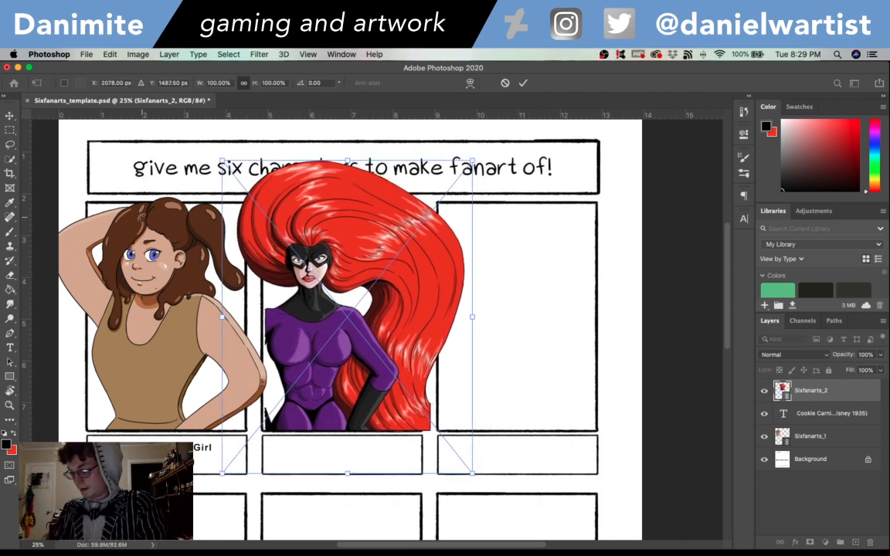
key(Left)
key(Left)
key(Left)
key(Left)
key(Left)
key(Left)
key(Left)
key(Left)
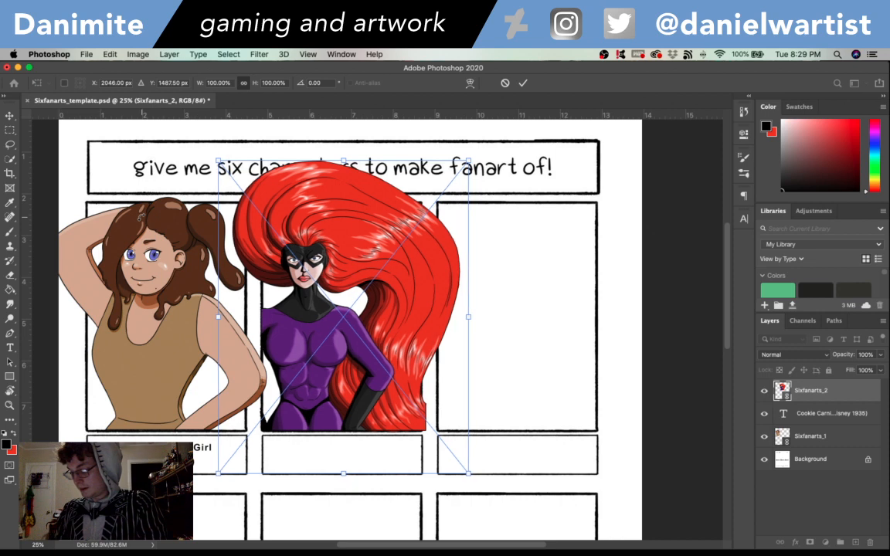
key(Left)
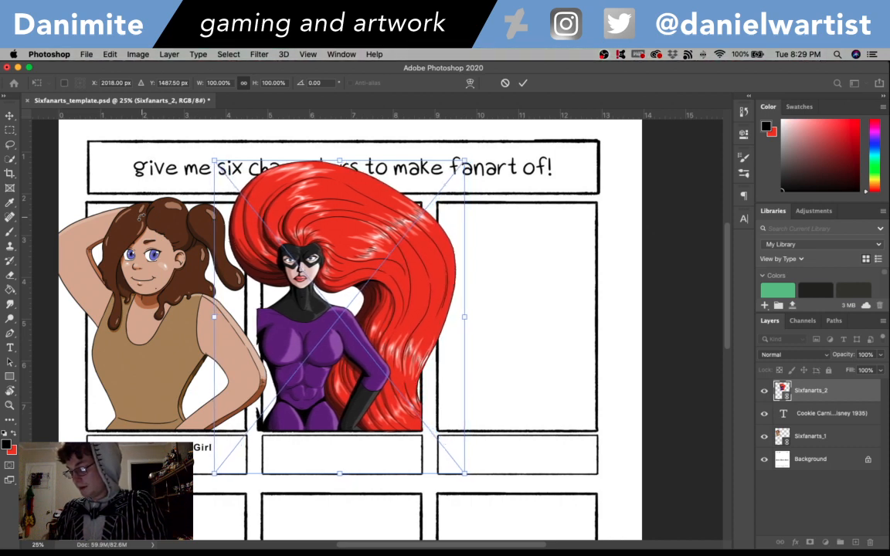
key(Left)
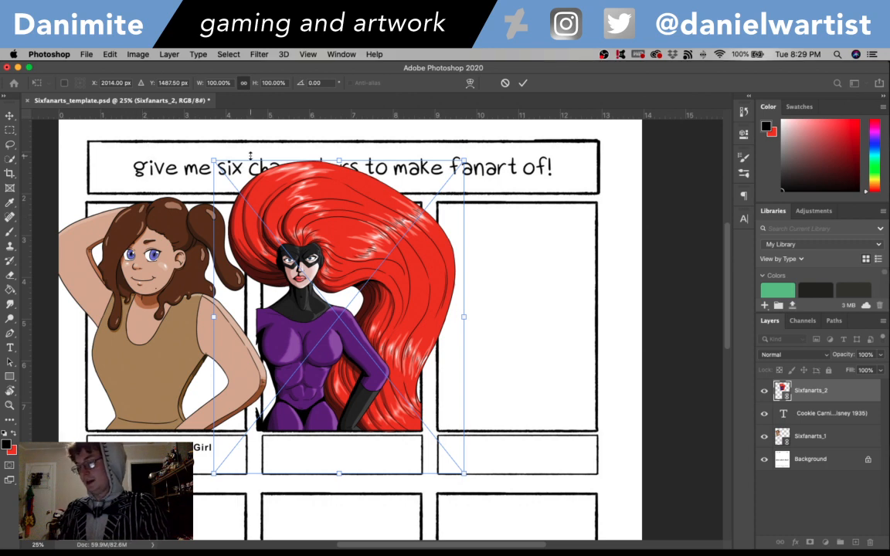
key(Return)
key(b)
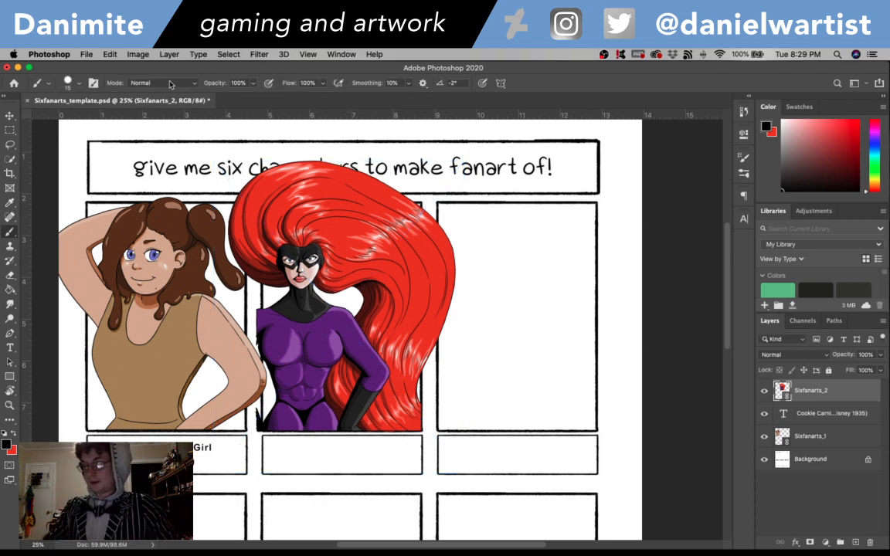
- Reopen Sixfanarts_2.psd, show its famre layer, and close the file without saving
click(110, 54)
click(87, 54)
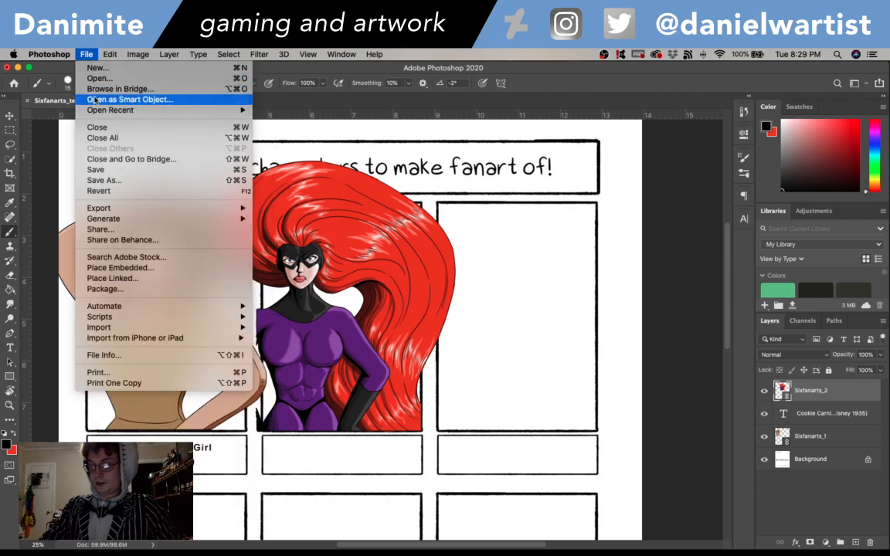
mouse_move(169, 112)
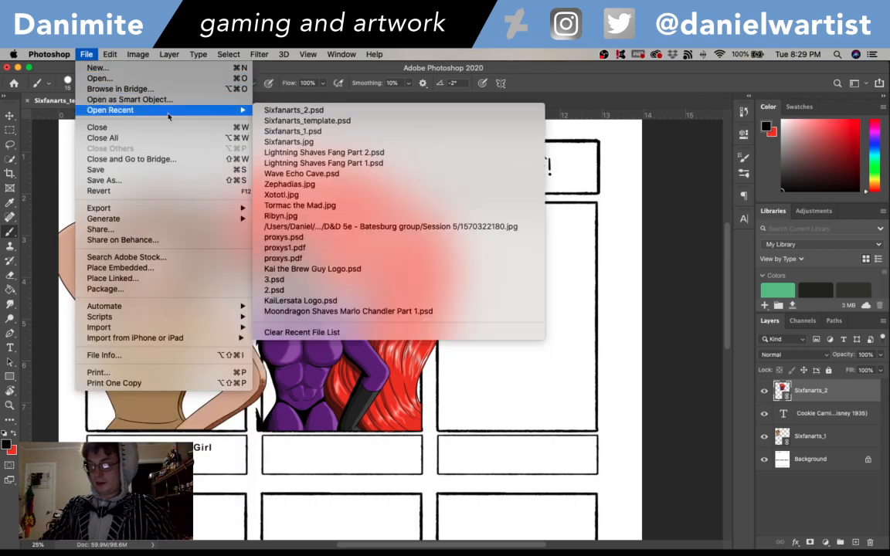
click(349, 112)
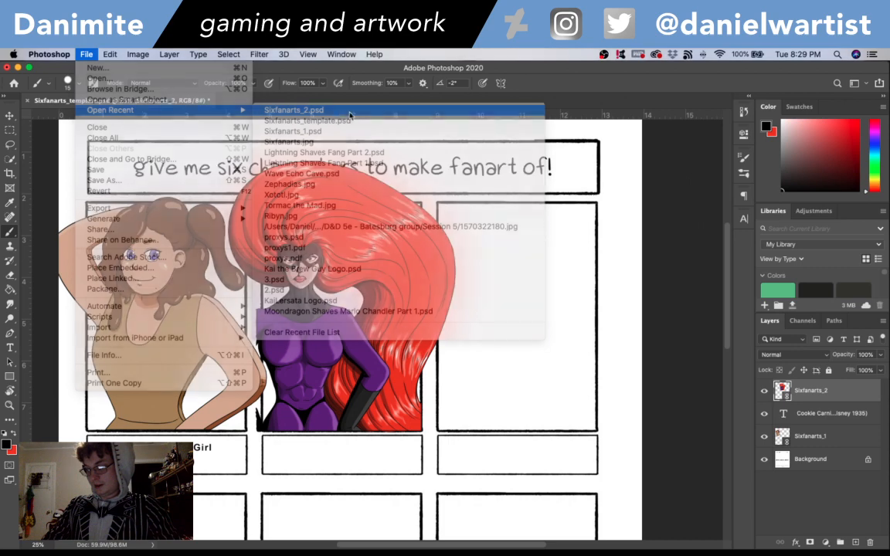
key(e)
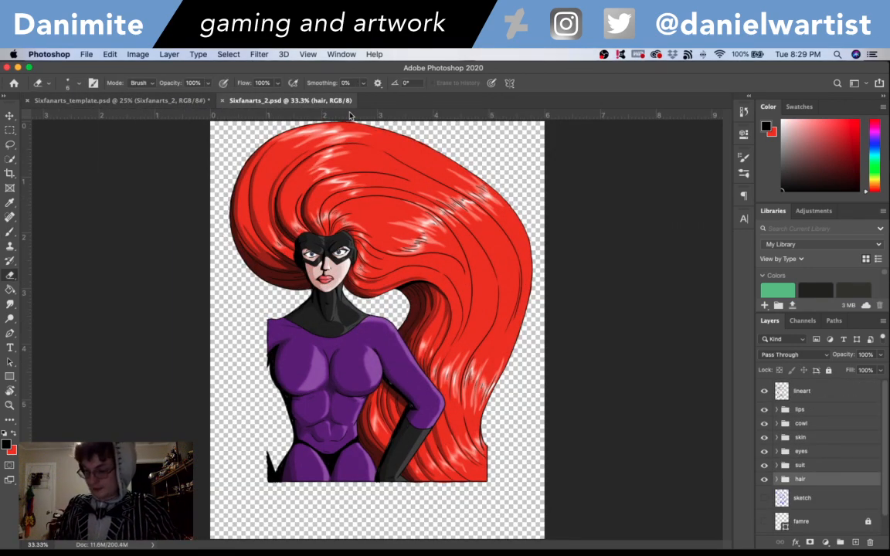
click(764, 521)
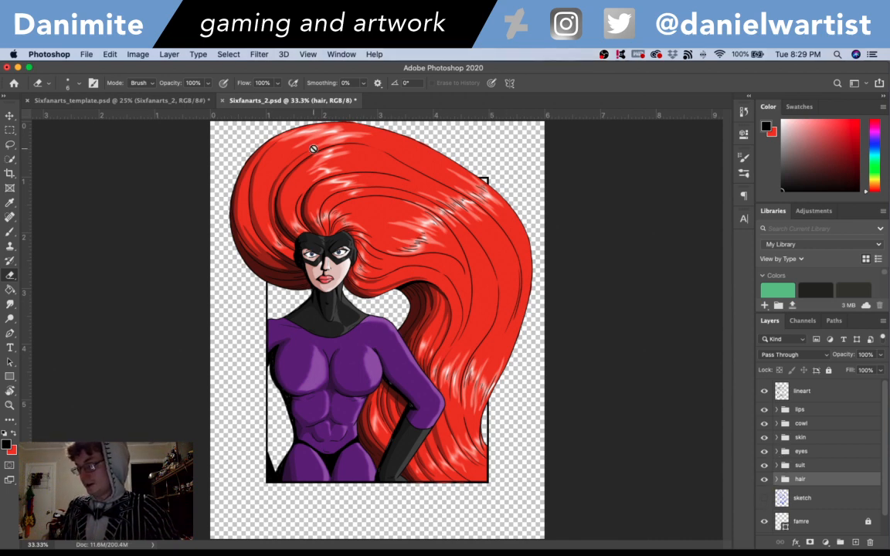
click(223, 100)
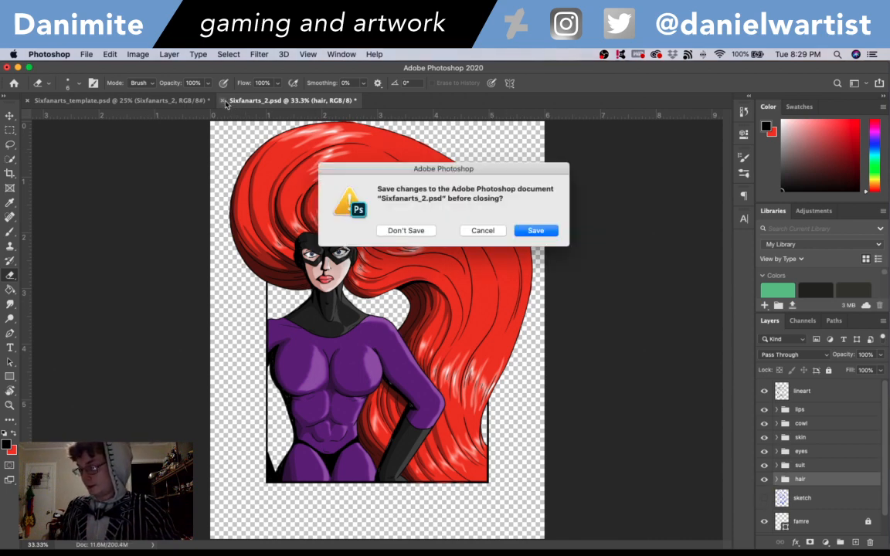
click(410, 230)
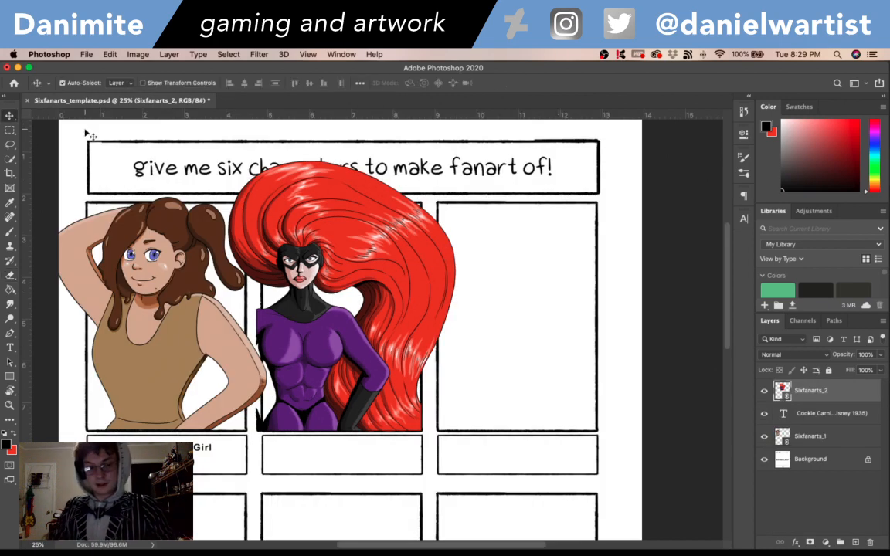
- Scale the placed heroine down to the second frame's width, rest her on its lower edge, and save the template
key(super+t)
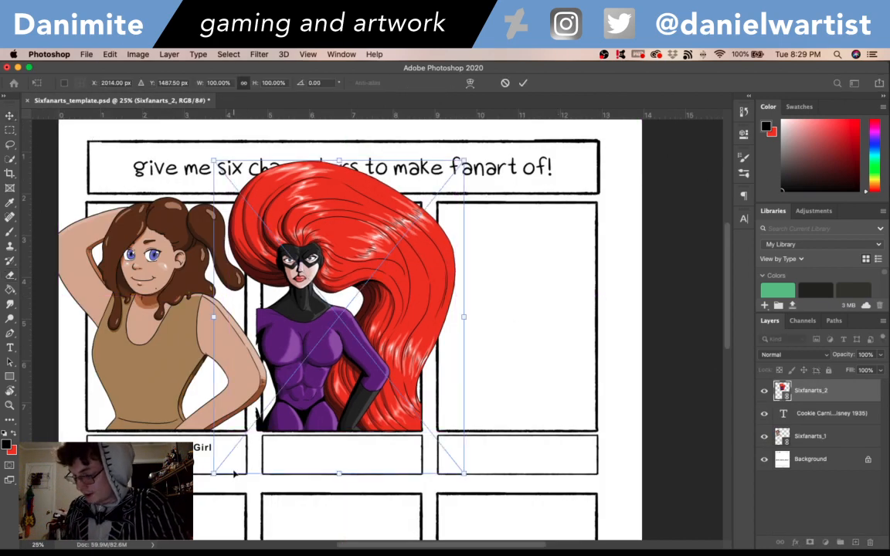
drag(214, 473, 223, 465)
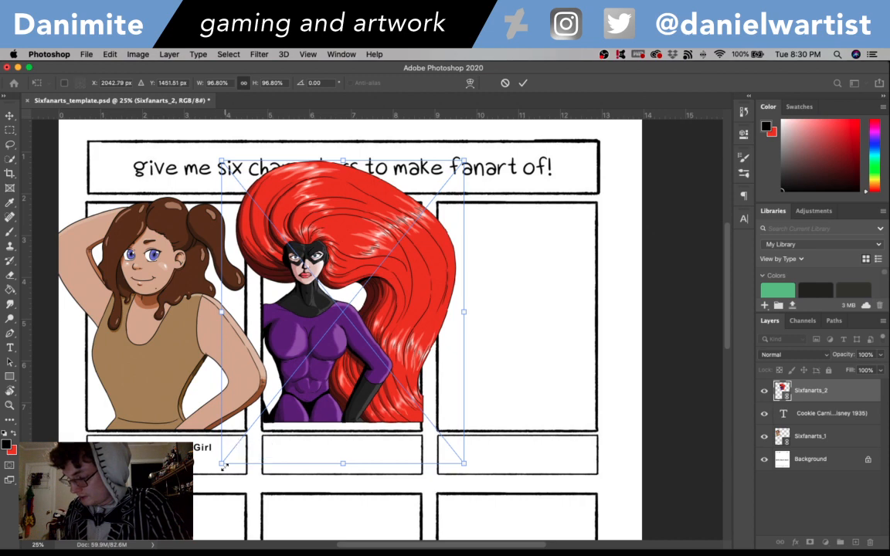
drag(464, 463, 461, 458)
key(Return)
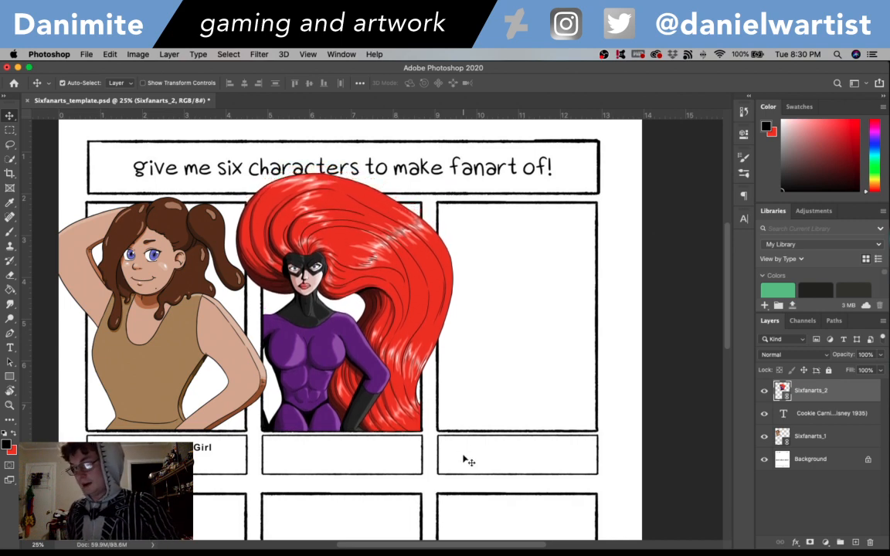
key(super+s)
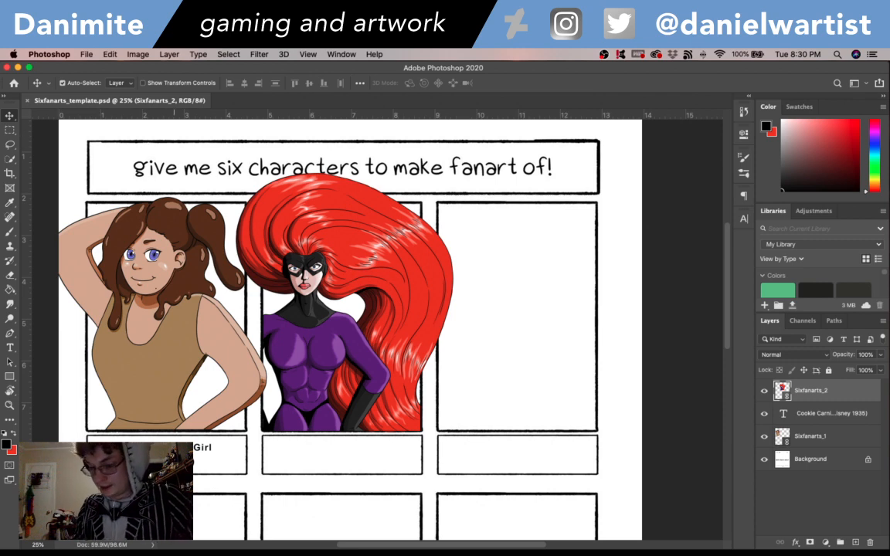
- Try to move the first character's caption to the caption box under the second frame, and undo it
drag(176, 449, 350, 446)
key(ctrl+z)
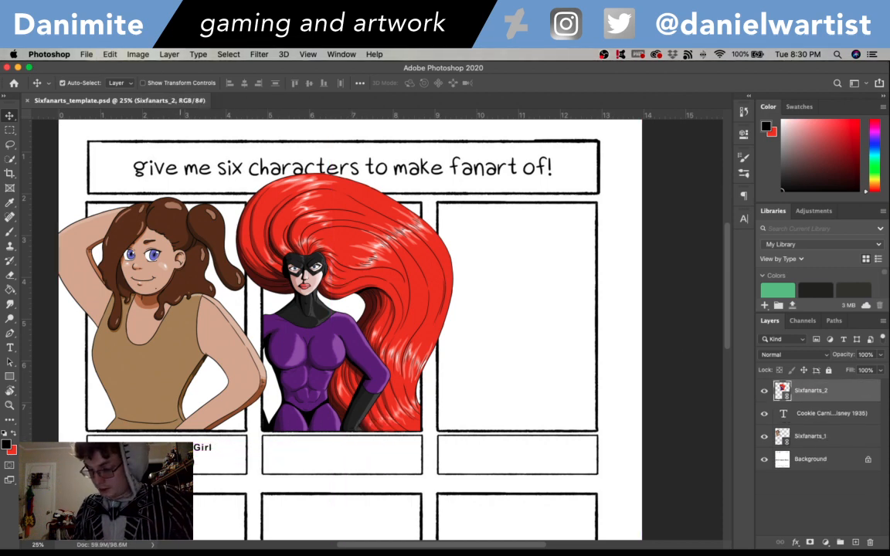
- Copy the first character's caption into the box under the second frame and reword it as "Queen Medusa (Marvel's Inhumans)" on two lines
drag(187, 459, 347, 457)
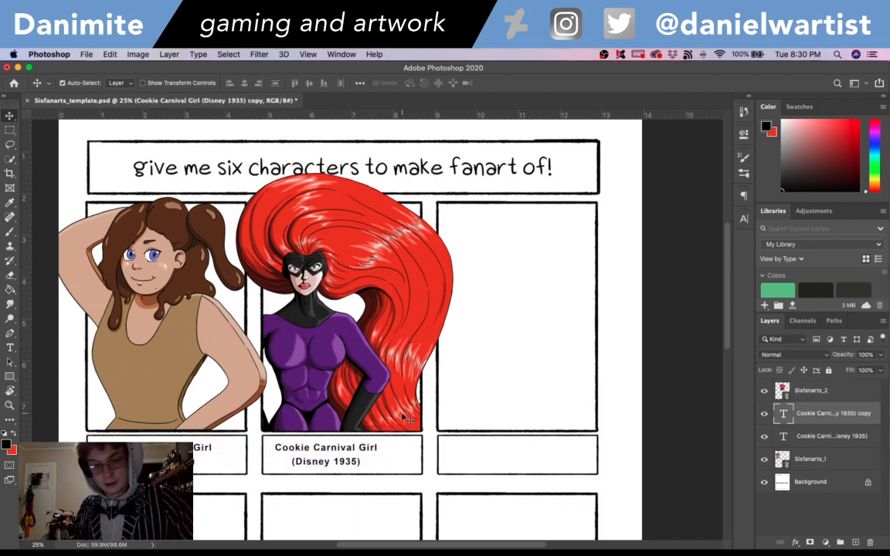
double_click(345, 455)
key(super+a)
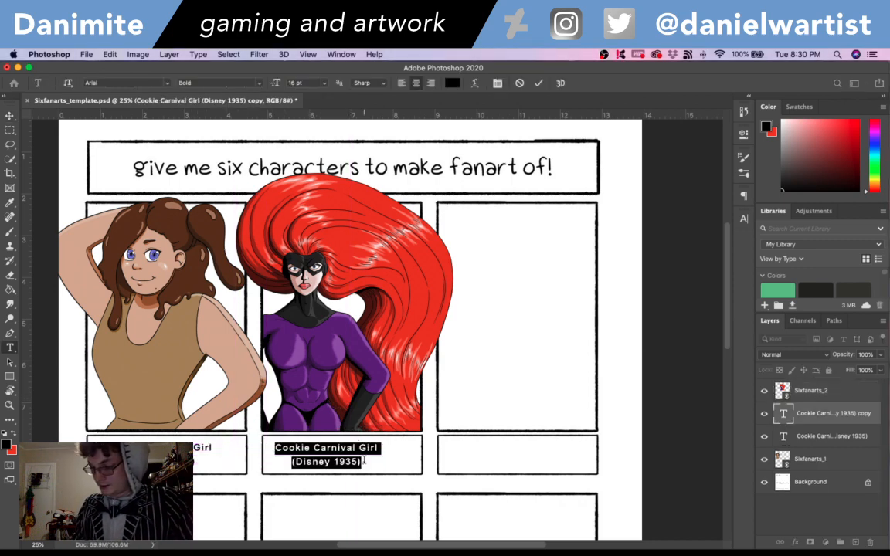
text(Queen)
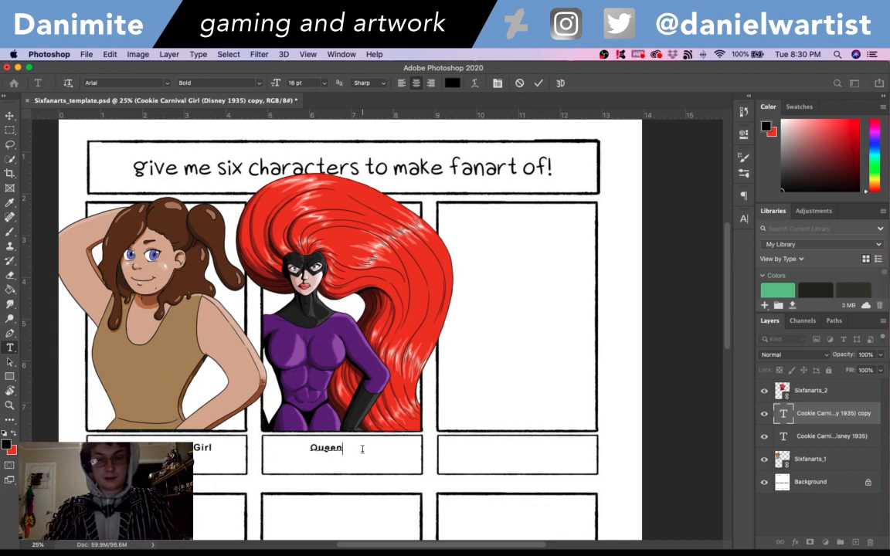
text( Medu)
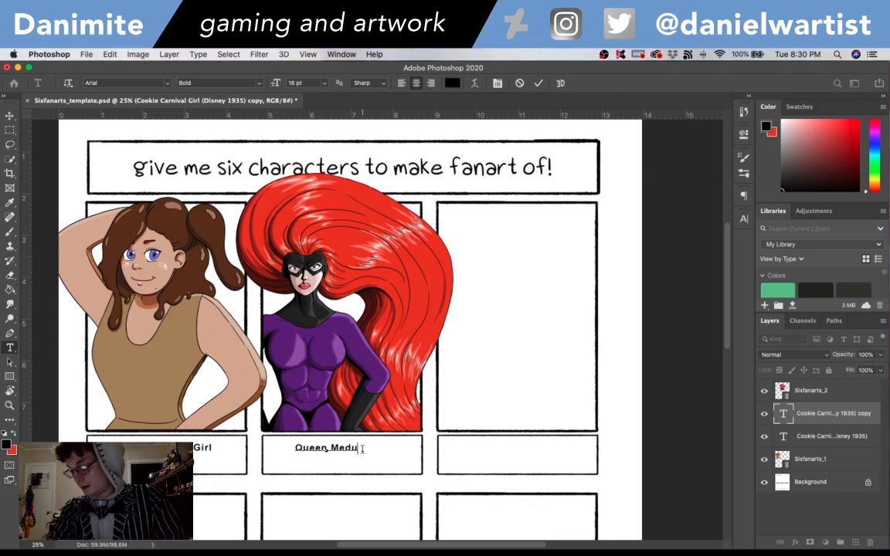
text(sa )
text(()
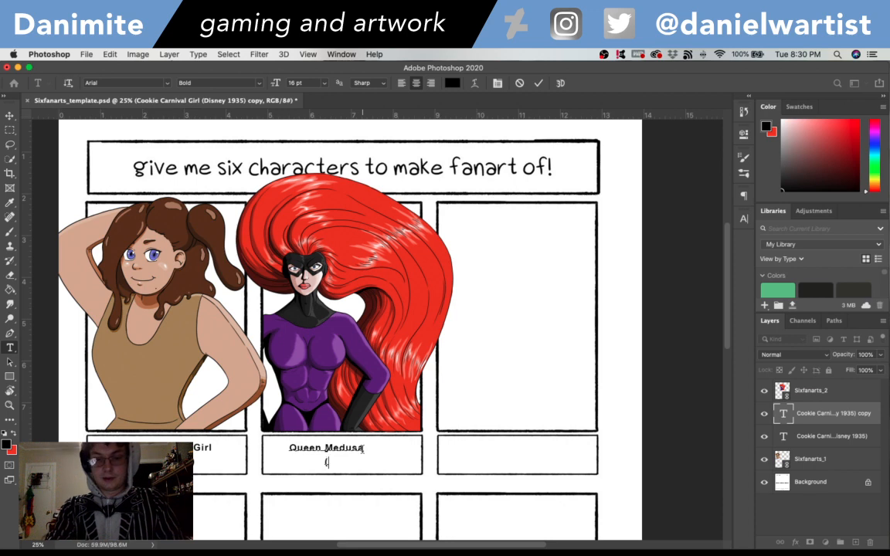
text(Marvel's)
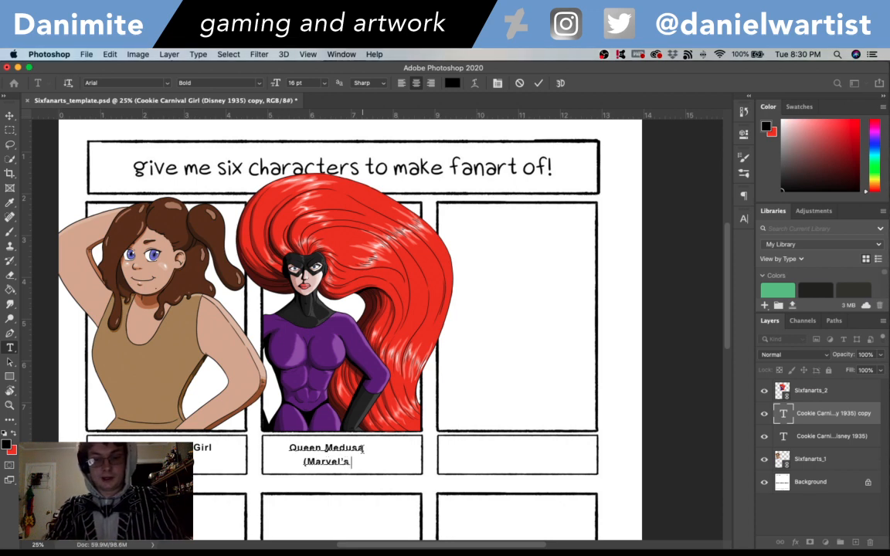
text( In)
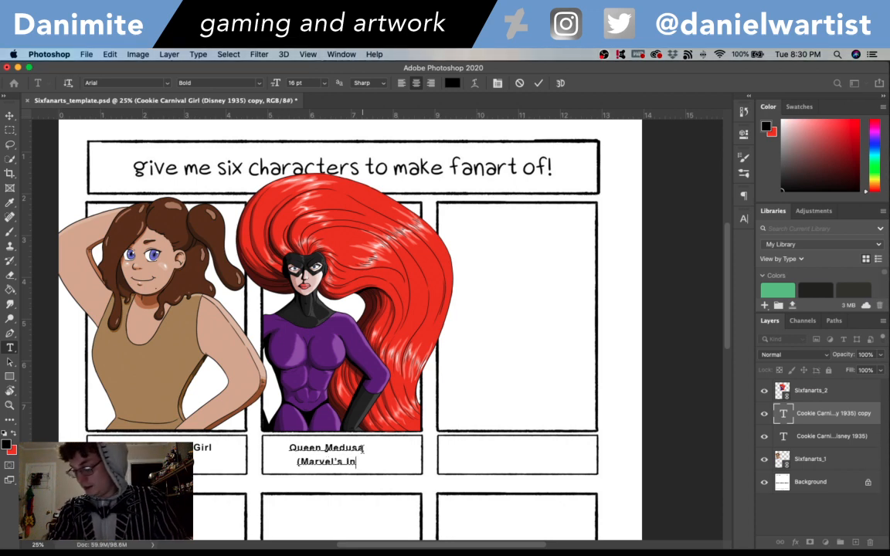
text(humans))
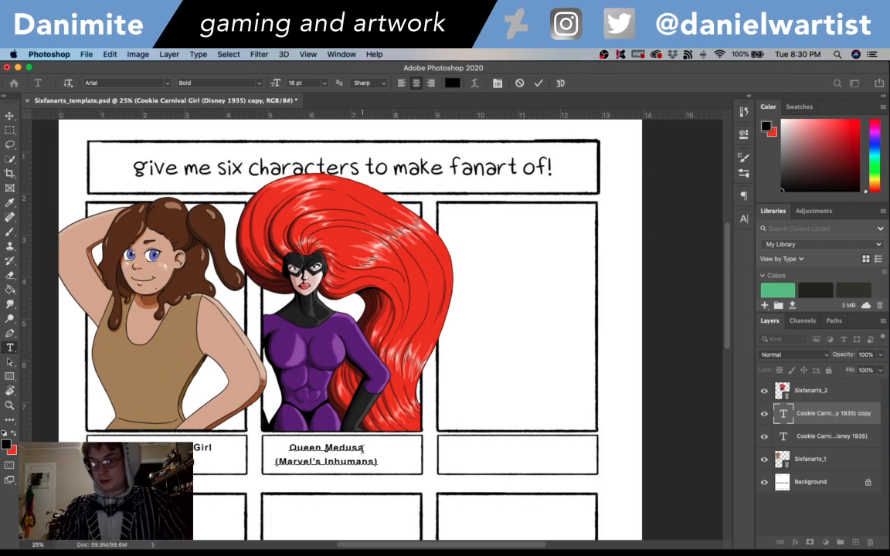
- Nudge the Queen Medusa caption sideways to centre it in its caption box, and save the template
click(11, 116)
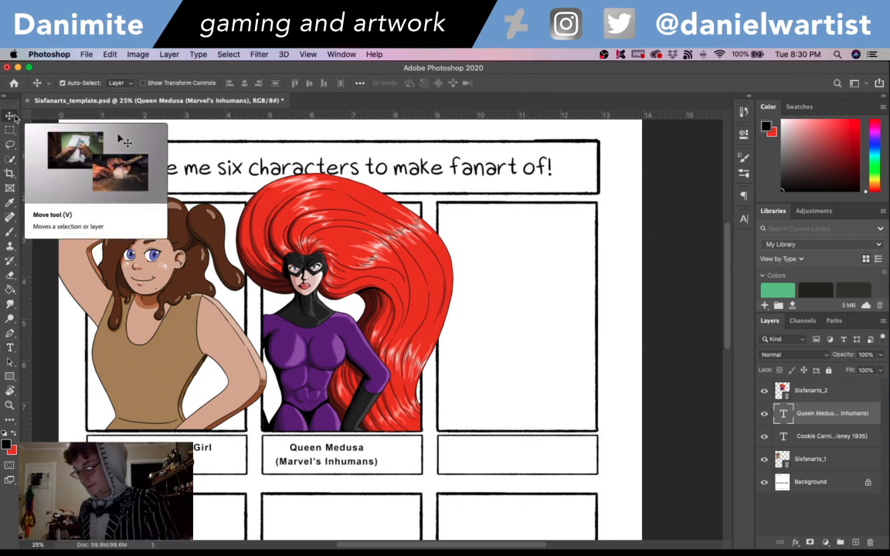
key(Right)
key(Right)
key(Right)
key(Right)
key(Right)
key(Right)
key(Right)
key(Right)
key(Right)
key(Right)
key(Right)
key(Right)
key(Right)
key(Right)
key(Right)
key(Right)
key(Right)
key(Right)
key(Right)
key(Right)
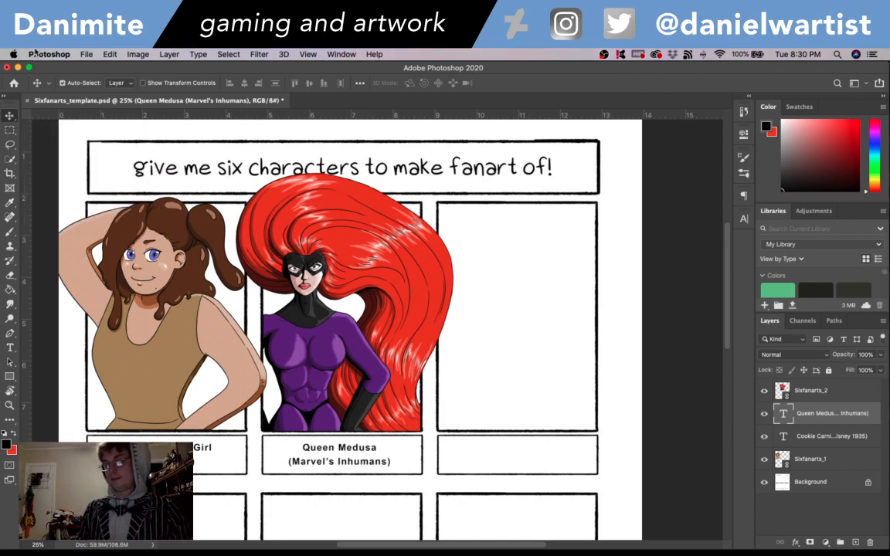
key(super+s)
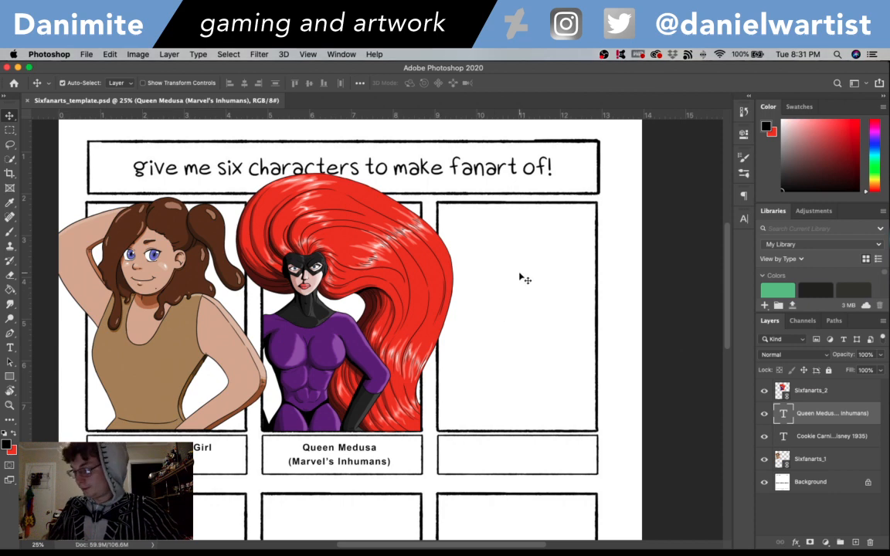
- Add a new empty layer above the Sixfanarts_2 layer
key(r)
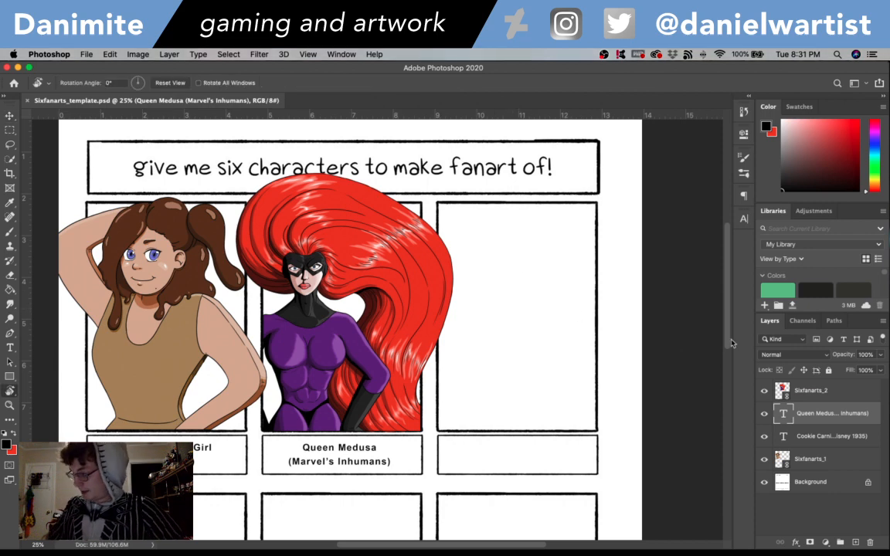
click(818, 394)
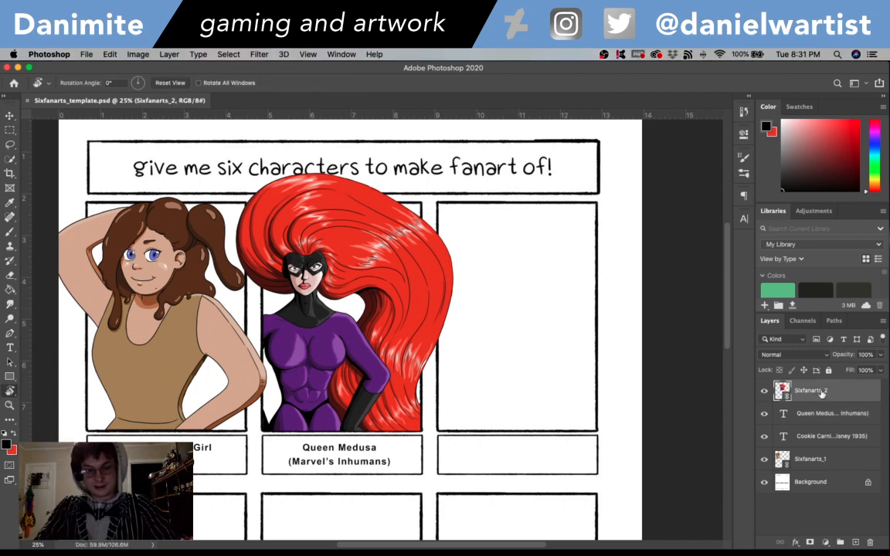
key(shift+super+n)
click(577, 326)
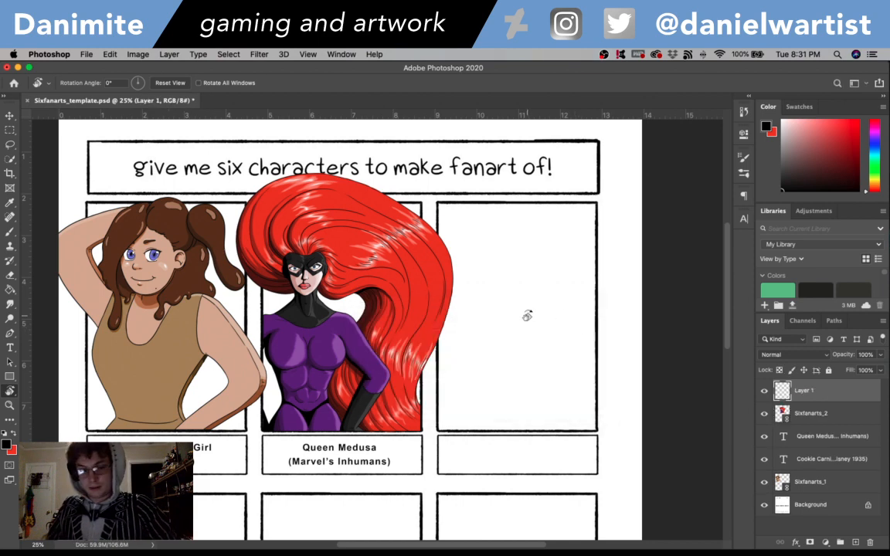
- Handwrite "Reserved" diagonally upward across the third frame with the 15 px black brush
key(b)
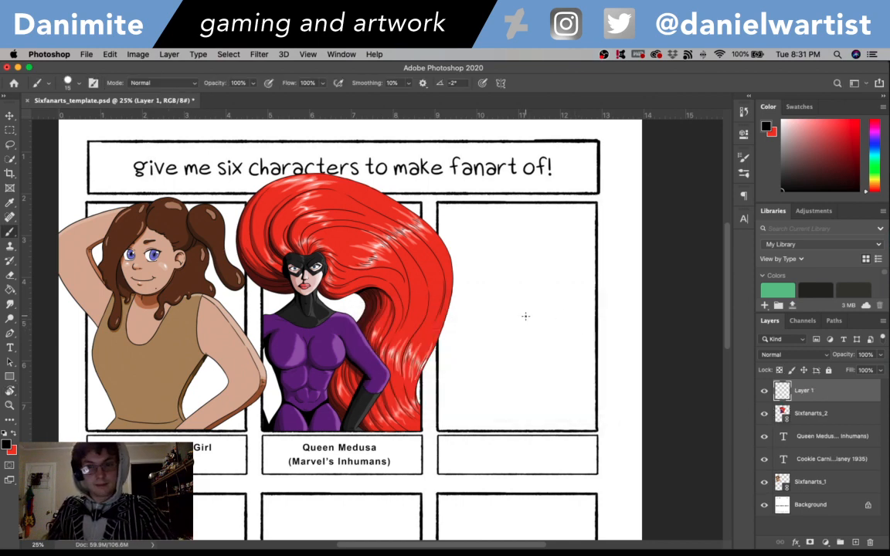
drag(458, 360, 481, 402)
mouse_move(451, 358)
mouse_down()
mouse_move(473, 345)
mouse_move(467, 361)
mouse_move(493, 387)
mouse_up()
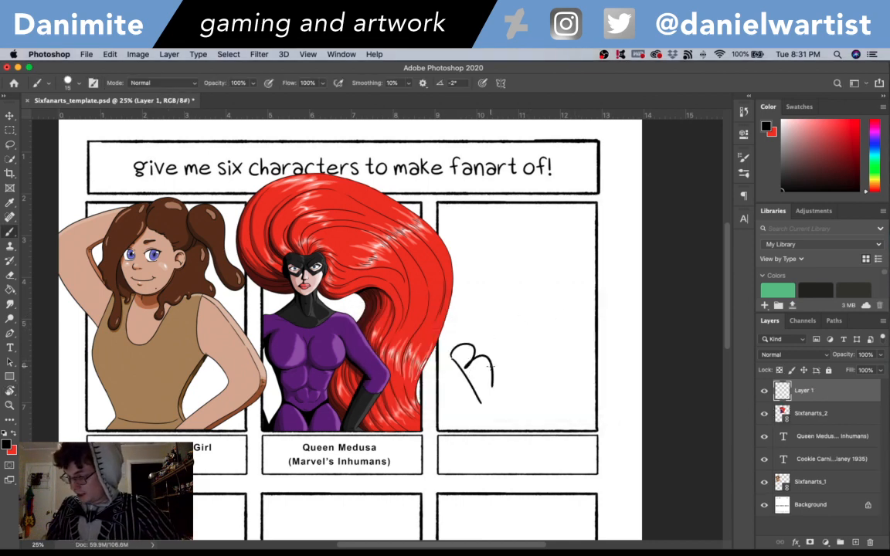
mouse_move(489, 347)
mouse_down()
mouse_move(508, 360)
mouse_move(519, 299)
mouse_move(533, 310)
mouse_move(540, 259)
mouse_move(554, 261)
mouse_move(583, 251)
mouse_up()
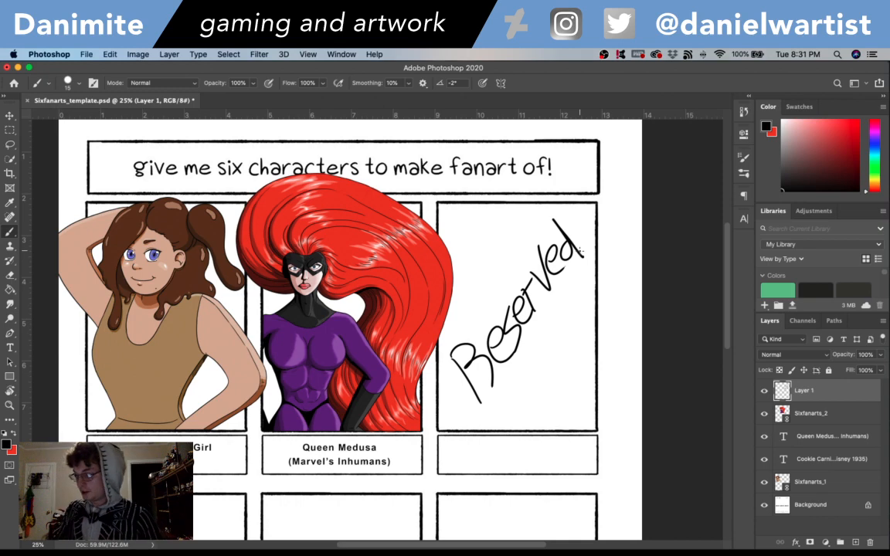
- Try to copy the Queen Medusa caption into the box under the third frame, and undo it
scroll(657, 232, down, 5)
scroll(726, 259, up, 3)
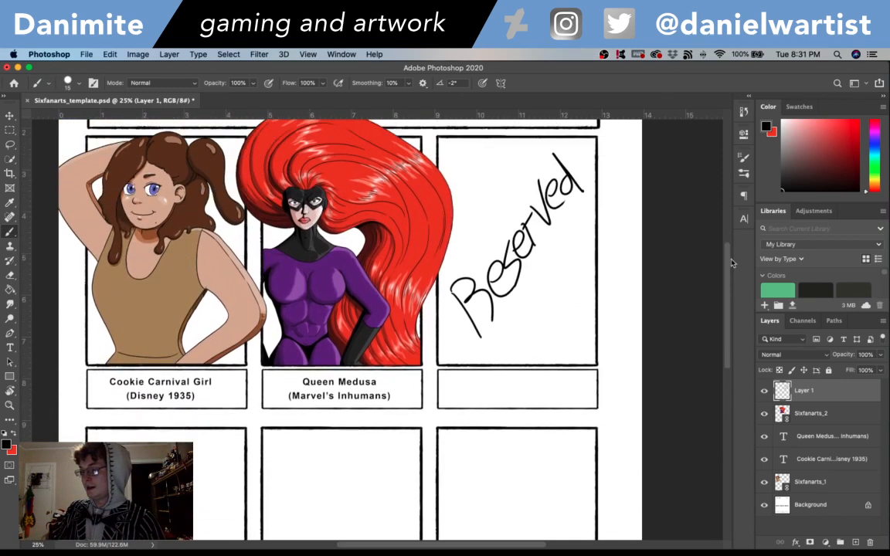
scroll(733, 263, up, 4)
scroll(732, 263, down, 3)
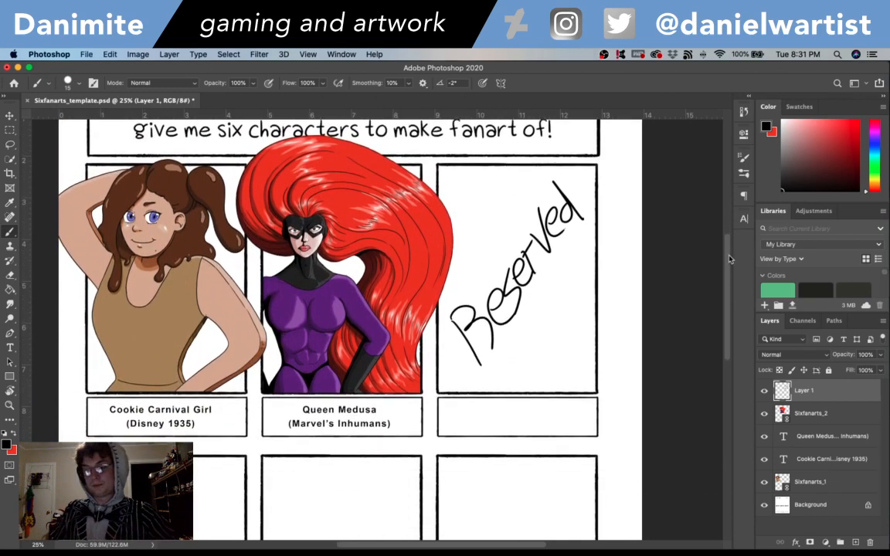
click(11, 115)
mouse_move(380, 408)
mouse_down()
mouse_move(514, 398)
mouse_move(529, 408)
mouse_move(522, 395)
mouse_up()
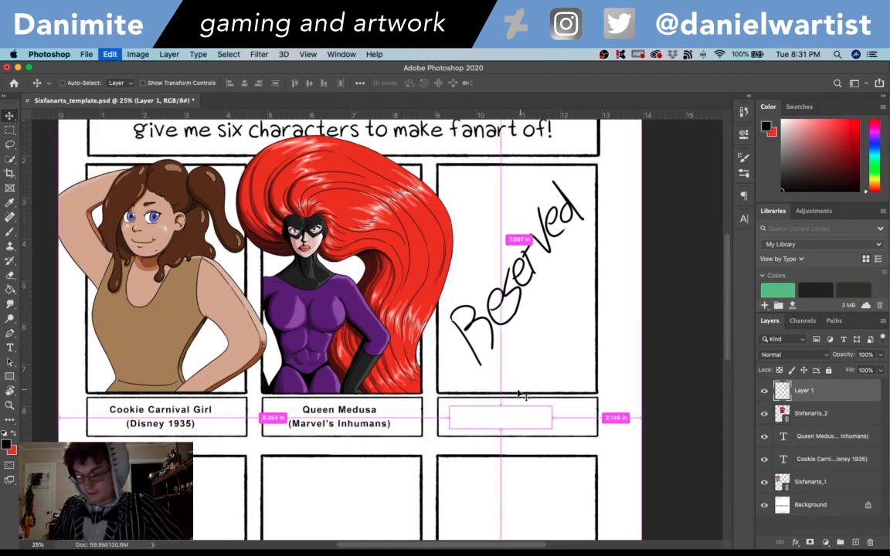
shift+click(367, 411)
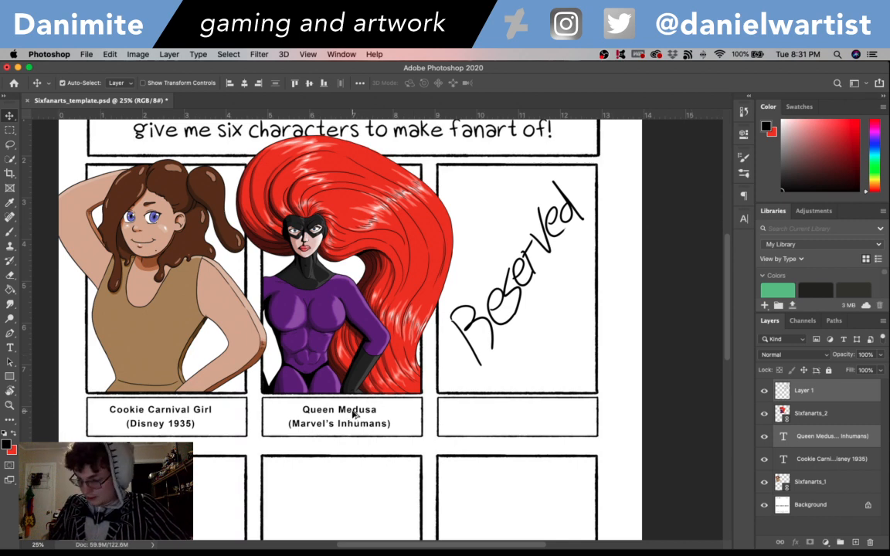
drag(367, 412, 508, 417)
key(super+z)
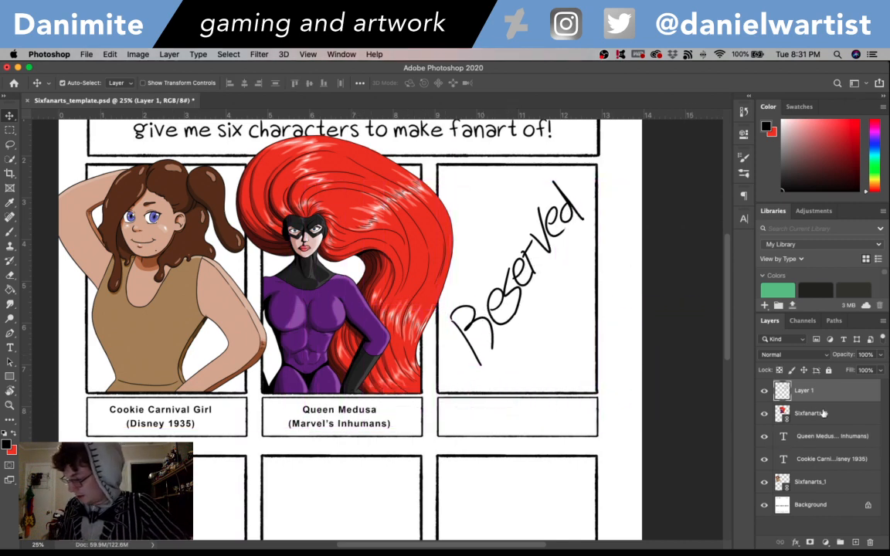
- Copy only the Queen Medusa caption into the box under the third frame and reword it as "Joker (Persona 5)" on two lines
click(361, 417)
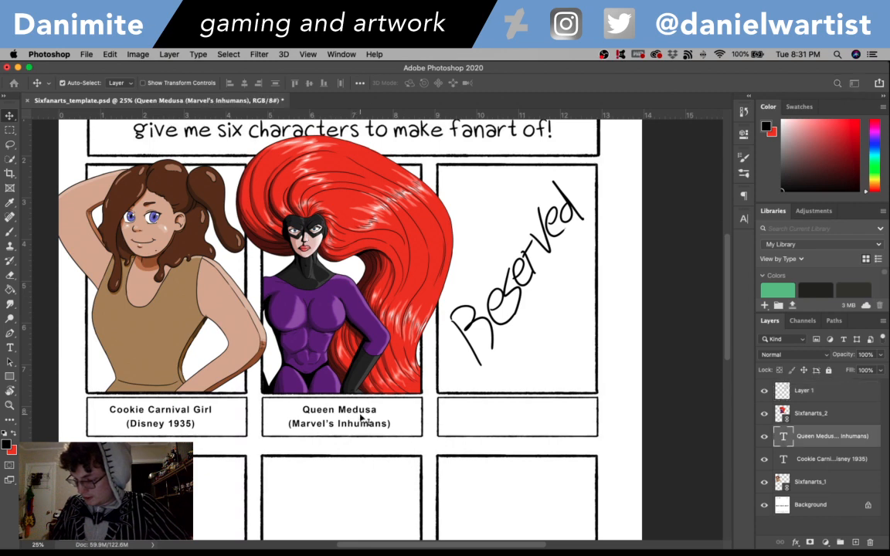
drag(361, 412, 472, 408)
key(super+z)
key(super+z)
key(t)
text(Joker)
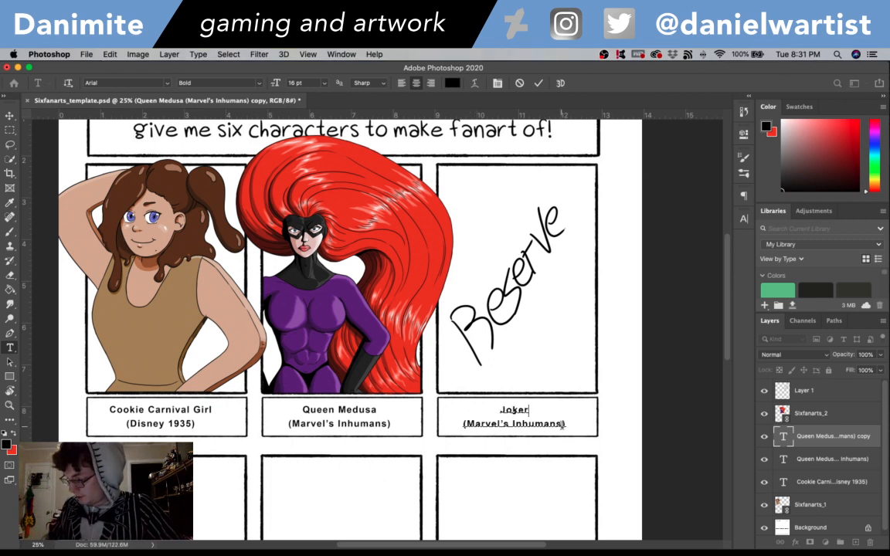
drag(562, 423, 466, 424)
text(Persona 5)
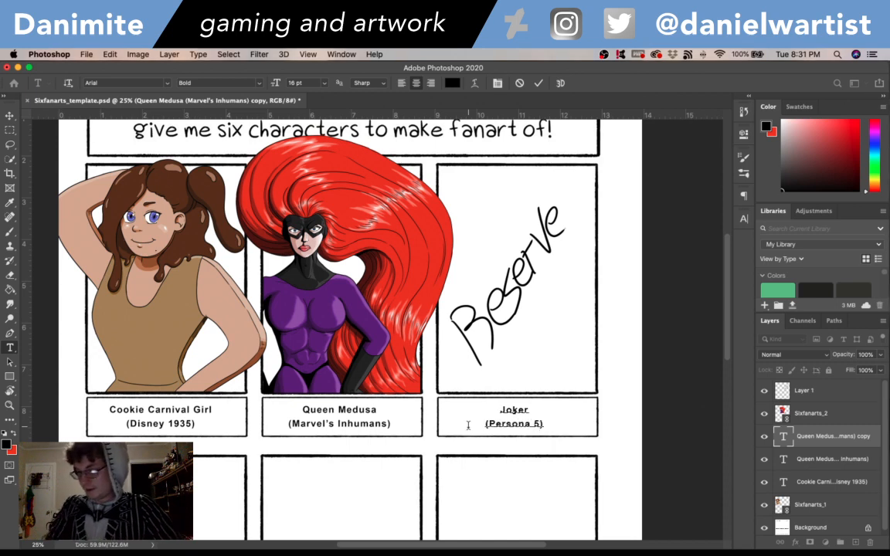
click(10, 115)
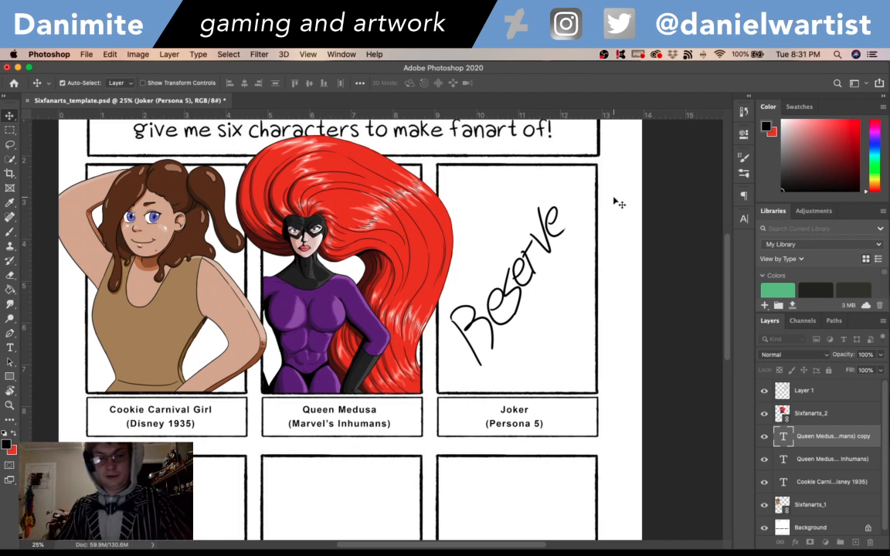
- Erase the handwritten word in the third frame from Layer 1 with the eraser enlarged to 125 px
key(b)
click(805, 390)
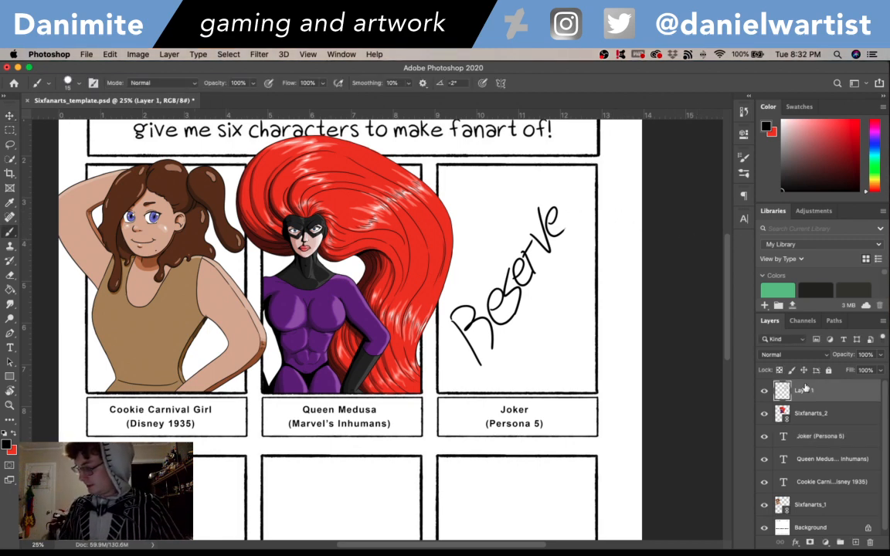
key(e)
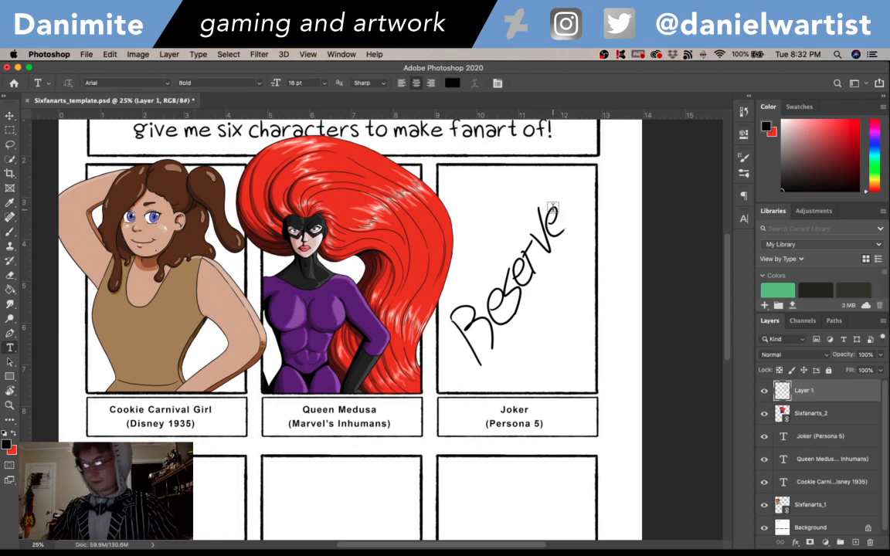
key(bracketright)
key(bracketright)
key(bracketright)
key(bracketright)
key(bracketright)
key(bracketright)
key(bracketright)
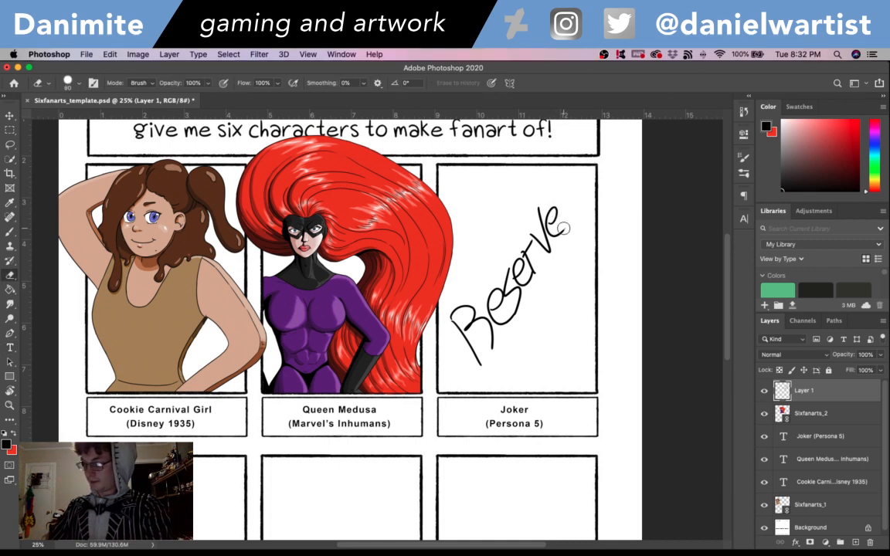
key(bracketright)
key(bracketright)
key(bracketright)
key(bracketright)
key(bracketright)
mouse_move(567, 205)
mouse_down()
mouse_move(553, 192)
mouse_move(524, 274)
mouse_move(460, 297)
mouse_move(495, 276)
mouse_move(467, 356)
mouse_move(452, 323)
mouse_up()
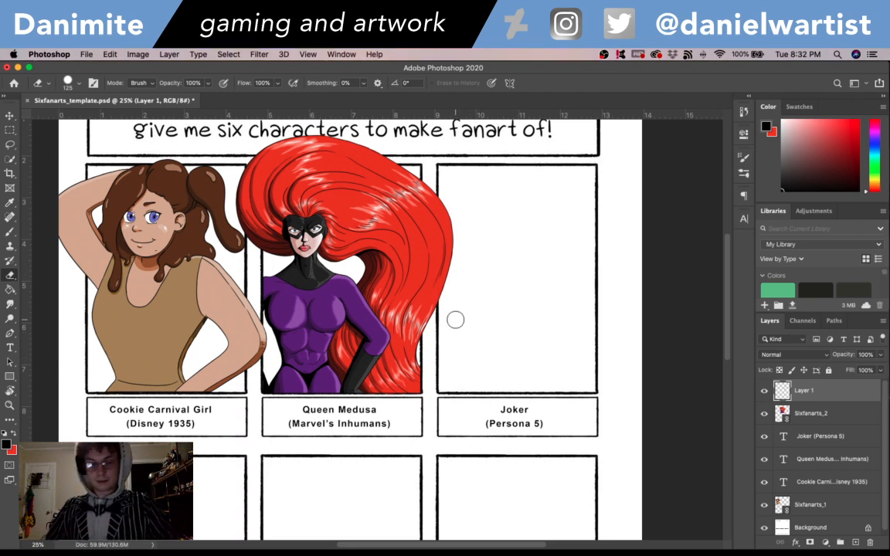
- Handwrite "To Be Drawn" on three lines in the third frame on Layer 1 with the 15 px black brush, and save the template
key(b)
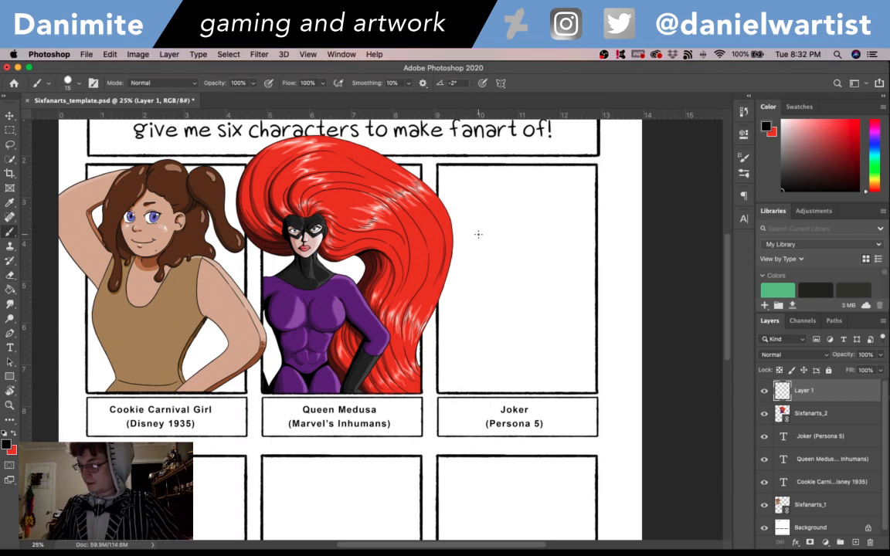
mouse_move(467, 225)
mouse_down()
mouse_move(499, 215)
mouse_move(497, 244)
mouse_move(512, 217)
mouse_up()
mouse_move(473, 271)
mouse_down()
mouse_move(483, 292)
mouse_move(509, 258)
mouse_move(532, 266)
mouse_up()
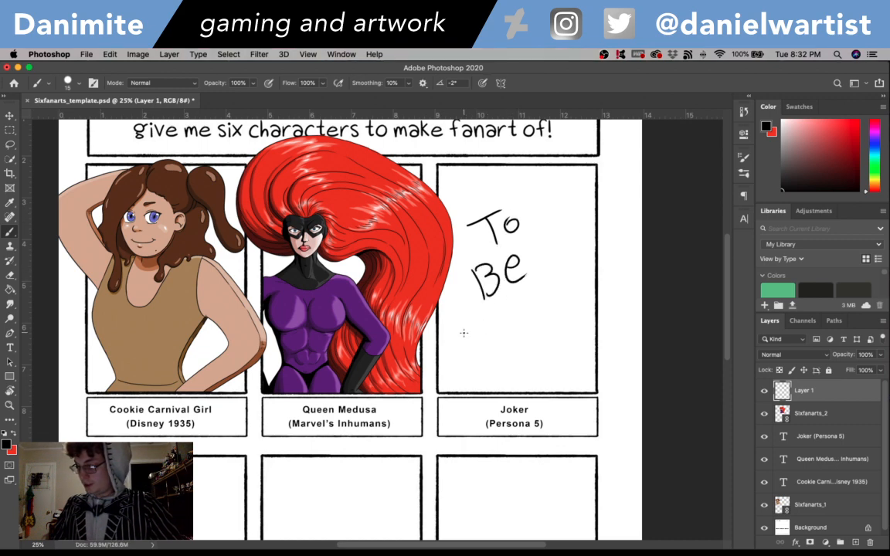
drag(463, 333, 473, 363)
mouse_move(462, 328)
mouse_down()
mouse_move(477, 357)
mouse_move(480, 324)
mouse_move(479, 340)
mouse_move(489, 341)
mouse_move(467, 323)
mouse_move(473, 364)
mouse_up()
key(super+z)
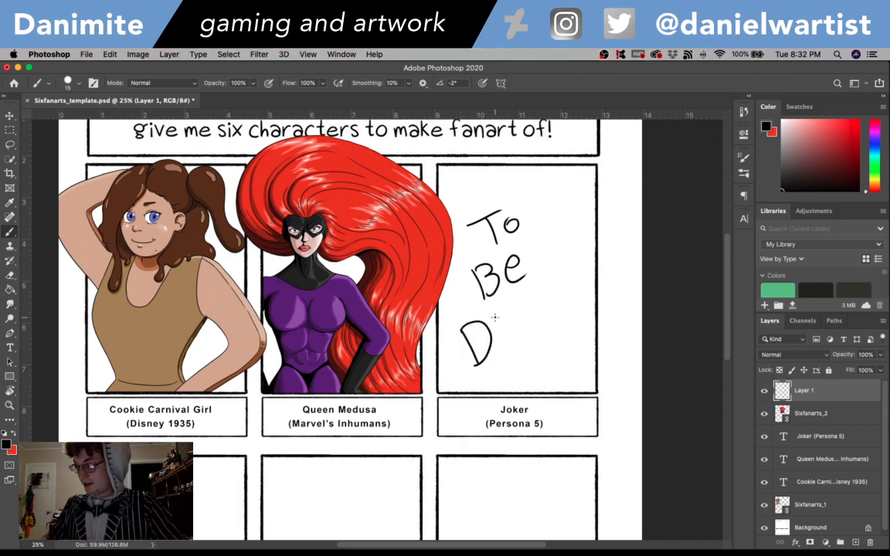
mouse_move(495, 331)
mouse_down()
mouse_move(510, 312)
mouse_move(527, 330)
mouse_move(524, 305)
mouse_move(541, 311)
mouse_move(547, 275)
mouse_move(564, 296)
mouse_up()
key(super+minus)
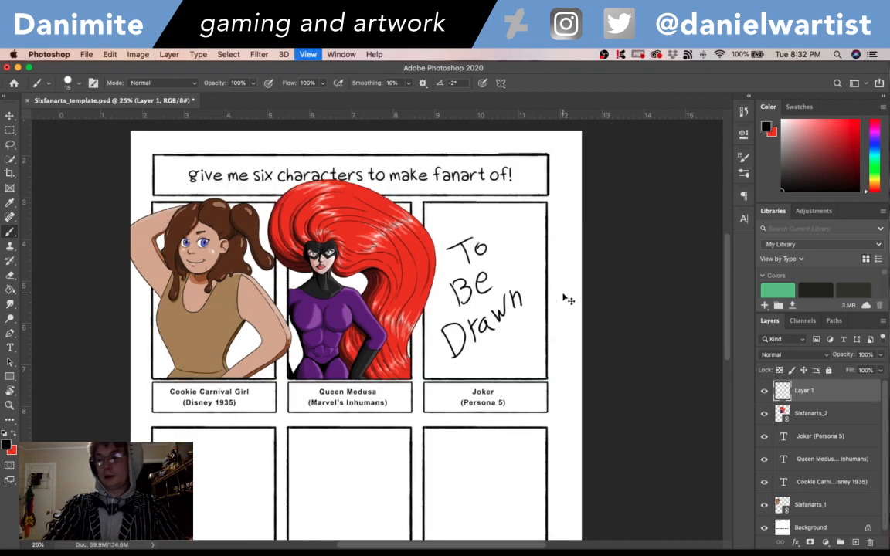
scroll(657, 235, down, 3)
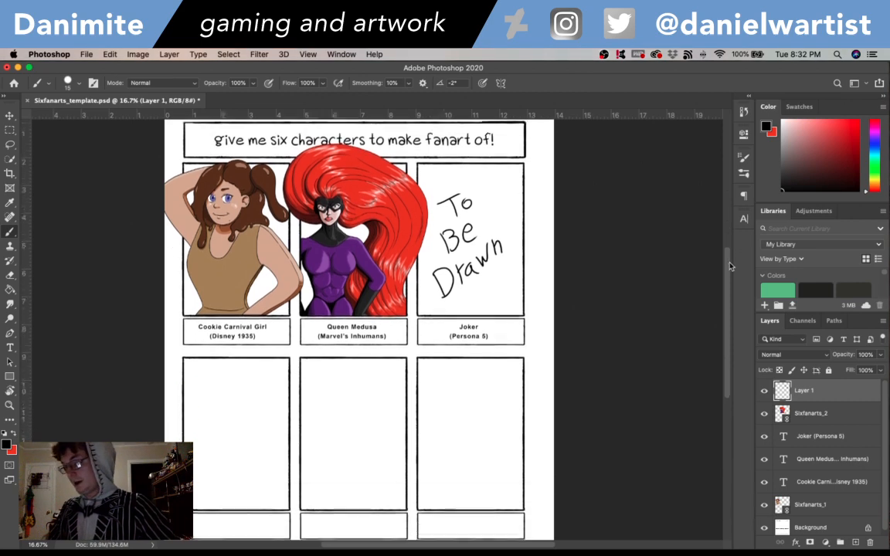
key(super+s)
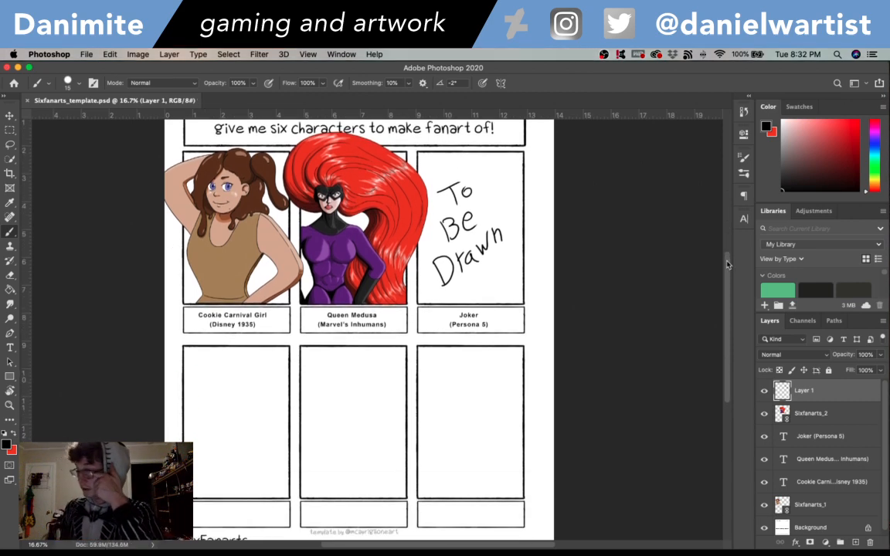